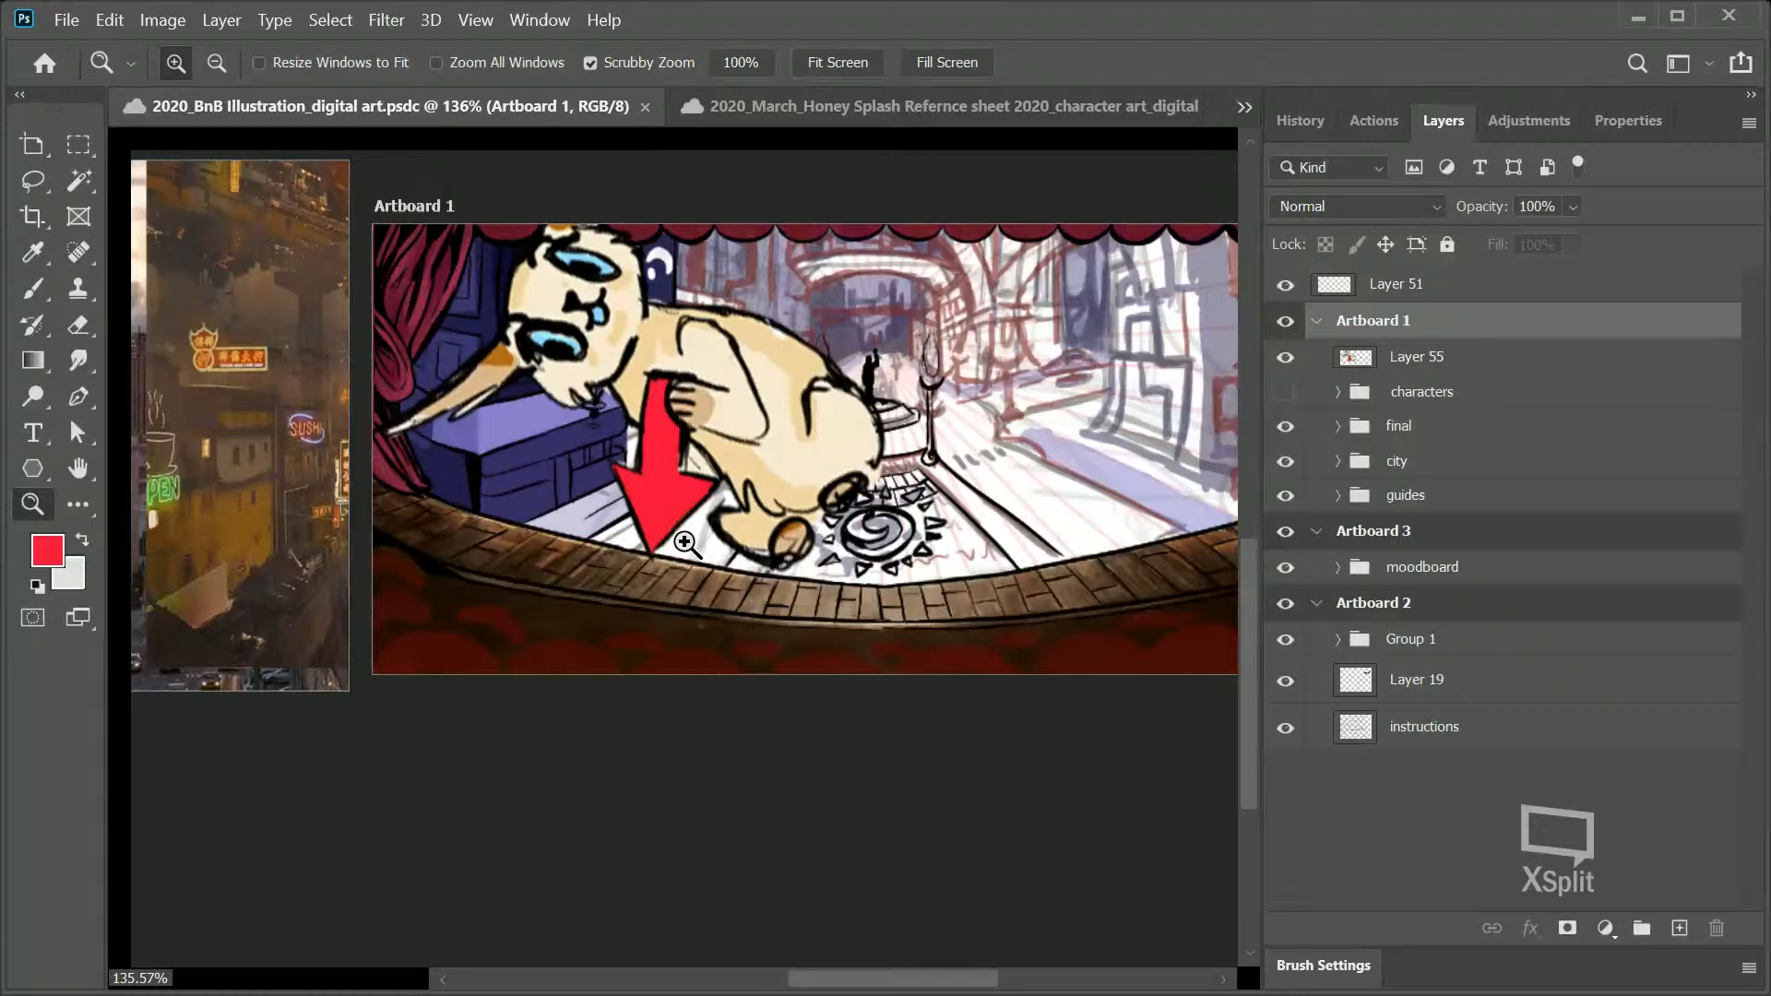
# Step: Delete Layer 55, the rabbit sketch with the red arrow, from Artboard 1
pyautogui.moveTo(931, 593); pyautogui.dragTo(893, 618)
pyautogui.moveTo(1135, 534); pyautogui.dragTo(1237, 467)
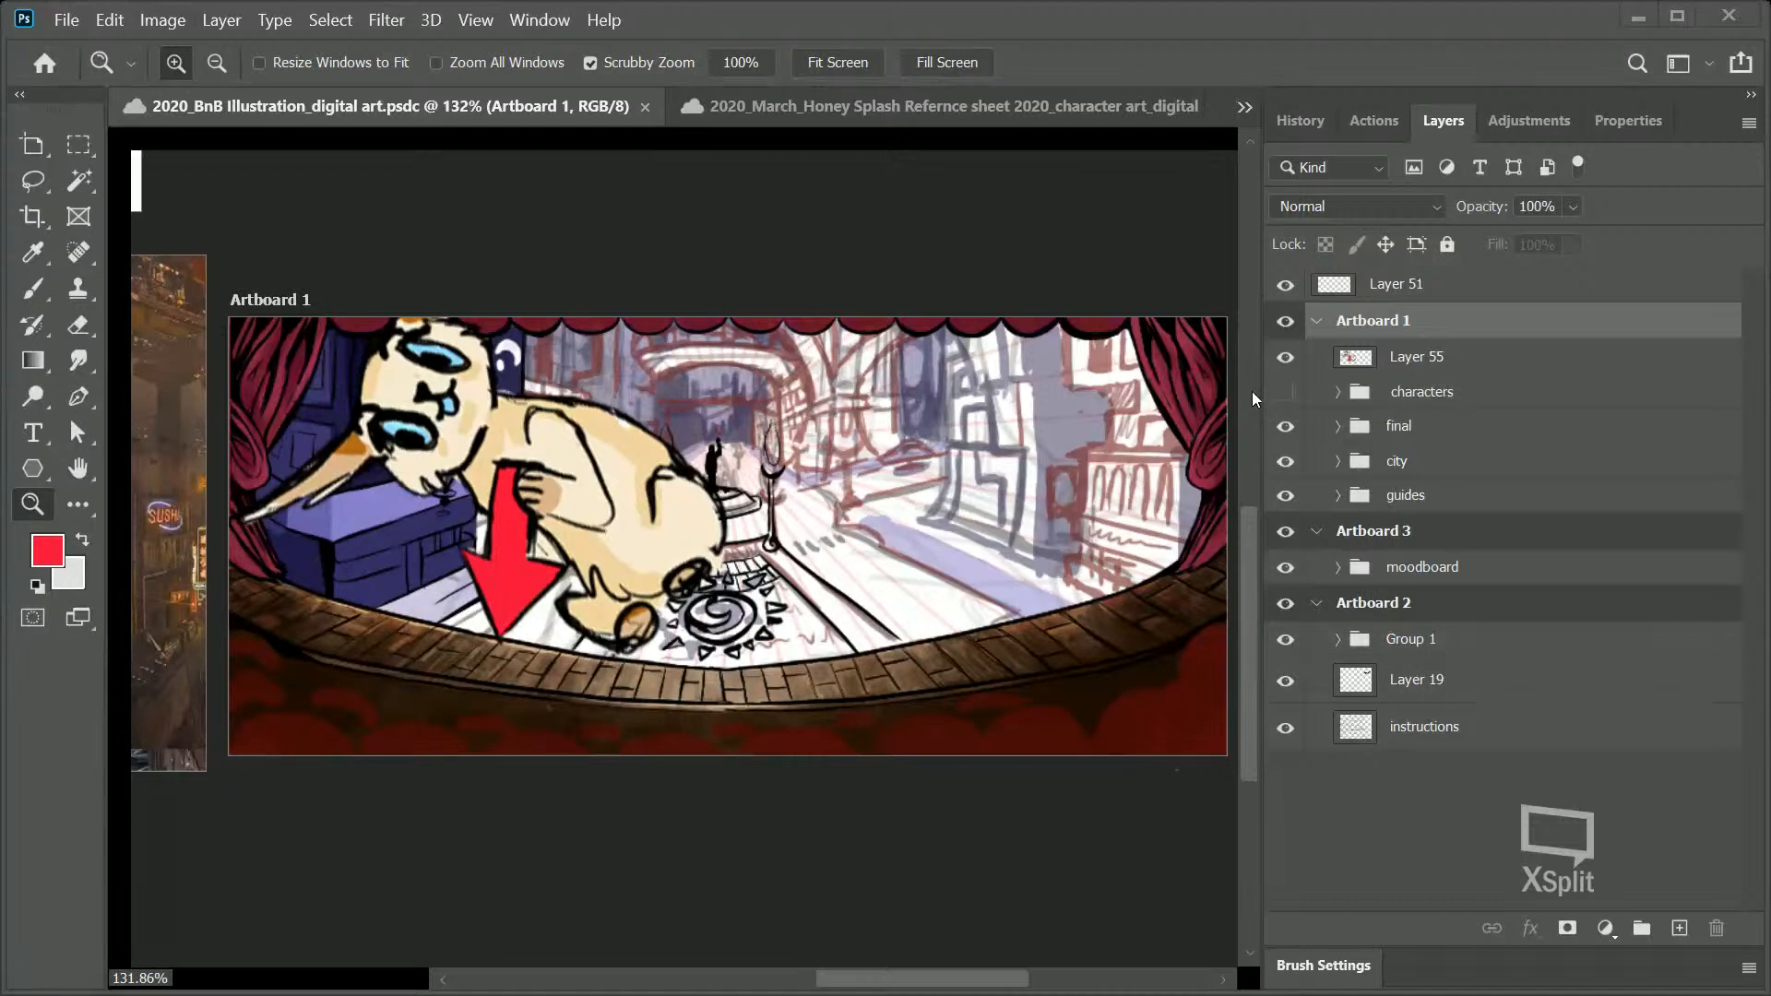
pyautogui.click(1285, 359)
pyautogui.click(1285, 360)
pyautogui.click(1285, 359)
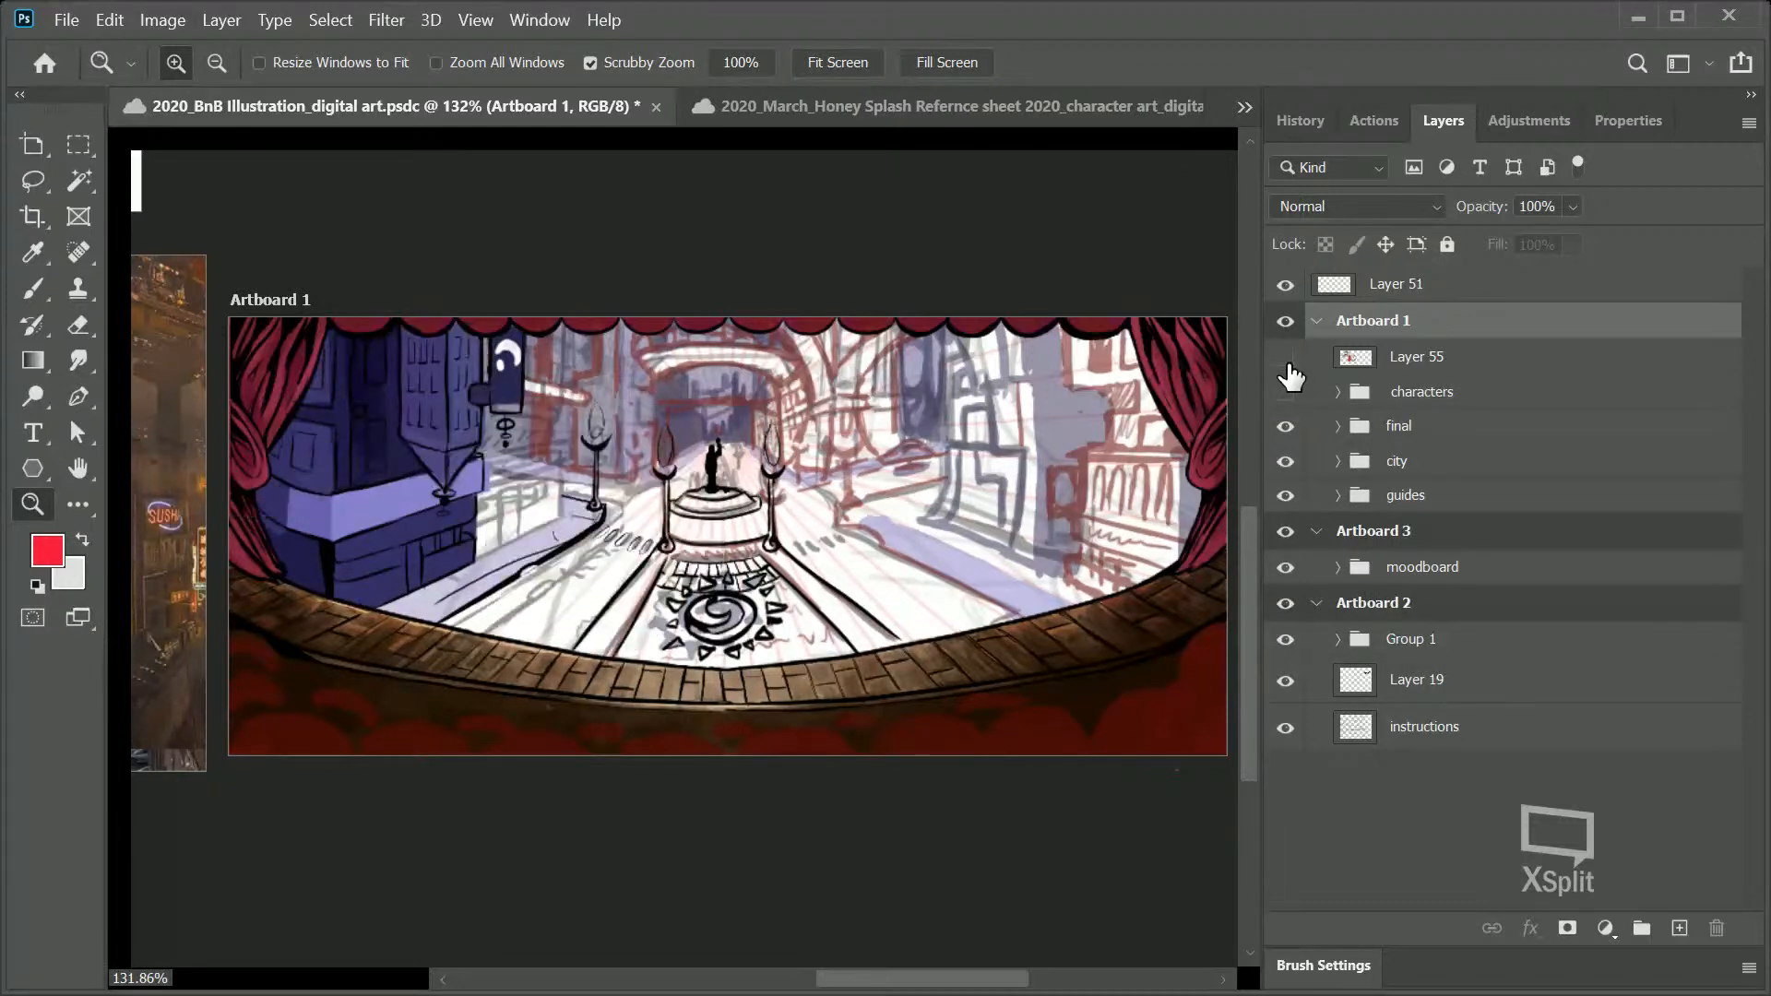
pyautogui.click(1445, 371)
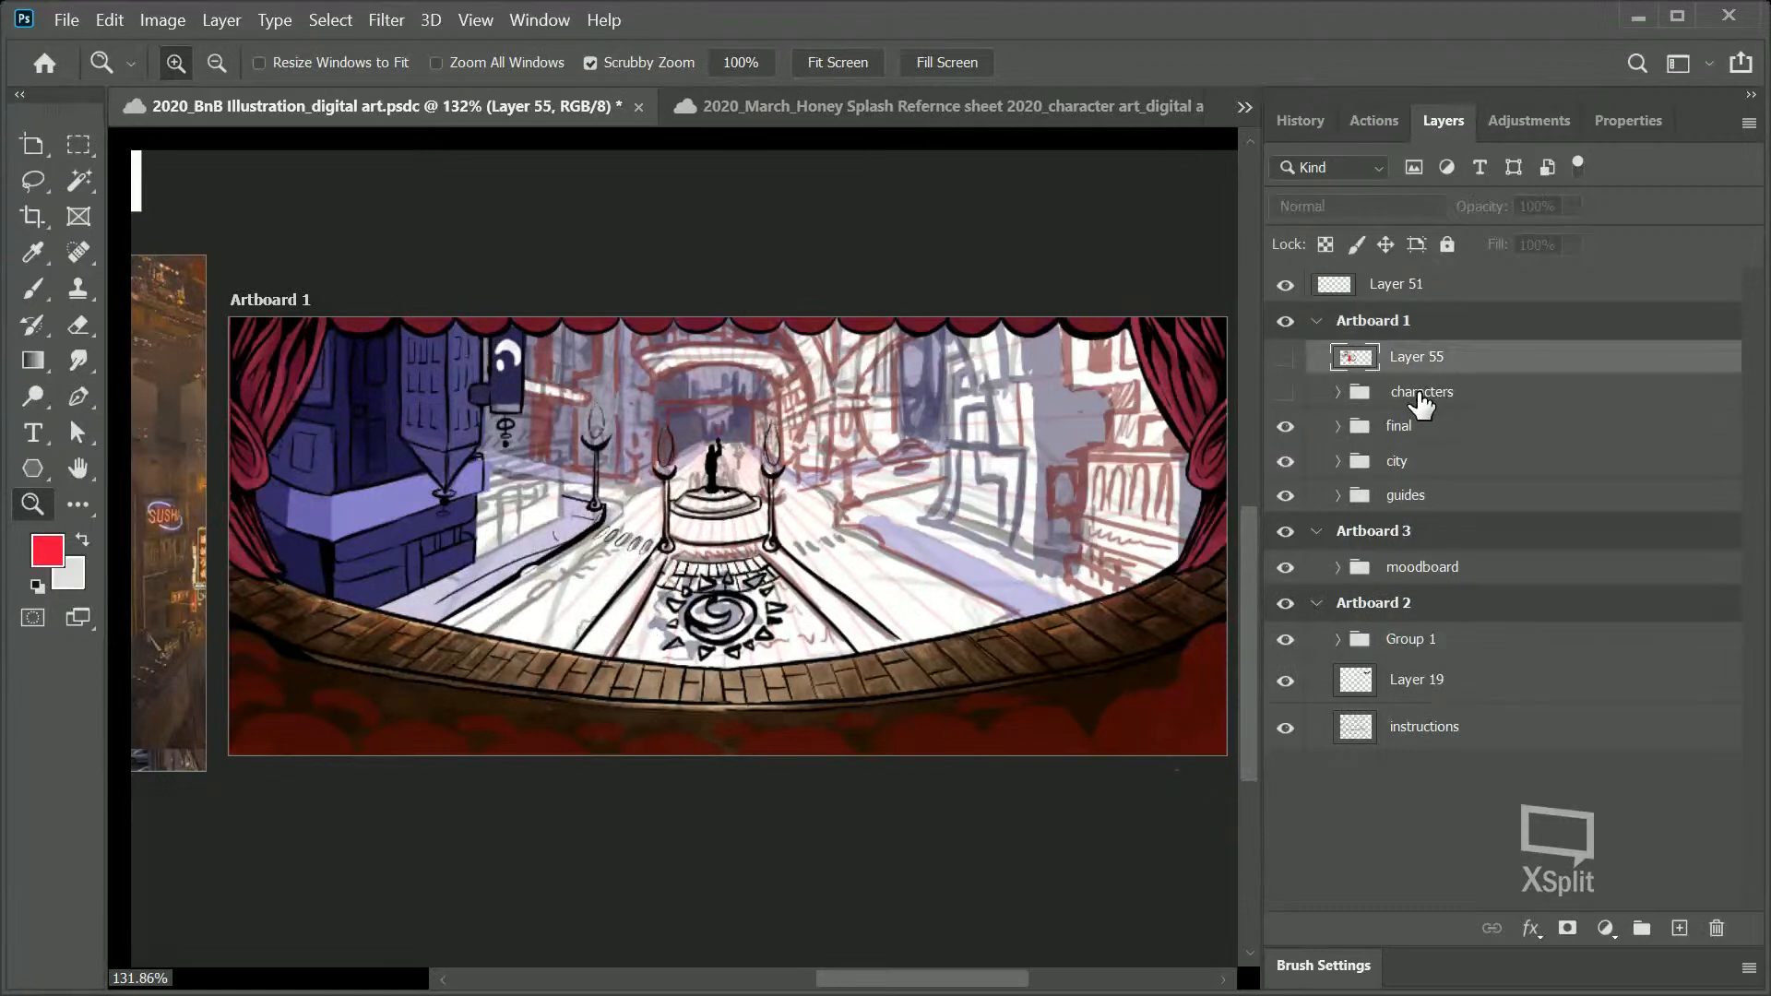
pyautogui.click(1286, 363)
pyautogui.click(1286, 363)
pyautogui.click(1285, 362)
pyautogui.click(1285, 362)
pyautogui.moveTo(1315, 375); pyautogui.dragTo(1713, 930)
# Step: Toggle the characters group's visibility to compare the figure sketches with the background, leaving the group hidden
pyautogui.click(1284, 357)
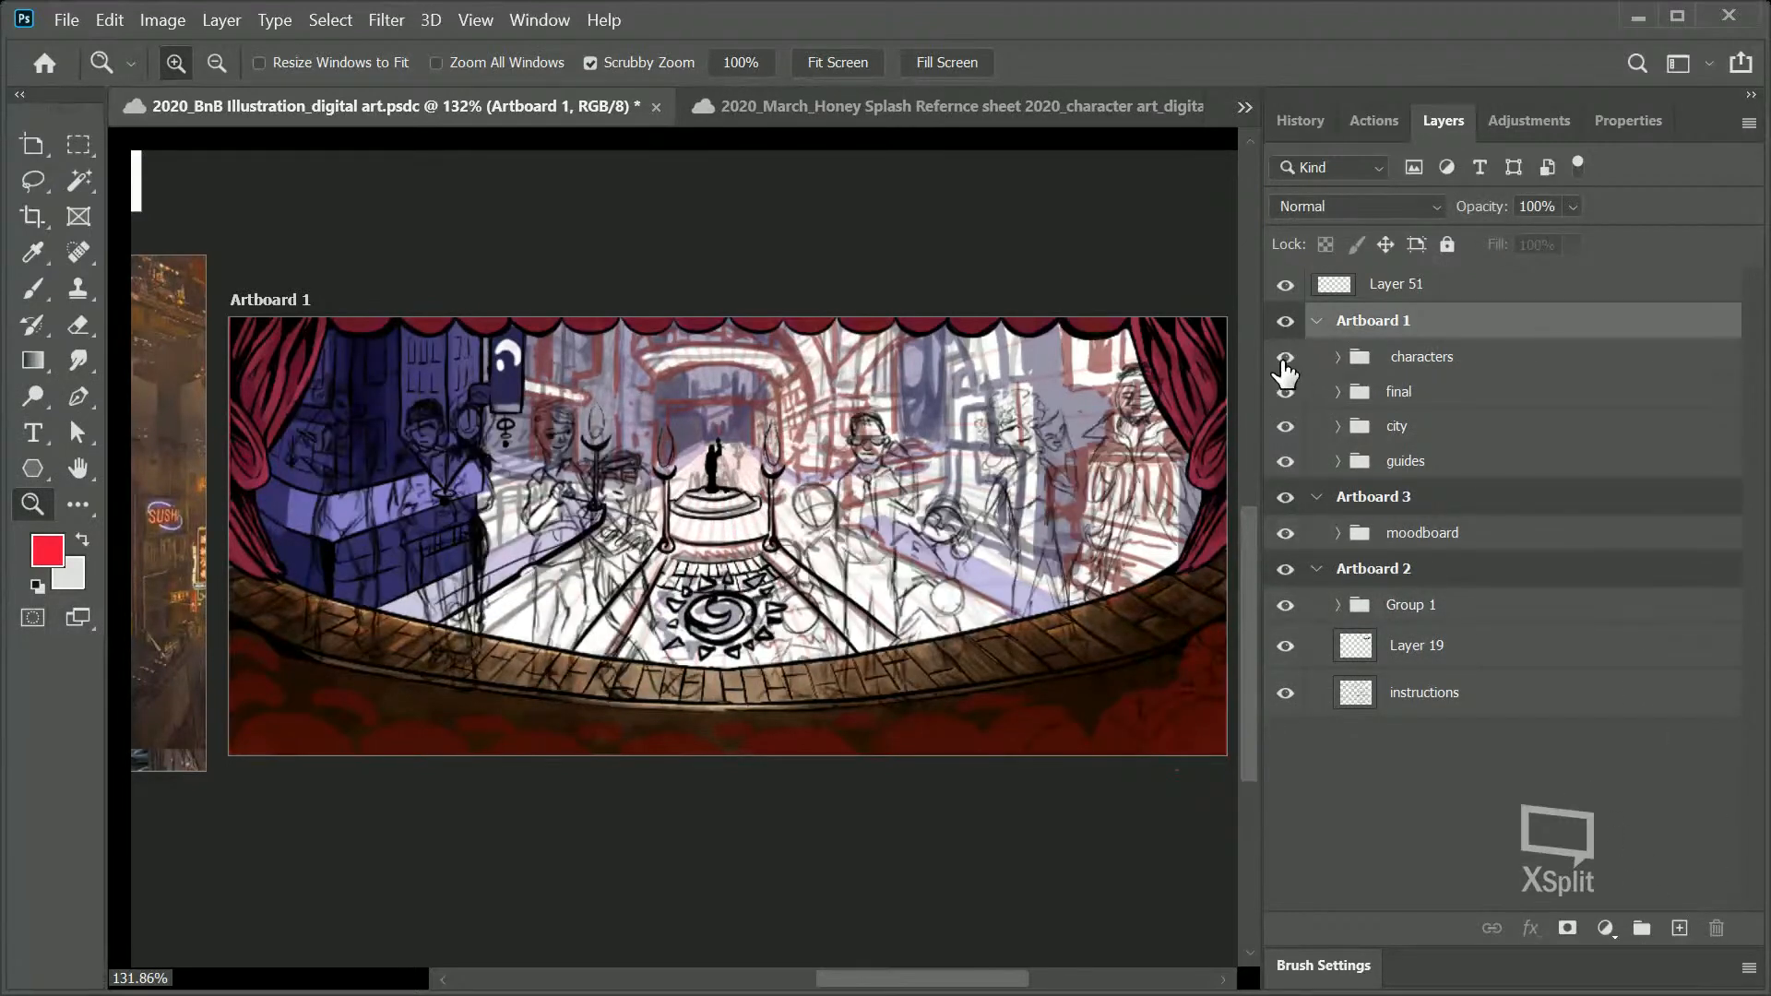
pyautogui.click(1284, 359)
pyautogui.click(1282, 362)
pyautogui.click(1282, 365)
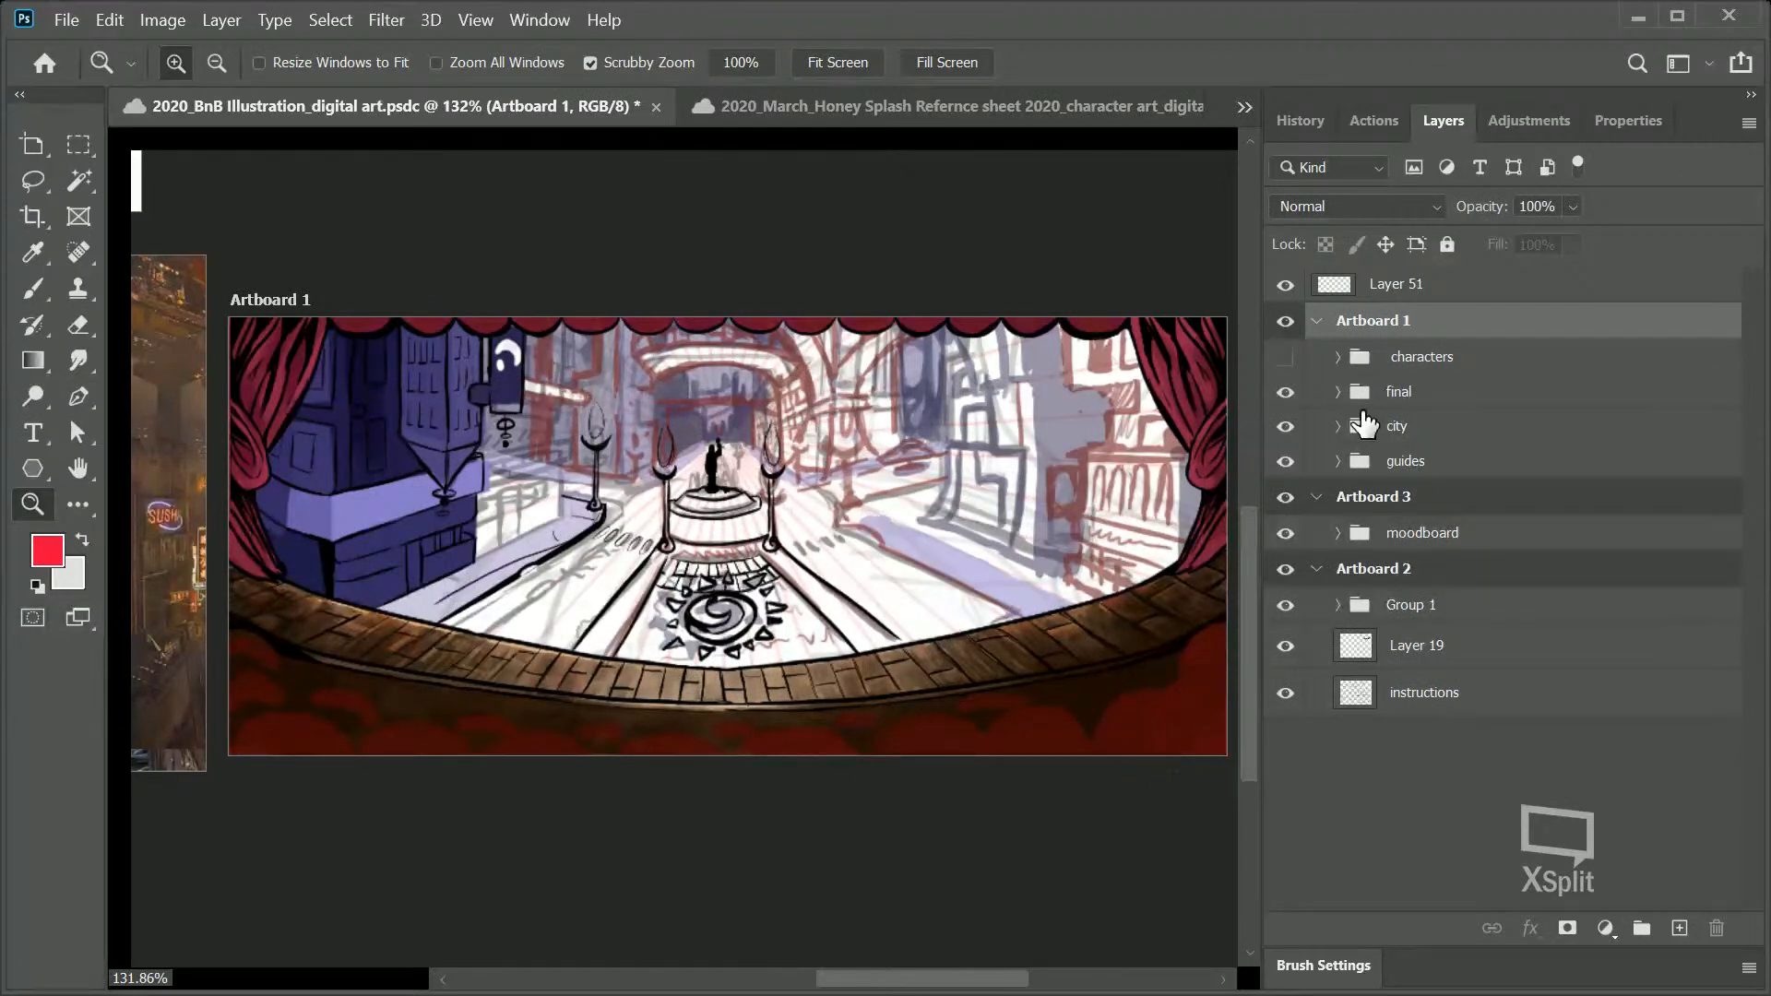
# Step: Expand the final group, select the lining layer and check its line art by toggling its visibility
pyautogui.click(1397, 394)
pyautogui.click(1338, 392)
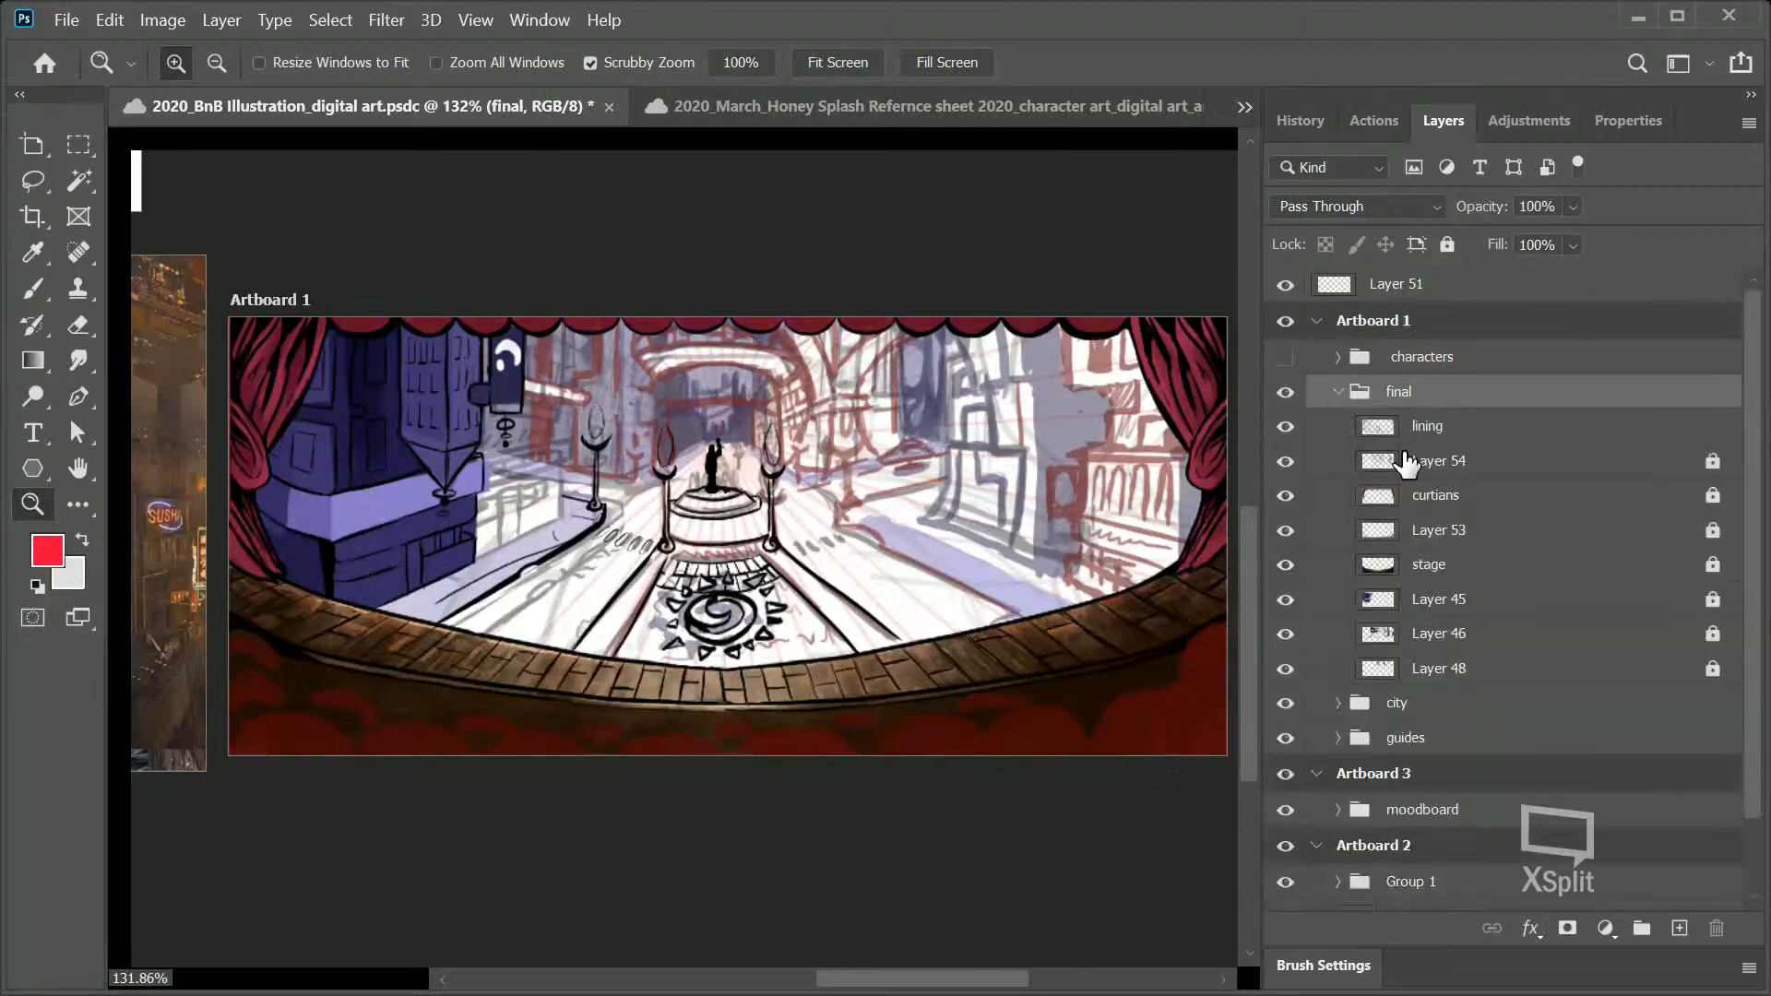
pyautogui.click(1412, 432)
pyautogui.click(1285, 426)
pyautogui.click(1287, 429)
pyautogui.moveTo(961, 978)
pyautogui.mouseDown()
pyautogui.moveTo(987, 978)
pyautogui.moveTo(921, 970)
pyautogui.moveTo(943, 966)
pyautogui.mouseUp()
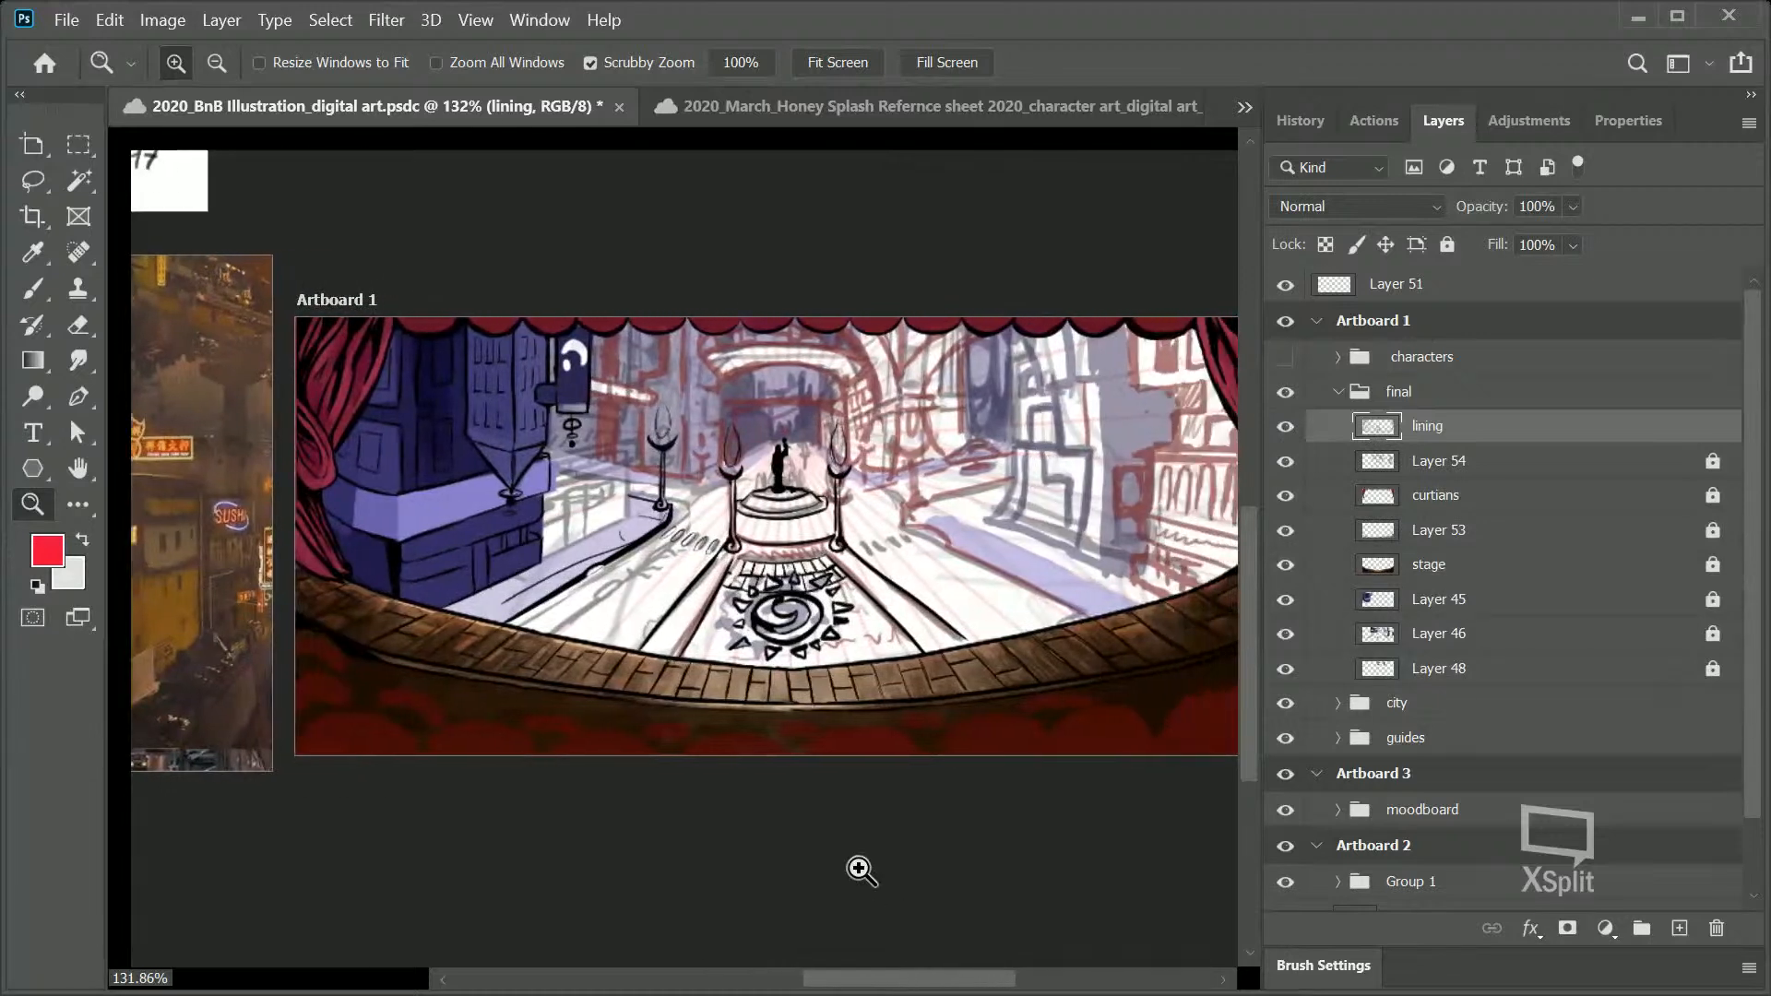
# Step: Reset the colors to default black and white and set the Brush size to 6
pyautogui.press('d')
pyautogui.click(33, 289)
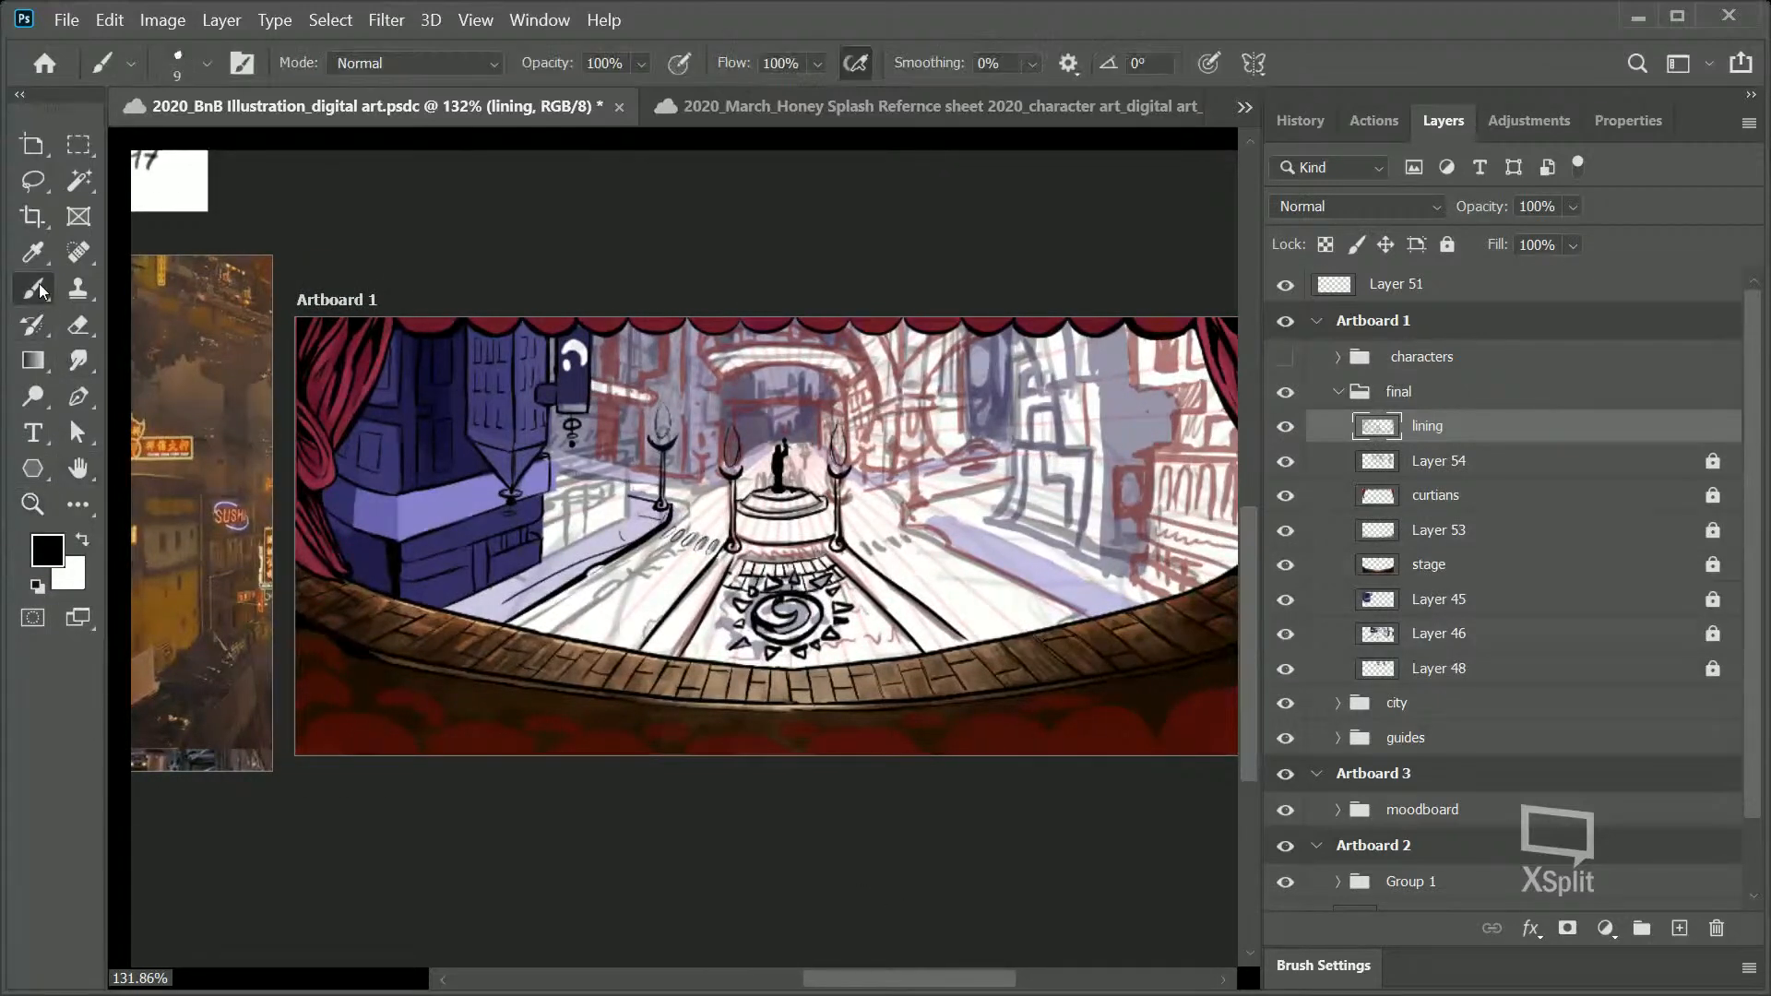
pyautogui.click(188, 68)
pyautogui.moveTo(164, 141); pyautogui.dragTo(162, 150)
pyautogui.write('6')
pyautogui.press('Return')
pyautogui.click(35, 504)
pyautogui.moveTo(1036, 466)
pyautogui.mouseDown()
pyautogui.moveTo(1079, 474)
pyautogui.moveTo(1027, 506)
pyautogui.moveTo(1116, 498)
pyautogui.moveTo(1237, 521)
pyautogui.mouseUp()
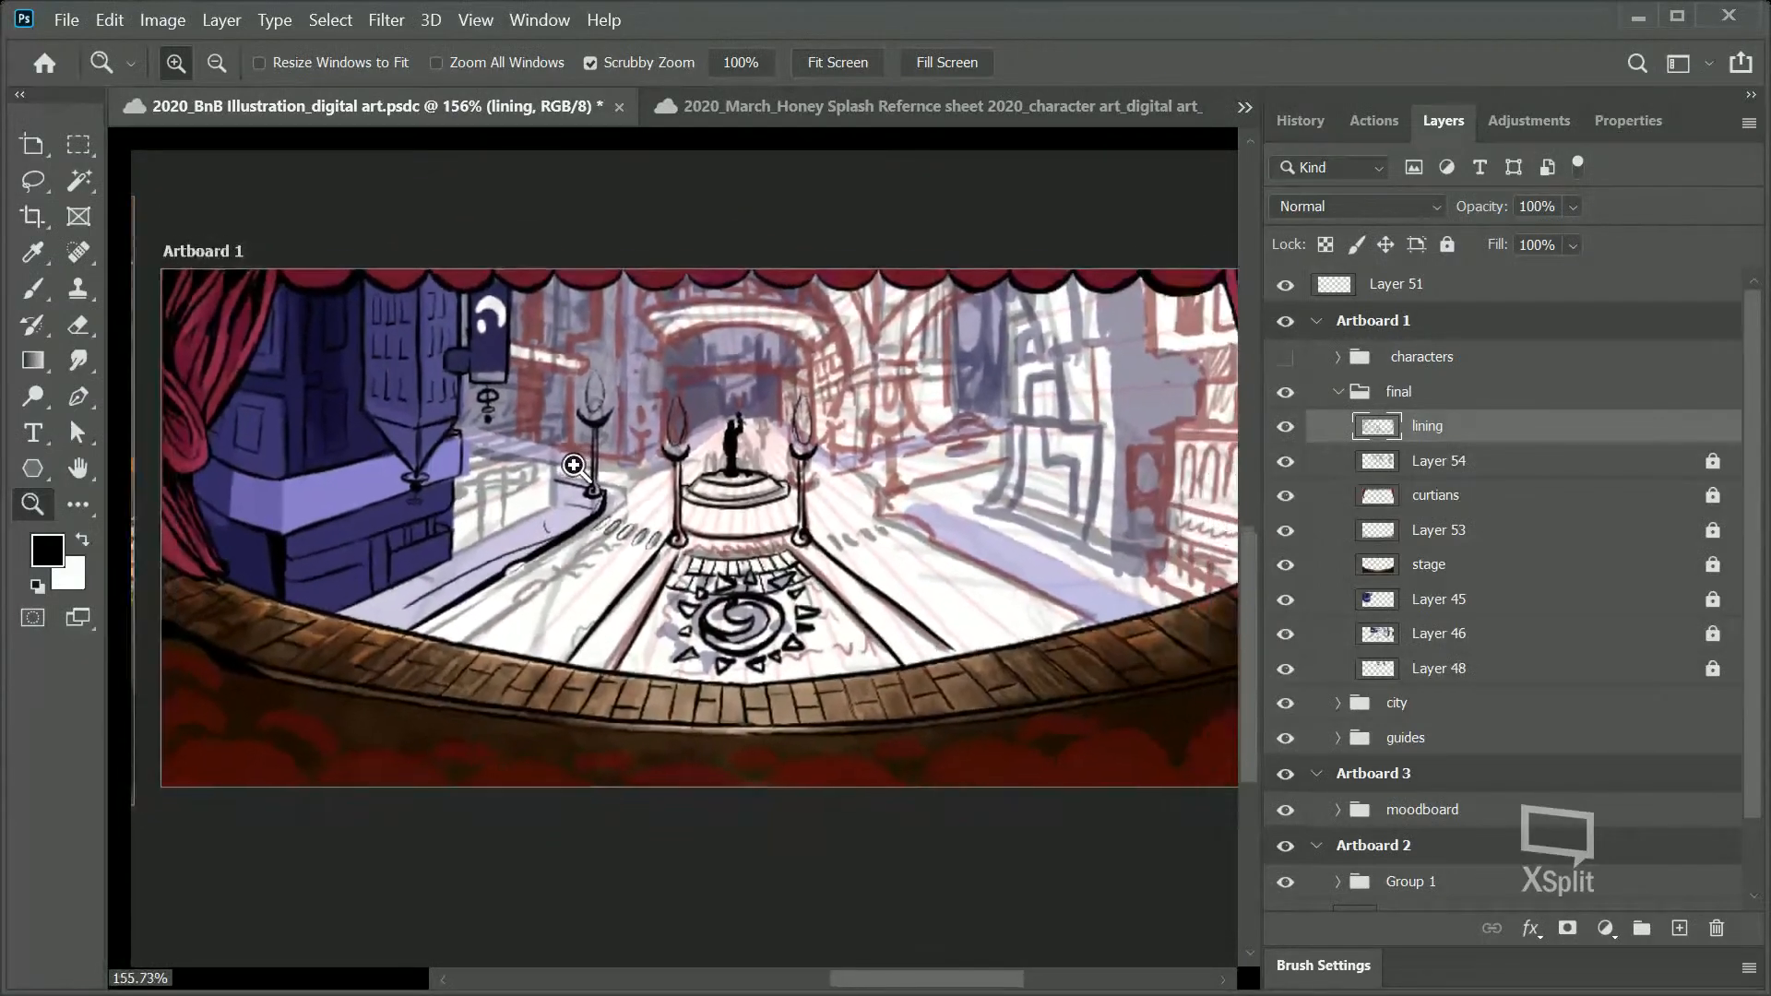
pyautogui.moveTo(890, 482); pyautogui.dragTo(696, 455)
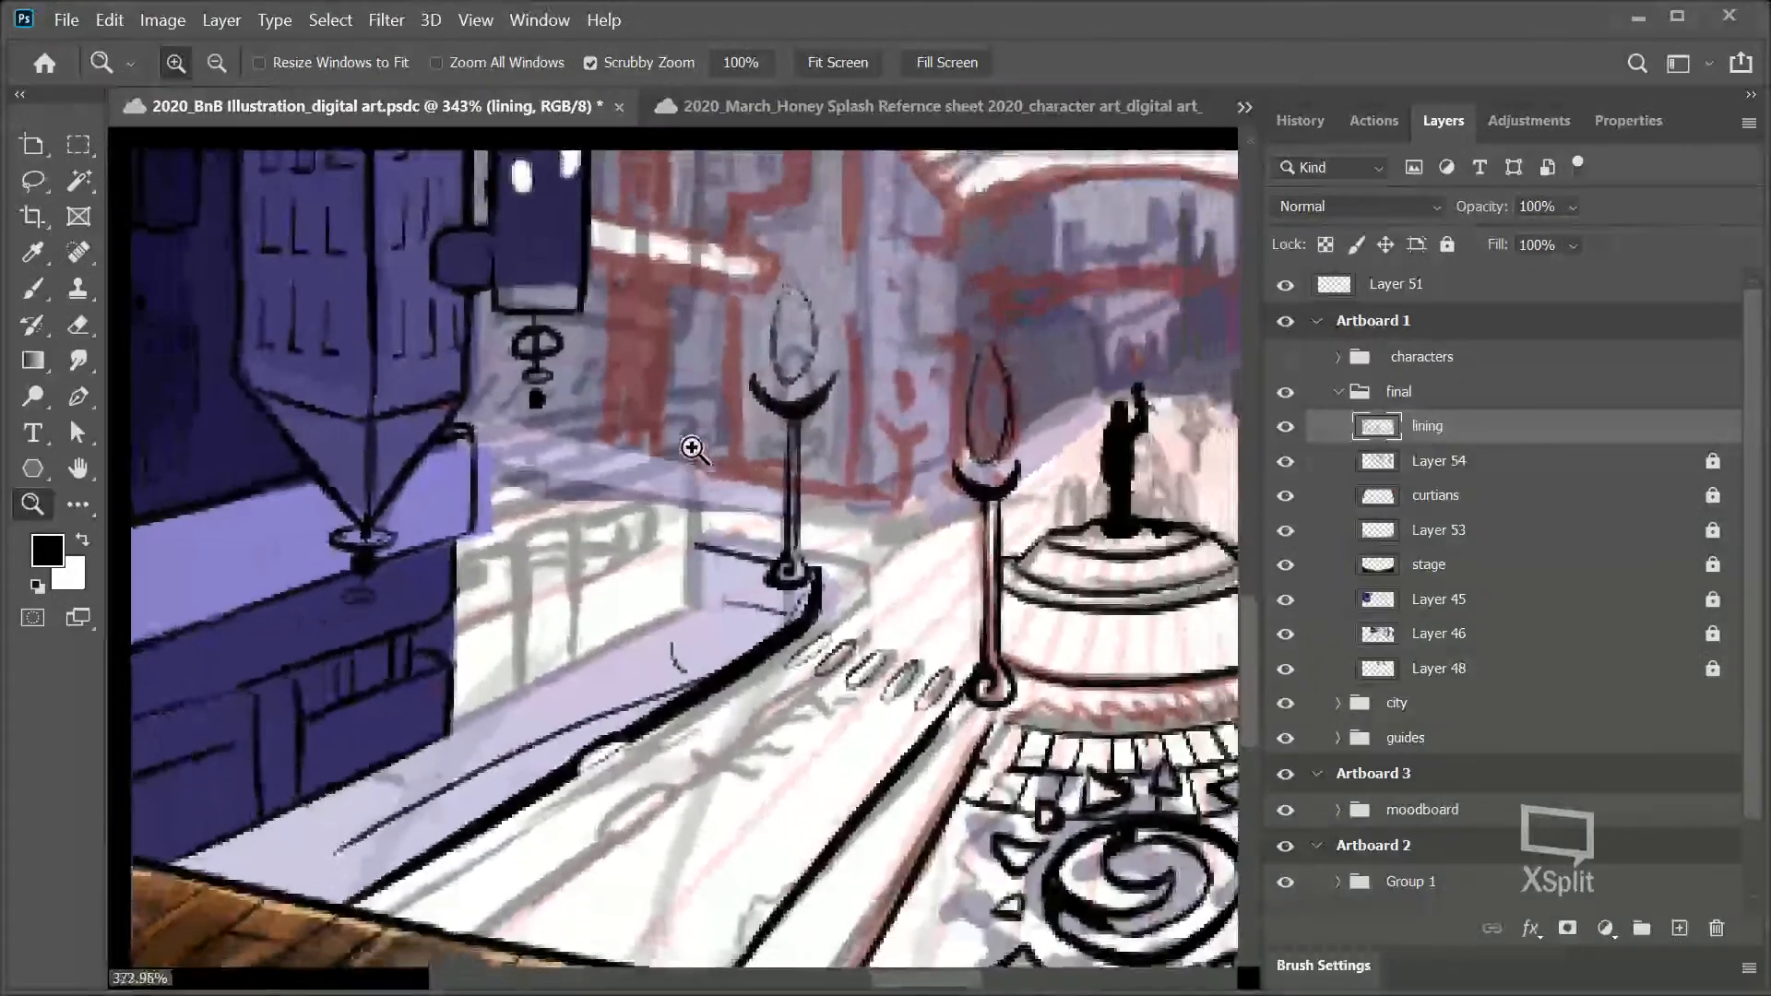
pyautogui.moveTo(690, 376); pyautogui.dragTo(703, 324)
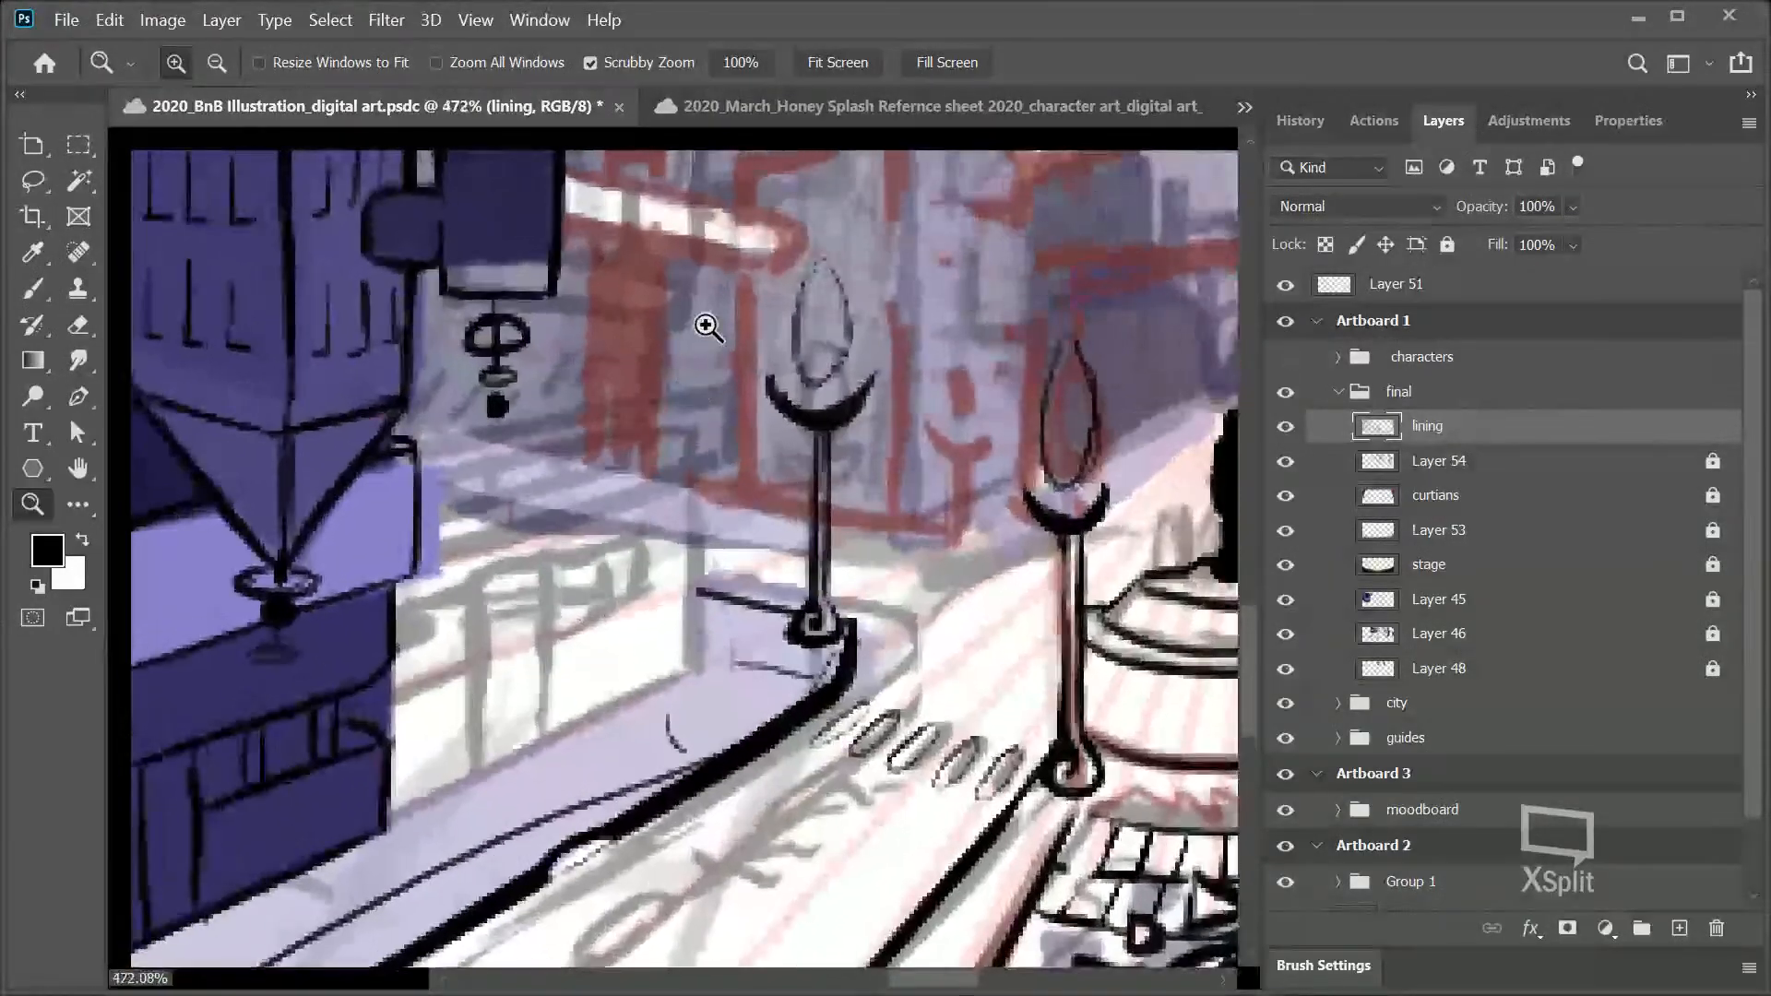
pyautogui.click(34, 289)
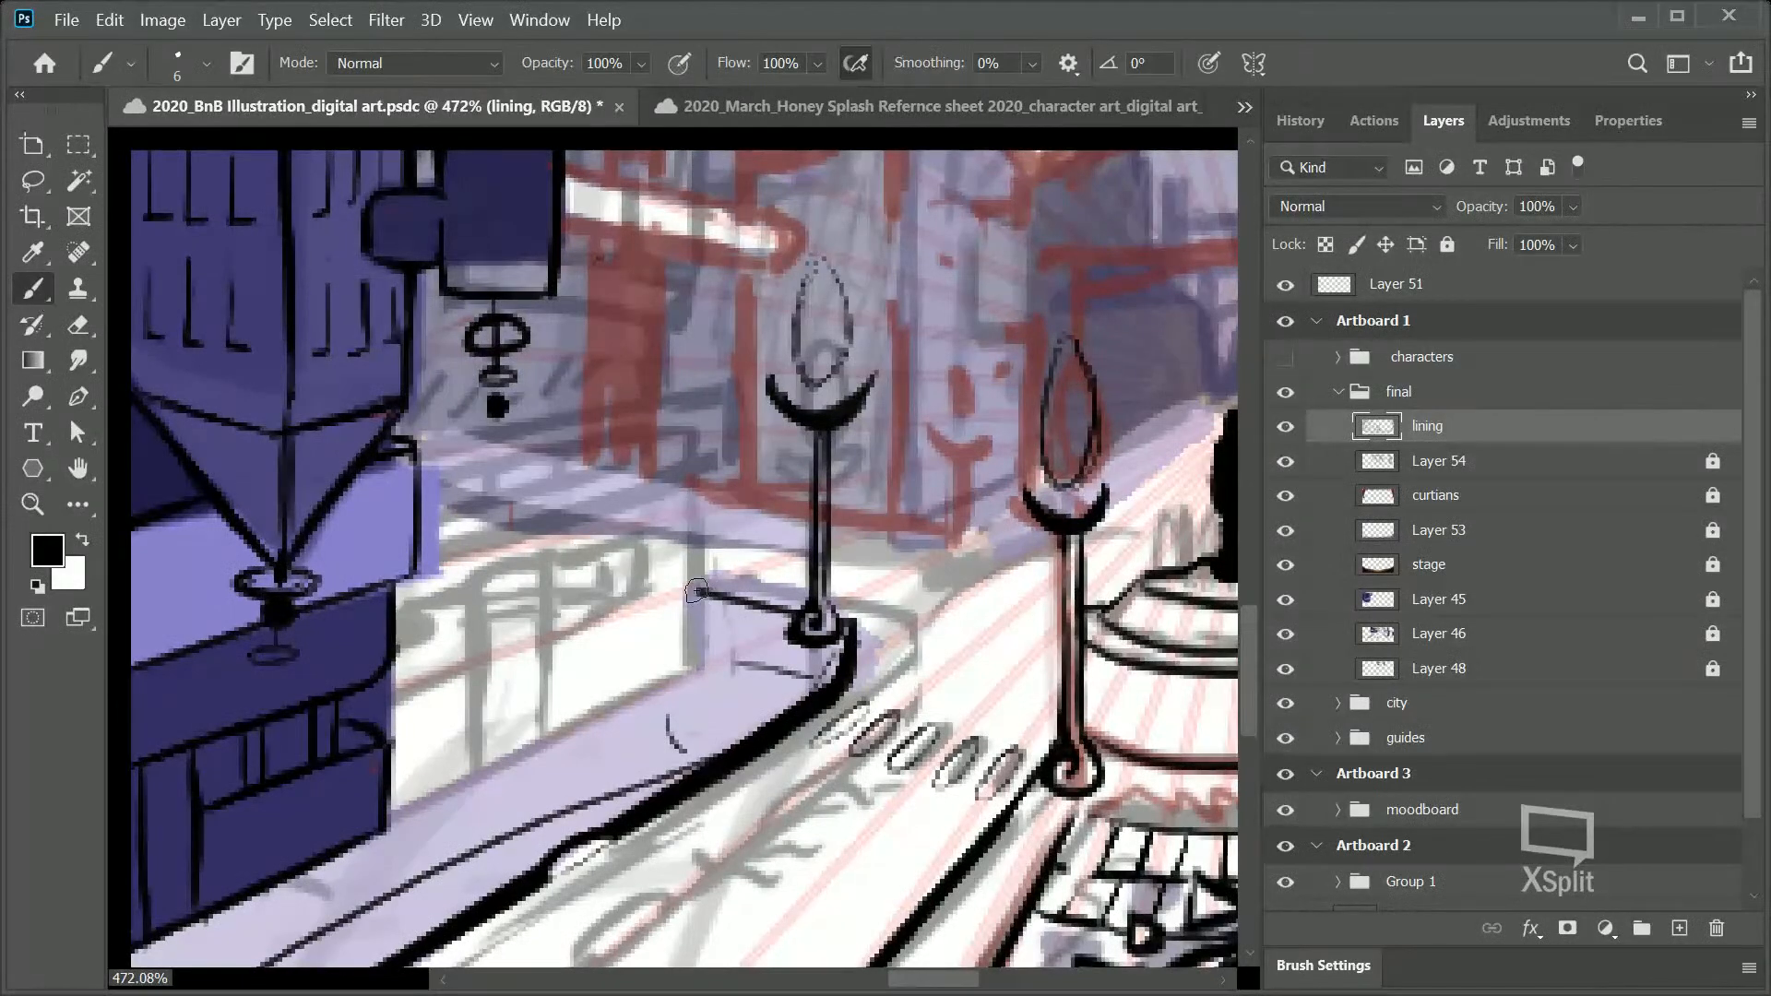
pyautogui.hotkey('ctrl', 'z')
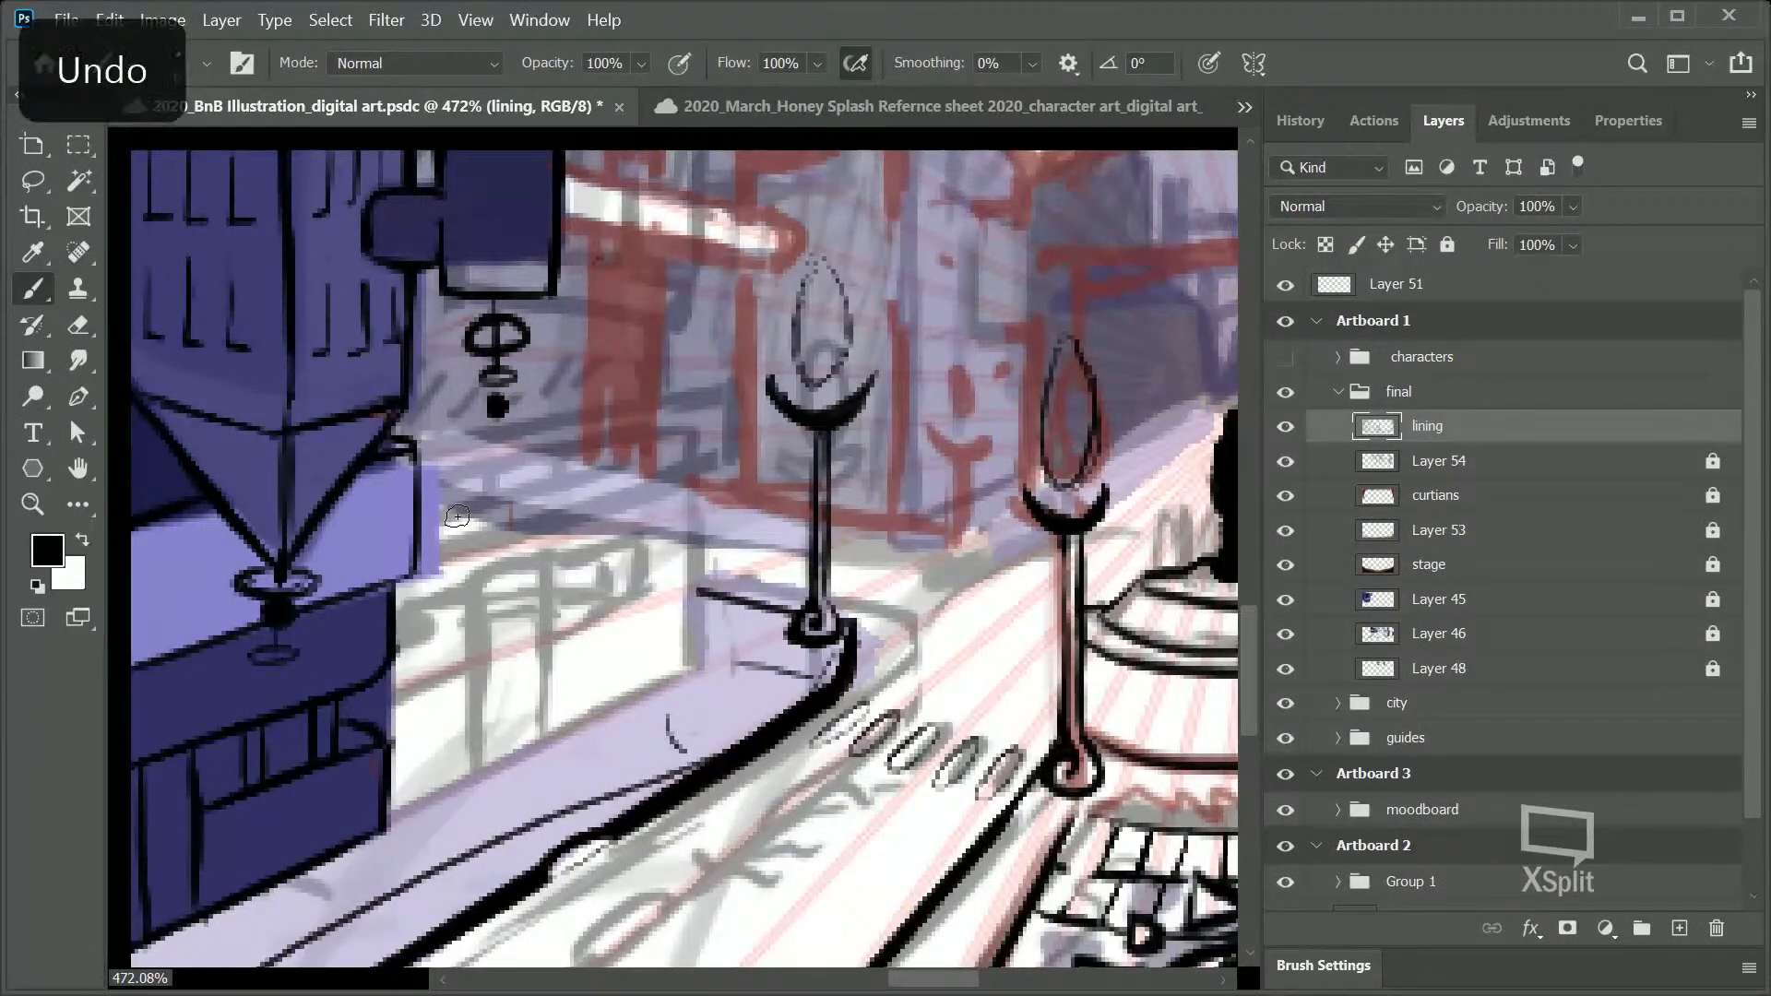
pyautogui.moveTo(1251, 666)
pyautogui.mouseDown()
pyautogui.moveTo(1250, 603)
pyautogui.moveTo(1240, 656)
pyautogui.mouseUp()
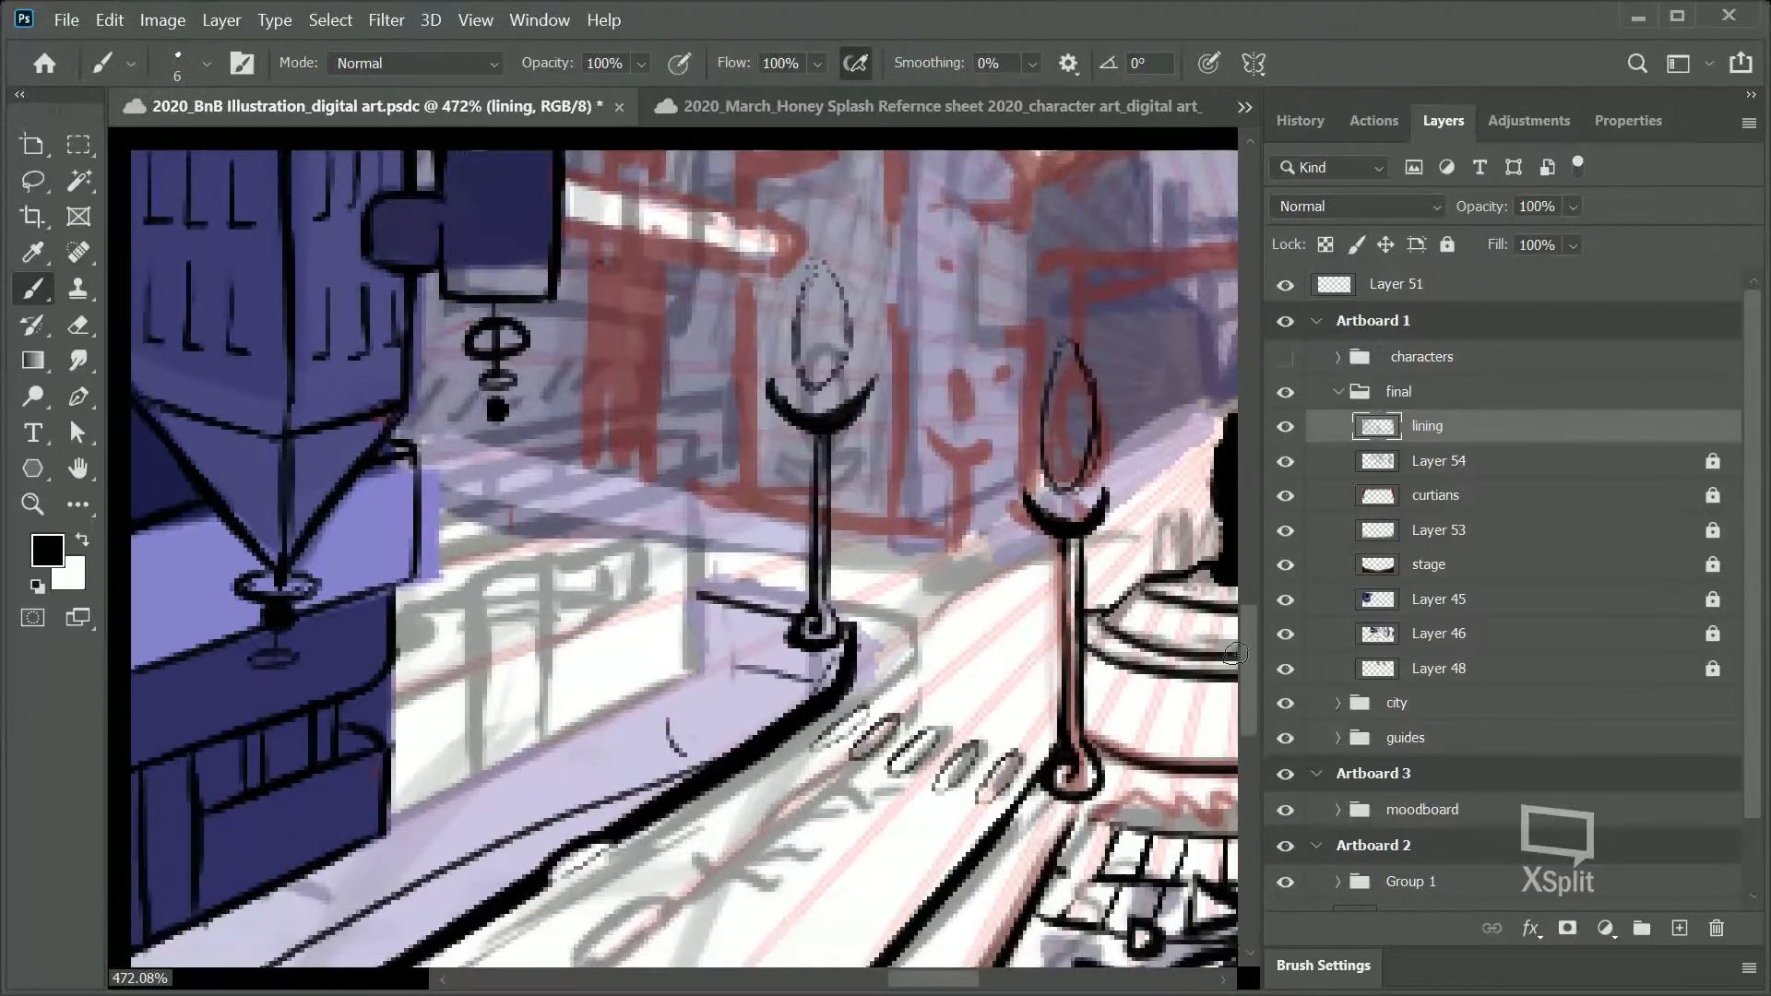
# Step: Examine the street lamp area with the lining layer hidden and shown to compare the inked lines with the sketch
pyautogui.click(33, 504)
pyautogui.moveTo(793, 485); pyautogui.dragTo(701, 519)
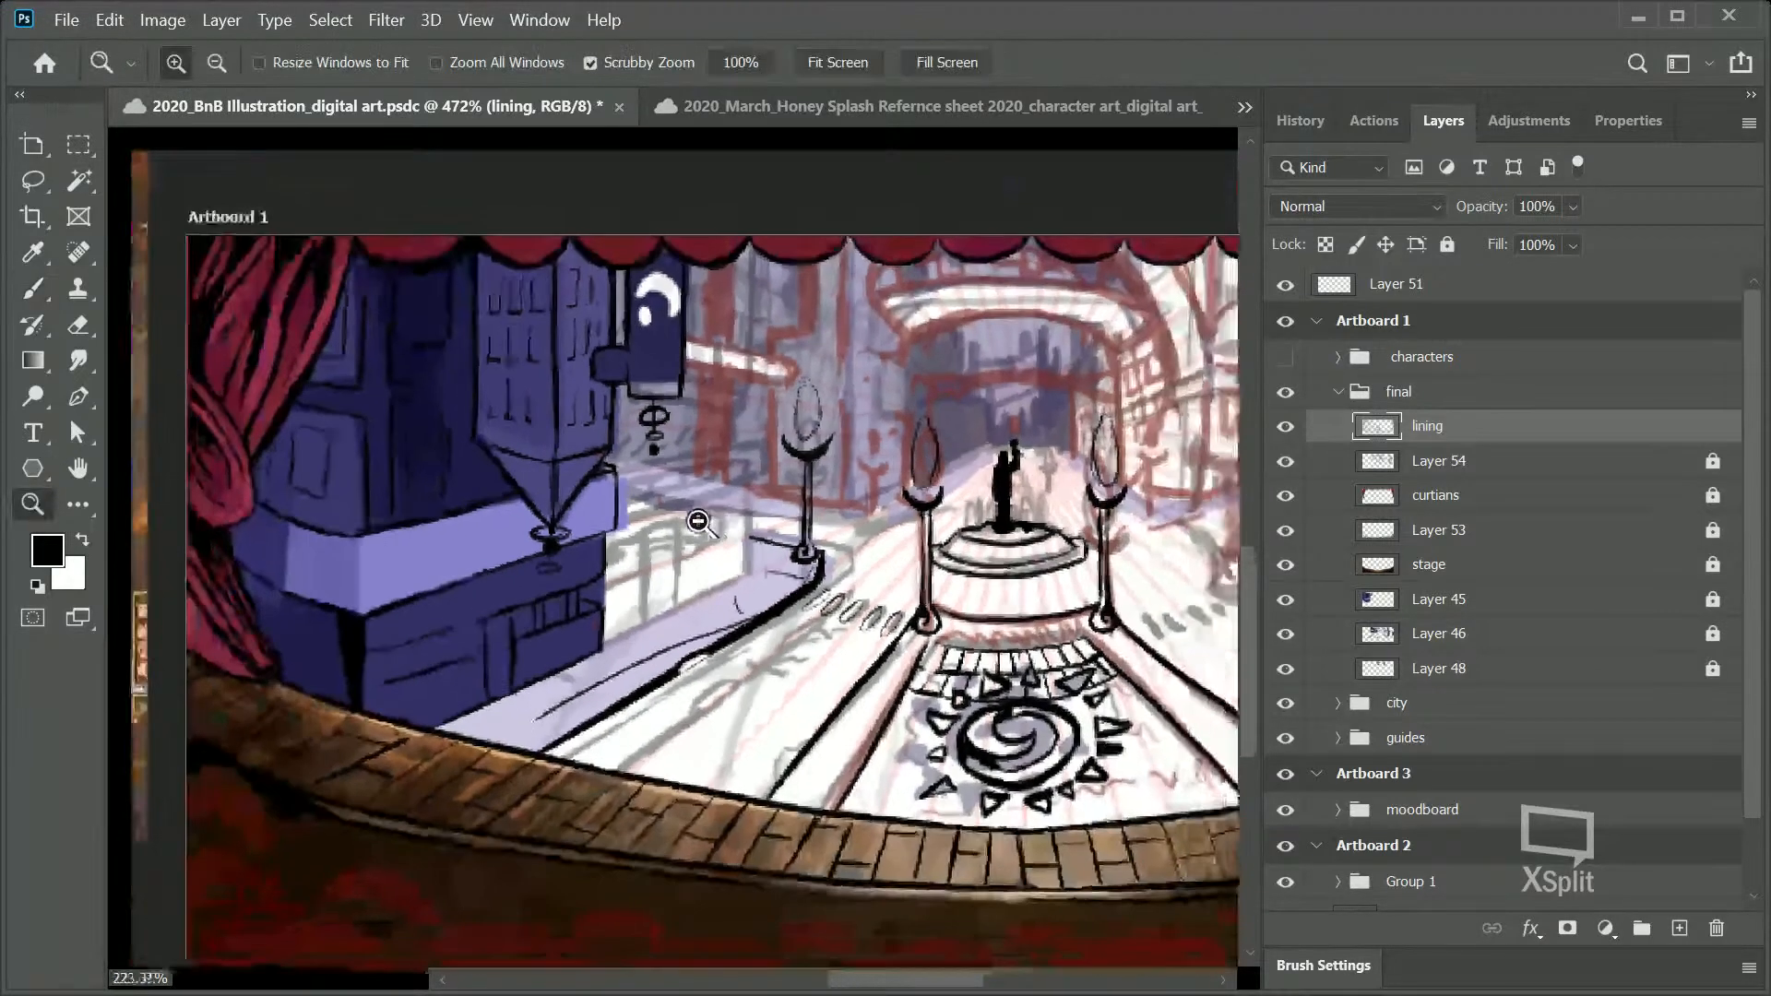
pyautogui.moveTo(923, 987)
pyautogui.mouseDown()
pyautogui.moveTo(985, 964)
pyautogui.moveTo(899, 961)
pyautogui.mouseUp()
pyautogui.moveTo(711, 573); pyautogui.dragTo(735, 548)
pyautogui.moveTo(757, 334); pyautogui.dragTo(806, 333)
pyautogui.scroll(-1, 1746, 394)
pyautogui.scroll(1, 1750, 389)
pyautogui.click(1286, 429)
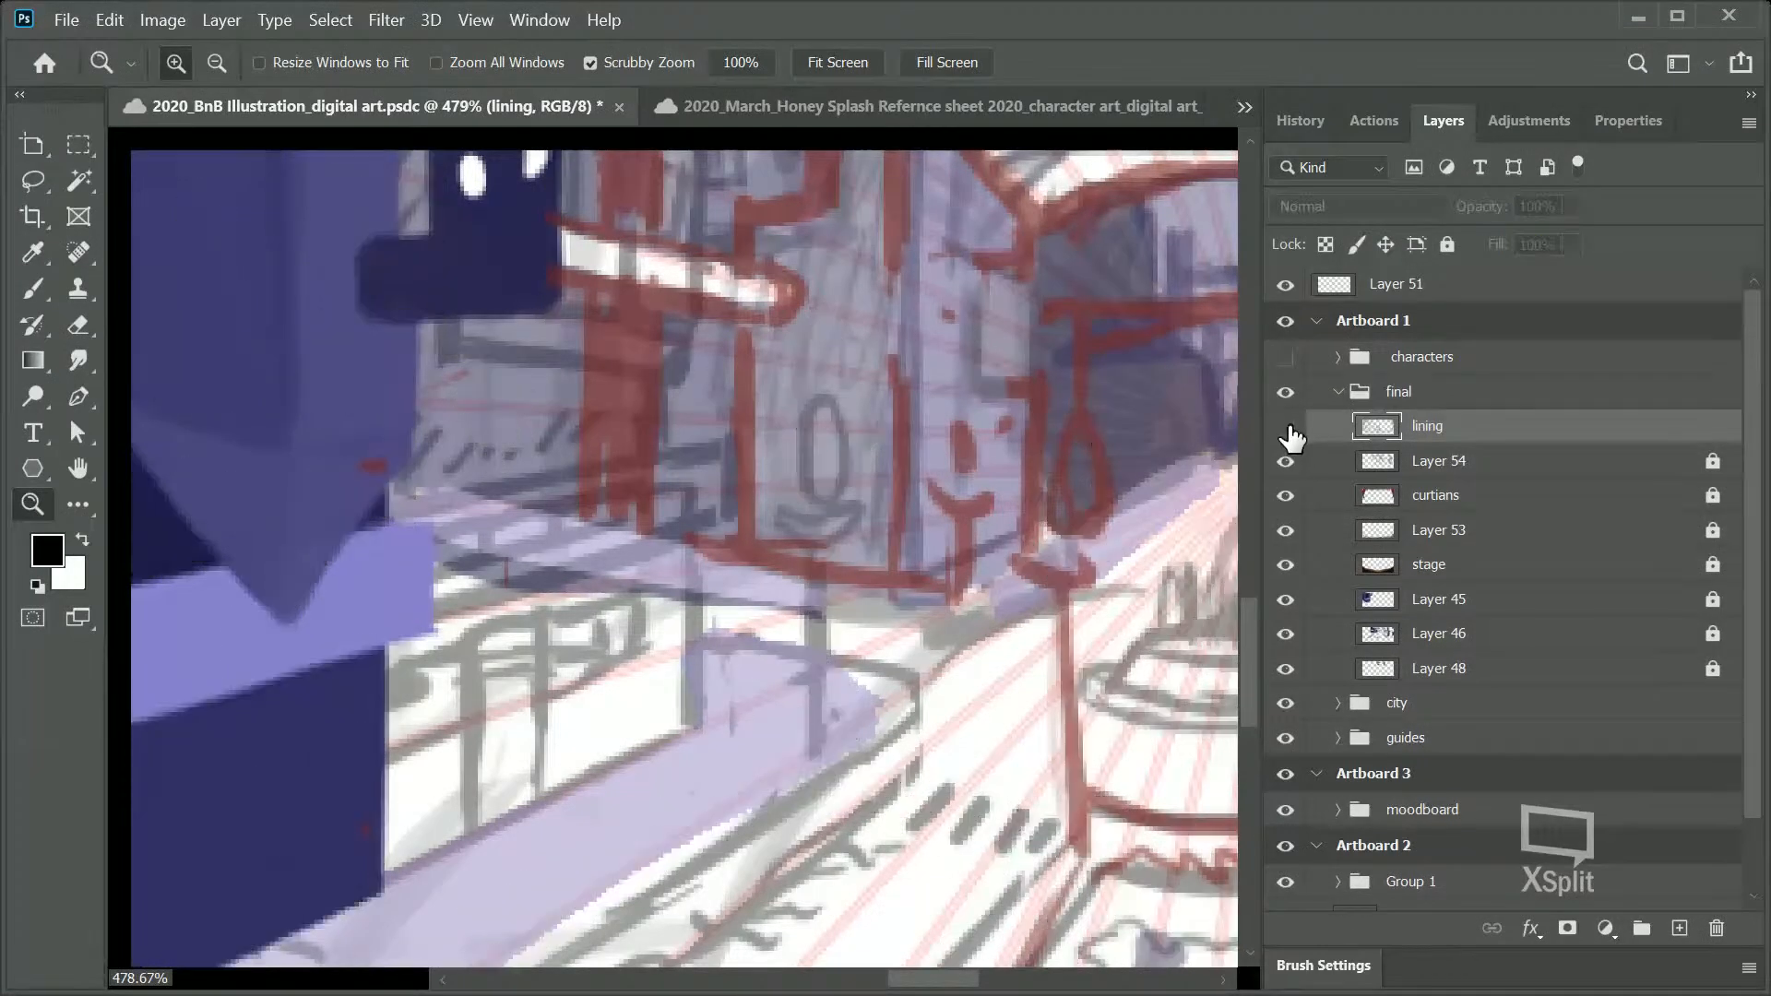
pyautogui.click(1286, 429)
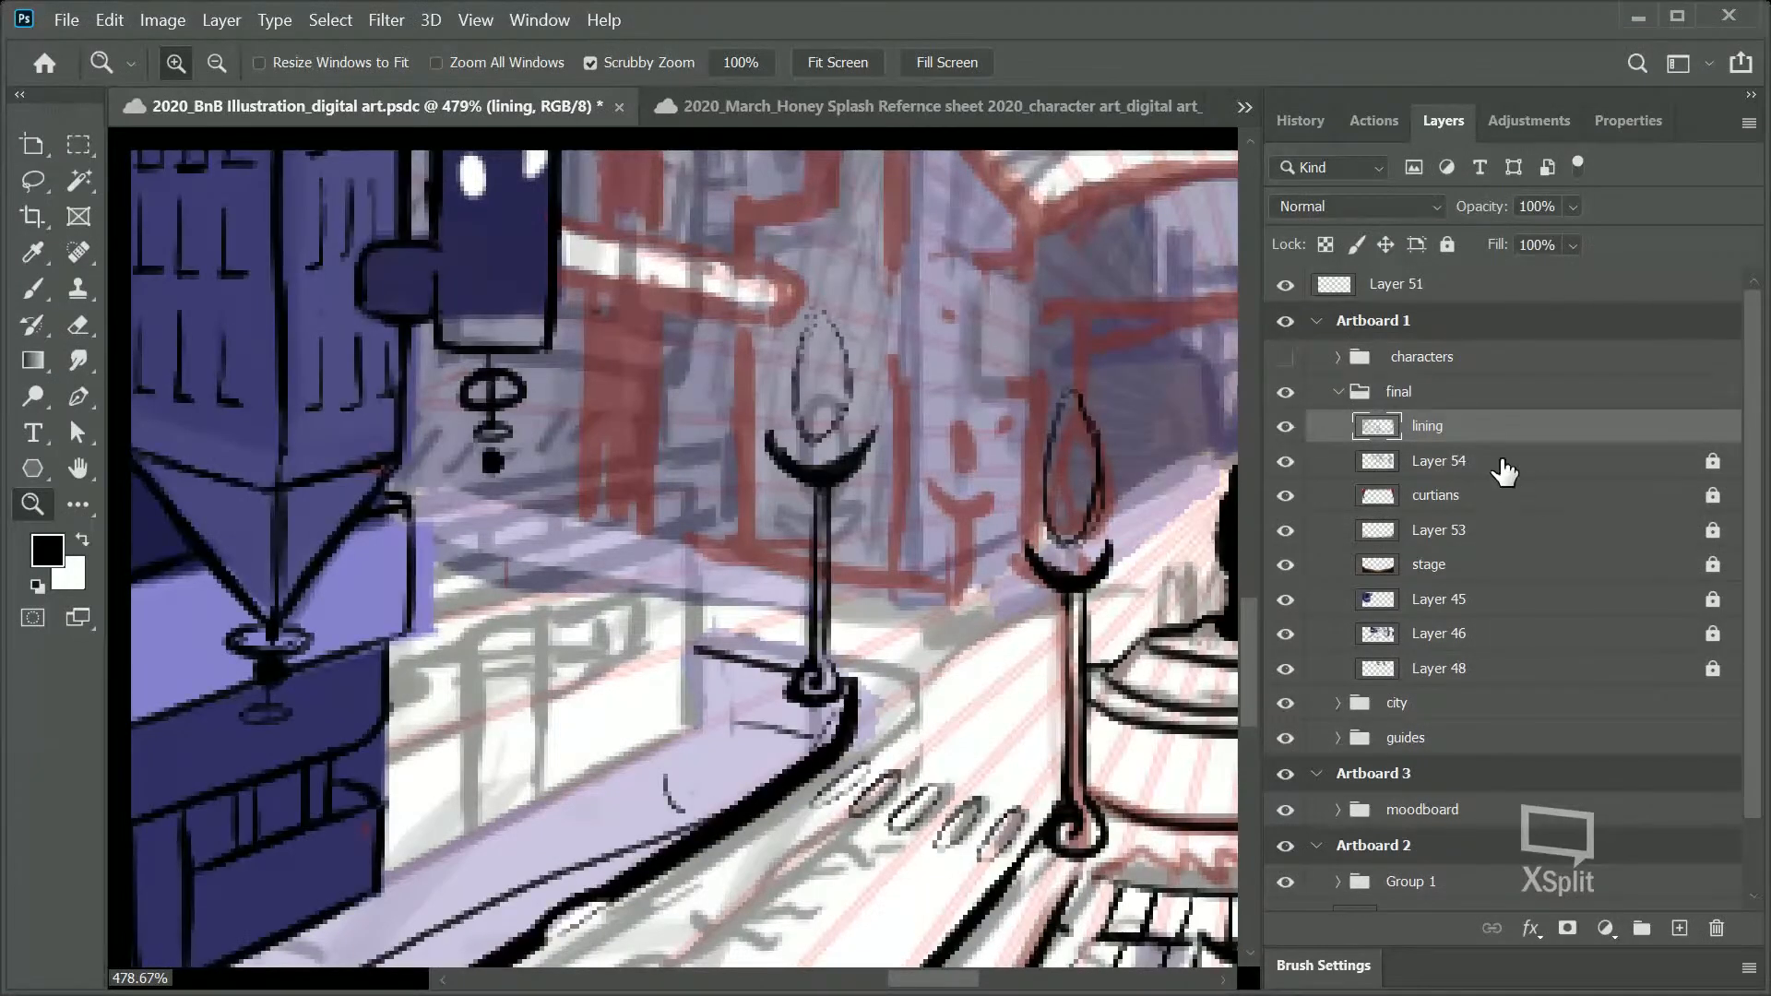
# Step: Toggle Layer 54's visibility to check which red sketch lines belong to it
pyautogui.click(1474, 464)
pyautogui.click(1286, 462)
pyautogui.click(1285, 462)
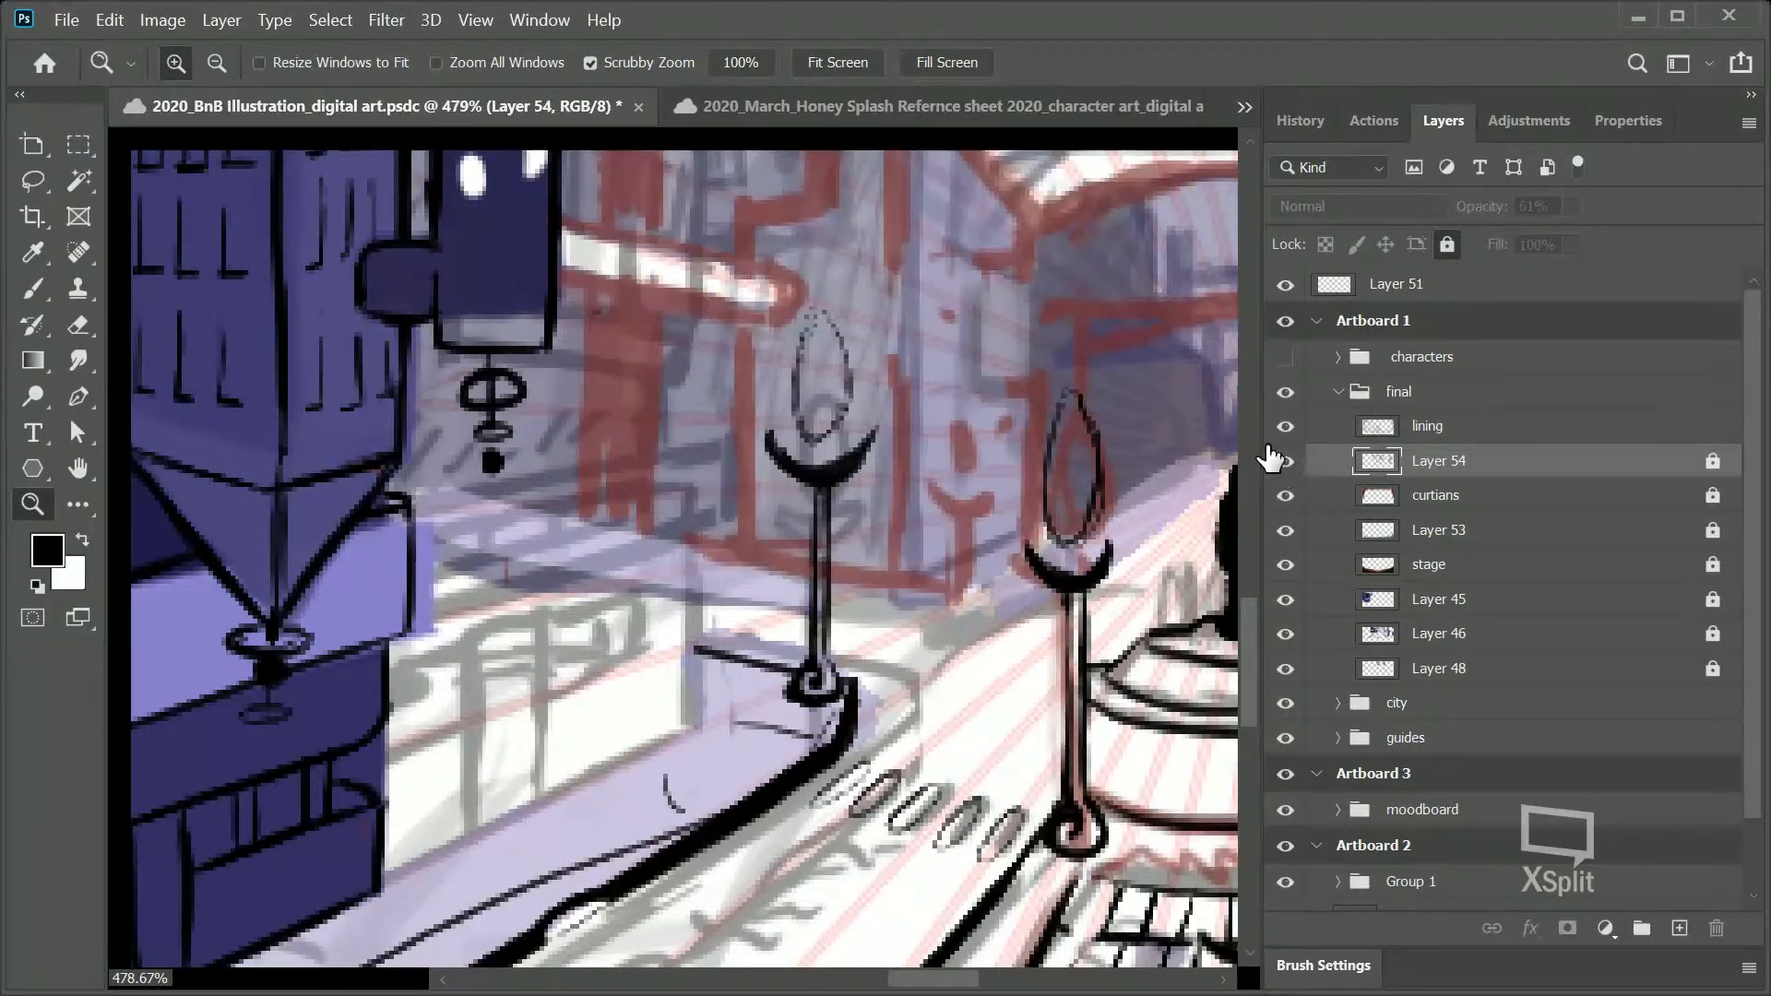
pyautogui.click(50, 277)
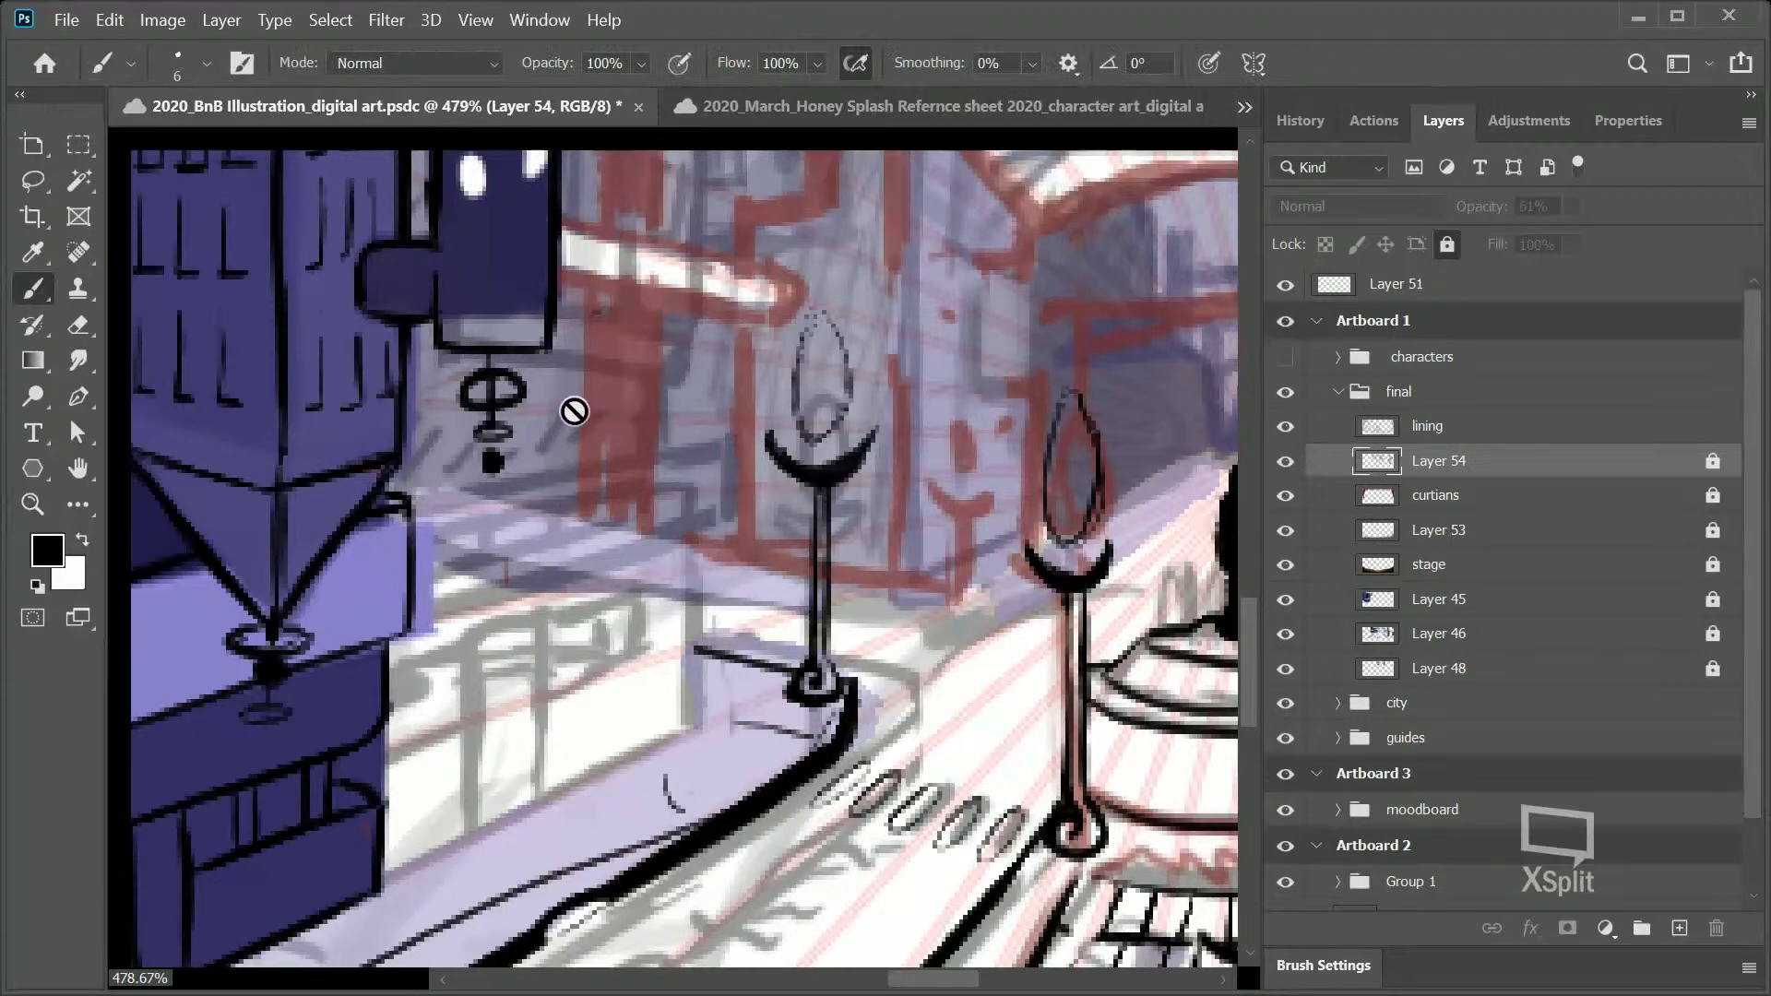
pyautogui.click(1467, 427)
pyautogui.click(1450, 461)
pyautogui.click(1287, 461)
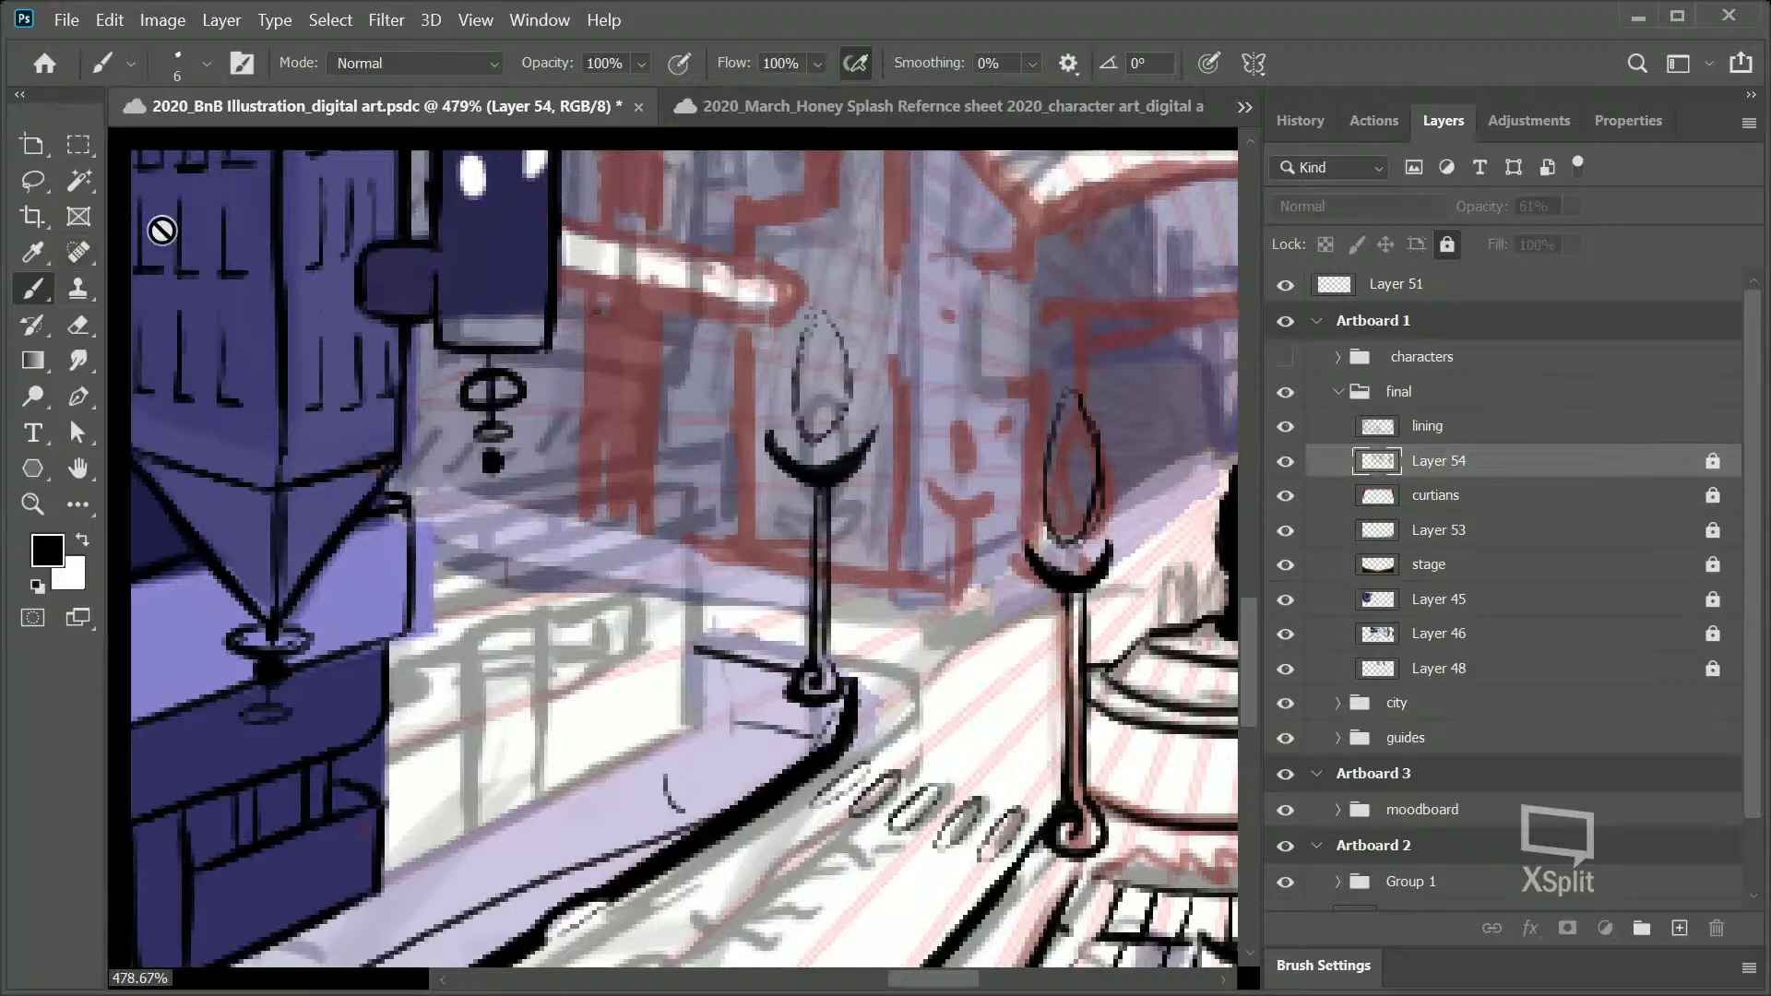
pyautogui.press('alt')
pyautogui.scroll(-1, 1751, 533)
pyautogui.scroll(1, 1732, 492)
pyautogui.click(1333, 119)
pyautogui.click(1373, 120)
pyautogui.click(1444, 122)
pyautogui.scroll(-2, 1753, 622)
pyautogui.scroll(2, 1752, 622)
pyautogui.click(1520, 431)
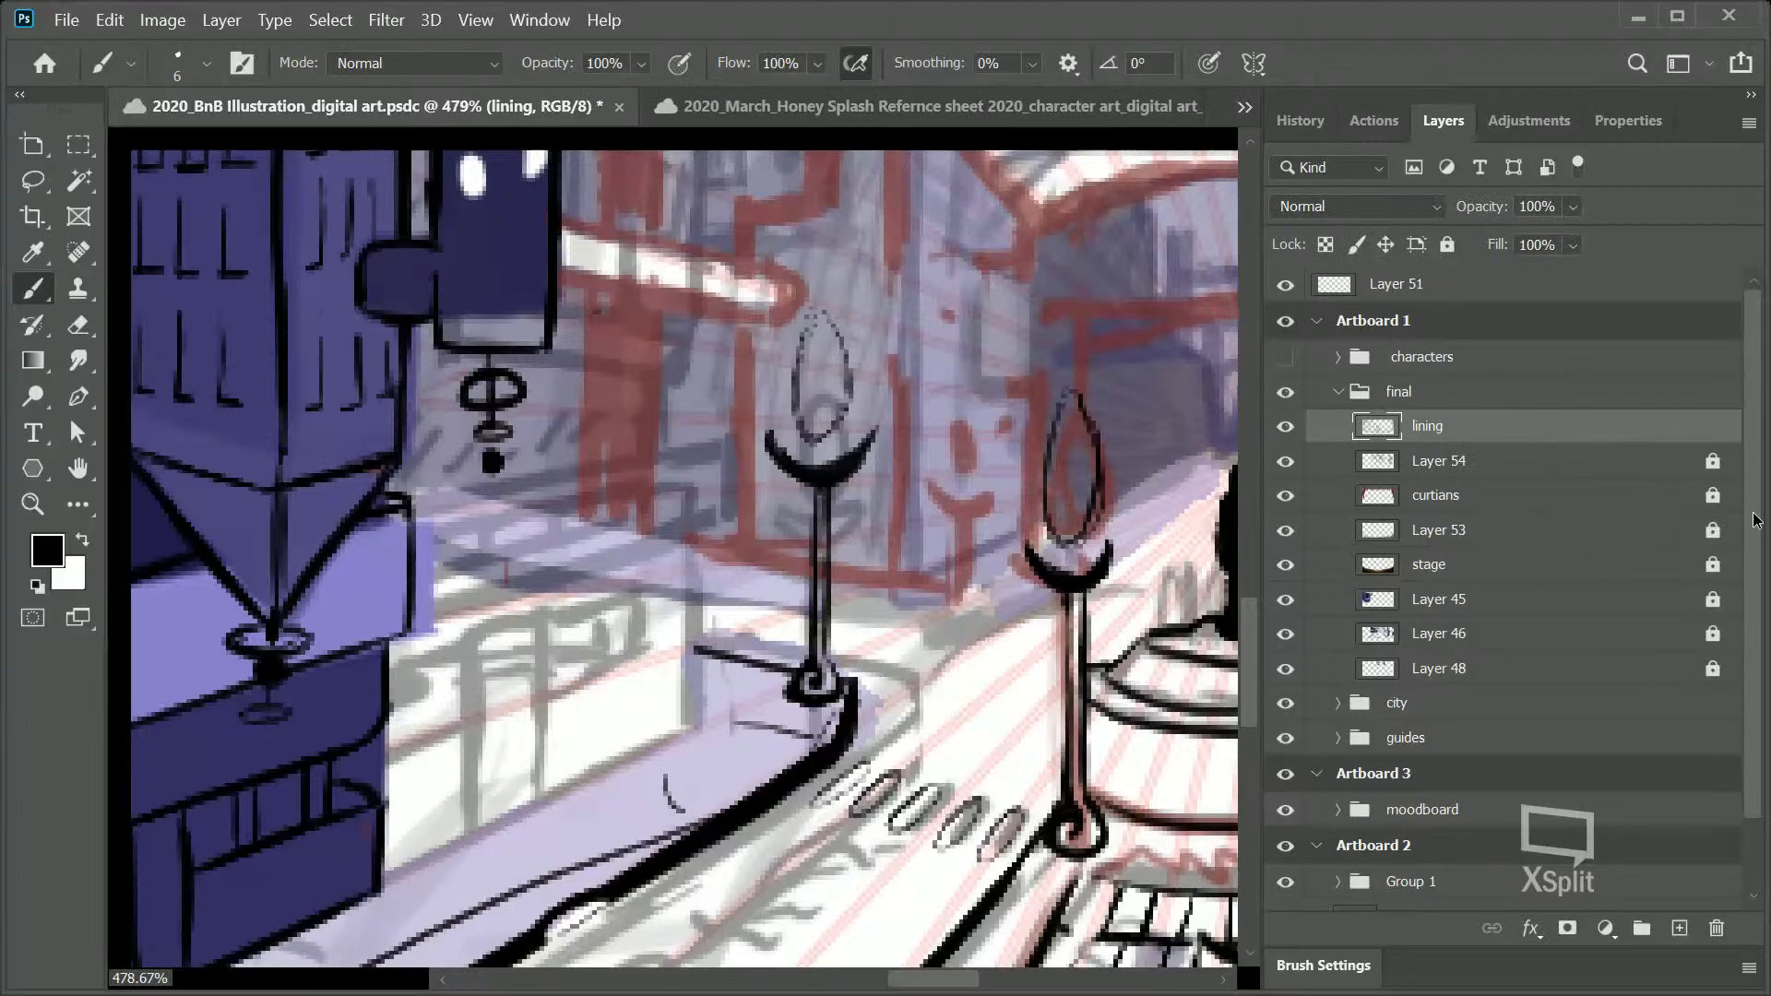
pyautogui.scroll(-2, 1738, 526)
pyautogui.scroll(2, 1746, 545)
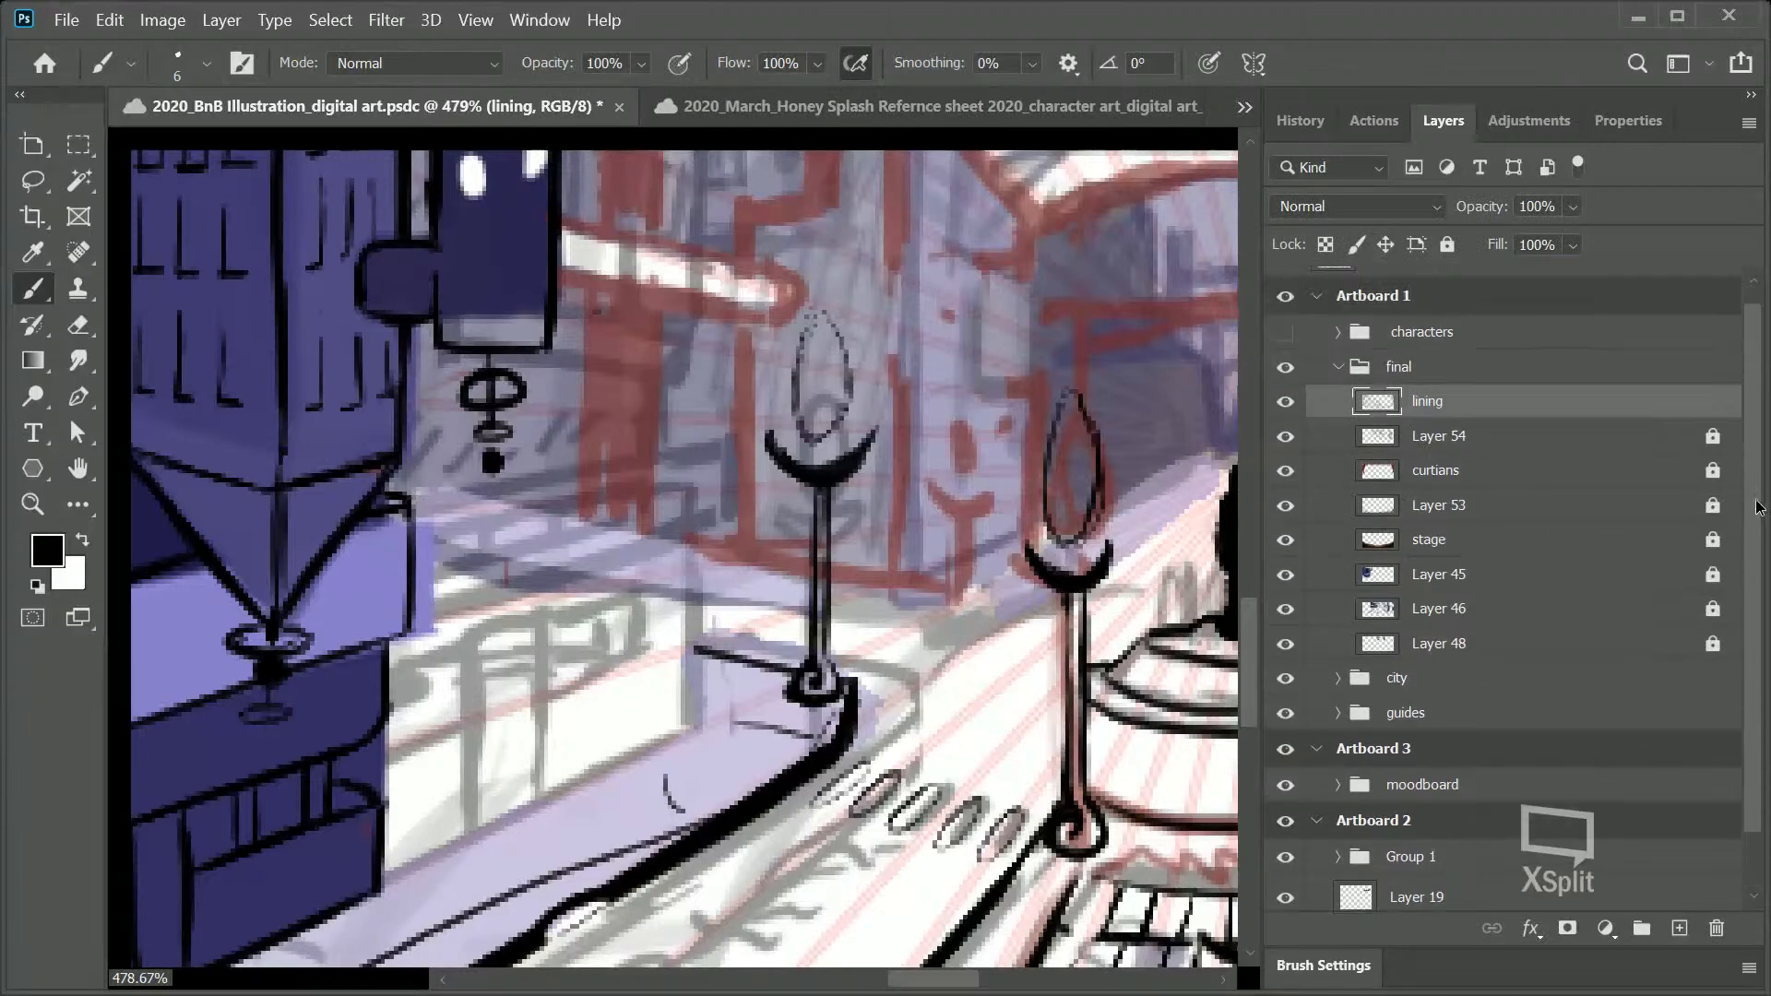
# Step: Unlock Layer 54 in the final group and make it the active layer
pyautogui.click(1285, 461)
pyautogui.click(1285, 462)
pyautogui.click(1712, 461)
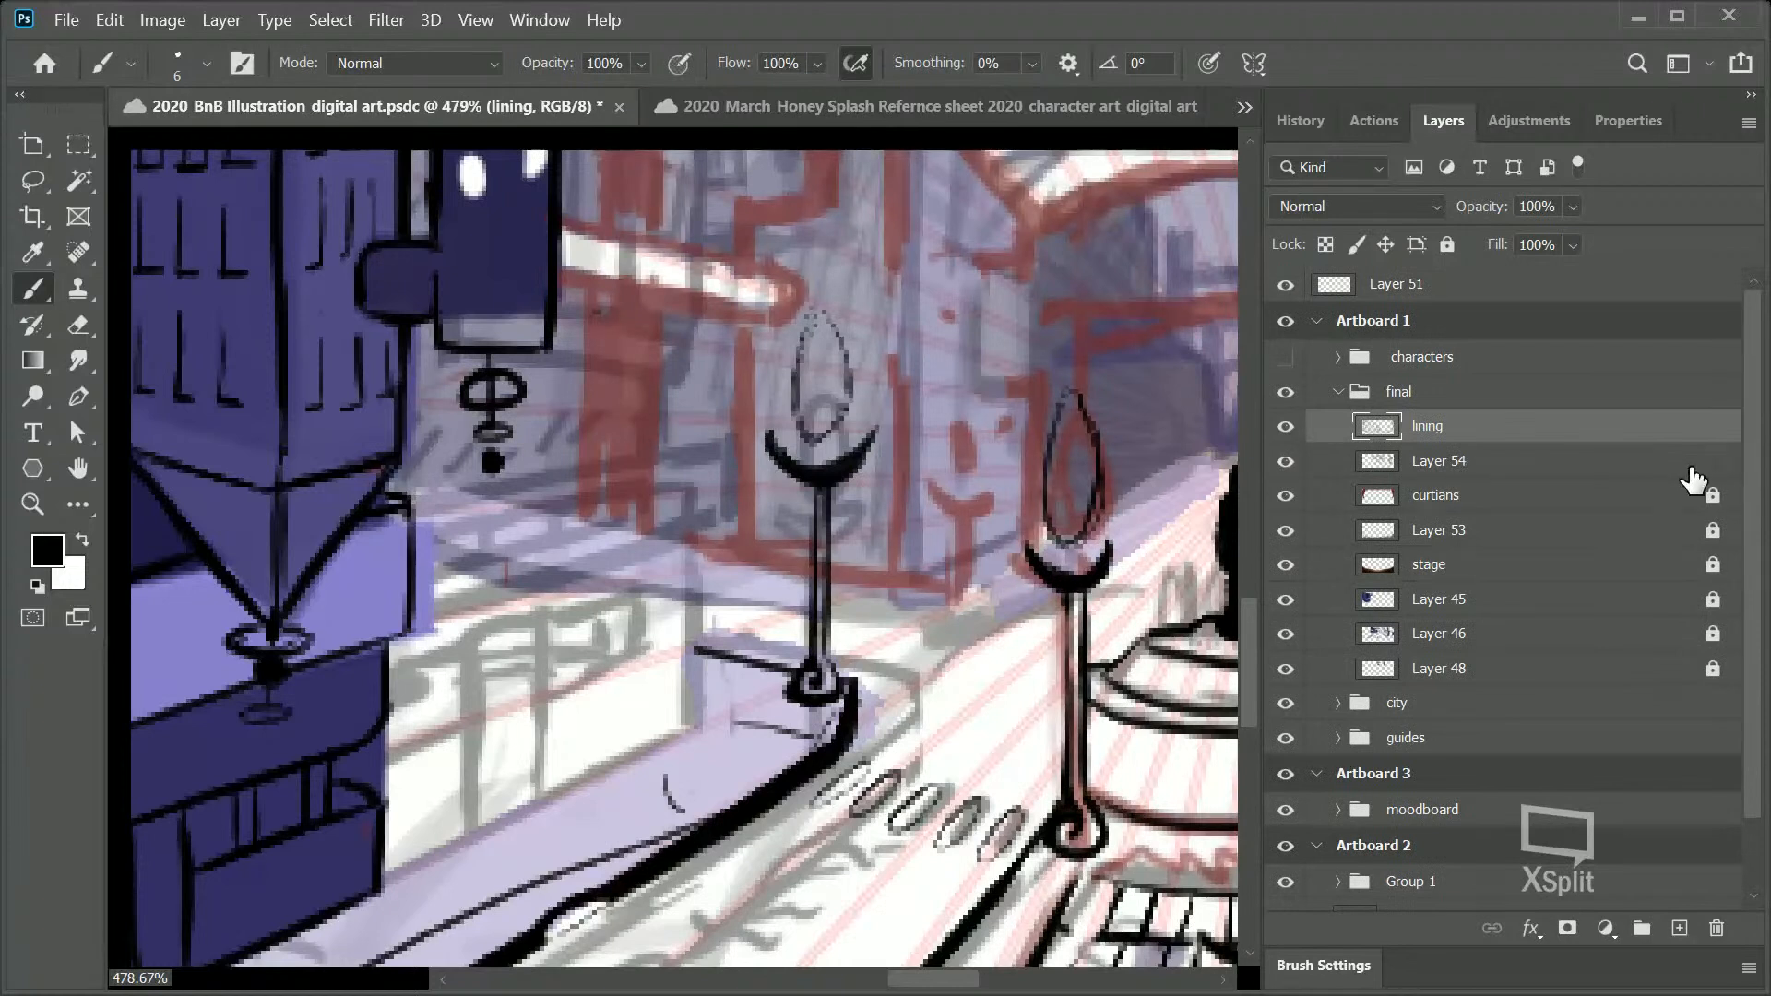
pyautogui.click(1476, 466)
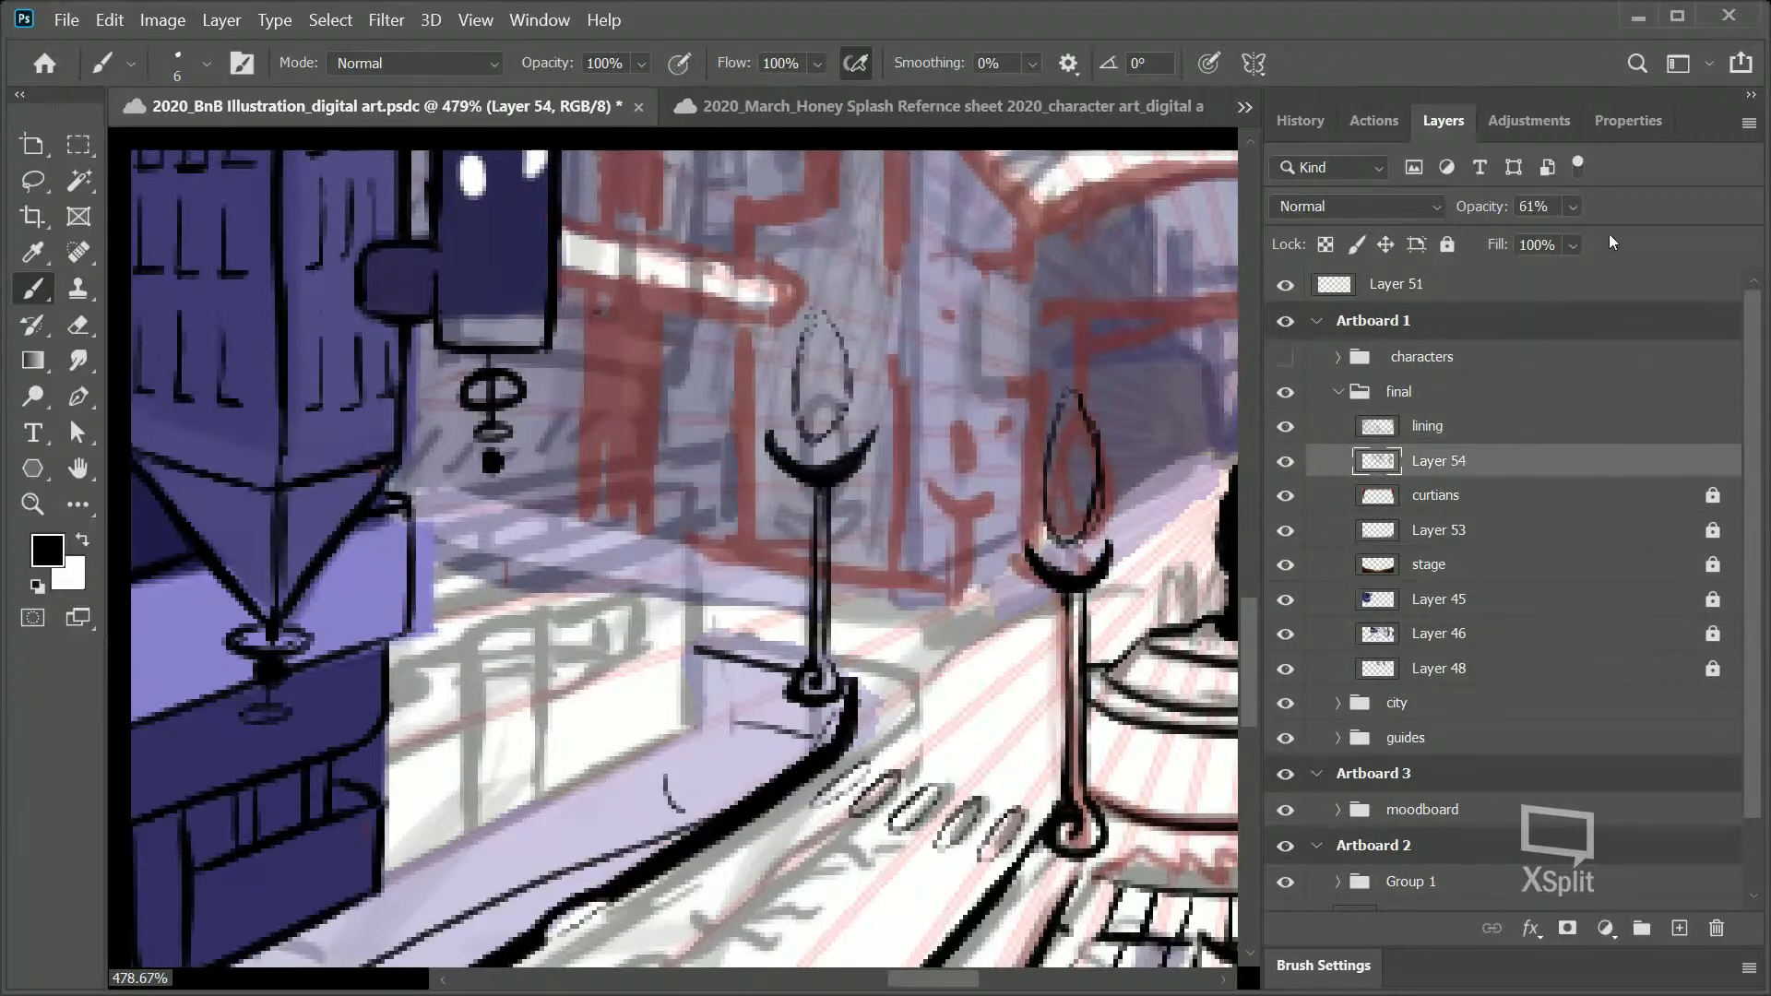
# Step: Raise Layer 54's opacity to 100% and sample the dark red of its sketch lines as the foreground color
pyautogui.click(1572, 206)
pyautogui.moveTo(1607, 235); pyautogui.dragTo(1717, 213)
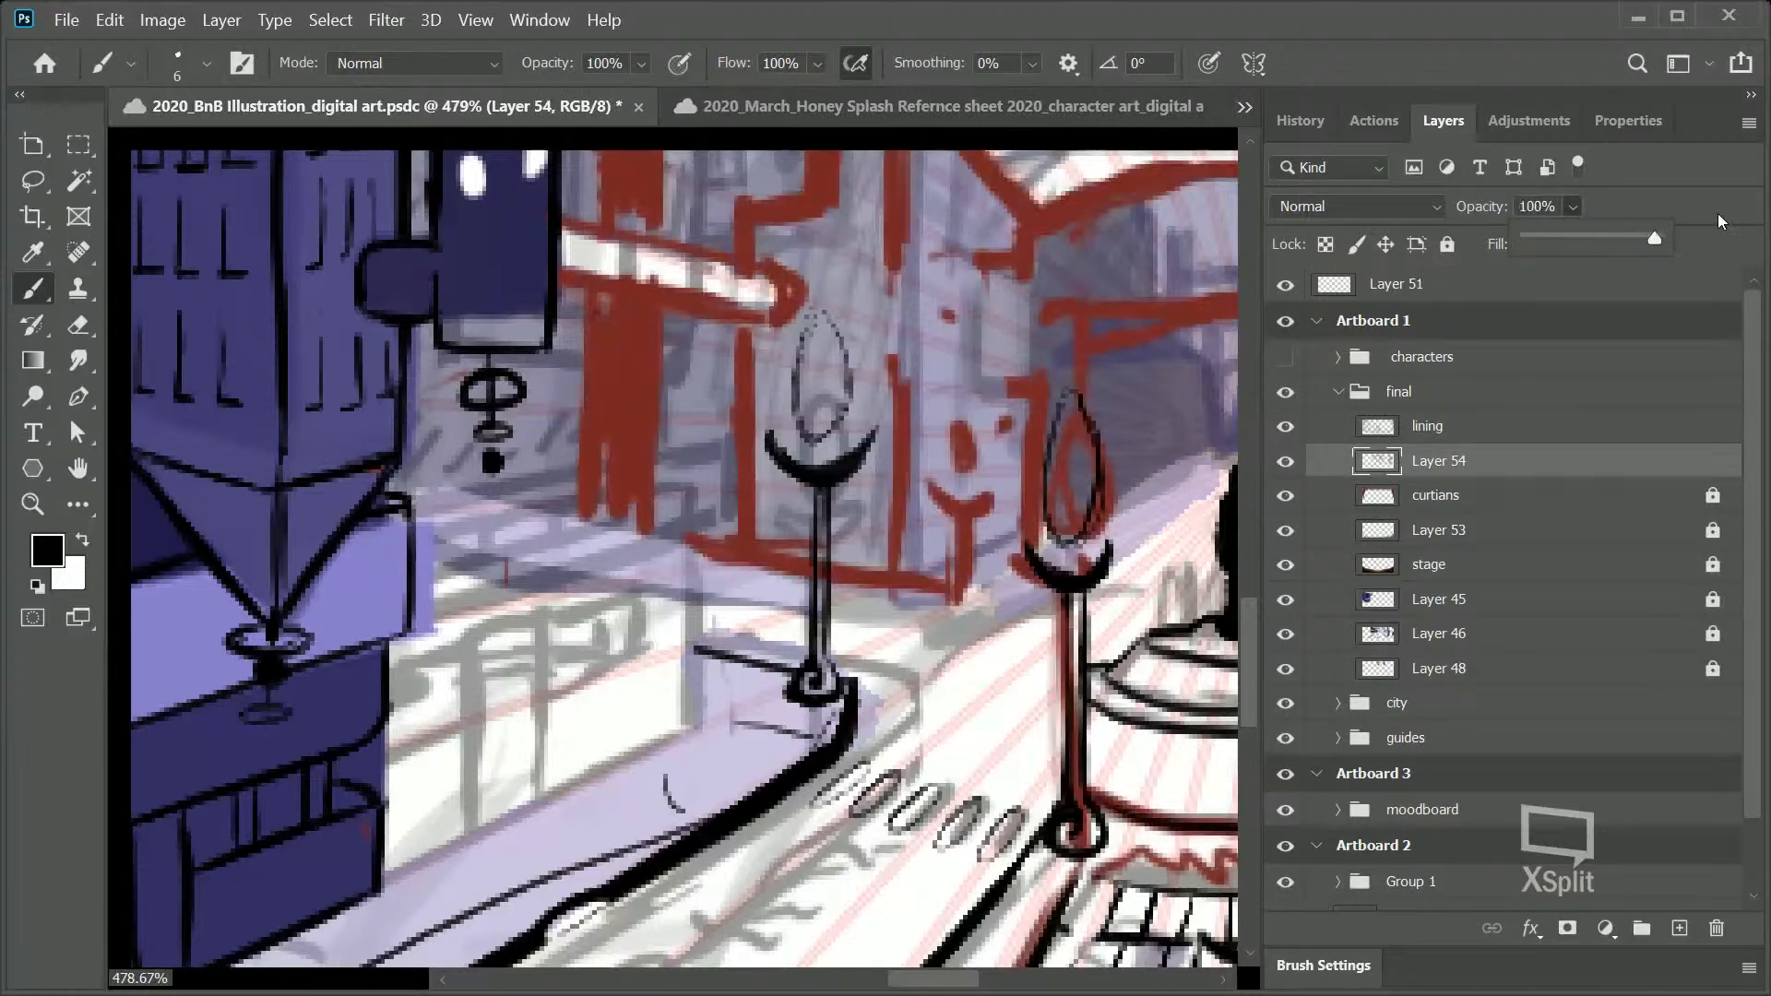
pyautogui.keyDown('alt'); pyautogui.click(628, 362); pyautogui.keyUp('alt')
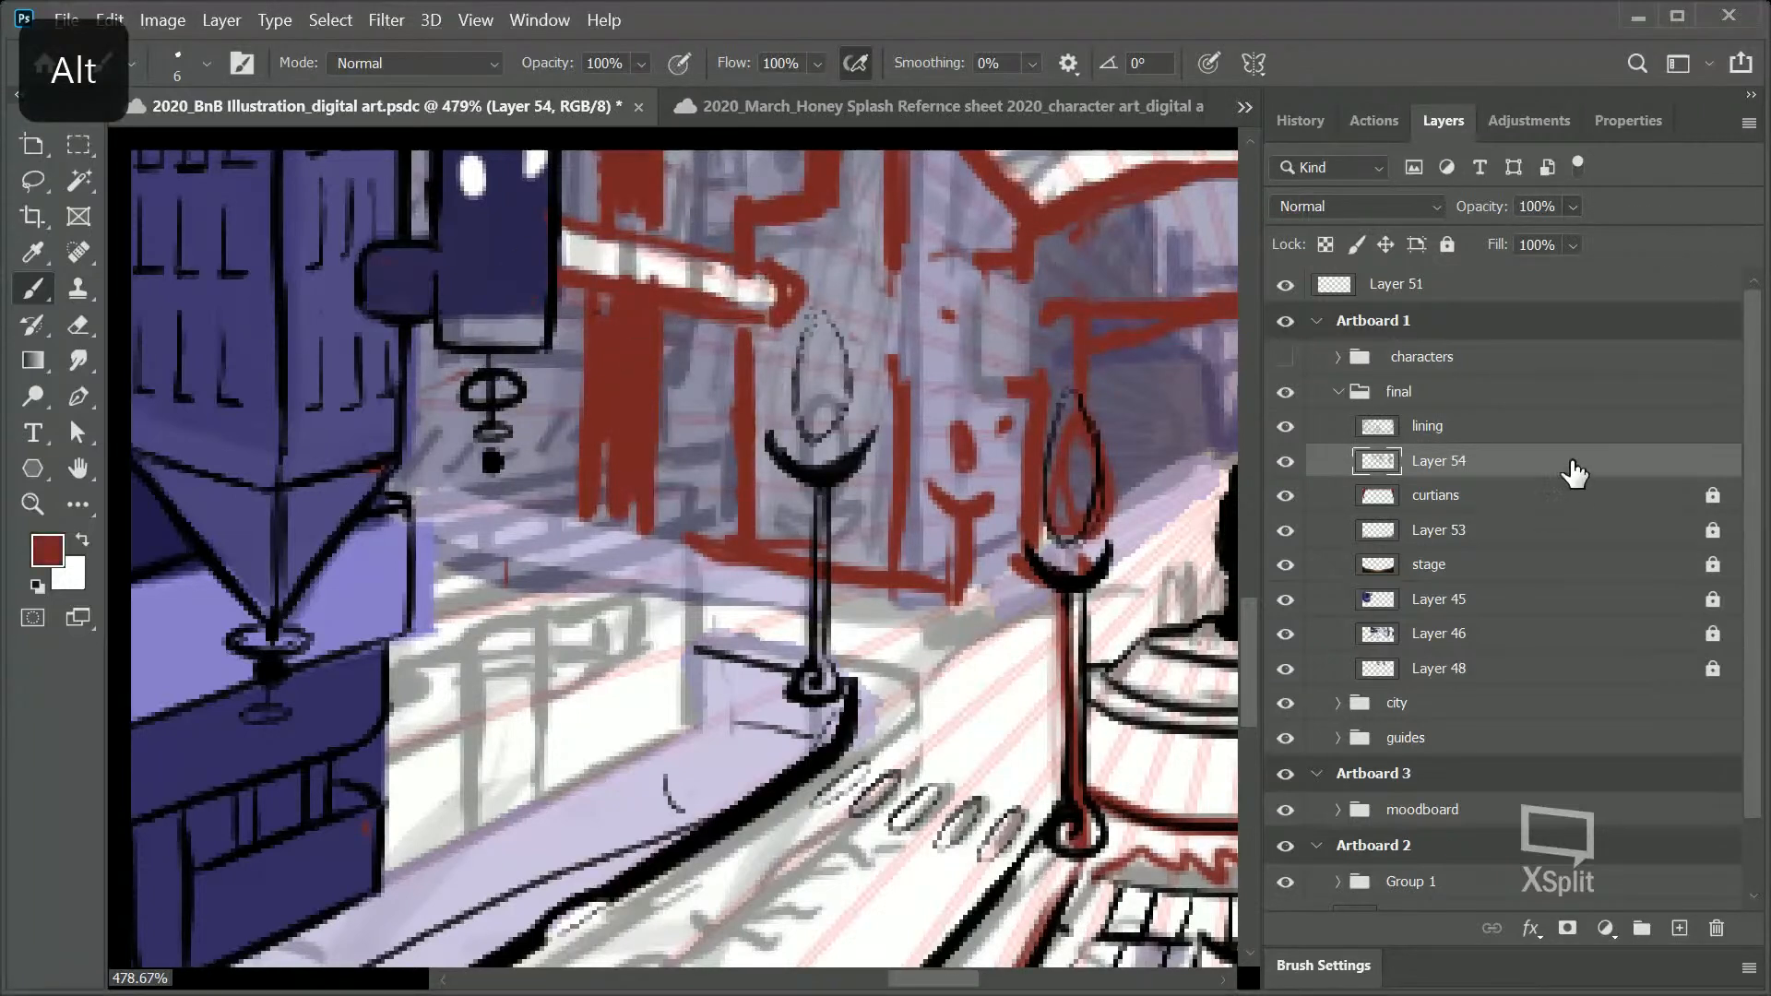
# Step: Set Layer 54's opacity to 42% and brush a vertical dark red post line just left of the nearest street lamp
pyautogui.click(1572, 207)
pyautogui.click(1552, 236)
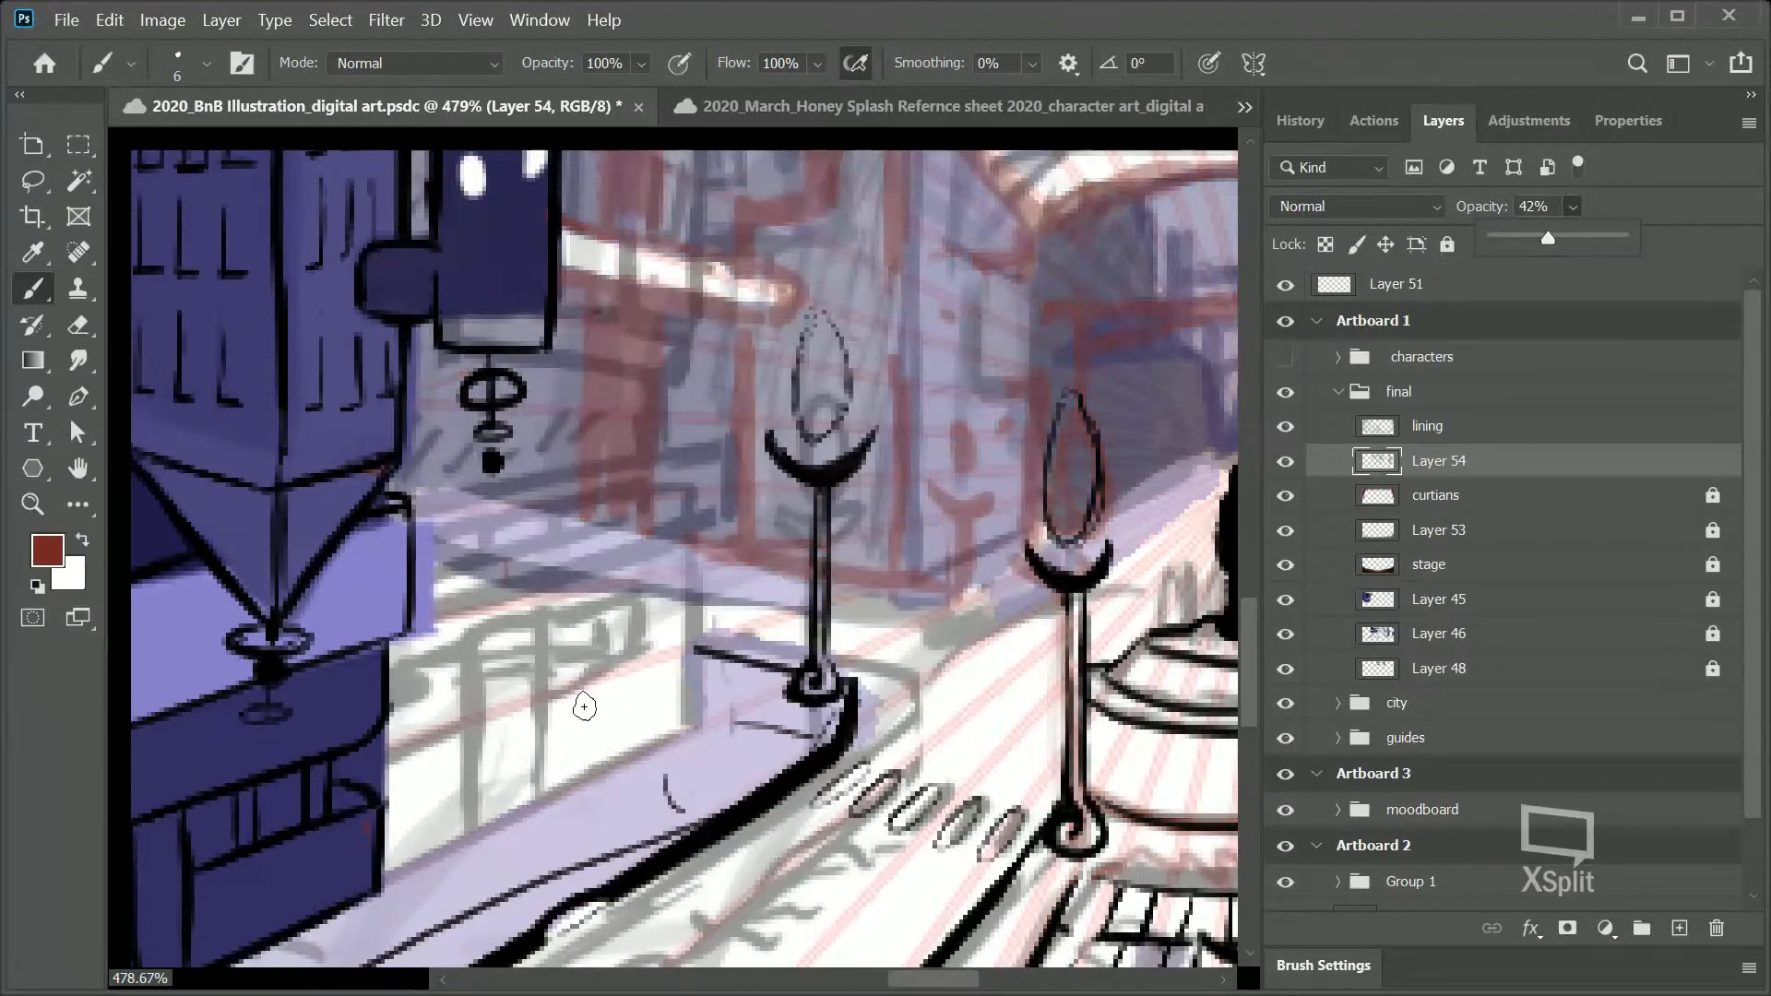
pyautogui.click(683, 738)
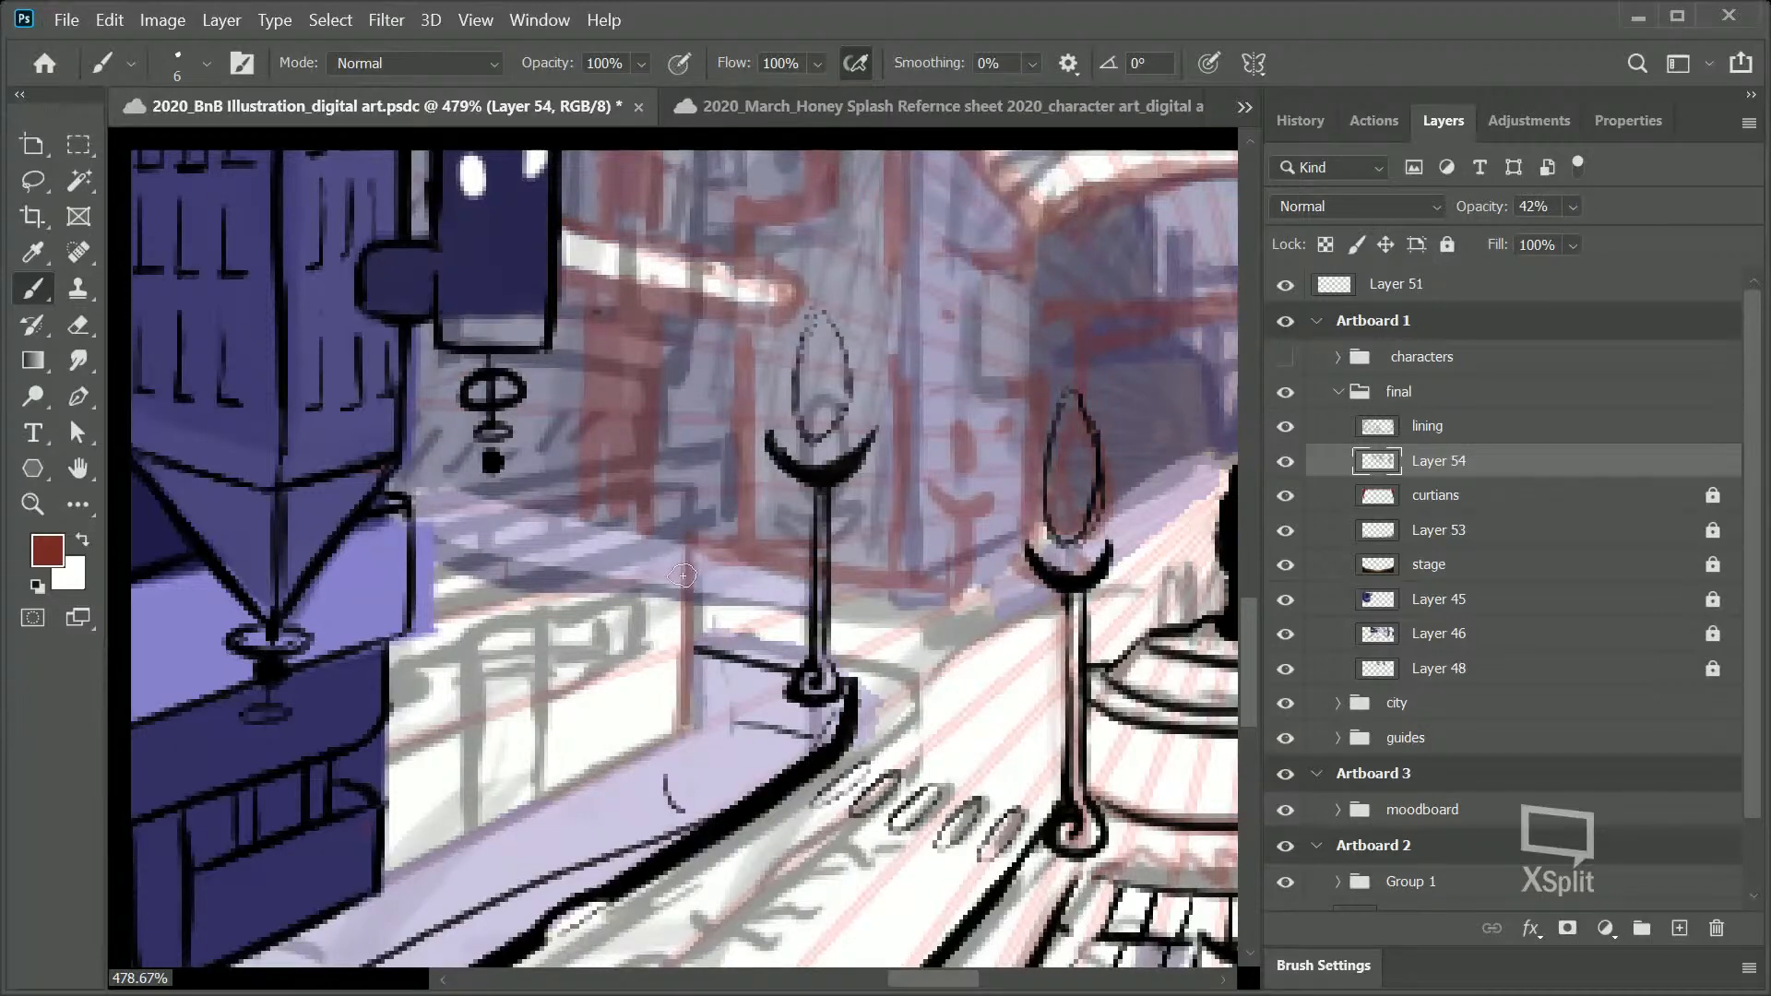
# Step: Review the whole stage scene, toggling the characters group, Layer 54 and the lining layer, and leave the characters hidden
pyautogui.click(47, 514)
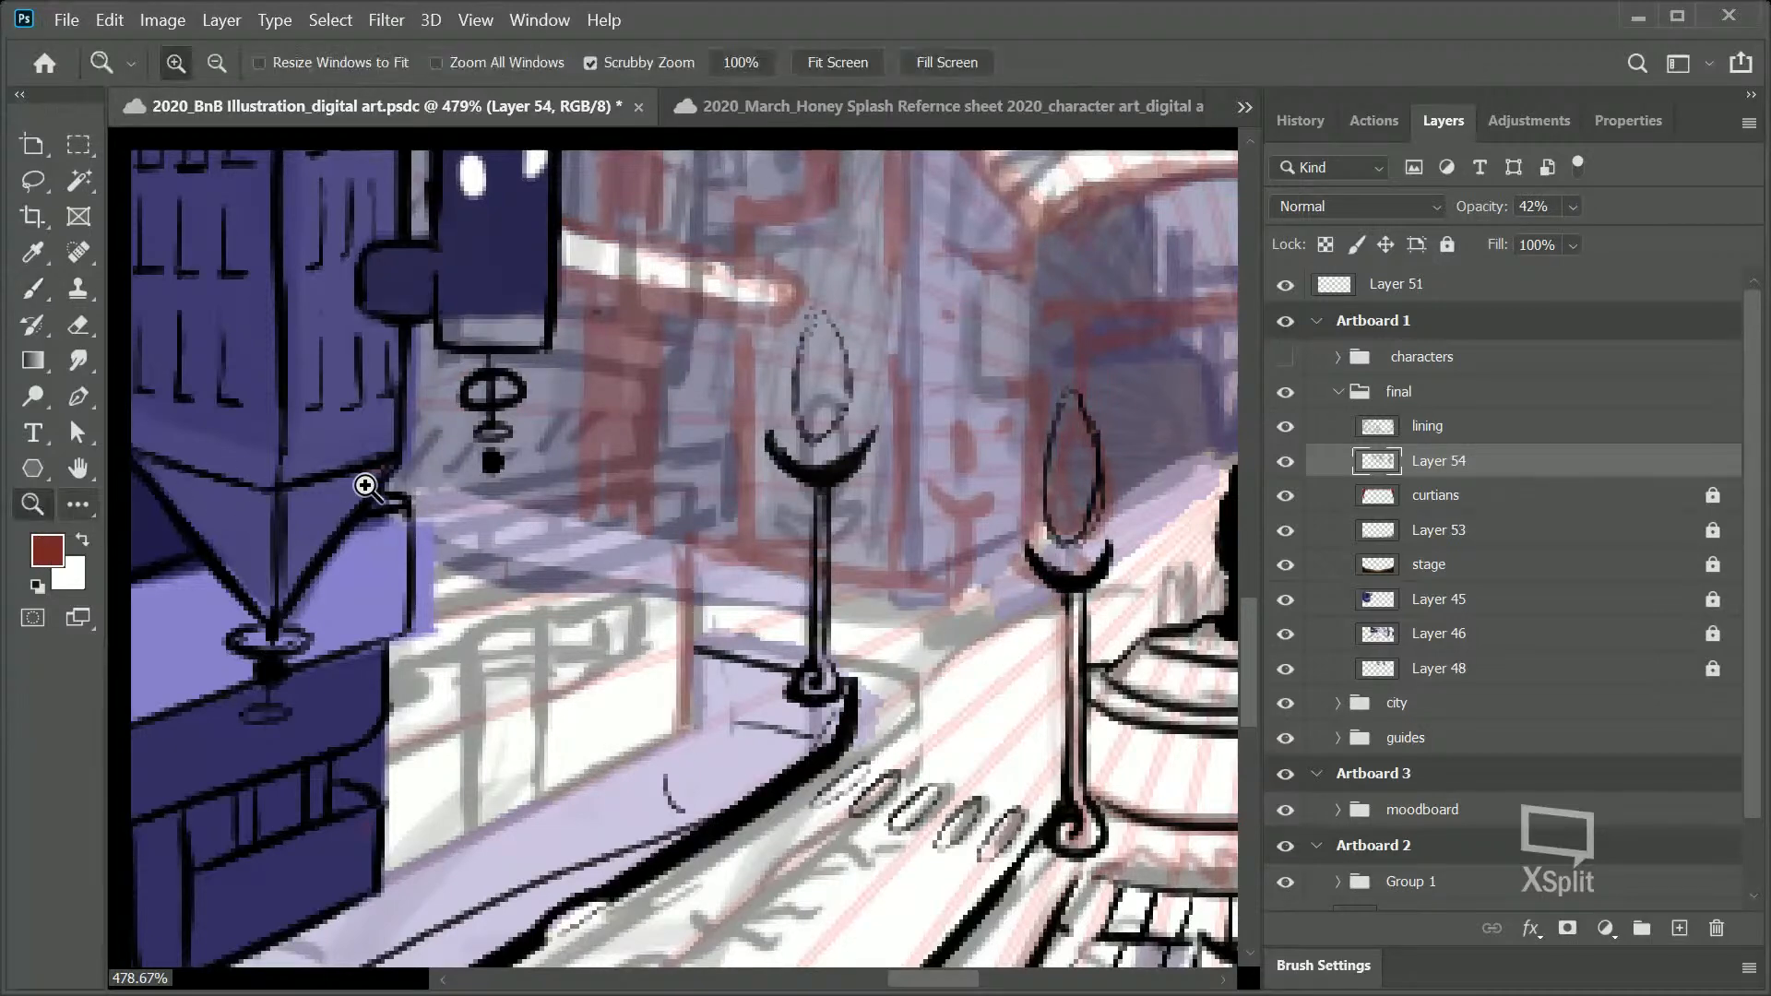
pyautogui.moveTo(753, 588); pyautogui.dragTo(704, 652)
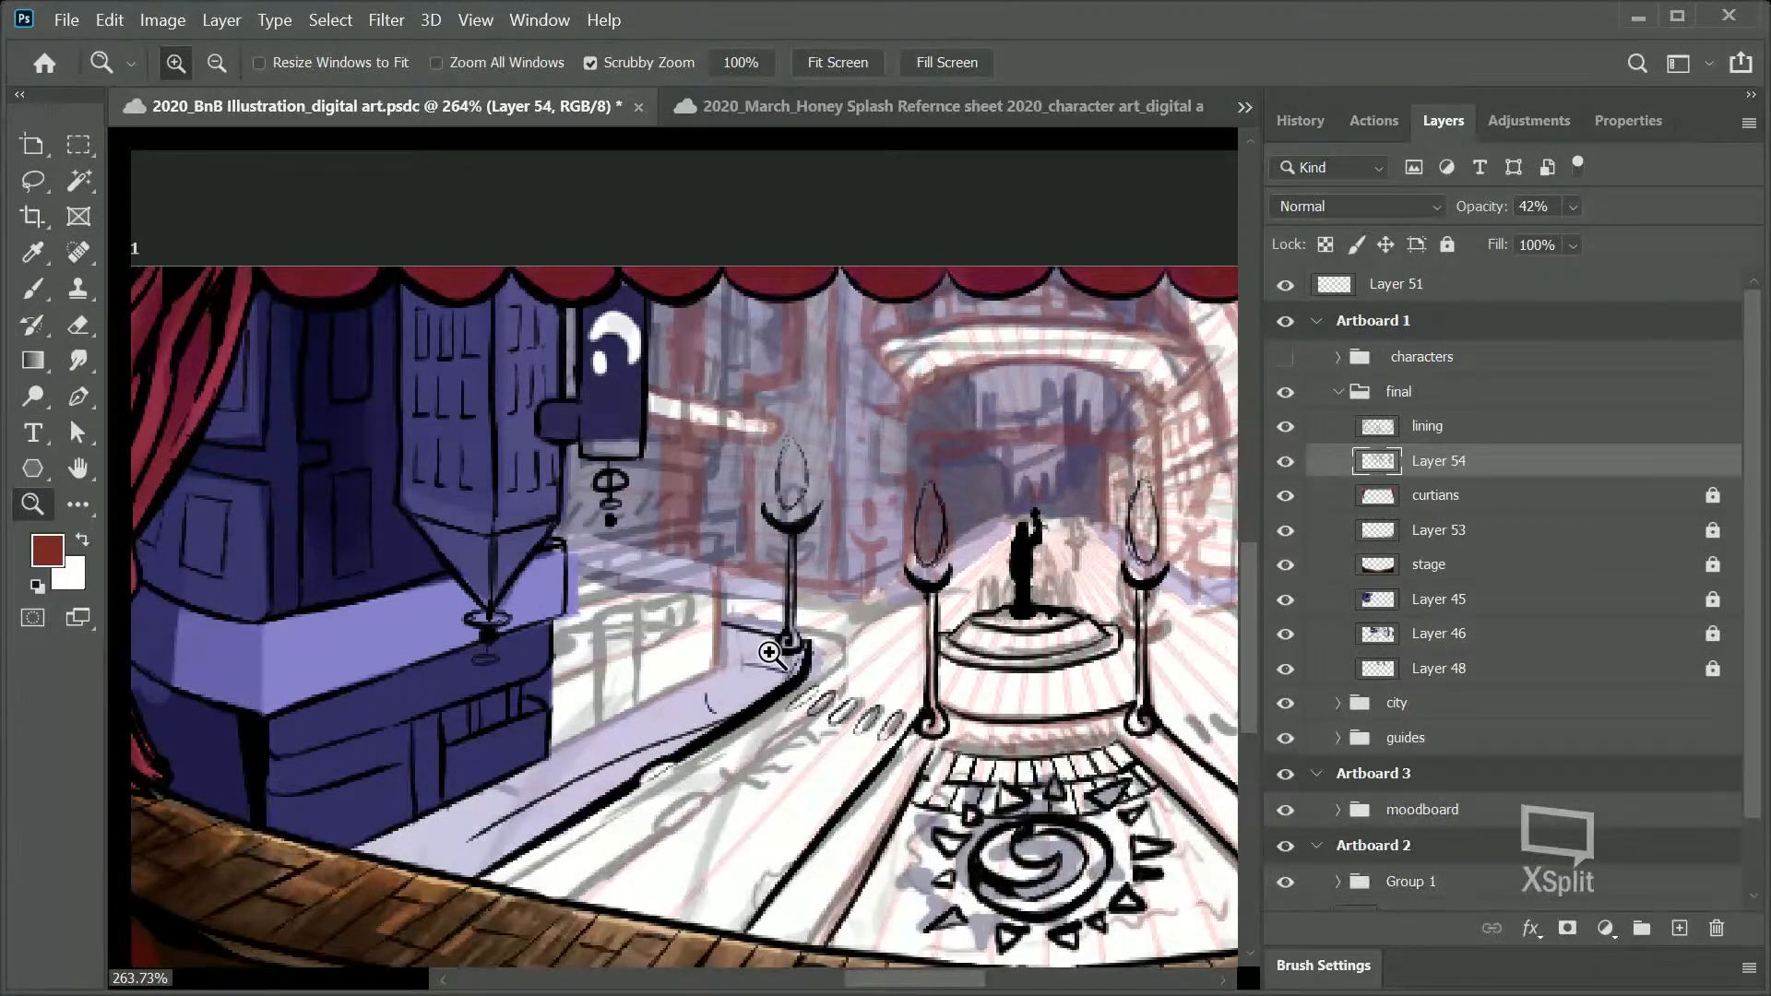
pyautogui.scroll(-3, 871, 669)
pyautogui.moveTo(890, 979); pyautogui.dragTo(935, 977)
pyautogui.scroll(-2, 979, 838)
pyautogui.scroll(2, 931, 857)
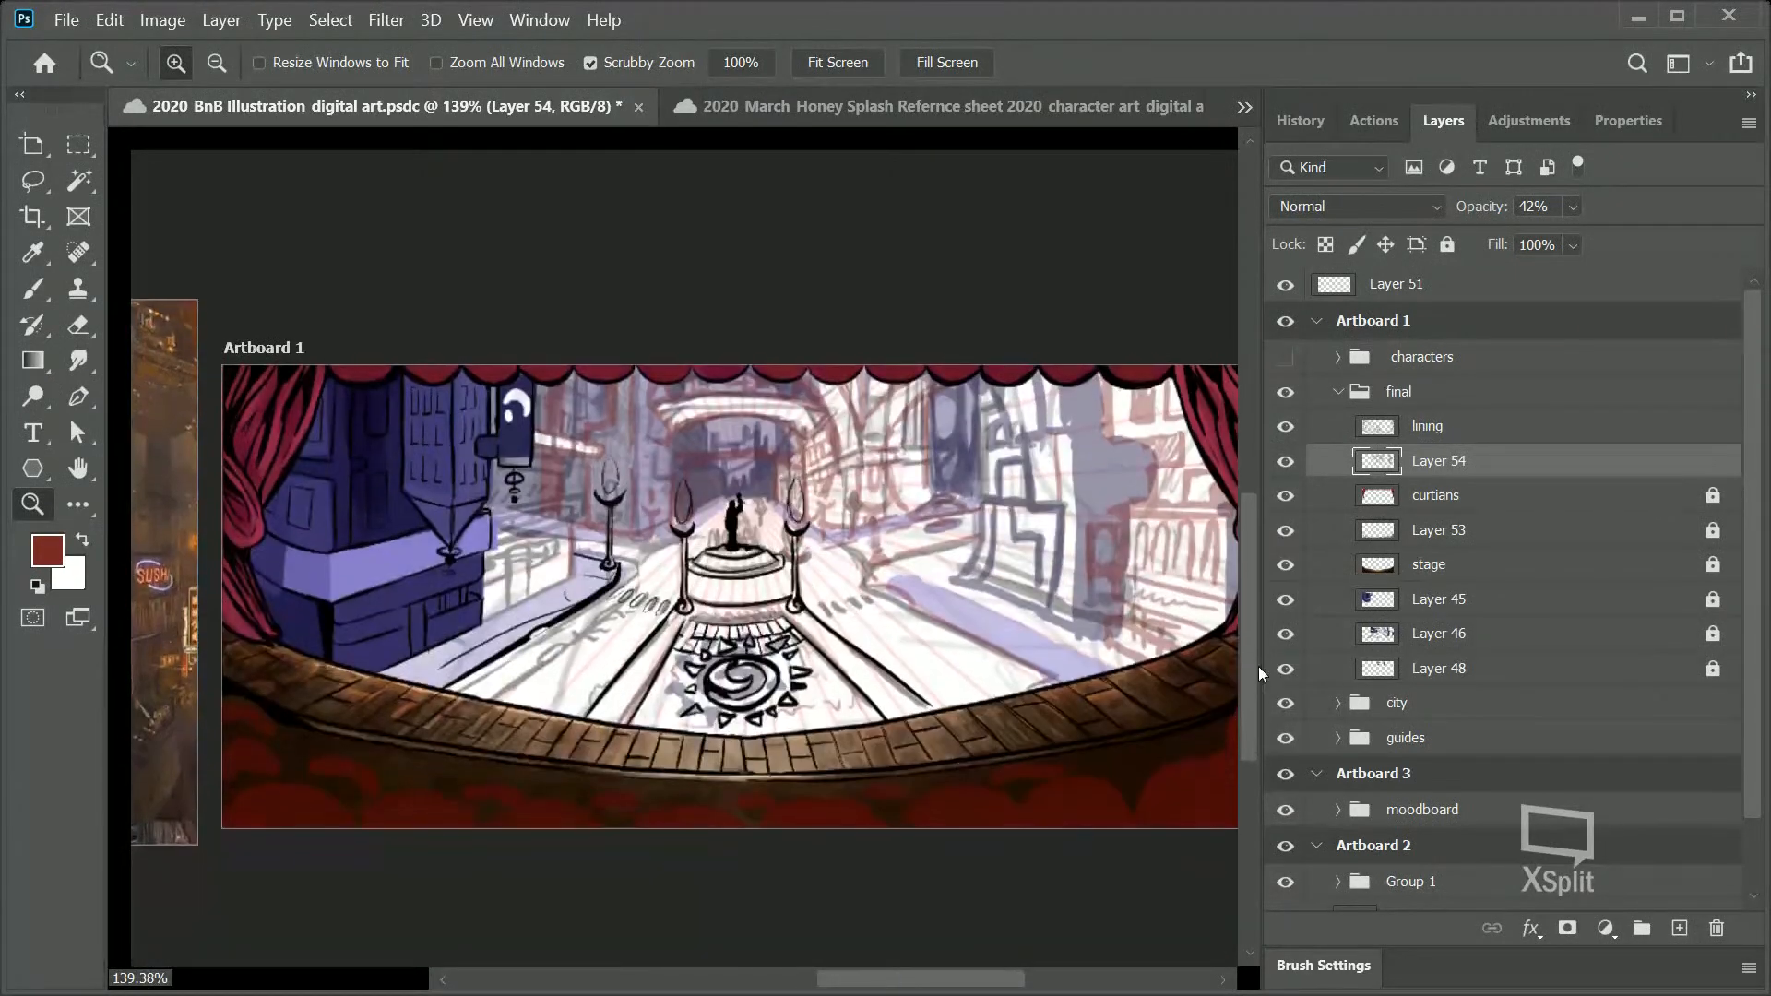
pyautogui.click(1289, 358)
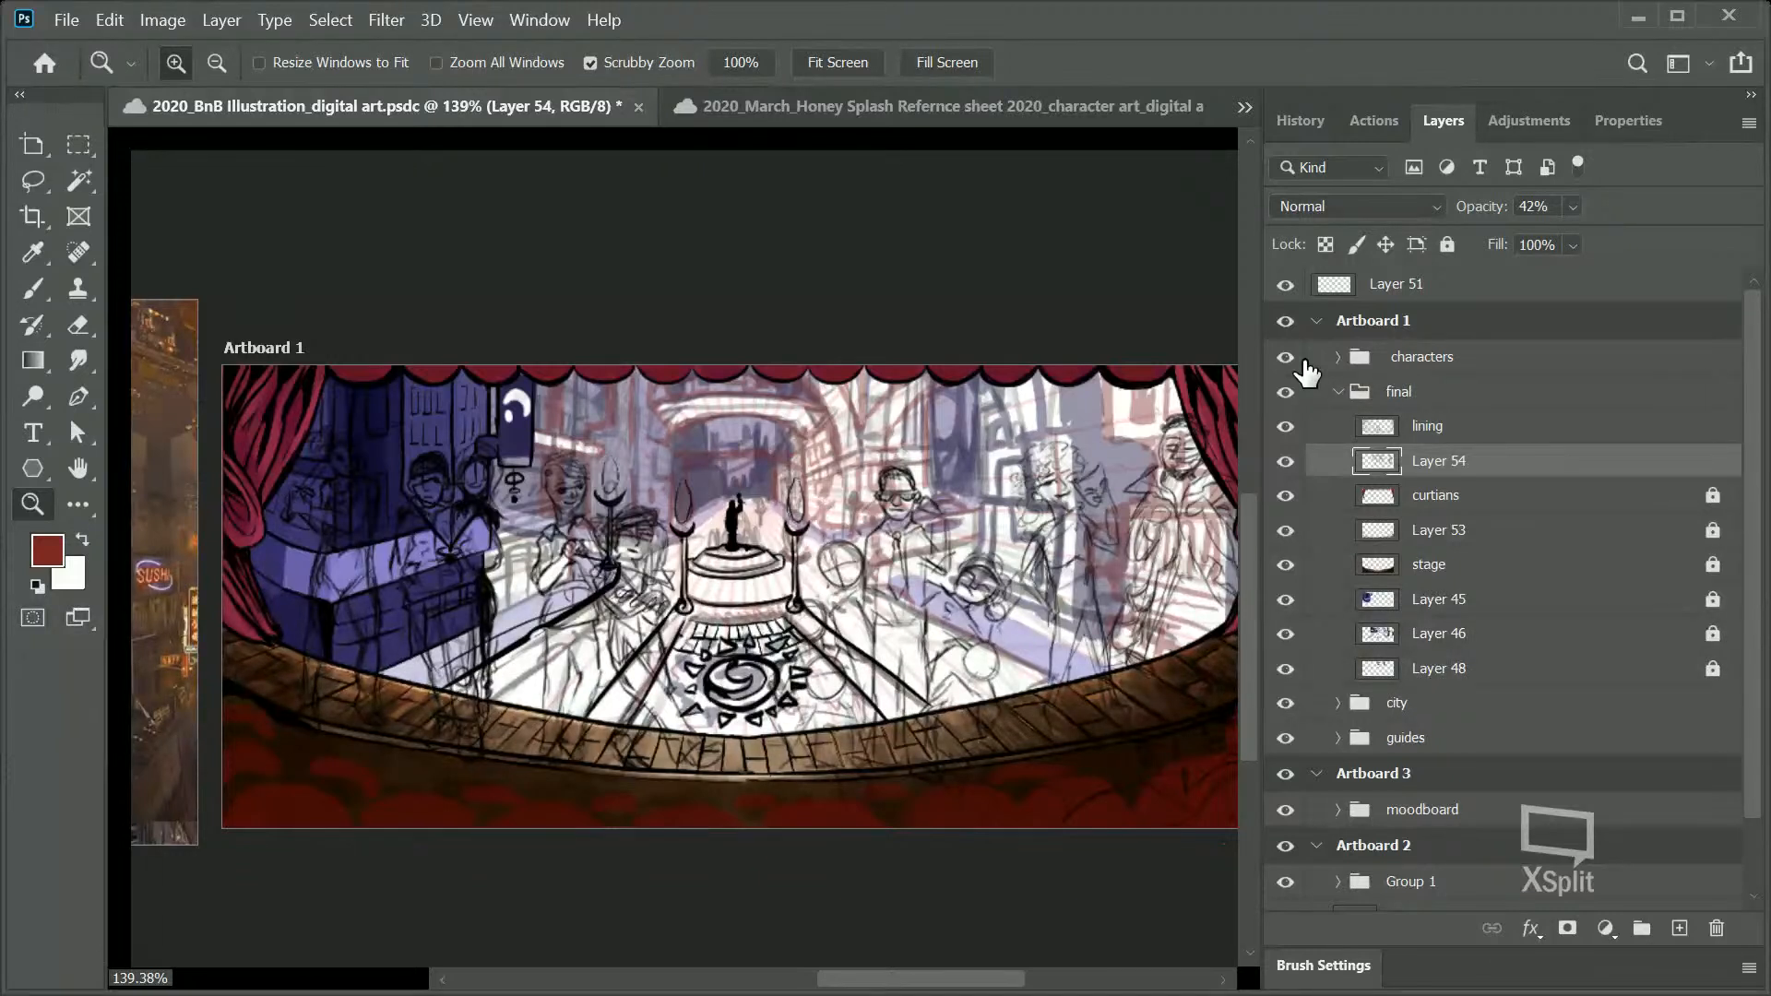
pyautogui.click(1284, 461)
pyautogui.click(1285, 462)
pyautogui.click(1285, 427)
pyautogui.click(1285, 357)
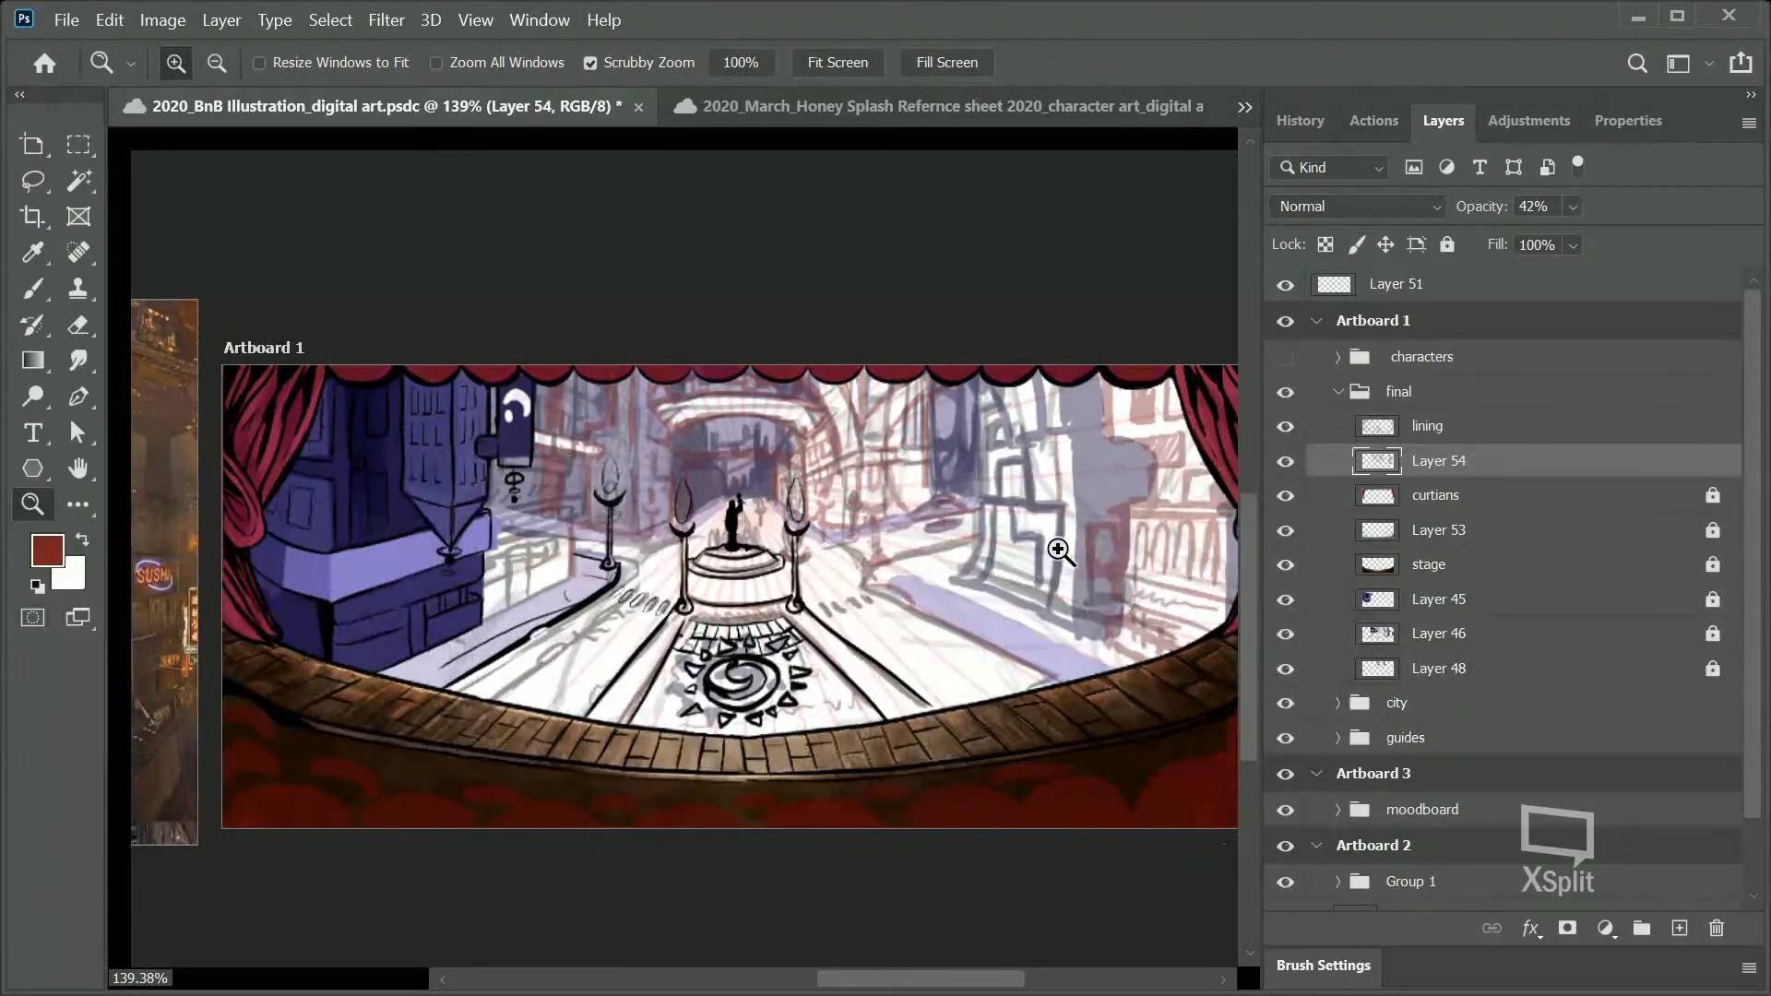
# Step: Toggle Layer 54 to check its sketch and undo the dark red post line beside the leftmost street lamp
pyautogui.moveTo(525, 494); pyautogui.dragTo(592, 434)
pyautogui.click(41, 290)
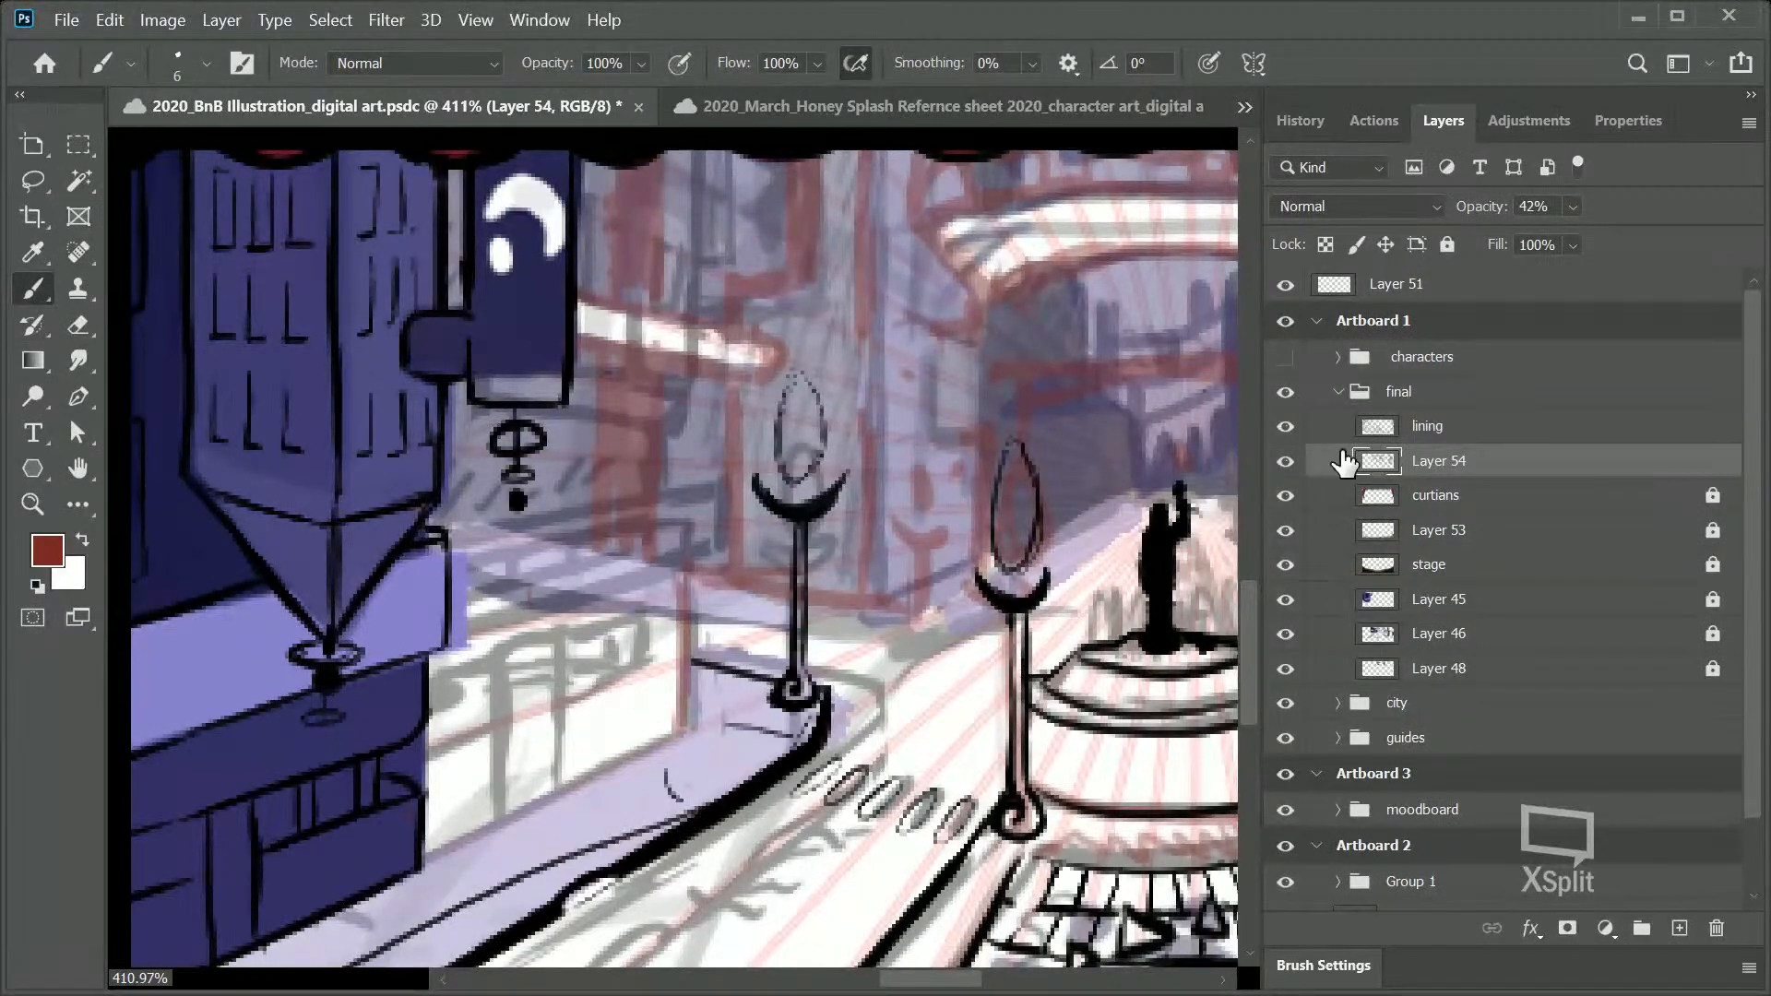
pyautogui.click(1430, 431)
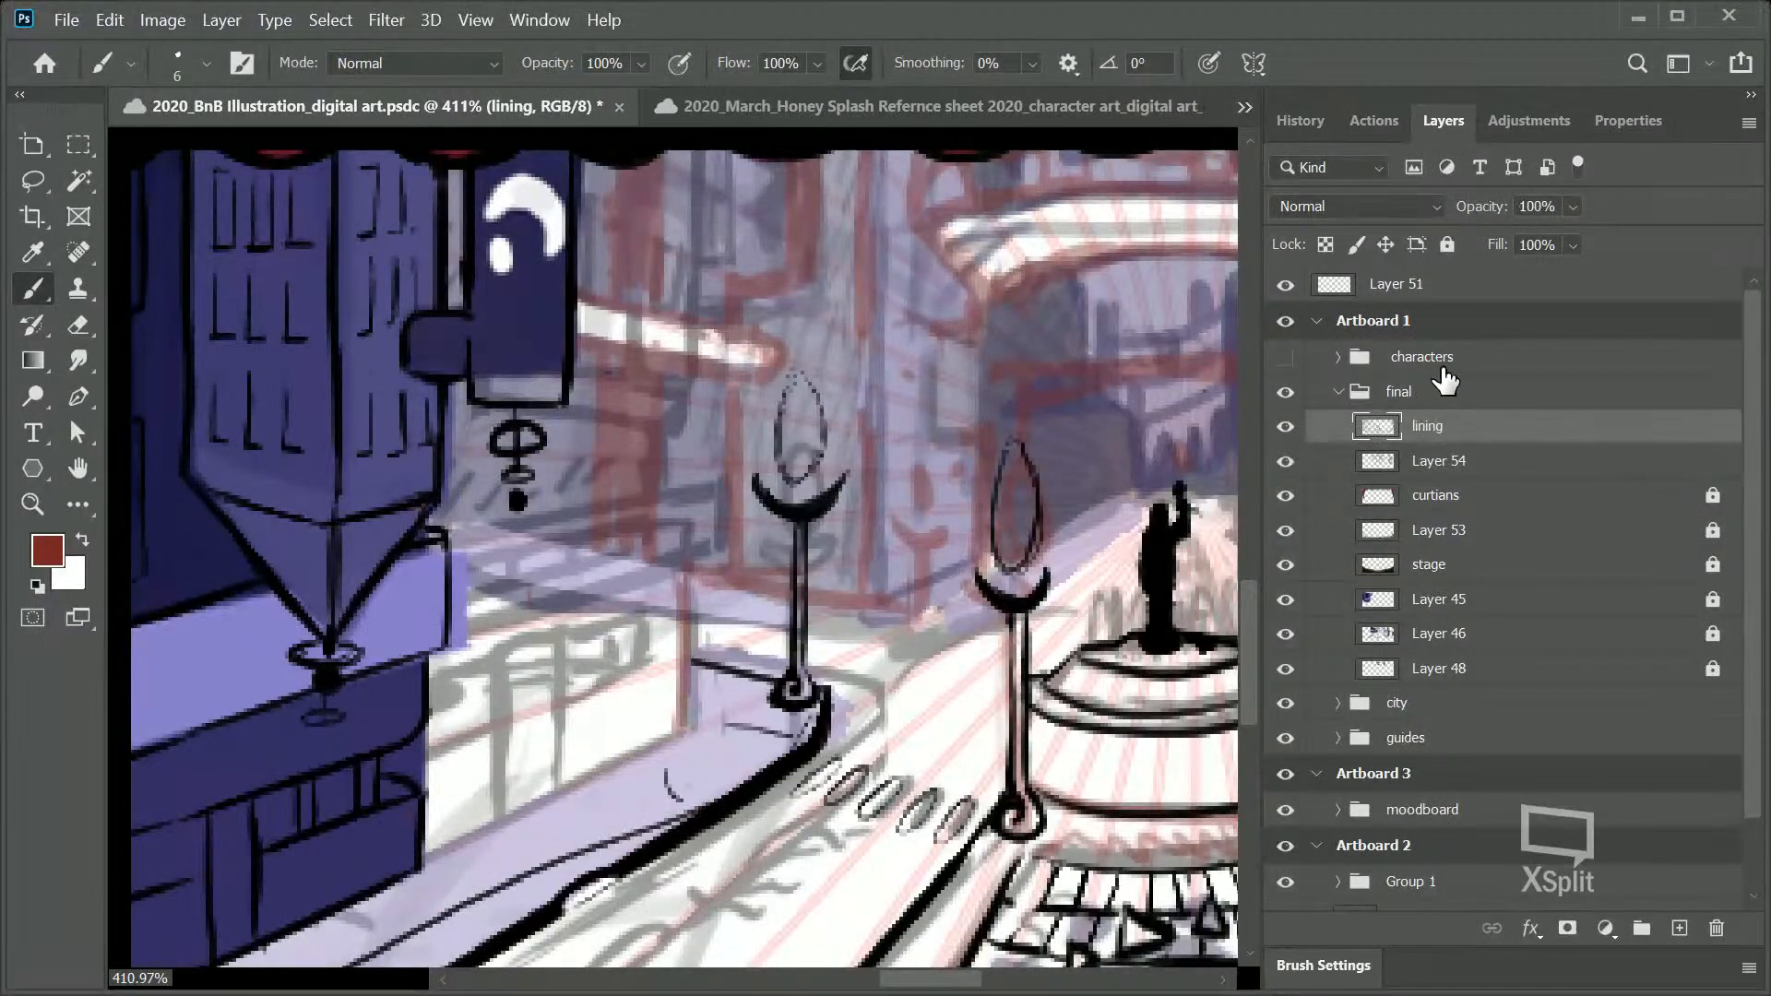
pyautogui.click(1457, 461)
pyautogui.click(1285, 462)
pyautogui.click(1285, 461)
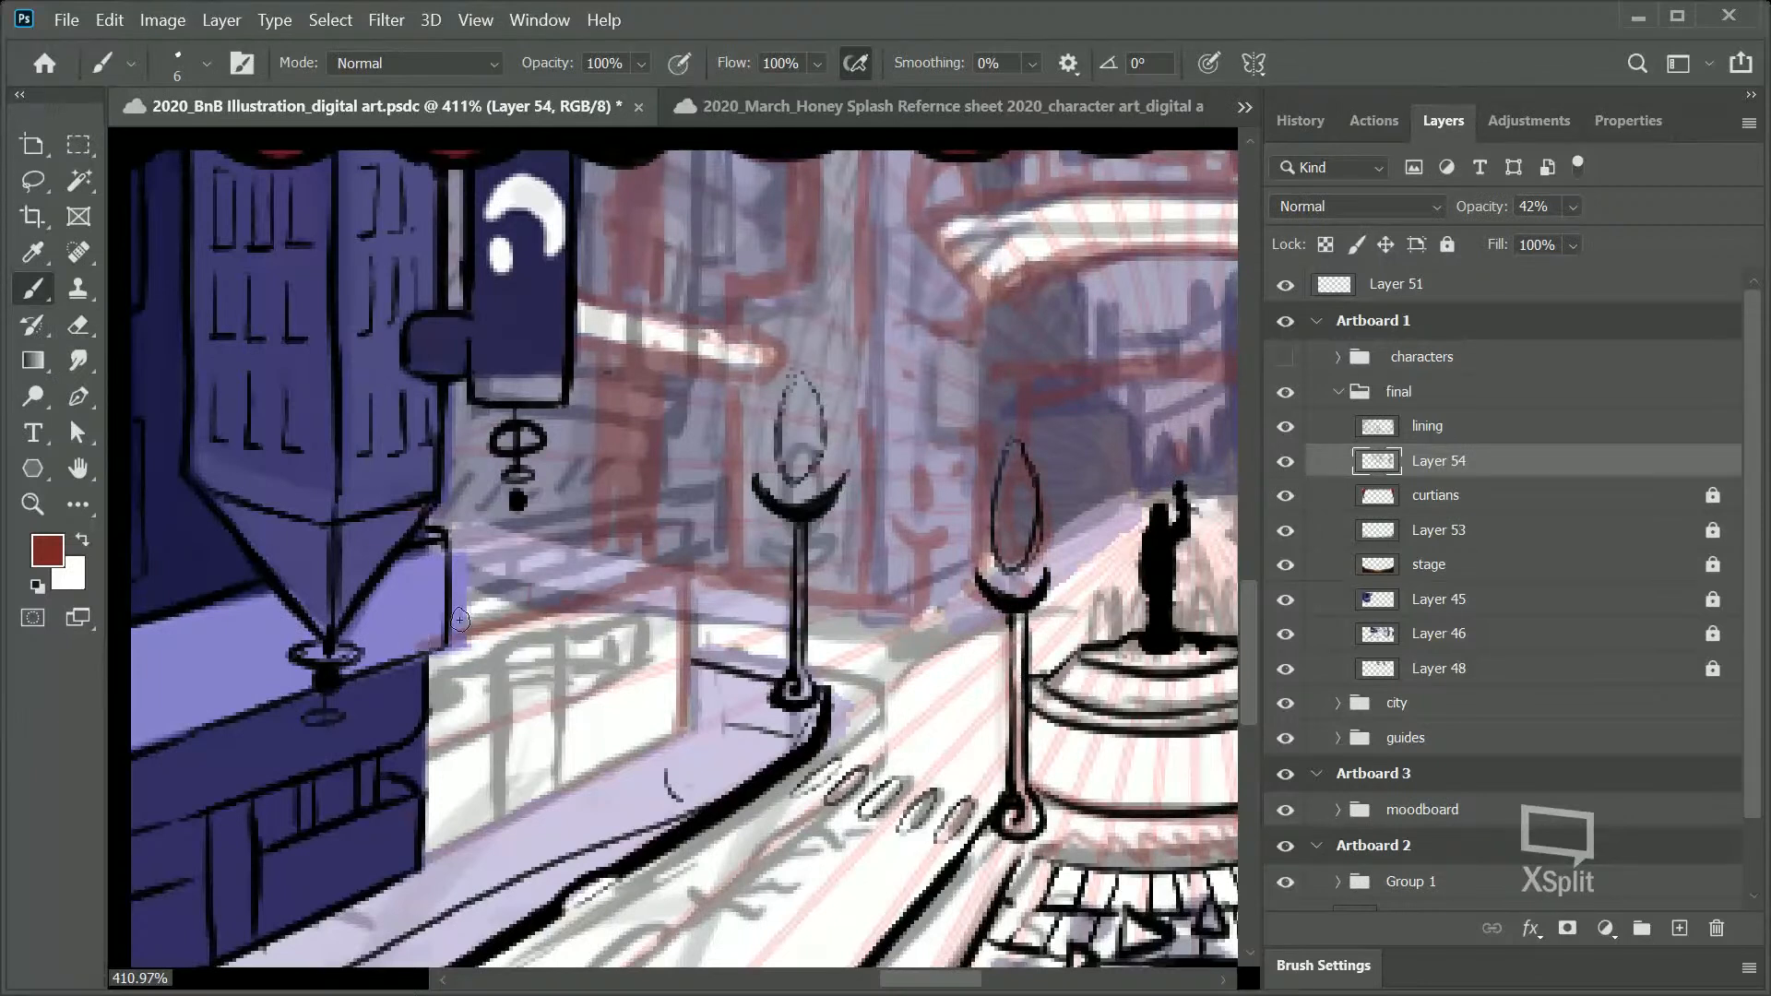
pyautogui.moveTo(608, 544)
pyautogui.mouseDown()
pyautogui.moveTo(648, 557)
pyautogui.moveTo(647, 538)
pyautogui.moveTo(578, 464)
pyautogui.moveTo(684, 555)
pyautogui.mouseUp()
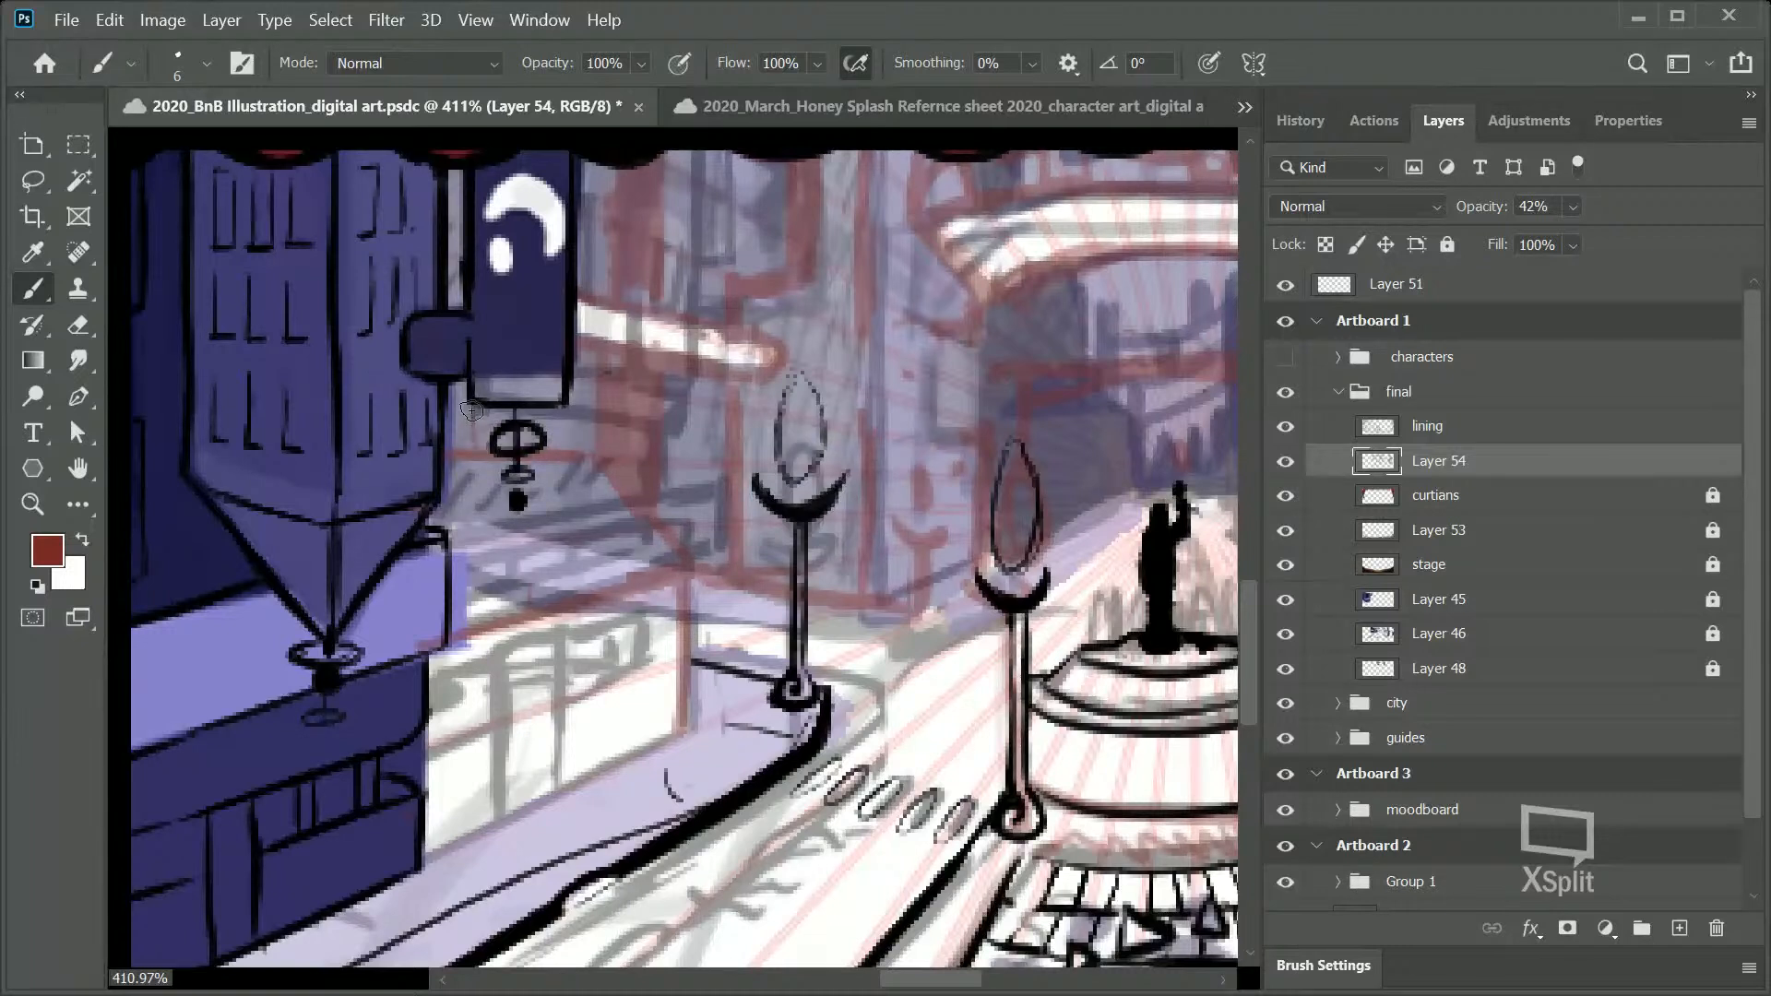
pyautogui.hotkey('ctrl', 'z')
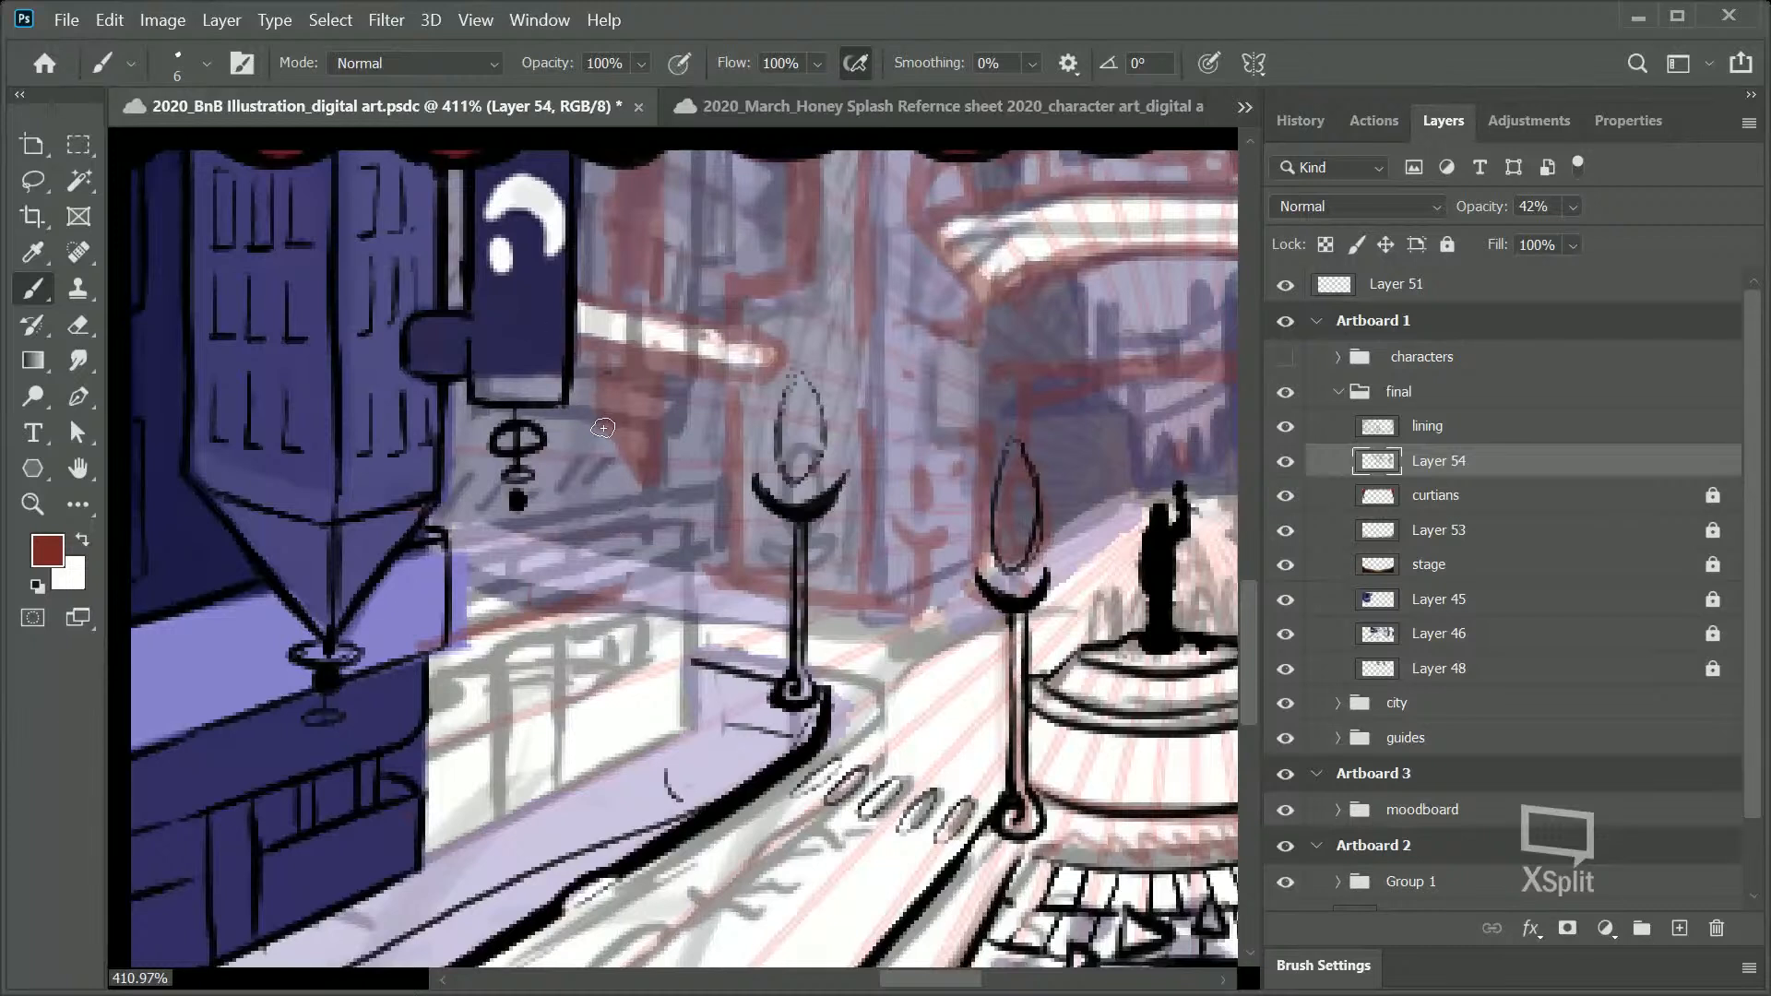
pyautogui.moveTo(593, 387)
pyautogui.mouseDown()
pyautogui.moveTo(609, 452)
pyautogui.moveTo(681, 544)
pyautogui.moveTo(661, 634)
pyautogui.mouseUp()
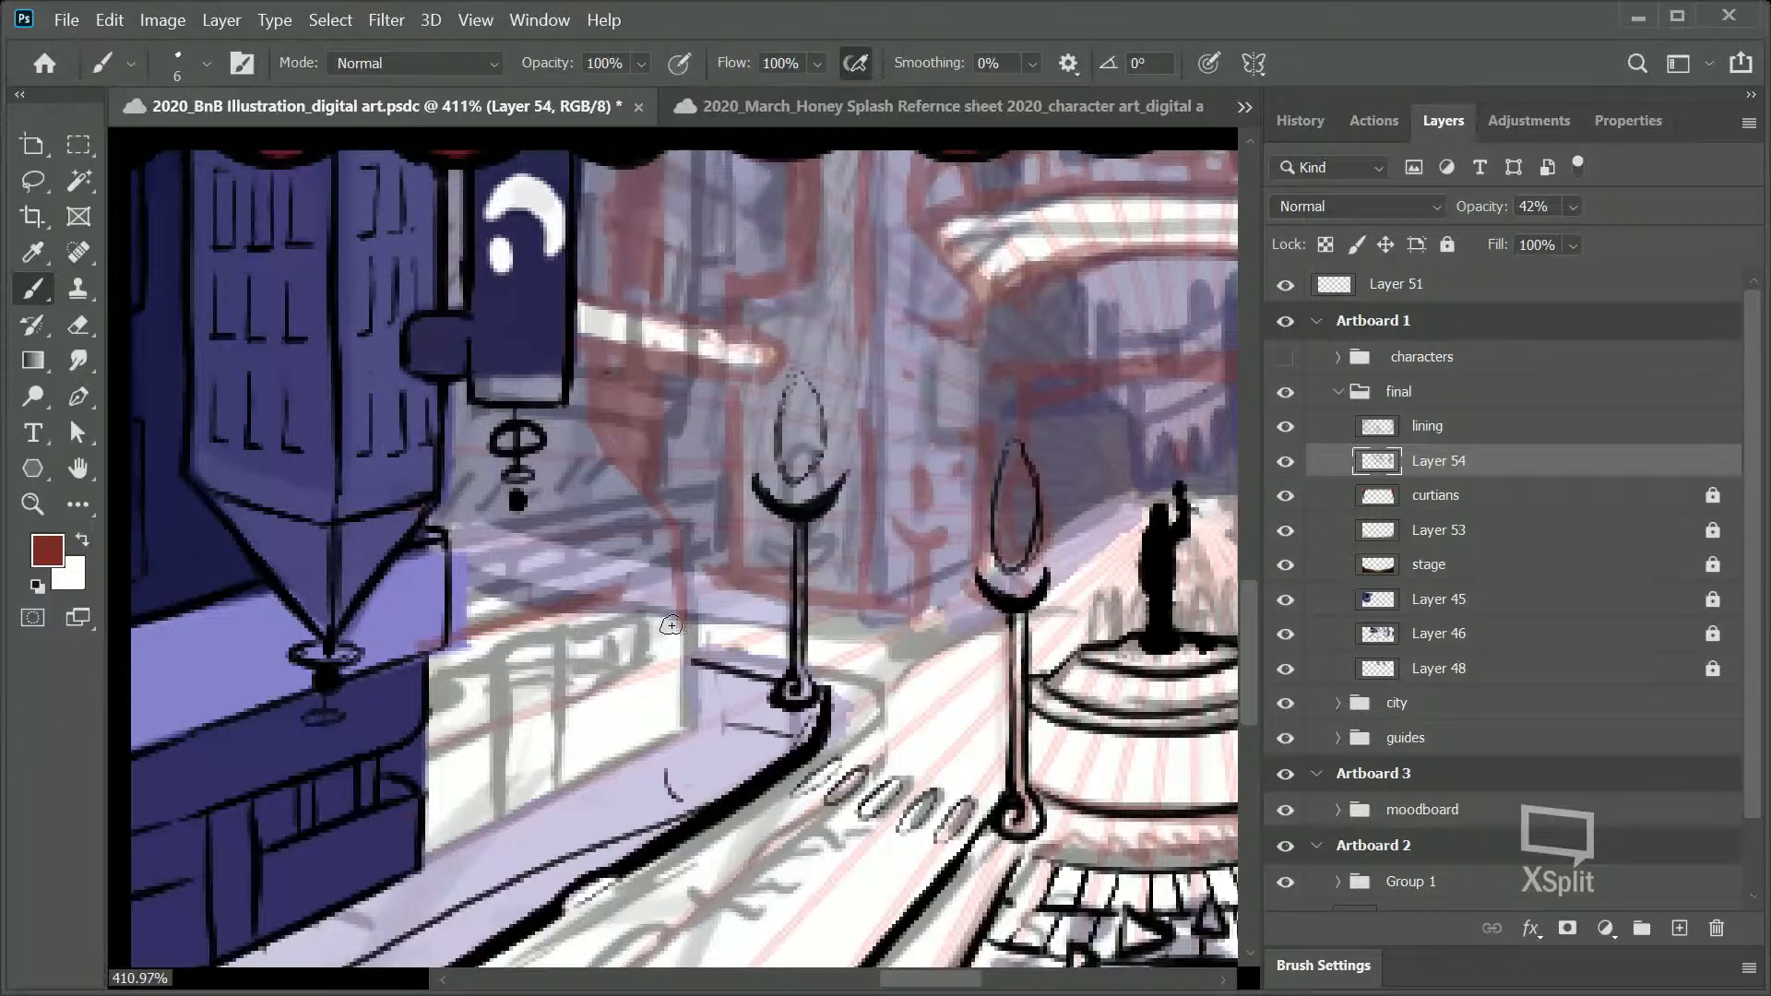
pyautogui.moveTo(680, 725); pyautogui.dragTo(680, 558)
pyautogui.moveTo(686, 480)
pyautogui.mouseDown()
pyautogui.moveTo(703, 561)
pyautogui.moveTo(709, 543)
pyautogui.moveTo(679, 733)
pyautogui.mouseUp()
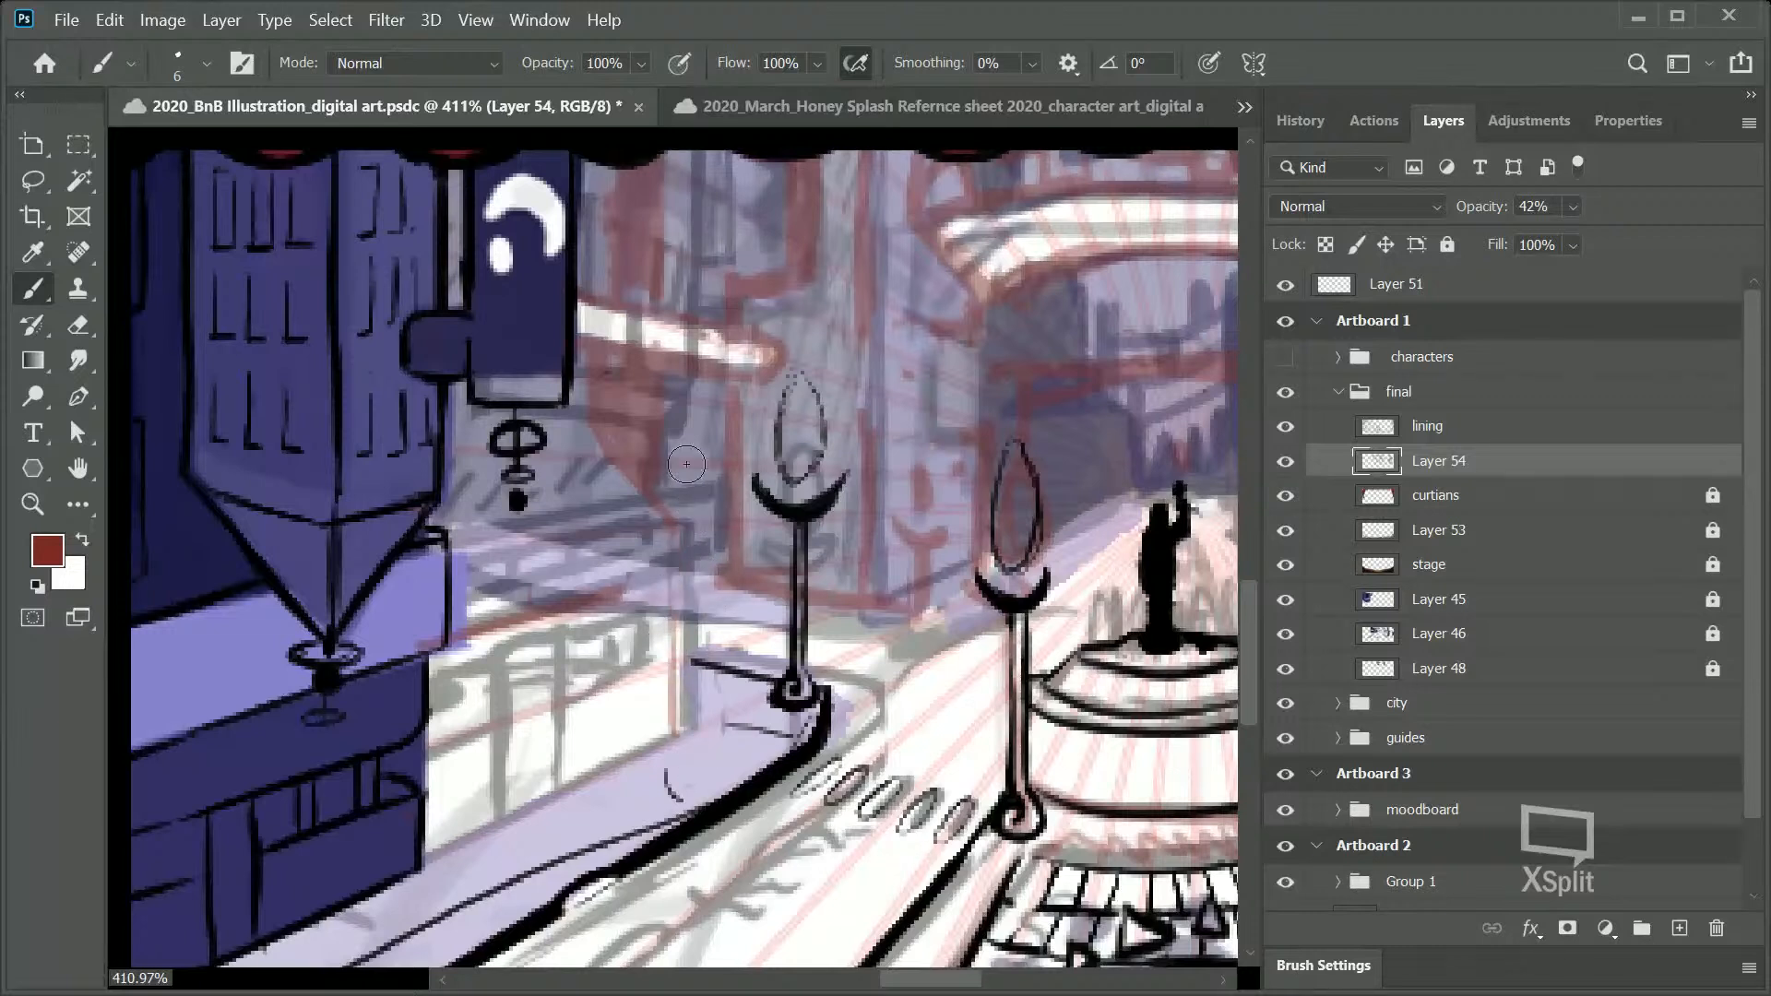
pyautogui.moveTo(678, 592); pyautogui.dragTo(678, 727)
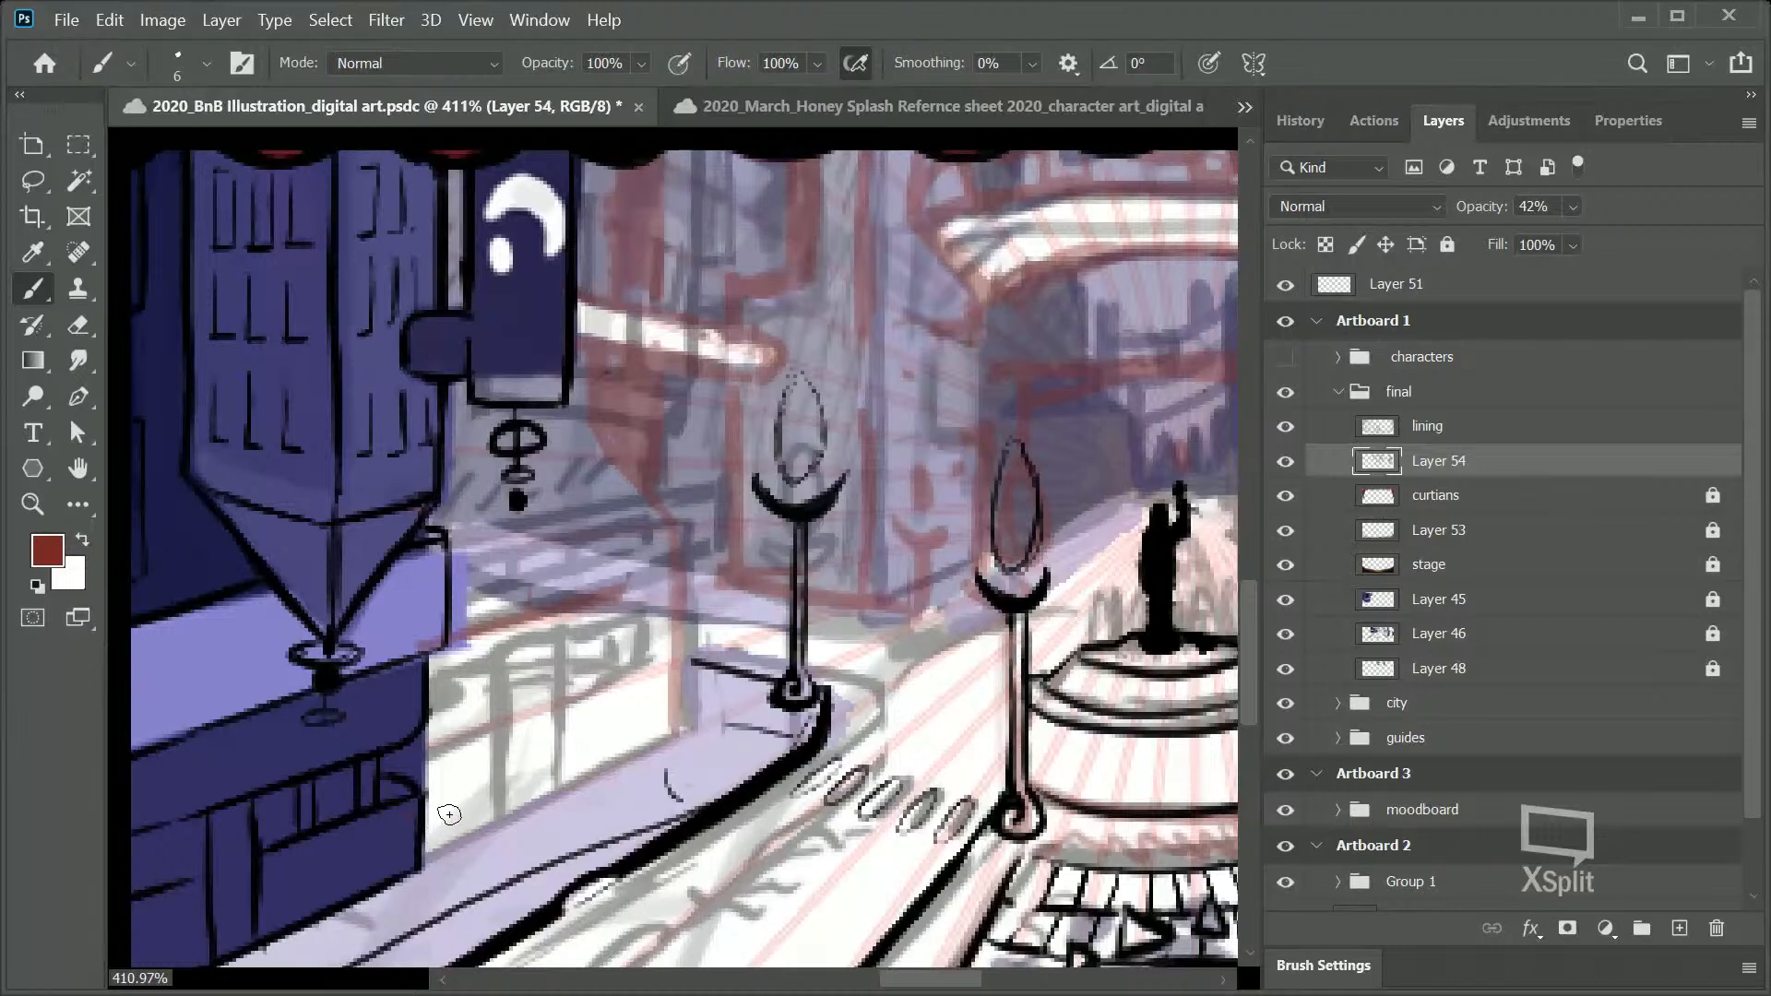
pyautogui.hotkey('ctrl', 'z')
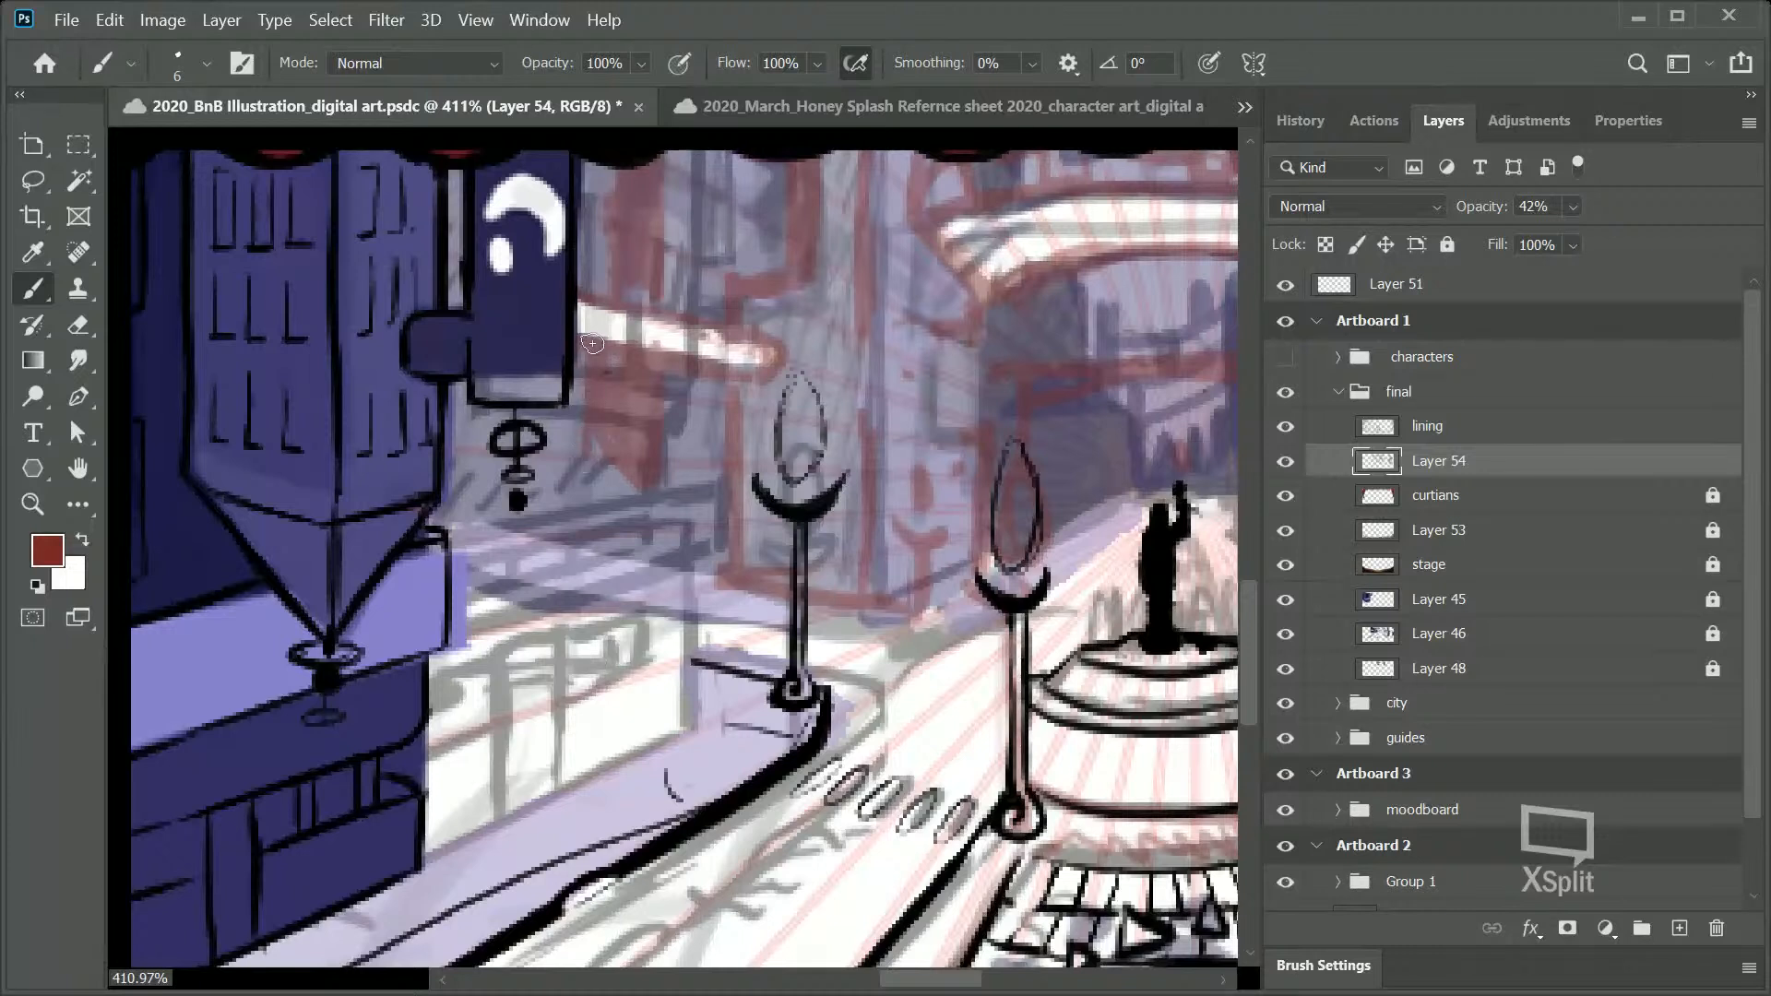
pyautogui.moveTo(592, 461)
pyautogui.mouseDown()
pyautogui.moveTo(577, 592)
pyautogui.moveTo(653, 683)
pyautogui.moveTo(643, 737)
pyautogui.mouseUp()
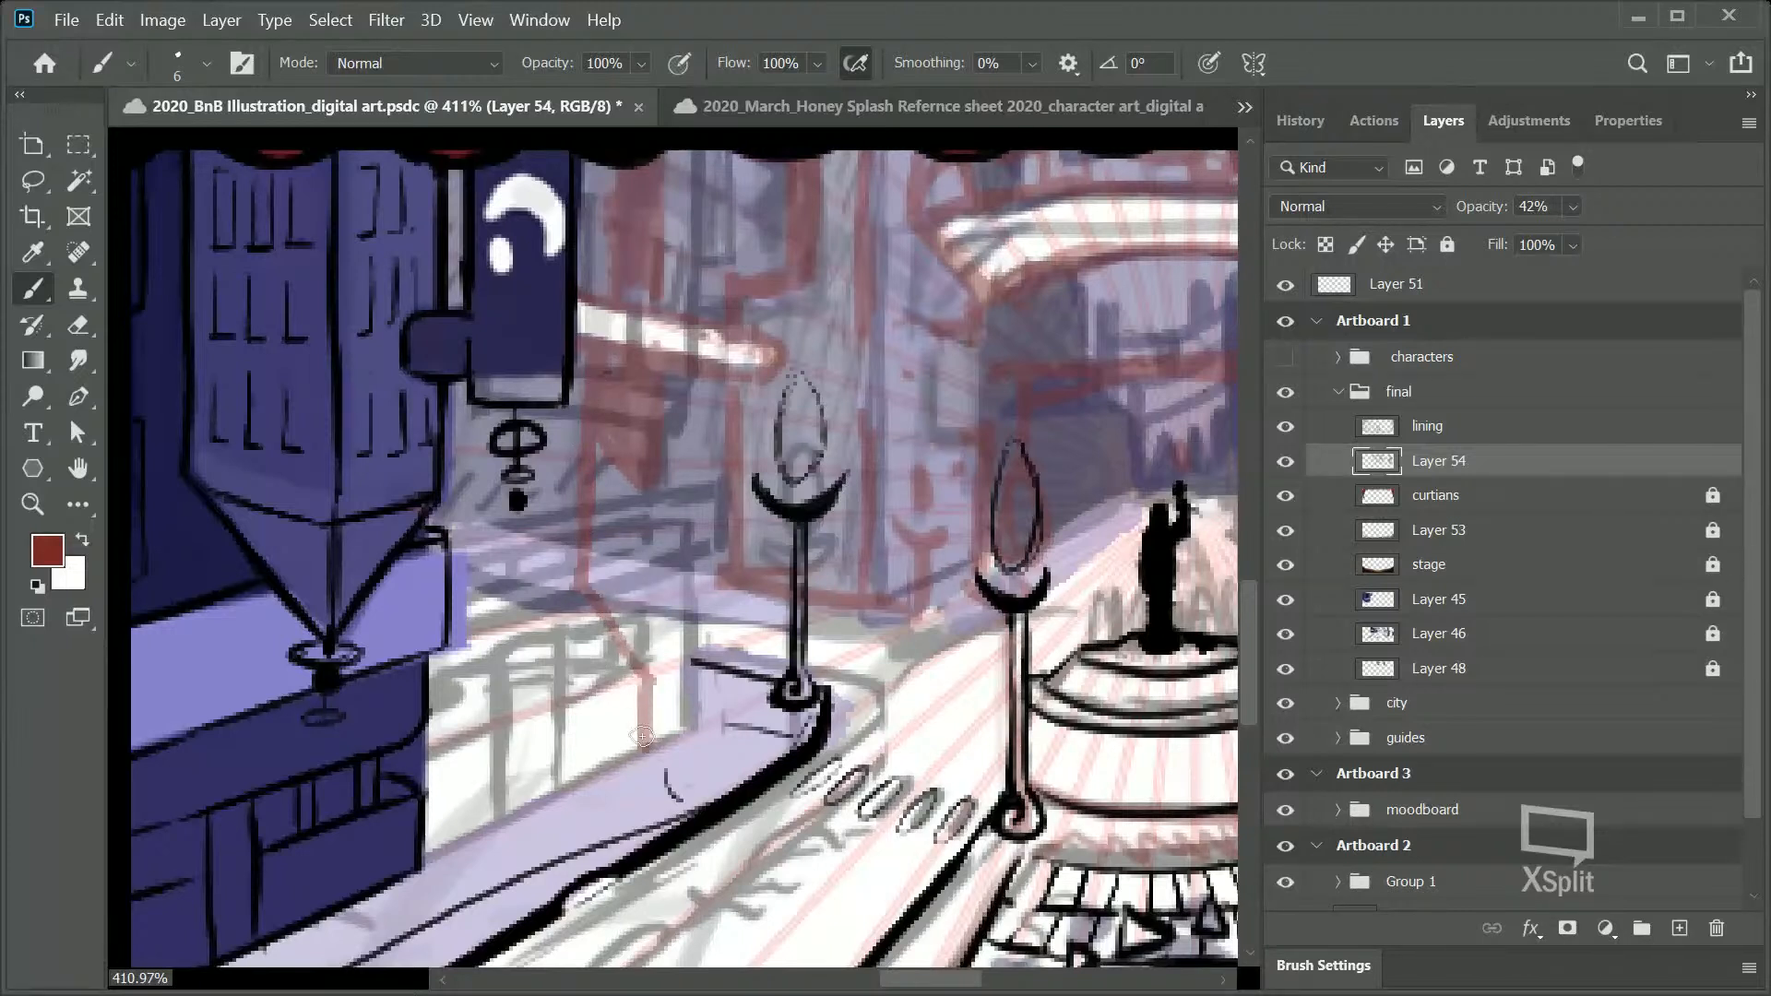
pyautogui.moveTo(418, 765); pyautogui.dragTo(650, 674)
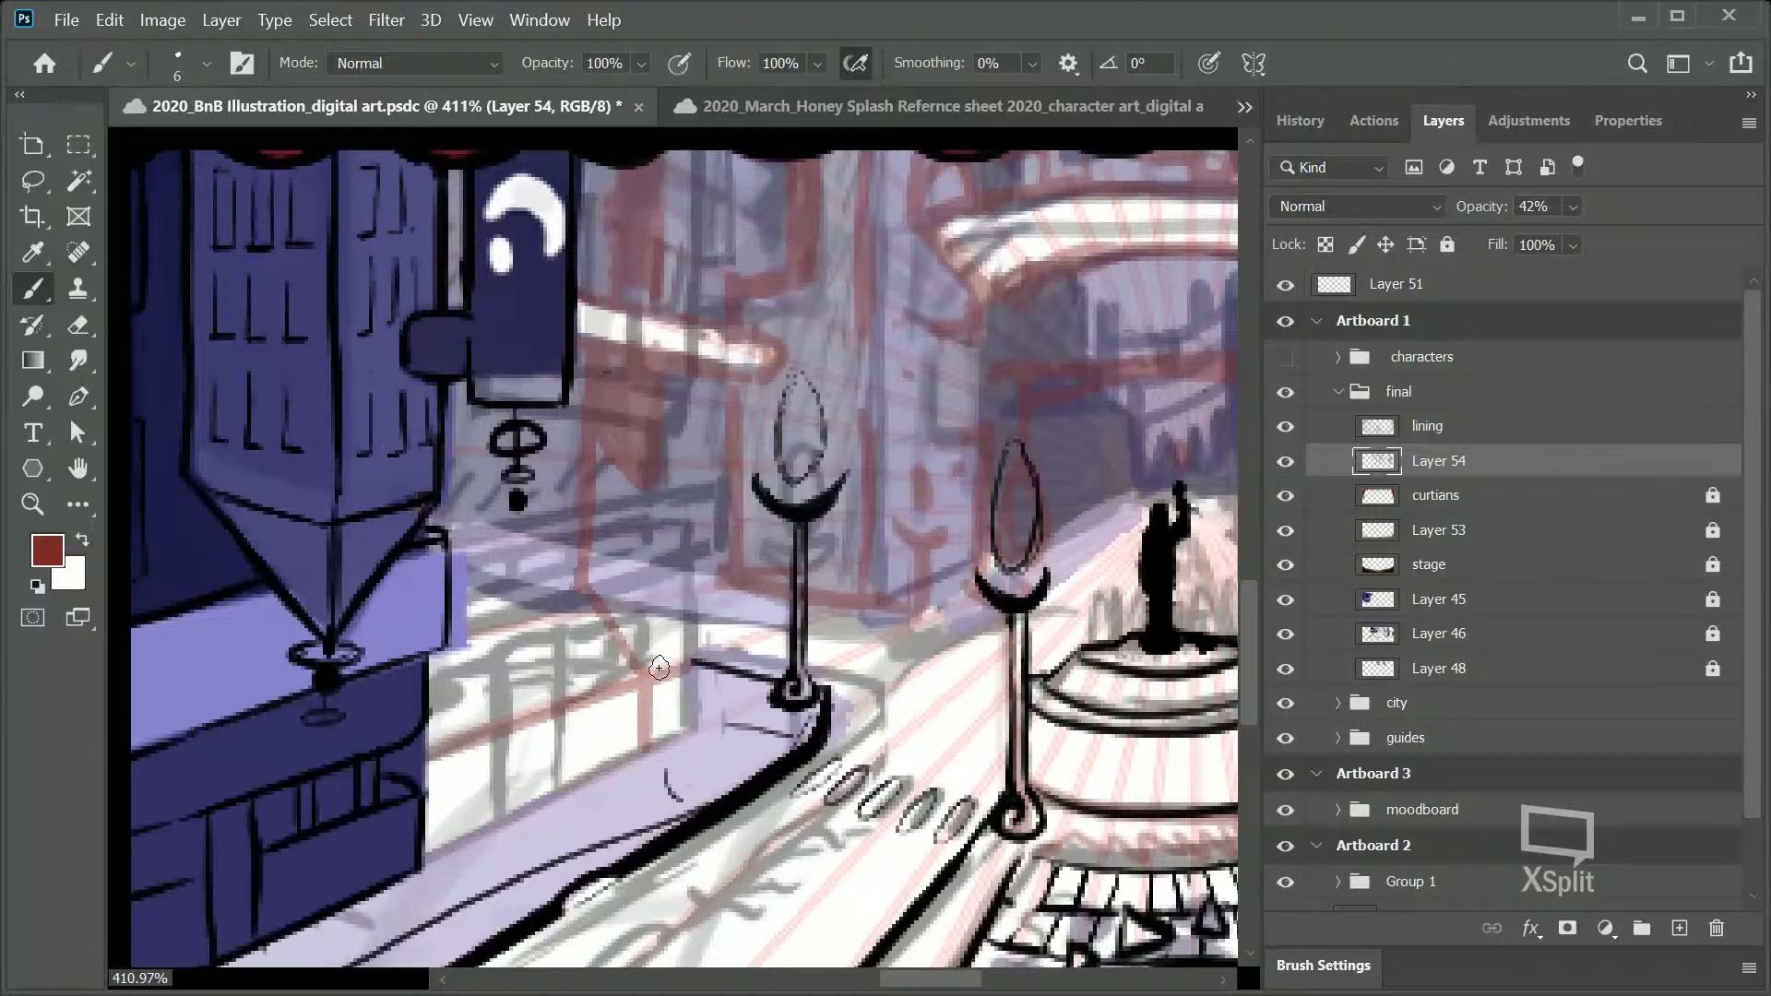
pyautogui.moveTo(671, 692)
pyautogui.mouseDown()
pyautogui.moveTo(665, 711)
pyautogui.moveTo(666, 664)
pyautogui.moveTo(632, 656)
pyautogui.moveTo(448, 752)
pyautogui.moveTo(533, 721)
pyautogui.mouseUp()
pyautogui.moveTo(581, 572); pyautogui.dragTo(578, 450)
pyautogui.moveTo(587, 521); pyautogui.dragTo(579, 359)
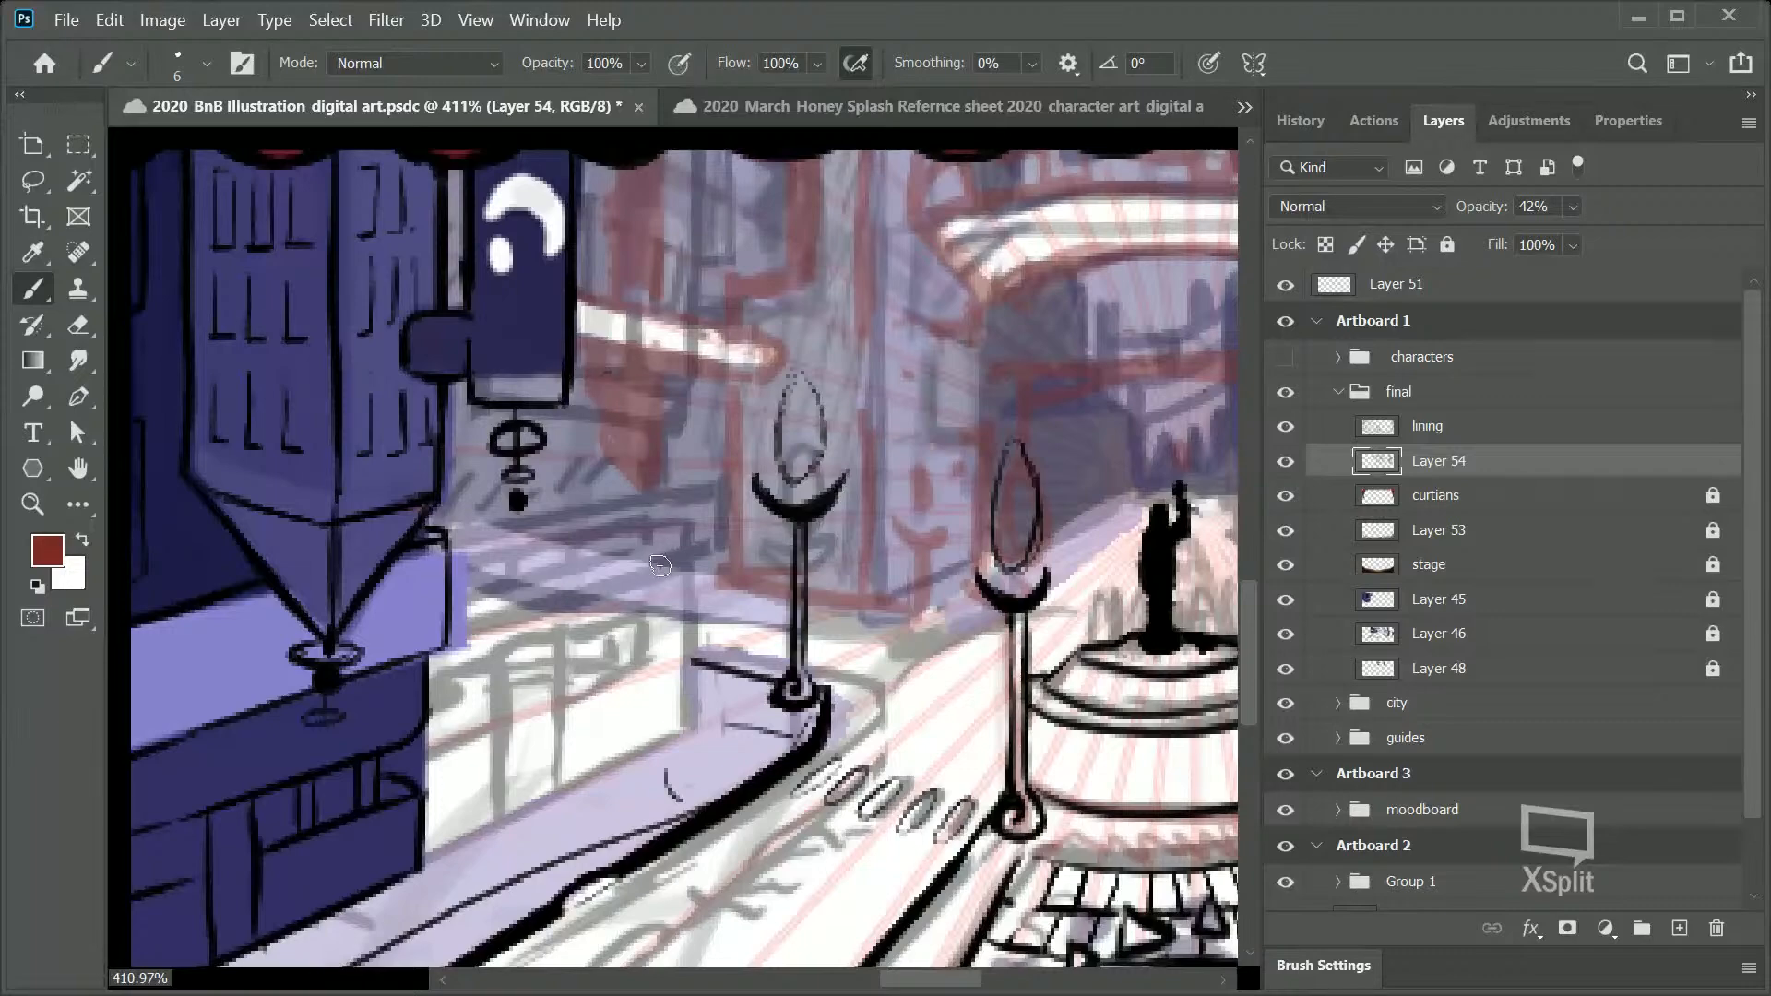
# Step: Sketch the small building behind the leftmost street lamp in dark red on Layer 54, with roof lines, side wall, ground line and arched doorway
pyautogui.moveTo(918, 978)
pyautogui.mouseDown()
pyautogui.moveTo(854, 977)
pyautogui.moveTo(904, 978)
pyautogui.moveTo(899, 944)
pyautogui.moveTo(724, 960)
pyautogui.moveTo(577, 938)
pyautogui.moveTo(977, 912)
pyautogui.moveTo(906, 883)
pyautogui.mouseUp()
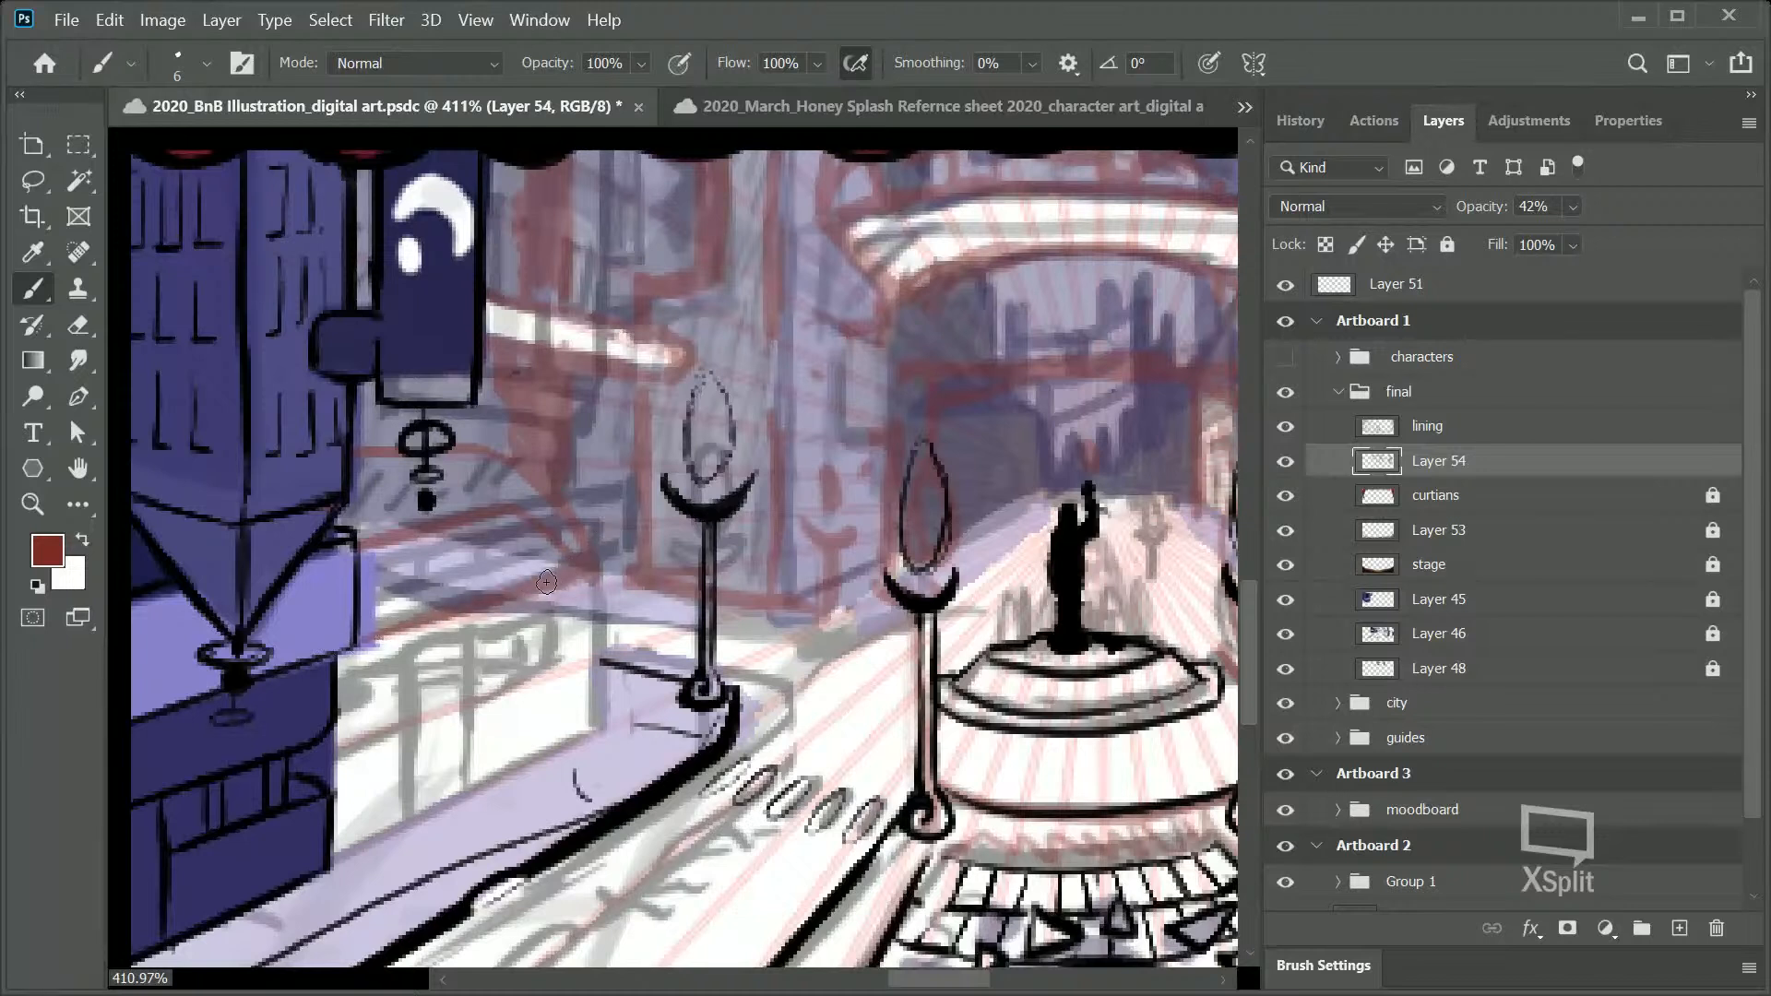
pyautogui.moveTo(530, 601)
pyautogui.mouseDown()
pyautogui.moveTo(533, 716)
pyautogui.moveTo(530, 608)
pyautogui.moveTo(533, 715)
pyautogui.moveTo(522, 637)
pyautogui.mouseUp()
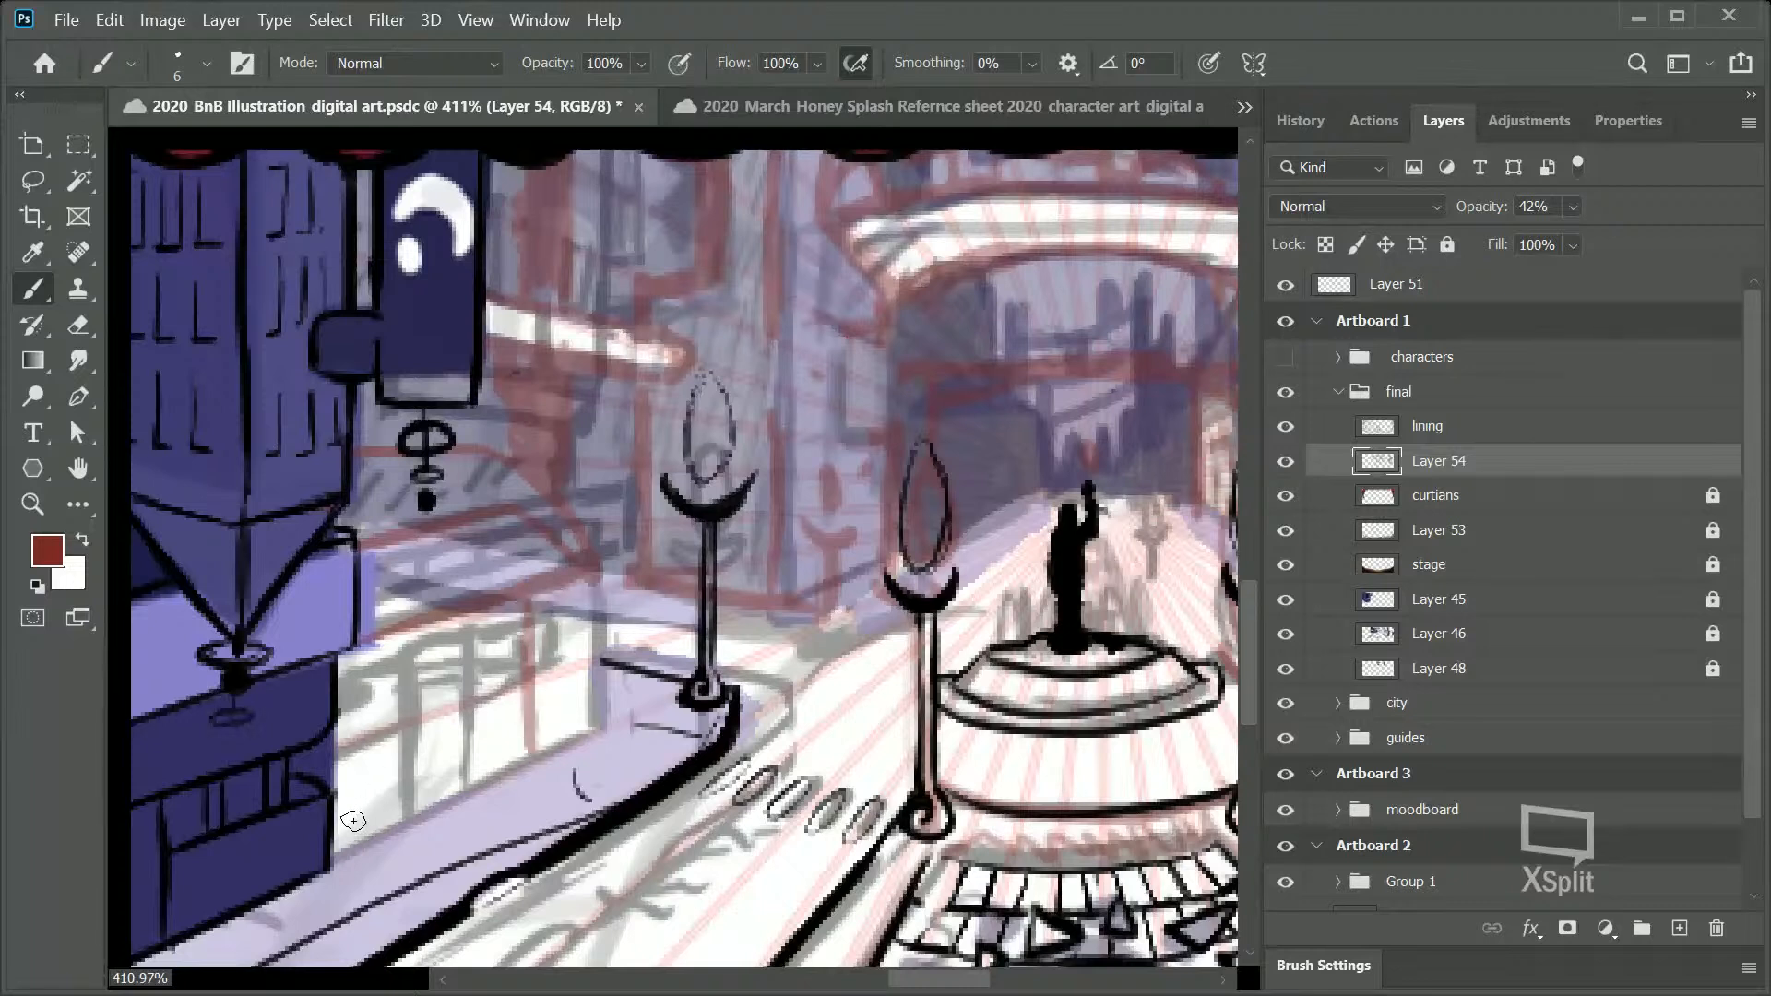
pyautogui.moveTo(339, 839)
pyautogui.mouseDown()
pyautogui.moveTo(509, 765)
pyautogui.moveTo(342, 838)
pyautogui.moveTo(605, 719)
pyautogui.moveTo(593, 690)
pyautogui.moveTo(564, 738)
pyautogui.moveTo(559, 710)
pyautogui.moveTo(471, 784)
pyautogui.mouseUp()
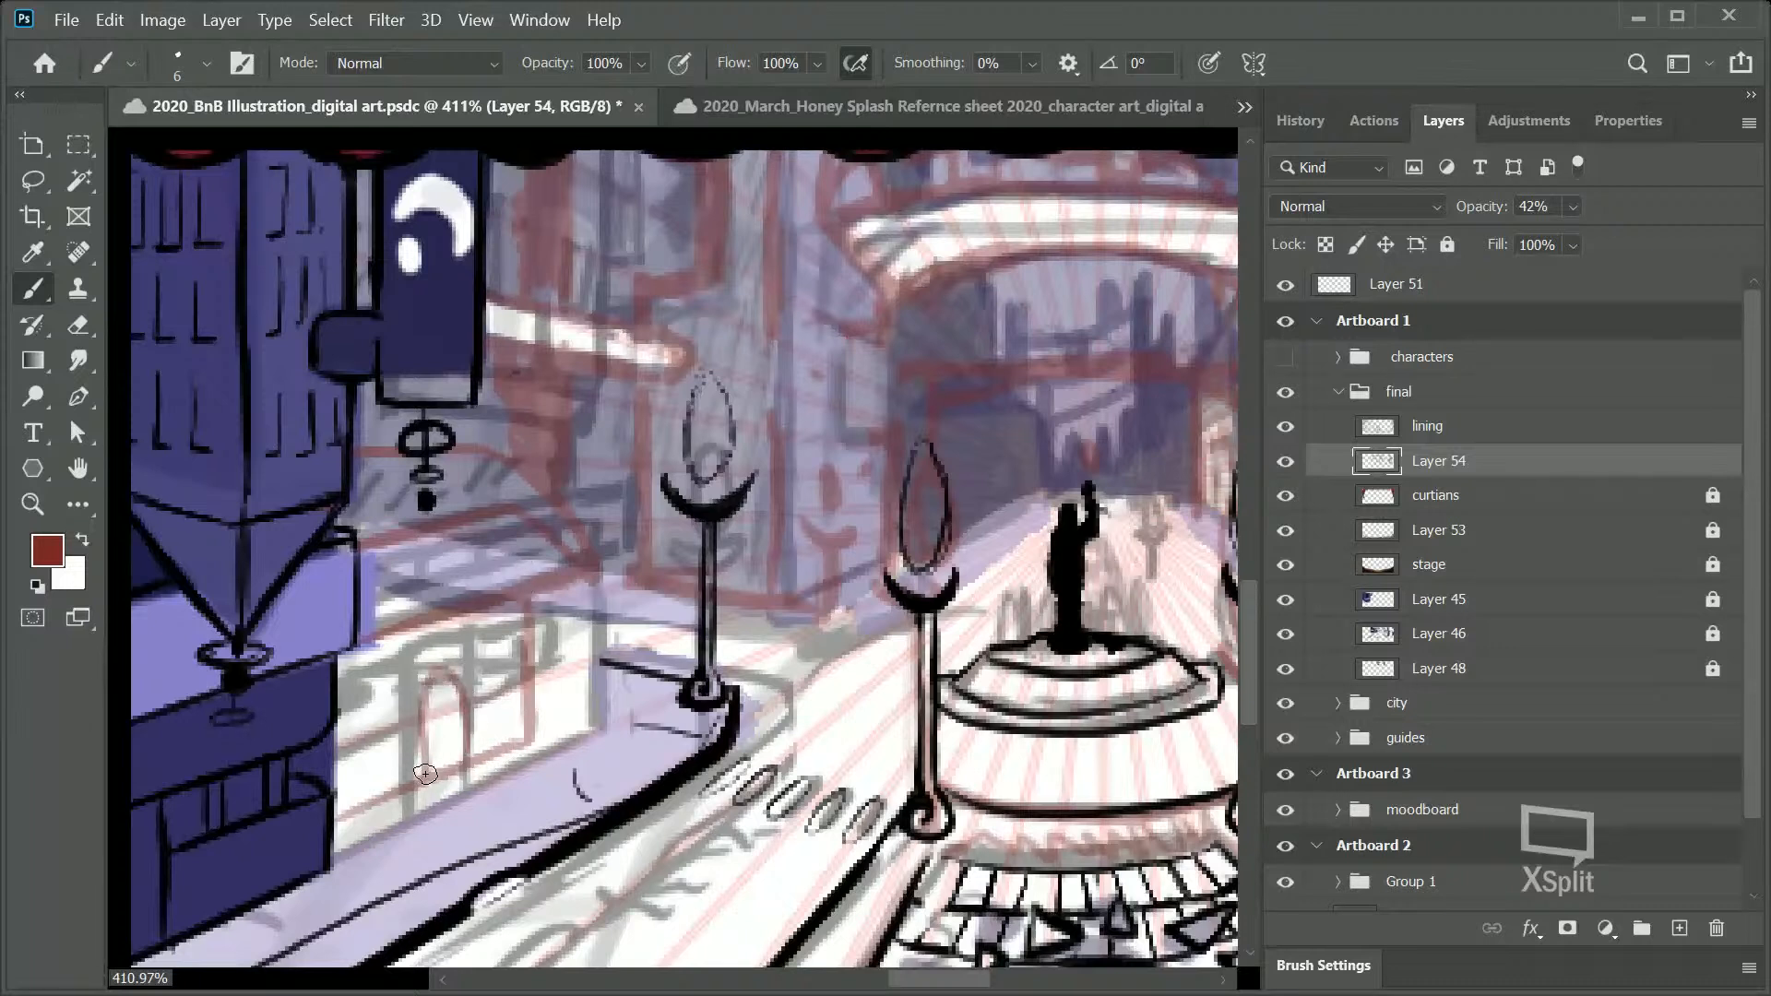
pyautogui.hotkey('ctrl', 'z')
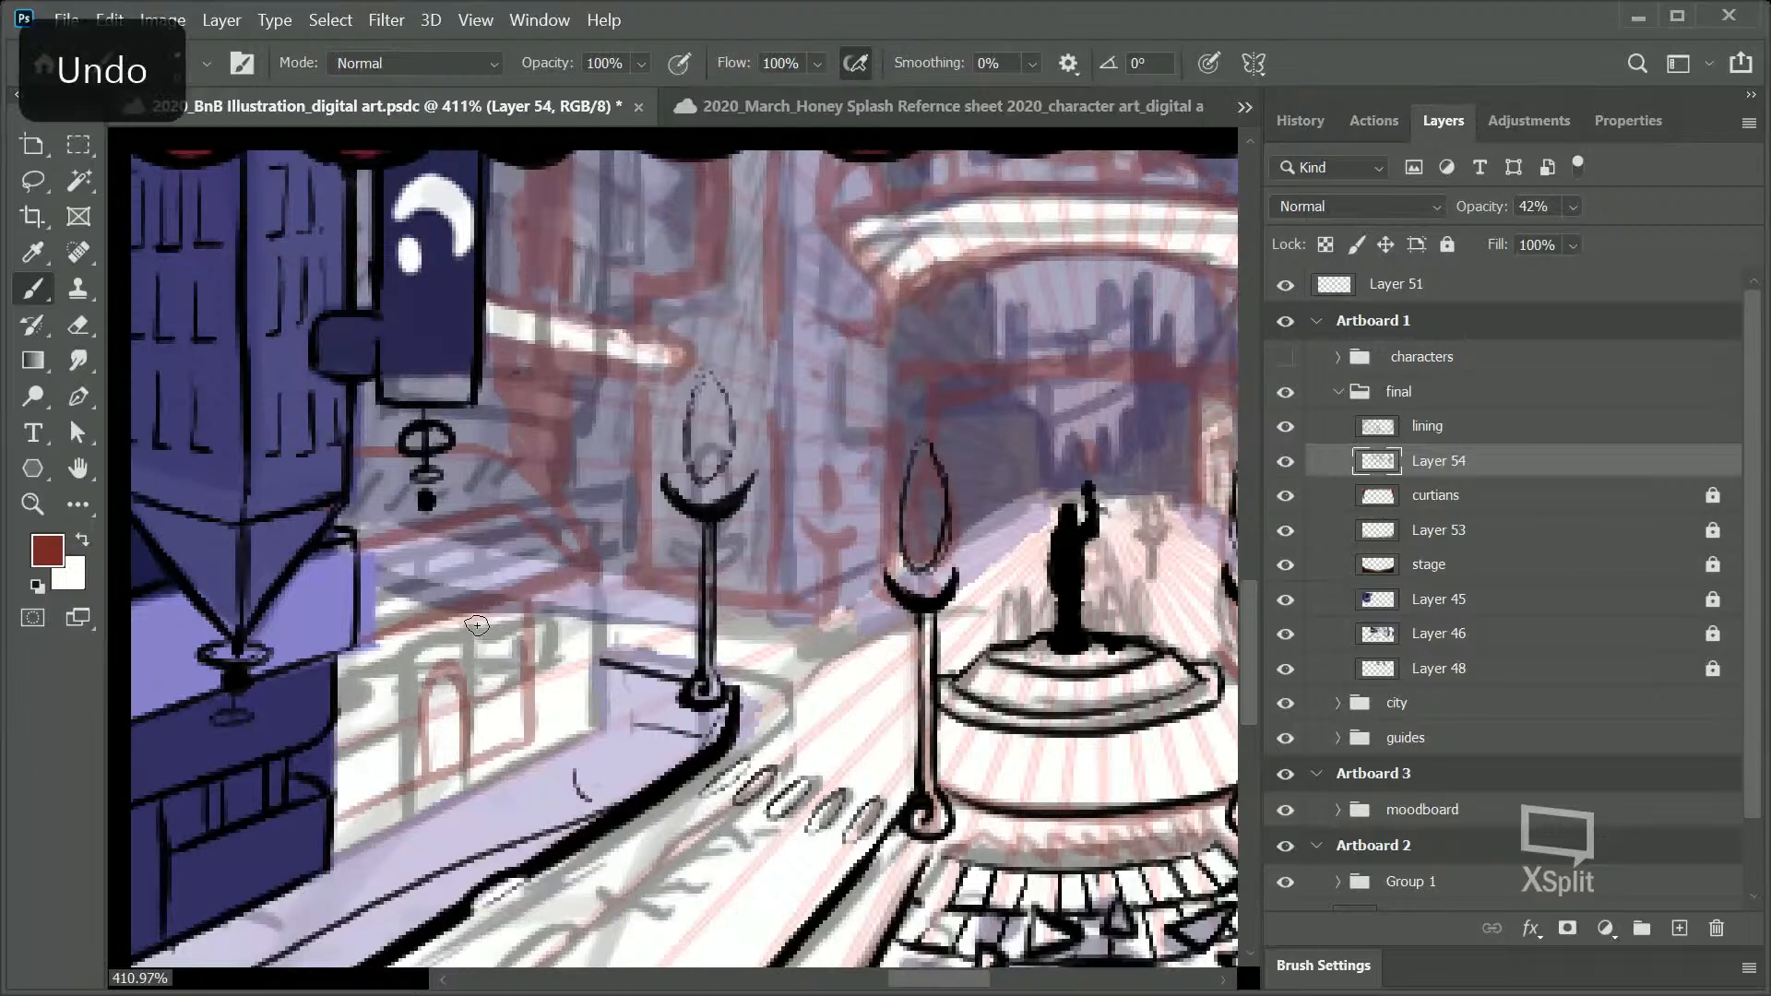
pyautogui.moveTo(1255, 660); pyautogui.dragTo(1250, 626)
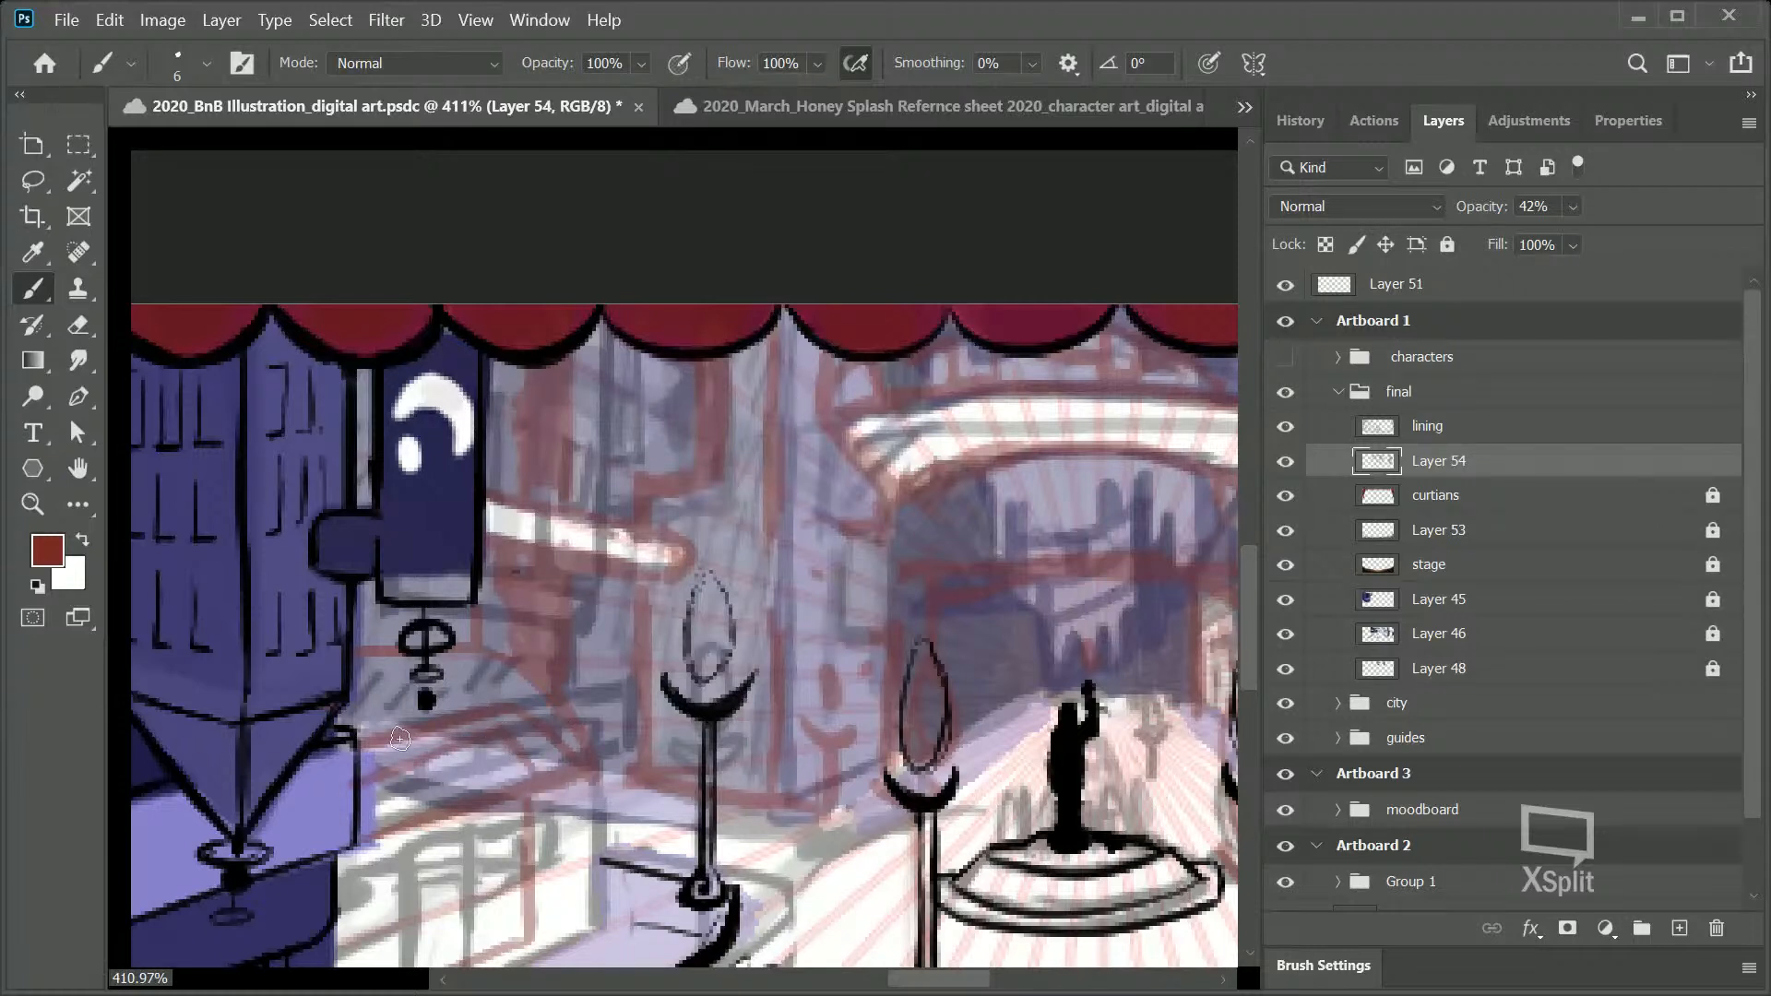
pyautogui.hotkey('ctrl', 'z')
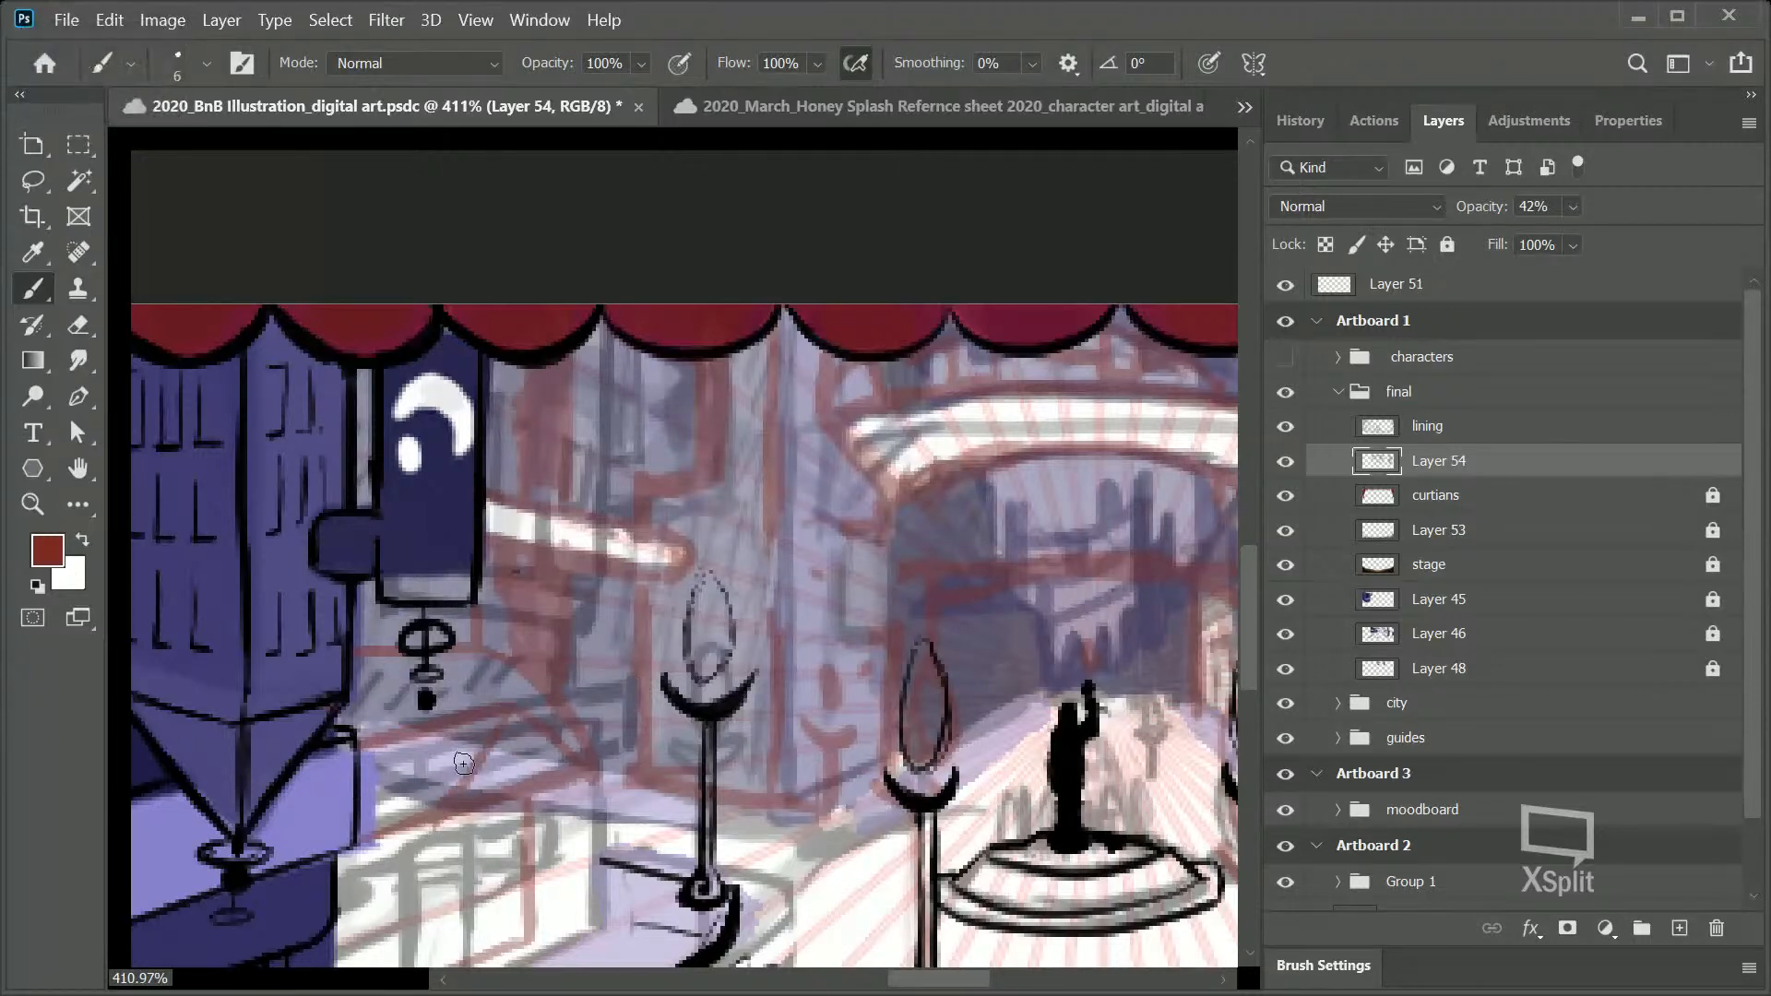
# Step: Restore the expanded panels, review the whole stage scene and save the document
pyautogui.doubleClick(1259, 611)
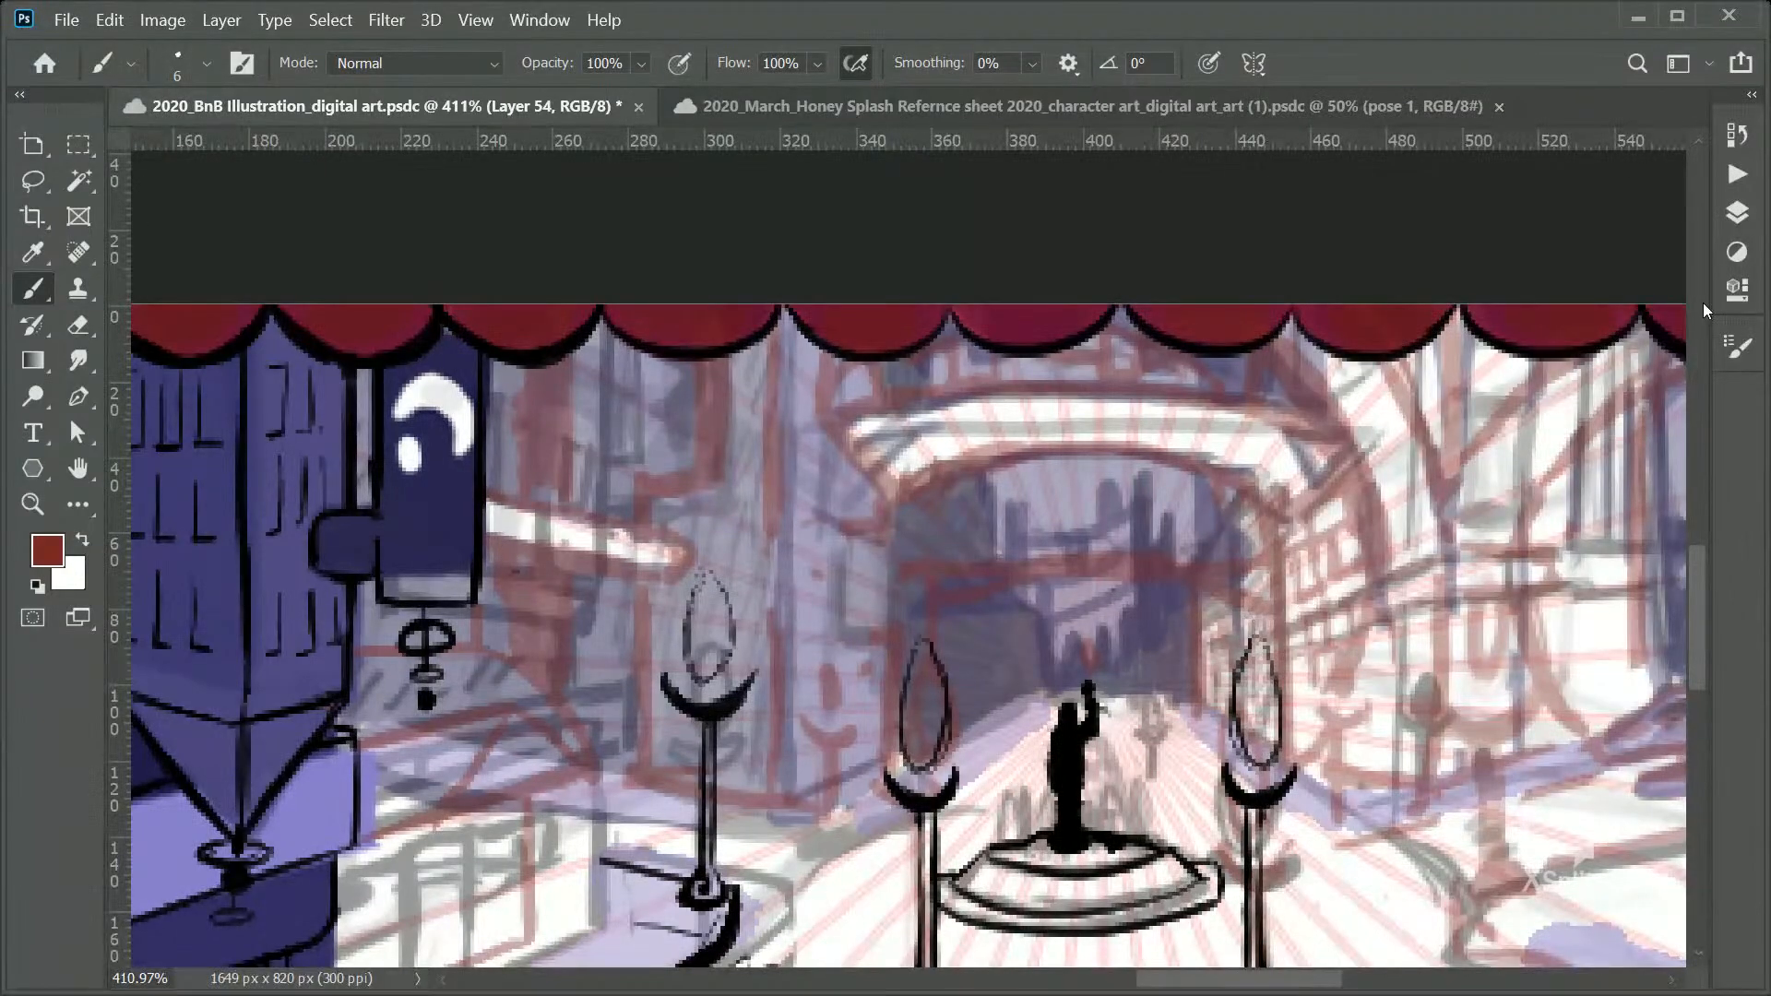
pyautogui.click(1750, 95)
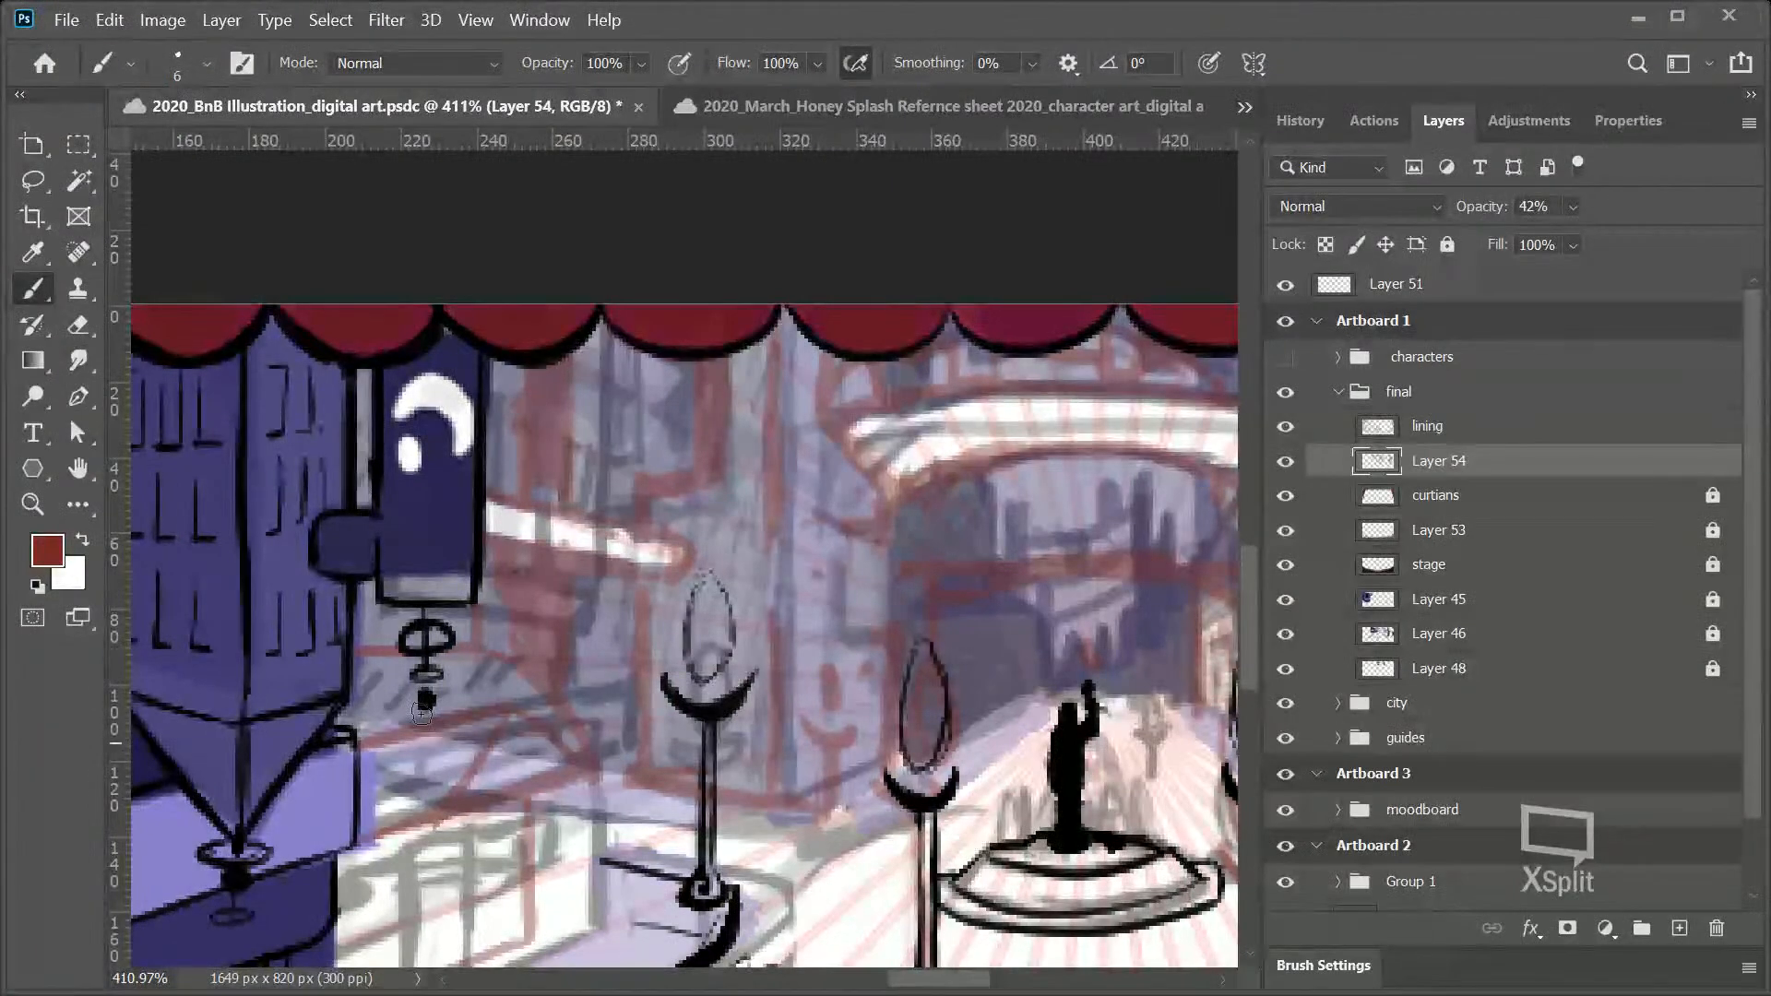
pyautogui.click(34, 504)
pyautogui.moveTo(615, 674); pyautogui.dragTo(507, 835)
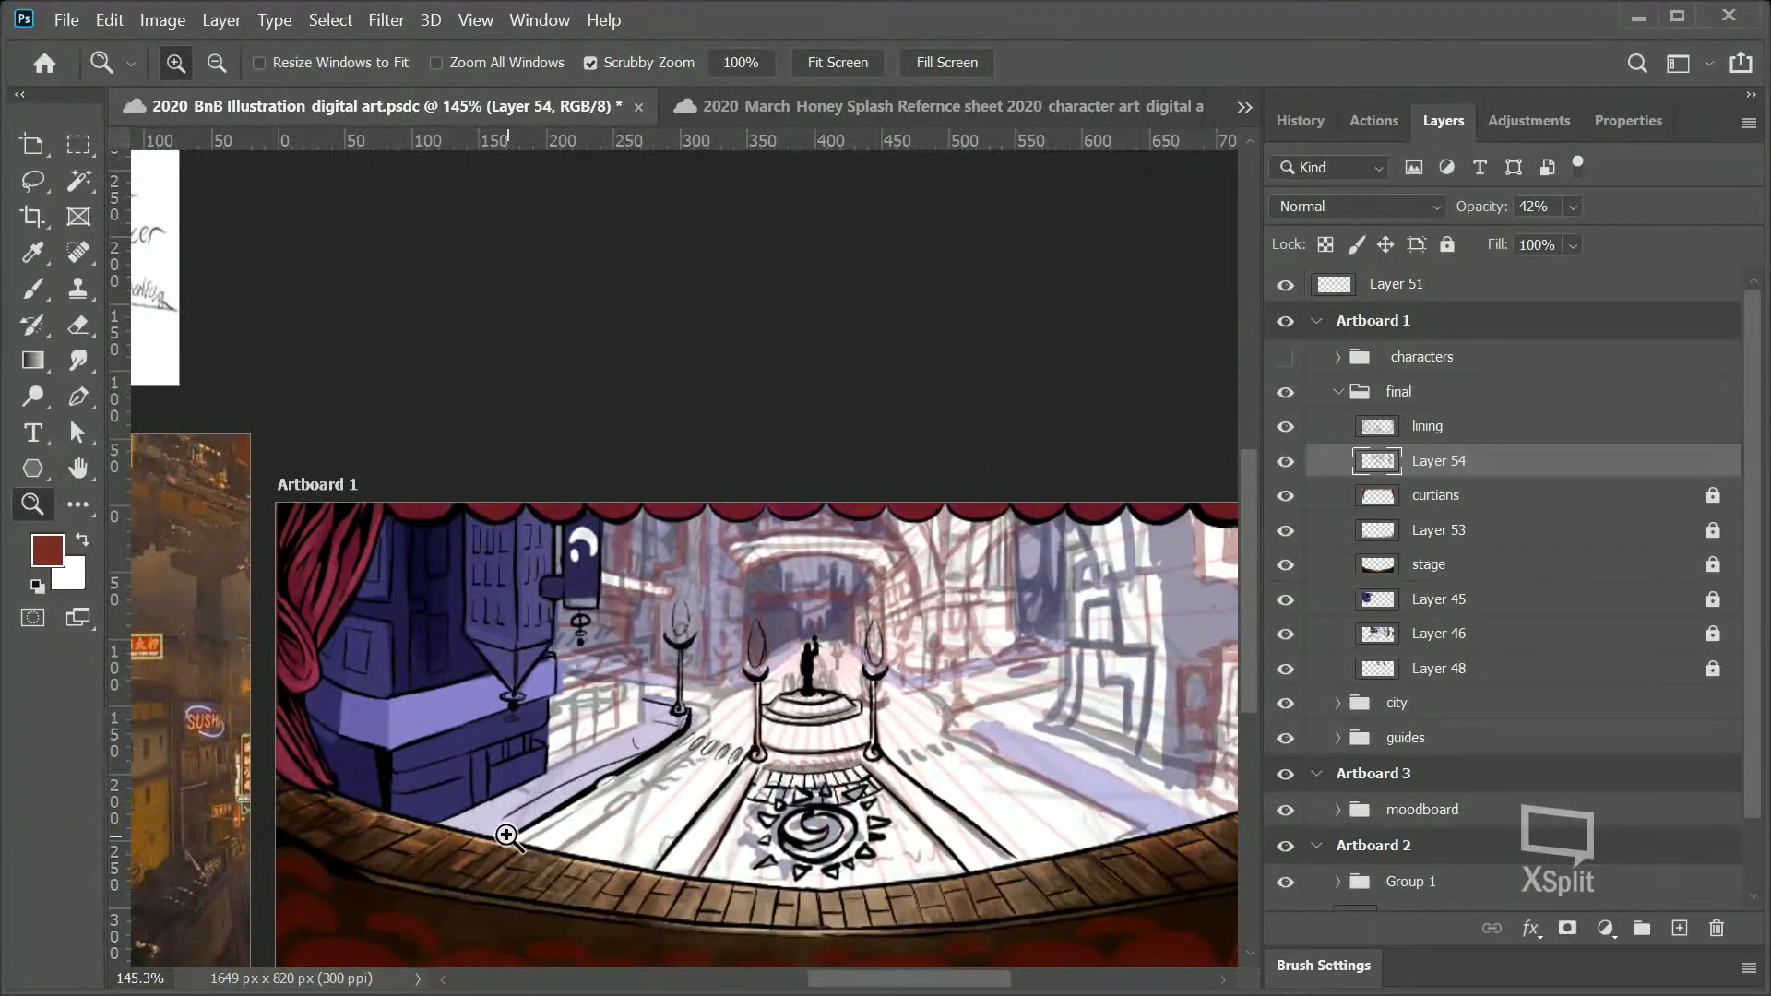
pyautogui.moveTo(659, 653); pyautogui.dragTo(652, 542)
pyautogui.hotkey('ctrl', 's')
# Step: Activate the lining layer, reset the foreground color to black and brush the missing tip of the leftmost street lamp's flame
pyautogui.moveTo(917, 988); pyautogui.dragTo(867, 953)
pyautogui.moveTo(732, 680); pyautogui.dragTo(771, 734)
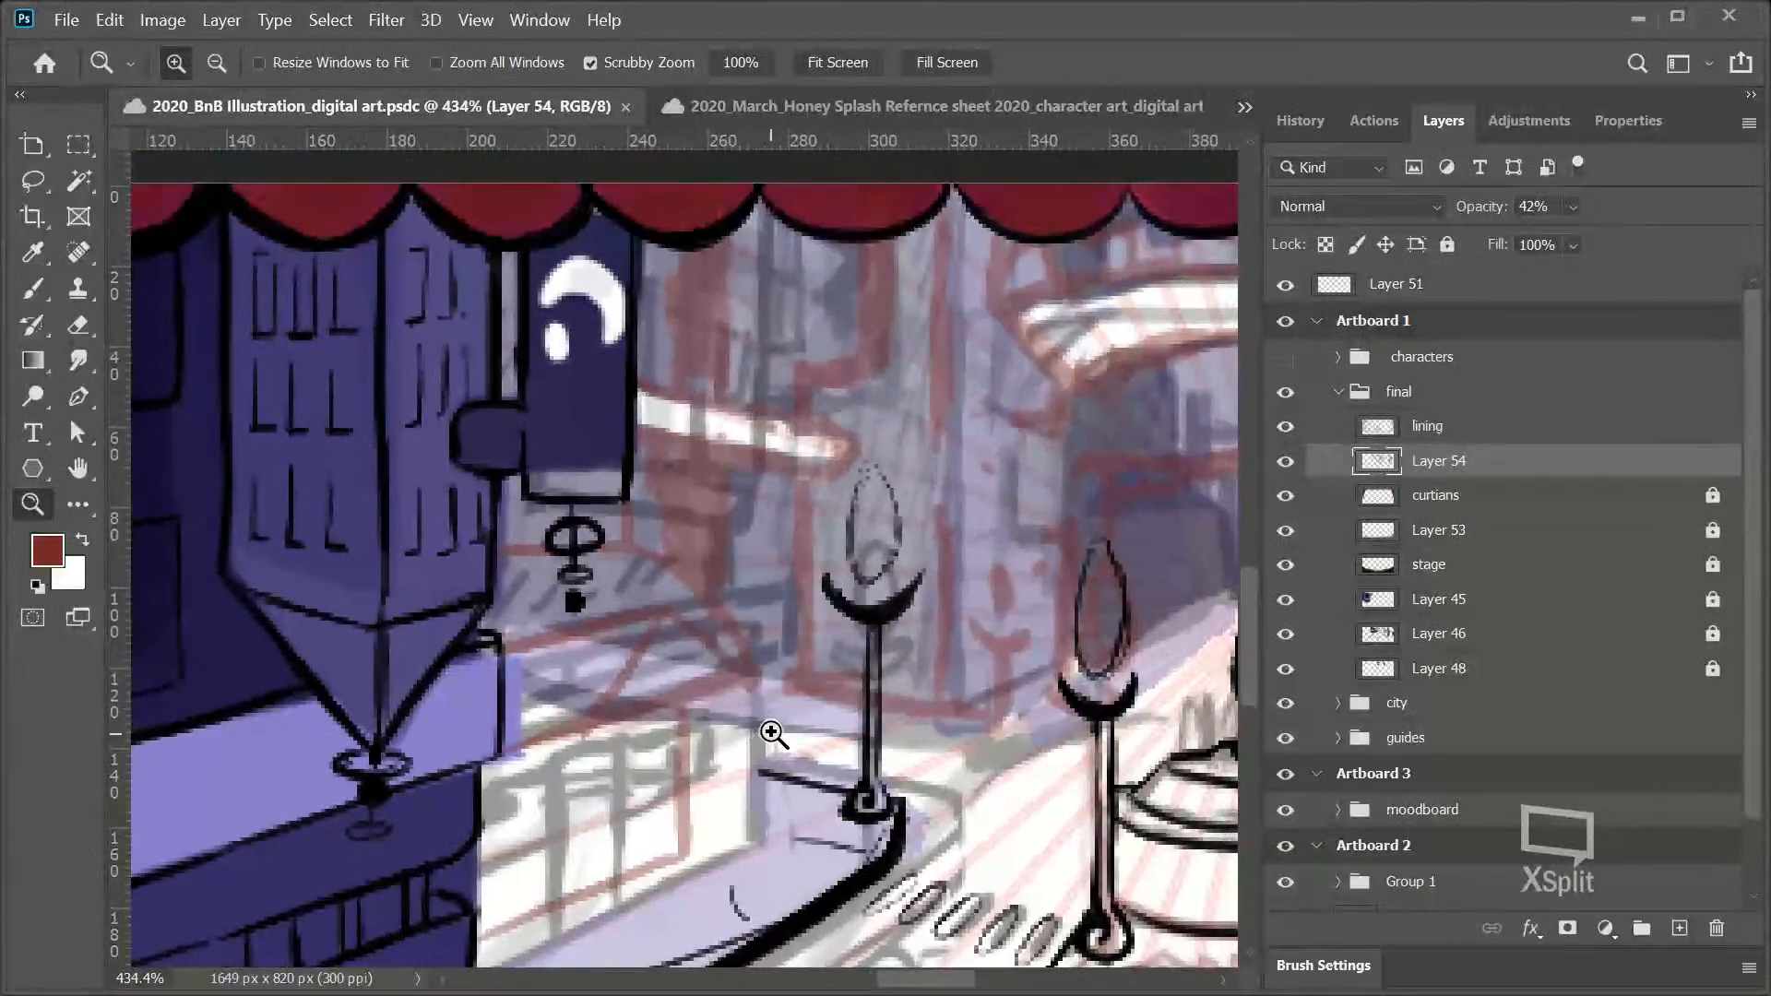
pyautogui.click(1434, 429)
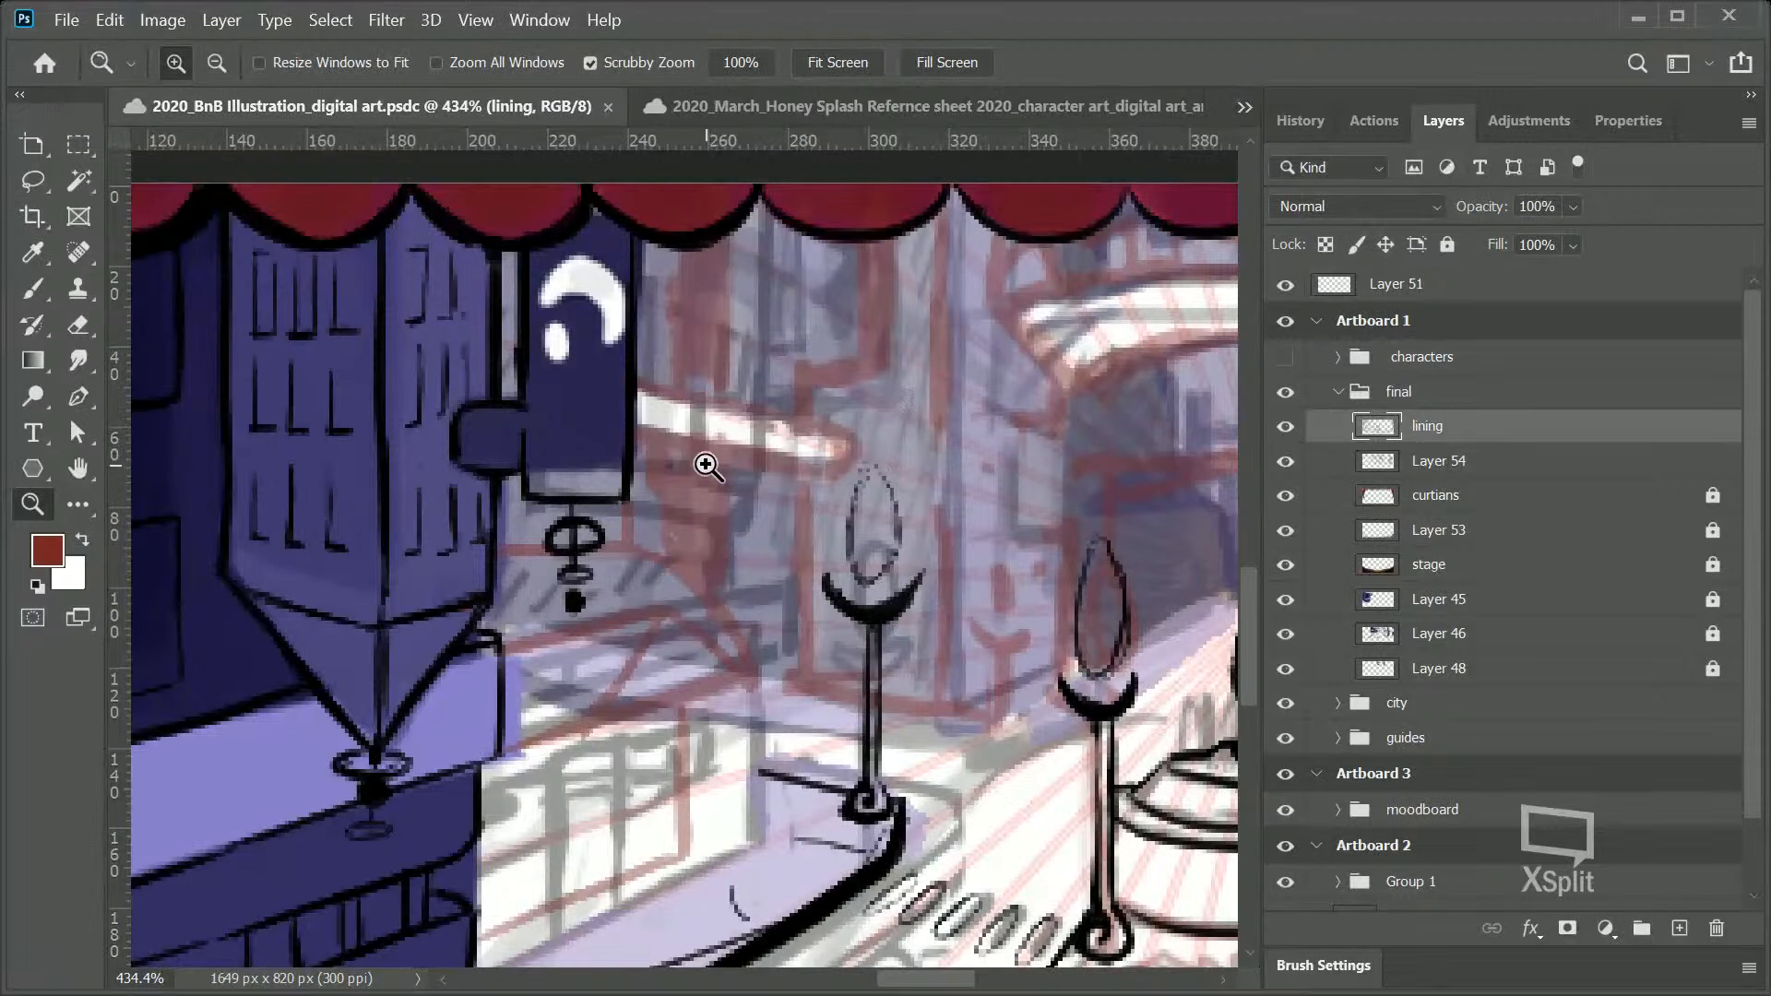
pyautogui.click(46, 292)
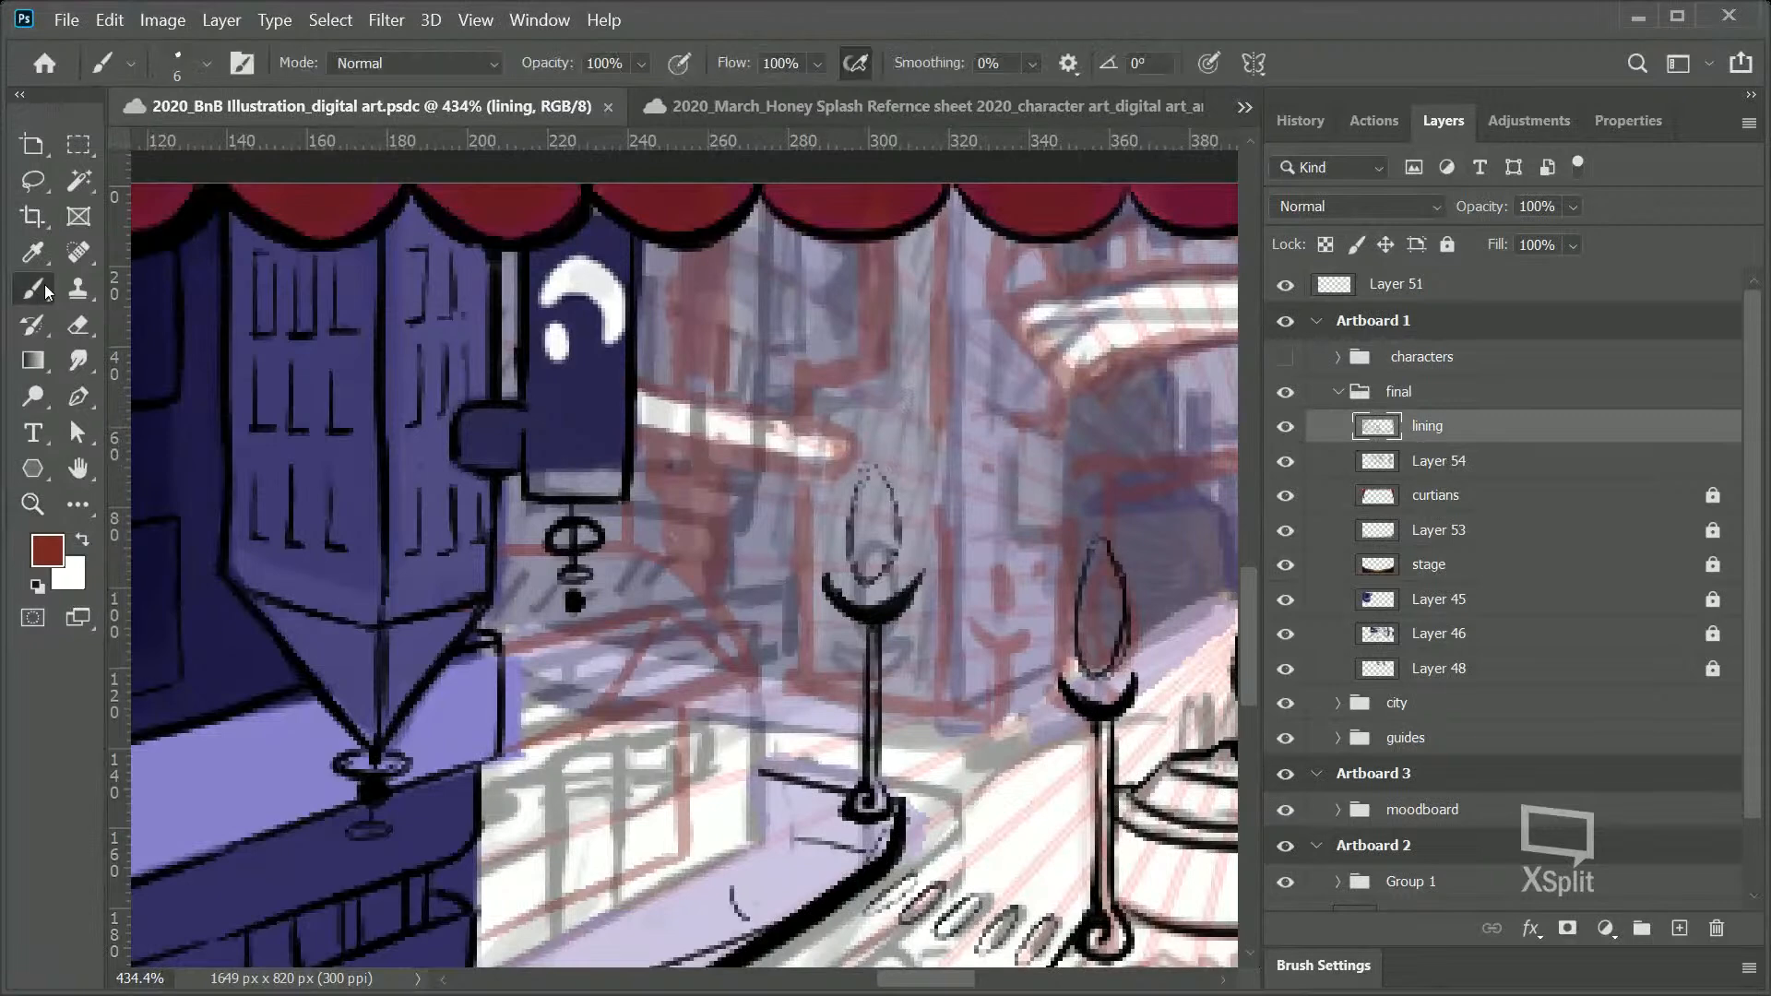
pyautogui.click(862, 452)
pyautogui.click(40, 587)
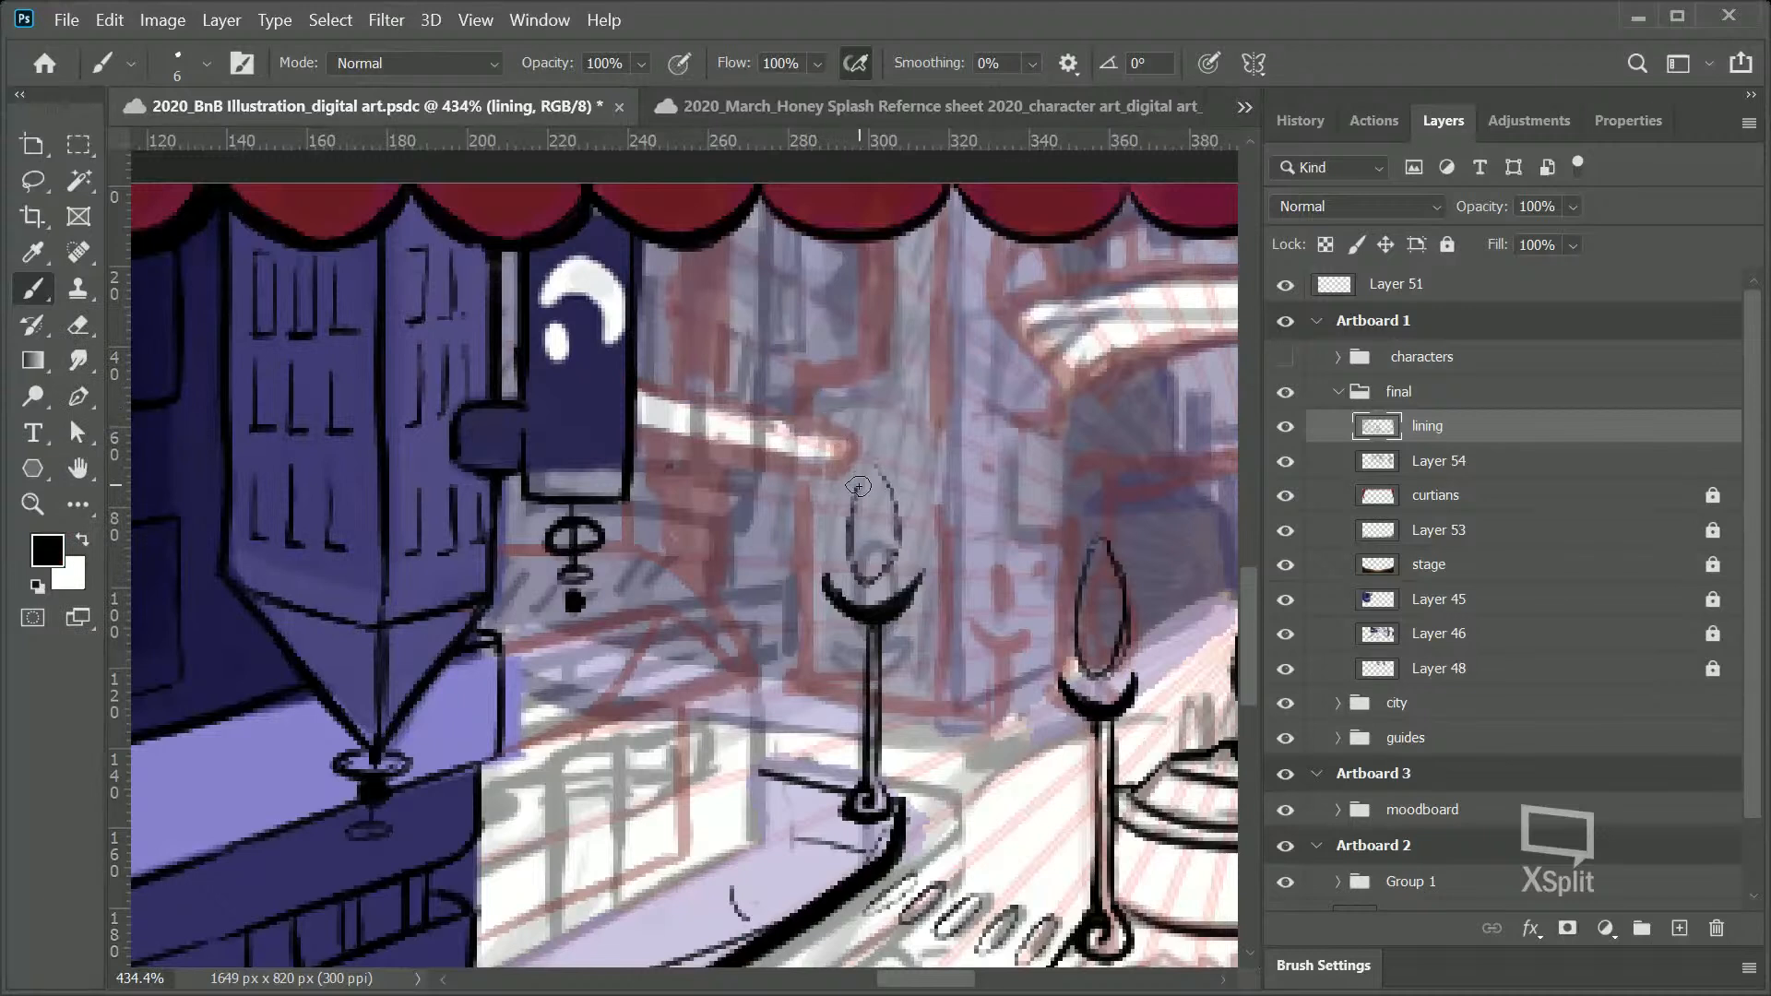
pyautogui.moveTo(860, 490); pyautogui.dragTo(882, 468)
pyautogui.moveTo(476, 780); pyautogui.dragTo(728, 701)
pyautogui.hotkey('ctrl', 'z')
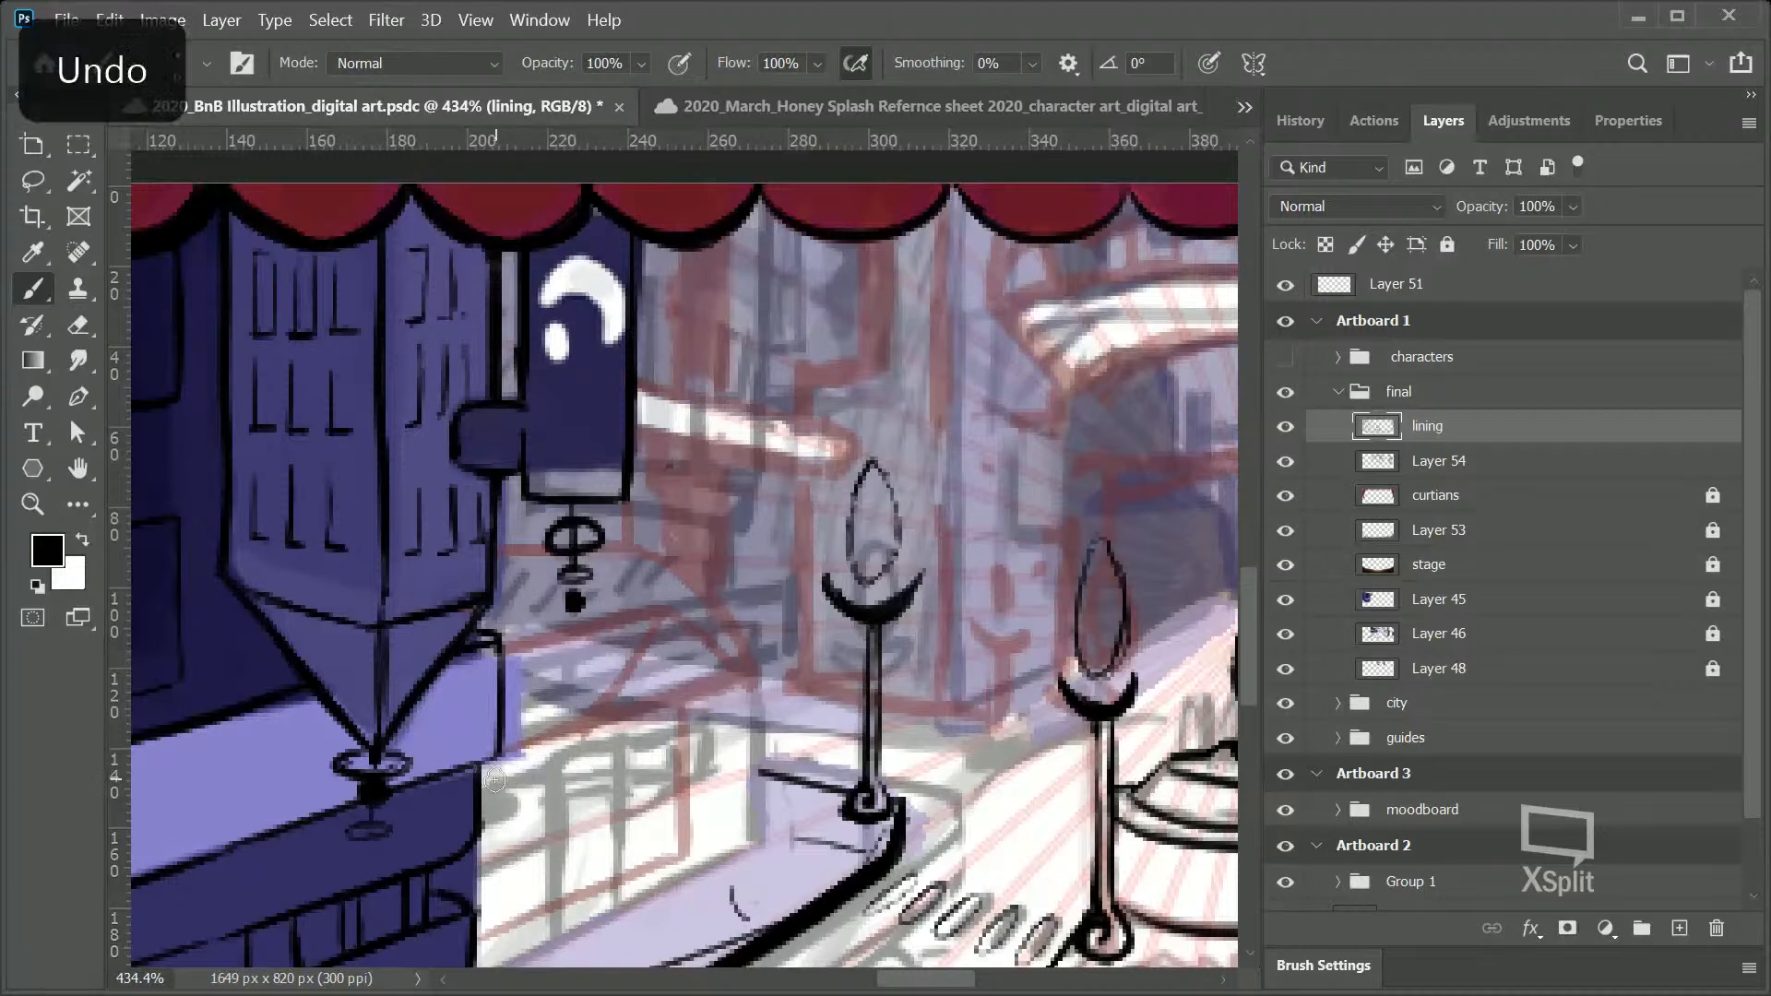
pyautogui.moveTo(471, 792); pyautogui.dragTo(772, 654)
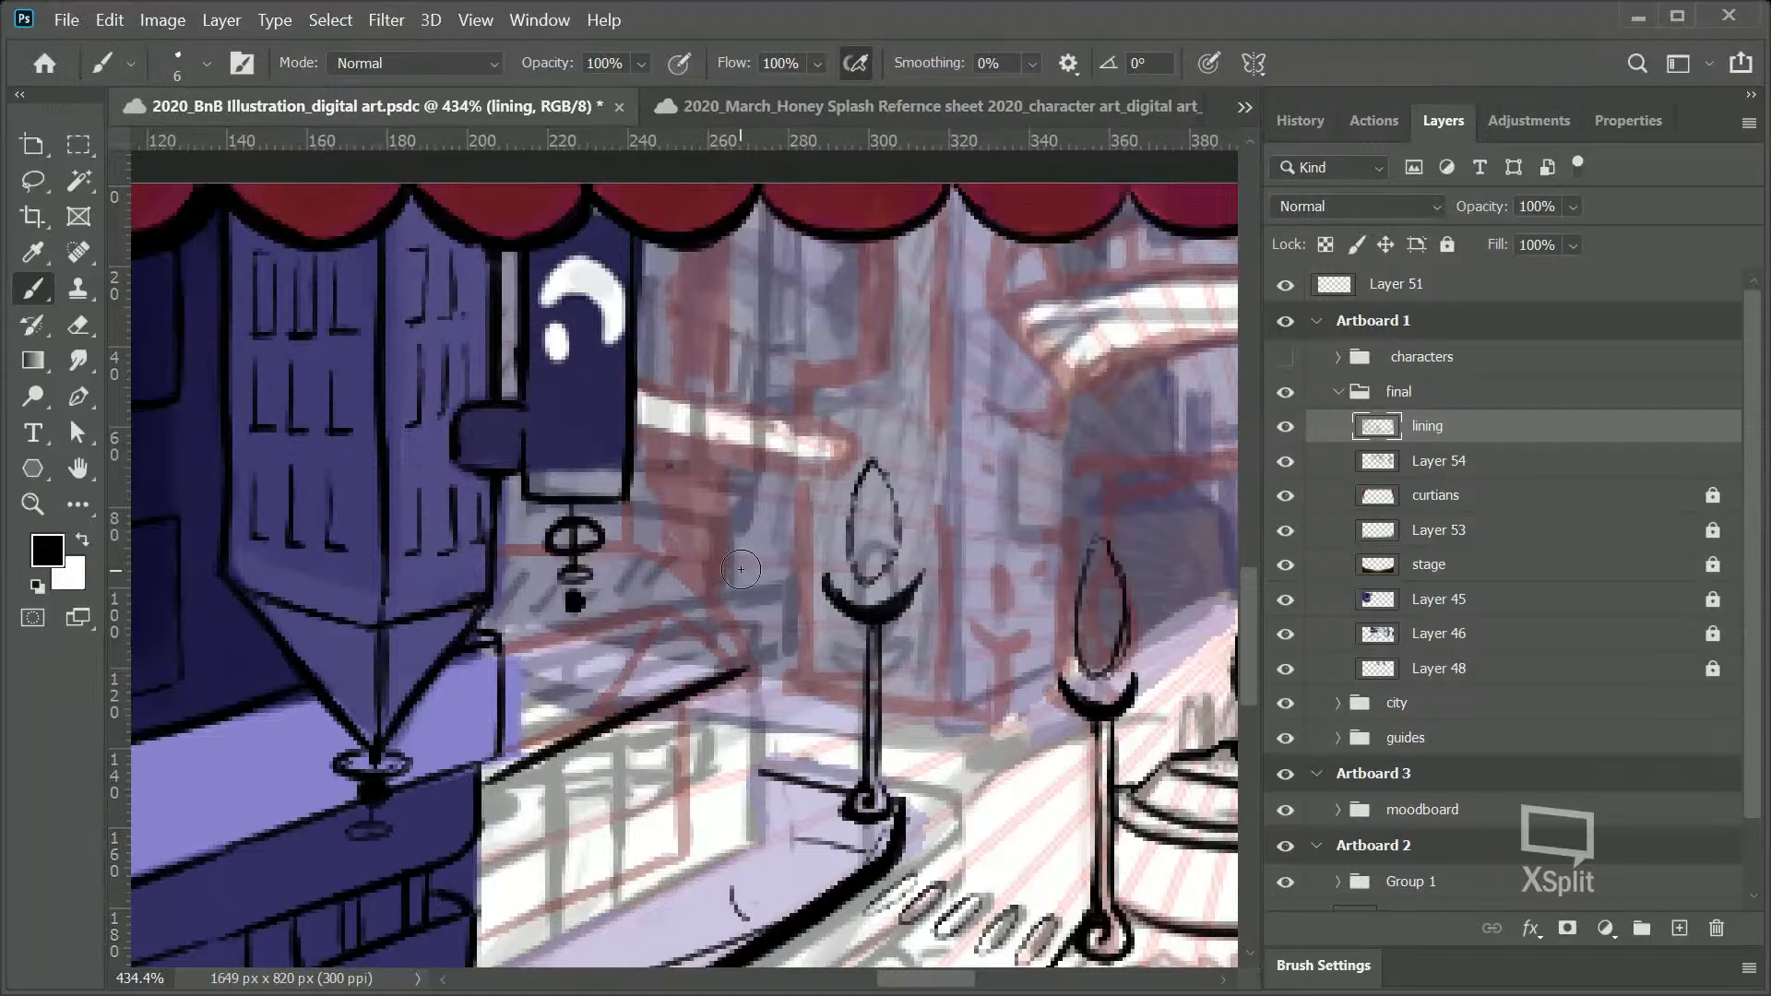
# Step: Ink the small building's vertical corner, ground line and long slanted eave in black on the lining layer
pyautogui.moveTo(502, 745)
pyautogui.mouseDown()
pyautogui.moveTo(688, 698)
pyautogui.moveTo(657, 710)
pyautogui.moveTo(673, 701)
pyautogui.moveTo(684, 744)
pyautogui.moveTo(683, 858)
pyautogui.mouseUp()
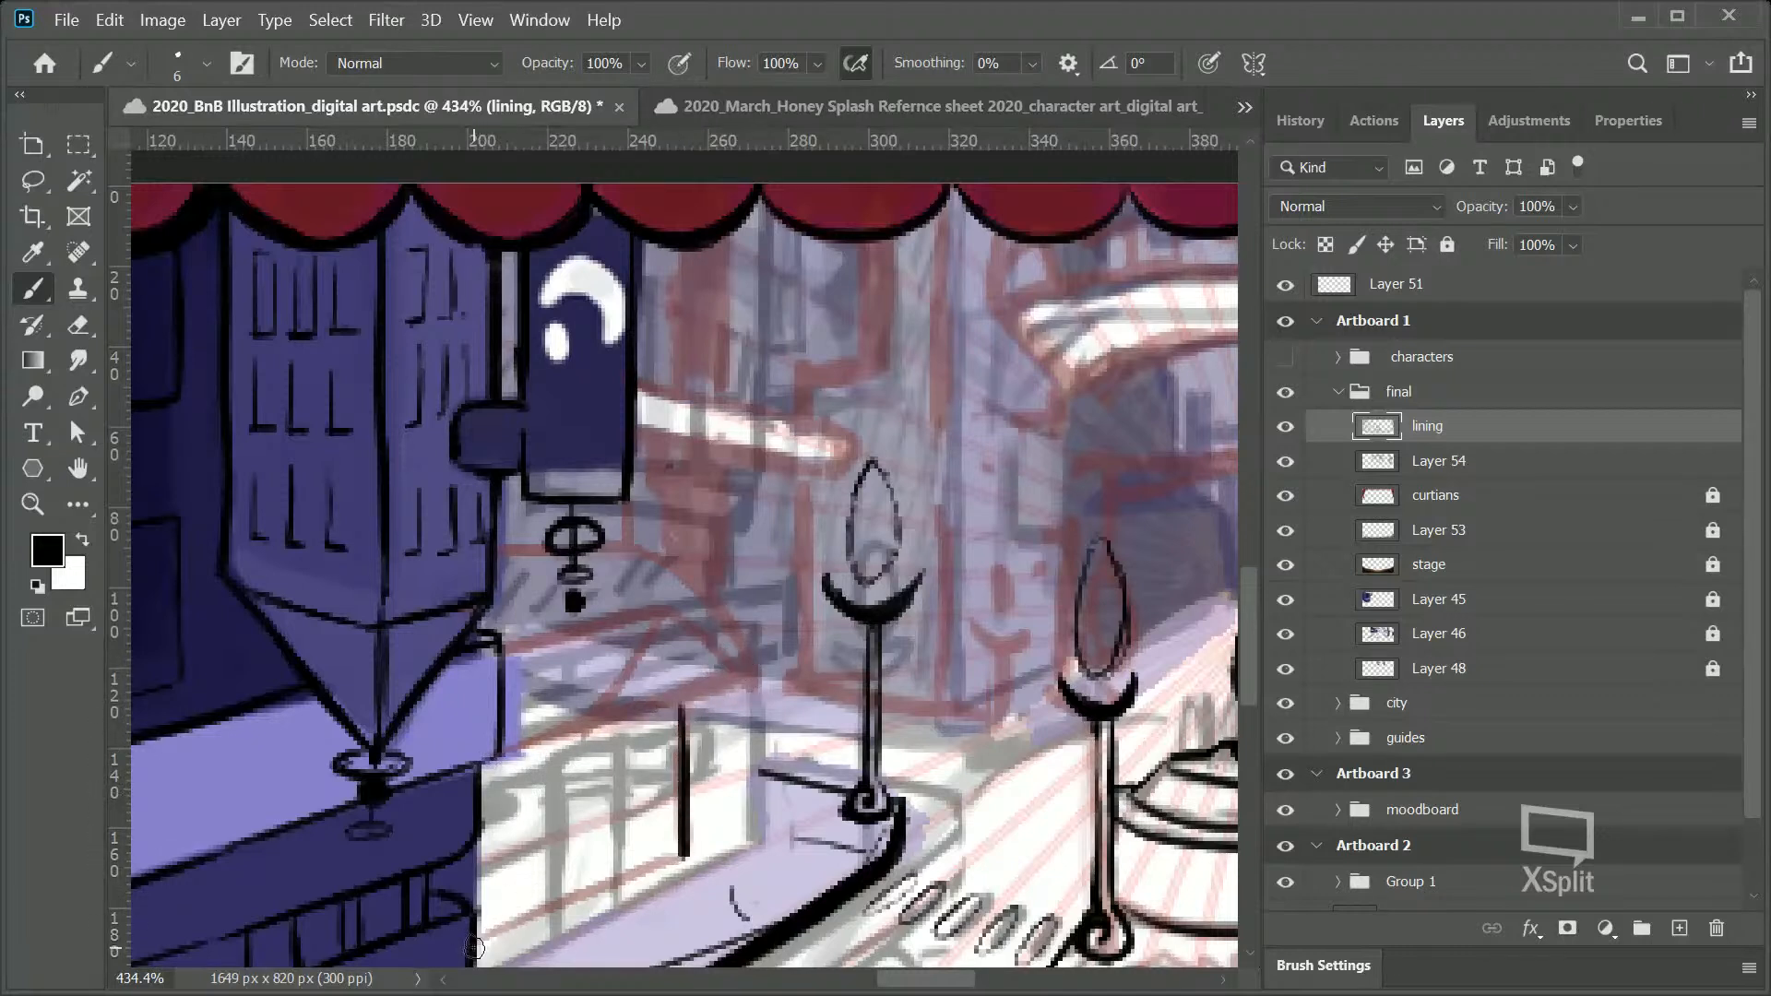
pyautogui.moveTo(480, 939); pyautogui.dragTo(697, 844)
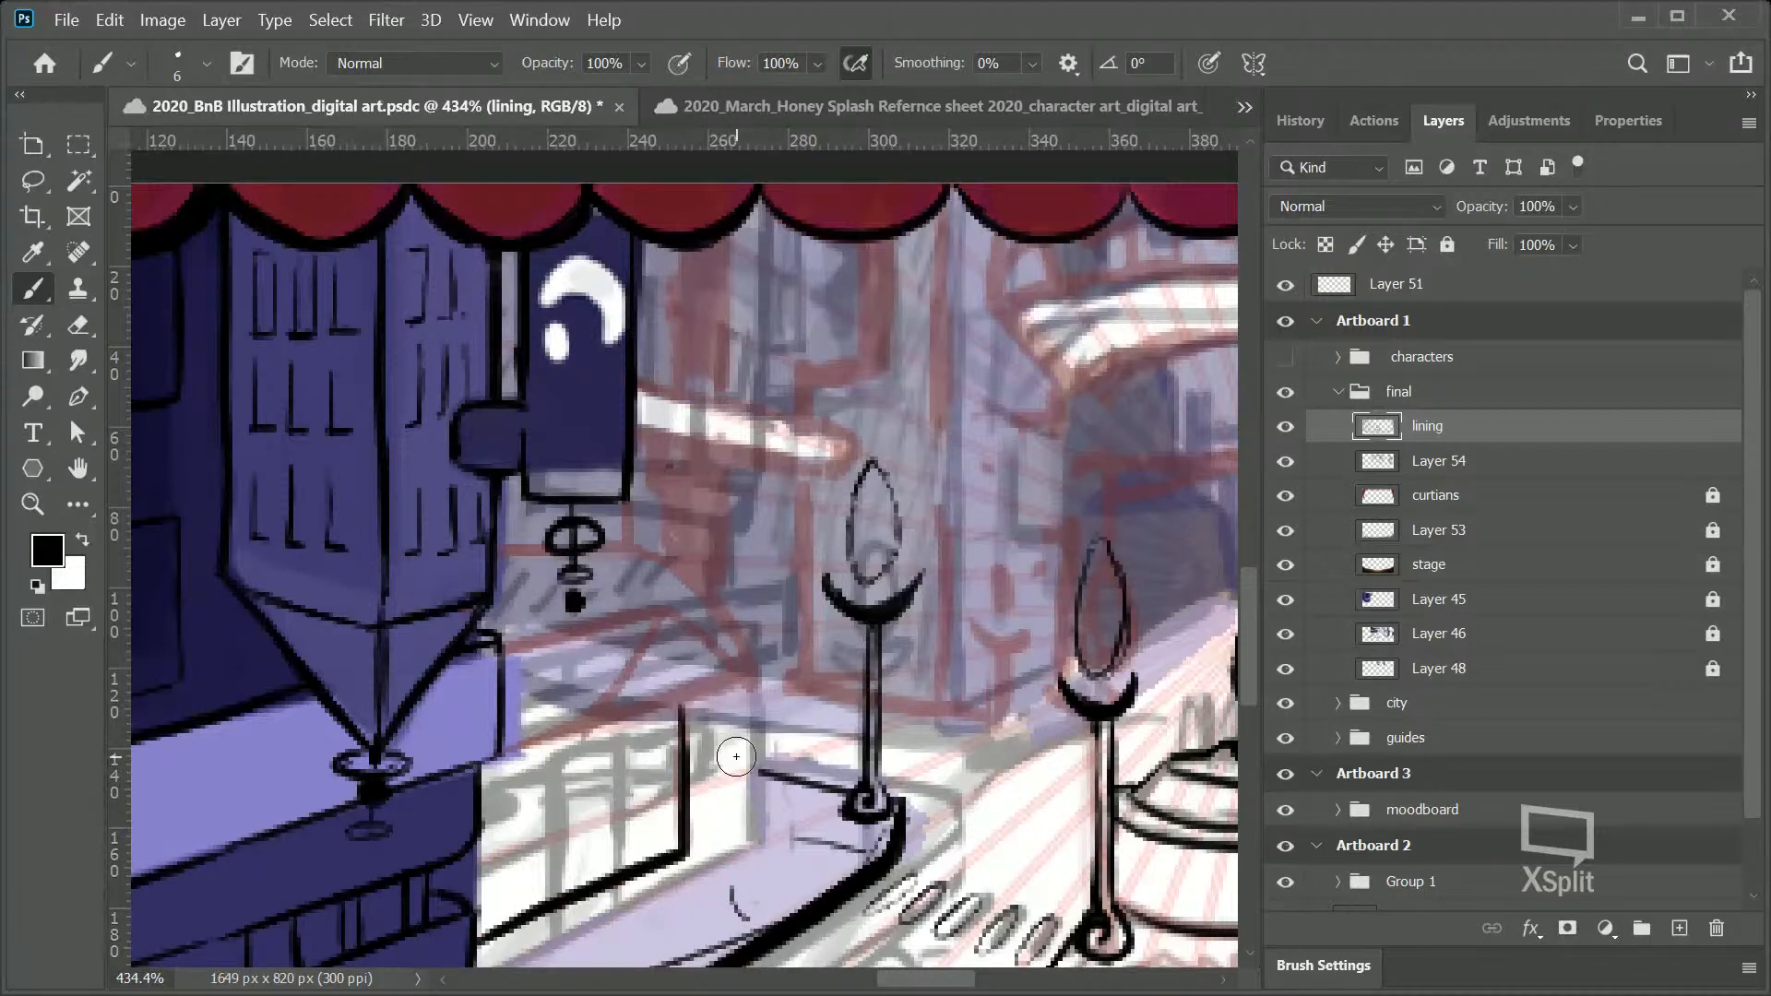
pyautogui.moveTo(504, 725); pyautogui.dragTo(753, 647)
pyautogui.moveTo(680, 729); pyautogui.dragTo(678, 675)
pyautogui.hotkey('ctrl', 'z')
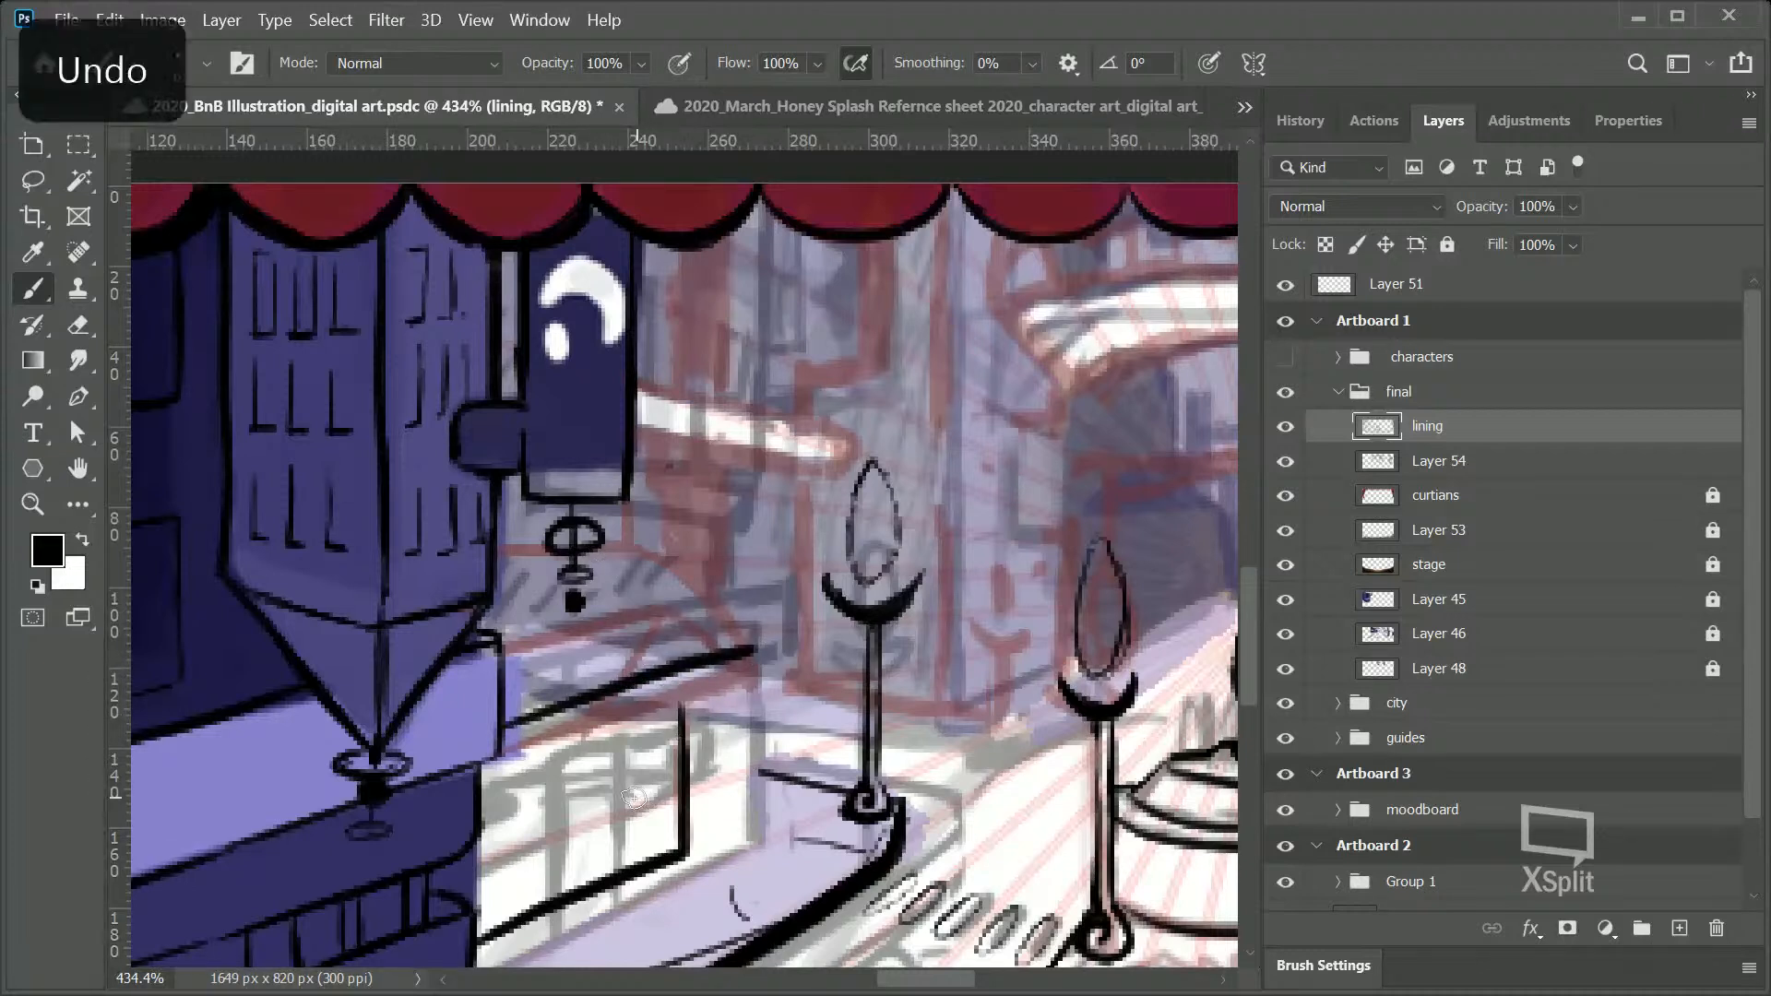
pyautogui.hotkey('ctrl', 'z')
pyautogui.moveTo(508, 712); pyautogui.dragTo(827, 634)
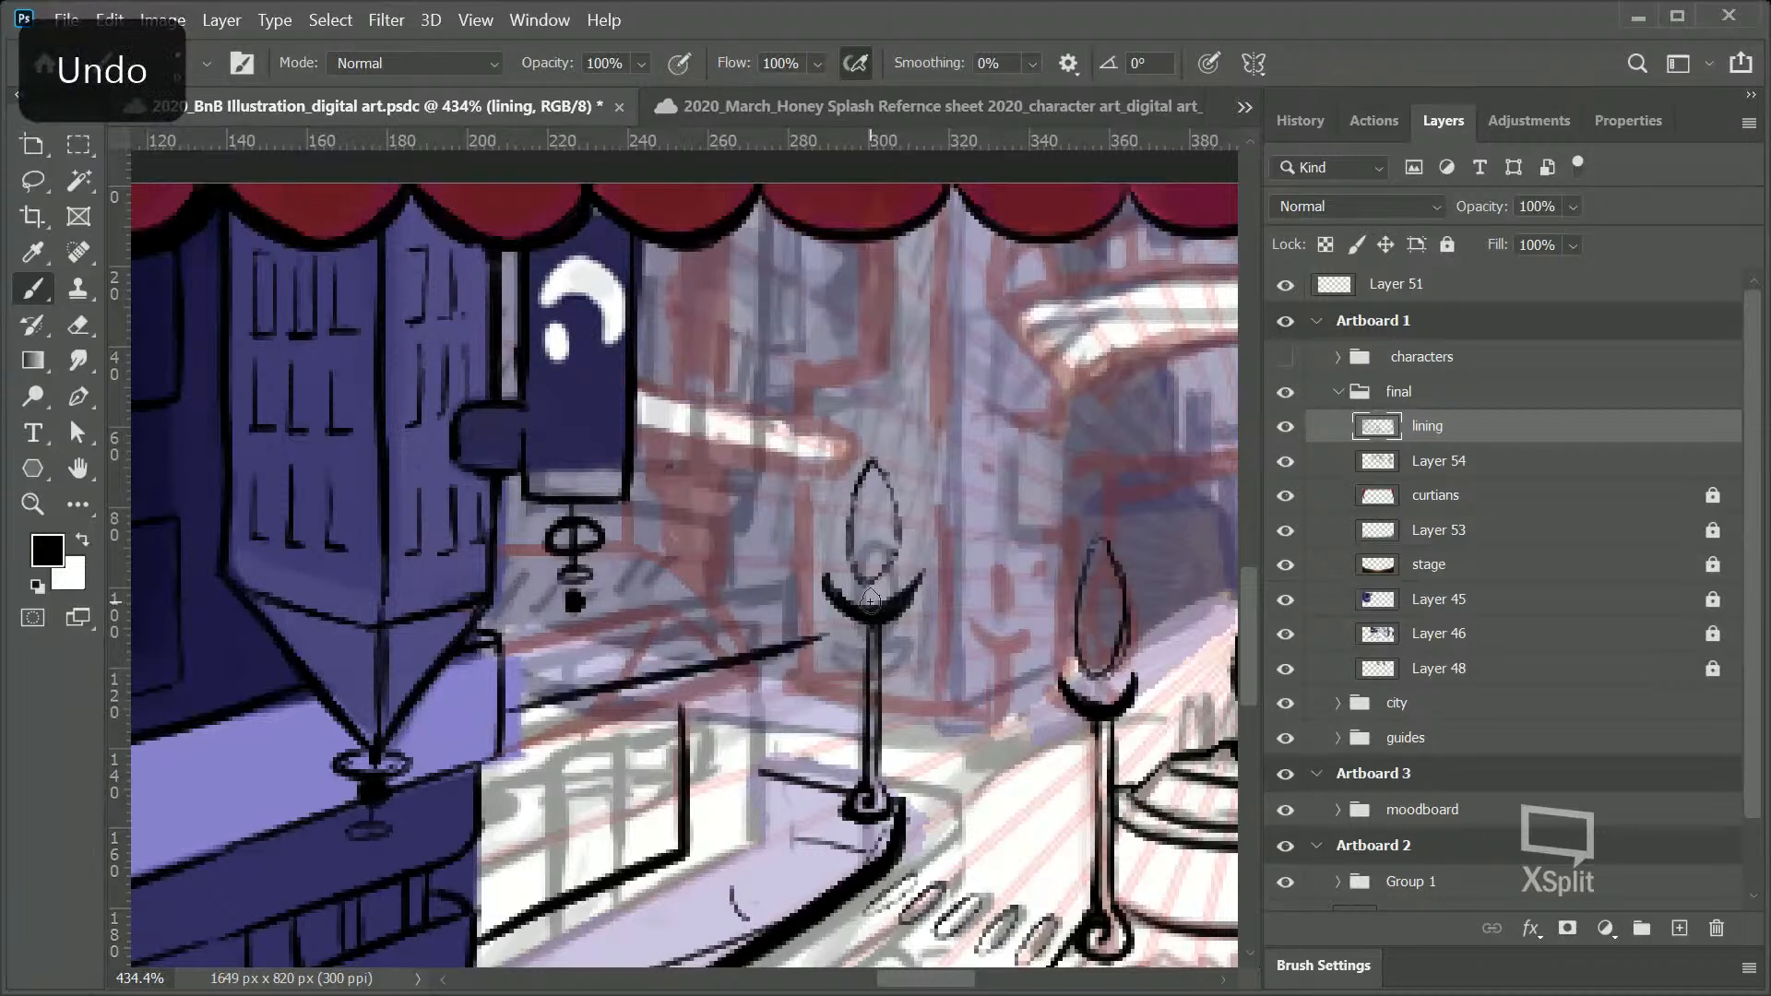
pyautogui.moveTo(683, 678); pyautogui.dragTo(684, 712)
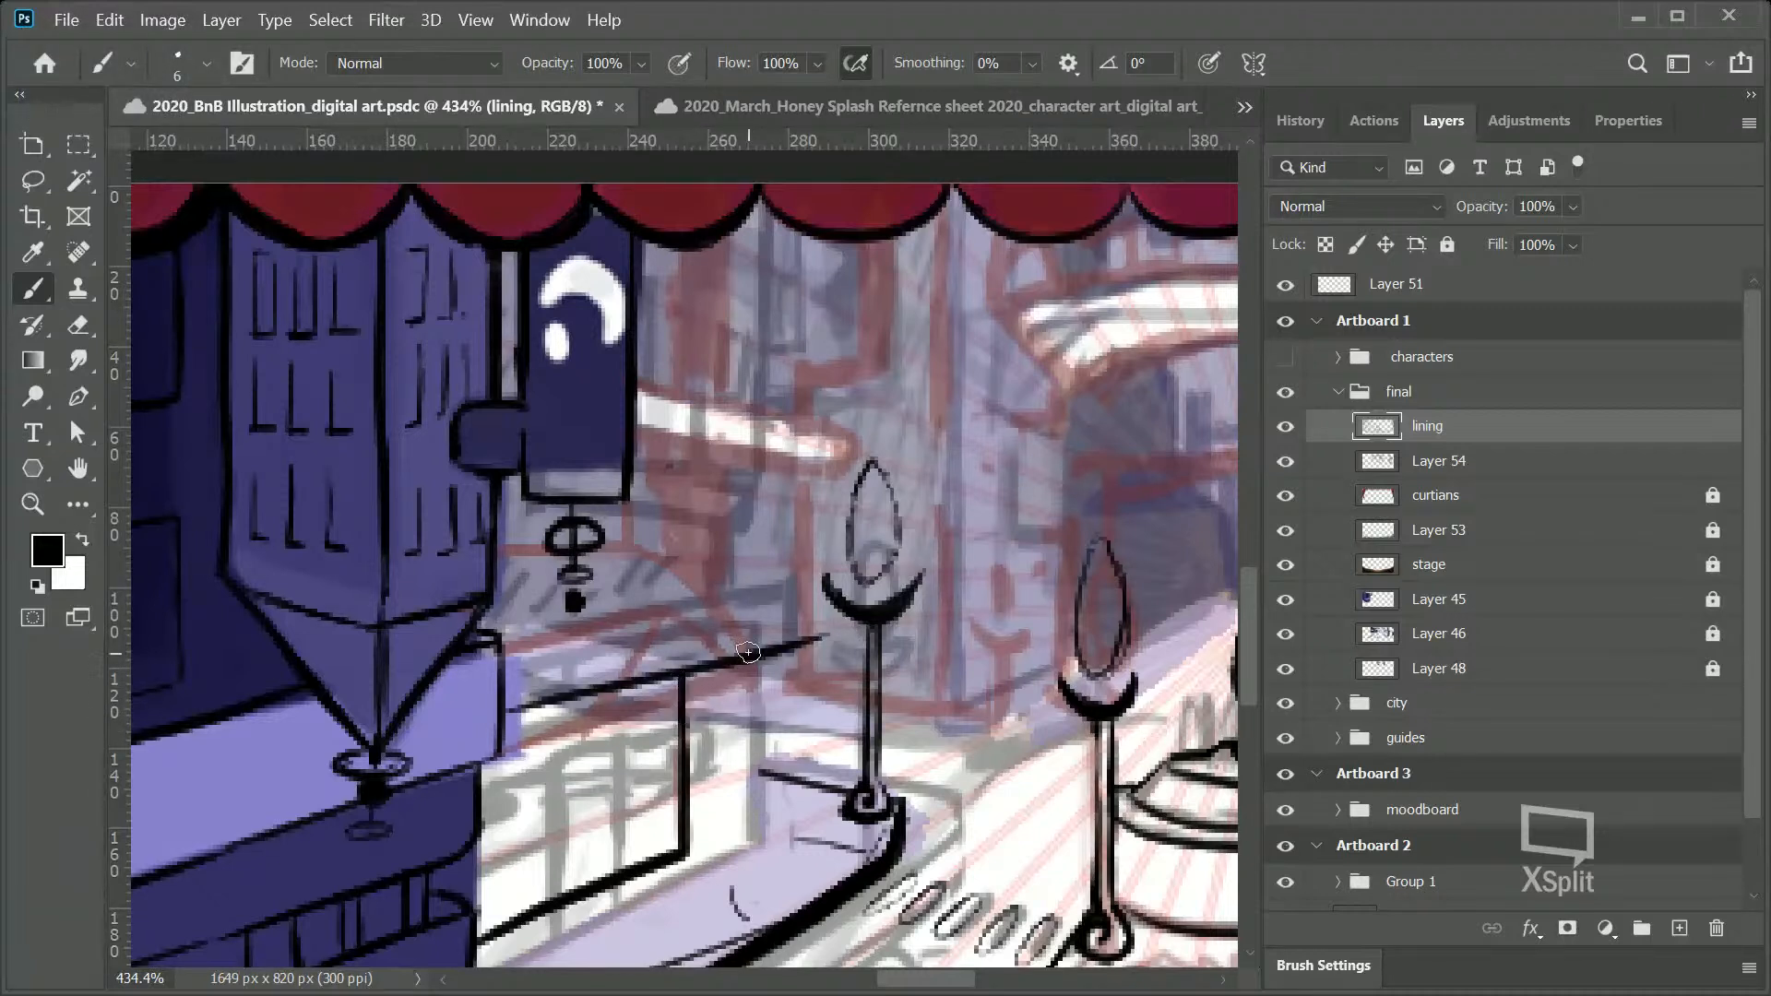
# Step: Ink the small building's sloping roof edge and top ridge, and extend the curb line from its corner to the leftmost street lamp
pyautogui.moveTo(823, 636)
pyautogui.mouseDown()
pyautogui.moveTo(668, 604)
pyautogui.moveTo(651, 574)
pyautogui.moveTo(725, 624)
pyautogui.moveTo(655, 545)
pyautogui.moveTo(718, 618)
pyautogui.moveTo(590, 531)
pyautogui.moveTo(670, 546)
pyautogui.moveTo(649, 524)
pyautogui.moveTo(665, 539)
pyautogui.moveTo(630, 513)
pyautogui.moveTo(650, 588)
pyautogui.moveTo(645, 544)
pyautogui.moveTo(709, 600)
pyautogui.mouseUp()
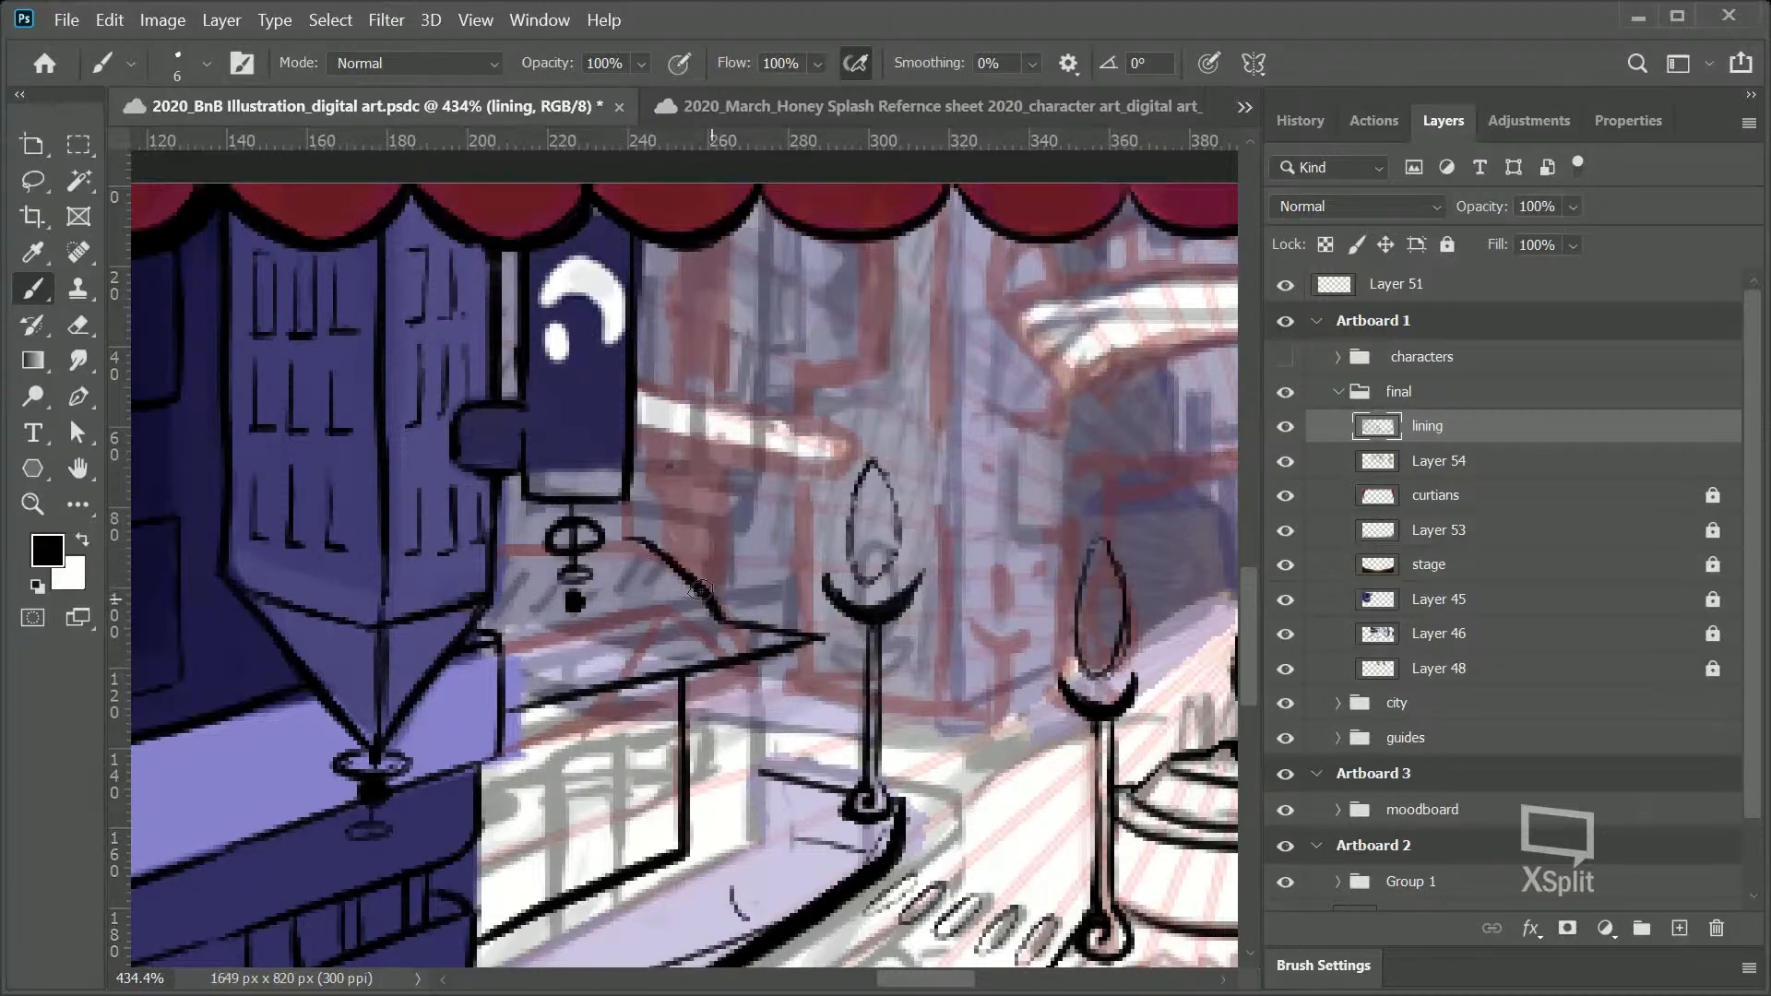
pyautogui.moveTo(495, 552)
pyautogui.mouseDown()
pyautogui.moveTo(611, 517)
pyautogui.moveTo(508, 548)
pyautogui.moveTo(649, 543)
pyautogui.mouseUp()
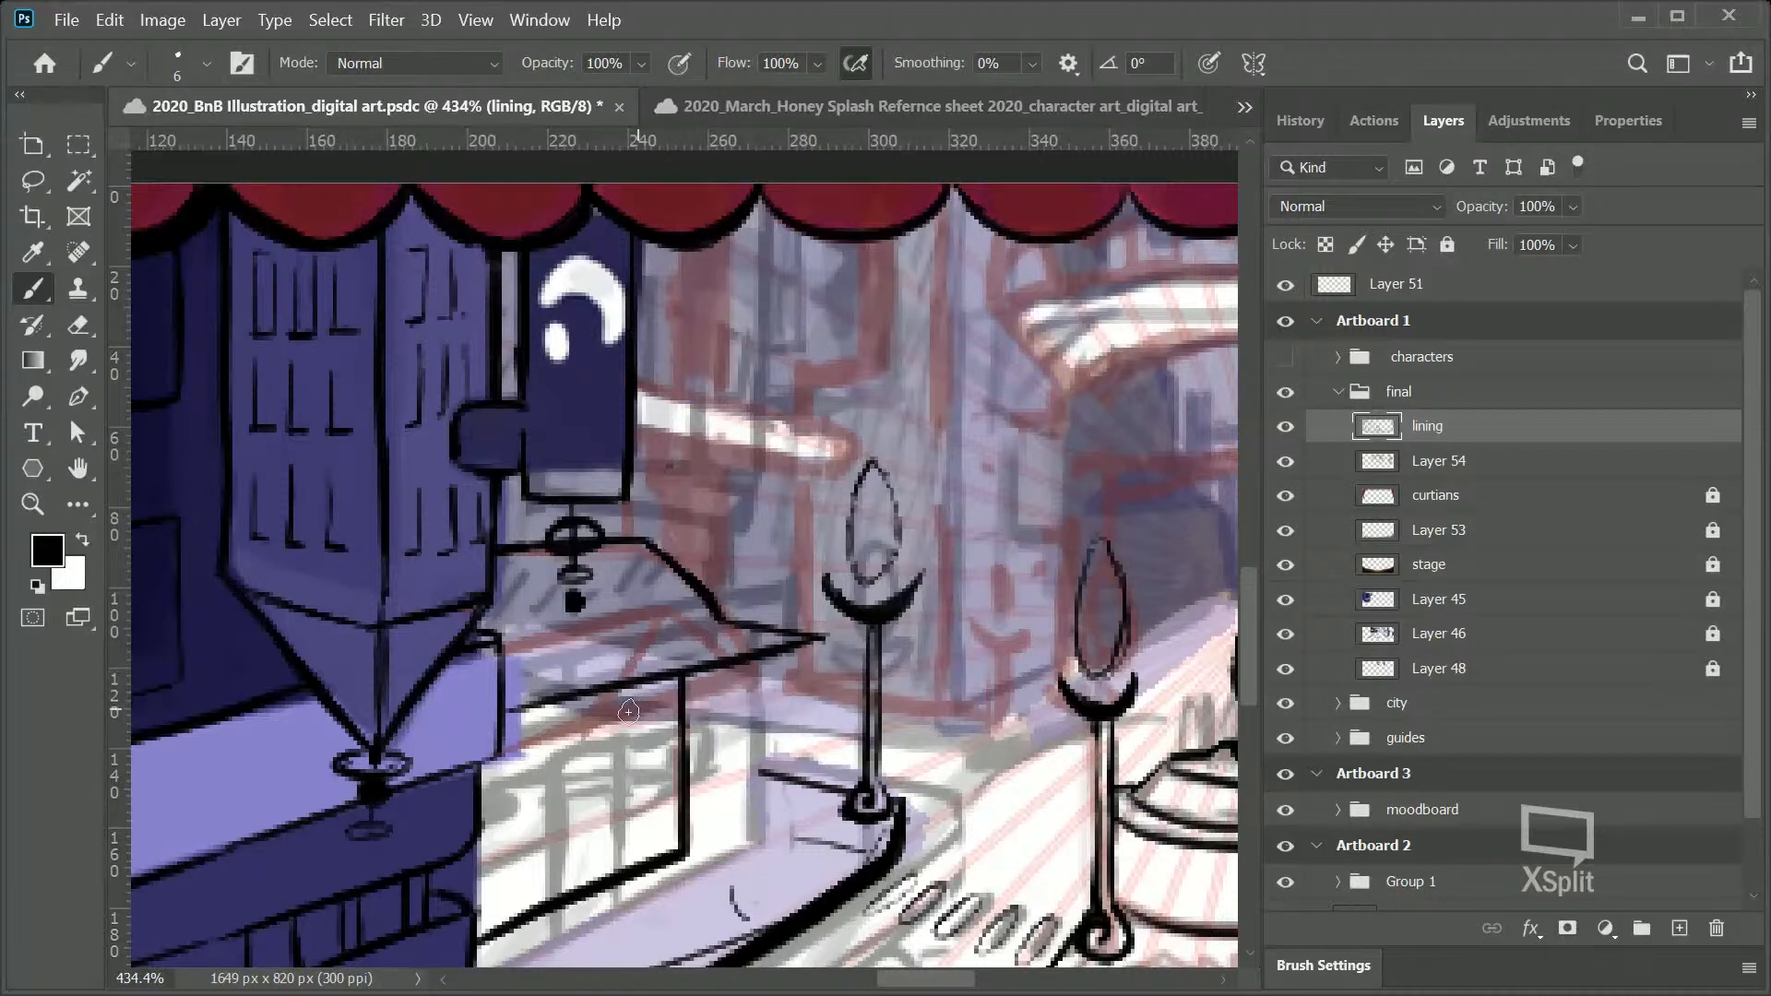
pyautogui.moveTo(690, 752); pyautogui.dragTo(773, 774)
pyautogui.moveTo(1247, 684)
pyautogui.mouseDown()
pyautogui.moveTo(1243, 662)
pyautogui.moveTo(1243, 680)
pyautogui.mouseUp()
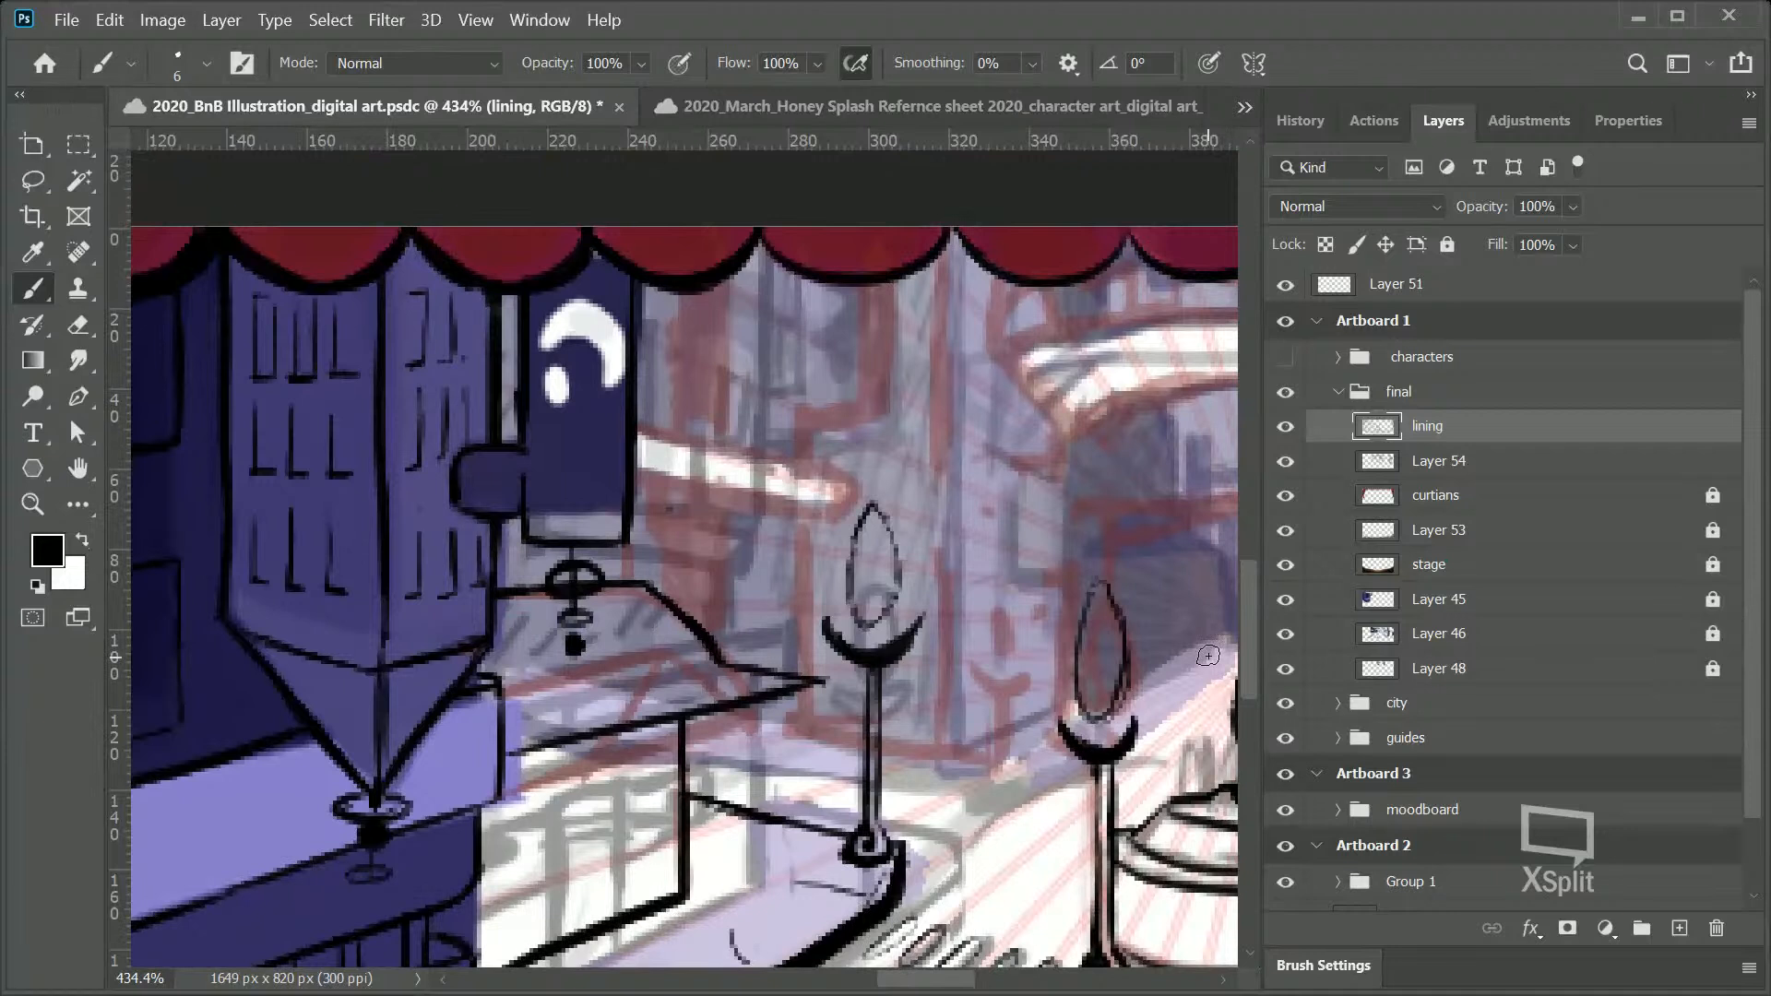
pyautogui.moveTo(629, 542); pyautogui.dragTo(627, 577)
pyautogui.hotkey('ctrl', 'z')
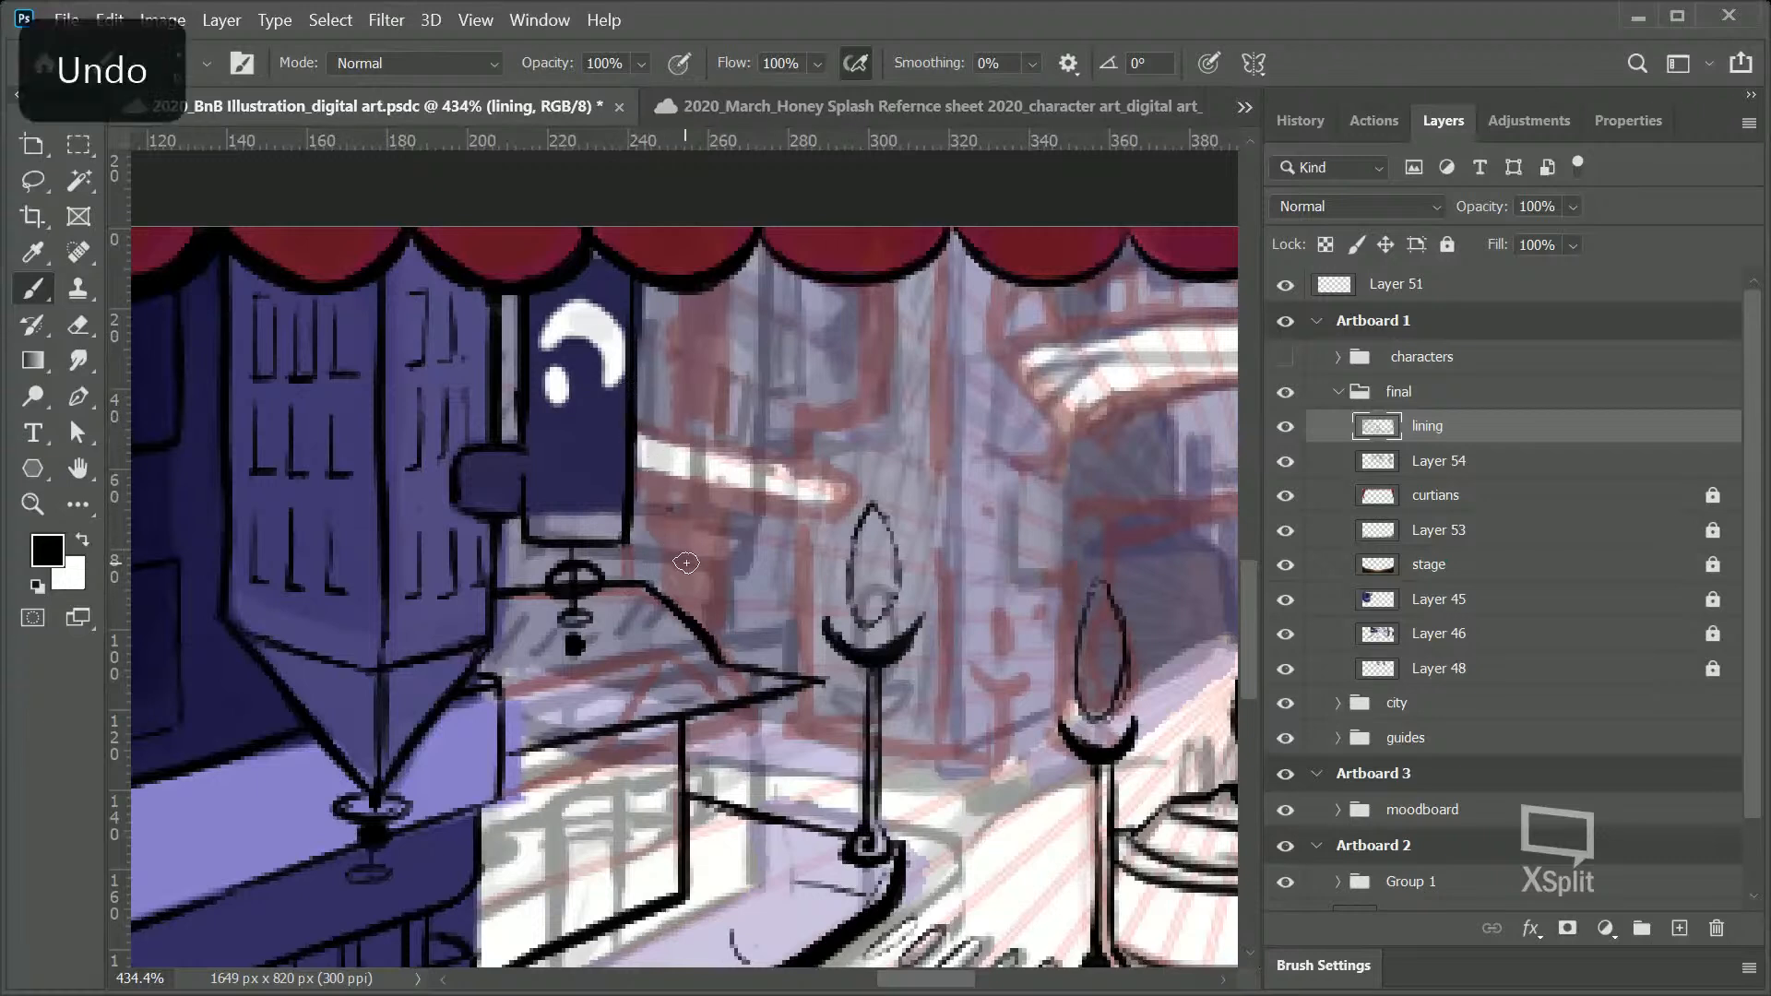
pyautogui.moveTo(692, 628); pyautogui.dragTo(683, 403)
pyautogui.moveTo(679, 333); pyautogui.dragTo(684, 430)
pyautogui.moveTo(690, 277); pyautogui.dragTo(697, 554)
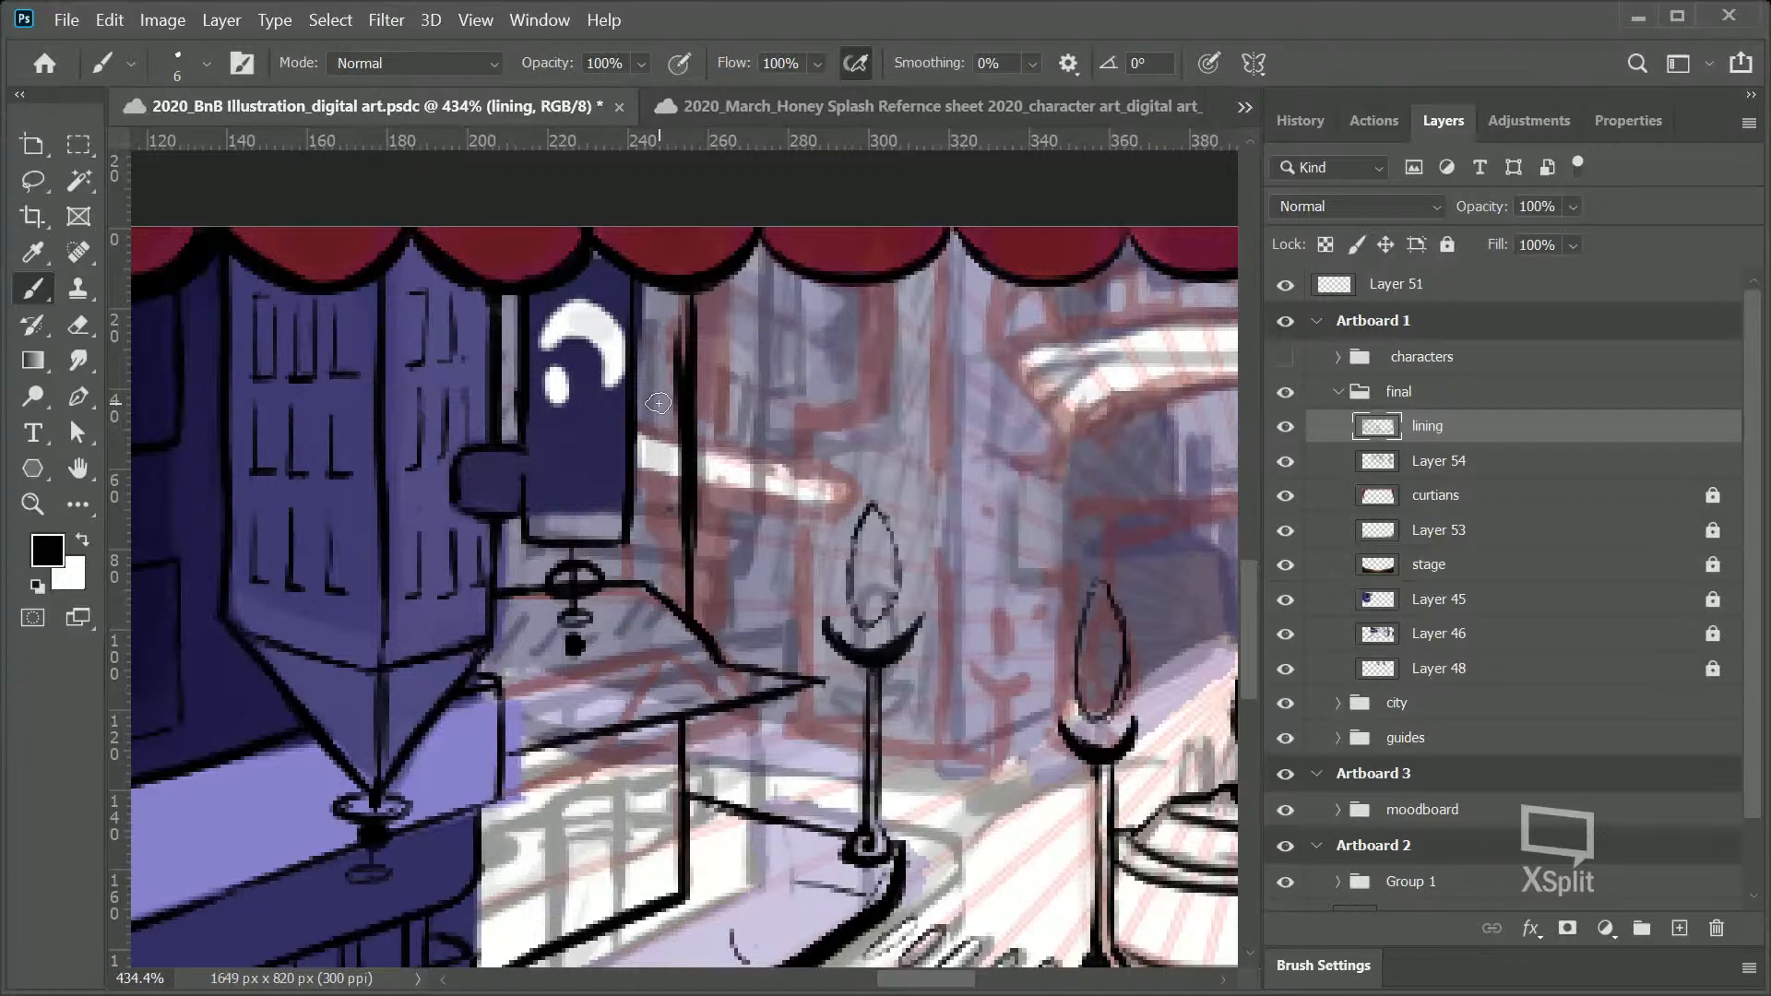
pyautogui.moveTo(681, 389)
pyautogui.mouseDown()
pyautogui.moveTo(673, 318)
pyautogui.moveTo(692, 606)
pyautogui.moveTo(713, 305)
pyautogui.mouseUp()
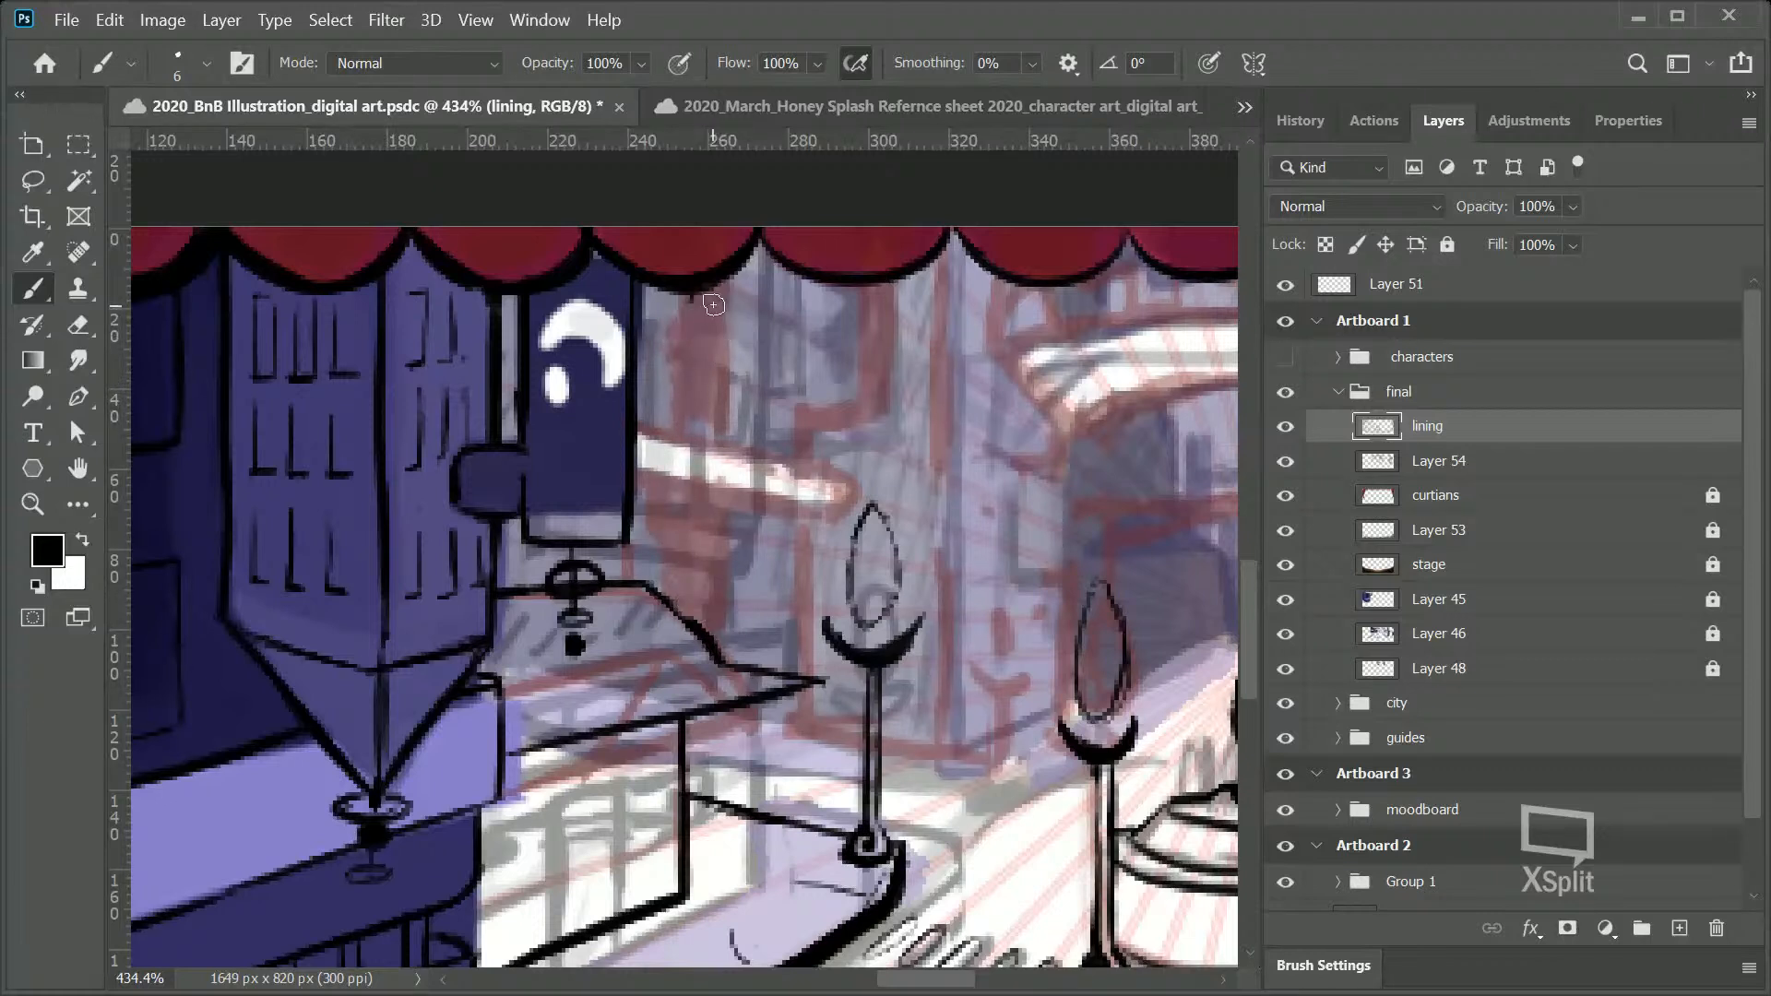
pyautogui.moveTo(691, 622); pyautogui.dragTo(693, 338)
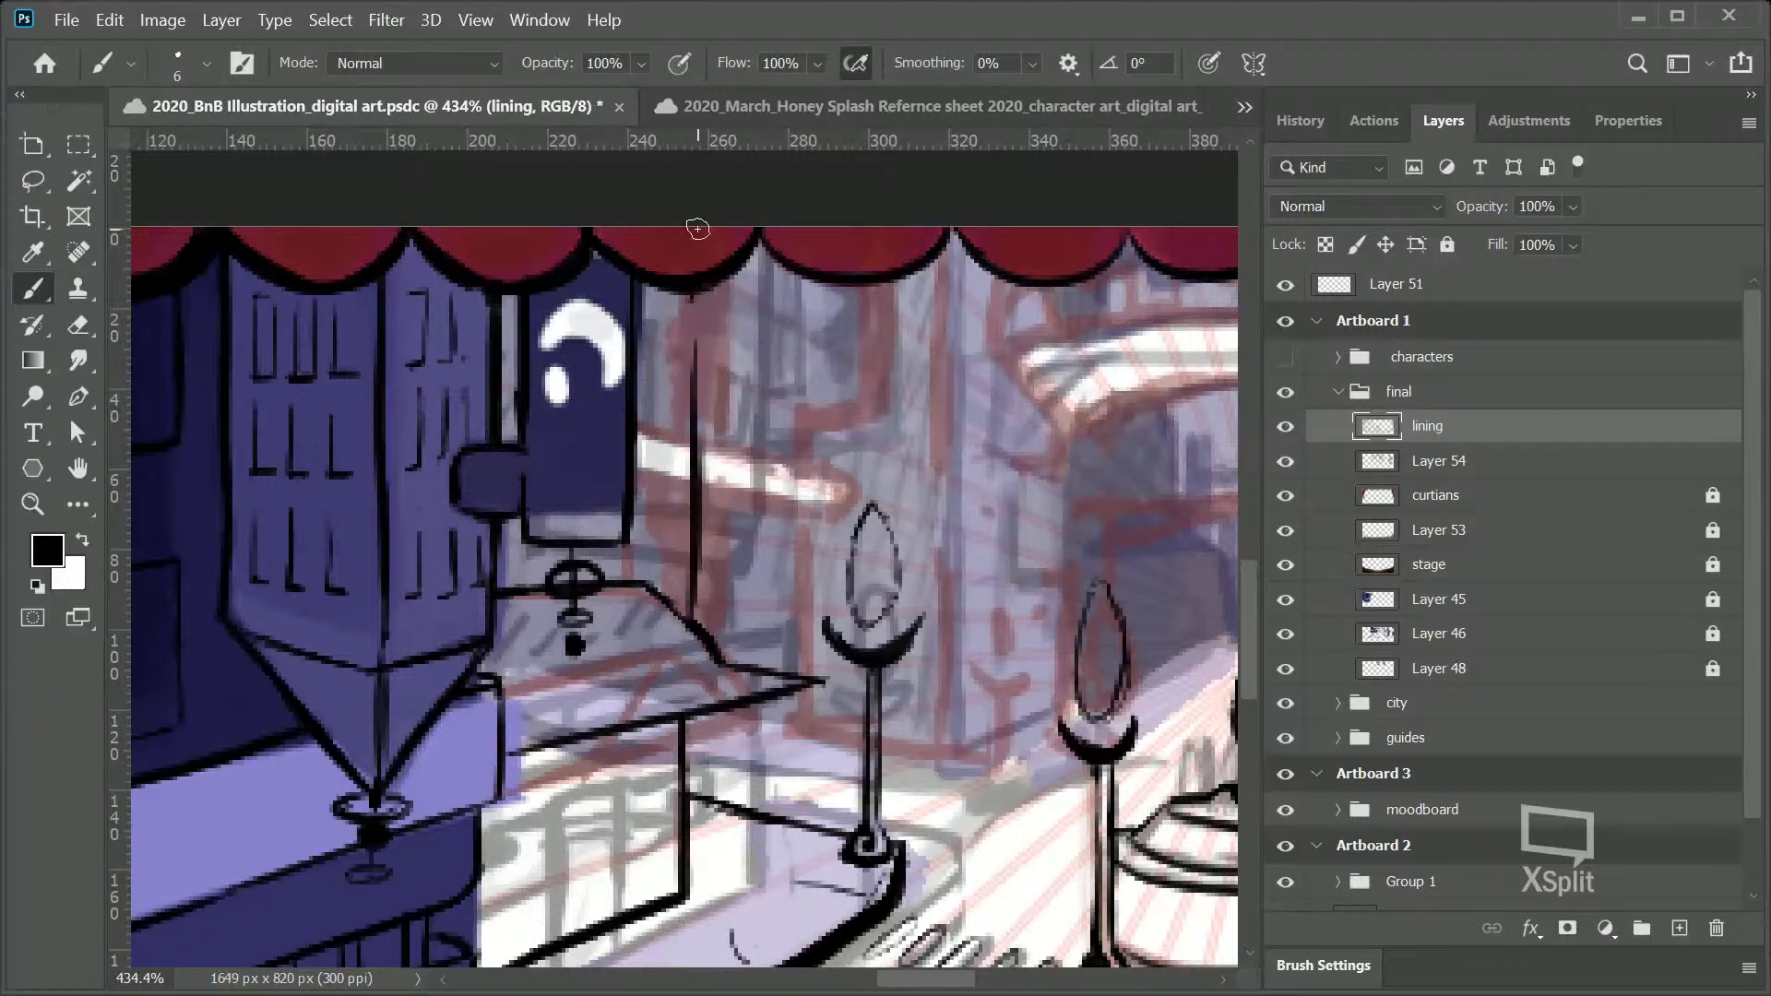
pyautogui.hotkey('ctrl', 'z')
pyautogui.moveTo(684, 641); pyautogui.dragTo(705, 277)
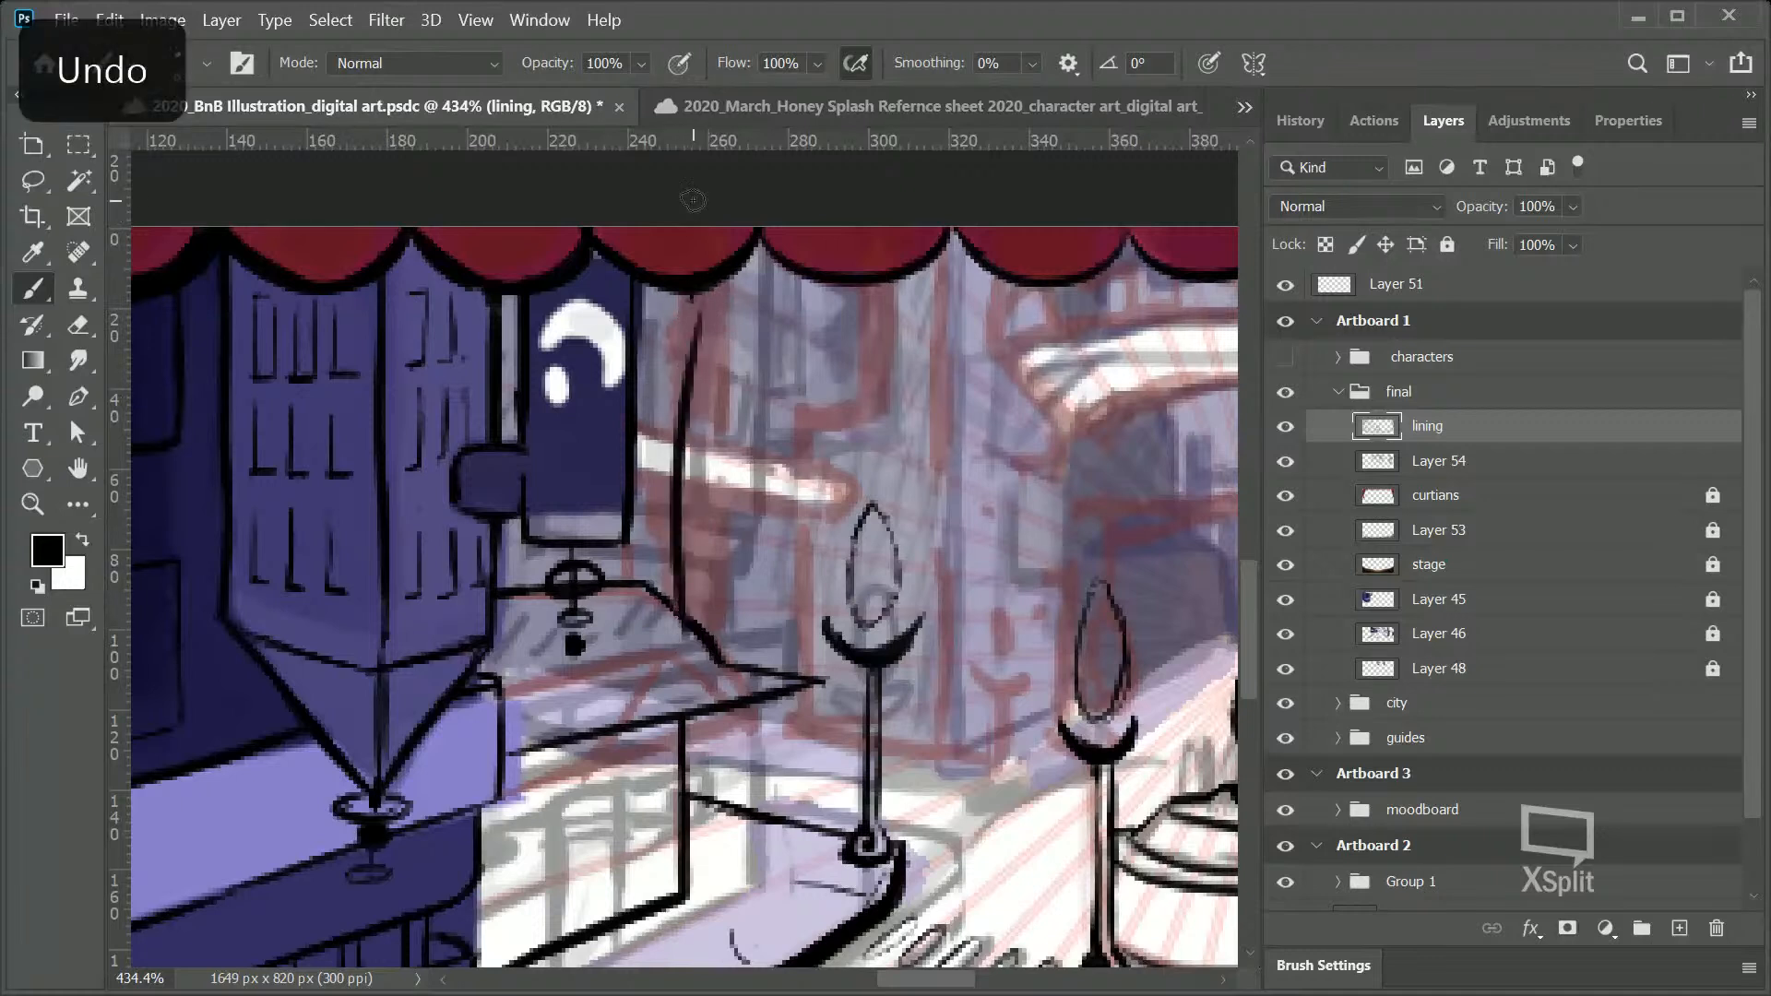
pyautogui.hotkey('ctrl', 'z')
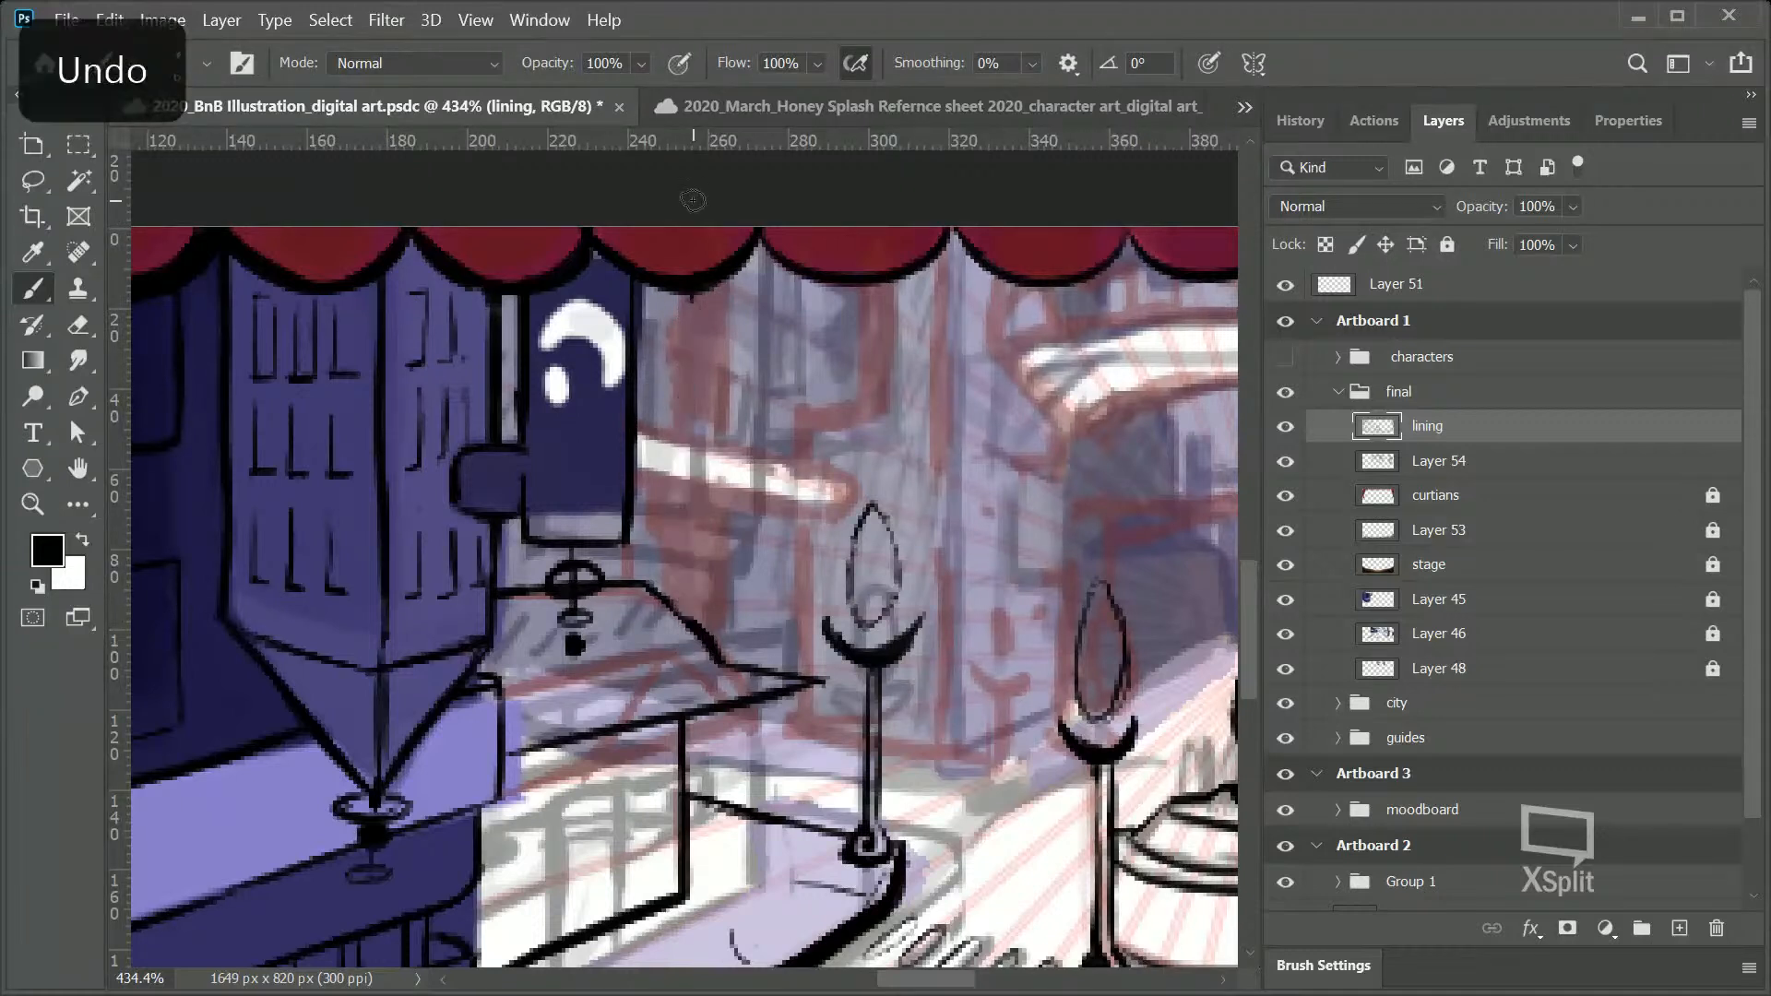
# Step: Ink a straight black vertical wall edge from the red curtain down to the small building's sloping roof
pyautogui.moveTo(687, 342); pyautogui.dragTo(683, 572)
pyautogui.hotkey('ctrl', 'z')
pyautogui.moveTo(688, 635); pyautogui.dragTo(689, 282)
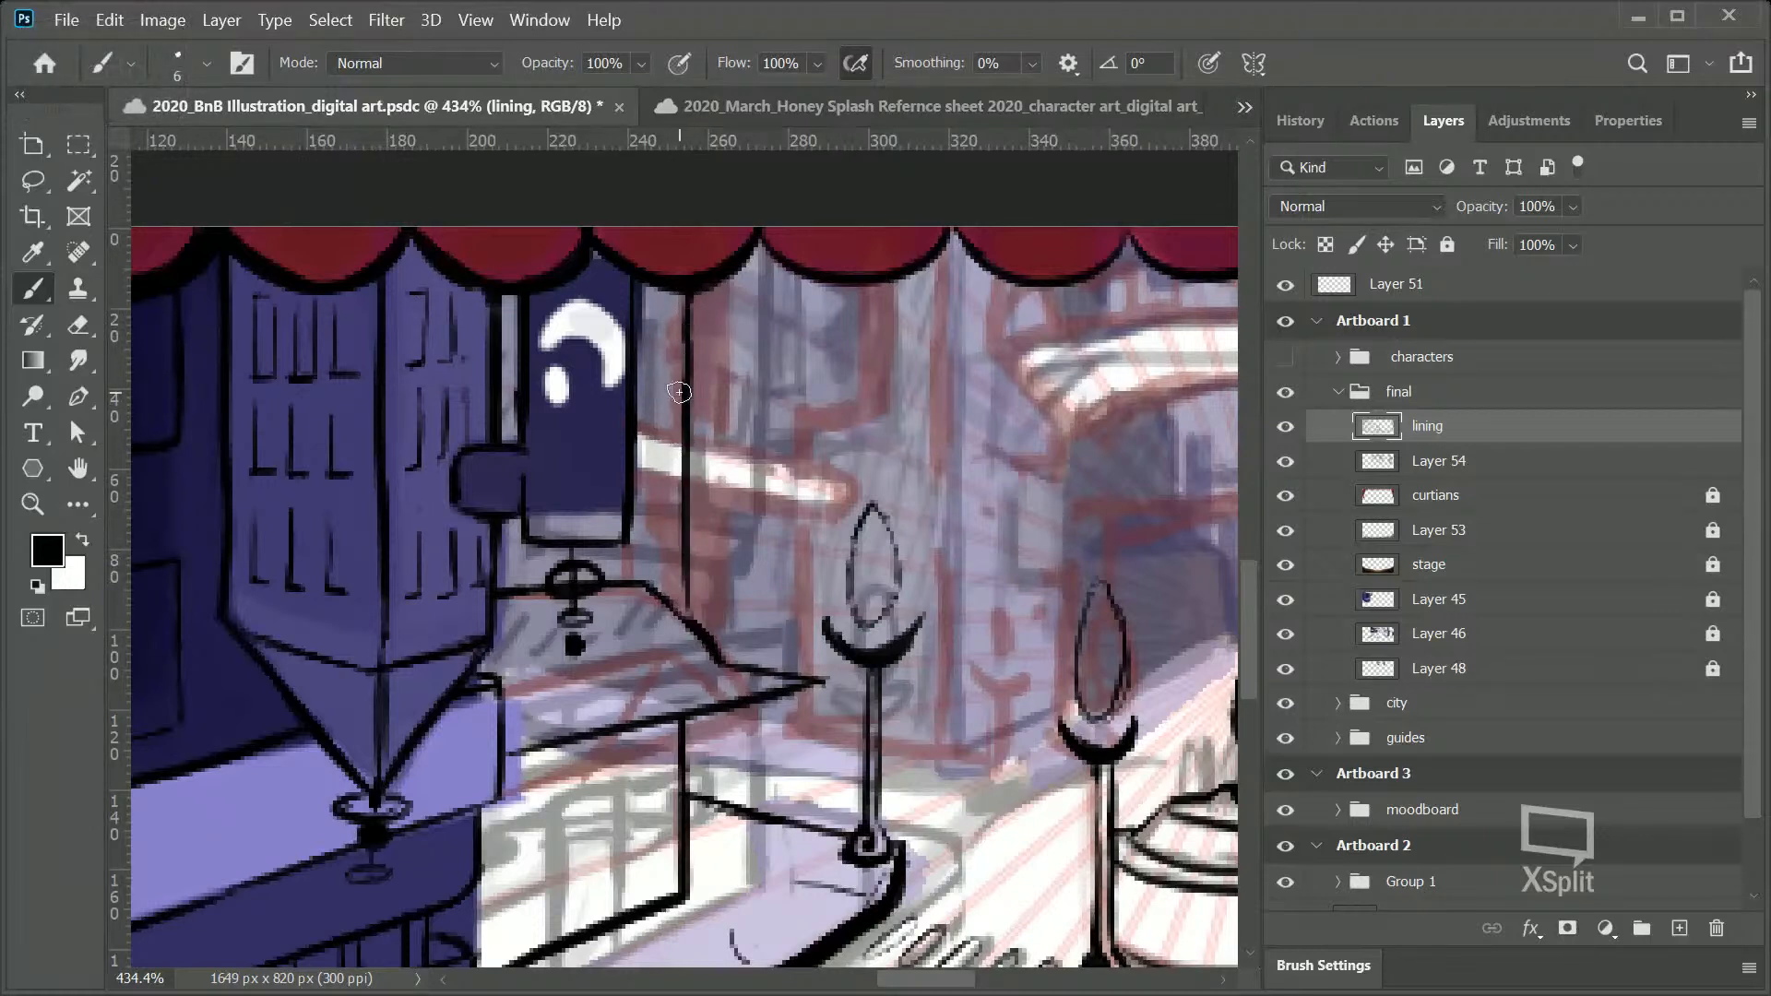
# Step: Clear the small building's old roof and eave lines and ink a new, flatter eave extending toward the leftmost street lamp
pyautogui.moveTo(654, 605)
pyautogui.mouseDown()
pyautogui.moveTo(763, 686)
pyautogui.moveTo(807, 683)
pyautogui.moveTo(700, 711)
pyautogui.moveTo(641, 578)
pyautogui.moveTo(619, 604)
pyautogui.moveTo(514, 611)
pyautogui.moveTo(513, 570)
pyautogui.moveTo(533, 592)
pyautogui.moveTo(591, 581)
pyautogui.moveTo(561, 569)
pyautogui.moveTo(571, 585)
pyautogui.moveTo(569, 549)
pyautogui.moveTo(575, 600)
pyautogui.moveTo(573, 545)
pyautogui.moveTo(575, 607)
pyautogui.moveTo(573, 559)
pyautogui.mouseUp()
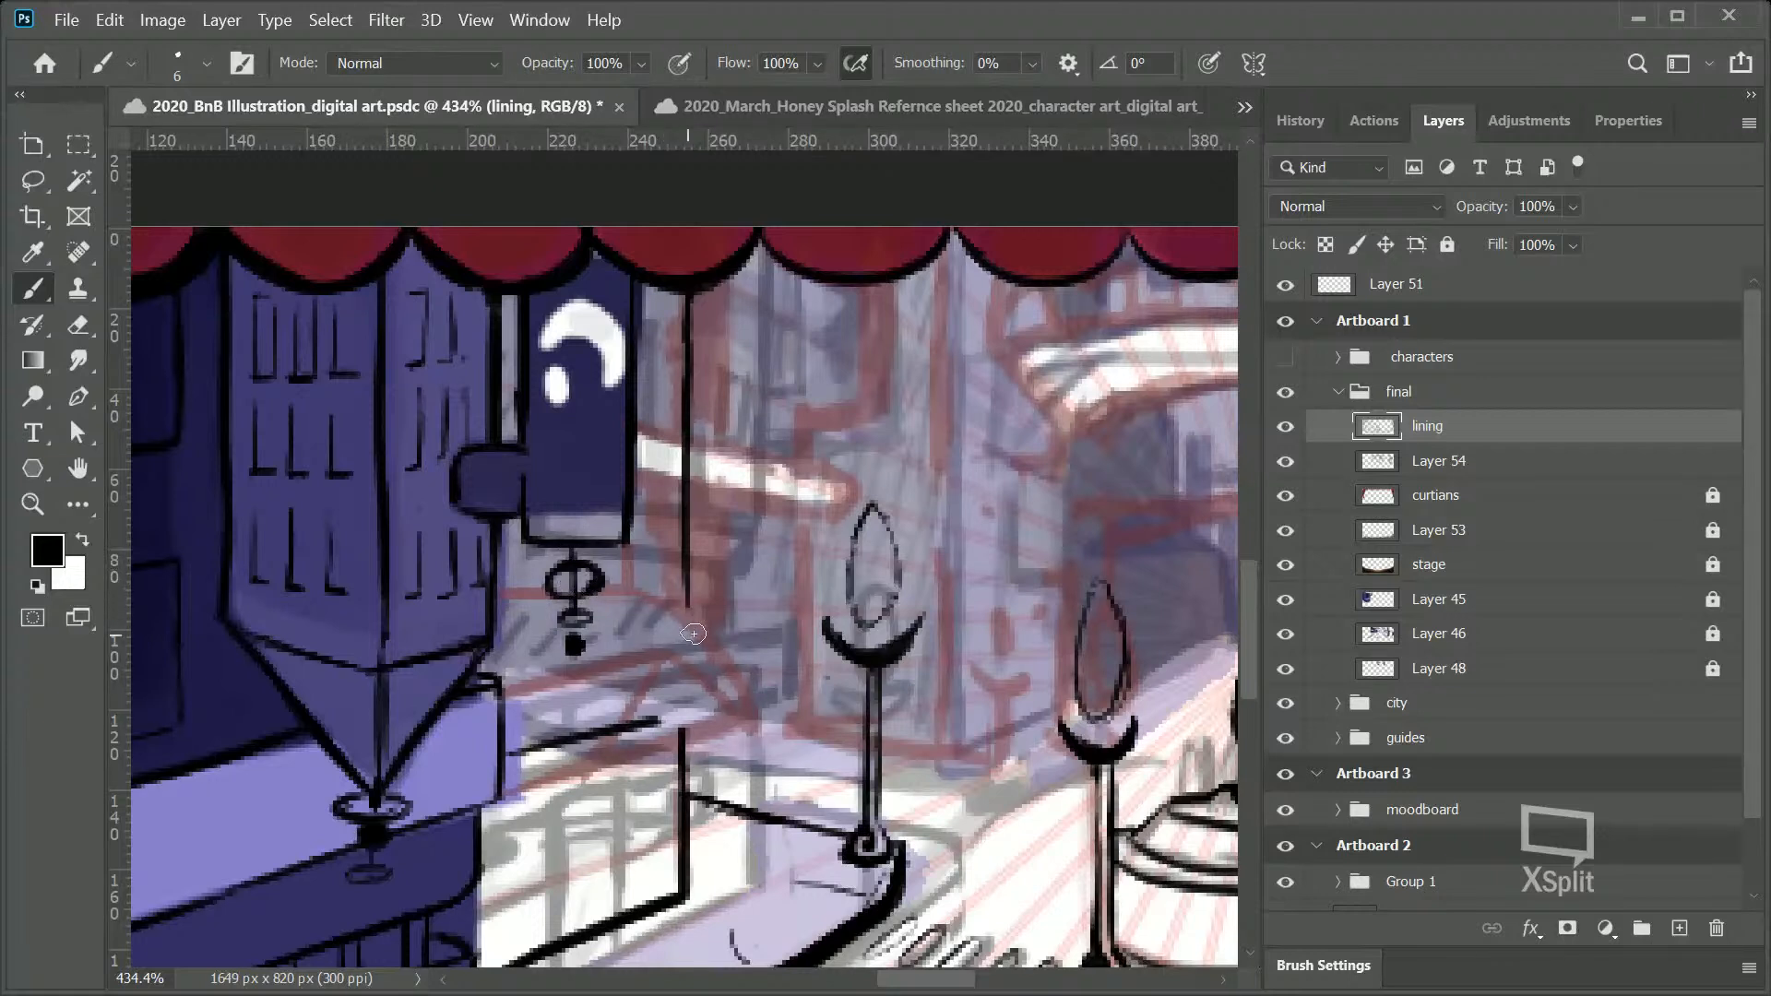
pyautogui.moveTo(498, 723)
pyautogui.mouseDown()
pyautogui.moveTo(514, 774)
pyautogui.moveTo(527, 757)
pyautogui.moveTo(544, 770)
pyautogui.moveTo(585, 726)
pyautogui.moveTo(615, 734)
pyautogui.moveTo(668, 692)
pyautogui.mouseUp()
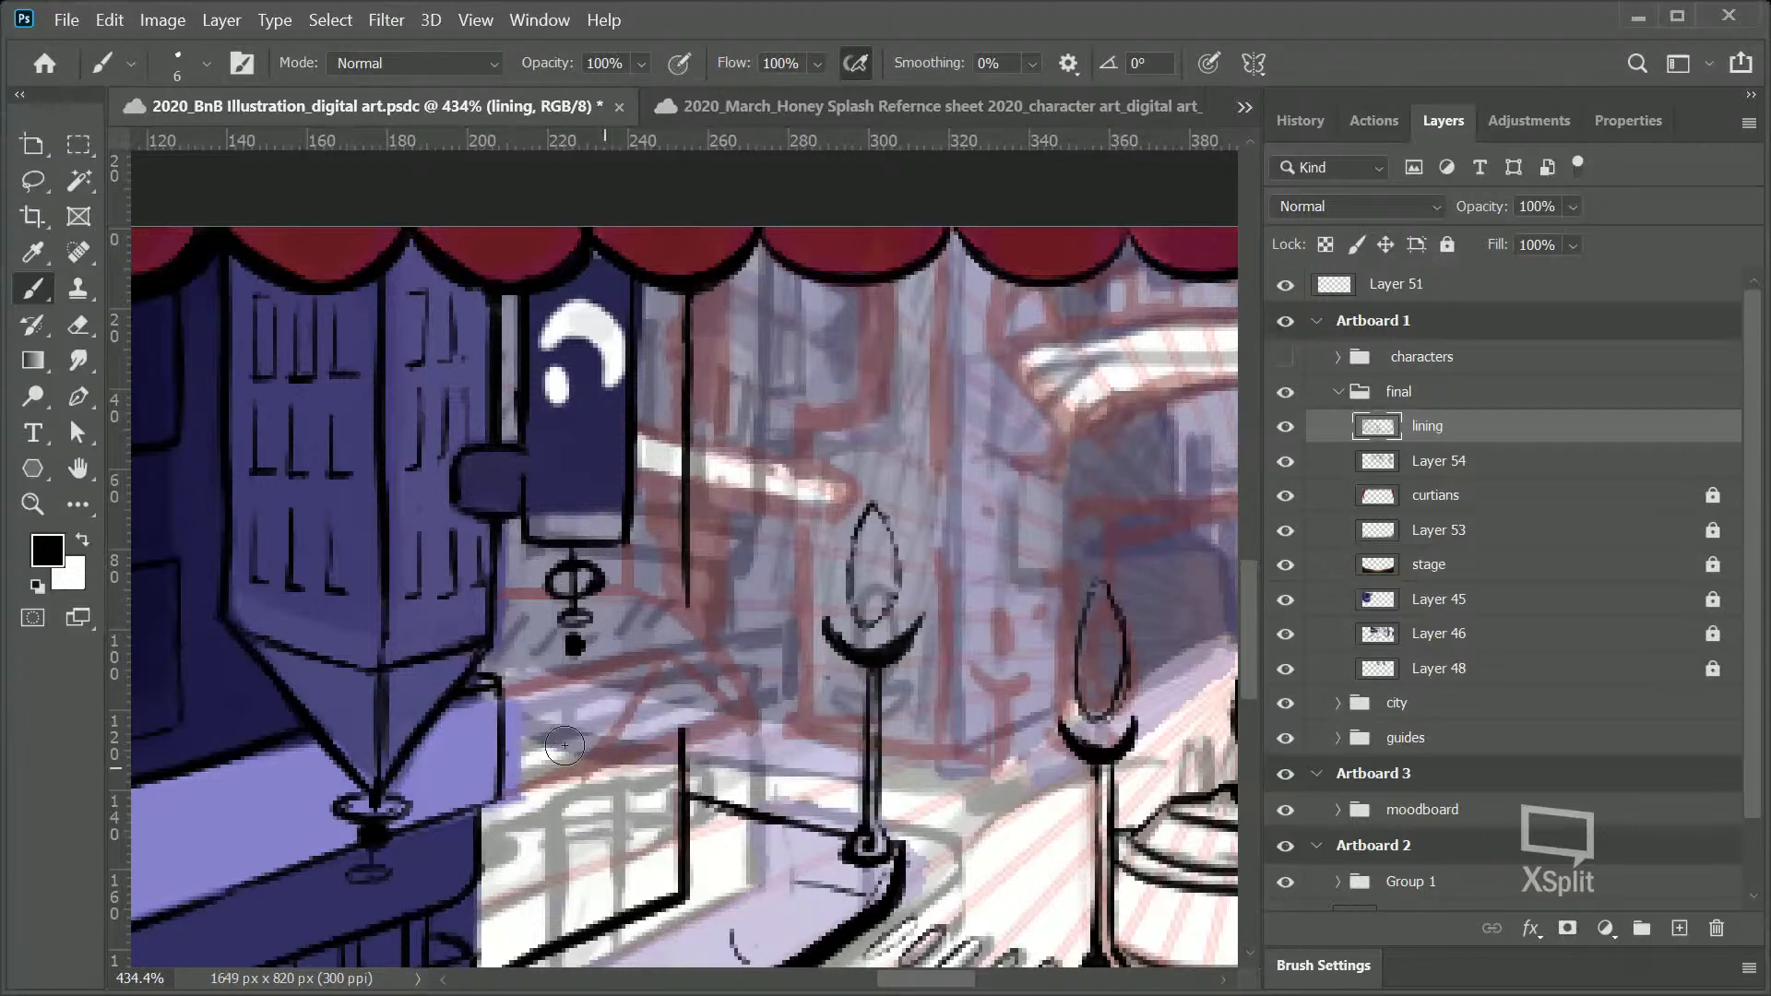
pyautogui.moveTo(524, 757); pyautogui.dragTo(534, 692)
pyautogui.moveTo(498, 705); pyautogui.dragTo(811, 676)
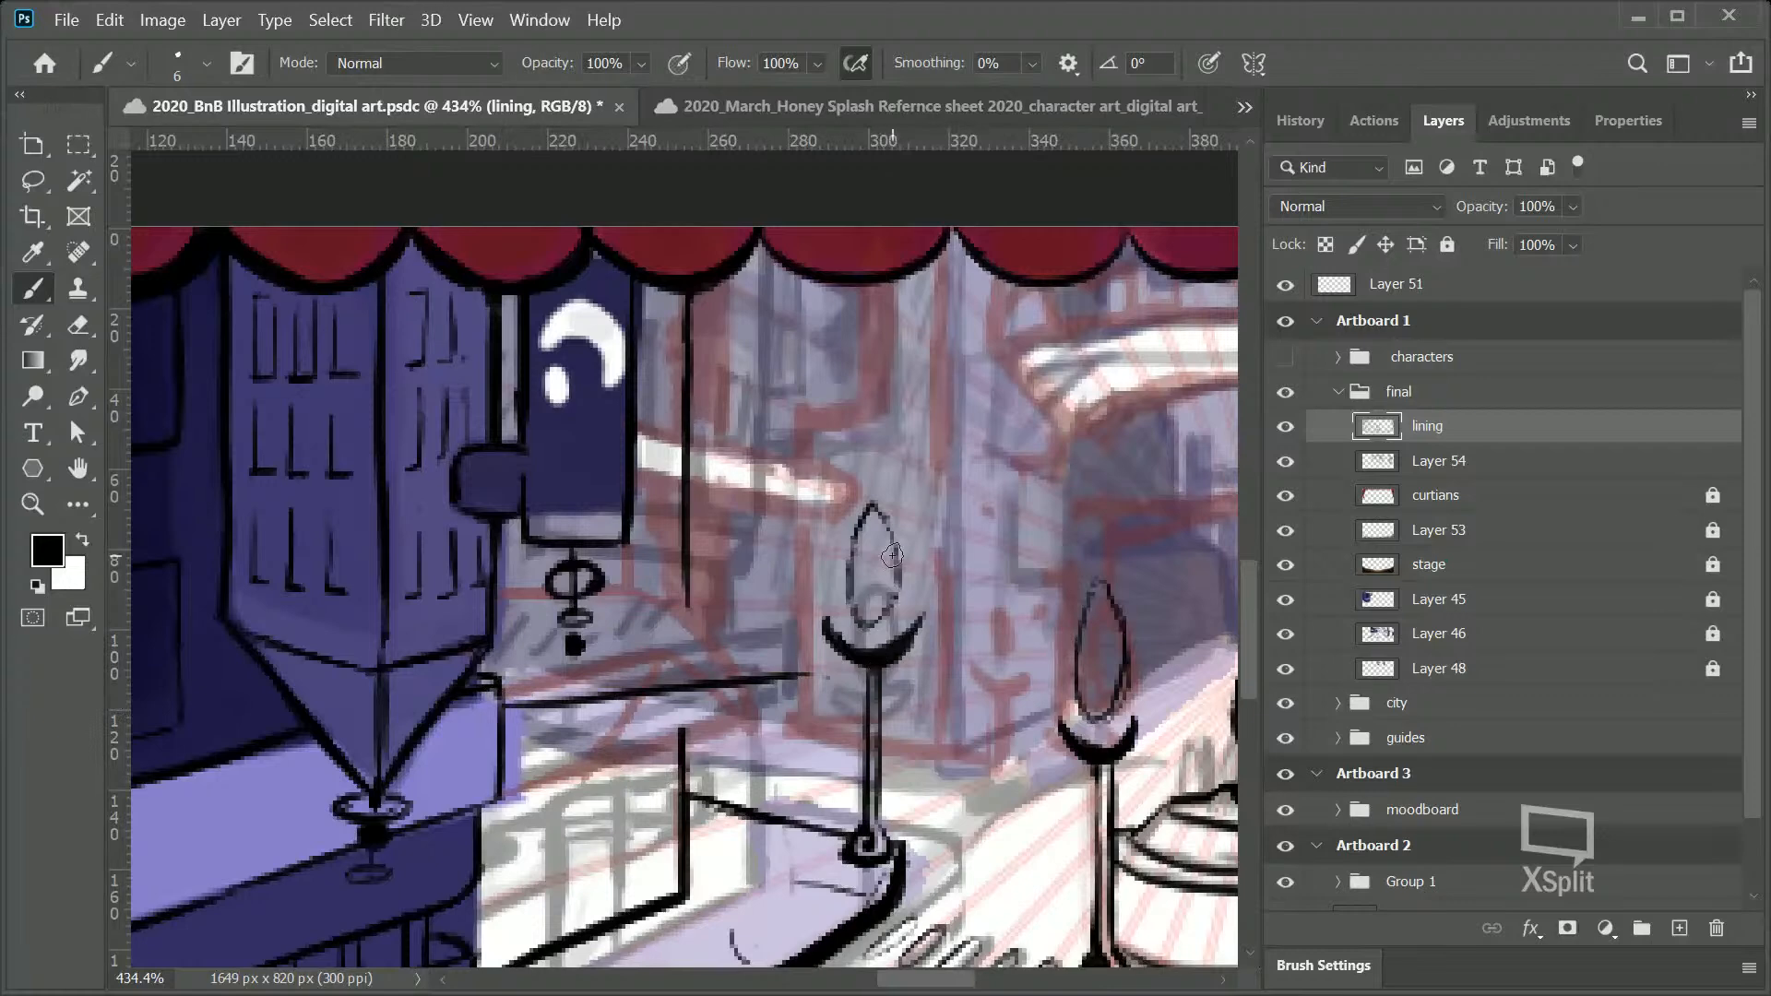
# Step: Extend the small building's vertical corner up to the new eave and ink its sloping roof edge and top ridge
pyautogui.moveTo(681, 683); pyautogui.dragTo(684, 744)
pyautogui.moveTo(908, 980); pyautogui.dragTo(911, 985)
pyautogui.moveTo(775, 674); pyautogui.dragTo(653, 609)
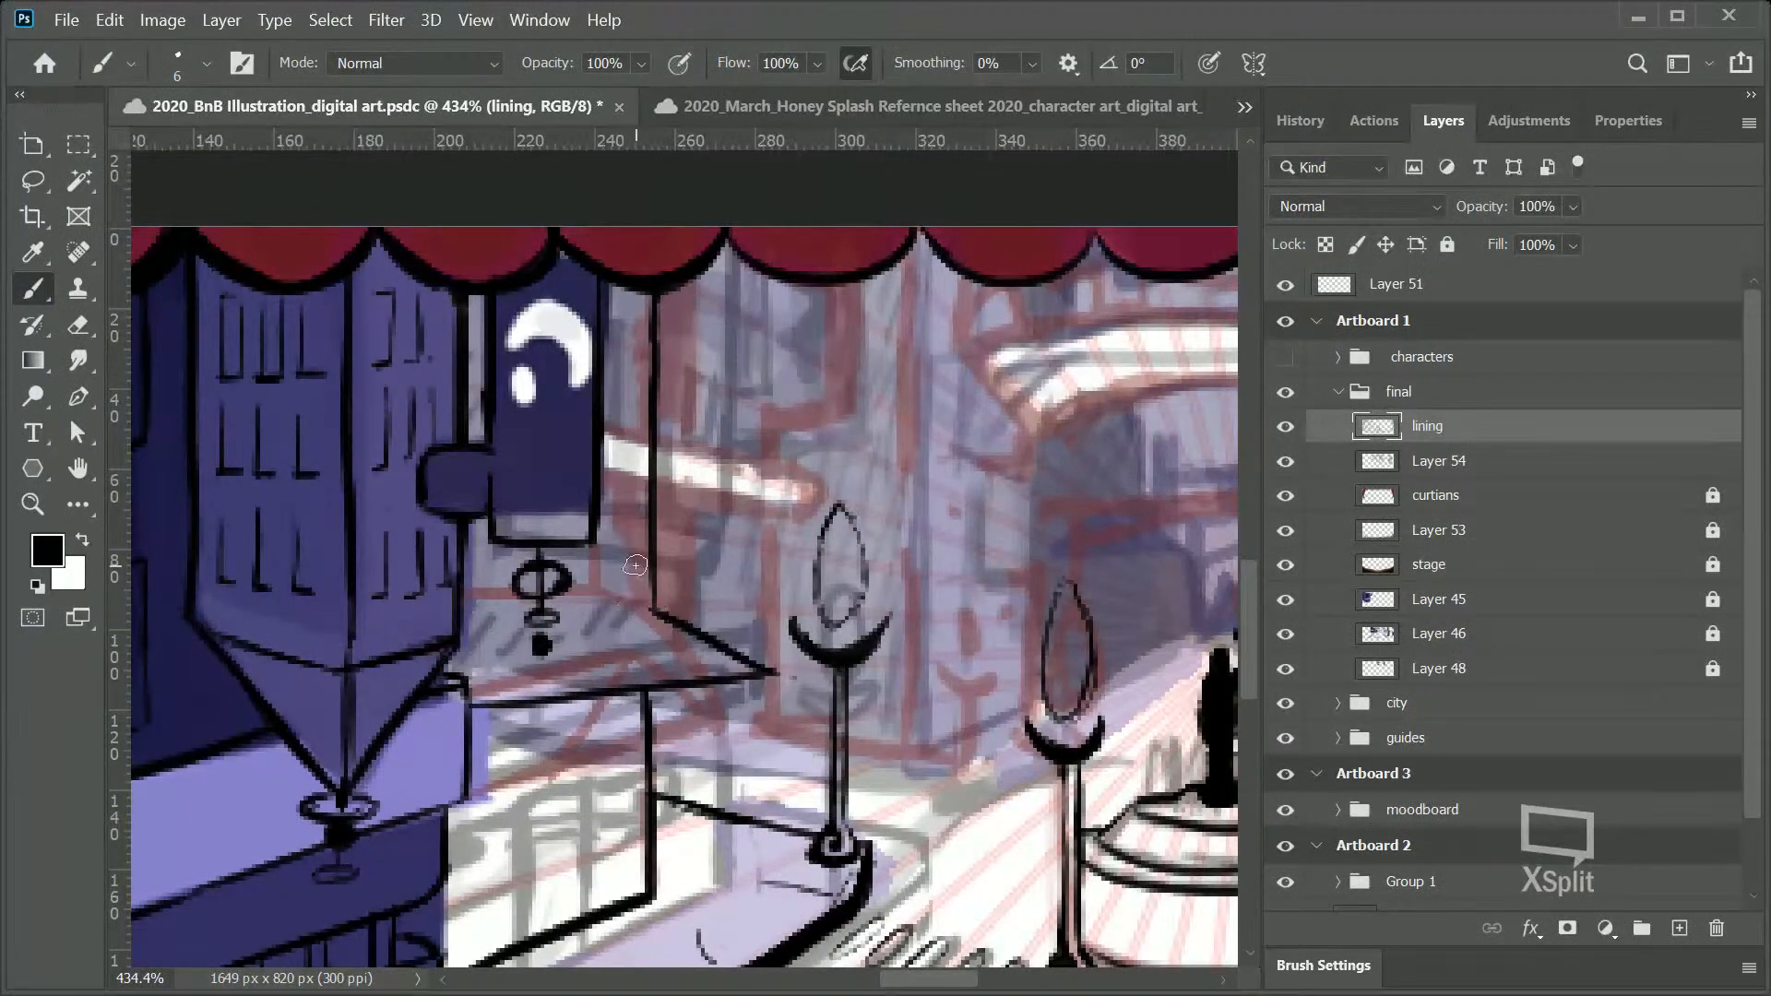
pyautogui.moveTo(461, 614)
pyautogui.mouseDown()
pyautogui.moveTo(642, 583)
pyautogui.moveTo(554, 608)
pyautogui.moveTo(653, 607)
pyautogui.mouseUp()
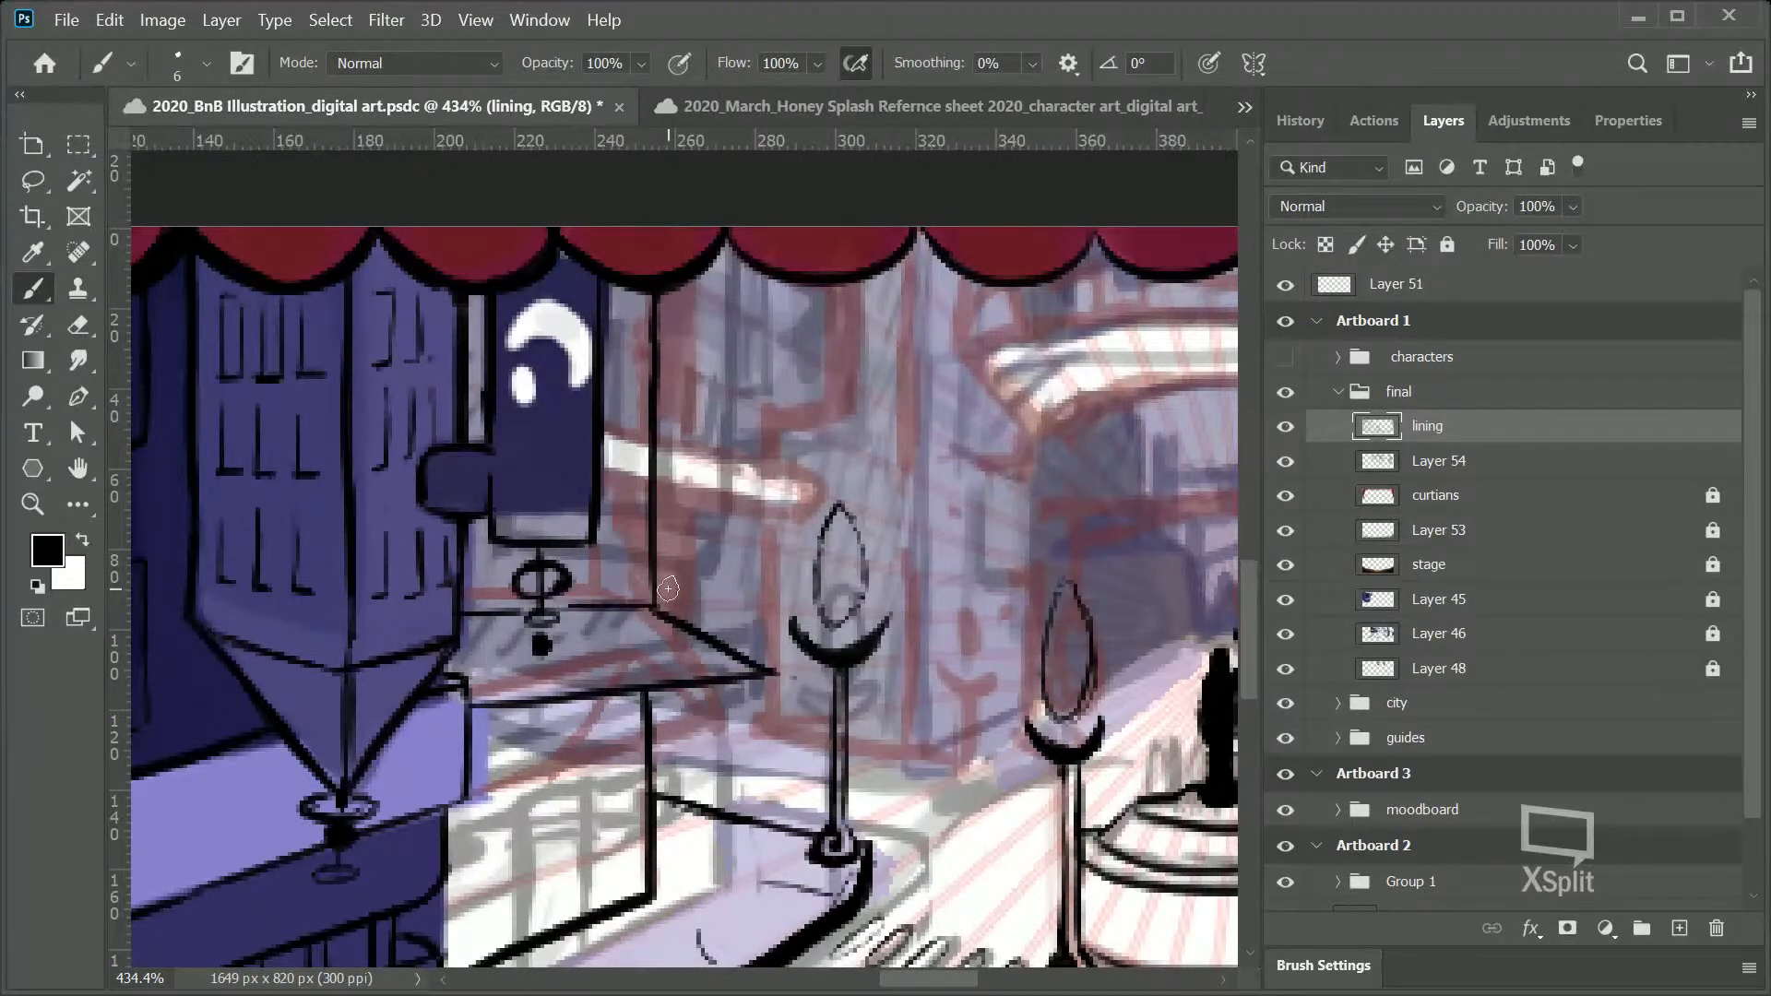
# Step: Ink the upper edge of the white beam projecting behind the hanging sign, including the short pieces in the gap beside it
pyautogui.scroll(3, 1237, 590)
pyautogui.scroll(-3, 1239, 618)
pyautogui.hotkey('ctrl', 'z')
pyautogui.moveTo(467, 384); pyautogui.dragTo(484, 386)
pyautogui.moveTo(602, 426); pyautogui.dragTo(620, 422)
pyautogui.moveTo(724, 457); pyautogui.dragTo(595, 422)
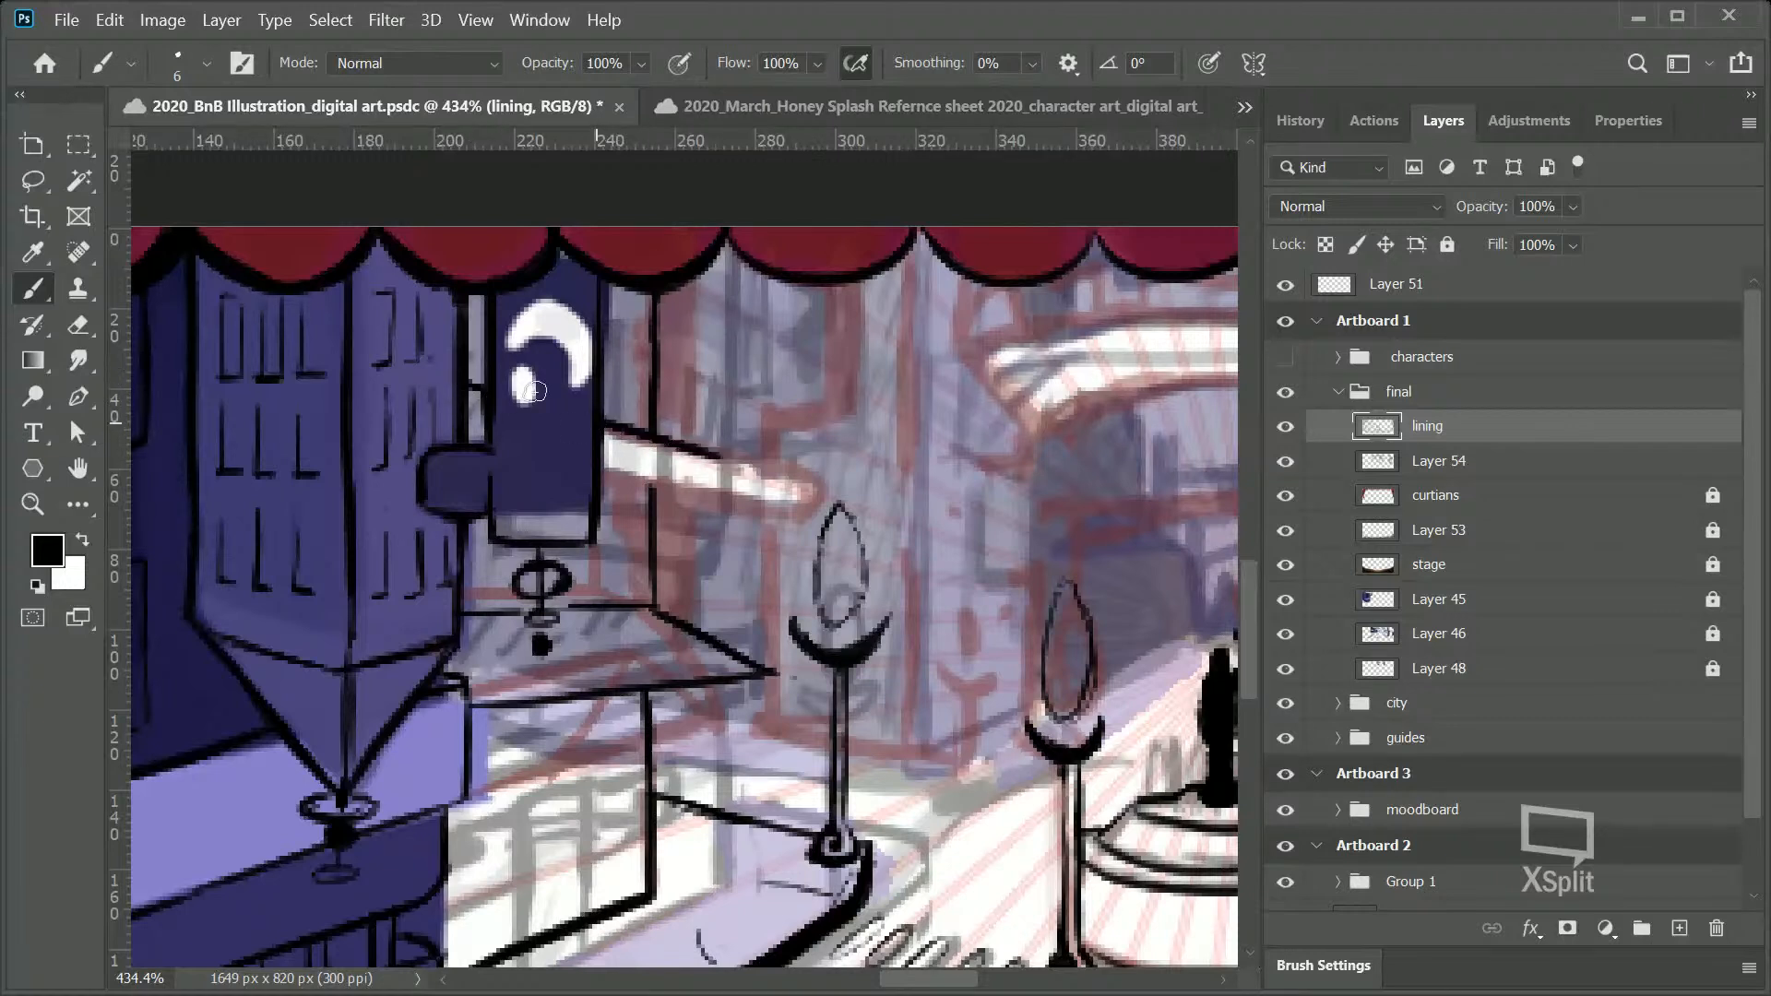
pyautogui.moveTo(809, 479); pyautogui.dragTo(645, 437)
pyautogui.moveTo(464, 432); pyautogui.dragTo(487, 429)
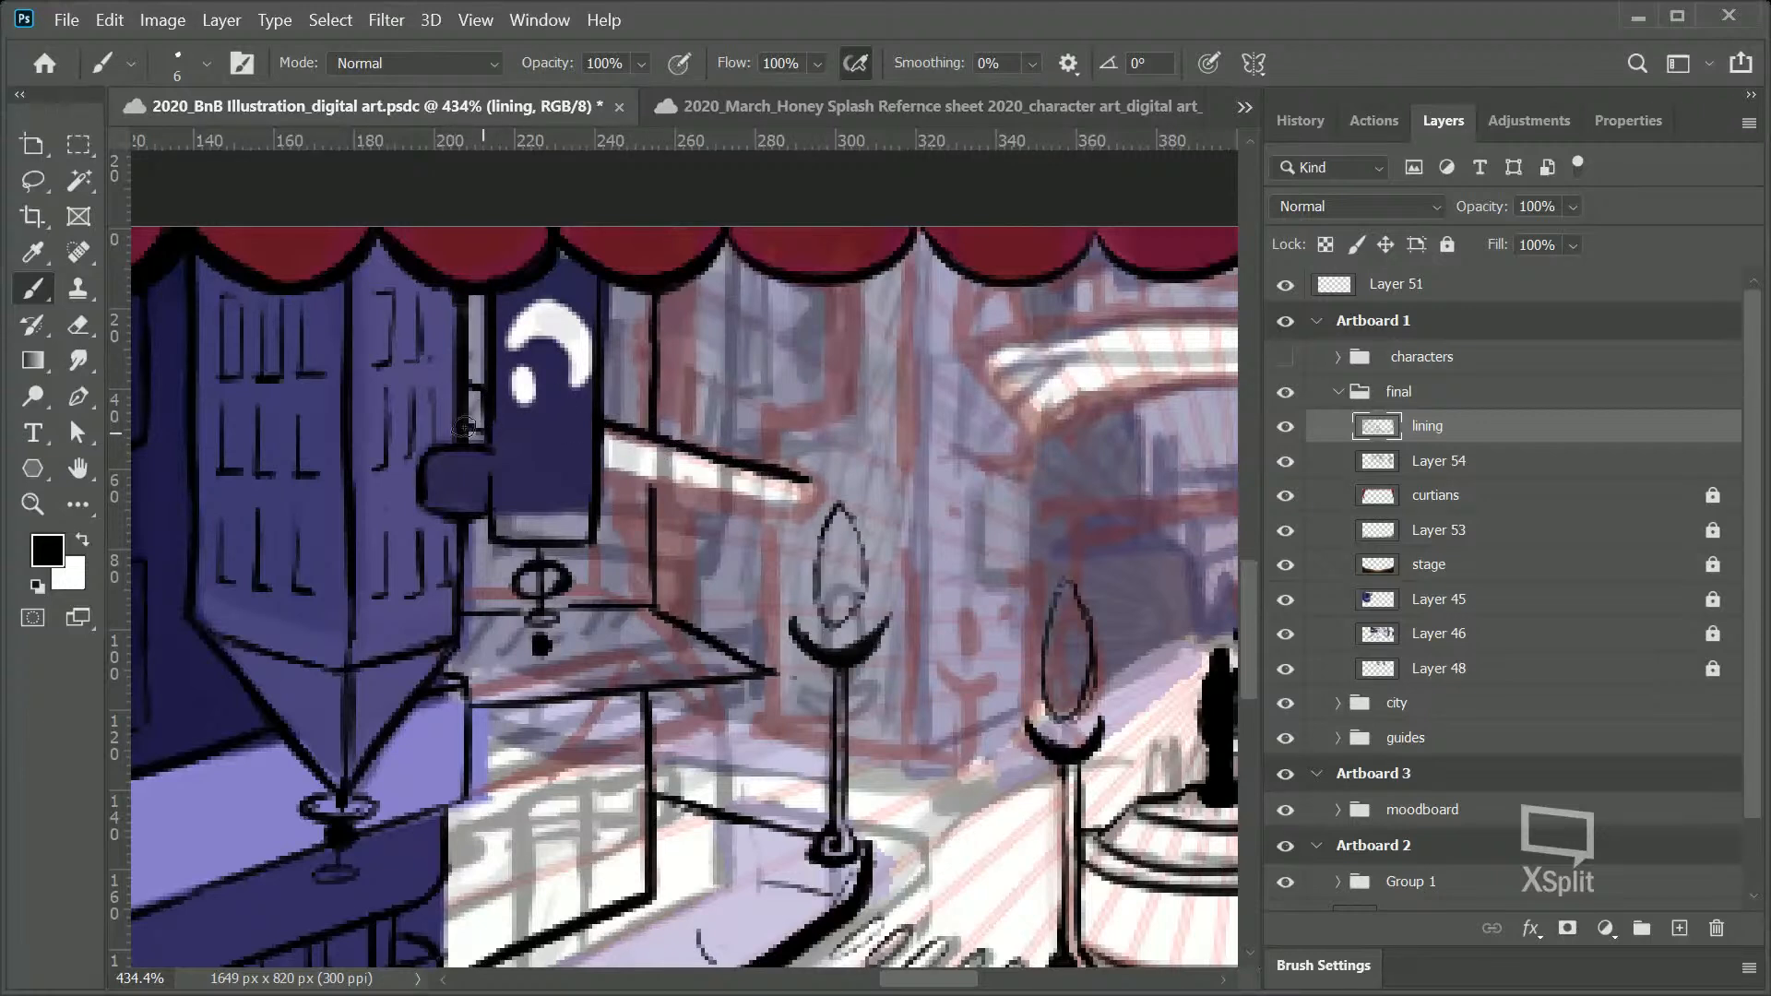
# Step: Ink the white beam's lower edge and close its free end with a rounded tip
pyautogui.moveTo(606, 470); pyautogui.dragTo(764, 523)
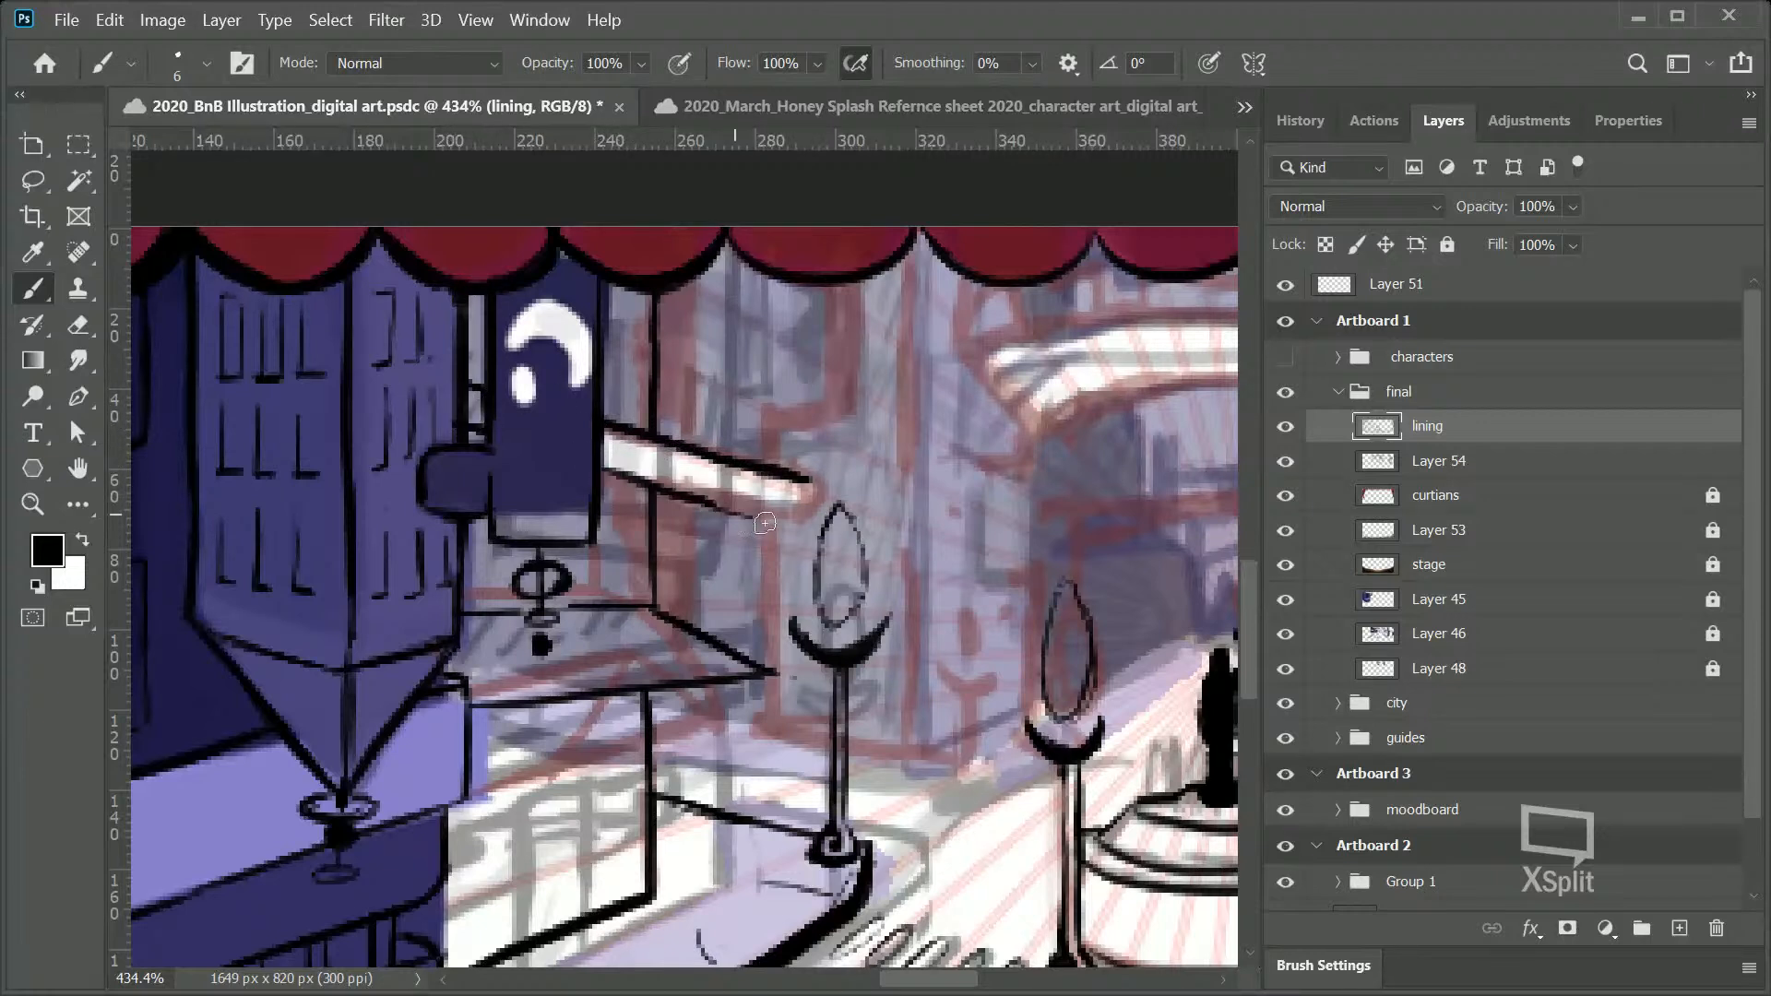
pyautogui.hotkey('ctrl', 'z')
pyautogui.moveTo(605, 466)
pyautogui.mouseDown()
pyautogui.moveTo(789, 523)
pyautogui.moveTo(665, 485)
pyautogui.moveTo(622, 451)
pyautogui.moveTo(804, 522)
pyautogui.moveTo(781, 515)
pyautogui.moveTo(813, 503)
pyautogui.moveTo(813, 485)
pyautogui.moveTo(794, 516)
pyautogui.moveTo(797, 468)
pyautogui.mouseUp()
pyautogui.hotkey('ctrl', 'z')
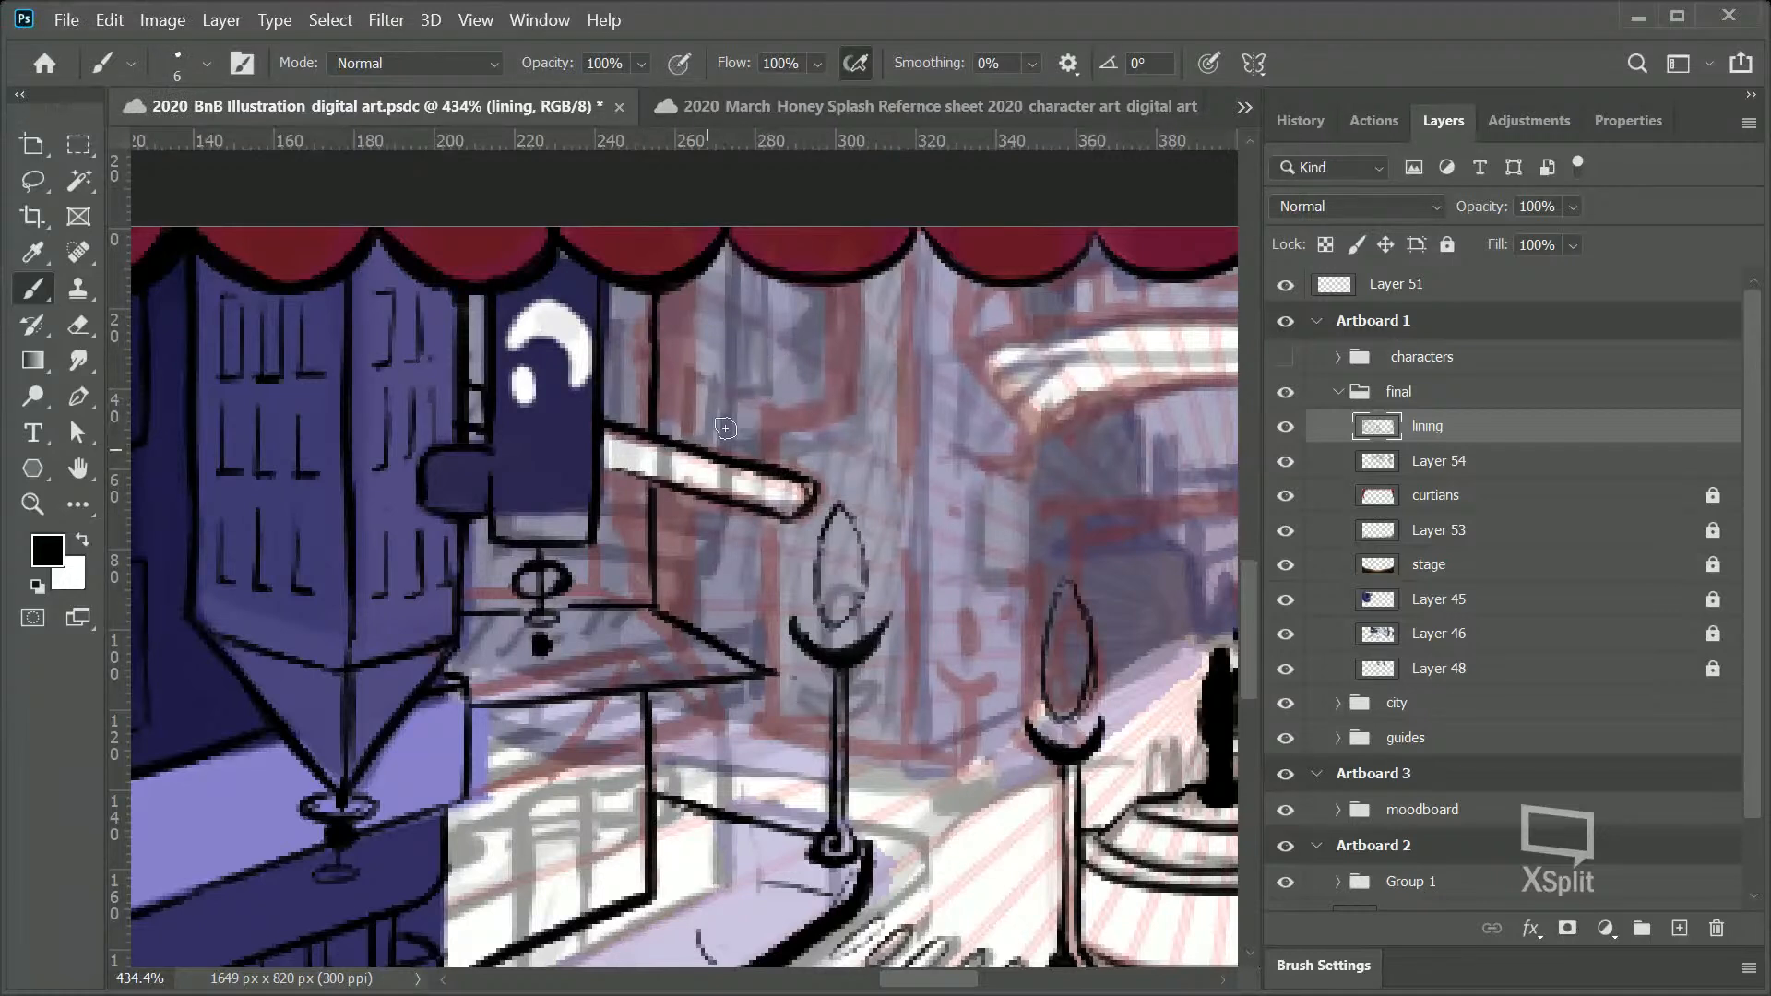
# Step: Ink the stepped building edge from the curtain down to the white beam and continue it below the beam past the roof tip
pyautogui.moveTo(772, 463)
pyautogui.mouseDown()
pyautogui.moveTo(771, 420)
pyautogui.moveTo(770, 467)
pyautogui.moveTo(802, 408)
pyautogui.moveTo(846, 393)
pyautogui.moveTo(837, 293)
pyautogui.mouseUp()
pyautogui.moveTo(841, 392); pyautogui.dragTo(836, 286)
pyautogui.moveTo(782, 411)
pyautogui.mouseDown()
pyautogui.moveTo(843, 438)
pyautogui.moveTo(772, 404)
pyautogui.moveTo(799, 395)
pyautogui.moveTo(840, 430)
pyautogui.moveTo(835, 356)
pyautogui.mouseUp()
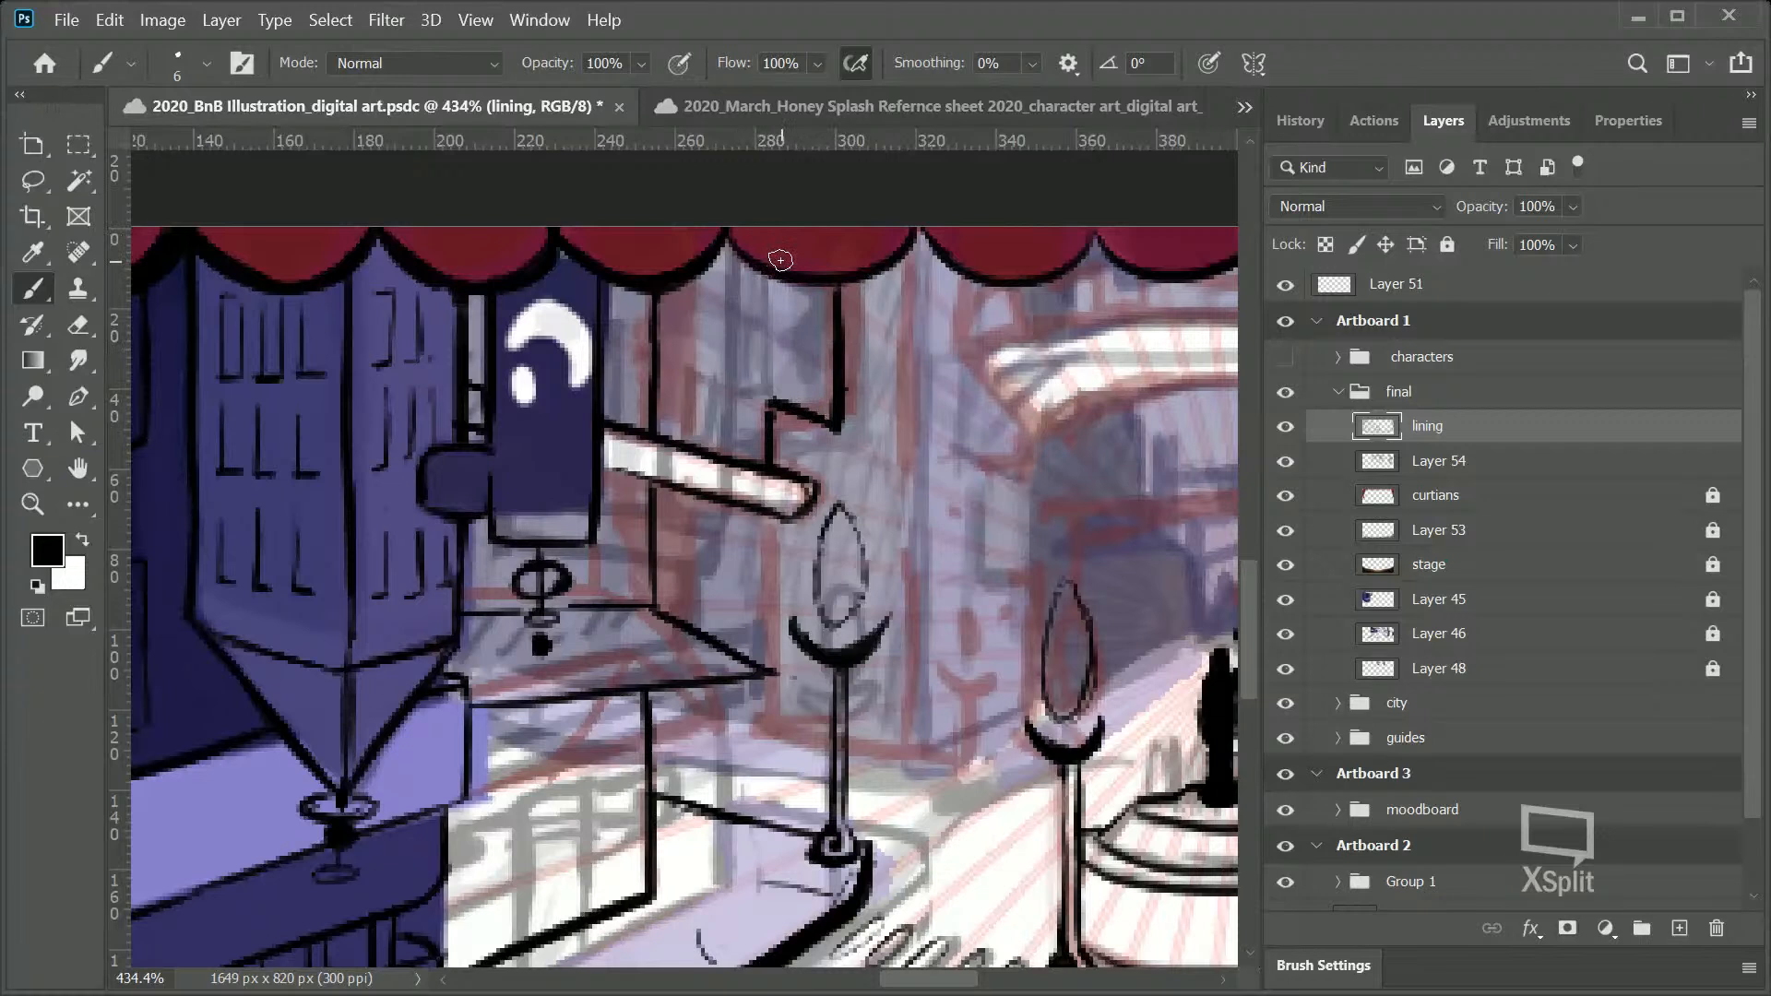
pyautogui.moveTo(772, 518); pyautogui.dragTo(769, 678)
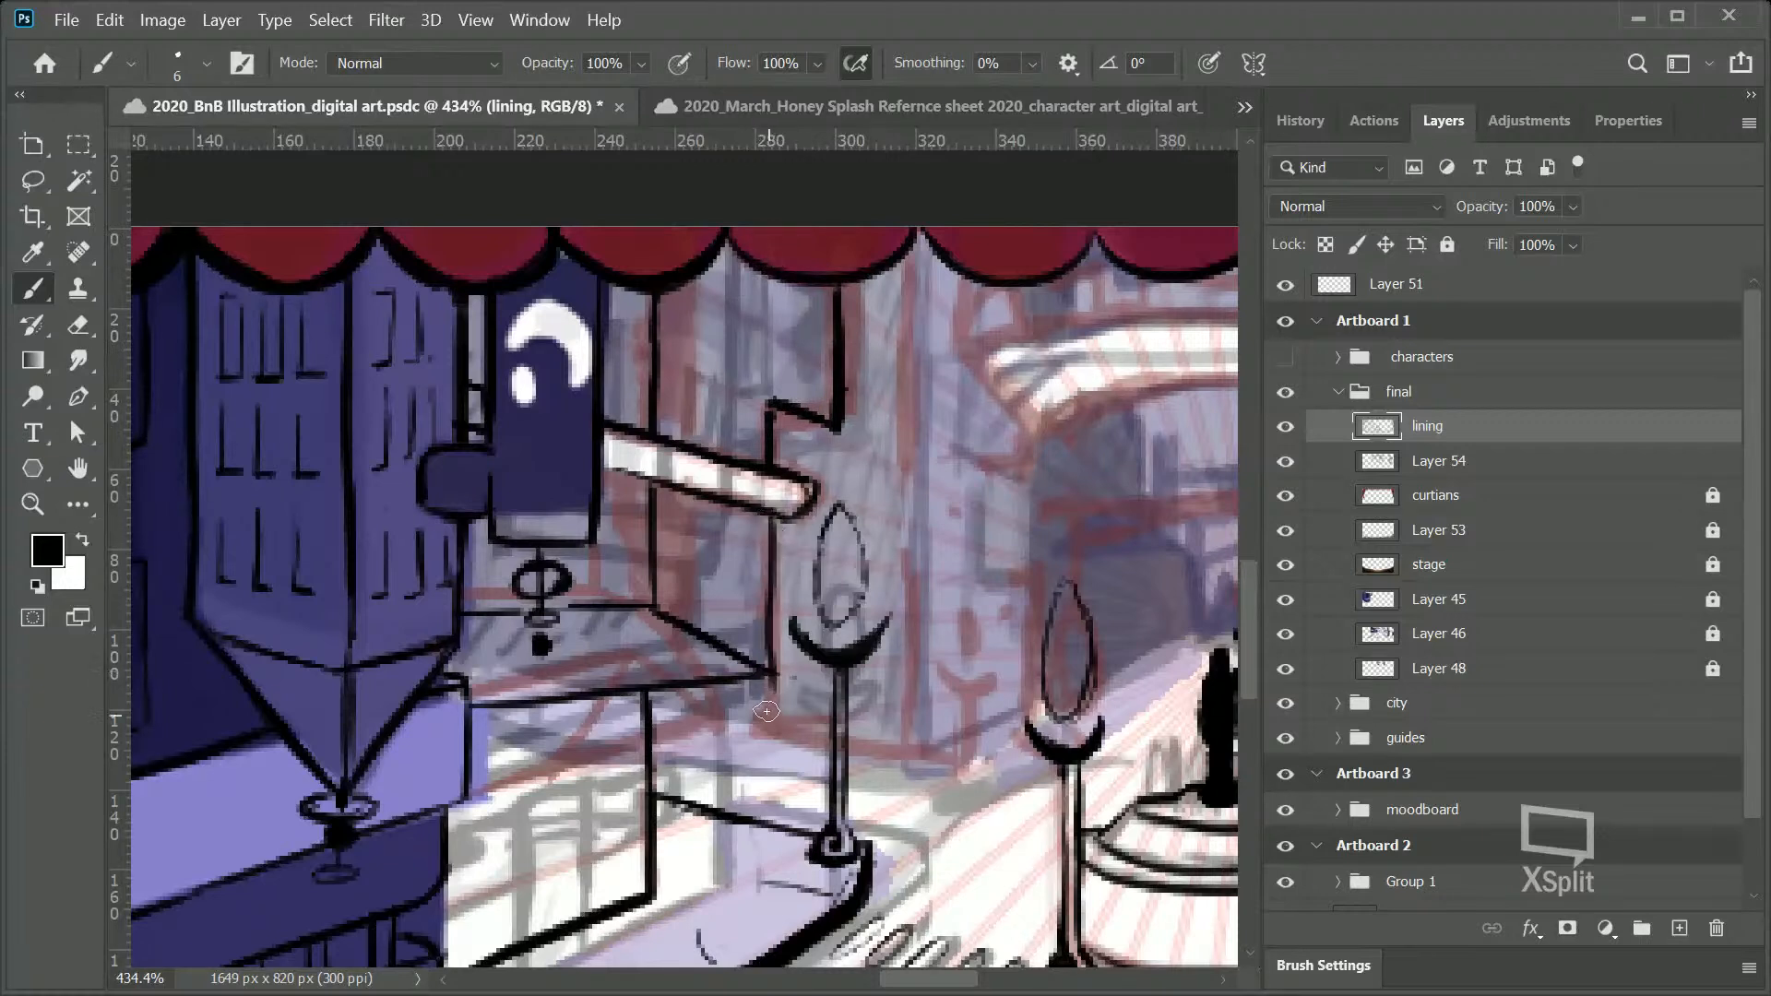
pyautogui.keyDown('shift'); pyautogui.click(767, 731); pyautogui.keyUp('shift')
# Step: Redraw the white beam's end as an angular tip with an inner edge line, and ink the neighboring building's vertical corner below the curtain
pyautogui.hotkey('ctrl', 'z')
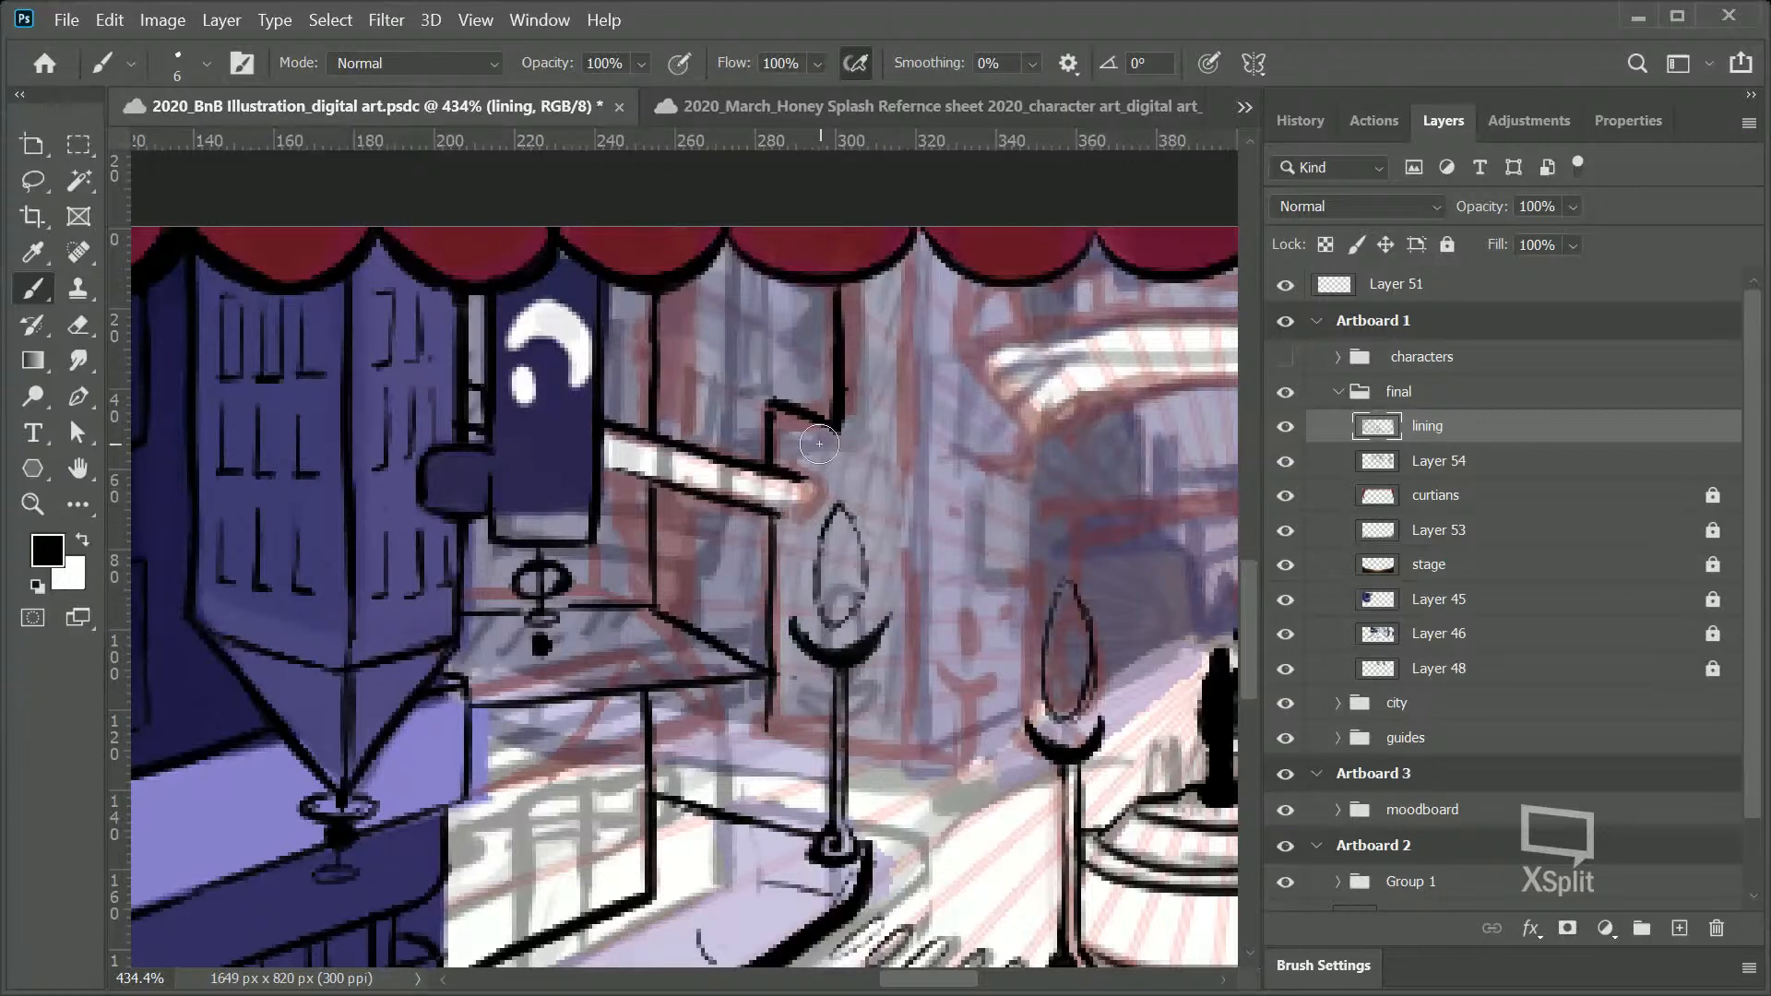
pyautogui.moveTo(623, 461); pyautogui.dragTo(795, 489)
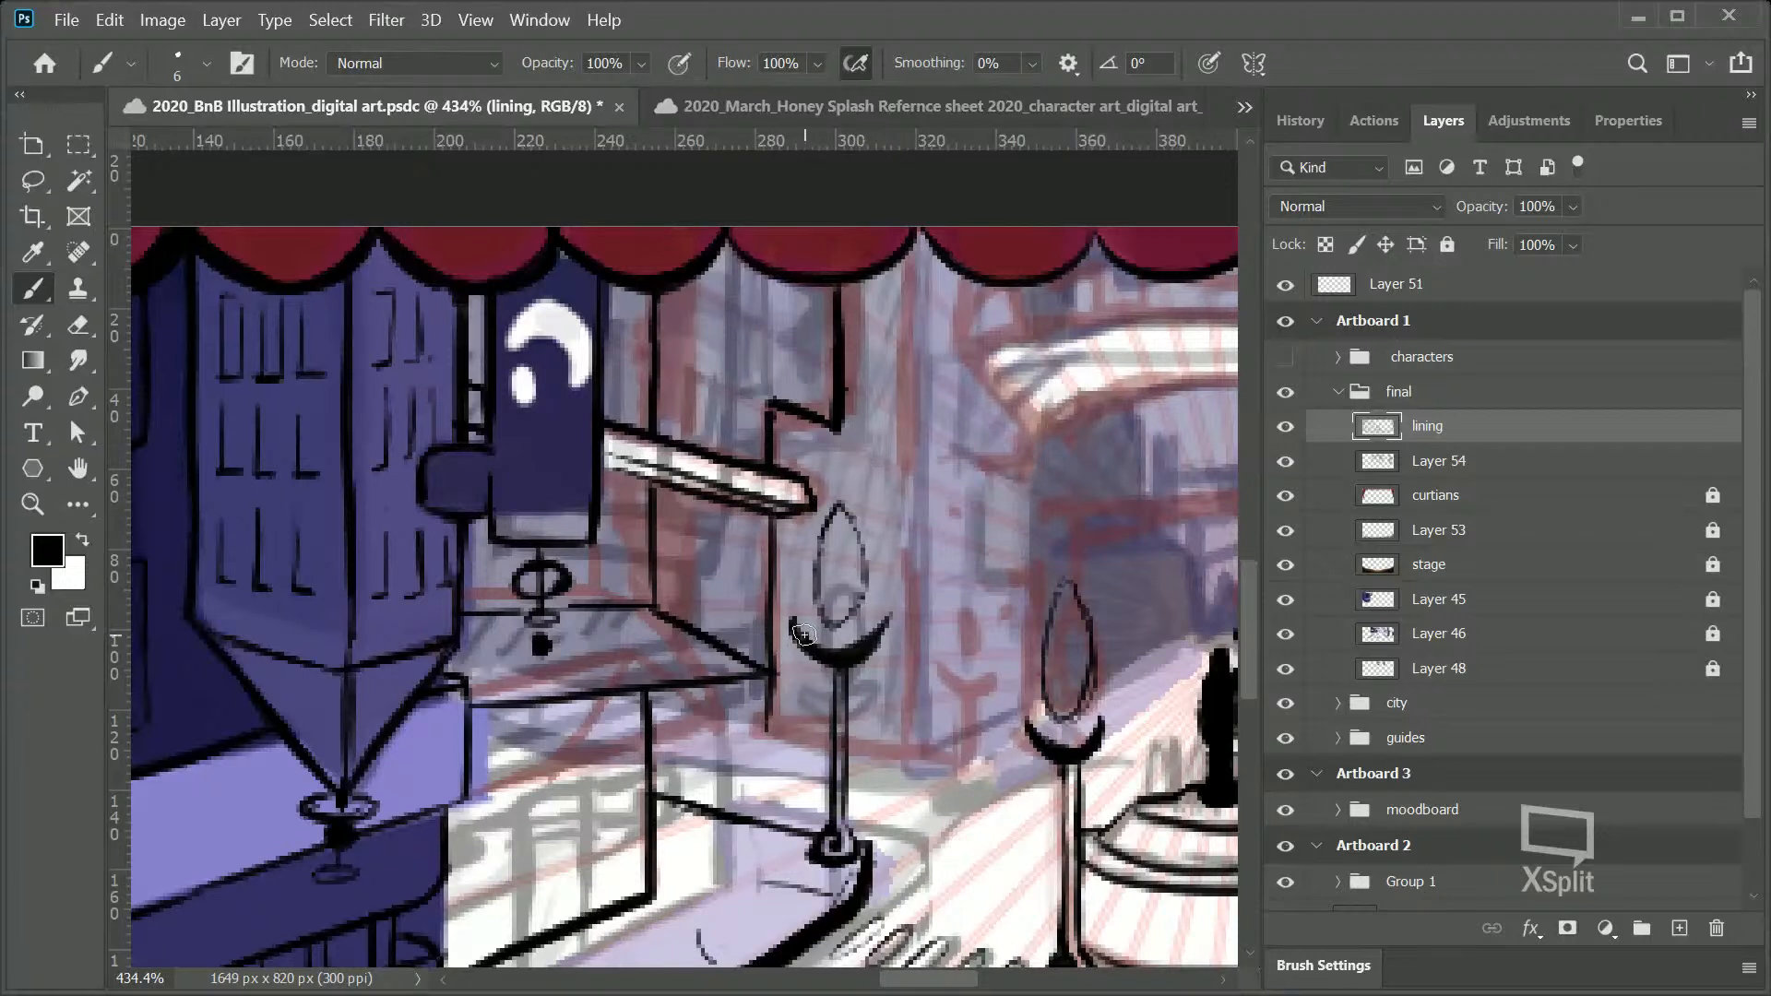
pyautogui.moveTo(909, 238); pyautogui.dragTo(910, 475)
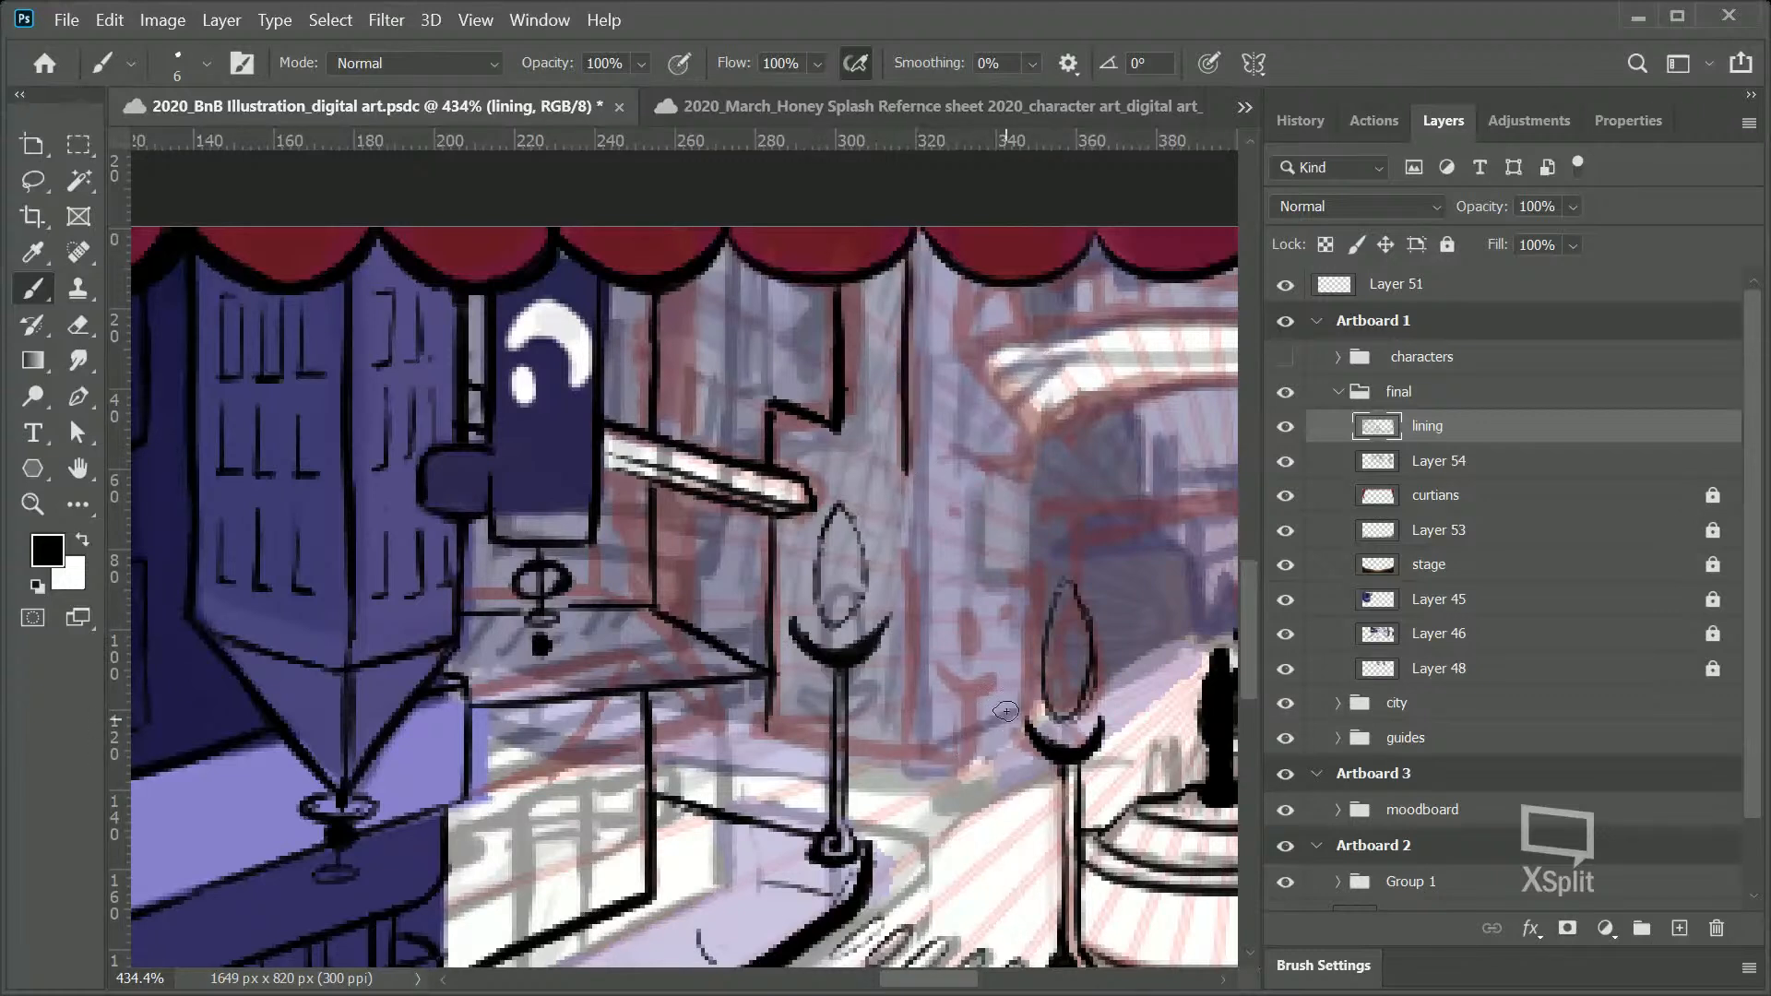
# Step: Ink the ledge across the small building's front with parallel upper and lower edges and a notched end at the corner
pyautogui.moveTo(1248, 598)
pyautogui.mouseDown()
pyautogui.moveTo(1247, 633)
pyautogui.moveTo(1232, 618)
pyautogui.mouseUp()
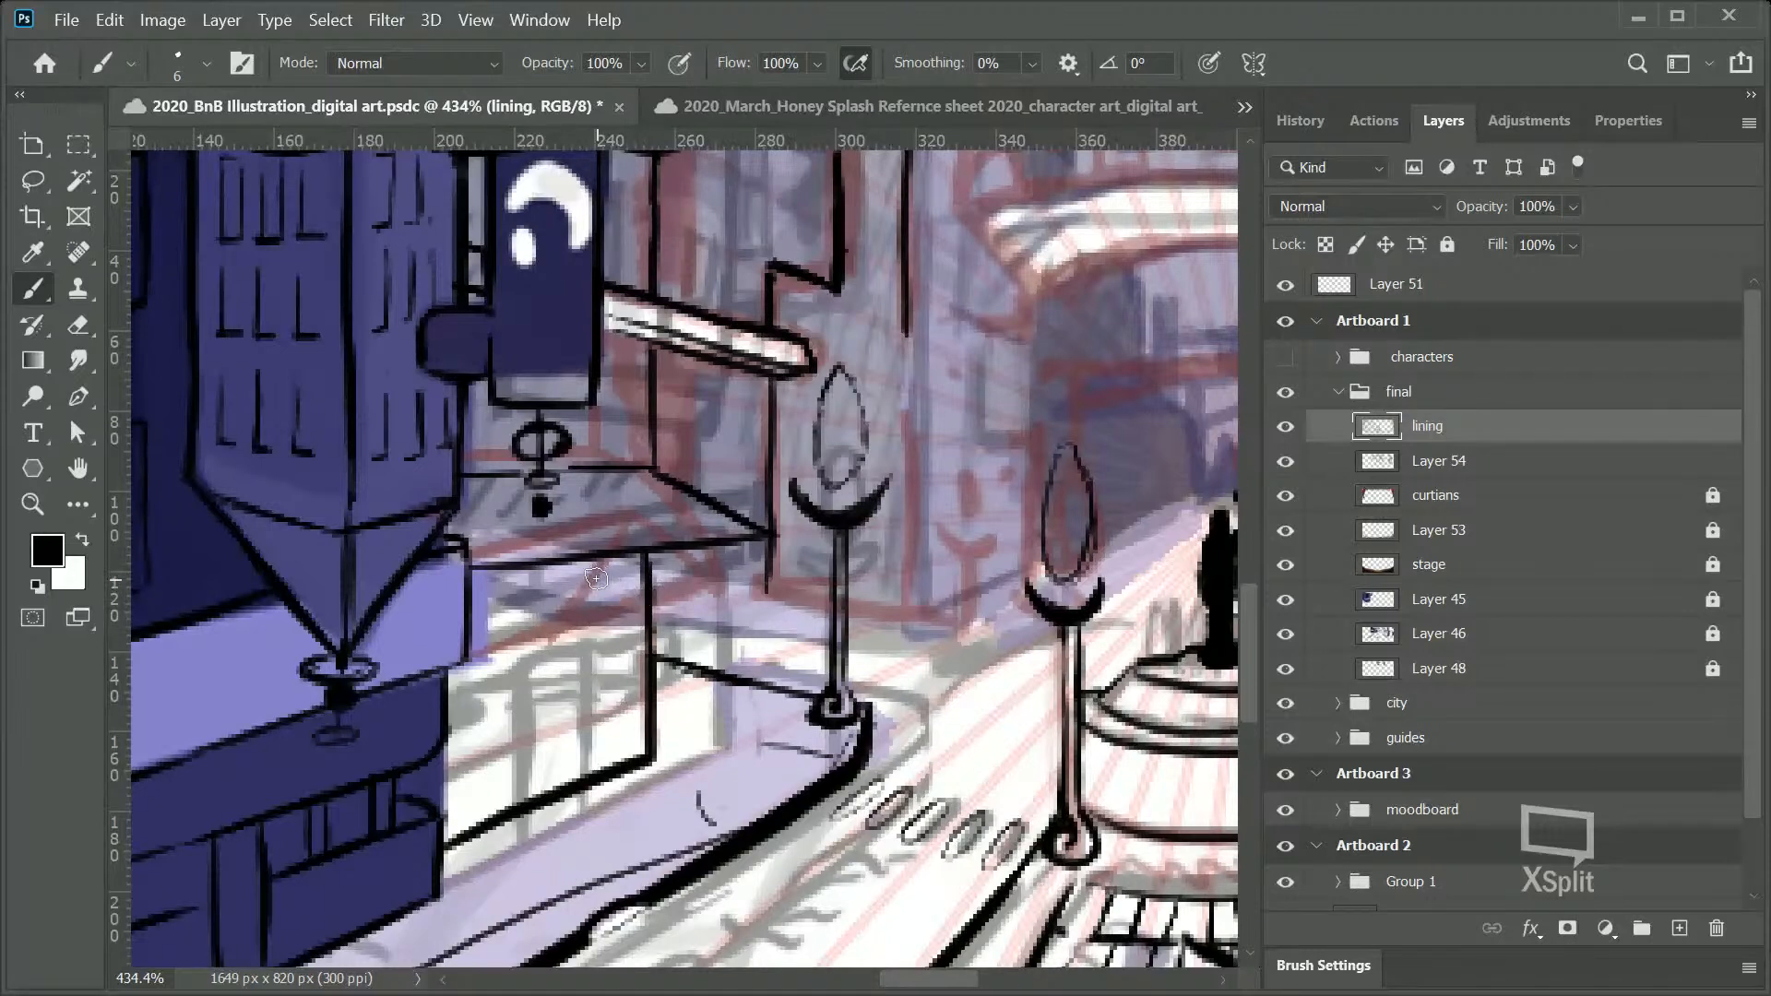
pyautogui.moveTo(661, 615)
pyautogui.mouseDown()
pyautogui.moveTo(634, 609)
pyautogui.moveTo(664, 593)
pyautogui.moveTo(669, 625)
pyautogui.mouseUp()
pyautogui.keyDown('shift'); pyautogui.click(434, 698); pyautogui.keyUp('shift')
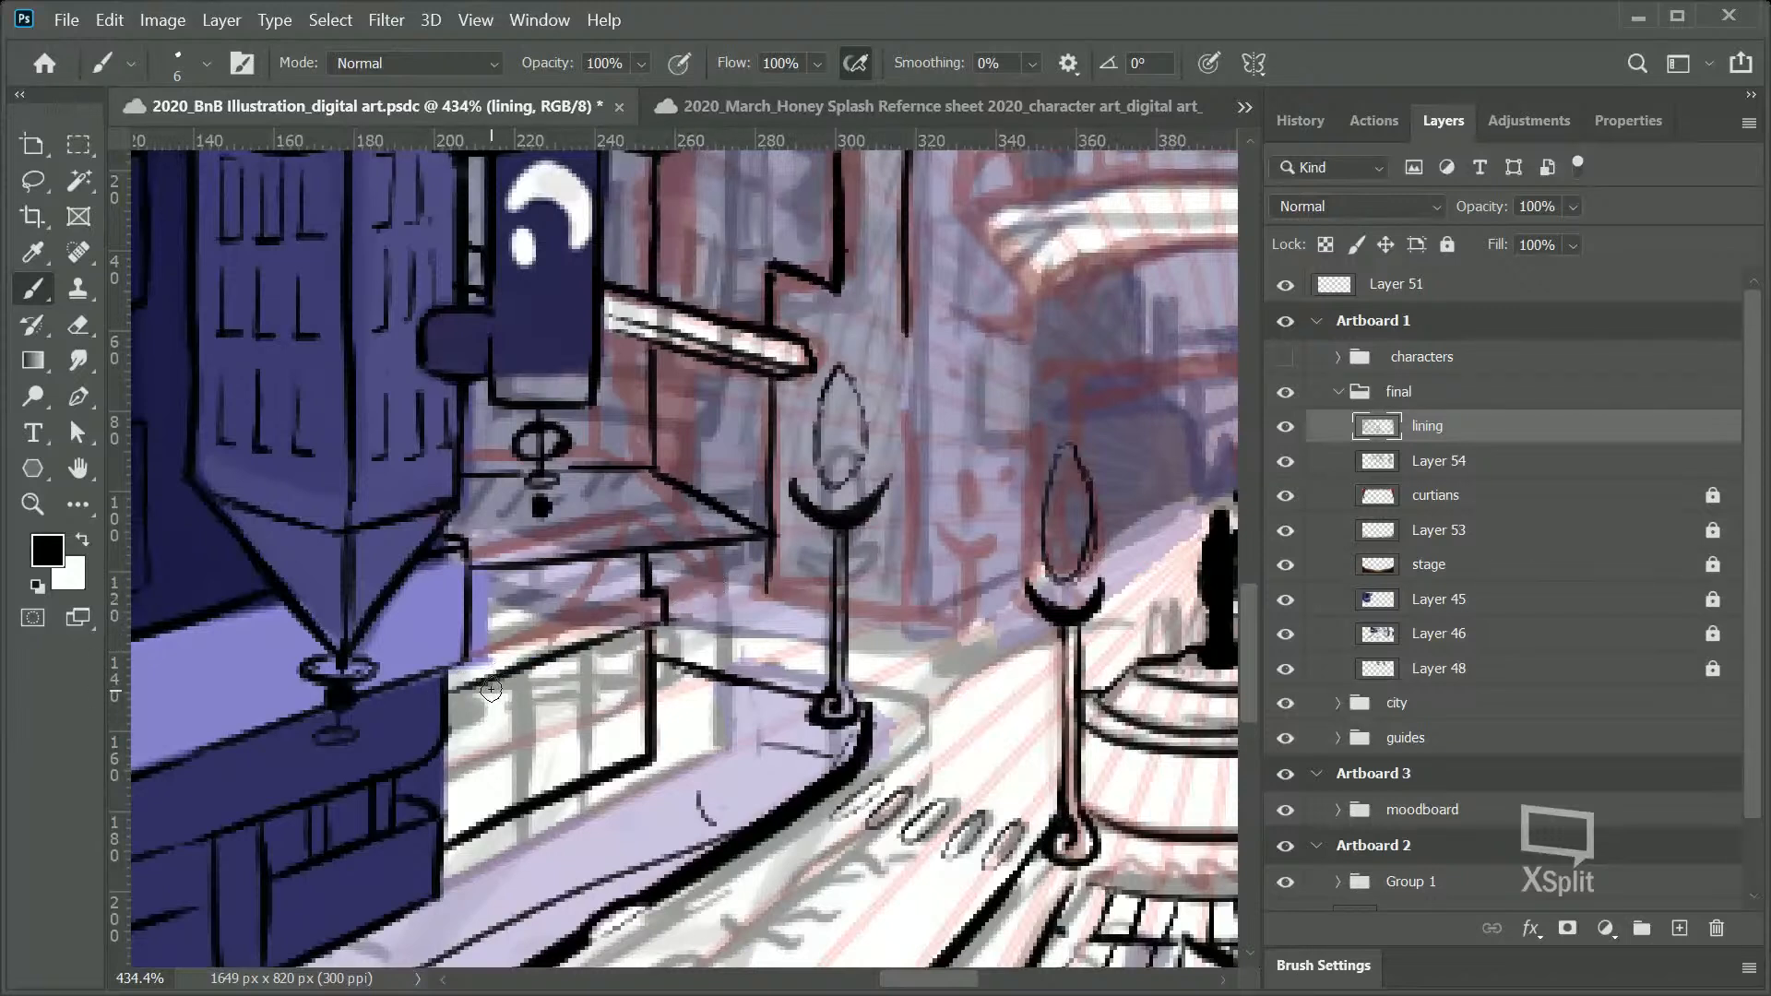
pyautogui.hotkey('ctrl', 'z')
pyautogui.moveTo(450, 688); pyautogui.dragTo(651, 631)
pyautogui.hotkey('ctrl', 'z')
pyautogui.hotkey('ctrl', 'z')
pyautogui.moveTo(466, 647); pyautogui.dragTo(660, 607)
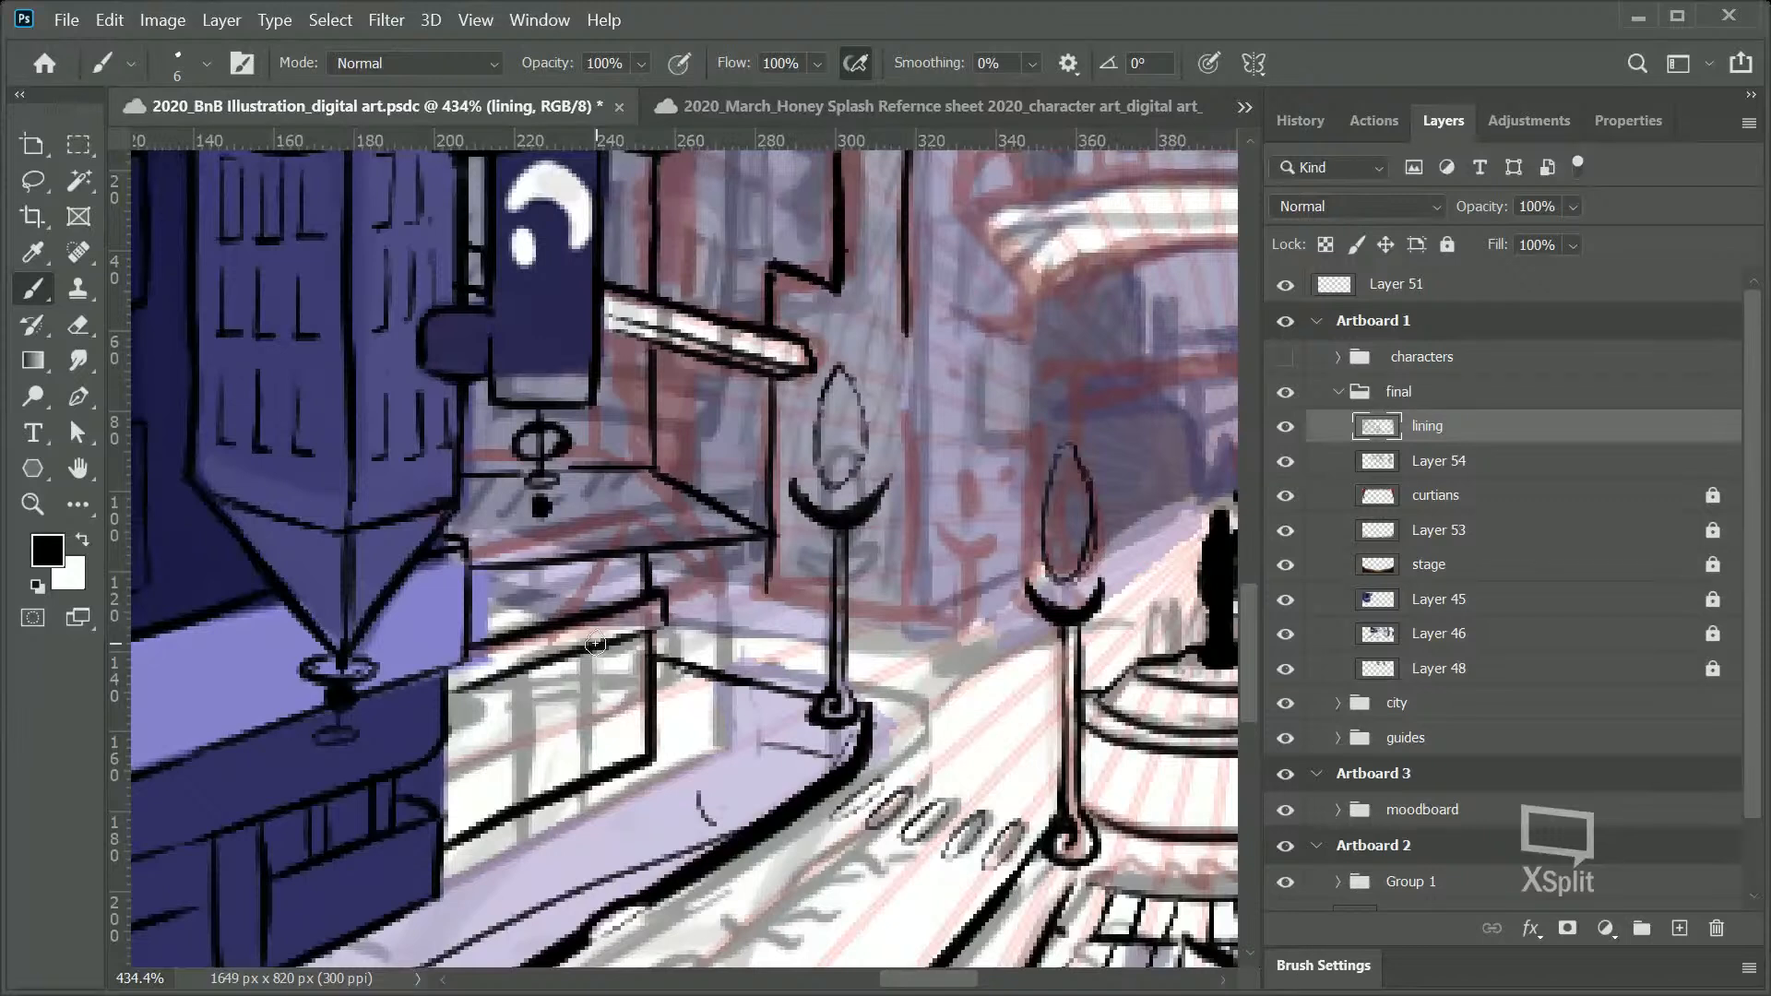
pyautogui.hotkey('ctrl', 'z')
pyautogui.hotkey('ctrl', 'z')
pyautogui.moveTo(661, 605); pyautogui.dragTo(477, 612)
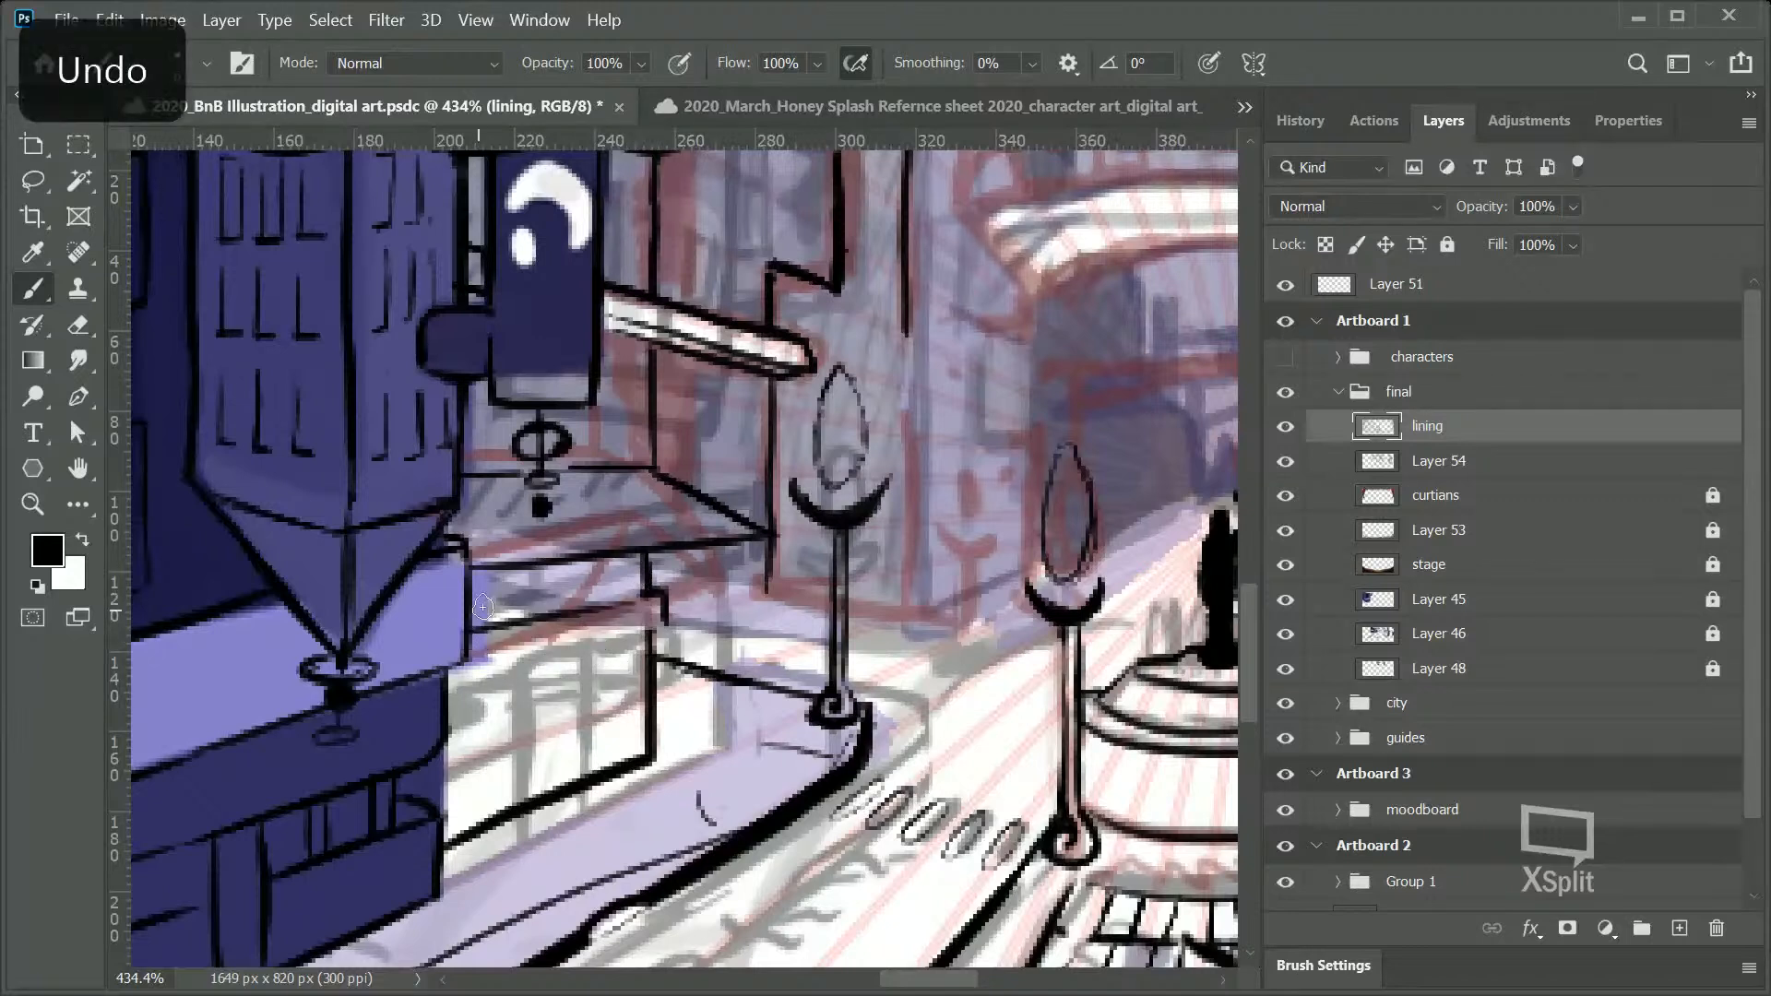
pyautogui.moveTo(445, 679); pyautogui.dragTo(664, 629)
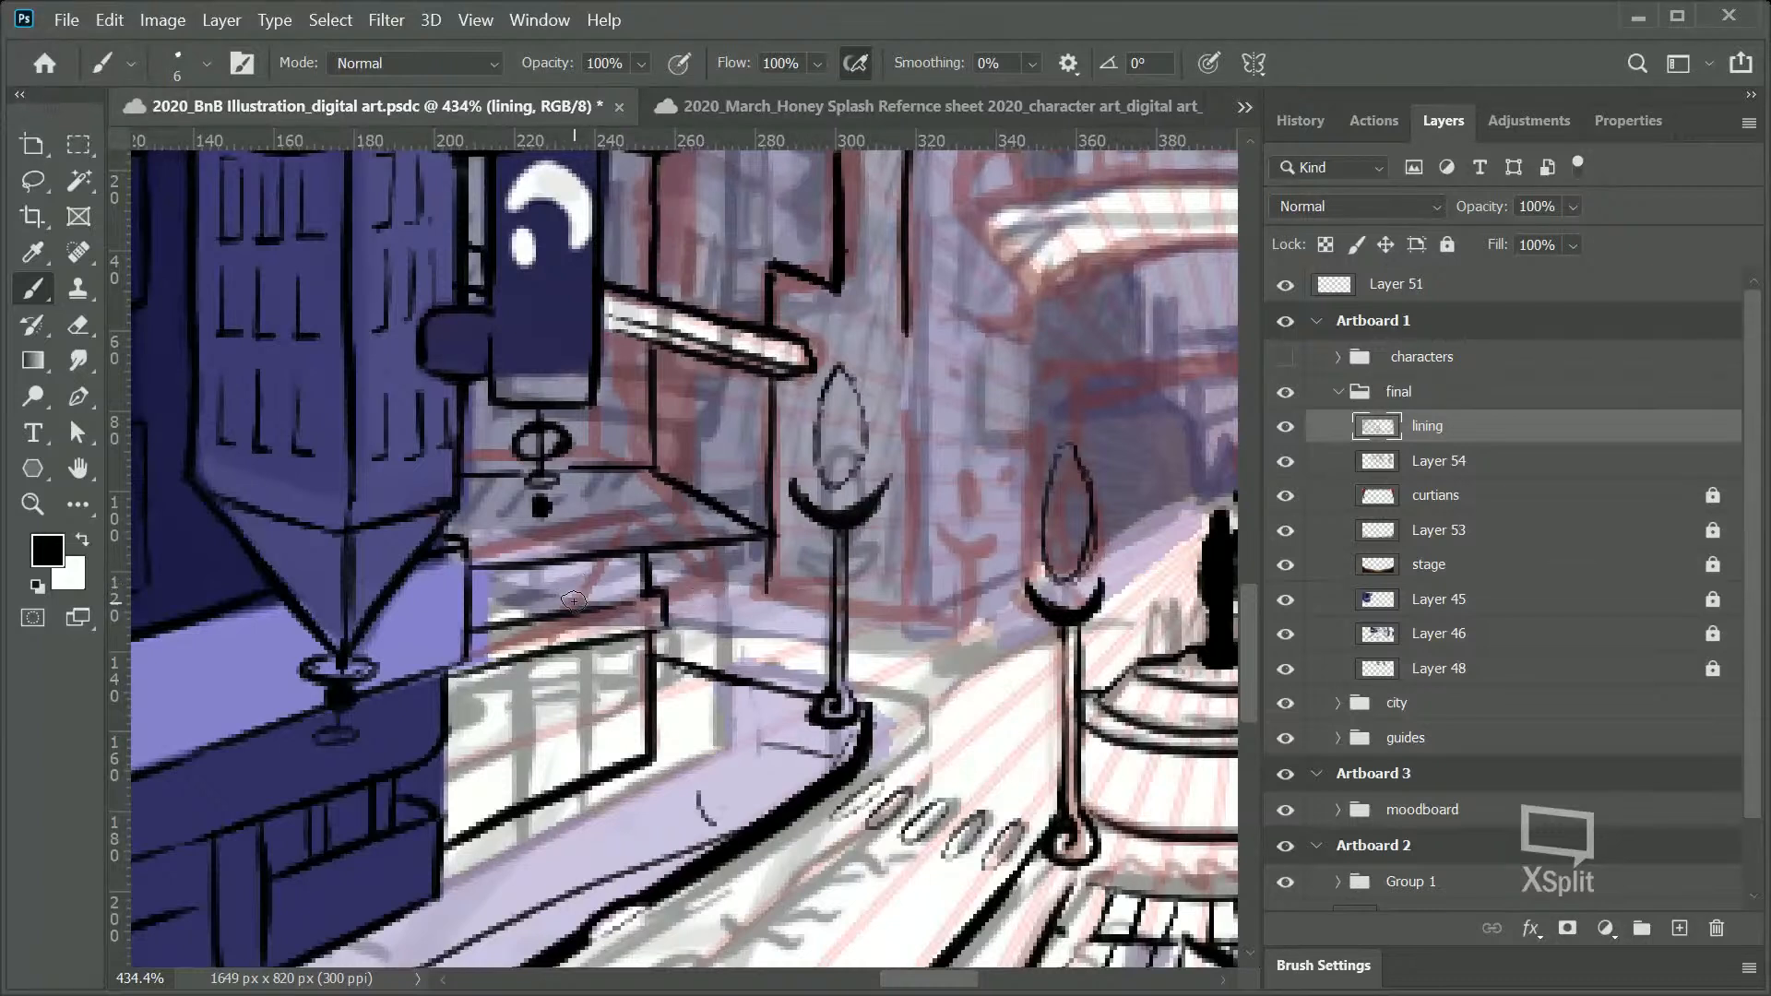
pyautogui.moveTo(571, 604)
pyautogui.mouseDown()
pyautogui.moveTo(571, 604)
pyautogui.moveTo(592, 567)
pyautogui.moveTo(589, 605)
pyautogui.moveTo(604, 556)
pyautogui.moveTo(602, 601)
pyautogui.moveTo(602, 563)
pyautogui.moveTo(619, 602)
pyautogui.moveTo(630, 556)
pyautogui.moveTo(630, 602)
pyautogui.mouseUp()
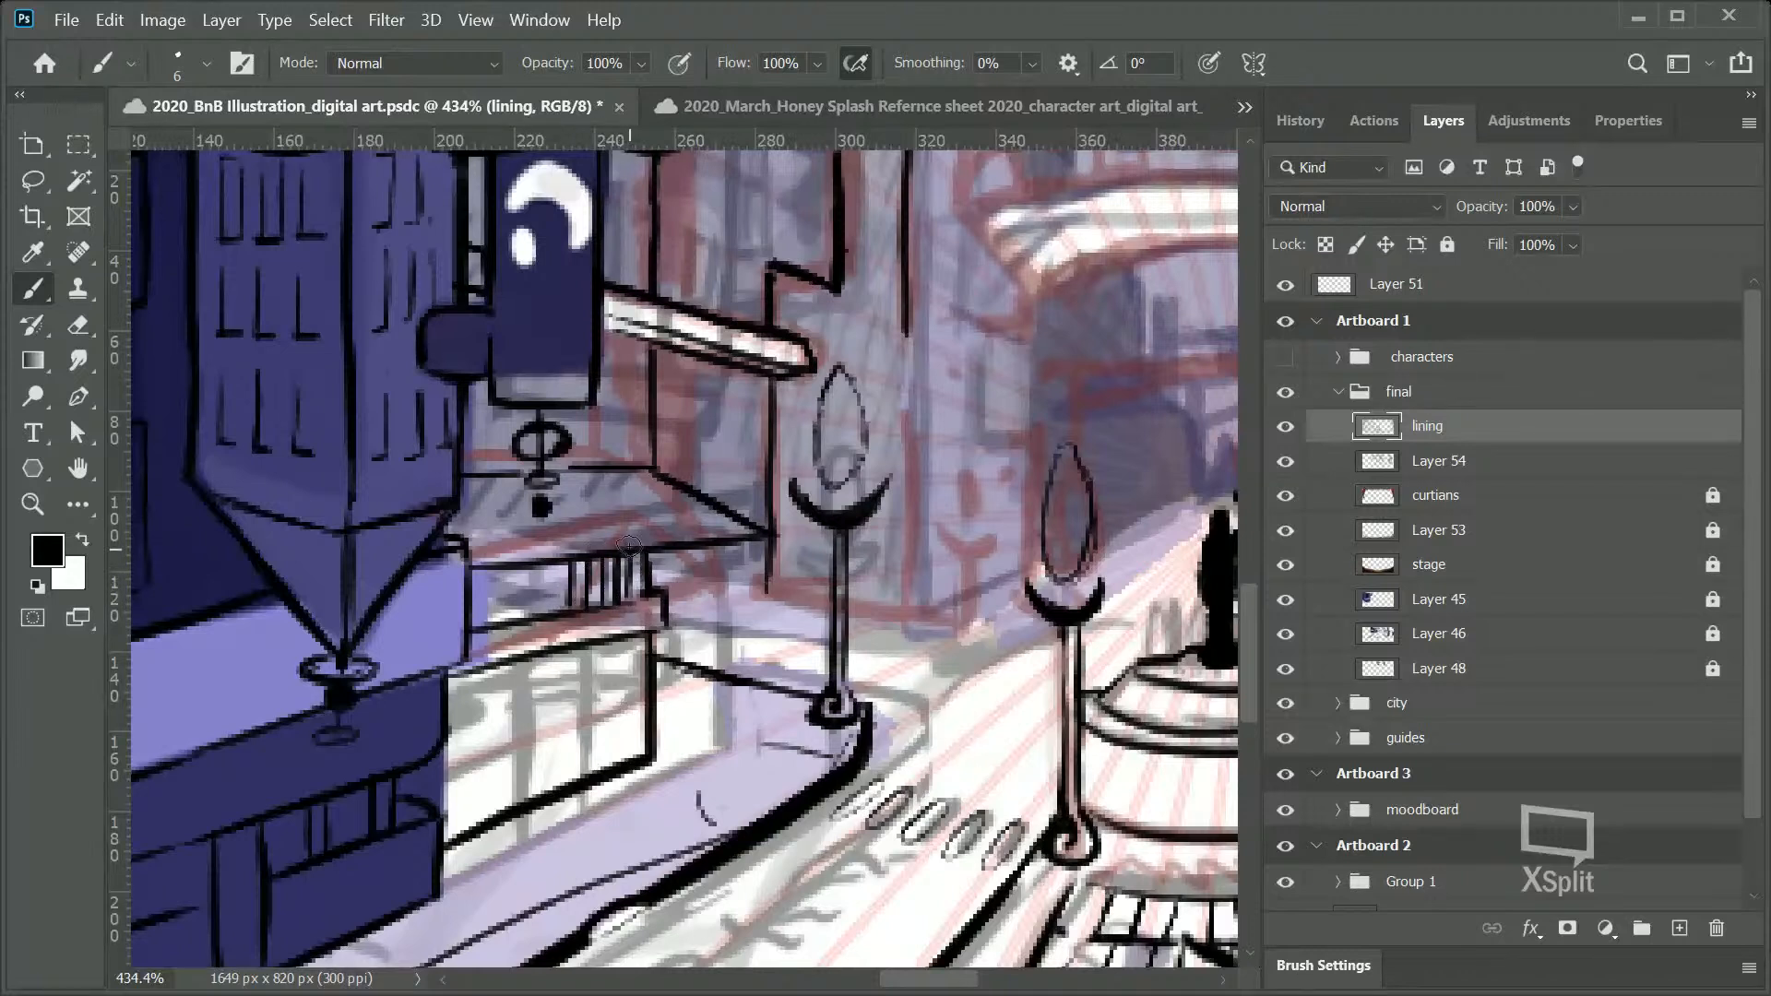
pyautogui.hotkey('ctrl', 'z')
pyautogui.hotkey('ctrl', 'z')
pyautogui.hotkey('ctrl', 'z')
pyautogui.hotkey('ctrl', 'z')
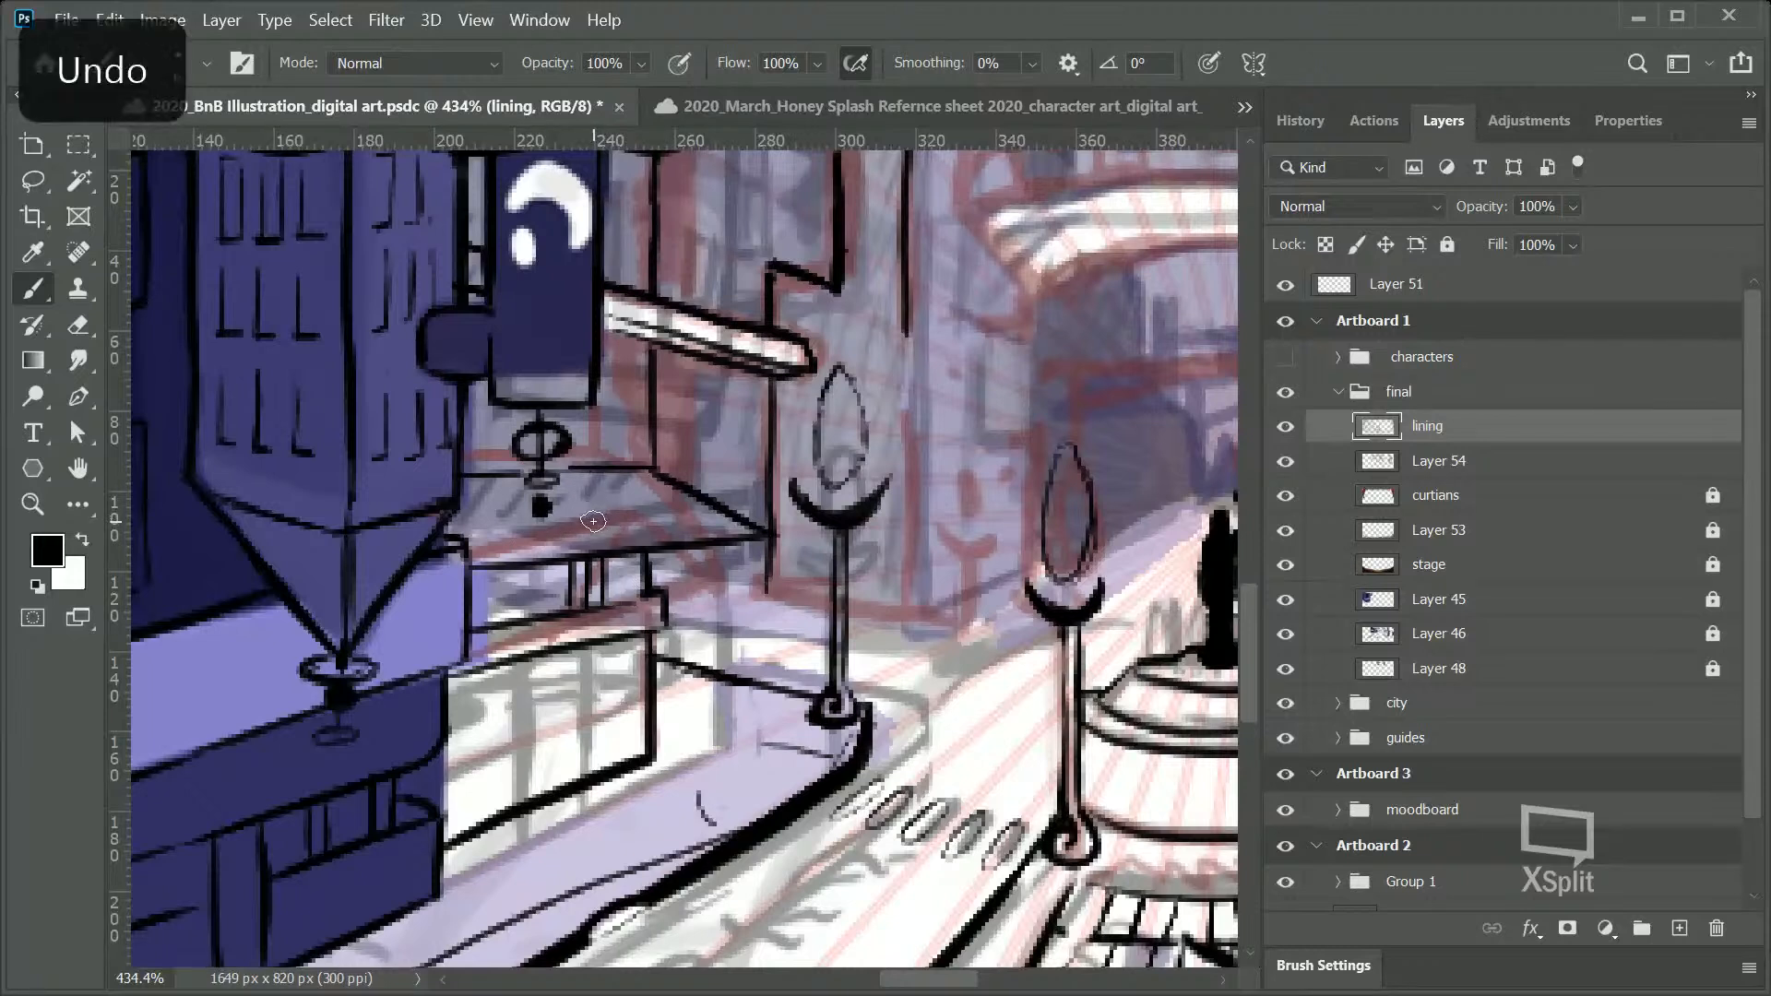
pyautogui.hotkey('ctrl', 'z')
pyautogui.moveTo(480, 581); pyautogui.dragTo(479, 620)
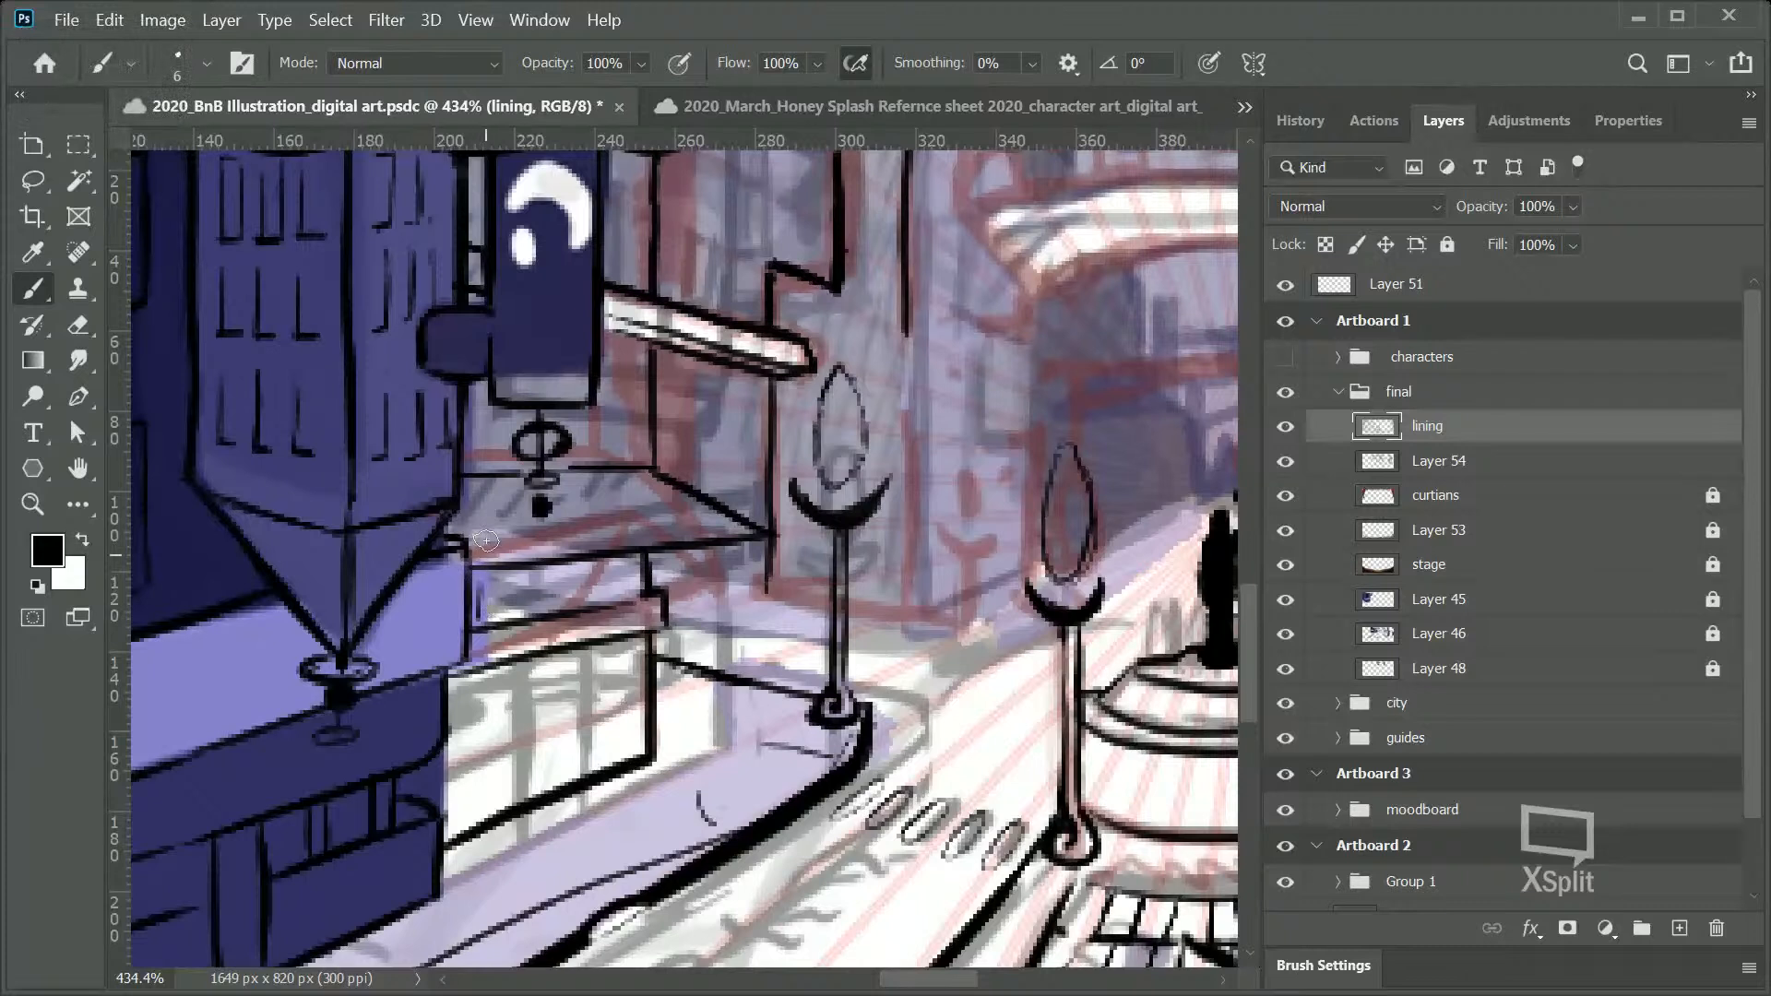
pyautogui.hotkey('ctrl', 'z')
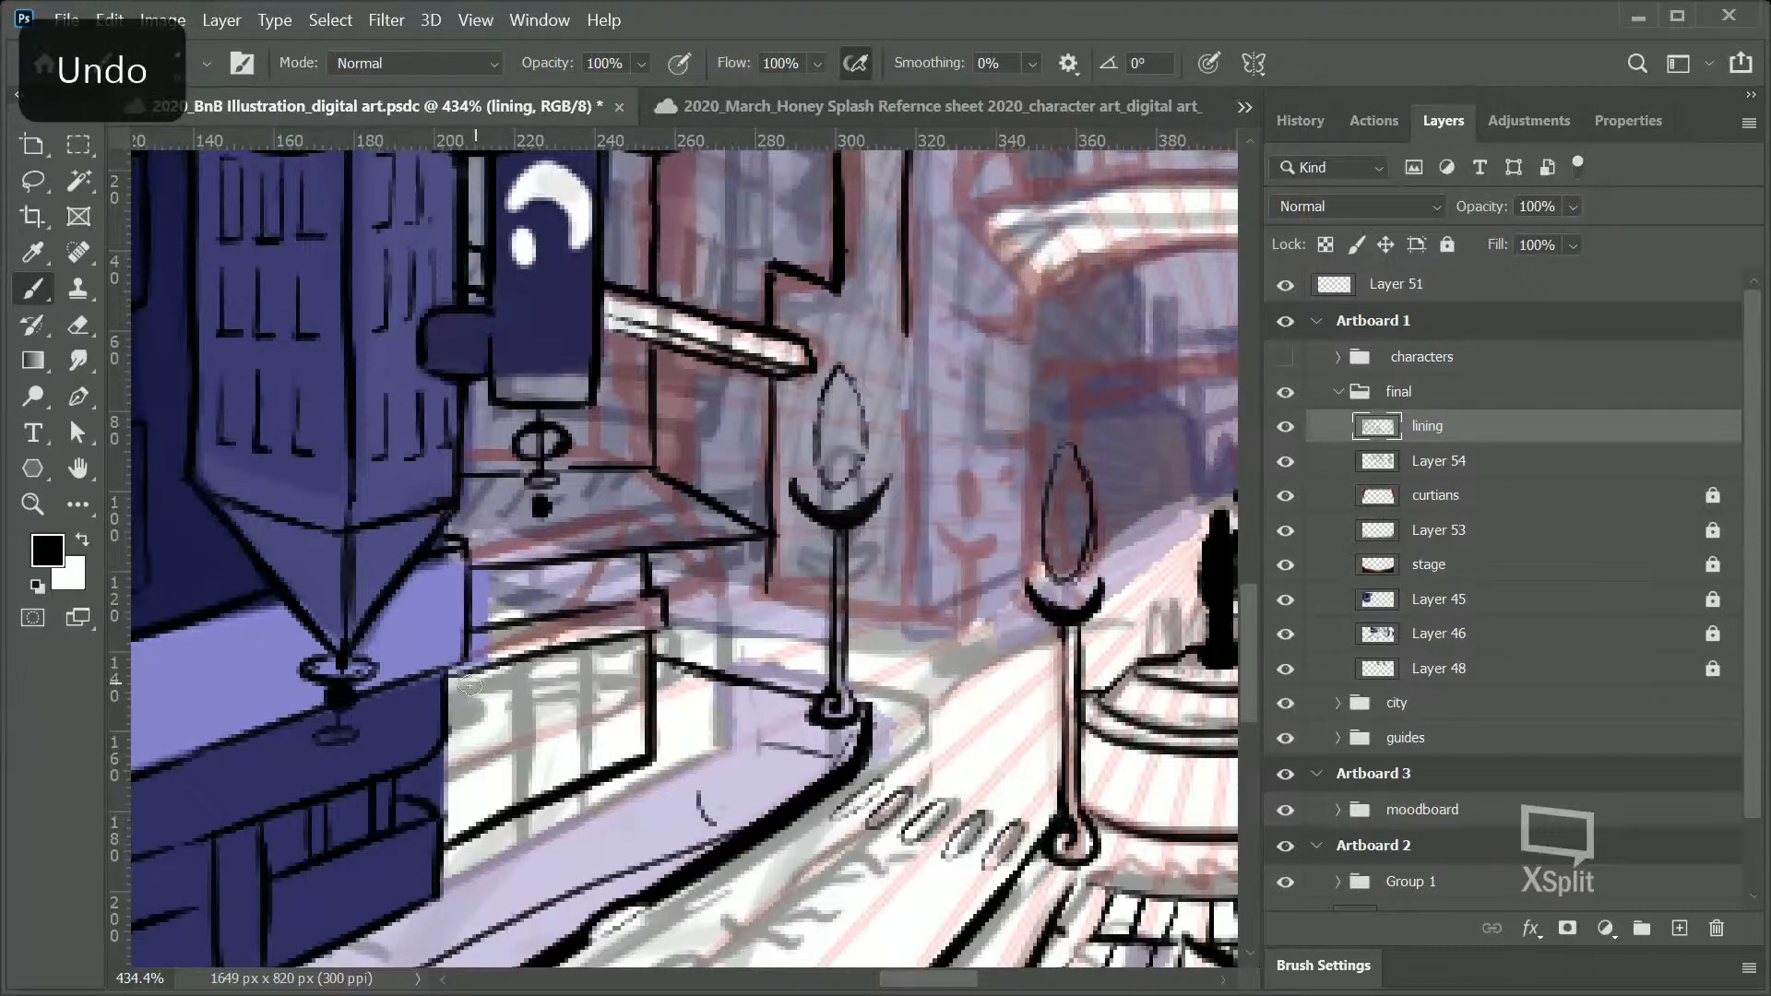
pyautogui.moveTo(464, 674); pyautogui.dragTo(468, 722)
pyautogui.hotkey('ctrl', 'z')
pyautogui.moveTo(616, 398); pyautogui.dragTo(611, 367)
pyautogui.hotkey('ctrl', 'z')
# Step: Hide and show Layer 54 to compare the upper street buildings with and without it
pyautogui.scroll(5, 1253, 546)
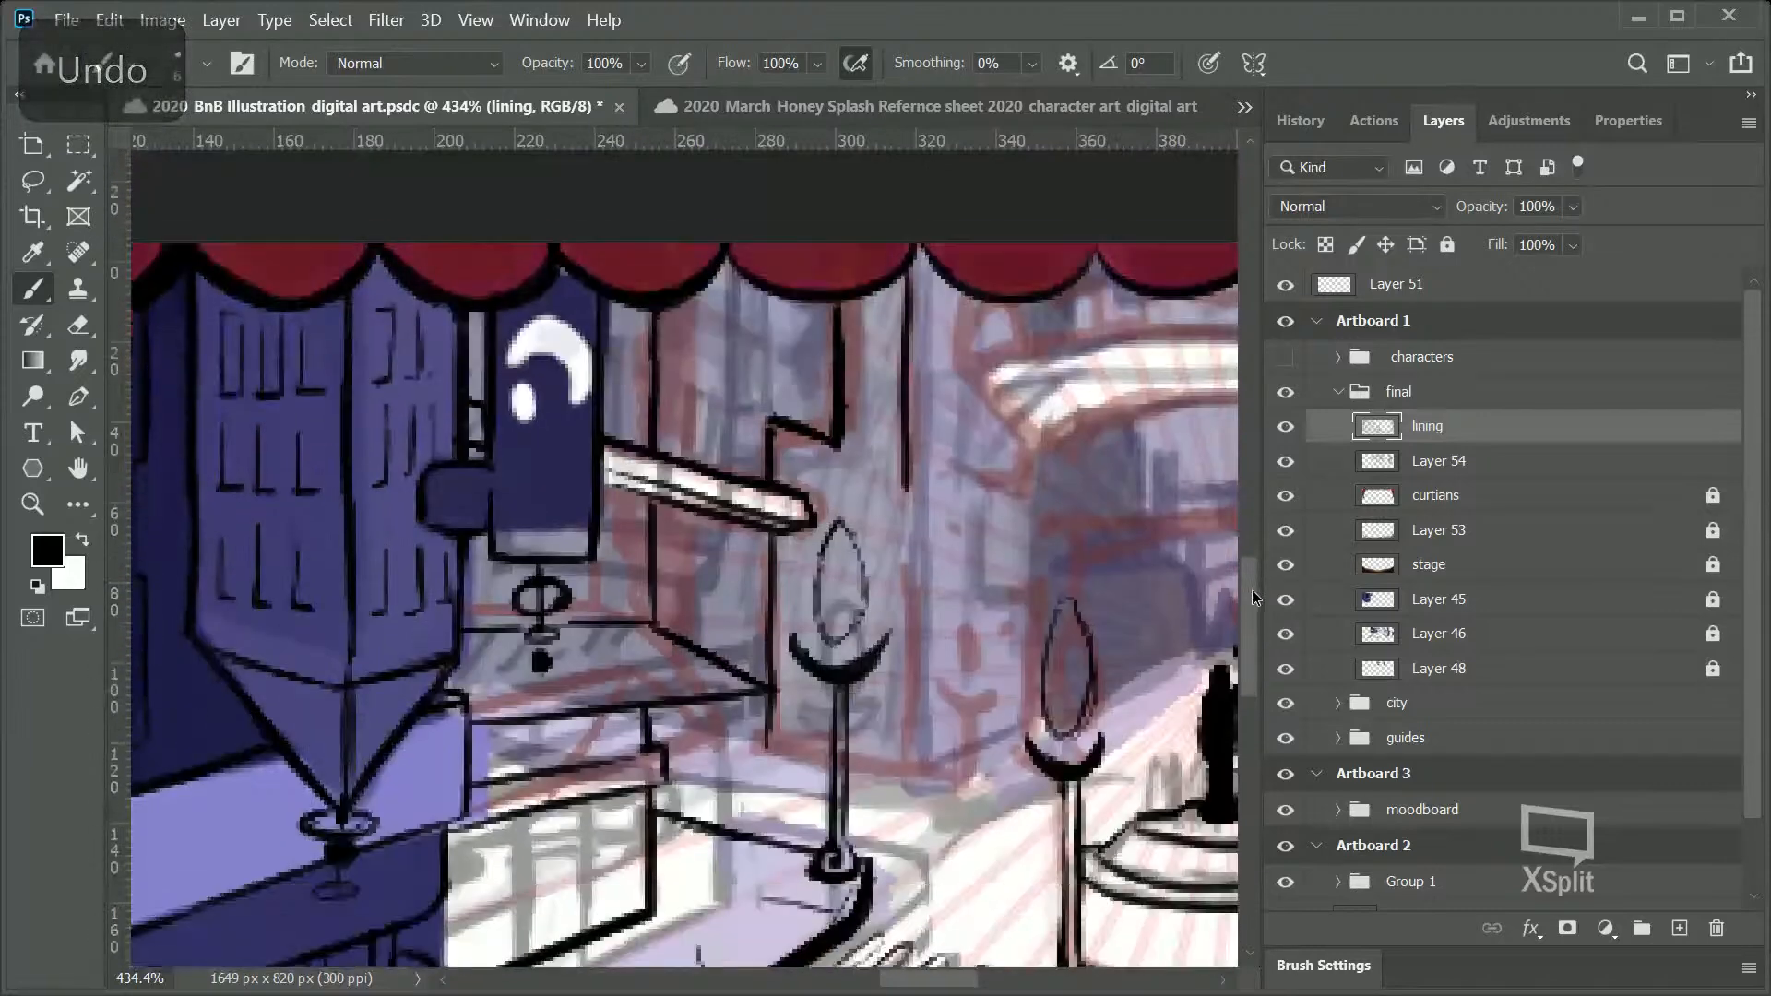
pyautogui.scroll(1, 1248, 571)
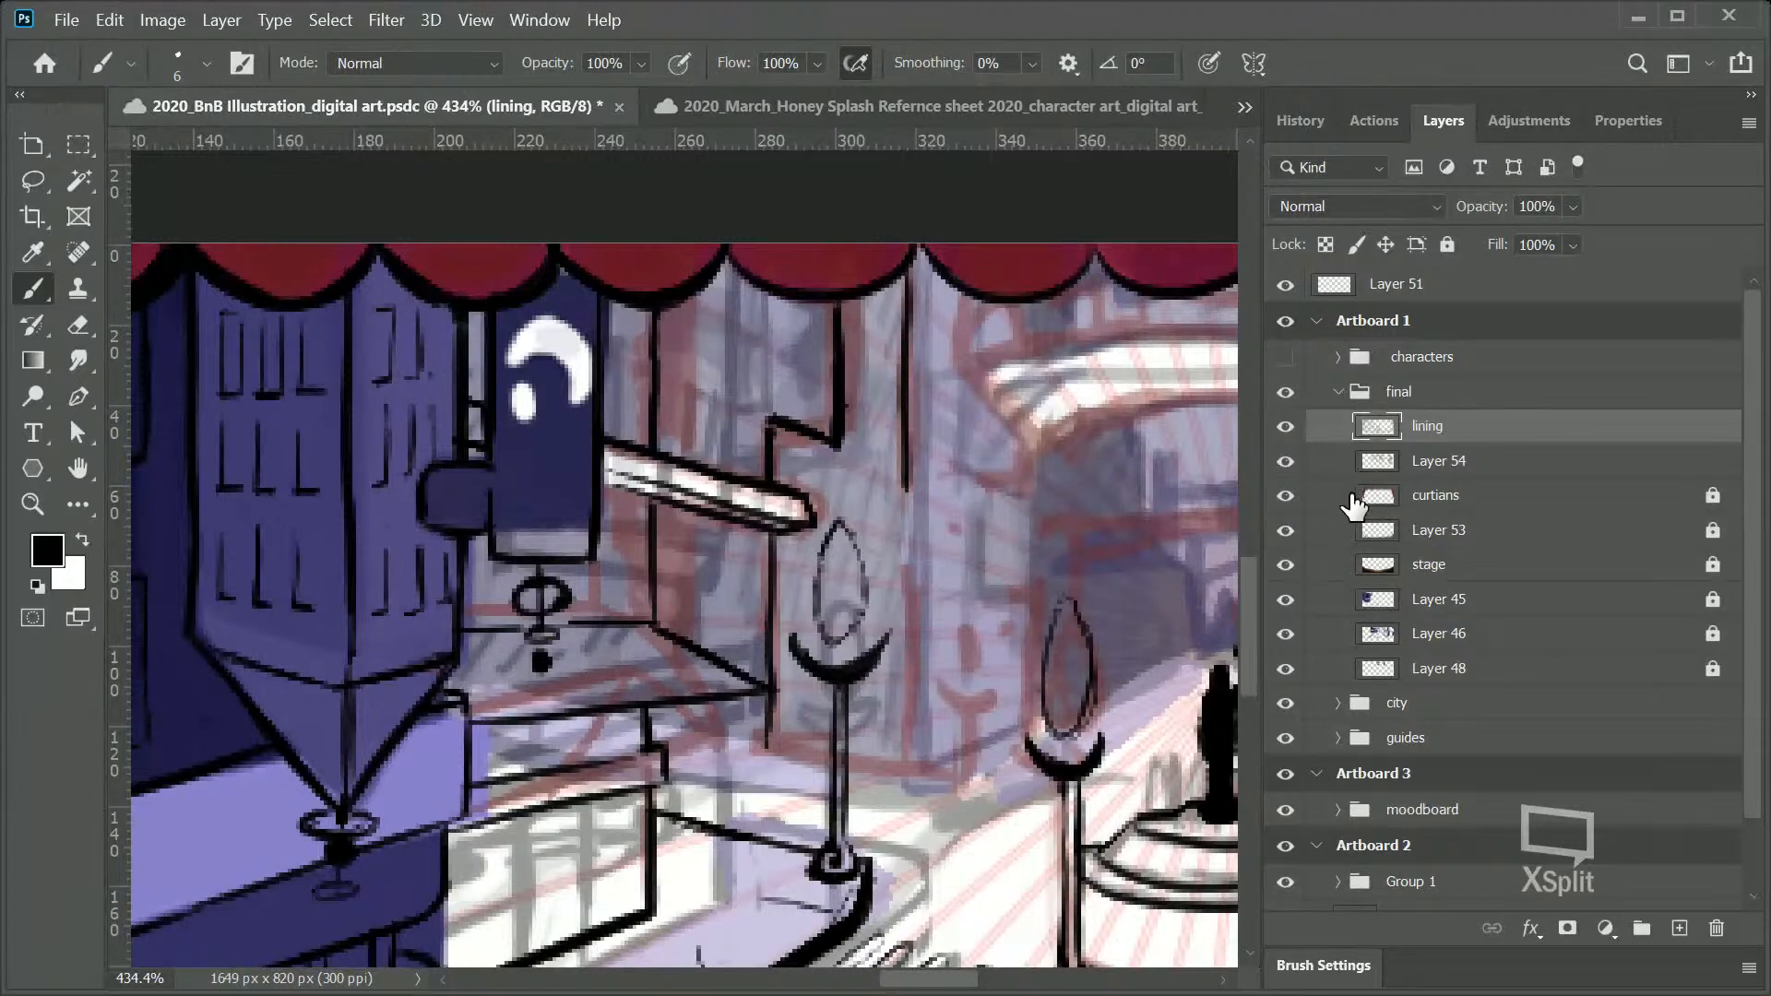
pyautogui.click(1285, 460)
pyautogui.click(1285, 460)
pyautogui.click(1289, 461)
pyautogui.click(1289, 460)
pyautogui.moveTo(768, 423); pyautogui.dragTo(834, 404)
pyautogui.hotkey('ctrl', 'z')
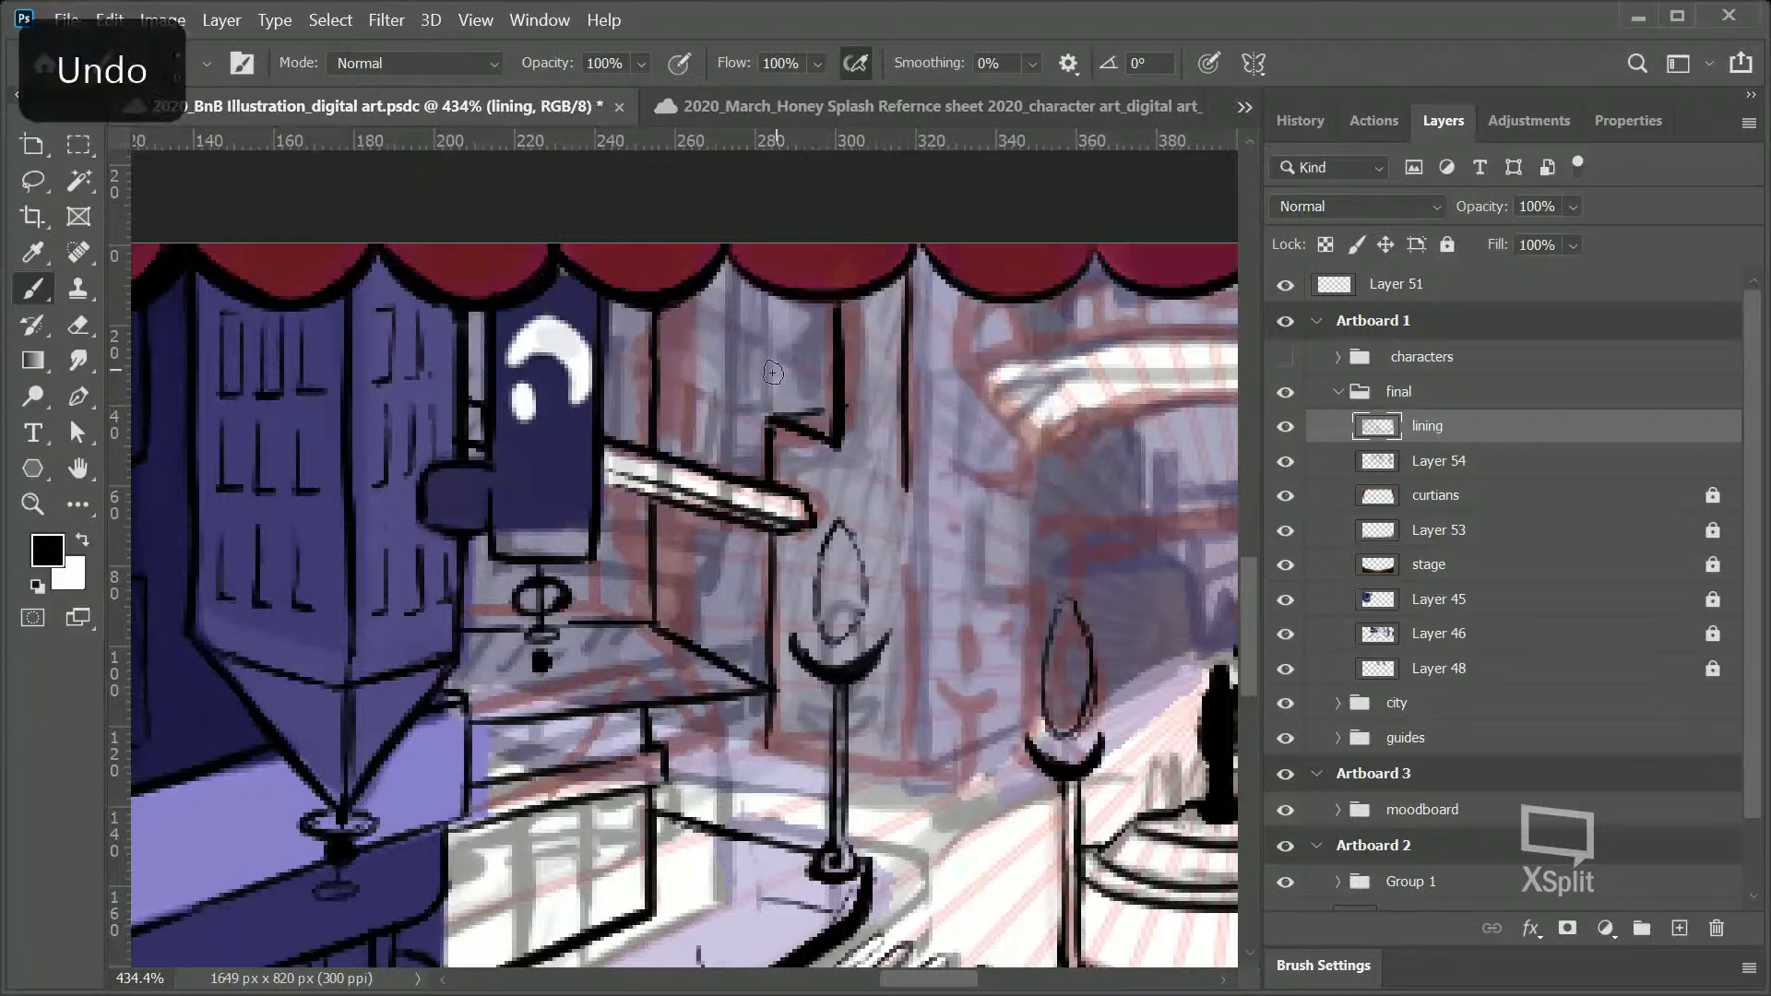
pyautogui.moveTo(777, 416); pyautogui.dragTo(838, 425)
pyautogui.hotkey('ctrl', 'z')
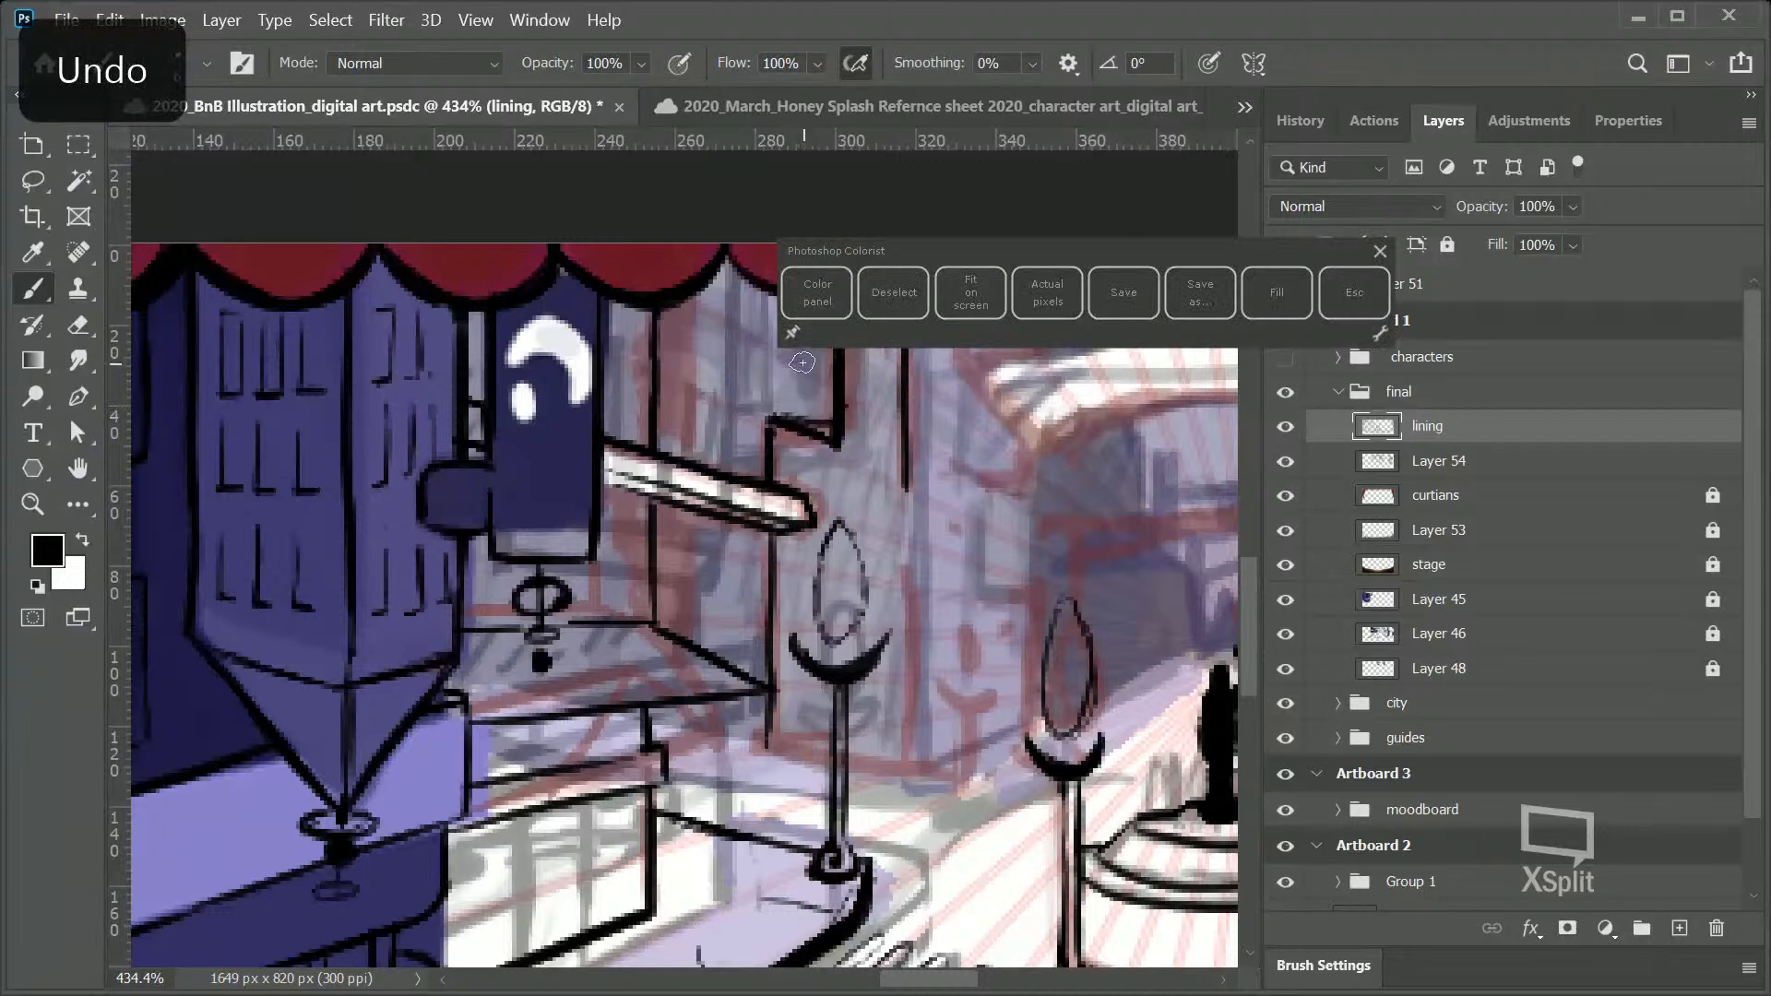
pyautogui.click(1378, 251)
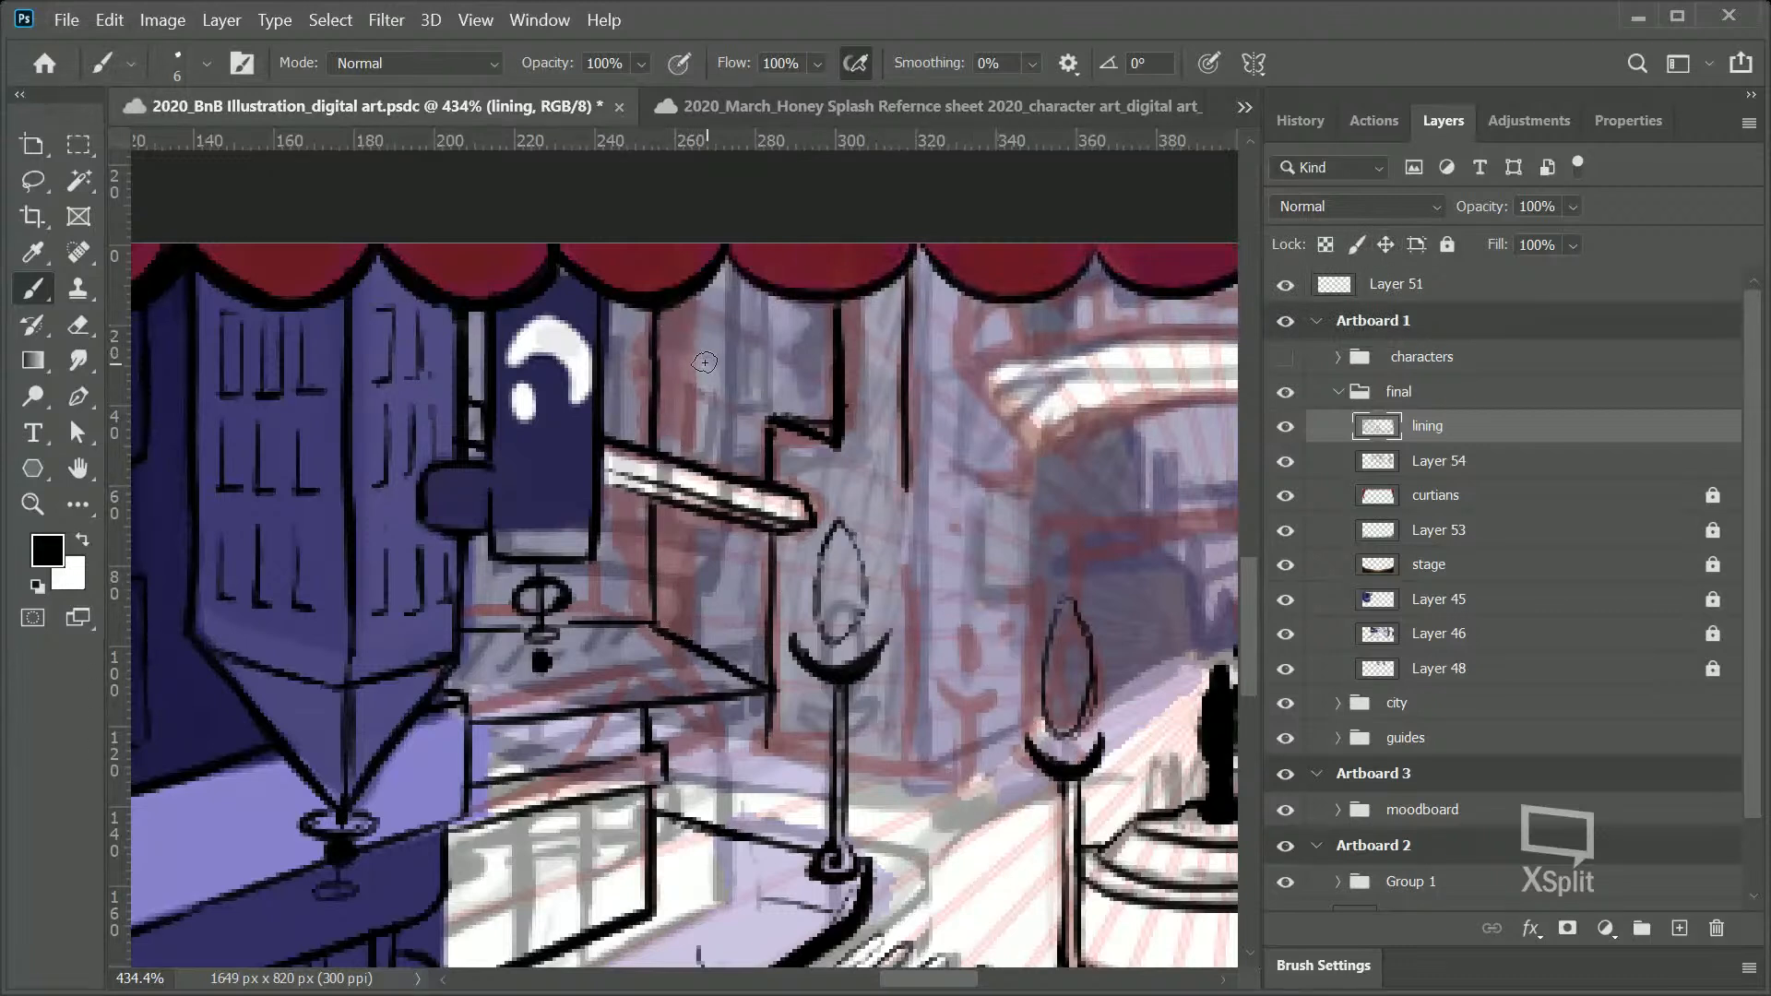
# Step: Ink the receding edge from the small building's notched ledge toward the near lamp post, and a short street-edge line beside the next lamp
pyautogui.moveTo(909, 985)
pyautogui.mouseDown()
pyautogui.moveTo(1051, 985)
pyautogui.moveTo(874, 986)
pyautogui.moveTo(908, 985)
pyautogui.mouseUp()
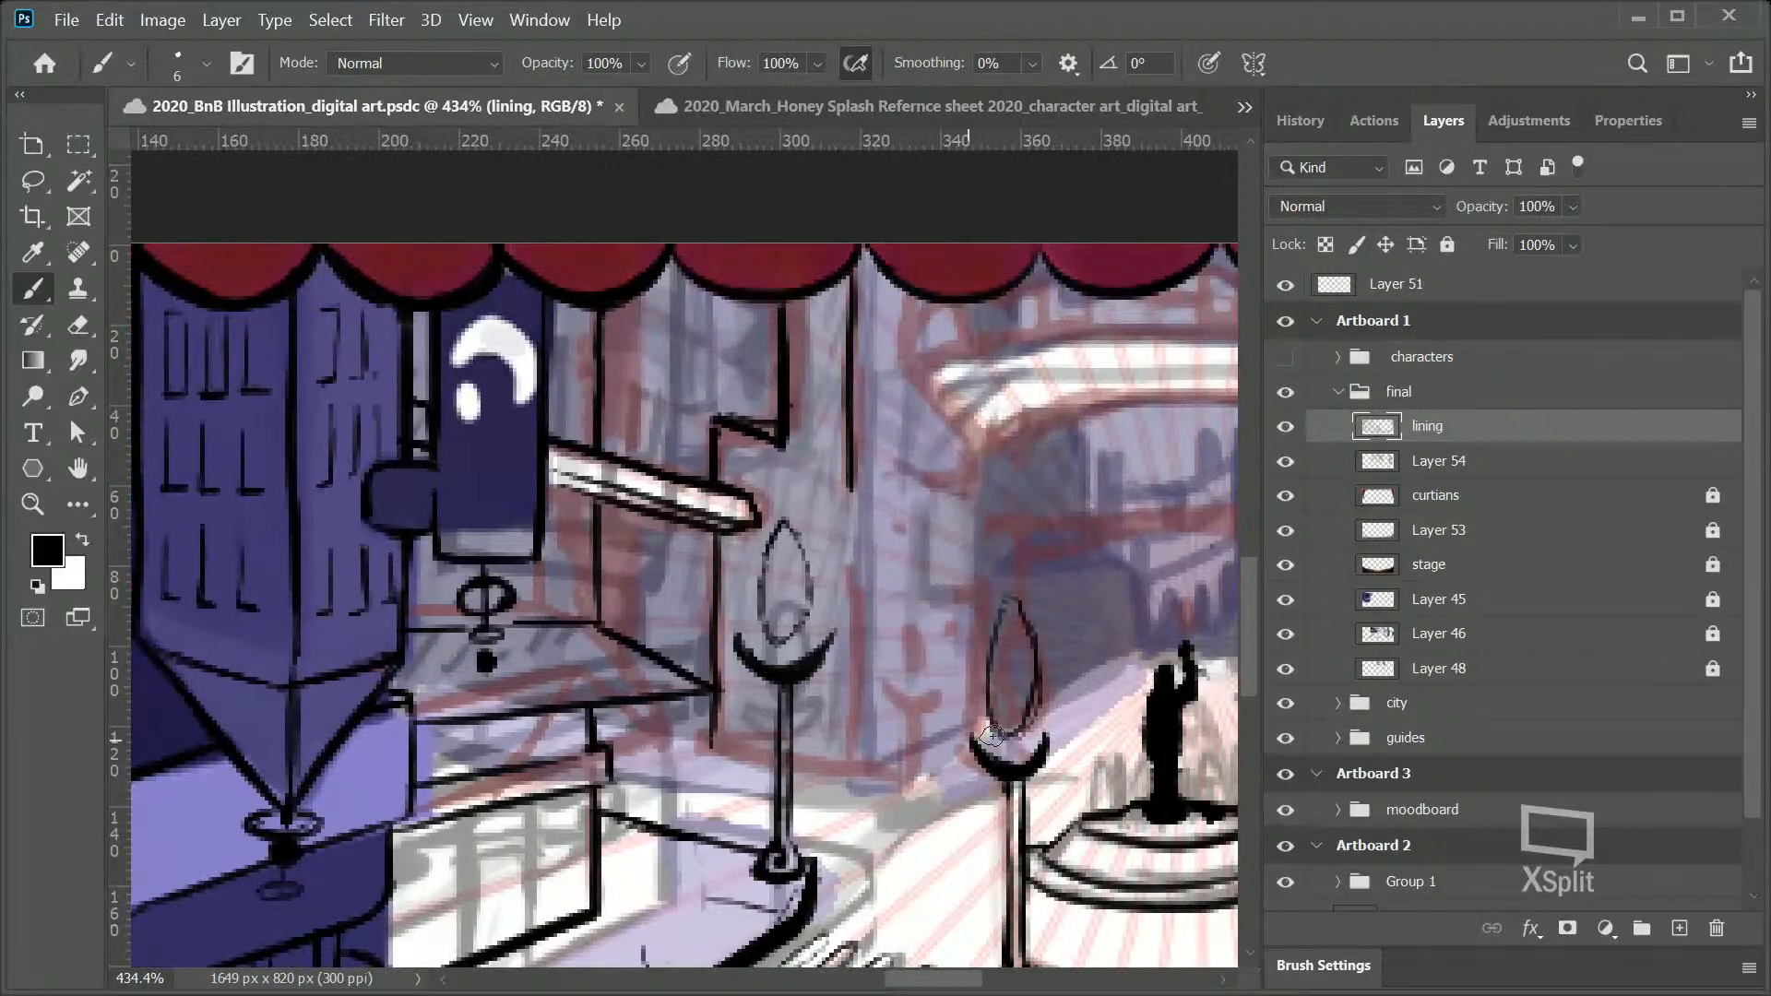
pyautogui.moveTo(606, 767); pyautogui.dragTo(707, 814)
pyautogui.moveTo(912, 832); pyautogui.dragTo(993, 786)
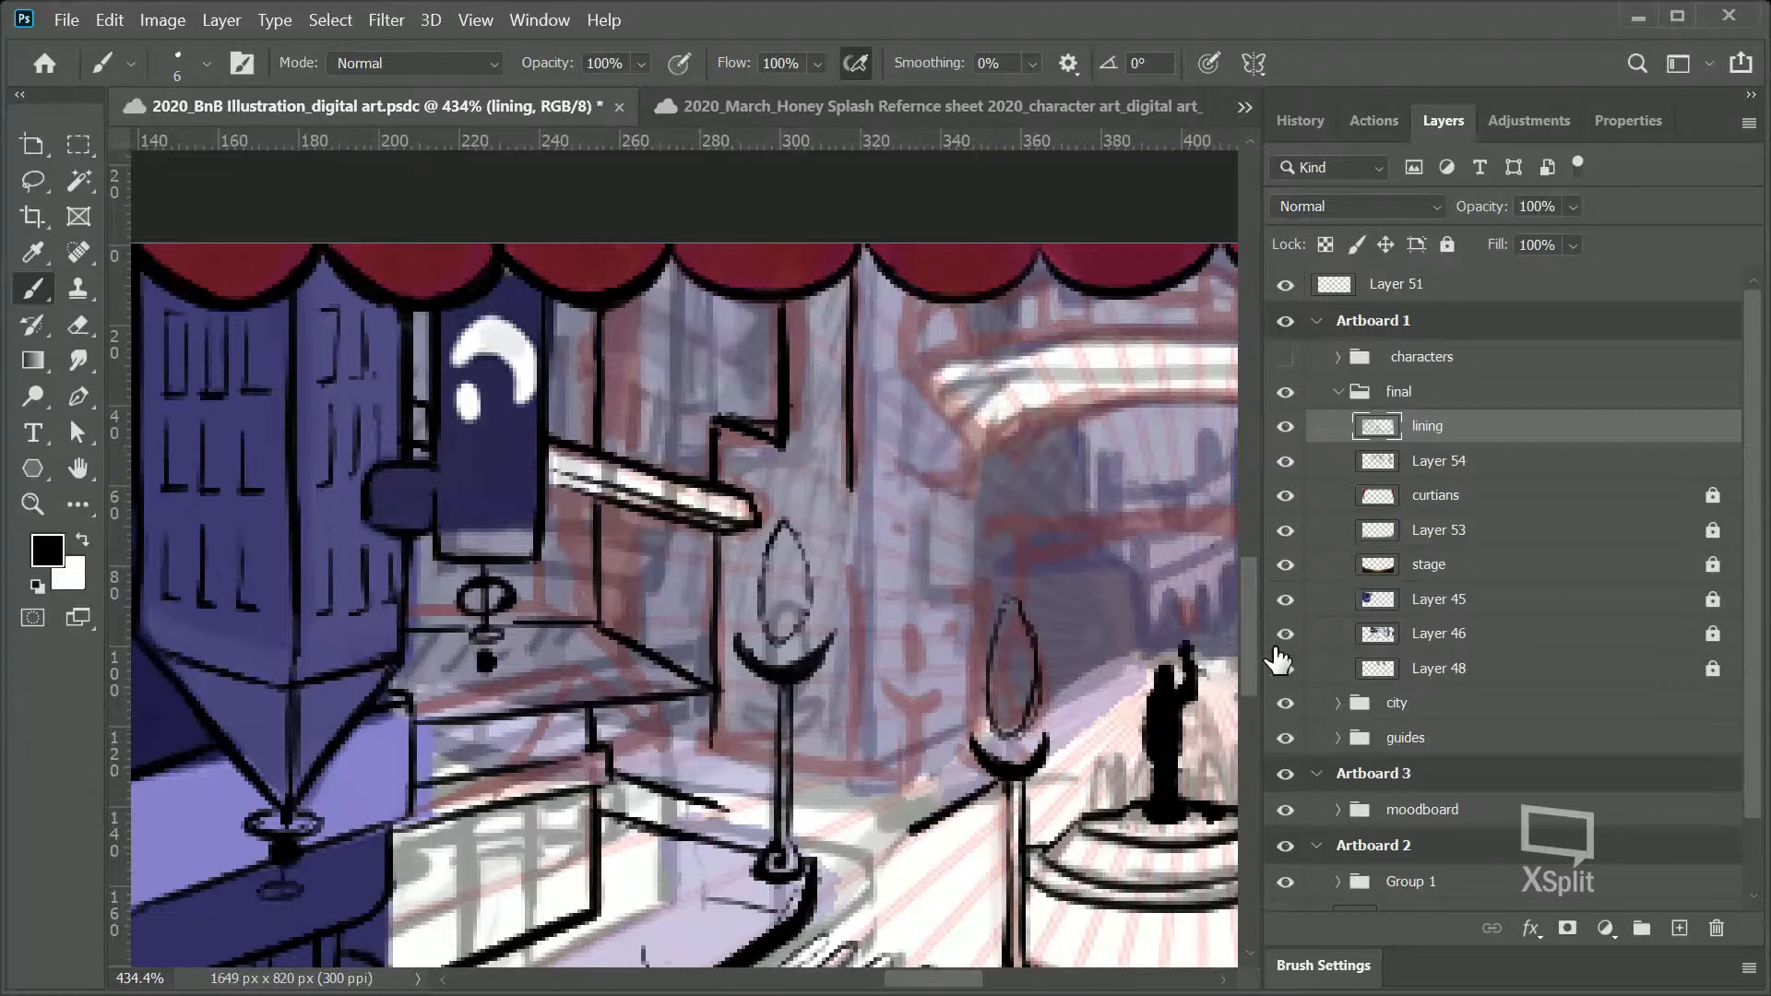
# Step: Ink the angled sidewalk corner and its long straight edge on the far side of the fountain, undoing the excess last segment
pyautogui.scroll(-5, 1234, 676)
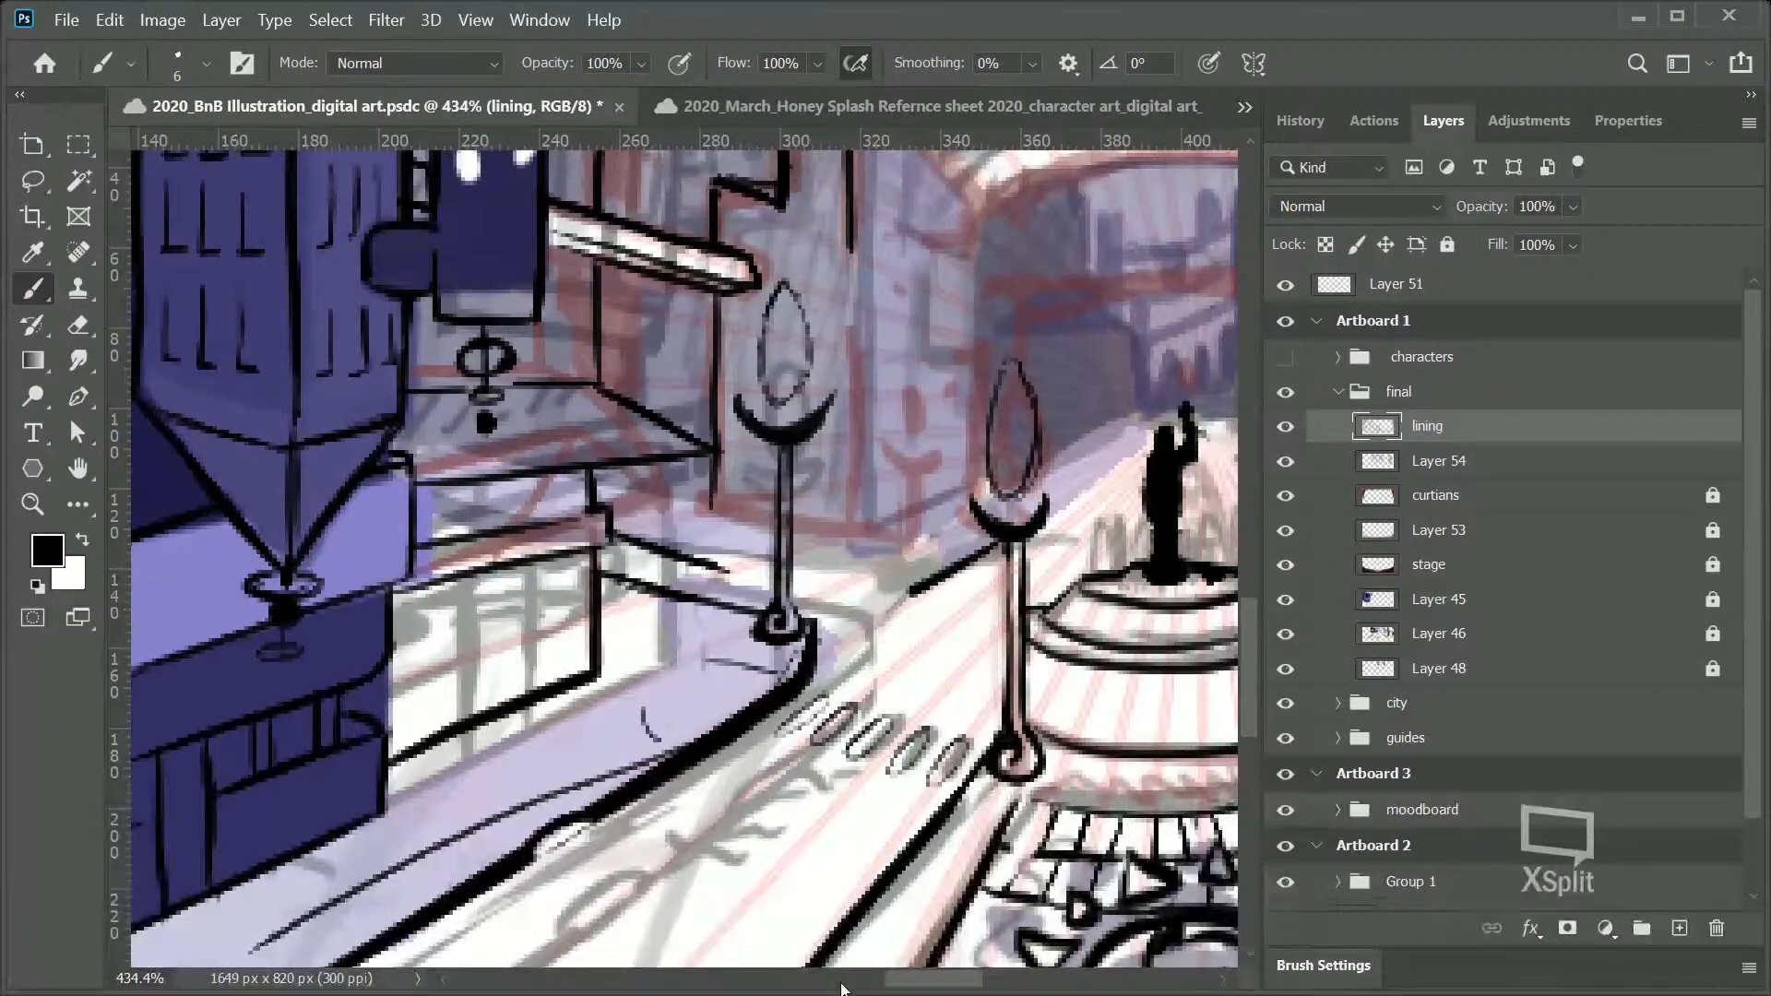
pyautogui.moveTo(942, 985); pyautogui.dragTo(1026, 989)
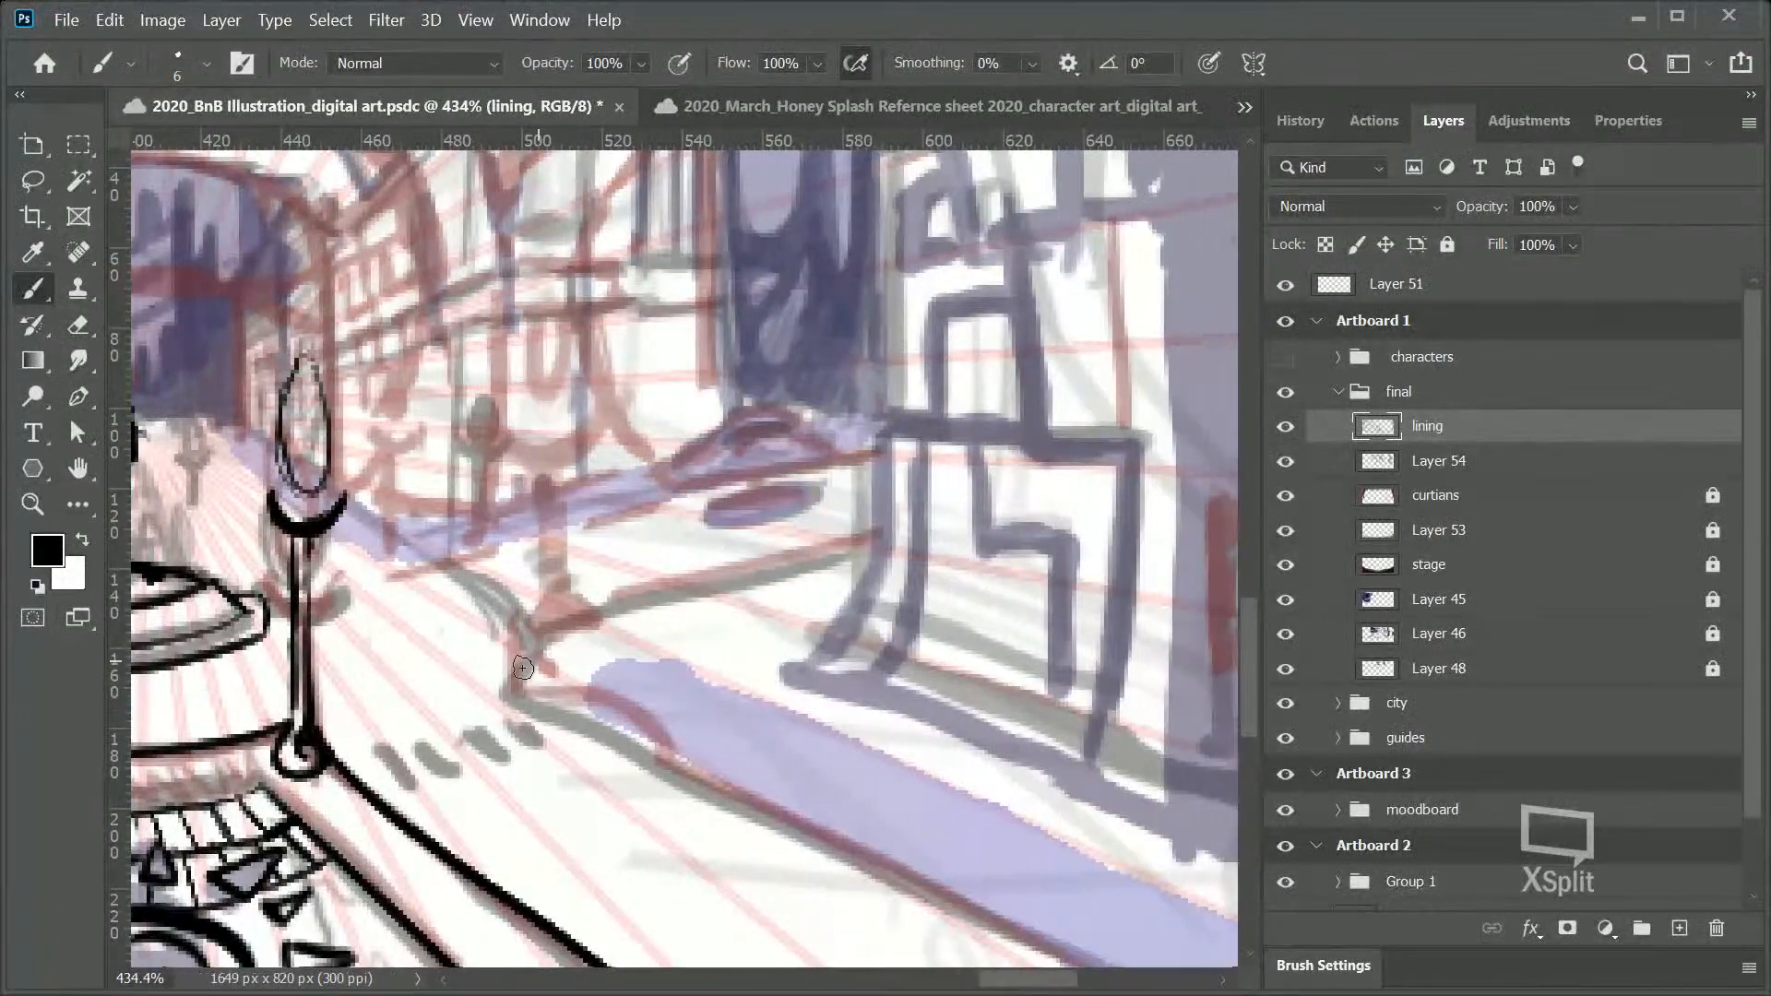
pyautogui.moveTo(506, 694); pyautogui.dragTo(539, 636)
pyautogui.keyDown('shift'); pyautogui.click(666, 590); pyautogui.keyUp('shift')
pyautogui.keyDown('shift'); pyautogui.click(909, 514); pyautogui.keyUp('shift')
pyautogui.hotkey('ctrl', 'z')
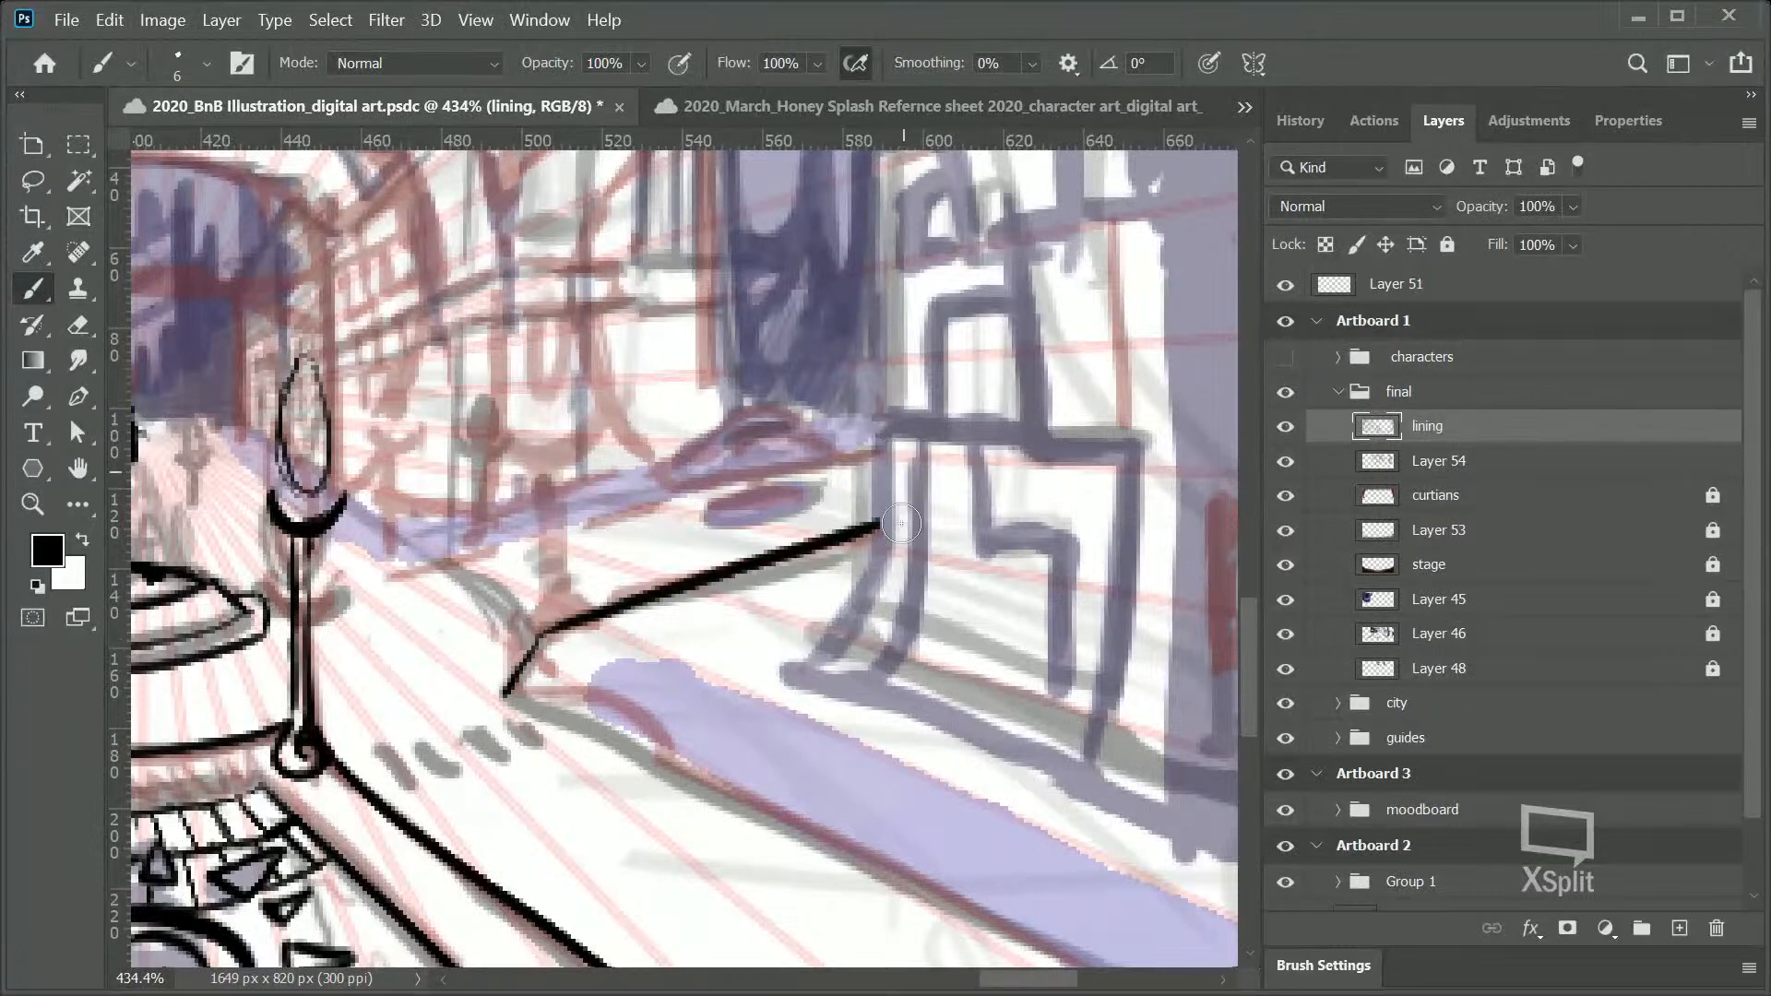
# Step: Try curved strokes on the curtain scallop above the hanging moon sign, checking them against the whole scene with undo and redo
pyautogui.moveTo(1247, 668)
pyautogui.mouseDown()
pyautogui.moveTo(1253, 616)
pyautogui.moveTo(1247, 677)
pyautogui.mouseUp()
pyautogui.moveTo(1014, 975); pyautogui.dragTo(915, 974)
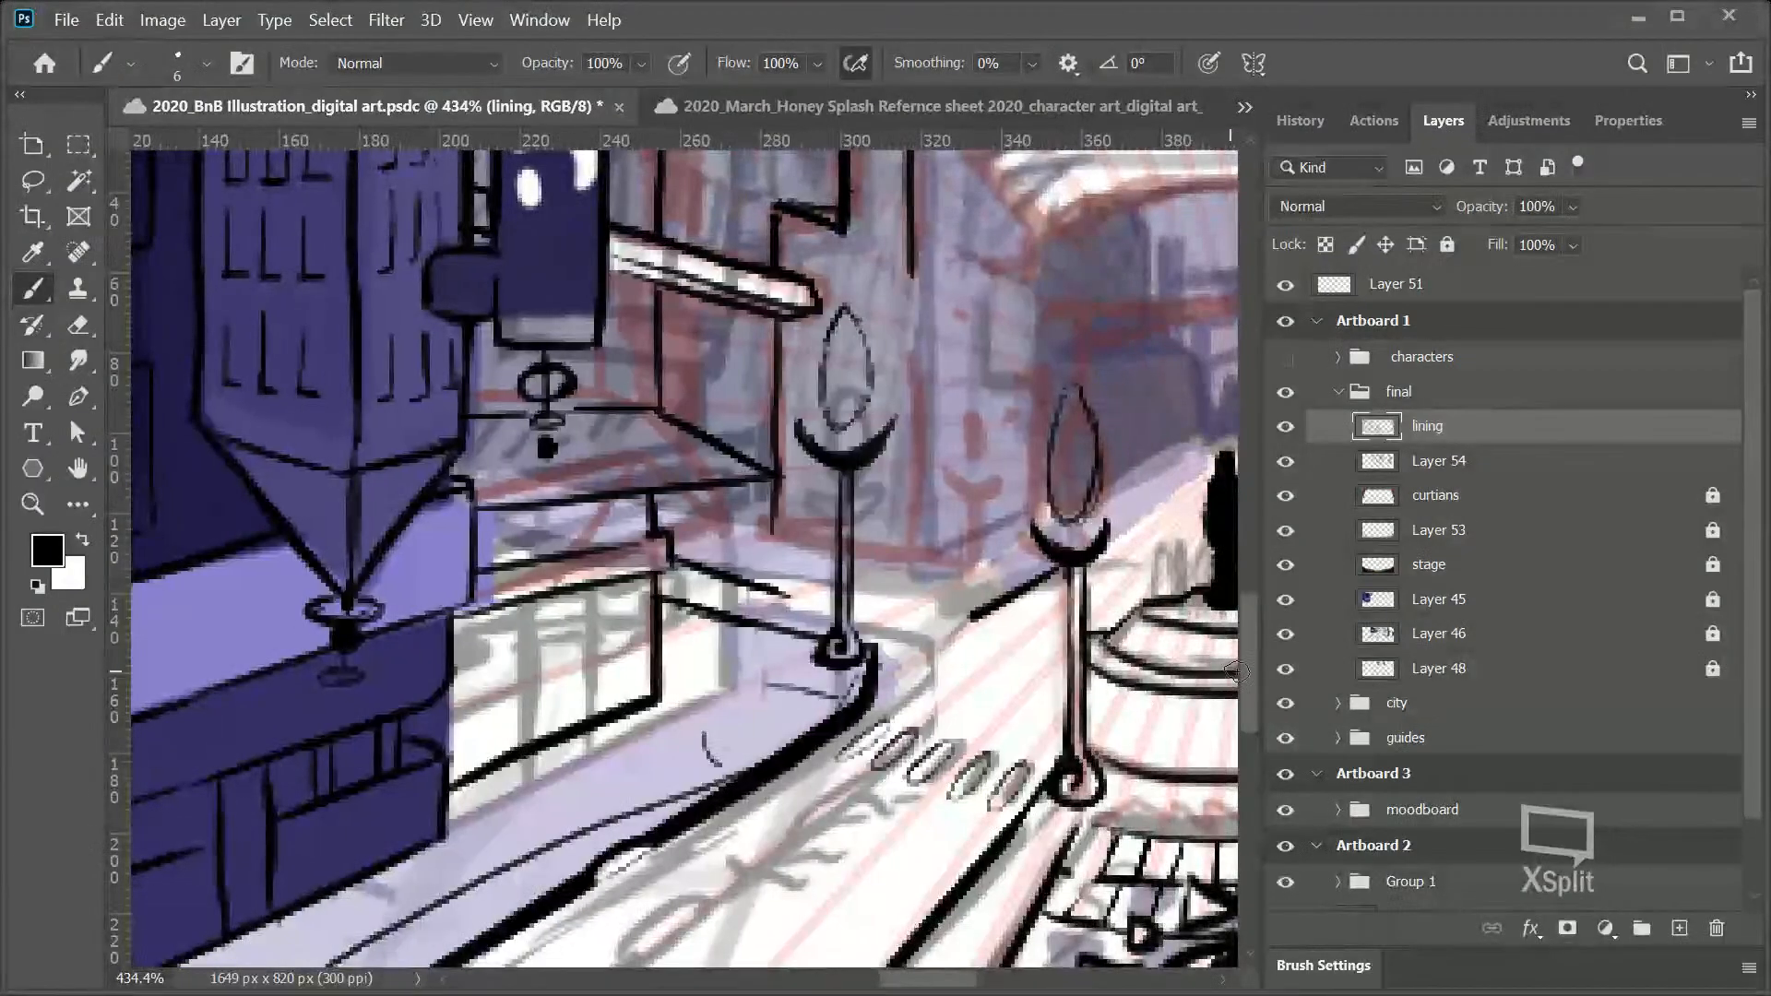
pyautogui.moveTo(1247, 694); pyautogui.dragTo(1243, 675)
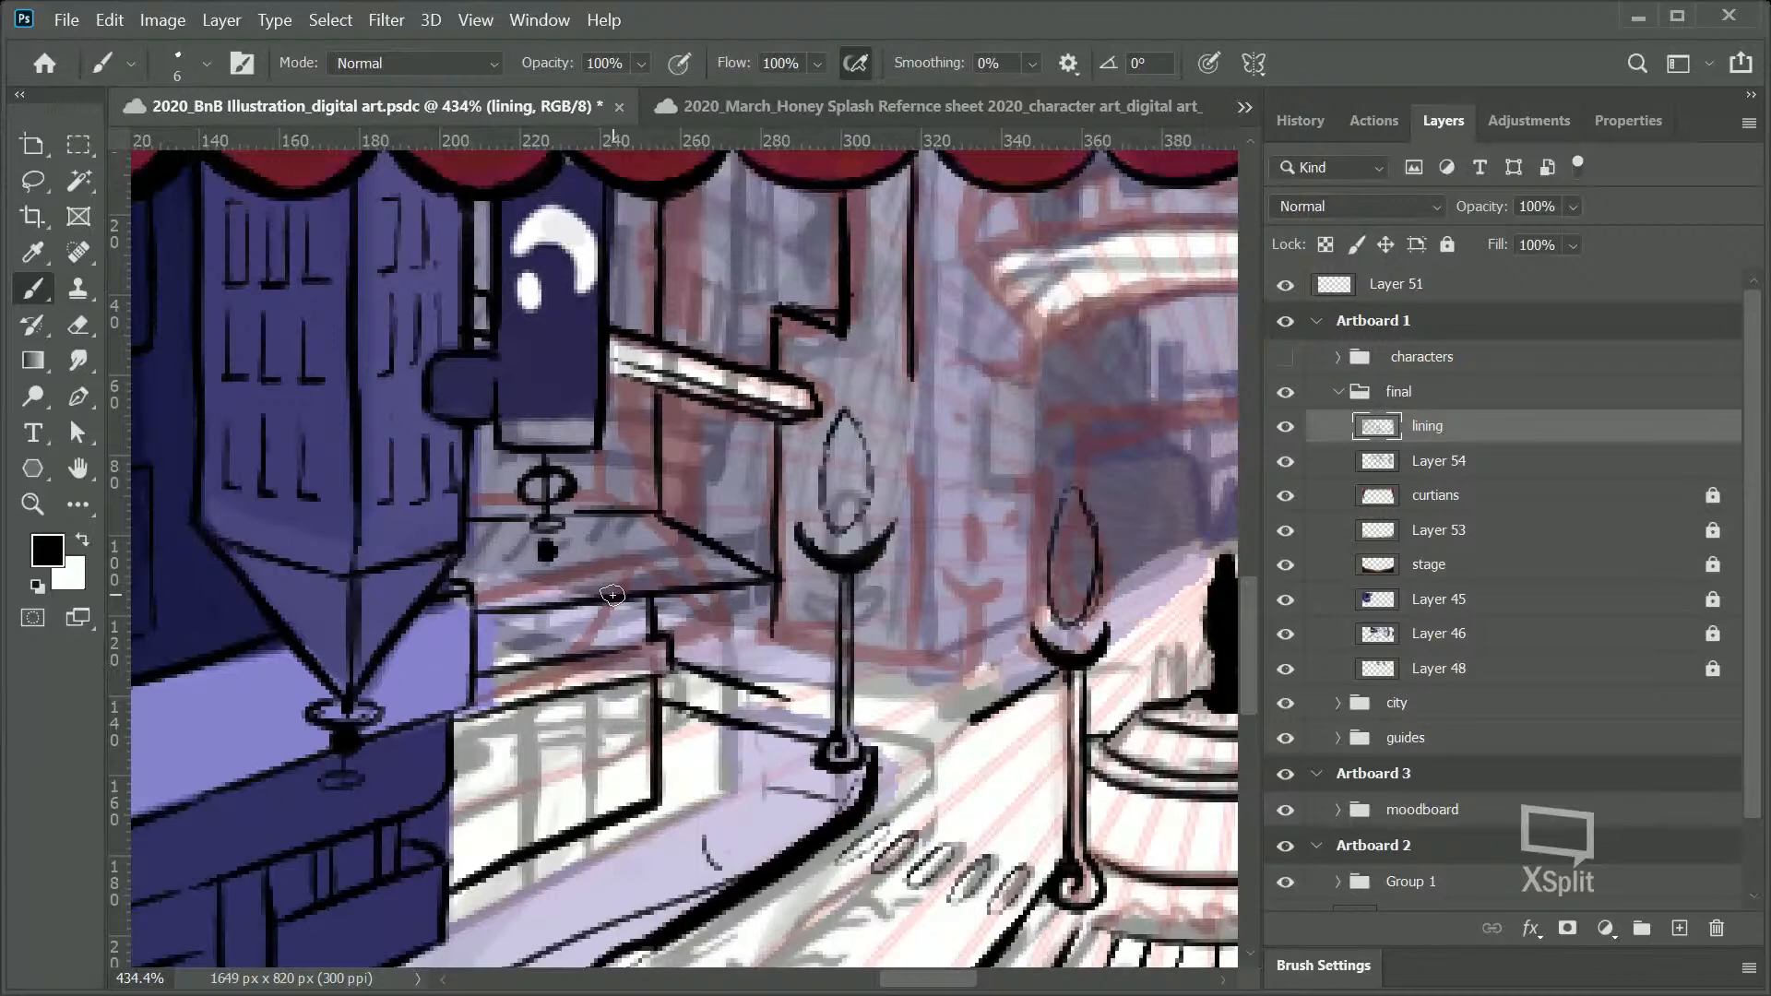
pyautogui.moveTo(1248, 633); pyautogui.dragTo(1242, 579)
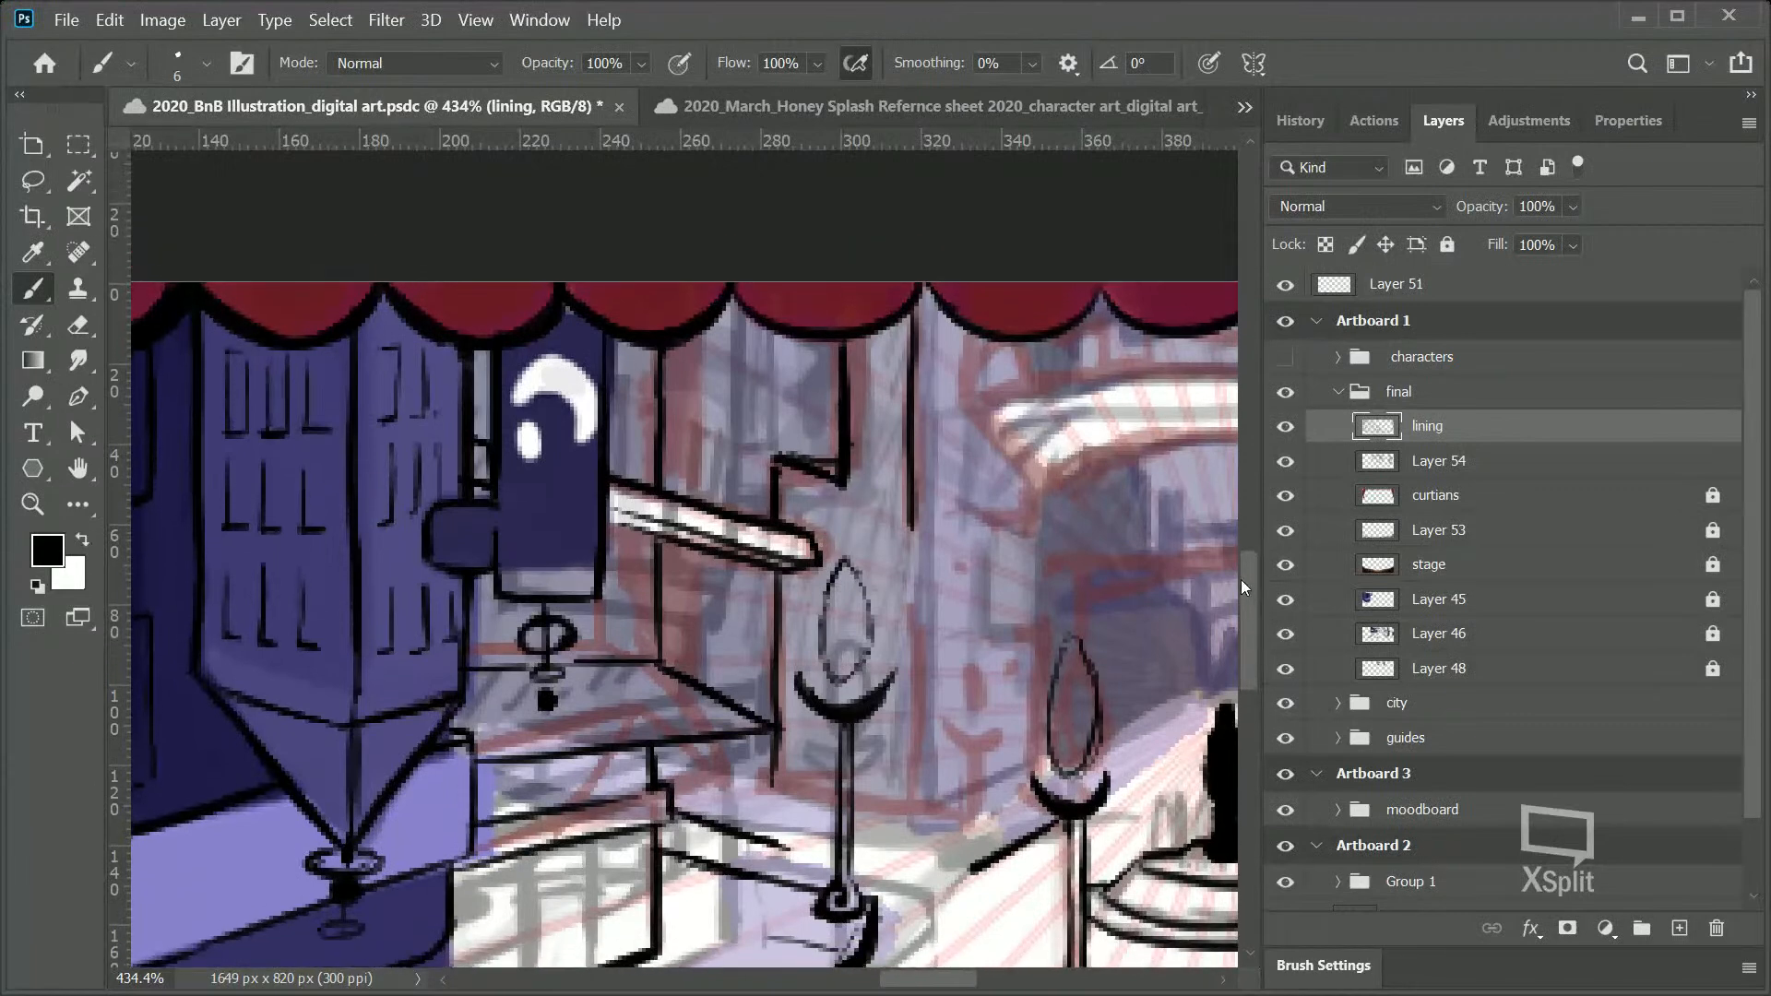
pyautogui.moveTo(596, 287)
pyautogui.mouseDown()
pyautogui.moveTo(692, 281)
pyautogui.moveTo(688, 200)
pyautogui.moveTo(680, 237)
pyautogui.moveTo(614, 282)
pyautogui.moveTo(670, 279)
pyautogui.mouseUp()
pyautogui.click(33, 503)
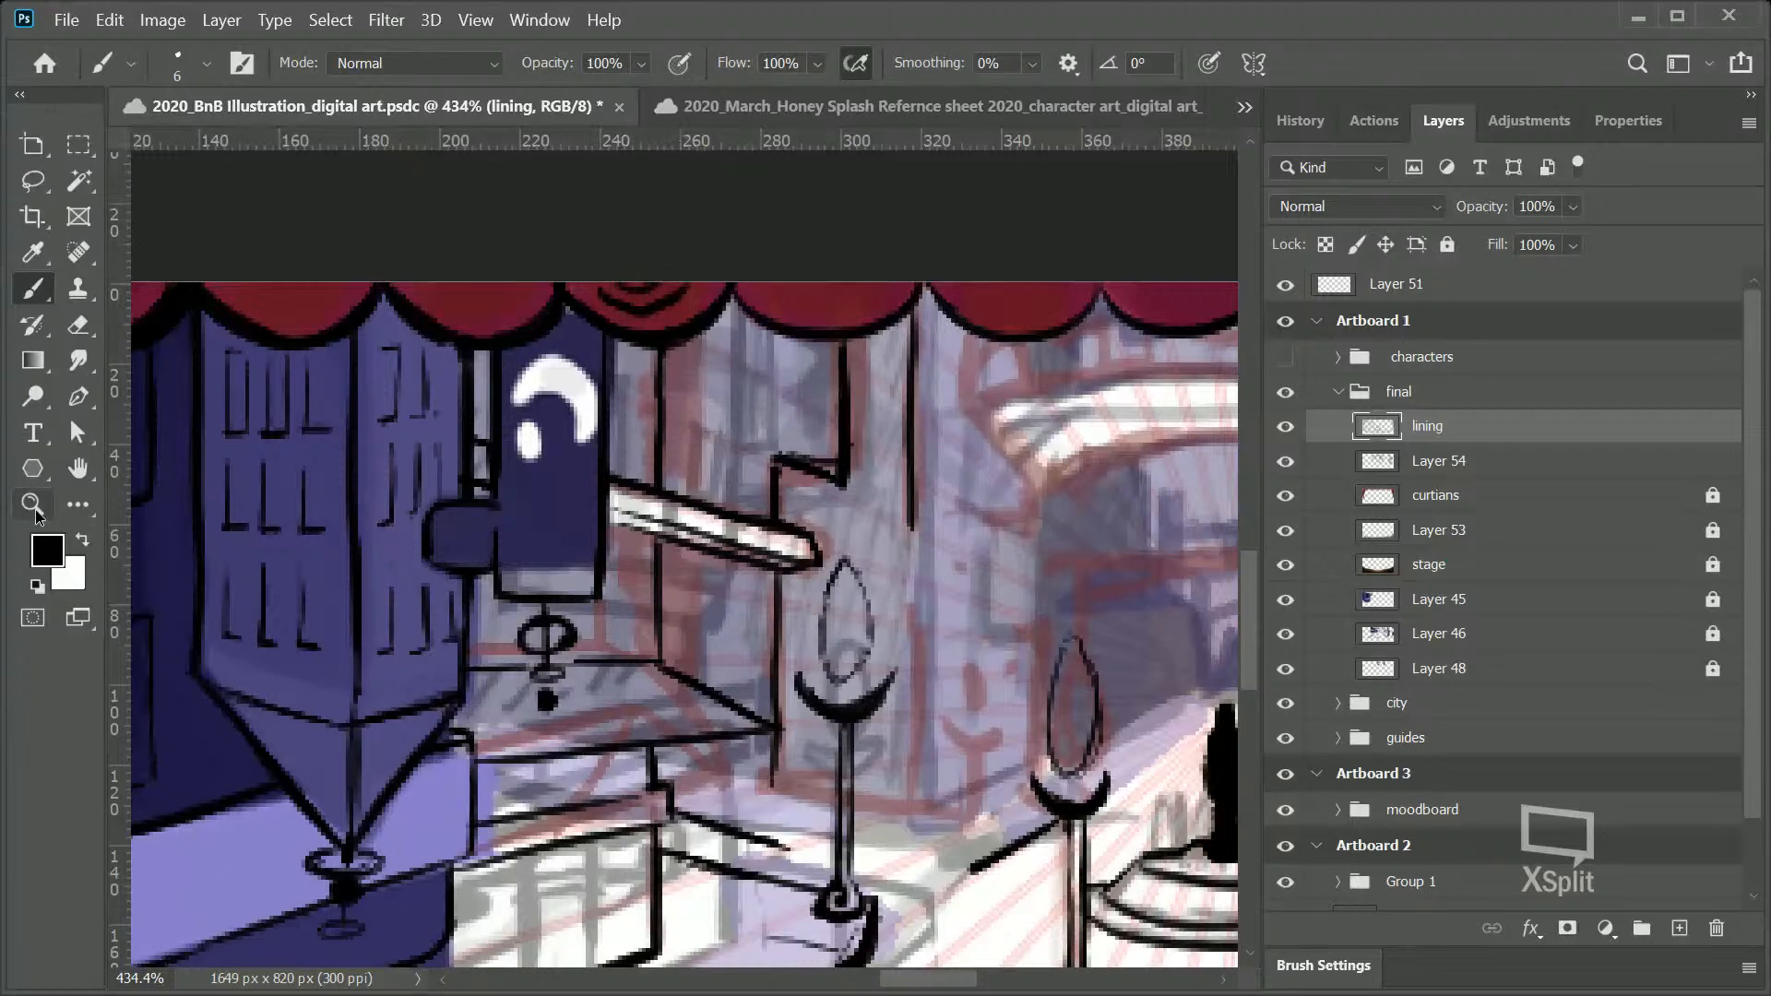
pyautogui.moveTo(701, 556); pyautogui.dragTo(597, 692)
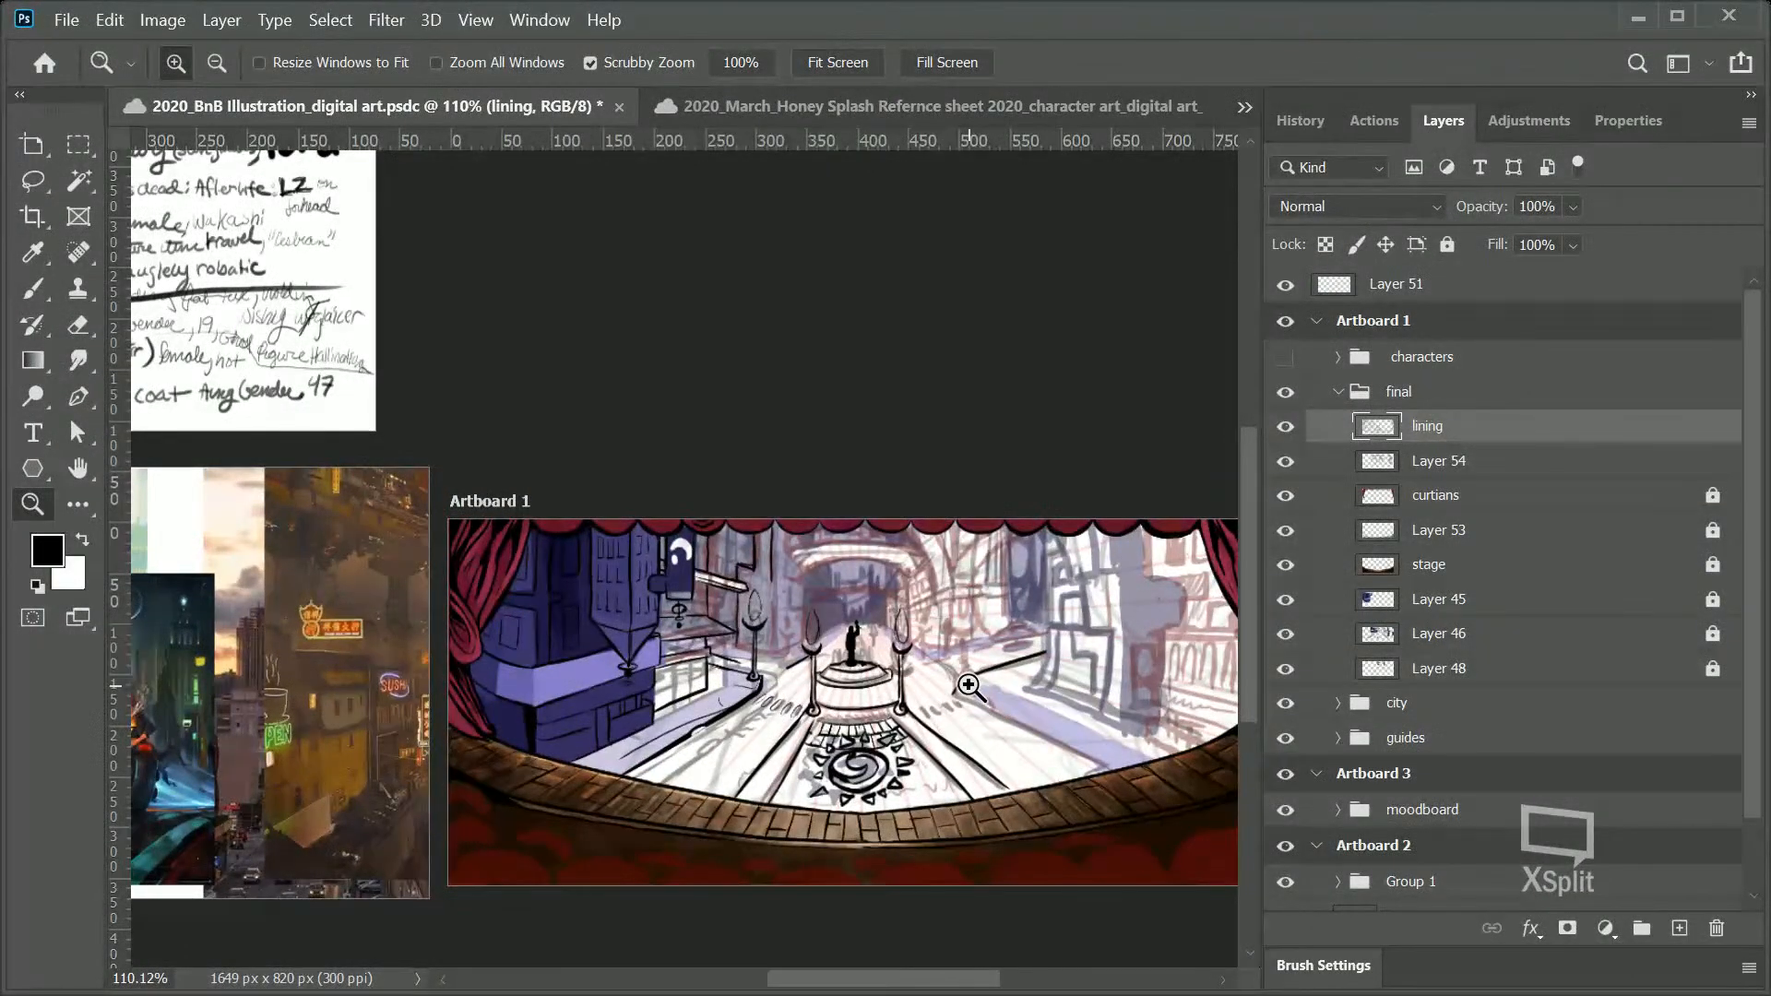
pyautogui.moveTo(699, 502); pyautogui.dragTo(755, 486)
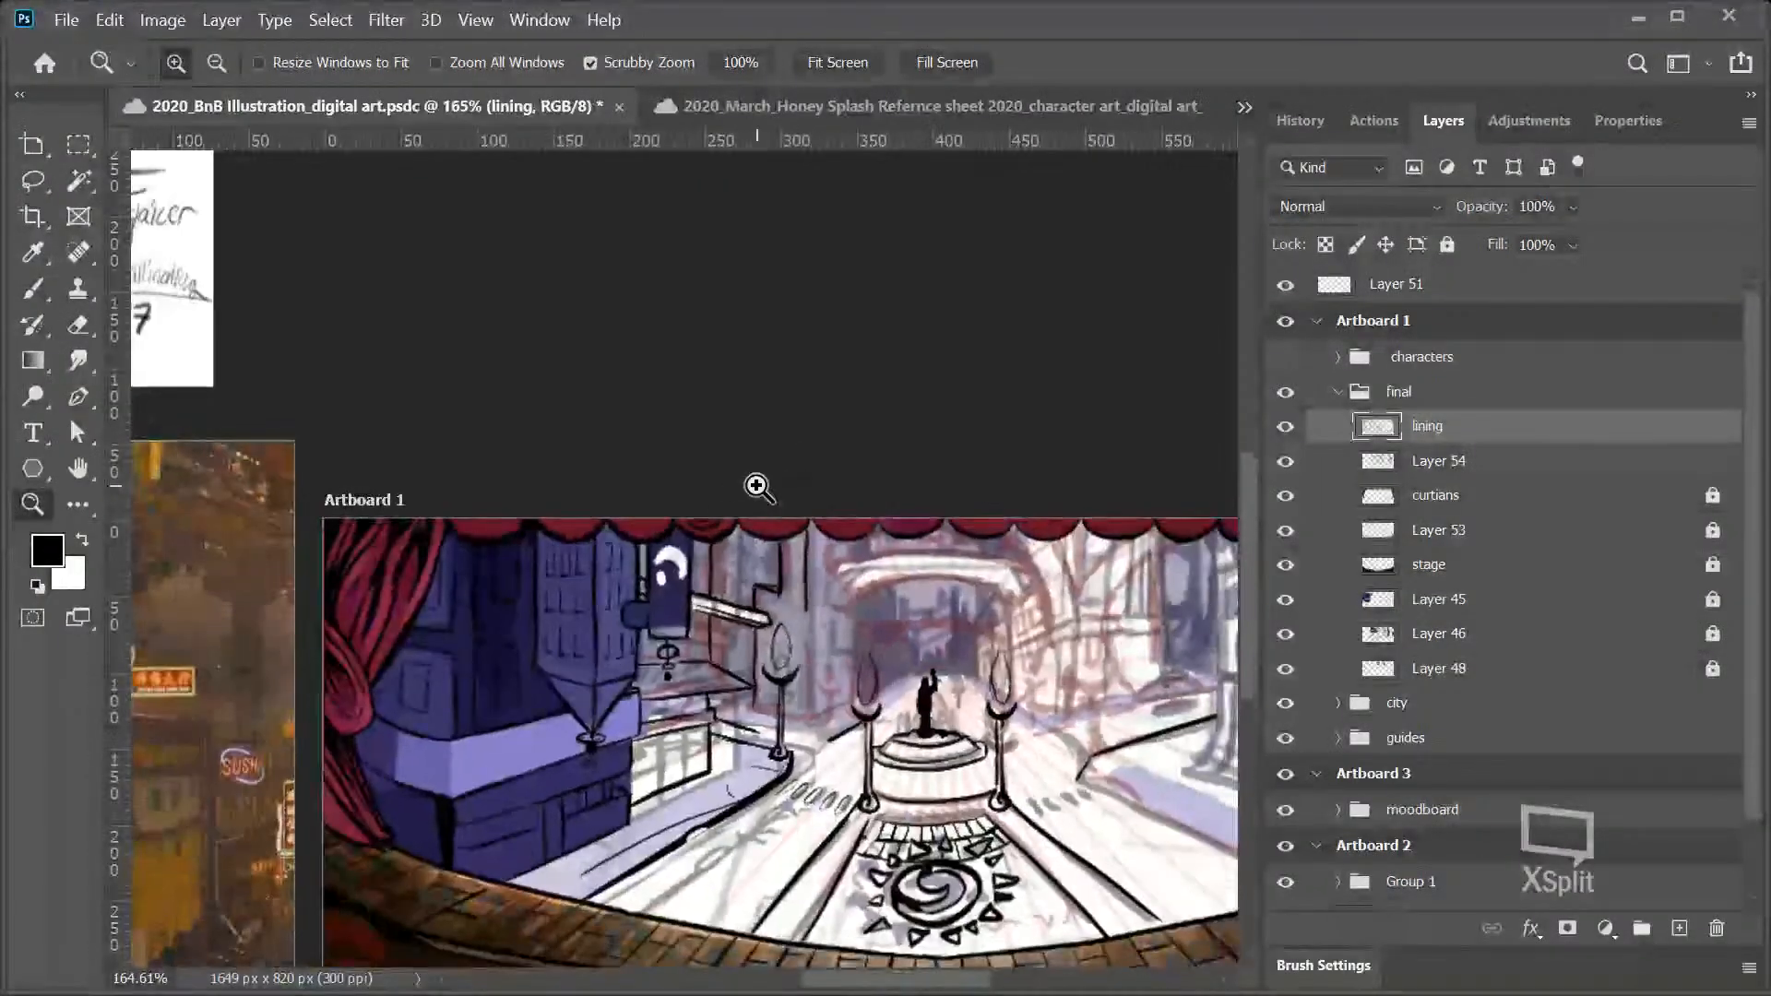
pyautogui.hotkey('ctrl', 'z')
pyautogui.moveTo(745, 619)
pyautogui.mouseDown()
pyautogui.moveTo(779, 620)
pyautogui.moveTo(745, 620)
pyautogui.mouseUp()
pyautogui.moveTo(905, 624); pyautogui.dragTo(830, 608)
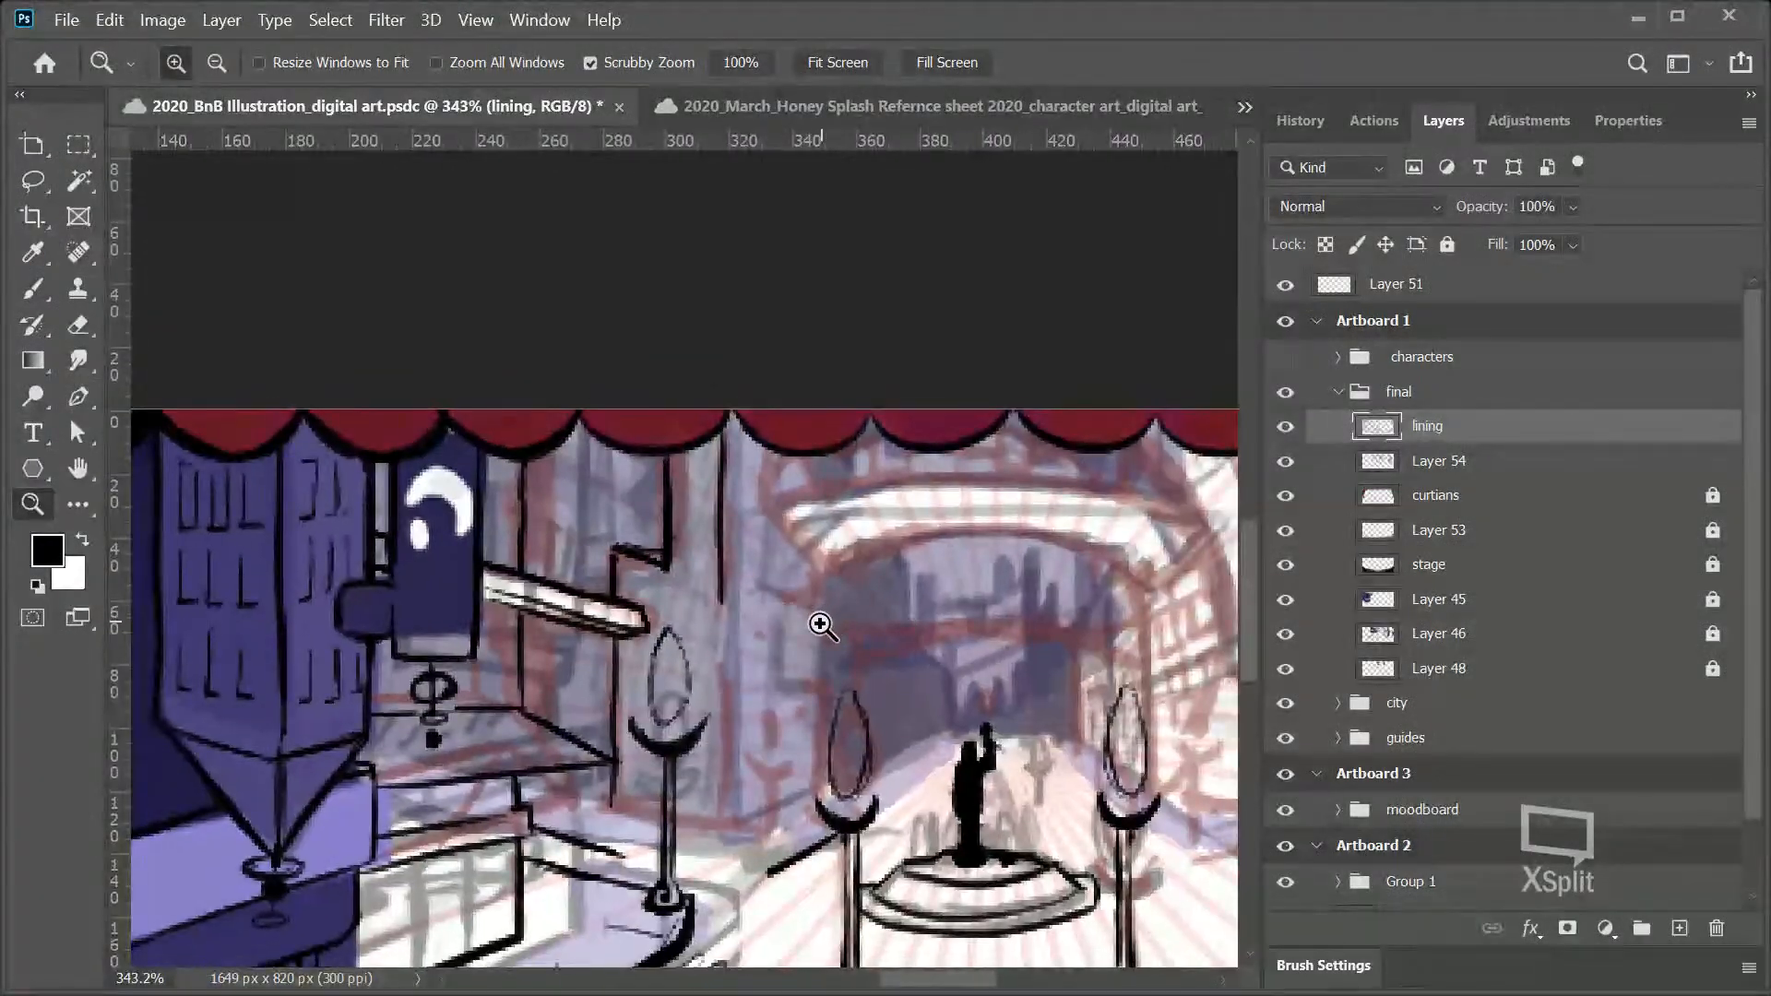
pyautogui.hotkey('ctrl', 'shift', 'z')
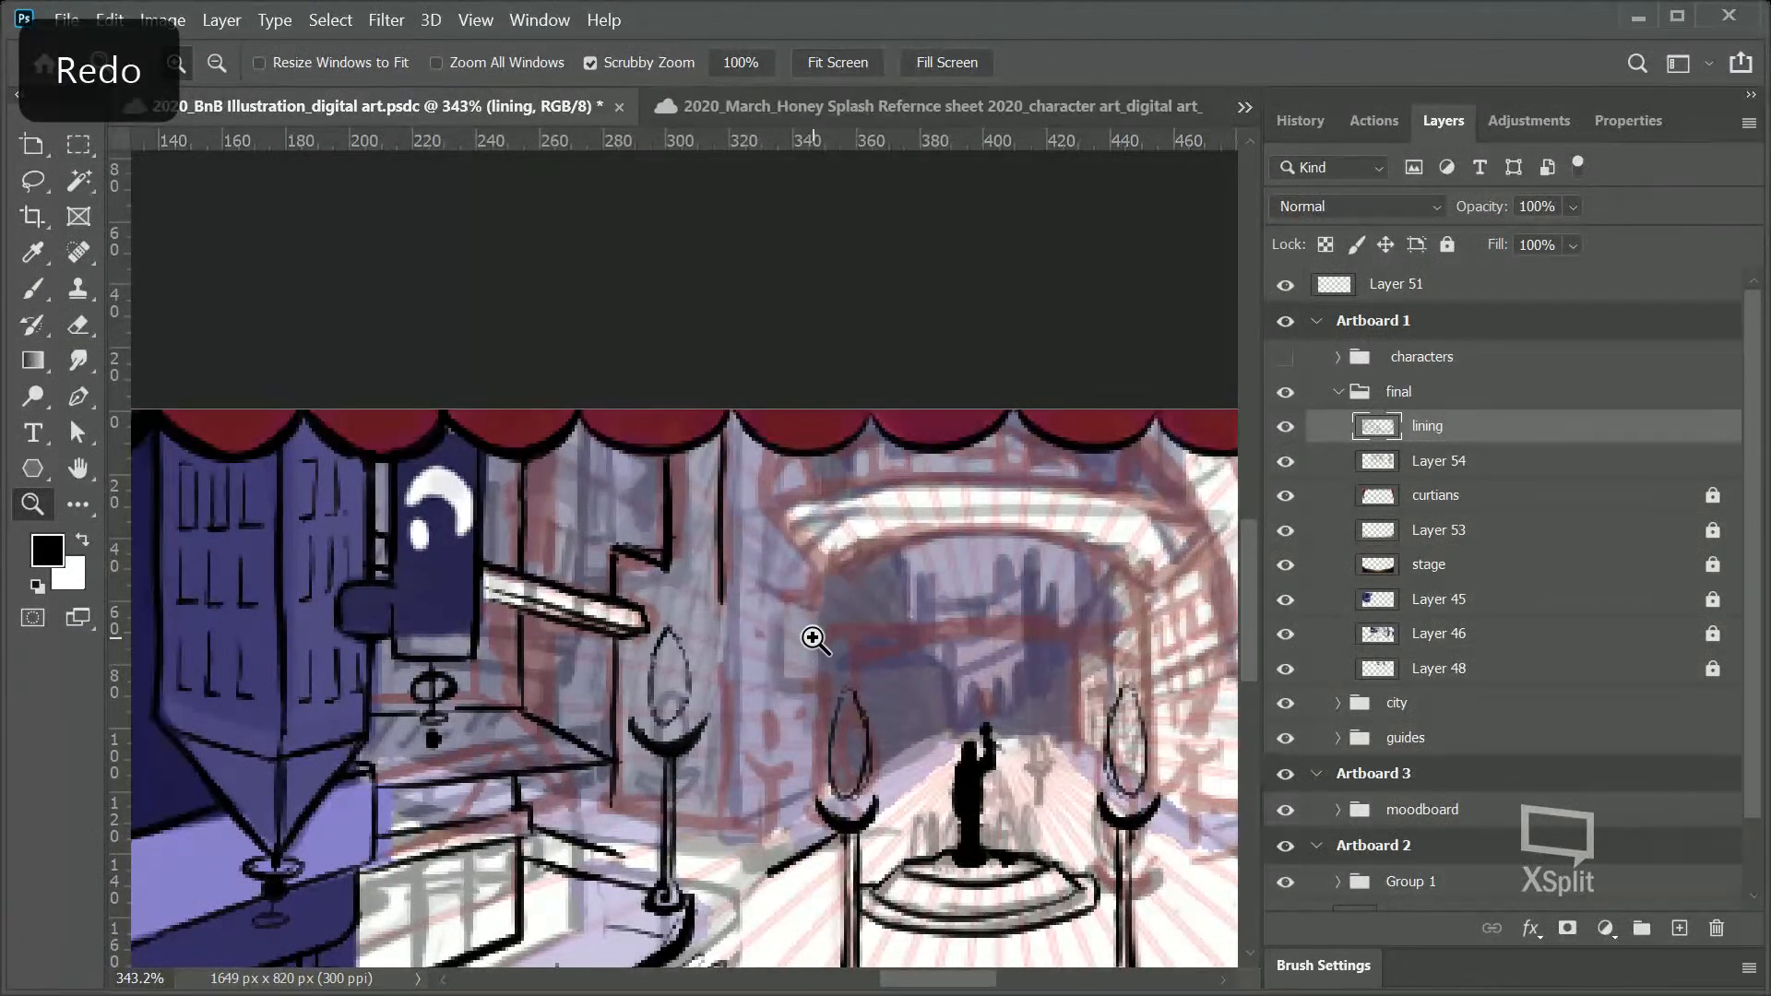
# Step: Compare the artwork with and without the two latest brush strokes in the history, and revert to the last Eraser state
pyautogui.click(1299, 121)
pyautogui.click(1381, 891)
pyautogui.moveTo(658, 621); pyautogui.dragTo(579, 692)
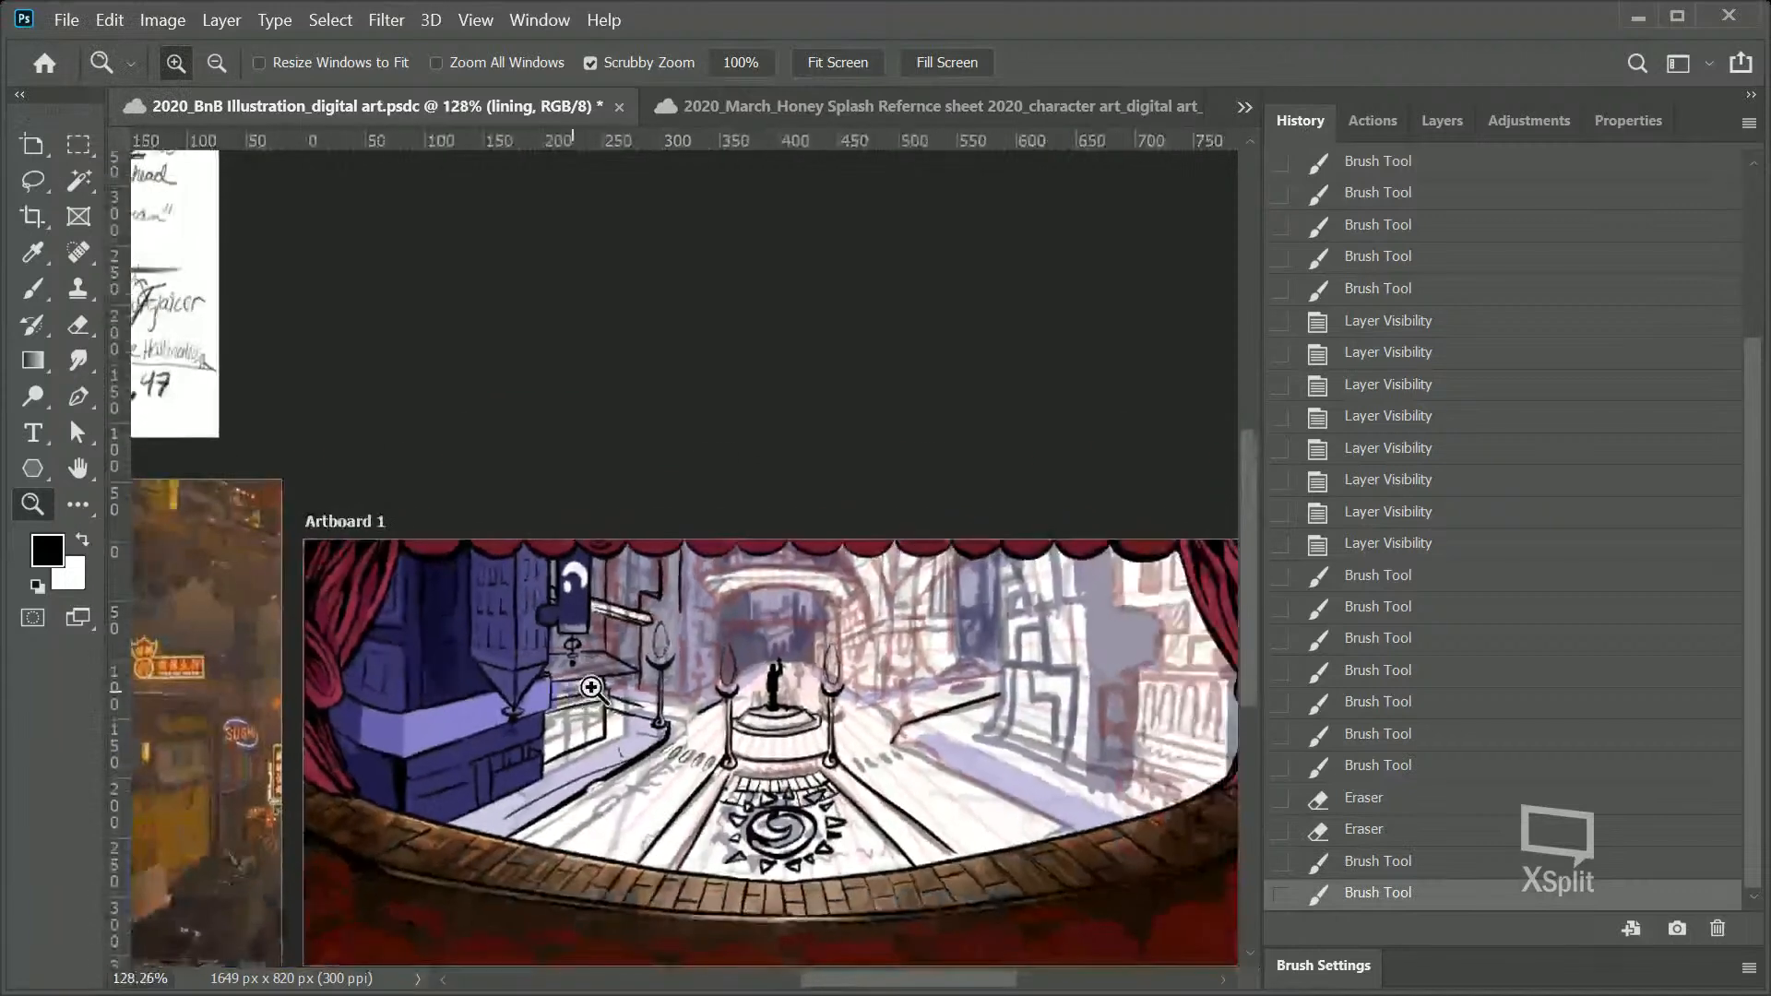
pyautogui.moveTo(841, 735); pyautogui.dragTo(799, 756)
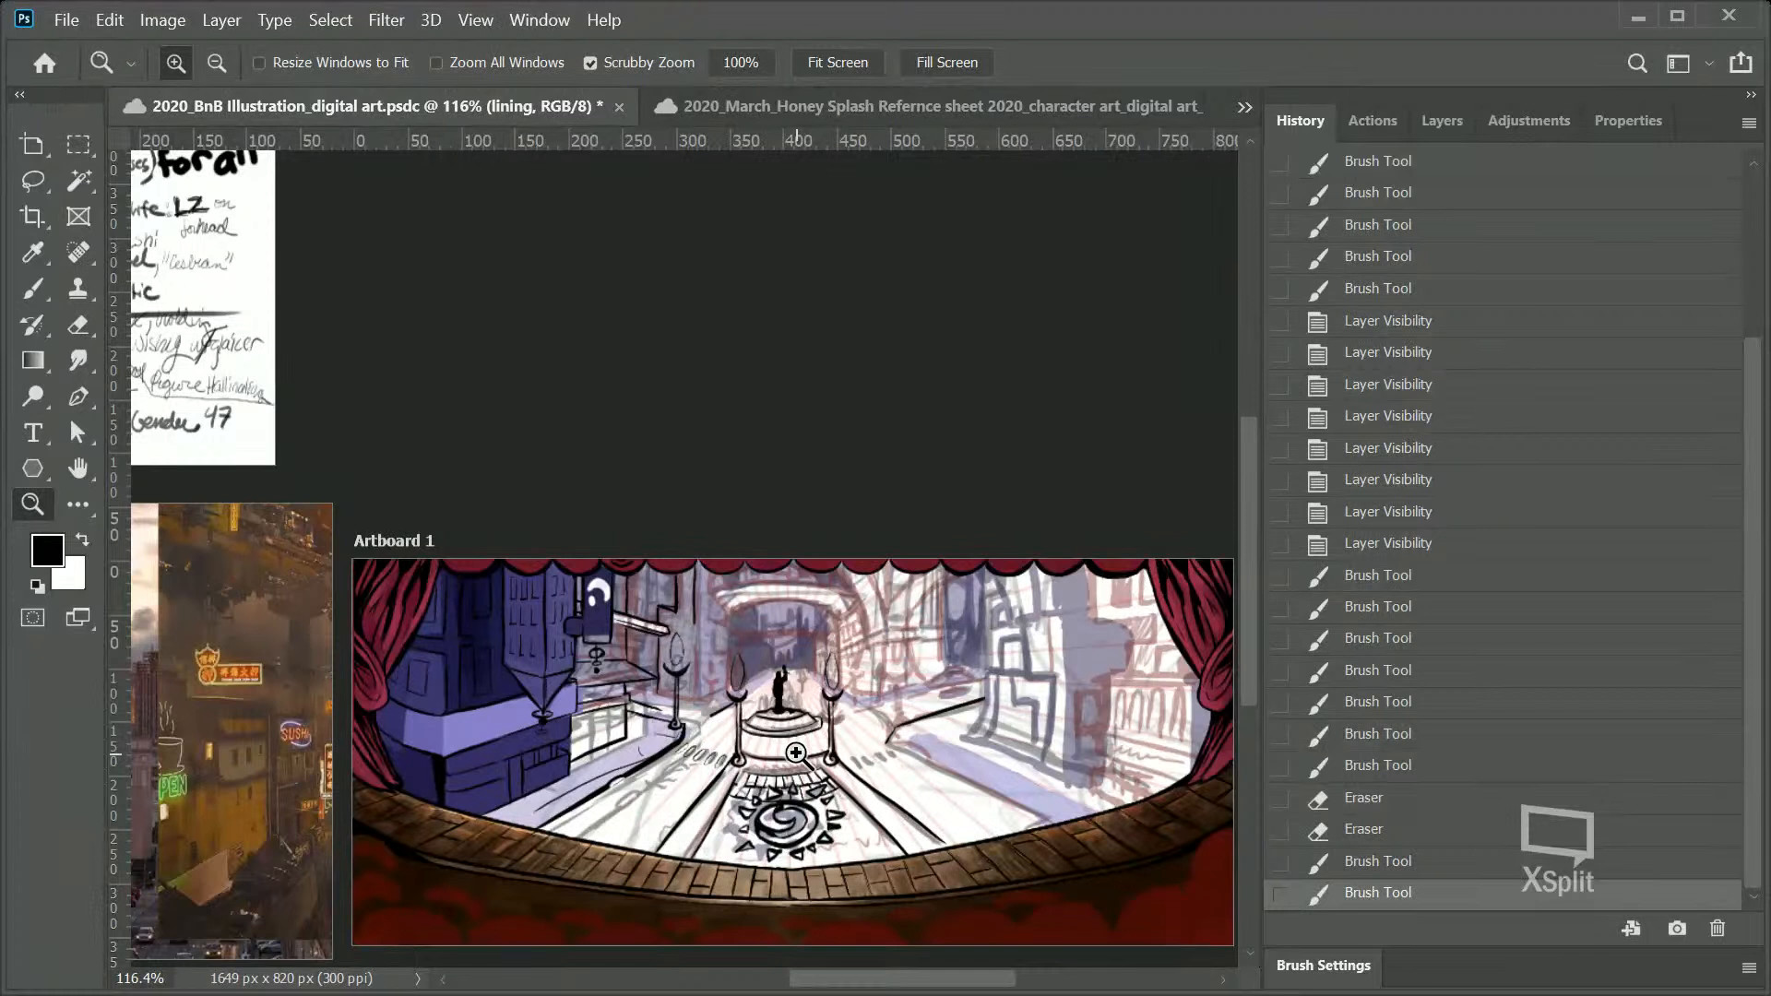
pyautogui.click(1385, 828)
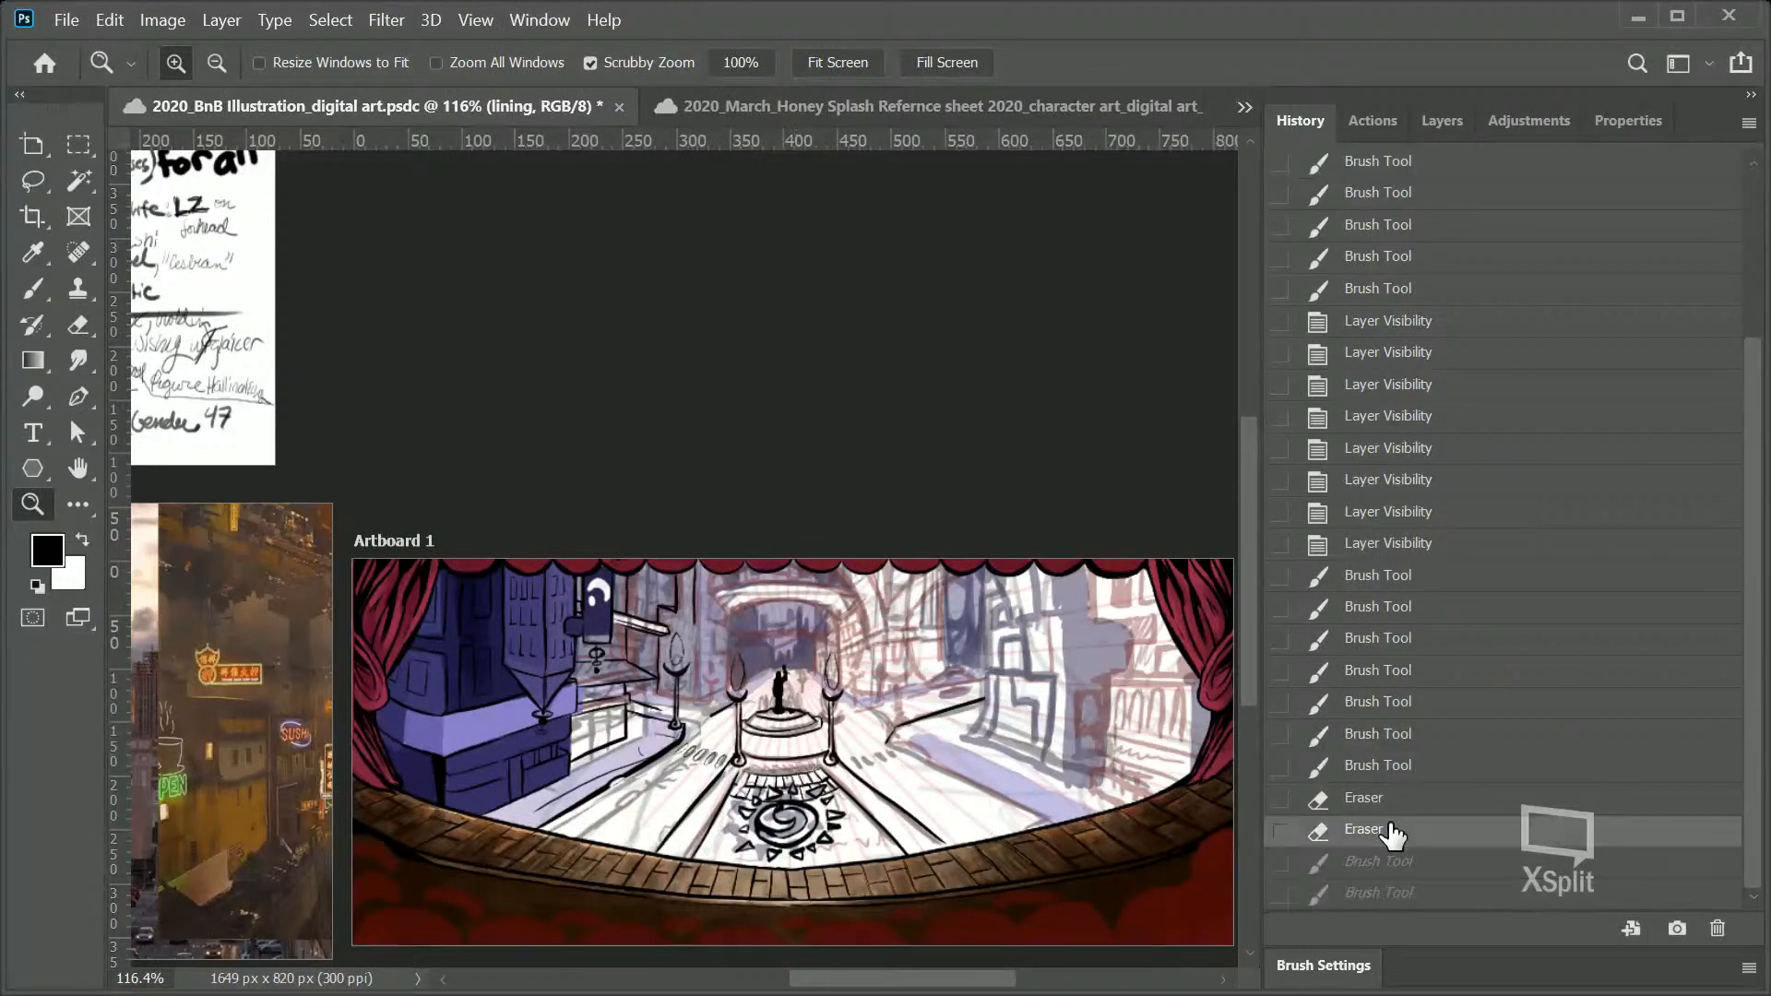
pyautogui.click(1392, 899)
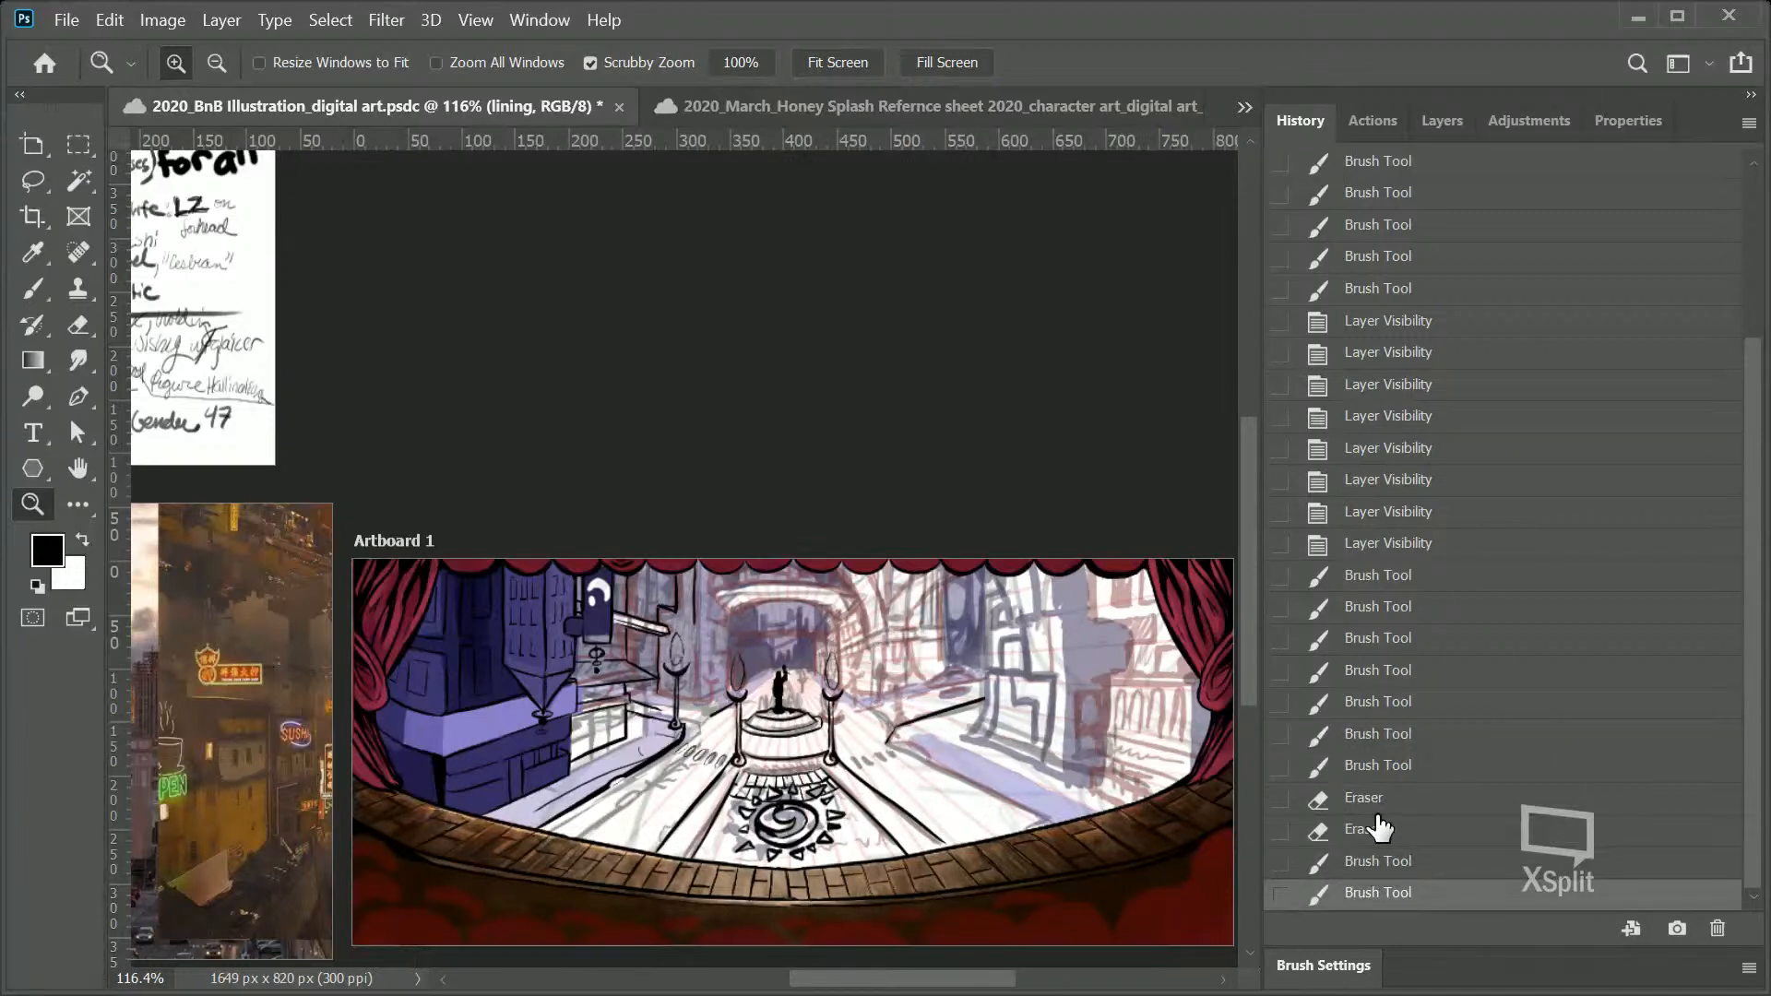
pyautogui.click(1416, 830)
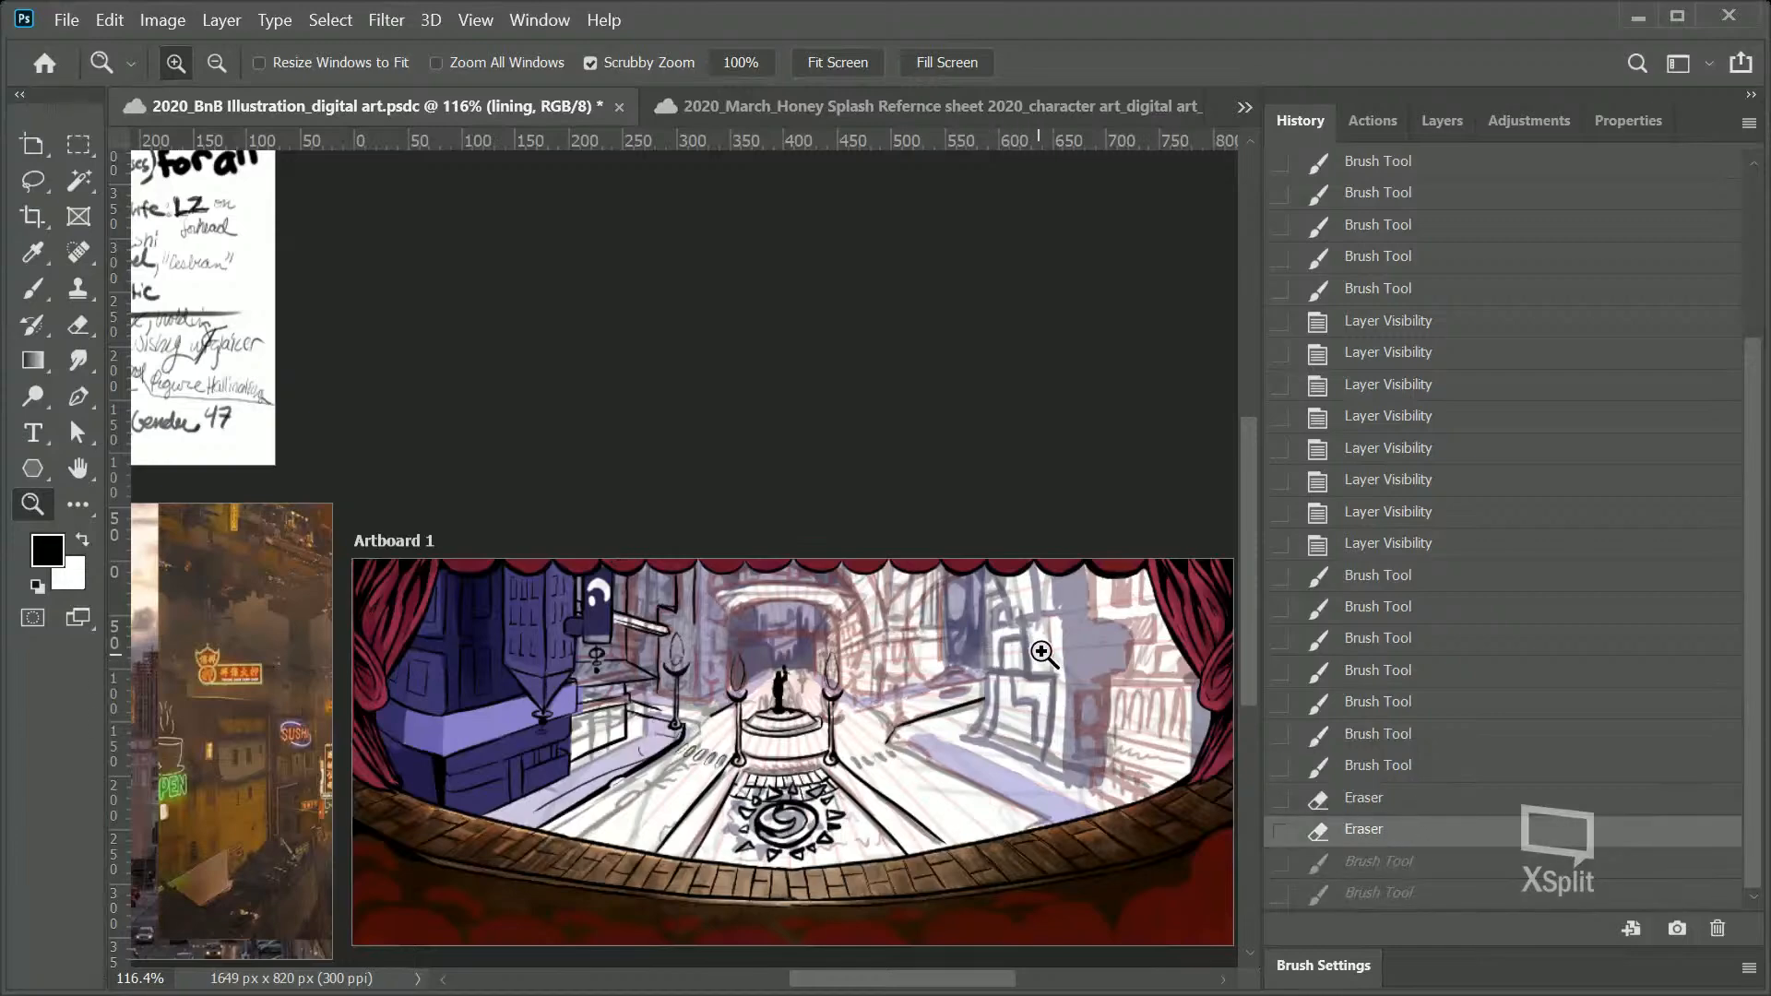
# Step: Ink the white arch's pointed end with its curved upper and lower edges, and outline the small rounded block on top of it
pyautogui.moveTo(577, 690); pyautogui.dragTo(672, 678)
pyautogui.moveTo(883, 630); pyautogui.dragTo(815, 605)
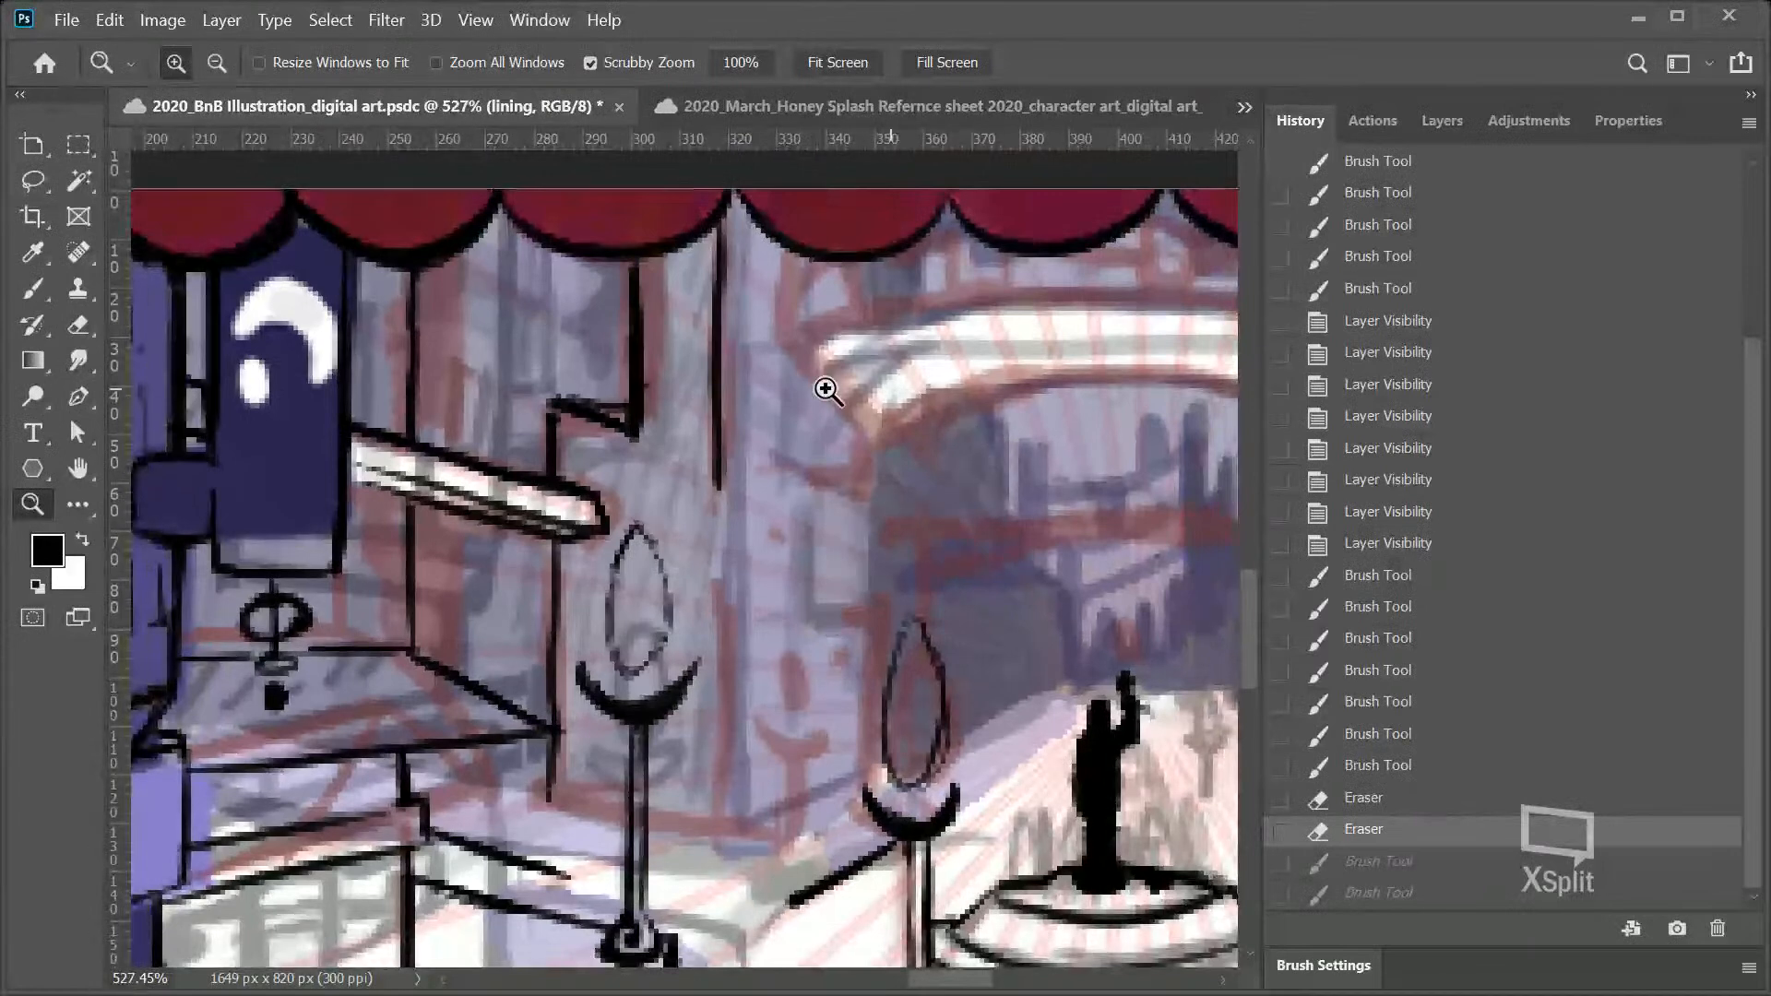
pyautogui.click(37, 290)
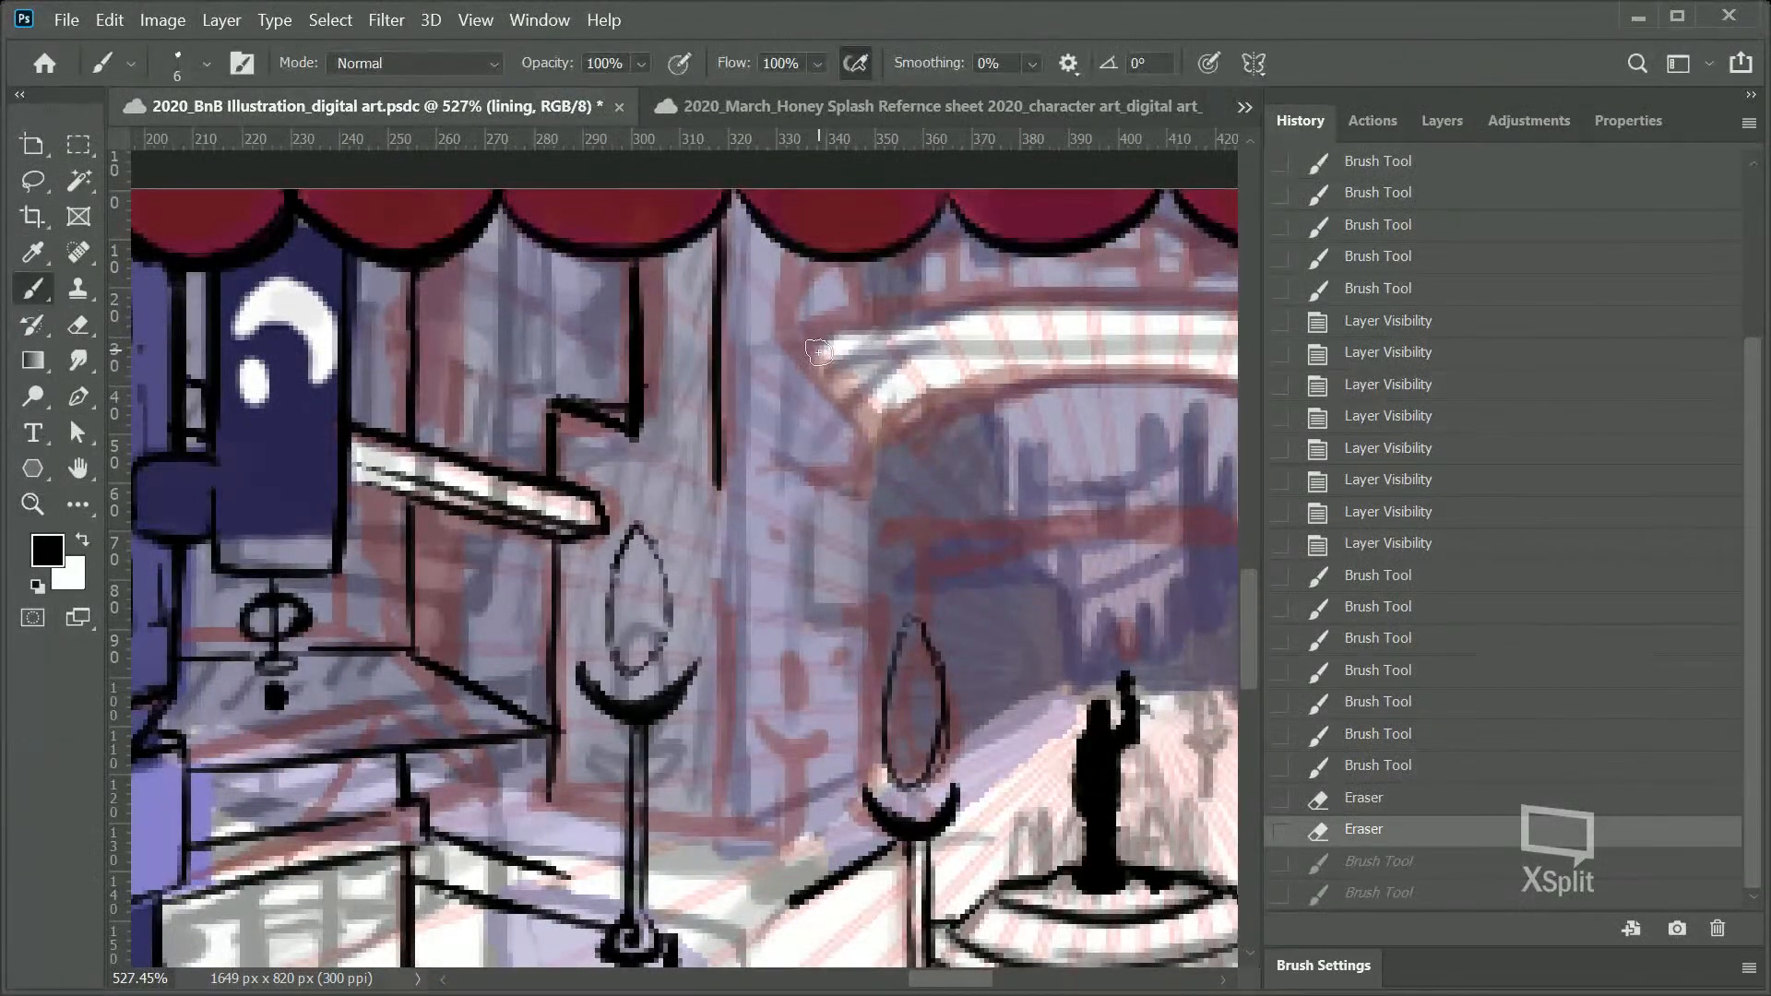
pyautogui.moveTo(810, 272)
pyautogui.mouseDown()
pyautogui.moveTo(782, 323)
pyautogui.moveTo(847, 273)
pyautogui.moveTo(858, 318)
pyautogui.moveTo(1208, 325)
pyautogui.mouseUp()
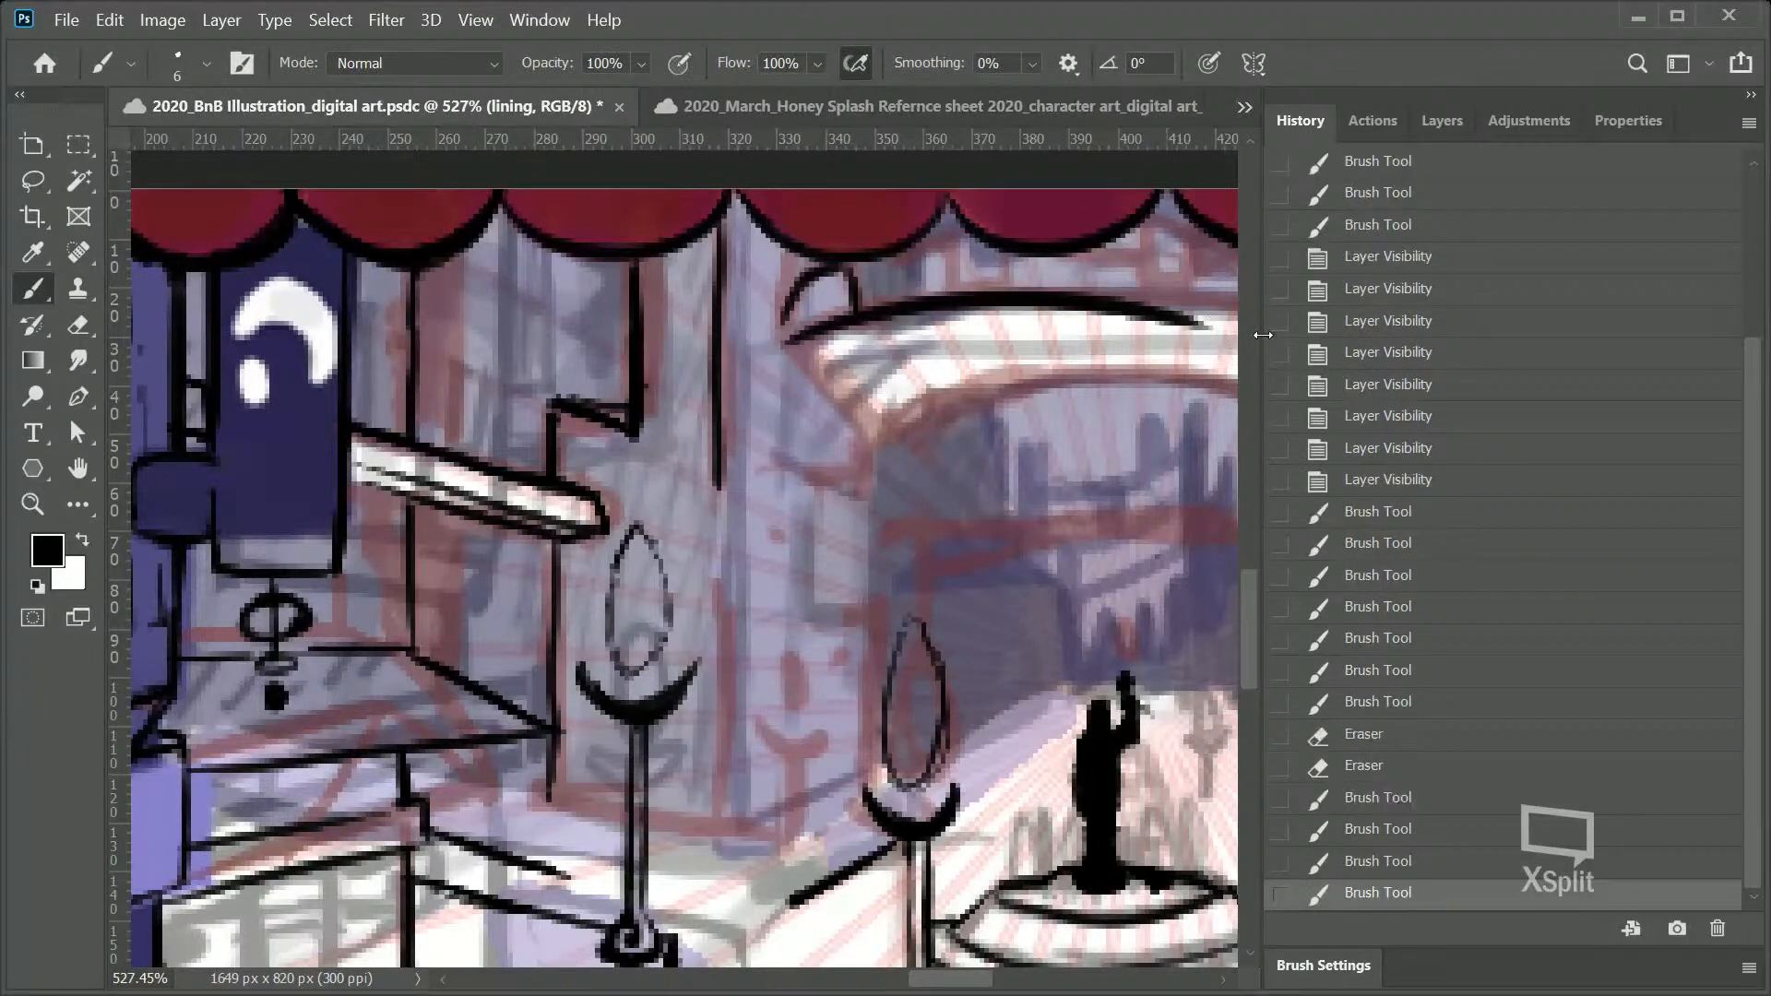
pyautogui.hotkey('ctrl', 'z')
pyautogui.moveTo(784, 326)
pyautogui.mouseDown()
pyautogui.moveTo(792, 343)
pyautogui.moveTo(825, 331)
pyautogui.moveTo(797, 348)
pyautogui.moveTo(1081, 293)
pyautogui.mouseUp()
pyautogui.moveTo(808, 365)
pyautogui.mouseDown()
pyautogui.moveTo(865, 437)
pyautogui.moveTo(1144, 373)
pyautogui.mouseUp()
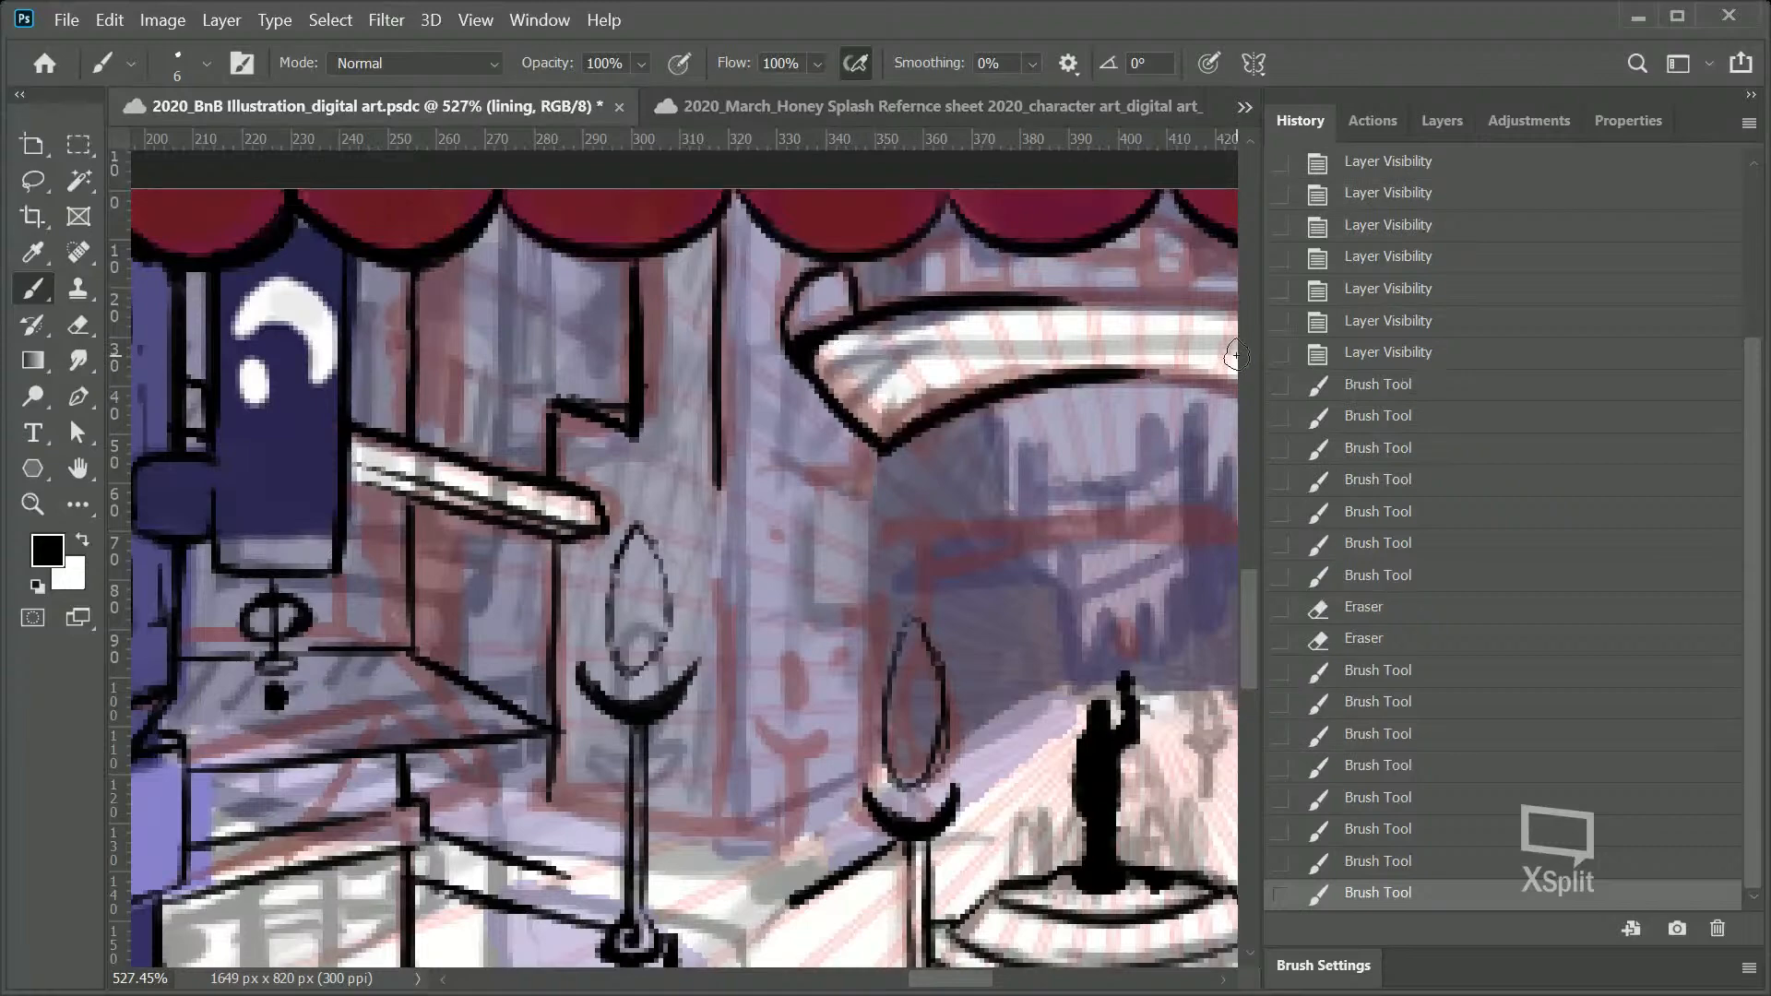
pyautogui.moveTo(955, 976)
pyautogui.mouseDown()
pyautogui.moveTo(1020, 978)
pyautogui.moveTo(953, 978)
pyautogui.mouseUp()
pyautogui.moveTo(859, 283)
pyautogui.mouseDown()
pyautogui.moveTo(846, 330)
pyautogui.moveTo(844, 285)
pyautogui.mouseUp()
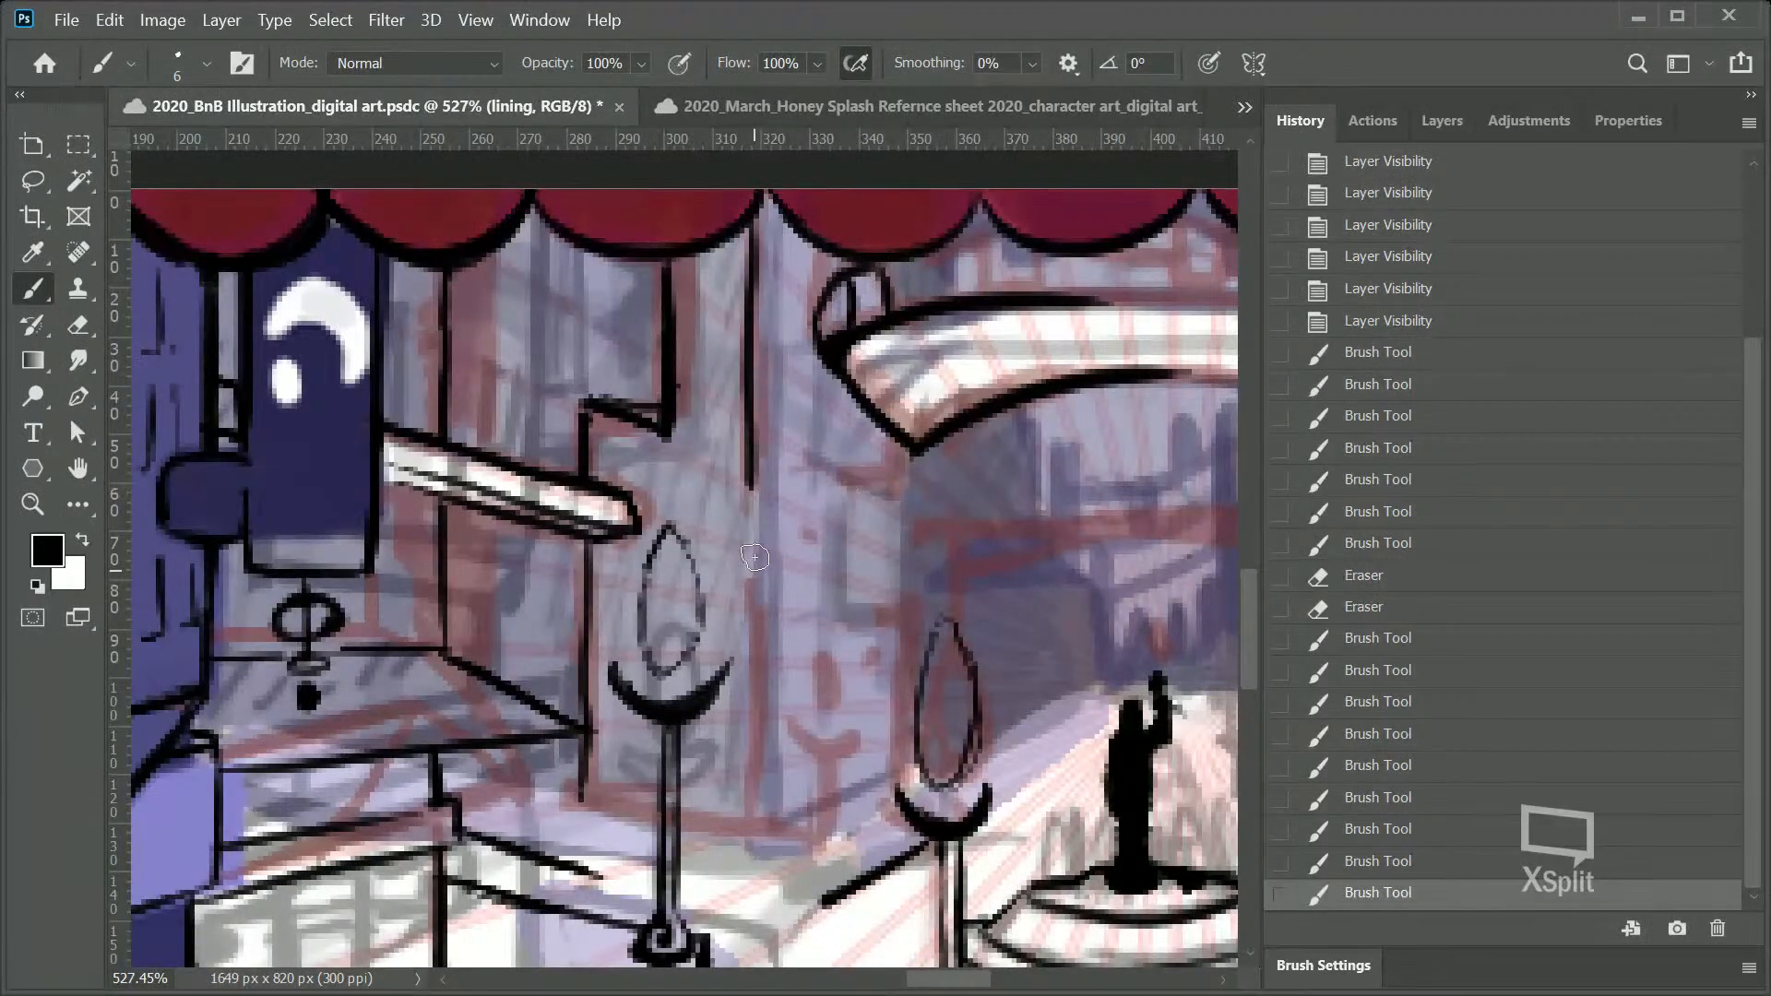
# Step: Continue the building corner downward around a notched ledge, and ink the ledge's upper and lower edges receding along the side wall
pyautogui.moveTo(727, 537)
pyautogui.mouseDown()
pyautogui.moveTo(734, 491)
pyautogui.moveTo(724, 592)
pyautogui.moveTo(758, 600)
pyautogui.moveTo(746, 798)
pyautogui.mouseUp()
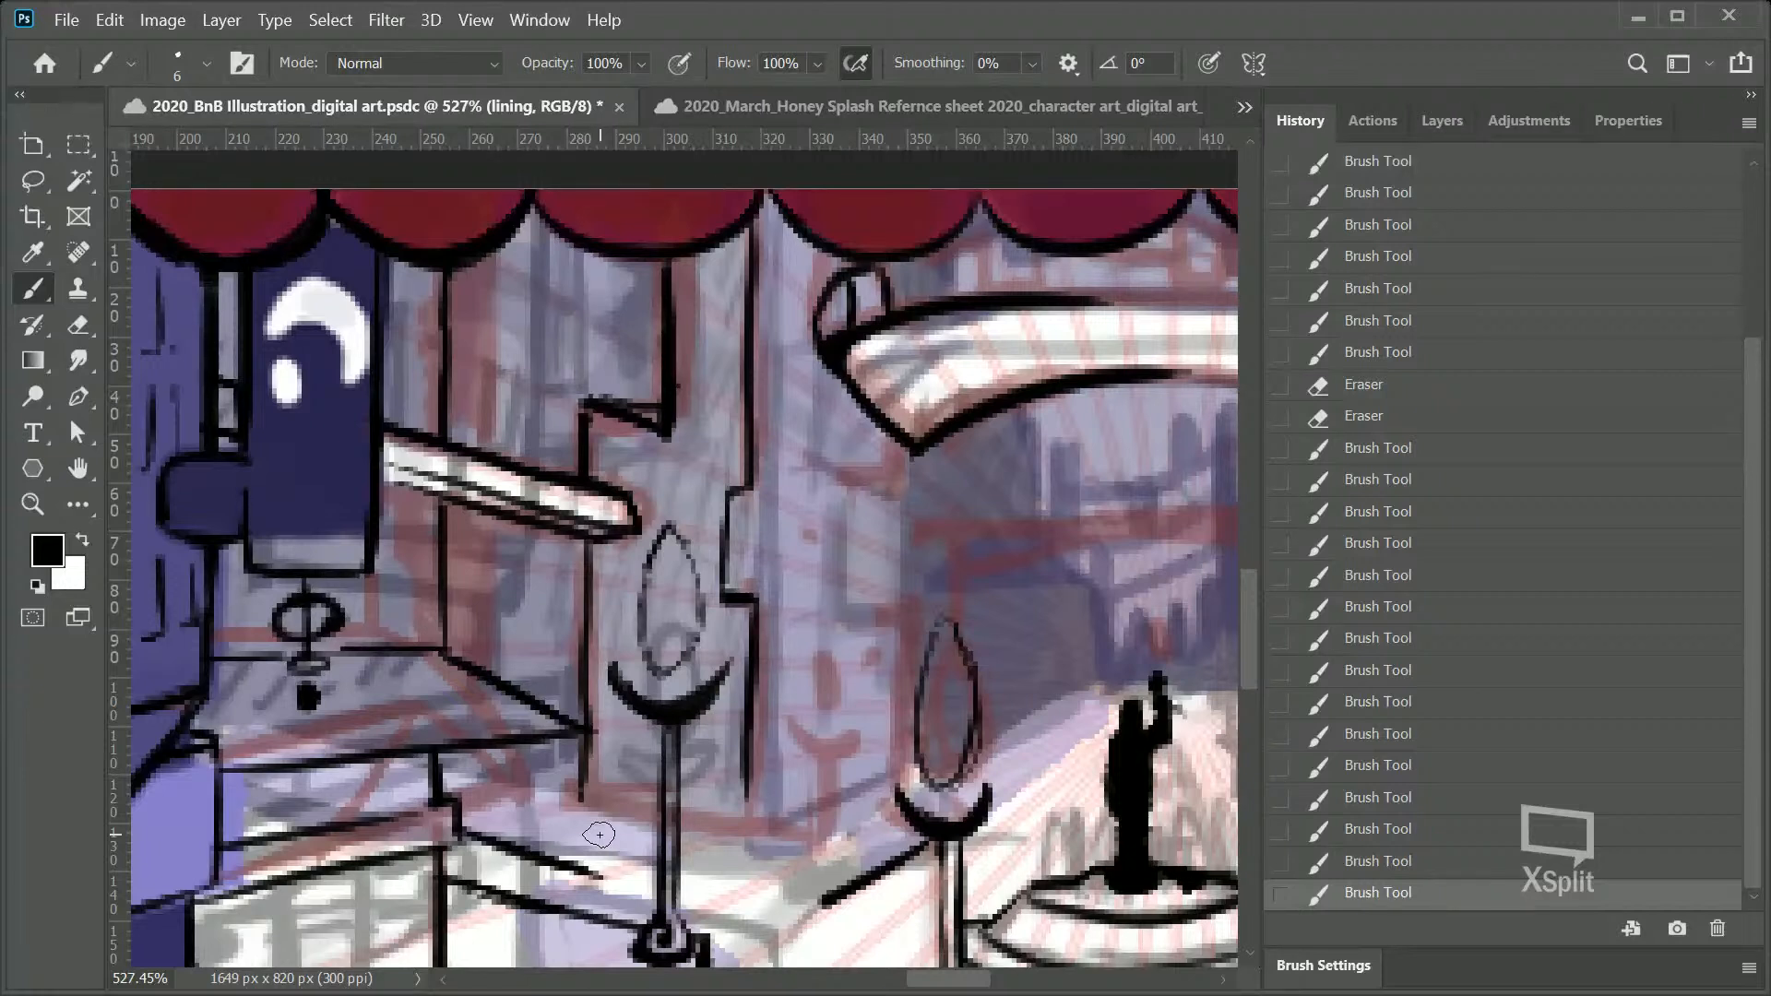
pyautogui.click(40, 504)
pyautogui.moveTo(846, 567); pyautogui.dragTo(776, 583)
pyautogui.moveTo(1245, 573)
pyautogui.mouseDown()
pyautogui.moveTo(1249, 588)
pyautogui.moveTo(1244, 560)
pyautogui.mouseUp()
pyautogui.moveTo(747, 503); pyautogui.dragTo(1032, 526)
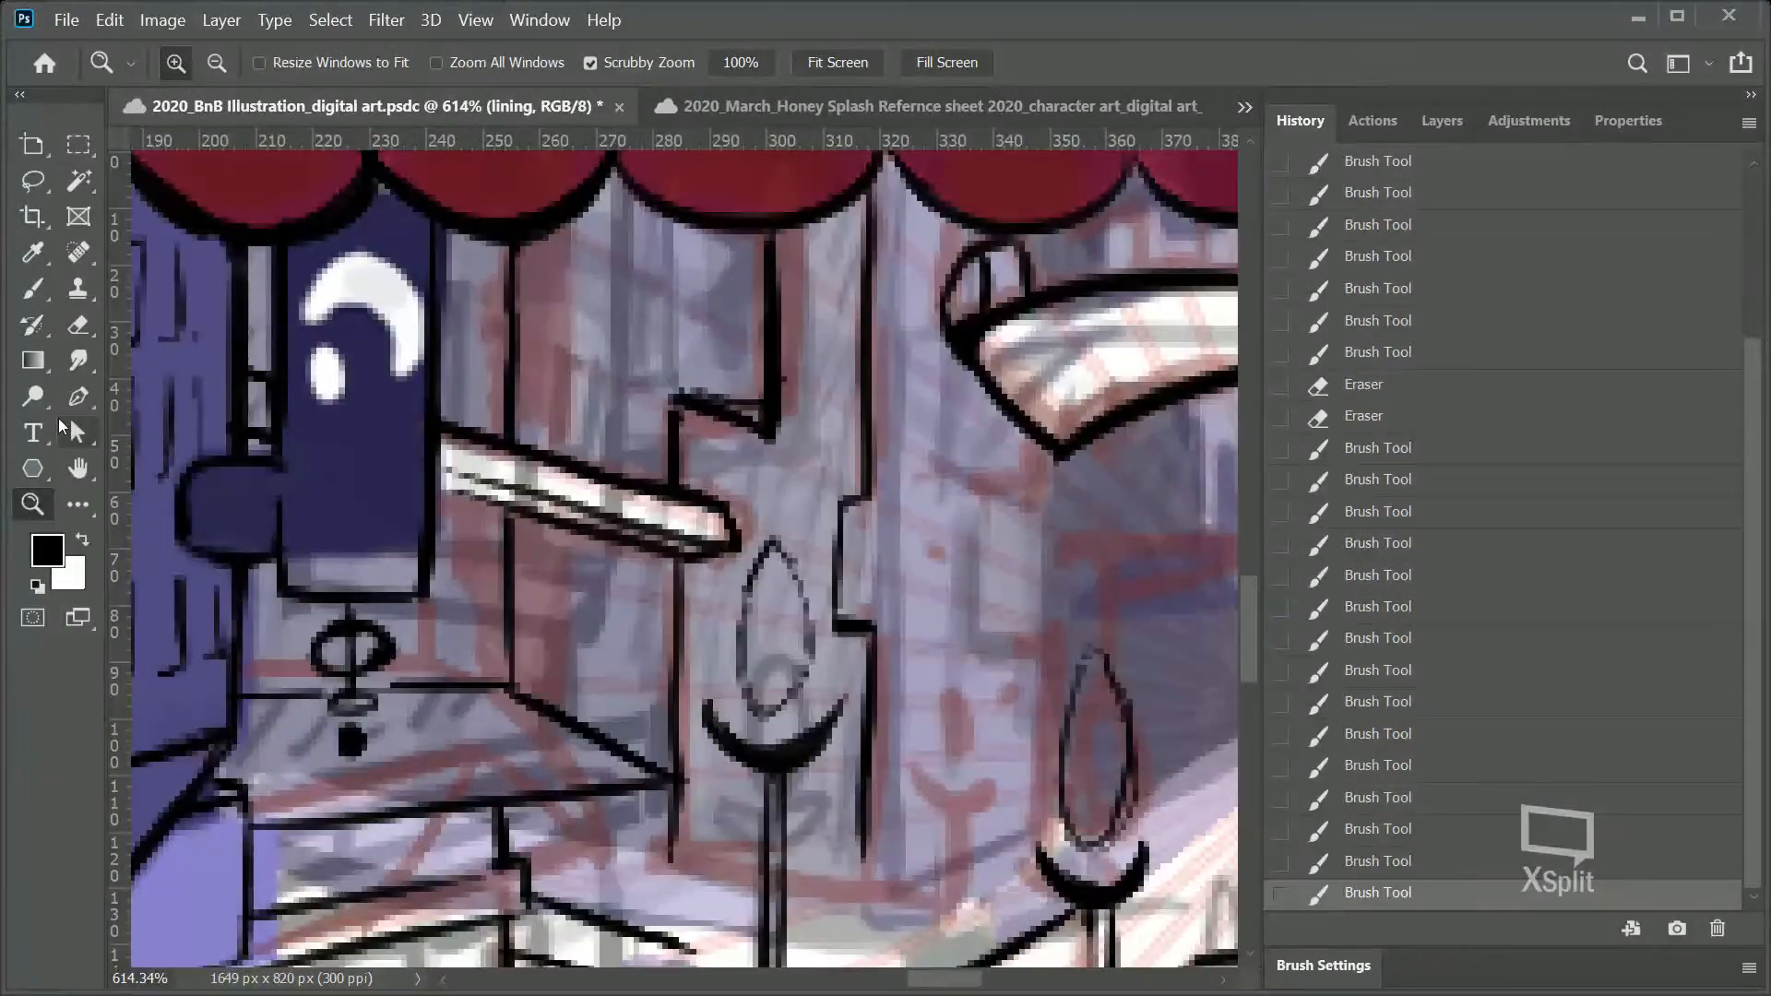
pyautogui.click(33, 288)
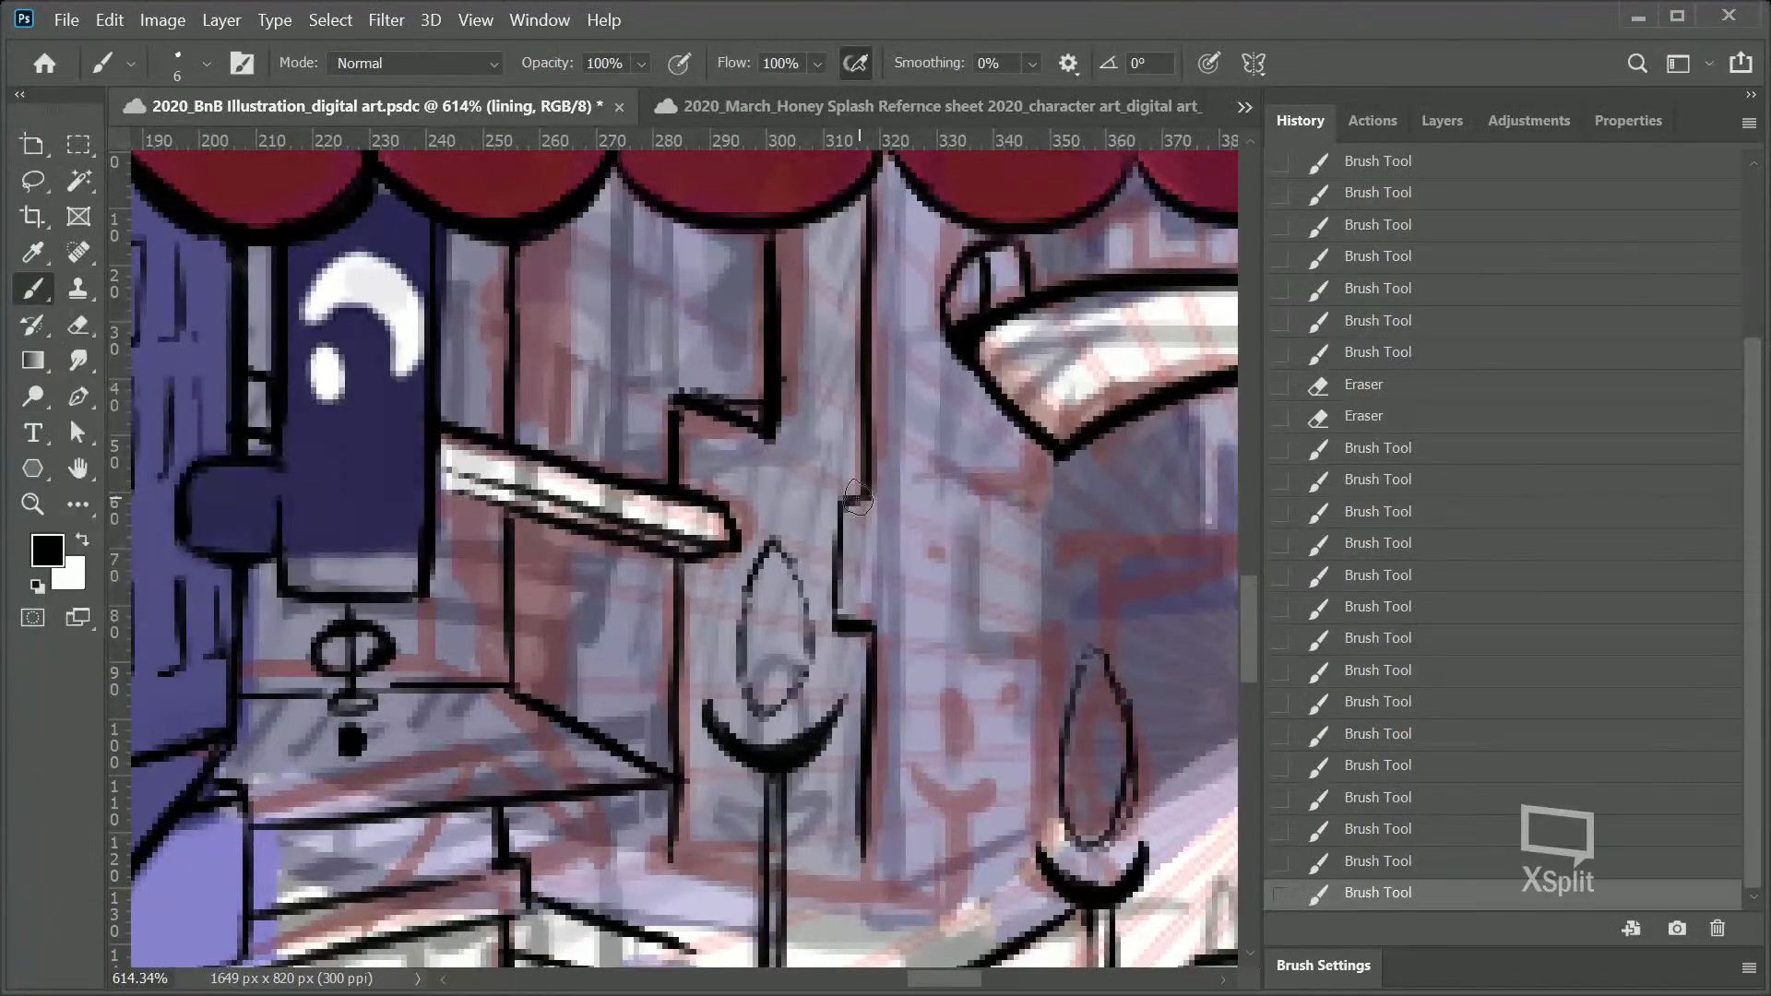
pyautogui.moveTo(842, 503); pyautogui.dragTo(1059, 557)
pyautogui.hotkey('ctrl', 'z')
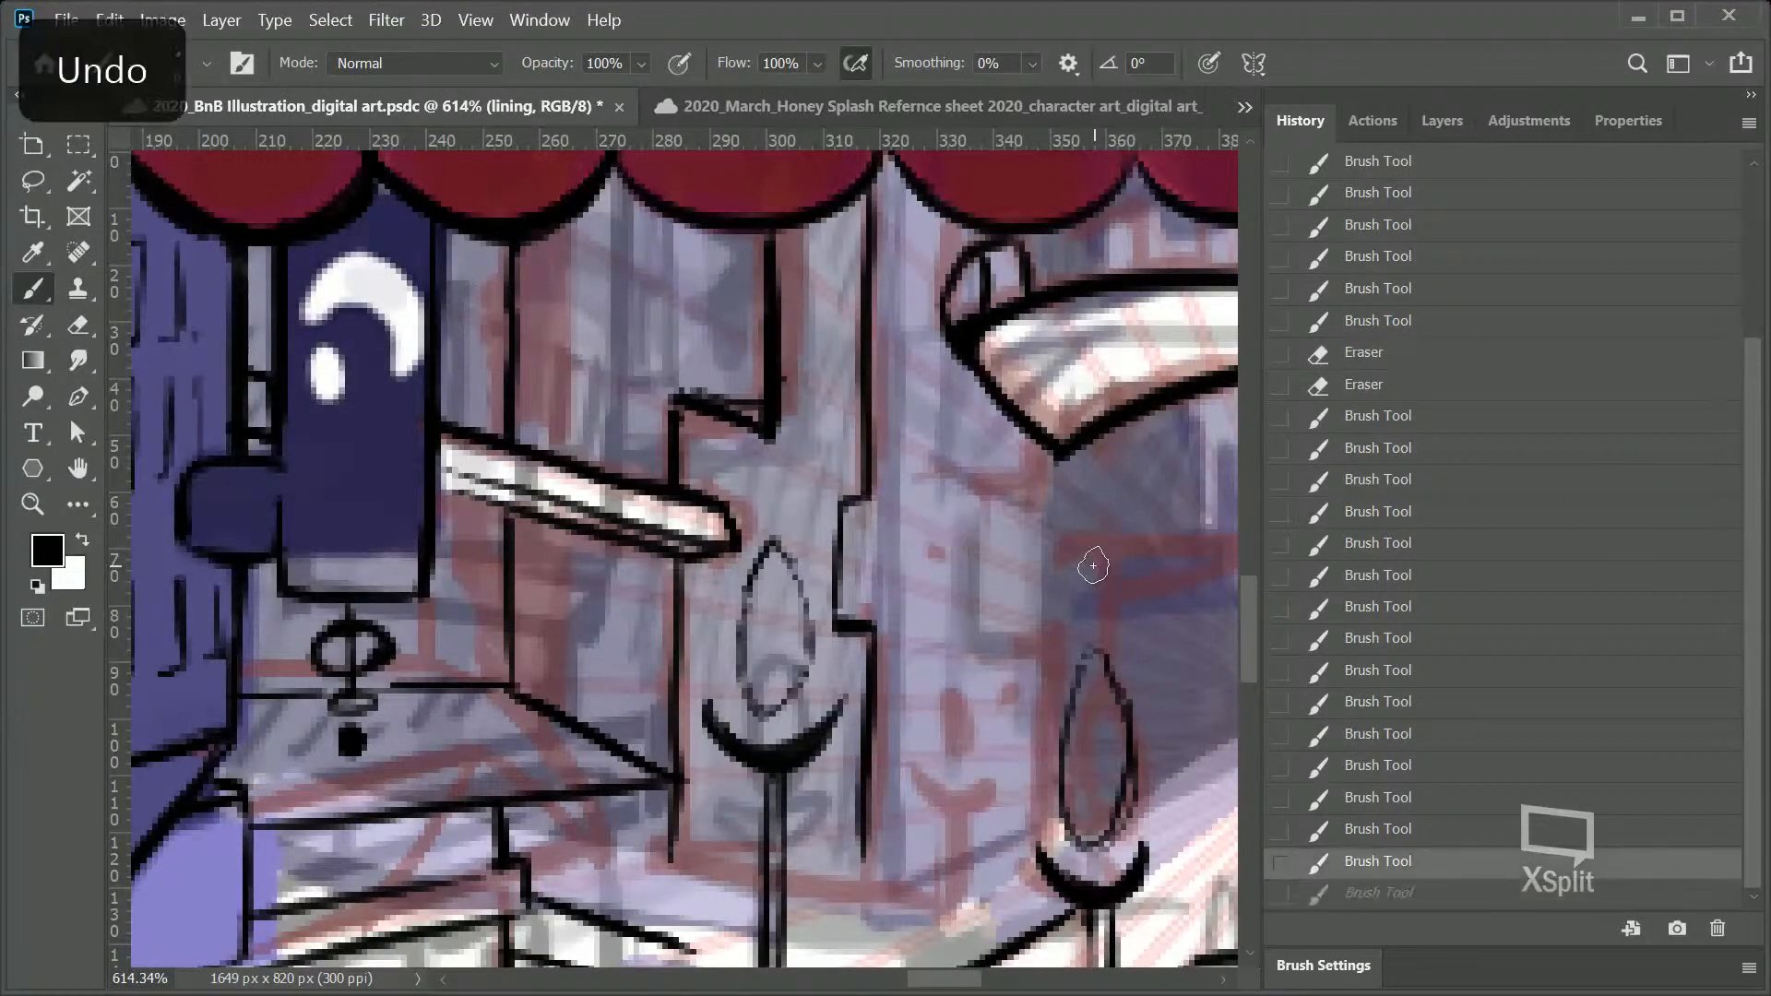
pyautogui.moveTo(871, 624); pyautogui.dragTo(1051, 659)
pyautogui.moveTo(841, 503); pyautogui.dragTo(1015, 560)
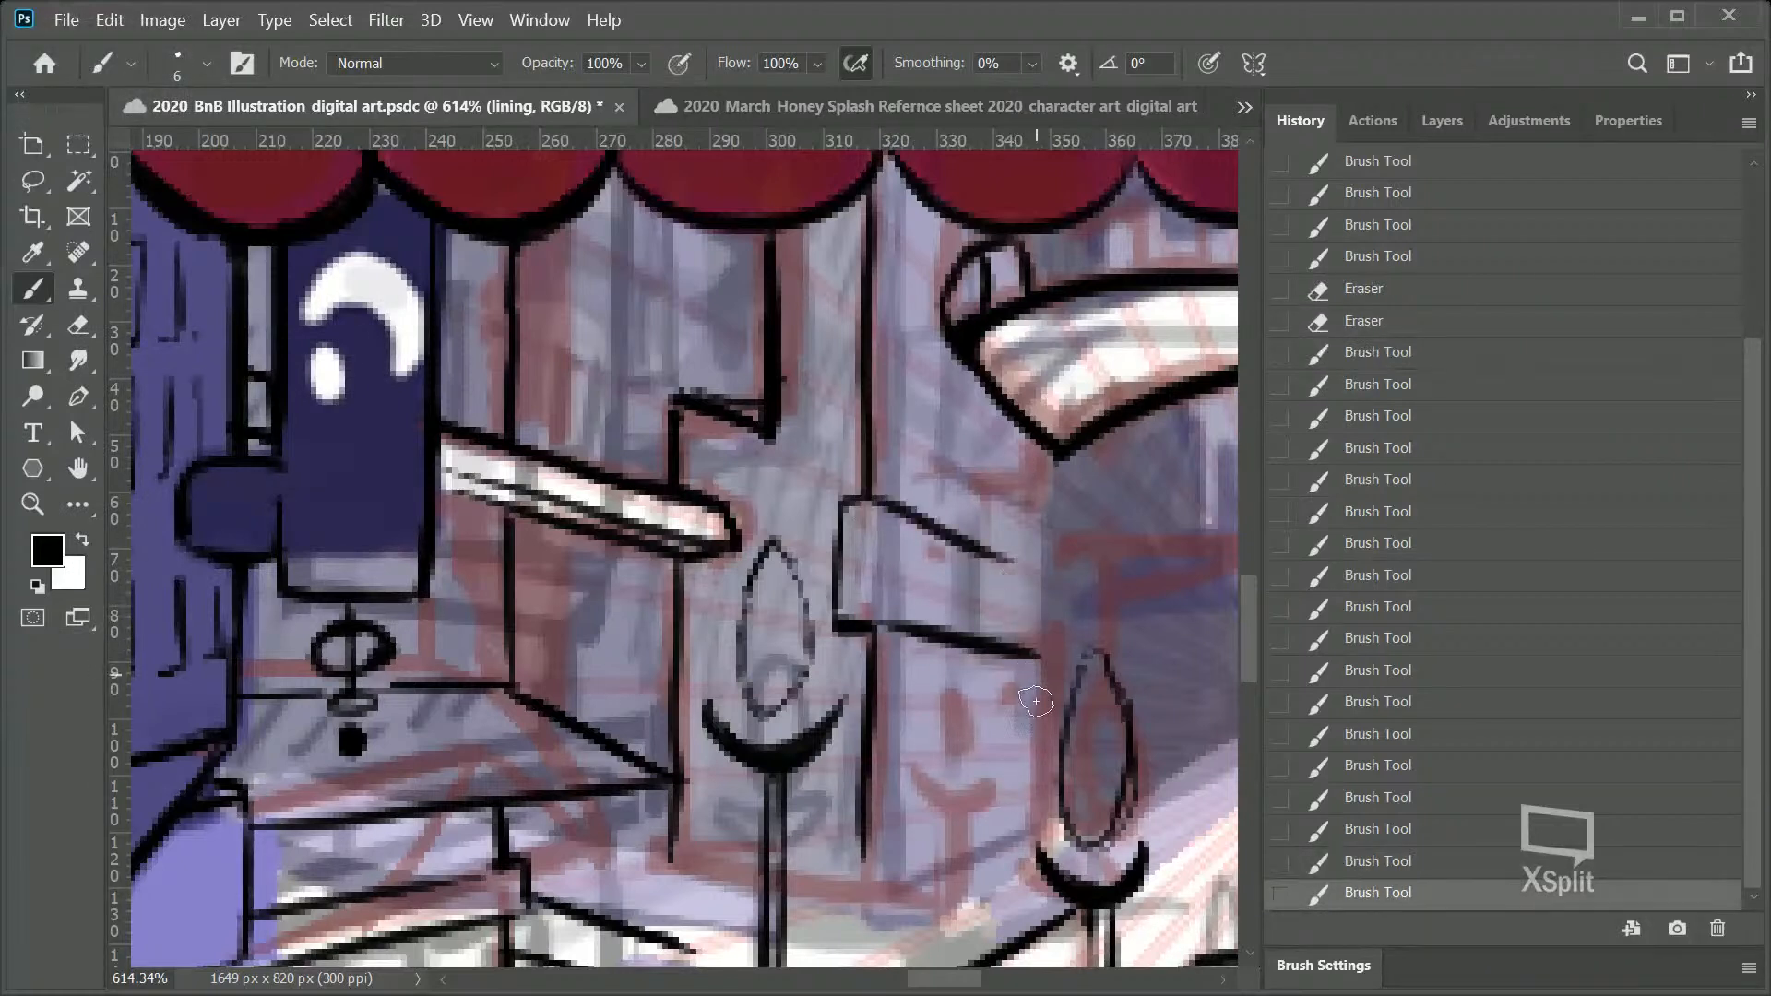
# Step: Ink the side wall's far vertical edge and slanted base line below the ledge, and extend the near corner to meet the base
pyautogui.moveTo(1035, 659)
pyautogui.mouseDown()
pyautogui.moveTo(1034, 834)
pyautogui.moveTo(1033, 789)
pyautogui.mouseUp()
pyautogui.scroll(-6, 996, 601)
pyautogui.scroll(1, 996, 601)
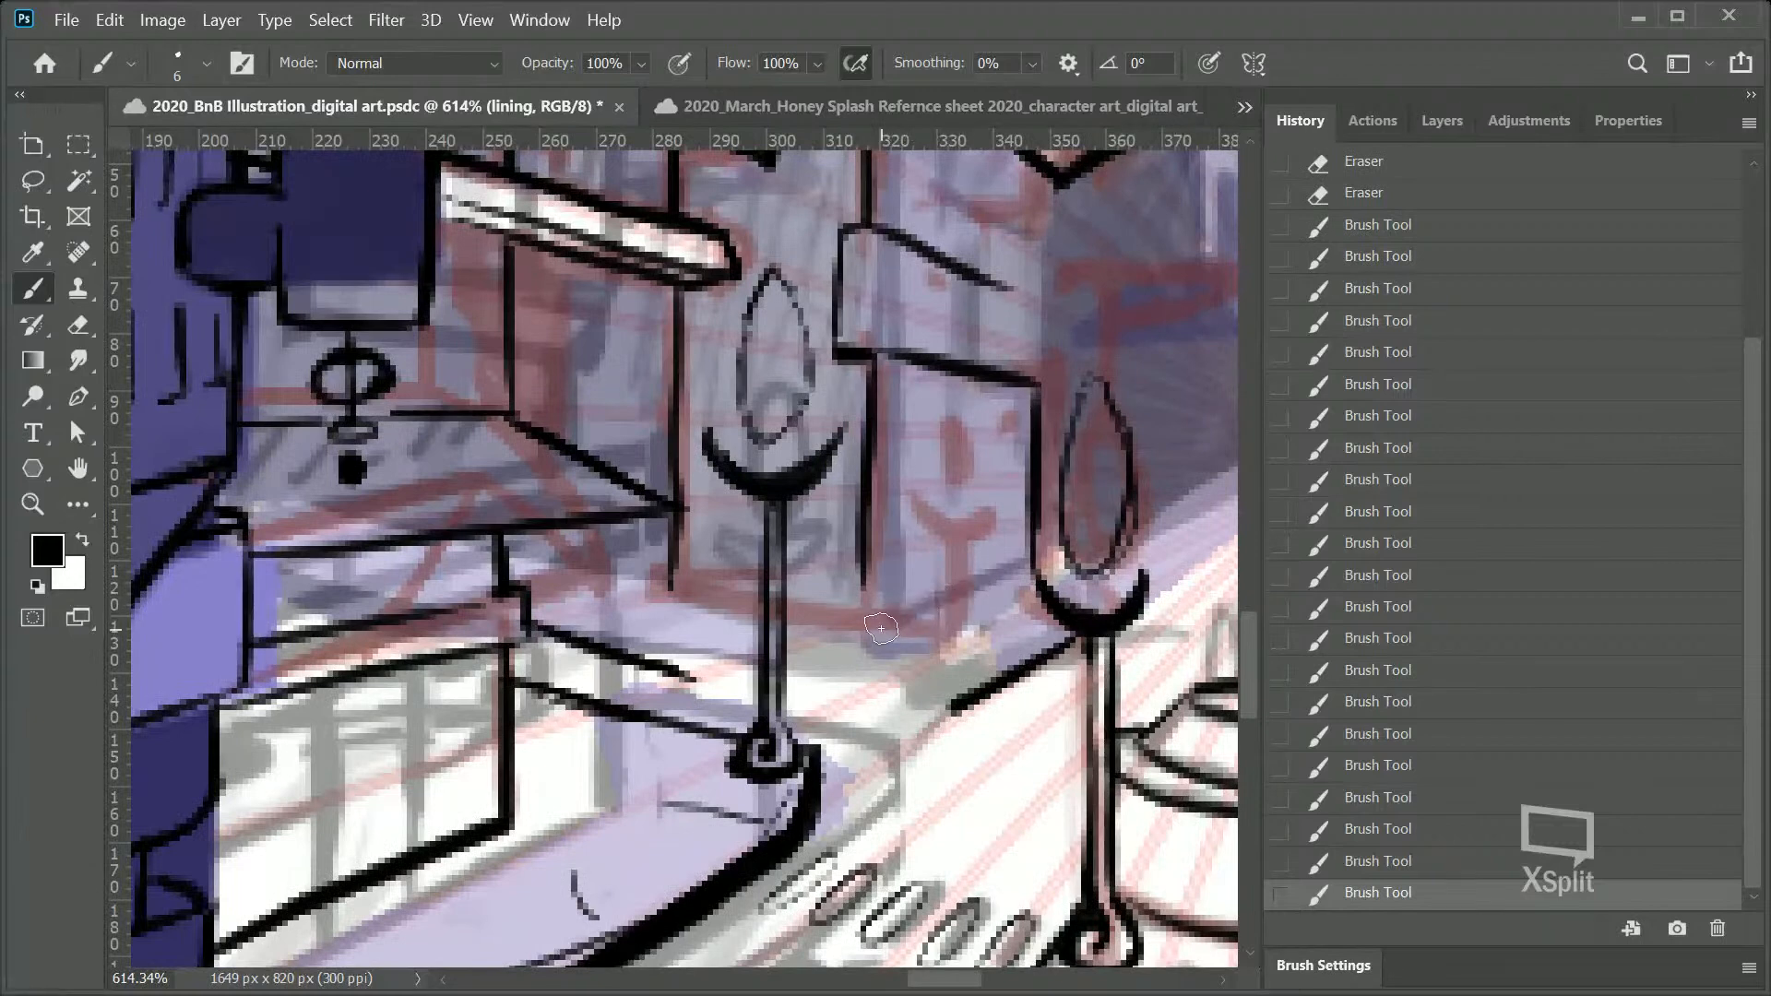
pyautogui.moveTo(858, 625)
pyautogui.mouseDown()
pyautogui.moveTo(1031, 551)
pyautogui.moveTo(1047, 520)
pyautogui.mouseUp()
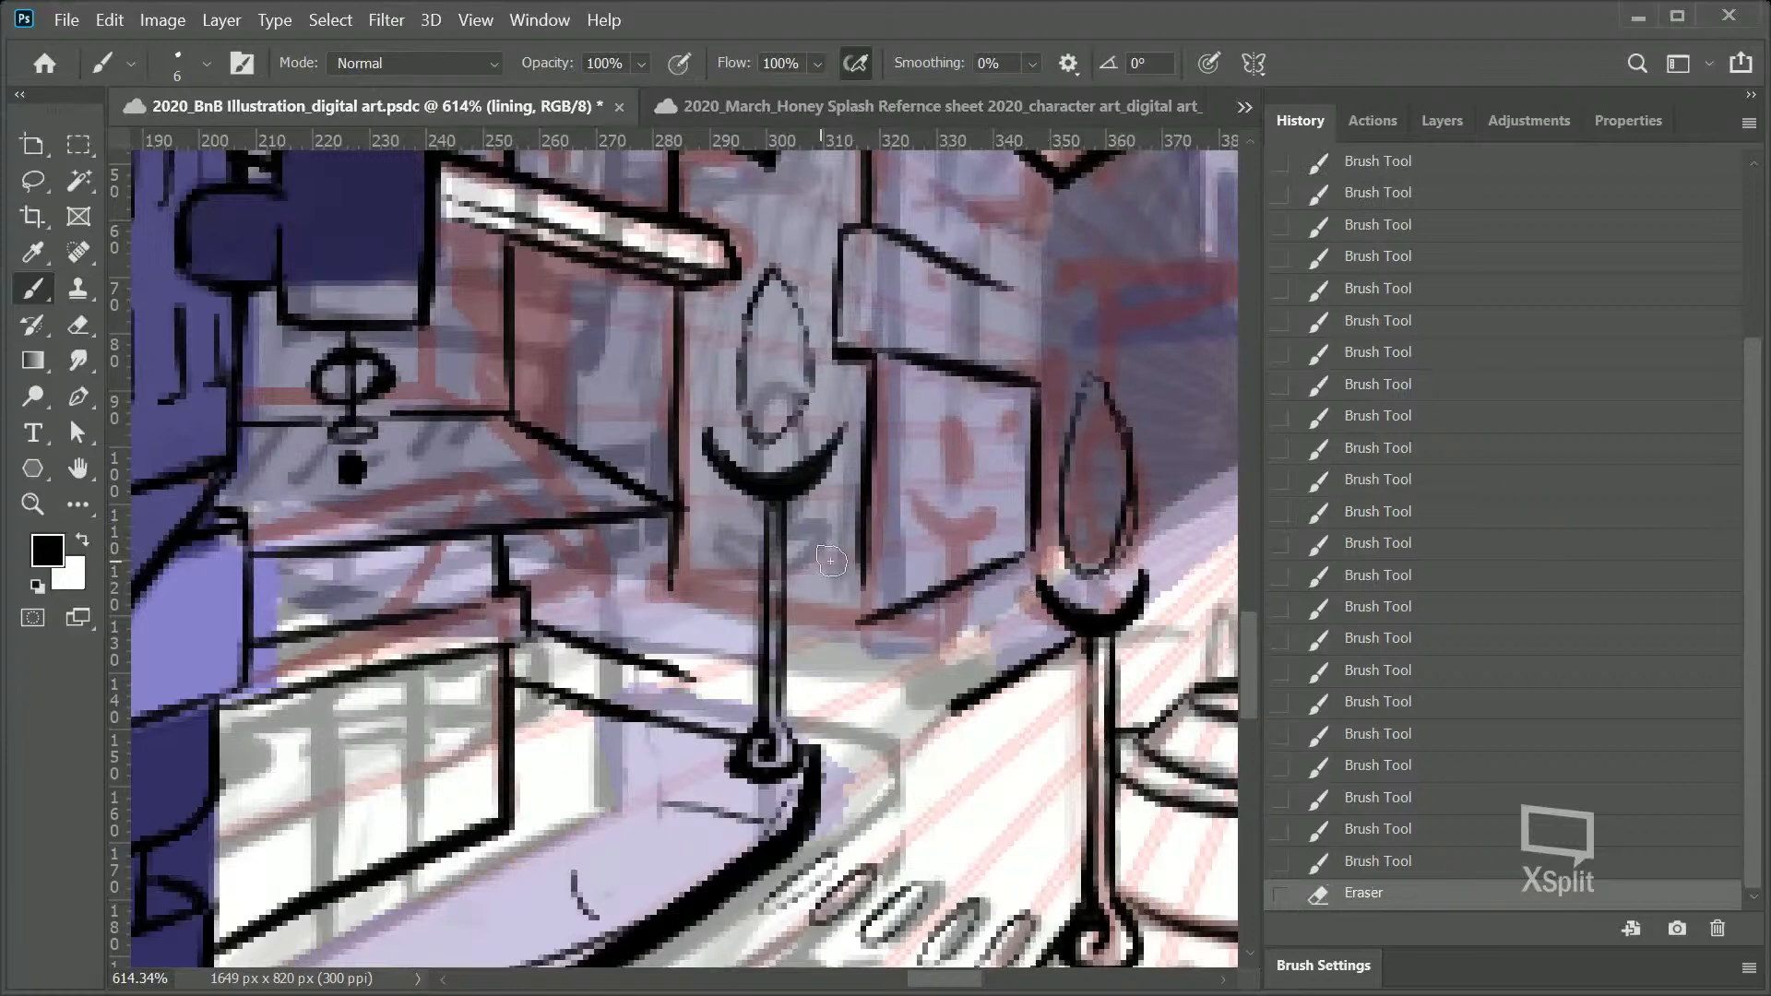
pyautogui.moveTo(867, 622); pyautogui.dragTo(863, 498)
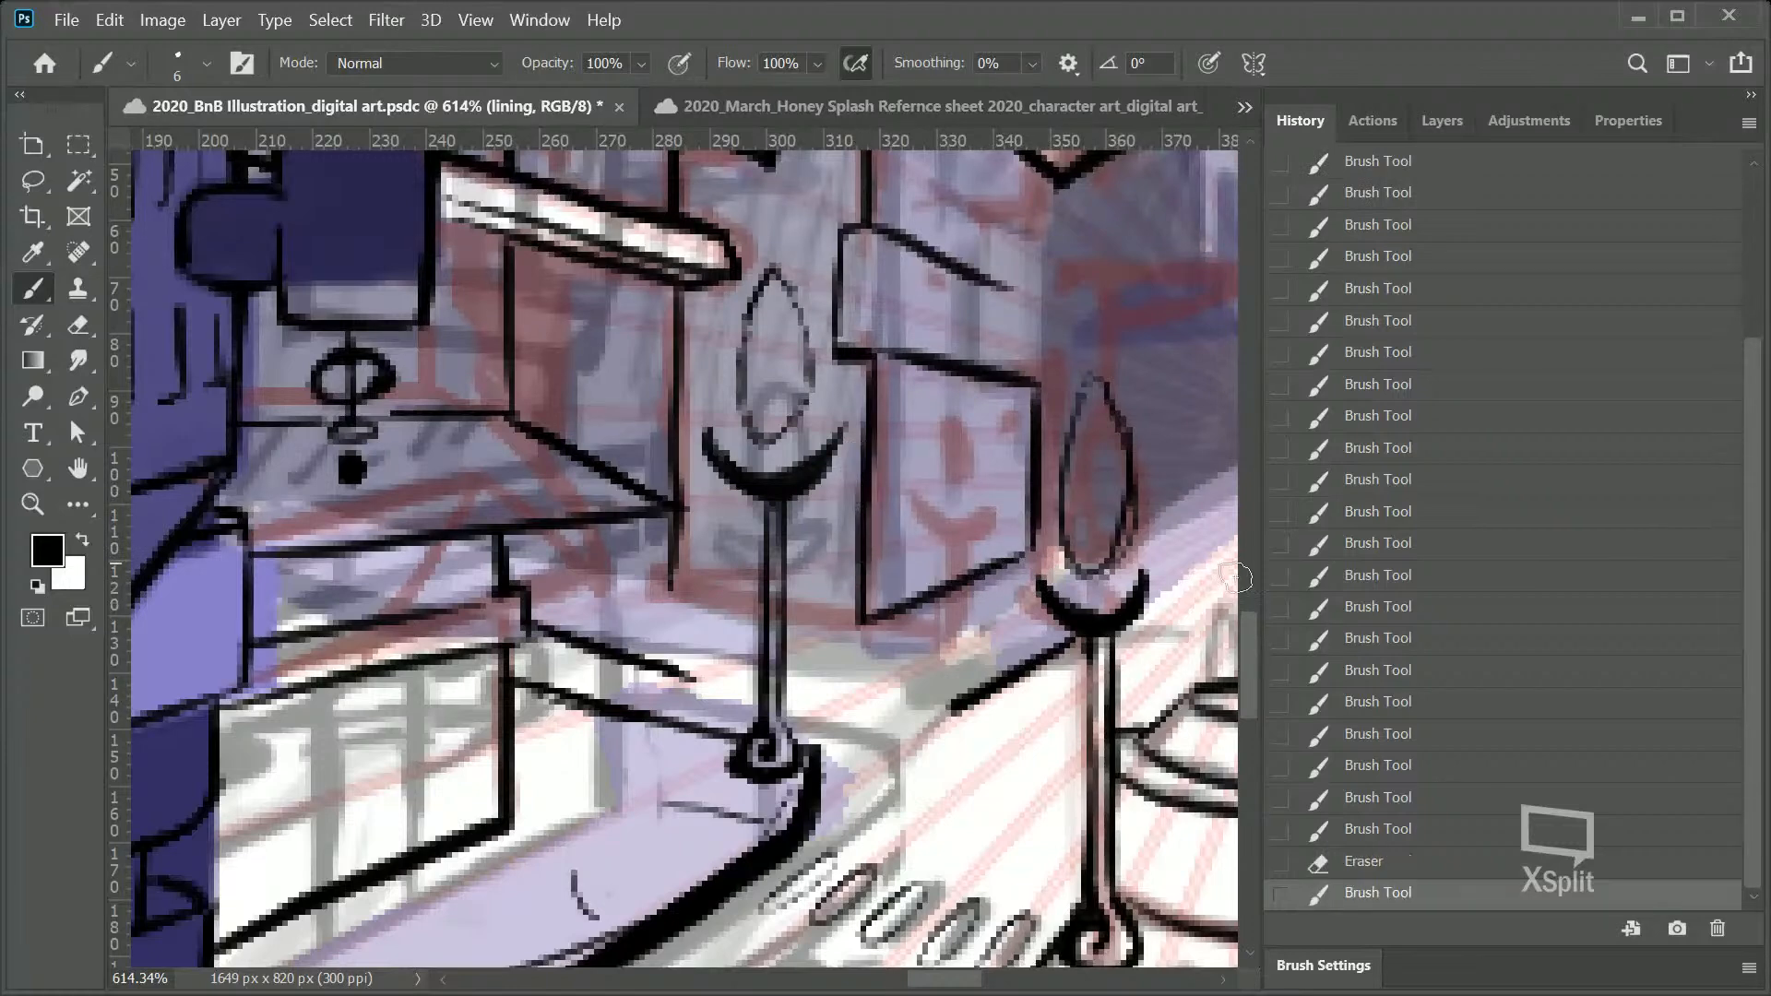
# Step: Ink the wall's vertical edge below the arch tip, join it to the ledge's upper edge, and close the ledge with a short vertical line
pyautogui.scroll(5, 1244, 661)
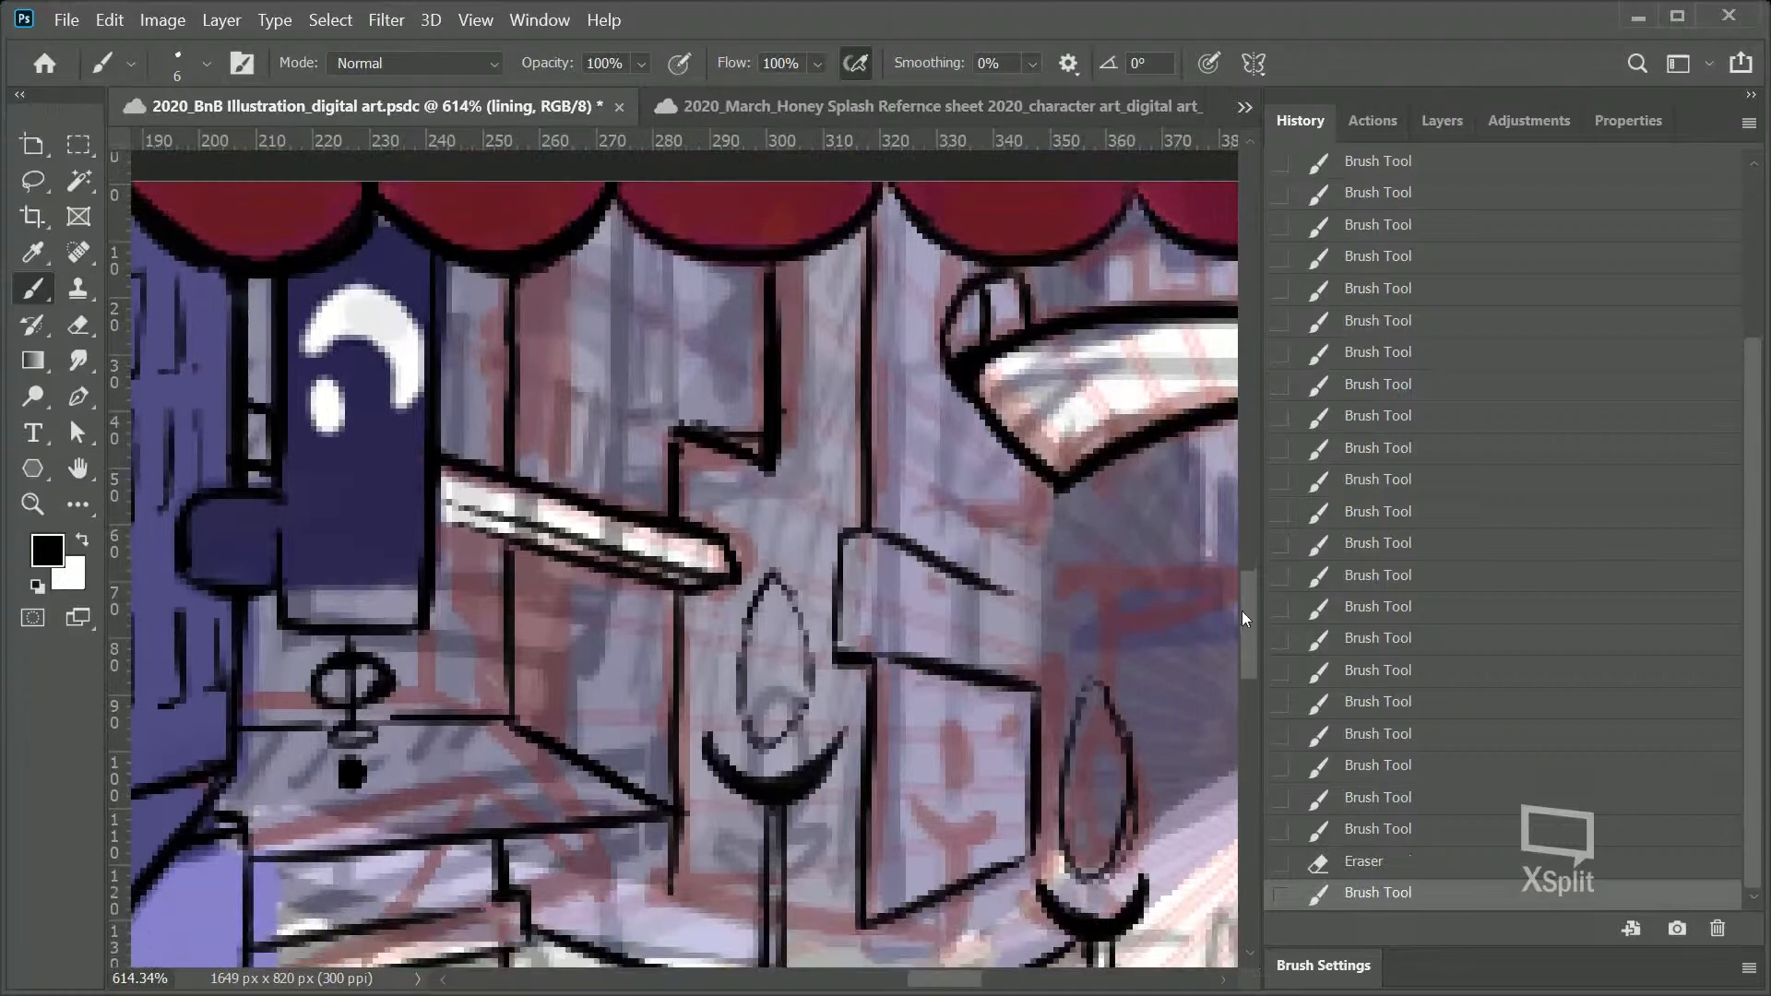
pyautogui.moveTo(1048, 483); pyautogui.dragTo(1041, 595)
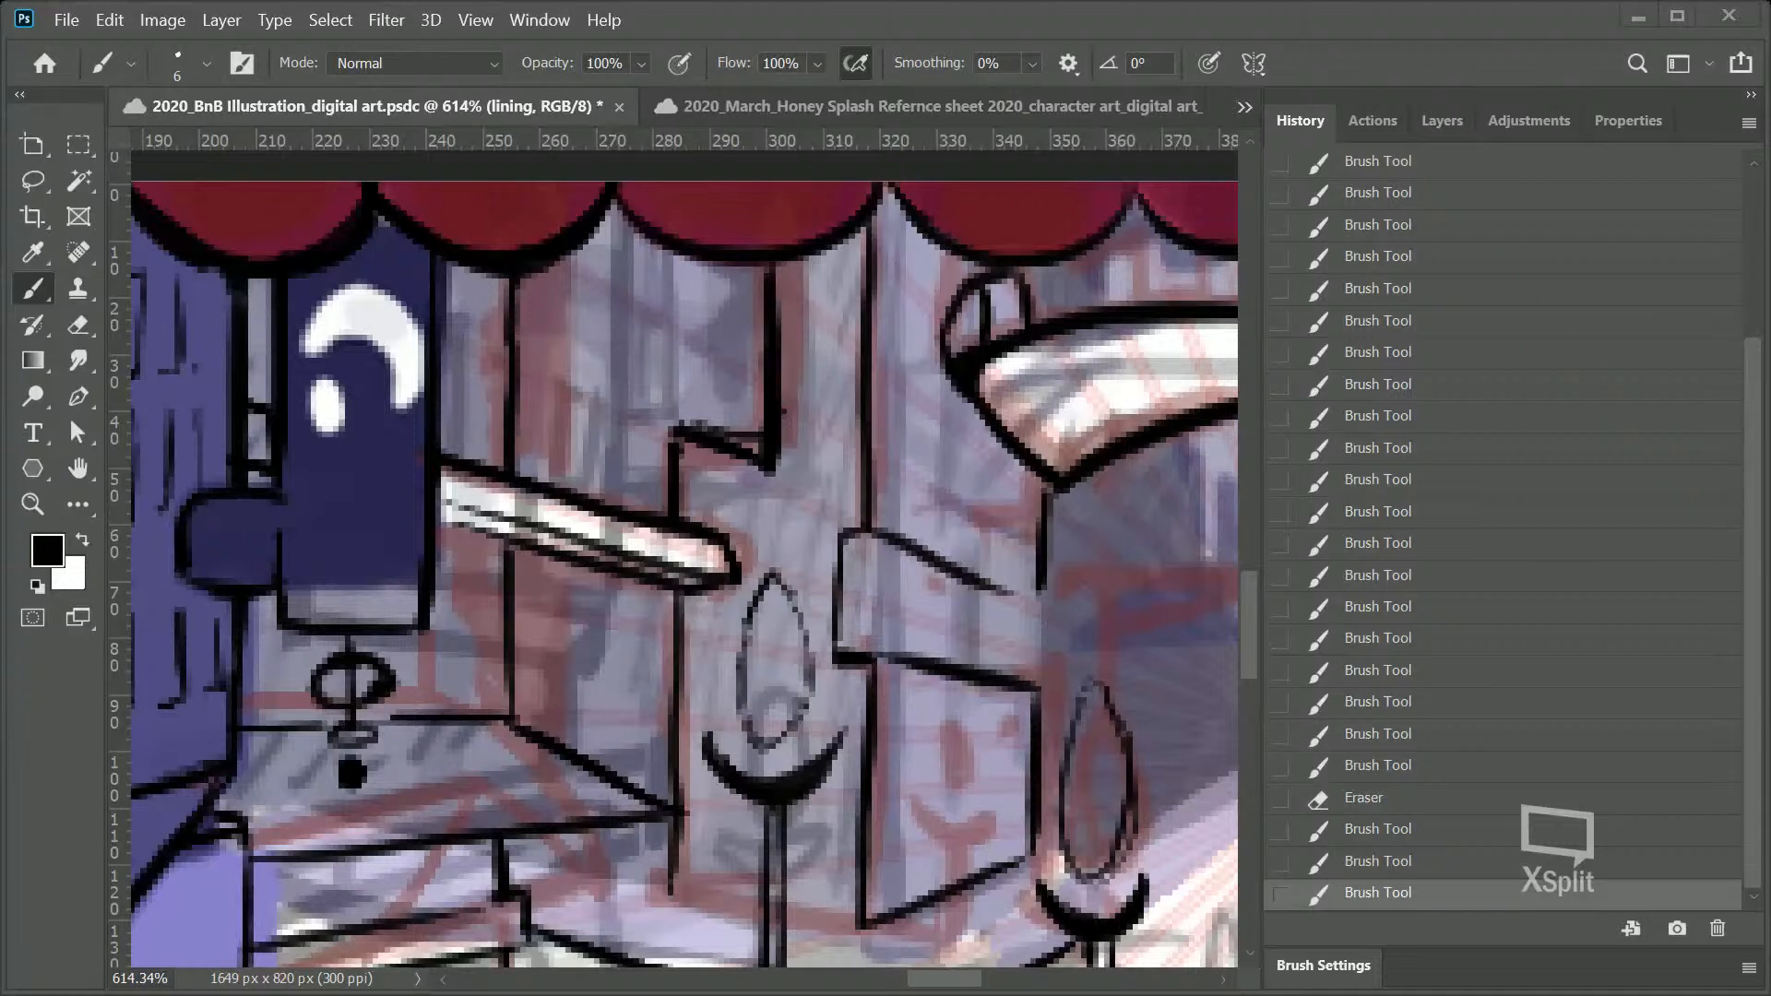
pyautogui.moveTo(1031, 607)
pyautogui.mouseDown()
pyautogui.moveTo(989, 583)
pyautogui.moveTo(1039, 609)
pyautogui.mouseUp()
pyautogui.moveTo(1024, 600); pyautogui.dragTo(1041, 607)
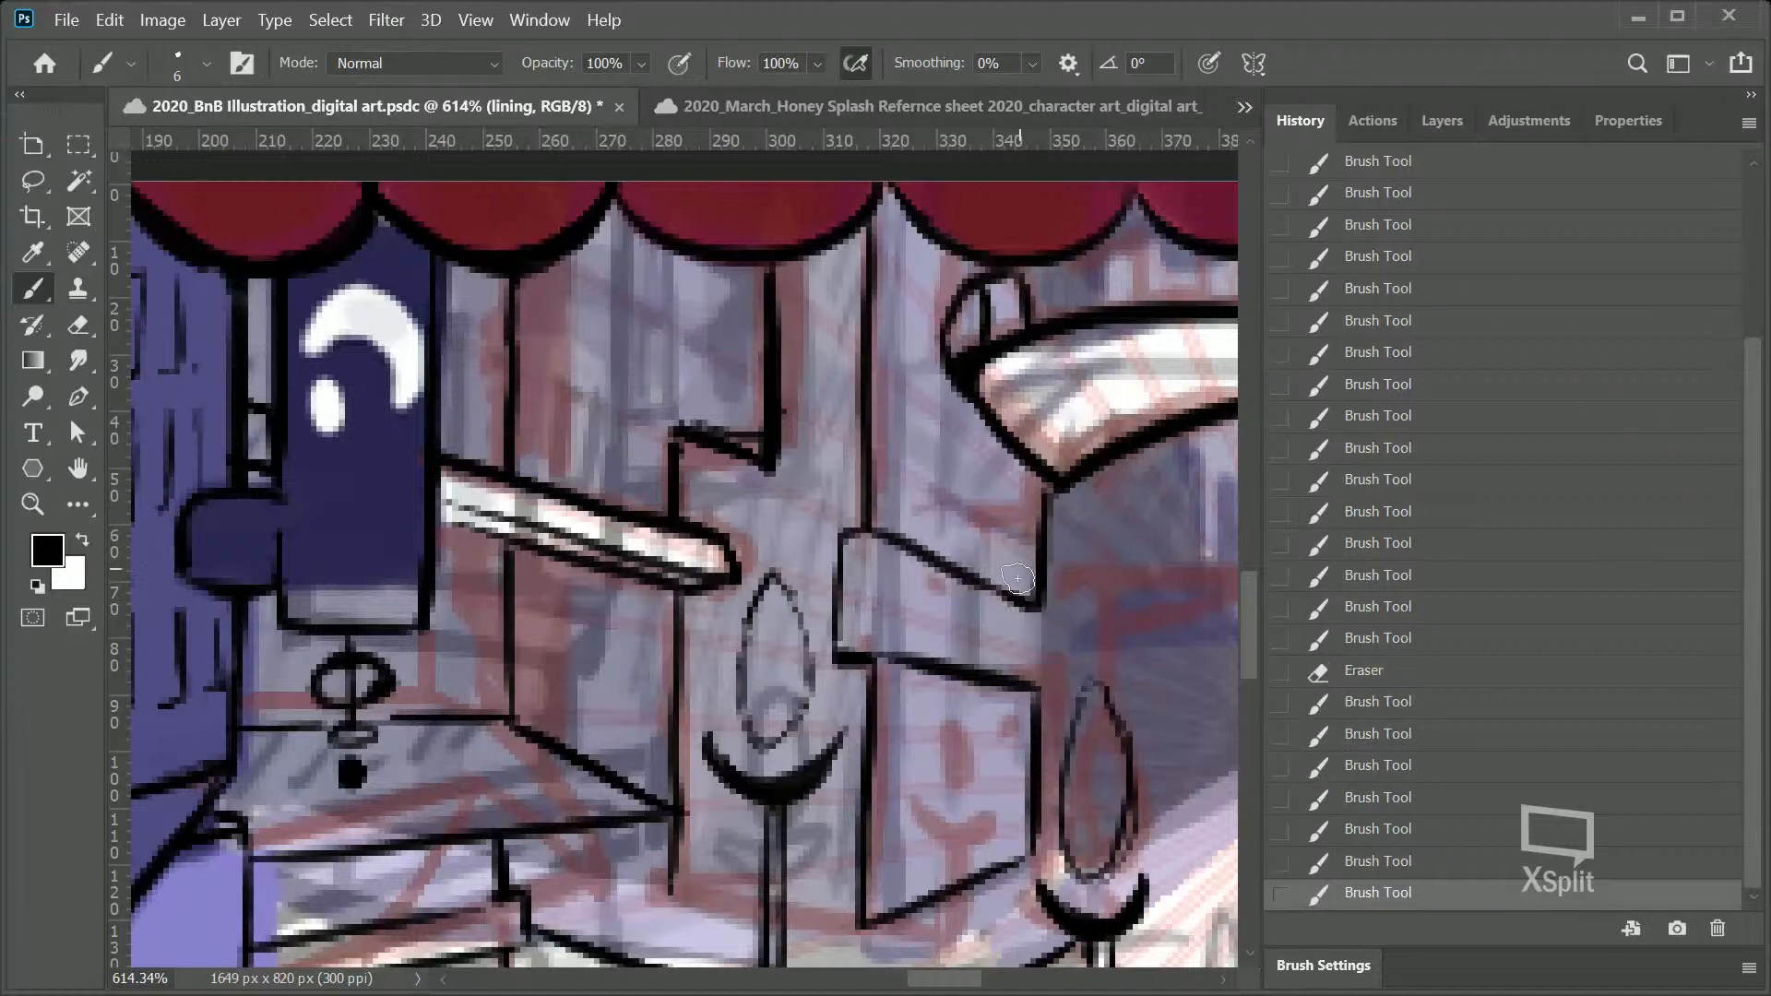
pyautogui.moveTo(997, 674)
pyautogui.mouseDown()
pyautogui.moveTo(994, 592)
pyautogui.moveTo(996, 671)
pyautogui.mouseUp()
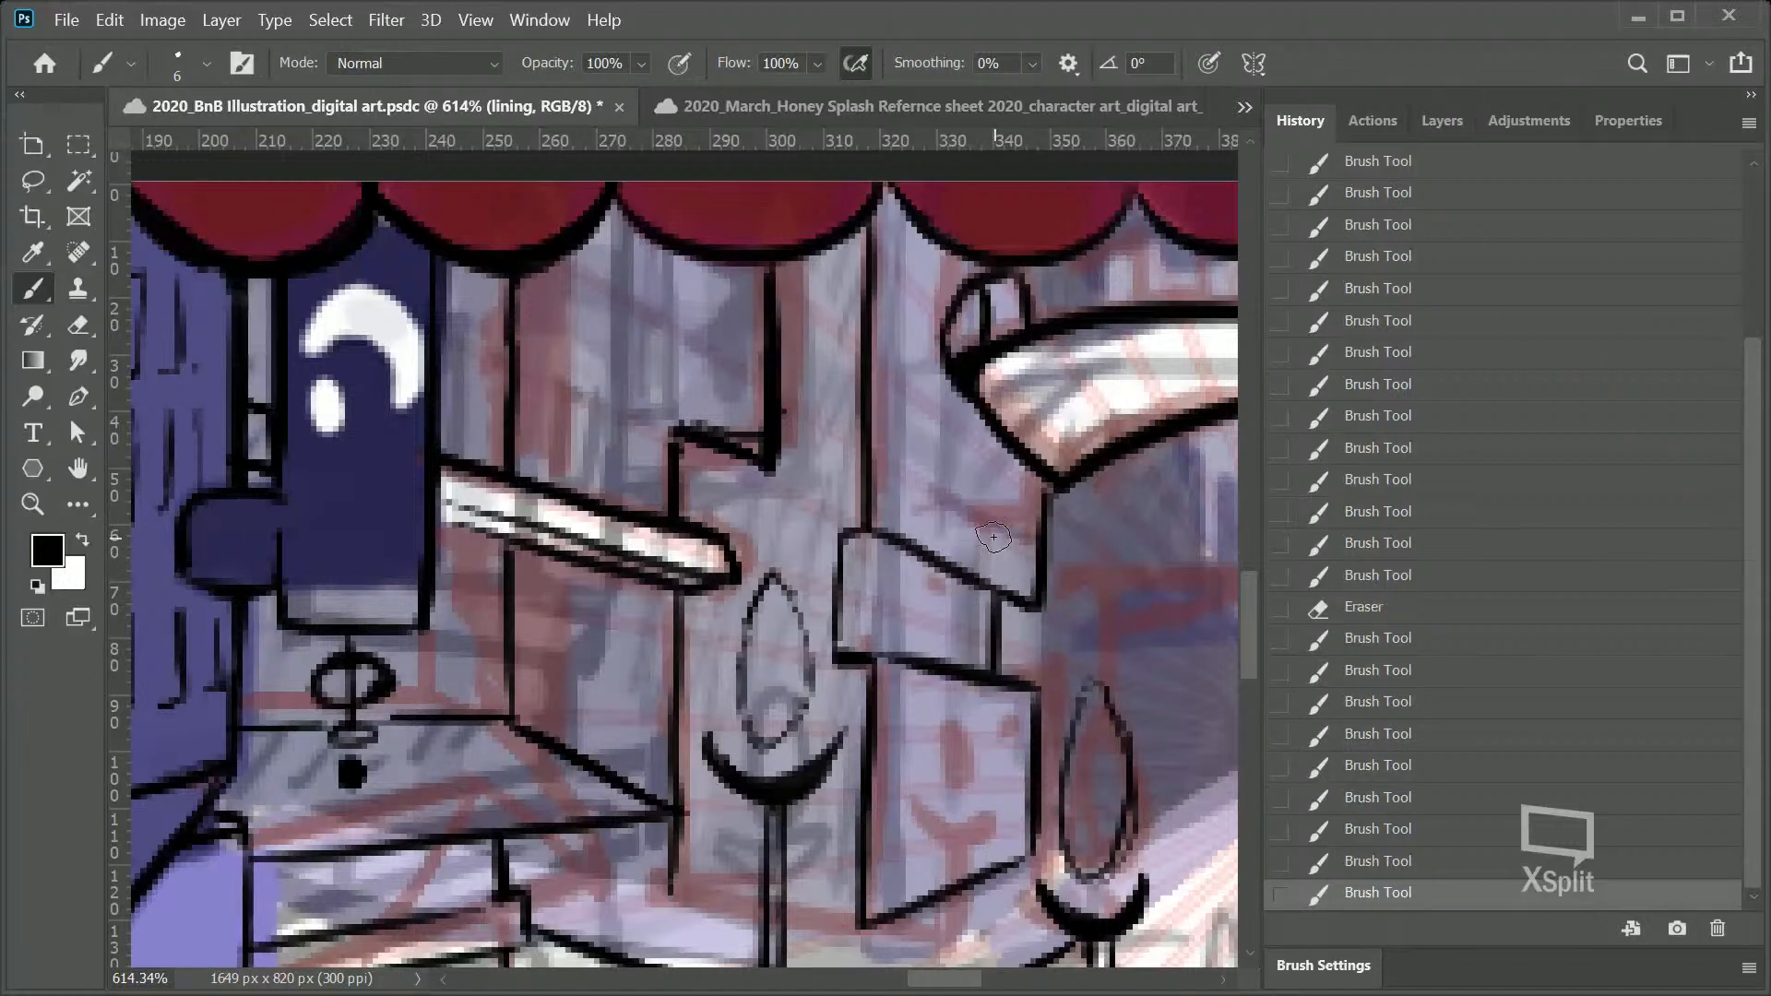
# Step: Redraw the lower edge of the building corner's notch as a straight horizontal line and erase the stray ends around it
pyautogui.moveTo(678, 429)
pyautogui.mouseDown()
pyautogui.moveTo(739, 455)
pyautogui.moveTo(732, 418)
pyautogui.moveTo(747, 473)
pyautogui.moveTo(723, 337)
pyautogui.moveTo(714, 444)
pyautogui.moveTo(758, 459)
pyautogui.moveTo(683, 451)
pyautogui.moveTo(768, 471)
pyautogui.moveTo(689, 442)
pyautogui.moveTo(676, 469)
pyautogui.moveTo(779, 466)
pyautogui.mouseUp()
pyautogui.hotkey('ctrl', 'z')
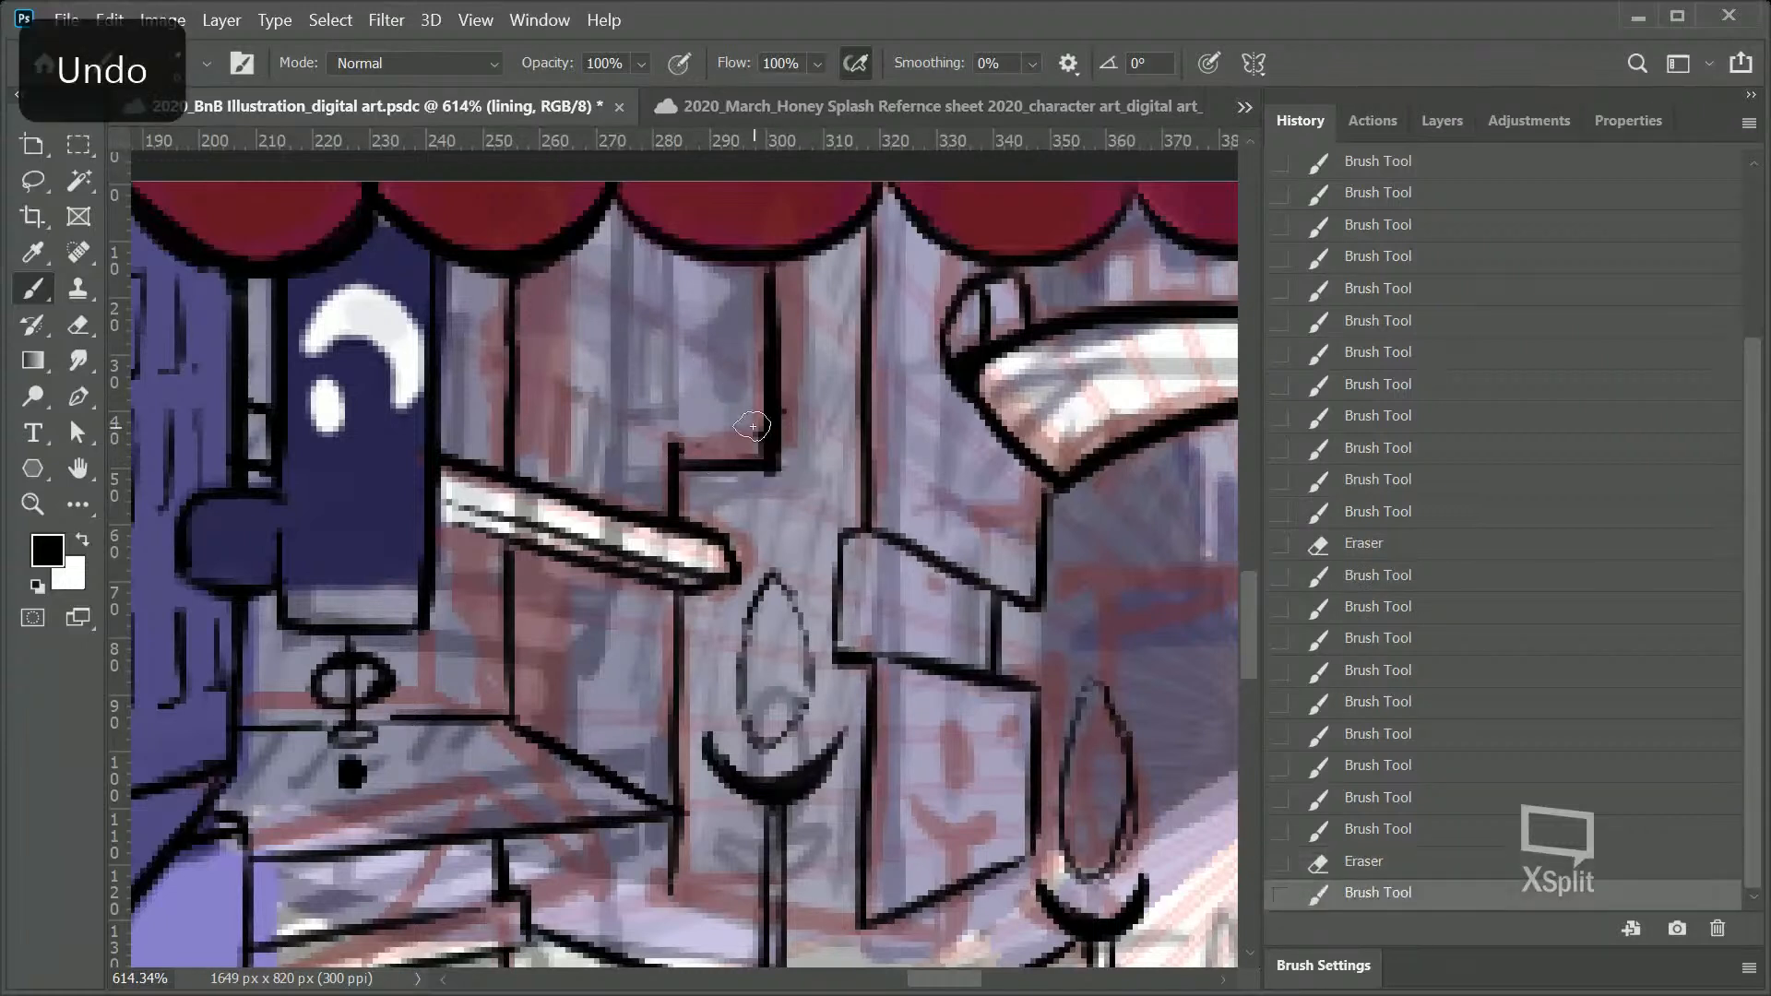
pyautogui.moveTo(672, 440); pyautogui.dragTo(678, 462)
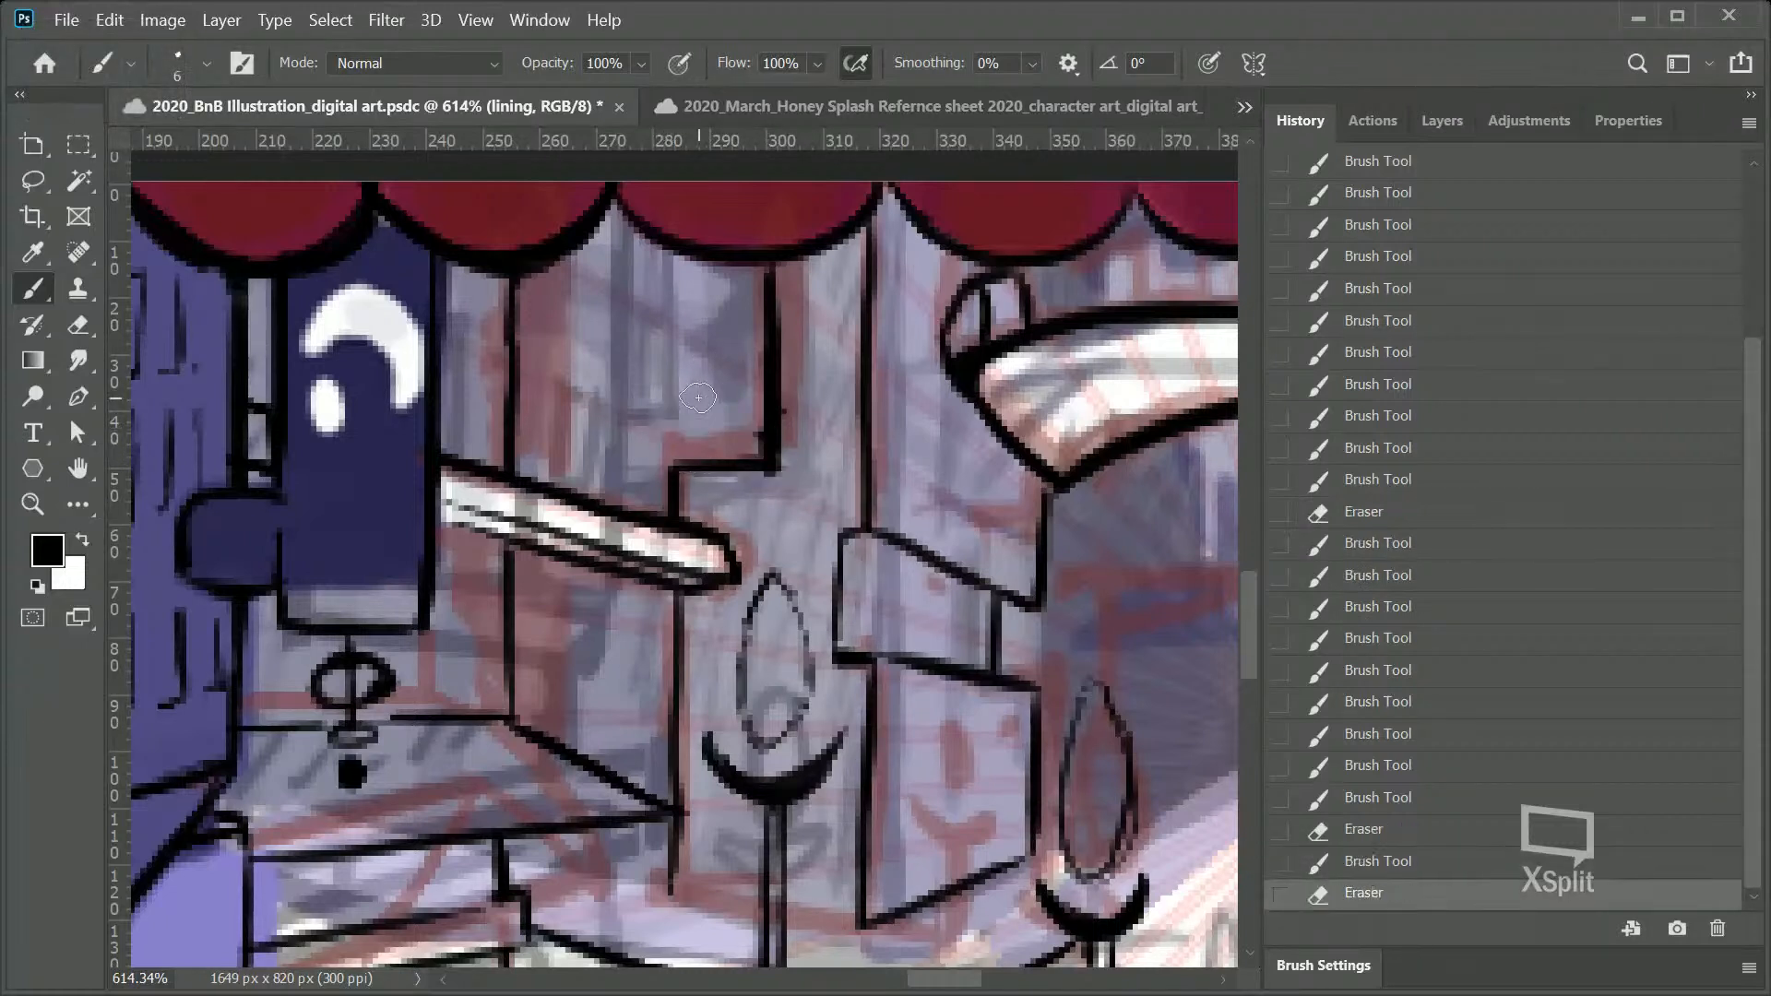
pyautogui.moveTo(782, 406)
pyautogui.mouseDown()
pyautogui.moveTo(787, 498)
pyautogui.moveTo(752, 396)
pyautogui.moveTo(766, 434)
pyautogui.mouseUp()
pyautogui.moveTo(746, 355); pyautogui.dragTo(741, 295)
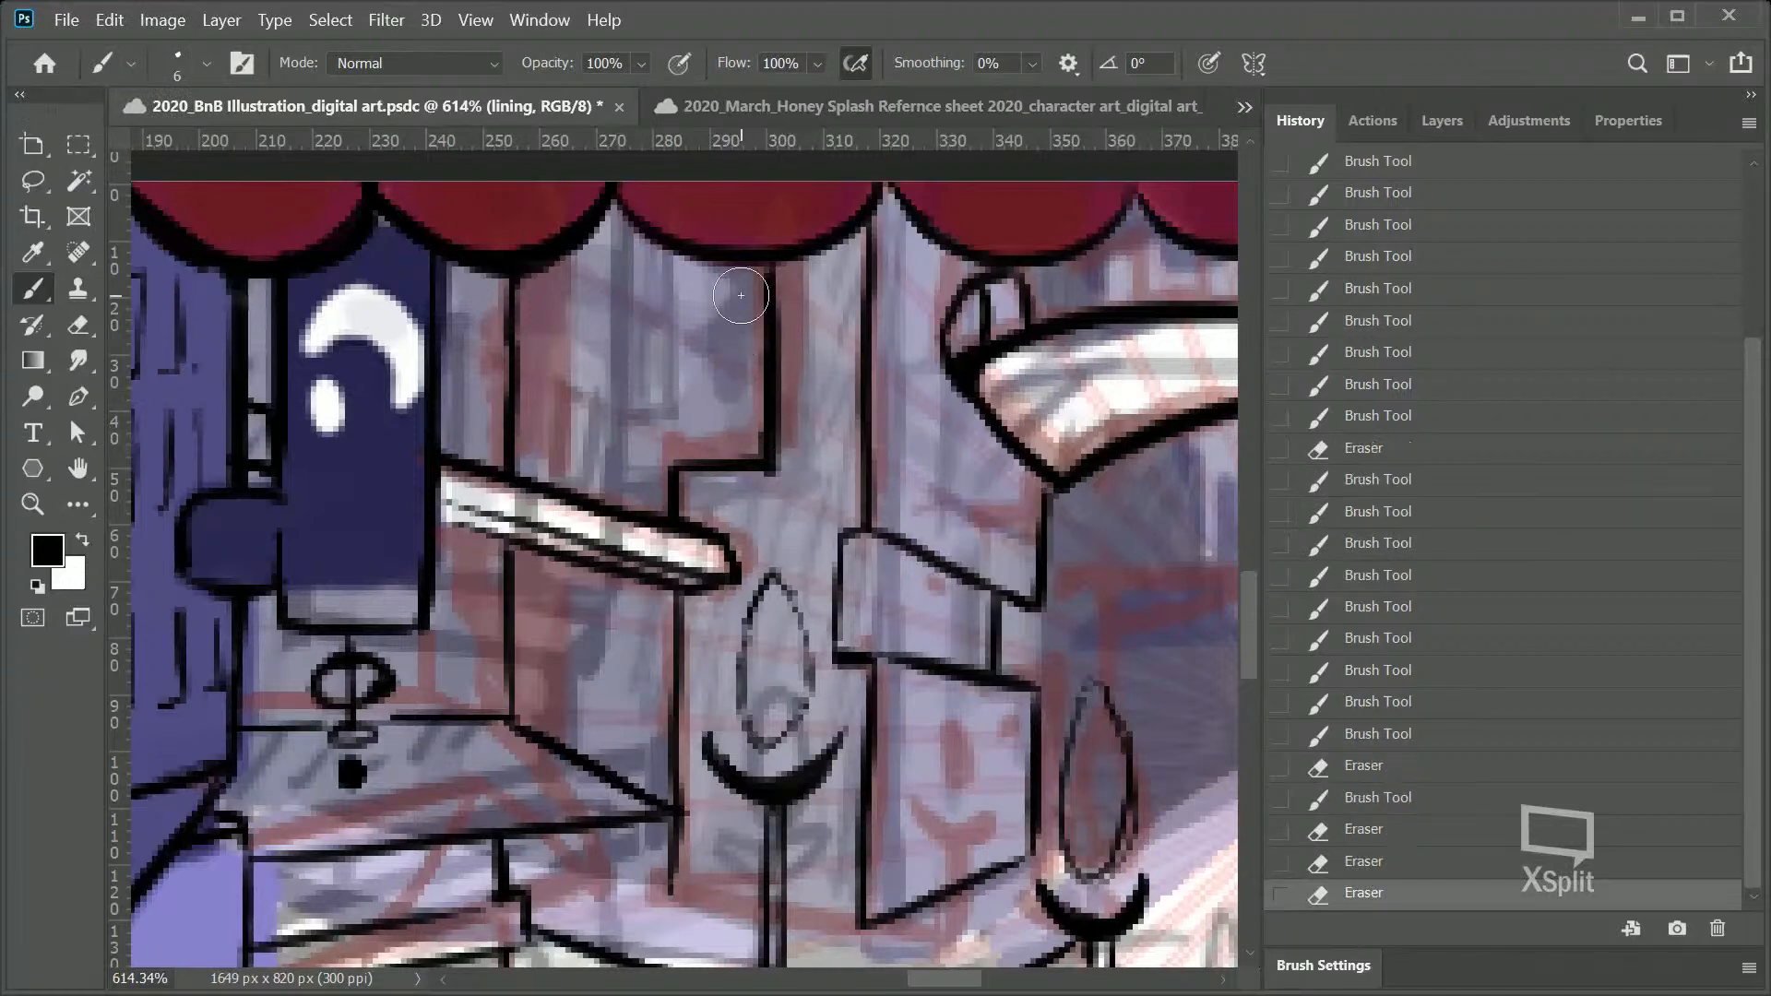
# Step: Add a new layer above the lining layer in the final group
pyautogui.press('z')
pyautogui.scroll(-6, 778, 447)
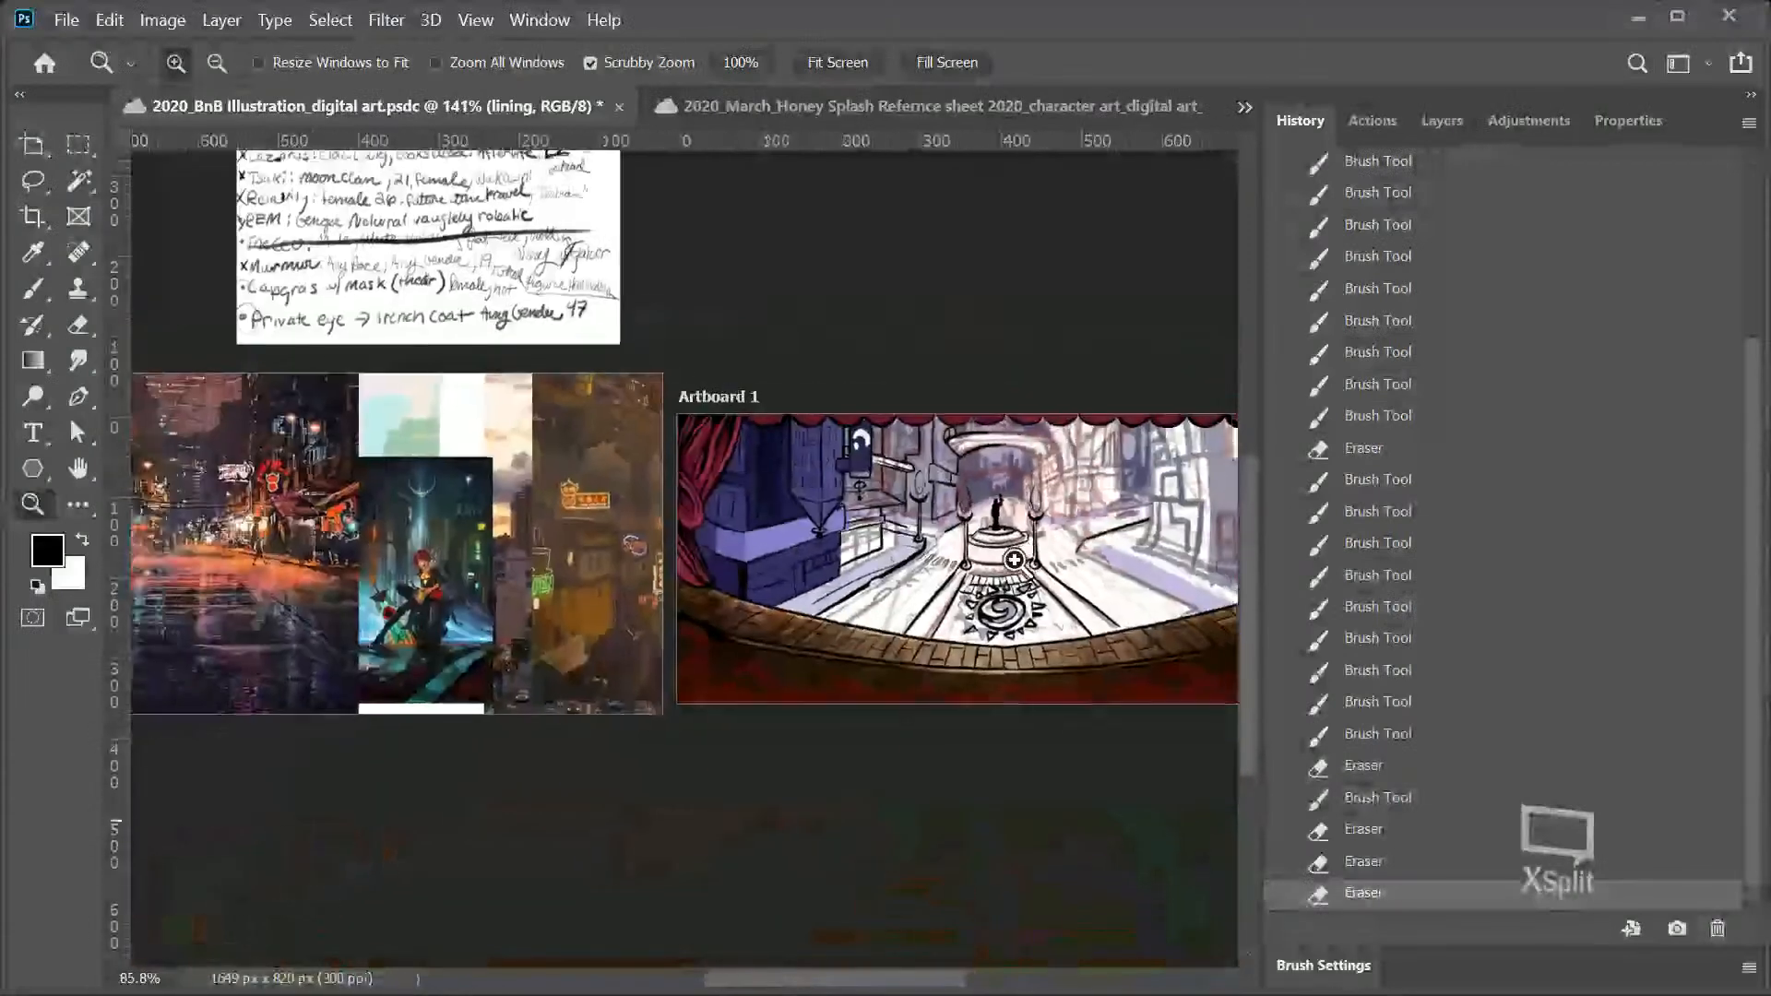
pyautogui.moveTo(902, 980); pyautogui.dragTo(968, 982)
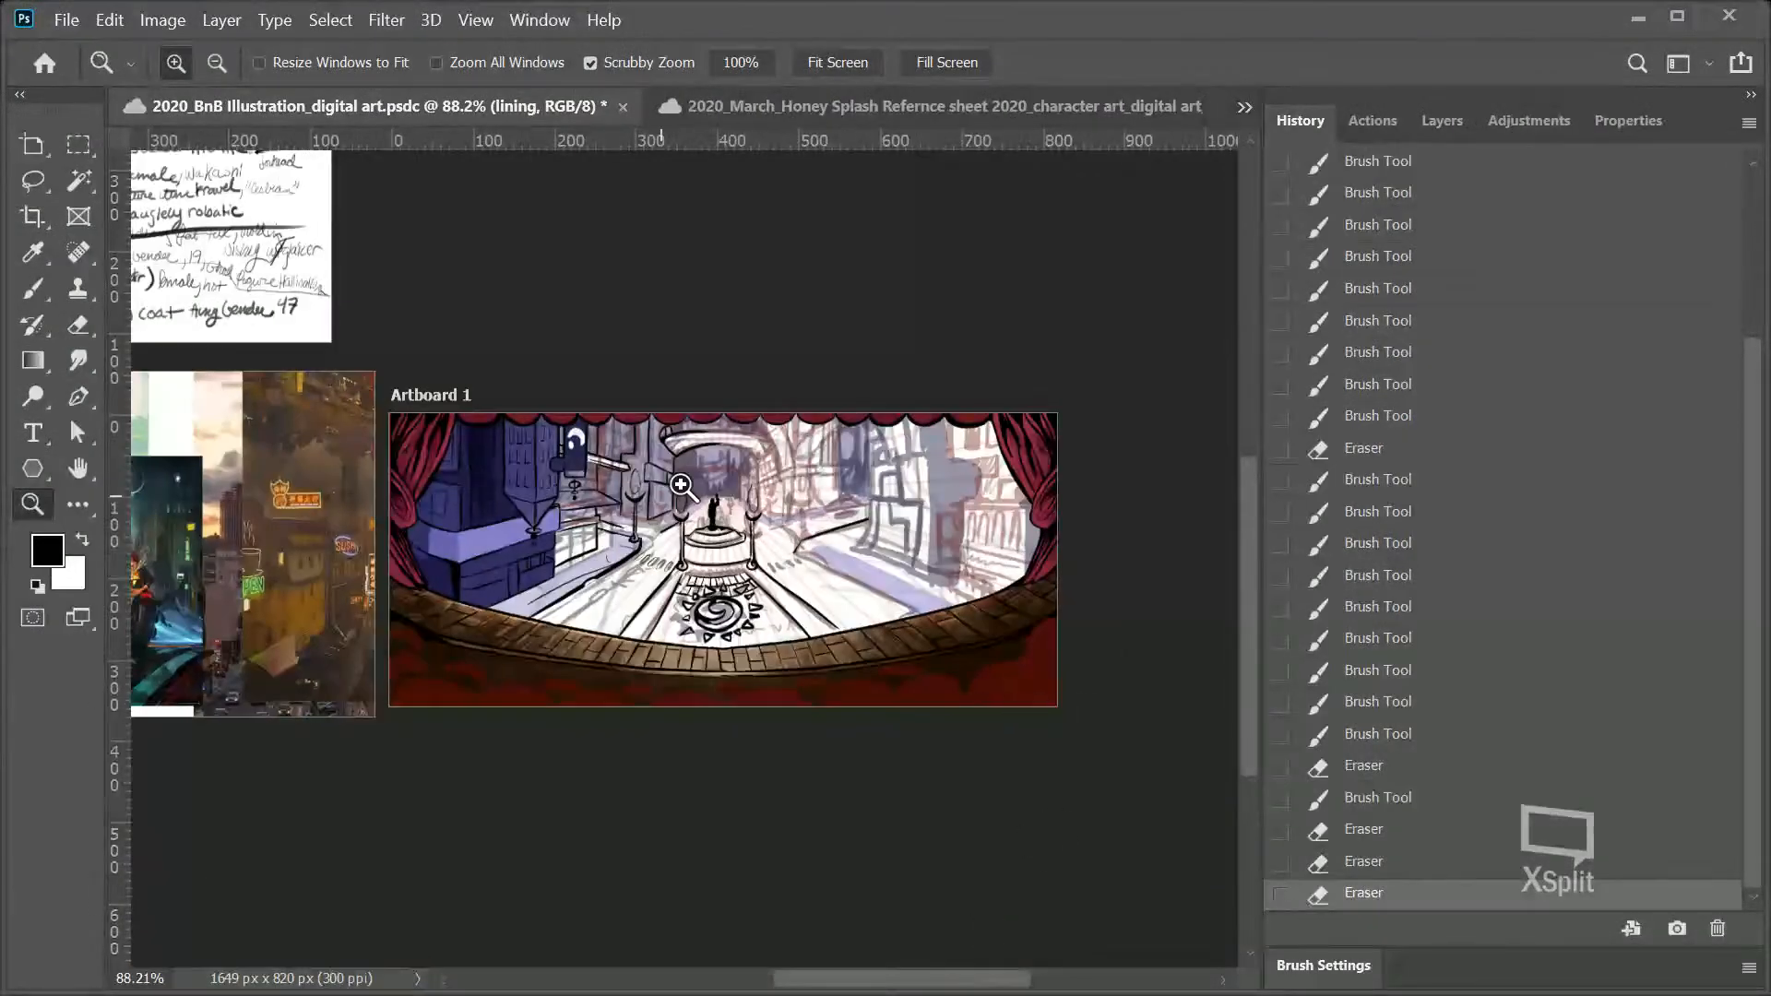
pyautogui.scroll(4, 661, 496)
pyautogui.click(1391, 119)
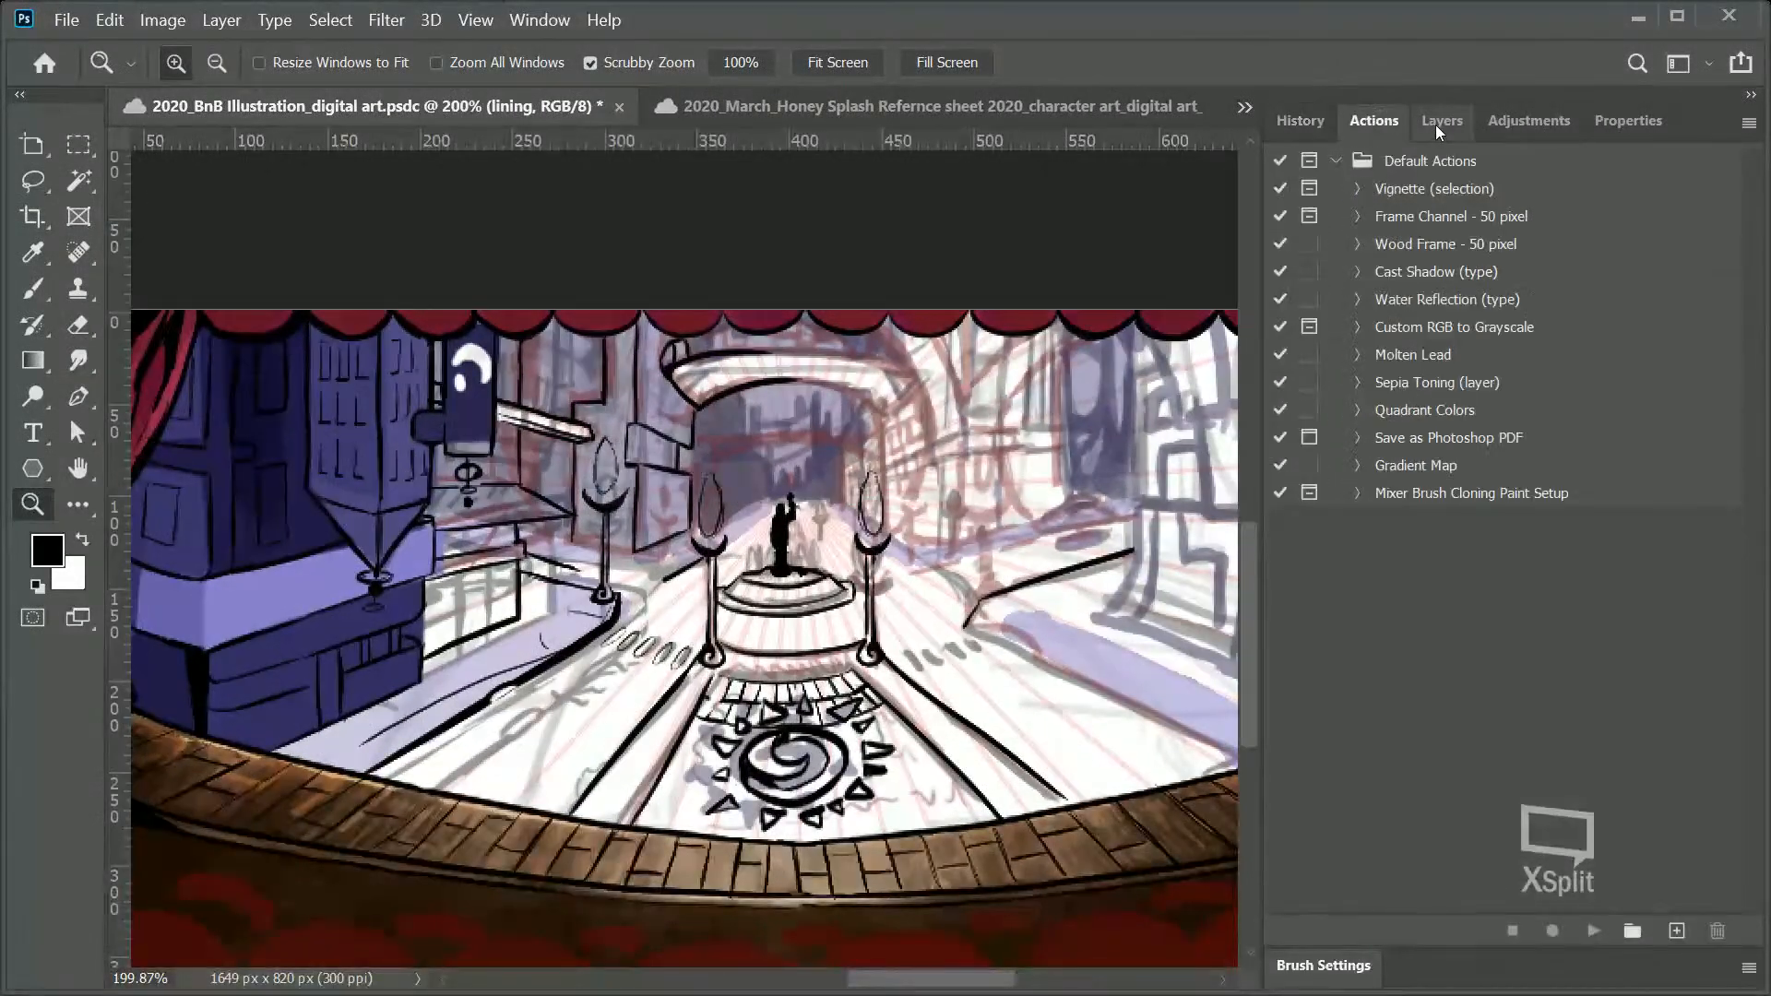
pyautogui.click(1439, 122)
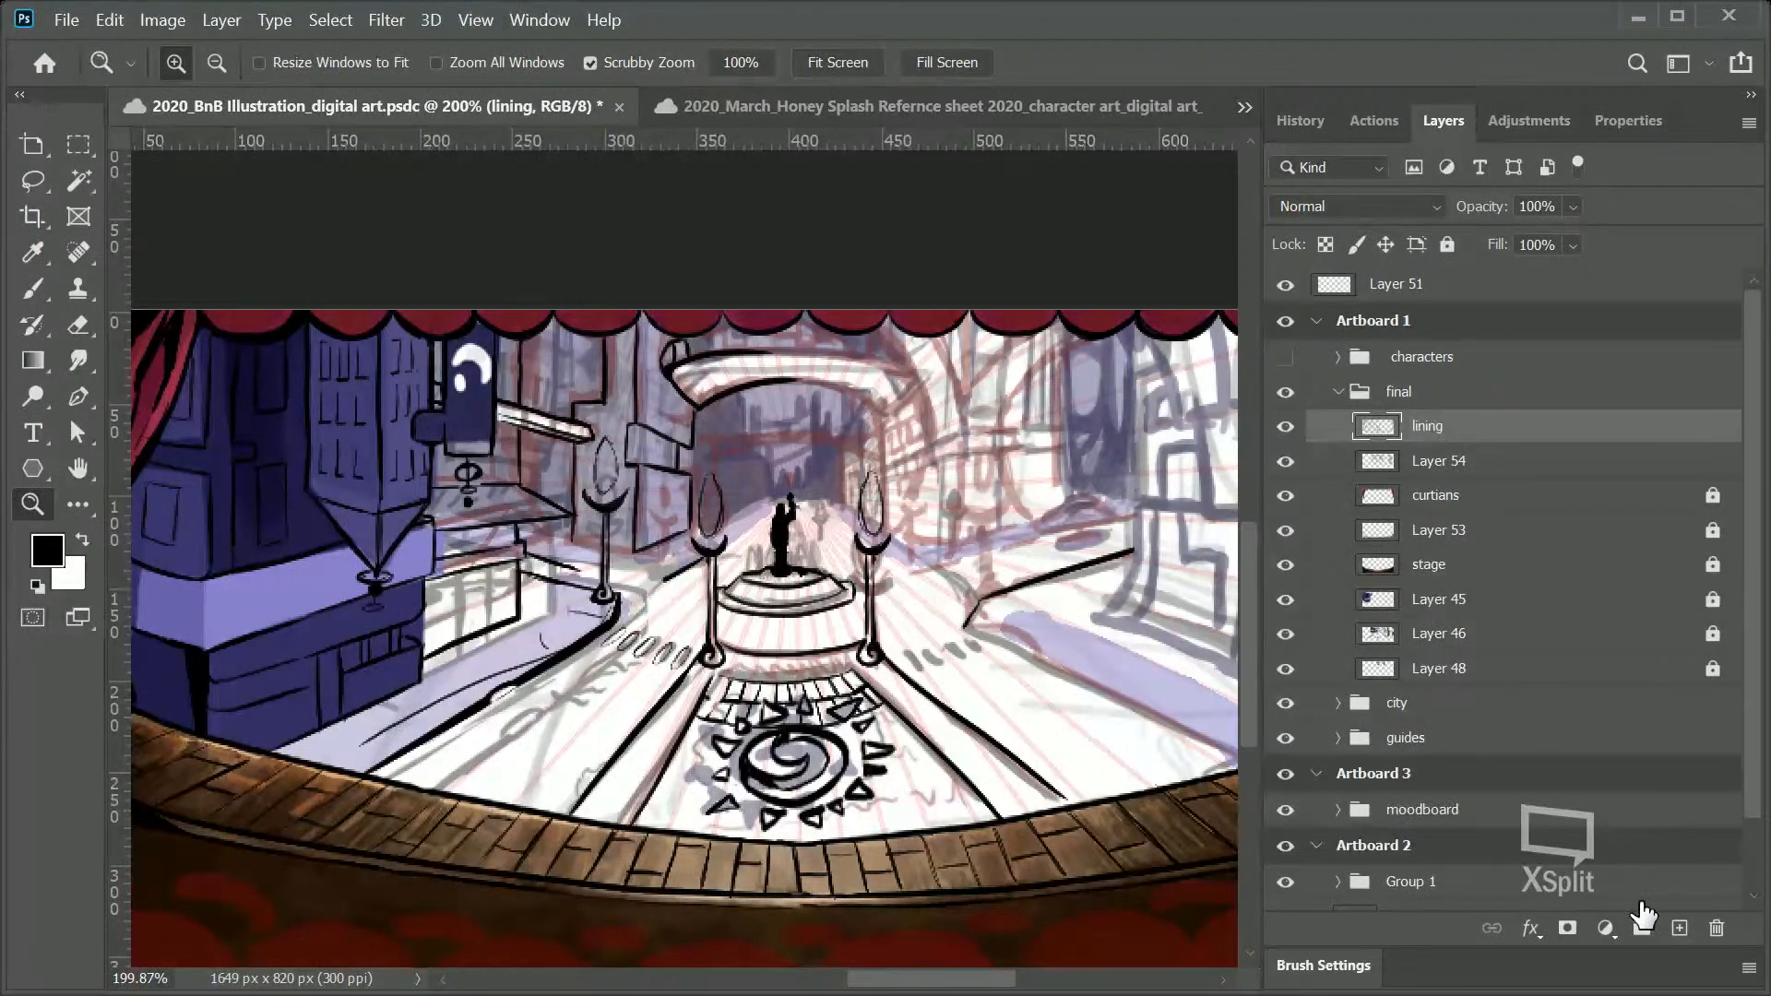
pyautogui.click(1678, 928)
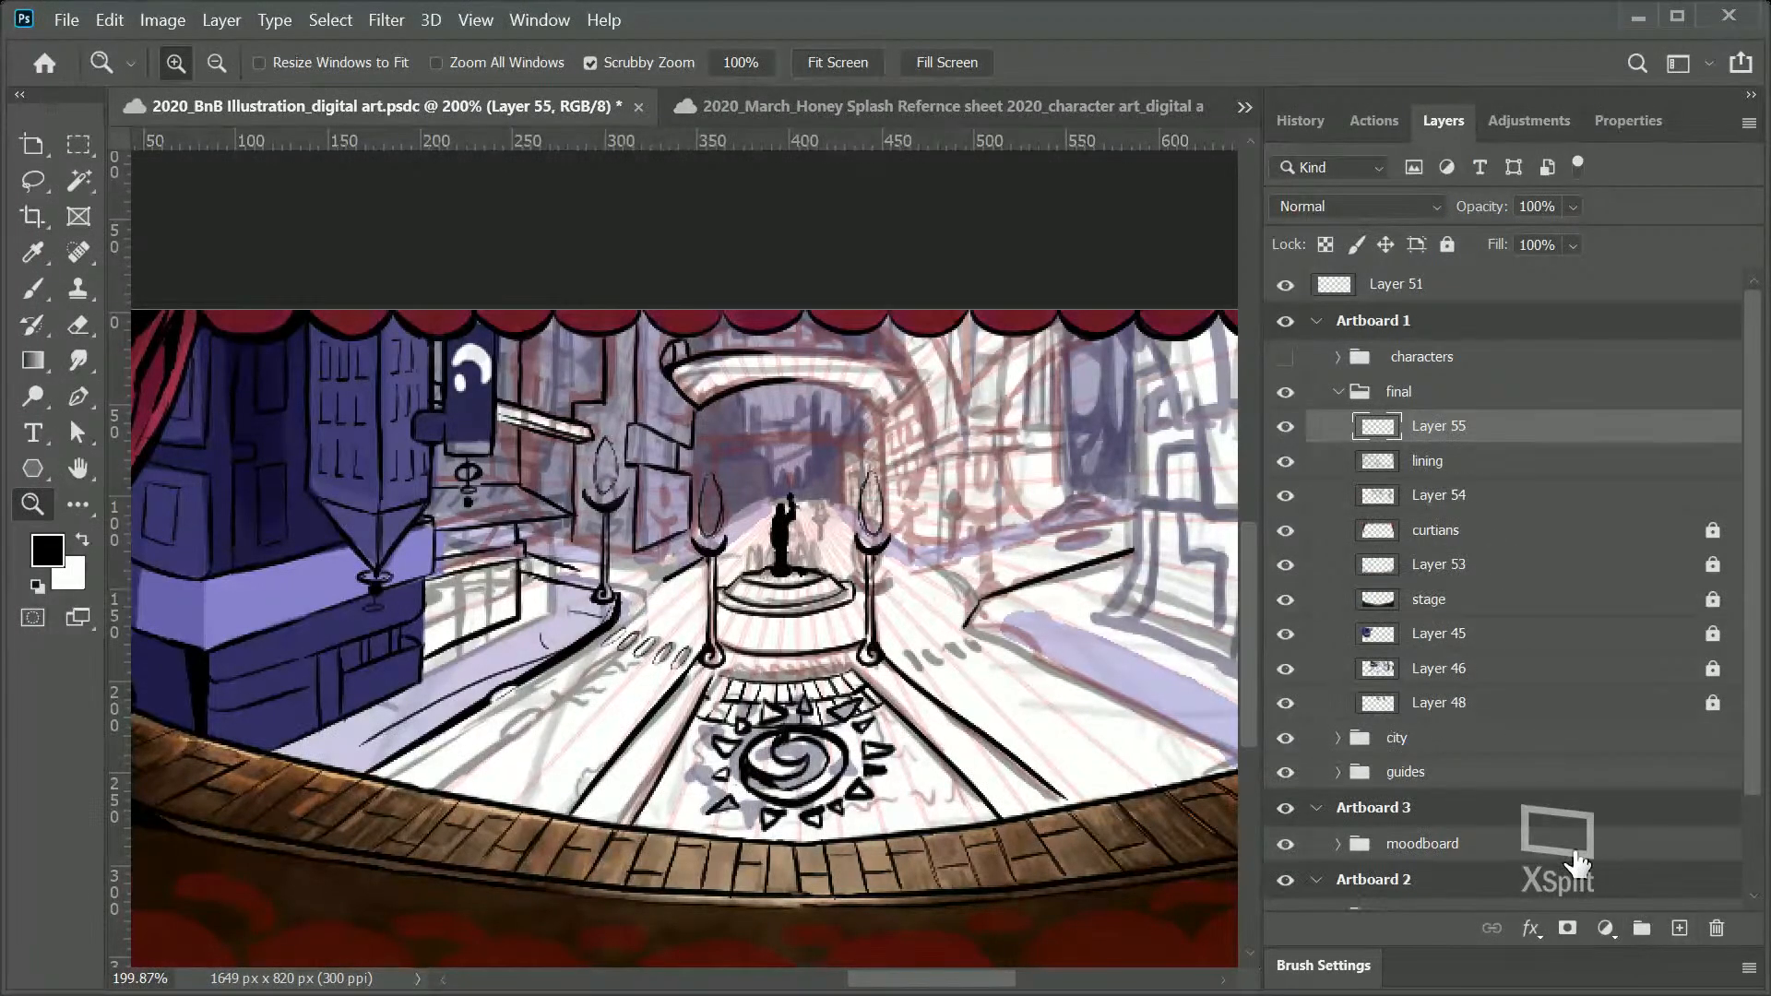
# Step: Fill a rectangular selection over the middle of the street with white and set the layer's opacity to 85%
pyautogui.click(78, 145)
pyautogui.moveTo(465, 394); pyautogui.dragTo(891, 640)
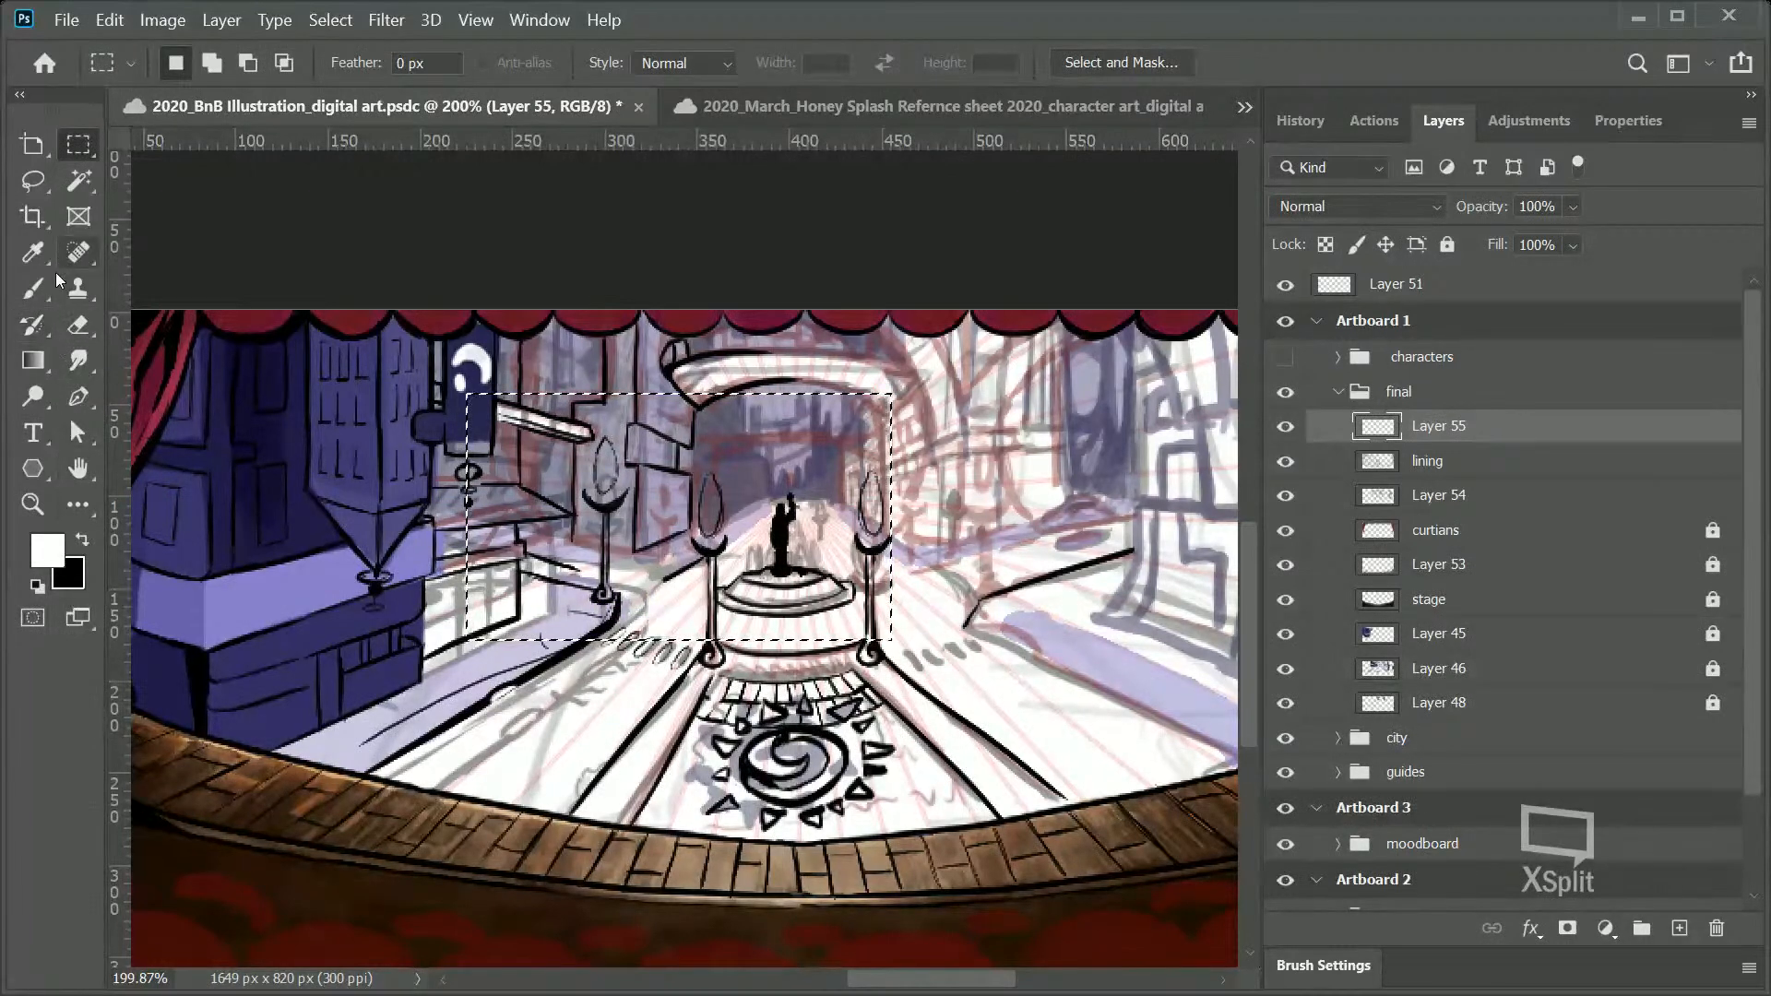
pyautogui.click(42, 358)
pyautogui.moveTo(656, 499)
pyautogui.mouseDown()
pyautogui.moveTo(722, 513)
pyautogui.moveTo(1035, 280)
pyautogui.mouseUp()
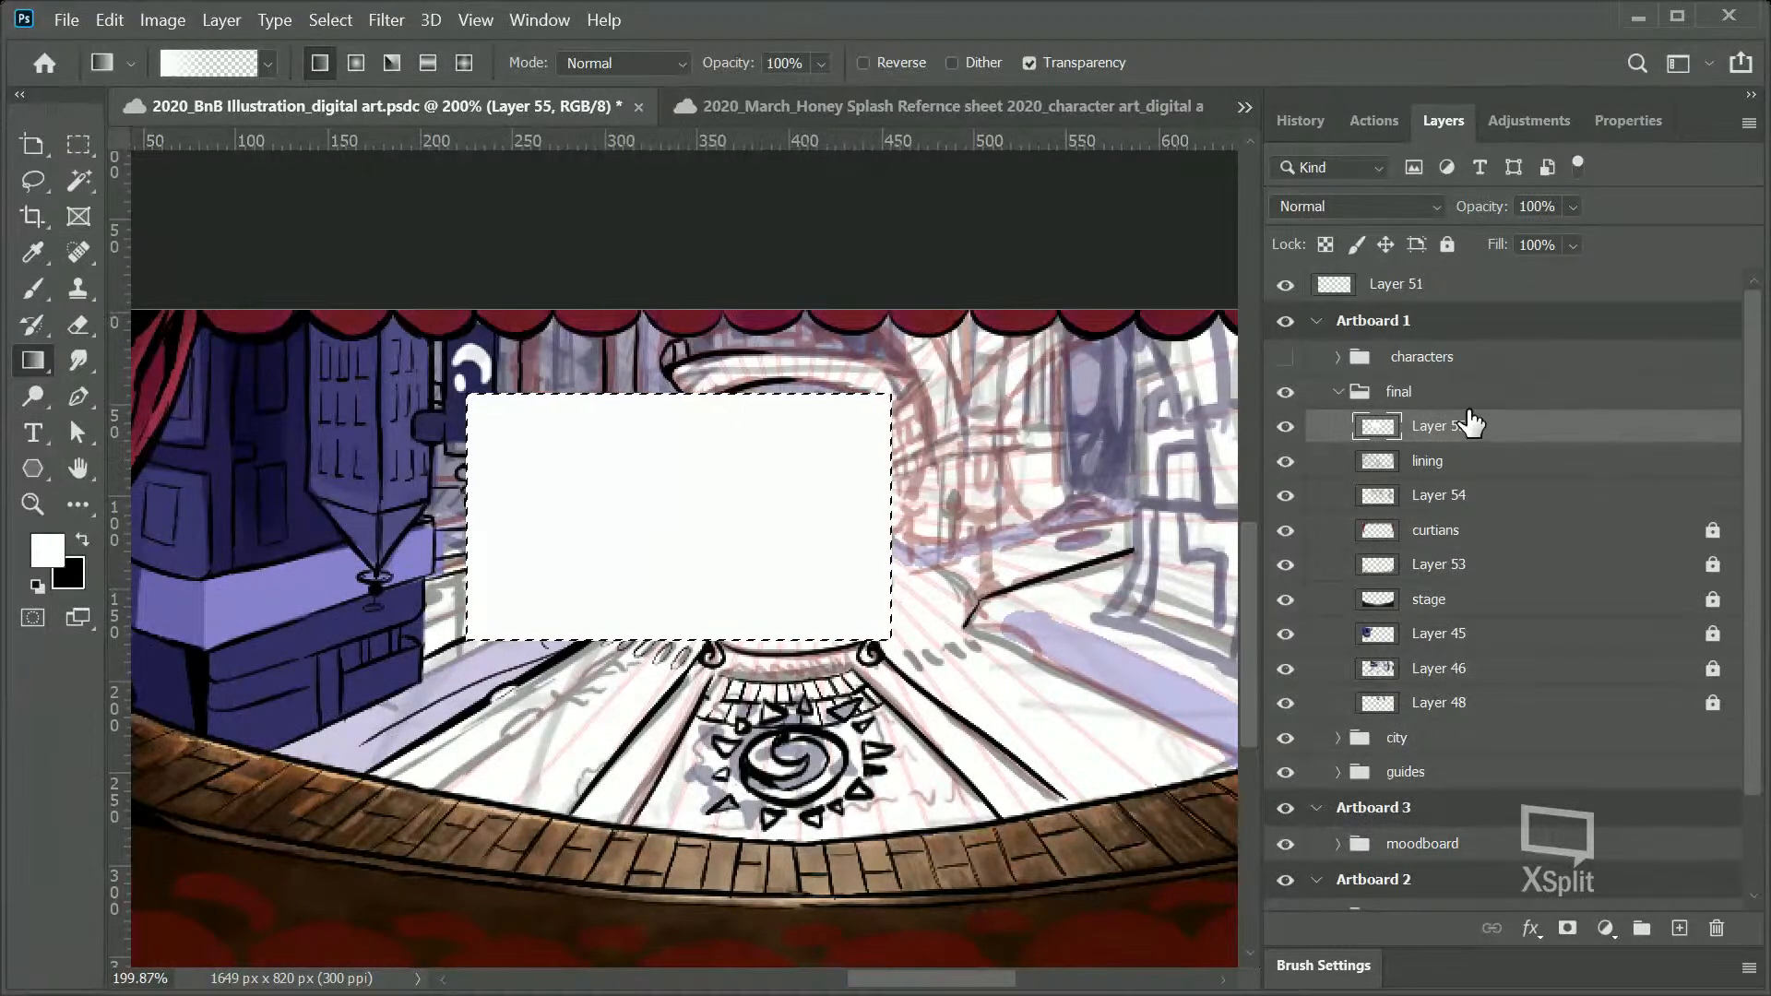
pyautogui.click(1572, 207)
pyautogui.moveTo(1555, 242); pyautogui.dragTo(1602, 242)
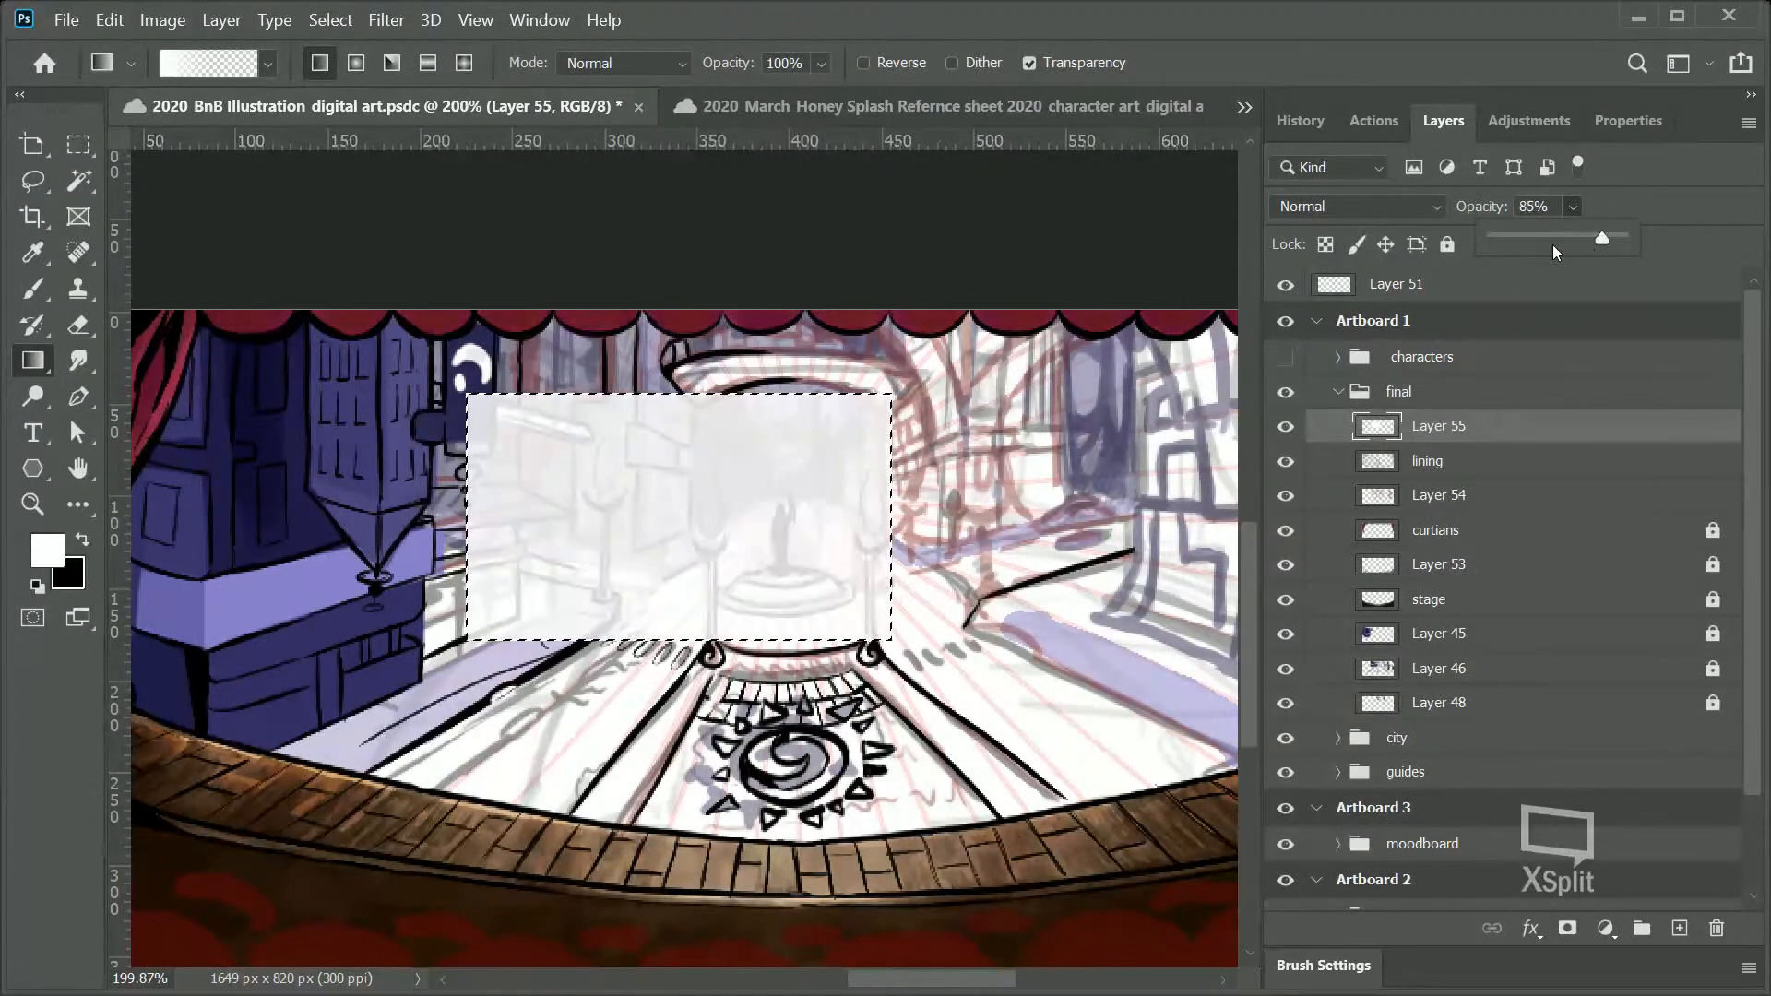
# Step: Move the translucent white rectangle sideways and slightly up so it covers the arch and statue, and save the document
pyautogui.click(34, 504)
pyautogui.moveTo(273, 400)
pyautogui.mouseDown()
pyautogui.moveTo(341, 399)
pyautogui.moveTo(306, 407)
pyautogui.mouseUp()
pyautogui.click(33, 145)
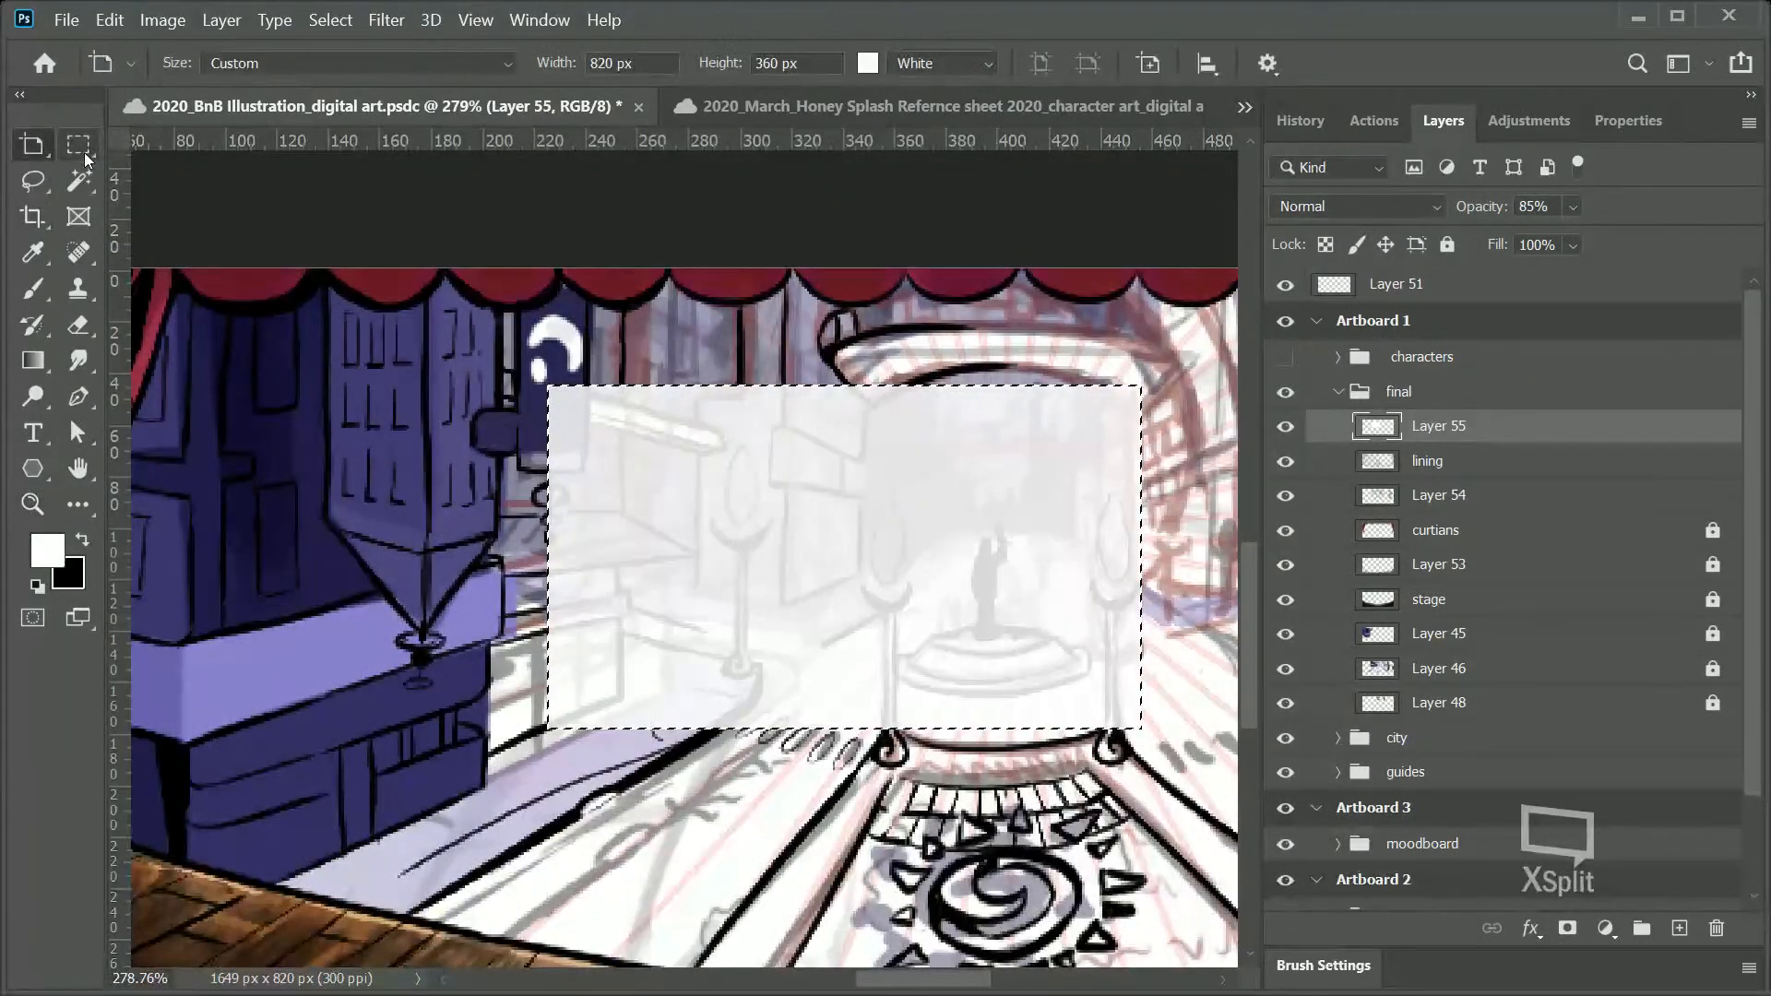
pyautogui.click(1299, 428)
pyautogui.click(1300, 428)
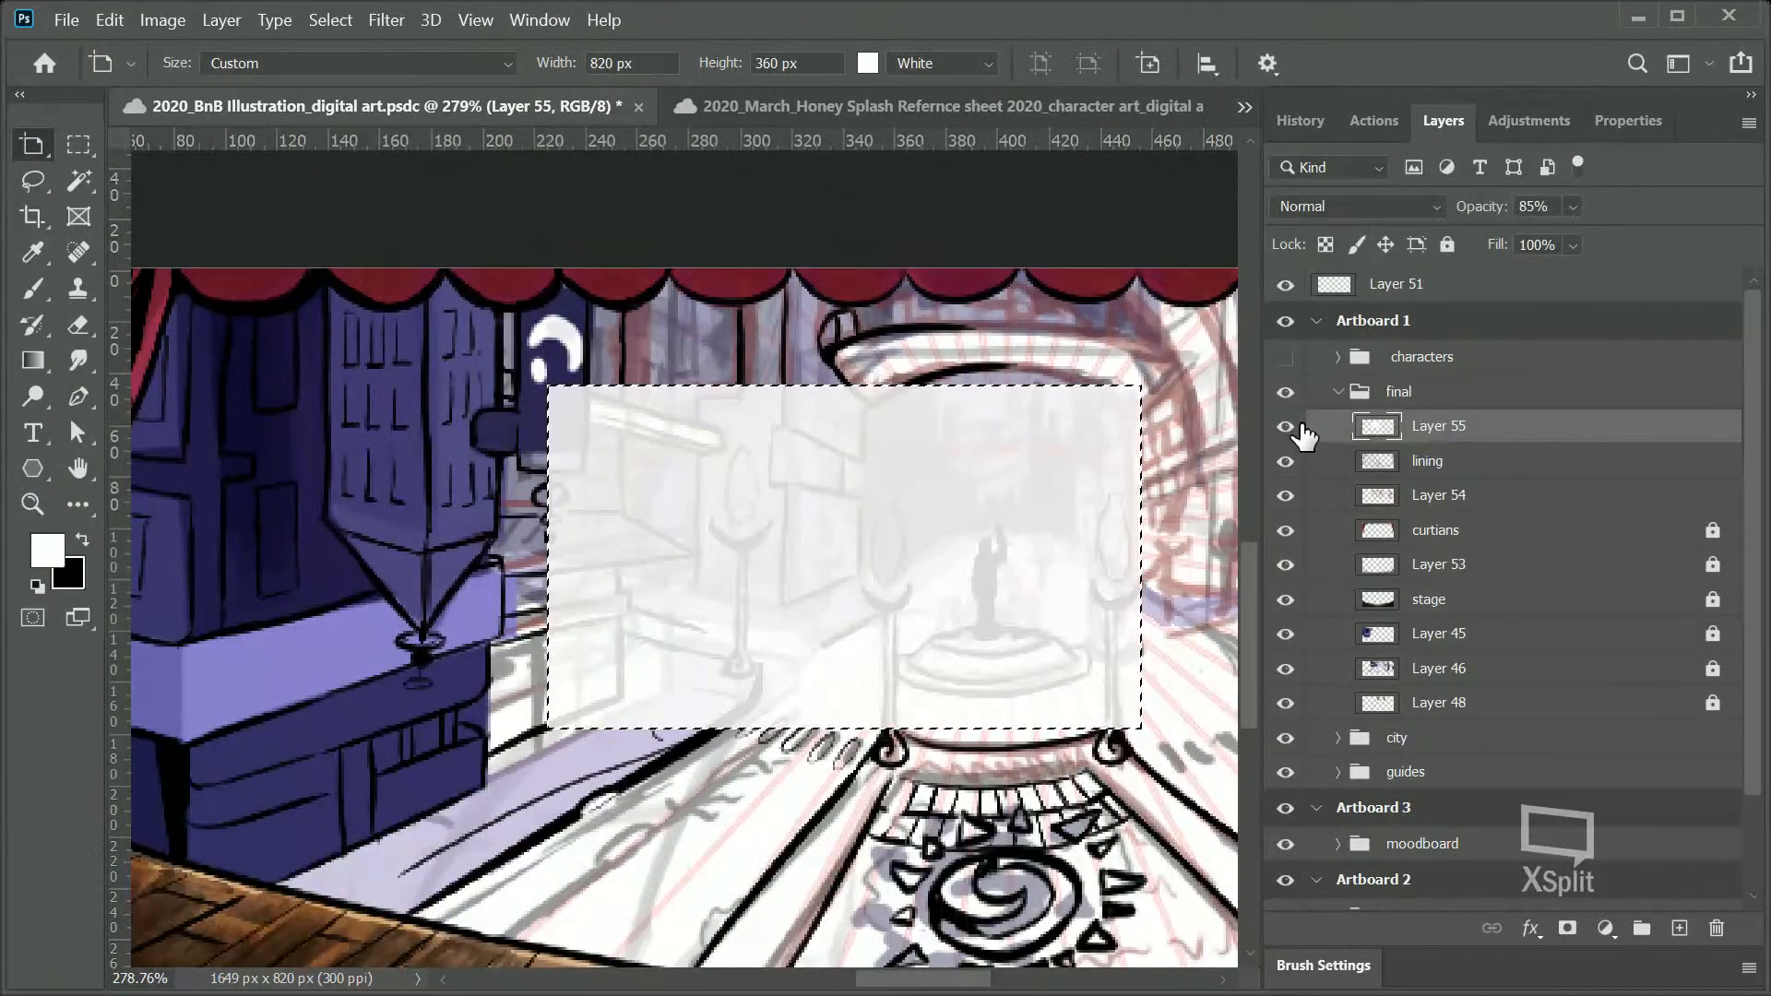
pyautogui.rightClick(33, 145)
pyautogui.click(111, 143)
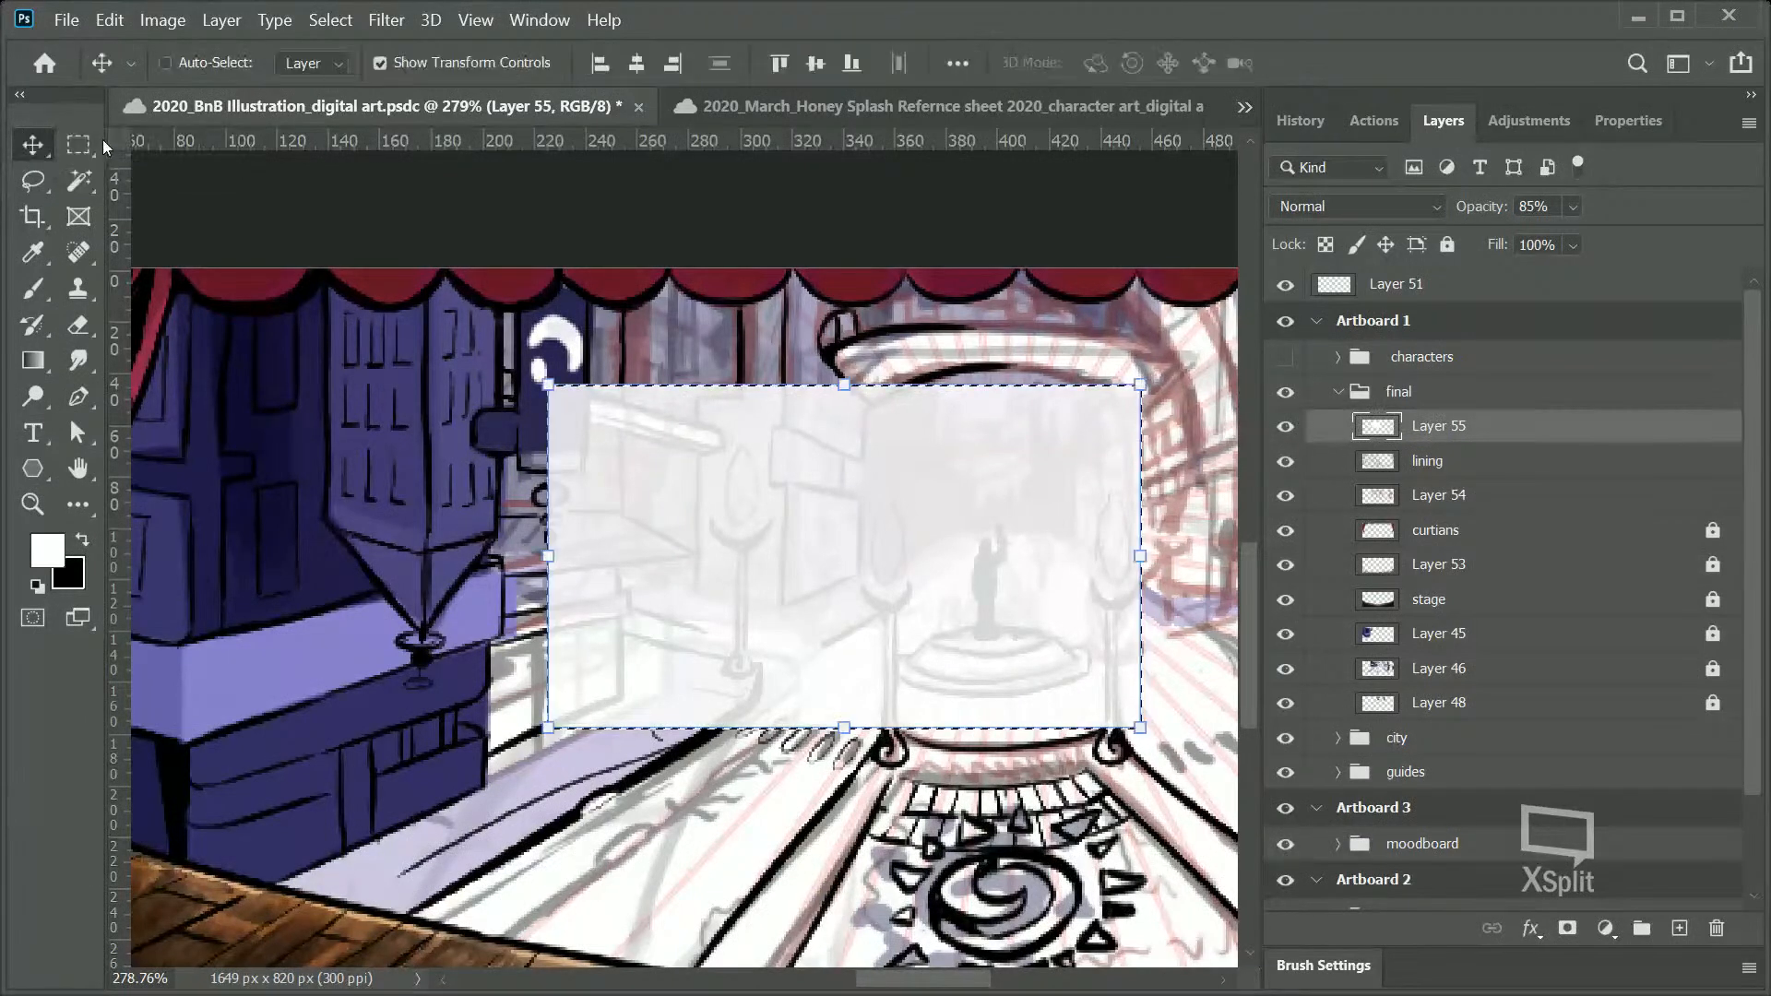
pyautogui.moveTo(735, 545); pyautogui.dragTo(897, 507)
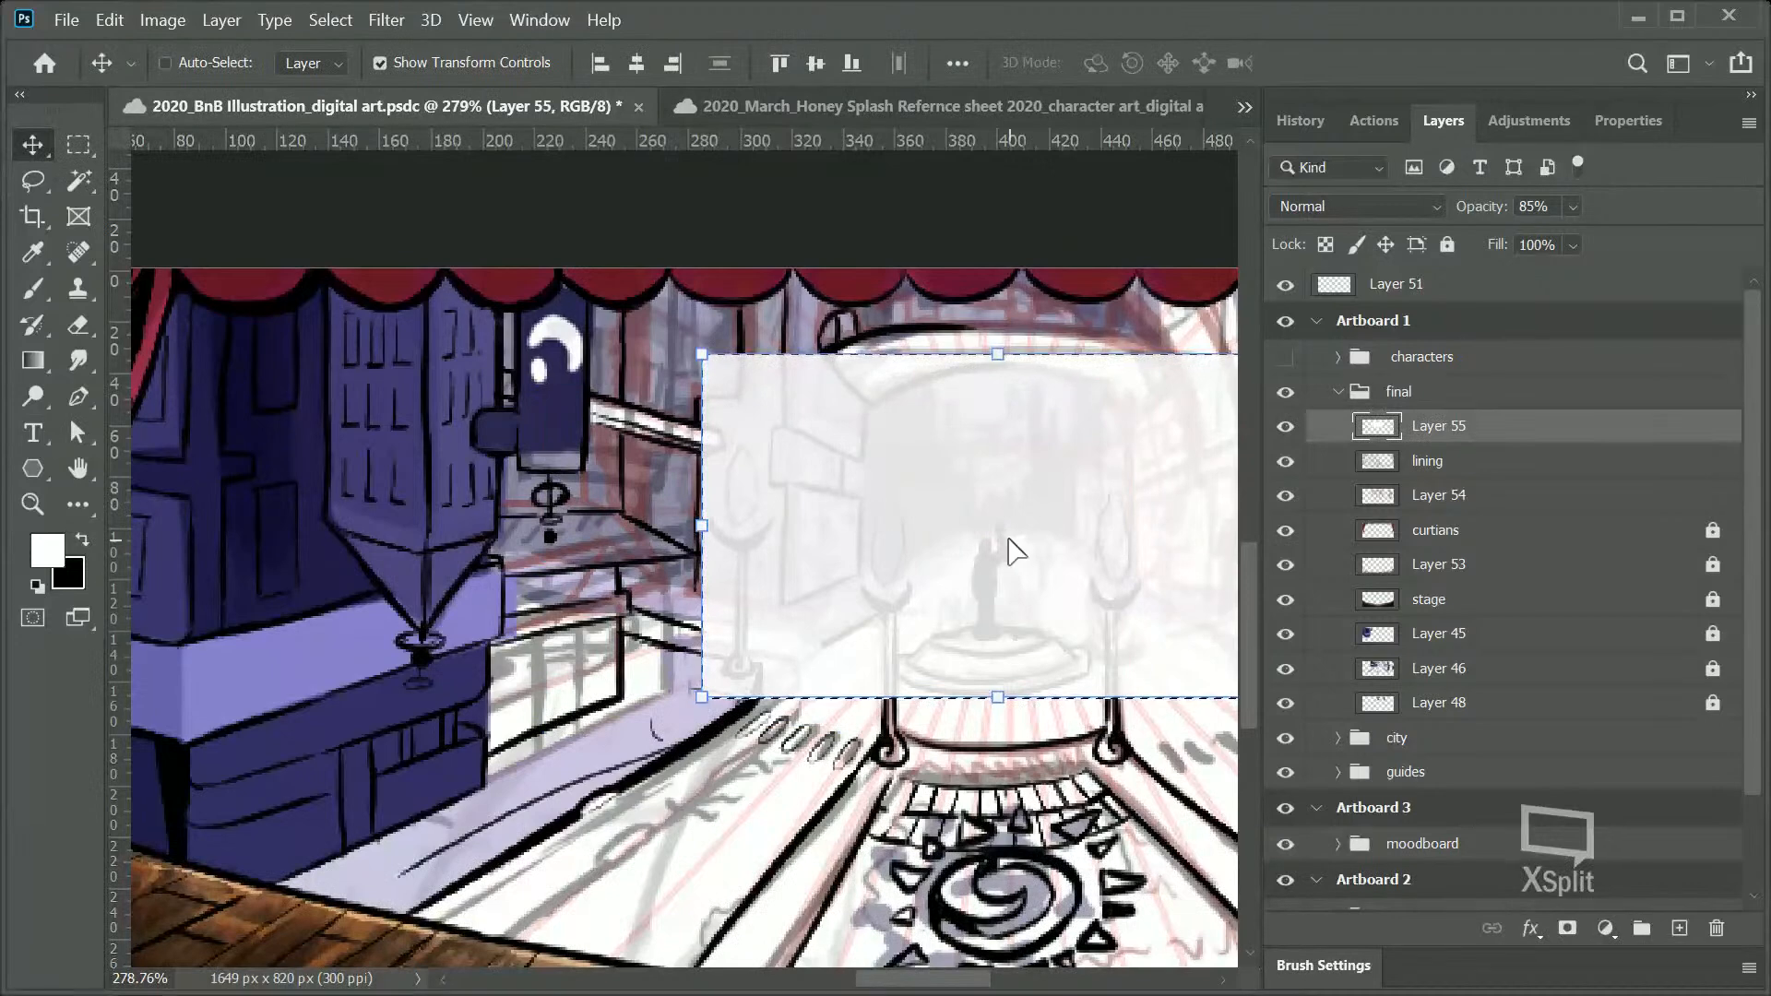
pyautogui.moveTo(1012, 549); pyautogui.dragTo(966, 553)
pyautogui.hotkey('ctrl', 's')
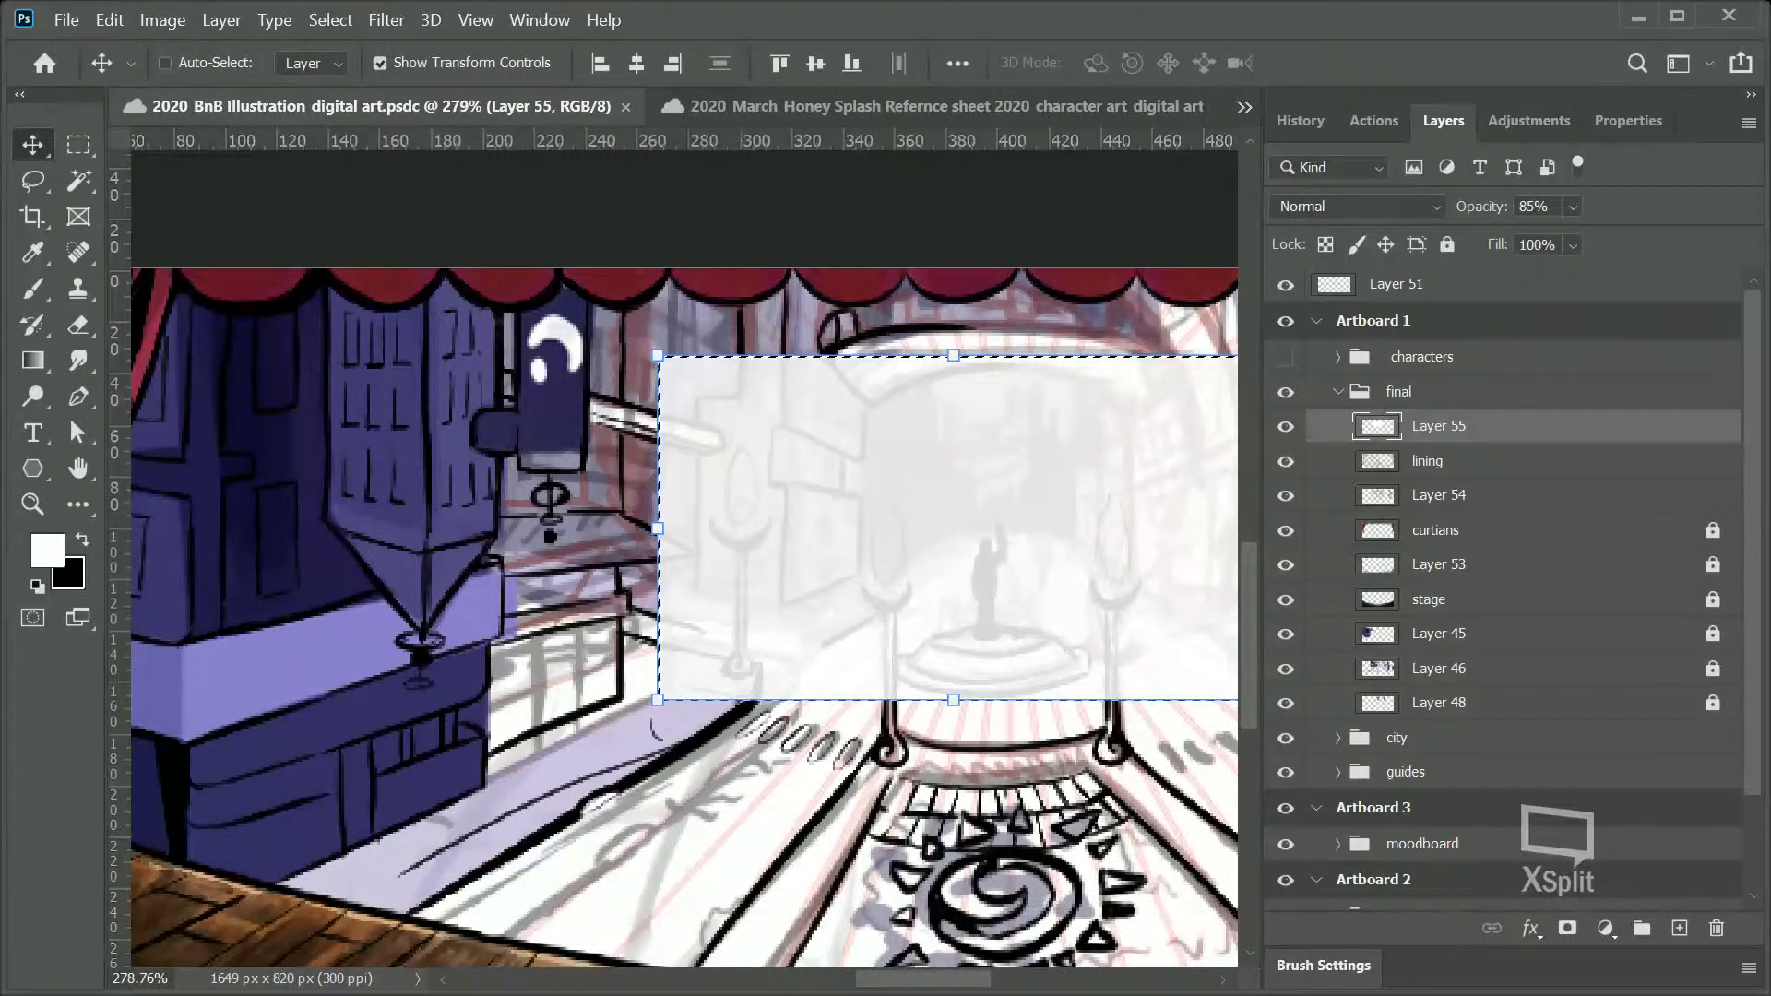
# Step: Handwrite "food TIME" in black brush strokes on the white rectangle
pyautogui.hotkey('ctrl', 'd')
pyautogui.click(33, 289)
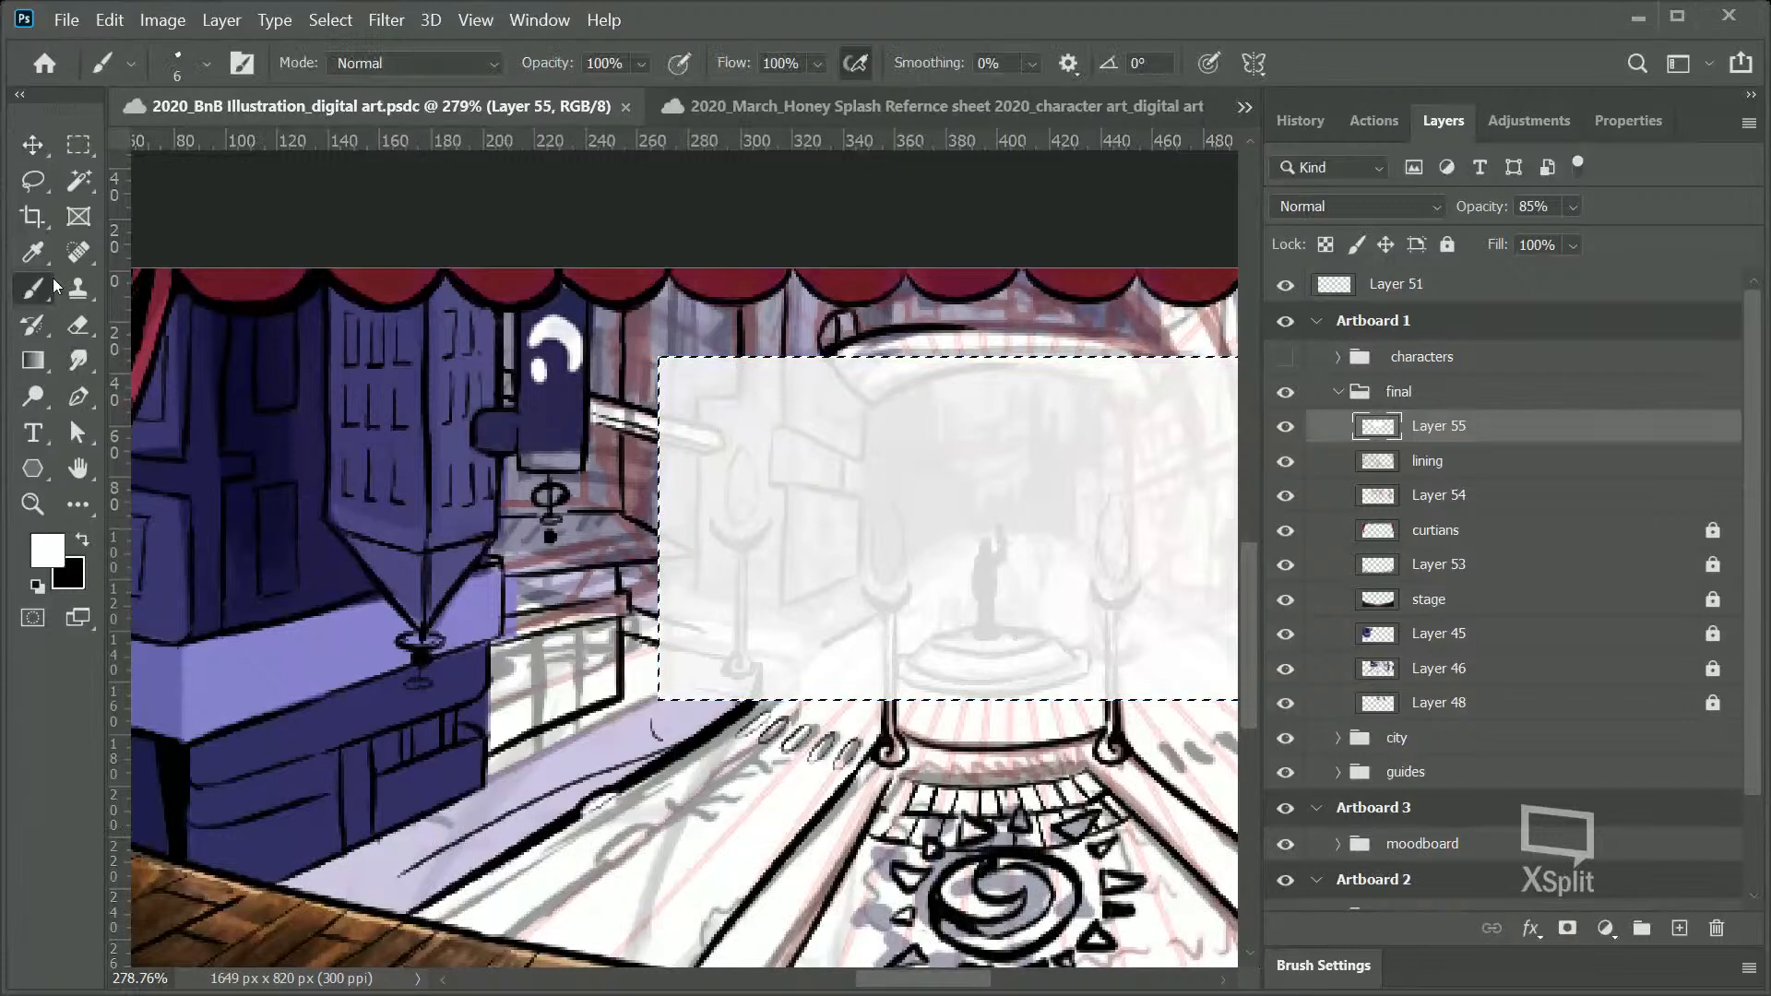
pyautogui.moveTo(737, 557)
pyautogui.mouseDown()
pyautogui.moveTo(736, 495)
pyautogui.moveTo(767, 425)
pyautogui.moveTo(735, 586)
pyautogui.mouseUp()
pyautogui.click(82, 538)
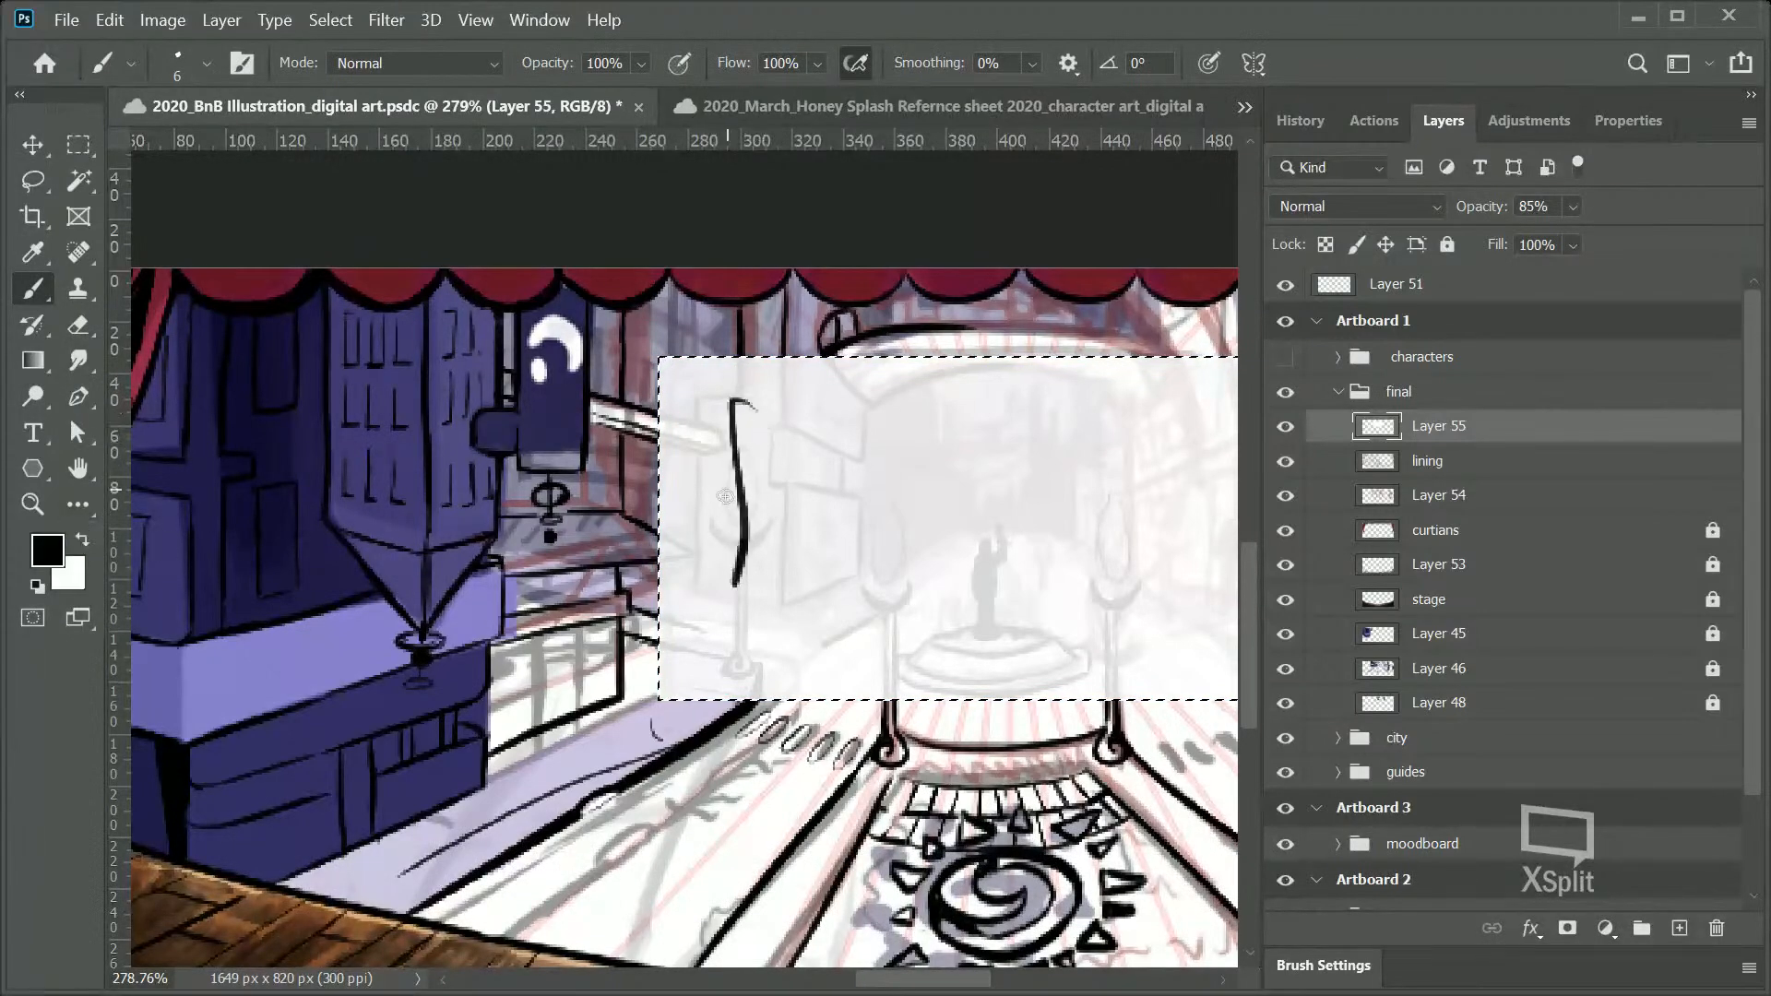
pyautogui.moveTo(800, 490)
pyautogui.mouseDown()
pyautogui.moveTo(847, 486)
pyautogui.moveTo(912, 533)
pyautogui.mouseUp()
pyautogui.moveTo(789, 576)
pyautogui.mouseDown()
pyautogui.moveTo(803, 653)
pyautogui.moveTo(827, 572)
pyautogui.mouseUp()
pyautogui.moveTo(836, 582); pyautogui.dragTo(844, 642)
pyautogui.moveTo(874, 557)
pyautogui.mouseDown()
pyautogui.moveTo(882, 640)
pyautogui.moveTo(1019, 607)
pyautogui.mouseUp()
# Step: Sketch a cat face with triangular ears, dot eyes, nose and open mouth above the lettering, and save the document
pyautogui.moveTo(1013, 441)
pyautogui.mouseDown()
pyautogui.moveTo(1035, 417)
pyautogui.moveTo(1022, 452)
pyautogui.moveTo(1015, 427)
pyautogui.moveTo(1002, 448)
pyautogui.moveTo(1026, 441)
pyautogui.mouseUp()
pyautogui.hotkey('ctrl', 'z')
pyautogui.hotkey('ctrl', 'z')
pyautogui.hotkey('ctrl', 'z')
pyautogui.moveTo(999, 502); pyautogui.dragTo(1070, 482)
pyautogui.moveTo(1068, 400)
pyautogui.mouseDown()
pyautogui.moveTo(1065, 421)
pyautogui.moveTo(973, 398)
pyautogui.moveTo(978, 422)
pyautogui.mouseUp()
pyautogui.moveTo(1008, 489)
pyautogui.mouseDown()
pyautogui.moveTo(1029, 530)
pyautogui.moveTo(1065, 485)
pyautogui.mouseUp()
pyautogui.moveTo(1114, 394)
pyautogui.mouseDown()
pyautogui.moveTo(1133, 417)
pyautogui.moveTo(1093, 383)
pyautogui.mouseUp()
pyautogui.moveTo(912, 409); pyautogui.dragTo(956, 383)
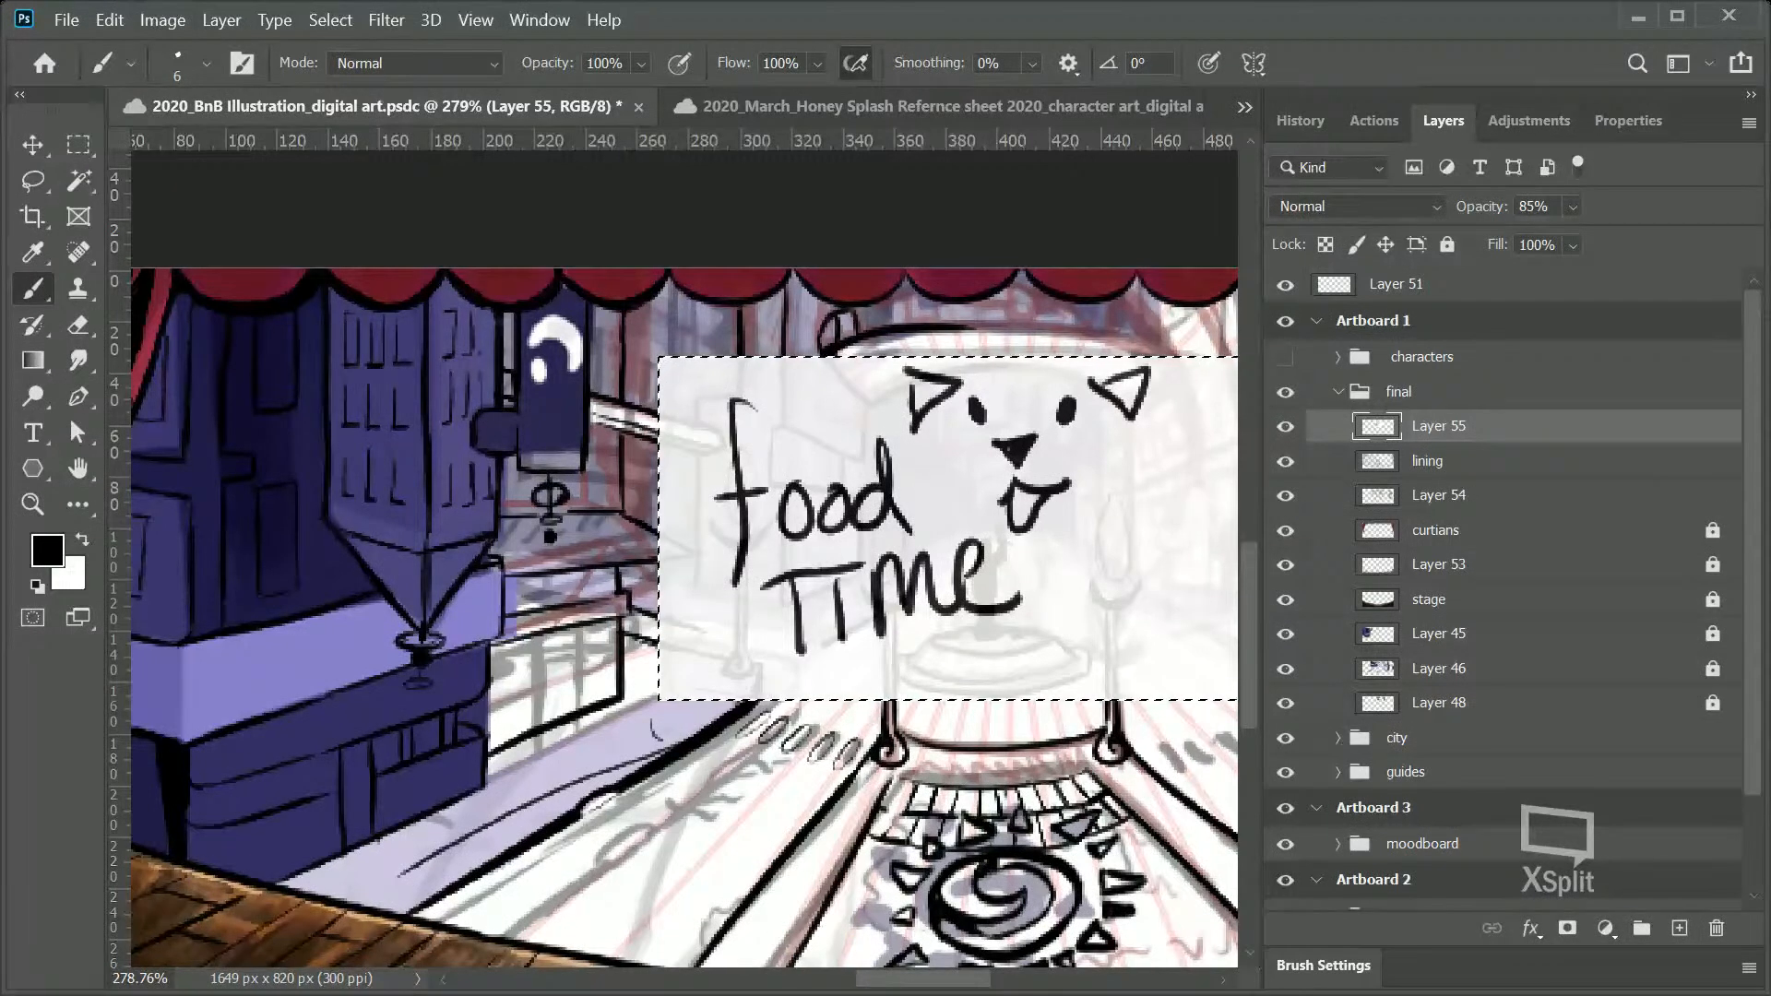
pyautogui.hotkey('ctrl', 'd')
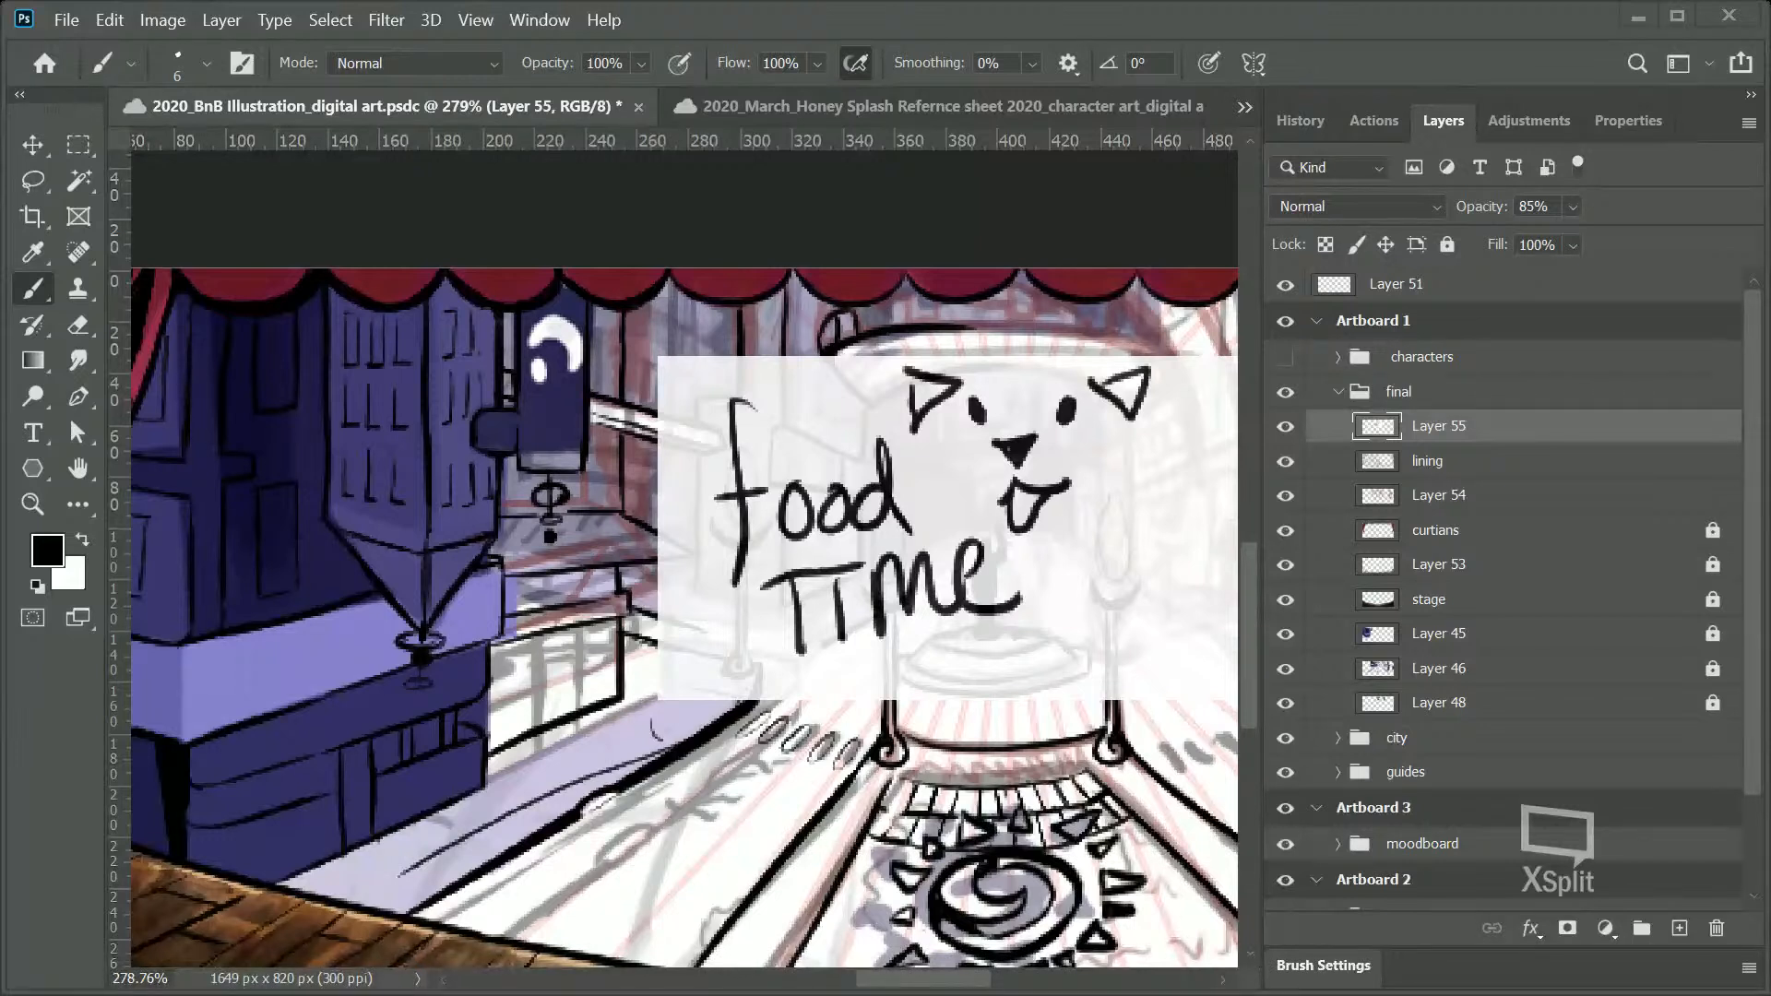
pyautogui.hotkey('ctrl', 's')
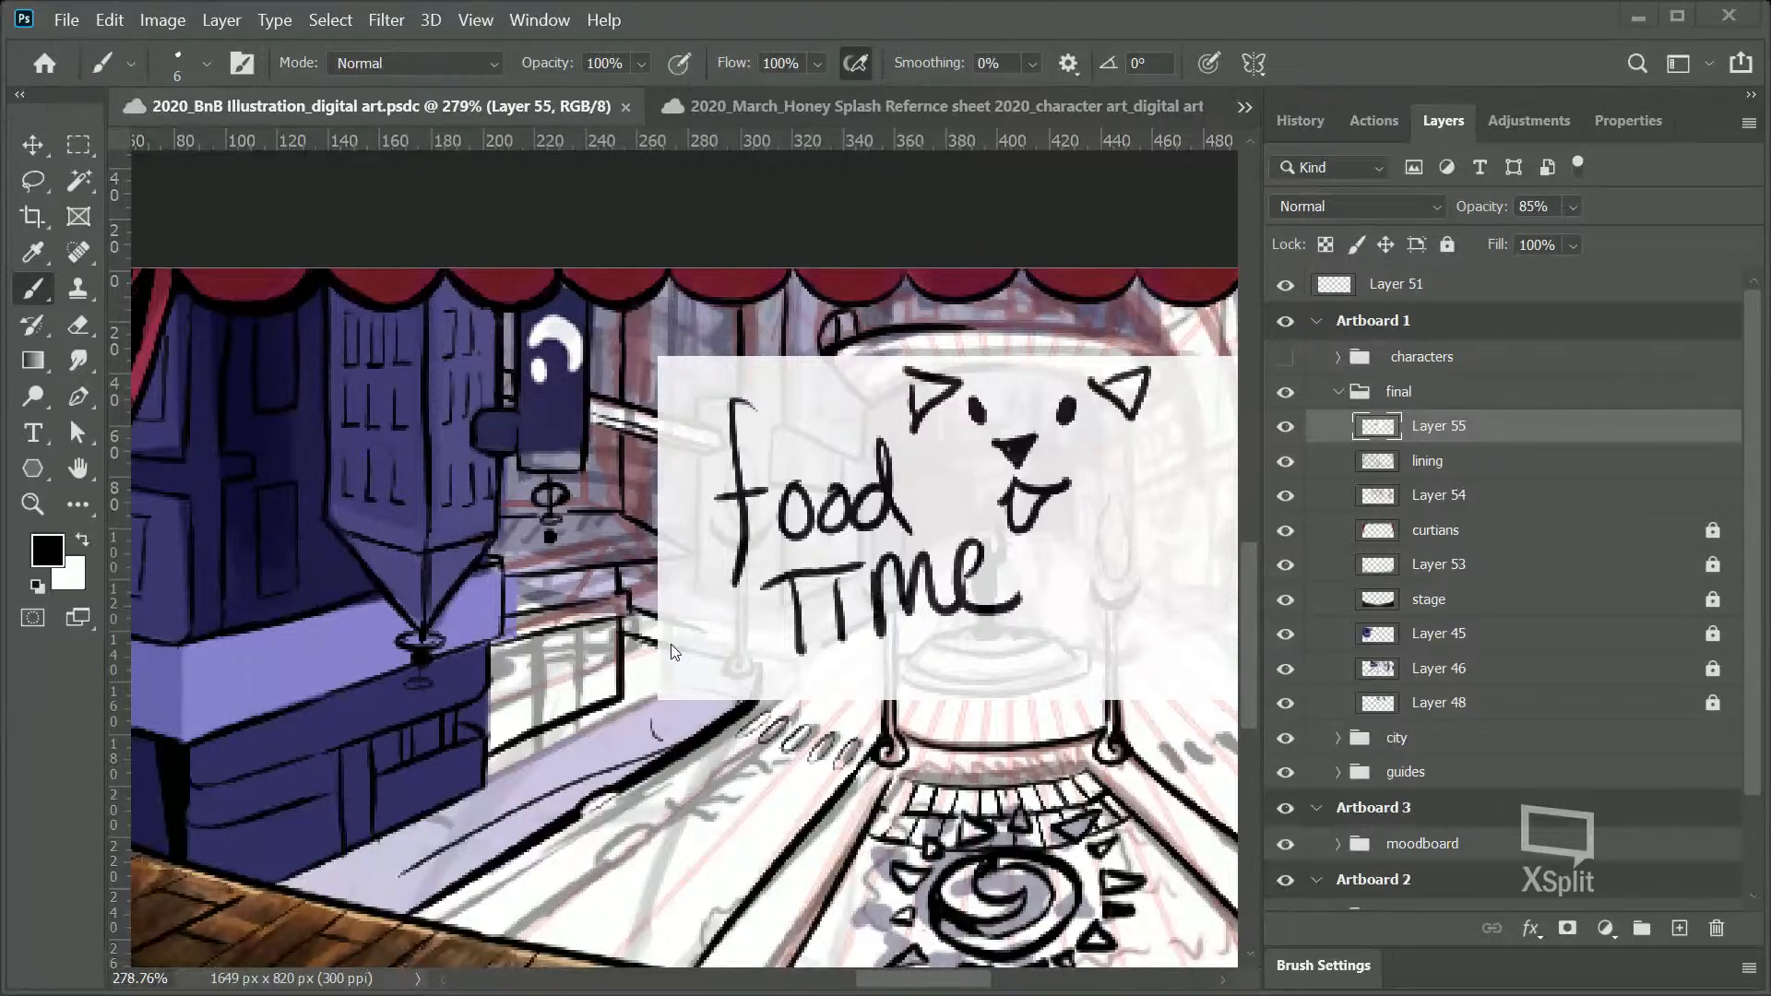
# Step: Delete the layer holding the food time note and clear the rectangular selection
pyautogui.click(1286, 427)
pyautogui.click(1286, 427)
pyautogui.click(1286, 427)
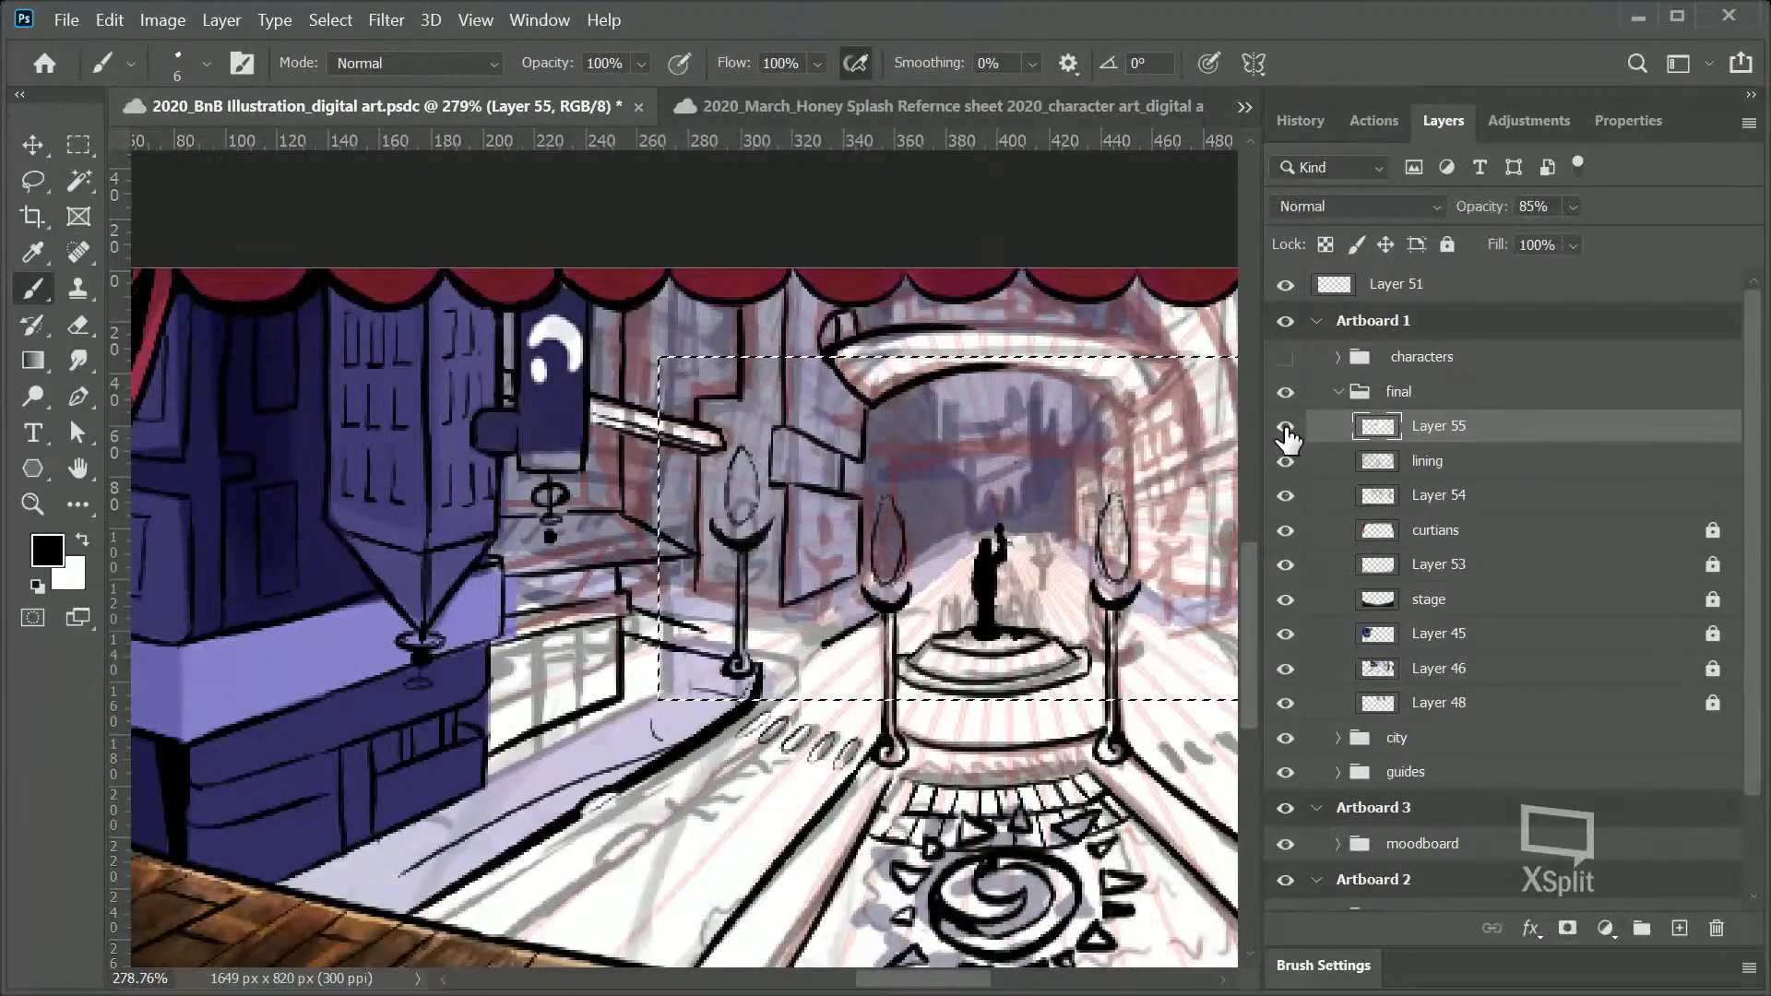
pyautogui.click(1286, 427)
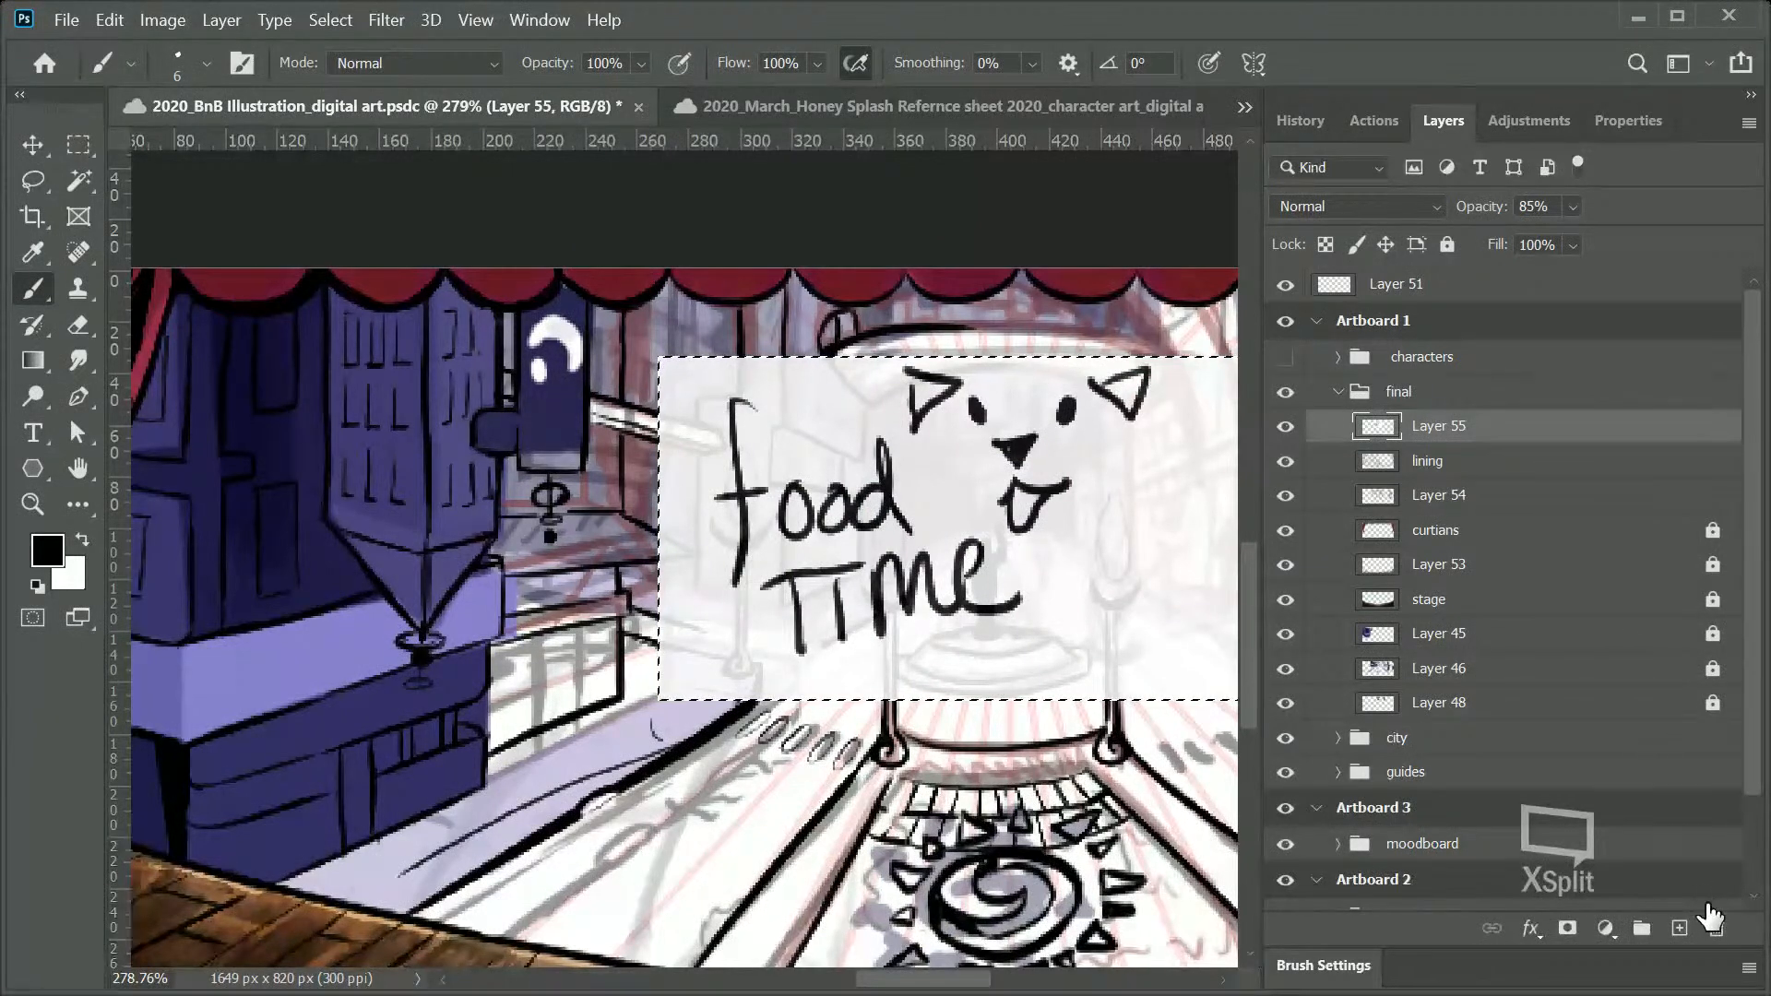
pyautogui.click(1716, 930)
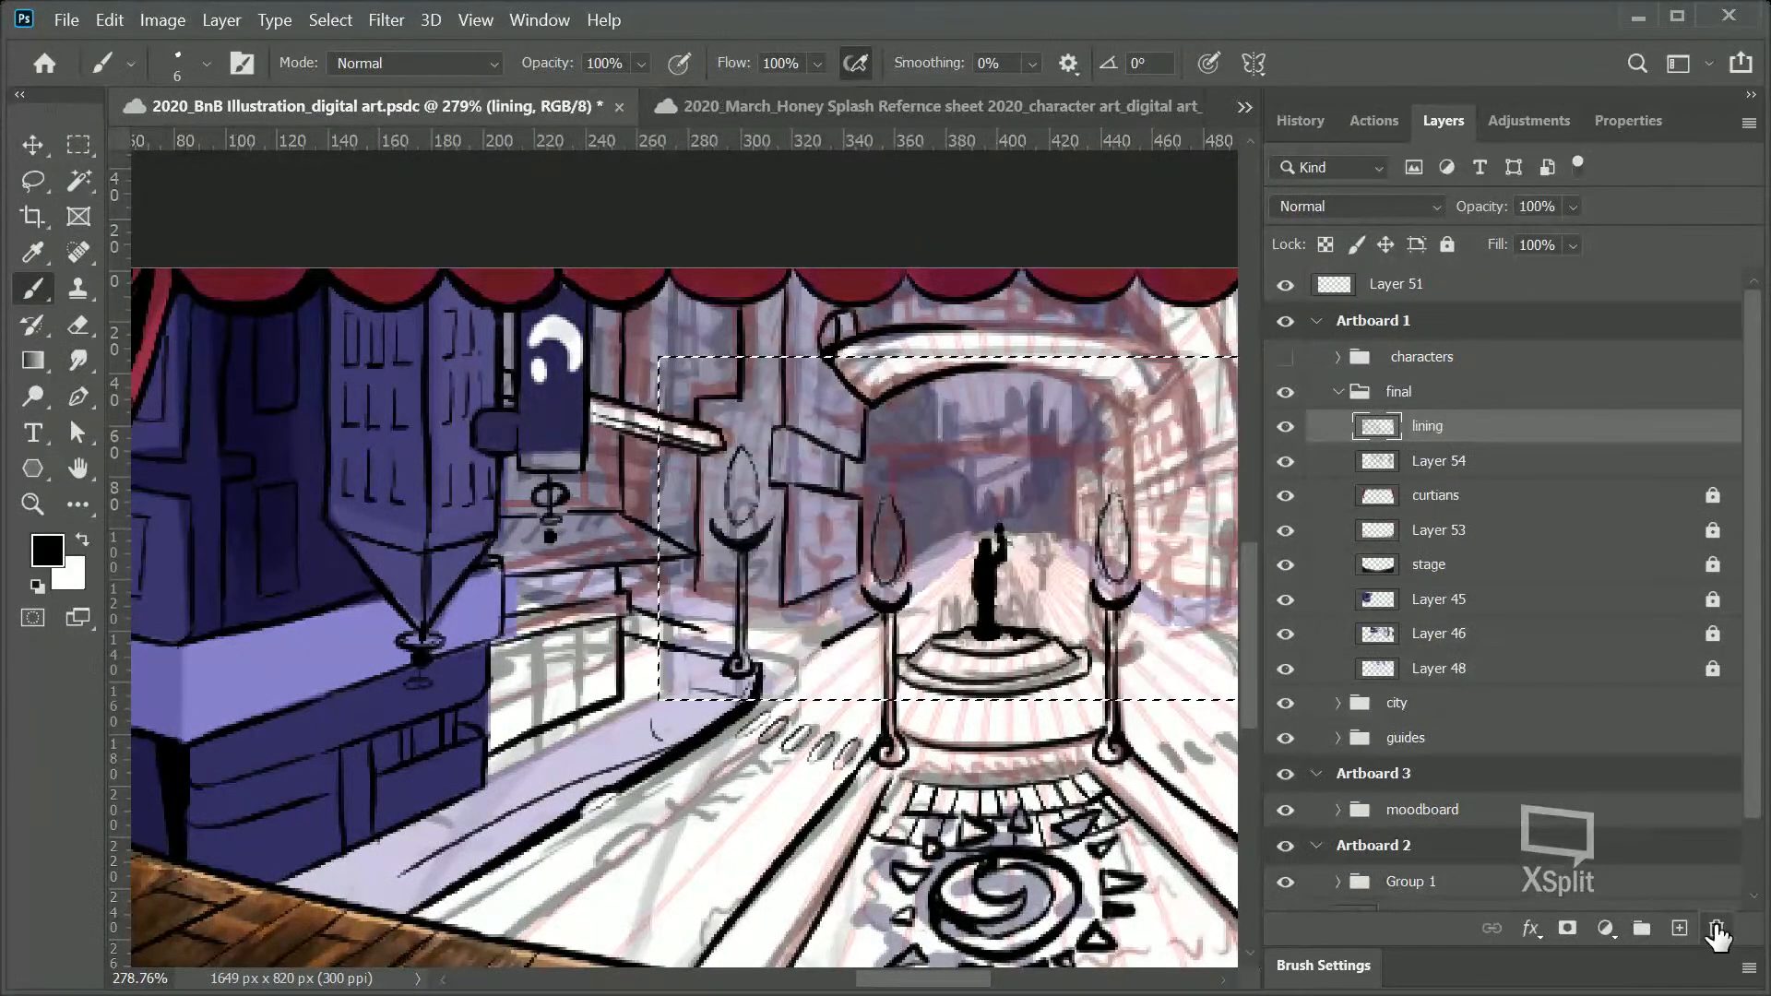
pyautogui.hotkey('ctrl', 'd')
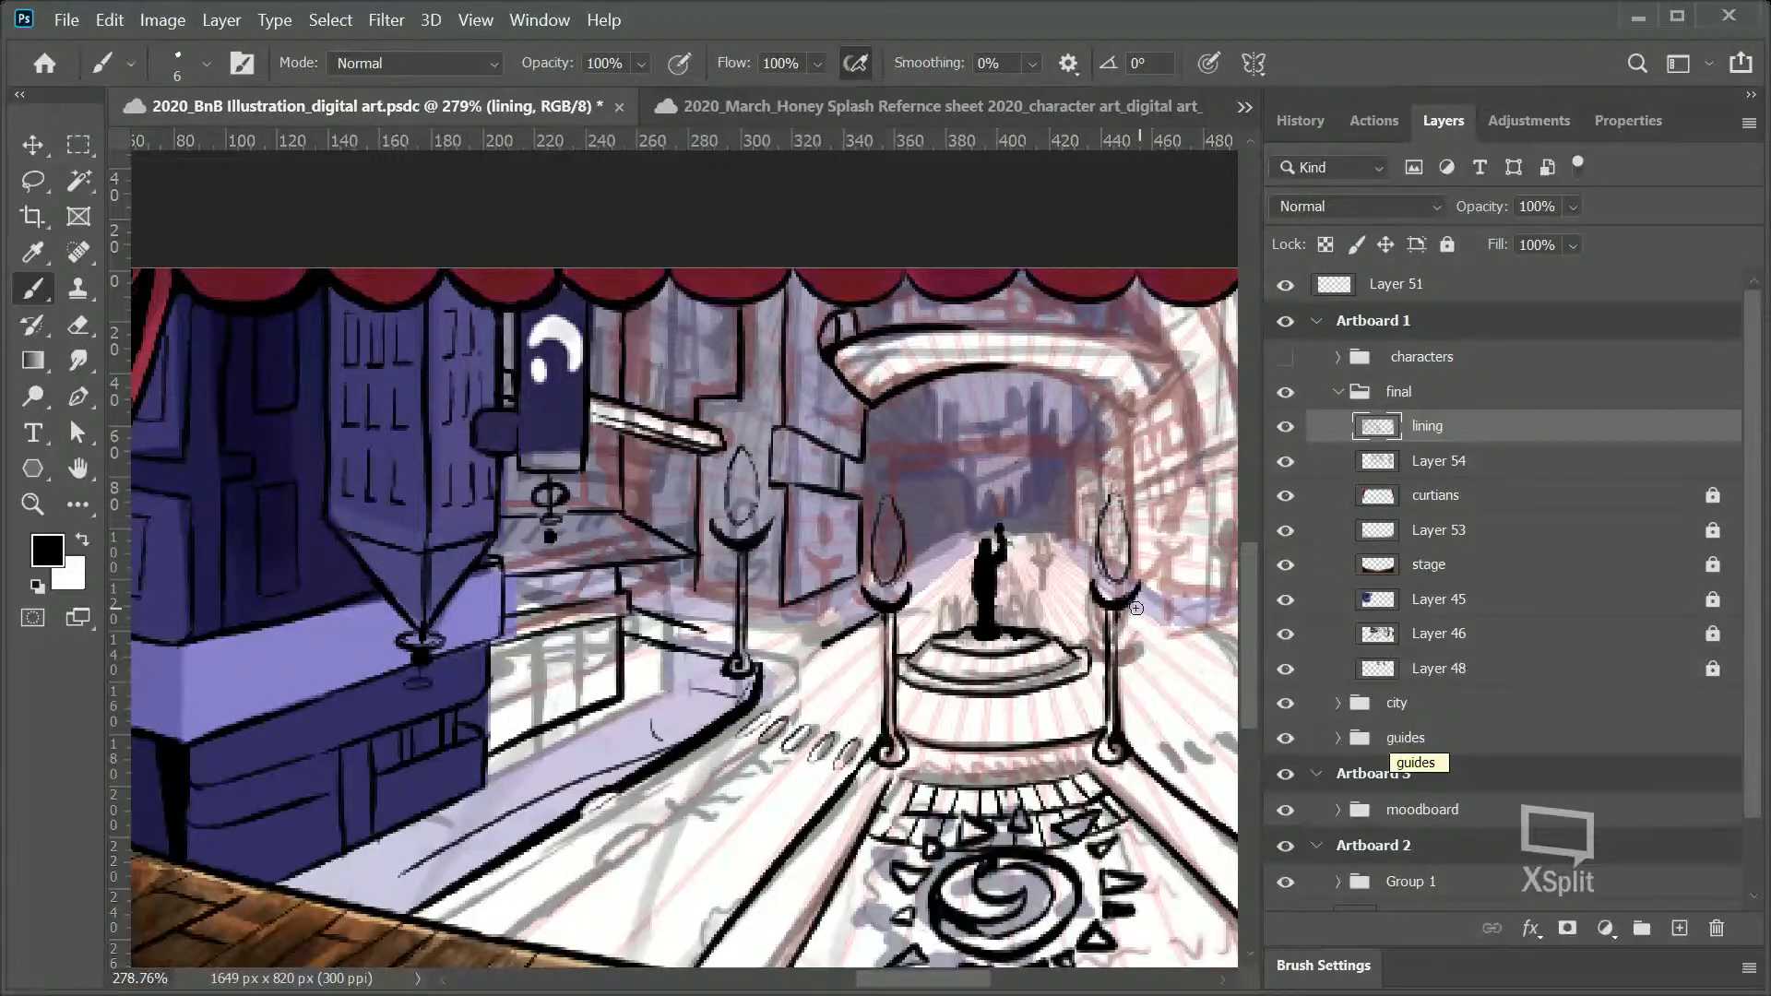
# Step: Try inking a tall window frame on the wall between the hanging moon sign and the notched corner, and undo the strokes
pyautogui.moveTo(968, 982); pyautogui.dragTo(948, 940)
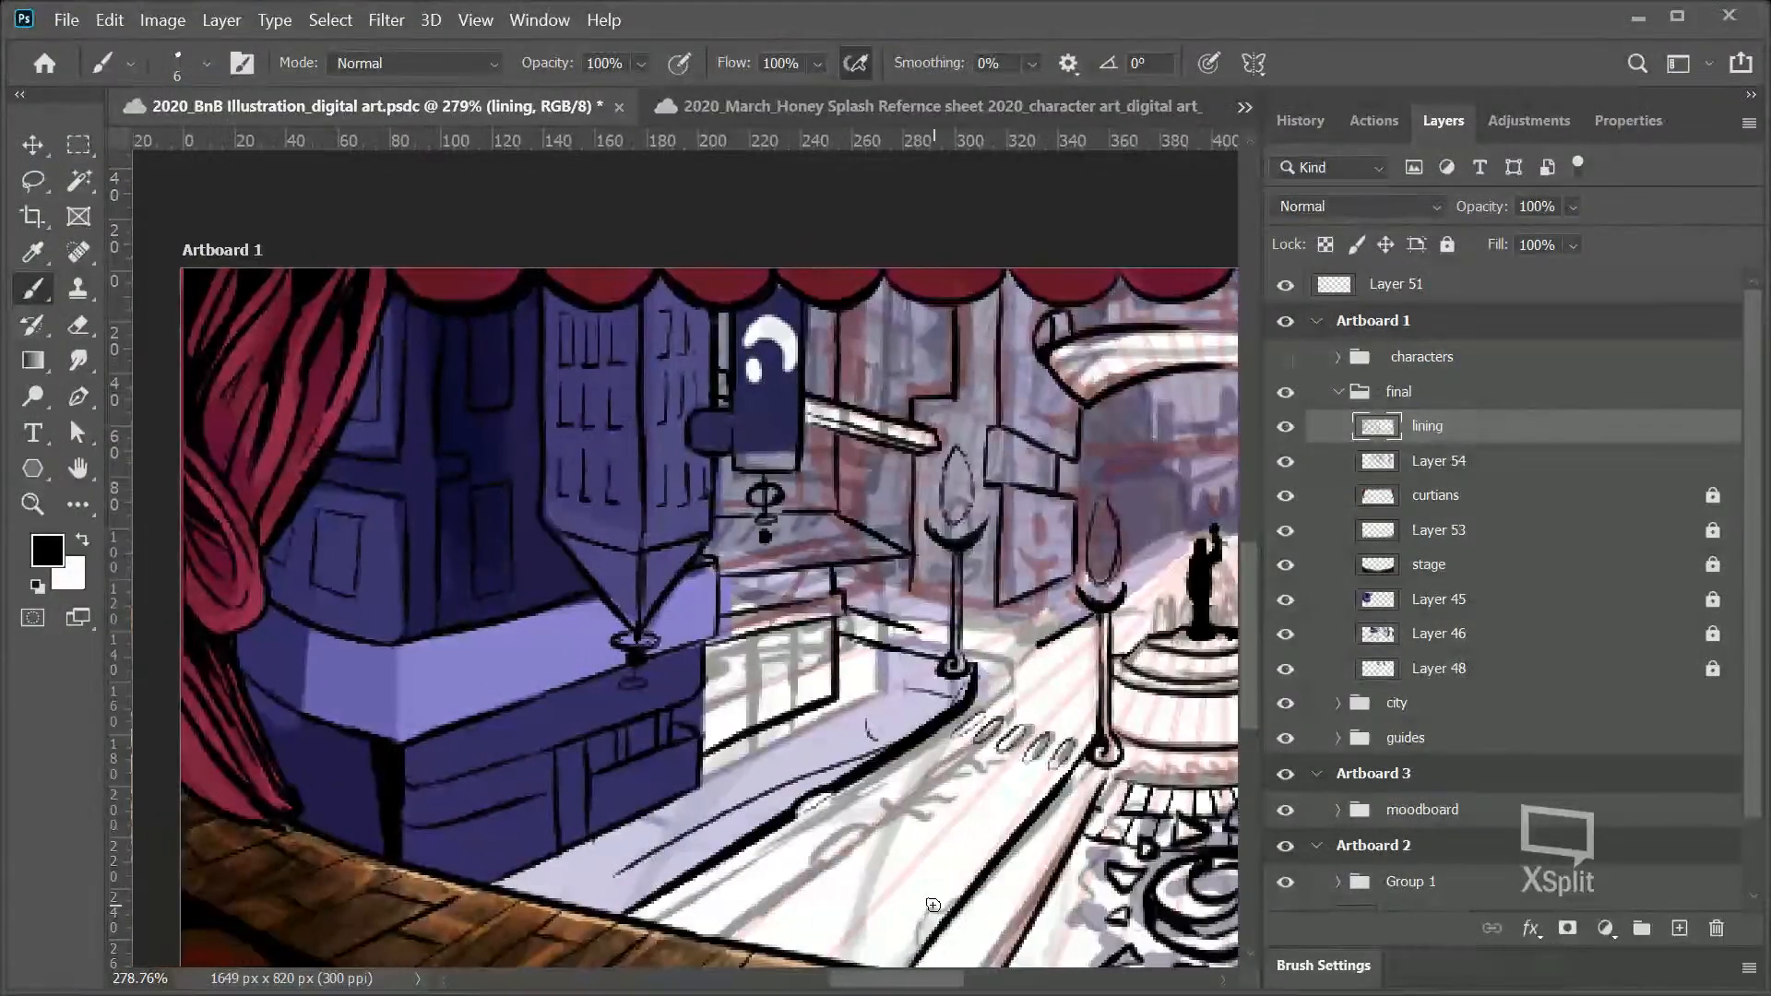
pyautogui.moveTo(1245, 667); pyautogui.dragTo(1244, 652)
pyautogui.moveTo(876, 989); pyautogui.dragTo(913, 981)
pyautogui.click(32, 504)
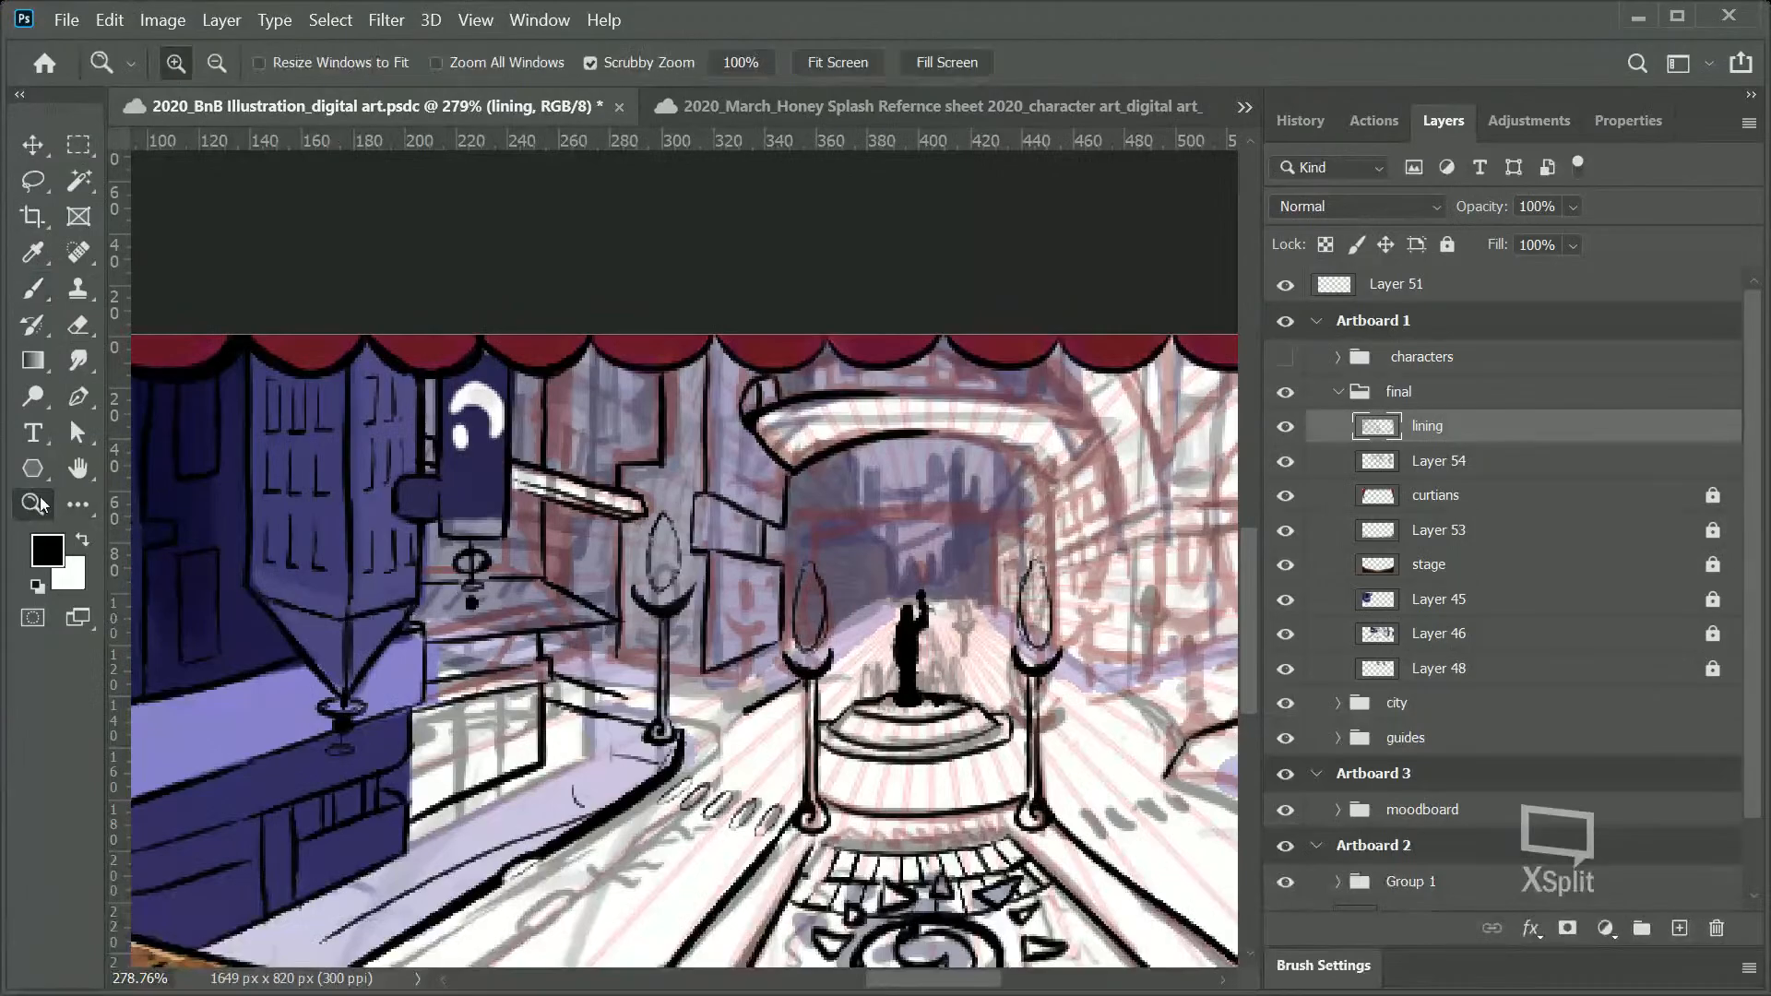
pyautogui.moveTo(645, 483); pyautogui.dragTo(699, 469)
pyautogui.moveTo(735, 343); pyautogui.dragTo(760, 328)
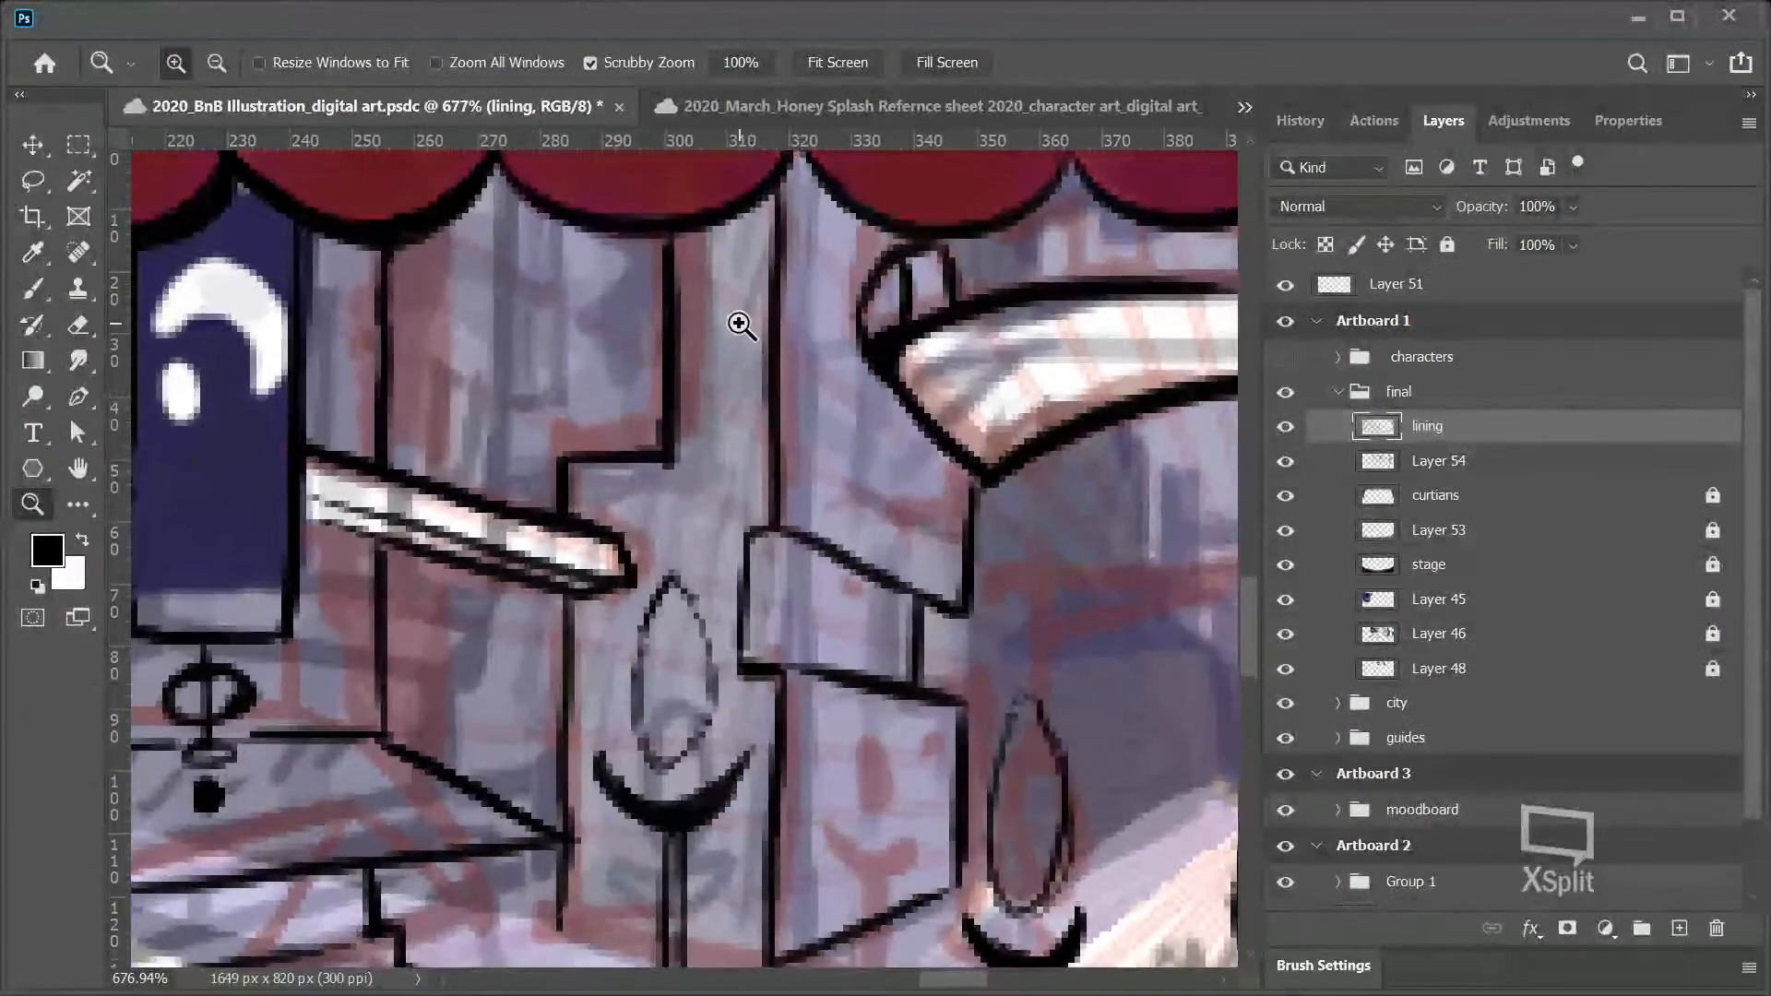
pyautogui.click(45, 288)
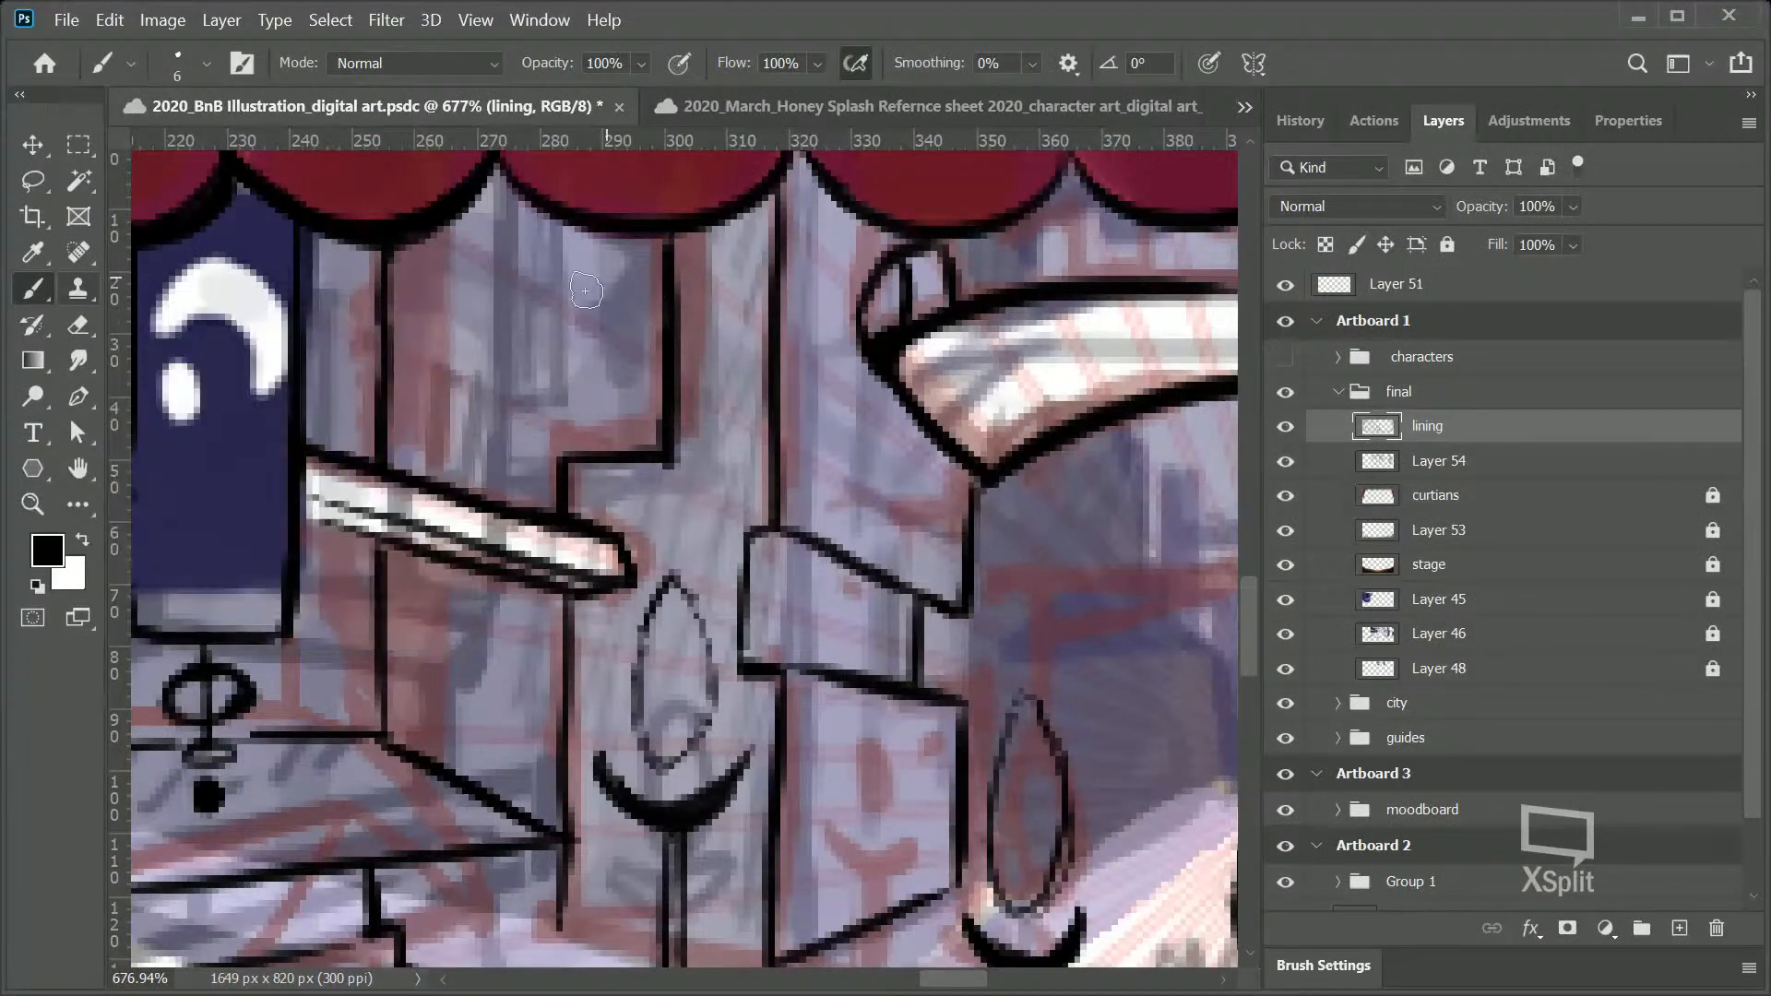
pyautogui.moveTo(502, 404)
pyautogui.mouseDown()
pyautogui.moveTo(554, 397)
pyautogui.moveTo(553, 226)
pyautogui.mouseUp()
pyautogui.moveTo(497, 402); pyautogui.dragTo(496, 185)
pyautogui.hotkey('ctrl', 'z')
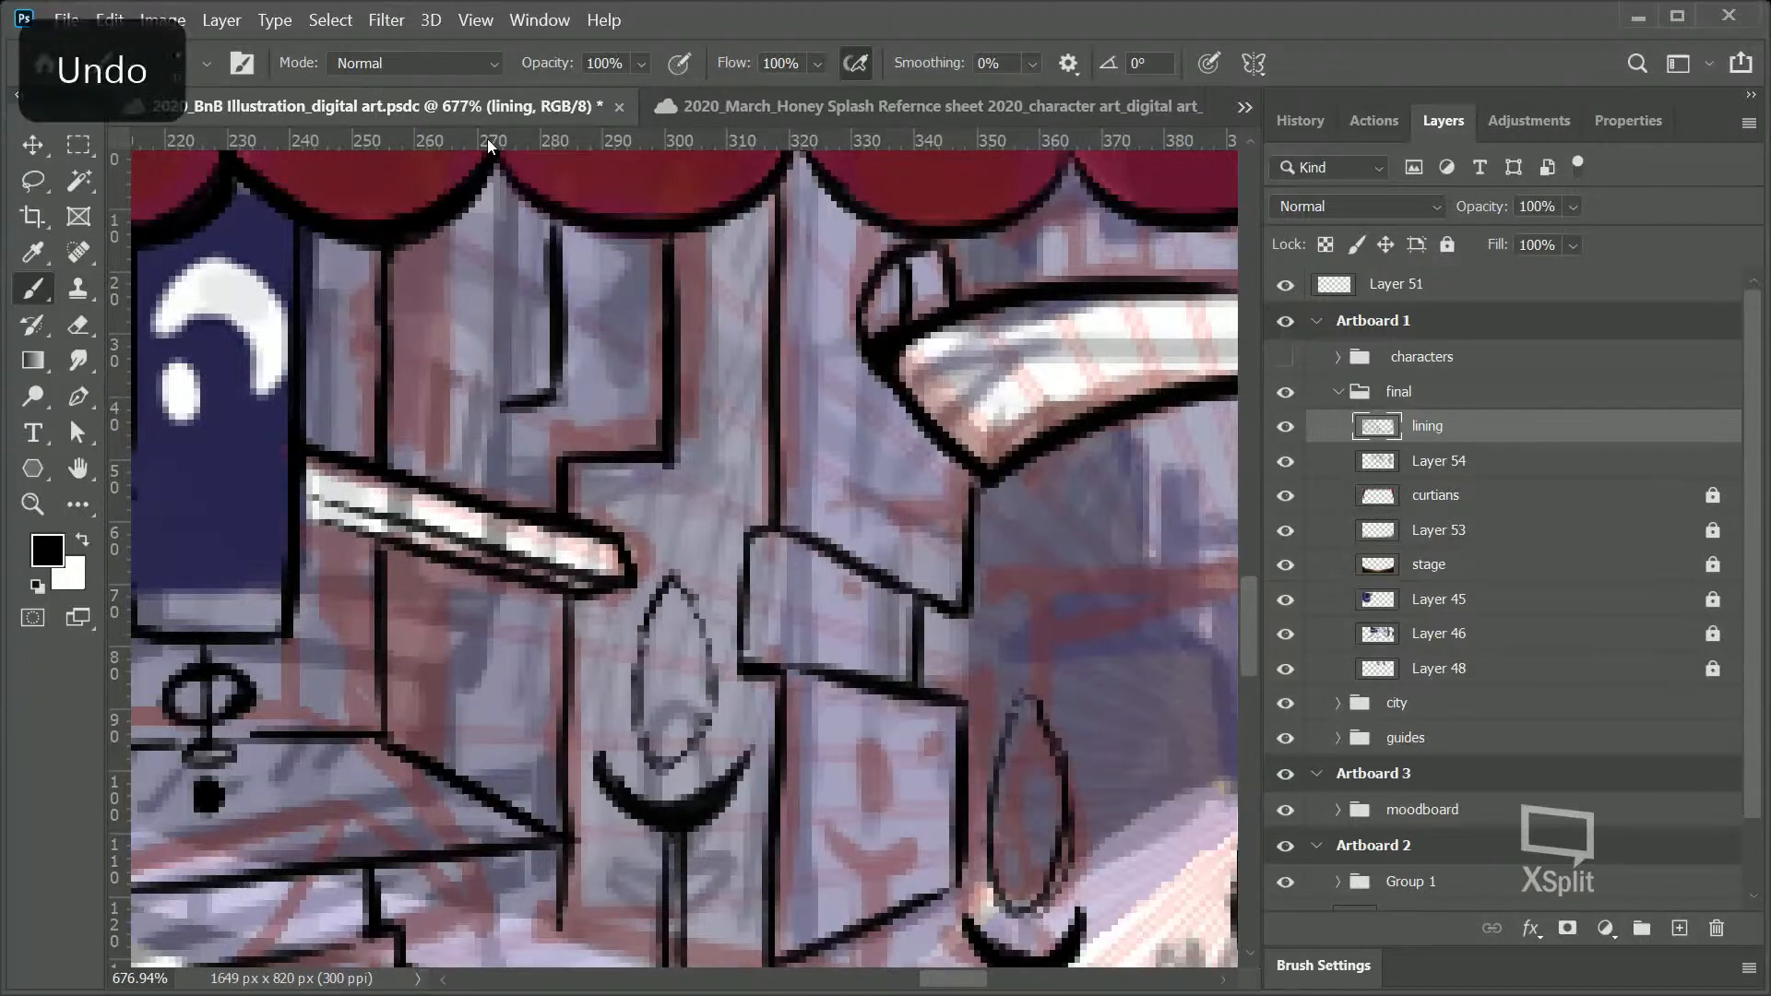
pyautogui.hotkey('ctrl', 'z')
pyautogui.hotkey('ctrl', 'z')
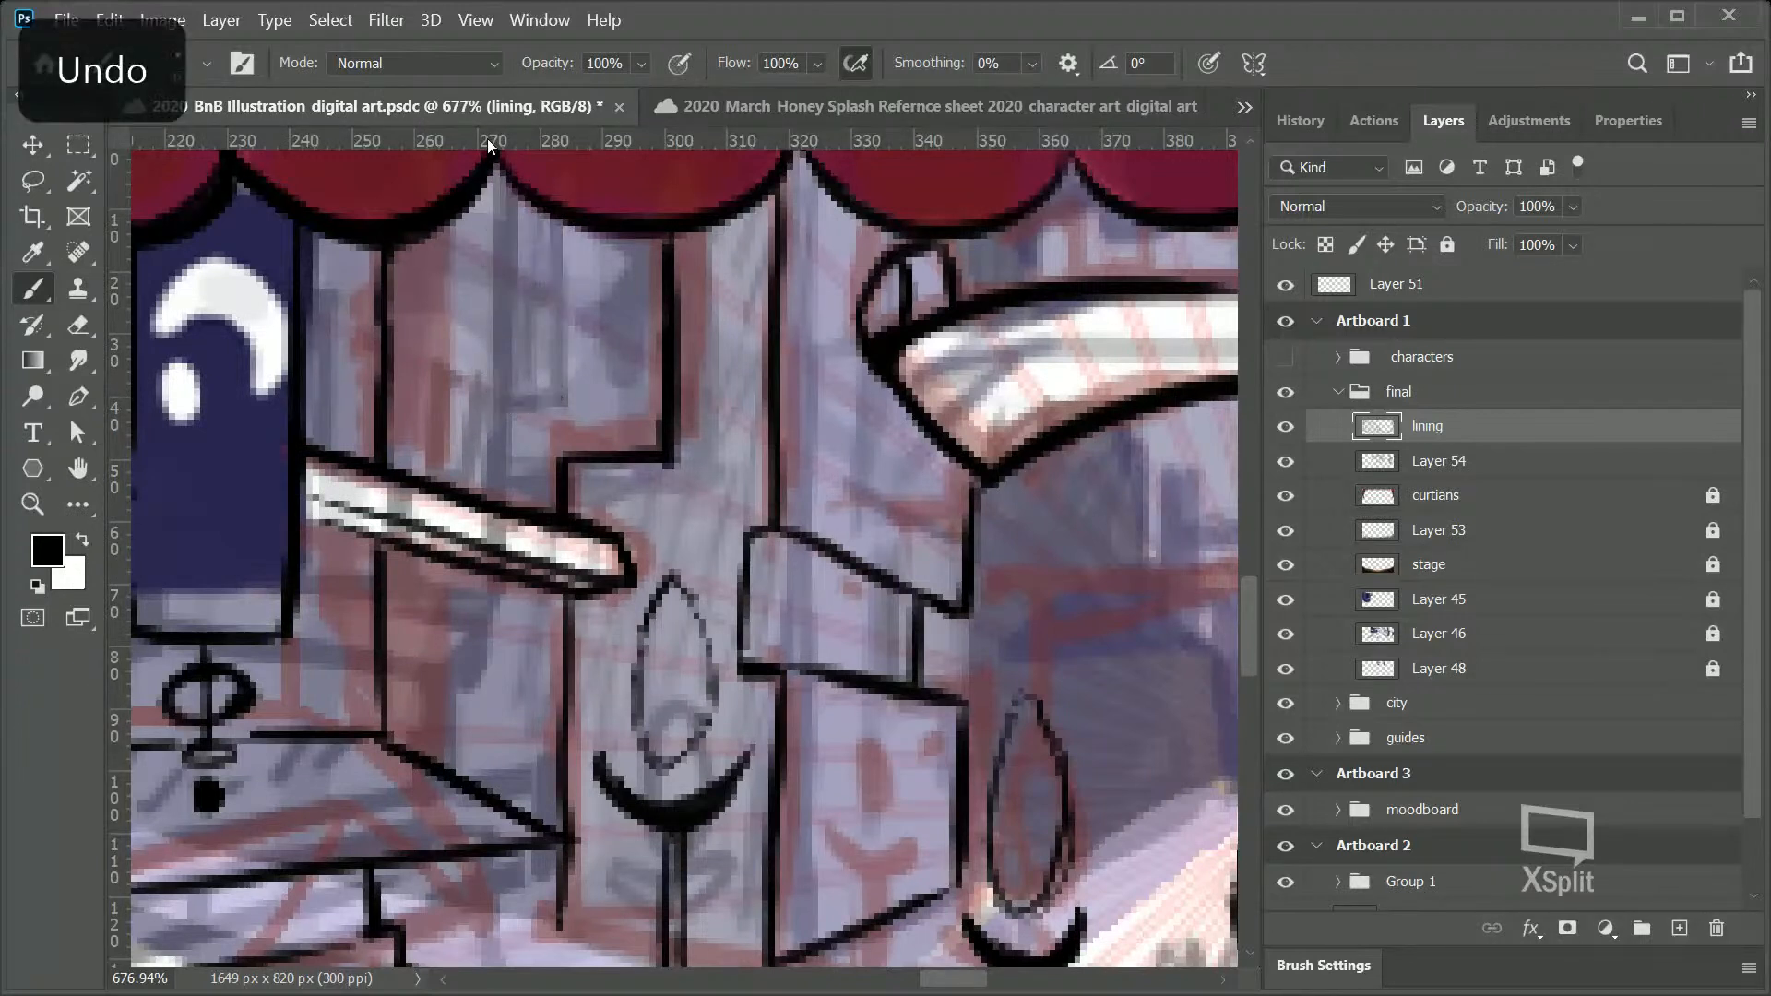
# Step: Unlock Layer 46 and raise its opacity to 100%
pyautogui.click(1458, 611)
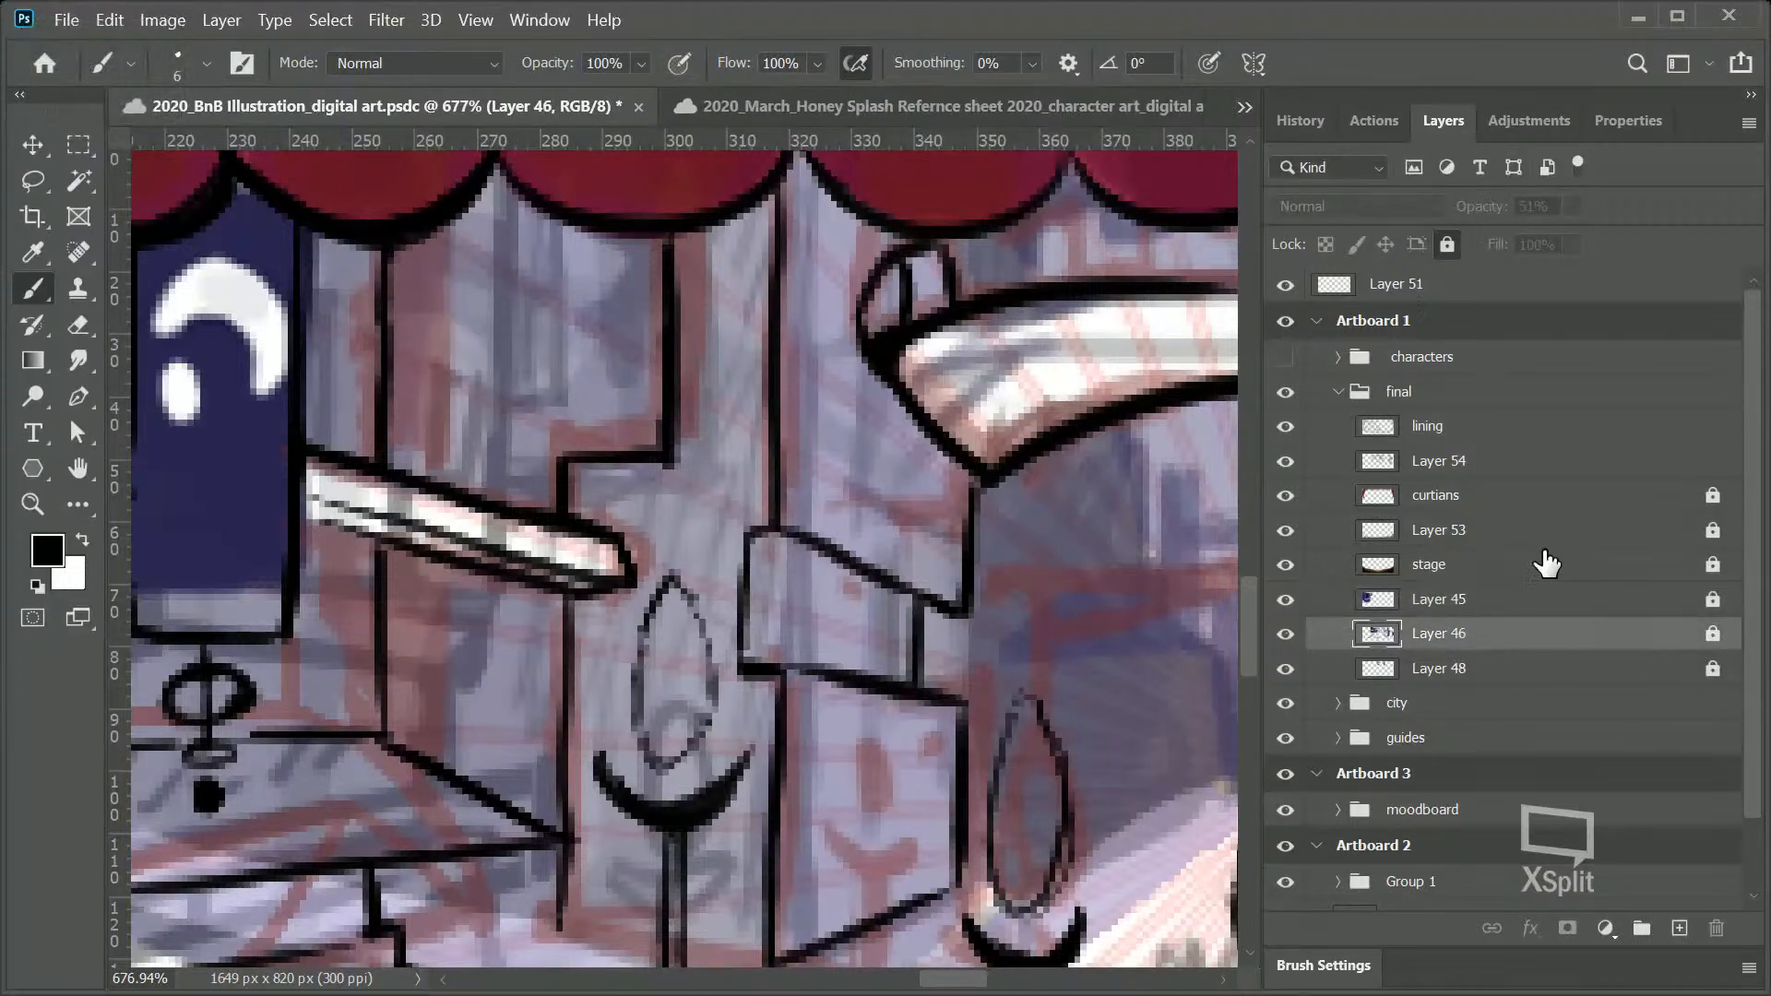
pyautogui.click(1712, 633)
pyautogui.click(1571, 211)
pyautogui.moveTo(1597, 239); pyautogui.dragTo(1755, 221)
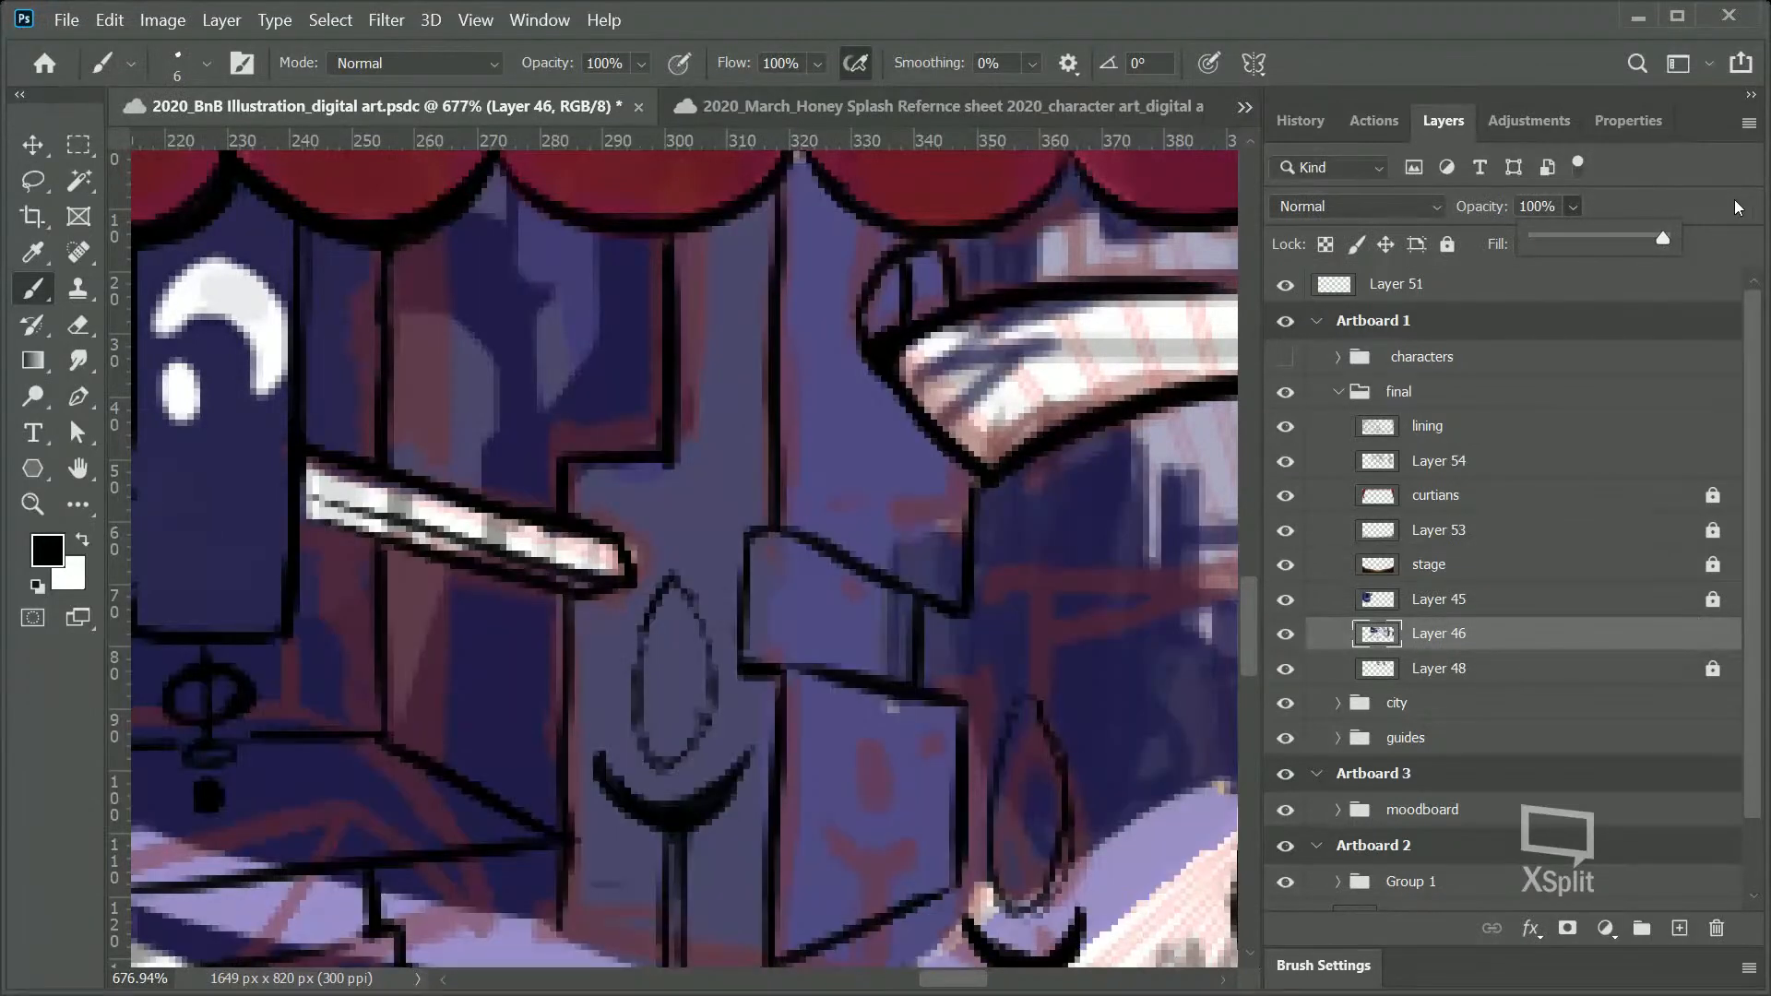
pyautogui.click(32, 503)
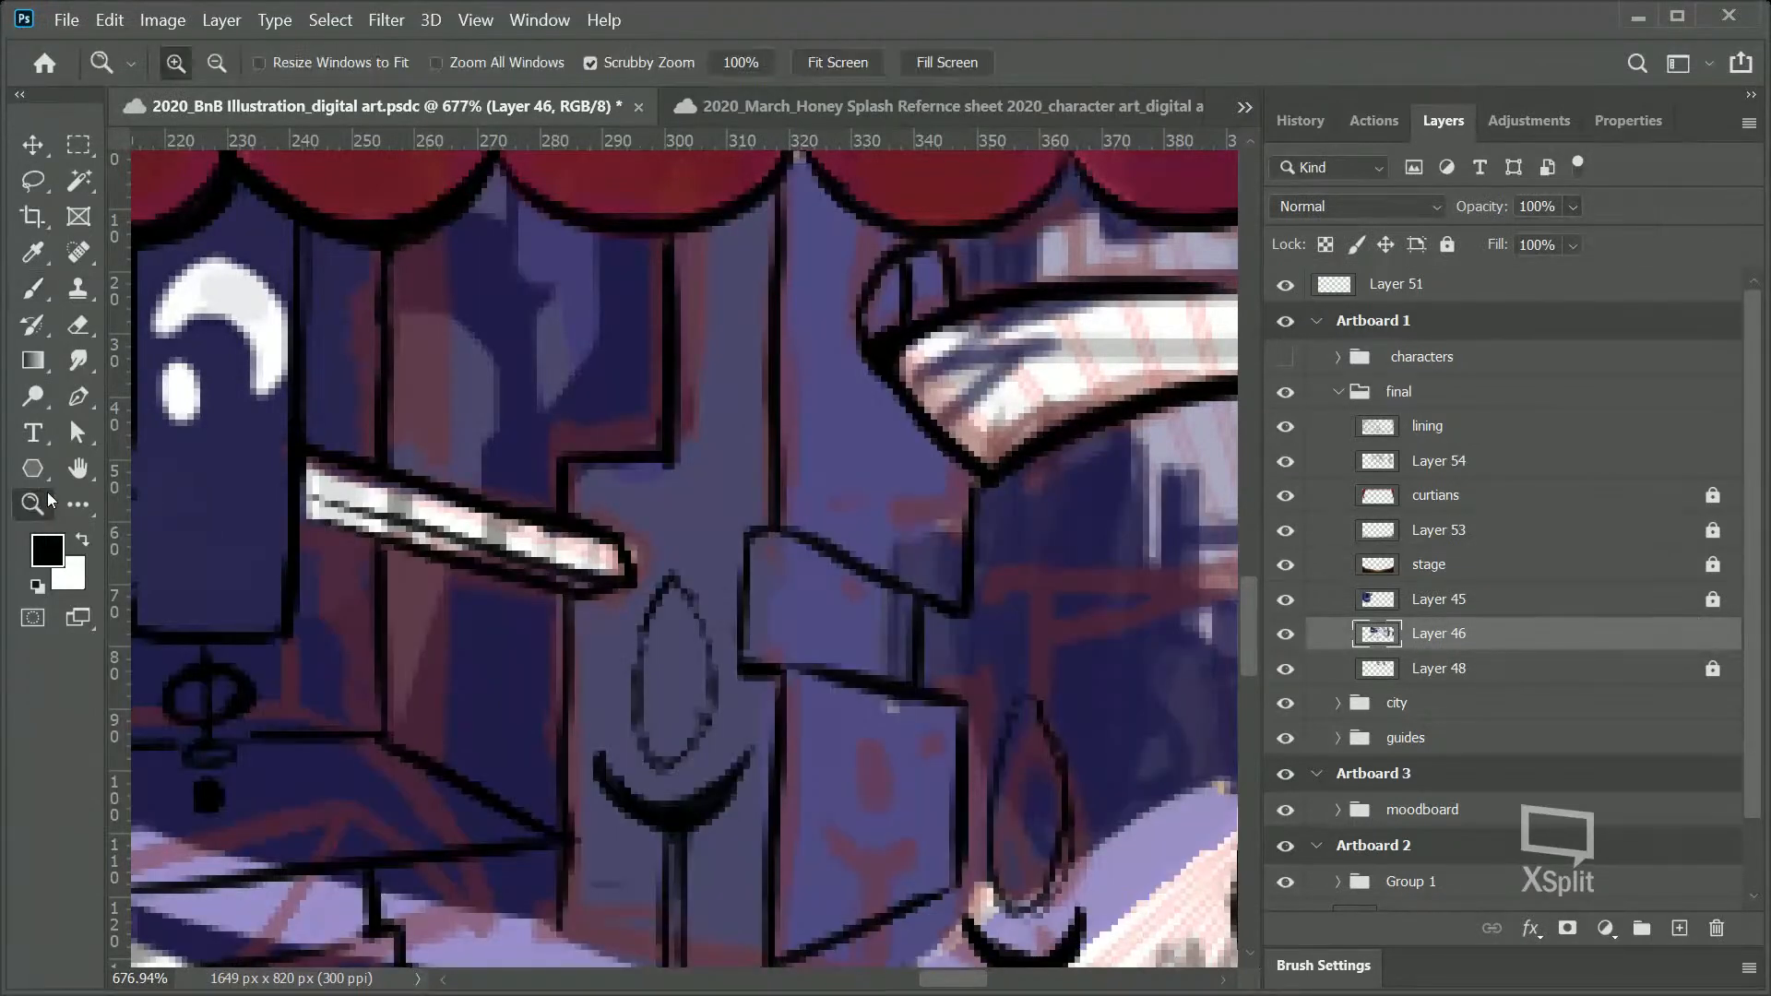
pyautogui.scroll(-5, 826, 531)
pyautogui.moveTo(826, 530); pyautogui.dragTo(864, 499)
pyautogui.moveTo(704, 305); pyautogui.dragTo(763, 301)
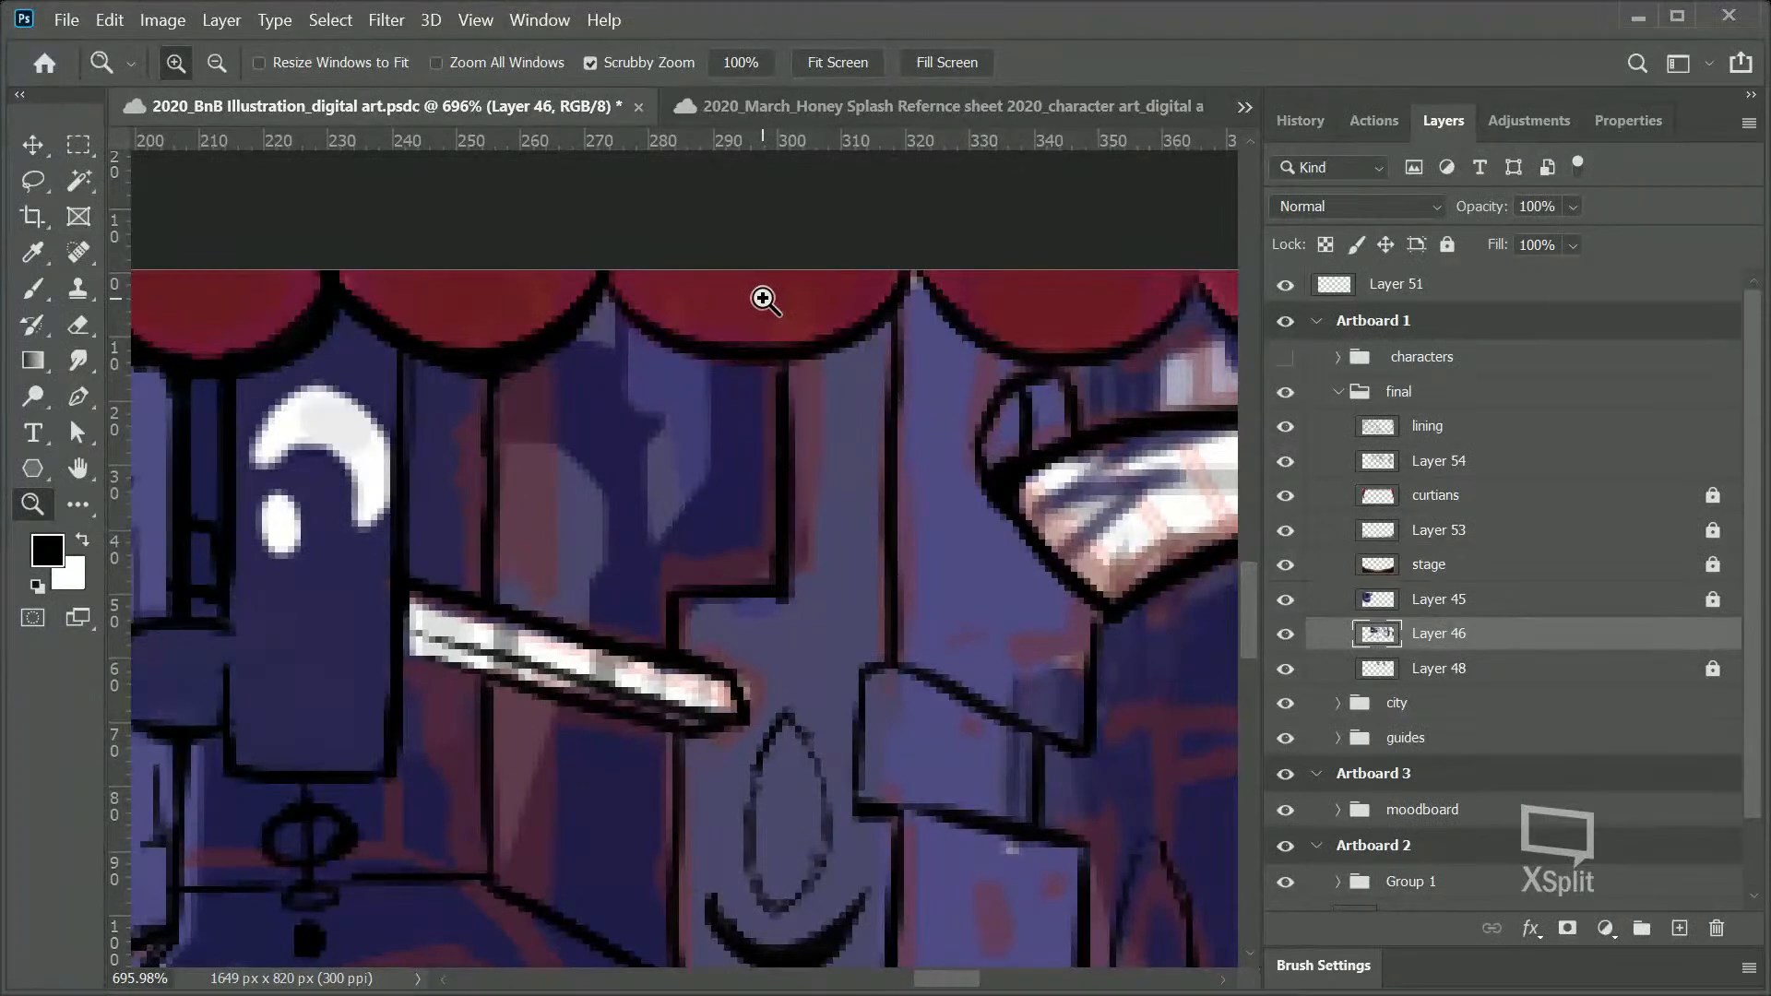
# Step: Make the lining layer active for inking with the Brush
pyautogui.click(1439, 611)
pyautogui.click(1442, 638)
pyautogui.click(1440, 434)
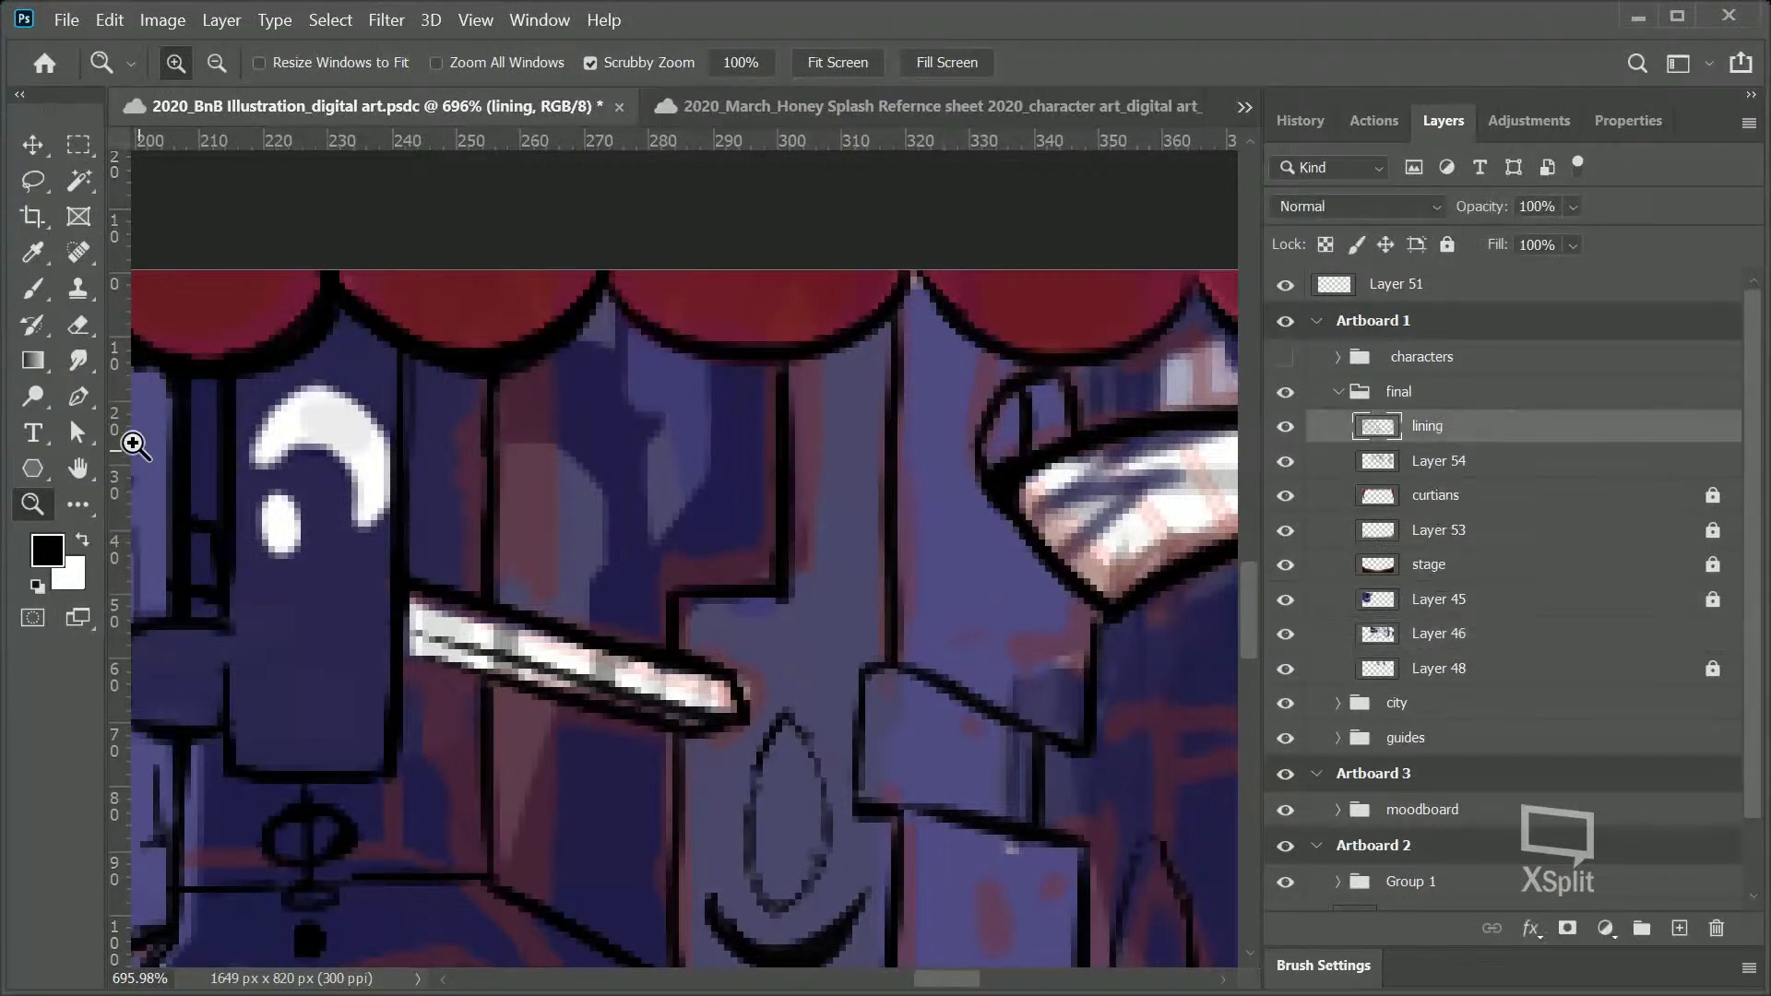
pyautogui.click(32, 289)
# Step: Try to outline in black the jagged pale patches on the wall between the moon sign and the notched corner
pyautogui.moveTo(657, 537)
pyautogui.mouseDown()
pyautogui.moveTo(711, 478)
pyautogui.moveTo(709, 369)
pyautogui.mouseUp()
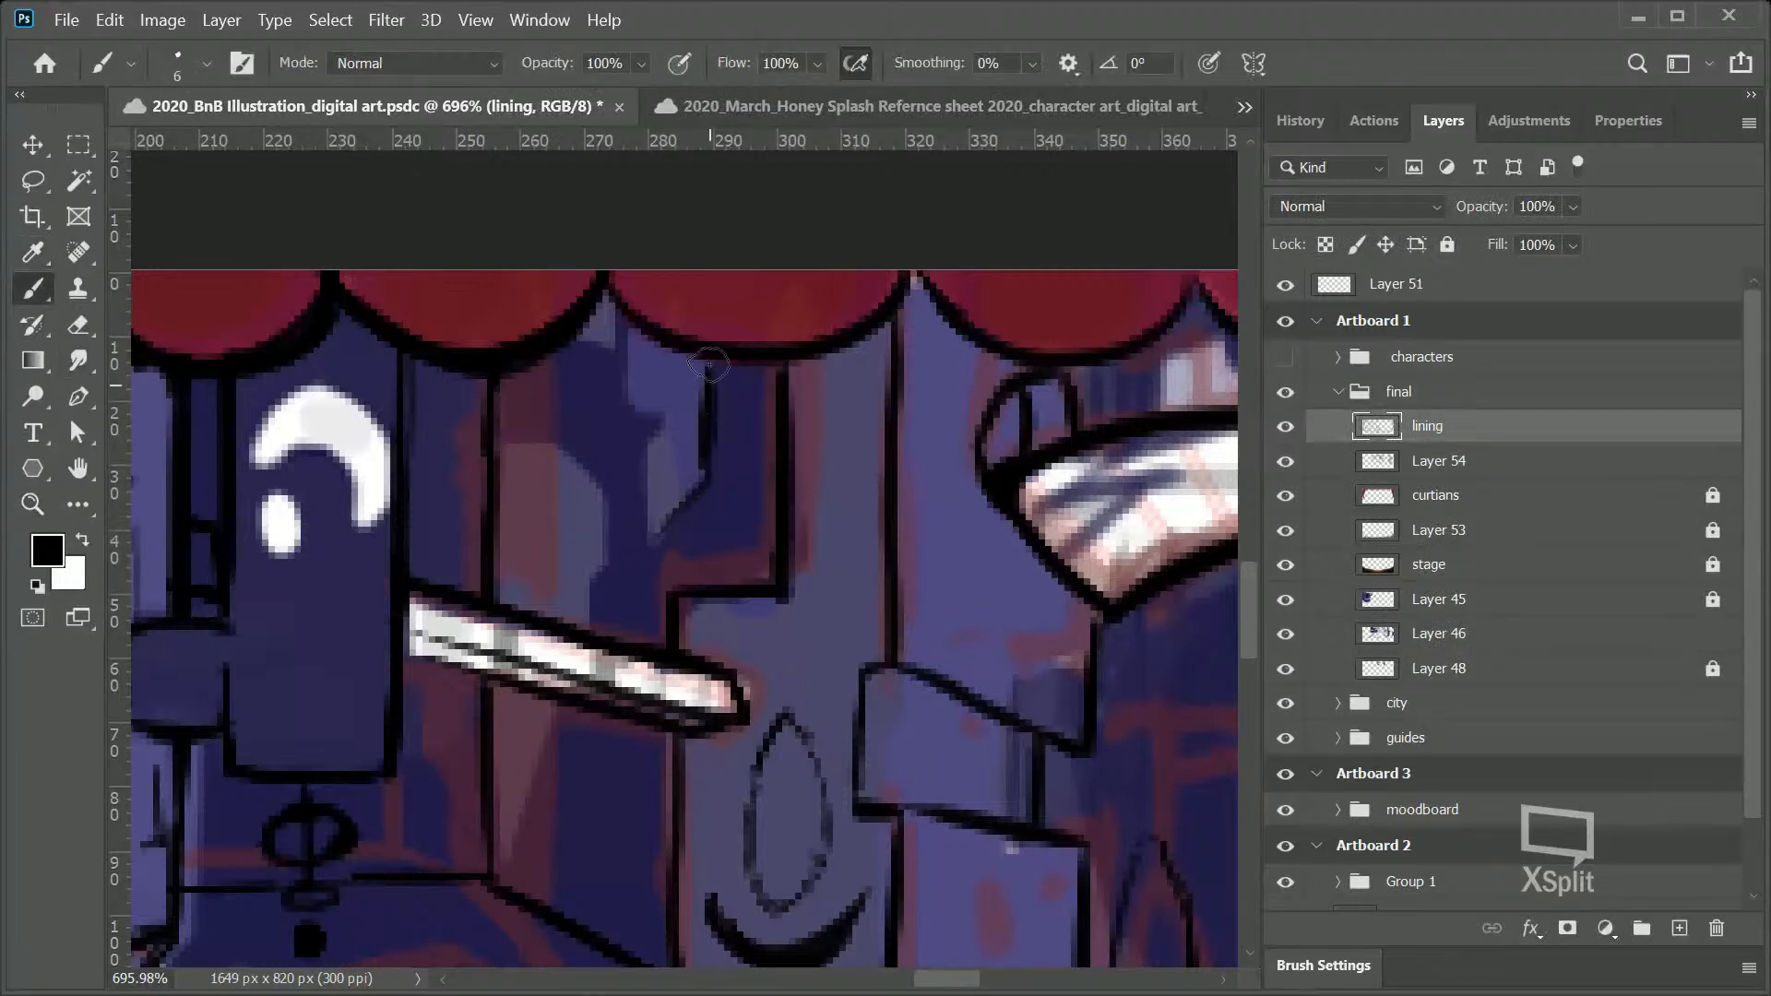
pyautogui.hotkey('ctrl', 'z')
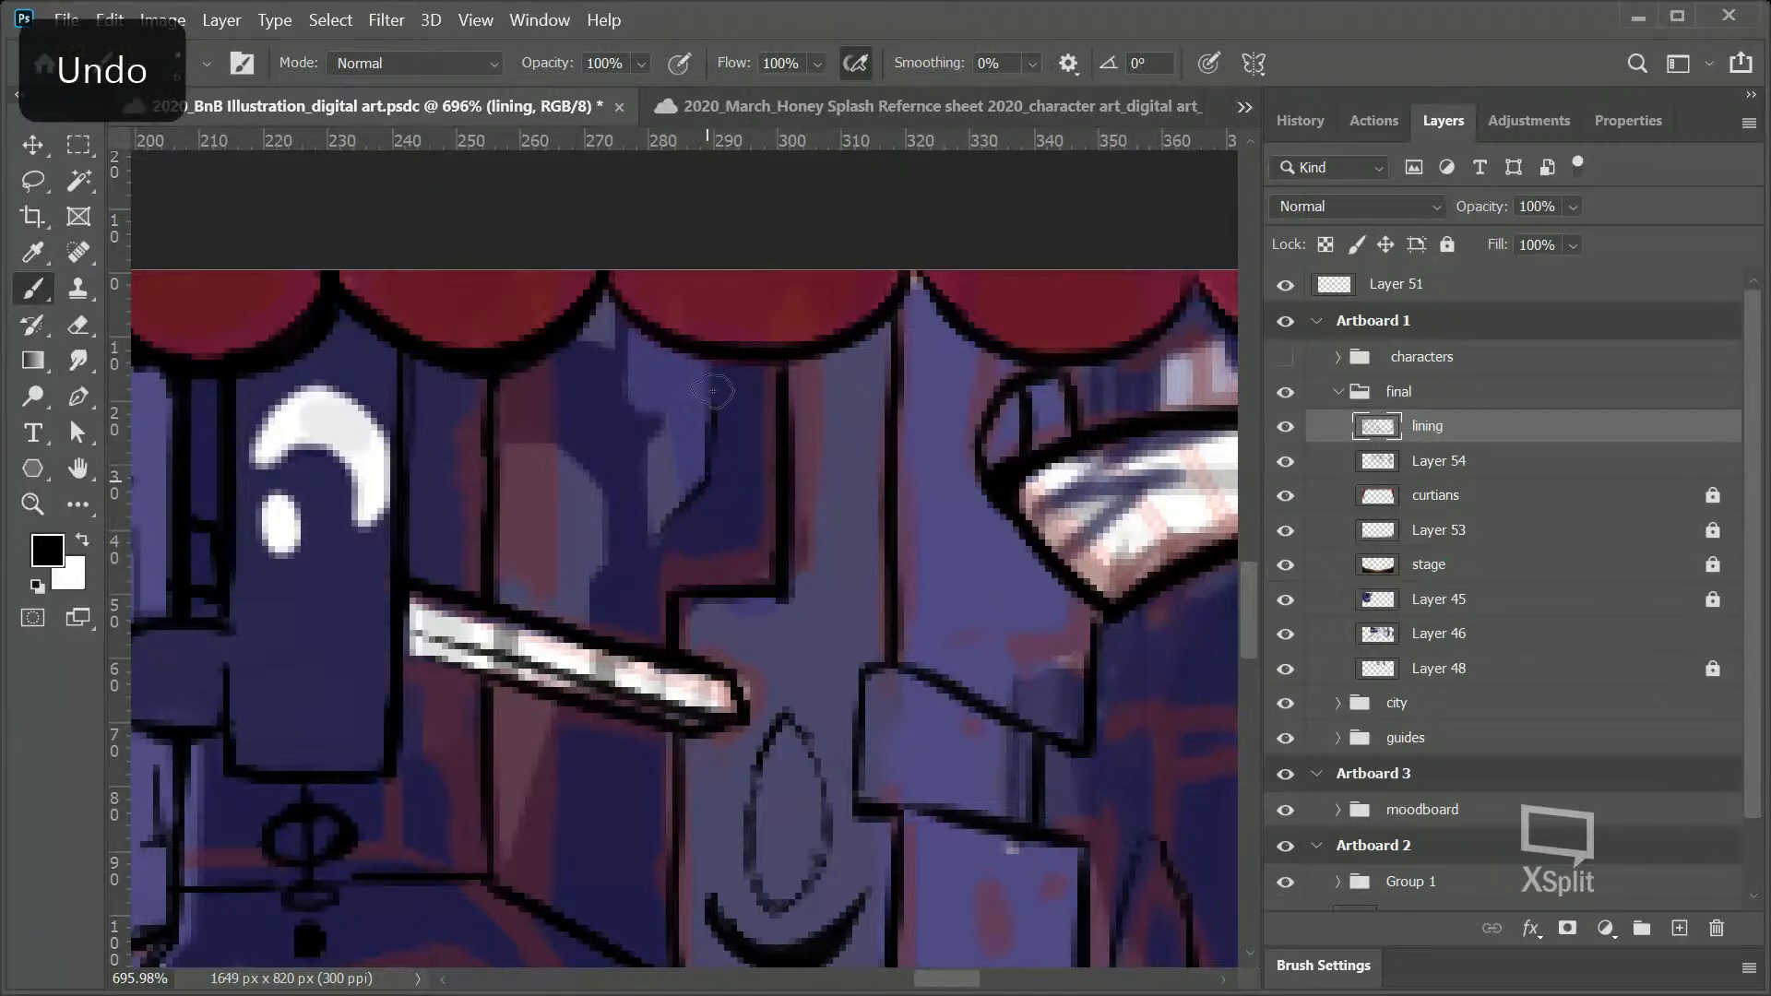
pyautogui.moveTo(709, 475); pyautogui.dragTo(707, 367)
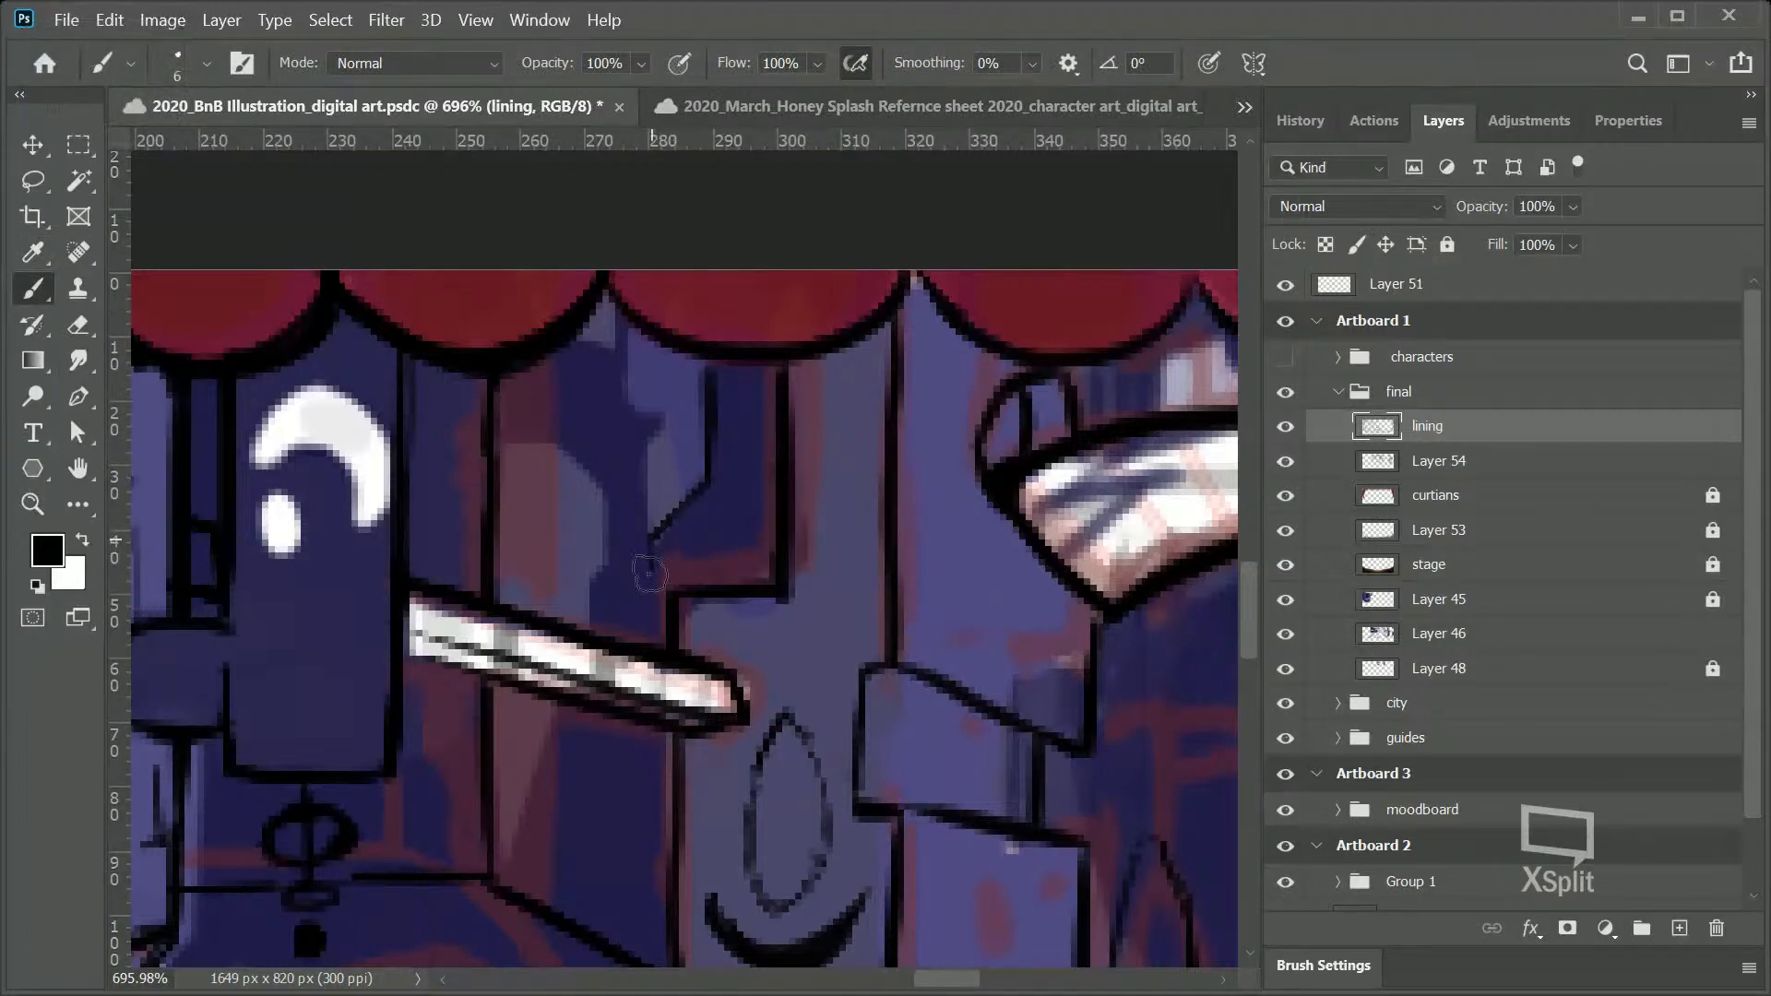
pyautogui.moveTo(1248, 576)
pyautogui.mouseDown()
pyautogui.moveTo(1247, 624)
pyautogui.moveTo(1245, 593)
pyautogui.mouseUp()
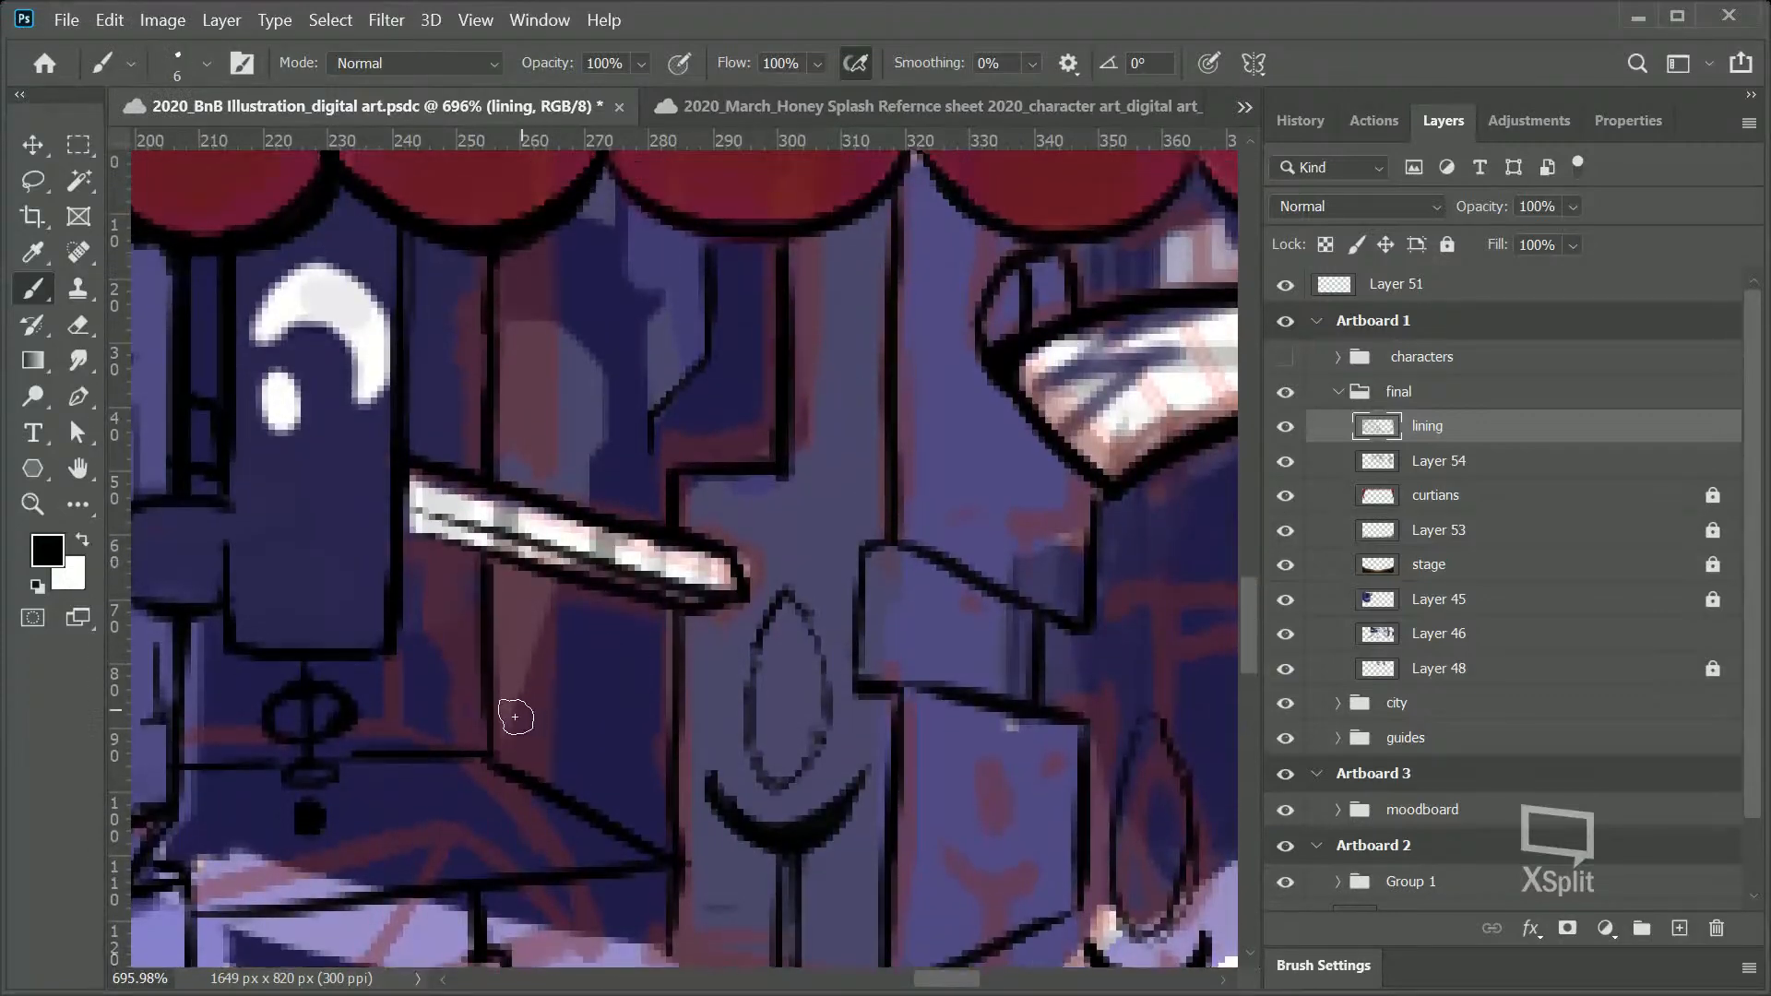
pyautogui.moveTo(502, 728); pyautogui.dragTo(552, 610)
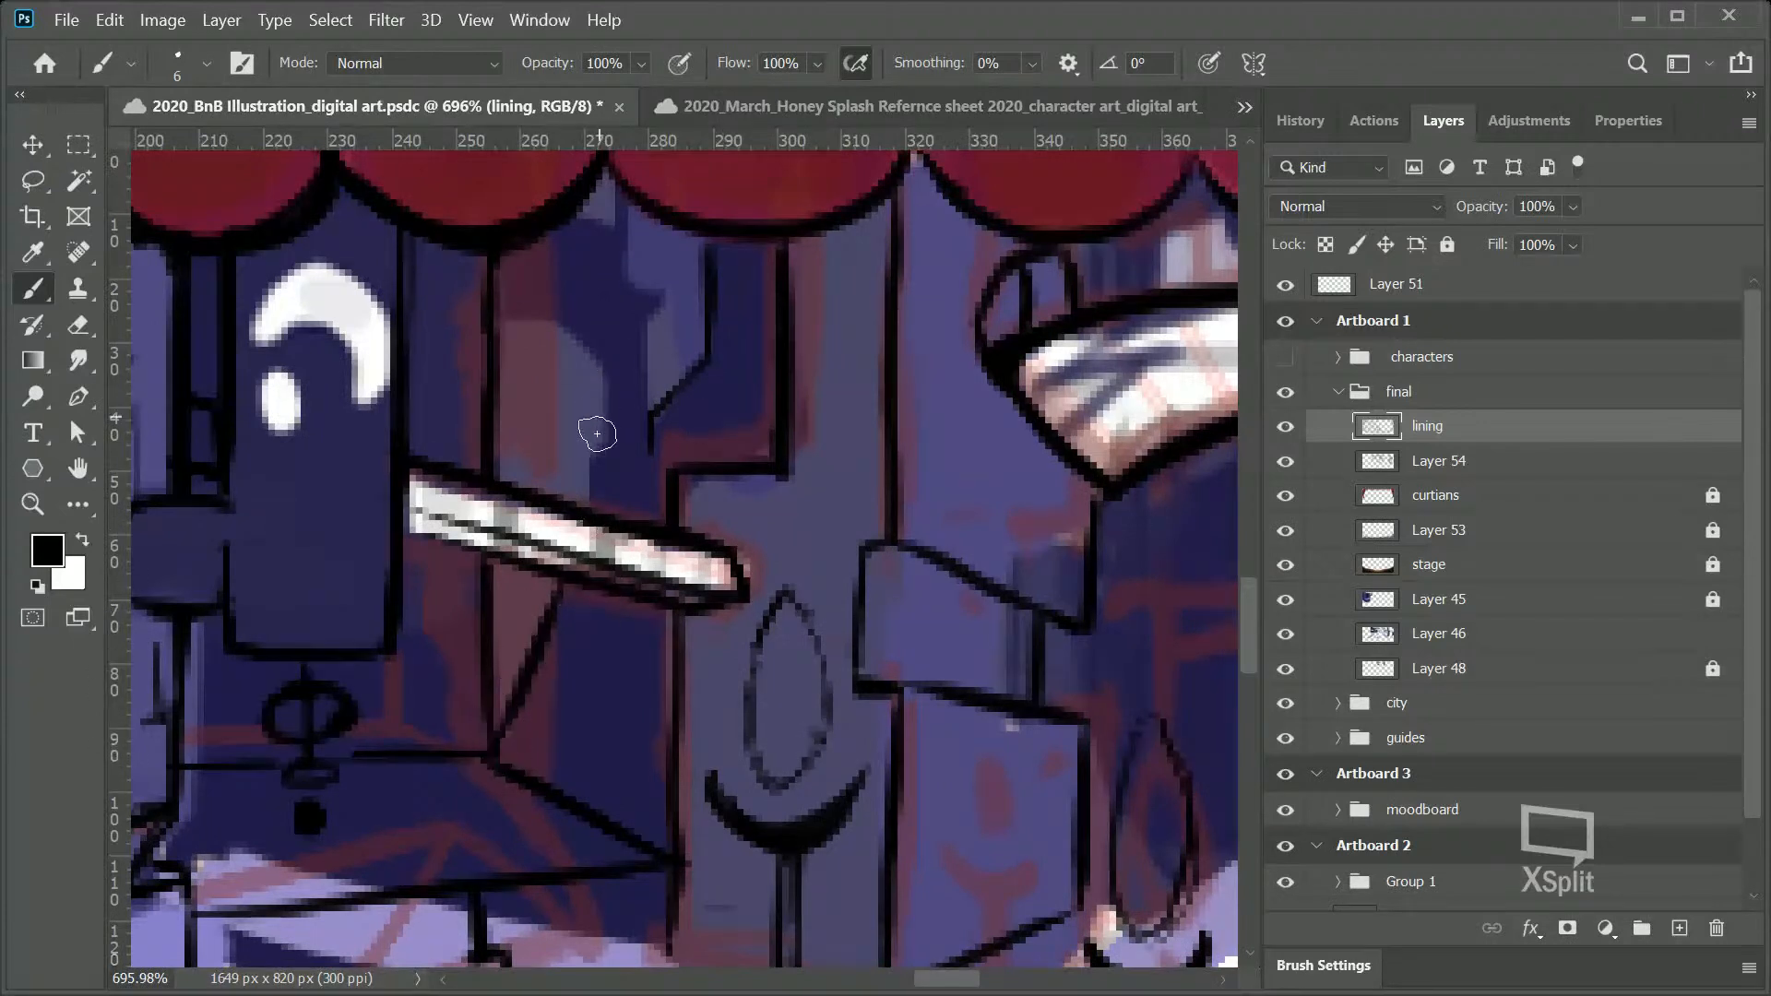
pyautogui.moveTo(586, 505)
pyautogui.mouseDown()
pyautogui.moveTo(587, 445)
pyautogui.moveTo(585, 500)
pyautogui.moveTo(606, 442)
pyautogui.moveTo(570, 332)
pyautogui.moveTo(606, 444)
pyautogui.moveTo(598, 334)
pyautogui.moveTo(563, 274)
pyautogui.moveTo(513, 288)
pyautogui.moveTo(601, 358)
pyautogui.moveTo(519, 314)
pyautogui.mouseUp()
pyautogui.hotkey('ctrl', 'z')
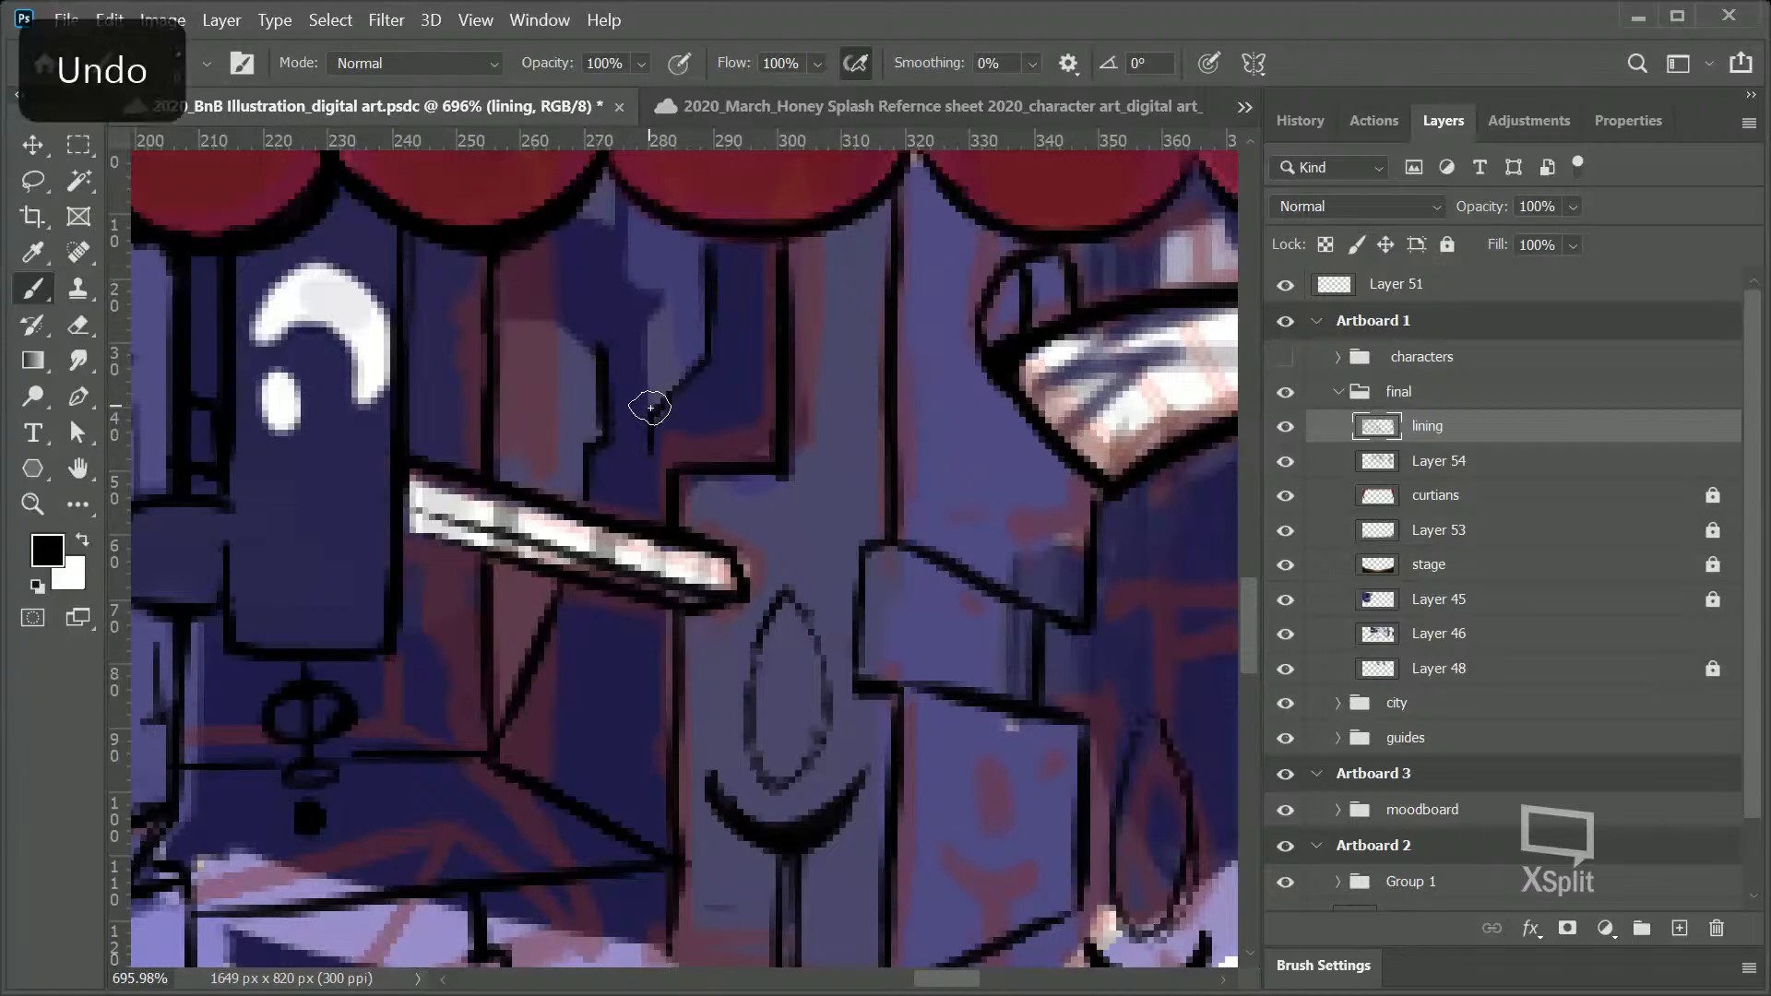
pyautogui.moveTo(651, 377)
pyautogui.mouseDown()
pyautogui.moveTo(667, 301)
pyautogui.moveTo(643, 289)
pyautogui.moveTo(668, 297)
pyautogui.moveTo(622, 279)
pyautogui.moveTo(627, 199)
pyautogui.mouseUp()
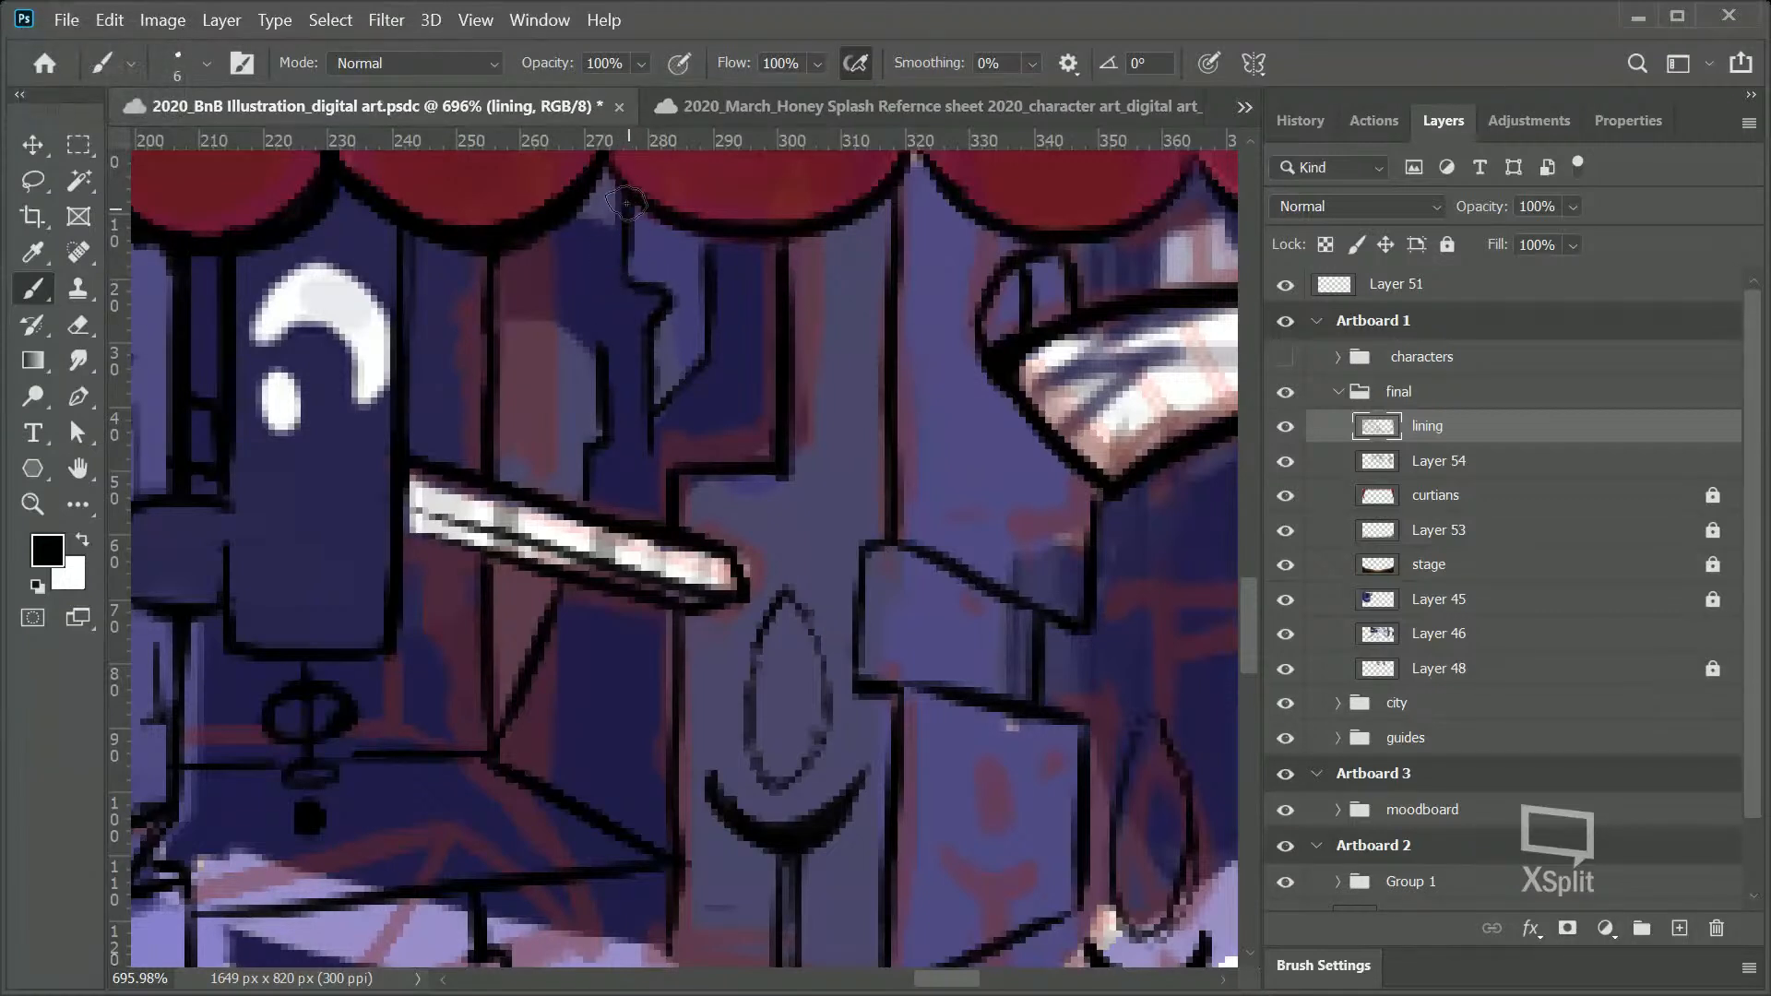
pyautogui.moveTo(598, 351)
pyautogui.mouseDown()
pyautogui.moveTo(552, 321)
pyautogui.moveTo(577, 337)
pyautogui.moveTo(538, 240)
pyautogui.moveTo(501, 340)
pyautogui.moveTo(553, 322)
pyautogui.moveTo(496, 325)
pyautogui.mouseUp()
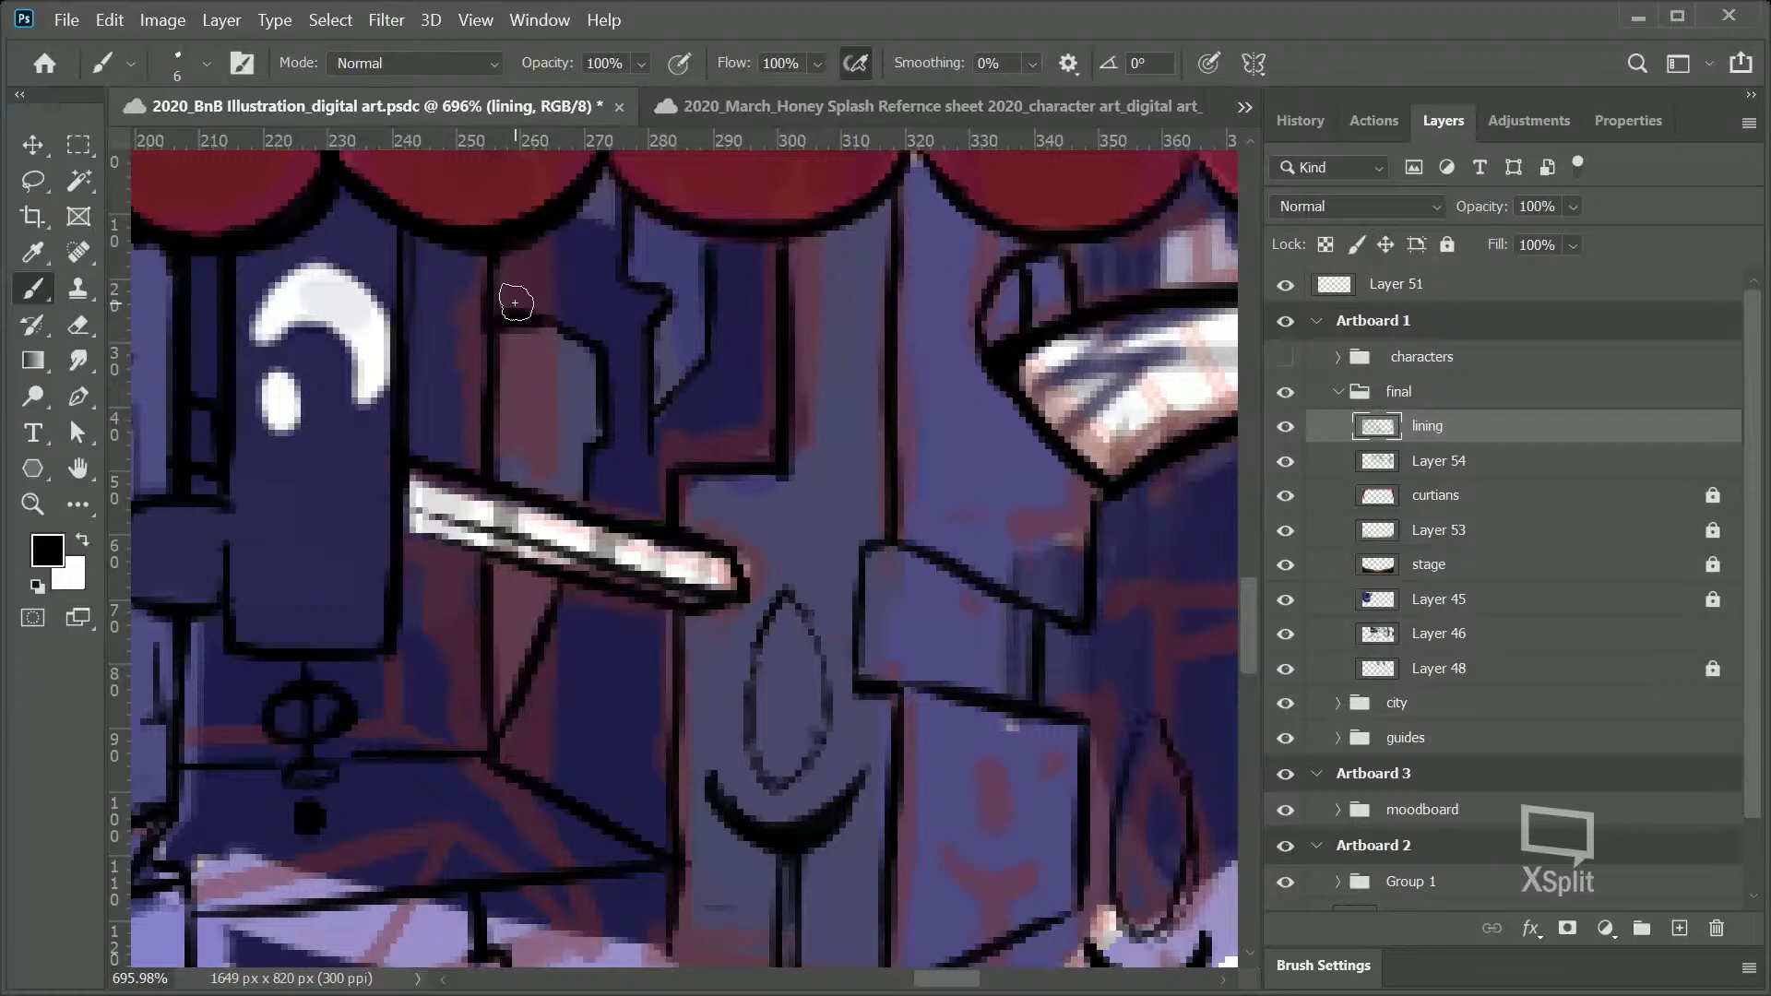
# Step: Undo the black outlines drawn around the pale wall patches
pyautogui.press('z')
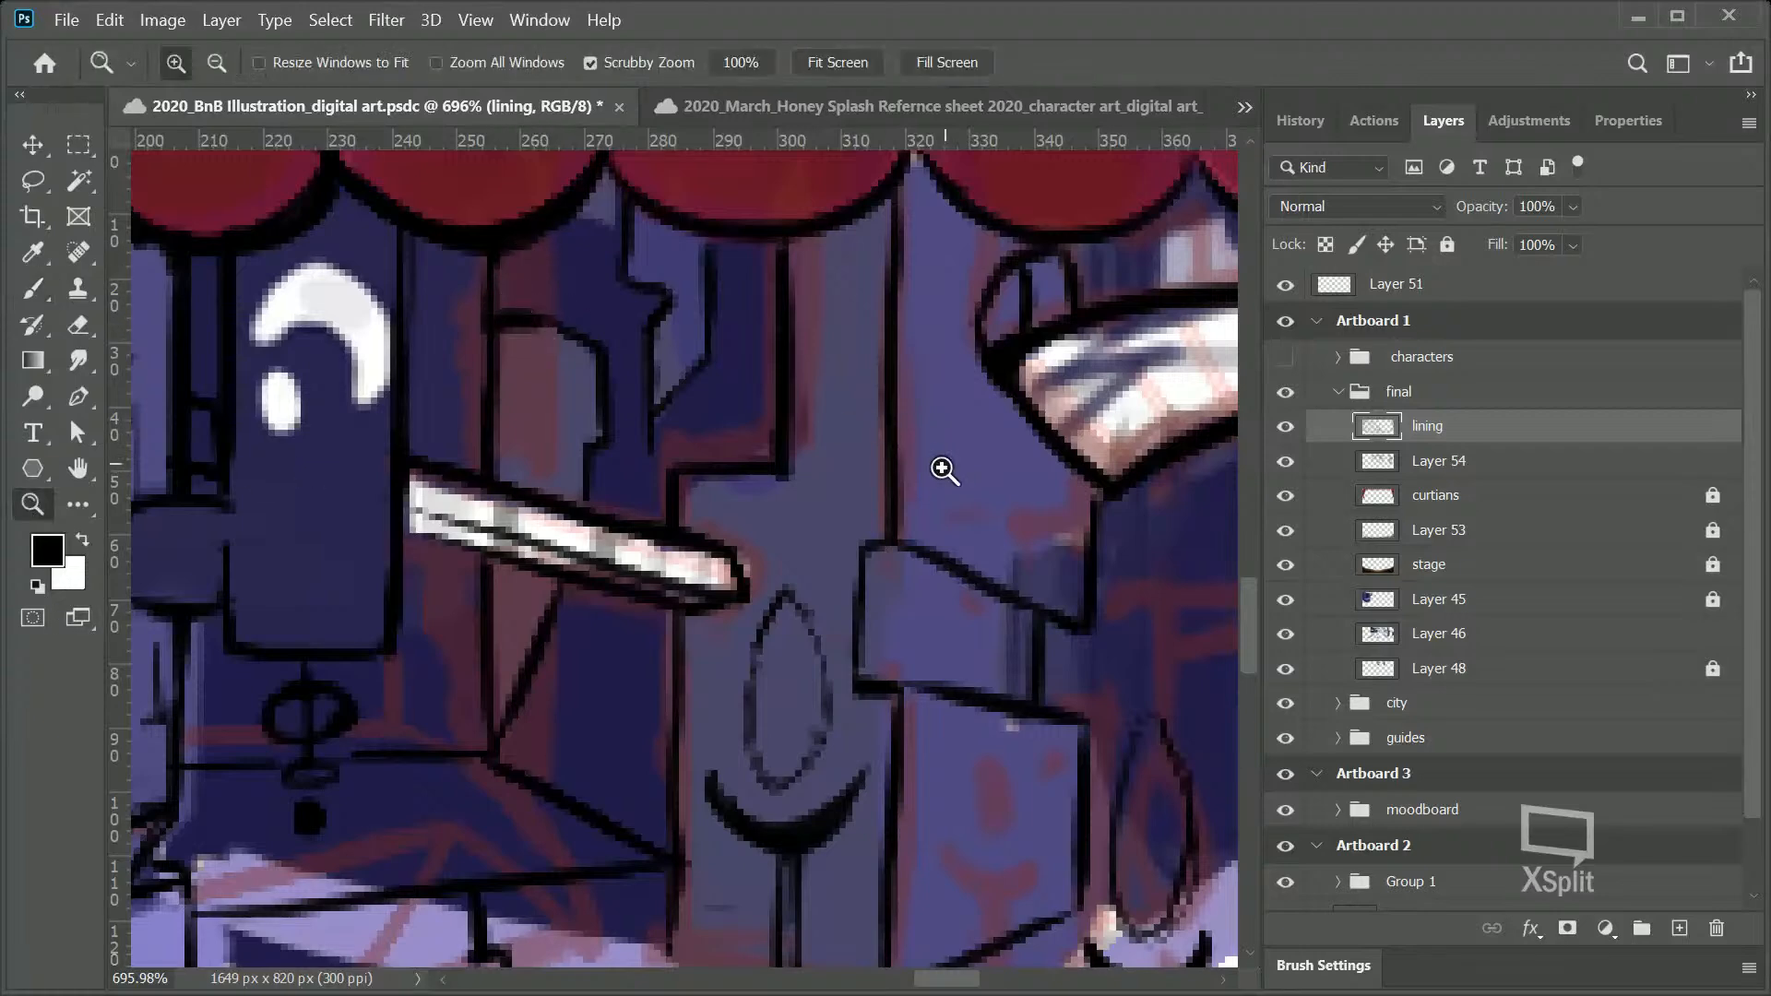
pyautogui.moveTo(941, 462); pyautogui.dragTo(839, 537)
pyautogui.moveTo(988, 506); pyautogui.dragTo(1019, 507)
pyautogui.hotkey('ctrl', 'z')
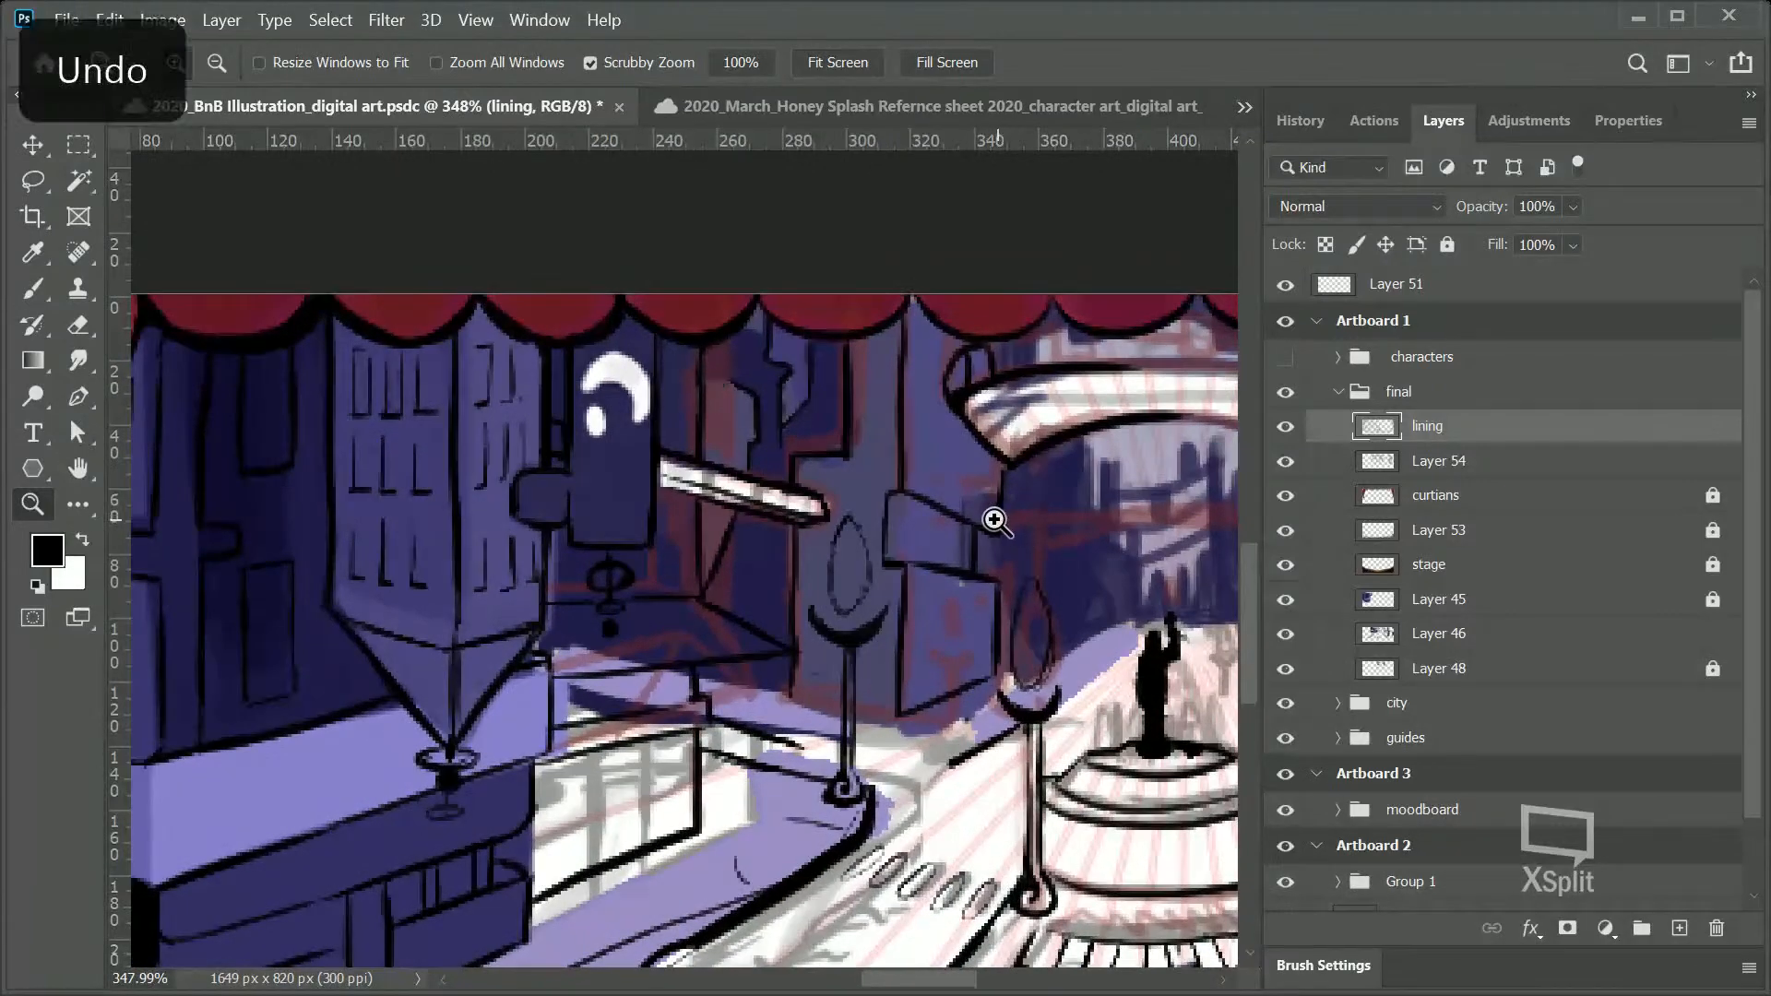
pyautogui.hotkey('ctrl', 'z')
pyautogui.hotkey('ctrl', 'z')
pyautogui.hotkey('ctrl', 'z')
pyautogui.hotkey('ctrl', 'z')
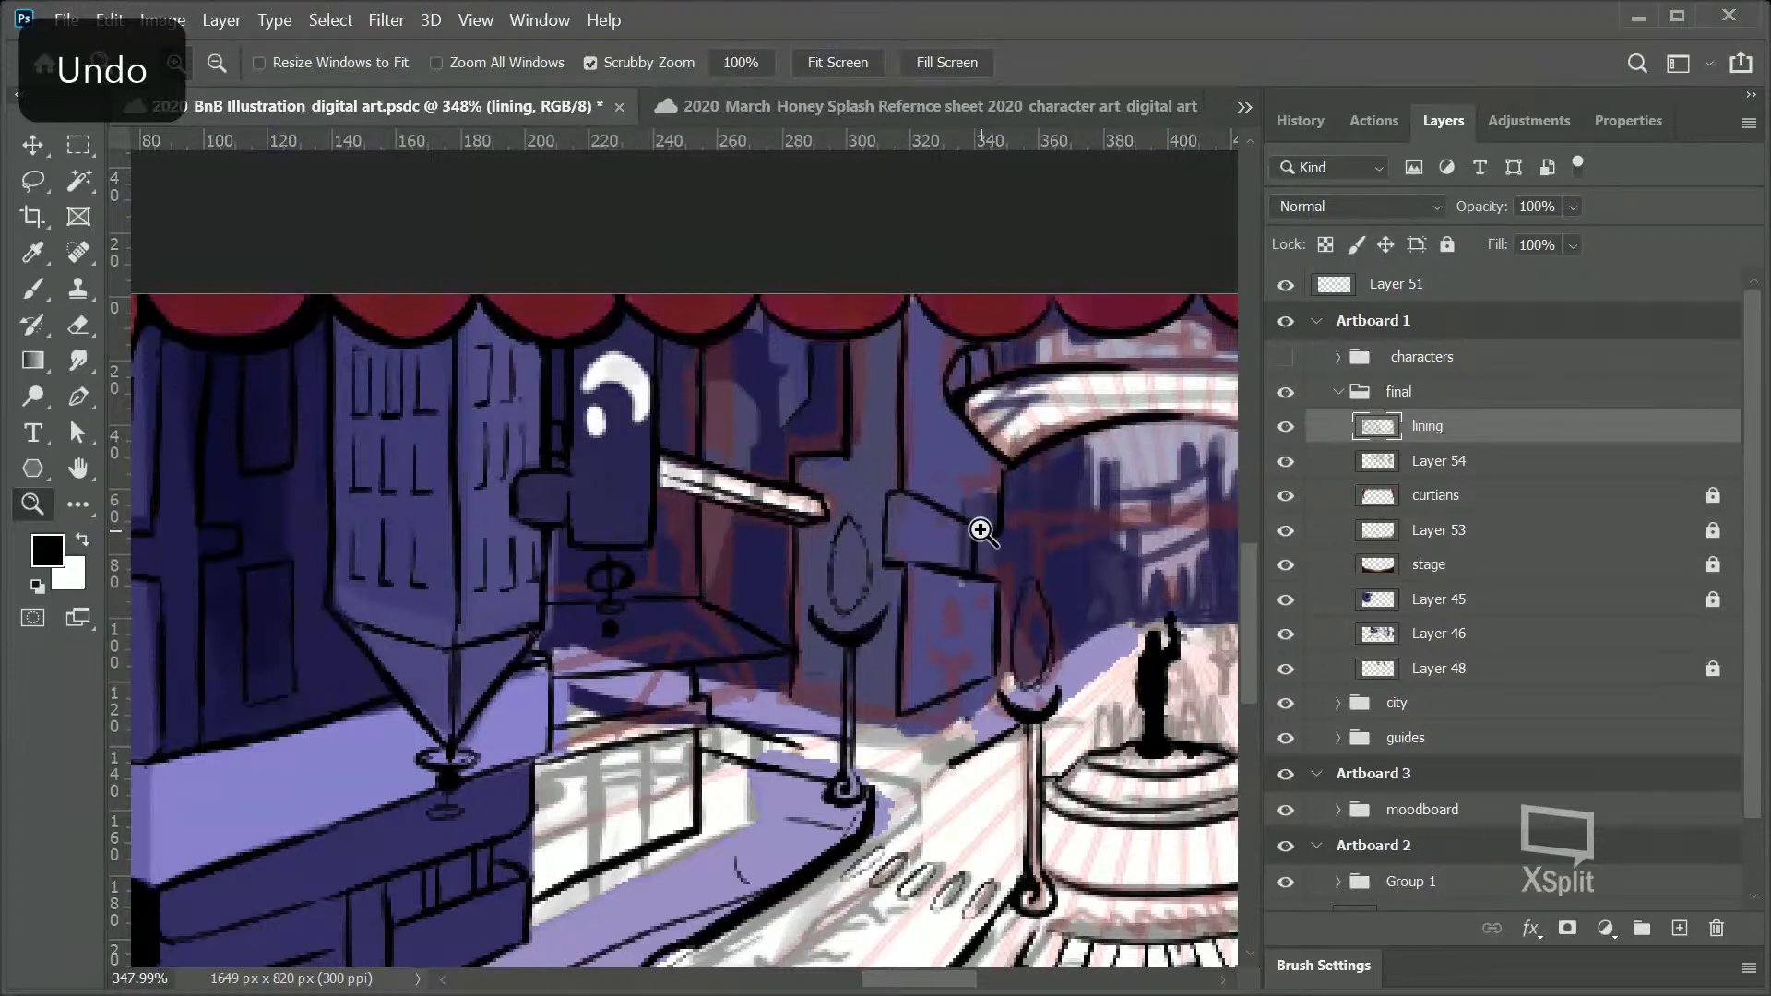
pyautogui.hotkey('ctrl', 'z')
pyautogui.hotkey('ctrl', 'z')
# Step: Try re-inking the jagged edge of the pale patch nearest the notched corner, and undo the strokes while keeping Layer 46 at 100% opacity
pyautogui.click(37, 330)
pyautogui.click(34, 504)
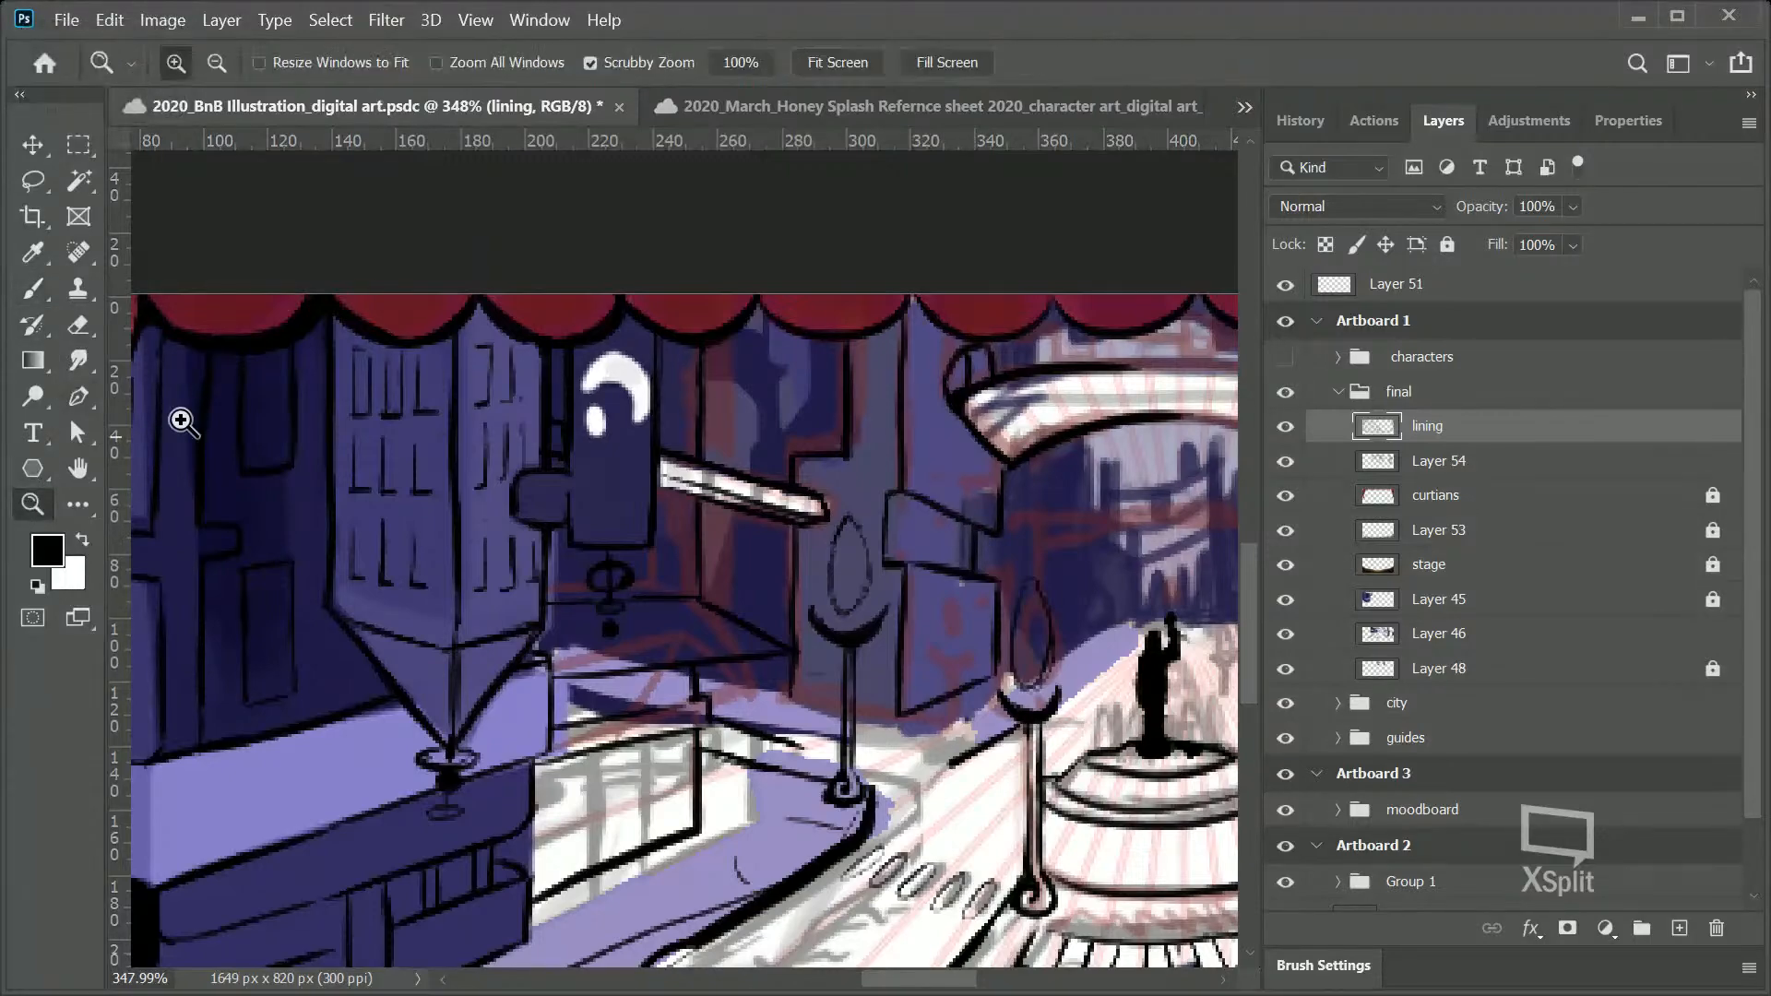
pyautogui.moveTo(759, 362); pyautogui.dragTo(950, 317)
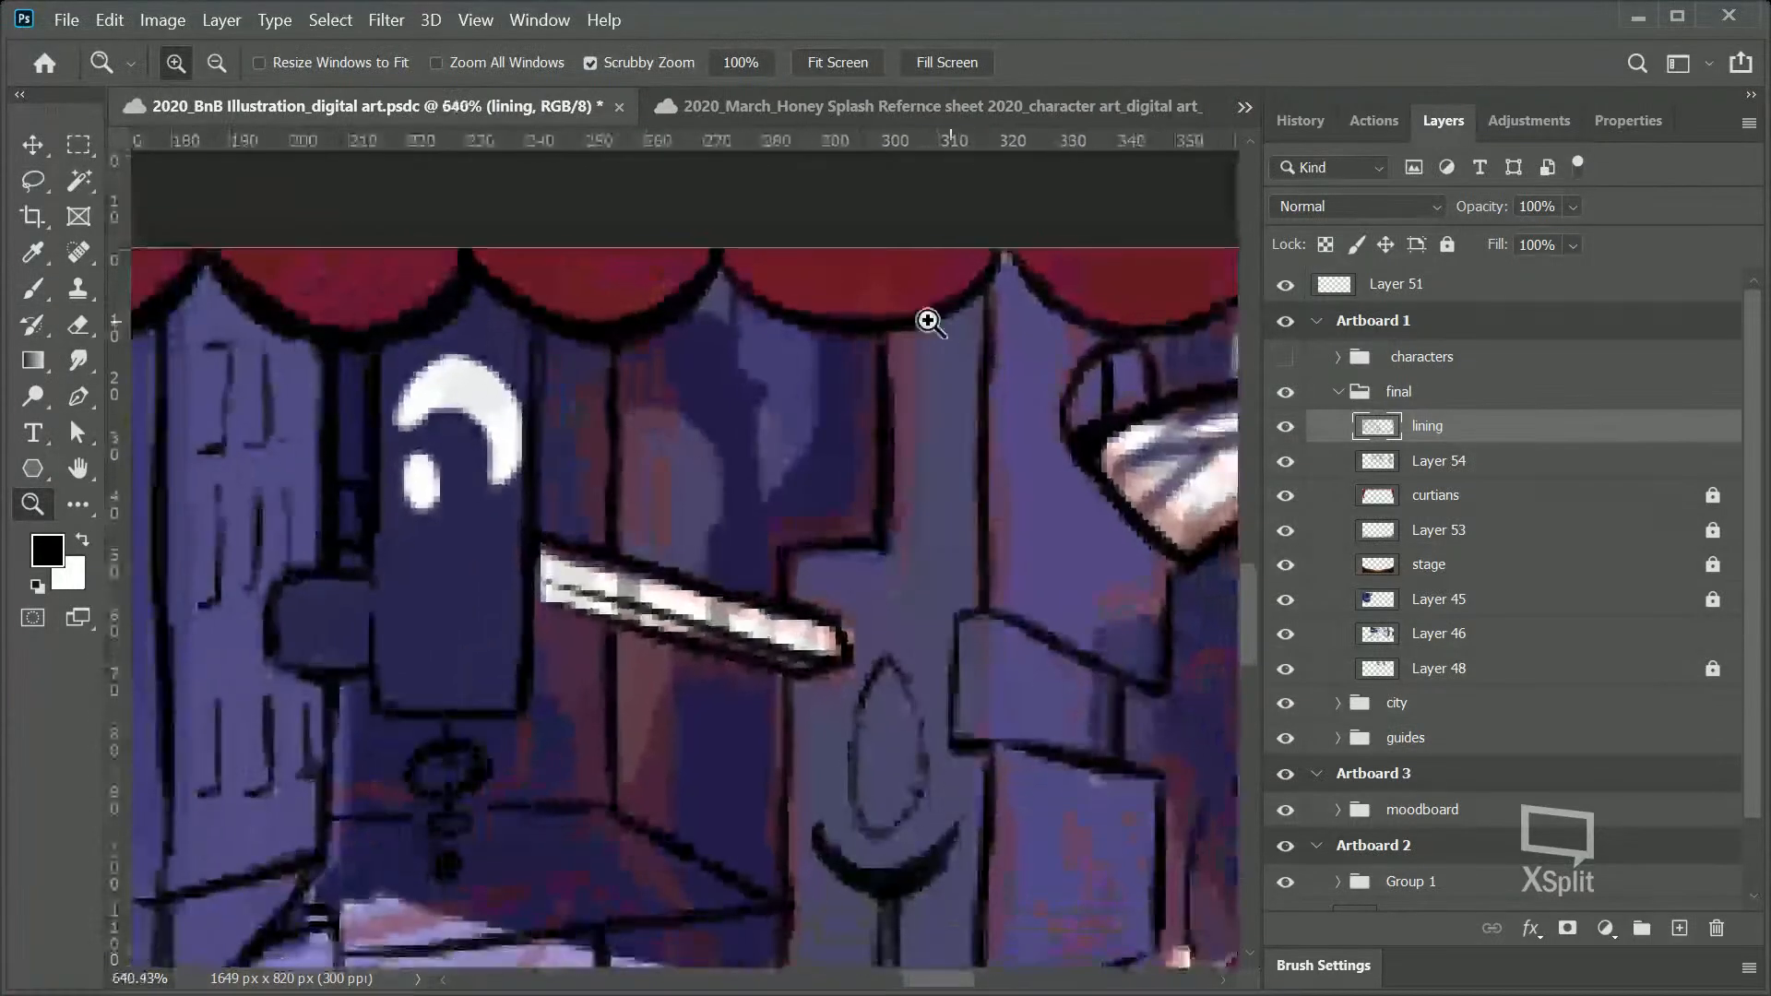
pyautogui.click(37, 289)
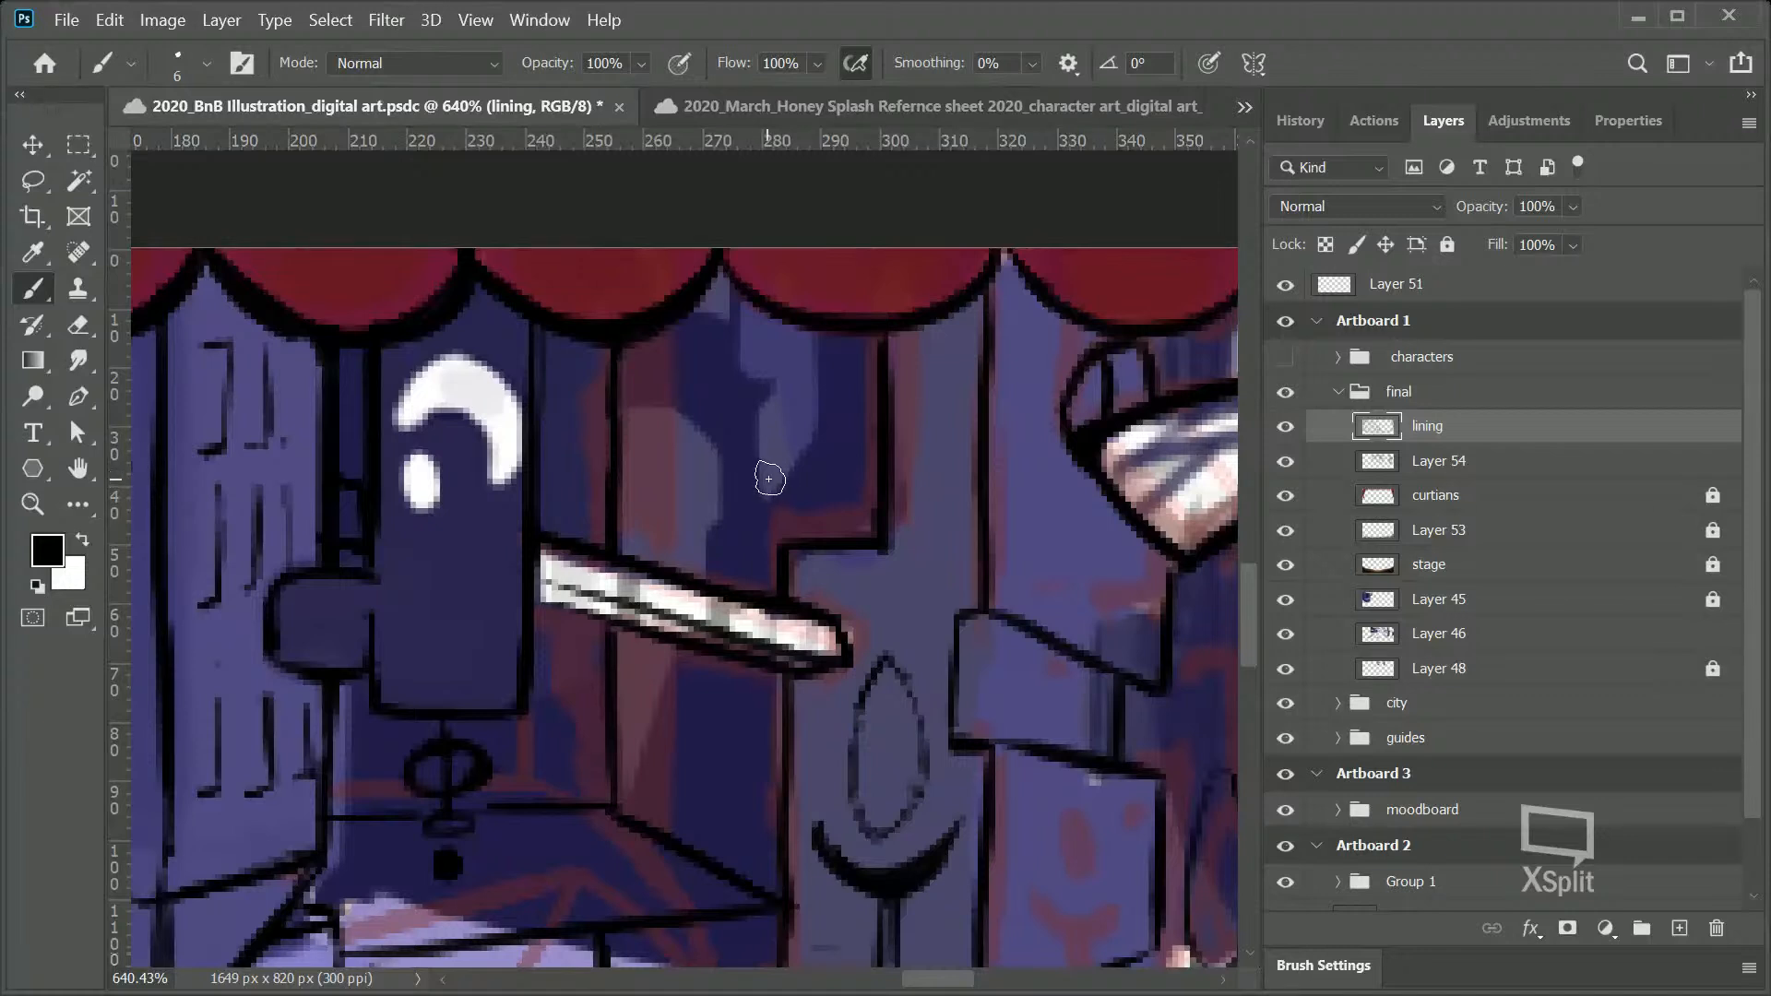
pyautogui.moveTo(761, 450); pyautogui.dragTo(759, 404)
pyautogui.hotkey('ctrl', 'z')
pyautogui.moveTo(778, 383); pyautogui.dragTo(782, 318)
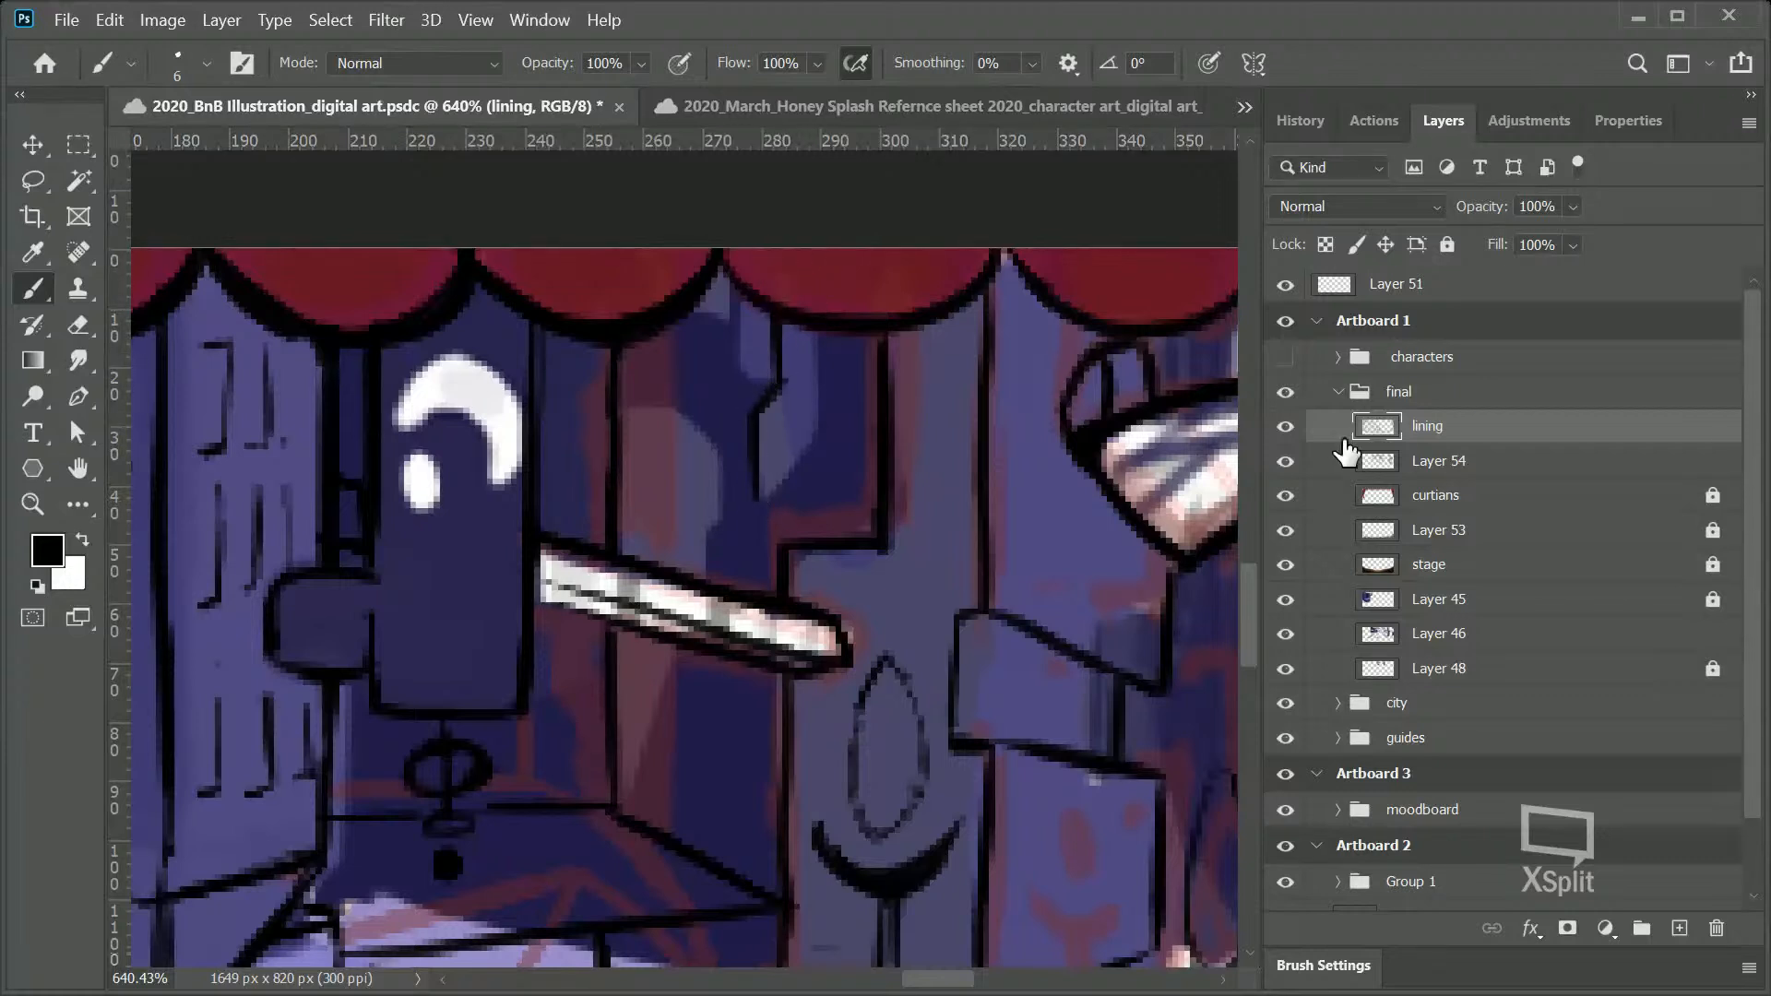
pyautogui.moveTo(1250, 581)
pyautogui.mouseDown()
pyautogui.moveTo(1242, 616)
pyautogui.moveTo(1233, 580)
pyautogui.mouseUp()
pyautogui.hotkey('ctrl', 'z')
pyautogui.hotkey('ctrl', 'z')
pyautogui.hotkey('ctrl', 'z')
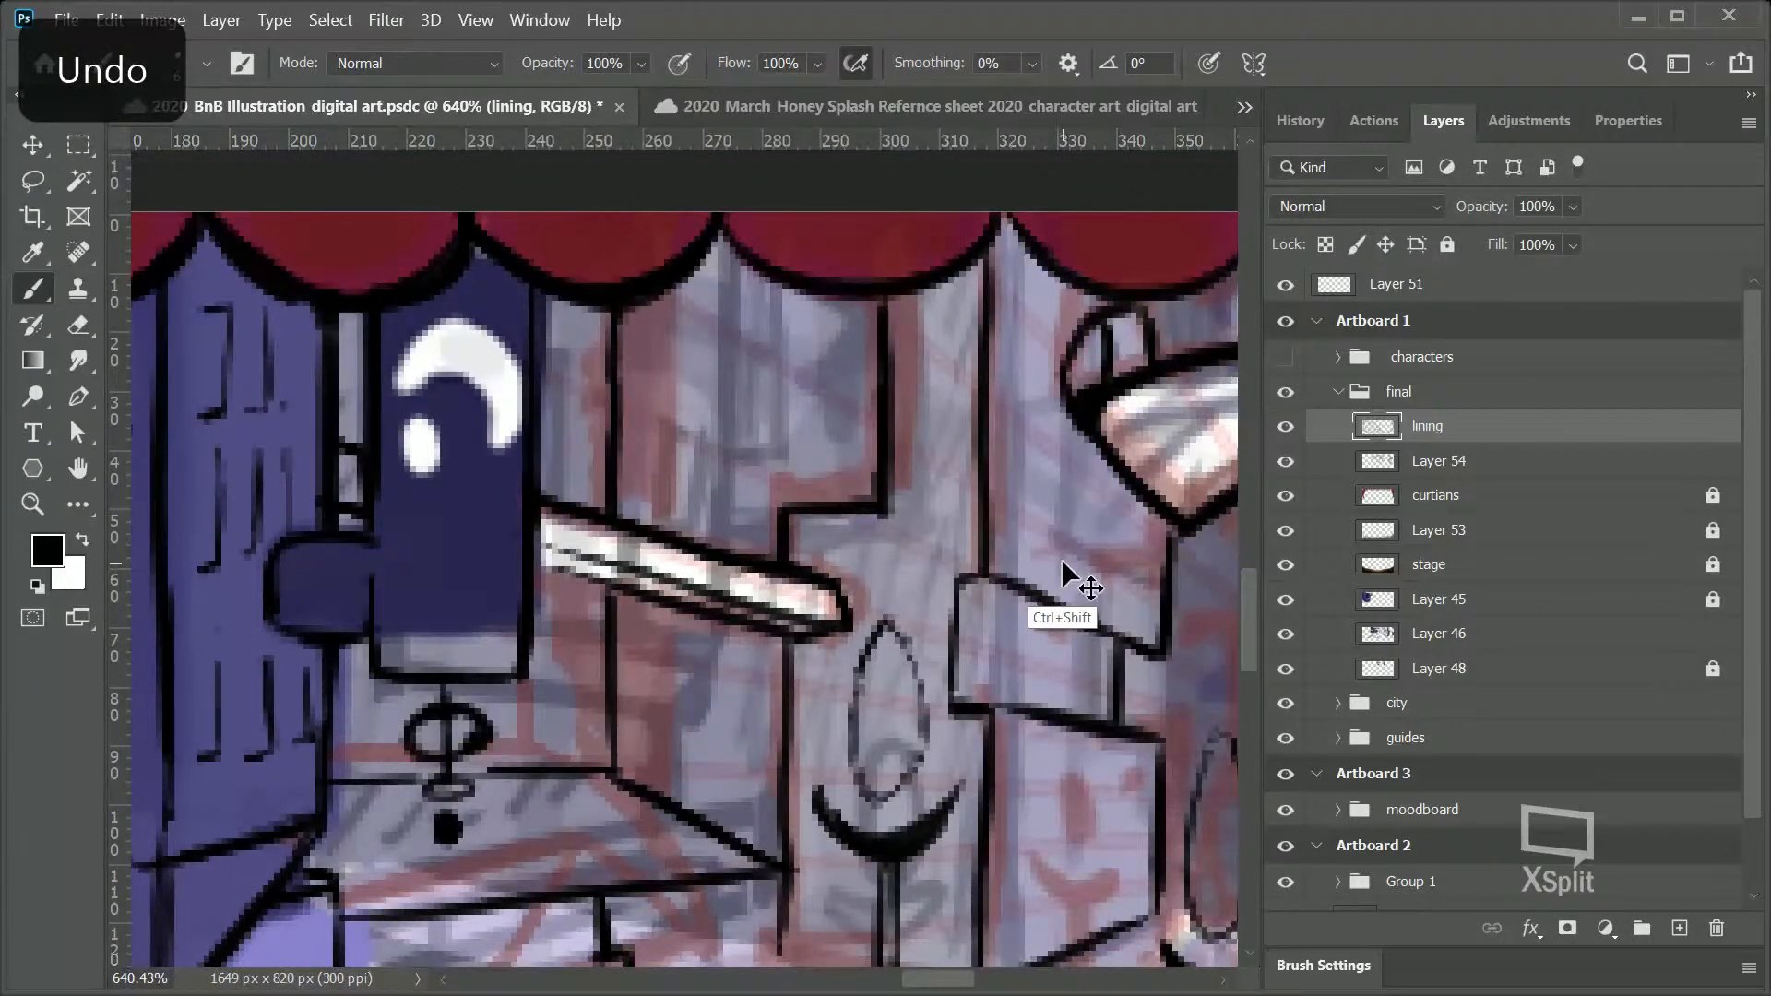
pyautogui.hotkey('ctrl', 'shift', 'z')
# Step: Try drawing an arched black line over the white bar beside the moon sign, and undo each attempt
pyautogui.press('z')
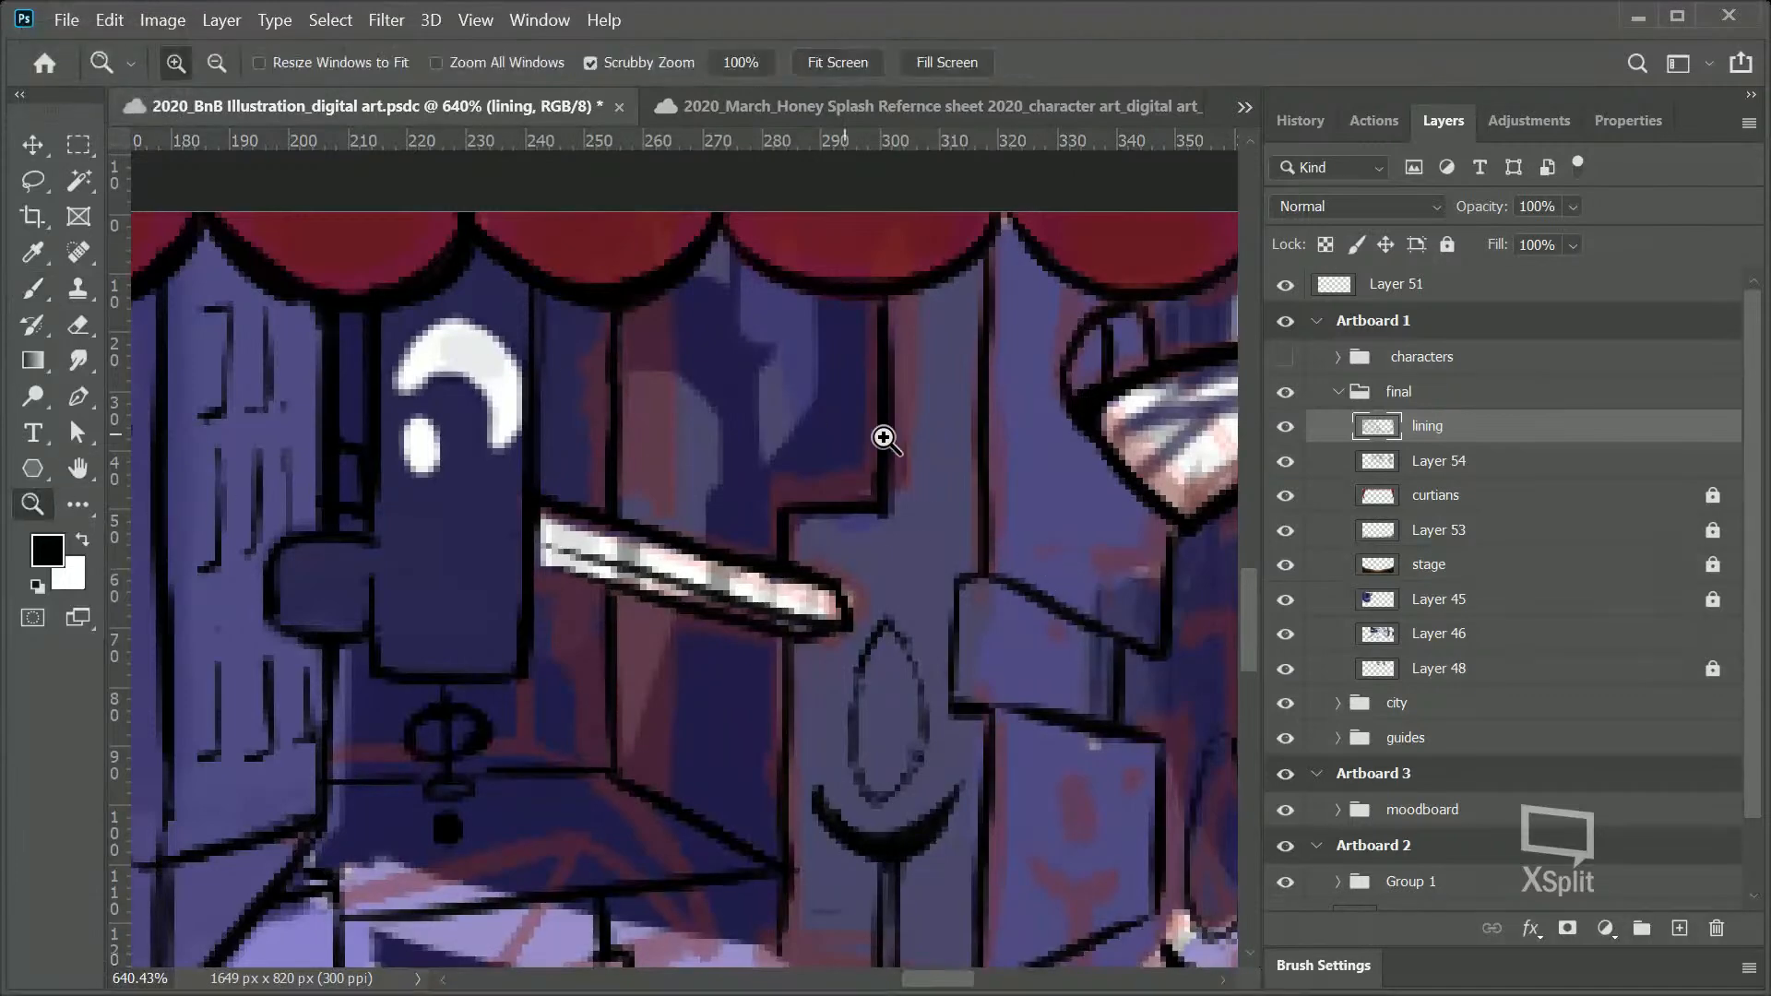
pyautogui.scroll(-5, 910, 525)
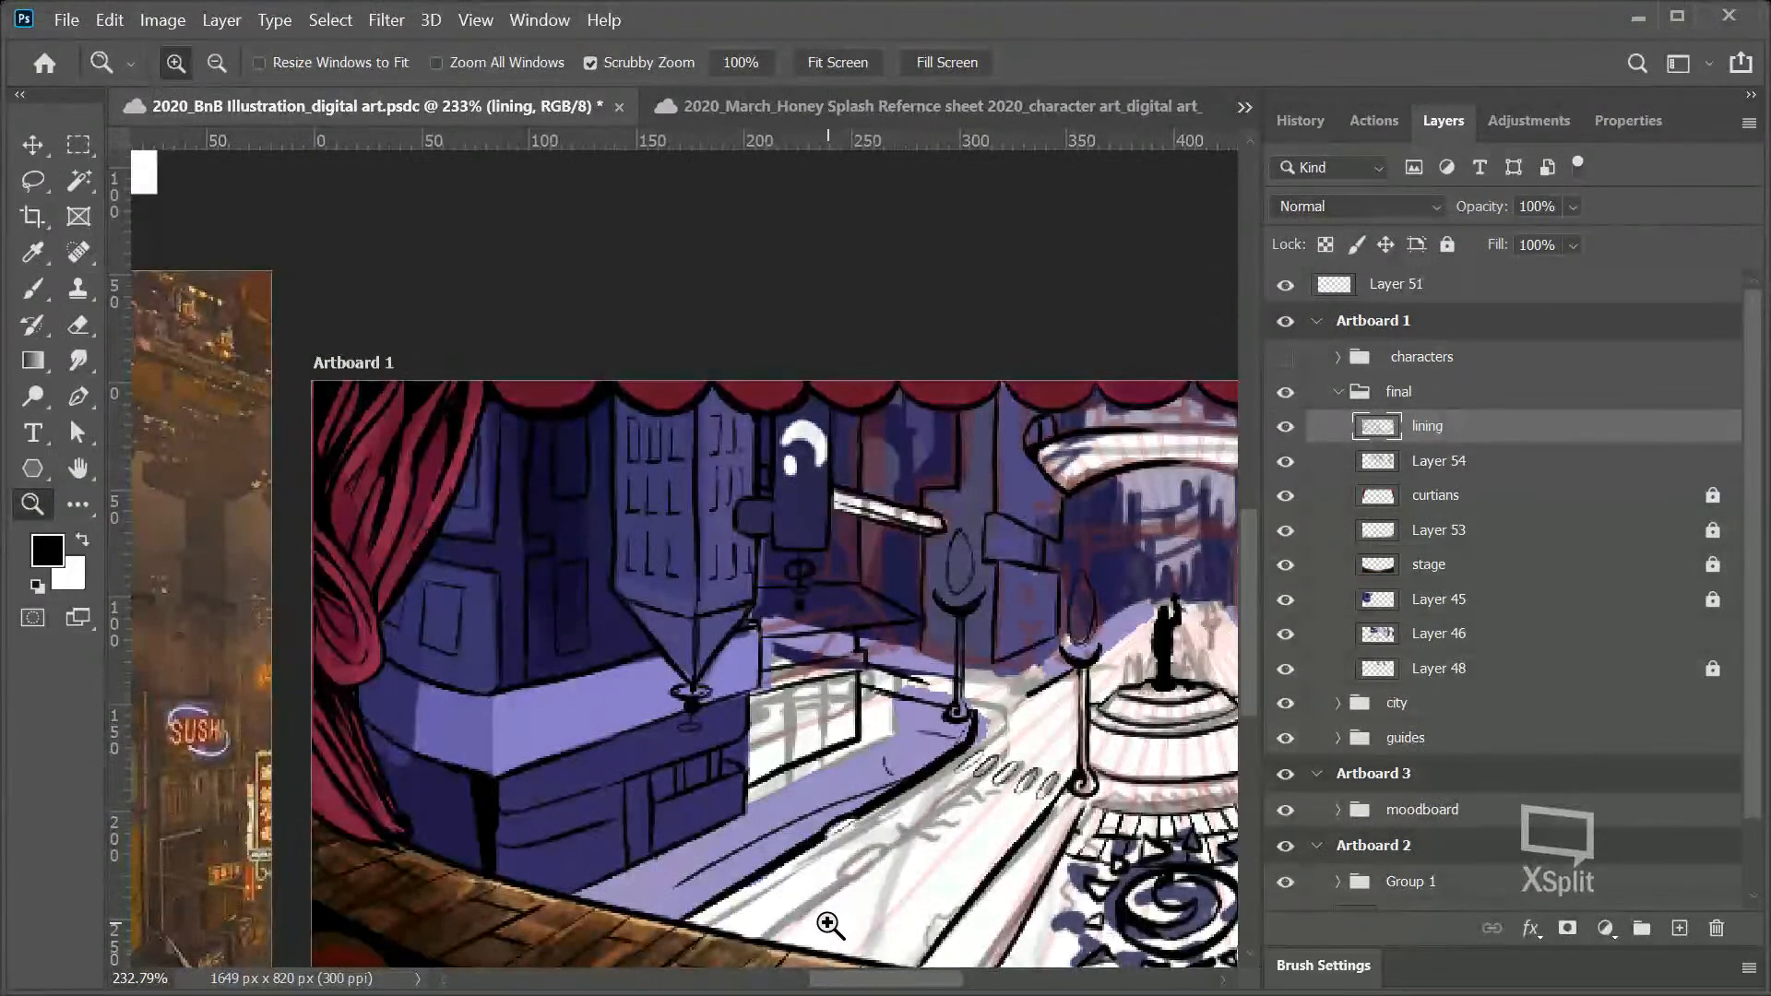
pyautogui.scroll(3, 1055, 462)
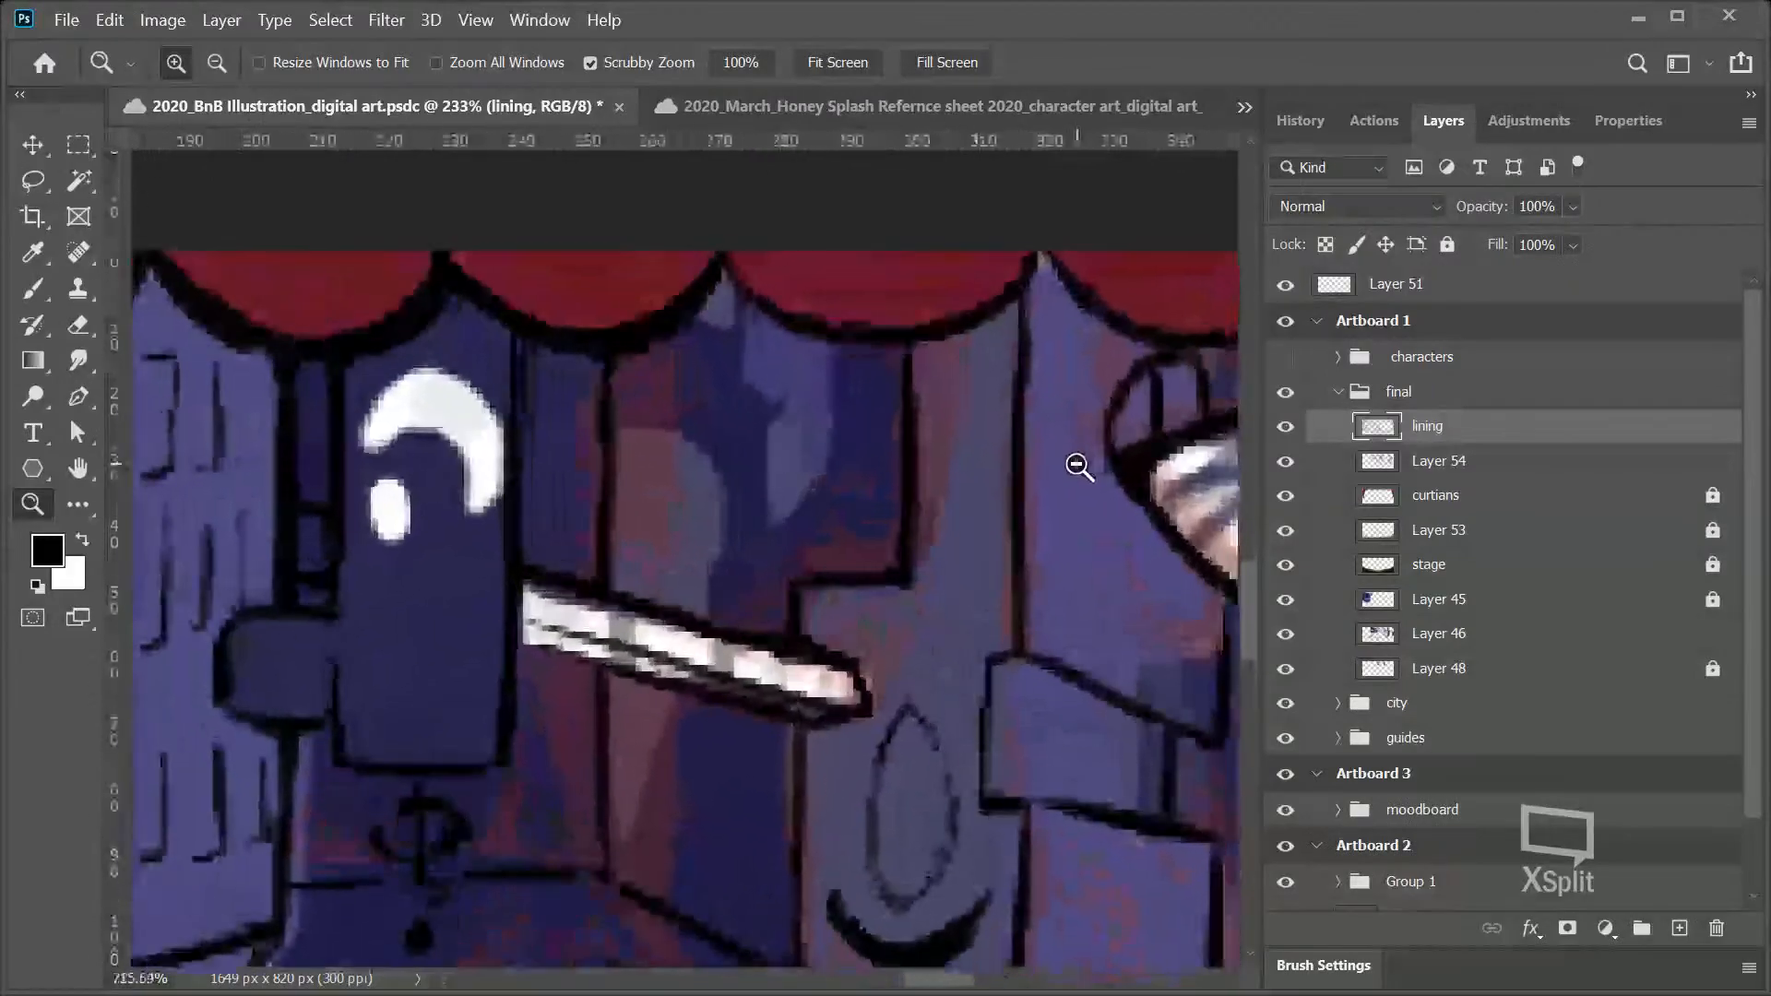
pyautogui.scroll(-6, 980, 486)
pyautogui.moveTo(915, 980)
pyautogui.mouseDown()
pyautogui.moveTo(969, 985)
pyautogui.moveTo(949, 983)
pyautogui.mouseUp()
pyautogui.moveTo(754, 388); pyautogui.dragTo(790, 680)
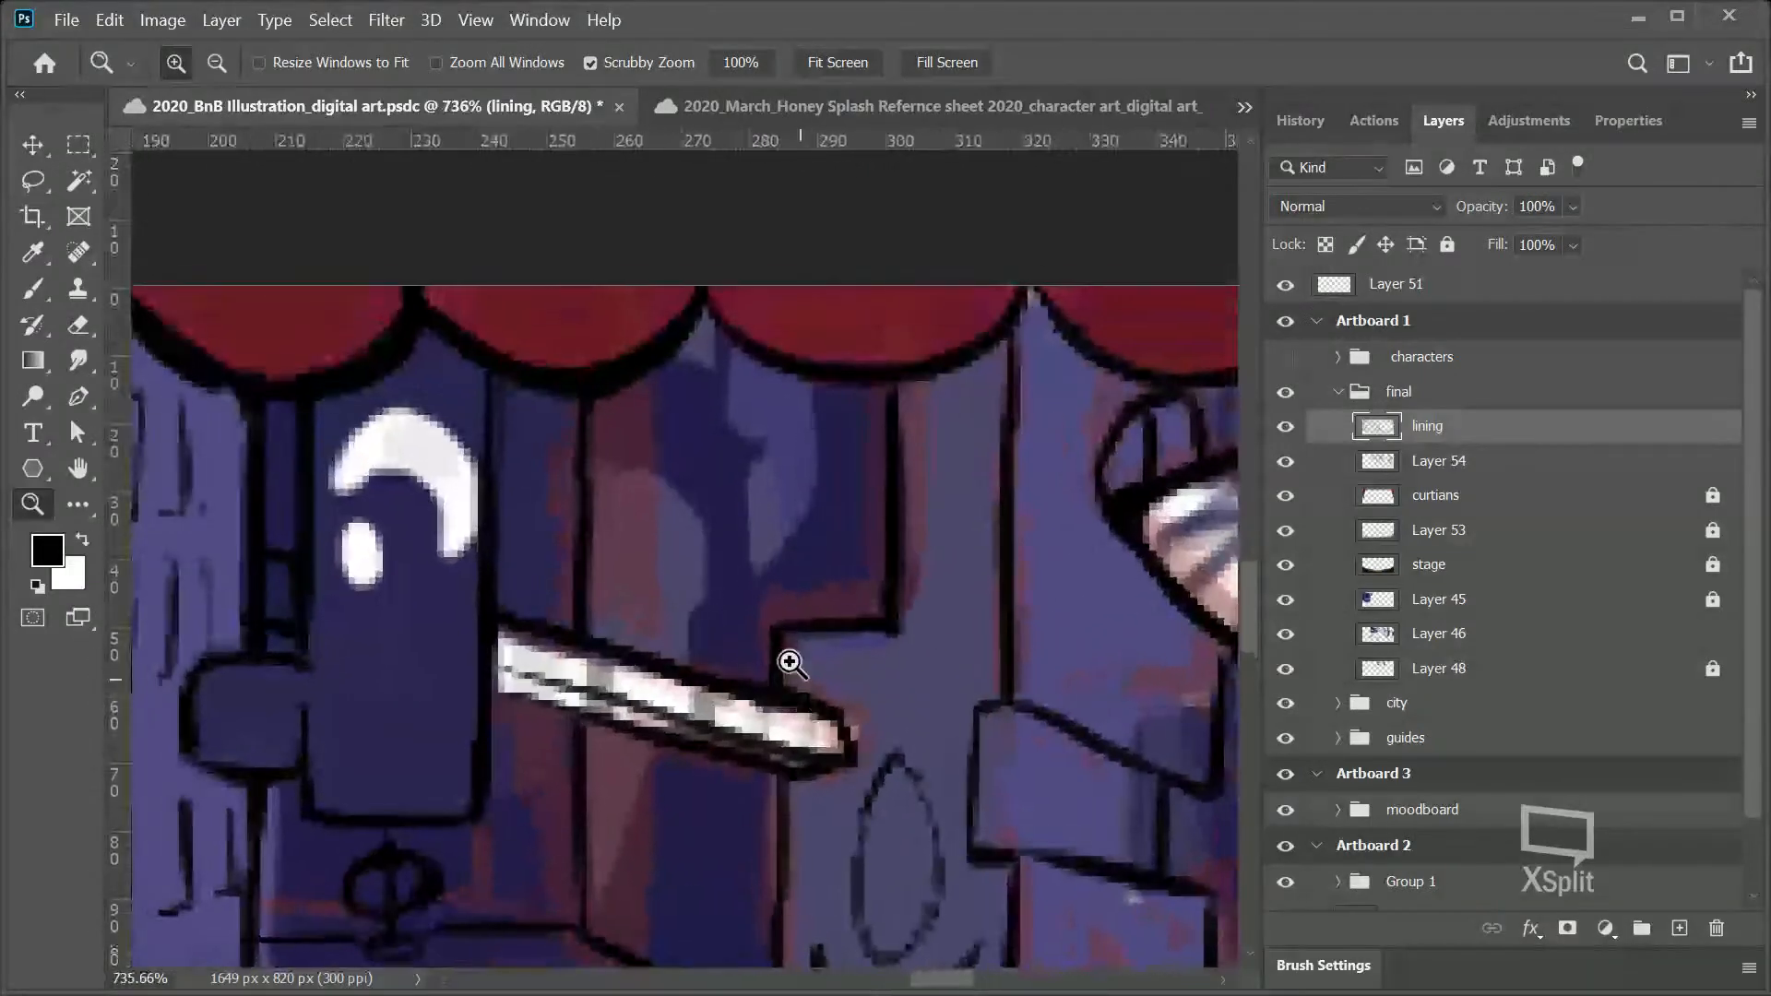
pyautogui.click(36, 288)
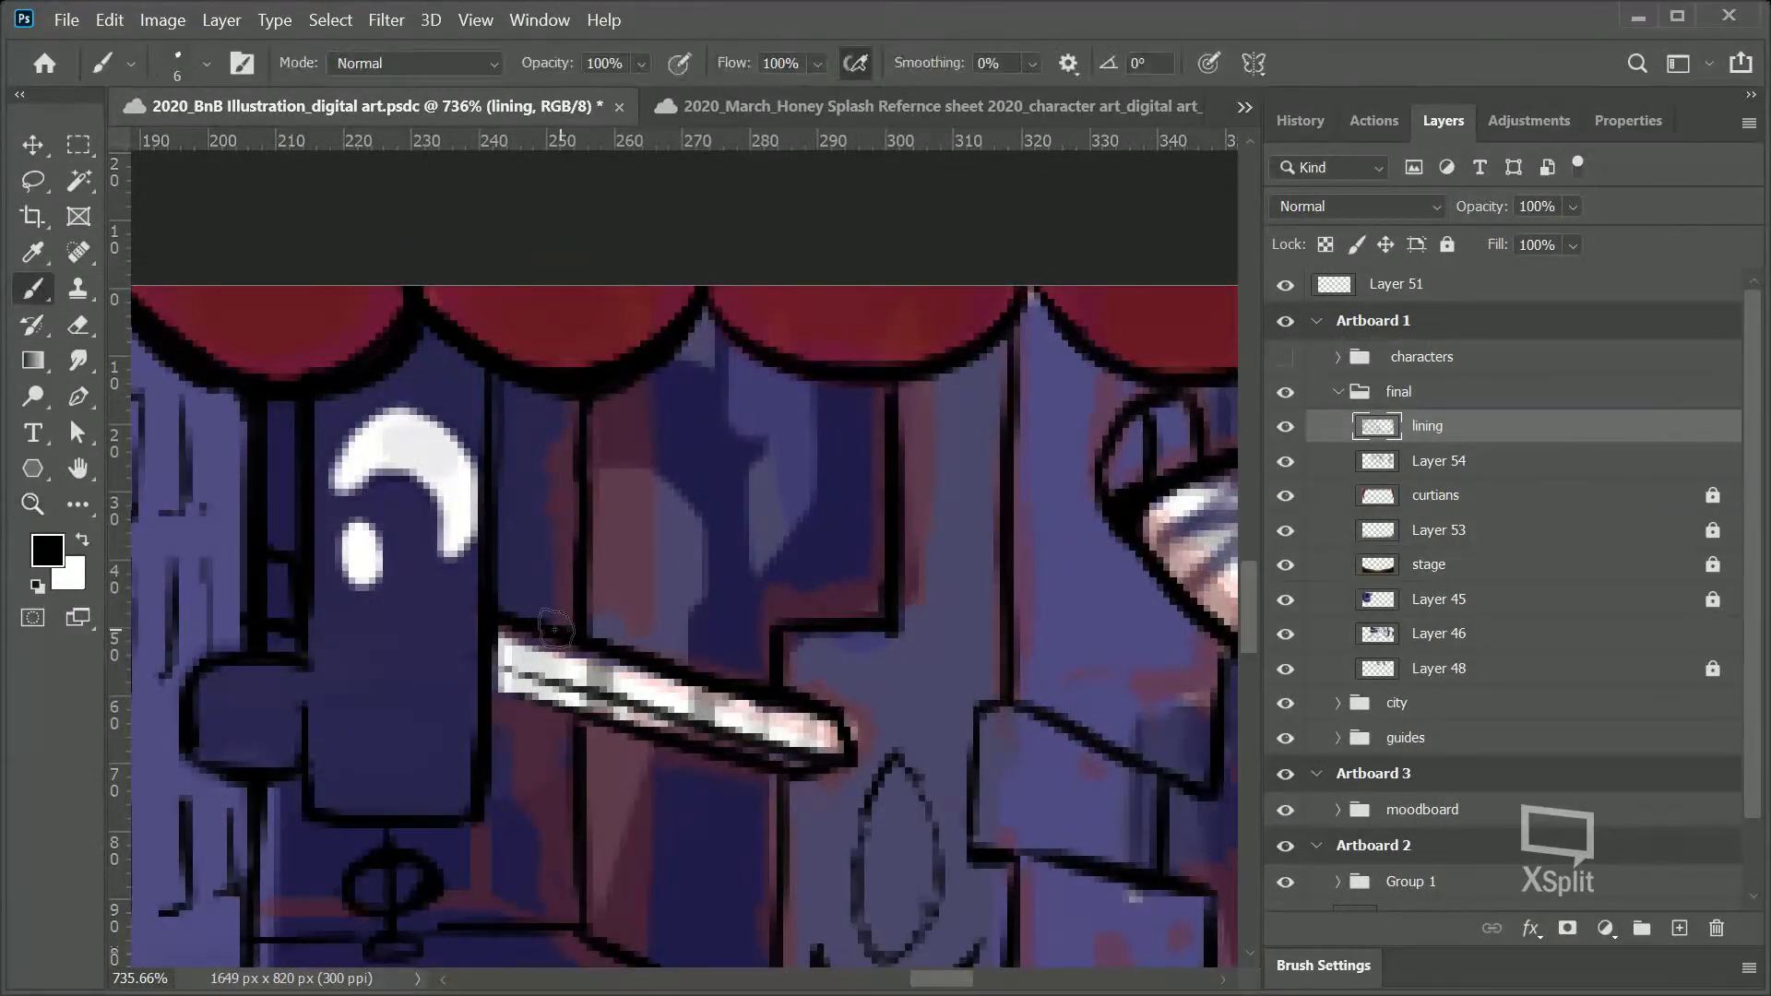
pyautogui.moveTo(520, 628)
pyautogui.mouseDown()
pyautogui.moveTo(597, 563)
pyautogui.moveTo(722, 596)
pyautogui.moveTo(777, 664)
pyautogui.mouseUp()
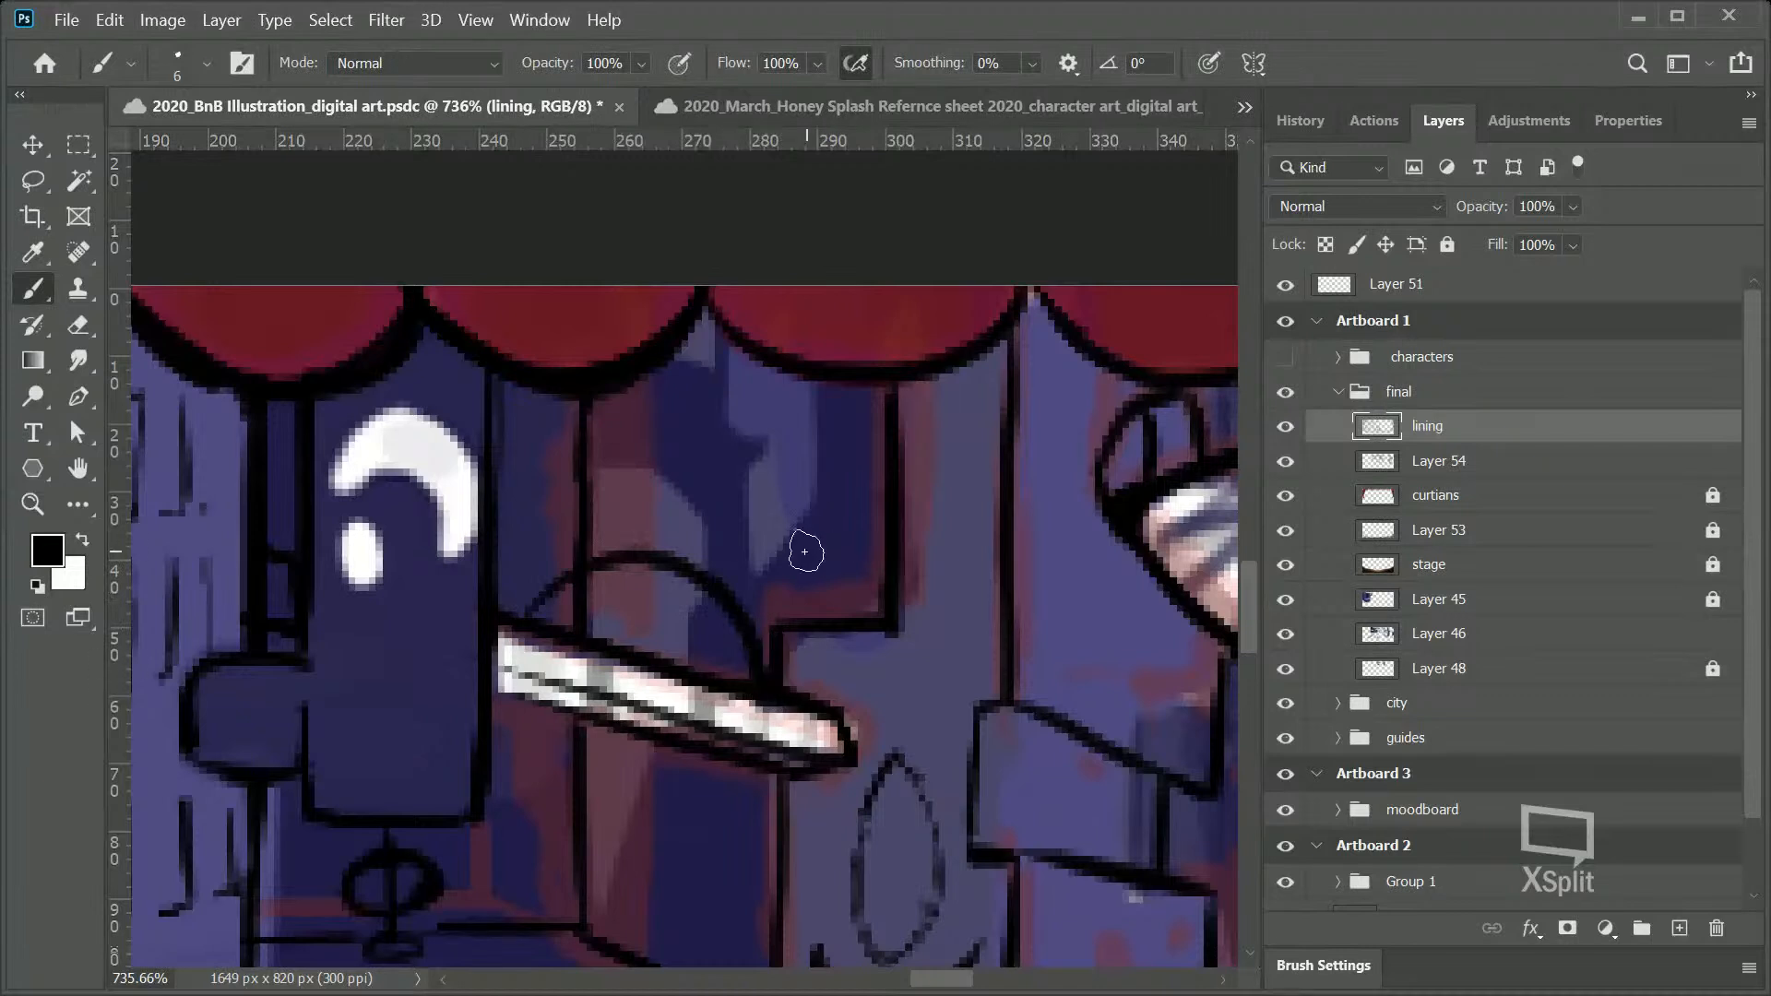
pyautogui.hotkey('ctrl', 'z')
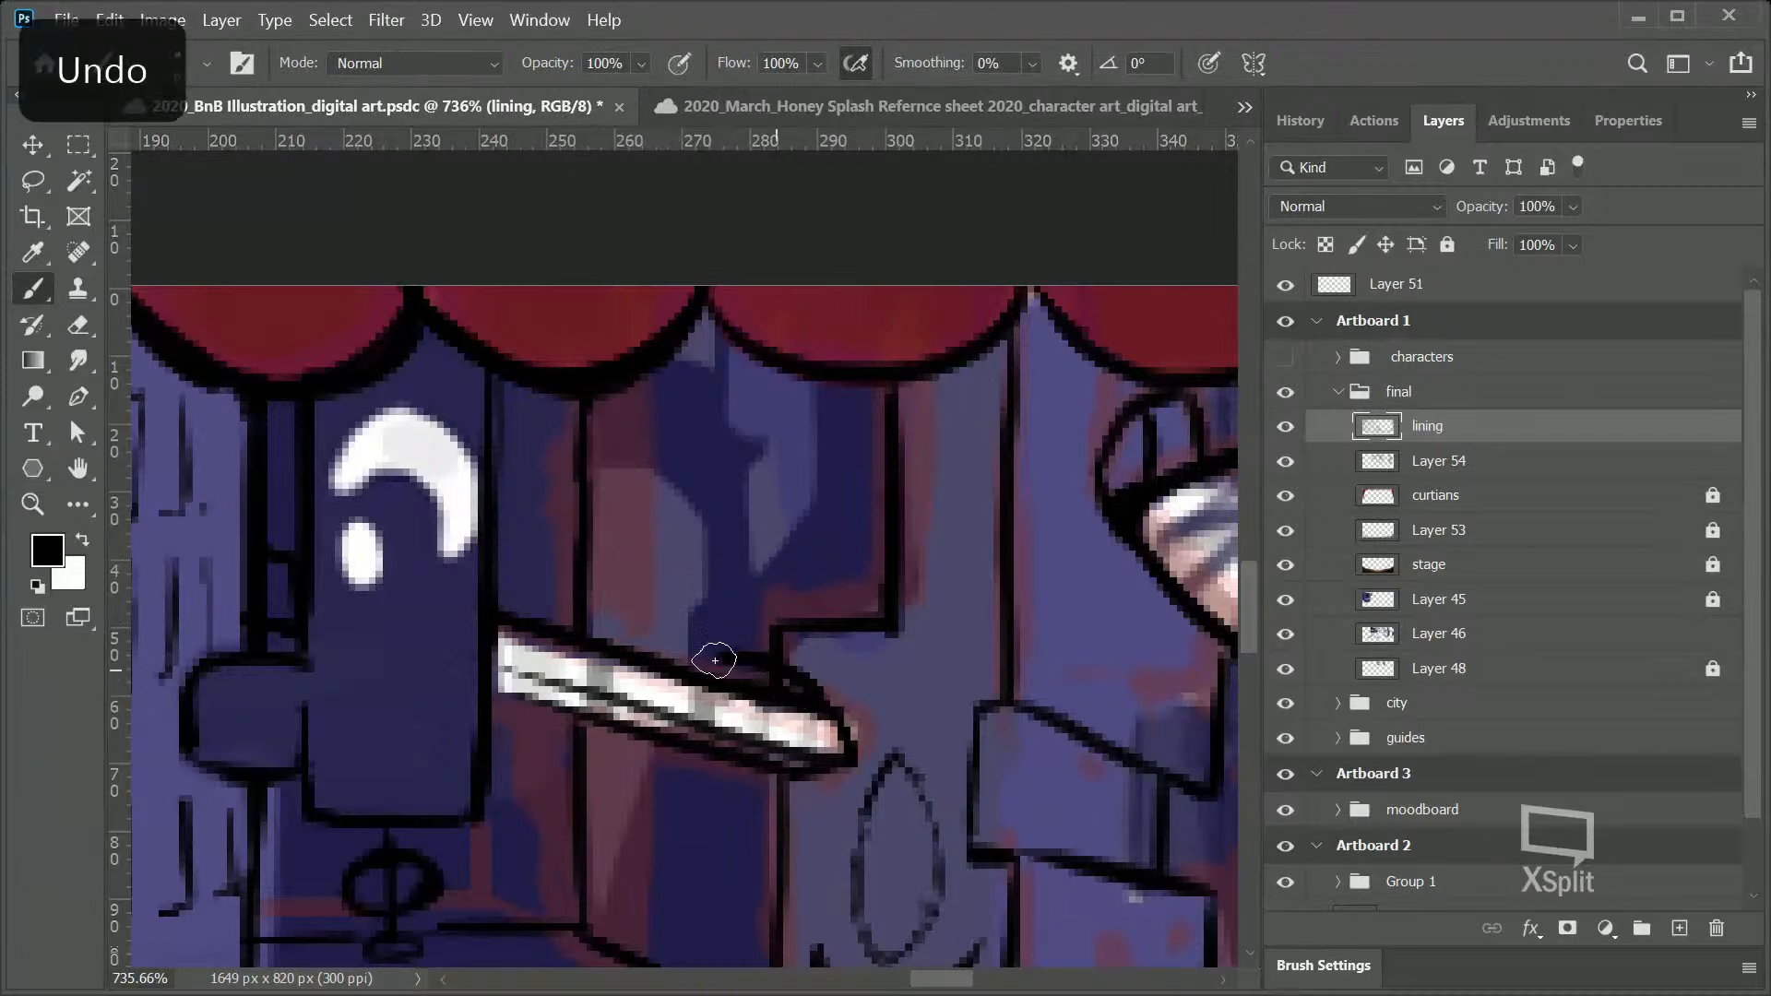
pyautogui.moveTo(503, 607)
pyautogui.mouseDown()
pyautogui.moveTo(598, 573)
pyautogui.moveTo(707, 587)
pyautogui.moveTo(833, 623)
pyautogui.mouseUp()
pyautogui.hotkey('ctrl', 'z')
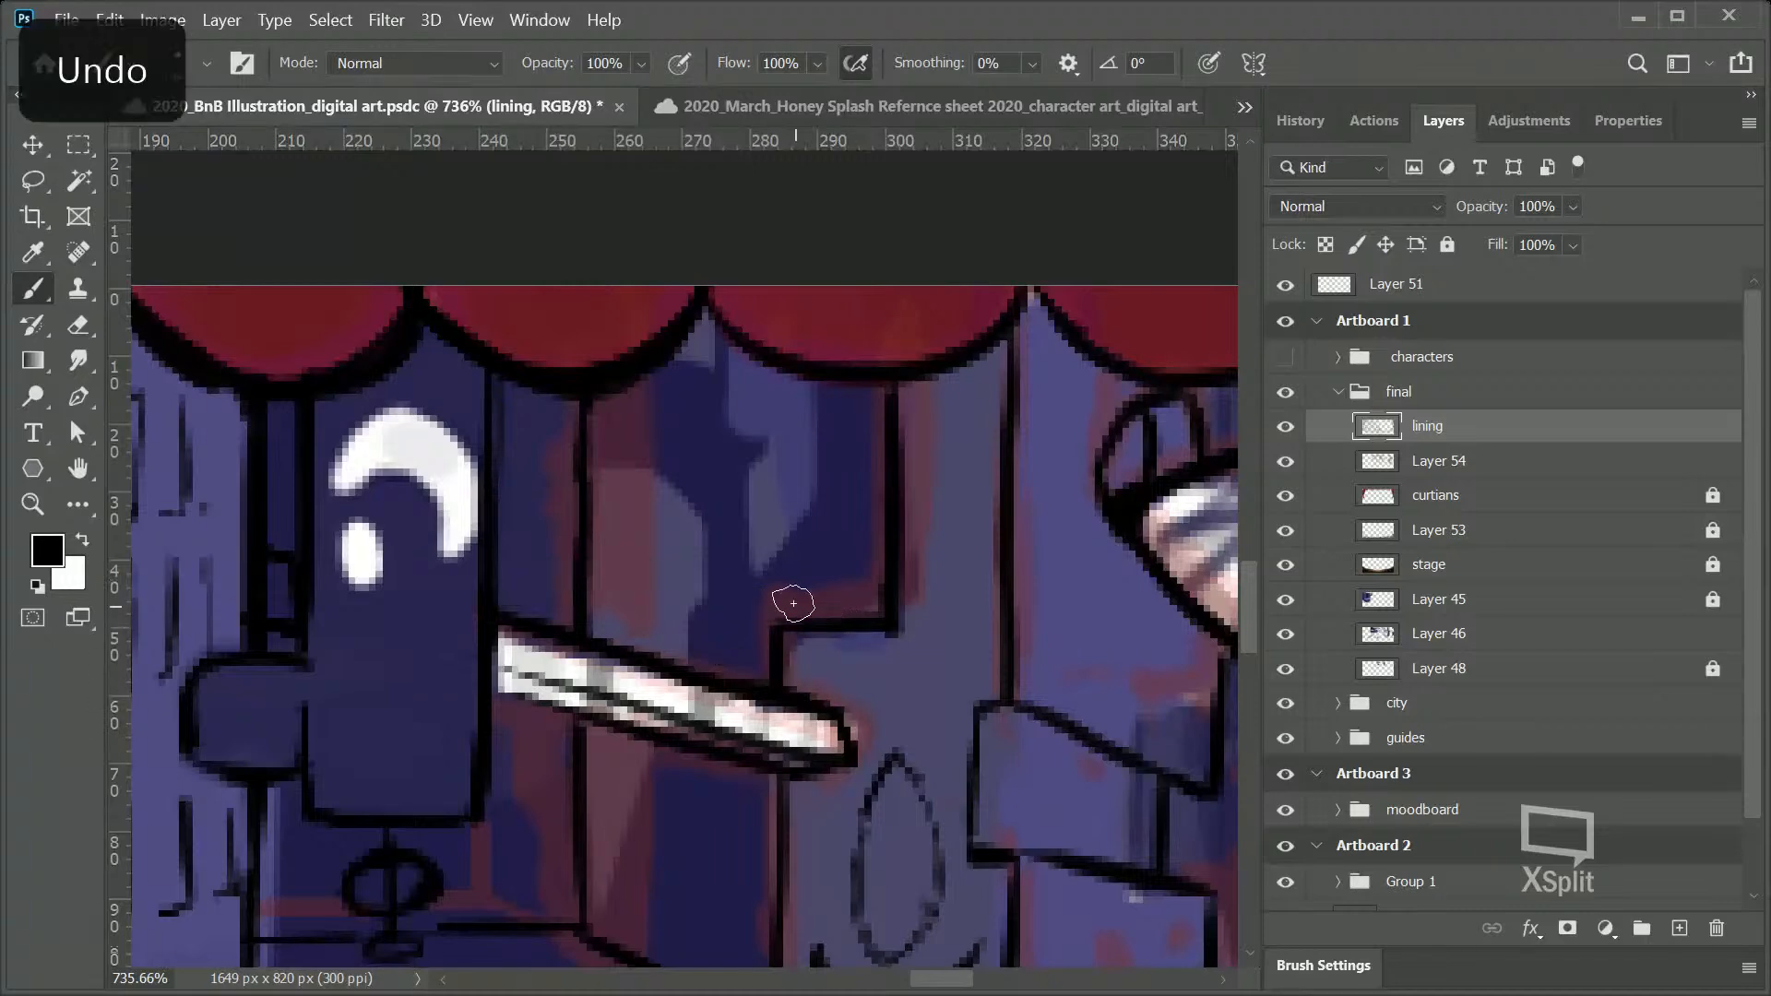
# Step: Show the characters group to check where the figures overlap the street, and hide it again
pyautogui.click(32, 504)
pyautogui.moveTo(1005, 472); pyautogui.dragTo(857, 533)
pyautogui.moveTo(903, 978); pyautogui.dragTo(940, 978)
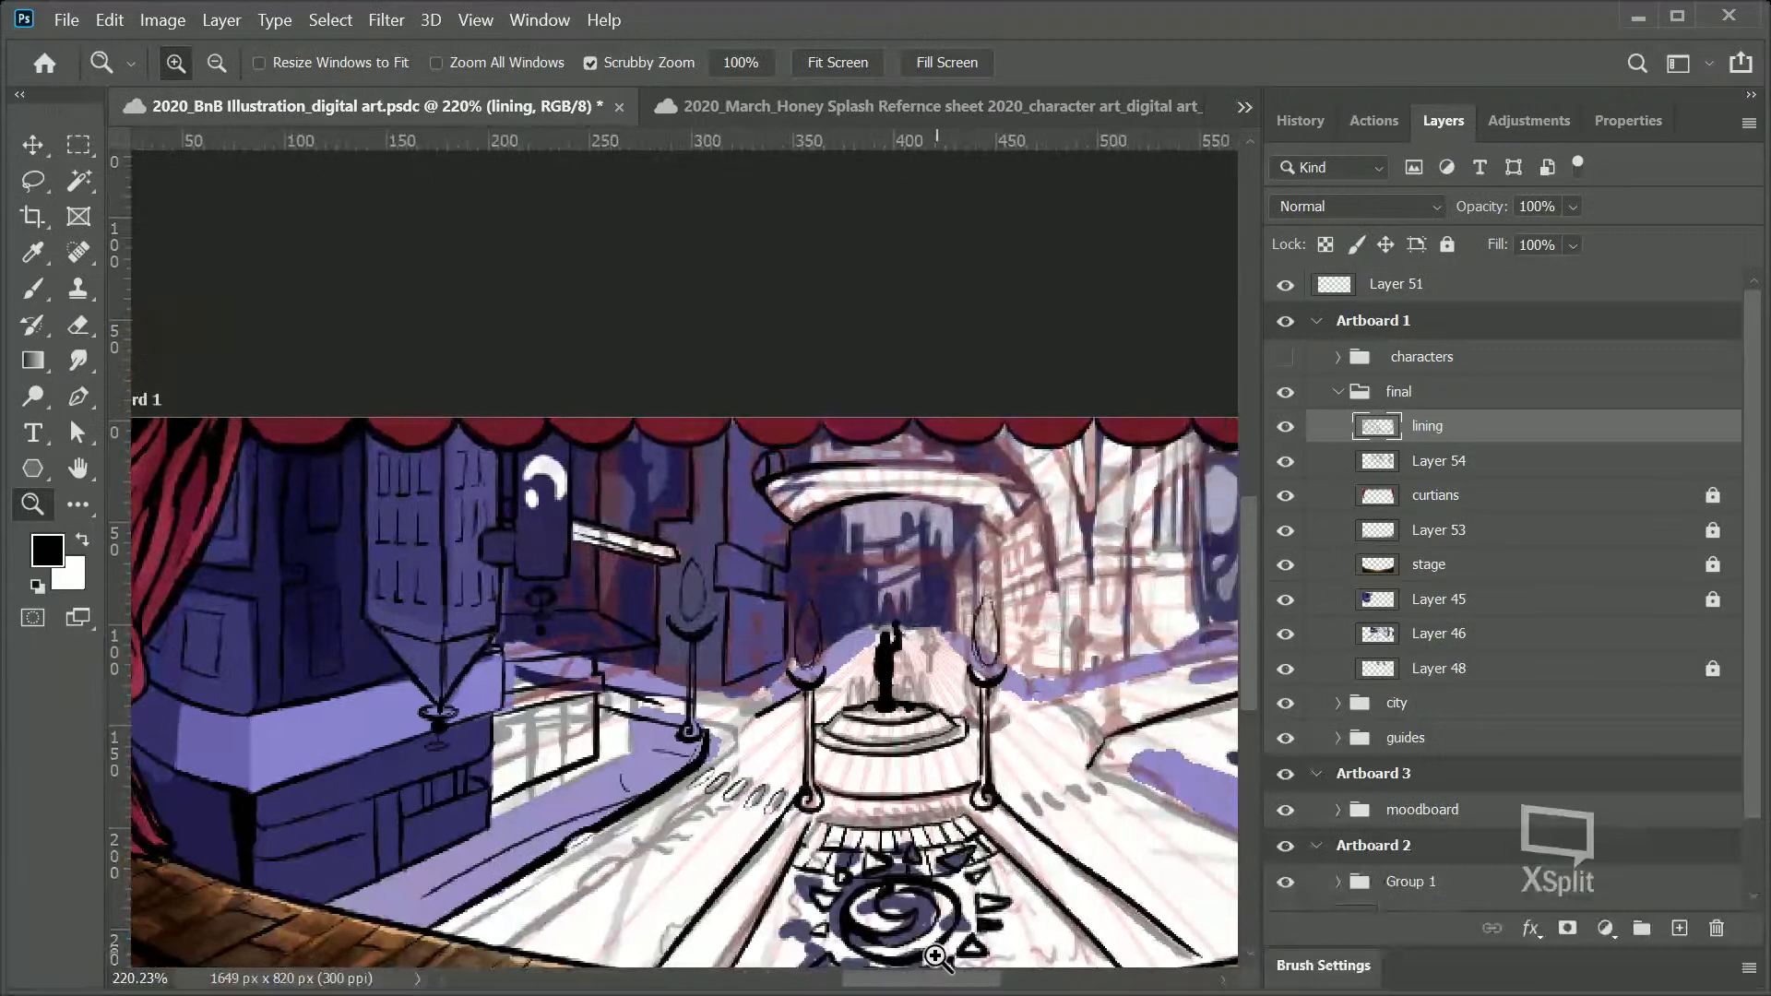
pyautogui.click(1287, 358)
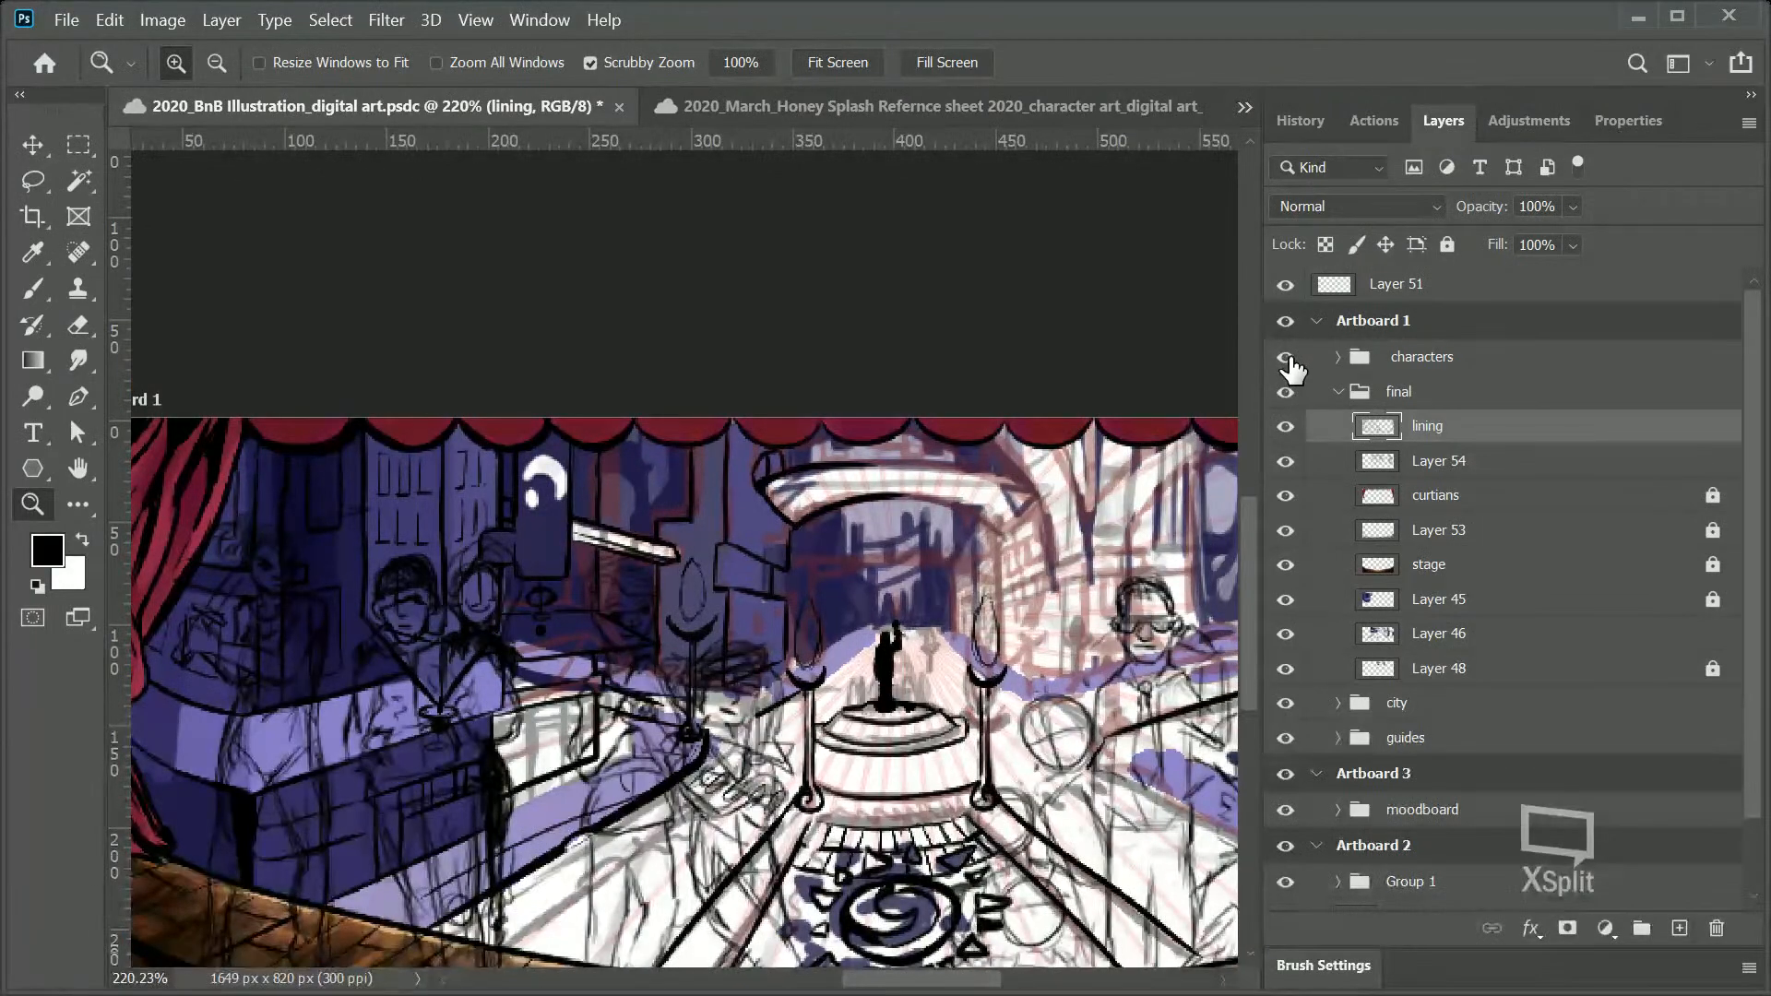
pyautogui.click(1287, 358)
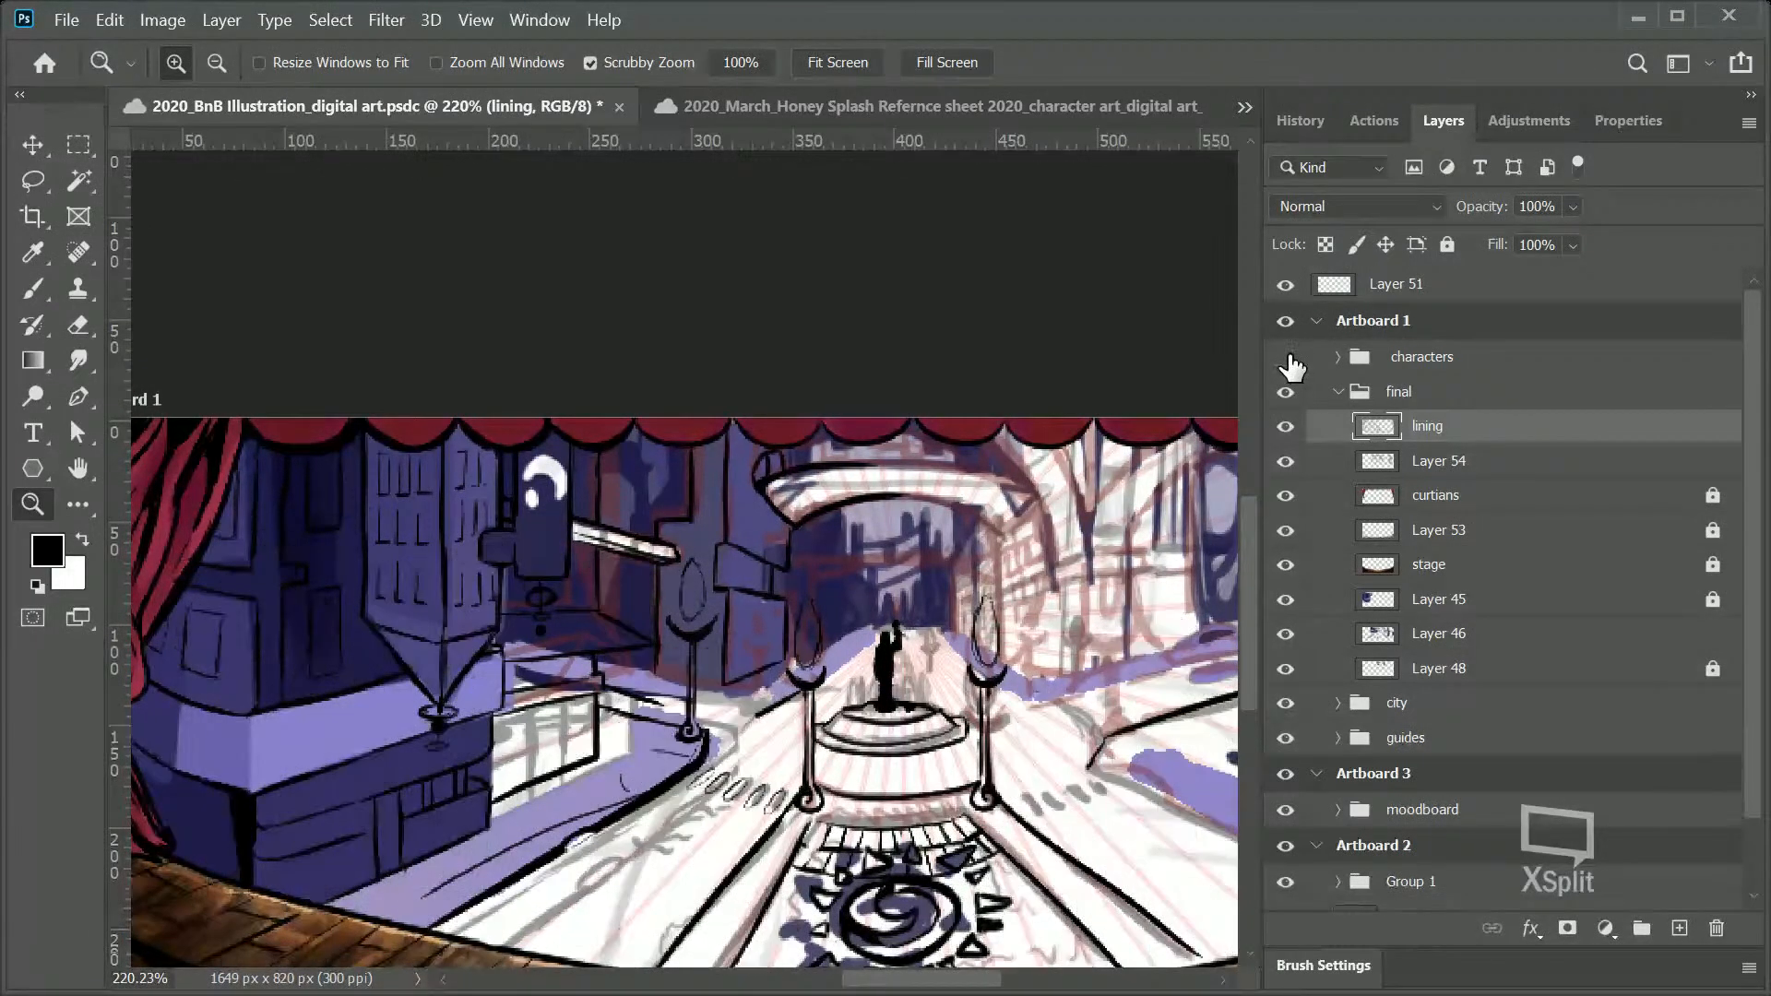
# Step: Extend the black upper and lower outlines of the white arch toward its right end with the 6 px brush
pyautogui.moveTo(687, 475)
pyautogui.mouseDown()
pyautogui.moveTo(701, 495)
pyautogui.moveTo(751, 494)
pyautogui.moveTo(735, 487)
pyautogui.mouseUp()
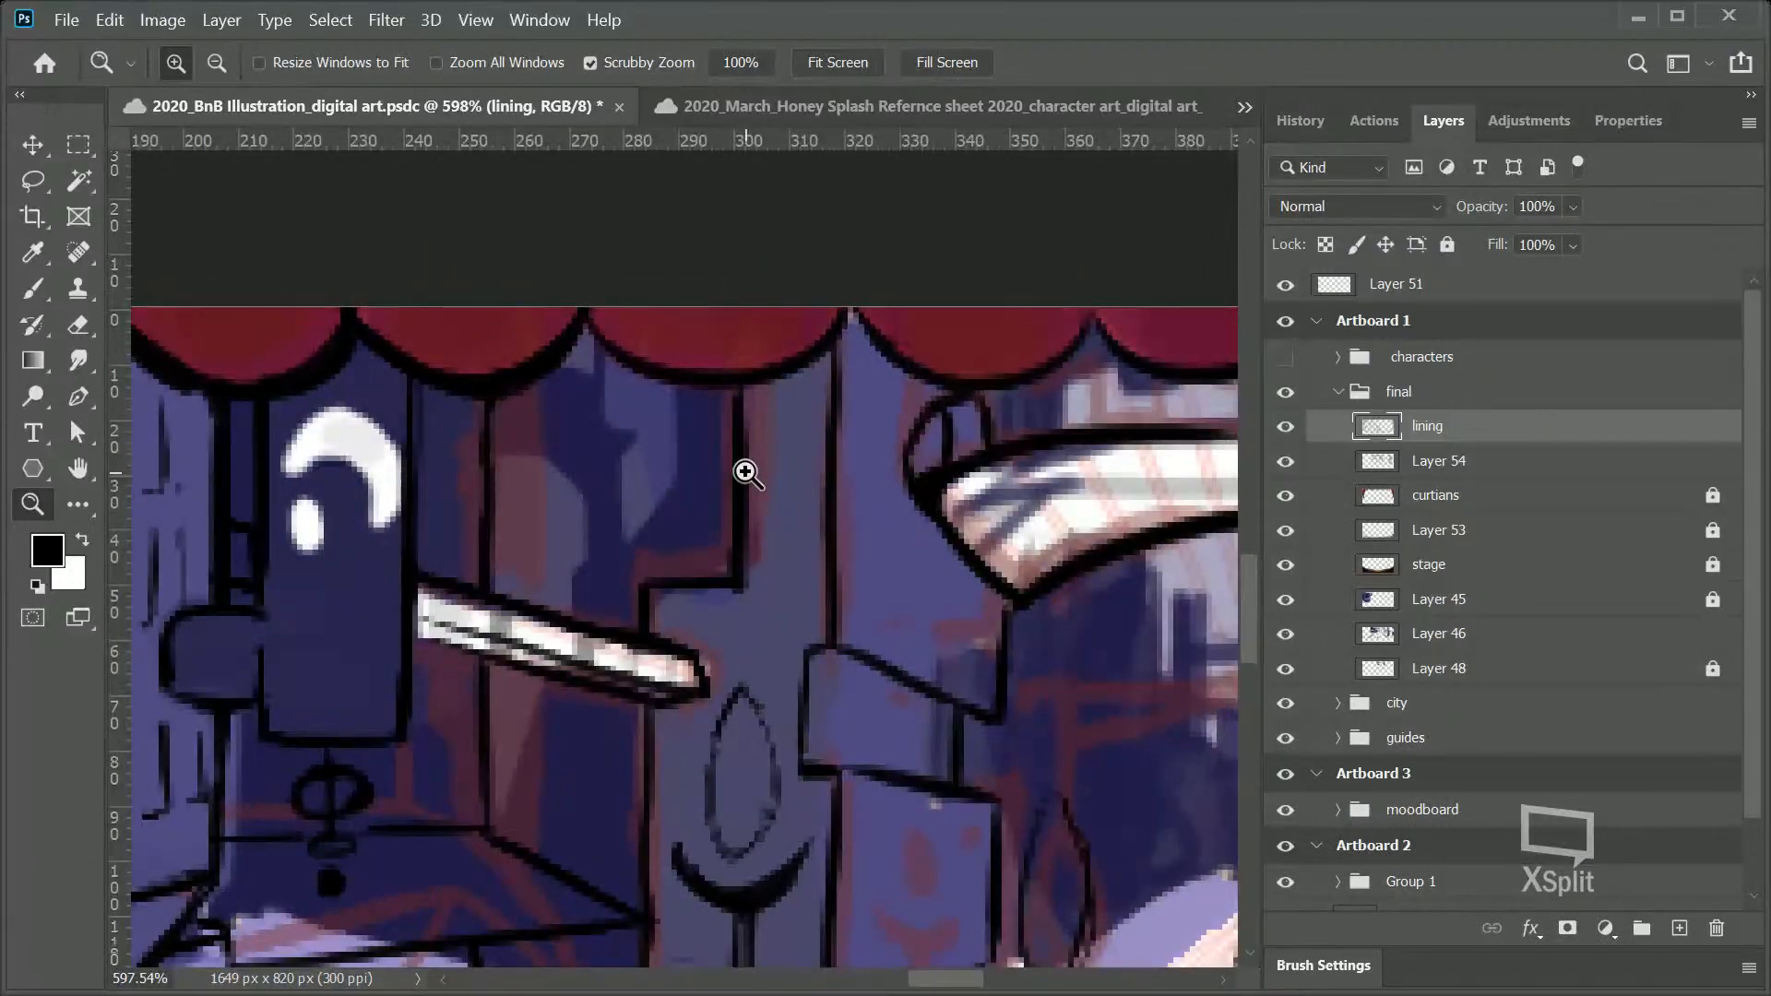
pyautogui.moveTo(844, 735); pyautogui.dragTo(743, 775)
pyautogui.moveTo(1251, 564); pyautogui.dragTo(1246, 628)
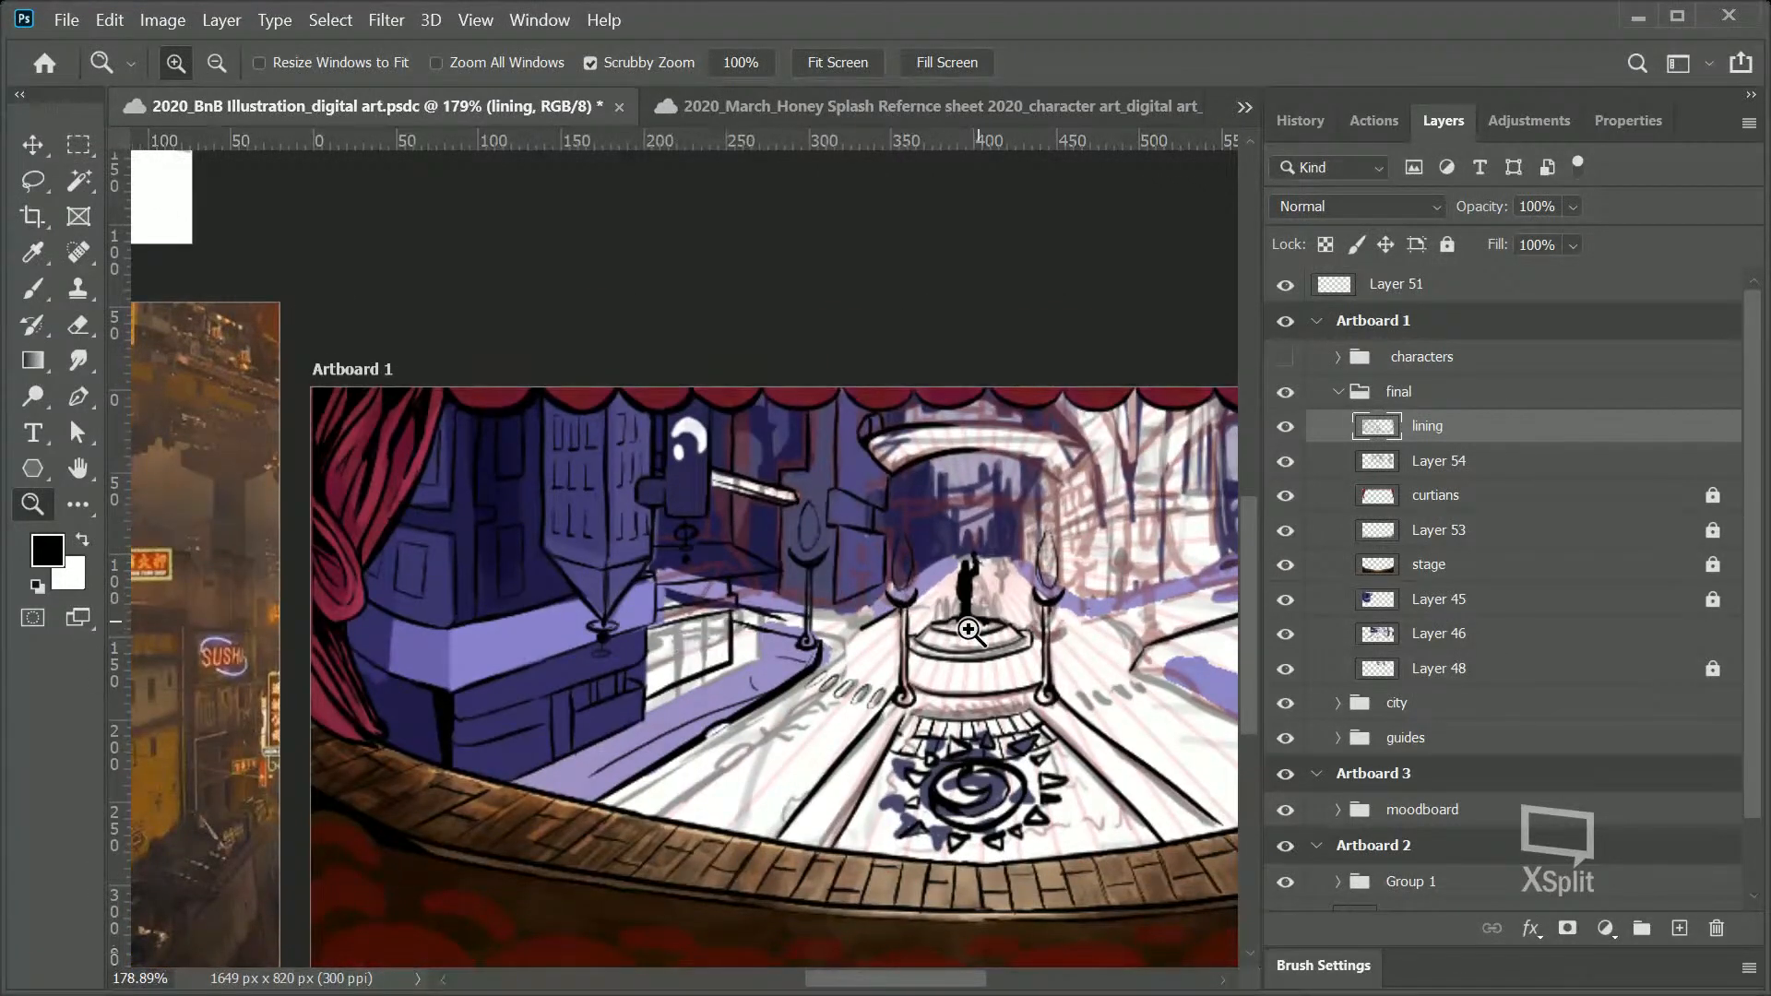
pyautogui.moveTo(872, 533); pyautogui.dragTo(950, 387)
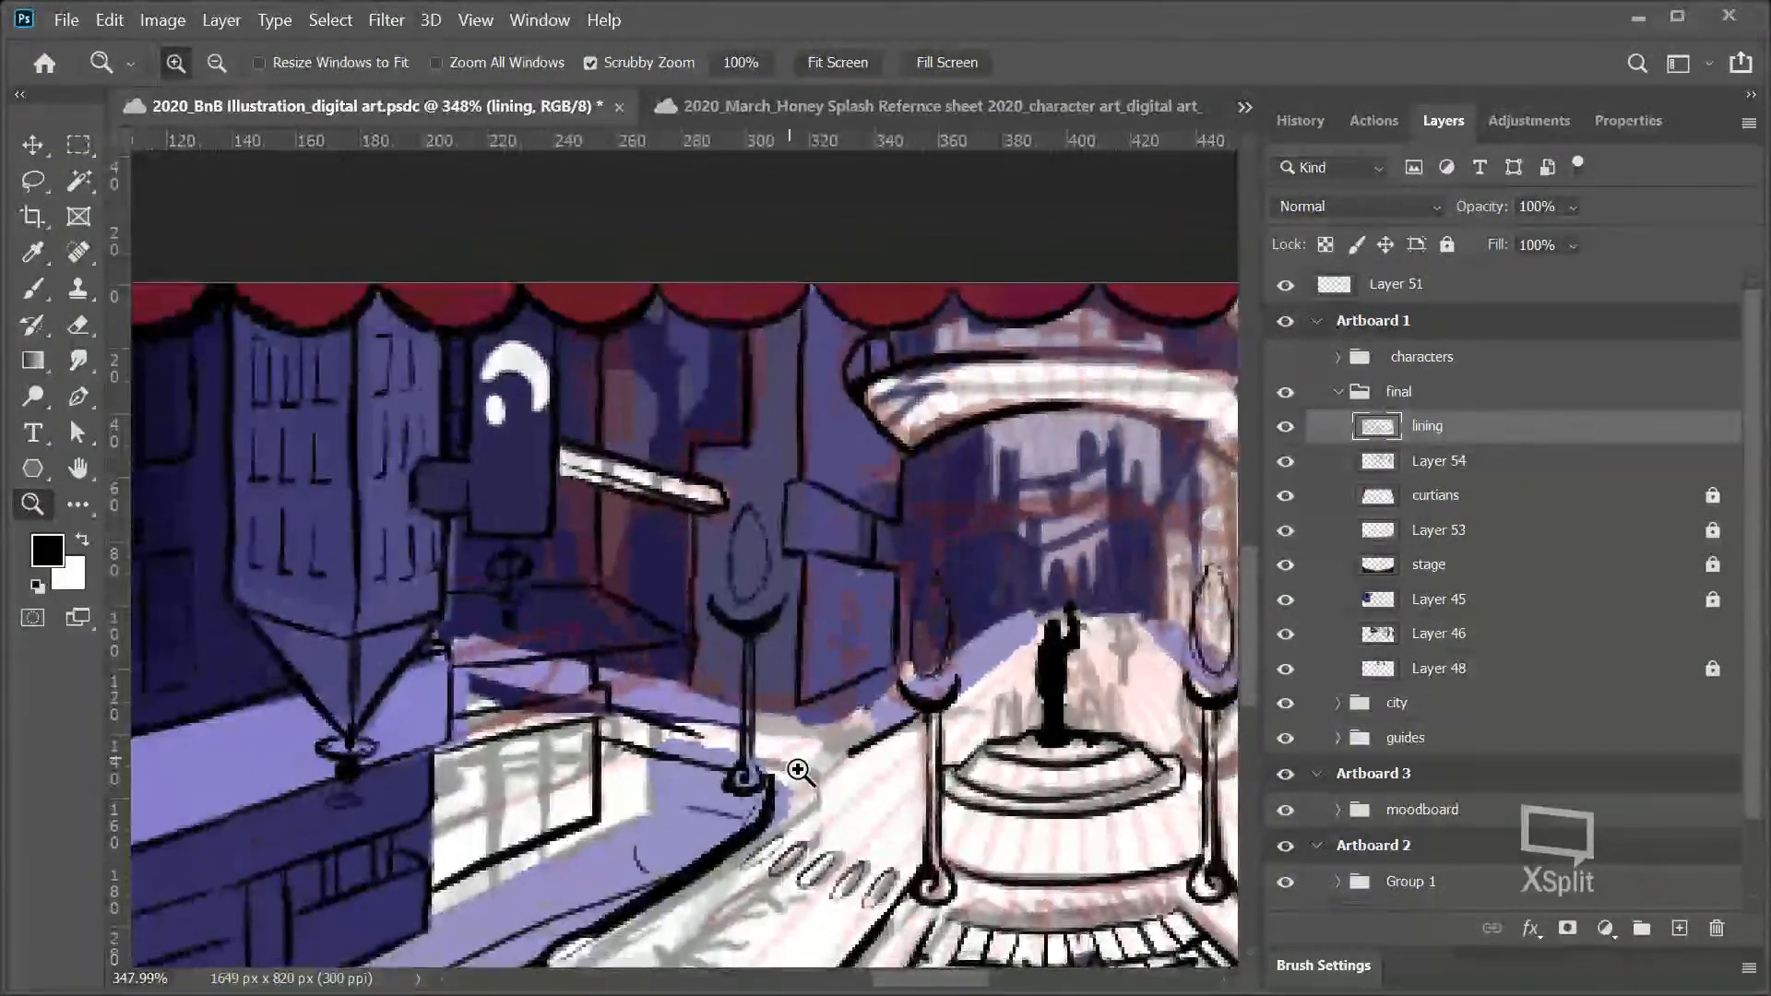
pyautogui.moveTo(952, 983); pyautogui.dragTo(977, 937)
pyautogui.moveTo(839, 368); pyautogui.dragTo(981, 323)
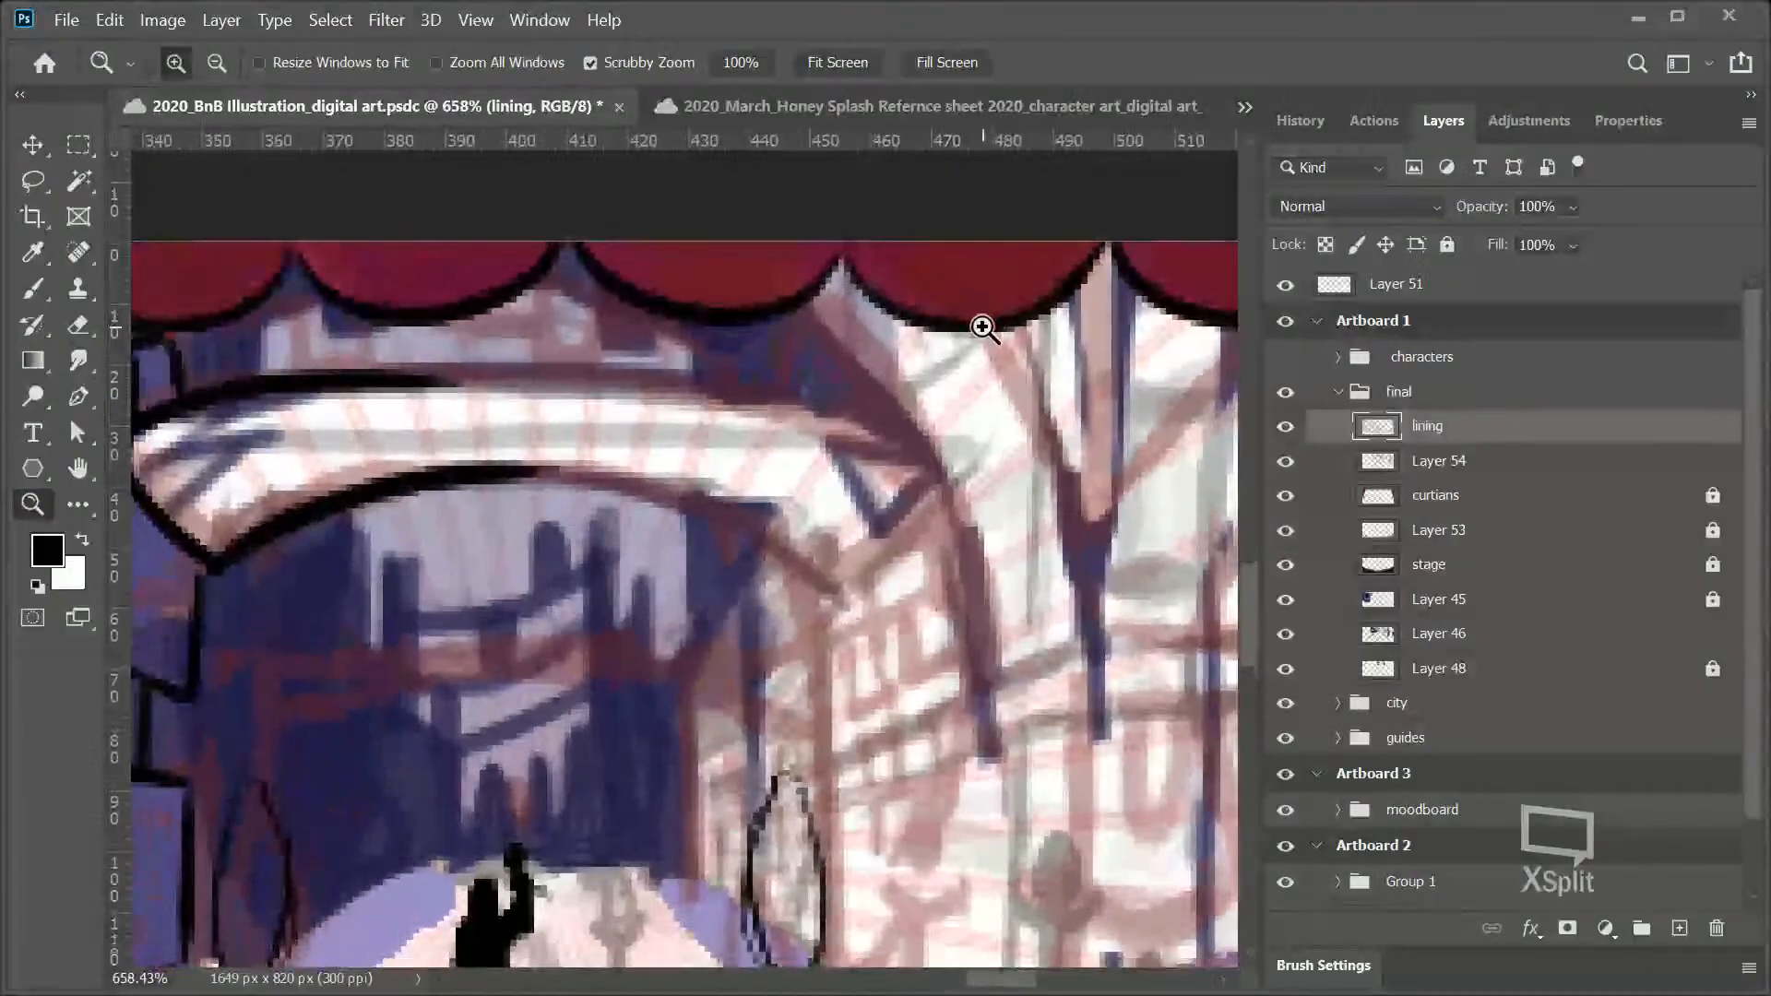
pyautogui.press('b')
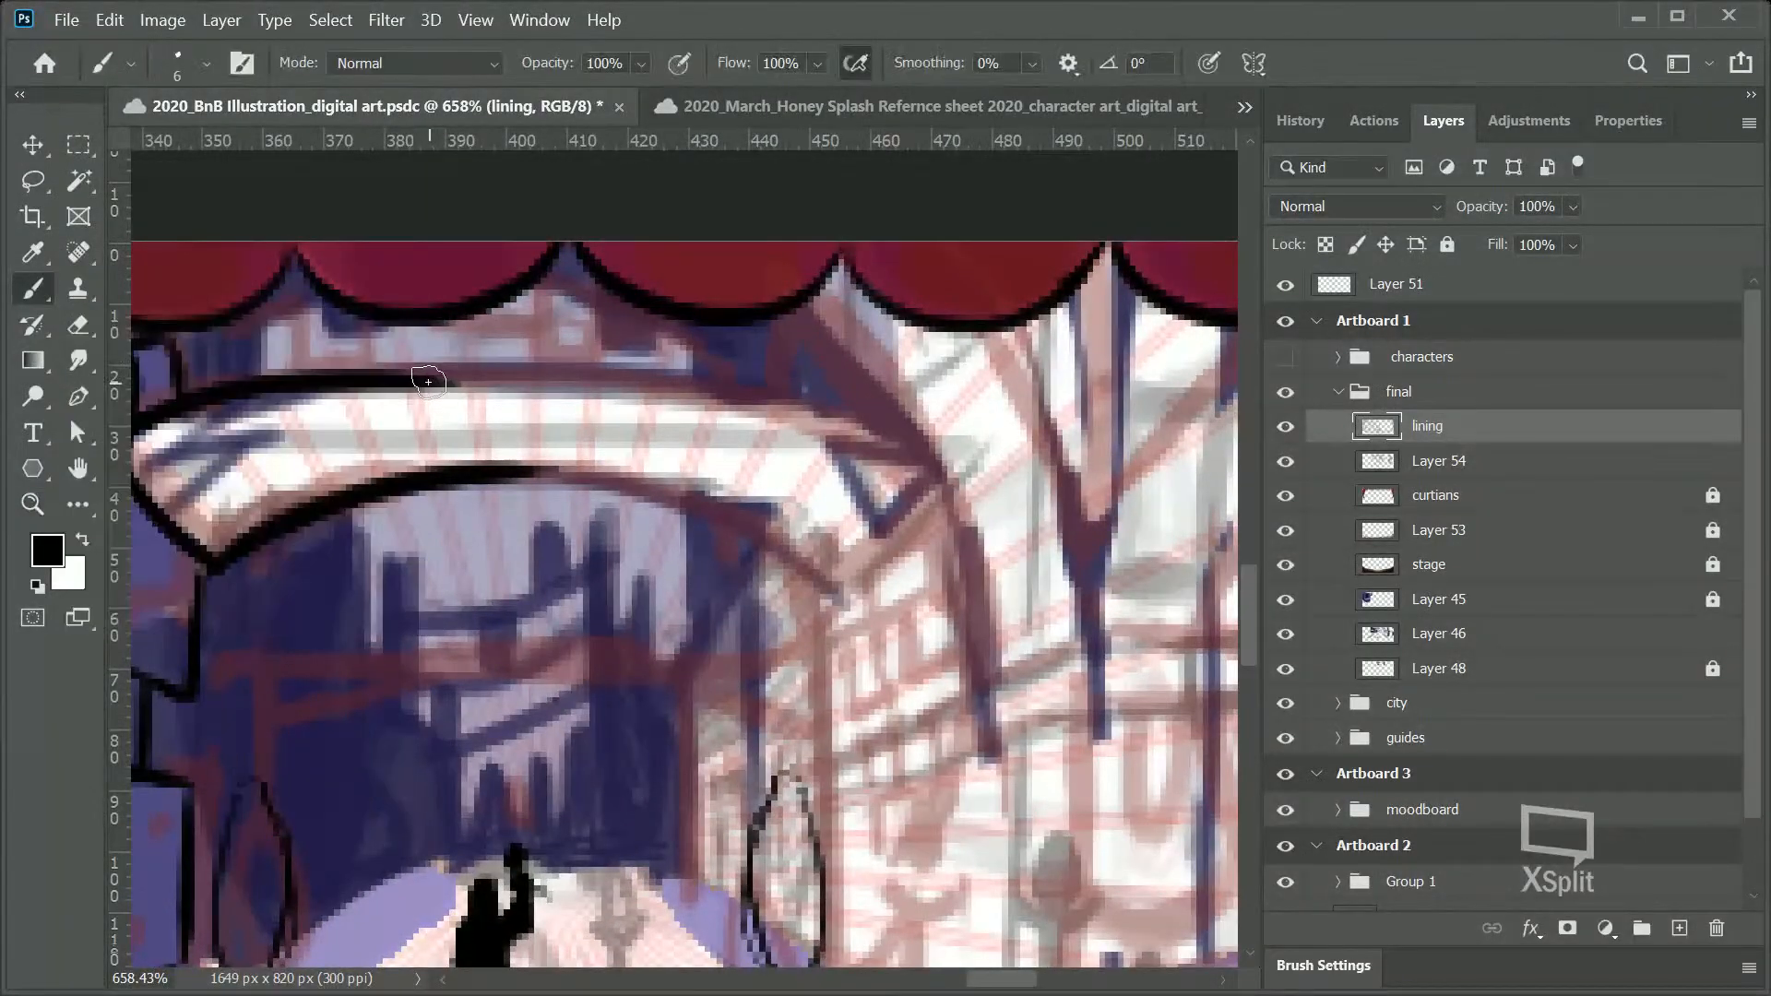
pyautogui.moveTo(368, 385)
pyautogui.mouseDown()
pyautogui.moveTo(646, 376)
pyautogui.moveTo(847, 450)
pyautogui.mouseUp()
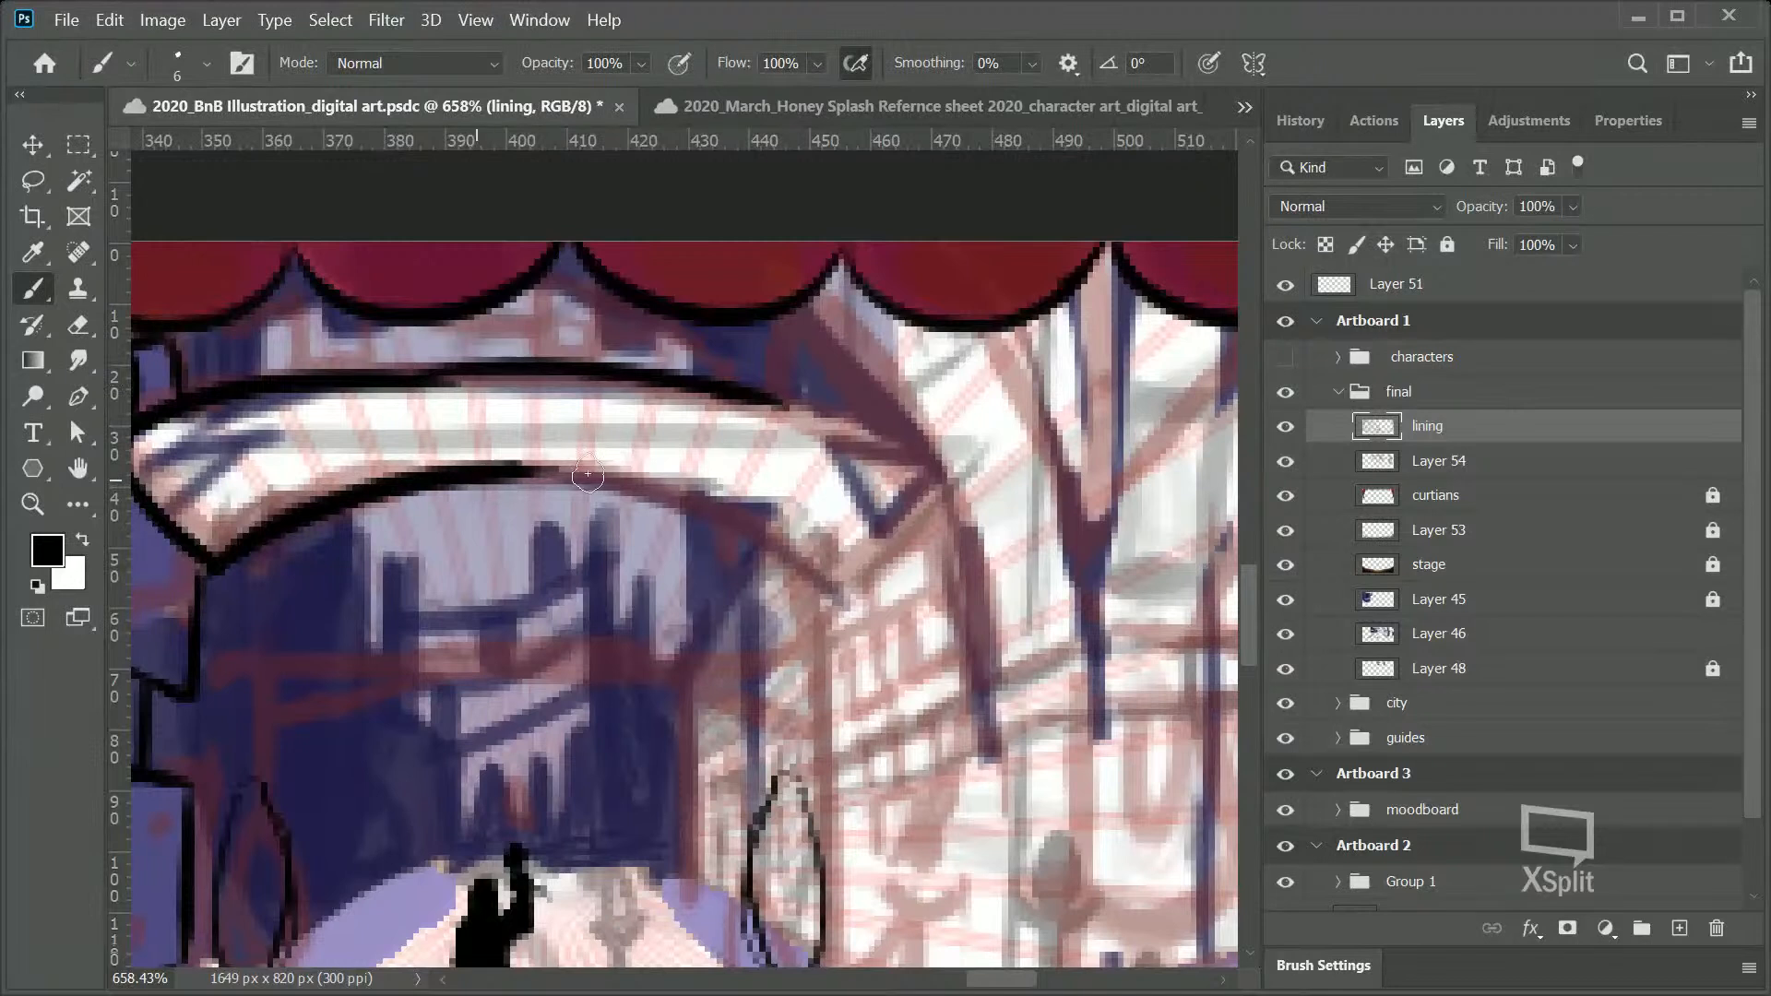
pyautogui.moveTo(503, 472); pyautogui.dragTo(842, 545)
pyautogui.moveTo(353, 402); pyautogui.dragTo(577, 367)
pyautogui.moveTo(303, 413)
pyautogui.mouseDown()
pyautogui.moveTo(382, 386)
pyautogui.moveTo(283, 410)
pyautogui.moveTo(519, 366)
pyautogui.moveTo(471, 382)
pyautogui.moveTo(788, 401)
pyautogui.mouseUp()
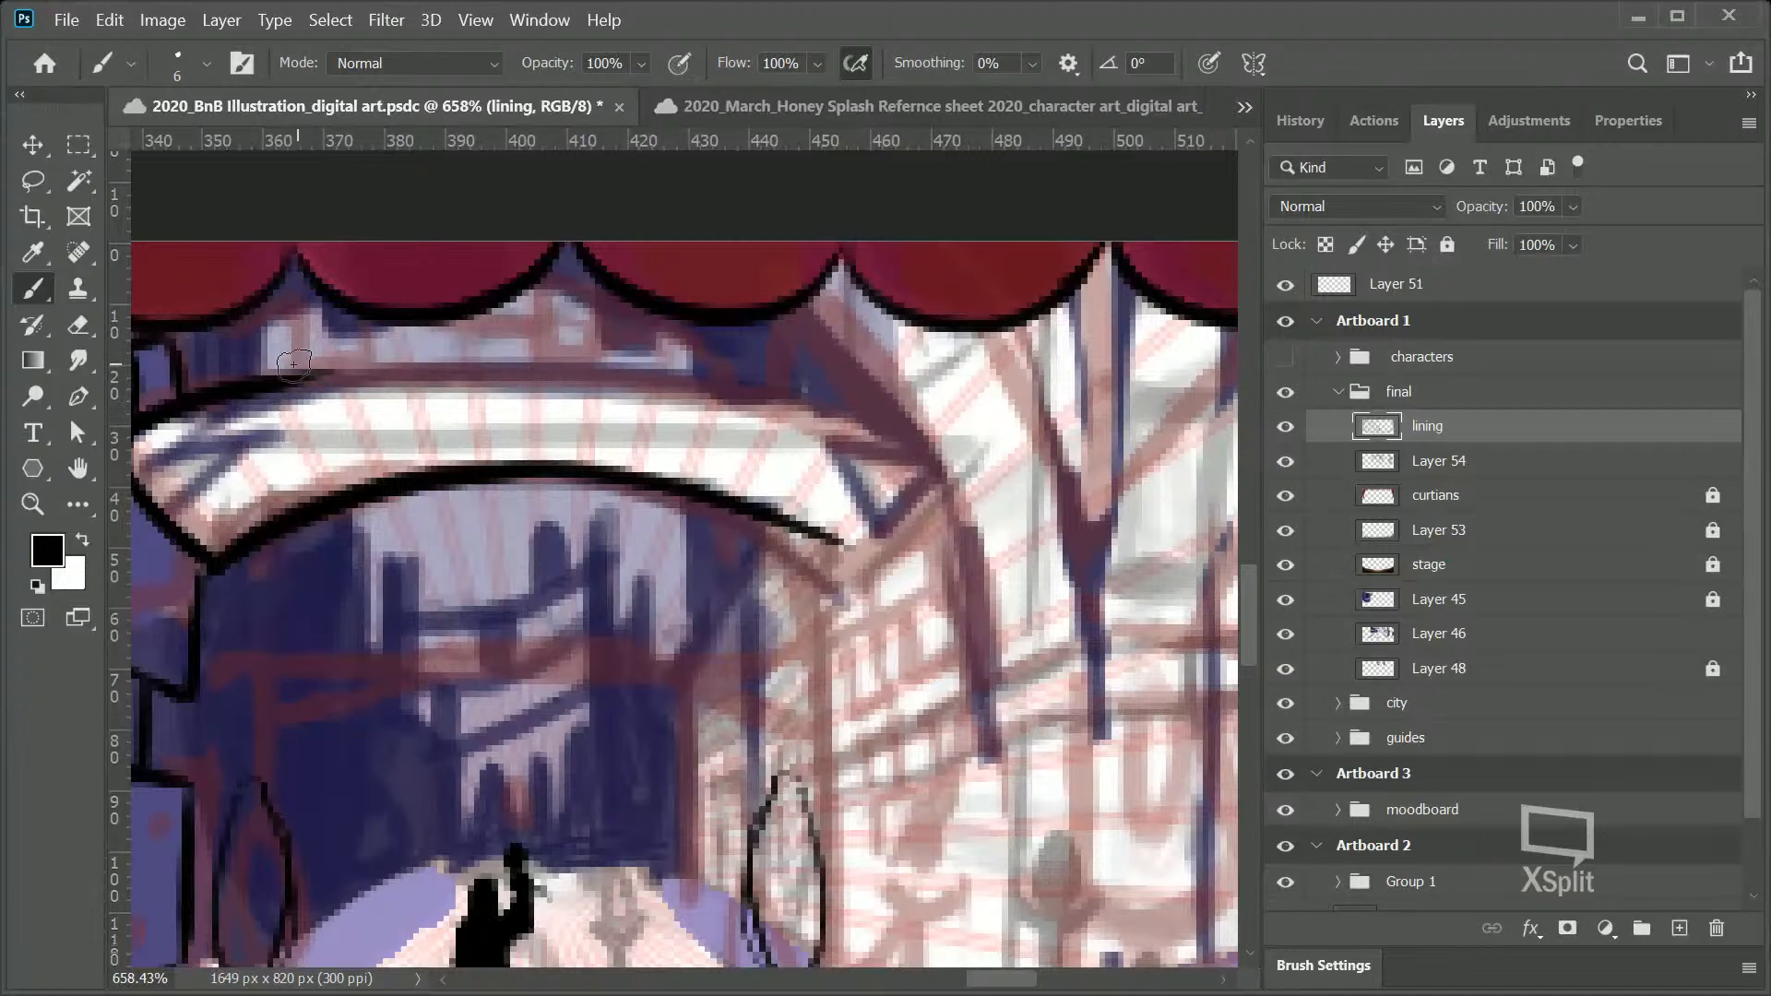
pyautogui.moveTo(214, 406)
pyautogui.mouseDown()
pyautogui.moveTo(462, 356)
pyautogui.moveTo(957, 467)
pyautogui.mouseUp()
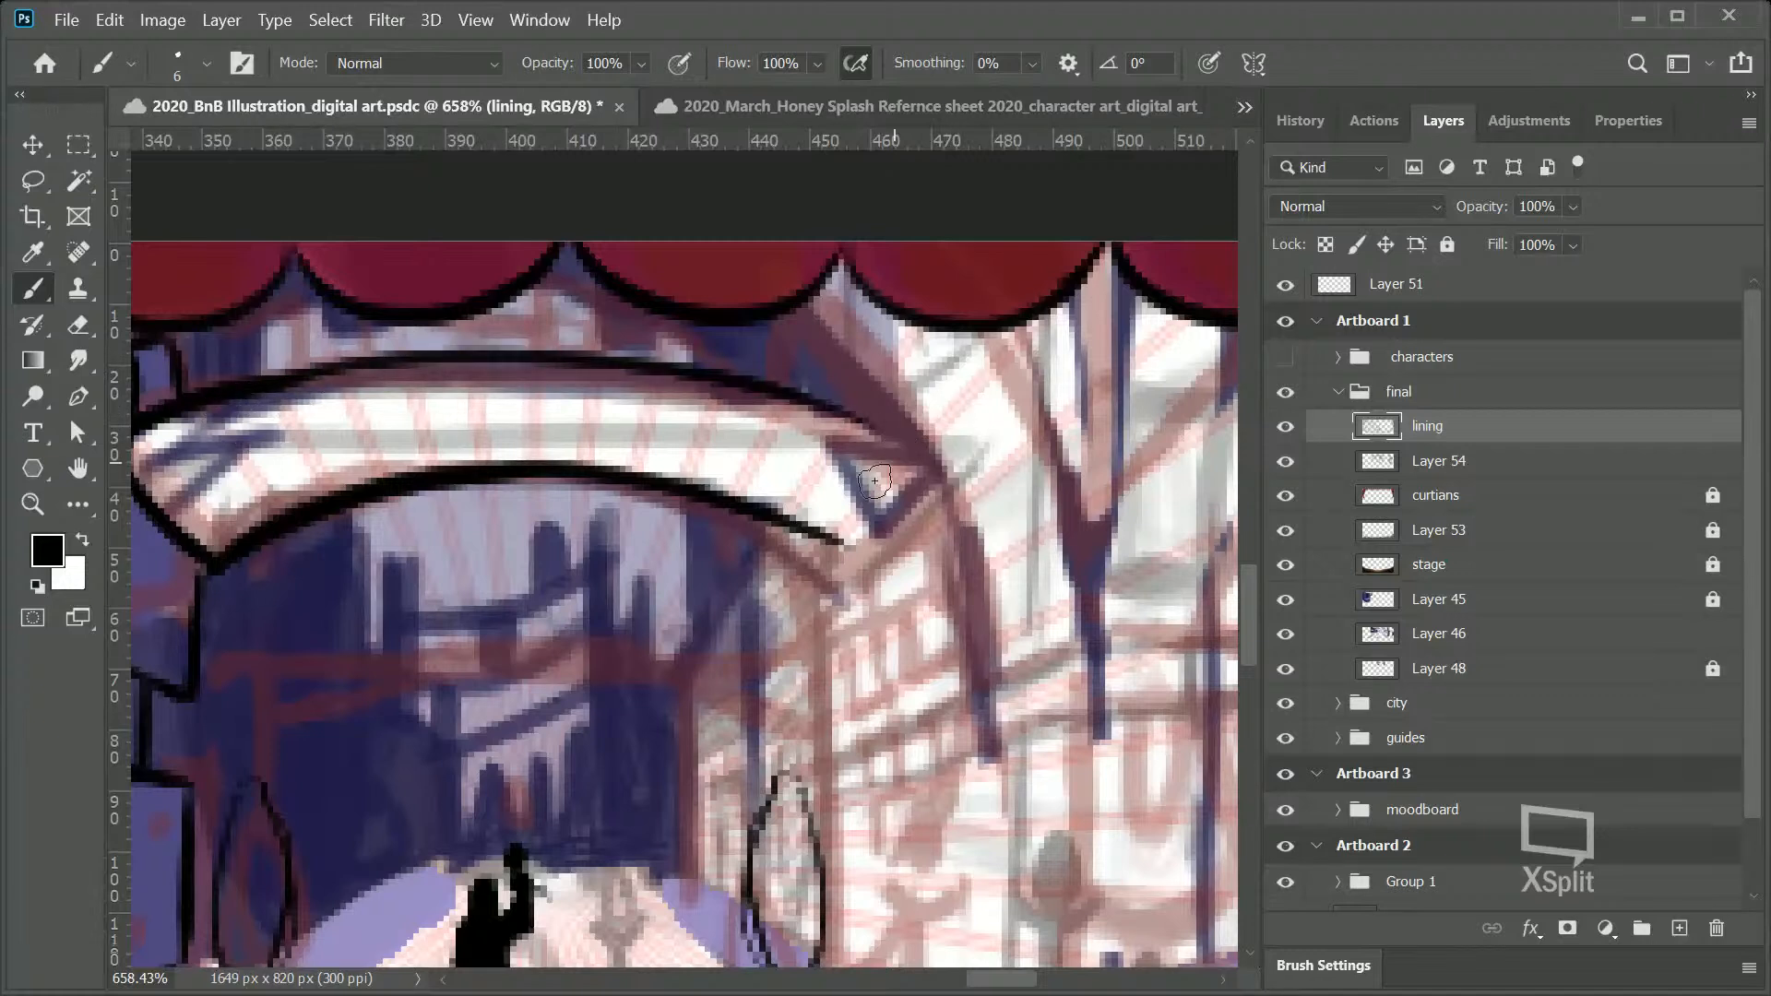
# Step: Redraw the right part of the arch's lower outline as a curve bending down to the corner tip, undoing the unsuitable strokes
pyautogui.moveTo(729, 503); pyautogui.dragTo(847, 567)
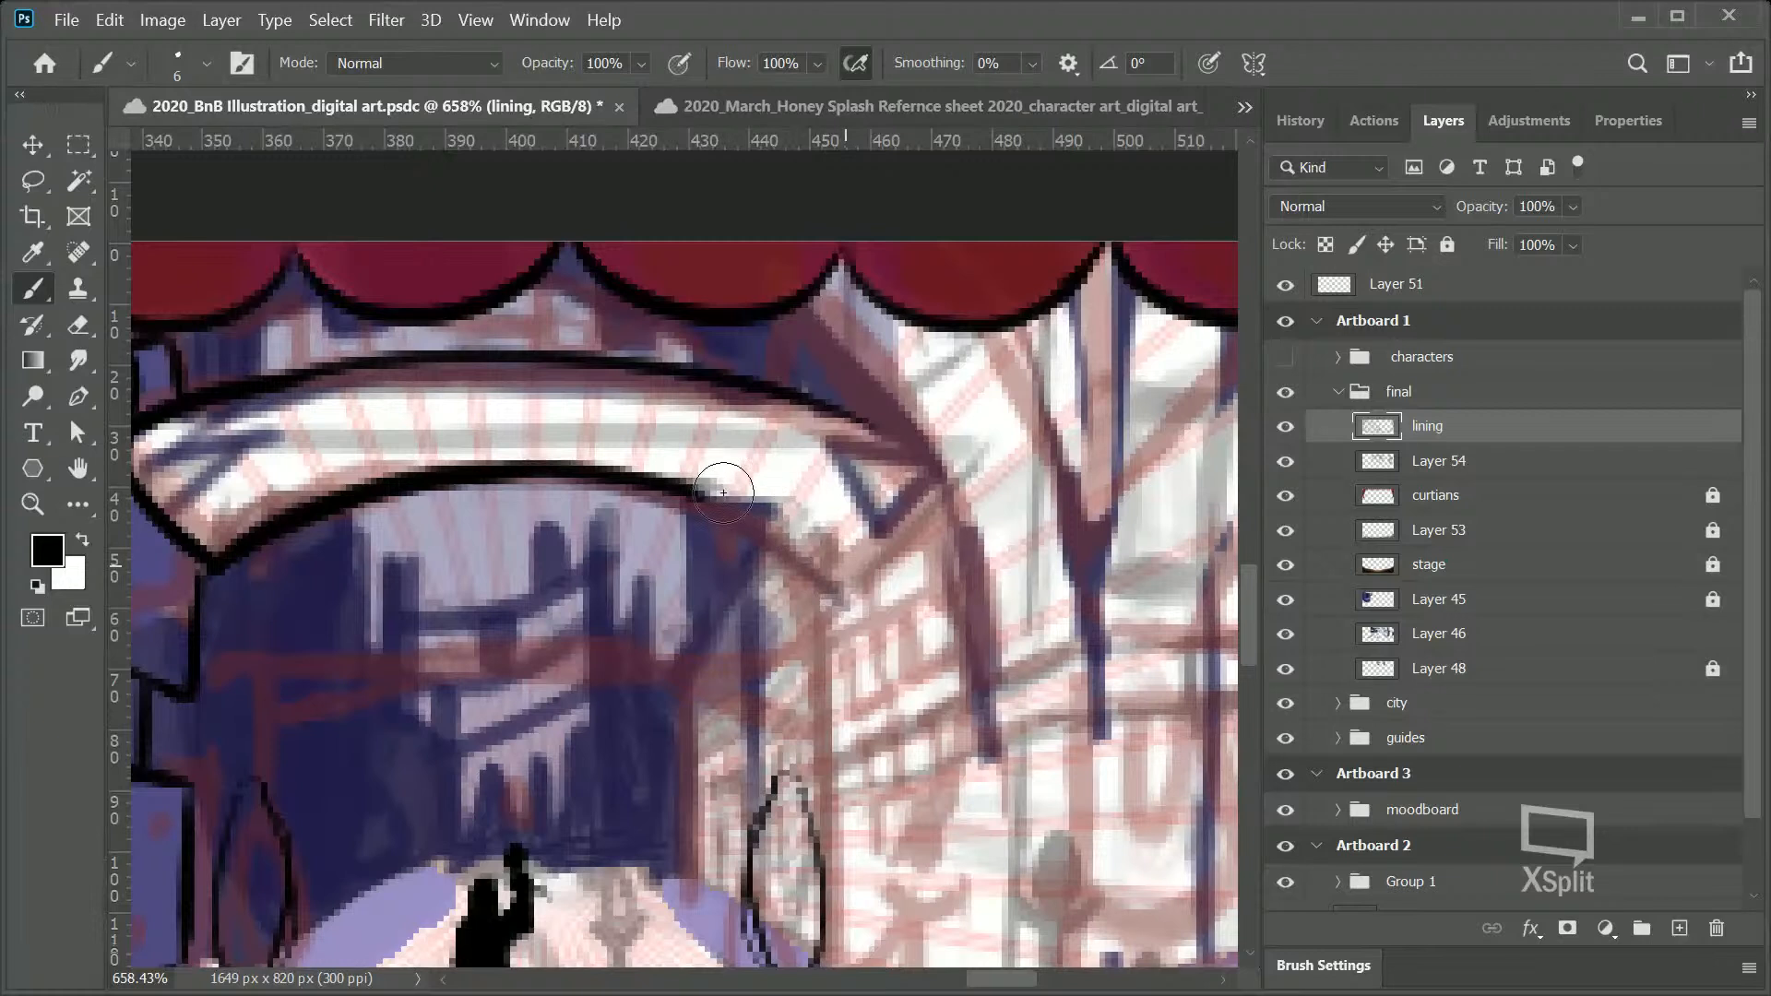
pyautogui.moveTo(700, 505)
pyautogui.mouseDown()
pyautogui.moveTo(769, 542)
pyautogui.moveTo(819, 619)
pyautogui.mouseUp()
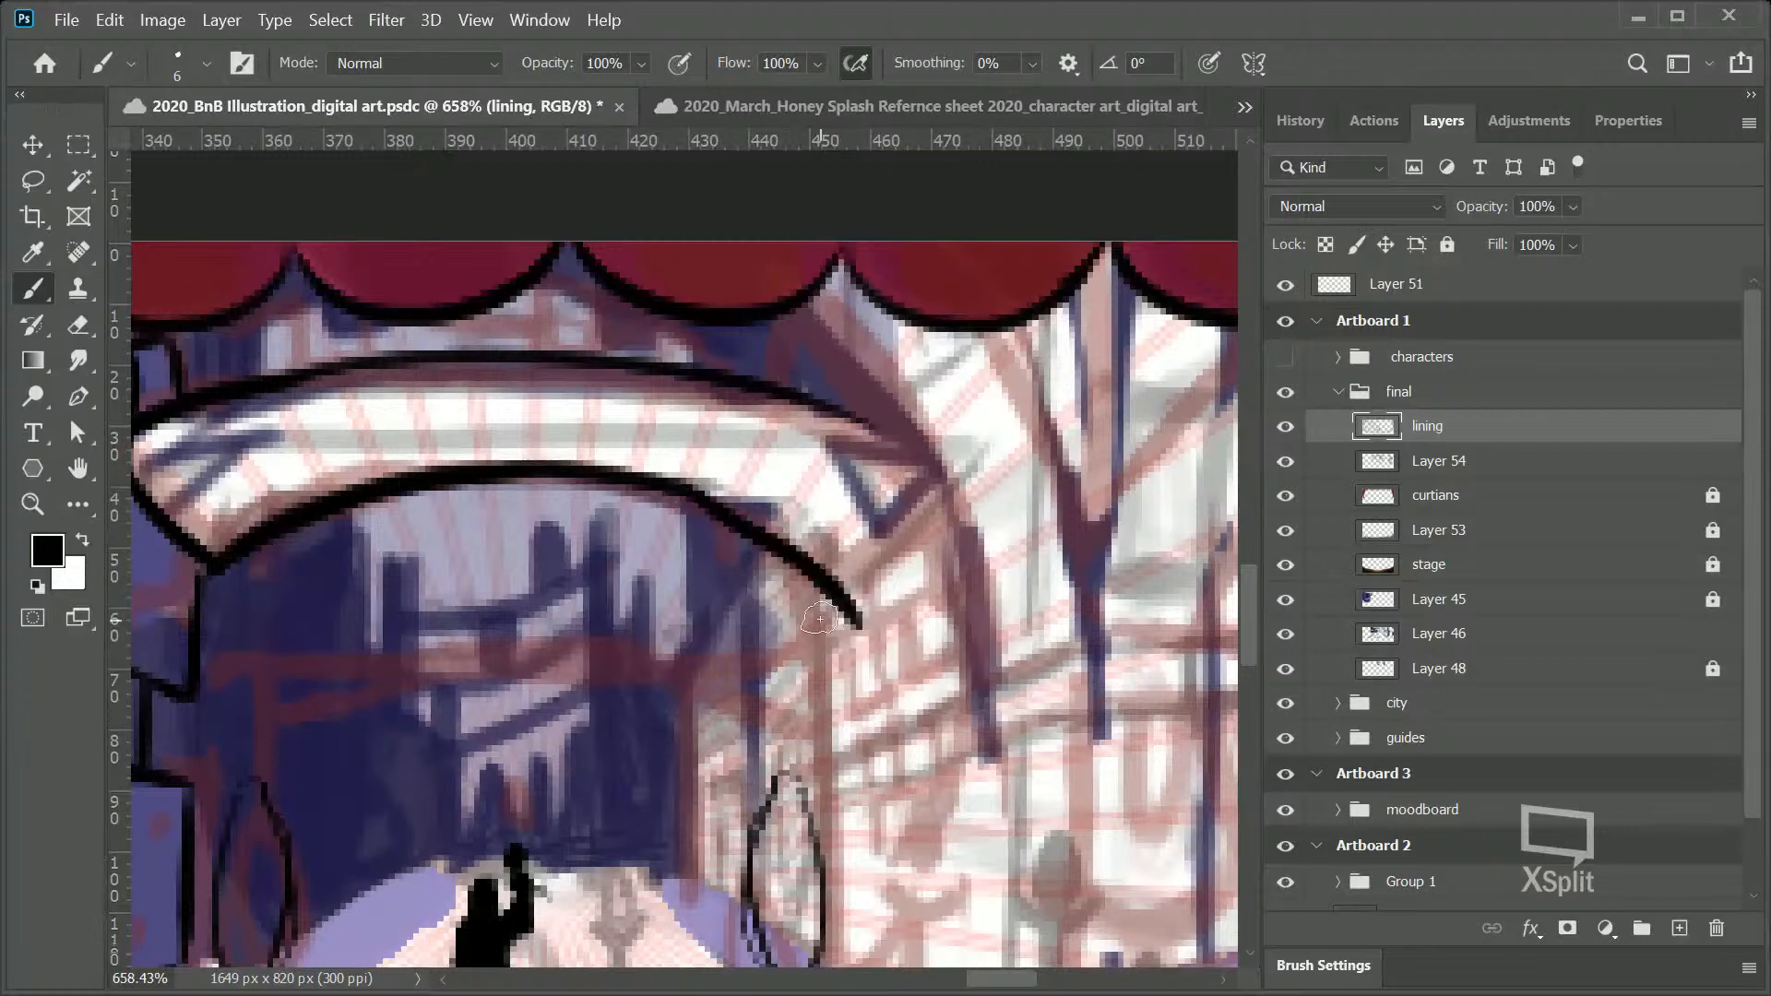
pyautogui.moveTo(701, 505)
pyautogui.mouseDown()
pyautogui.moveTo(841, 632)
pyautogui.moveTo(817, 576)
pyautogui.mouseUp()
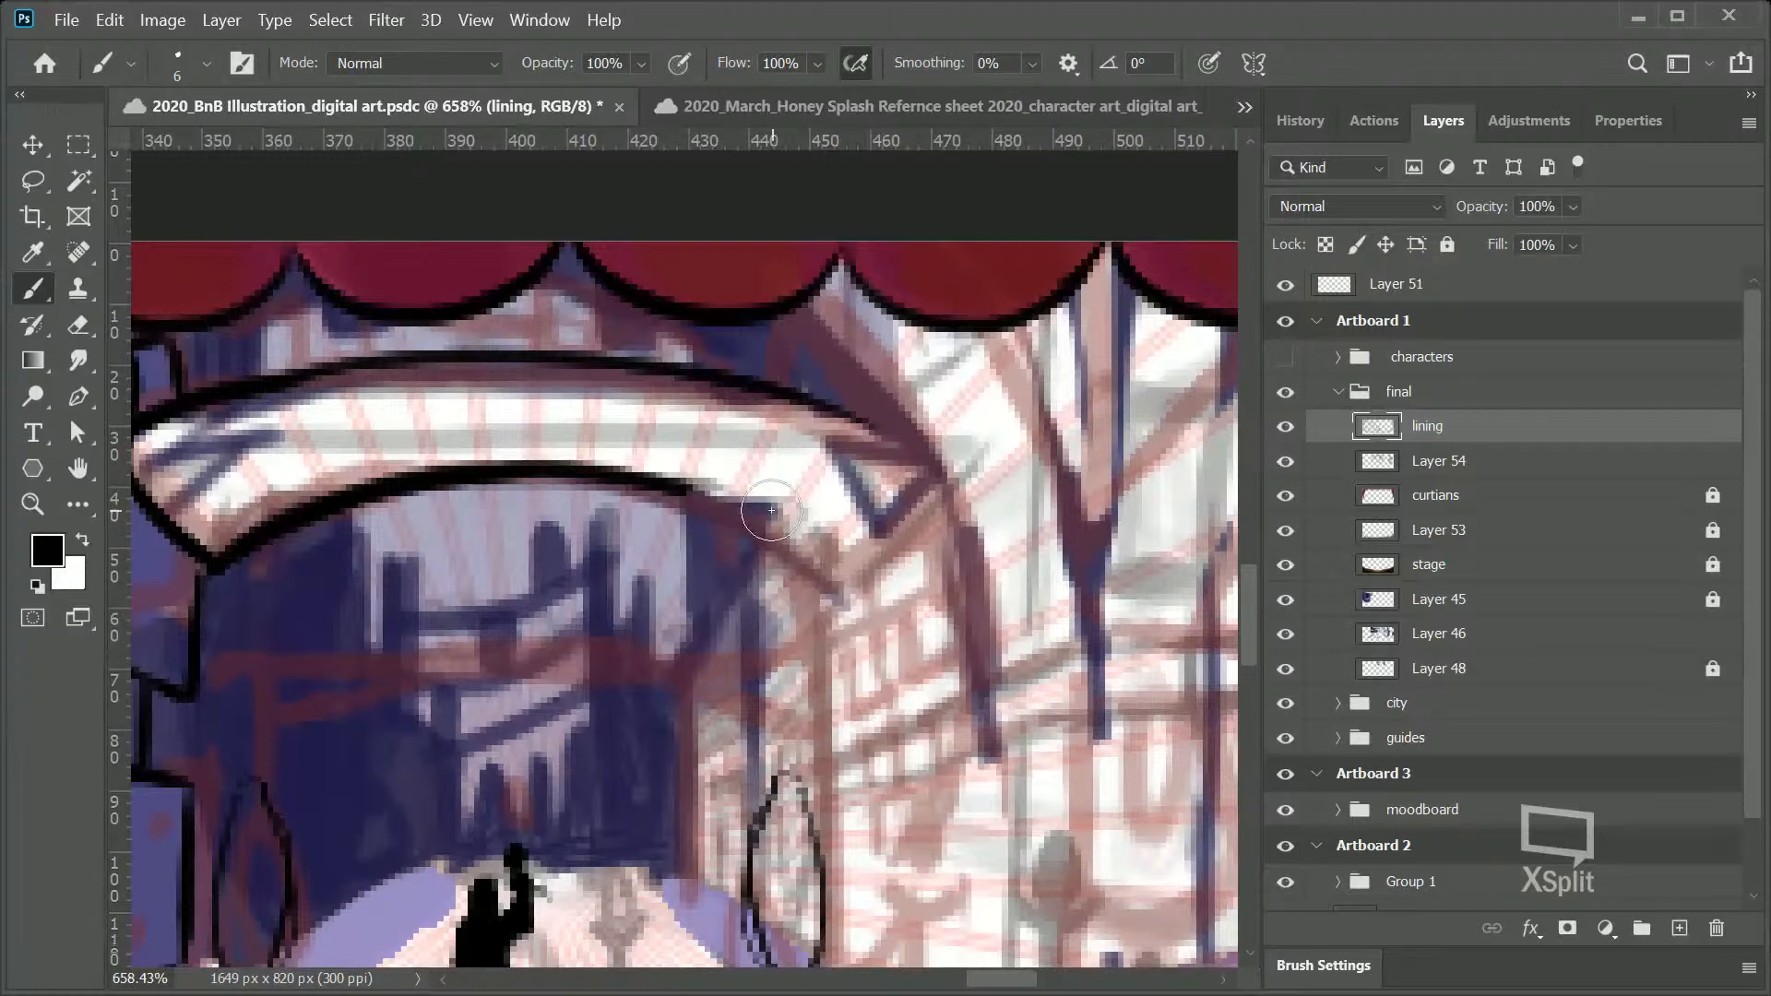
pyautogui.moveTo(702, 501); pyautogui.dragTo(835, 604)
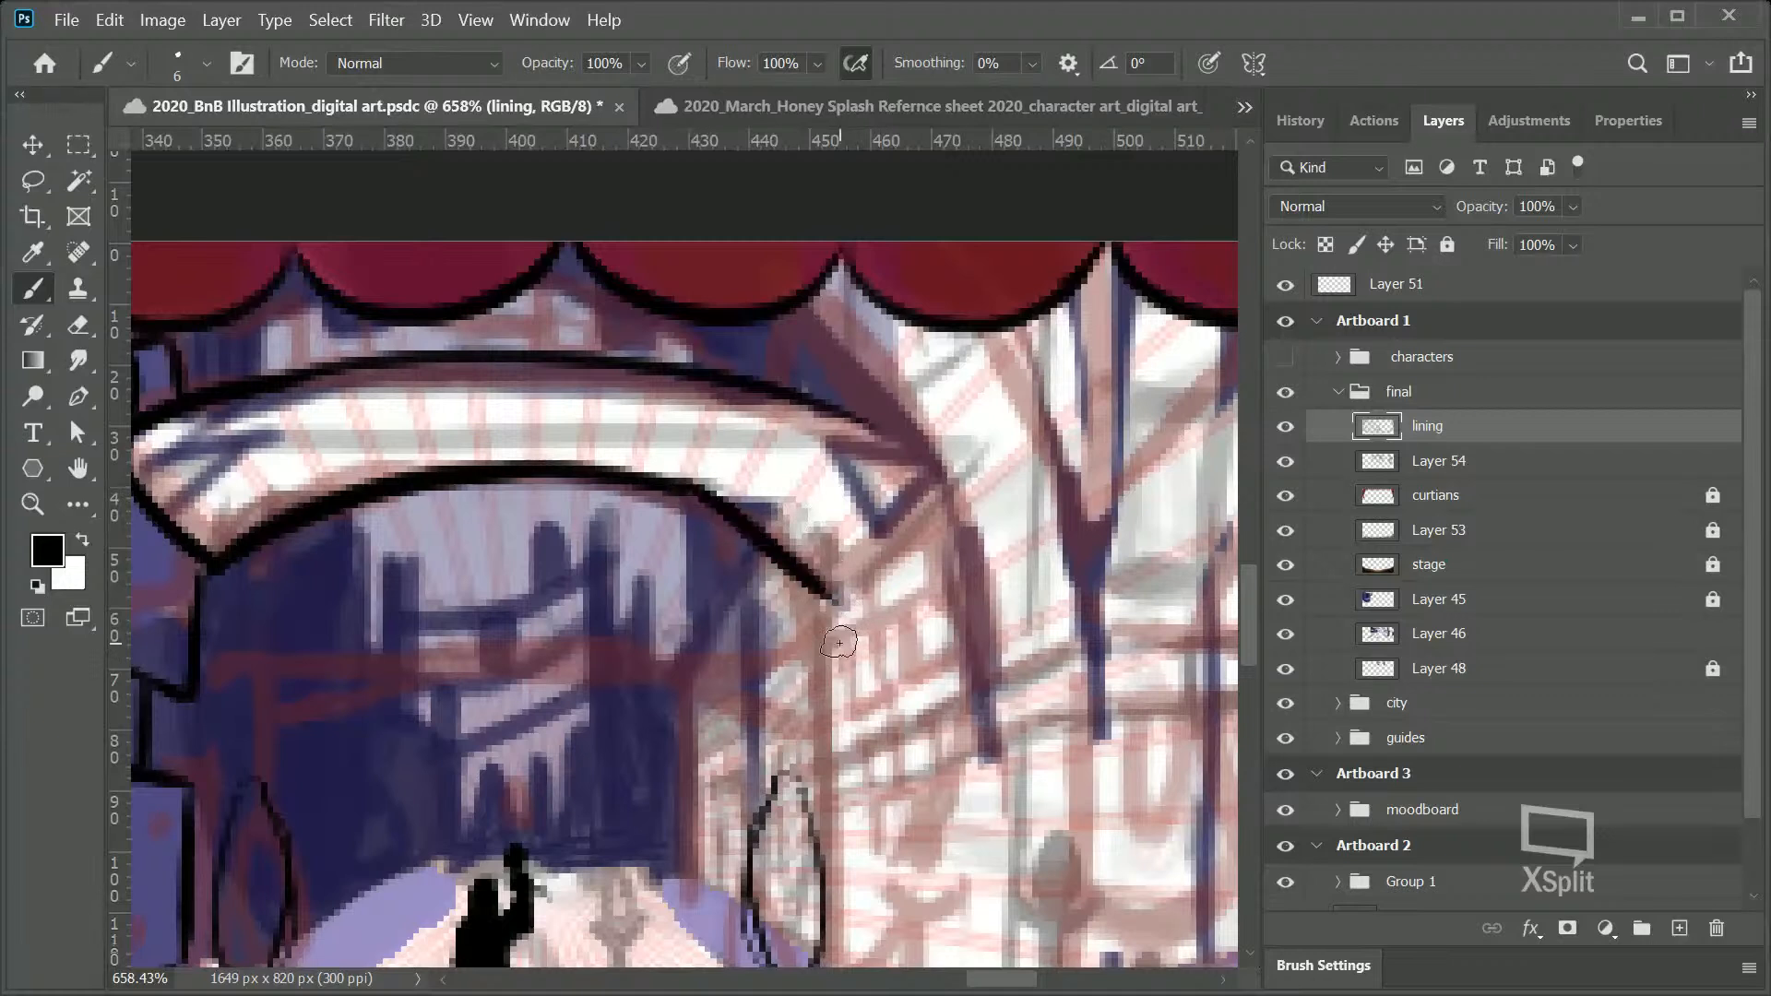
pyautogui.hotkey('ctrl', 'z')
pyautogui.moveTo(701, 501)
pyautogui.mouseDown()
pyautogui.moveTo(835, 605)
pyautogui.moveTo(1014, 432)
pyautogui.mouseUp()
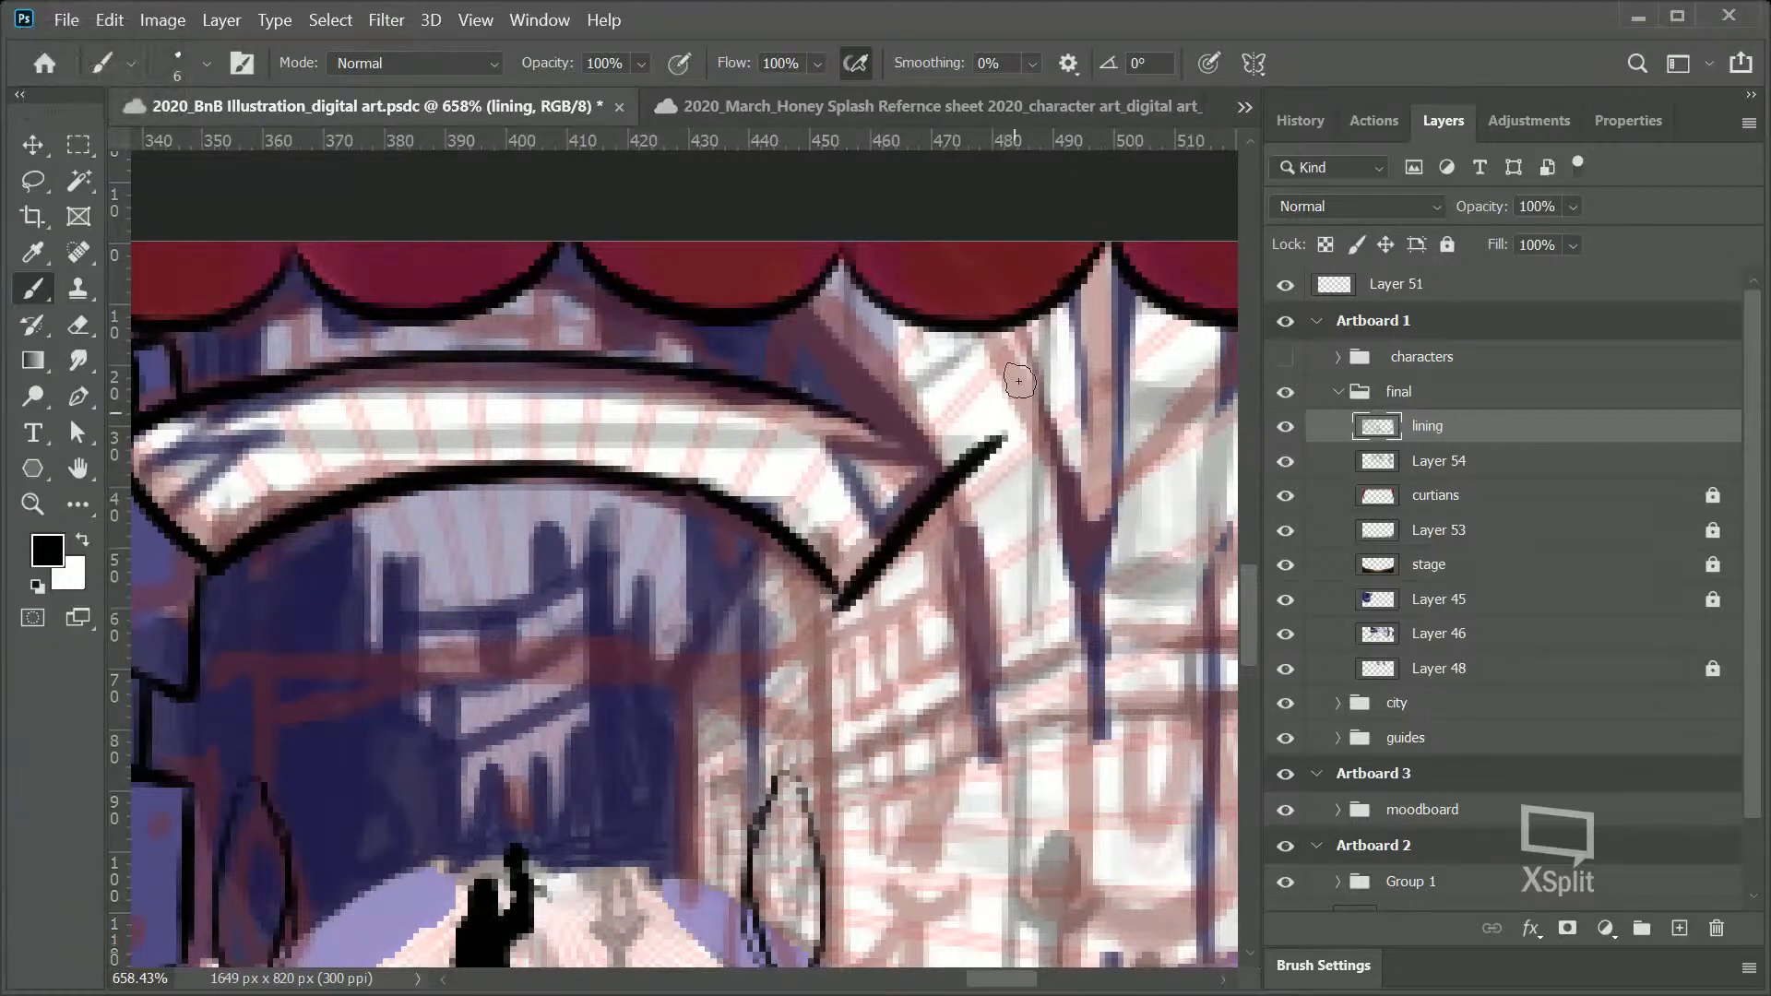
pyautogui.hotkey('ctrl', 'z')
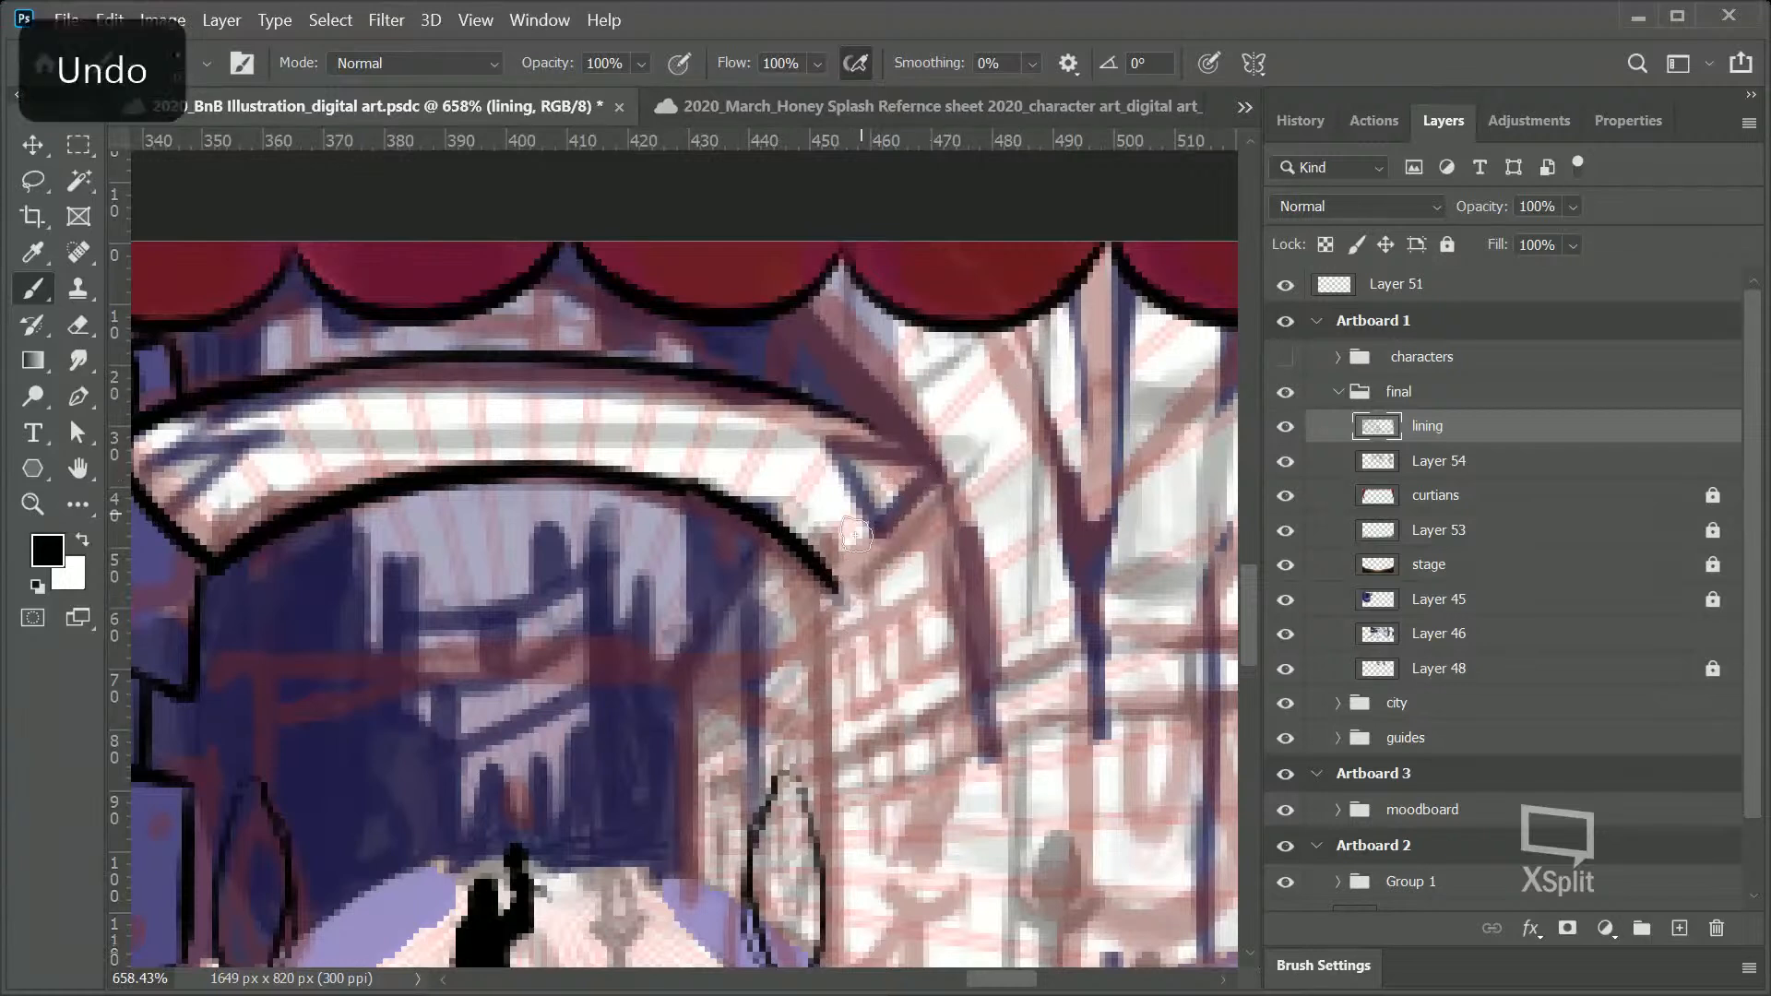
# Step: Close the arch's right end by inking its slanted edge and extending the upper outline to meet it in a point
pyautogui.moveTo(840, 596); pyautogui.dragTo(964, 452)
pyautogui.moveTo(854, 422)
pyautogui.mouseDown()
pyautogui.moveTo(918, 445)
pyautogui.moveTo(964, 447)
pyautogui.mouseUp()
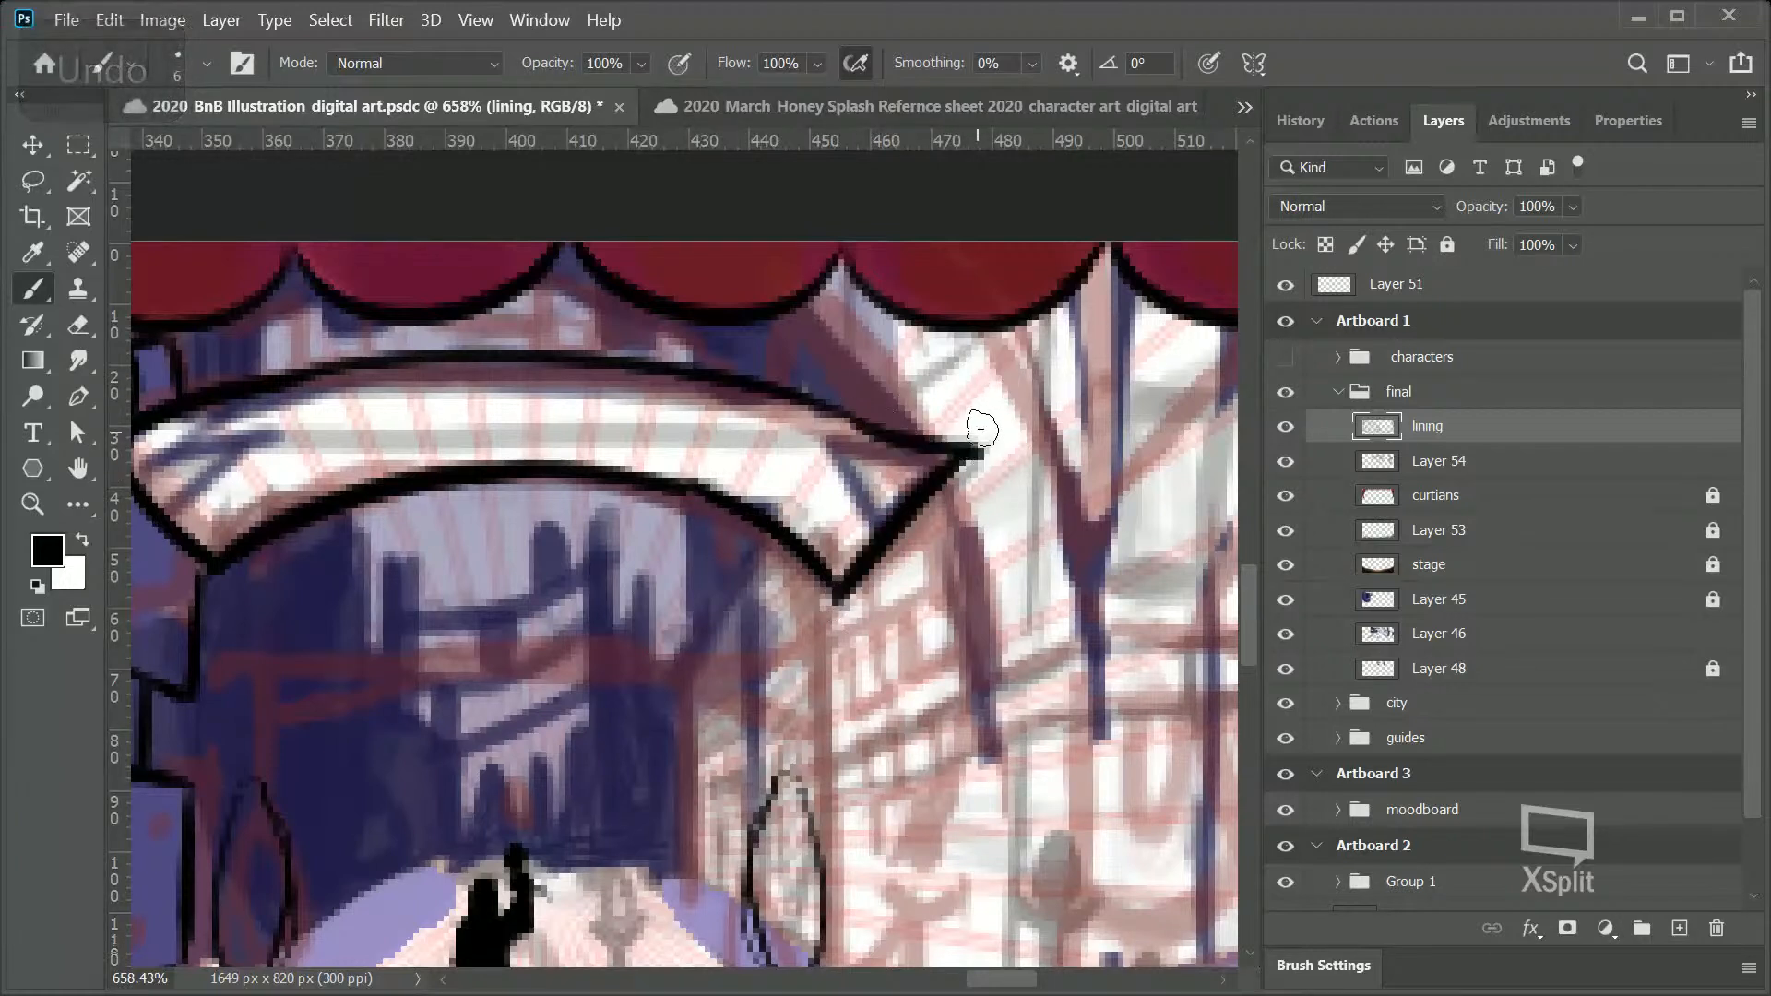
pyautogui.hotkey('ctrl', 'z')
pyautogui.moveTo(854, 422); pyautogui.dragTo(964, 450)
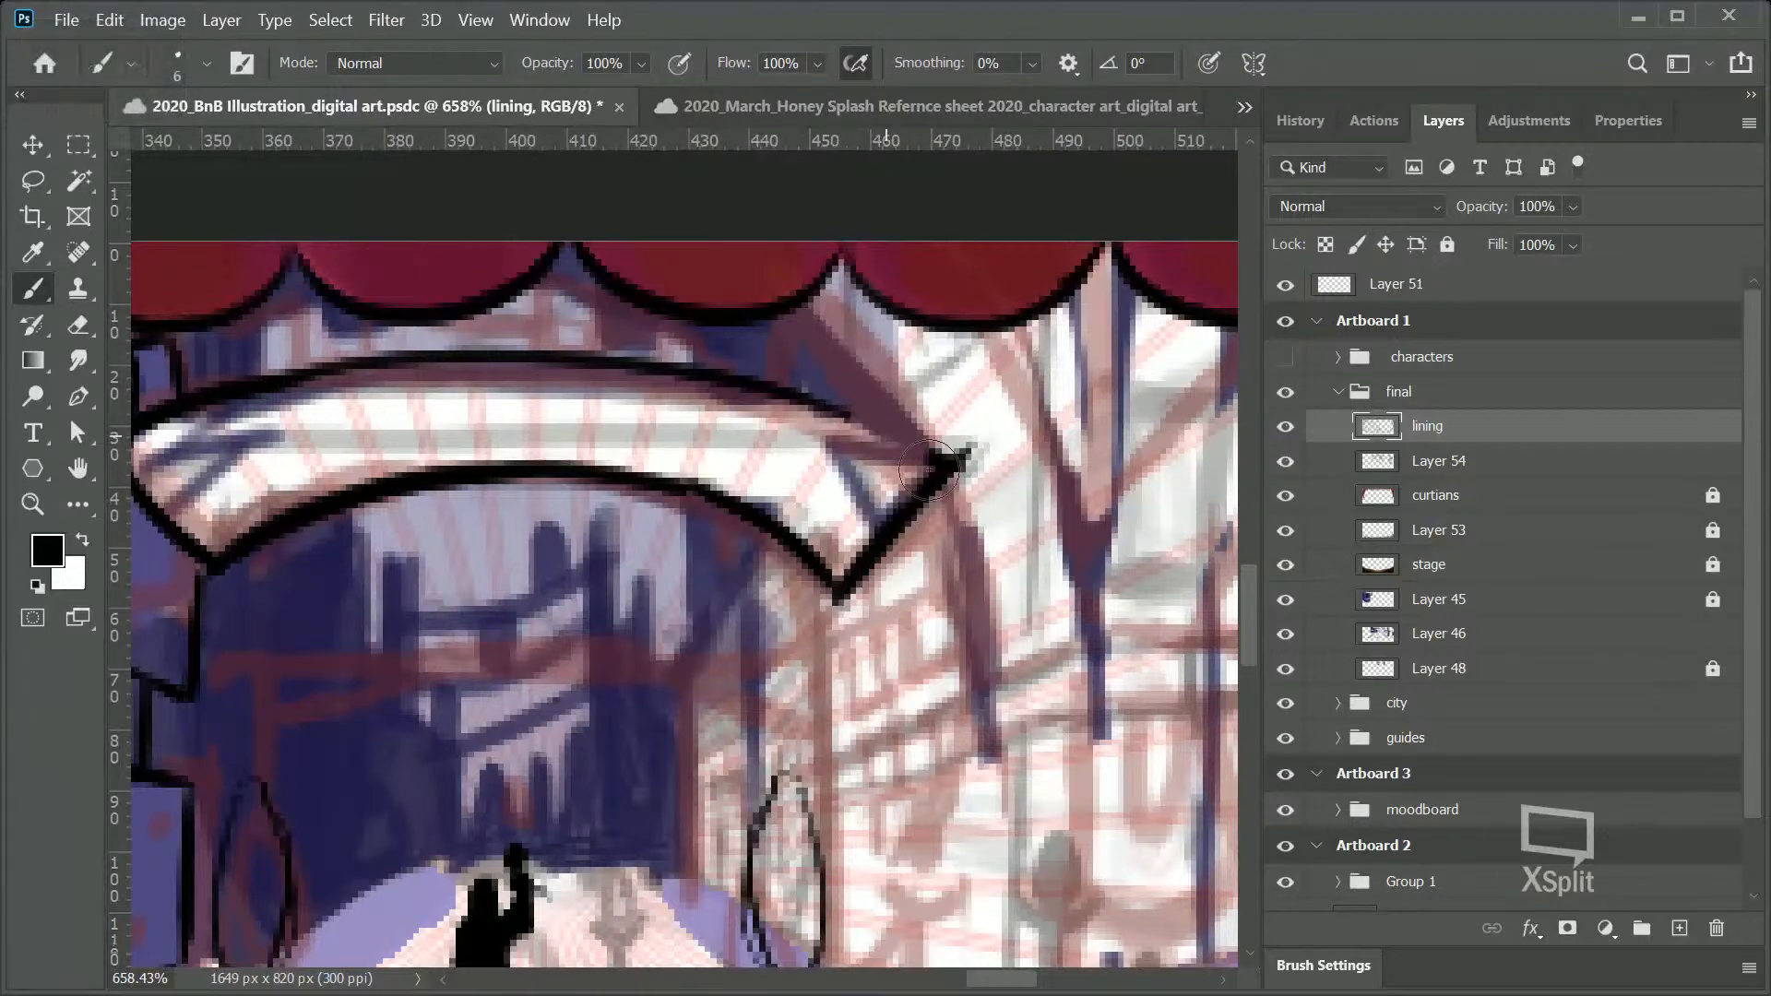
pyautogui.hotkey('ctrl', 'z')
pyautogui.hotkey('ctrl', 'z')
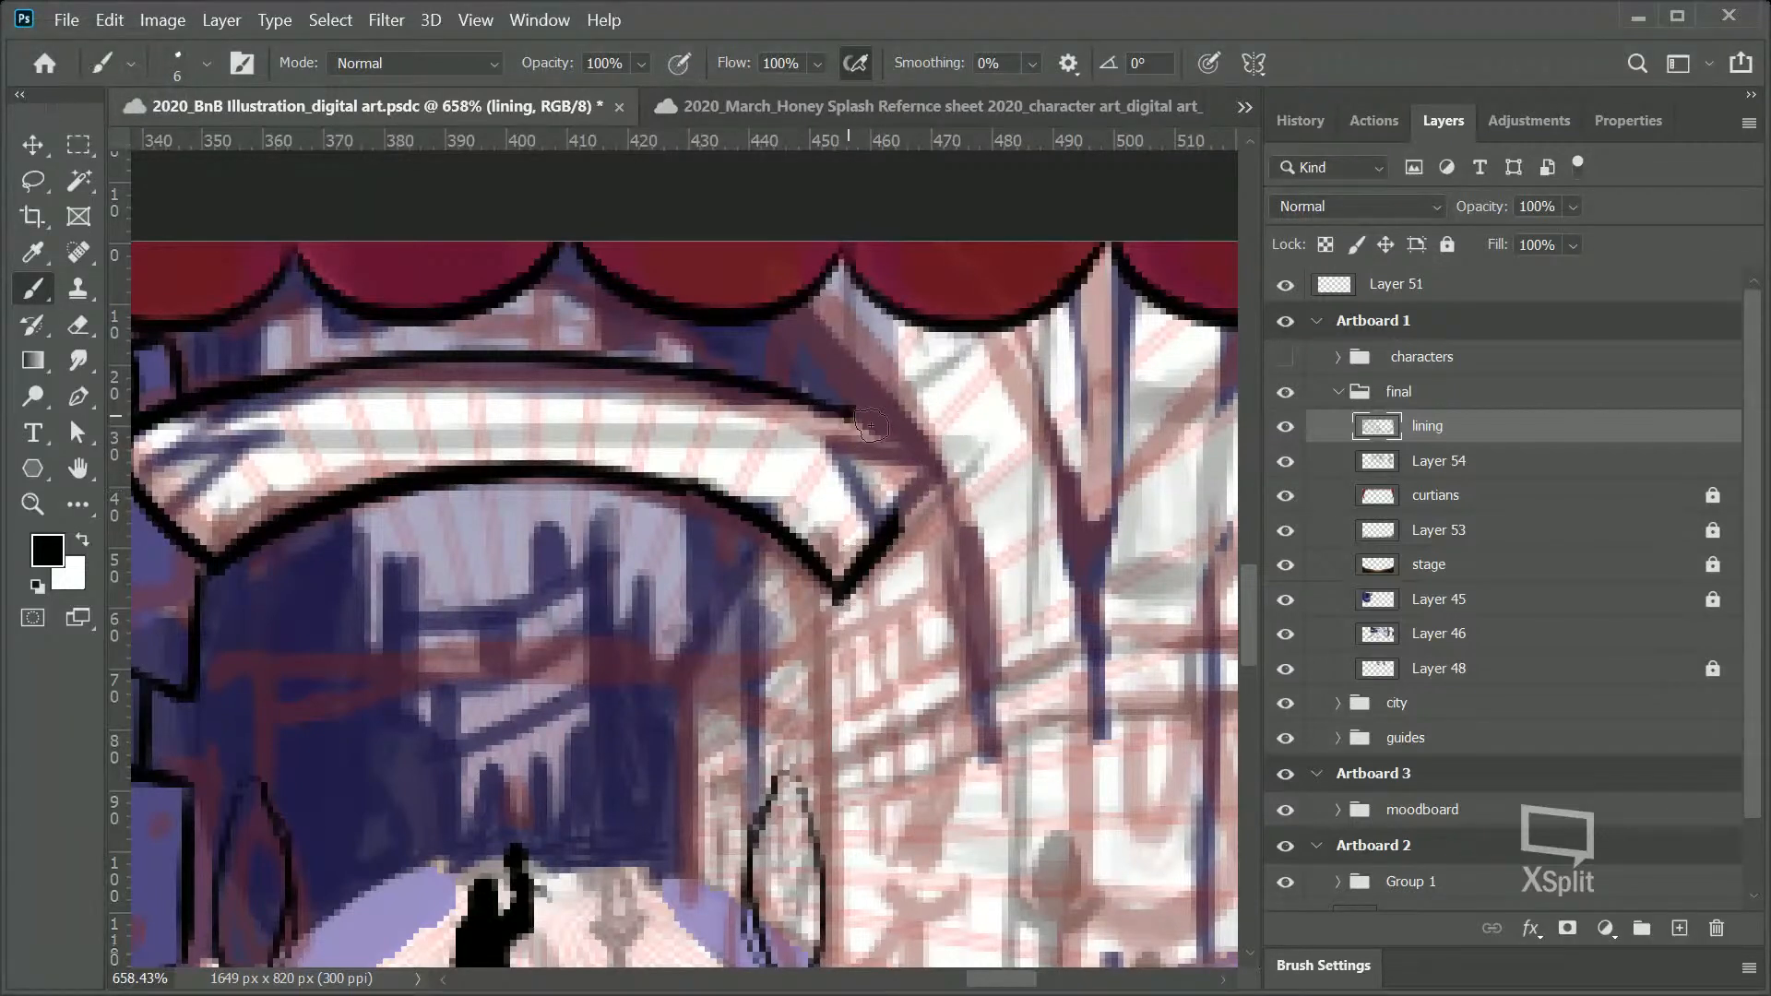
pyautogui.moveTo(847, 416); pyautogui.dragTo(955, 469)
pyautogui.moveTo(875, 545); pyautogui.dragTo(950, 466)
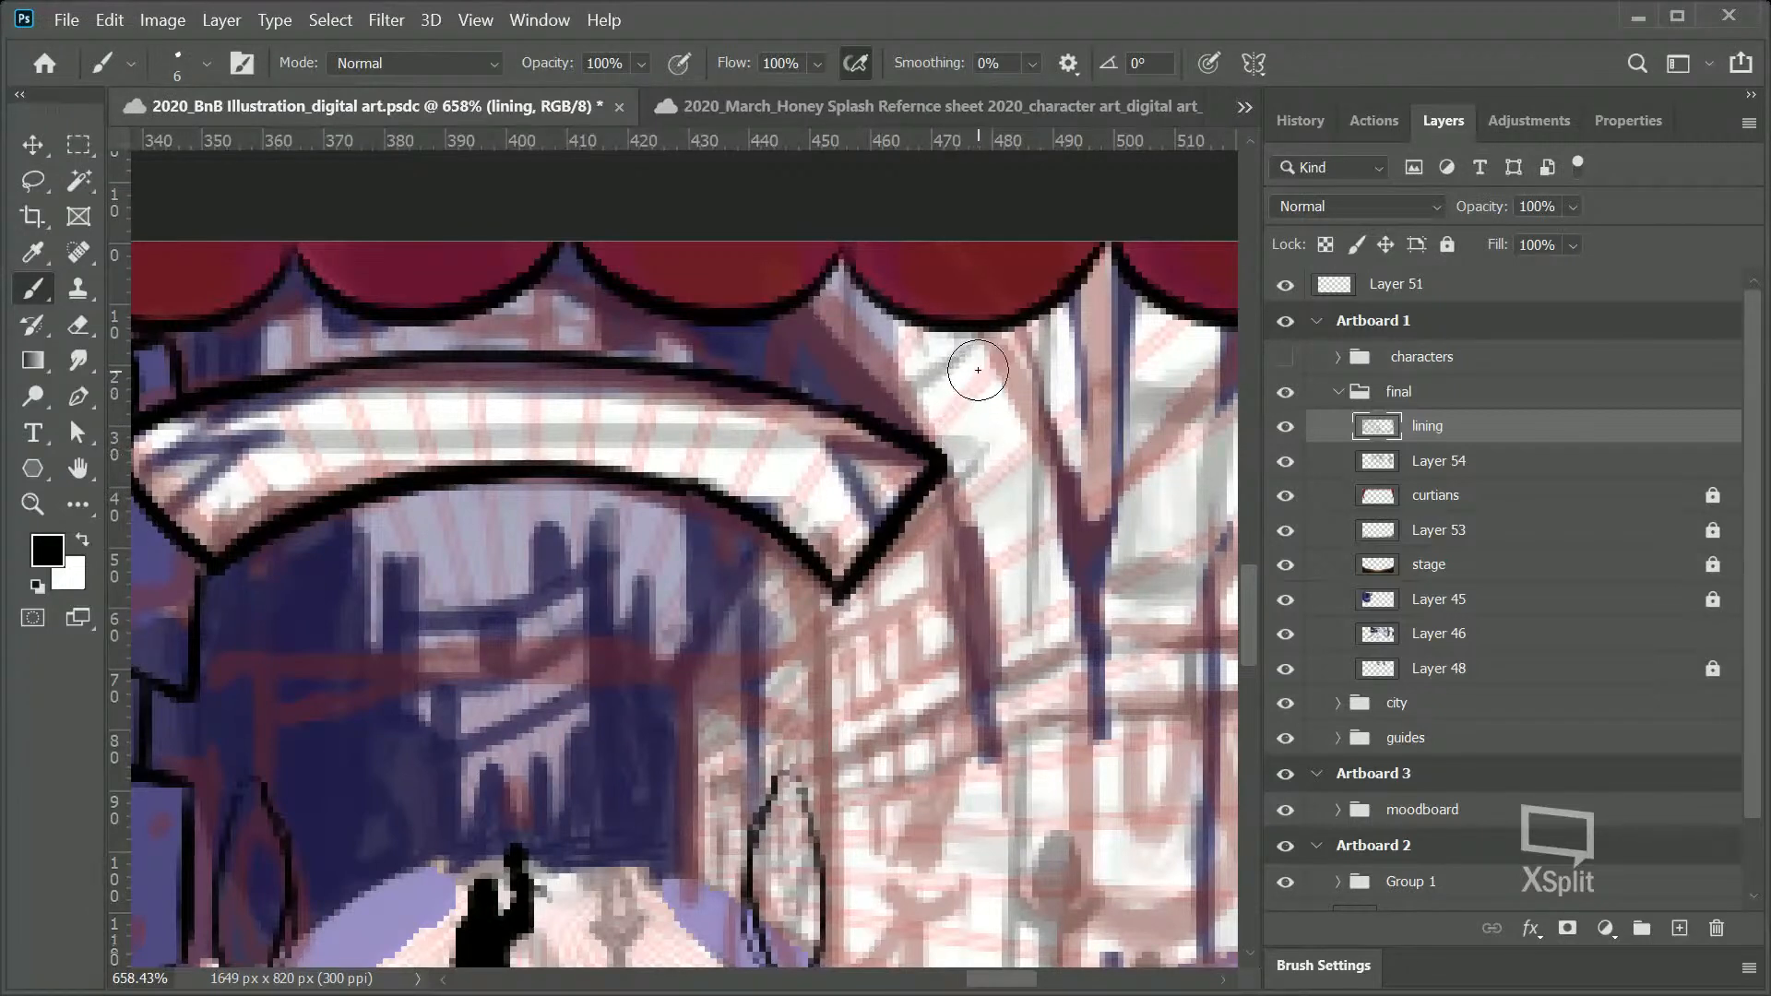
# Step: Erase the small rounded shape above the arch's left end with the 10 px eraser
pyautogui.click(33, 502)
pyautogui.moveTo(940, 465); pyautogui.dragTo(988, 455)
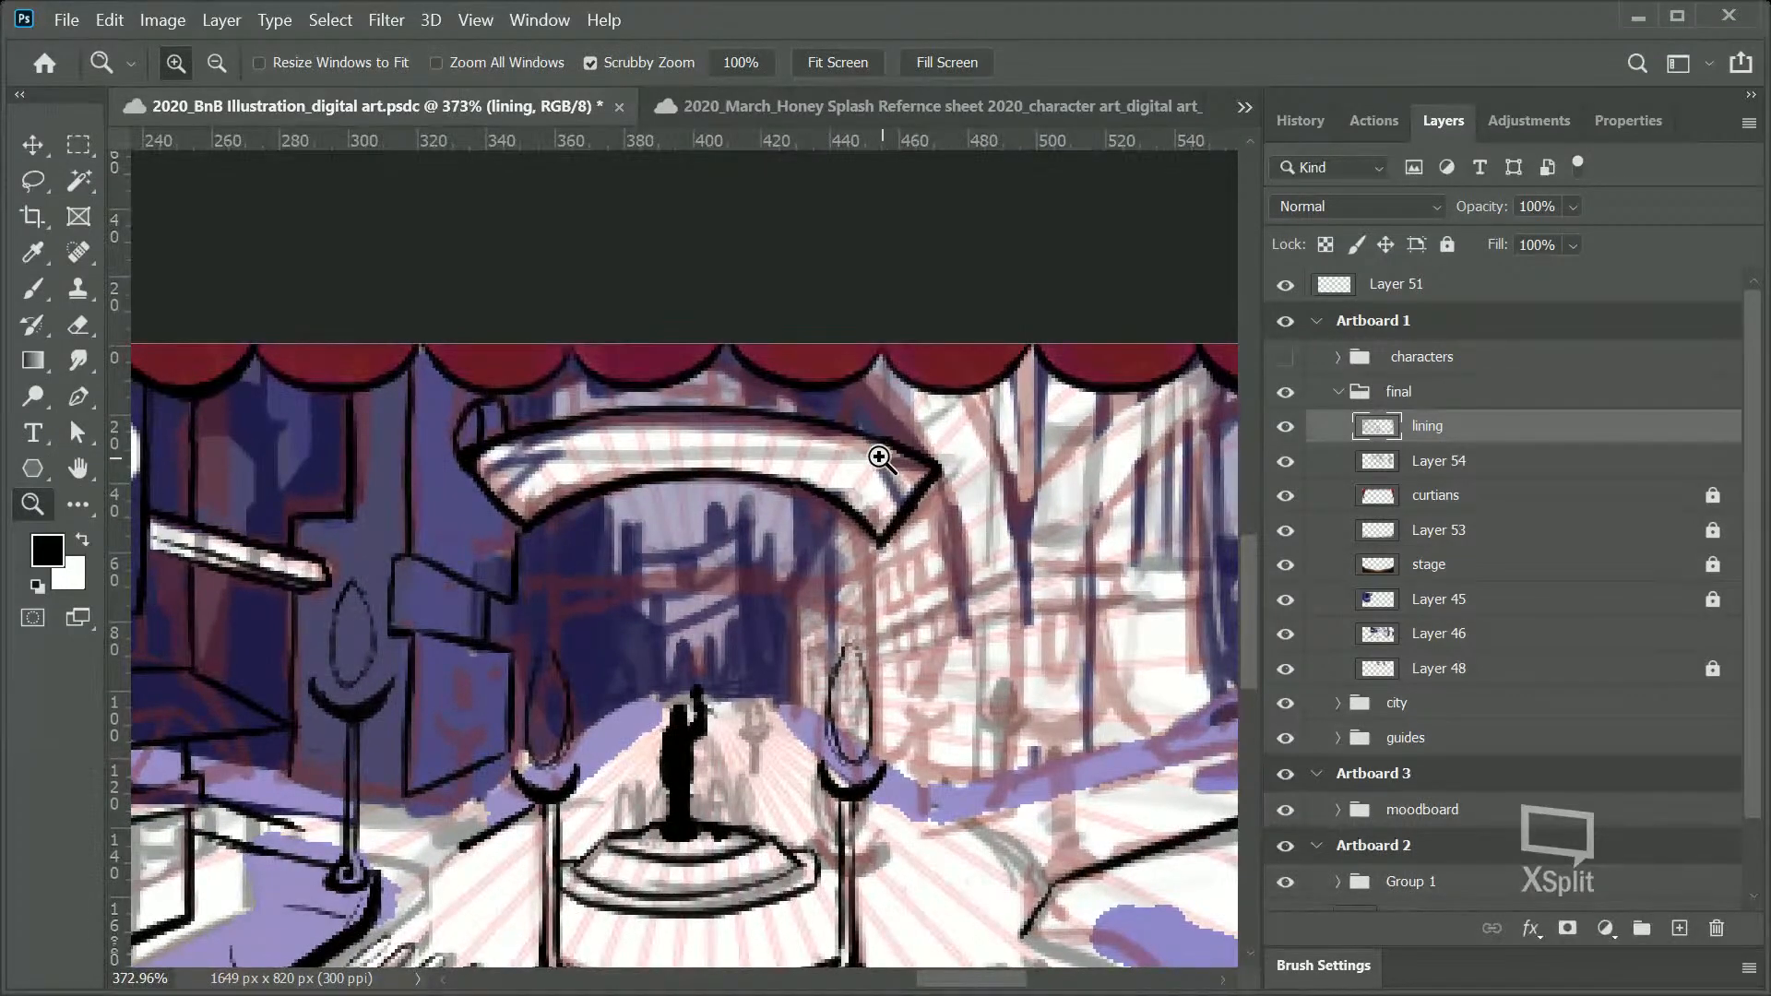
pyautogui.moveTo(873, 463)
pyautogui.mouseDown()
pyautogui.moveTo(919, 455)
pyautogui.moveTo(886, 448)
pyautogui.mouseUp()
pyautogui.click(464, 368)
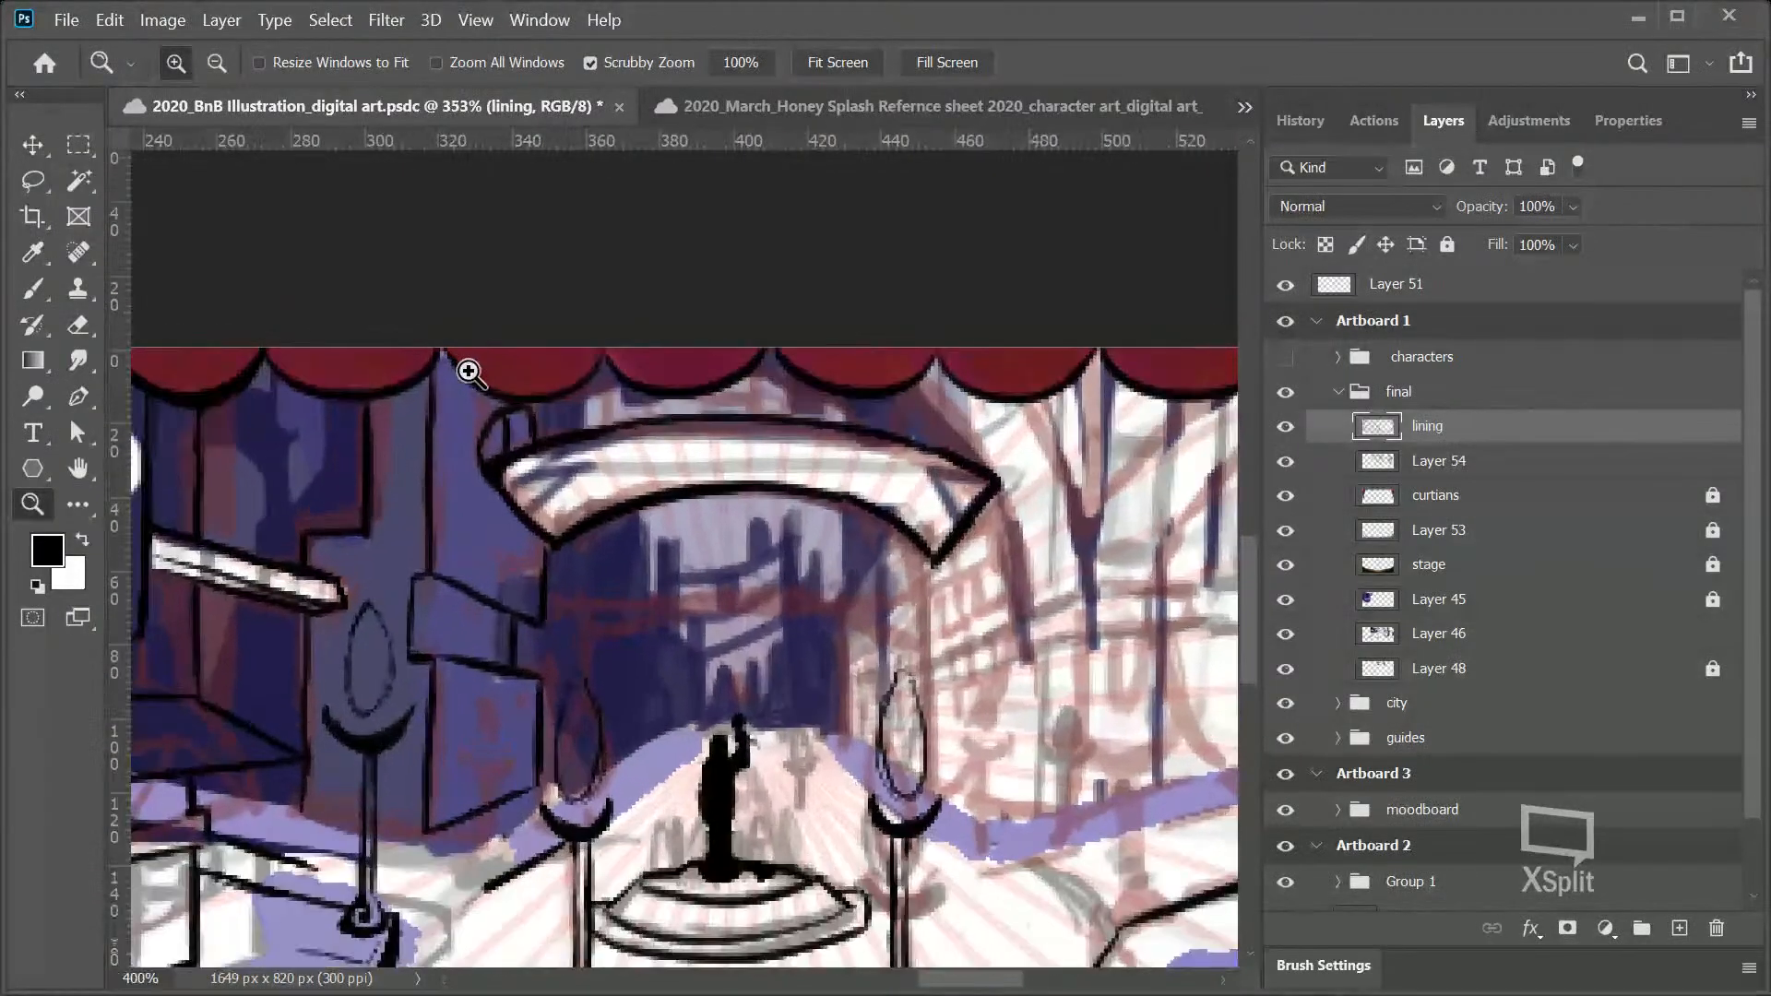
pyautogui.moveTo(527, 388); pyautogui.dragTo(553, 378)
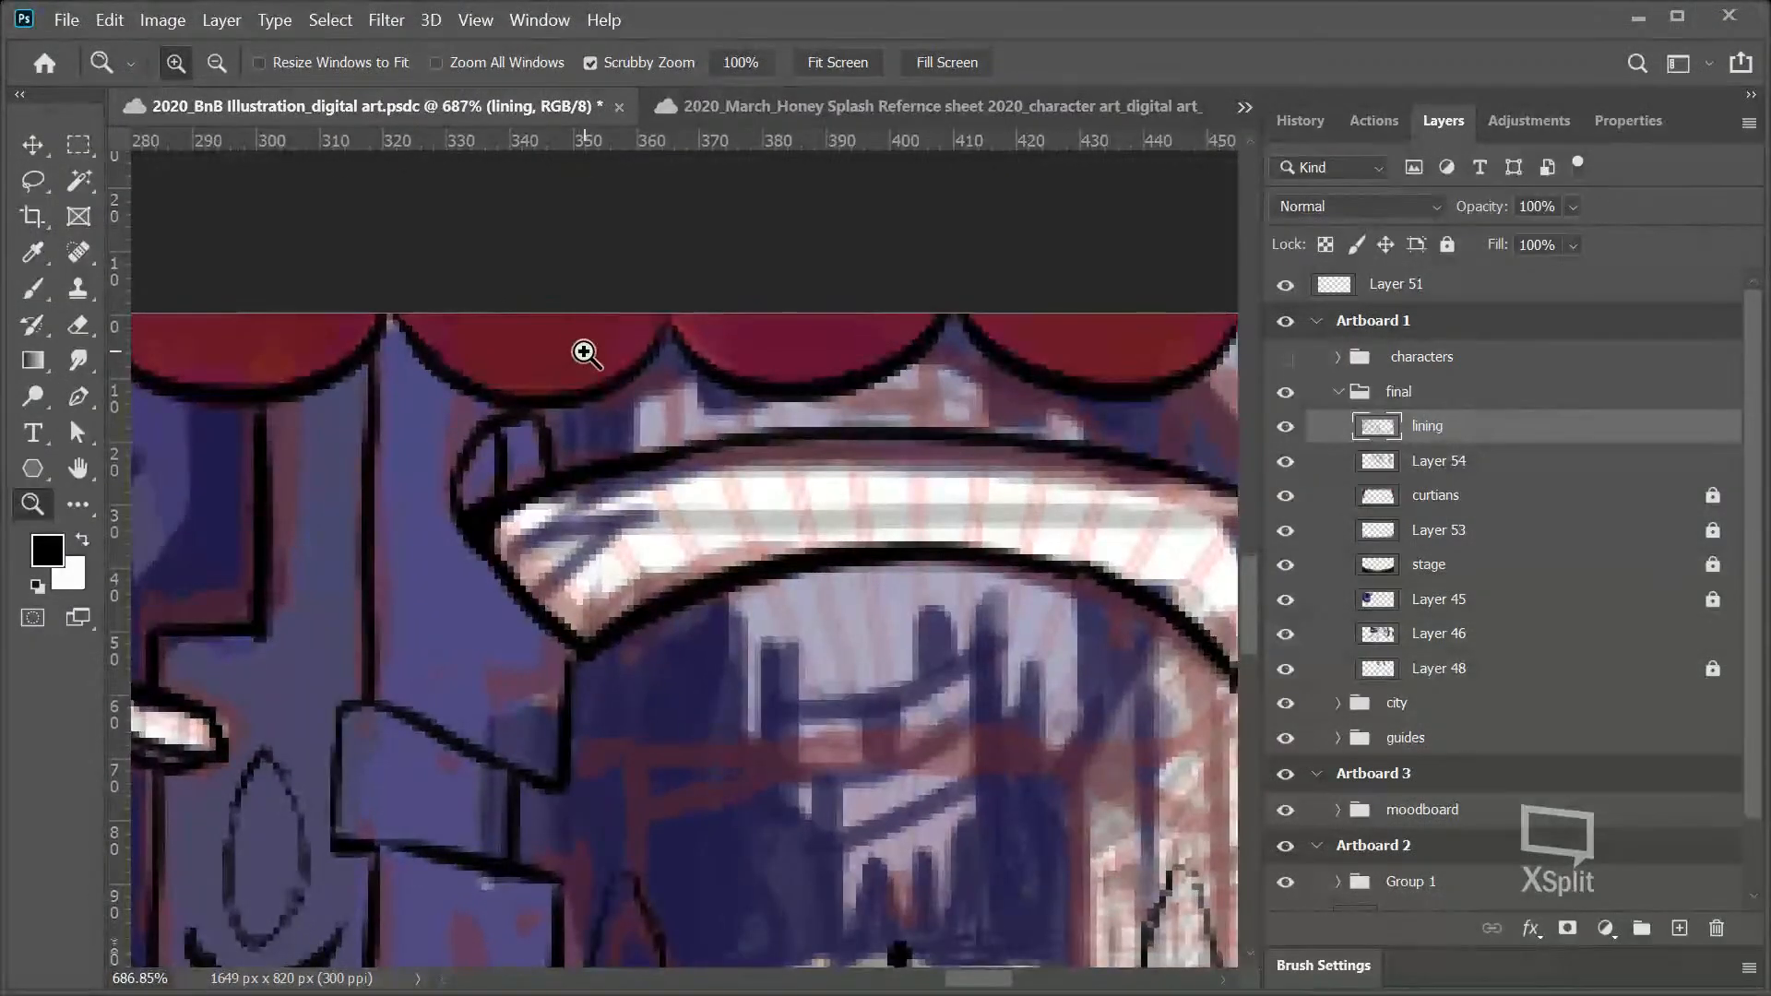
pyautogui.click(77, 327)
pyautogui.moveTo(544, 484)
pyautogui.mouseDown()
pyautogui.moveTo(451, 493)
pyautogui.moveTo(520, 451)
pyautogui.moveTo(497, 466)
pyautogui.moveTo(521, 446)
pyautogui.moveTo(496, 432)
pyautogui.moveTo(540, 428)
pyautogui.mouseUp()
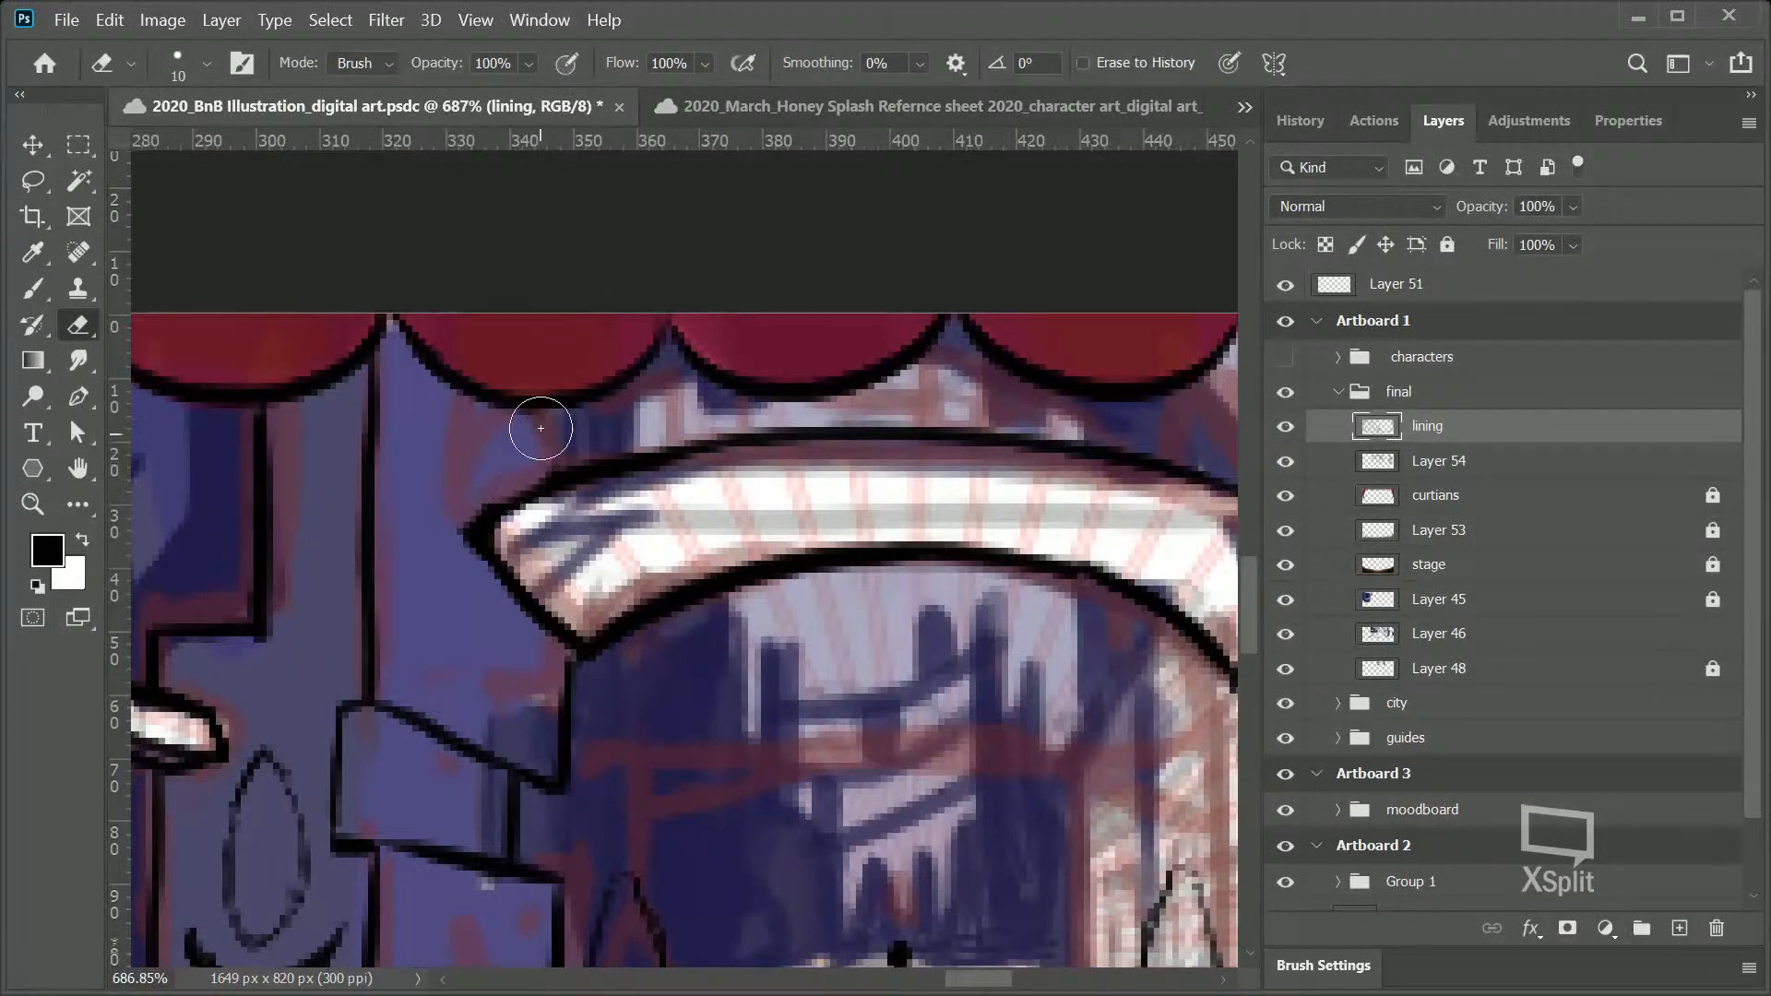
# Step: Ink thin vertical black support lines between the curtain edge and the arch's left end using the 6 px brush
pyautogui.click(37, 291)
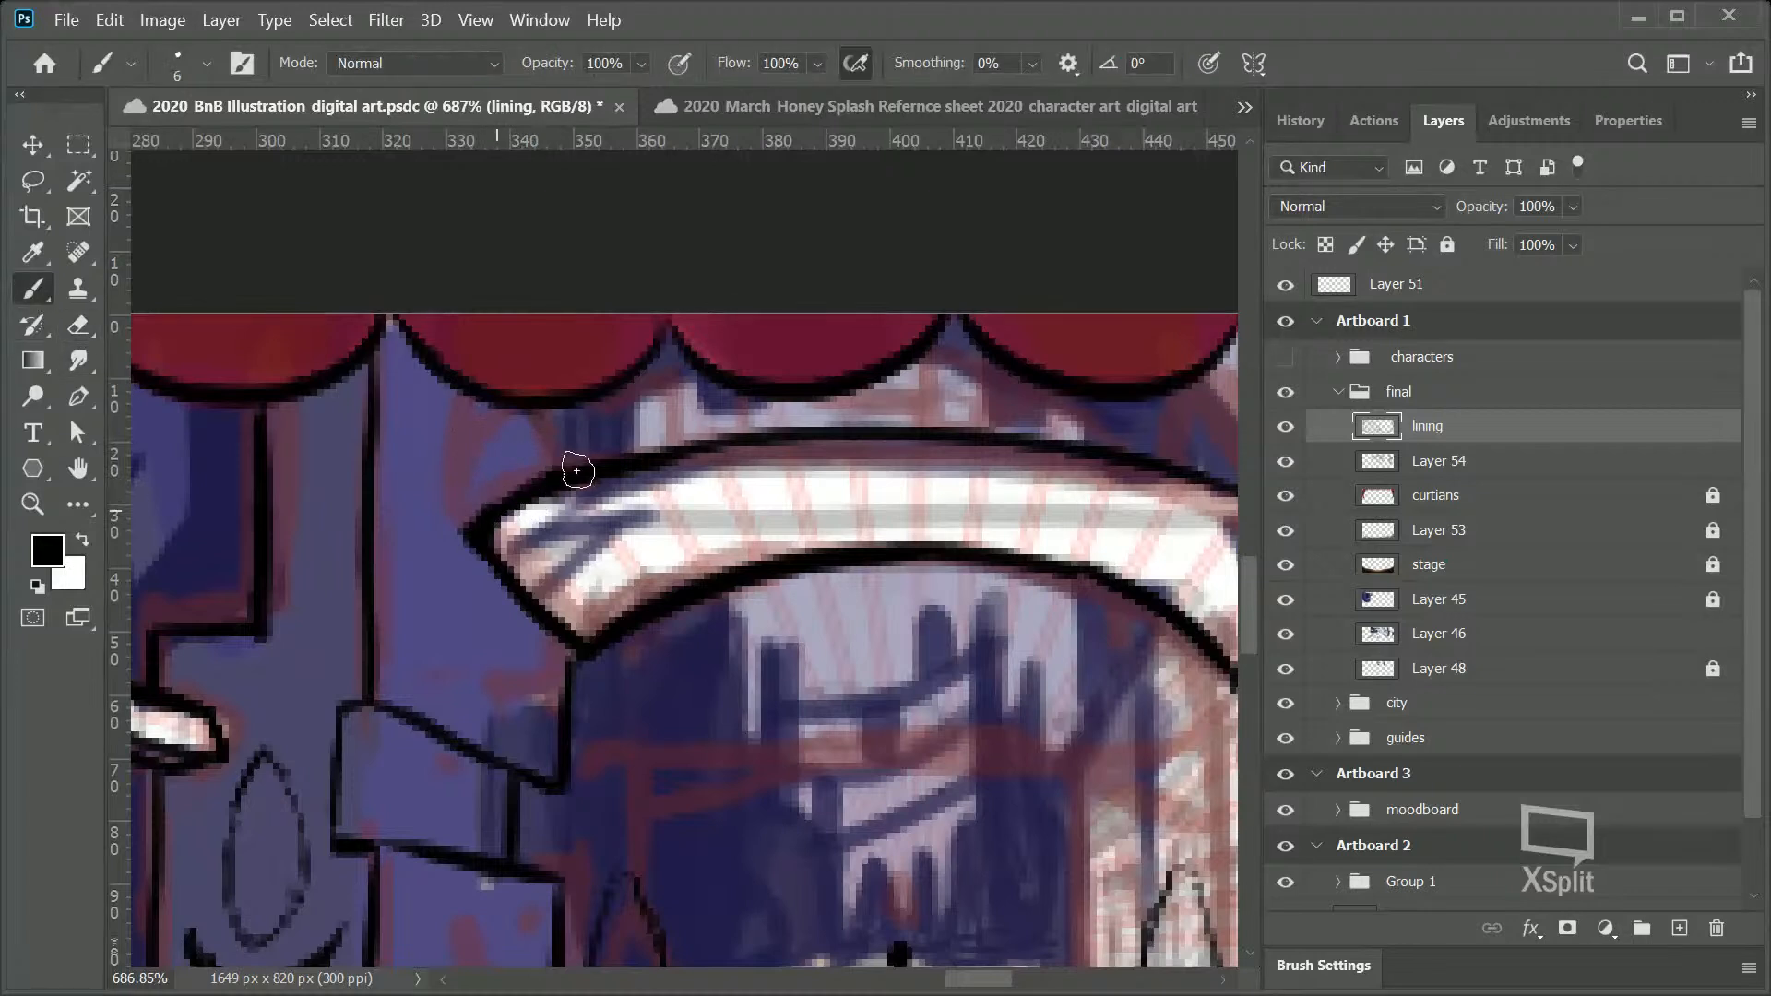
pyautogui.moveTo(469, 529); pyautogui.dragTo(474, 420)
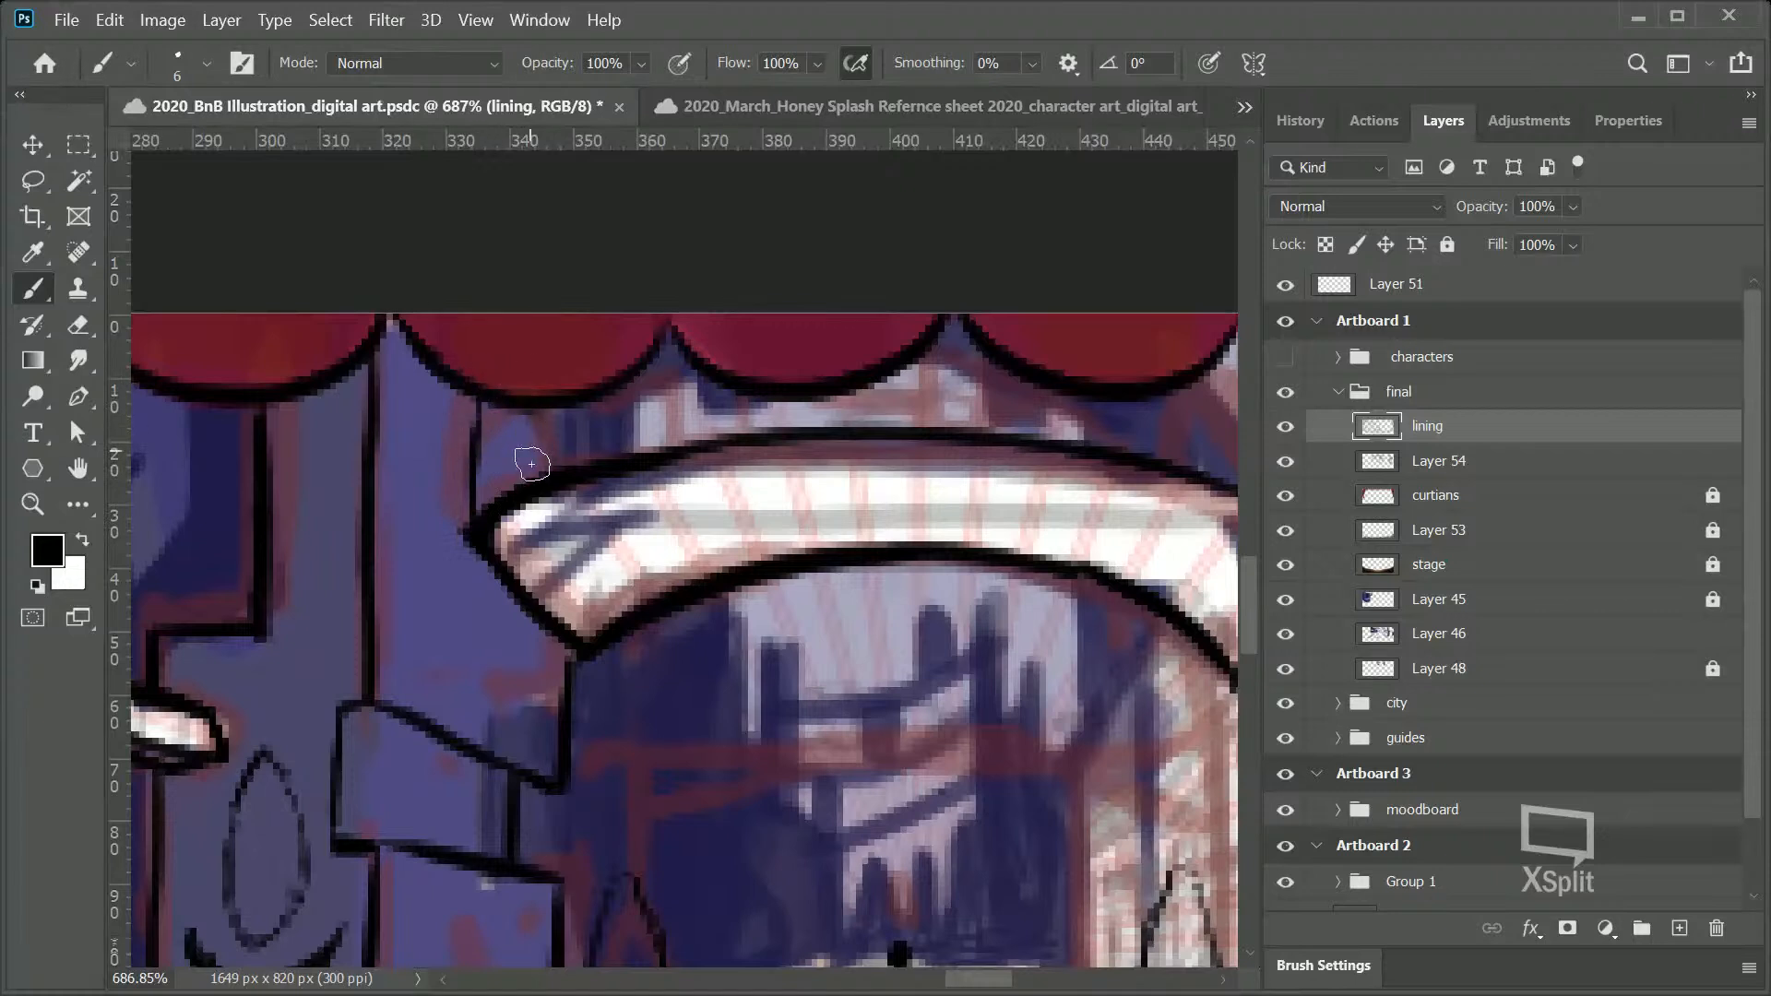
pyautogui.moveTo(533, 408); pyautogui.dragTo(530, 478)
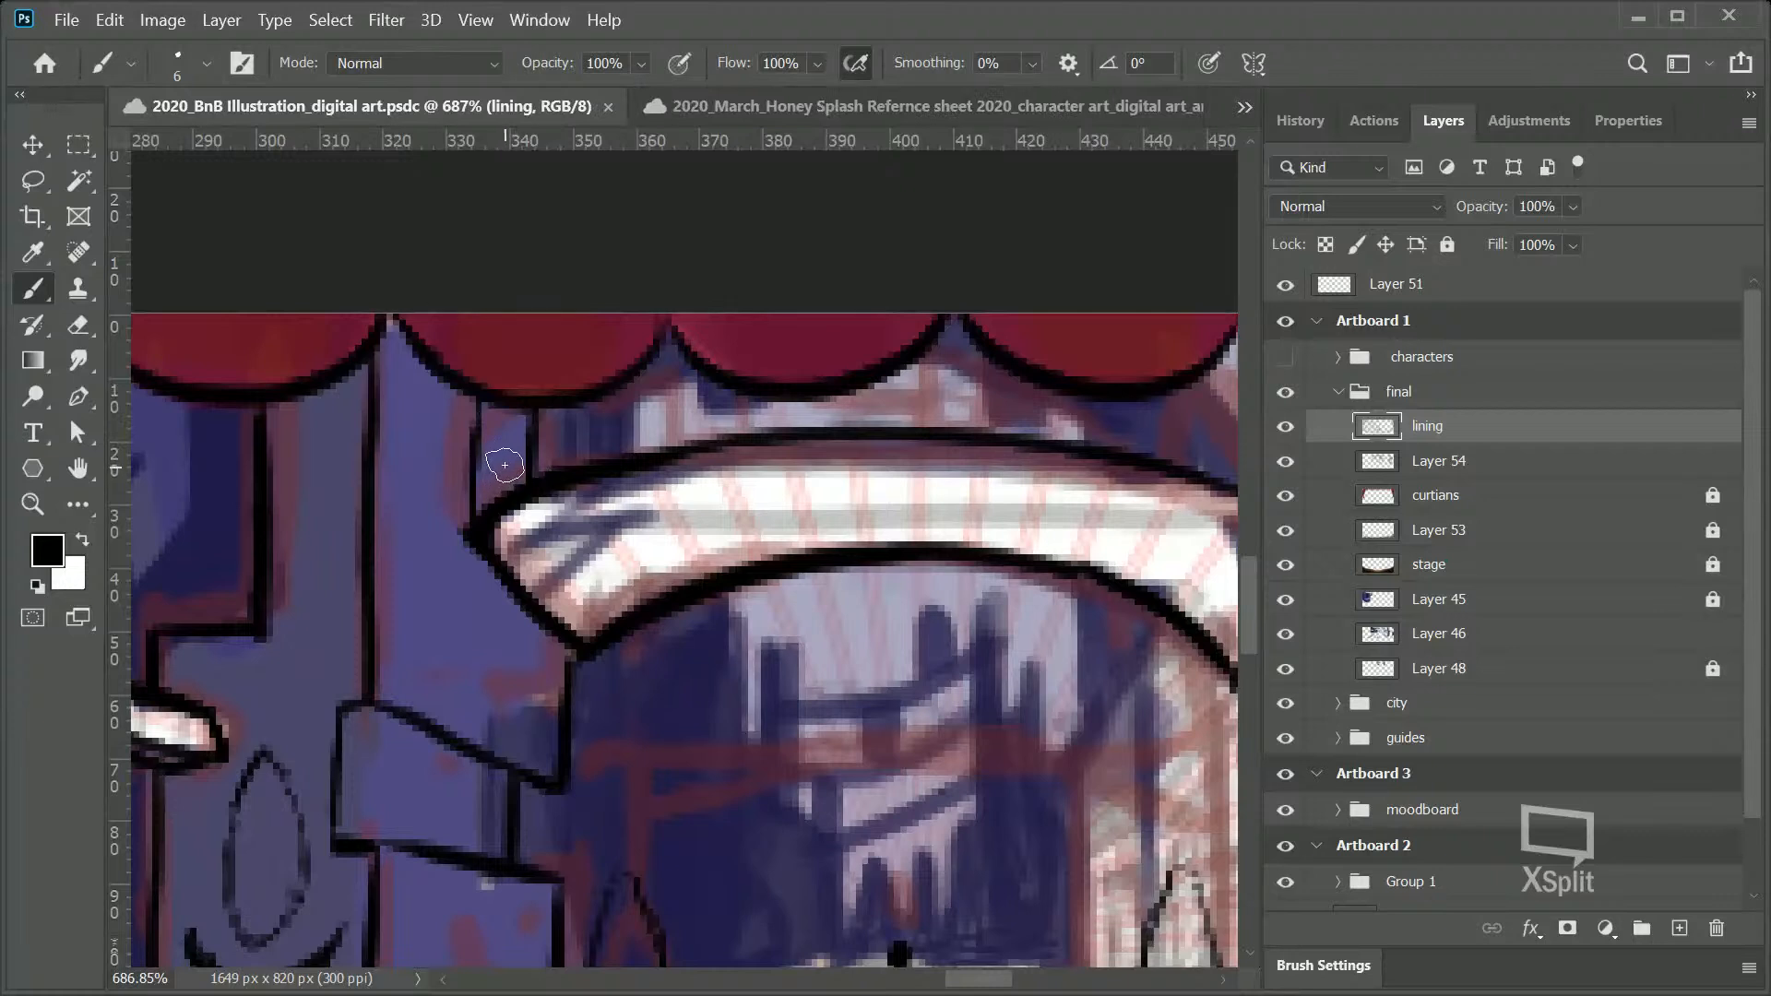
pyautogui.moveTo(496, 406); pyautogui.dragTo(494, 498)
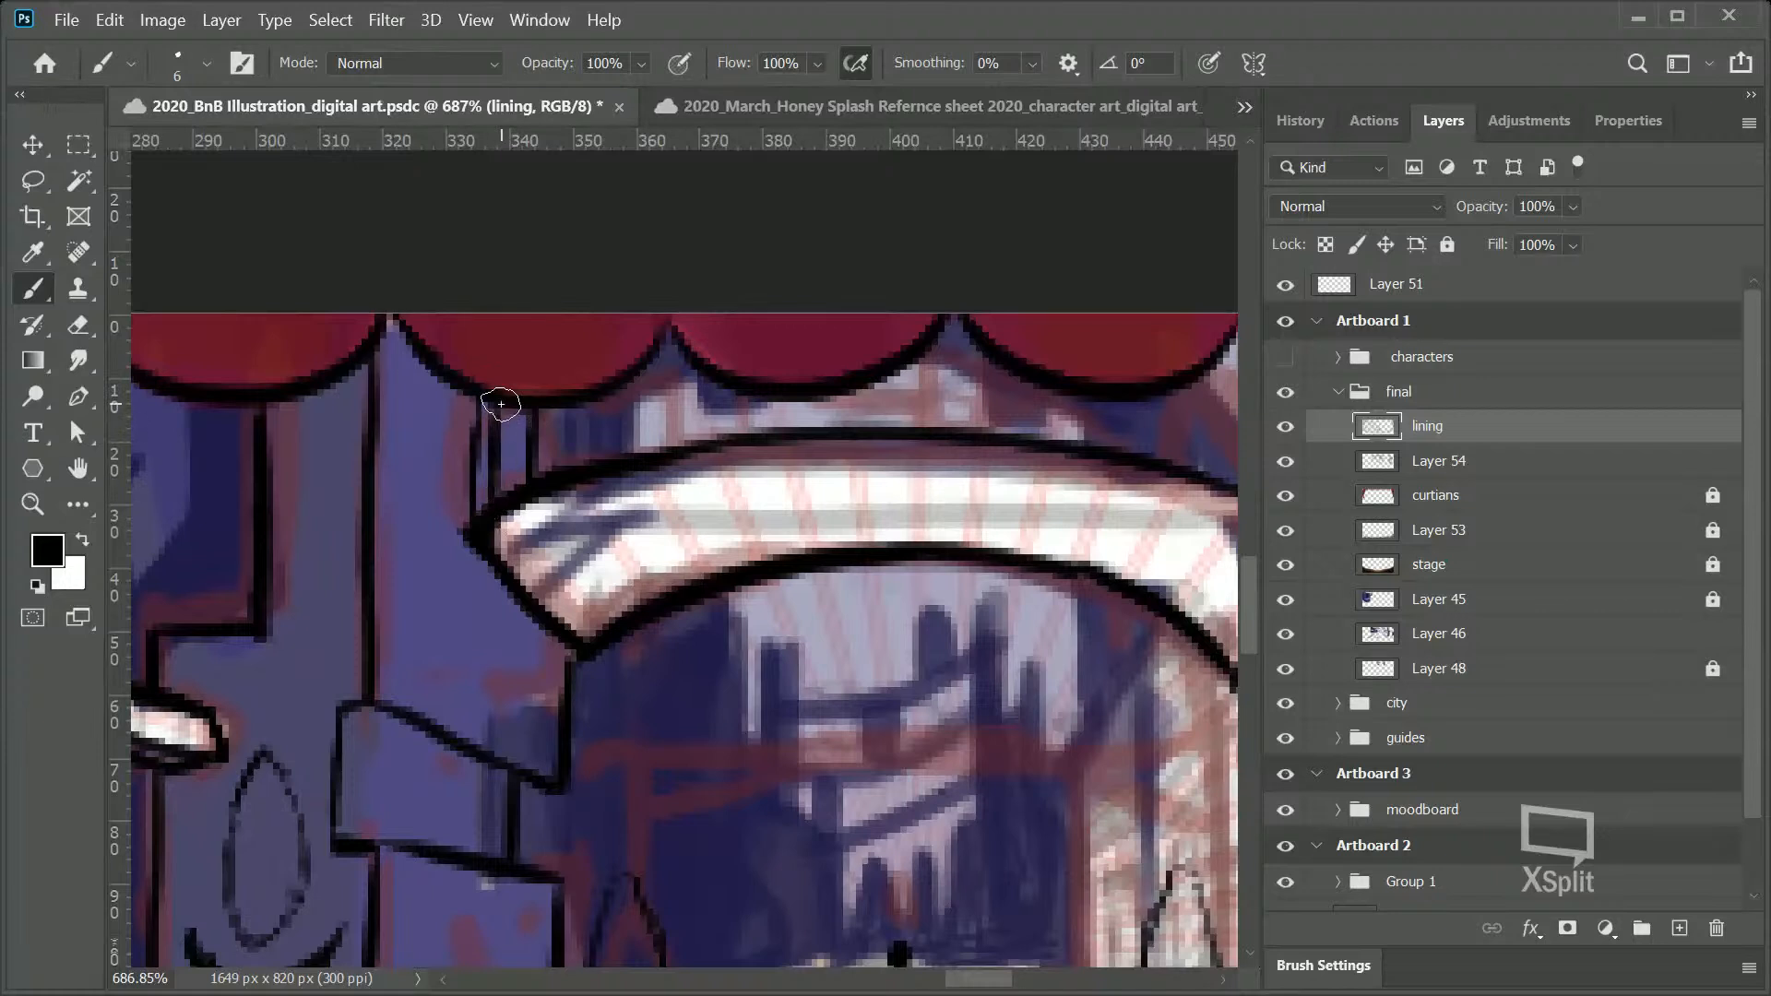
# Step: Ink zigzag fold lines at both ends of the white arch so it reads as a ribbon banner
pyautogui.moveTo(588, 490)
pyautogui.mouseDown()
pyautogui.moveTo(535, 528)
pyautogui.moveTo(600, 553)
pyautogui.moveTo(553, 599)
pyautogui.moveTo(565, 588)
pyautogui.mouseUp()
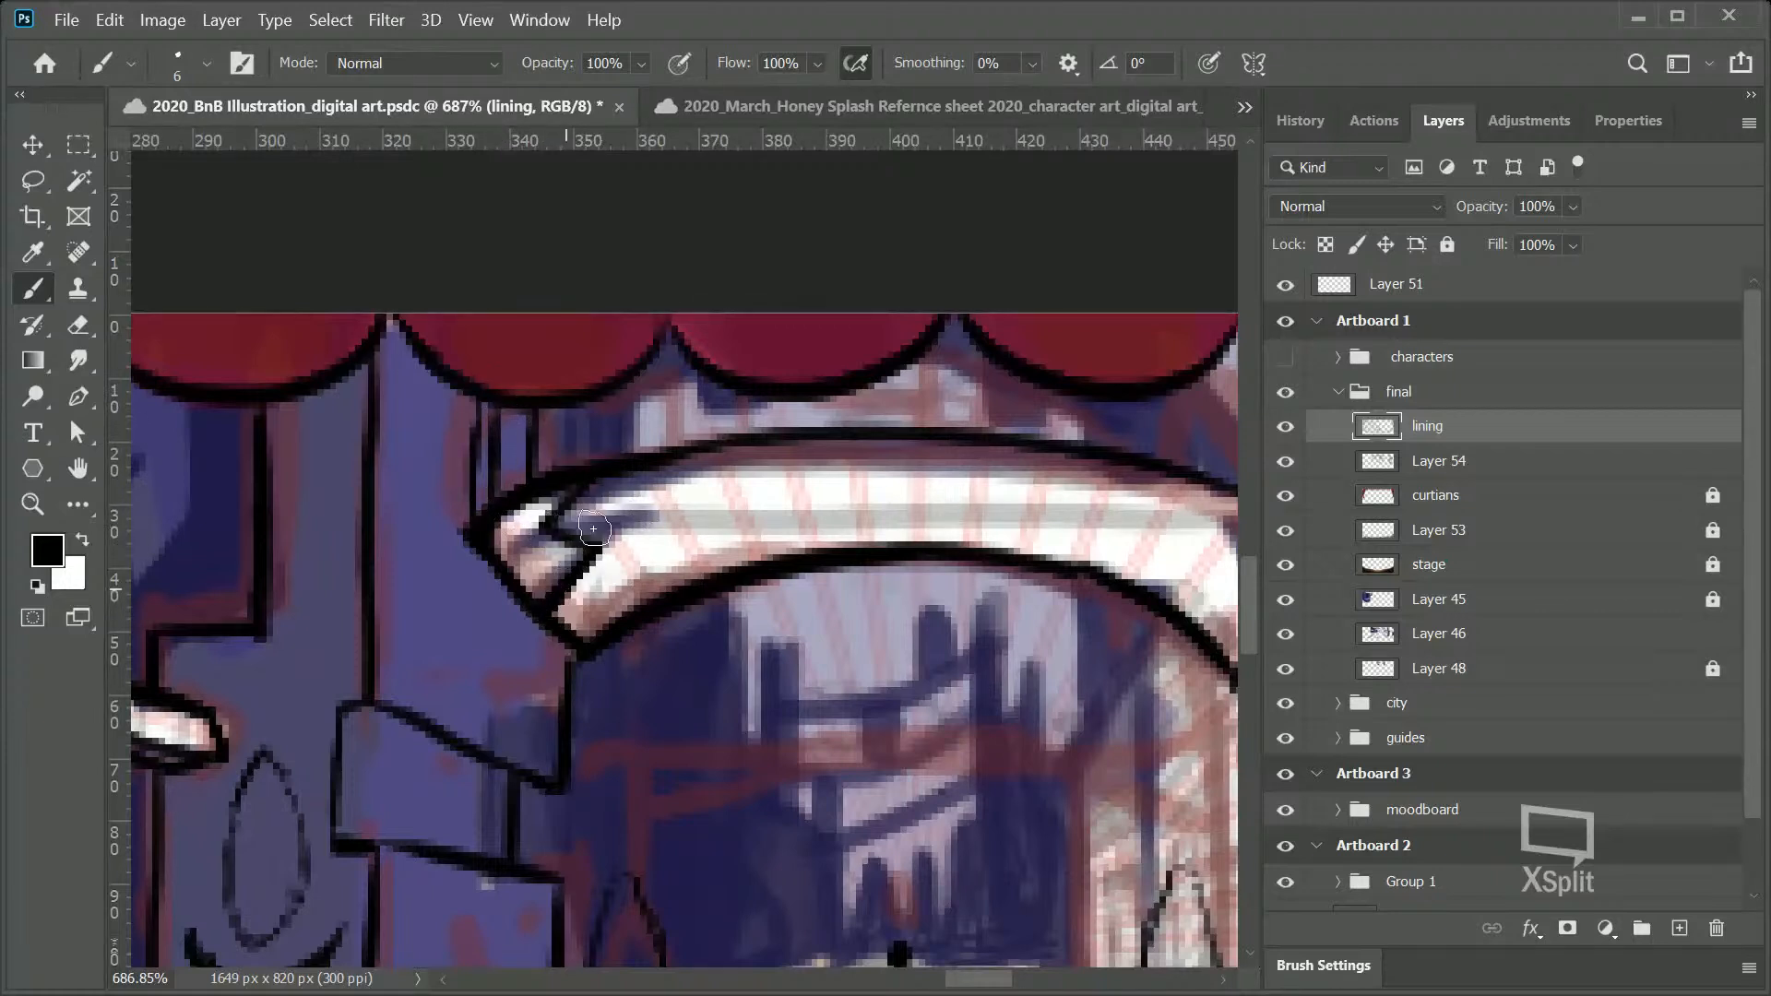
pyautogui.moveTo(985, 988); pyautogui.dragTo(1011, 987)
pyautogui.hotkey('ctrl', 'z')
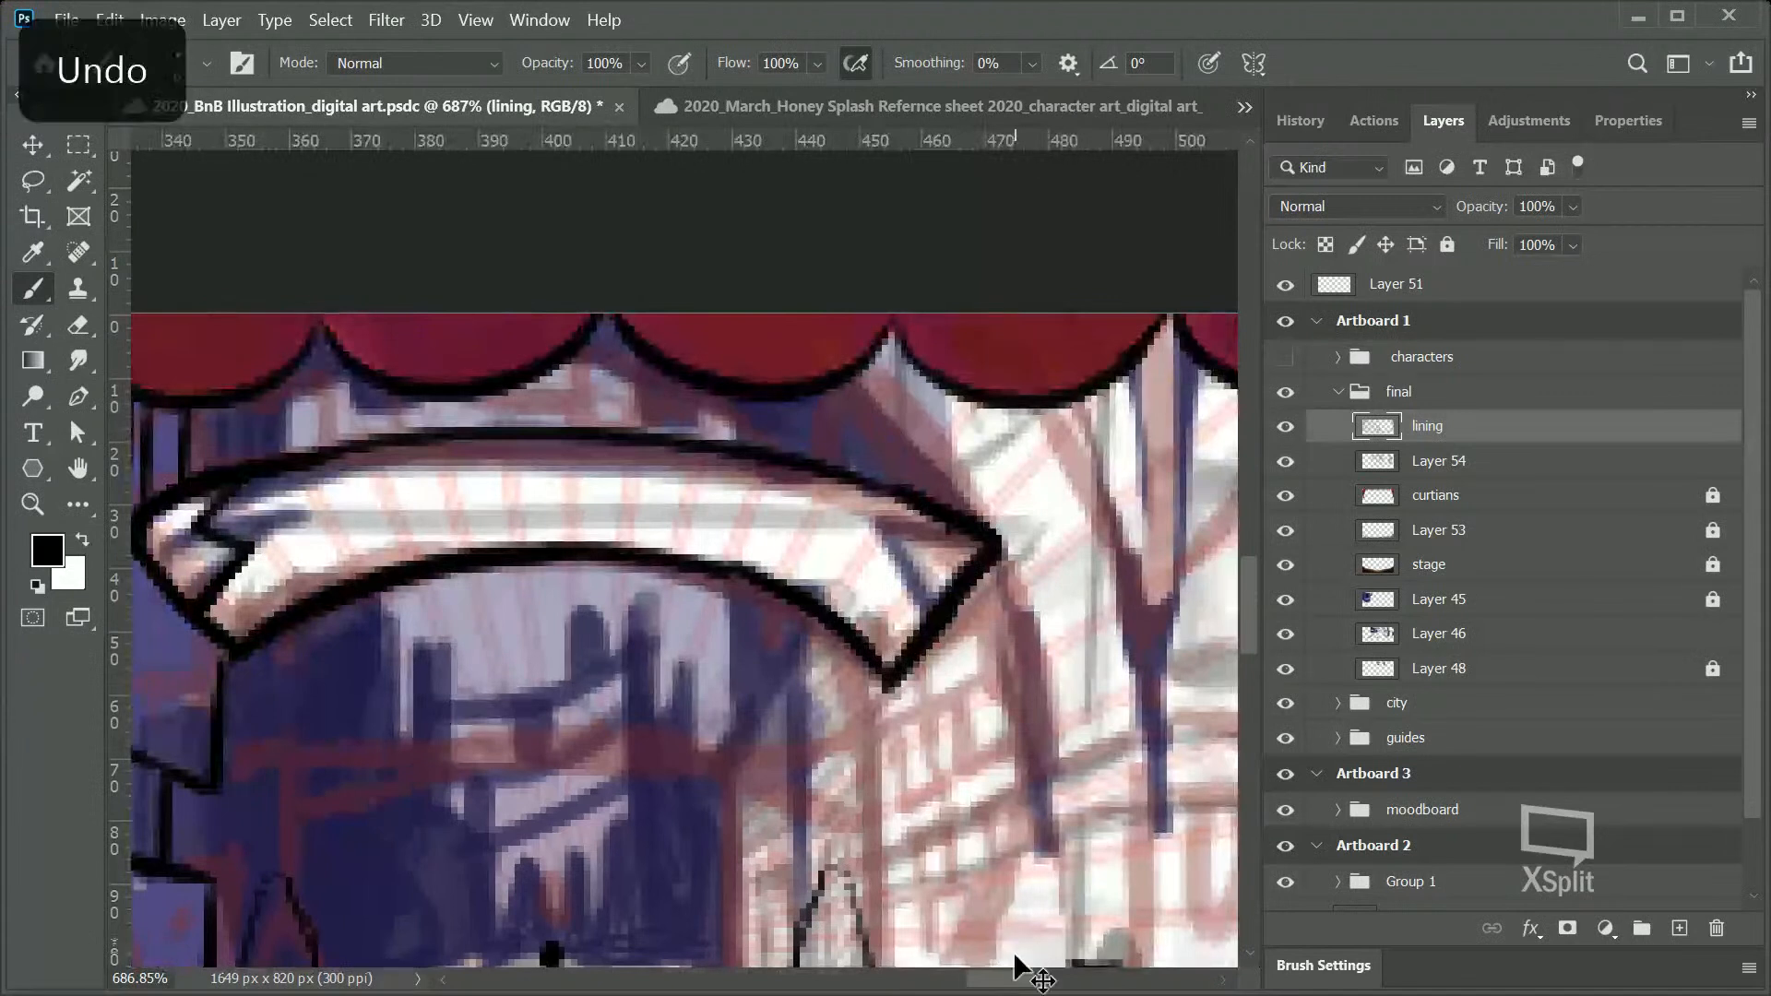
pyautogui.moveTo(931, 517)
pyautogui.mouseDown()
pyautogui.moveTo(899, 530)
pyautogui.moveTo(909, 561)
pyautogui.moveTo(876, 570)
pyautogui.moveTo(885, 678)
pyautogui.mouseUp()
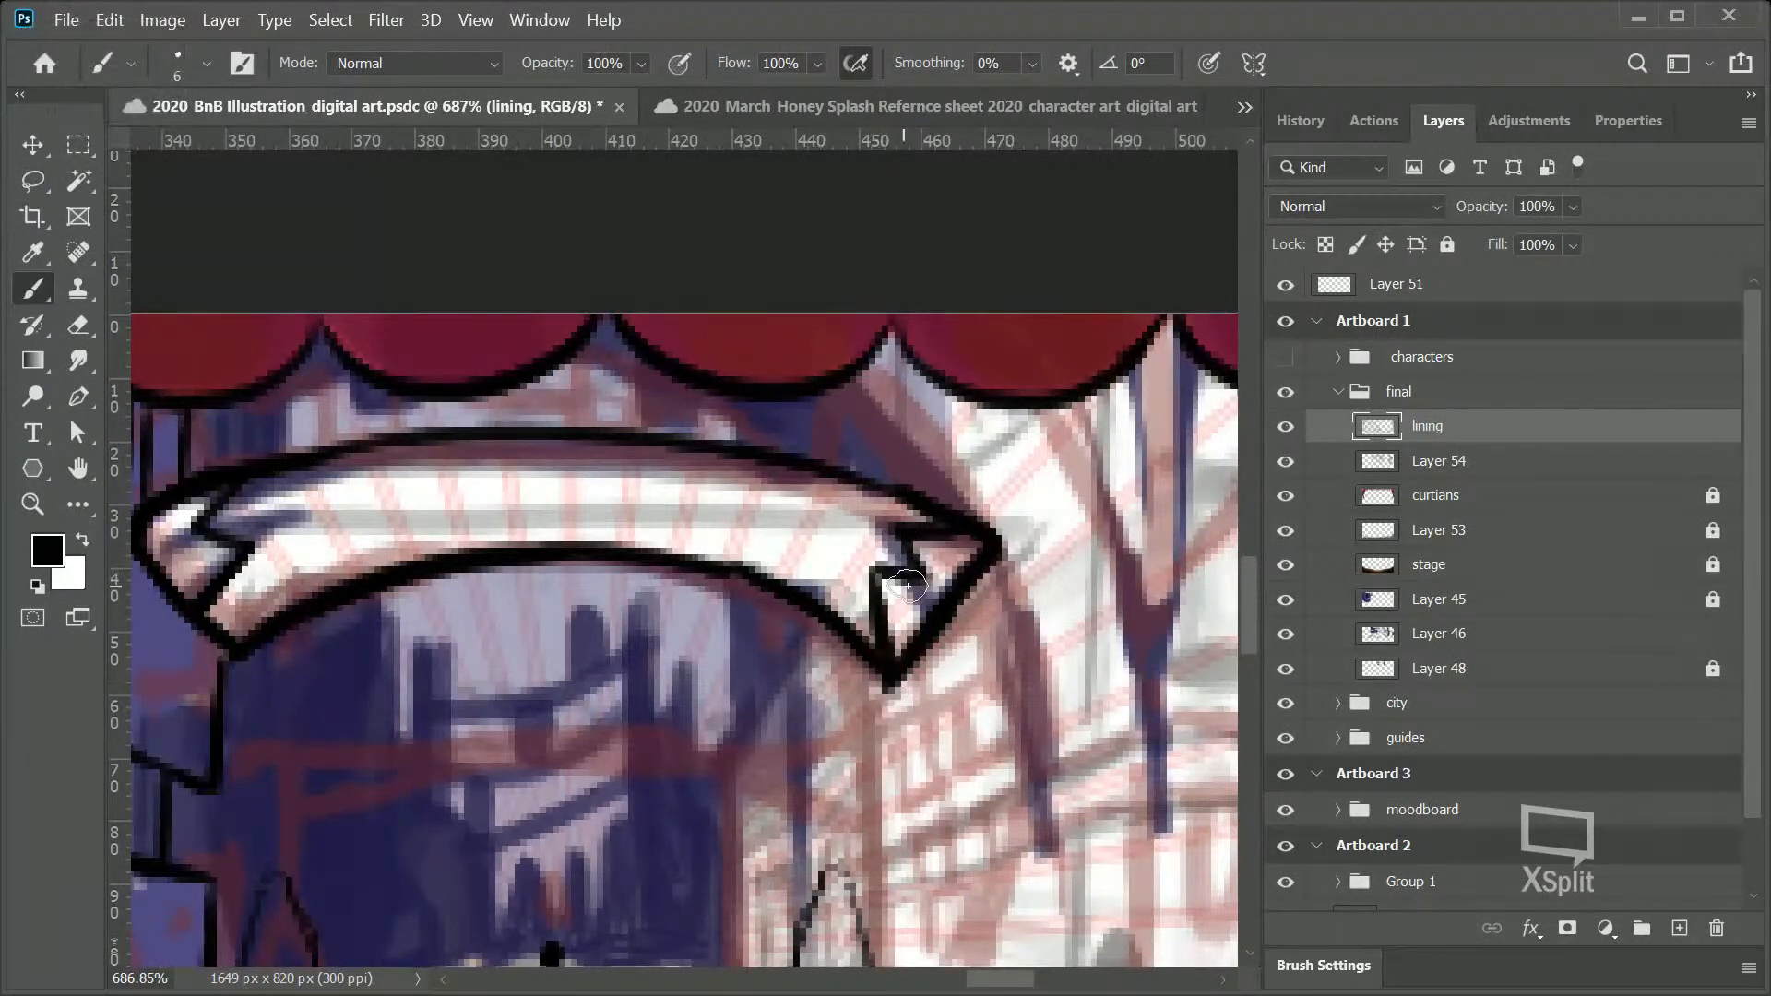
# Step: Try drawing a curved inner line along the banner between its two folds, and undo each attempt
pyautogui.moveTo(264, 544)
pyautogui.mouseDown()
pyautogui.moveTo(484, 512)
pyautogui.moveTo(922, 554)
pyautogui.mouseUp()
pyautogui.hotkey('ctrl', 'z')
pyautogui.moveTo(254, 548)
pyautogui.mouseDown()
pyautogui.moveTo(789, 553)
pyautogui.moveTo(872, 574)
pyautogui.mouseUp()
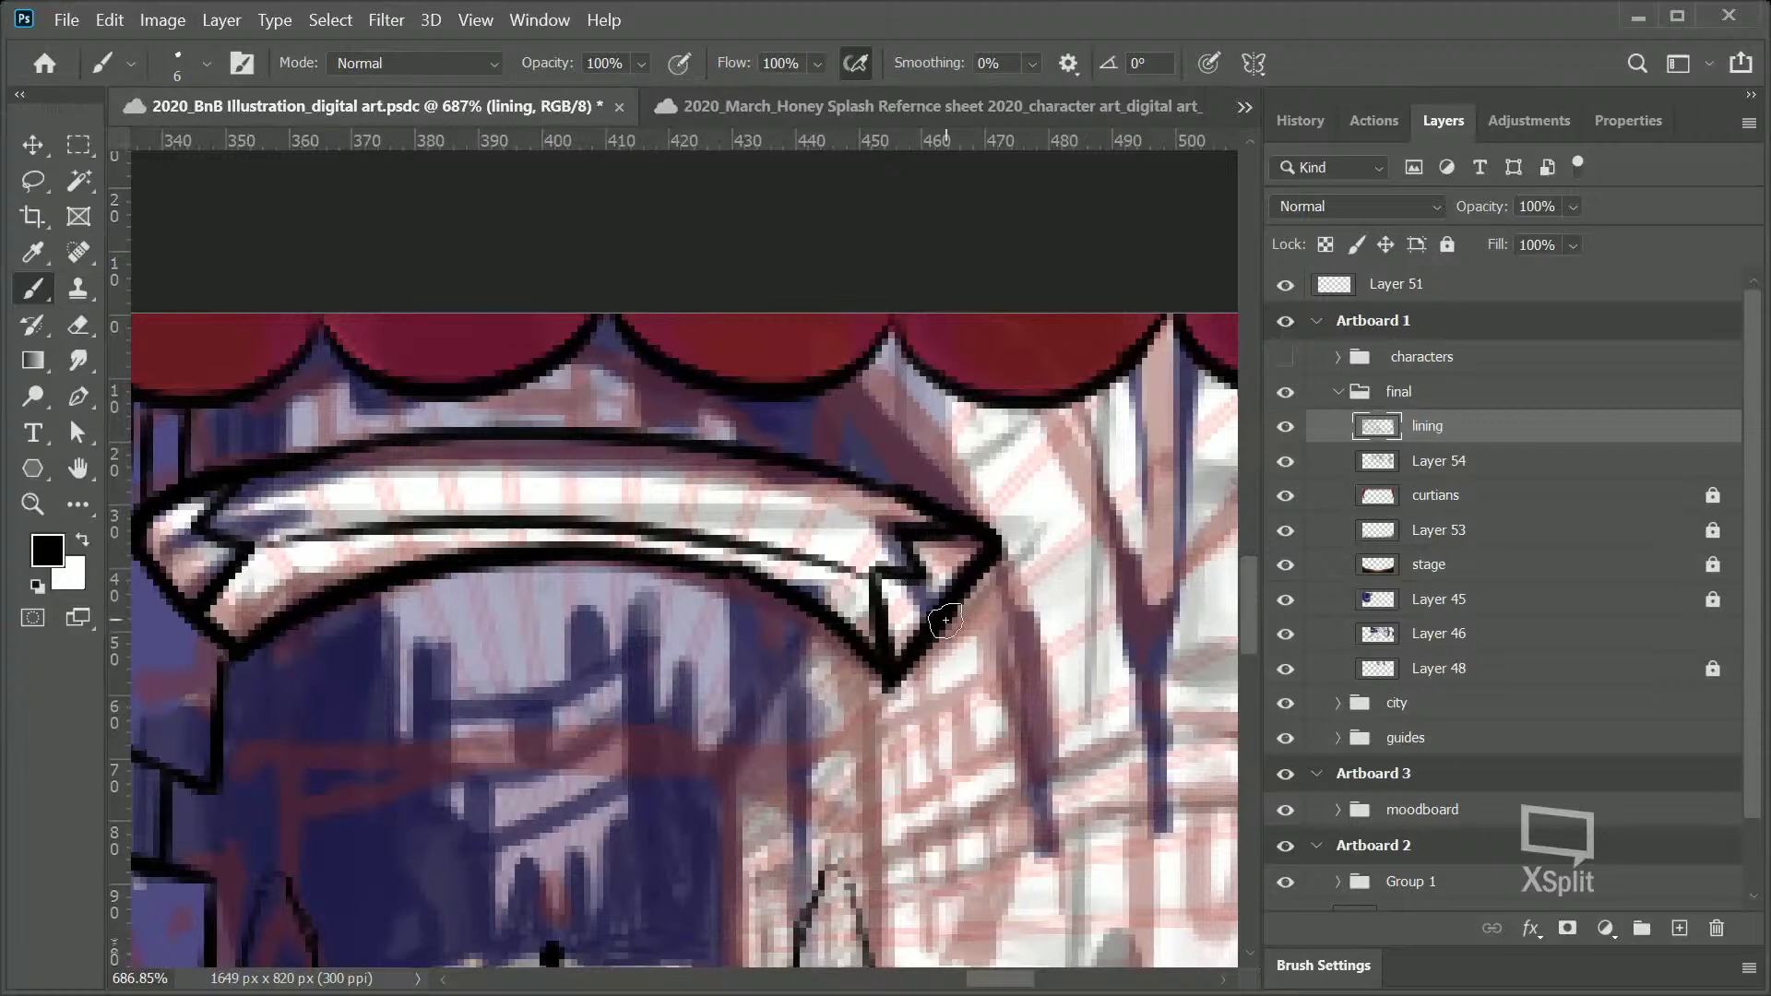
pyautogui.hotkey('ctrl', 'z')
pyautogui.moveTo(210, 527); pyautogui.dragTo(909, 561)
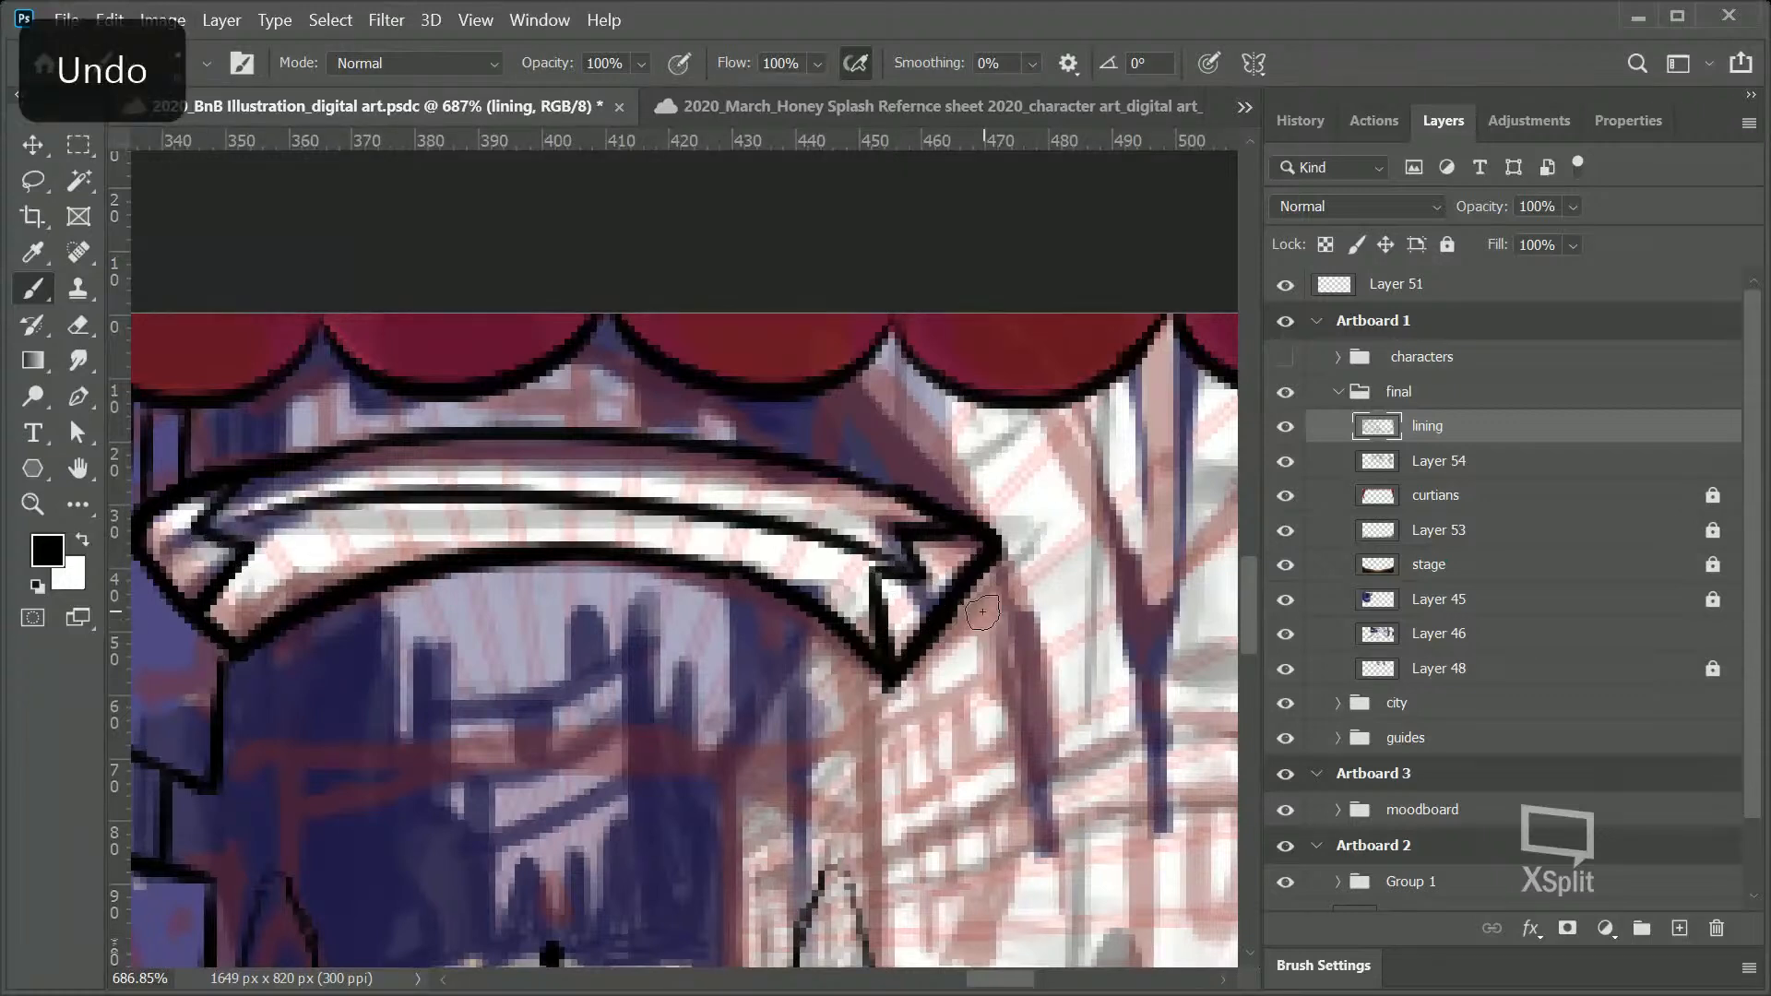
pyautogui.hotkey('ctrl', 'z')
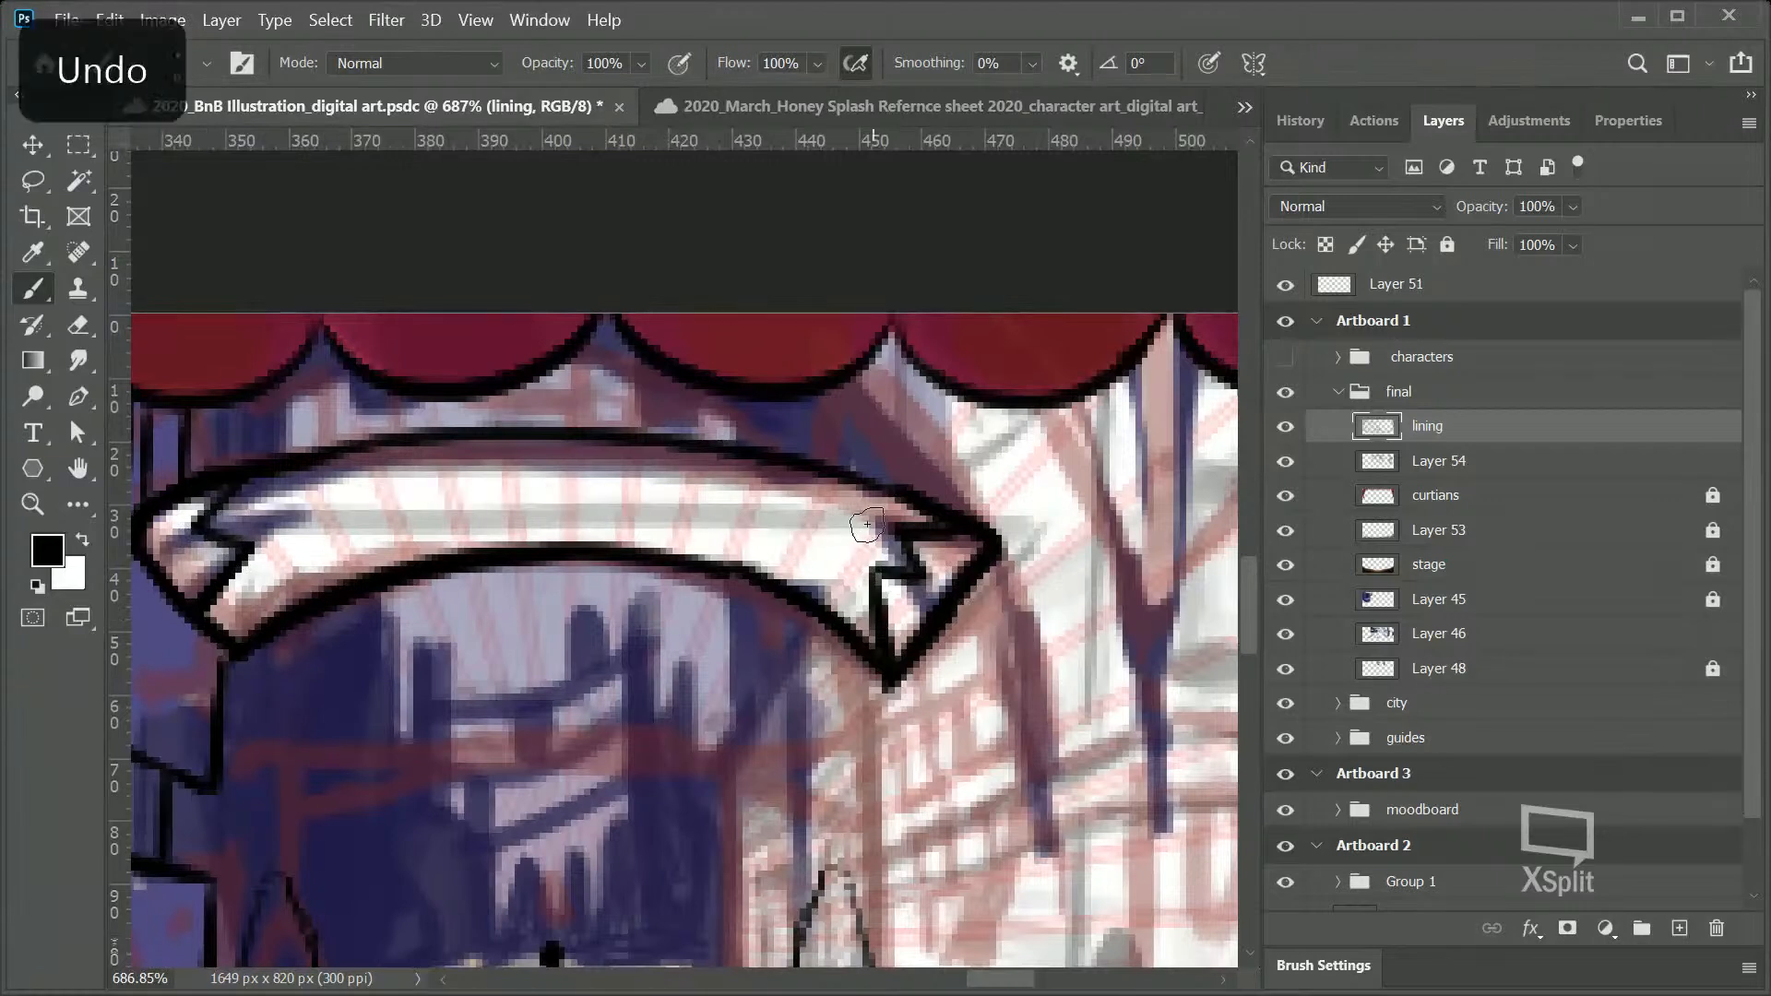
pyautogui.moveTo(914, 533)
pyautogui.mouseDown()
pyautogui.moveTo(227, 639)
pyautogui.moveTo(875, 513)
pyautogui.moveTo(934, 521)
pyautogui.mouseUp()
pyautogui.hotkey('ctrl', 'z')
pyautogui.hotkey('ctrl', 'z')
pyautogui.moveTo(867, 577)
pyautogui.mouseDown()
pyautogui.moveTo(574, 522)
pyautogui.moveTo(178, 566)
pyautogui.mouseUp()
pyautogui.hotkey('ctrl', 'z')
# Step: Hide Layer 46 to view the street line art without its colour blocking
pyautogui.press('z')
pyautogui.moveTo(593, 526); pyautogui.dragTo(443, 640)
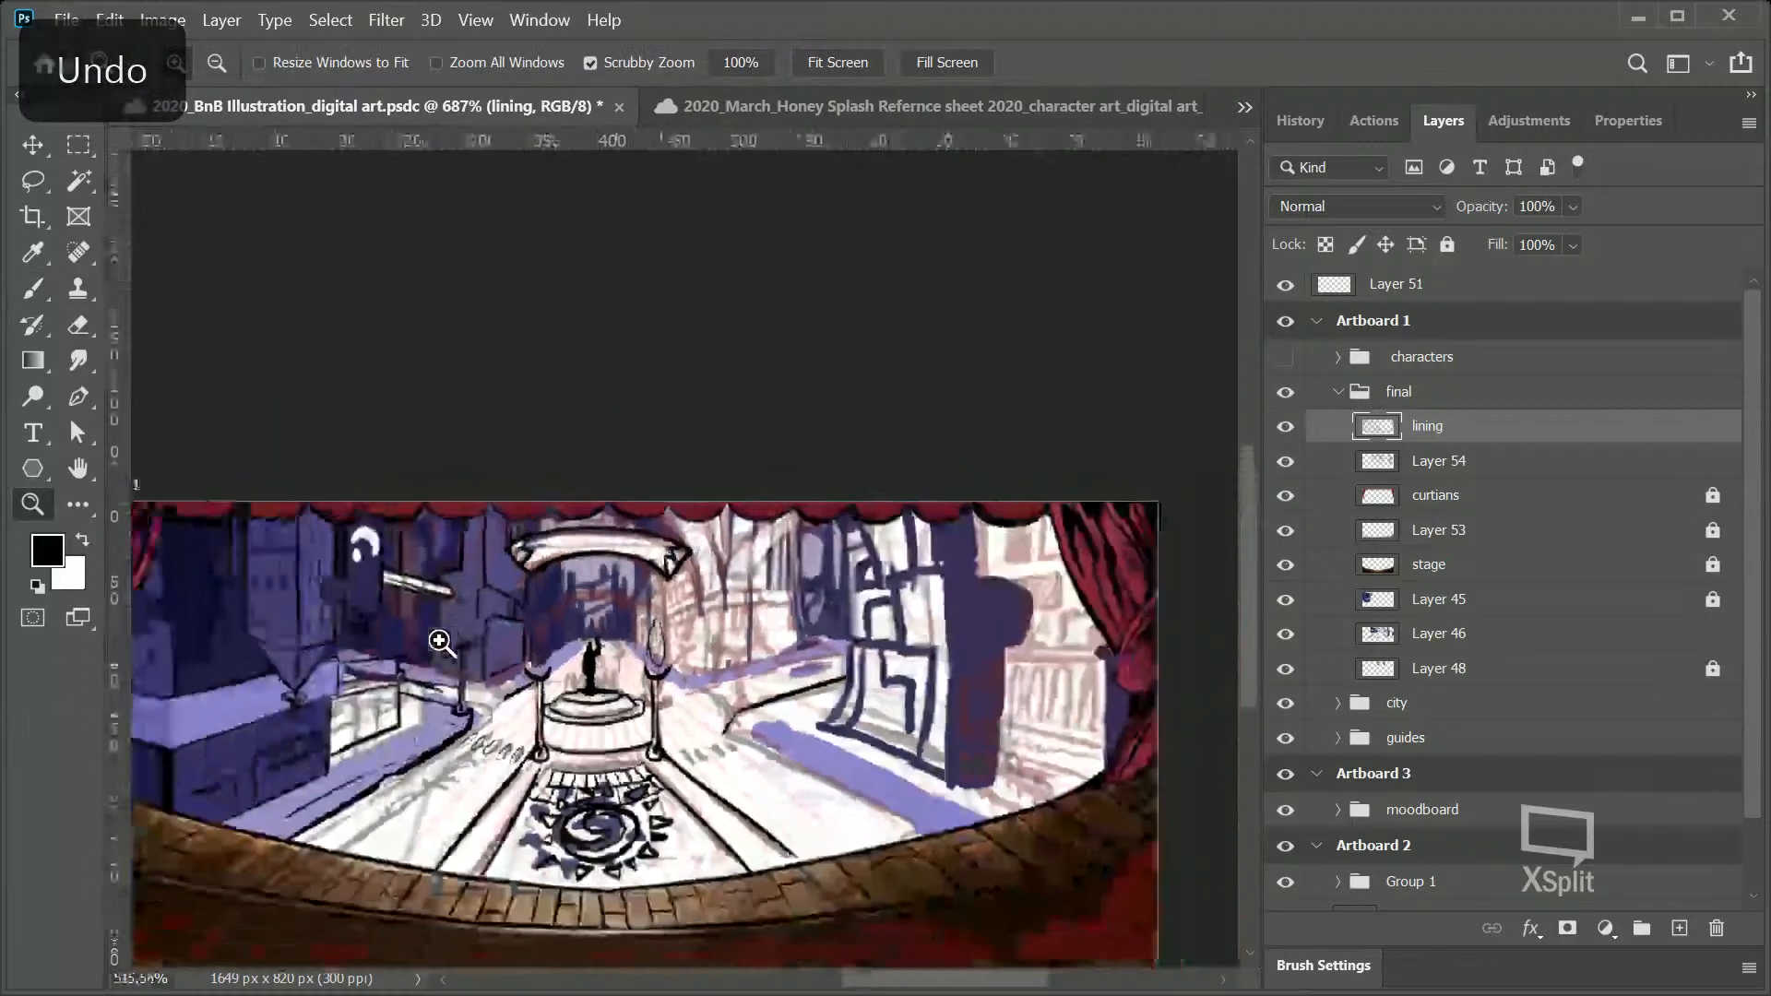
pyautogui.moveTo(683, 517); pyautogui.dragTo(706, 519)
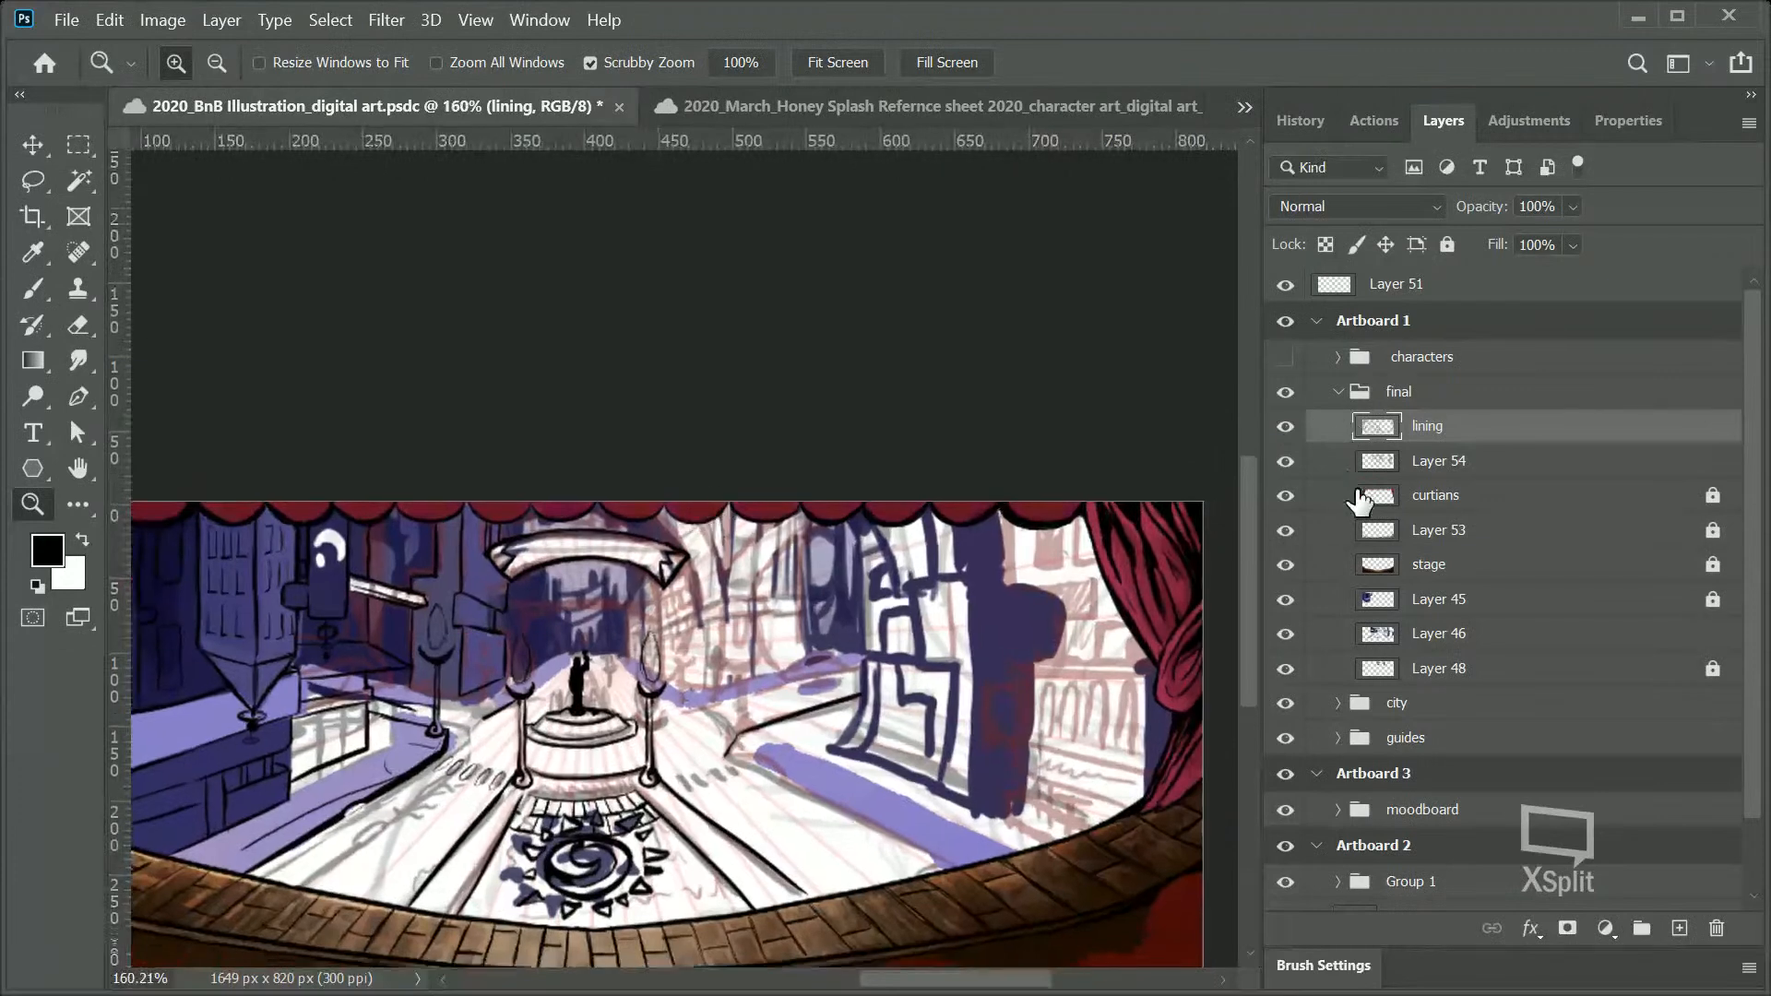
pyautogui.click(1286, 635)
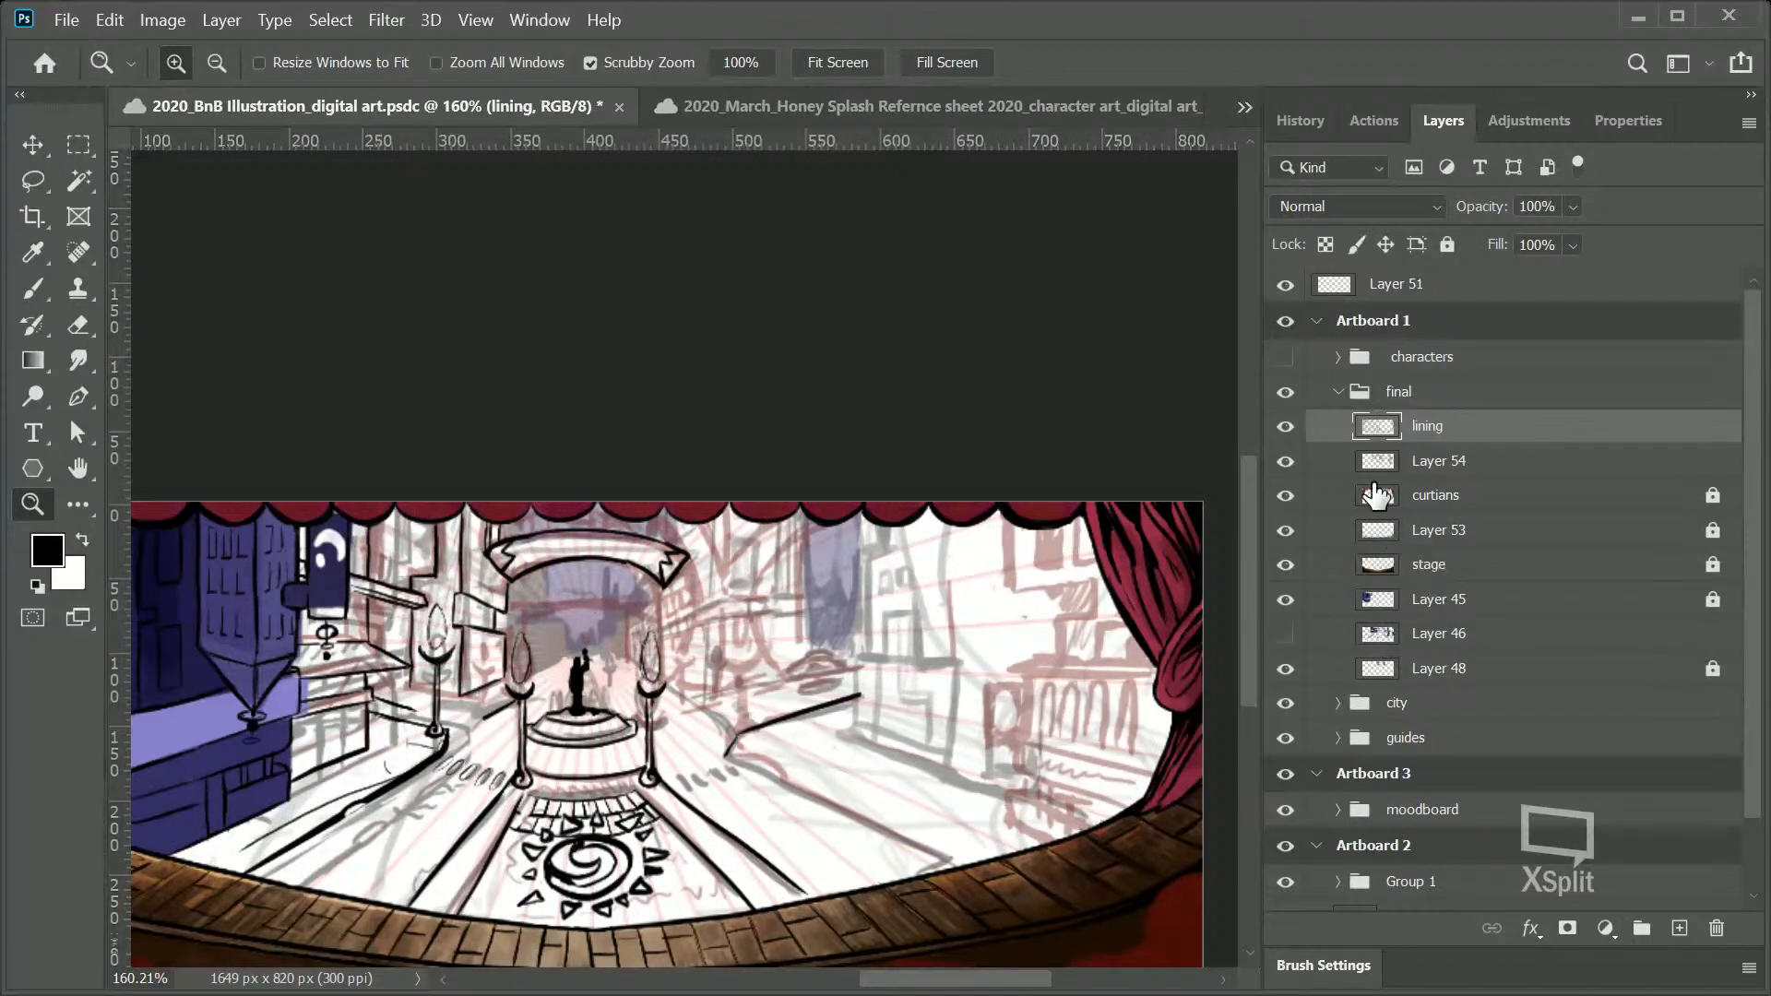
# Step: Toggle Layer 54's visibility and examine the street sketch around the arch banner and toward the right curtain
pyautogui.click(1286, 461)
pyautogui.click(1286, 461)
pyautogui.click(1286, 461)
pyautogui.click(1286, 464)
pyautogui.moveTo(680, 625)
pyautogui.mouseDown()
pyautogui.moveTo(754, 601)
pyautogui.moveTo(723, 601)
pyautogui.mouseUp()
pyautogui.moveTo(447, 621); pyautogui.dragTo(374, 635)
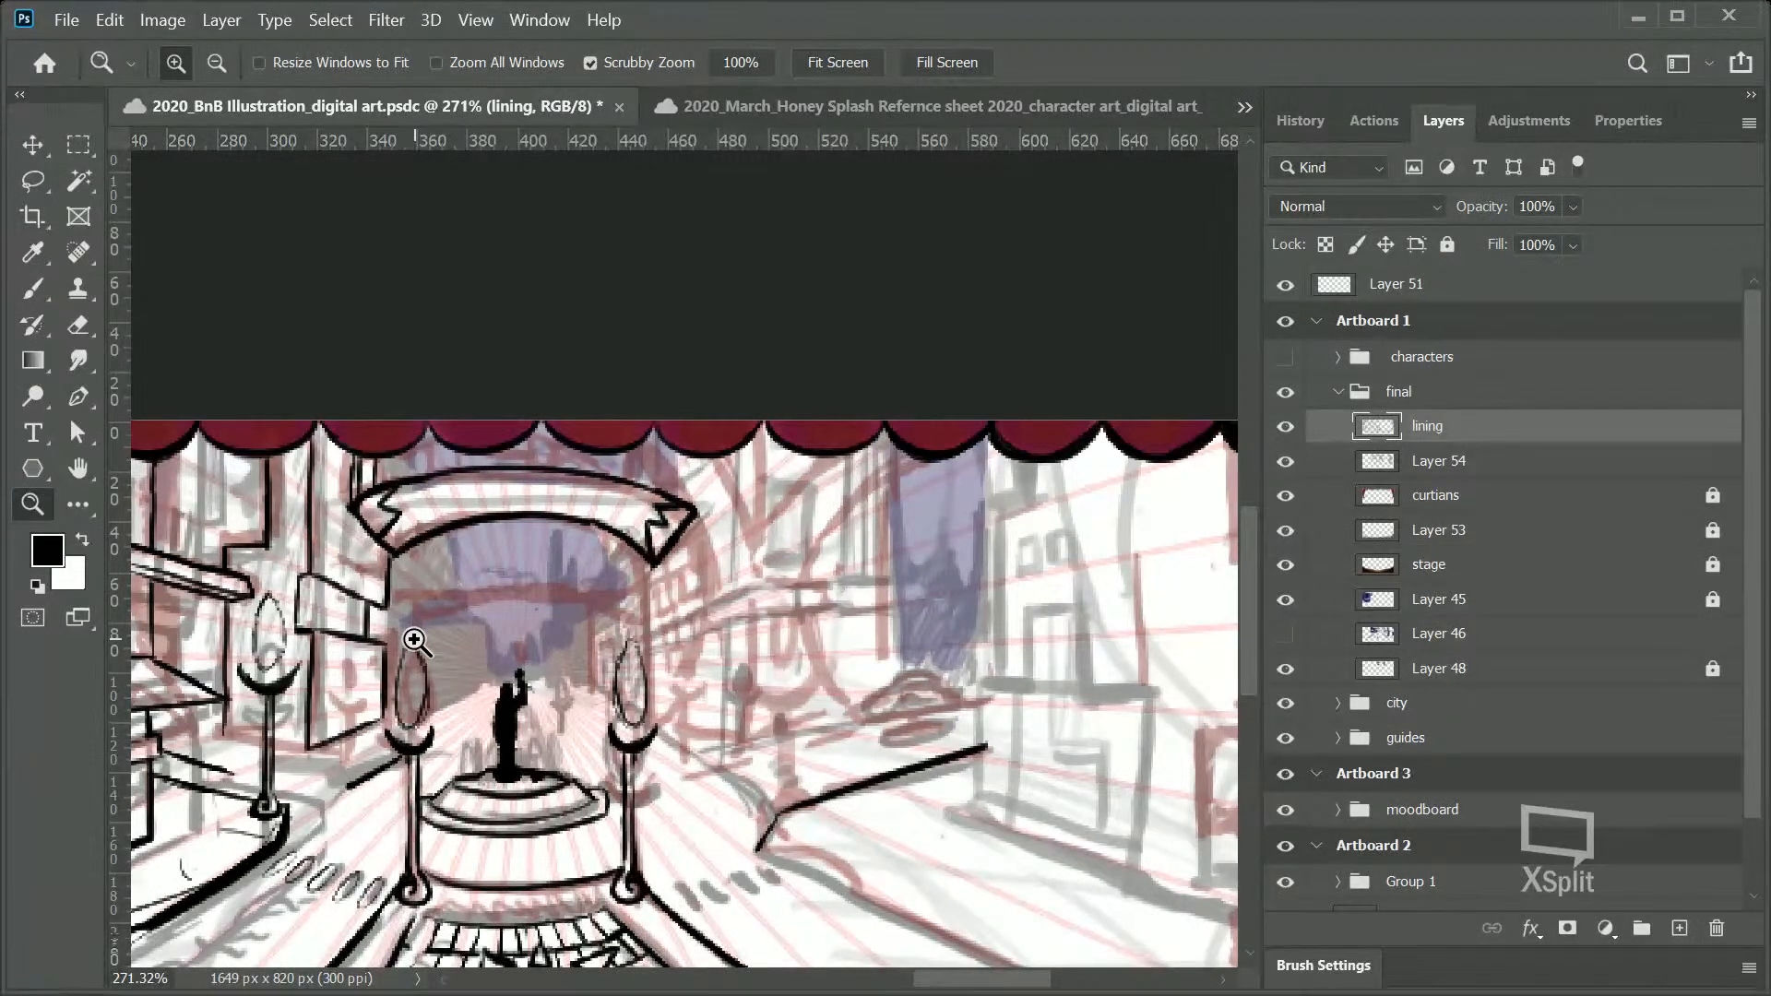
pyautogui.moveTo(434, 587); pyautogui.dragTo(396, 565)
pyautogui.moveTo(684, 567); pyautogui.dragTo(711, 551)
pyautogui.moveTo(907, 586); pyautogui.dragTo(870, 593)
pyautogui.moveTo(1045, 601); pyautogui.dragTo(1188, 577)
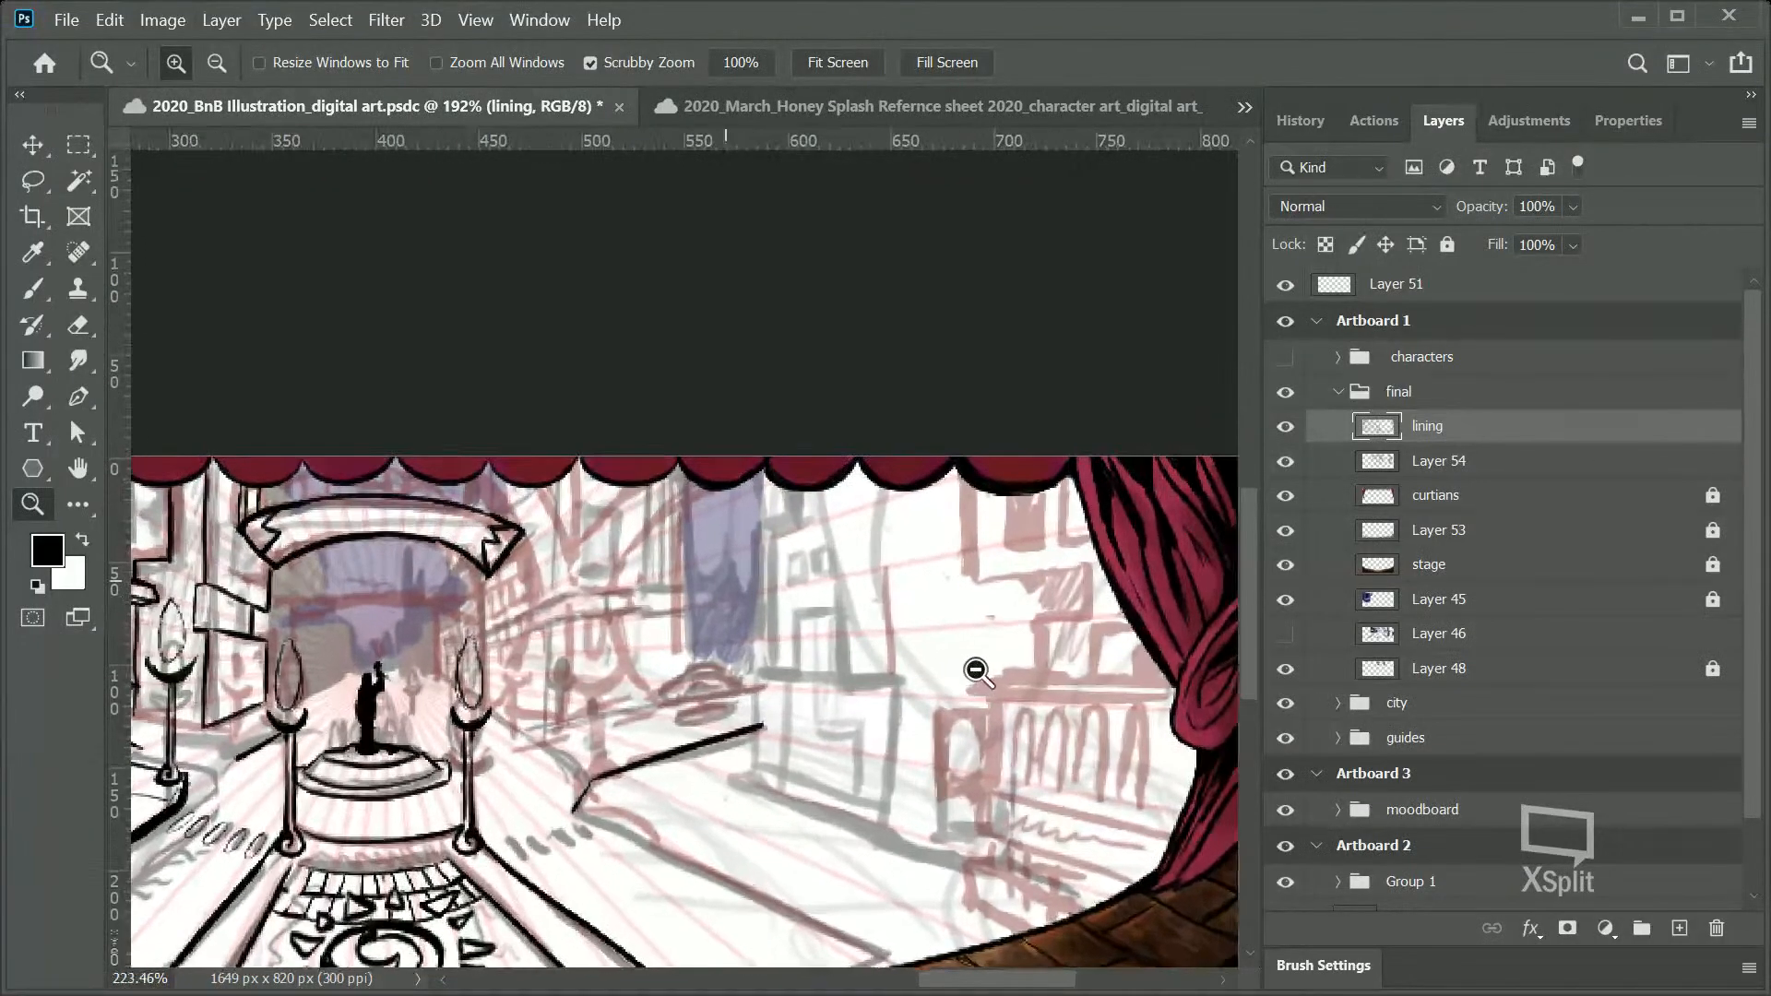
pyautogui.moveTo(965, 674); pyautogui.dragTo(937, 672)
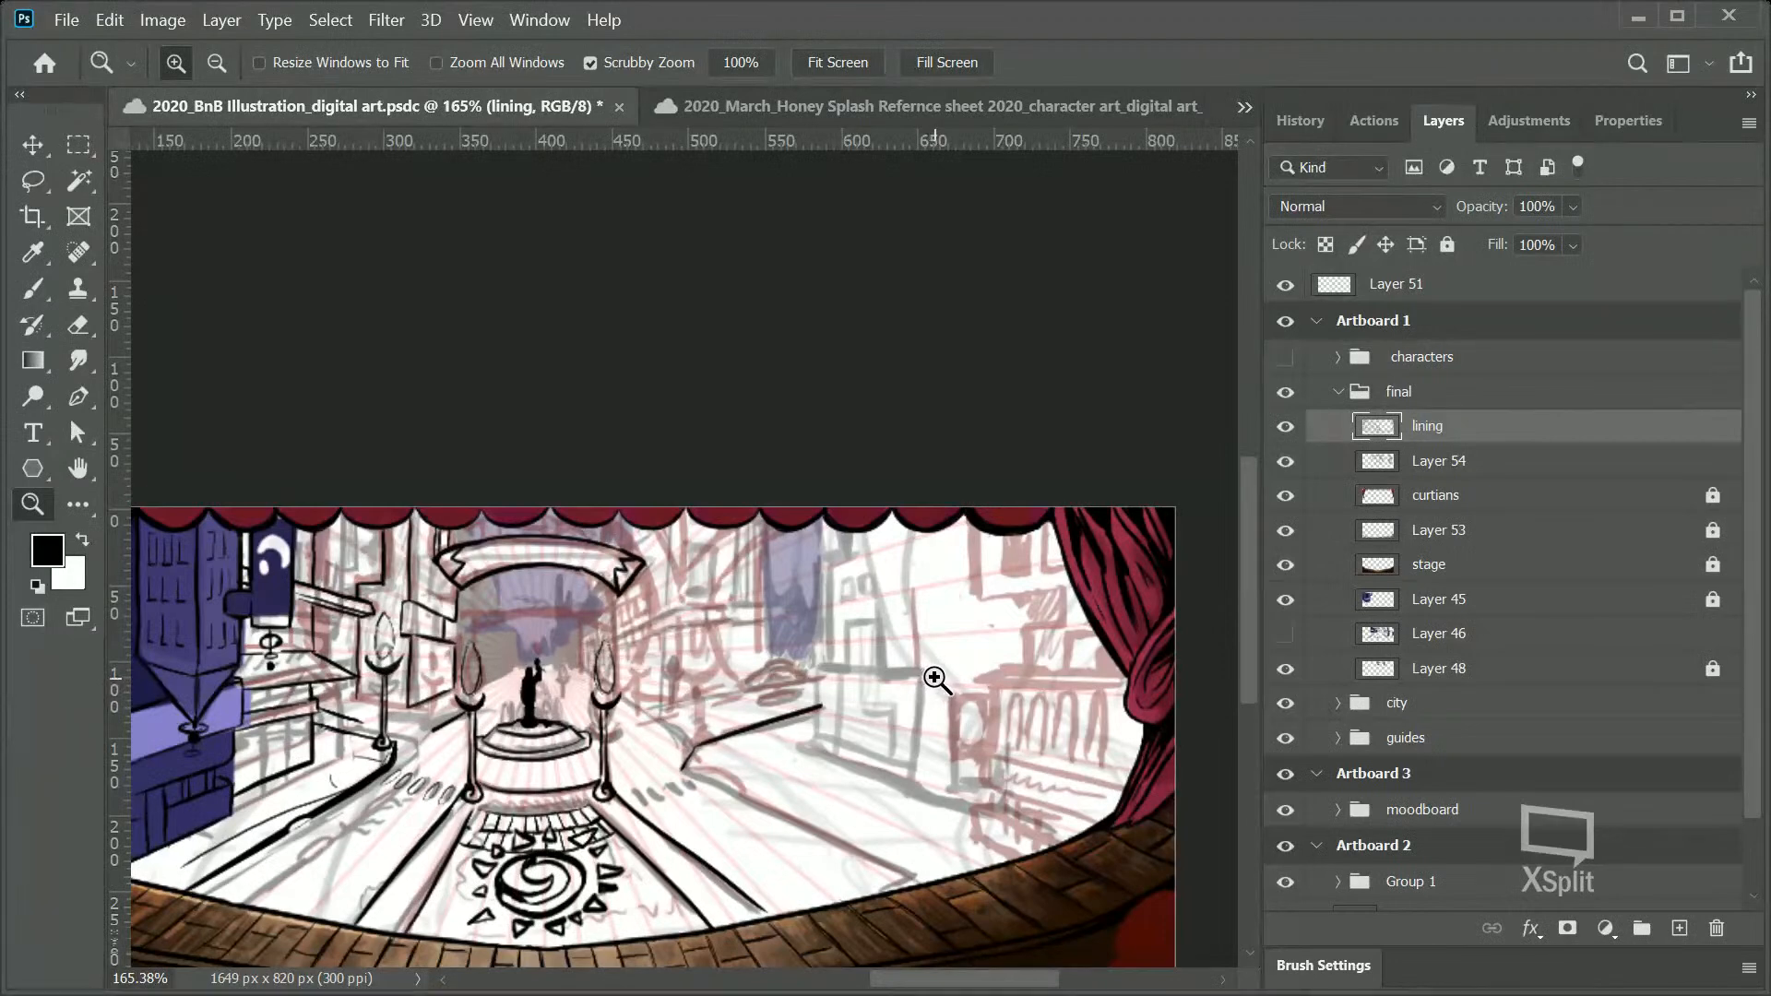
pyautogui.moveTo(776, 684); pyautogui.dragTo(772, 666)
# Step: Replace the zigzag fold at the banner's right end with a single slanted line ending in a short corner, using the 6 px brush
pyautogui.moveTo(625, 581); pyautogui.dragTo(161, 415)
pyautogui.click(35, 289)
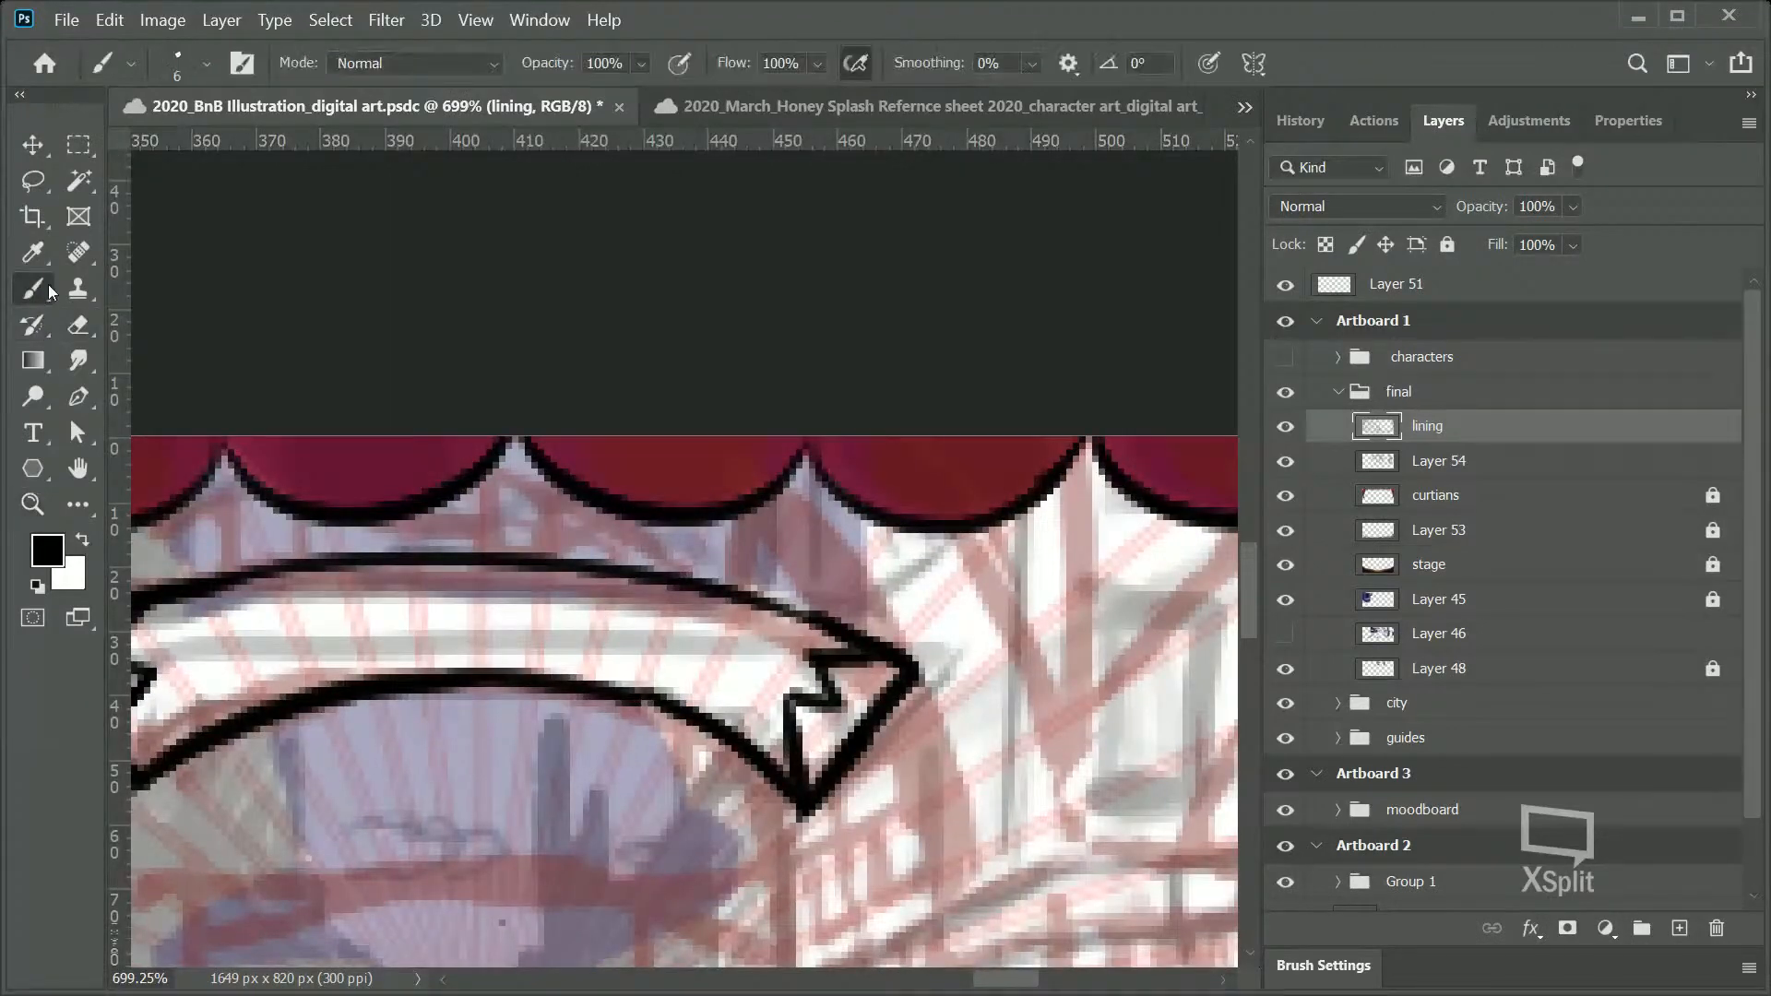
pyautogui.moveTo(798, 687)
pyautogui.mouseDown()
pyautogui.moveTo(793, 740)
pyautogui.moveTo(856, 659)
pyautogui.moveTo(810, 710)
pyautogui.moveTo(801, 756)
pyautogui.mouseUp()
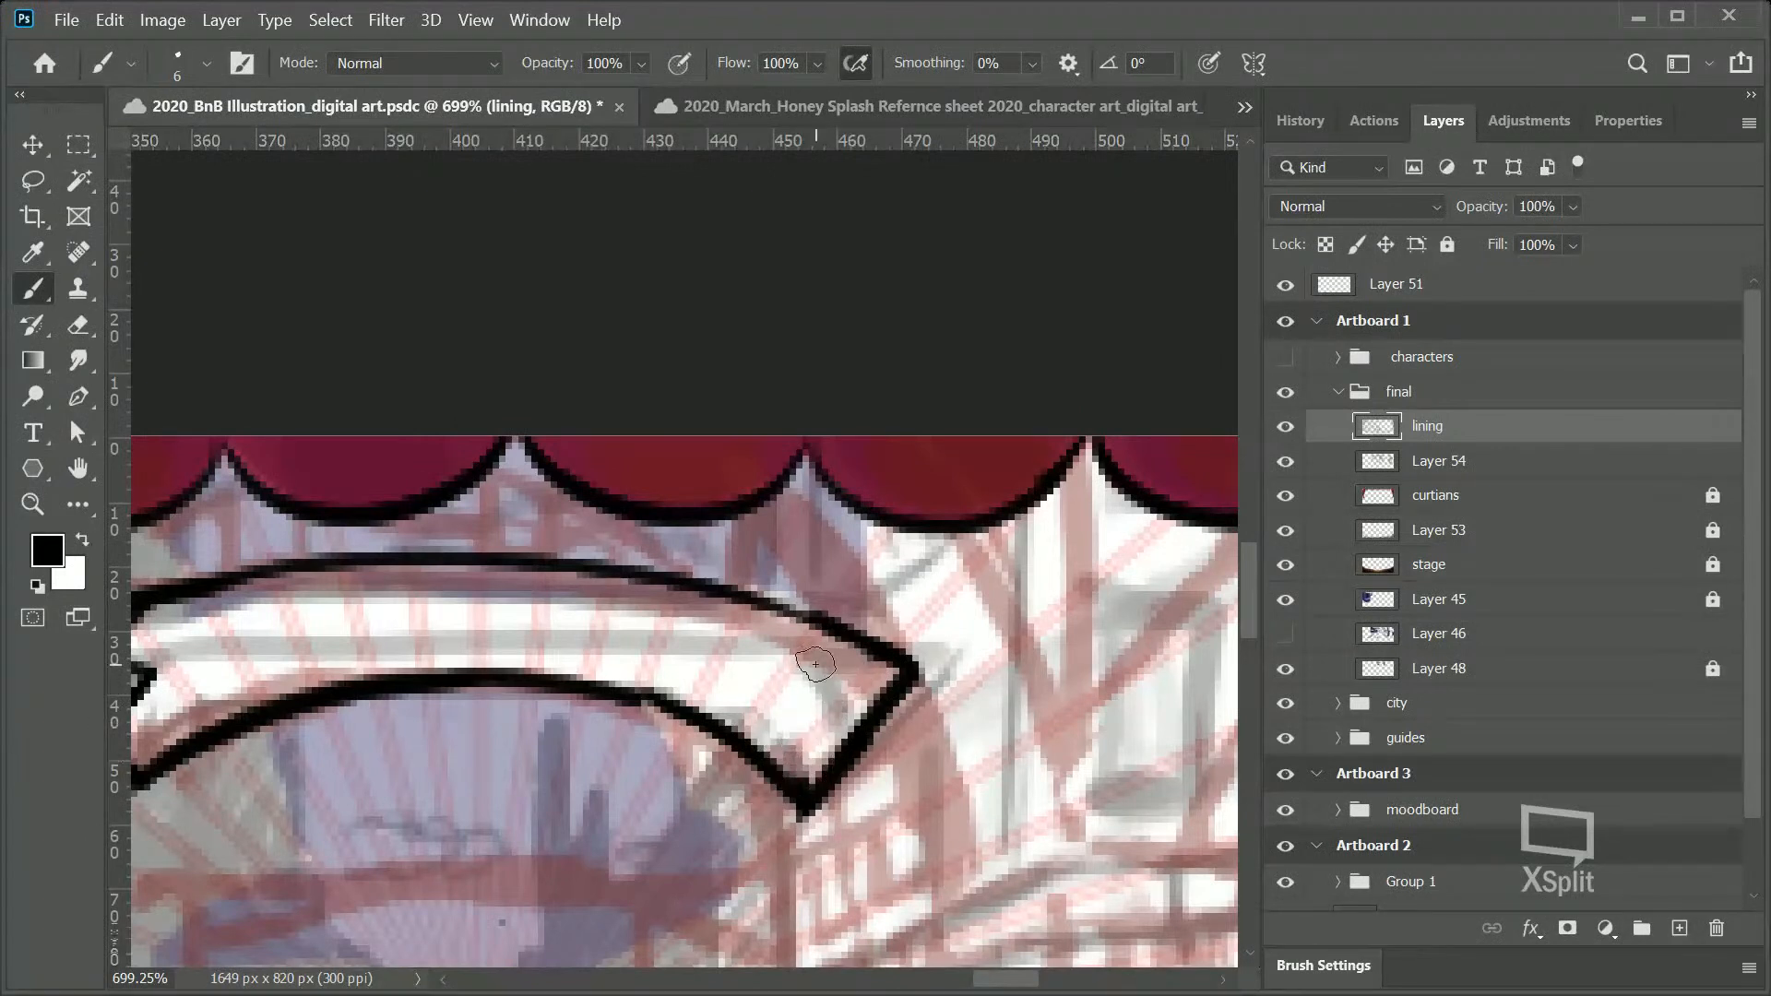
pyautogui.moveTo(804, 794)
pyautogui.mouseDown()
pyautogui.moveTo(783, 731)
pyautogui.moveTo(873, 613)
pyautogui.mouseUp()
pyautogui.hotkey('ctrl', 'z')
pyautogui.moveTo(794, 749); pyautogui.dragTo(859, 615)
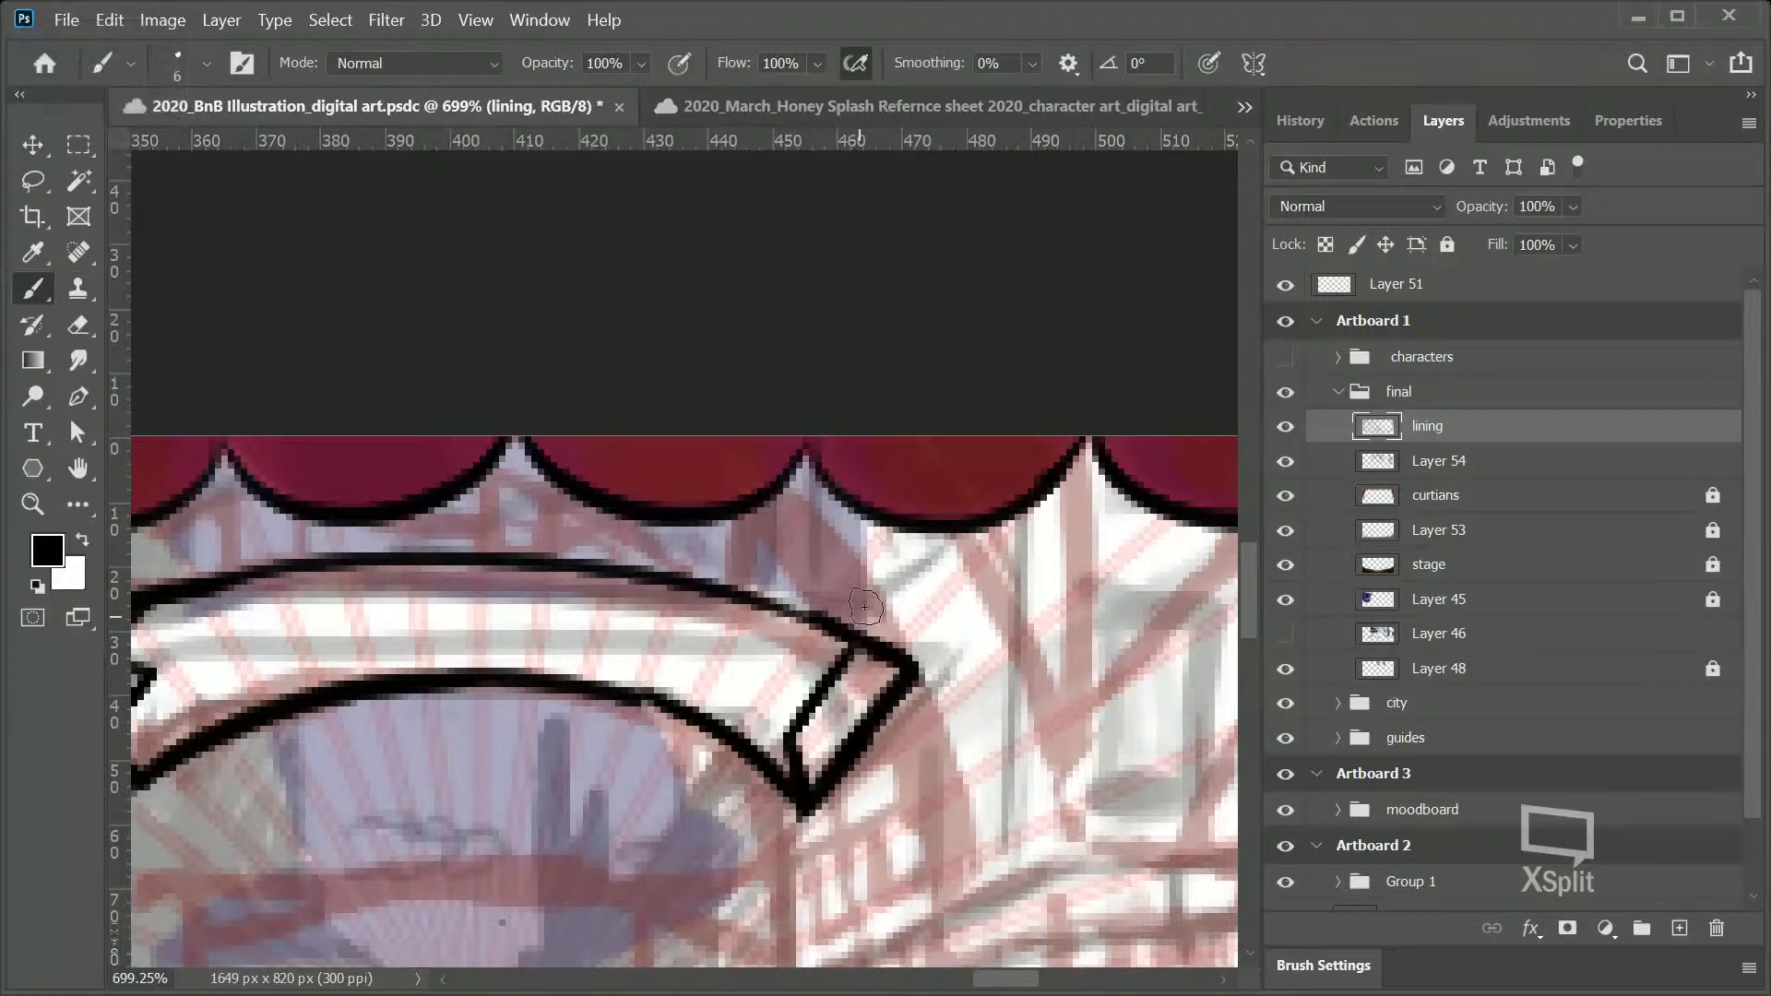
# Step: Ink a row of short cross lines from the banner's middle to its right fold, fanning with the arch's curve
pyautogui.moveTo(995, 980)
pyautogui.mouseDown()
pyautogui.moveTo(946, 979)
pyautogui.moveTo(995, 981)
pyautogui.moveTo(963, 980)
pyautogui.moveTo(979, 980)
pyautogui.mouseUp()
pyautogui.moveTo(661, 577); pyautogui.dragTo(661, 671)
pyautogui.moveTo(729, 556); pyautogui.dragTo(717, 669)
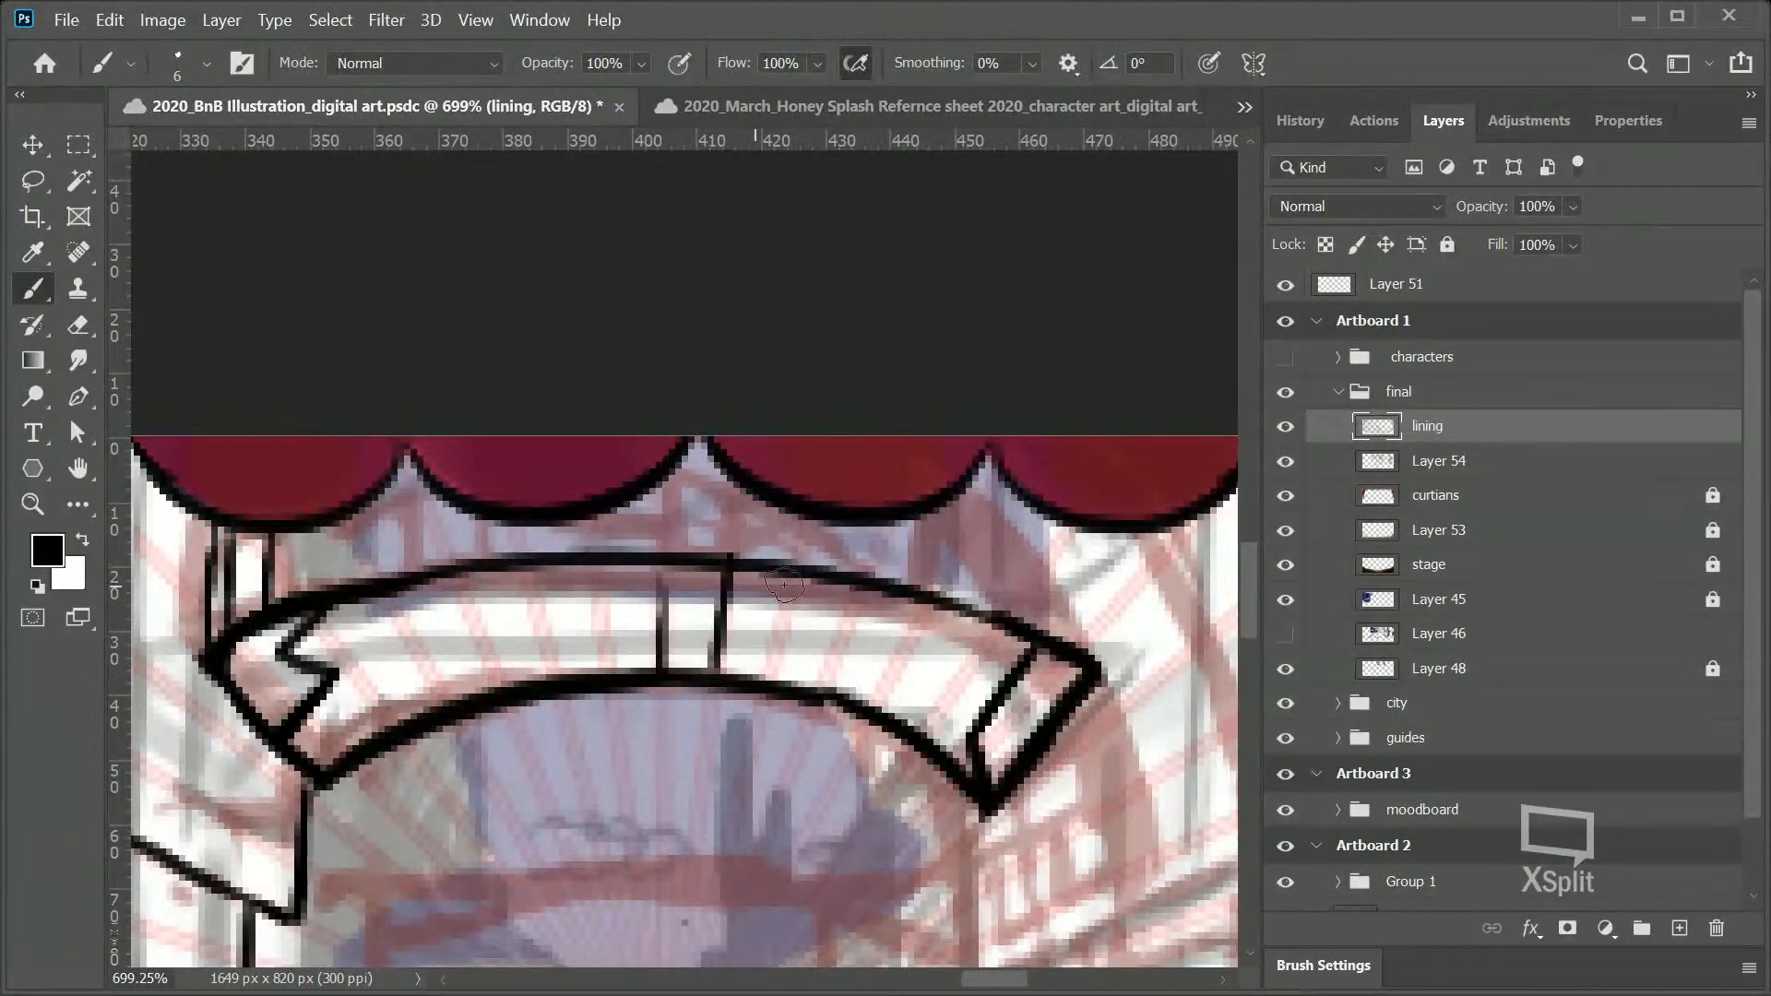
pyautogui.hotkey('ctrl', 'z')
pyautogui.moveTo(725, 583)
pyautogui.mouseDown()
pyautogui.moveTo(719, 672)
pyautogui.moveTo(793, 588)
pyautogui.mouseUp()
pyautogui.moveTo(828, 685); pyautogui.dragTo(858, 604)
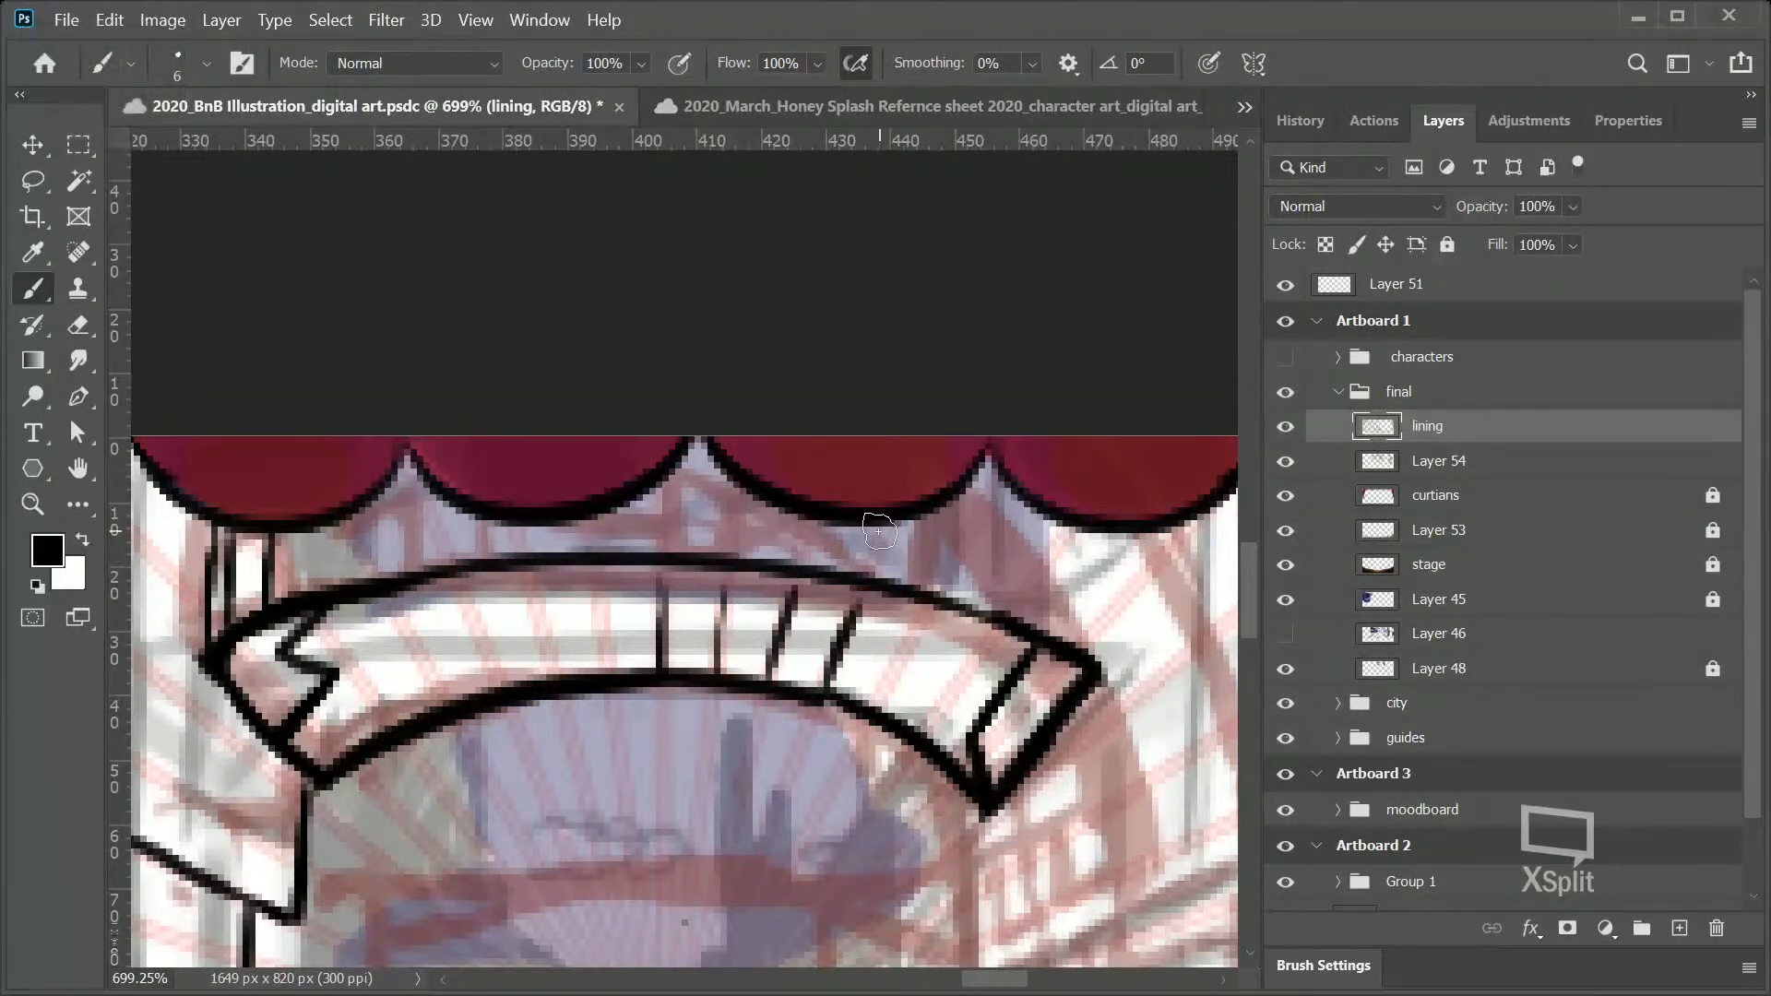
pyautogui.moveTo(877, 704); pyautogui.dragTo(916, 619)
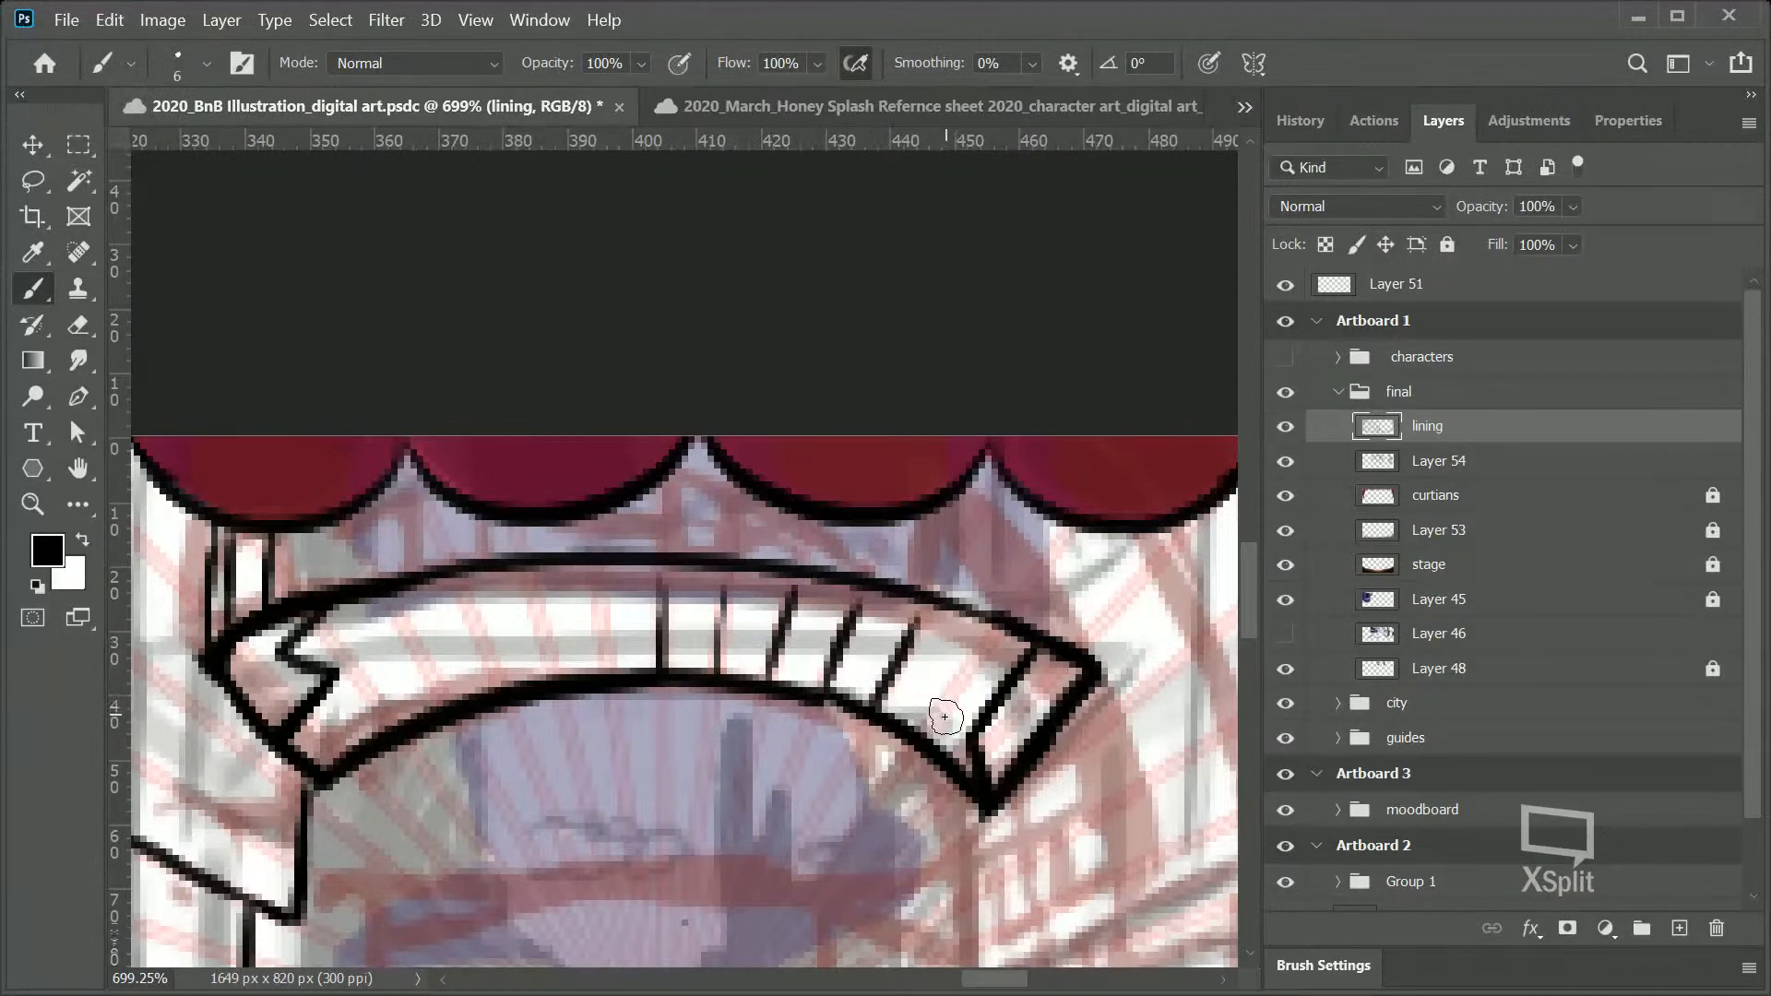
pyautogui.moveTo(919, 737); pyautogui.dragTo(980, 648)
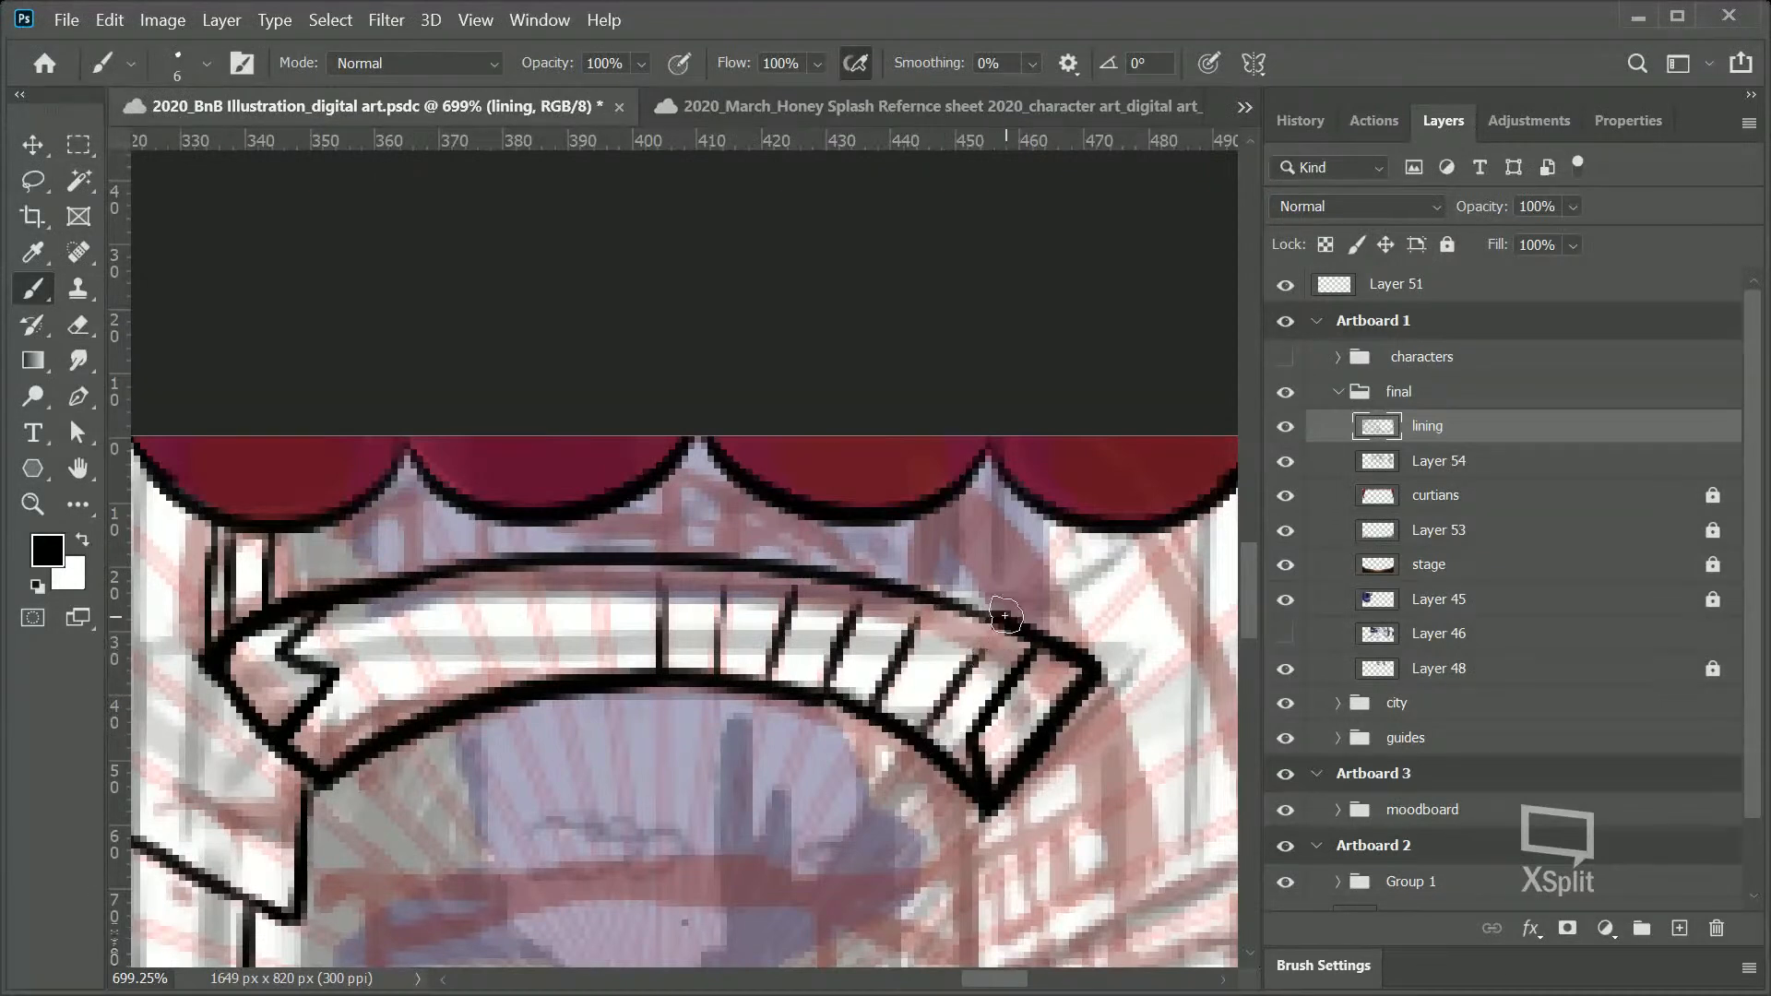
# Step: Replace the zigzag at the banner's left end with a simple angled fold line running from its upper to its lower edge
pyautogui.moveTo(294, 681)
pyautogui.mouseDown()
pyautogui.moveTo(292, 709)
pyautogui.moveTo(297, 666)
pyautogui.moveTo(339, 648)
pyautogui.mouseUp()
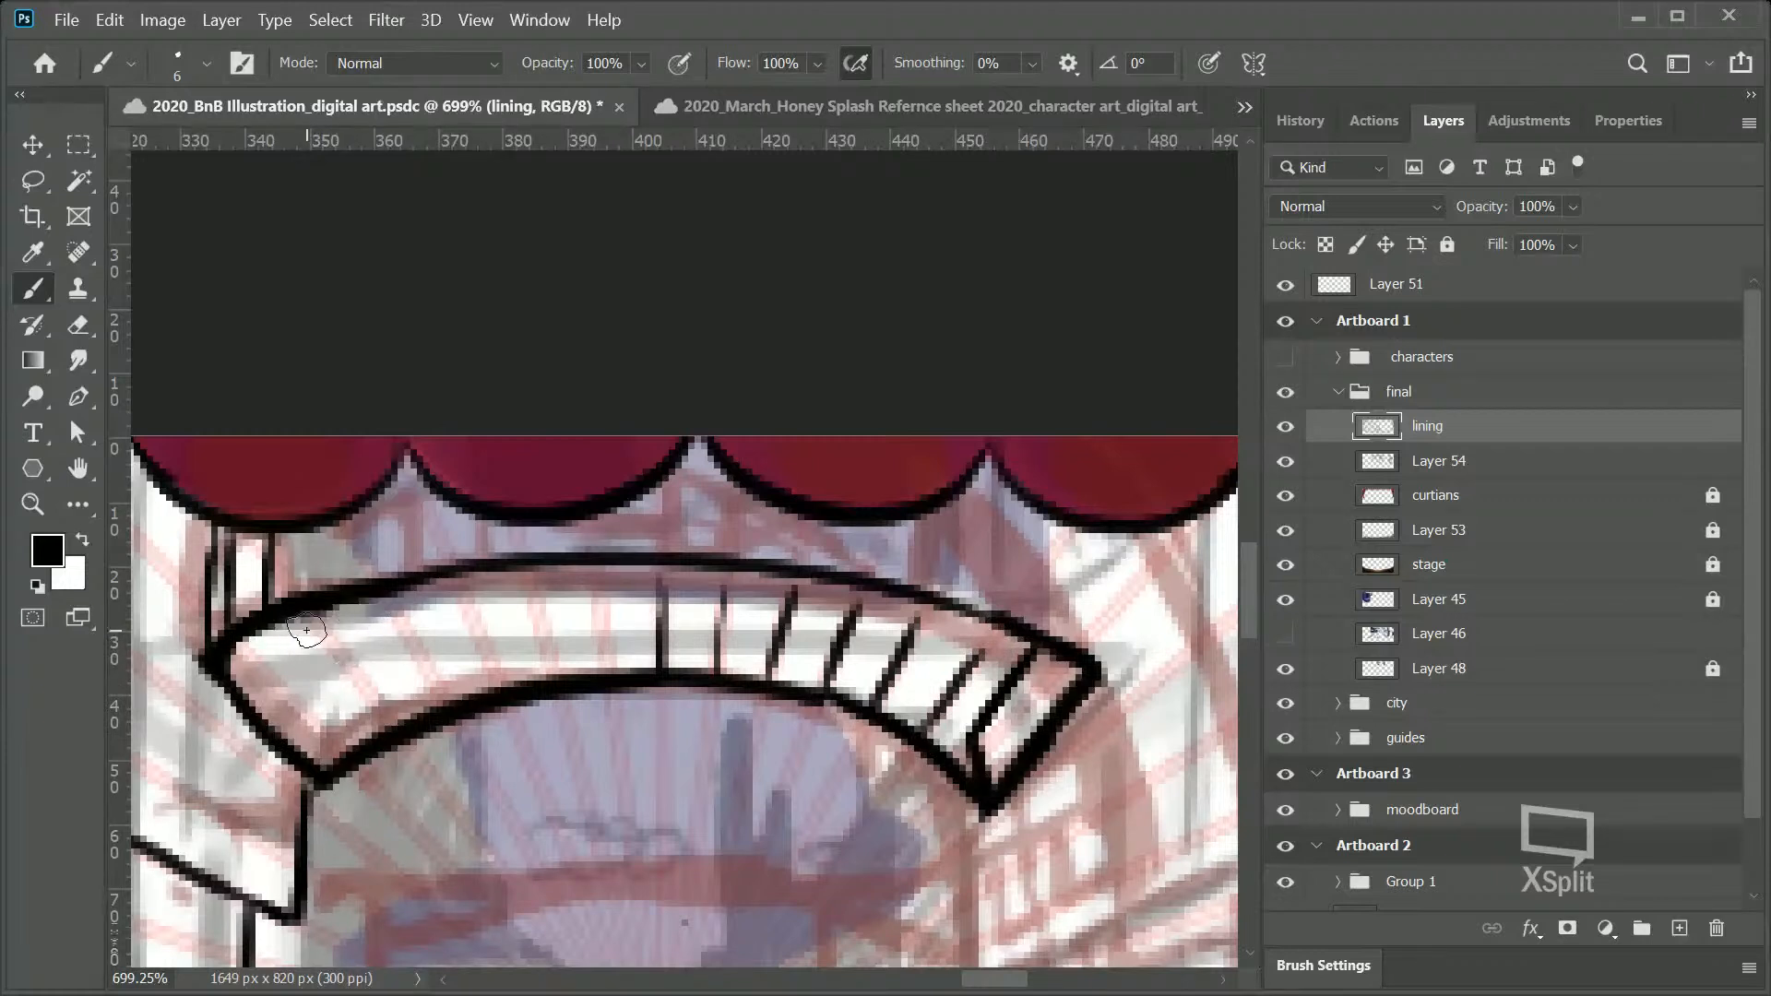
pyautogui.moveTo(320, 768); pyautogui.dragTo(350, 718)
pyautogui.hotkey('ctrl', 'z')
pyautogui.moveTo(306, 616)
pyautogui.mouseDown()
pyautogui.moveTo(348, 653)
pyautogui.moveTo(323, 782)
pyautogui.moveTo(324, 745)
pyautogui.mouseUp()
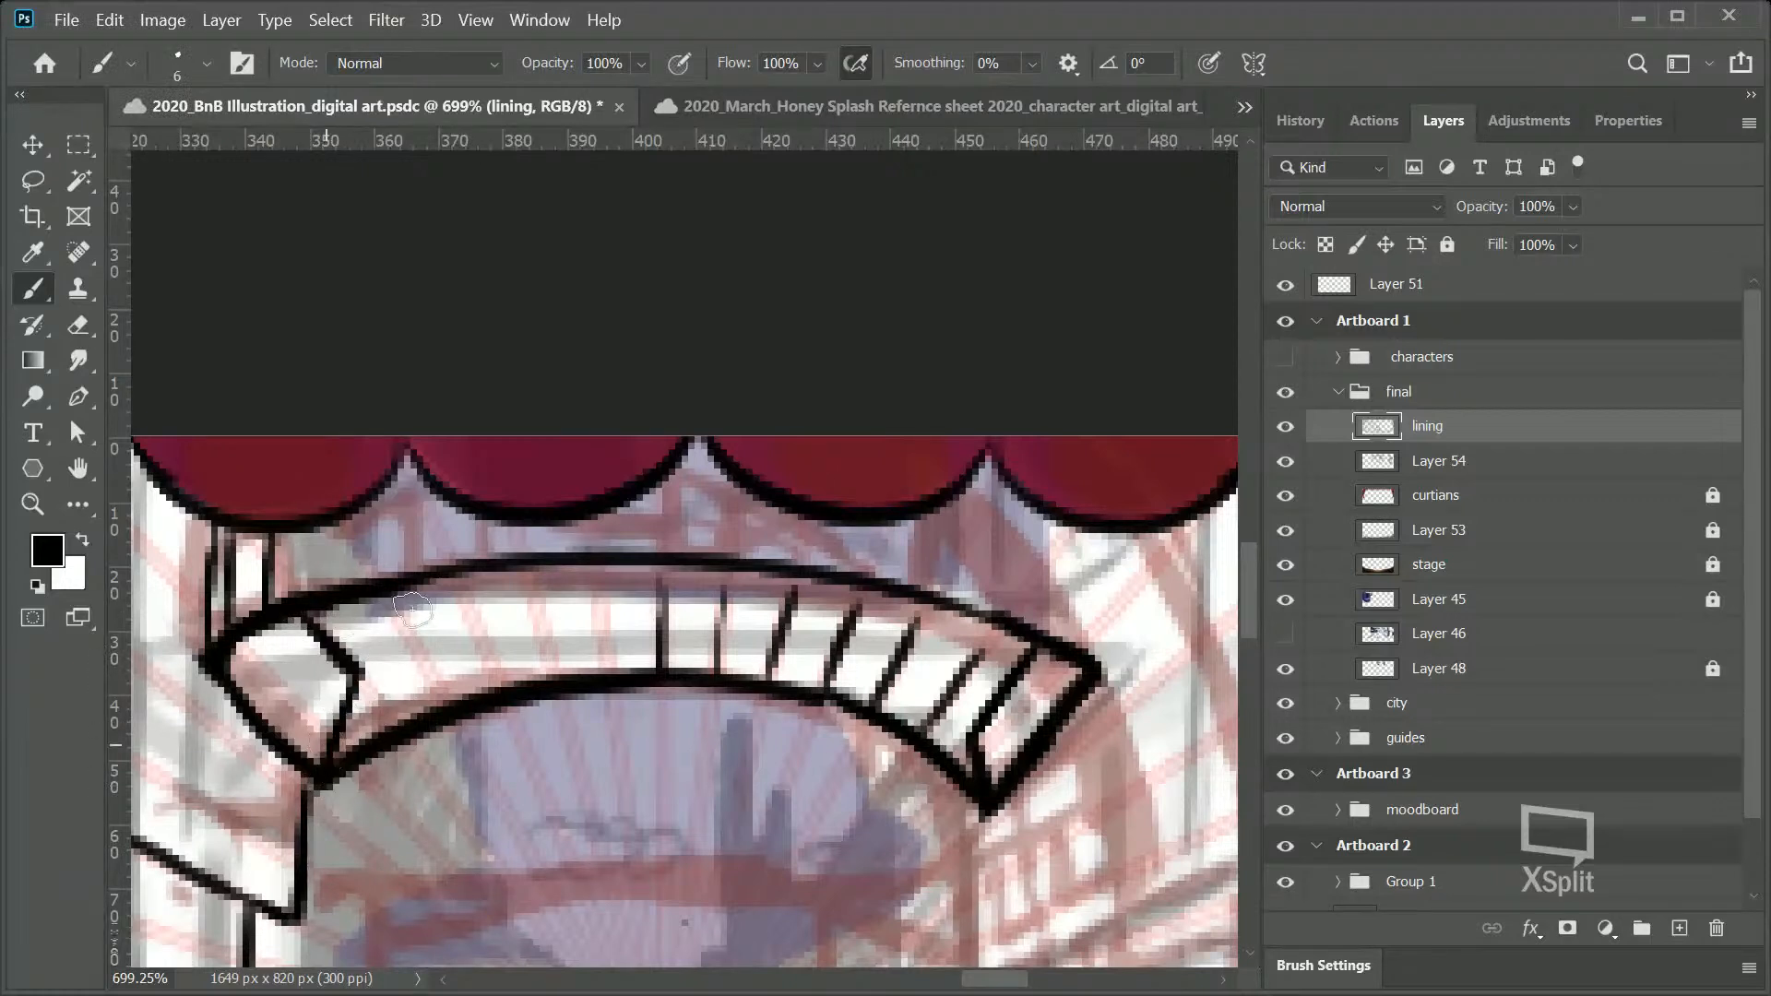
# Step: Ink matching short cross lines over the banner's left half, from the left fold to the middle
pyautogui.moveTo(390, 609); pyautogui.dragTo(449, 692)
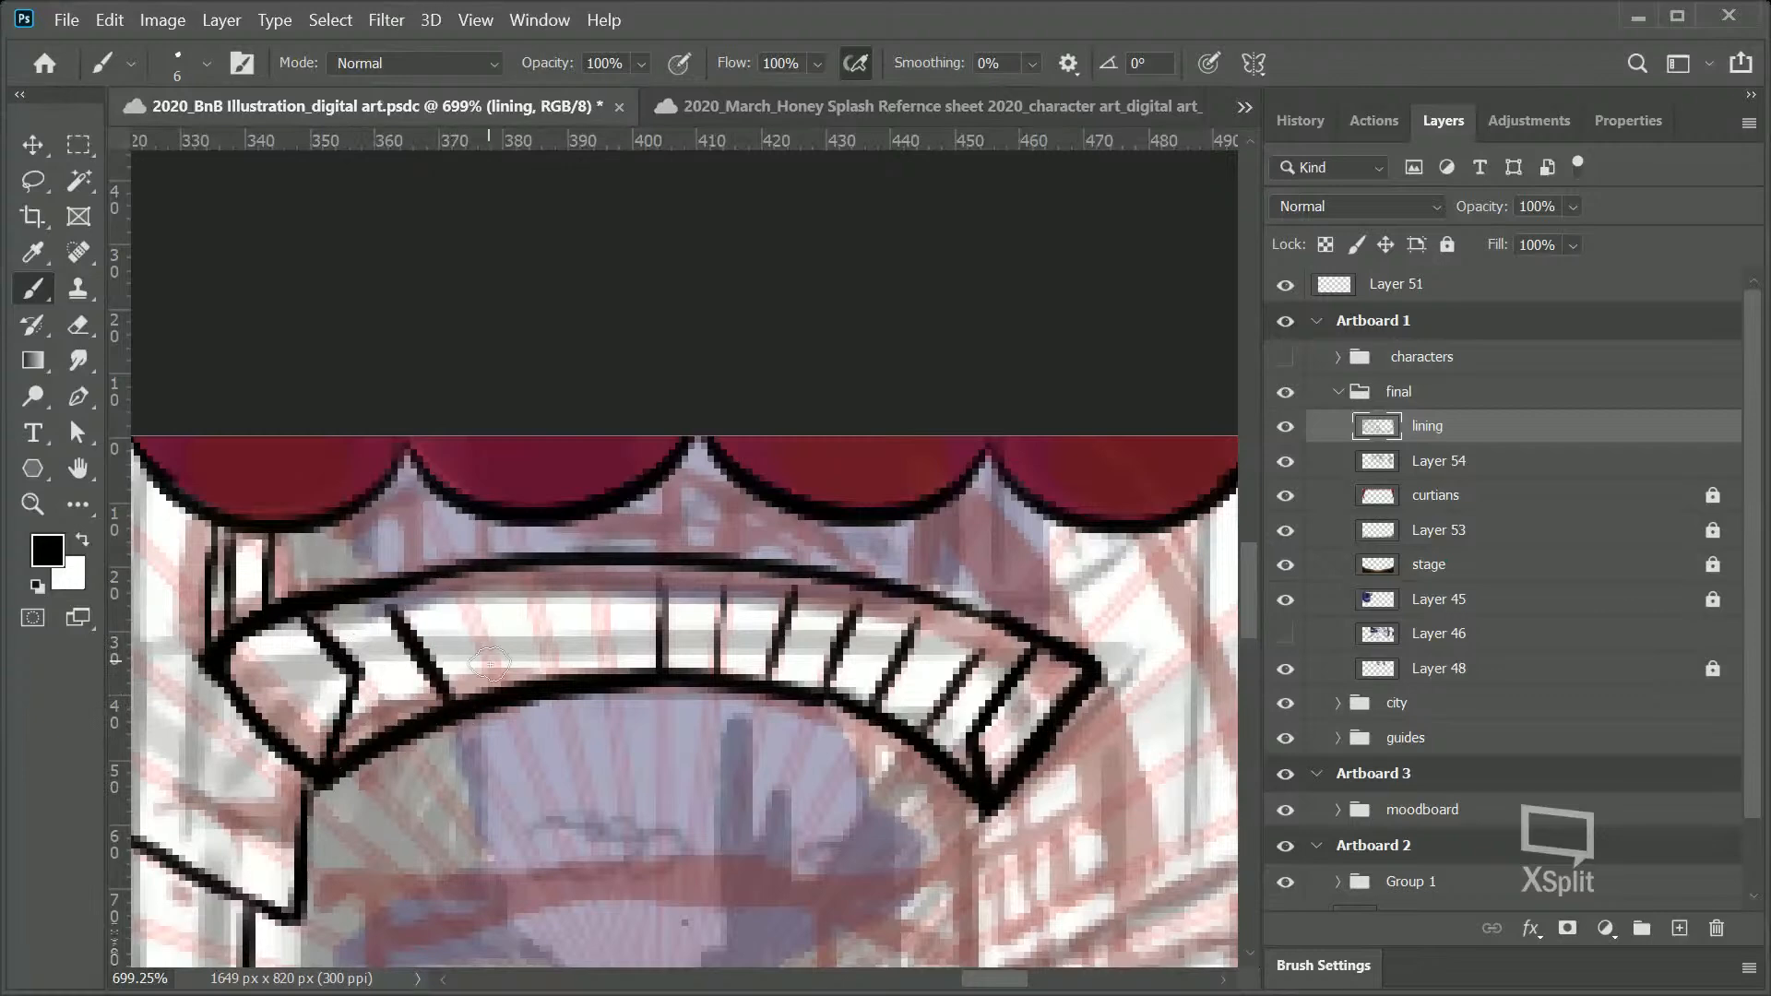
pyautogui.moveTo(458, 579); pyautogui.dragTo(495, 687)
pyautogui.moveTo(535, 588); pyautogui.dragTo(549, 671)
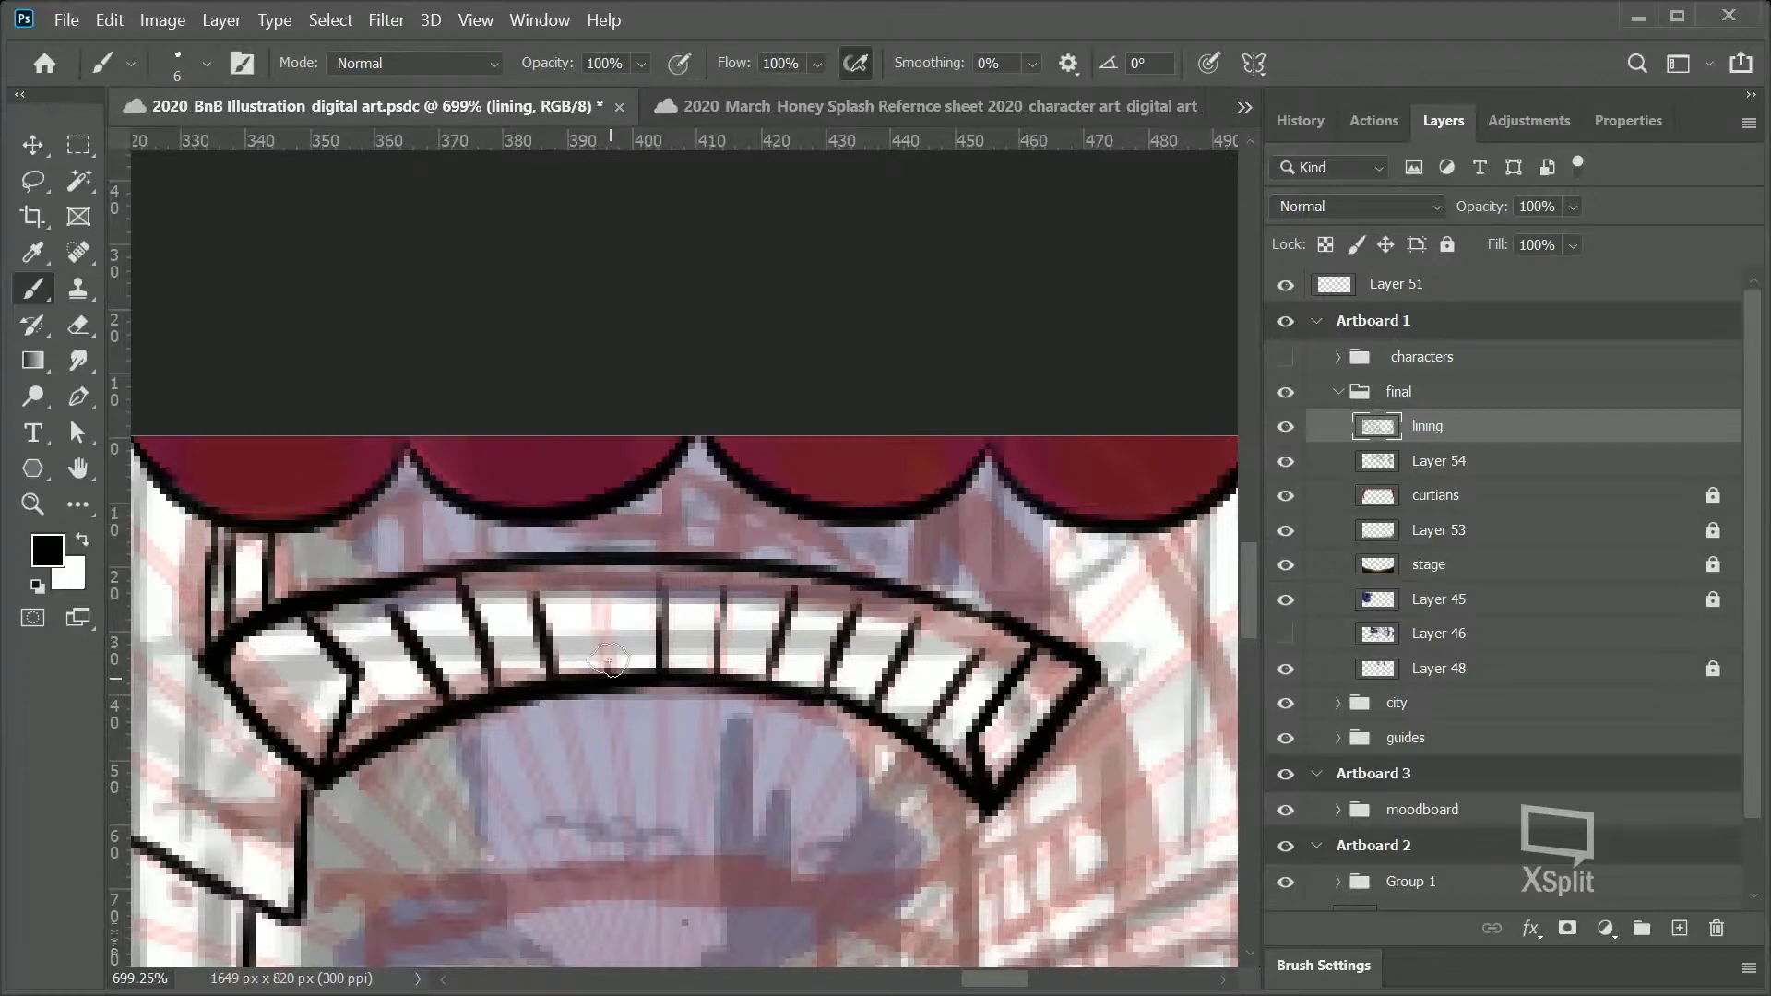
pyautogui.moveTo(597, 581); pyautogui.dragTo(605, 673)
# Step: Ink the two edges of the curved beam rising from the banner's right end to the red curtain scallops
pyautogui.click(46, 514)
pyautogui.moveTo(652, 494); pyautogui.dragTo(372, 771)
pyautogui.moveTo(826, 699); pyautogui.dragTo(655, 481)
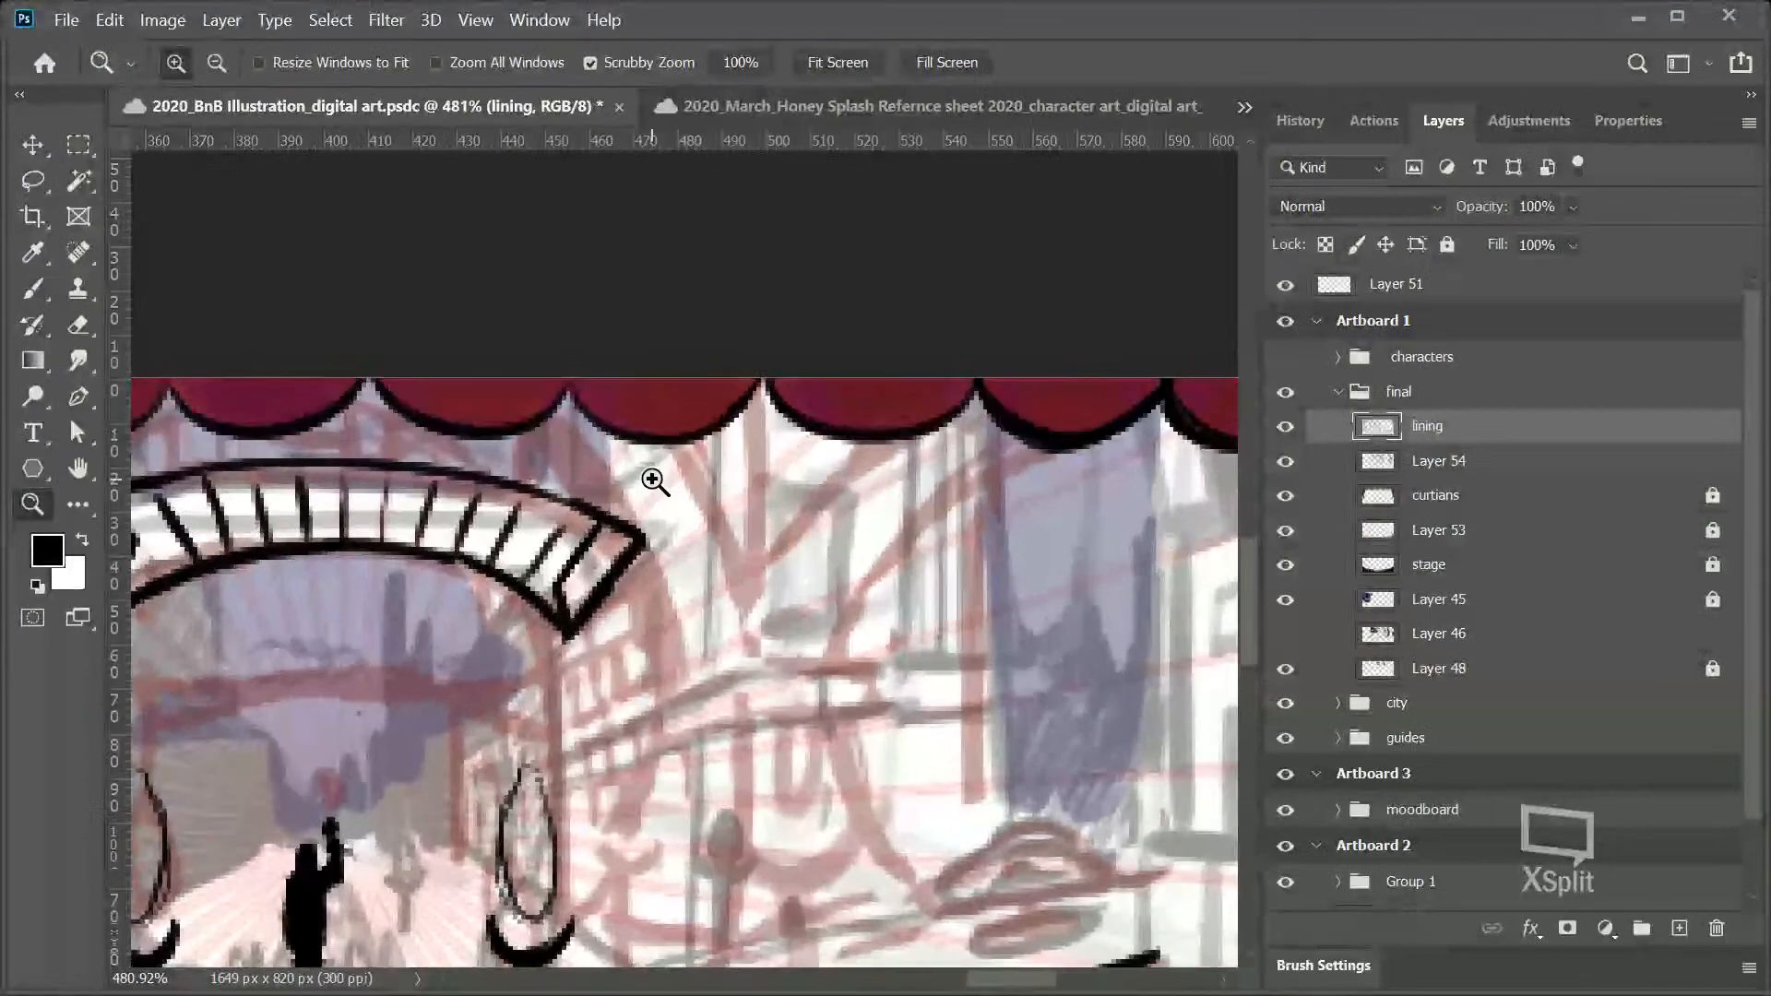
pyautogui.moveTo(617, 400); pyautogui.dragTo(656, 400)
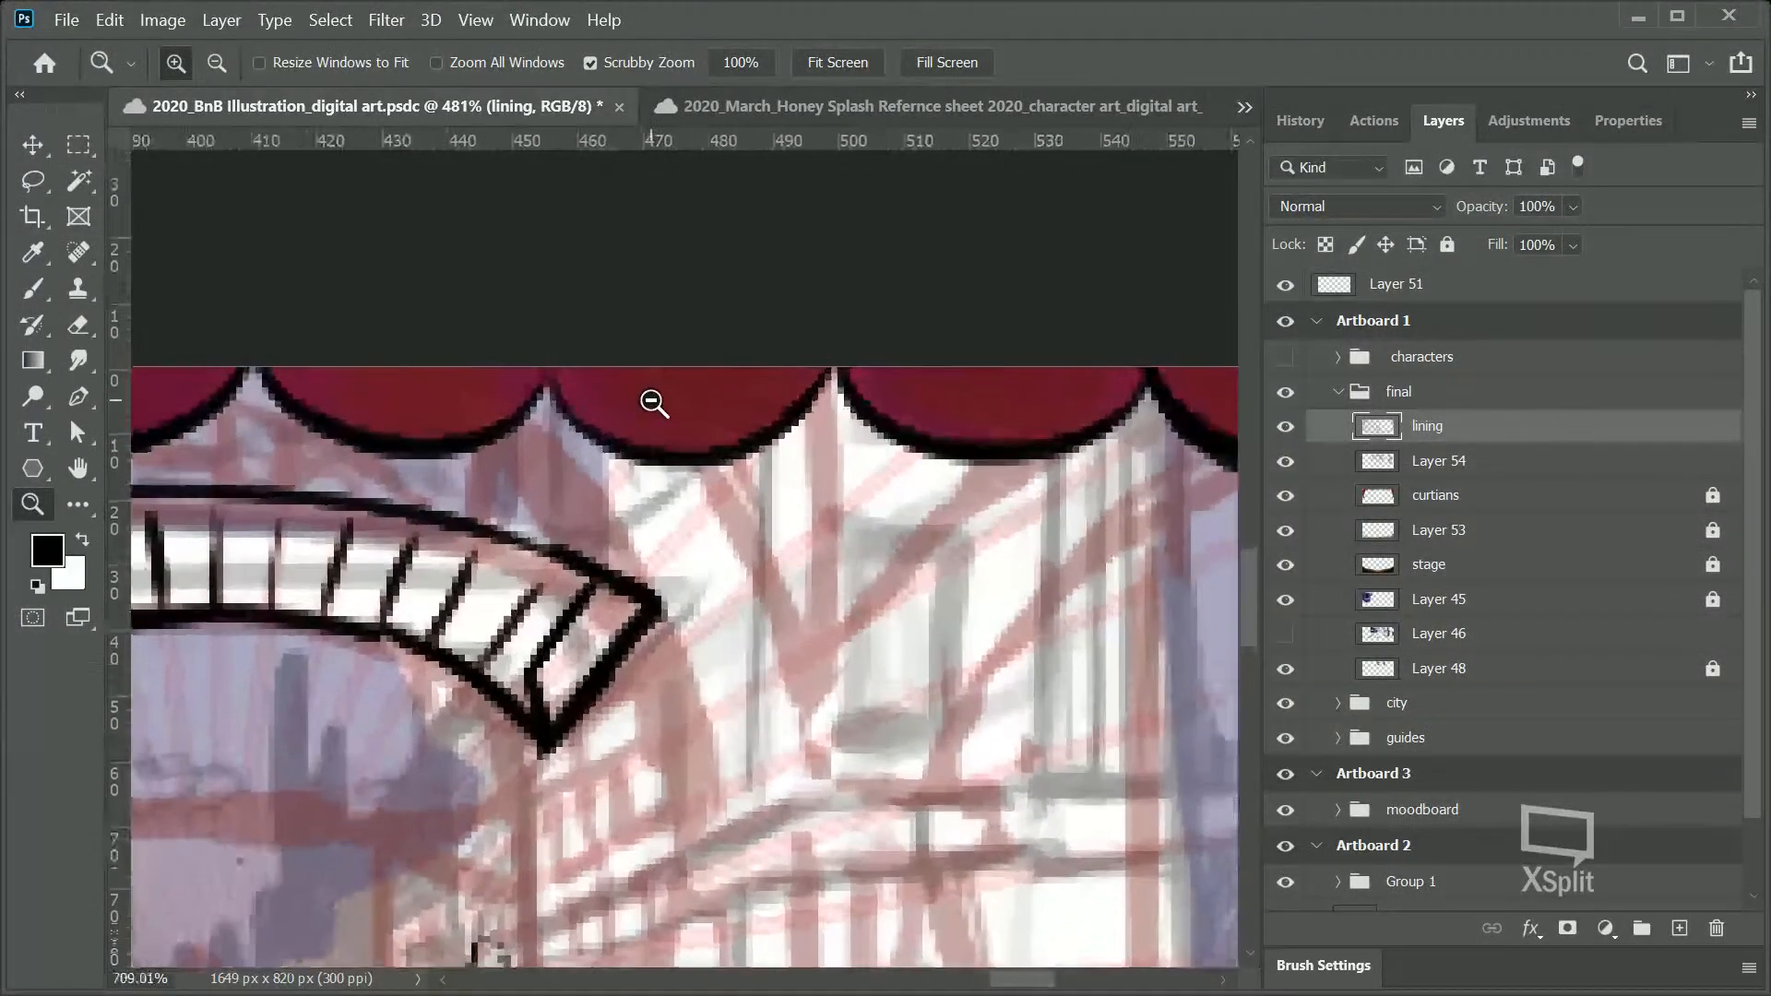
pyautogui.click(40, 292)
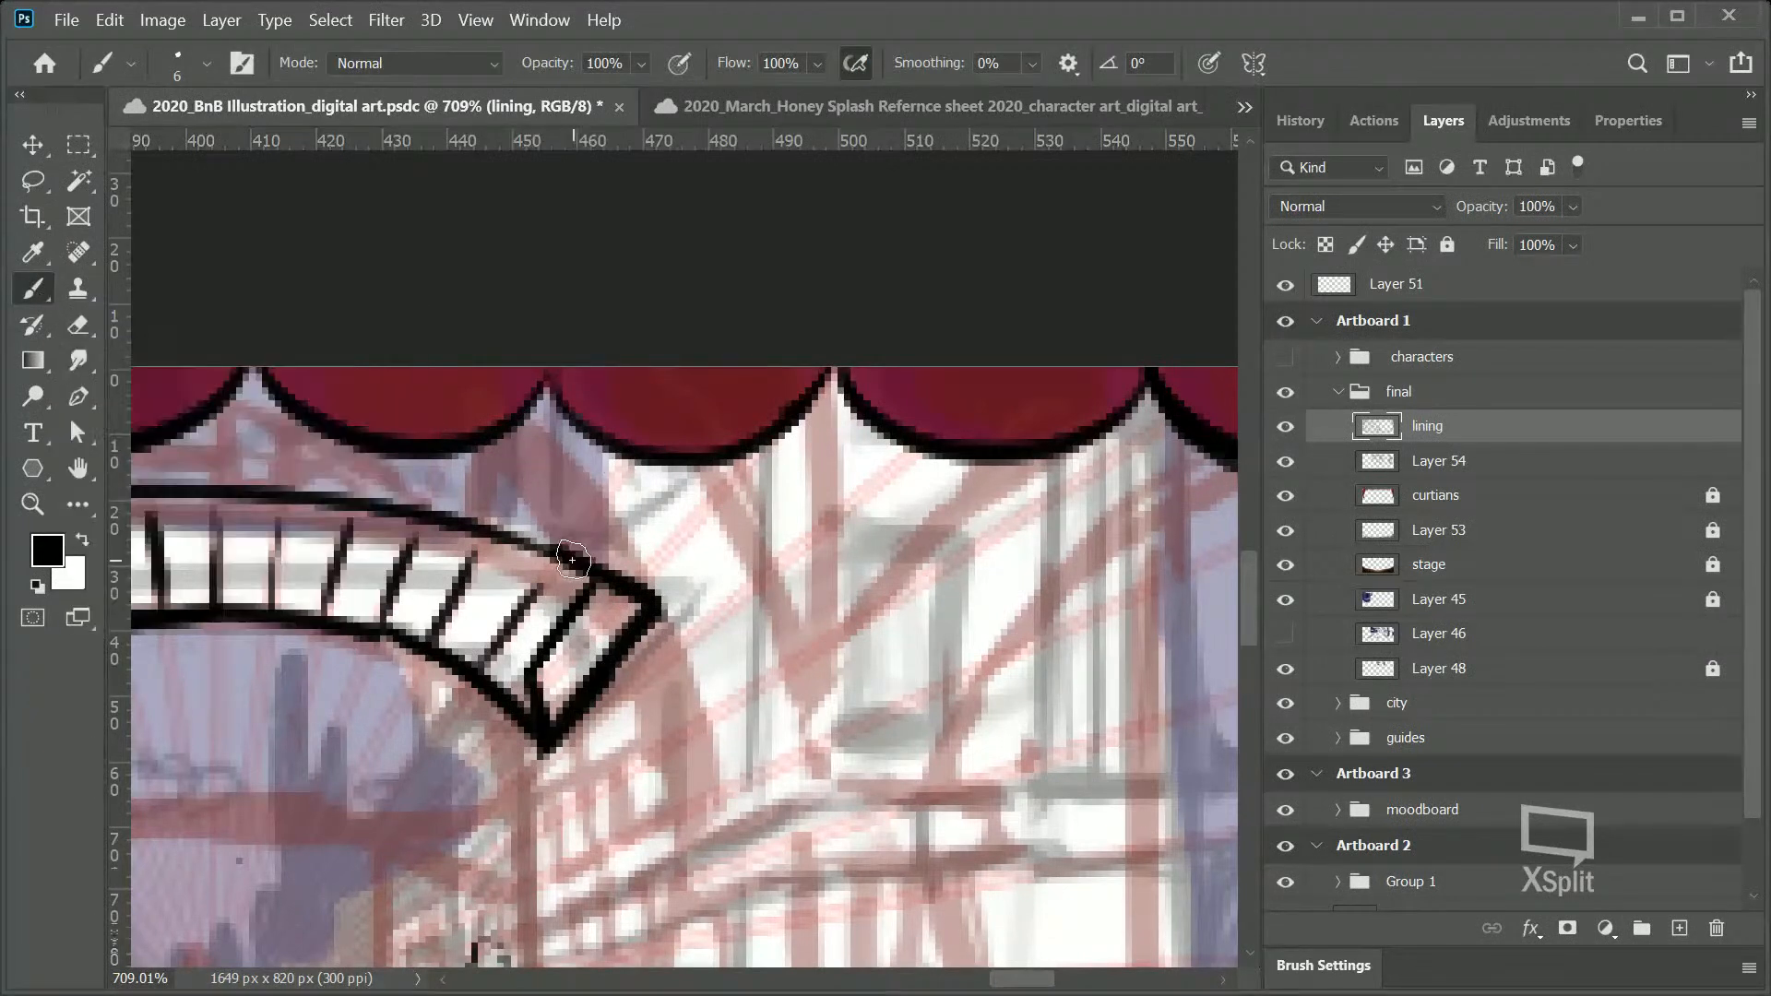
pyautogui.moveTo(573, 560); pyautogui.dragTo(475, 449)
pyautogui.moveTo(648, 580); pyautogui.dragTo(515, 419)
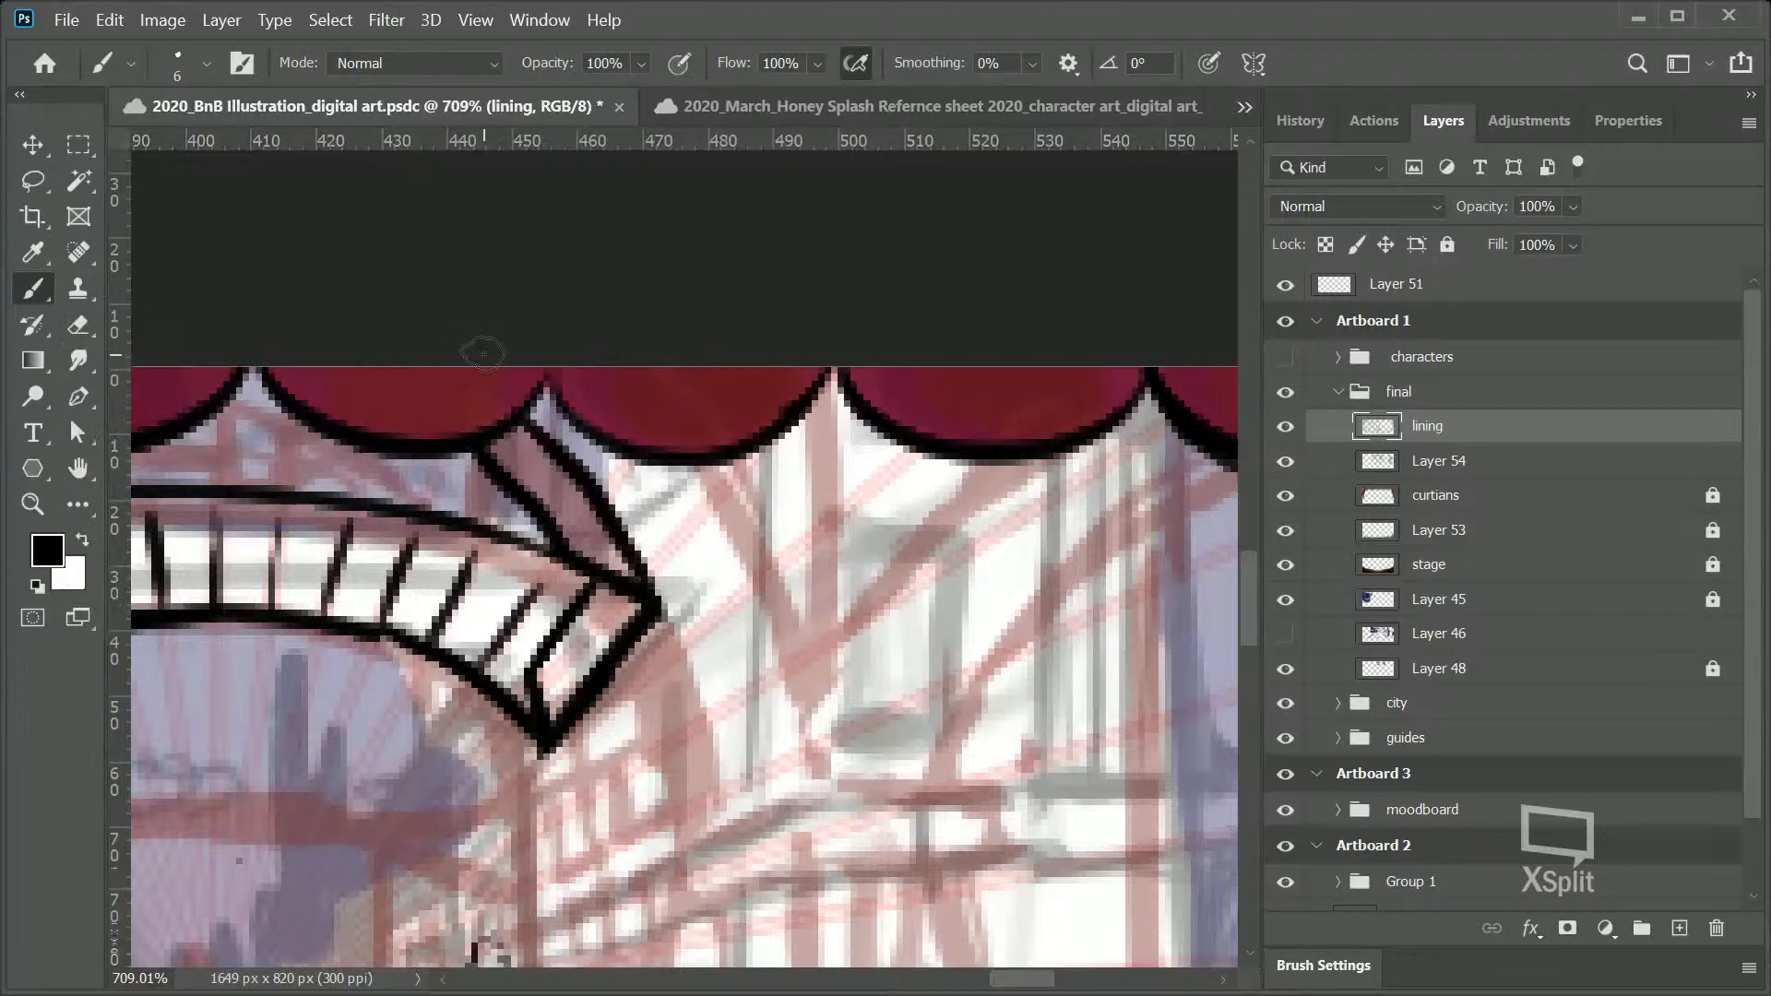
# Step: Continue the curved beam's two edges below the banner and ink the top and right edges of the ledge beneath it
pyautogui.moveTo(1252, 563); pyautogui.dragTo(1249, 603)
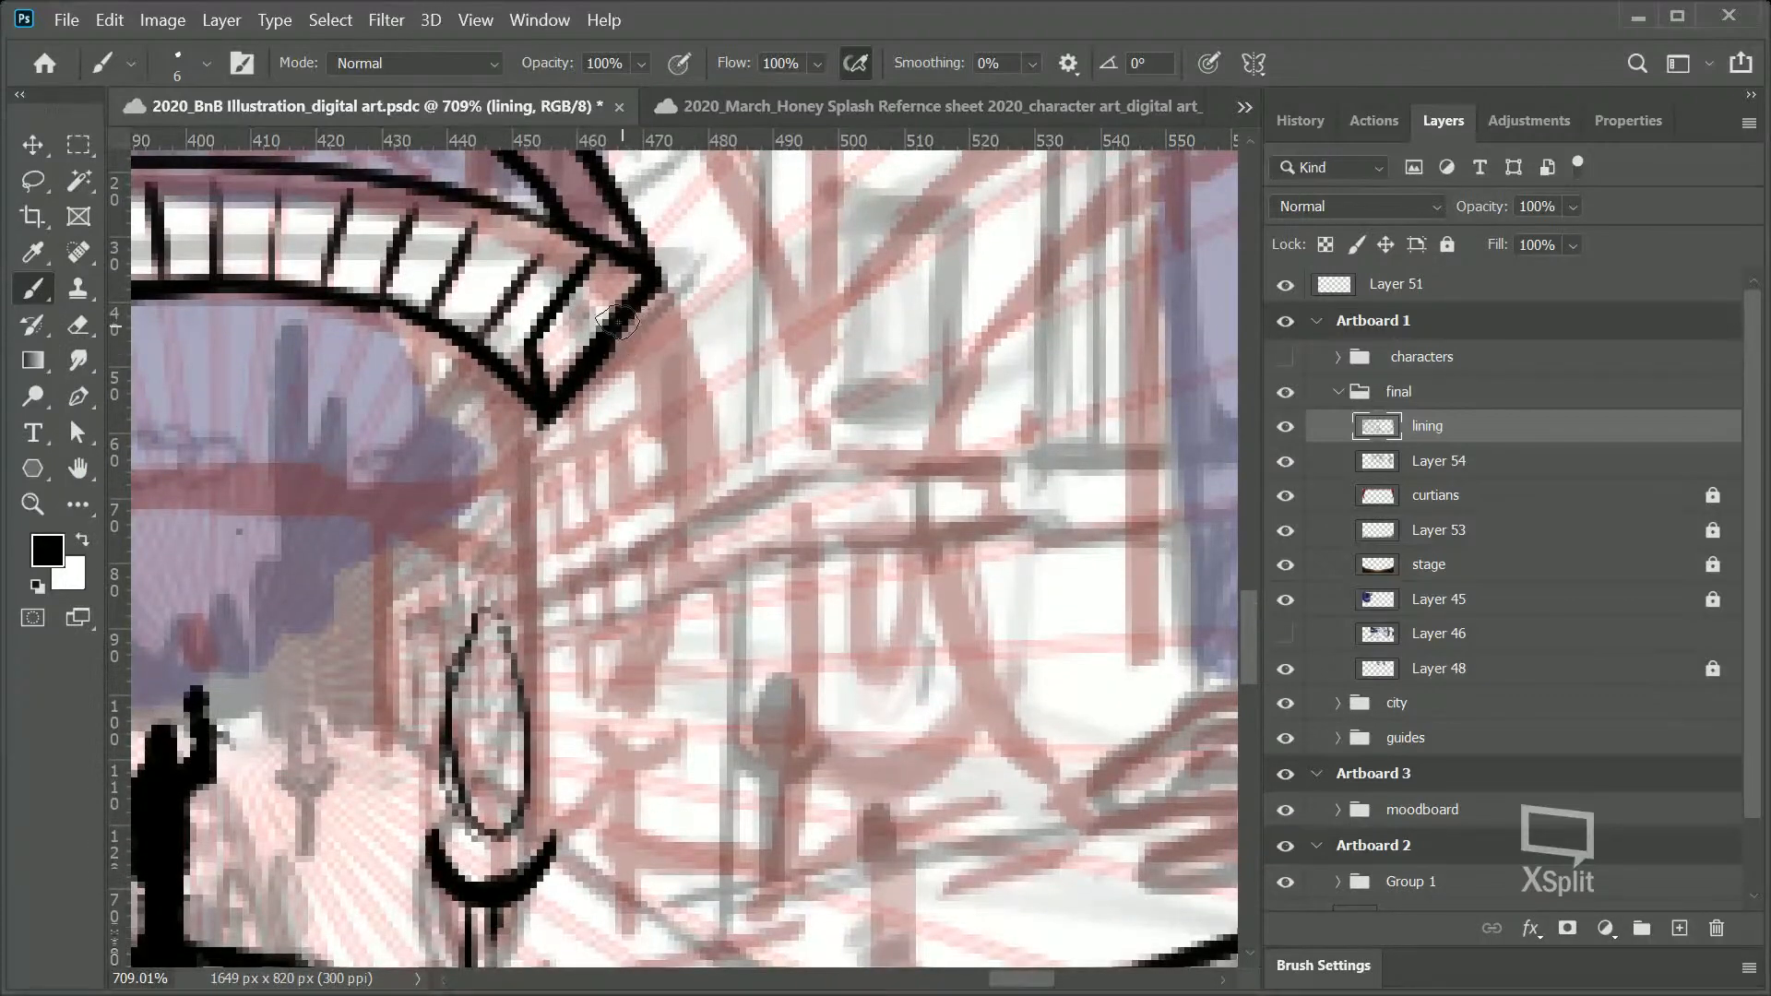
pyautogui.moveTo(620, 325); pyautogui.dragTo(682, 512)
pyautogui.moveTo(659, 294)
pyautogui.mouseDown()
pyautogui.moveTo(730, 496)
pyautogui.moveTo(814, 460)
pyautogui.mouseUp()
pyautogui.moveTo(724, 499); pyautogui.dragTo(640, 544)
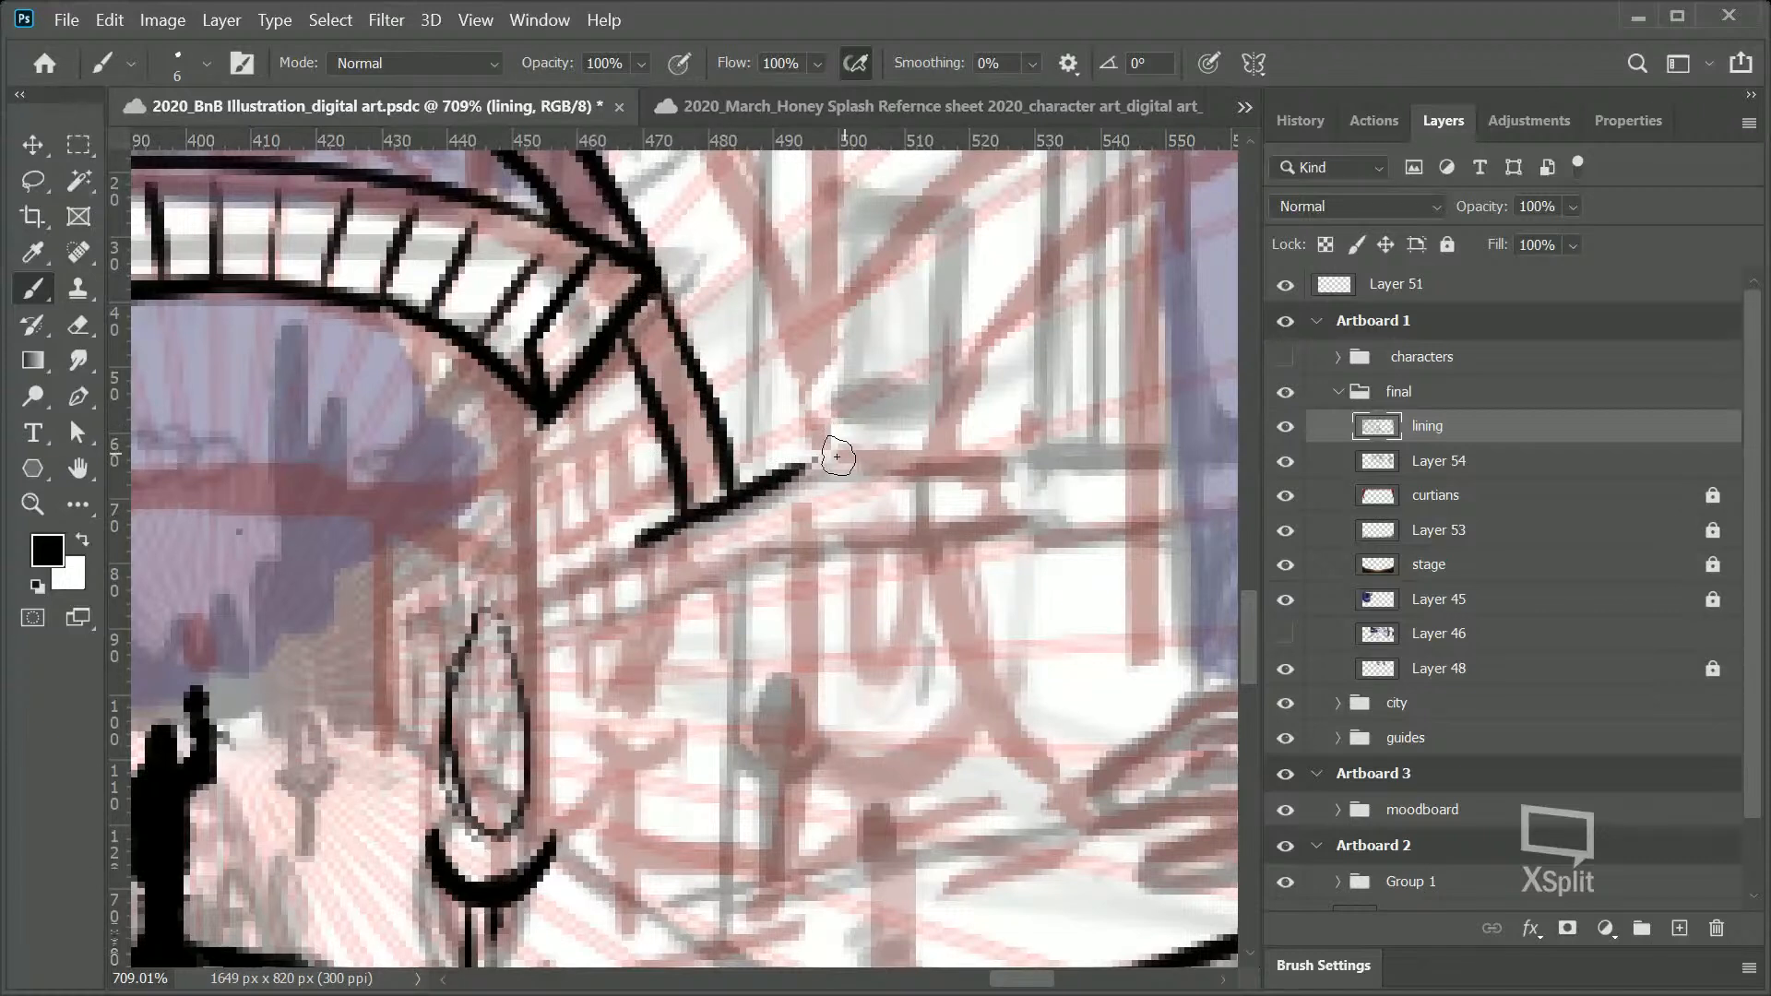
pyautogui.moveTo(831, 457)
pyautogui.mouseDown()
pyautogui.moveTo(1013, 461)
pyautogui.moveTo(1001, 527)
pyautogui.mouseUp()
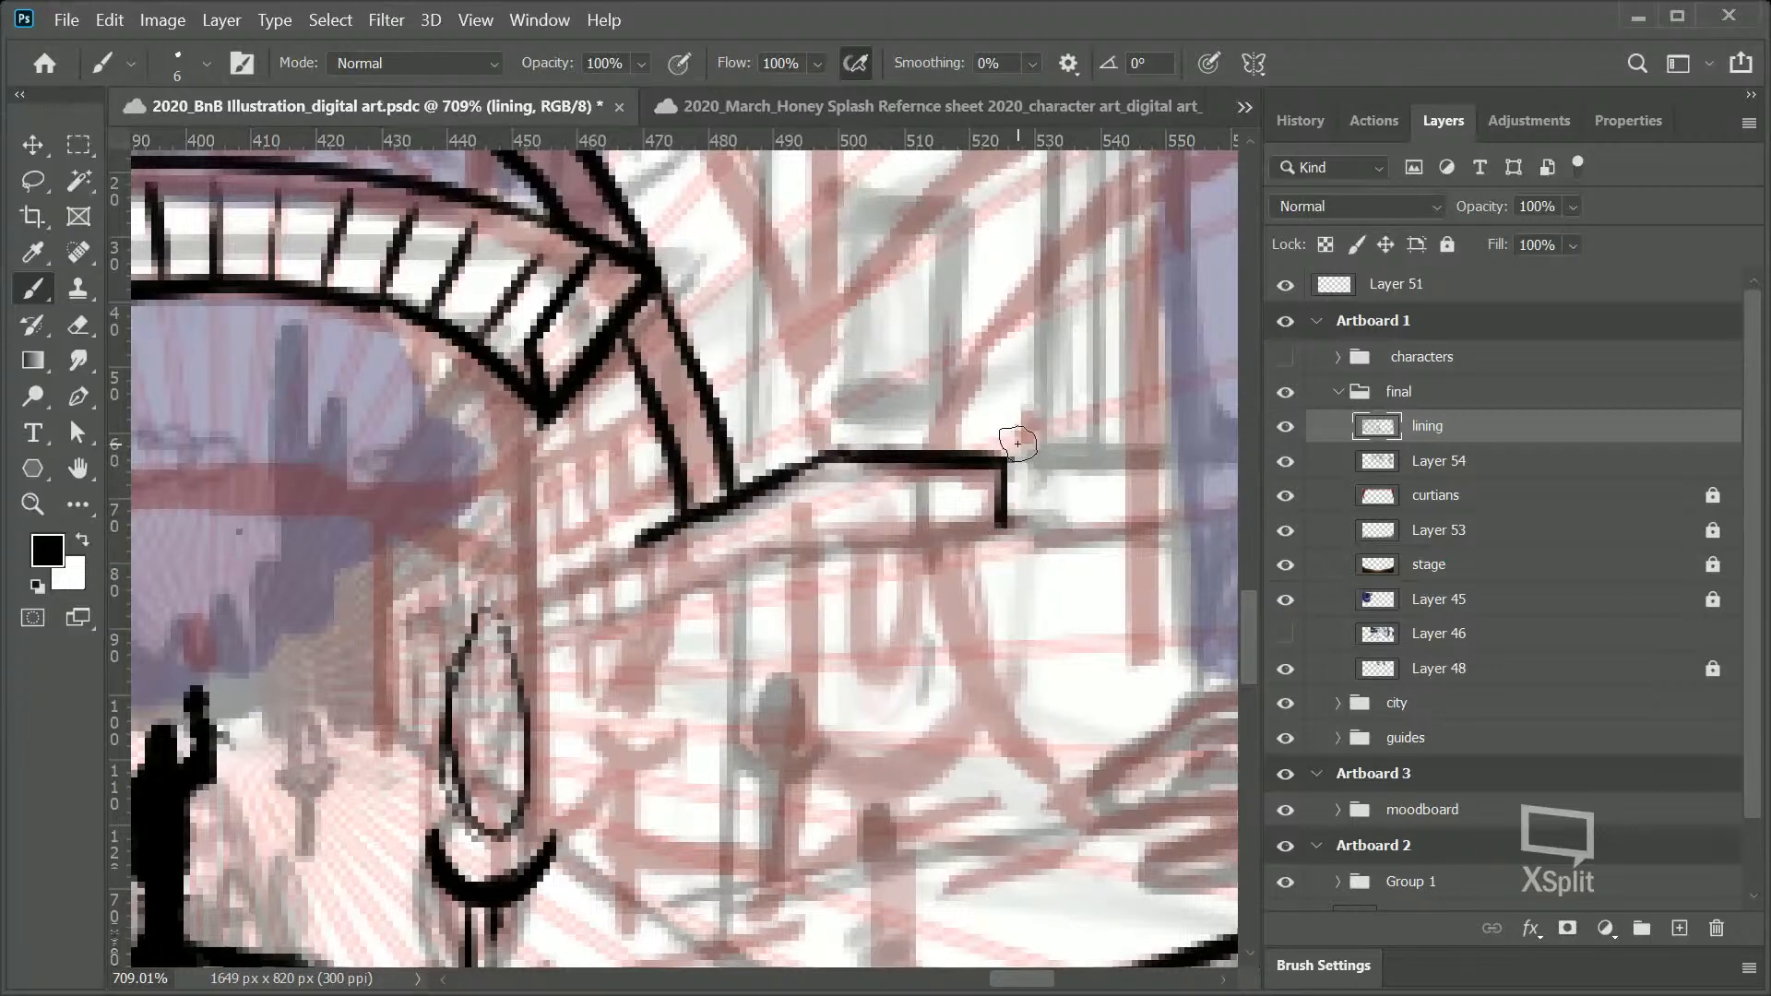
# Step: Ink a curved line sweeping from the ledge's right part up to the curtain scallops
pyautogui.scroll(5, 1245, 554)
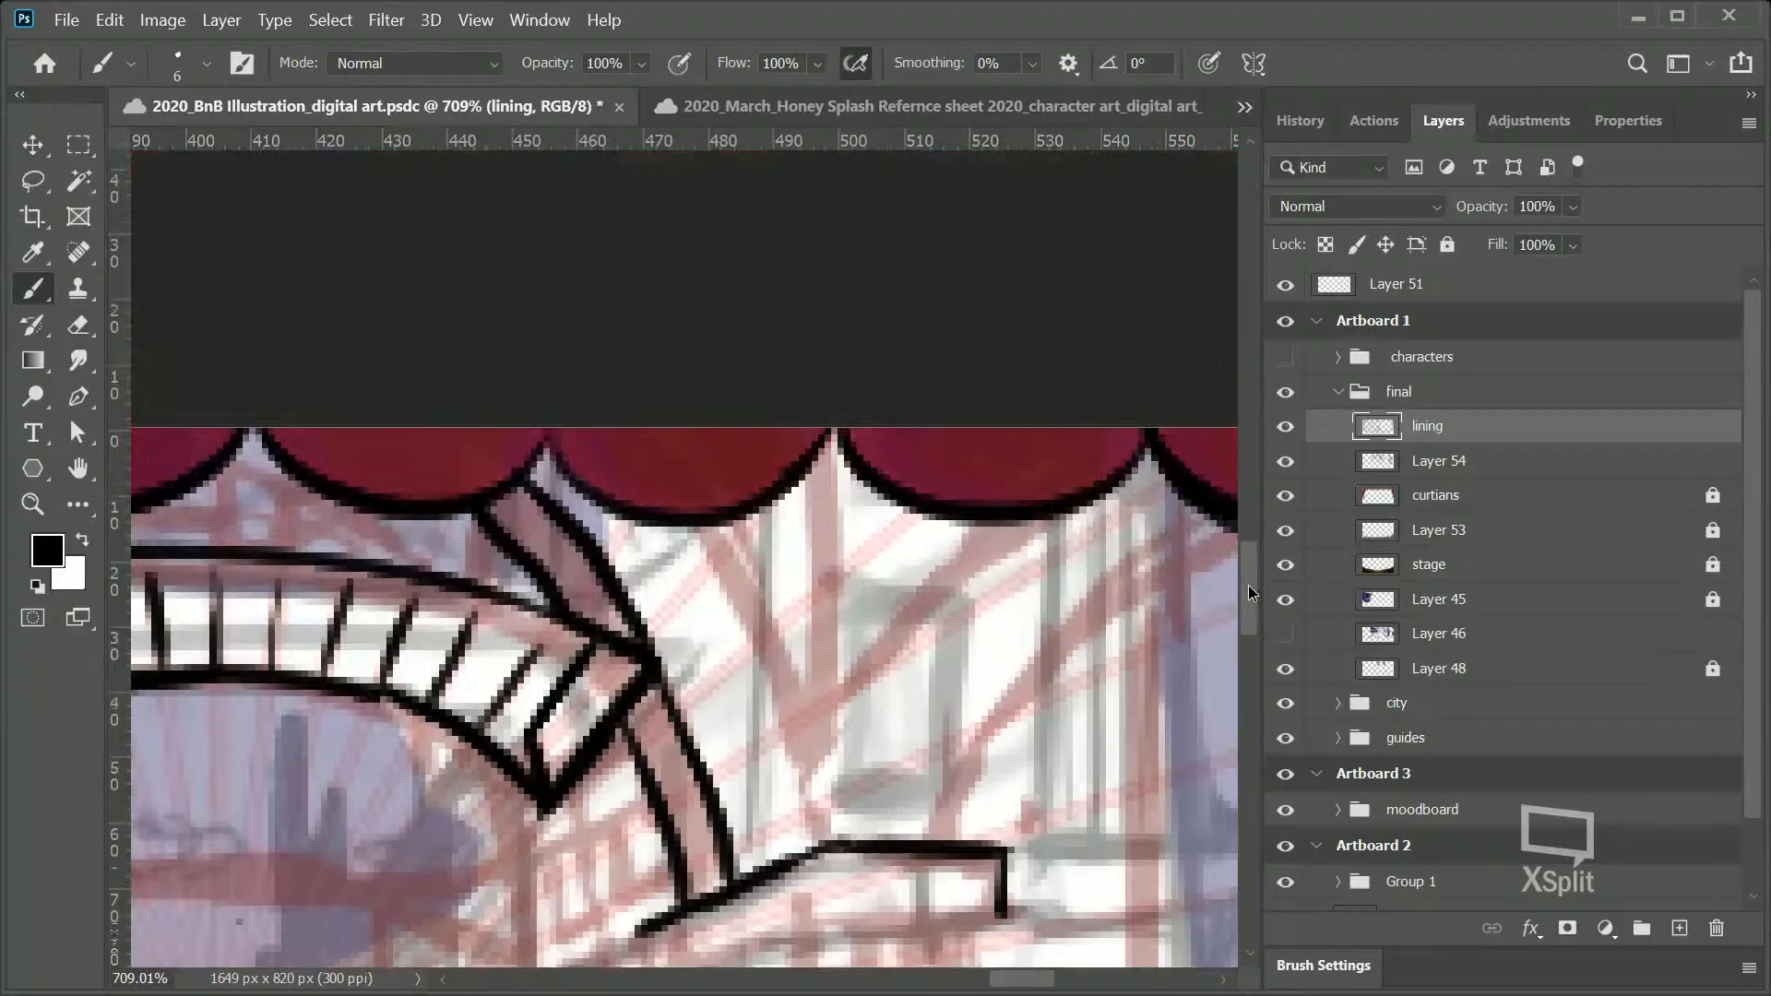
pyautogui.moveTo(933, 697); pyautogui.dragTo(1236, 374)
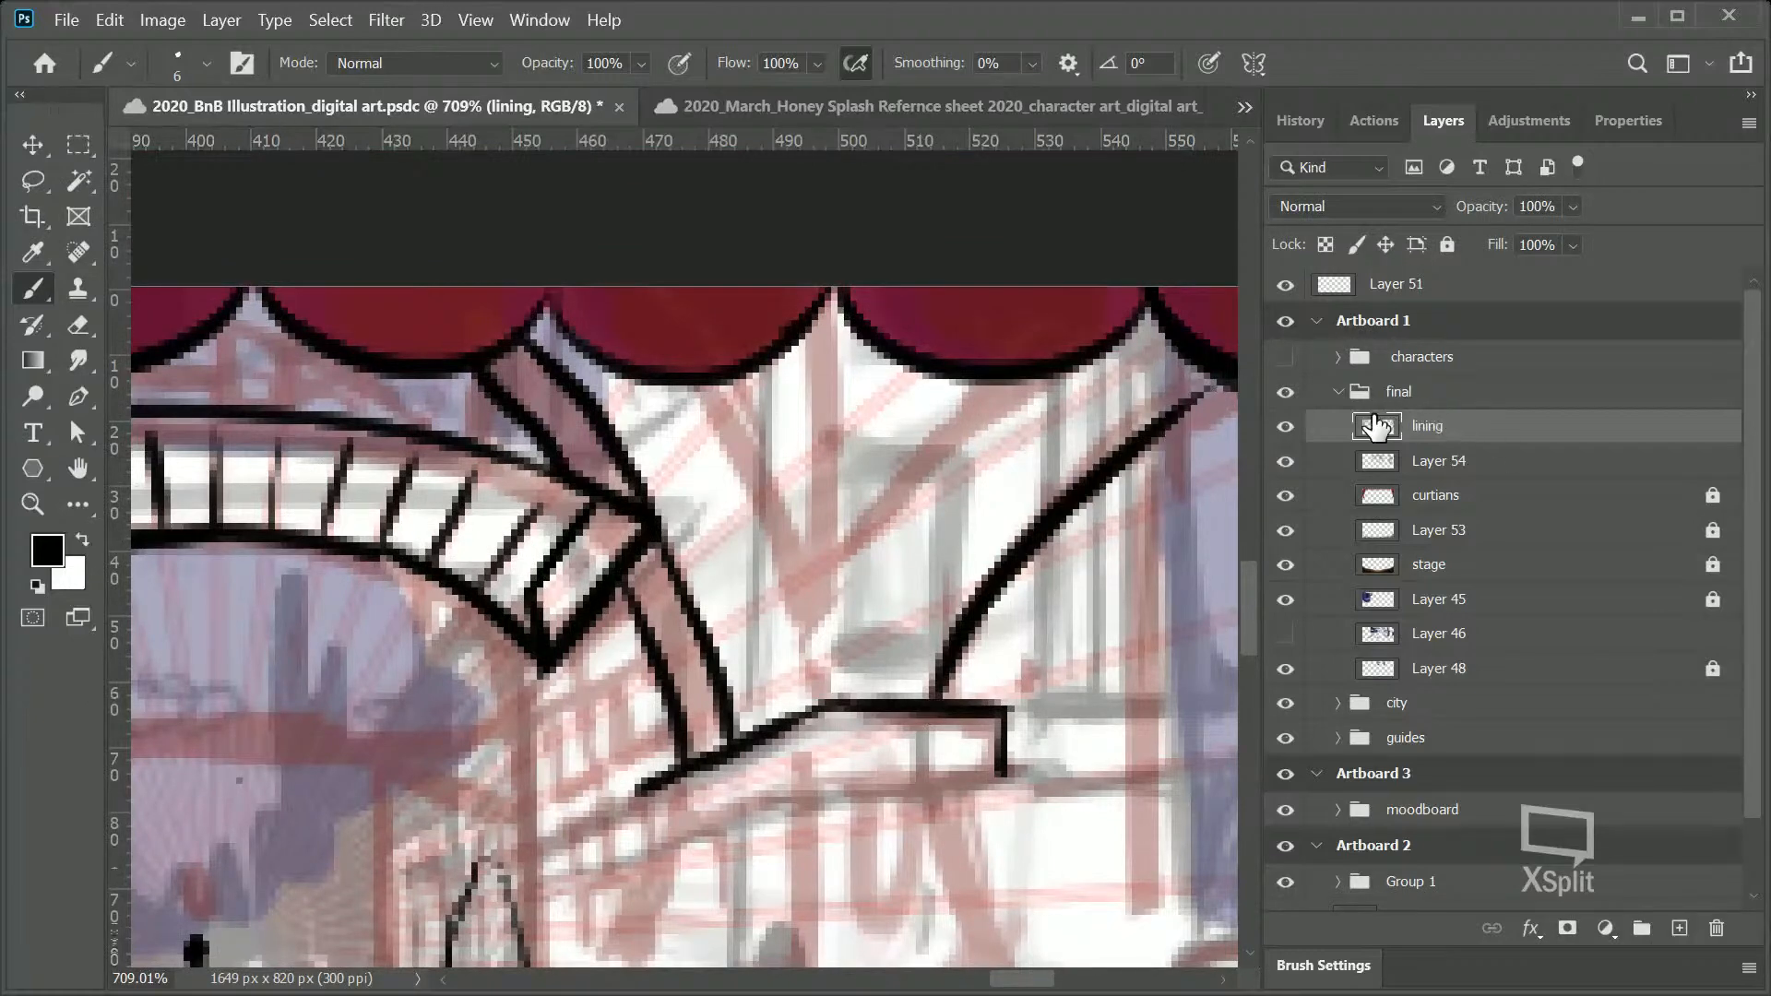
pyautogui.hotkey('ctrl', 'z')
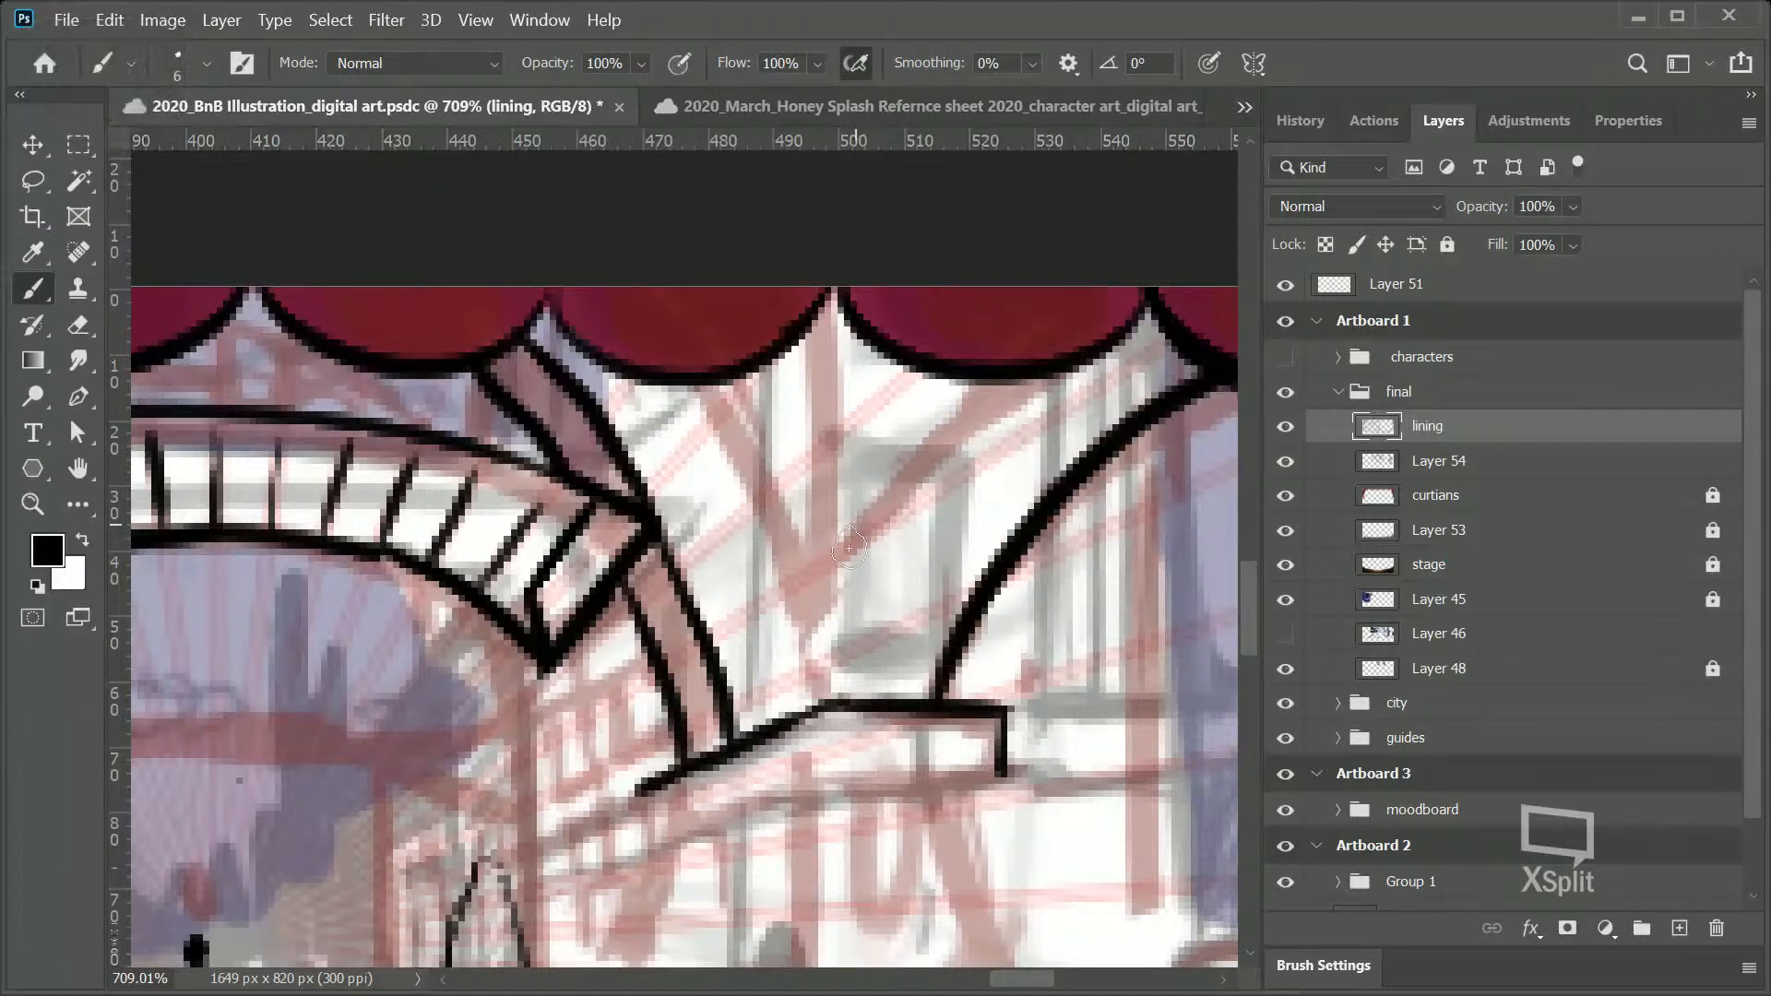
# Step: Ink the Y-shaped brace standing on the ledge between the curved beams, and add vertical lines hanging from the curtain at its fork
pyautogui.moveTo(809, 604); pyautogui.dragTo(1098, 323)
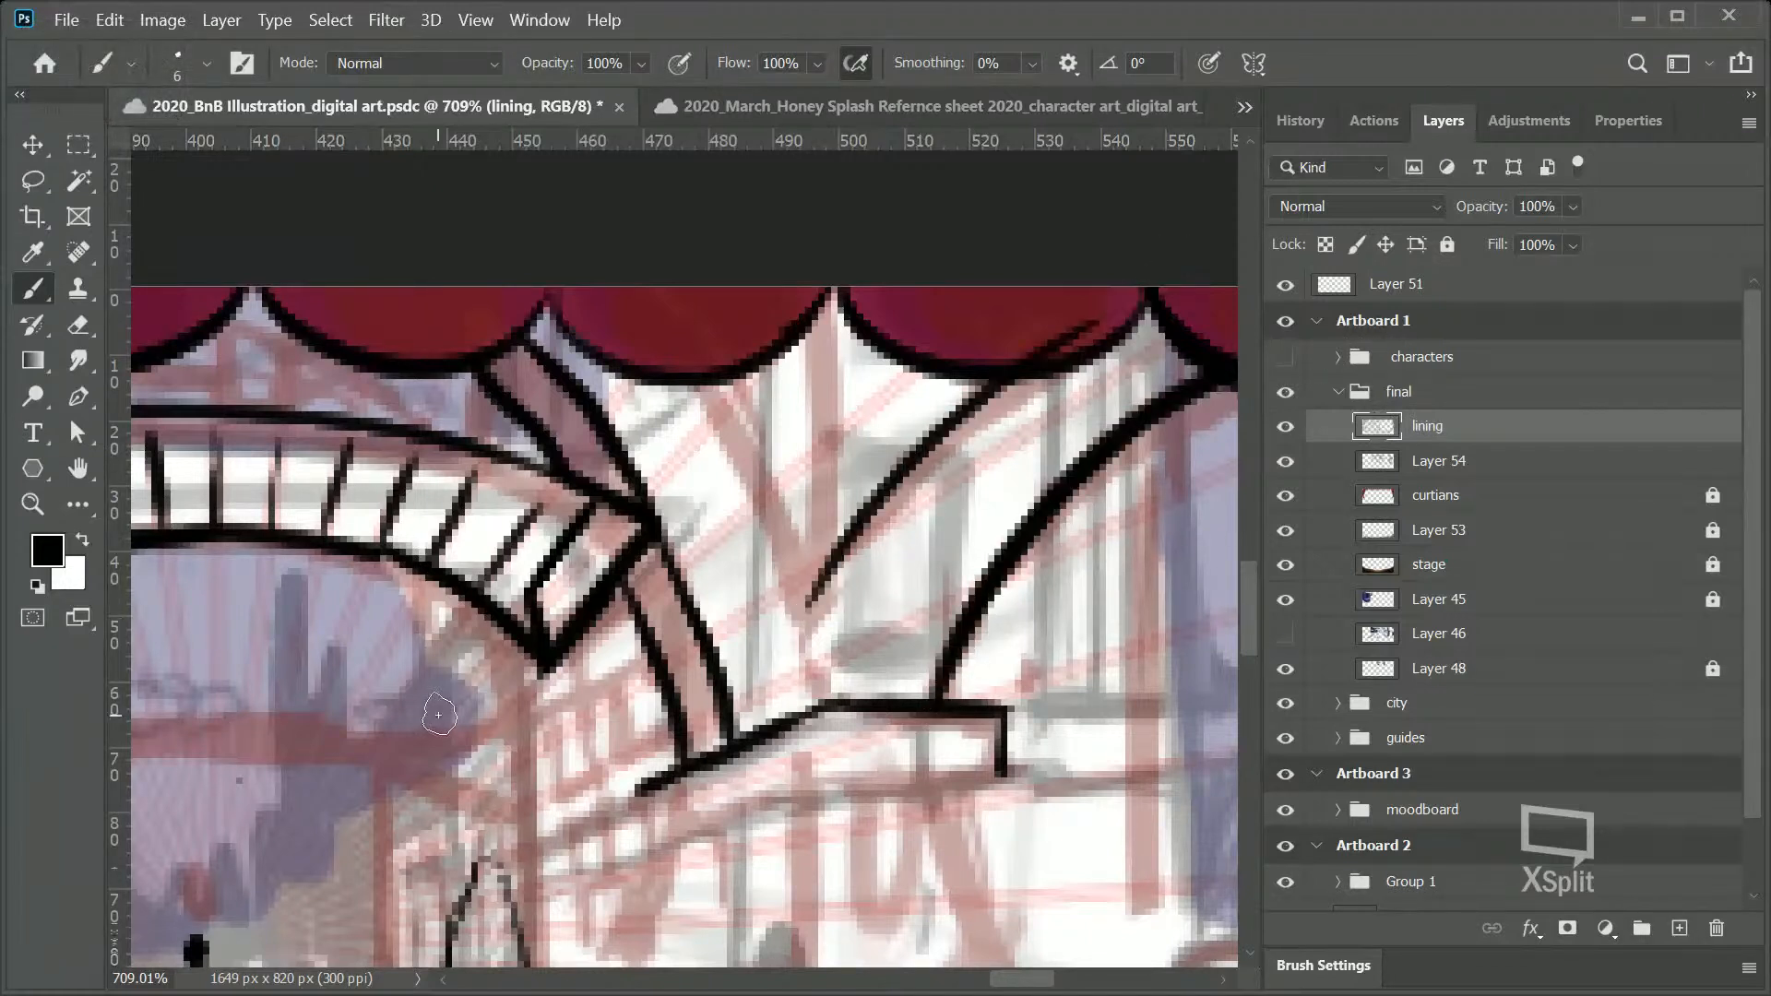
pyautogui.hotkey('ctrl', 'z')
pyautogui.hscroll(5, 958, 977)
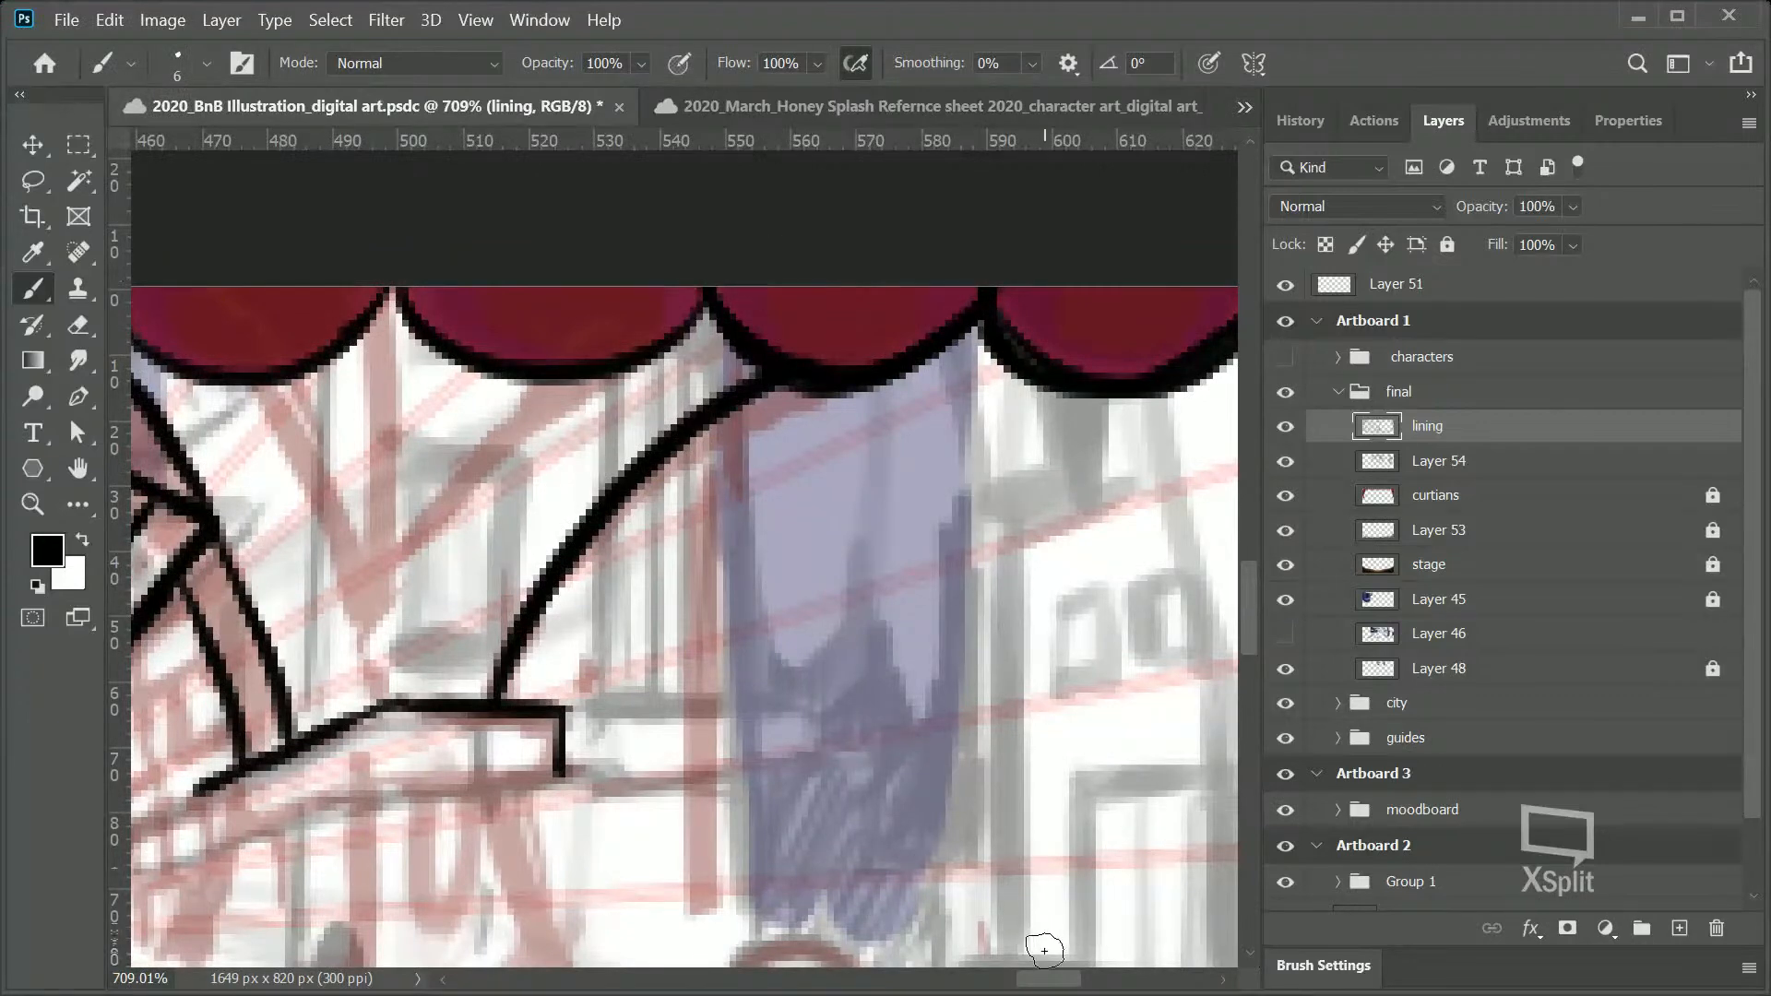
pyautogui.hscroll(-5, 1043, 940)
pyautogui.hscroll(1, 1037, 962)
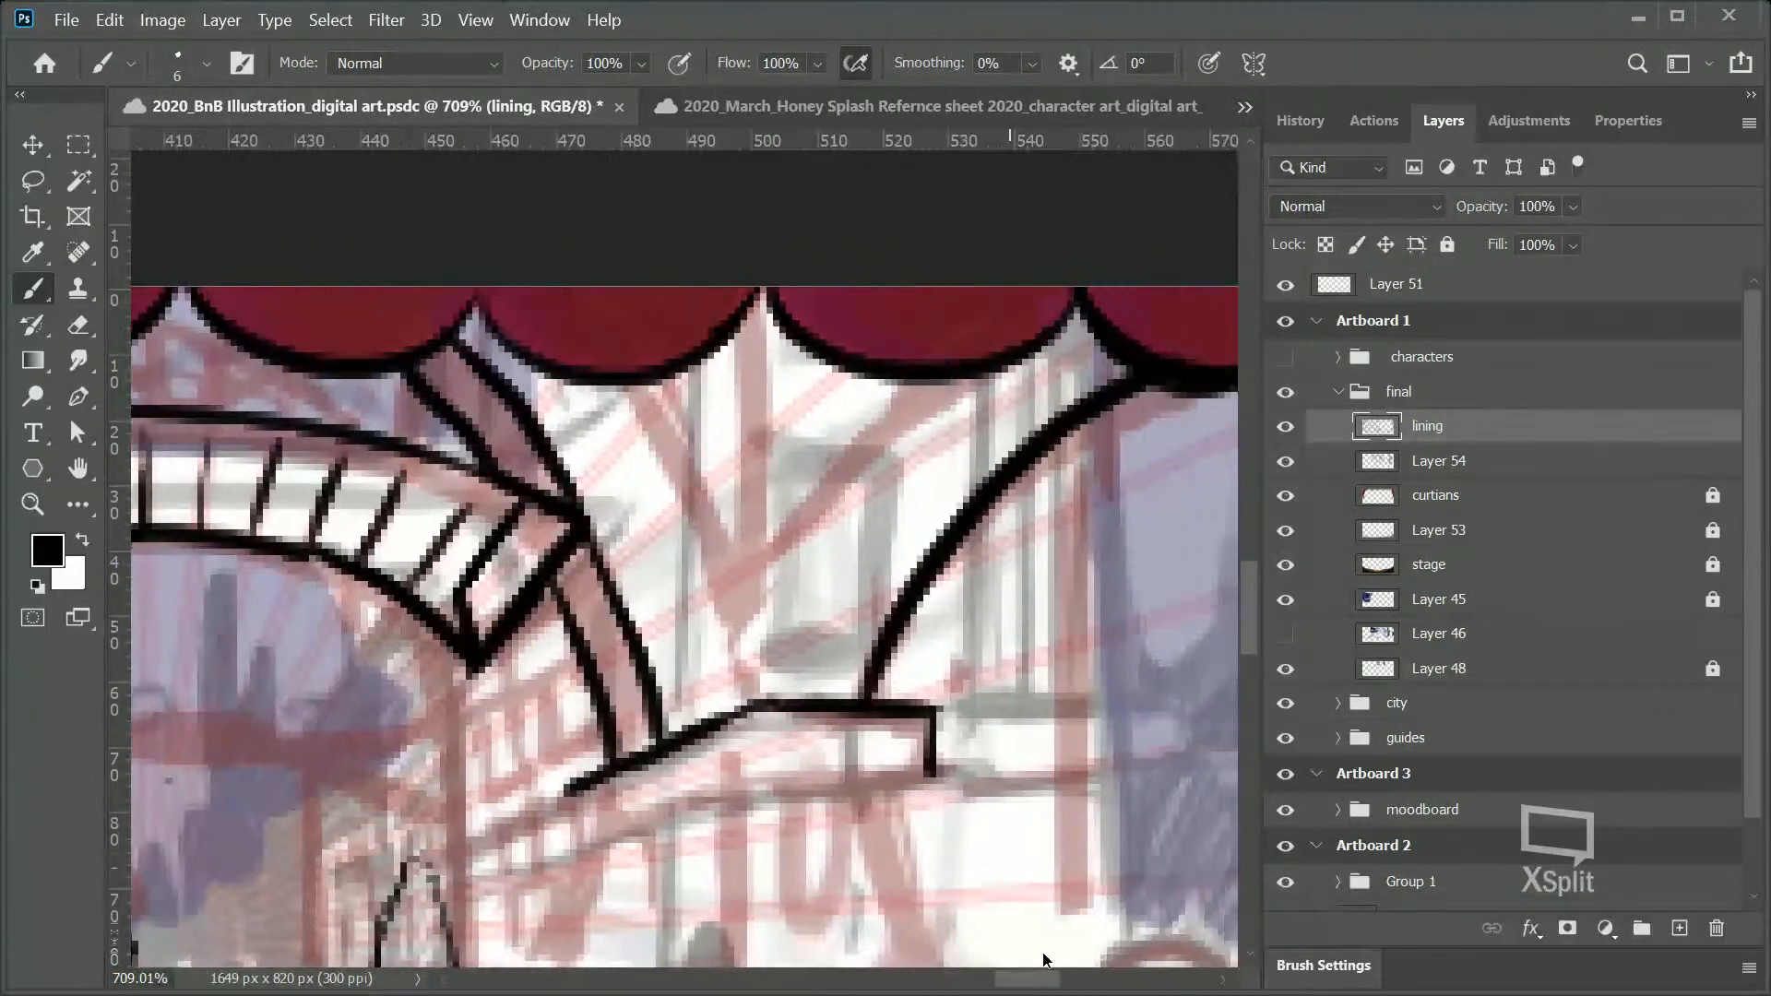
pyautogui.moveTo(715, 395); pyautogui.dragTo(814, 578)
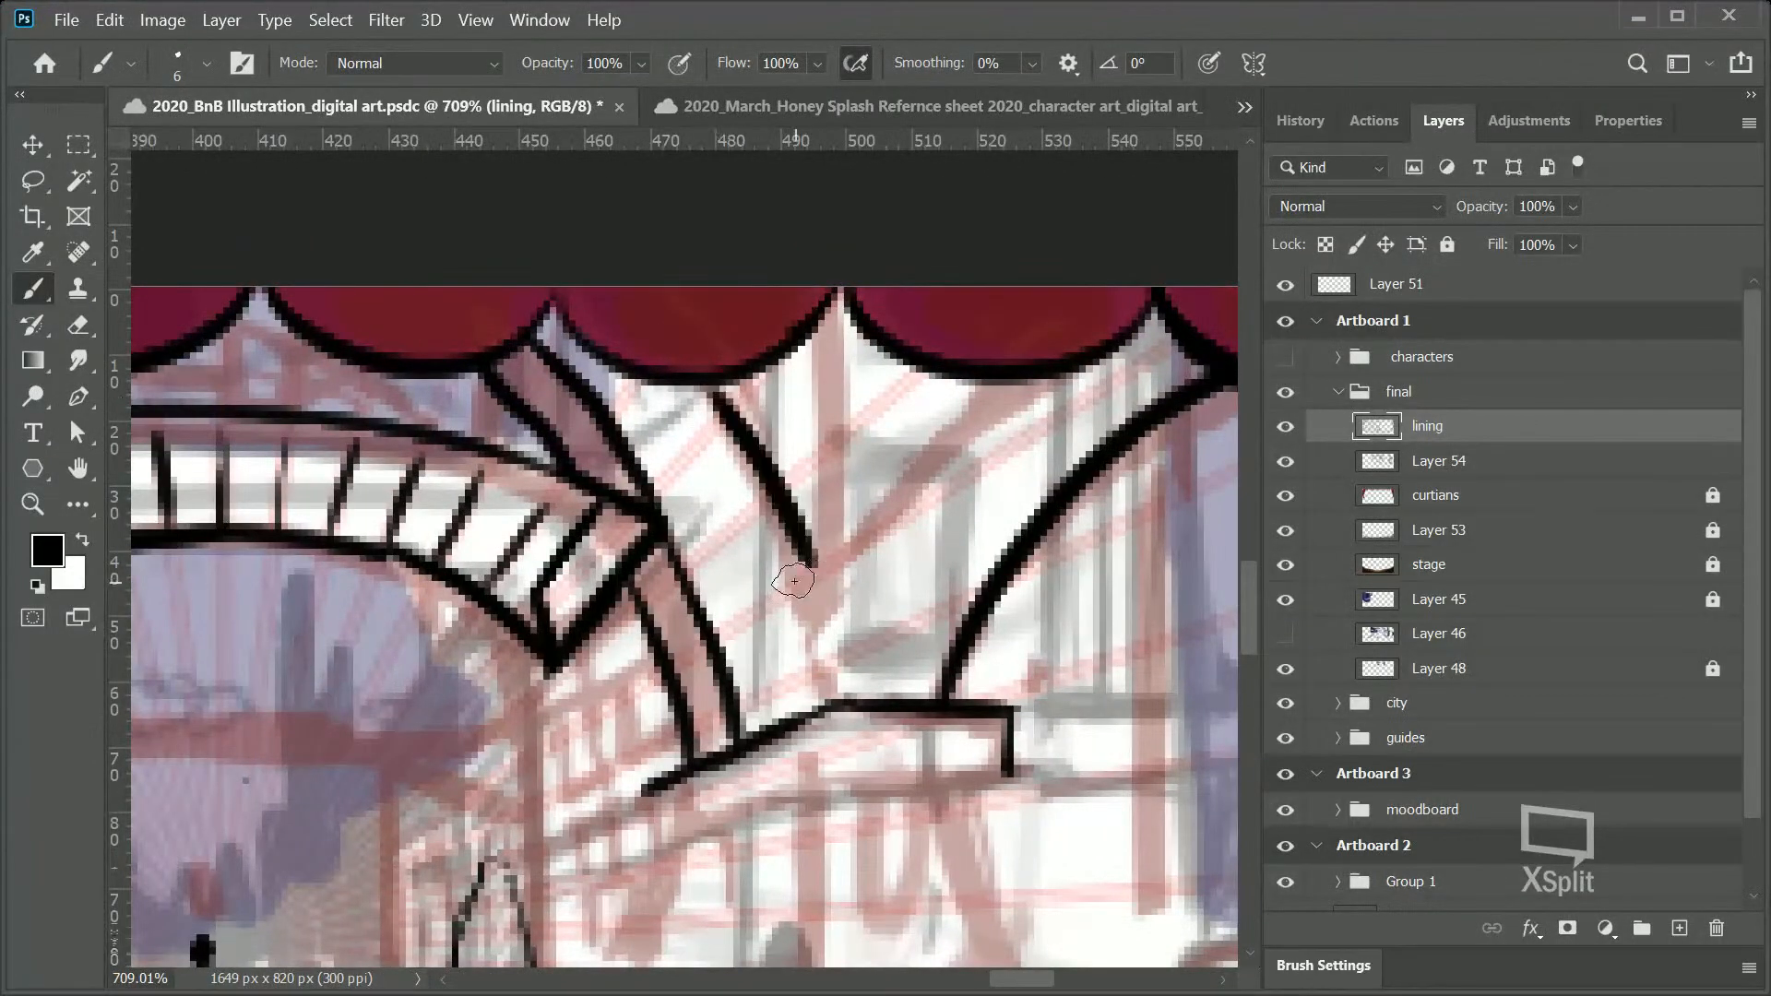
pyautogui.moveTo(802, 559)
pyautogui.mouseDown()
pyautogui.moveTo(823, 601)
pyautogui.moveTo(863, 516)
pyautogui.moveTo(836, 583)
pyautogui.moveTo(1025, 348)
pyautogui.moveTo(968, 424)
pyautogui.moveTo(1089, 330)
pyautogui.mouseUp()
pyautogui.moveTo(823, 602); pyautogui.dragTo(821, 690)
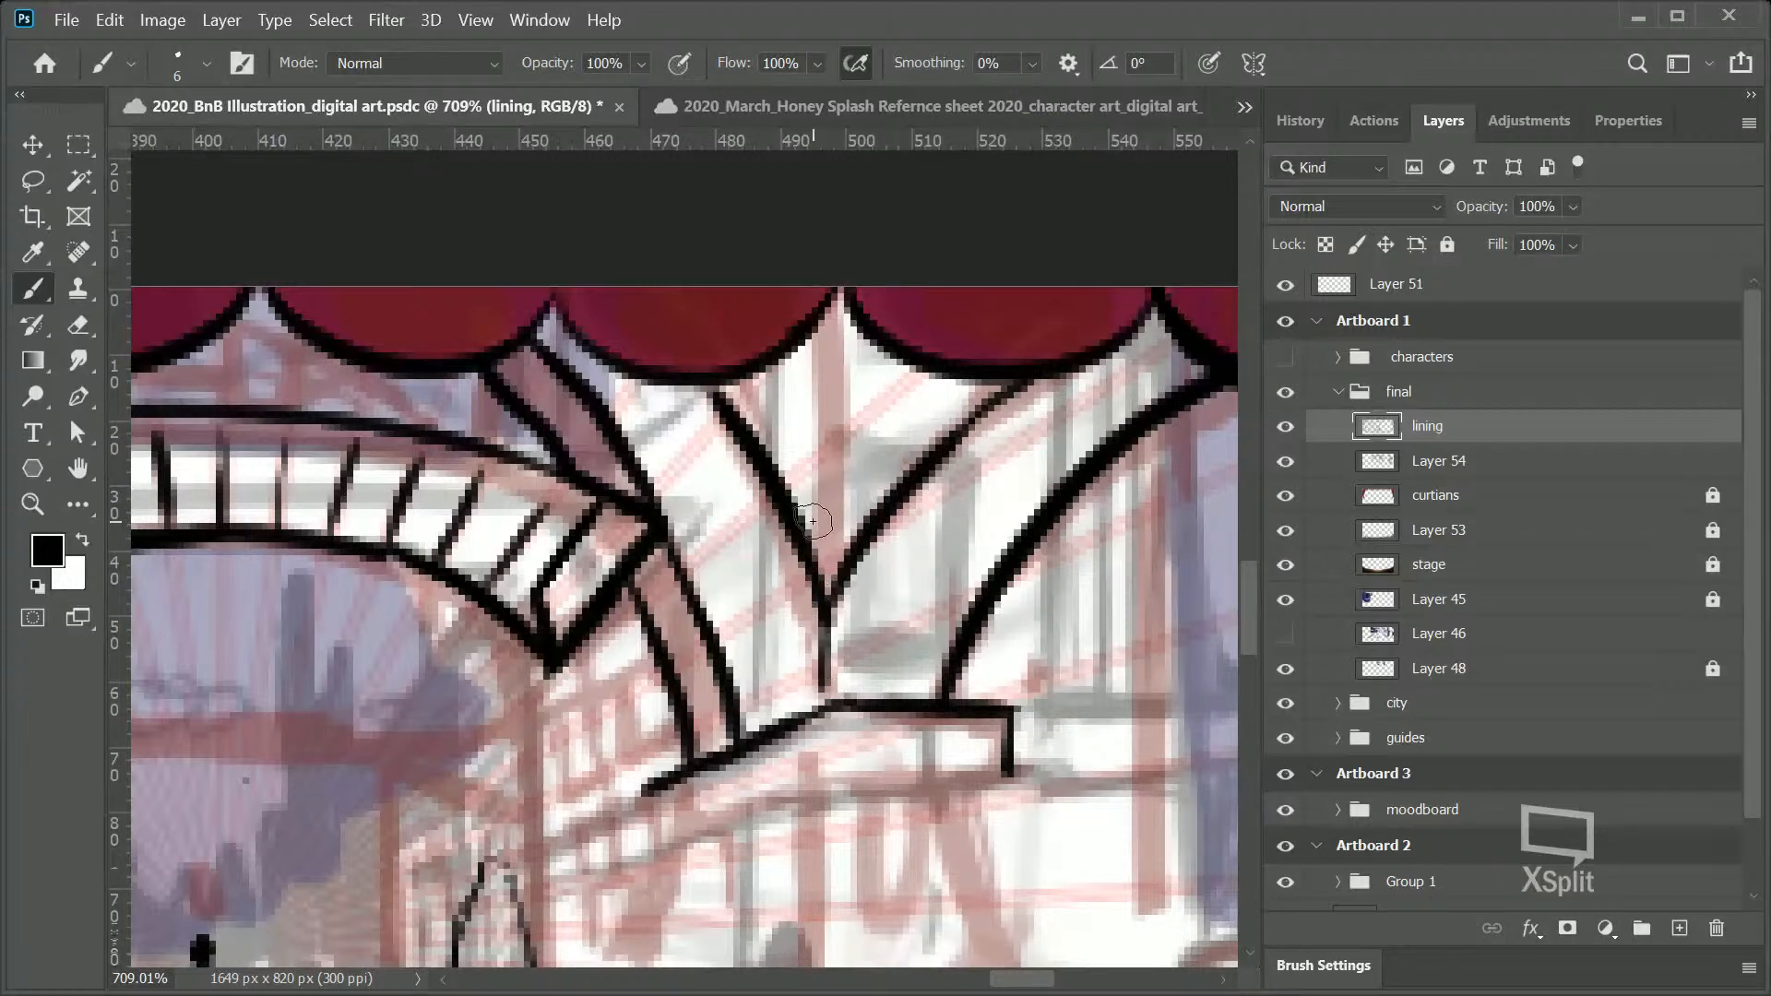
pyautogui.moveTo(836, 297); pyautogui.dragTo(833, 552)
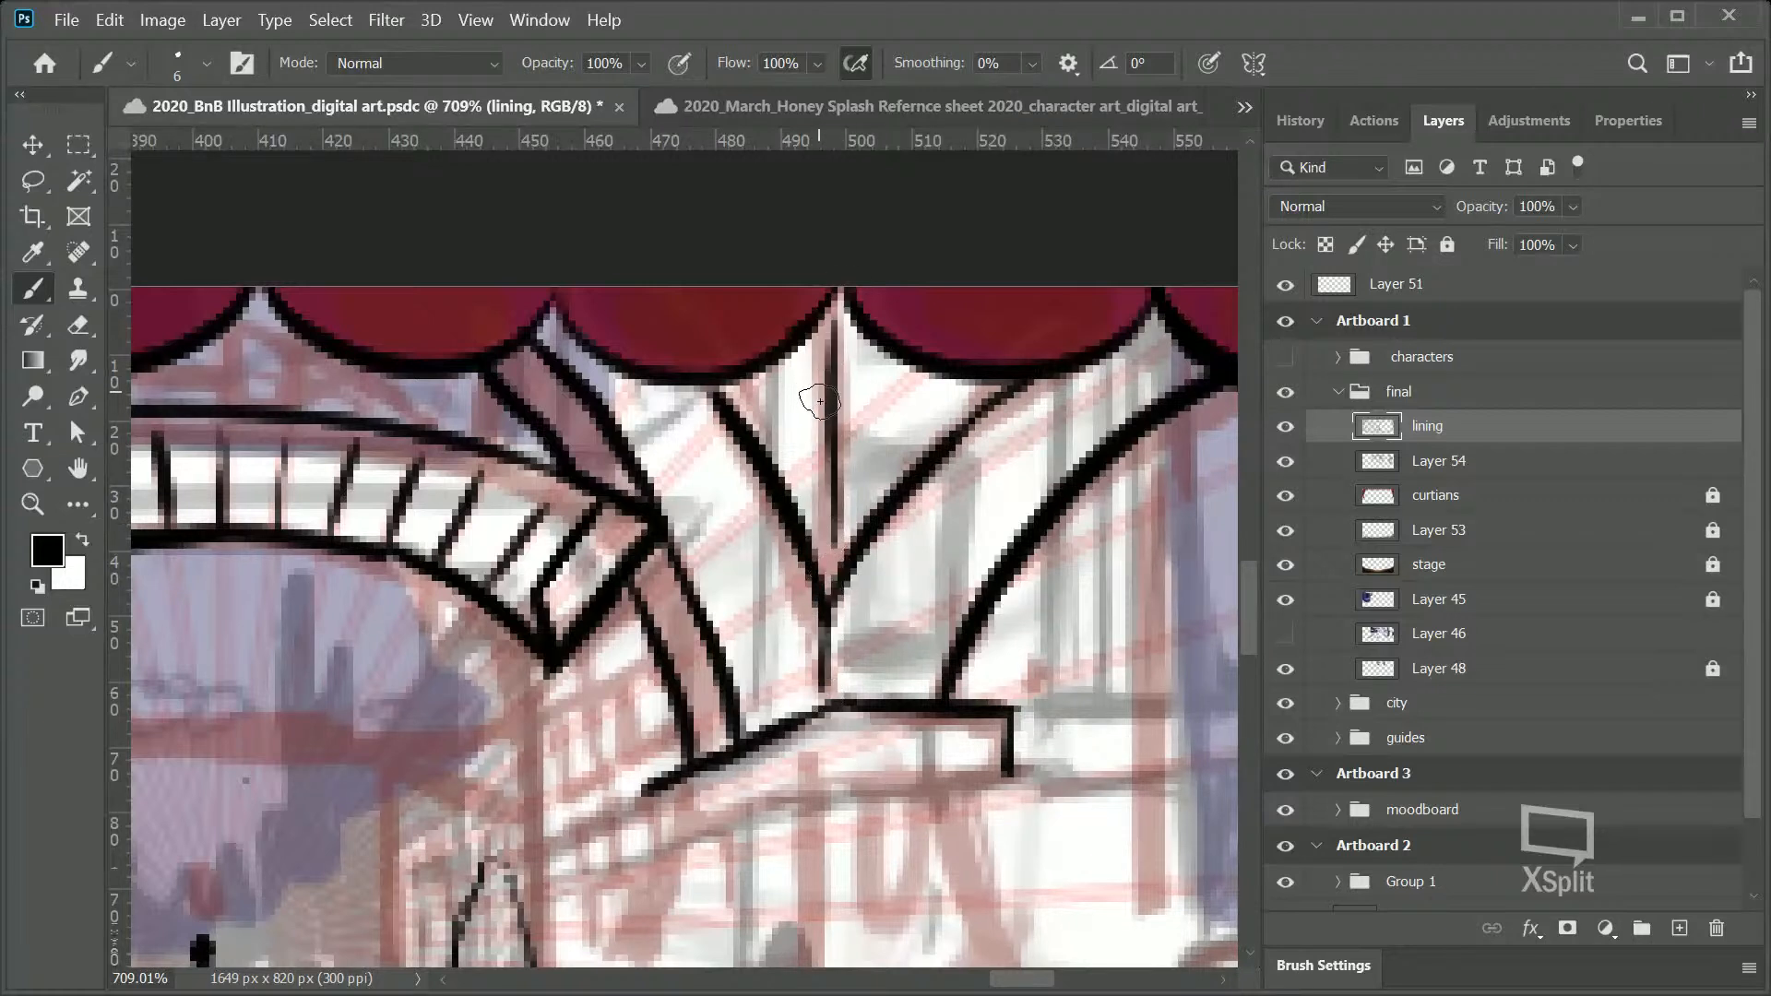
pyautogui.moveTo(768, 364); pyautogui.dragTo(768, 471)
# Step: Ink the ledge's short end edge, its vertical corner line under the brace, and the bottom edge of its front face
pyautogui.scroll(-5, 1248, 611)
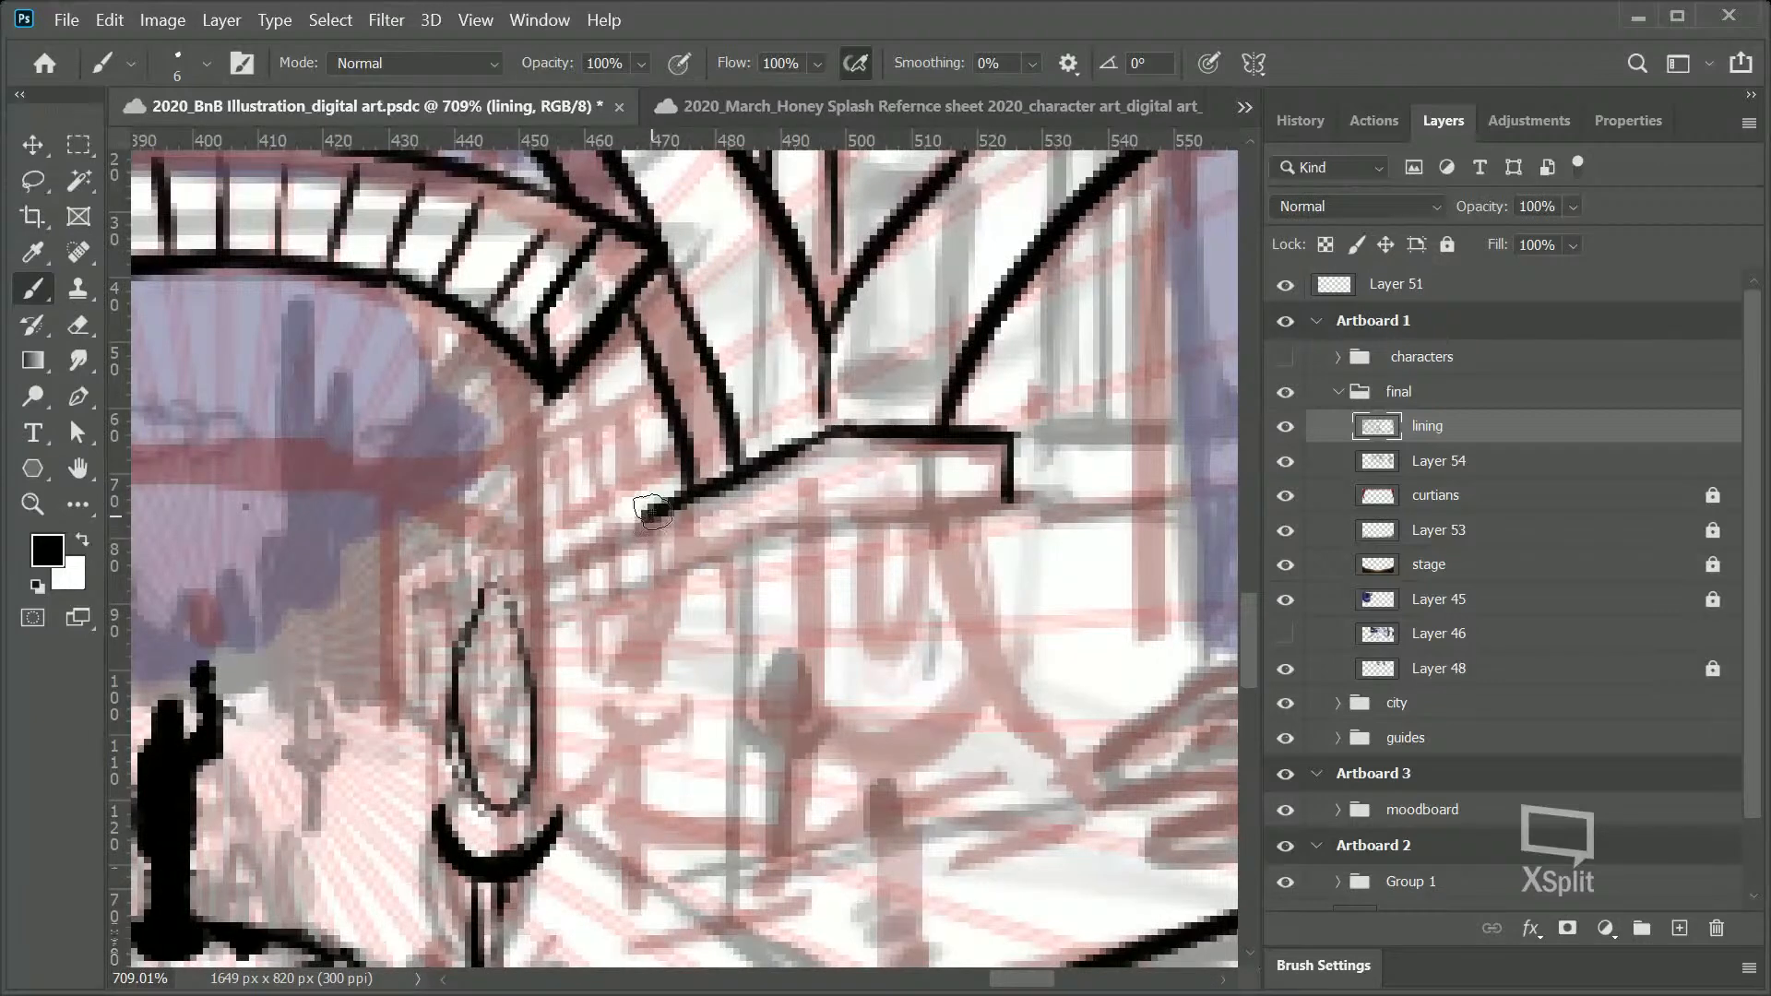
pyautogui.moveTo(652, 510)
pyautogui.mouseDown()
pyautogui.moveTo(651, 574)
pyautogui.moveTo(772, 526)
pyautogui.mouseUp()
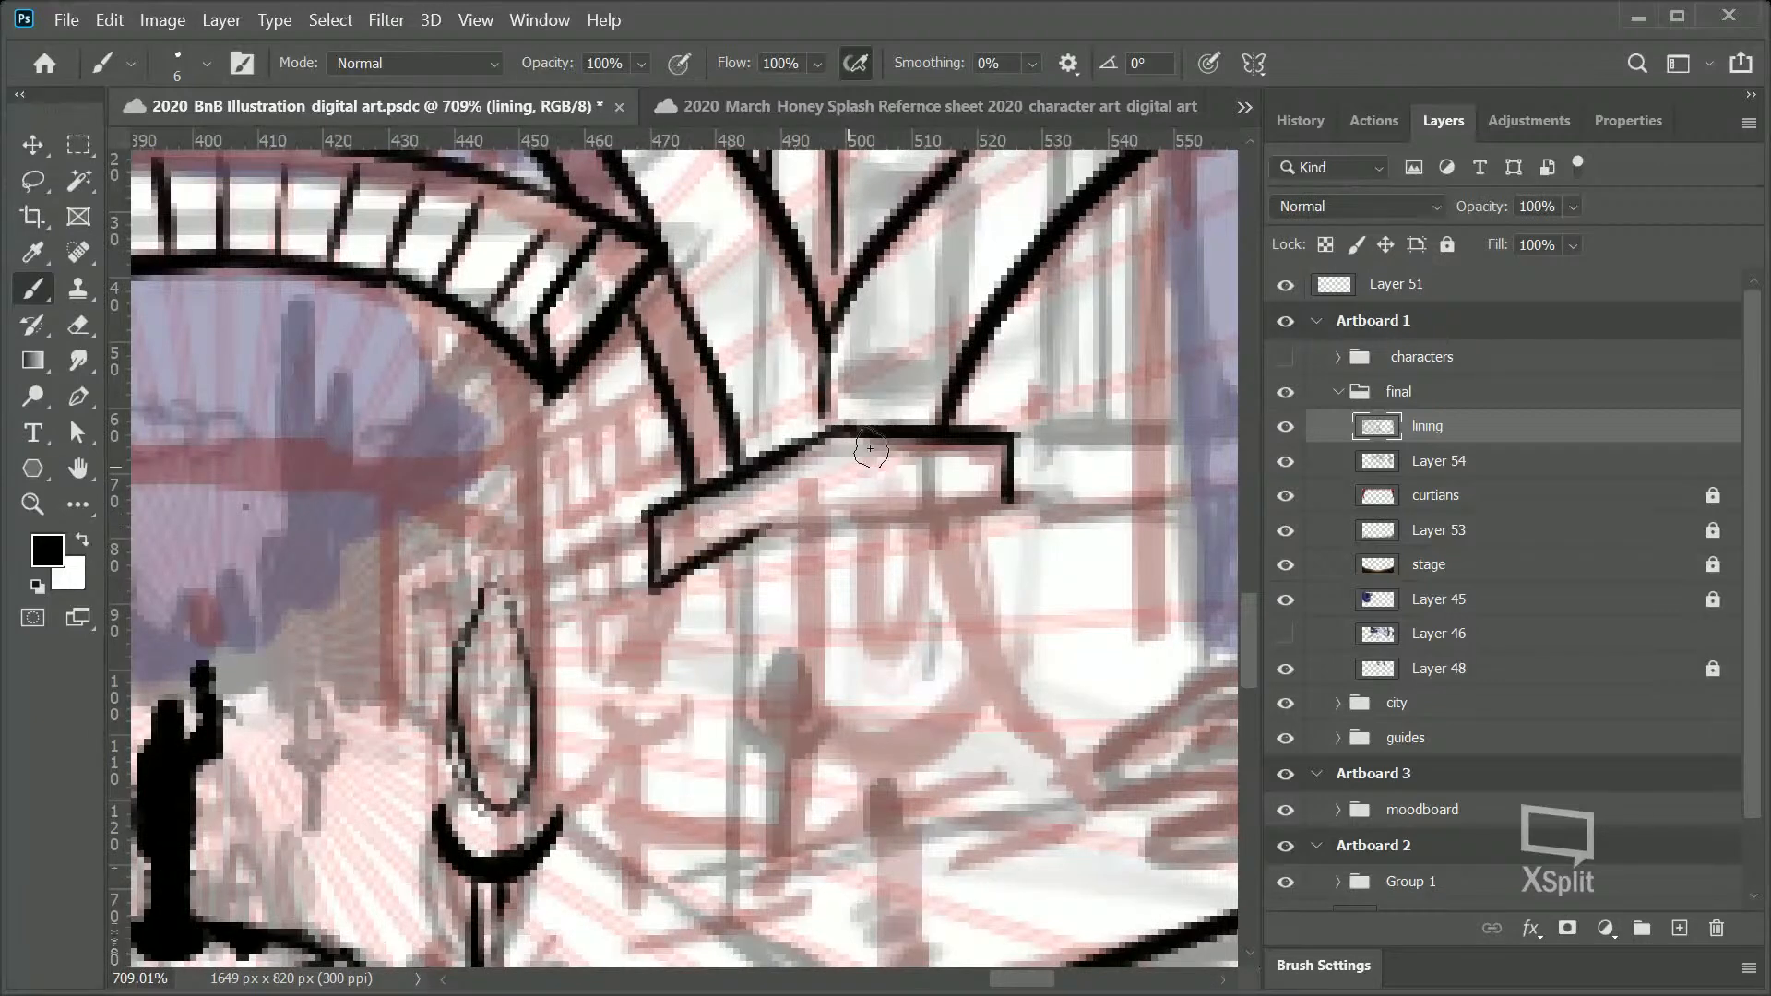
pyautogui.hotkey('ctrl', 'z')
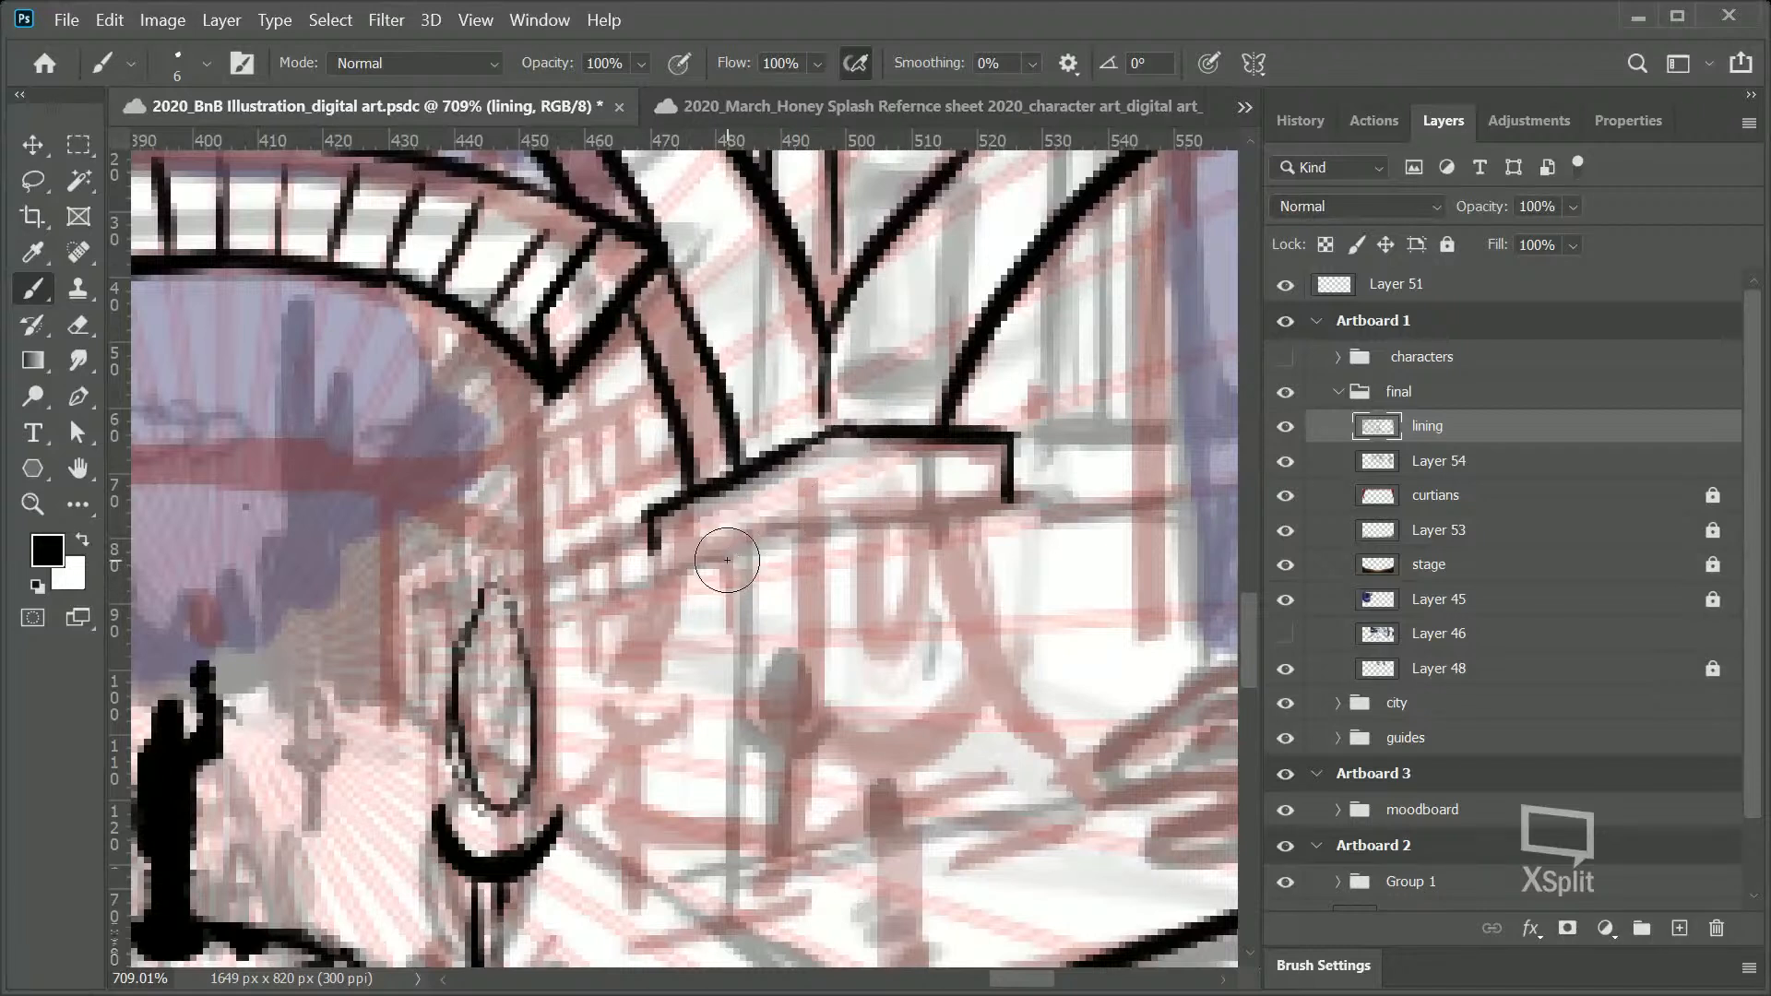
pyautogui.moveTo(820, 434); pyautogui.dragTo(819, 513)
pyautogui.keyDown('shift'); pyautogui.click(1037, 515); pyautogui.keyUp('shift')
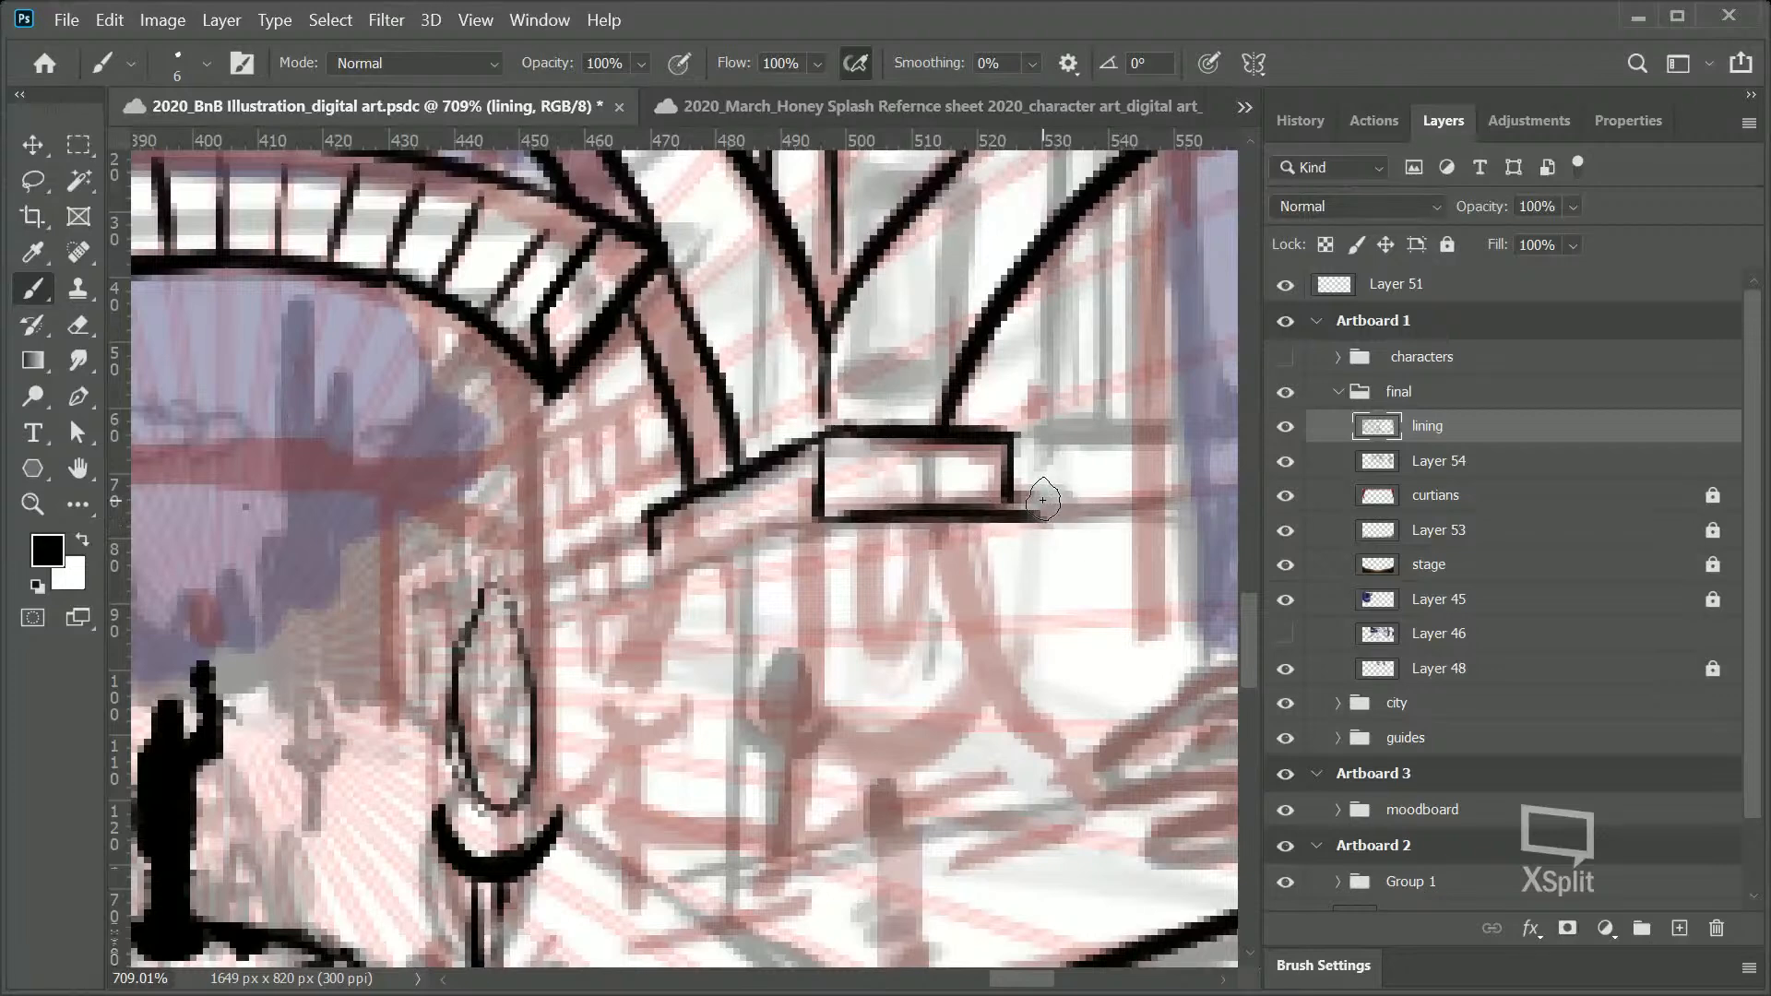
pyautogui.hotkey('ctrl', 'z')
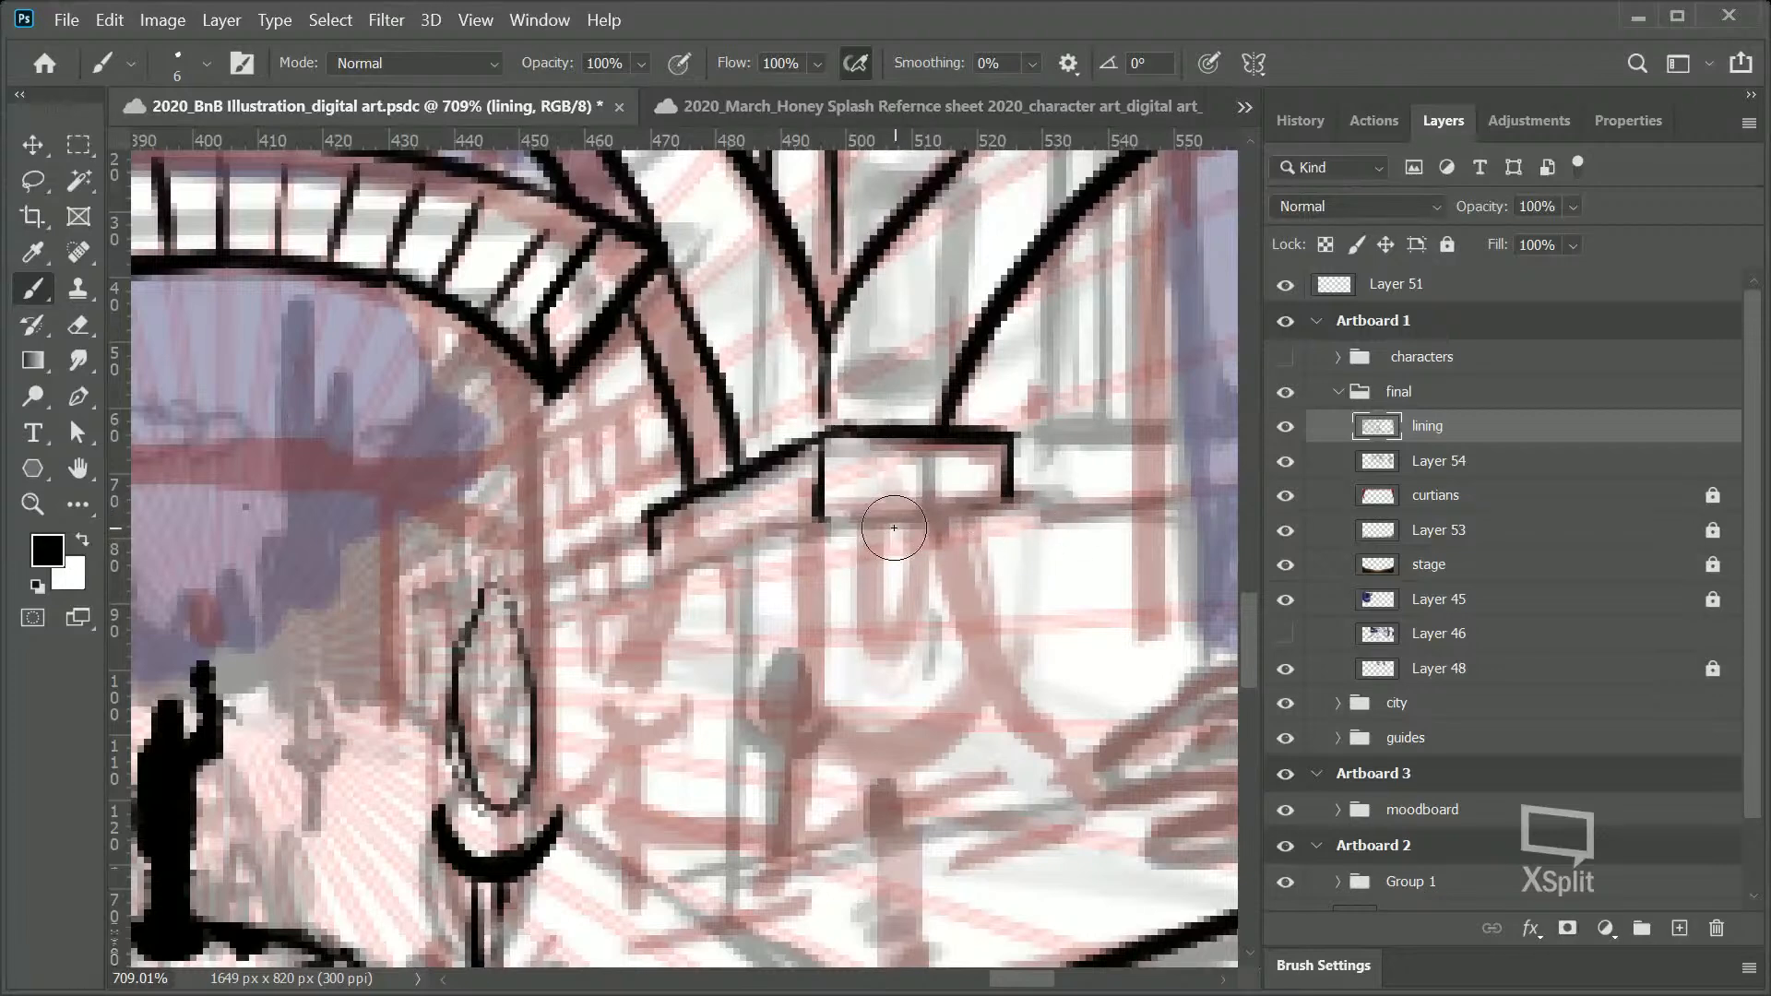
pyautogui.moveTo(819, 515); pyautogui.dragTo(1057, 503)
pyautogui.hotkey('ctrl', 'z')
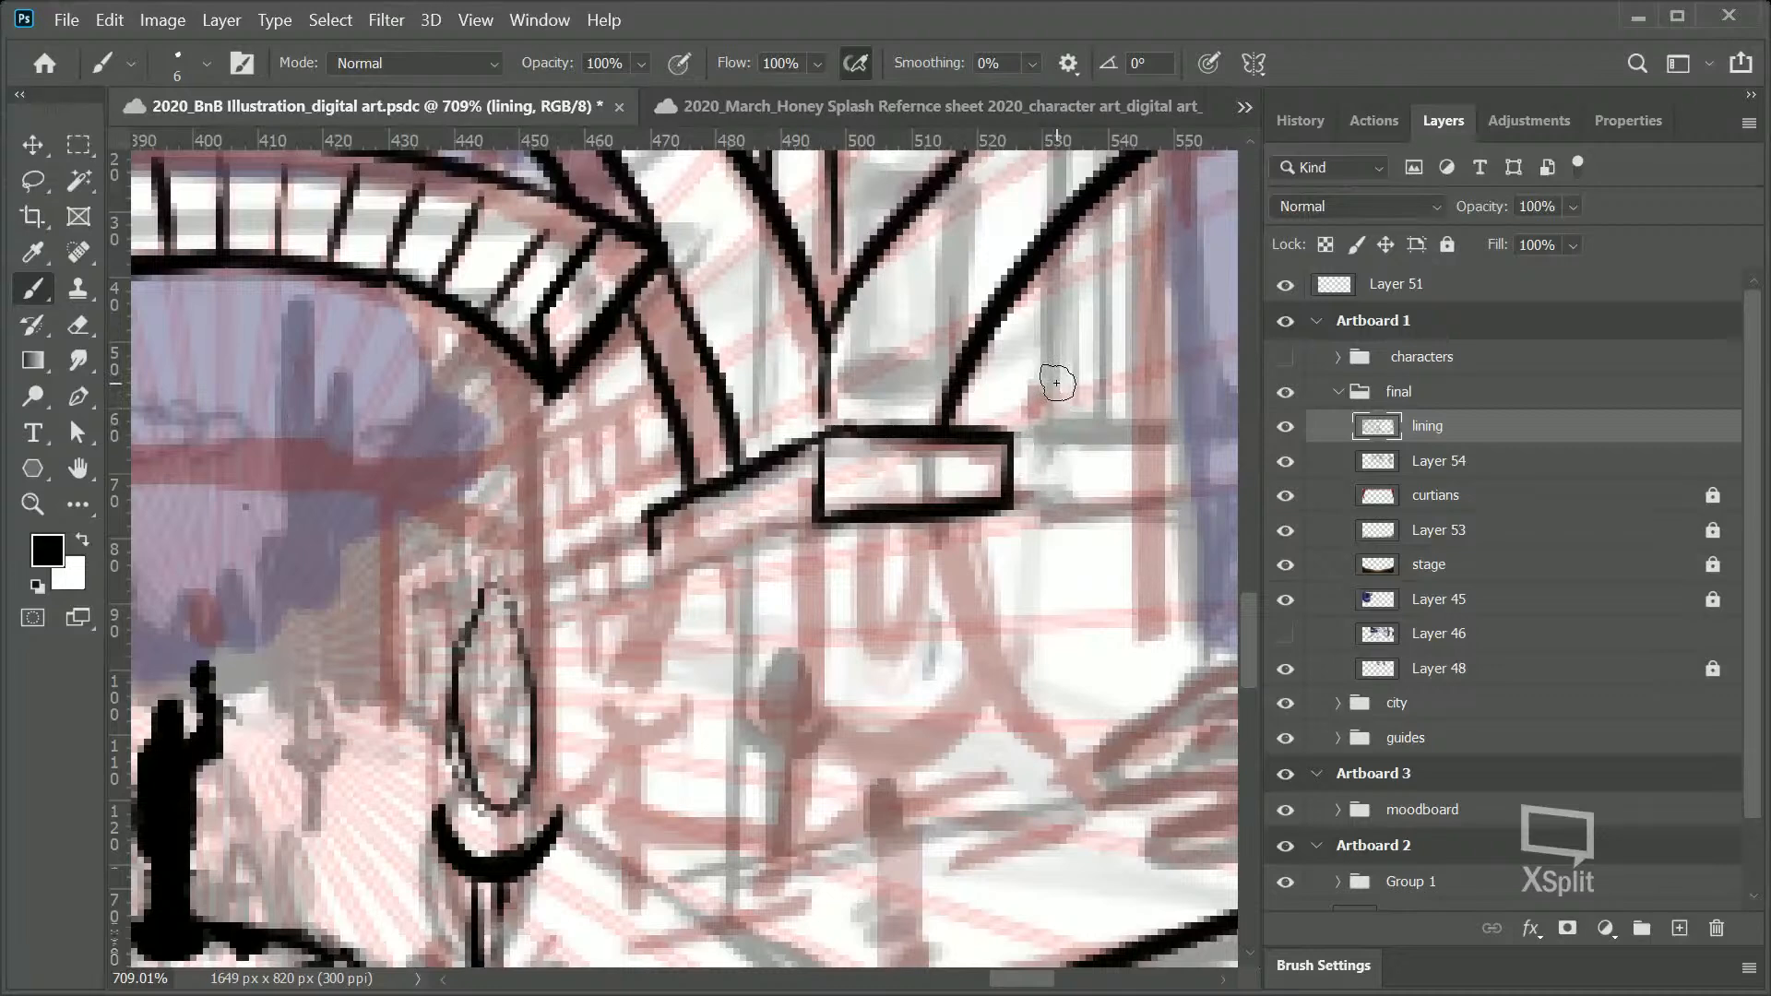
# Step: Ink the slanted bottom edge of the ledge's angled face, closing it between the outer end and the corner line
pyautogui.moveTo(701, 532); pyautogui.dragTo(703, 565)
pyautogui.keyDown('shift'); pyautogui.click(823, 516); pyautogui.keyUp('shift')
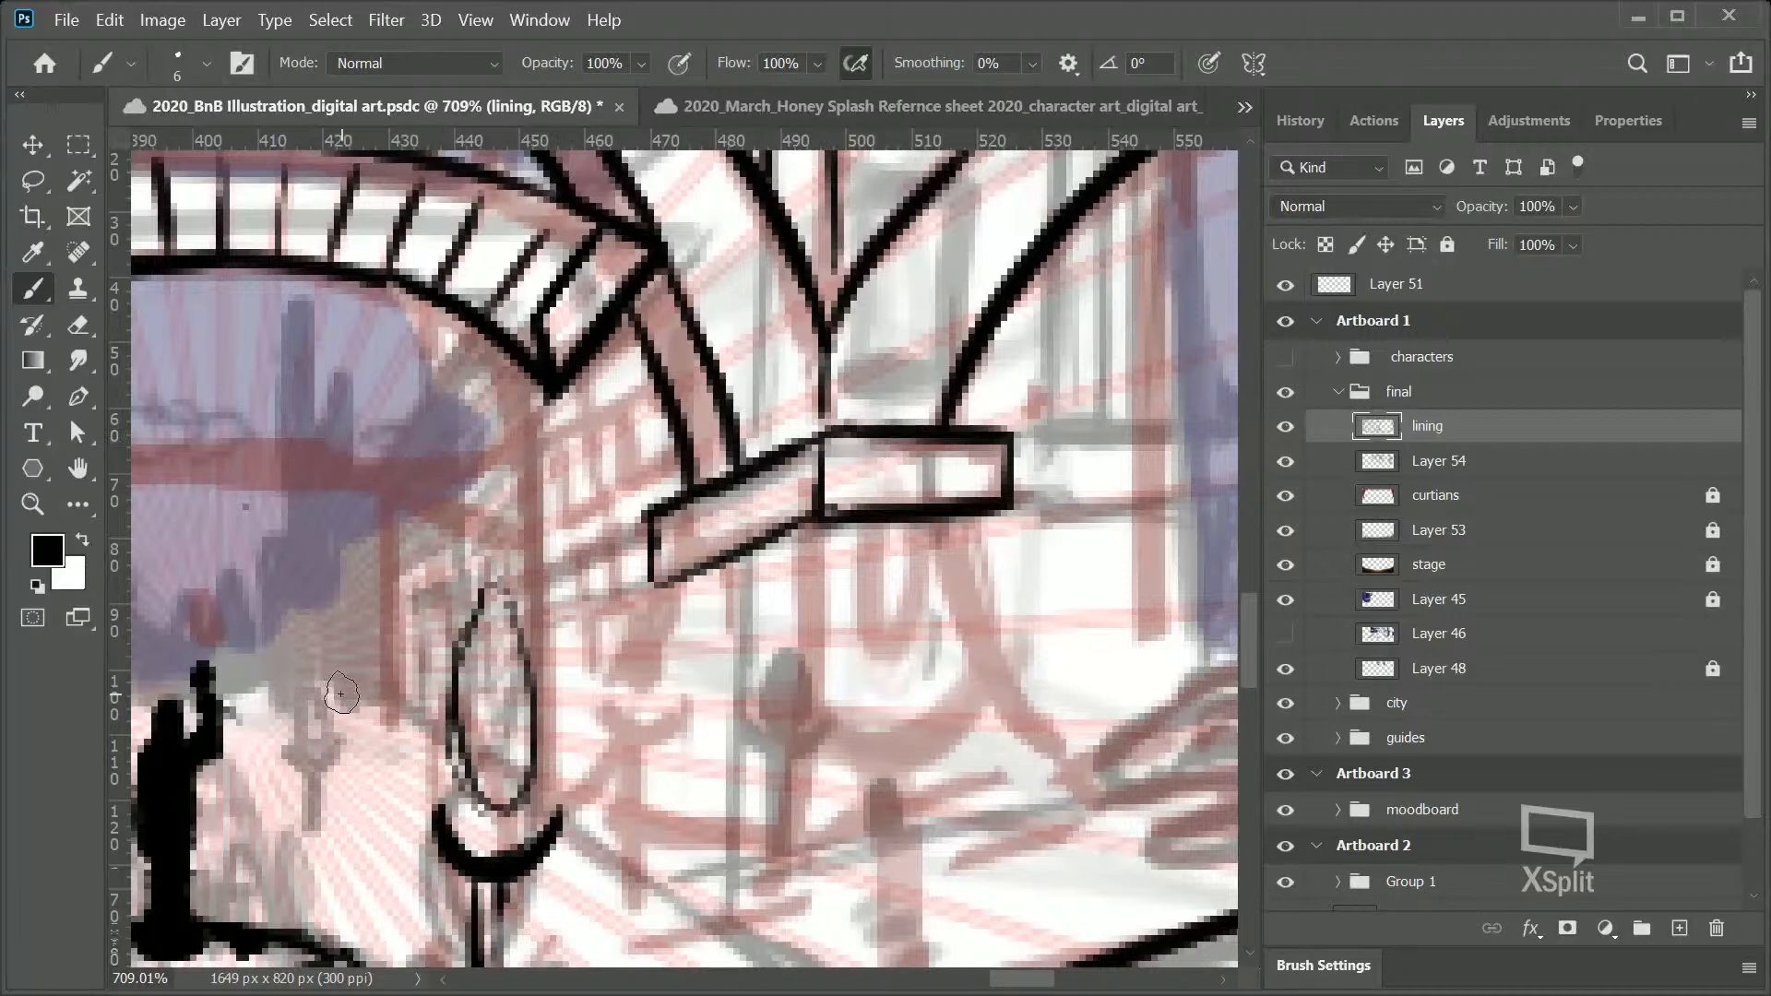
pyautogui.hotkey('ctrl', 'z')
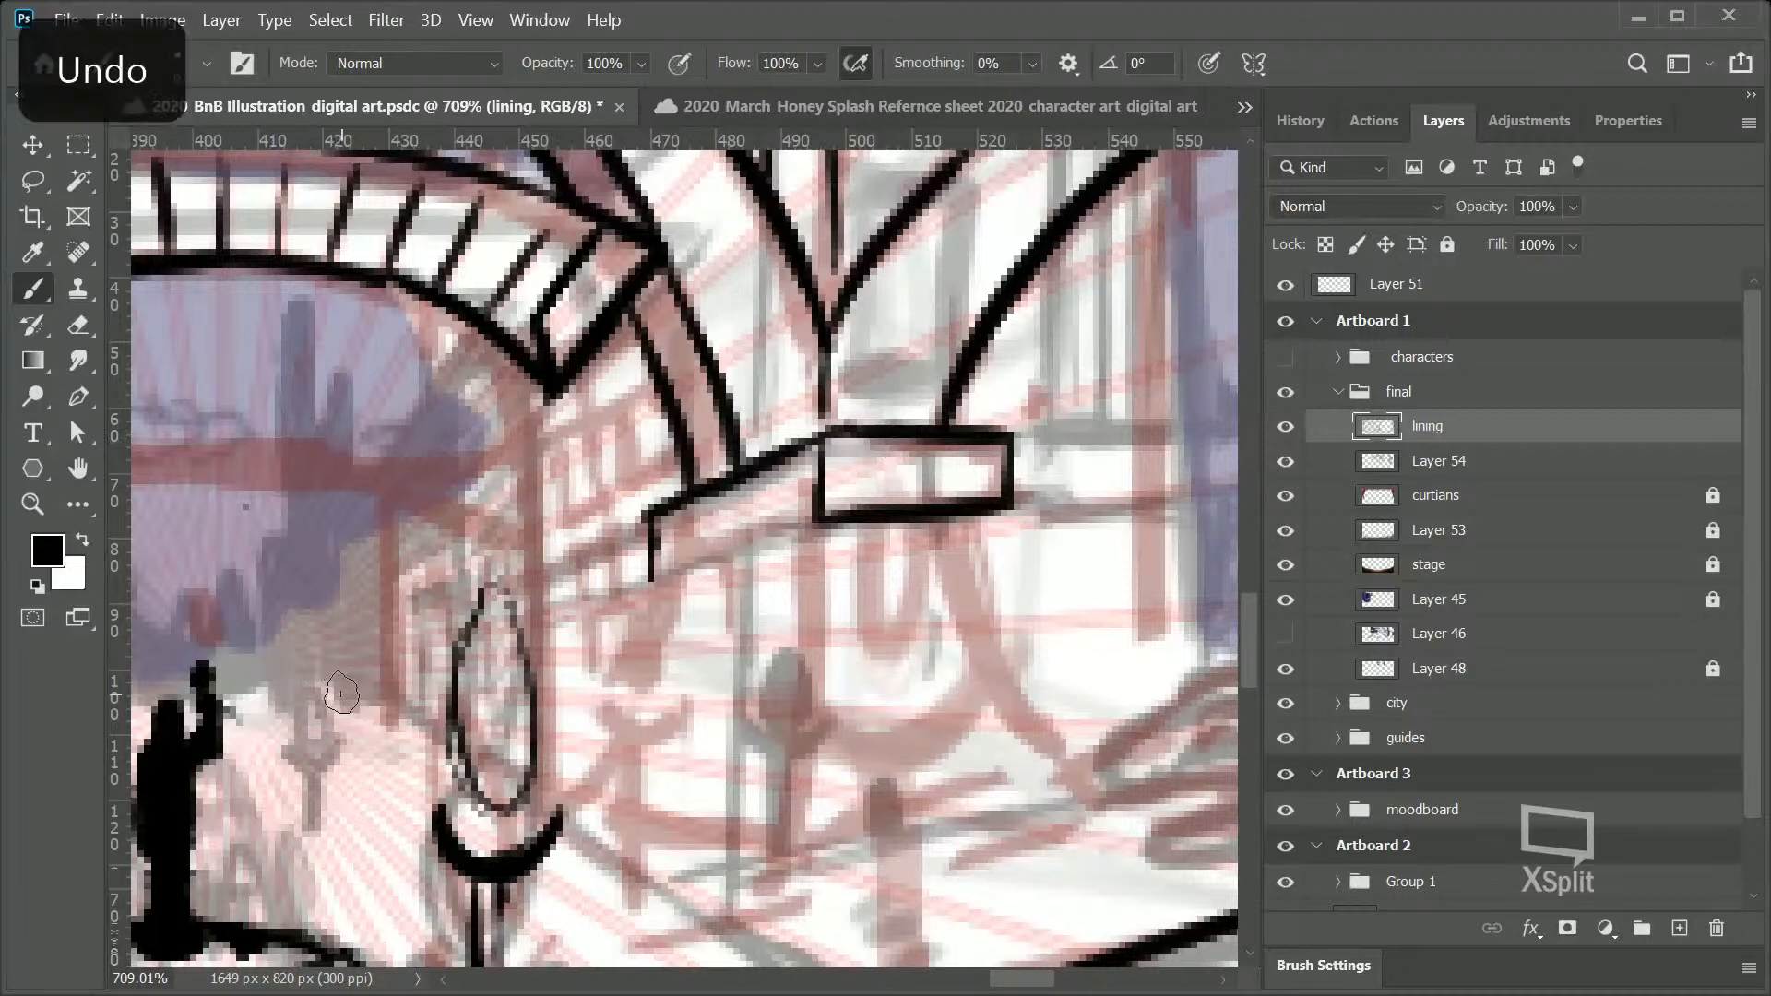
pyautogui.click(652, 591)
pyautogui.keyDown('shift'); pyautogui.click(800, 526); pyautogui.keyUp('shift')
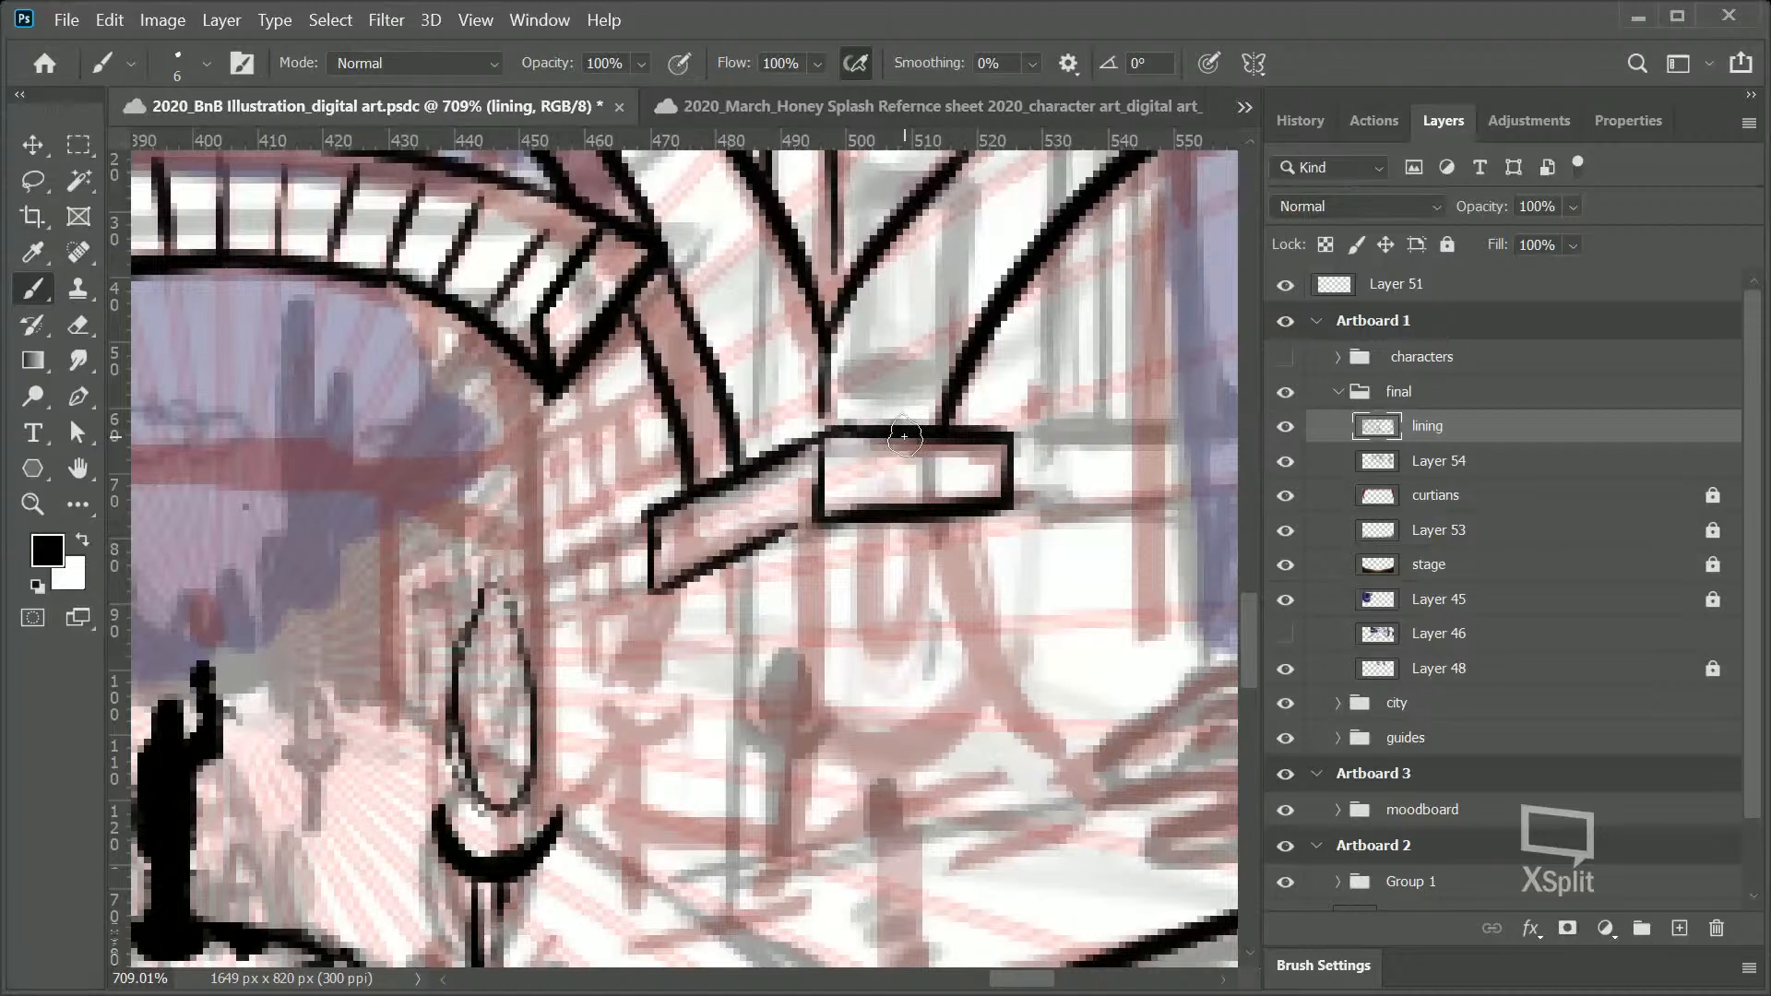
pyautogui.hotkey('ctrl', 'z')
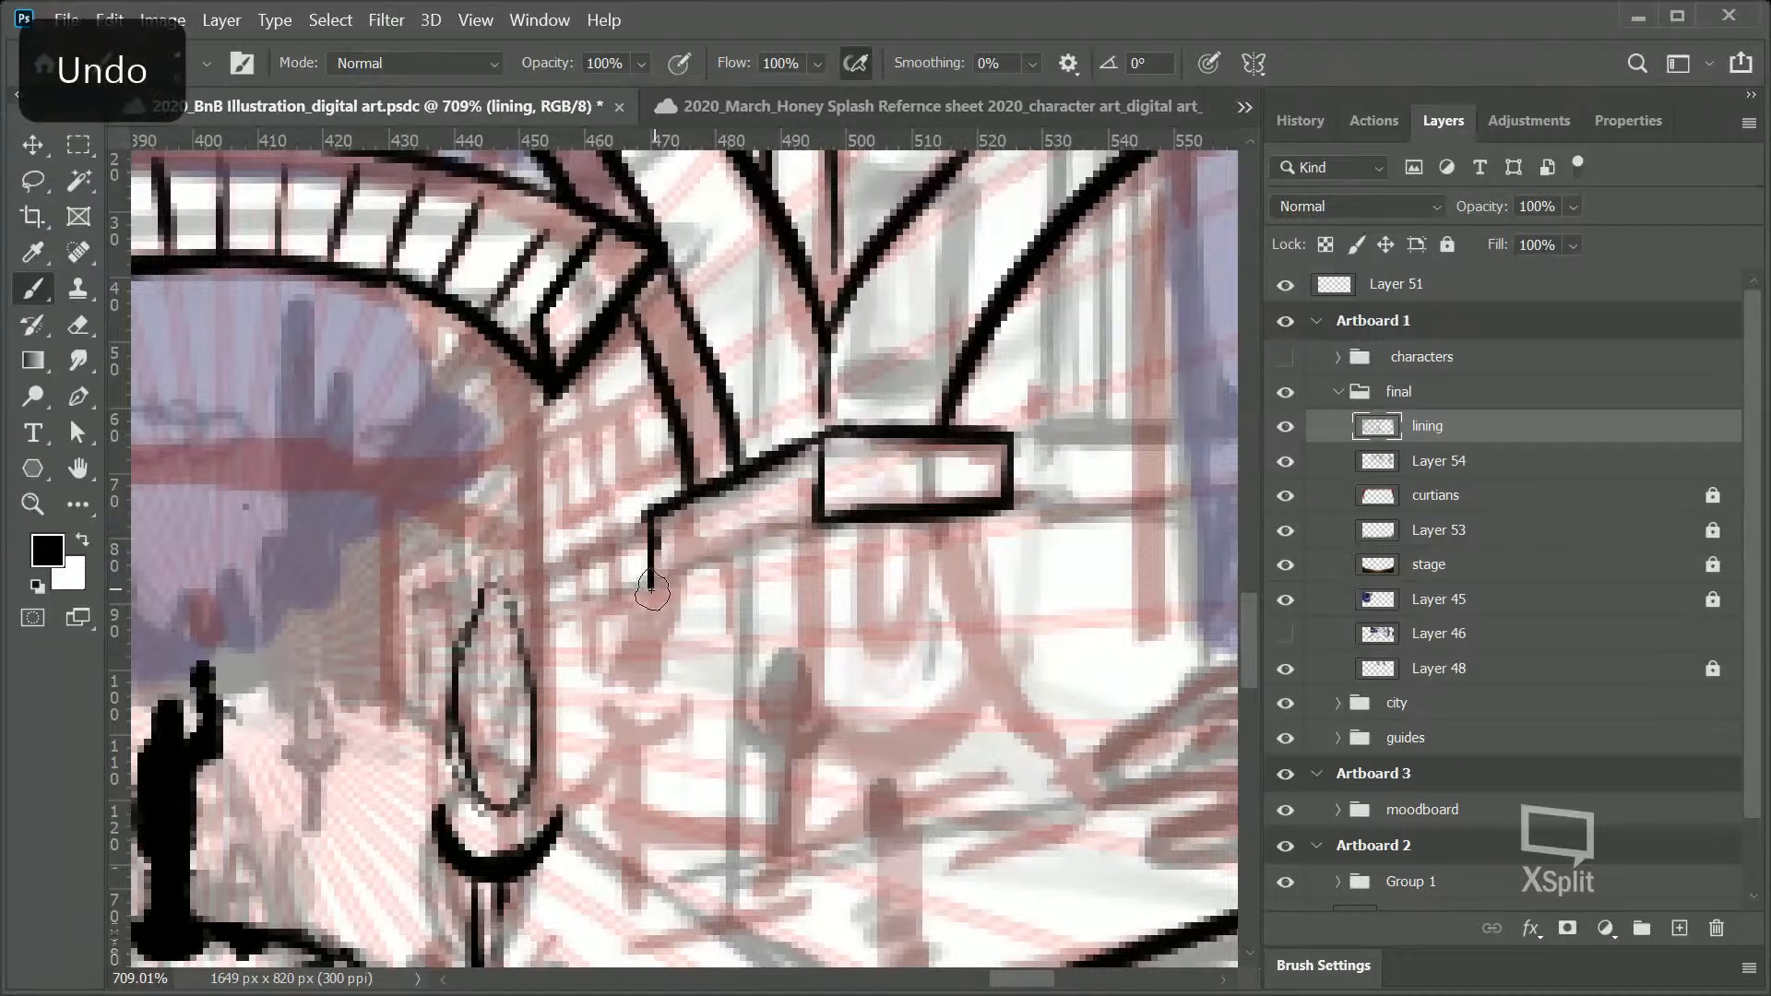
pyautogui.click(652, 587)
pyautogui.keyDown('shift'); pyautogui.click(816, 524); pyautogui.keyUp('shift')
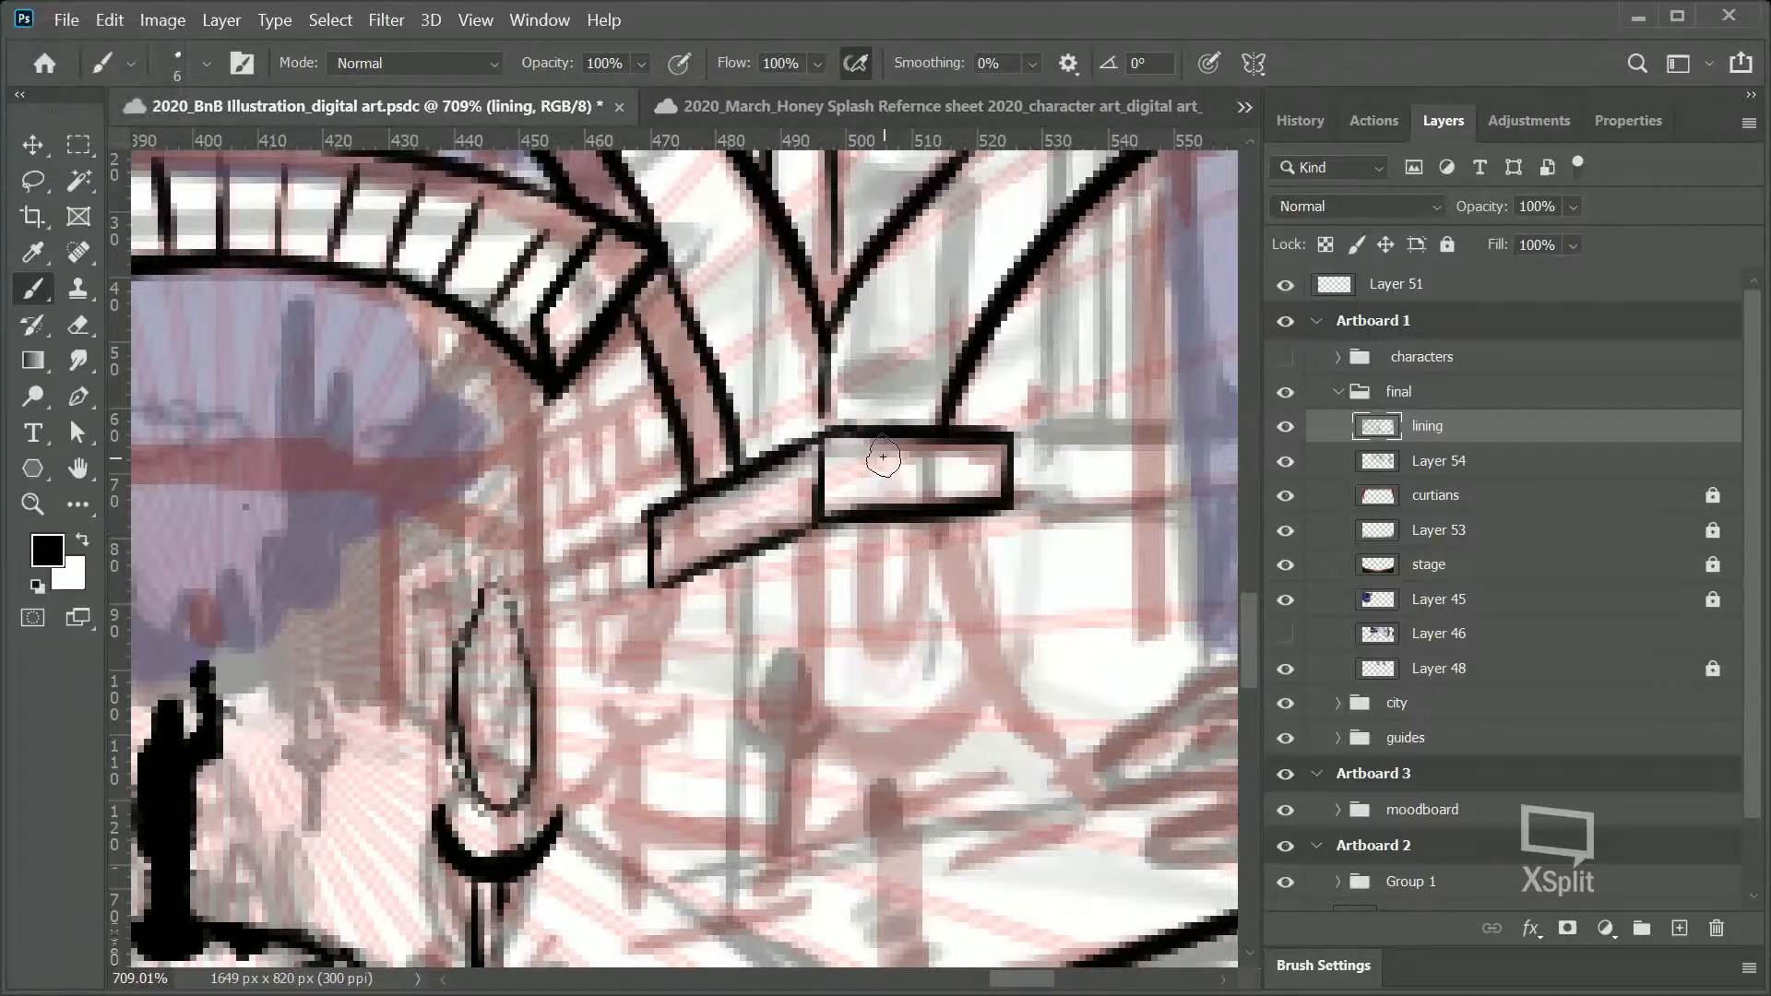
# Step: Ink a straight vertical post line running down from beneath the ledge's corner to the street sketch
pyautogui.scroll(2, 1254, 644)
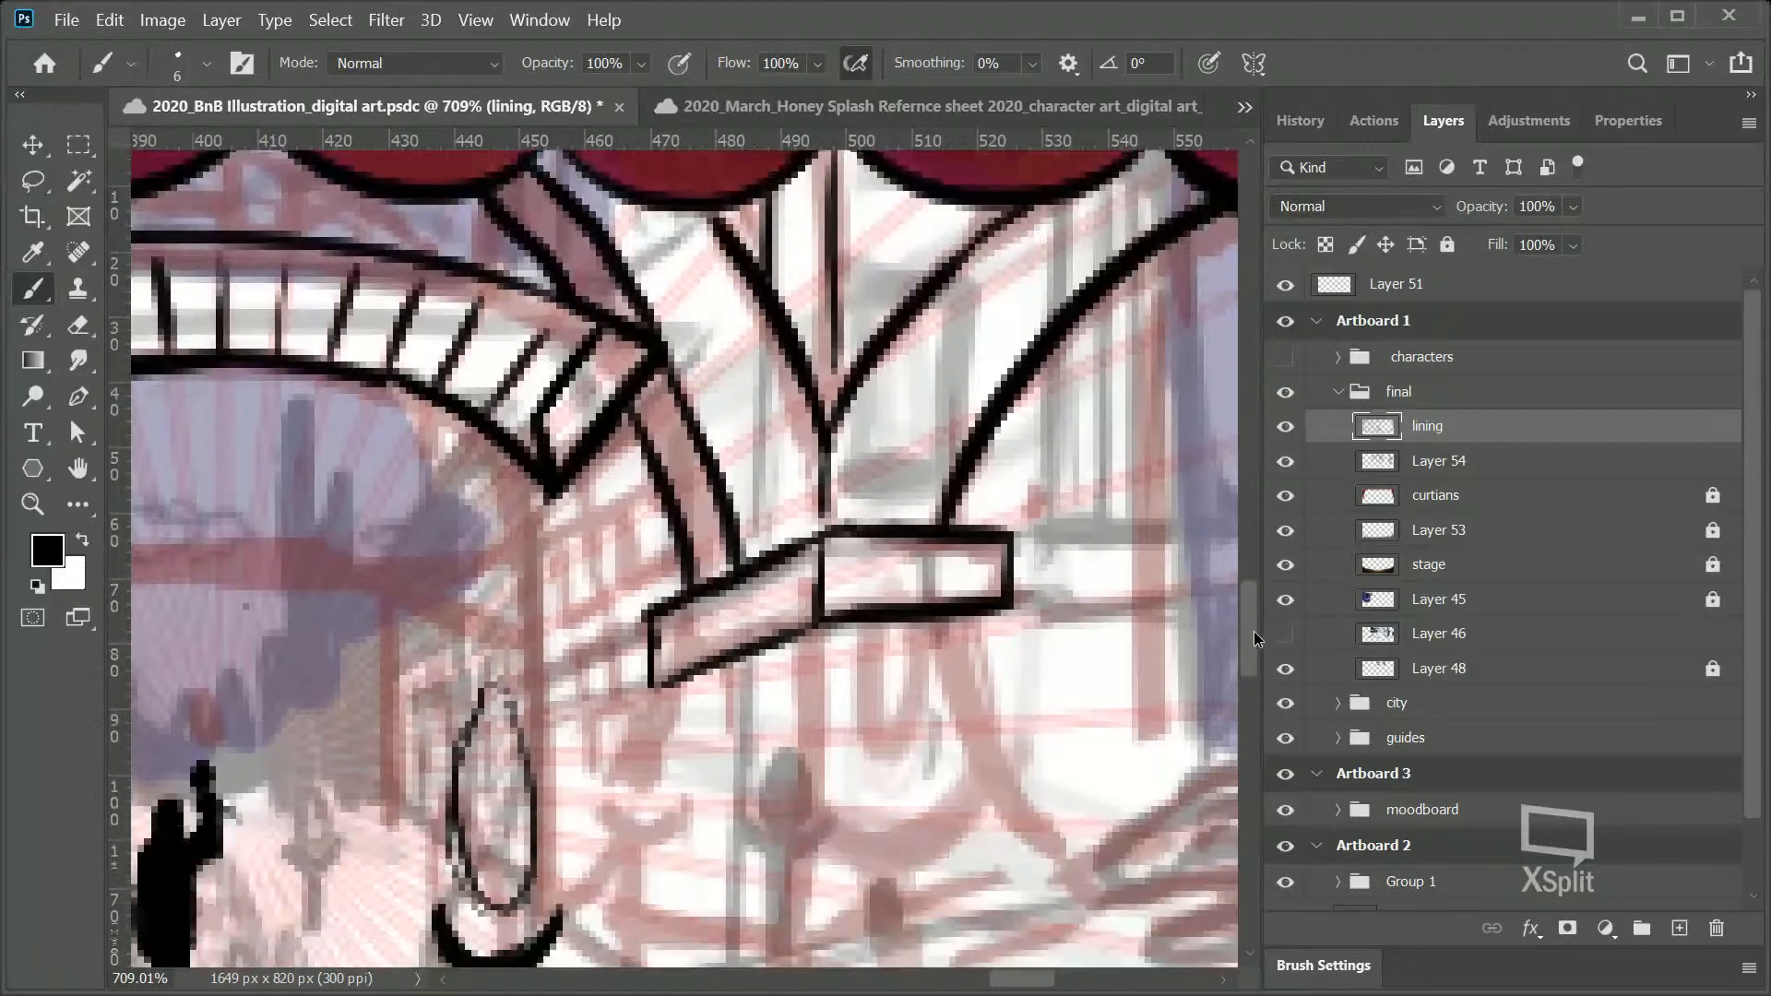
pyautogui.scroll(-1, 1250, 627)
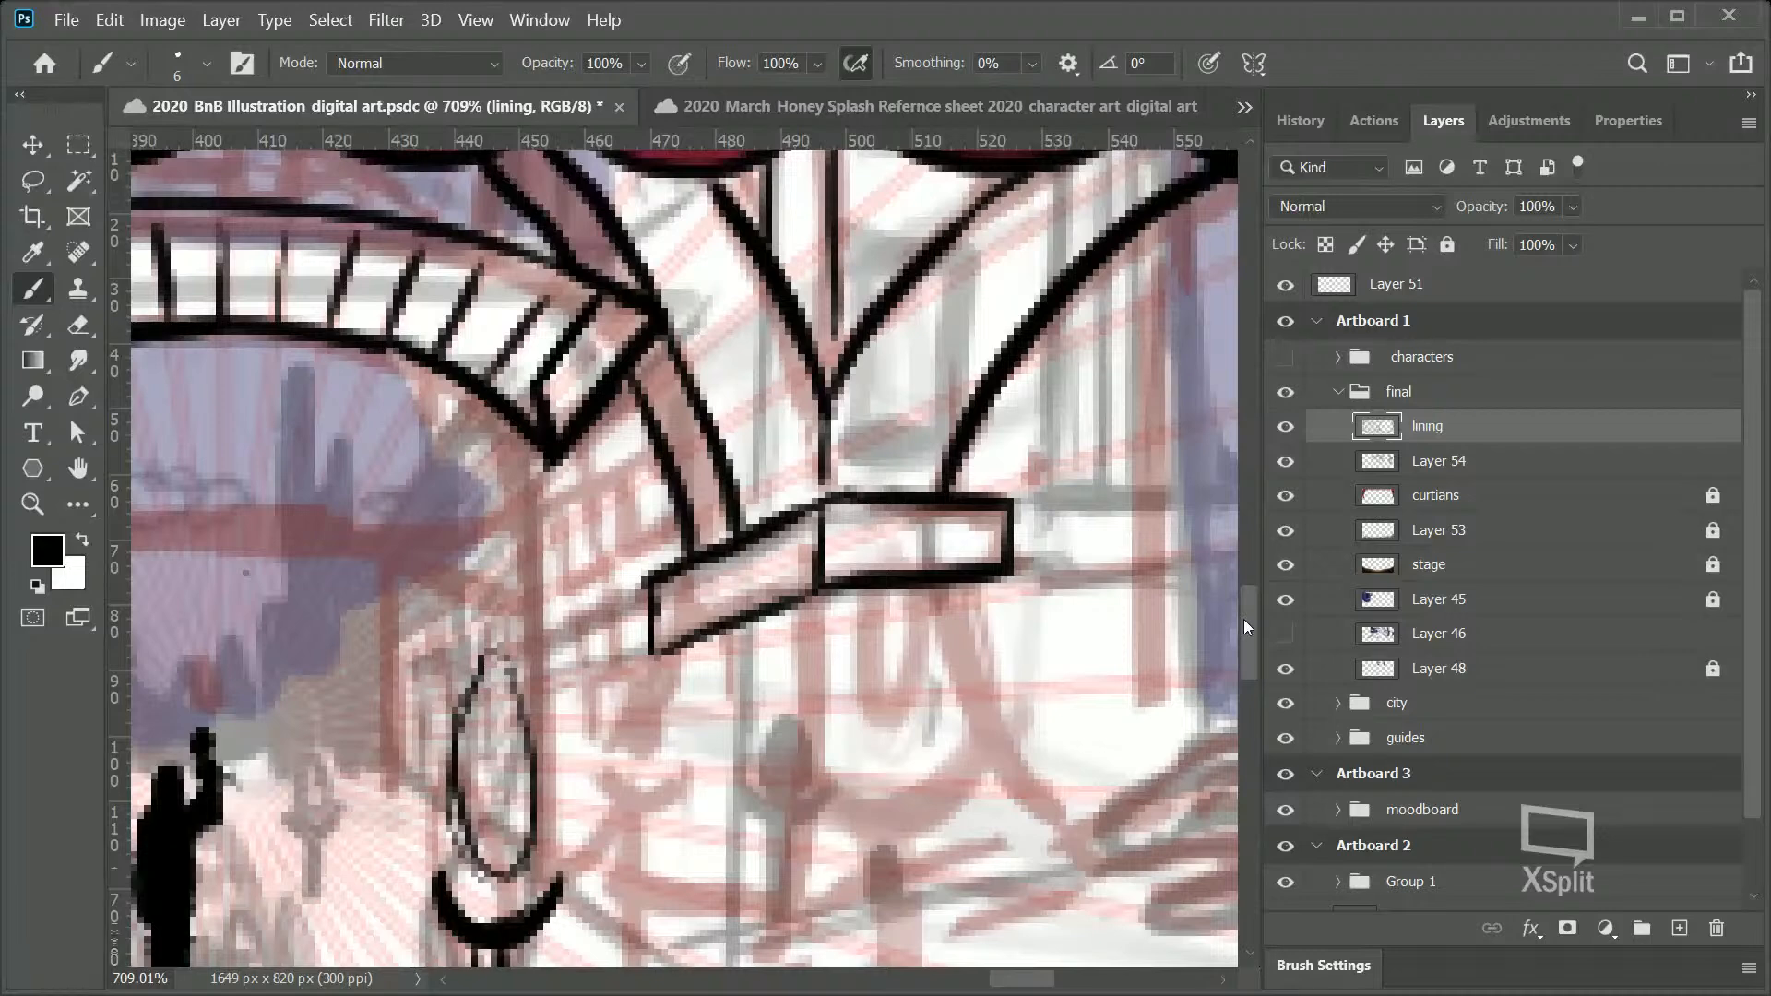
pyautogui.scroll(-2, 1242, 612)
pyautogui.scroll(1, 1252, 622)
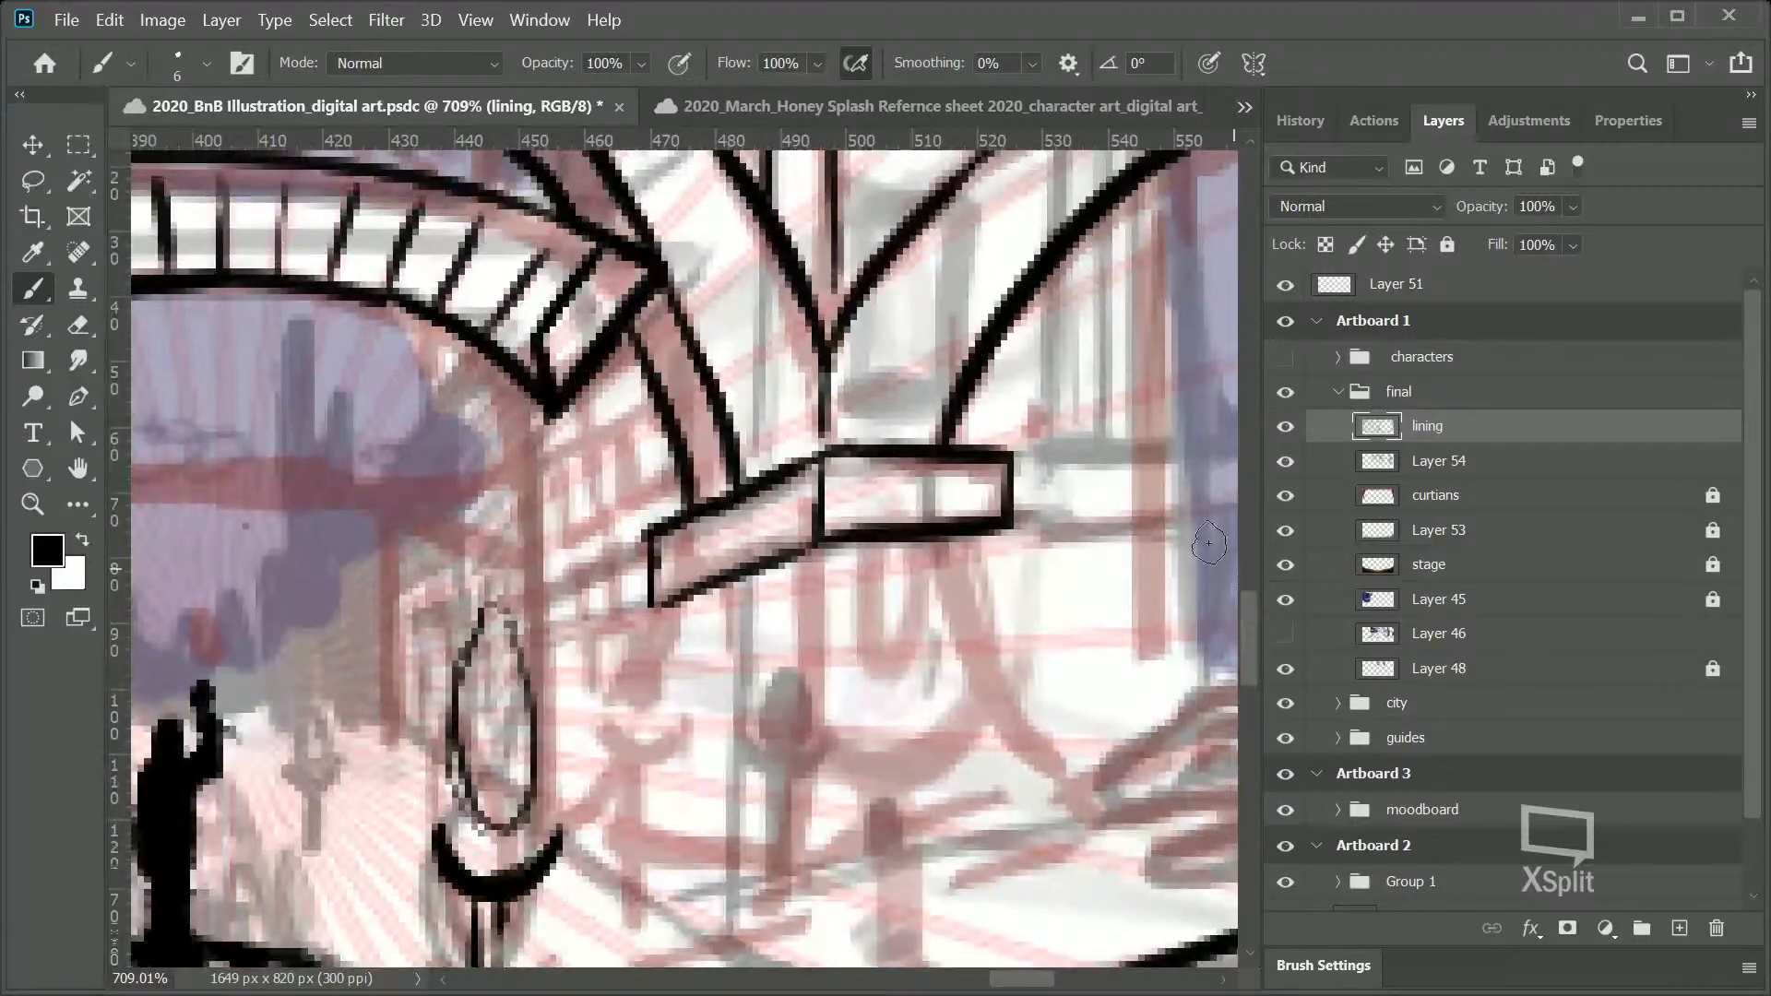
pyautogui.click(811, 579)
pyautogui.keyDown('shift'); pyautogui.click(812, 842); pyautogui.keyUp('shift')
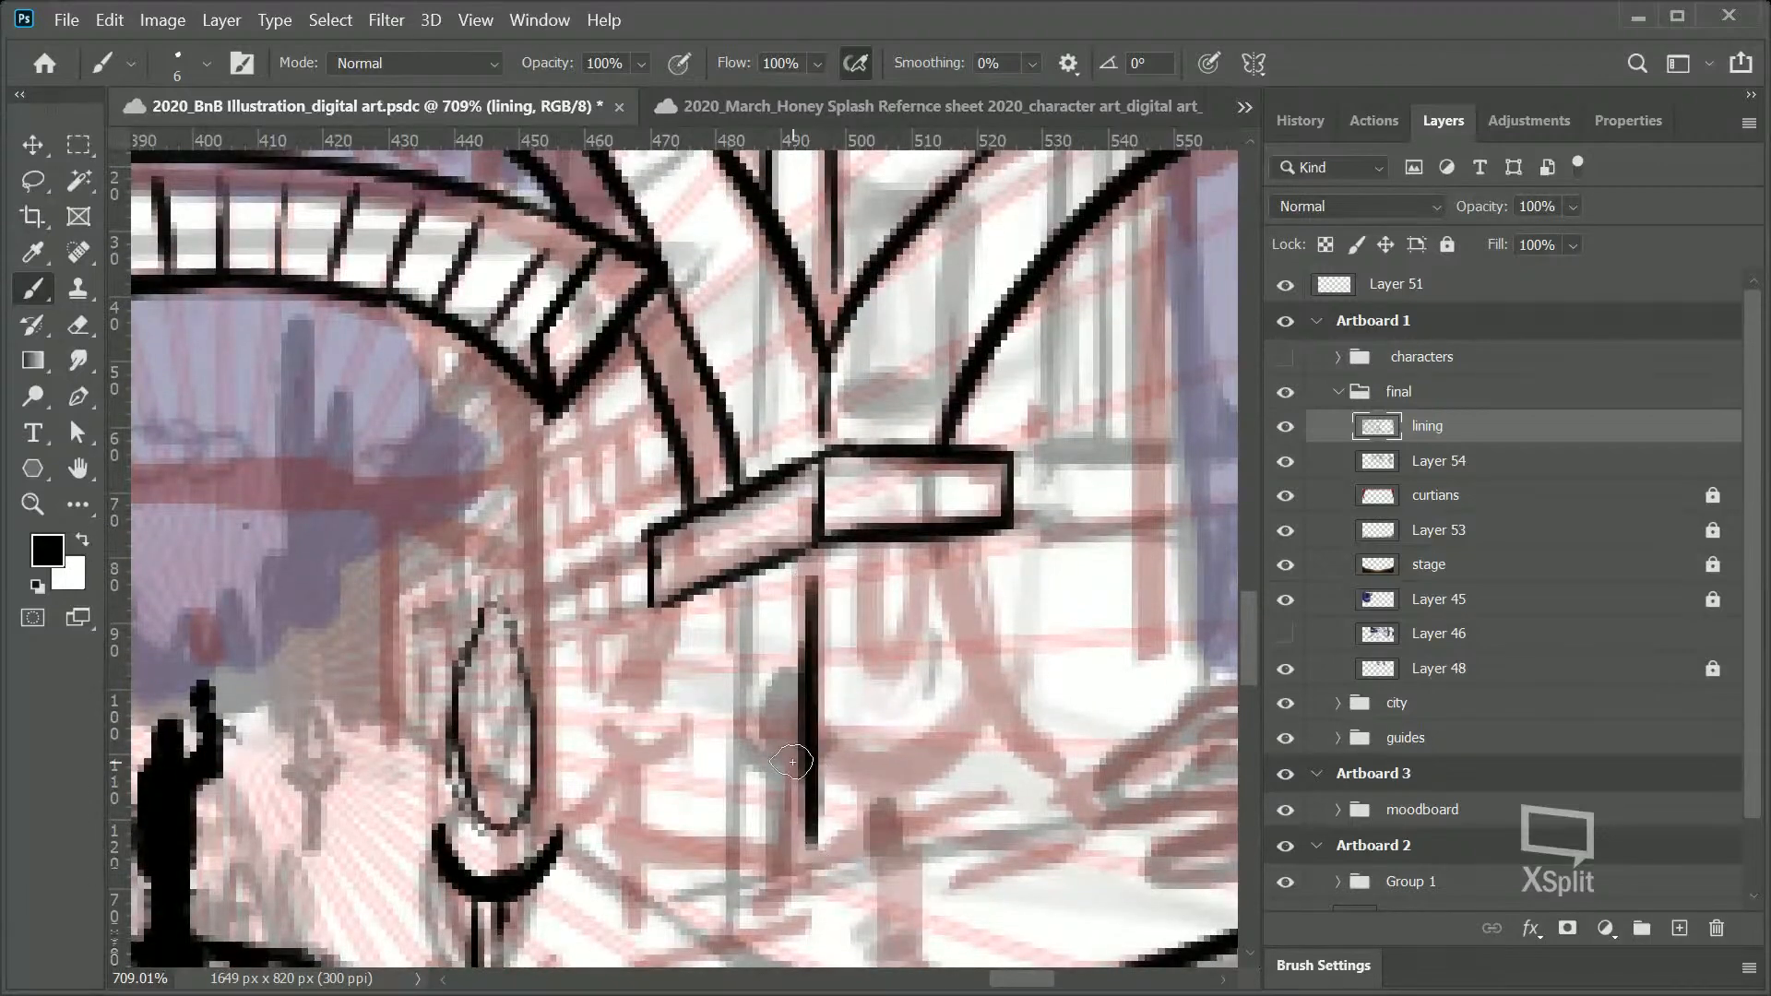
pyautogui.moveTo(807, 824); pyautogui.dragTo(807, 867)
pyautogui.scroll(3, 1251, 616)
pyautogui.scroll(-5, 1254, 646)
pyautogui.scroll(2, 1255, 651)
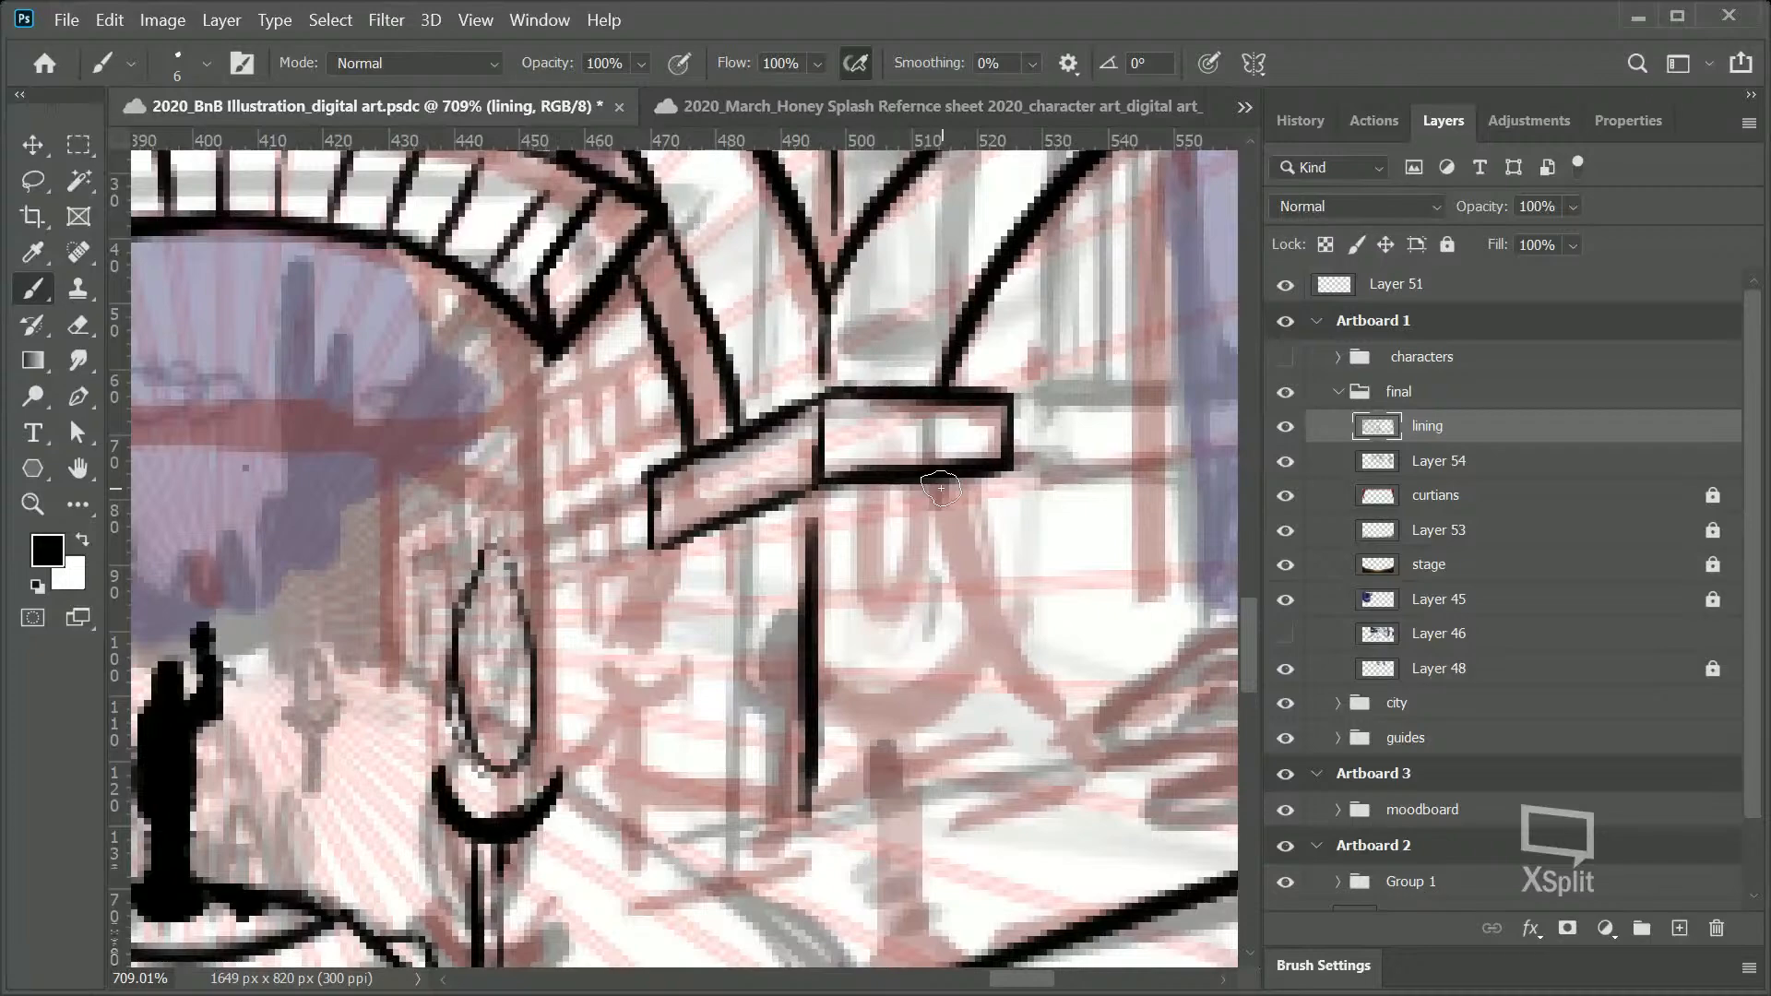
# Step: Ink the outline of the rounded triangular form below the purple backdrop, with a small curved opening inside it
pyautogui.scroll(5, 1252, 617)
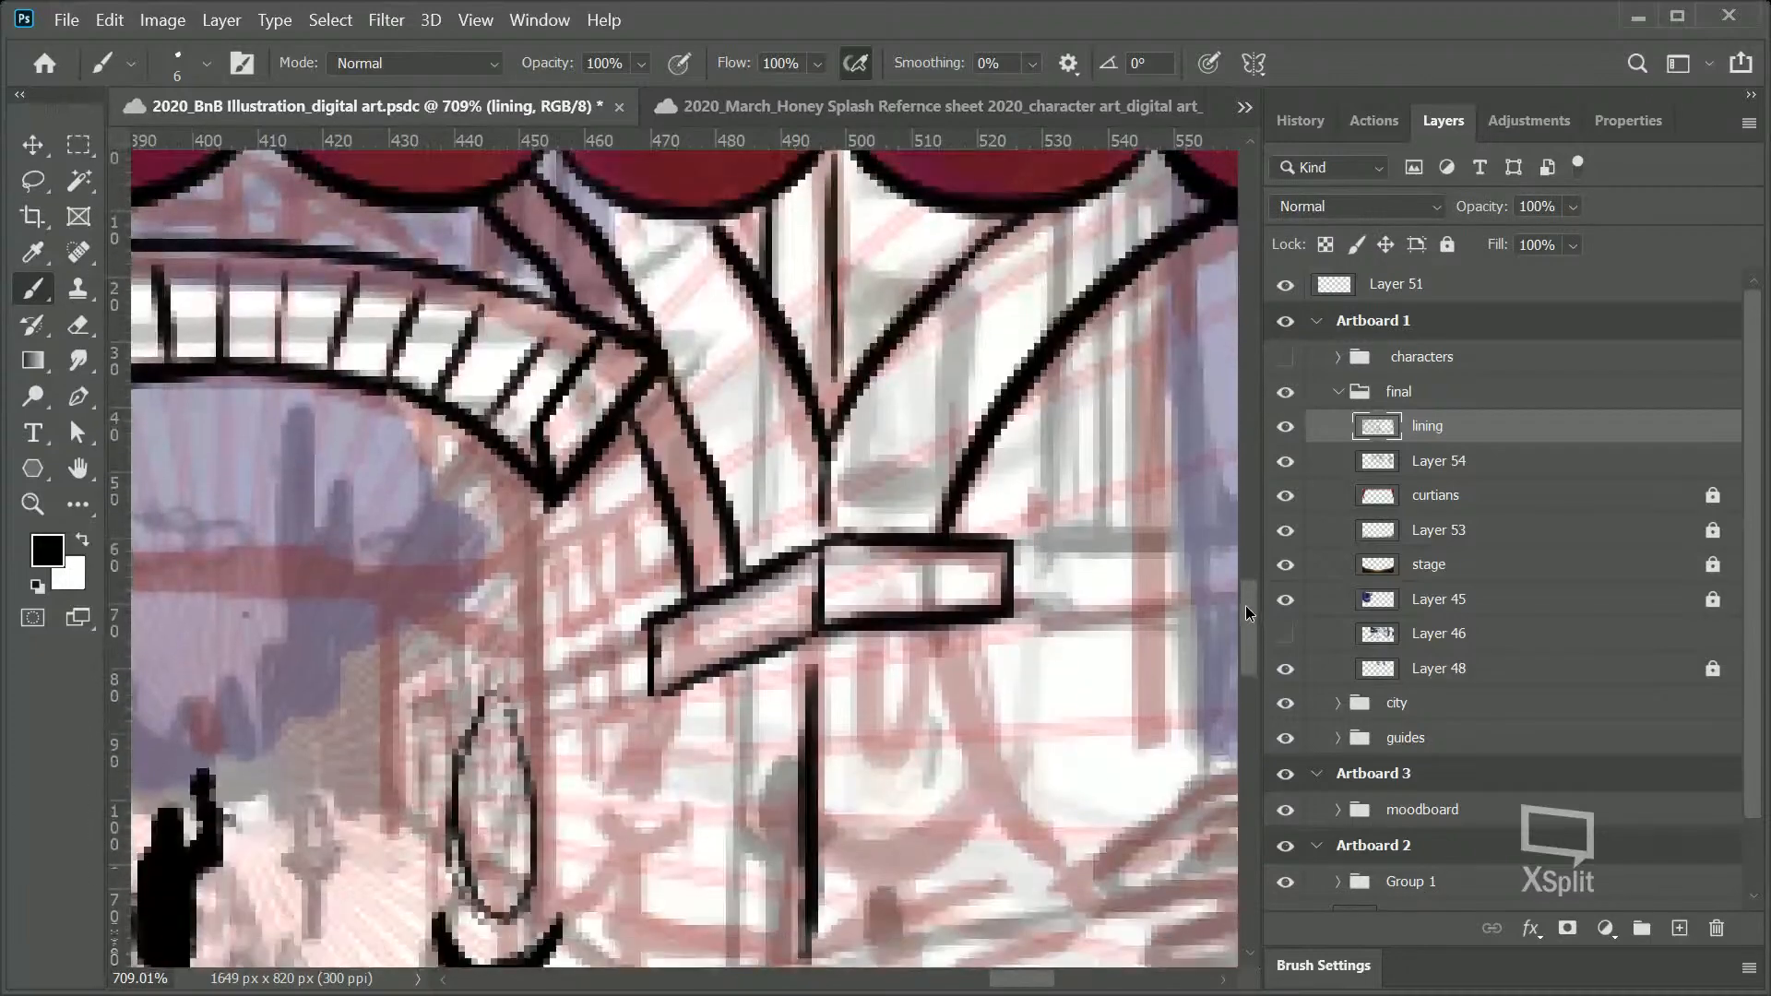
pyautogui.scroll(-4, 1245, 601)
pyautogui.moveTo(1029, 979)
pyautogui.mouseDown()
pyautogui.moveTo(987, 979)
pyautogui.moveTo(1018, 979)
pyautogui.mouseUp()
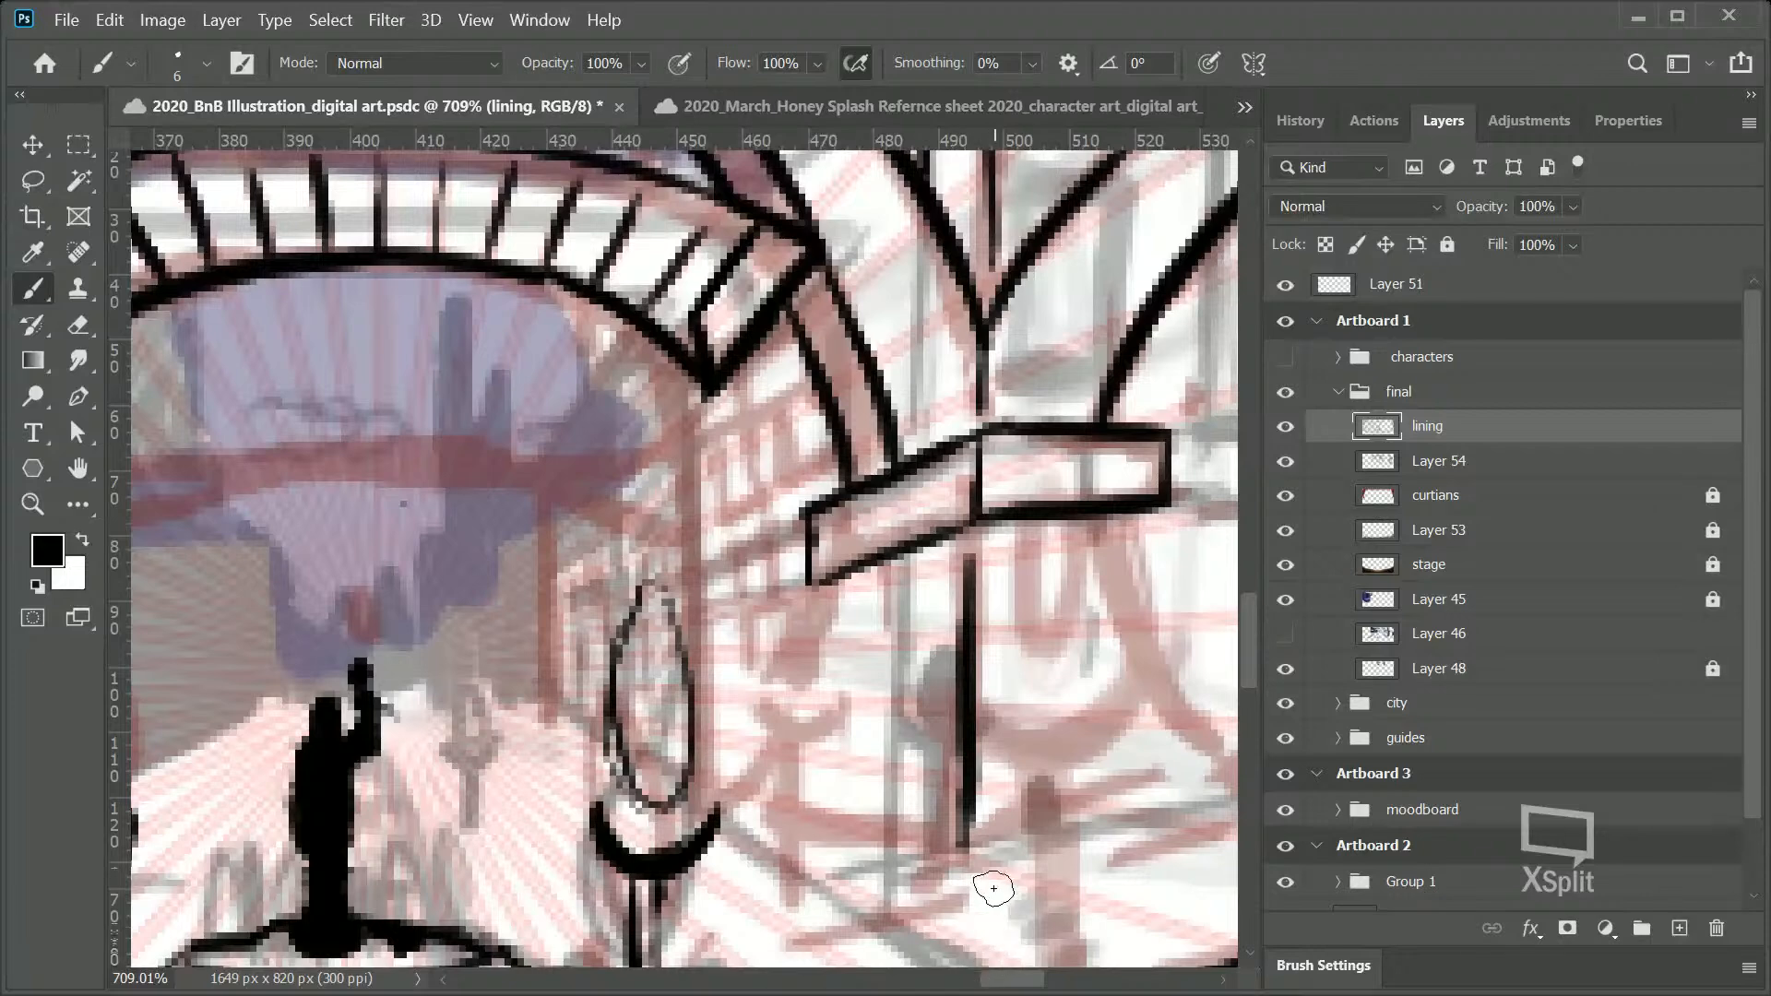
pyautogui.moveTo(1013, 983); pyautogui.dragTo(1028, 980)
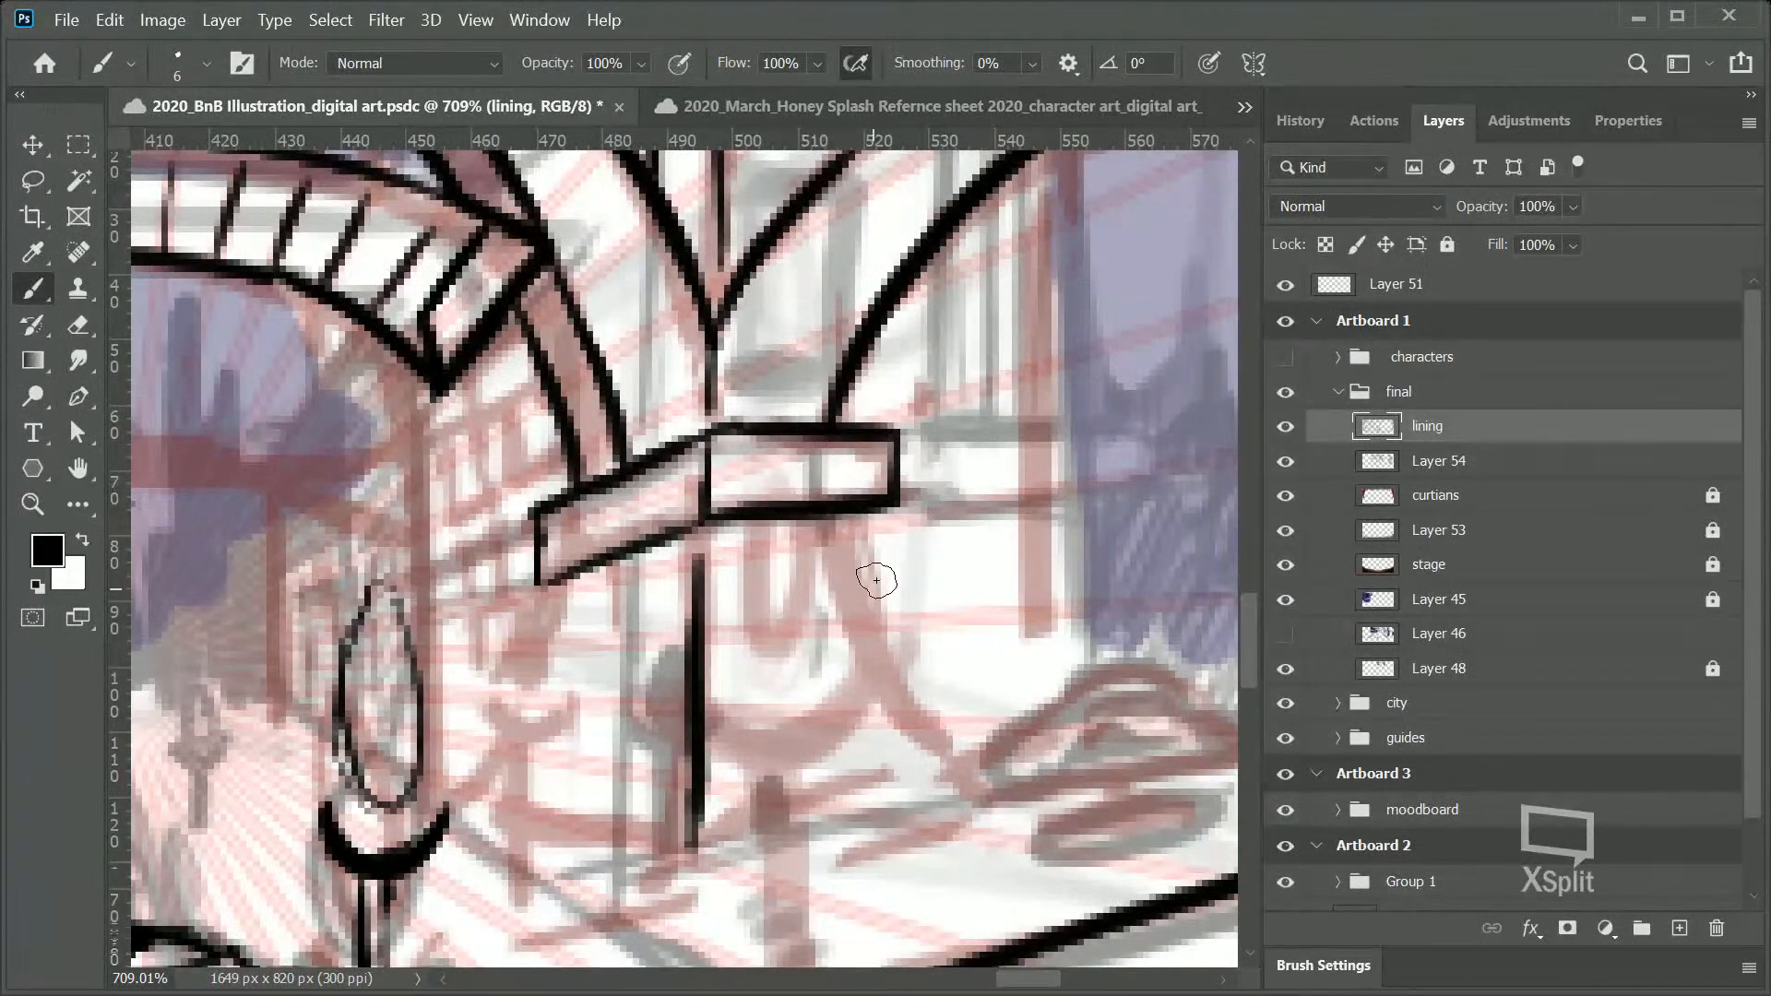
pyautogui.moveTo(1248, 651)
pyautogui.mouseDown()
pyautogui.moveTo(1253, 630)
pyautogui.moveTo(1251, 650)
pyautogui.mouseUp()
pyautogui.moveTo(1022, 979); pyautogui.dragTo(1035, 981)
pyautogui.moveTo(867, 799)
pyautogui.mouseDown()
pyautogui.moveTo(966, 742)
pyautogui.moveTo(1063, 805)
pyautogui.moveTo(1062, 830)
pyautogui.moveTo(817, 857)
pyautogui.mouseUp()
pyautogui.hotkey('ctrl', 'z')
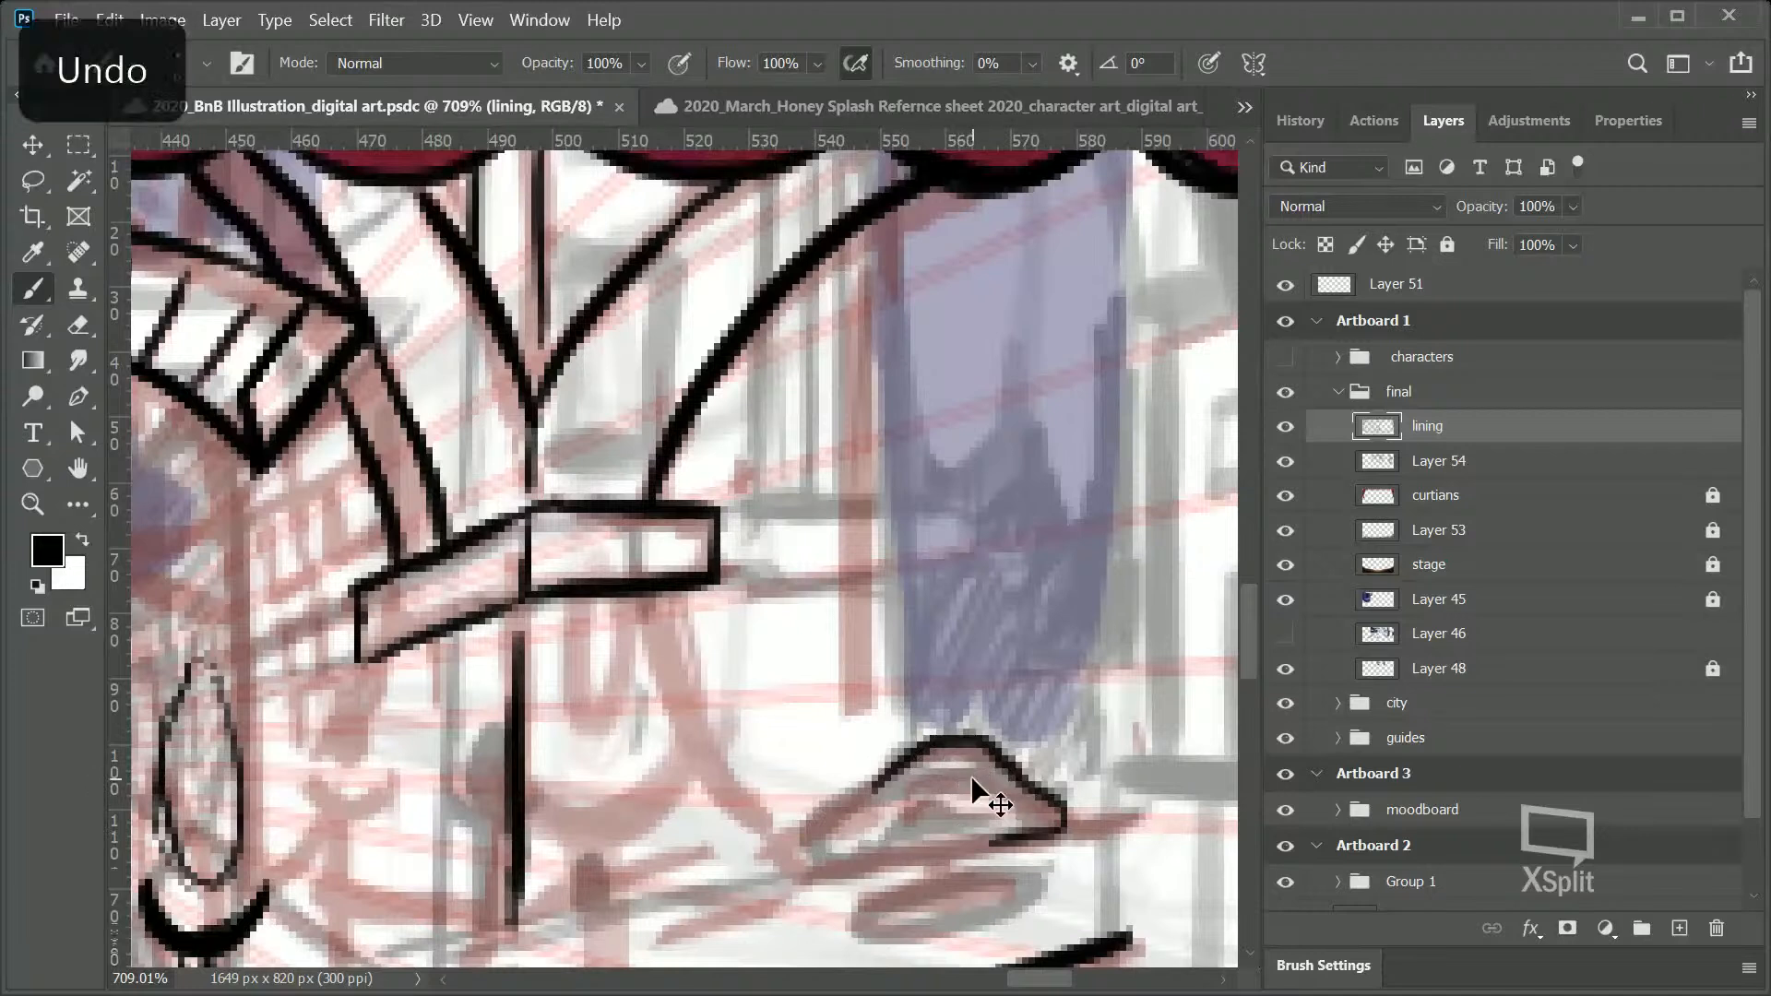
pyautogui.hotkey('ctrl', 'z')
pyautogui.moveTo(906, 812)
pyautogui.mouseDown()
pyautogui.moveTo(945, 783)
pyautogui.moveTo(1004, 801)
pyautogui.mouseUp()
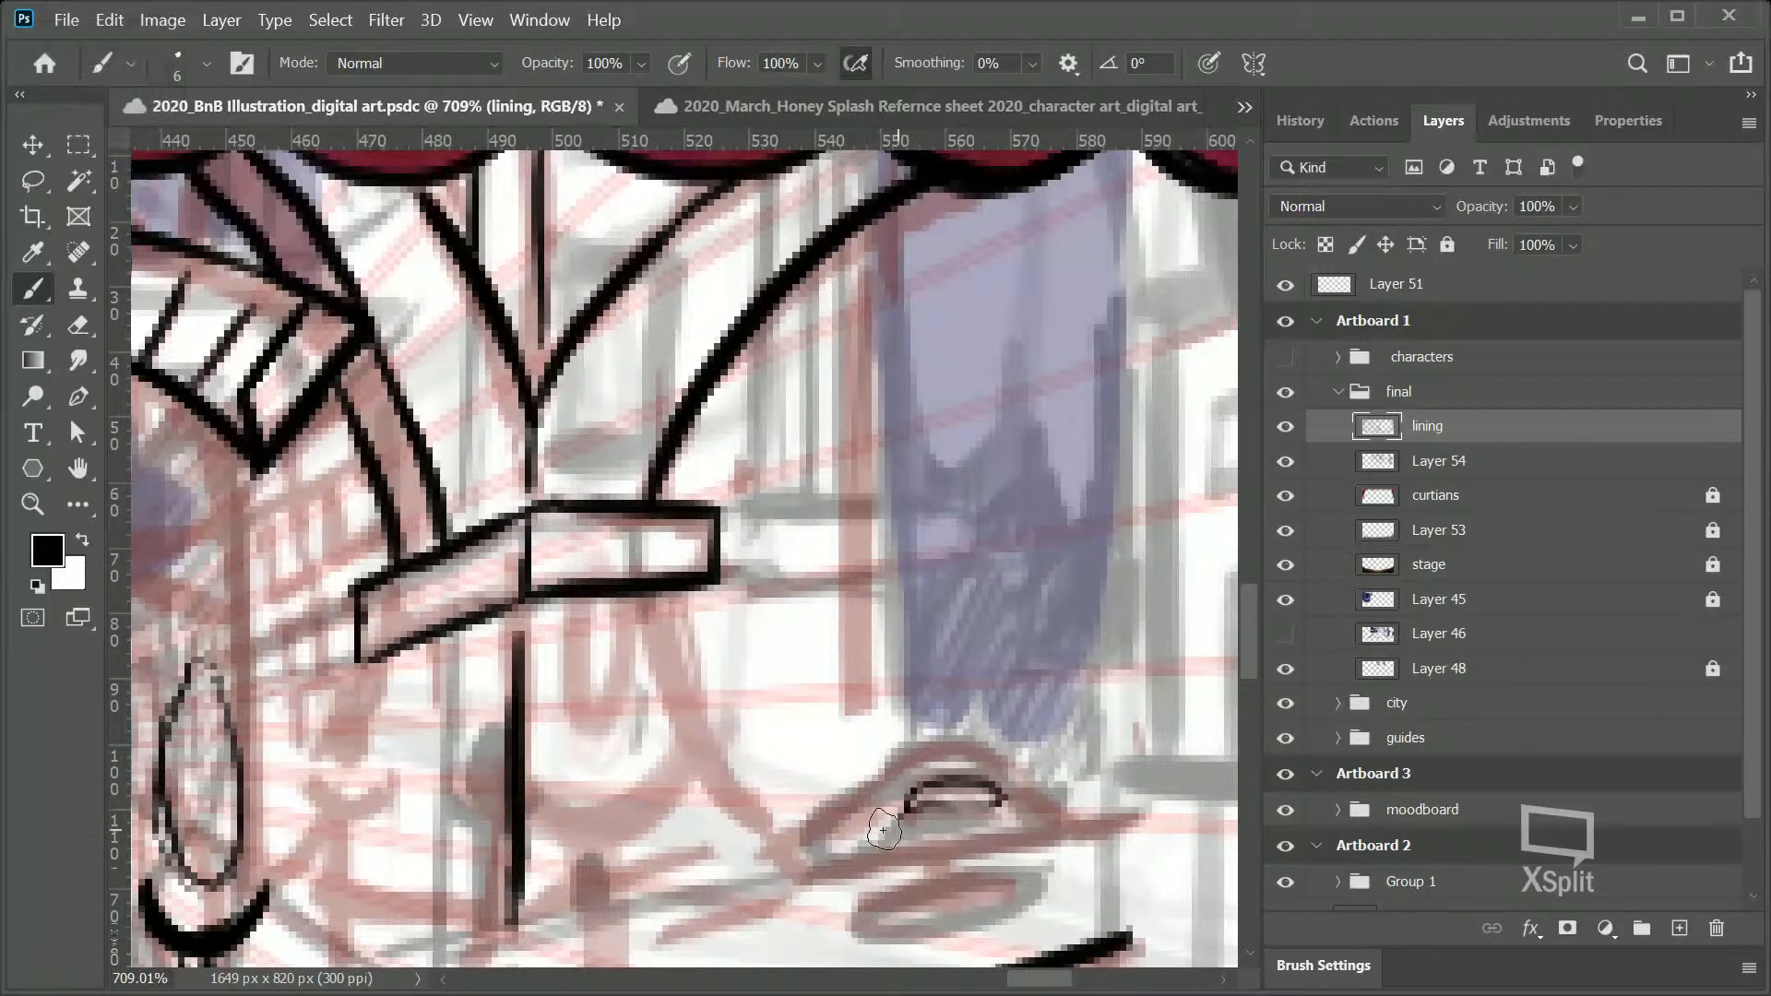
pyautogui.moveTo(795, 863)
pyautogui.mouseDown()
pyautogui.moveTo(841, 809)
pyautogui.moveTo(808, 829)
pyautogui.moveTo(992, 715)
pyautogui.moveTo(972, 747)
pyautogui.moveTo(1080, 808)
pyautogui.moveTo(965, 845)
pyautogui.moveTo(903, 829)
pyautogui.moveTo(951, 838)
pyautogui.moveTo(818, 870)
pyautogui.moveTo(847, 855)
pyautogui.moveTo(799, 868)
pyautogui.mouseUp()
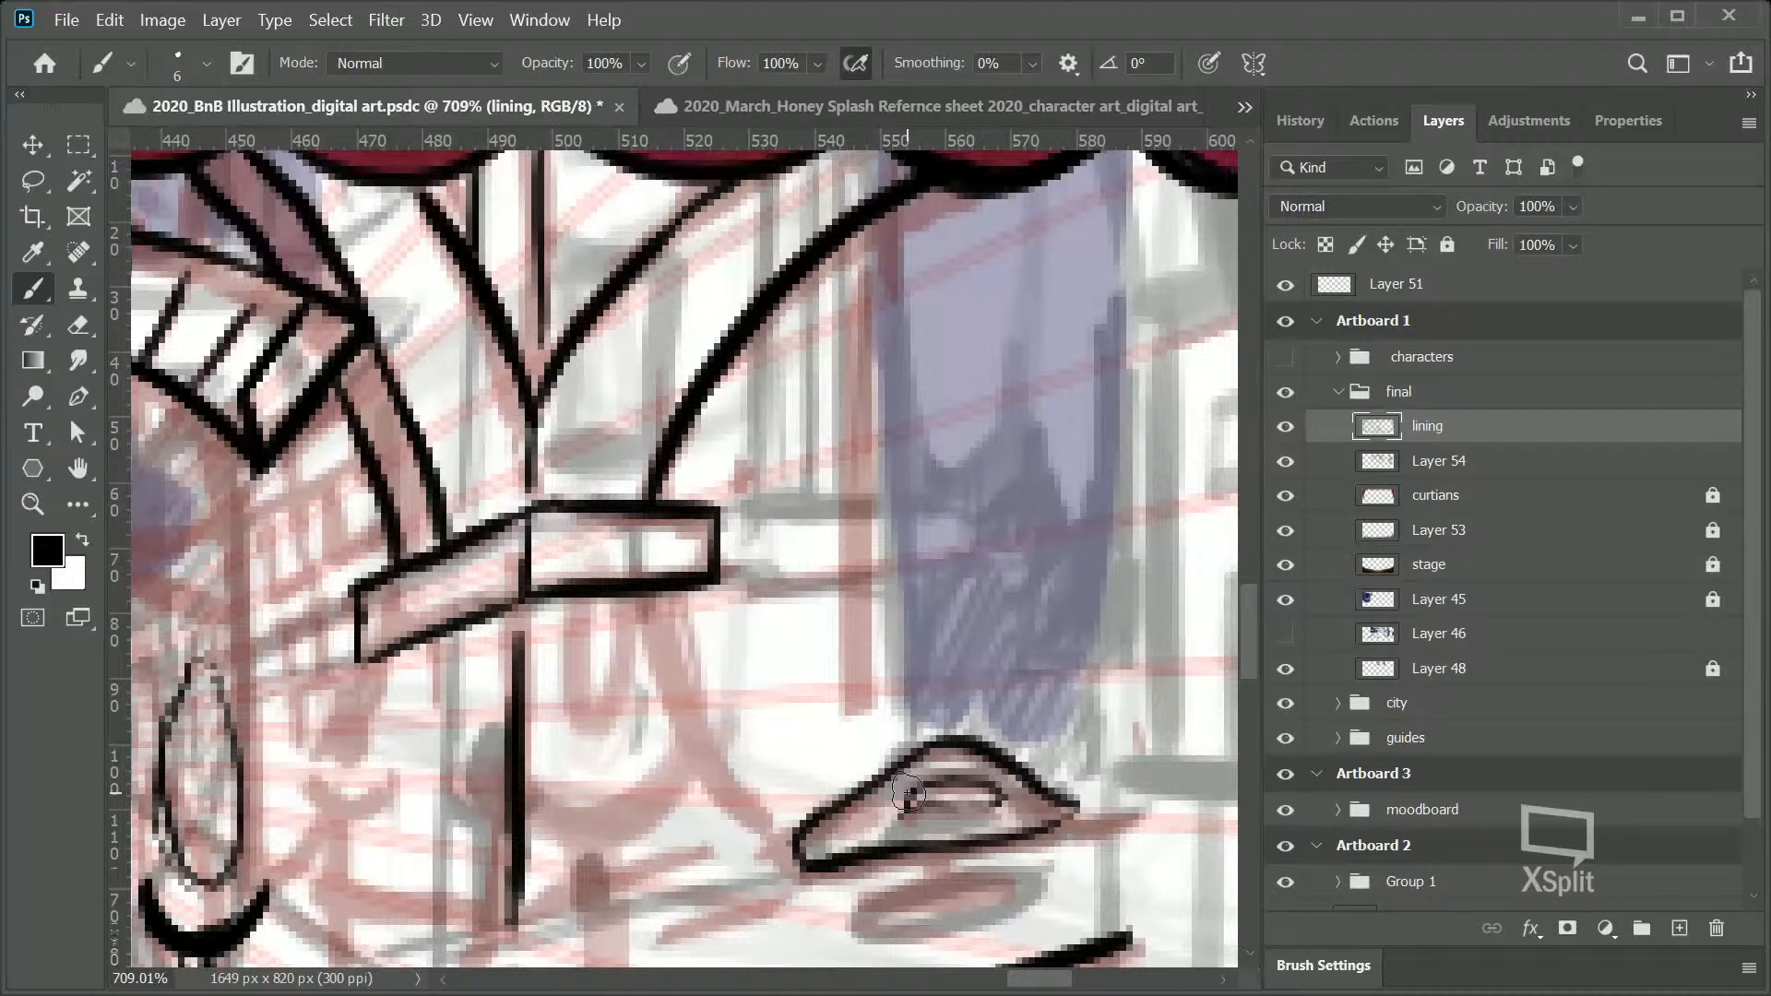
pyautogui.moveTo(865, 908); pyautogui.dragTo(1046, 864)
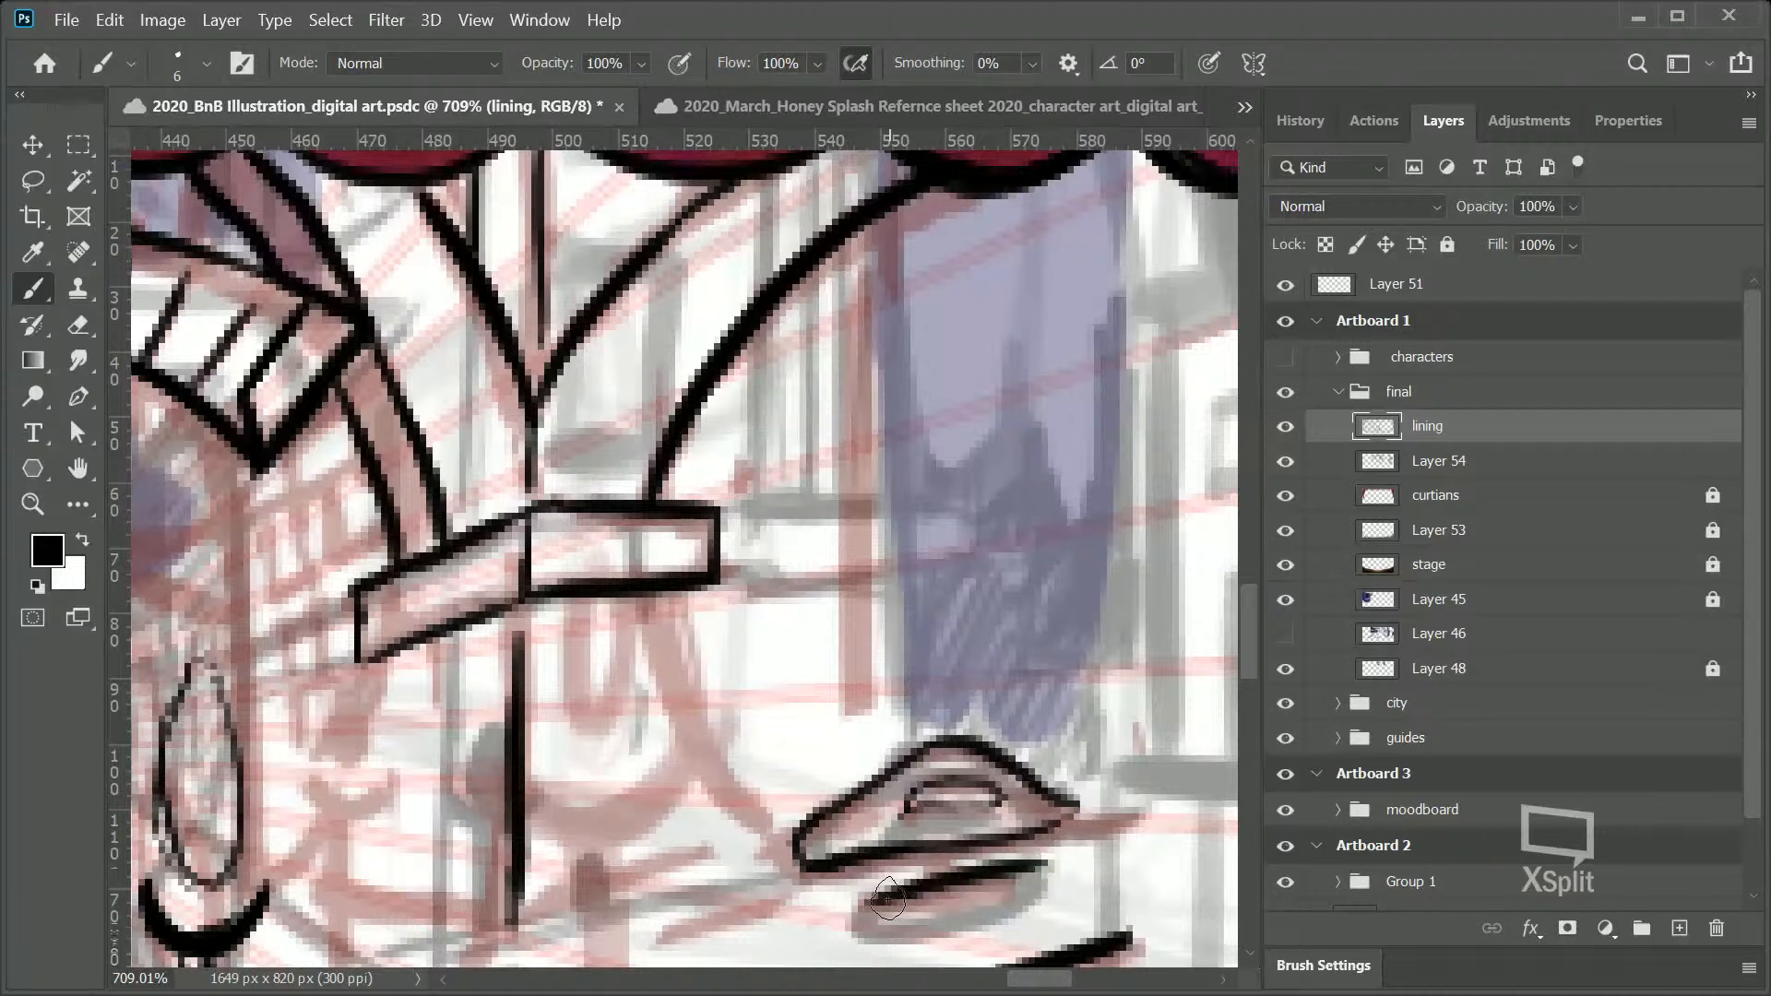
pyautogui.moveTo(876, 899); pyautogui.dragTo(1041, 875)
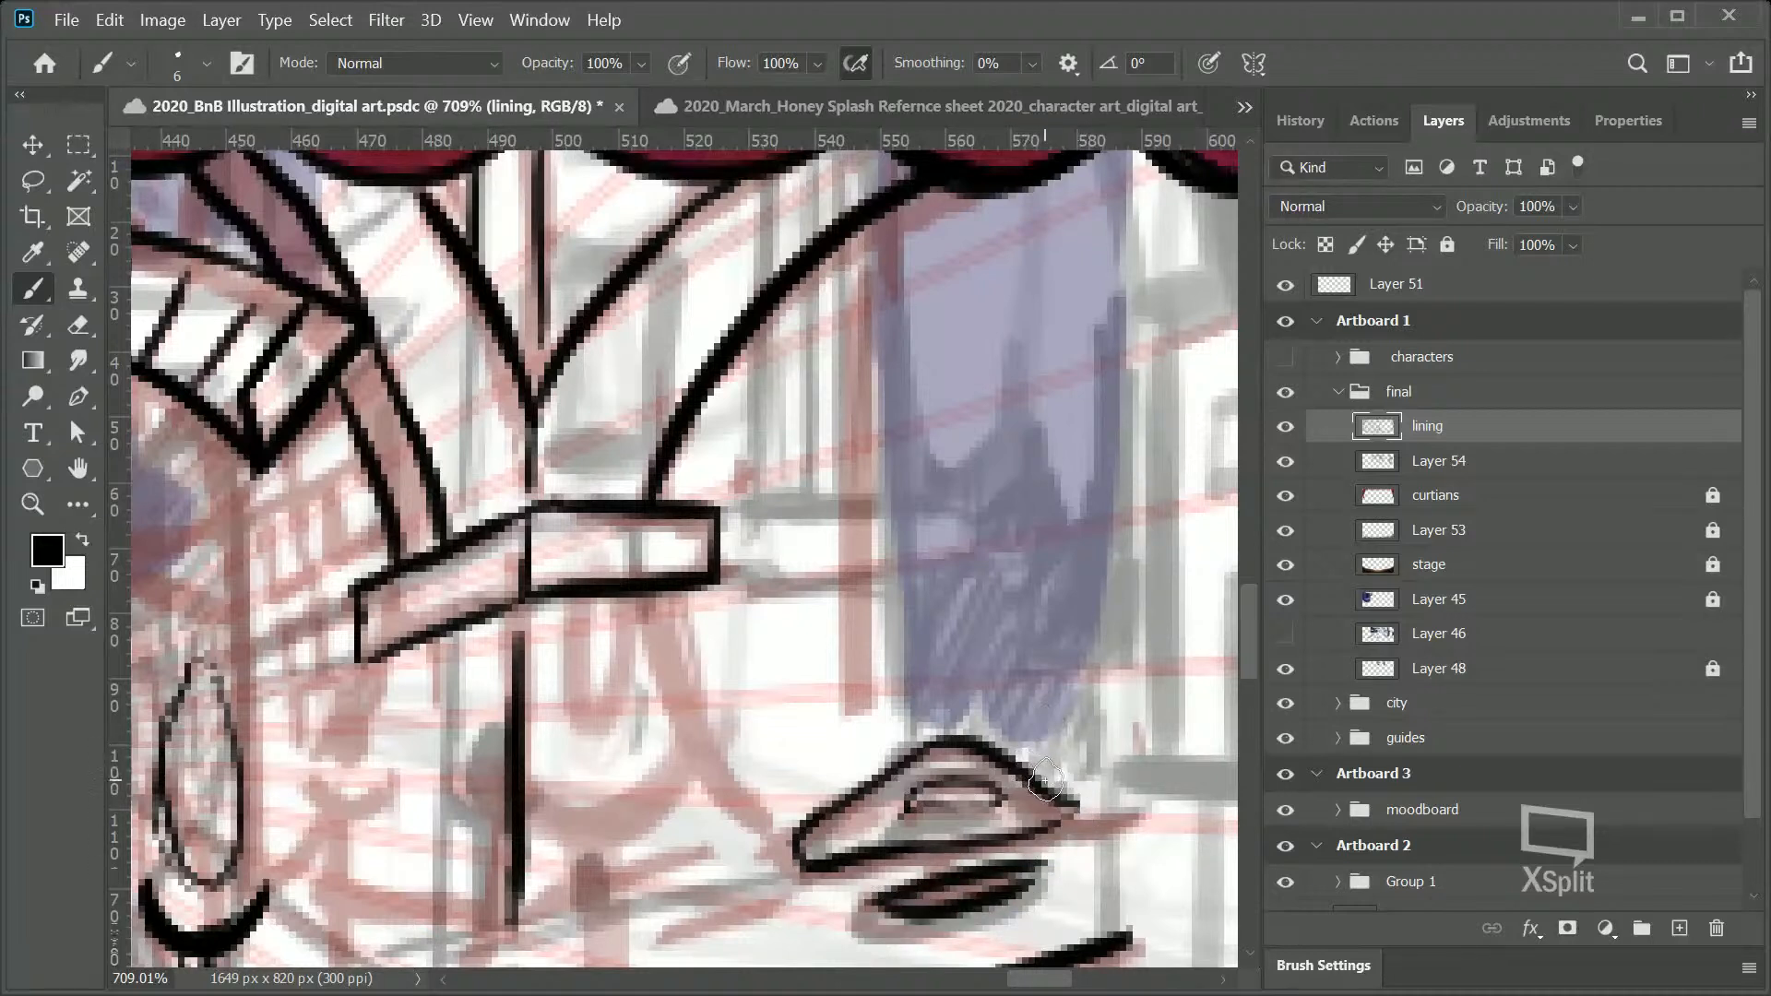
pyautogui.hotkey('ctrl', 'z')
pyautogui.hotkey('ctrl', 'z')
pyautogui.hotkey('ctrl', 'z')
pyautogui.hotkey('ctrl', 'z')
pyautogui.hotkey('ctrl', 'z')
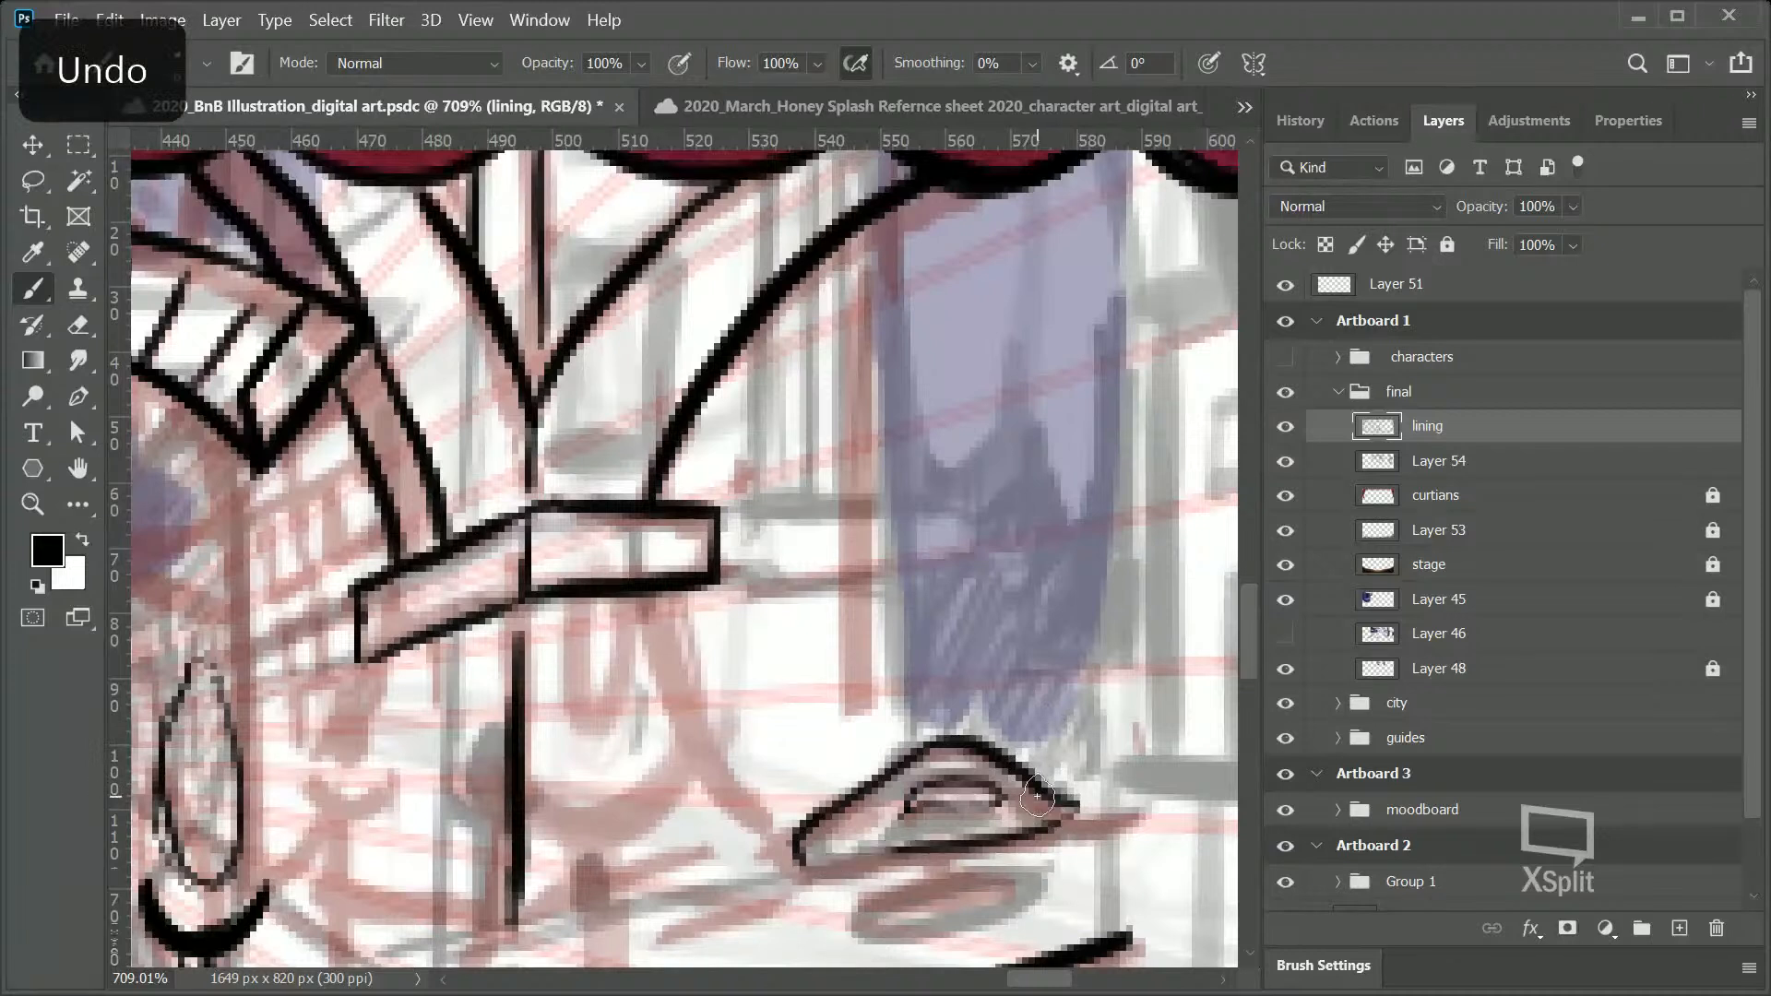
# Step: Ink the rounded triangular form's bottom edge, close its inner opening, and add a short stem with an oval base beneath it
pyautogui.moveTo(798, 838)
pyautogui.mouseDown()
pyautogui.moveTo(830, 884)
pyautogui.moveTo(1031, 843)
pyautogui.moveTo(1070, 809)
pyautogui.mouseUp()
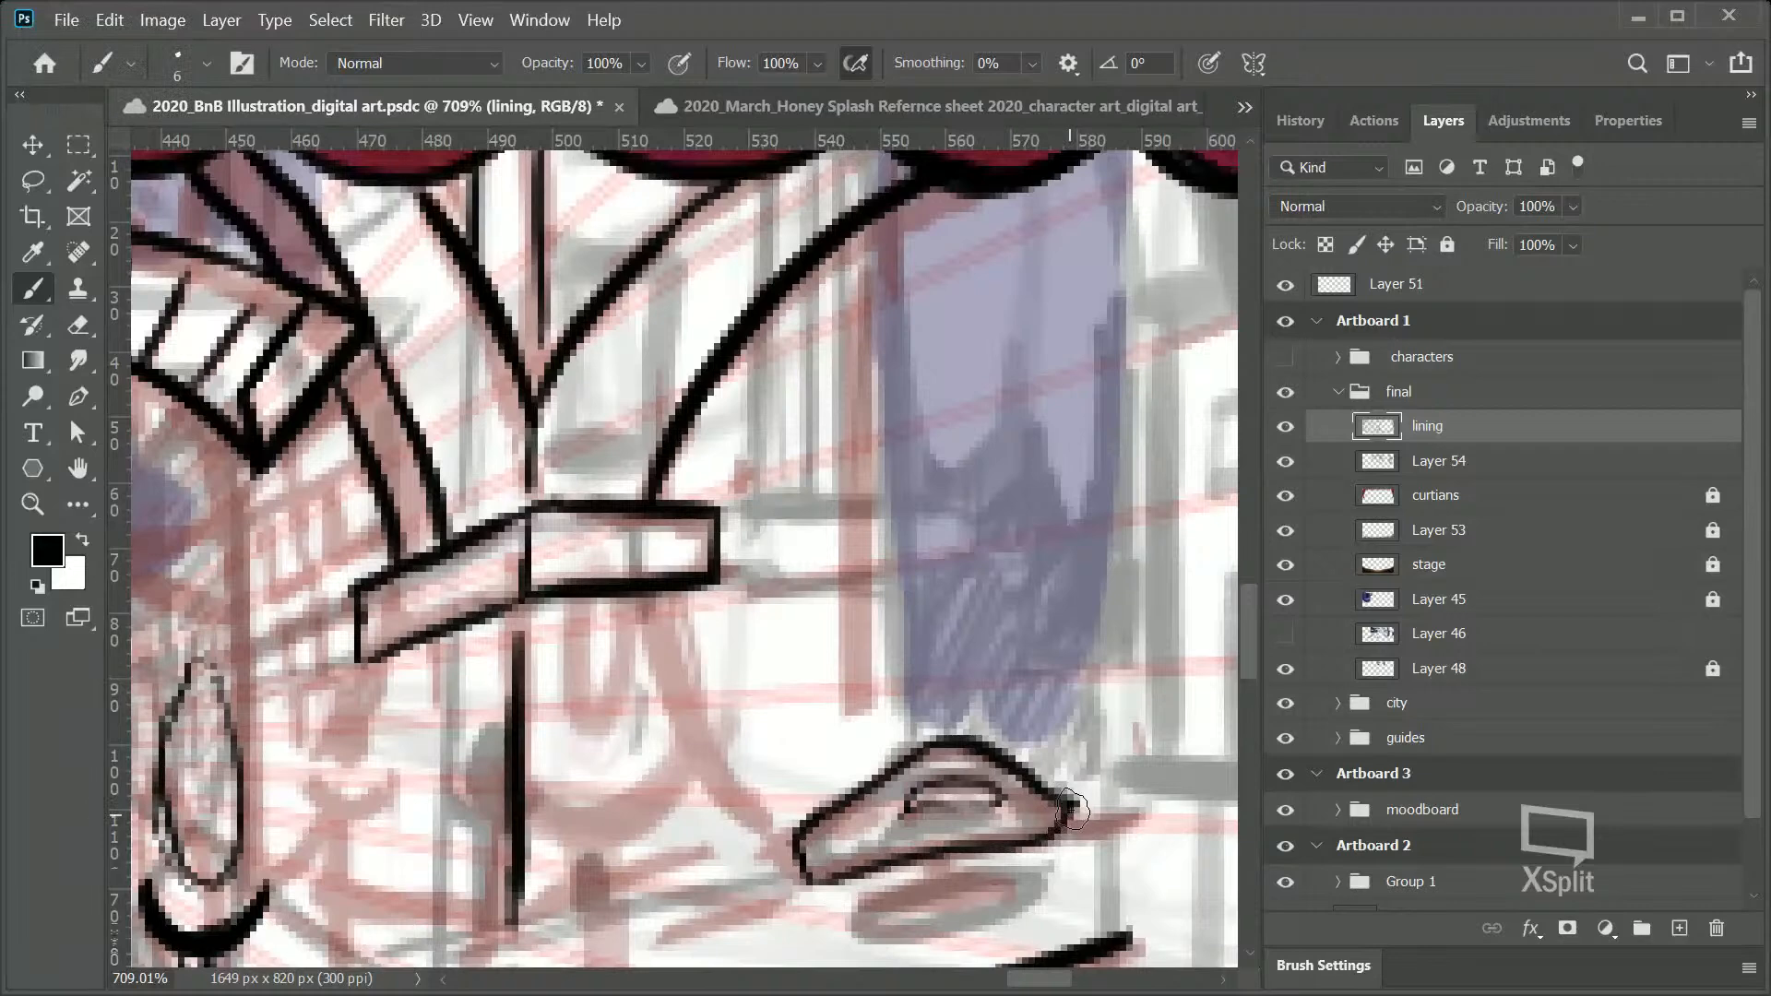
pyautogui.moveTo(912, 812)
pyautogui.mouseDown()
pyautogui.moveTo(1001, 802)
pyautogui.moveTo(921, 784)
pyautogui.mouseUp()
pyautogui.moveTo(857, 834); pyautogui.dragTo(876, 817)
pyautogui.hotkey('ctrl', 'z')
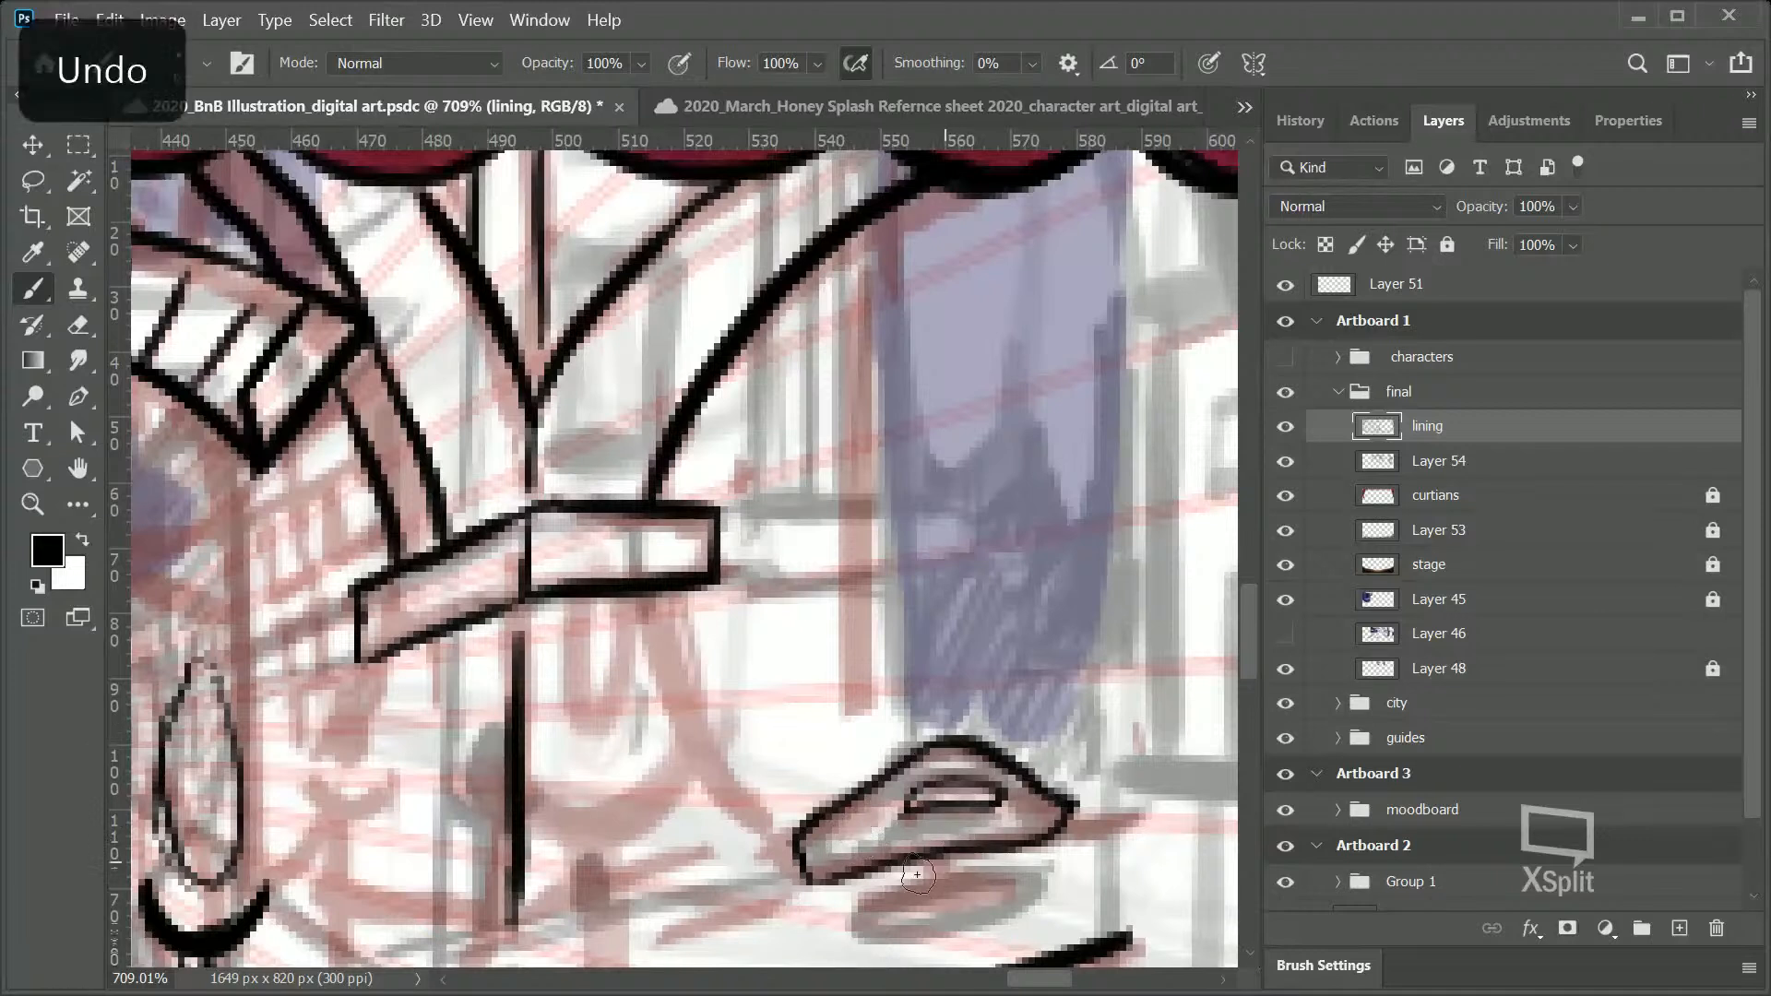
pyautogui.moveTo(939, 858)
pyautogui.mouseDown()
pyautogui.moveTo(997, 886)
pyautogui.moveTo(983, 870)
pyautogui.moveTo(887, 886)
pyautogui.moveTo(925, 898)
pyautogui.moveTo(1016, 872)
pyautogui.mouseUp()
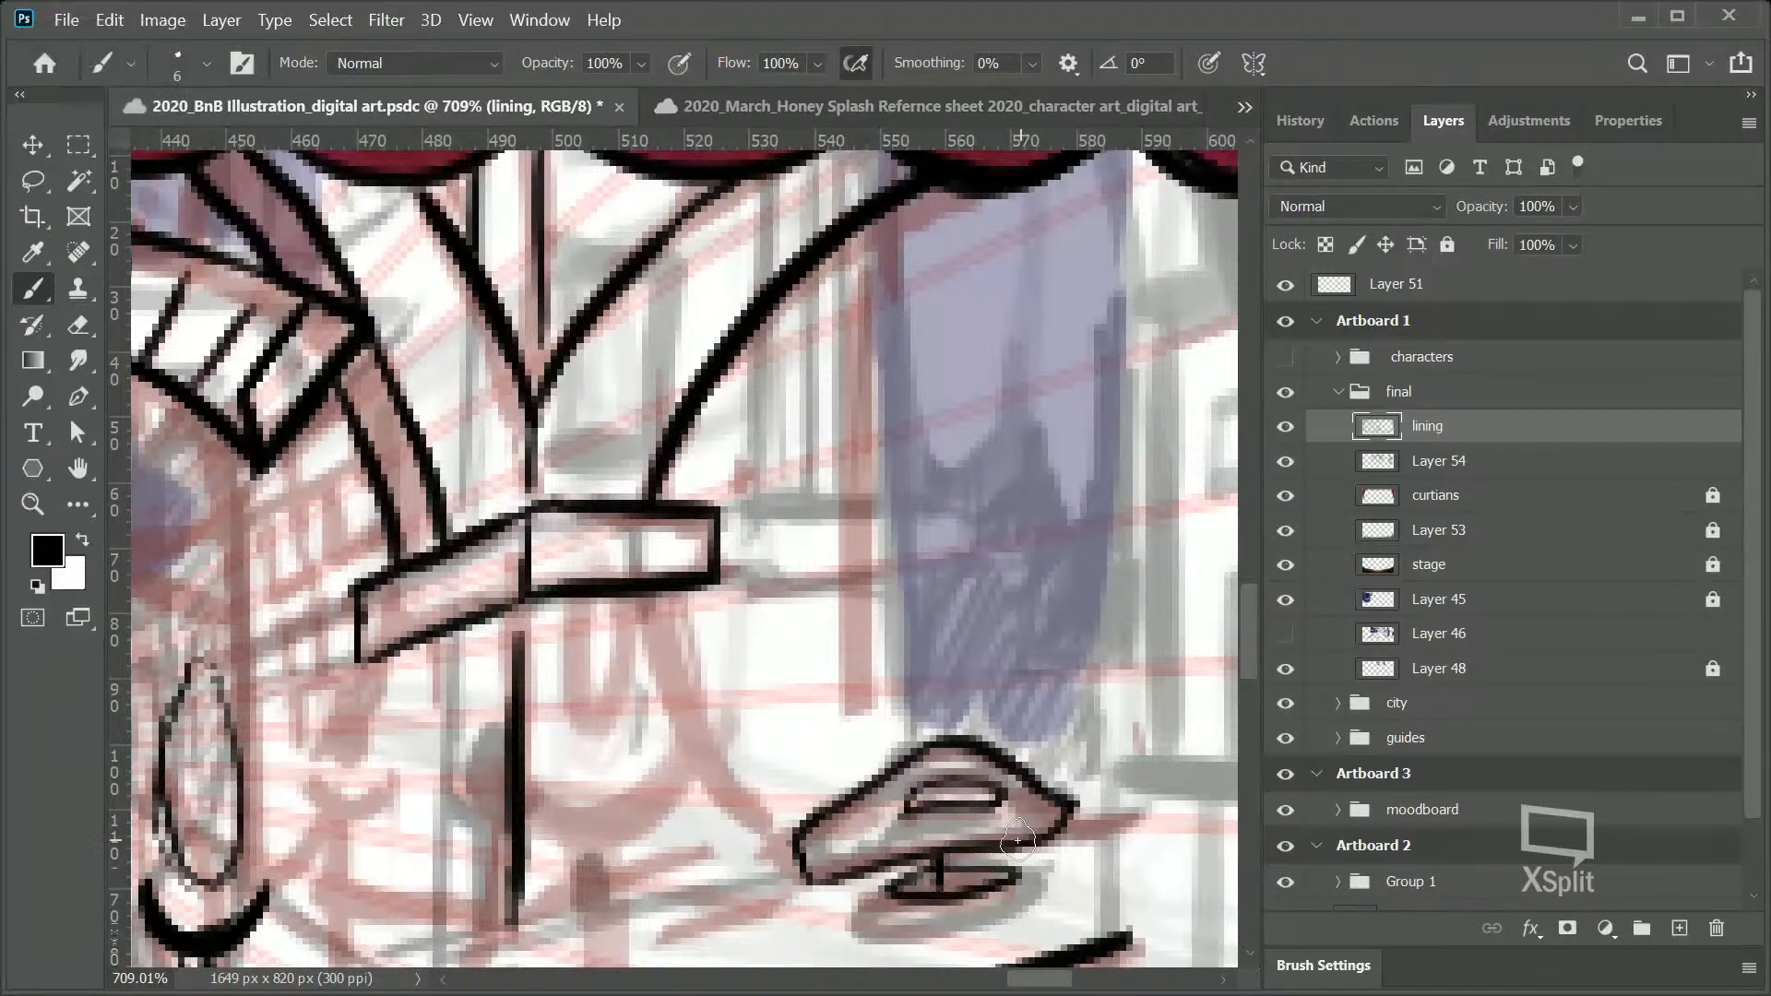
# Step: Ink a curved line sweeping from the ledge's underside down toward the tip of the rounded triangular form
pyautogui.click(33, 505)
pyautogui.moveTo(506, 671); pyautogui.dragTo(468, 777)
pyautogui.moveTo(1037, 979); pyautogui.dragTo(975, 977)
pyautogui.moveTo(950, 635); pyautogui.dragTo(935, 824)
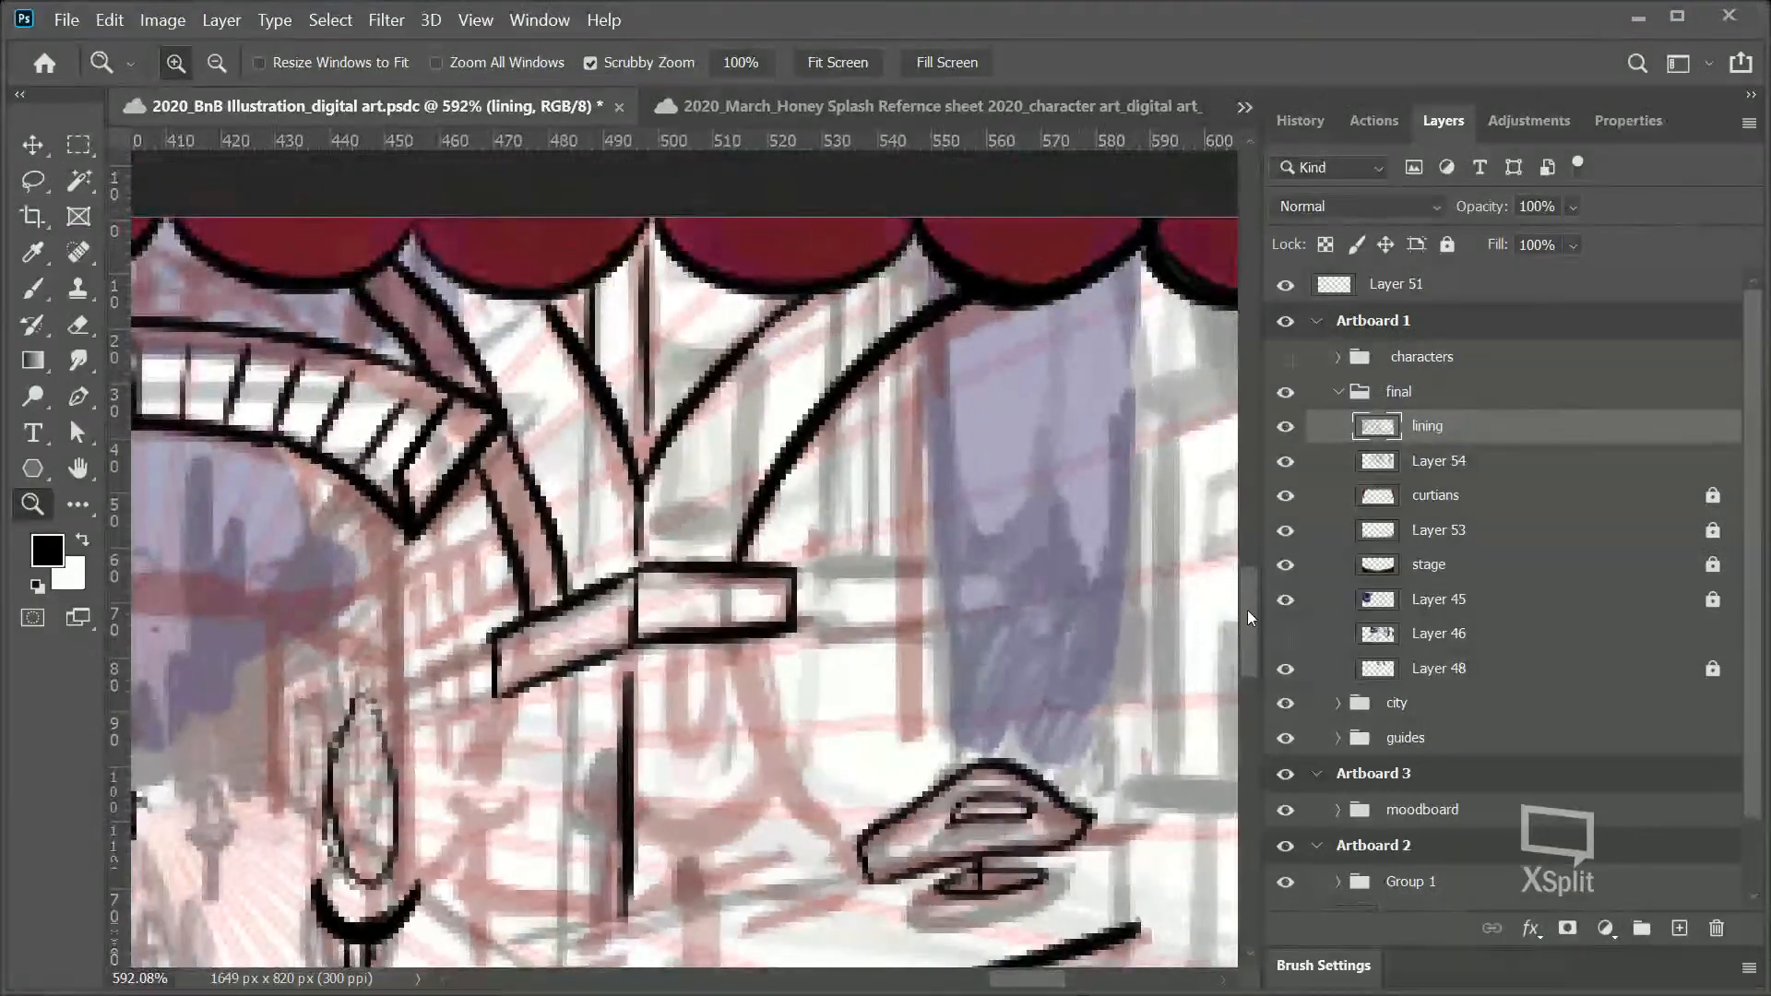
pyautogui.moveTo(1242, 612); pyautogui.dragTo(1239, 638)
pyautogui.moveTo(862, 553)
pyautogui.mouseDown()
pyautogui.moveTo(885, 542)
pyautogui.moveTo(897, 452)
pyautogui.moveTo(873, 446)
pyautogui.moveTo(960, 384)
pyautogui.moveTo(866, 367)
pyautogui.mouseUp()
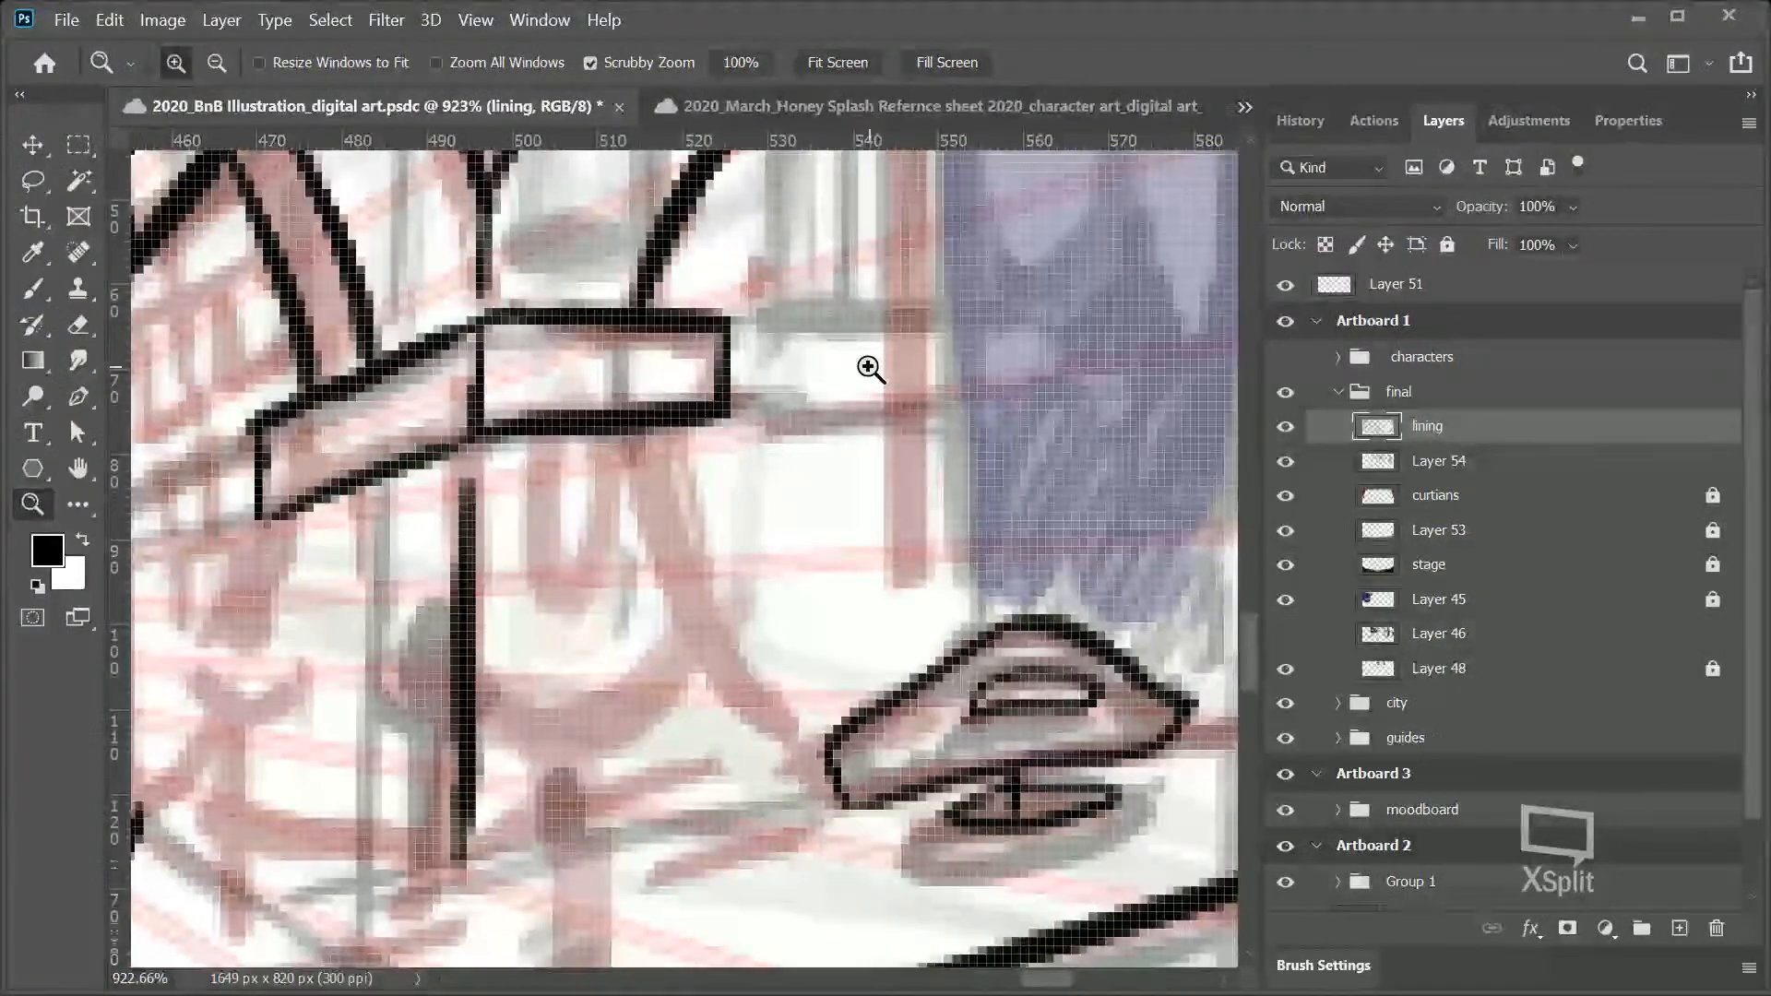
pyautogui.click(42, 291)
pyautogui.moveTo(634, 434)
pyautogui.mouseDown()
pyautogui.moveTo(661, 547)
pyautogui.moveTo(746, 715)
pyautogui.moveTo(801, 773)
pyautogui.mouseUp()
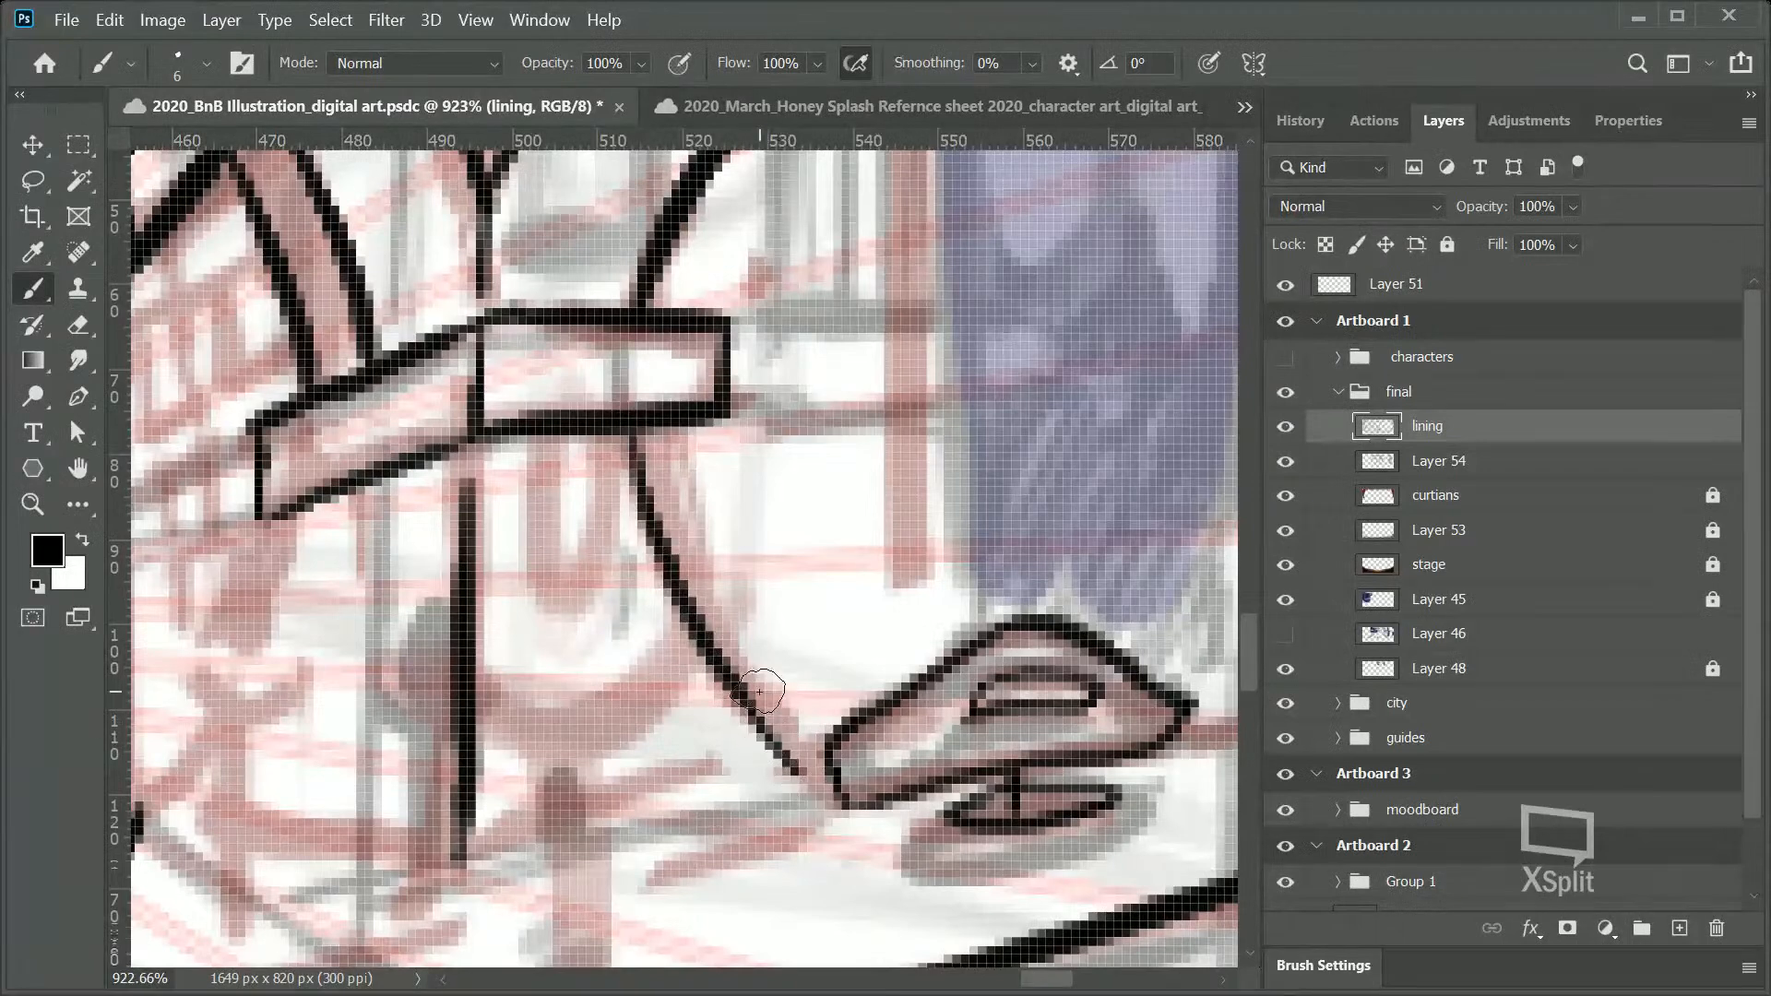
# Step: Redraw the rounded triangular form's tip nearest the curved line as a shorter, tapered corner joining its bottom edge
pyautogui.hotkey('ctrl', 'z')
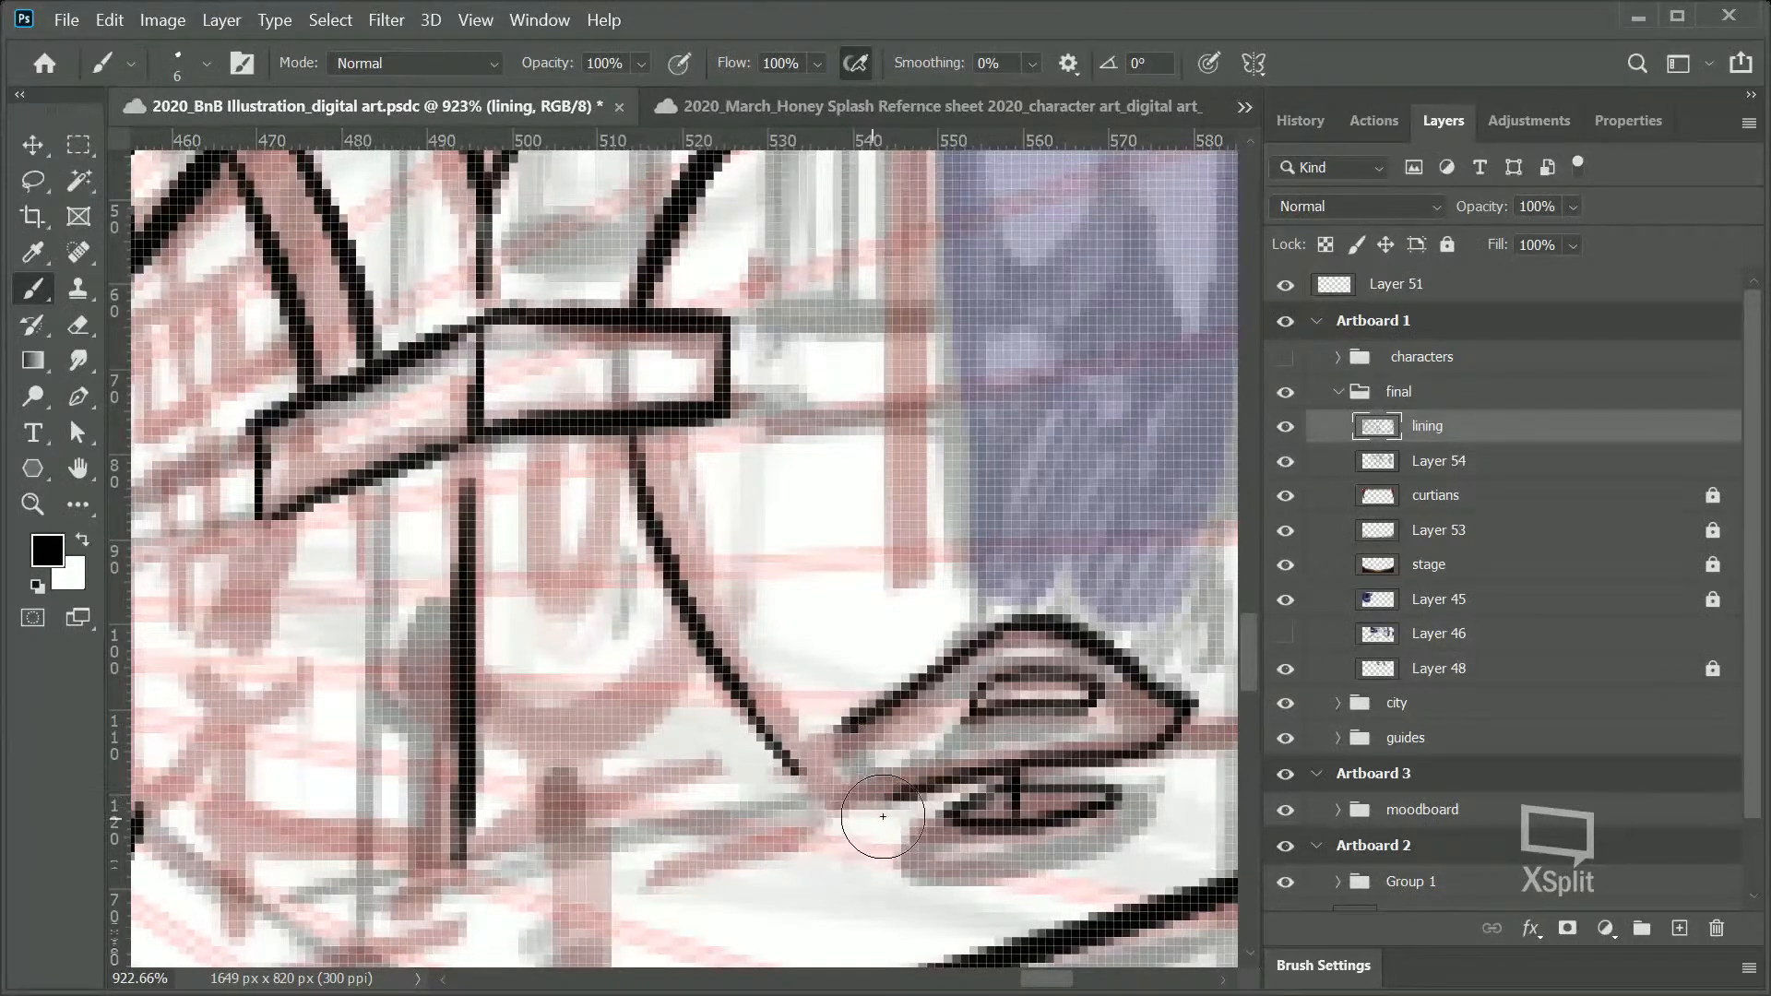
pyautogui.moveTo(882, 717)
pyautogui.mouseDown()
pyautogui.moveTo(830, 742)
pyautogui.moveTo(917, 801)
pyautogui.moveTo(973, 775)
pyautogui.mouseUp()
pyautogui.hotkey('ctrl', 'z')
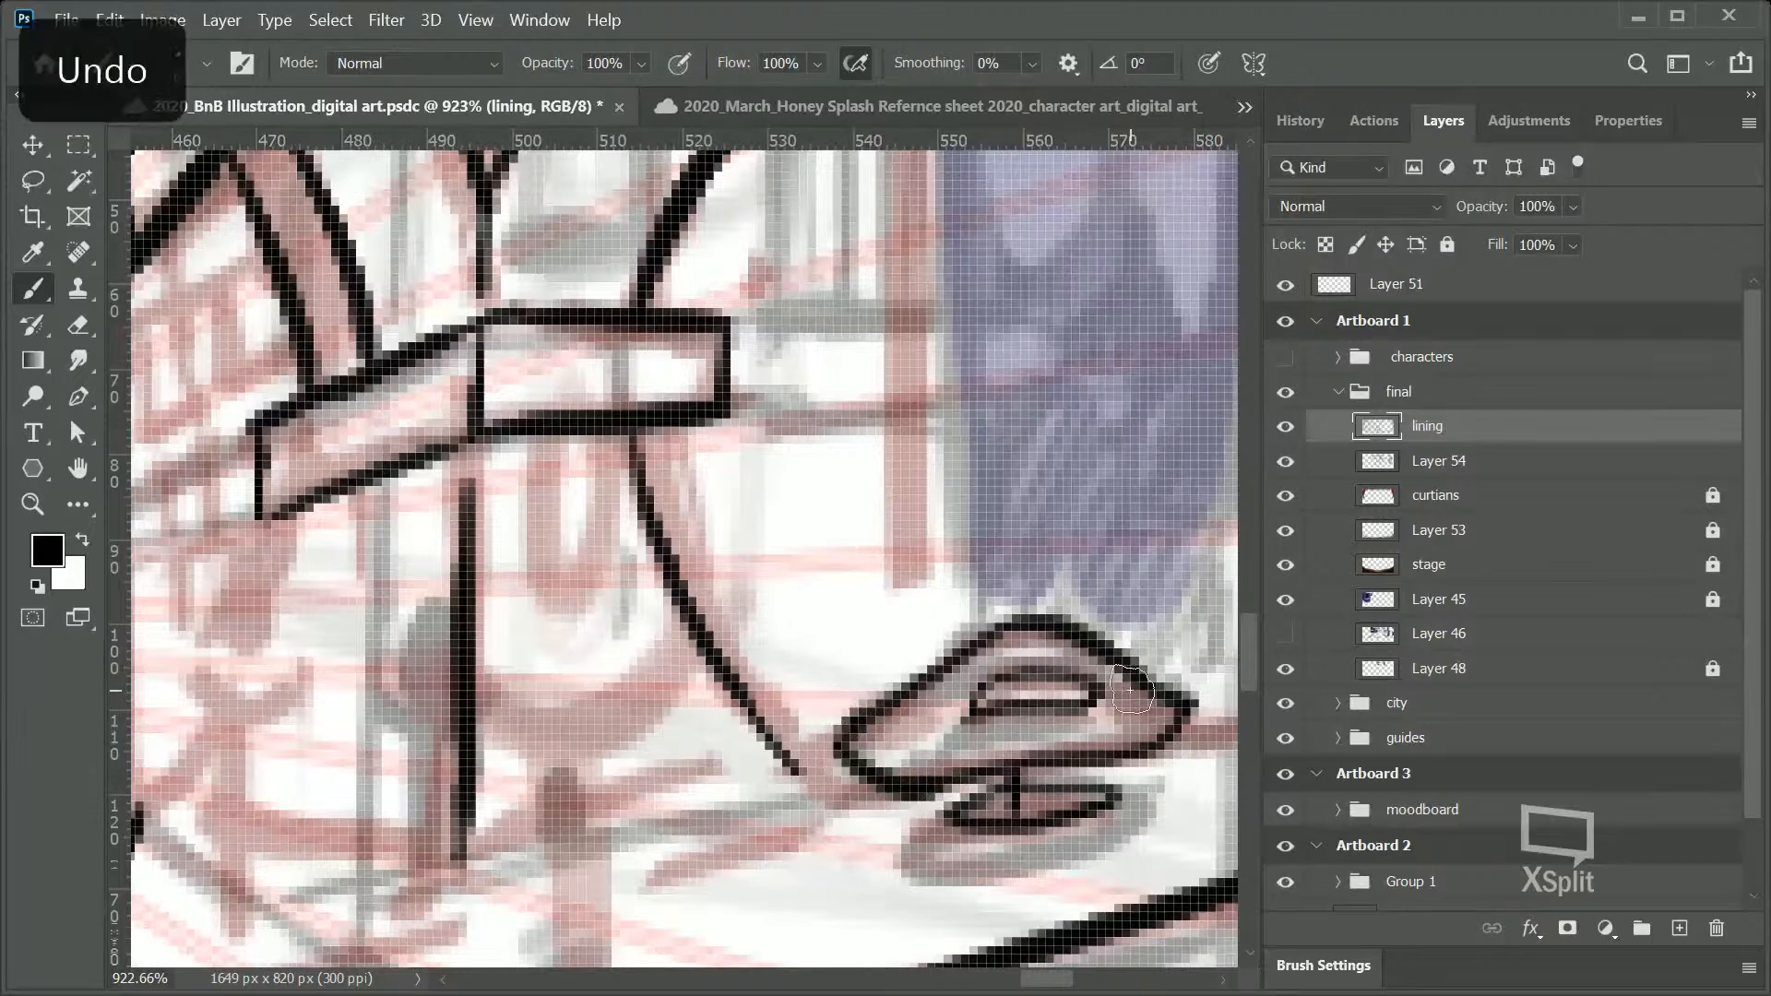
pyautogui.moveTo(841, 726); pyautogui.dragTo(964, 777)
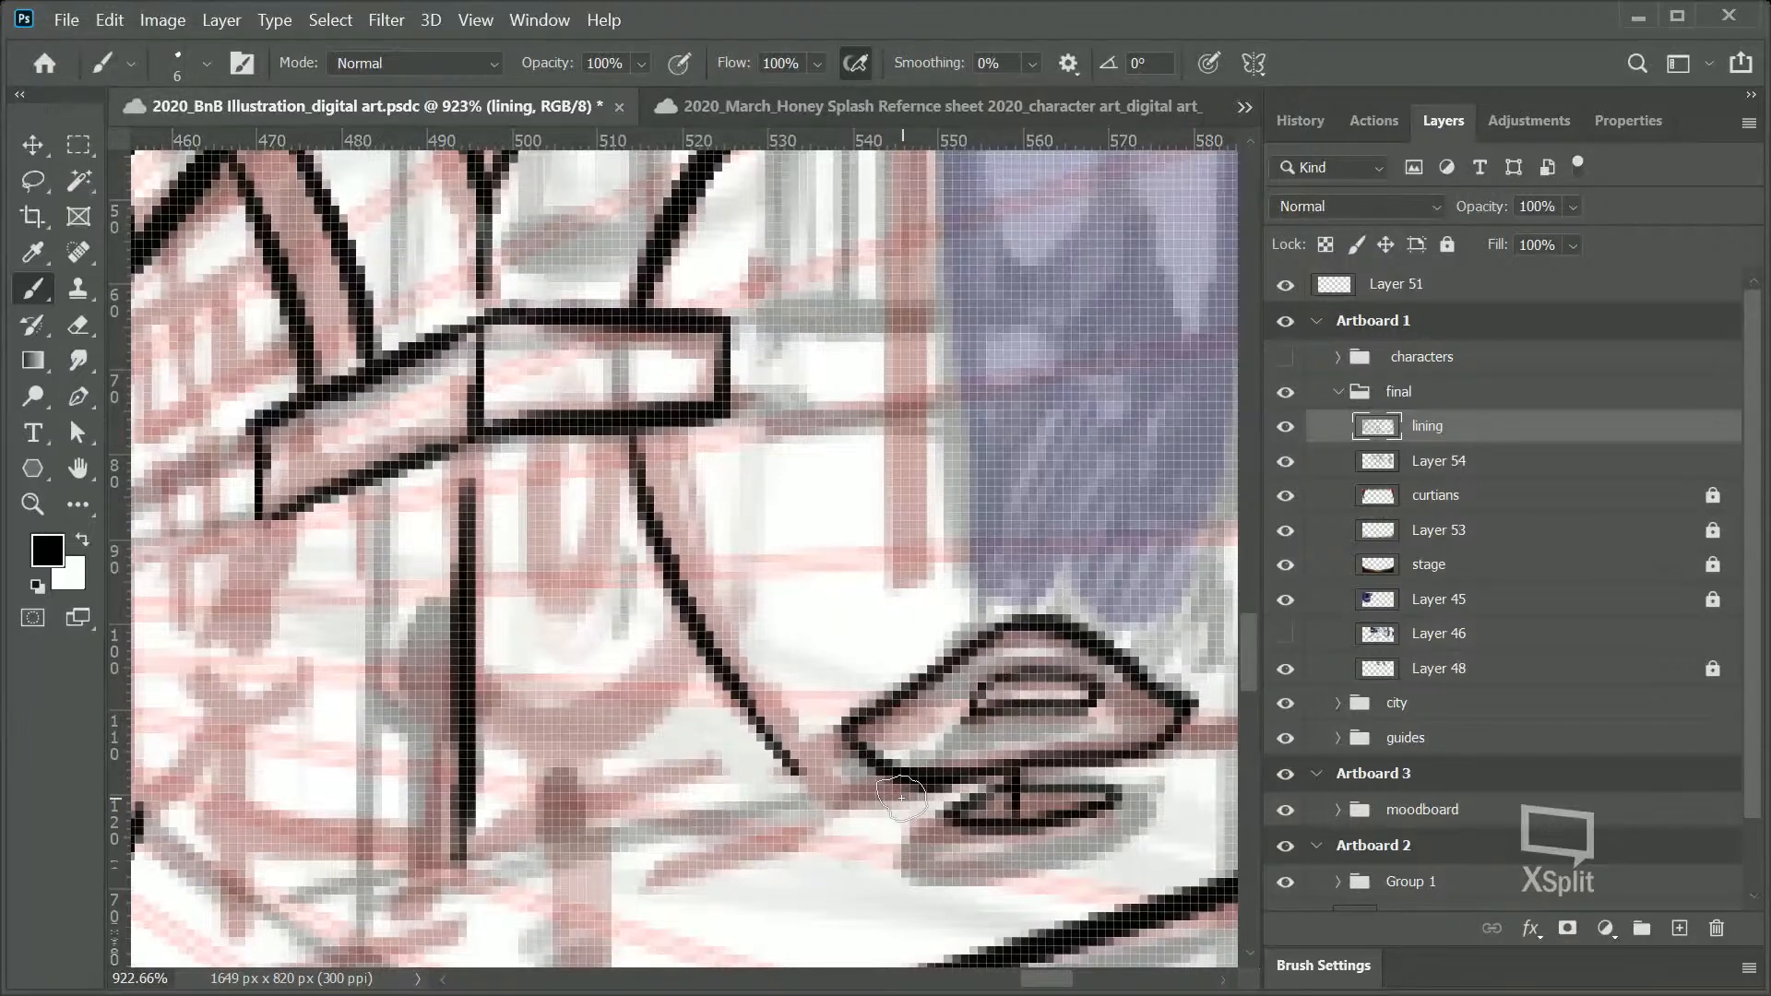
pyautogui.click(39, 513)
pyautogui.moveTo(1068, 557); pyautogui.dragTo(934, 661)
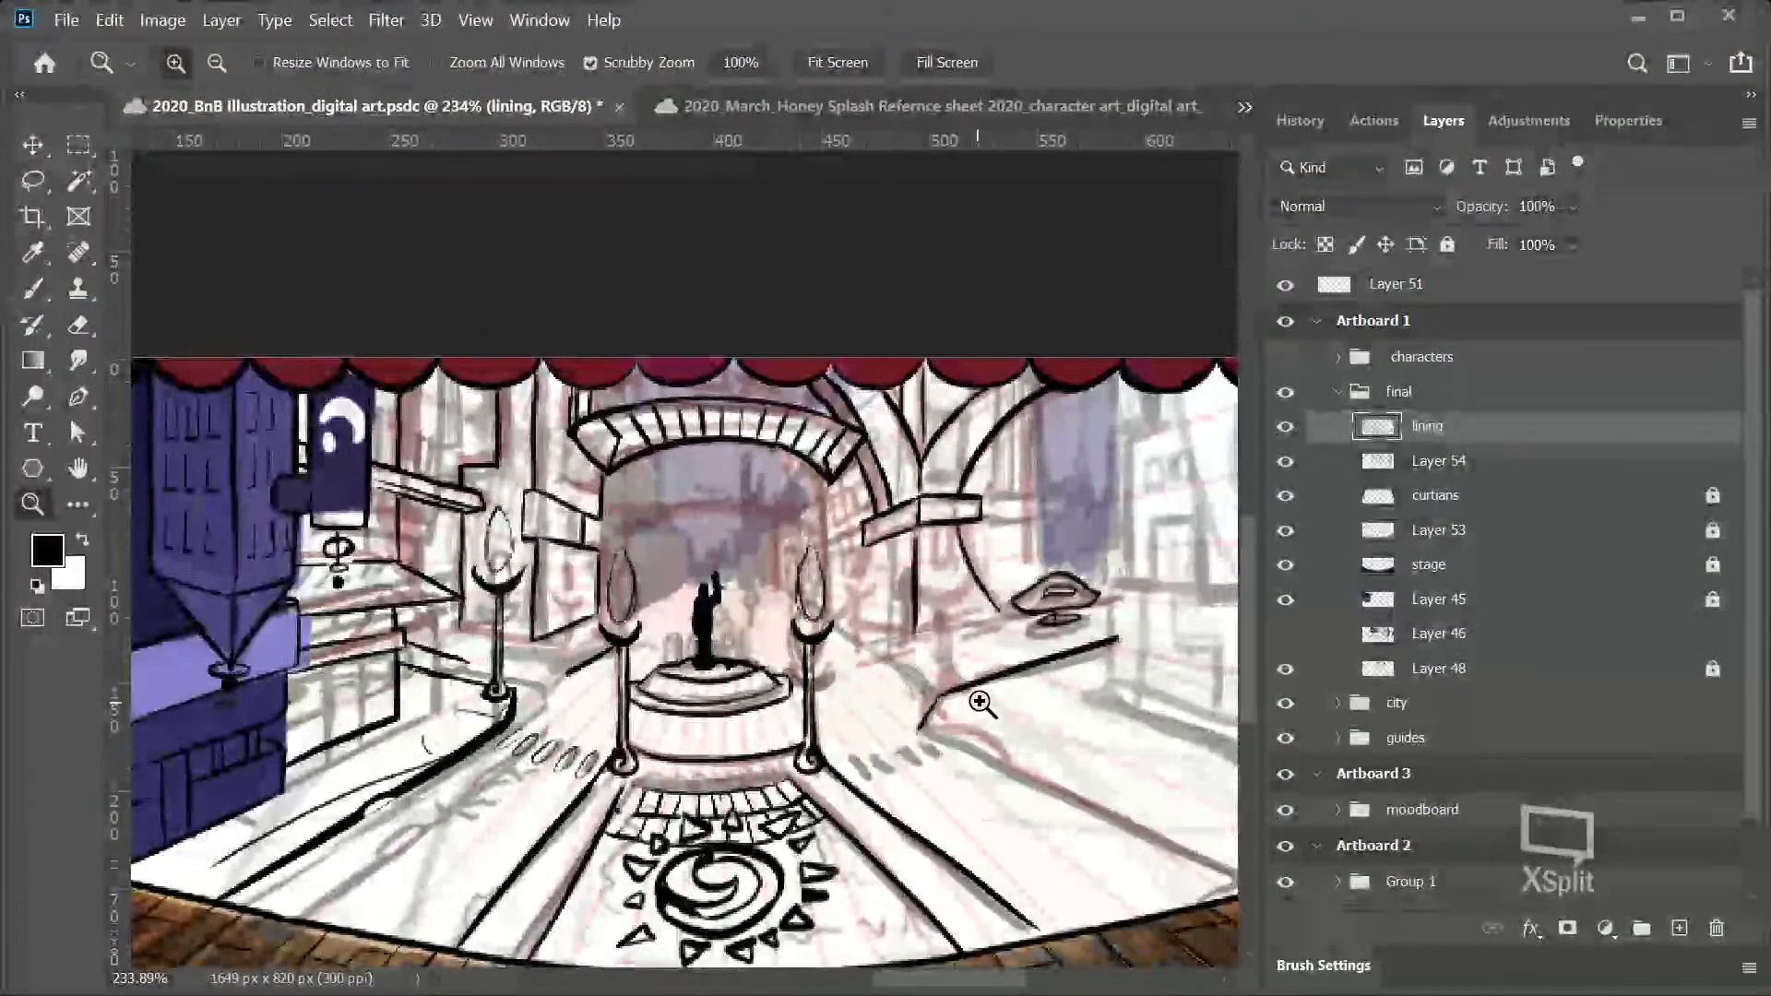
# Step: Ink a thin curve descending from the underside of the beam's angled section with the Brush tool
pyautogui.moveTo(1037, 636); pyautogui.dragTo(1144, 573)
pyautogui.moveTo(786, 548); pyautogui.dragTo(775, 412)
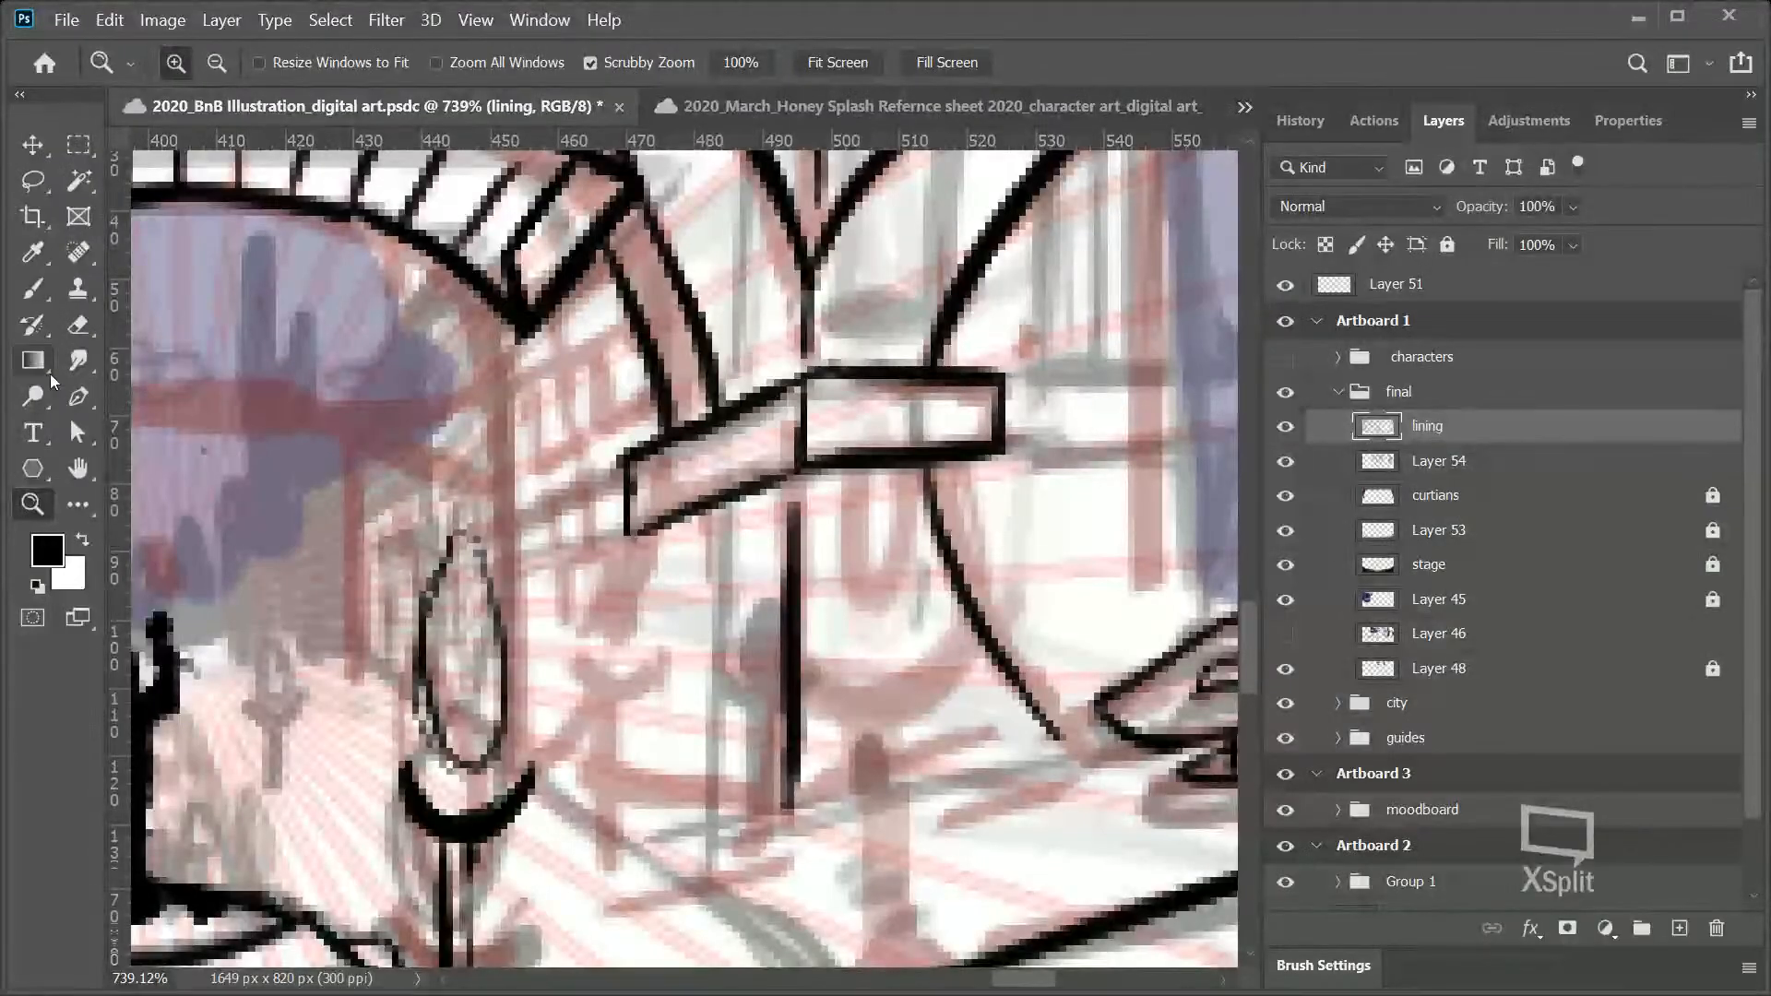
pyautogui.click(33, 289)
pyautogui.moveTo(668, 542)
pyautogui.mouseDown()
pyautogui.moveTo(653, 670)
pyautogui.moveTo(598, 754)
pyautogui.moveTo(624, 773)
pyautogui.moveTo(595, 781)
pyautogui.moveTo(665, 646)
pyautogui.mouseUp()
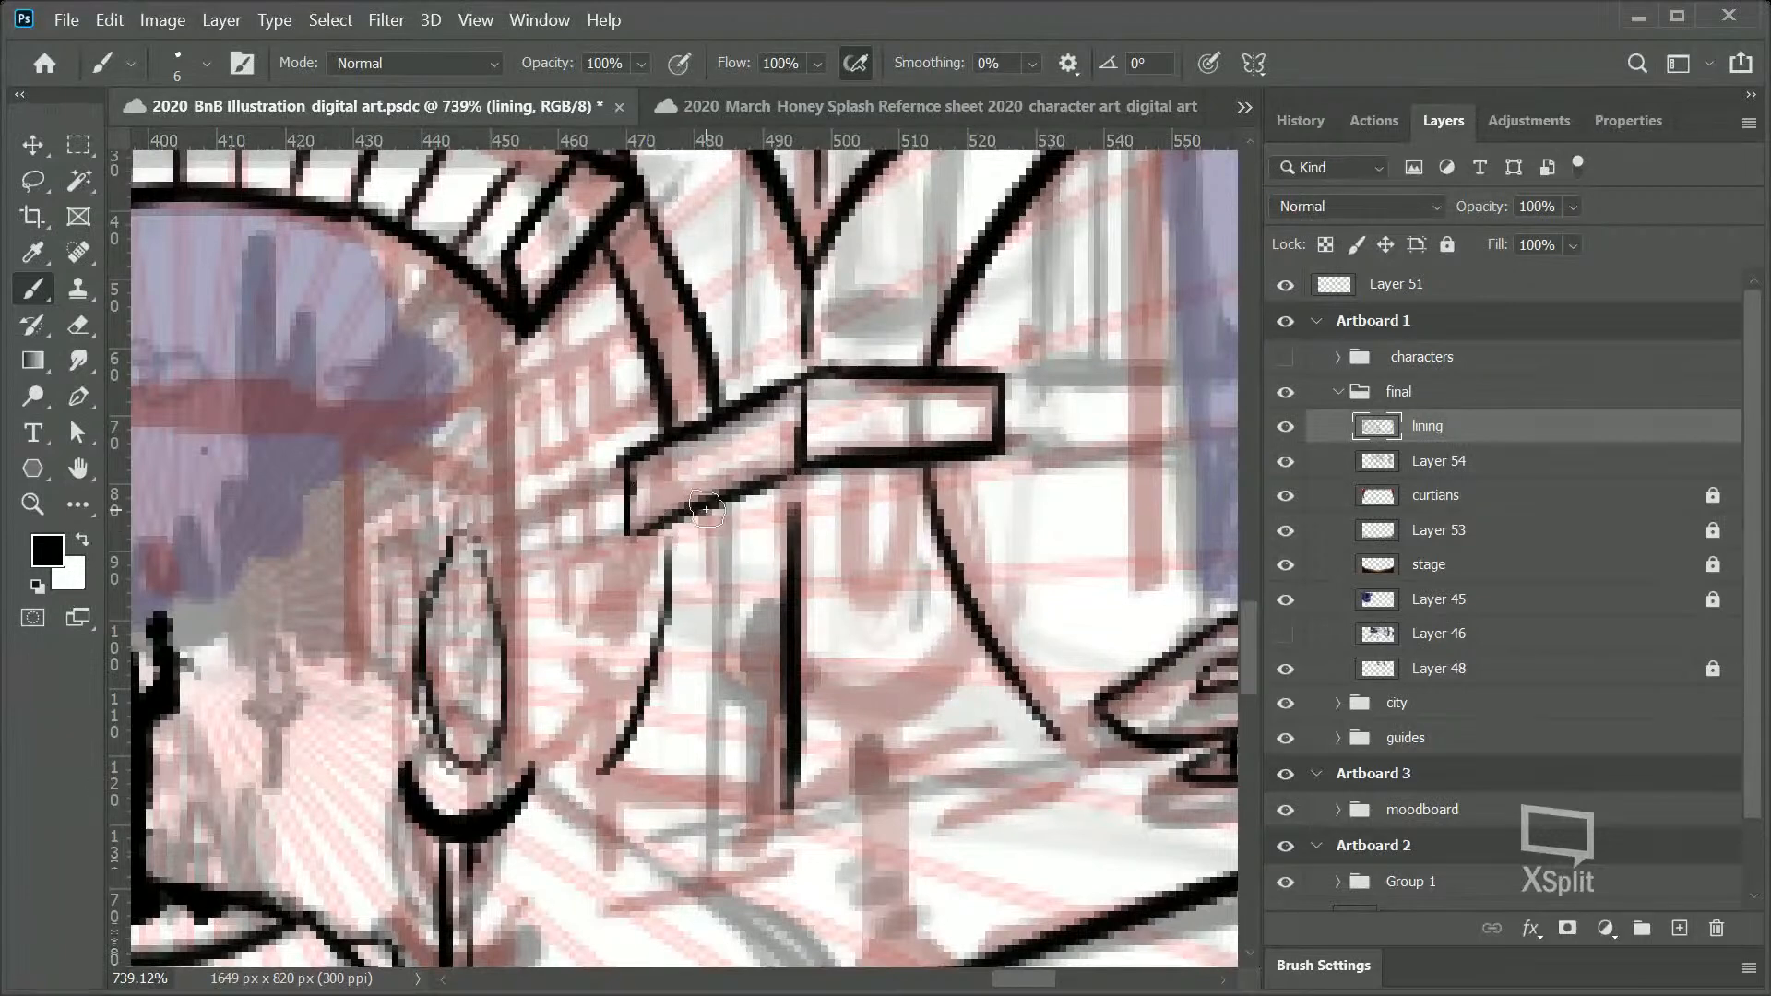
# Step: Ink a row of vertical slat lines between the large curved brace and the purple backdrop, above the beam's level
pyautogui.moveTo(1253, 668); pyautogui.dragTo(1253, 640)
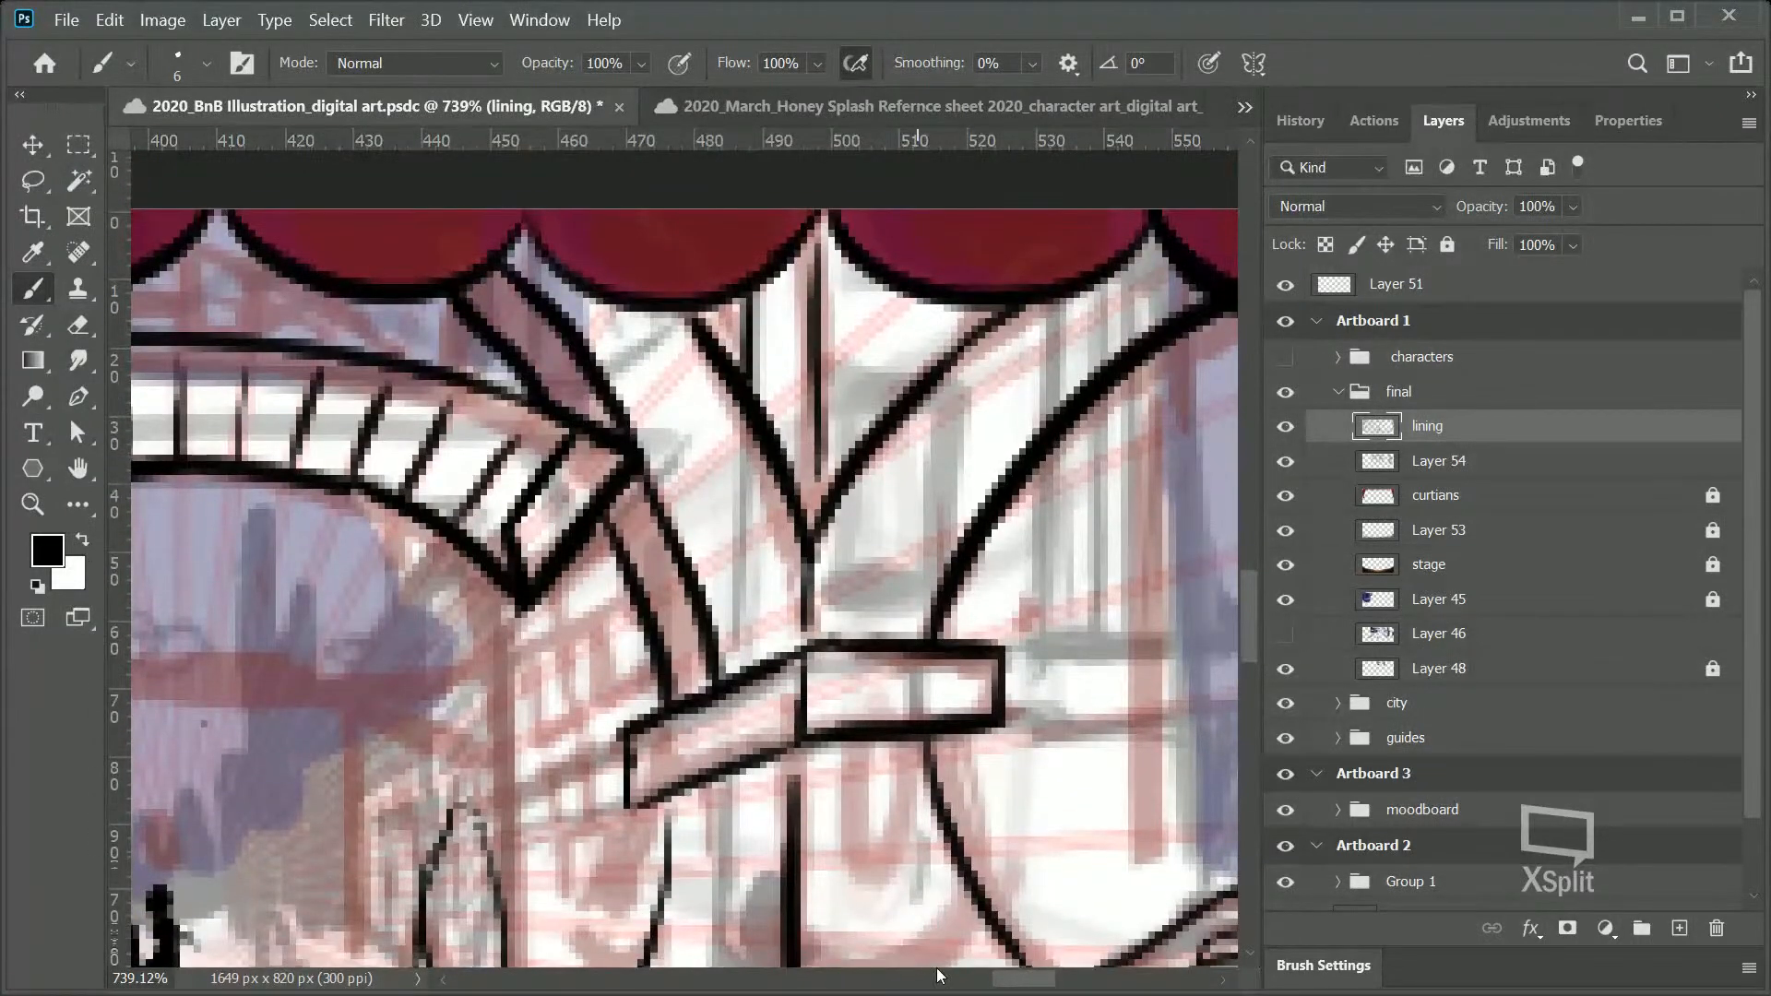
pyautogui.moveTo(1034, 989); pyautogui.dragTo(1048, 987)
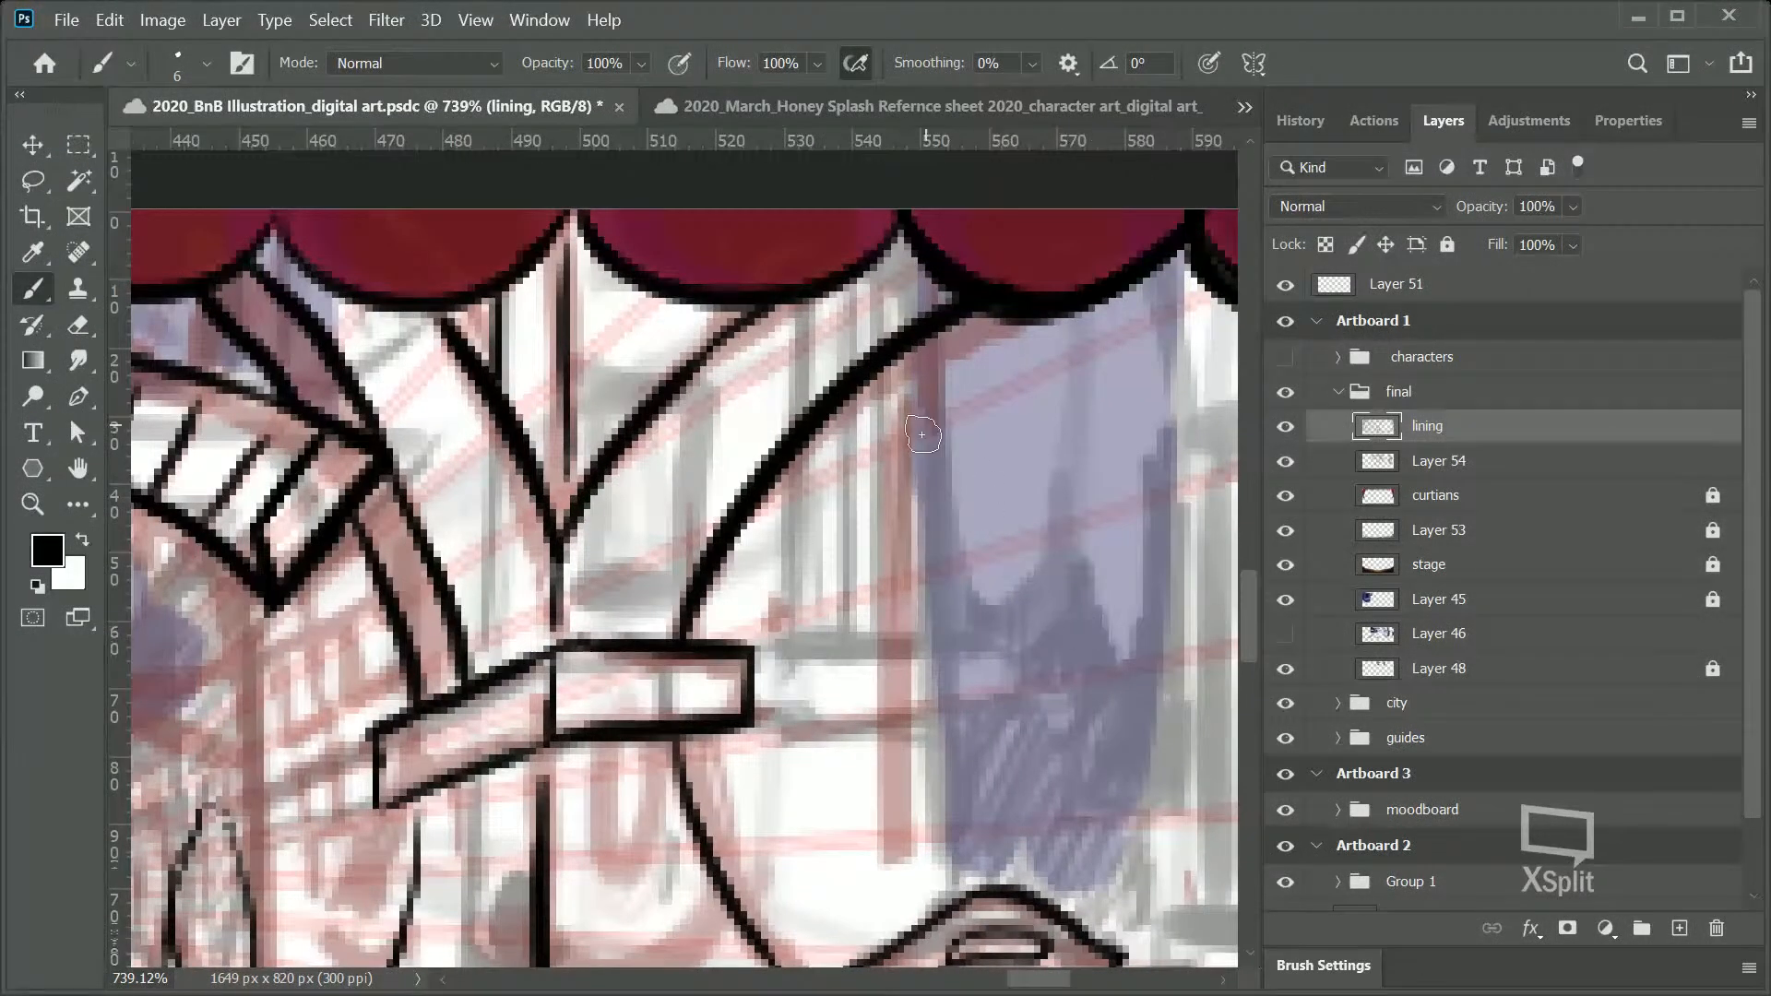
pyautogui.moveTo(846, 420); pyautogui.dragTo(846, 616)
pyautogui.moveTo(882, 380); pyautogui.dragTo(879, 577)
pyautogui.rightClick(871, 544)
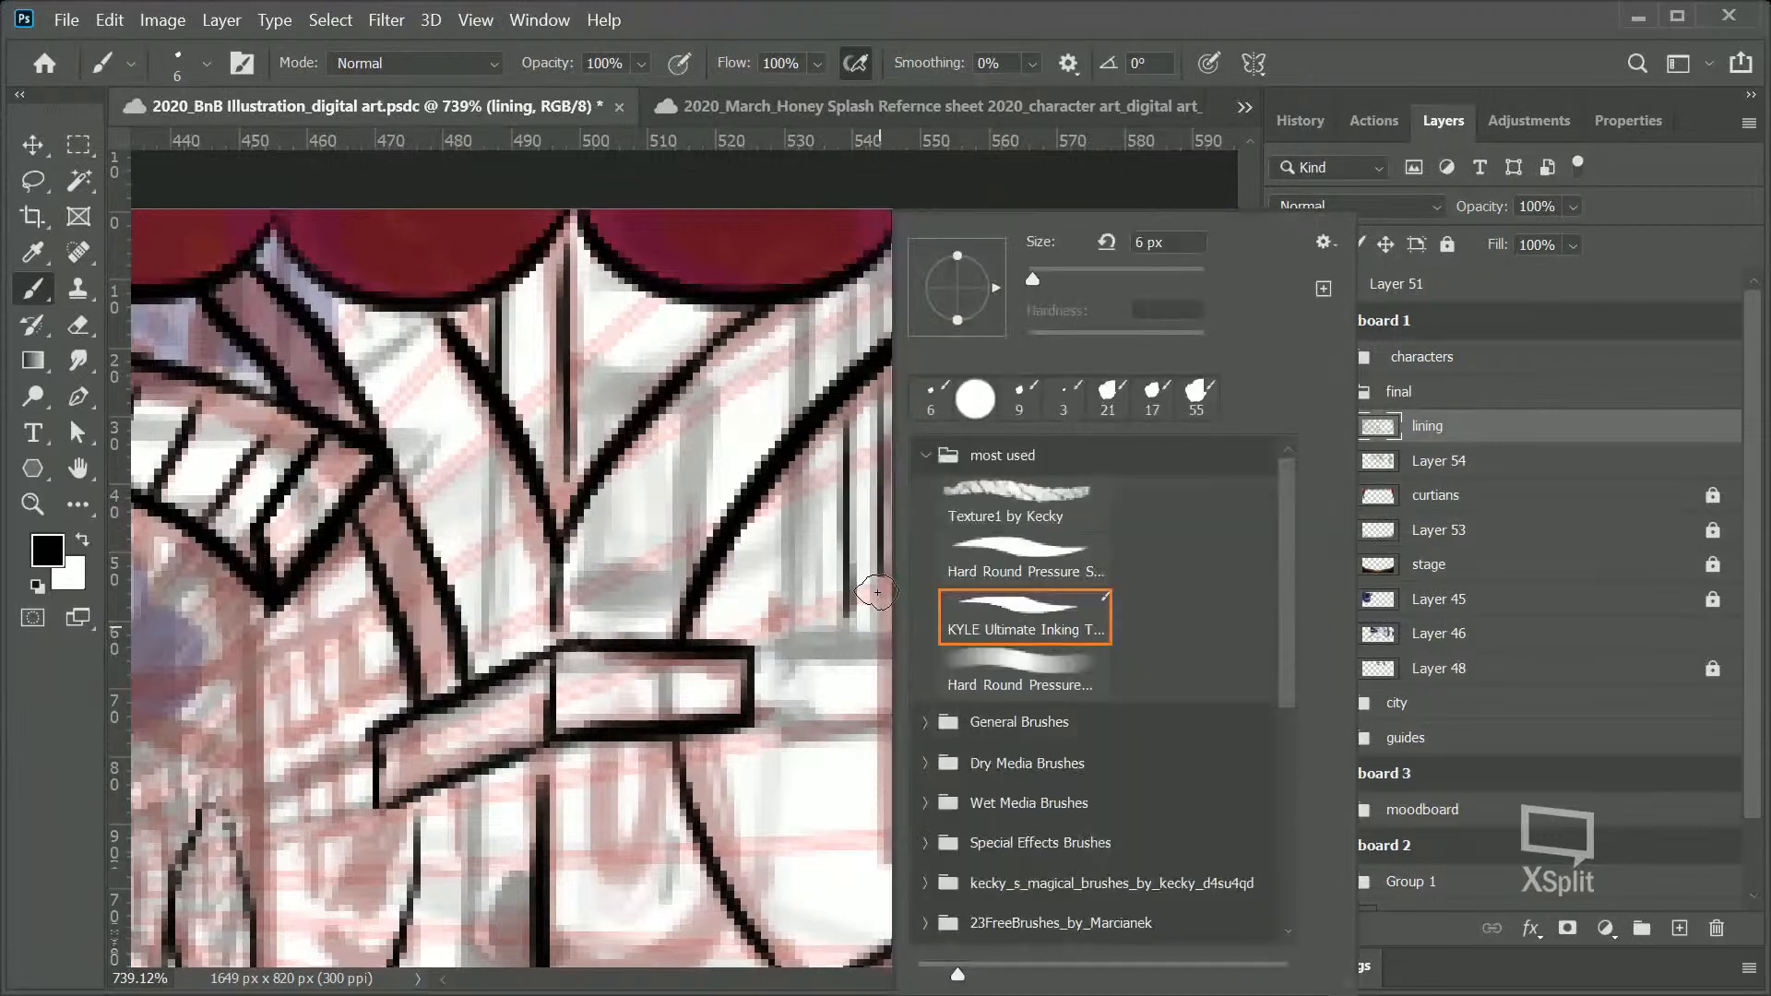
pyautogui.click(877, 566)
pyautogui.moveTo(908, 397)
pyautogui.mouseDown()
pyautogui.moveTo(908, 627)
pyautogui.moveTo(908, 364)
pyautogui.moveTo(902, 517)
pyautogui.mouseUp()
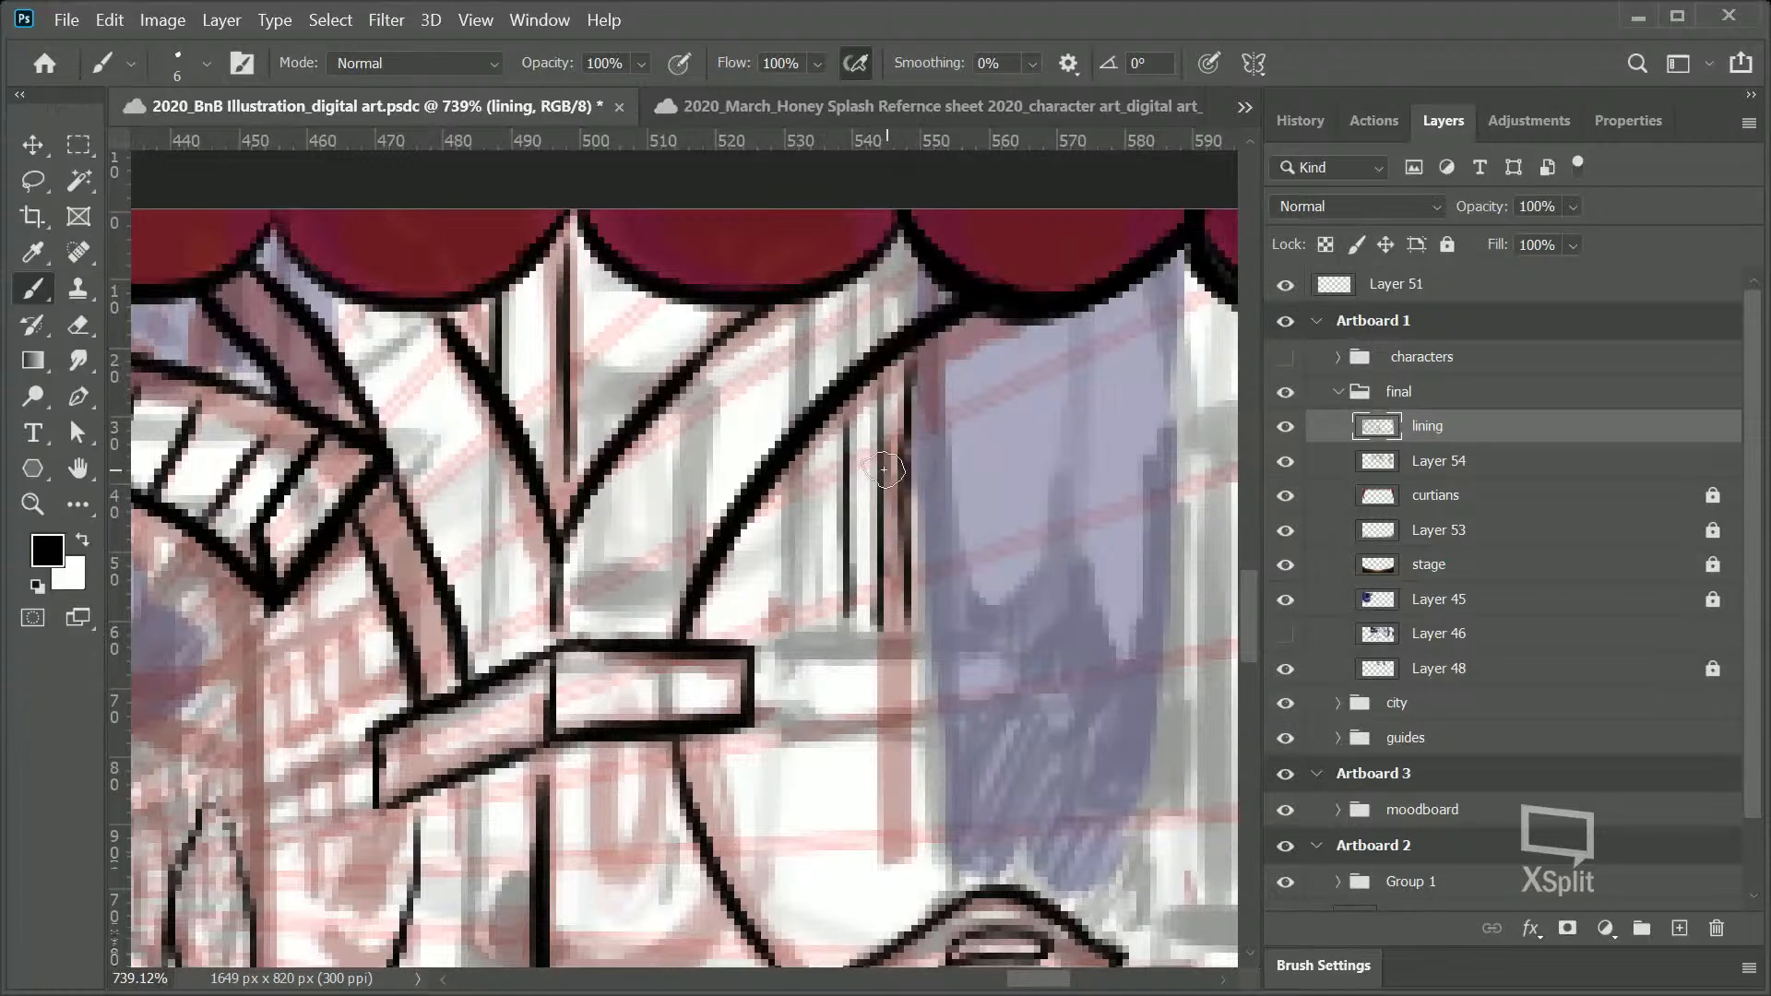
pyautogui.moveTo(817, 432)
pyautogui.mouseDown()
pyautogui.moveTo(817, 641)
pyautogui.moveTo(818, 432)
pyautogui.mouseUp()
pyautogui.moveTo(785, 489)
pyautogui.mouseDown()
pyautogui.moveTo(785, 650)
pyautogui.moveTo(783, 449)
pyautogui.moveTo(750, 620)
pyautogui.moveTo(754, 521)
pyautogui.moveTo(755, 638)
pyautogui.mouseUp()
pyautogui.moveTo(724, 529)
pyautogui.mouseDown()
pyautogui.moveTo(724, 637)
pyautogui.moveTo(724, 554)
pyautogui.mouseUp()
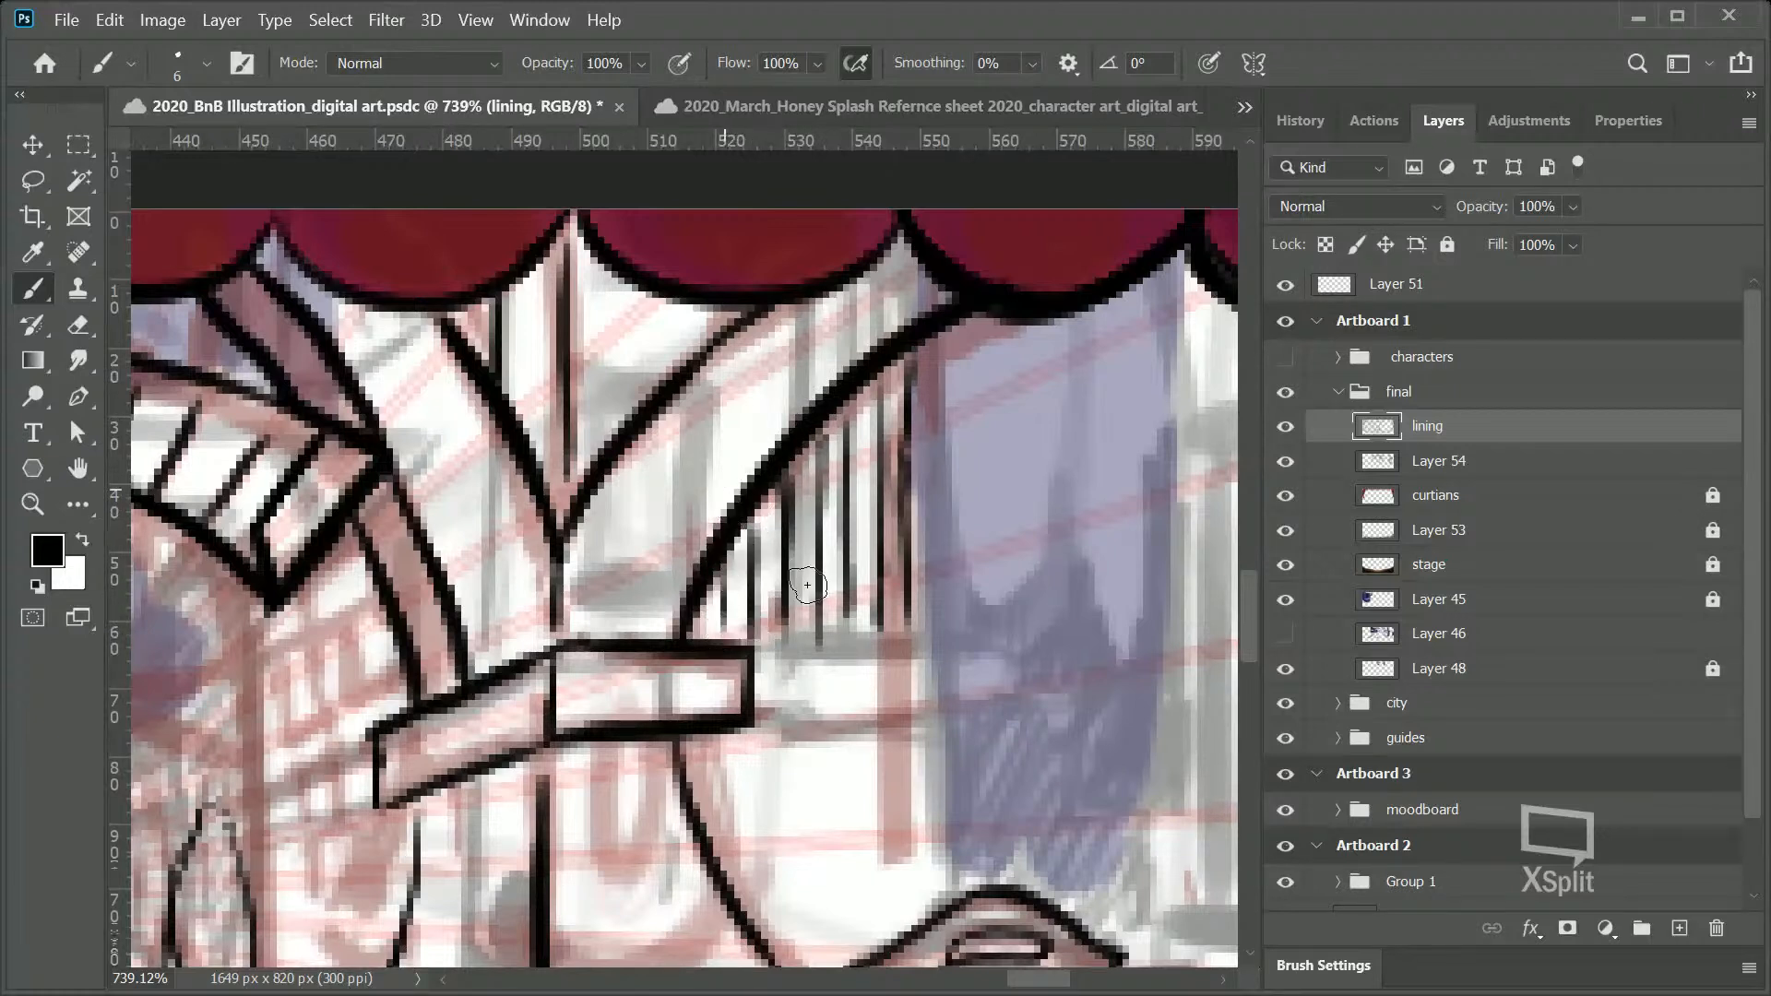
# Step: Ink a rectangular block beyond the beam's flat end and start a thick black band along its top edge
pyautogui.moveTo(756, 652)
pyautogui.mouseDown()
pyautogui.moveTo(935, 635)
pyautogui.moveTo(773, 655)
pyautogui.moveTo(773, 724)
pyautogui.moveTo(770, 702)
pyautogui.moveTo(749, 738)
pyautogui.moveTo(770, 739)
pyautogui.moveTo(736, 742)
pyautogui.moveTo(718, 713)
pyautogui.moveTo(778, 731)
pyautogui.moveTo(922, 723)
pyautogui.mouseUp()
pyautogui.moveTo(923, 654); pyautogui.dragTo(917, 722)
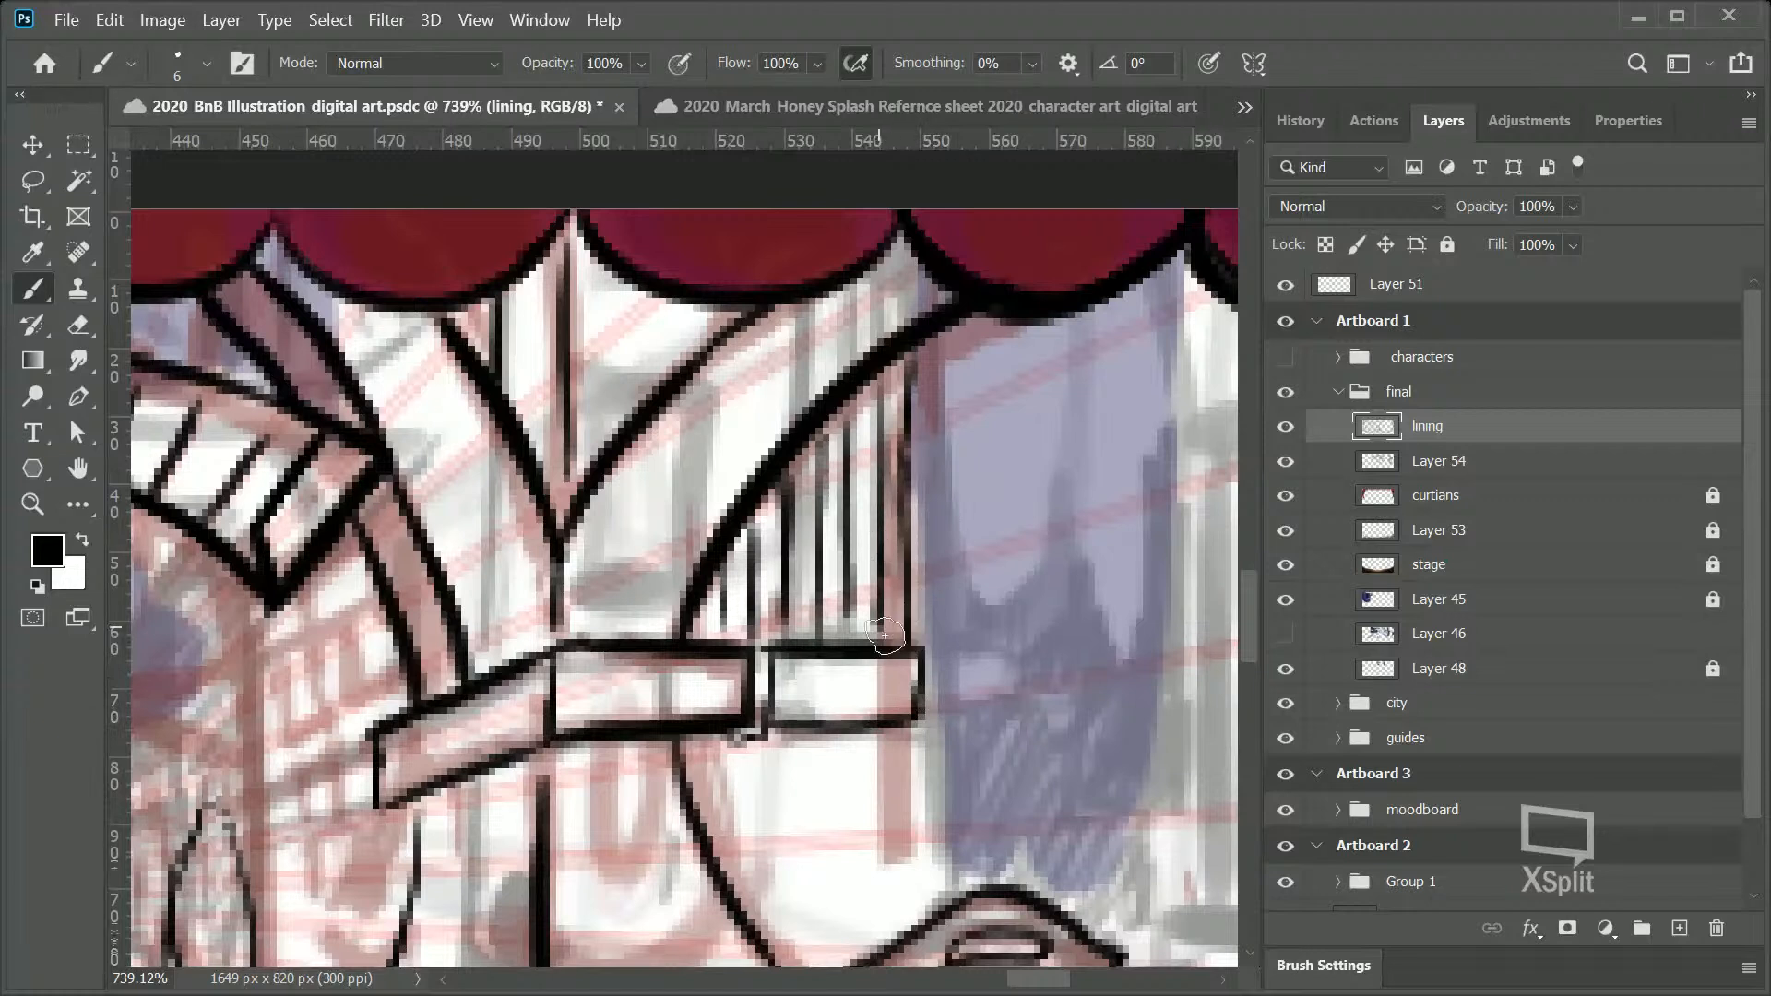
pyautogui.moveTo(907, 642); pyautogui.dragTo(854, 624)
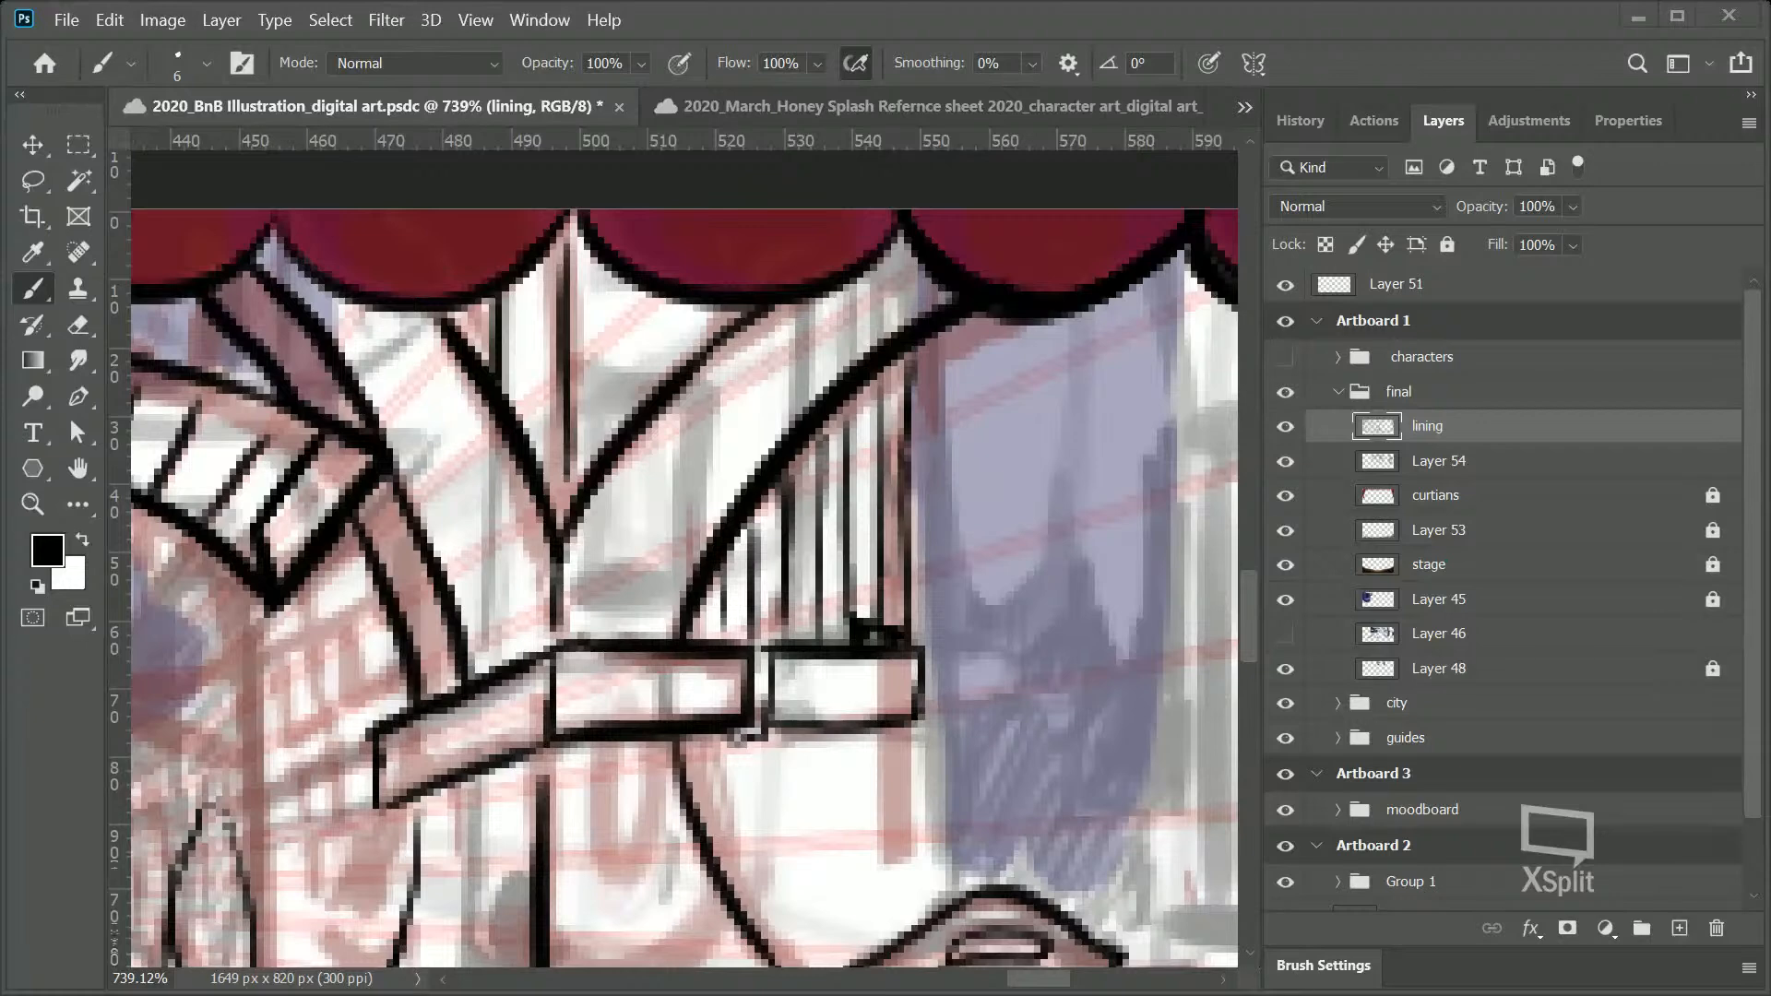
# Step: Switch to the browser and enlarge the illustration of the figure in a patterned robe to examine its linework
pyautogui.moveTo(2, 100); pyautogui.dragTo(870, 66)
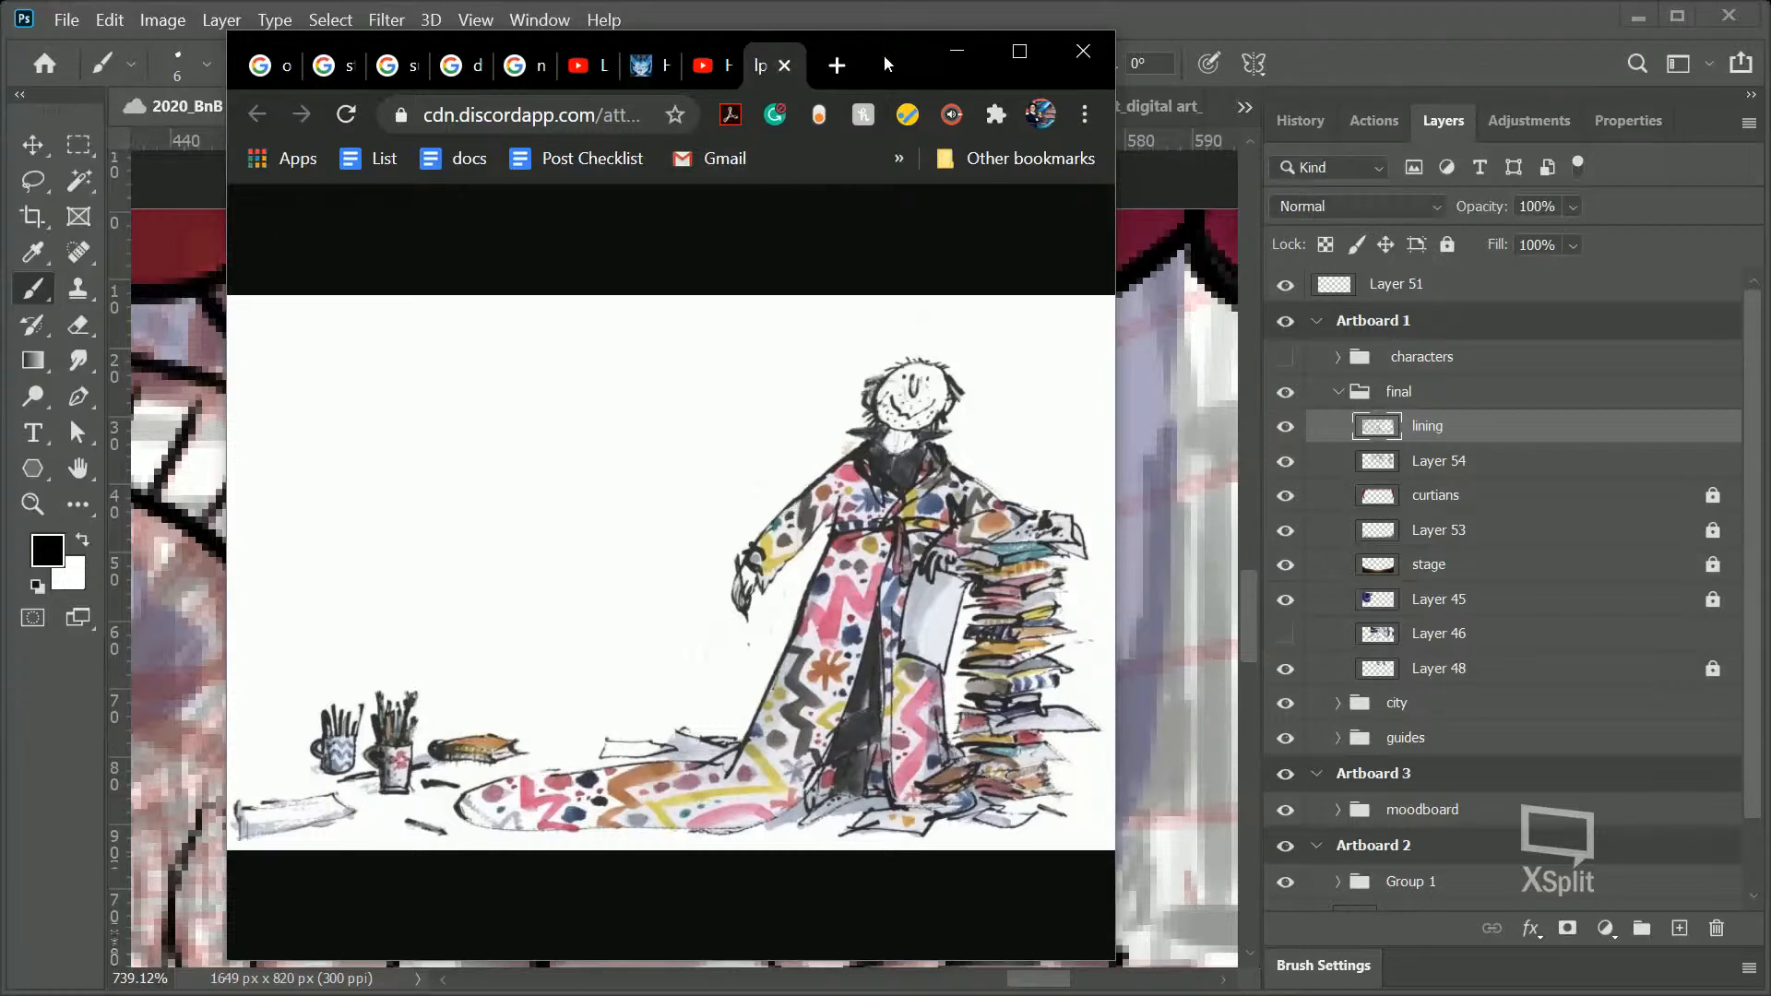
pyautogui.click(928, 637)
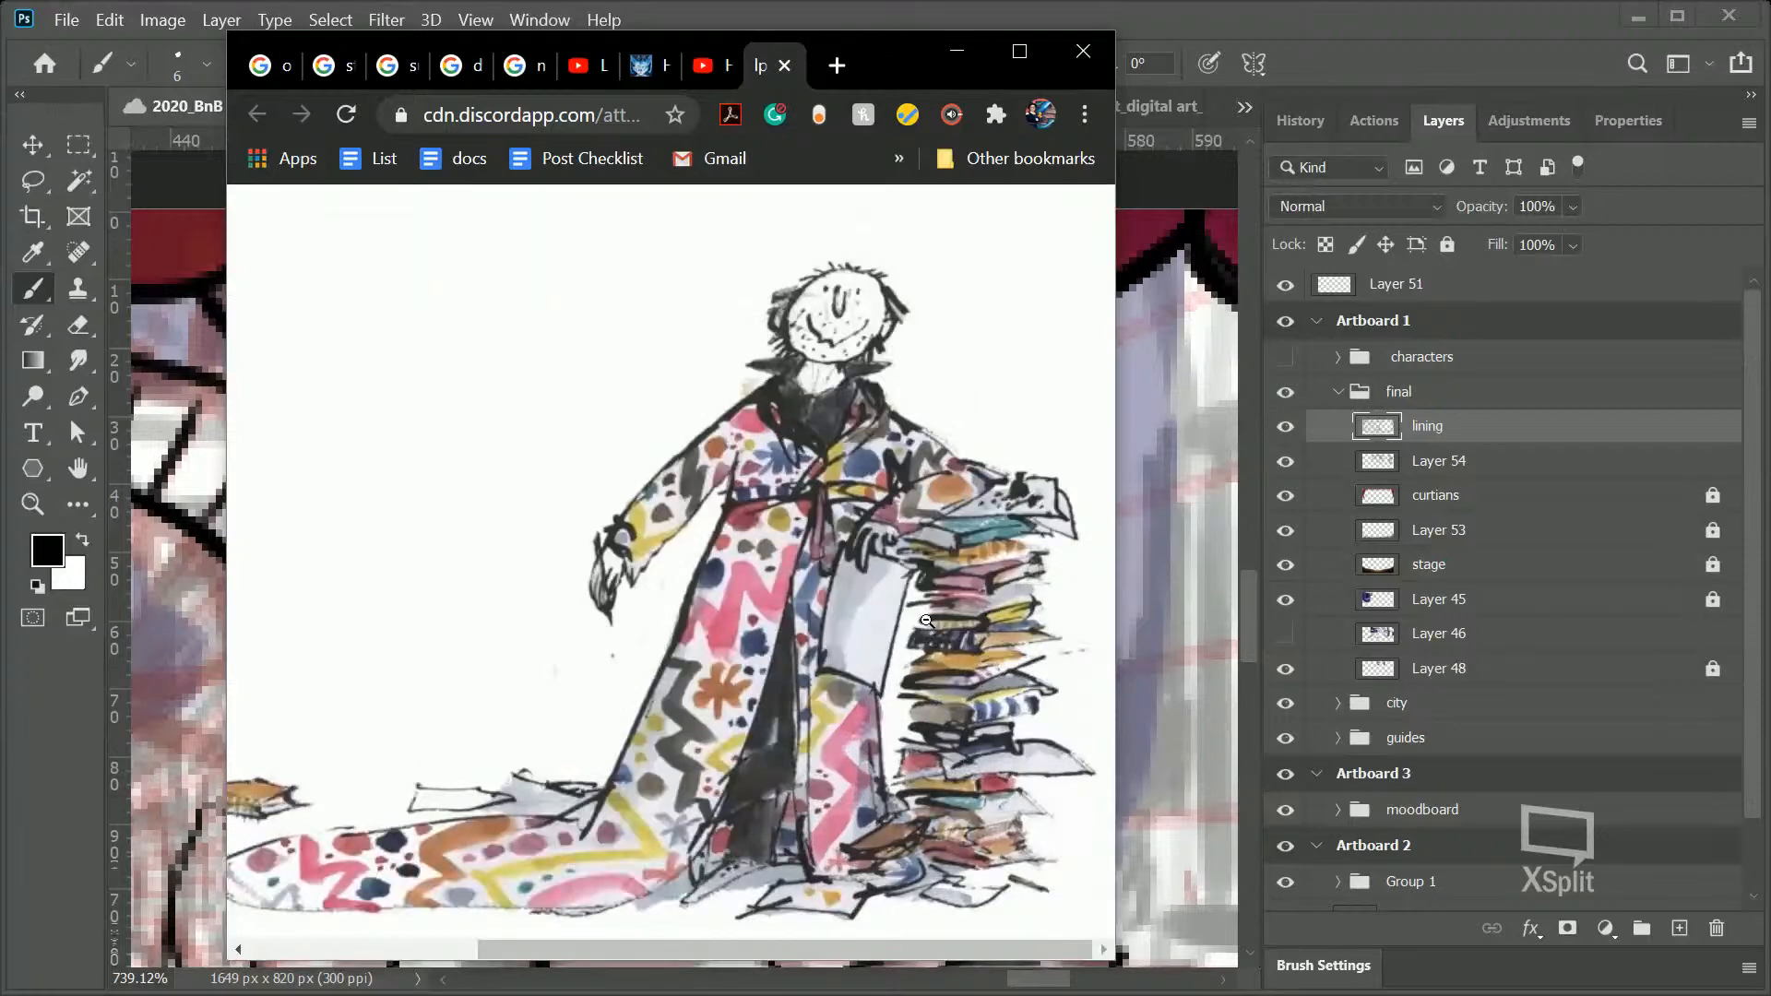
pyautogui.moveTo(873, 48); pyautogui.dragTo(0, 147)
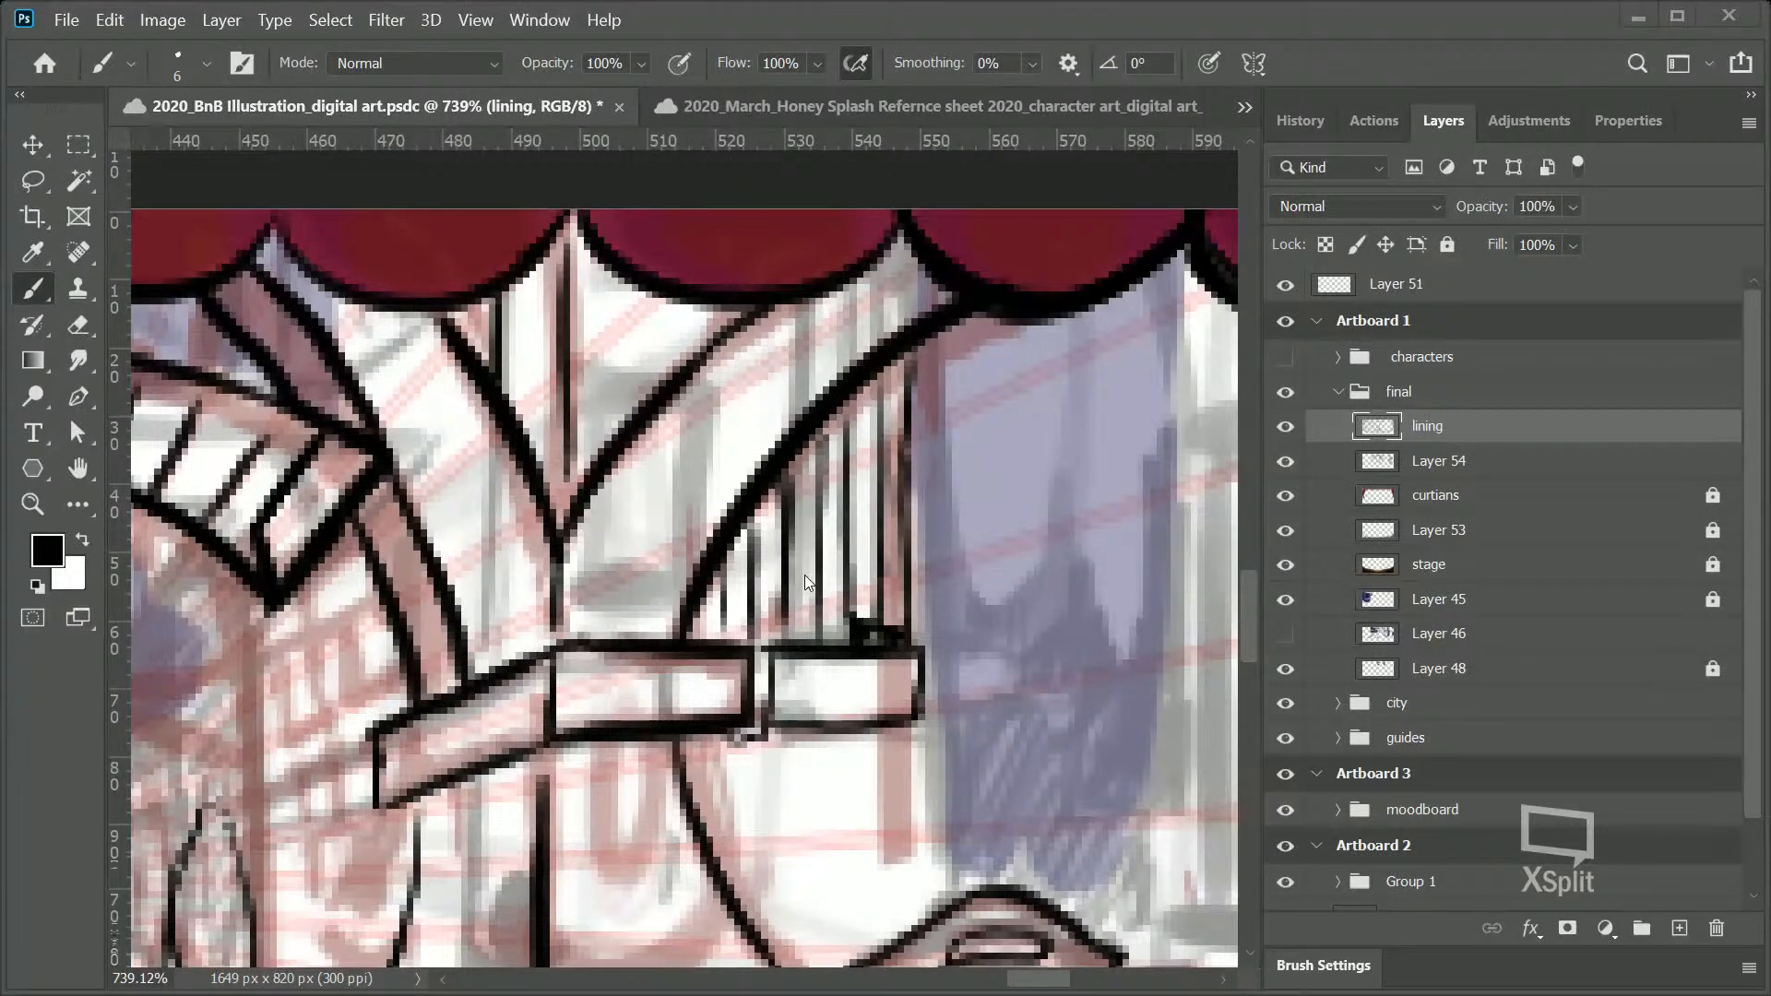
# Step: Join the rectangular block to the beam's end, extend the black band beneath the slats, and fill the corner beside the curved brace
pyautogui.moveTo(770, 659); pyautogui.dragTo(745, 636)
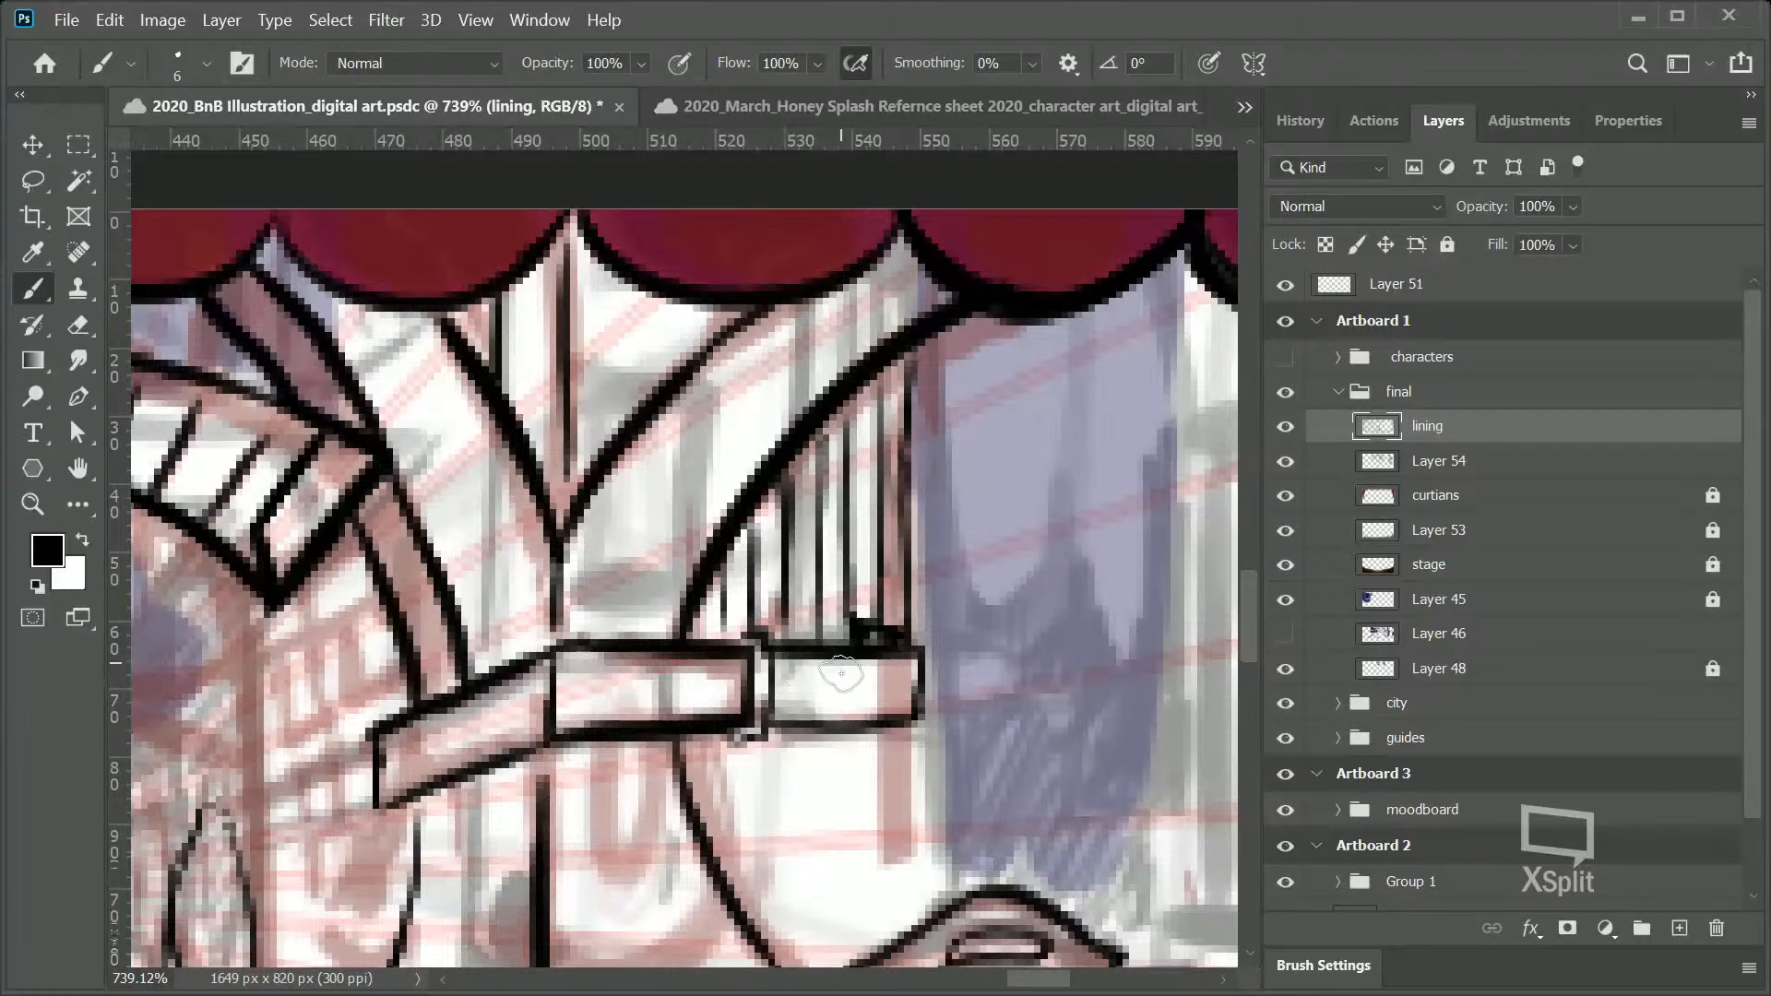
pyautogui.moveTo(1248, 590)
pyautogui.mouseDown()
pyautogui.moveTo(1249, 618)
pyautogui.moveTo(1247, 599)
pyautogui.mouseUp()
pyautogui.moveTo(858, 473)
pyautogui.mouseDown()
pyautogui.moveTo(831, 435)
pyautogui.moveTo(828, 454)
pyautogui.moveTo(840, 406)
pyautogui.moveTo(793, 428)
pyautogui.moveTo(805, 449)
pyautogui.moveTo(800, 399)
pyautogui.moveTo(808, 453)
pyautogui.moveTo(794, 412)
pyautogui.moveTo(773, 442)
pyautogui.moveTo(702, 356)
pyautogui.moveTo(747, 437)
pyautogui.mouseUp()
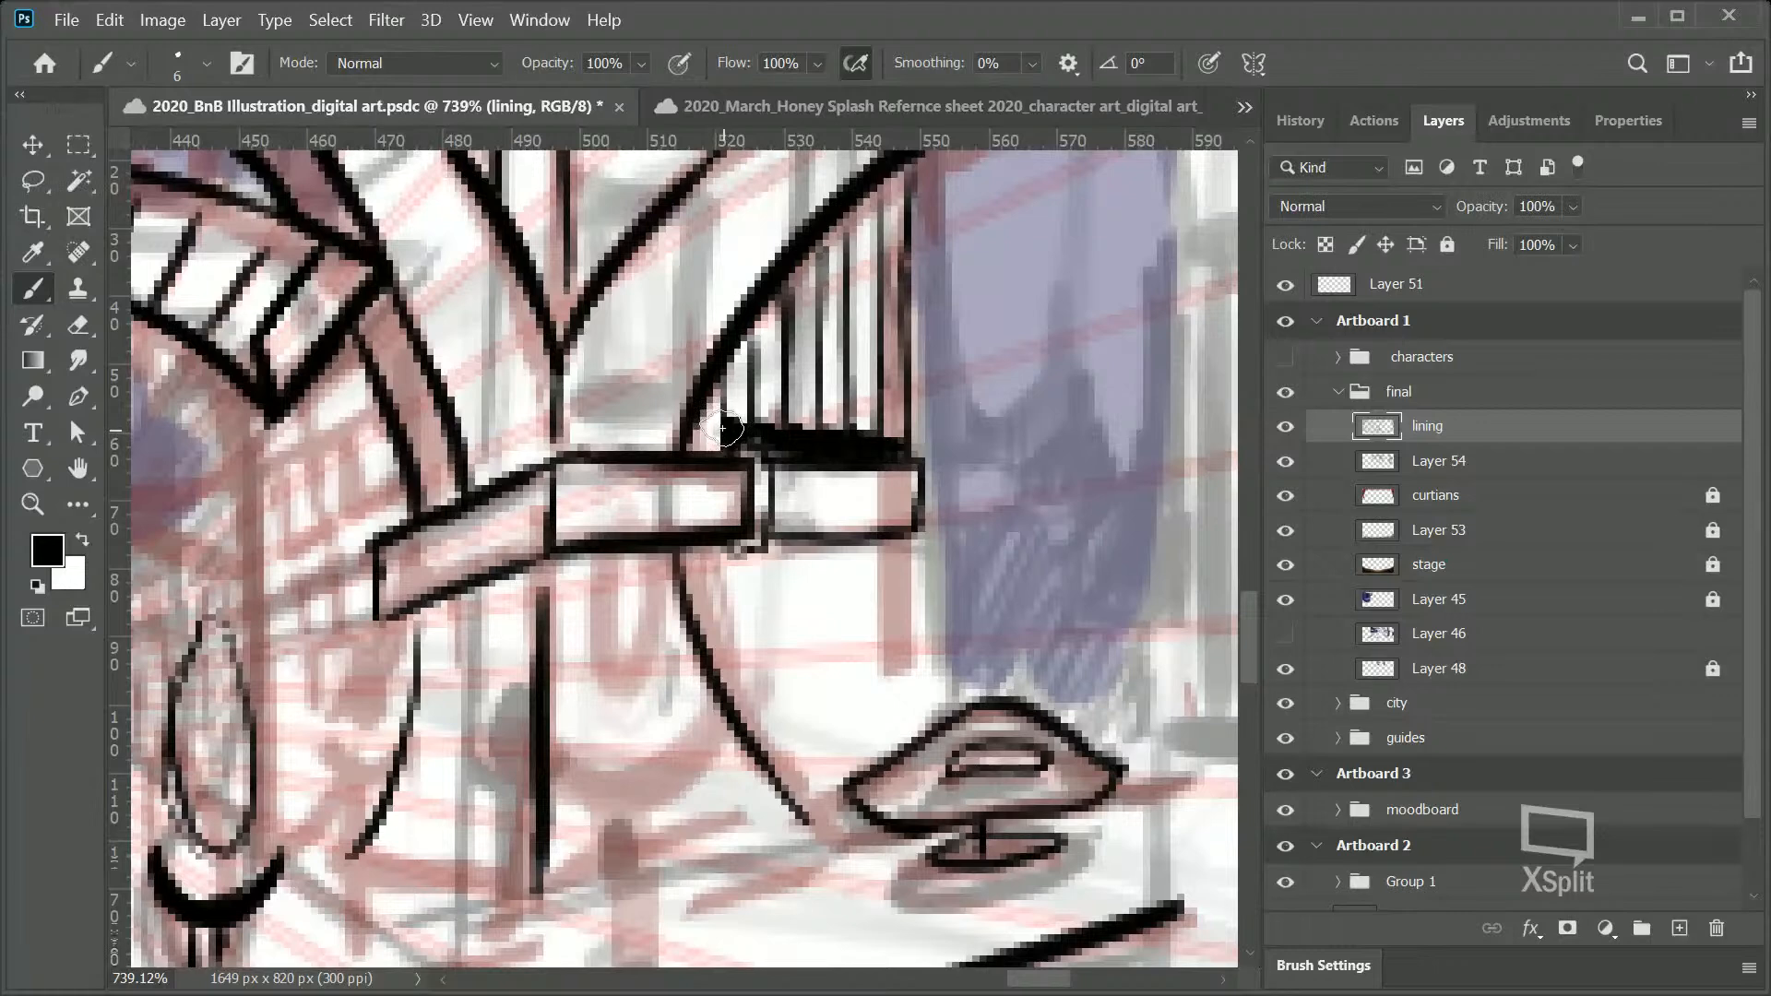
pyautogui.moveTo(700, 404)
pyautogui.mouseDown()
pyautogui.moveTo(721, 439)
pyautogui.moveTo(732, 333)
pyautogui.moveTo(729, 388)
pyautogui.mouseUp()
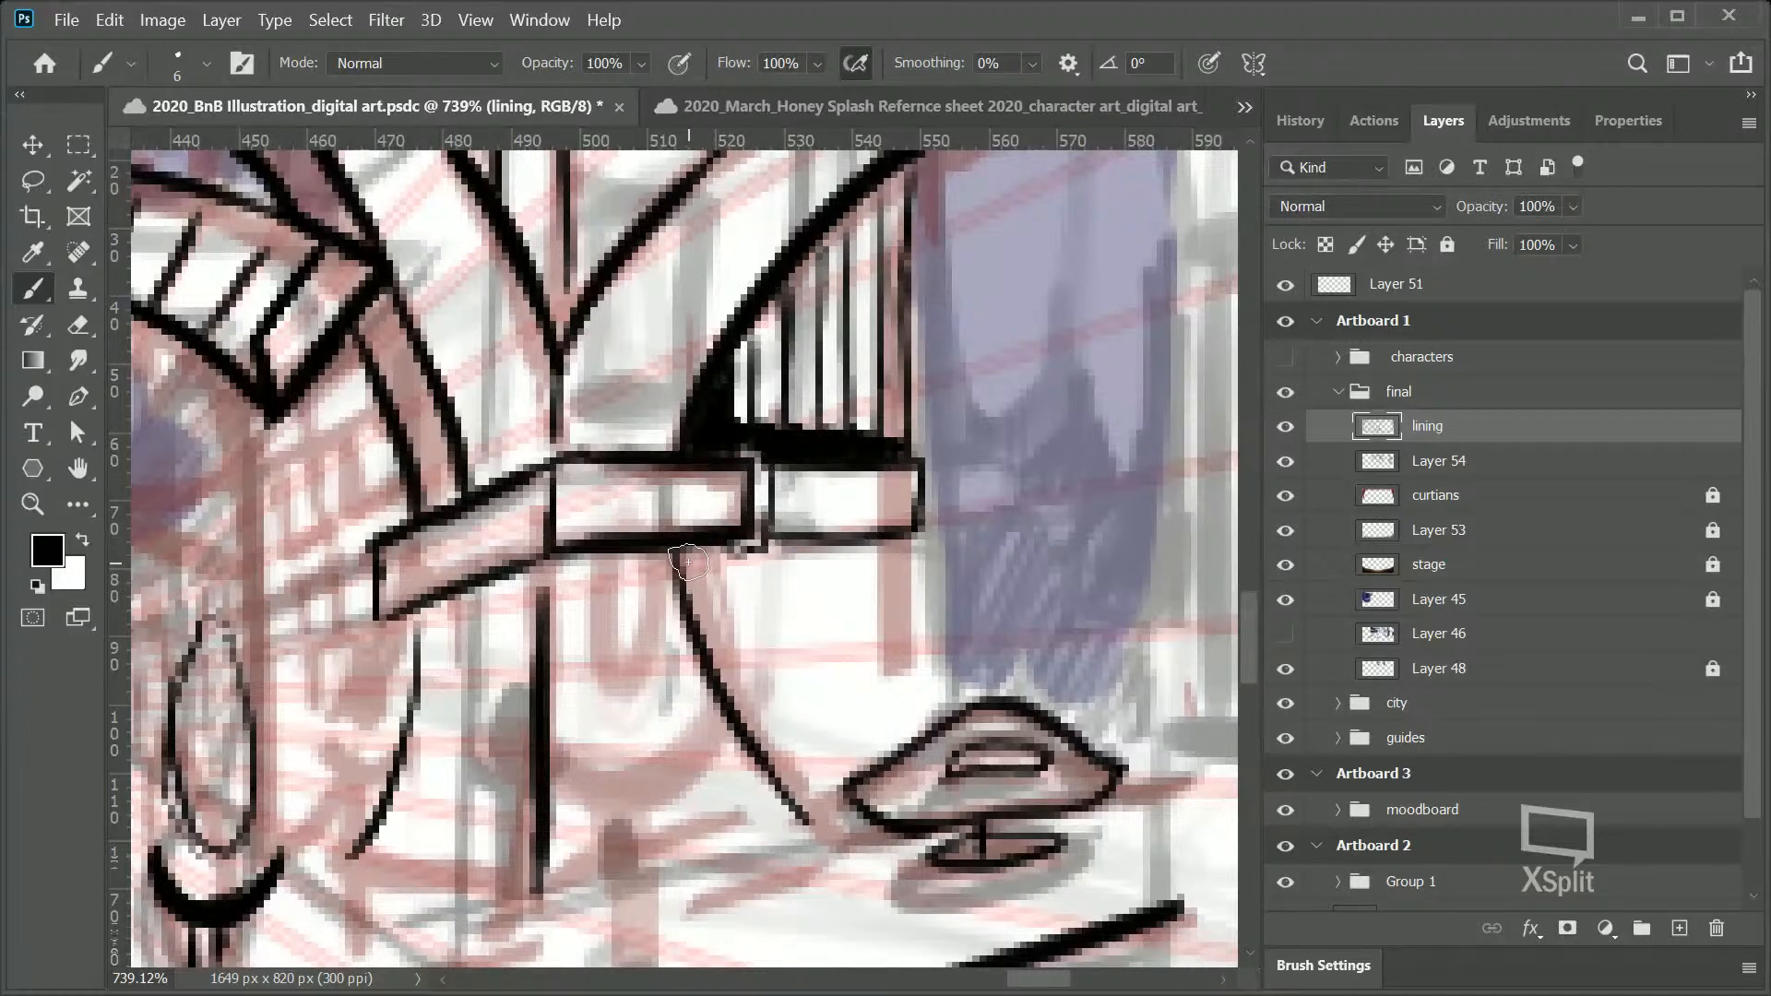
# Step: Shade the curved line below the beam in solid black, with two short vertical lines beside it and a darkened block underside
pyautogui.moveTo(694, 557)
pyautogui.mouseDown()
pyautogui.moveTo(708, 618)
pyautogui.moveTo(694, 595)
pyautogui.moveTo(721, 558)
pyautogui.moveTo(716, 642)
pyautogui.moveTo(691, 564)
pyautogui.moveTo(716, 665)
pyautogui.moveTo(718, 562)
pyautogui.moveTo(721, 669)
pyautogui.moveTo(745, 648)
pyautogui.moveTo(747, 568)
pyautogui.moveTo(743, 688)
pyautogui.mouseUp()
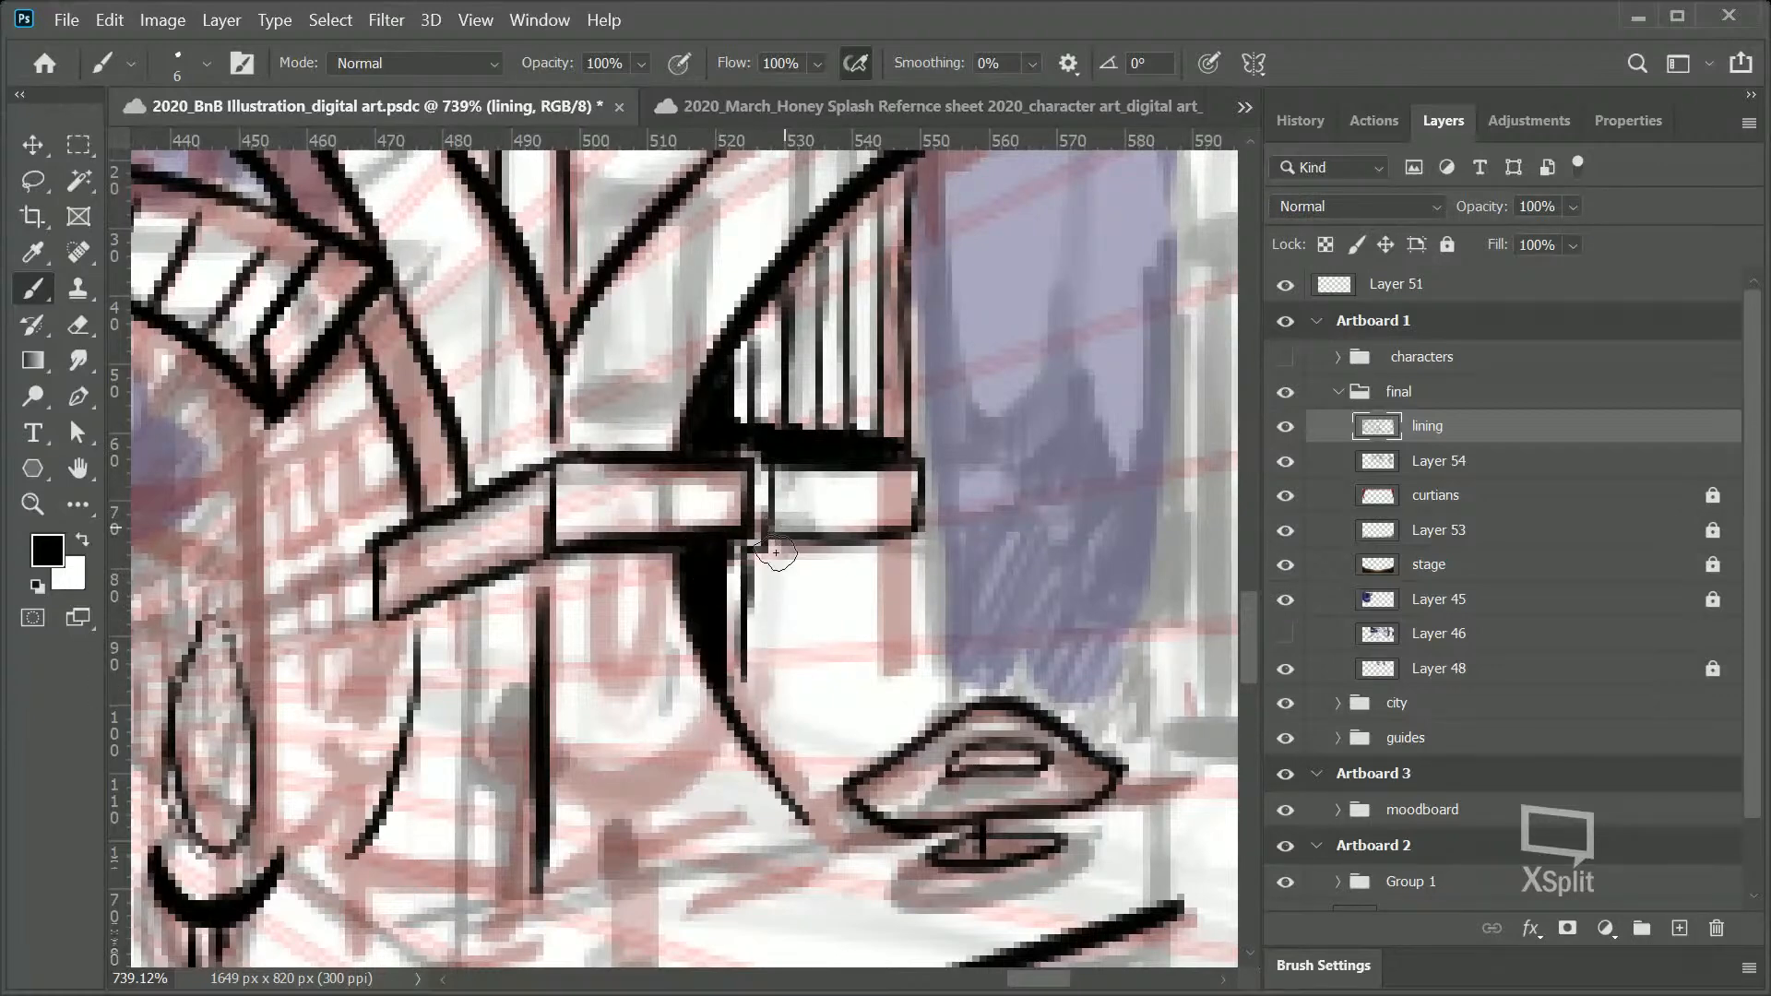
pyautogui.moveTo(778, 540)
pyautogui.mouseDown()
pyautogui.moveTo(772, 675)
pyautogui.moveTo(779, 466)
pyautogui.mouseUp()
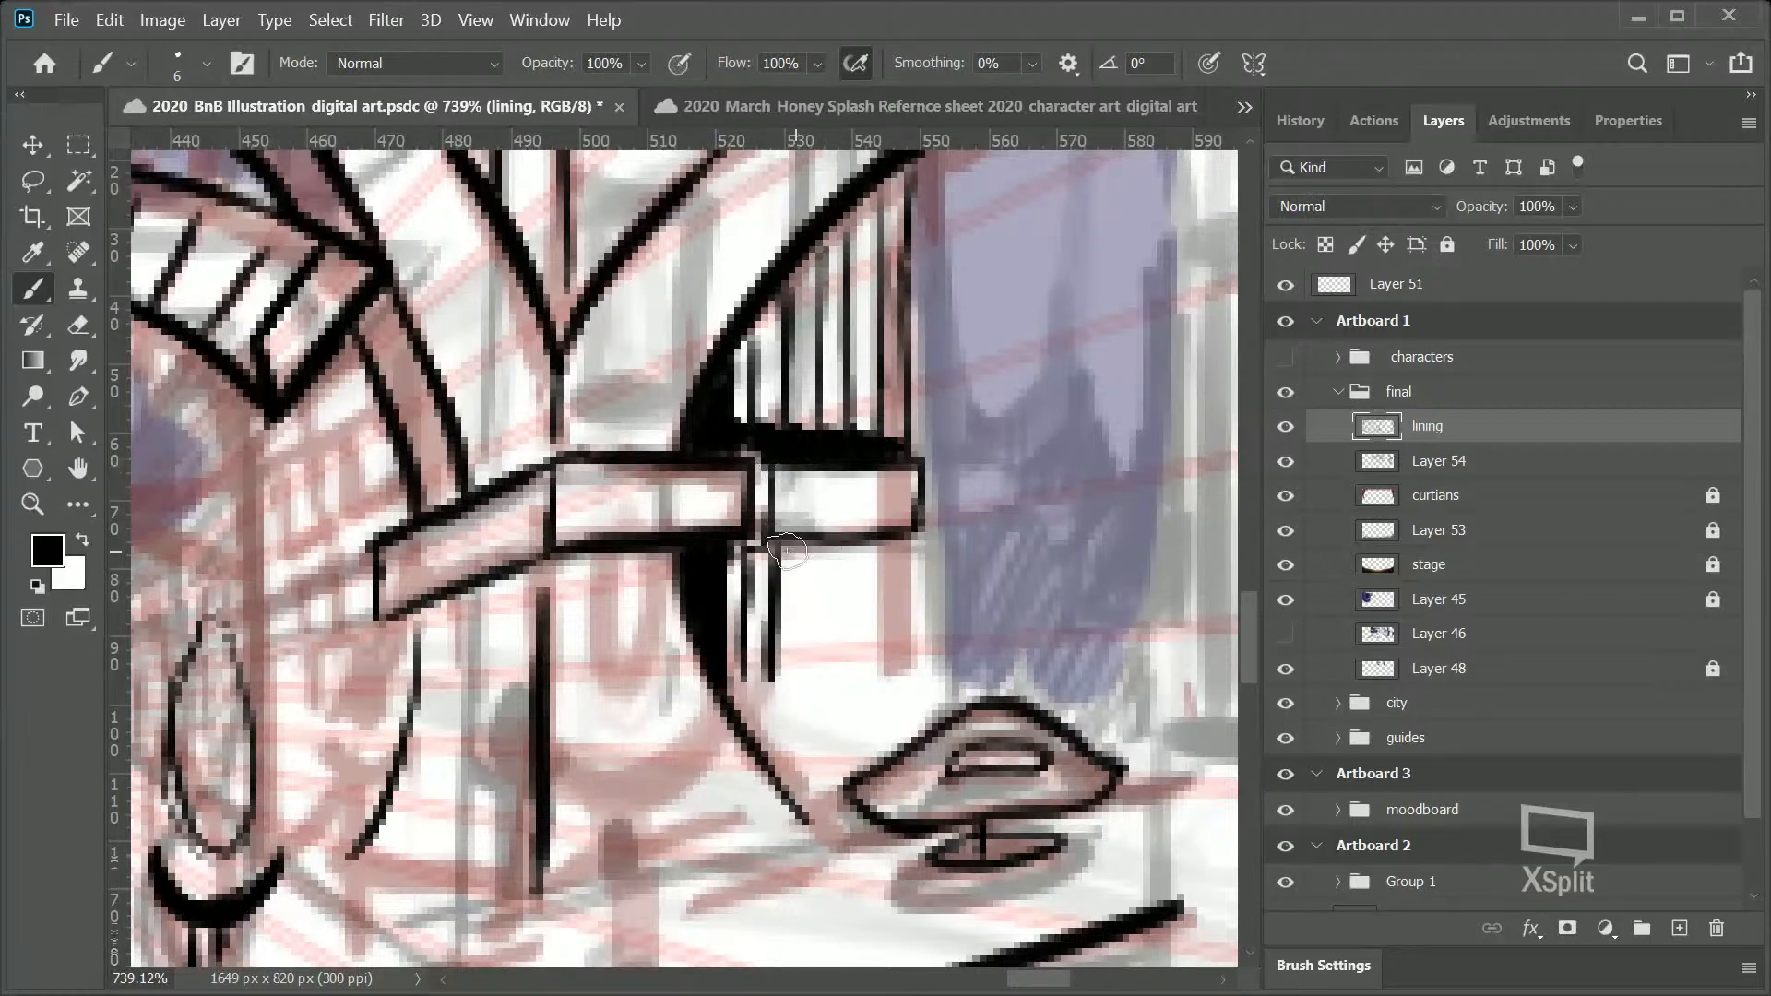
pyautogui.moveTo(727, 569)
pyautogui.mouseDown()
pyautogui.moveTo(757, 559)
pyautogui.moveTo(724, 604)
pyautogui.mouseUp()
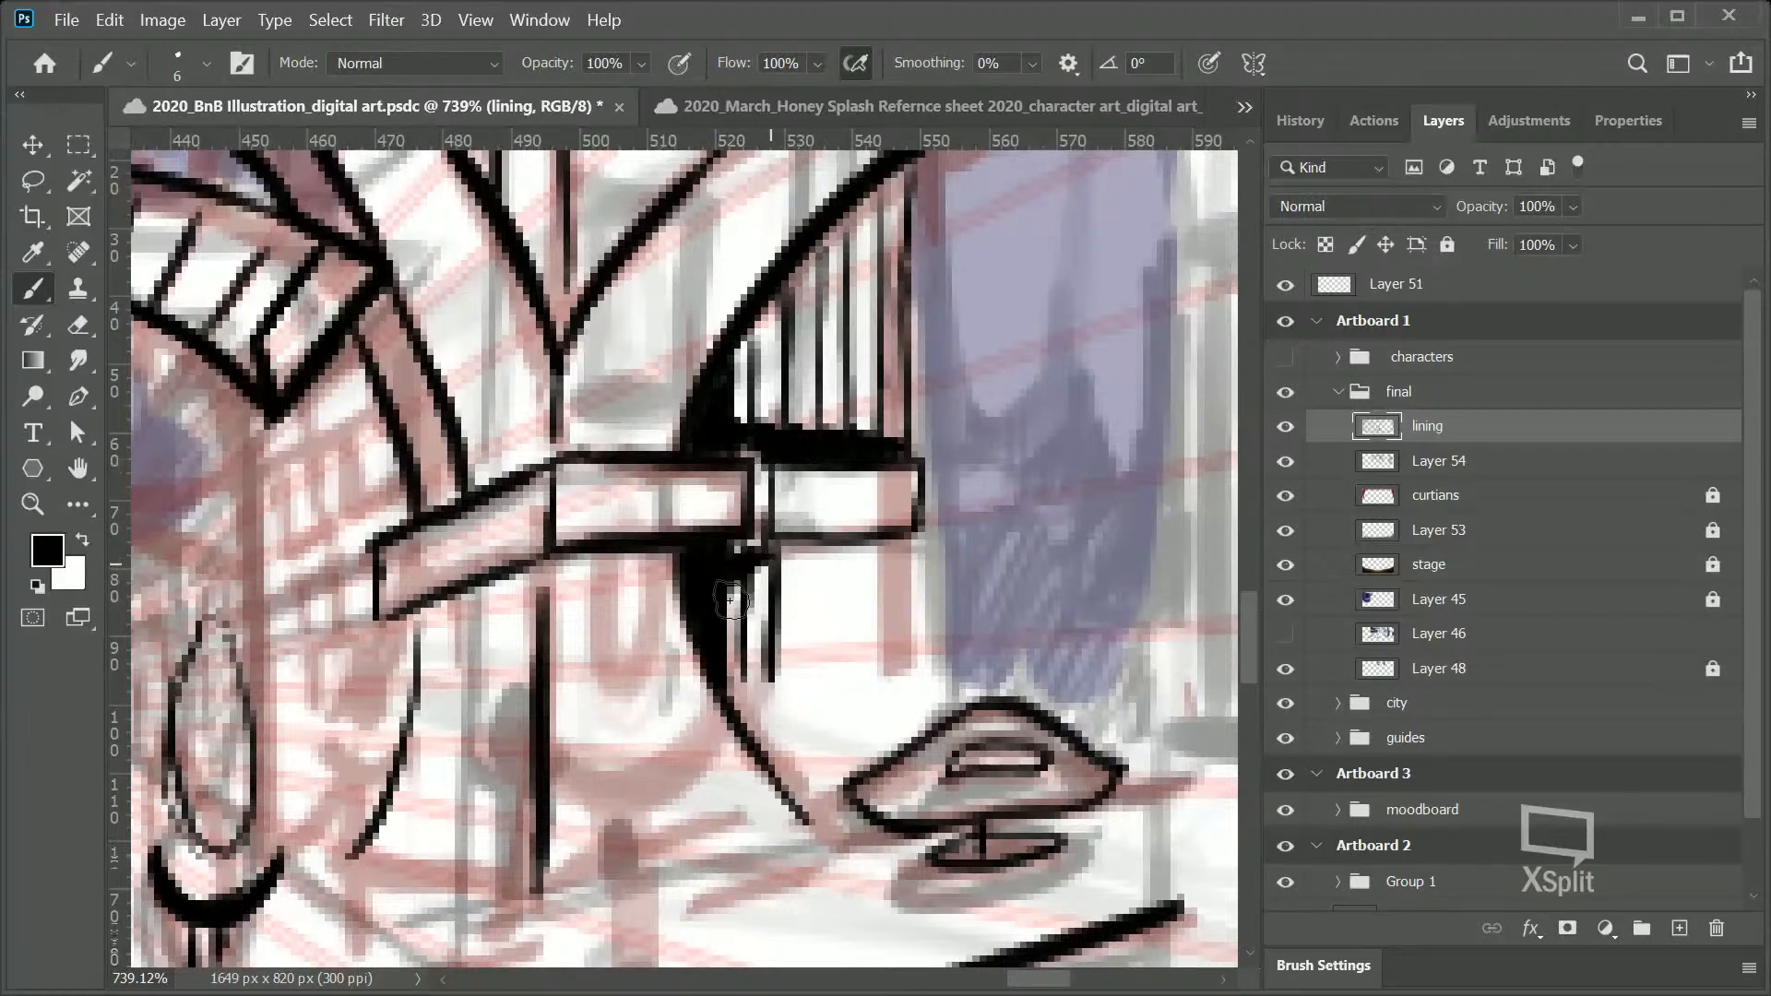
pyautogui.moveTo(807, 544)
pyautogui.mouseDown()
pyautogui.moveTo(773, 558)
pyautogui.moveTo(916, 529)
pyautogui.moveTo(780, 559)
pyautogui.mouseUp()
# Step: Ink the vertical edge under the block's outer end and a row of slat lines between it and the lower curved line
pyautogui.moveTo(900, 541); pyautogui.dragTo(897, 677)
pyautogui.moveTo(901, 609); pyautogui.dragTo(902, 739)
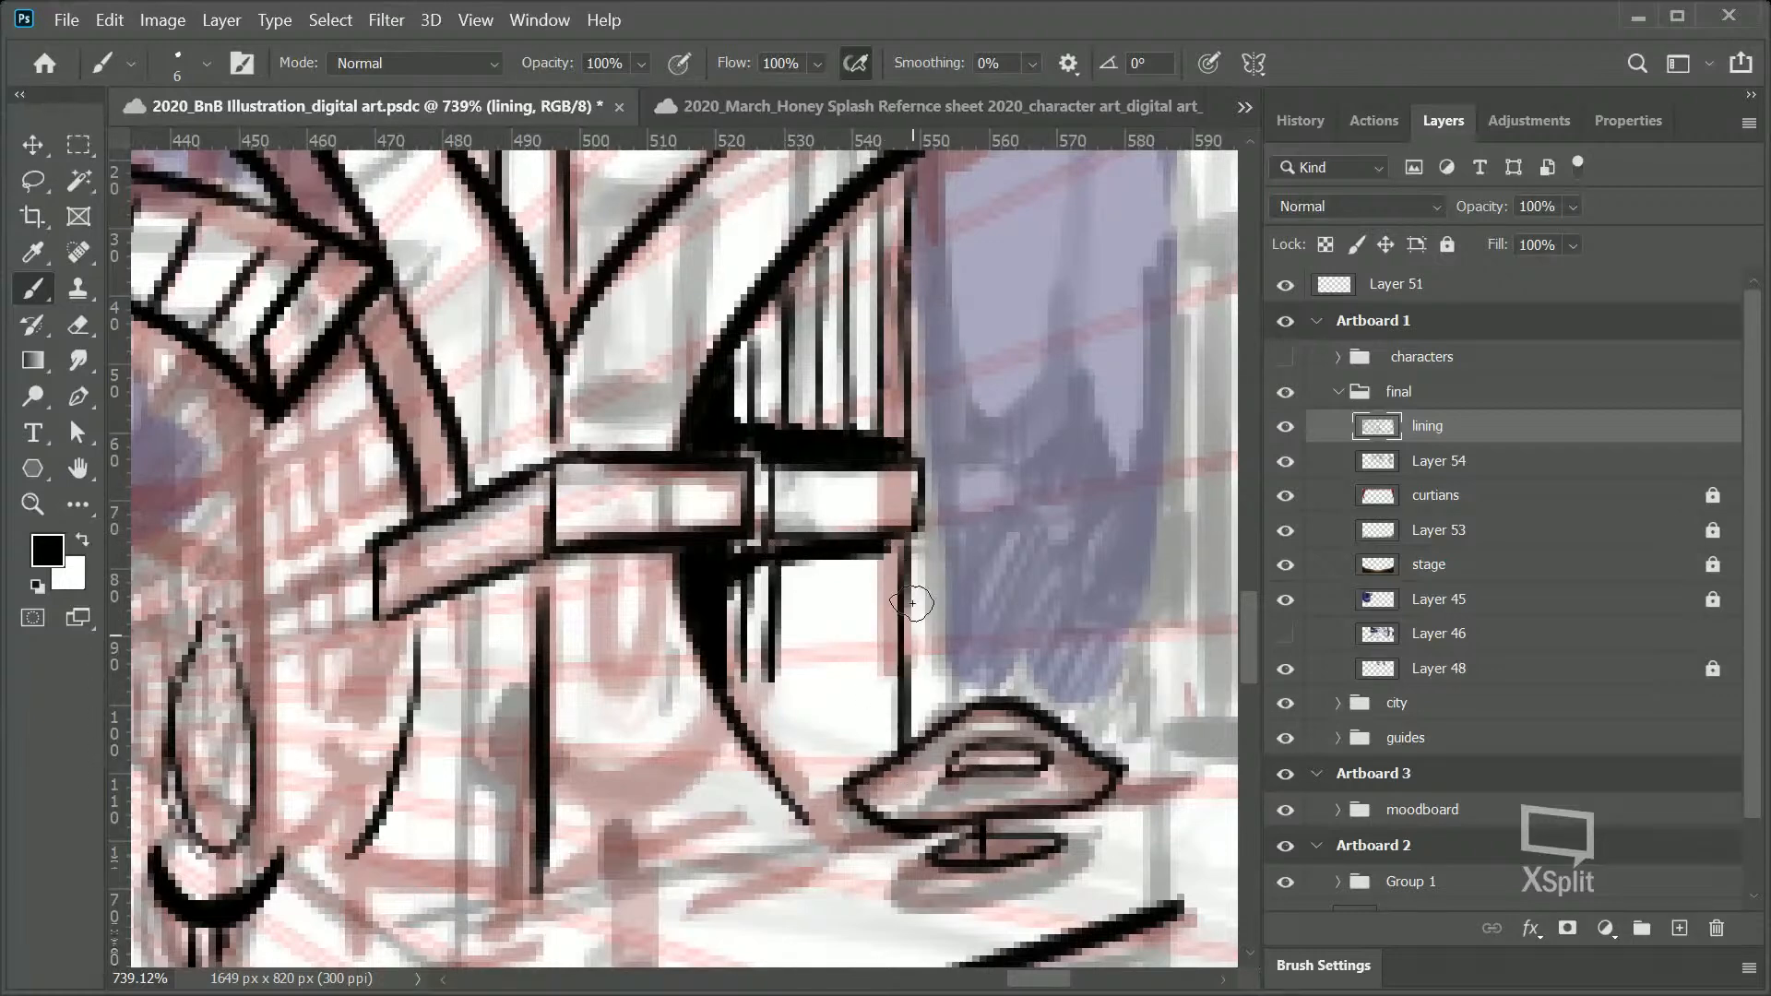
pyautogui.moveTo(867, 554); pyautogui.dragTo(867, 660)
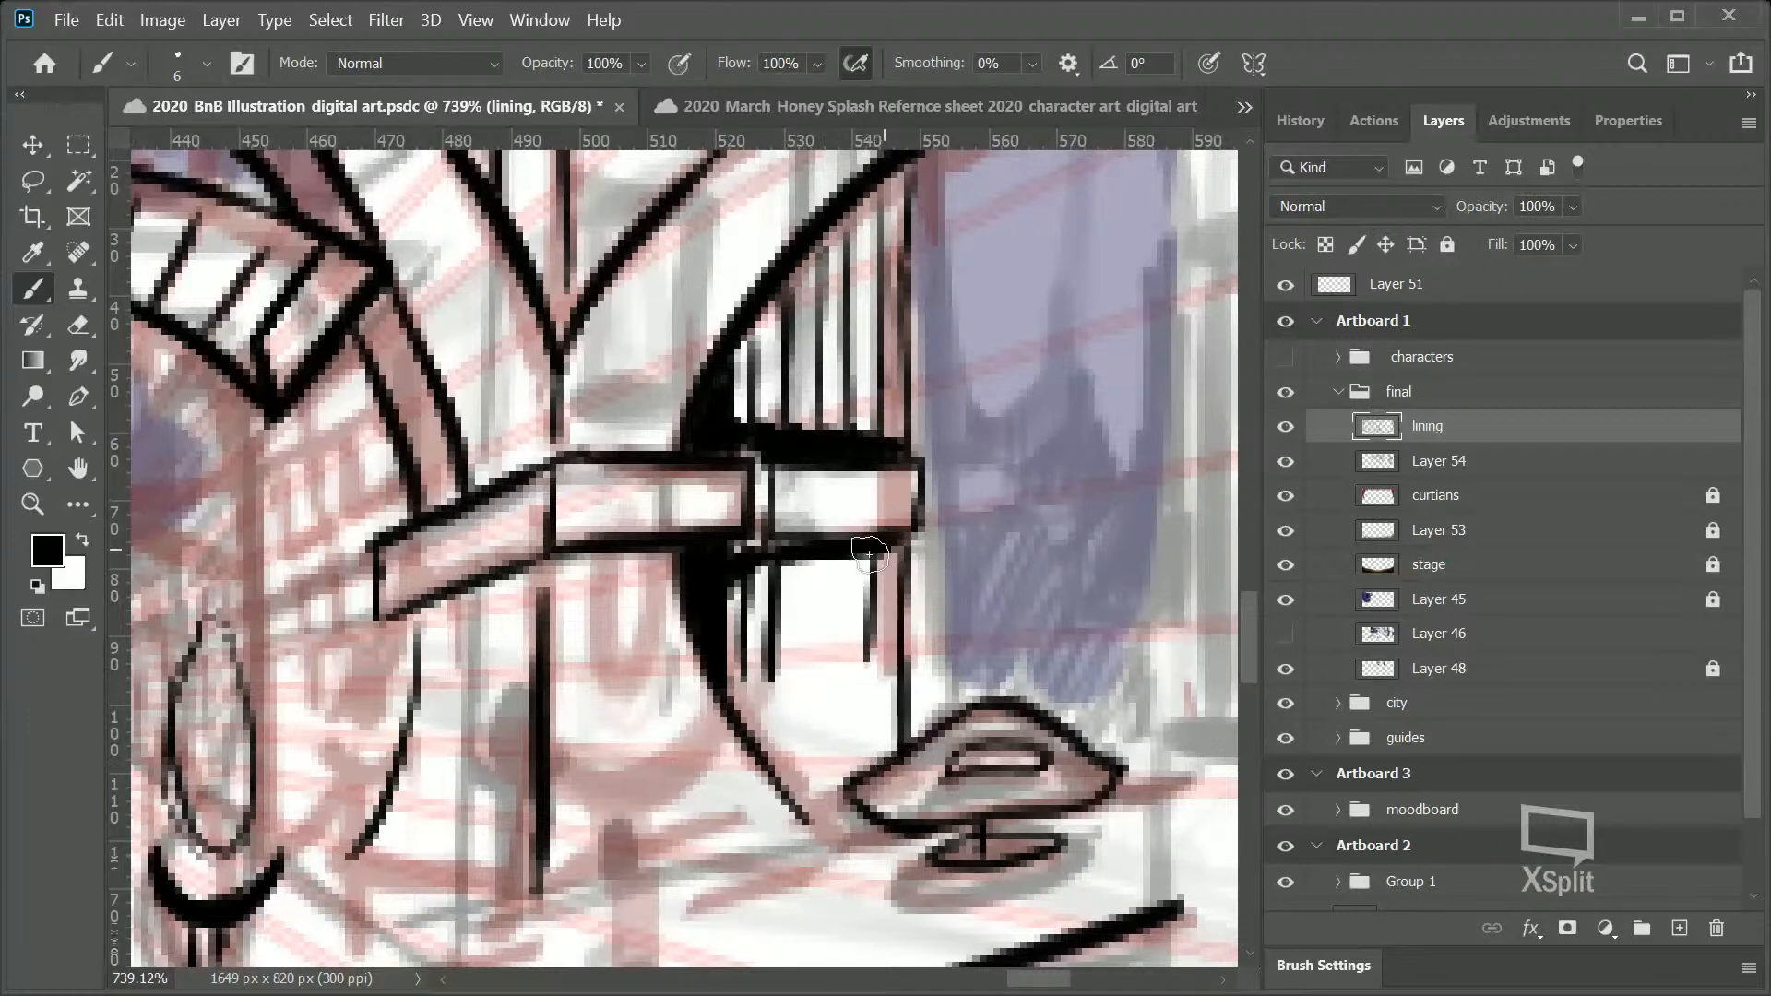
pyautogui.moveTo(847, 559); pyautogui.dragTo(839, 678)
pyautogui.moveTo(809, 559)
pyautogui.mouseDown()
pyautogui.moveTo(802, 727)
pyautogui.moveTo(764, 749)
pyautogui.mouseUp()
pyautogui.moveTo(744, 679)
pyautogui.mouseDown()
pyautogui.moveTo(742, 725)
pyautogui.moveTo(801, 764)
pyautogui.mouseUp()
pyautogui.moveTo(837, 666); pyautogui.dragTo(833, 805)
pyautogui.moveTo(870, 636); pyautogui.dragTo(865, 783)
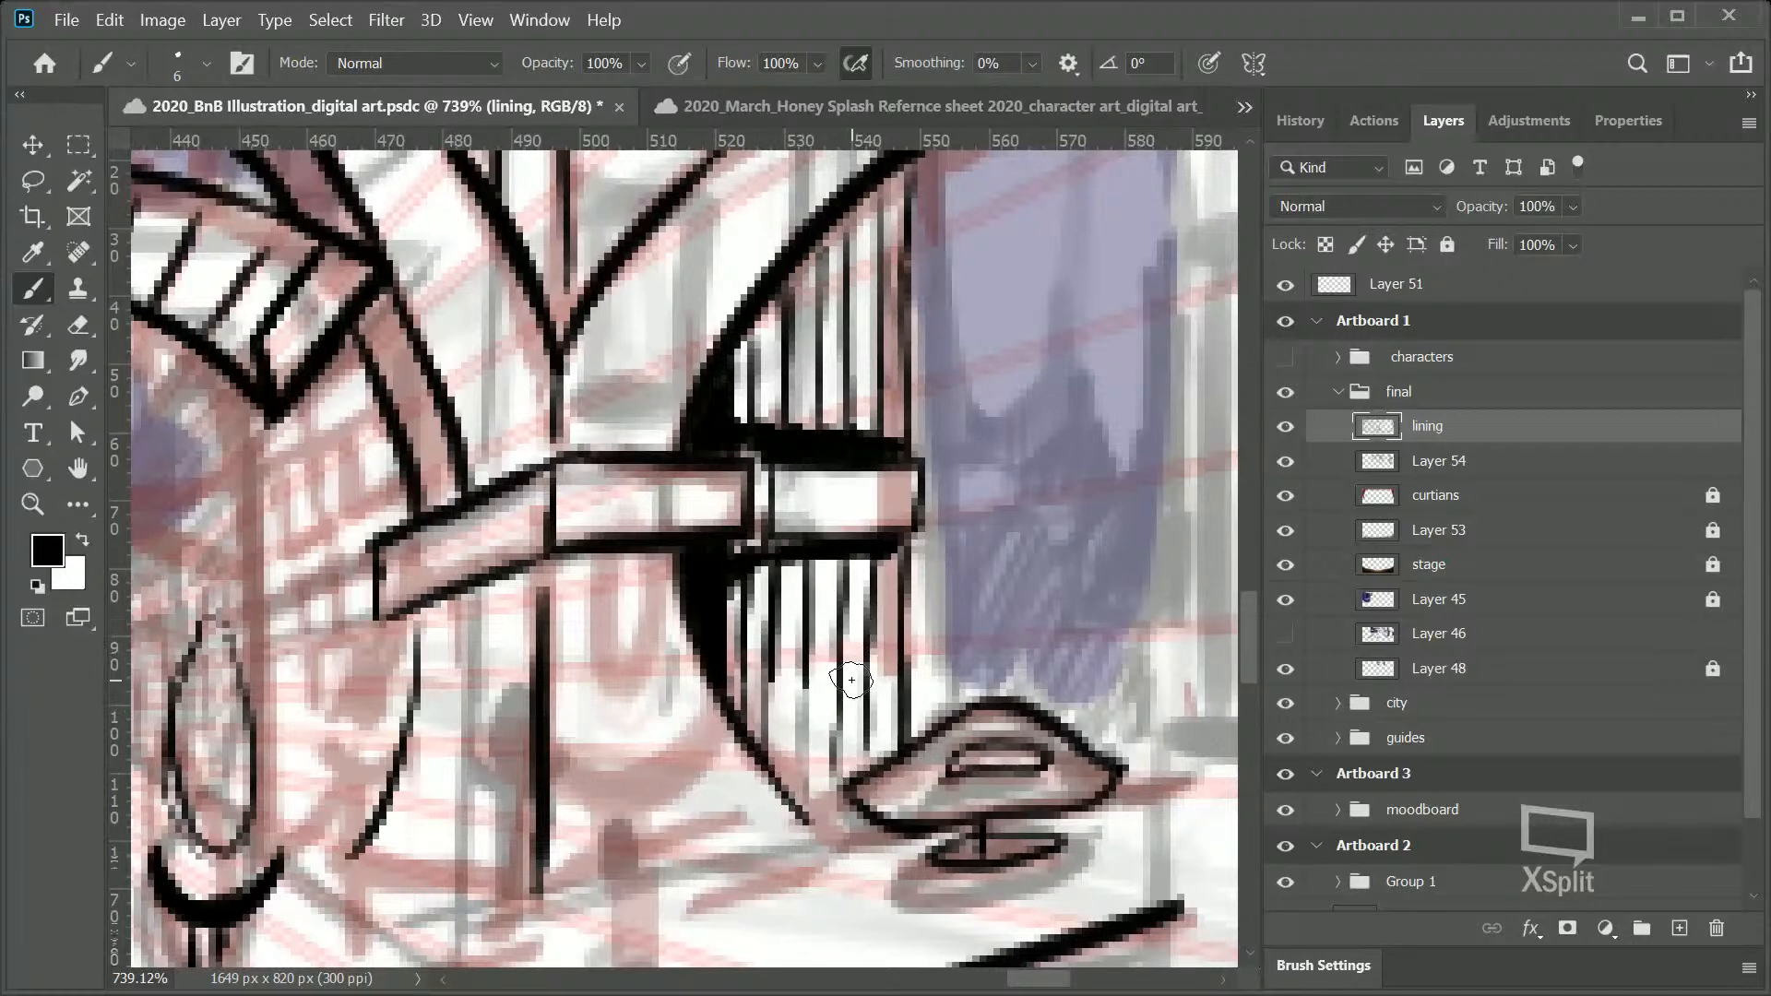
# Step: Ink short vertical lines from the curtain's scalloped edge down to the curved brace
pyautogui.scroll(10, 1228, 616)
pyautogui.moveTo(1249, 551)
pyautogui.mouseDown()
pyautogui.moveTo(1243, 636)
pyautogui.moveTo(1236, 594)
pyautogui.mouseUp()
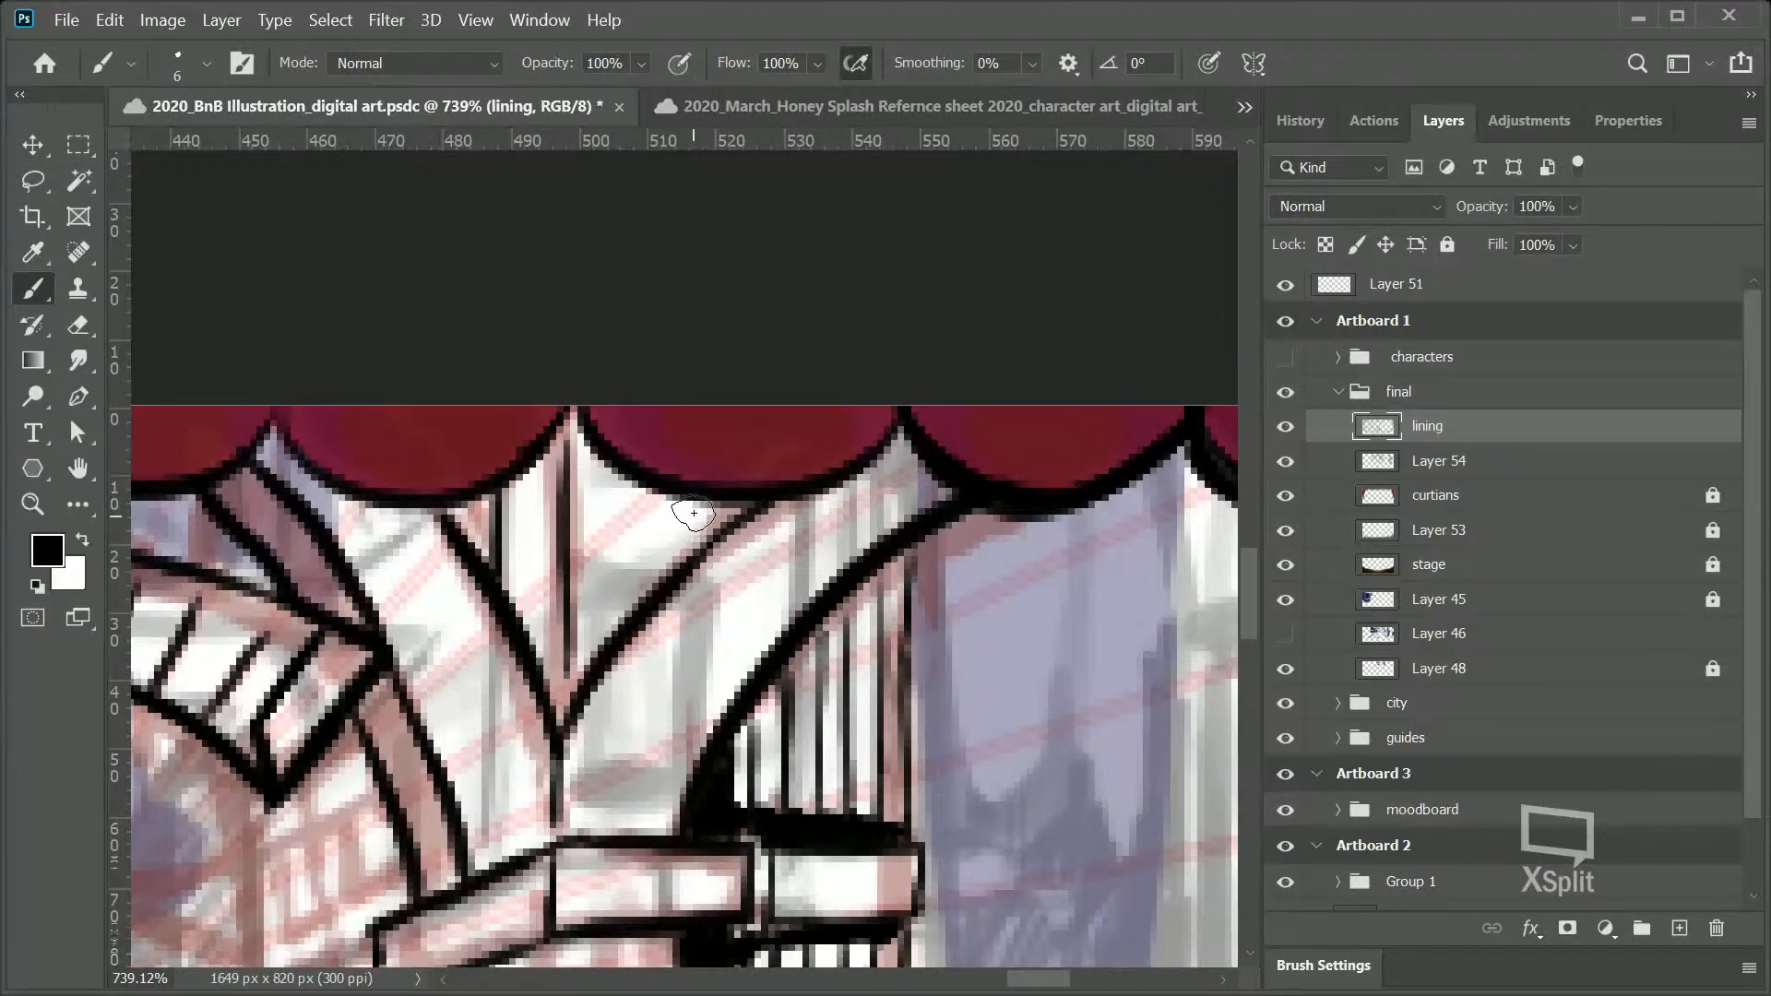
pyautogui.moveTo(691, 497)
pyautogui.mouseDown()
pyautogui.moveTo(694, 544)
pyautogui.moveTo(717, 521)
pyautogui.mouseUp()
pyautogui.moveTo(648, 489); pyautogui.dragTo(646, 595)
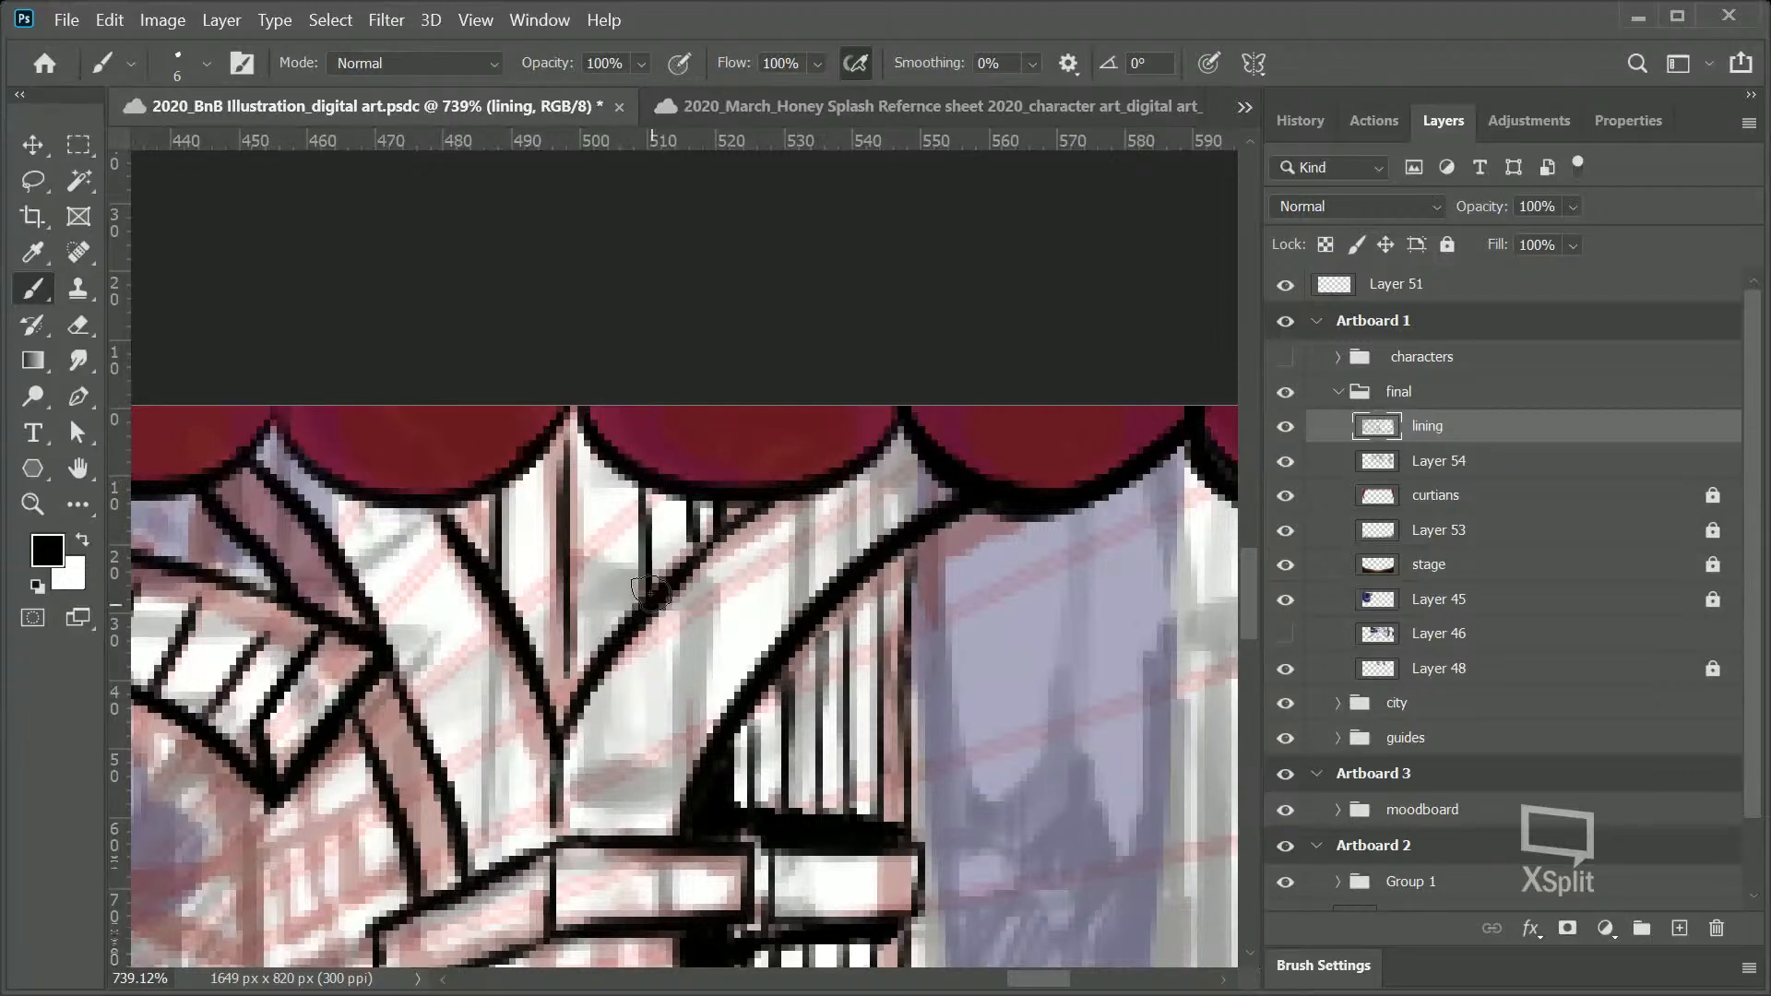
# Step: Ink vertical lines and a tapered black shadow between the curtain scallops above the V-shaped beams on the lining layer
pyautogui.moveTo(606, 445); pyautogui.dragTo(610, 657)
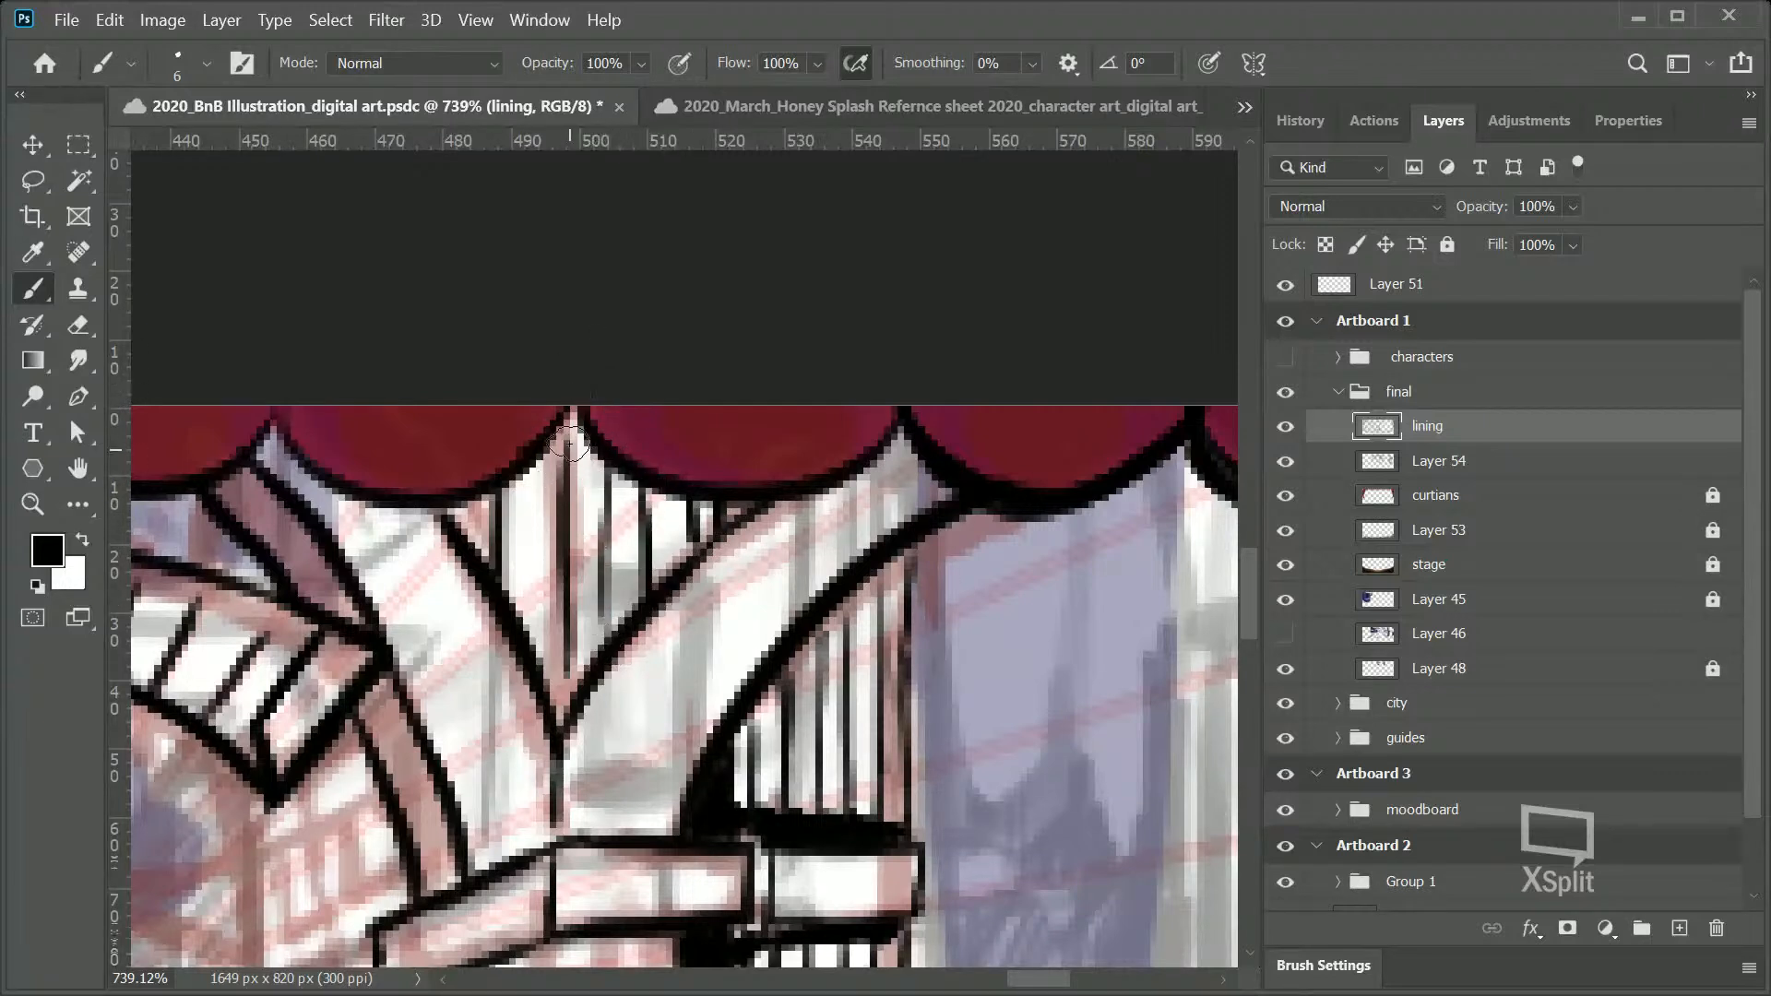
pyautogui.moveTo(577, 441); pyautogui.dragTo(570, 415)
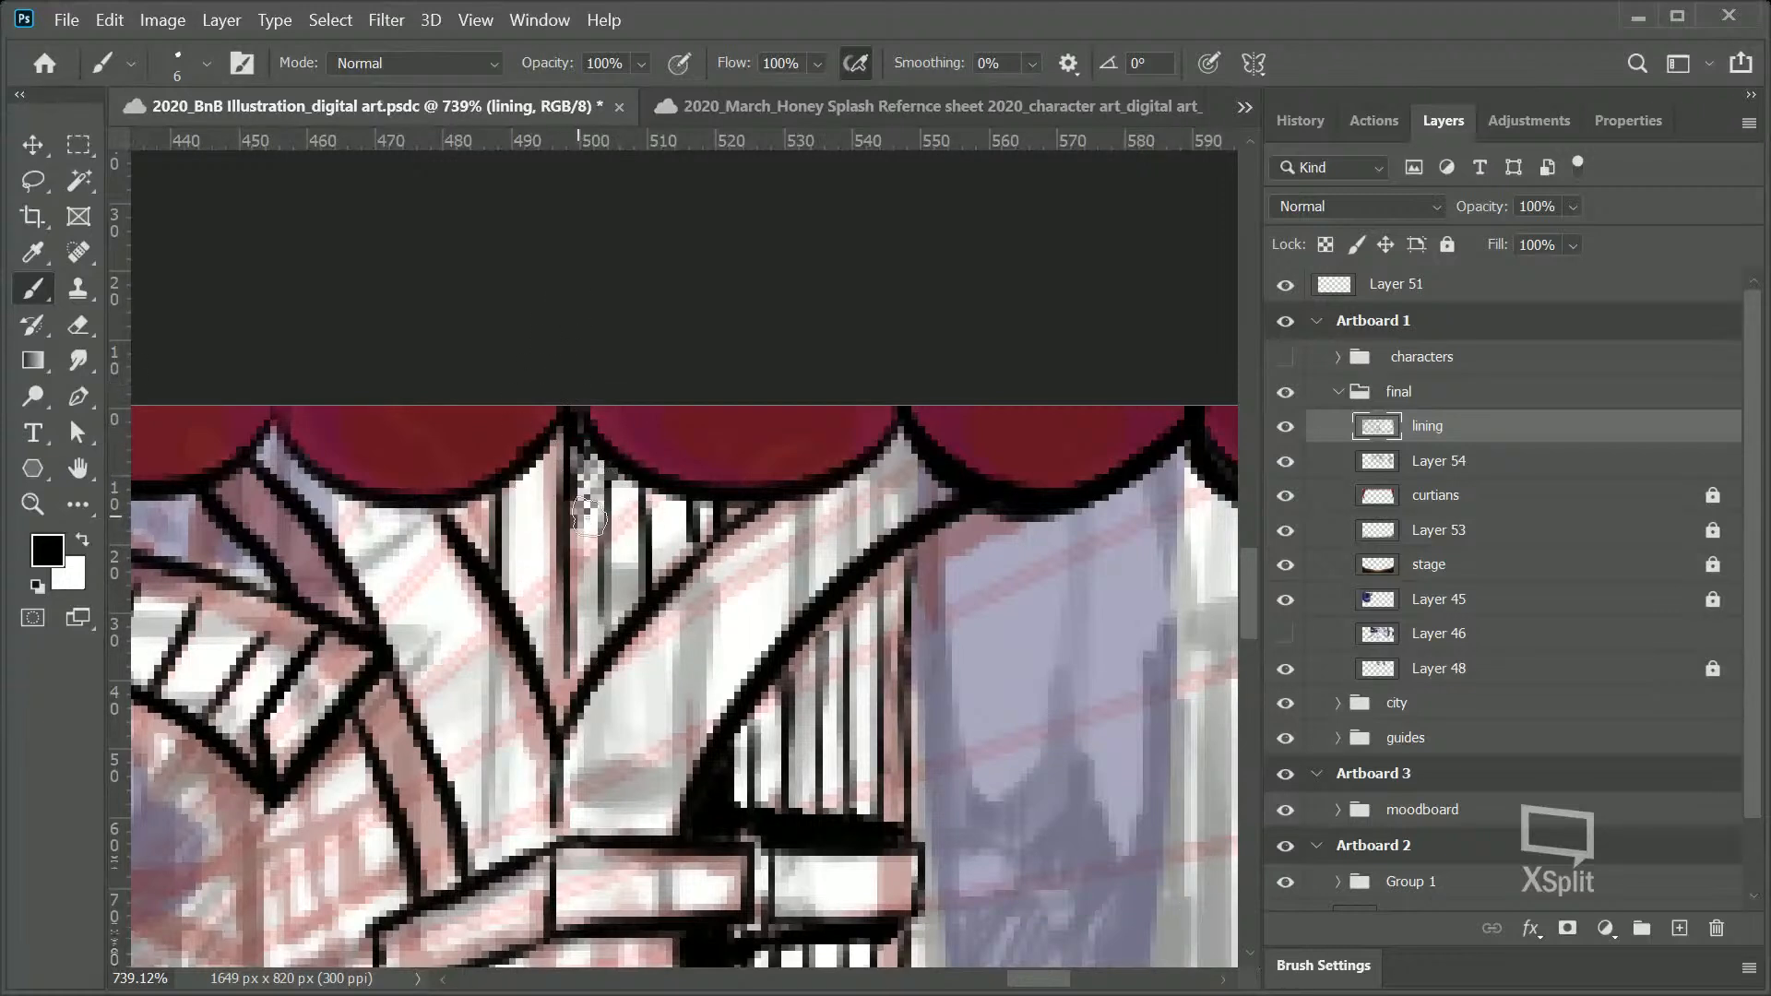
pyautogui.moveTo(586, 489); pyautogui.dragTo(583, 635)
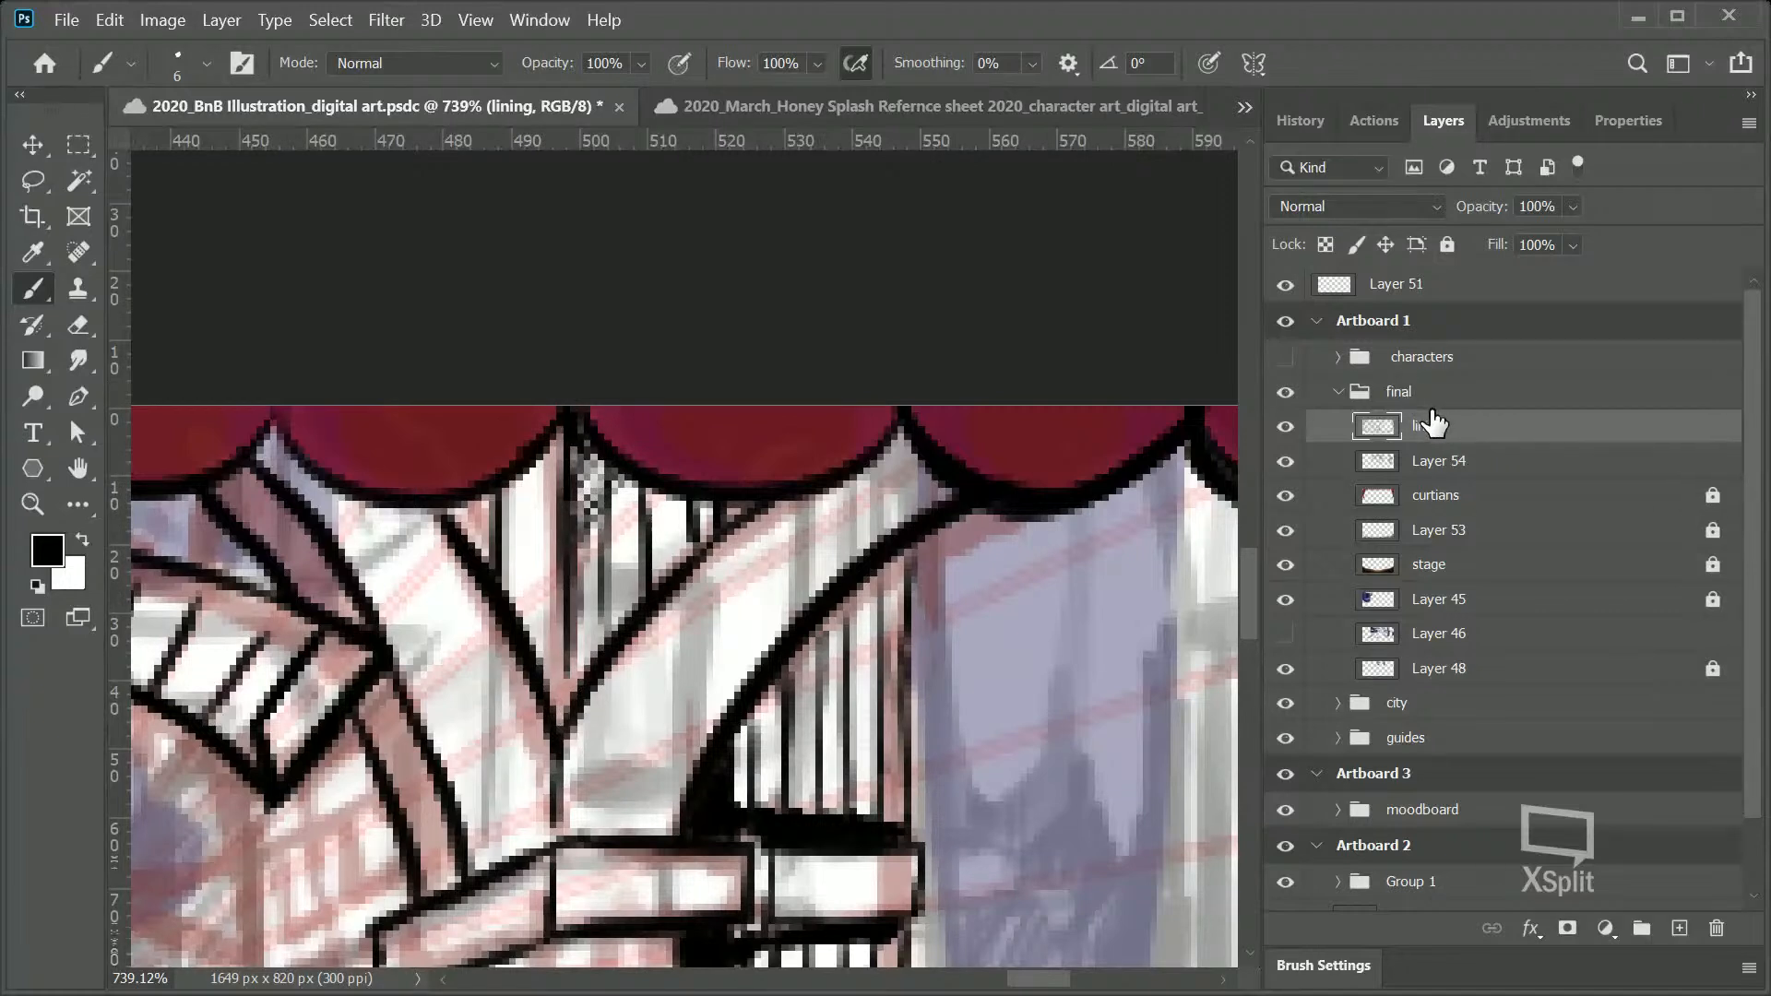
pyautogui.hotkey('ctrl', 'z')
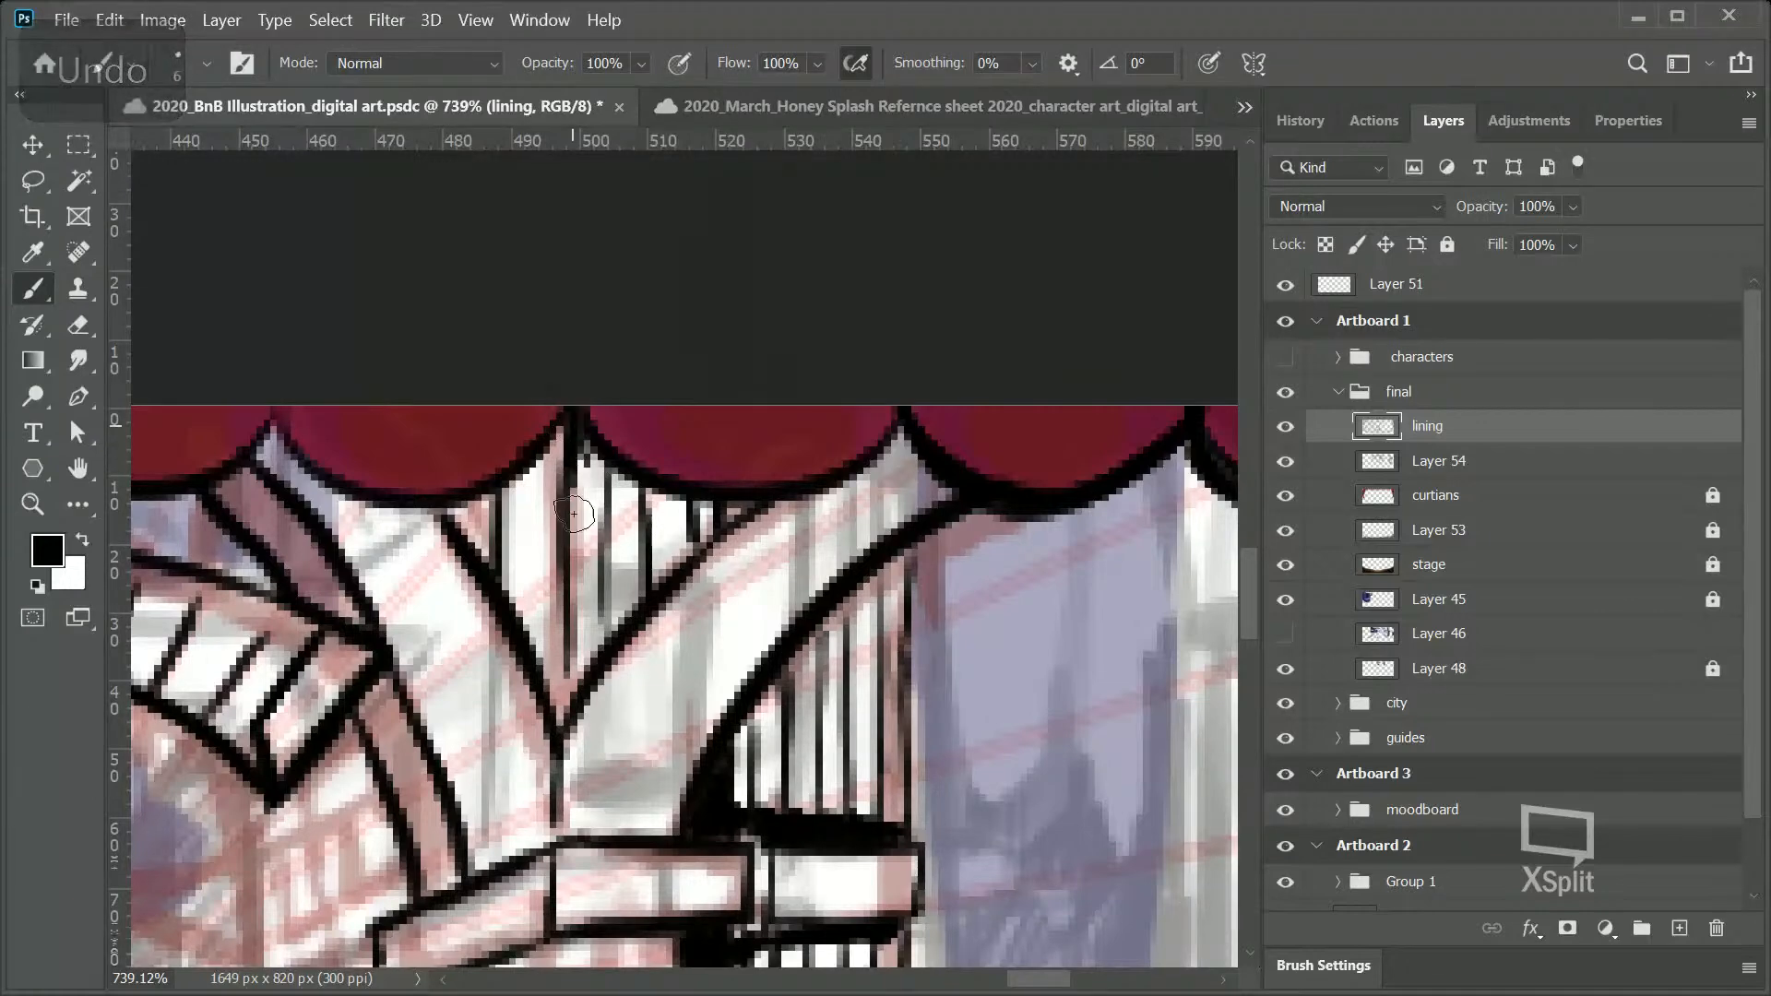
pyautogui.moveTo(591, 468)
pyautogui.mouseDown()
pyautogui.moveTo(573, 573)
pyautogui.moveTo(588, 421)
pyautogui.mouseUp()
# Step: Check the line art across the whole artboard, and view the boar ink drawing in the browser window
pyautogui.press('z')
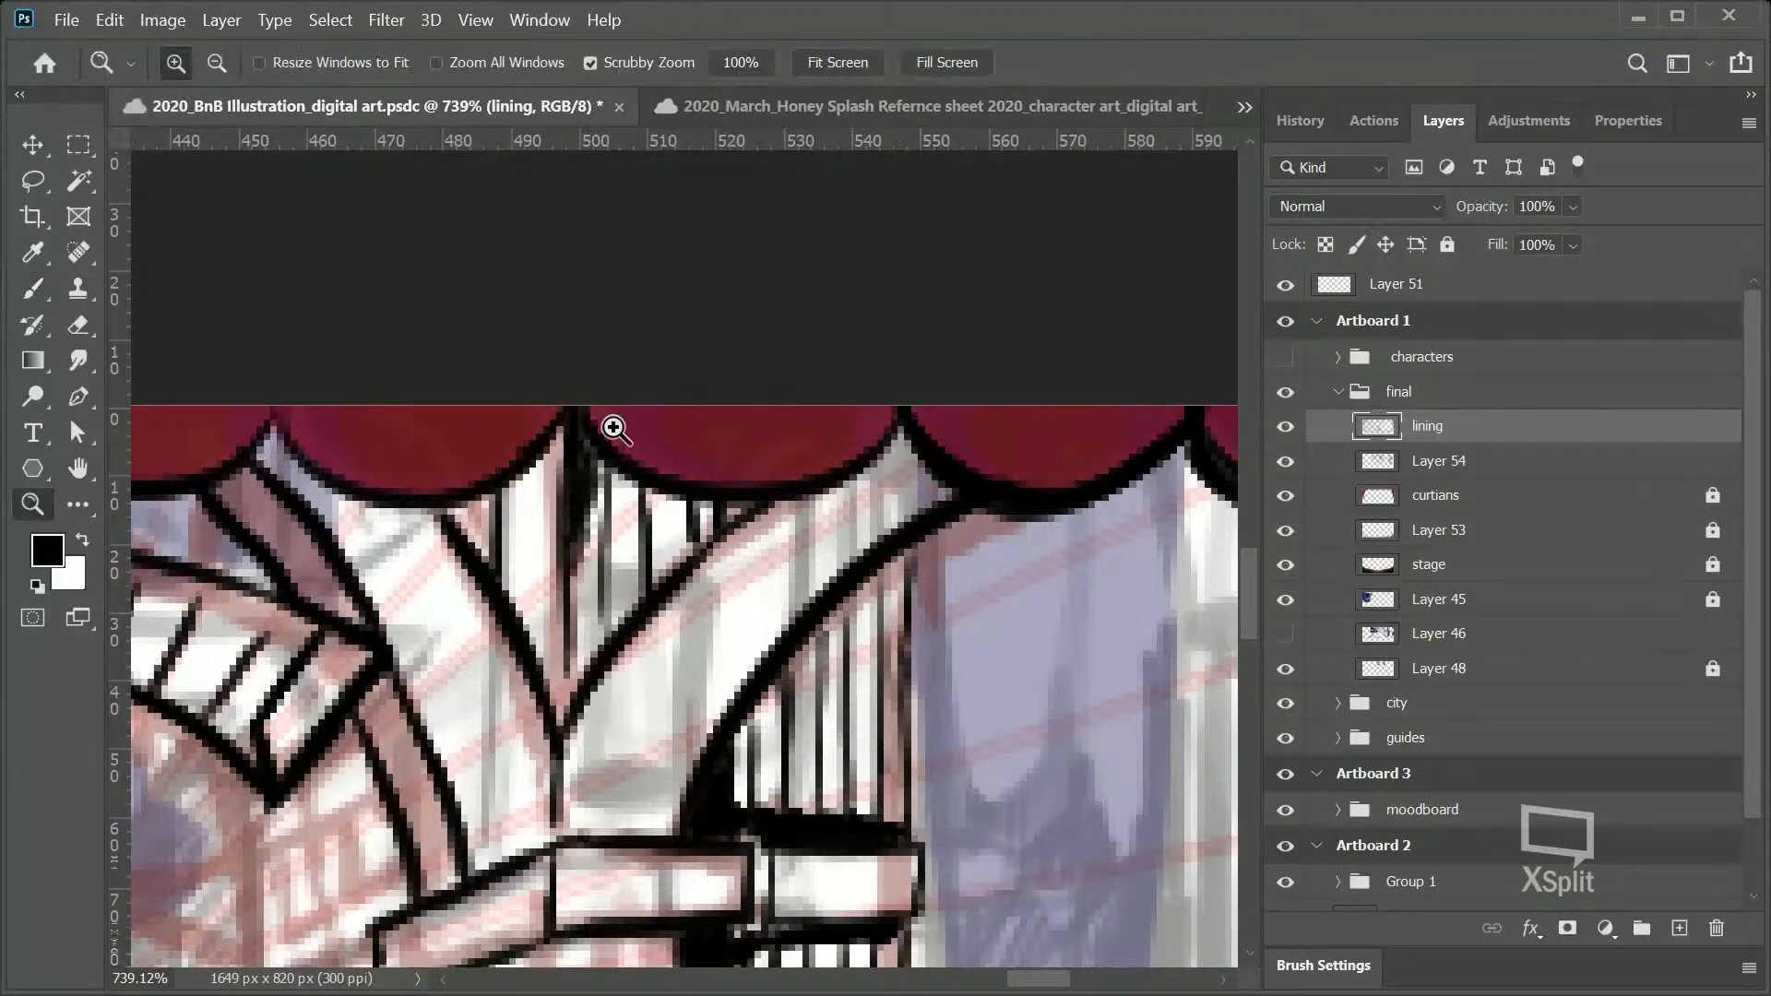
pyautogui.scroll(-5, 621, 543)
pyautogui.scroll(-4, 913, 578)
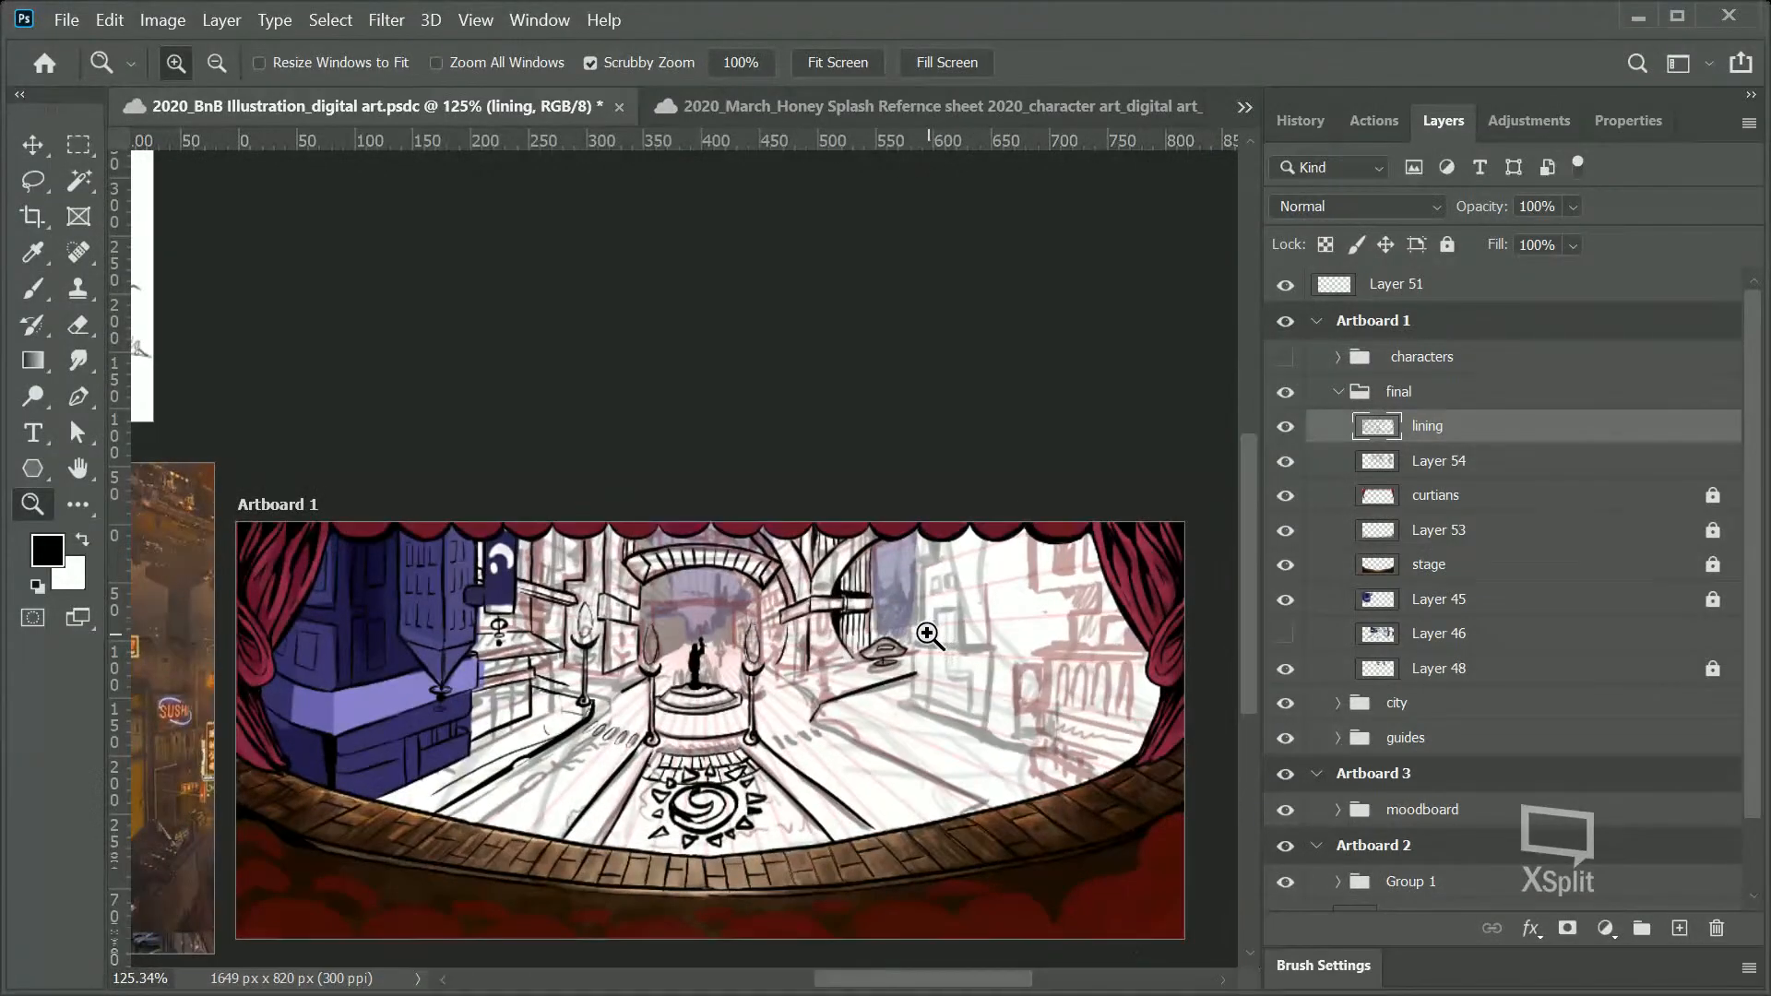
pyautogui.scroll(5, 637, 567)
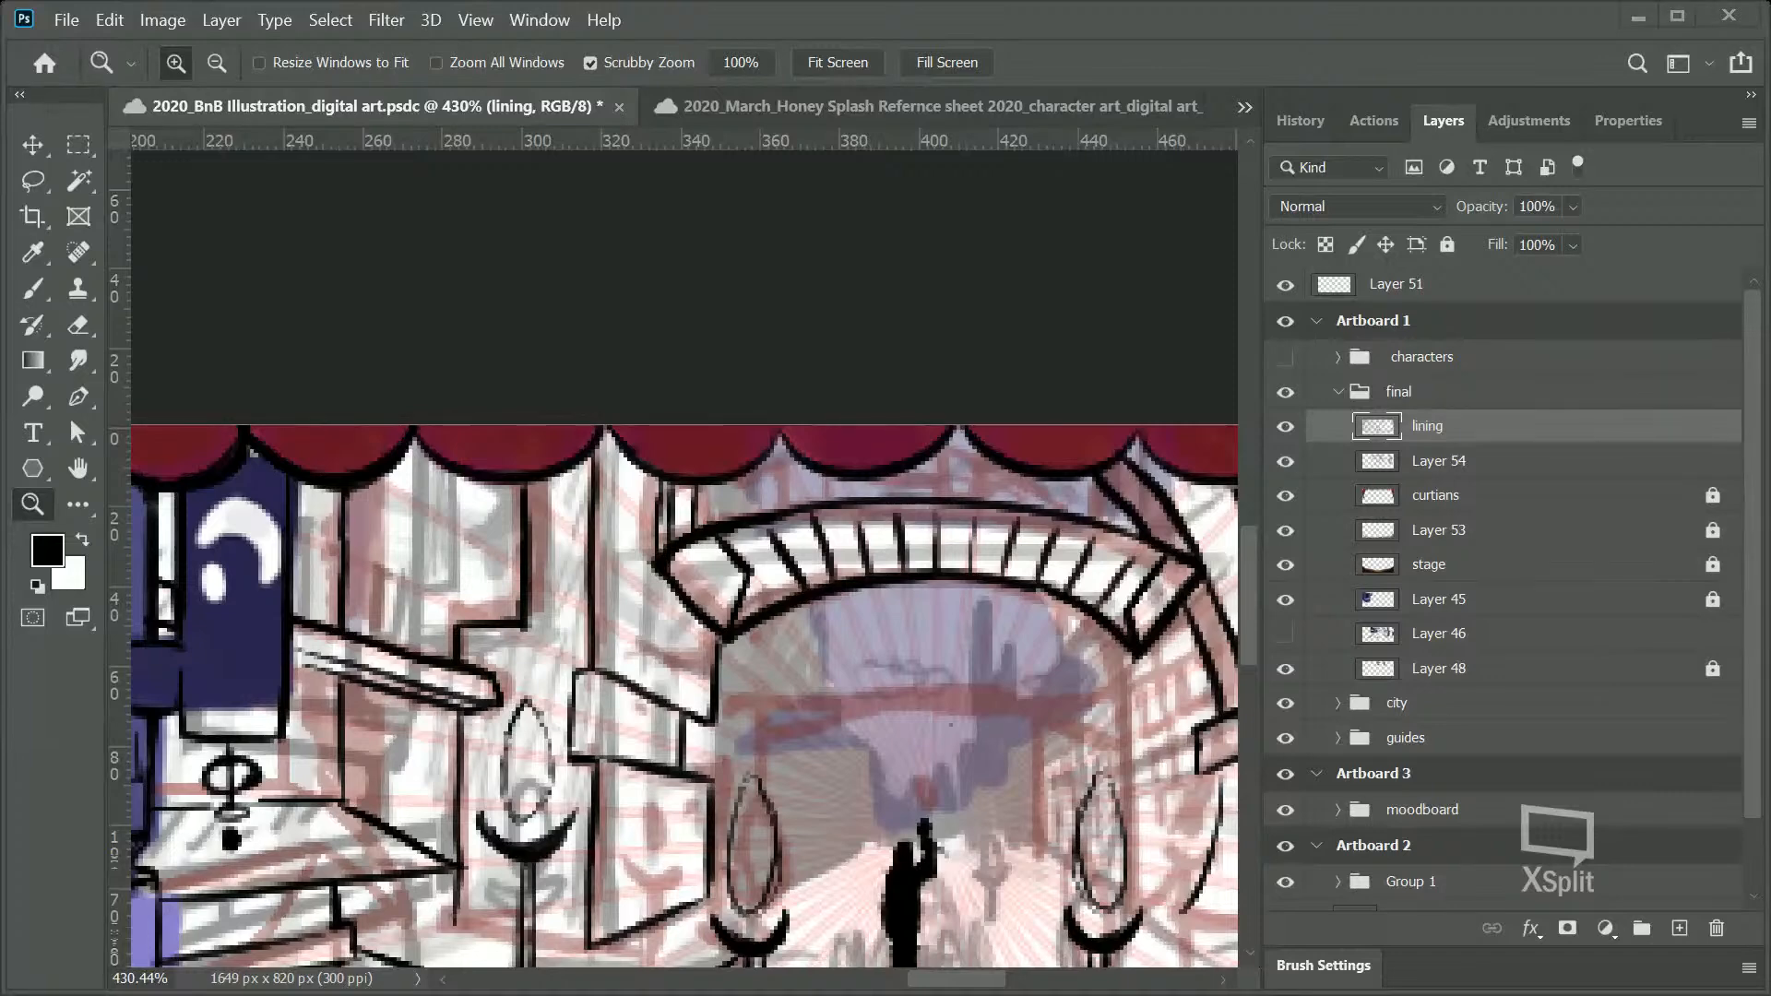
pyautogui.moveTo(0, 74); pyautogui.dragTo(957, 67)
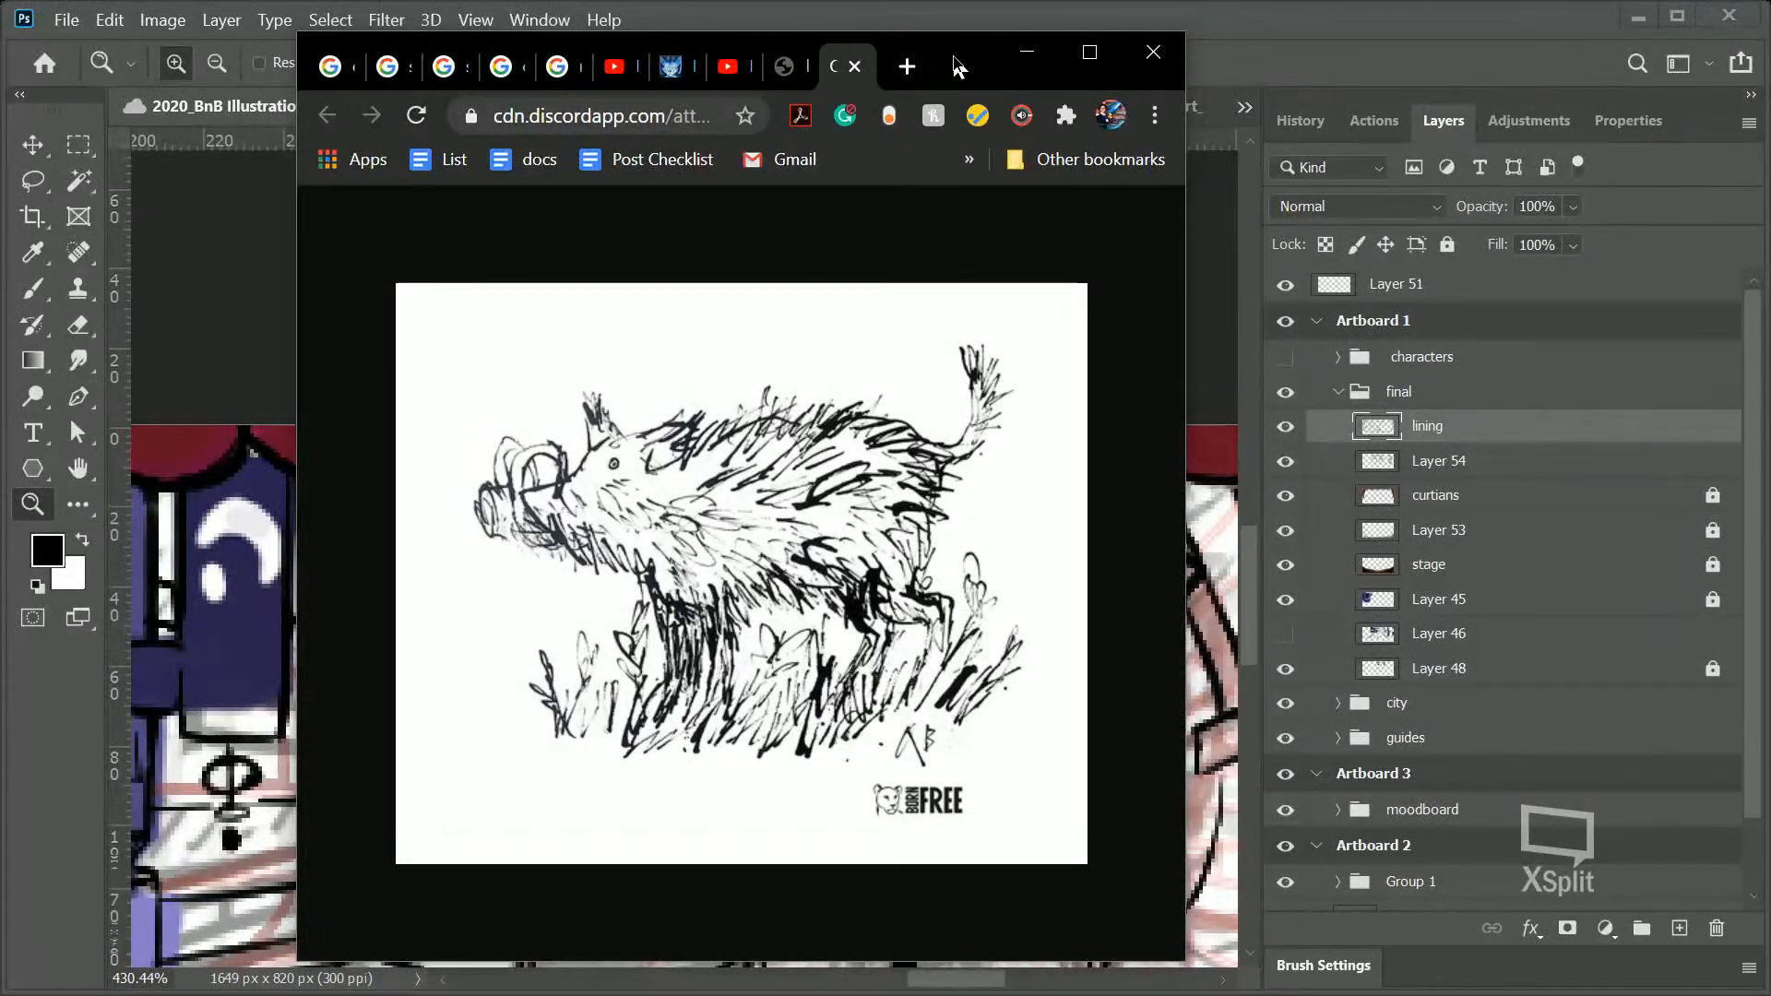
pyautogui.moveTo(958, 67); pyautogui.dragTo(951, 81)
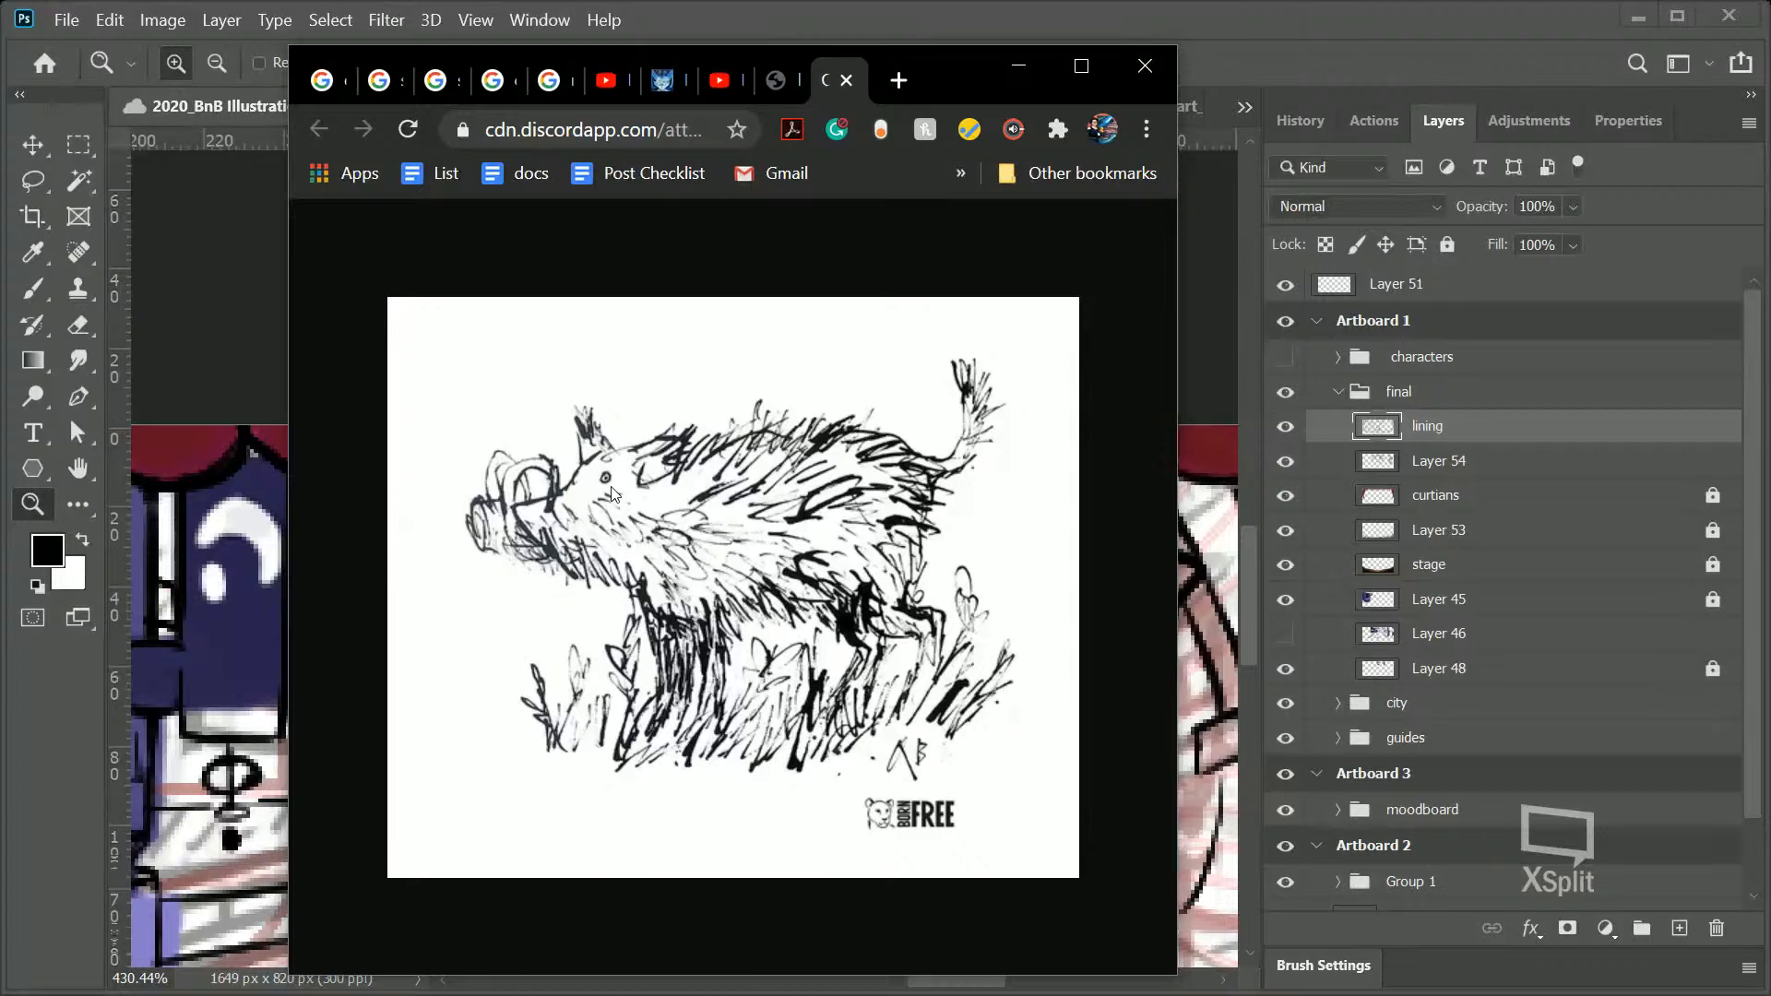
pyautogui.click(1016, 67)
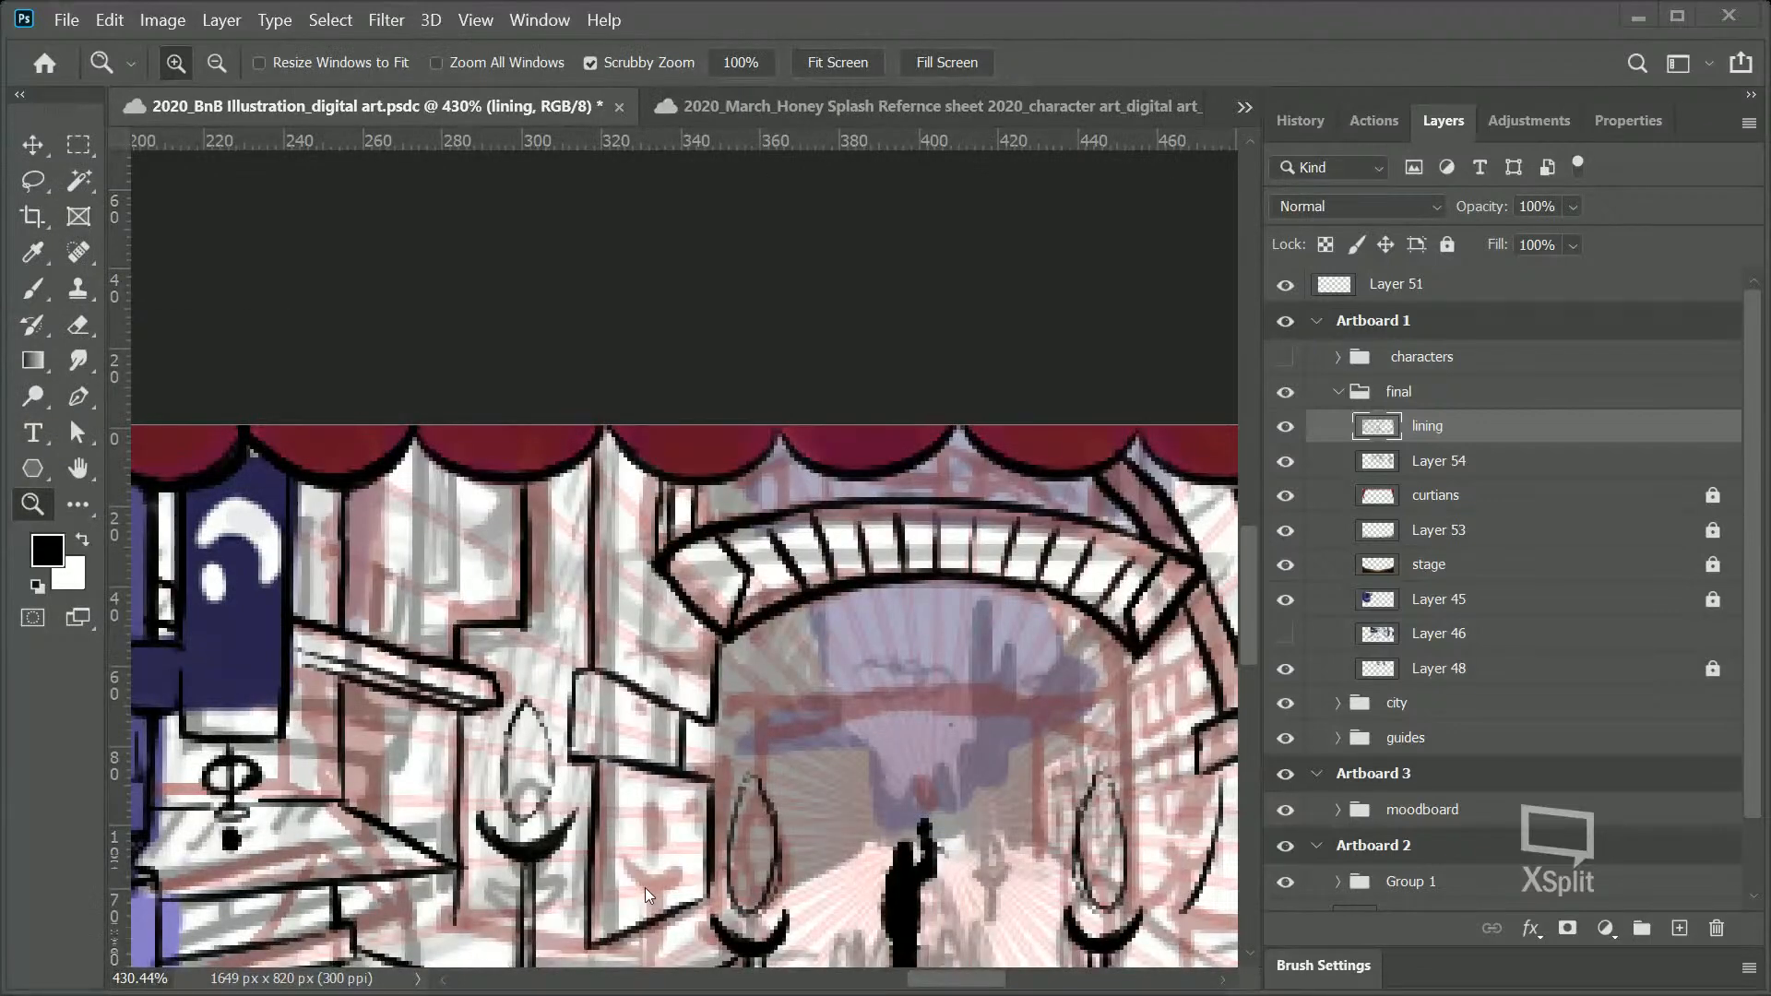
# Step: Fill the side face of the small window left of the arch with black and hatch its remaining opening
pyautogui.moveTo(587, 701)
pyautogui.mouseDown()
pyautogui.moveTo(589, 755)
pyautogui.moveTo(590, 684)
pyautogui.moveTo(655, 708)
pyautogui.mouseUp()
pyautogui.click(34, 289)
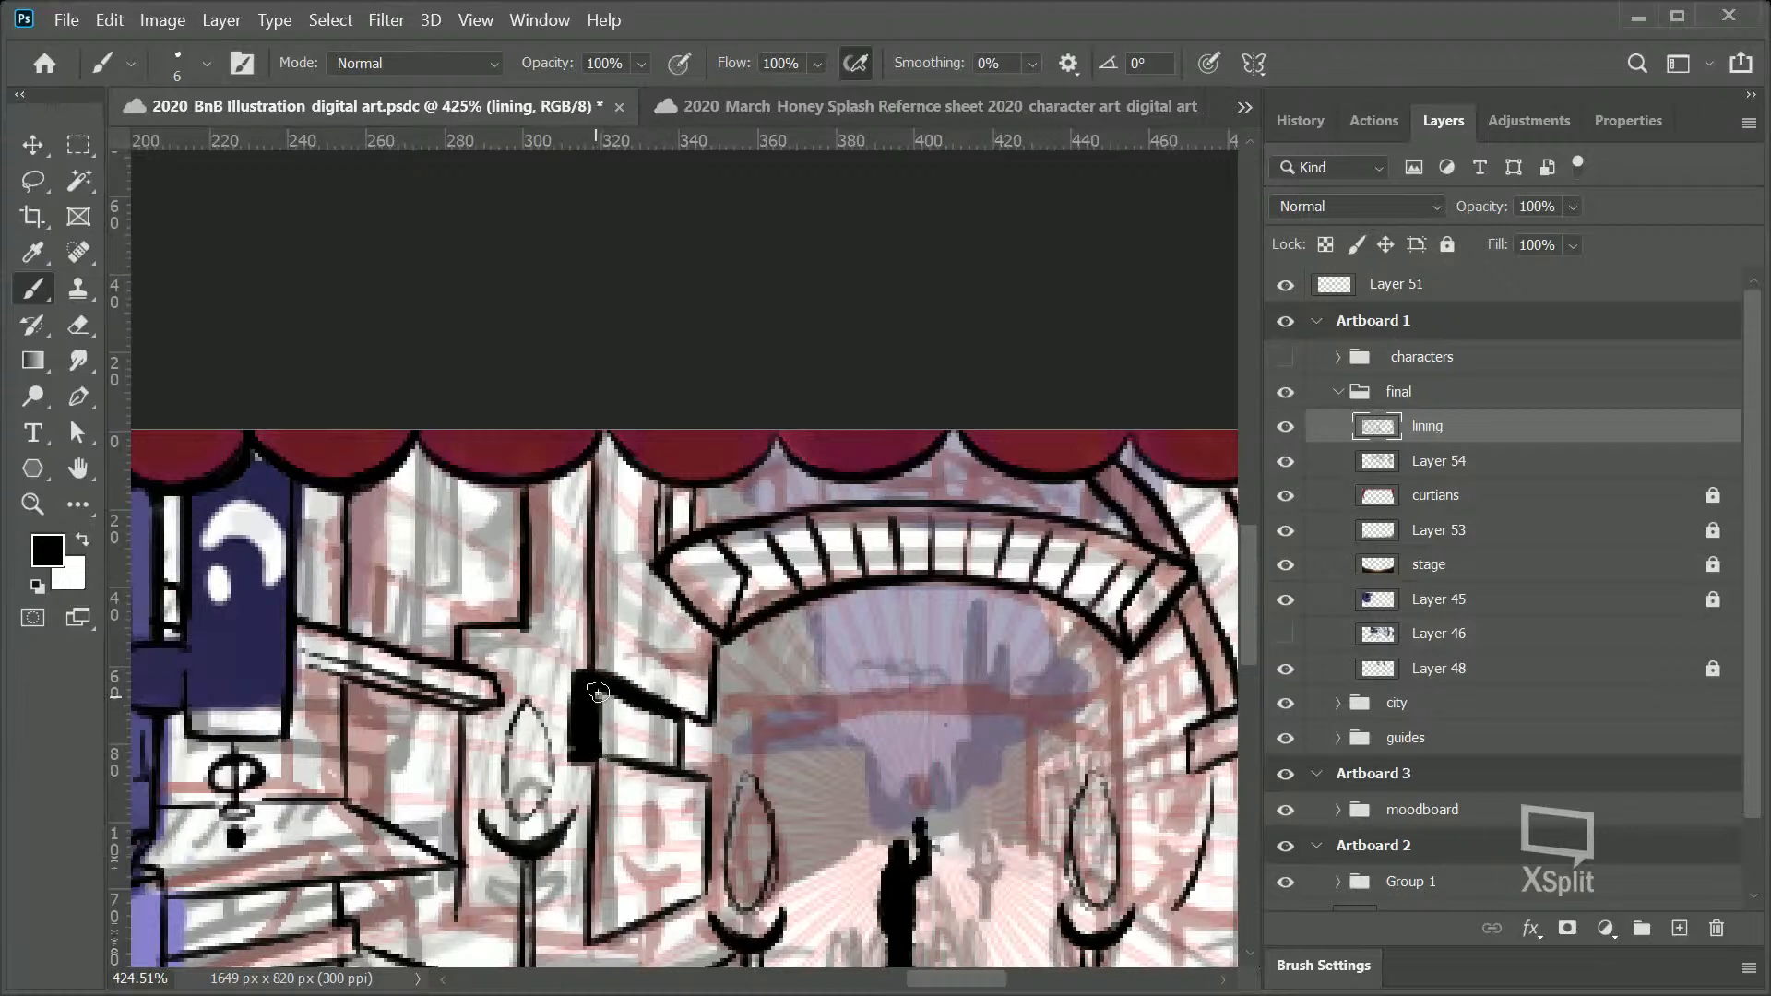
pyautogui.moveTo(601, 748)
pyautogui.mouseDown()
pyautogui.moveTo(618, 694)
pyautogui.moveTo(619, 753)
pyautogui.moveTo(633, 708)
pyautogui.moveTo(634, 761)
pyautogui.moveTo(650, 711)
pyautogui.moveTo(670, 751)
pyautogui.mouseUp()
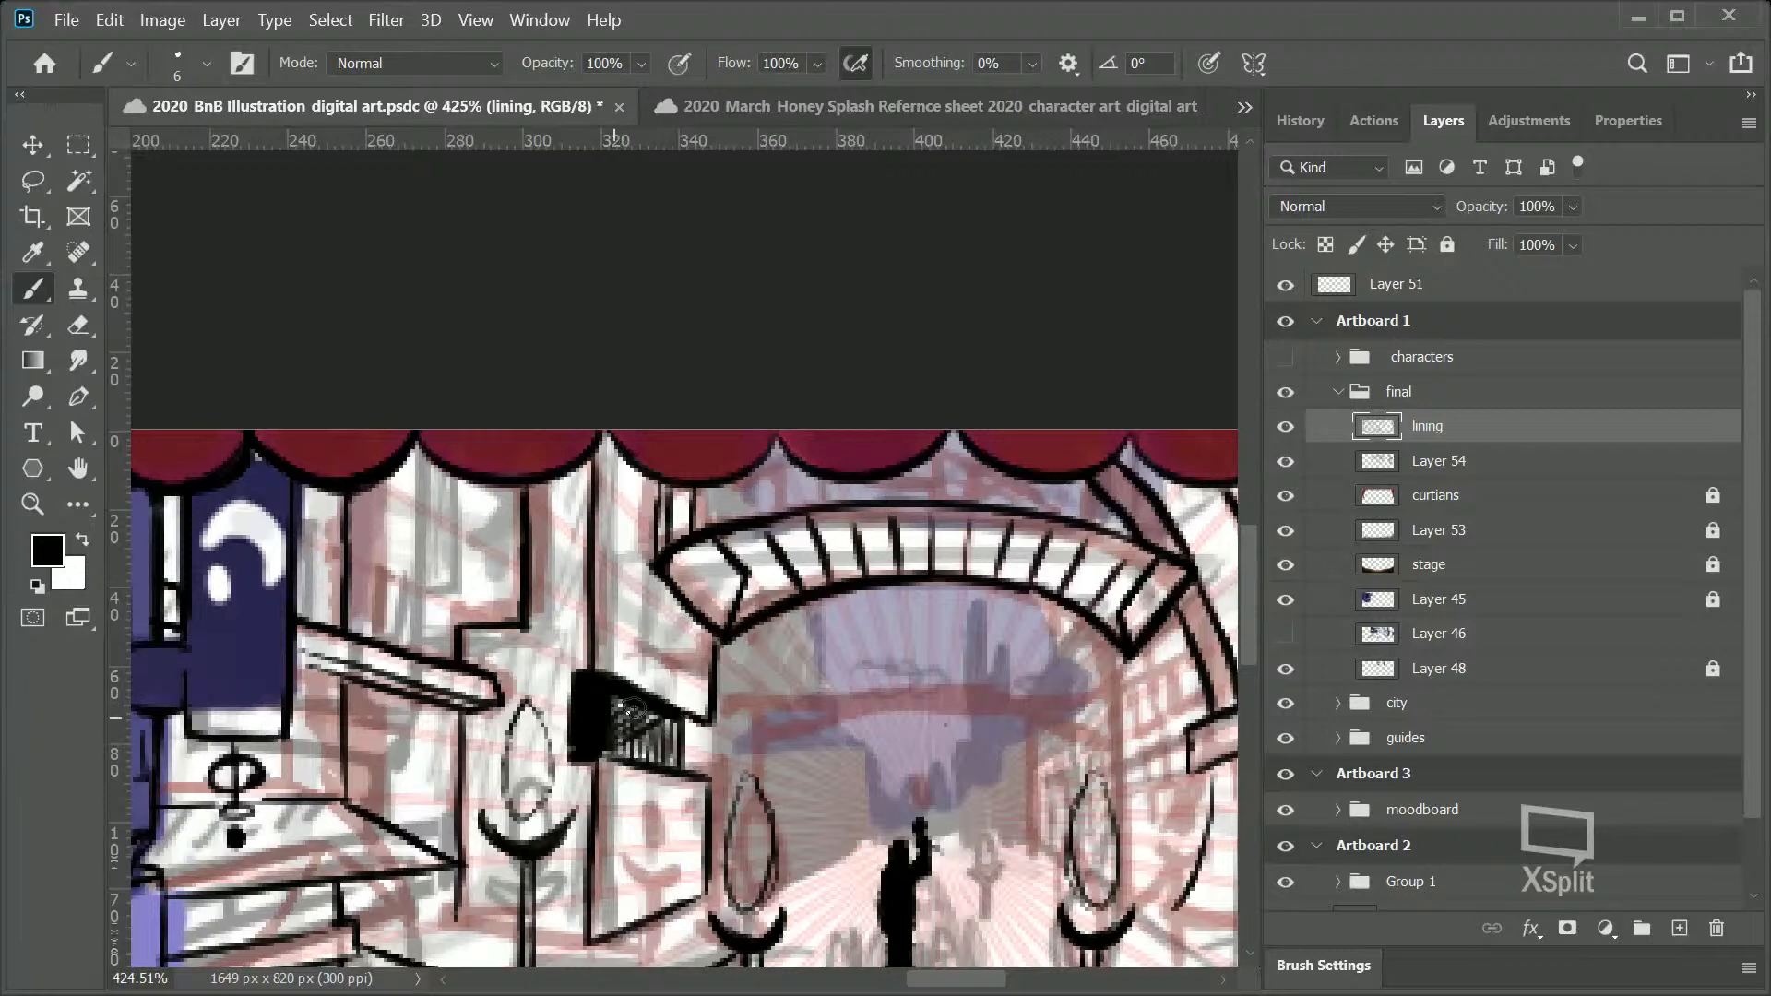
# Step: Shade the narrow gap under the curtain at the arch's left end black with hatching, and thicken the arch's brick divider lines
pyautogui.click(32, 503)
pyautogui.scroll(-5, 893, 453)
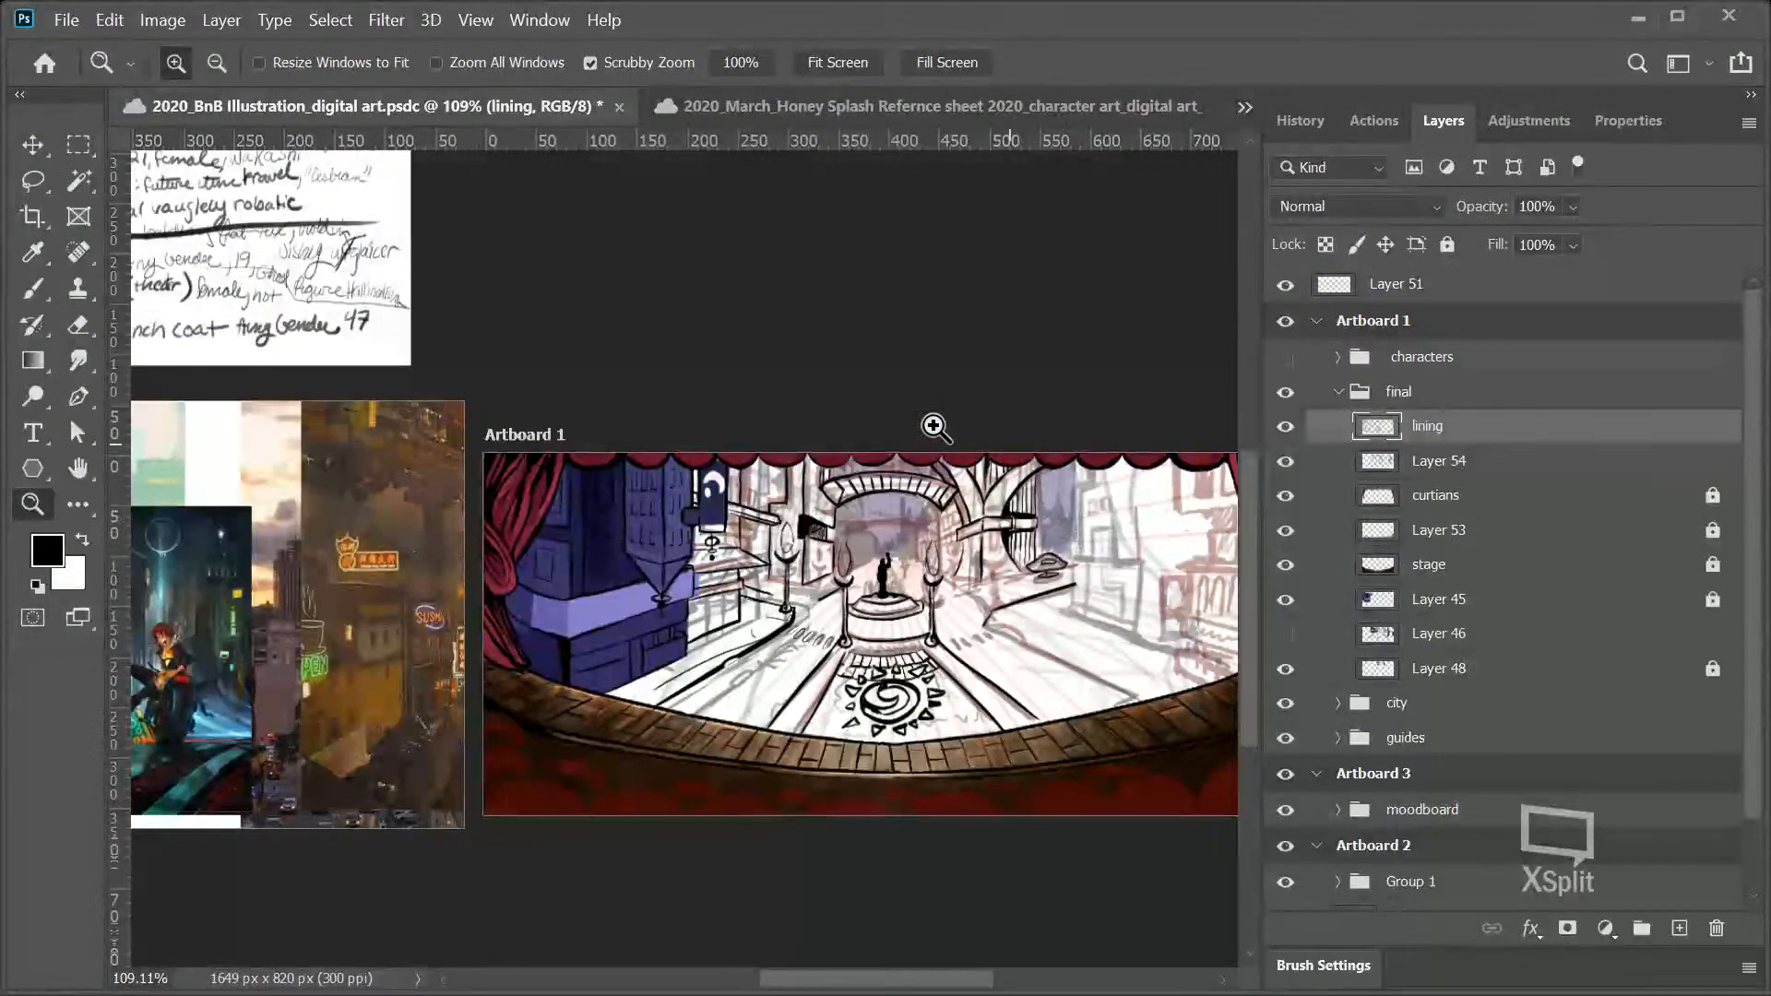
pyautogui.scroll(6, 787, 439)
pyautogui.scroll(-2, 850, 456)
pyautogui.scroll(-1, 960, 396)
pyautogui.scroll(7, 1051, 407)
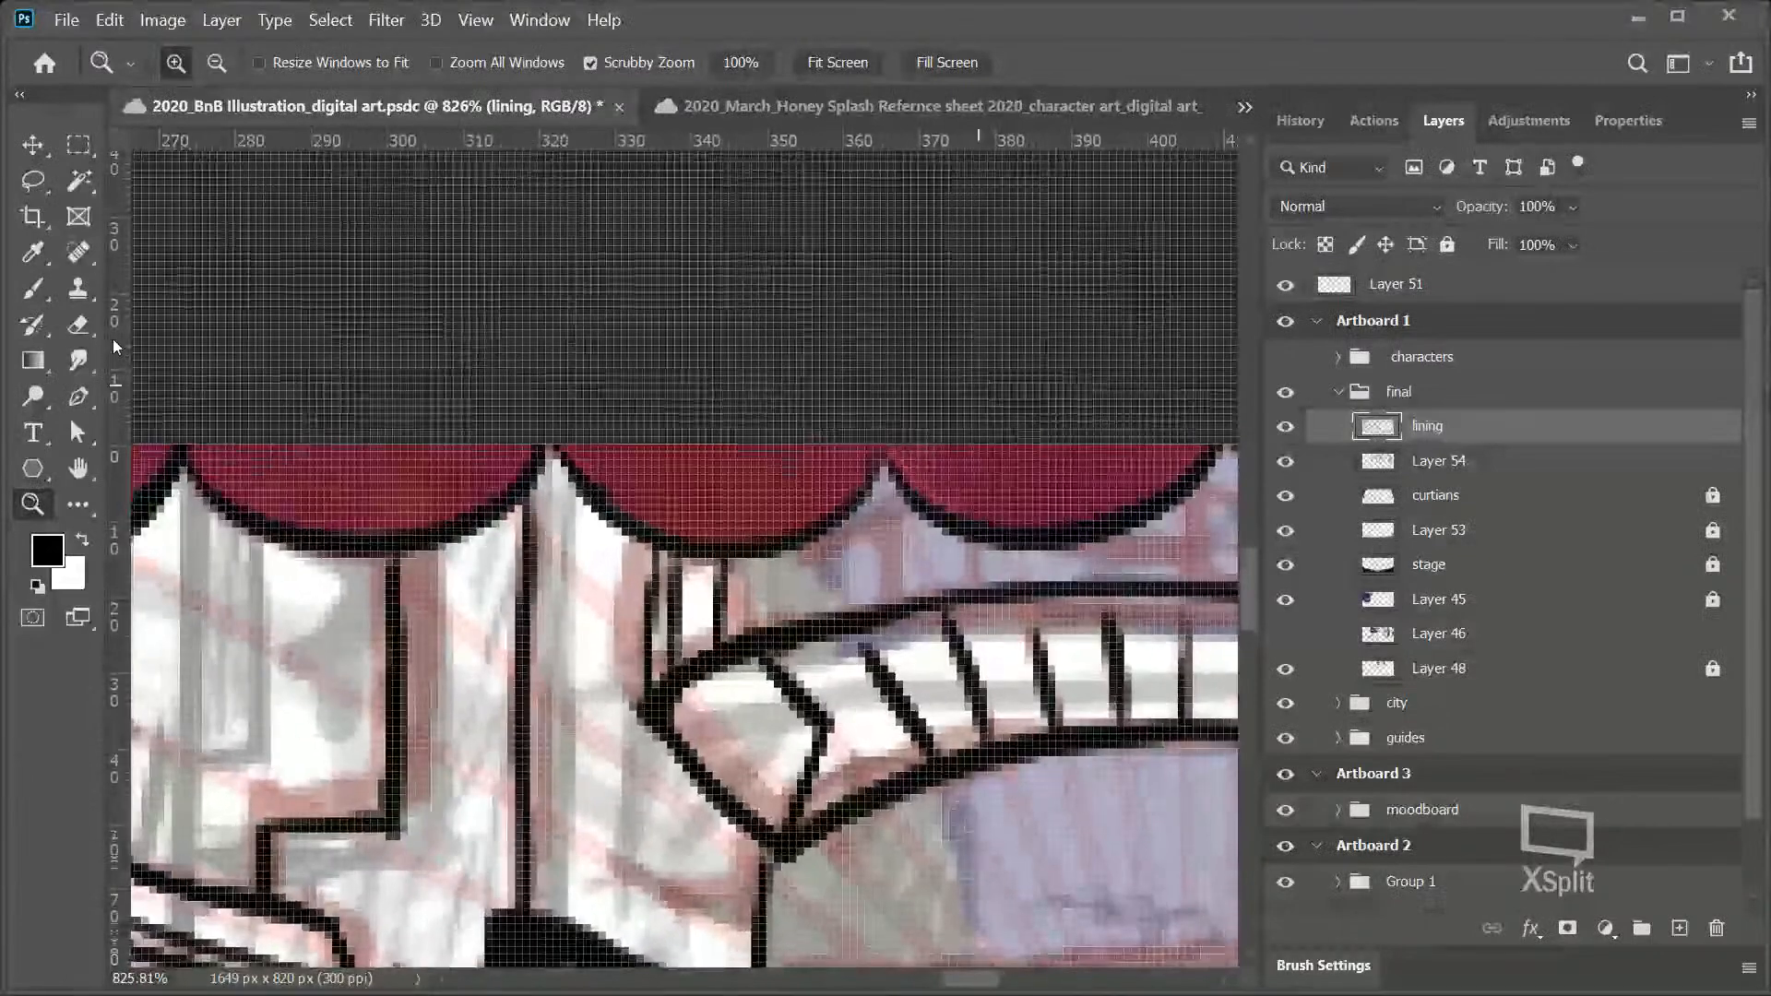
pyautogui.press('b')
pyautogui.moveTo(662, 627)
pyautogui.mouseDown()
pyautogui.moveTo(664, 542)
pyautogui.moveTo(684, 669)
pyautogui.moveTo(673, 550)
pyautogui.moveTo(666, 656)
pyautogui.moveTo(691, 549)
pyautogui.moveTo(689, 636)
pyautogui.moveTo(707, 657)
pyautogui.moveTo(700, 558)
pyautogui.mouseUp()
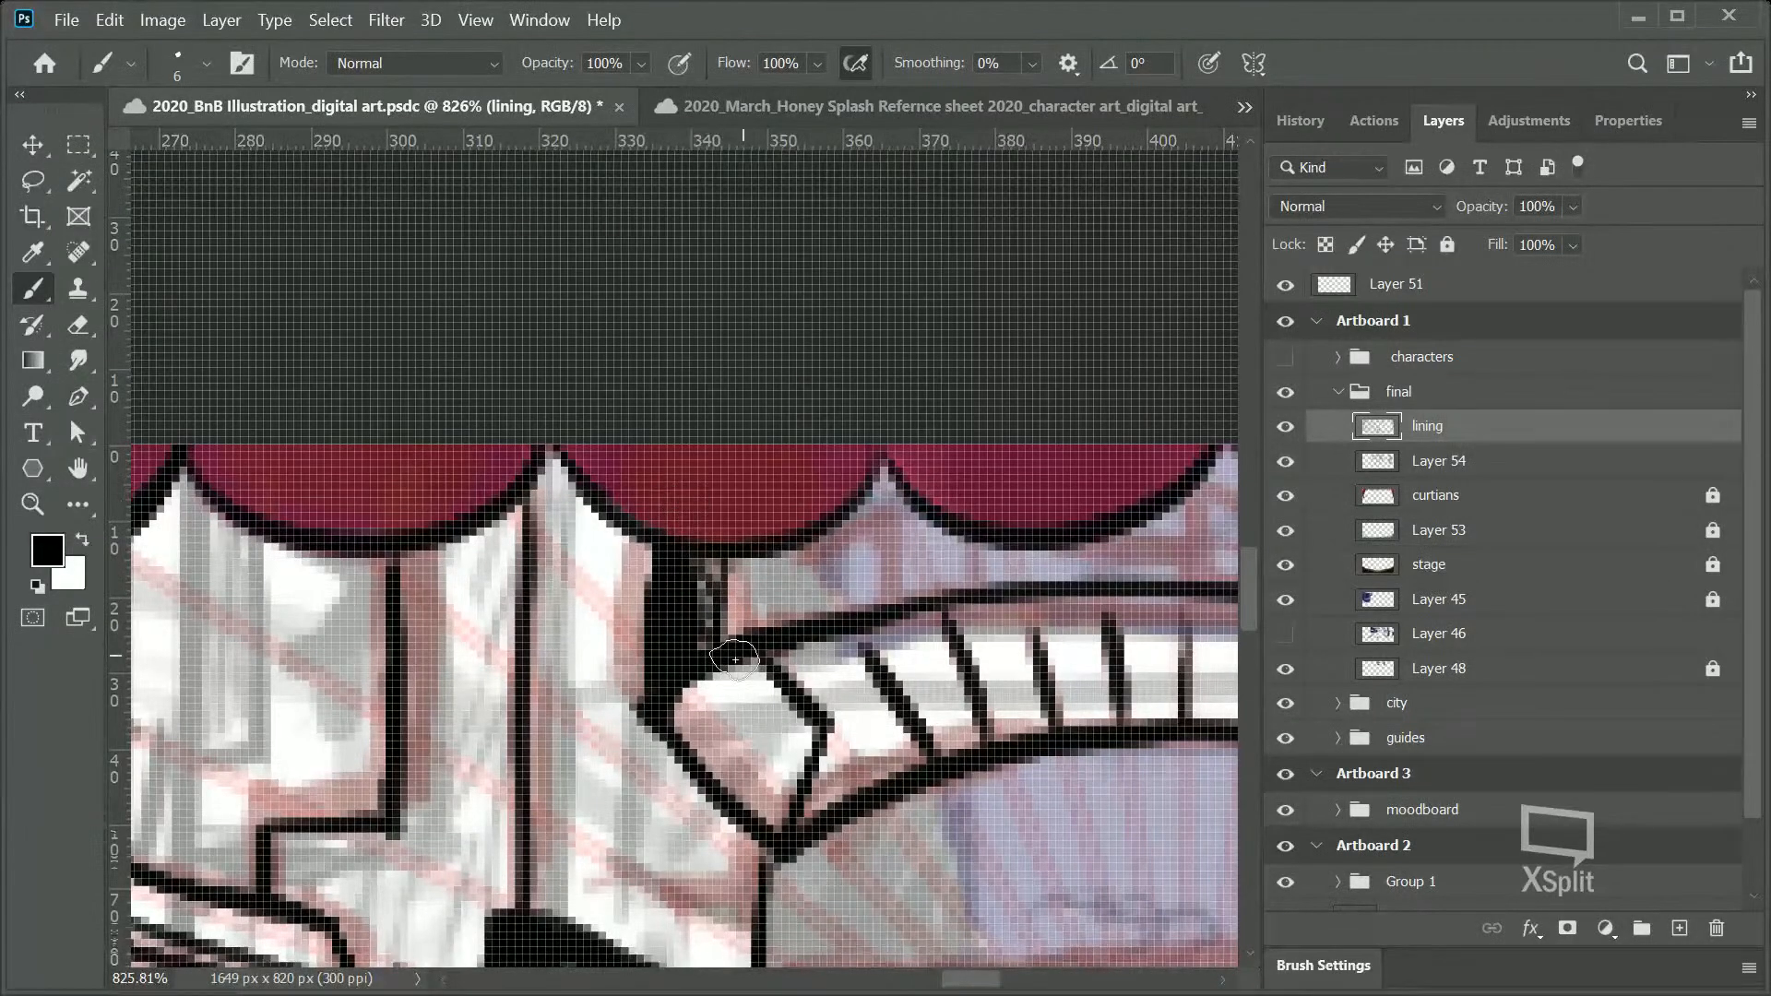
pyautogui.moveTo(816, 648)
pyautogui.mouseDown()
pyautogui.moveTo(929, 611)
pyautogui.moveTo(877, 659)
pyautogui.moveTo(967, 616)
pyautogui.moveTo(969, 636)
pyautogui.moveTo(967, 582)
pyautogui.moveTo(1042, 619)
pyautogui.moveTo(1068, 598)
pyautogui.moveTo(1036, 554)
pyautogui.moveTo(959, 629)
pyautogui.moveTo(967, 568)
pyautogui.moveTo(881, 631)
pyautogui.moveTo(909, 619)
pyautogui.moveTo(897, 594)
pyautogui.moveTo(787, 672)
pyautogui.moveTo(807, 628)
pyautogui.mouseUp()
pyautogui.moveTo(973, 978); pyautogui.dragTo(1011, 975)
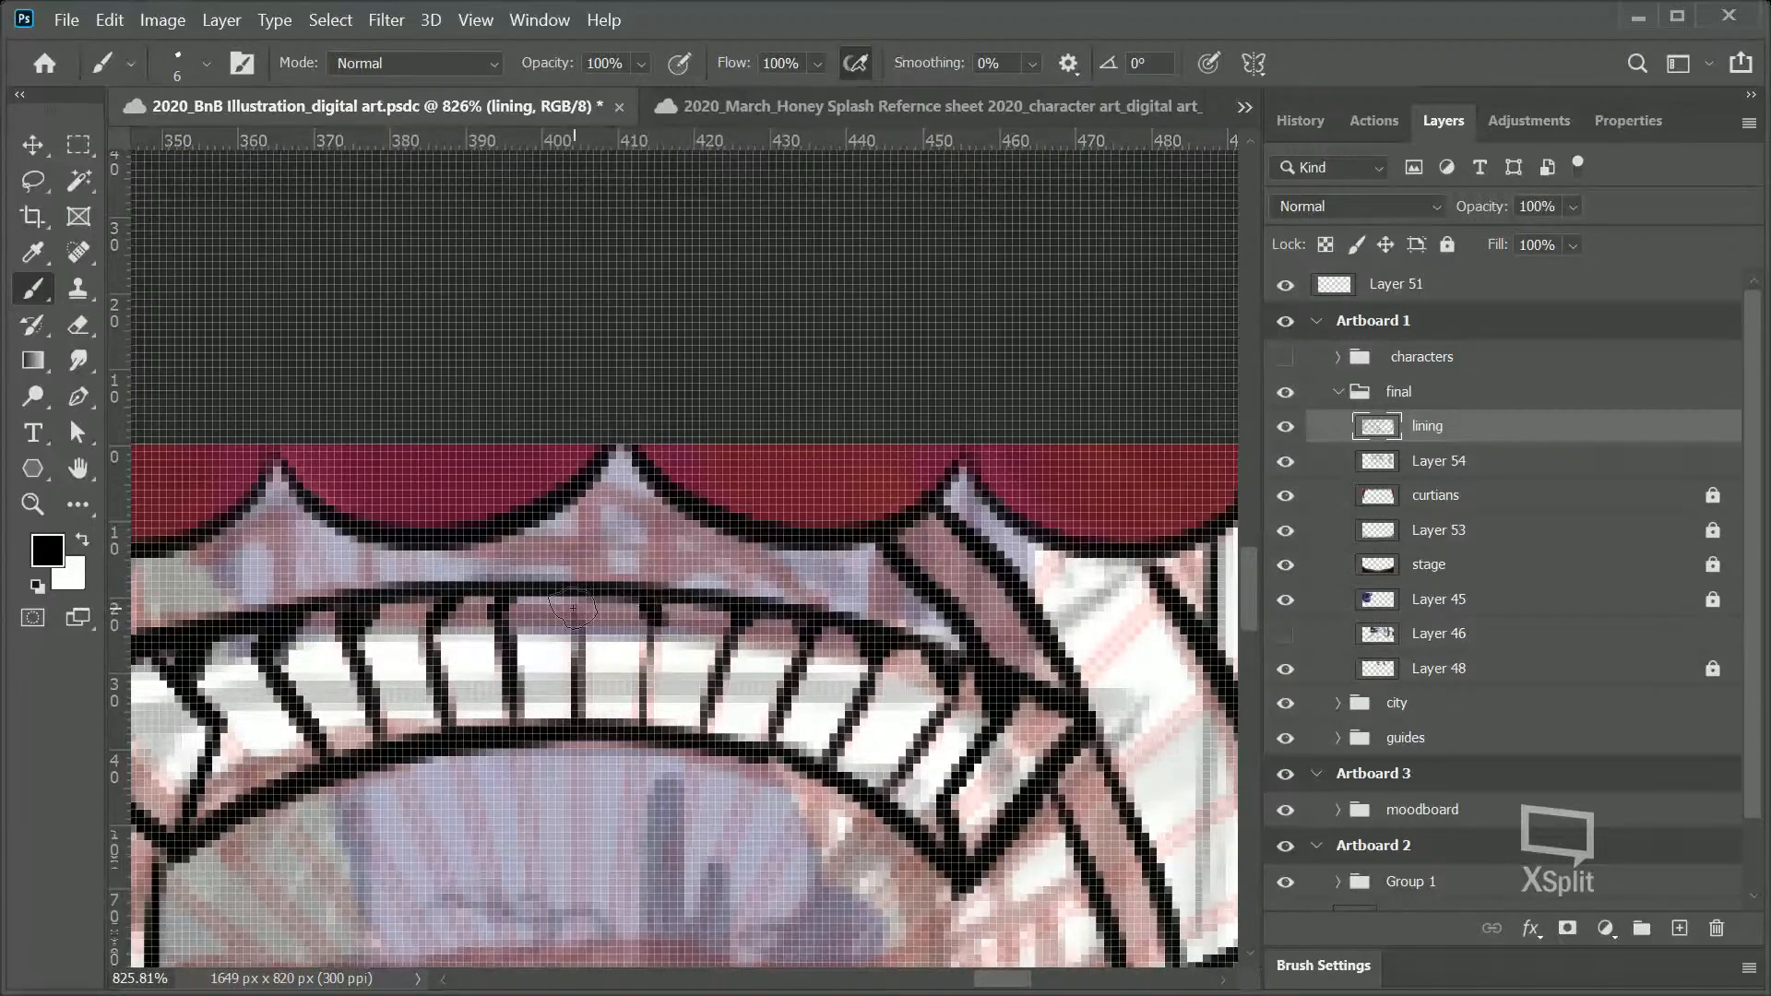
# Step: Fill the hatched gap at the arch's left end solid black and ink a thin vertical line to its right
pyautogui.click(42, 500)
pyautogui.moveTo(890, 521); pyautogui.dragTo(747, 651)
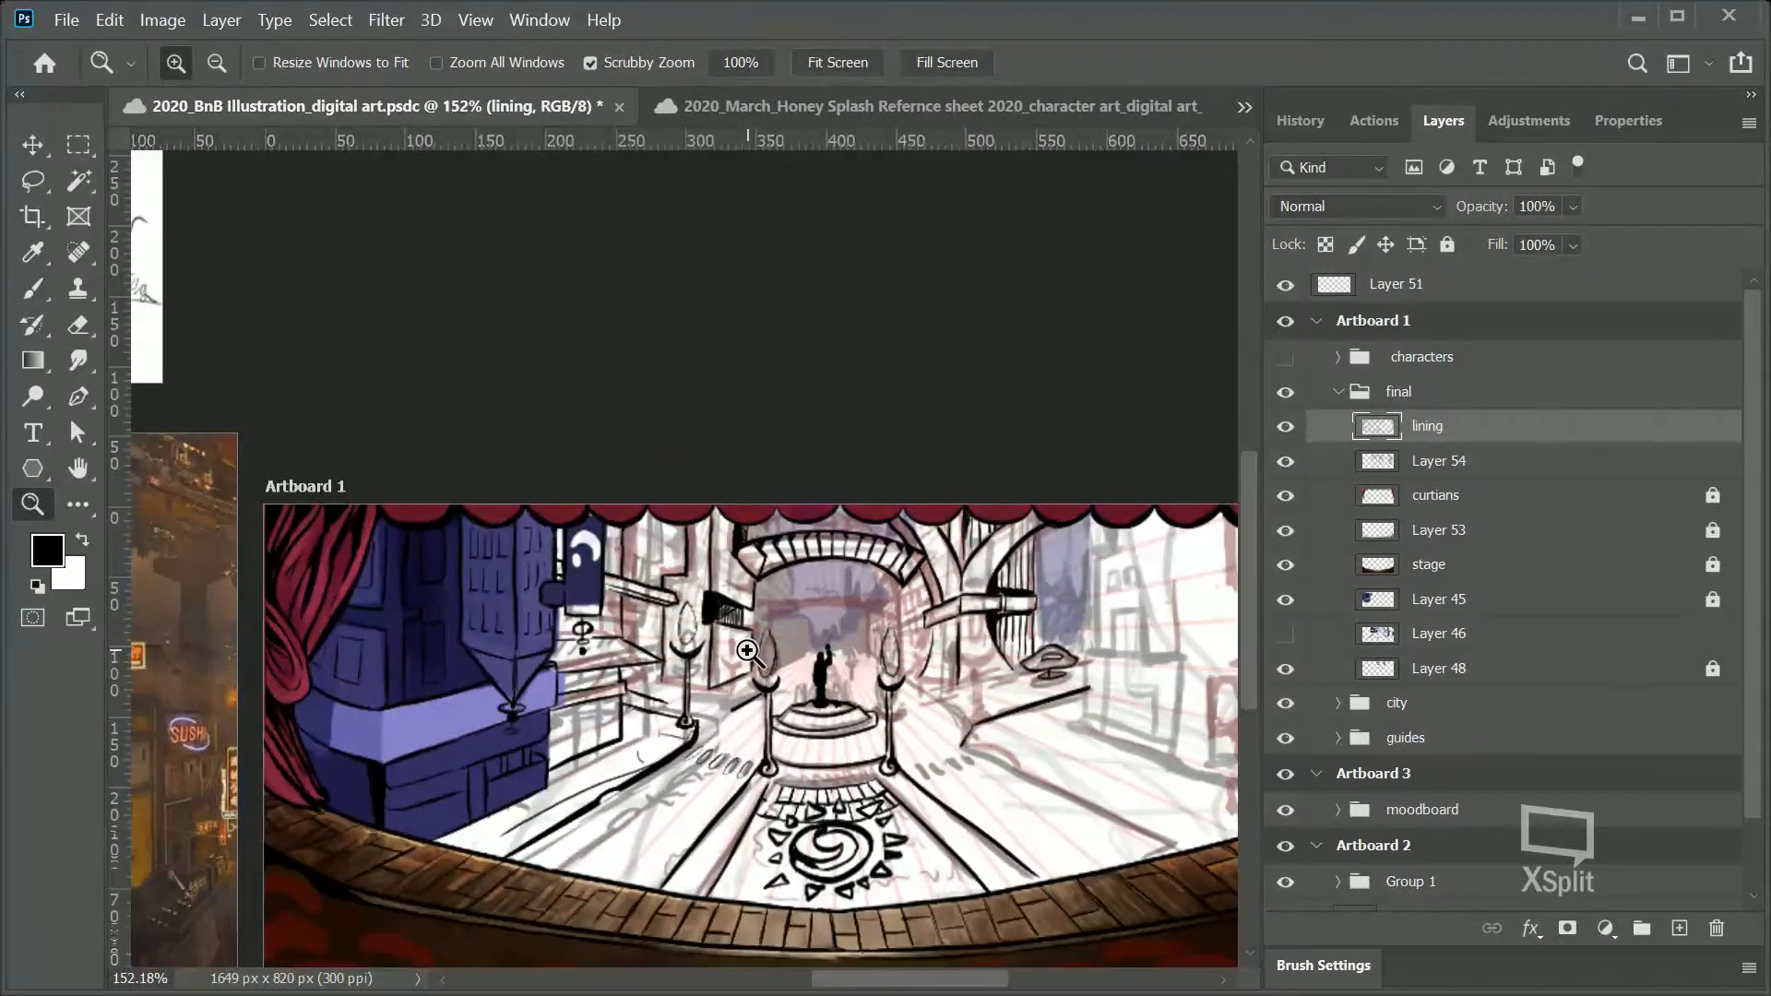
pyautogui.moveTo(747, 651); pyautogui.dragTo(854, 466)
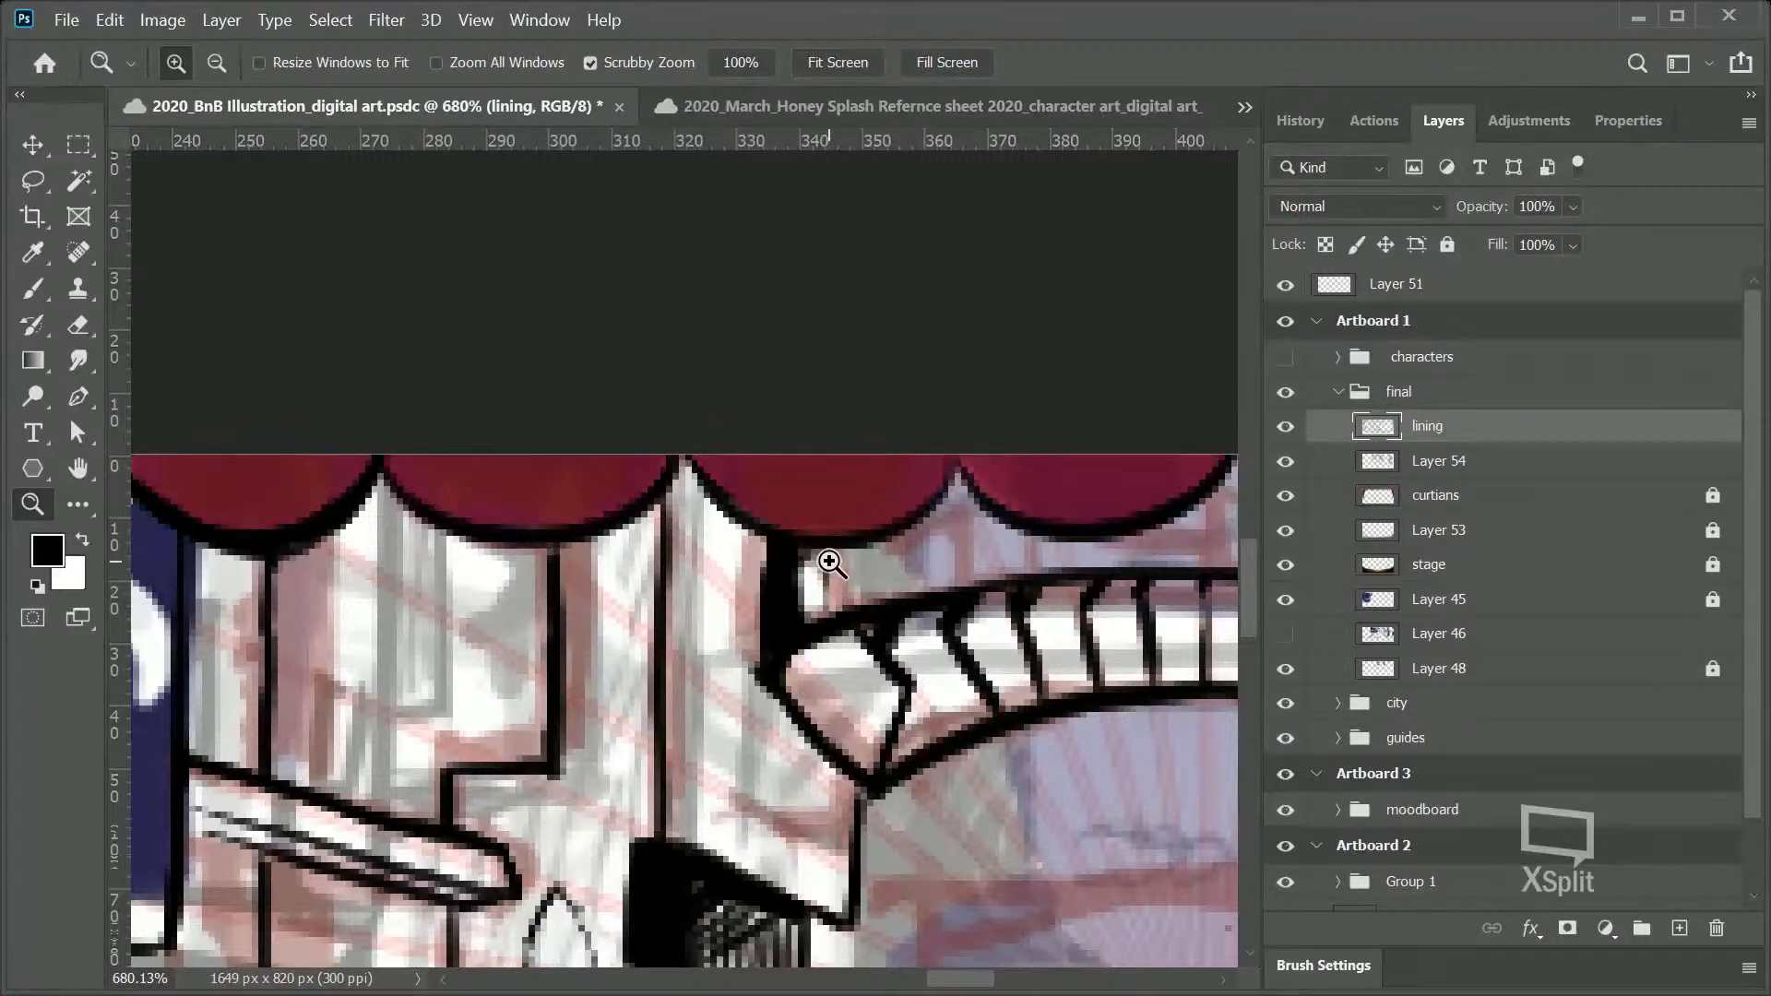
pyautogui.hotkey('ctrl', 'z')
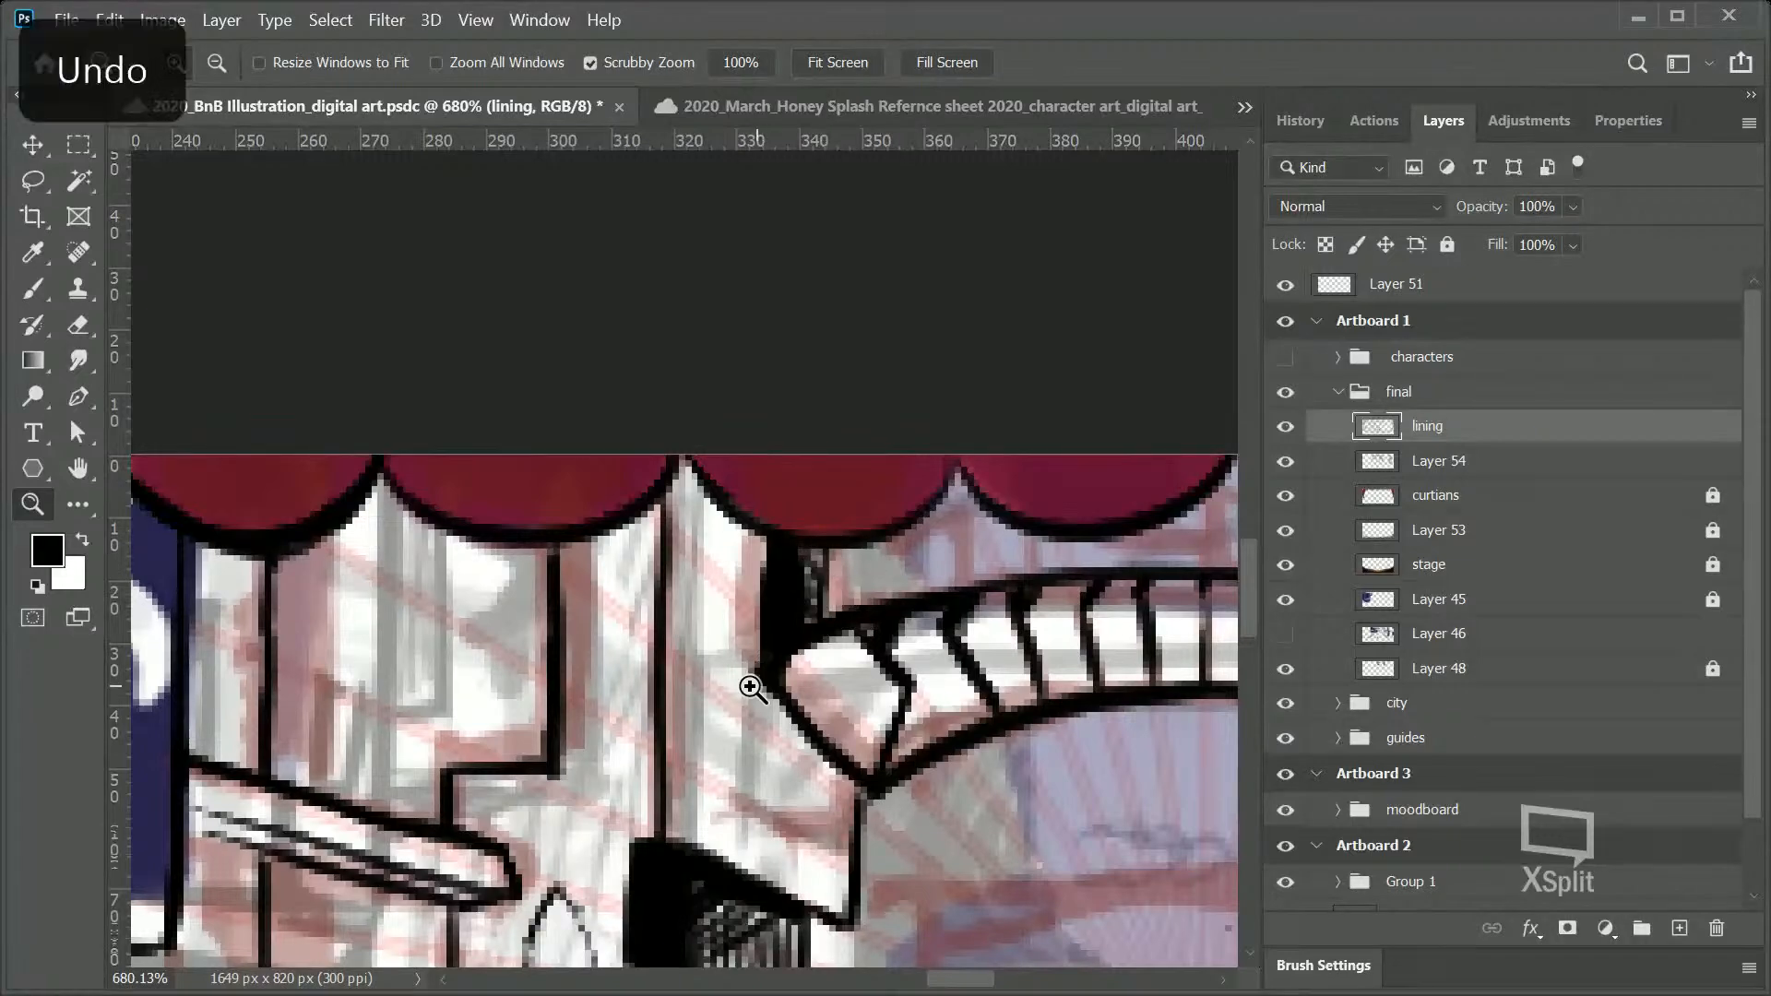
pyautogui.moveTo(809, 586); pyautogui.dragTo(813, 589)
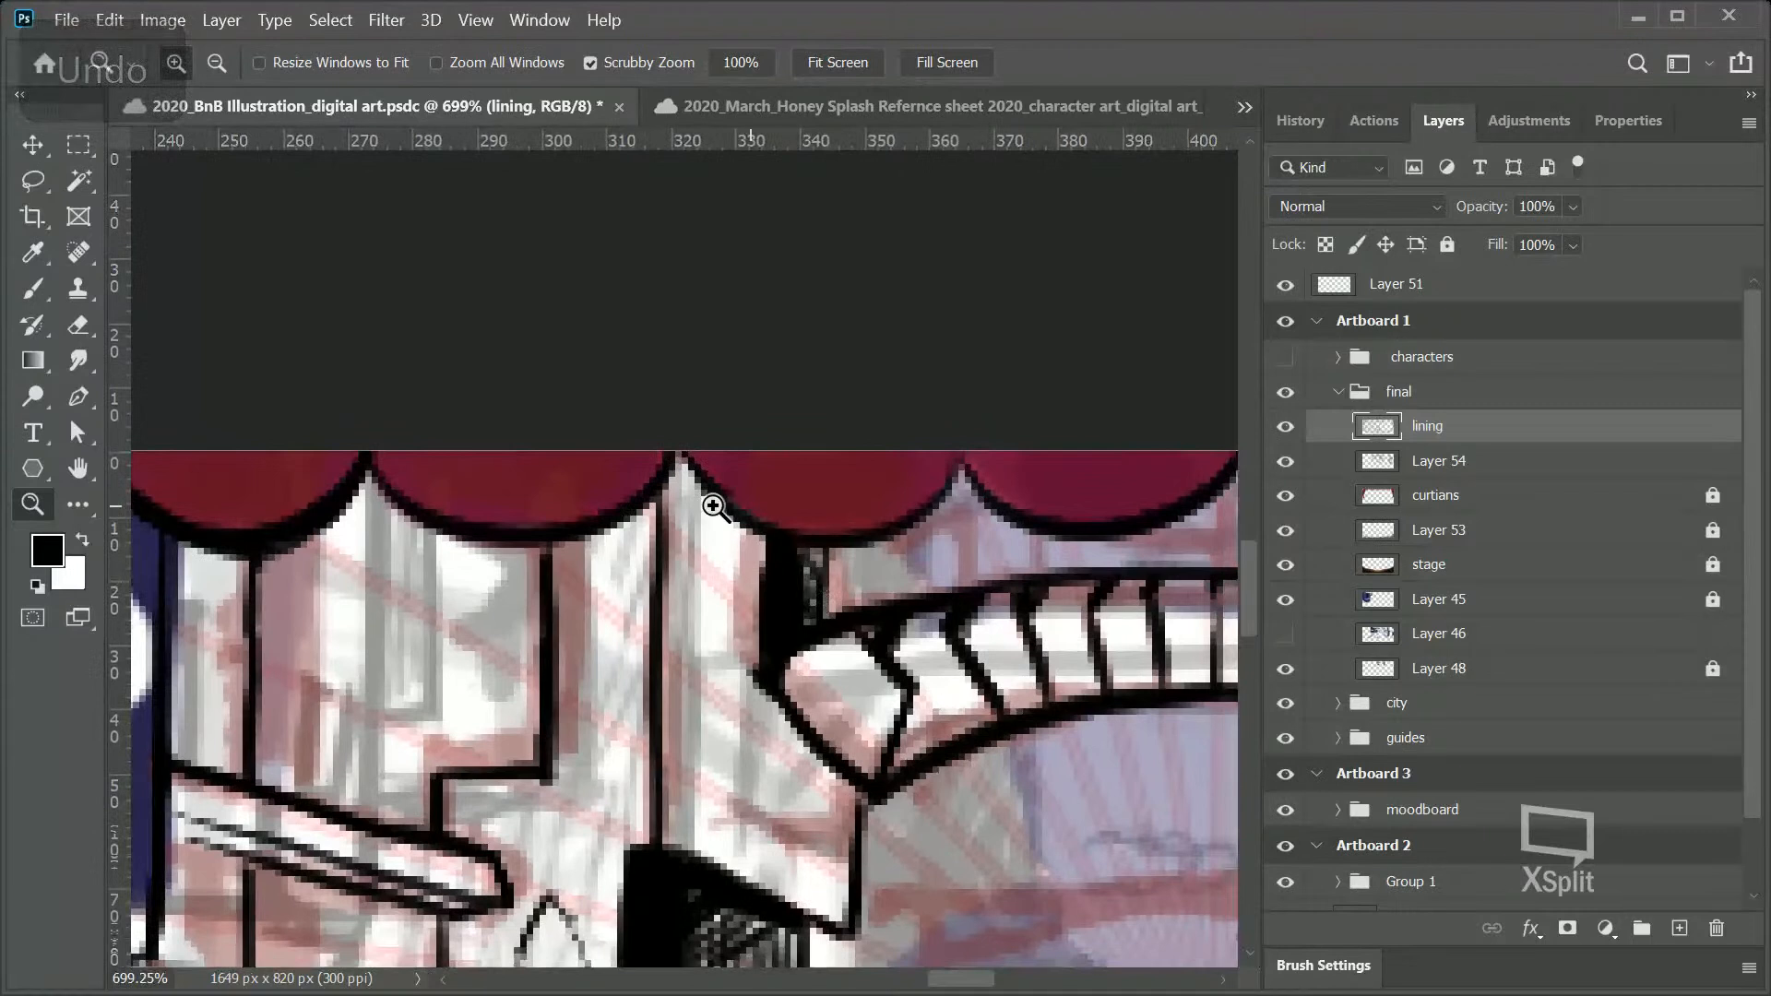
pyautogui.click(41, 290)
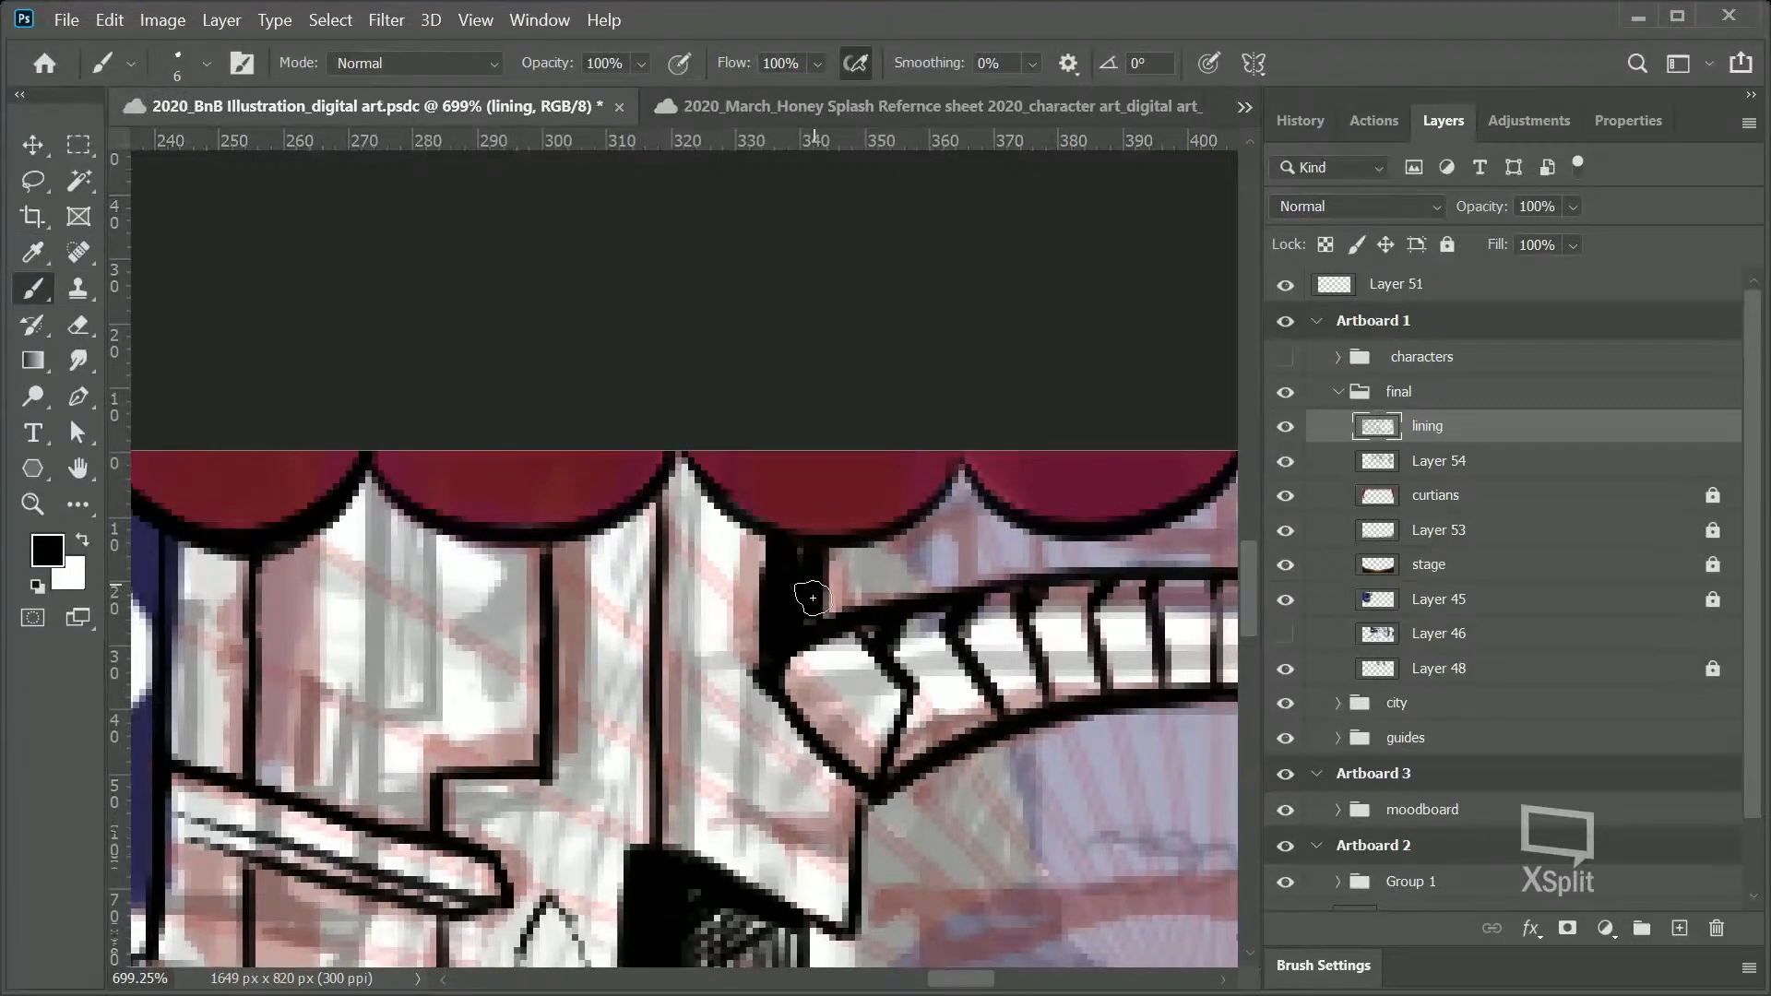
pyautogui.moveTo(867, 549)
pyautogui.mouseDown()
pyautogui.moveTo(868, 606)
pyautogui.moveTo(868, 553)
pyautogui.mouseUp()
pyautogui.moveTo(805, 619); pyautogui.dragTo(810, 590)
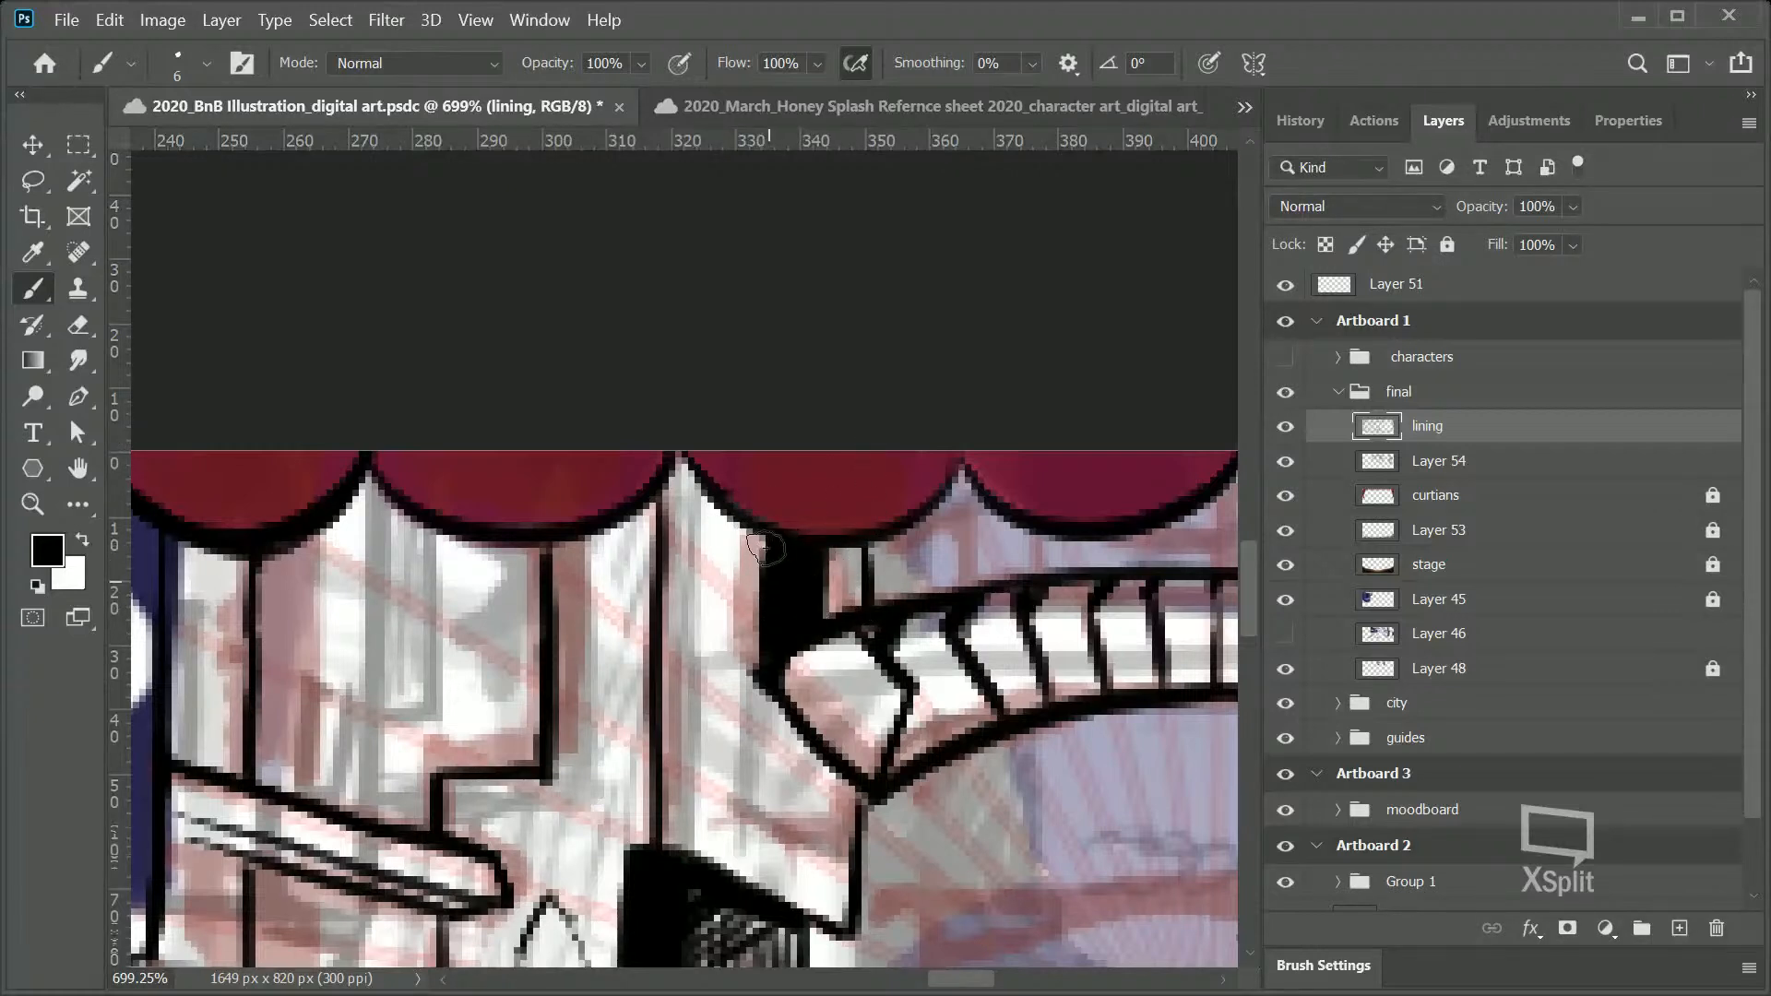
# Step: Outline a narrow recess left of the black gap, hatch it, and add another thin vertical line on the gap's right side
pyautogui.moveTo(738, 527)
pyautogui.mouseDown()
pyautogui.moveTo(732, 664)
pyautogui.moveTo(740, 580)
pyautogui.moveTo(766, 676)
pyautogui.mouseUp()
pyautogui.moveTo(840, 620); pyautogui.dragTo(848, 530)
pyautogui.moveTo(738, 579); pyautogui.dragTo(738, 531)
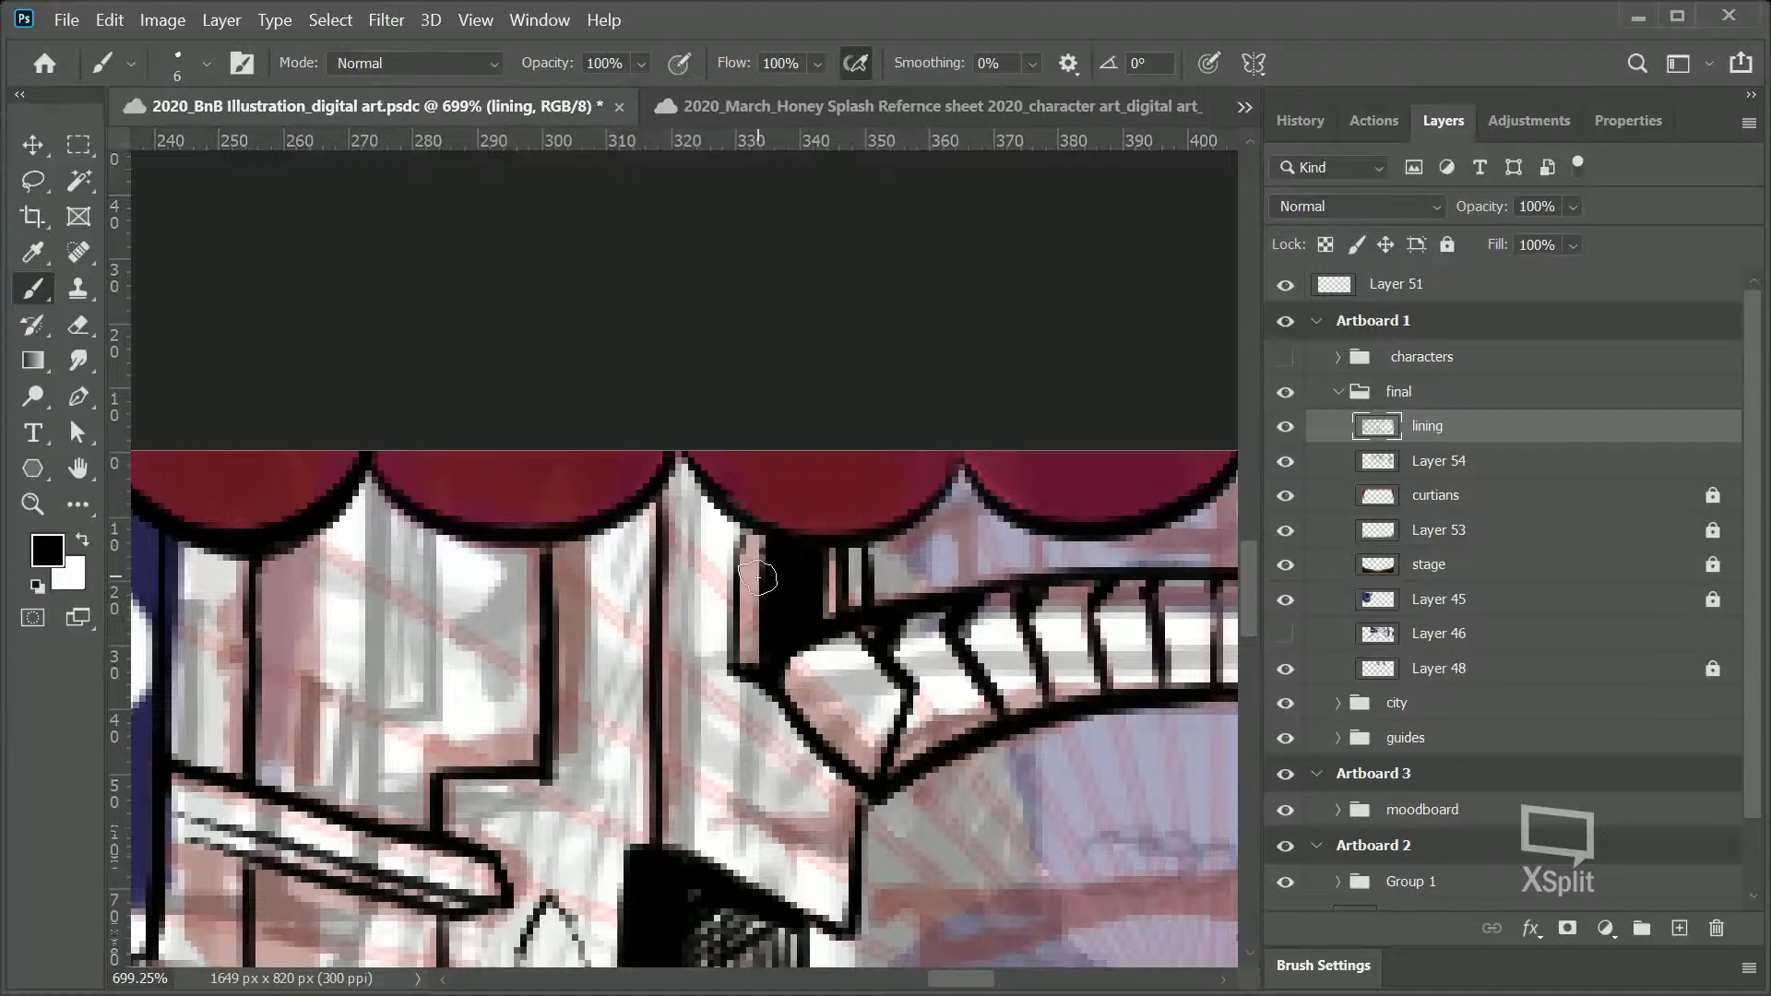
pyautogui.hotkey('ctrl', 'z')
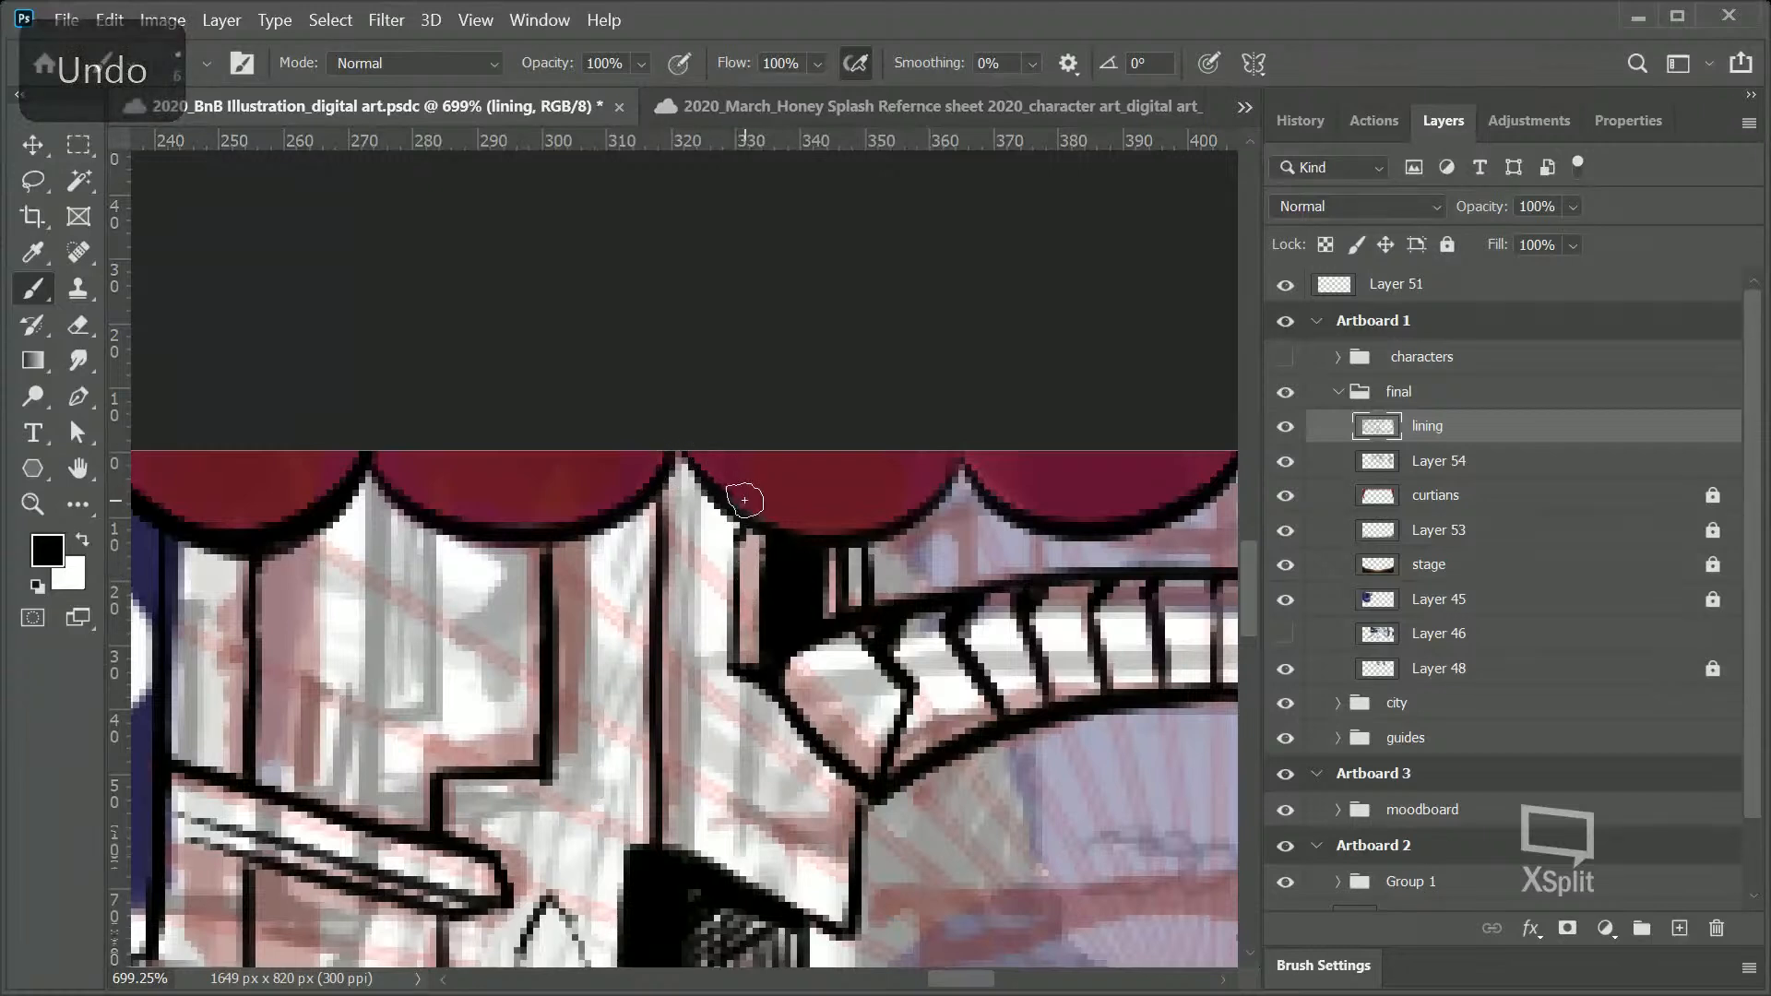
pyautogui.moveTo(755, 562); pyautogui.dragTo(739, 626)
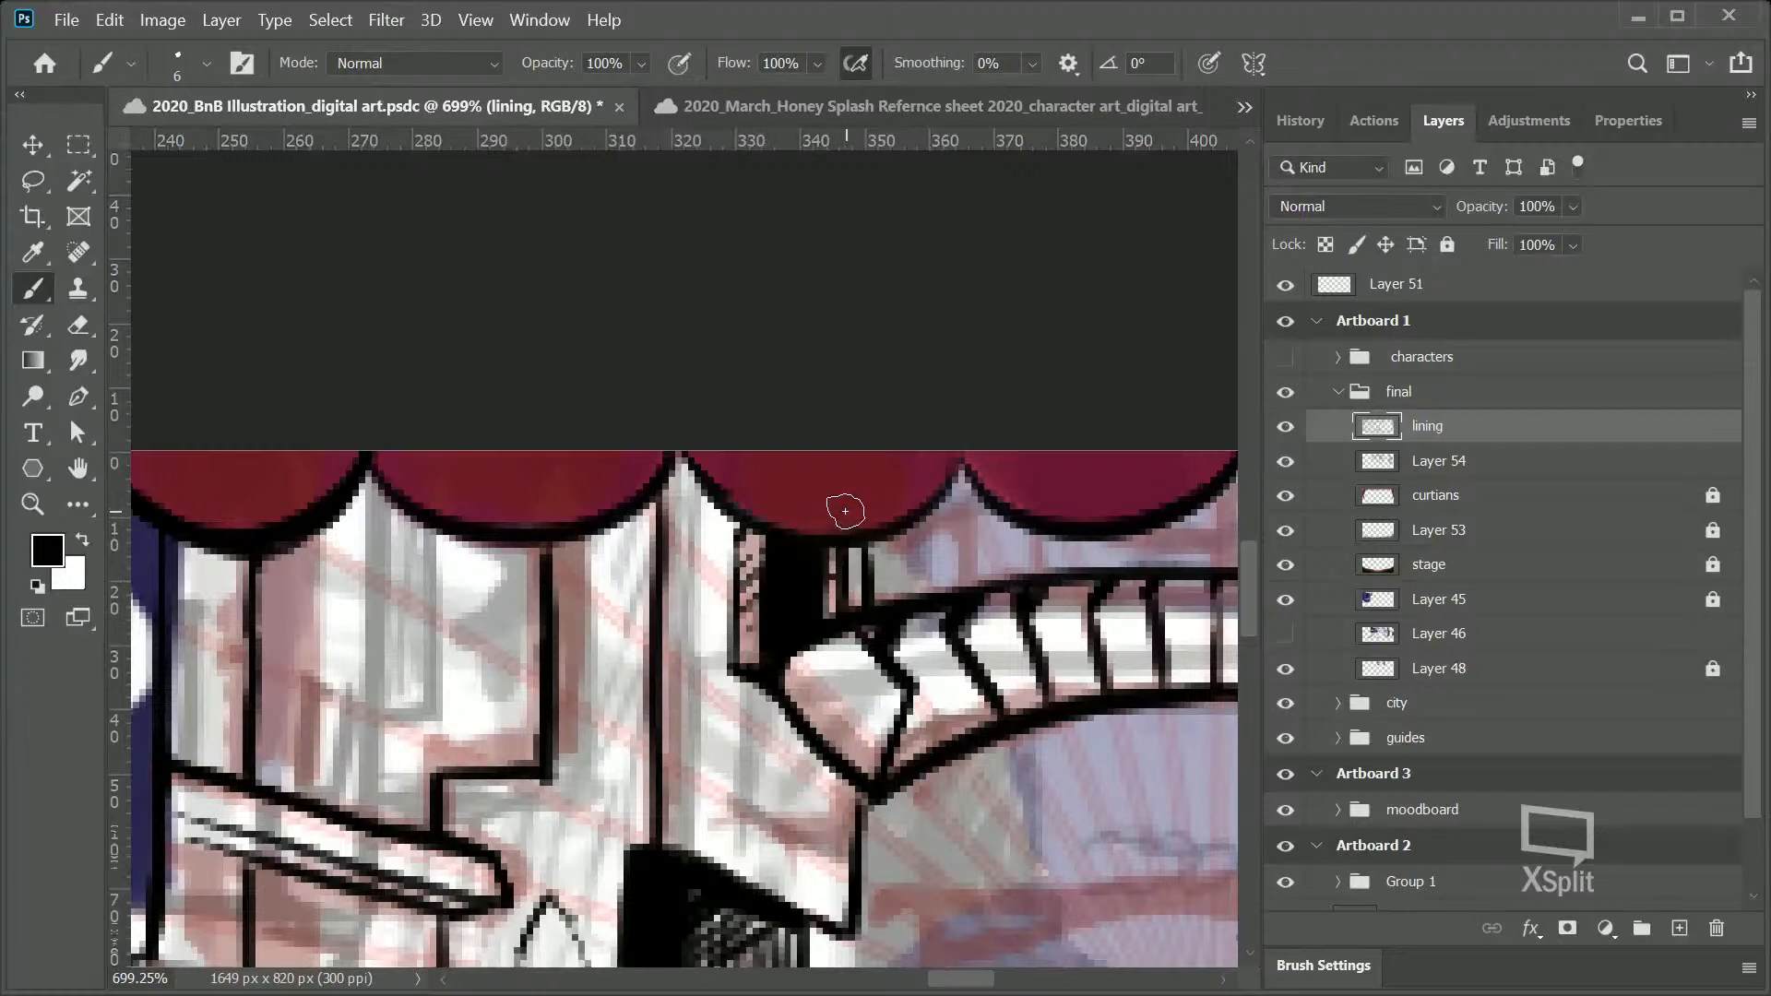
pyautogui.moveTo(755, 534); pyautogui.dragTo(743, 578)
# Step: Ink diagonal perspective lines across the two wall faces left of the arch, down to the ledge above the small window
pyautogui.moveTo(663, 519); pyautogui.dragTo(730, 585)
pyautogui.moveTo(668, 647)
pyautogui.mouseDown()
pyautogui.moveTo(789, 743)
pyautogui.moveTo(732, 699)
pyautogui.mouseUp()
pyautogui.moveTo(662, 758); pyautogui.dragTo(842, 867)
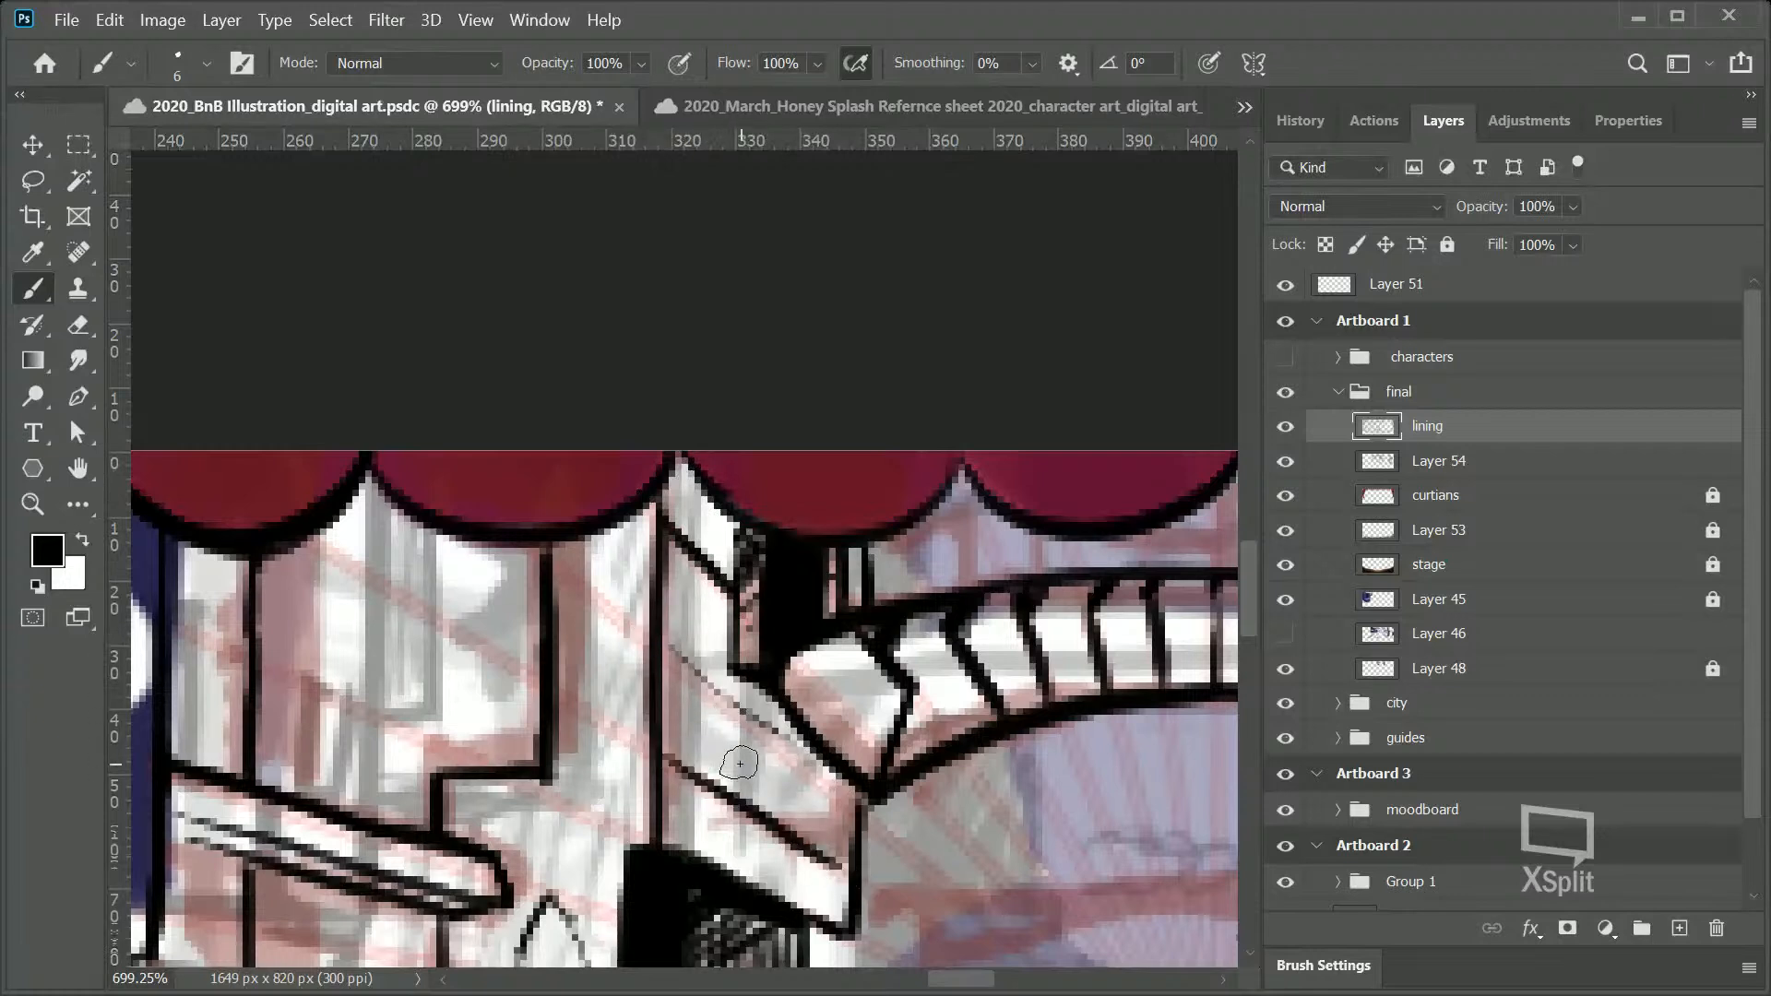
pyautogui.moveTo(553, 569); pyautogui.dragTo(637, 630)
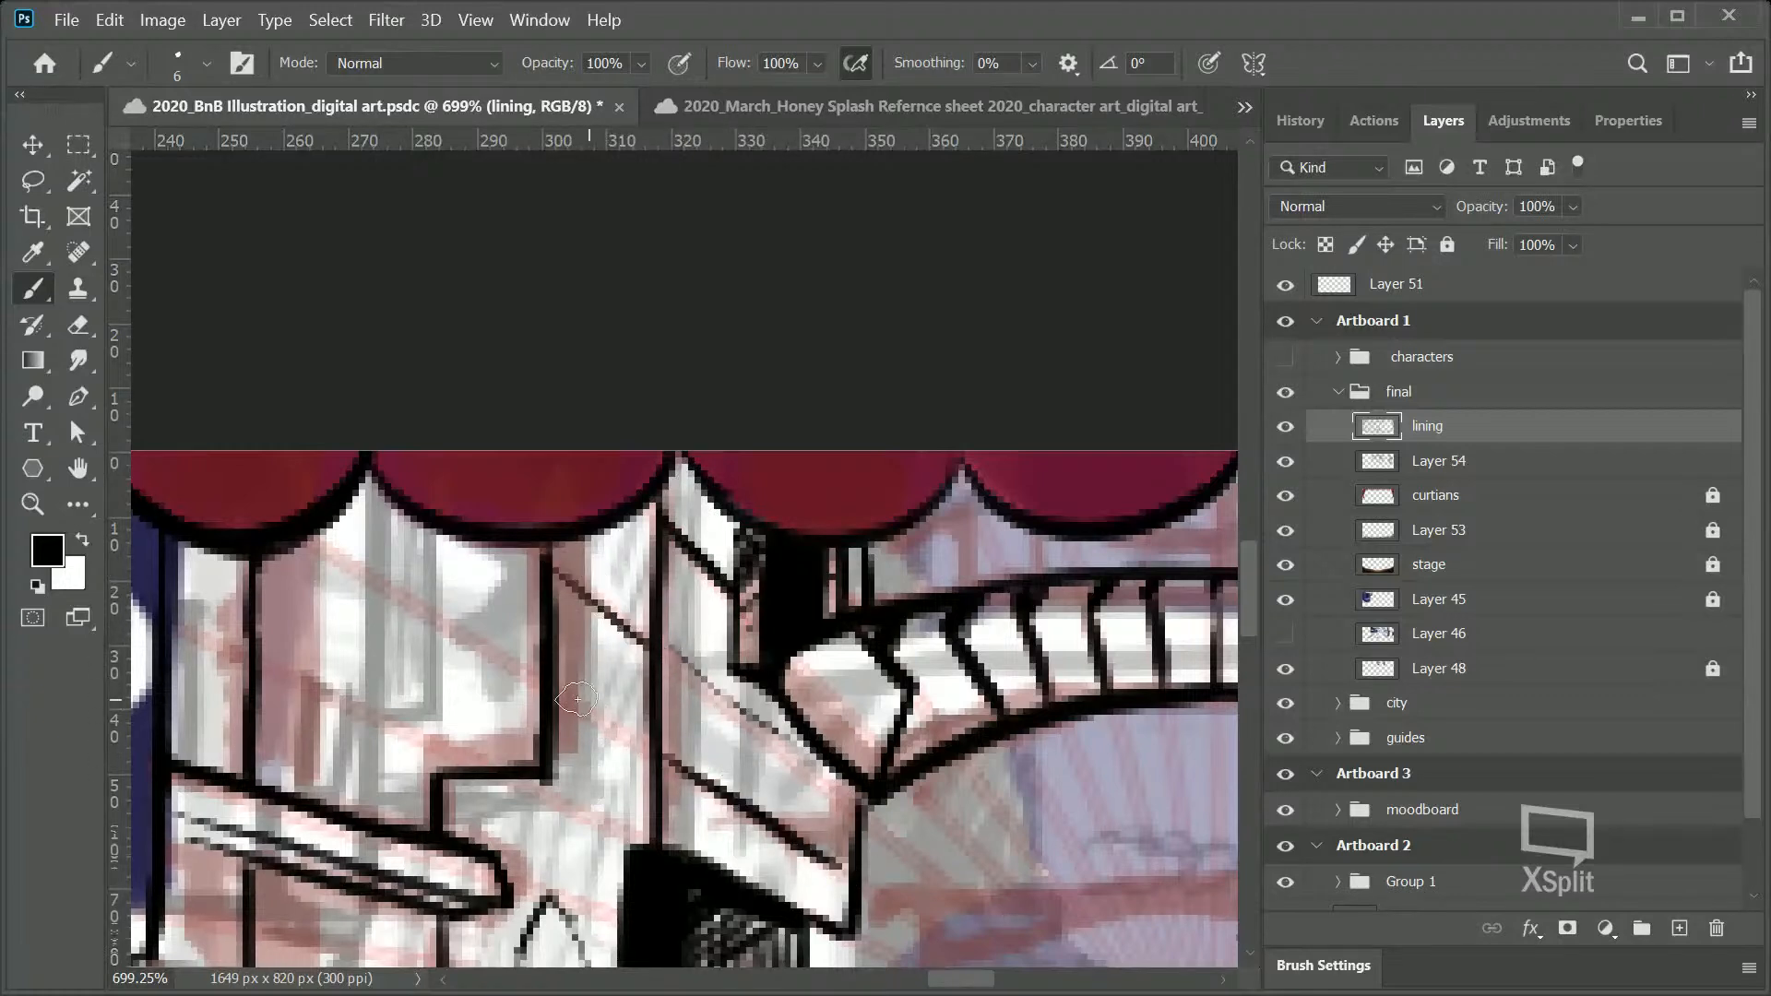
pyautogui.moveTo(554, 686); pyautogui.dragTo(647, 736)
pyautogui.moveTo(487, 774); pyautogui.dragTo(614, 822)
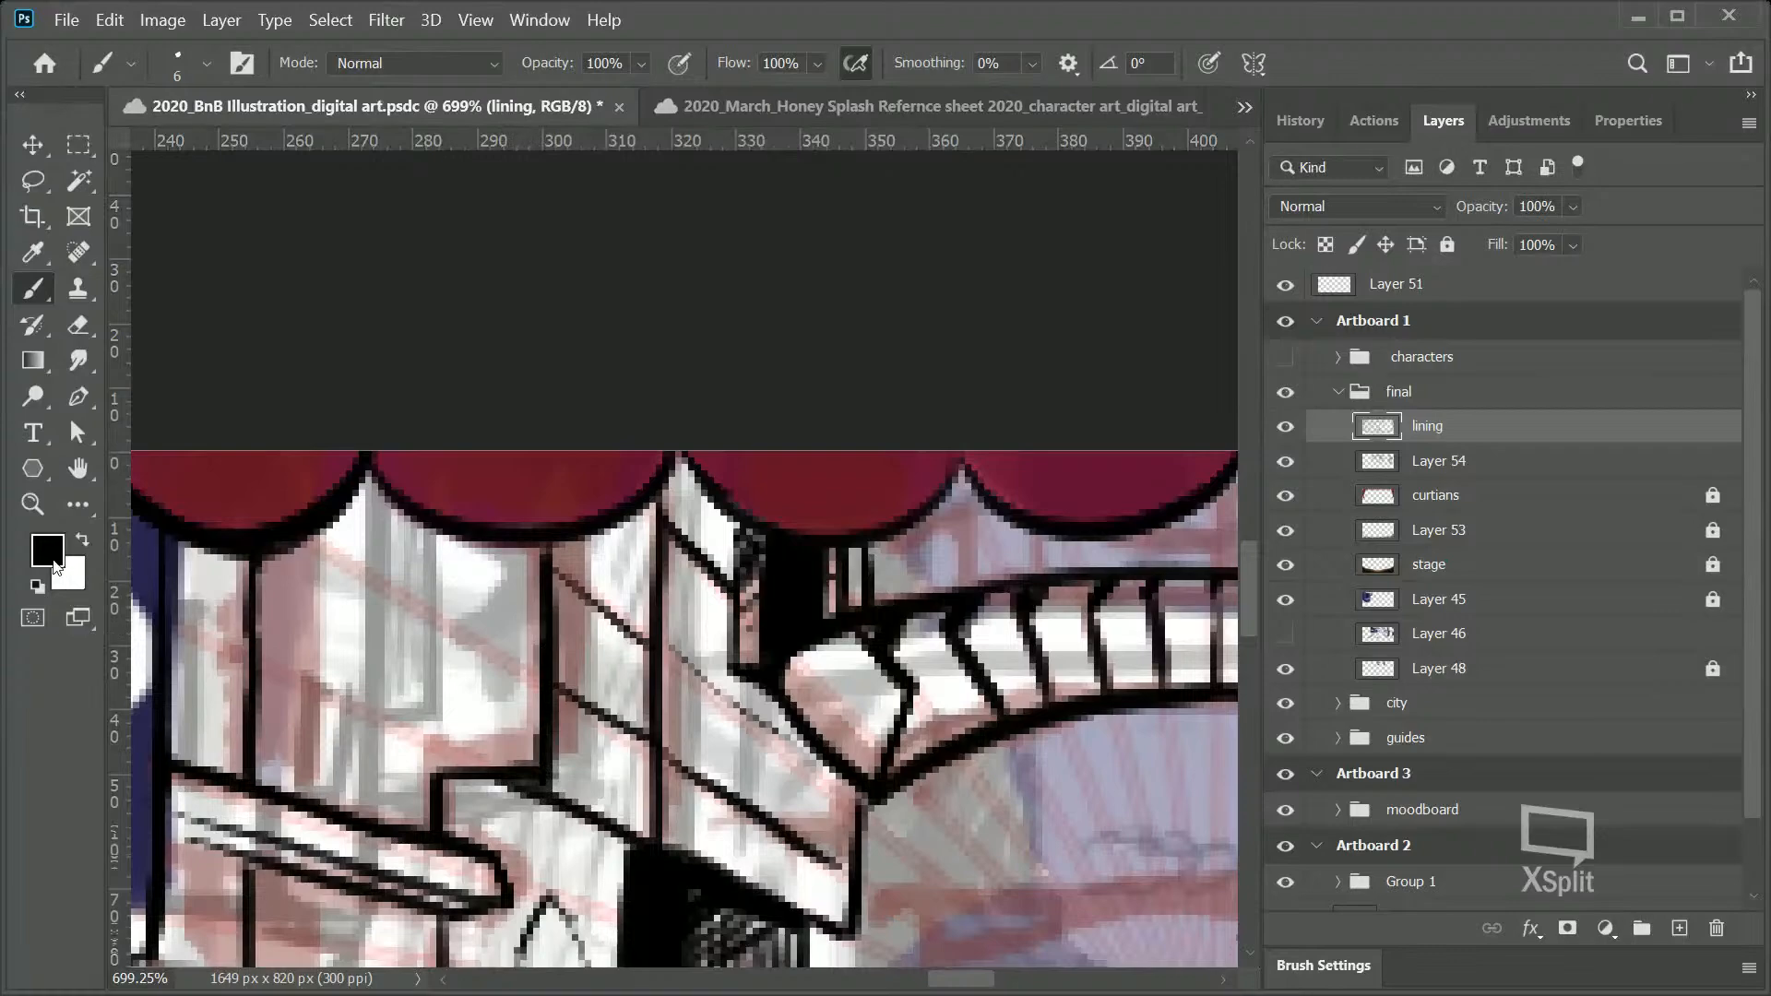
# Step: Erase the middle and lower diagonal lines from the wall faces left of the arch, keeping the ledge line
pyautogui.click(35, 504)
pyautogui.moveTo(1049, 510); pyautogui.dragTo(927, 591)
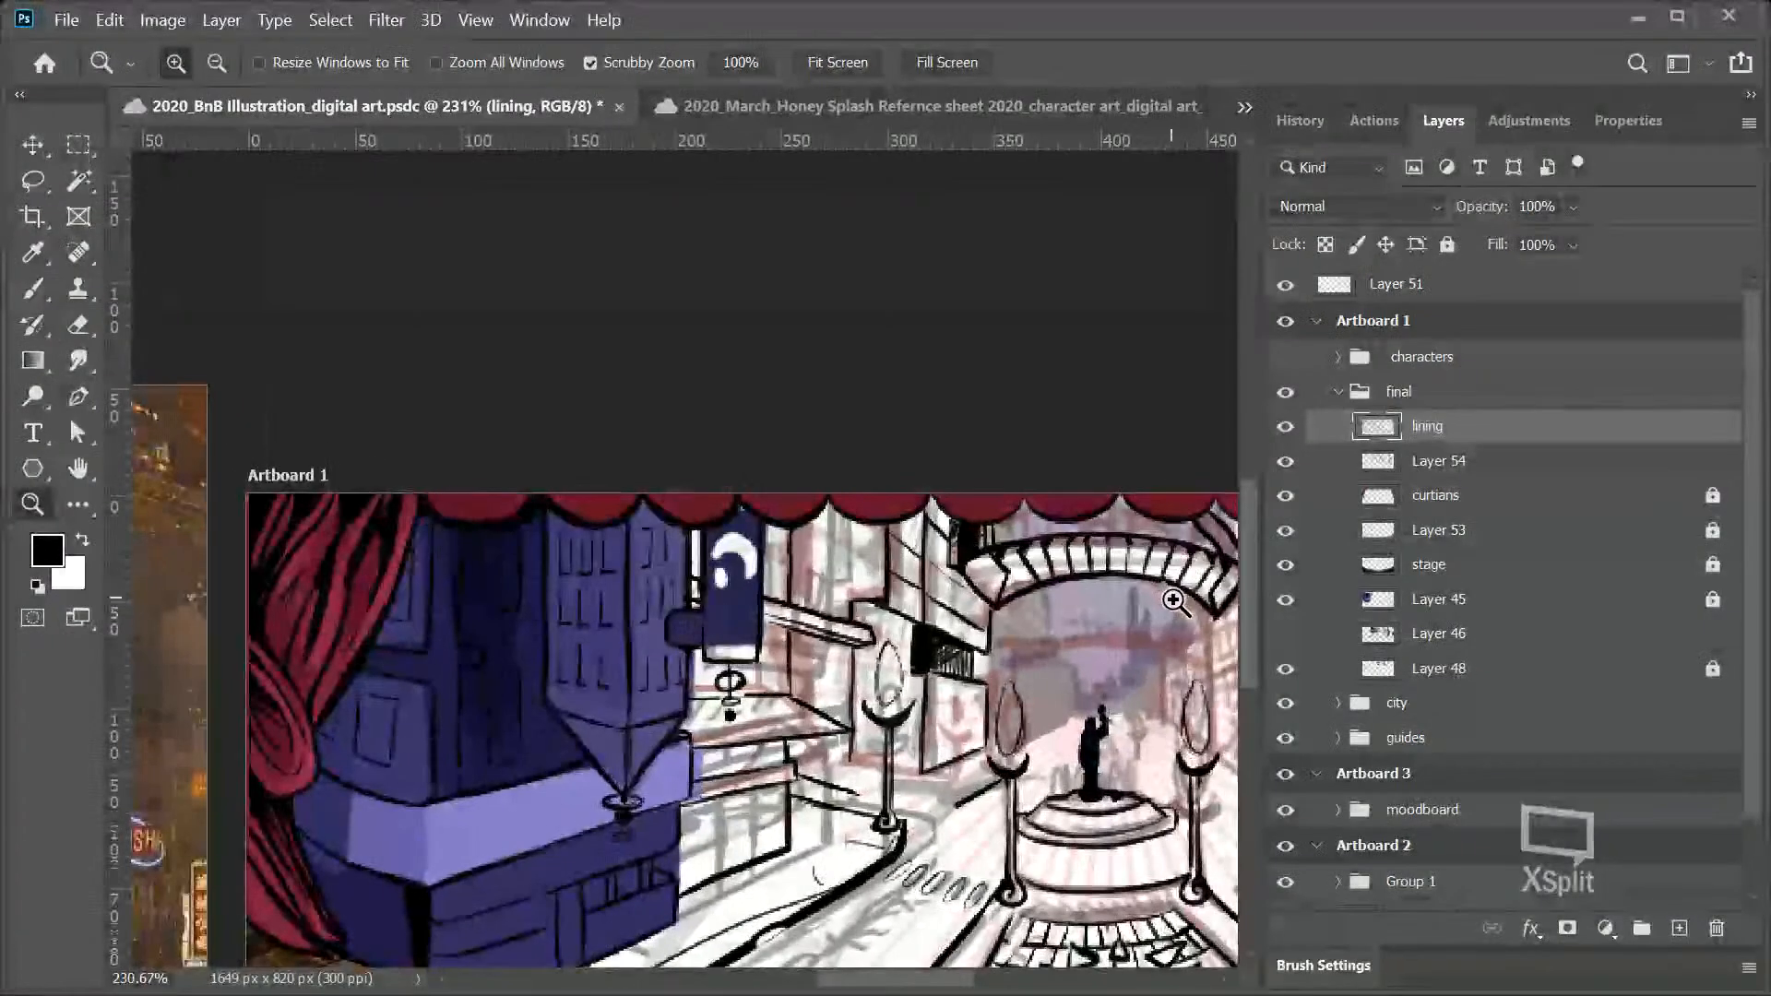
pyautogui.moveTo(1170, 604); pyautogui.dragTo(955, 495)
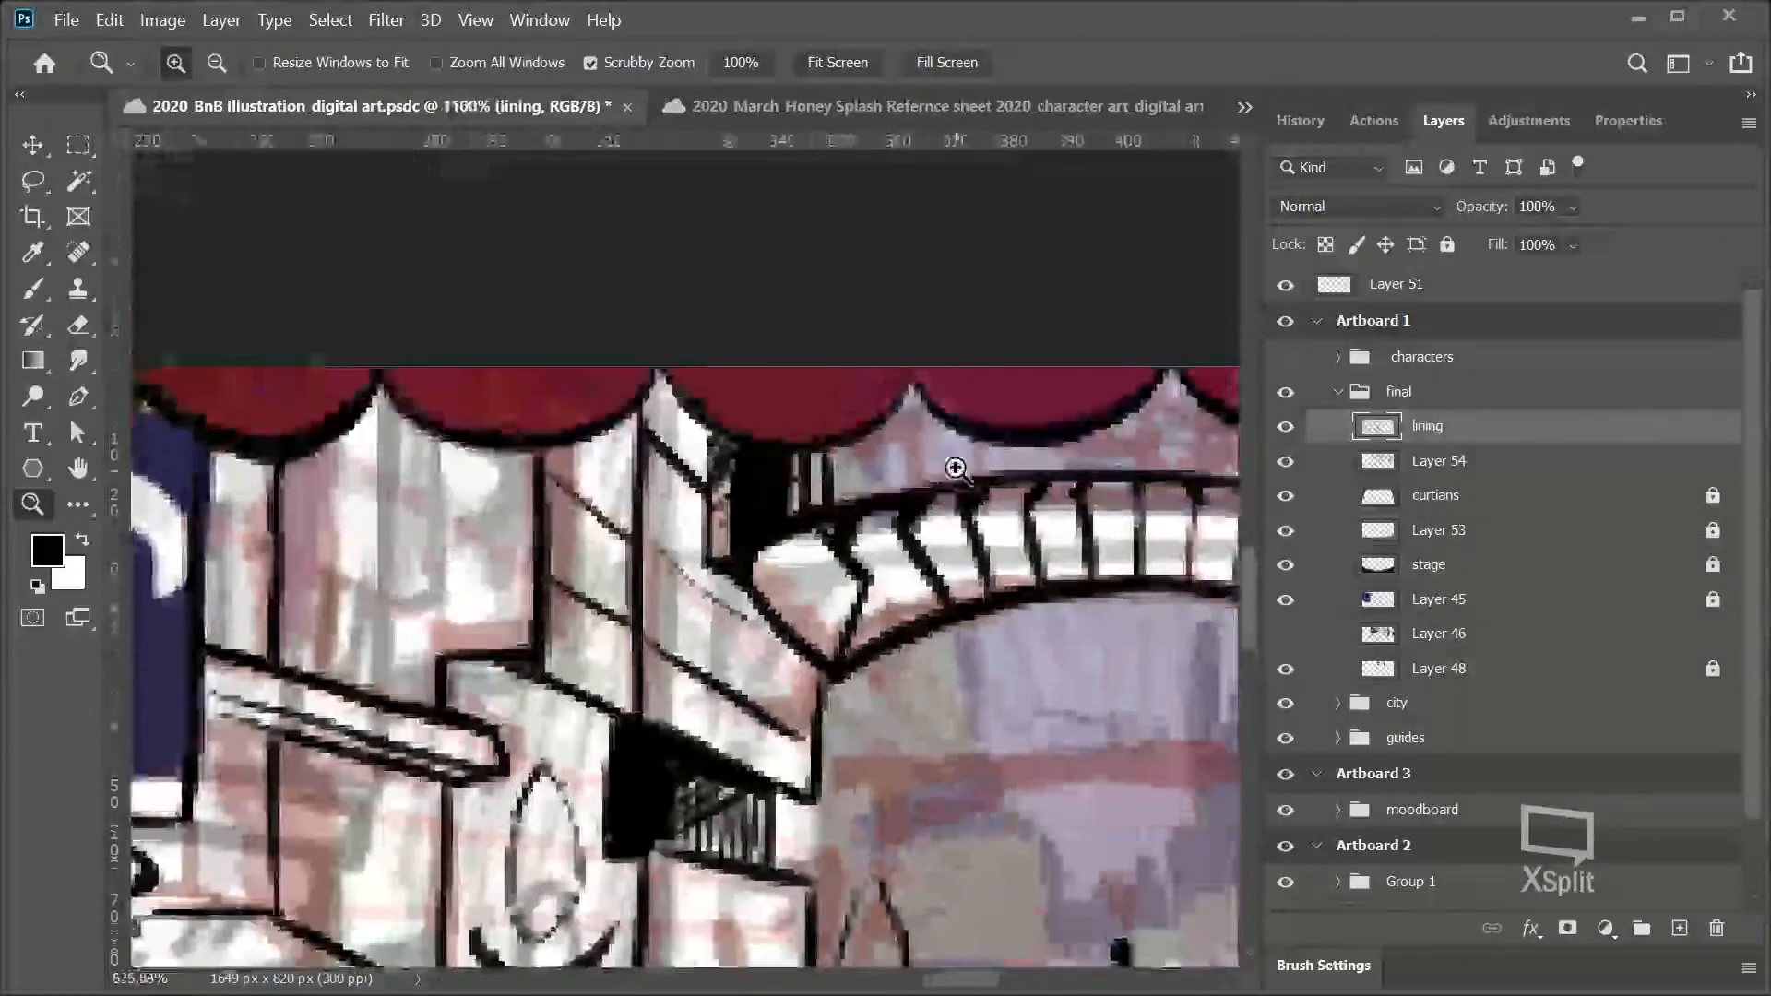
pyautogui.moveTo(578, 515)
pyautogui.mouseDown()
pyautogui.moveTo(575, 590)
pyautogui.moveTo(577, 513)
pyautogui.moveTo(599, 634)
pyautogui.moveTo(601, 494)
pyautogui.moveTo(602, 640)
pyautogui.moveTo(597, 480)
pyautogui.moveTo(609, 647)
pyautogui.moveTo(598, 537)
pyautogui.moveTo(581, 606)
pyautogui.moveTo(565, 476)
pyautogui.moveTo(577, 613)
pyautogui.moveTo(578, 553)
pyautogui.mouseUp()
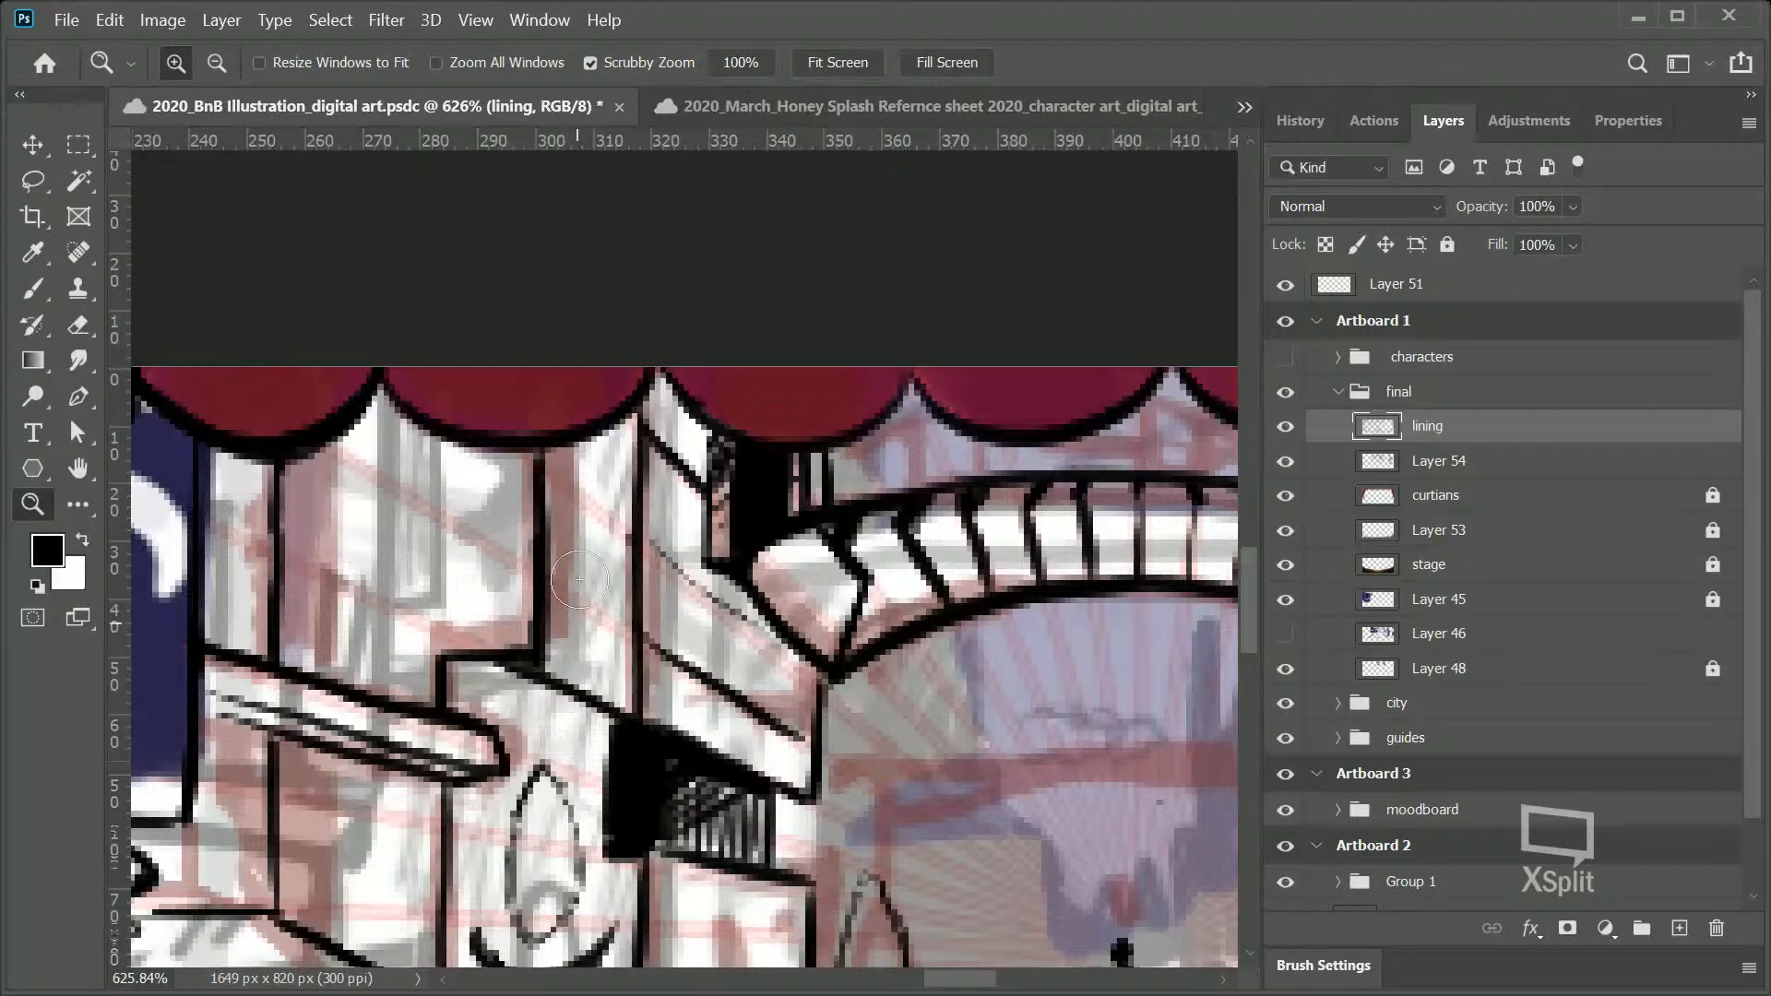
pyautogui.moveTo(678, 647)
pyautogui.mouseDown()
pyautogui.moveTo(675, 627)
pyautogui.moveTo(653, 630)
pyautogui.moveTo(780, 730)
pyautogui.moveTo(692, 623)
pyautogui.moveTo(670, 553)
pyautogui.moveTo(744, 643)
pyautogui.mouseUp()
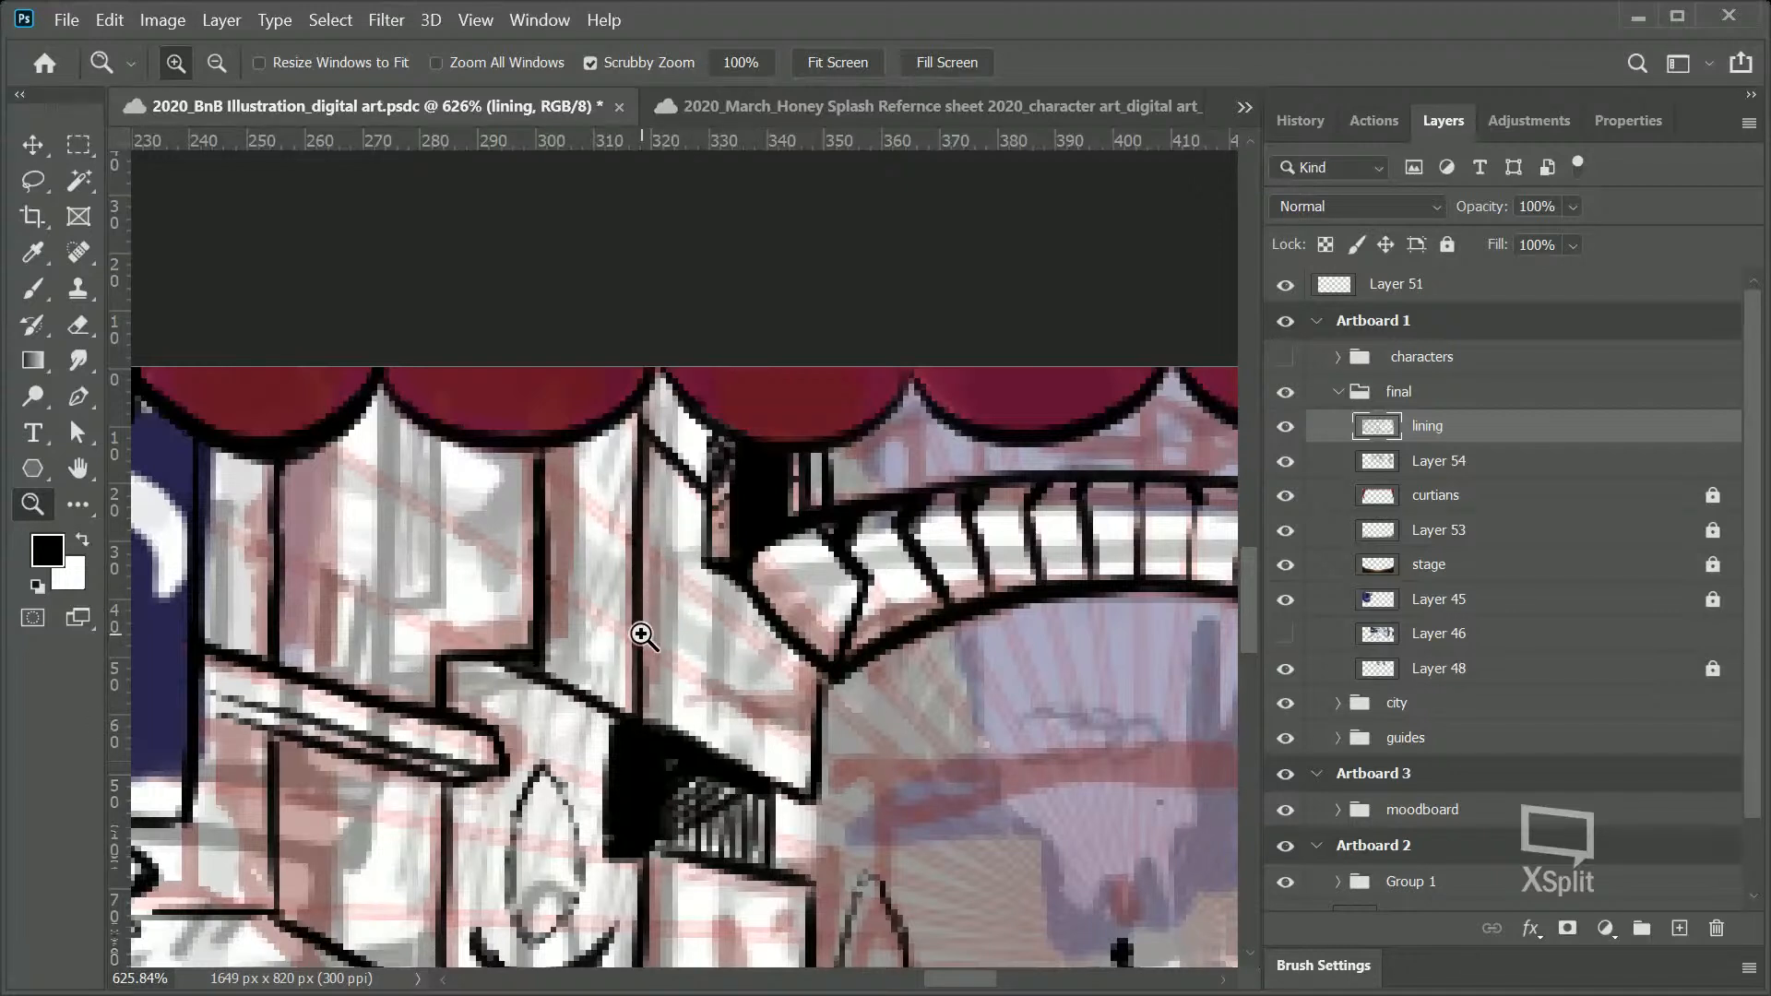
pyautogui.moveTo(754, 650); pyautogui.dragTo(684, 679)
pyautogui.moveTo(582, 614); pyautogui.dragTo(618, 587)
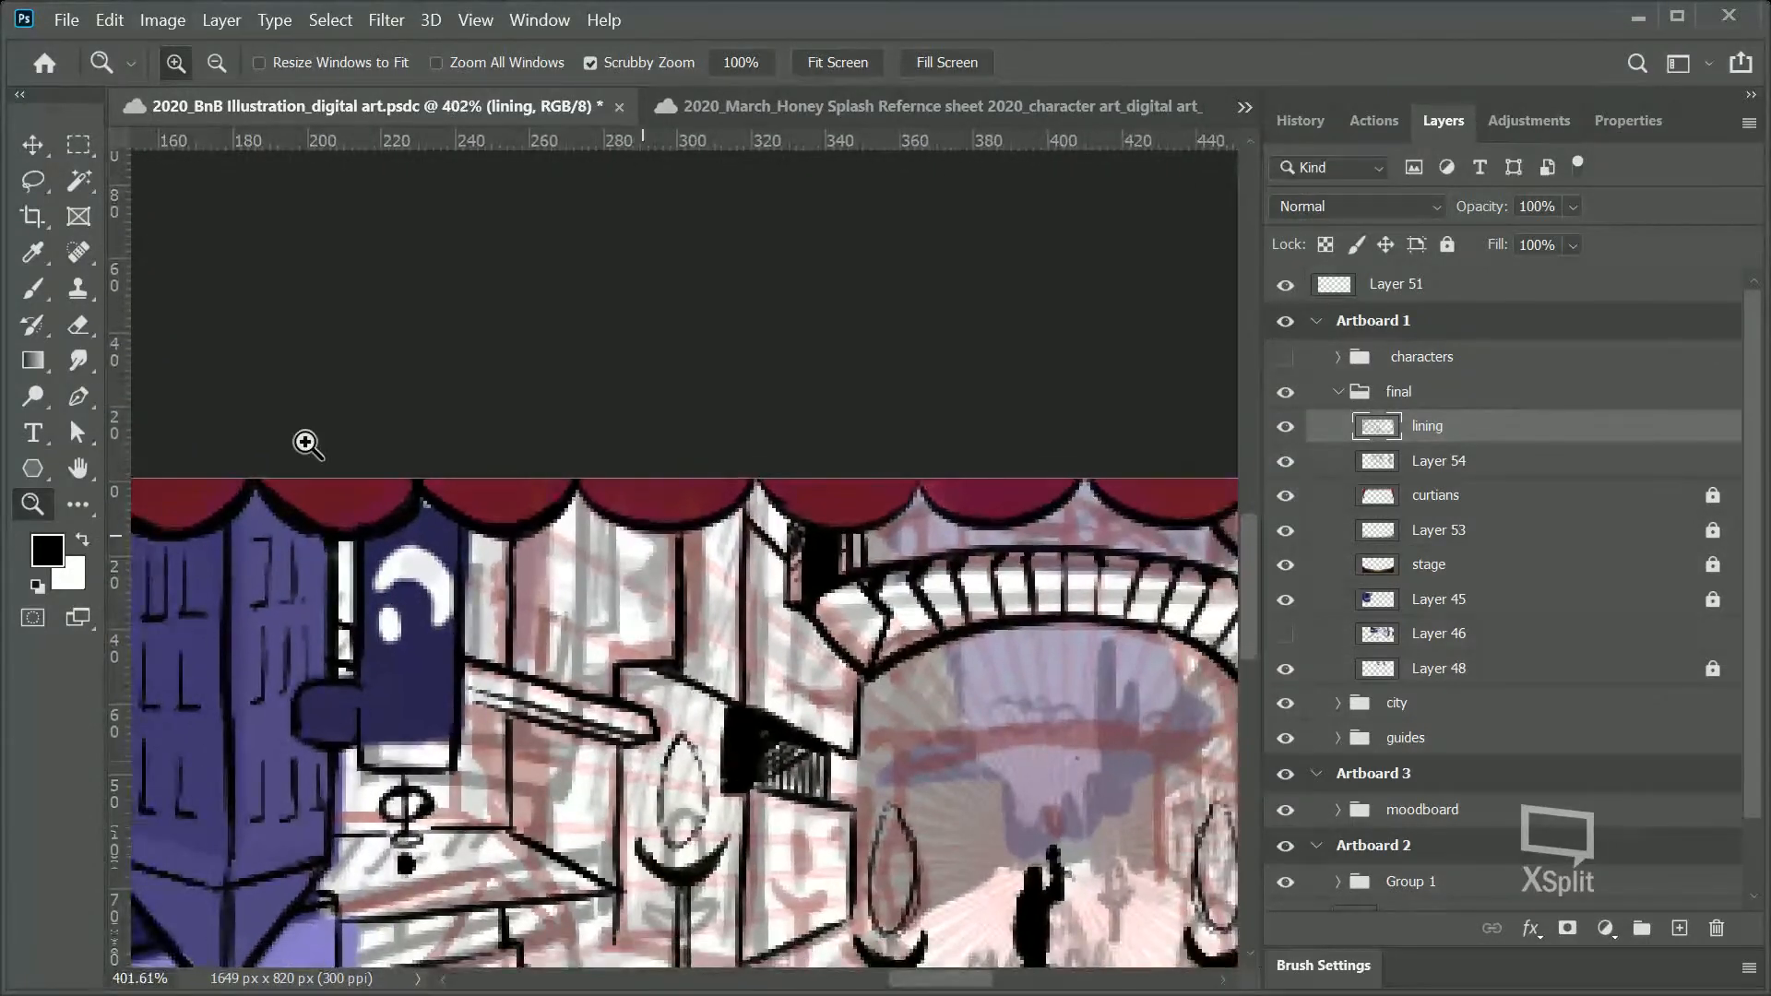
# Step: Try to ink a long vertical line up the wall between the hanging sign and the arch with the Brush, and undo it
pyautogui.click(34, 291)
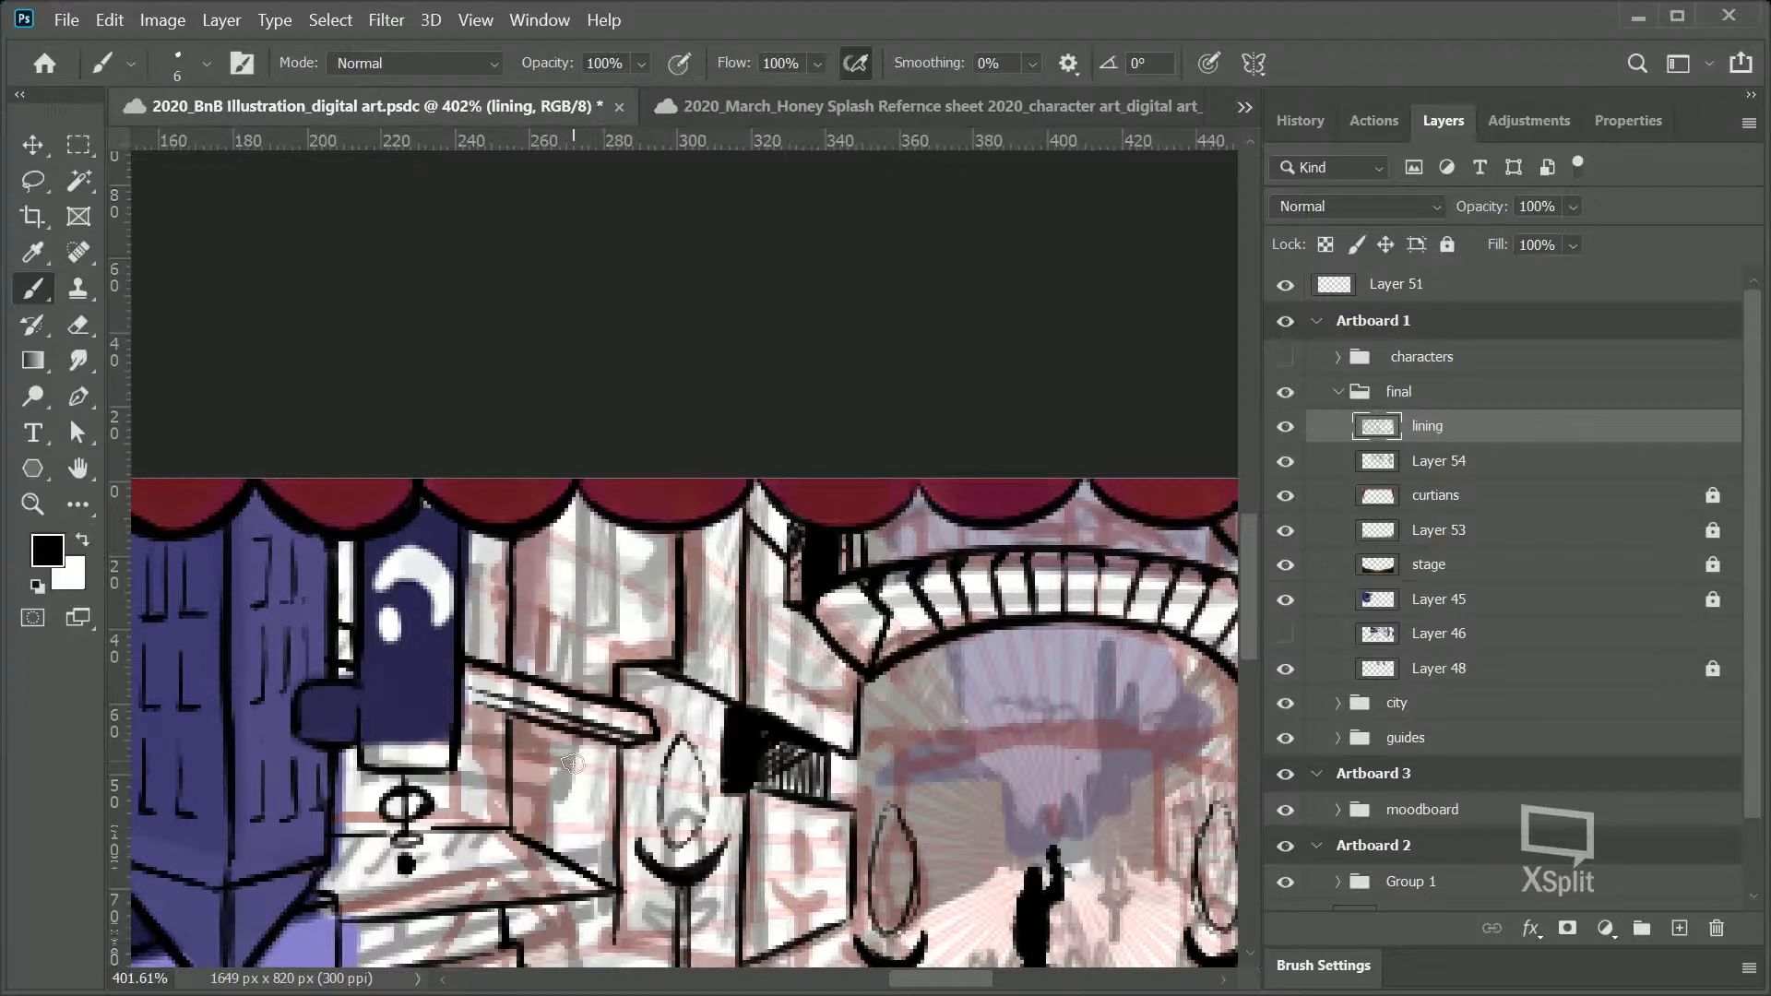
pyautogui.moveTo(574, 861); pyautogui.dragTo(574, 743)
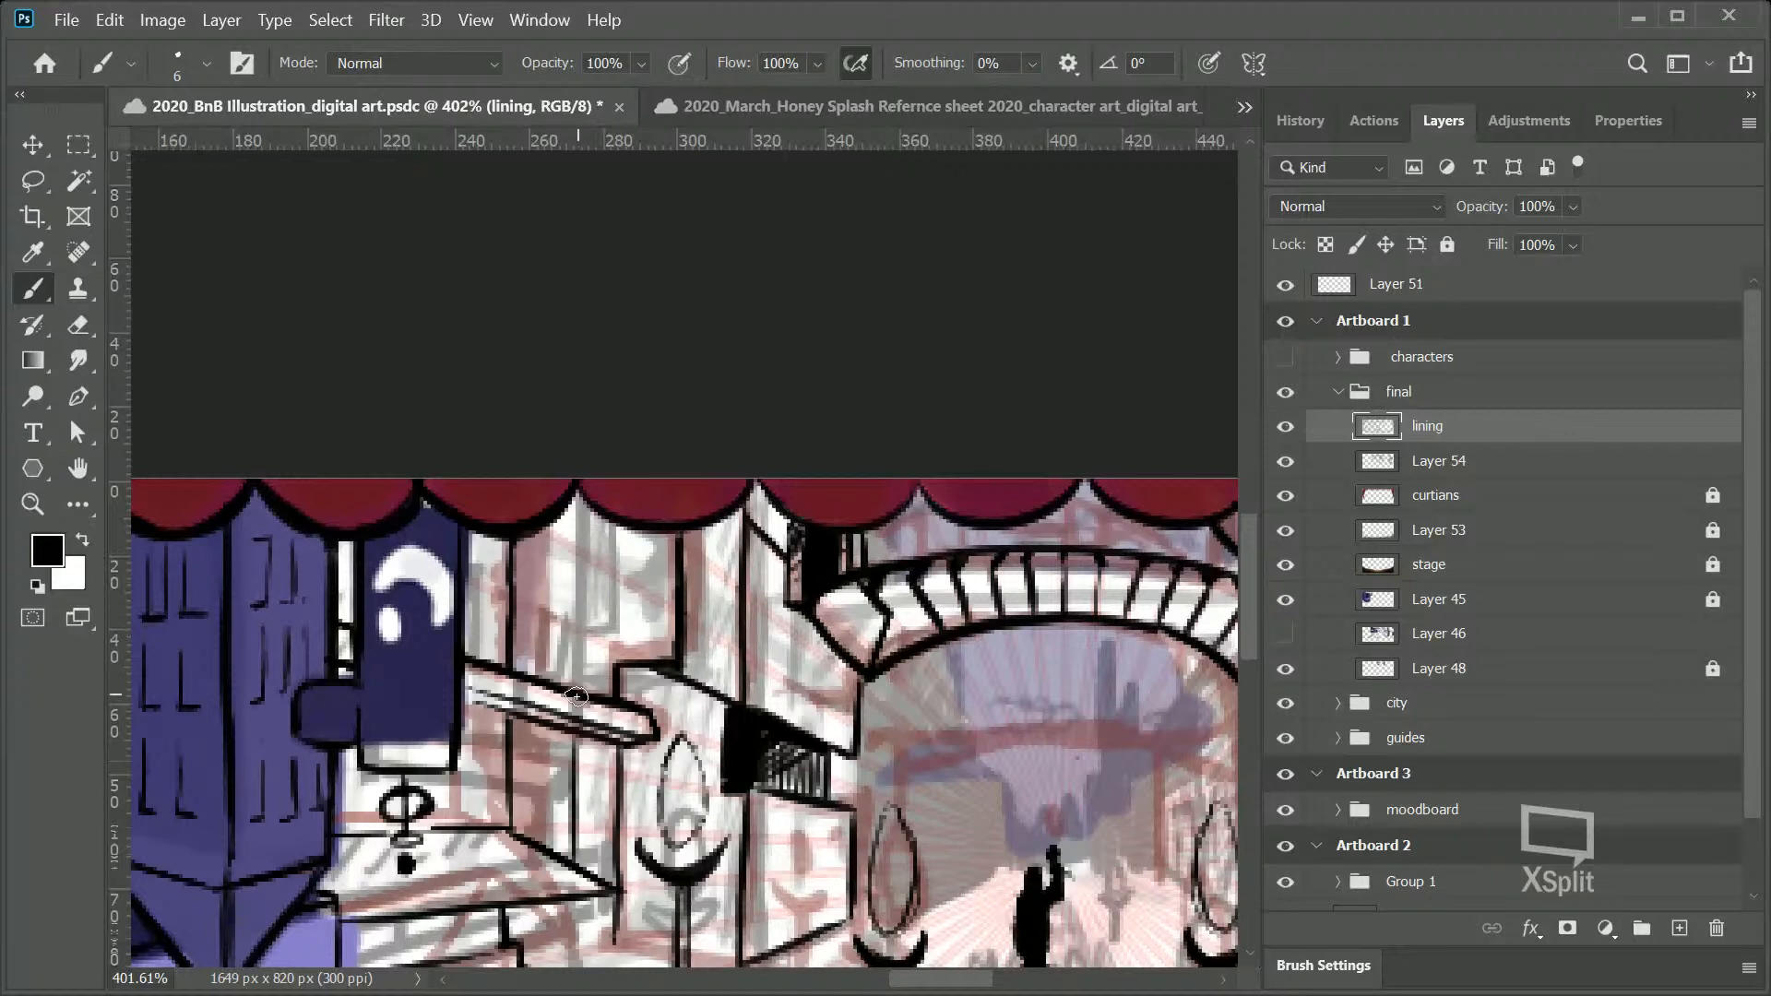
pyautogui.moveTo(579, 679); pyautogui.dragTo(581, 522)
pyautogui.moveTo(580, 692); pyautogui.dragTo(581, 480)
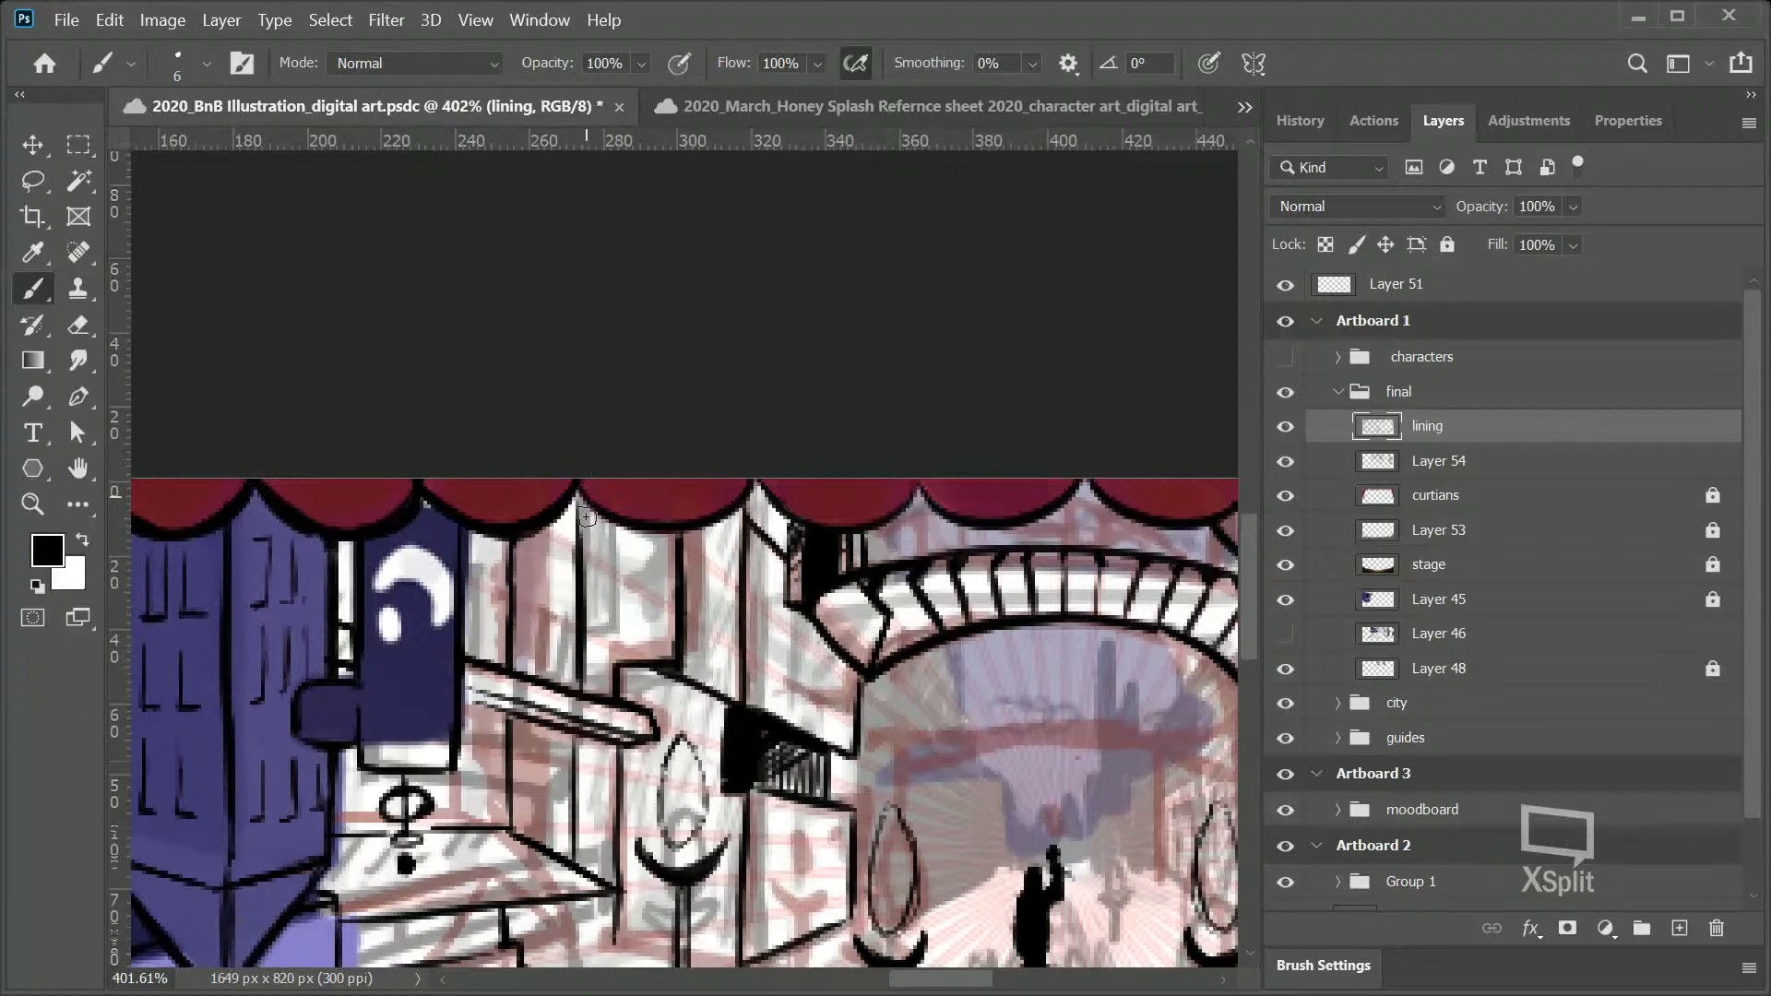
pyautogui.hotkey('ctrl', 'z')
pyautogui.hotkey('ctrl', 'z')
pyautogui.hotkey('ctrl', 'z')
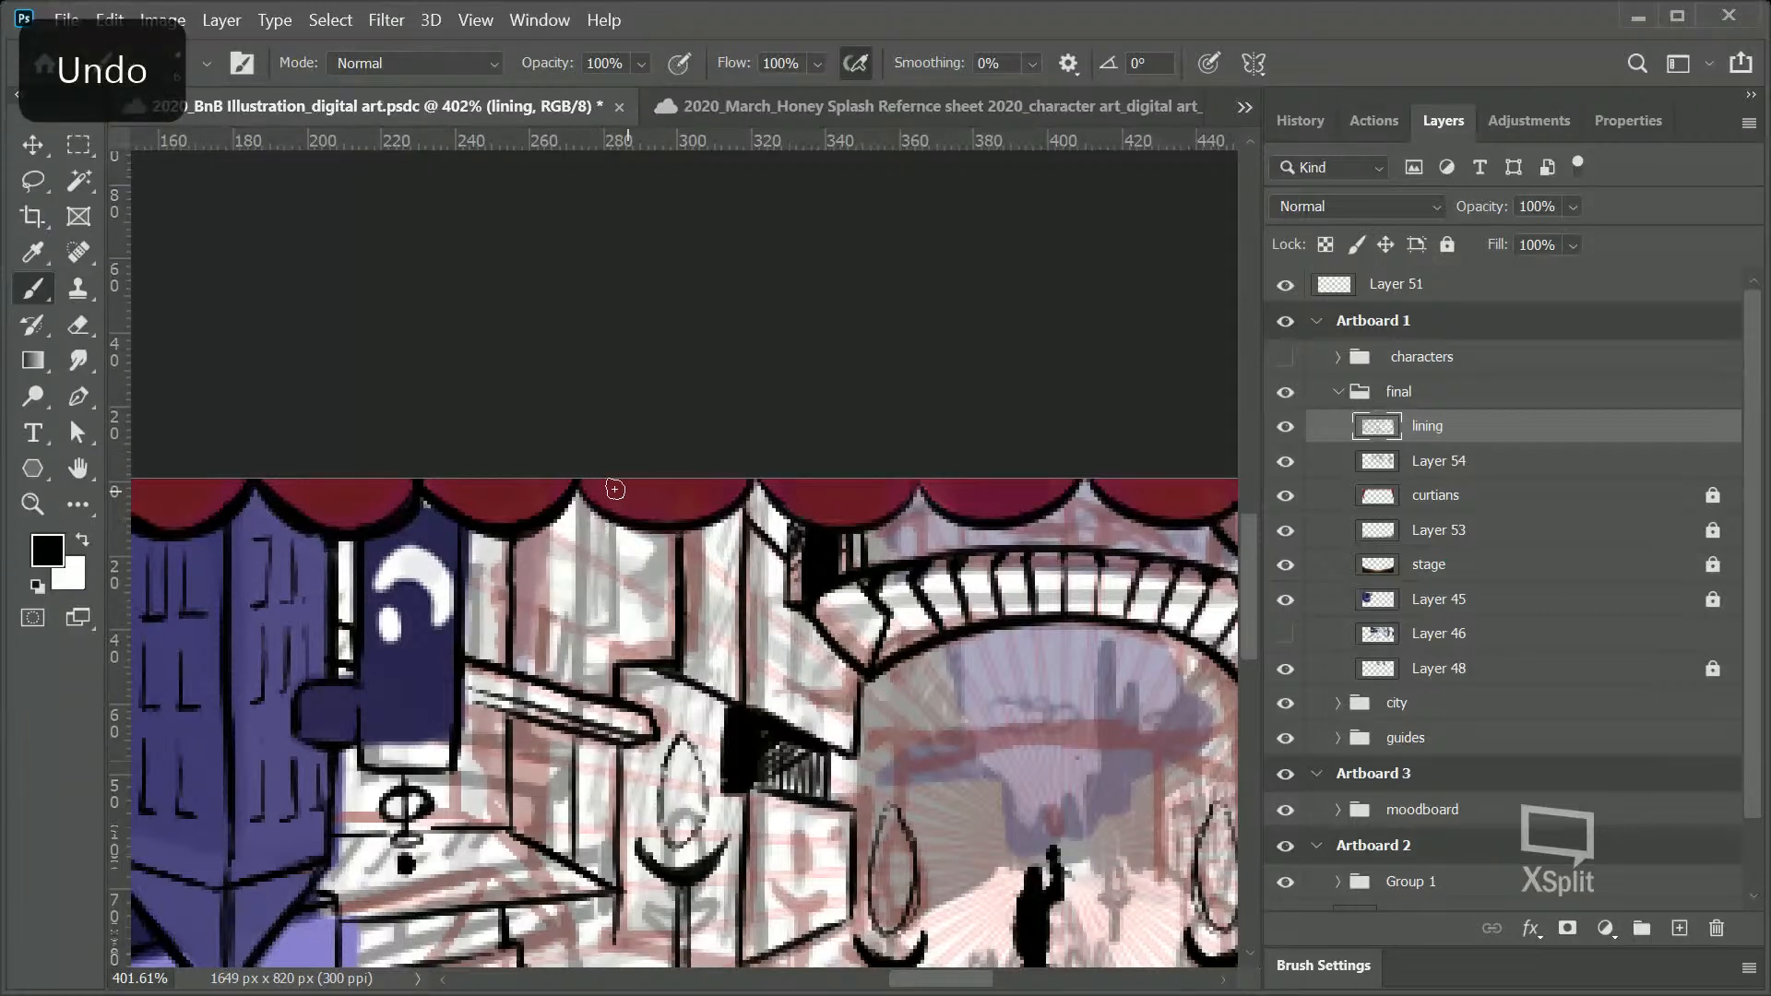
# Step: Outline a tall narrow window on the wall beneath the curtain edge, above the beam, and hatch its interior
pyautogui.moveTo(575, 683); pyautogui.dragTo(579, 572)
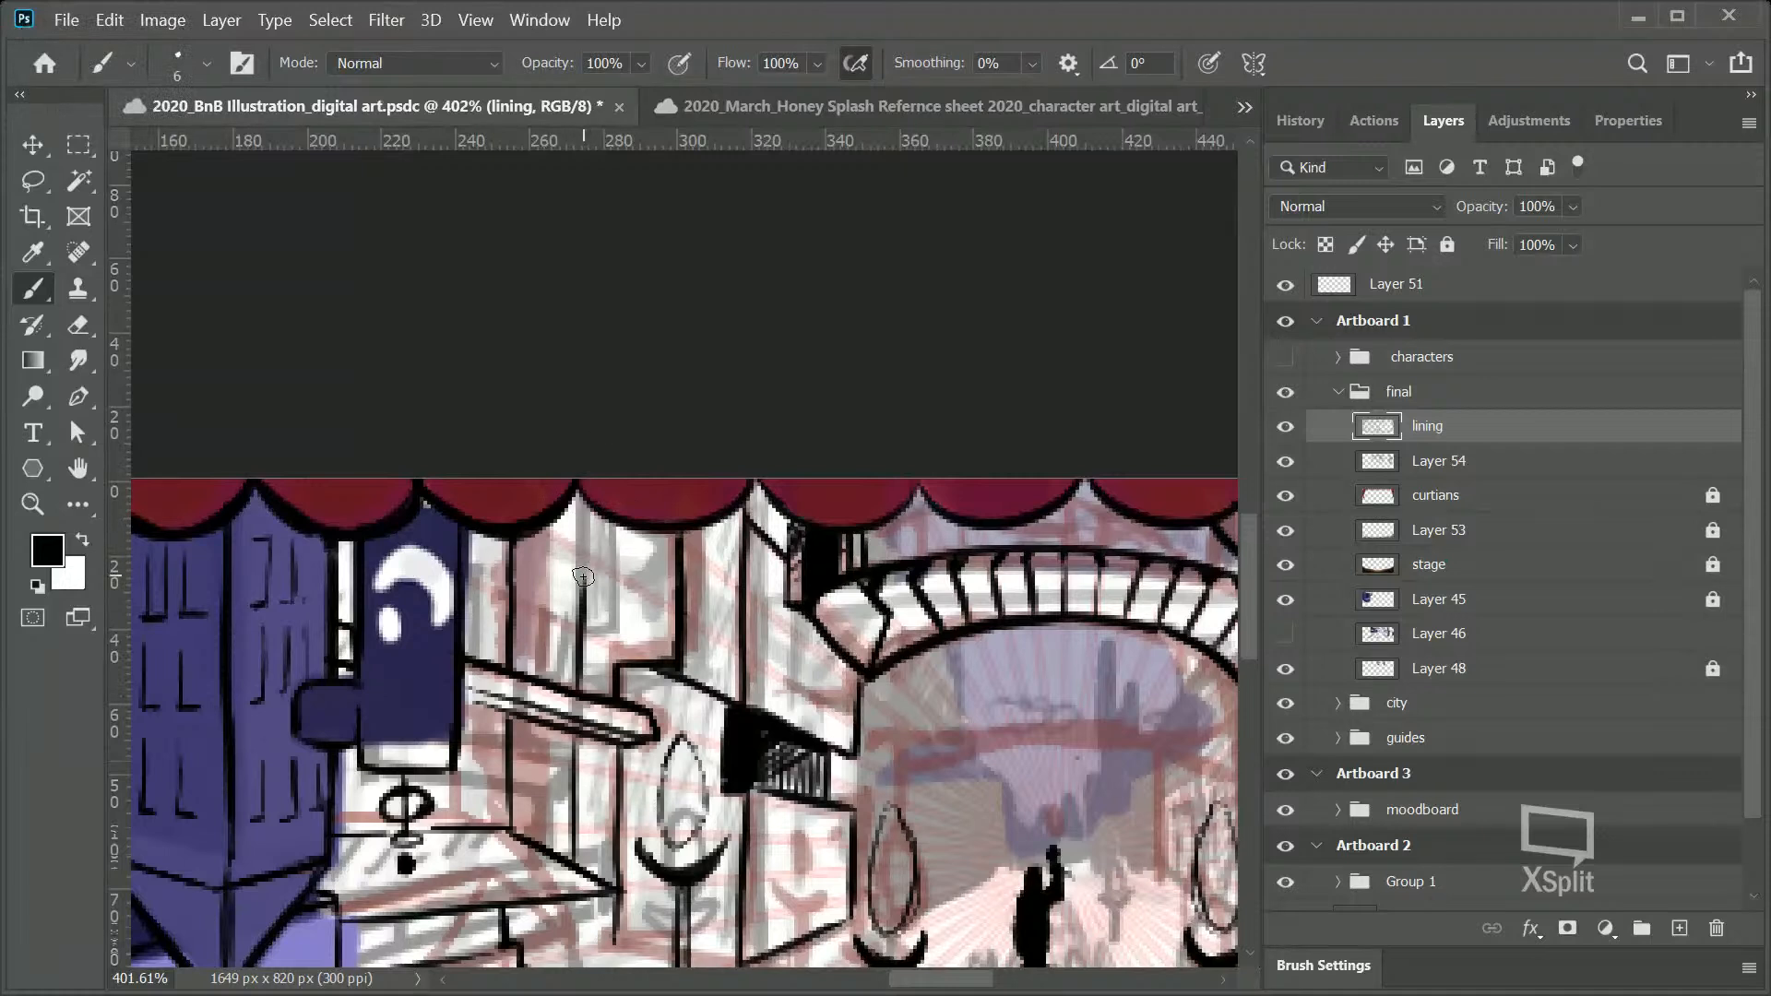
pyautogui.moveTo(581, 574); pyautogui.dragTo(582, 505)
pyautogui.moveTo(584, 604); pyautogui.dragTo(576, 471)
pyautogui.moveTo(1255, 616); pyautogui.dragTo(1254, 643)
pyautogui.moveTo(581, 510)
pyautogui.mouseDown()
pyautogui.moveTo(625, 511)
pyautogui.moveTo(625, 401)
pyautogui.moveTo(657, 543)
pyautogui.moveTo(657, 410)
pyautogui.mouseUp()
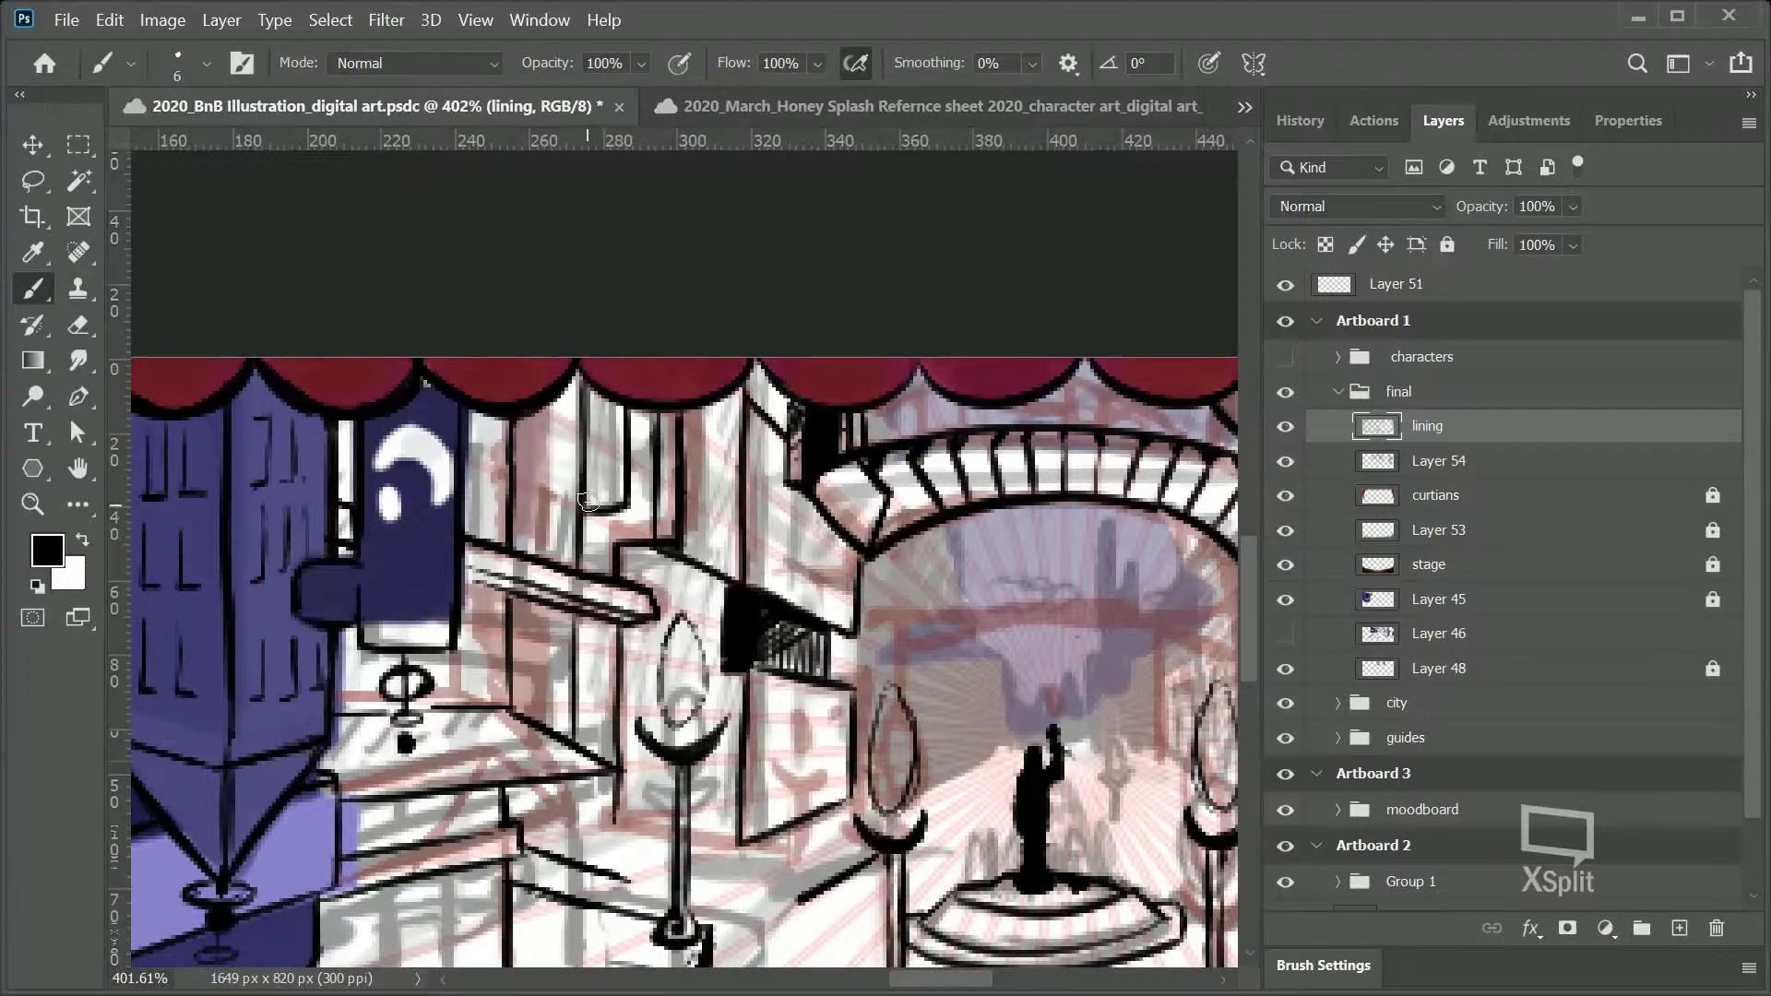
pyautogui.moveTo(593, 499)
pyautogui.mouseDown()
pyautogui.moveTo(612, 426)
pyautogui.moveTo(598, 397)
pyautogui.moveTo(622, 426)
pyautogui.moveTo(609, 396)
pyautogui.mouseUp()
pyautogui.moveTo(607, 490)
pyautogui.mouseDown()
pyautogui.moveTo(623, 522)
pyautogui.moveTo(627, 461)
pyautogui.moveTo(629, 516)
pyautogui.moveTo(601, 507)
pyautogui.mouseUp()
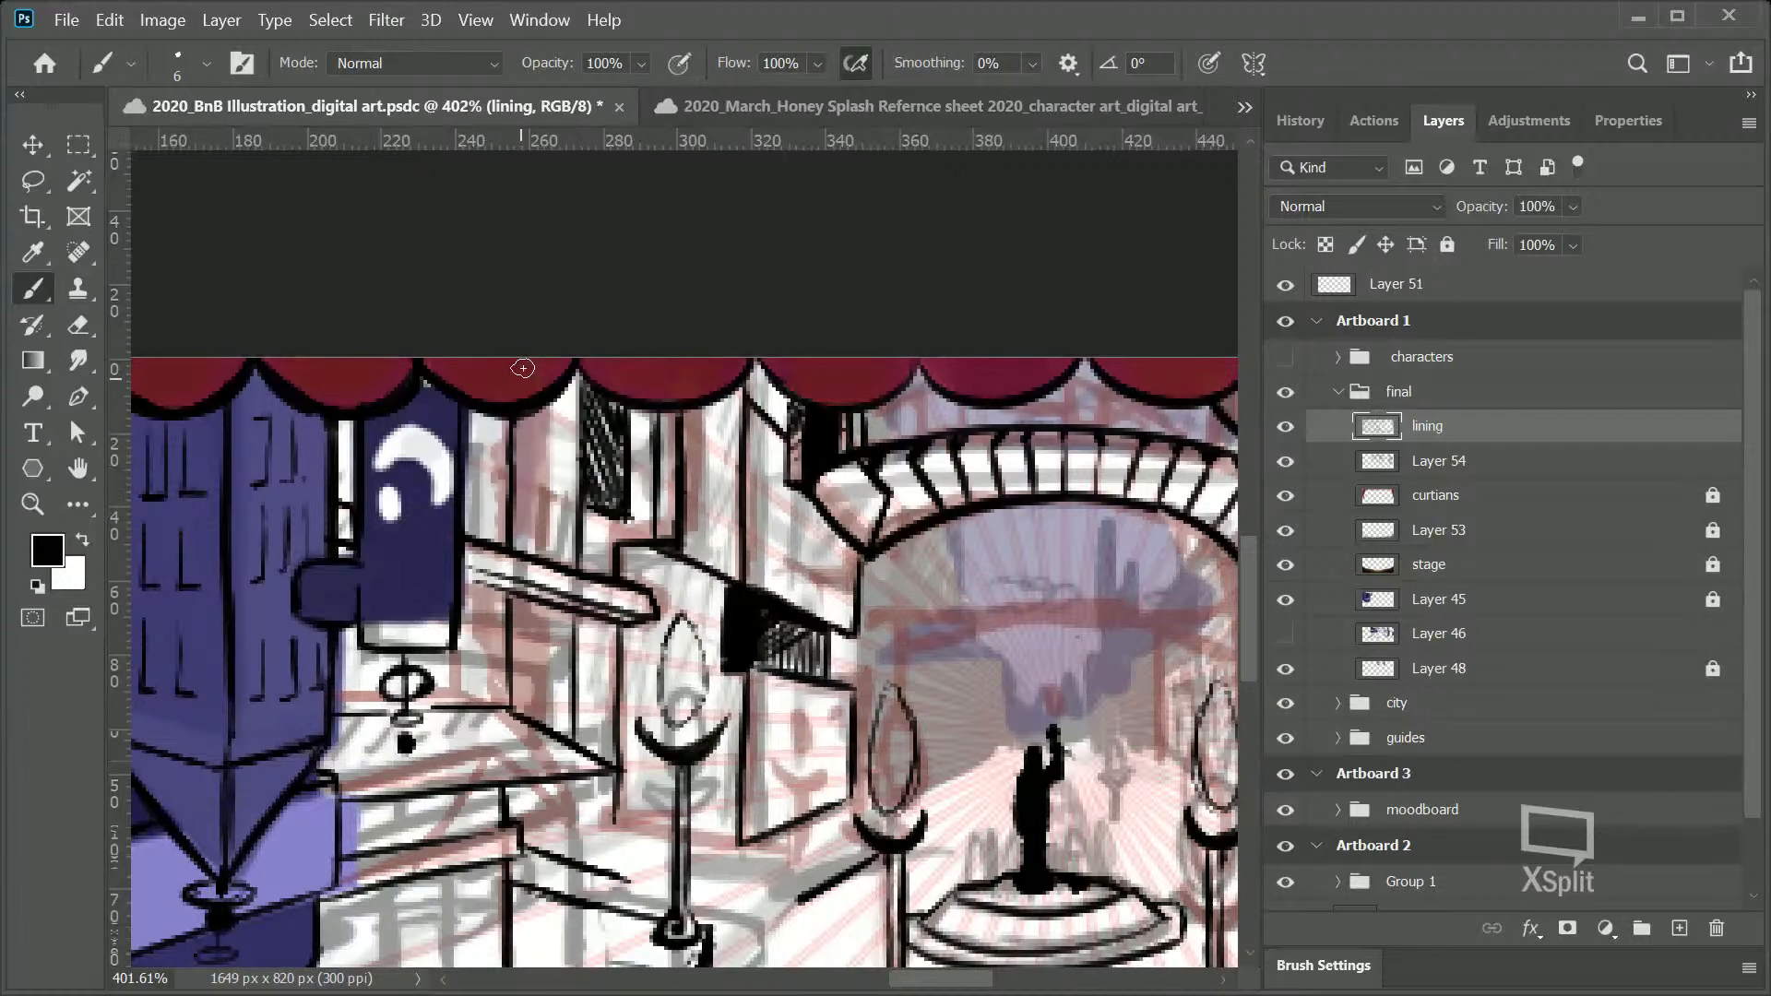
# Step: Try shading the wall strip beside the hatched window black, above and below the beam, and undo the strokes
pyautogui.moveTo(513, 682)
pyautogui.mouseDown()
pyautogui.moveTo(507, 637)
pyautogui.moveTo(559, 720)
pyautogui.moveTo(514, 607)
pyautogui.moveTo(539, 611)
pyautogui.moveTo(566, 686)
pyautogui.moveTo(563, 617)
pyautogui.moveTo(561, 728)
pyautogui.moveTo(554, 706)
pyautogui.moveTo(517, 709)
pyautogui.moveTo(514, 602)
pyautogui.moveTo(561, 615)
pyautogui.moveTo(565, 650)
pyautogui.moveTo(517, 534)
pyautogui.moveTo(538, 432)
pyautogui.moveTo(527, 528)
pyautogui.moveTo(515, 431)
pyautogui.moveTo(523, 547)
pyautogui.moveTo(539, 558)
pyautogui.moveTo(532, 378)
pyautogui.moveTo(517, 546)
pyautogui.moveTo(550, 549)
pyautogui.moveTo(550, 447)
pyautogui.moveTo(553, 556)
pyautogui.moveTo(566, 421)
pyautogui.moveTo(566, 564)
pyautogui.moveTo(584, 420)
pyautogui.moveTo(561, 381)
pyautogui.moveTo(545, 424)
pyautogui.moveTo(565, 404)
pyautogui.moveTo(562, 562)
pyautogui.mouseUp()
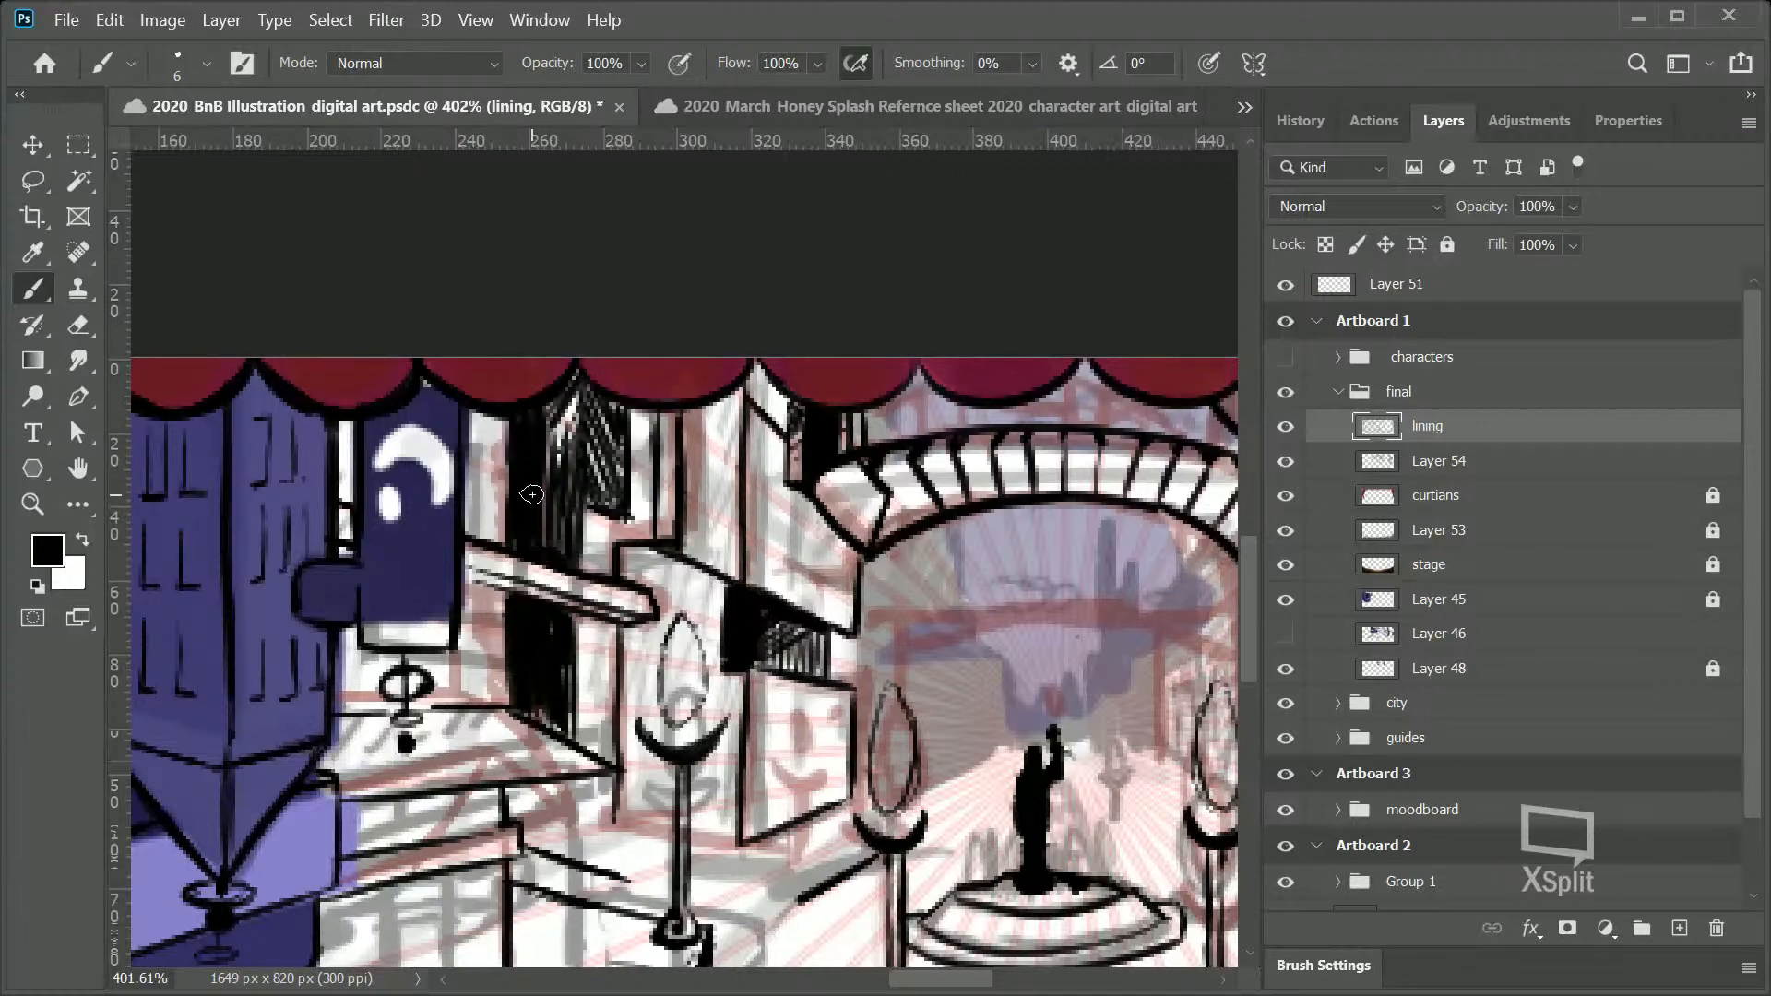
pyautogui.moveTo(539, 424)
pyautogui.mouseDown()
pyautogui.moveTo(531, 521)
pyautogui.moveTo(521, 433)
pyautogui.moveTo(535, 507)
pyautogui.moveTo(565, 433)
pyautogui.moveTo(553, 521)
pyautogui.moveTo(559, 465)
pyautogui.mouseUp()
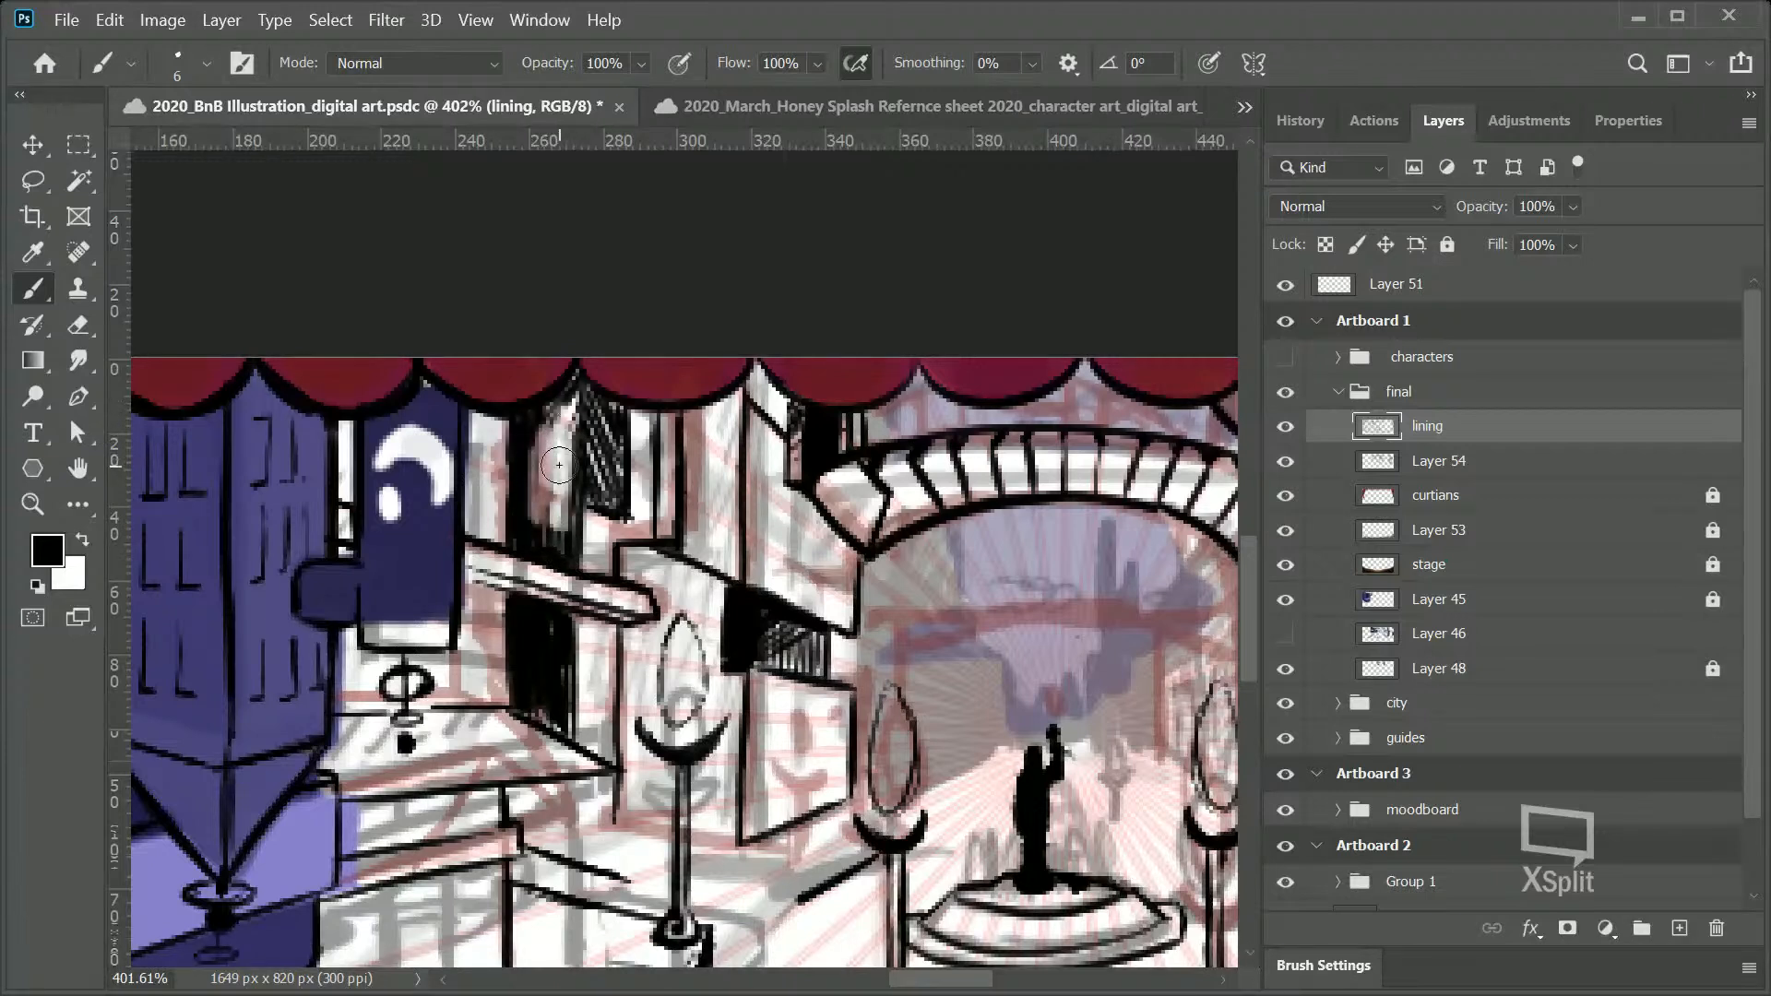
pyautogui.hotkey('ctrl', 'z')
pyautogui.hotkey('ctrl', 'z')
pyautogui.hotkey('ctrl', 'z')
pyautogui.hotkey('ctrl', 'z')
pyautogui.hotkey('ctrl', 'z')
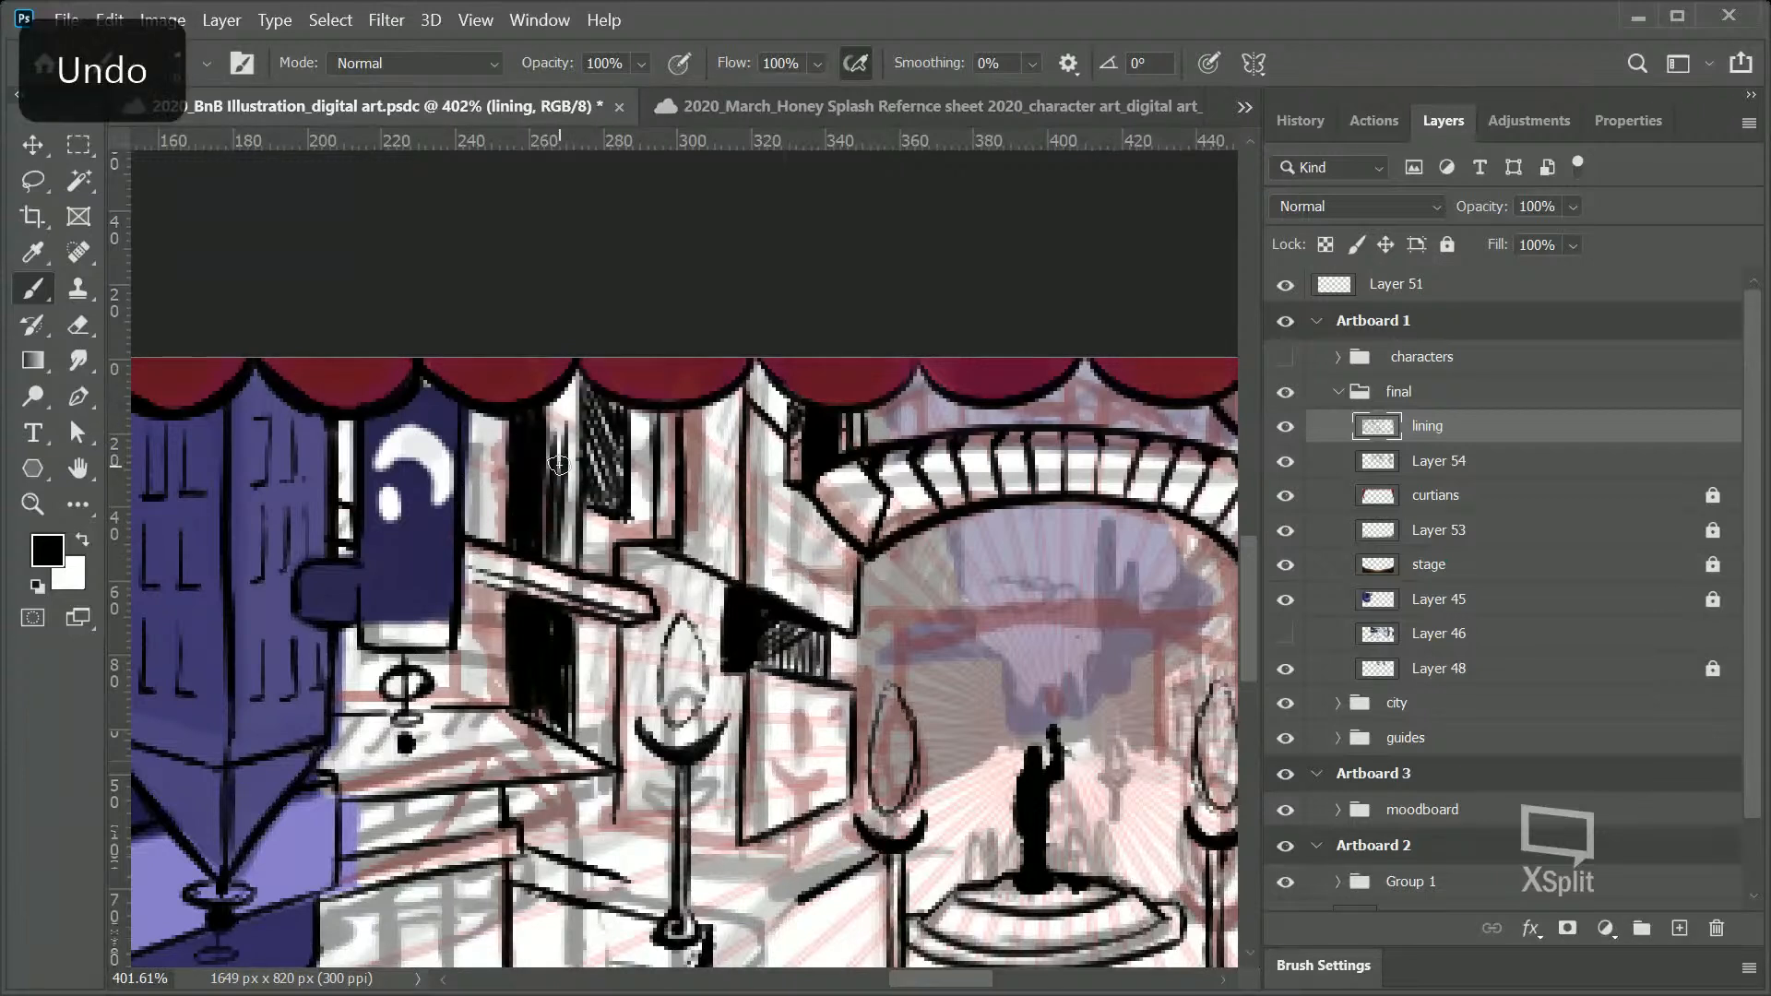
pyautogui.hotkey('ctrl', 'z')
pyautogui.hotkey('ctrl', 'z')
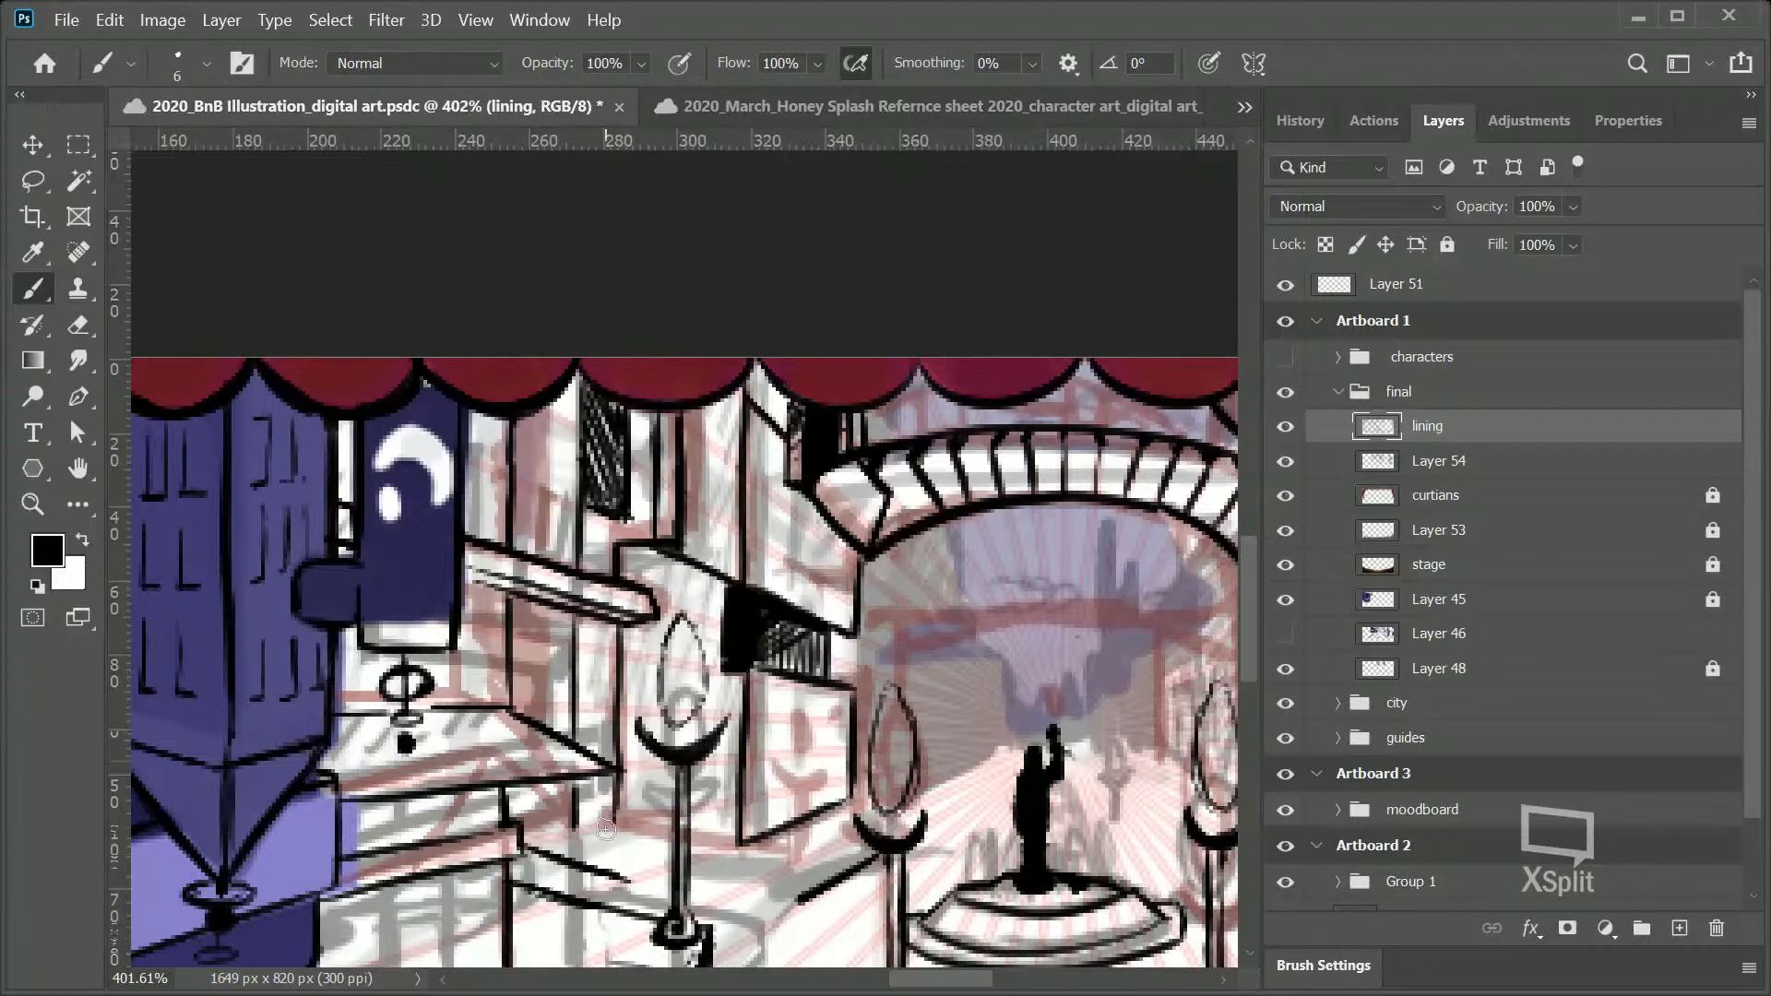
# Step: Ink the base edge of the building block behind the lamp post
pyautogui.moveTo(576, 805)
pyautogui.mouseDown()
pyautogui.moveTo(723, 766)
pyautogui.moveTo(663, 825)
pyautogui.moveTo(613, 829)
pyautogui.moveTo(738, 835)
pyautogui.moveTo(696, 848)
pyautogui.mouseUp()
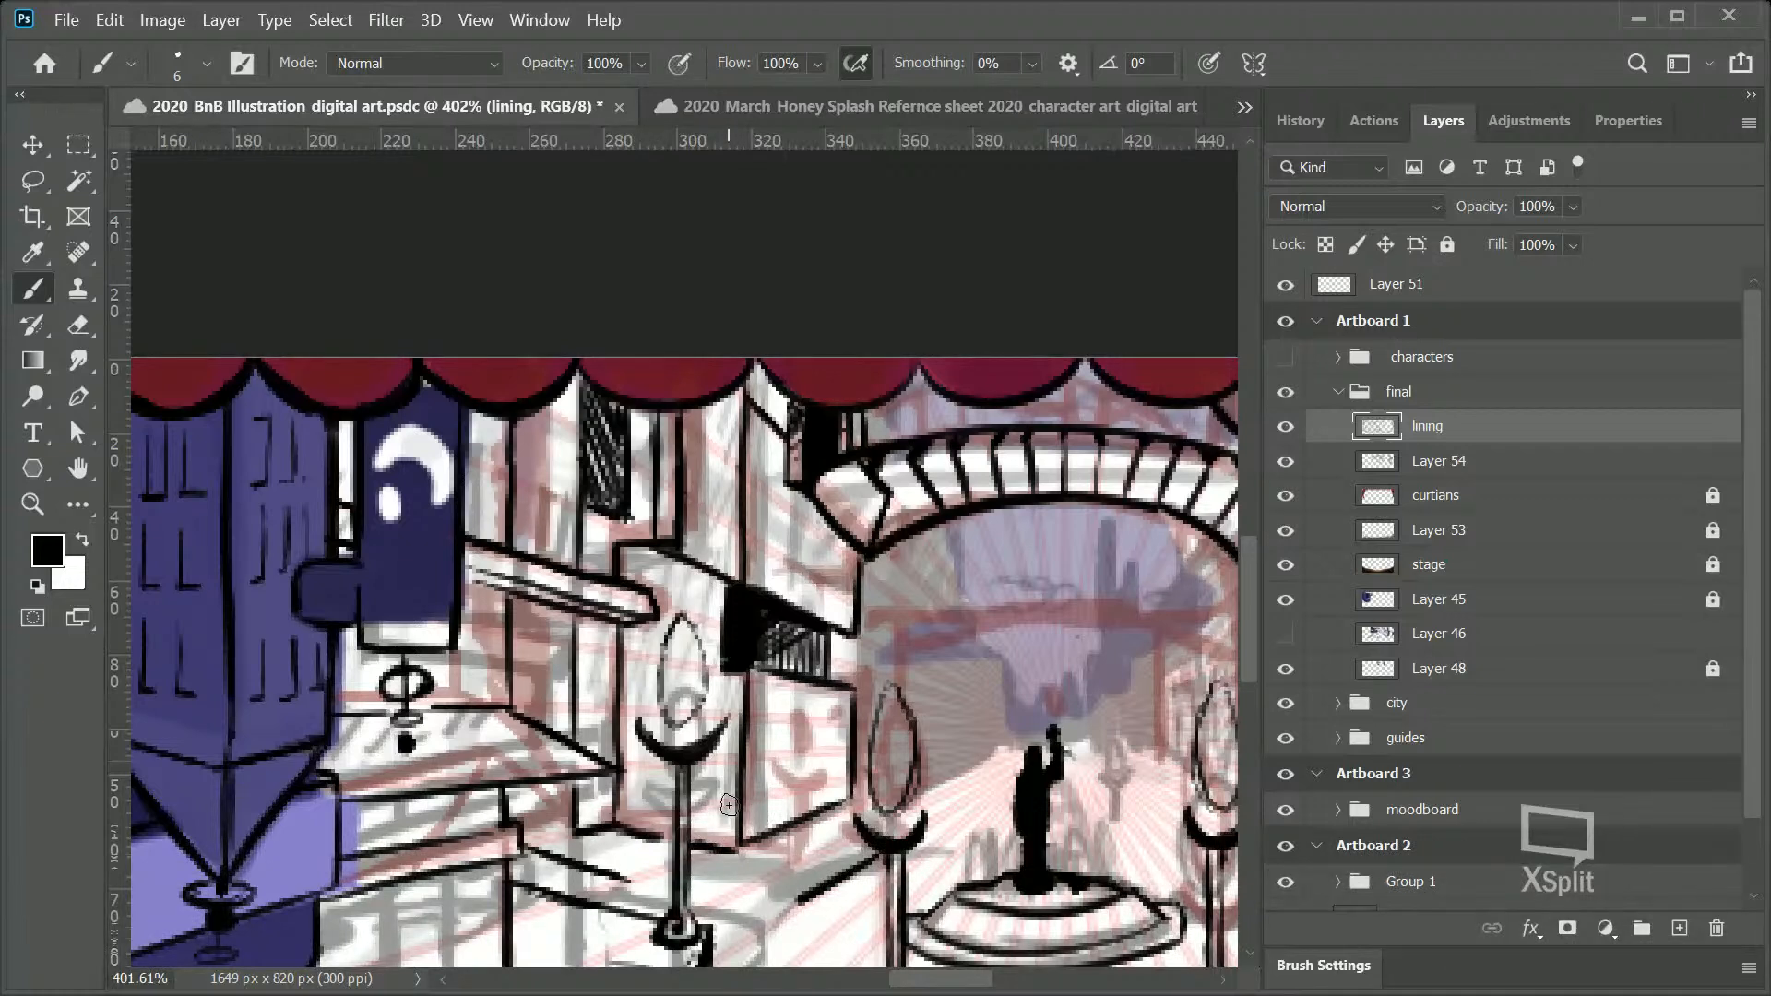
pyautogui.moveTo(512, 815); pyautogui.dragTo(565, 827)
pyautogui.hotkey('ctrl', 'z')
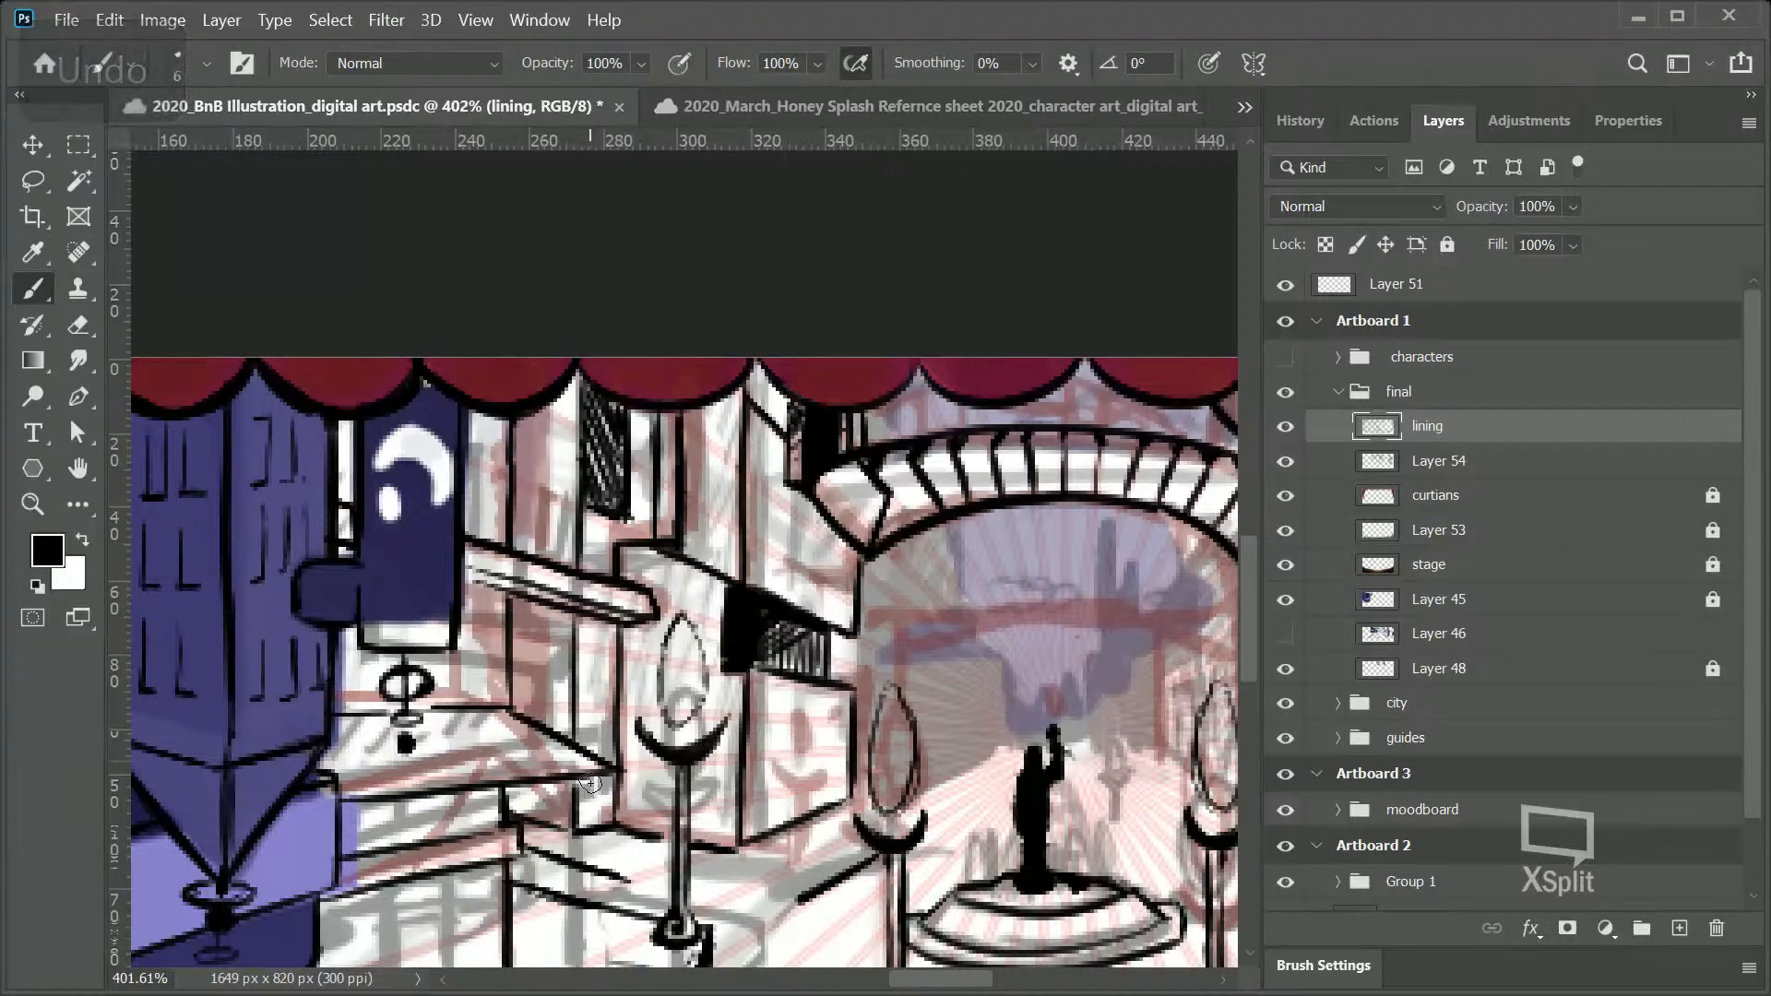
# Step: Paint solid black shadows down the wall behind the beam and under the awning, and fill the tall hatched window black
pyautogui.moveTo(519, 427)
pyautogui.mouseDown()
pyautogui.moveTo(514, 454)
pyautogui.moveTo(549, 417)
pyautogui.moveTo(552, 521)
pyautogui.moveTo(540, 542)
pyautogui.moveTo(516, 531)
pyautogui.moveTo(522, 449)
pyautogui.moveTo(537, 526)
pyautogui.moveTo(519, 545)
pyautogui.mouseUp()
pyautogui.moveTo(548, 418)
pyautogui.mouseDown()
pyautogui.moveTo(546, 558)
pyautogui.moveTo(540, 511)
pyautogui.mouseUp()
pyautogui.moveTo(520, 619)
pyautogui.mouseDown()
pyautogui.moveTo(521, 651)
pyautogui.moveTo(537, 609)
pyautogui.moveTo(540, 678)
pyautogui.moveTo(522, 609)
pyautogui.moveTo(517, 706)
pyautogui.moveTo(528, 669)
pyautogui.moveTo(541, 723)
pyautogui.moveTo(544, 666)
pyautogui.mouseUp()
pyautogui.moveTo(518, 795)
pyautogui.mouseDown()
pyautogui.moveTo(542, 793)
pyautogui.moveTo(556, 822)
pyautogui.moveTo(570, 795)
pyautogui.moveTo(524, 775)
pyautogui.moveTo(555, 786)
pyautogui.moveTo(566, 821)
pyautogui.mouseUp()
pyautogui.moveTo(557, 718)
pyautogui.mouseDown()
pyautogui.moveTo(549, 665)
pyautogui.moveTo(564, 733)
pyautogui.moveTo(535, 684)
pyautogui.mouseUp()
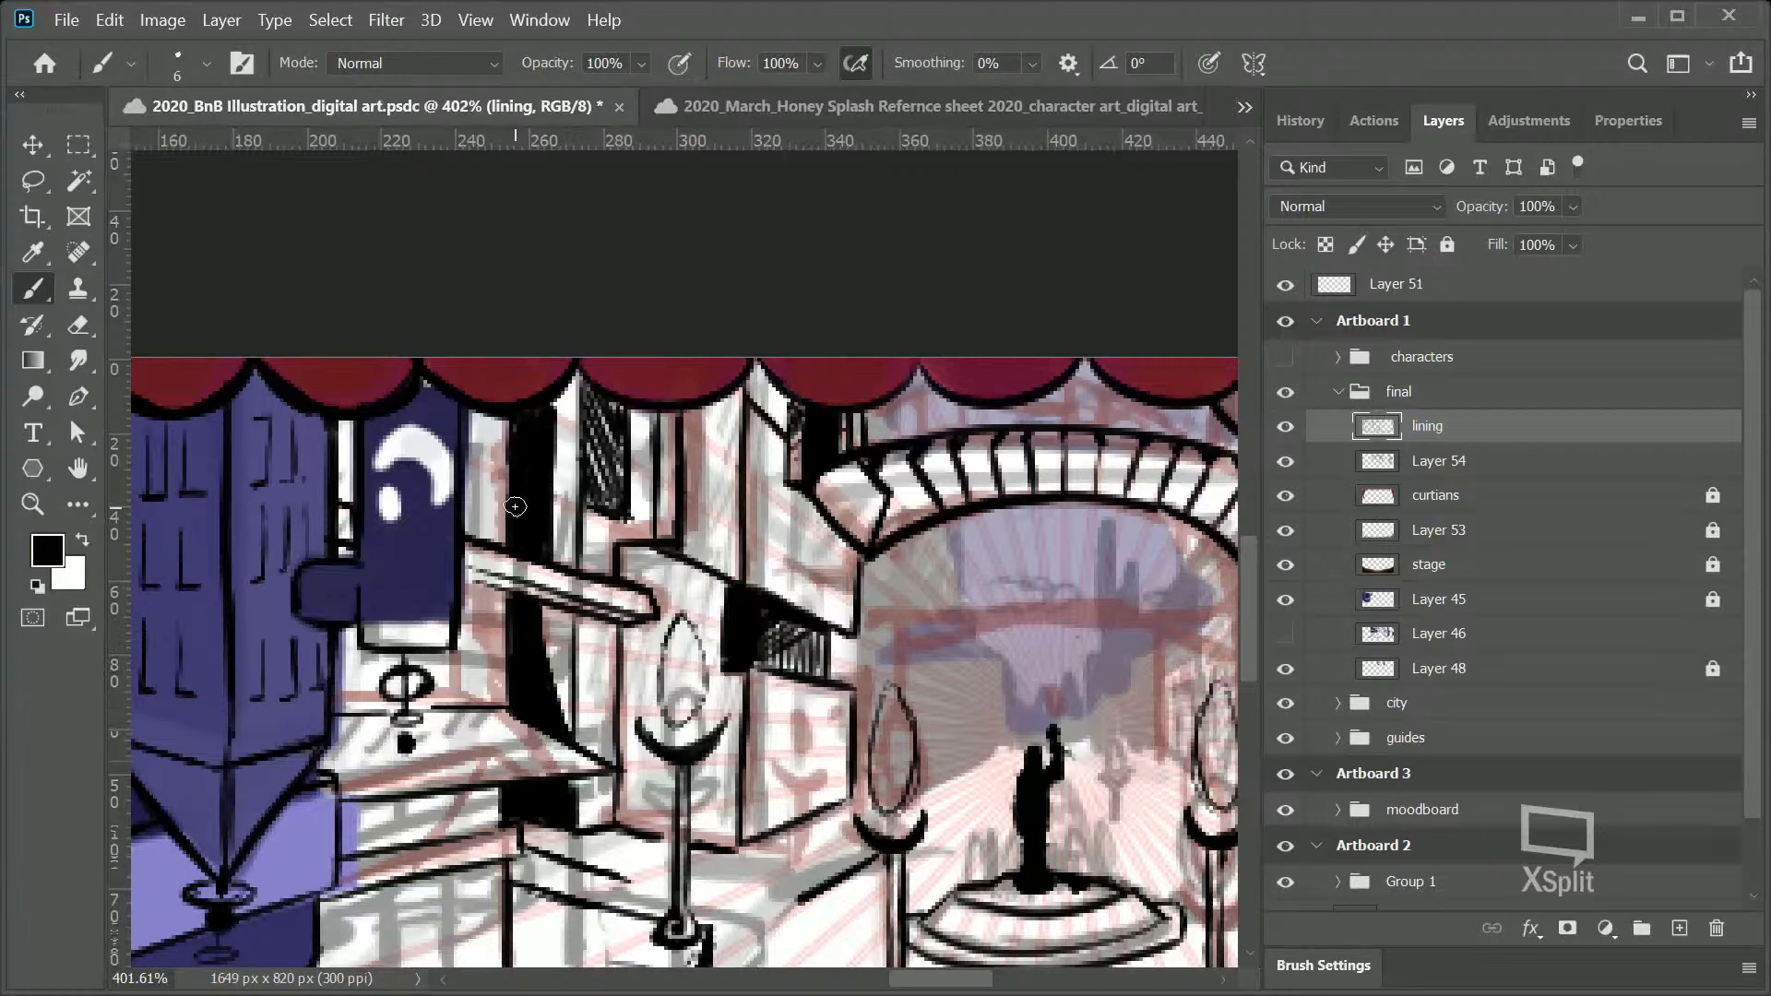
pyautogui.moveTo(600, 457)
pyautogui.mouseDown()
pyautogui.moveTo(593, 489)
pyautogui.moveTo(592, 420)
pyautogui.moveTo(606, 512)
pyautogui.moveTo(599, 406)
pyautogui.moveTo(616, 443)
pyautogui.mouseUp()
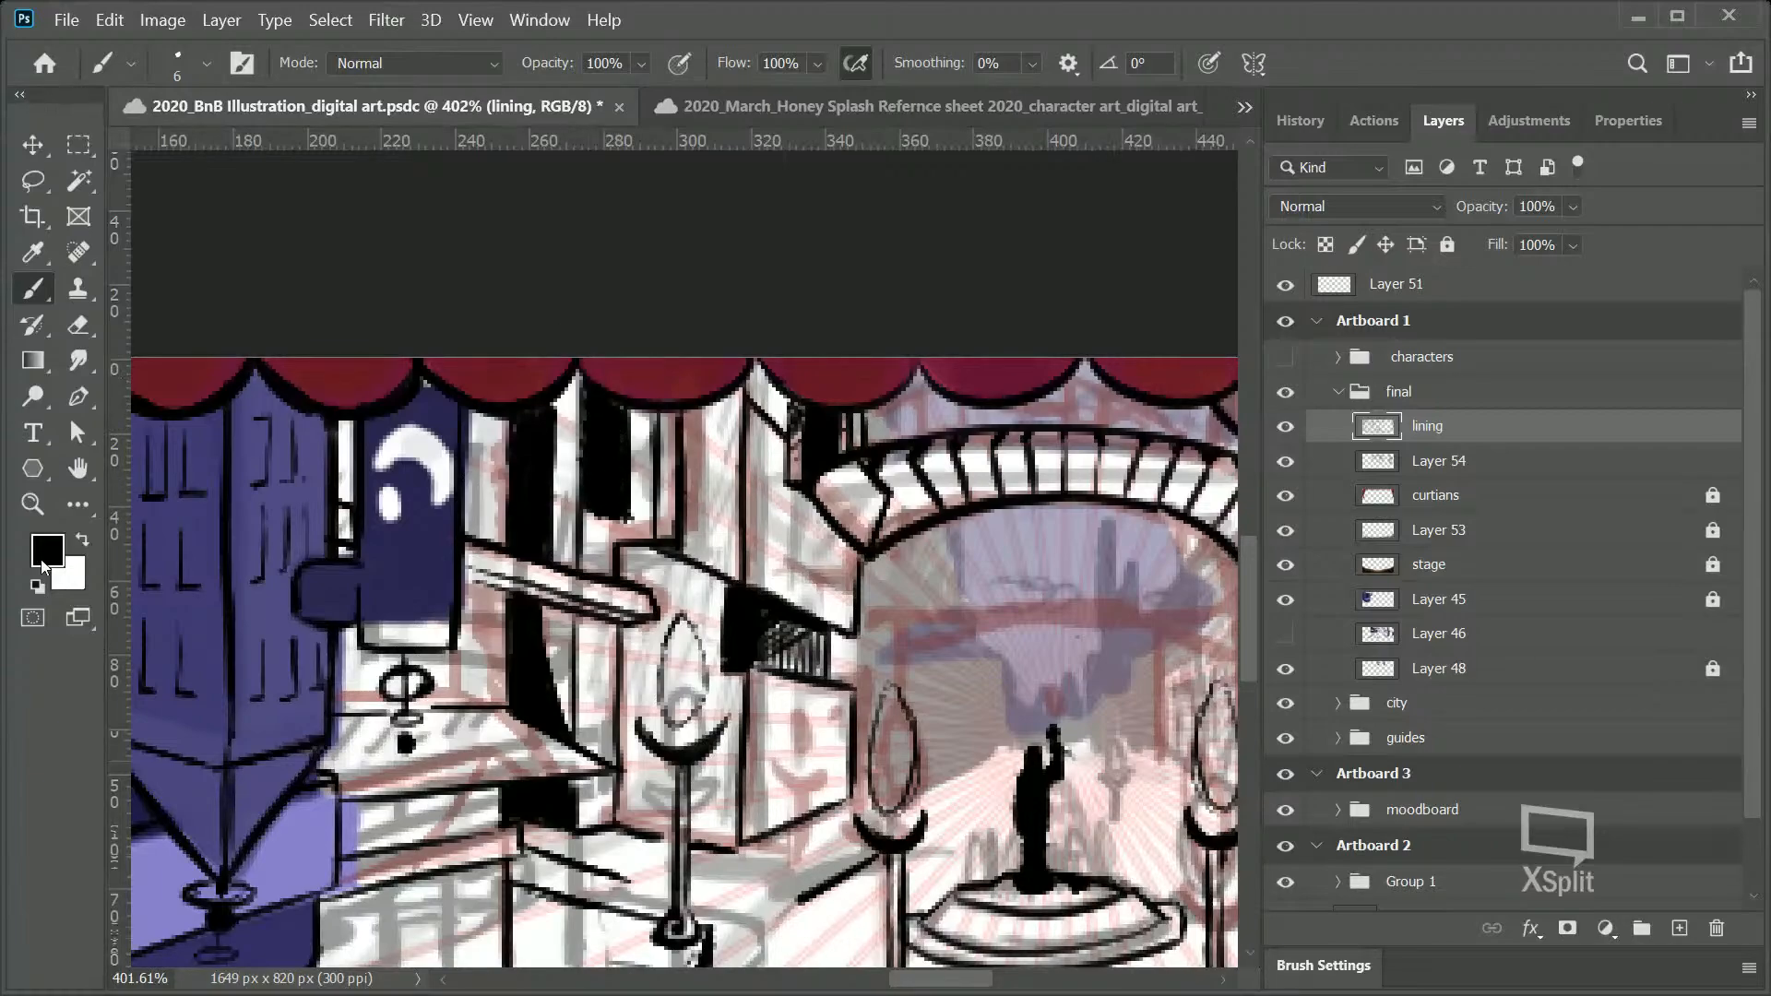
# Step: Review the inked street from the whole artboard to close detail, and view the boar ink drawing in the browser
pyautogui.click(34, 503)
pyautogui.moveTo(1068, 521); pyautogui.dragTo(899, 923)
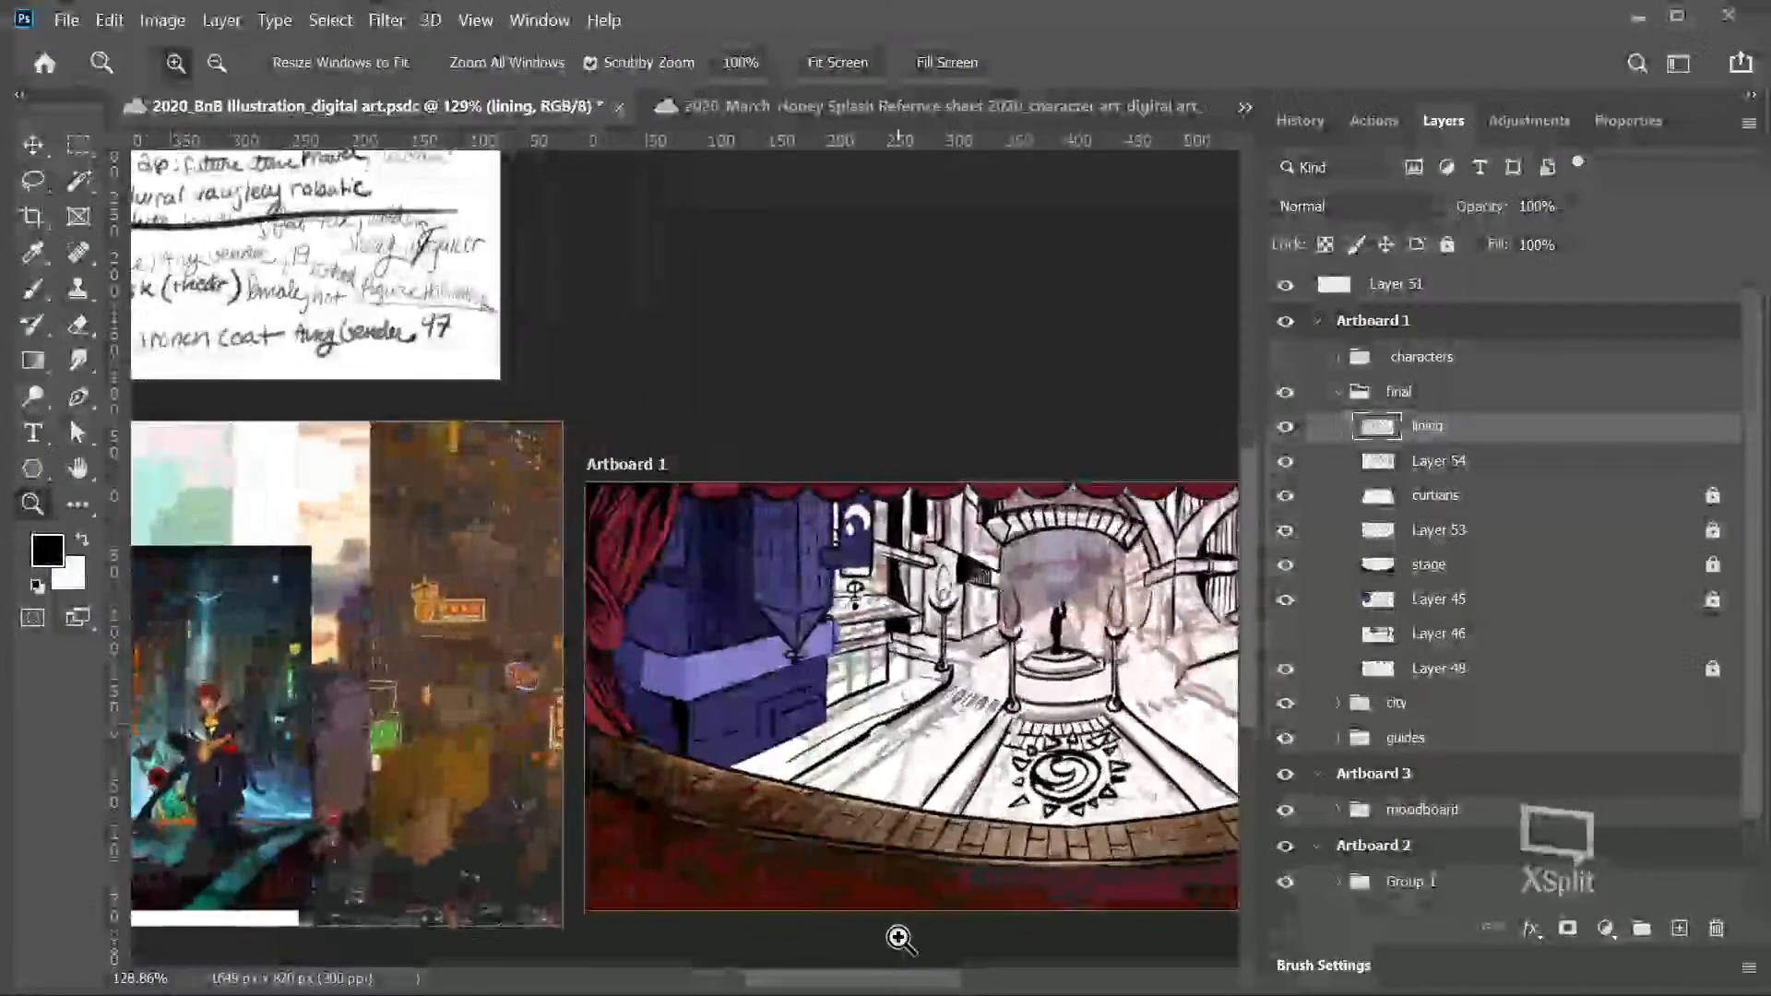
pyautogui.hscroll(5, 900, 937)
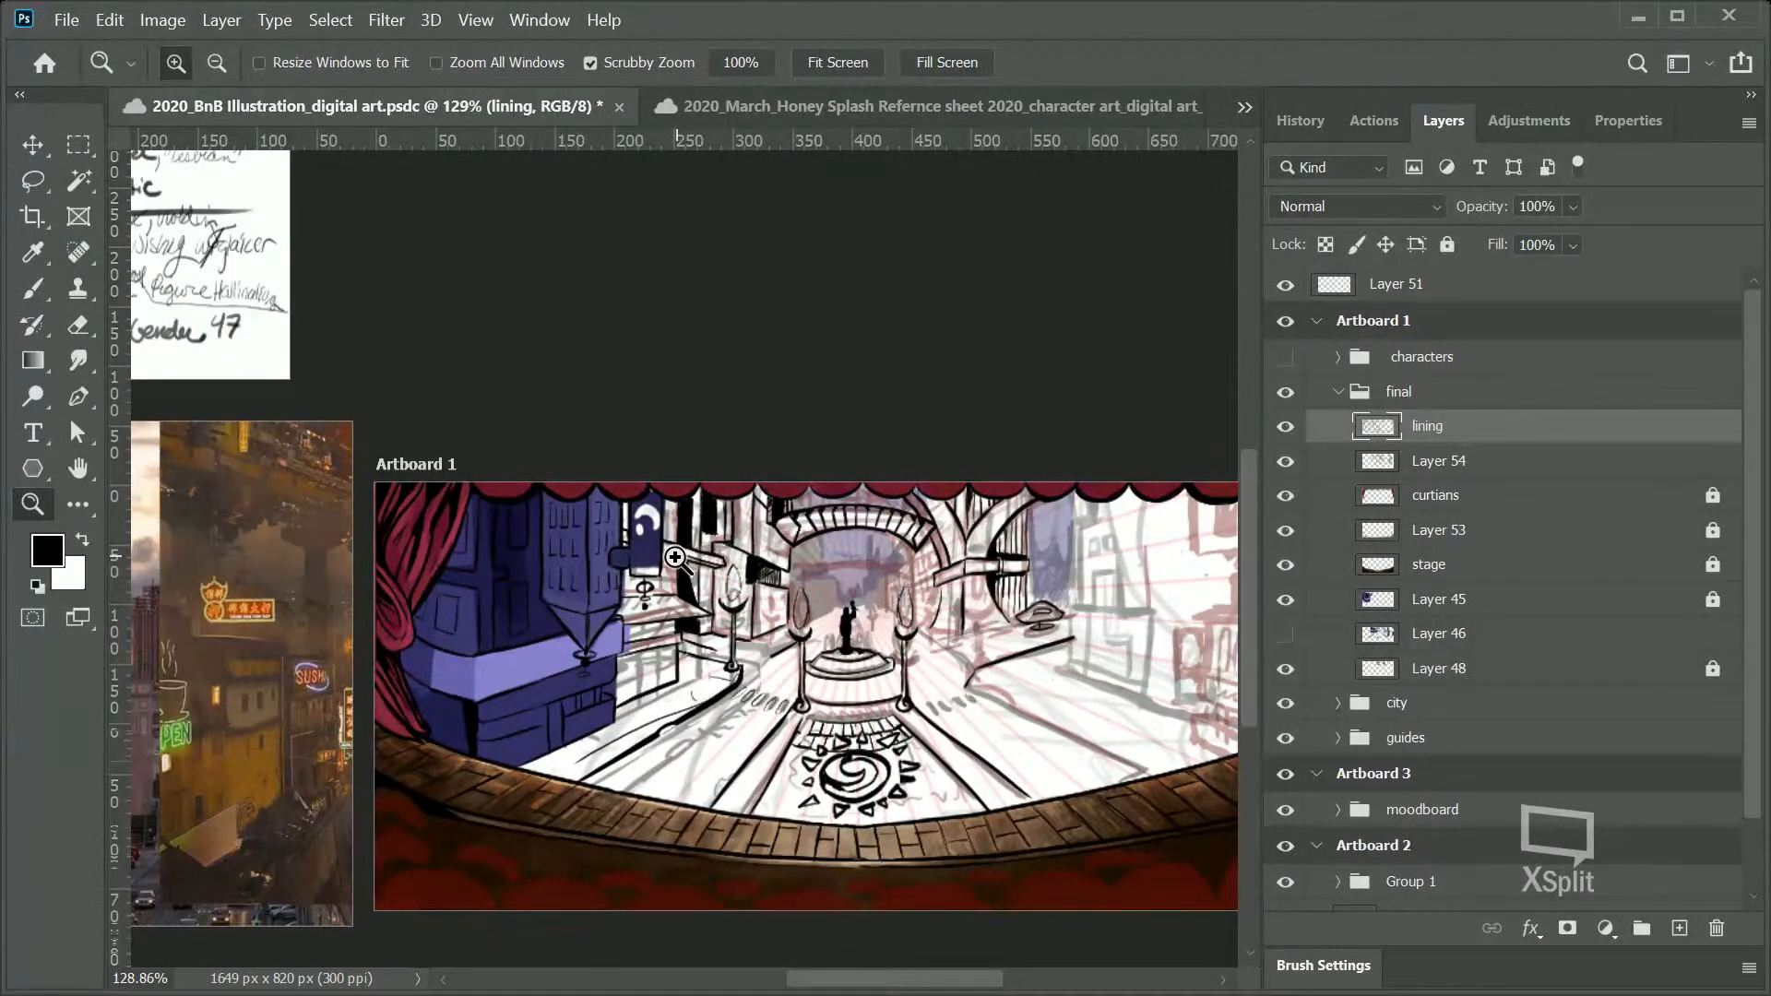
pyautogui.moveTo(725, 553); pyautogui.dragTo(826, 515)
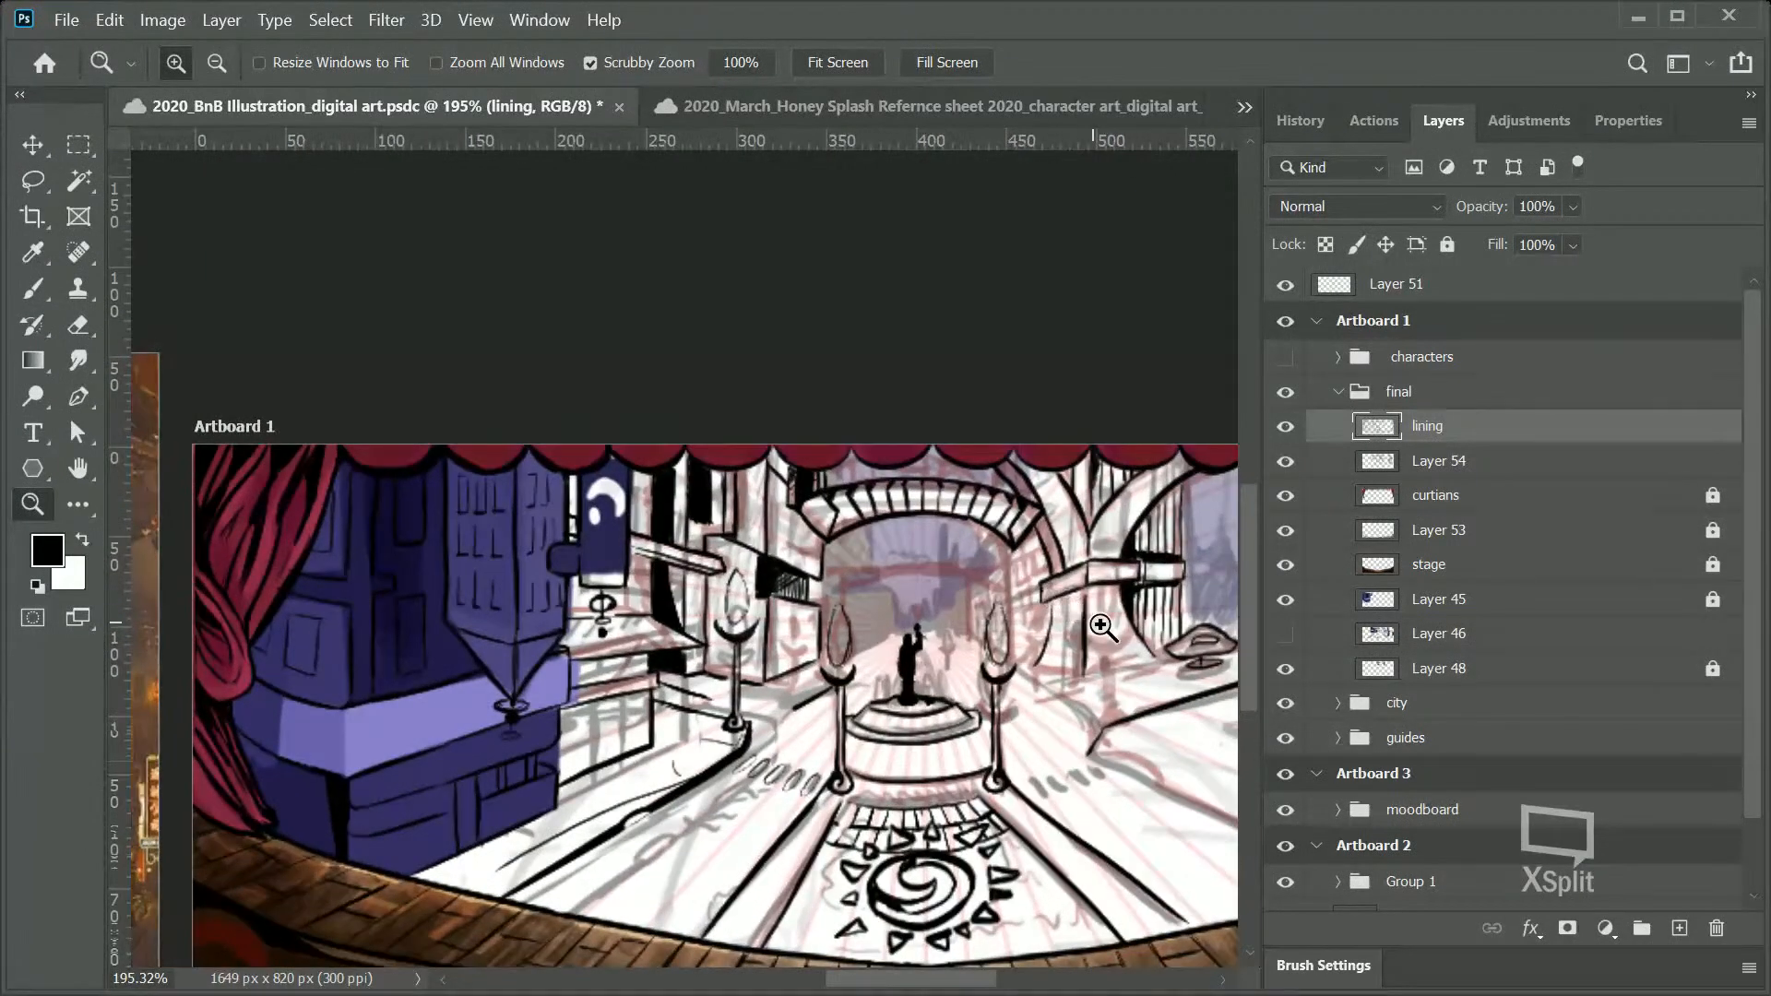
pyautogui.moveTo(657, 527); pyautogui.dragTo(399, 914)
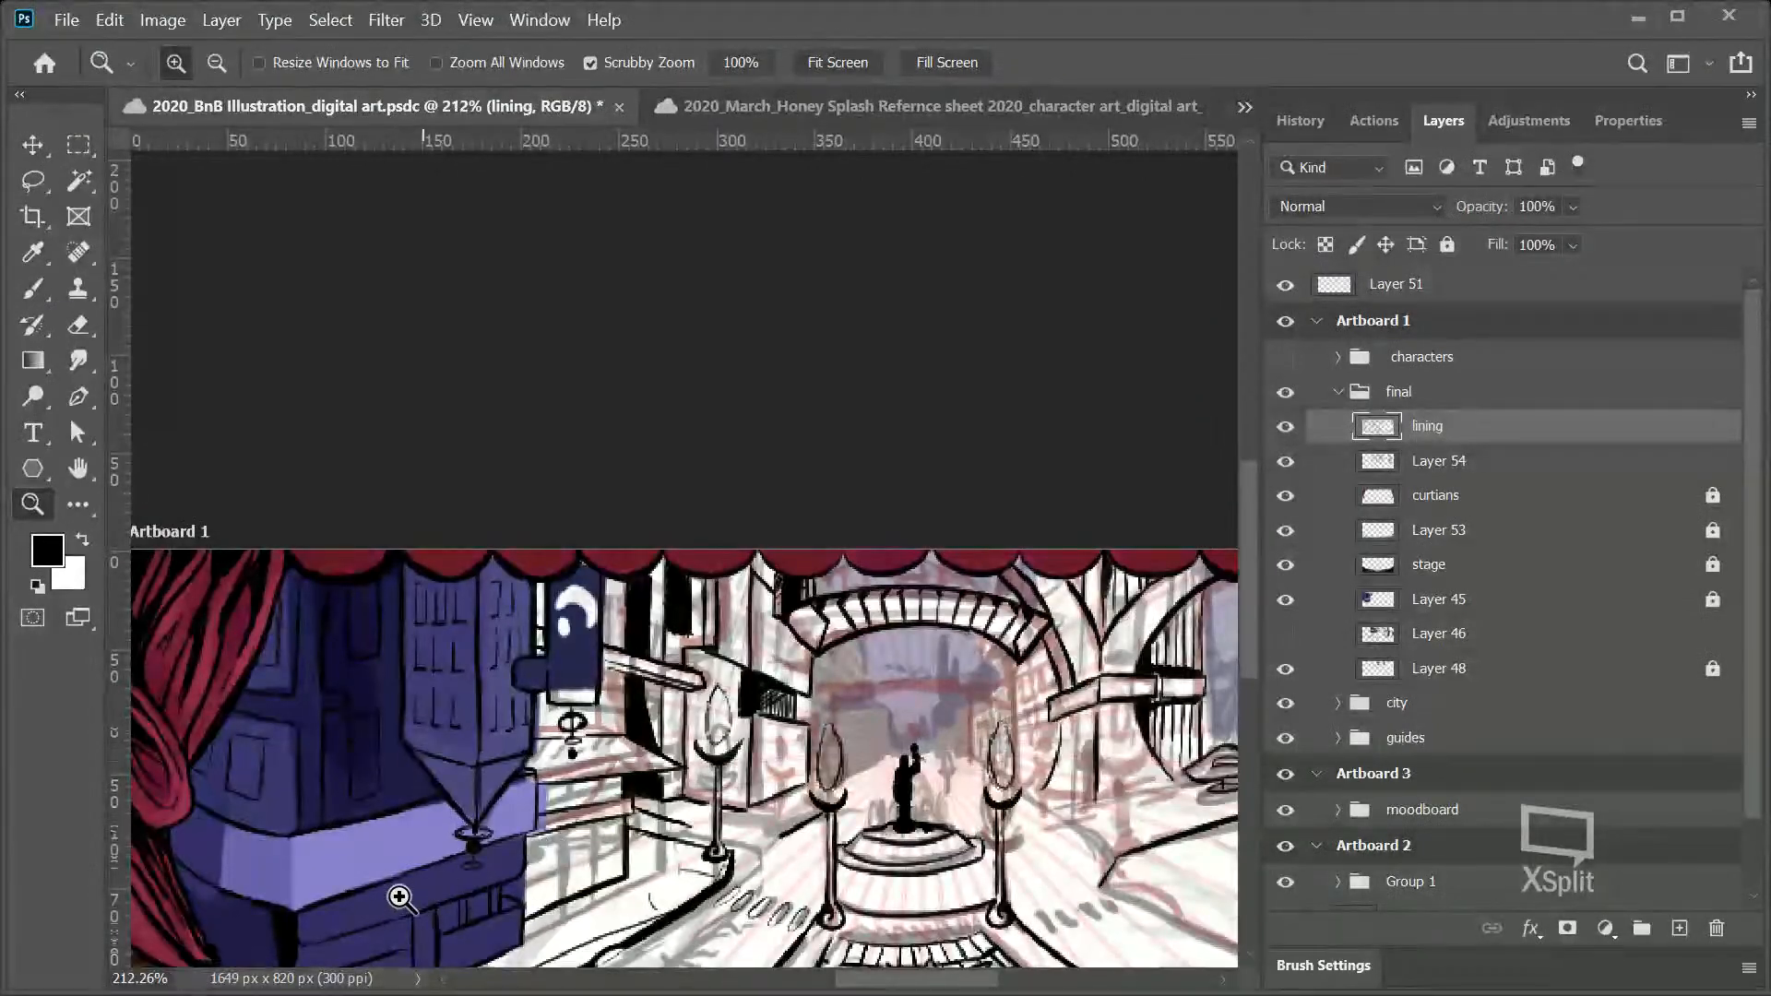
pyautogui.moveTo(581, 864)
pyautogui.mouseDown()
pyautogui.moveTo(679, 867)
pyautogui.moveTo(670, 835)
pyautogui.mouseUp()
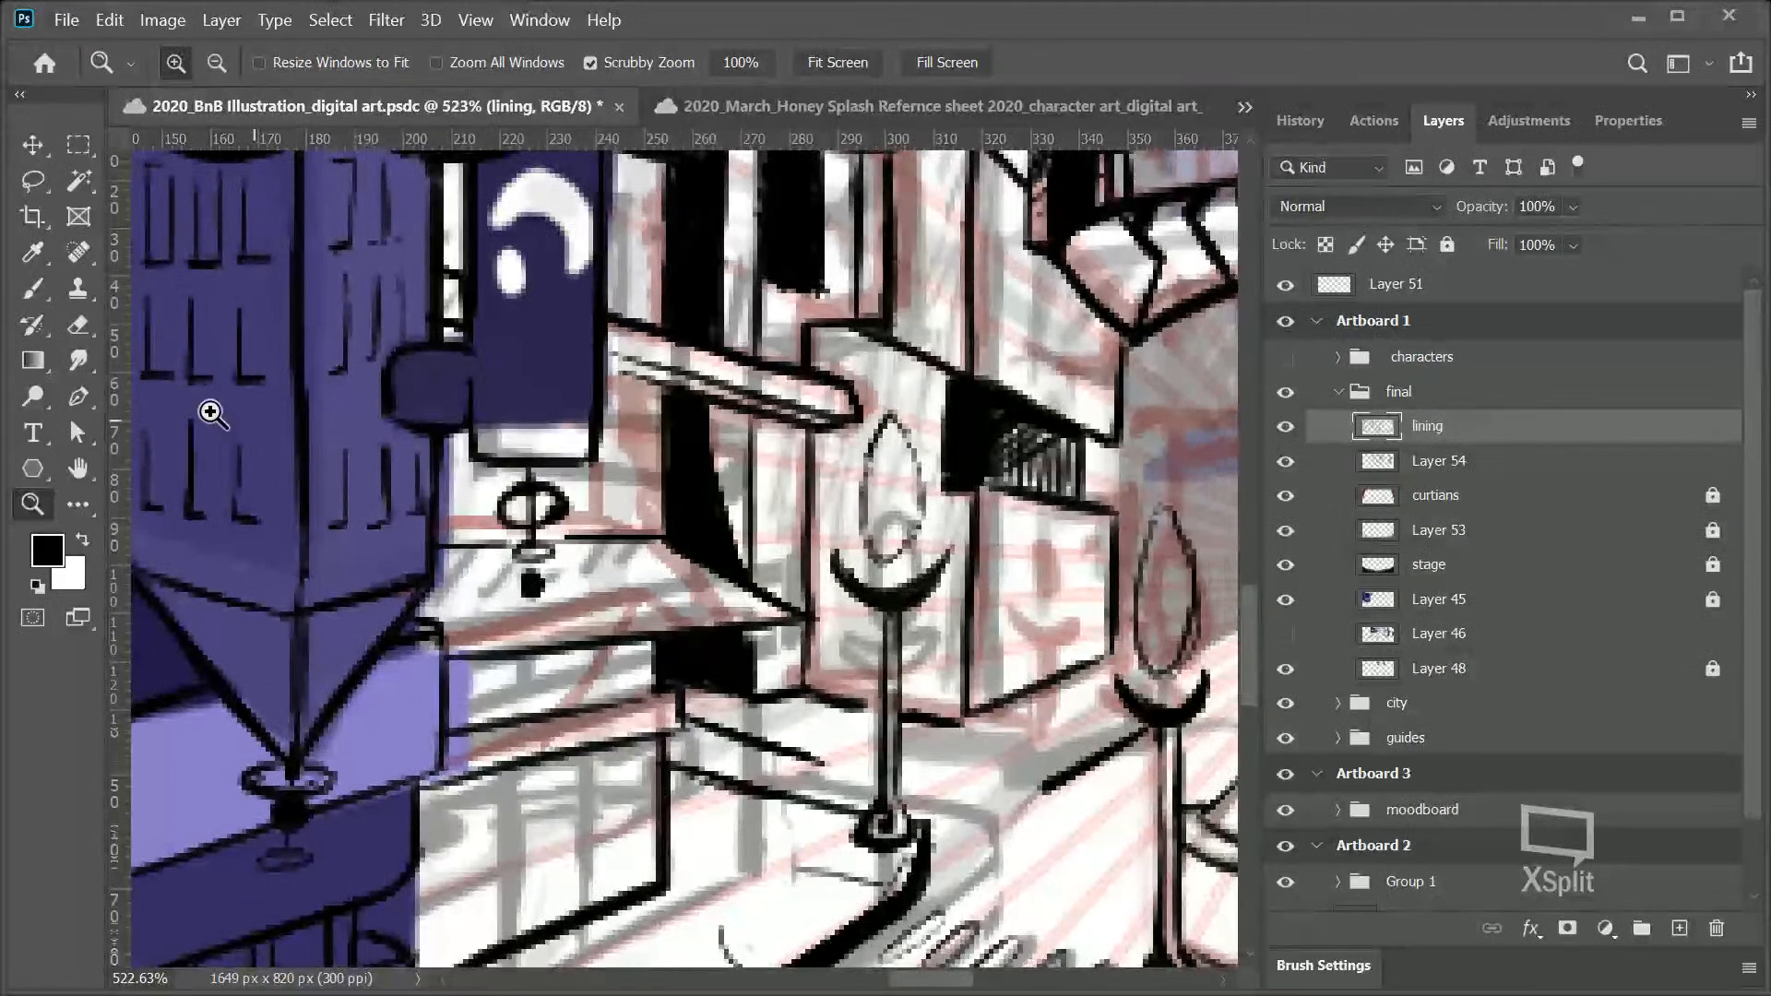
pyautogui.click(48, 290)
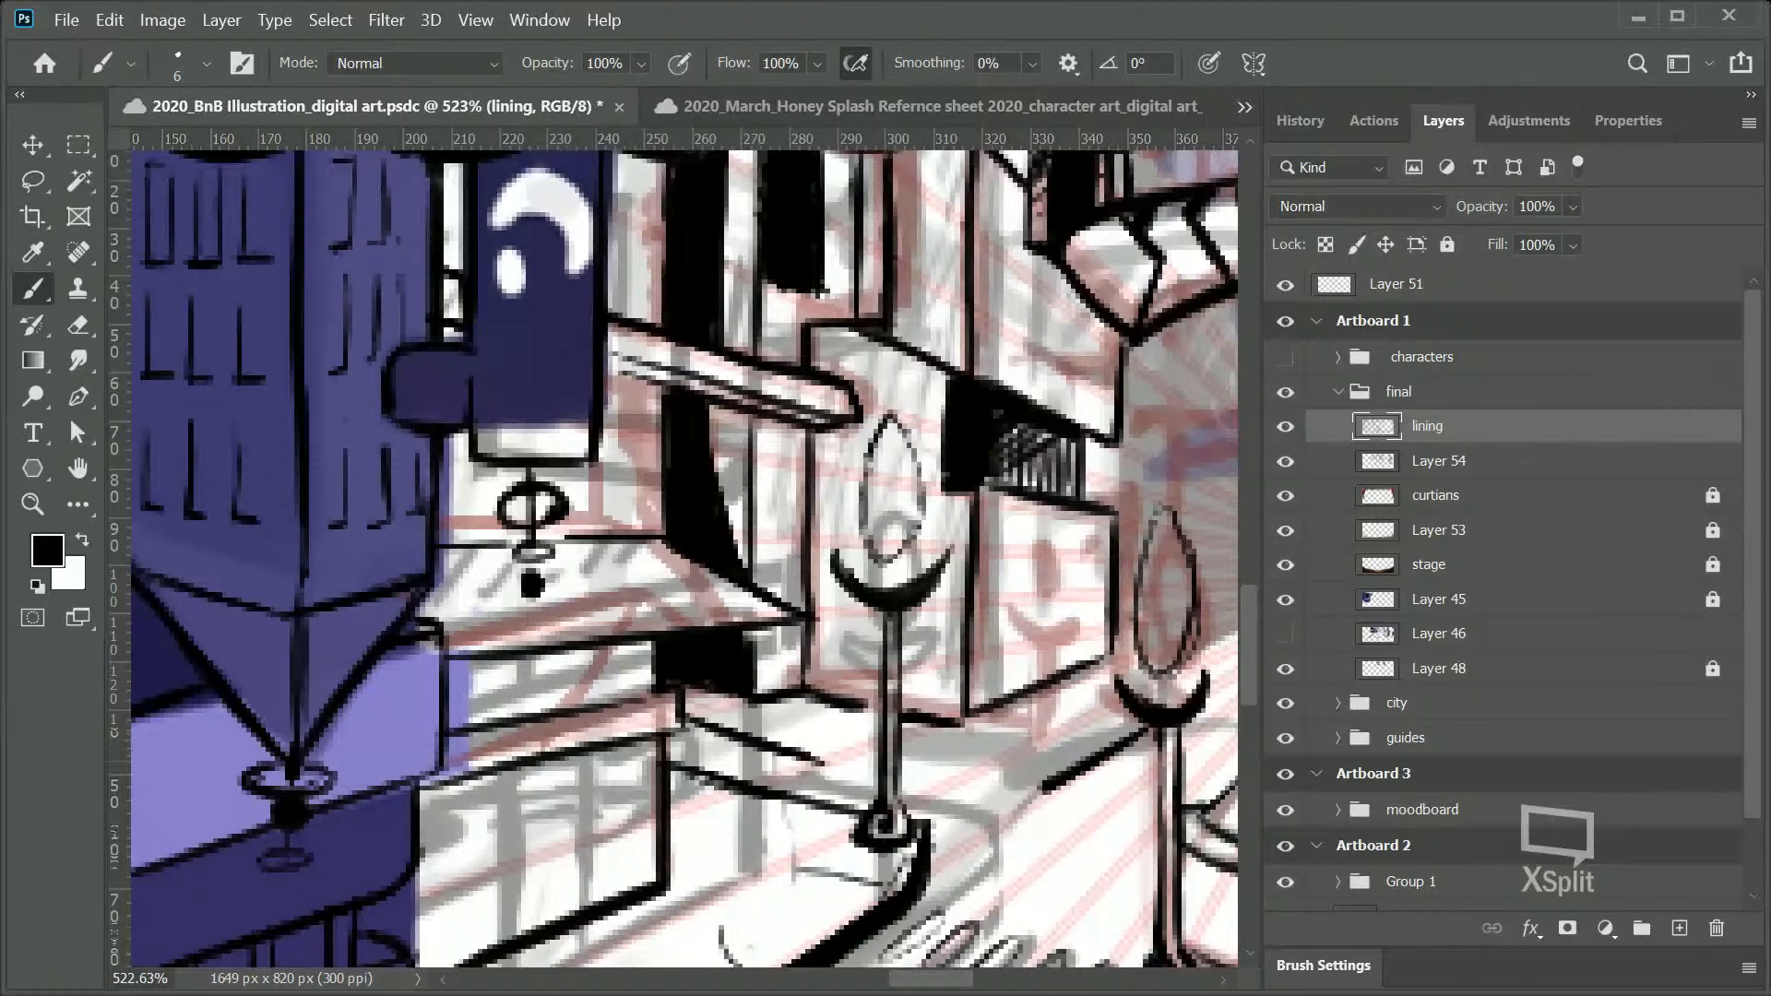
pyautogui.hotkey('alt', 'Tab')
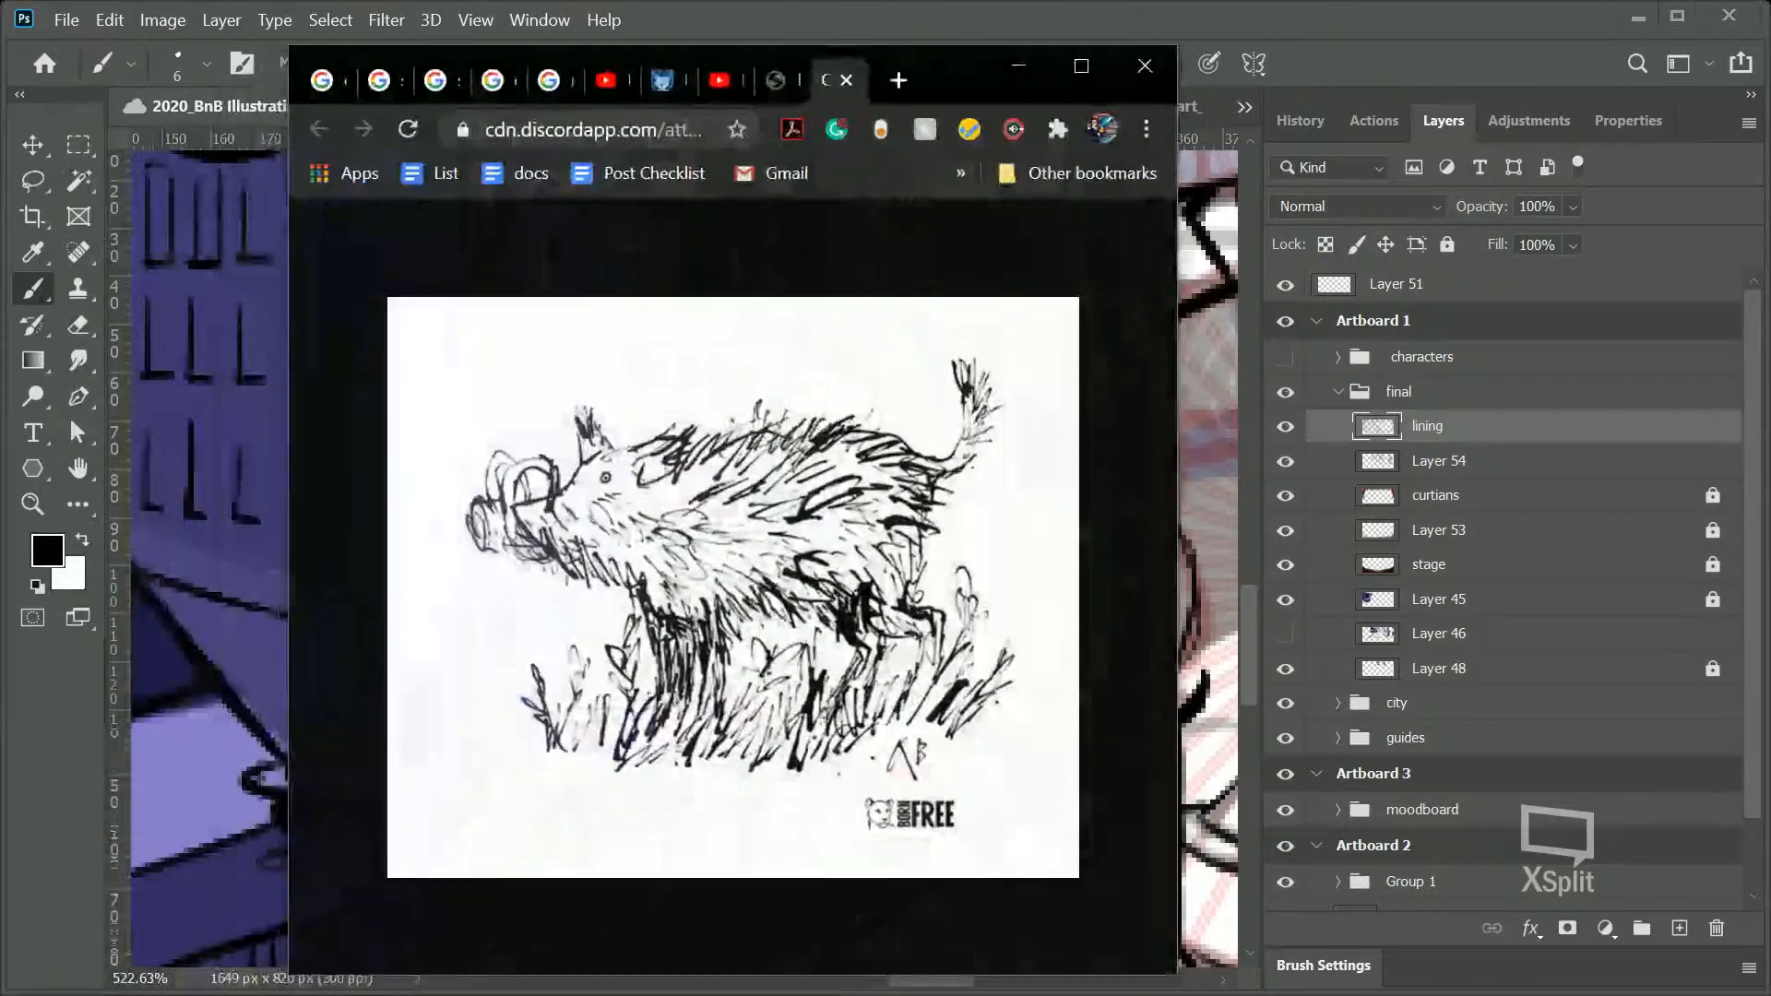
pyautogui.hotkey('alt', 'Tab')
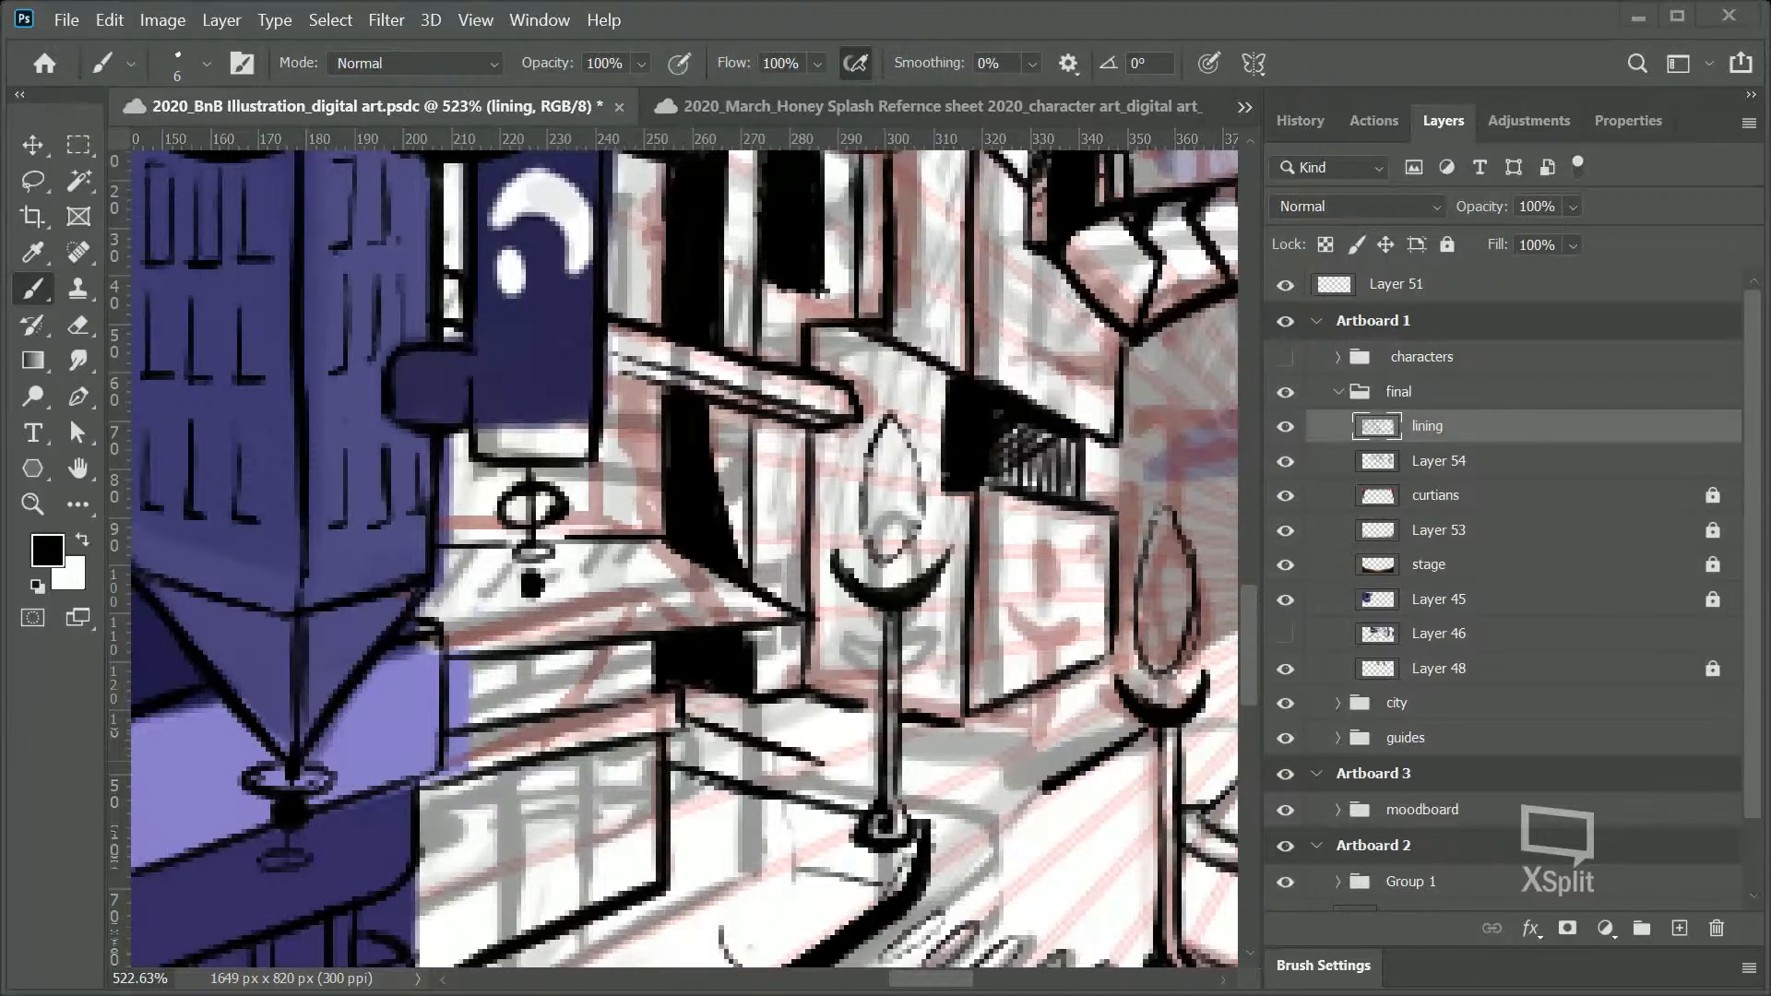
# Step: Fill the small hatched window left of the arch solid black and ink a horizontal top edge on the block beside it
pyautogui.moveTo(1022, 447)
pyautogui.mouseDown()
pyautogui.moveTo(1070, 484)
pyautogui.moveTo(1007, 427)
pyautogui.moveTo(1024, 458)
pyautogui.moveTo(1001, 485)
pyautogui.moveTo(1018, 489)
pyautogui.moveTo(976, 480)
pyautogui.moveTo(1022, 487)
pyautogui.moveTo(961, 480)
pyautogui.mouseUp()
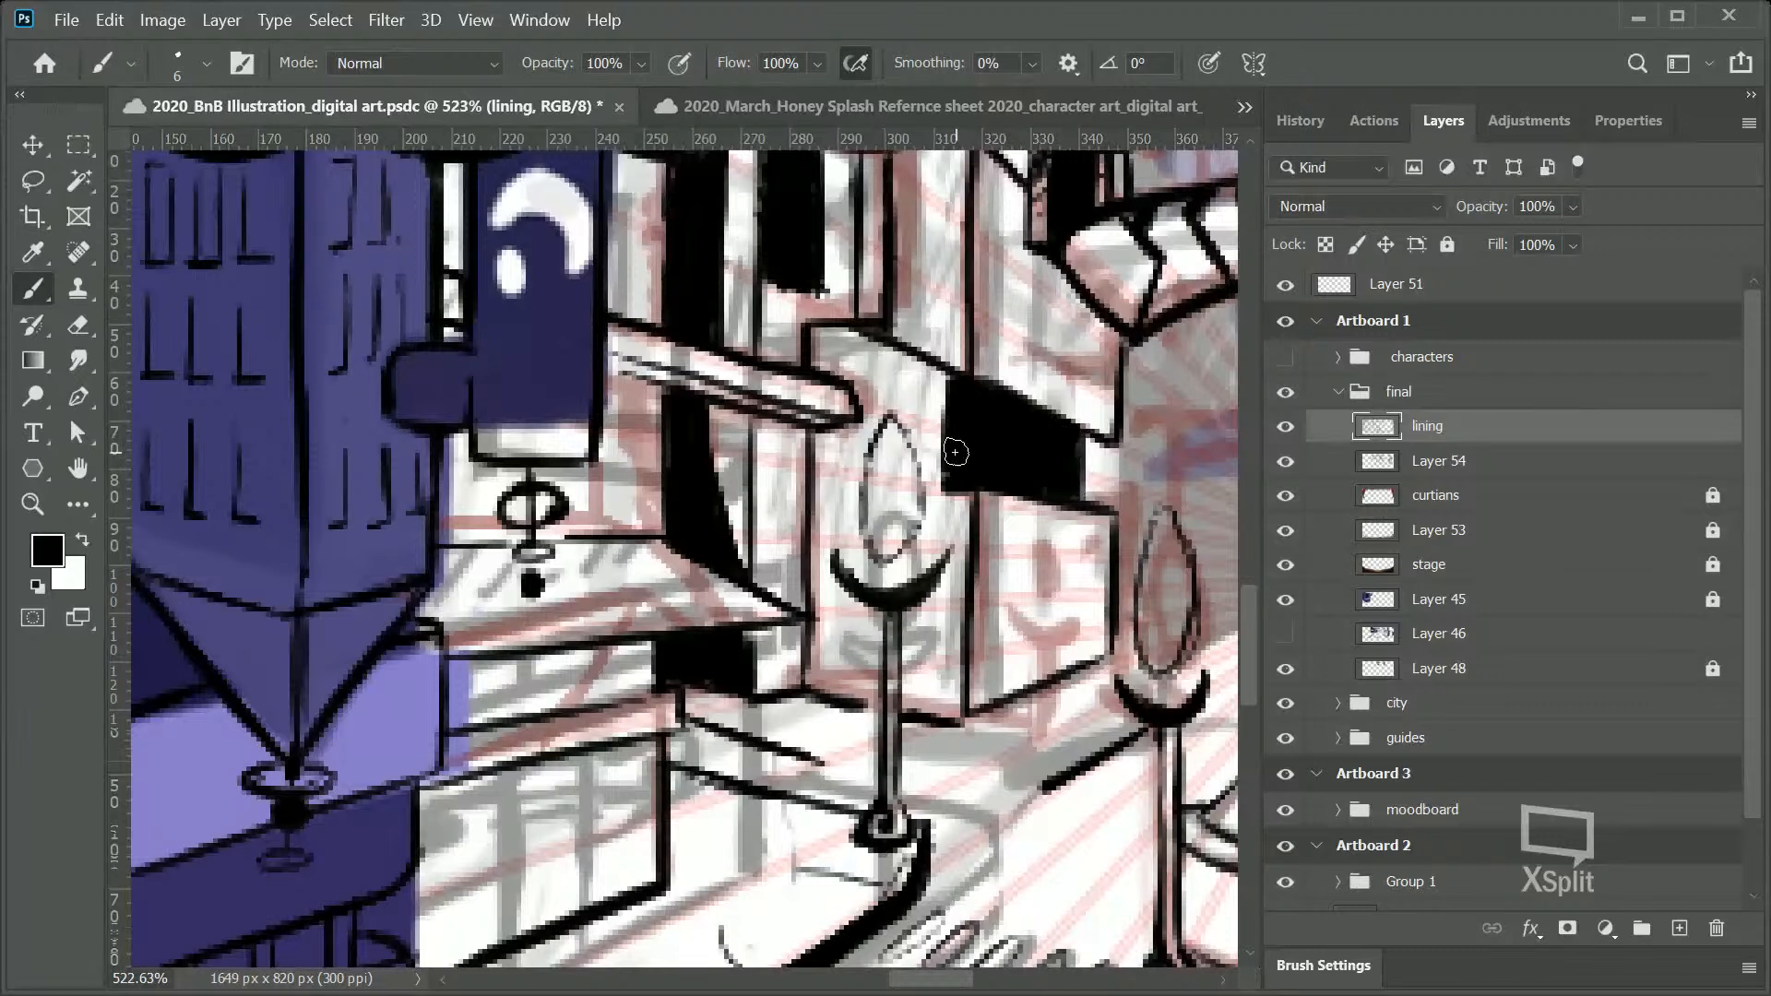
pyautogui.moveTo(862, 328); pyautogui.dragTo(976, 318)
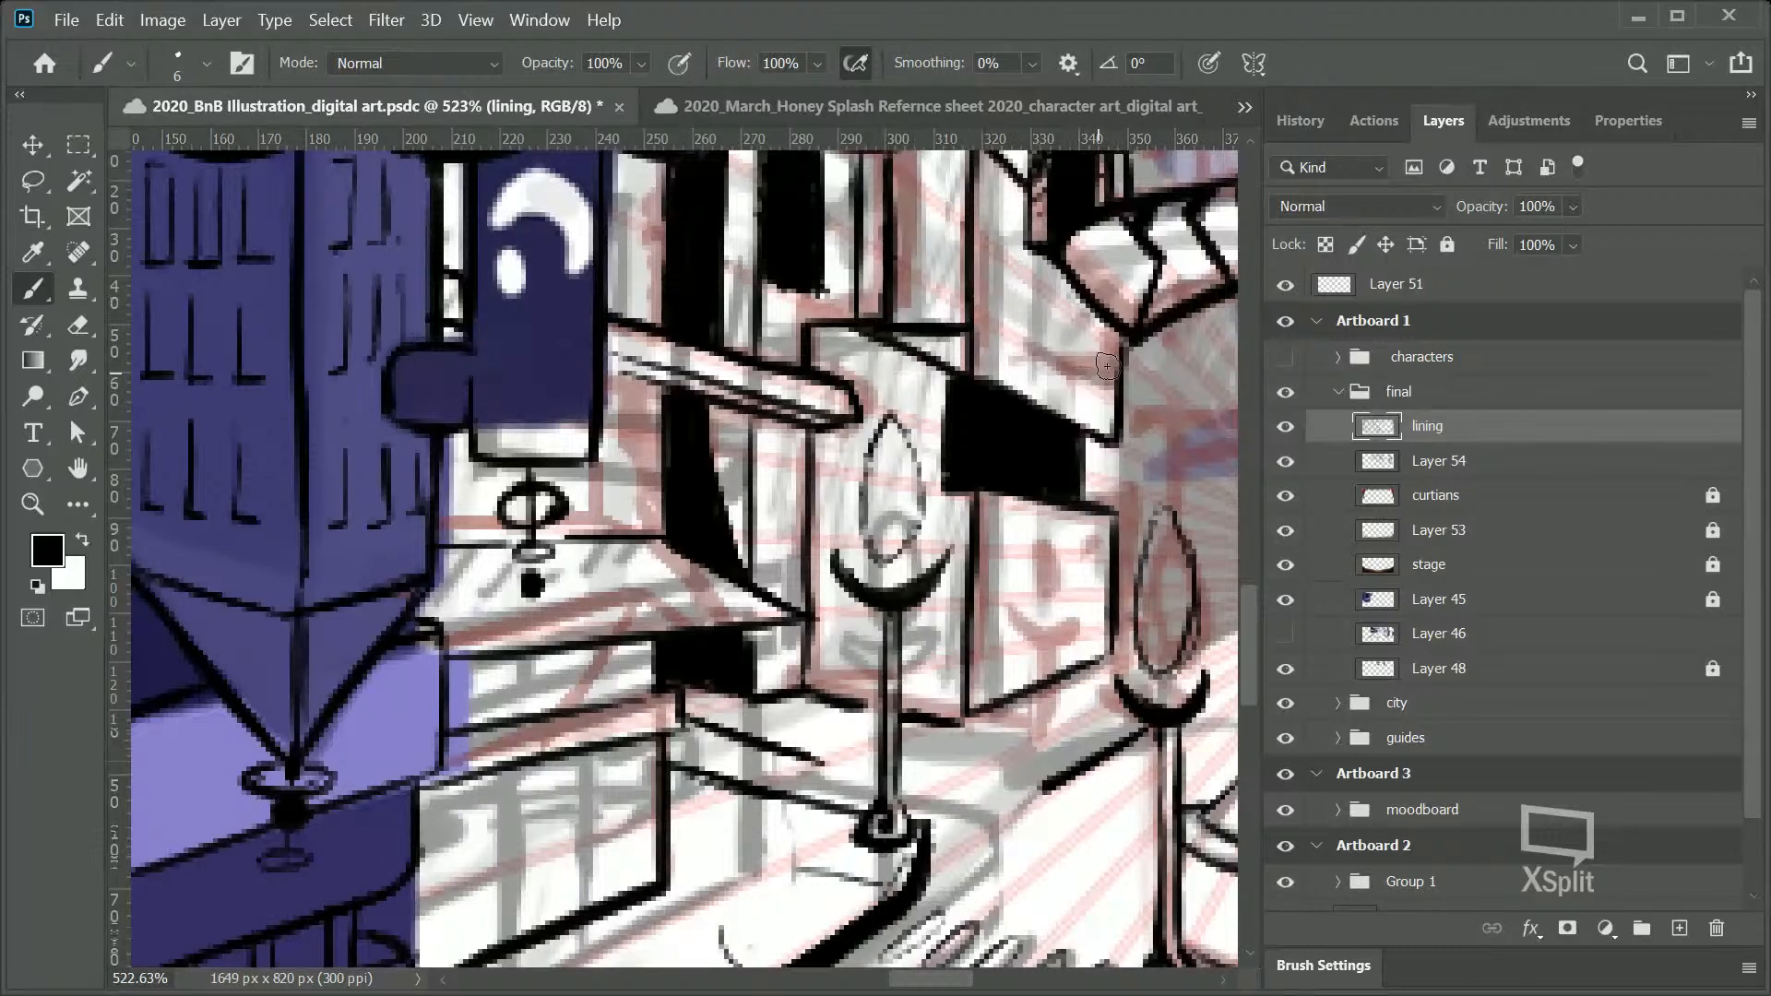
pyautogui.moveTo(1248, 622); pyautogui.dragTo(1250, 545)
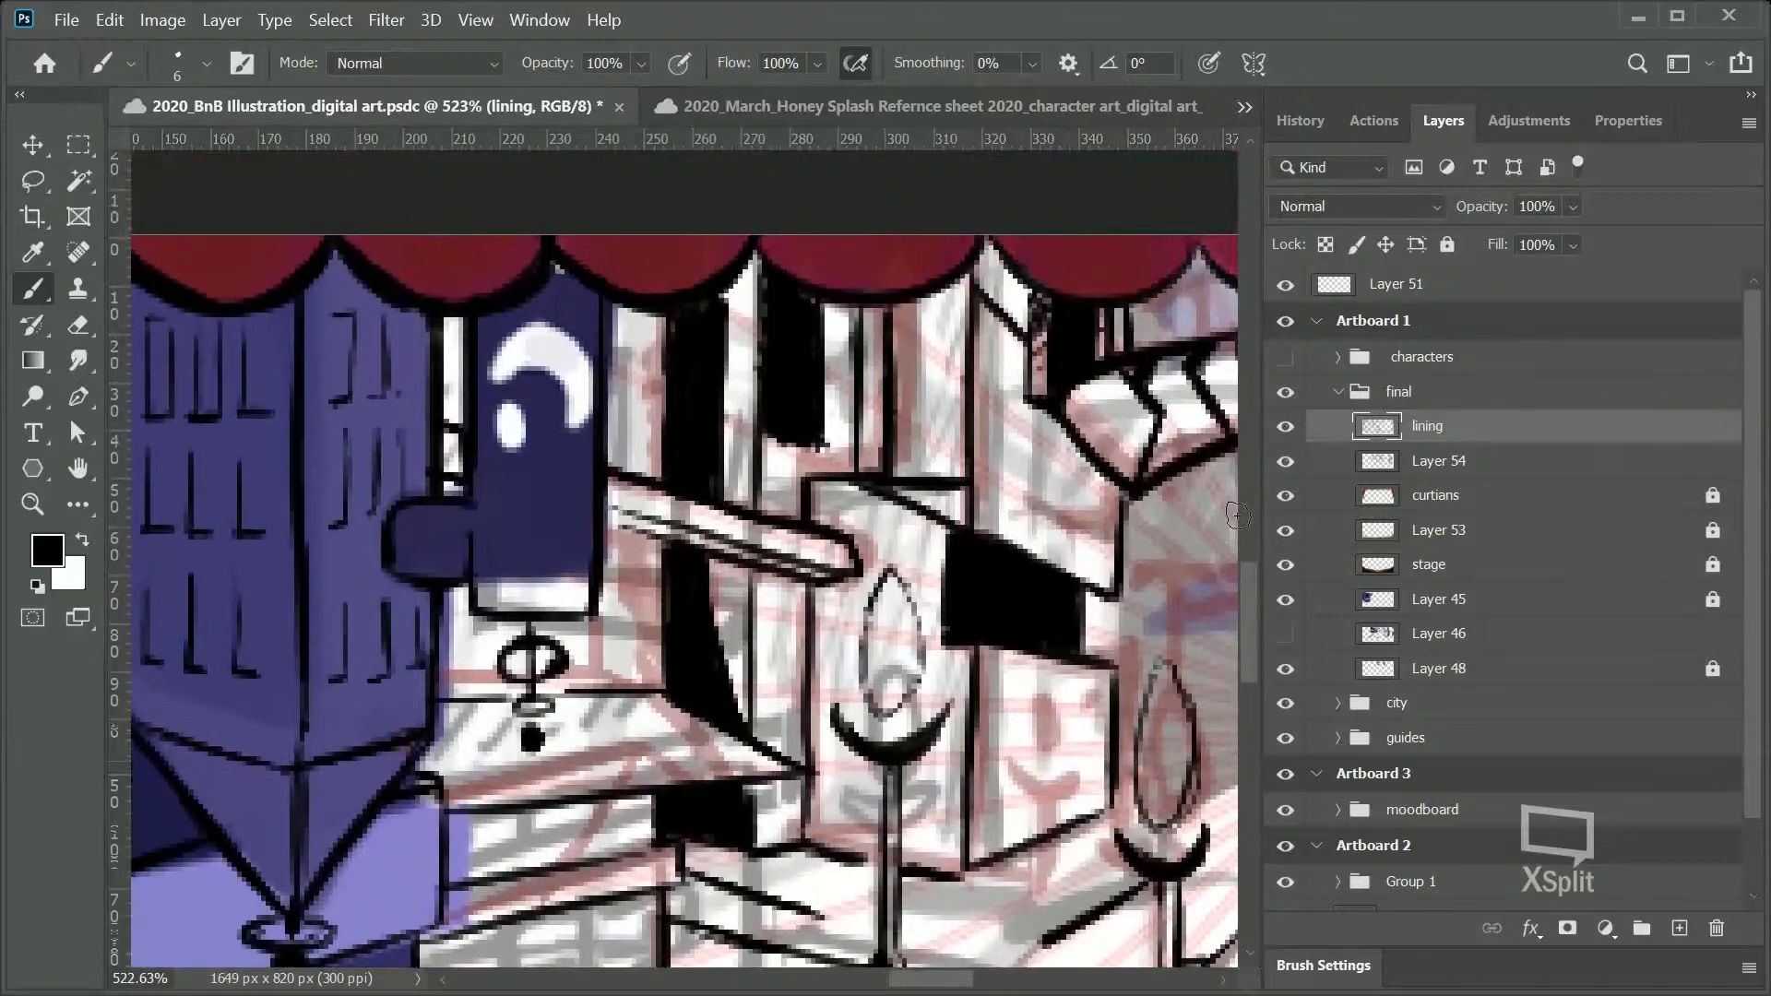
pyautogui.moveTo(825, 459); pyautogui.dragTo(793, 457)
# Step: Try a short vertical brush stroke below the hanging moon sign's lower right corner, and undo it
pyautogui.click(46, 502)
pyautogui.moveTo(812, 481); pyautogui.dragTo(754, 507)
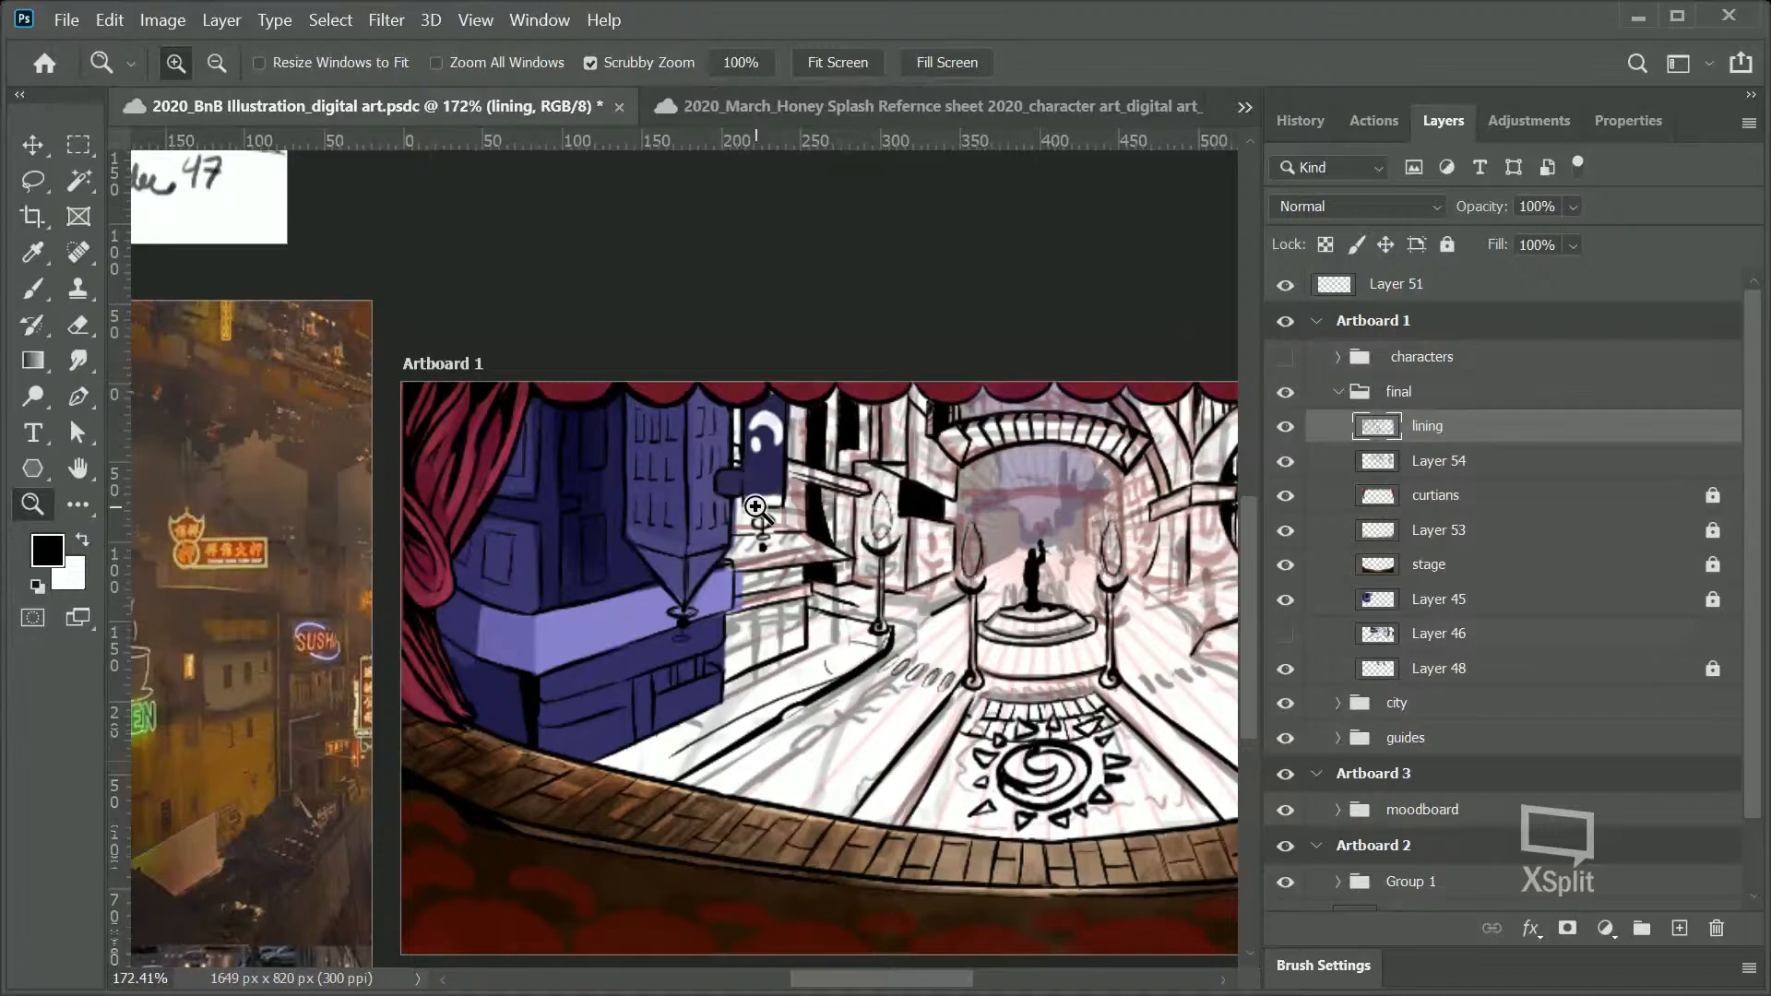
pyautogui.moveTo(872, 504); pyautogui.dragTo(956, 466)
pyautogui.click(33, 289)
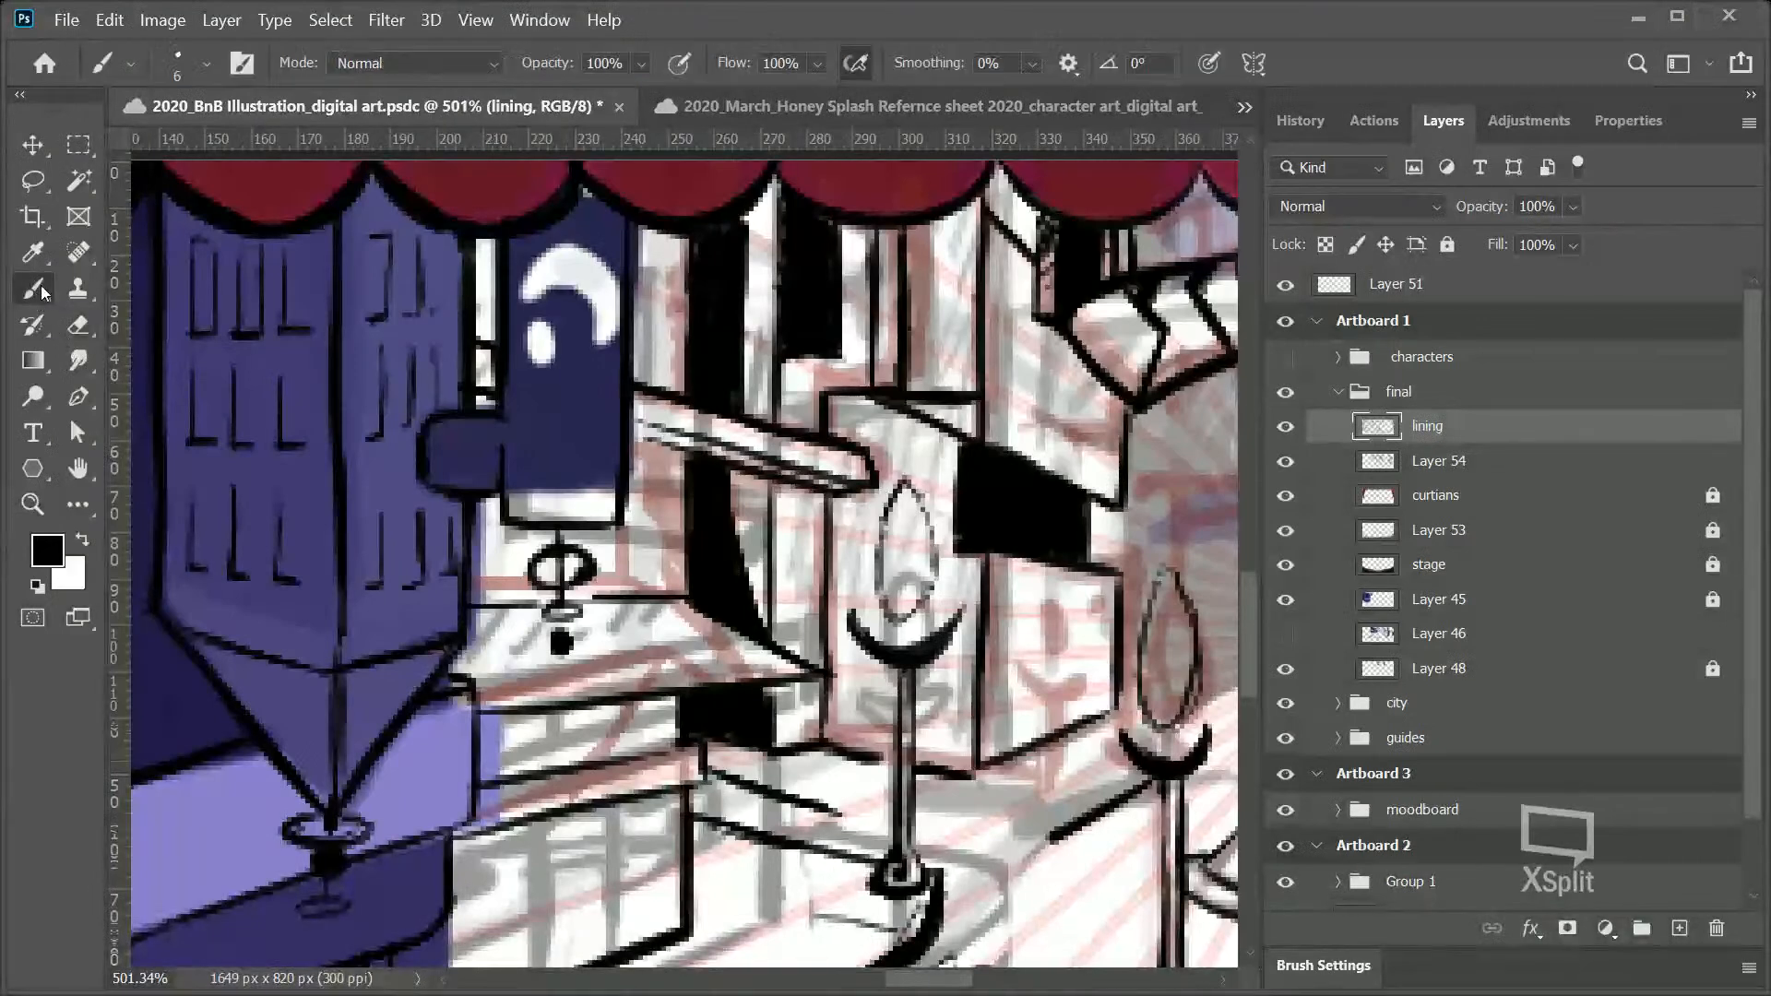
pyautogui.moveTo(620, 565); pyautogui.dragTo(621, 535)
pyautogui.hotkey('ctrl', 'z')
pyautogui.press('ctrl')
pyautogui.press('ctrl')
# Step: Square off the lower edge of the tall black window and fill the top corner of the block behind the lamp post black
pyautogui.moveTo(800, 356); pyautogui.dragTo(831, 358)
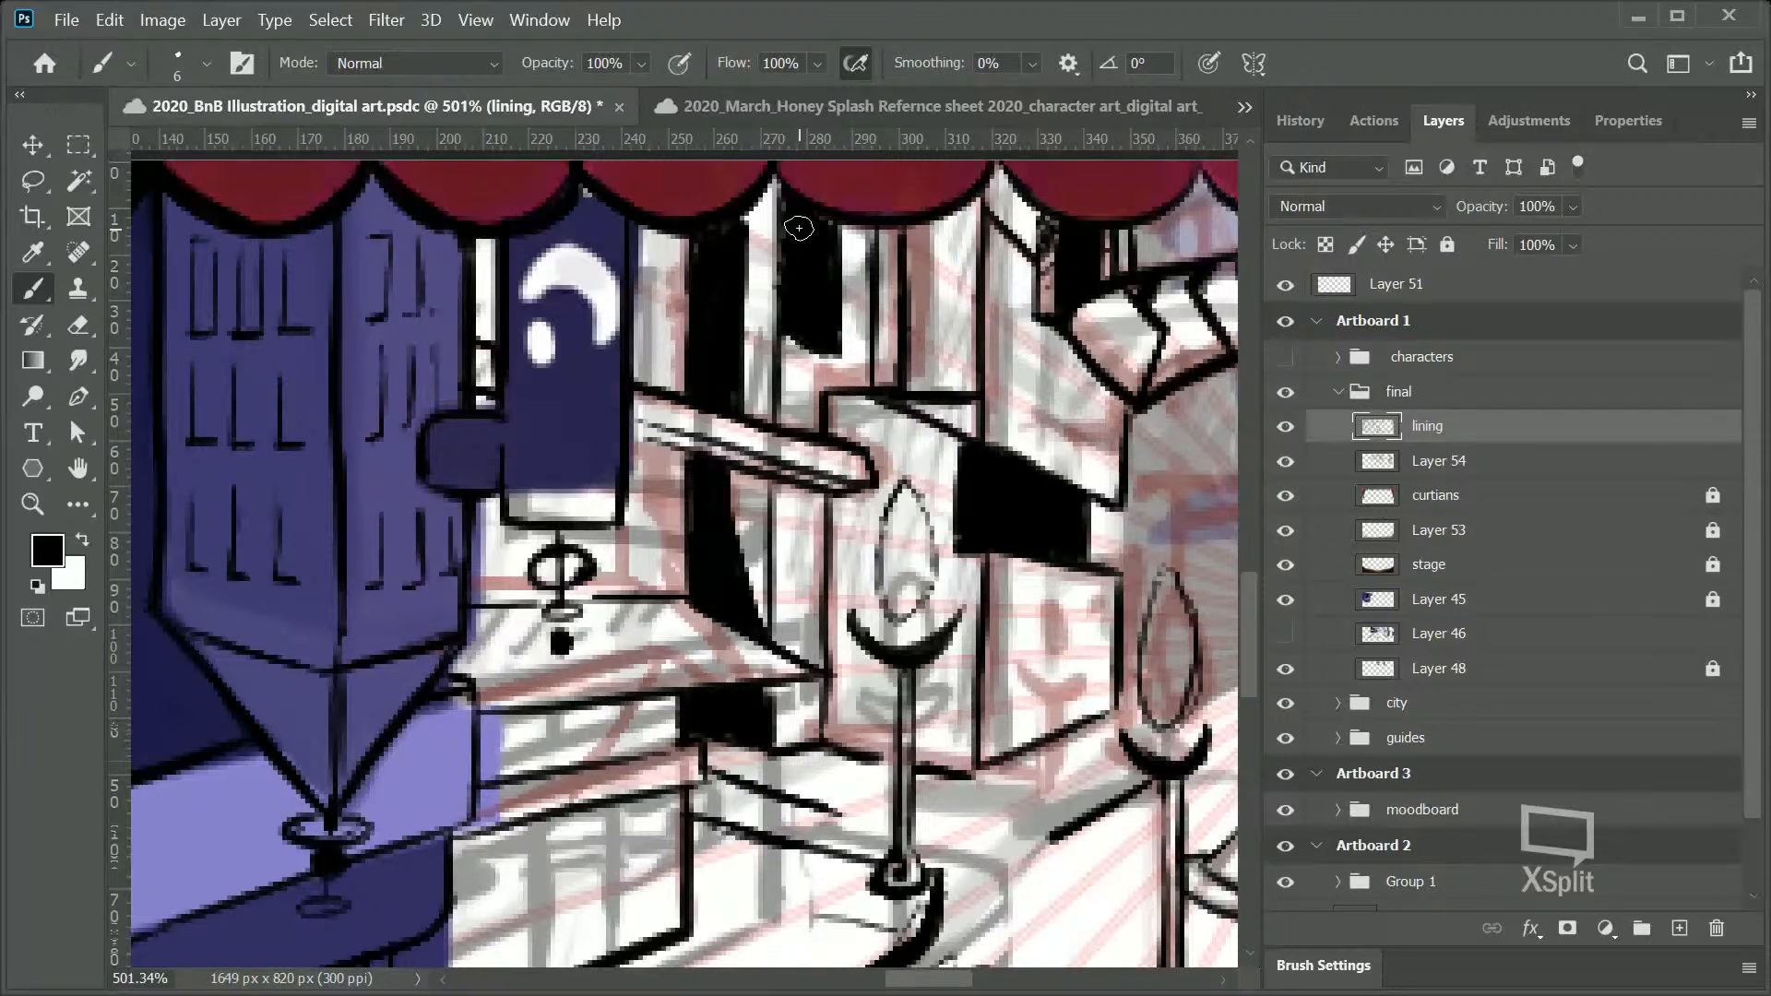
pyautogui.moveTo(959, 980)
pyautogui.mouseDown()
pyautogui.moveTo(918, 981)
pyautogui.moveTo(955, 984)
pyautogui.moveTo(934, 978)
pyautogui.mouseUp()
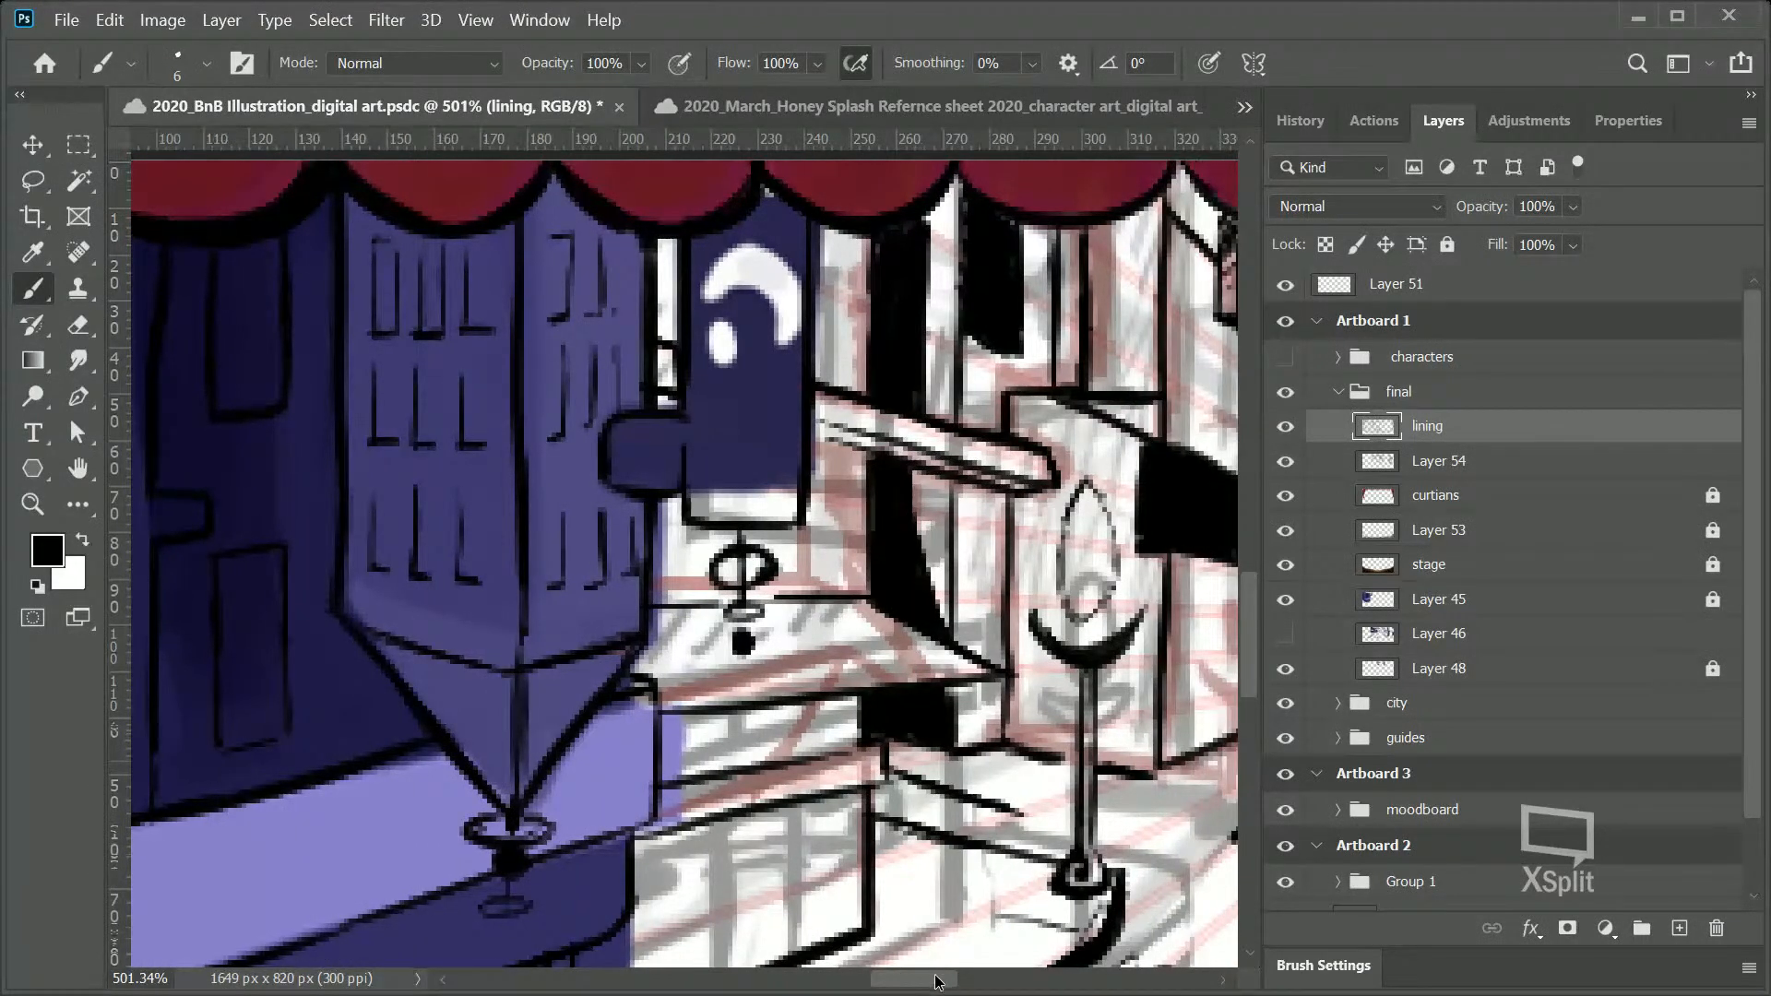
pyautogui.moveTo(938, 980)
pyautogui.mouseDown()
pyautogui.moveTo(959, 975)
pyautogui.moveTo(931, 974)
pyautogui.mouseUp()
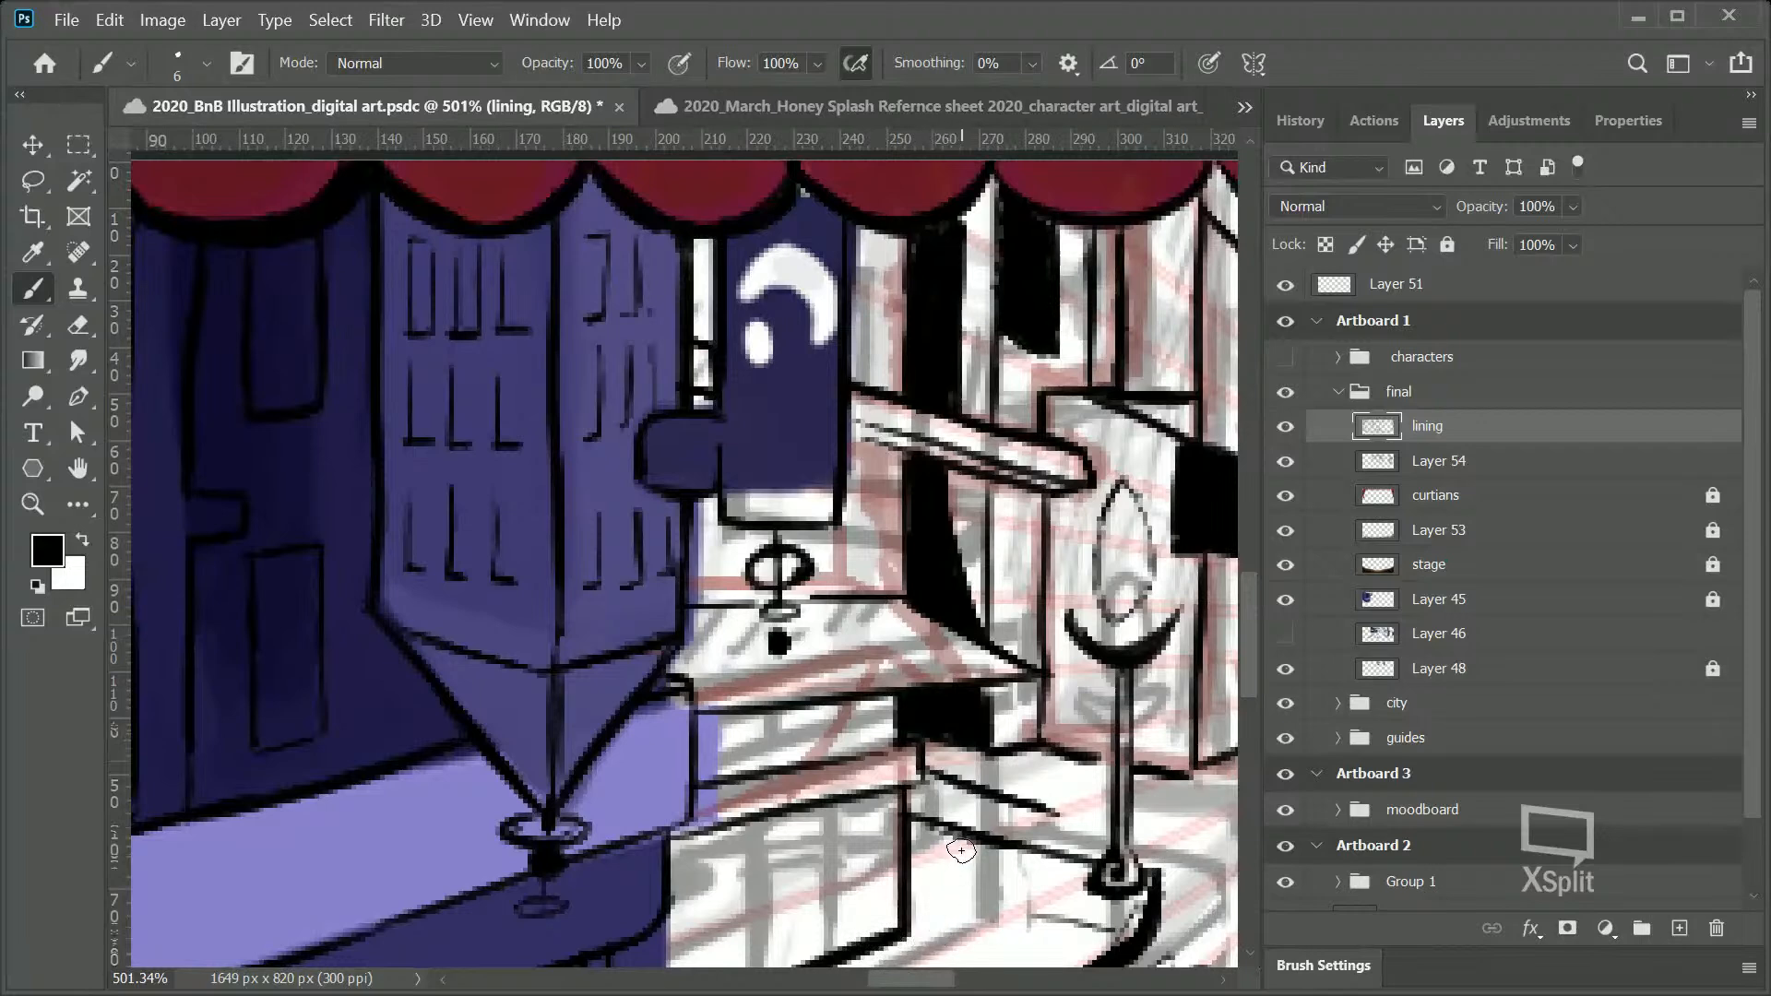
pyautogui.moveTo(926, 976)
pyautogui.mouseDown()
pyautogui.moveTo(987, 980)
pyautogui.moveTo(952, 975)
pyautogui.mouseUp()
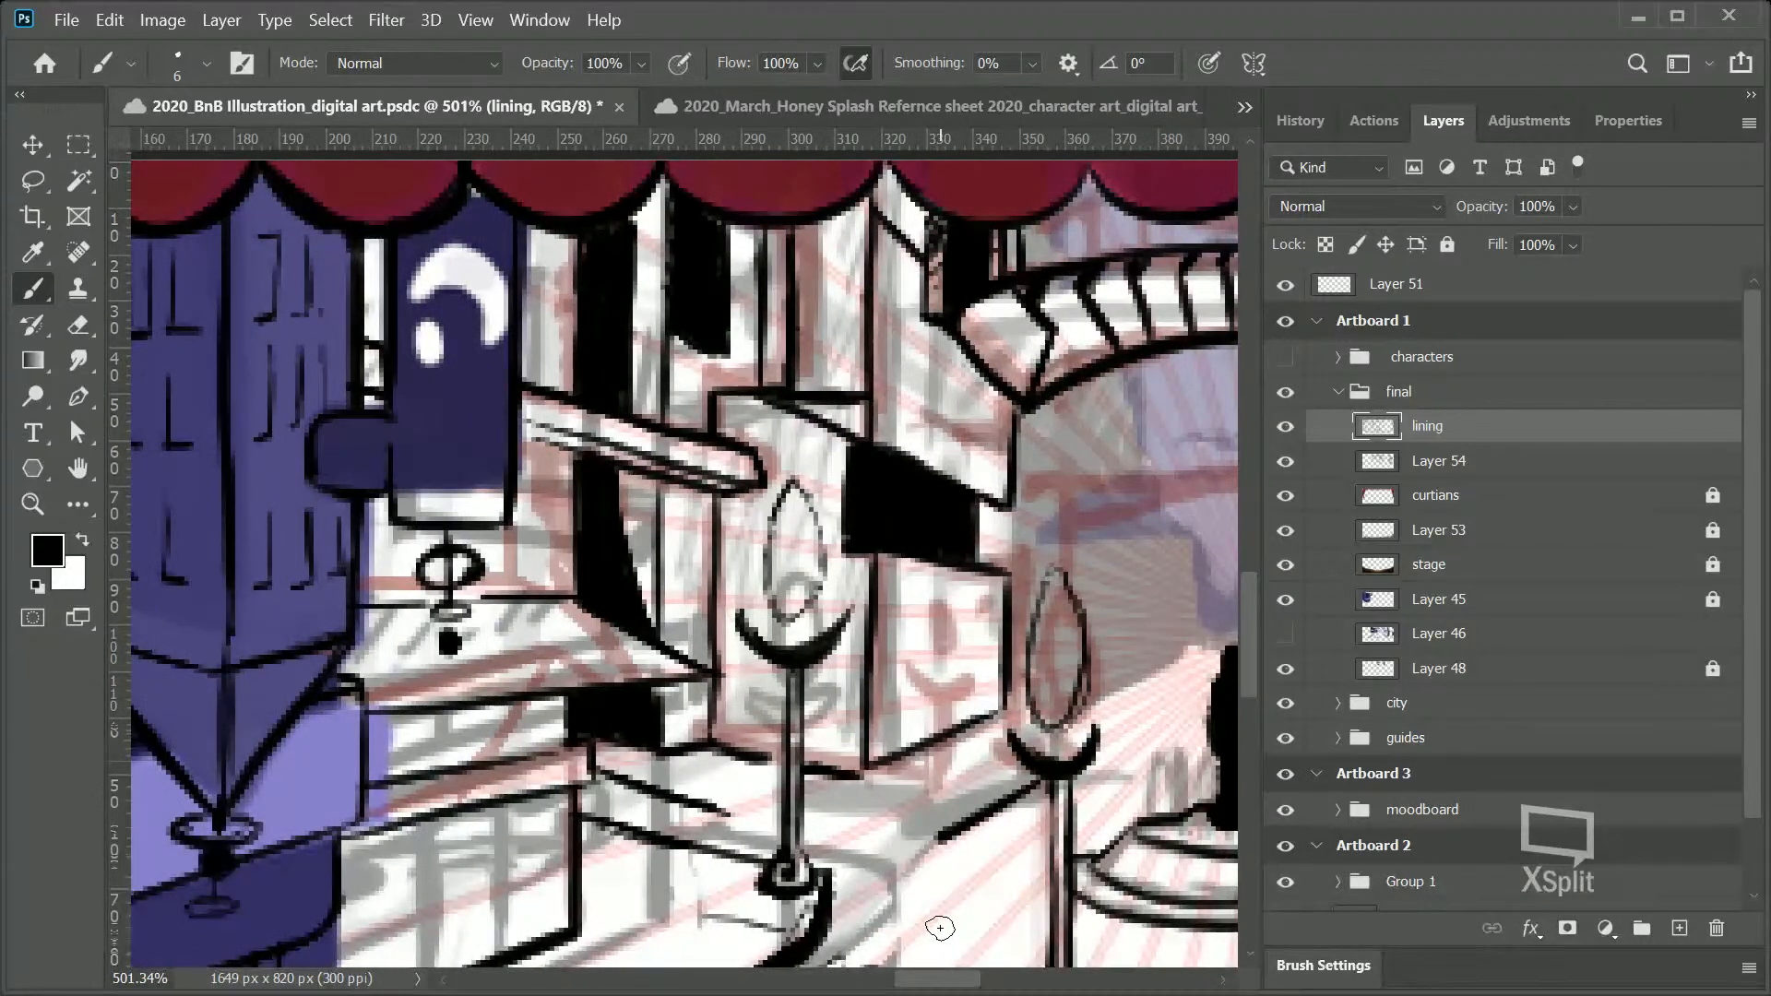
pyautogui.moveTo(686, 333)
pyautogui.mouseDown()
pyautogui.moveTo(701, 349)
pyautogui.moveTo(678, 349)
pyautogui.moveTo(708, 348)
pyautogui.moveTo(680, 332)
pyautogui.mouseUp()
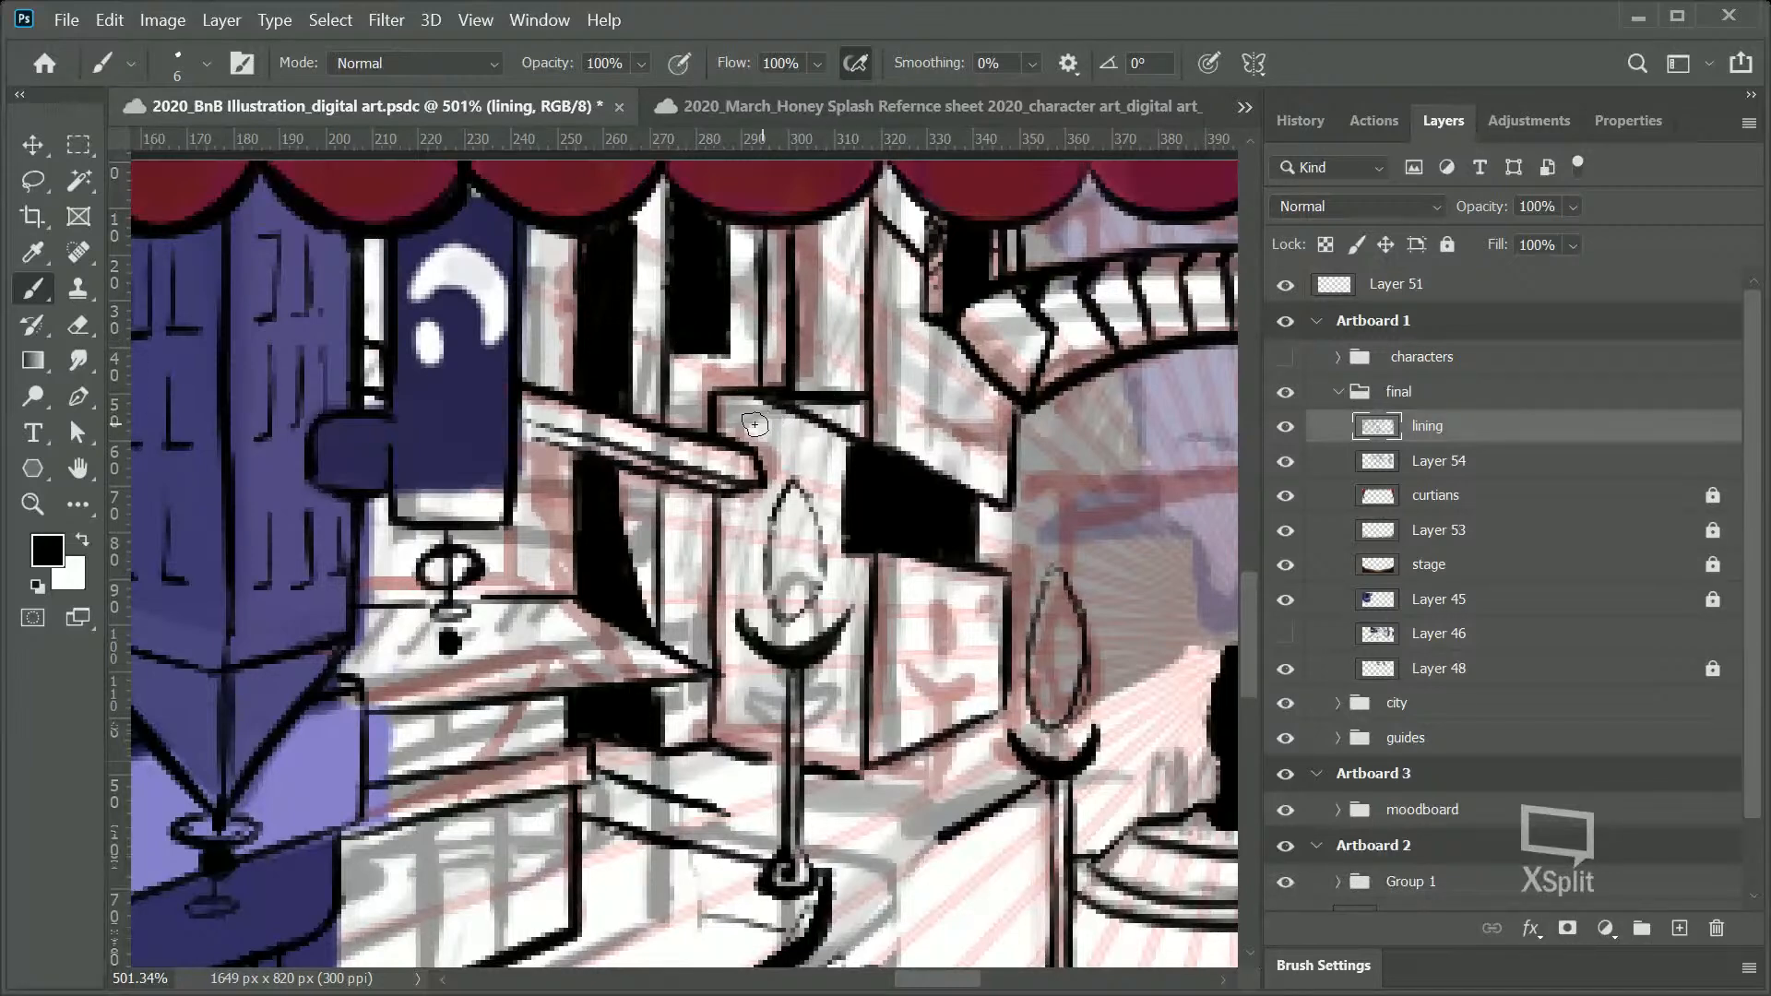
pyautogui.moveTo(725, 429)
pyautogui.mouseDown()
pyautogui.moveTo(751, 399)
pyautogui.moveTo(737, 431)
pyautogui.moveTo(776, 400)
pyautogui.moveTo(745, 440)
pyautogui.mouseUp()
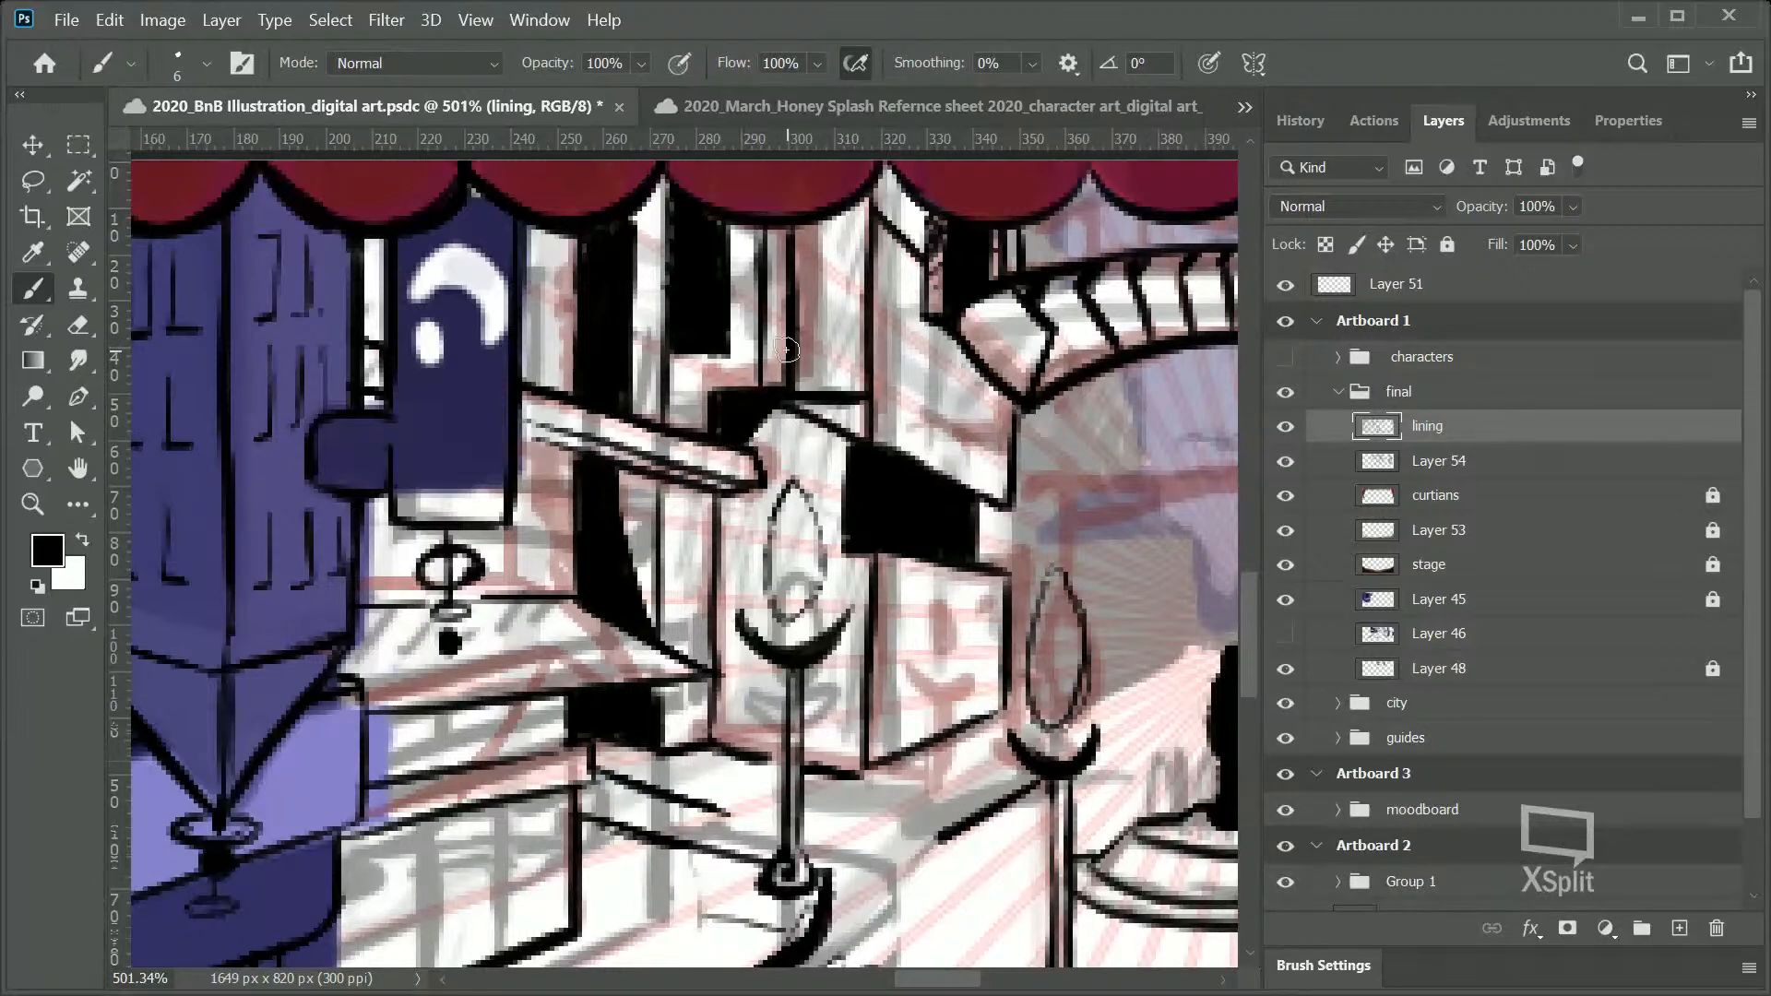
# Step: Fill the narrow gap between the purple tower and the moon sign solid black, leaving one small window light open
pyautogui.press('z')
pyautogui.moveTo(947, 490); pyautogui.dragTo(911, 517)
pyautogui.moveTo(807, 433); pyautogui.dragTo(797, 528)
pyautogui.press('b')
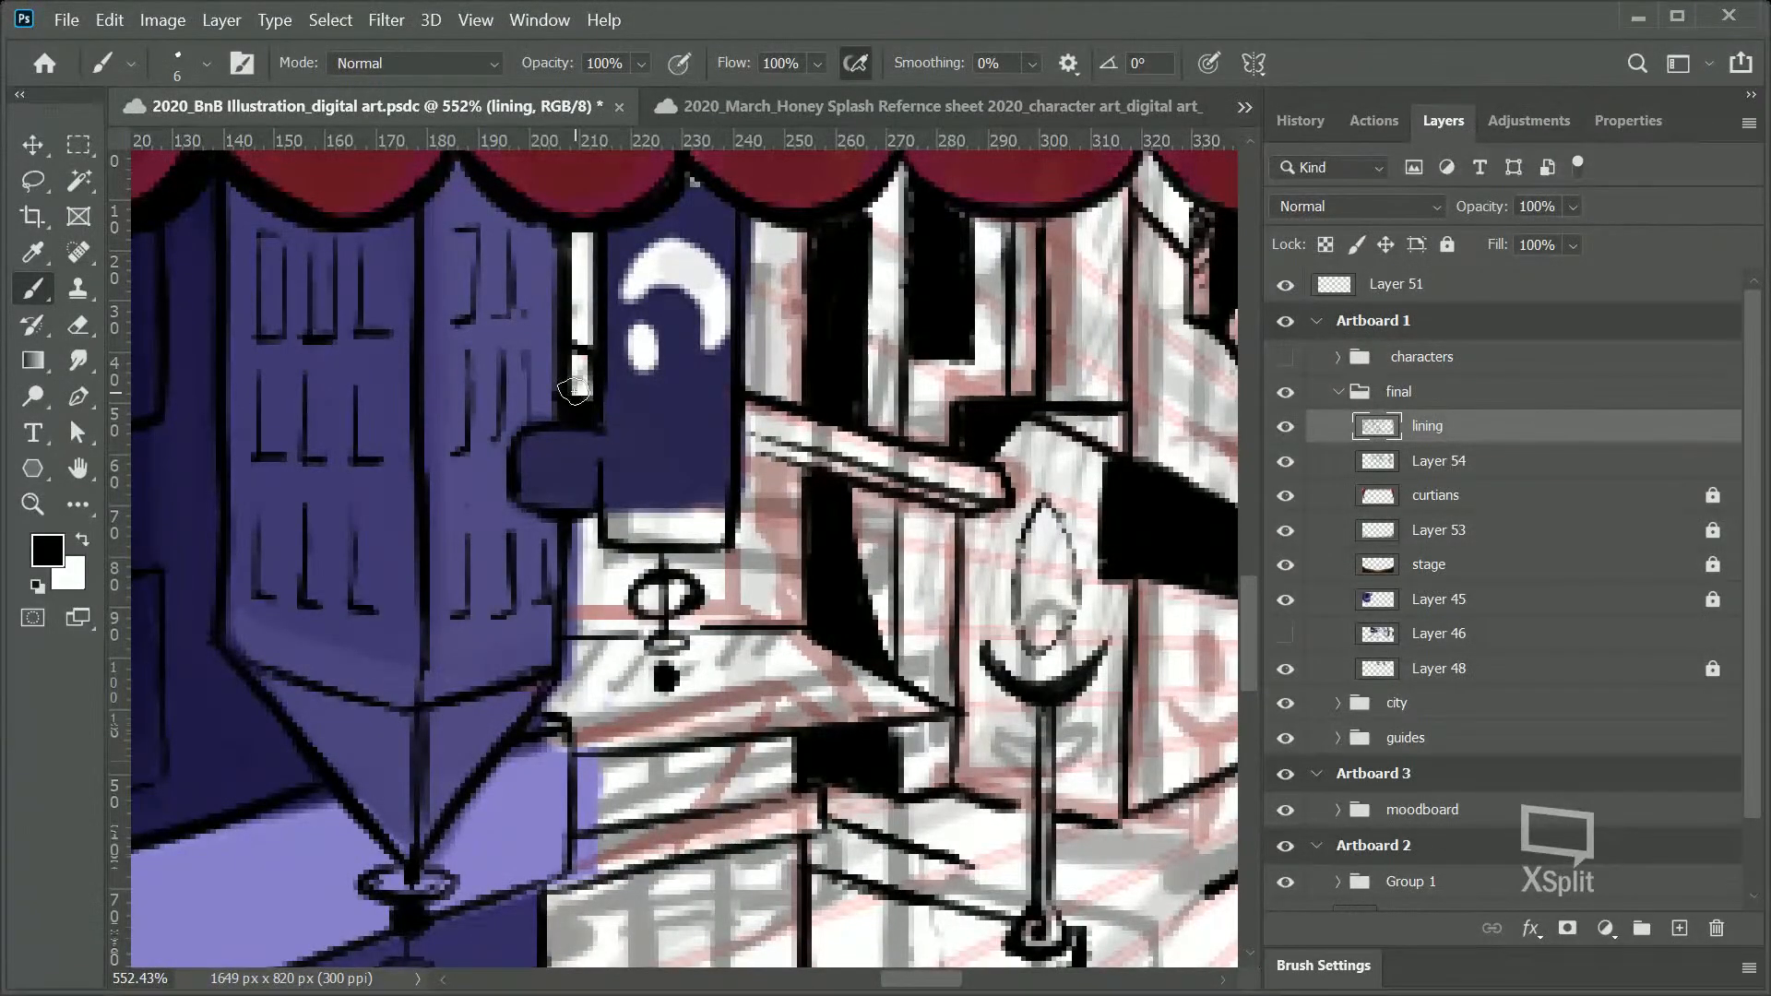
pyautogui.moveTo(578, 247)
pyautogui.mouseDown()
pyautogui.moveTo(583, 340)
pyautogui.moveTo(585, 247)
pyautogui.mouseUp()
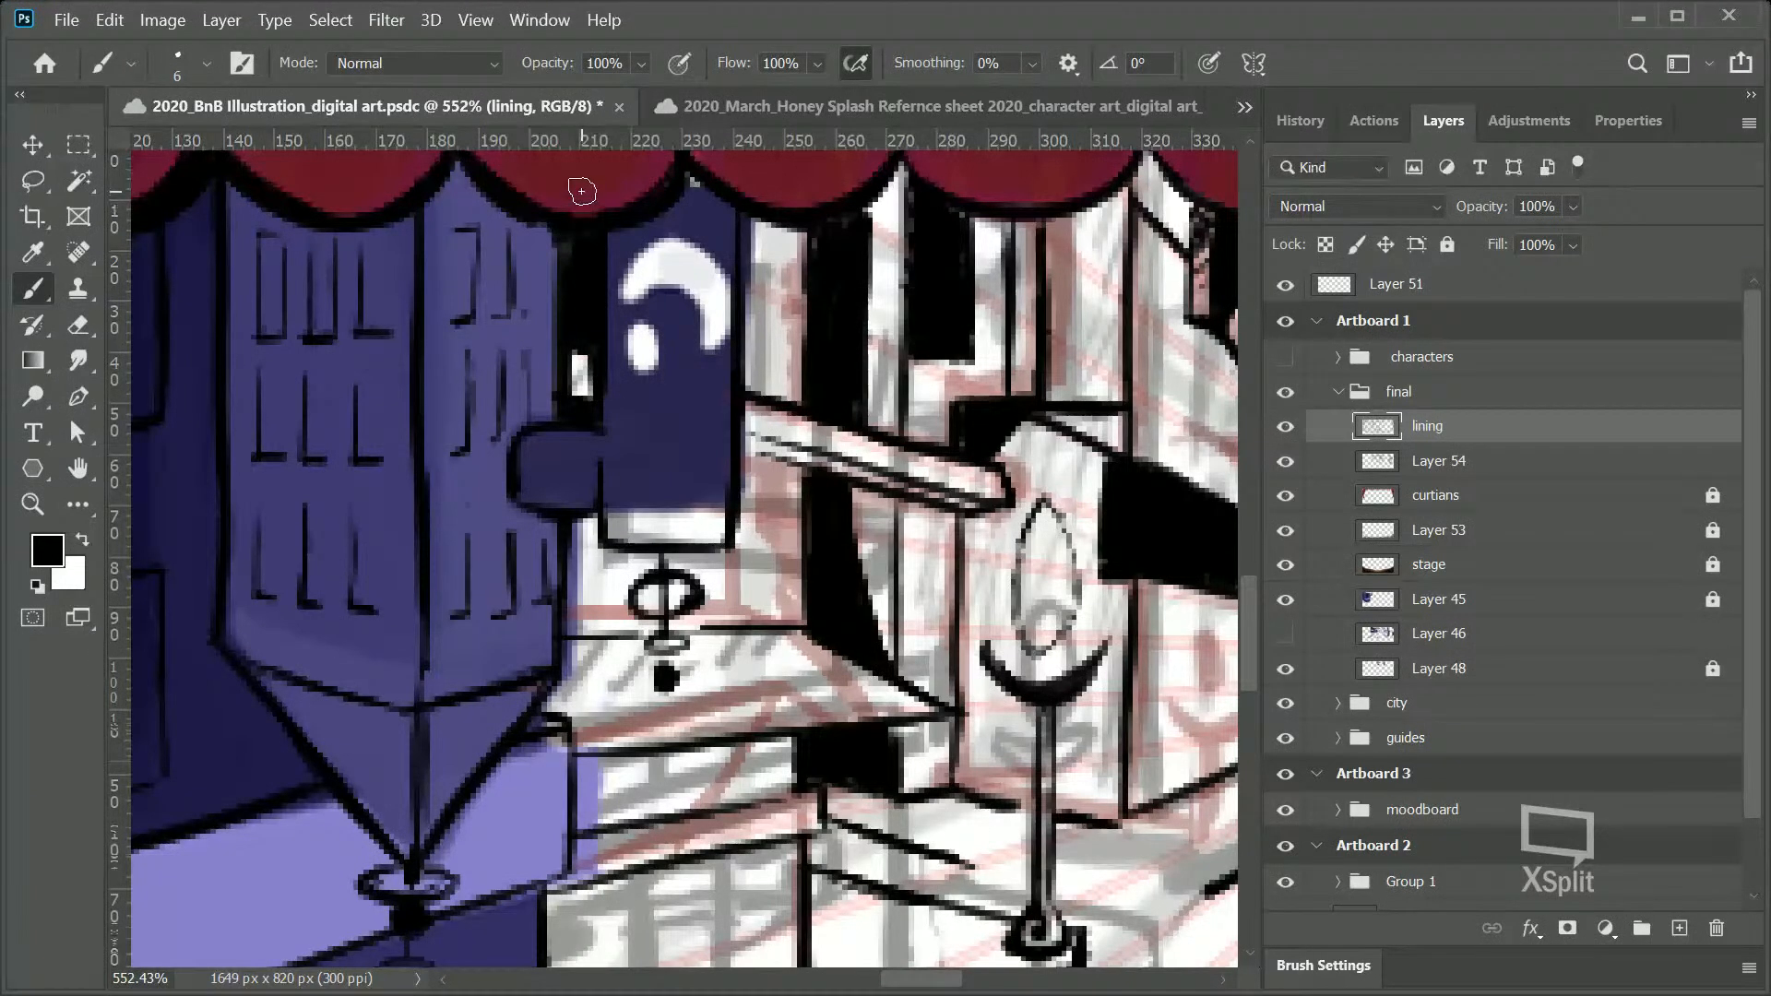
# Step: Ink a curved edge on the wall beside the moon sign, and black shadows at the wall's lower corner and under the awning's near end
pyautogui.moveTo(755, 263)
pyautogui.mouseDown()
pyautogui.moveTo(789, 288)
pyautogui.moveTo(757, 272)
pyautogui.moveTo(751, 235)
pyautogui.moveTo(773, 275)
pyautogui.moveTo(760, 233)
pyautogui.moveTo(760, 261)
pyautogui.mouseUp()
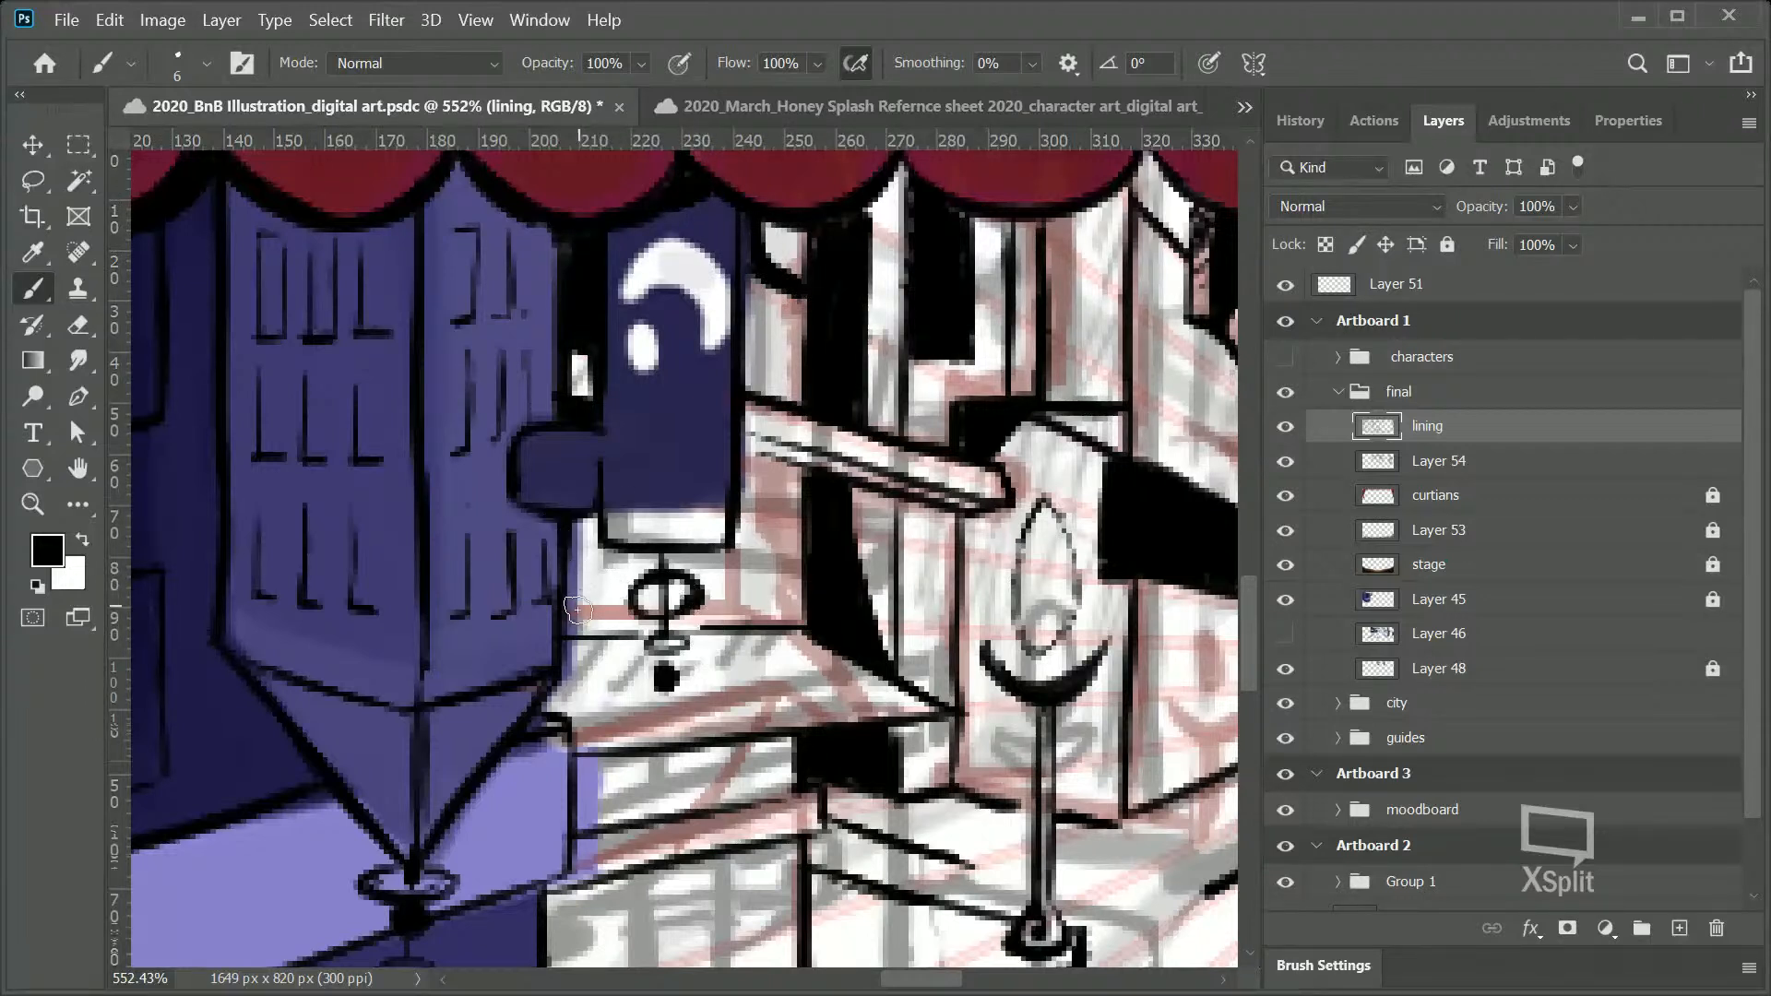
pyautogui.moveTo(568, 568)
pyautogui.mouseDown()
pyautogui.moveTo(573, 620)
pyautogui.moveTo(598, 632)
pyautogui.moveTo(584, 620)
pyautogui.mouseUp()
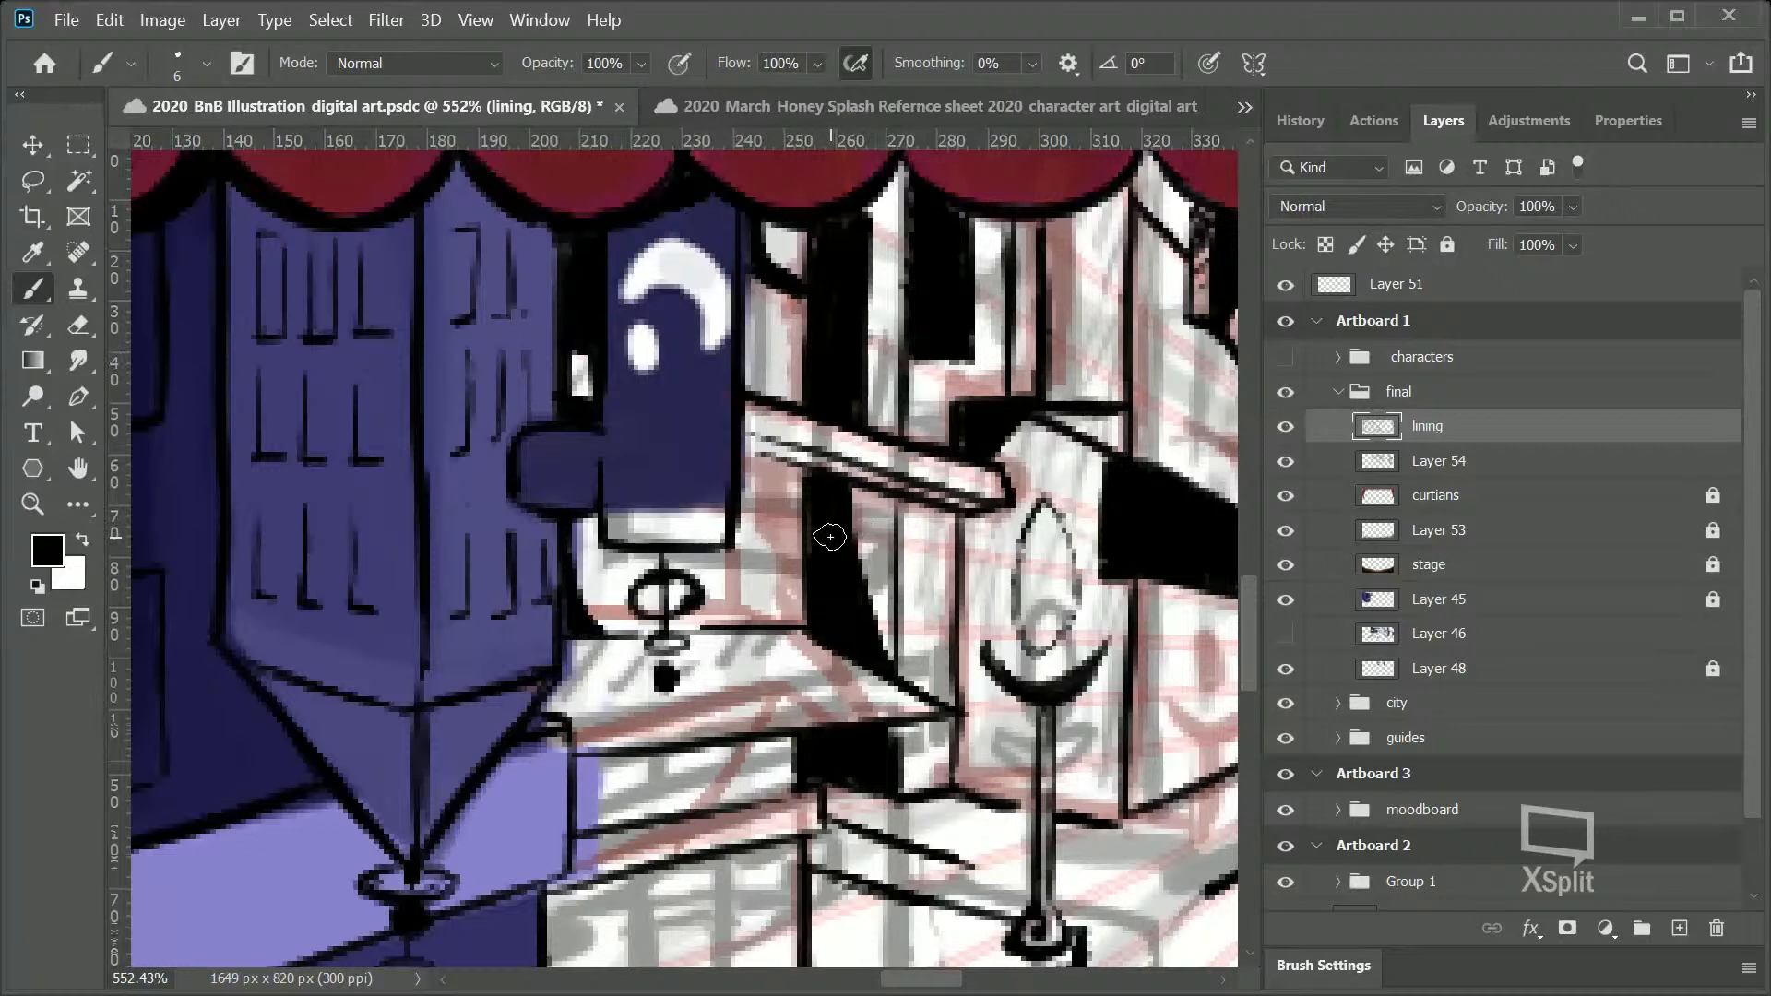
pyautogui.moveTo(581, 785)
pyautogui.mouseDown()
pyautogui.moveTo(576, 761)
pyautogui.moveTo(579, 828)
pyautogui.moveTo(579, 758)
pyautogui.moveTo(577, 816)
pyautogui.moveTo(590, 826)
pyautogui.moveTo(583, 765)
pyautogui.moveTo(609, 808)
pyautogui.moveTo(608, 736)
pyautogui.mouseUp()
# Step: Ink a row of evenly spaced vertical bars in the window strip beneath the awning
pyautogui.moveTo(1249, 623); pyautogui.dragTo(1248, 655)
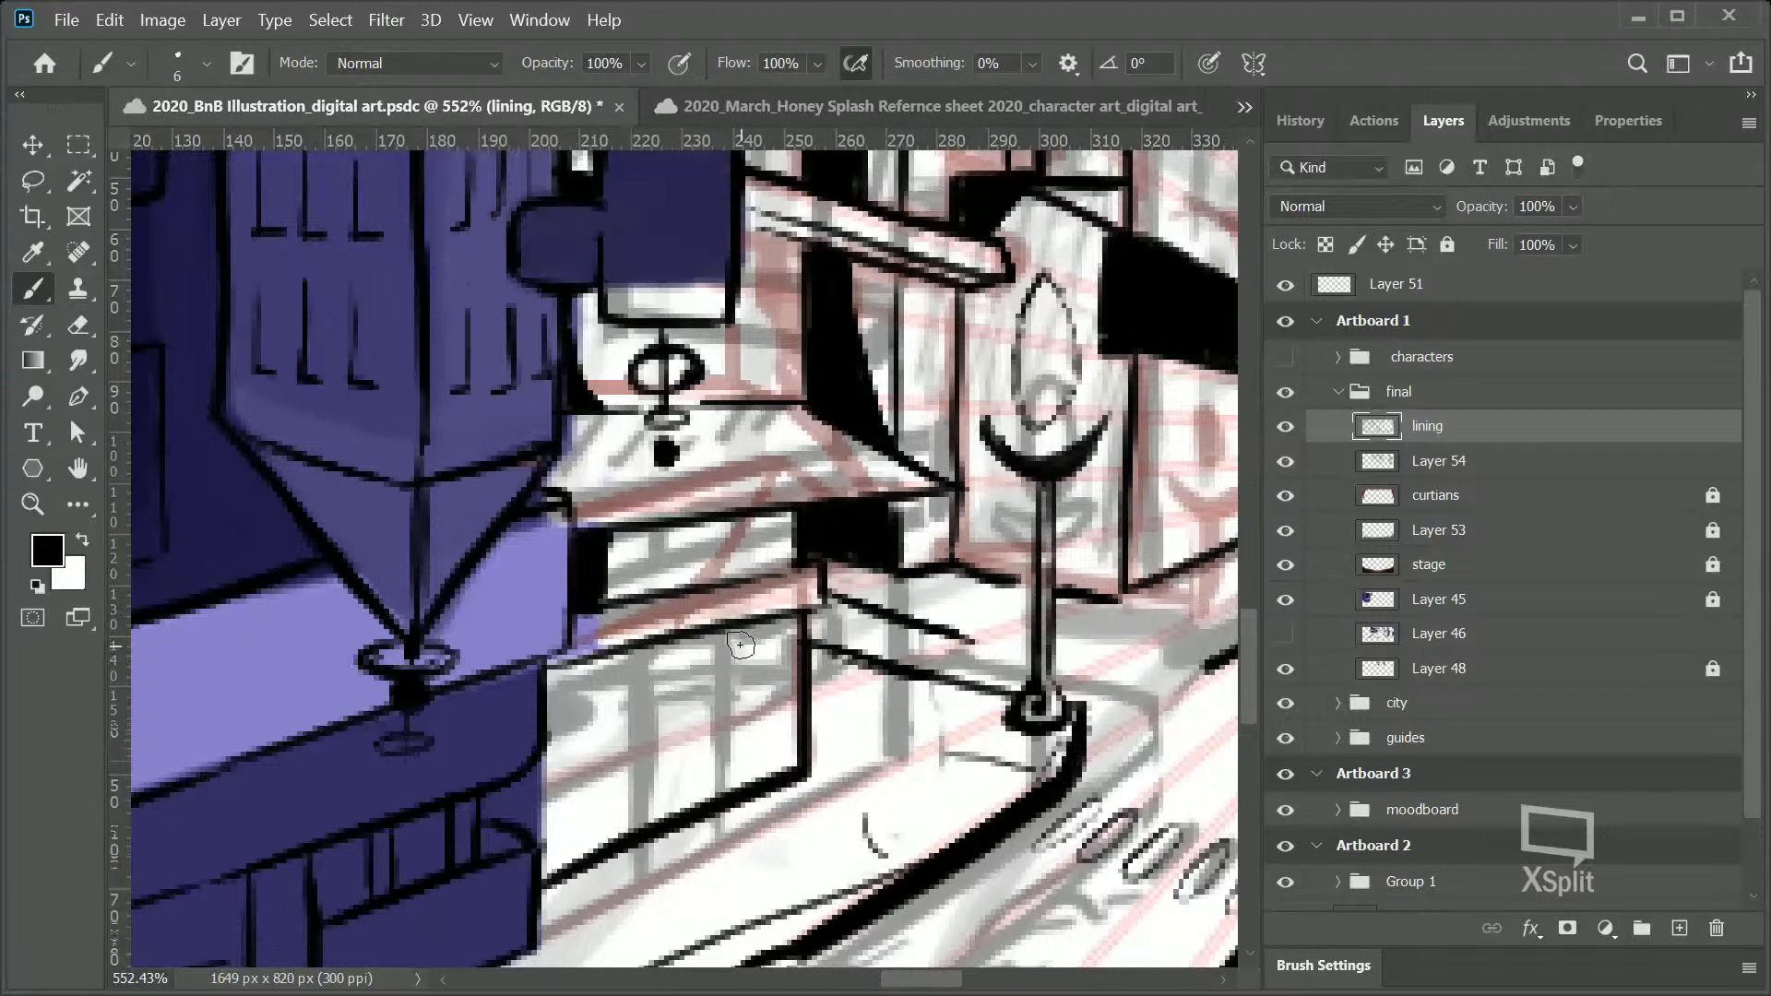
pyautogui.moveTo(630, 531); pyautogui.dragTo(628, 596)
pyautogui.moveTo(656, 534); pyautogui.dragTo(655, 592)
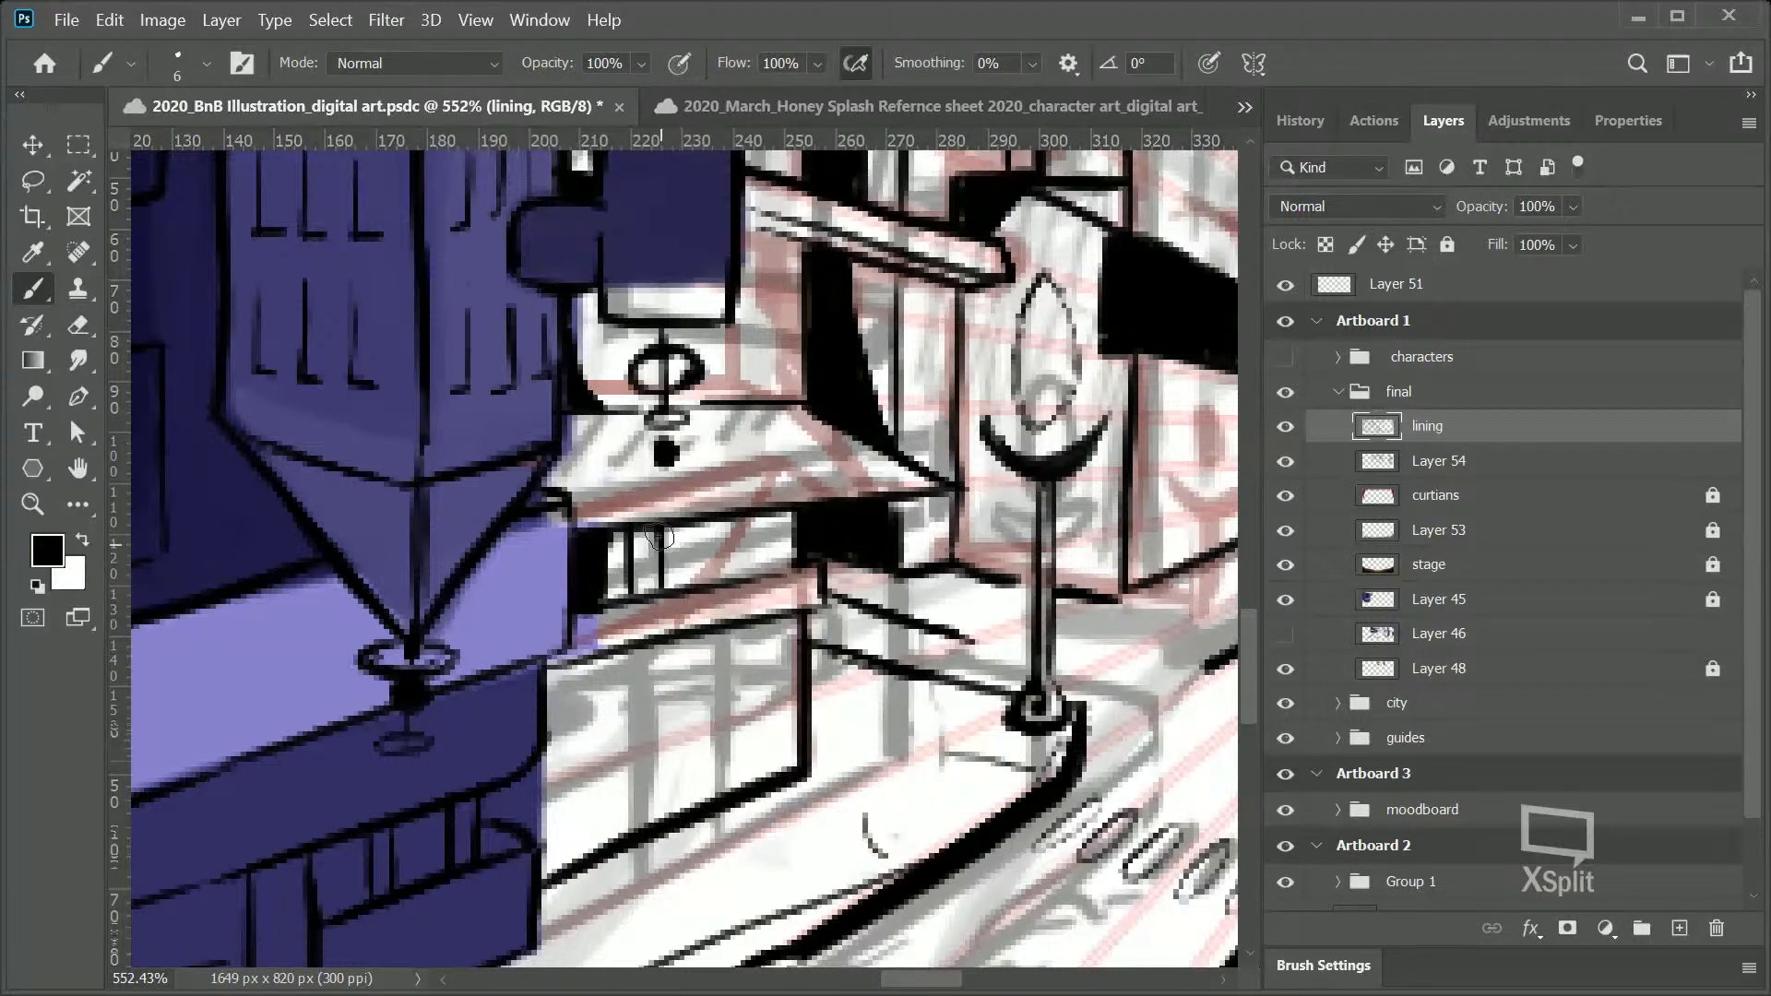
pyautogui.moveTo(694, 531); pyautogui.dragTo(692, 589)
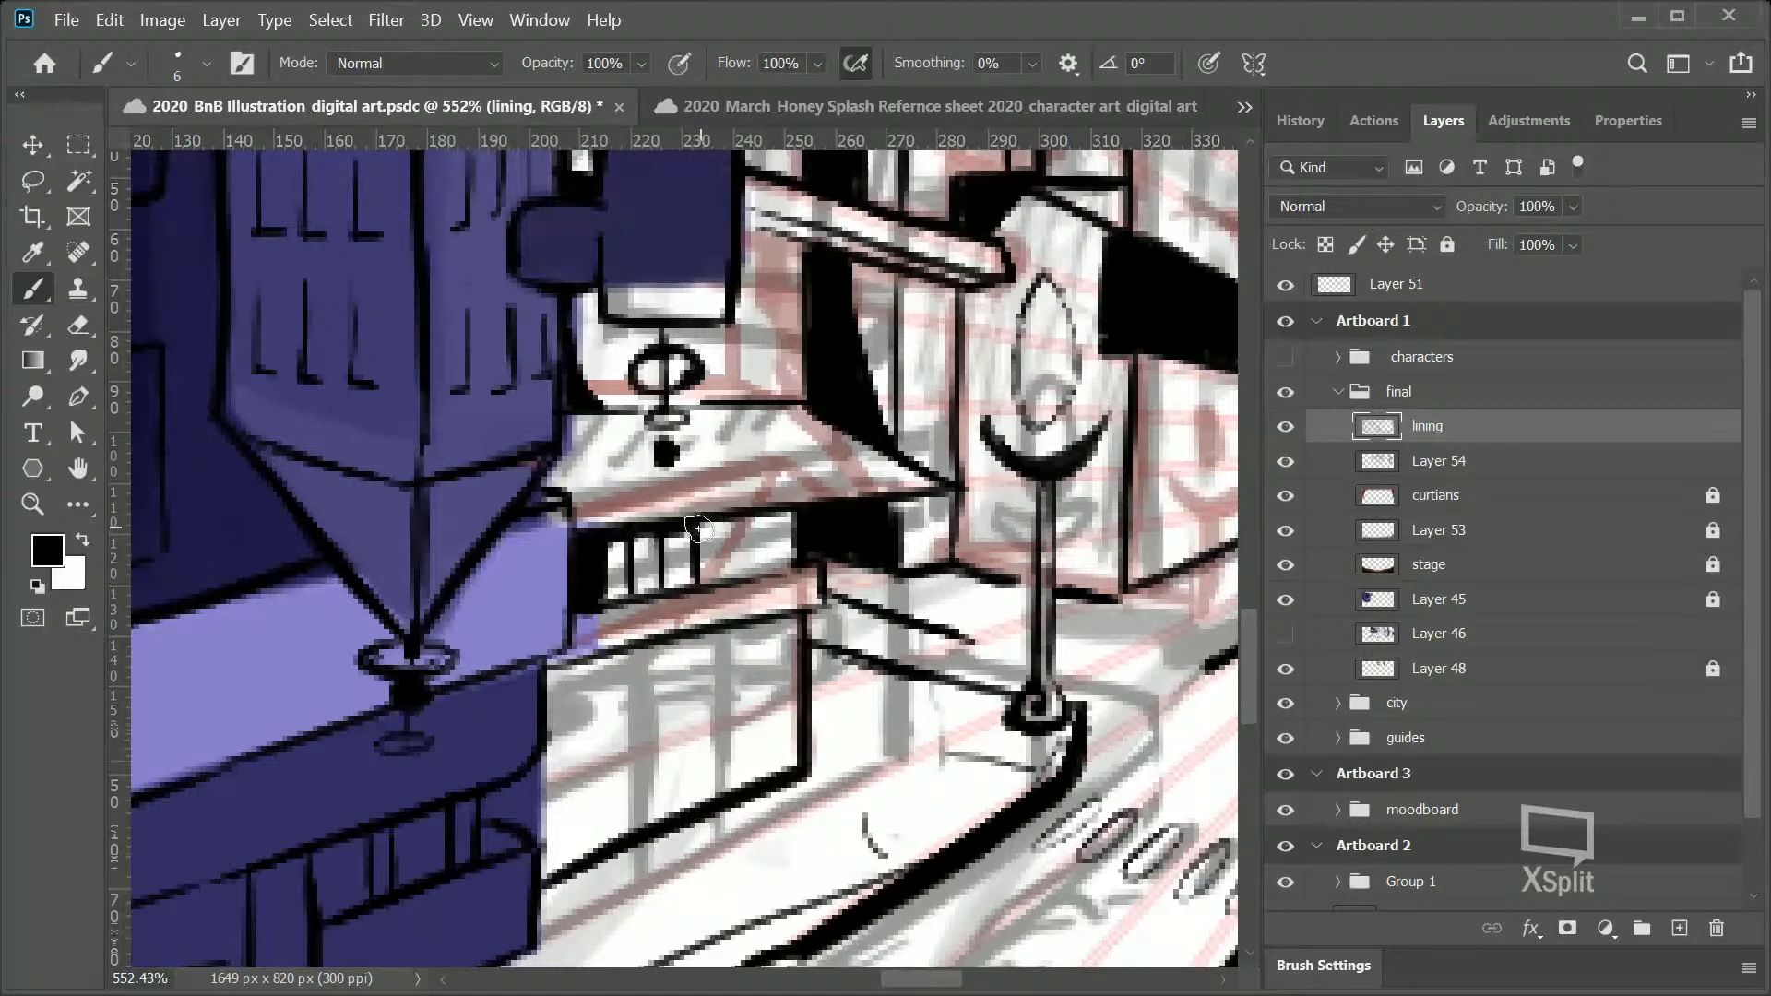
pyautogui.moveTo(732, 527)
pyautogui.mouseDown()
pyautogui.moveTo(732, 565)
pyautogui.moveTo(765, 570)
pyautogui.mouseUp()
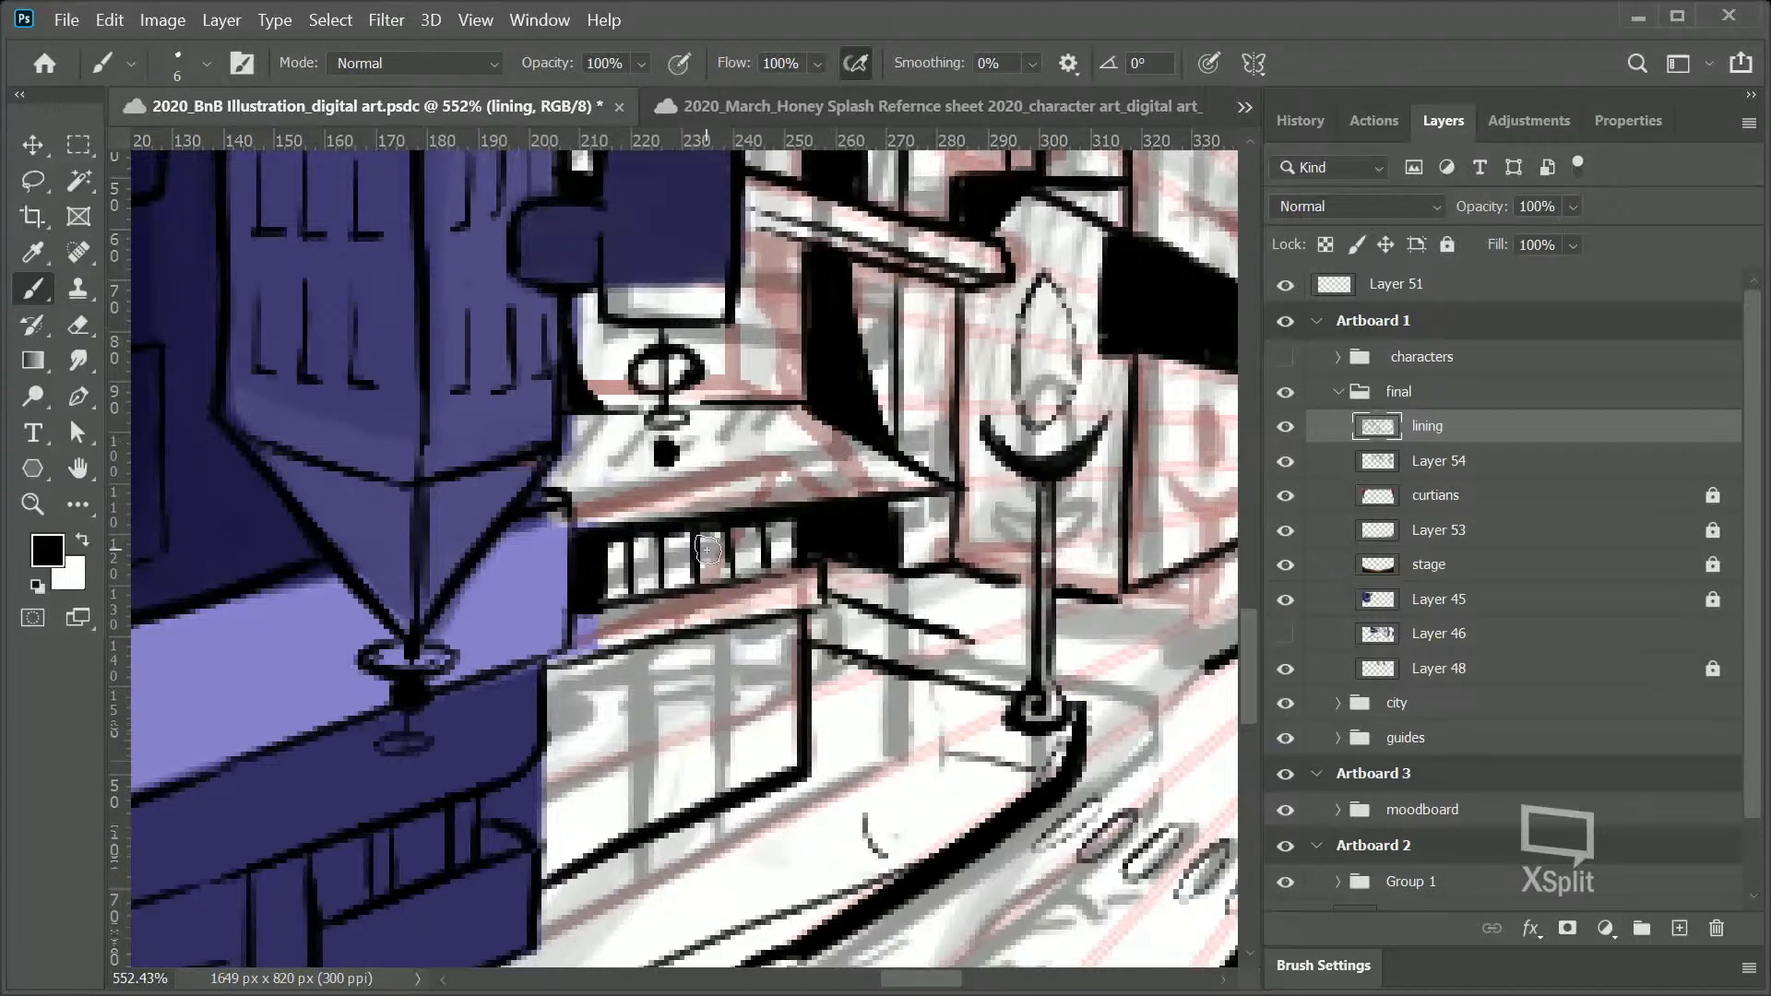
# Step: Paint small black shapes between the bars under the awning and reinforce the window strip's lower edge
pyautogui.moveTo(710, 547); pyautogui.dragTo(716, 564)
pyautogui.moveTo(710, 532); pyautogui.dragTo(713, 546)
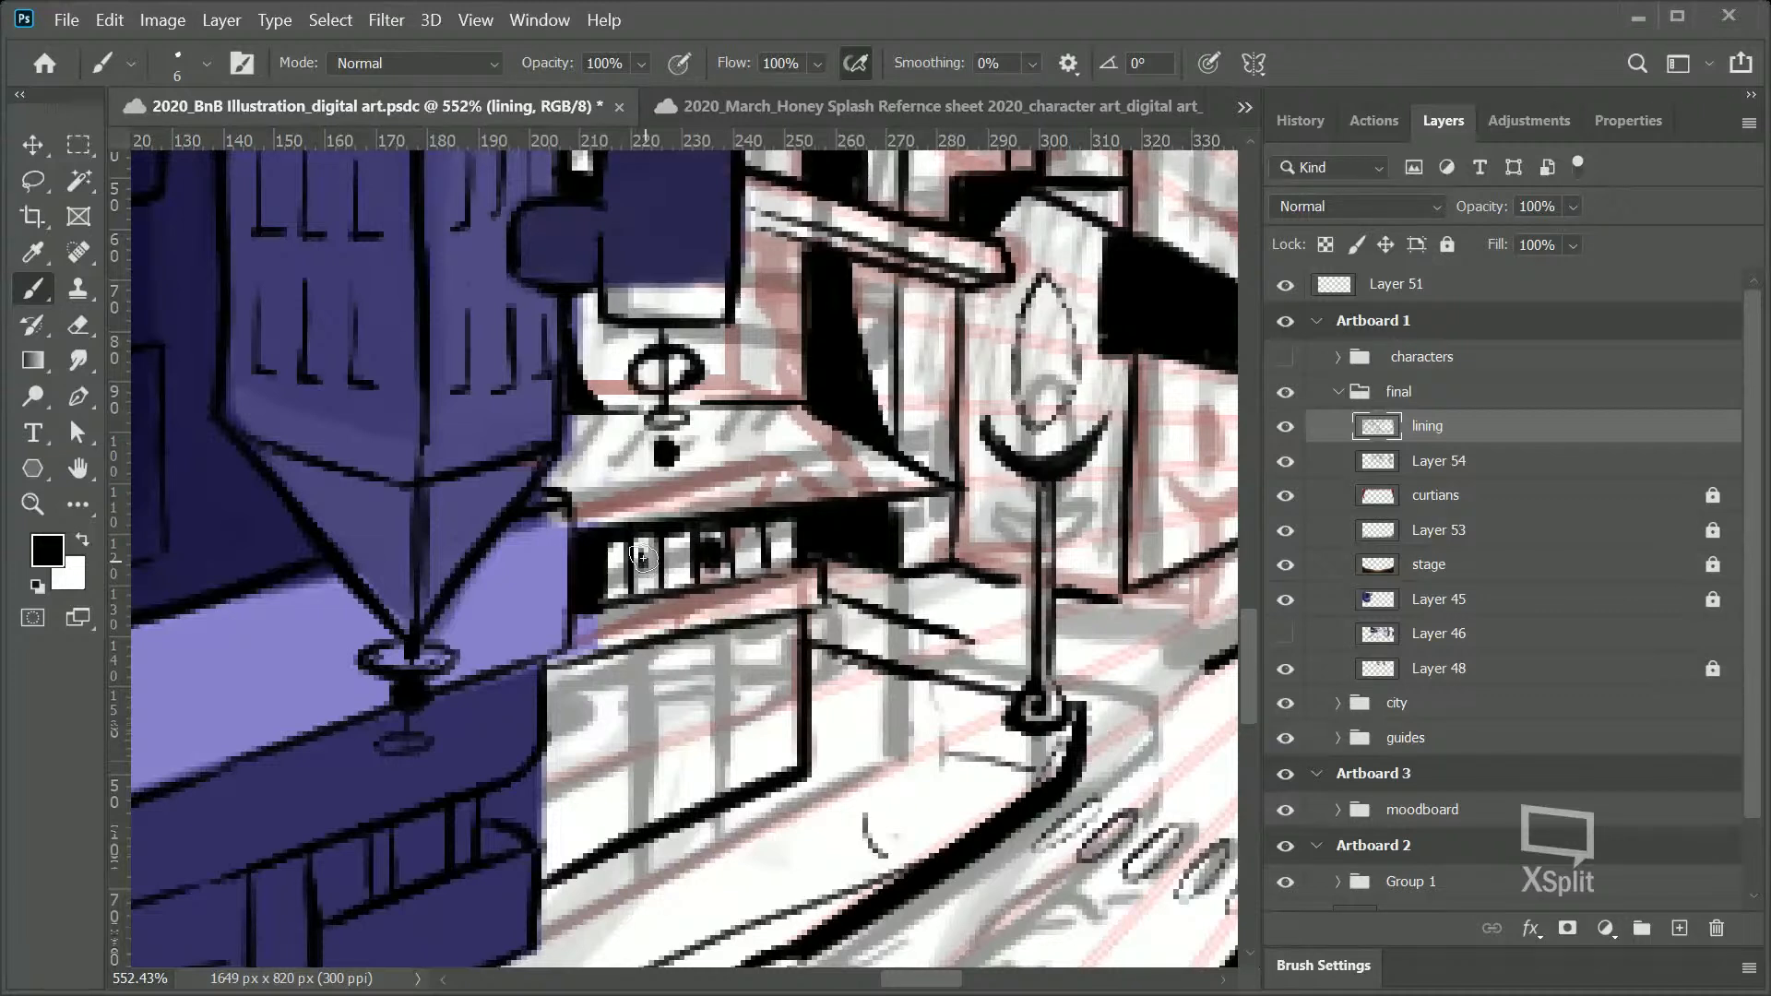
pyautogui.moveTo(645, 570)
pyautogui.mouseDown()
pyautogui.moveTo(677, 558)
pyautogui.moveTo(672, 576)
pyautogui.moveTo(682, 544)
pyautogui.moveTo(678, 577)
pyautogui.mouseUp()
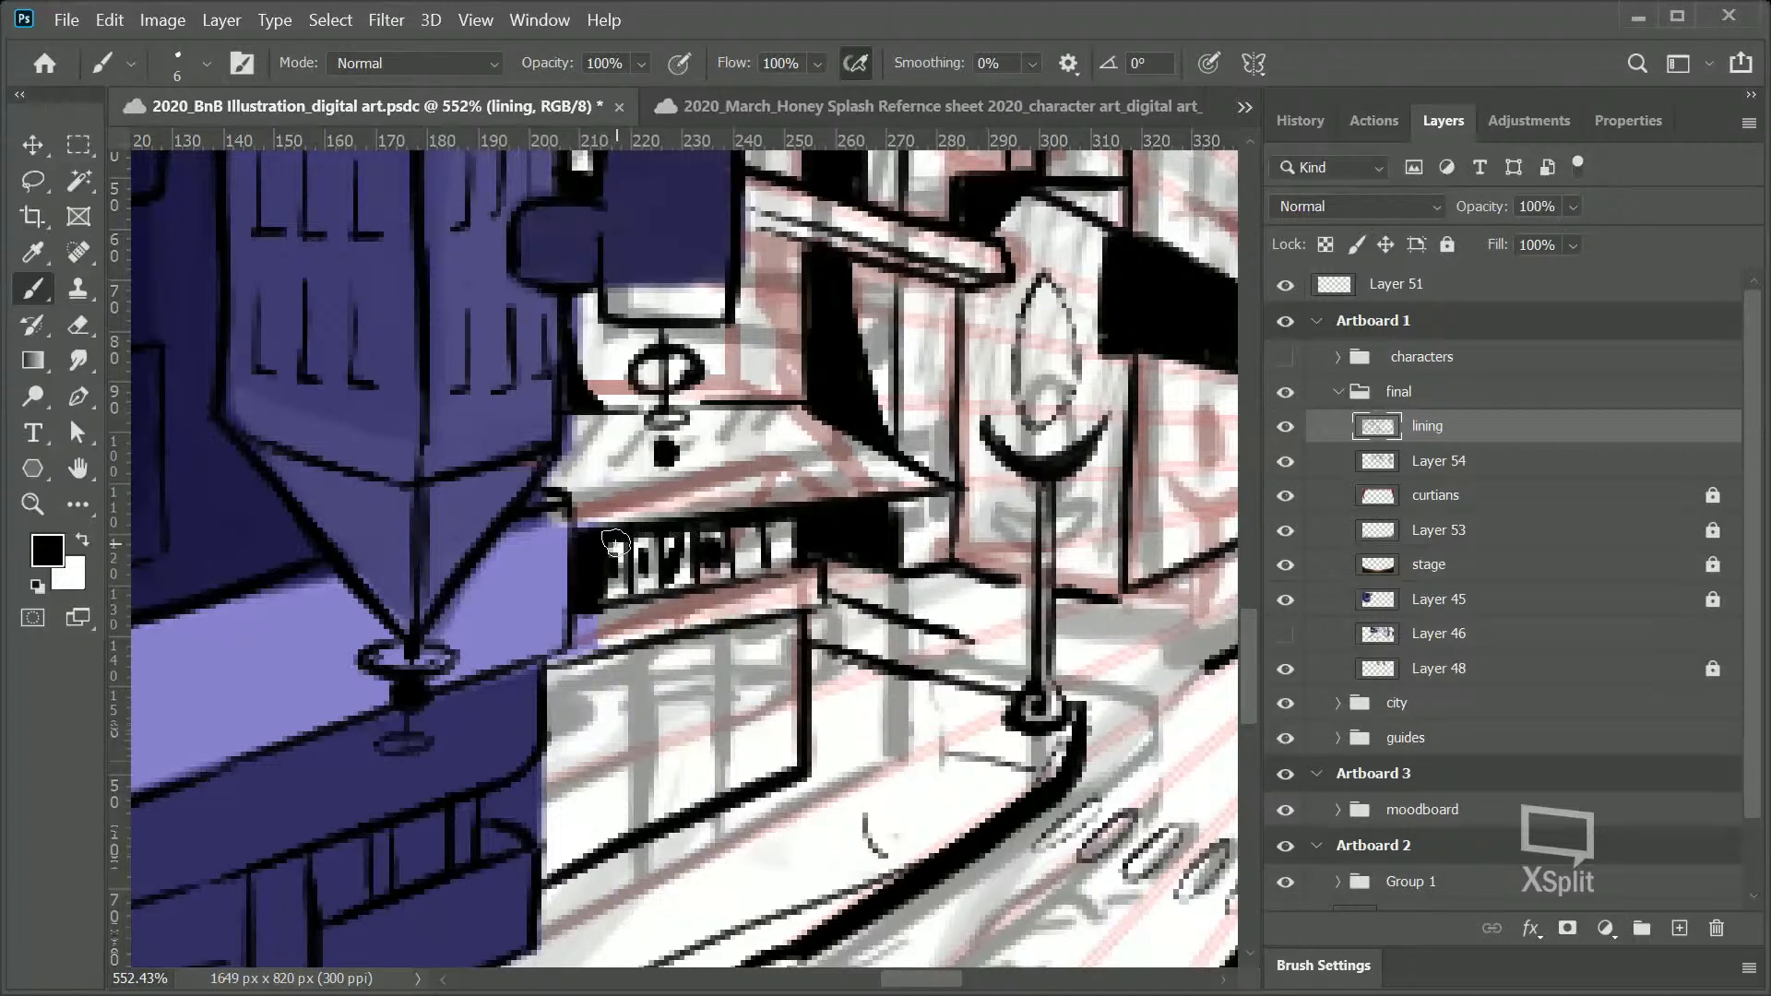
pyautogui.moveTo(748, 553)
pyautogui.mouseDown()
pyautogui.moveTo(752, 570)
pyautogui.moveTo(786, 548)
pyautogui.mouseUp()
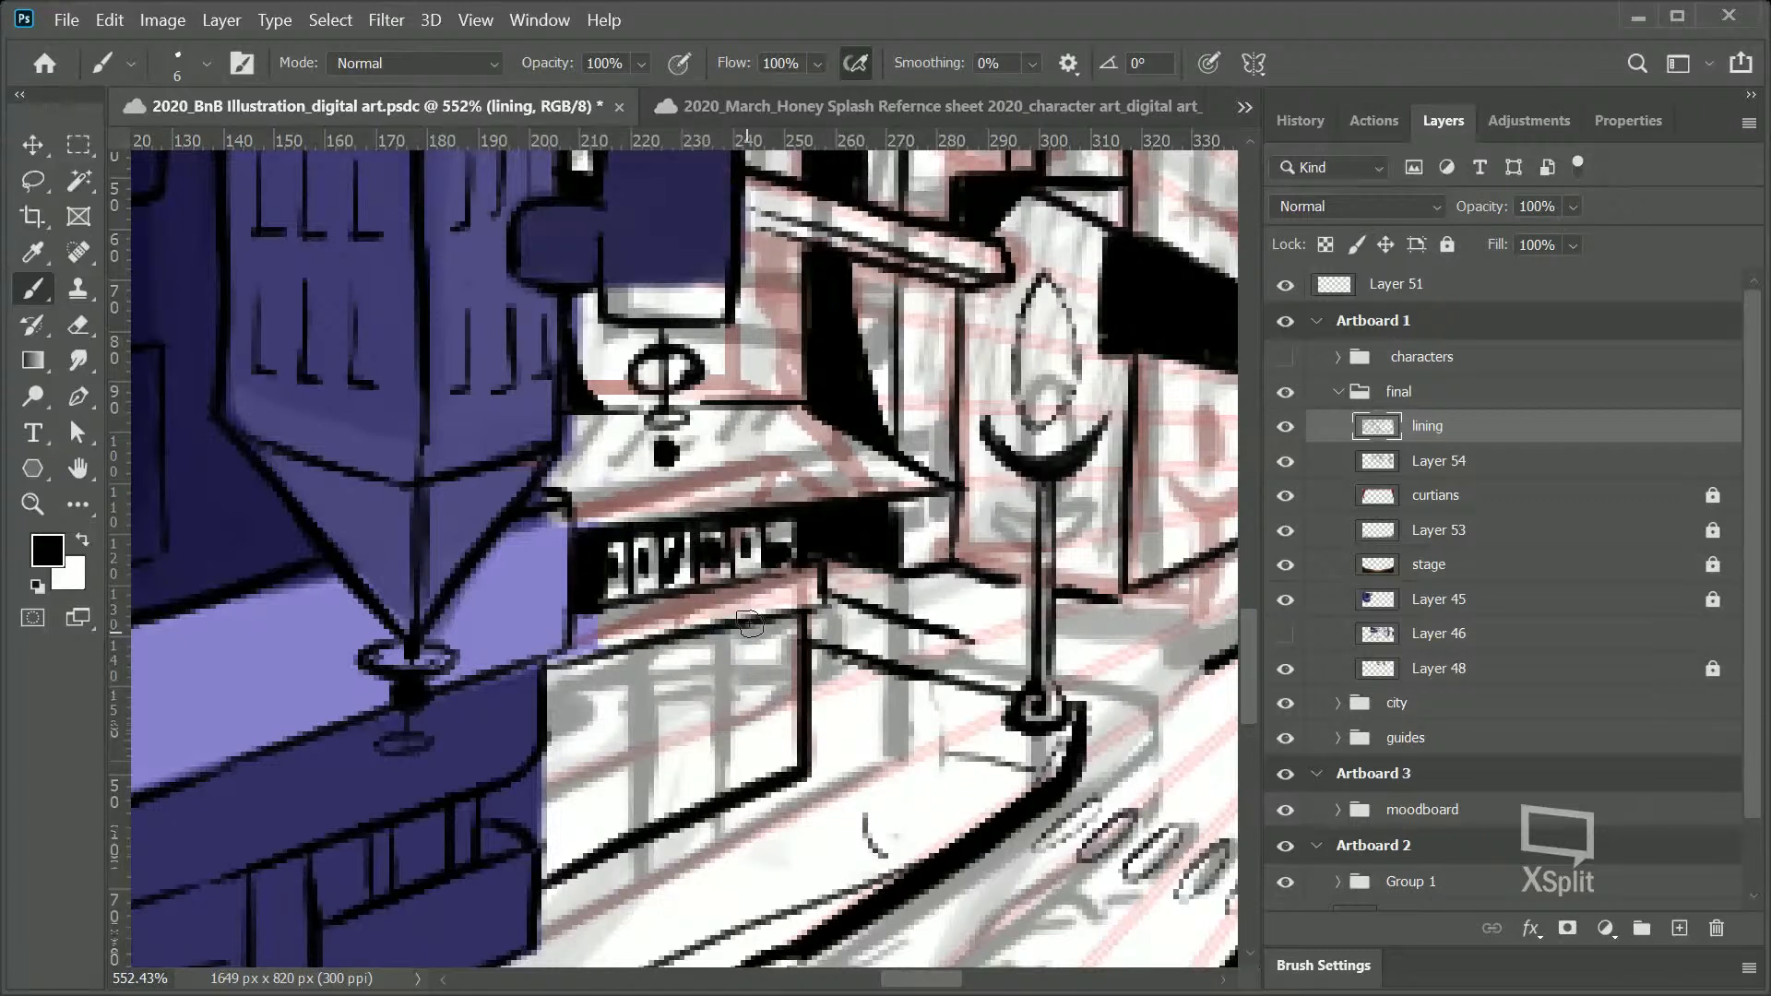
pyautogui.moveTo(777, 578); pyautogui.dragTo(812, 581)
# Step: Extend the black shadow beside the window strip down across the ledge to the counter's top line
pyautogui.press('z')
pyautogui.scroll(-5, 973, 519)
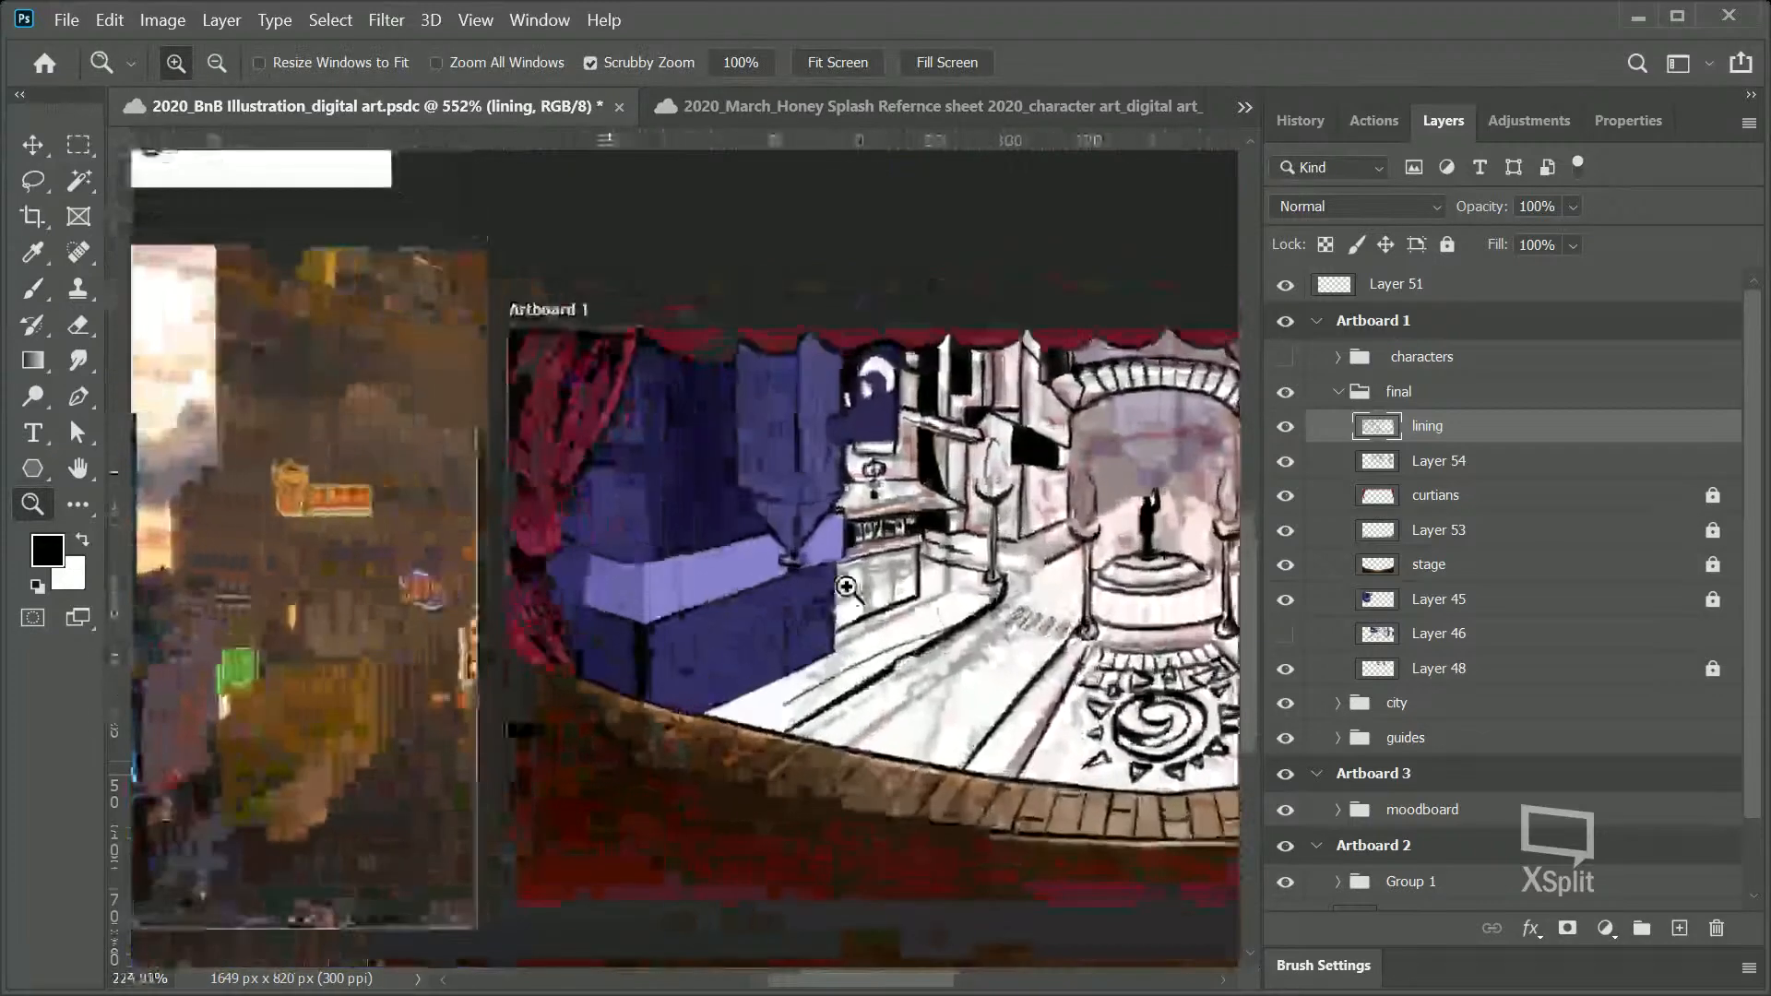
pyautogui.scroll(5, 957, 564)
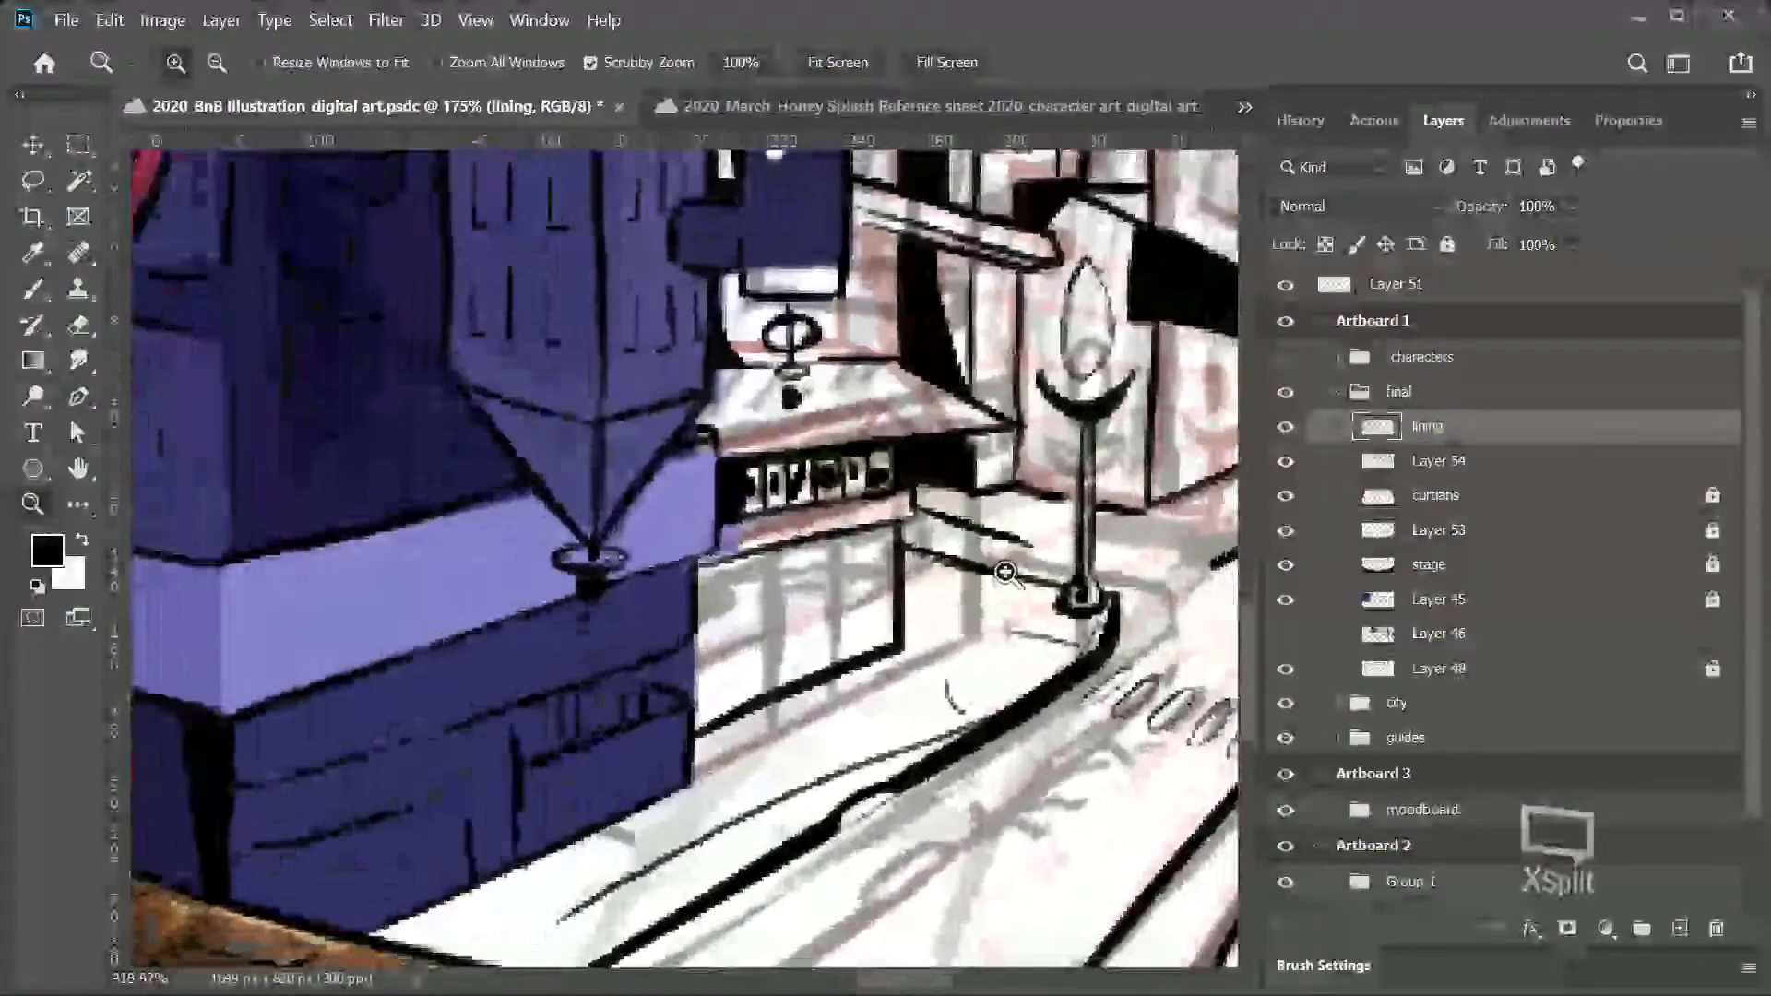
pyautogui.scroll(4, 817, 609)
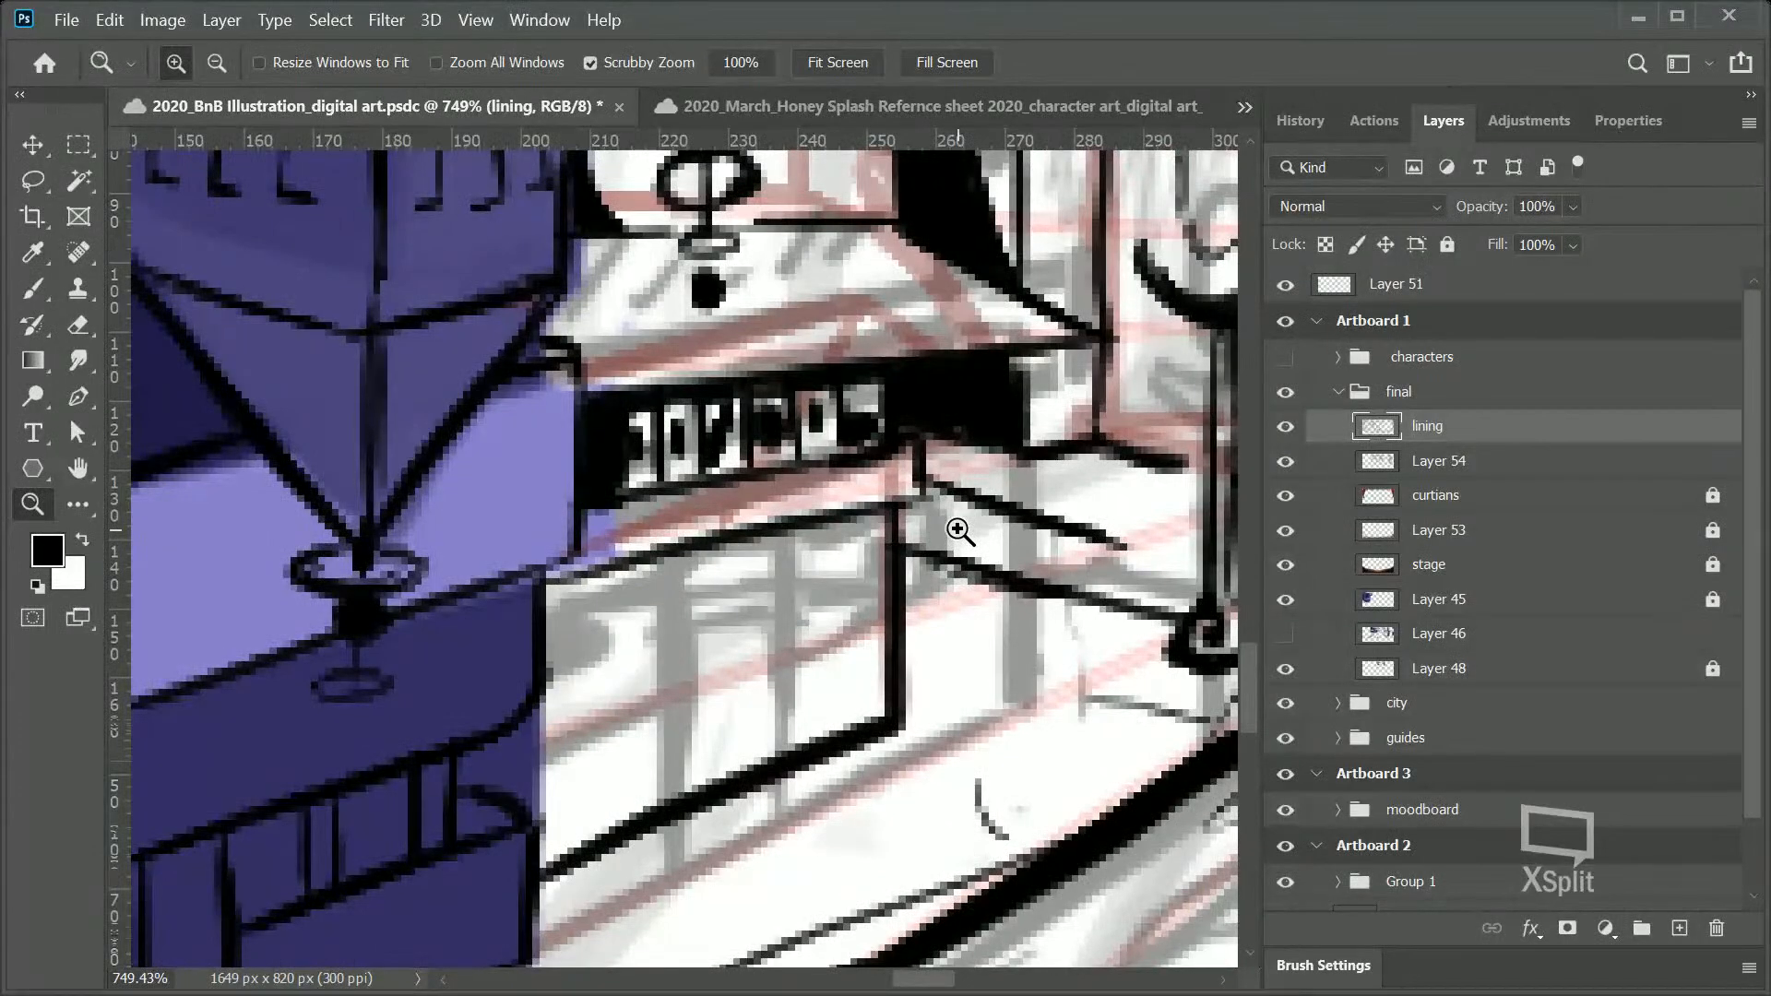
pyautogui.click(35, 290)
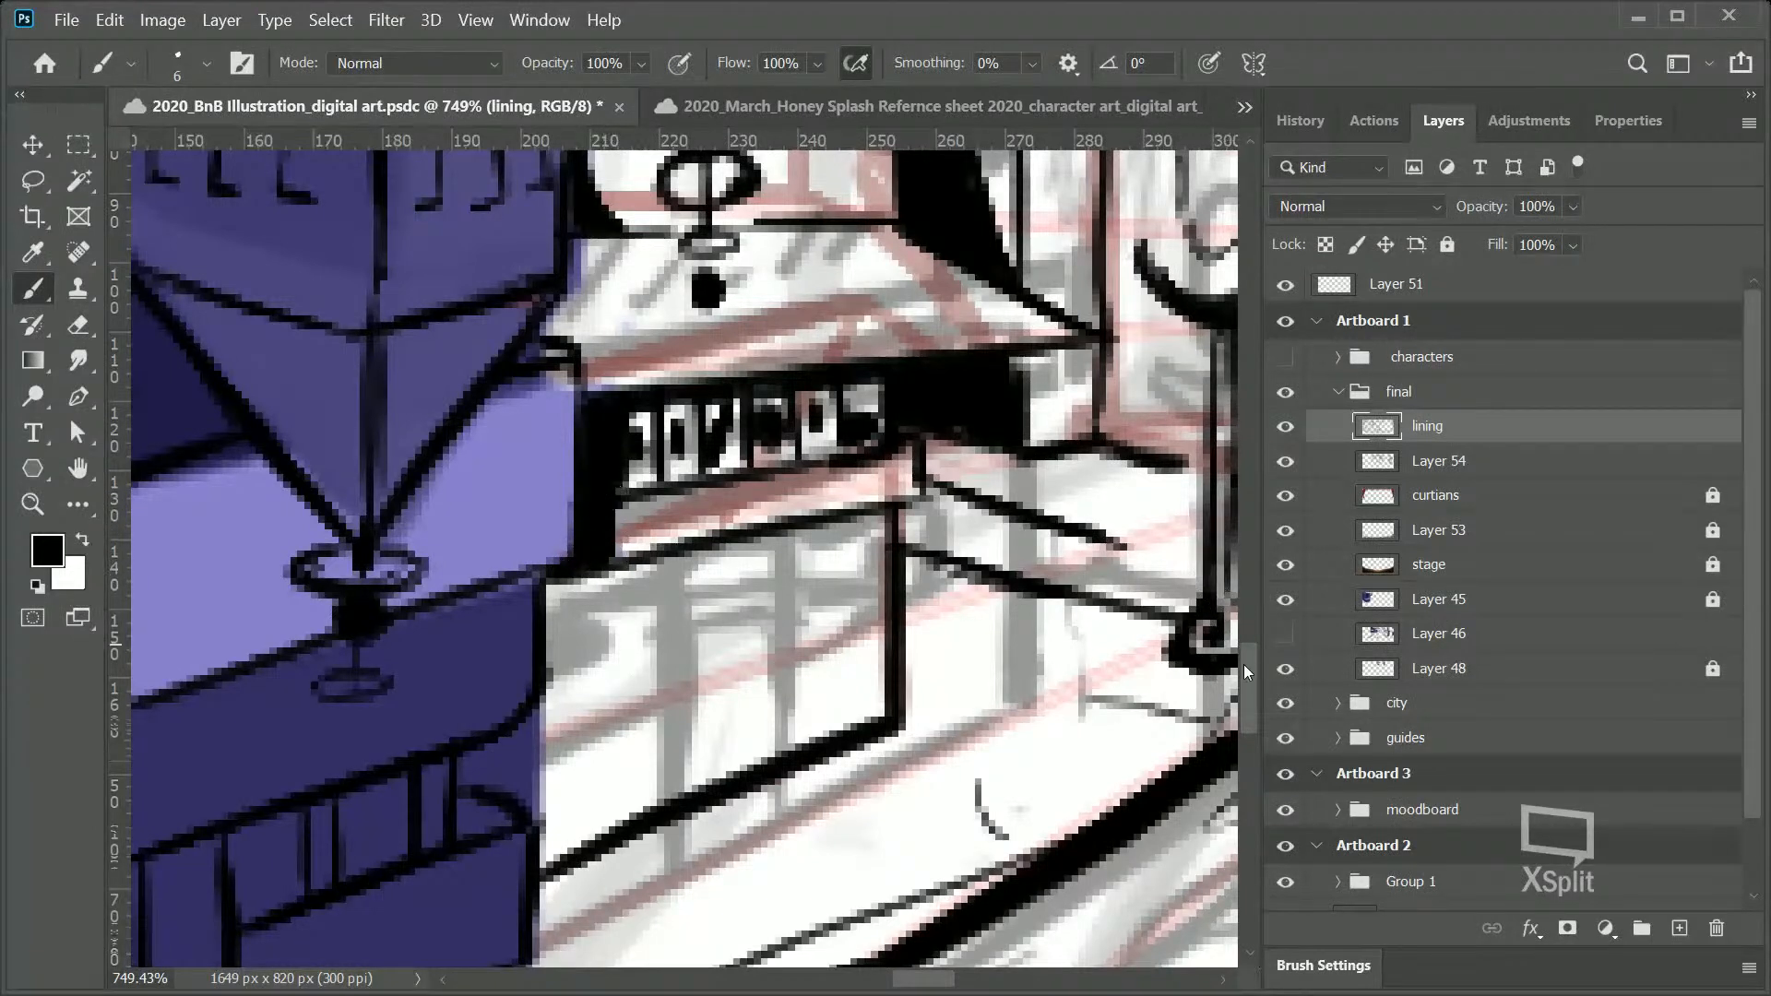
# Step: Examine the inked area around the moon sign and awning, and the purple corner building beside the curtain
pyautogui.scroll(5, 1238, 641)
pyautogui.scroll(2, 1238, 631)
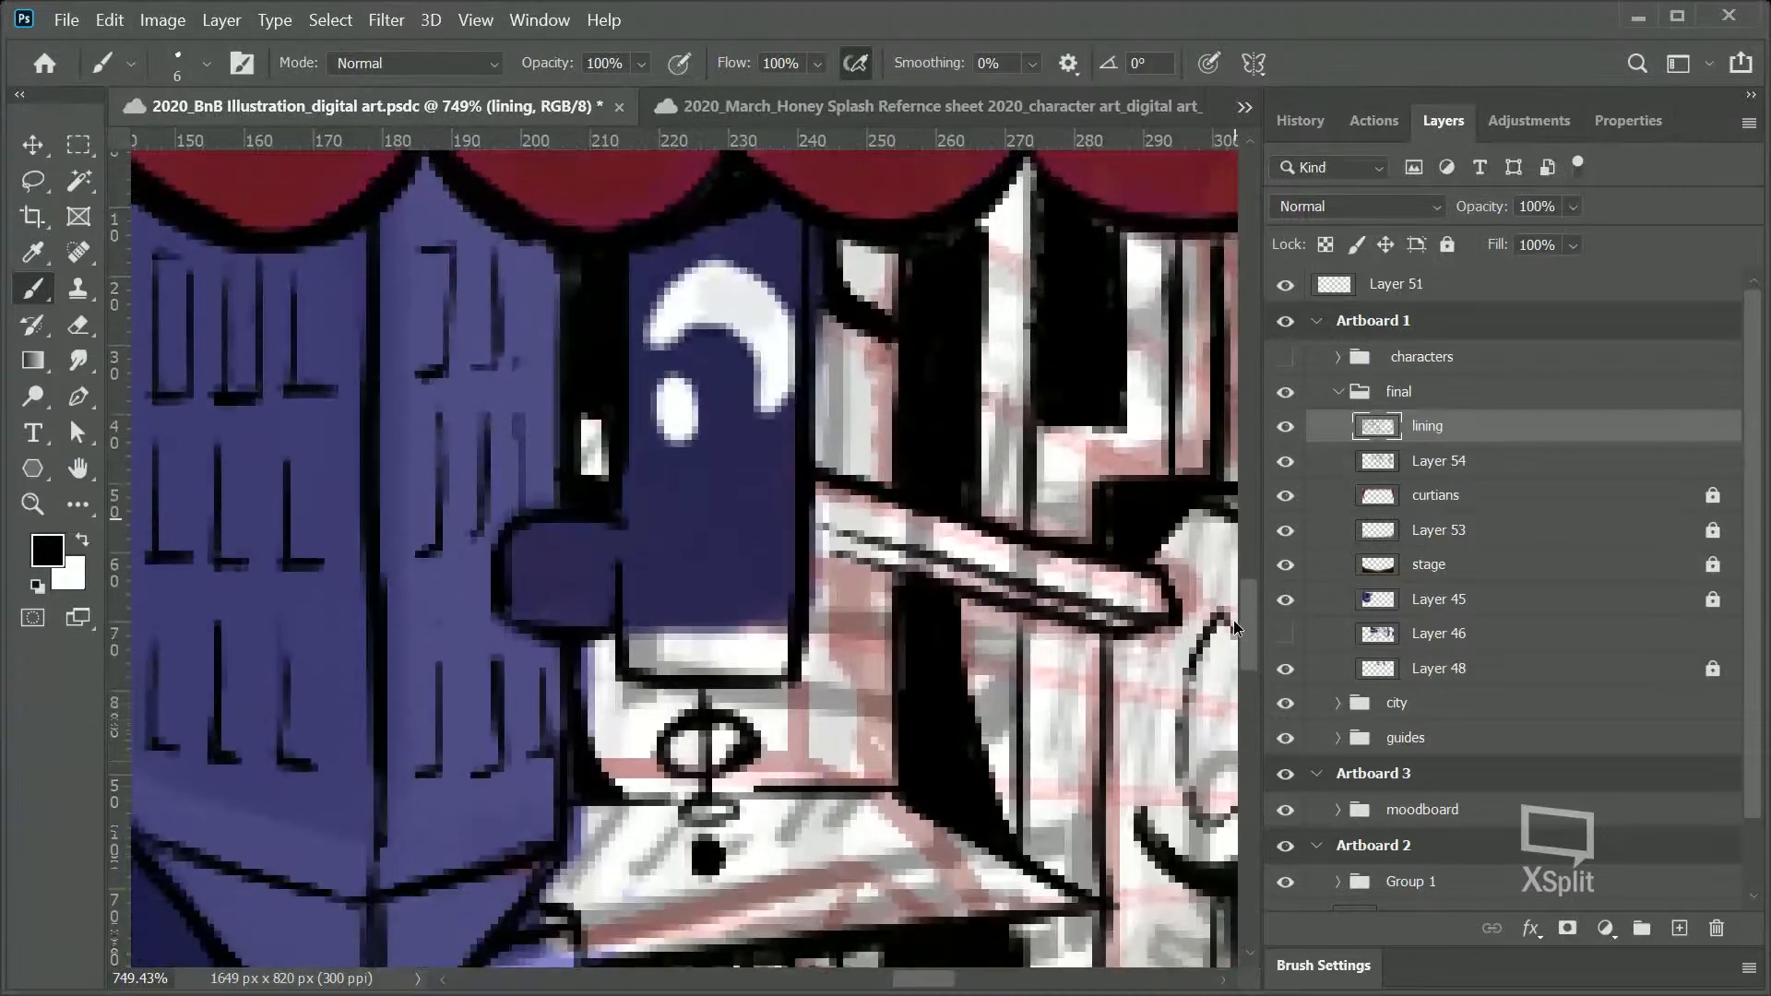
pyautogui.scroll(-2, 1228, 635)
pyautogui.scroll(-1, 1227, 639)
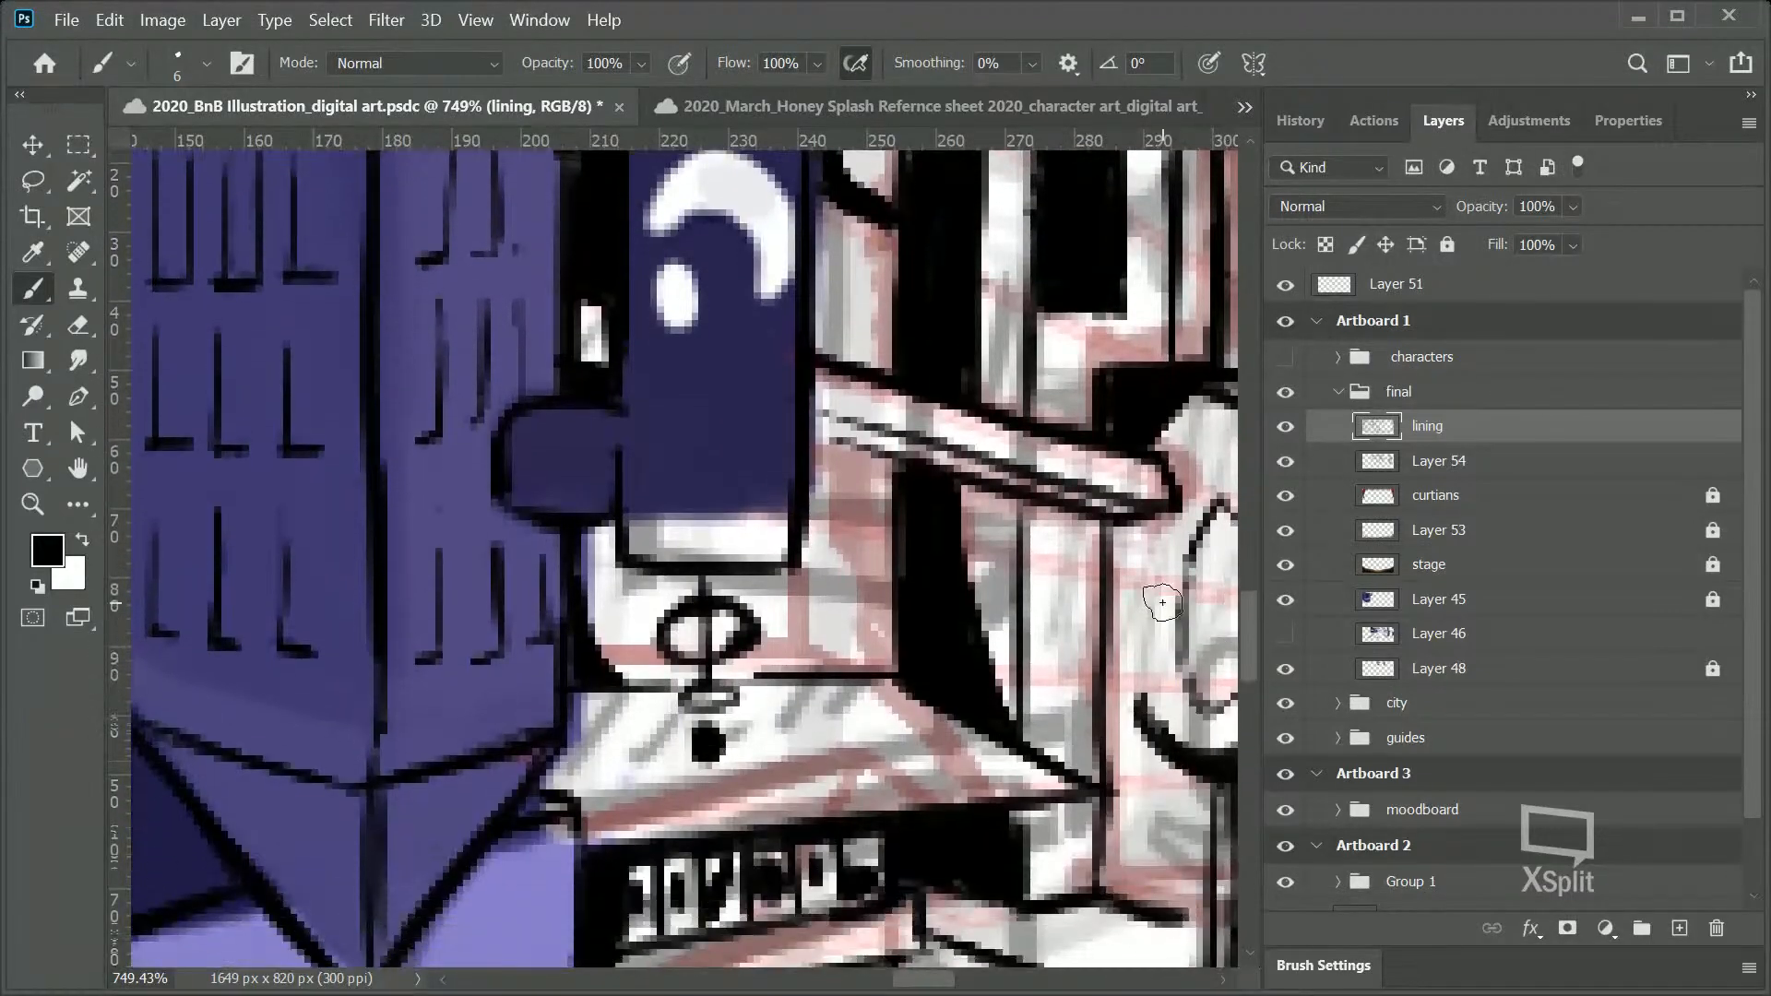
pyautogui.click(38, 501)
pyautogui.moveTo(958, 481); pyautogui.dragTo(796, 512)
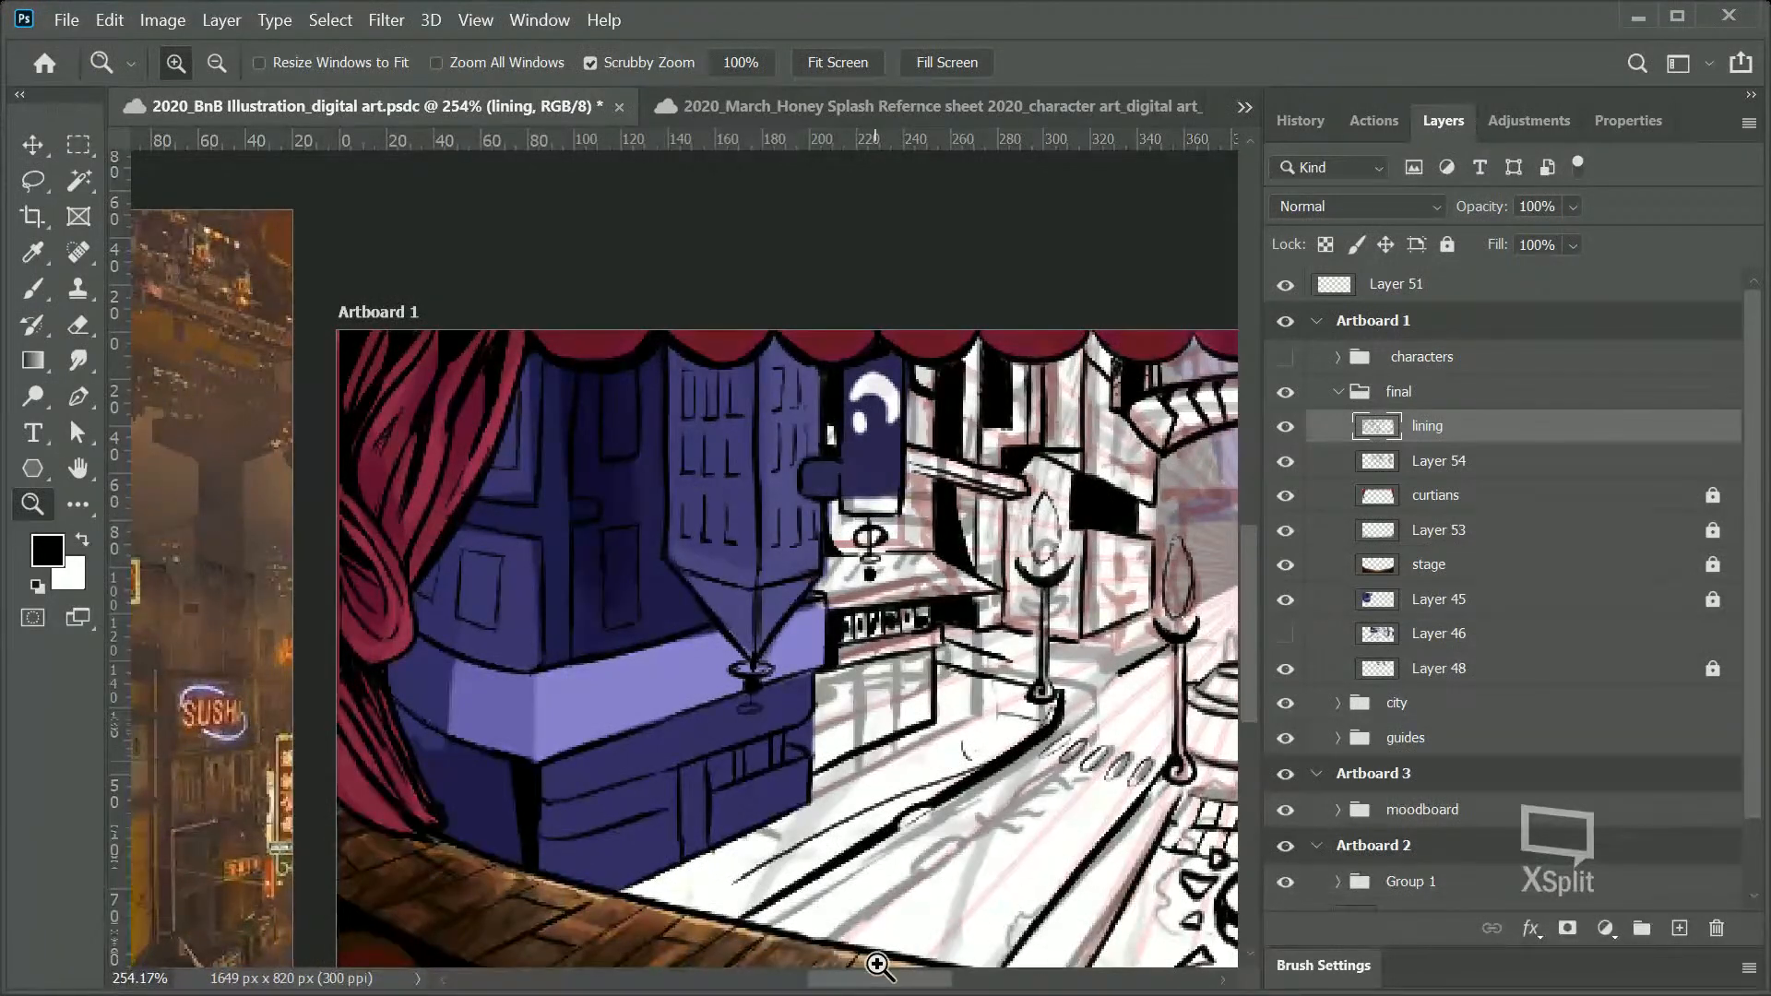
pyautogui.hscroll(-5, 894, 986)
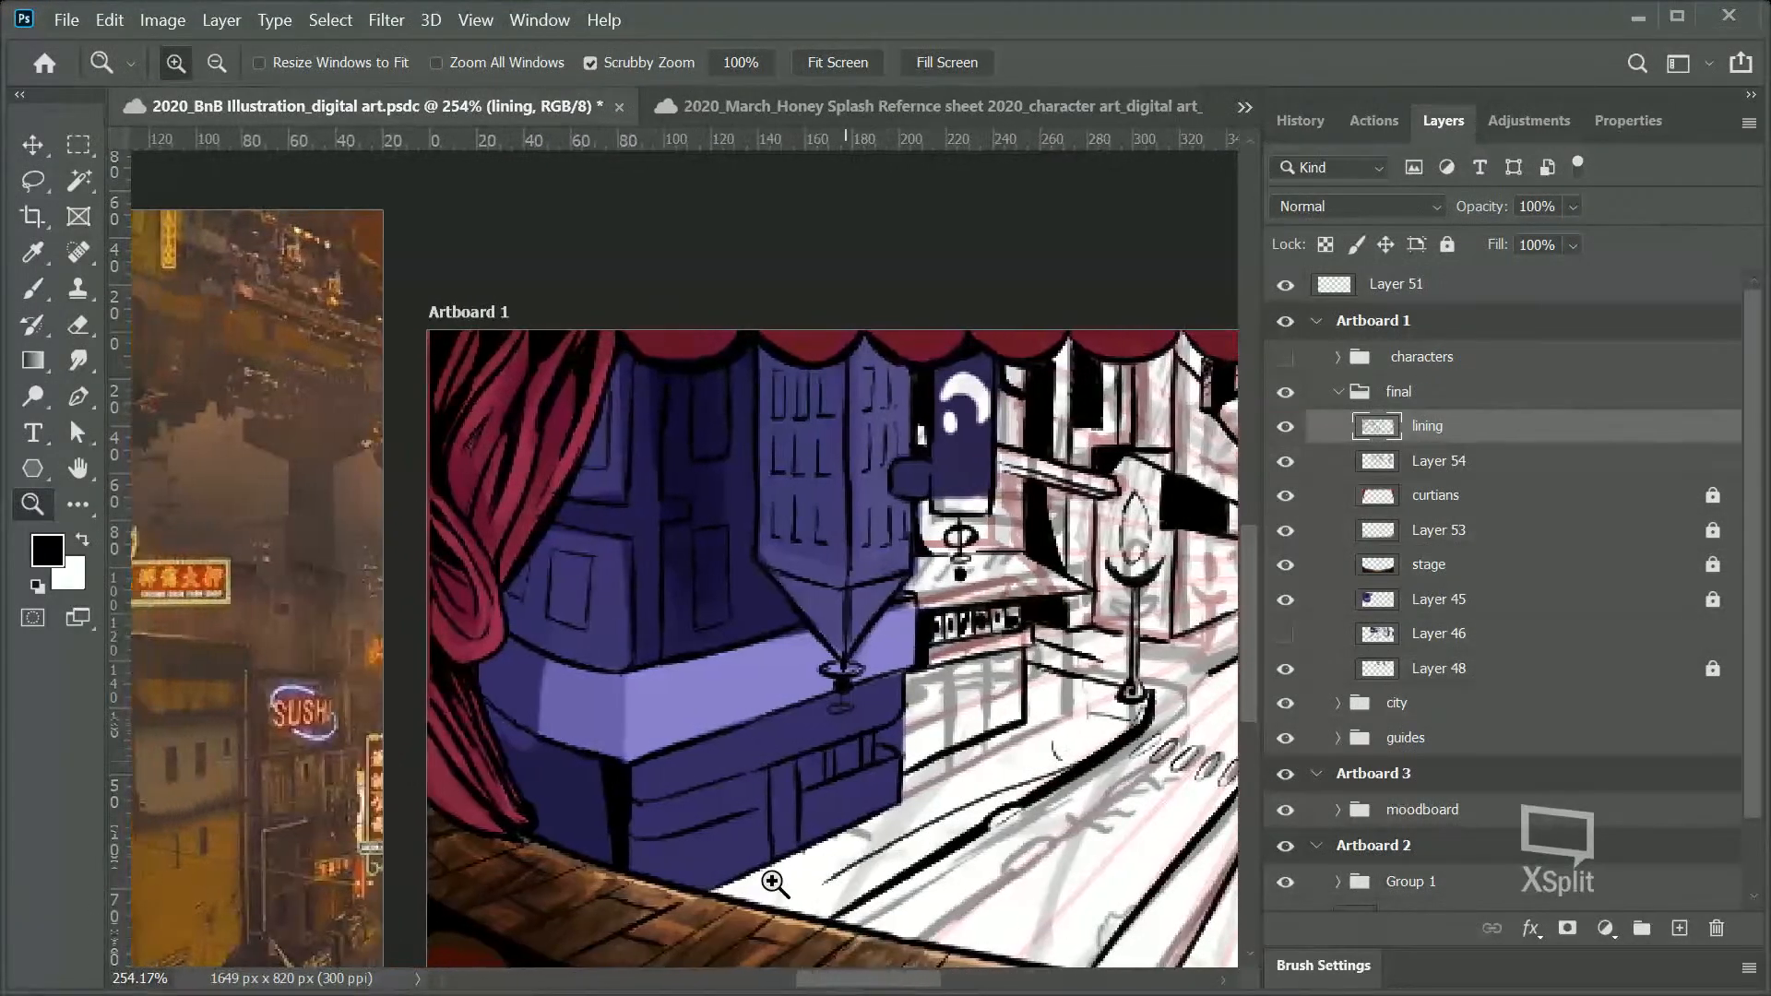
# Step: Fill the purple building's vertical corner strip and the horizontal band between its storeys solid black
pyautogui.moveTo(680, 621); pyautogui.dragTo(720, 599)
pyautogui.click(33, 288)
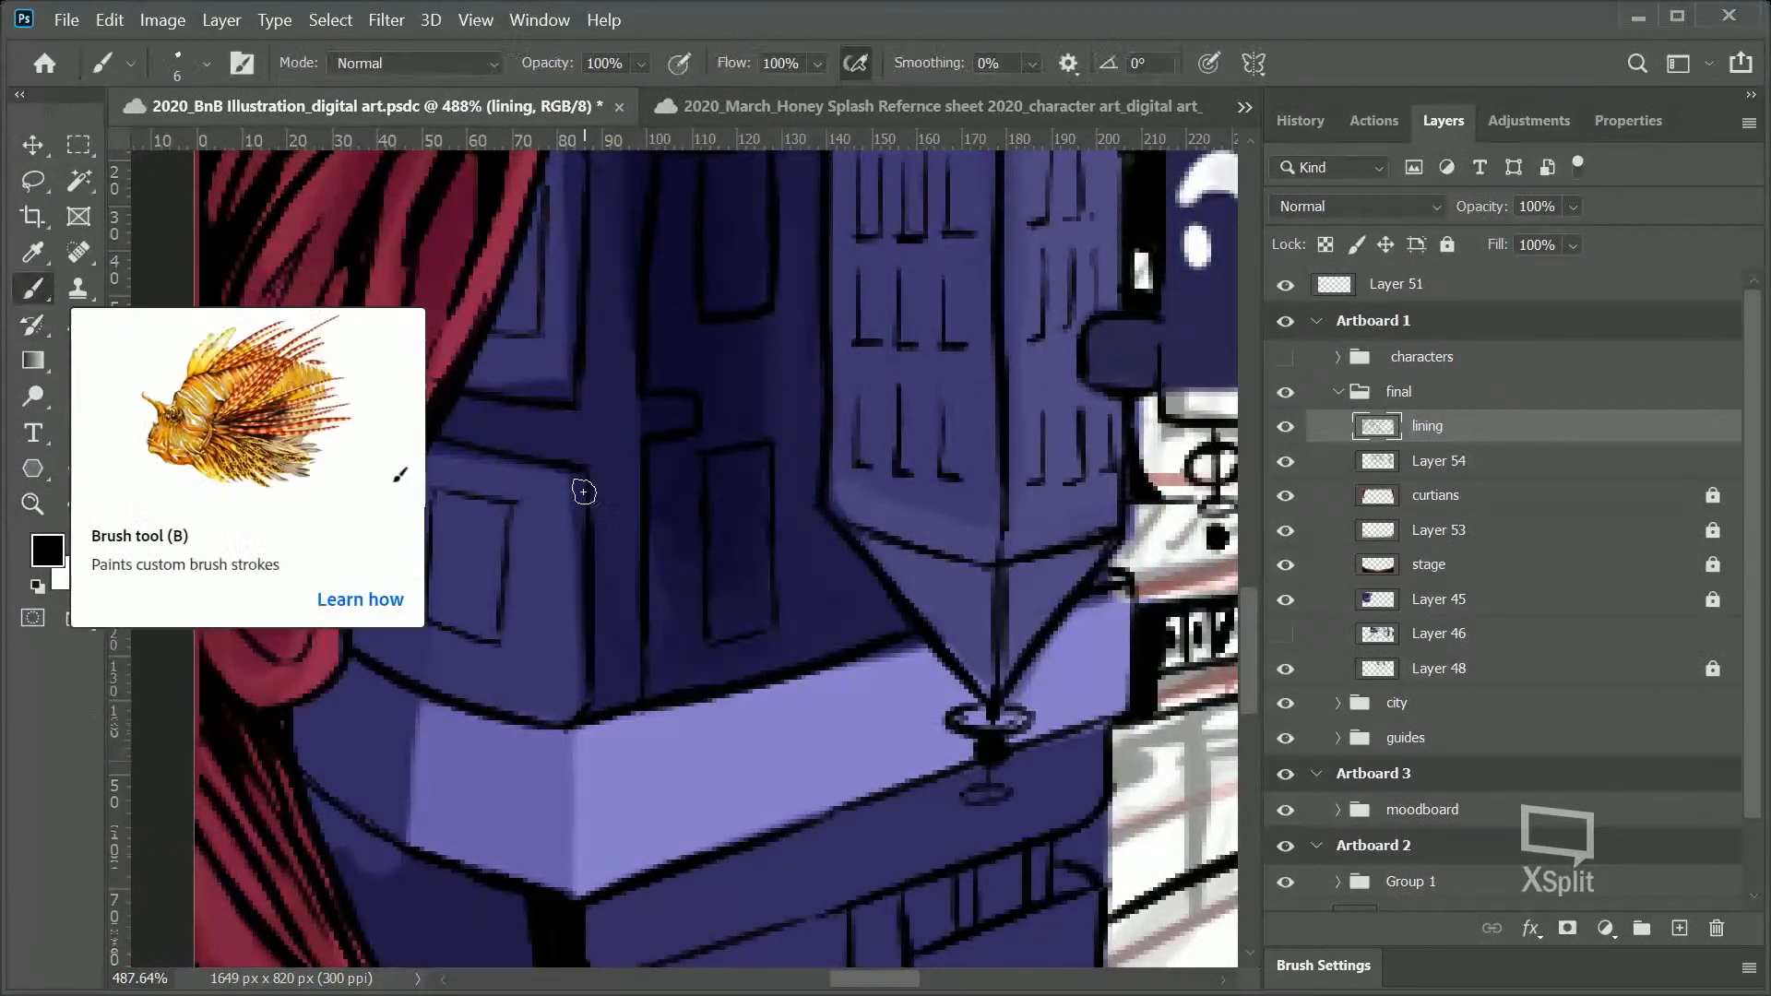
pyautogui.moveTo(602, 426); pyautogui.dragTo(605, 638)
pyautogui.moveTo(606, 553); pyautogui.dragTo(607, 695)
pyautogui.moveTo(605, 626)
pyautogui.mouseDown()
pyautogui.moveTo(612, 704)
pyautogui.moveTo(627, 686)
pyautogui.mouseUp()
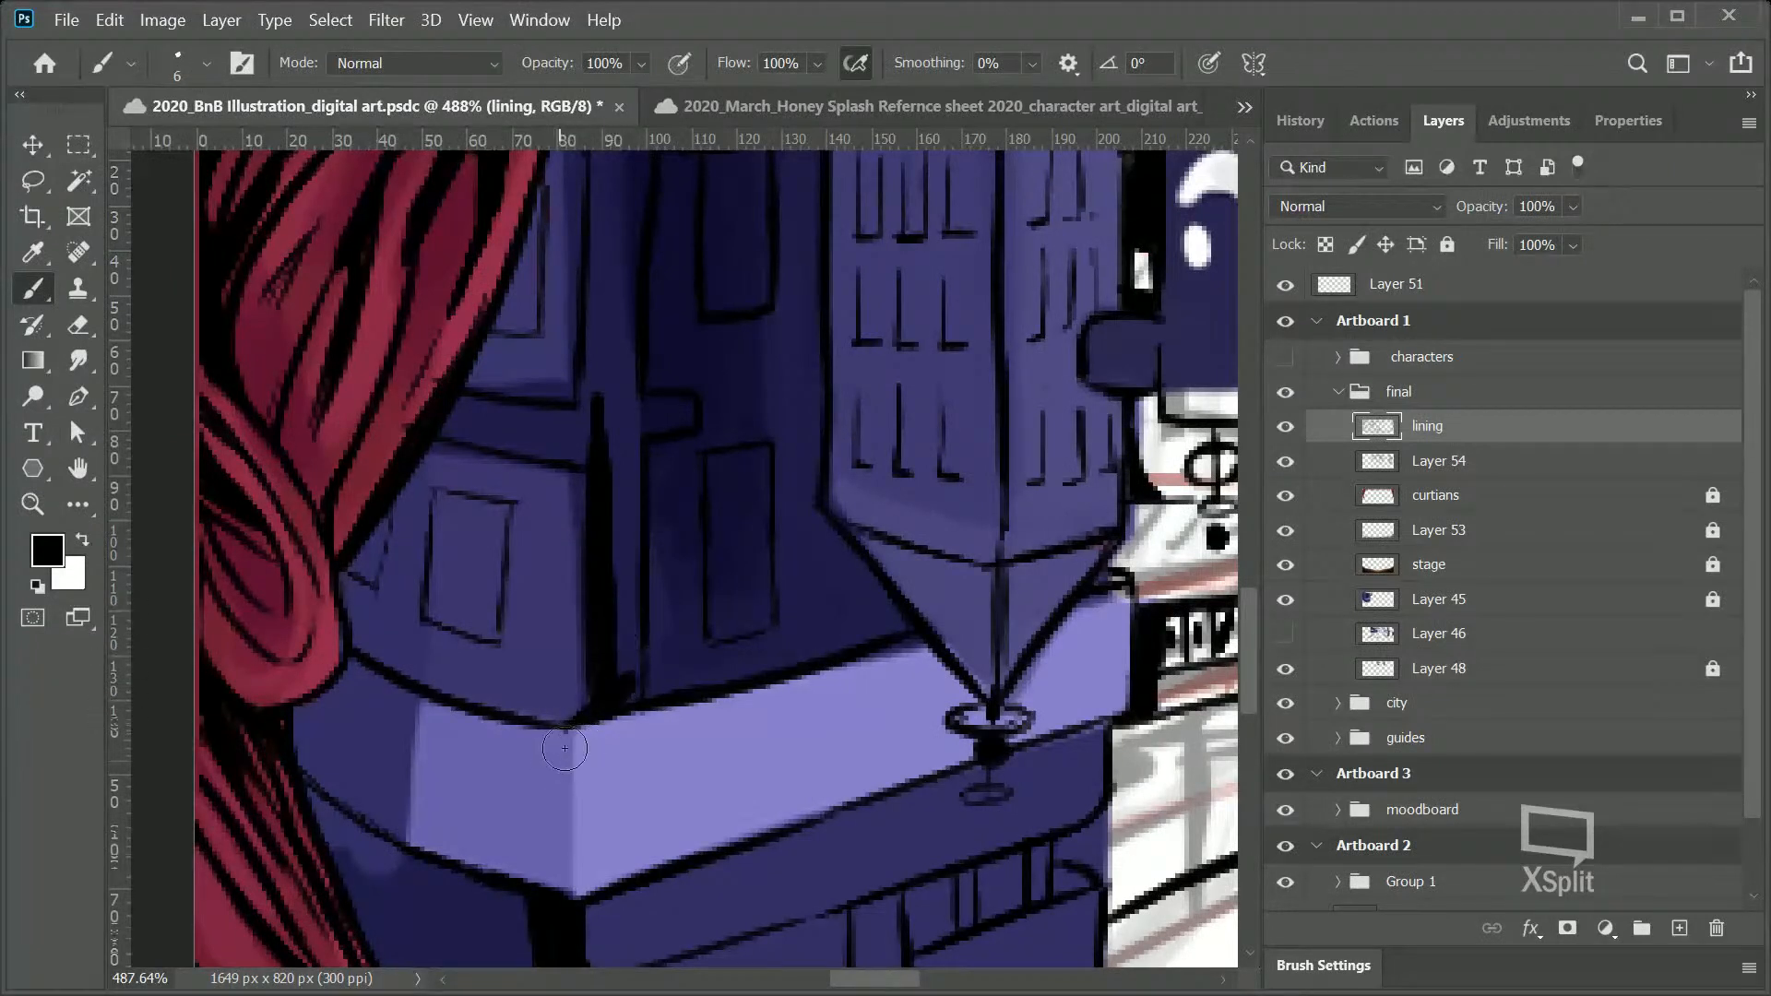
pyautogui.moveTo(616, 633)
pyautogui.mouseDown()
pyautogui.moveTo(626, 692)
pyautogui.moveTo(608, 473)
pyautogui.moveTo(625, 457)
pyautogui.moveTo(620, 600)
pyautogui.mouseUp()
pyautogui.moveTo(603, 365)
pyautogui.mouseDown()
pyautogui.moveTo(602, 457)
pyautogui.moveTo(587, 348)
pyautogui.moveTo(589, 295)
pyautogui.moveTo(597, 380)
pyautogui.moveTo(603, 145)
pyautogui.moveTo(606, 294)
pyautogui.moveTo(656, 133)
pyautogui.moveTo(622, 390)
pyautogui.moveTo(608, 366)
pyautogui.moveTo(615, 273)
pyautogui.moveTo(632, 304)
pyautogui.moveTo(624, 432)
pyautogui.moveTo(645, 406)
pyautogui.moveTo(670, 417)
pyautogui.moveTo(626, 443)
pyautogui.moveTo(614, 281)
pyautogui.moveTo(620, 371)
pyautogui.mouseUp()
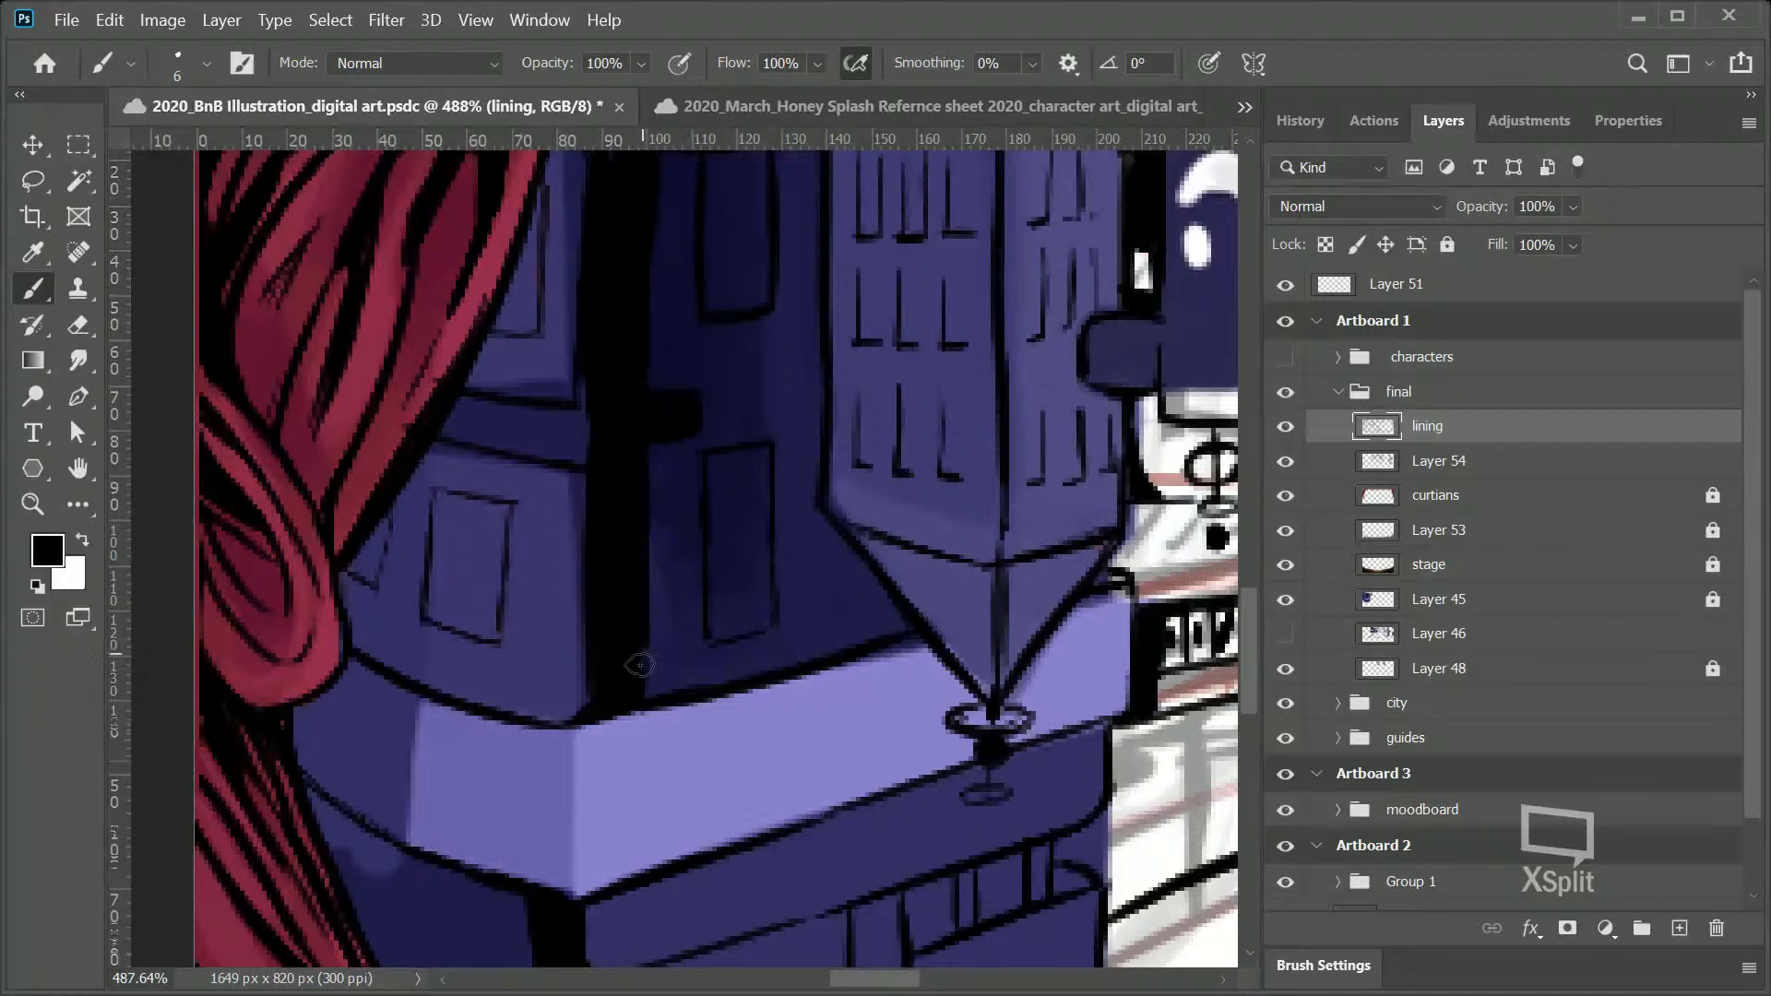
pyautogui.moveTo(595, 381); pyautogui.dragTo(588, 383)
pyautogui.moveTo(457, 402)
pyautogui.mouseDown()
pyautogui.moveTo(521, 447)
pyautogui.moveTo(440, 426)
pyautogui.moveTo(527, 447)
pyautogui.moveTo(450, 433)
pyautogui.moveTo(518, 419)
pyautogui.moveTo(469, 406)
pyautogui.moveTo(578, 426)
pyautogui.moveTo(503, 429)
pyautogui.moveTo(591, 454)
pyautogui.moveTo(599, 413)
pyautogui.mouseUp()
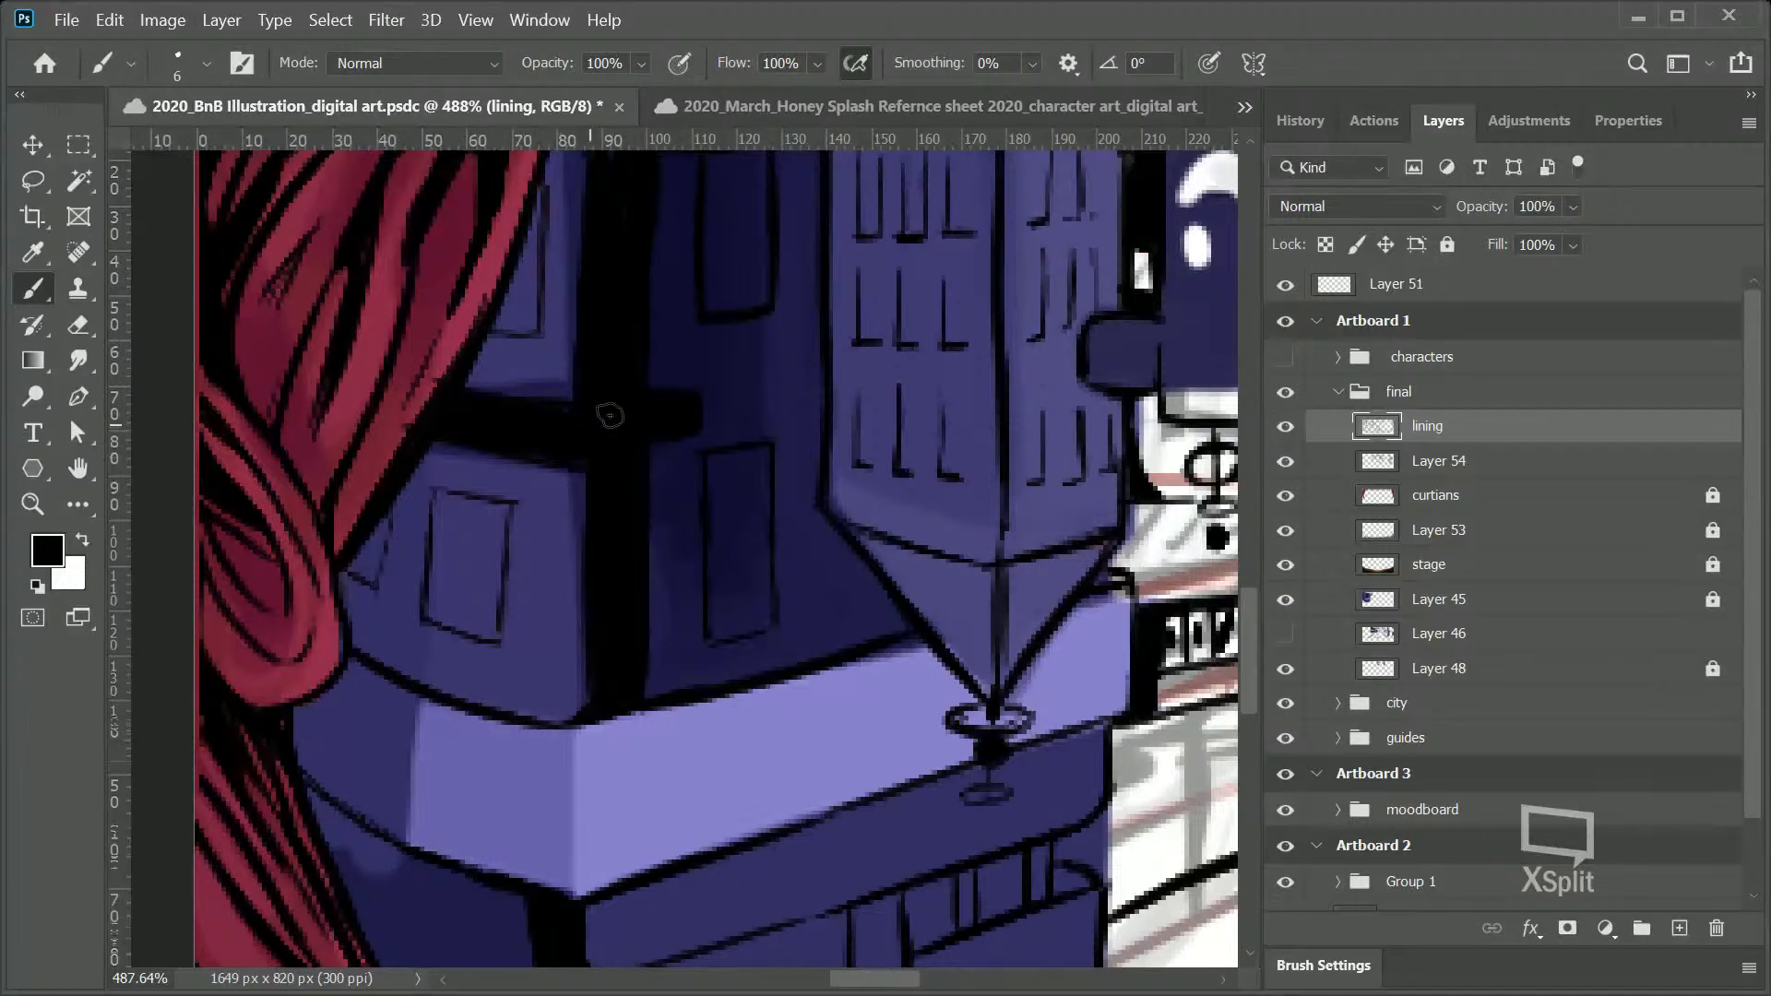
# Step: Ink a black shadow on the lower purple wall along the curtain and thicken the line under the light band
pyautogui.click(43, 502)
pyautogui.moveTo(930, 492); pyautogui.dragTo(838, 581)
pyautogui.moveTo(784, 727); pyautogui.dragTo(854, 700)
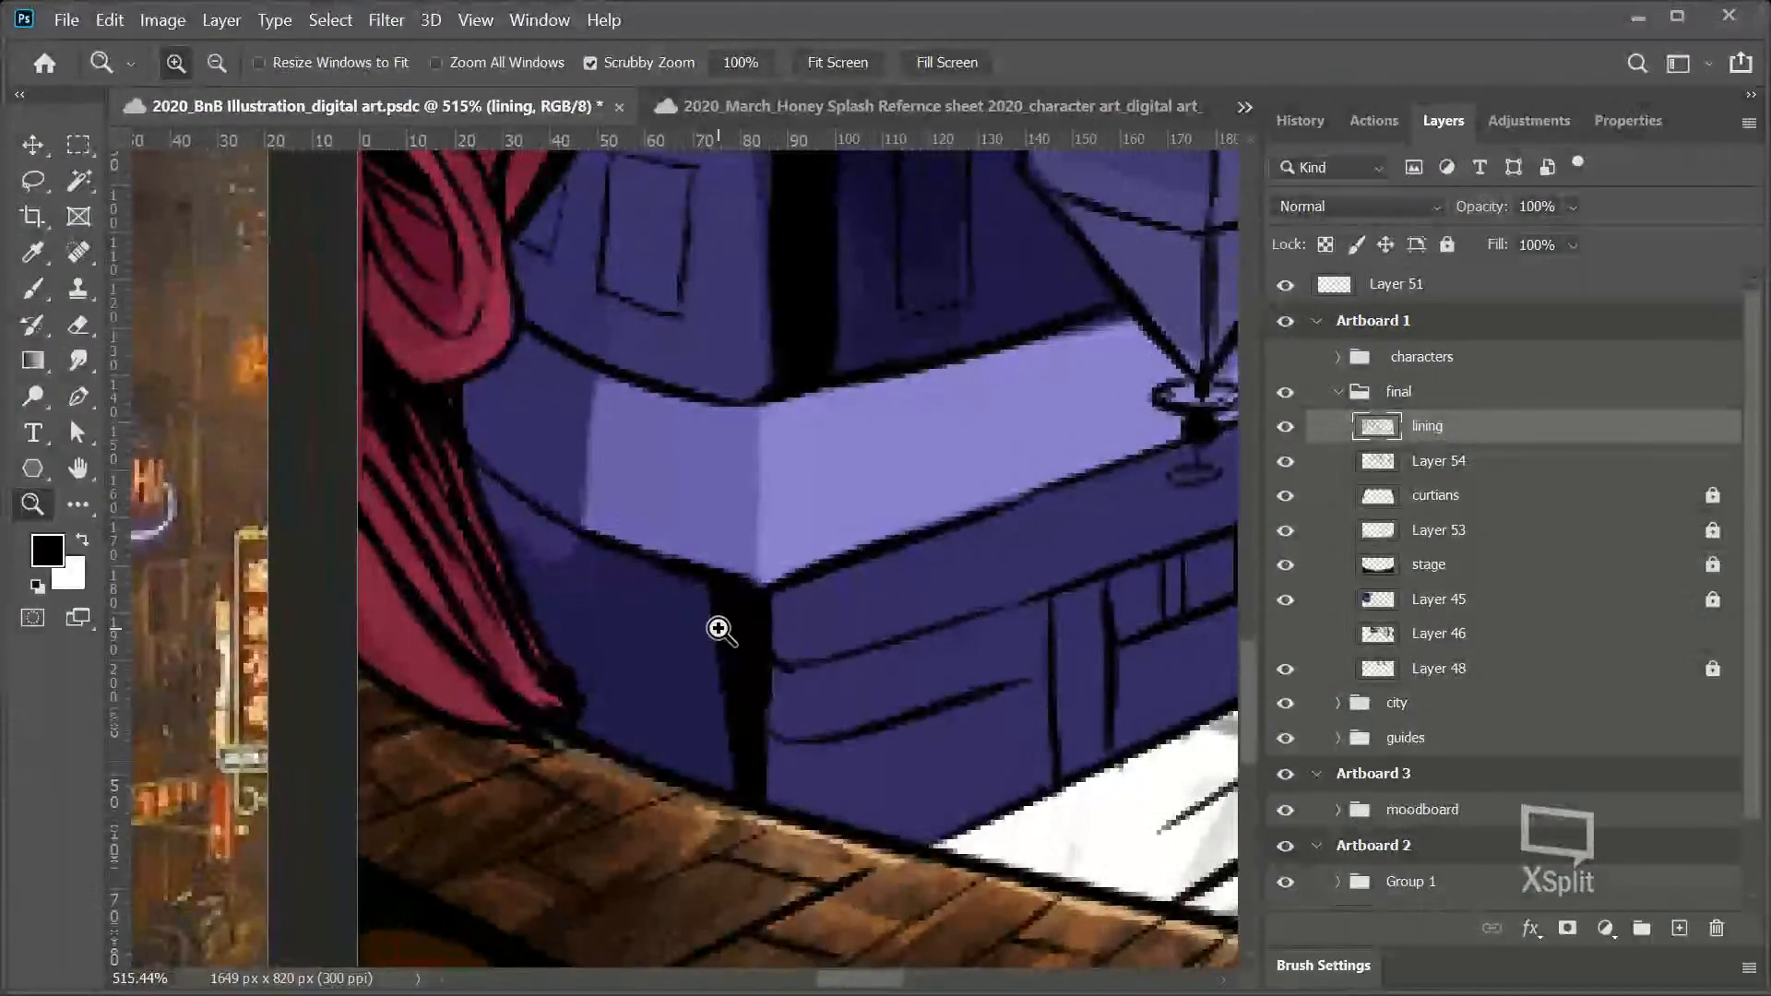
pyautogui.click(35, 289)
pyautogui.moveTo(480, 494); pyautogui.dragTo(515, 567)
pyautogui.moveTo(473, 460)
pyautogui.mouseDown()
pyautogui.moveTo(534, 518)
pyautogui.moveTo(534, 599)
pyautogui.mouseUp()
pyautogui.moveTo(521, 508)
pyautogui.mouseDown()
pyautogui.moveTo(561, 652)
pyautogui.moveTo(543, 582)
pyautogui.moveTo(541, 621)
pyautogui.moveTo(543, 519)
pyautogui.moveTo(558, 611)
pyautogui.moveTo(547, 524)
pyautogui.moveTo(718, 574)
pyautogui.mouseUp()
# Step: Fill the lower purple wall between the curtain and the building's corner solid black, up to the light band
pyautogui.moveTo(1254, 690); pyautogui.dragTo(1246, 605)
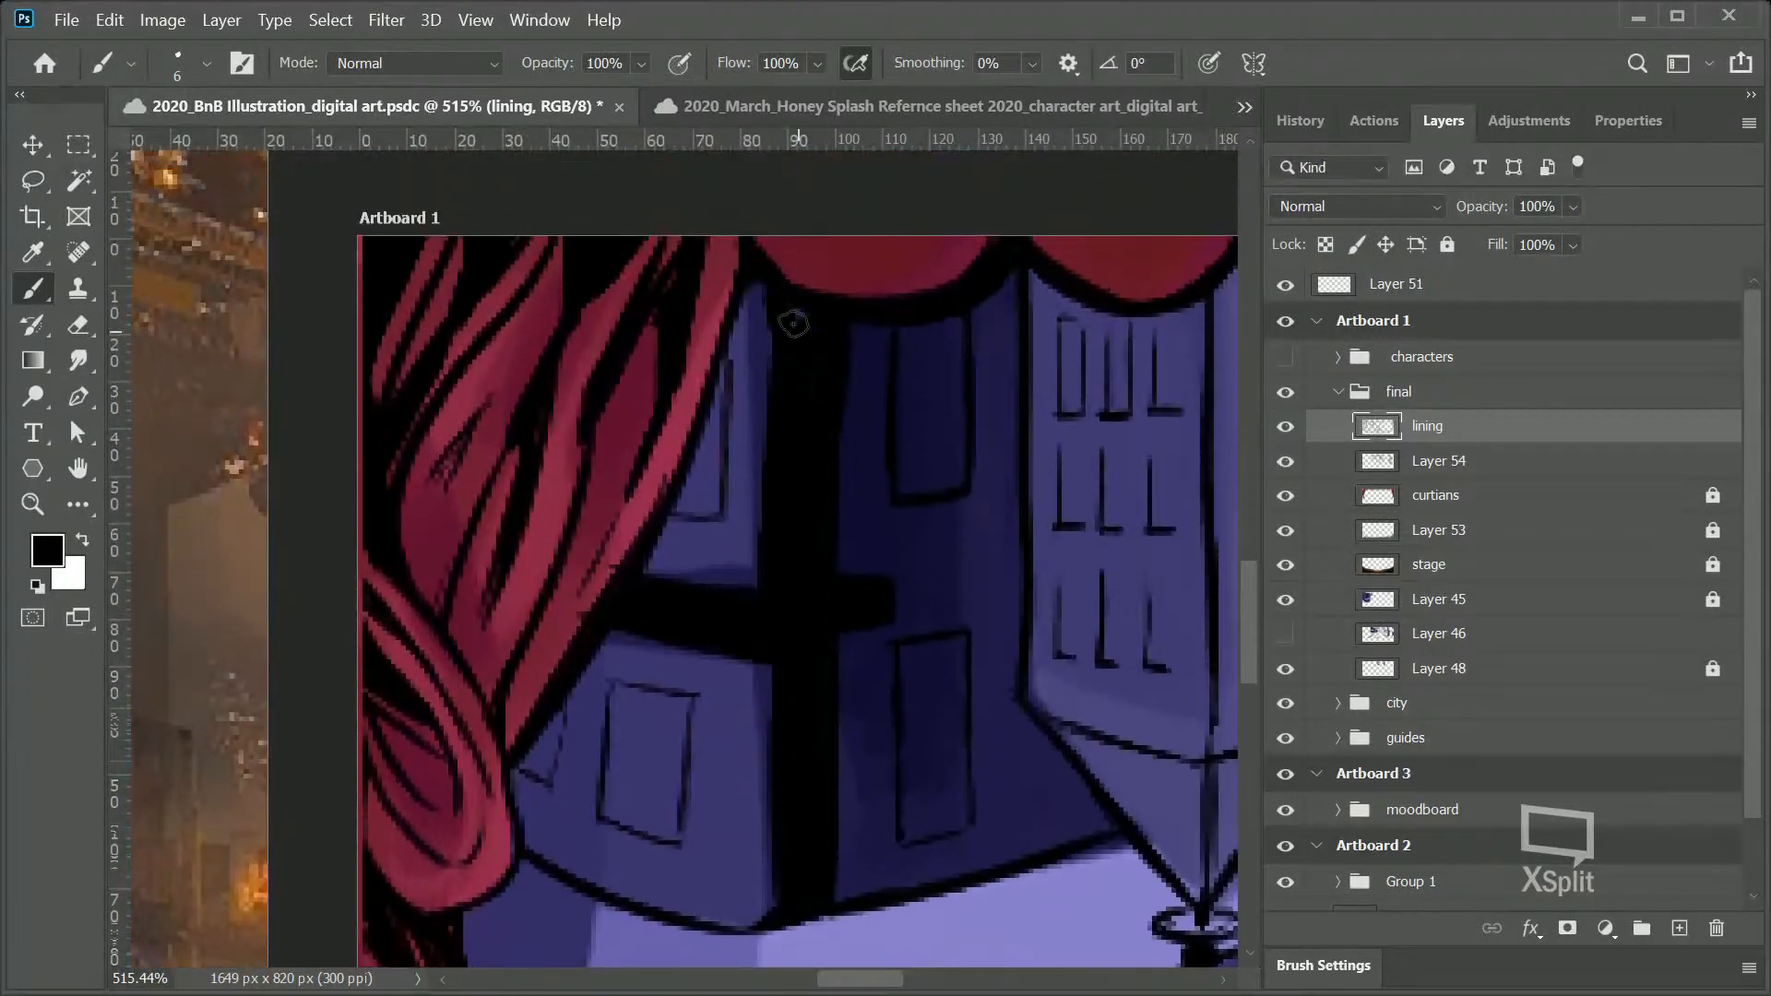
pyautogui.click(32, 504)
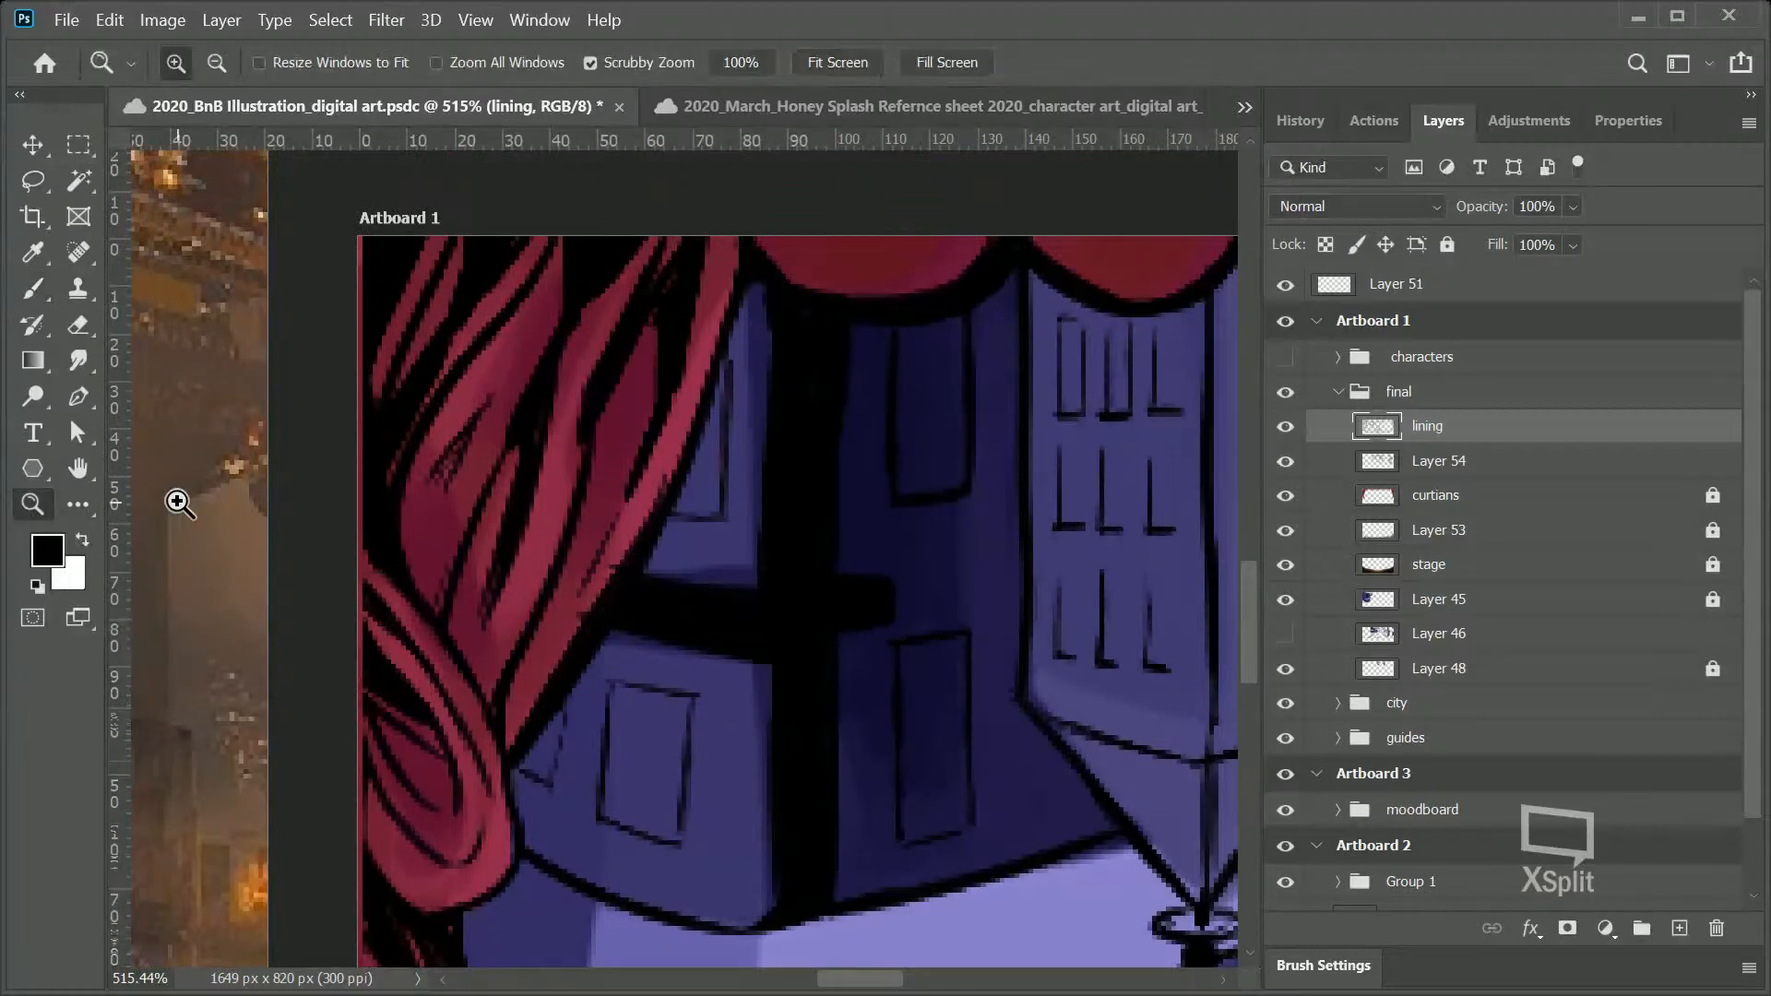
pyautogui.scroll(-4, 930, 475)
pyautogui.moveTo(863, 979); pyautogui.dragTo(896, 941)
pyautogui.scroll(5, 561, 809)
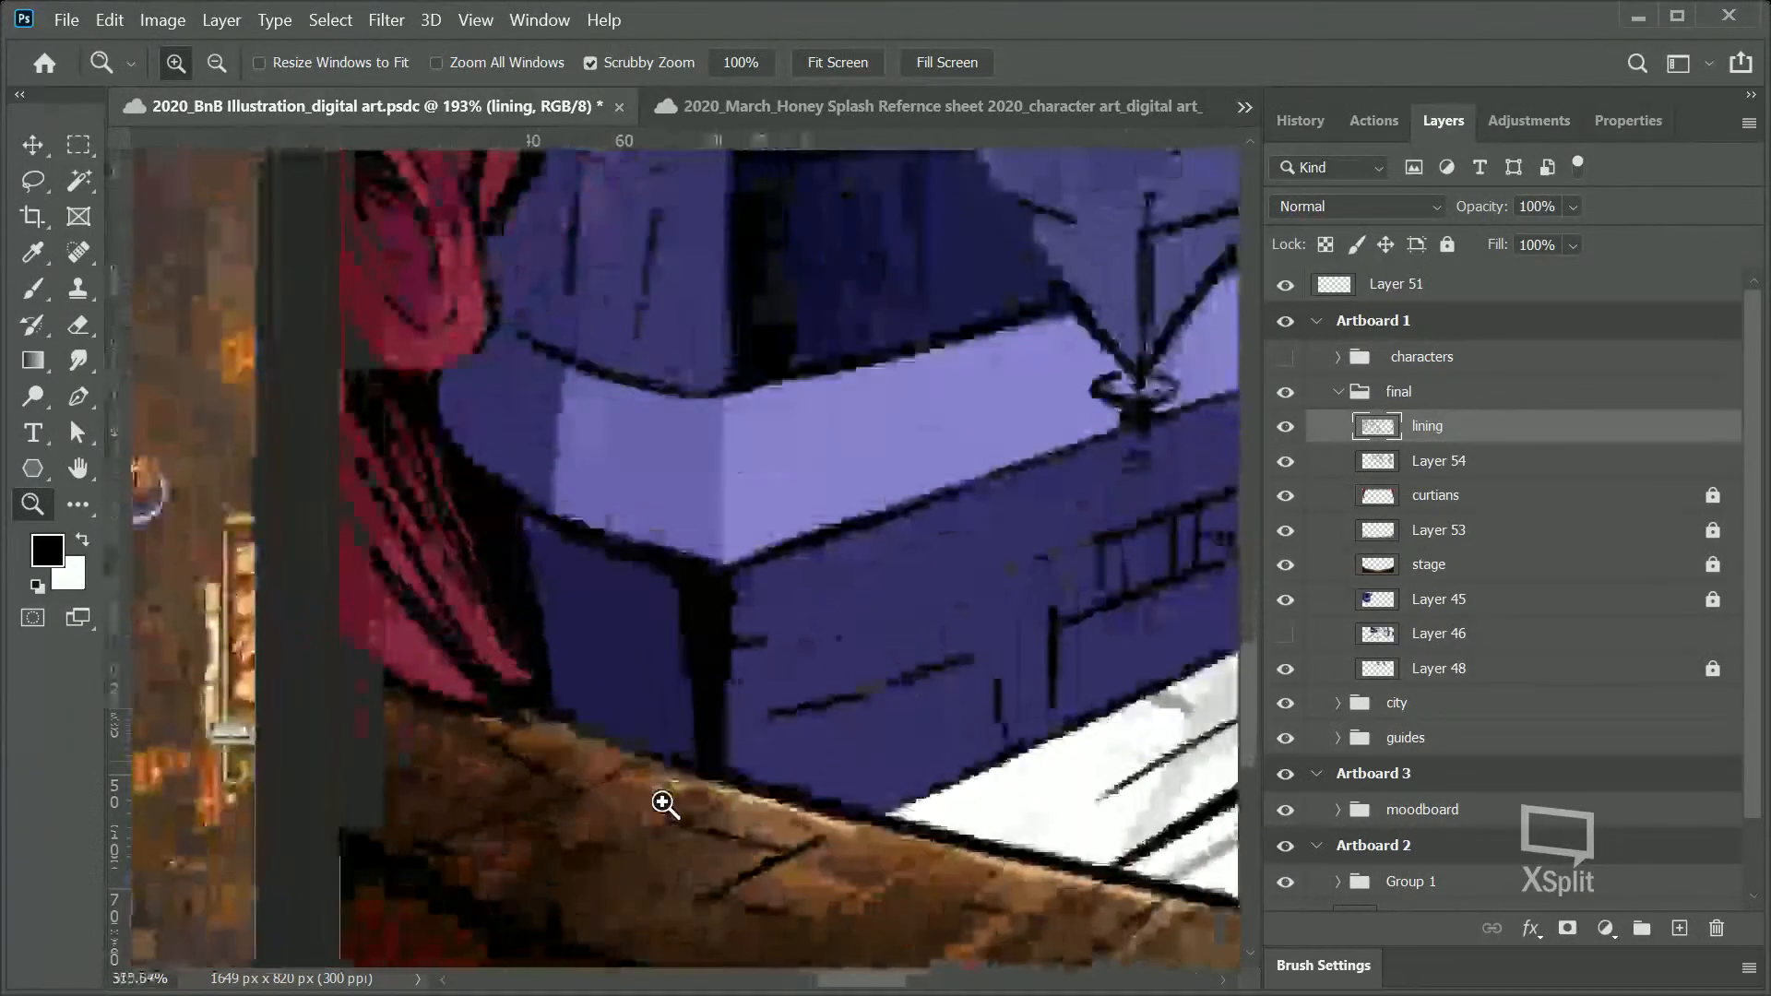
pyautogui.click(32, 291)
pyautogui.moveTo(686, 552)
pyautogui.mouseDown()
pyautogui.moveTo(687, 592)
pyautogui.moveTo(679, 533)
pyautogui.moveTo(705, 747)
pyautogui.mouseUp()
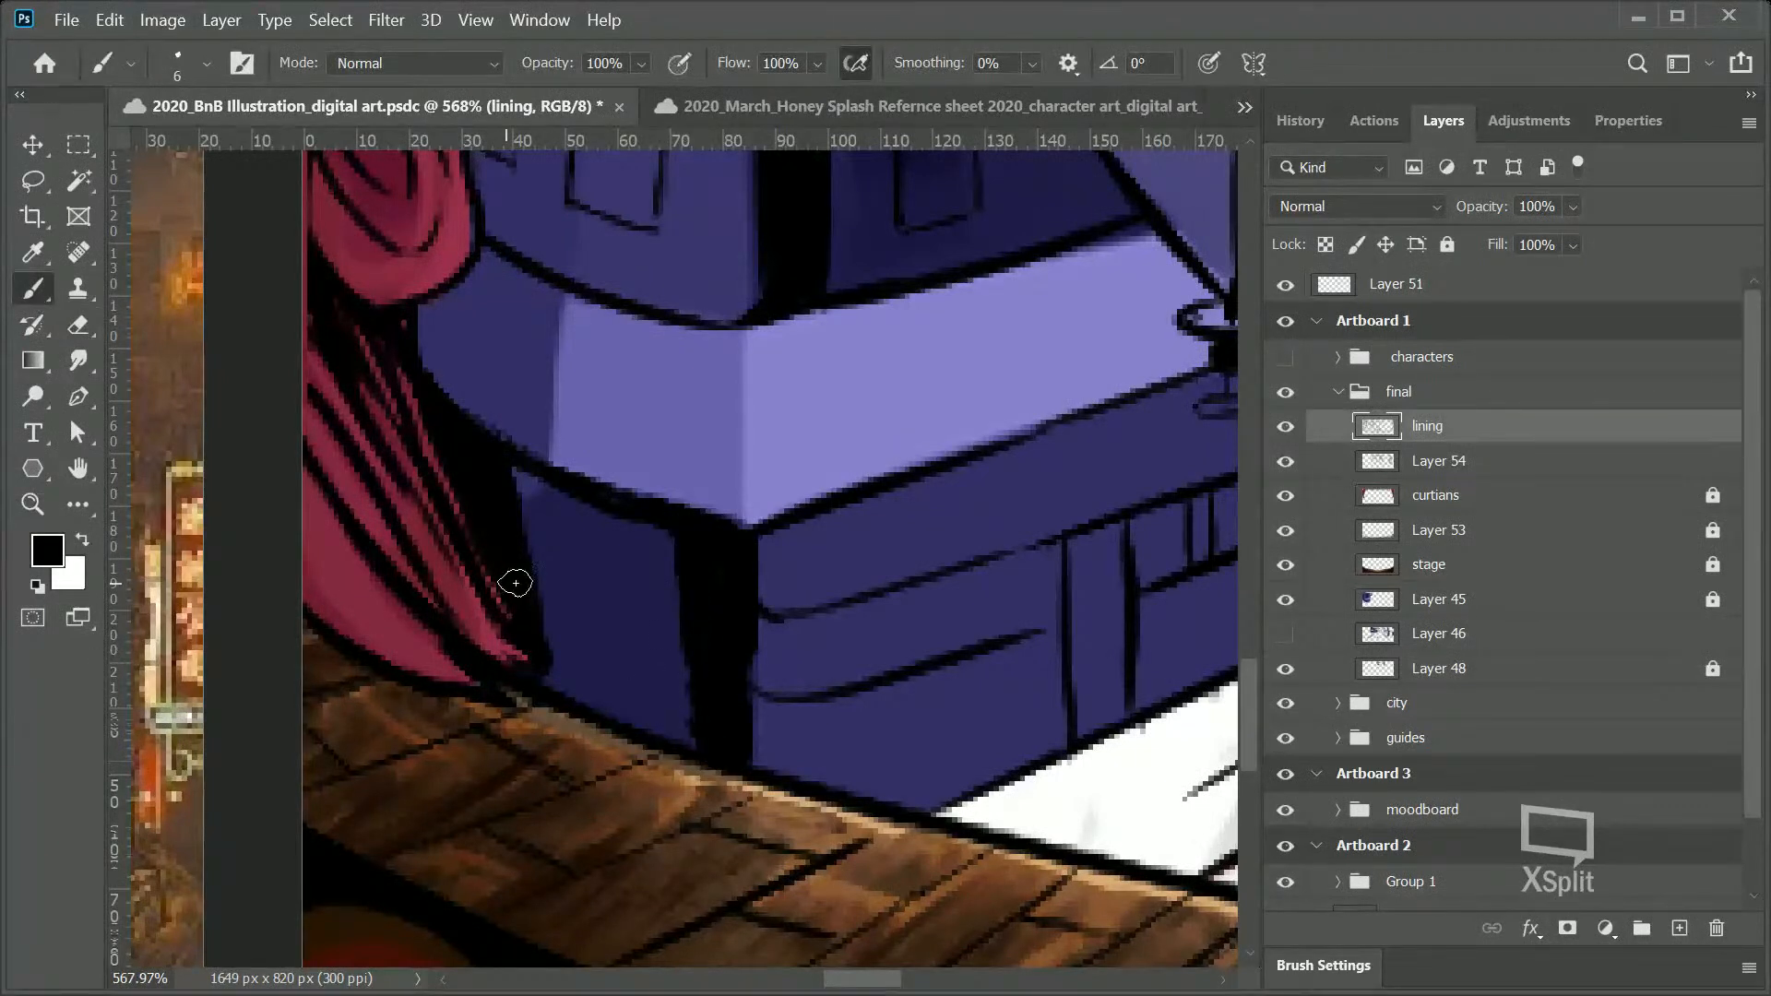
pyautogui.moveTo(518, 648)
pyautogui.mouseDown()
pyautogui.moveTo(687, 748)
pyautogui.moveTo(524, 658)
pyautogui.moveTo(664, 746)
pyautogui.moveTo(583, 692)
pyautogui.moveTo(496, 541)
pyautogui.moveTo(669, 744)
pyautogui.moveTo(591, 683)
pyautogui.moveTo(540, 684)
pyautogui.moveTo(520, 654)
pyautogui.moveTo(616, 675)
pyautogui.moveTo(662, 723)
pyautogui.moveTo(568, 593)
pyautogui.moveTo(621, 654)
pyautogui.moveTo(640, 644)
pyautogui.moveTo(580, 572)
pyautogui.moveTo(551, 585)
pyautogui.moveTo(560, 573)
pyautogui.moveTo(621, 645)
pyautogui.moveTo(615, 573)
pyautogui.moveTo(496, 470)
pyautogui.moveTo(613, 577)
pyautogui.moveTo(661, 670)
pyautogui.moveTo(589, 554)
pyautogui.moveTo(671, 548)
pyautogui.moveTo(667, 525)
pyautogui.moveTo(551, 503)
pyautogui.moveTo(685, 567)
pyautogui.moveTo(697, 555)
pyautogui.moveTo(606, 614)
pyautogui.moveTo(582, 601)
pyautogui.moveTo(621, 587)
pyautogui.mouseUp()
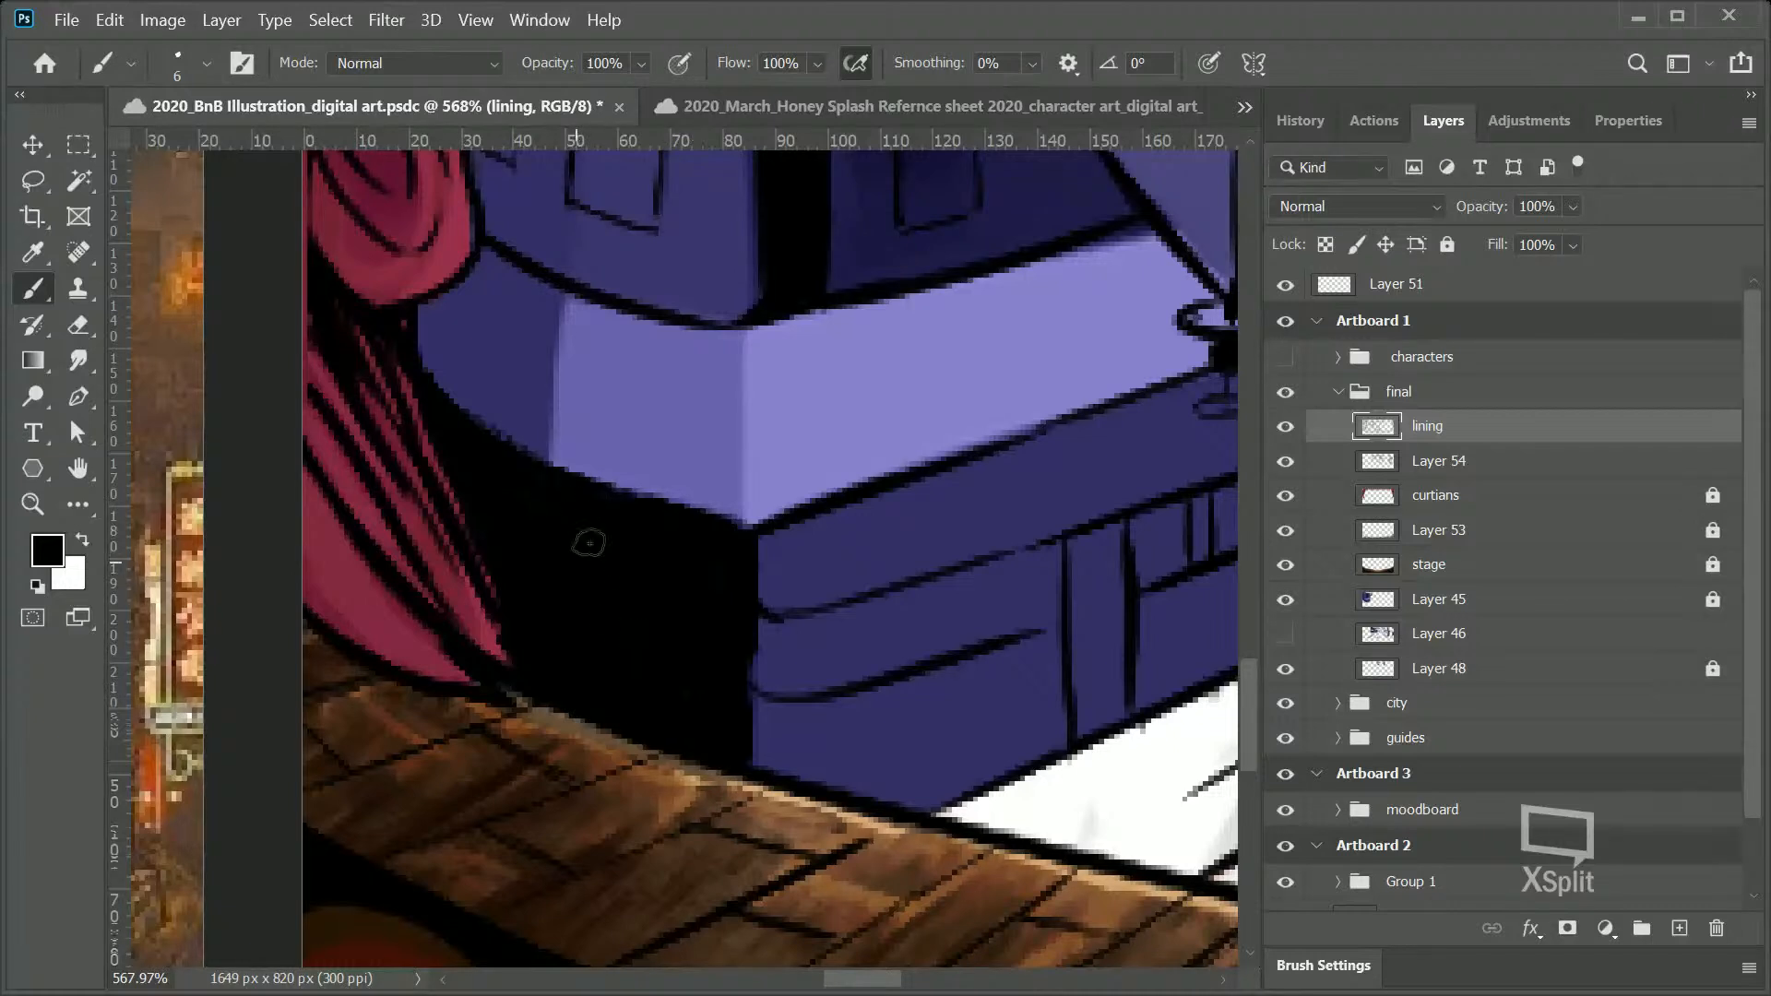
pyautogui.moveTo(580, 482)
pyautogui.mouseDown()
pyautogui.moveTo(424, 332)
pyautogui.moveTo(461, 416)
pyautogui.moveTo(427, 317)
pyautogui.moveTo(520, 465)
pyautogui.mouseUp()
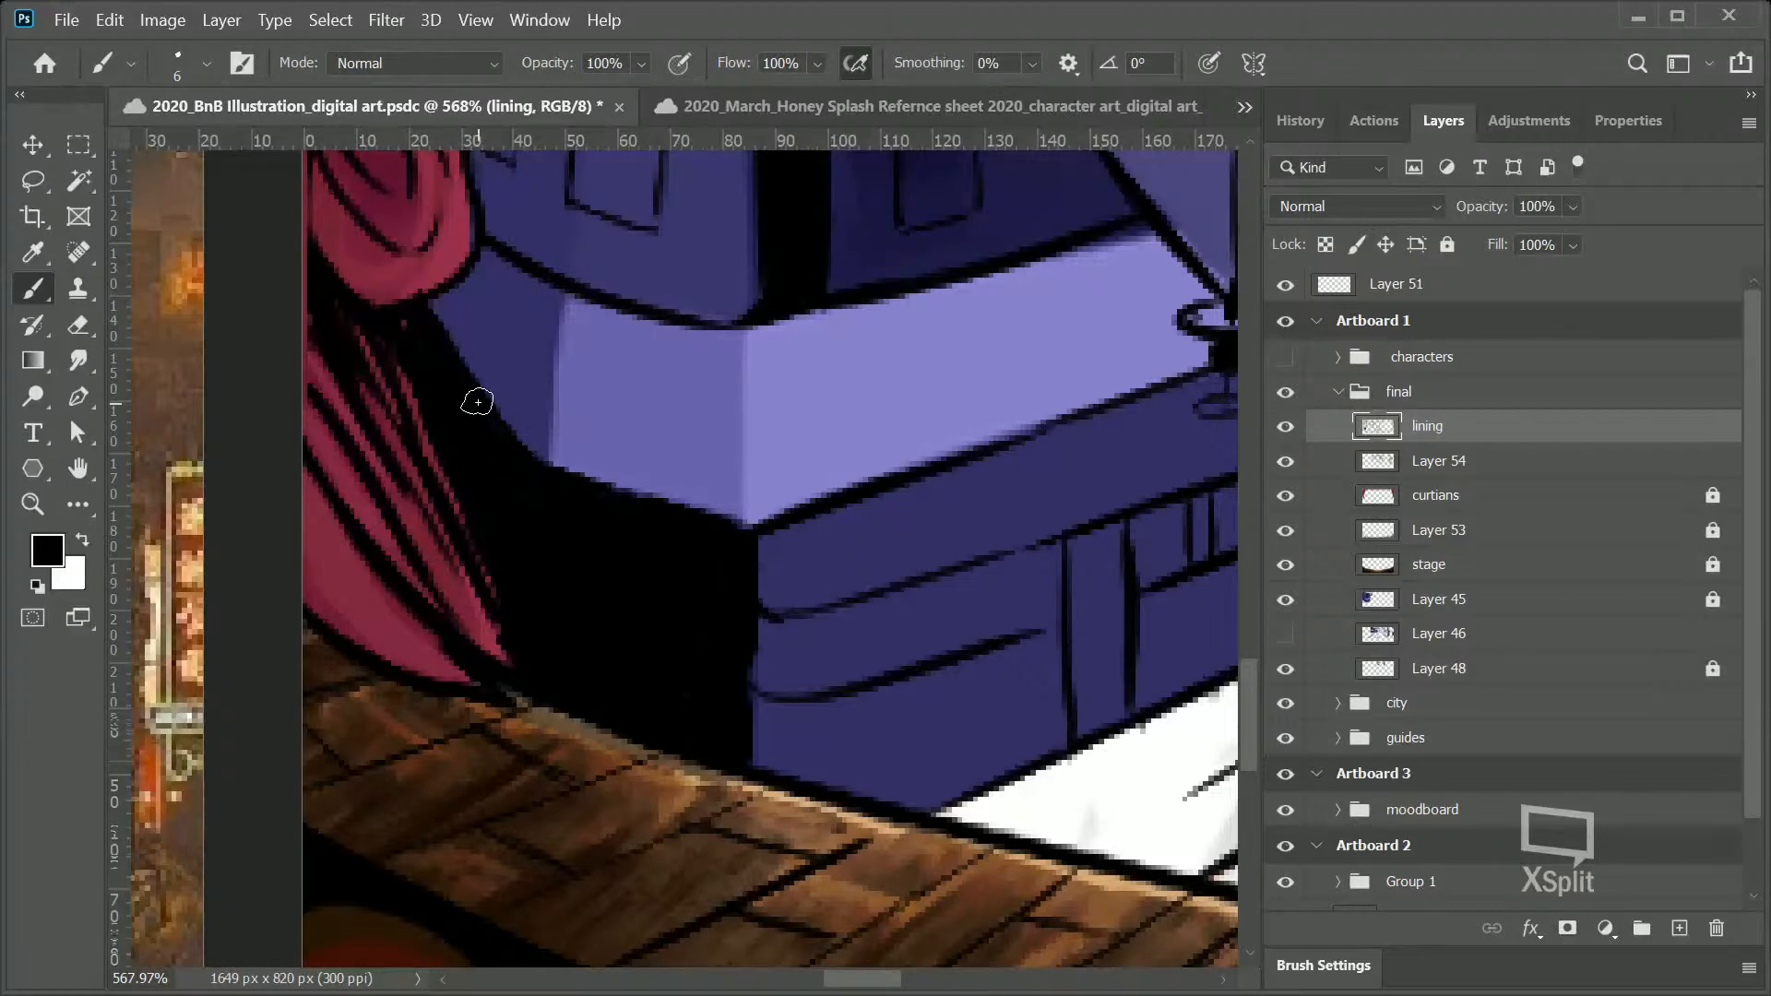
# Step: Add a black shadow where the upper wall meets the curtain knot and touch up the black corner strip's edge
pyautogui.scroll(5, 1226, 664)
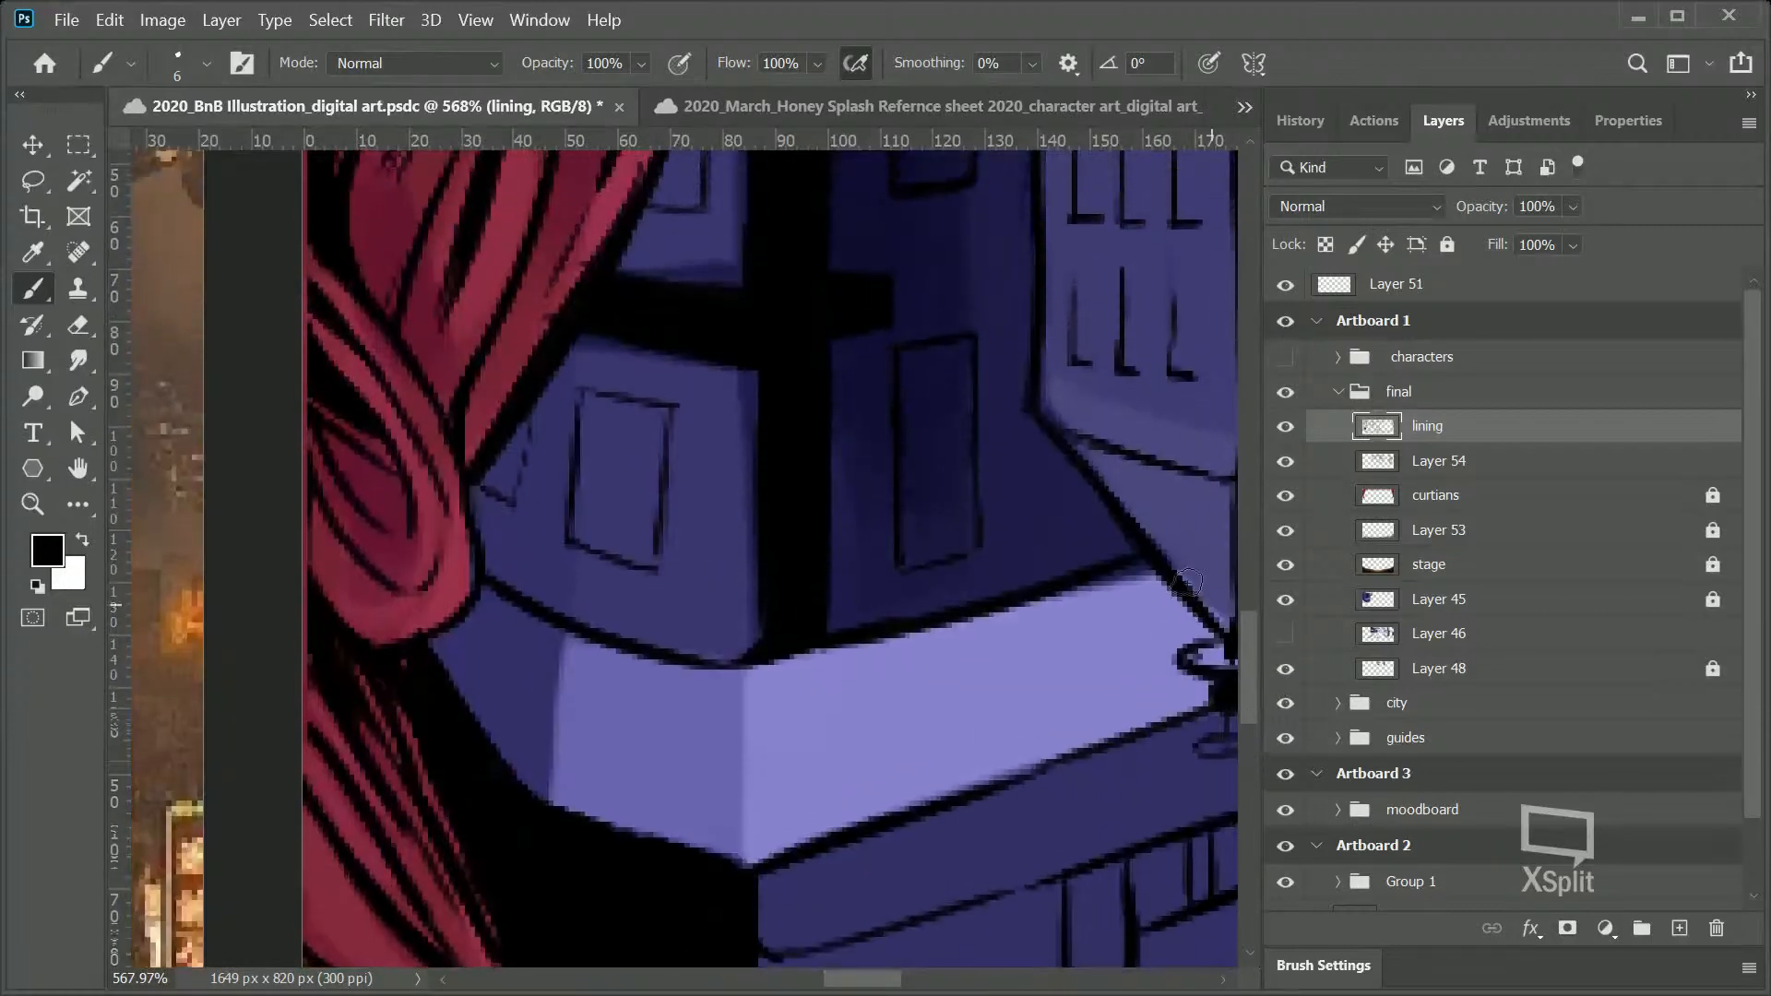
pyautogui.moveTo(483, 529)
pyautogui.mouseDown()
pyautogui.moveTo(486, 567)
pyautogui.moveTo(534, 600)
pyautogui.moveTo(487, 507)
pyautogui.mouseUp()
pyautogui.scroll(6, 1236, 655)
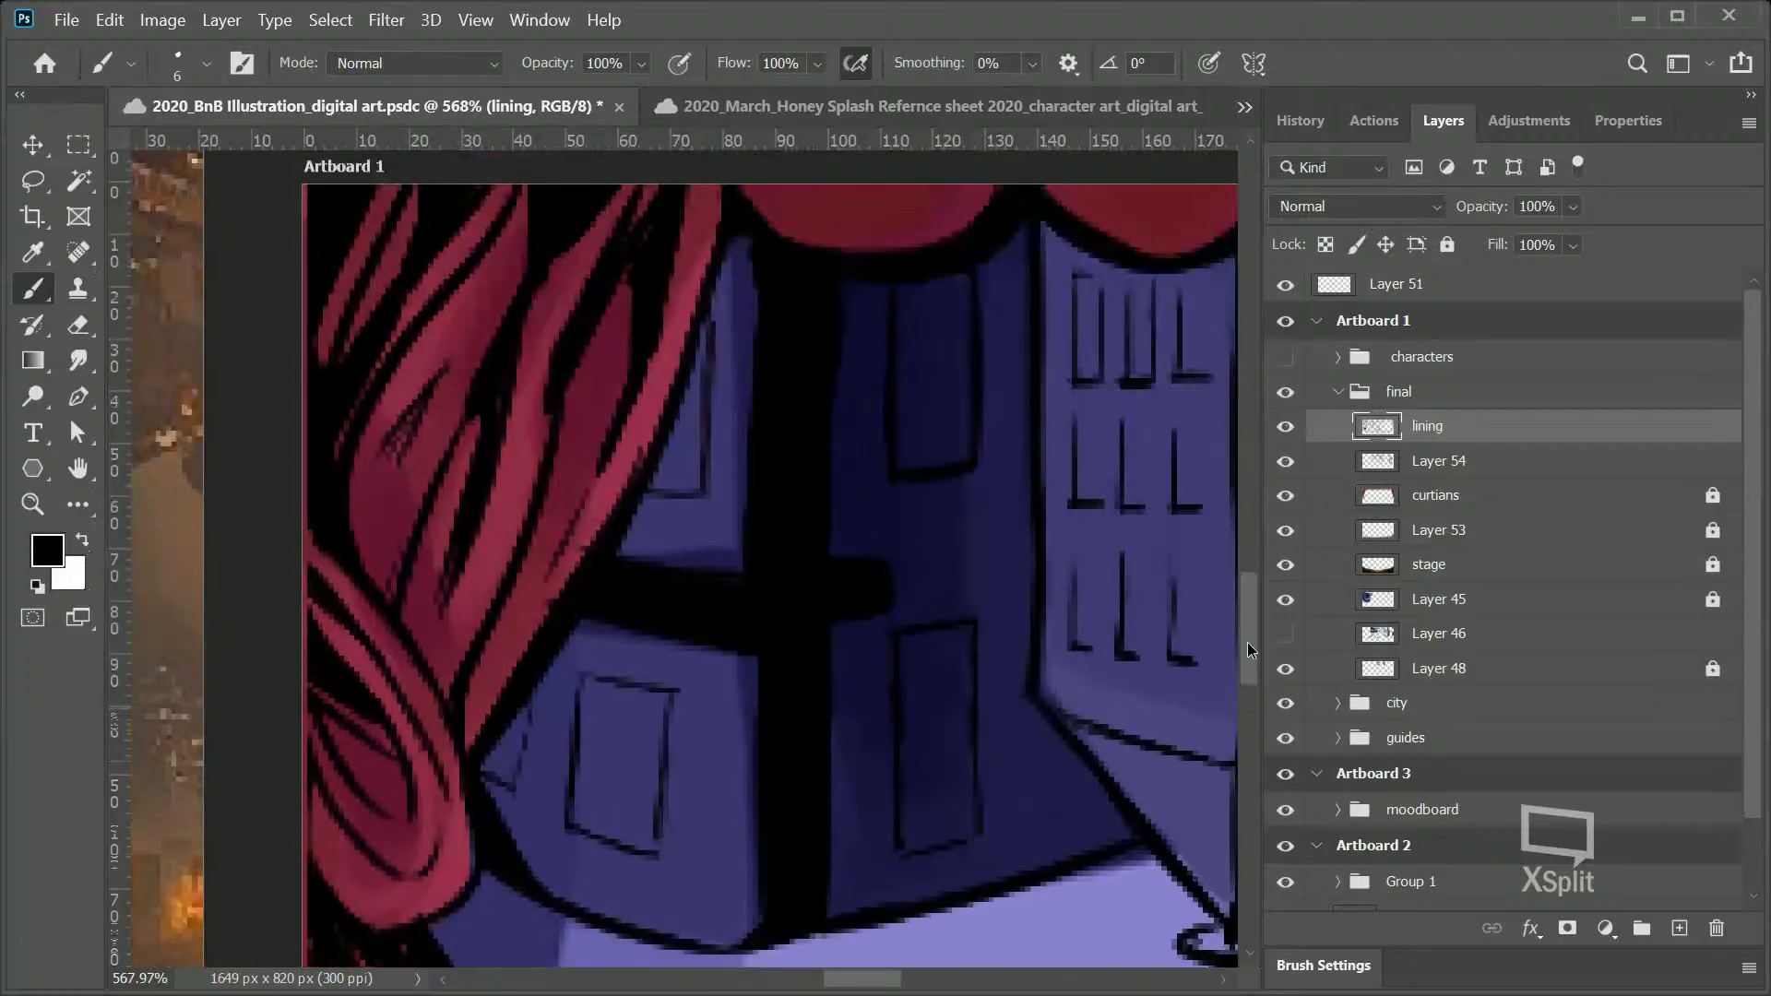
pyautogui.moveTo(741, 372); pyautogui.dragTo(760, 493)
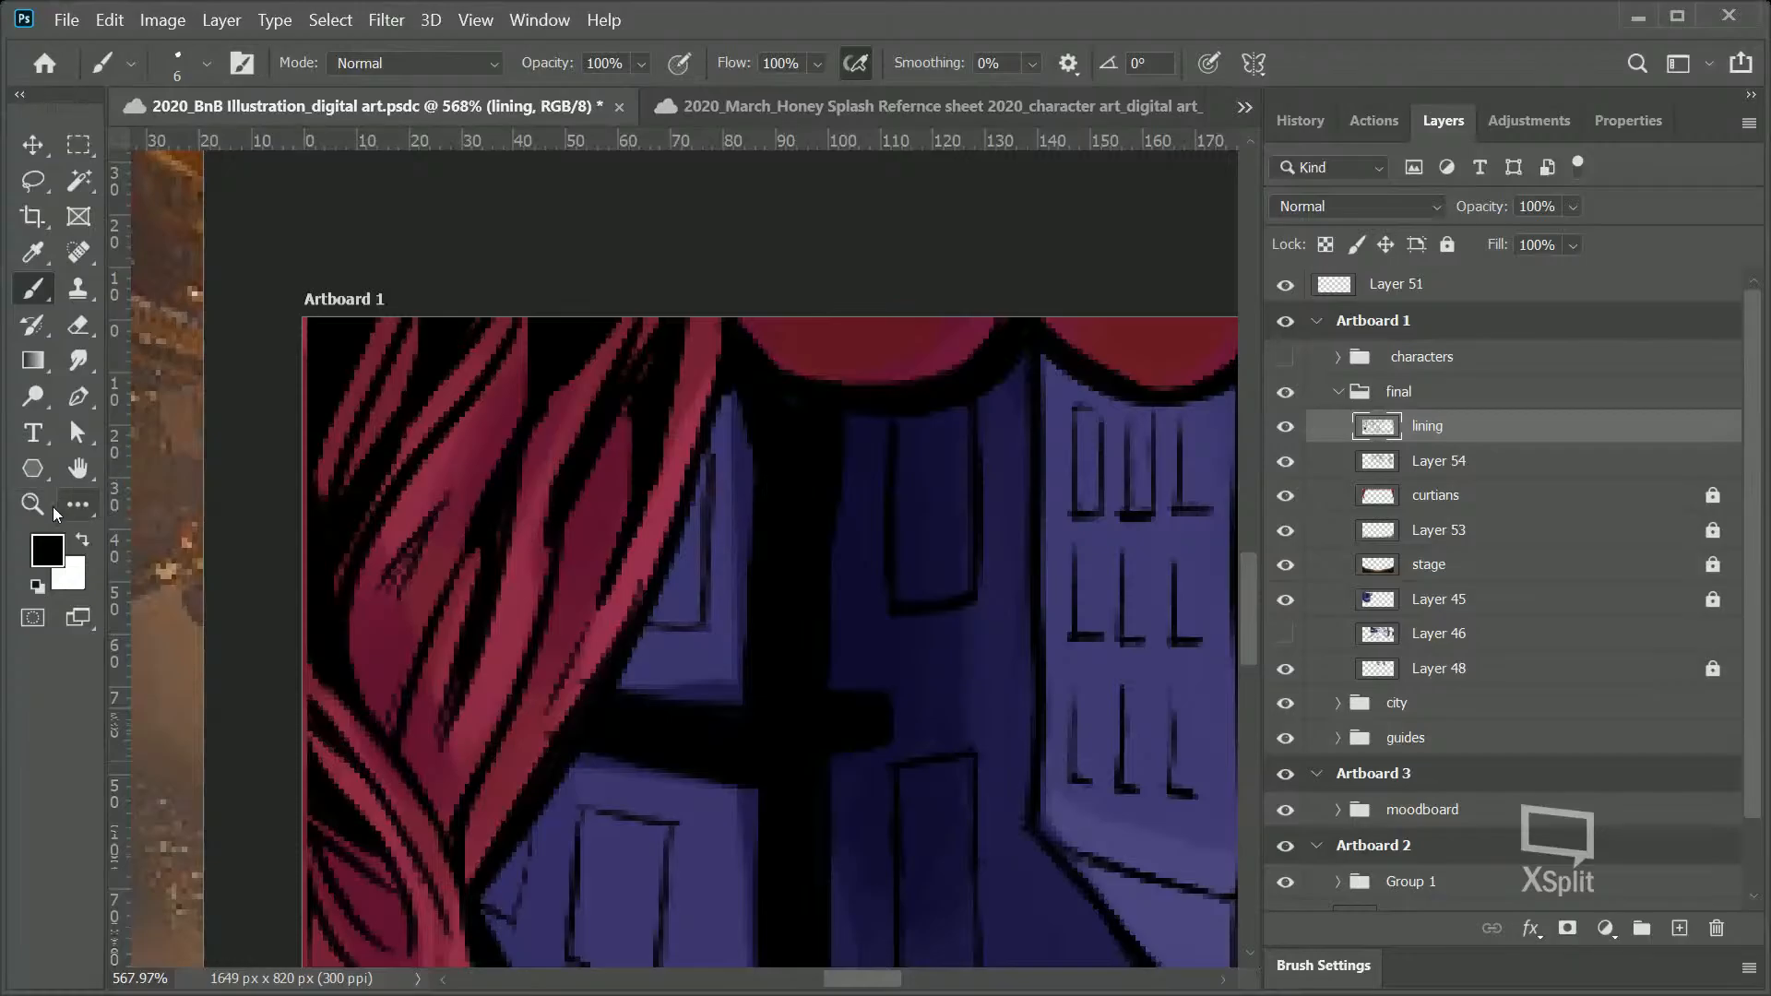
# Step: Examine the stage illustration at a wider view, from the purple building across to the uninked buildings by the opposite curtain
pyautogui.press('z')
pyautogui.moveTo(994, 562); pyautogui.dragTo(860, 641)
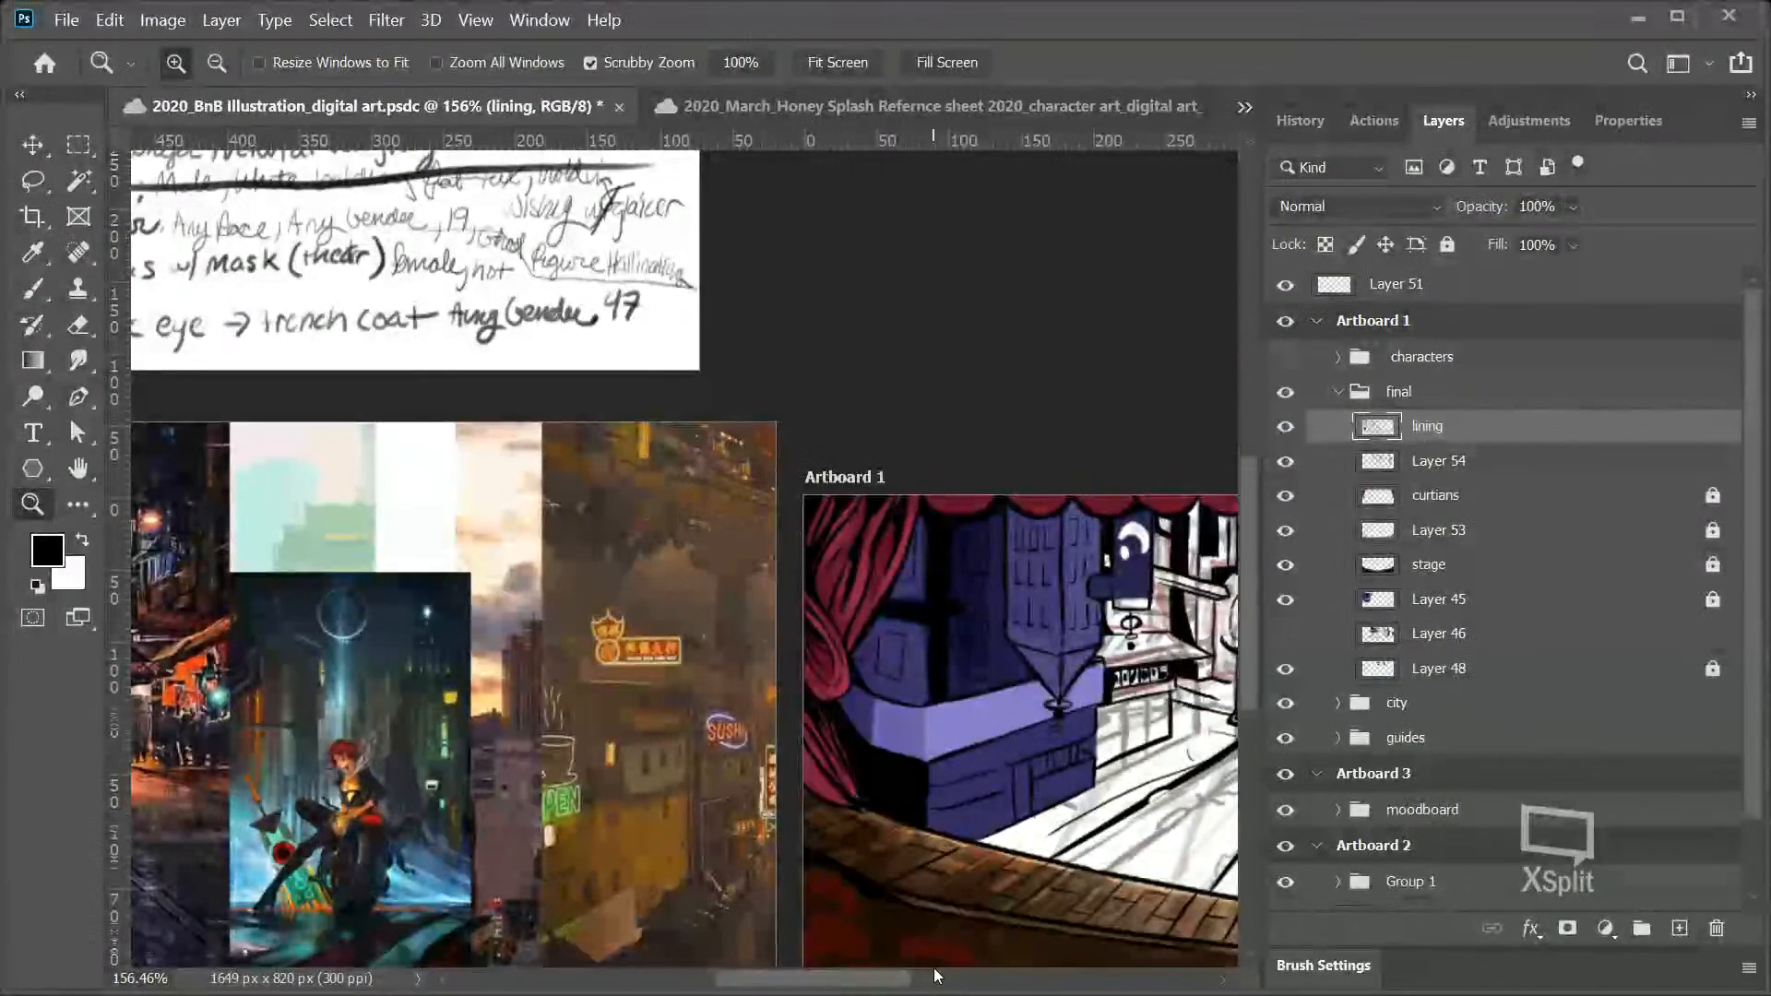
pyautogui.moveTo(883, 985); pyautogui.dragTo(1059, 926)
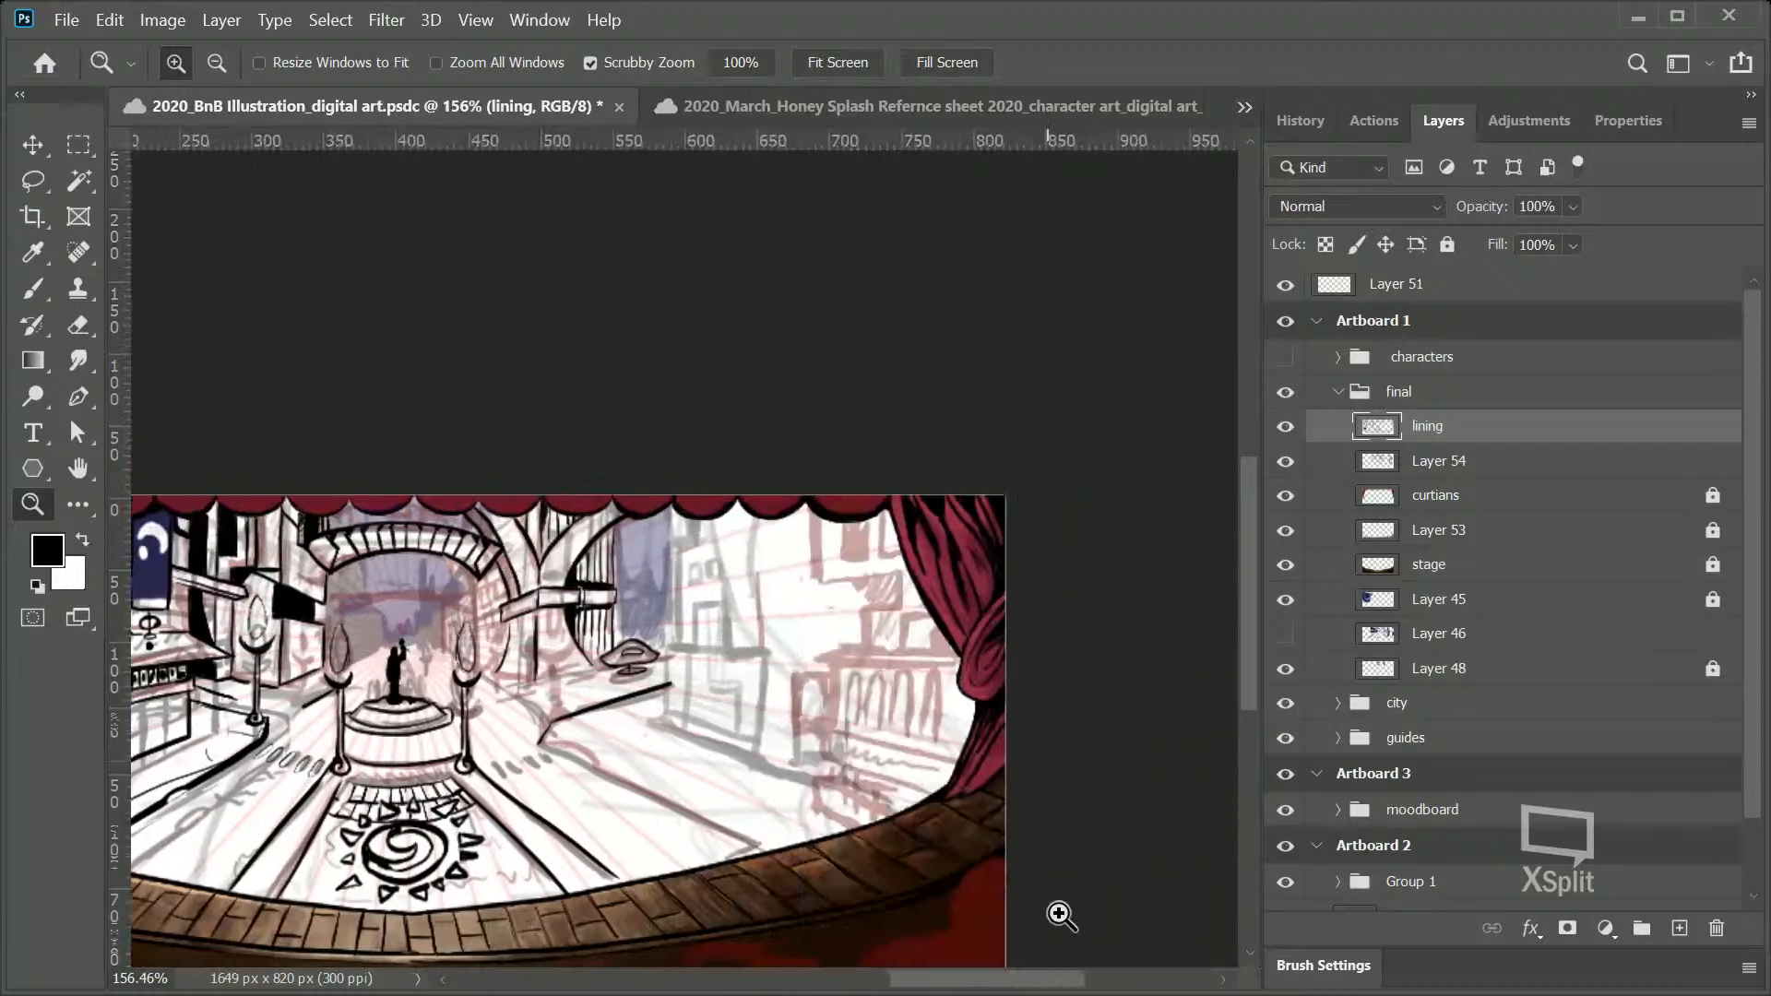
# Step: Ink the short slanted end of the ledge on the uninked building beside the curtain knot
pyautogui.moveTo(1033, 639); pyautogui.dragTo(989, 830)
pyautogui.moveTo(1246, 611); pyautogui.dragTo(1238, 655)
pyautogui.moveTo(1068, 605); pyautogui.dragTo(988, 419)
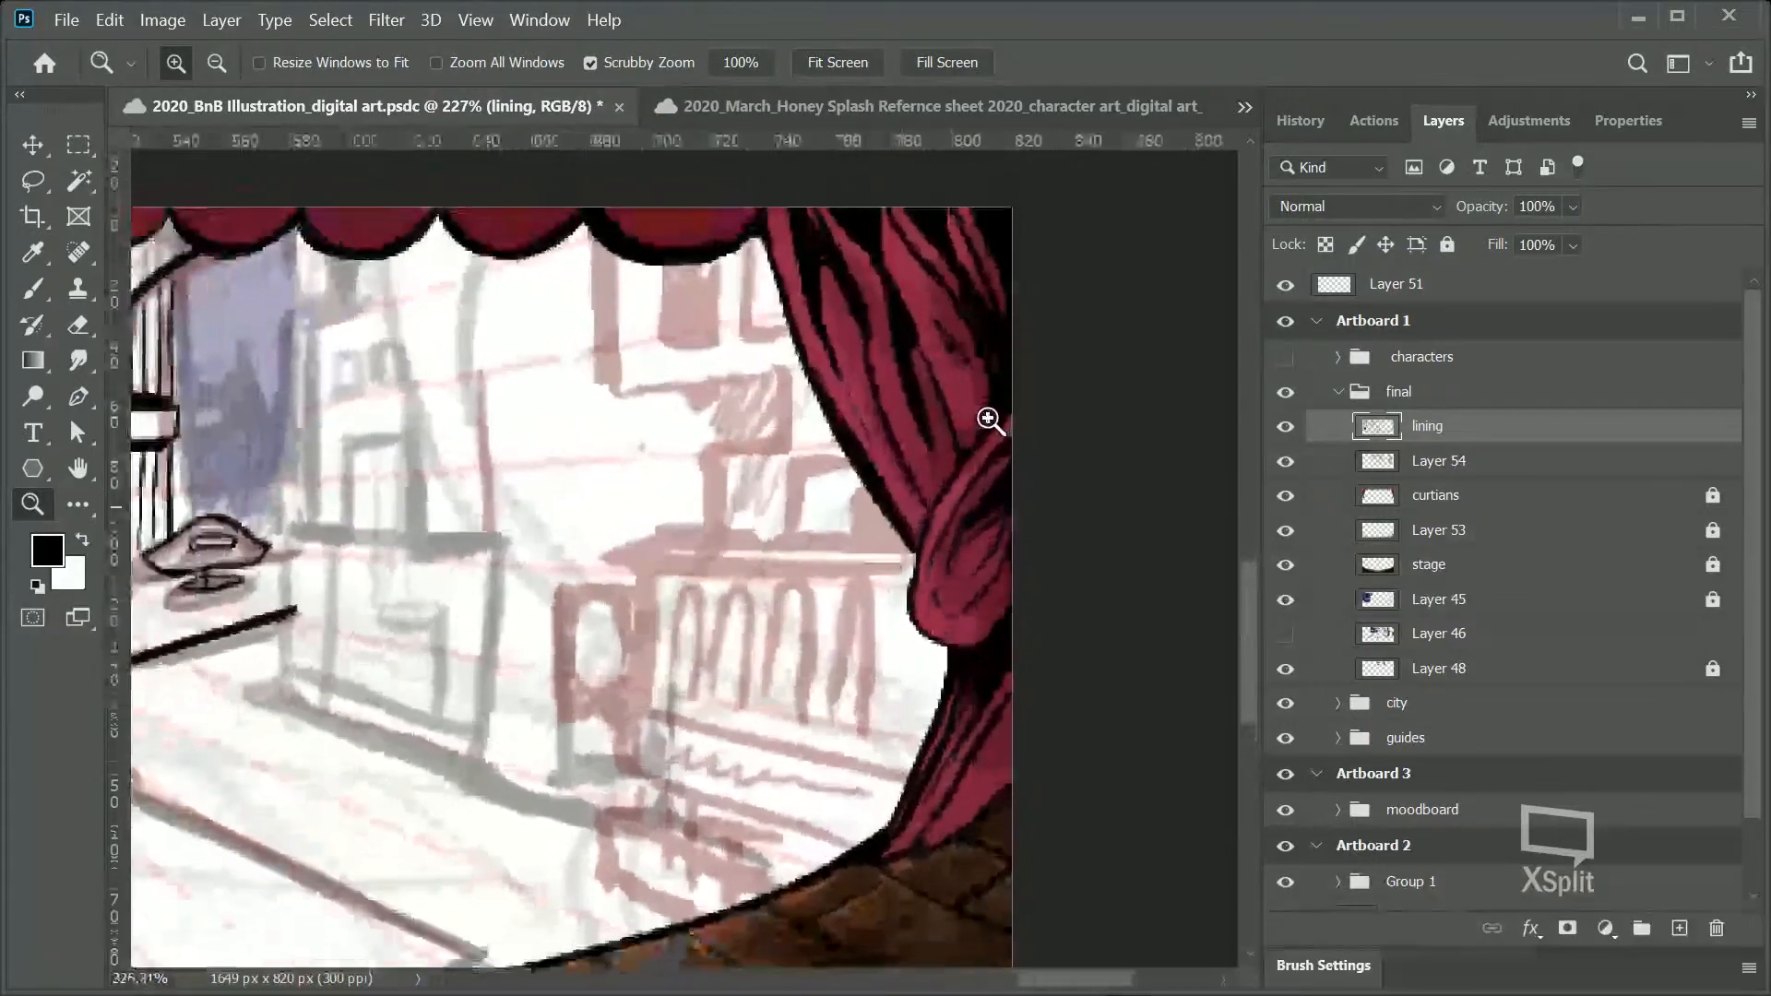
pyautogui.click(42, 294)
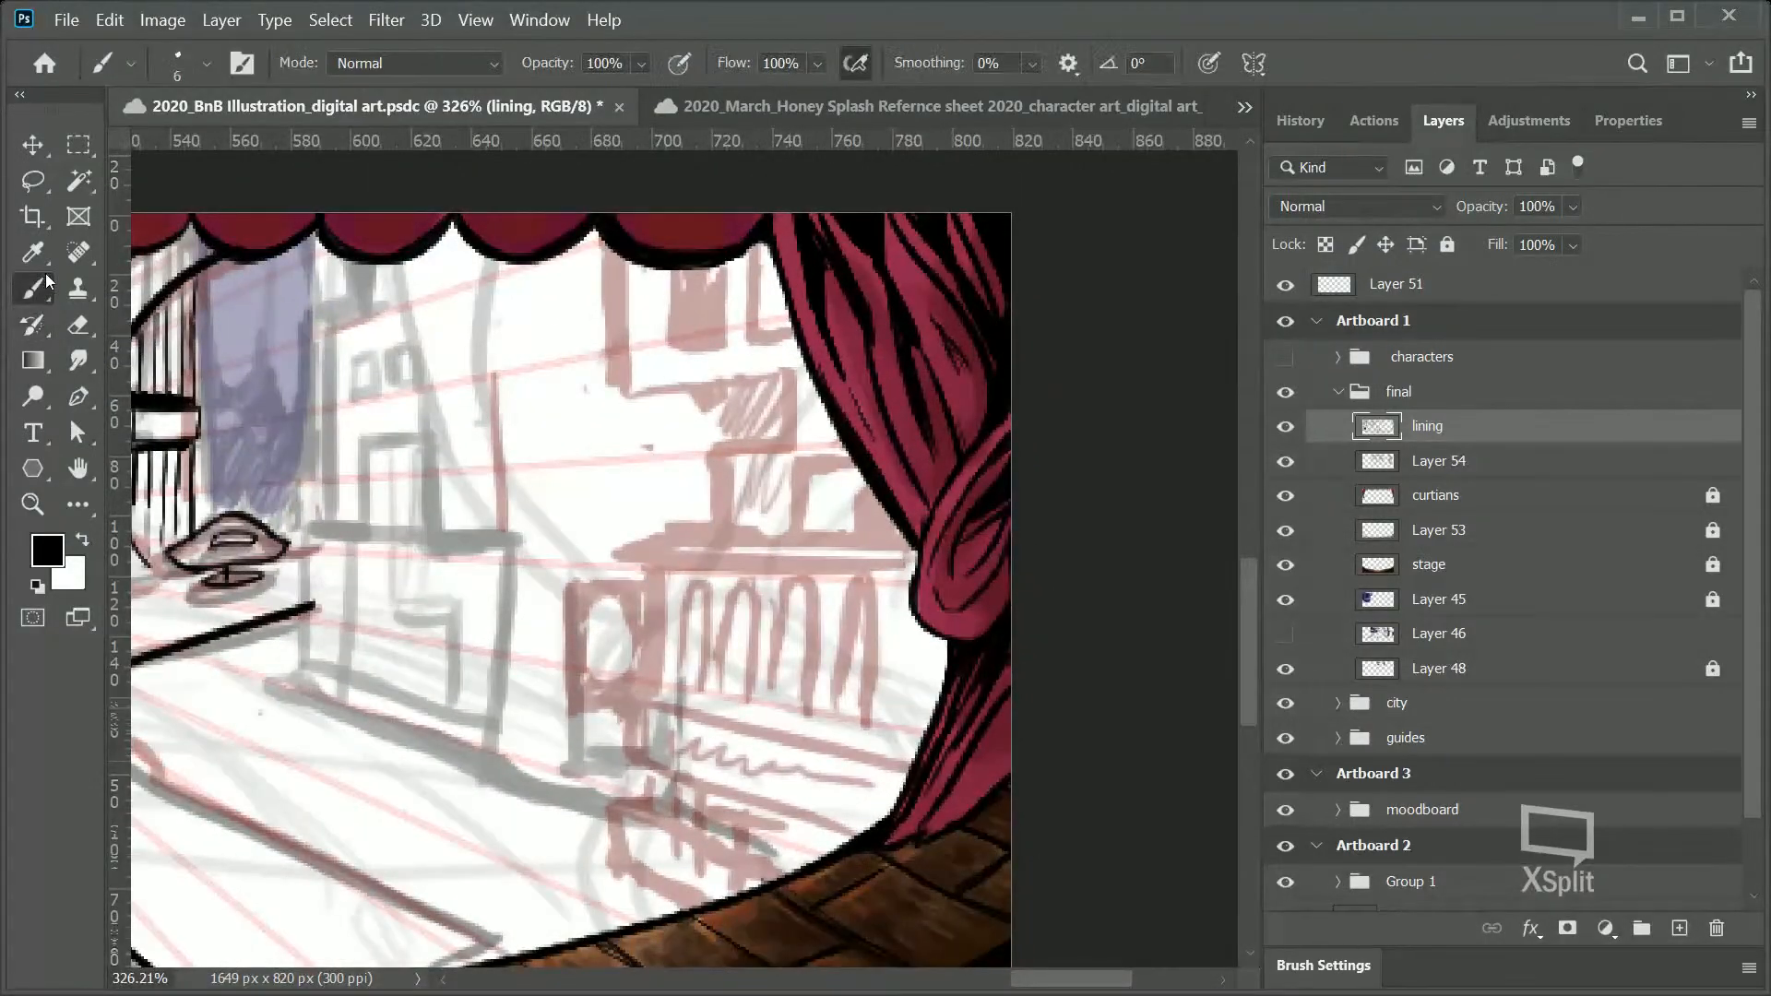
pyautogui.moveTo(712, 452); pyautogui.dragTo(710, 522)
pyautogui.hotkey('ctrl', 'z')
pyautogui.hotkey('ctrl', 'z')
pyautogui.moveTo(612, 564); pyautogui.dragTo(1063, 572)
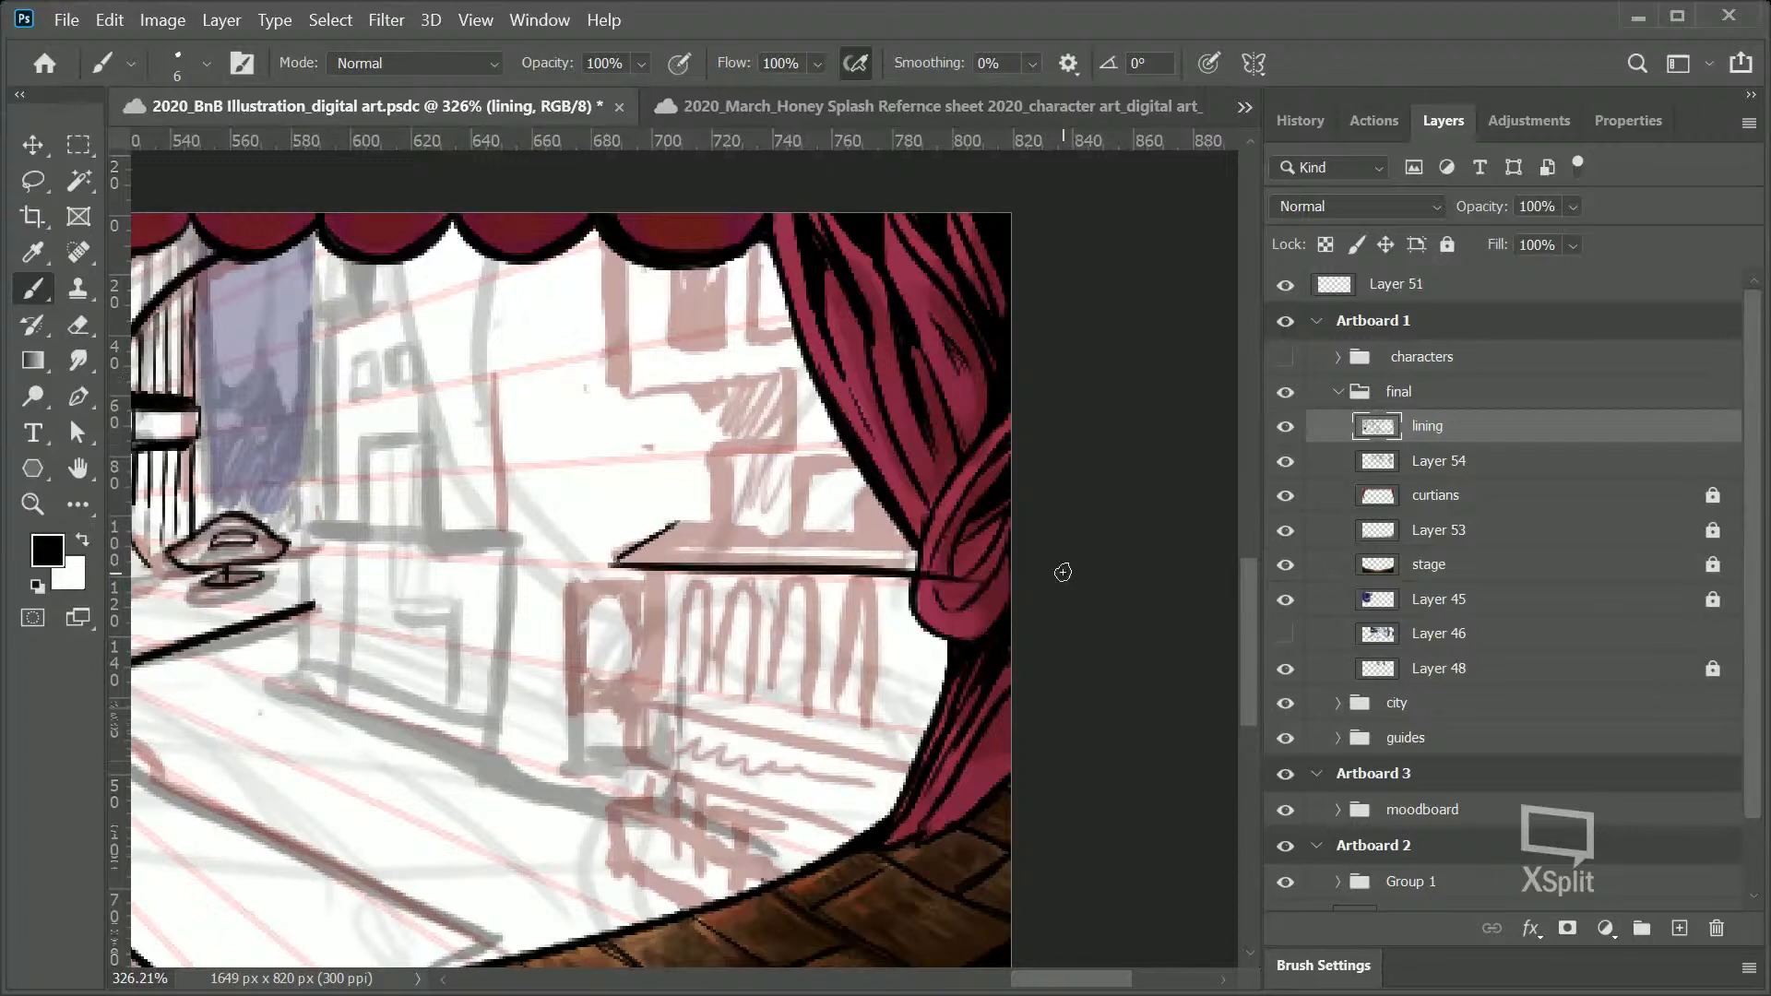
pyautogui.hotkey('ctrl', 'z')
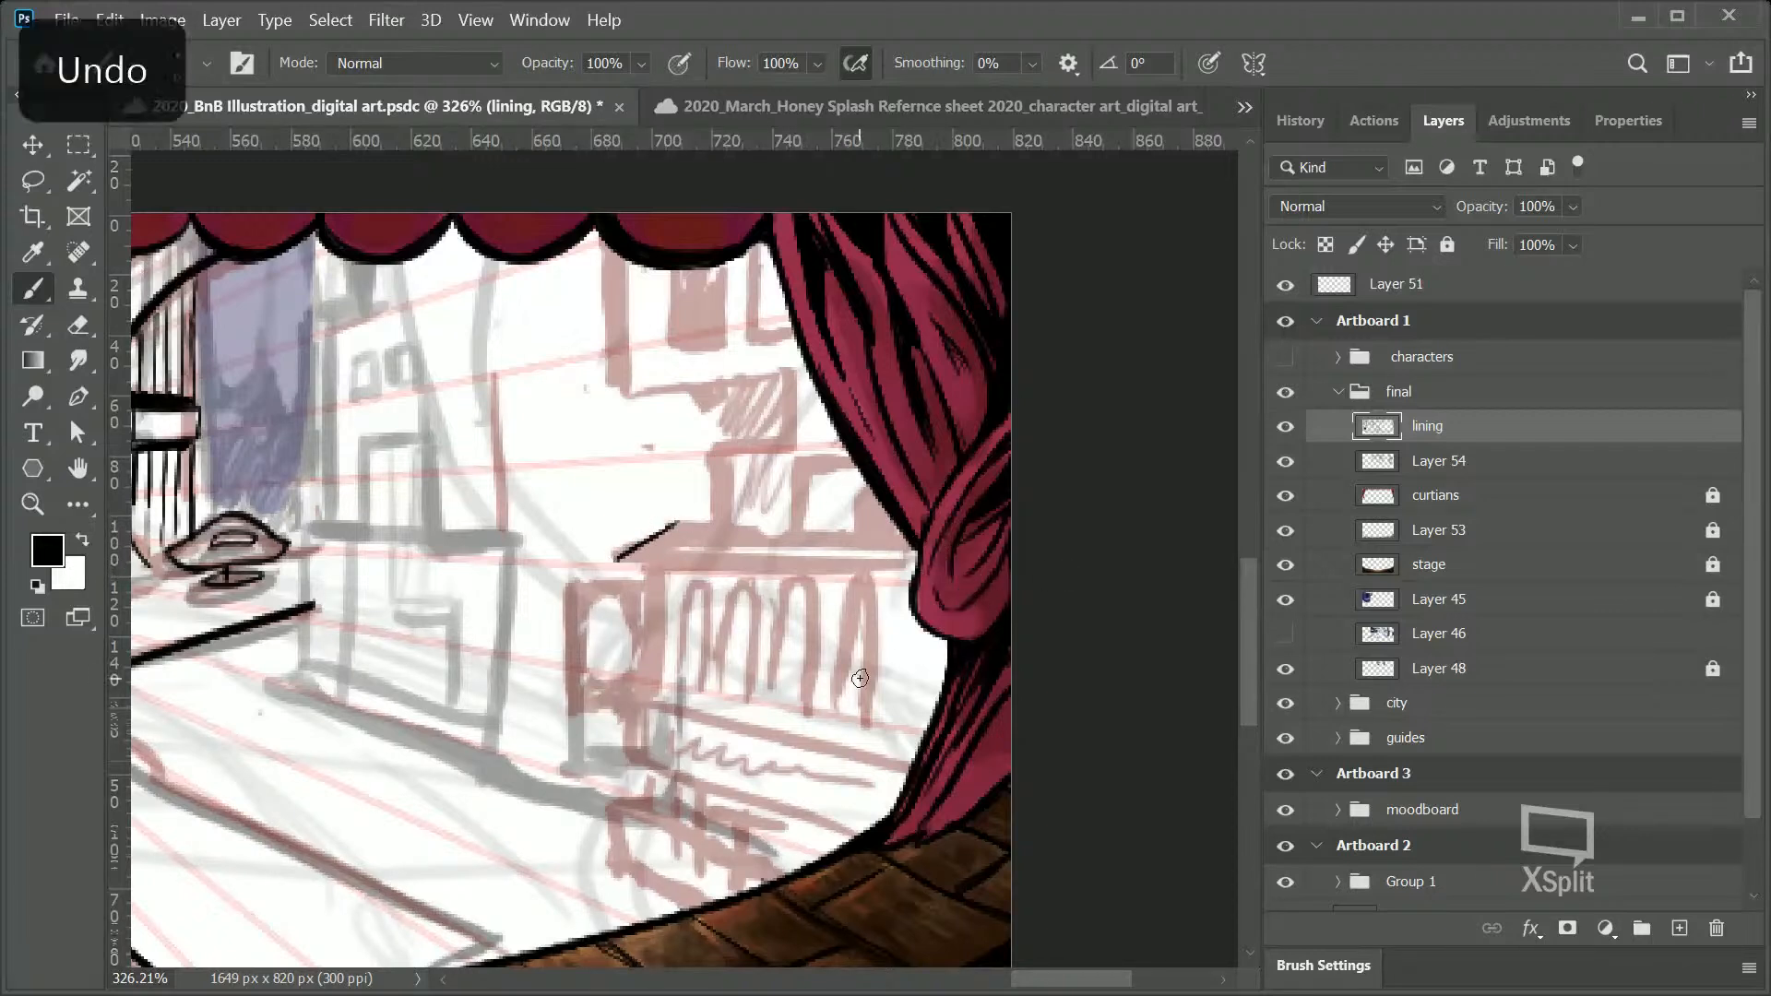
pyautogui.moveTo(916, 563); pyautogui.dragTo(429, 548)
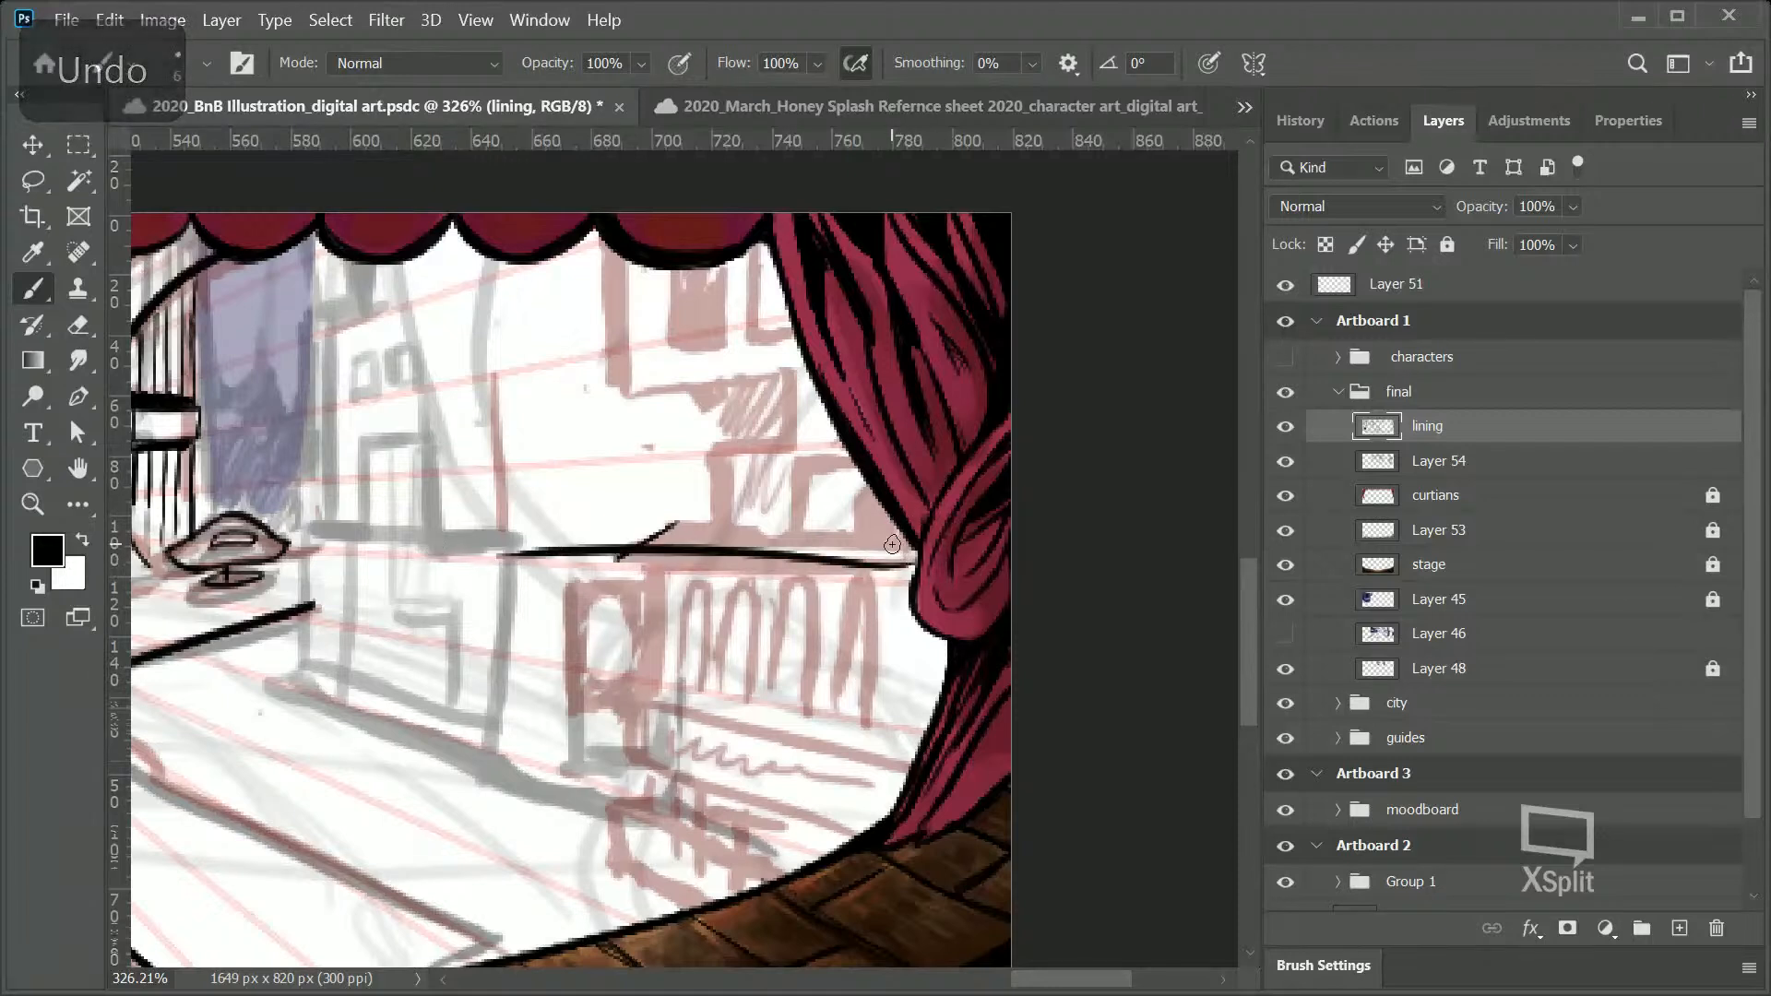
pyautogui.hotkey('ctrl', 'z')
pyautogui.moveTo(923, 564); pyautogui.dragTo(429, 581)
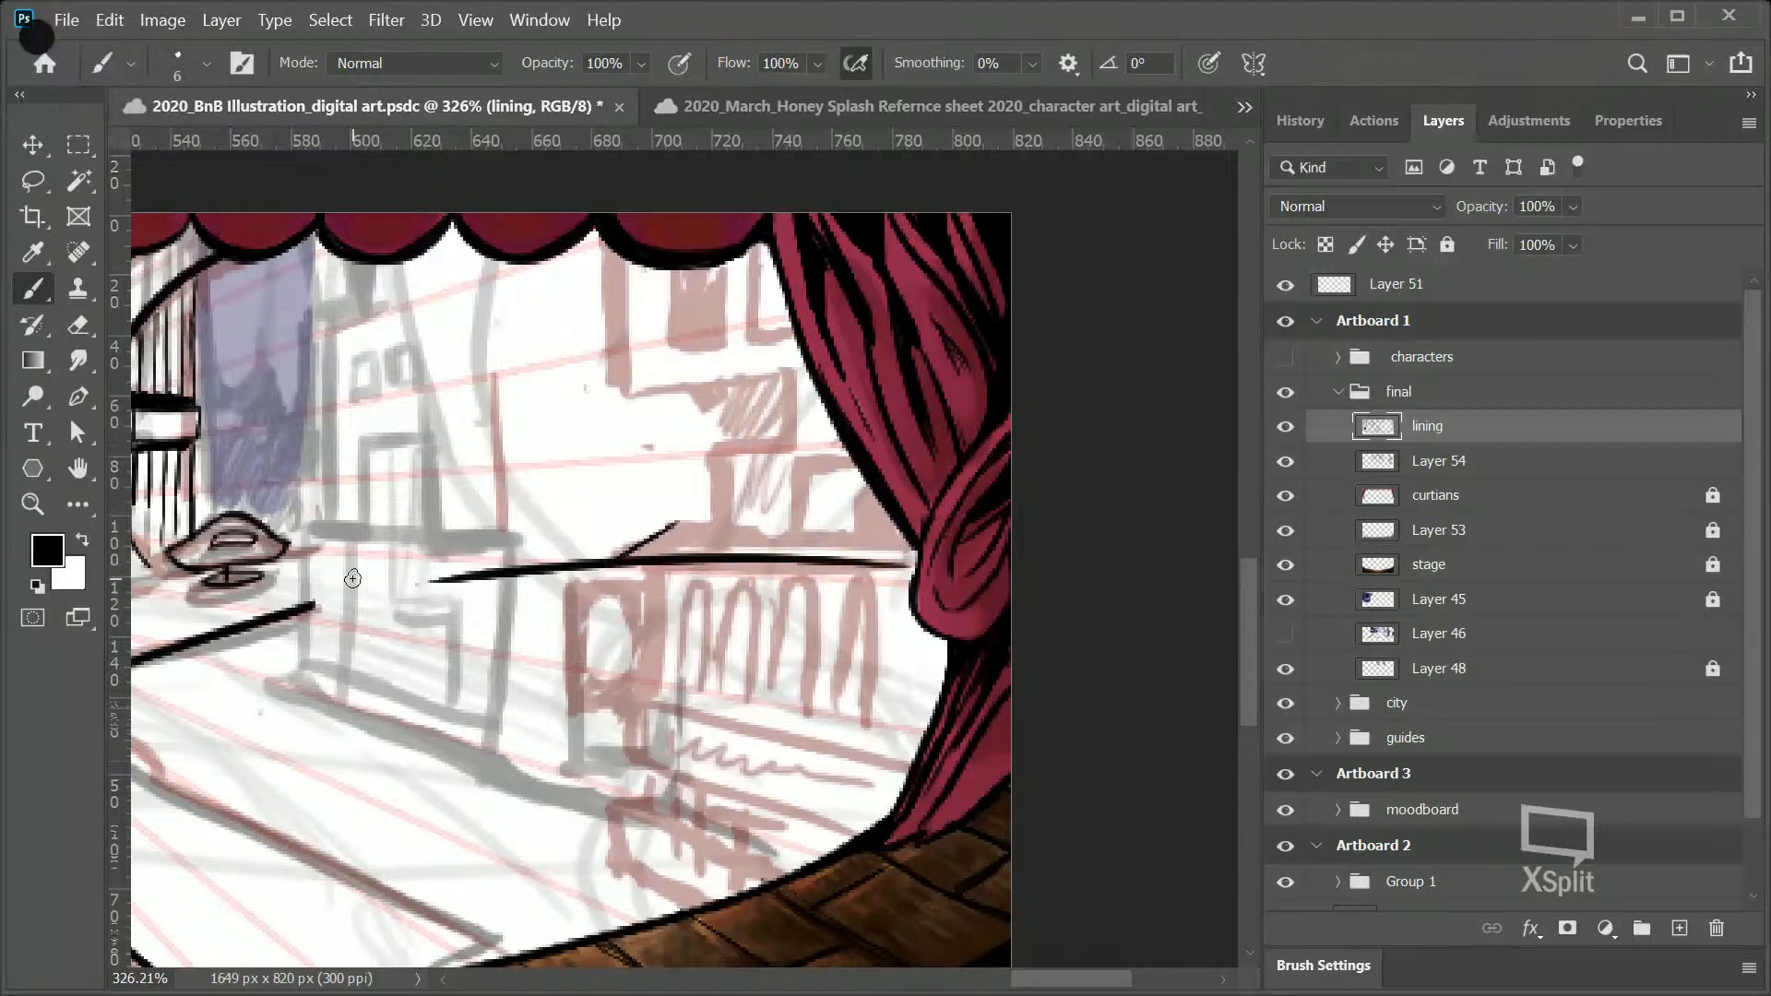
pyautogui.hotkey('ctrl', 'z')
pyautogui.moveTo(612, 560); pyautogui.dragTo(908, 559)
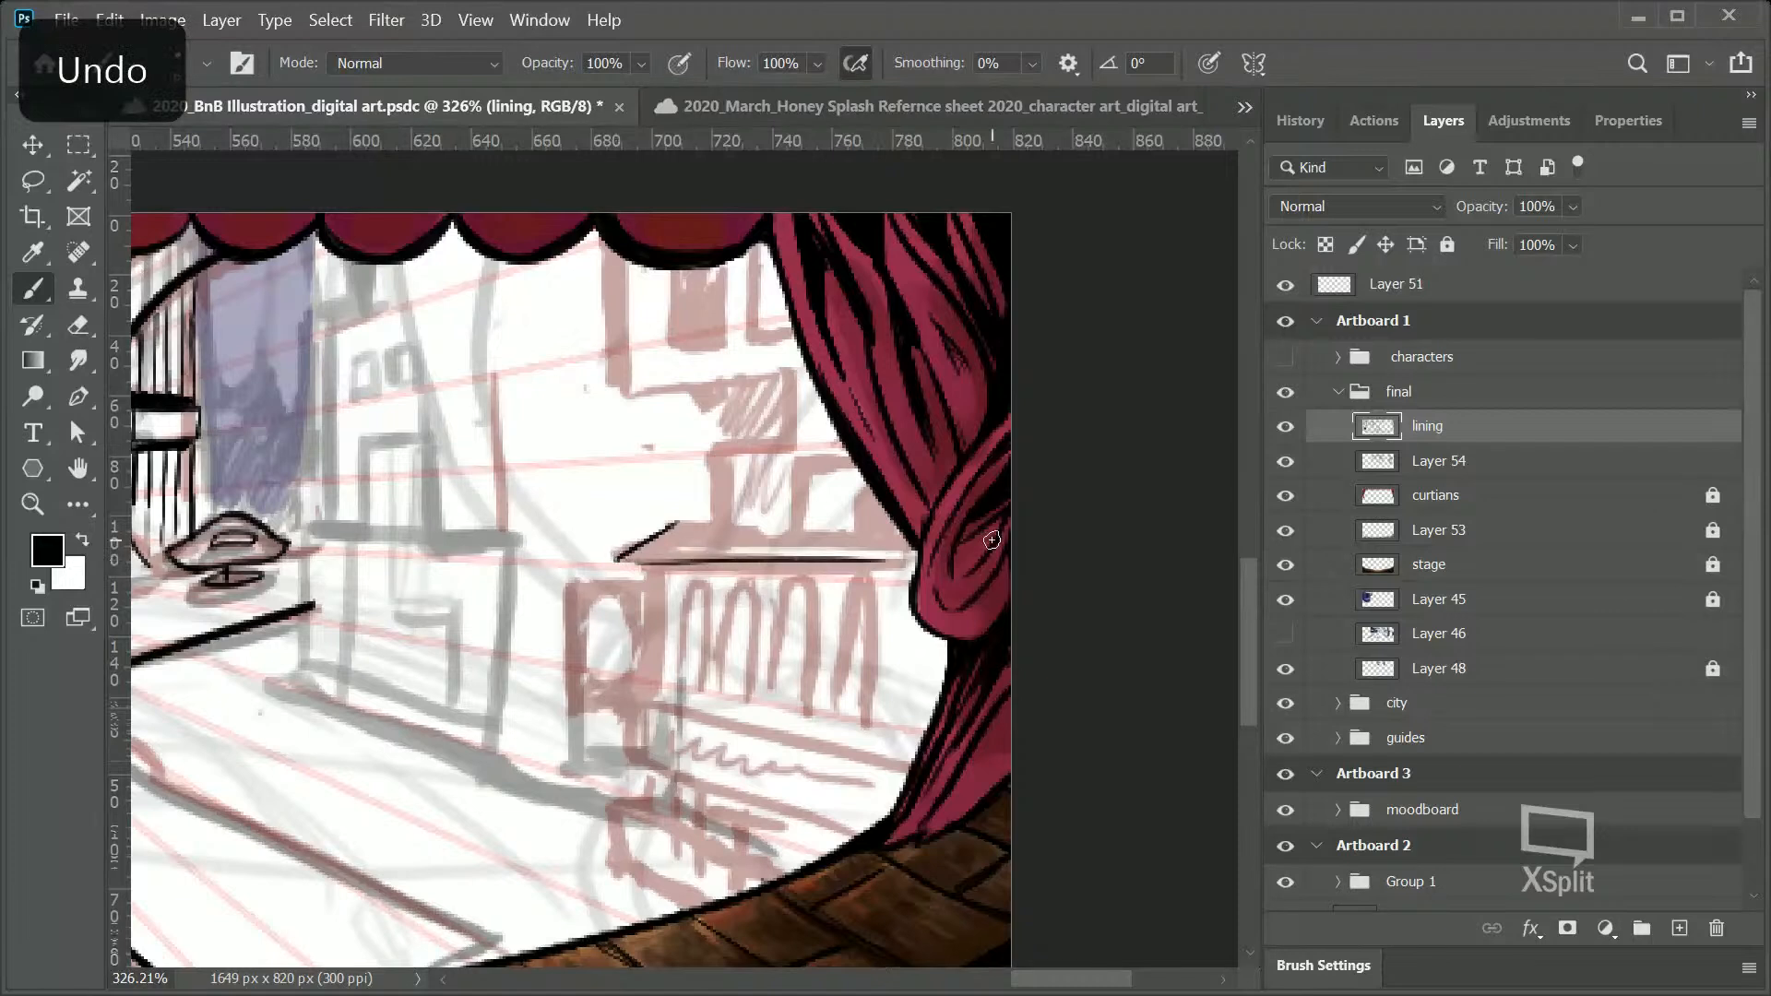
pyautogui.hotkey('ctrl', 'z')
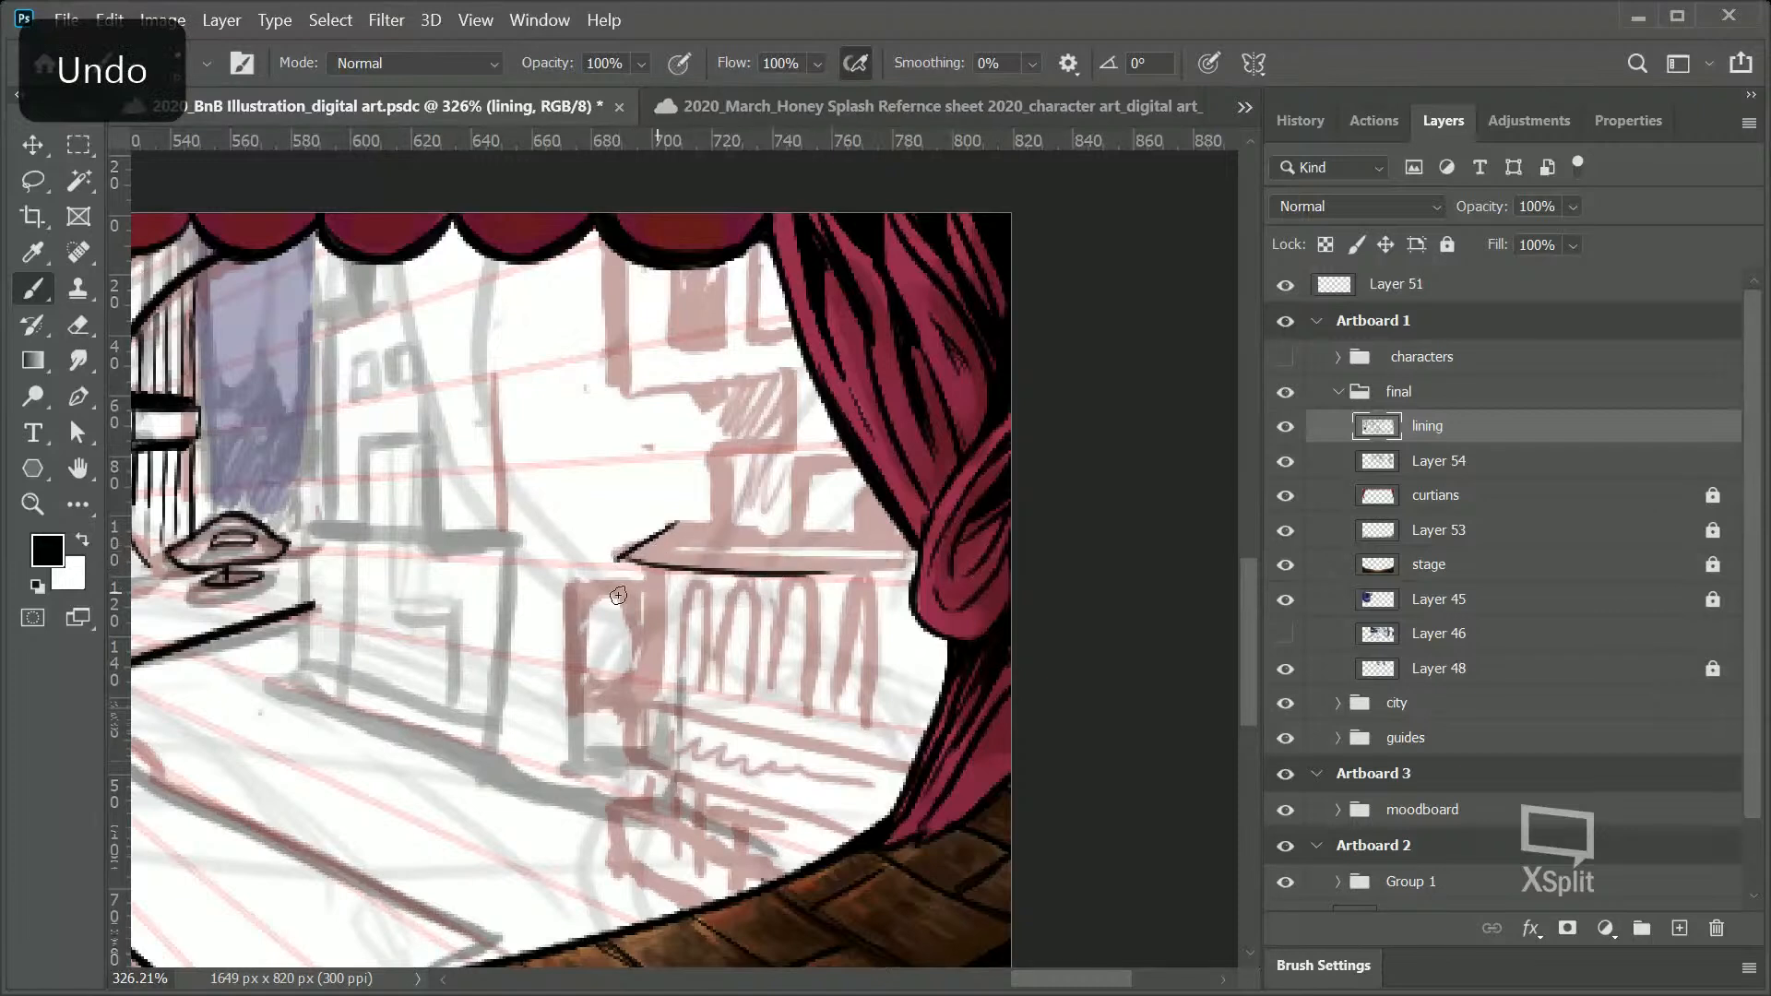
pyautogui.moveTo(617, 559); pyautogui.dragTo(913, 564)
pyautogui.hotkey('ctrl', 'z')
pyautogui.moveTo(608, 569)
pyautogui.mouseDown()
pyautogui.moveTo(1062, 549)
pyautogui.moveTo(547, 560)
pyautogui.moveTo(470, 522)
pyautogui.moveTo(738, 556)
pyautogui.moveTo(618, 562)
pyautogui.moveTo(916, 562)
pyautogui.mouseUp()
pyautogui.hotkey('ctrl', 'z')
pyautogui.hotkey('ctrl', 'z')
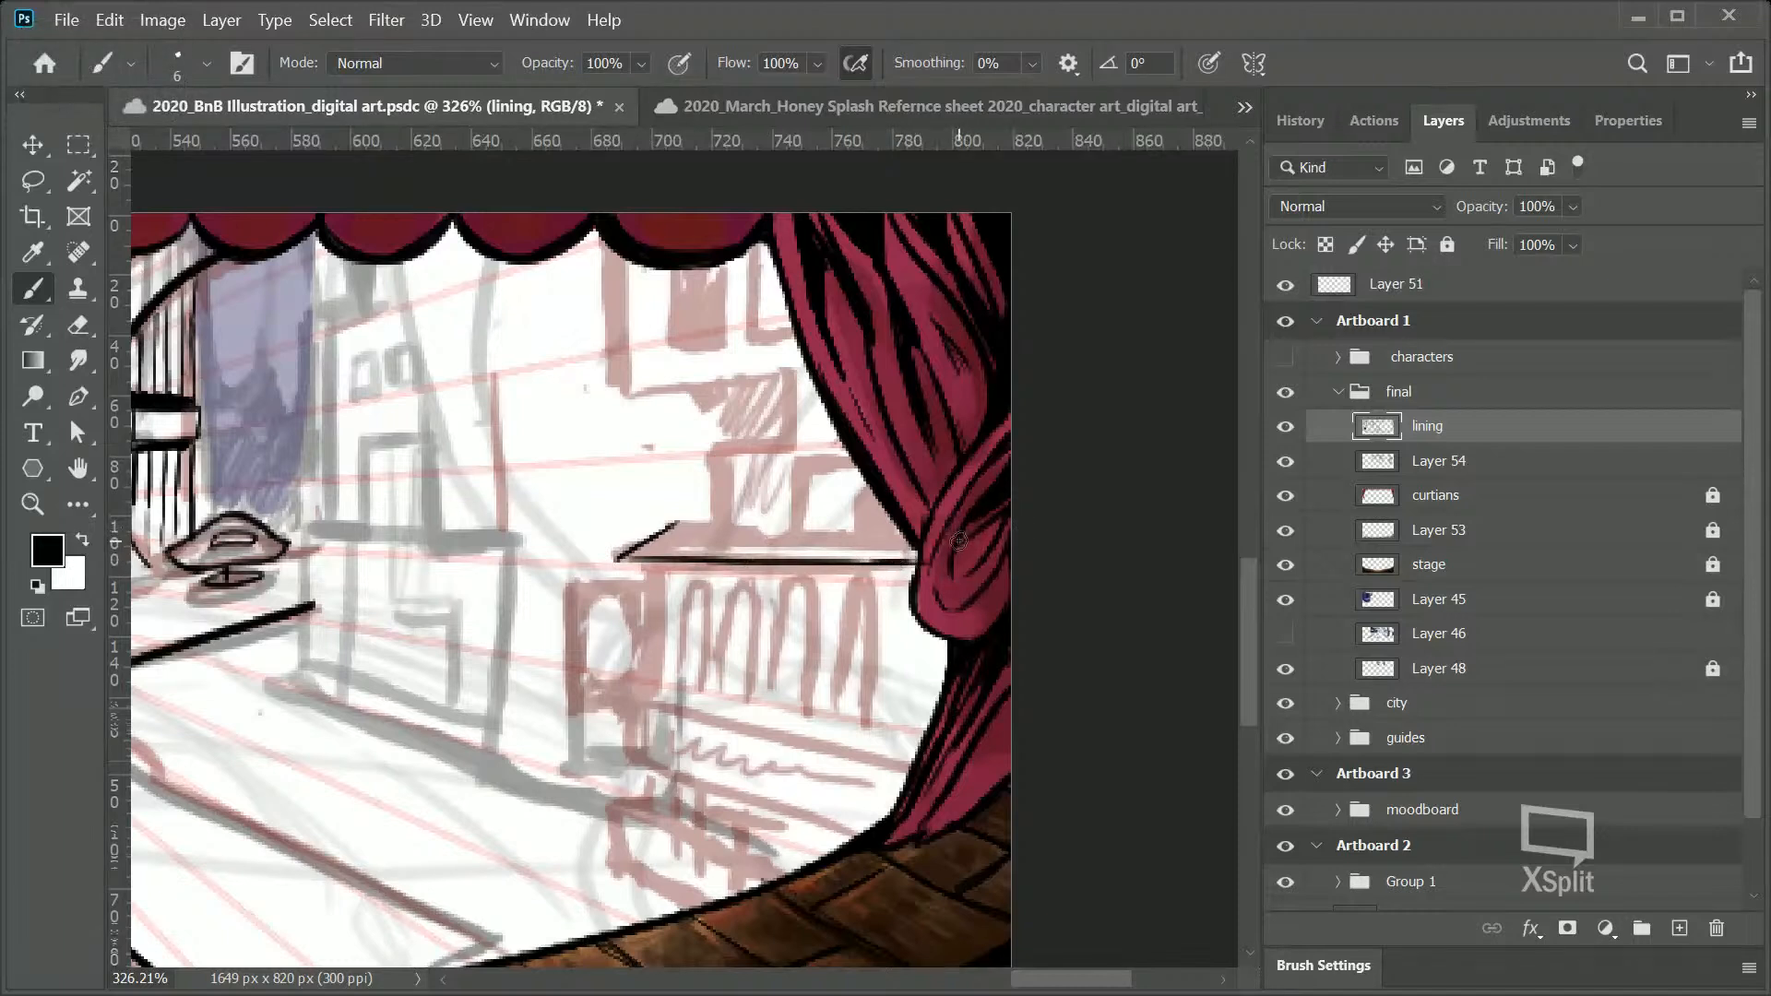
pyautogui.hotkey('ctrl', 'z')
# Step: Ink the ledge's long lower edge out to the curtain and its short upper edge from the slanted end
pyautogui.moveTo(916, 562); pyautogui.dragTo(779, 561)
pyautogui.hotkey('ctrl', 'z')
pyautogui.hotkey('ctrl', 'z')
pyautogui.moveTo(612, 559)
pyautogui.mouseDown()
pyautogui.moveTo(904, 566)
pyautogui.moveTo(760, 560)
pyautogui.mouseUp()
pyautogui.moveTo(697, 524); pyautogui.dragTo(699, 522)
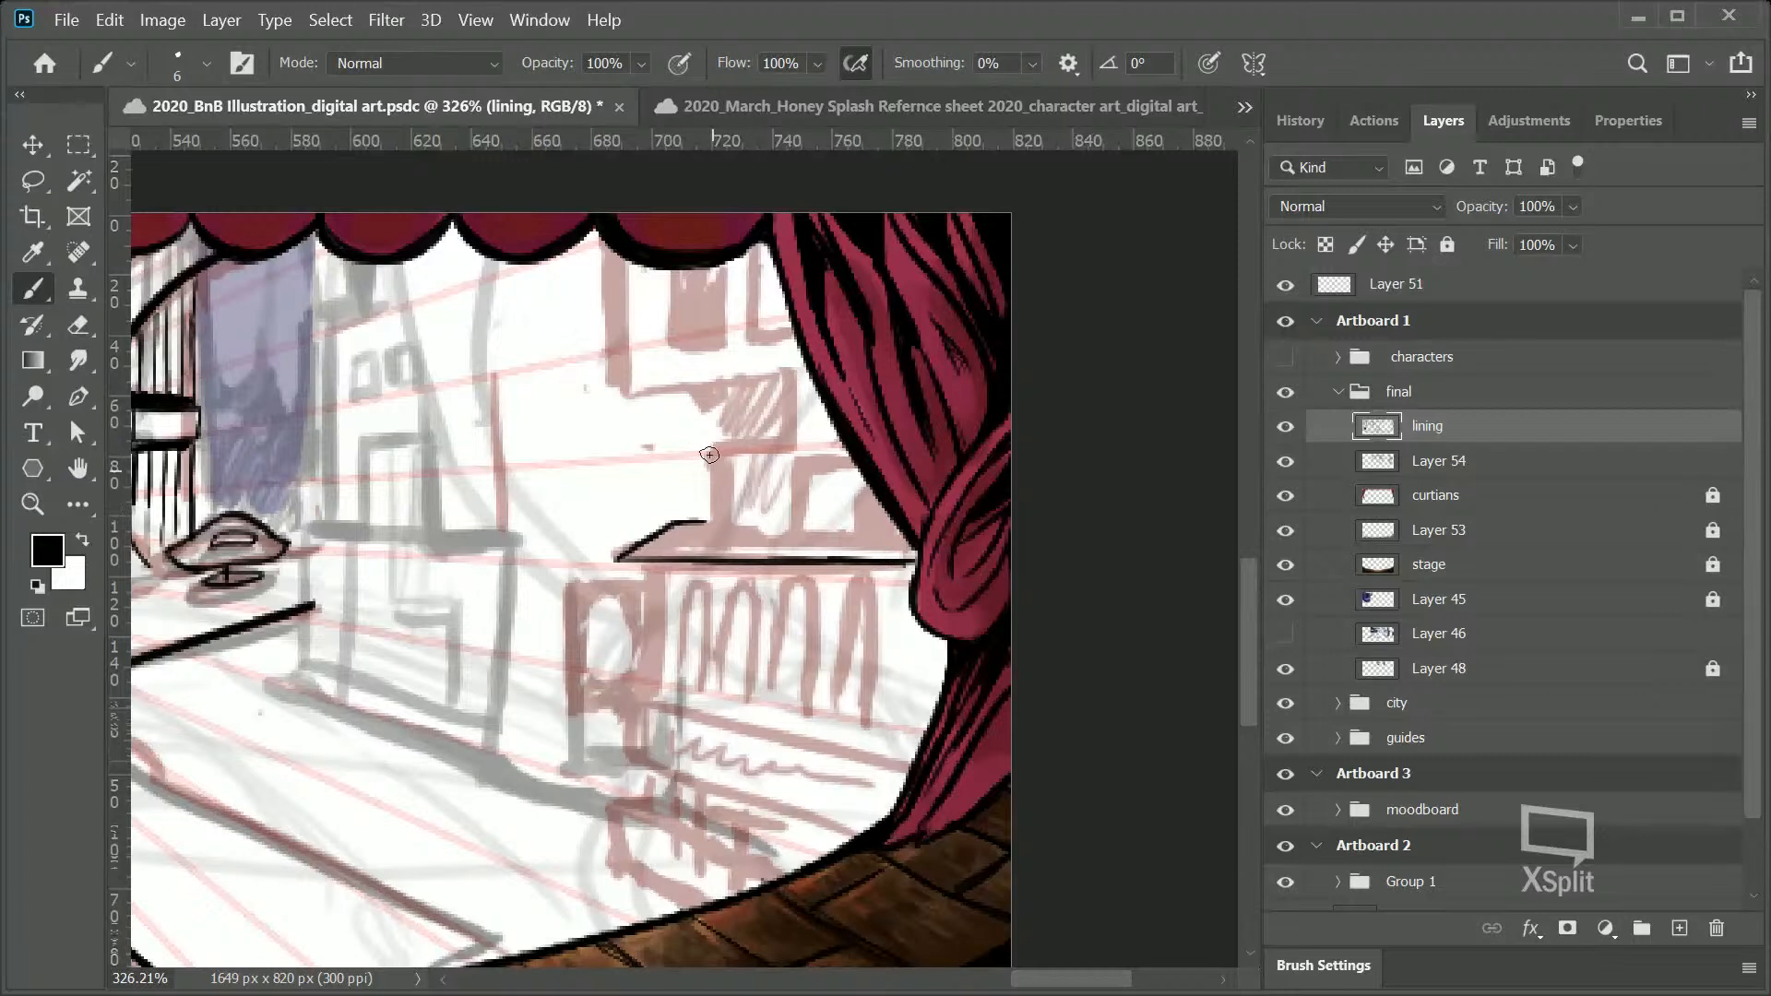
pyautogui.moveTo(715, 459)
pyautogui.mouseDown()
pyautogui.moveTo(710, 526)
pyautogui.moveTo(805, 544)
pyautogui.mouseUp()
pyautogui.hotkey('ctrl', 'z')
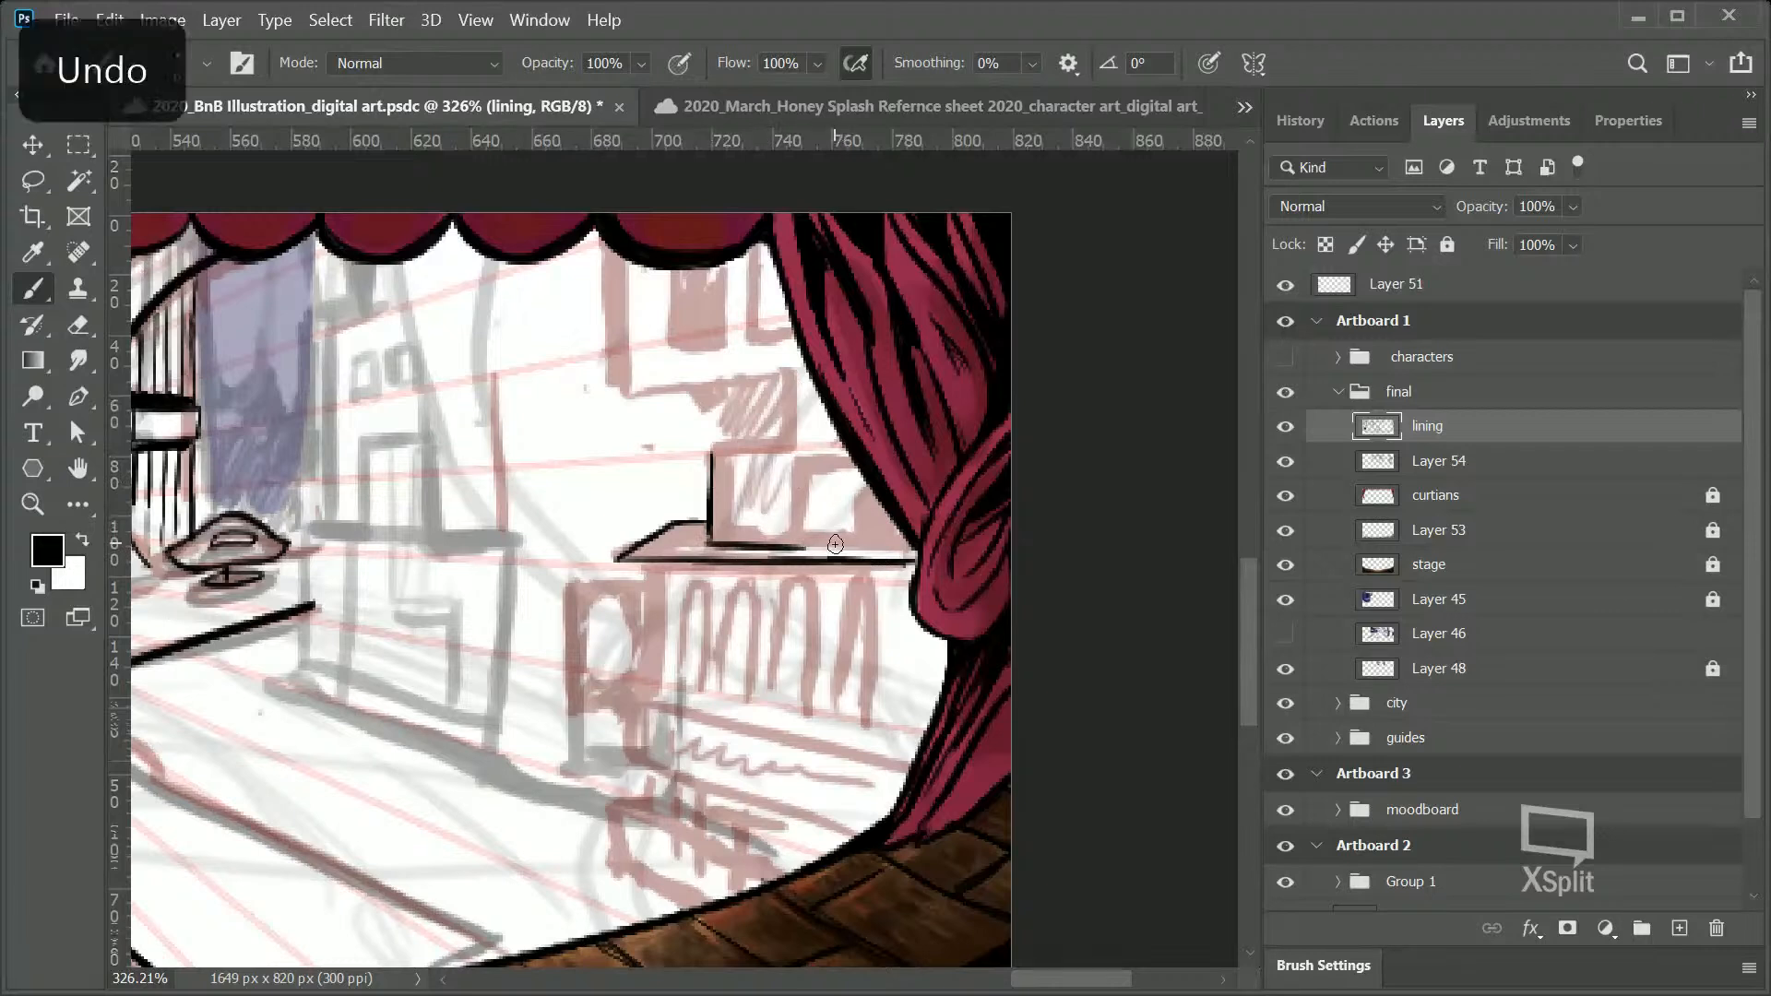
pyautogui.hotkey('ctrl', 'z')
pyautogui.moveTo(613, 255)
pyautogui.mouseDown()
pyautogui.moveTo(620, 387)
pyautogui.moveTo(620, 356)
pyautogui.mouseUp()
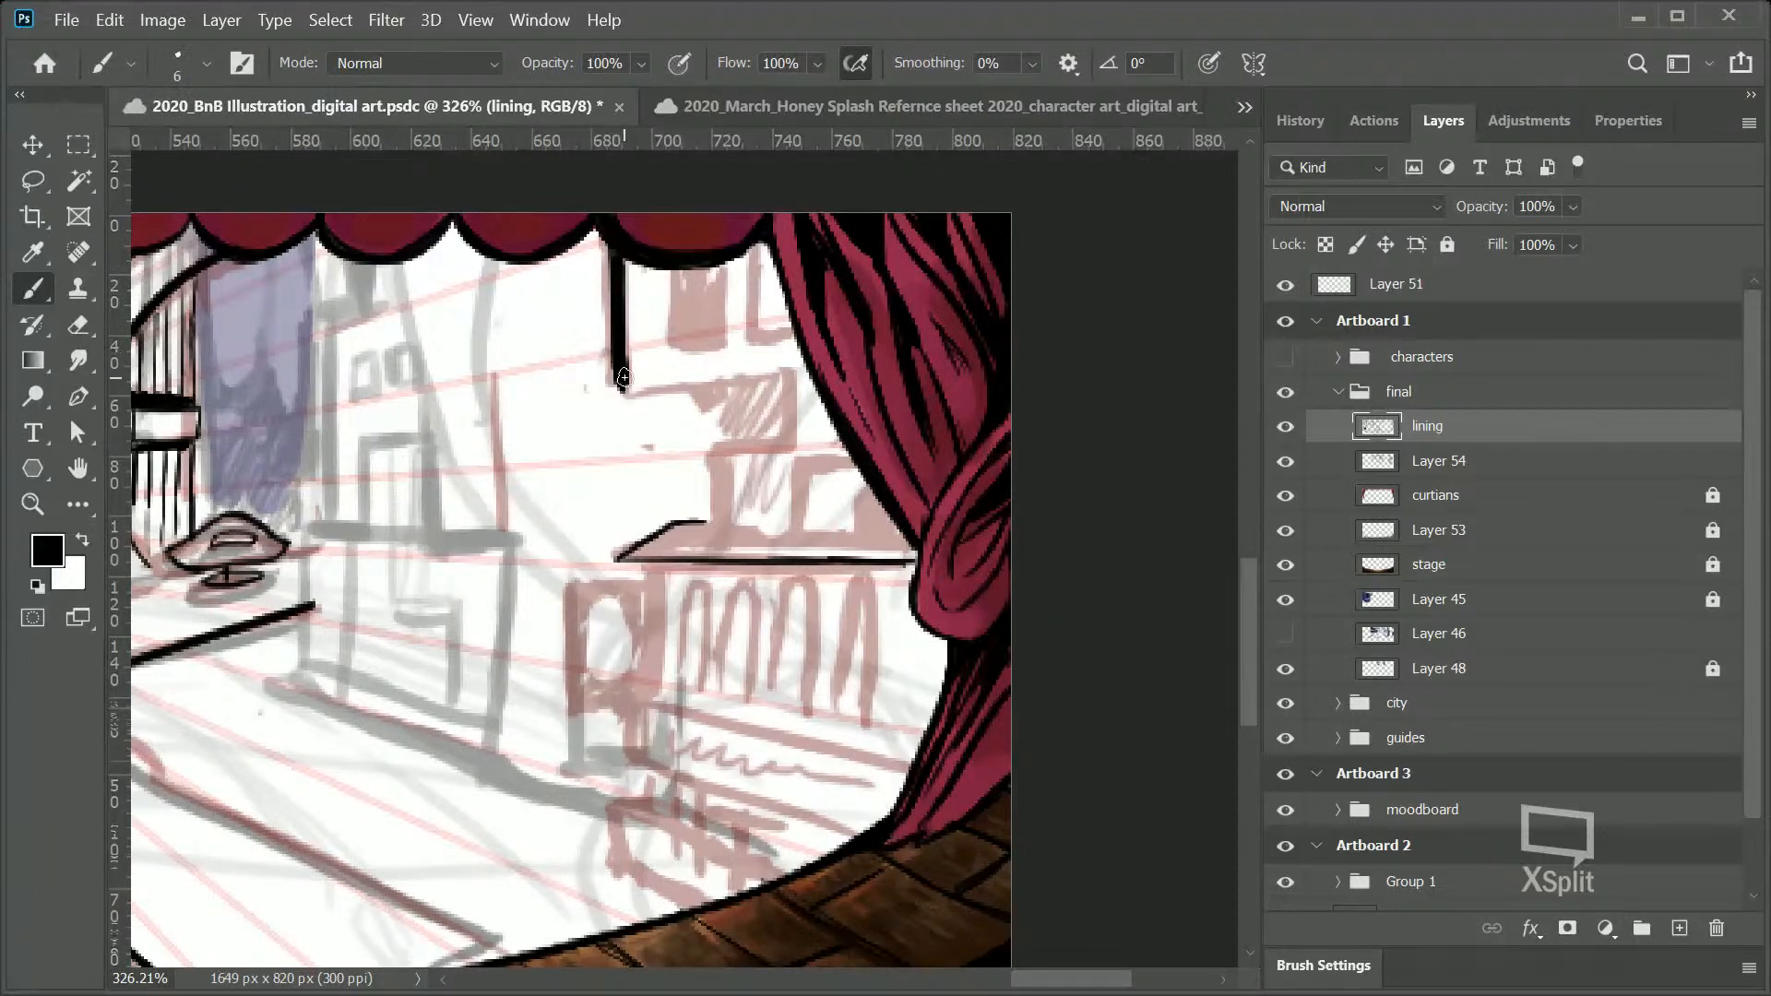
pyautogui.hotkey('ctrl', 'z')
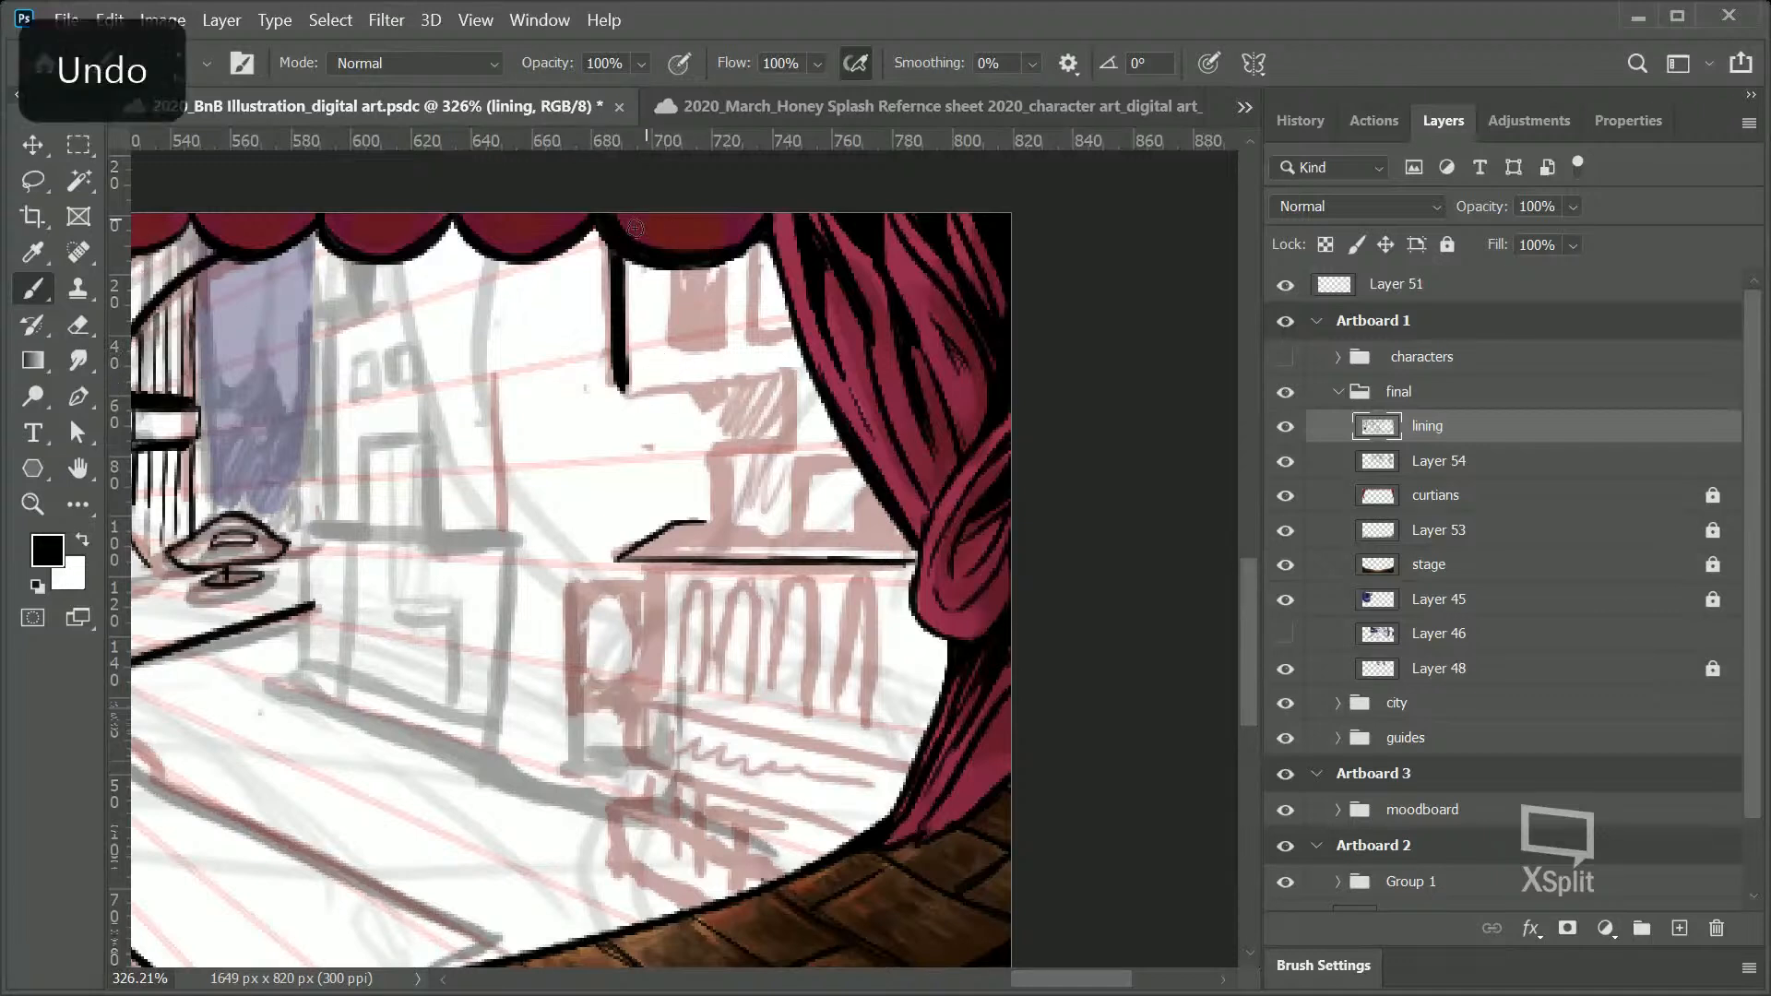
pyautogui.hotkey('ctrl', 'z')
# Step: Ink the stepped outline of the upper building from the curtain valance down to the ledge
pyautogui.moveTo(618, 263)
pyautogui.mouseDown()
pyautogui.moveTo(624, 399)
pyautogui.moveTo(852, 343)
pyautogui.moveTo(752, 467)
pyautogui.moveTo(803, 382)
pyautogui.moveTo(791, 360)
pyautogui.moveTo(804, 383)
pyautogui.moveTo(800, 282)
pyautogui.moveTo(792, 439)
pyautogui.mouseUp()
pyautogui.moveTo(786, 372)
pyautogui.mouseDown()
pyautogui.moveTo(789, 458)
pyautogui.moveTo(781, 368)
pyautogui.moveTo(789, 448)
pyautogui.moveTo(718, 458)
pyautogui.moveTo(714, 527)
pyautogui.mouseUp()
pyautogui.moveTo(716, 466); pyautogui.dragTo(715, 525)
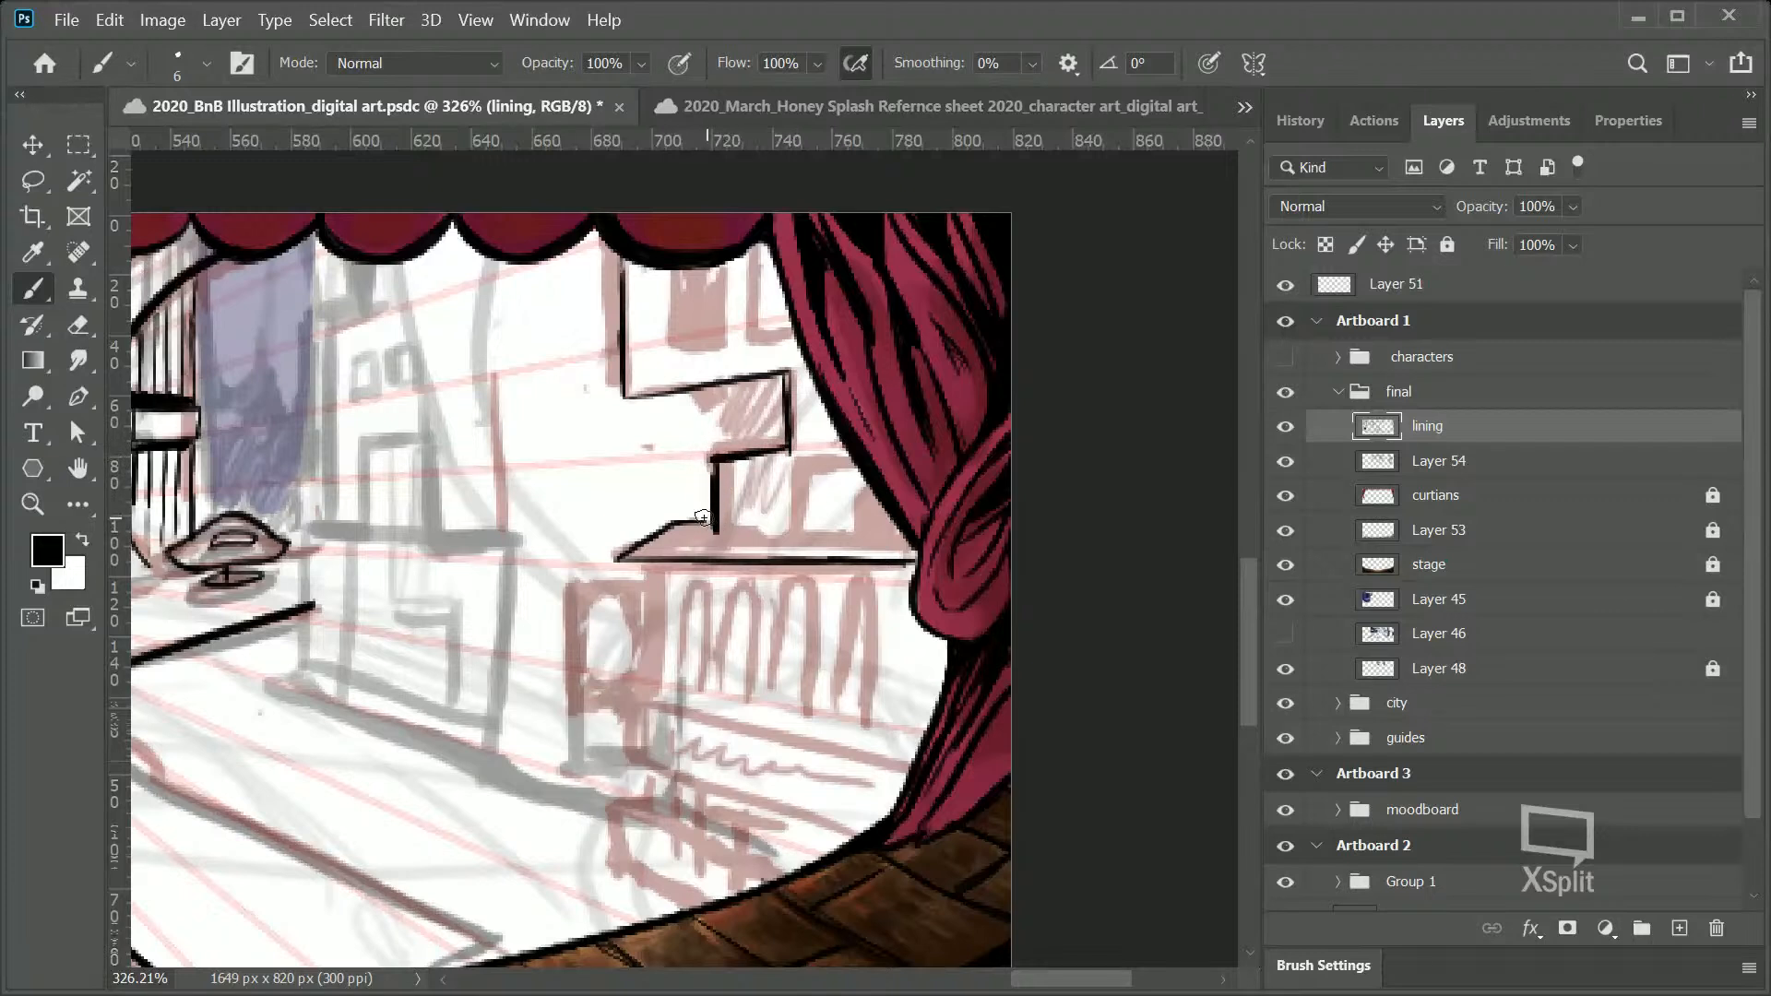
pyautogui.moveTo(710, 524); pyautogui.dragTo(705, 527)
# Step: Ink the wall section lines above the ledge and fill the gap against the curtain solid black
pyautogui.moveTo(801, 473); pyautogui.dragTo(796, 546)
pyautogui.moveTo(800, 471); pyautogui.dragTo(850, 461)
pyautogui.moveTo(854, 531)
pyautogui.mouseDown()
pyautogui.moveTo(871, 458)
pyautogui.moveTo(839, 435)
pyautogui.moveTo(802, 540)
pyautogui.moveTo(853, 541)
pyautogui.moveTo(796, 542)
pyautogui.moveTo(869, 507)
pyautogui.moveTo(859, 484)
pyautogui.moveTo(759, 479)
pyautogui.moveTo(758, 532)
pyautogui.moveTo(718, 545)
pyautogui.moveTo(716, 527)
pyautogui.moveTo(719, 542)
pyautogui.moveTo(816, 538)
pyautogui.moveTo(845, 502)
pyautogui.moveTo(856, 544)
pyautogui.moveTo(911, 549)
pyautogui.moveTo(862, 512)
pyautogui.moveTo(885, 535)
pyautogui.moveTo(876, 503)
pyautogui.moveTo(904, 540)
pyautogui.moveTo(866, 540)
pyautogui.moveTo(874, 493)
pyautogui.moveTo(900, 538)
pyautogui.moveTo(833, 432)
pyautogui.moveTo(849, 456)
pyautogui.moveTo(834, 457)
pyautogui.moveTo(832, 413)
pyautogui.mouseUp()
pyautogui.moveTo(753, 252)
pyautogui.mouseDown()
pyautogui.moveTo(757, 338)
pyautogui.moveTo(786, 317)
pyautogui.mouseUp()
pyautogui.moveTo(673, 273)
pyautogui.mouseDown()
pyautogui.moveTo(674, 355)
pyautogui.moveTo(734, 338)
pyautogui.mouseUp()
pyautogui.hotkey('ctrl', 'z')
pyautogui.hotkey('ctrl', 'z')
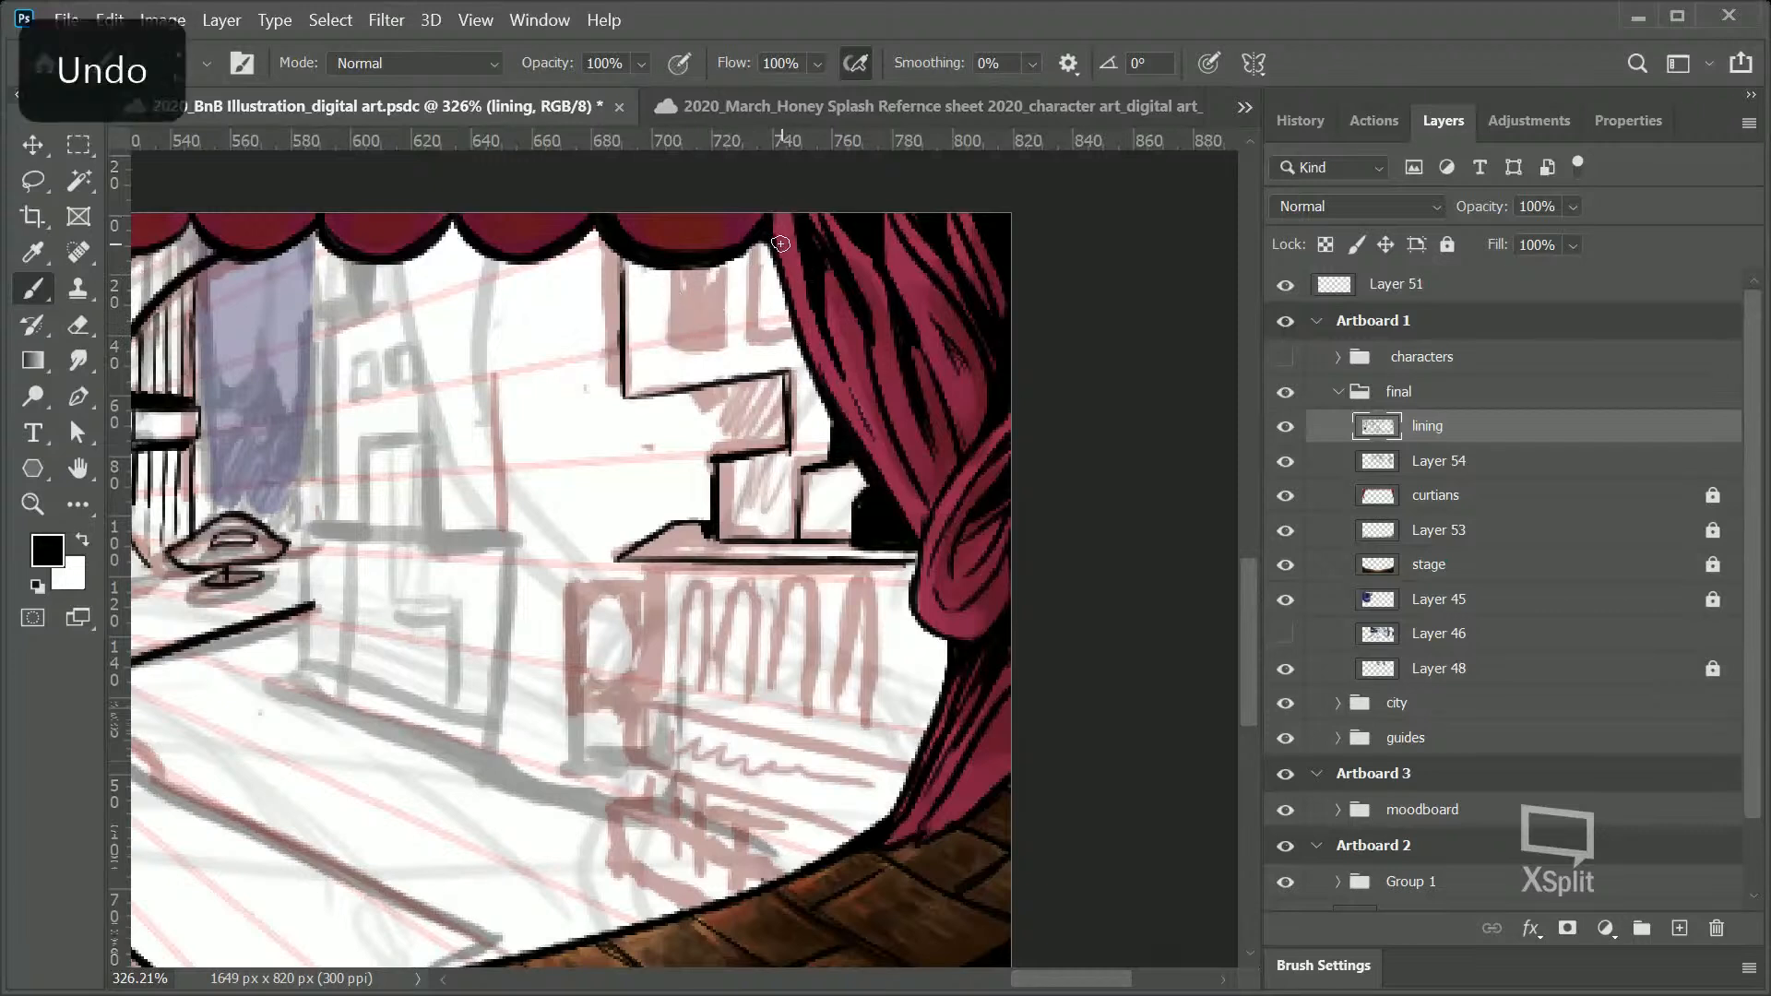
# Step: Ink the outlines of the two windows on the upper wall, just below the curtain valance
pyautogui.moveTo(670, 270)
pyautogui.mouseDown()
pyautogui.moveTo(683, 350)
pyautogui.moveTo(729, 339)
pyautogui.mouseUp()
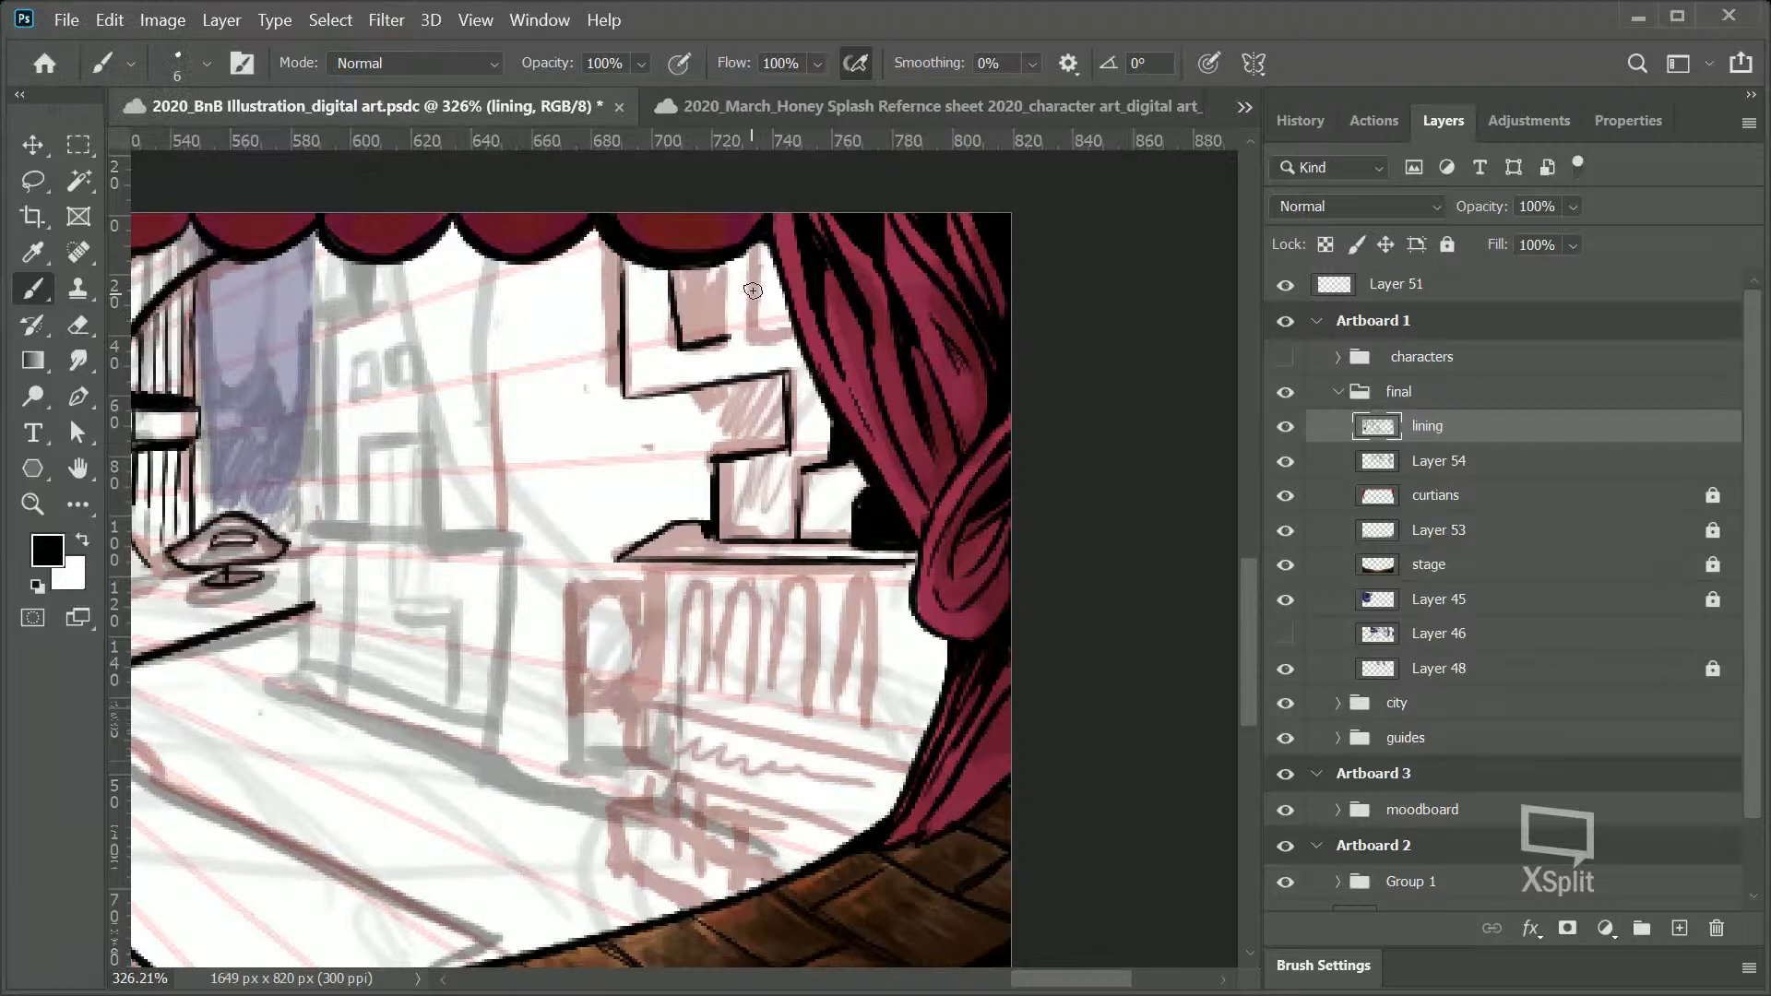
pyautogui.moveTo(746, 267)
pyautogui.mouseDown()
pyautogui.moveTo(757, 337)
pyautogui.moveTo(794, 327)
pyautogui.mouseUp()
pyautogui.moveTo(727, 272); pyautogui.dragTo(727, 337)
pyautogui.hotkey('ctrl', 'z')
pyautogui.hotkey('ctrl', 'z')
pyautogui.moveTo(752, 278); pyautogui.dragTo(747, 261)
pyautogui.moveTo(791, 327)
pyautogui.mouseDown()
pyautogui.moveTo(765, 331)
pyautogui.moveTo(747, 262)
pyautogui.mouseUp()
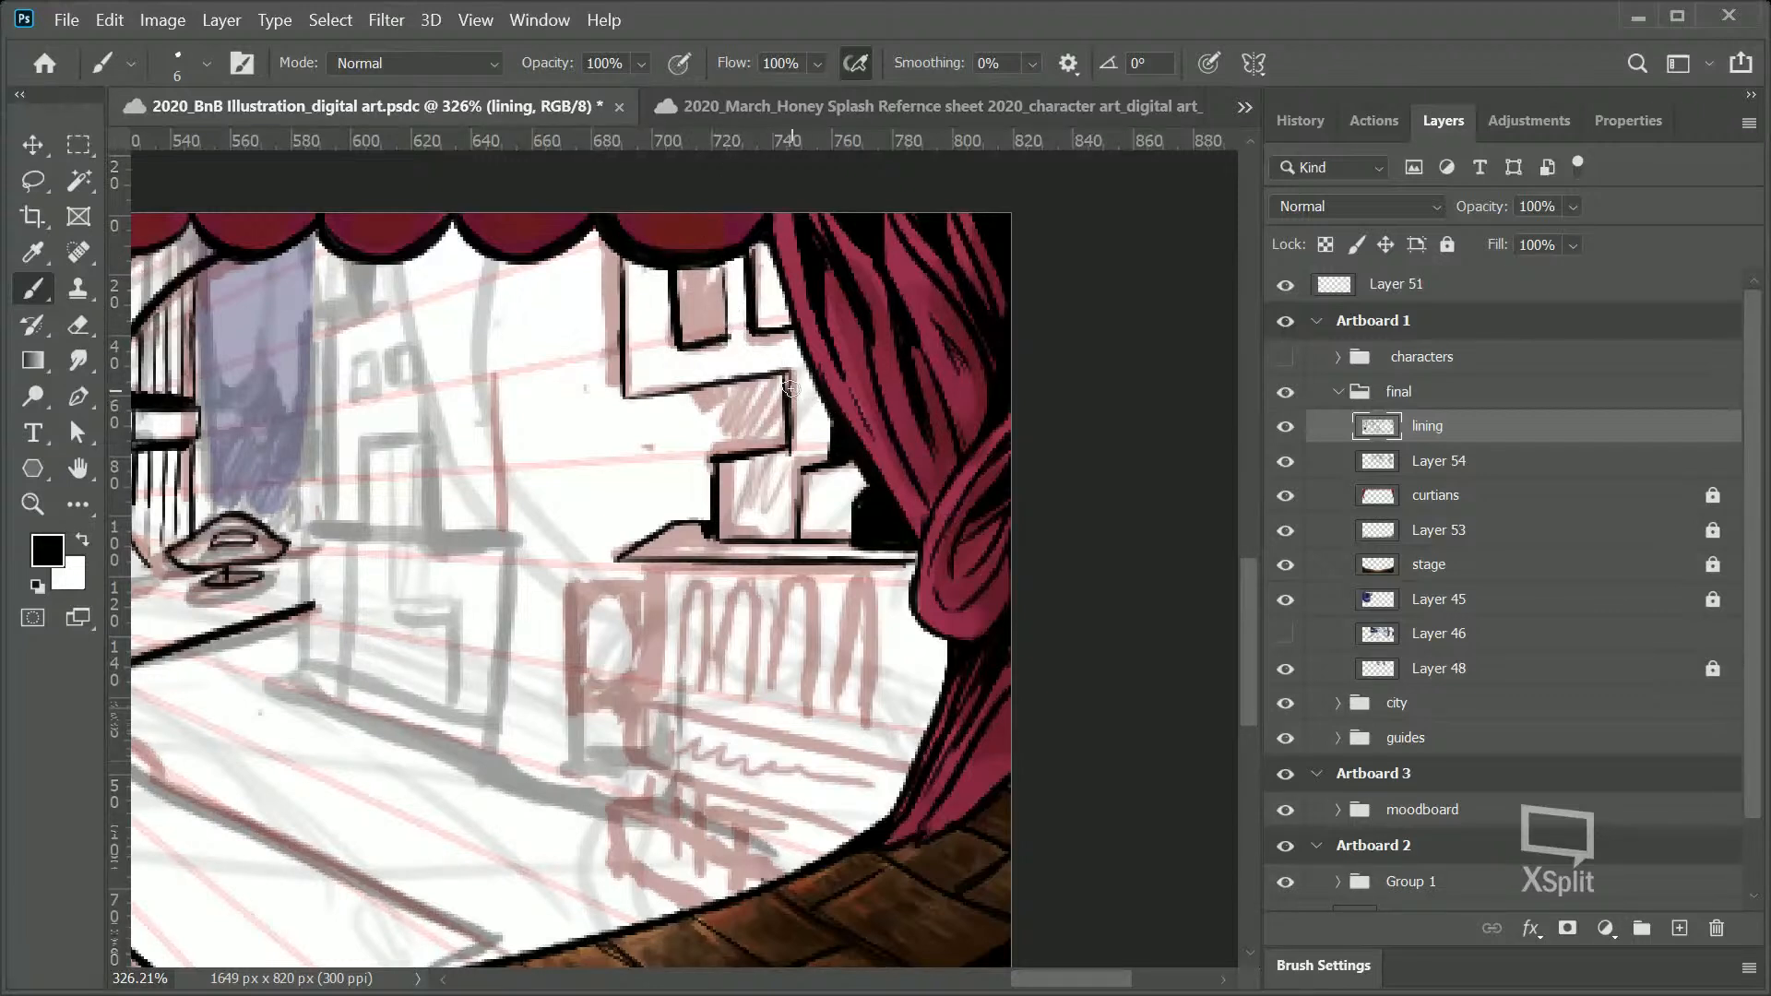
# Step: Redraw the short vertical edge of the stepped upper wall between the windows and the ledge
pyautogui.hotkey('ctrl', 'z')
pyautogui.hotkey('ctrl', 'z')
pyautogui.moveTo(777, 381); pyautogui.dragTo(779, 450)
# Step: Ink the arched window under the ledge, partly hidden by the curtain knot
pyautogui.click(33, 504)
pyautogui.moveTo(666, 549); pyautogui.dragTo(630, 572)
pyautogui.moveTo(993, 338)
pyautogui.mouseDown()
pyautogui.moveTo(1032, 336)
pyautogui.moveTo(1005, 332)
pyautogui.mouseUp()
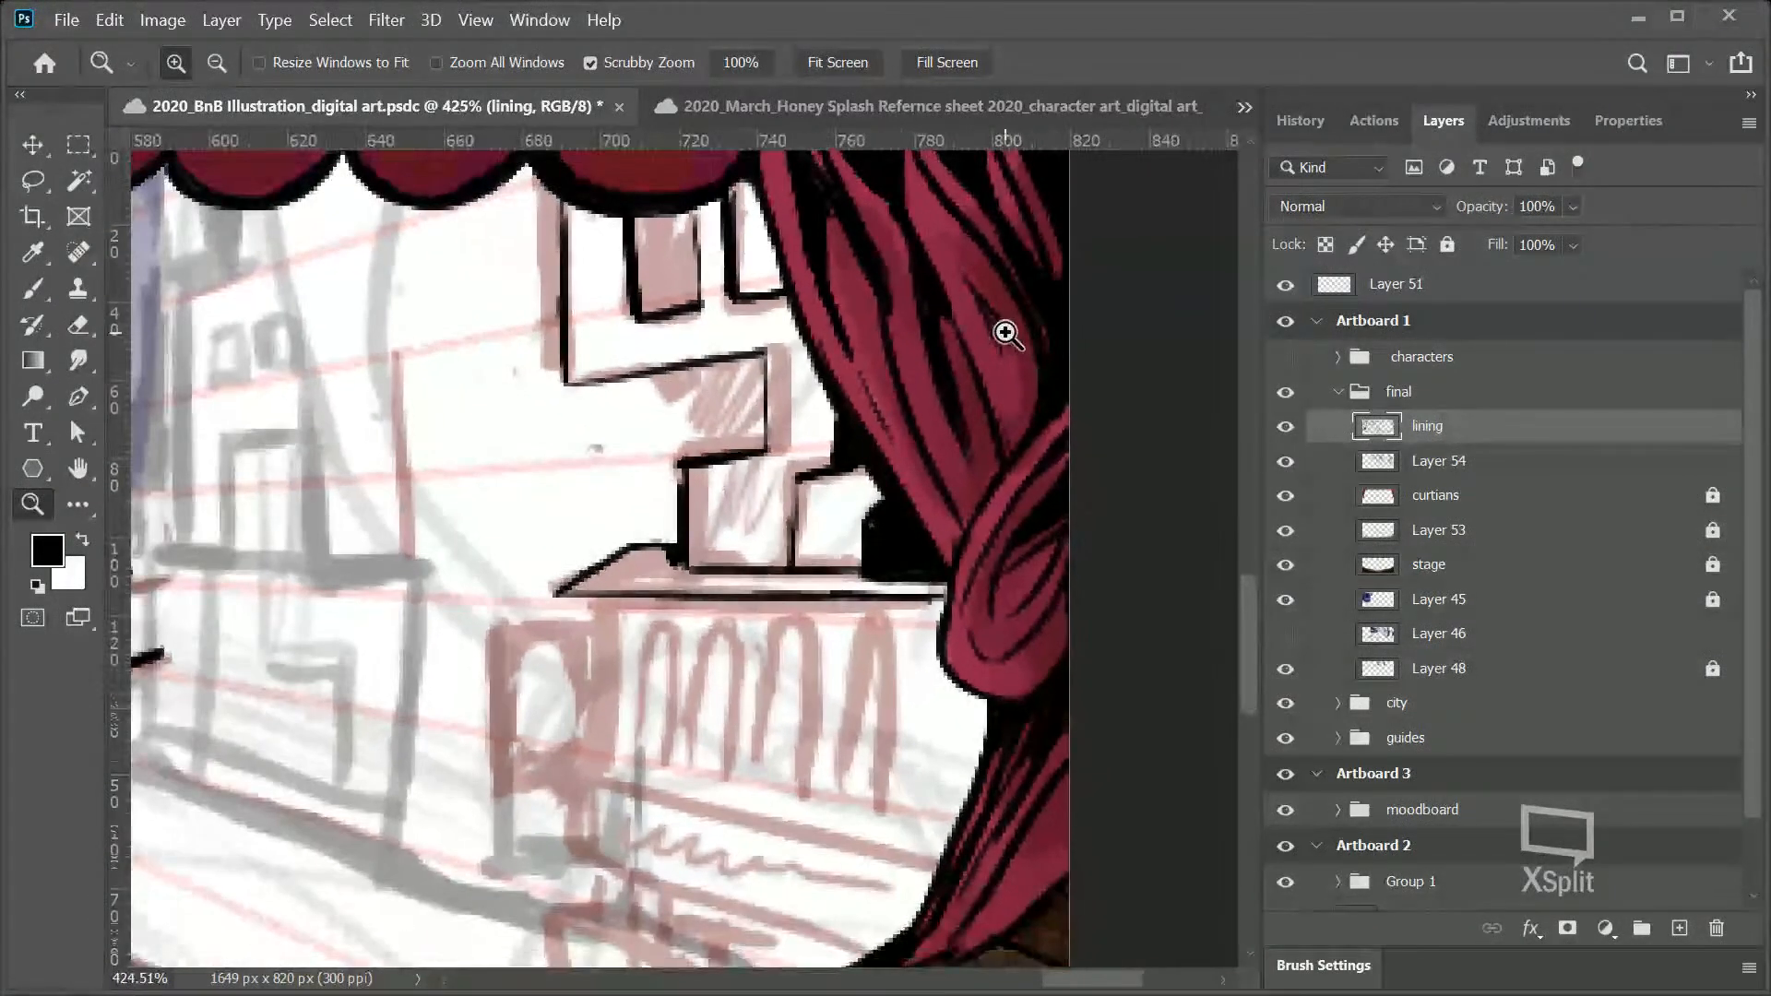
pyautogui.moveTo(802, 526)
pyautogui.mouseDown()
pyautogui.moveTo(770, 525)
pyautogui.moveTo(793, 523)
pyautogui.mouseUp()
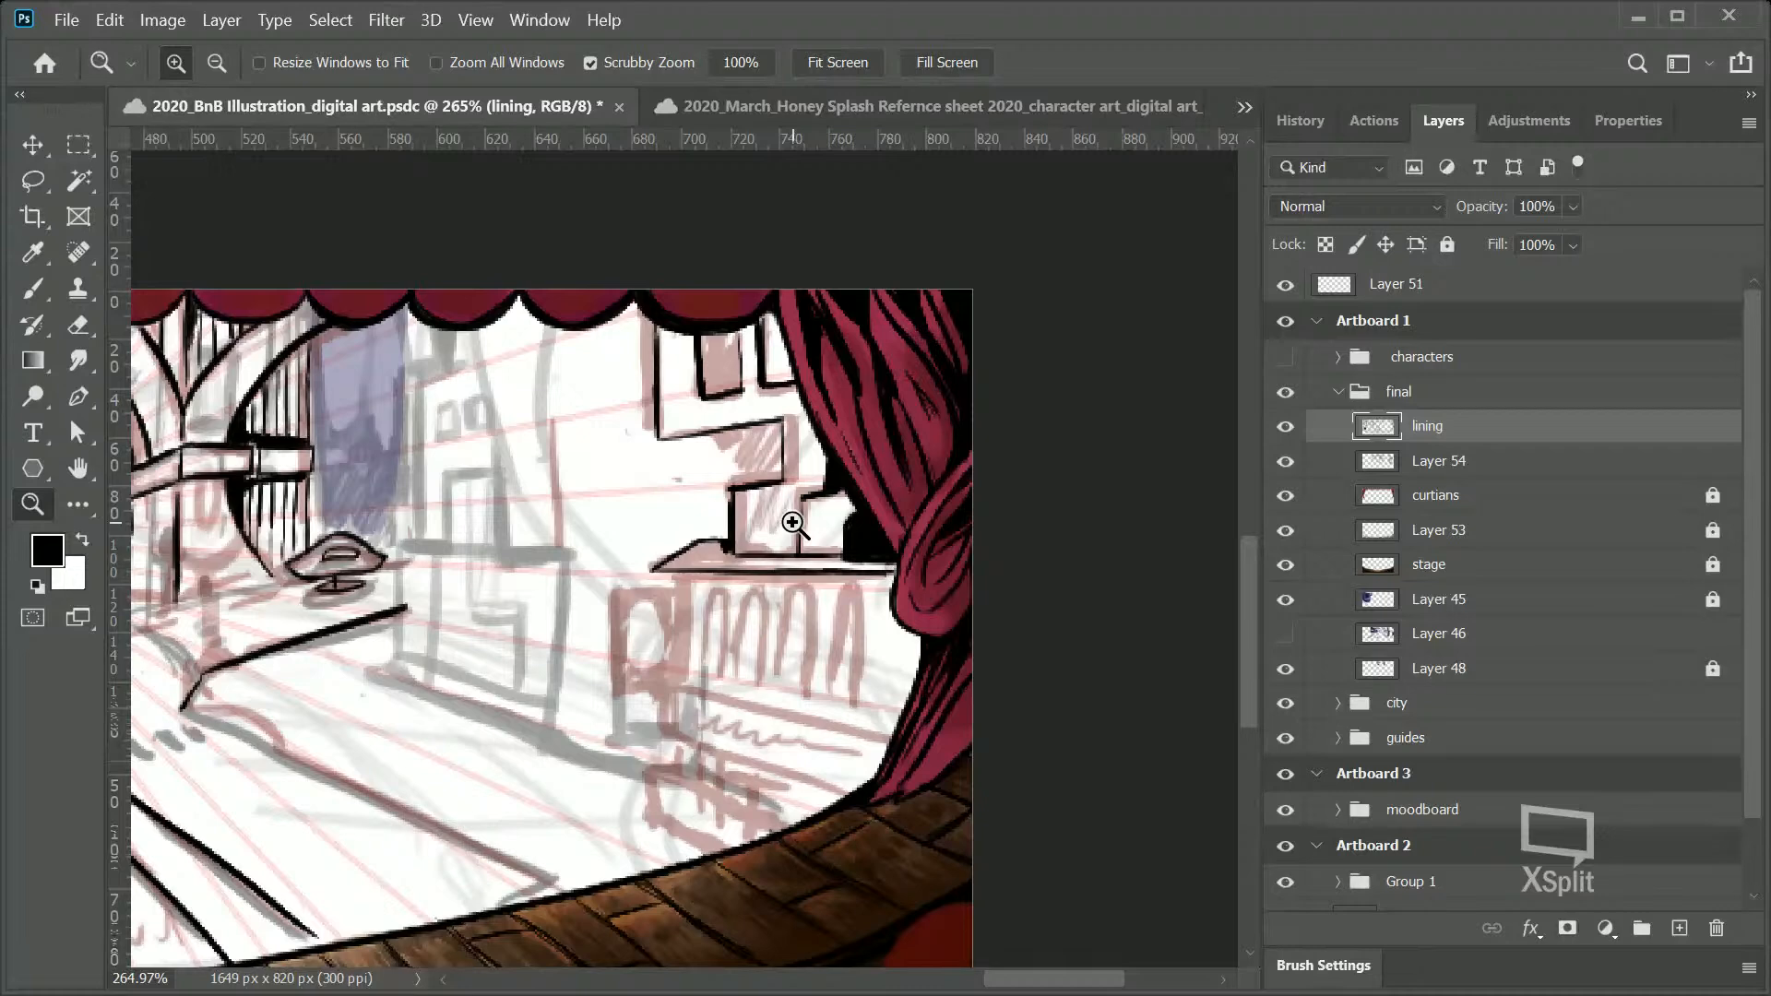
pyautogui.moveTo(811, 472)
pyautogui.mouseDown()
pyautogui.moveTo(862, 466)
pyautogui.moveTo(826, 488)
pyautogui.moveTo(886, 483)
pyautogui.moveTo(810, 505)
pyautogui.mouseUp()
pyautogui.moveTo(626, 587); pyautogui.dragTo(1103, 739)
pyautogui.click(32, 289)
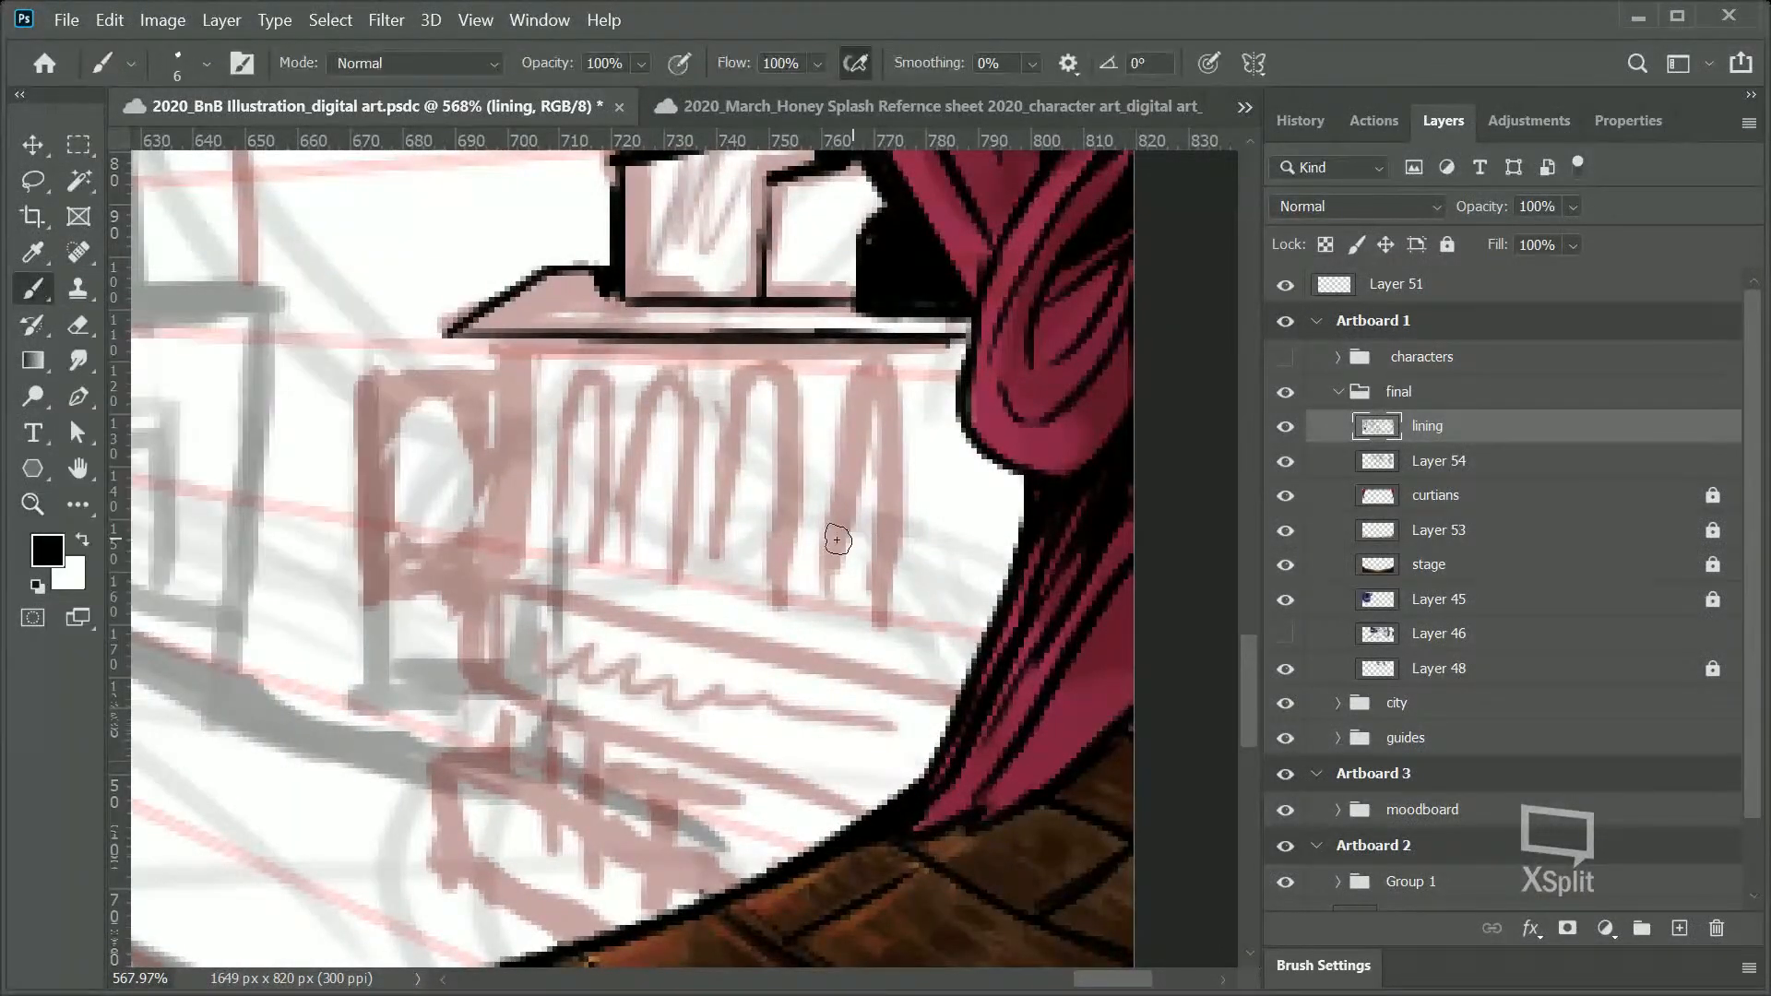
pyautogui.moveTo(981, 602)
pyautogui.mouseDown()
pyautogui.moveTo(913, 442)
pyautogui.moveTo(891, 614)
pyautogui.mouseUp()
pyautogui.hotkey('ctrl', 'z')
pyautogui.moveTo(937, 379)
pyautogui.mouseDown()
pyautogui.moveTo(959, 391)
pyautogui.moveTo(987, 510)
pyautogui.moveTo(976, 646)
pyautogui.mouseUp()
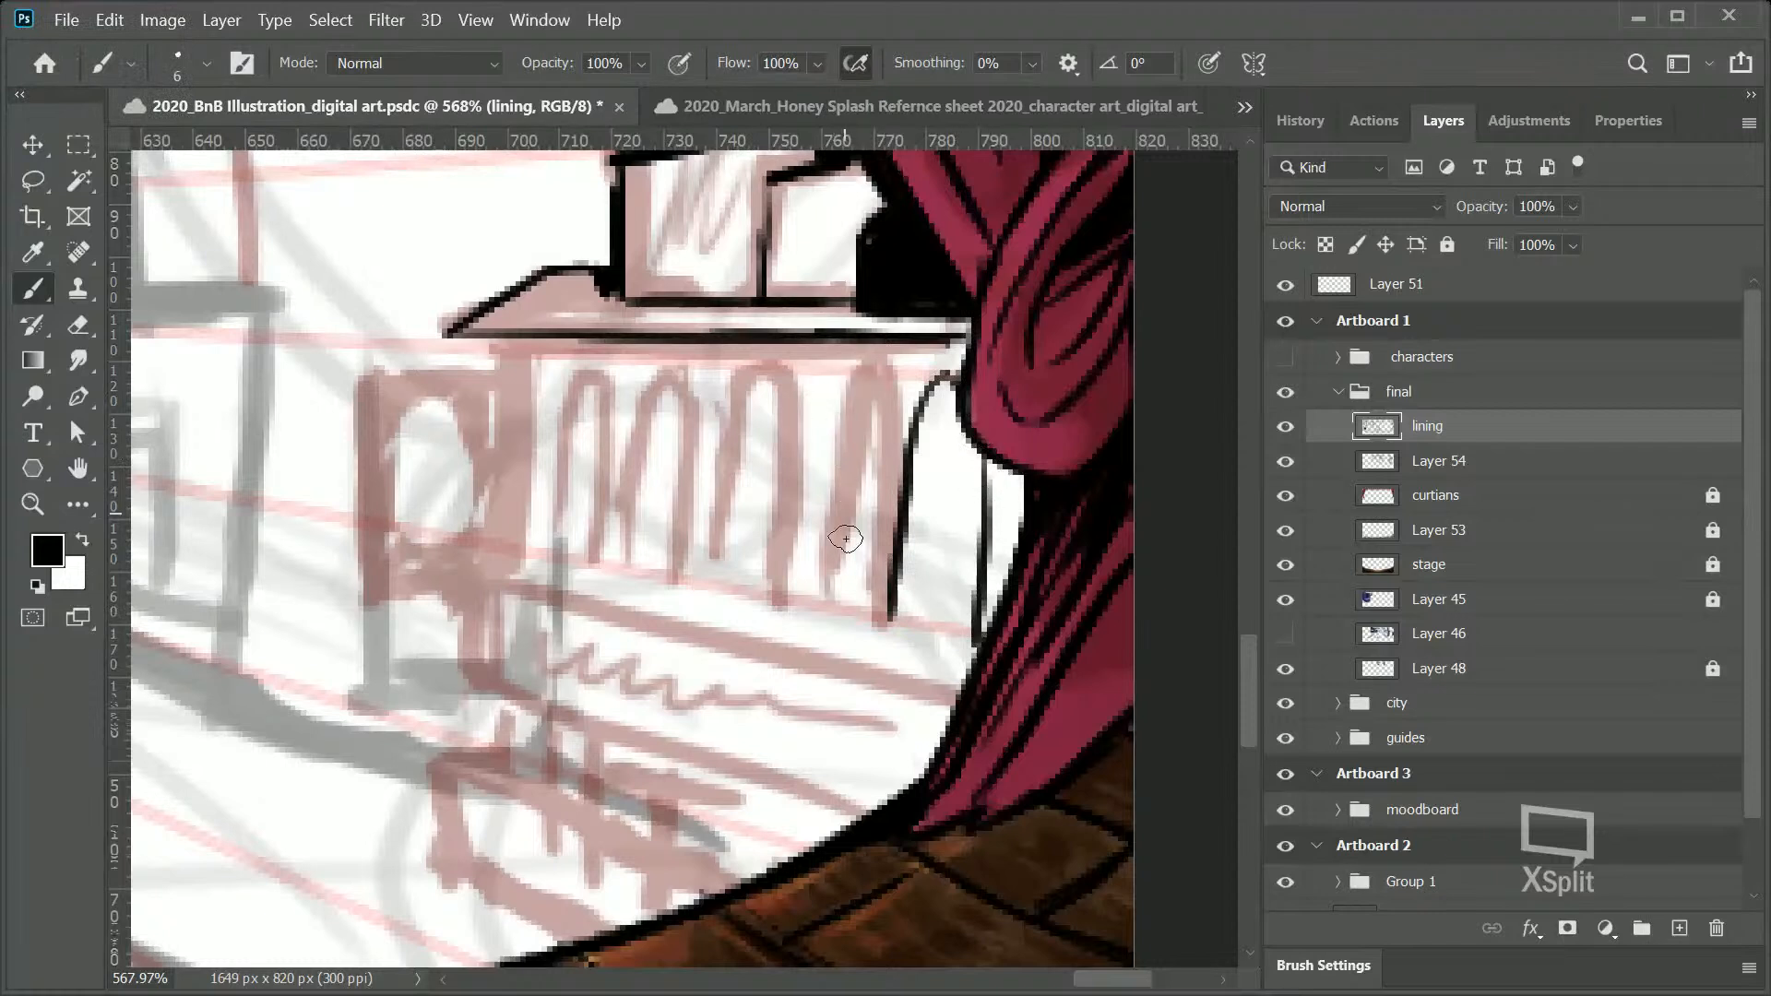
pyautogui.moveTo(852, 604)
pyautogui.mouseDown()
pyautogui.moveTo(863, 525)
pyautogui.moveTo(821, 381)
pyautogui.mouseUp()
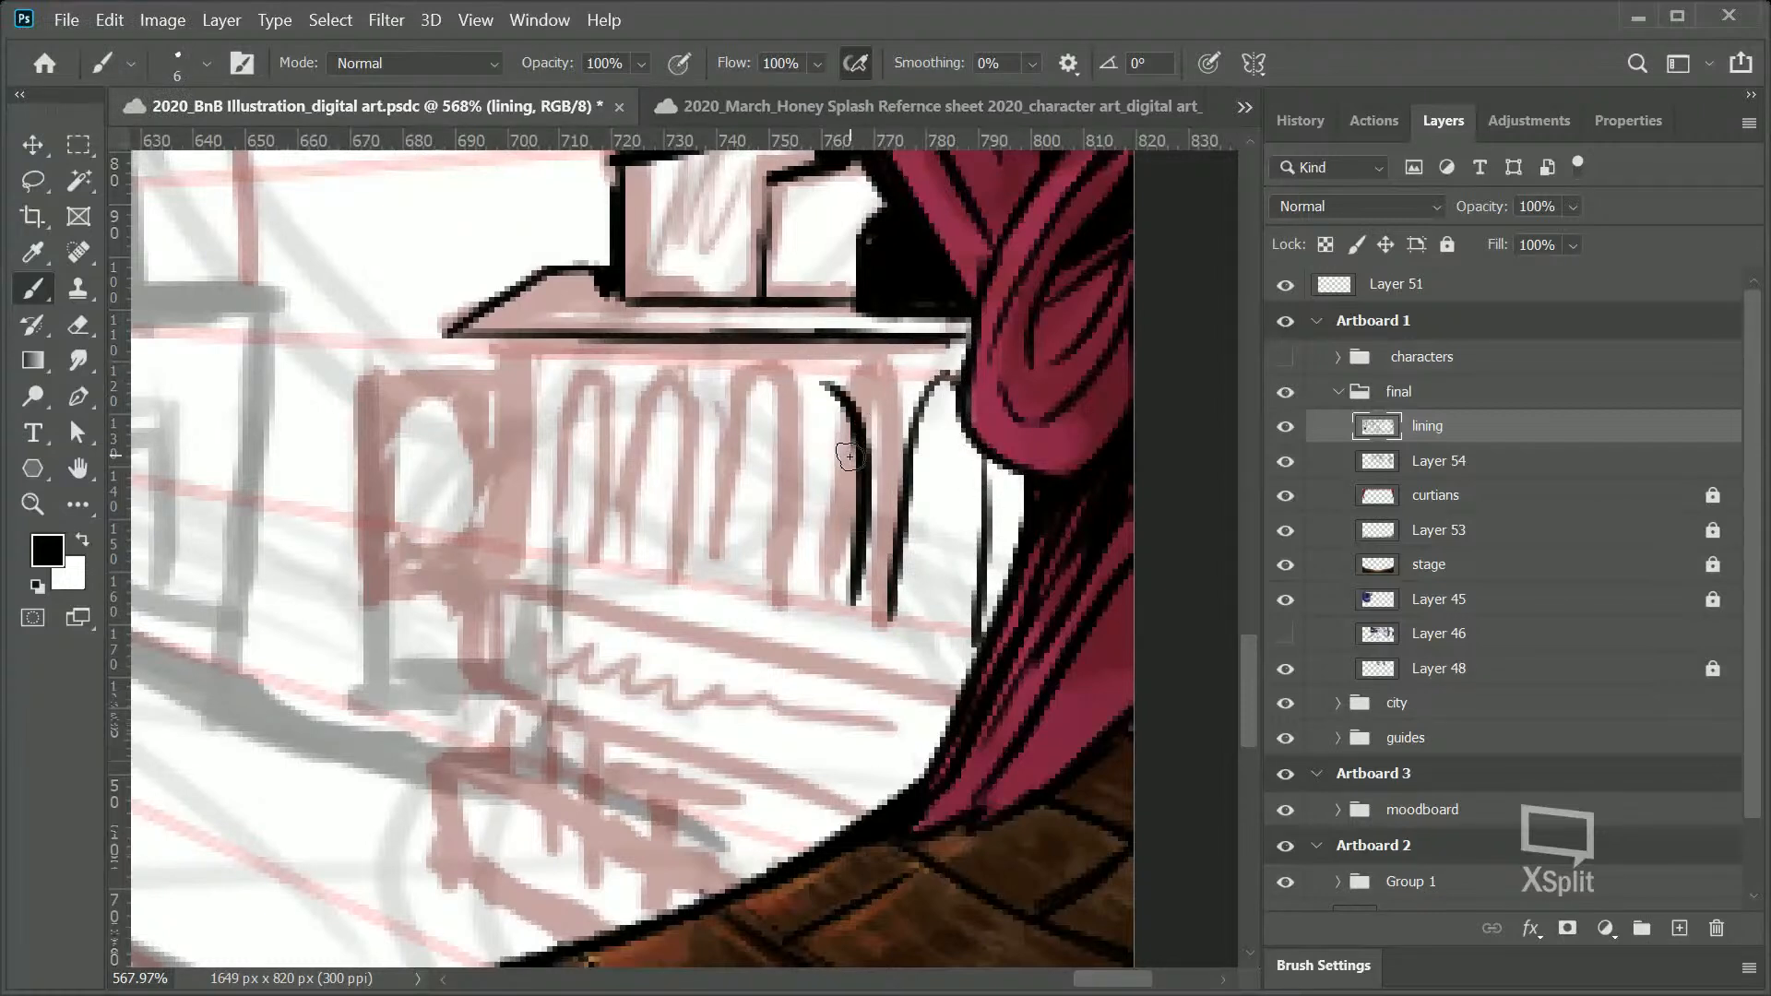
pyautogui.hotkey('ctrl', 'z')
pyautogui.moveTo(846, 593); pyautogui.dragTo(816, 374)
pyautogui.hotkey('ctrl', 'z')
pyautogui.moveTo(854, 607)
pyautogui.mouseDown()
pyautogui.moveTo(869, 496)
pyautogui.moveTo(830, 383)
pyautogui.mouseUp()
pyautogui.hotkey('ctrl', 'z')
pyautogui.moveTo(856, 609)
pyautogui.mouseDown()
pyautogui.moveTo(833, 373)
pyautogui.moveTo(779, 505)
pyautogui.mouseUp()
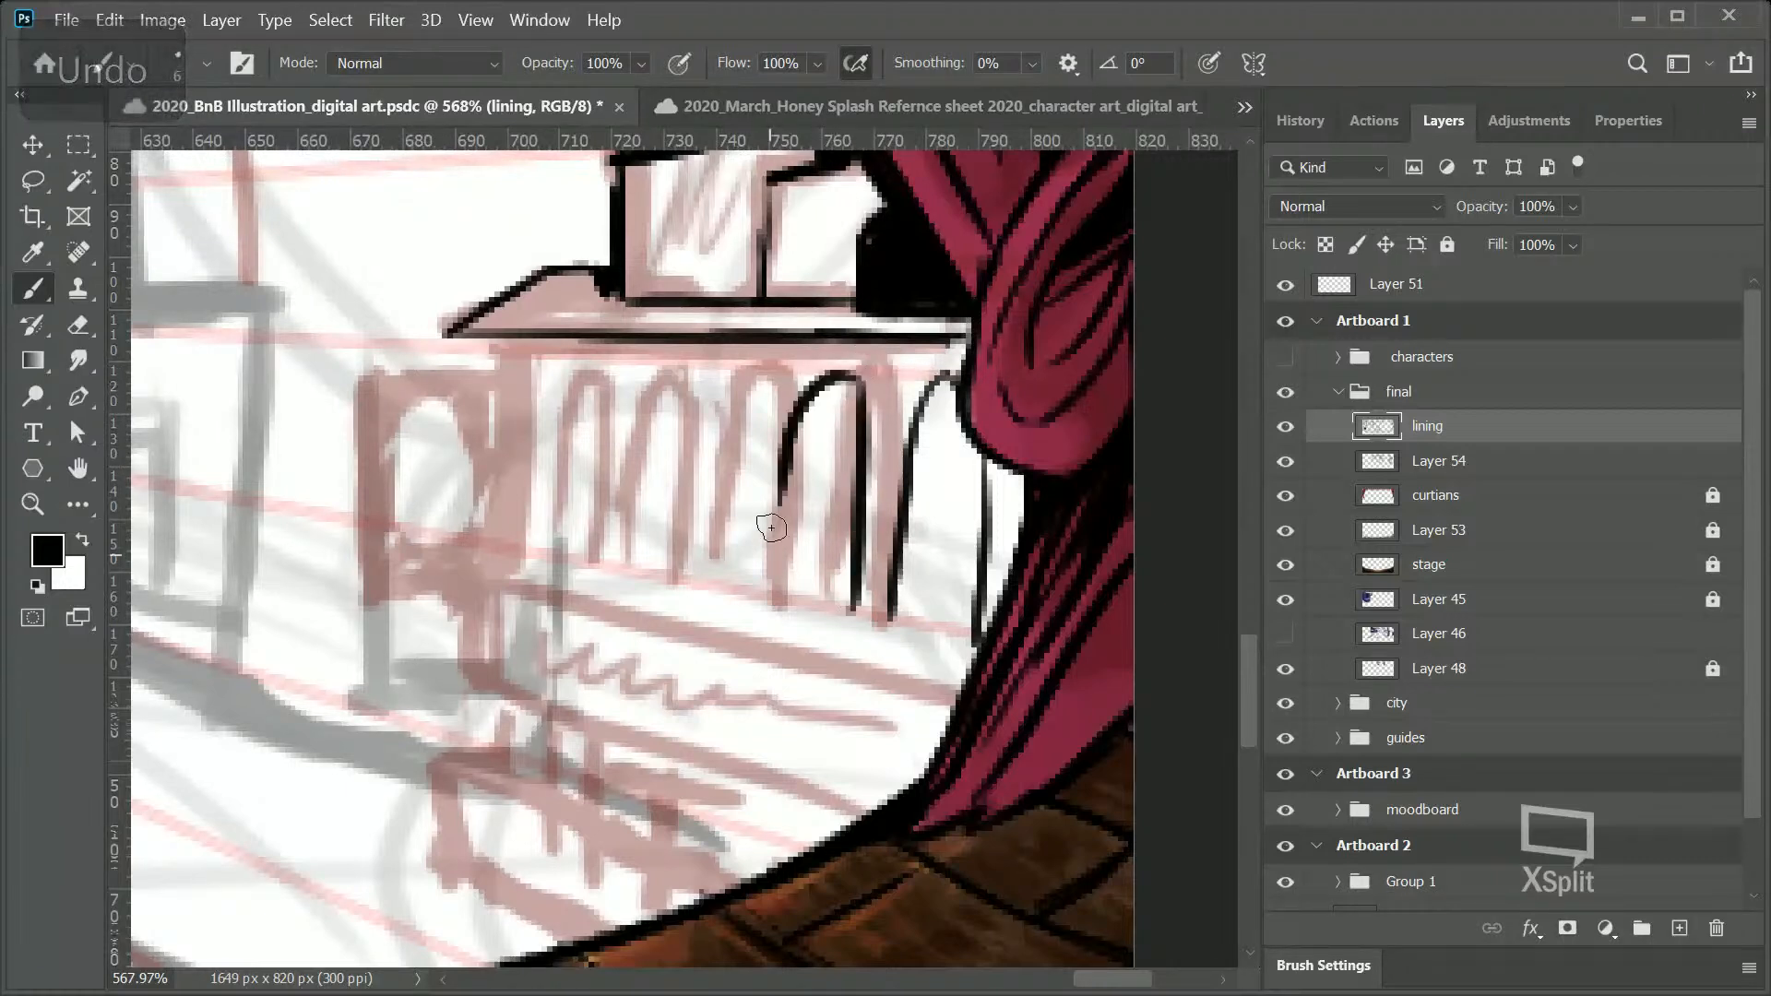
pyautogui.hotkey('ctrl', 'z')
pyautogui.moveTo(857, 394)
pyautogui.mouseDown()
pyautogui.moveTo(807, 461)
pyautogui.moveTo(779, 574)
pyautogui.moveTo(859, 391)
pyautogui.moveTo(832, 369)
pyautogui.moveTo(804, 572)
pyautogui.mouseUp()
pyautogui.hotkey('ctrl', 'z')
pyautogui.hotkey('ctrl', 'z')
pyautogui.hotkey('ctrl', 'z')
pyautogui.moveTo(857, 383)
pyautogui.mouseDown()
pyautogui.moveTo(754, 585)
pyautogui.moveTo(864, 388)
pyautogui.moveTo(795, 392)
pyautogui.moveTo(765, 604)
pyautogui.moveTo(665, 491)
pyautogui.moveTo(668, 539)
pyautogui.mouseUp()
pyautogui.hotkey('ctrl', 'z')
pyautogui.hotkey('ctrl', 'z')
pyautogui.hotkey('ctrl', 'z')
pyautogui.moveTo(734, 553); pyautogui.dragTo(674, 562)
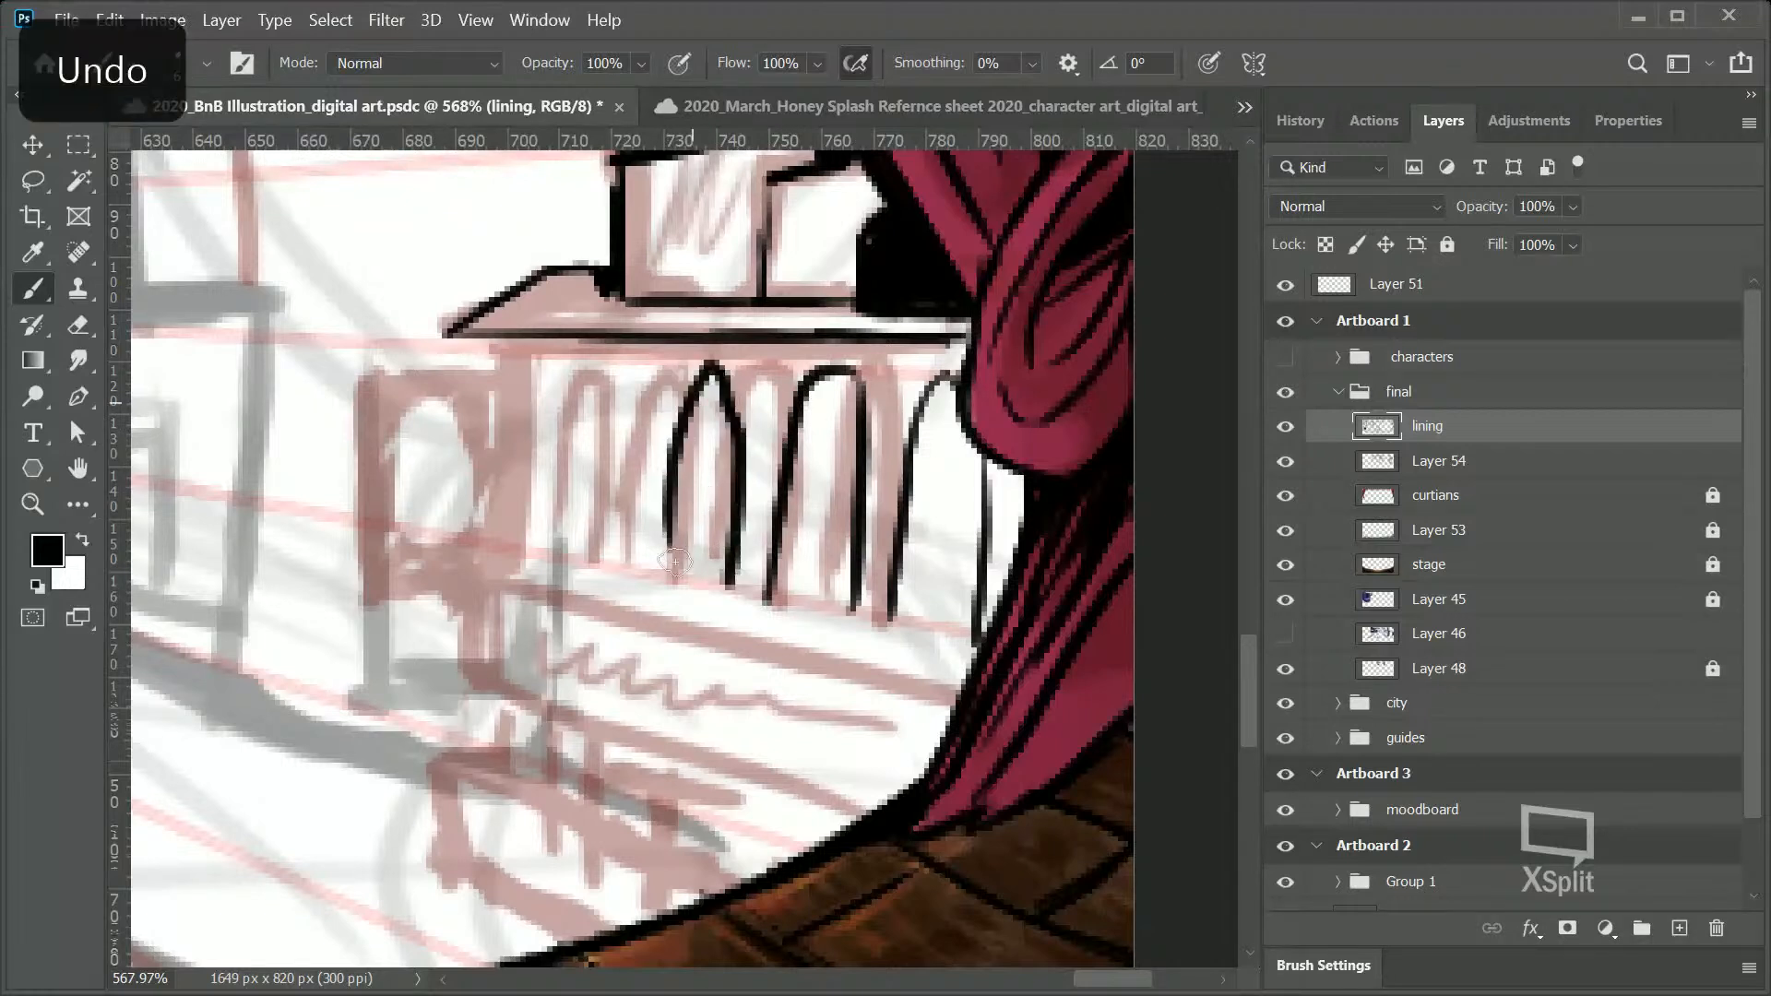
pyautogui.hotkey('ctrl', 'z')
pyautogui.hotkey('ctrl', 'z')
pyautogui.hotkey('ctrl', 'z')
pyautogui.hotkey('ctrl', 'z')
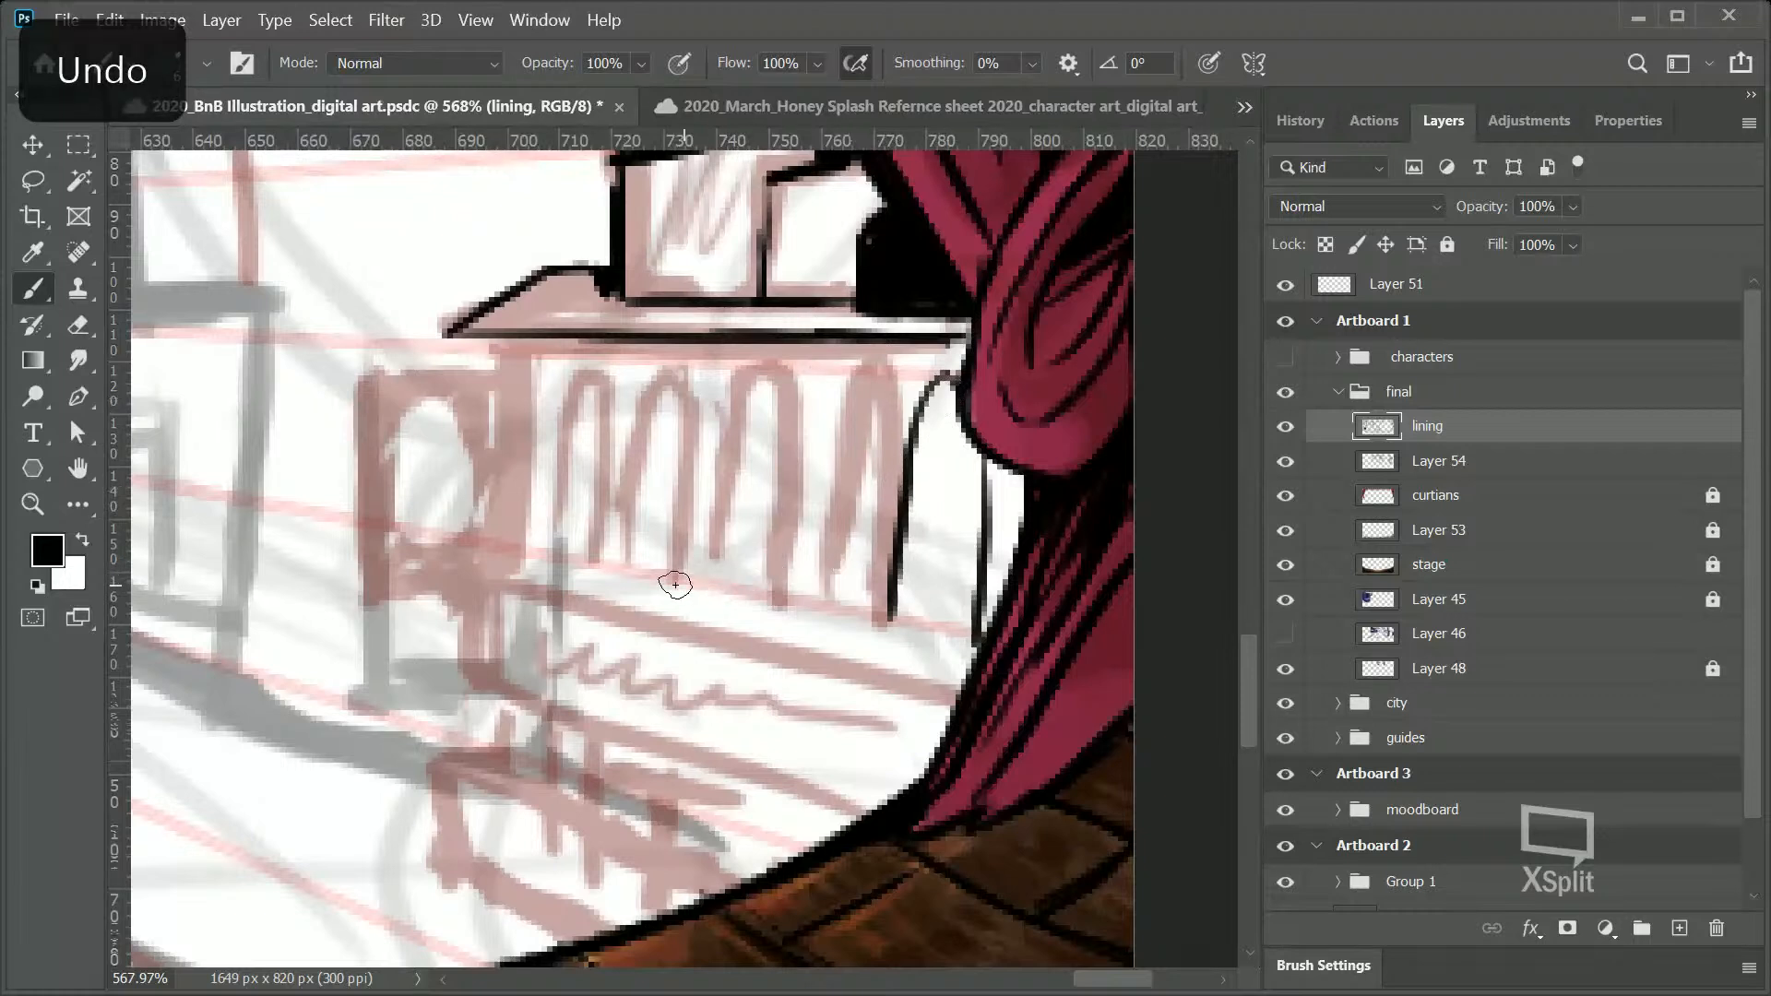
pyautogui.moveTo(516, 360)
pyautogui.mouseDown()
pyautogui.moveTo(510, 575)
pyautogui.moveTo(511, 352)
pyautogui.mouseUp()
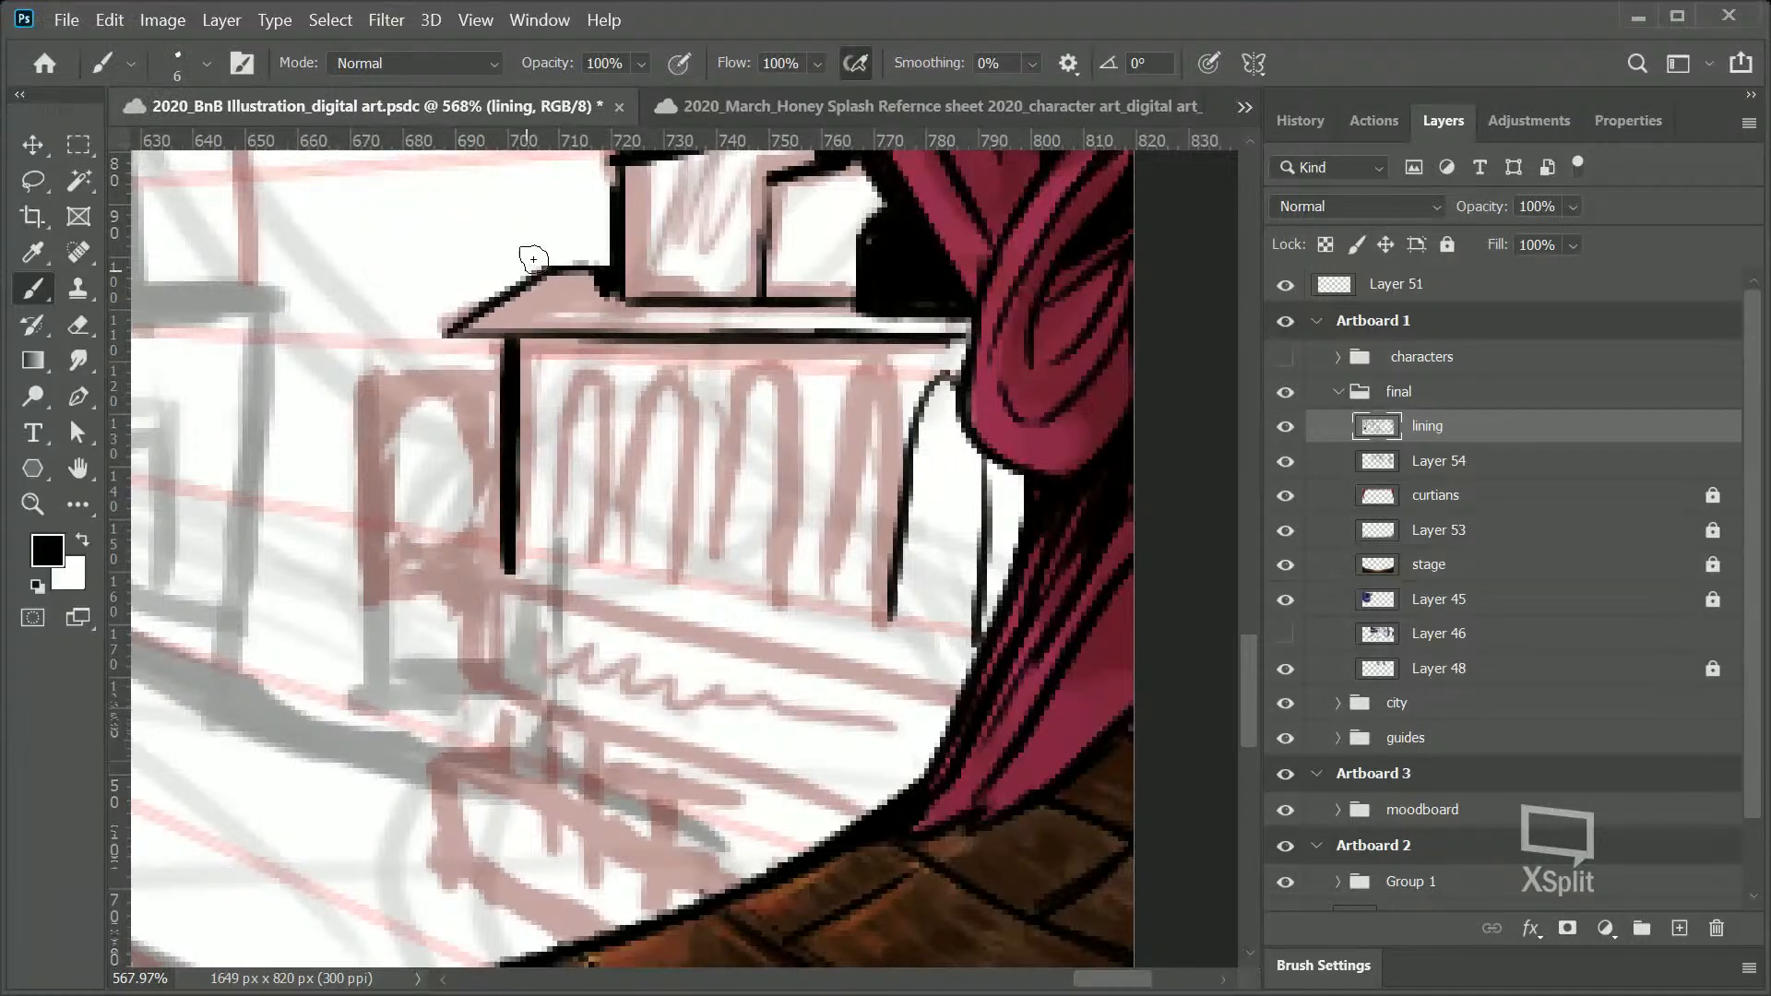
pyautogui.hotkey('ctrl', 'z')
pyautogui.hotkey('ctrl', 'z')
pyautogui.hotkey('ctrl', 'z')
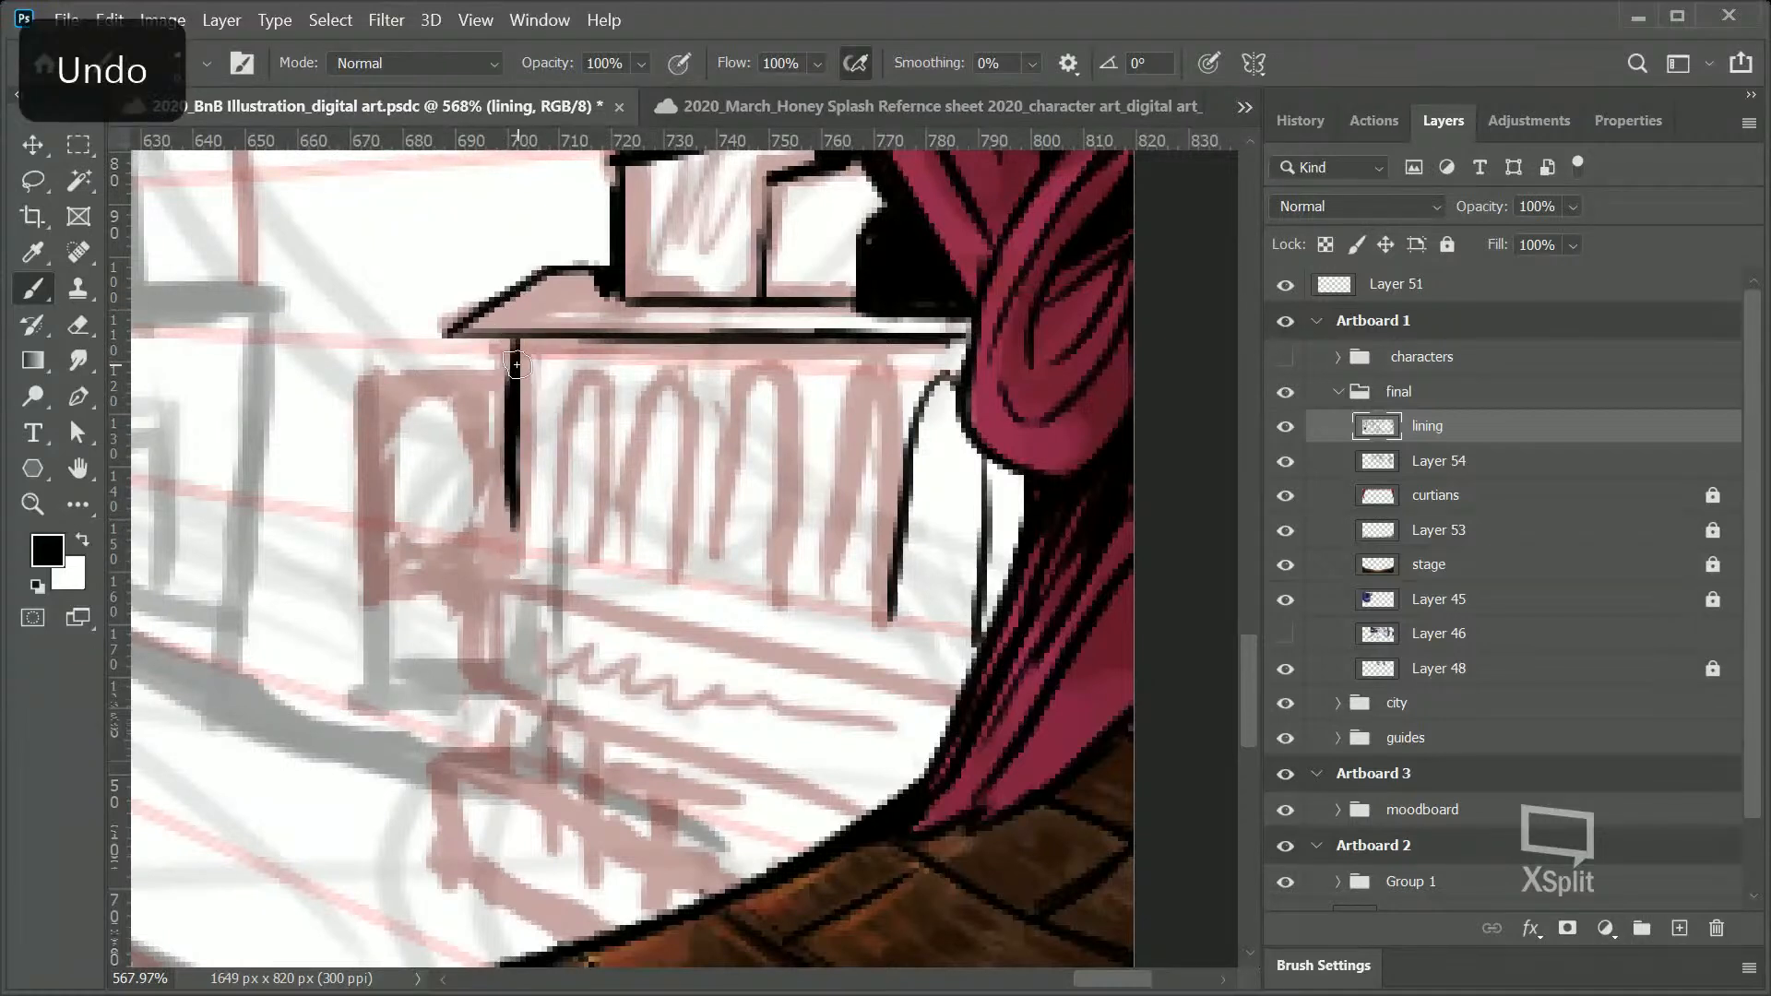
pyautogui.hotkey('ctrl', 'z')
pyautogui.hotkey('ctrl', 'z')
pyautogui.hotkey('ctrl', 'z')
# Step: Ink the building's vertical corner line below the ledge and the rectangular outline of the sign attached to it
pyautogui.moveTo(507, 341)
pyautogui.mouseDown()
pyautogui.moveTo(509, 593)
pyautogui.moveTo(504, 493)
pyautogui.mouseUp()
pyautogui.moveTo(498, 379)
pyautogui.mouseDown()
pyautogui.moveTo(371, 380)
pyautogui.moveTo(489, 373)
pyautogui.mouseUp()
pyautogui.moveTo(373, 408); pyautogui.dragTo(365, 600)
pyautogui.moveTo(362, 378)
pyautogui.mouseDown()
pyautogui.moveTo(366, 595)
pyautogui.moveTo(514, 589)
pyautogui.mouseUp()
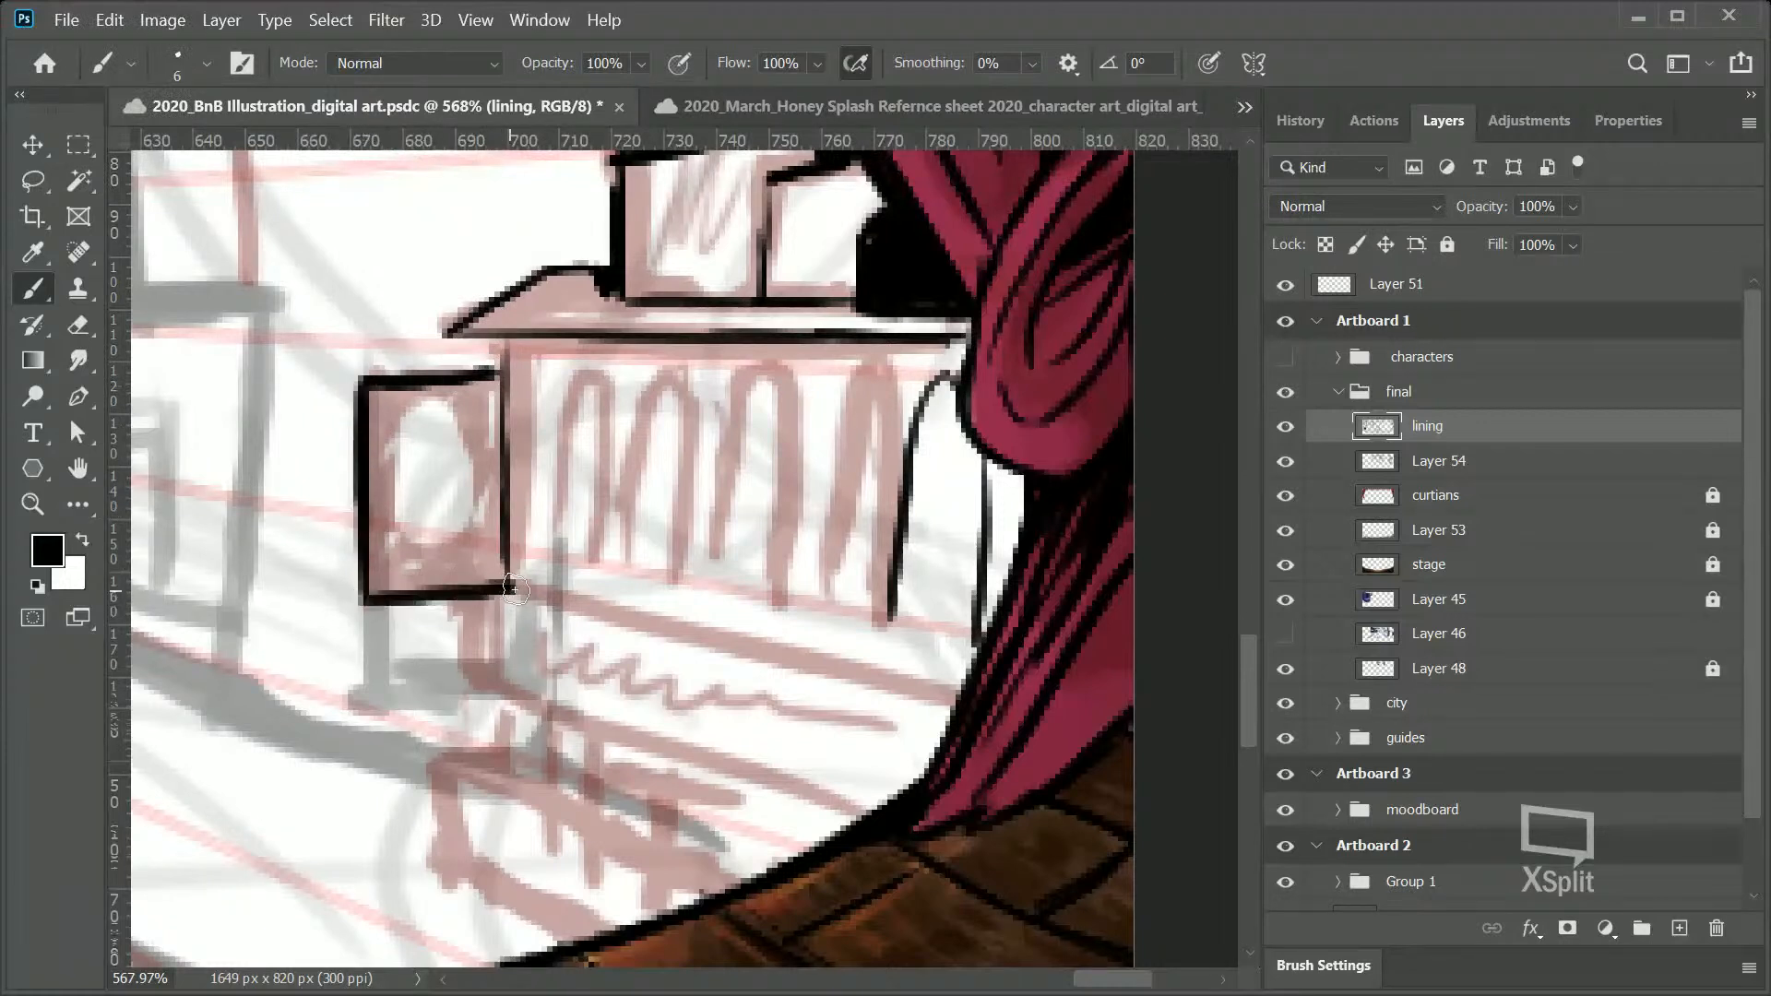
pyautogui.moveTo(451, 445)
pyautogui.mouseDown()
pyautogui.moveTo(398, 528)
pyautogui.moveTo(425, 520)
pyautogui.moveTo(432, 539)
pyautogui.moveTo(449, 505)
pyautogui.moveTo(470, 557)
pyautogui.moveTo(479, 429)
pyautogui.moveTo(449, 436)
pyautogui.moveTo(479, 434)
pyautogui.moveTo(478, 407)
pyautogui.moveTo(481, 460)
pyautogui.moveTo(491, 398)
pyautogui.moveTo(489, 566)
pyautogui.mouseUp()
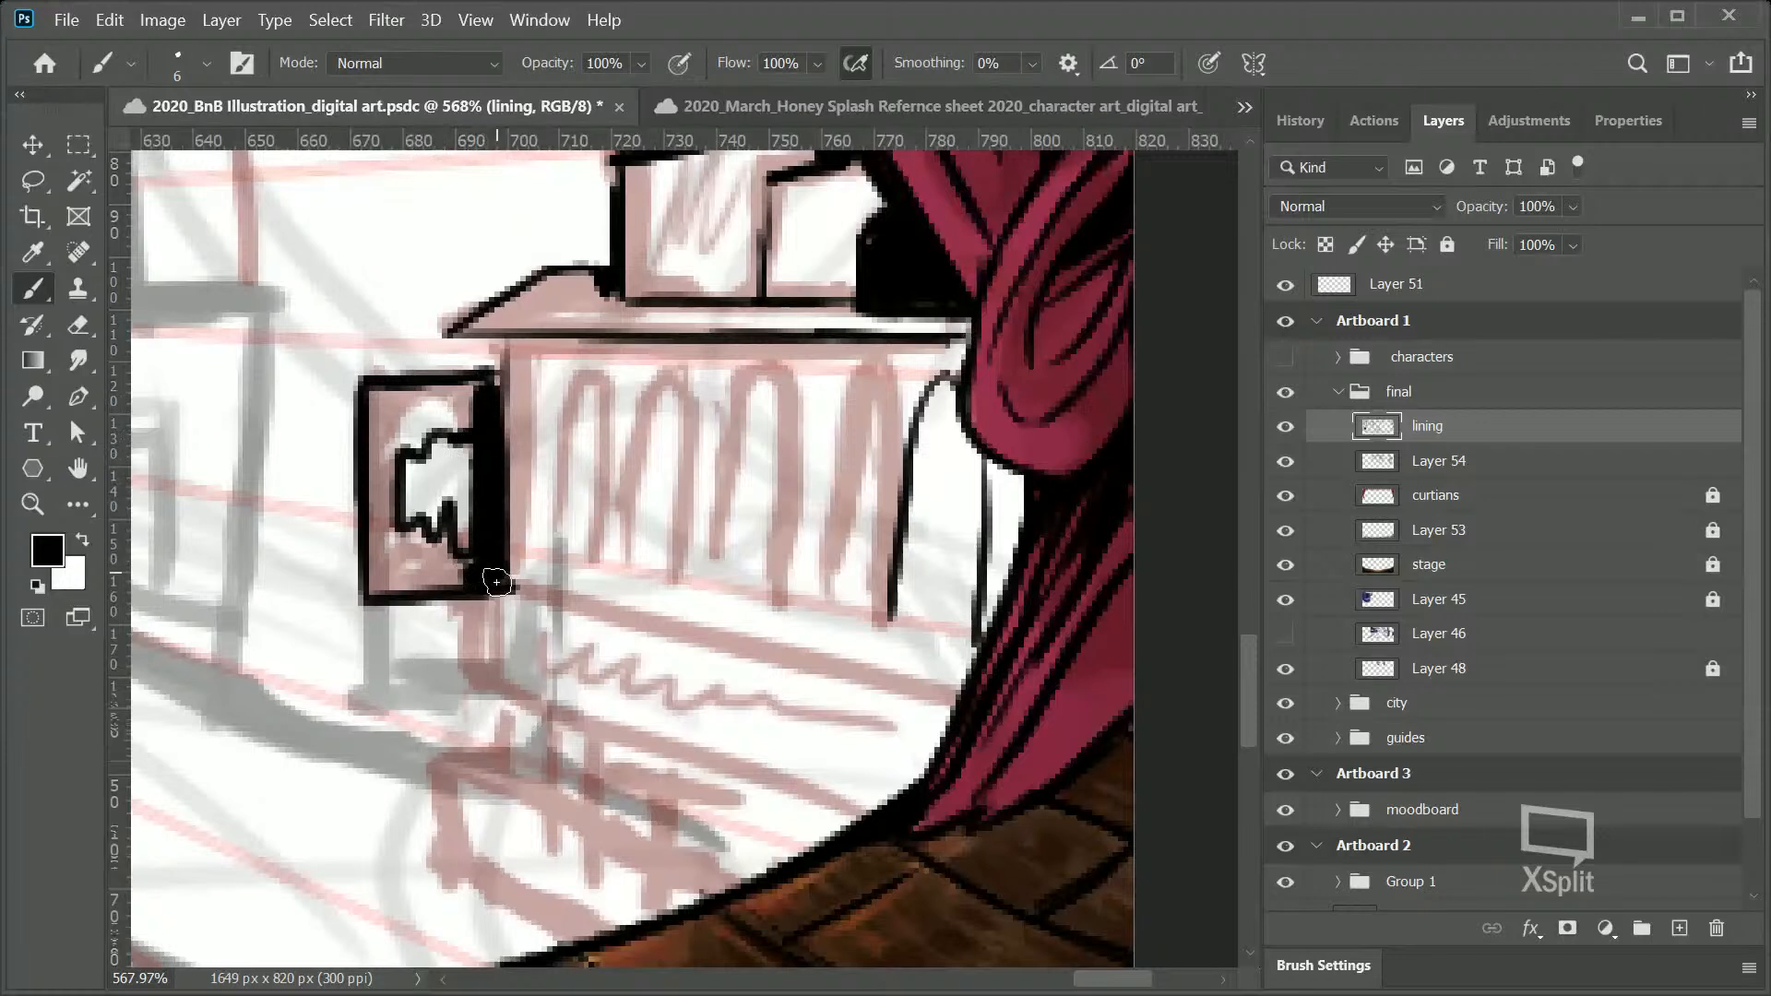
pyautogui.hotkey('ctrl', 'z')
pyautogui.hotkey('ctrl', 'z')
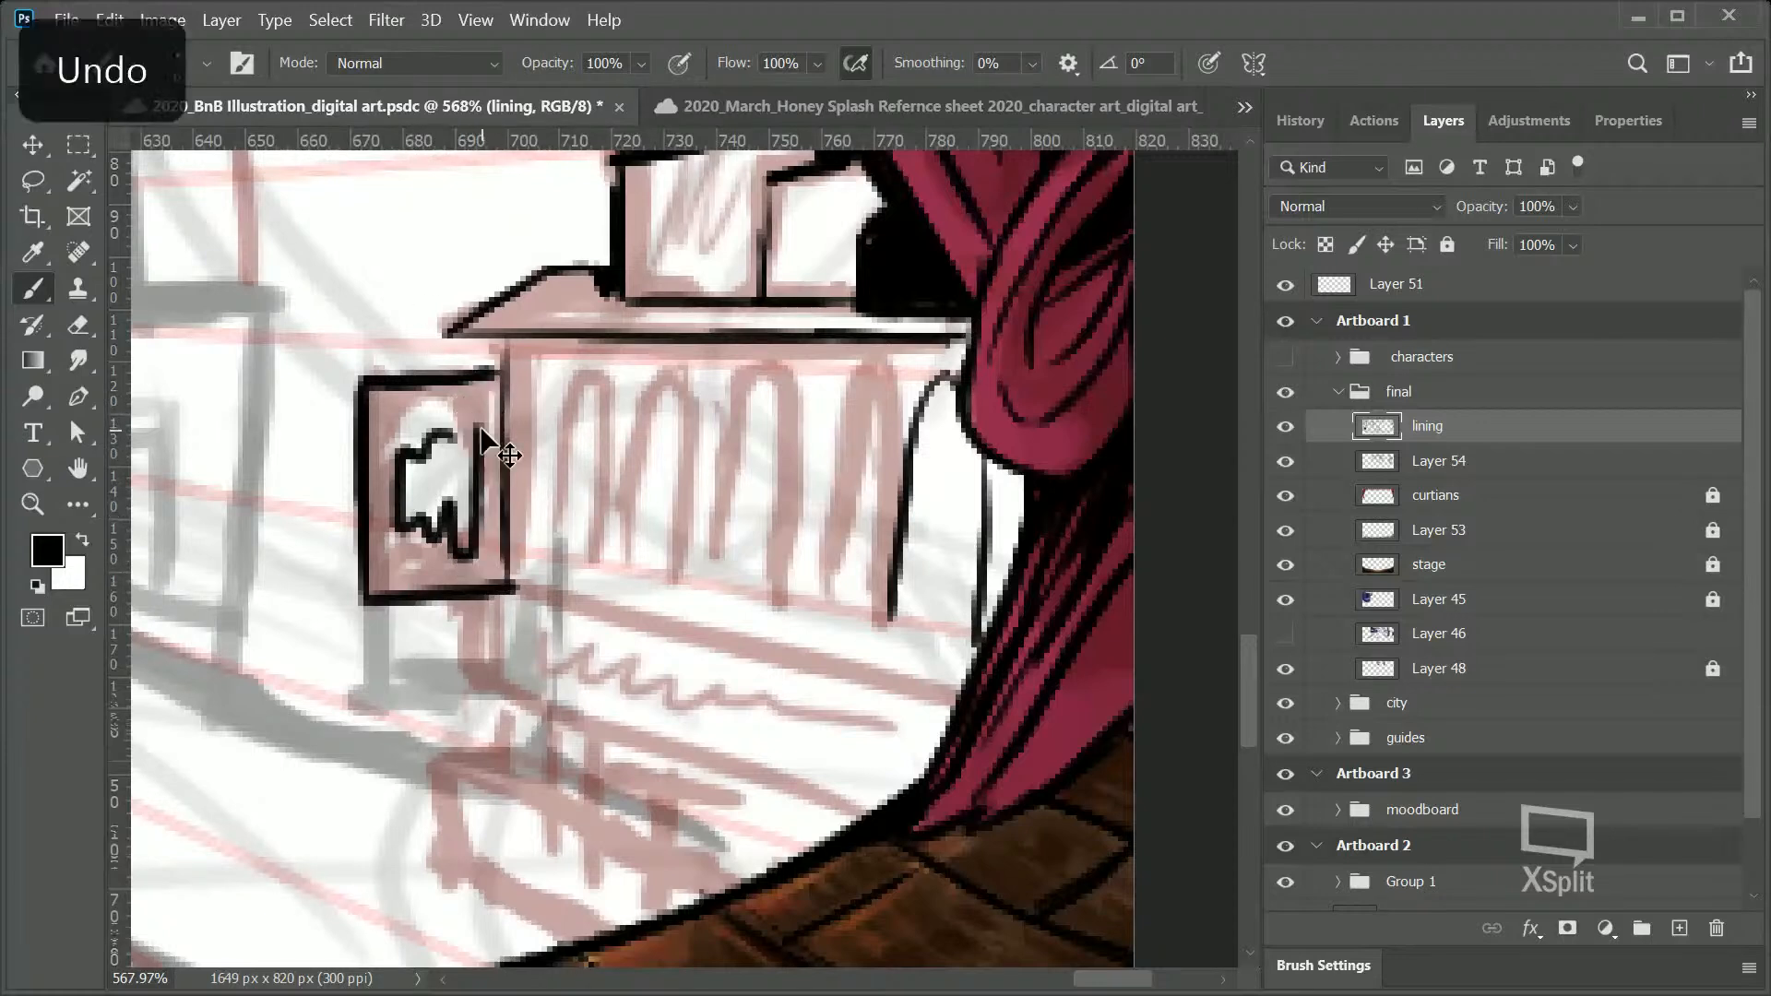
# Step: Ink an oval inside the sign, fill the area around it solid black and tidy its edge beneath the ledge
pyautogui.moveTo(406, 426)
pyautogui.mouseDown()
pyautogui.moveTo(388, 510)
pyautogui.moveTo(416, 550)
pyautogui.moveTo(467, 516)
pyautogui.moveTo(474, 467)
pyautogui.moveTo(440, 409)
pyautogui.moveTo(392, 421)
pyautogui.mouseUp()
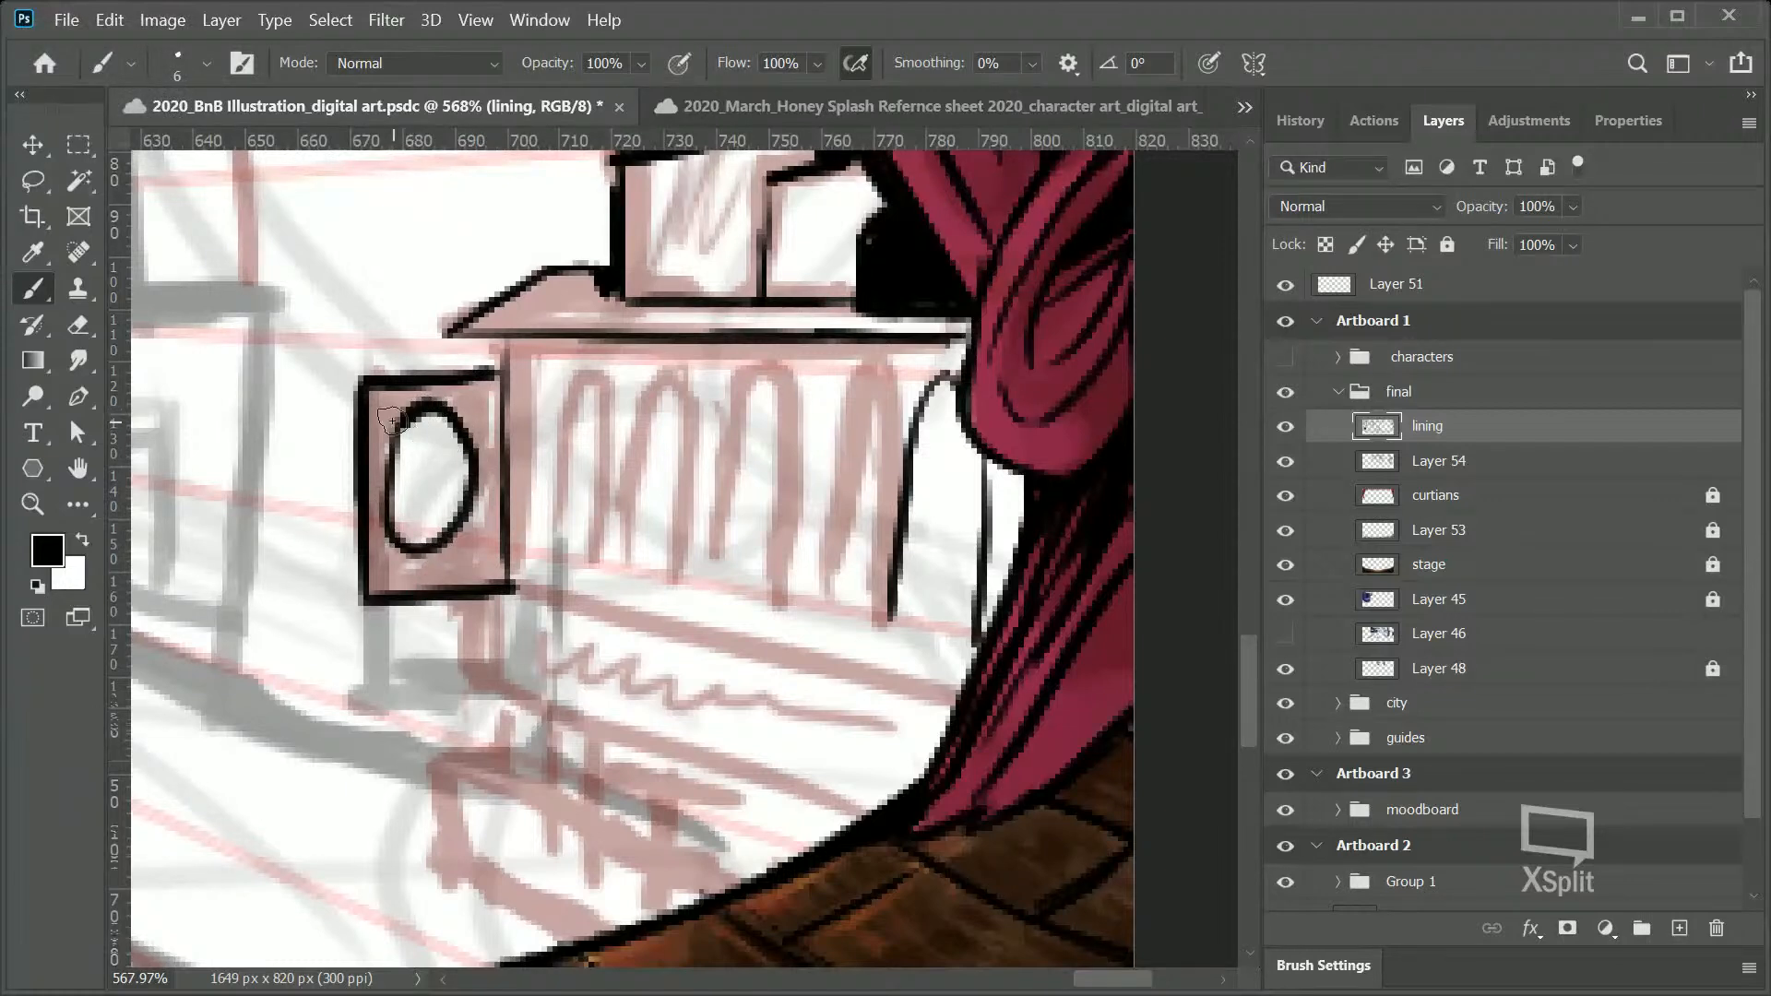
pyautogui.moveTo(485, 489)
pyautogui.mouseDown()
pyautogui.moveTo(478, 410)
pyautogui.moveTo(503, 549)
pyautogui.moveTo(479, 495)
pyautogui.moveTo(485, 554)
pyautogui.mouseUp()
pyautogui.moveTo(406, 426)
pyautogui.mouseDown()
pyautogui.moveTo(374, 552)
pyautogui.moveTo(379, 408)
pyautogui.moveTo(378, 449)
pyautogui.moveTo(412, 397)
pyautogui.moveTo(378, 398)
pyautogui.moveTo(469, 394)
pyautogui.moveTo(476, 423)
pyautogui.moveTo(459, 404)
pyautogui.moveTo(487, 381)
pyautogui.moveTo(496, 445)
pyautogui.mouseUp()
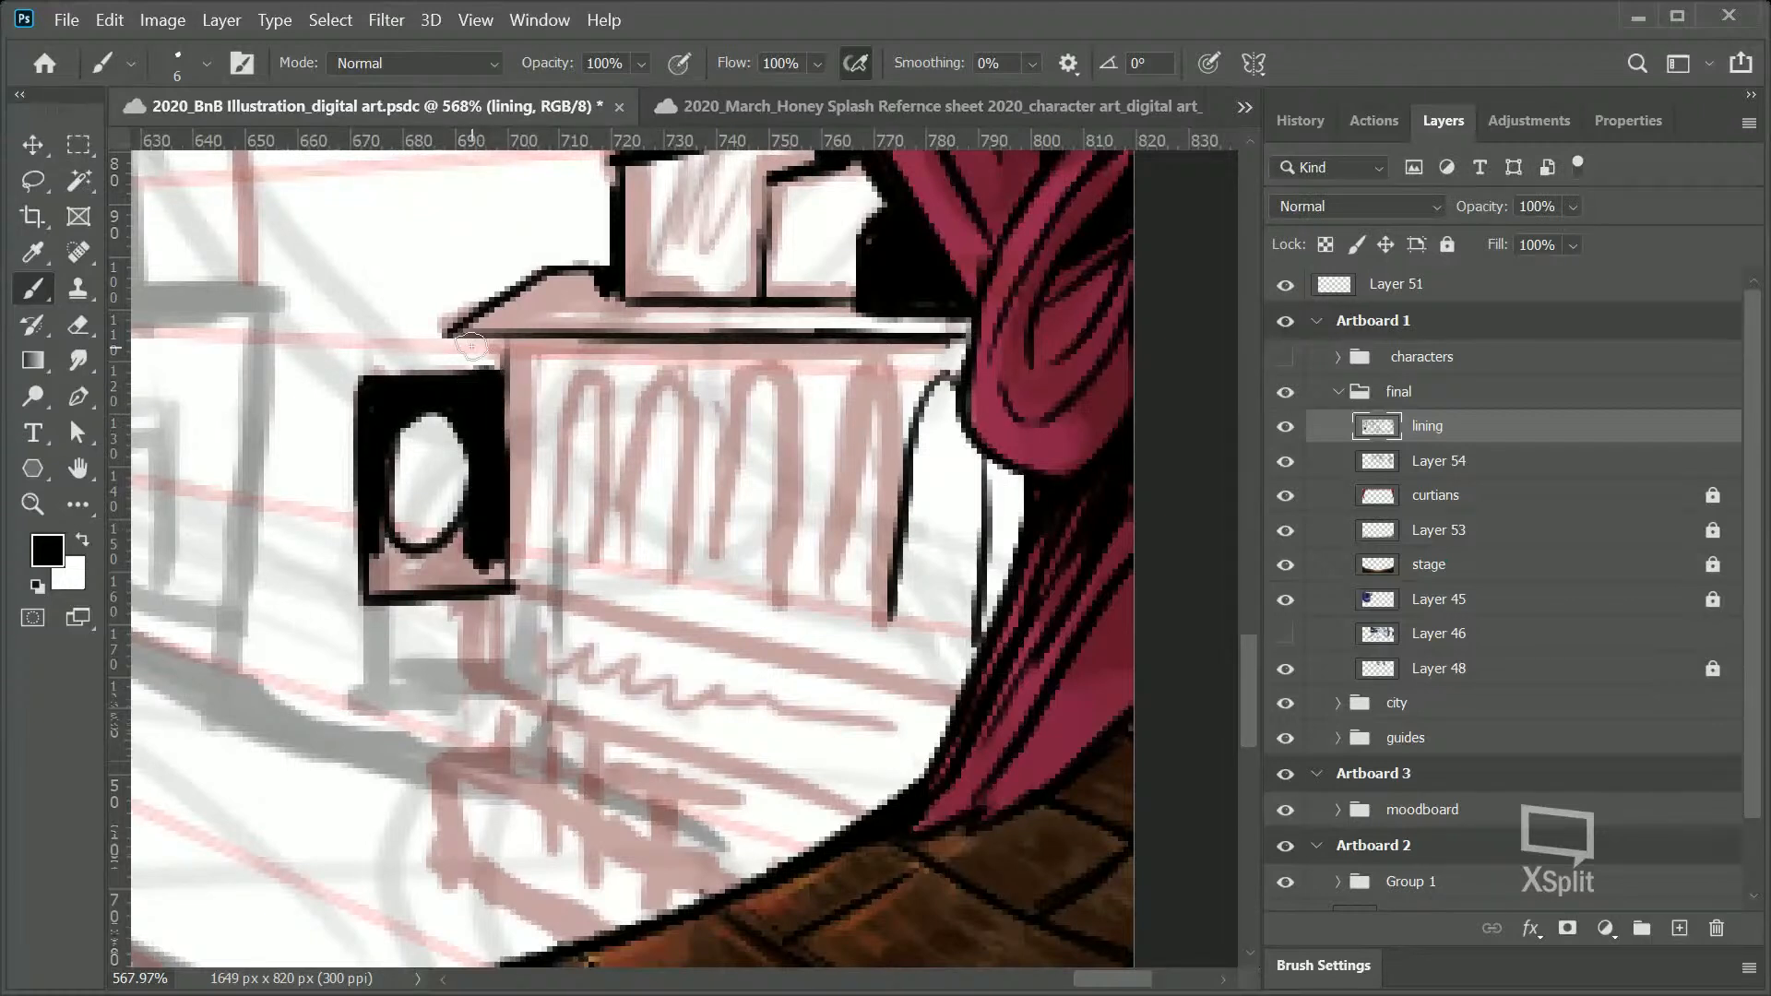
pyautogui.moveTo(375, 574)
pyautogui.mouseDown()
pyautogui.moveTo(413, 581)
pyautogui.moveTo(402, 559)
pyautogui.moveTo(458, 548)
pyautogui.moveTo(427, 579)
pyautogui.moveTo(462, 577)
pyautogui.moveTo(449, 568)
pyautogui.mouseUp()
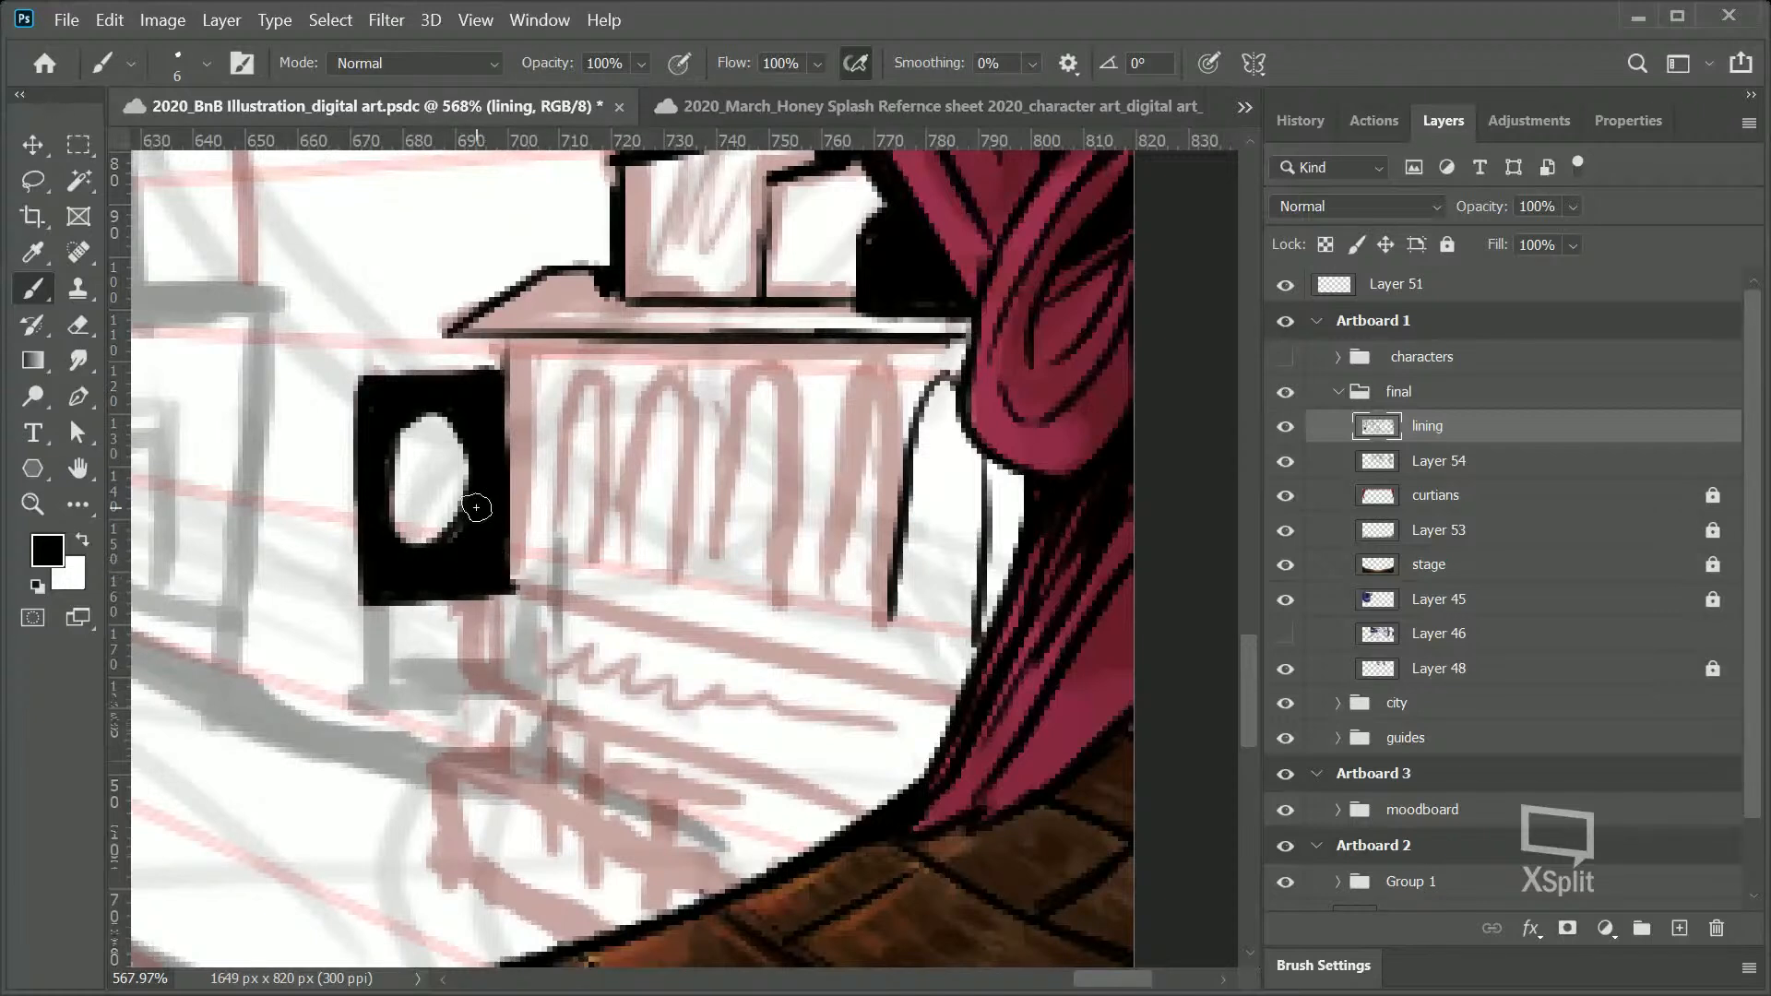
pyautogui.moveTo(529, 482)
pyautogui.mouseDown()
pyautogui.moveTo(514, 441)
pyautogui.moveTo(513, 626)
pyautogui.moveTo(516, 384)
pyautogui.moveTo(515, 521)
pyautogui.moveTo(515, 466)
pyautogui.mouseUp()
pyautogui.moveTo(503, 368); pyautogui.dragTo(502, 342)
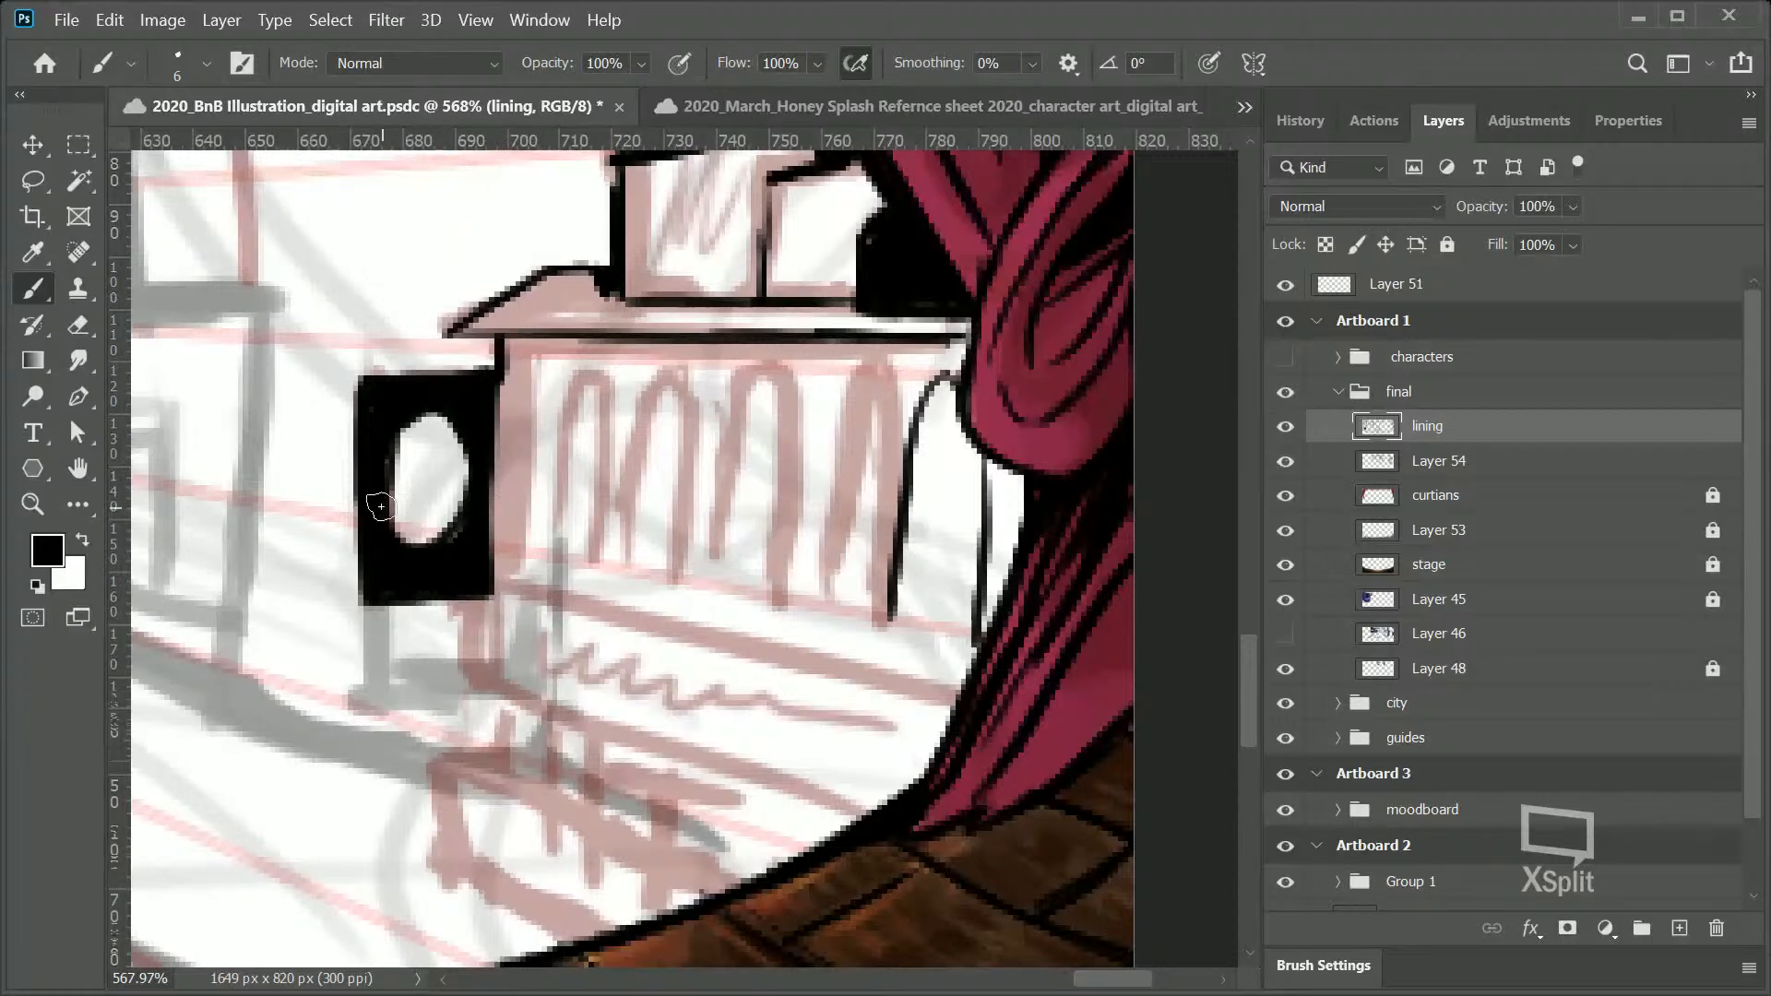
pyautogui.press('z')
pyautogui.moveTo(380, 507); pyautogui.dragTo(278, 607)
pyautogui.moveTo(360, 490); pyautogui.dragTo(459, 347)
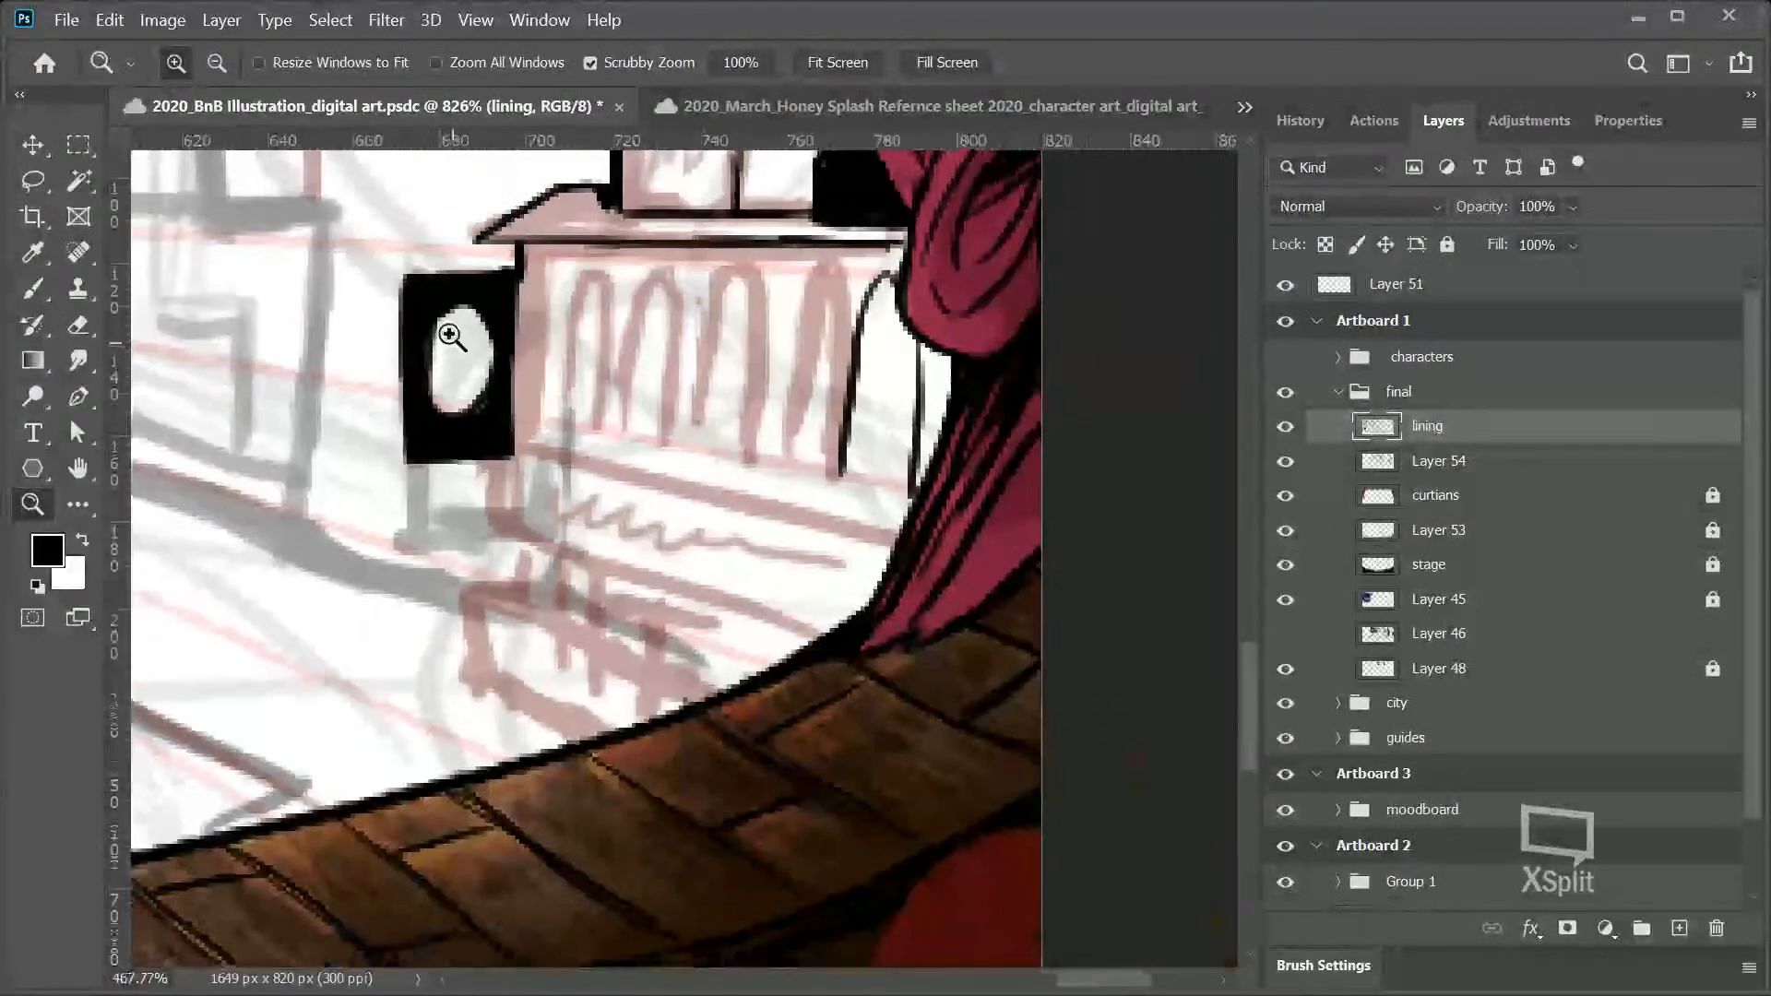
# Step: Replace the sign's black fill and oval with a diagonal line running between opposite inner corners of its frame
pyautogui.click(35, 290)
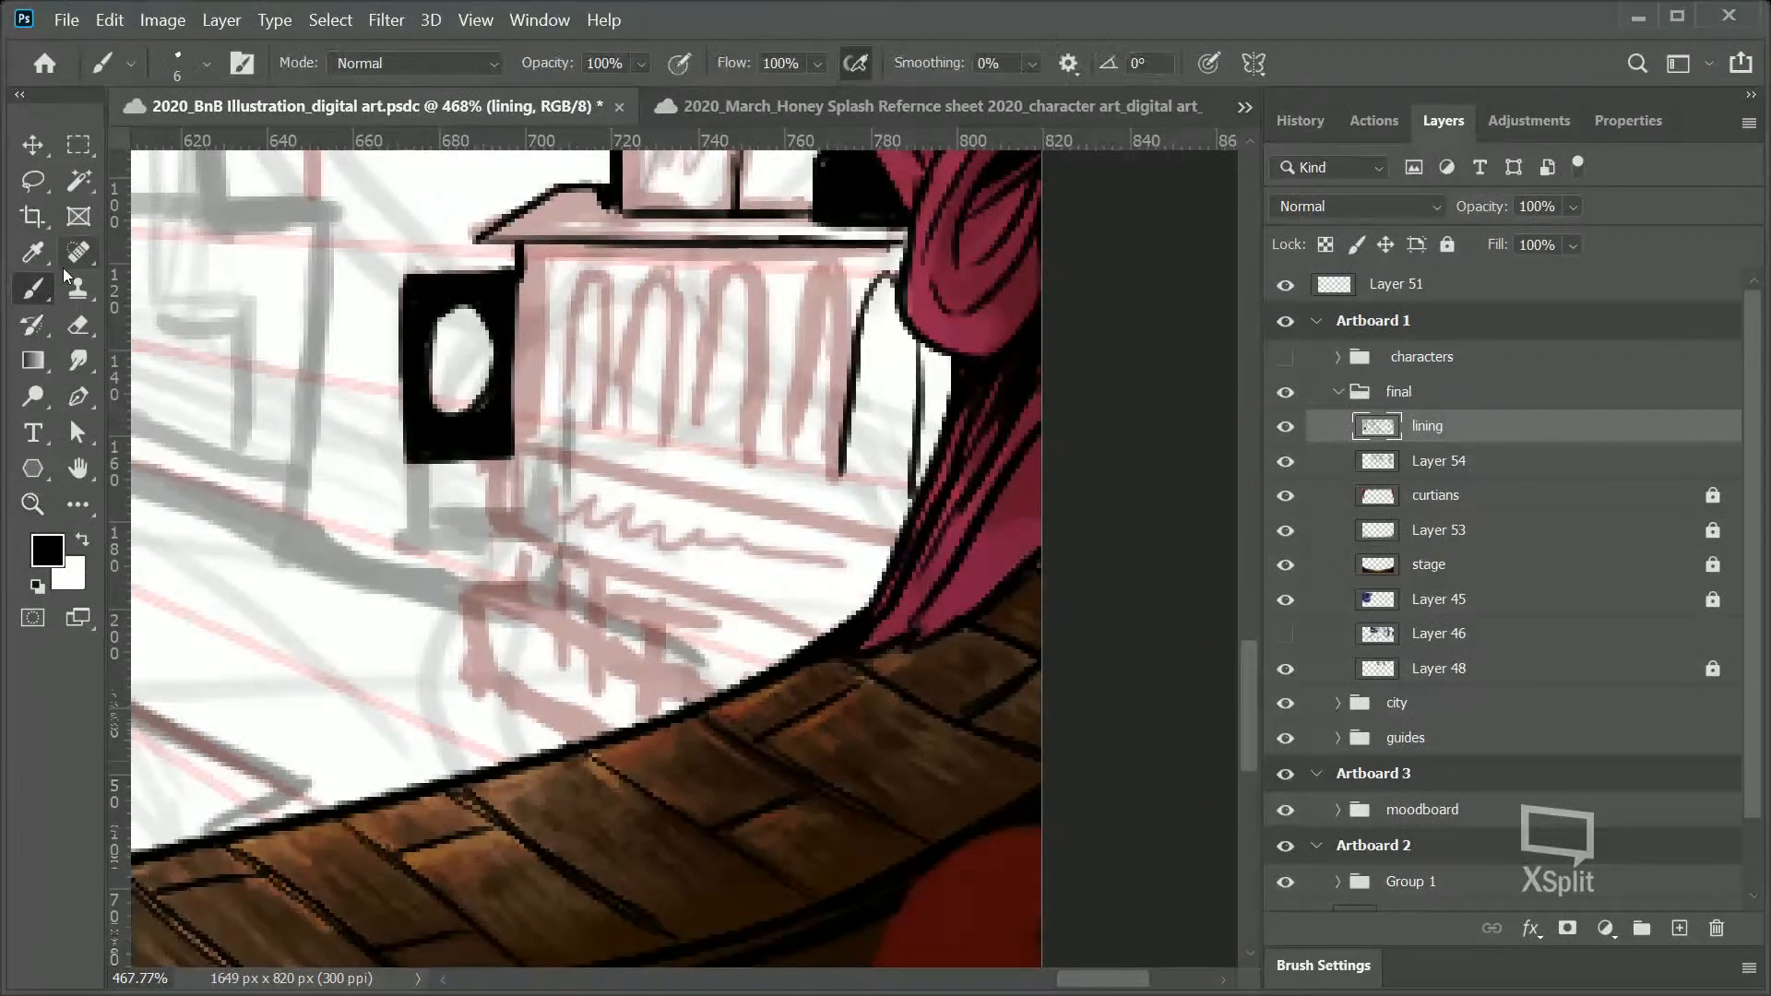
pyautogui.moveTo(427, 340)
pyautogui.mouseDown()
pyautogui.moveTo(426, 305)
pyautogui.moveTo(422, 450)
pyautogui.moveTo(498, 438)
pyautogui.moveTo(494, 316)
pyautogui.moveTo(473, 288)
pyautogui.moveTo(408, 297)
pyautogui.moveTo(445, 295)
pyautogui.moveTo(484, 365)
pyautogui.moveTo(479, 422)
pyautogui.moveTo(435, 416)
pyautogui.mouseUp()
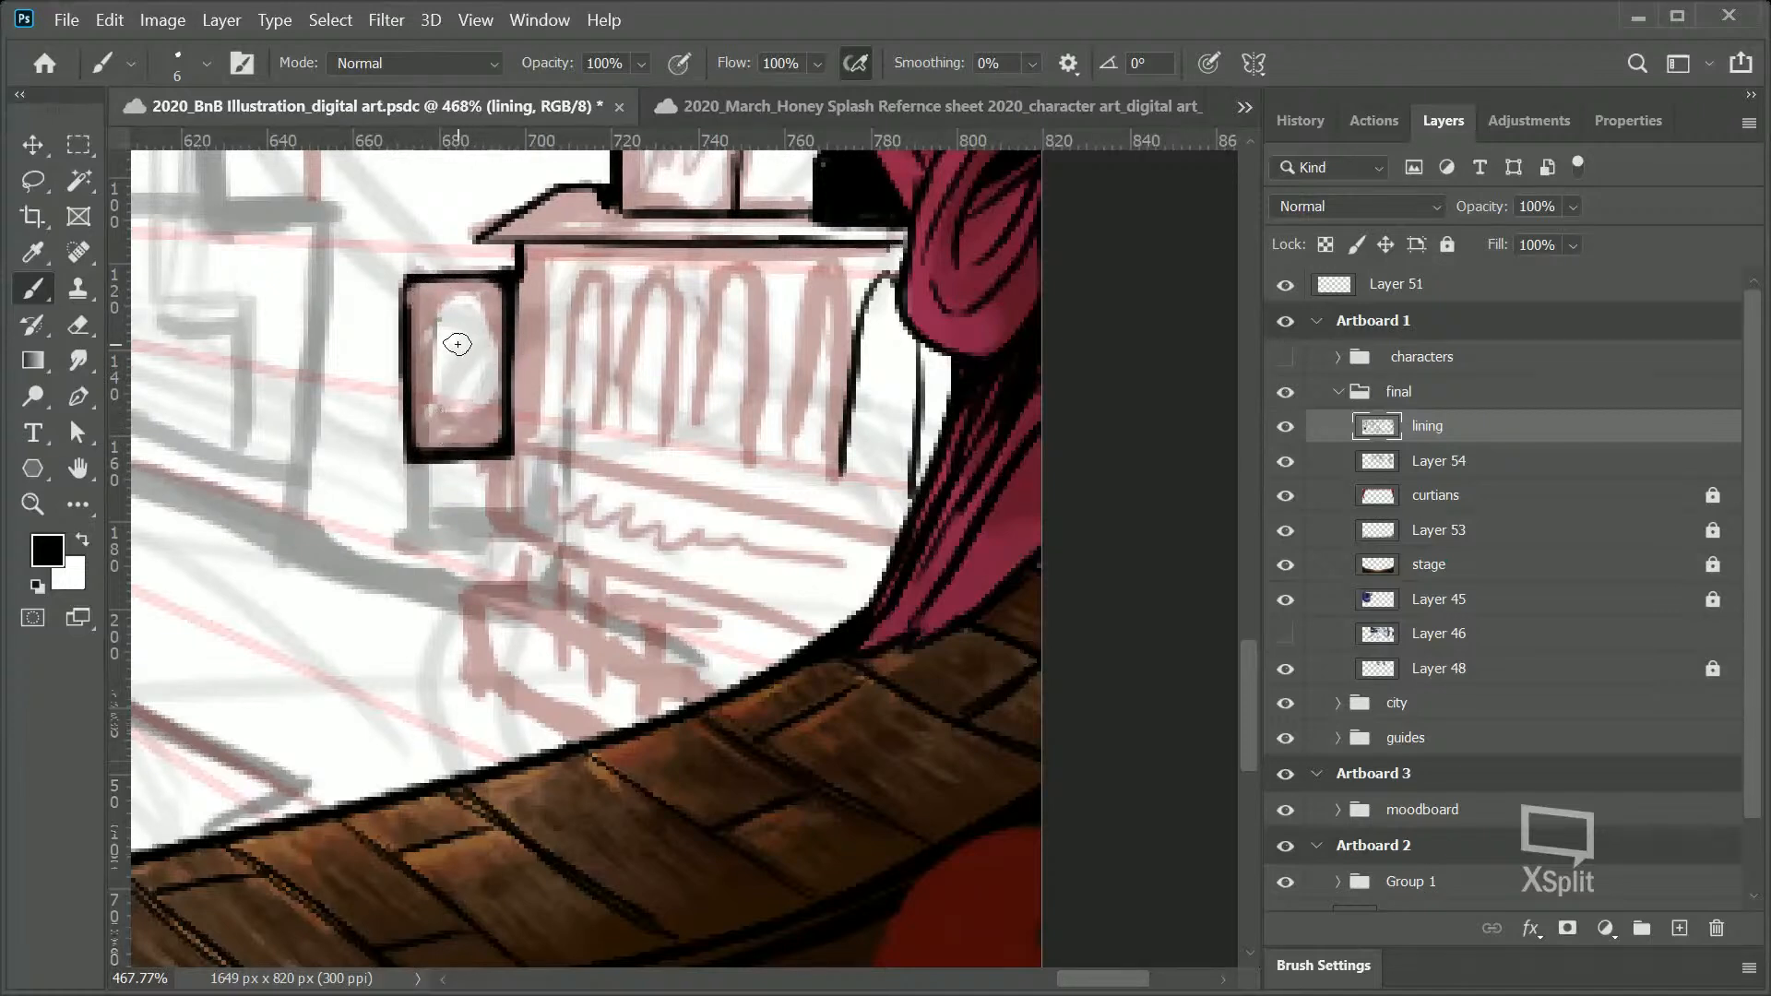
pyautogui.moveTo(407, 327)
pyautogui.mouseDown()
pyautogui.moveTo(407, 402)
pyautogui.moveTo(498, 287)
pyautogui.mouseUp()
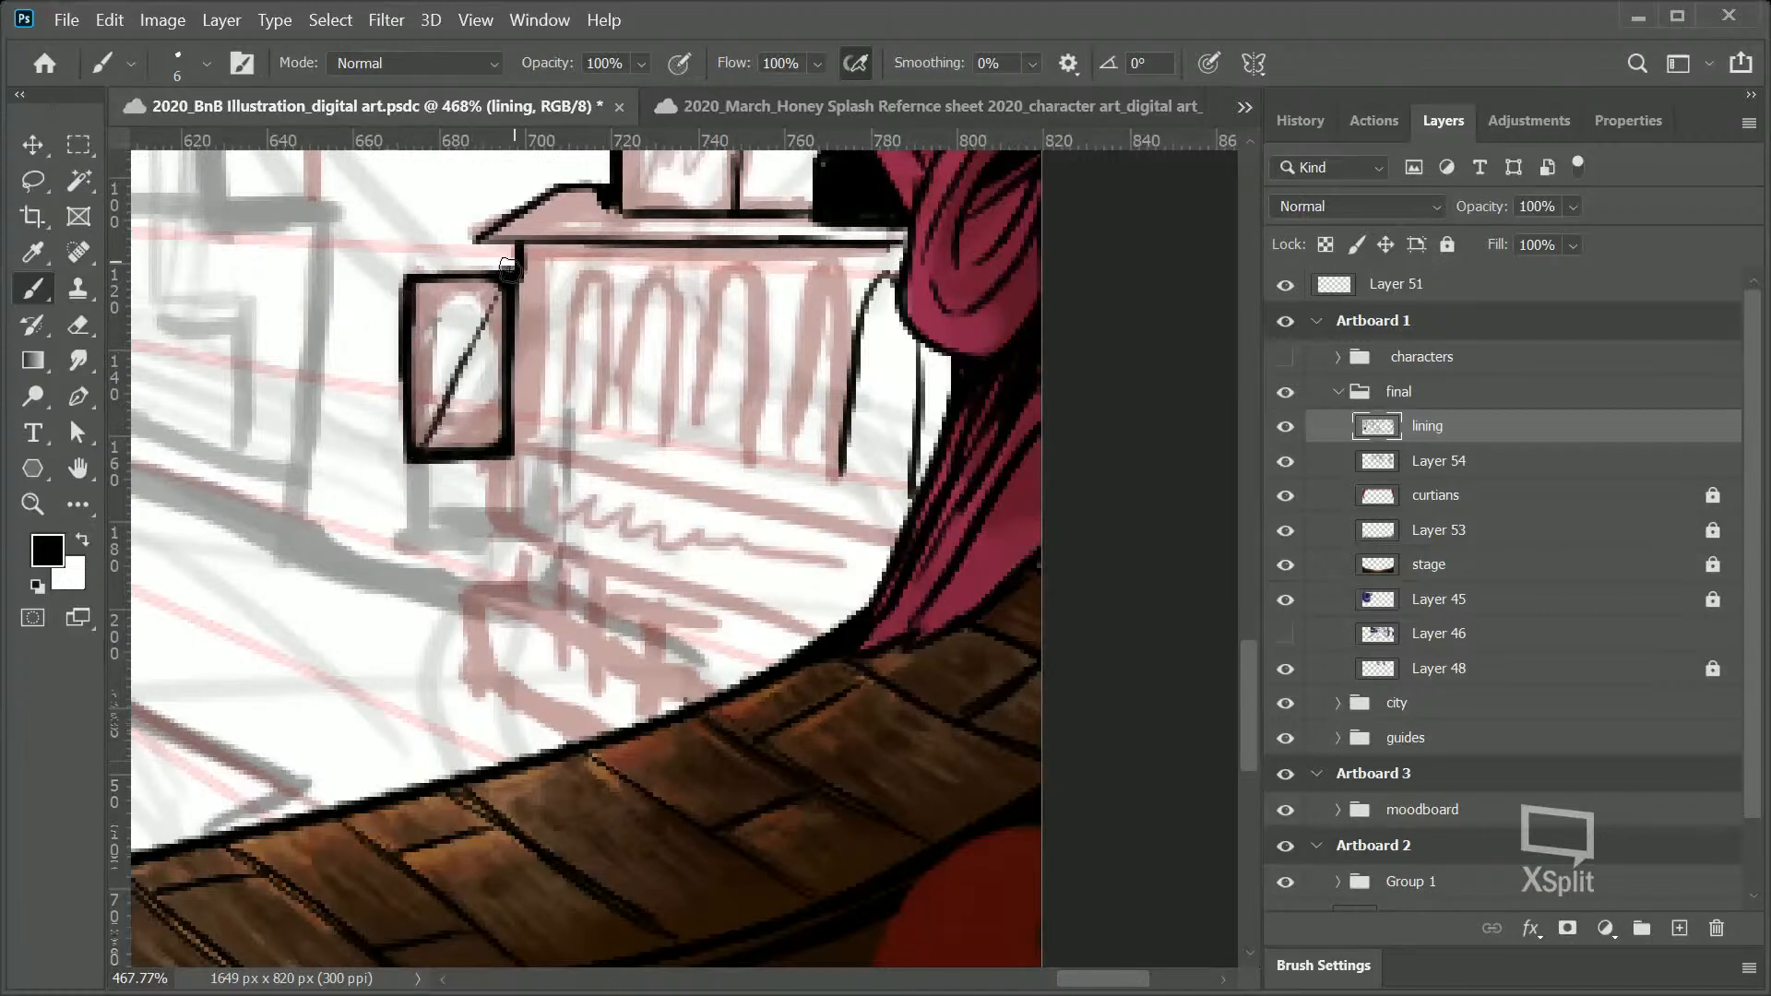
pyautogui.moveTo(420, 447)
pyautogui.mouseDown()
pyautogui.moveTo(516, 262)
pyautogui.moveTo(454, 360)
pyautogui.mouseUp()
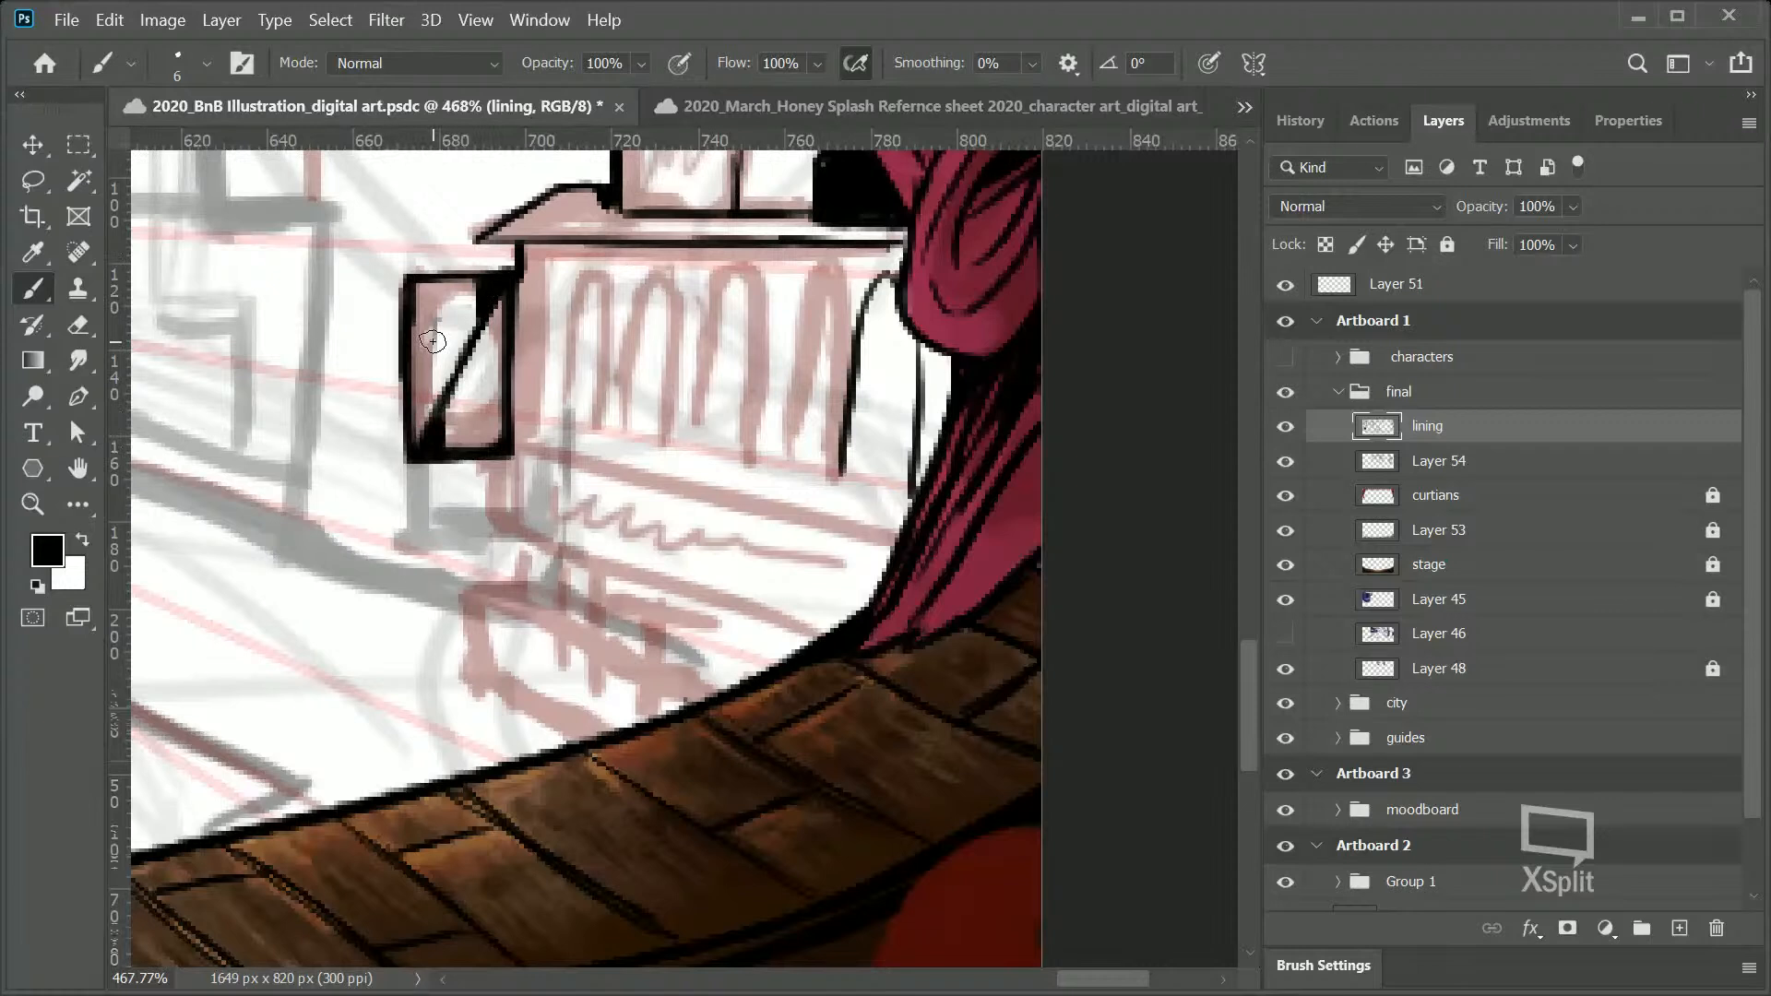
# Step: Paint solid black shapes inside the sign on both sides of the diagonal, leaving a white streak along it
pyautogui.moveTo(448, 393)
pyautogui.mouseDown()
pyautogui.moveTo(475, 383)
pyautogui.moveTo(479, 350)
pyautogui.moveTo(470, 383)
pyautogui.mouseUp()
pyautogui.moveTo(426, 301); pyautogui.dragTo(423, 378)
pyautogui.moveTo(450, 308)
pyautogui.mouseDown()
pyautogui.moveTo(426, 370)
pyautogui.moveTo(473, 291)
pyautogui.mouseUp()
pyautogui.hotkey('ctrl', 'z')
pyautogui.moveTo(423, 372)
pyautogui.mouseDown()
pyautogui.moveTo(488, 294)
pyautogui.moveTo(420, 372)
pyautogui.moveTo(451, 276)
pyautogui.moveTo(441, 339)
pyautogui.mouseUp()
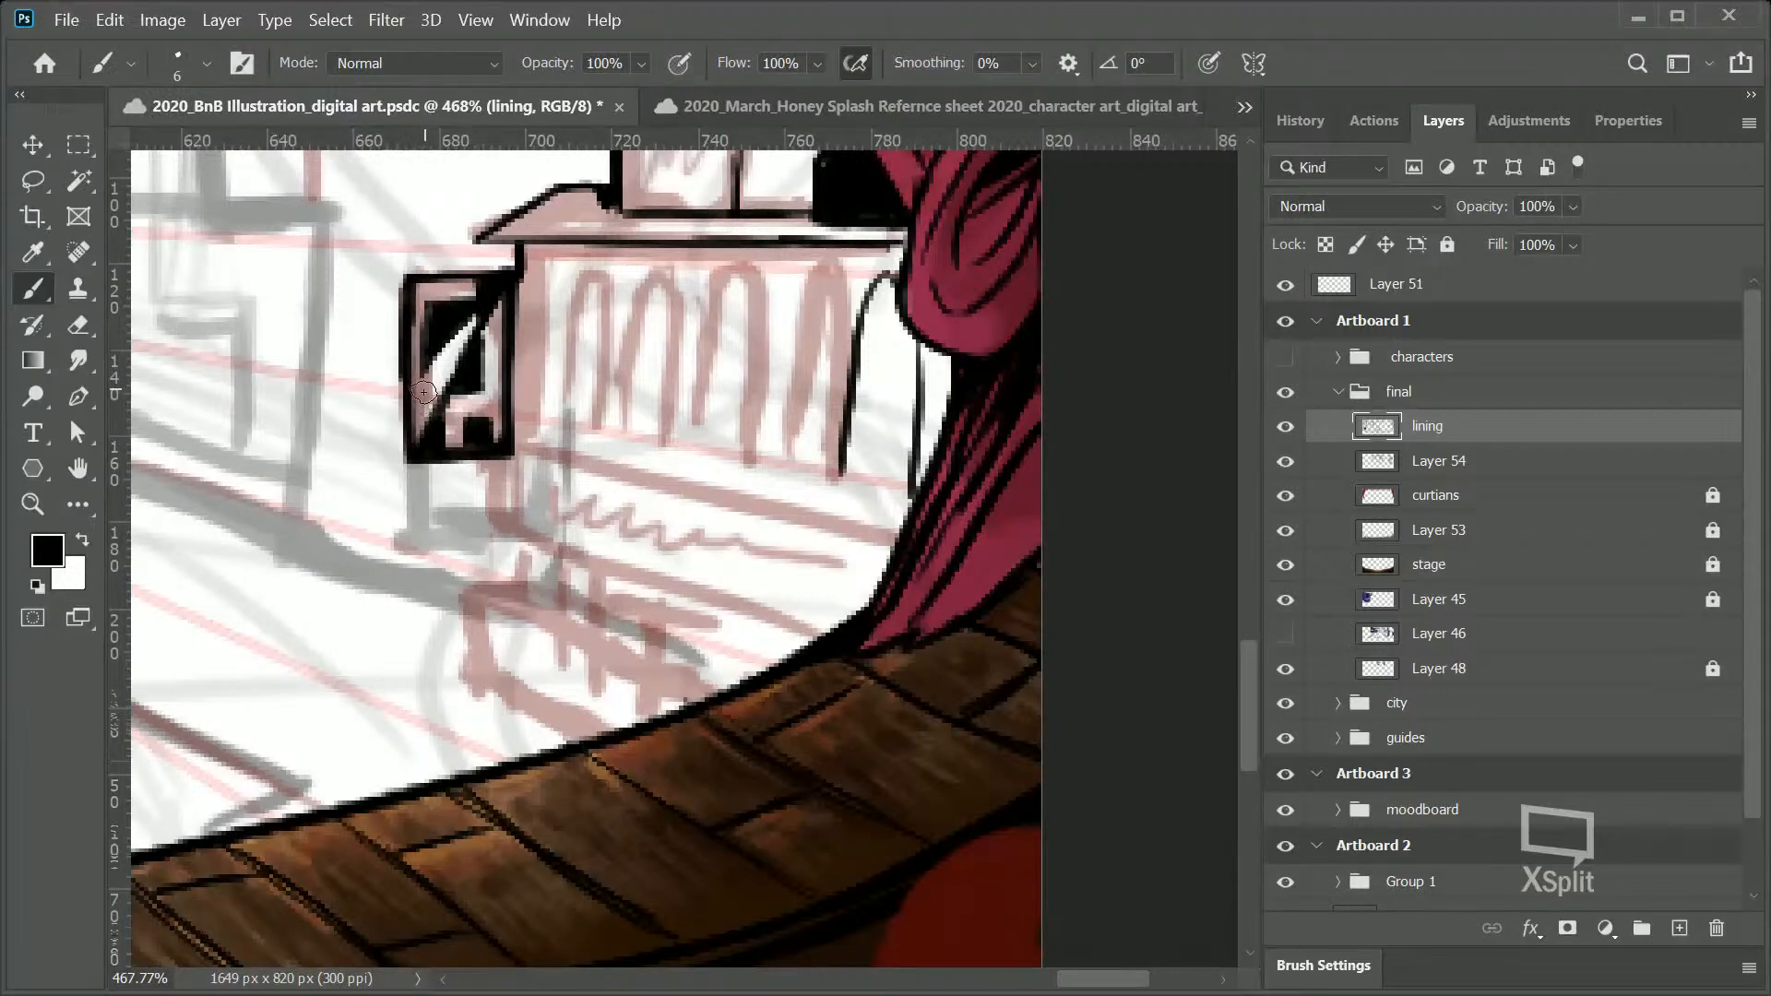
pyautogui.moveTo(426, 419); pyautogui.dragTo(423, 356)
# Step: Thicken the building's vertical corner line beside the sign and try to ink the long line below the arched windows
pyautogui.click(32, 504)
pyautogui.moveTo(572, 412); pyautogui.dragTo(435, 552)
pyautogui.moveTo(649, 418); pyautogui.dragTo(564, 406)
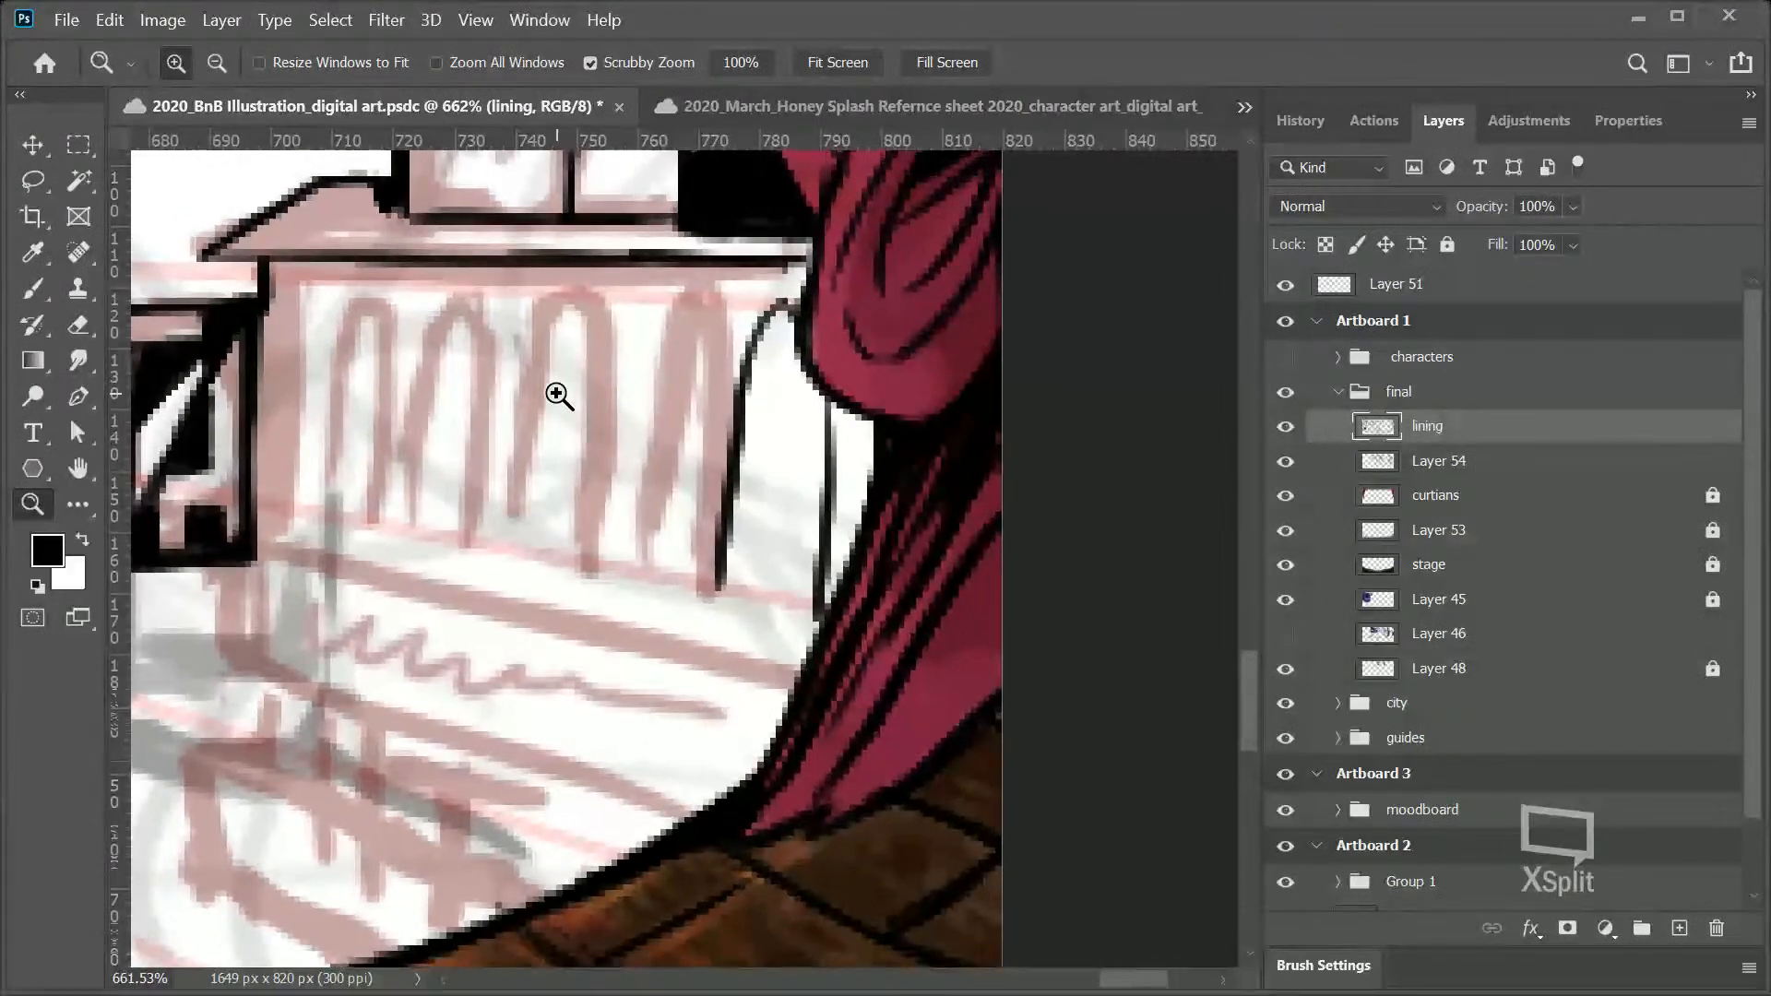
pyautogui.click(34, 290)
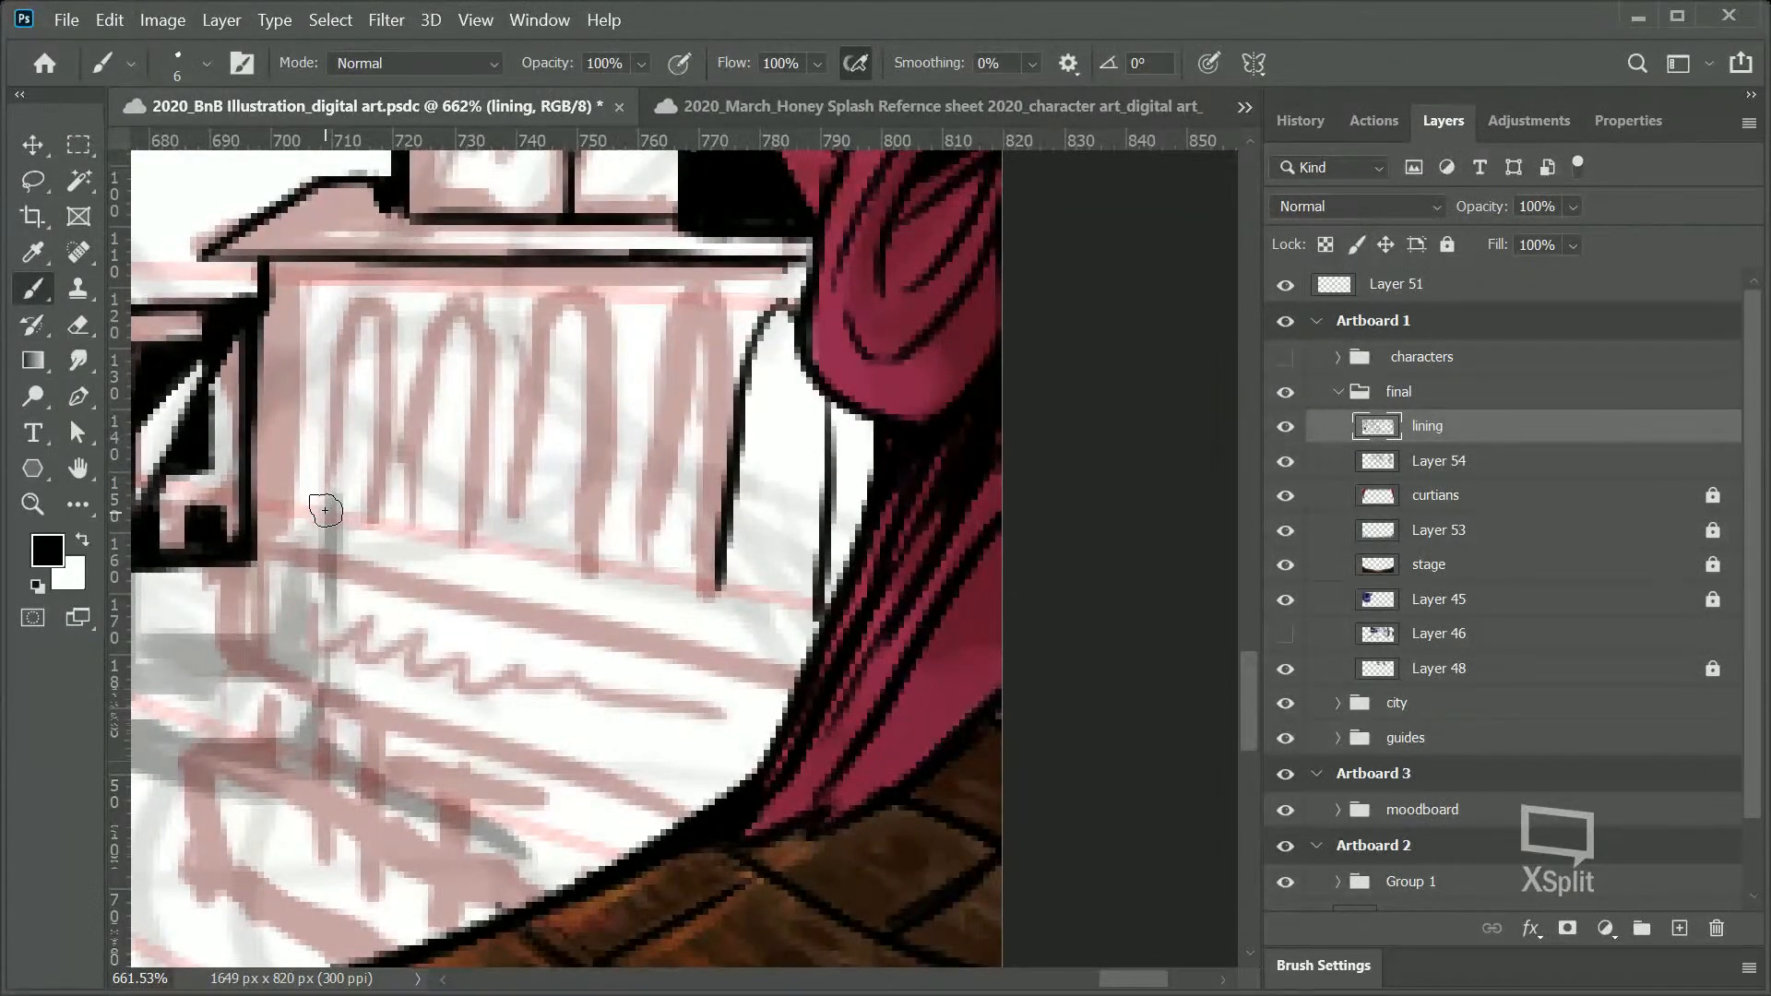
pyautogui.moveTo(263, 293)
pyautogui.mouseDown()
pyautogui.moveTo(270, 516)
pyautogui.moveTo(264, 266)
pyautogui.moveTo(262, 546)
pyautogui.moveTo(261, 495)
pyautogui.moveTo(573, 633)
pyautogui.moveTo(876, 733)
pyautogui.mouseUp()
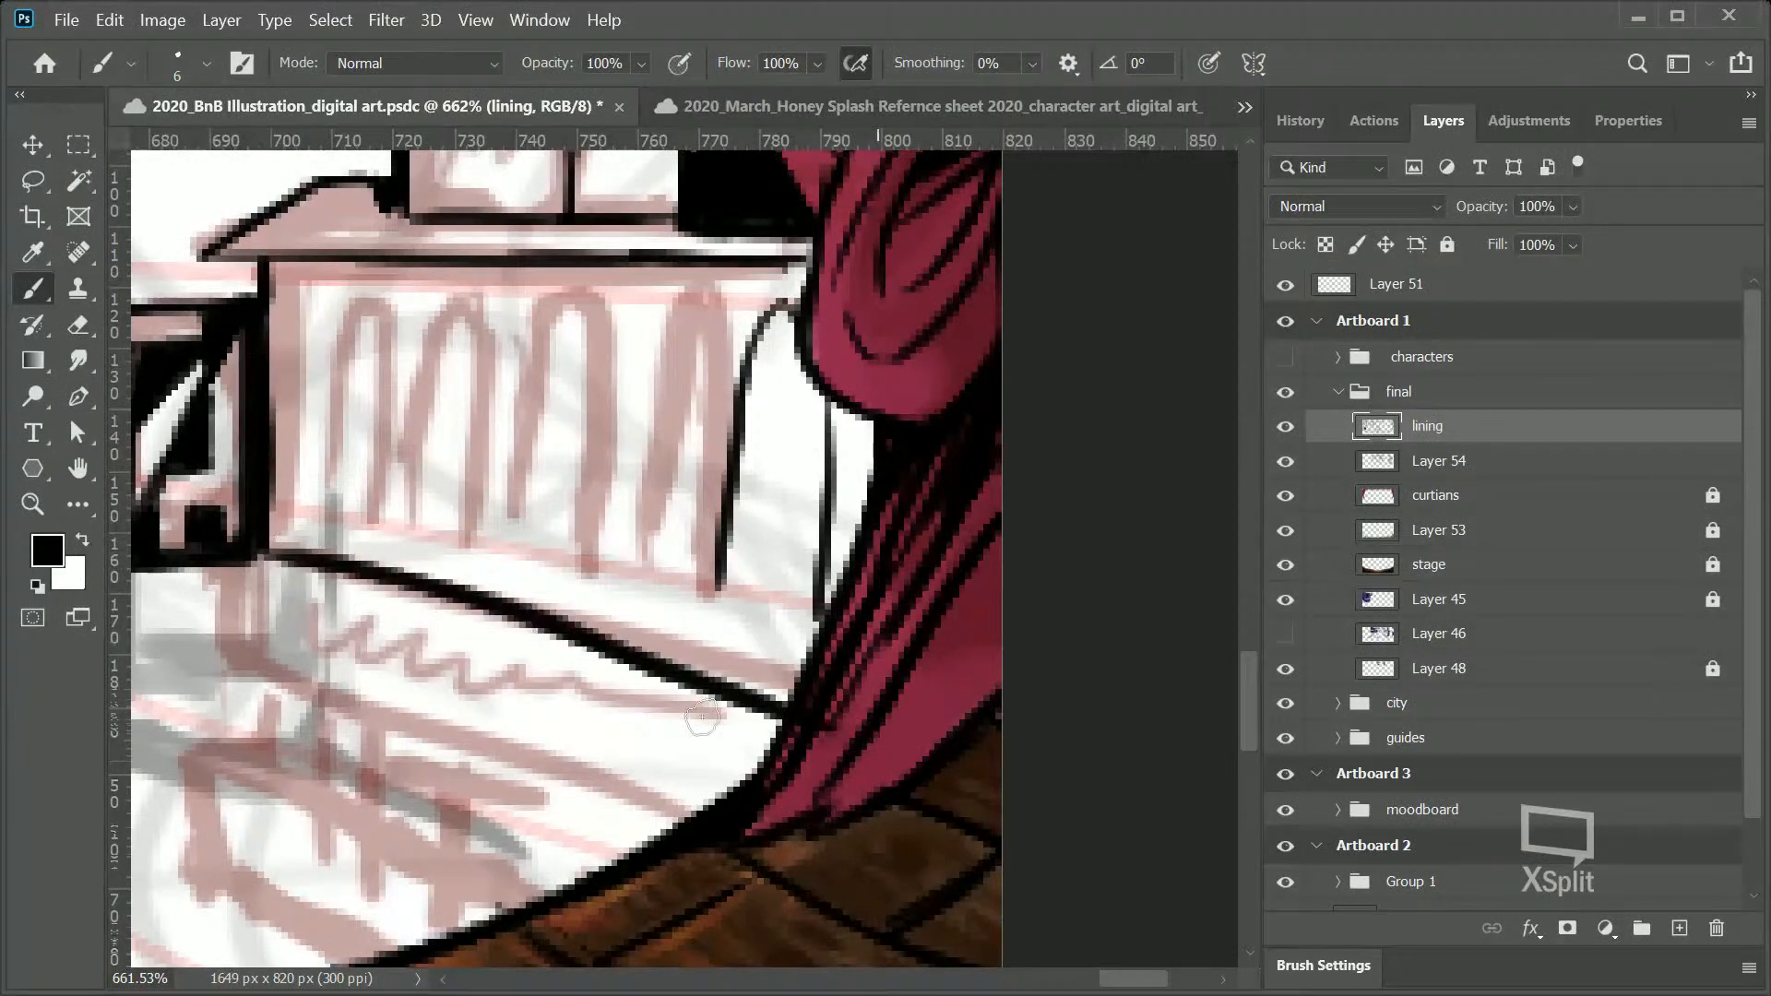
pyautogui.hotkey('ctrl', 'z')
pyautogui.moveTo(263, 551); pyautogui.dragTo(909, 701)
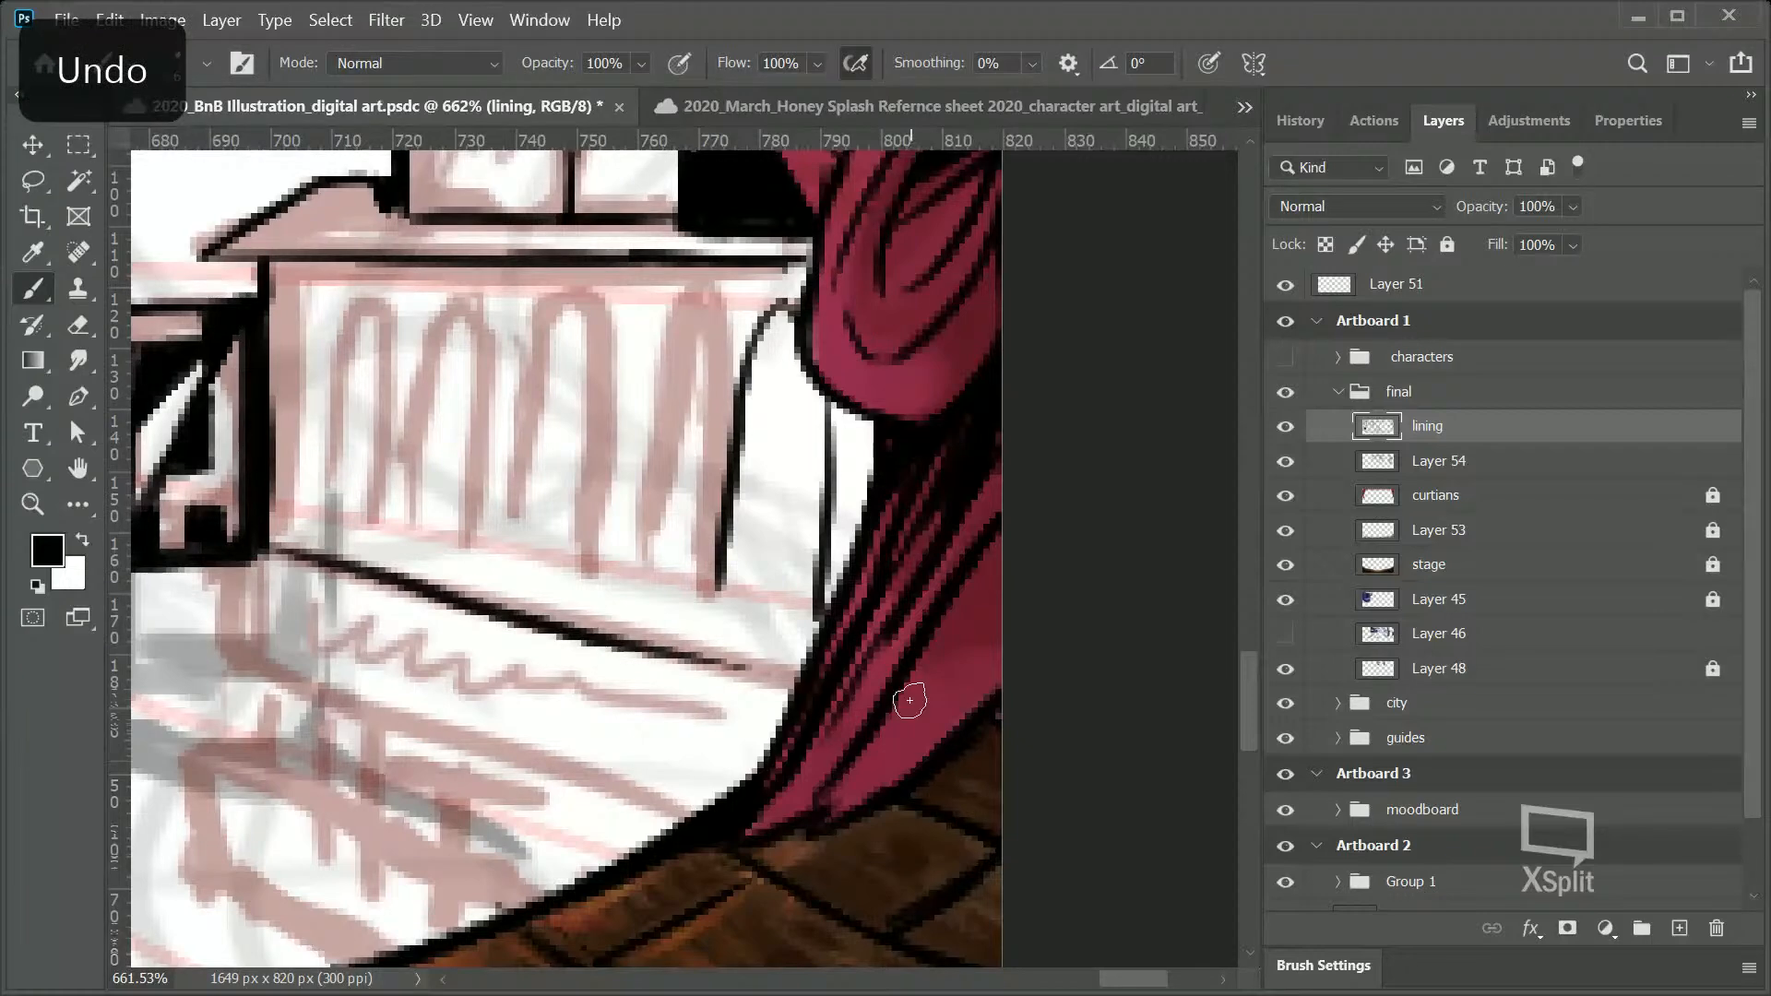
pyautogui.hotkey('ctrl', 'z')
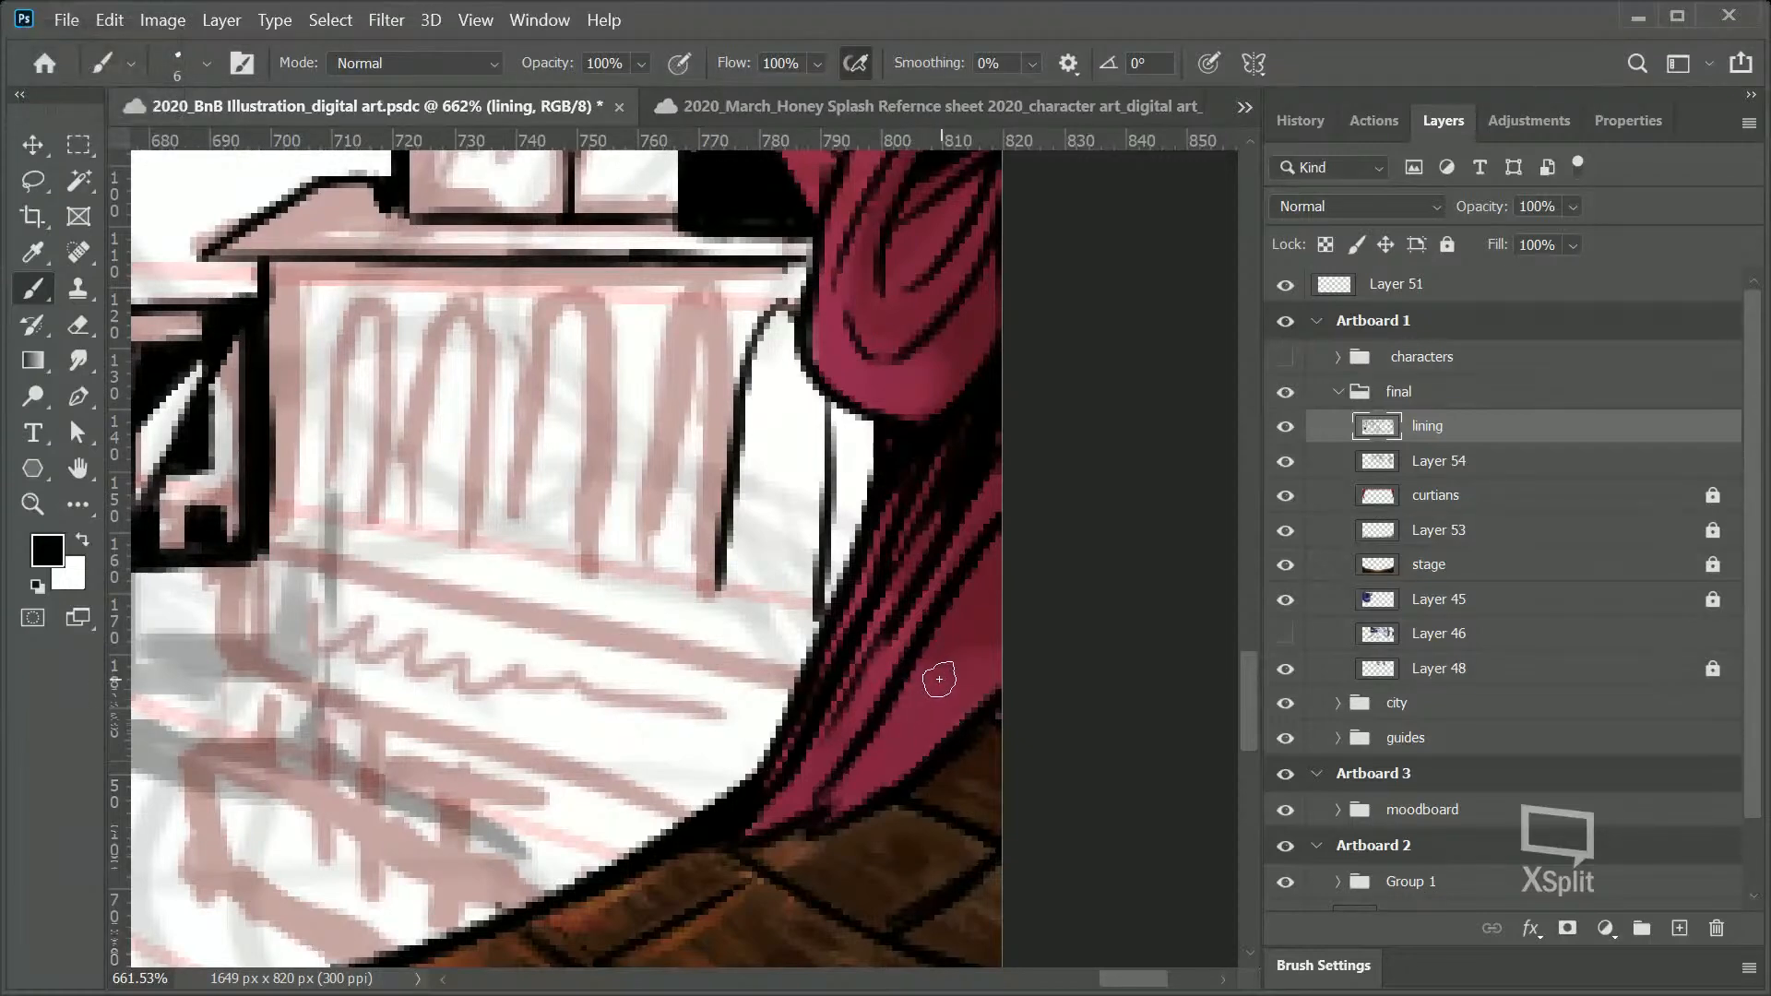
# Step: Rotate the canvas view to -30° for inking the lines below the arched windows with the Brush tool
pyautogui.press('r')
pyautogui.moveTo(964, 704); pyautogui.dragTo(955, 546)
pyautogui.moveTo(1126, 985)
pyautogui.mouseDown()
pyautogui.moveTo(1089, 987)
pyautogui.moveTo(1104, 983)
pyautogui.mouseUp()
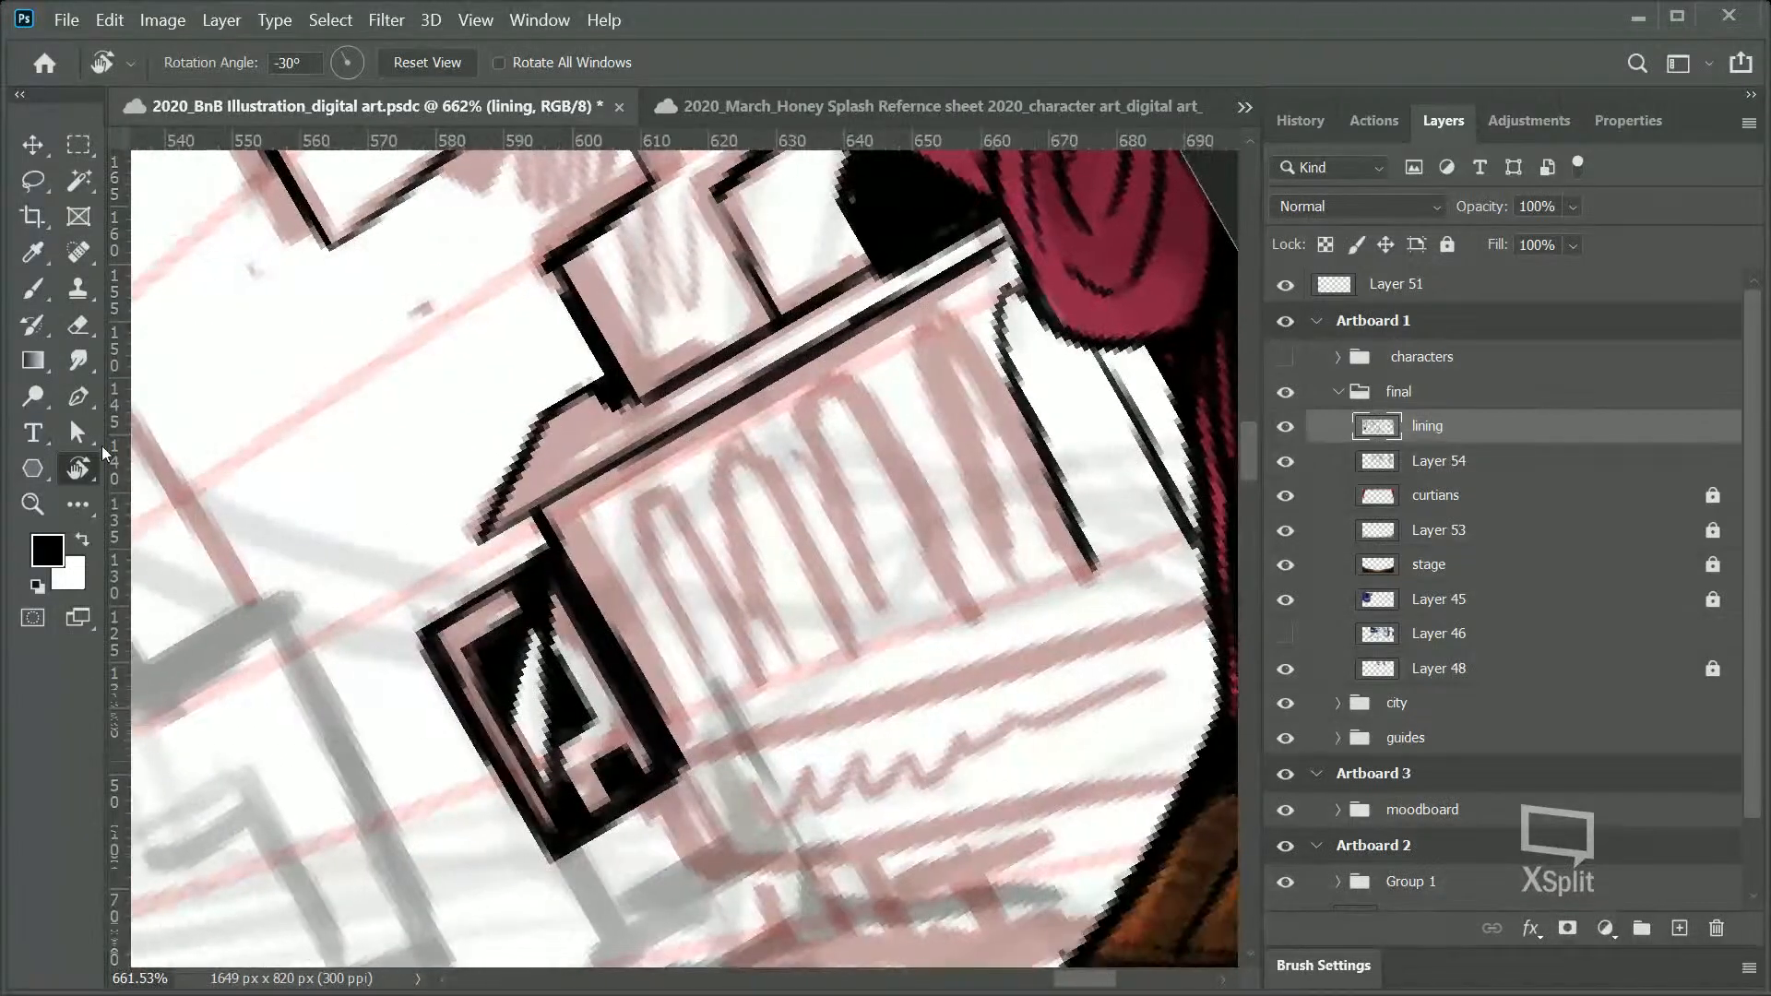
pyautogui.click(33, 289)
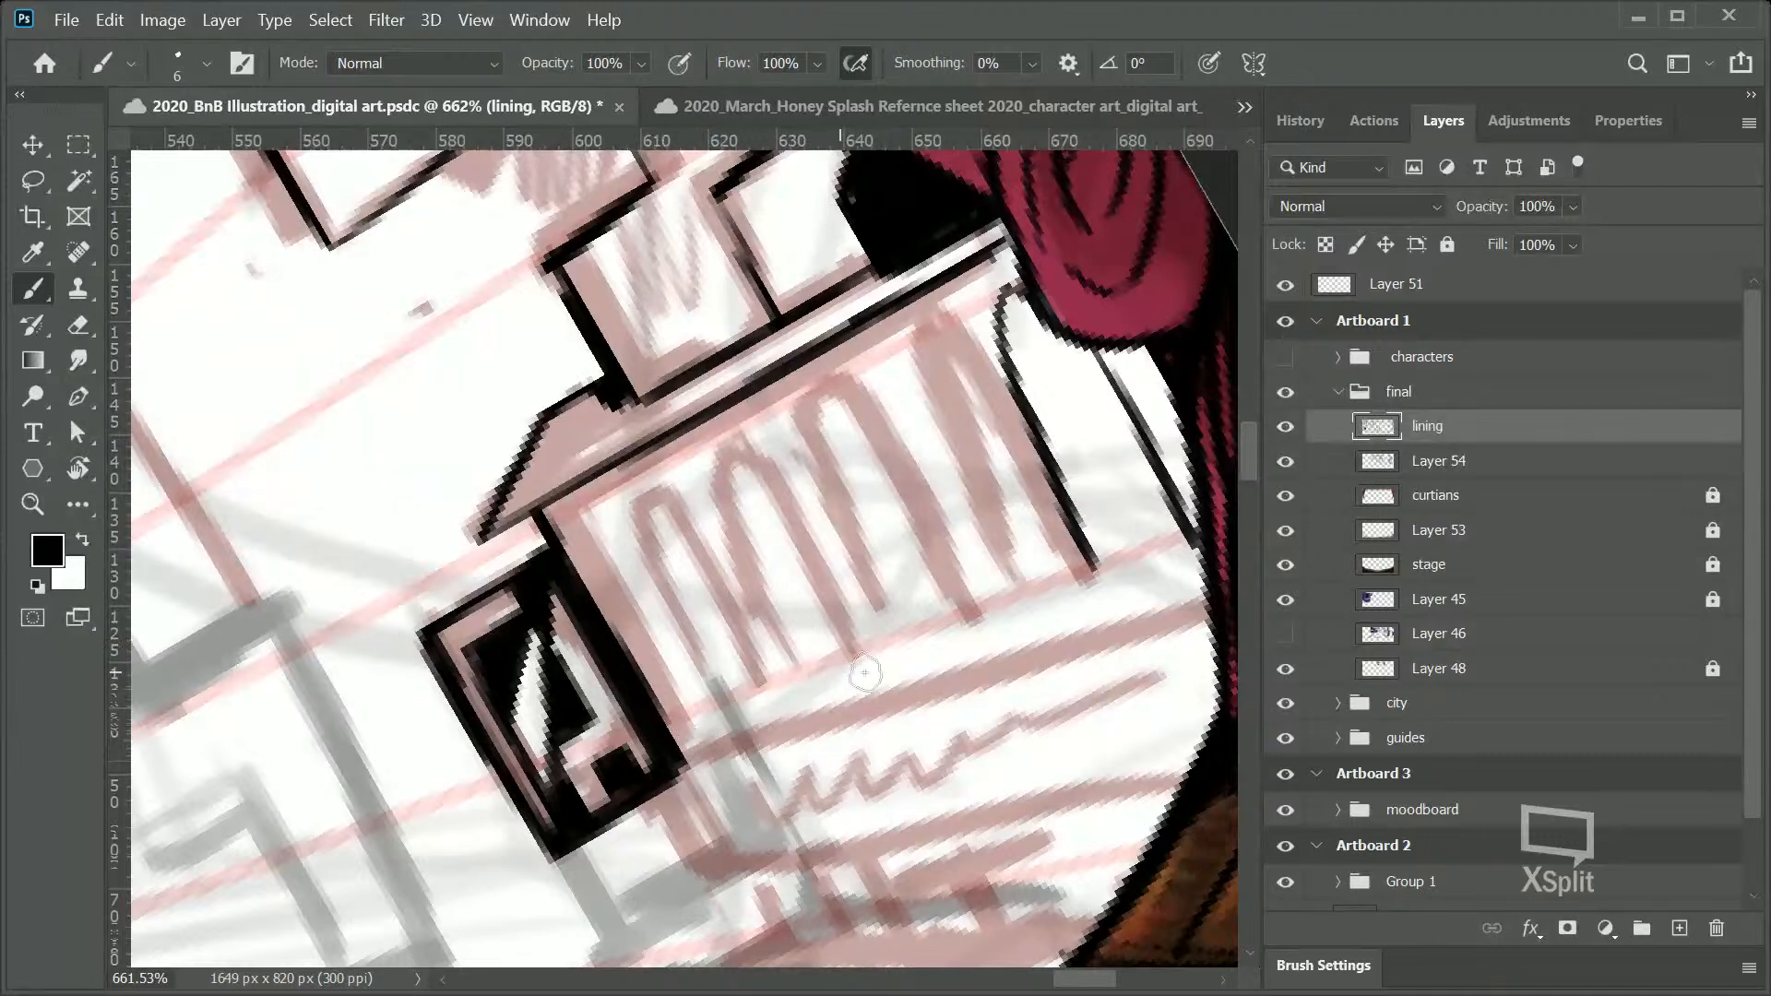
# Step: Try to ink the long line below the arched windows from the sign to the curtain, and undo it
pyautogui.moveTo(657, 754); pyautogui.dragTo(1365, 542)
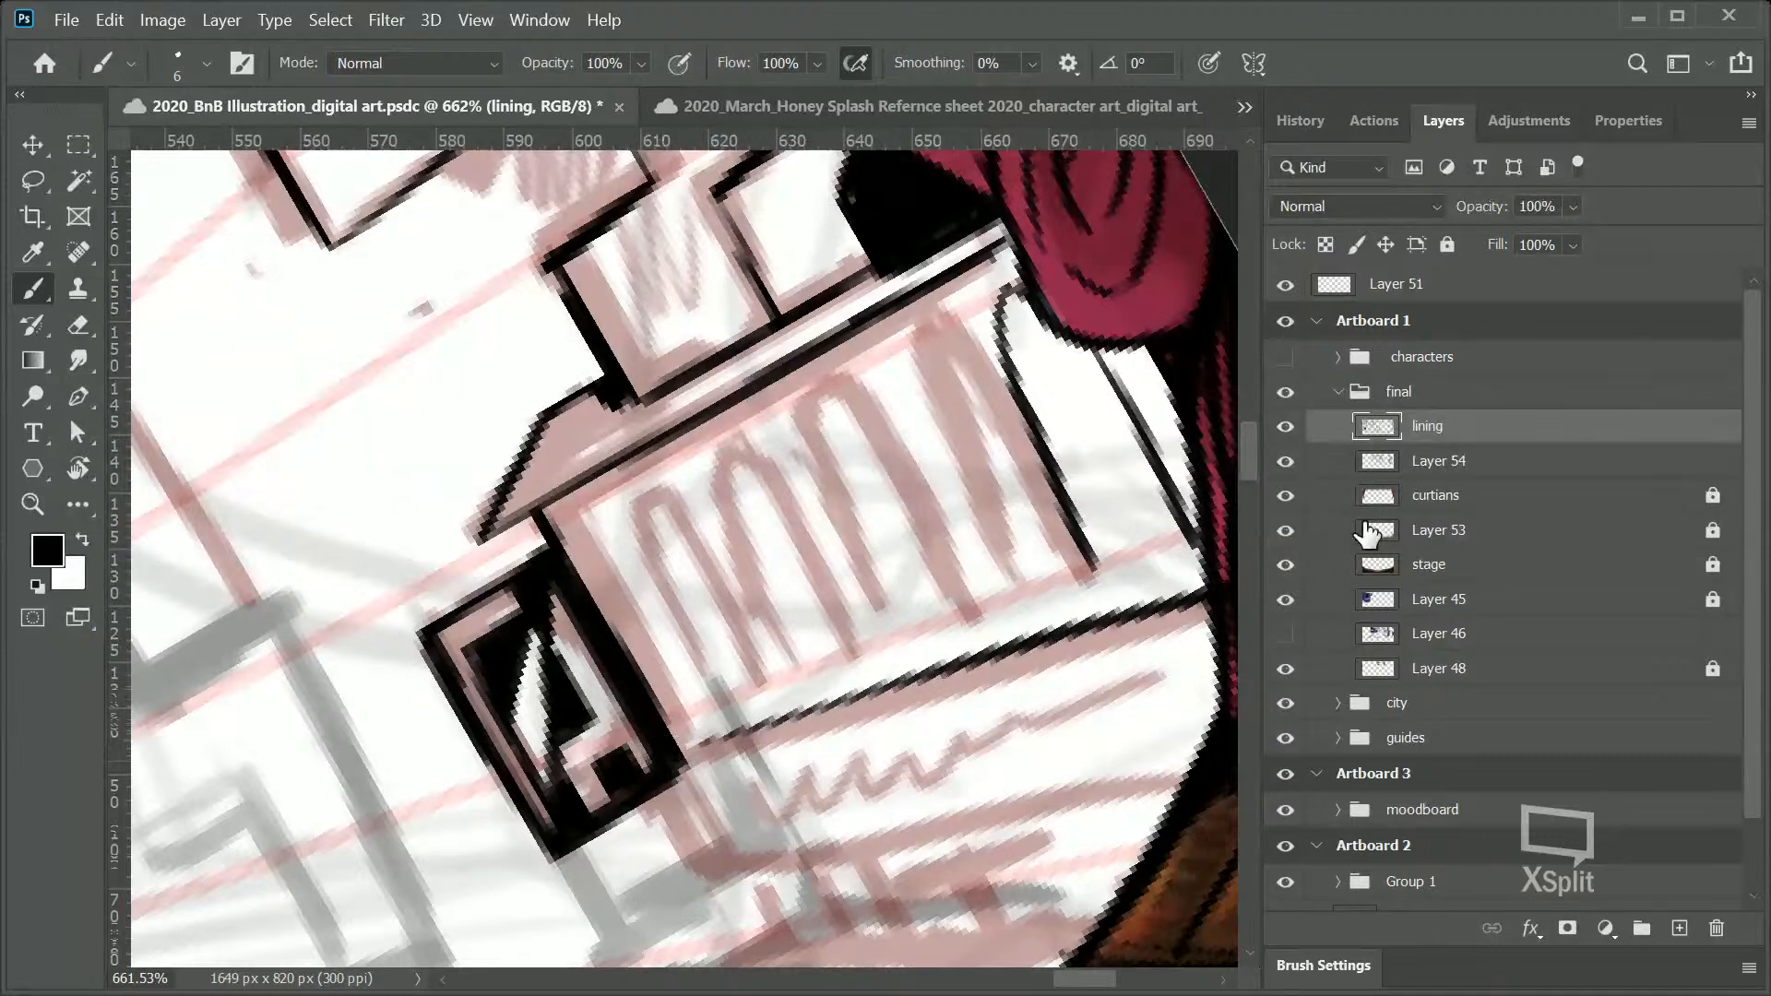
pyautogui.click(930, 980)
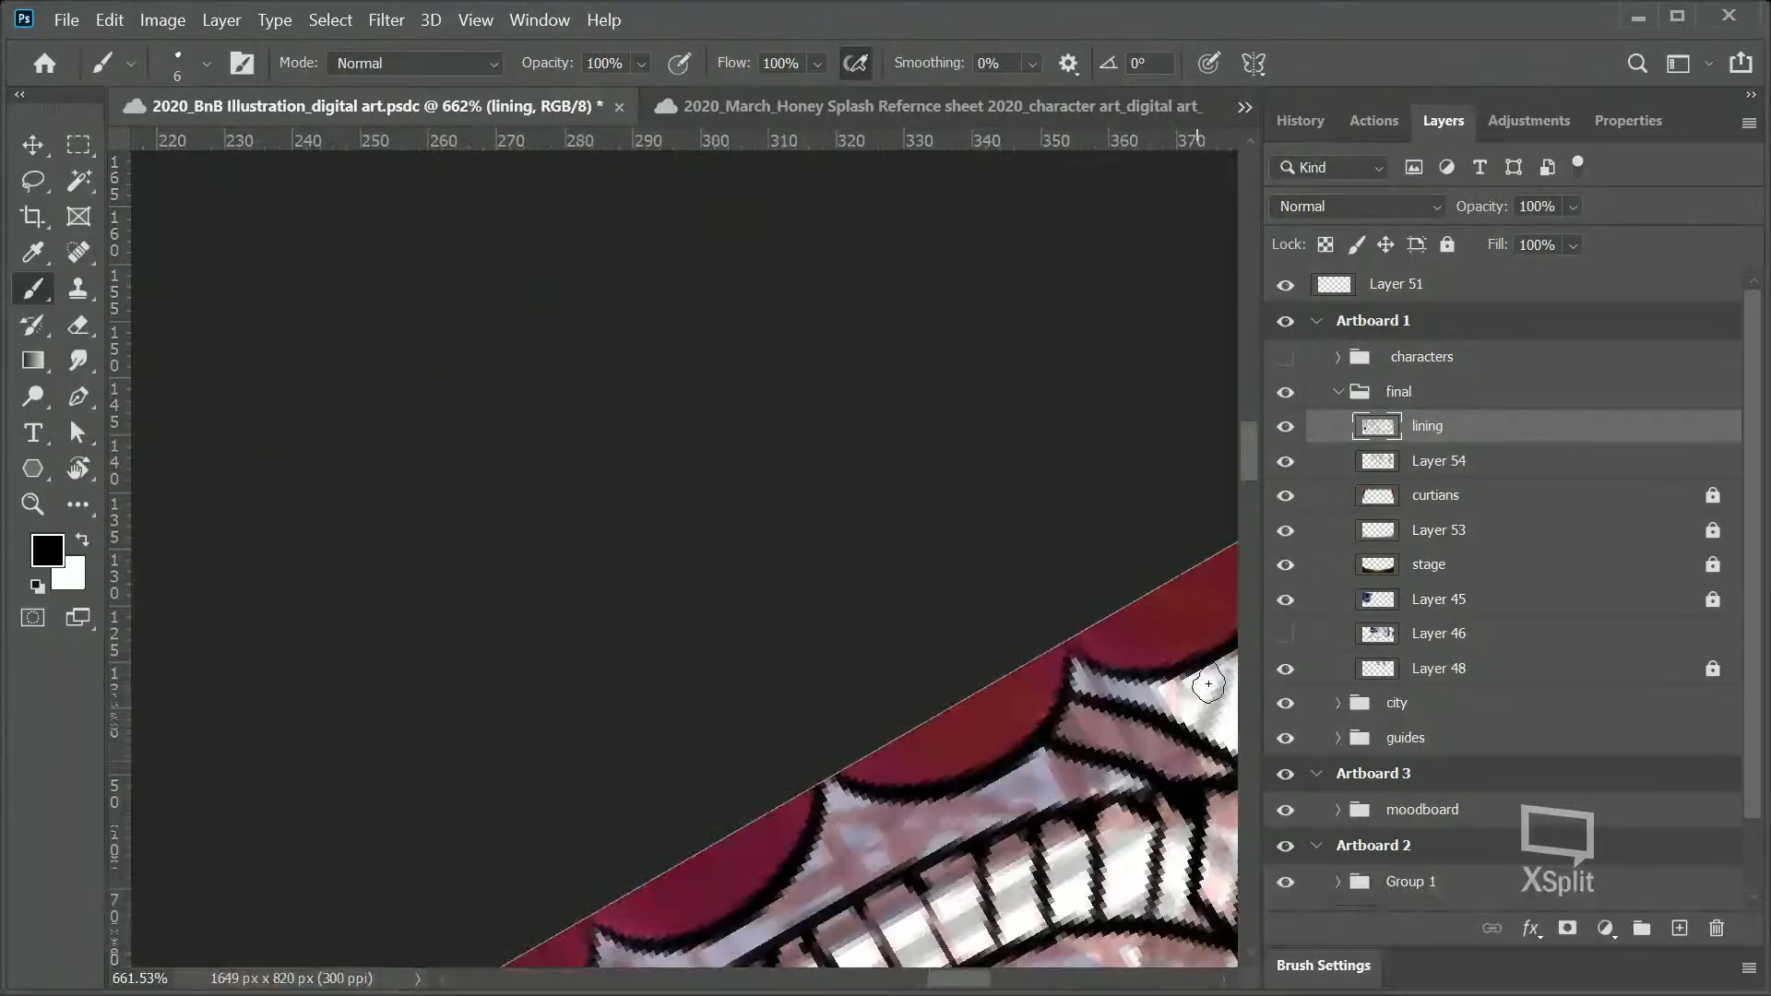
pyautogui.moveTo(1244, 468); pyautogui.dragTo(1233, 519)
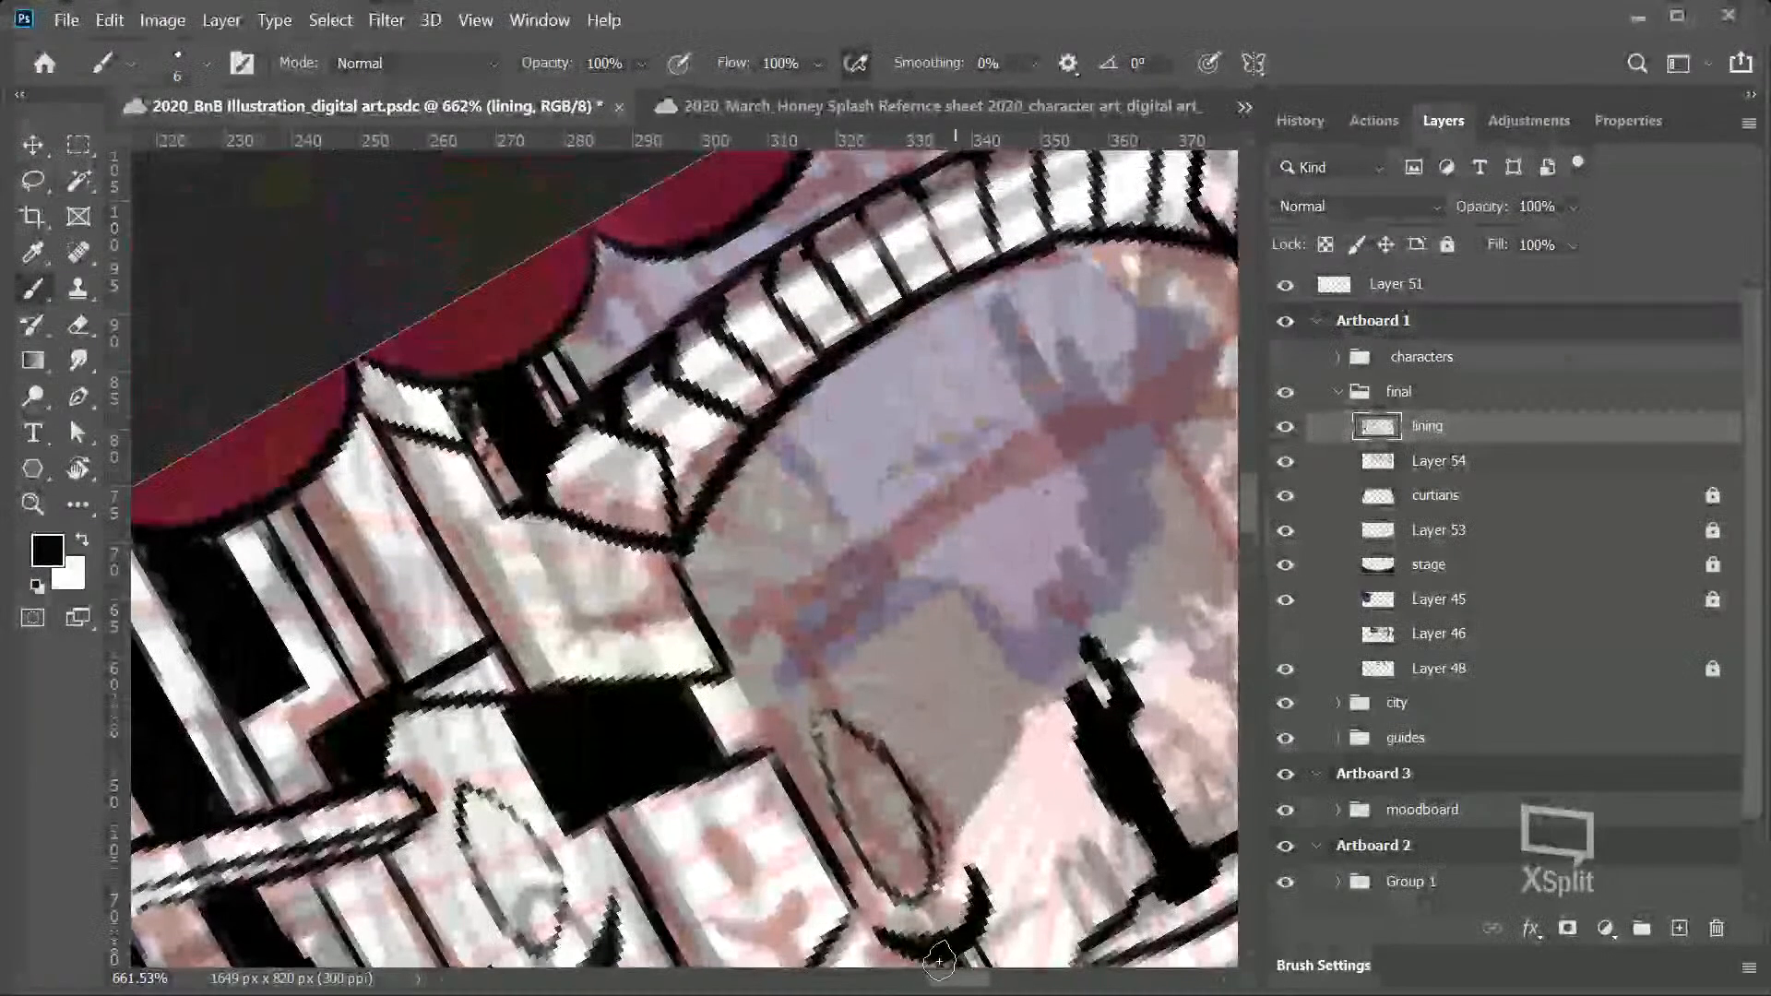
pyautogui.moveTo(950, 987); pyautogui.dragTo(1059, 981)
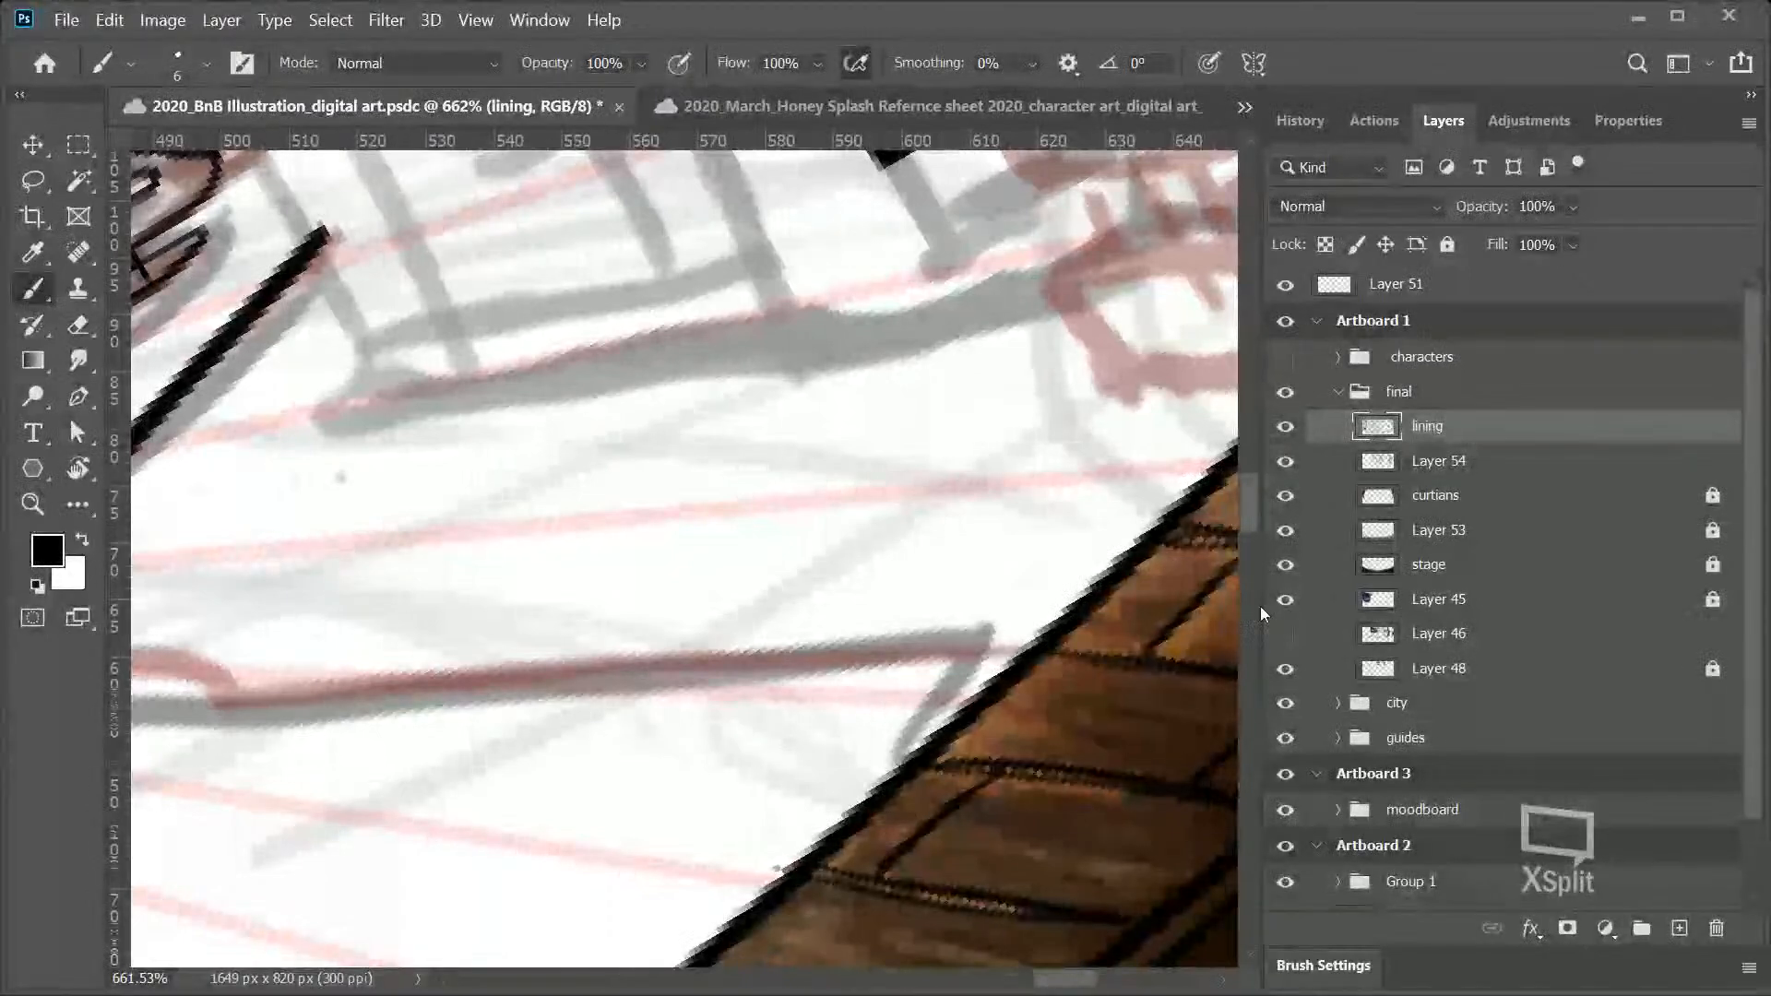
pyautogui.moveTo(1251, 501); pyautogui.dragTo(1253, 461)
pyautogui.moveTo(1057, 985); pyautogui.dragTo(1105, 983)
pyautogui.hotkey('ctrl', 'z')
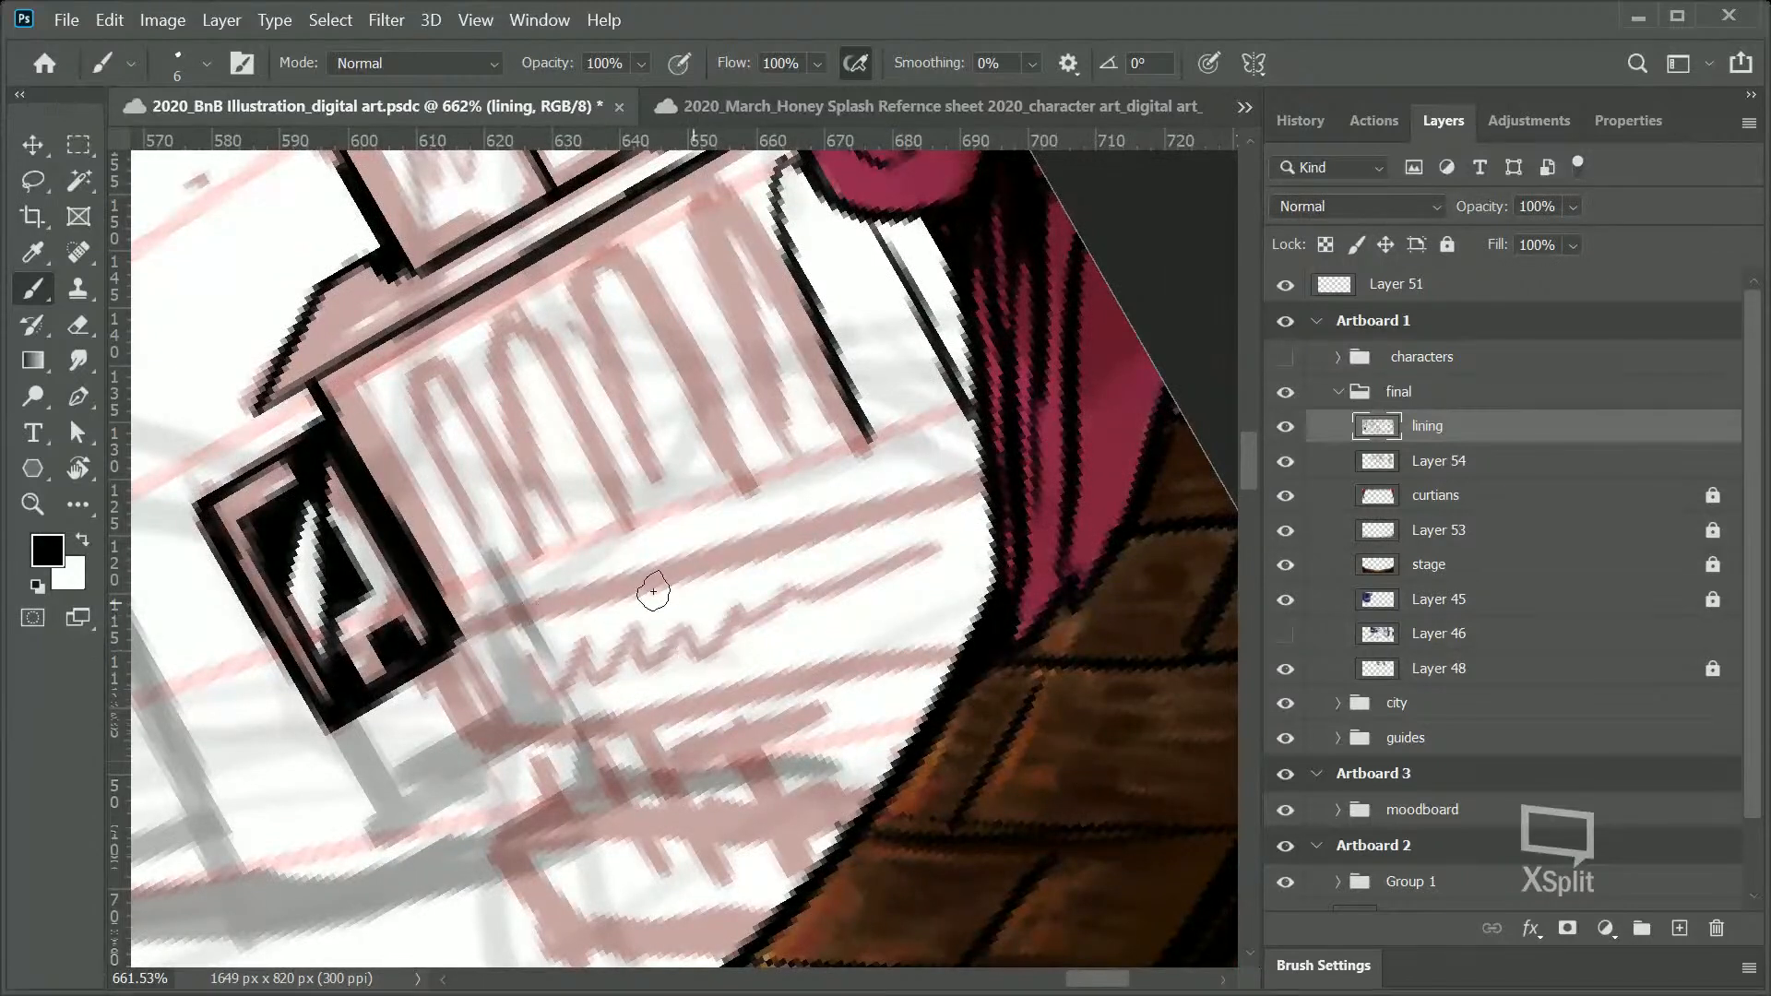
# Step: Ink the band below the arched windows, with a short corner edge under the sign and long upper and lower lines
pyautogui.moveTo(439, 666)
pyautogui.mouseDown()
pyautogui.moveTo(480, 755)
pyautogui.moveTo(872, 674)
pyautogui.mouseUp()
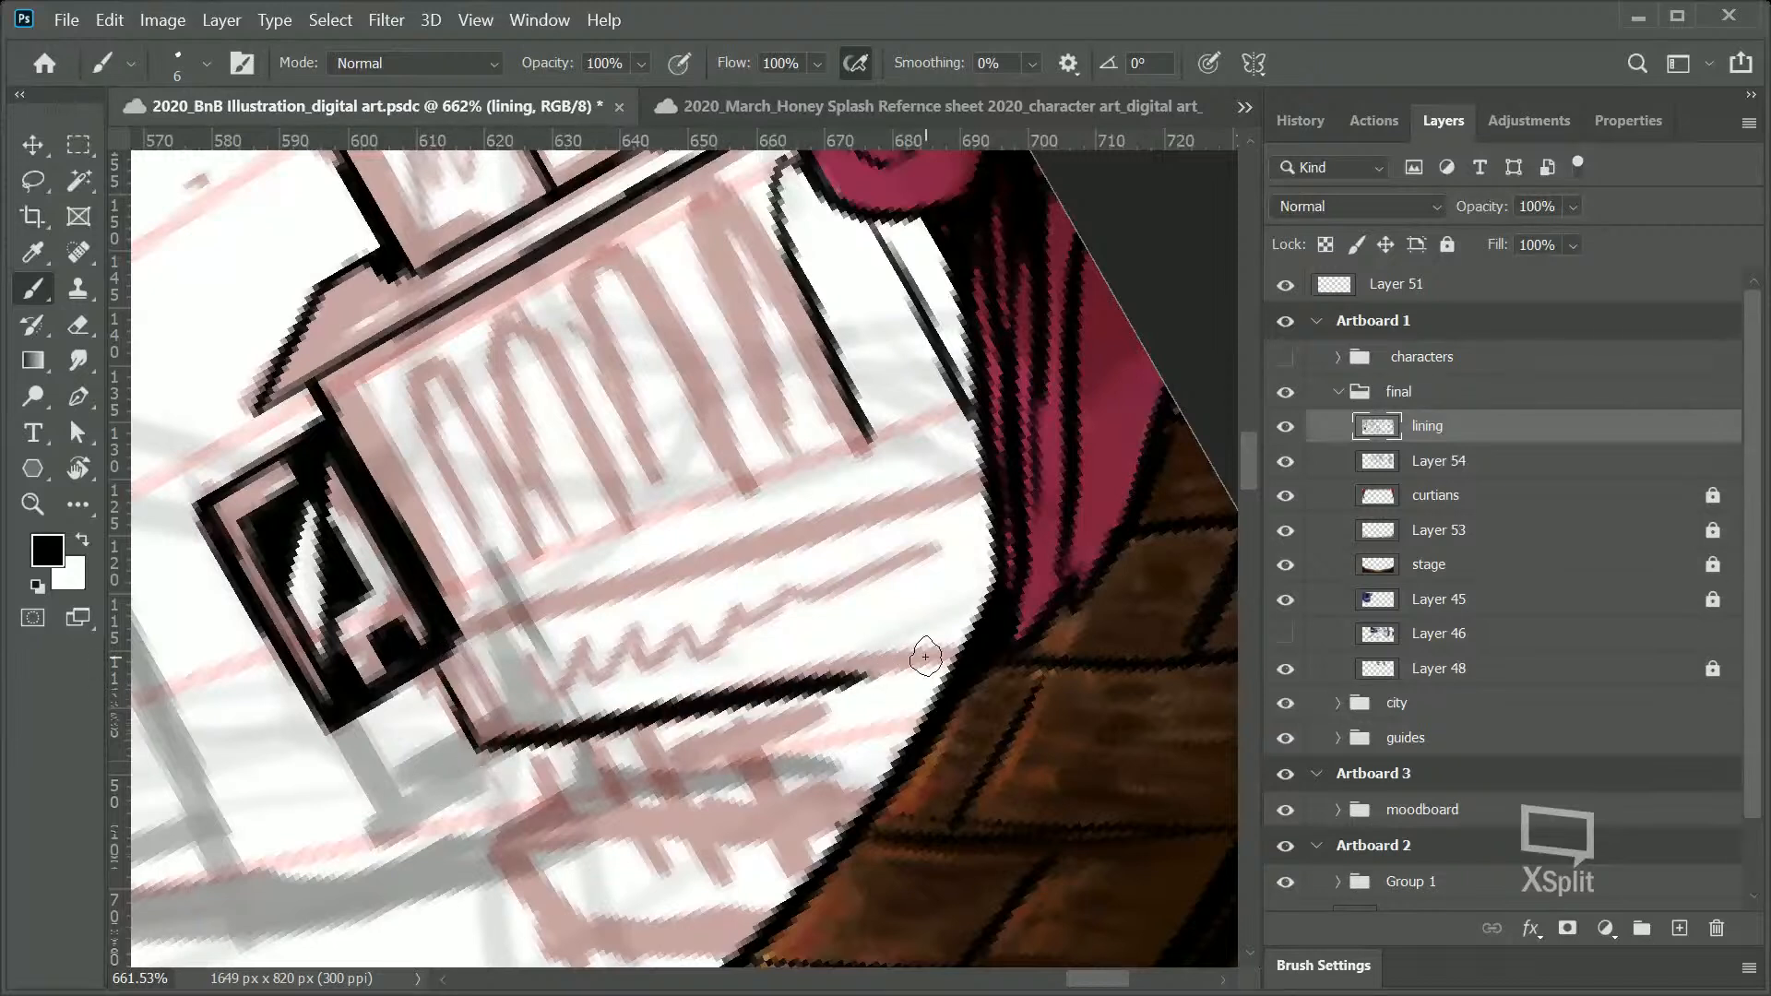
pyautogui.hotkey('ctrl', 'z')
pyautogui.moveTo(480, 745); pyautogui.dragTo(1013, 641)
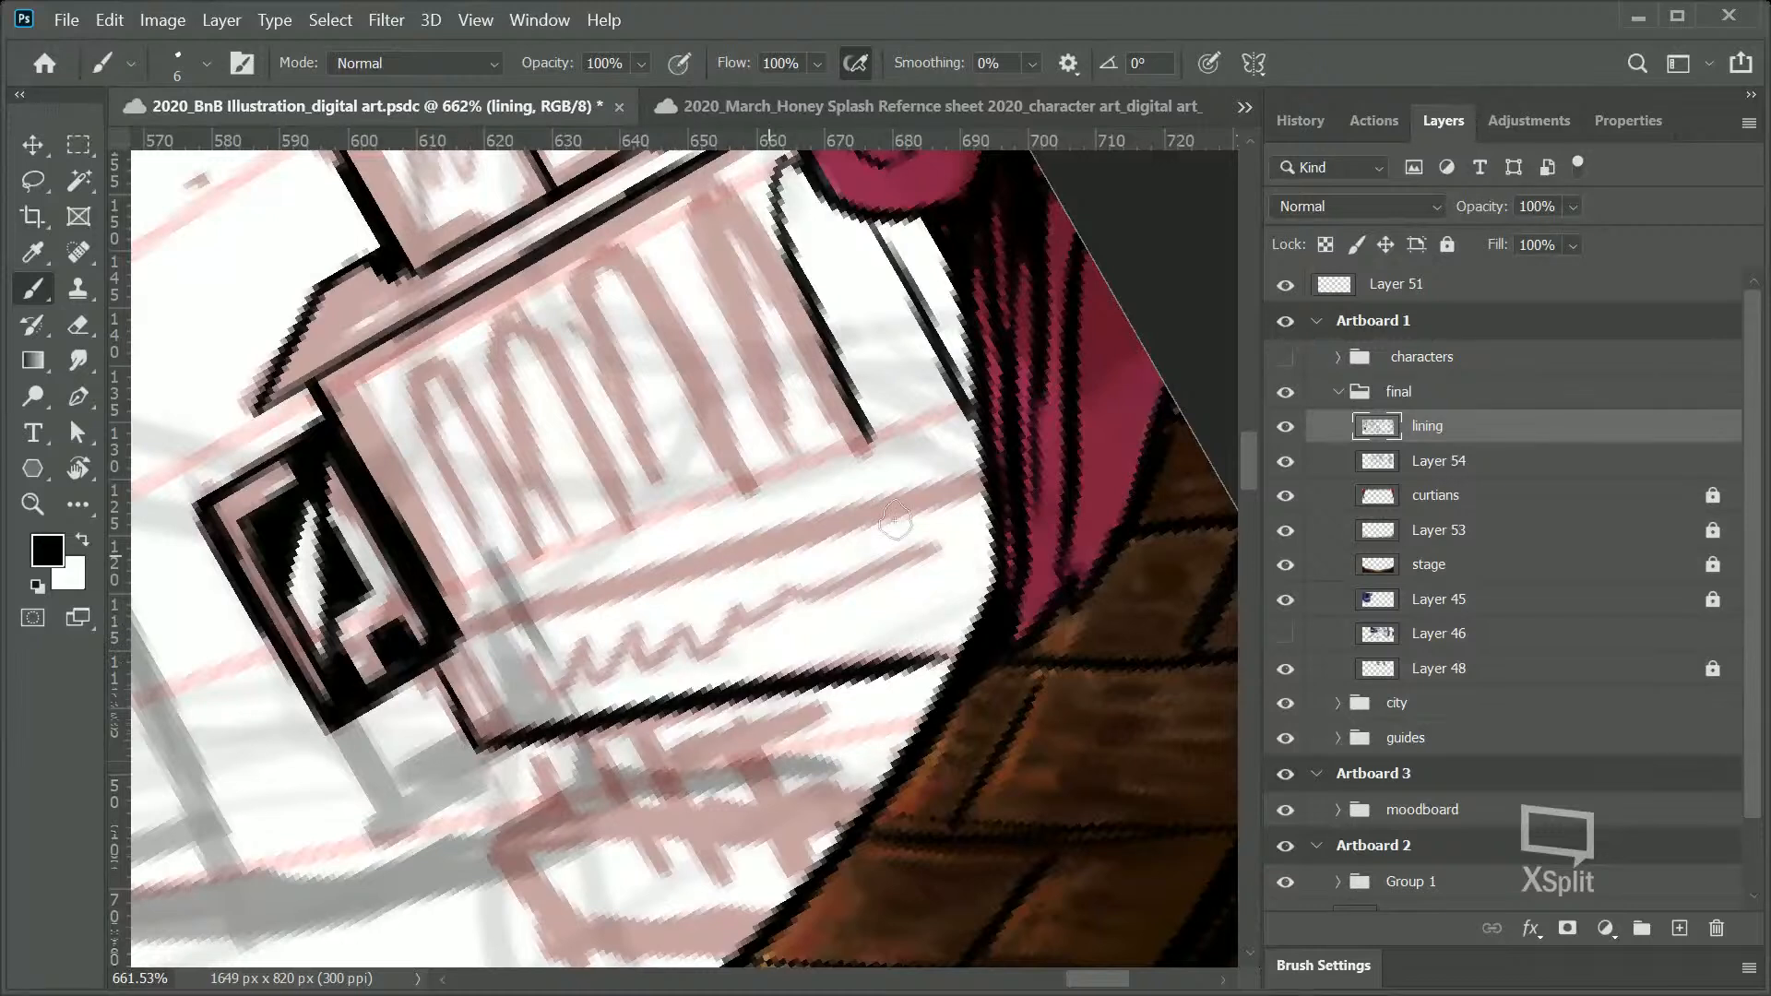
pyautogui.moveTo(979, 479)
pyautogui.mouseDown()
pyautogui.moveTo(457, 634)
pyautogui.moveTo(966, 488)
pyautogui.mouseUp()
pyautogui.hotkey('ctrl', 'z')
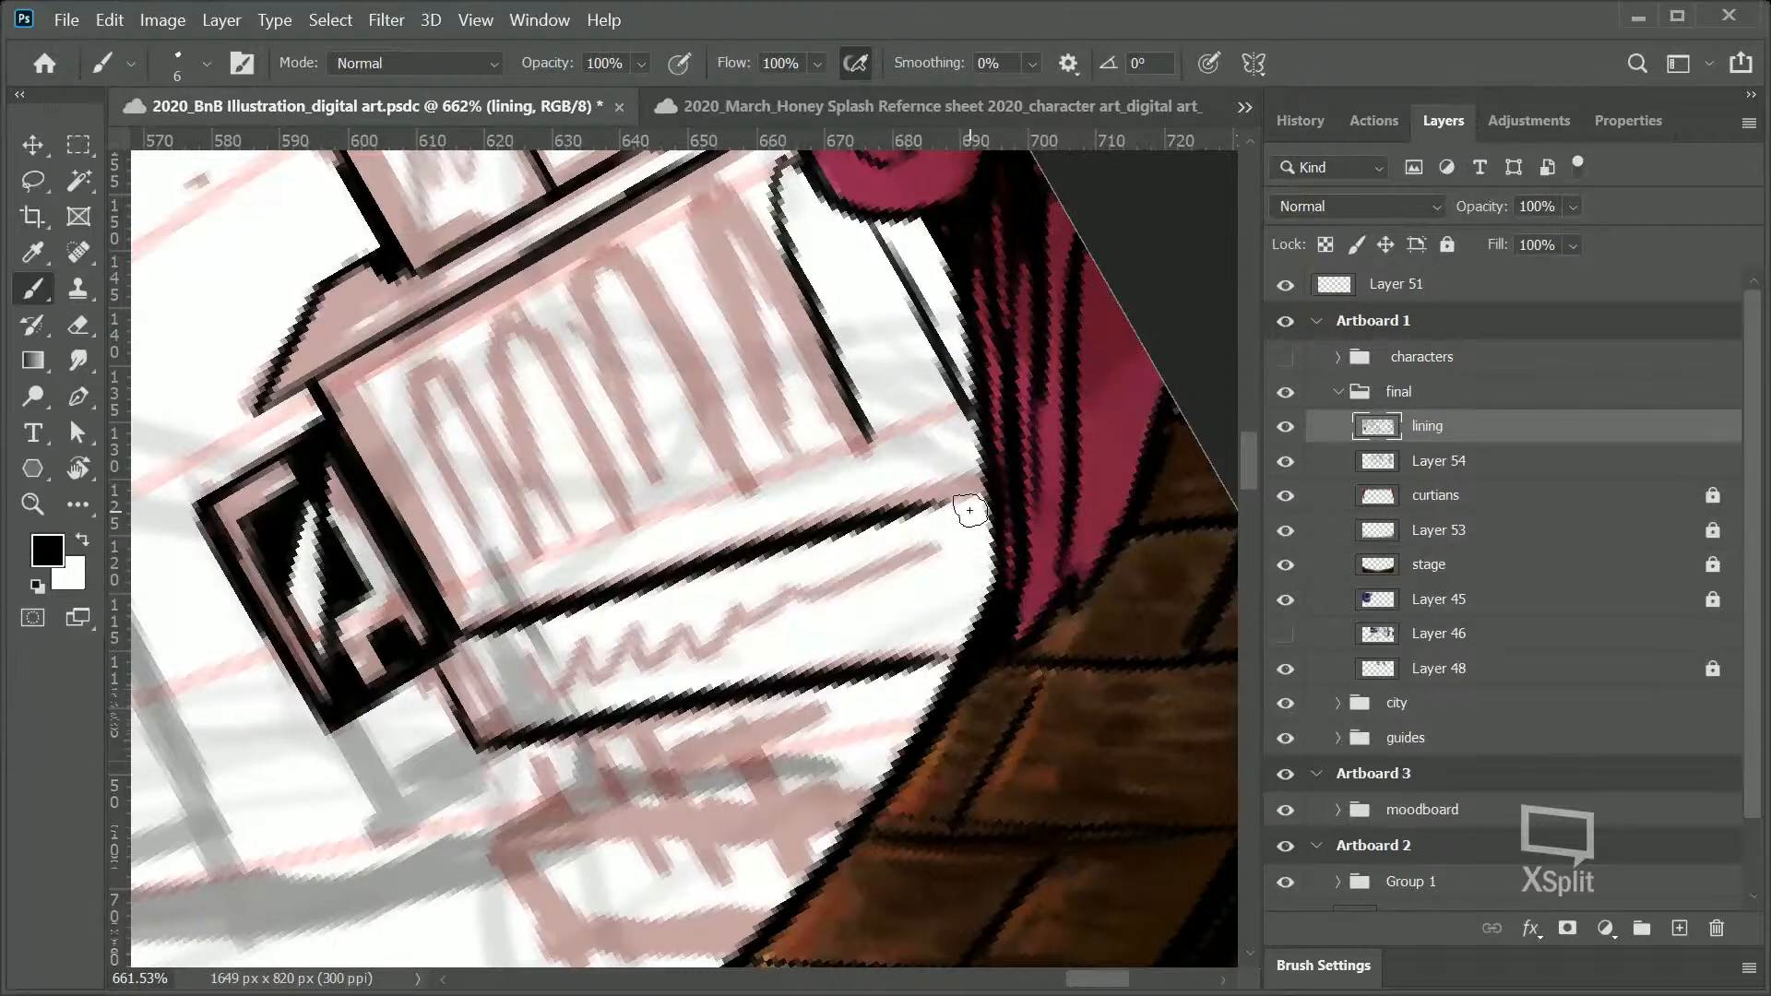
# Step: Extend the band's upper line to the curtain and fill a solid black shadow between the band's lines beside it
pyautogui.moveTo(971, 505)
pyautogui.mouseDown()
pyautogui.moveTo(989, 601)
pyautogui.moveTo(968, 489)
pyautogui.moveTo(980, 644)
pyautogui.moveTo(918, 496)
pyautogui.mouseUp()
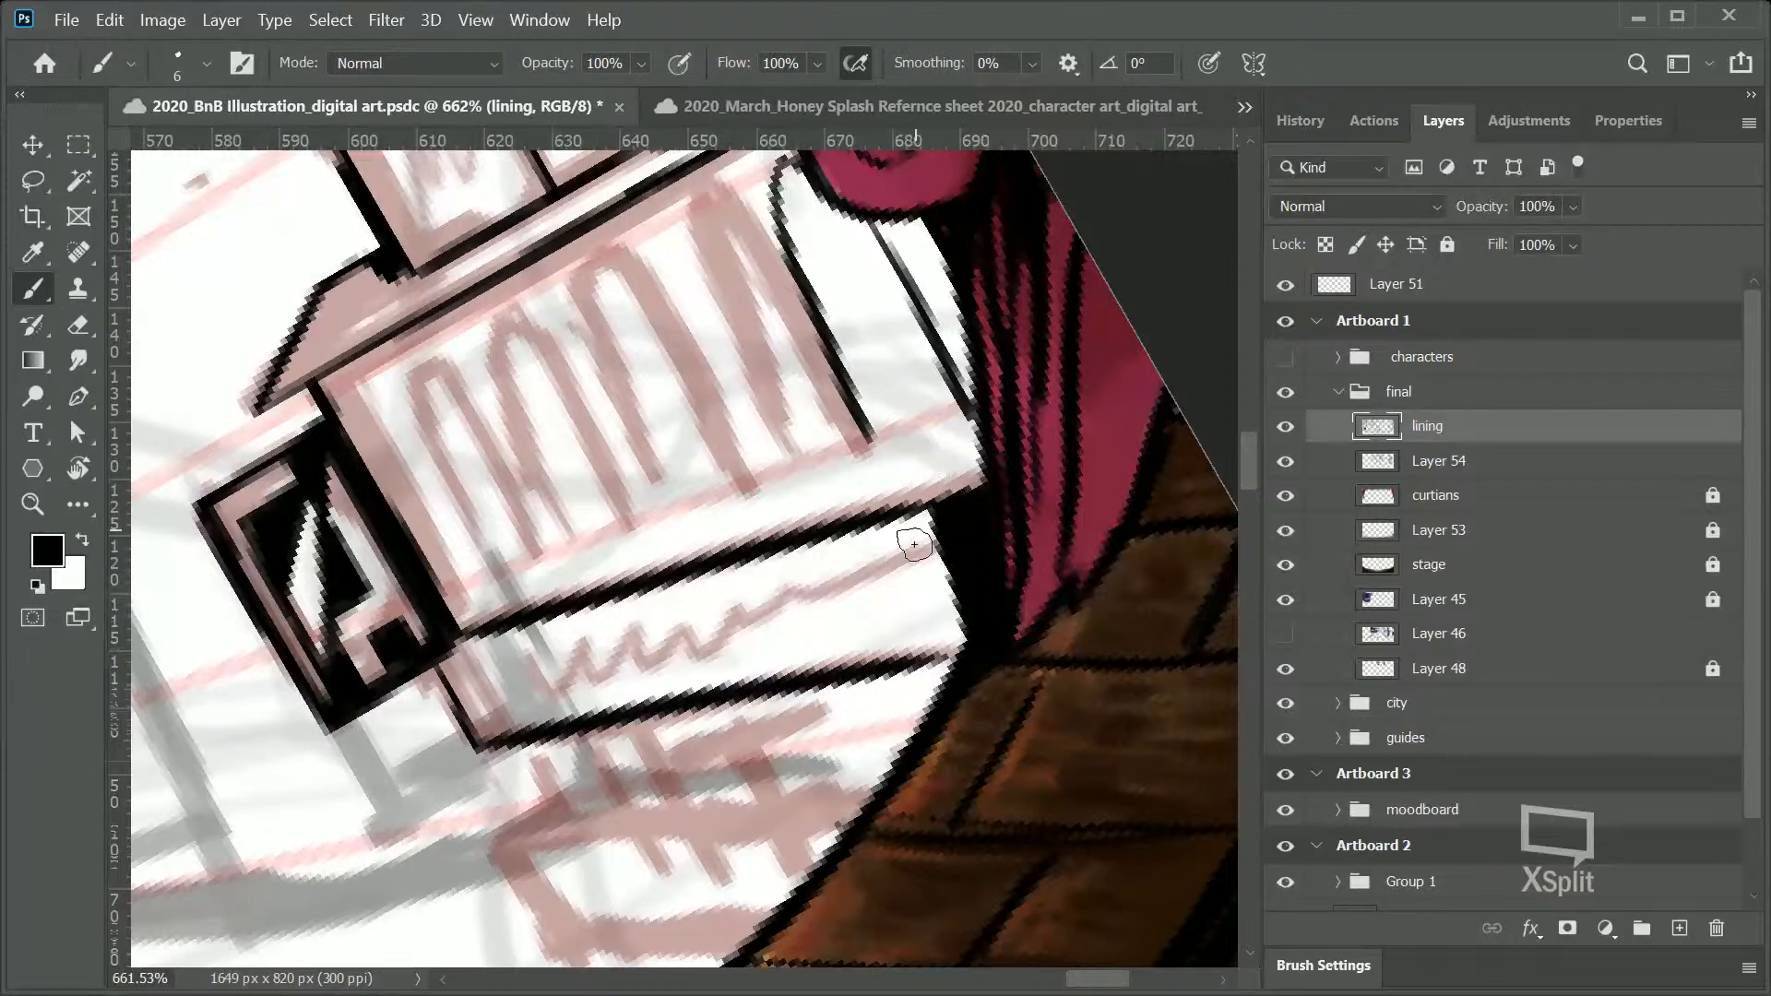
pyautogui.moveTo(951, 655)
pyautogui.mouseDown()
pyautogui.moveTo(918, 516)
pyautogui.moveTo(936, 592)
pyautogui.mouseUp()
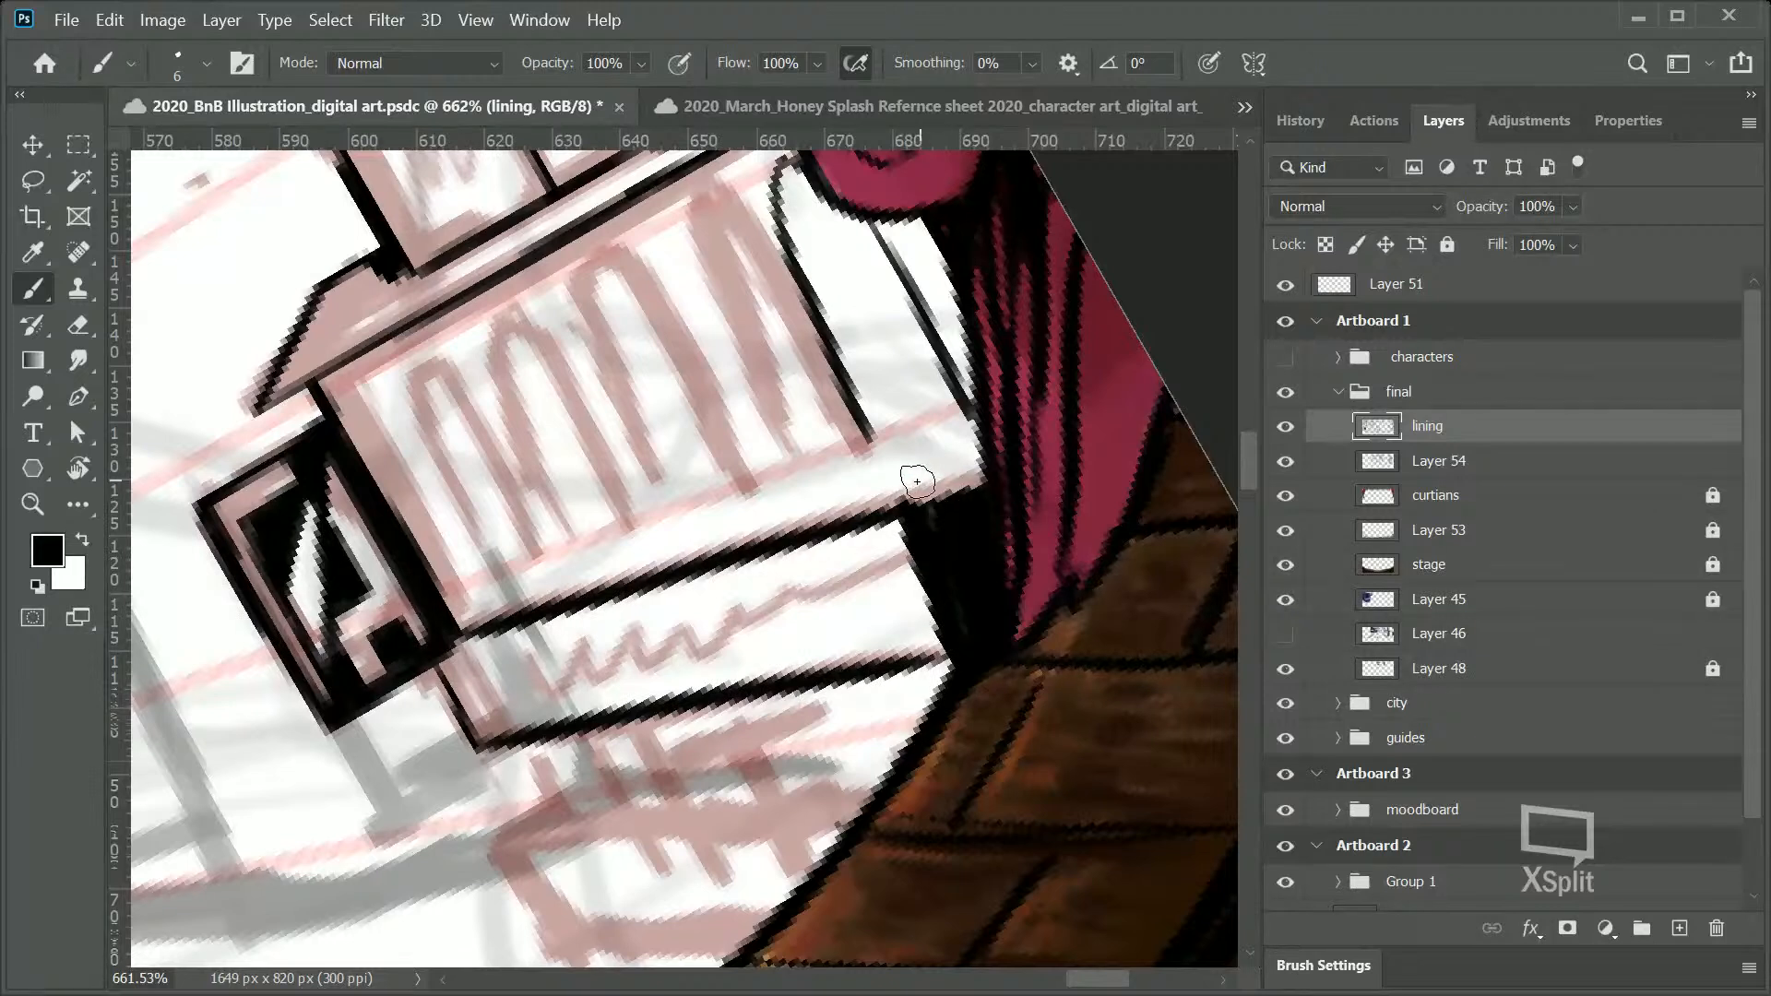
pyautogui.hotkey('ctrl', 'z')
pyautogui.moveTo(927, 513); pyautogui.dragTo(960, 663)
pyautogui.hotkey('ctrl', 'z')
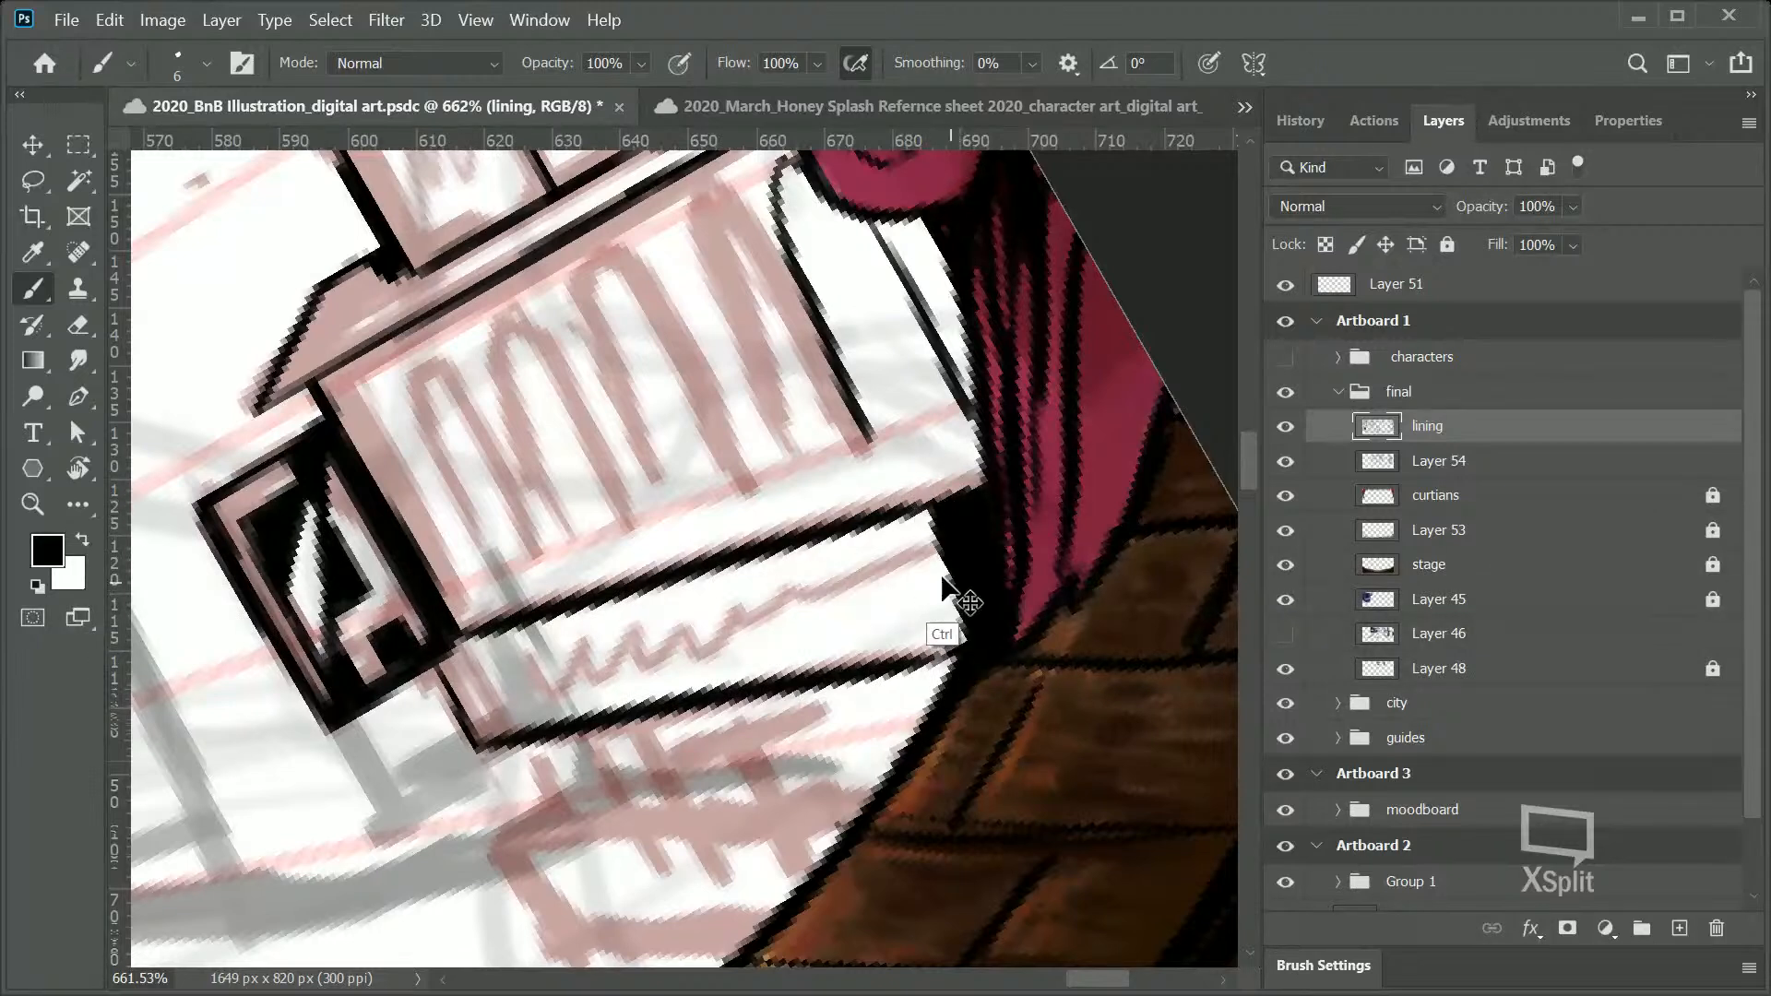
pyautogui.moveTo(911, 520)
pyautogui.mouseDown()
pyautogui.moveTo(952, 637)
pyautogui.moveTo(937, 522)
pyautogui.mouseUp()
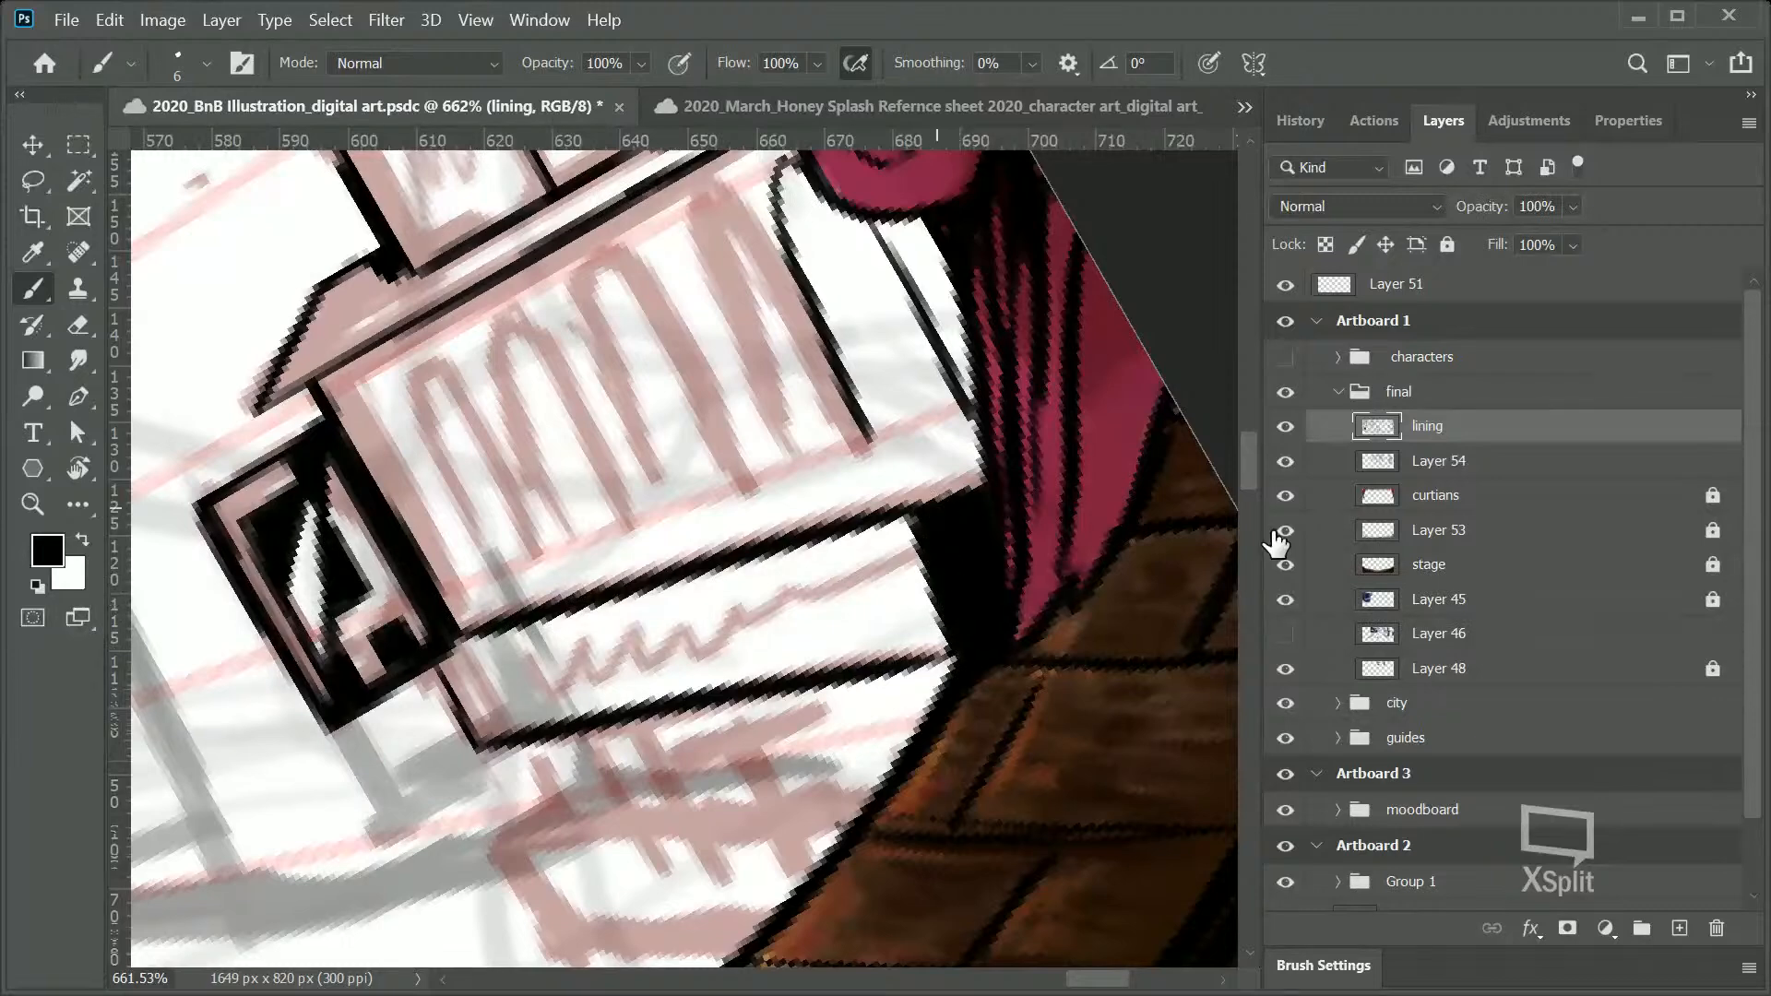
# Step: Ink the fourth arched window from the sign, with its two long sides, rounded top and short base marks
pyautogui.moveTo(1249, 456); pyautogui.dragTo(1238, 438)
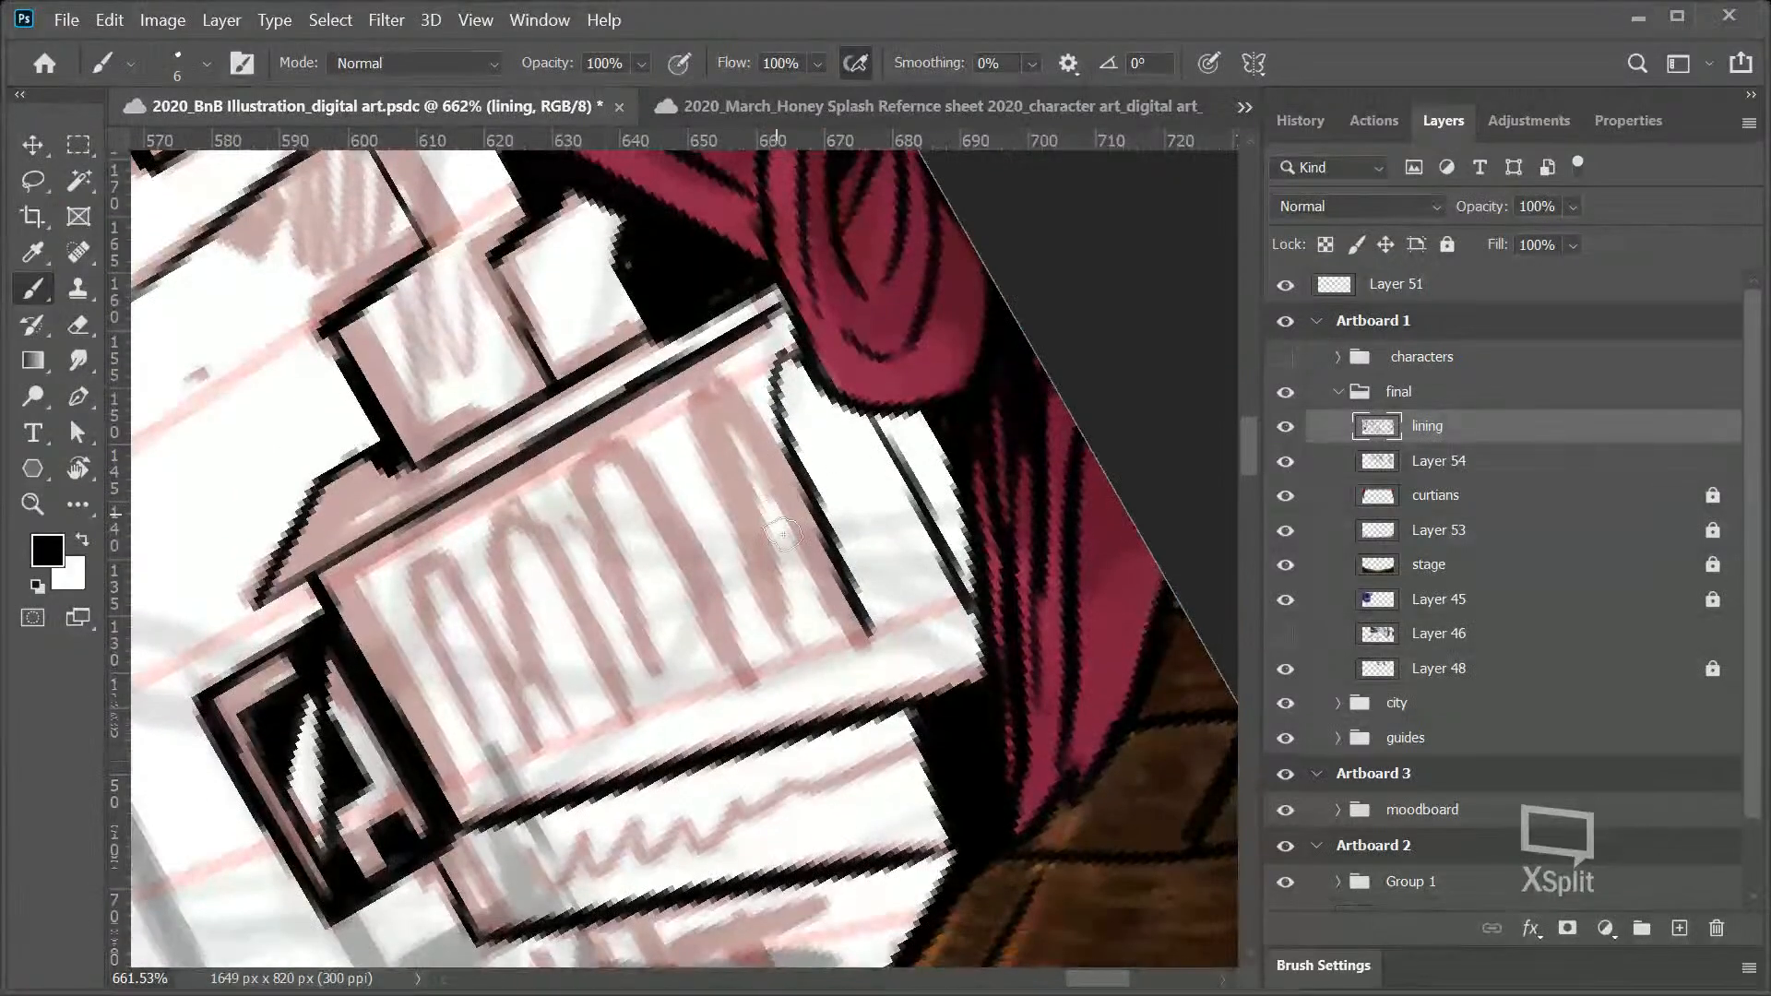
pyautogui.moveTo(867, 633)
pyautogui.mouseDown()
pyautogui.moveTo(828, 646)
pyautogui.moveTo(764, 494)
pyautogui.moveTo(704, 441)
pyautogui.mouseUp()
pyautogui.hotkey('ctrl', 'z')
pyautogui.moveTo(691, 403)
pyautogui.mouseDown()
pyautogui.moveTo(825, 650)
pyautogui.moveTo(686, 420)
pyautogui.moveTo(663, 449)
pyautogui.moveTo(687, 455)
pyautogui.moveTo(682, 433)
pyautogui.moveTo(668, 428)
pyautogui.moveTo(748, 694)
pyautogui.moveTo(718, 592)
pyautogui.moveTo(721, 510)
pyautogui.moveTo(734, 688)
pyautogui.moveTo(641, 500)
pyautogui.mouseUp()
pyautogui.hotkey('ctrl', 'z')
pyautogui.hotkey('ctrl', 'z')
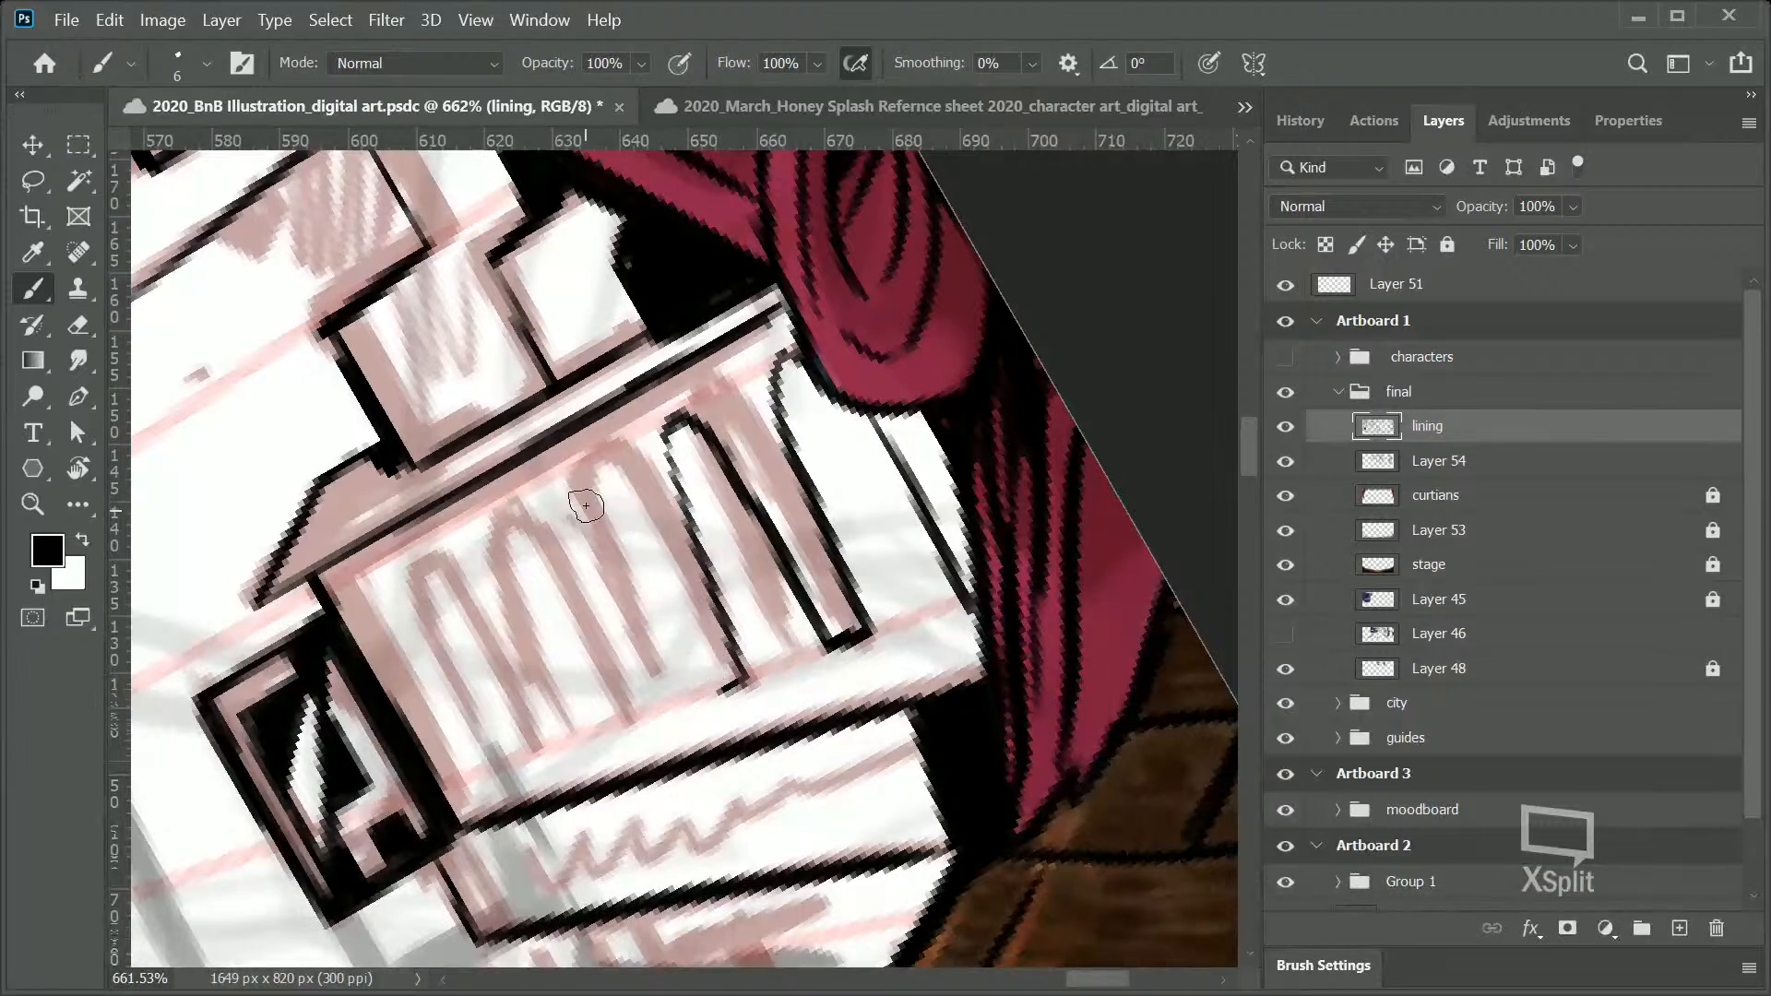
# Step: Try to ink the third arched window from the sign and a base line under the arches, and undo the strokes
pyautogui.moveTo(595, 472)
pyautogui.mouseDown()
pyautogui.moveTo(710, 643)
pyautogui.moveTo(725, 699)
pyautogui.moveTo(651, 550)
pyautogui.moveTo(571, 456)
pyautogui.mouseUp()
pyautogui.hotkey('ctrl', 'z')
pyautogui.hotkey('ctrl', 'z')
pyautogui.moveTo(709, 682)
pyautogui.mouseDown()
pyautogui.moveTo(678, 594)
pyautogui.moveTo(577, 498)
pyautogui.mouseUp()
pyautogui.hotkey('ctrl', 'z')
pyautogui.moveTo(867, 629)
pyautogui.mouseDown()
pyautogui.moveTo(974, 599)
pyautogui.moveTo(953, 594)
pyautogui.mouseUp()
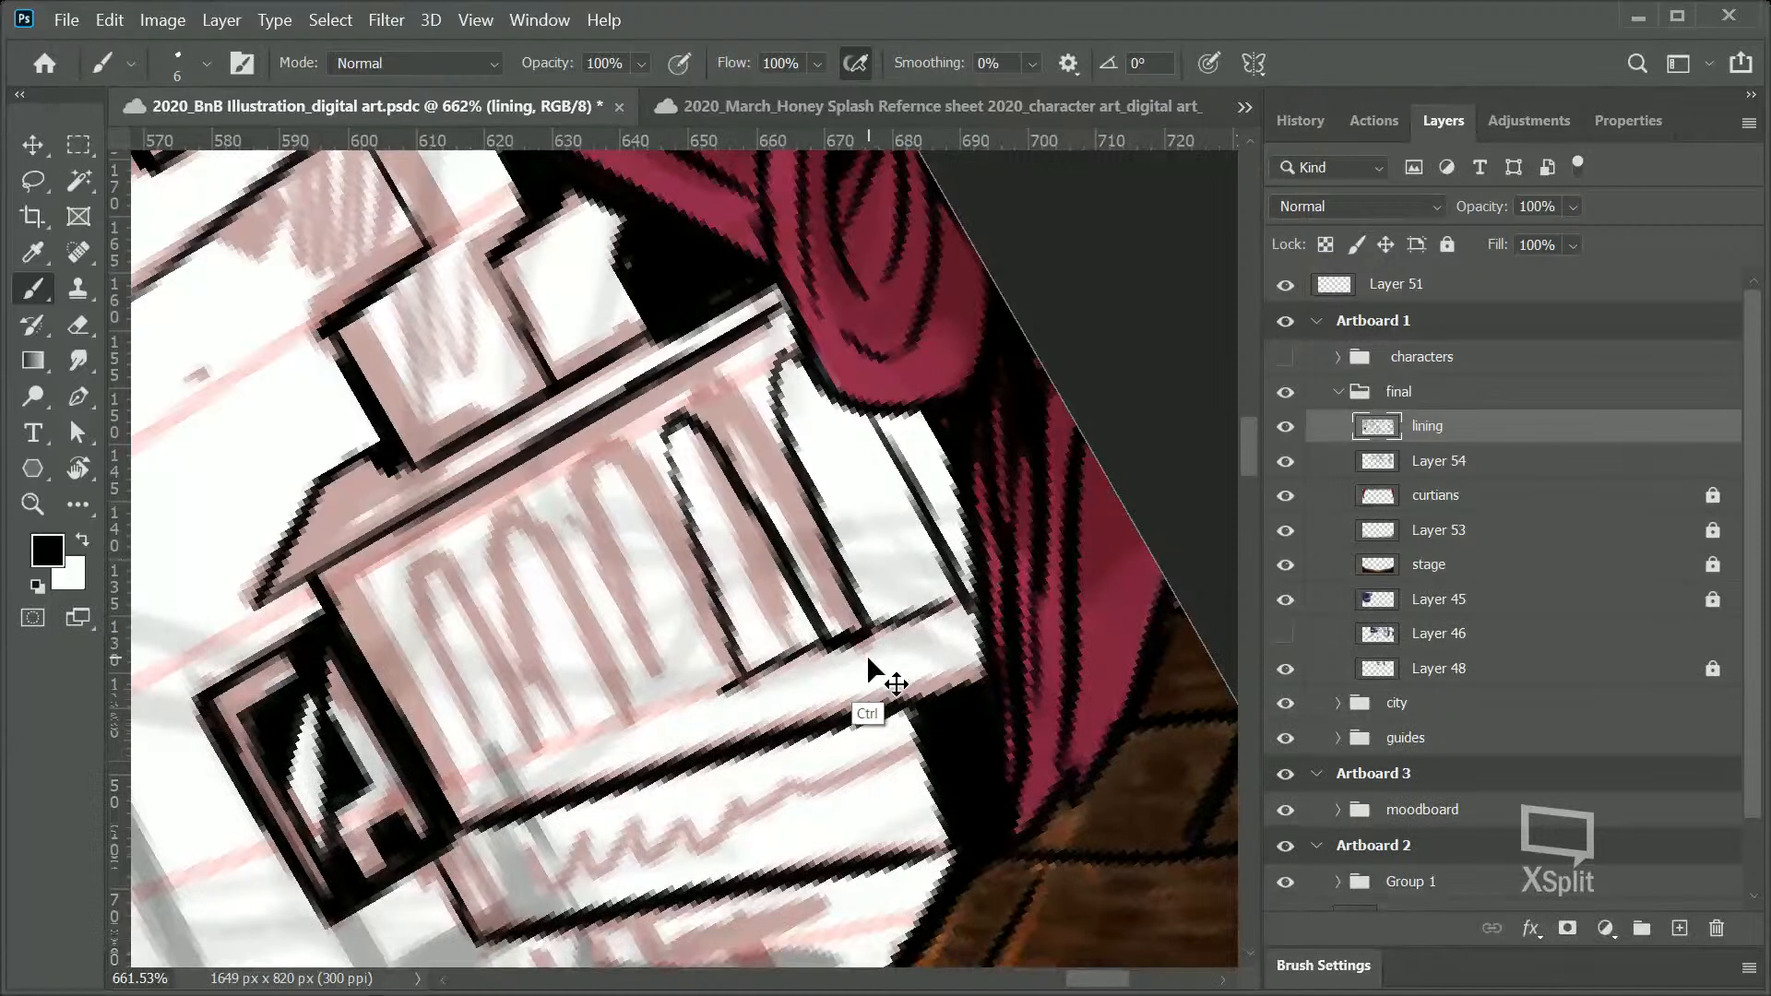
pyautogui.hotkey('ctrl', 'z')
pyautogui.hotkey('ctrl', 'z')
pyautogui.hotkey('ctrl', 'z')
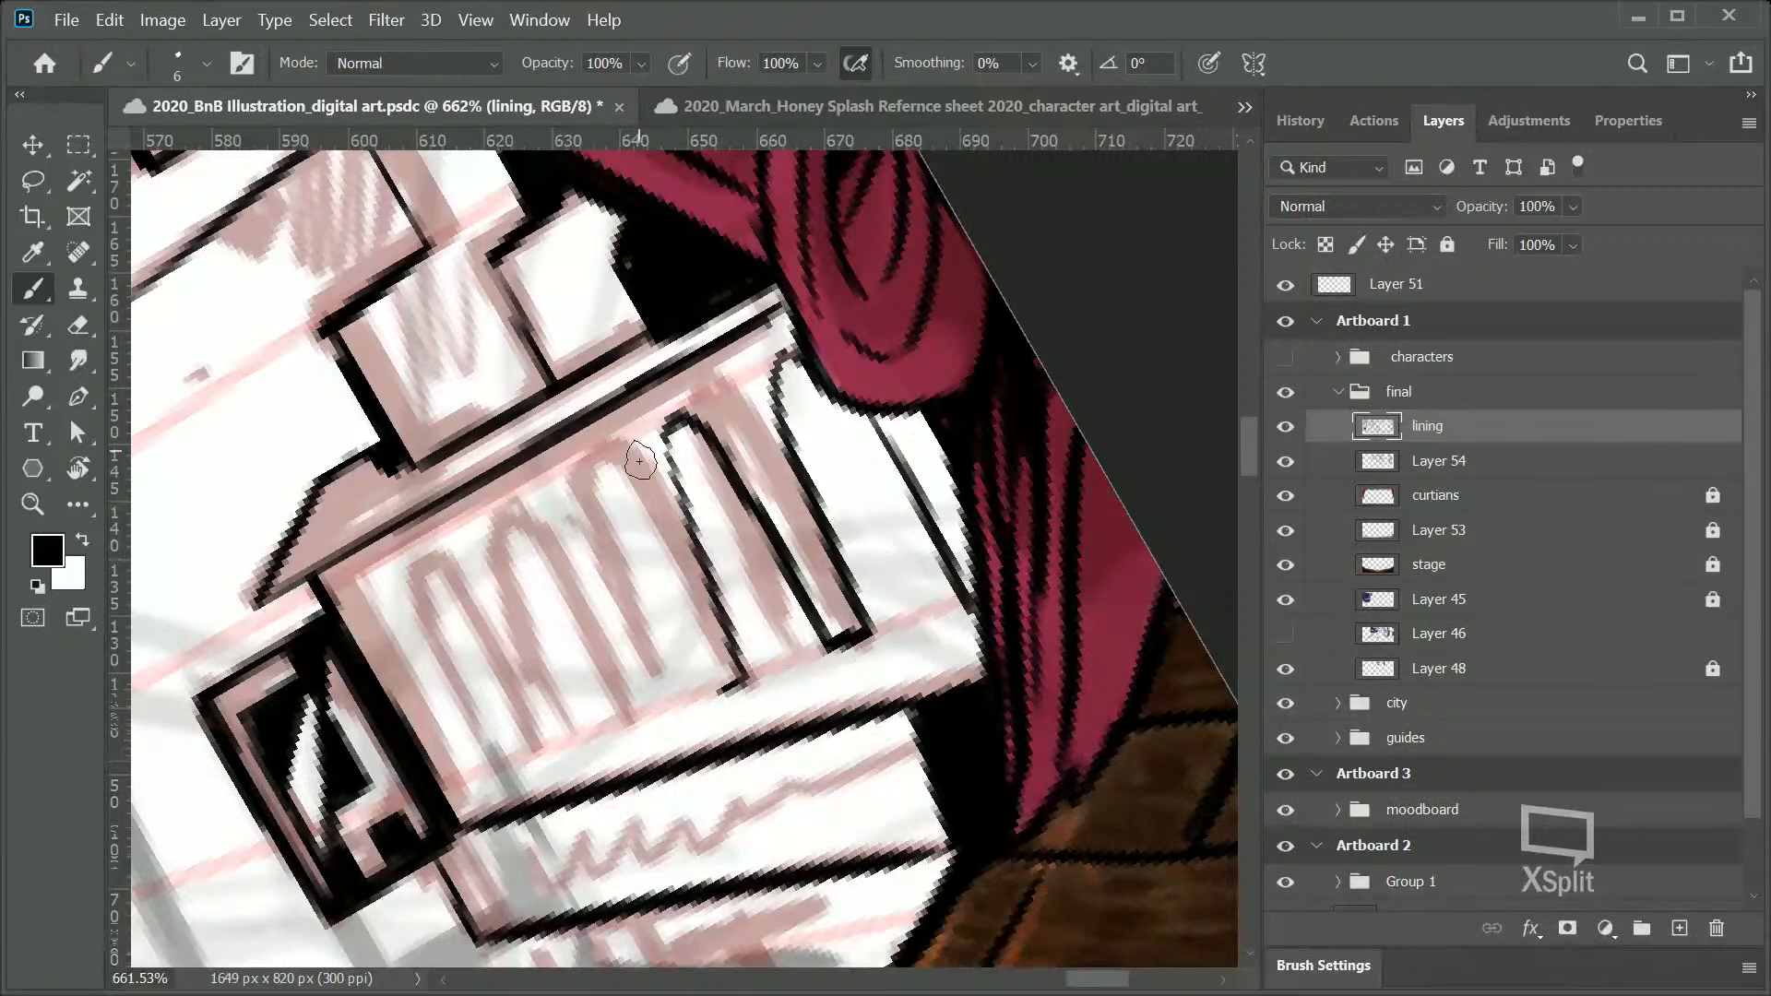
# Step: Ink the arched window nearest the sign, redrawing its rounded top and sides over the sketch
pyautogui.moveTo(497, 762)
pyautogui.mouseDown()
pyautogui.moveTo(453, 685)
pyautogui.moveTo(441, 602)
pyautogui.mouseUp()
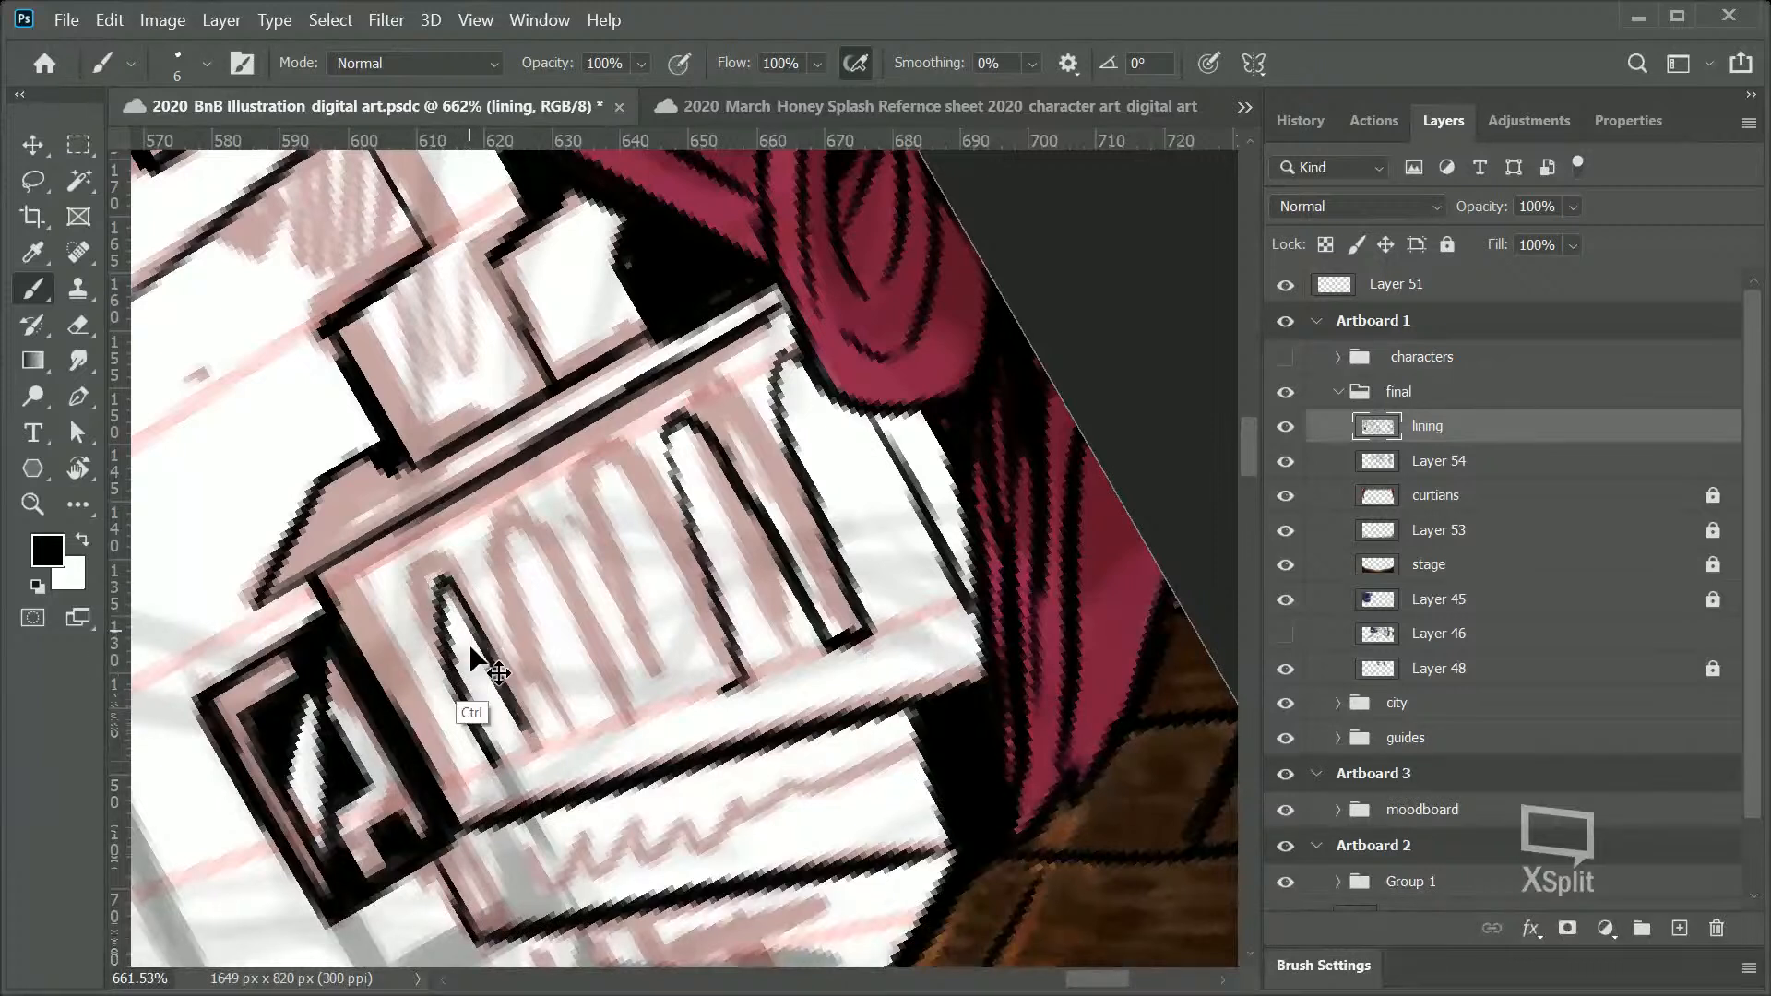
pyautogui.hotkey('ctrl', 'z')
pyautogui.moveTo(493, 763)
pyautogui.mouseDown()
pyautogui.moveTo(425, 602)
pyautogui.moveTo(441, 573)
pyautogui.moveTo(518, 713)
pyautogui.moveTo(514, 529)
pyautogui.moveTo(588, 639)
pyautogui.moveTo(652, 683)
pyautogui.moveTo(594, 491)
pyautogui.moveTo(650, 509)
pyautogui.moveTo(637, 572)
pyautogui.moveTo(594, 509)
pyautogui.moveTo(618, 671)
pyautogui.moveTo(716, 689)
pyautogui.moveTo(596, 499)
pyautogui.moveTo(583, 642)
pyautogui.mouseUp()
pyautogui.hotkey('ctrl', 'z')
pyautogui.hotkey('ctrl', 'z')
pyautogui.hotkey('ctrl', 'z')
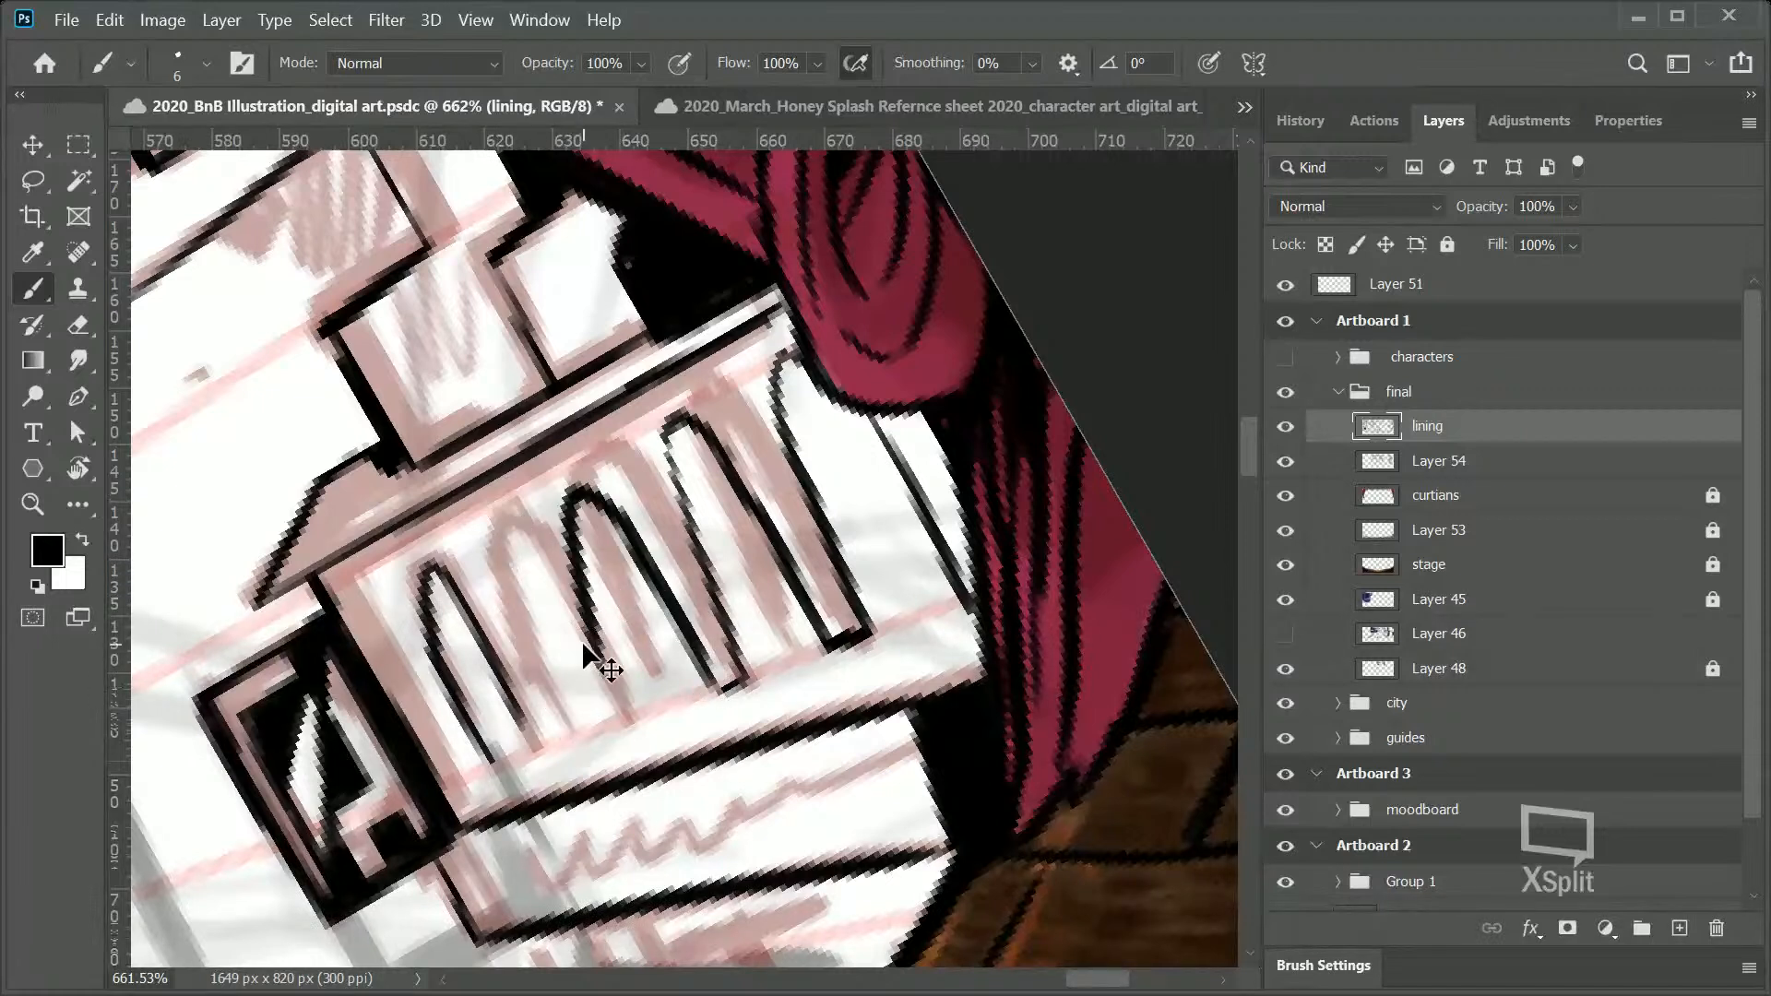
# Step: Redraw the third arched window from the sign, undoing unsuitable strokes until its rounded top and sides follow the sketch
pyautogui.hotkey('ctrl', 'z')
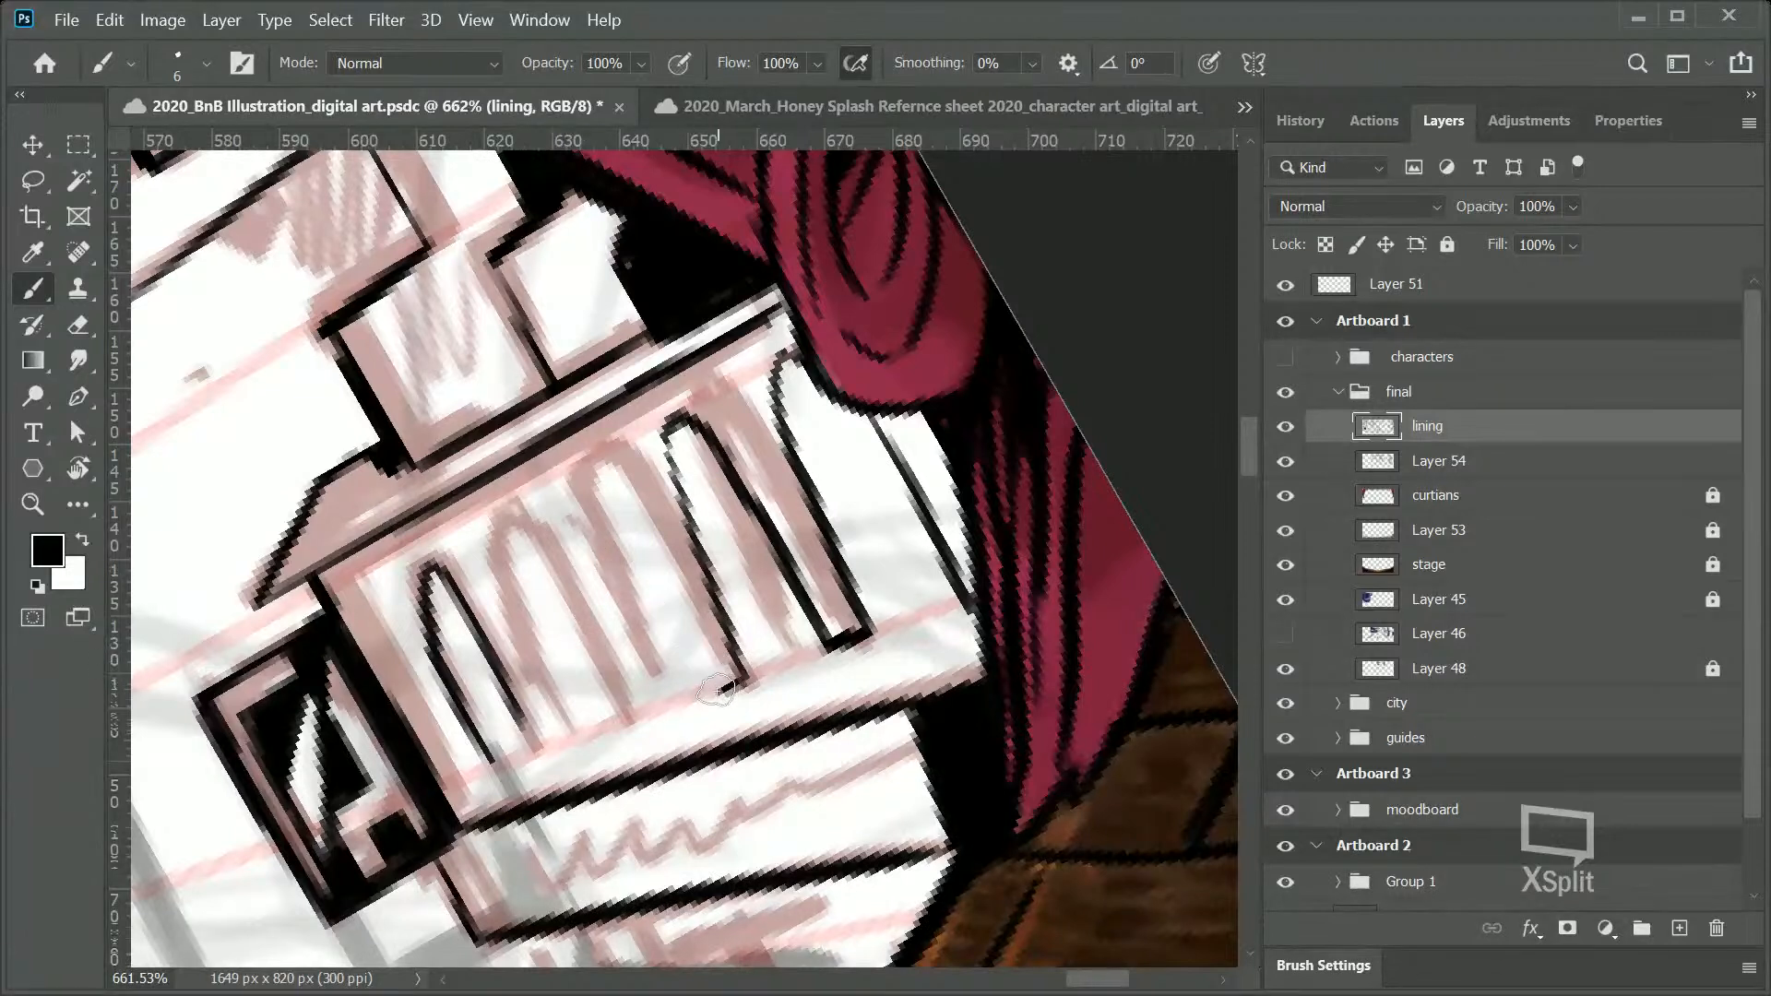
pyautogui.moveTo(715, 687)
pyautogui.mouseDown()
pyautogui.moveTo(574, 460)
pyautogui.moveTo(654, 553)
pyautogui.mouseUp()
pyautogui.hotkey('ctrl', 'z')
pyautogui.moveTo(597, 483)
pyautogui.mouseDown()
pyautogui.moveTo(673, 606)
pyautogui.moveTo(650, 594)
pyautogui.moveTo(661, 580)
pyautogui.moveTo(718, 688)
pyautogui.mouseUp()
pyautogui.hotkey('ctrl', 'z')
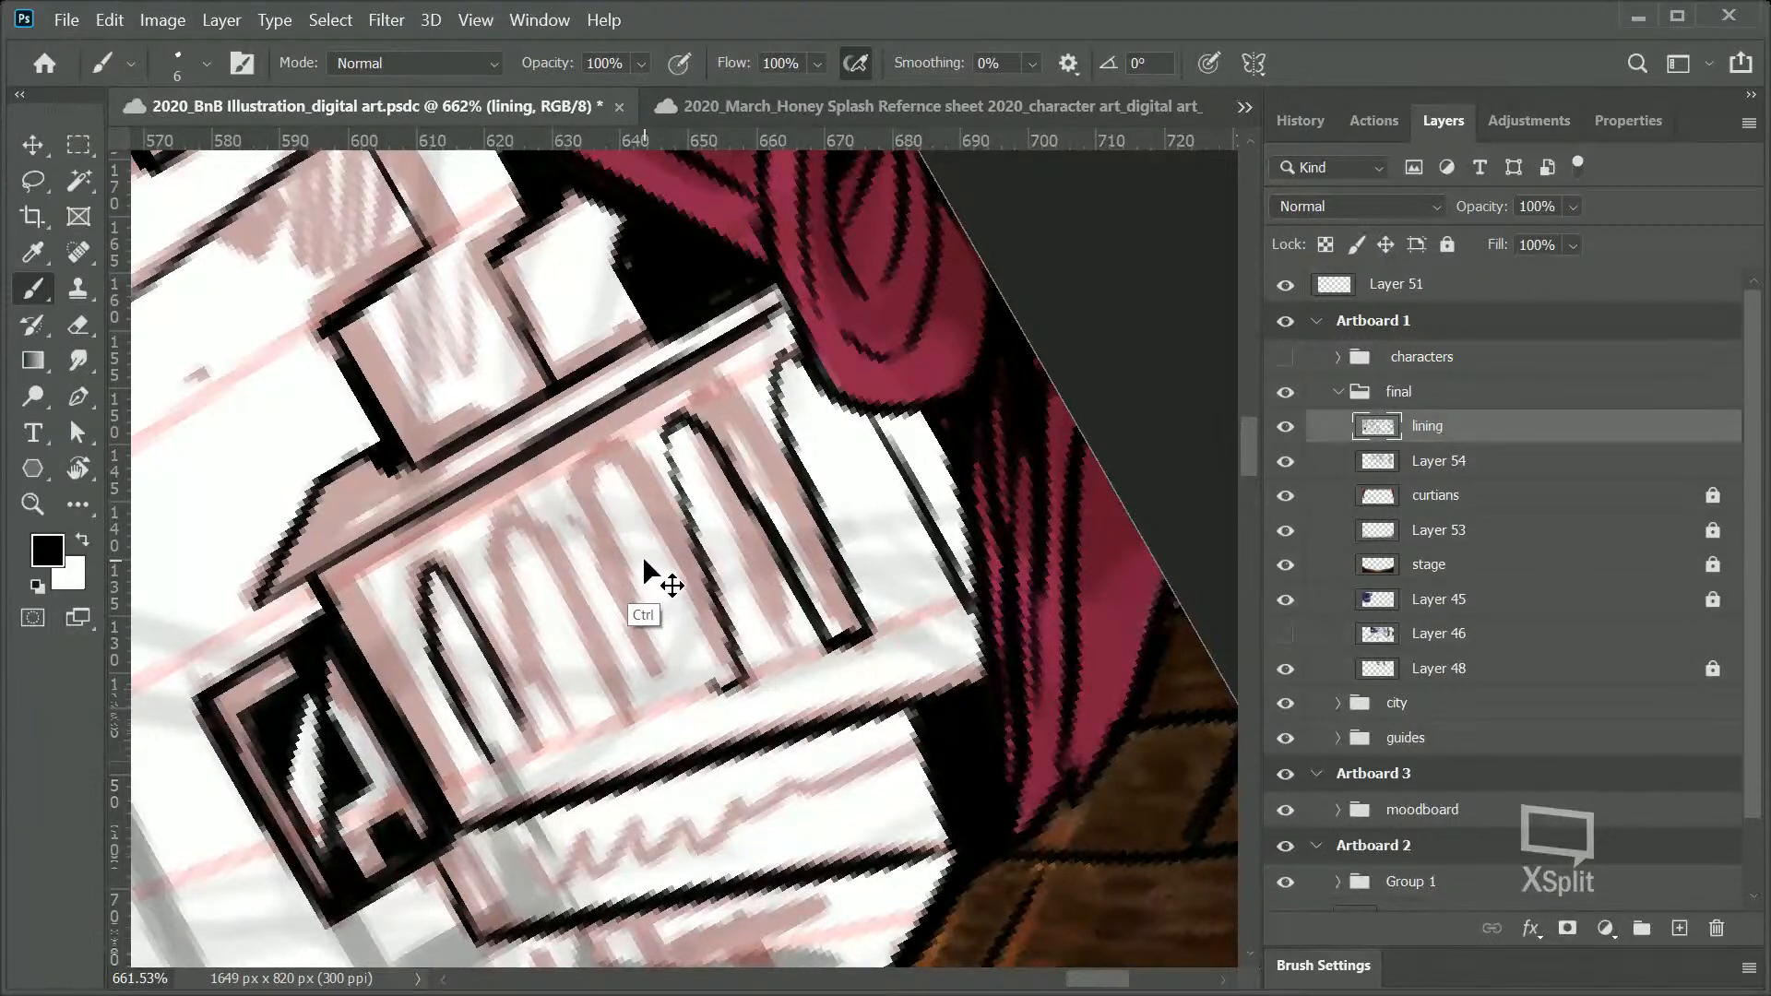
pyautogui.moveTo(579, 485)
pyautogui.mouseDown()
pyautogui.moveTo(631, 510)
pyautogui.moveTo(698, 651)
pyautogui.mouseUp()
pyautogui.hotkey('ctrl', 'z')
pyautogui.hotkey('ctrl', 'z')
pyautogui.hotkey('ctrl', 'z')
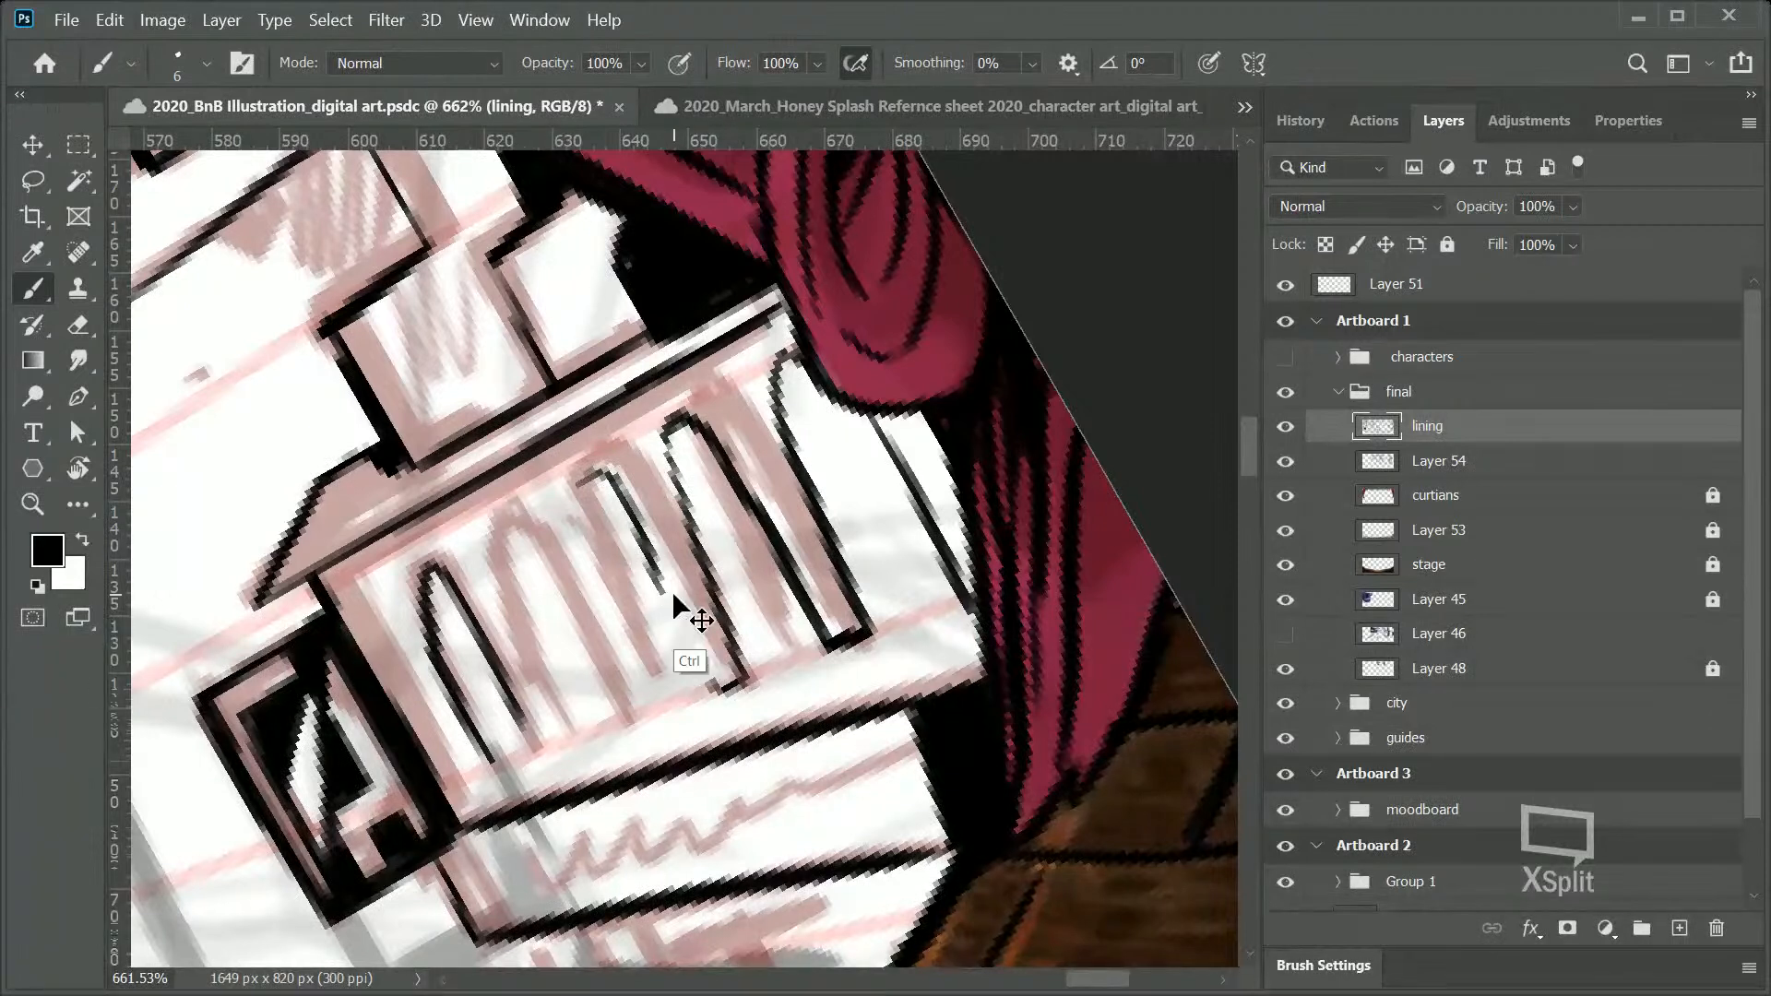
pyautogui.moveTo(690, 641); pyautogui.dragTo(602, 643)
pyautogui.hotkey('ctrl', 'z')
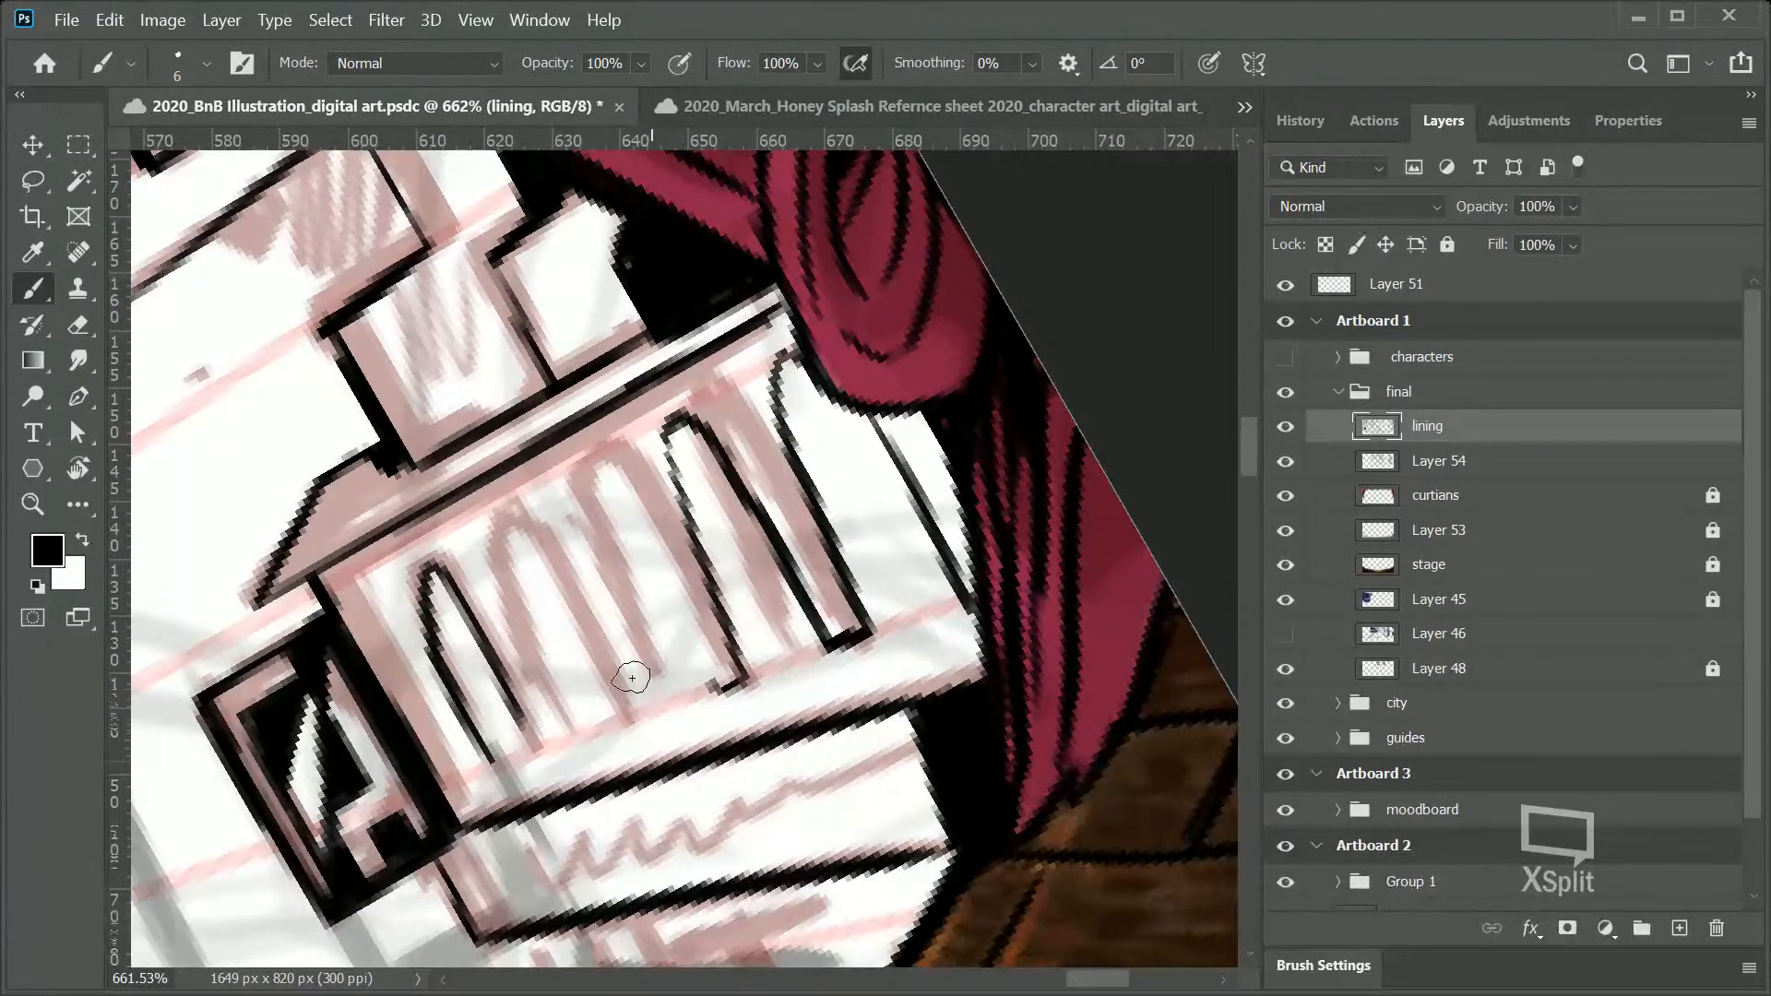
pyautogui.moveTo(592, 521)
pyautogui.mouseDown()
pyautogui.moveTo(642, 691)
pyautogui.moveTo(576, 483)
pyautogui.moveTo(655, 600)
pyautogui.mouseUp()
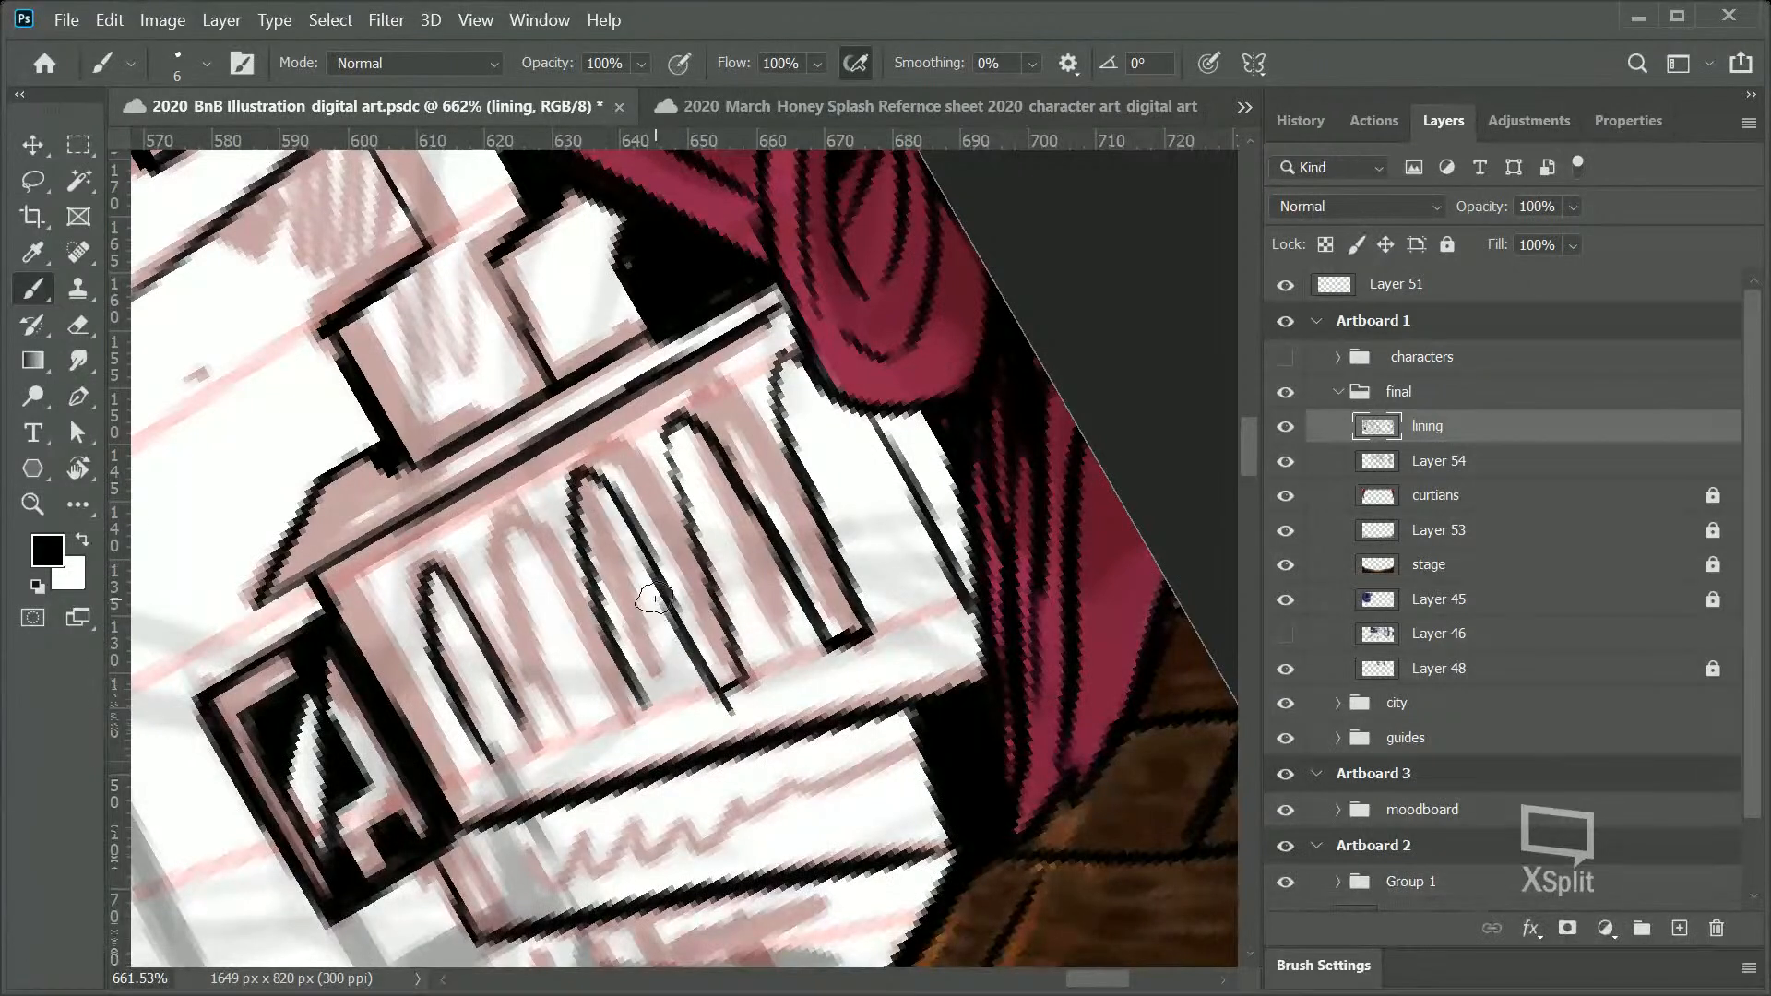
# Step: Tidy the short base marks under the arched windows and extend the side line beside the curtain to the ledge
pyautogui.moveTo(712, 712); pyautogui.dragTo(749, 699)
pyautogui.moveTo(863, 653); pyautogui.dragTo(822, 676)
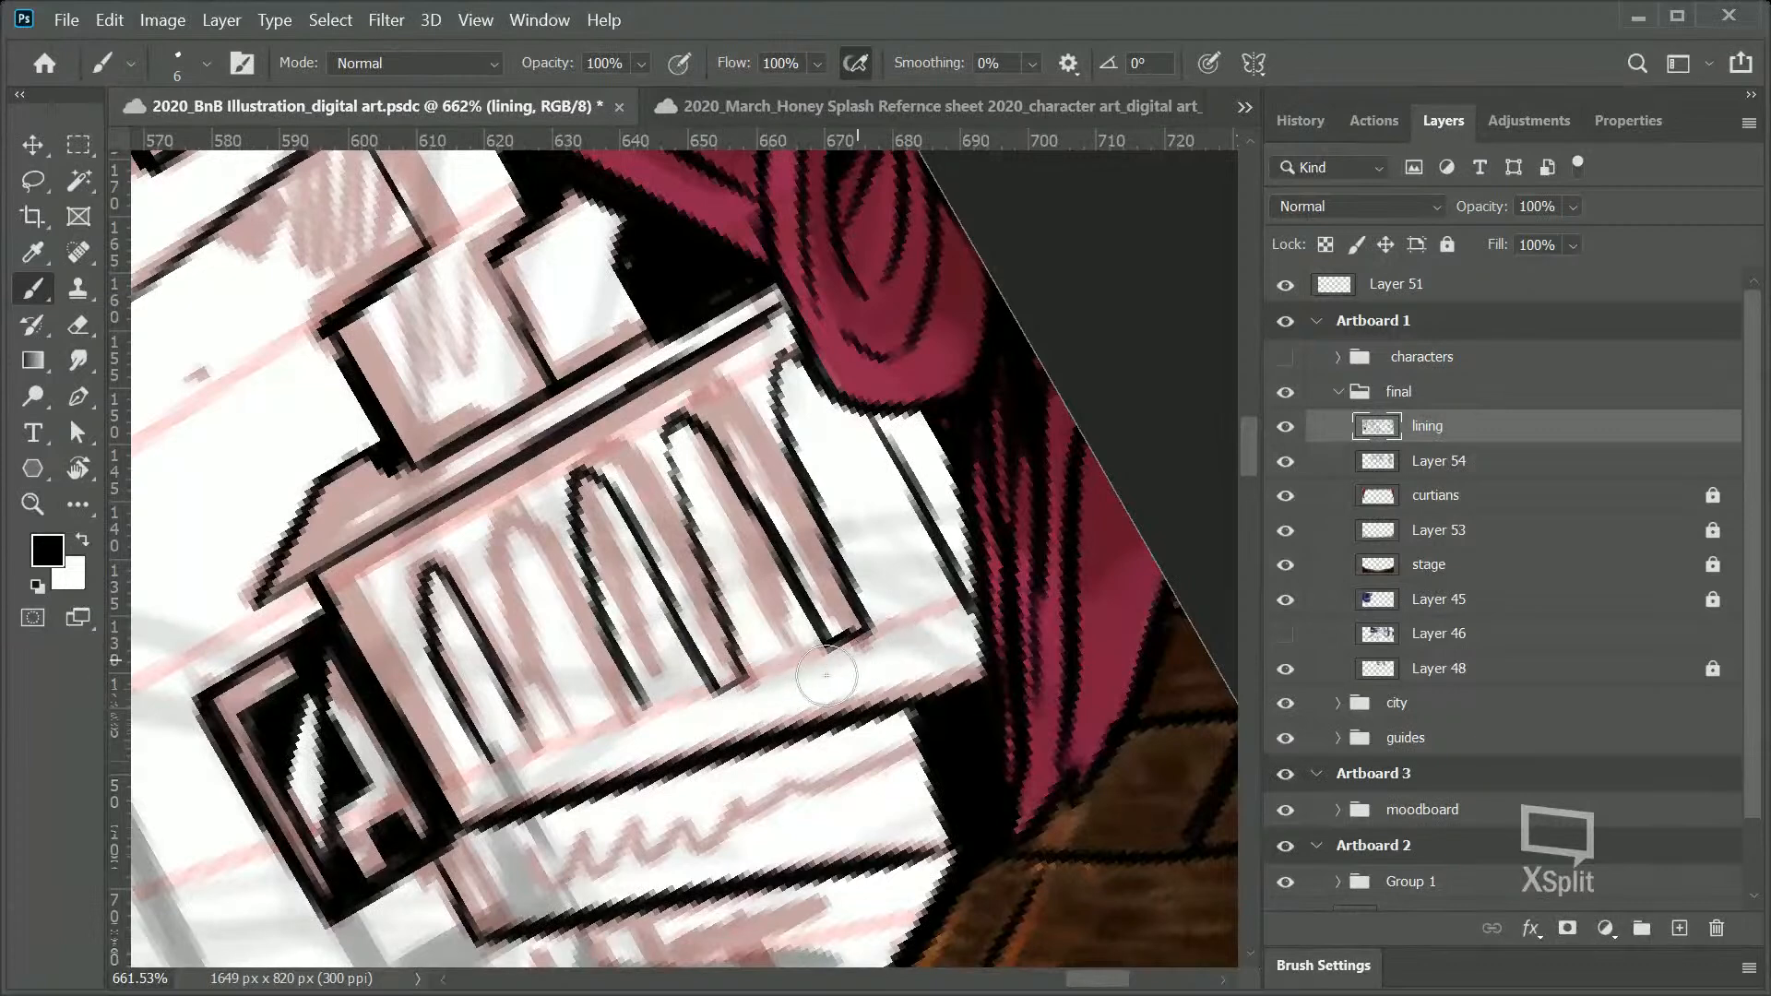
pyautogui.moveTo(955, 622)
pyautogui.mouseDown()
pyautogui.moveTo(985, 567)
pyautogui.moveTo(976, 636)
pyautogui.moveTo(970, 590)
pyautogui.moveTo(982, 680)
pyautogui.mouseUp()
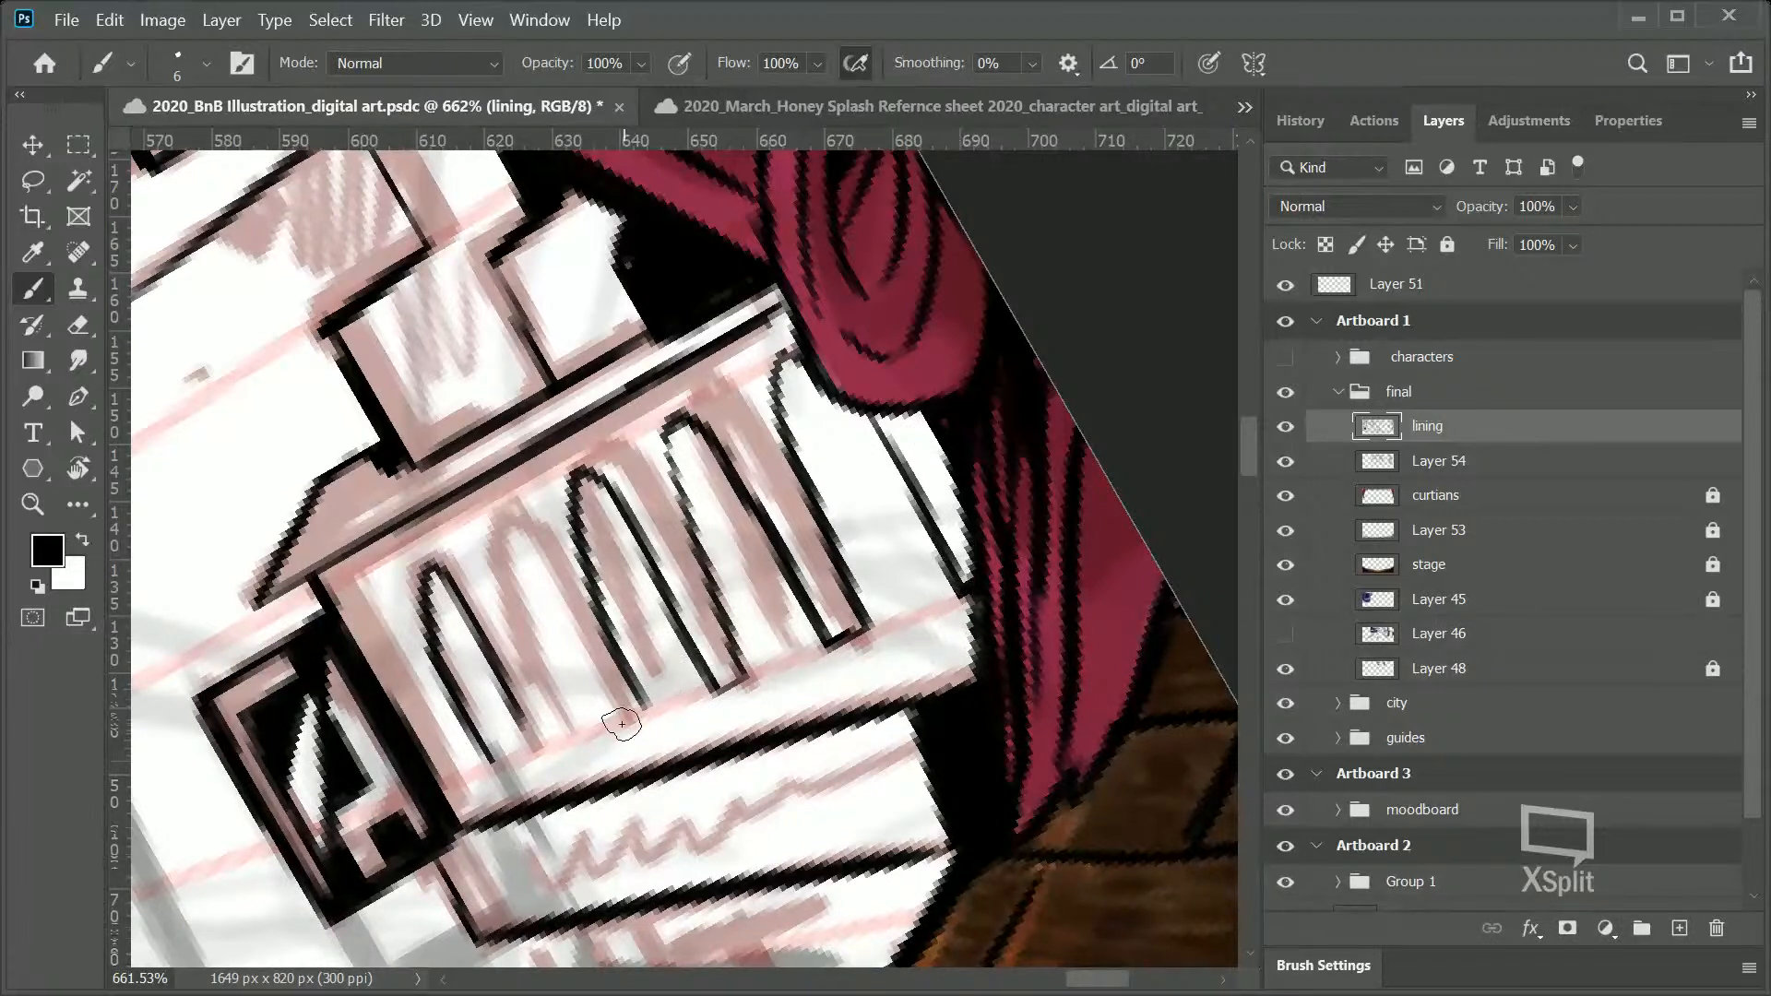
pyautogui.moveTo(641, 709)
pyautogui.mouseDown()
pyautogui.moveTo(617, 718)
pyautogui.moveTo(629, 683)
pyautogui.mouseUp()
# Step: Clear the lines of the arched window nearest the sign and rough in the second window's rounded top and sides
pyautogui.moveTo(540, 747)
pyautogui.mouseDown()
pyautogui.moveTo(499, 550)
pyautogui.moveTo(589, 689)
pyautogui.mouseUp()
pyautogui.hotkey('ctrl', 'z')
pyautogui.moveTo(483, 648)
pyautogui.mouseDown()
pyautogui.moveTo(456, 613)
pyautogui.moveTo(473, 603)
pyautogui.moveTo(454, 659)
pyautogui.moveTo(475, 724)
pyautogui.mouseUp()
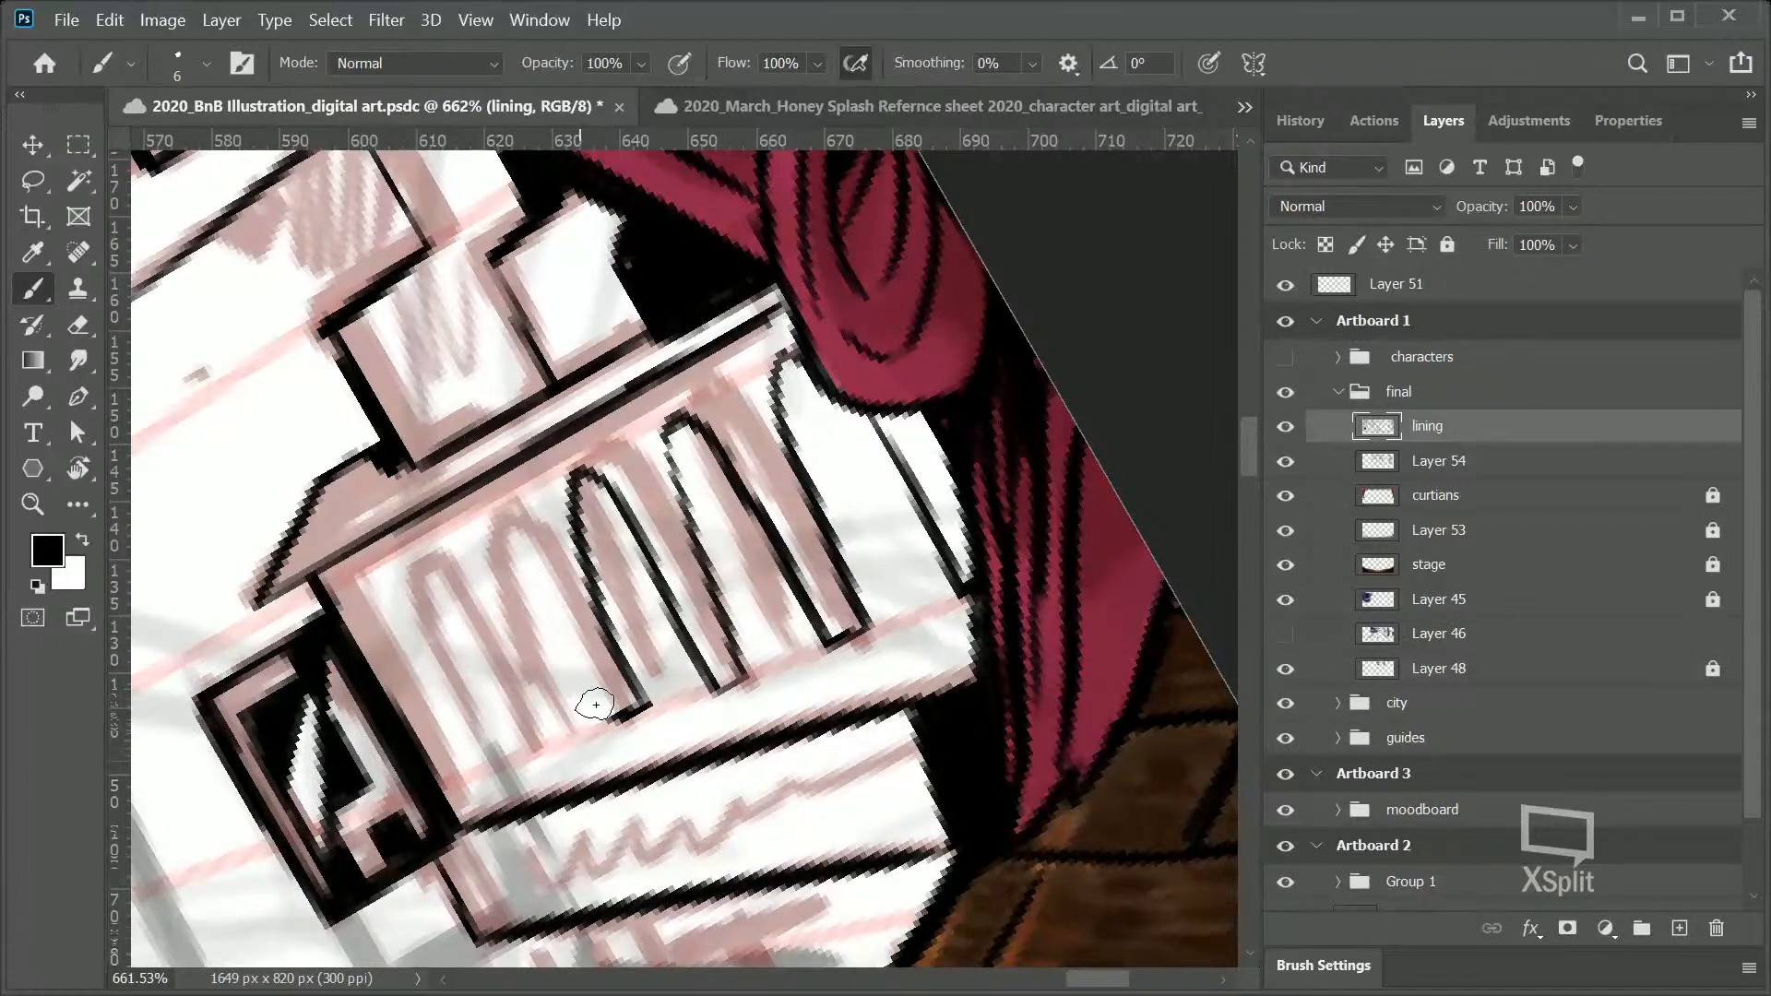
pyautogui.moveTo(562, 740)
pyautogui.mouseDown()
pyautogui.moveTo(500, 561)
pyautogui.moveTo(550, 601)
pyautogui.moveTo(607, 706)
pyautogui.mouseUp()
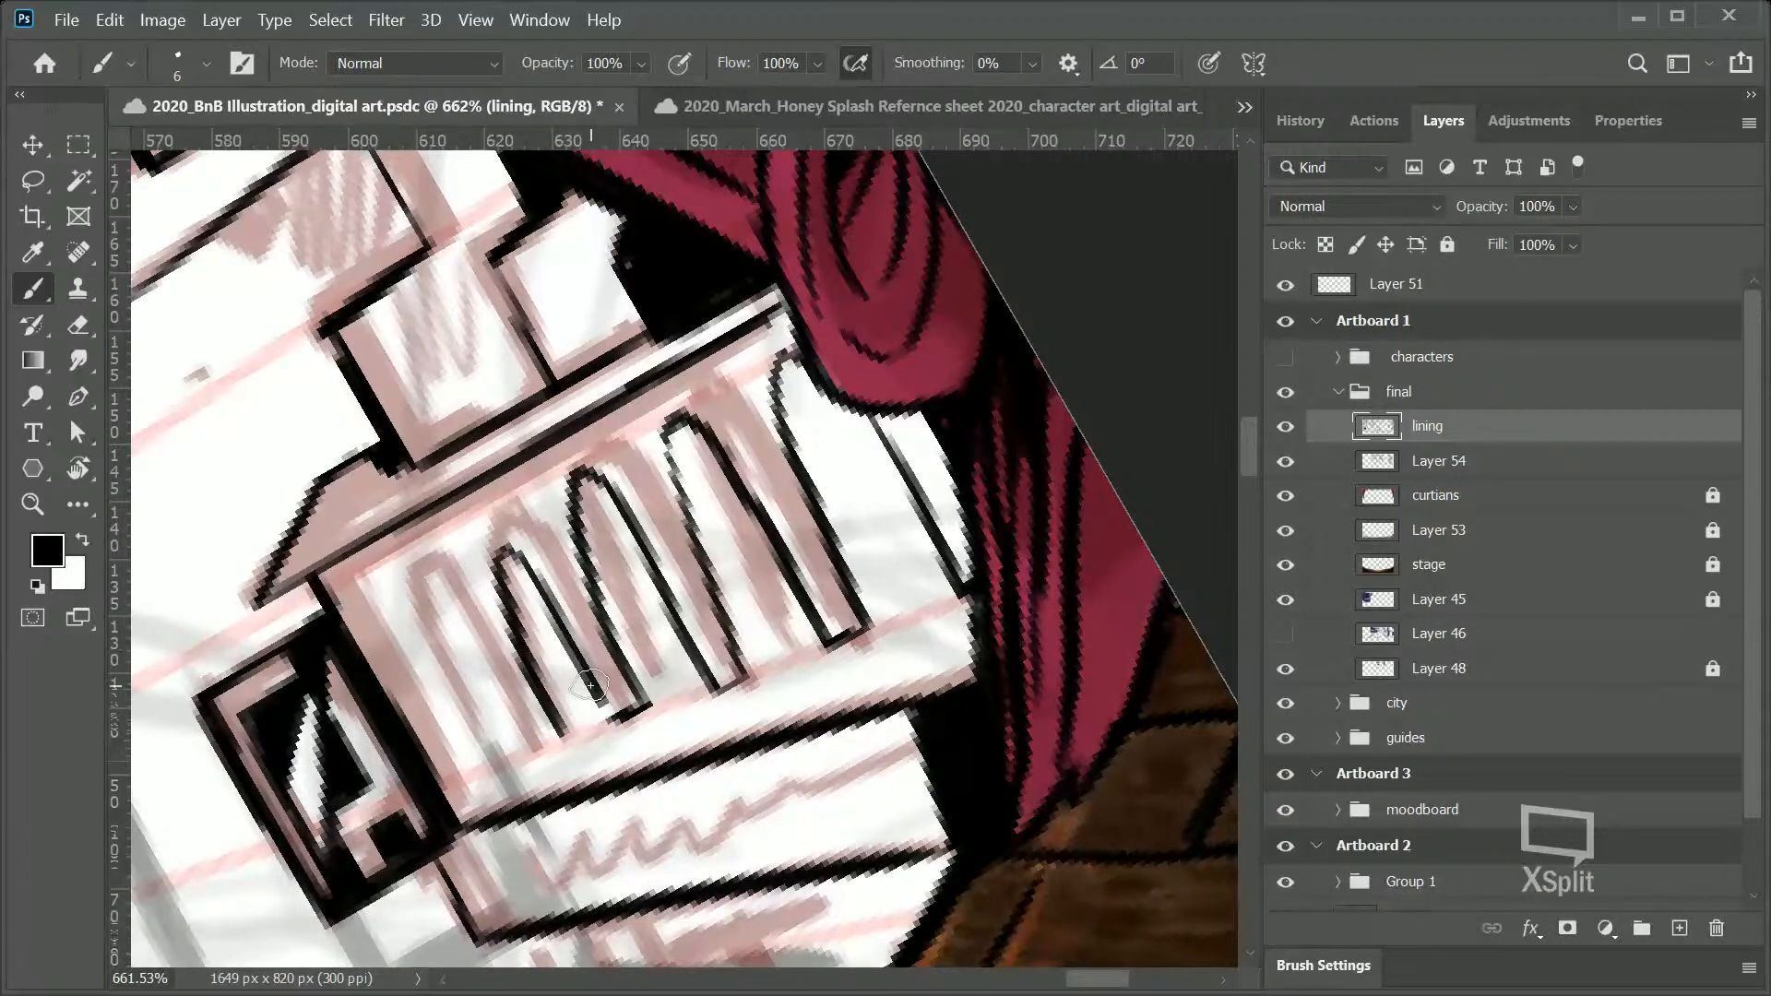
pyautogui.hotkey('ctrl', 'z')
pyautogui.hotkey('ctrl', 'z')
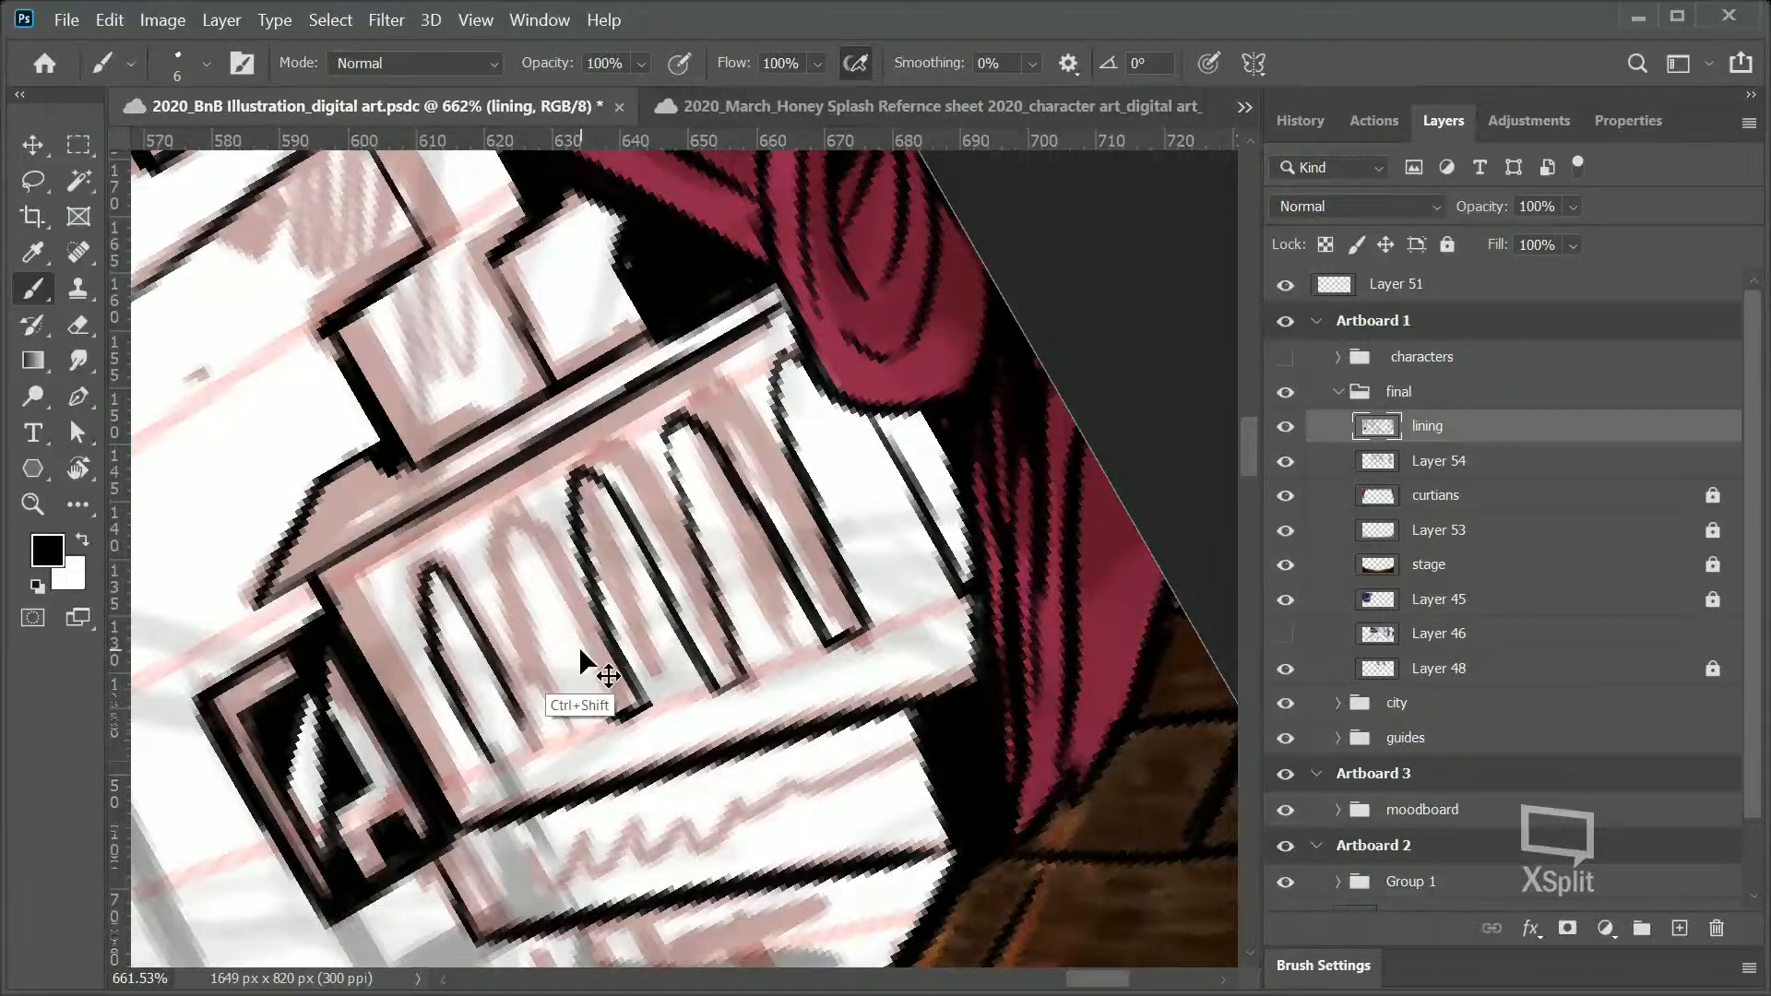
pyautogui.hotkey('ctrl', 'shift', 'z')
pyautogui.hotkey('ctrl', 'shift', 'z')
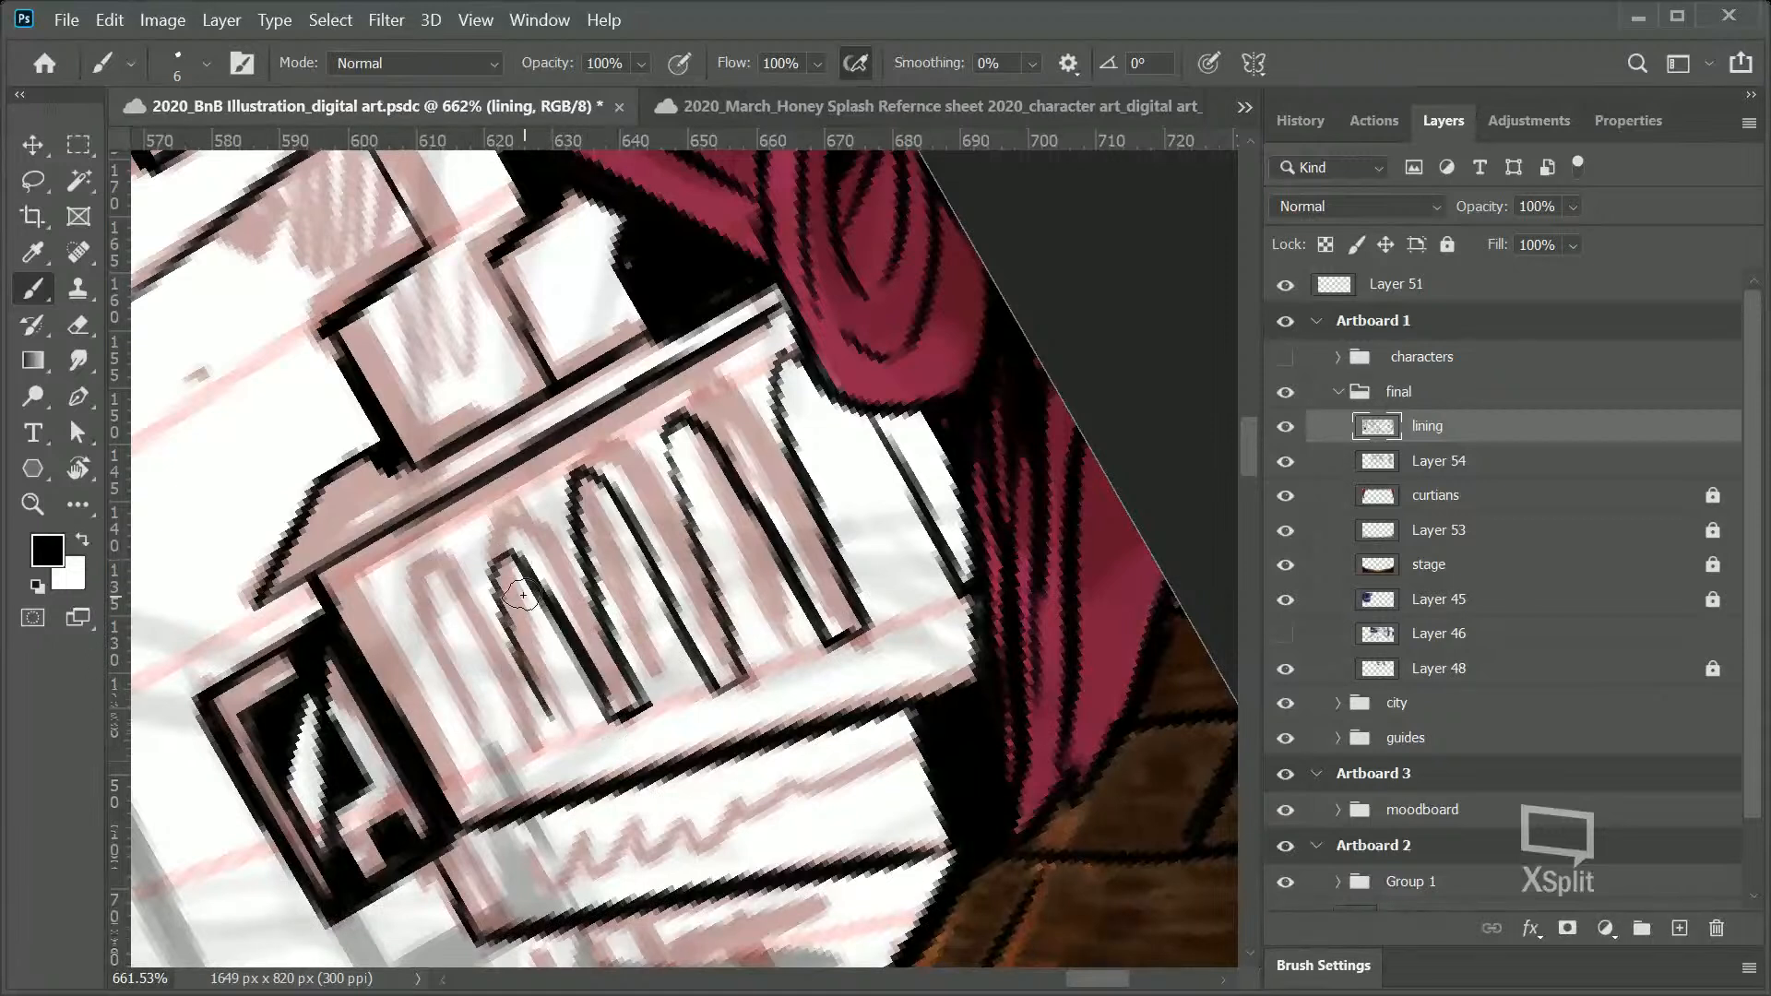
pyautogui.hotkey('ctrl', 'z')
# Step: Ink a short line over the first two arches, redraw the second window taller, and ink one side of the window nearest the sign
pyautogui.moveTo(411, 573); pyautogui.dragTo(521, 512)
pyautogui.moveTo(611, 724)
pyautogui.mouseDown()
pyautogui.moveTo(537, 562)
pyautogui.moveTo(497, 534)
pyautogui.moveTo(522, 681)
pyautogui.mouseUp()
pyautogui.moveTo(481, 570); pyautogui.dragTo(549, 740)
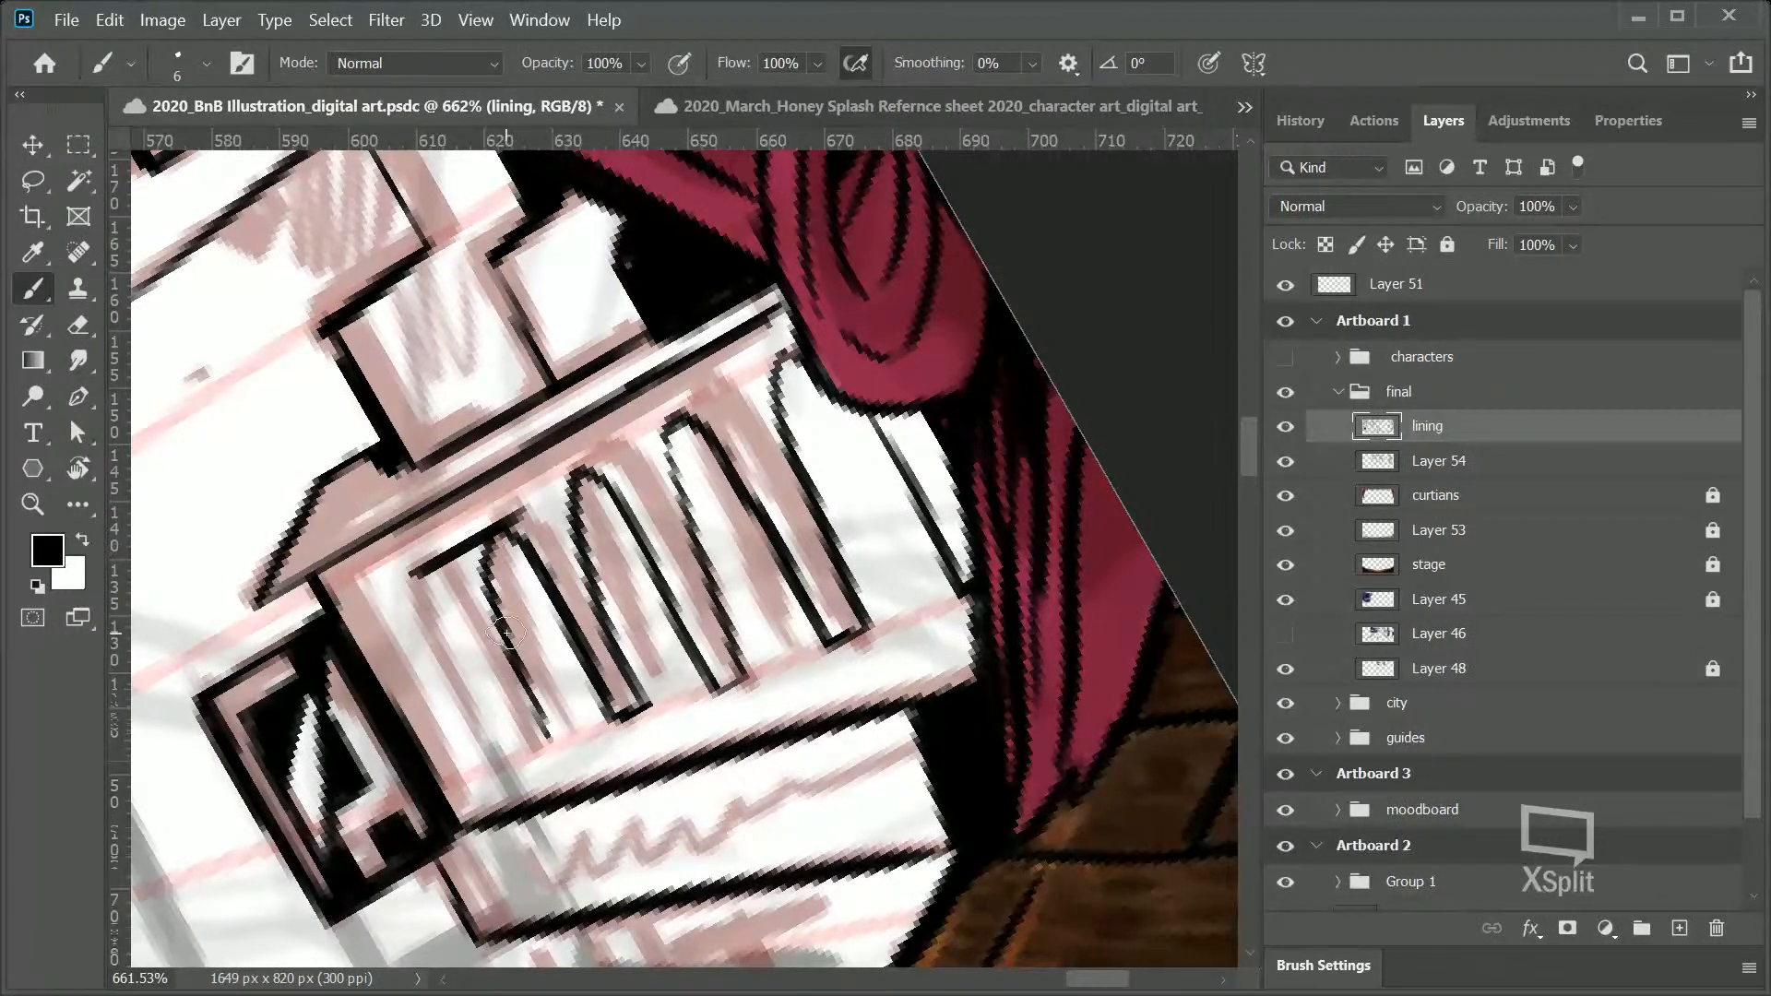
pyautogui.moveTo(411, 577)
pyautogui.mouseDown()
pyautogui.moveTo(486, 646)
pyautogui.moveTo(515, 717)
pyautogui.mouseUp()
pyautogui.hotkey('ctrl', 'z')
pyautogui.moveTo(424, 582); pyautogui.dragTo(502, 742)
# Step: Ink a base line under the arched windows, undoing the first attempt and redrawing it through to the curtain
pyautogui.moveTo(462, 632)
pyautogui.mouseDown()
pyautogui.moveTo(529, 773)
pyautogui.moveTo(467, 667)
pyautogui.moveTo(567, 738)
pyautogui.moveTo(521, 768)
pyautogui.moveTo(673, 711)
pyautogui.mouseUp()
pyautogui.moveTo(543, 754); pyautogui.dragTo(868, 625)
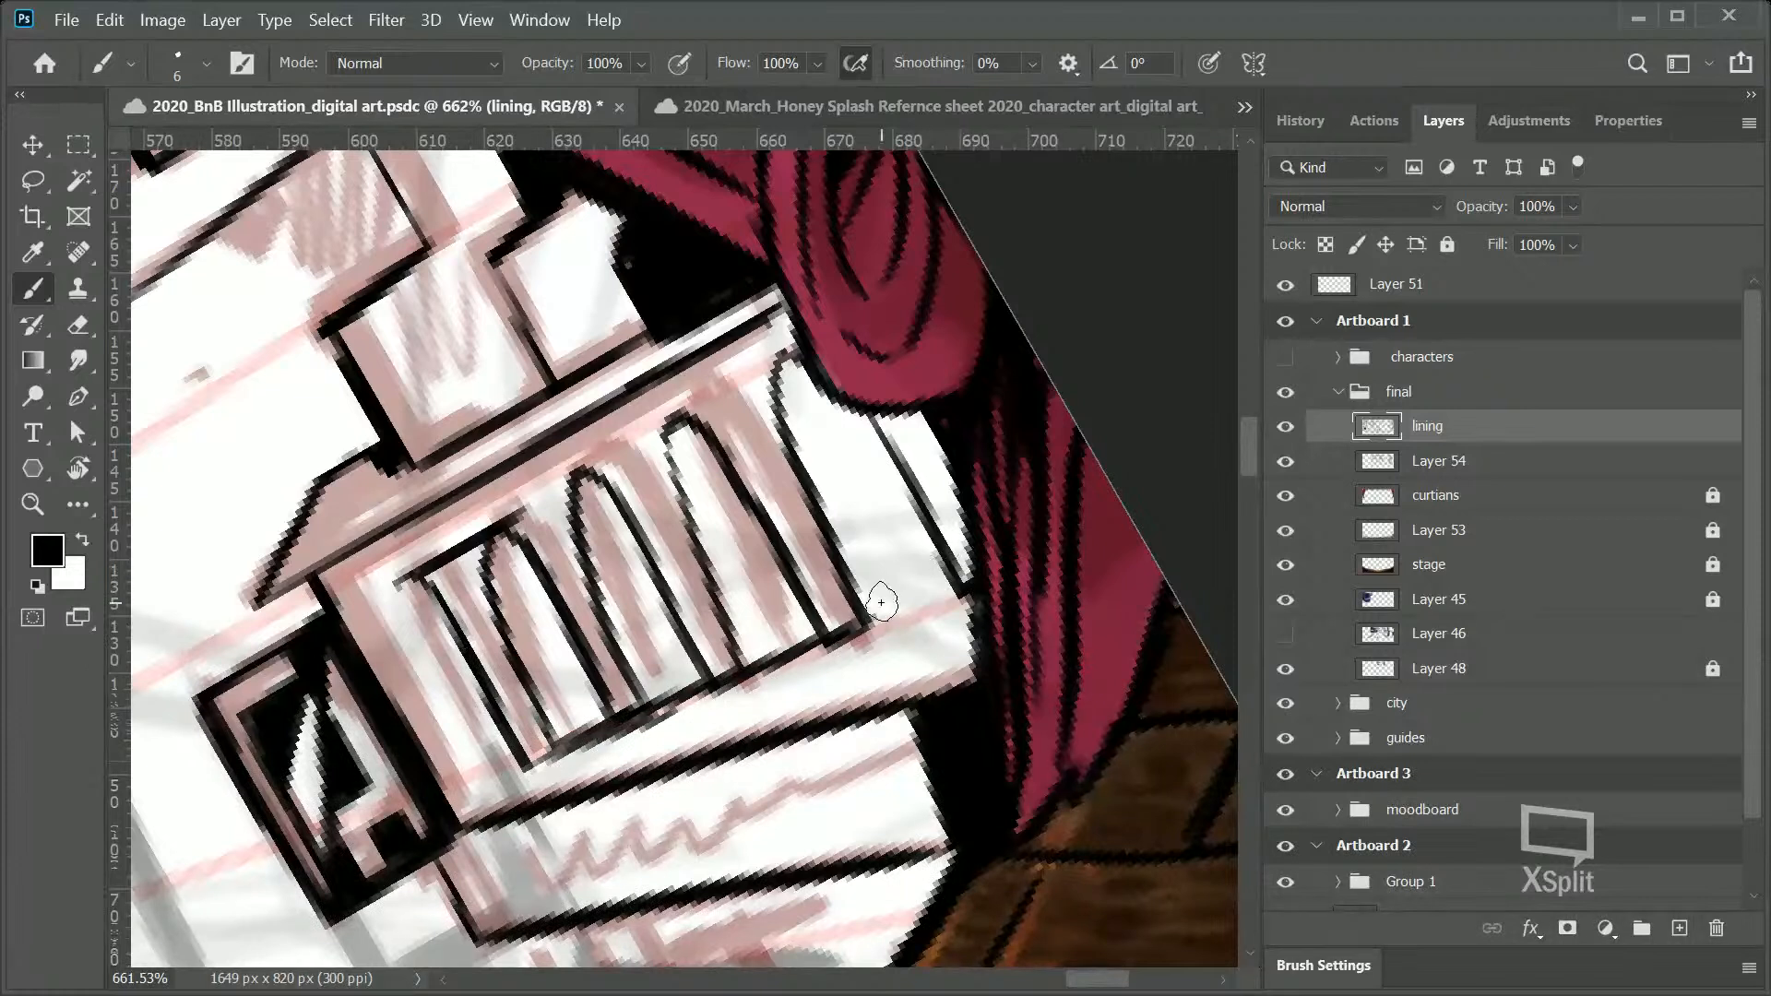
pyautogui.hotkey('ctrl', 'z')
pyautogui.hotkey('ctrl', 'z')
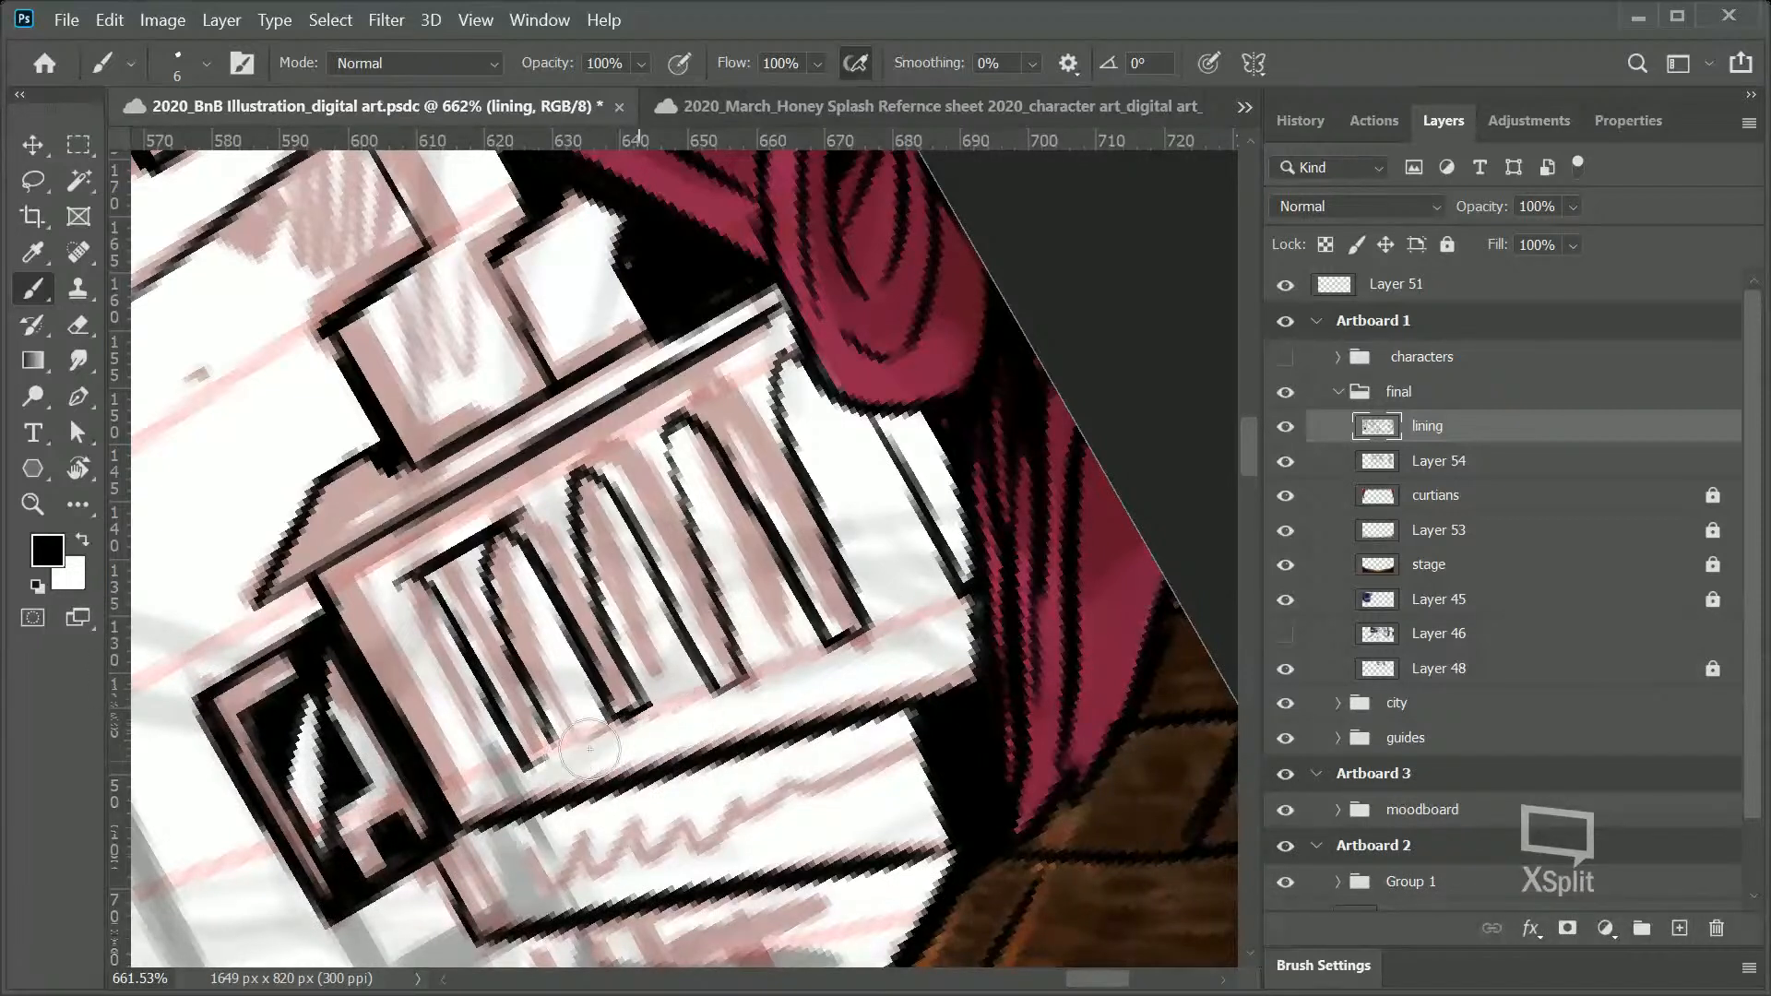
pyautogui.moveTo(516, 765); pyautogui.dragTo(1010, 599)
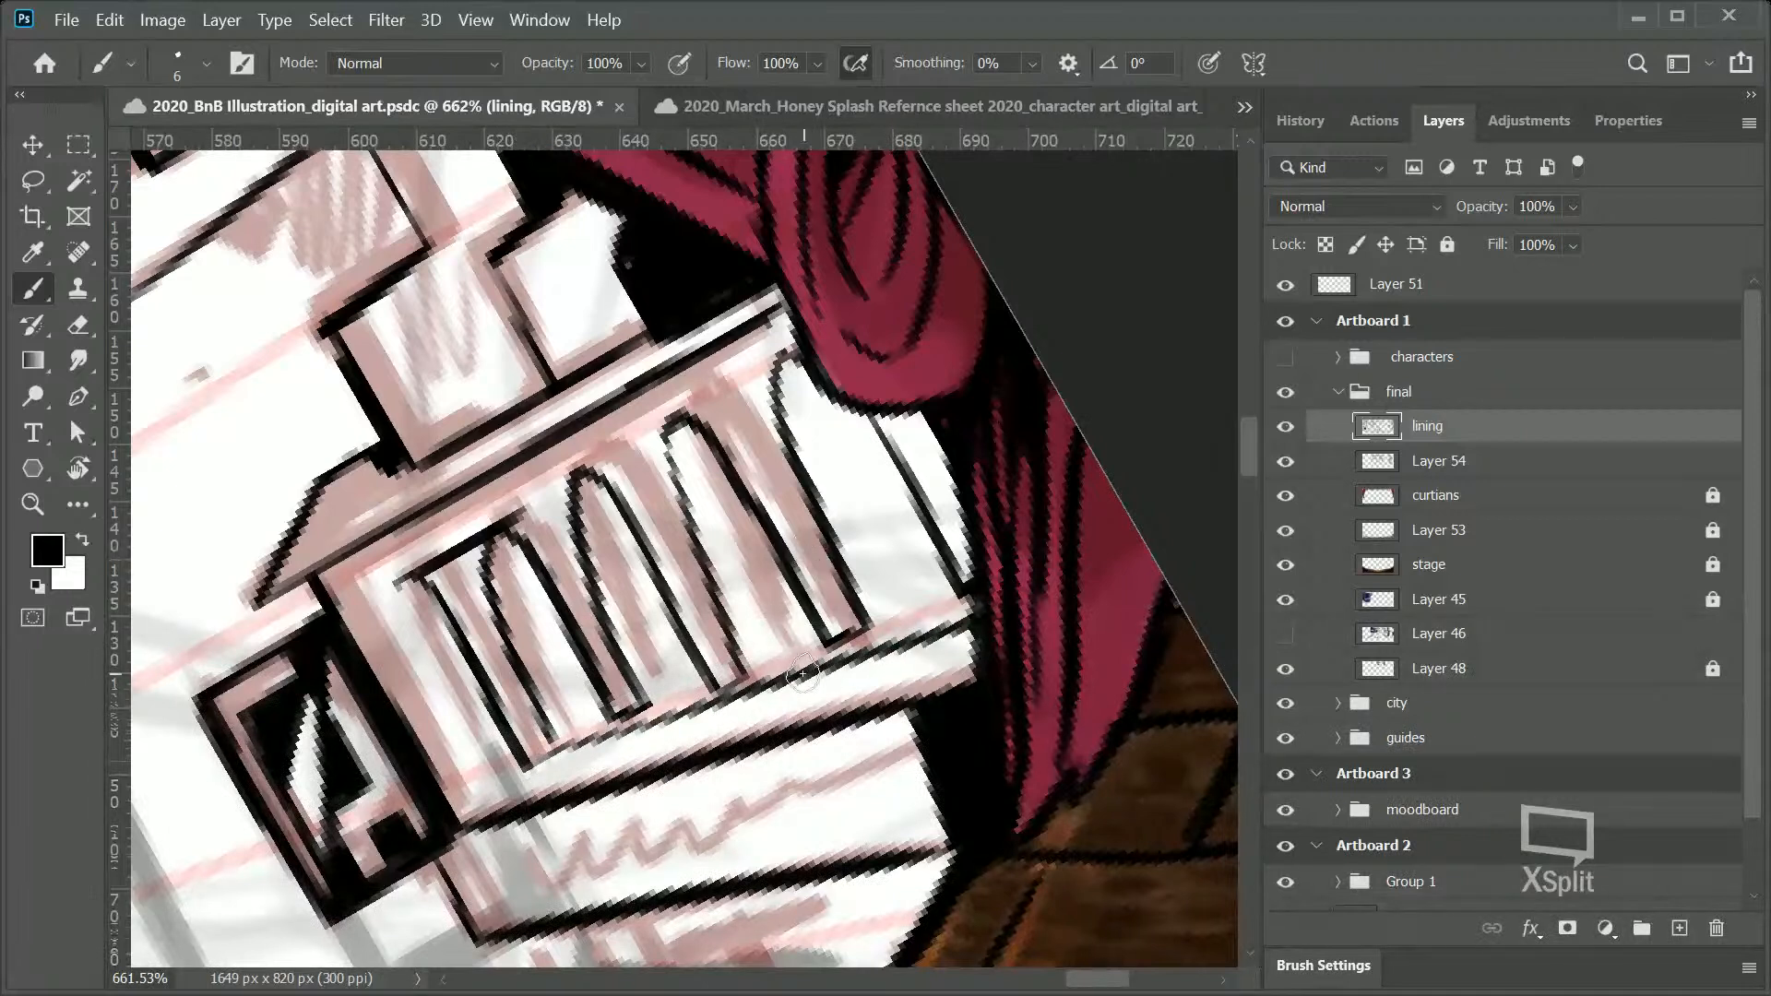
# Step: Erase the base line between the arched windows and extend their sides so each window closes on its own base
pyautogui.moveTo(840, 642)
pyautogui.mouseDown()
pyautogui.moveTo(836, 618)
pyautogui.moveTo(859, 648)
pyautogui.mouseUp()
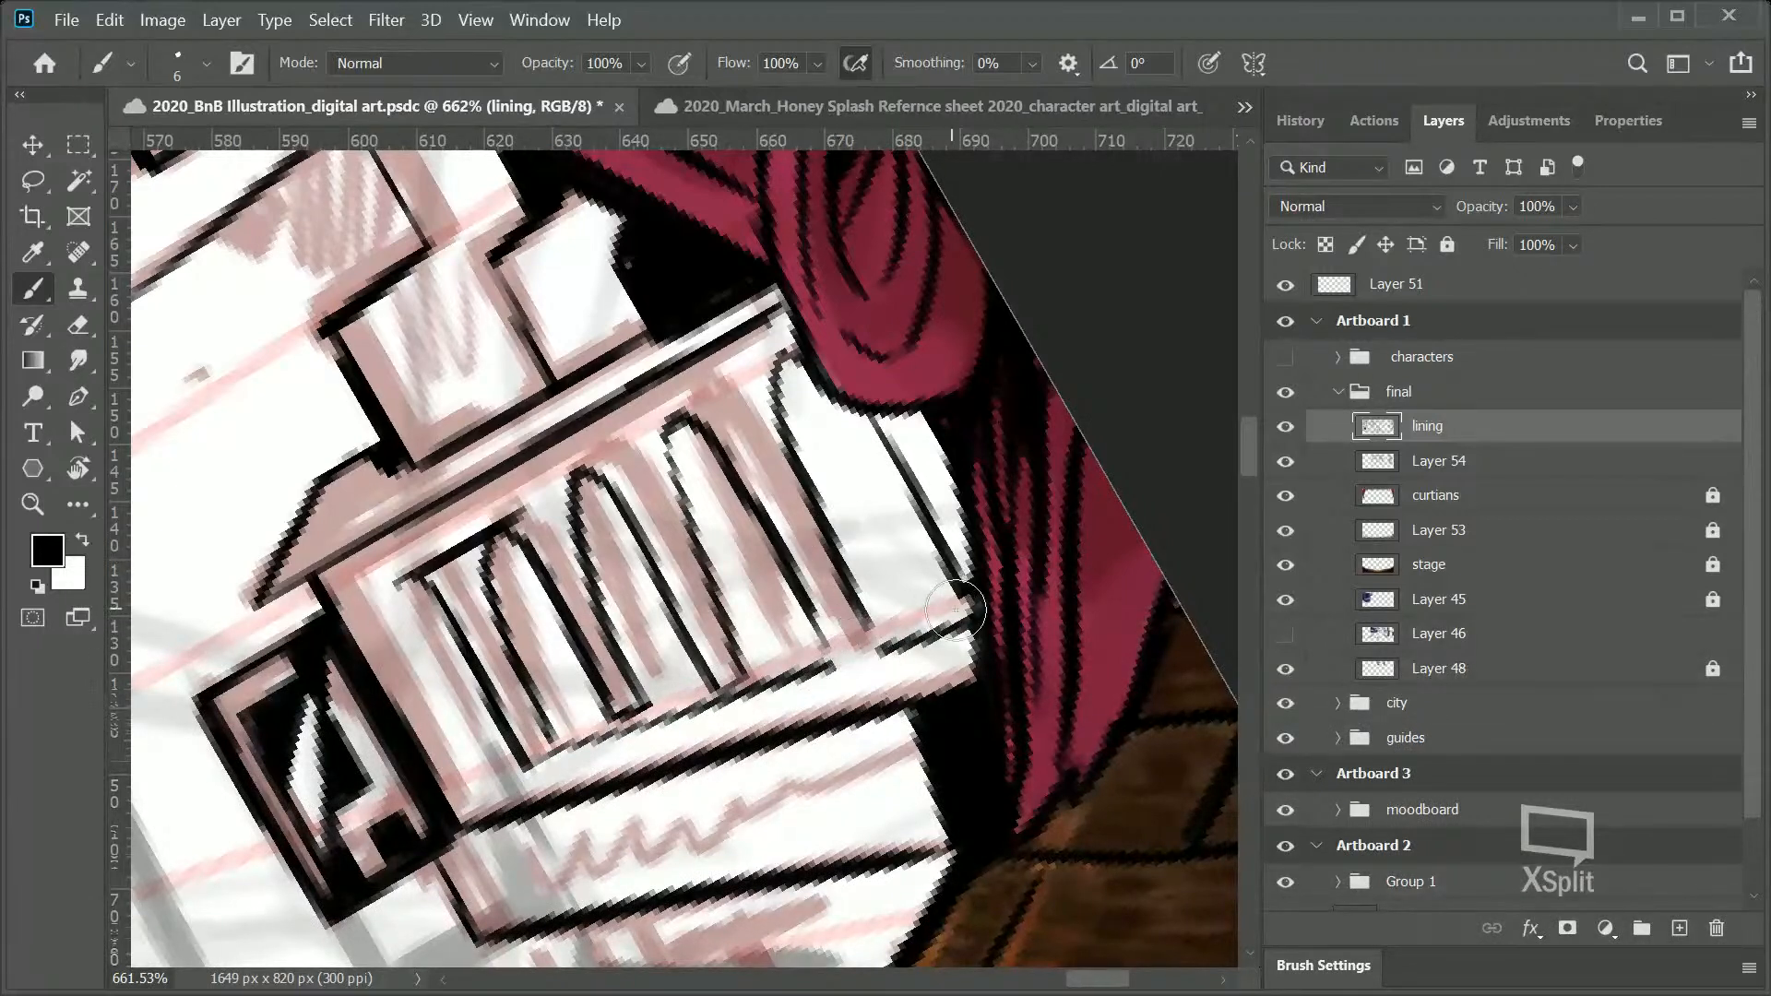
pyautogui.moveTo(967, 613)
pyautogui.mouseDown()
pyautogui.moveTo(950, 554)
pyautogui.moveTo(967, 614)
pyautogui.mouseUp()
pyautogui.moveTo(868, 651)
pyautogui.mouseDown()
pyautogui.moveTo(843, 612)
pyautogui.moveTo(831, 655)
pyautogui.moveTo(808, 624)
pyautogui.mouseUp()
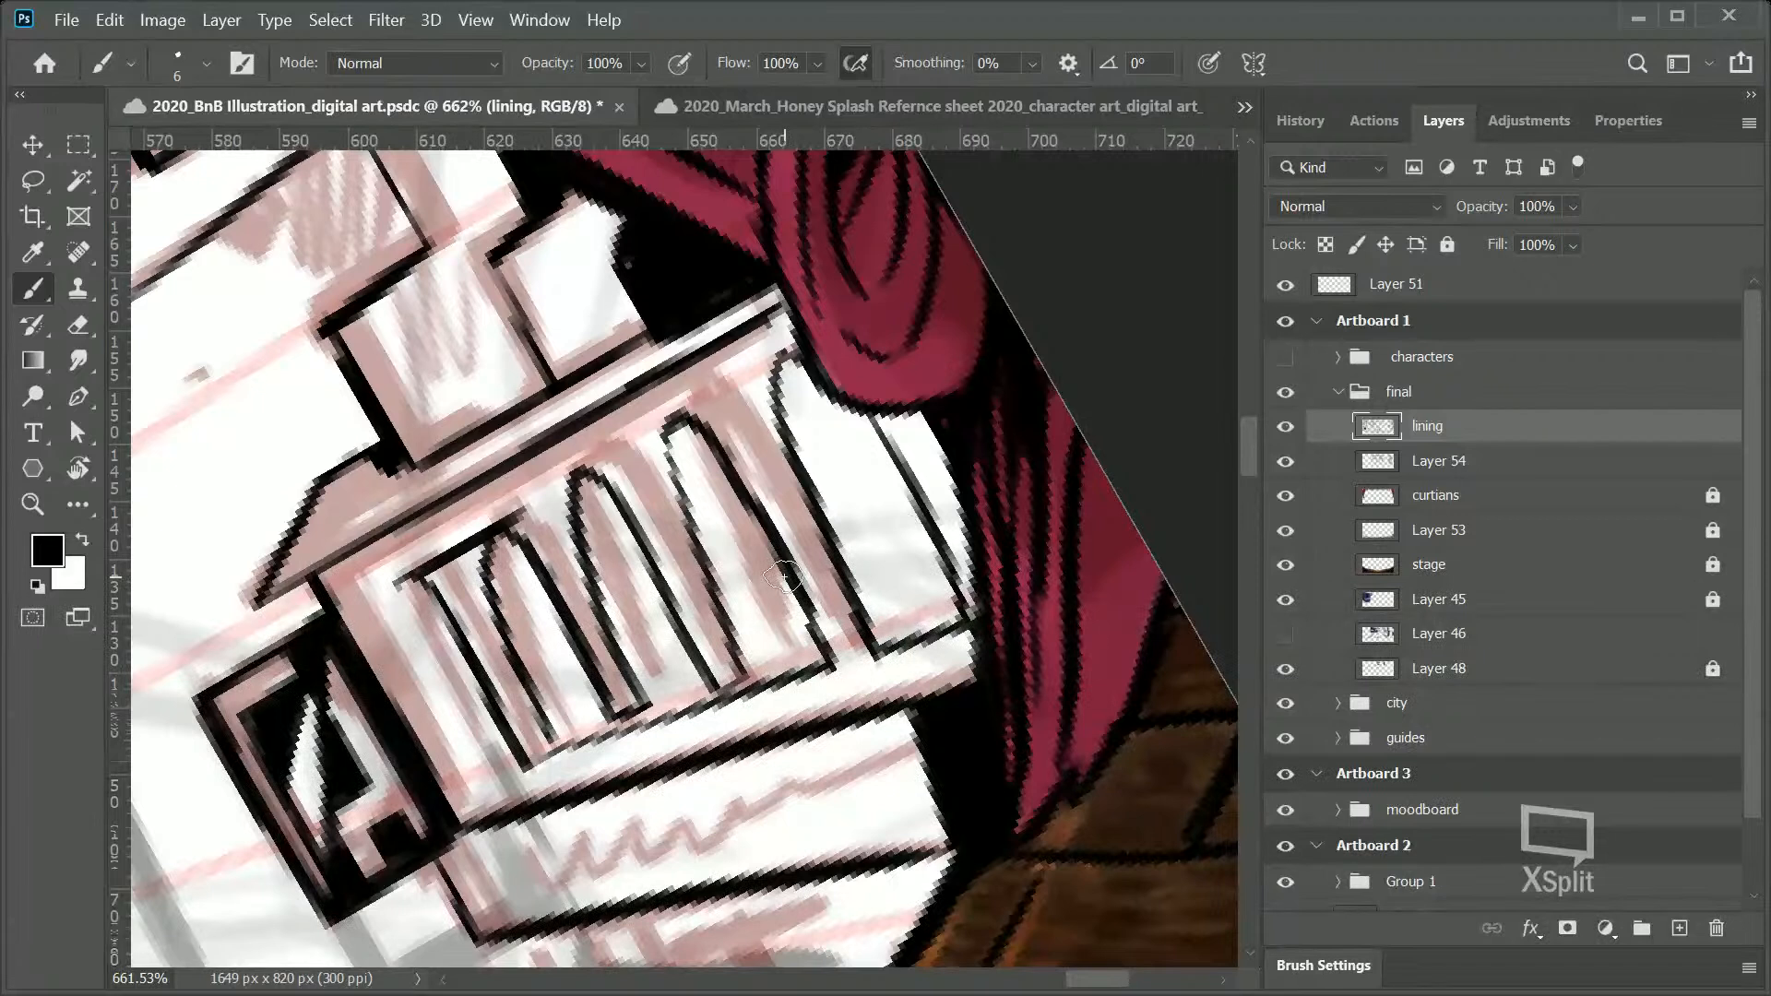
pyautogui.moveTo(722, 698)
pyautogui.mouseDown()
pyautogui.moveTo(704, 536)
pyautogui.moveTo(713, 613)
pyautogui.moveTo(756, 690)
pyautogui.moveTo(705, 576)
pyautogui.moveTo(651, 670)
pyautogui.moveTo(703, 701)
pyautogui.moveTo(651, 607)
pyautogui.moveTo(617, 666)
pyautogui.moveTo(627, 736)
pyautogui.moveTo(618, 692)
pyautogui.moveTo(638, 717)
pyautogui.moveTo(544, 535)
pyautogui.moveTo(623, 732)
pyautogui.mouseUp()
pyautogui.moveTo(582, 653)
pyautogui.mouseDown()
pyautogui.moveTo(604, 732)
pyautogui.moveTo(562, 743)
pyautogui.mouseUp()
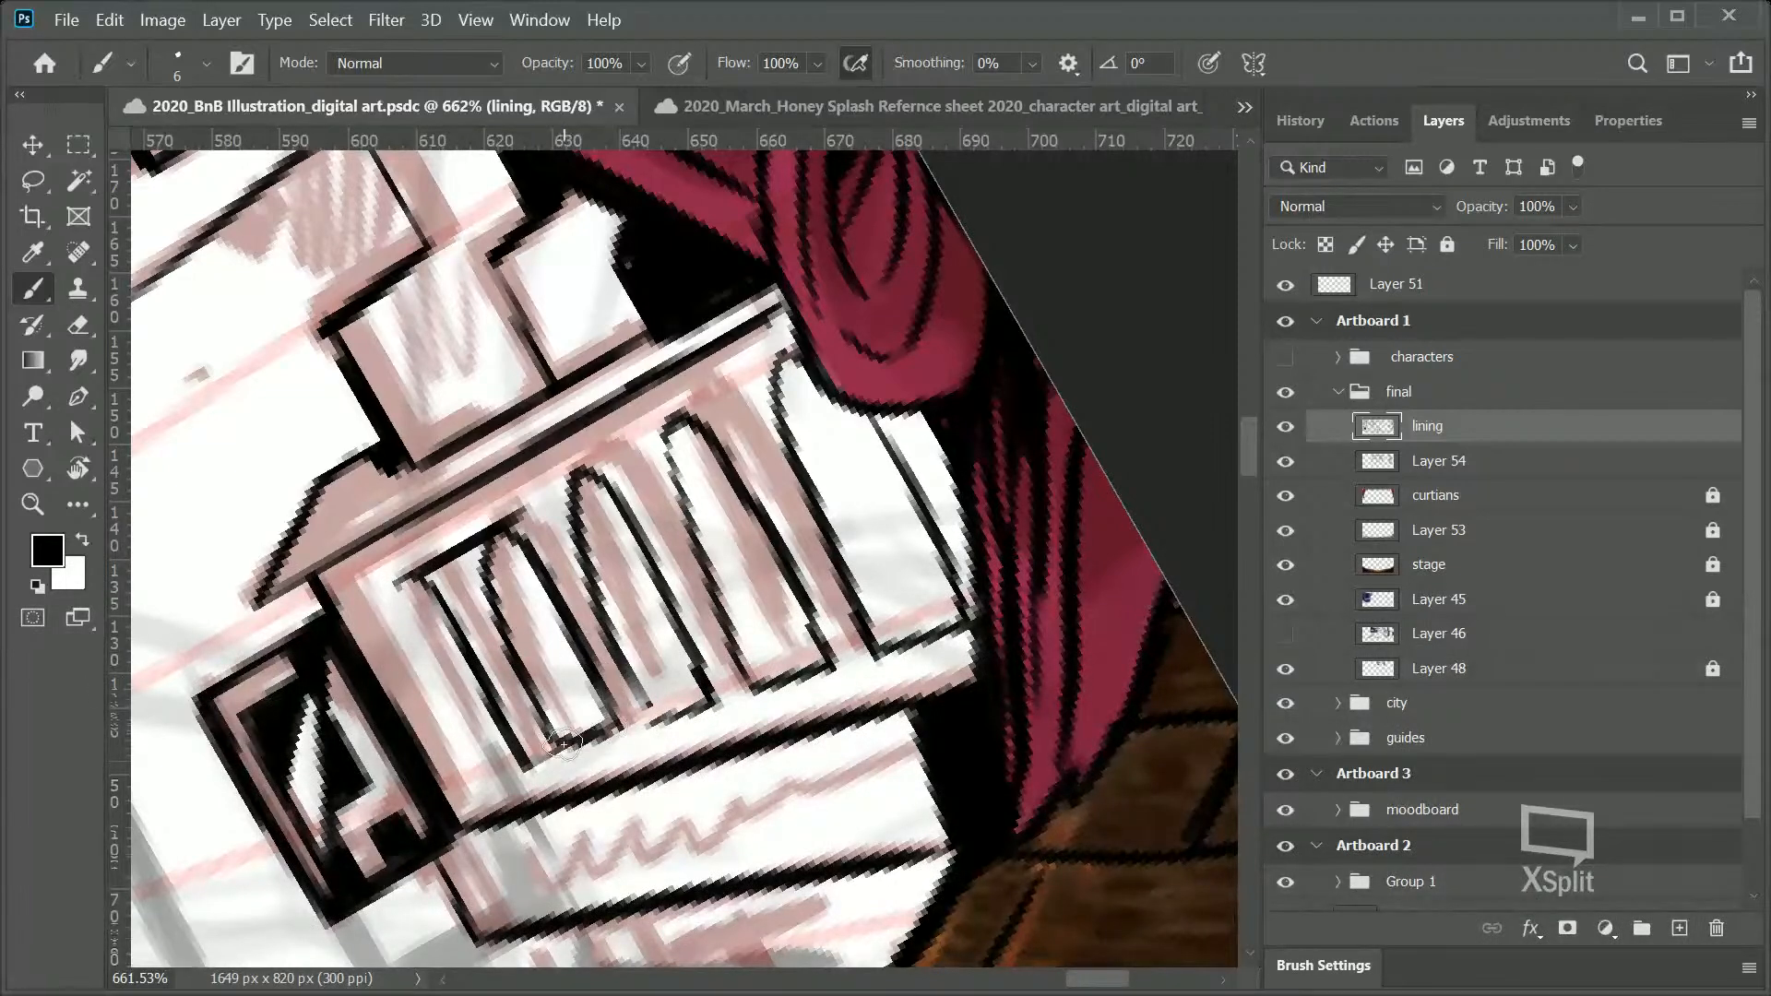
pyautogui.moveTo(624, 653)
pyautogui.mouseDown()
pyautogui.moveTo(654, 722)
pyautogui.moveTo(712, 701)
pyautogui.mouseUp()
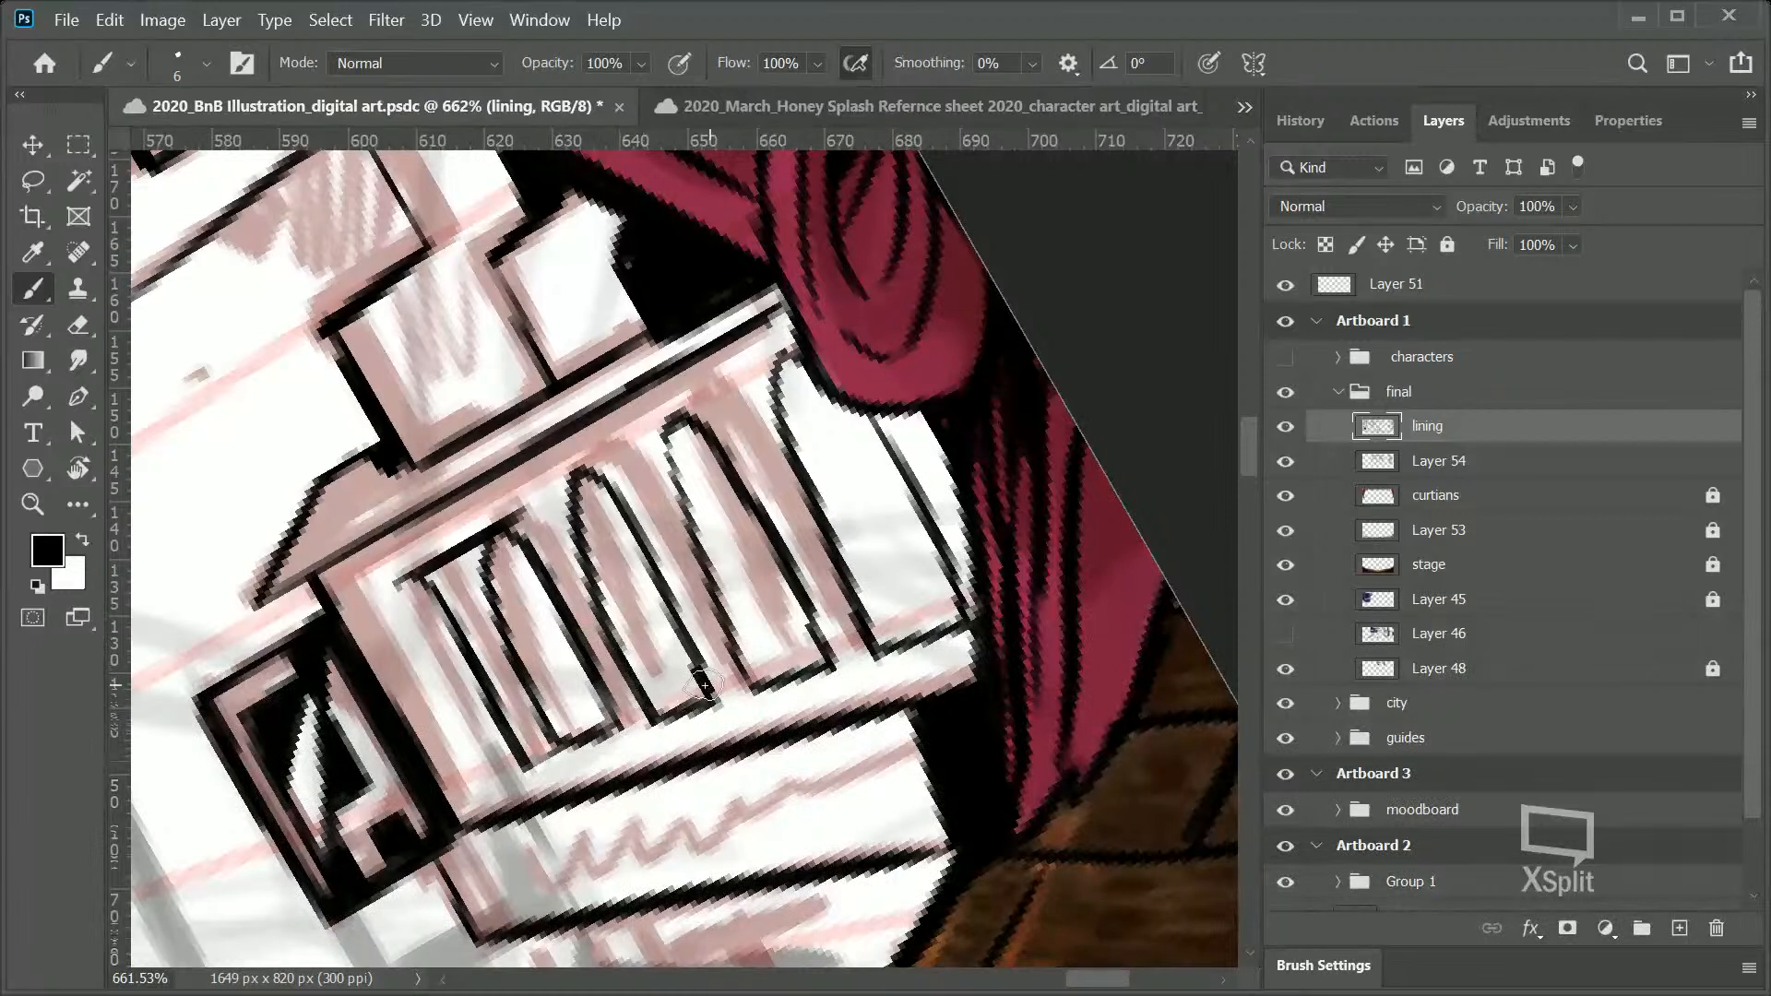
pyautogui.moveTo(666, 450); pyautogui.dragTo(715, 588)
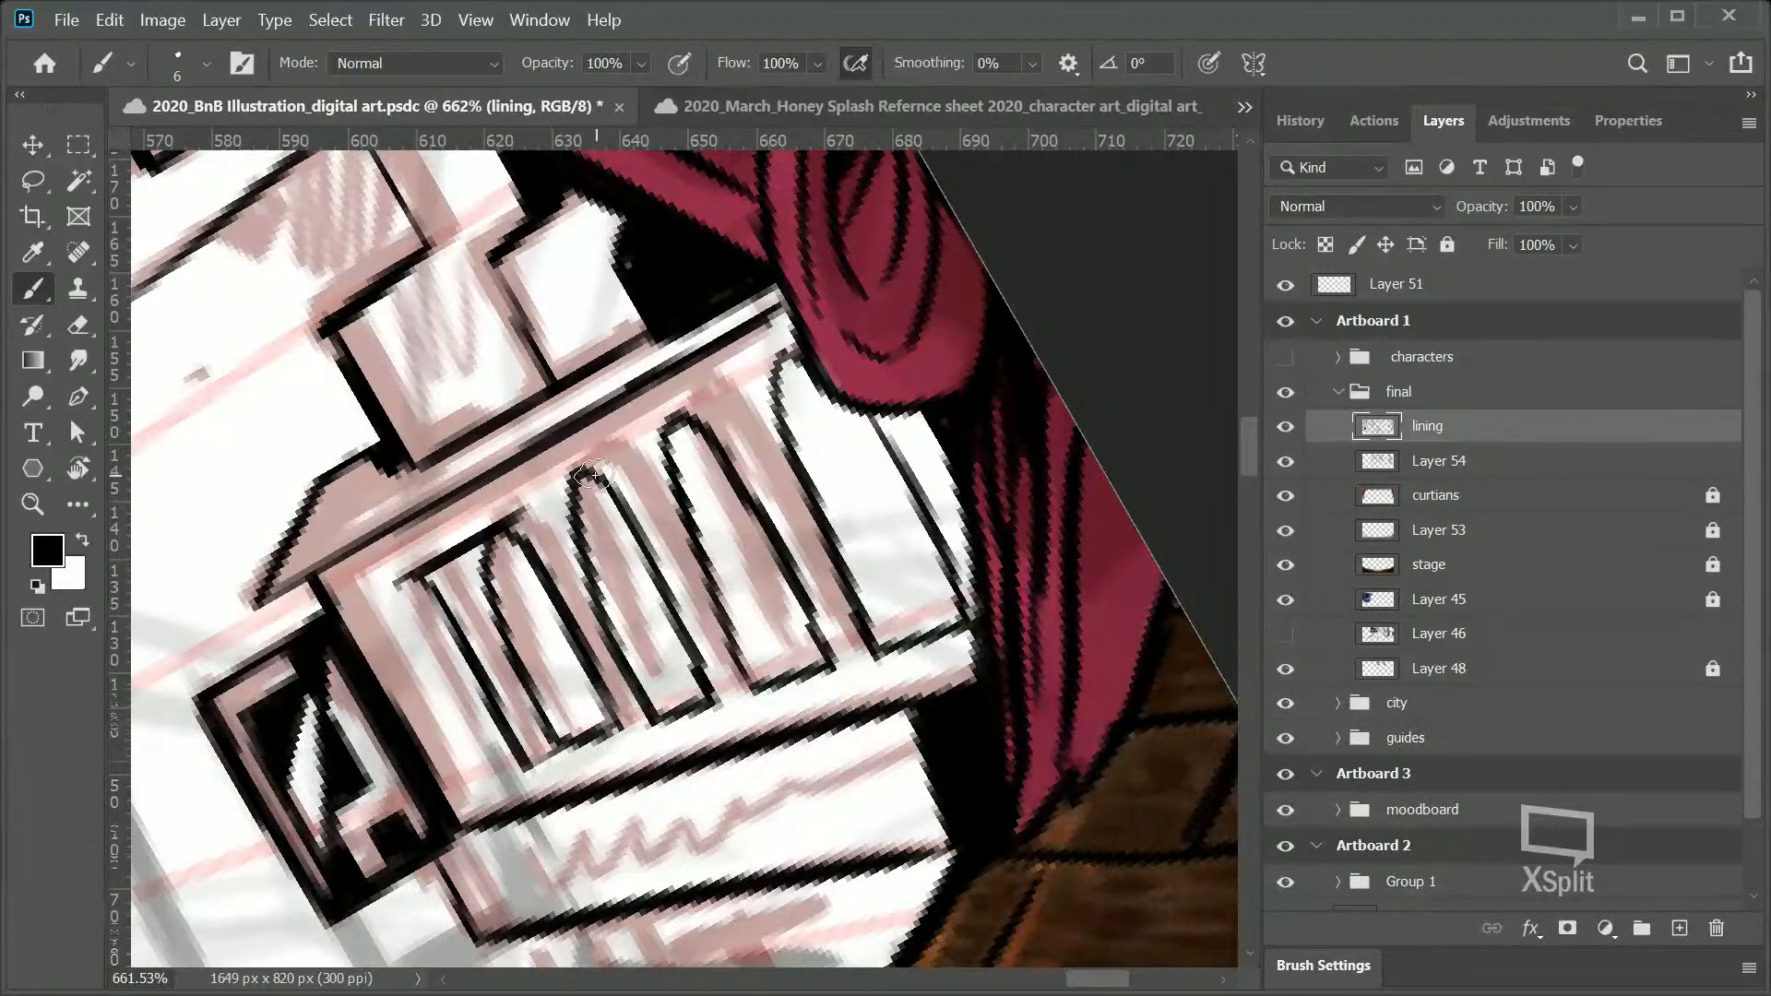
# Step: Reset the canvas rotation and ink a straight line across the tops of all the arches to the curtain, redrawing it until it fits
pyautogui.press('r')
pyautogui.moveTo(1036, 482); pyautogui.dragTo(1018, 669)
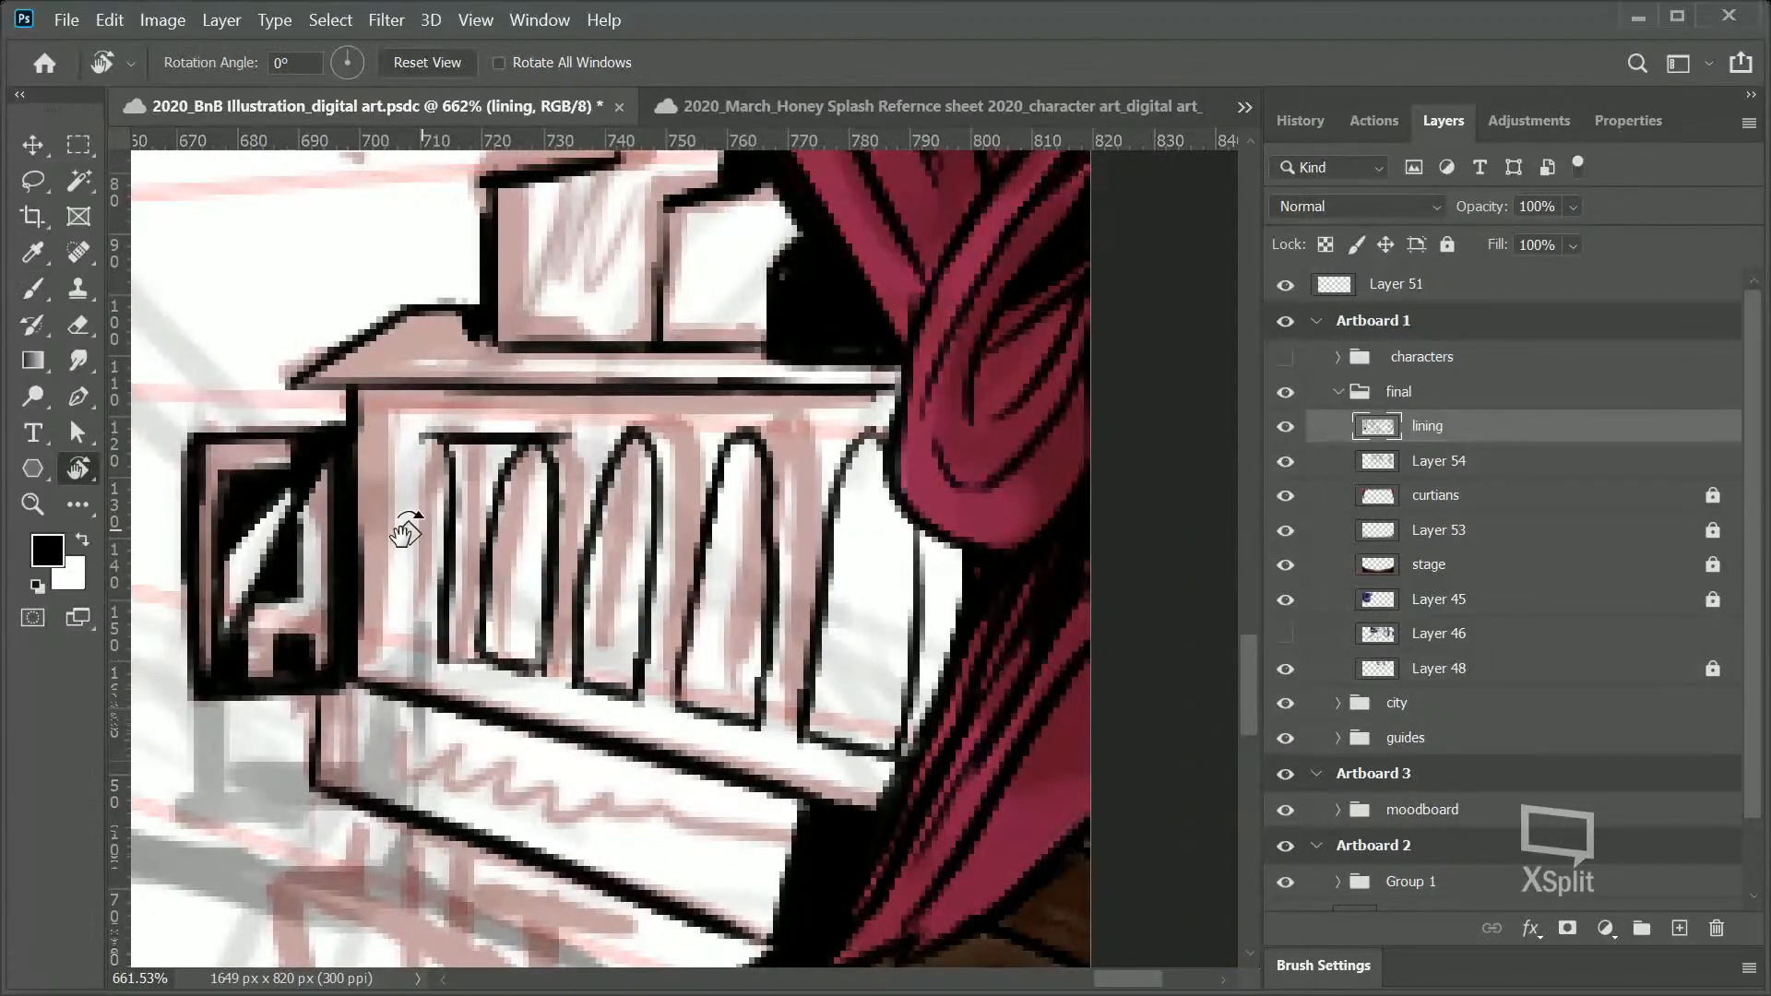
pyautogui.click(32, 504)
pyautogui.moveTo(816, 443); pyautogui.dragTo(667, 553)
pyautogui.moveTo(874, 419); pyautogui.dragTo(1012, 419)
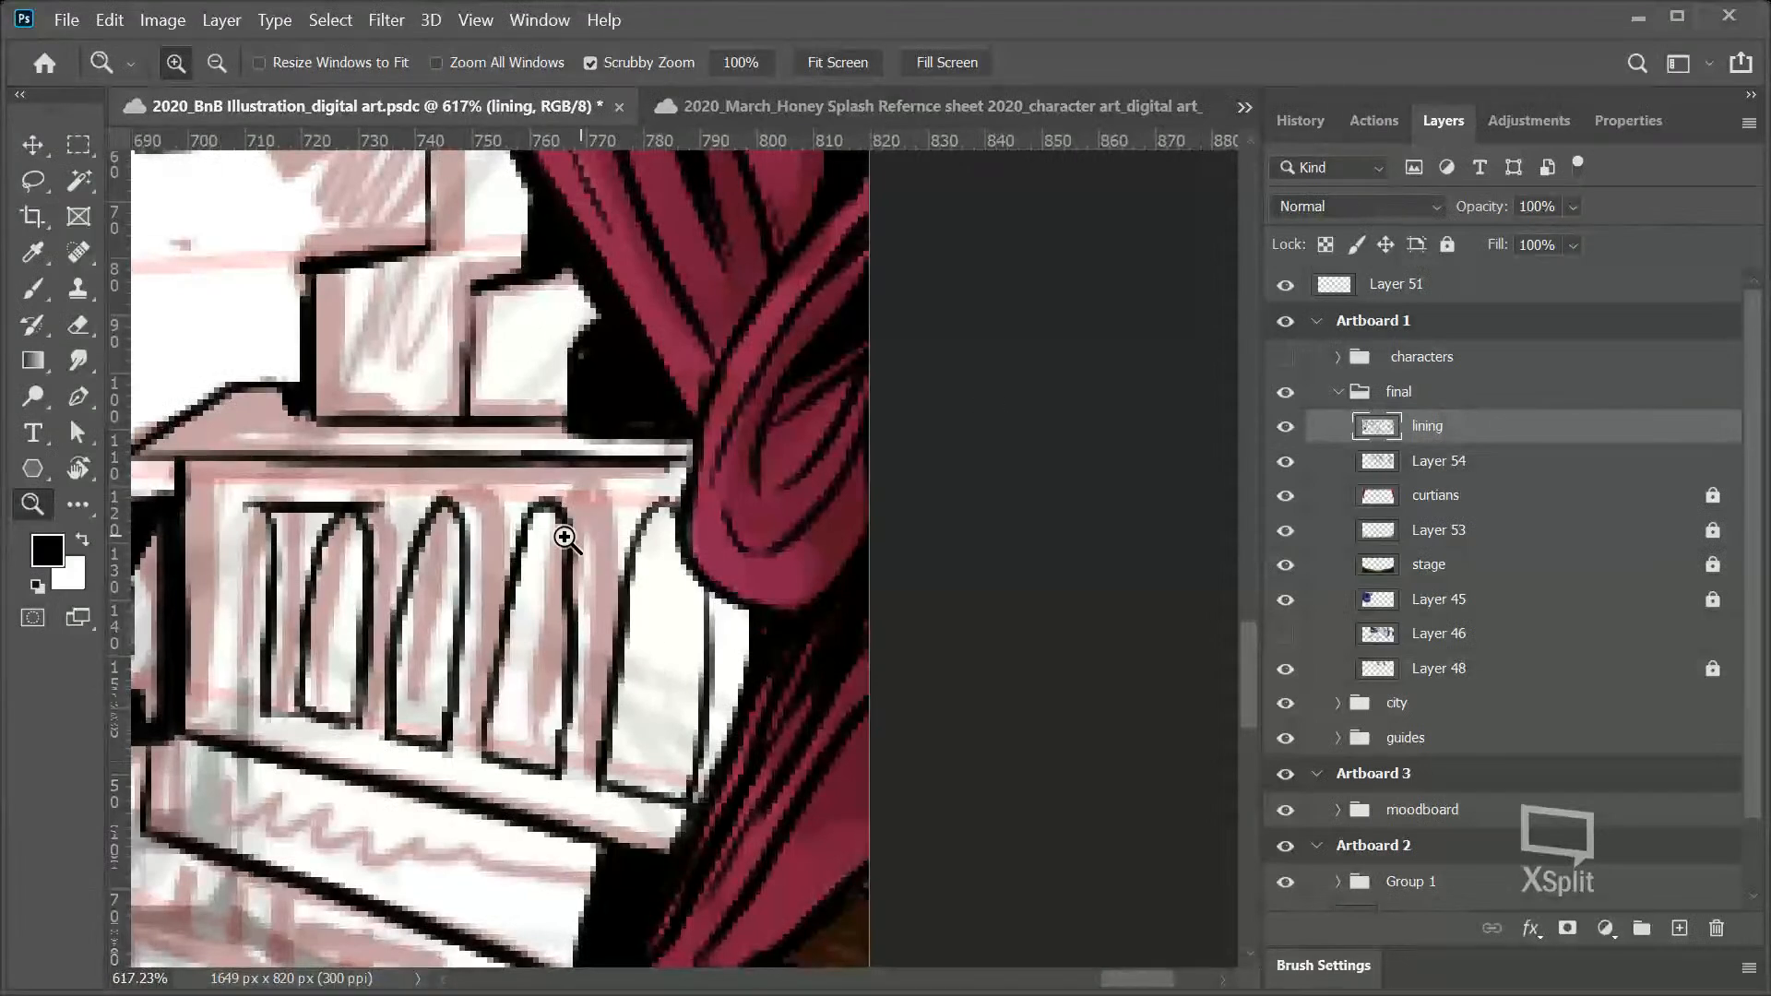
pyautogui.press('b')
pyautogui.moveTo(362, 510); pyautogui.dragTo(666, 499)
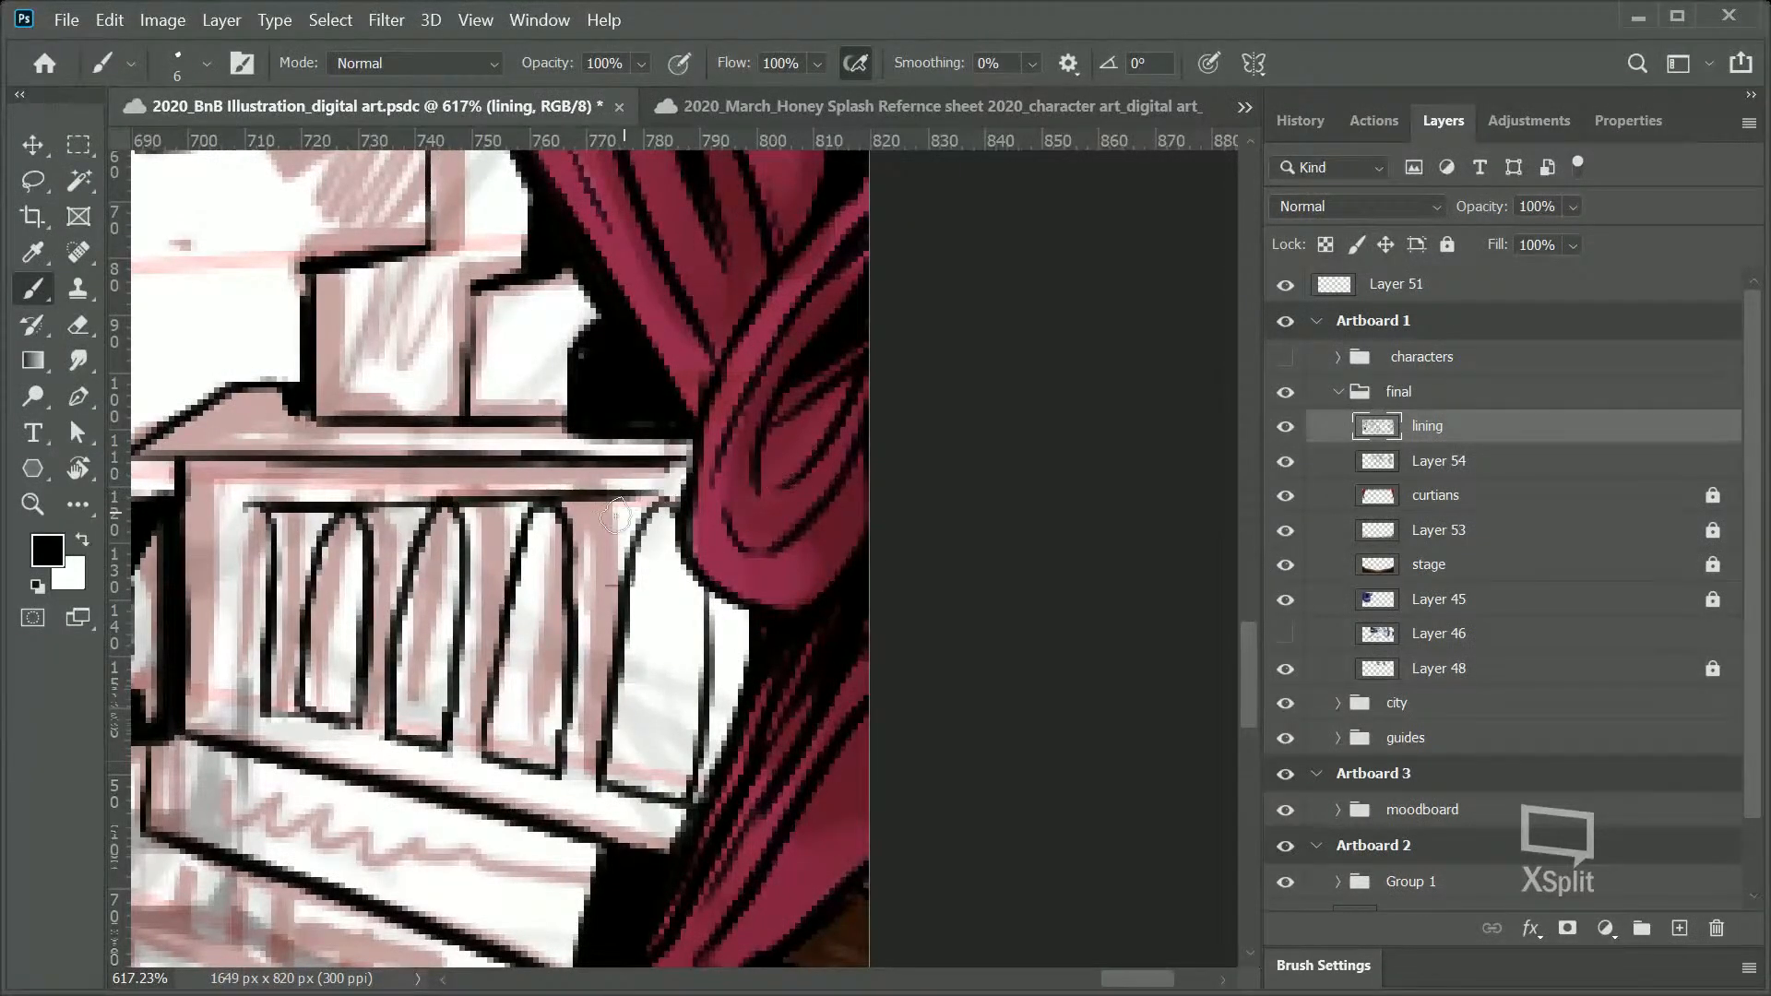
pyautogui.hotkey('ctrl', 'z')
pyautogui.moveTo(383, 507); pyautogui.dragTo(681, 499)
pyautogui.hotkey('ctrl', 'z')
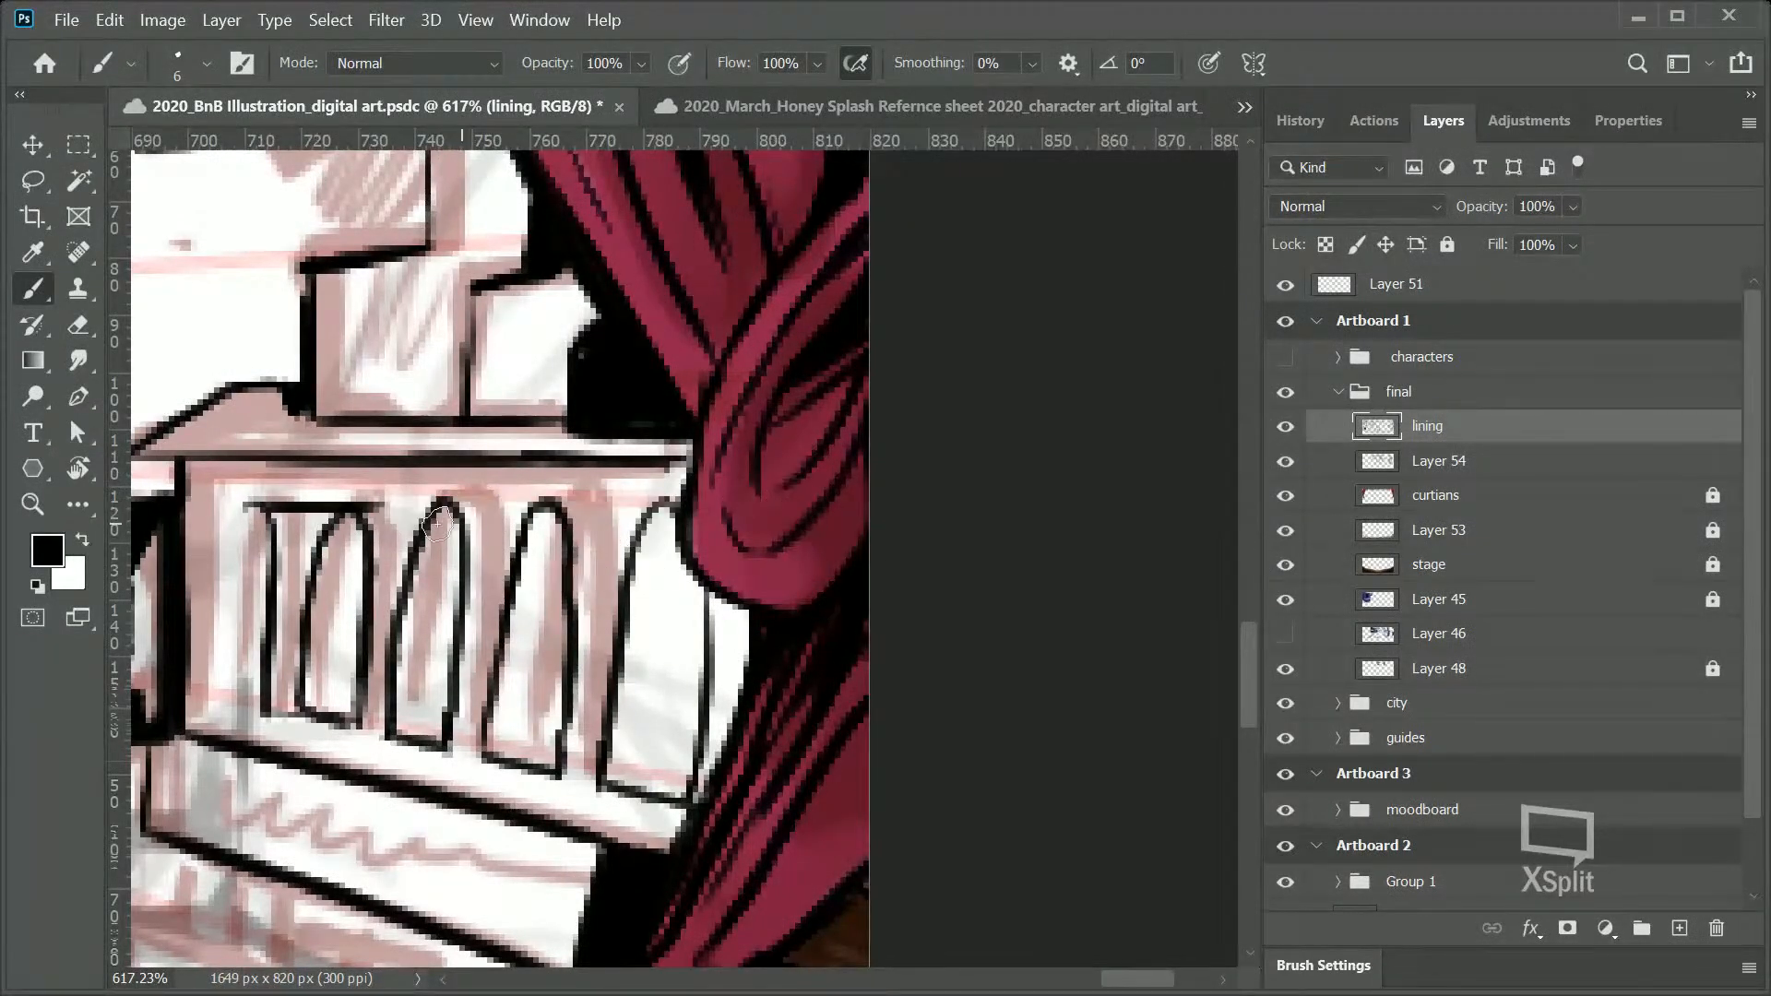
pyautogui.moveTo(340, 508); pyautogui.dragTo(682, 503)
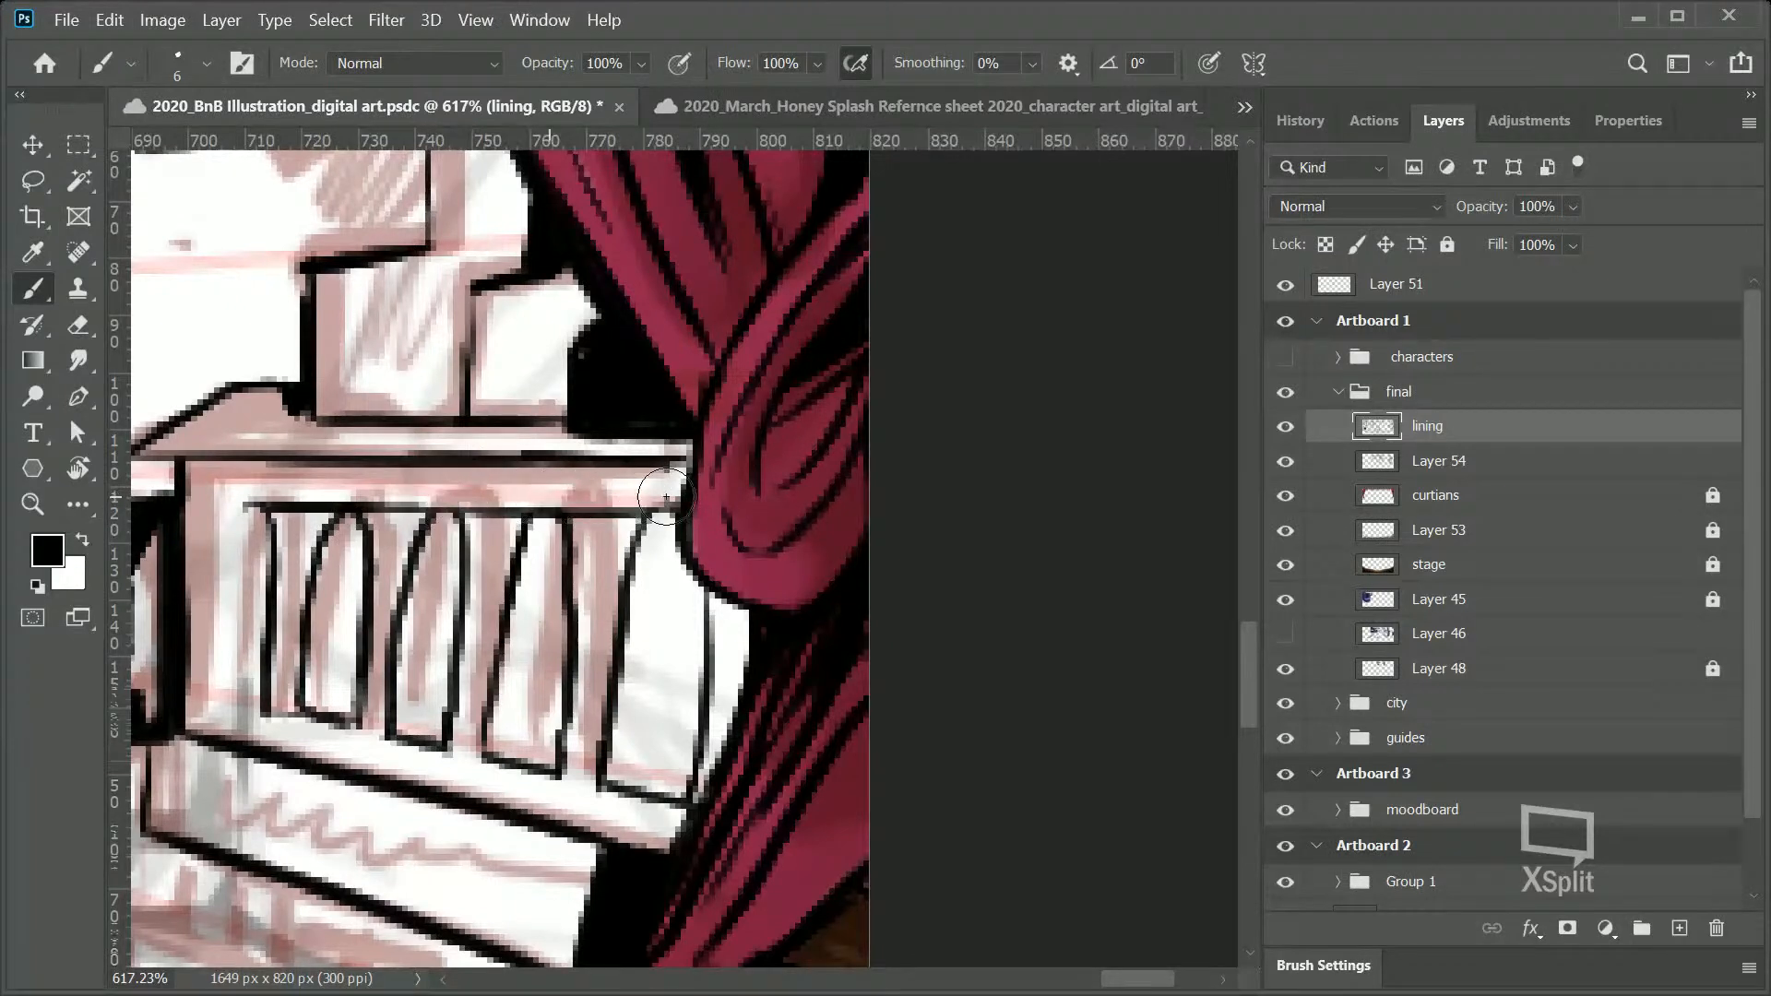
# Step: Try to redraw the arched window nearest the sign with a new rounded top, sides and base, and undo the strokes
pyautogui.moveTo(264, 519)
pyautogui.mouseDown()
pyautogui.moveTo(271, 717)
pyautogui.moveTo(262, 511)
pyautogui.mouseUp()
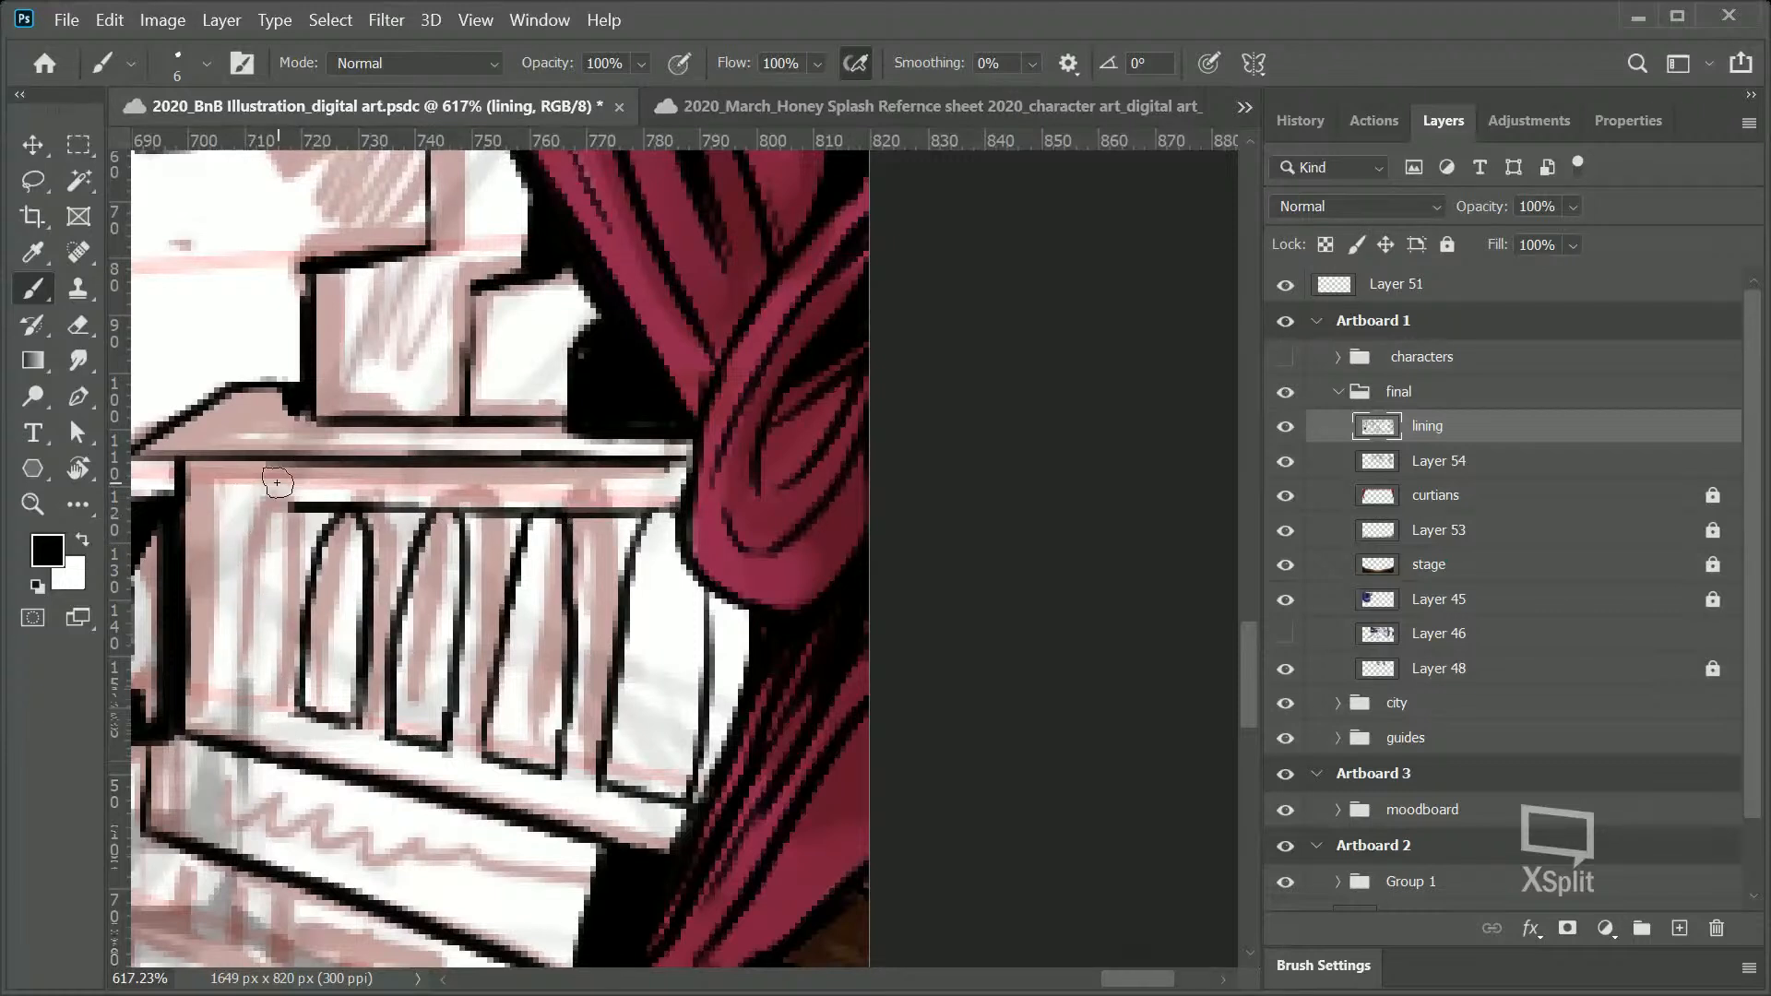
pyautogui.moveTo(268, 506); pyautogui.dragTo(264, 715)
pyautogui.moveTo(262, 510); pyautogui.dragTo(225, 673)
pyautogui.moveTo(231, 606)
pyautogui.mouseDown()
pyautogui.moveTo(225, 708)
pyautogui.moveTo(306, 716)
pyautogui.mouseUp()
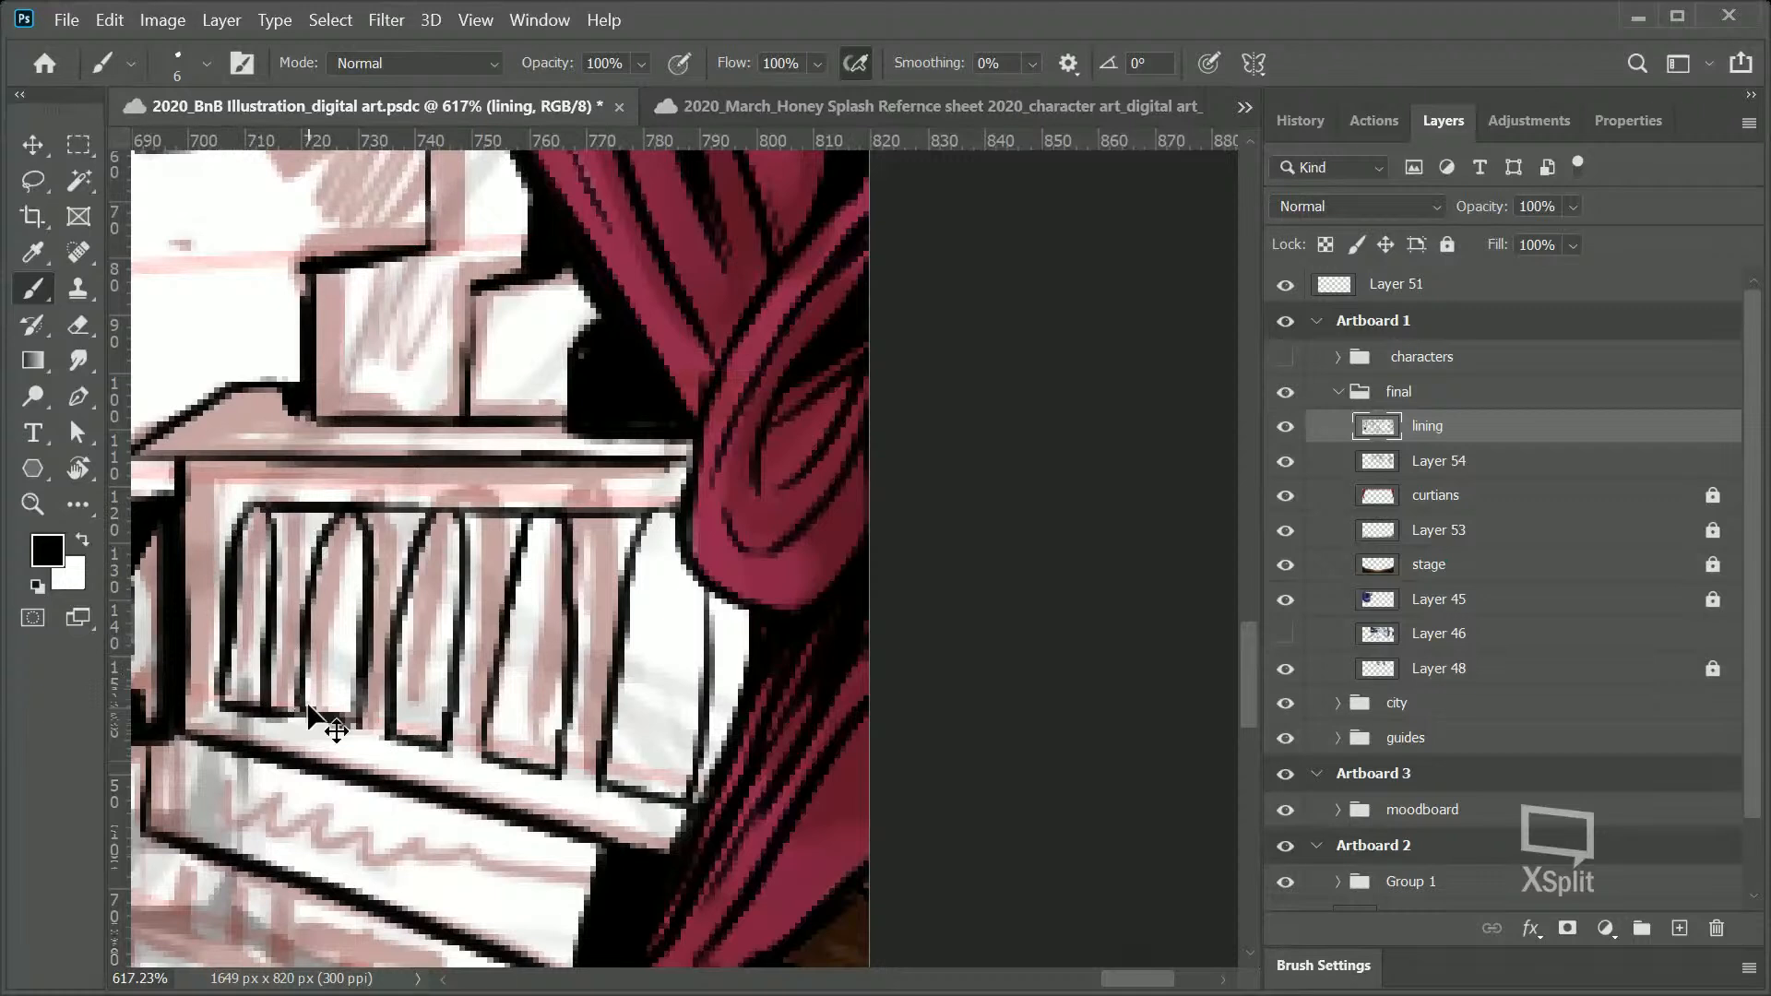
pyautogui.hotkey('ctrl', 'z')
pyautogui.hotkey('ctrl', 'z')
pyautogui.hotkey('ctrl', 'z')
pyautogui.hotkey('ctrl', 'z')
pyautogui.hotkey('ctrl', 'z')
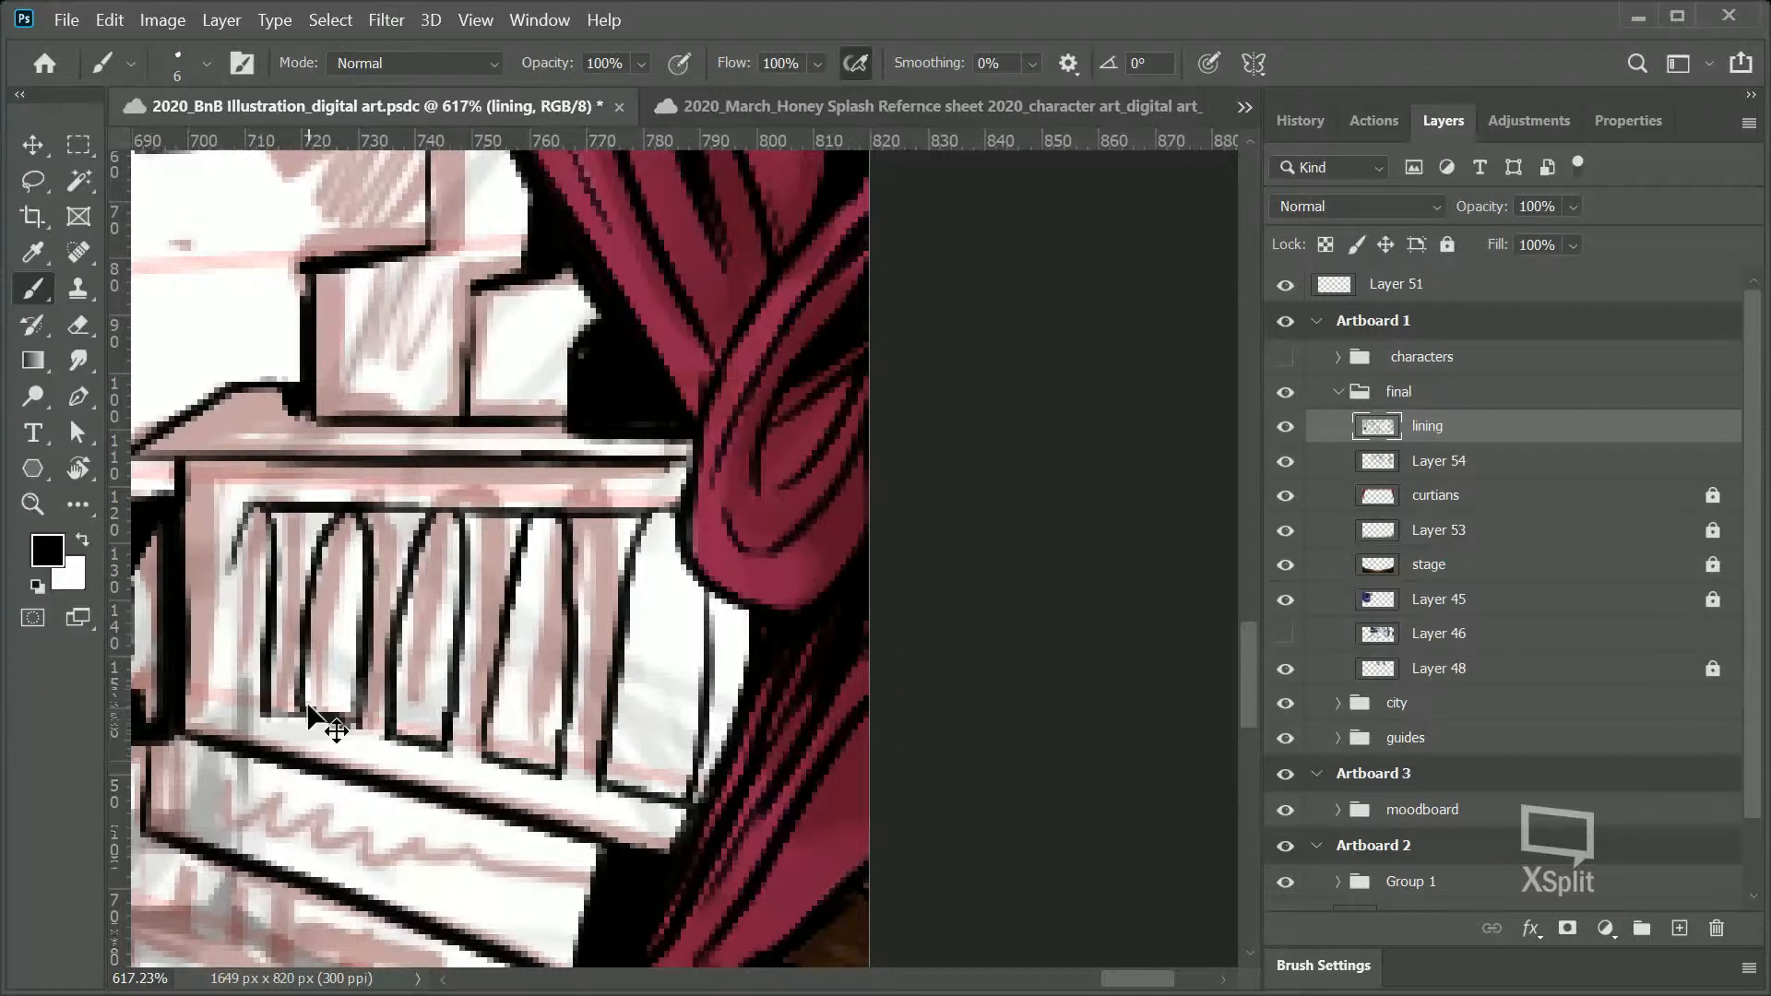
pyautogui.hotkey('ctrl', 'z')
pyautogui.hotkey('ctrl', 'z')
pyautogui.hotkey('ctrl', 'z')
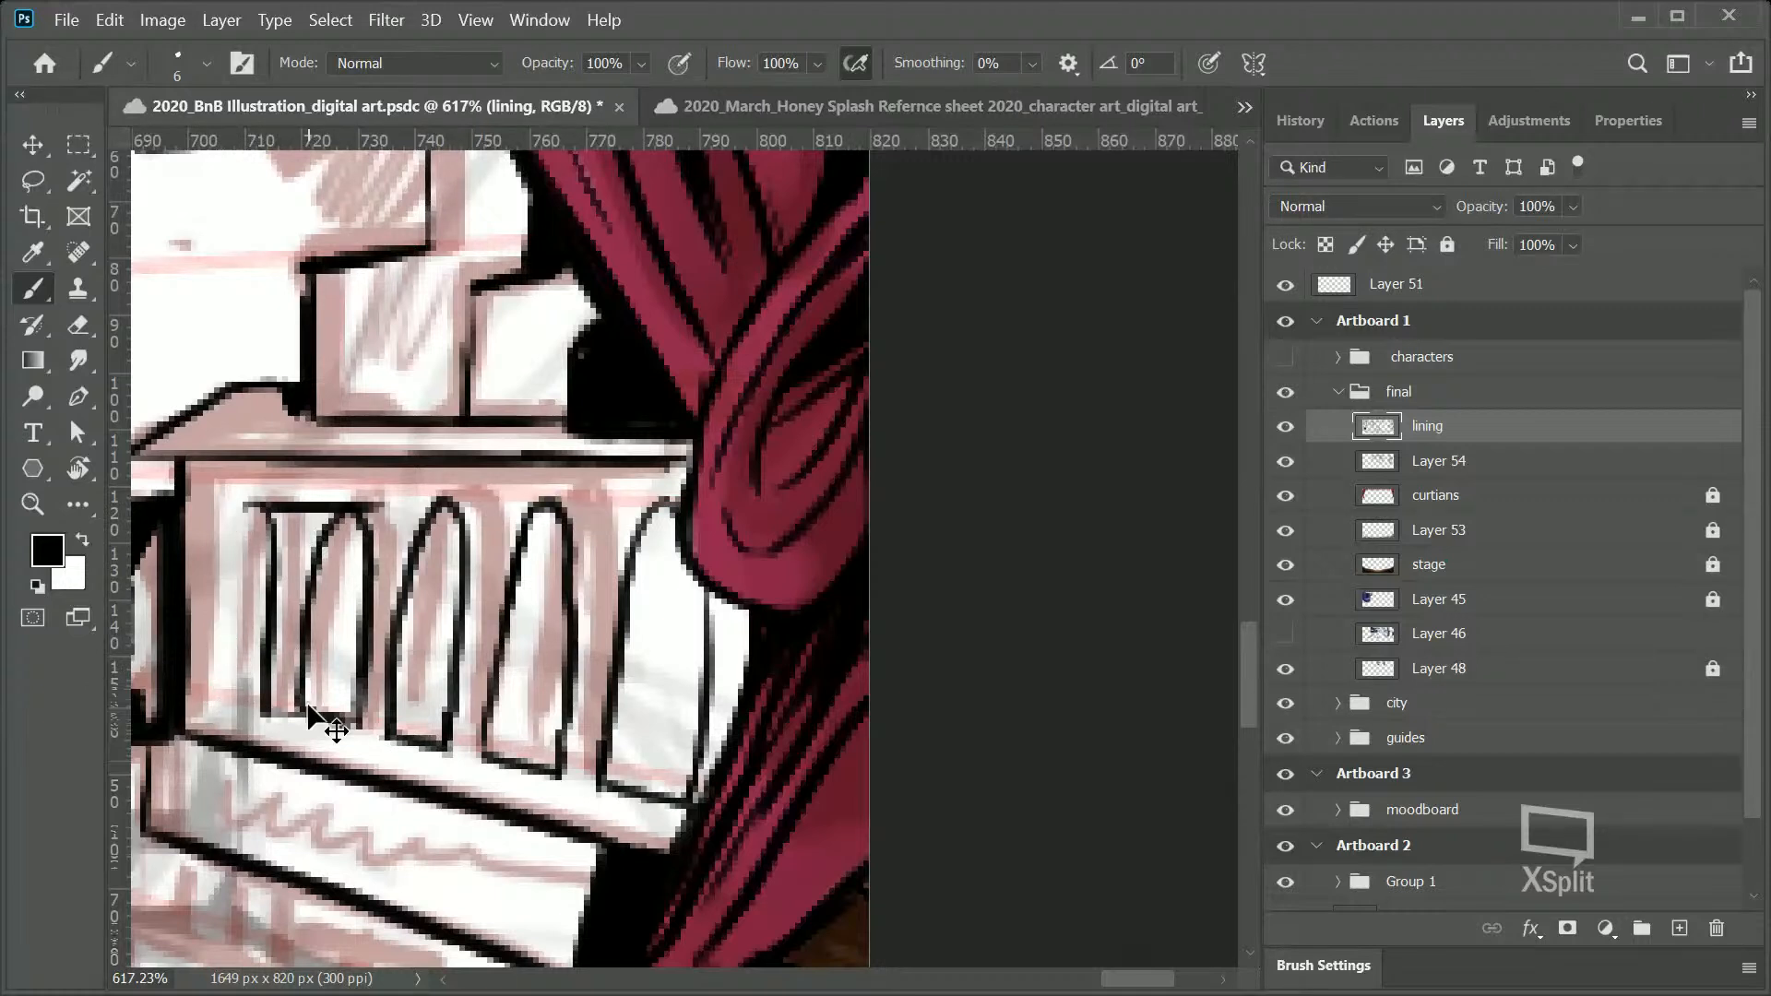
pyautogui.hotkey('ctrl', 'shift', 'z')
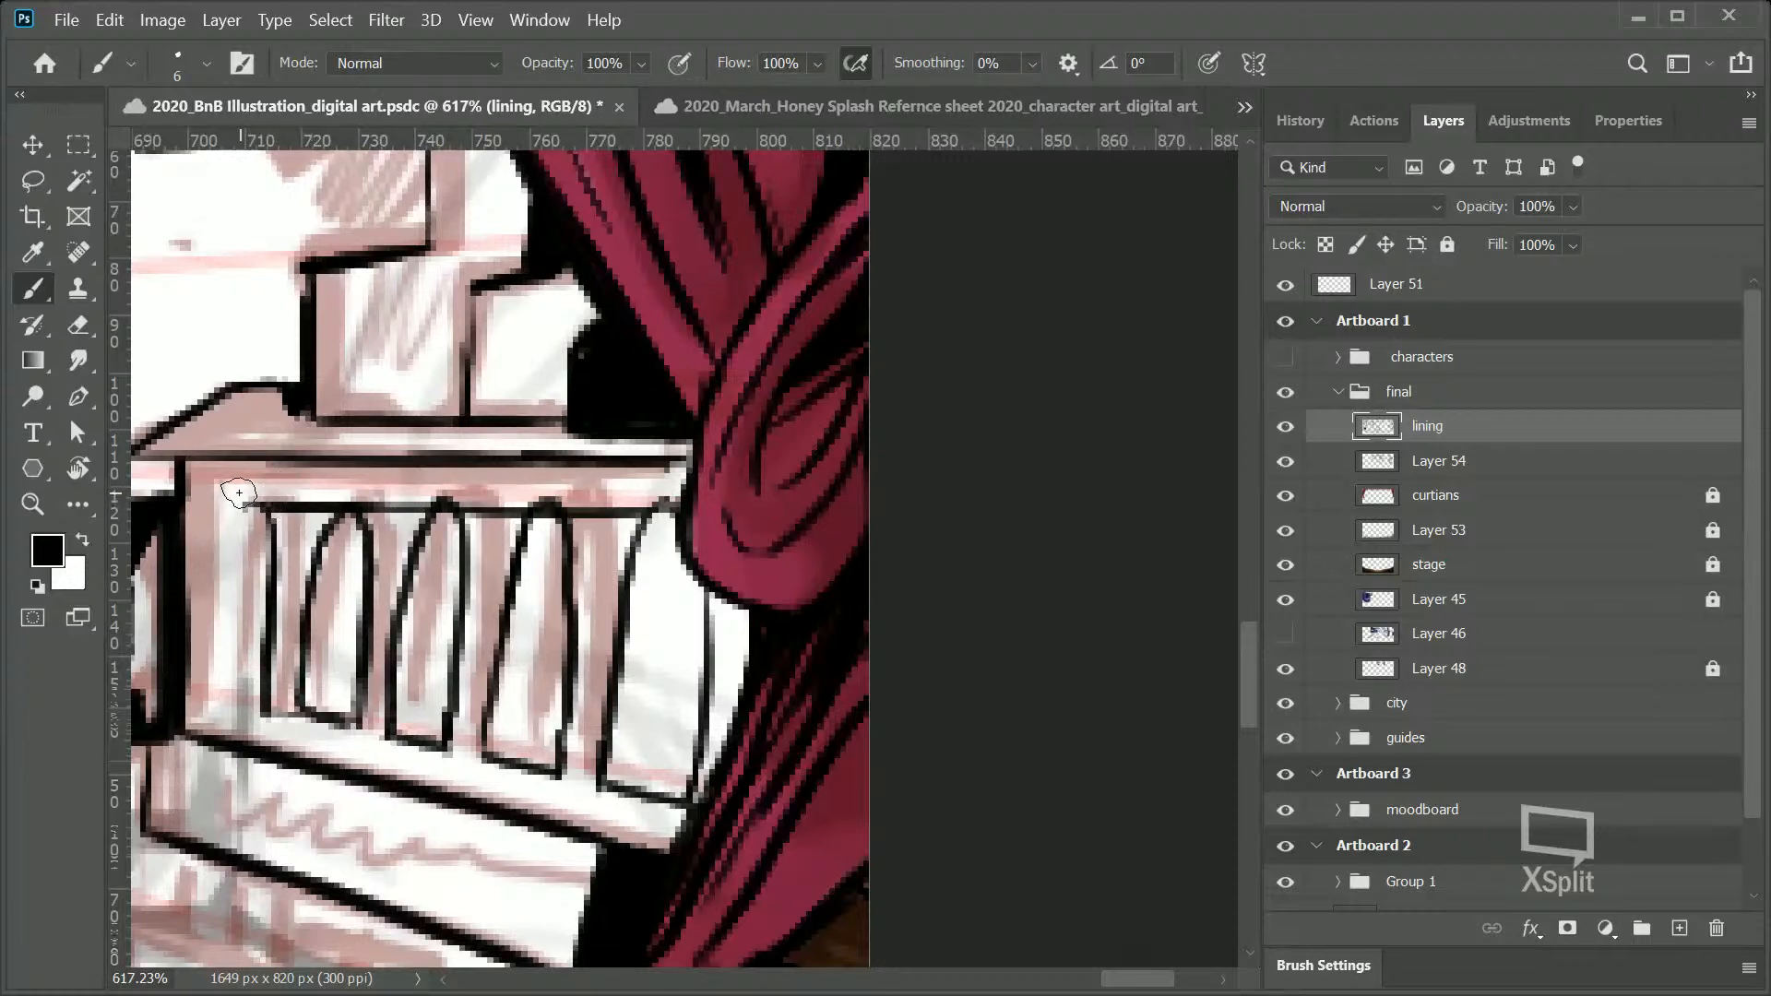
# Step: Erase the arch tips that stick out above the straight line across the windows
pyautogui.moveTo(543, 494); pyautogui.dragTo(559, 495)
pyautogui.moveTo(451, 494)
pyautogui.mouseDown()
pyautogui.moveTo(433, 496)
pyautogui.moveTo(465, 495)
pyautogui.mouseUp()
pyautogui.moveTo(535, 496); pyautogui.dragTo(665, 495)
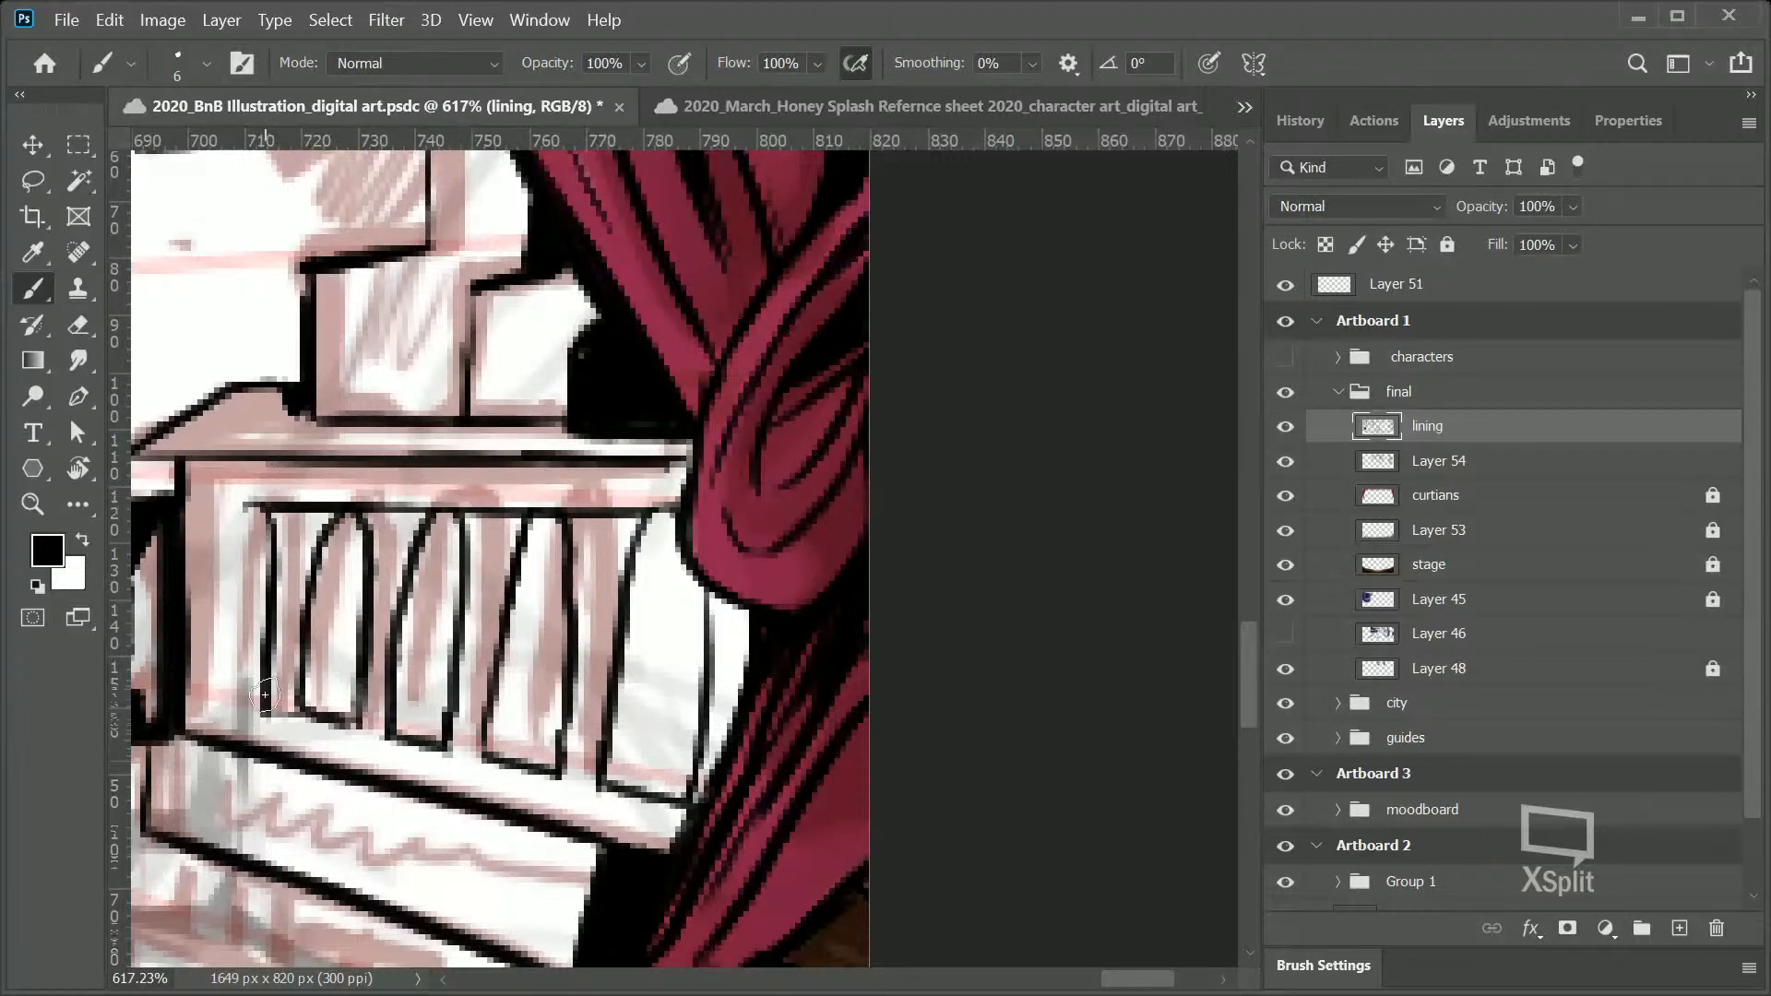
# Step: Ink one continuous slanted base line under all the arched windows, clear the old base marks, and complete the window nearest the sign
pyautogui.moveTo(232, 696); pyautogui.dragTo(697, 795)
pyautogui.moveTo(227, 687); pyautogui.dragTo(481, 739)
pyautogui.moveTo(247, 714); pyautogui.dragTo(462, 778)
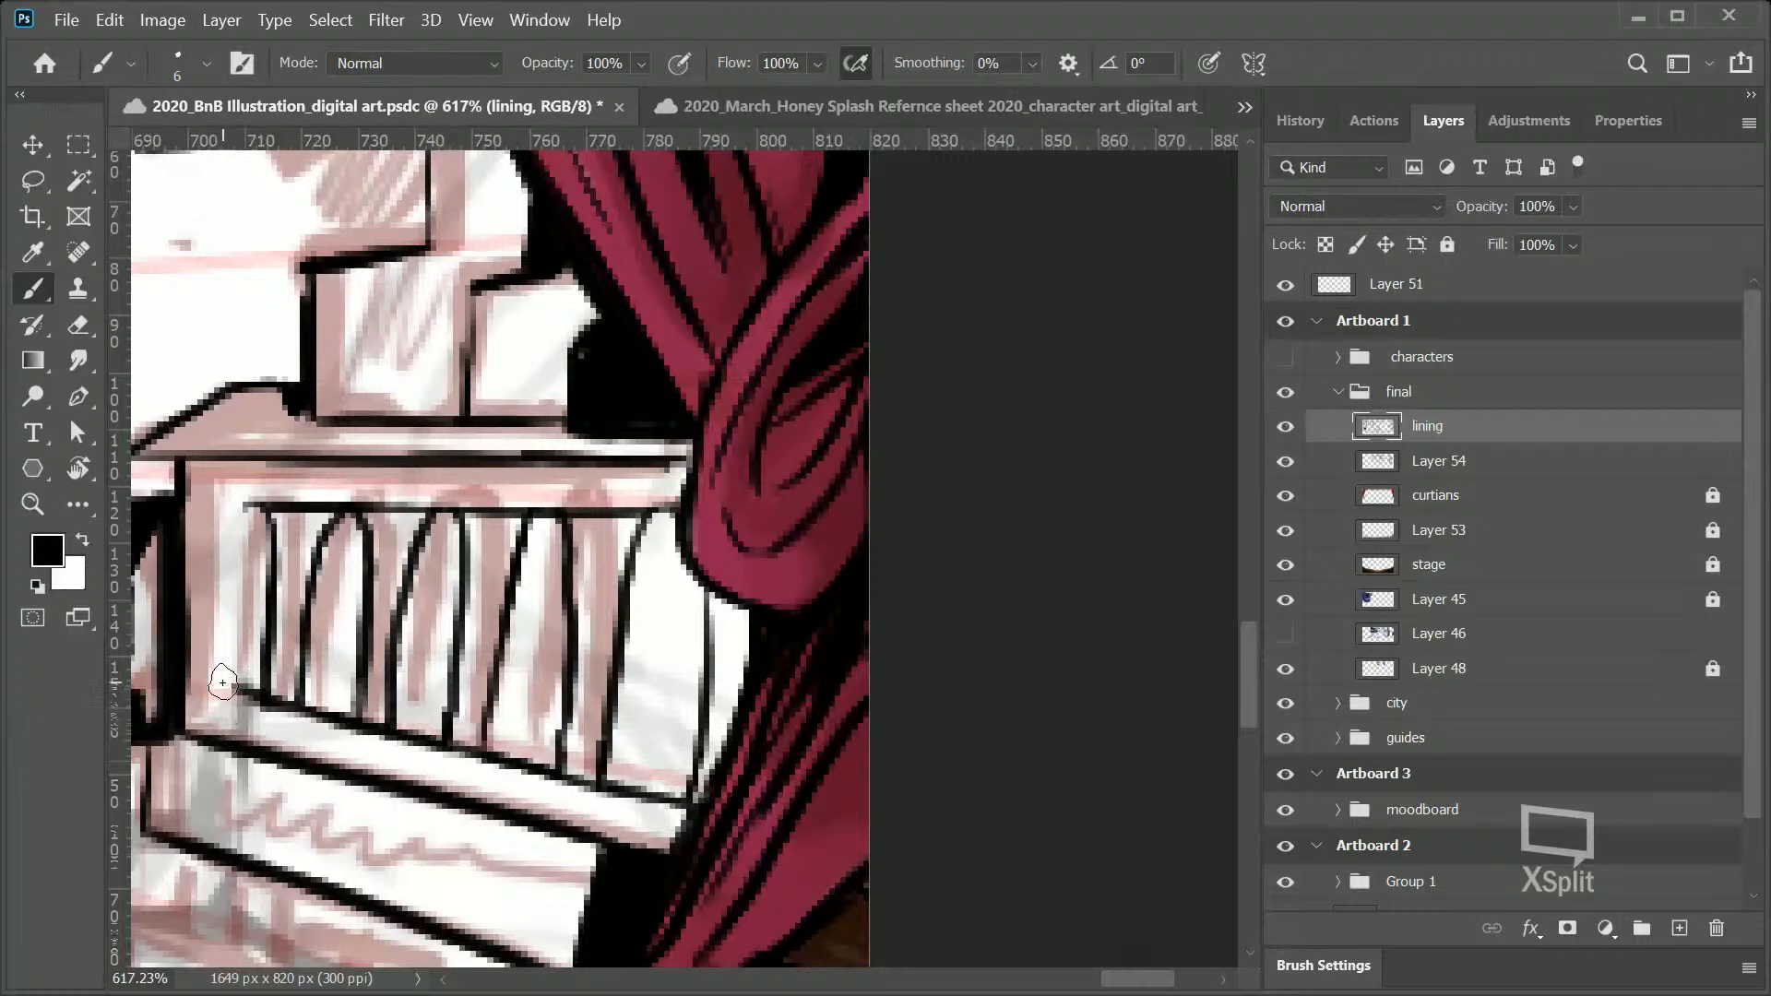
pyautogui.moveTo(238, 552)
pyautogui.mouseDown()
pyautogui.moveTo(232, 687)
pyautogui.moveTo(258, 508)
pyautogui.moveTo(264, 690)
pyautogui.mouseUp()
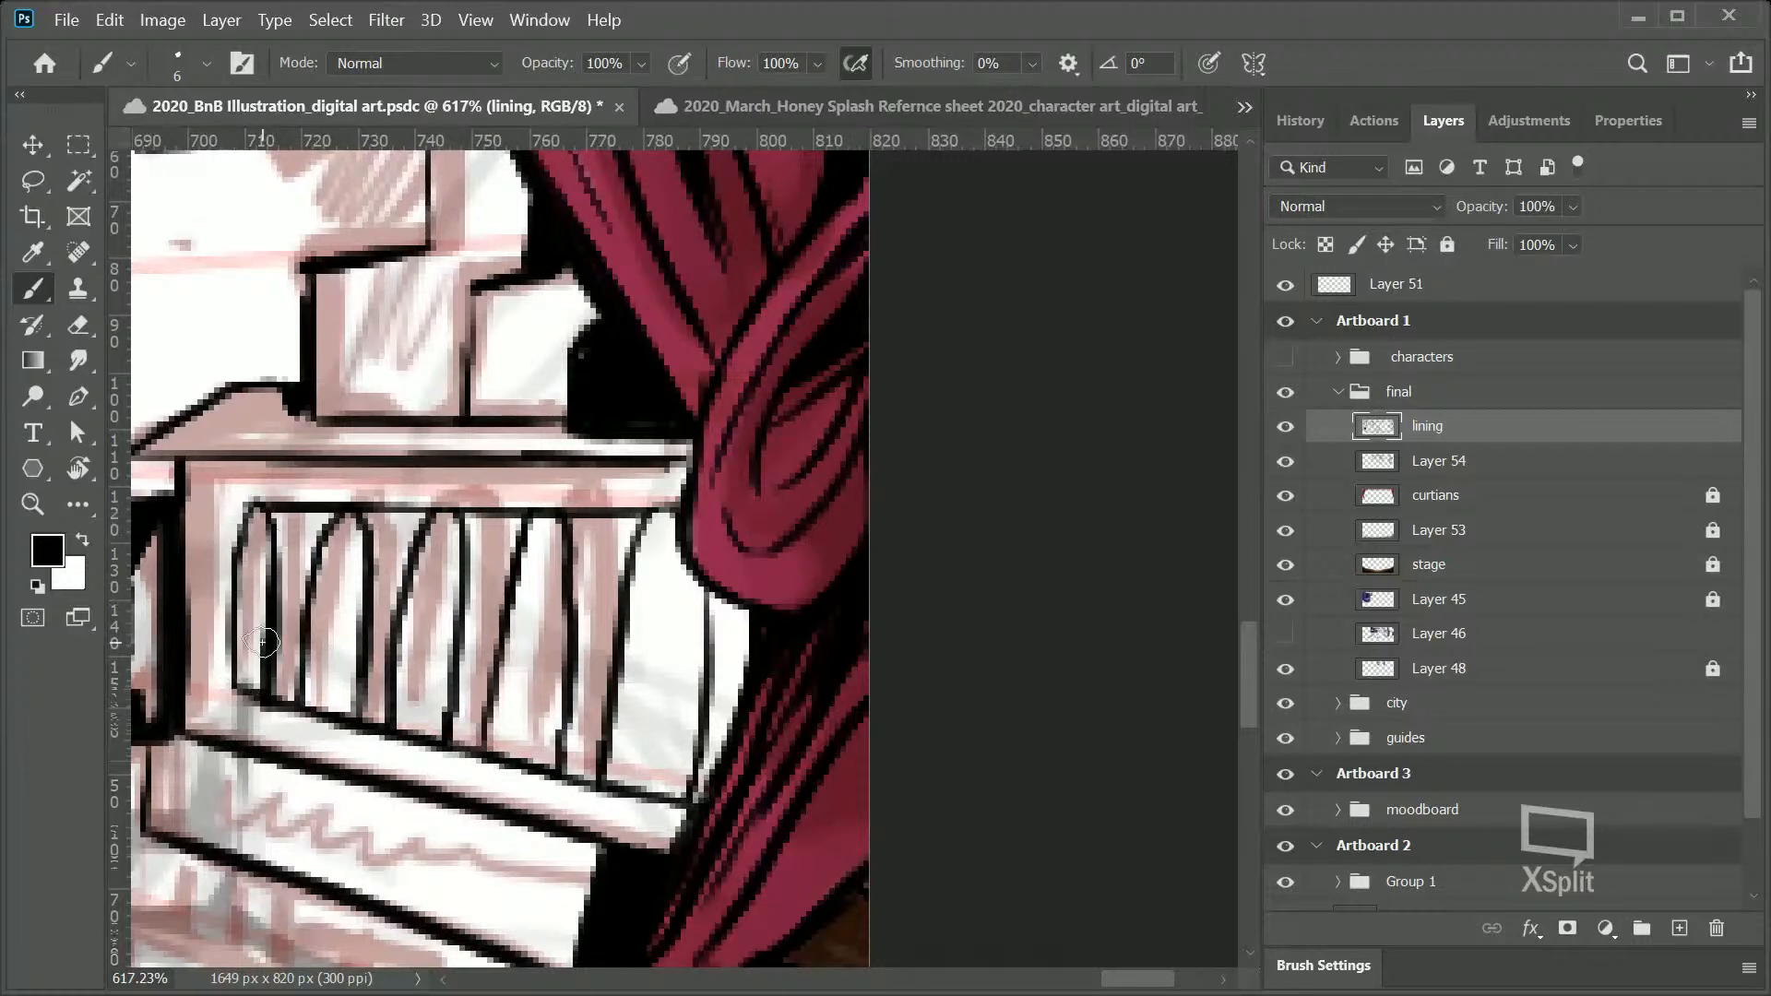
# Step: Hide the Layer 54 sketch to check the line art across the whole artboard
pyautogui.press('z')
pyautogui.moveTo(586, 632); pyautogui.dragTo(507, 661)
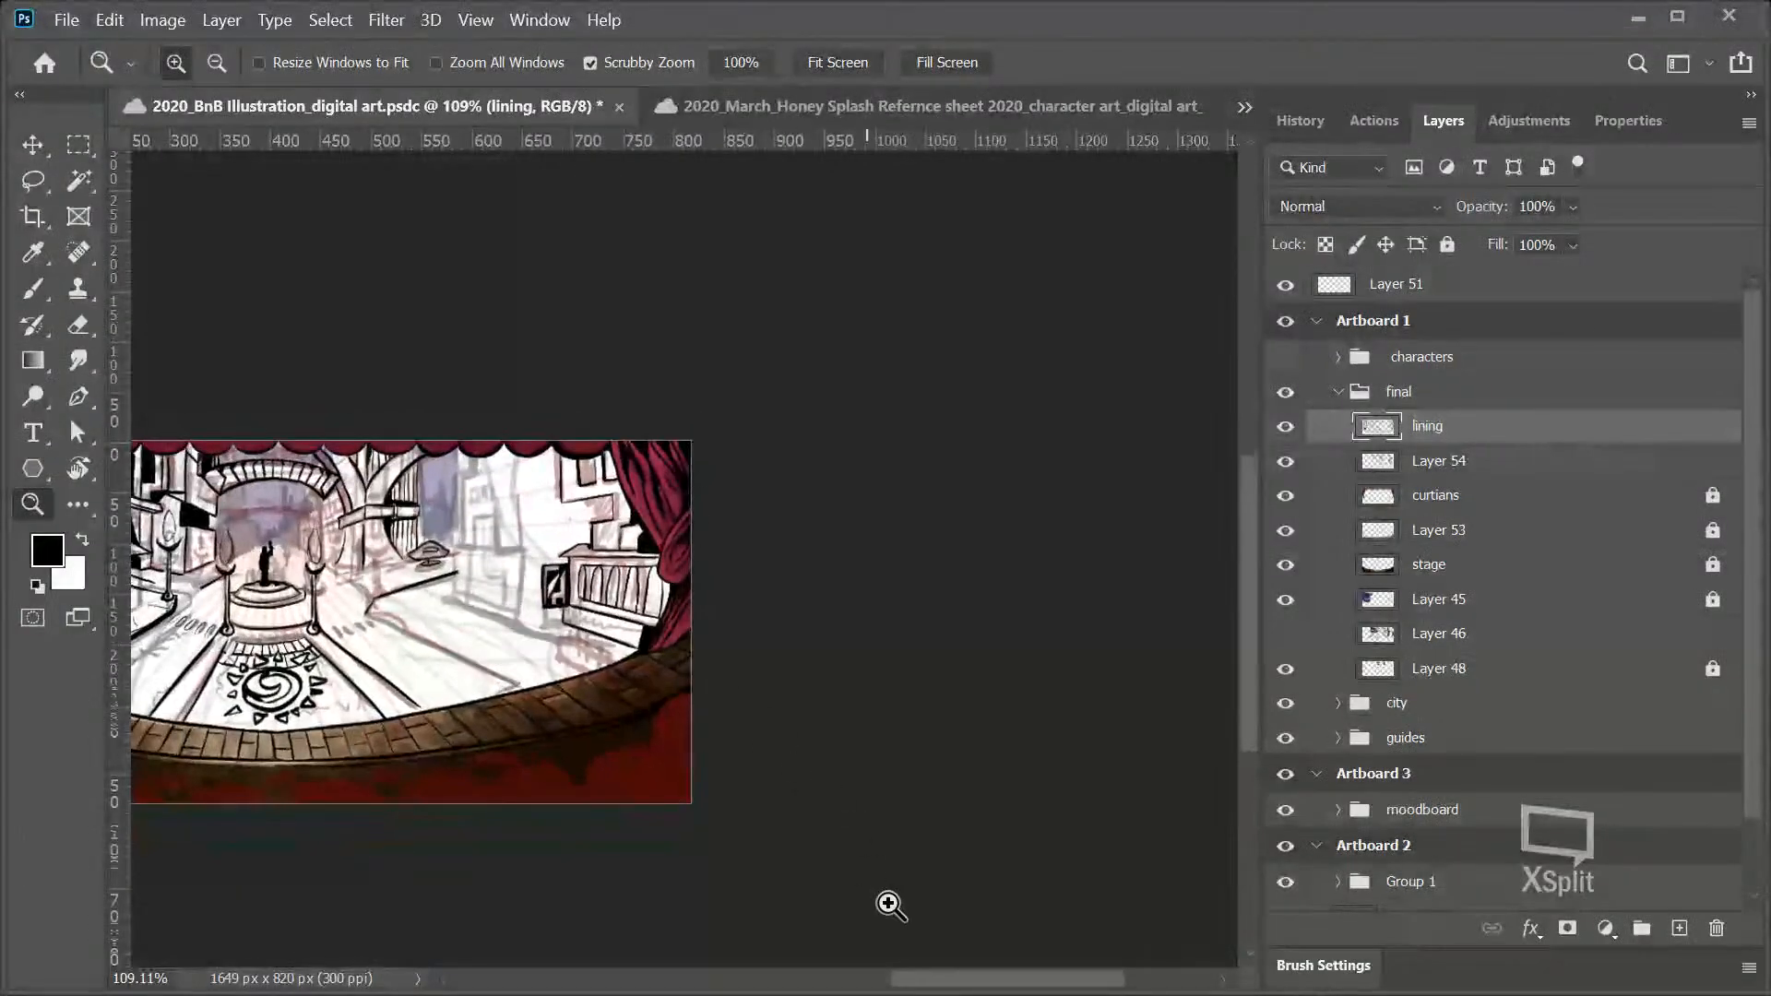
pyautogui.moveTo(950, 979); pyautogui.dragTo(907, 978)
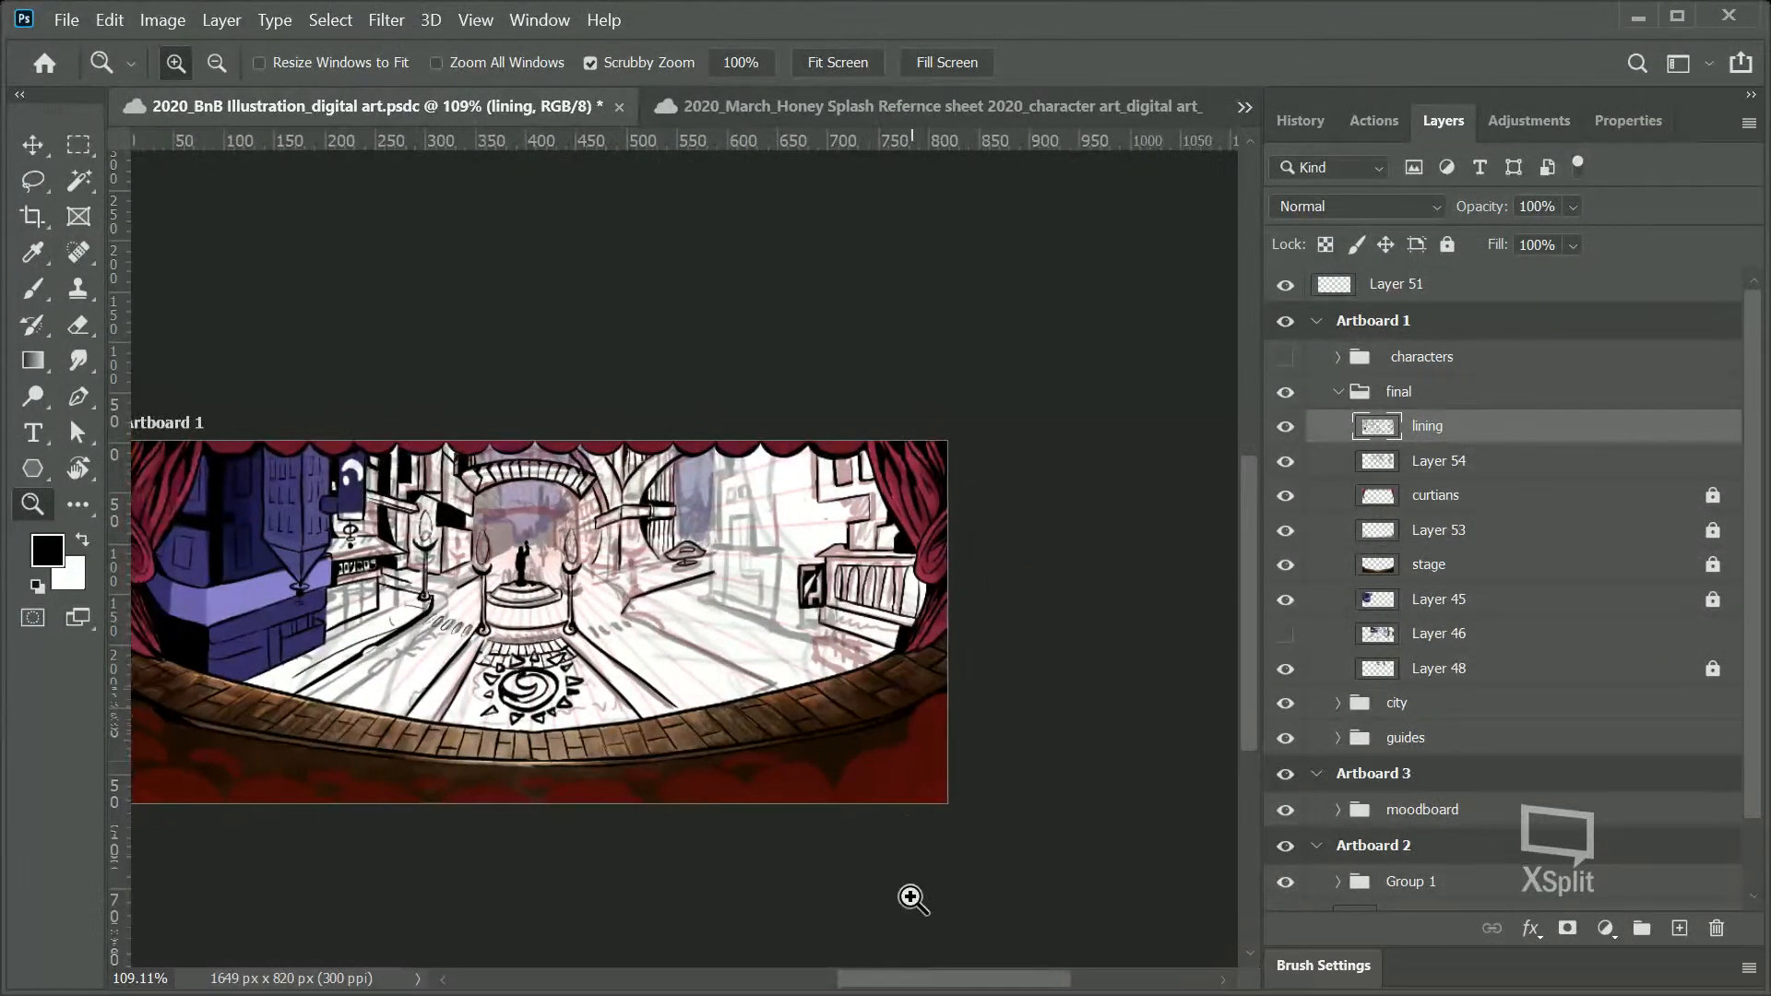
pyautogui.click(1286, 461)
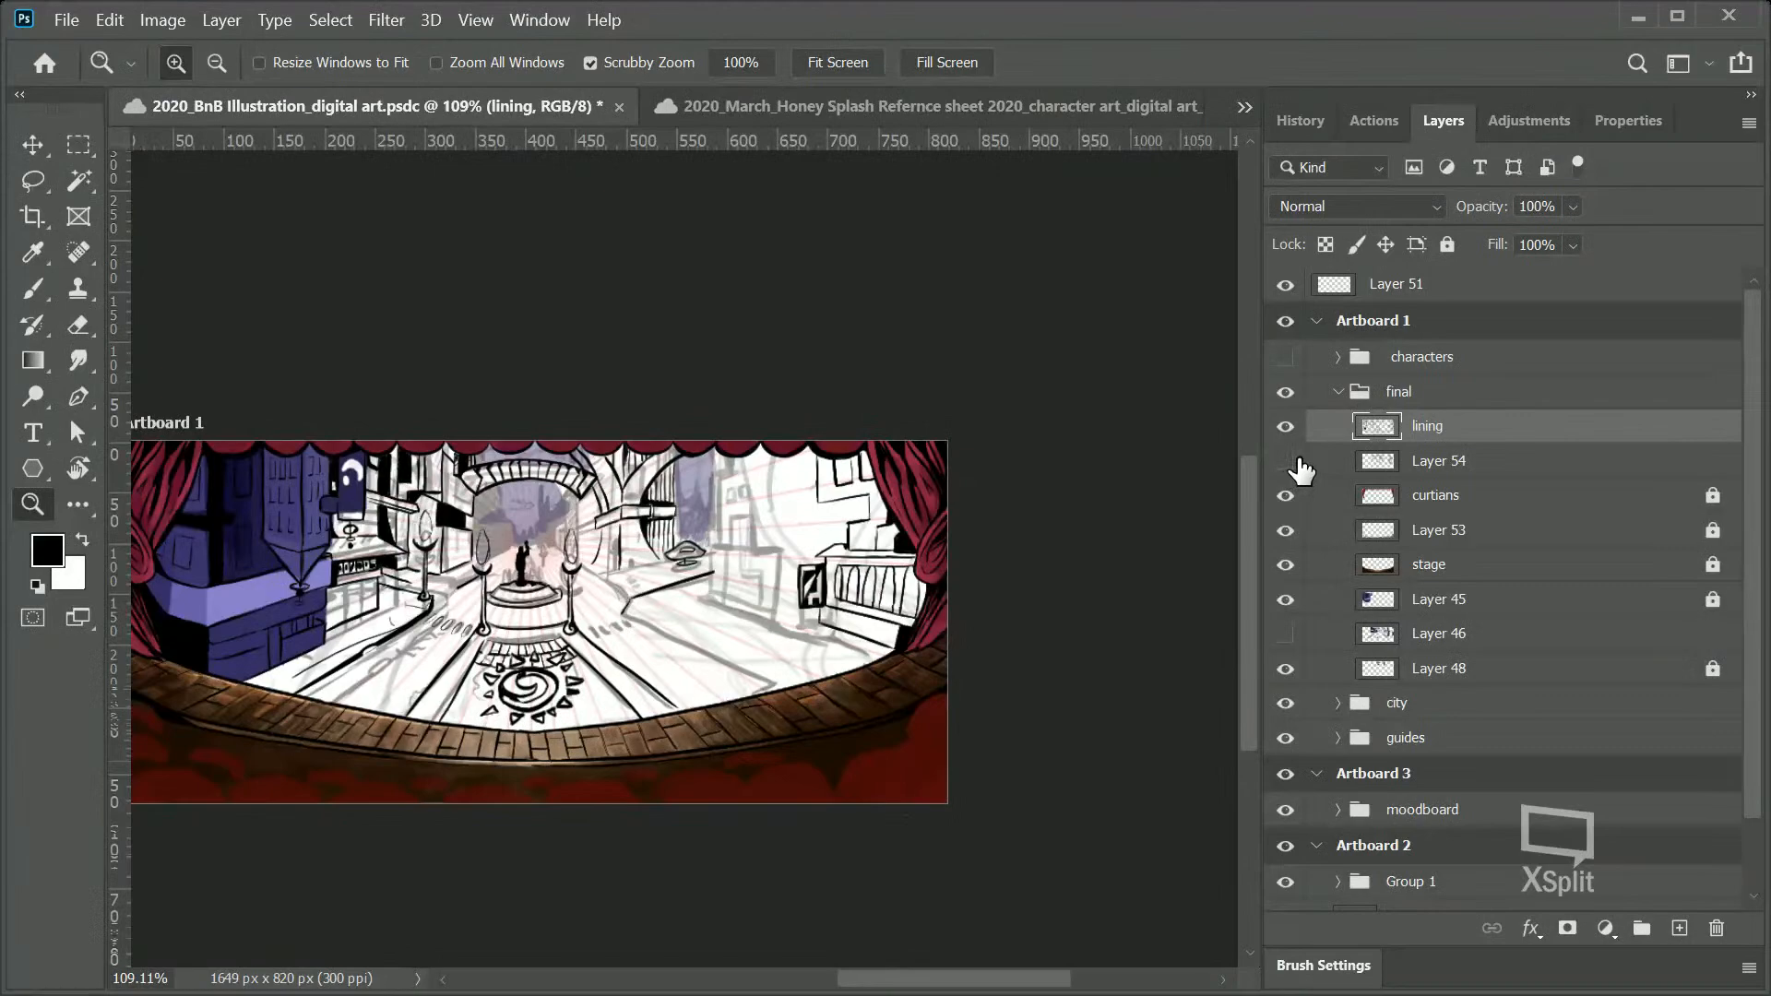
# Step: Ink the missing side of the fourth arched window from the sign and the end edge of the window panel beside the sign
pyautogui.moveTo(979, 576); pyautogui.dragTo(1039, 596)
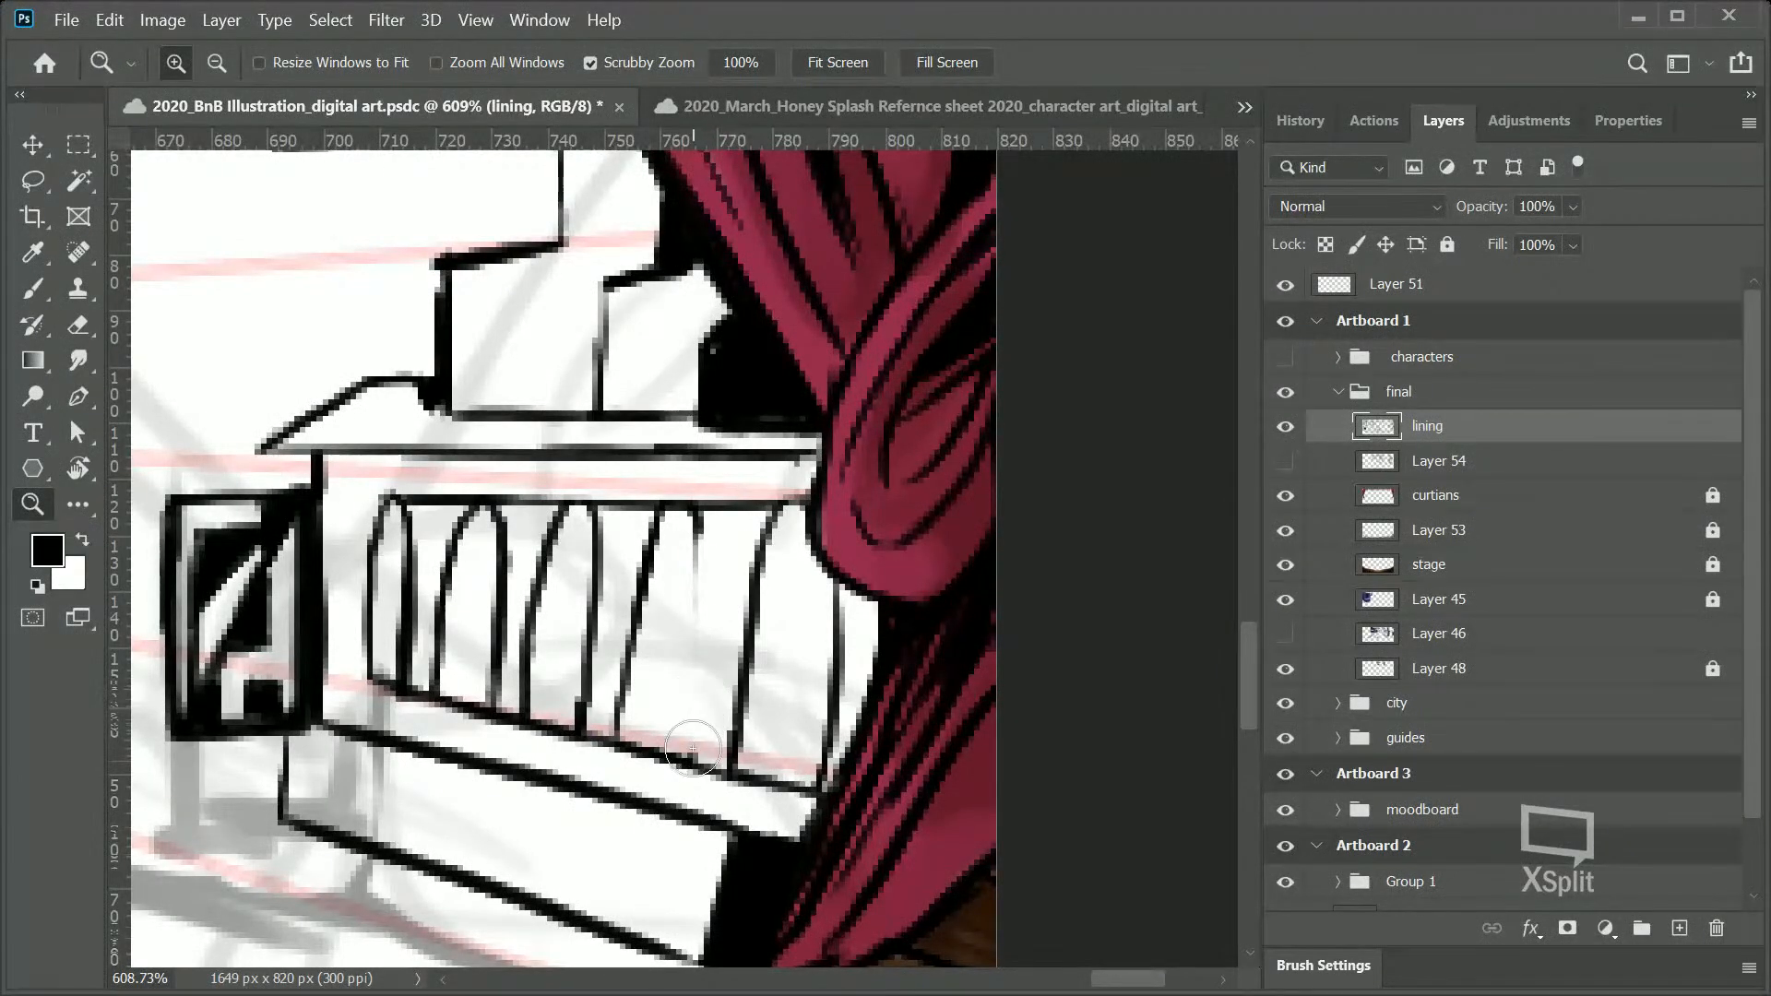
pyautogui.scroll(-1, 691, 664)
pyautogui.press('b')
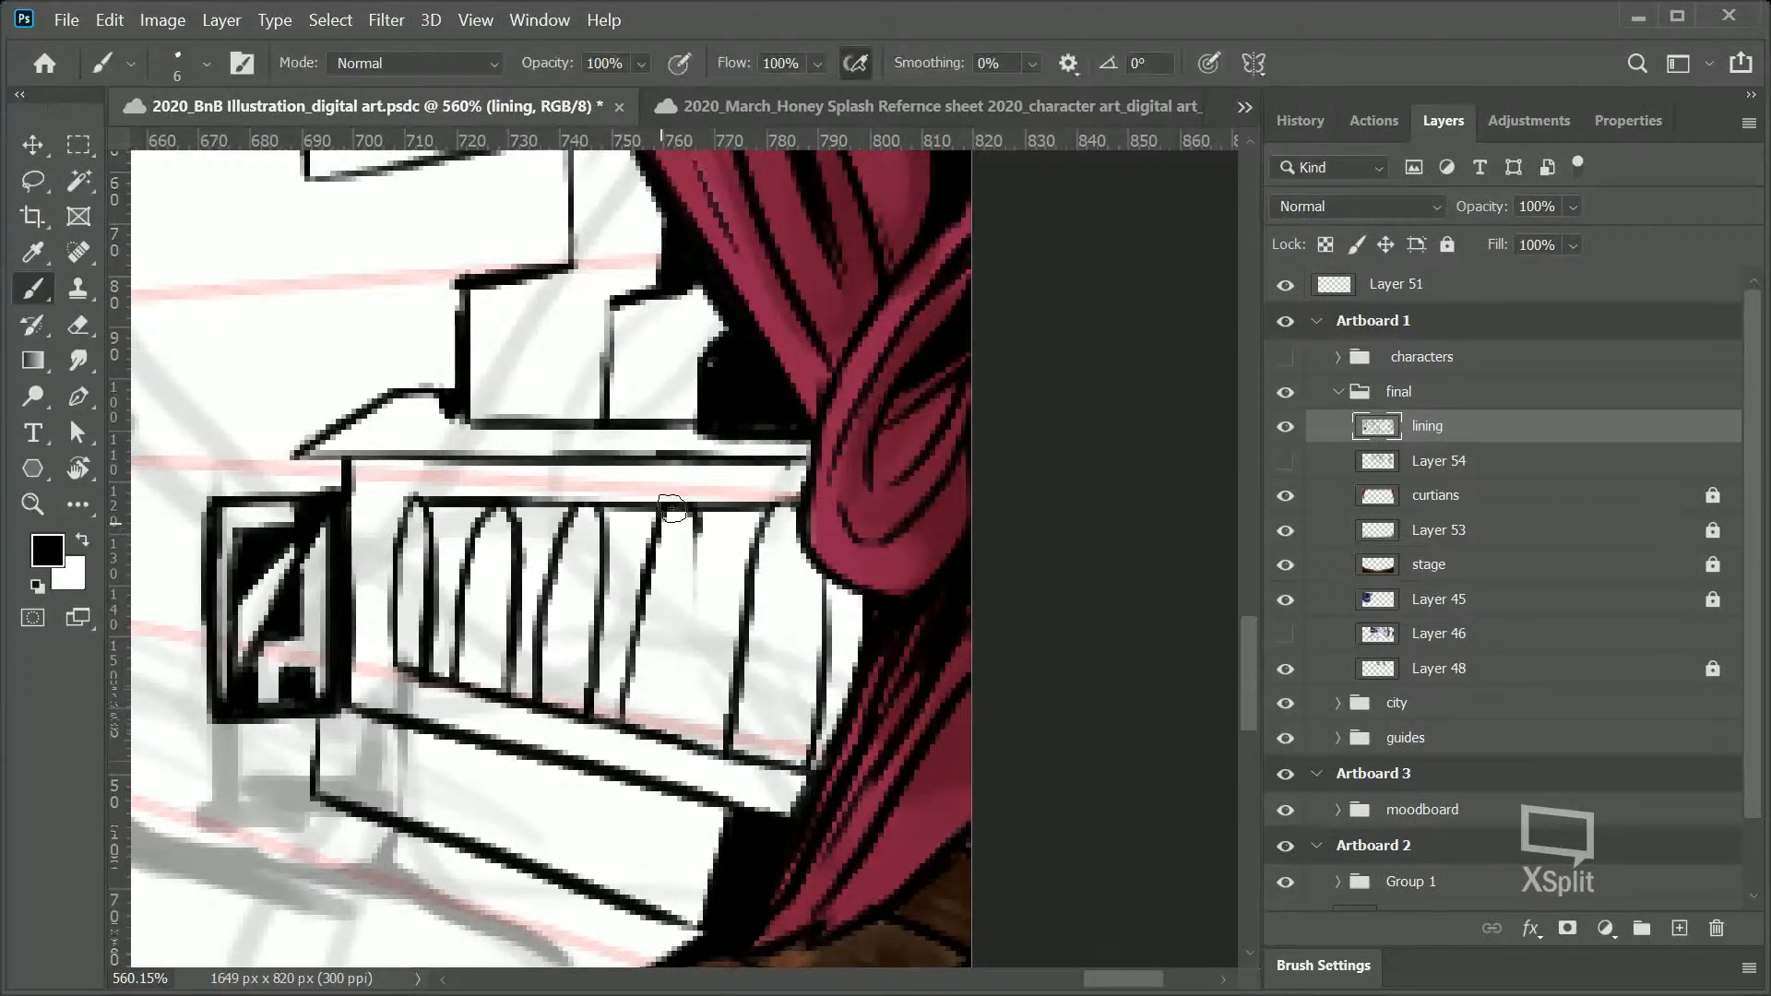
pyautogui.moveTo(693, 510); pyautogui.dragTo(687, 733)
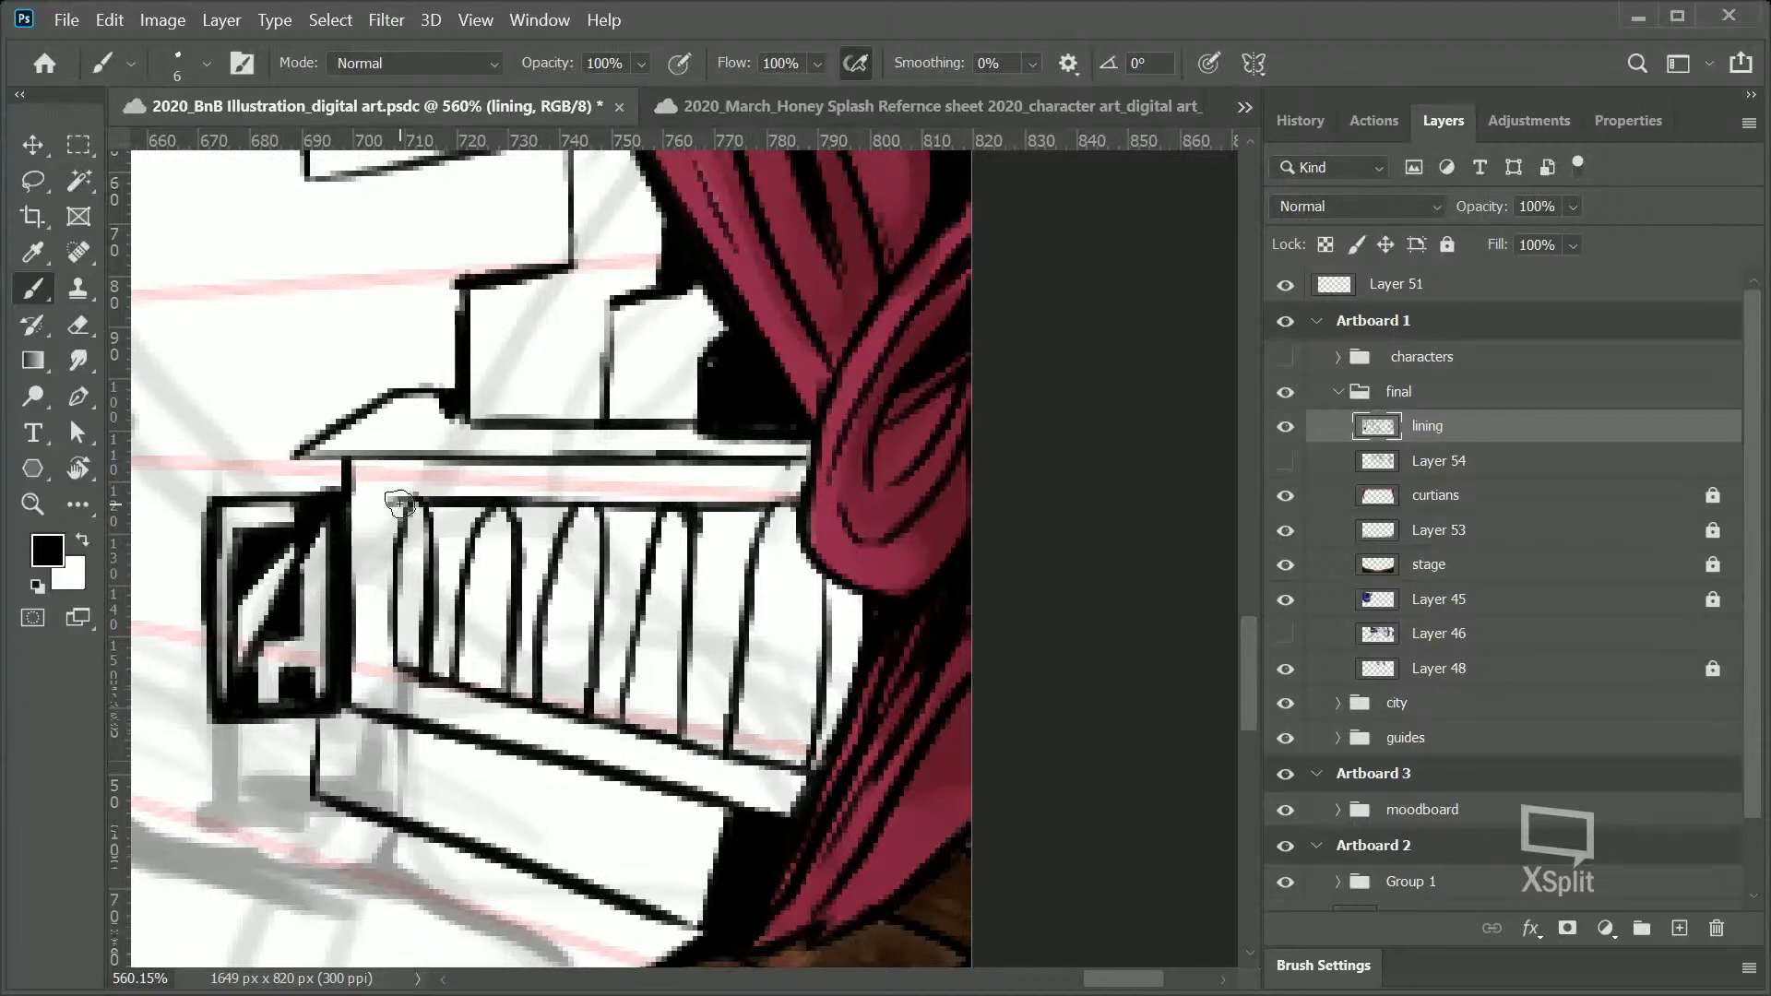
pyautogui.moveTo(375, 499)
pyautogui.mouseDown()
pyautogui.moveTo(375, 665)
pyautogui.moveTo(443, 683)
pyautogui.mouseUp()
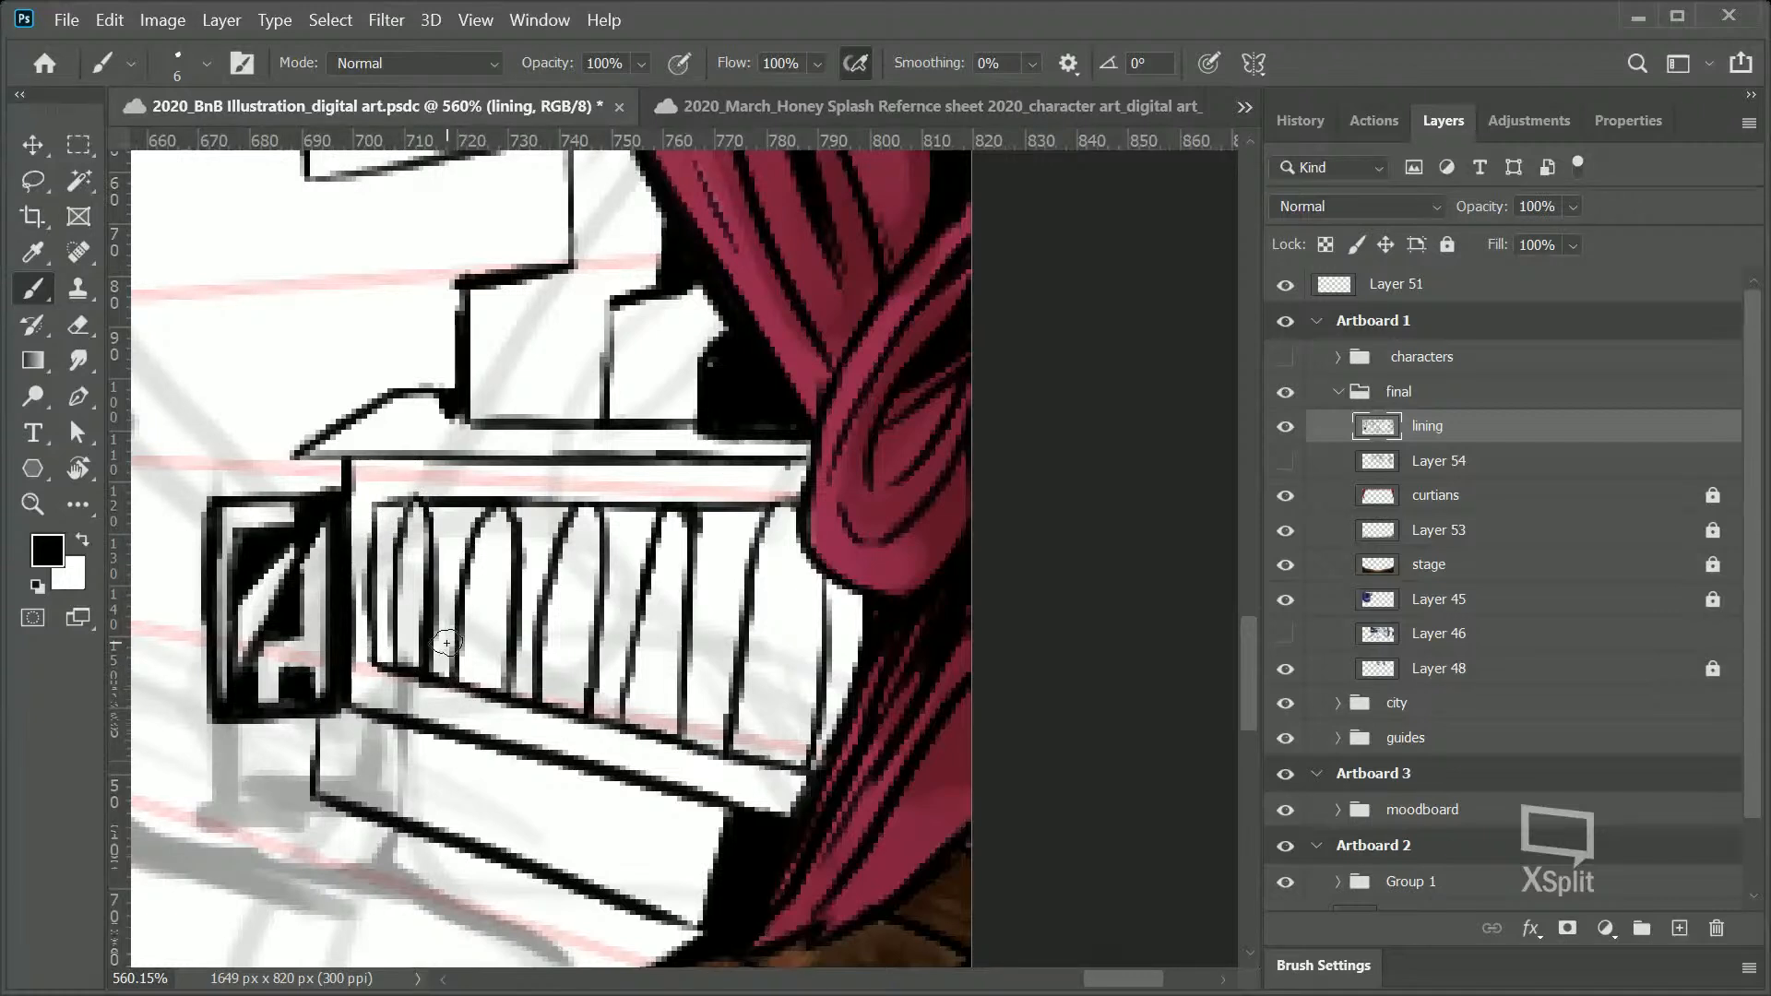
# Step: Undo the end edge of the window panel beside the sign and redraw it joined to the slanted base line
pyautogui.hotkey('ctrl', 'z')
pyautogui.hotkey('ctrl', 'z')
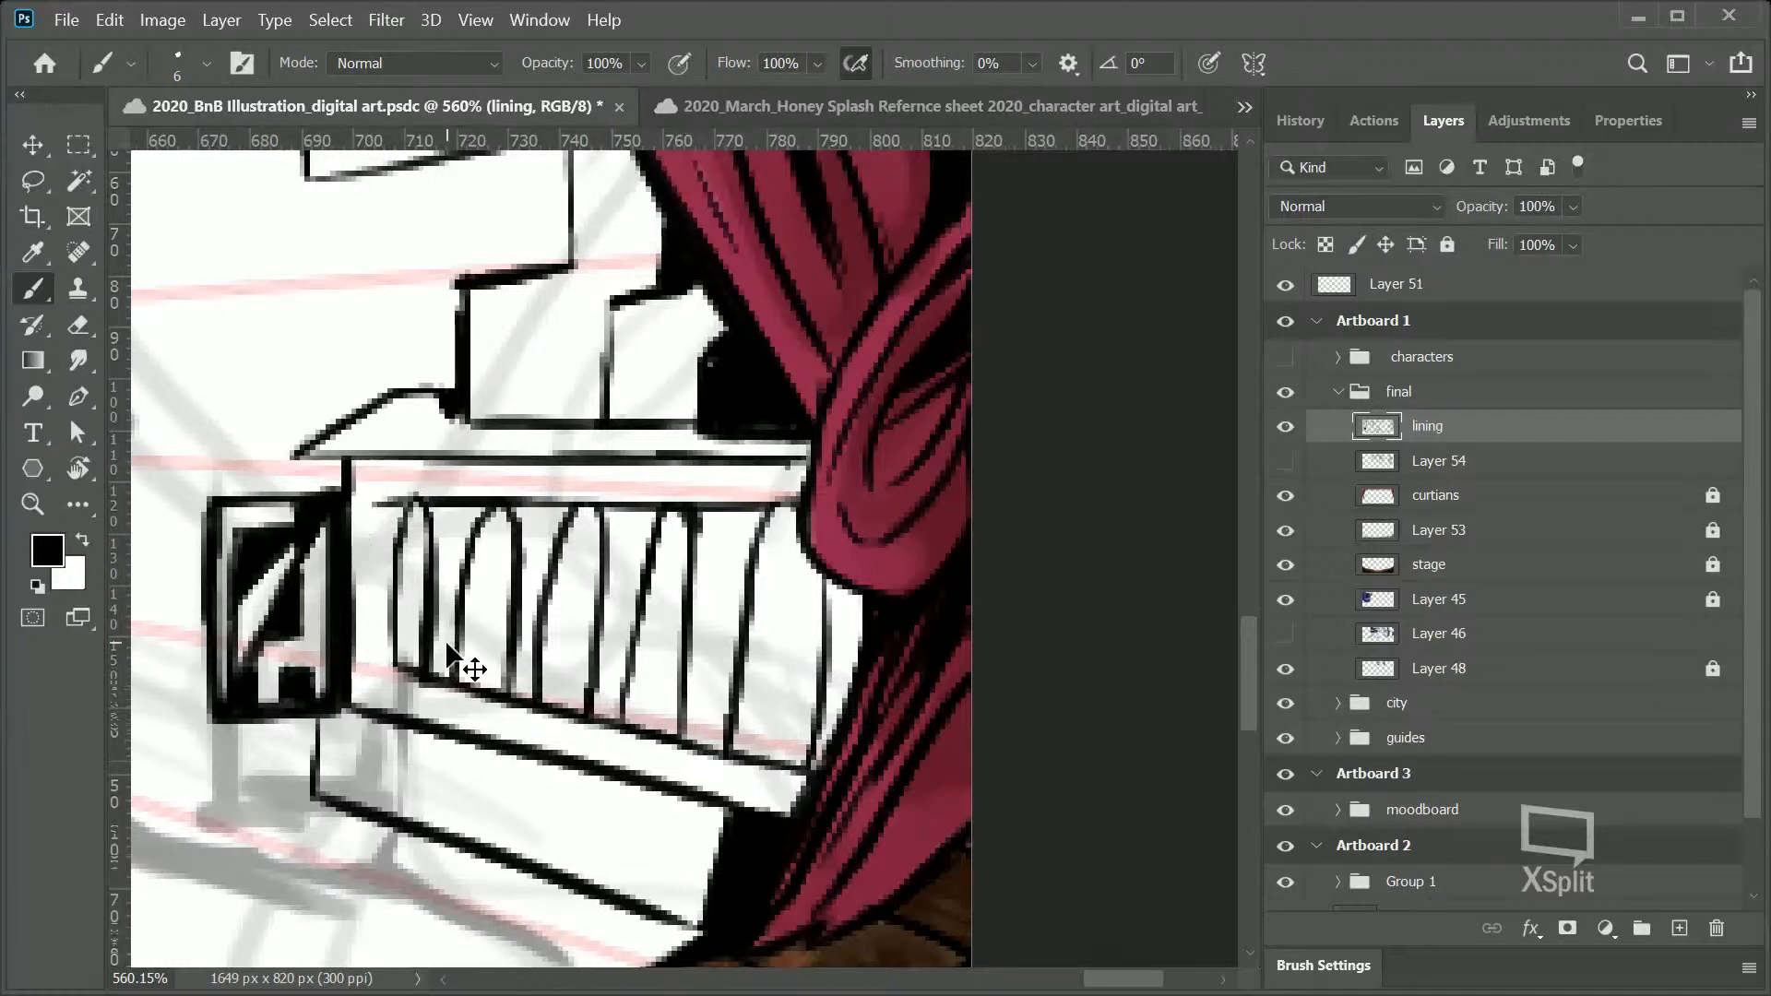
pyautogui.moveTo(374, 512)
pyautogui.mouseDown()
pyautogui.moveTo(360, 658)
pyautogui.moveTo(448, 685)
pyautogui.mouseUp()
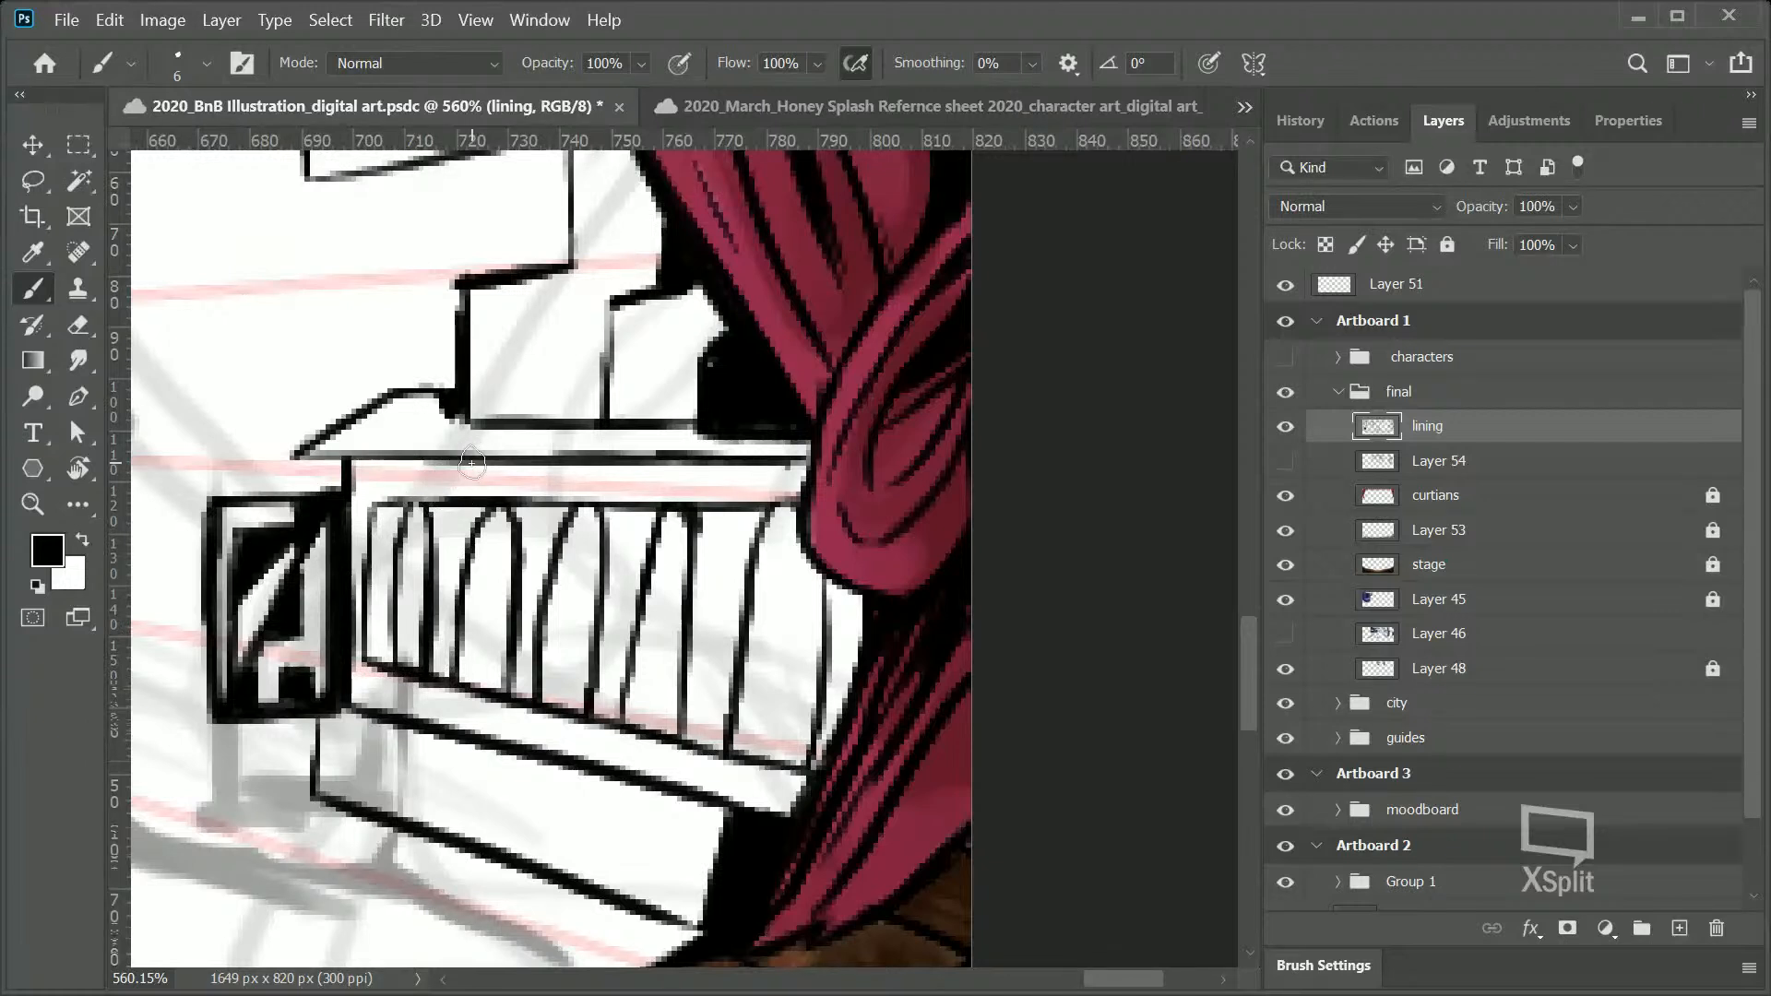
# Step: Ink black shadows inside the tops and along one side of the arched windows
pyautogui.moveTo(417, 502)
pyautogui.mouseDown()
pyautogui.moveTo(397, 664)
pyautogui.moveTo(399, 645)
pyautogui.mouseUp()
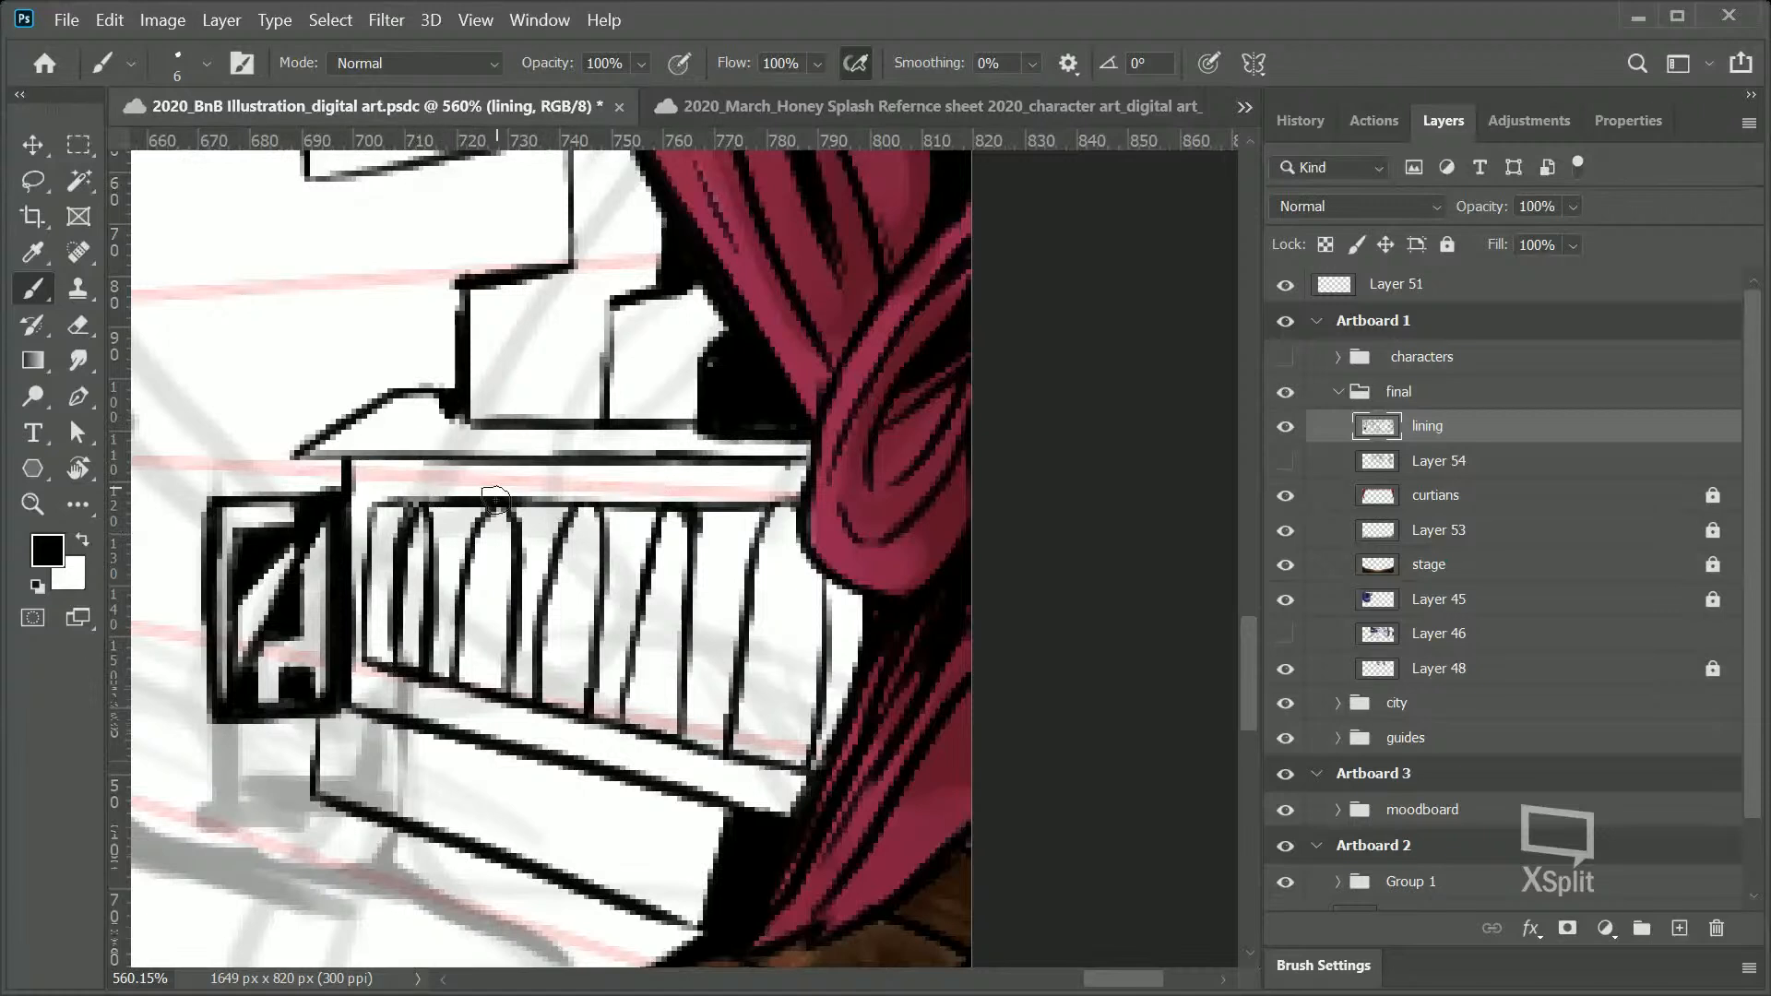
pyautogui.hotkey('ctrl', 'z')
pyautogui.moveTo(417, 506); pyautogui.dragTo(398, 650)
pyautogui.moveTo(494, 524)
pyautogui.mouseDown()
pyautogui.moveTo(462, 619)
pyautogui.moveTo(471, 585)
pyautogui.moveTo(595, 537)
pyautogui.moveTo(553, 586)
pyautogui.mouseUp()
pyautogui.moveTo(595, 512)
pyautogui.mouseDown()
pyautogui.moveTo(568, 540)
pyautogui.moveTo(576, 512)
pyautogui.moveTo(659, 541)
pyautogui.moveTo(655, 561)
pyautogui.moveTo(682, 519)
pyautogui.moveTo(649, 579)
pyautogui.mouseUp()
pyautogui.moveTo(690, 514); pyautogui.dragTo(645, 612)
pyautogui.moveTo(788, 521)
pyautogui.mouseDown()
pyautogui.moveTo(747, 600)
pyautogui.moveTo(764, 553)
pyautogui.moveTo(788, 546)
pyautogui.mouseUp()
# Step: Thicken the stepped edge of the upper building and the shadowed sides of its two rectangular windows with black
pyautogui.press('z')
pyautogui.moveTo(690, 635)
pyautogui.mouseDown()
pyautogui.moveTo(482, 807)
pyautogui.moveTo(585, 808)
pyautogui.moveTo(602, 352)
pyautogui.moveTo(645, 336)
pyautogui.mouseUp()
pyautogui.press('b')
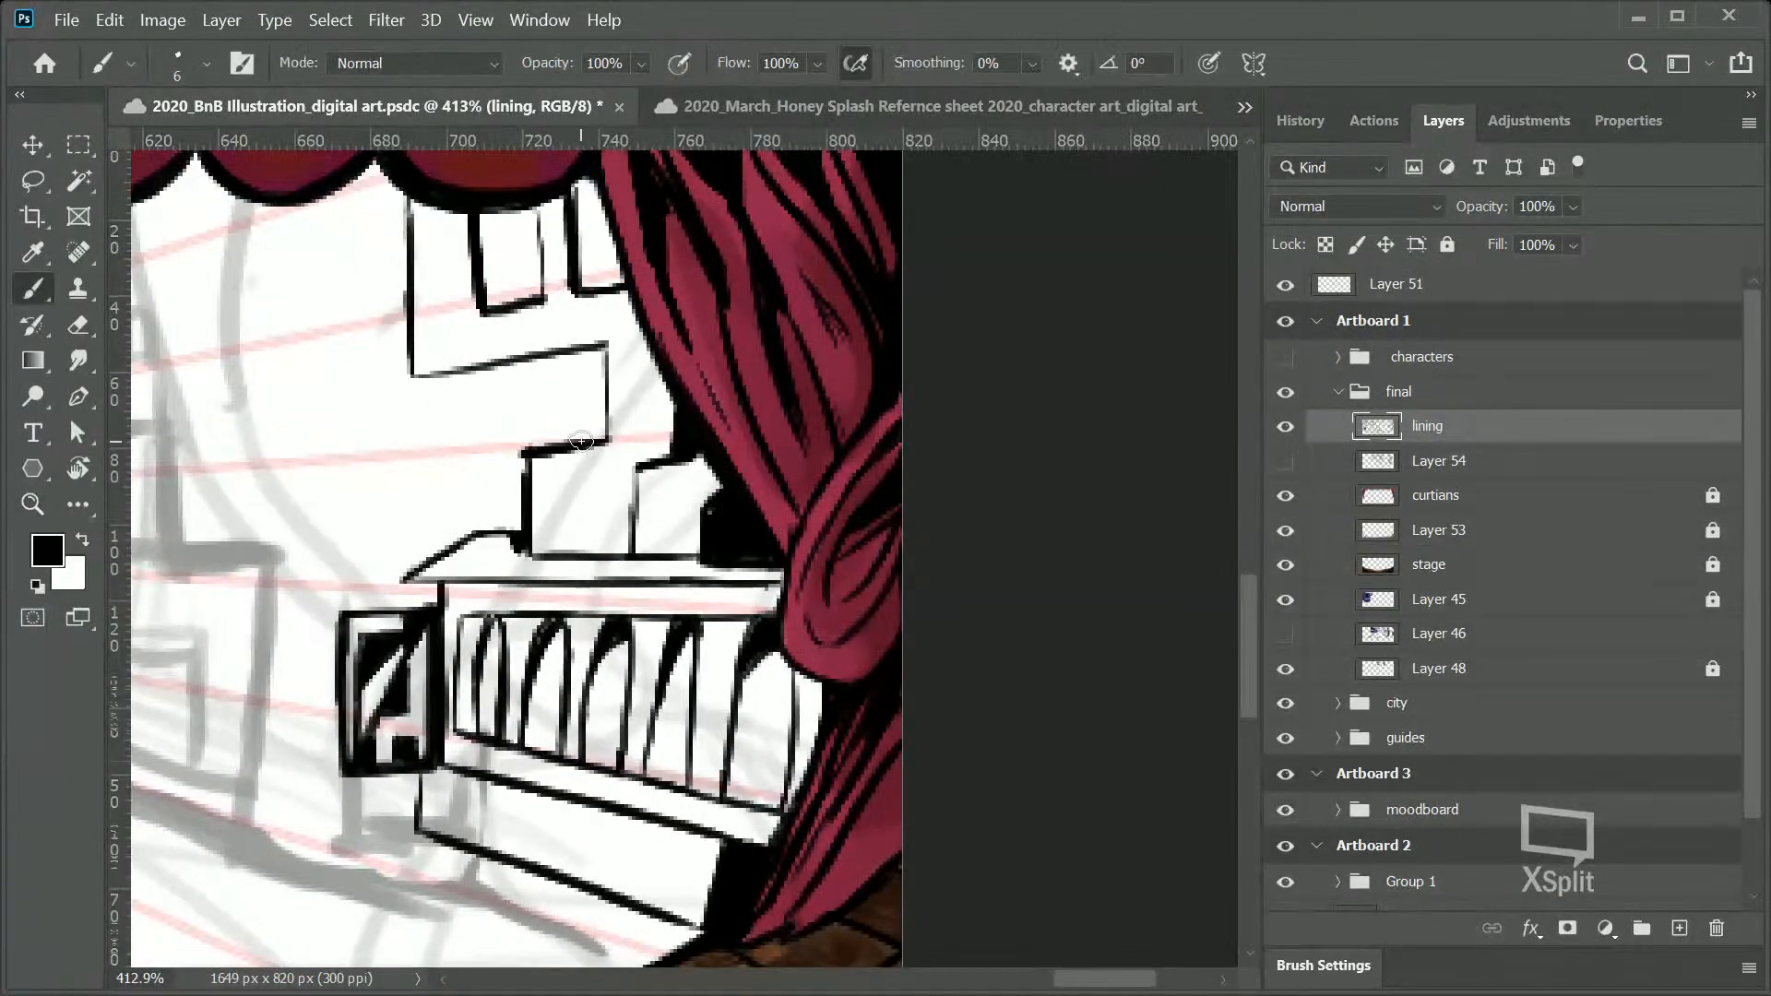
pyautogui.moveTo(604, 346); pyautogui.dragTo(602, 439)
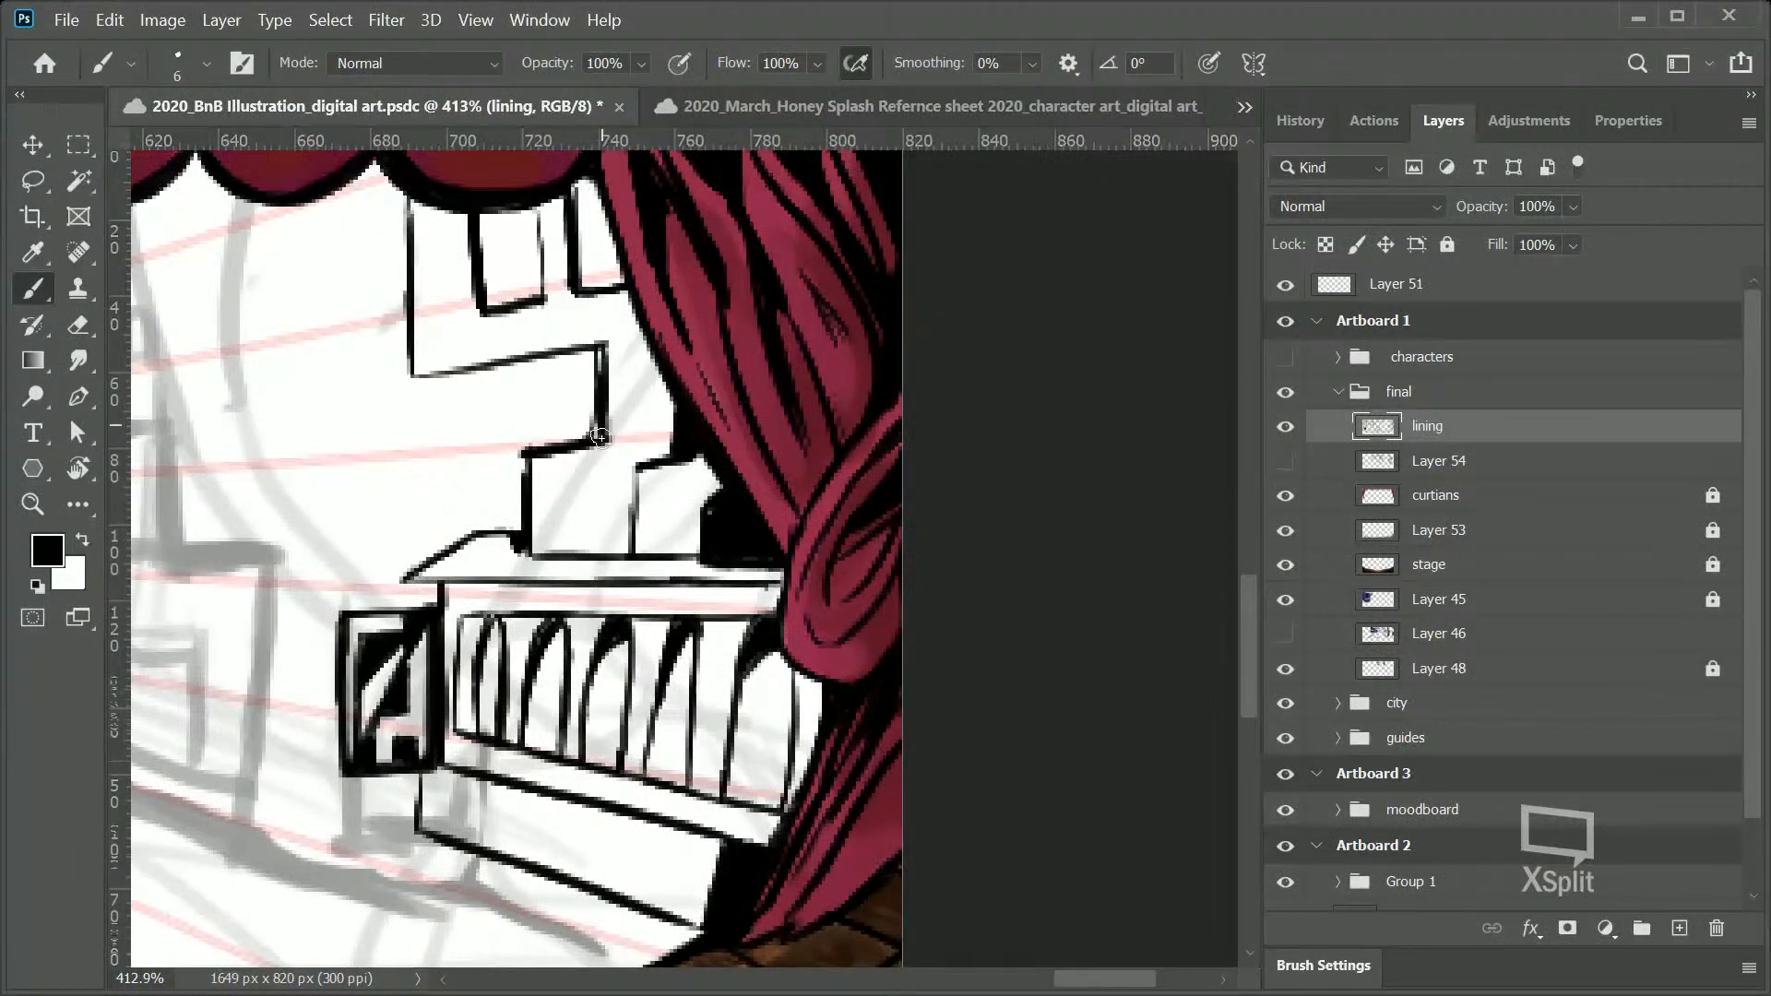
pyautogui.moveTo(604, 346); pyautogui.dragTo(594, 440)
pyautogui.moveTo(484, 214)
pyautogui.mouseDown()
pyautogui.moveTo(478, 300)
pyautogui.moveTo(523, 302)
pyautogui.mouseUp()
pyautogui.moveTo(577, 183)
pyautogui.mouseDown()
pyautogui.moveTo(576, 288)
pyautogui.moveTo(586, 271)
pyautogui.moveTo(618, 281)
pyautogui.mouseUp()
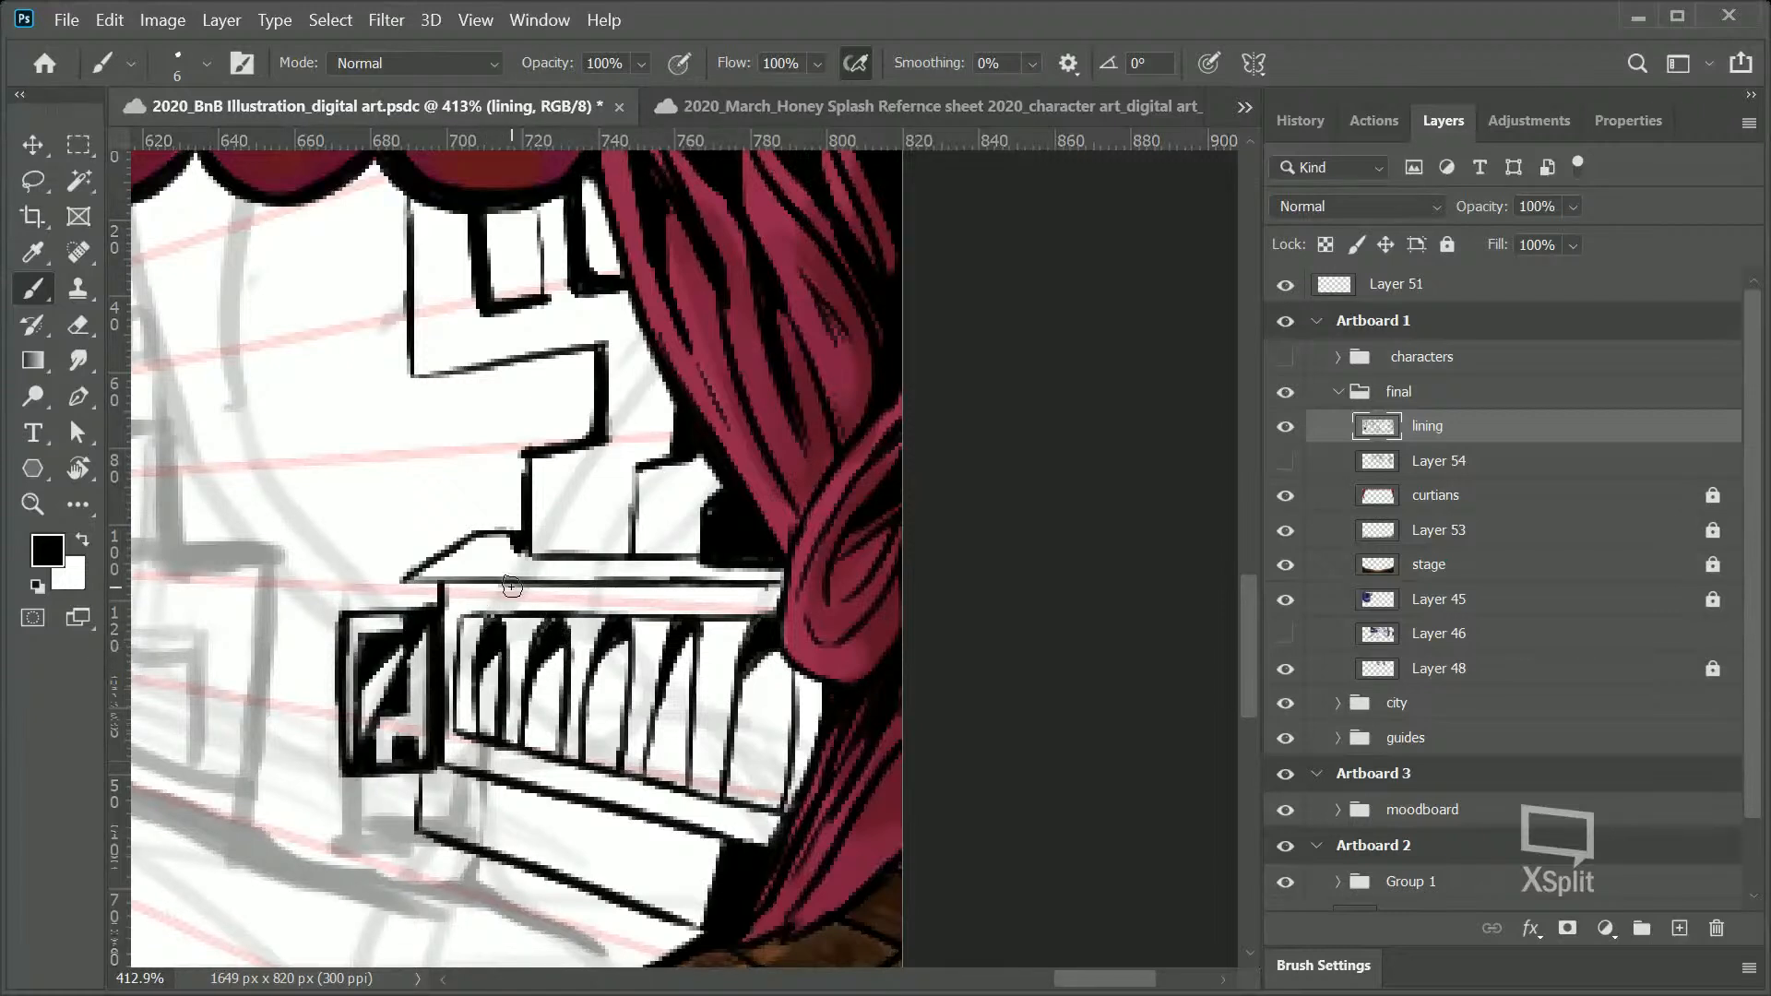
# Step: Fill solid black shadows under the stepped blocks and beside the curtain, and thicken the far sides of the arched windows
pyautogui.moveTo(638, 560)
pyautogui.mouseDown()
pyautogui.moveTo(702, 562)
pyautogui.moveTo(521, 559)
pyautogui.moveTo(781, 577)
pyautogui.moveTo(634, 571)
pyautogui.moveTo(734, 563)
pyautogui.mouseUp()
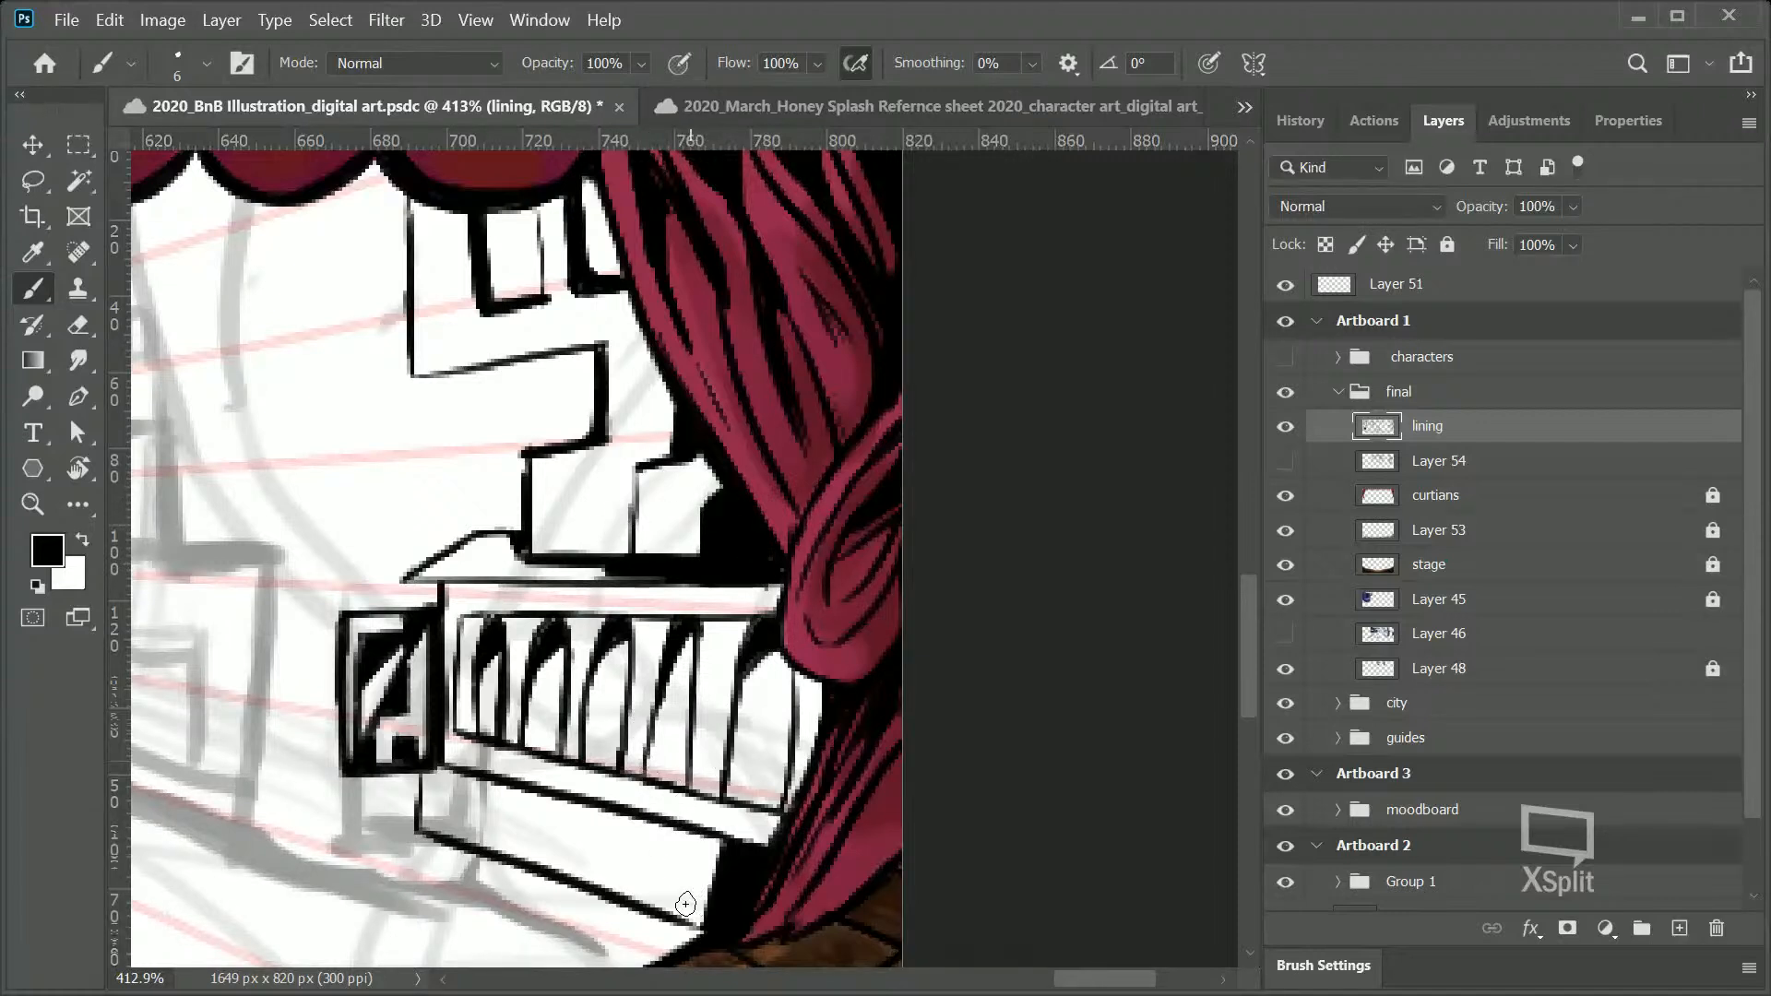
pyautogui.moveTo(657, 836)
pyautogui.mouseDown()
pyautogui.moveTo(683, 916)
pyautogui.moveTo(655, 822)
pyautogui.moveTo(707, 917)
pyautogui.moveTo(715, 853)
pyautogui.mouseUp()
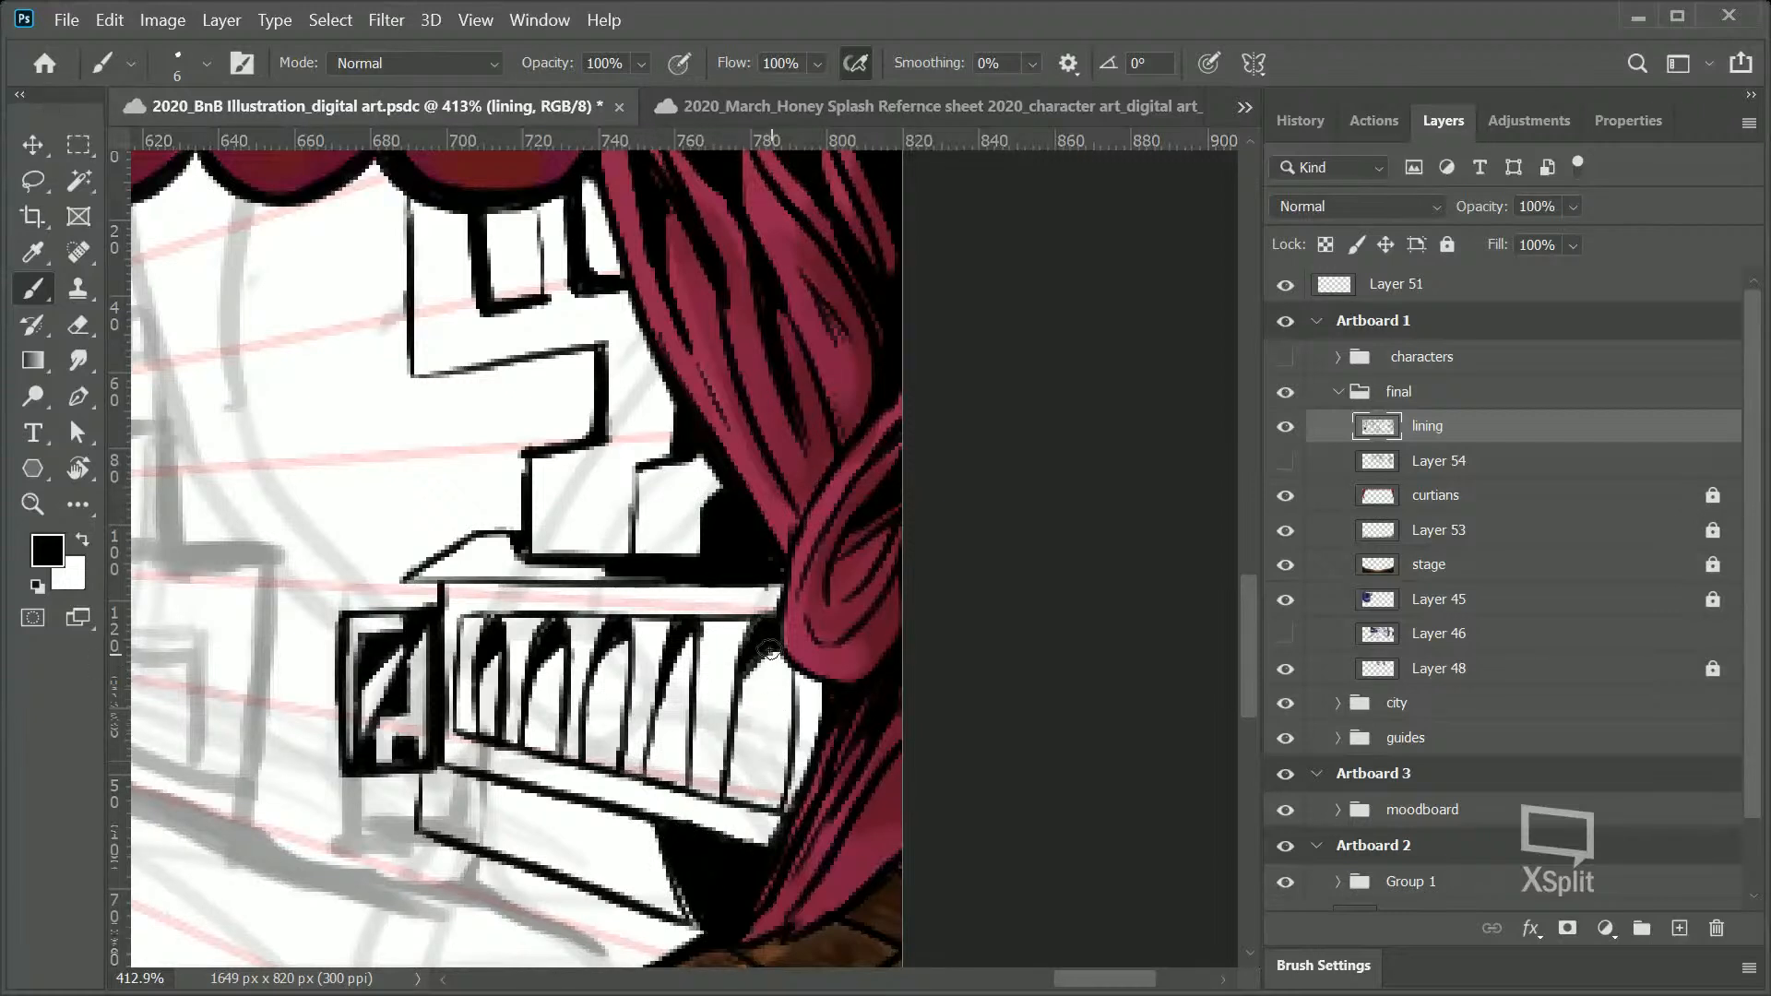
pyautogui.moveTo(773, 651); pyautogui.dragTo(789, 794)
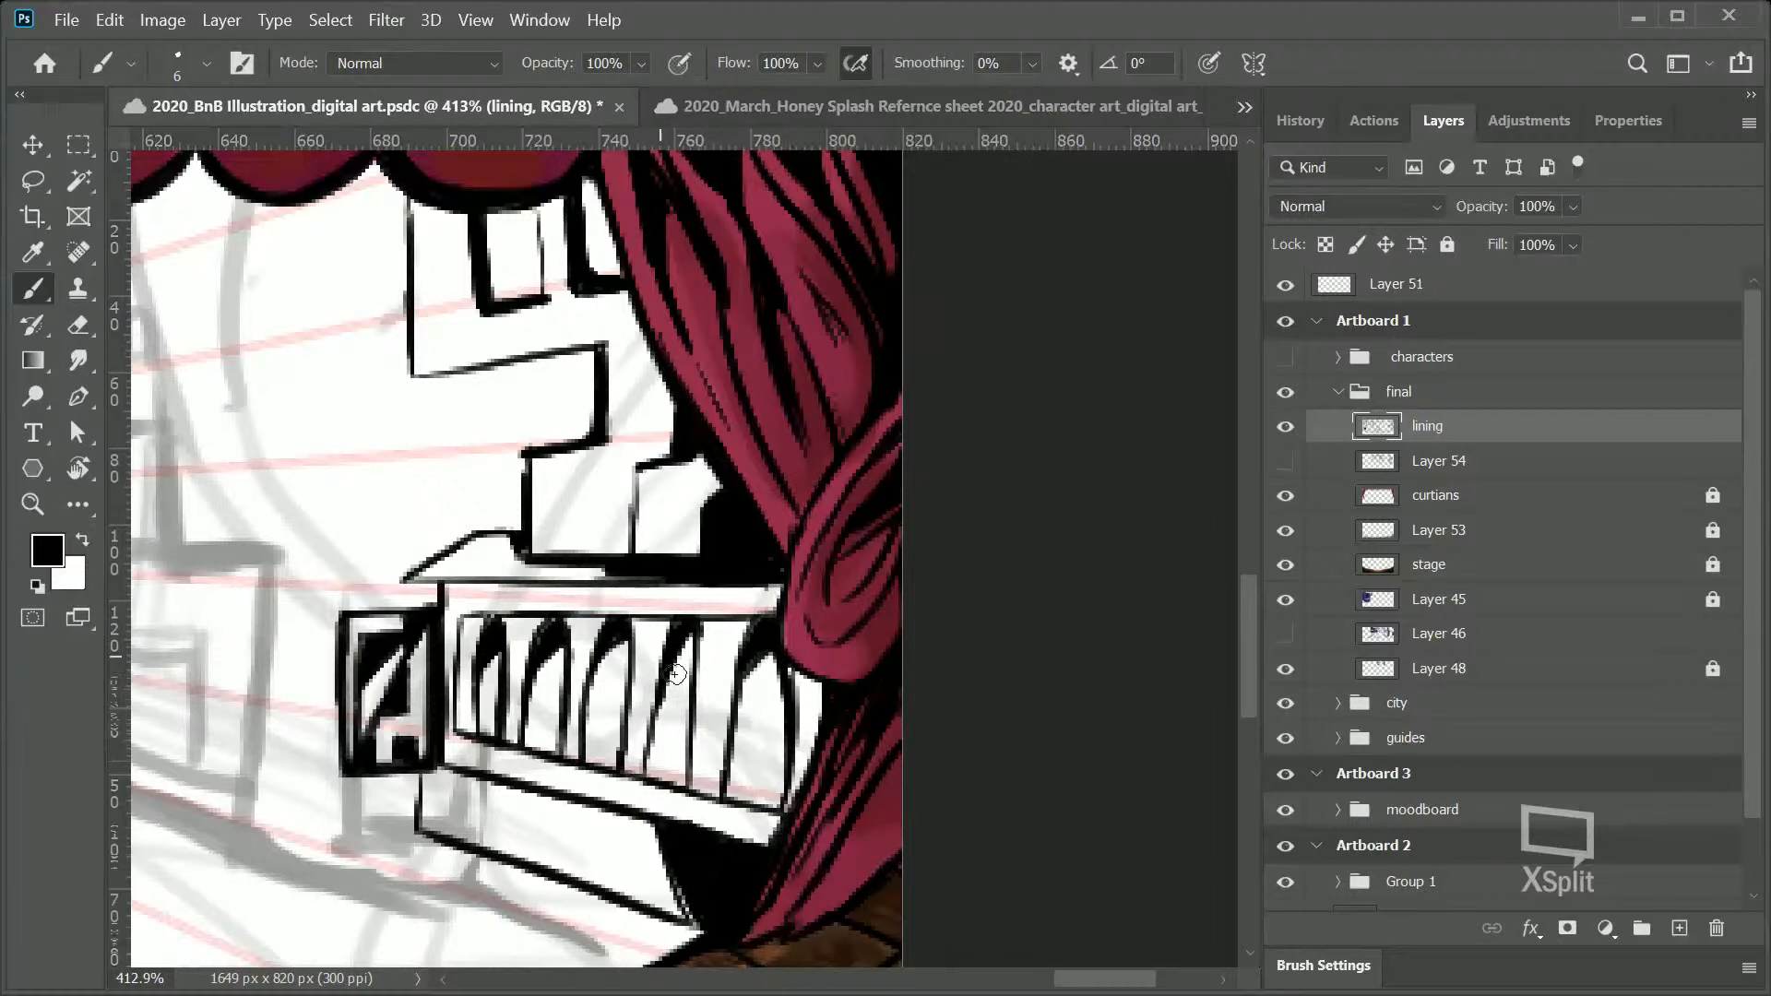
pyautogui.moveTo(689, 657)
pyautogui.mouseDown()
pyautogui.moveTo(684, 782)
pyautogui.moveTo(680, 646)
pyautogui.moveTo(601, 621)
pyautogui.moveTo(626, 662)
pyautogui.moveTo(624, 642)
pyautogui.moveTo(623, 769)
pyautogui.mouseUp()
pyautogui.moveTo(632, 638); pyautogui.dragTo(629, 724)
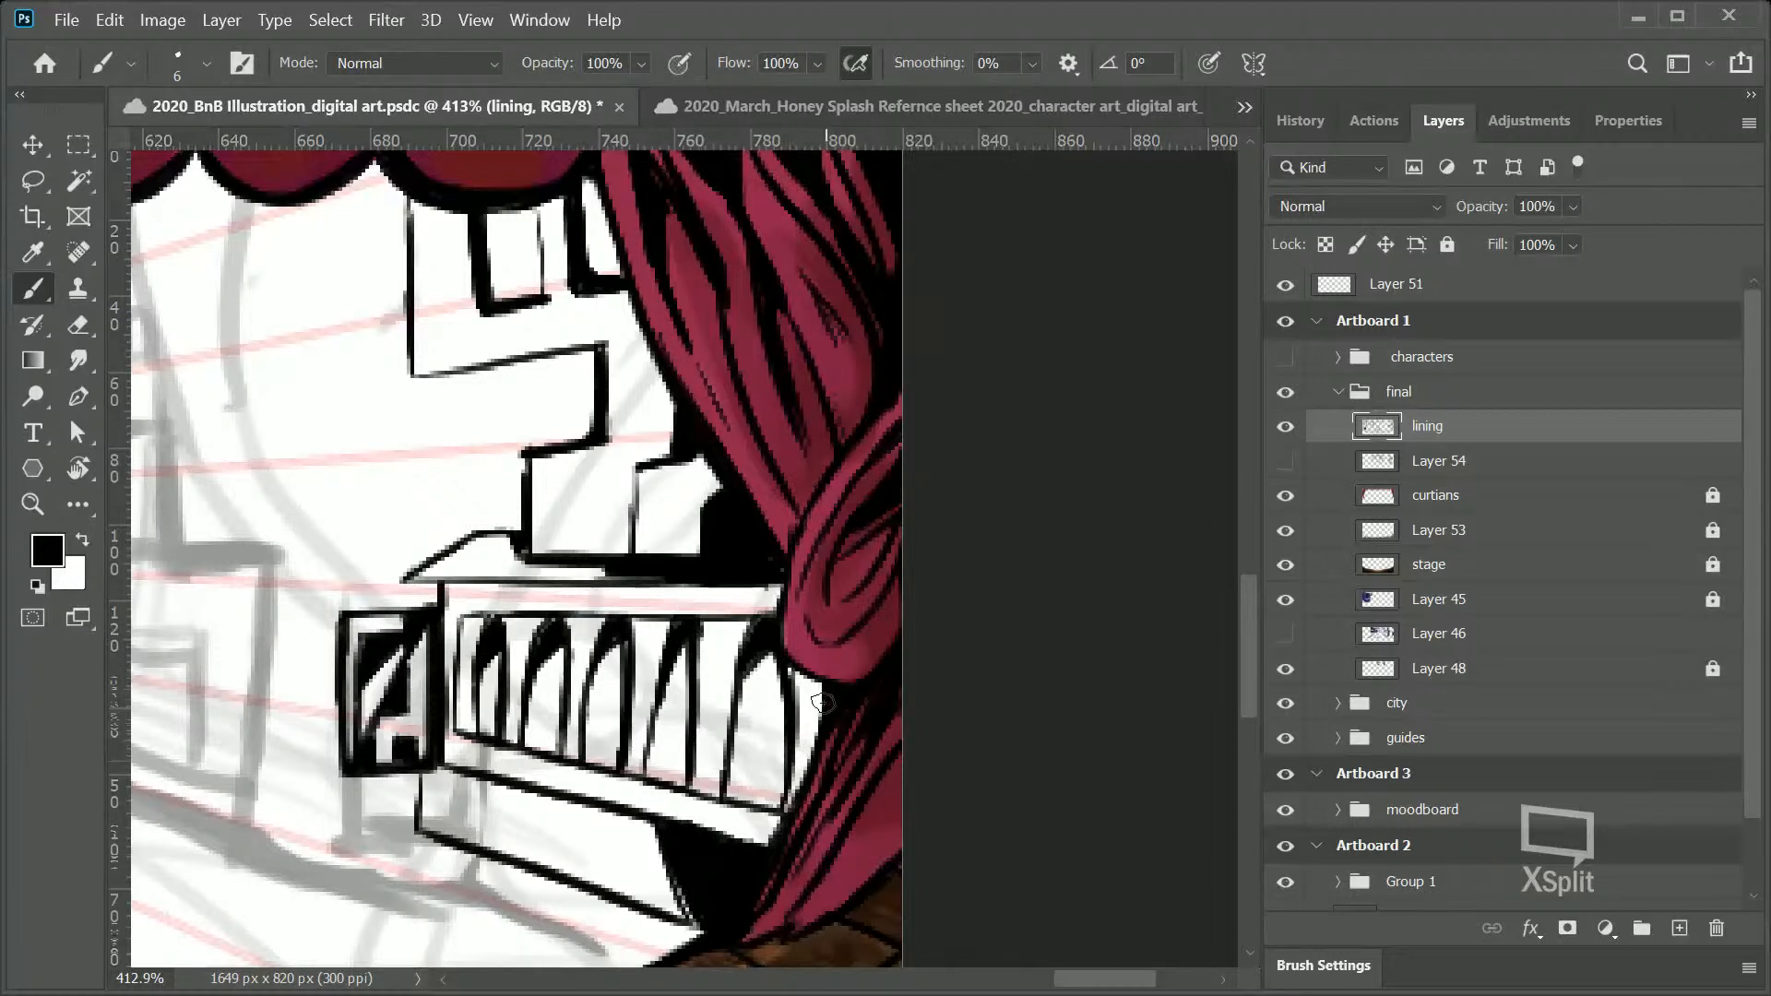
pyautogui.moveTo(805, 674); pyautogui.dragTo(798, 789)
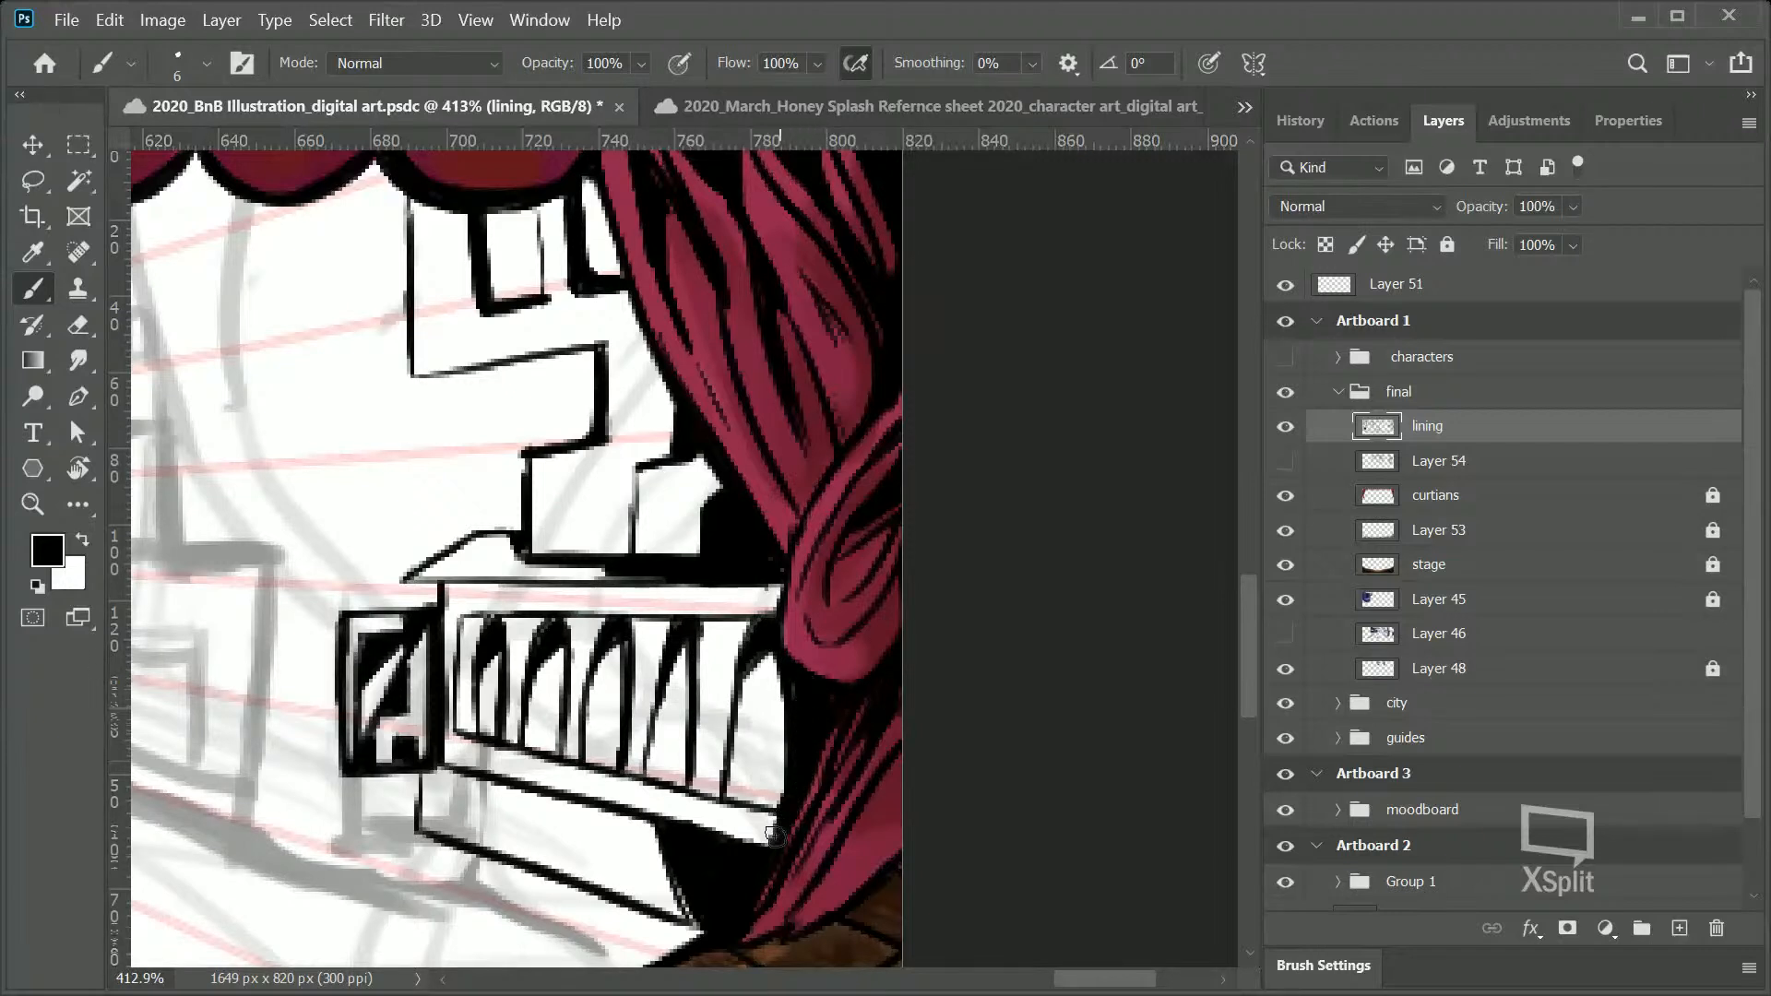
# Step: Save the illustration after inking the arched-window building
pyautogui.press('z')
pyautogui.moveTo(911, 711); pyautogui.dragTo(827, 700)
pyautogui.moveTo(1063, 978)
pyautogui.mouseDown()
pyautogui.moveTo(929, 963)
pyautogui.moveTo(1045, 954)
pyautogui.mouseUp()
pyautogui.moveTo(755, 576)
pyautogui.mouseDown()
pyautogui.moveTo(819, 562)
pyautogui.moveTo(806, 581)
pyautogui.moveTo(758, 575)
pyautogui.mouseUp()
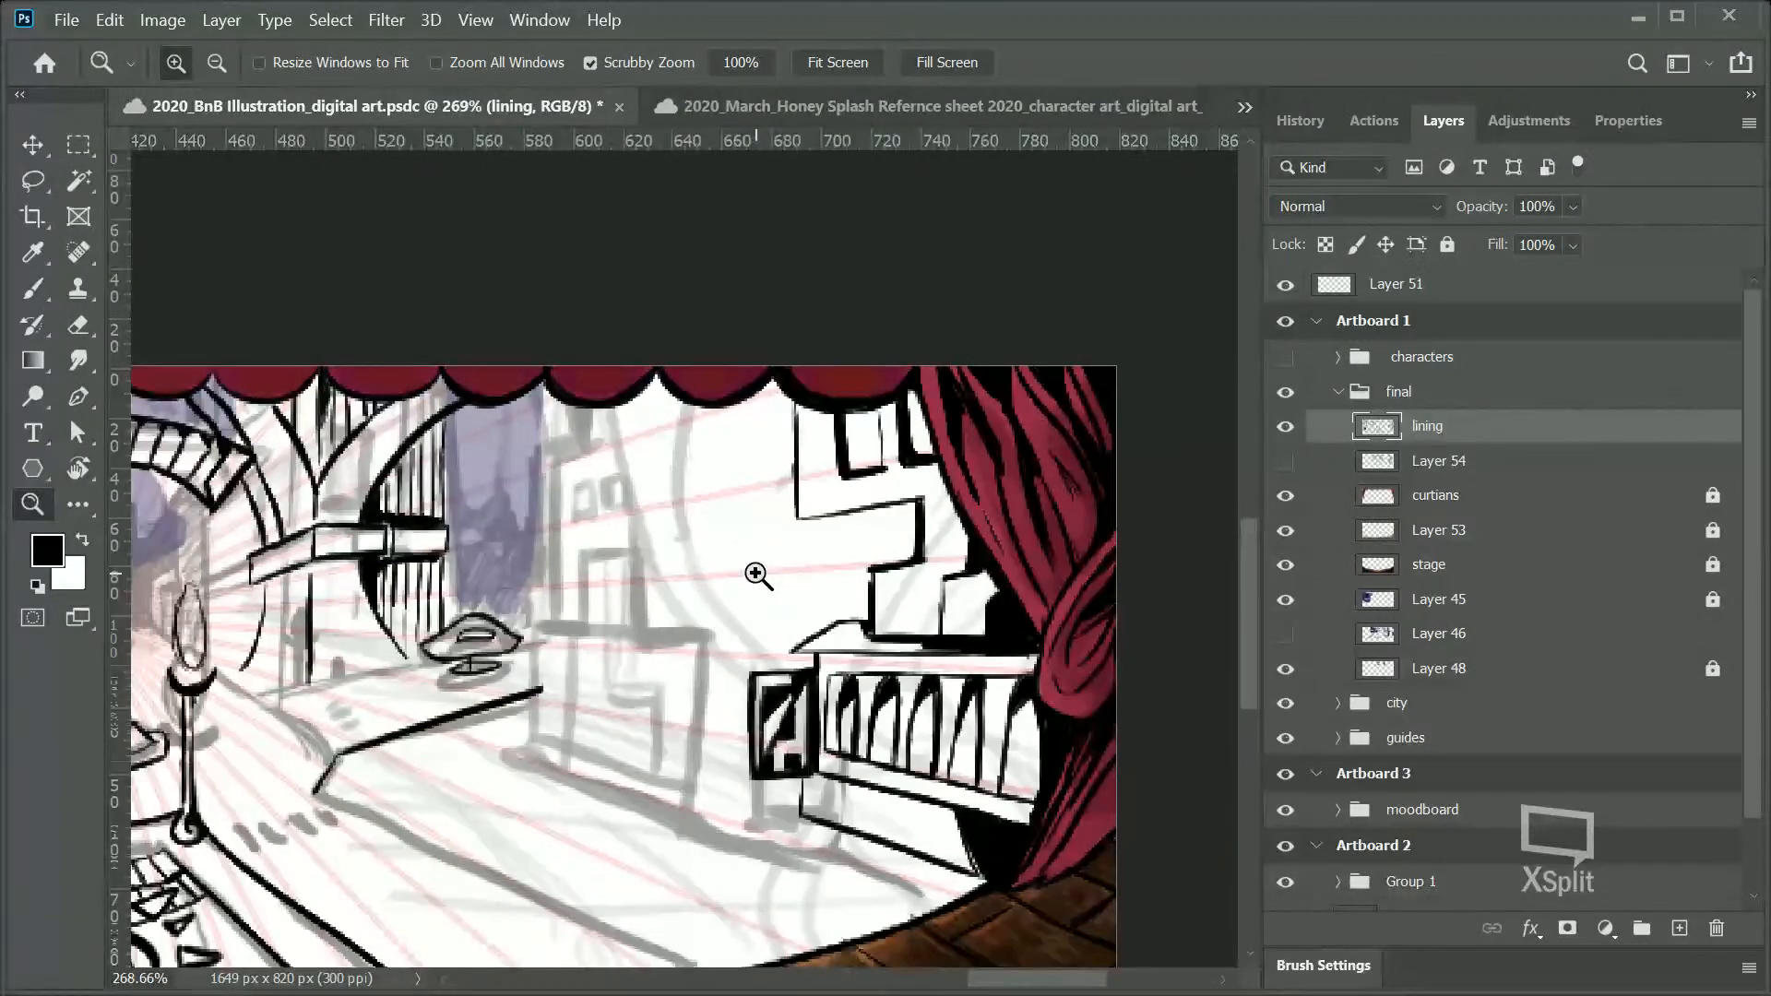
pyautogui.hotkey('ctrl', 's')
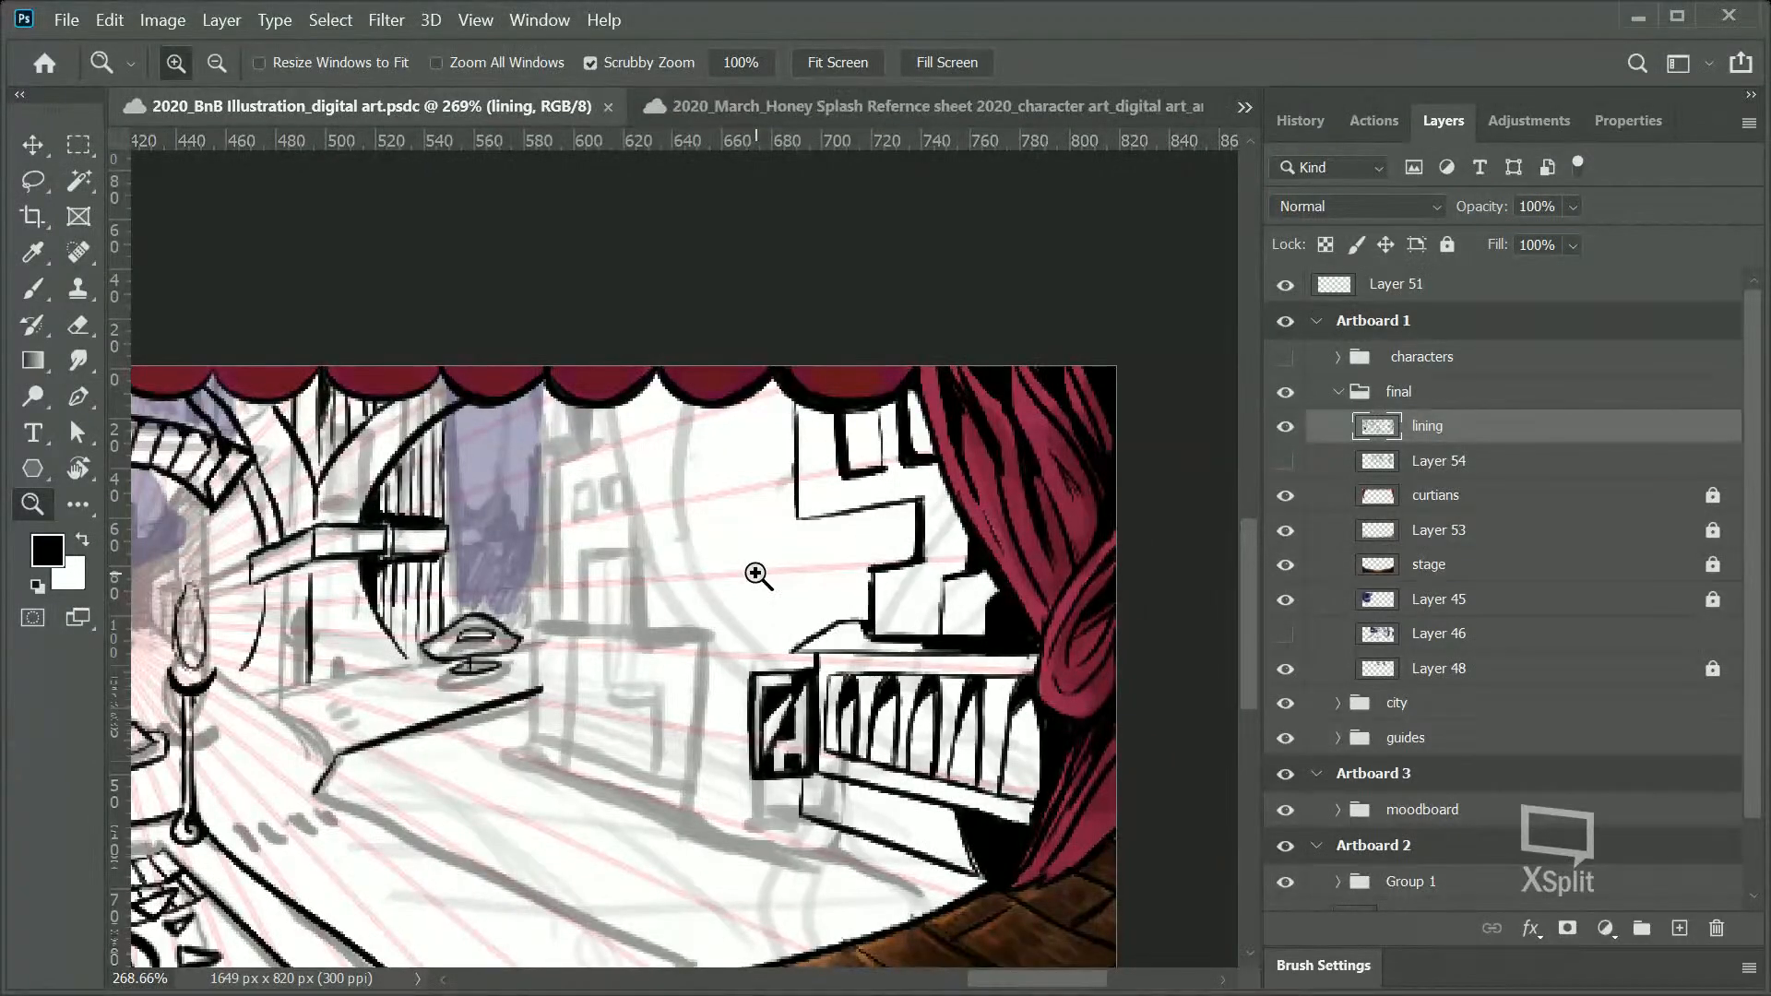
# Step: Show the Layer 54 sketch and the Layer 46 colour shapes as guides beneath the line art
pyautogui.click(1285, 463)
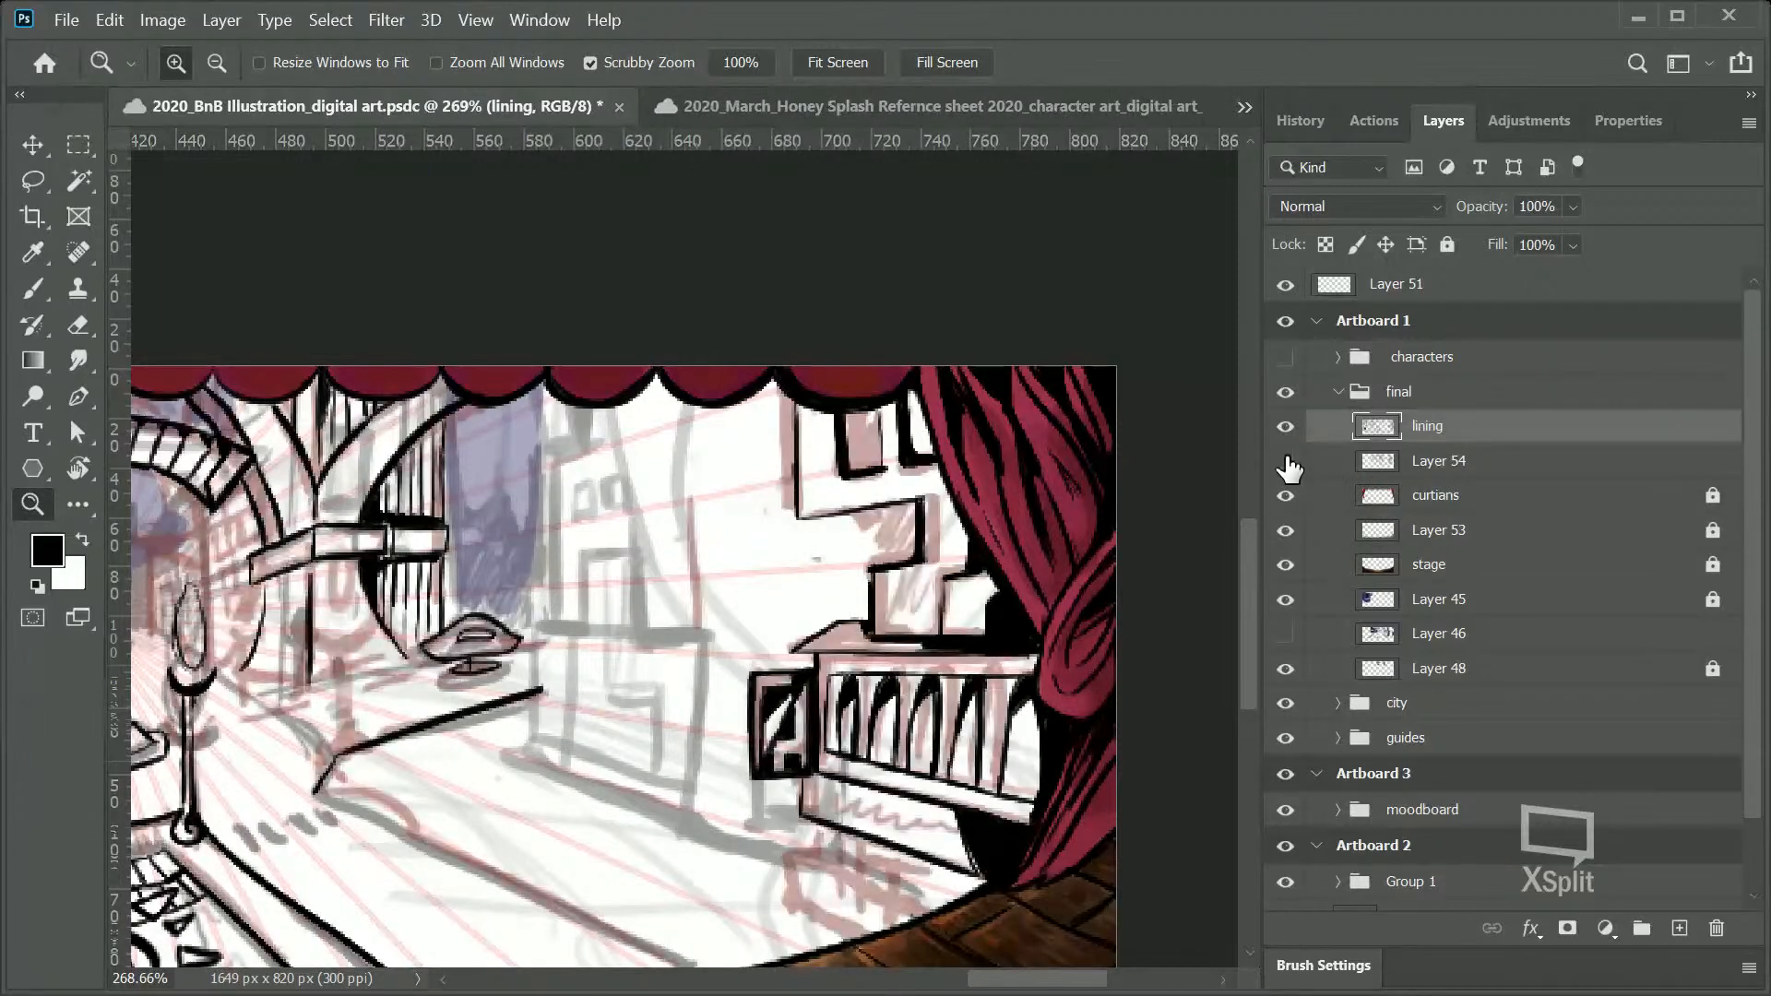
pyautogui.click(1287, 464)
pyautogui.click(1287, 463)
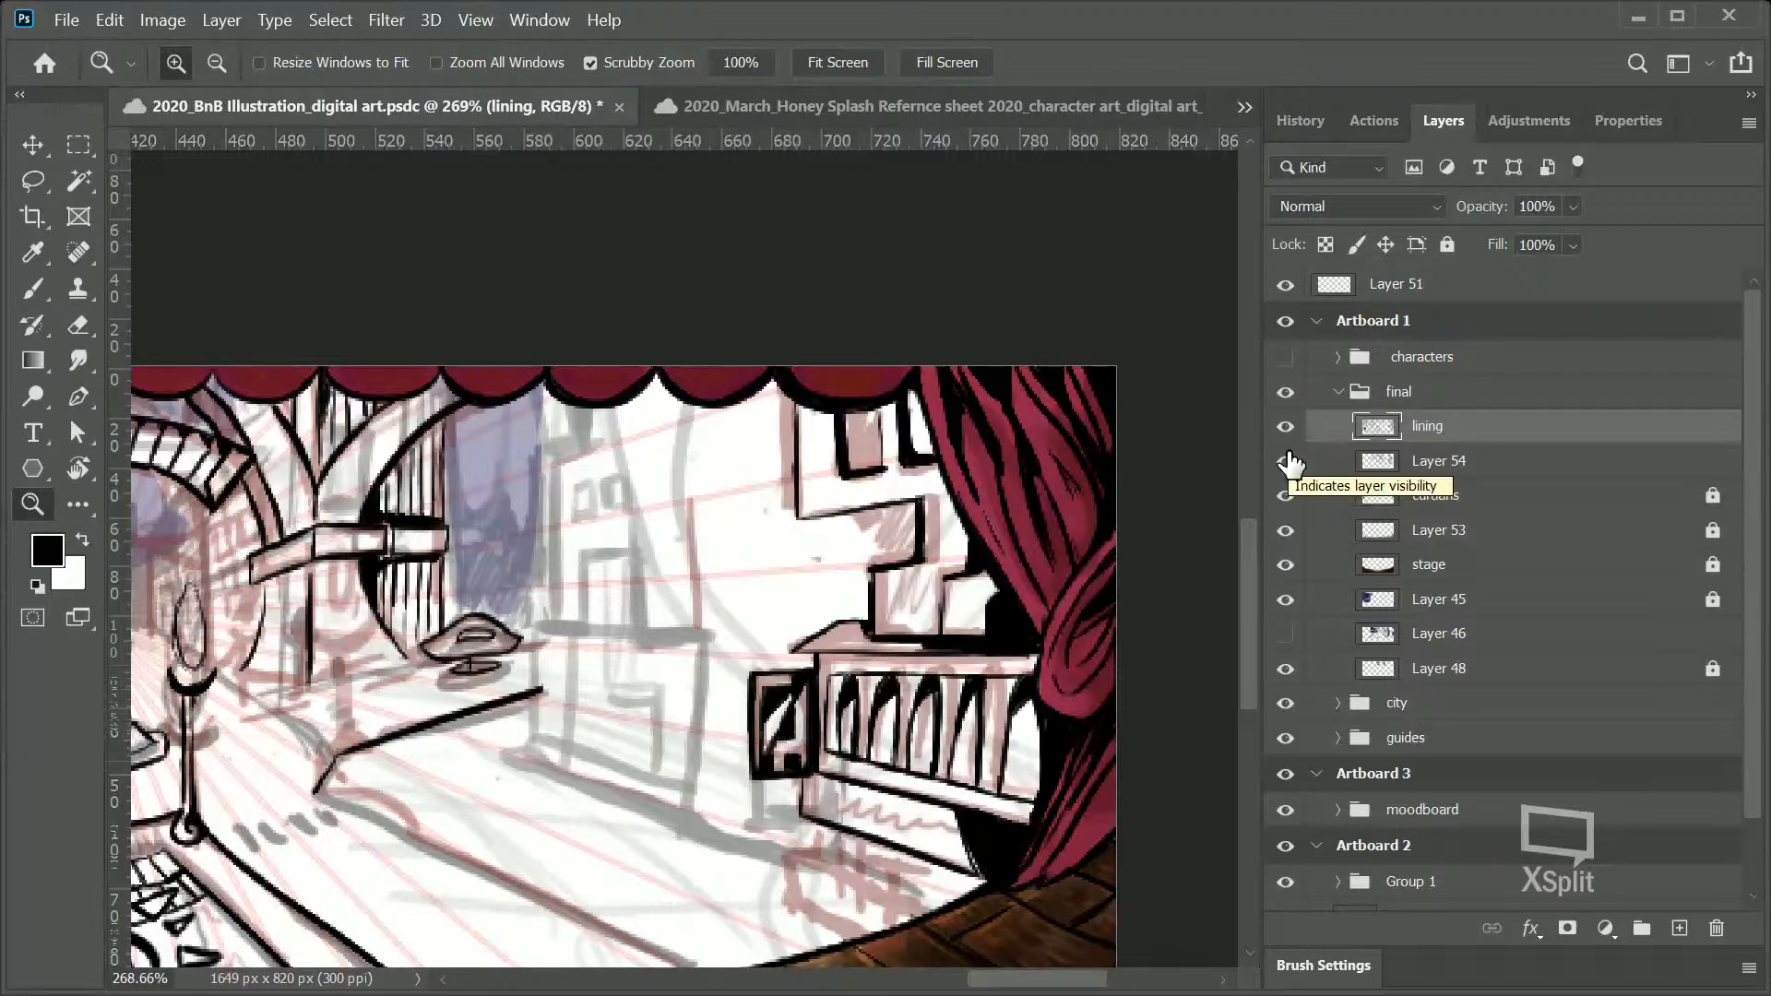
pyautogui.click(1287, 466)
pyautogui.click(1289, 466)
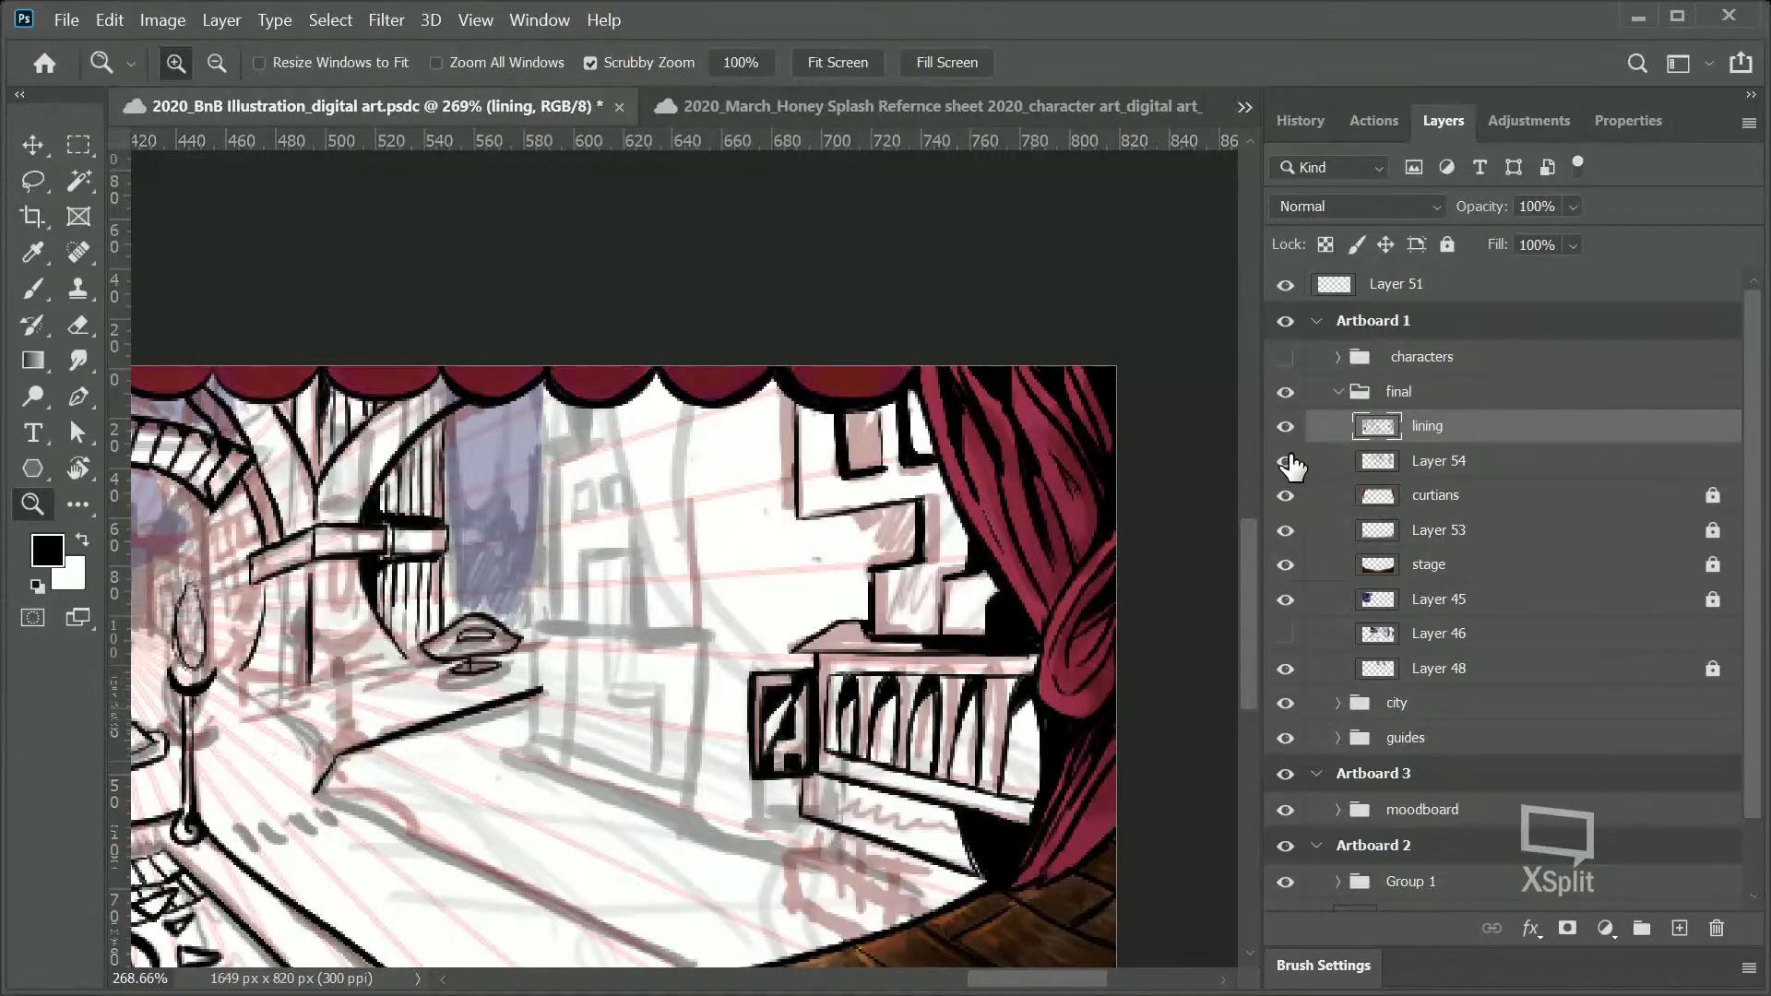
pyautogui.click(1287, 635)
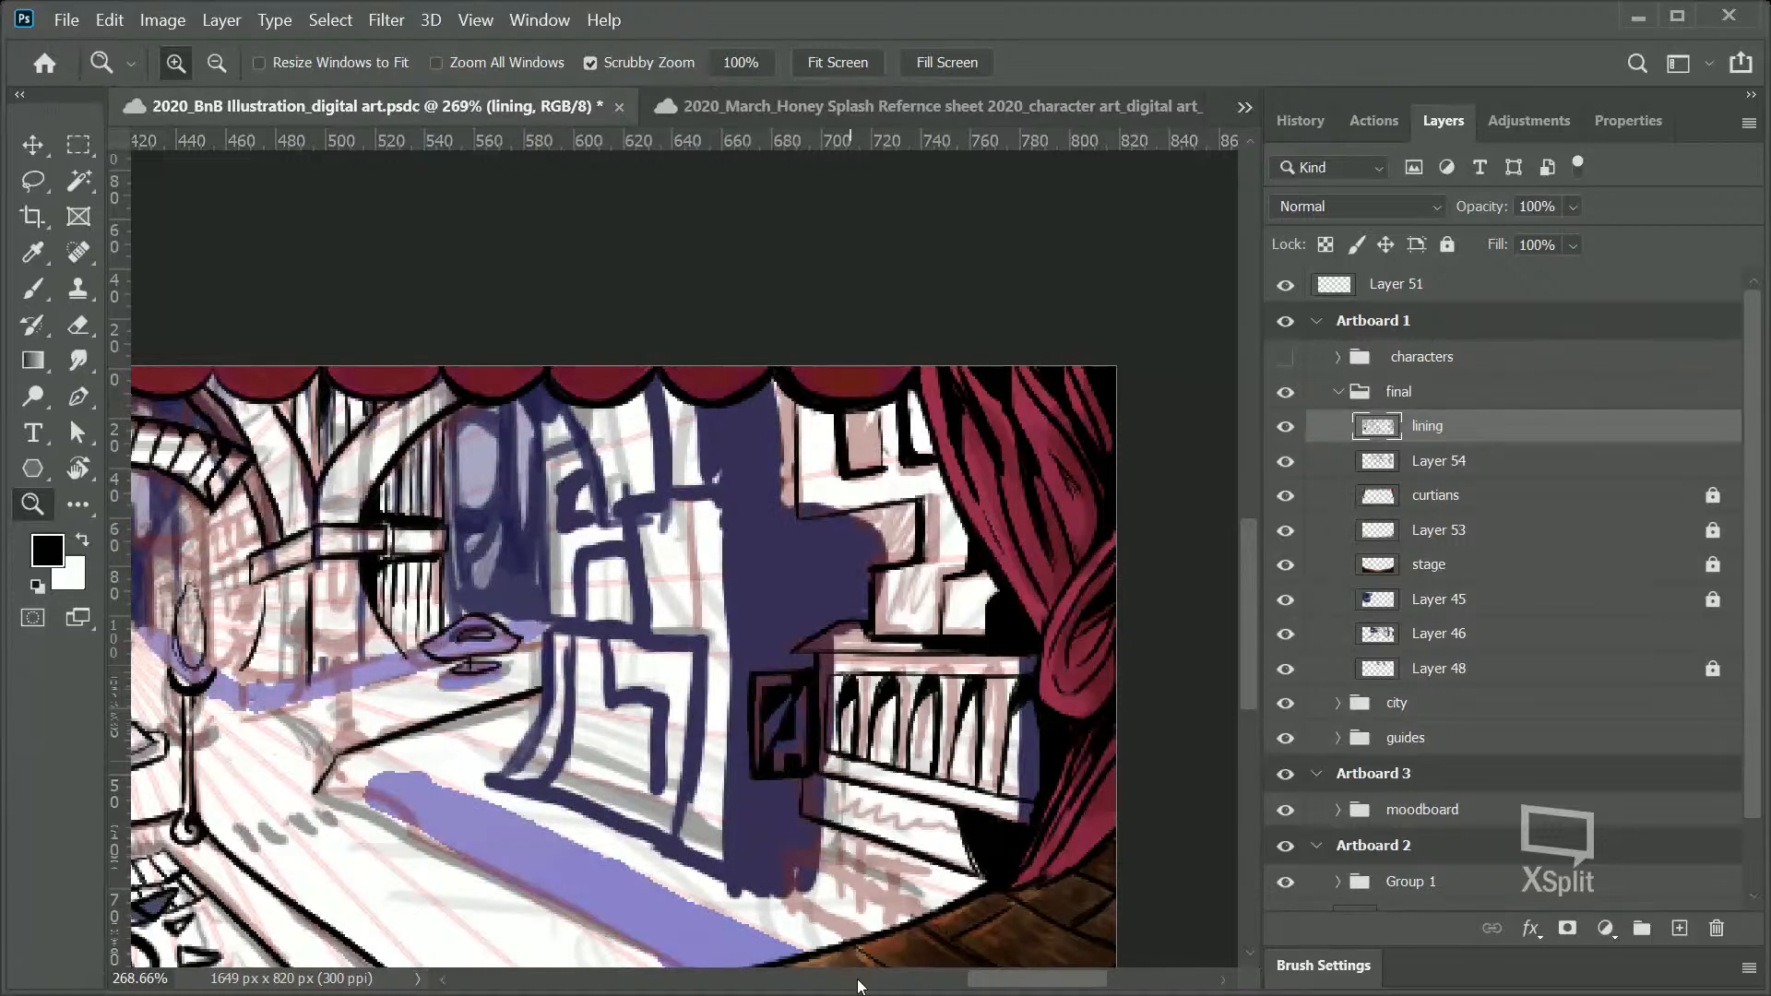
# Step: Erase the brick pattern on the left half of the path above the sun emblem
pyautogui.moveTo(1019, 985); pyautogui.dragTo(959, 985)
pyautogui.scroll(-4, 1247, 645)
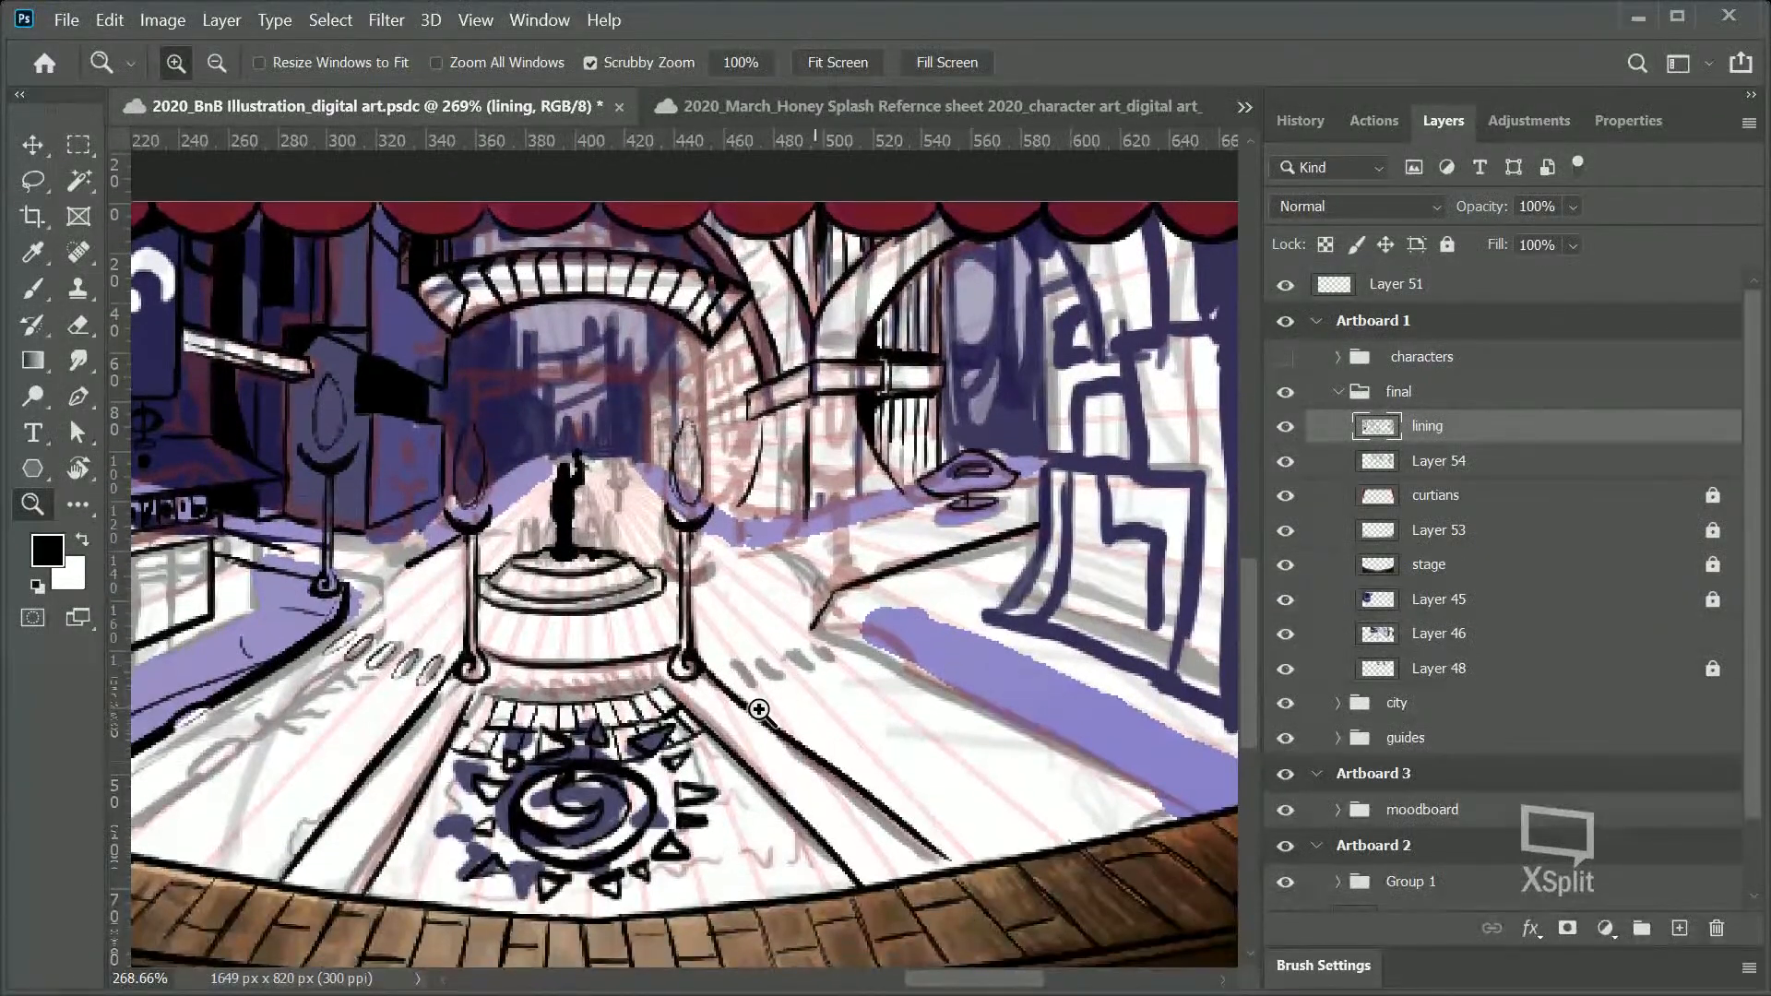
pyautogui.moveTo(676, 745); pyautogui.dragTo(651, 767)
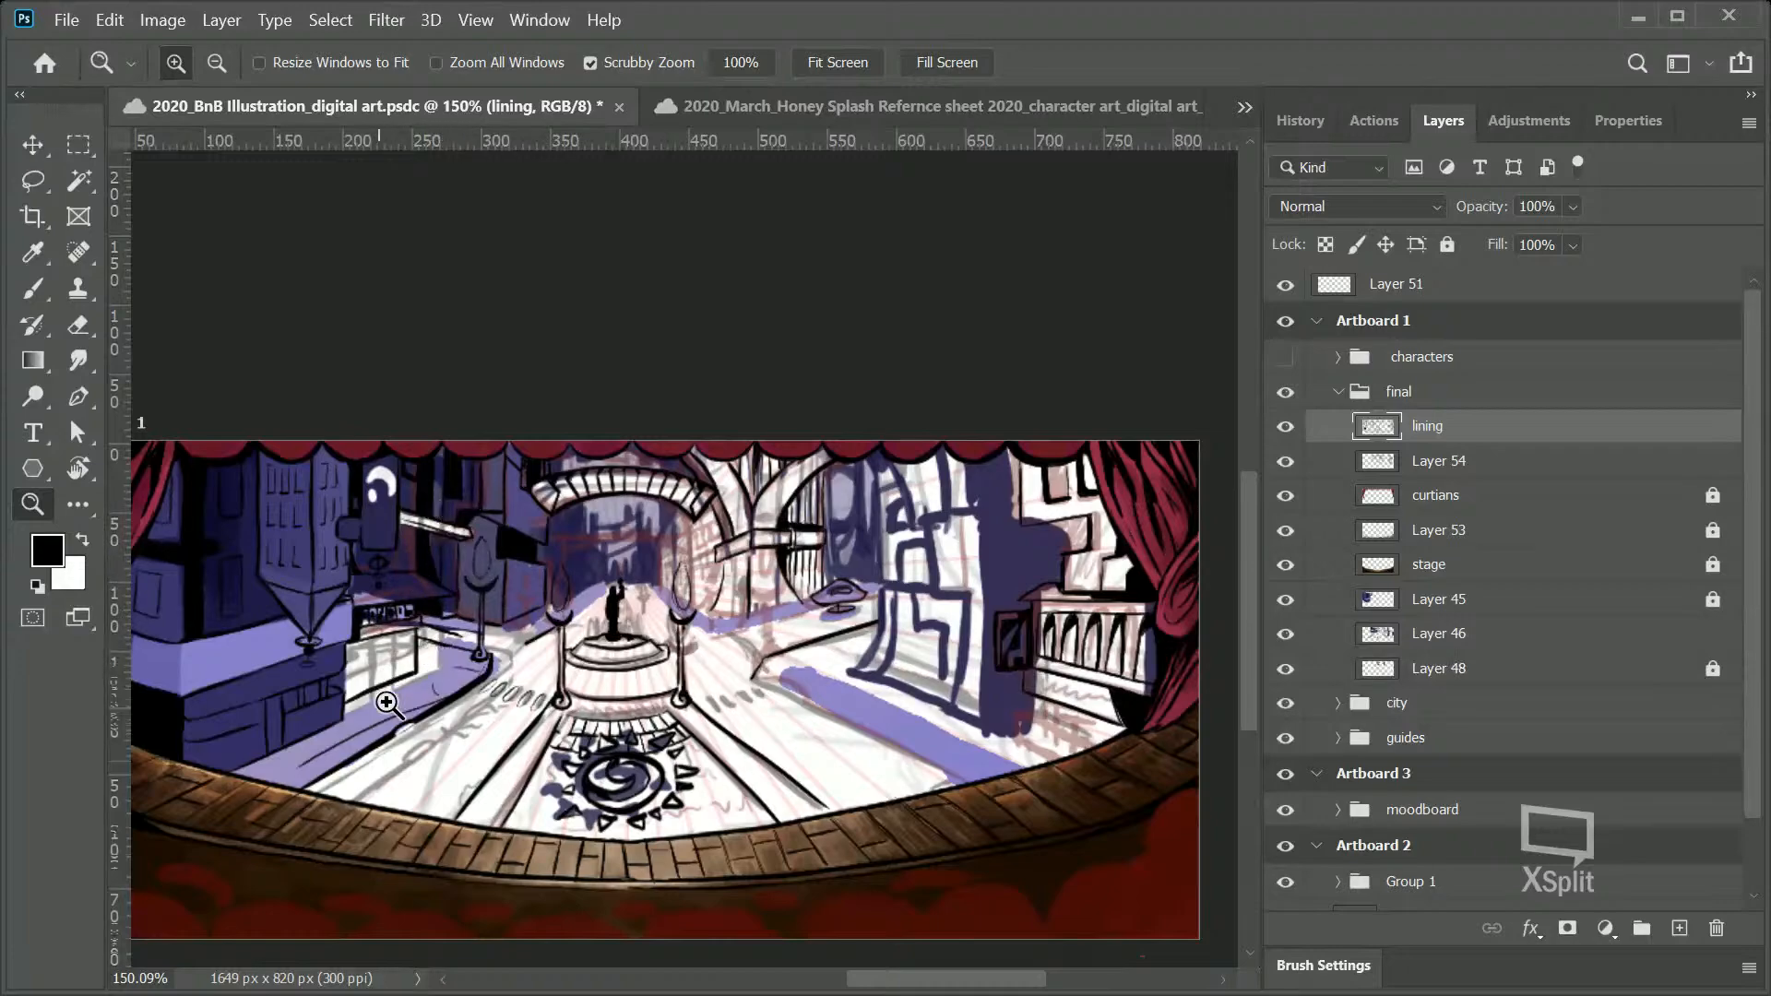
pyautogui.moveTo(706, 784); pyautogui.dragTo(645, 738)
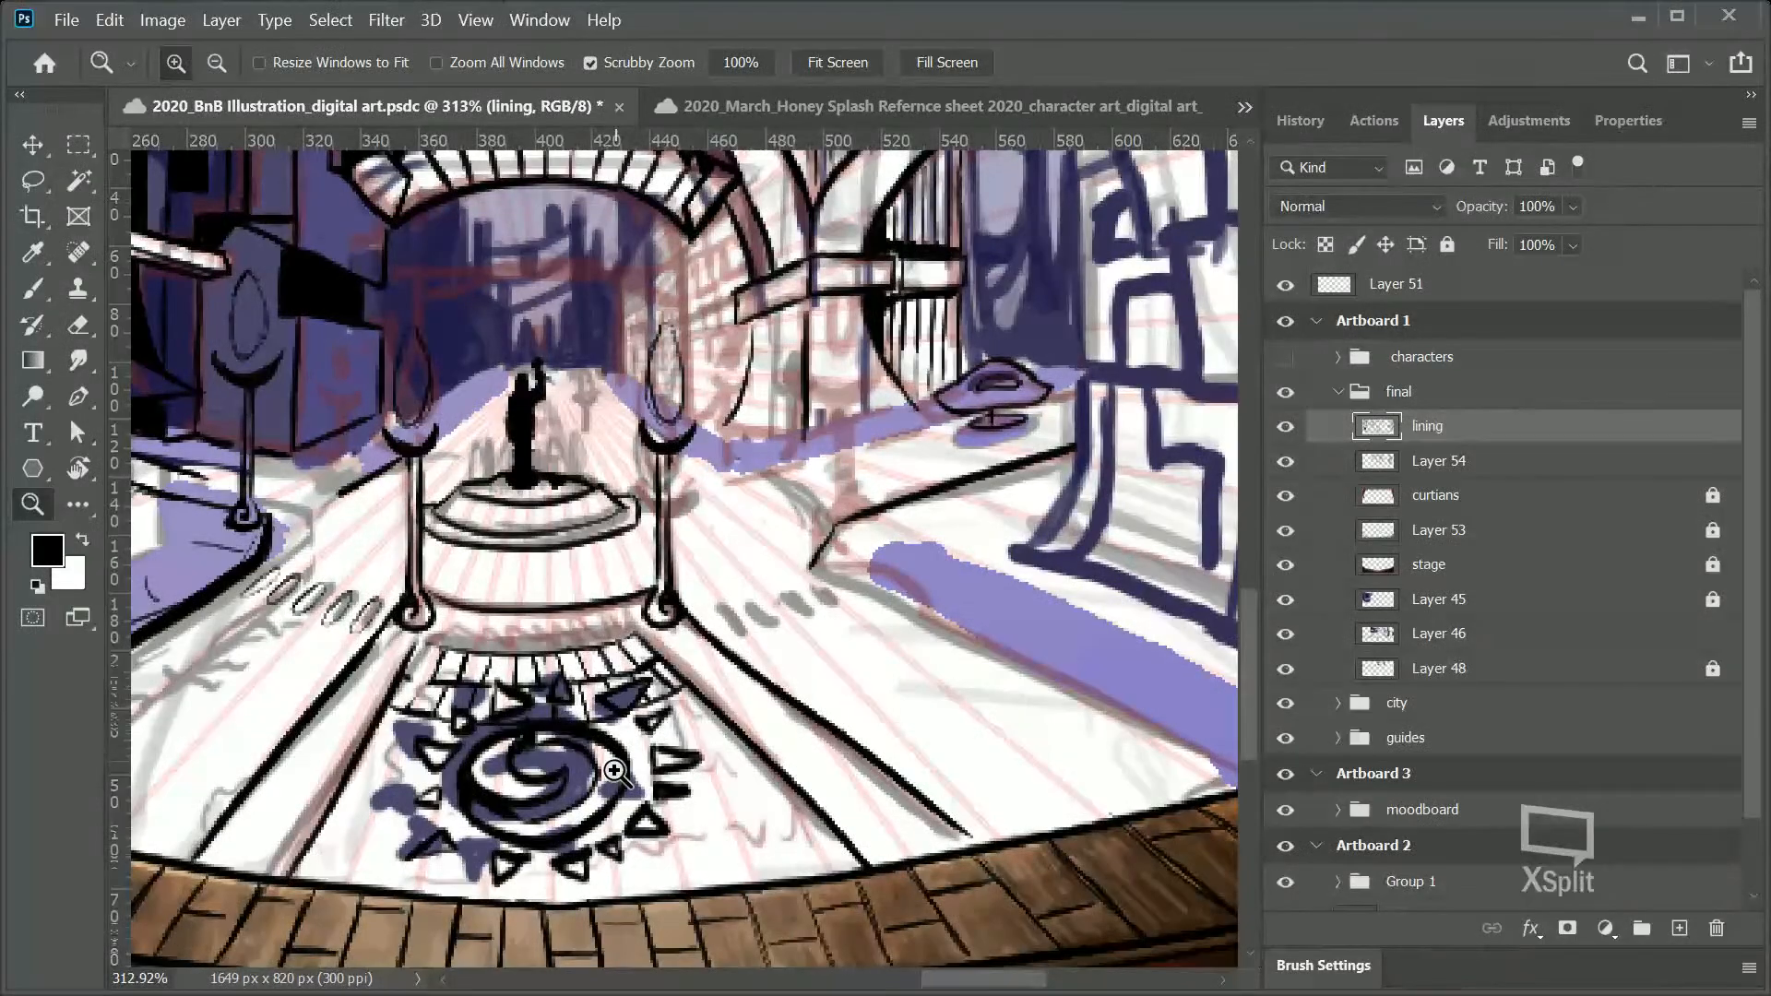
pyautogui.moveTo(615, 771); pyautogui.dragTo(600, 723)
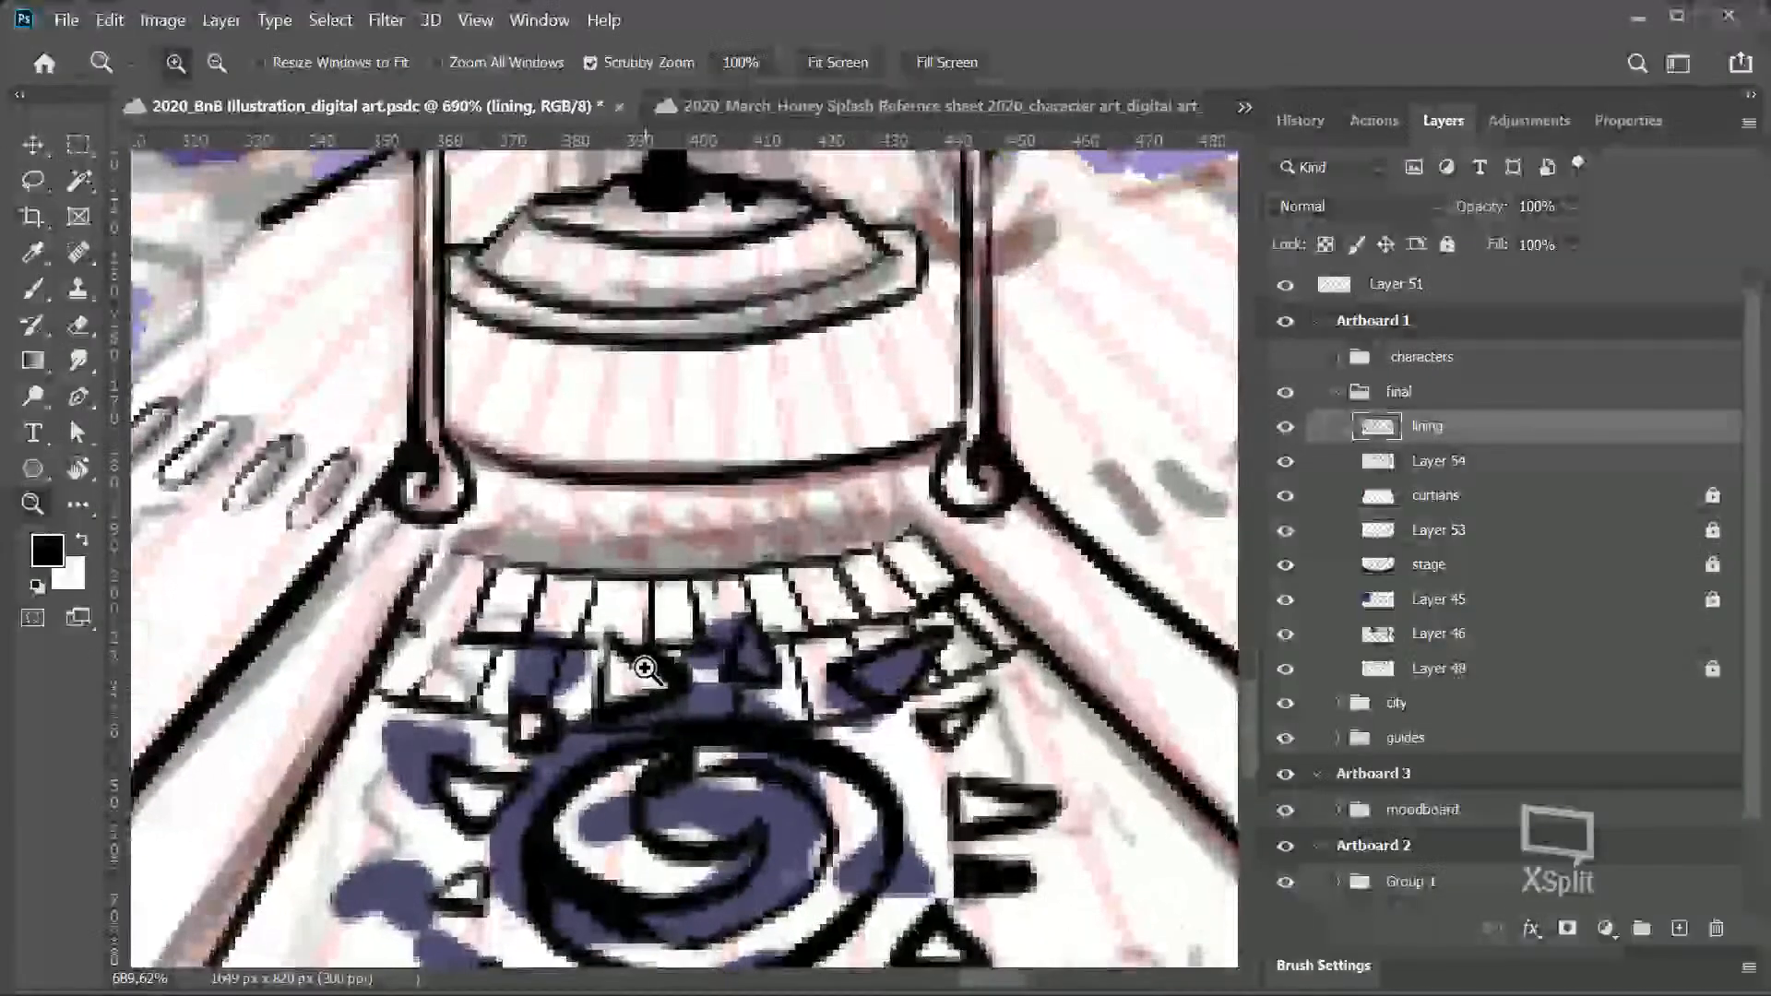
pyautogui.moveTo(390, 688)
pyautogui.mouseDown()
pyautogui.moveTo(477, 595)
pyautogui.moveTo(483, 735)
pyautogui.moveTo(511, 619)
pyautogui.moveTo(500, 643)
pyautogui.moveTo(482, 622)
pyautogui.moveTo(555, 602)
pyautogui.moveTo(520, 591)
pyautogui.moveTo(584, 605)
pyautogui.moveTo(564, 638)
pyautogui.mouseUp()
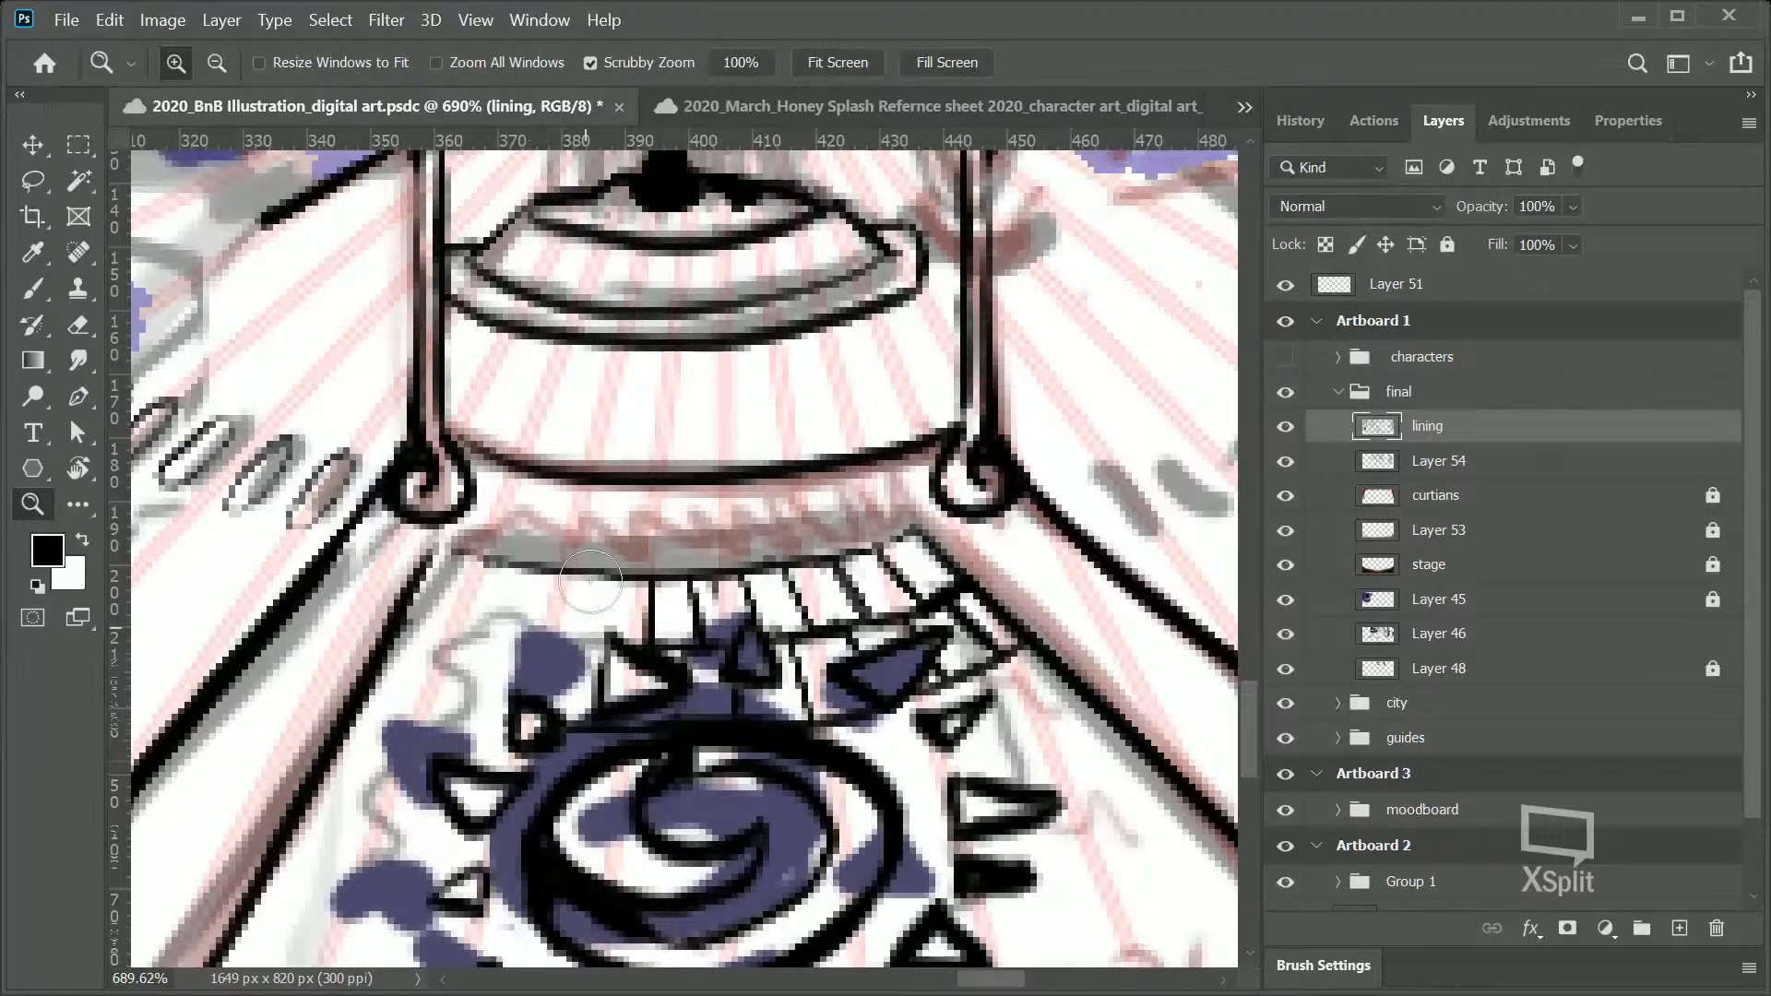
# Step: Check the characters sketch against the street background around the sun emblem, and hide the characters group again
pyautogui.click(1284, 357)
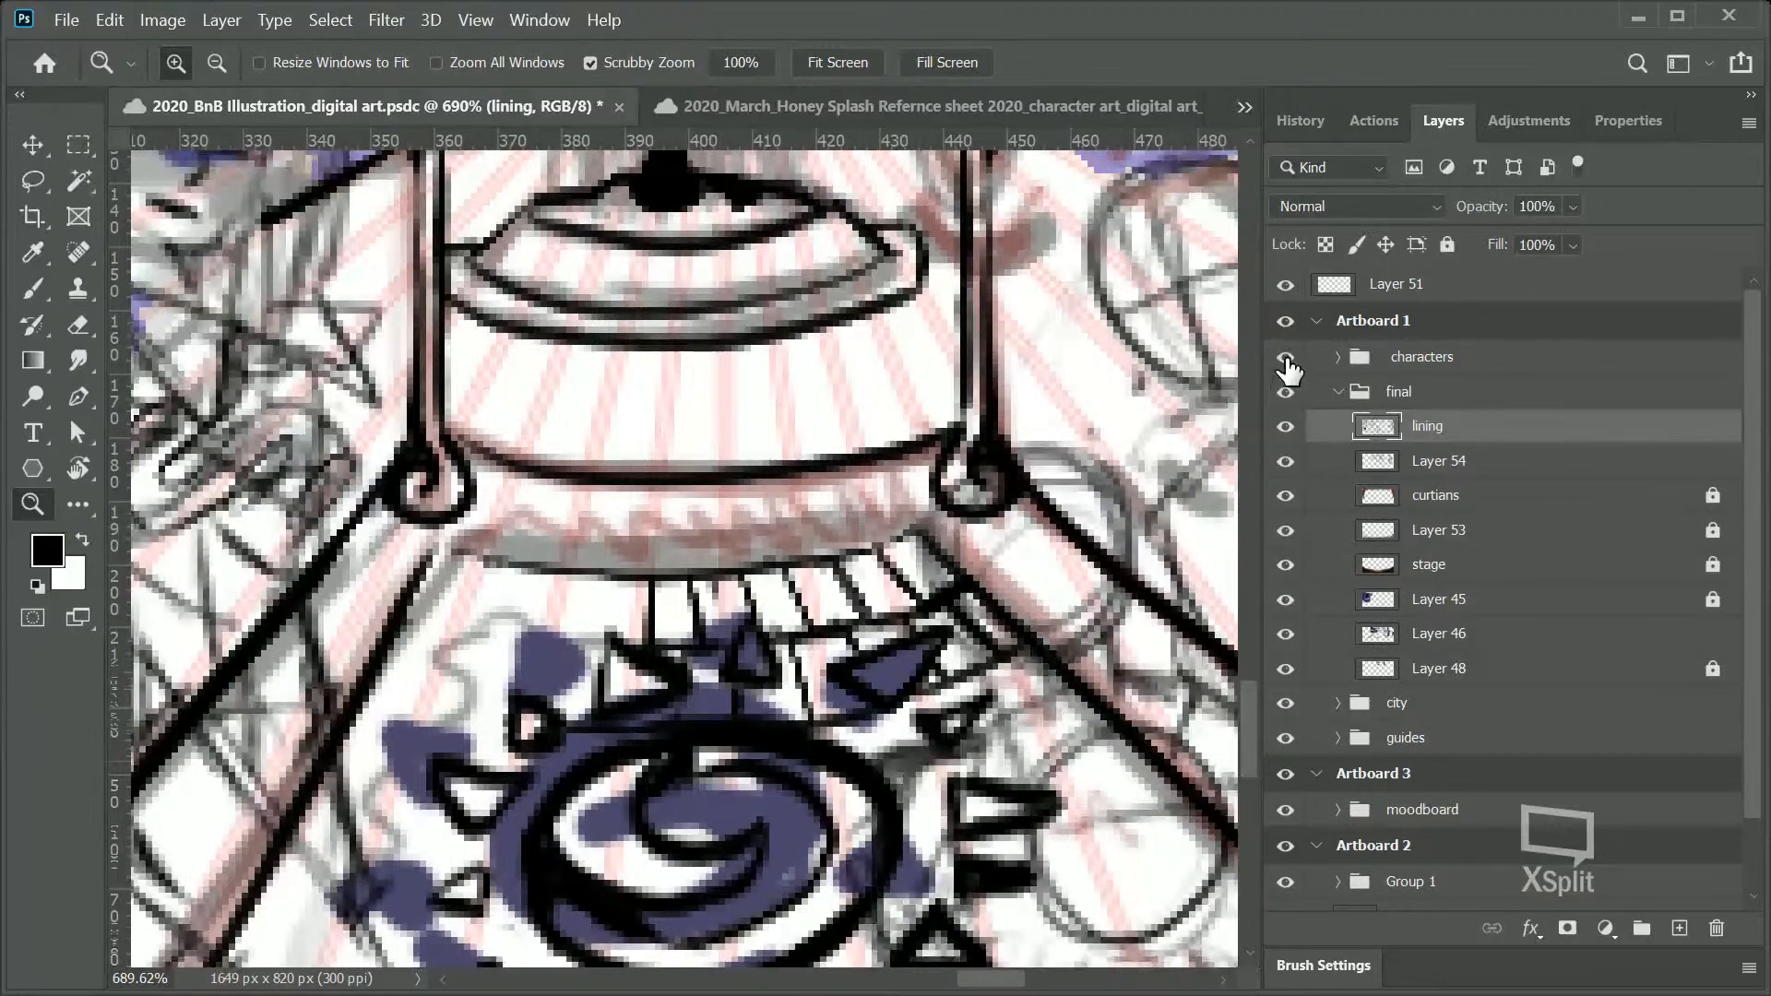
pyautogui.moveTo(886, 535); pyautogui.dragTo(780, 631)
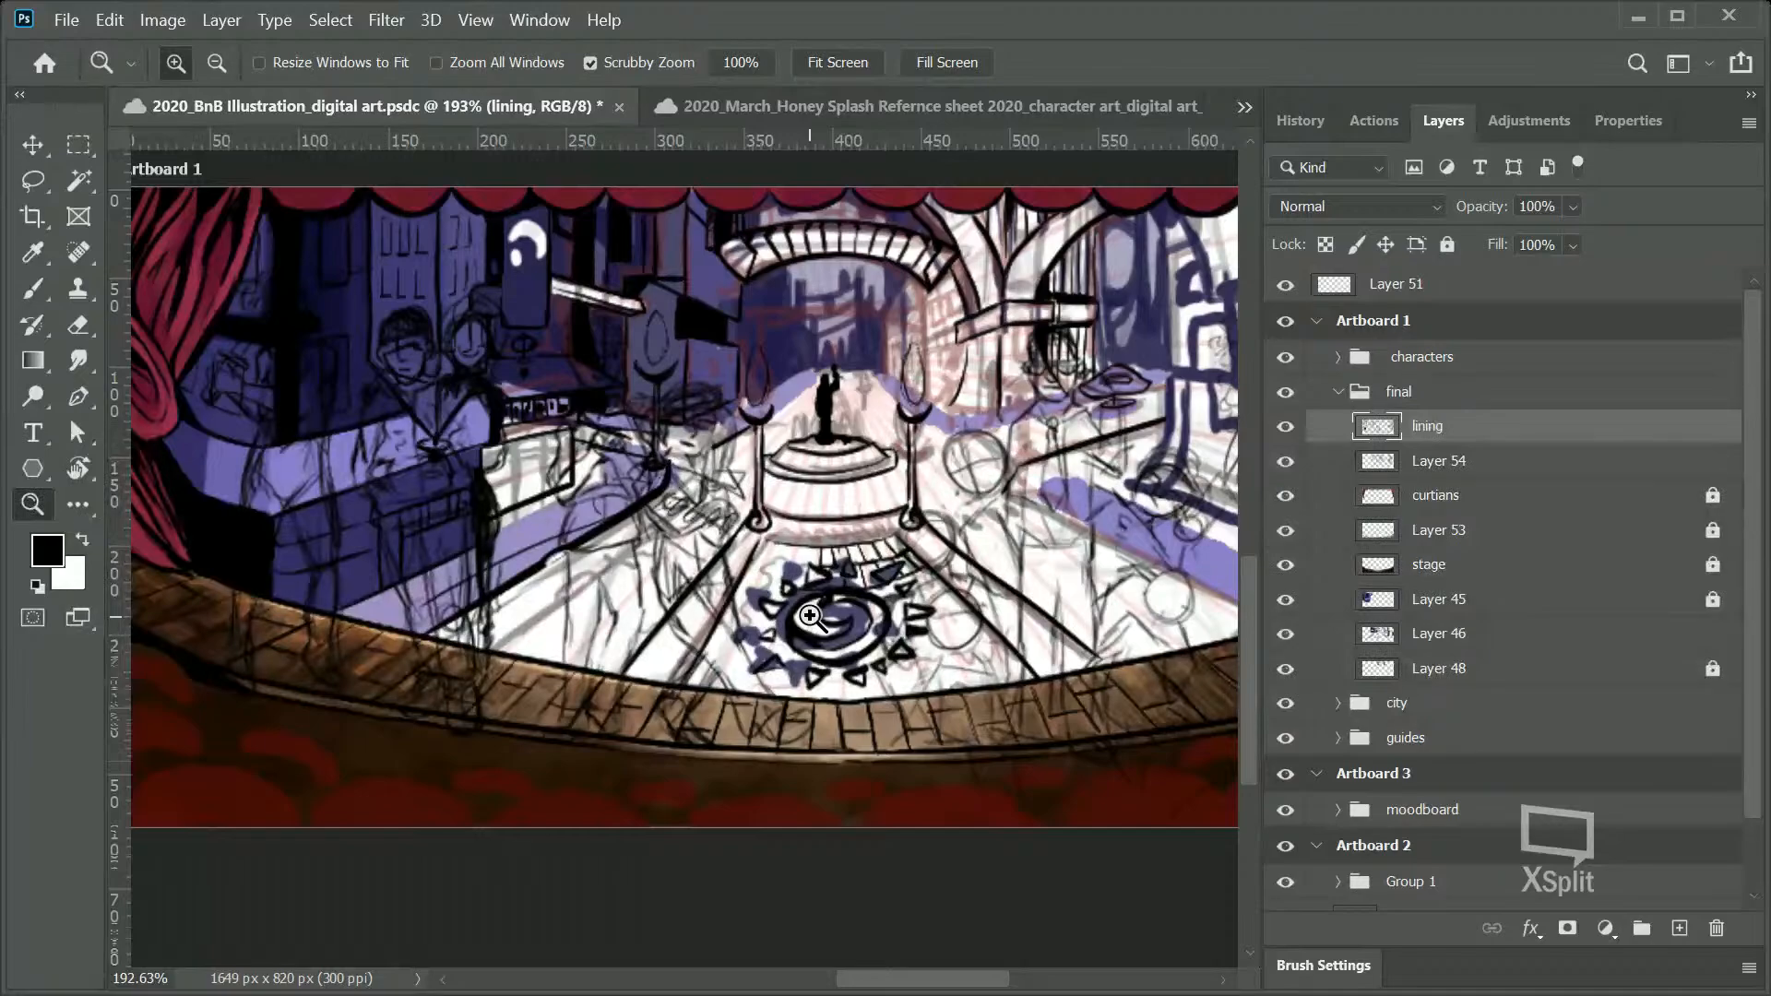
pyautogui.moveTo(810, 616); pyautogui.dragTo(1135, 519)
pyautogui.click(1285, 426)
pyautogui.click(1284, 426)
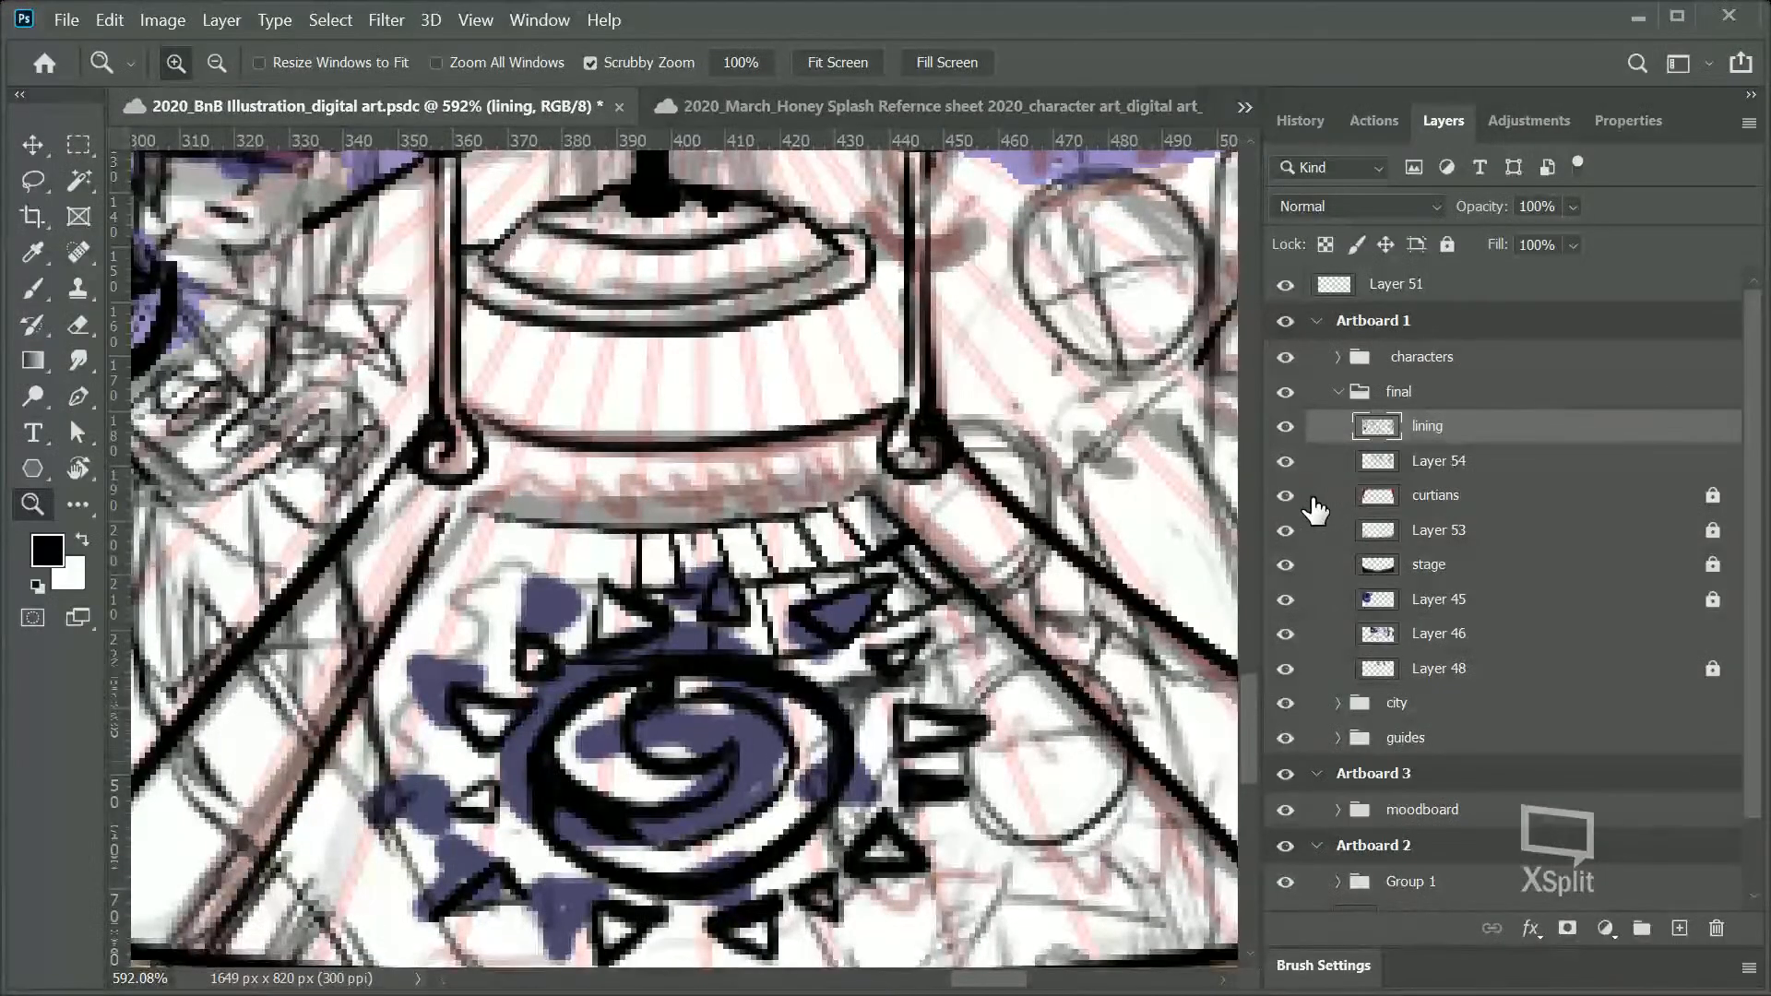
pyautogui.click(1287, 462)
pyautogui.click(1286, 461)
pyautogui.click(1285, 357)
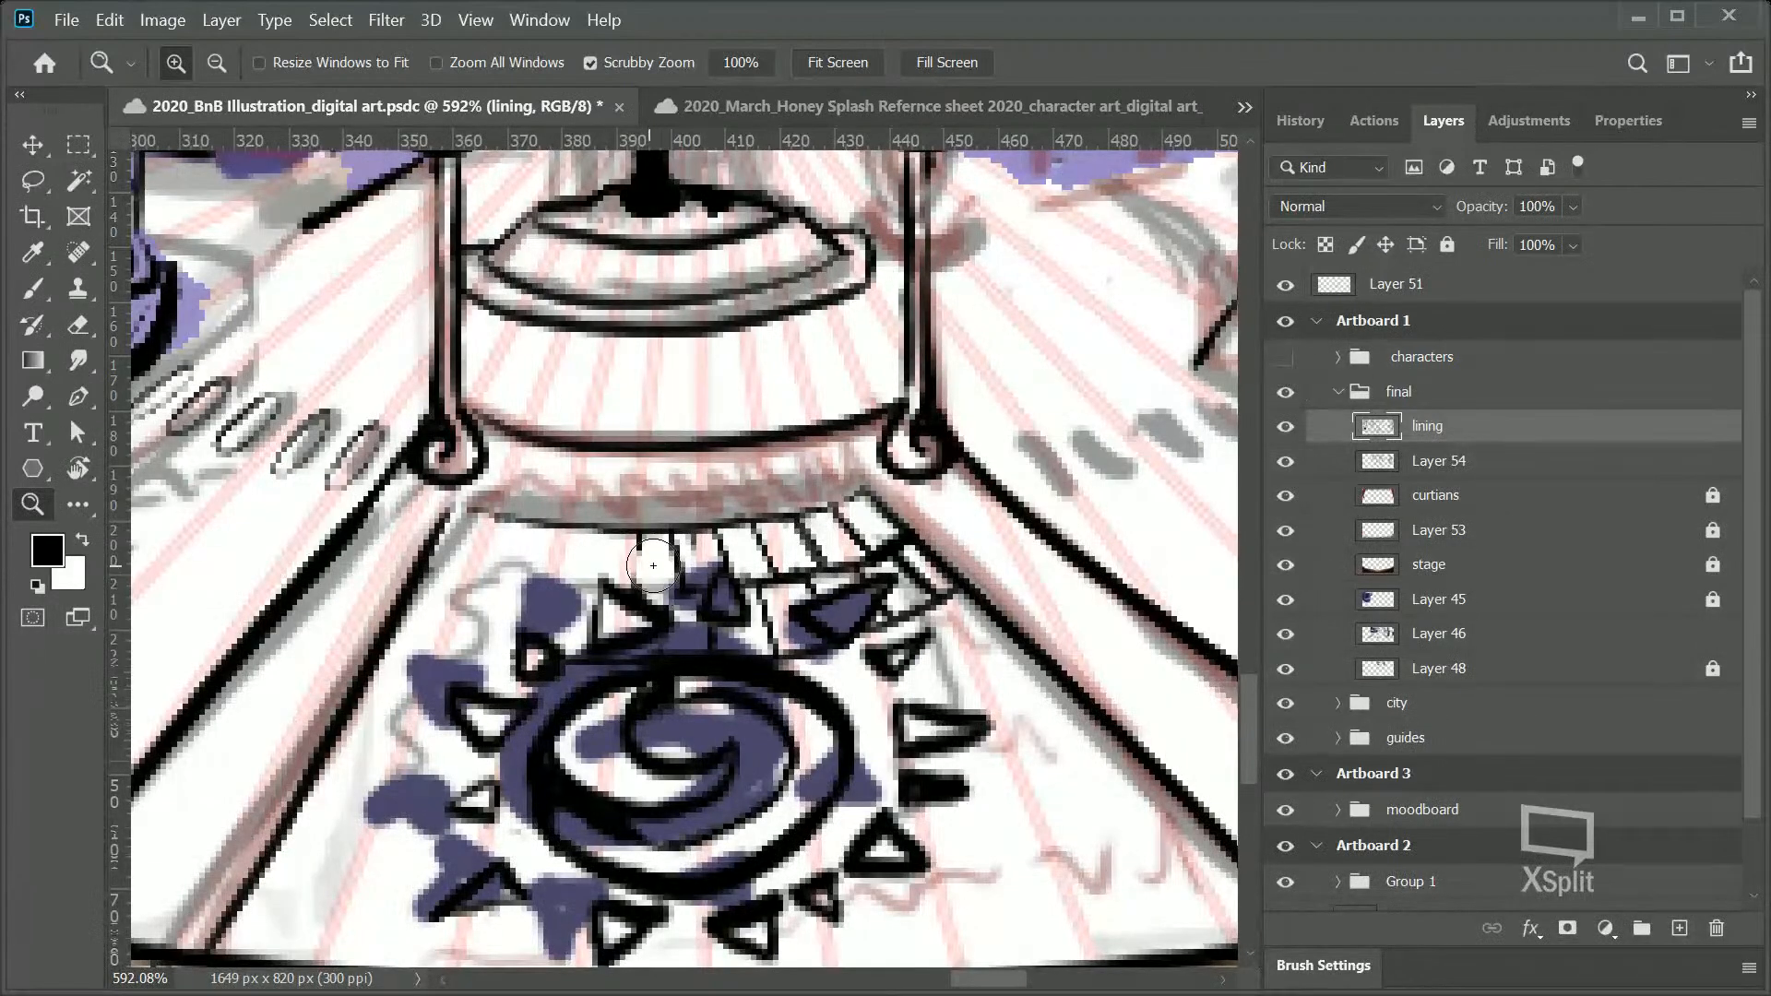
# Step: Erase the remaining bricks between the fountain steps and the sun emblem
pyautogui.moveTo(639, 566)
pyautogui.mouseDown()
pyautogui.moveTo(681, 556)
pyautogui.moveTo(639, 550)
pyautogui.moveTo(740, 542)
pyautogui.moveTo(683, 587)
pyautogui.moveTo(707, 504)
pyautogui.moveTo(831, 471)
pyautogui.moveTo(795, 558)
pyautogui.moveTo(767, 573)
pyautogui.moveTo(768, 614)
pyautogui.moveTo(753, 553)
pyautogui.moveTo(773, 628)
pyautogui.moveTo(846, 683)
pyautogui.moveTo(789, 574)
pyautogui.moveTo(692, 624)
pyautogui.moveTo(826, 685)
pyautogui.moveTo(790, 633)
pyautogui.mouseUp()
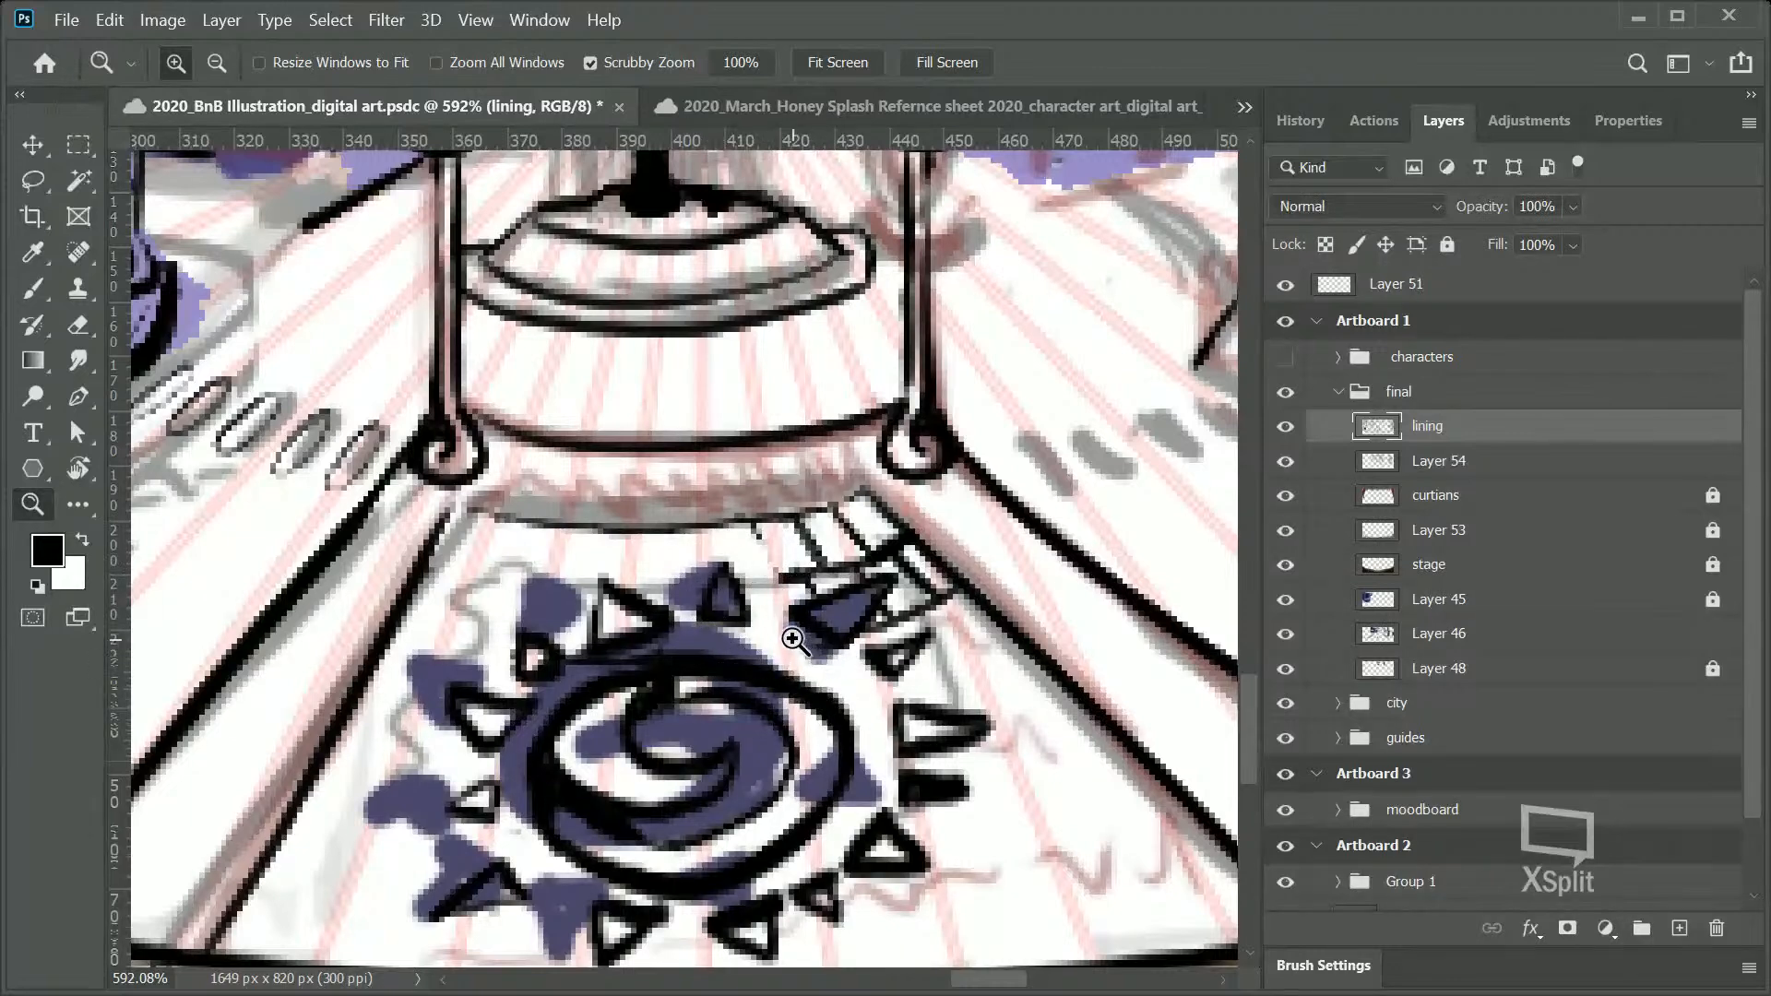
pyautogui.moveTo(646, 650)
pyautogui.mouseDown()
pyautogui.moveTo(672, 640)
pyautogui.moveTo(618, 666)
pyautogui.moveTo(567, 653)
pyautogui.moveTo(715, 603)
pyautogui.mouseUp()
pyautogui.hotkey('ctrl', 'z')
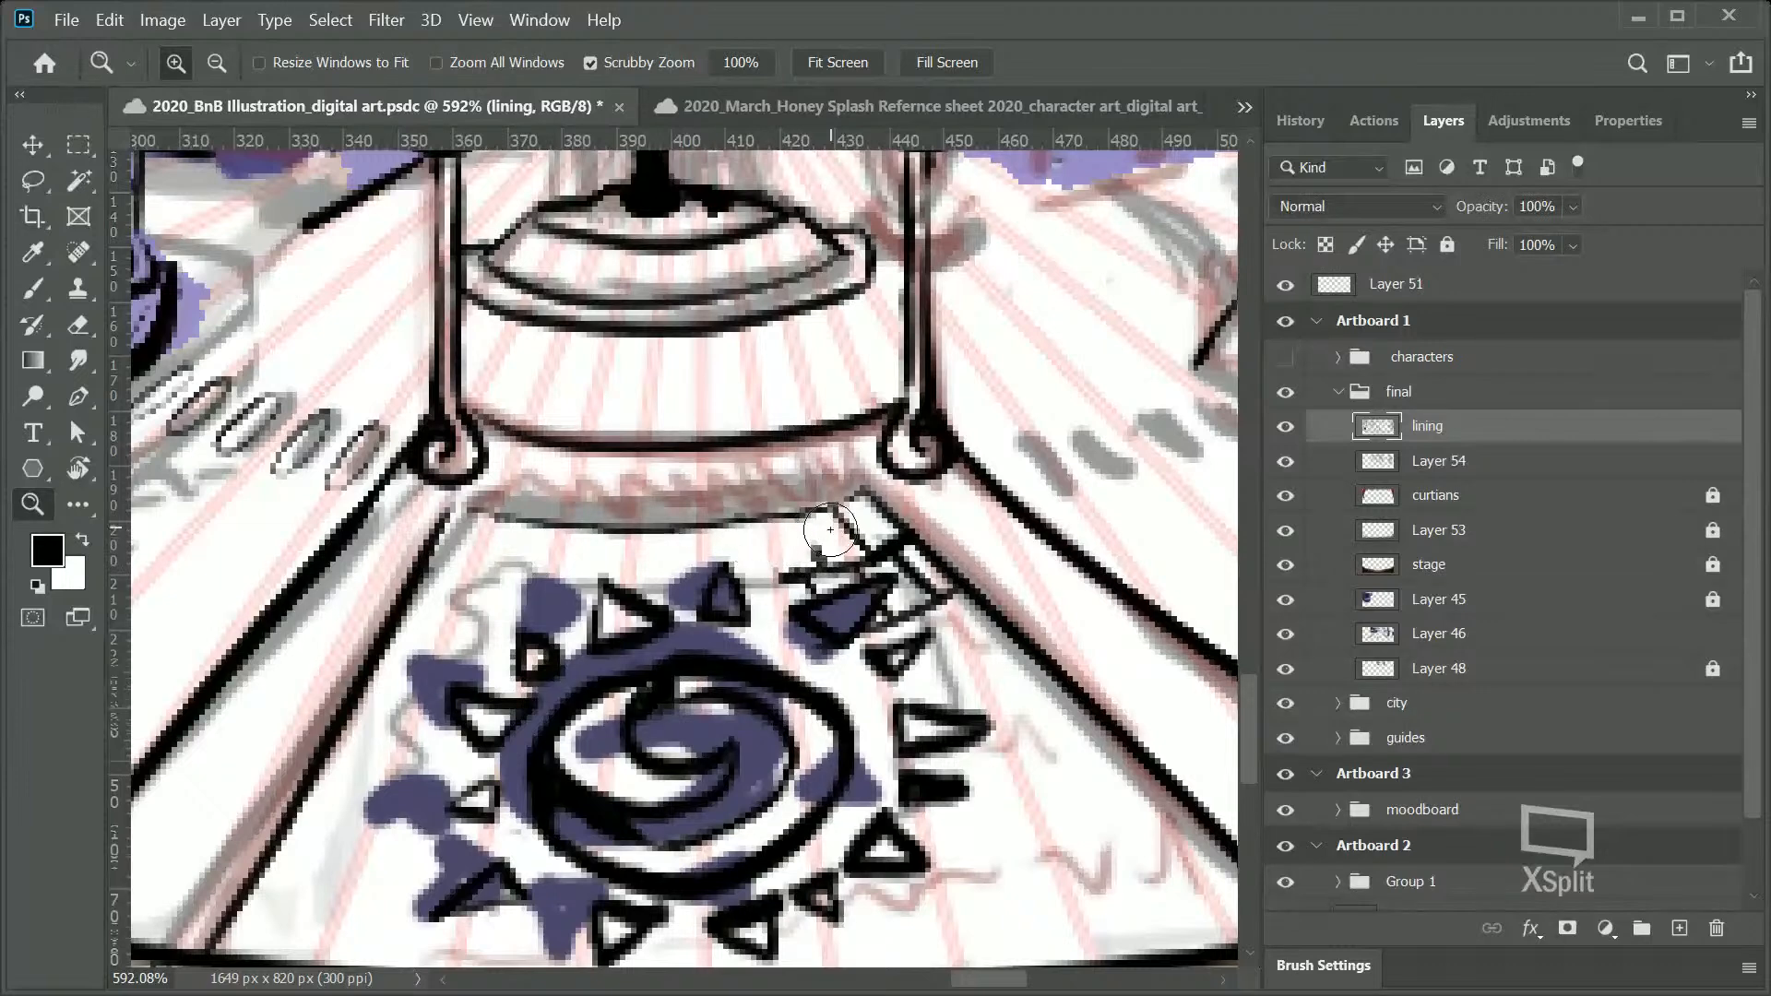
pyautogui.moveTo(835, 529)
pyautogui.mouseDown()
pyautogui.moveTo(890, 554)
pyautogui.moveTo(881, 538)
pyautogui.moveTo(960, 612)
pyautogui.moveTo(915, 608)
pyautogui.moveTo(876, 633)
pyautogui.moveTo(902, 601)
pyautogui.moveTo(851, 649)
pyautogui.moveTo(923, 612)
pyautogui.moveTo(805, 562)
pyautogui.moveTo(789, 579)
pyautogui.moveTo(870, 565)
pyautogui.mouseUp()
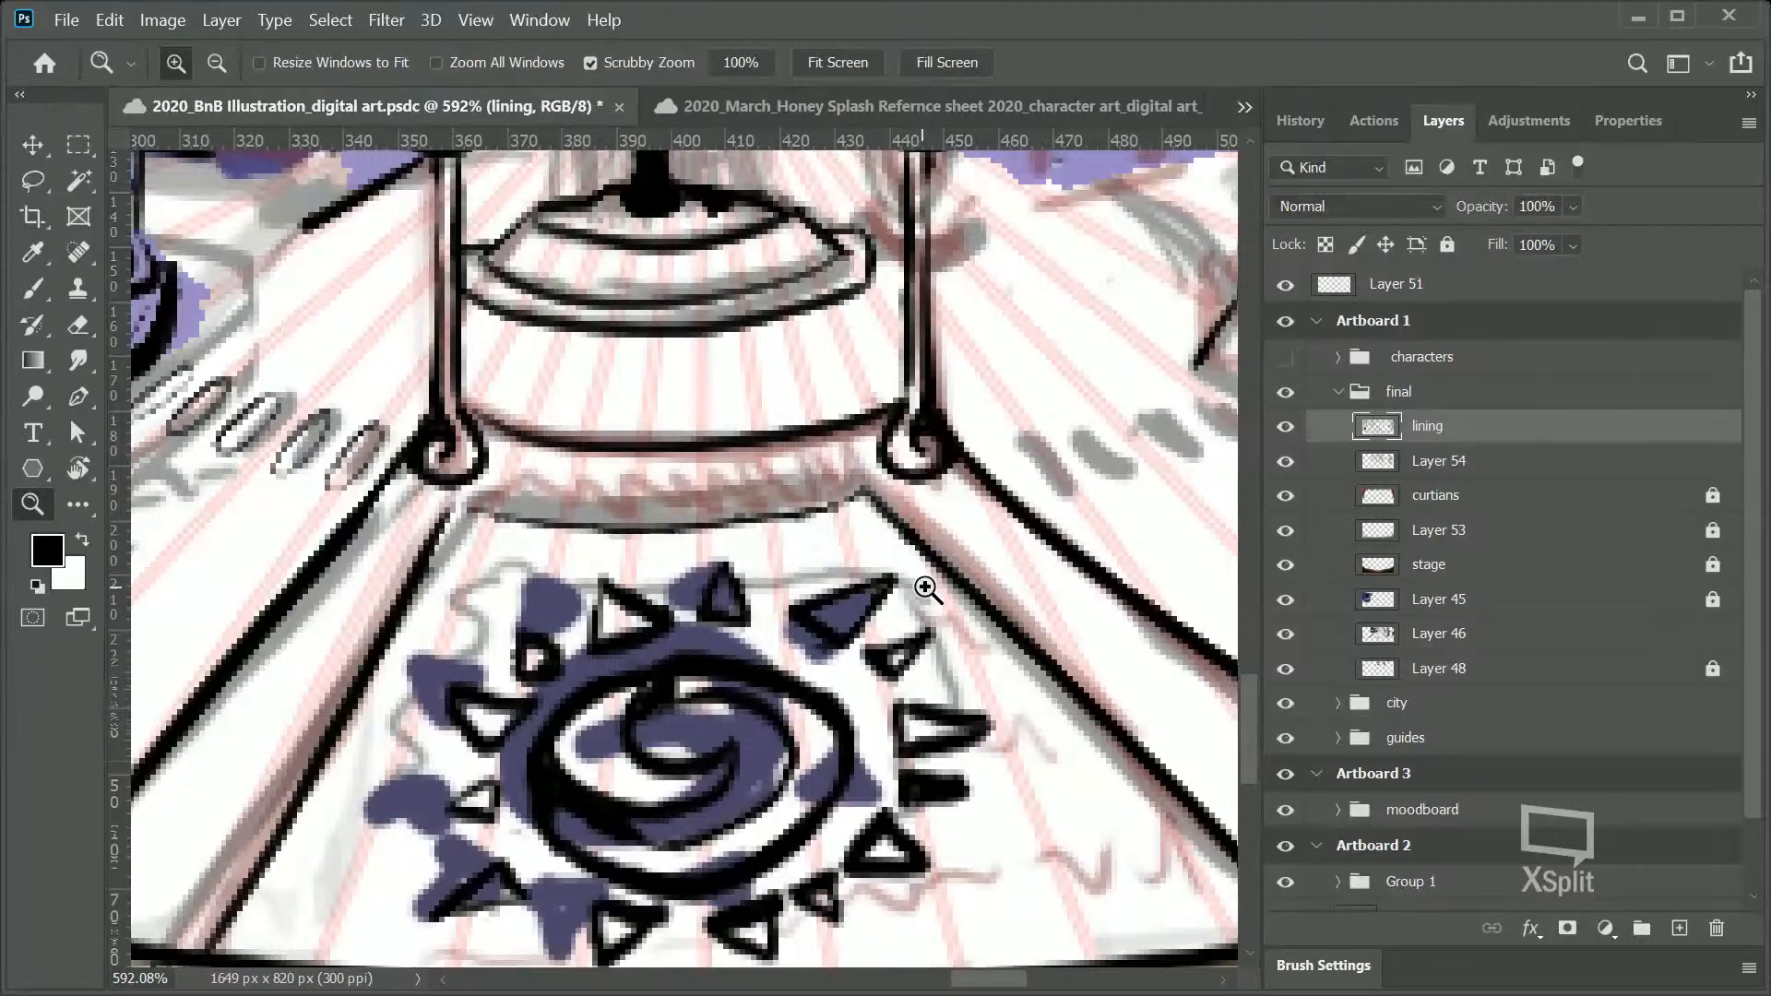
pyautogui.moveTo(948, 565); pyautogui.dragTo(858, 614)
# Step: Ink the long vertical corner edge of the dark building beside the sign, from the top curtain down to the street
pyautogui.moveTo(1065, 386)
pyautogui.mouseDown()
pyautogui.moveTo(1109, 395)
pyautogui.moveTo(1085, 399)
pyautogui.mouseUp()
pyautogui.moveTo(987, 985); pyautogui.dragTo(1061, 986)
pyautogui.moveTo(917, 395); pyautogui.dragTo(822, 237)
pyautogui.press('b')
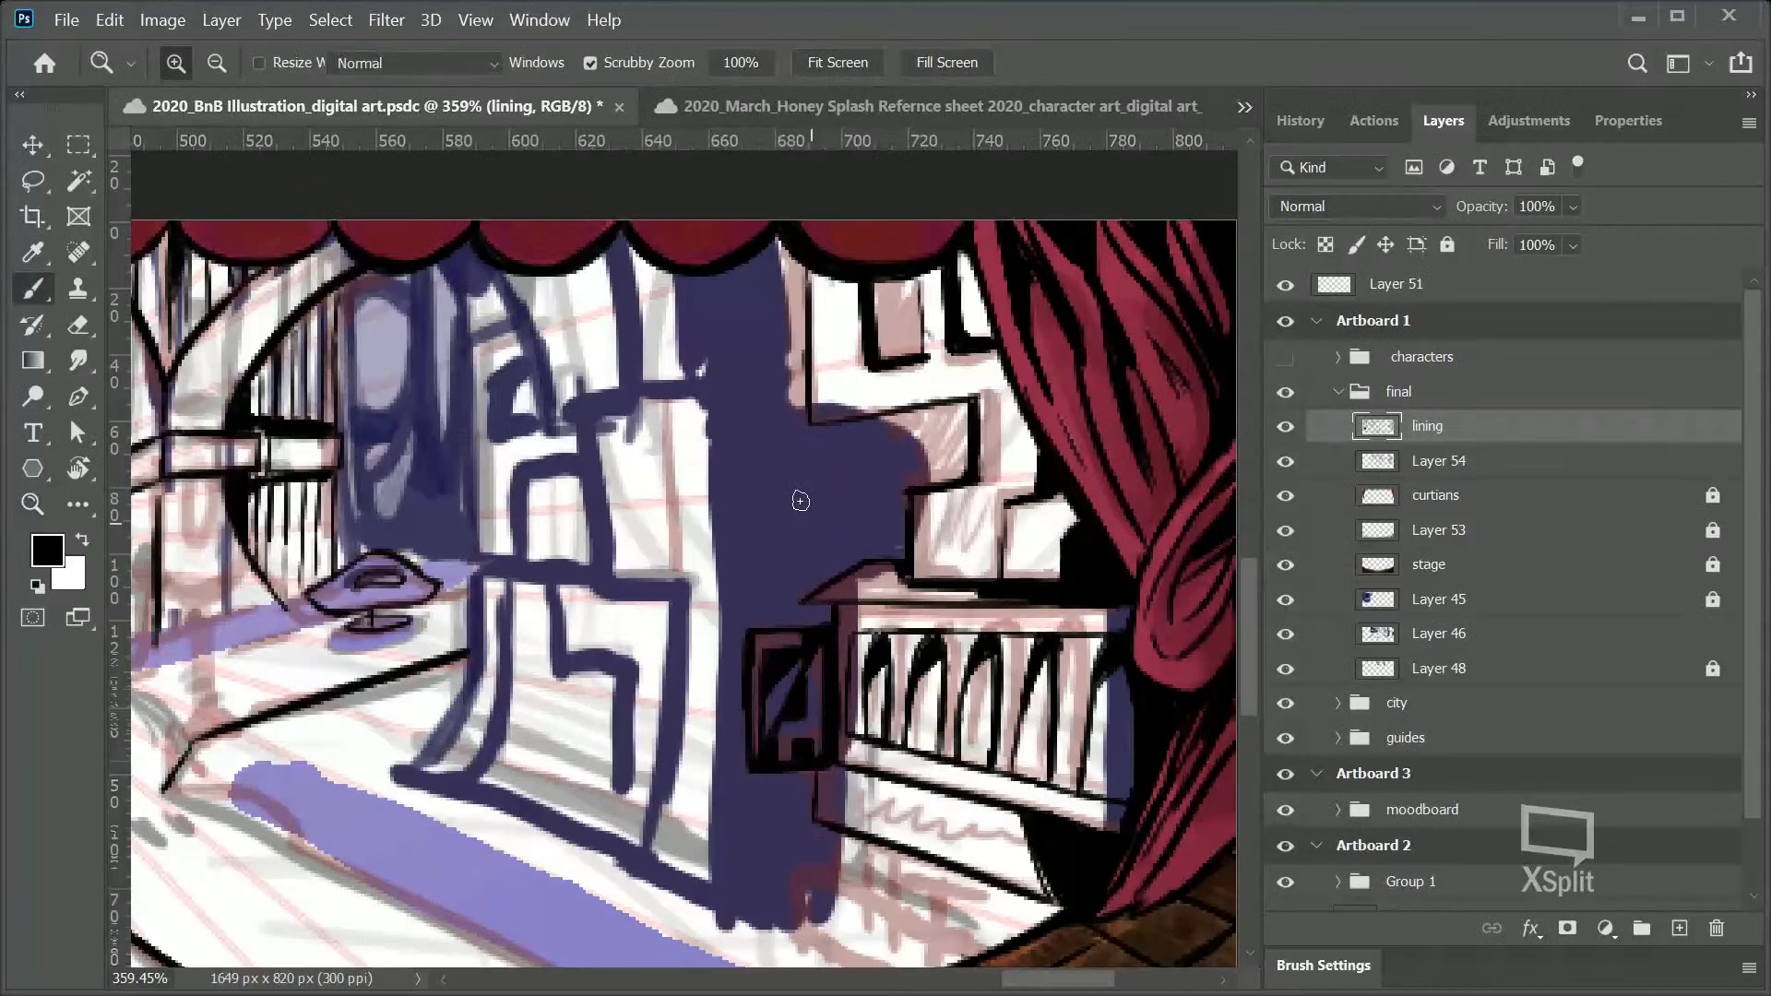
pyautogui.moveTo(686, 274)
pyautogui.mouseDown()
pyautogui.moveTo(686, 398)
pyautogui.moveTo(710, 390)
pyautogui.moveTo(730, 513)
pyautogui.moveTo(718, 435)
pyautogui.mouseUp()
pyautogui.keyDown('shift'); pyautogui.click(728, 659); pyautogui.keyUp('shift')
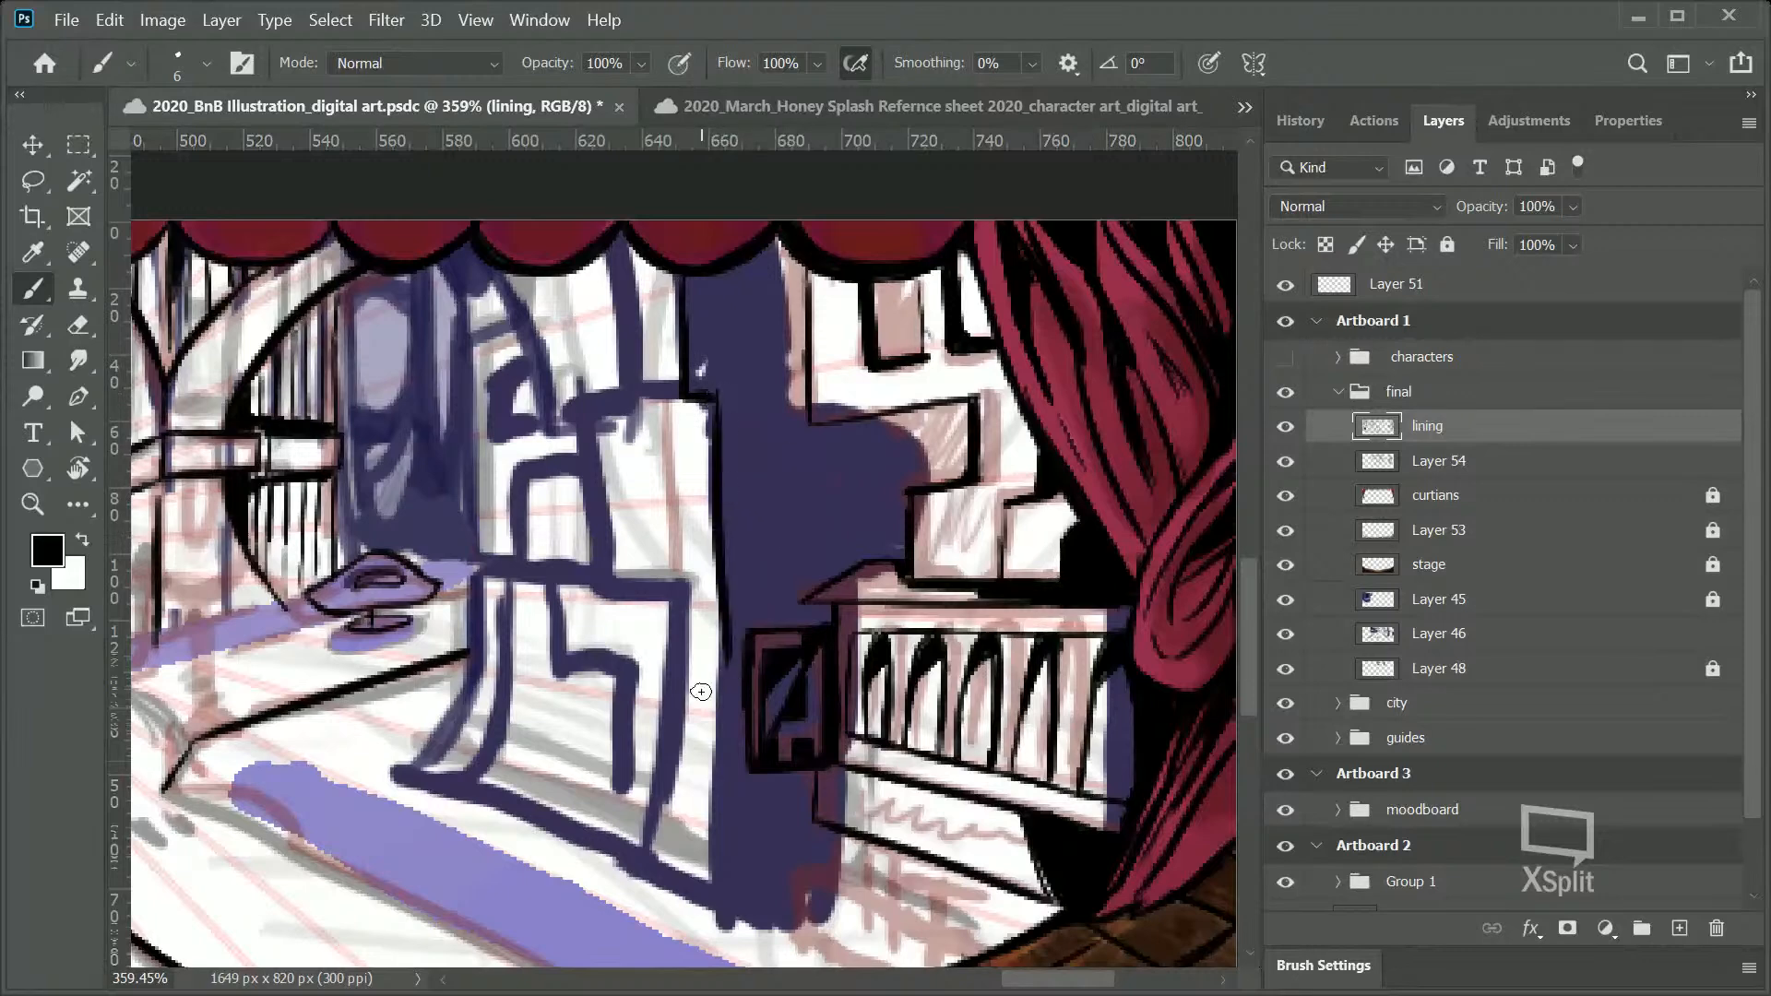
pyautogui.hotkey('ctrl', 'z')
pyautogui.keyDown('shift'); pyautogui.click(714, 761); pyautogui.keyUp('shift')
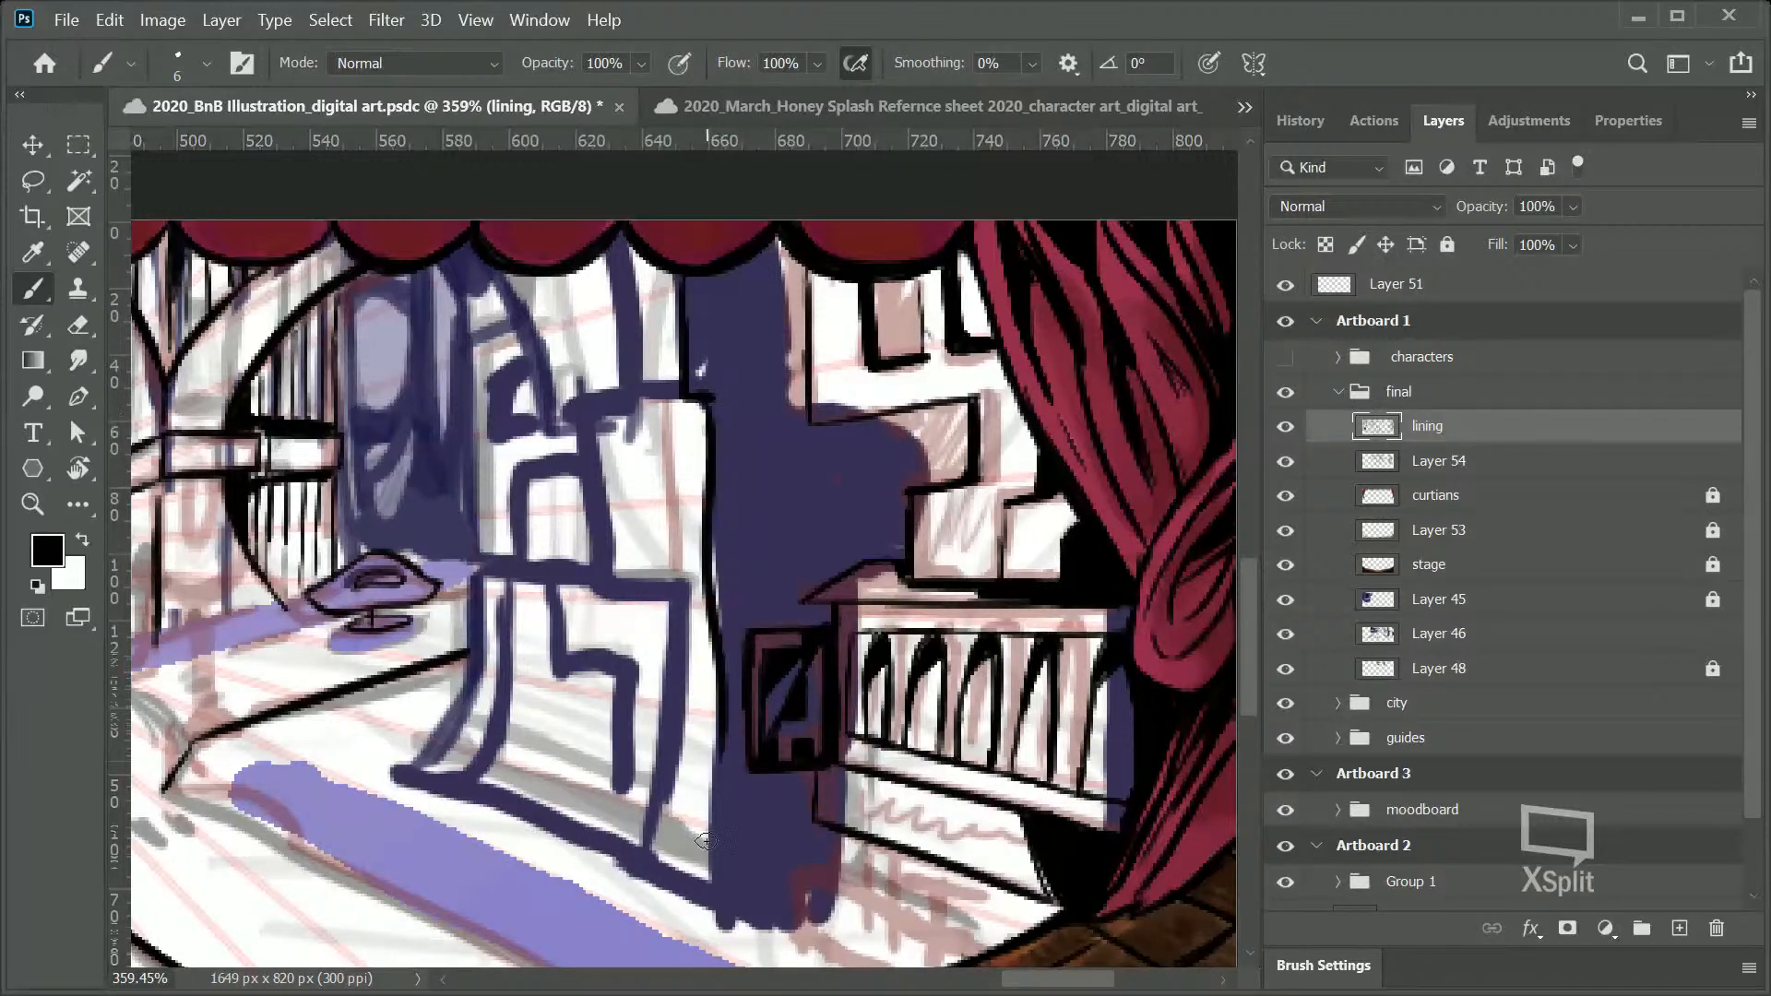
pyautogui.hotkey('ctrl', 'z')
pyautogui.keyDown('shift'); pyautogui.click(719, 801); pyautogui.keyUp('shift')
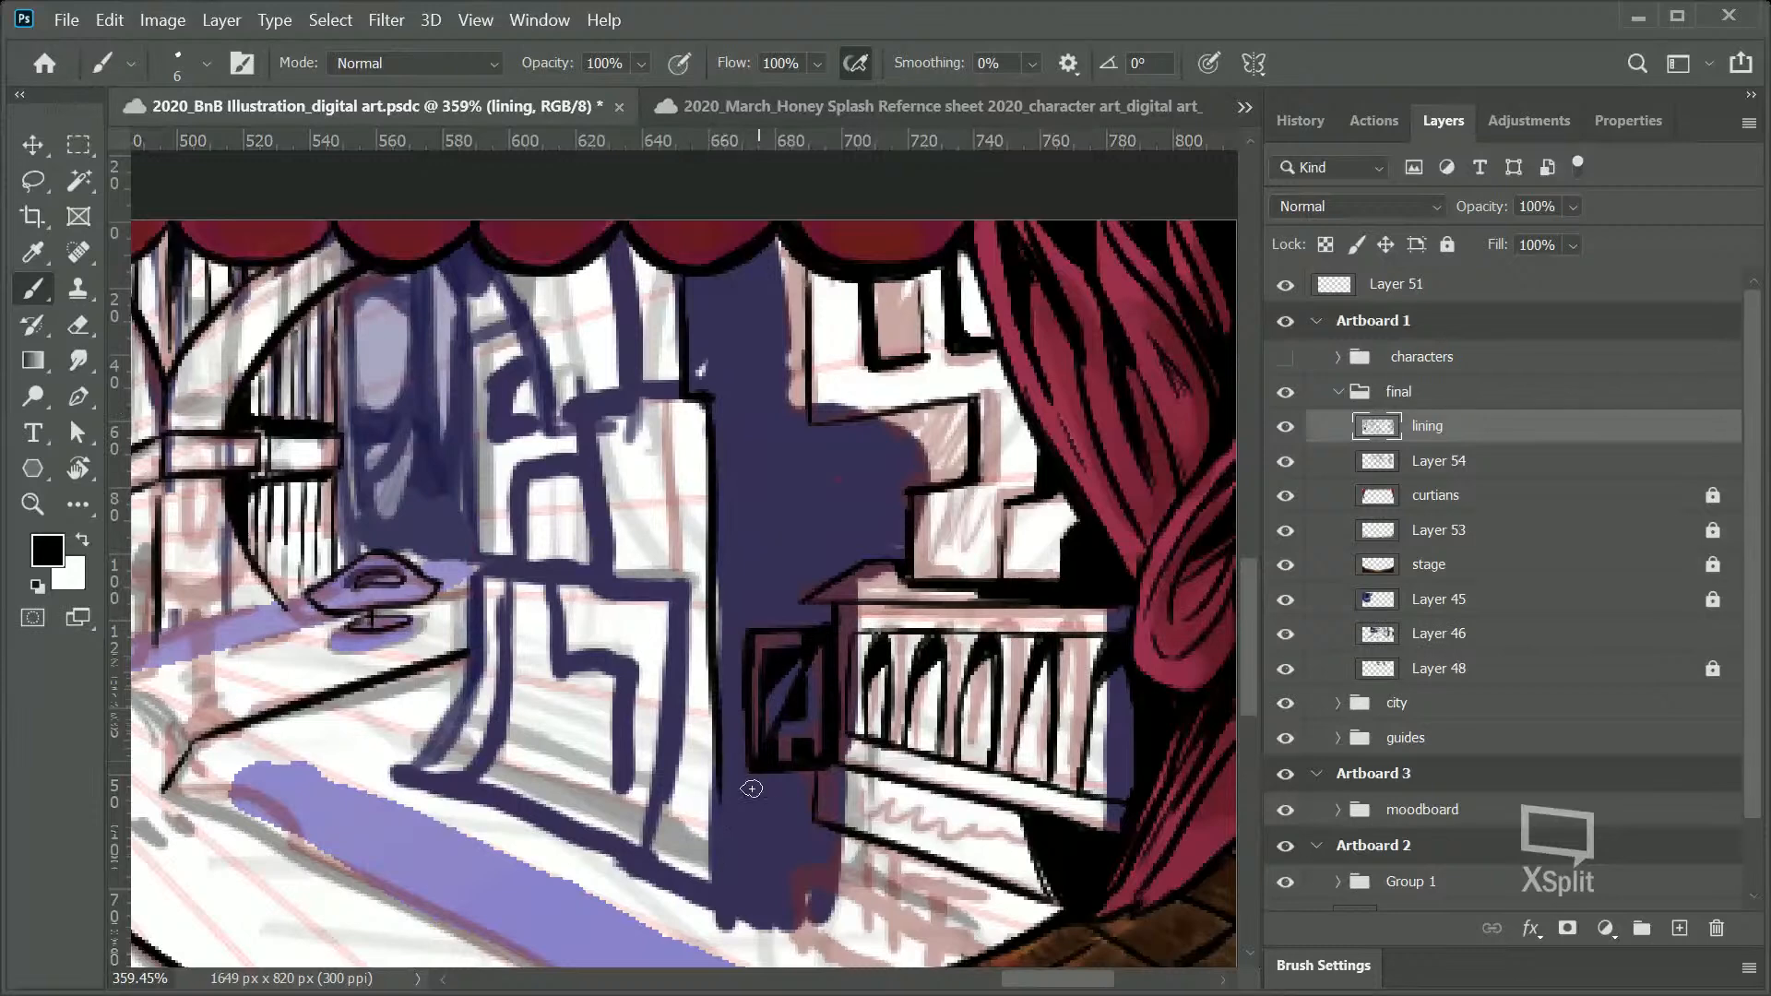
pyautogui.keyDown('shift'); pyautogui.click(719, 903); pyautogui.keyUp('shift')
# Step: Ink the base edge of the dark building and outline the stepped block beneath the arched facade down to the stage edge
pyautogui.scroll(-5, 1236, 600)
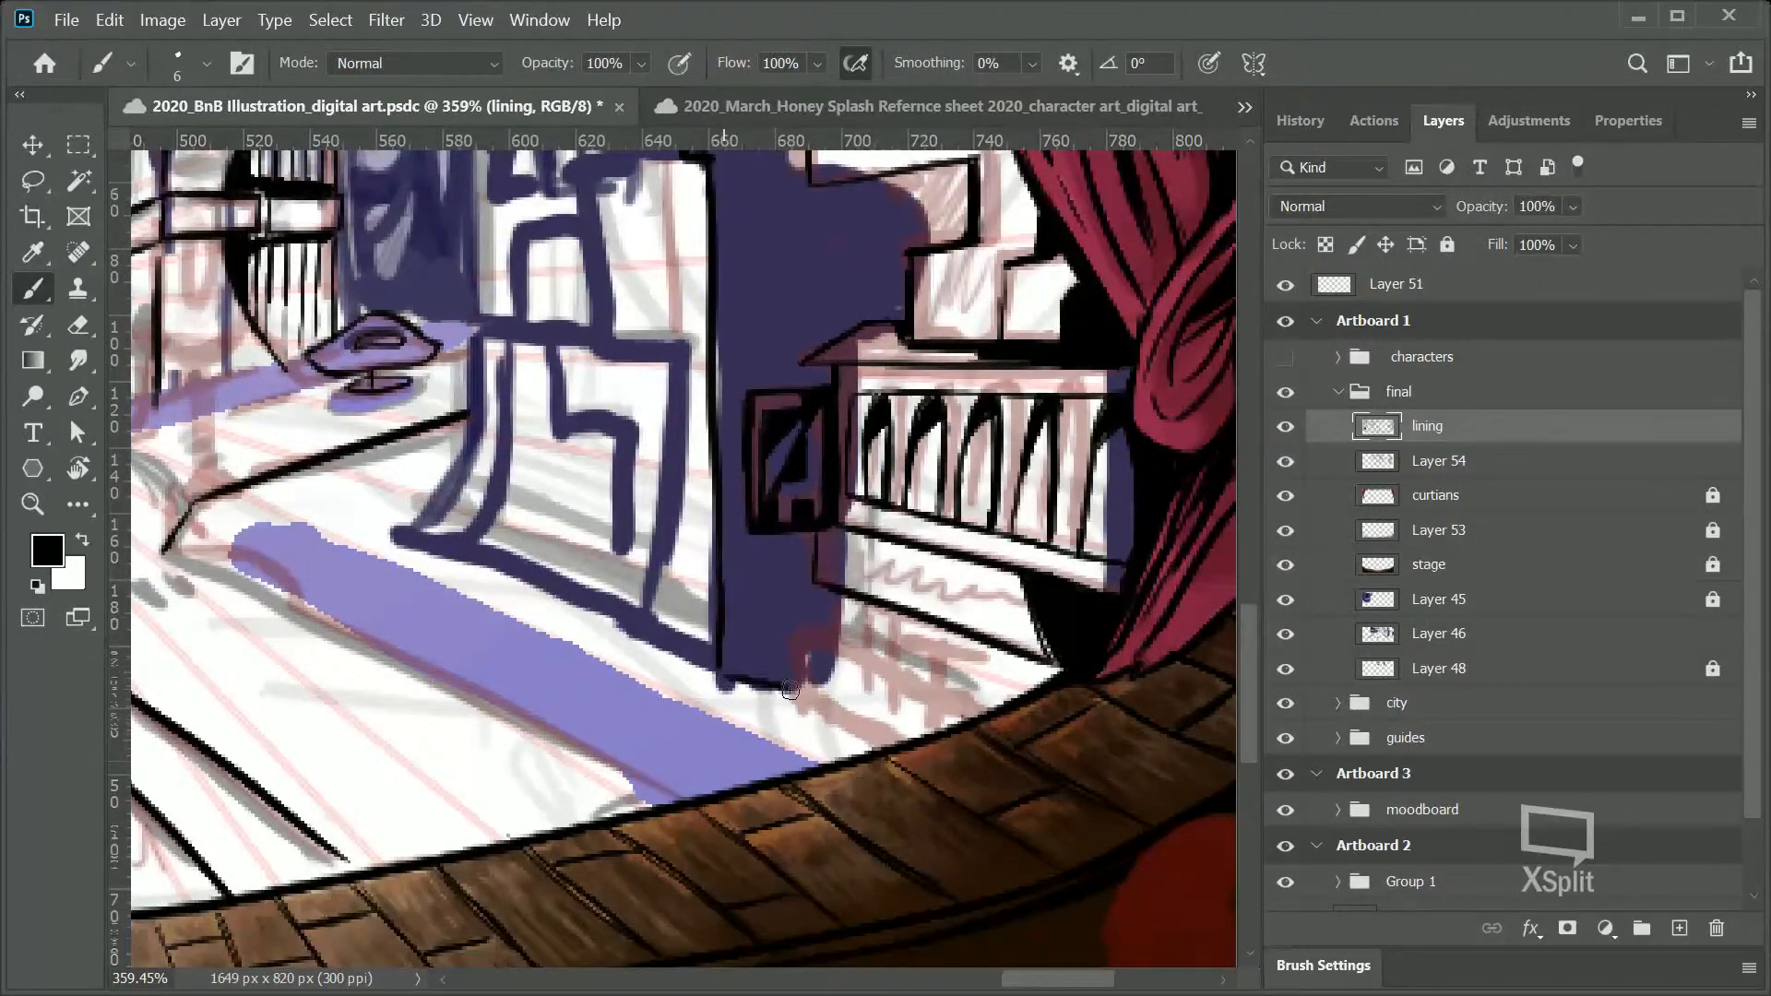
pyautogui.hotkey('ctrl', 'z')
pyautogui.moveTo(728, 662); pyautogui.dragTo(795, 643)
pyautogui.hotkey('ctrl', 'z')
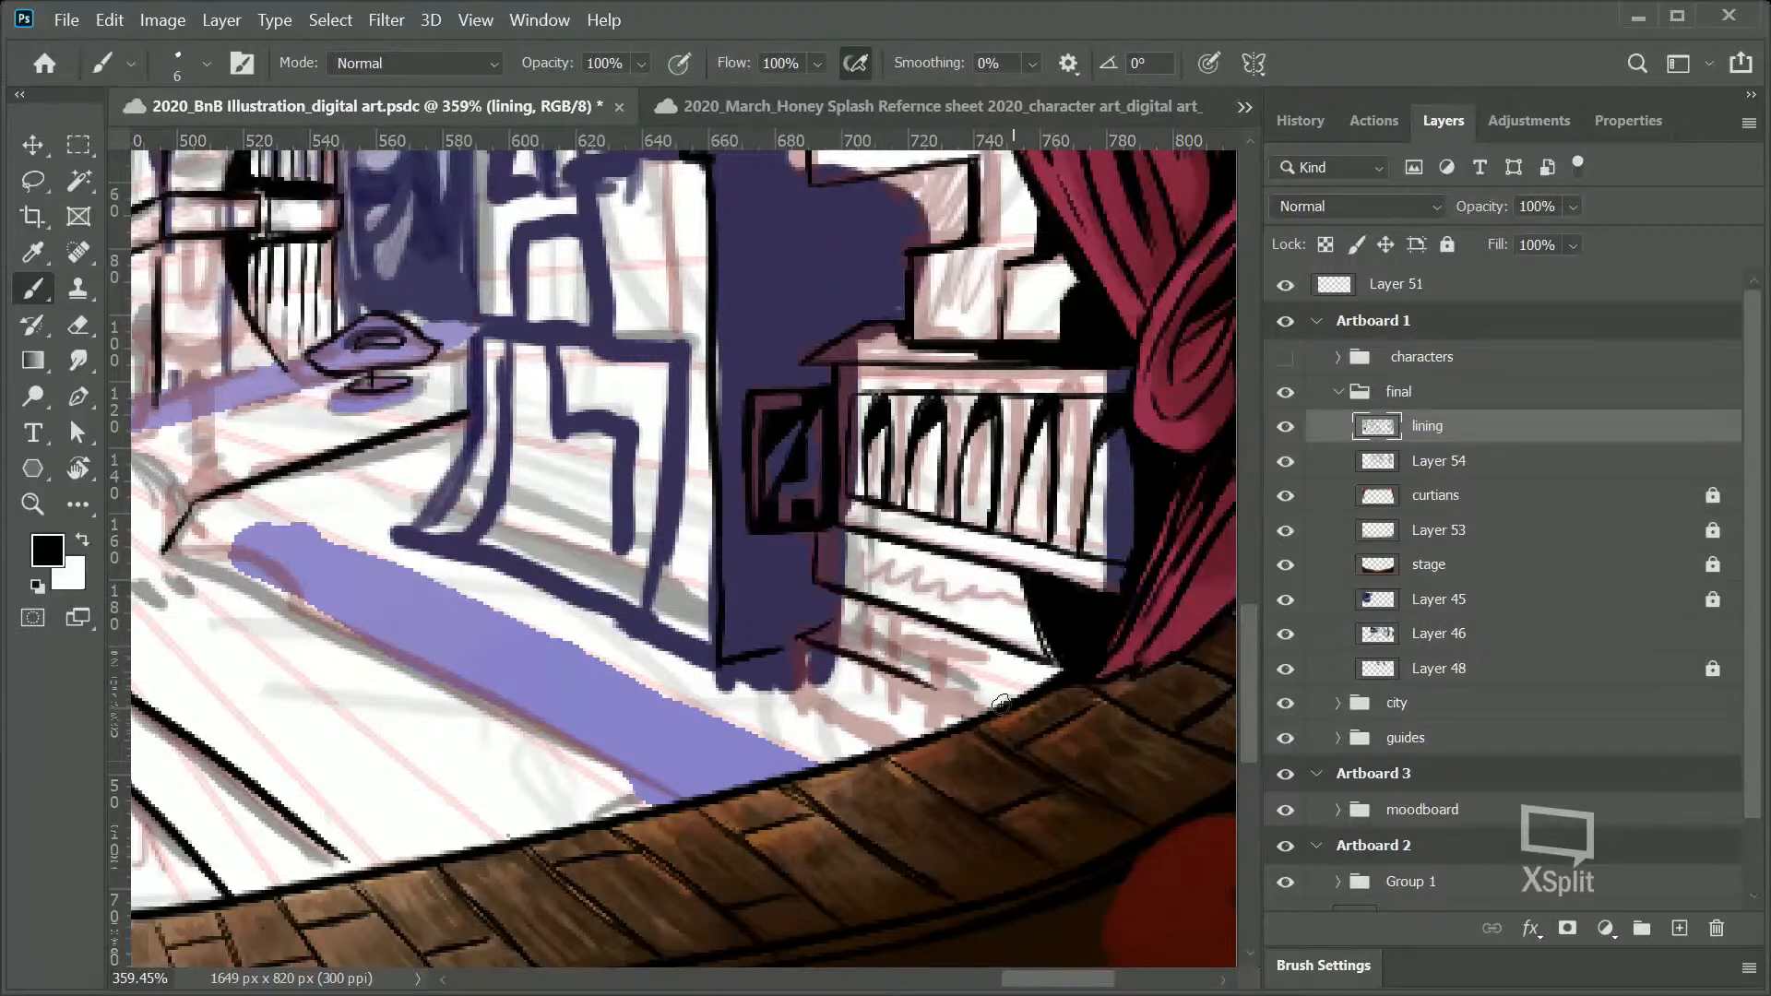
pyautogui.moveTo(794, 638)
pyautogui.mouseDown()
pyautogui.moveTo(994, 707)
pyautogui.moveTo(985, 691)
pyautogui.moveTo(918, 695)
pyautogui.moveTo(989, 727)
pyautogui.moveTo(932, 697)
pyautogui.moveTo(1031, 707)
pyautogui.mouseUp()
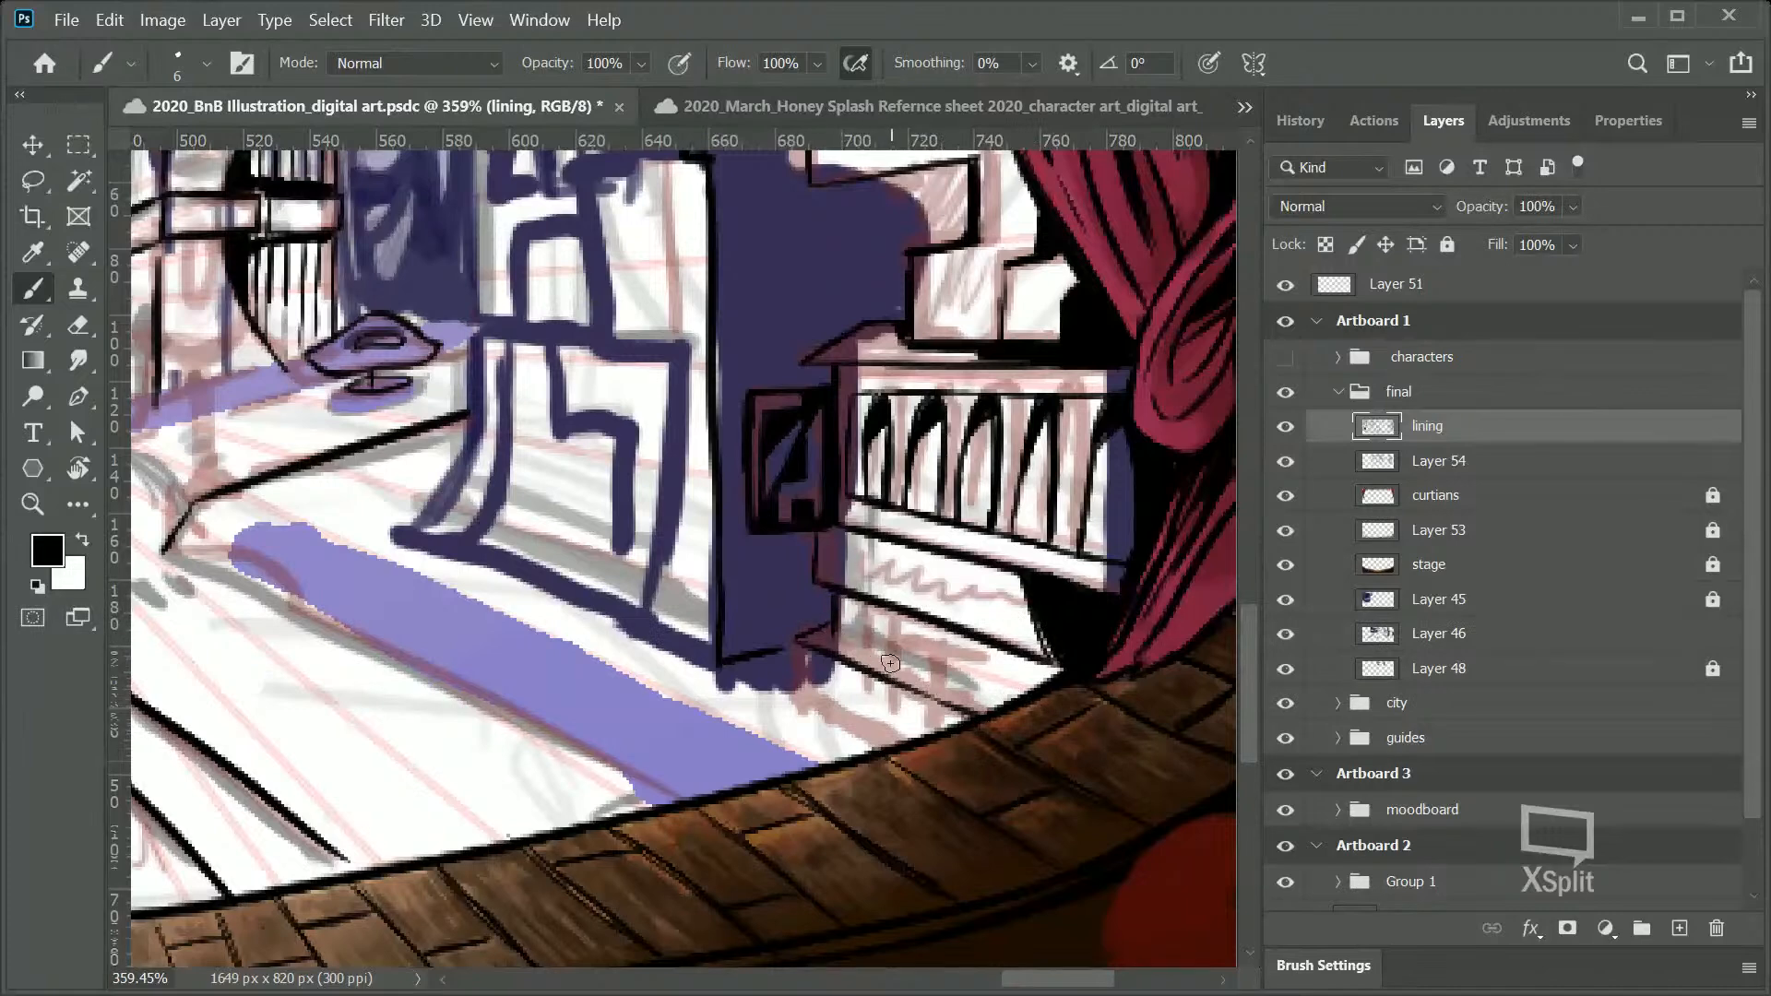
pyautogui.moveTo(799, 646); pyautogui.dragTo(799, 698)
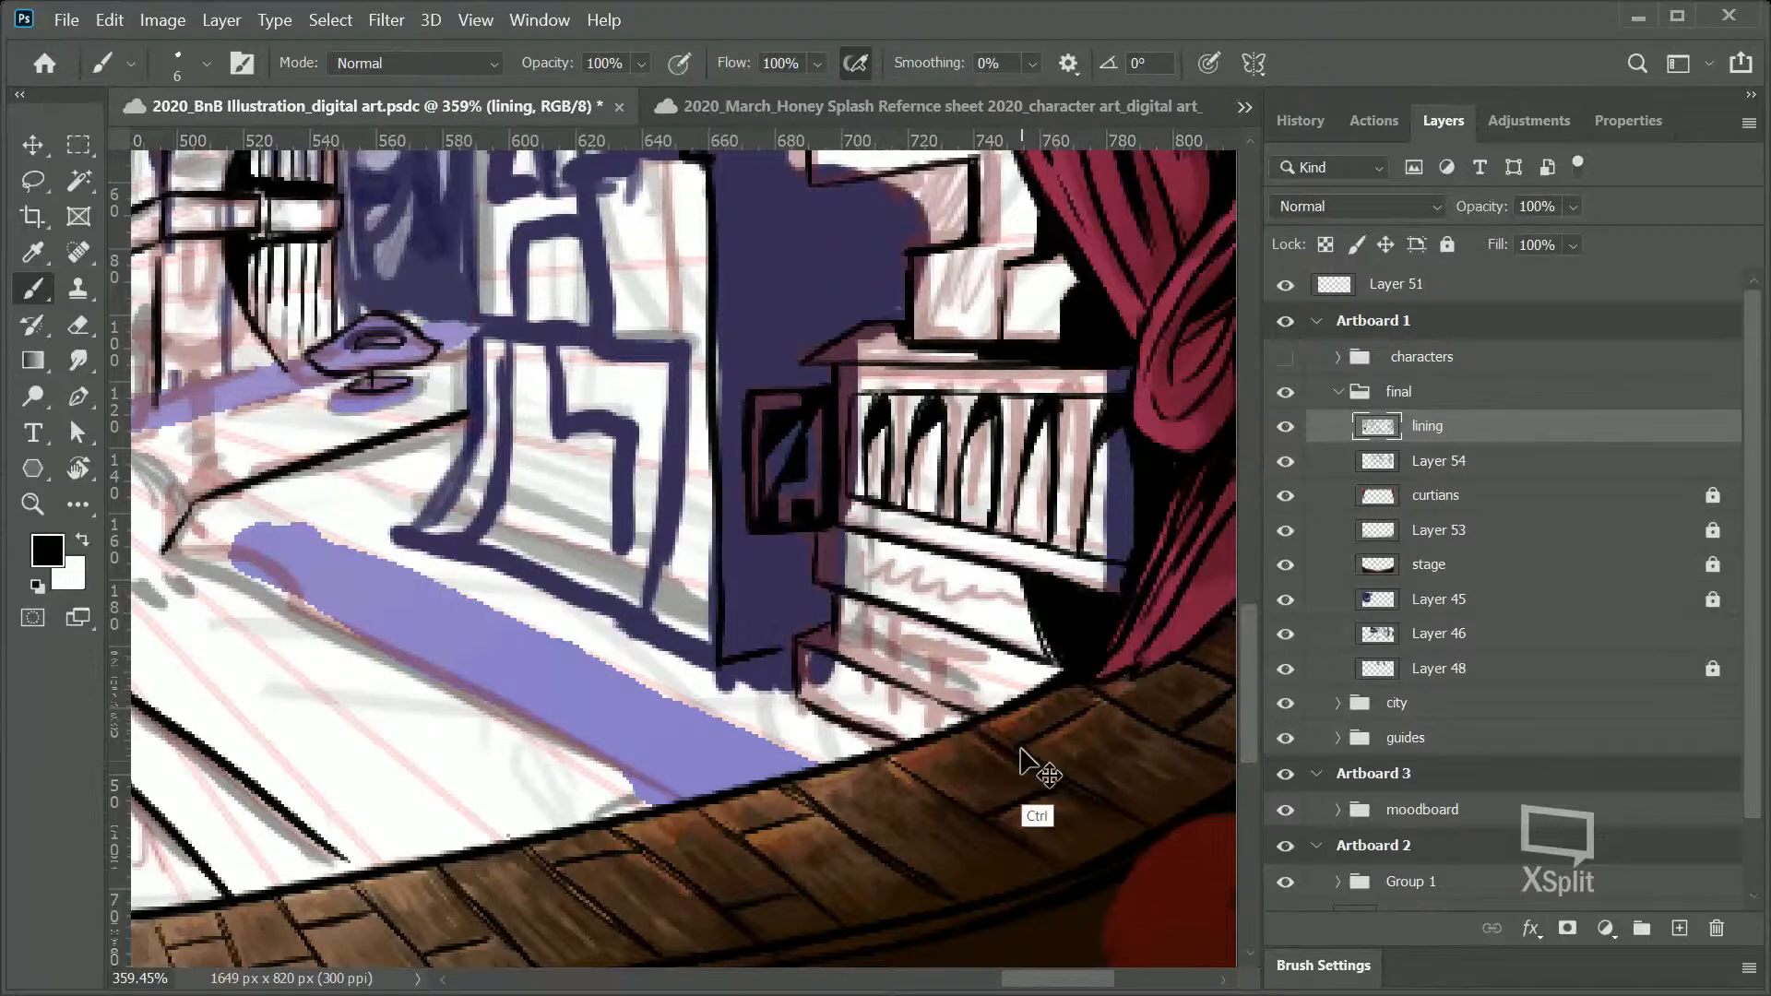
pyautogui.moveTo(798, 697); pyautogui.dragTo(904, 742)
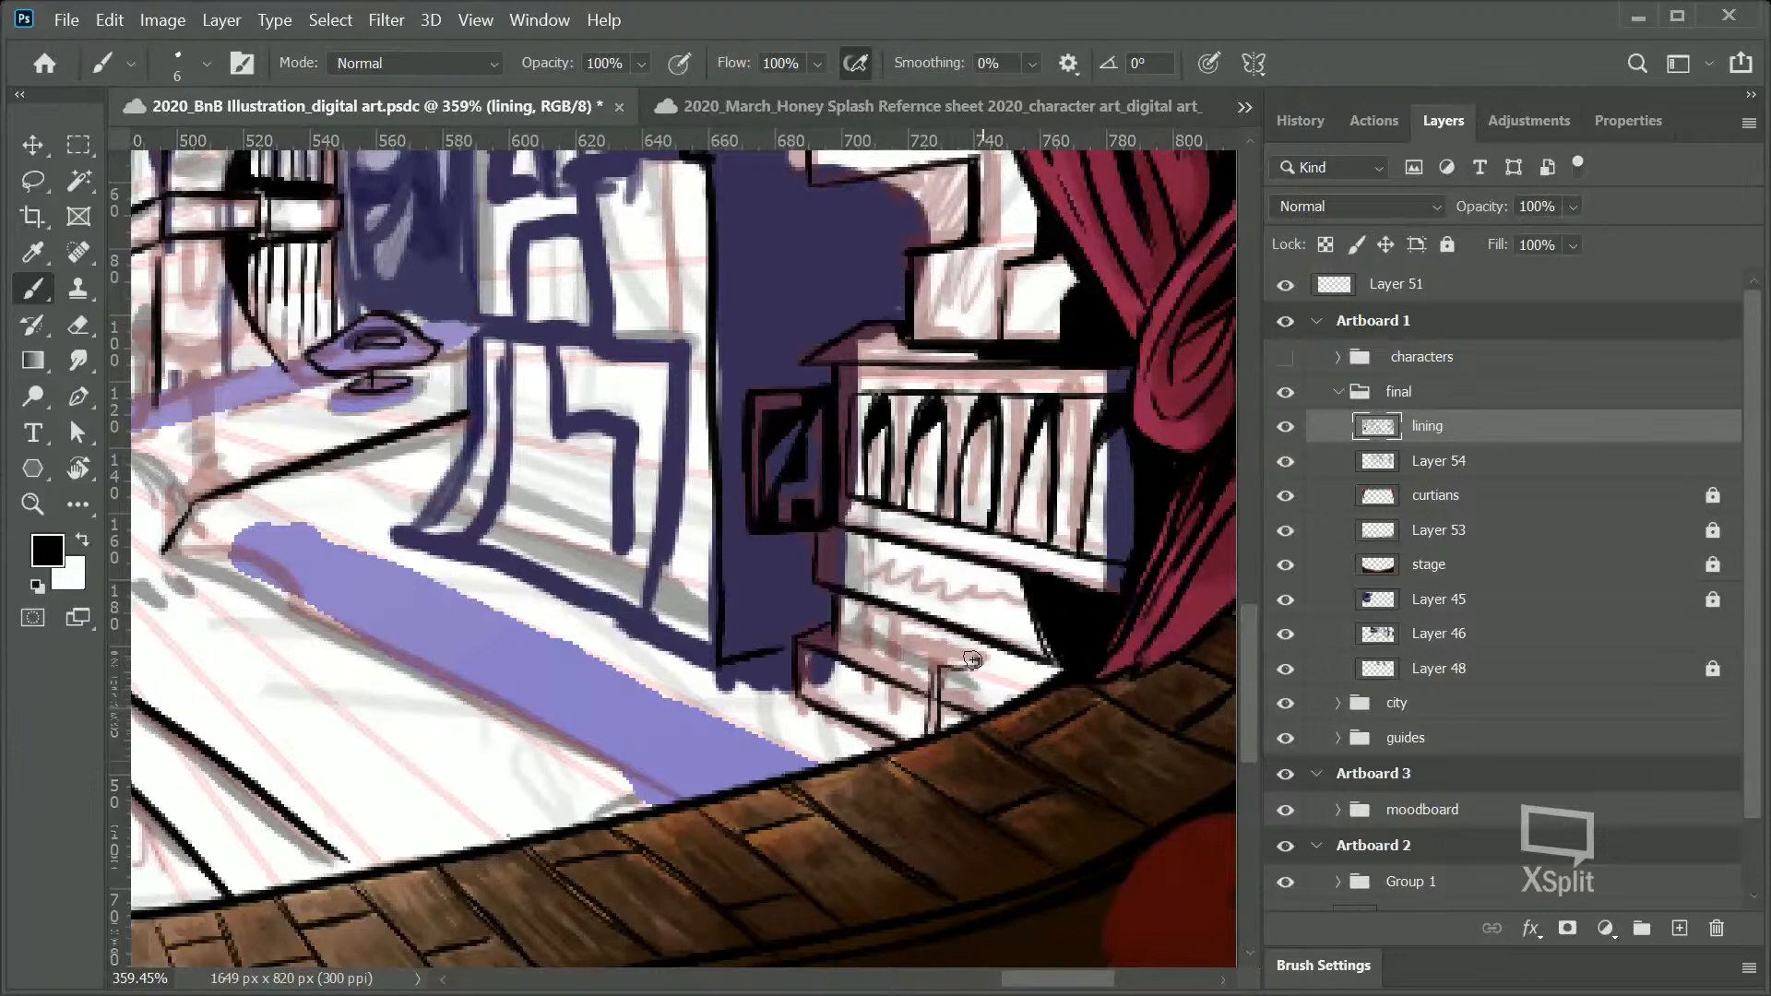
pyautogui.press('ctrl')
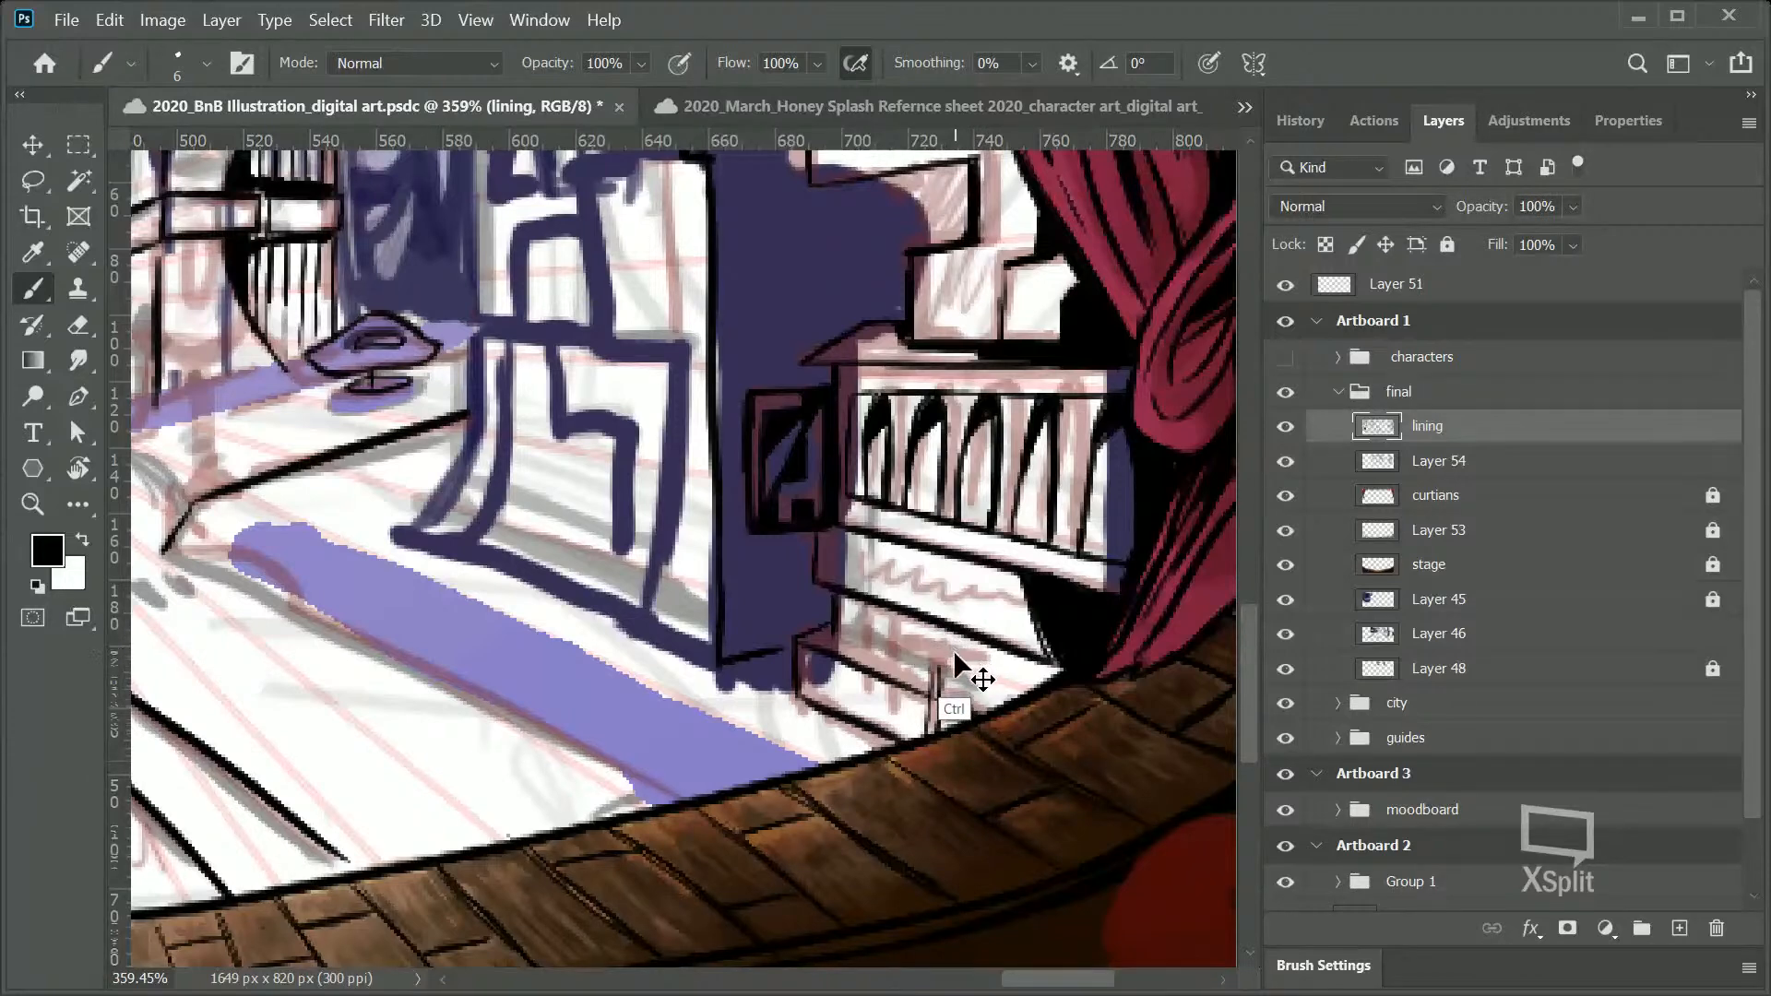
pyautogui.moveTo(913, 643)
pyautogui.mouseDown()
pyautogui.moveTo(990, 676)
pyautogui.moveTo(918, 644)
pyautogui.mouseUp()
pyautogui.hotkey('ctrl', 'z')
pyautogui.hotkey('ctrl', 'z')
pyautogui.hotkey('ctrl', 'z')
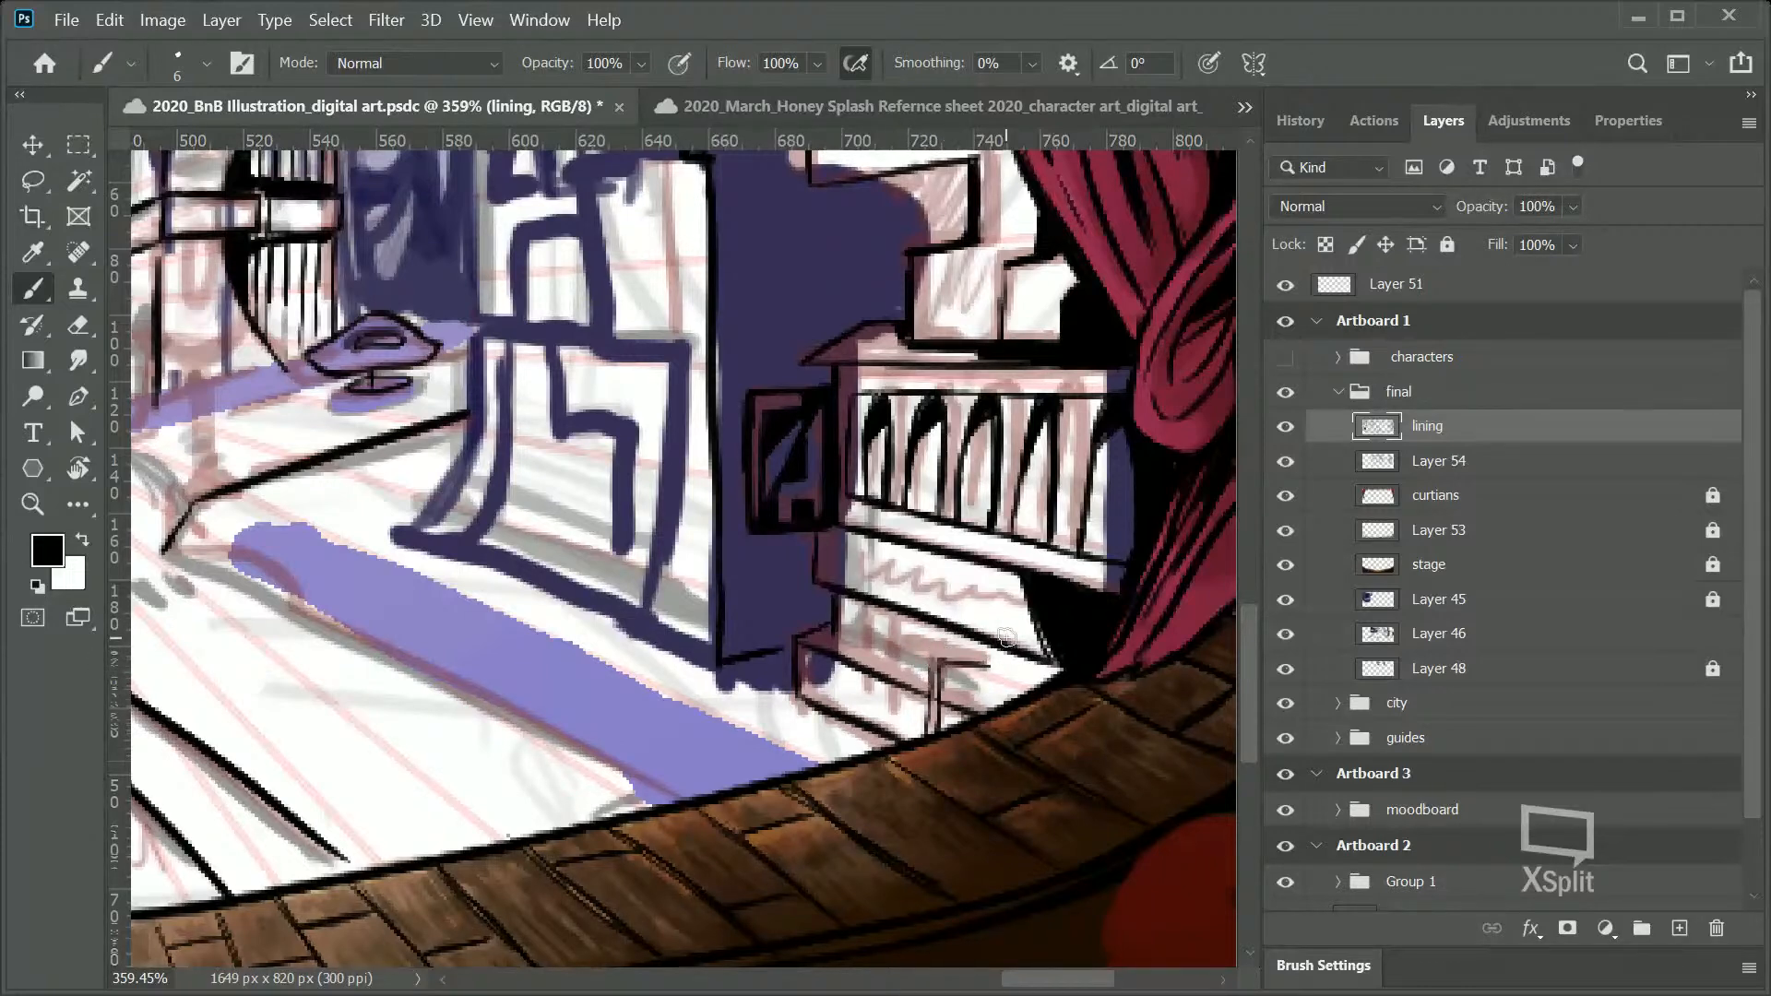
pyautogui.moveTo(914, 635); pyautogui.dragTo(990, 642)
pyautogui.hotkey('ctrl', 'z')
pyautogui.moveTo(909, 639); pyautogui.dragTo(930, 655)
pyautogui.hotkey('ctrl', 'z')
pyautogui.hotkey('ctrl', 'z')
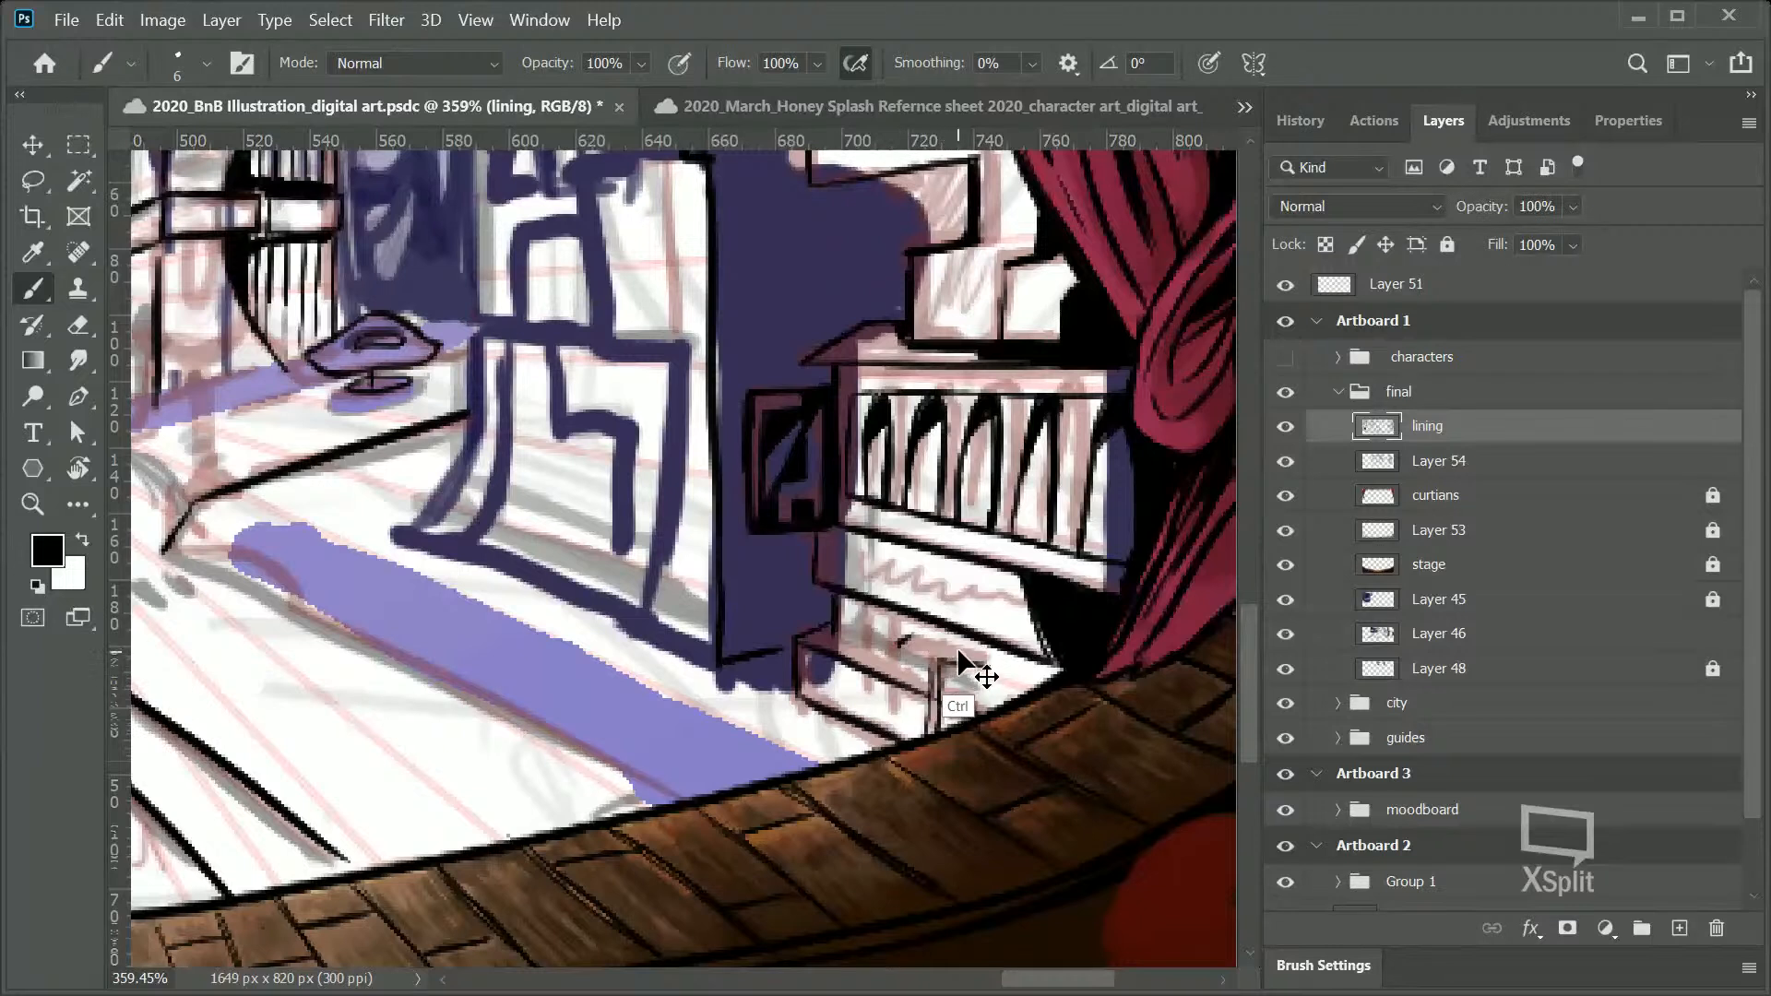
pyautogui.hotkey('ctrl', 'z')
pyautogui.hotkey('ctrl', 'z')
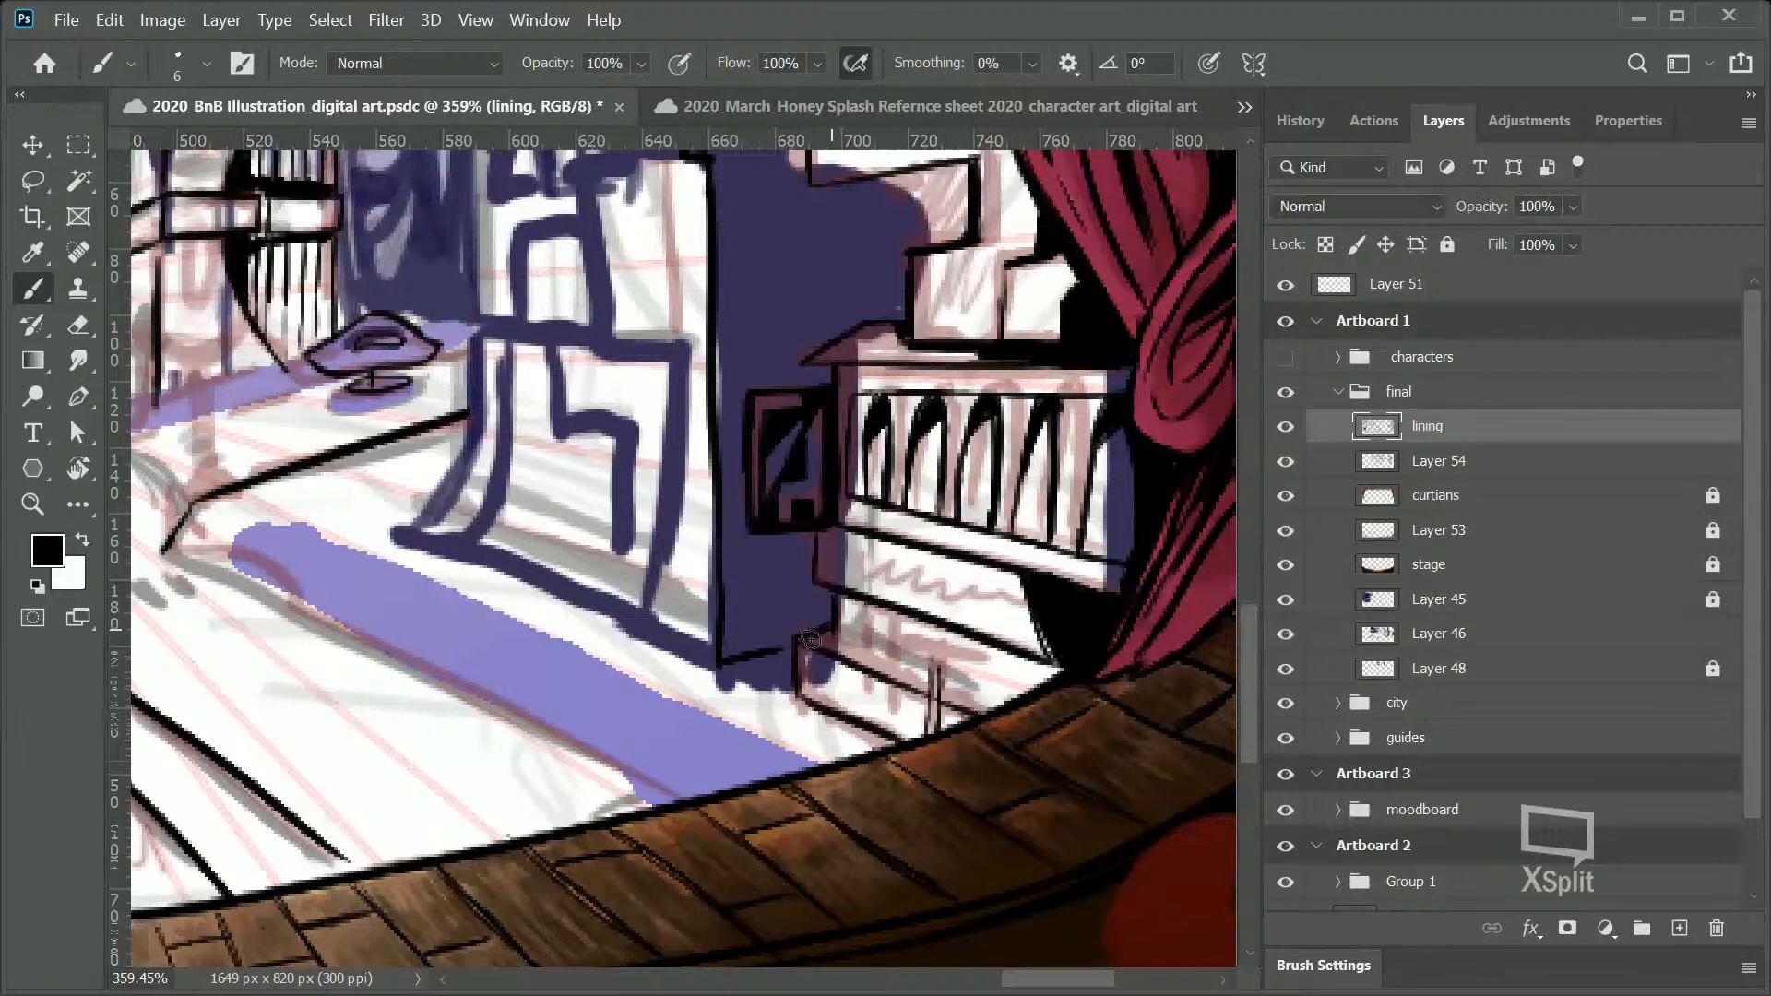
# Step: Shade the stepped block's corner, then ink scribbled lettering on the band below the arches and blocky marks beneath it
pyautogui.moveTo(810, 641)
pyautogui.mouseDown()
pyautogui.moveTo(831, 630)
pyautogui.moveTo(825, 589)
pyautogui.mouseUp()
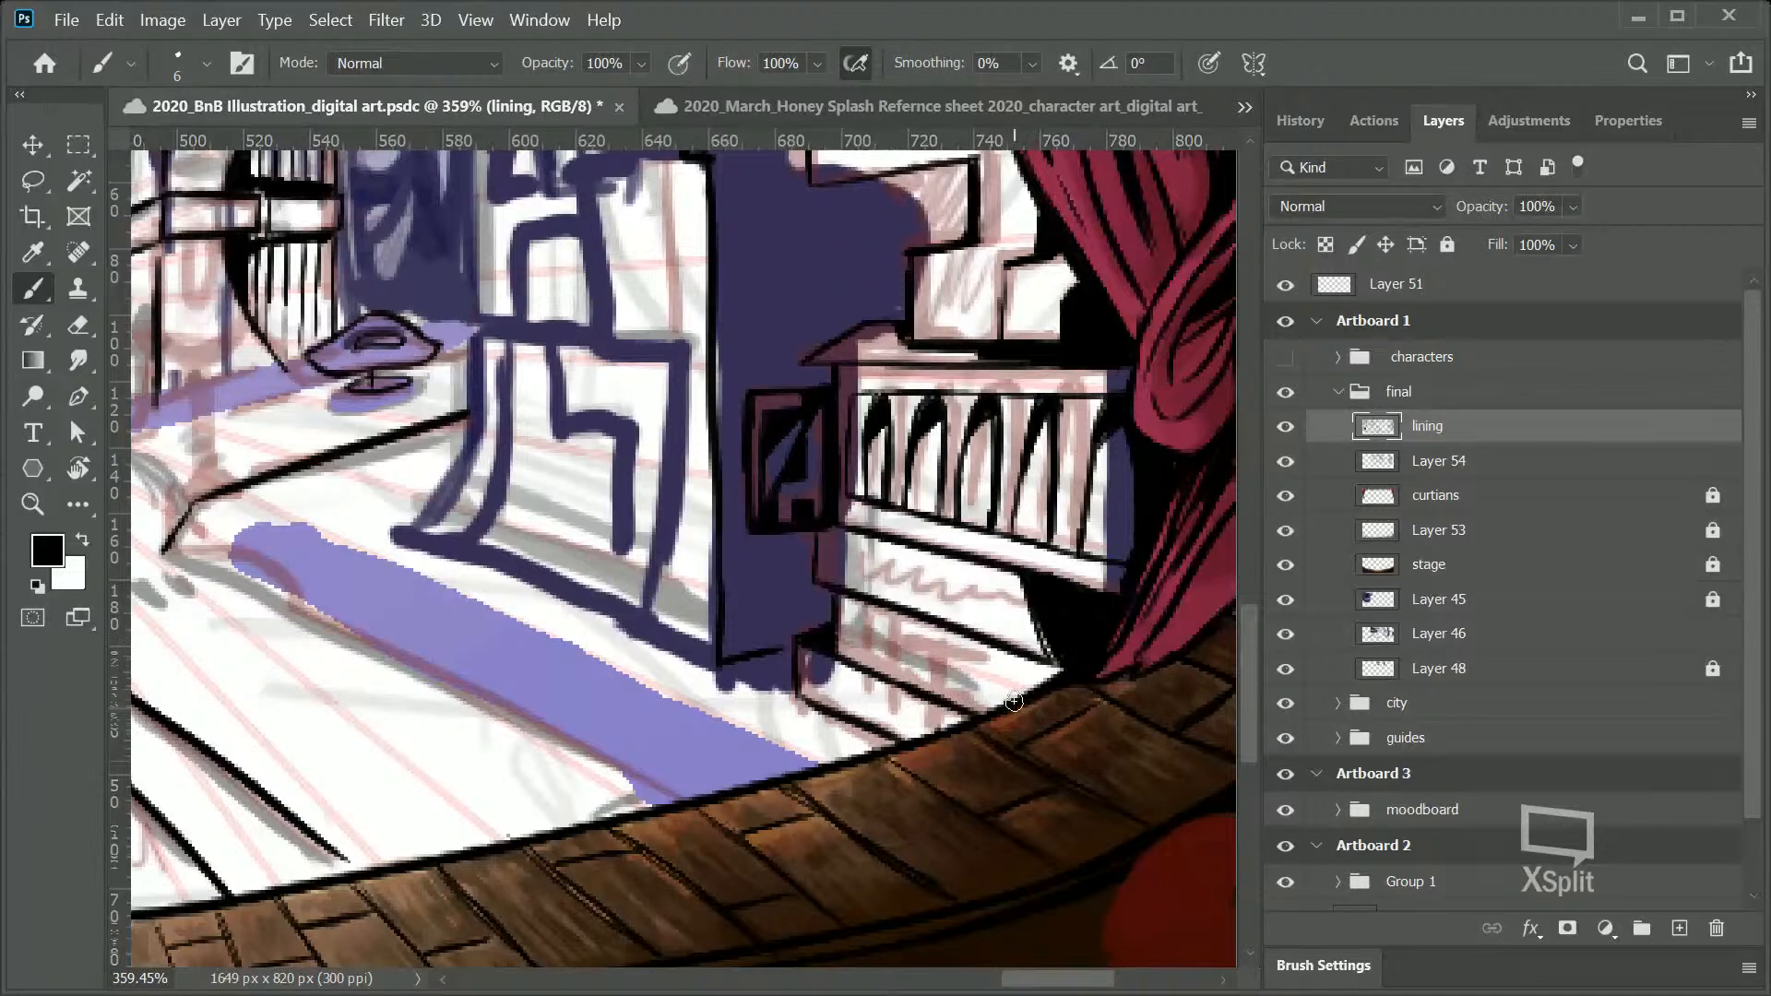
pyautogui.moveTo(847, 559)
pyautogui.mouseDown()
pyautogui.moveTo(892, 564)
pyautogui.moveTo(1016, 626)
pyautogui.mouseUp()
pyautogui.moveTo(910, 576); pyautogui.dragTo(894, 567)
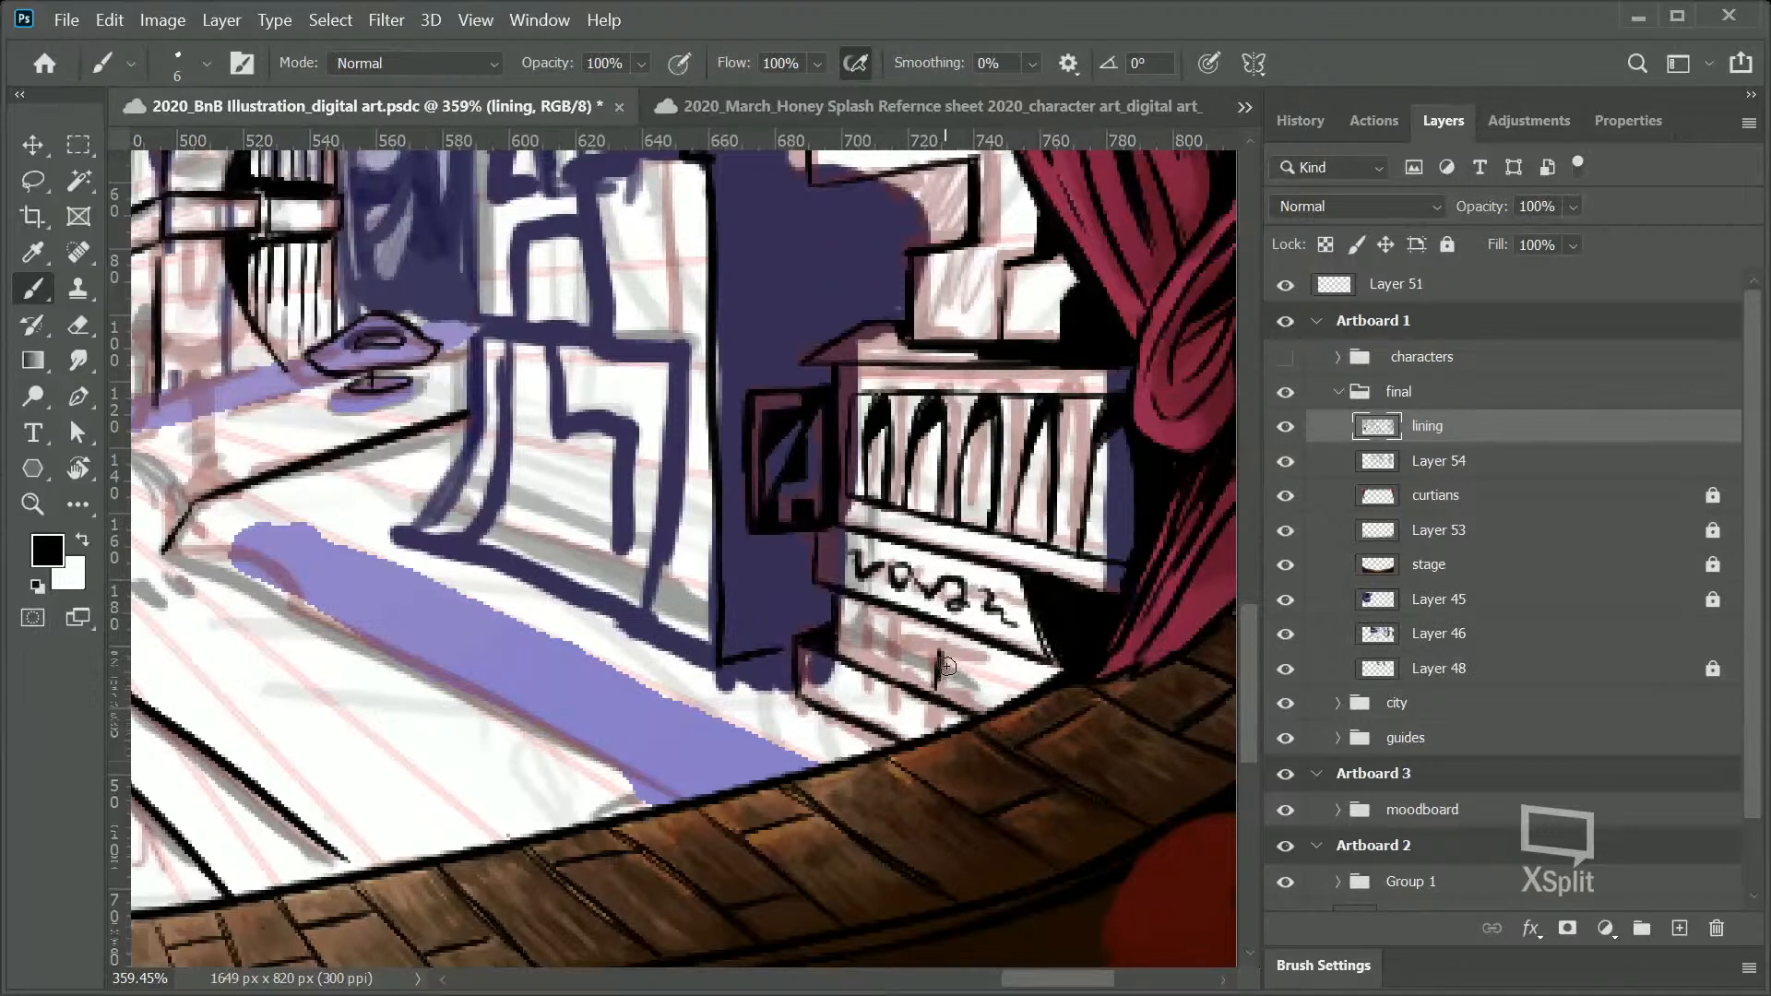
pyautogui.moveTo(920, 646); pyautogui.dragTo(986, 653)
pyautogui.moveTo(892, 609); pyautogui.dragTo(891, 673)
pyautogui.moveTo(867, 602); pyautogui.dragTo(868, 649)
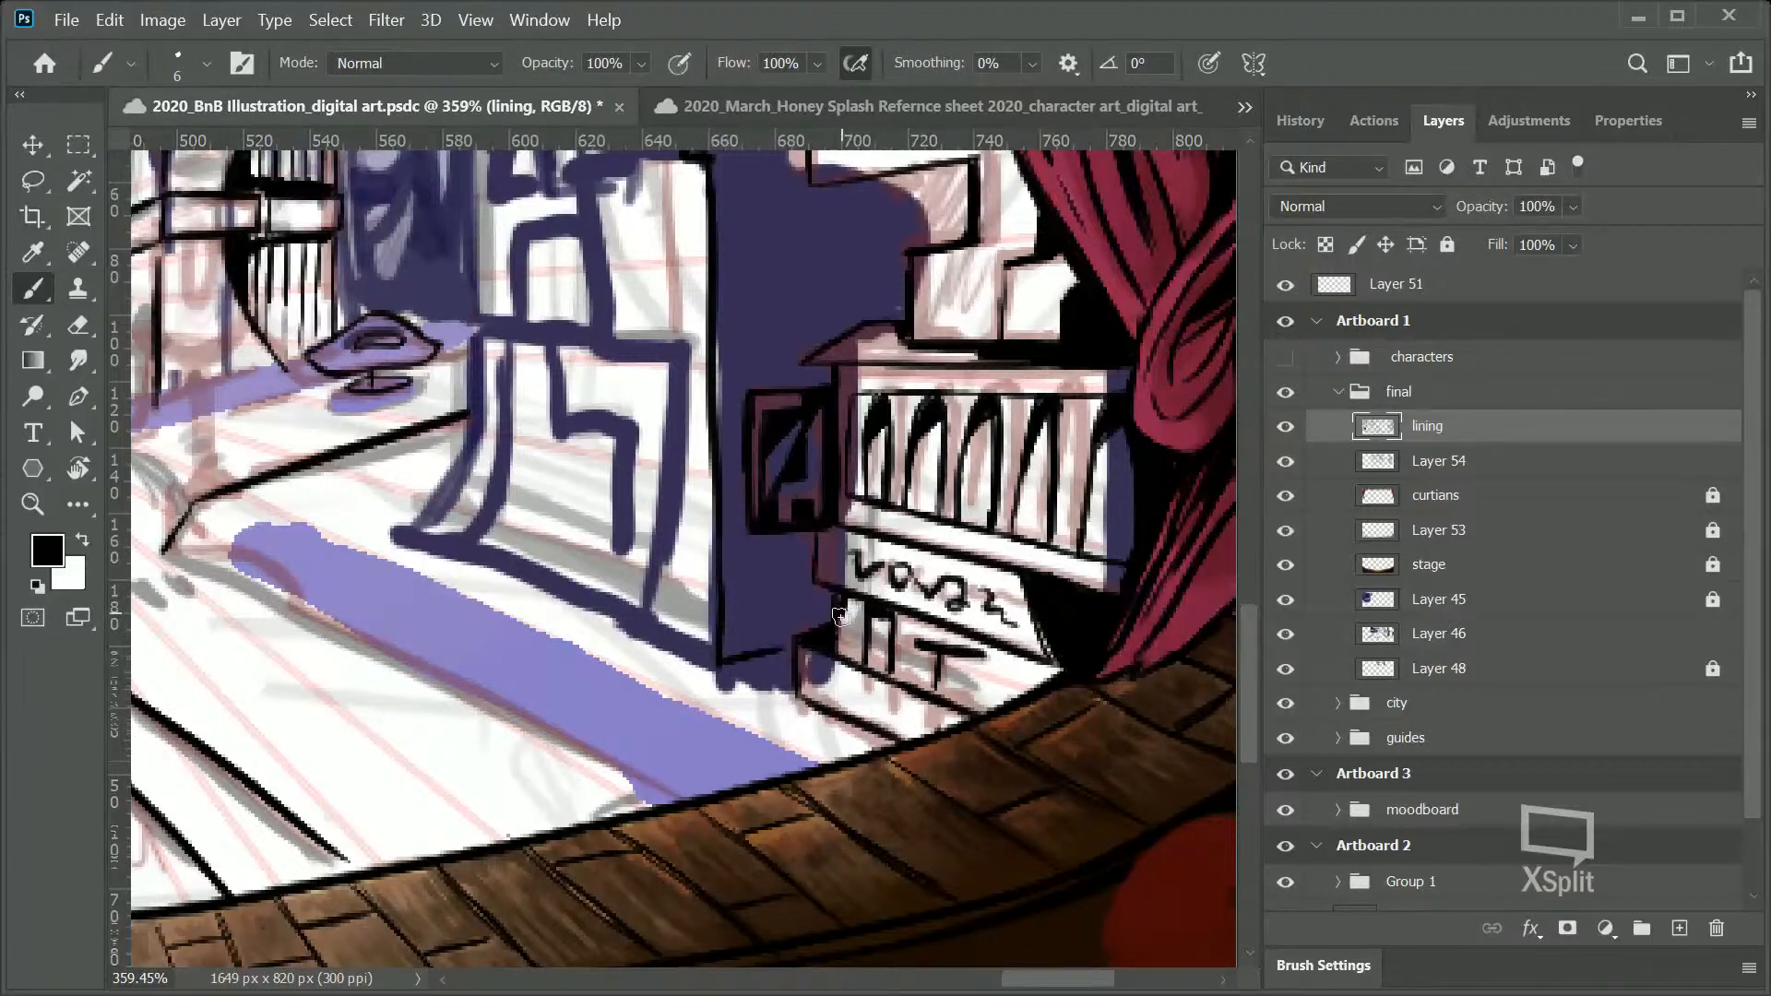
# Step: Fill the gaps beside the curtain and stage edge with black shadow, save the file, and ink the lower block's end edge
pyautogui.moveTo(1028, 664)
pyautogui.mouseDown()
pyautogui.moveTo(1040, 687)
pyautogui.moveTo(1070, 666)
pyautogui.mouseUp()
pyautogui.moveTo(943, 720)
pyautogui.mouseDown()
pyautogui.moveTo(968, 718)
pyautogui.moveTo(928, 698)
pyautogui.mouseUp()
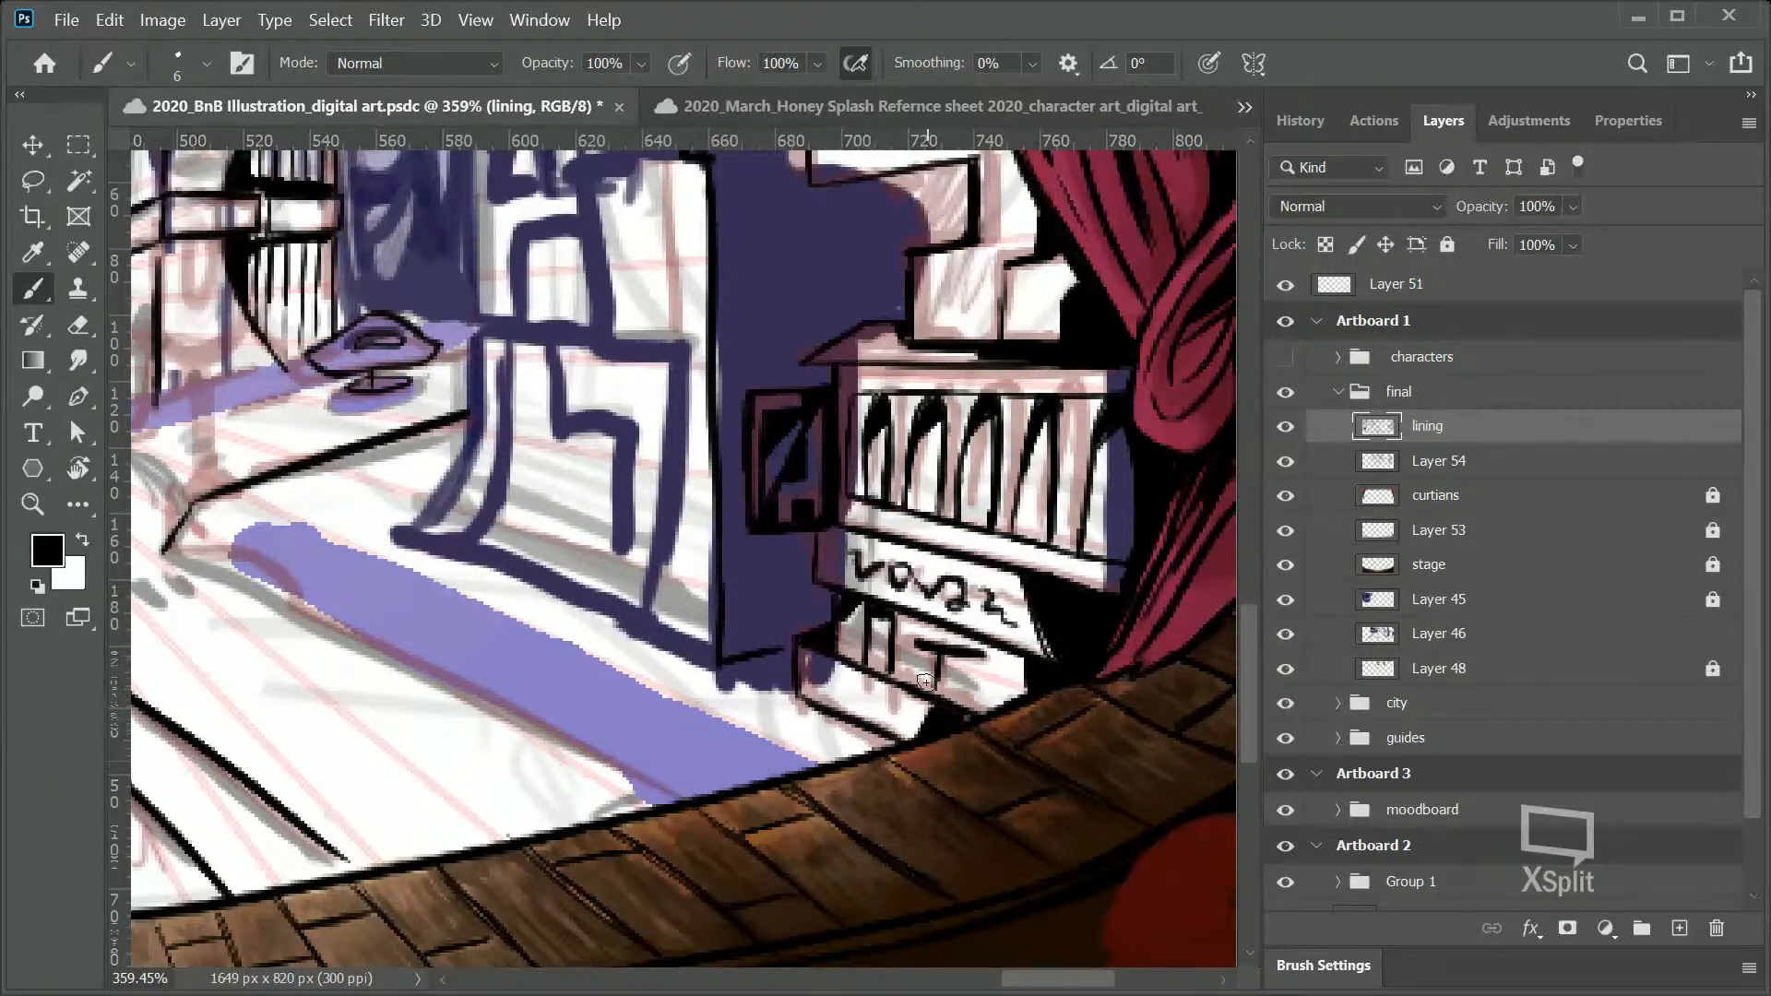
pyautogui.hotkey('ctrl', 's')
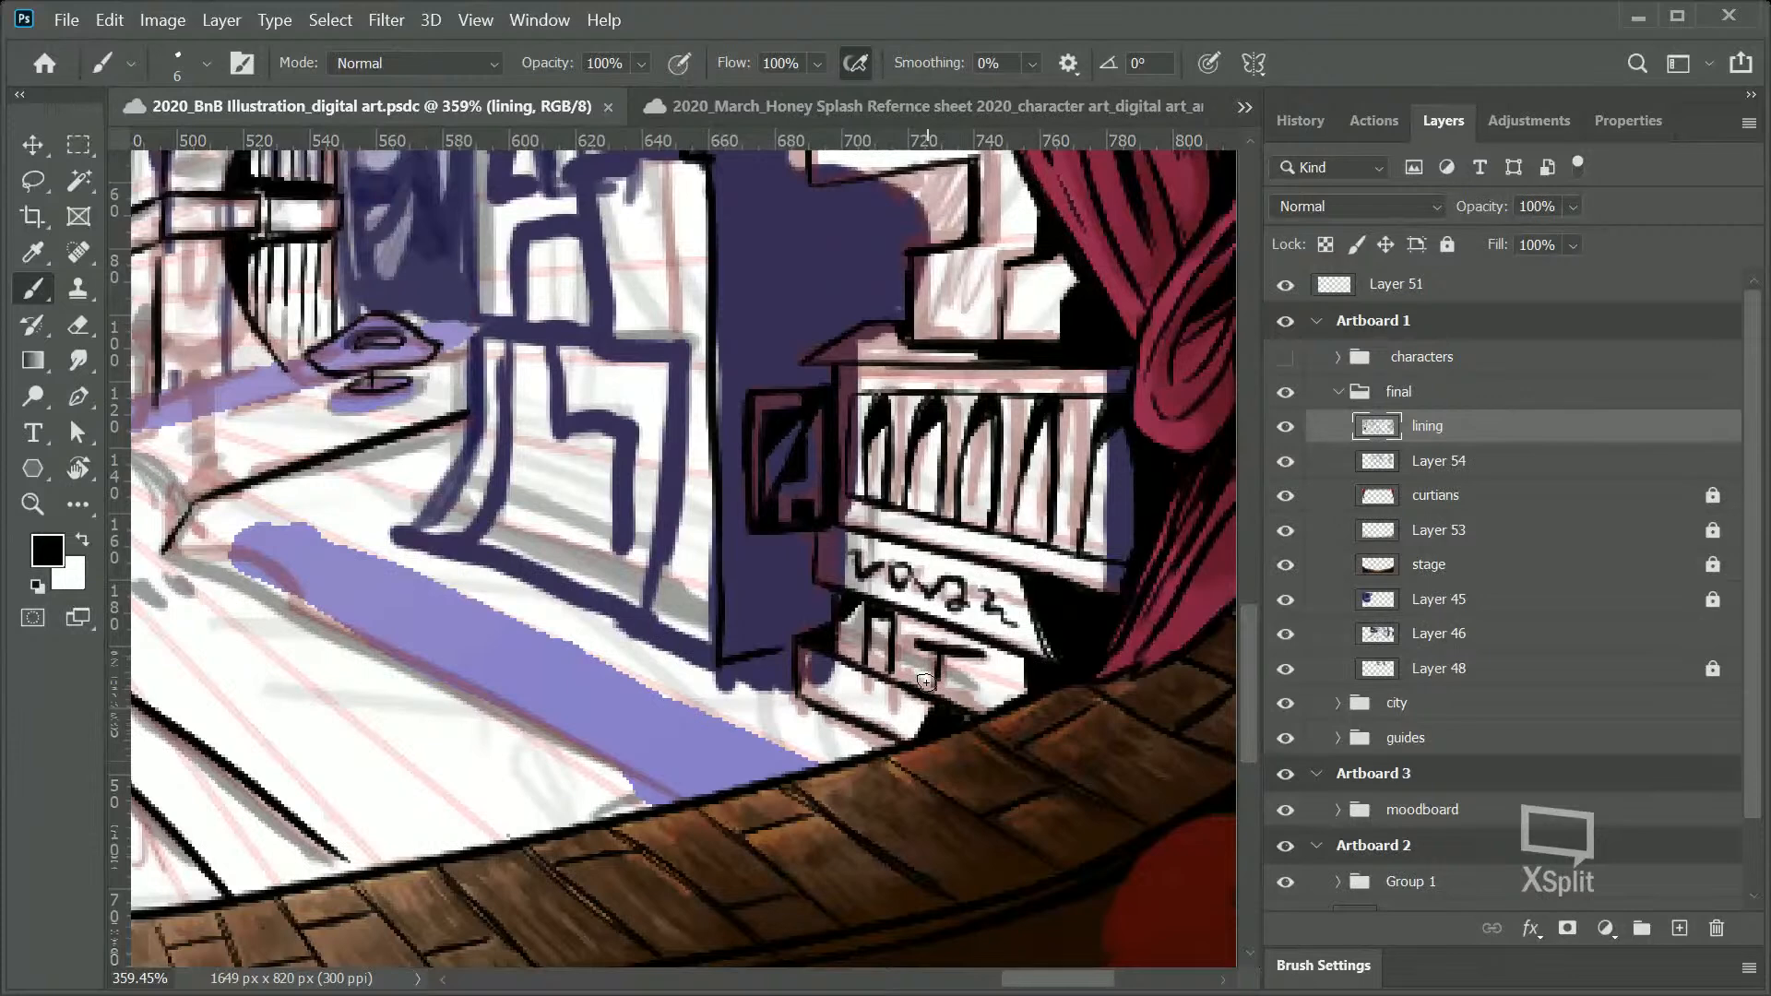
pyautogui.moveTo(993, 663)
pyautogui.mouseDown()
pyautogui.moveTo(1002, 707)
pyautogui.moveTo(1002, 656)
pyautogui.moveTo(1011, 687)
pyautogui.moveTo(1031, 685)
pyautogui.moveTo(1006, 627)
pyautogui.moveTo(1012, 664)
pyautogui.moveTo(985, 704)
pyautogui.mouseUp()
pyautogui.hotkey('ctrl', 'z')
pyautogui.hotkey('ctrl', 'z')
pyautogui.moveTo(1018, 680); pyautogui.dragTo(1013, 698)
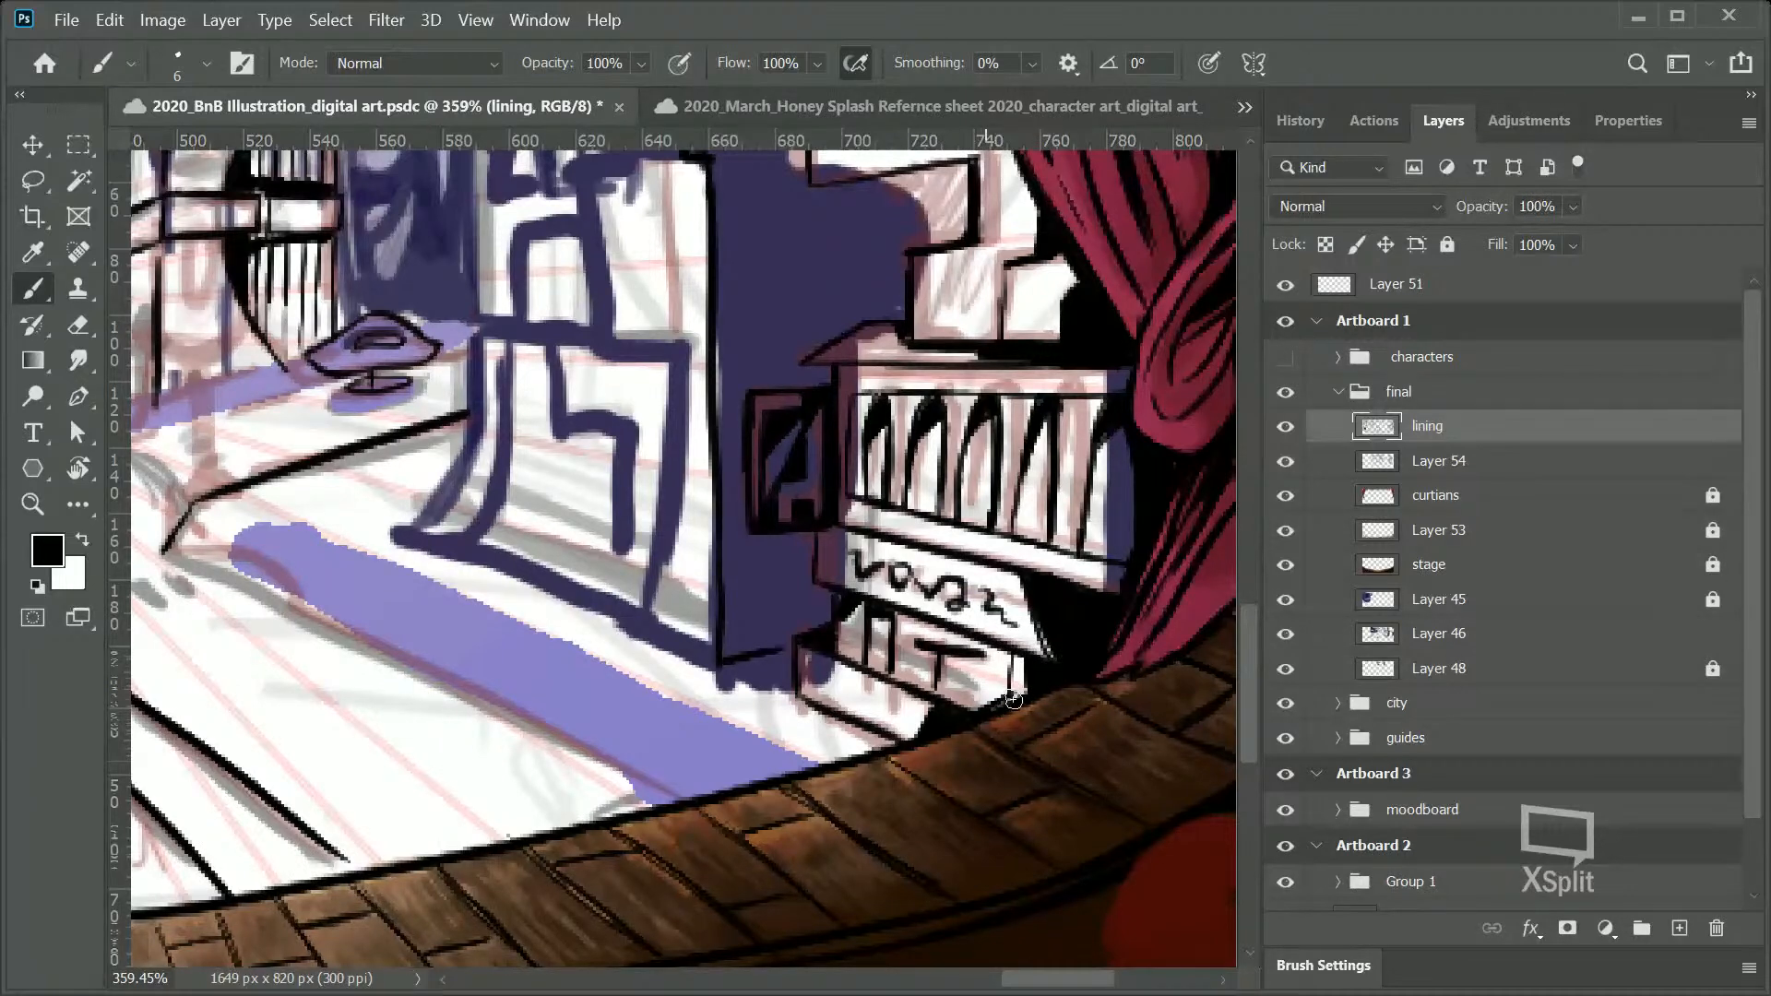
# Step: Outline the stepped shadow beneath the upper windowed building and fill it solid black above the arched facade's roof
pyautogui.press('z')
pyautogui.moveTo(1043, 593); pyautogui.dragTo(932, 683)
pyautogui.moveTo(1061, 517); pyautogui.dragTo(1105, 518)
pyautogui.moveTo(960, 478); pyautogui.dragTo(1016, 466)
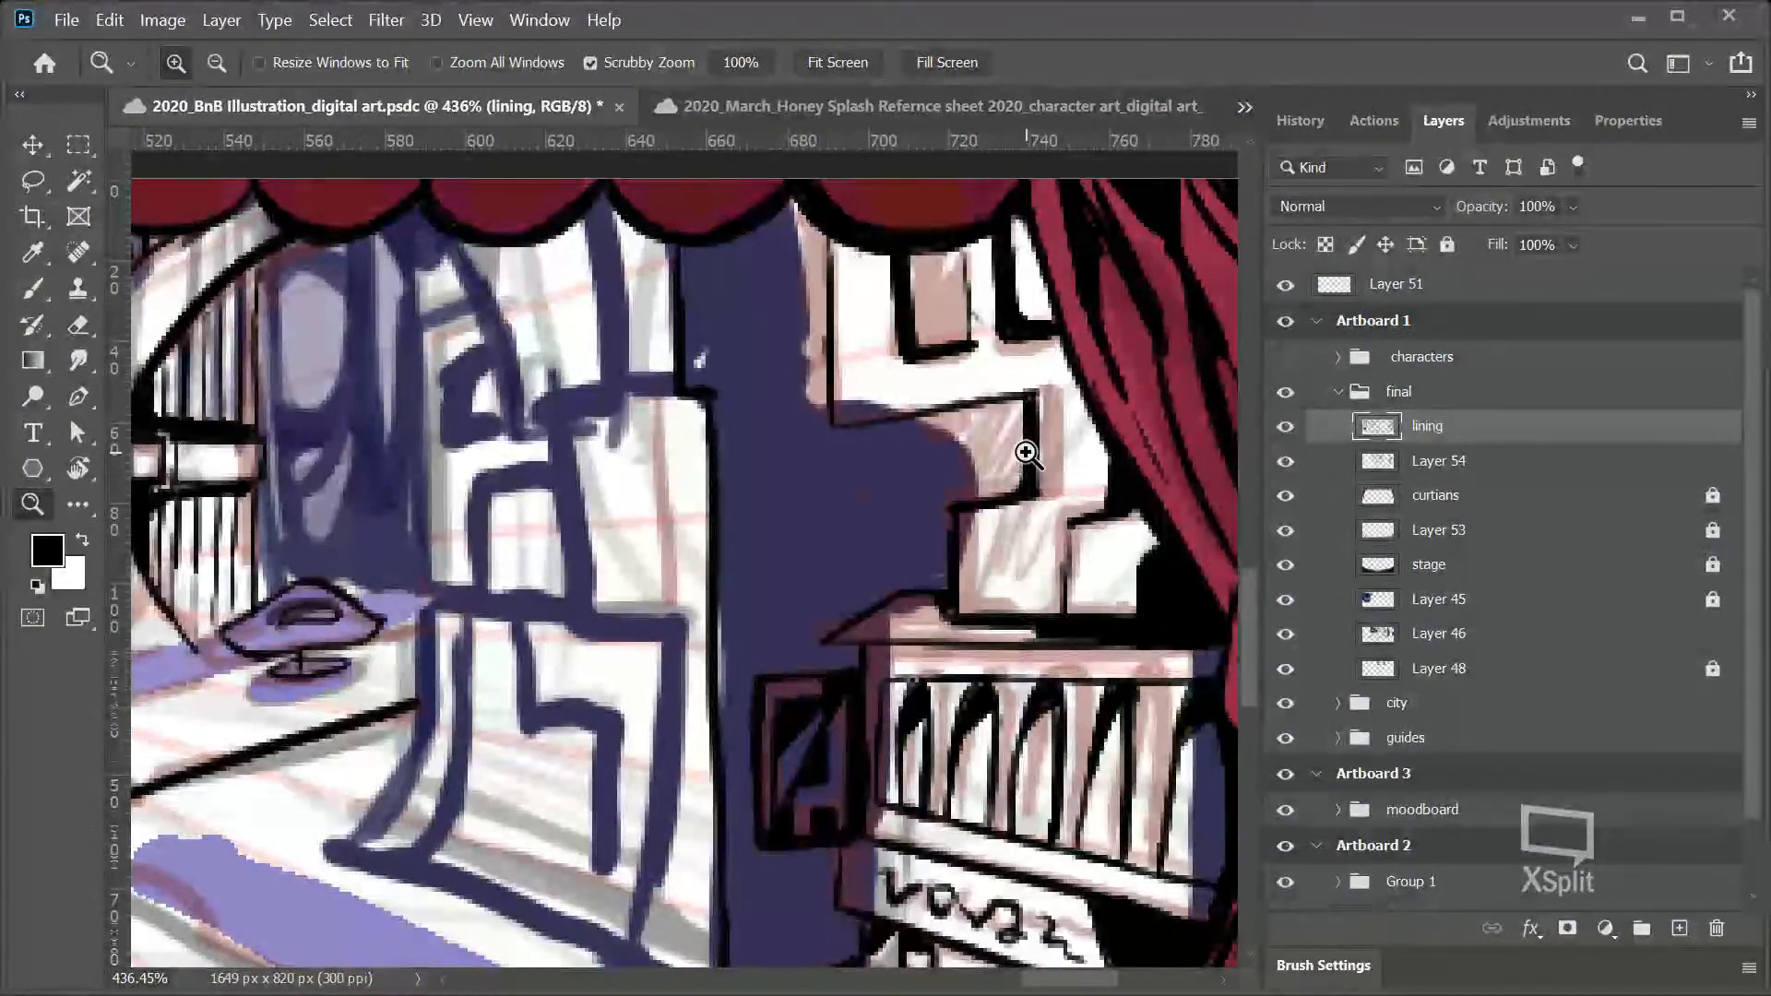
pyautogui.press('b')
pyautogui.moveTo(813, 421)
pyautogui.mouseDown()
pyautogui.moveTo(805, 540)
pyautogui.moveTo(925, 538)
pyautogui.mouseUp()
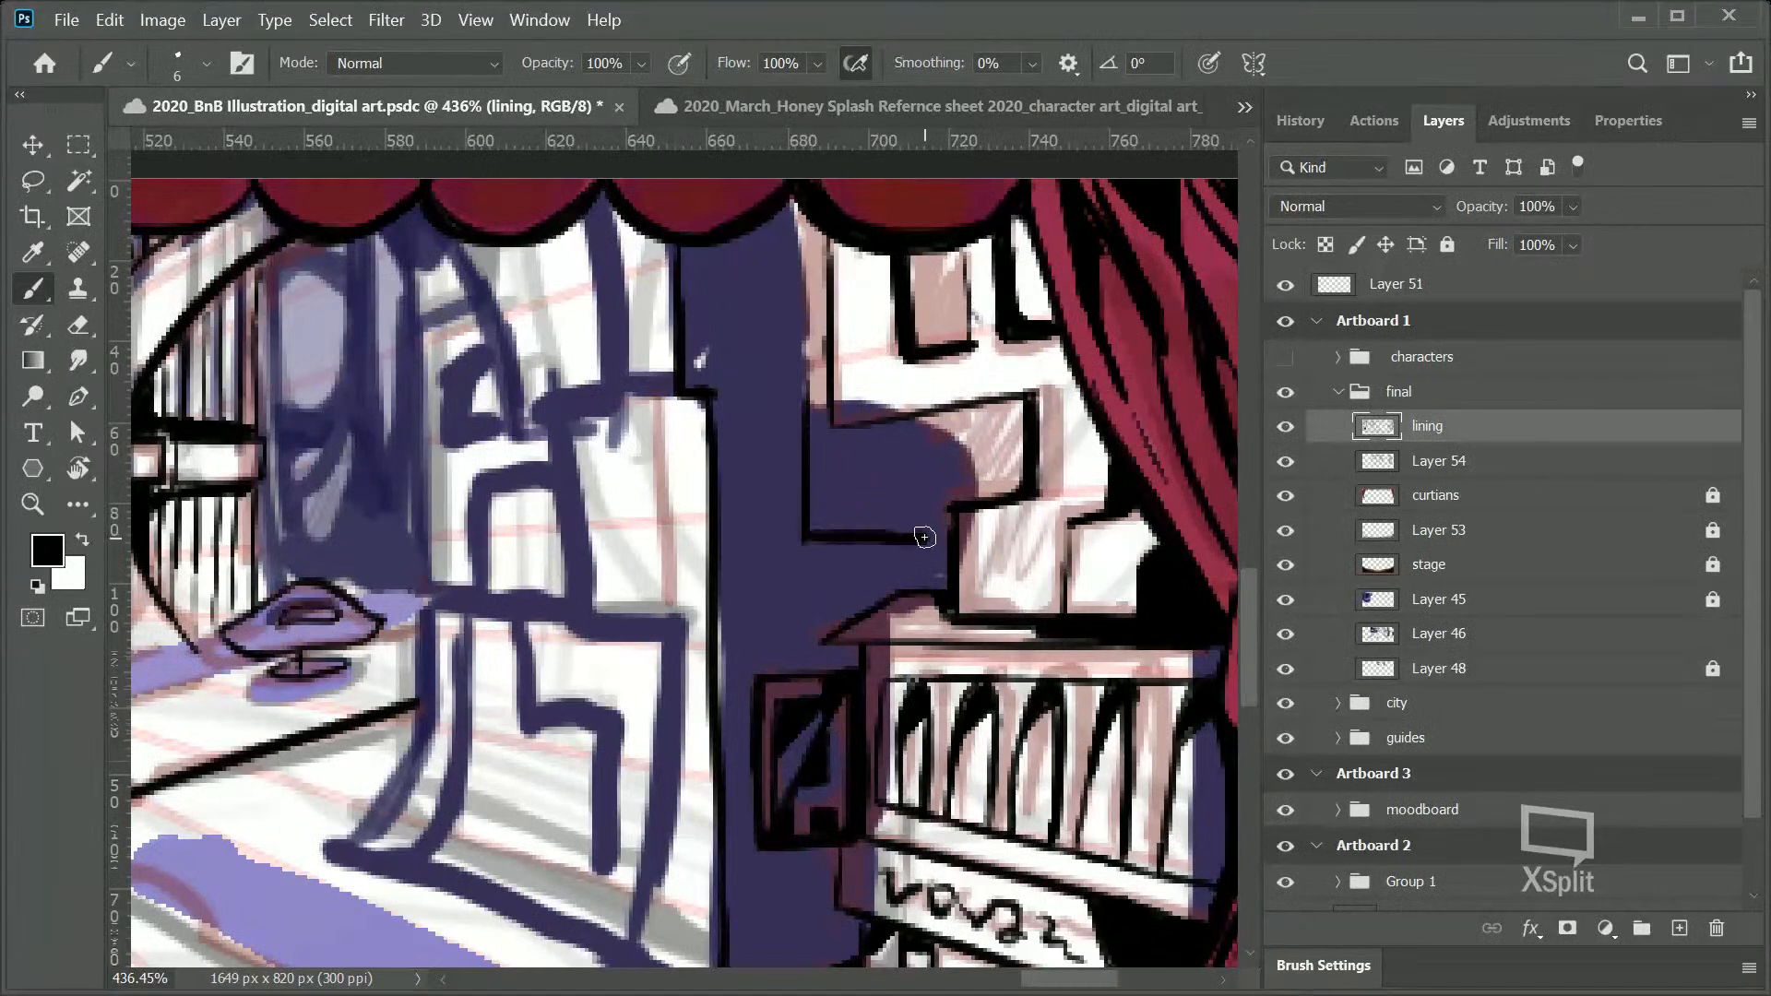
pyautogui.hotkey('ctrl', 'z')
pyautogui.moveTo(808, 538)
pyautogui.mouseDown()
pyautogui.moveTo(899, 504)
pyautogui.moveTo(911, 586)
pyautogui.mouseUp()
pyautogui.hotkey('ctrl', 'z')
pyautogui.moveTo(875, 522)
pyautogui.mouseDown()
pyautogui.moveTo(813, 470)
pyautogui.moveTo(810, 433)
pyautogui.moveTo(825, 428)
pyautogui.moveTo(857, 503)
pyautogui.moveTo(817, 542)
pyautogui.moveTo(903, 532)
pyautogui.moveTo(902, 513)
pyautogui.moveTo(926, 560)
pyautogui.moveTo(933, 515)
pyautogui.moveTo(925, 583)
pyautogui.moveTo(946, 550)
pyautogui.moveTo(942, 586)
pyautogui.moveTo(887, 412)
pyautogui.moveTo(846, 449)
pyautogui.moveTo(938, 418)
pyautogui.moveTo(855, 437)
pyautogui.moveTo(841, 480)
pyautogui.moveTo(860, 482)
pyautogui.moveTo(831, 488)
pyautogui.moveTo(843, 513)
pyautogui.moveTo(923, 485)
pyautogui.moveTo(907, 505)
pyautogui.moveTo(925, 561)
pyautogui.moveTo(975, 414)
pyautogui.moveTo(990, 409)
pyautogui.moveTo(977, 449)
pyautogui.moveTo(1016, 471)
pyautogui.moveTo(1020, 433)
pyautogui.moveTo(1009, 476)
pyautogui.moveTo(1008, 447)
pyautogui.moveTo(947, 457)
pyautogui.mouseUp()
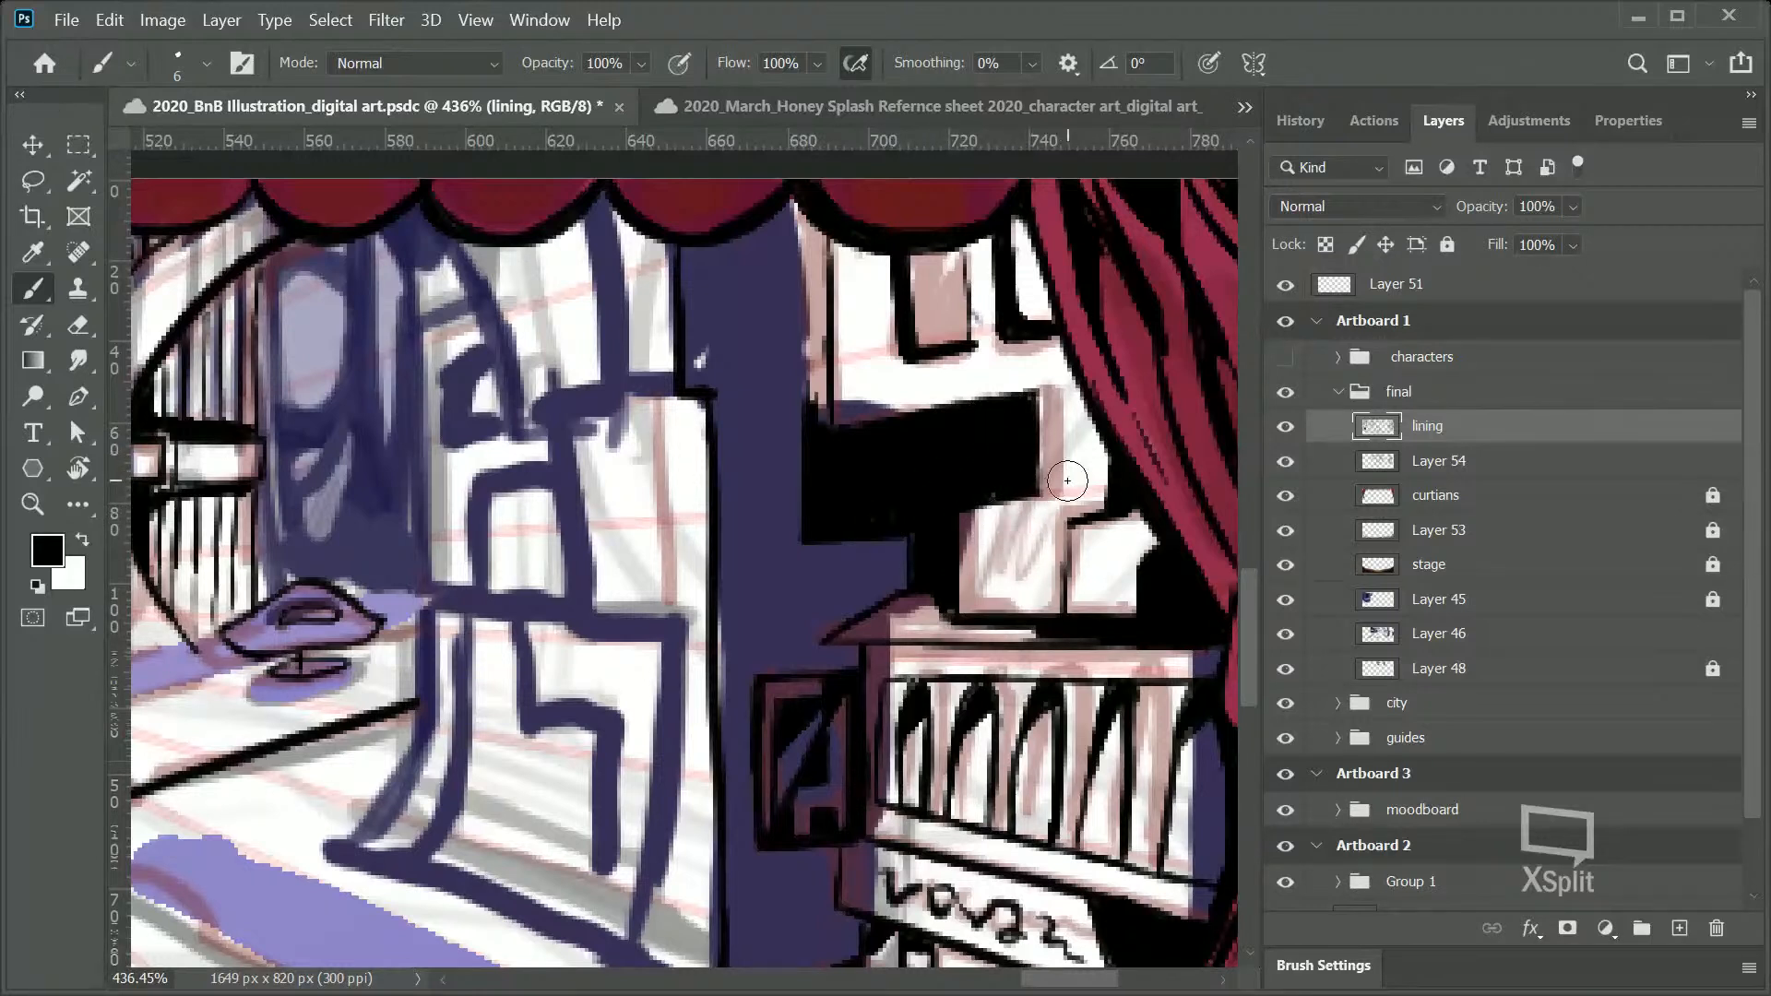
# Step: Extend the black shadow along the windowed building's side up to the top curtain and widen it there
pyautogui.moveTo(814, 400)
pyautogui.mouseDown()
pyautogui.moveTo(814, 307)
pyautogui.moveTo(819, 440)
pyautogui.moveTo(806, 196)
pyautogui.mouseUp()
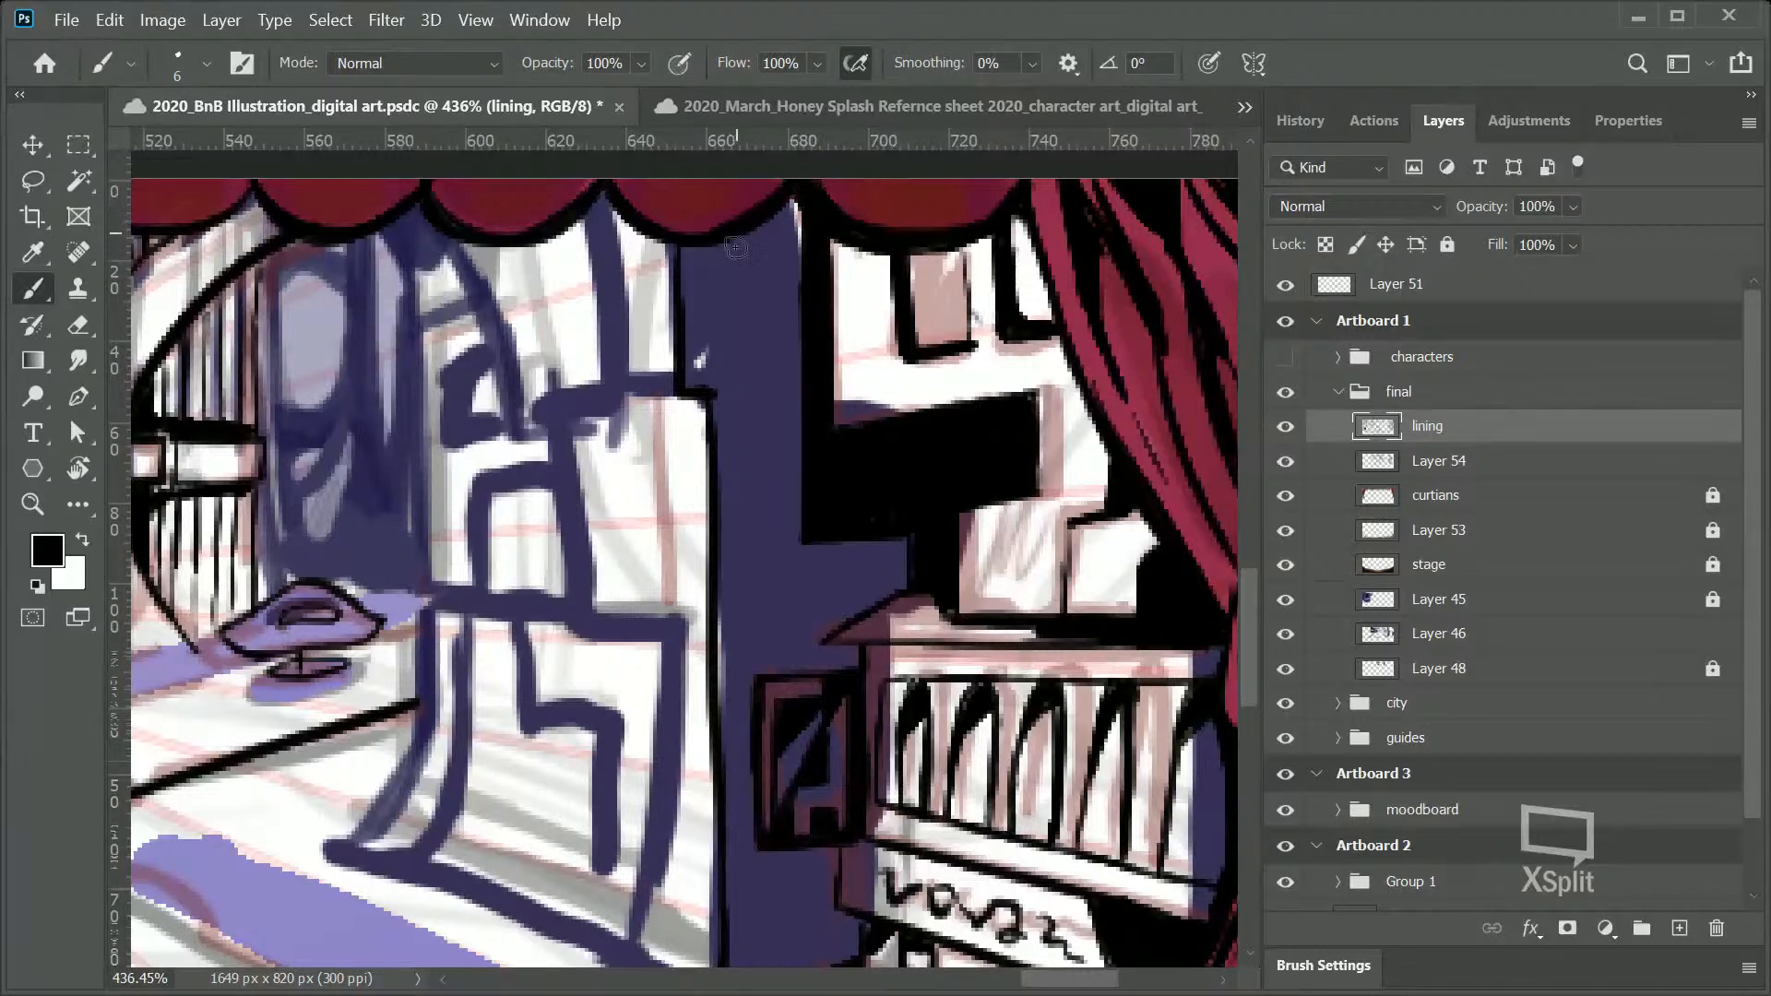
pyautogui.moveTo(738, 232)
pyautogui.mouseDown()
pyautogui.moveTo(740, 349)
pyautogui.moveTo(820, 364)
pyautogui.mouseUp()
pyautogui.moveTo(758, 261)
pyautogui.mouseDown()
pyautogui.moveTo(743, 349)
pyautogui.moveTo(747, 309)
pyautogui.moveTo(763, 343)
pyautogui.moveTo(784, 221)
pyautogui.moveTo(797, 351)
pyautogui.moveTo(798, 207)
pyautogui.mouseUp()
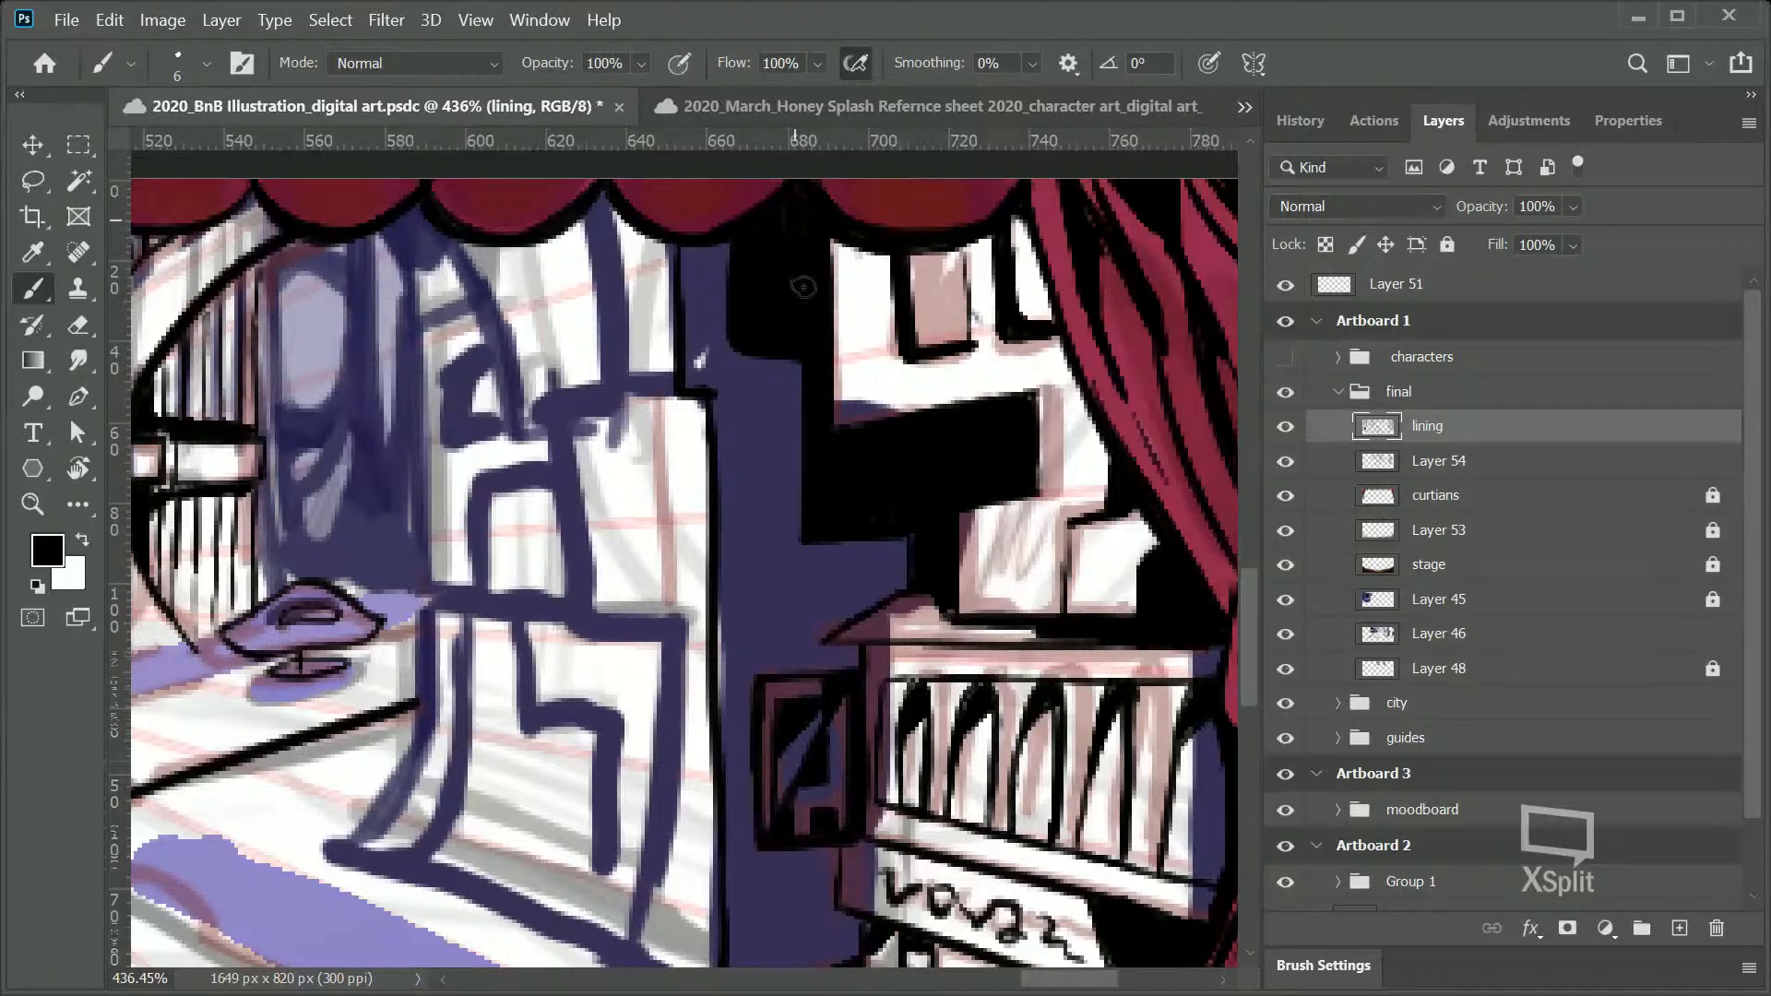
# Step: Ink the curved edge descending from the top curtain and the slanted ledge joining it to the dark building's corner
pyautogui.press('z')
pyautogui.moveTo(909, 679)
pyautogui.mouseDown()
pyautogui.moveTo(909, 786)
pyautogui.moveTo(978, 780)
pyautogui.moveTo(942, 766)
pyautogui.mouseUp()
pyautogui.moveTo(830, 830)
pyautogui.mouseDown()
pyautogui.moveTo(802, 837)
pyautogui.moveTo(841, 833)
pyautogui.moveTo(803, 831)
pyautogui.moveTo(830, 811)
pyautogui.mouseUp()
pyautogui.moveTo(702, 449)
pyautogui.mouseDown()
pyautogui.moveTo(735, 392)
pyautogui.moveTo(756, 399)
pyautogui.mouseUp()
pyautogui.press('b')
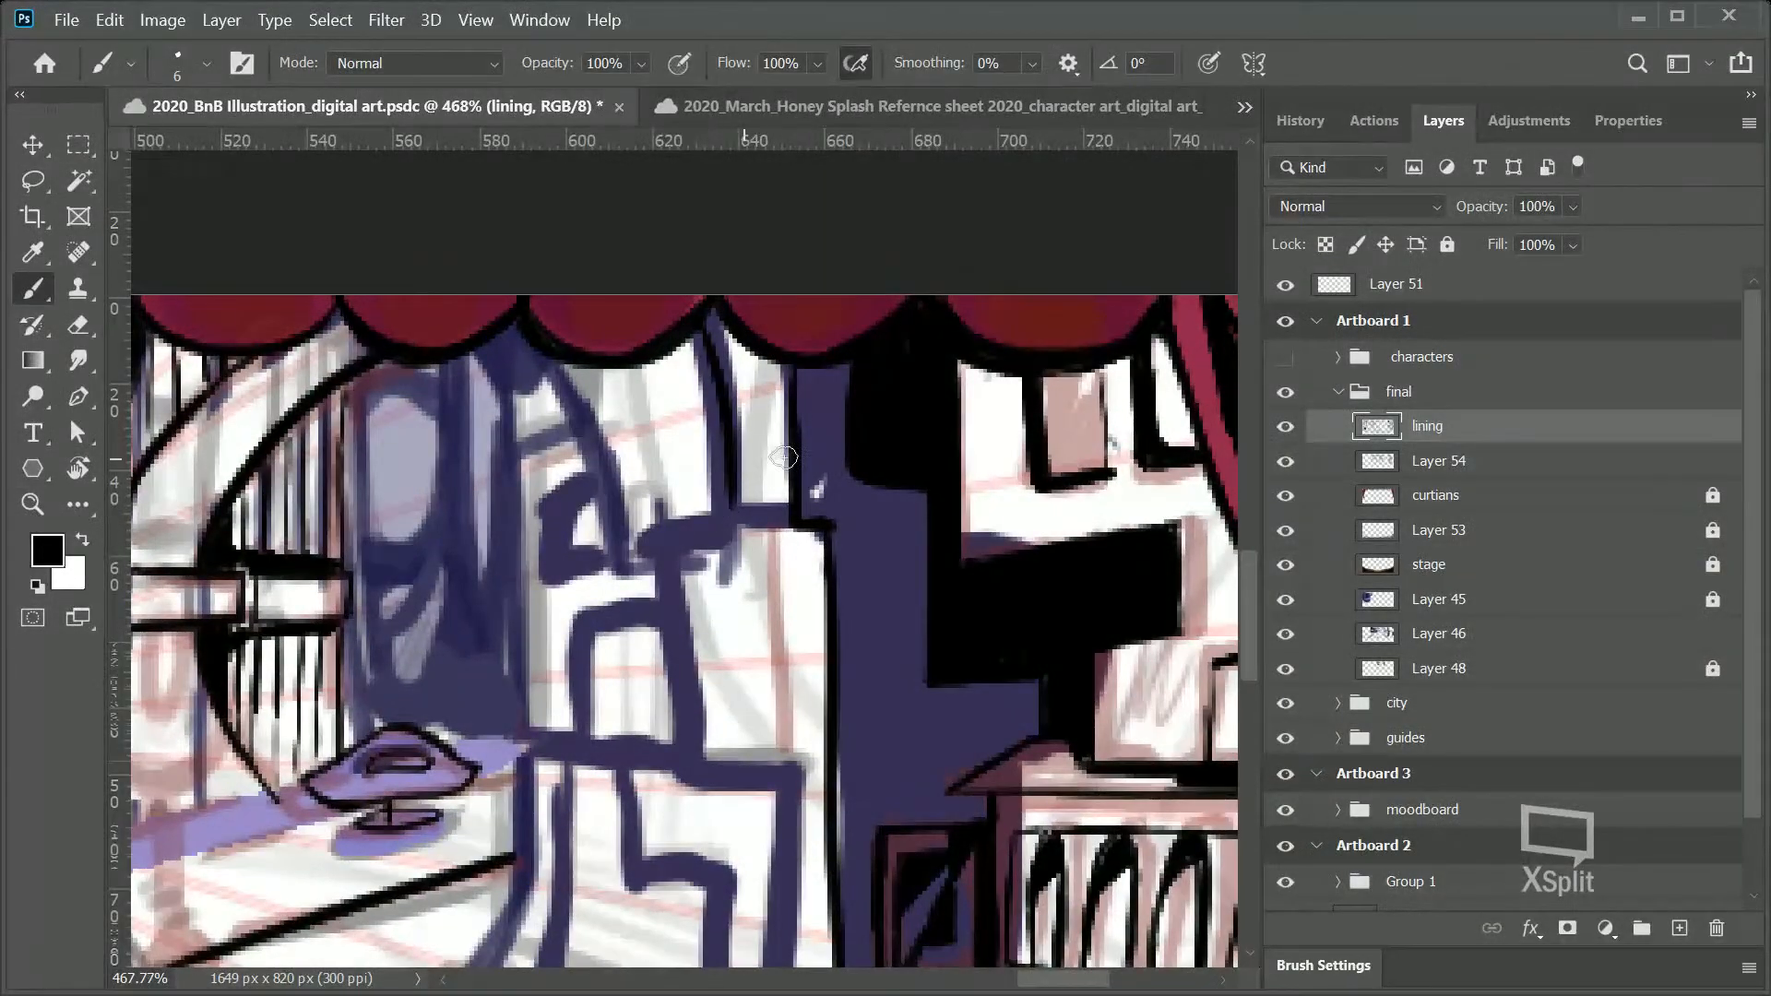
pyautogui.moveTo(526, 337); pyautogui.dragTo(636, 552)
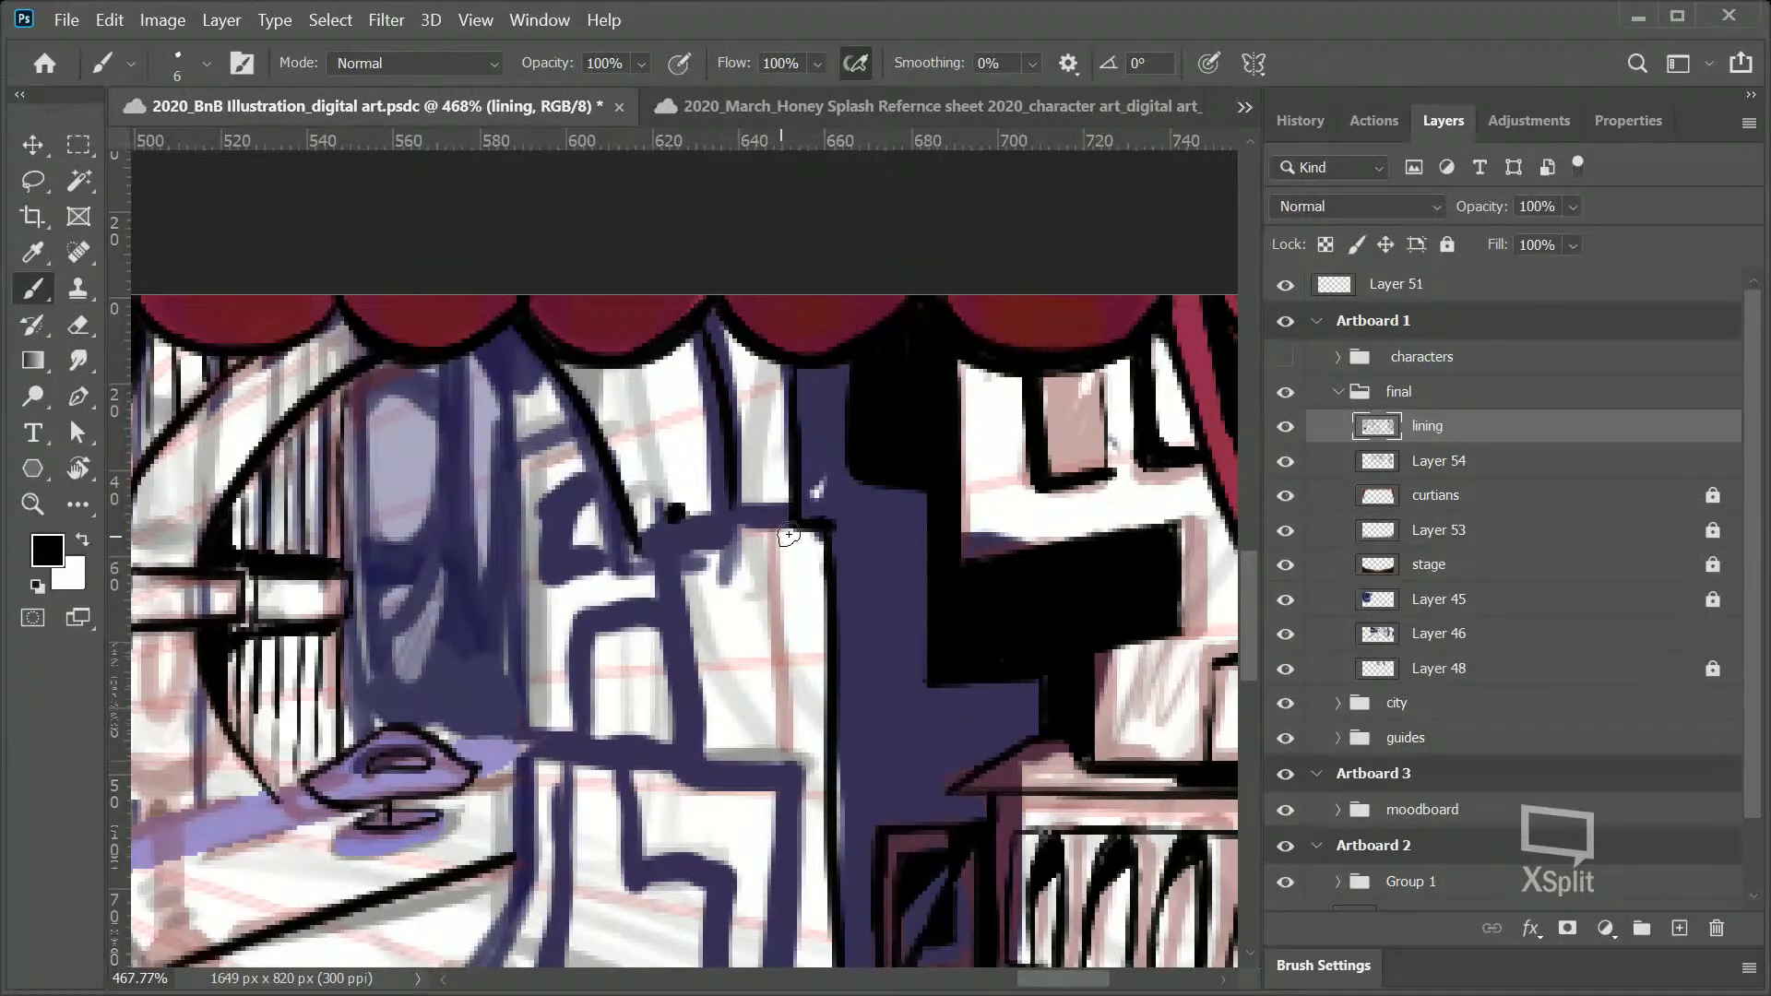
pyautogui.moveTo(732, 510)
pyautogui.mouseDown()
pyautogui.moveTo(735, 541)
pyautogui.moveTo(799, 525)
pyautogui.mouseUp()
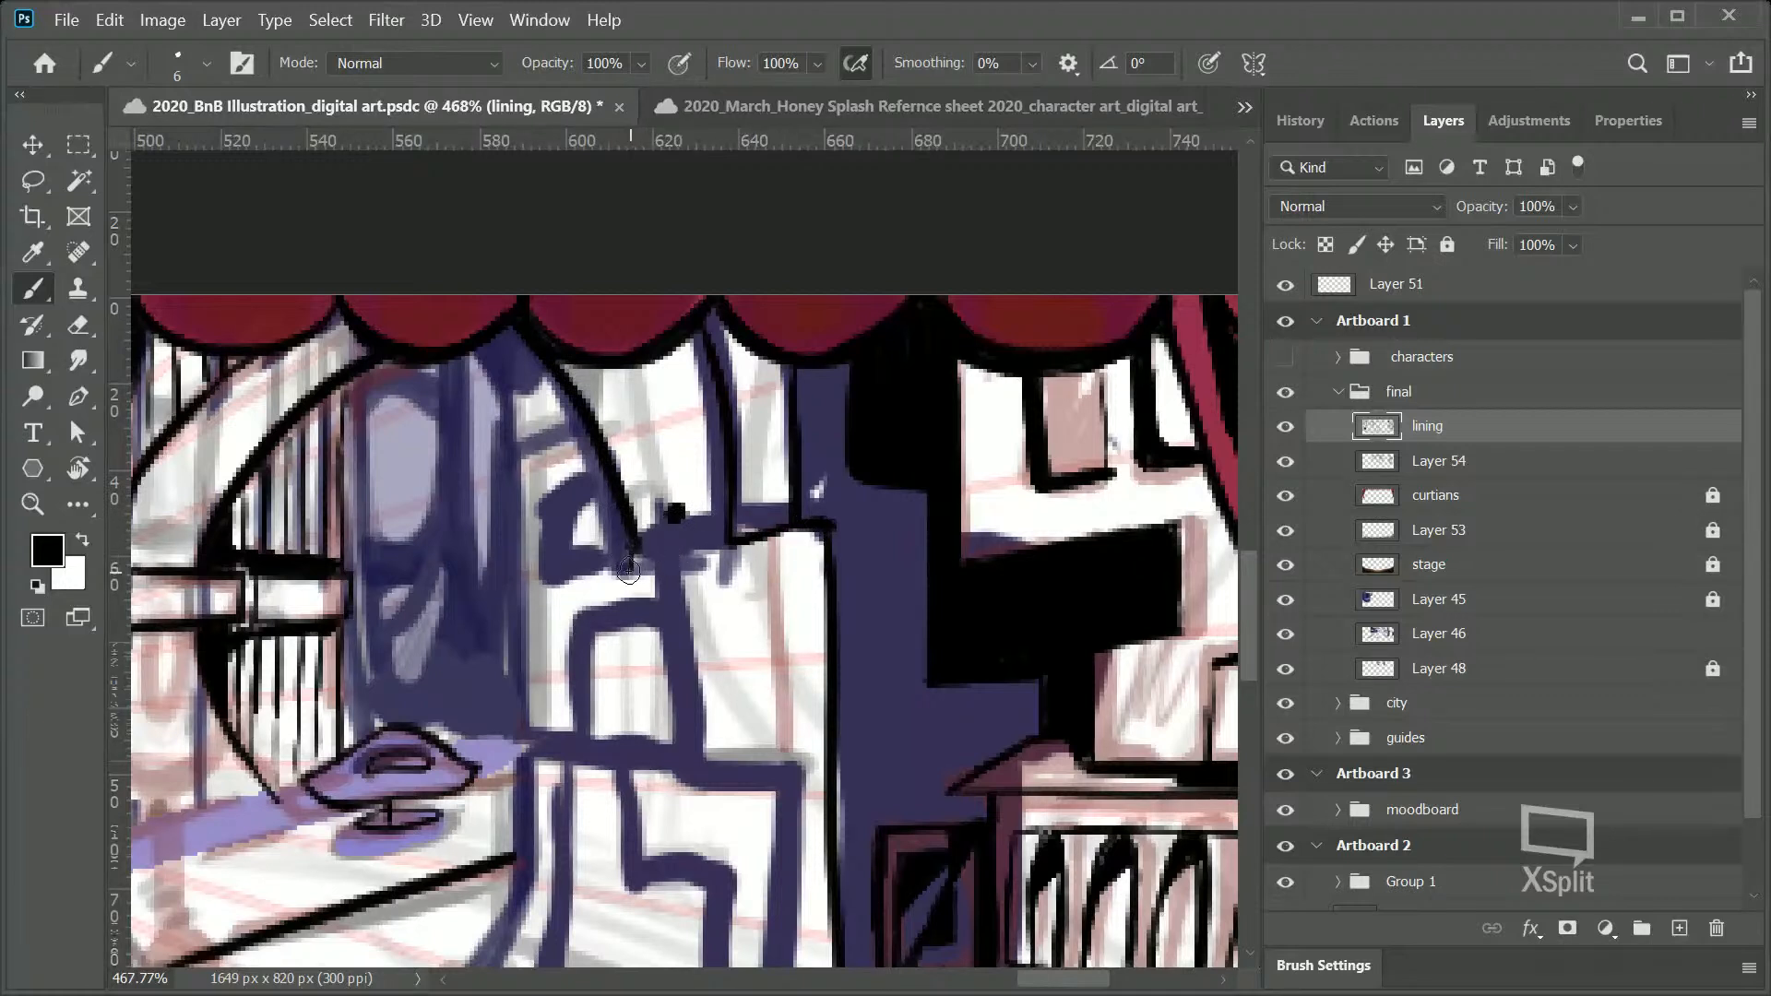
pyautogui.moveTo(735, 537)
pyautogui.mouseDown()
pyautogui.moveTo(636, 570)
pyautogui.moveTo(613, 484)
pyautogui.mouseUp()
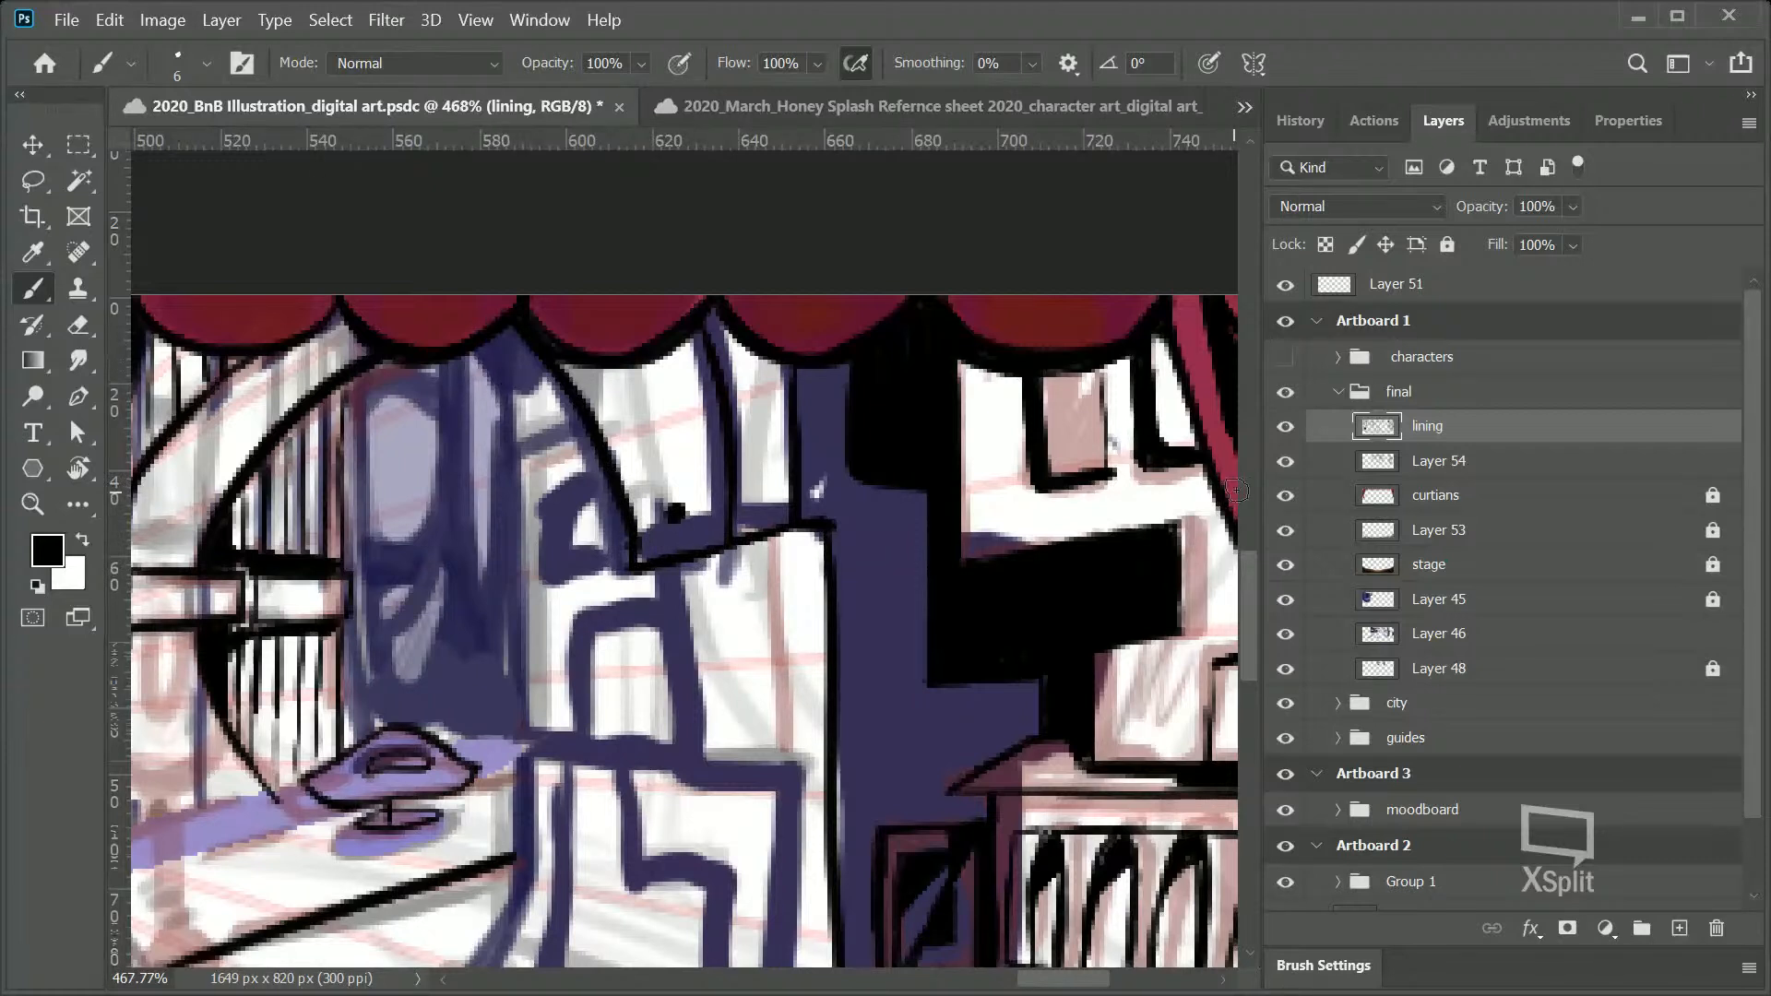
pyautogui.hotkey('ctrl', 'z')
# Step: Ink the stepped edge of the pale building from the slanted ledge down to the street and close its base
pyautogui.moveTo(1255, 568); pyautogui.dragTo(1234, 637)
pyautogui.moveTo(681, 297); pyautogui.dragTo(681, 485)
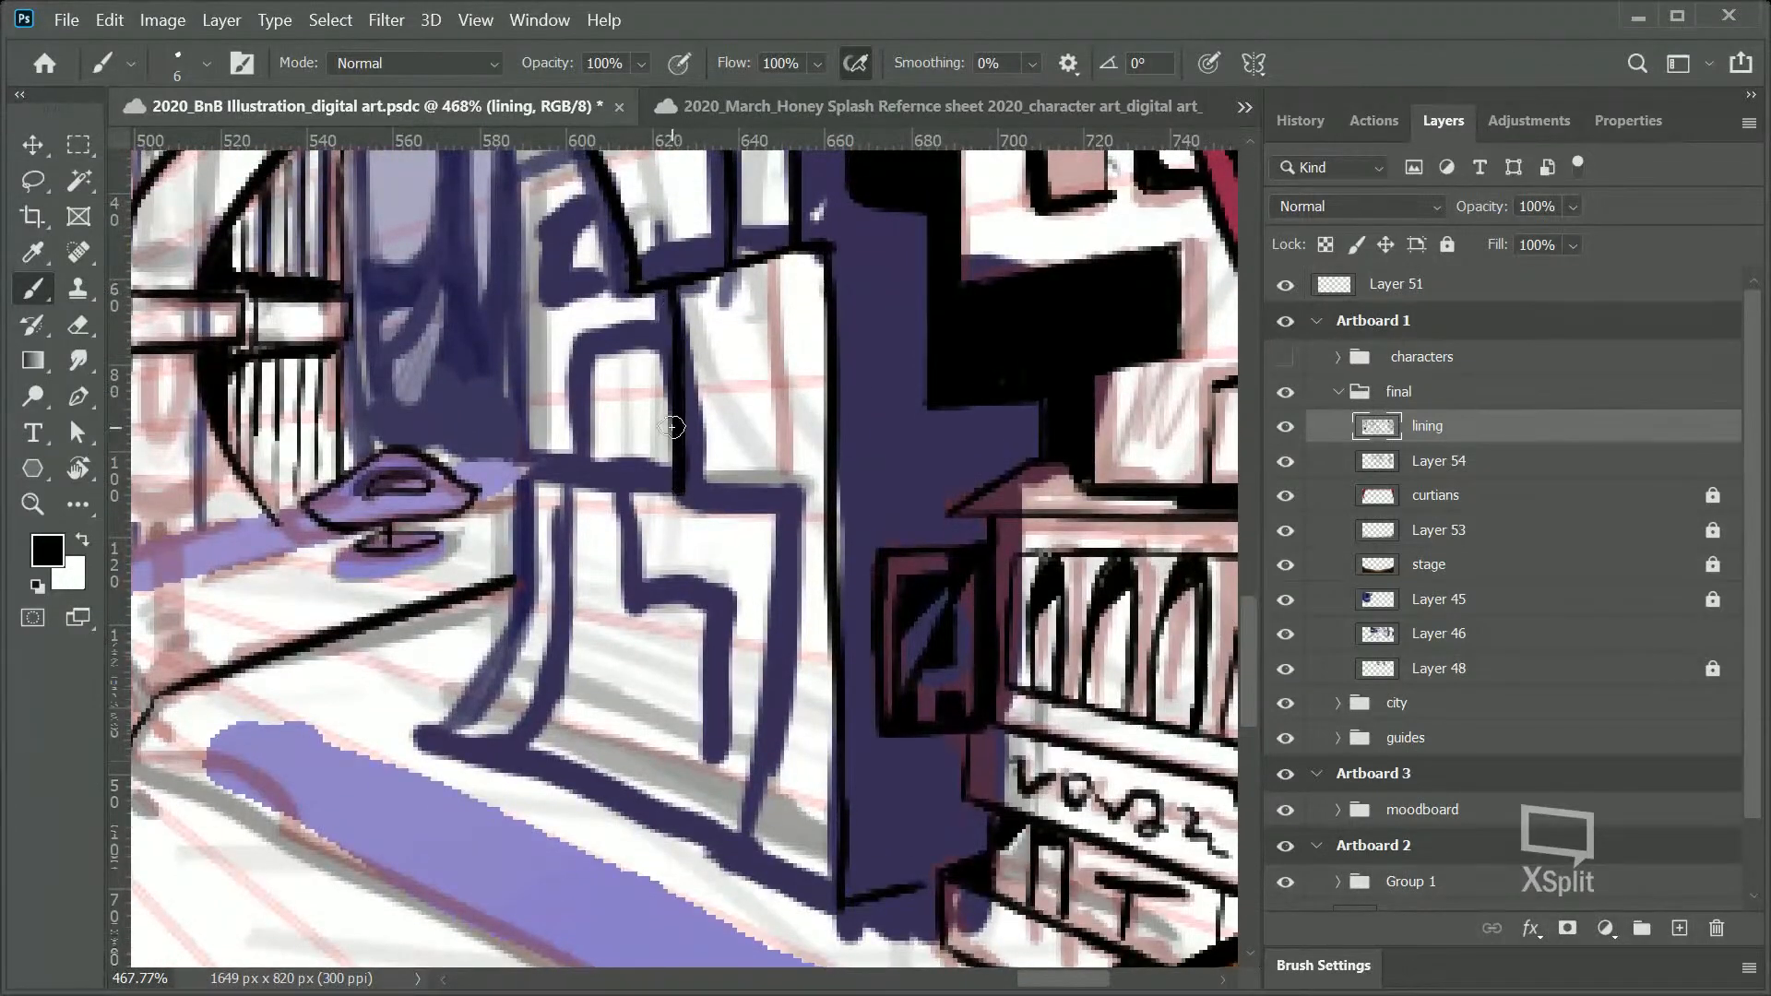
pyautogui.hotkey('ctrl', 'z')
pyautogui.moveTo(680, 294)
pyautogui.mouseDown()
pyautogui.moveTo(696, 493)
pyautogui.moveTo(682, 456)
pyautogui.moveTo(713, 452)
pyautogui.moveTo(695, 502)
pyautogui.moveTo(800, 487)
pyautogui.mouseUp()
pyautogui.hotkey('ctrl', 'z')
pyautogui.moveTo(690, 498)
pyautogui.mouseDown()
pyautogui.moveTo(797, 493)
pyautogui.moveTo(745, 812)
pyautogui.mouseUp()
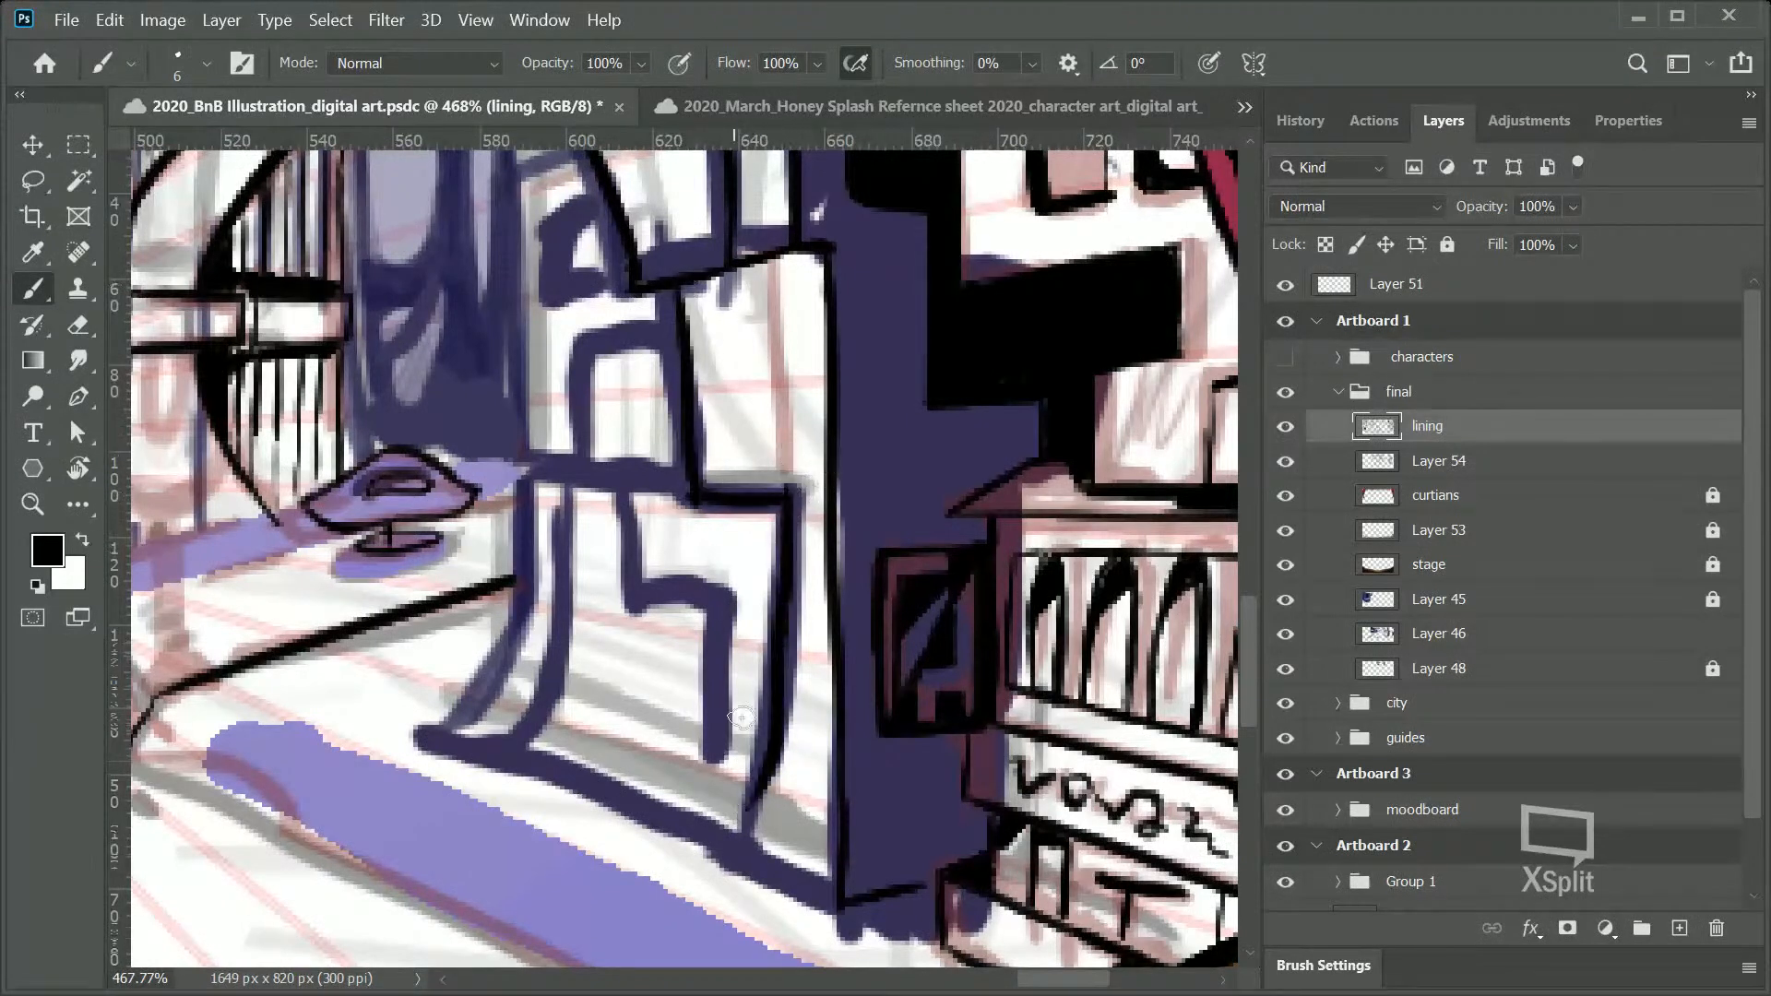
pyautogui.hotkey('ctrl', 'z')
pyautogui.moveTo(790, 498)
pyautogui.mouseDown()
pyautogui.moveTo(727, 863)
pyautogui.moveTo(839, 904)
pyautogui.moveTo(936, 861)
pyautogui.mouseUp()
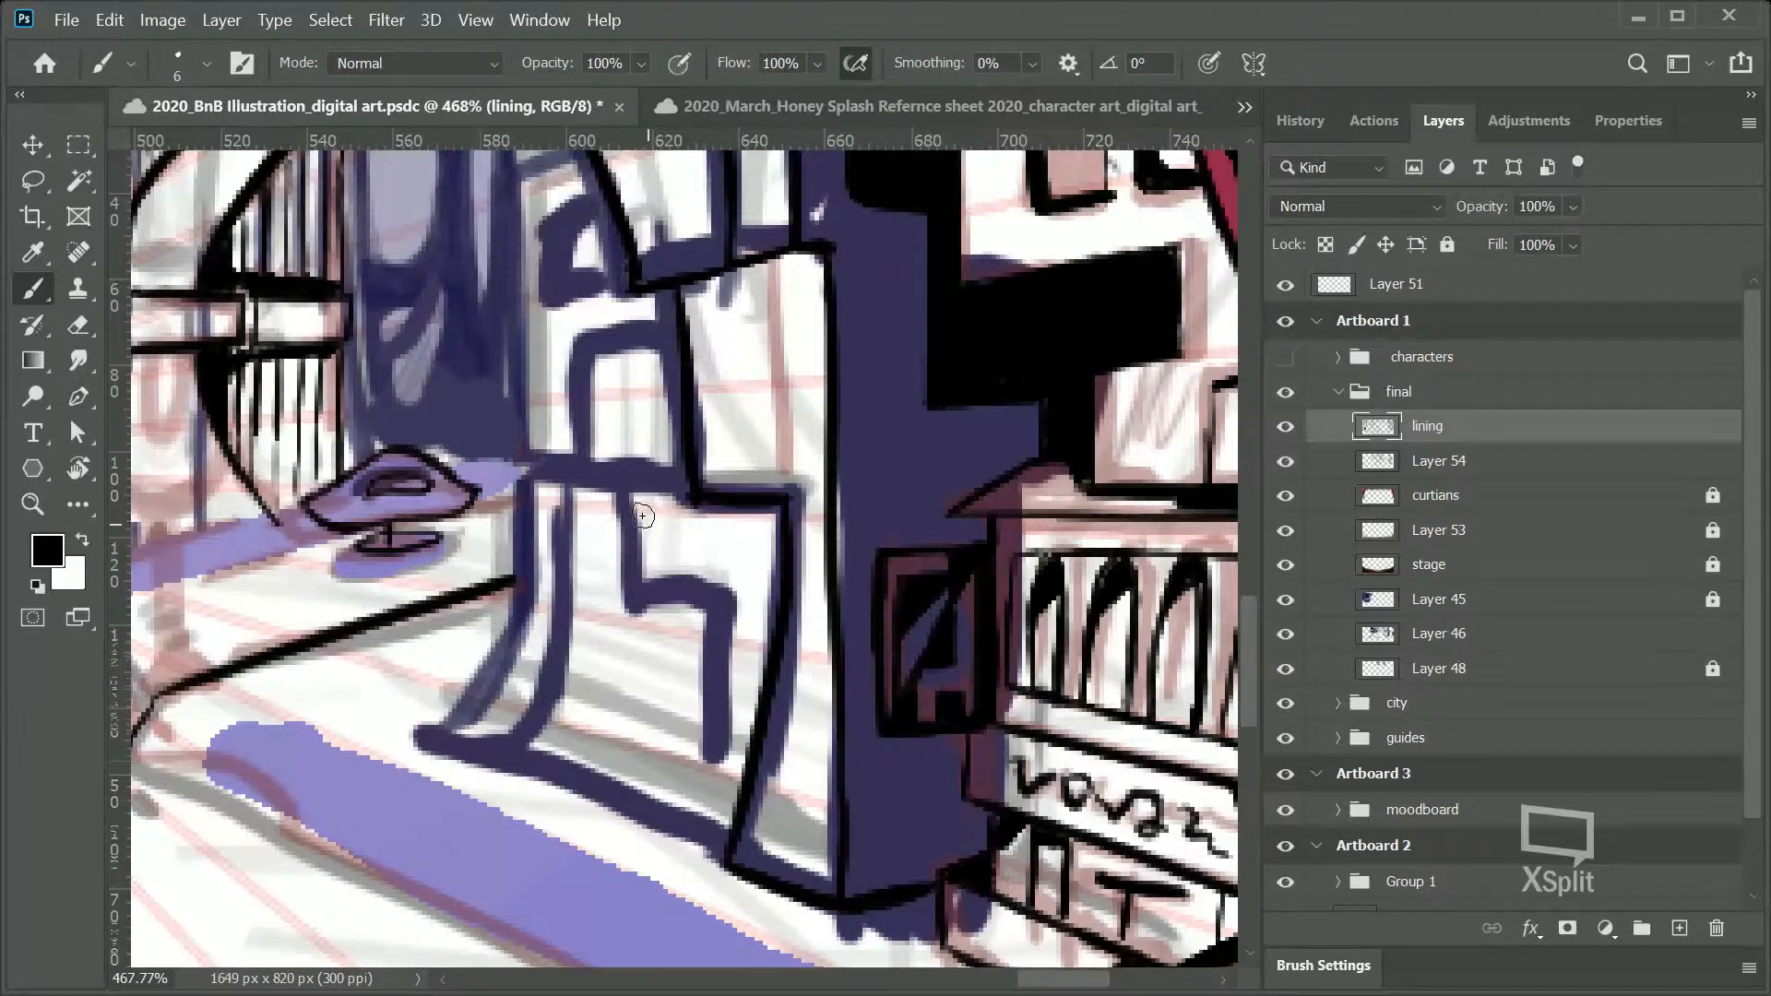
# Step: Ink the stepped inner line and the flared outer edge of the pale building's lower part, and save the file
pyautogui.moveTo(626, 492)
pyautogui.mouseDown()
pyautogui.moveTo(632, 597)
pyautogui.moveTo(723, 597)
pyautogui.moveTo(715, 704)
pyautogui.mouseUp()
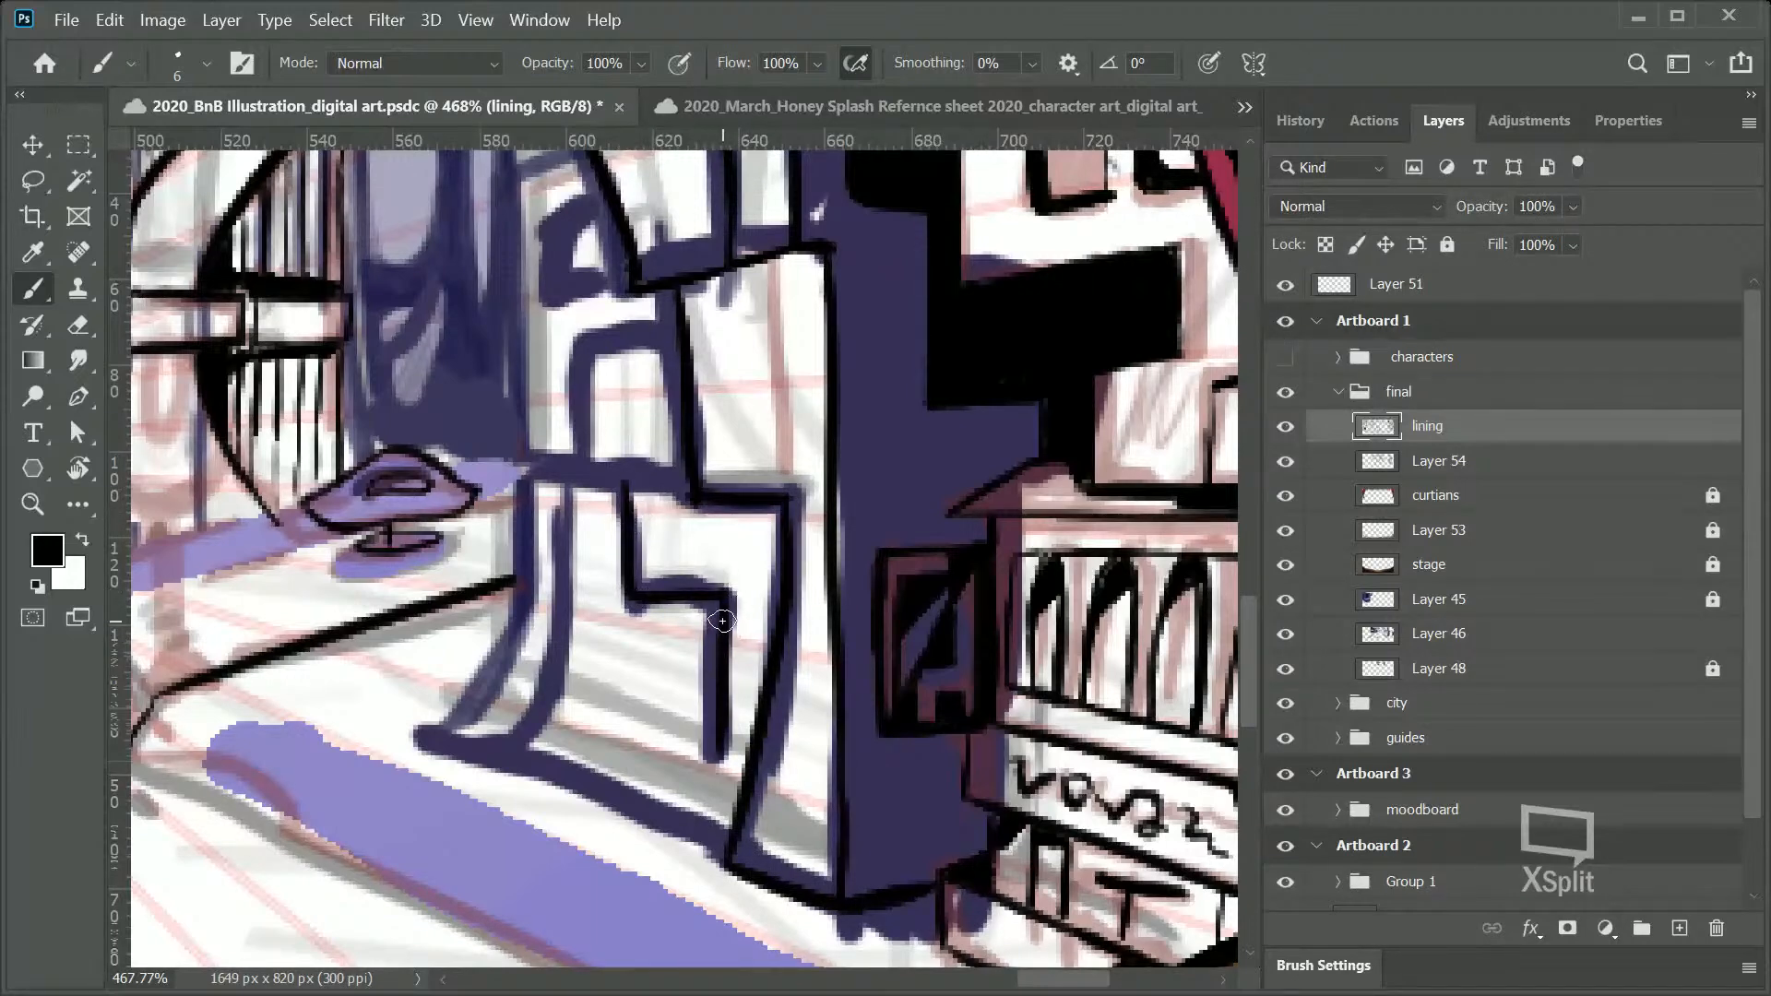
pyautogui.moveTo(521, 477)
pyautogui.mouseDown()
pyautogui.moveTo(552, 463)
pyautogui.moveTo(419, 738)
pyautogui.mouseUp()
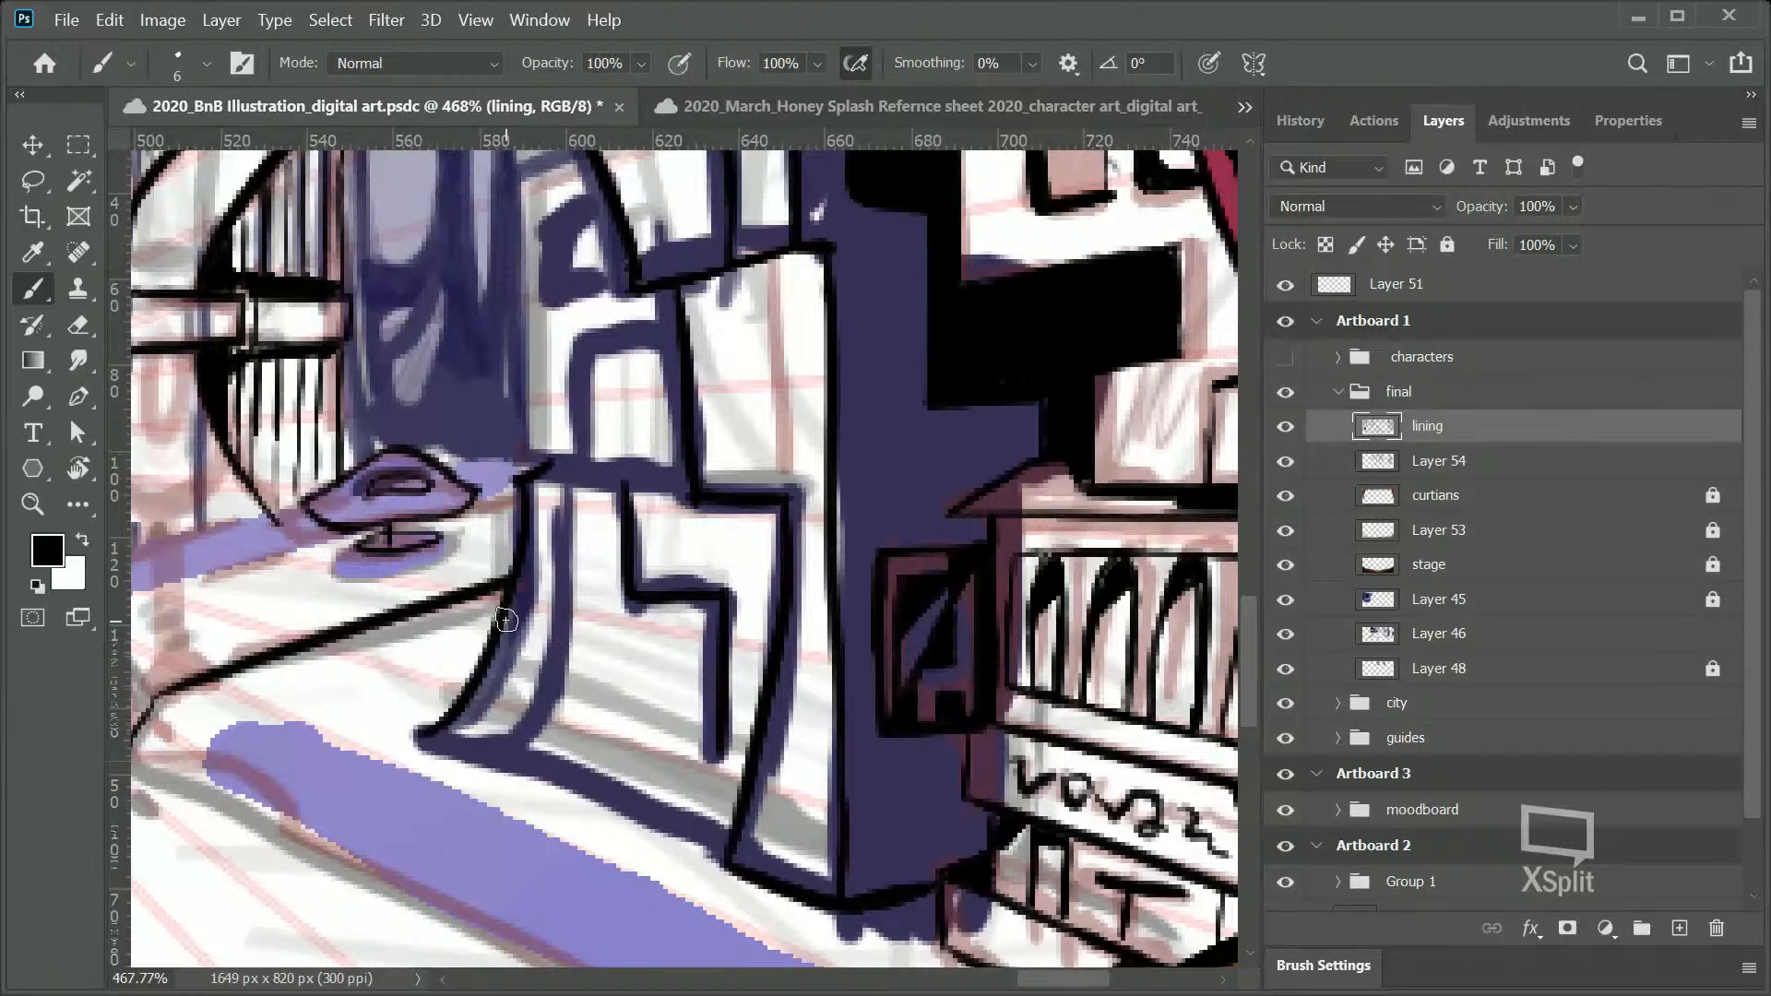
pyautogui.hotkey('ctrl', 's')
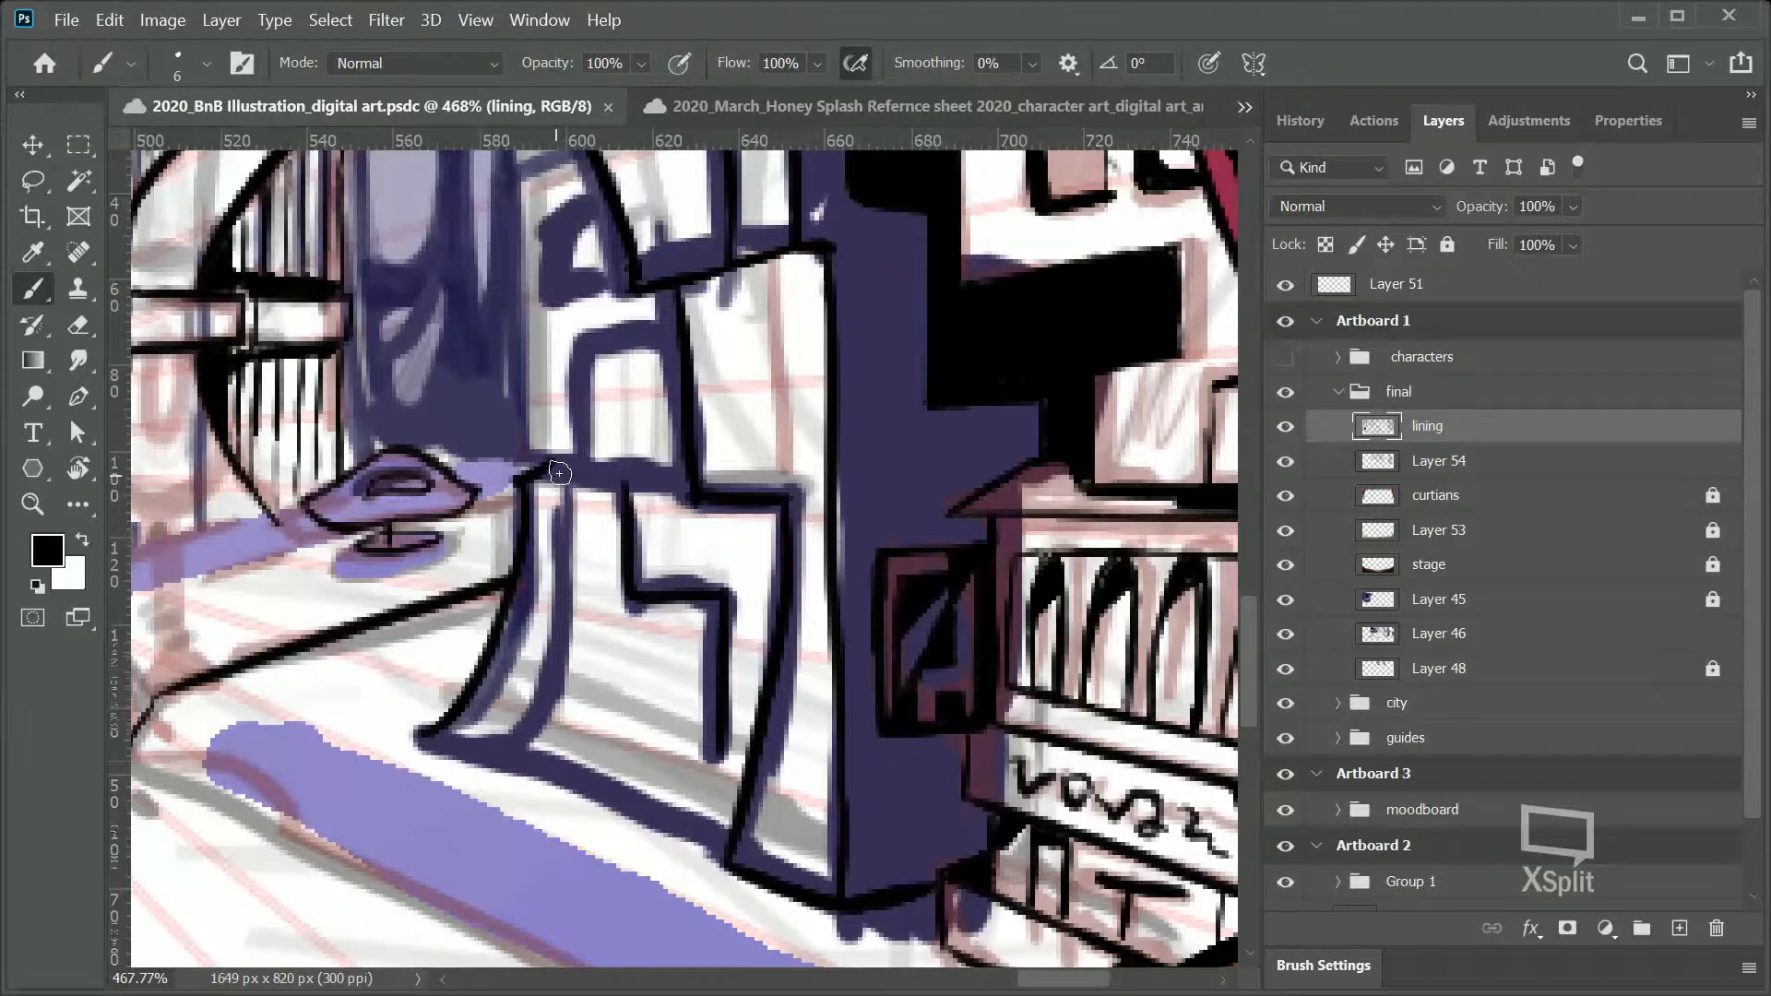
# Step: Ink the pale building's outer vertical edge from the lower ledge up to the top curtain, including the small upper step
pyautogui.click(577, 455)
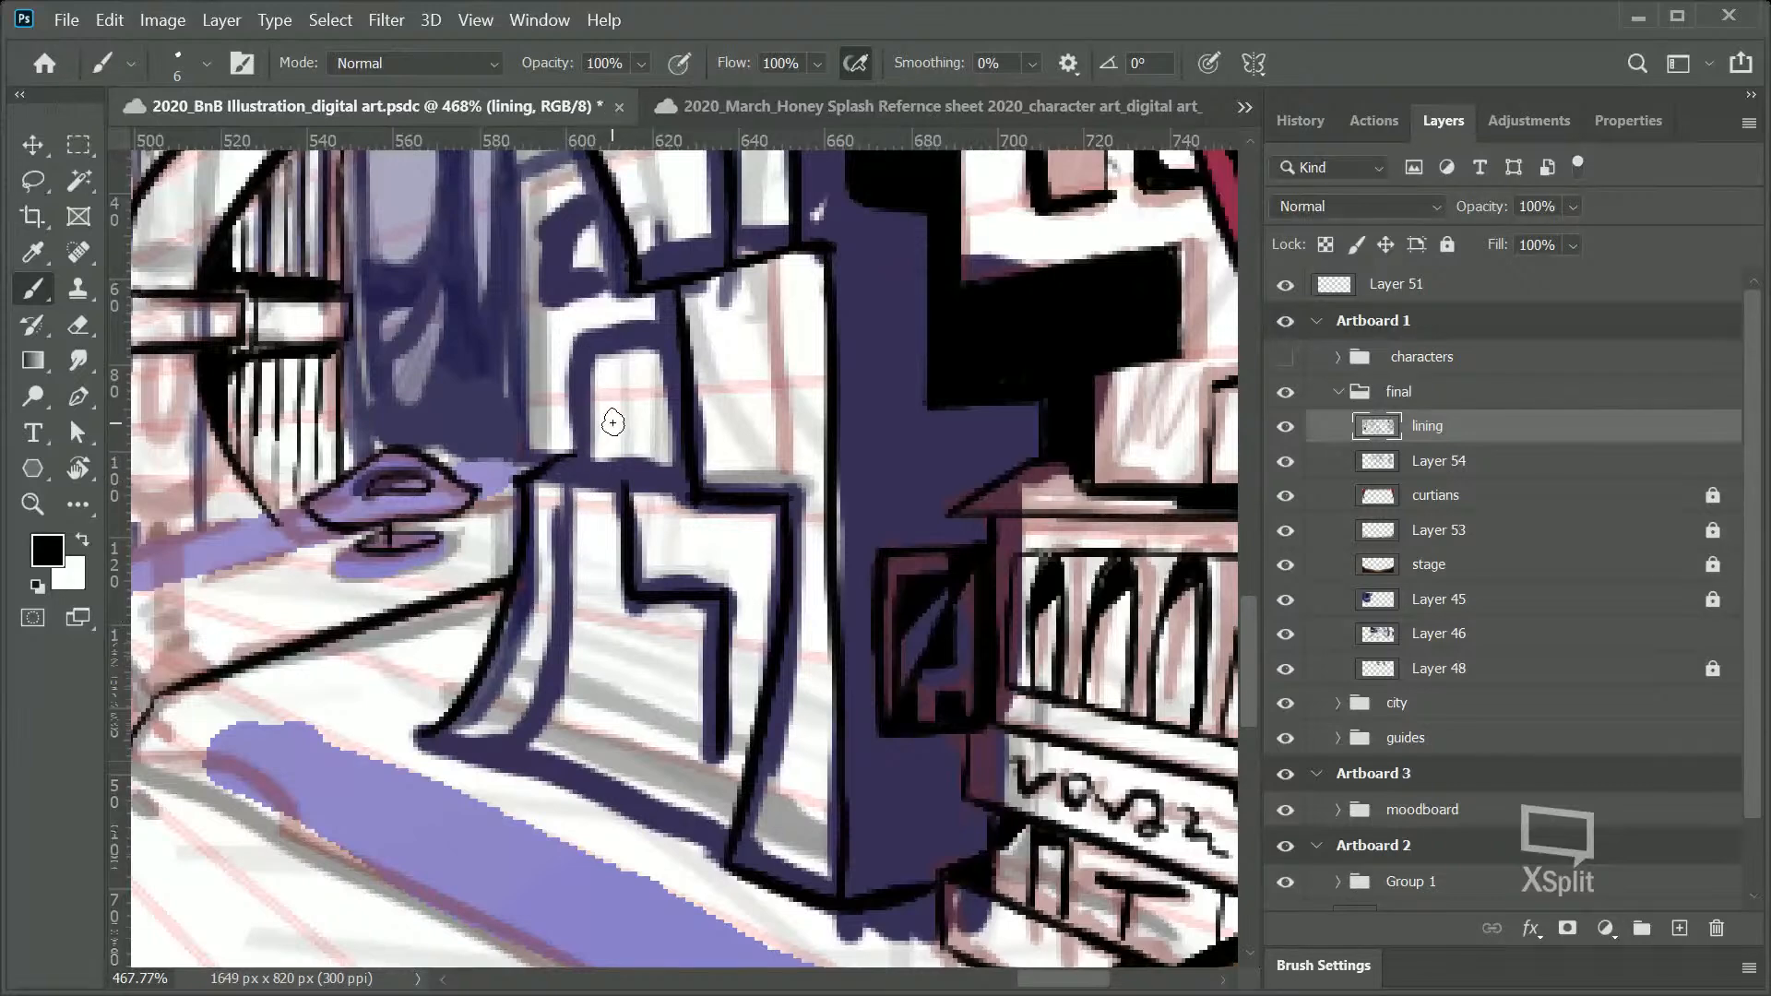
pyautogui.scroll(5, 1228, 638)
pyautogui.scroll(-1, 1214, 554)
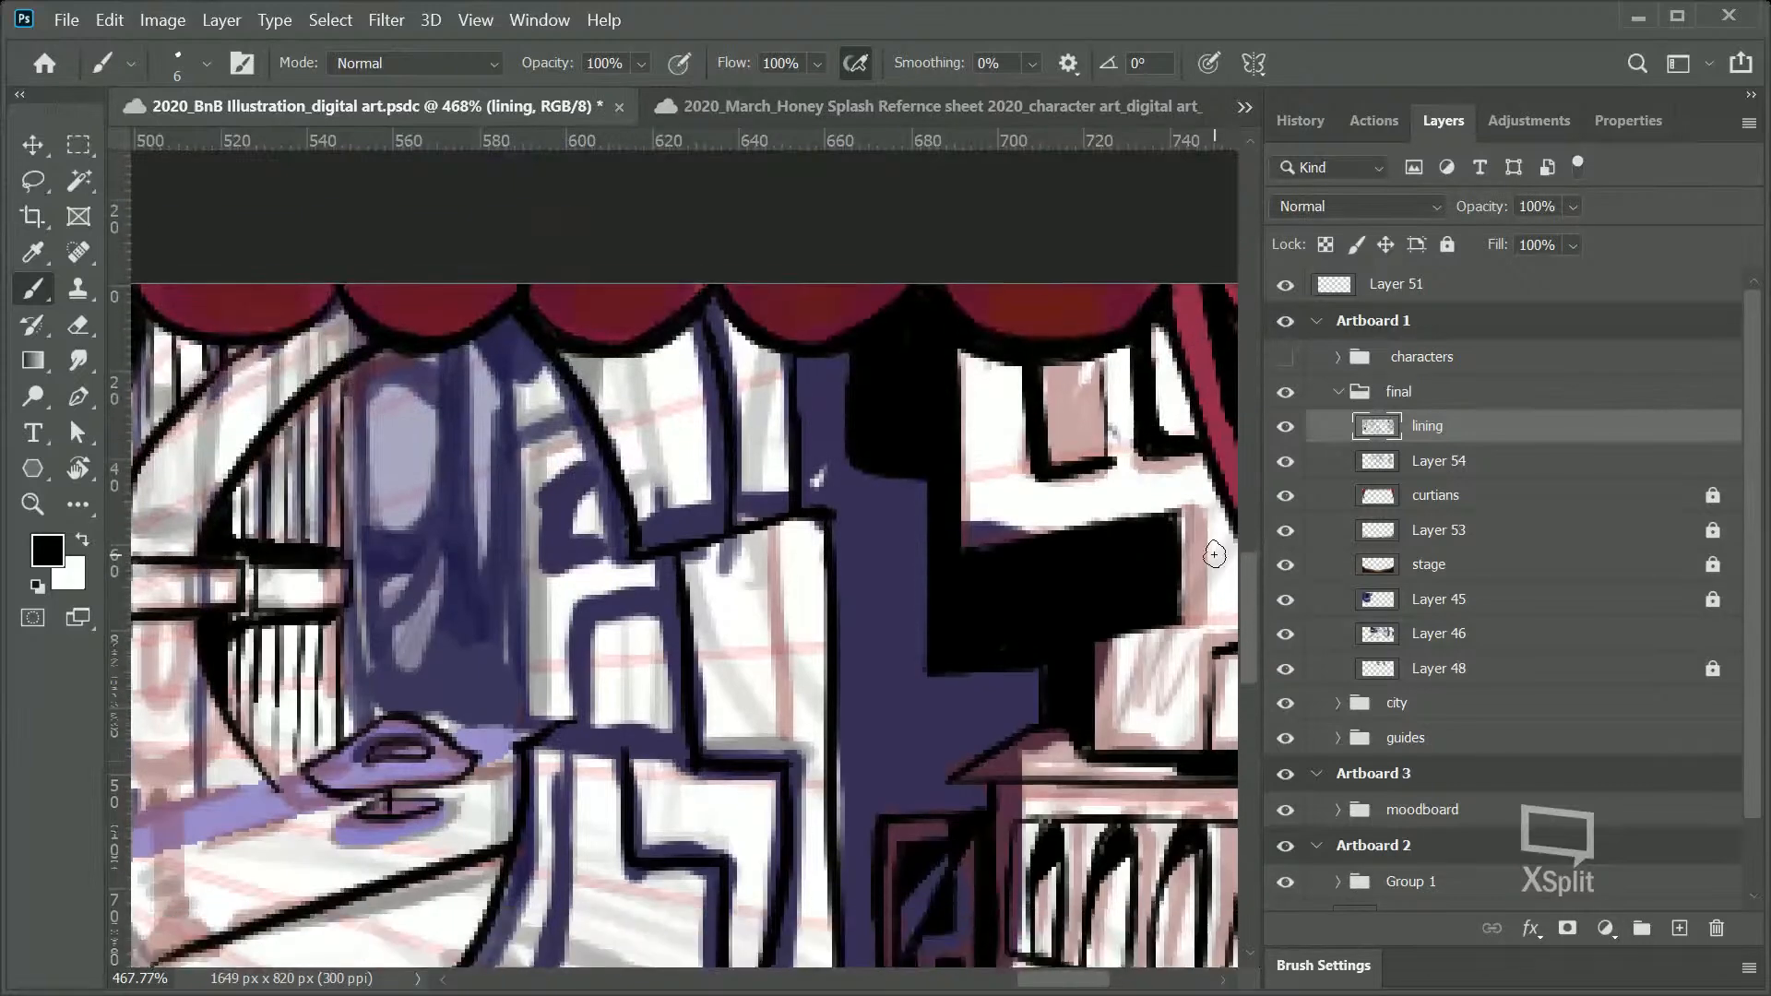
pyautogui.moveTo(576, 726); pyautogui.dragTo(522, 720)
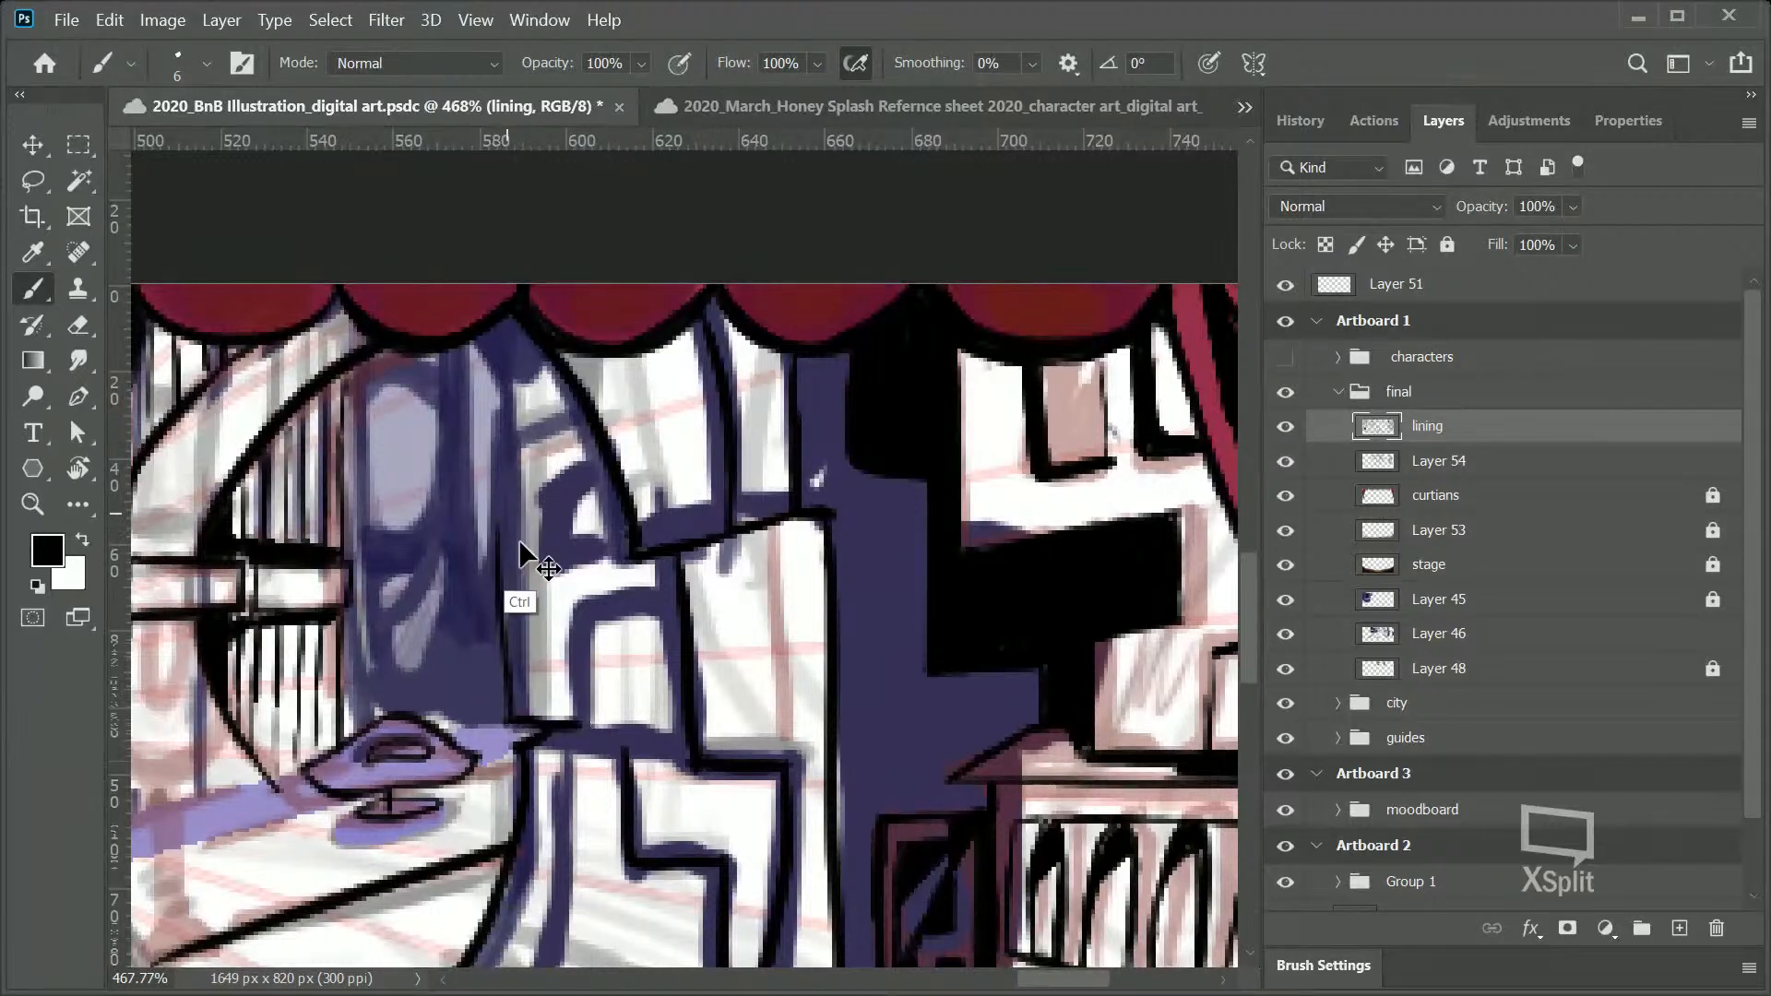
pyautogui.moveTo(524, 717); pyautogui.dragTo(521, 577)
pyautogui.moveTo(517, 683); pyautogui.dragTo(527, 376)
pyautogui.moveTo(523, 441)
pyautogui.mouseDown()
pyautogui.moveTo(574, 420)
pyautogui.moveTo(563, 401)
pyautogui.moveTo(540, 462)
pyautogui.moveTo(521, 420)
pyautogui.mouseUp()
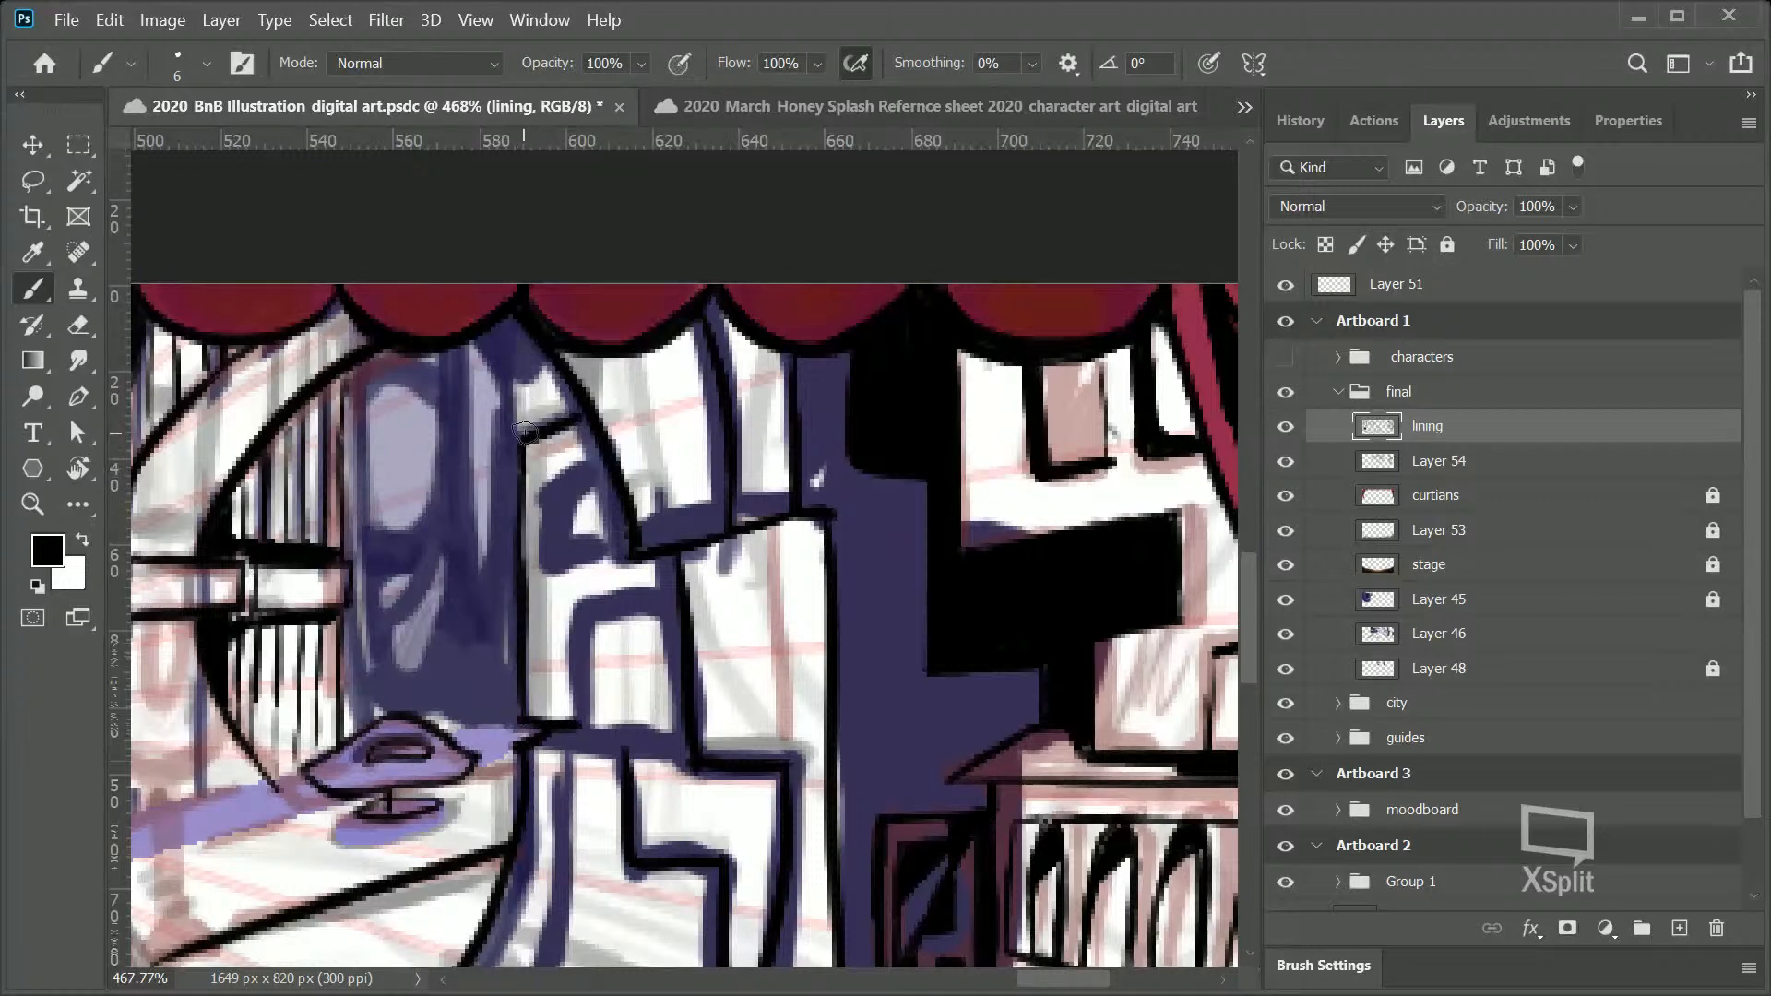
pyautogui.moveTo(486, 340)
pyautogui.mouseDown()
pyautogui.moveTo(530, 437)
pyautogui.moveTo(486, 340)
pyautogui.mouseUp()
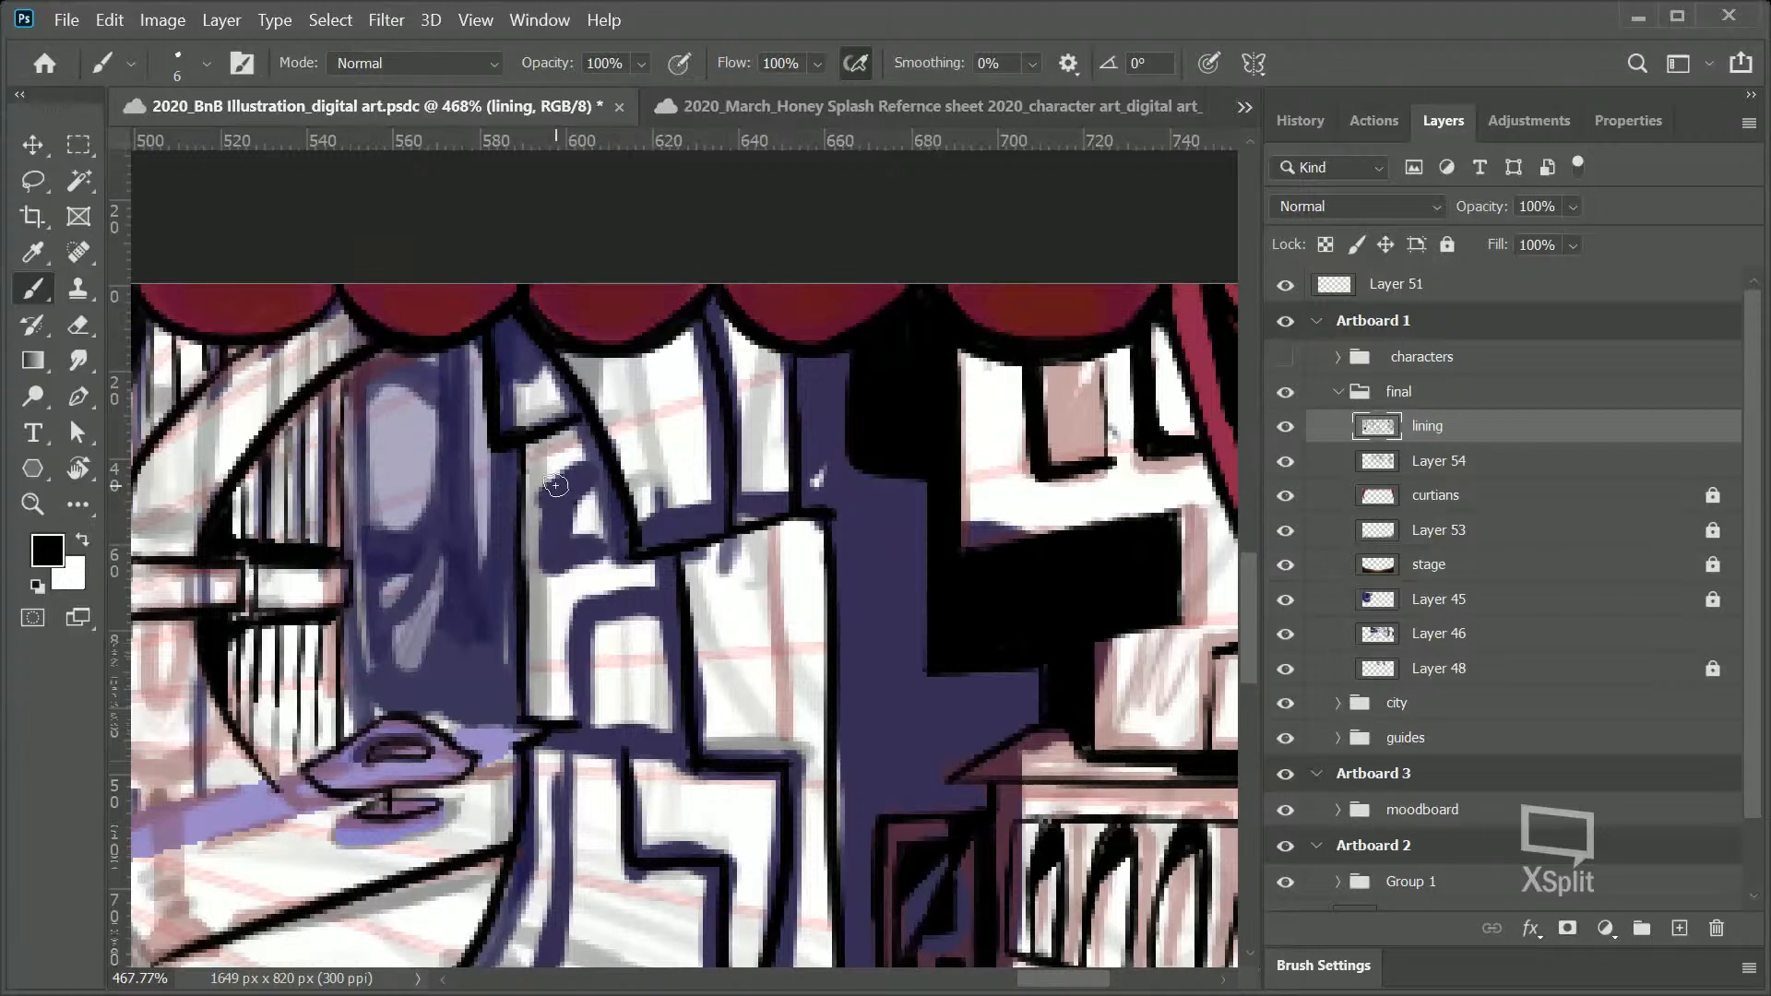
# Step: Ink the small slanted opening on the pale building's upper part and the raised block below it, thickening the block's upper and side edges
pyautogui.moveTo(553, 489)
pyautogui.mouseDown()
pyautogui.moveTo(546, 553)
pyautogui.moveTo(557, 504)
pyautogui.mouseUp()
pyautogui.moveTo(546, 563); pyautogui.dragTo(614, 532)
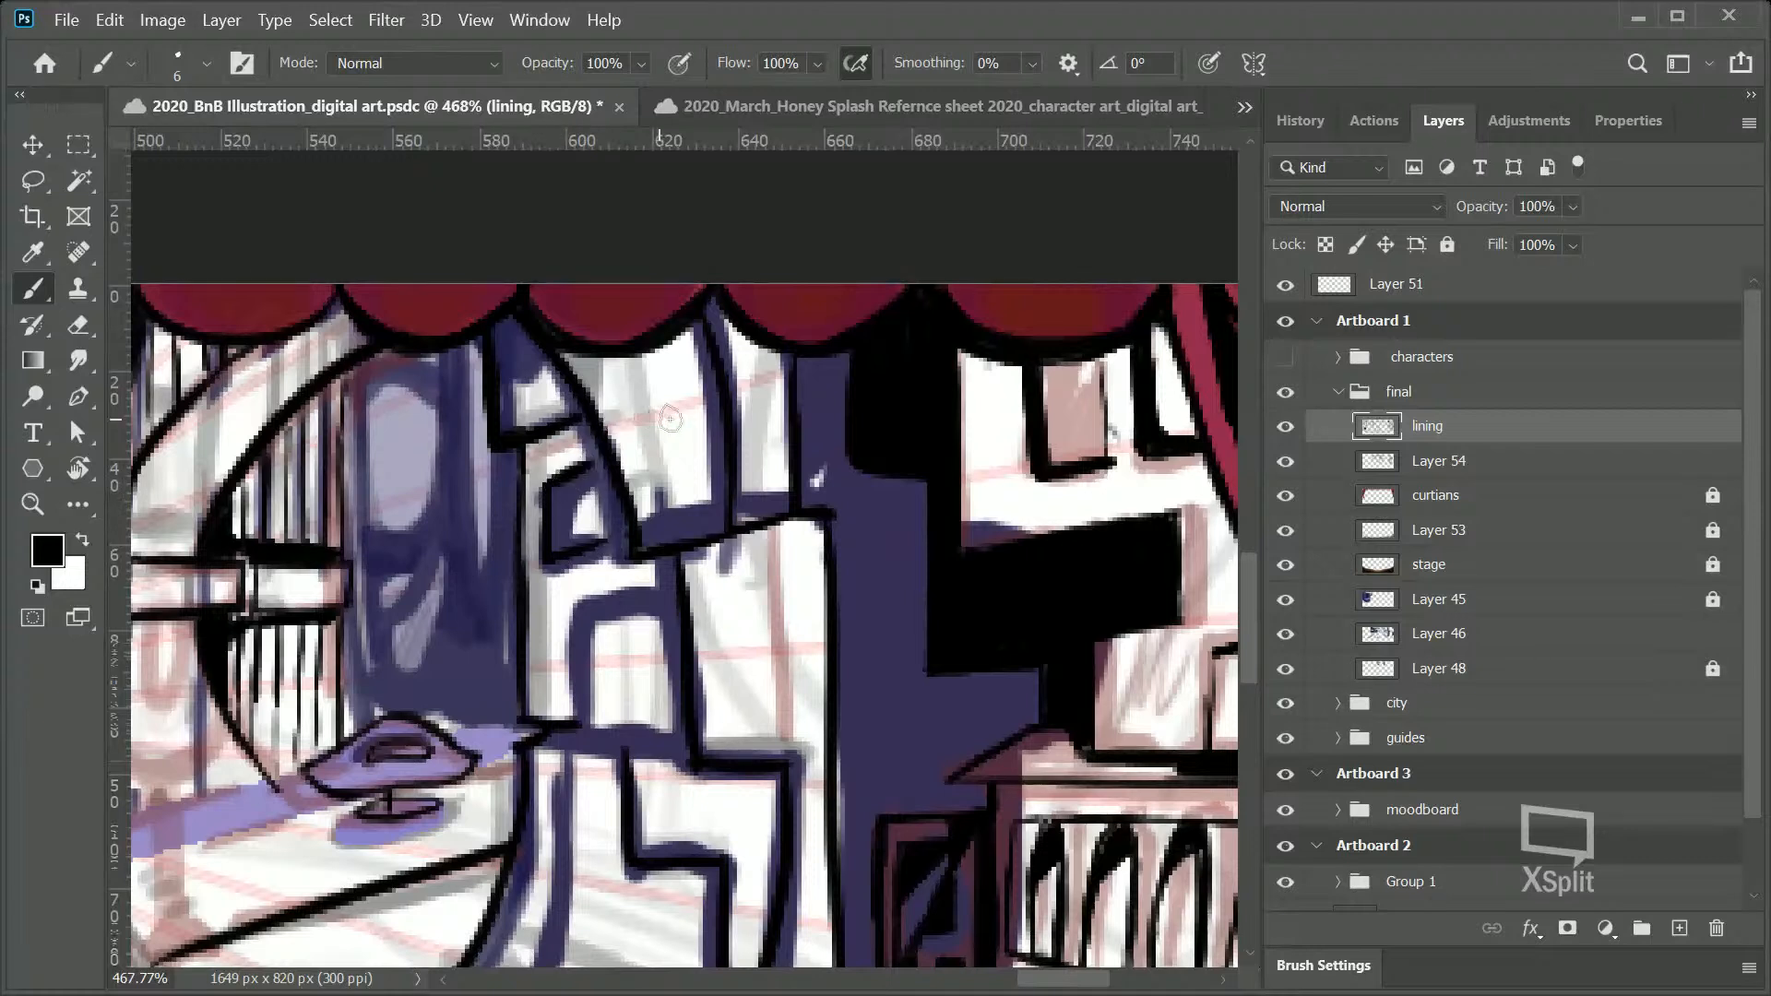
pyautogui.moveTo(590, 607); pyautogui.dragTo(664, 586)
pyautogui.moveTo(582, 611)
pyautogui.mouseDown()
pyautogui.moveTo(581, 682)
pyautogui.moveTo(576, 604)
pyautogui.moveTo(579, 734)
pyautogui.mouseUp()
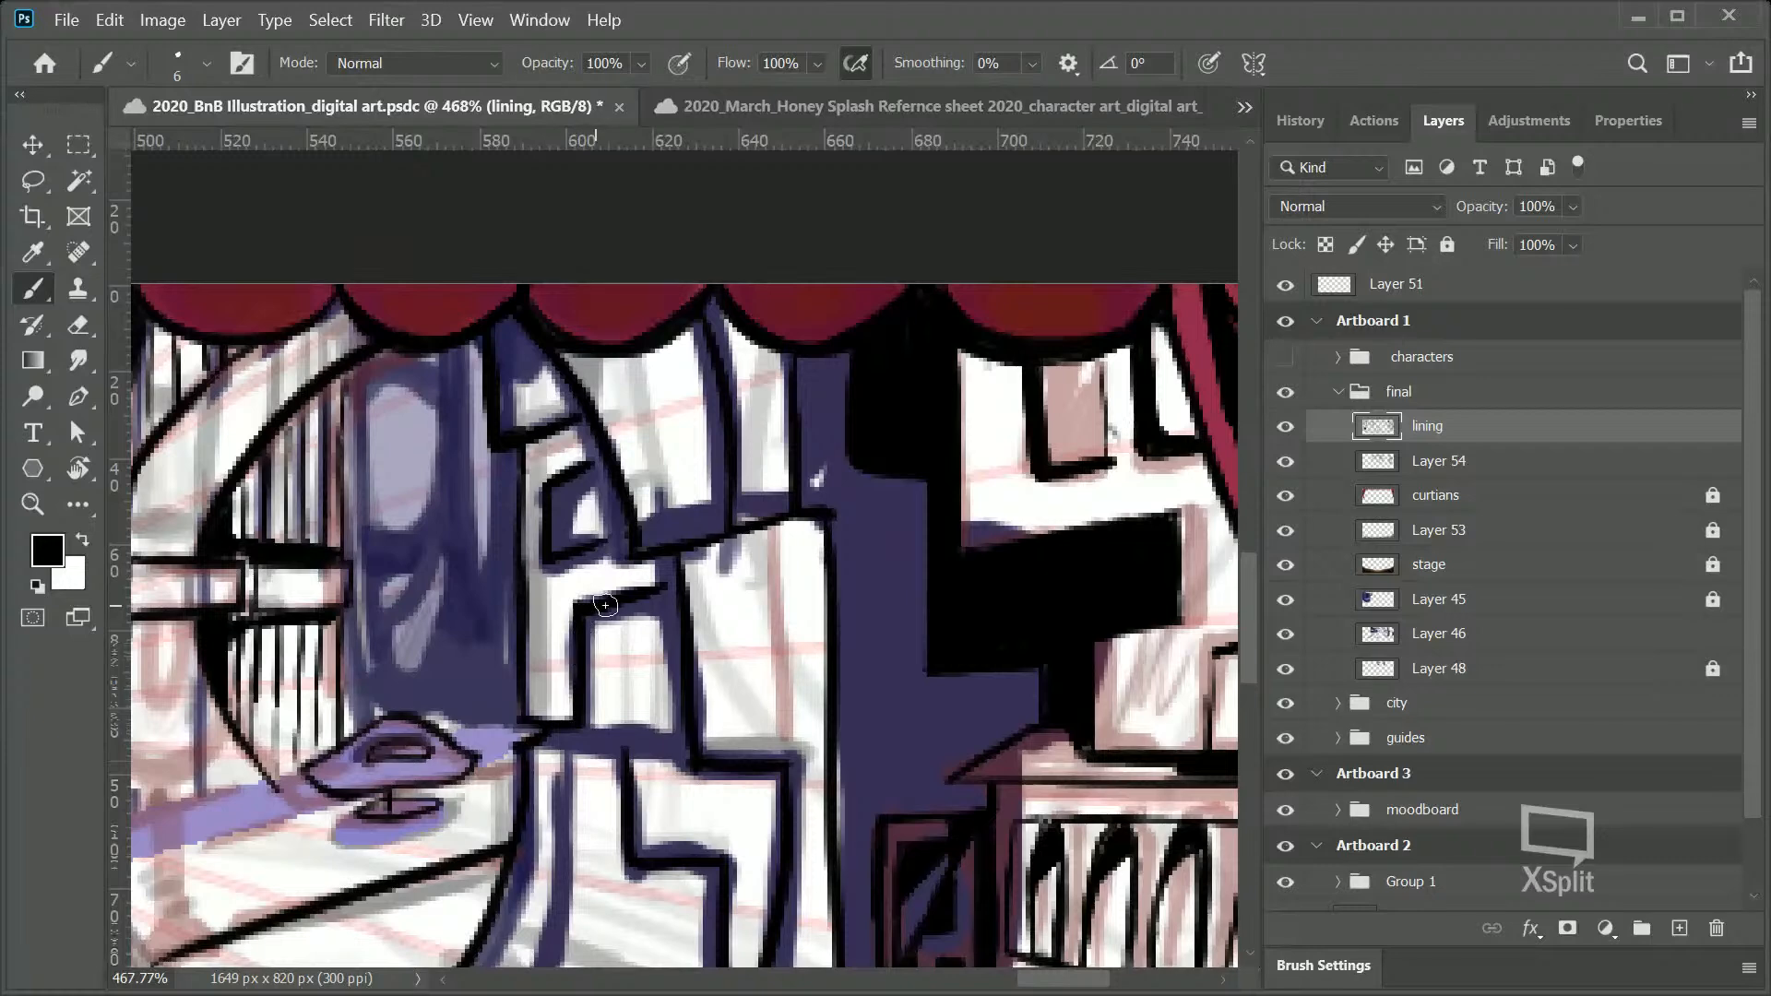
pyautogui.moveTo(667, 566); pyautogui.dragTo(680, 687)
pyautogui.moveTo(613, 610)
pyautogui.mouseDown()
pyautogui.moveTo(651, 605)
pyautogui.moveTo(600, 619)
pyautogui.mouseUp()
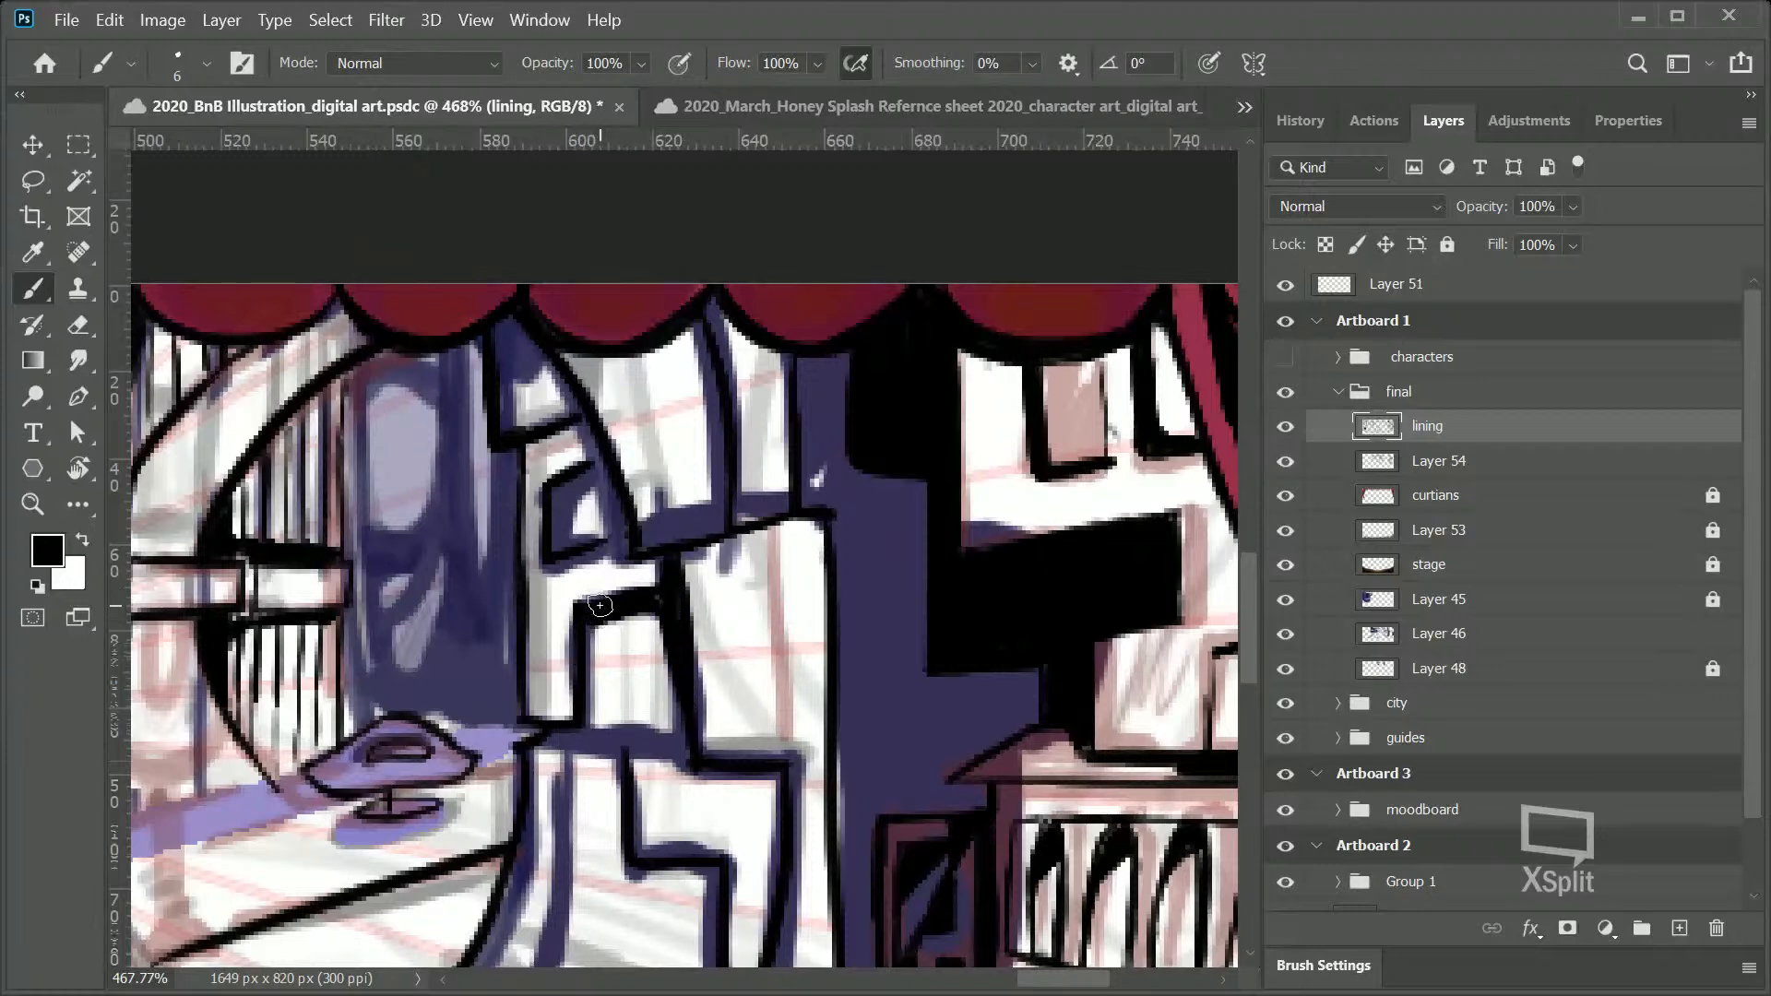
# Step: Fill the horizontal band across the pale building's middle with black and ink the flared pillar's inner edge and the doubled base lines
pyautogui.press('z')
pyautogui.moveTo(831, 631)
pyautogui.mouseDown()
pyautogui.moveTo(759, 645)
pyautogui.moveTo(723, 678)
pyautogui.mouseUp()
pyautogui.moveTo(812, 773)
pyautogui.mouseDown()
pyautogui.moveTo(801, 787)
pyautogui.moveTo(858, 794)
pyautogui.moveTo(858, 771)
pyautogui.mouseUp()
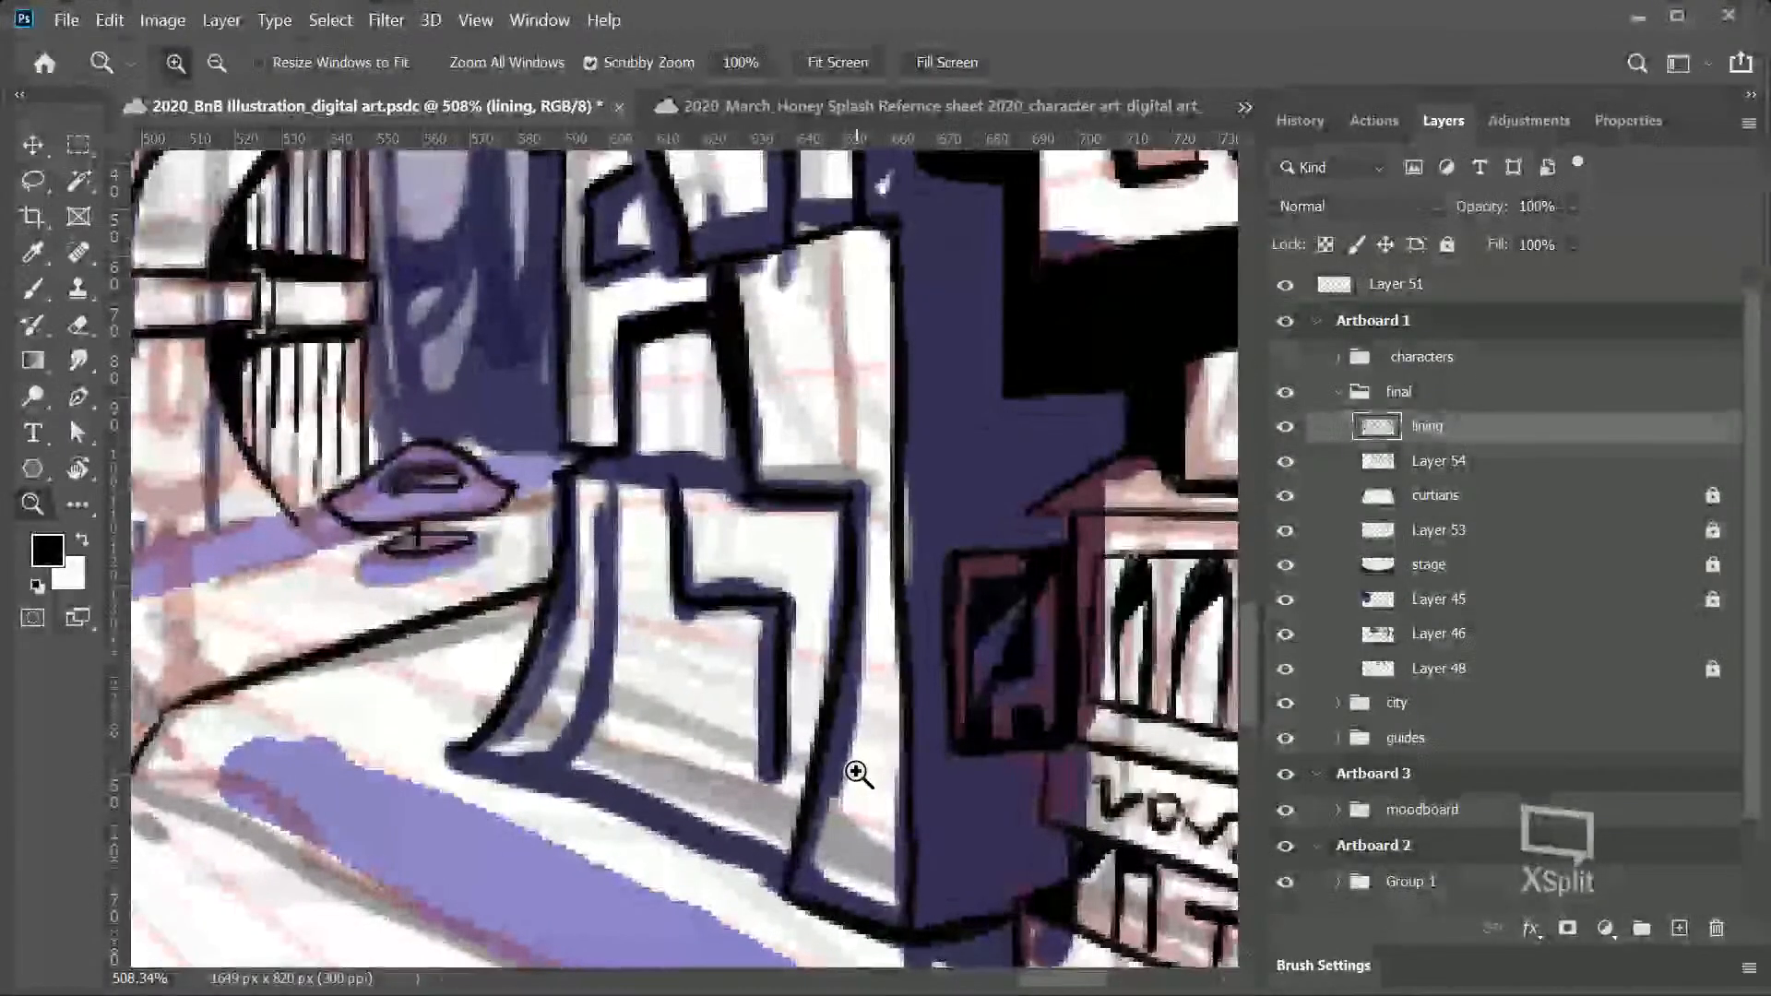
pyautogui.press('b')
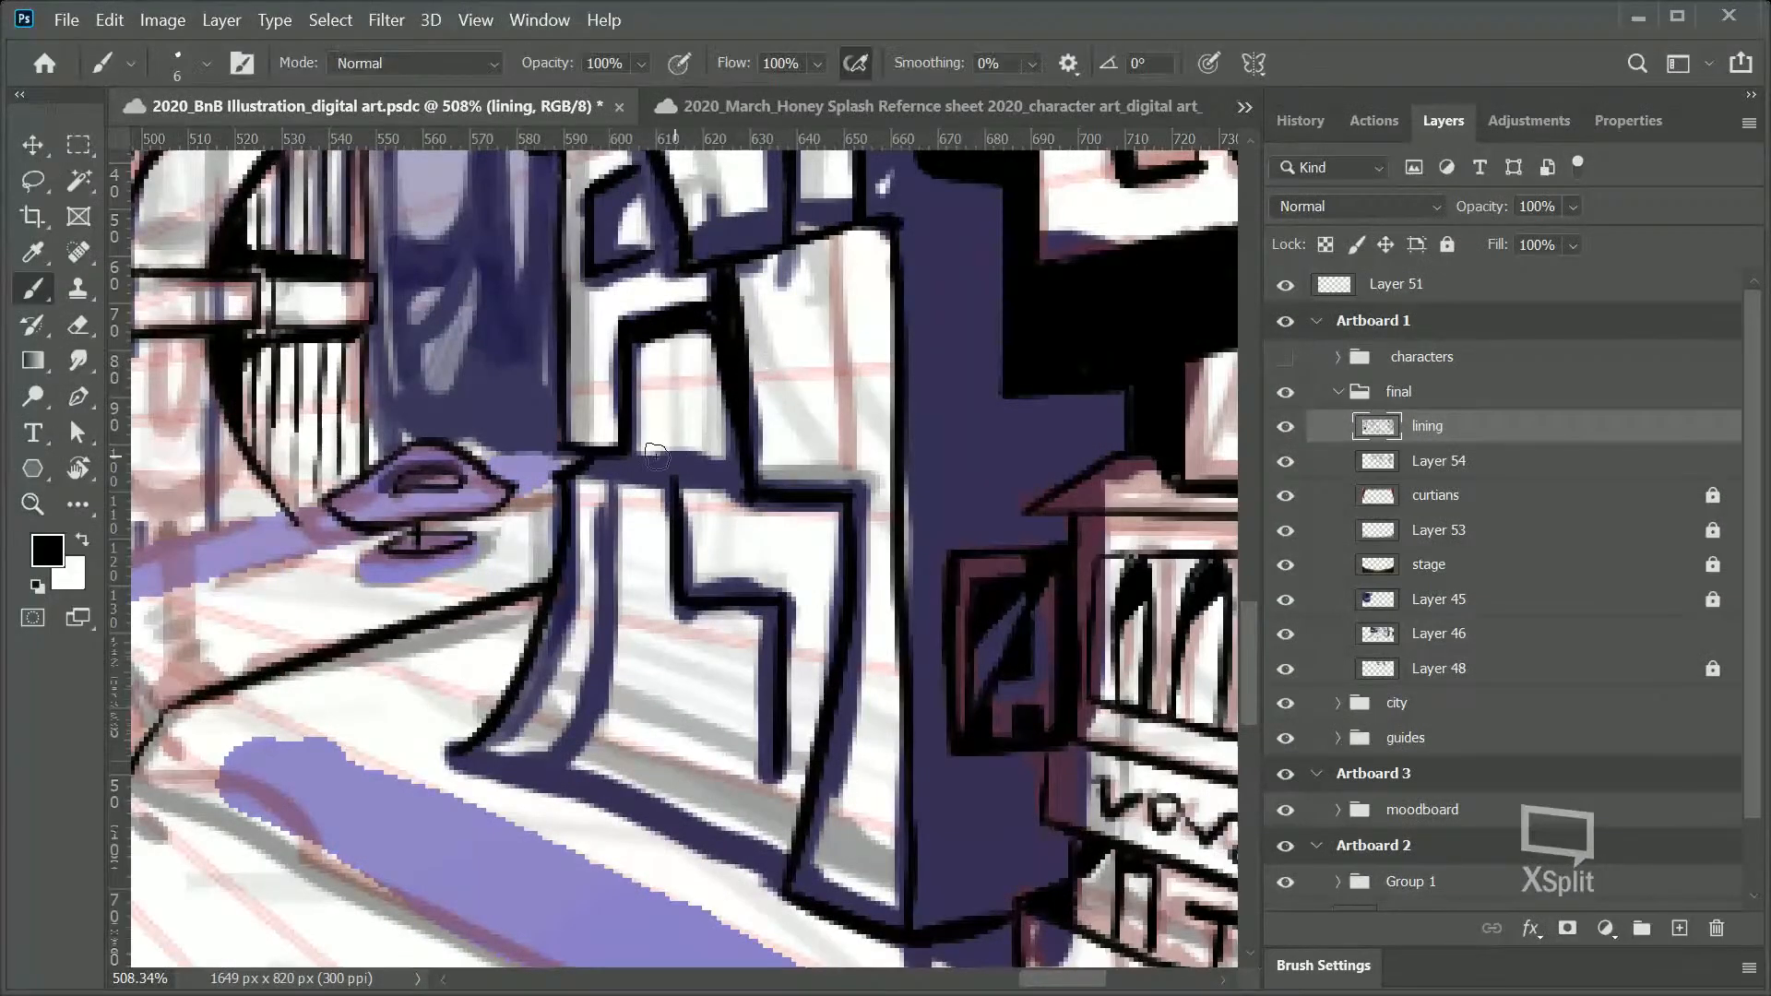
pyautogui.moveTo(586, 470); pyautogui.dragTo(731, 470)
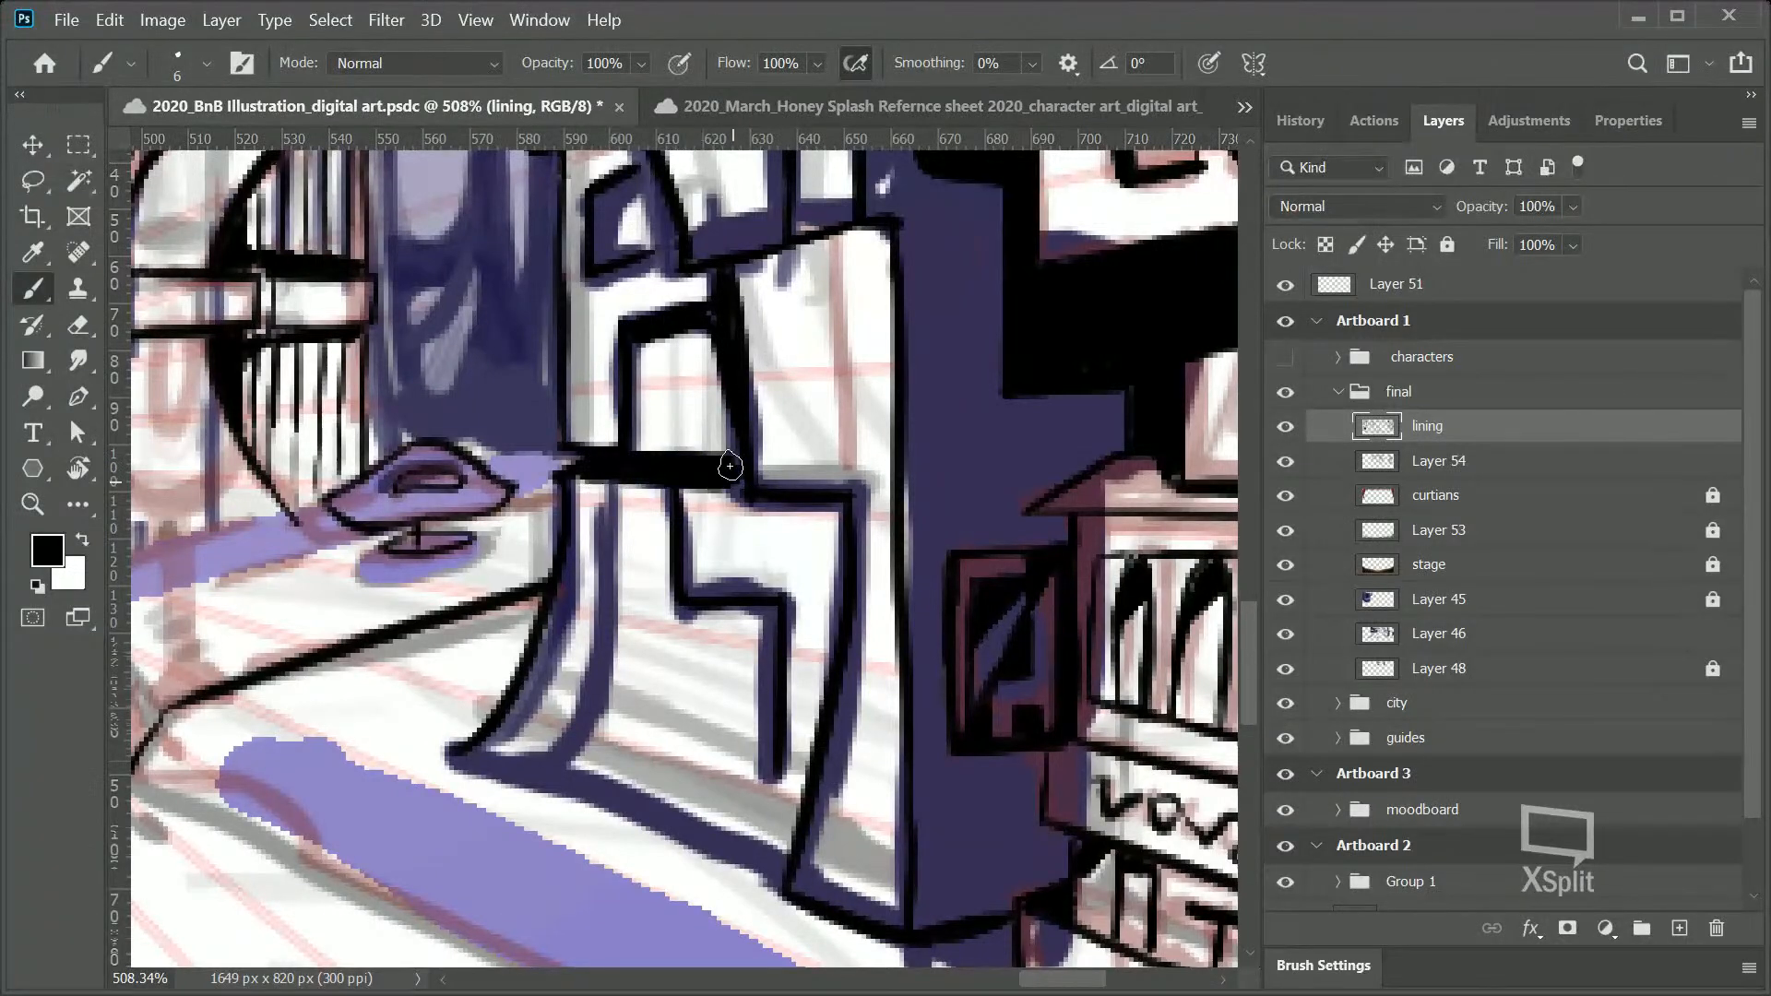
pyautogui.moveTo(583, 503)
pyautogui.mouseDown()
pyautogui.moveTo(610, 638)
pyautogui.moveTo(563, 716)
pyautogui.moveTo(607, 722)
pyautogui.moveTo(599, 704)
pyautogui.moveTo(522, 753)
pyautogui.moveTo(446, 758)
pyautogui.moveTo(863, 846)
pyautogui.mouseUp()
pyautogui.hotkey('ctrl', 'z')
pyautogui.moveTo(453, 754)
pyautogui.mouseDown()
pyautogui.moveTo(575, 750)
pyautogui.moveTo(808, 846)
pyautogui.mouseUp()
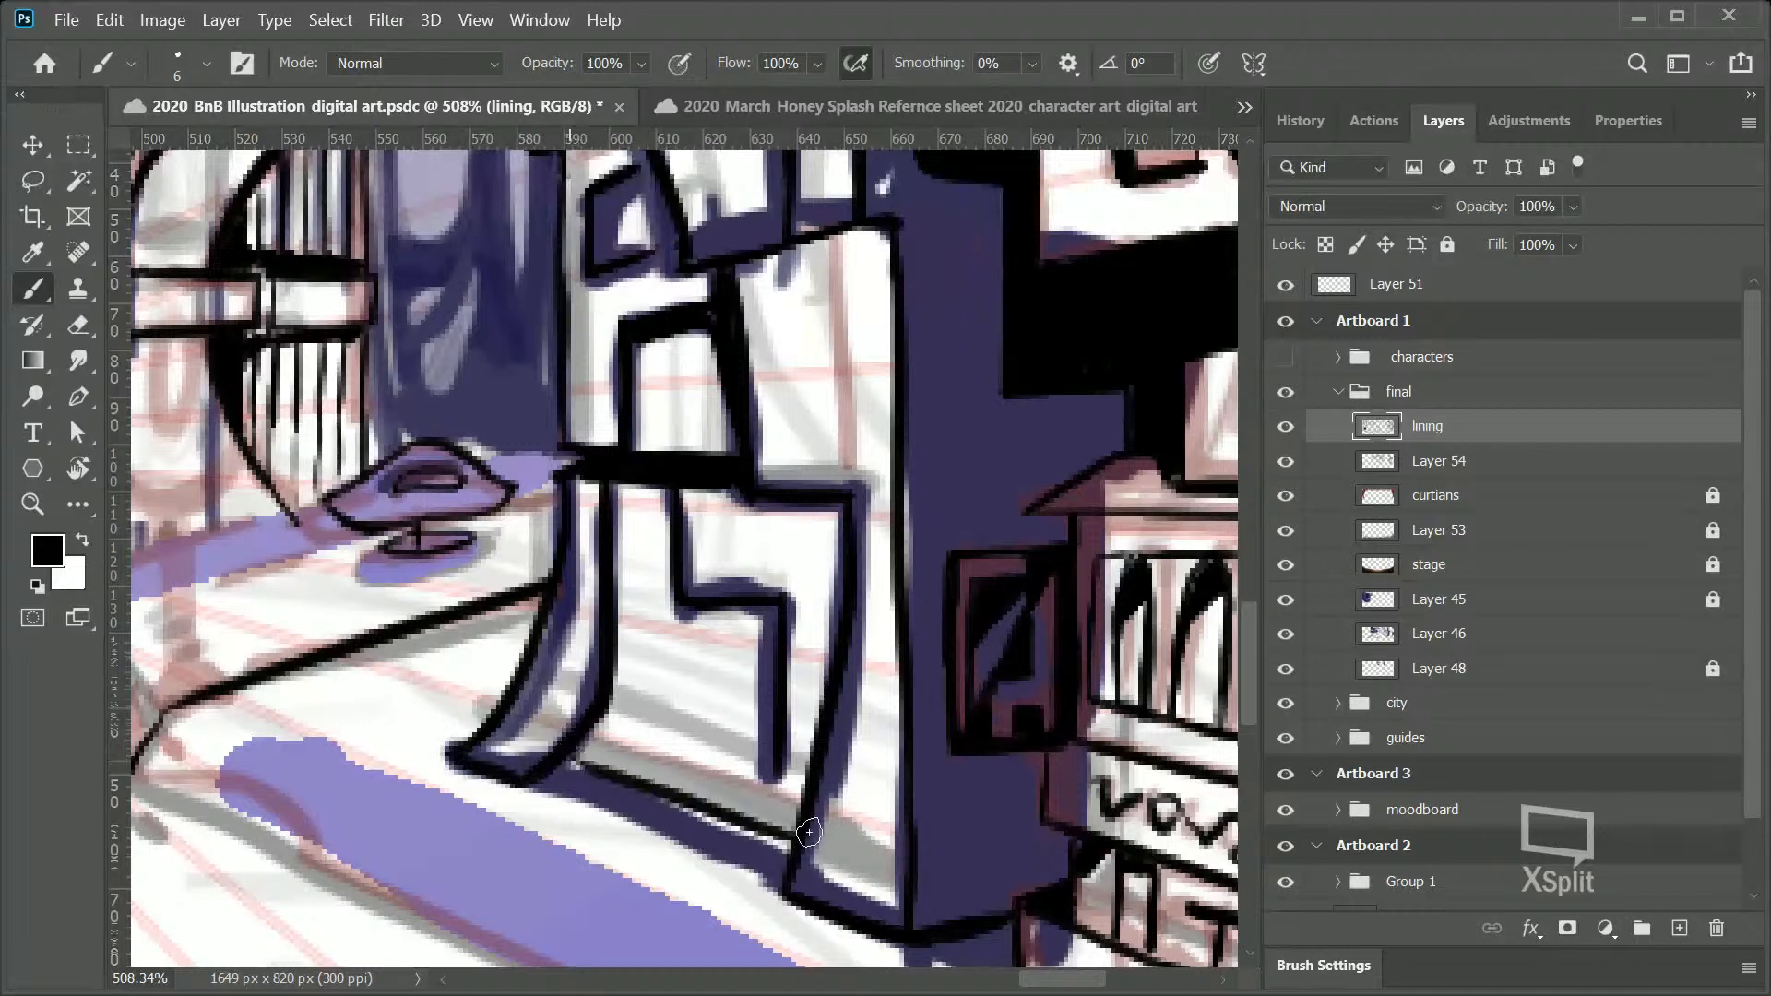
pyautogui.moveTo(600, 733); pyautogui.dragTo(858, 799)
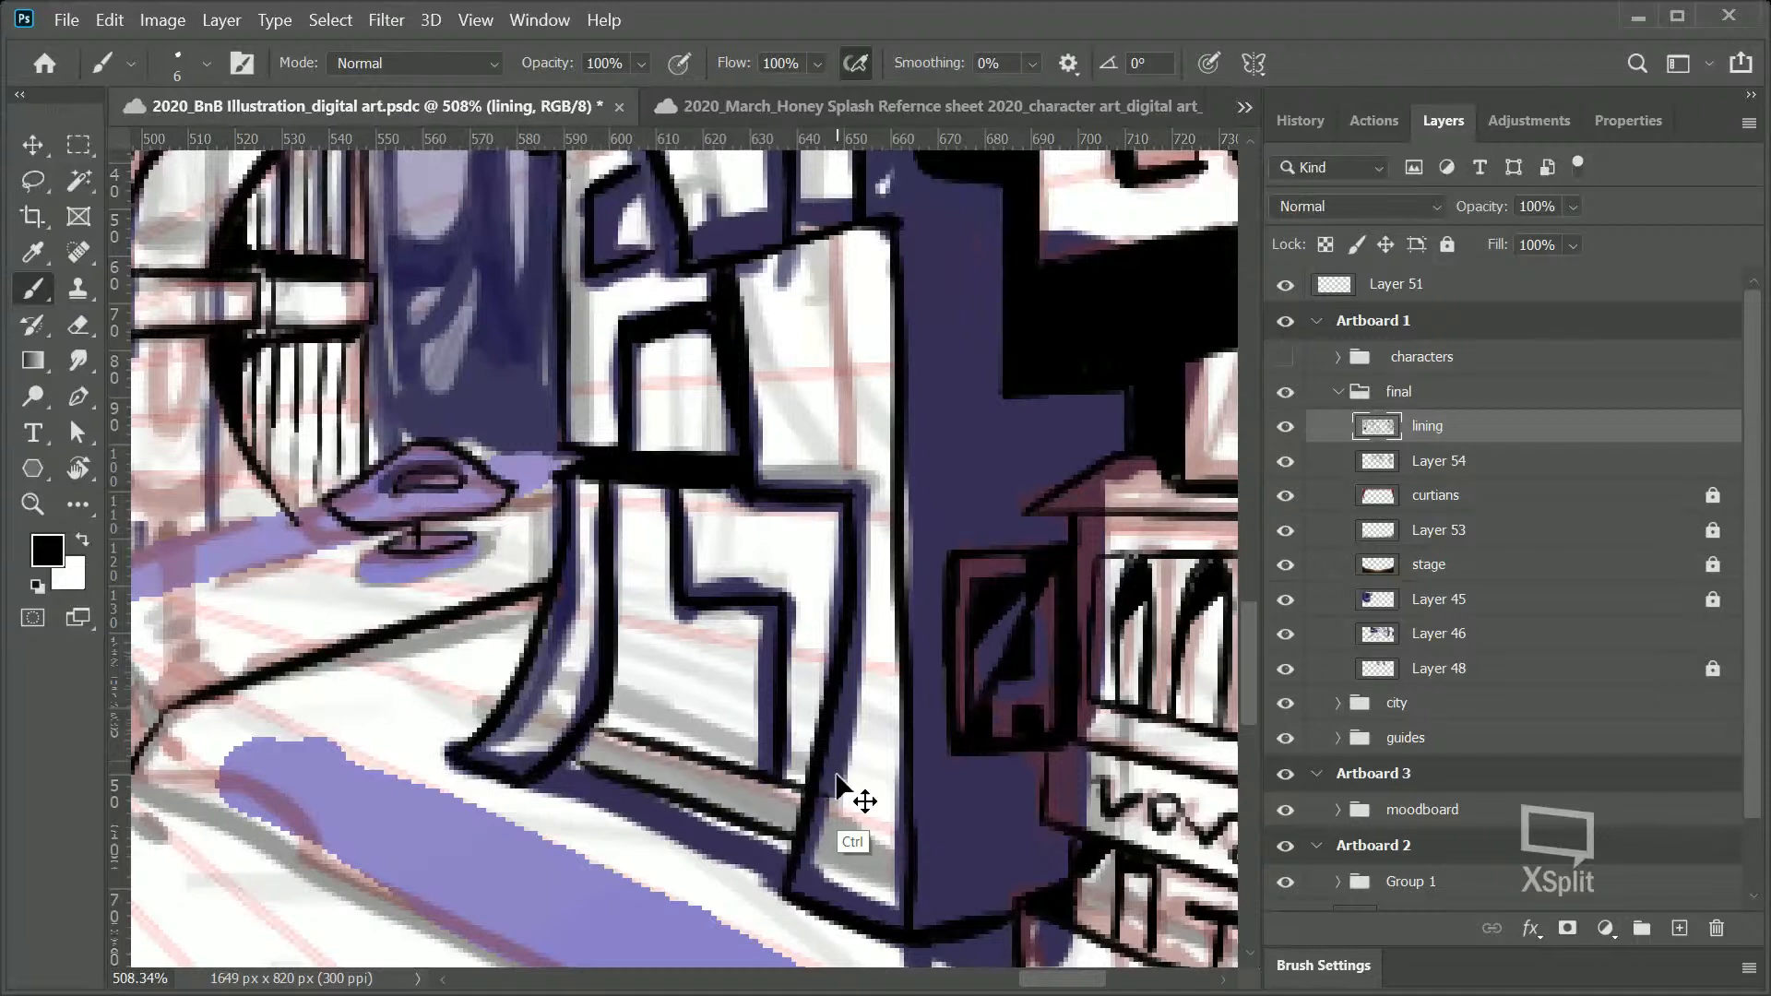
pyautogui.hotkey('ctrl', 'z')
# Step: Fill the stepped shadow area on the pale building's lower part with solid black
pyautogui.moveTo(590, 732)
pyautogui.mouseDown()
pyautogui.moveTo(804, 787)
pyautogui.moveTo(830, 762)
pyautogui.moveTo(763, 623)
pyautogui.moveTo(790, 780)
pyautogui.moveTo(787, 743)
pyautogui.moveTo(808, 742)
pyautogui.moveTo(813, 712)
pyautogui.moveTo(812, 753)
pyautogui.moveTo(794, 726)
pyautogui.moveTo(828, 696)
pyautogui.moveTo(805, 609)
pyautogui.mouseUp()
pyautogui.moveTo(698, 572)
pyautogui.mouseDown()
pyautogui.moveTo(687, 522)
pyautogui.moveTo(738, 553)
pyautogui.moveTo(703, 578)
pyautogui.moveTo(747, 519)
pyautogui.mouseUp()
pyautogui.moveTo(721, 577)
pyautogui.mouseDown()
pyautogui.moveTo(732, 474)
pyautogui.moveTo(731, 573)
pyautogui.moveTo(816, 516)
pyautogui.moveTo(799, 557)
pyautogui.moveTo(843, 543)
pyautogui.mouseUp()
# Step: Check the whole illustration with Layer 54 hidden and shown
pyautogui.press('z')
pyautogui.moveTo(924, 663); pyautogui.dragTo(814, 701)
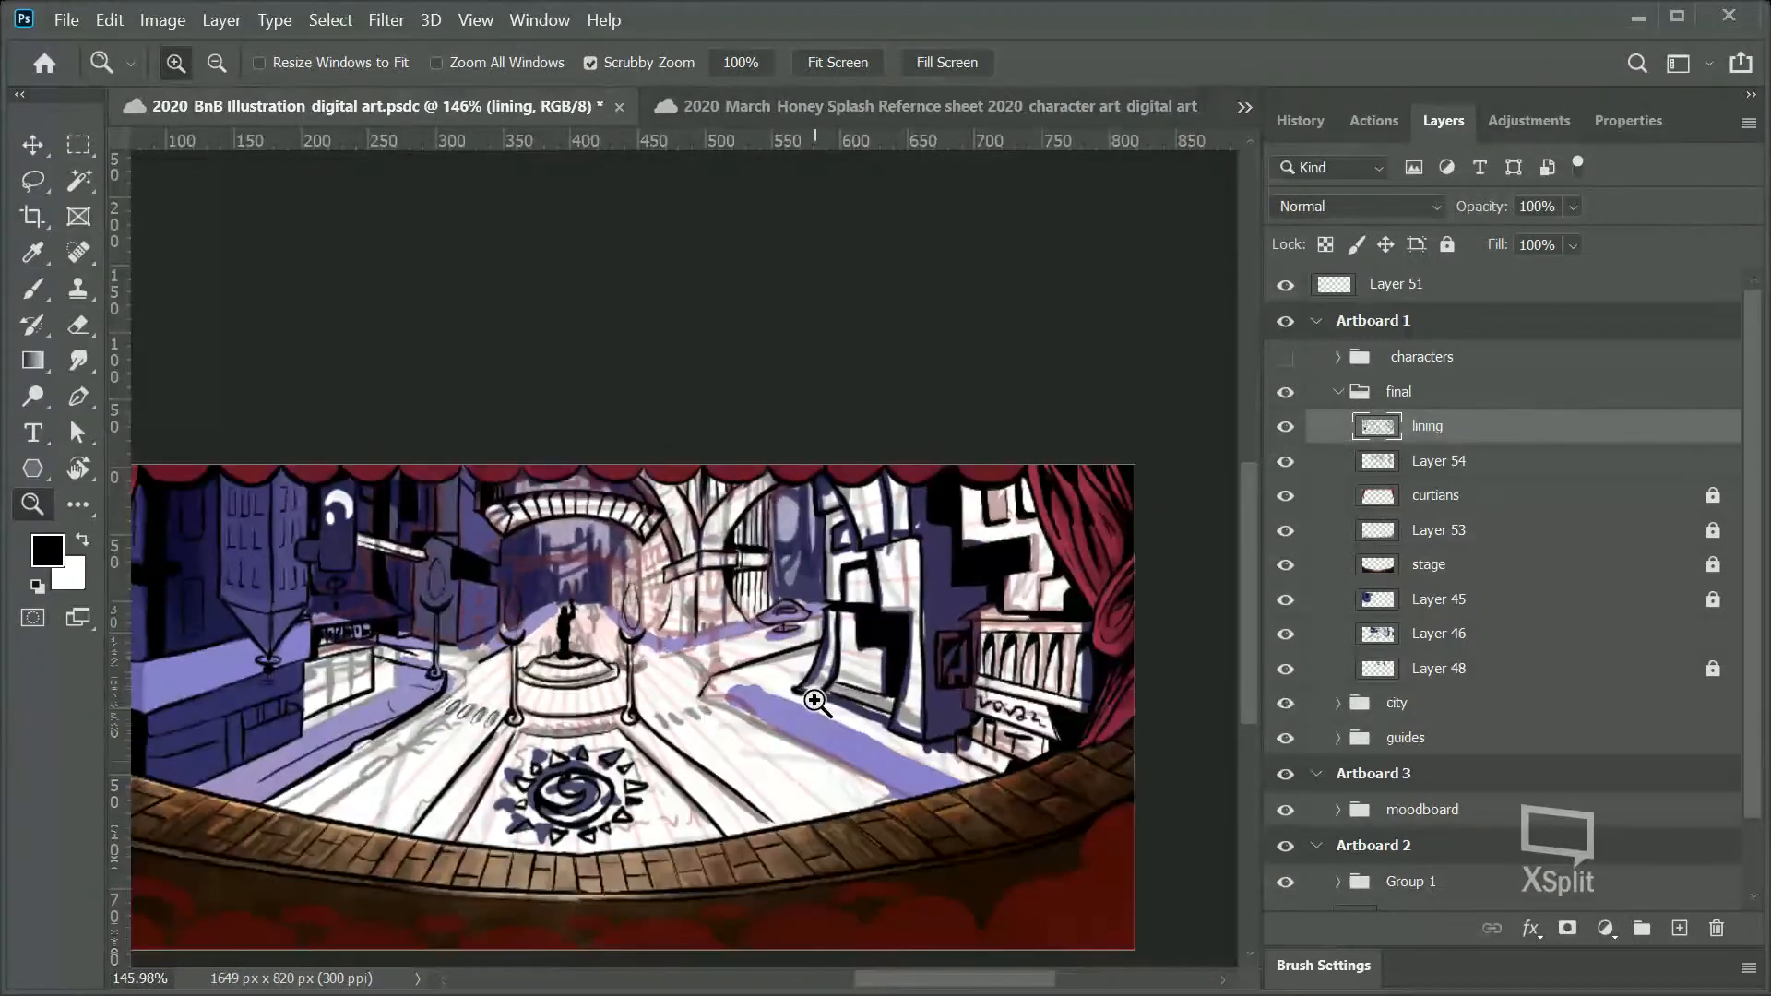
pyautogui.click(1286, 461)
pyautogui.click(1286, 461)
pyautogui.click(1286, 461)
pyautogui.click(1288, 463)
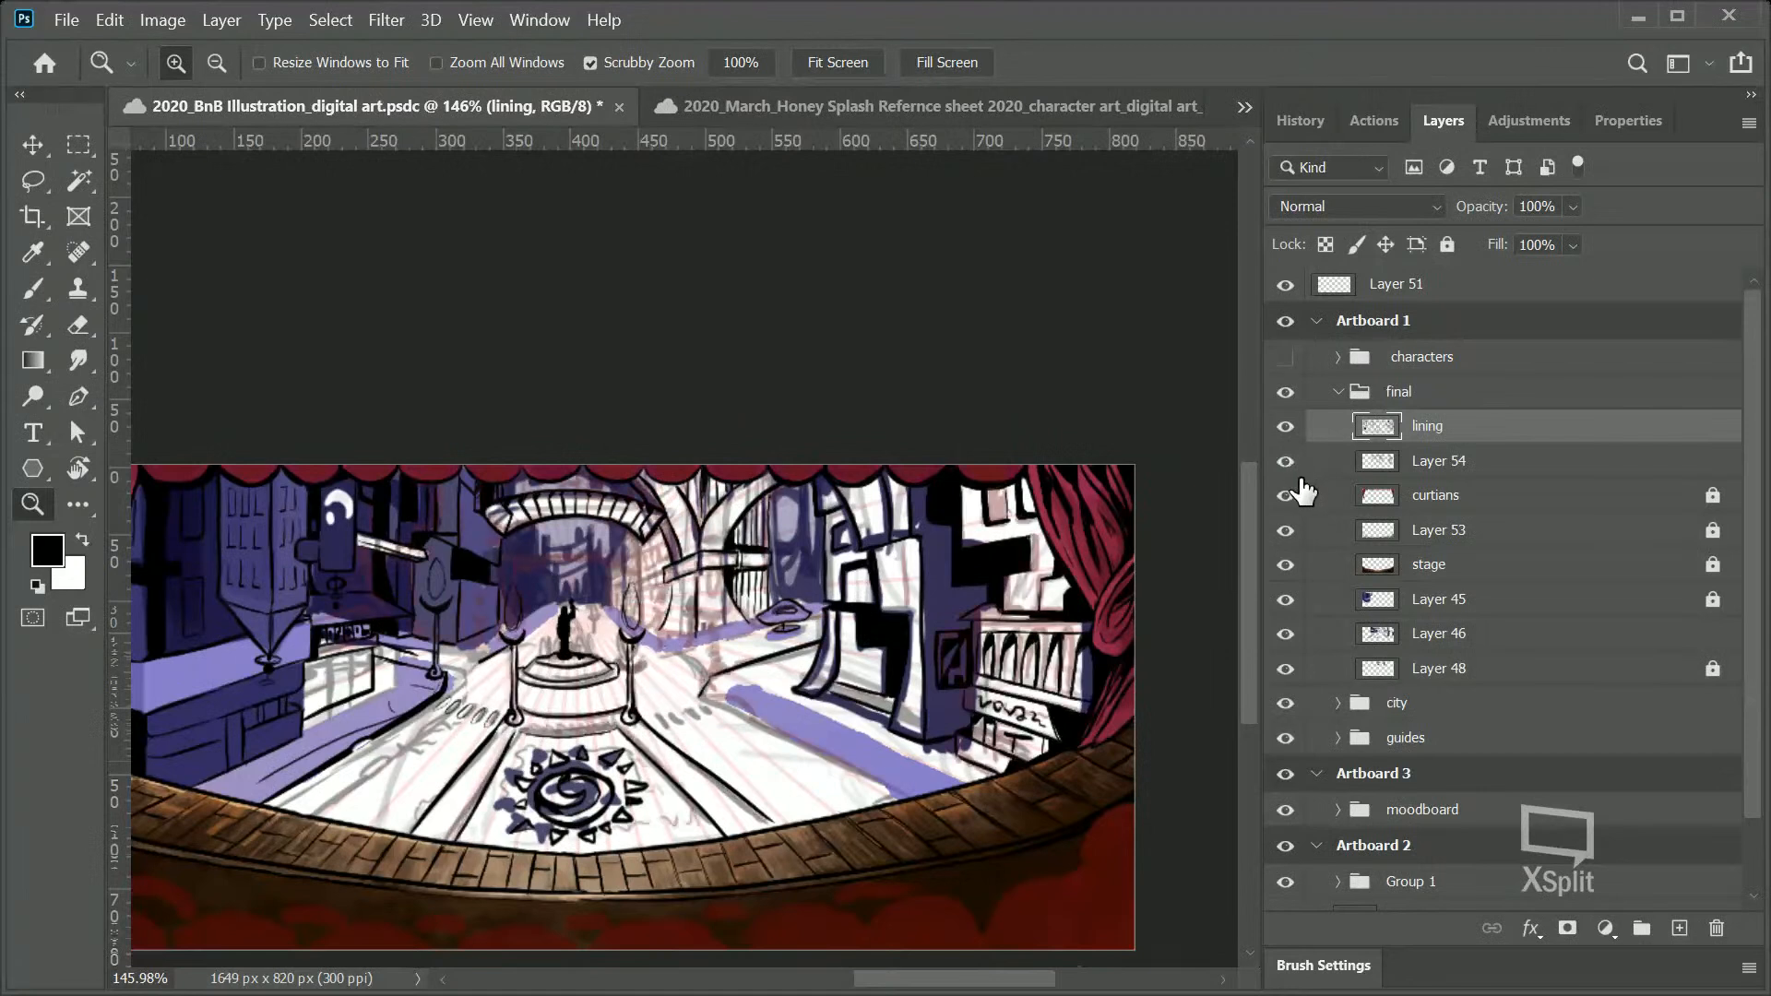
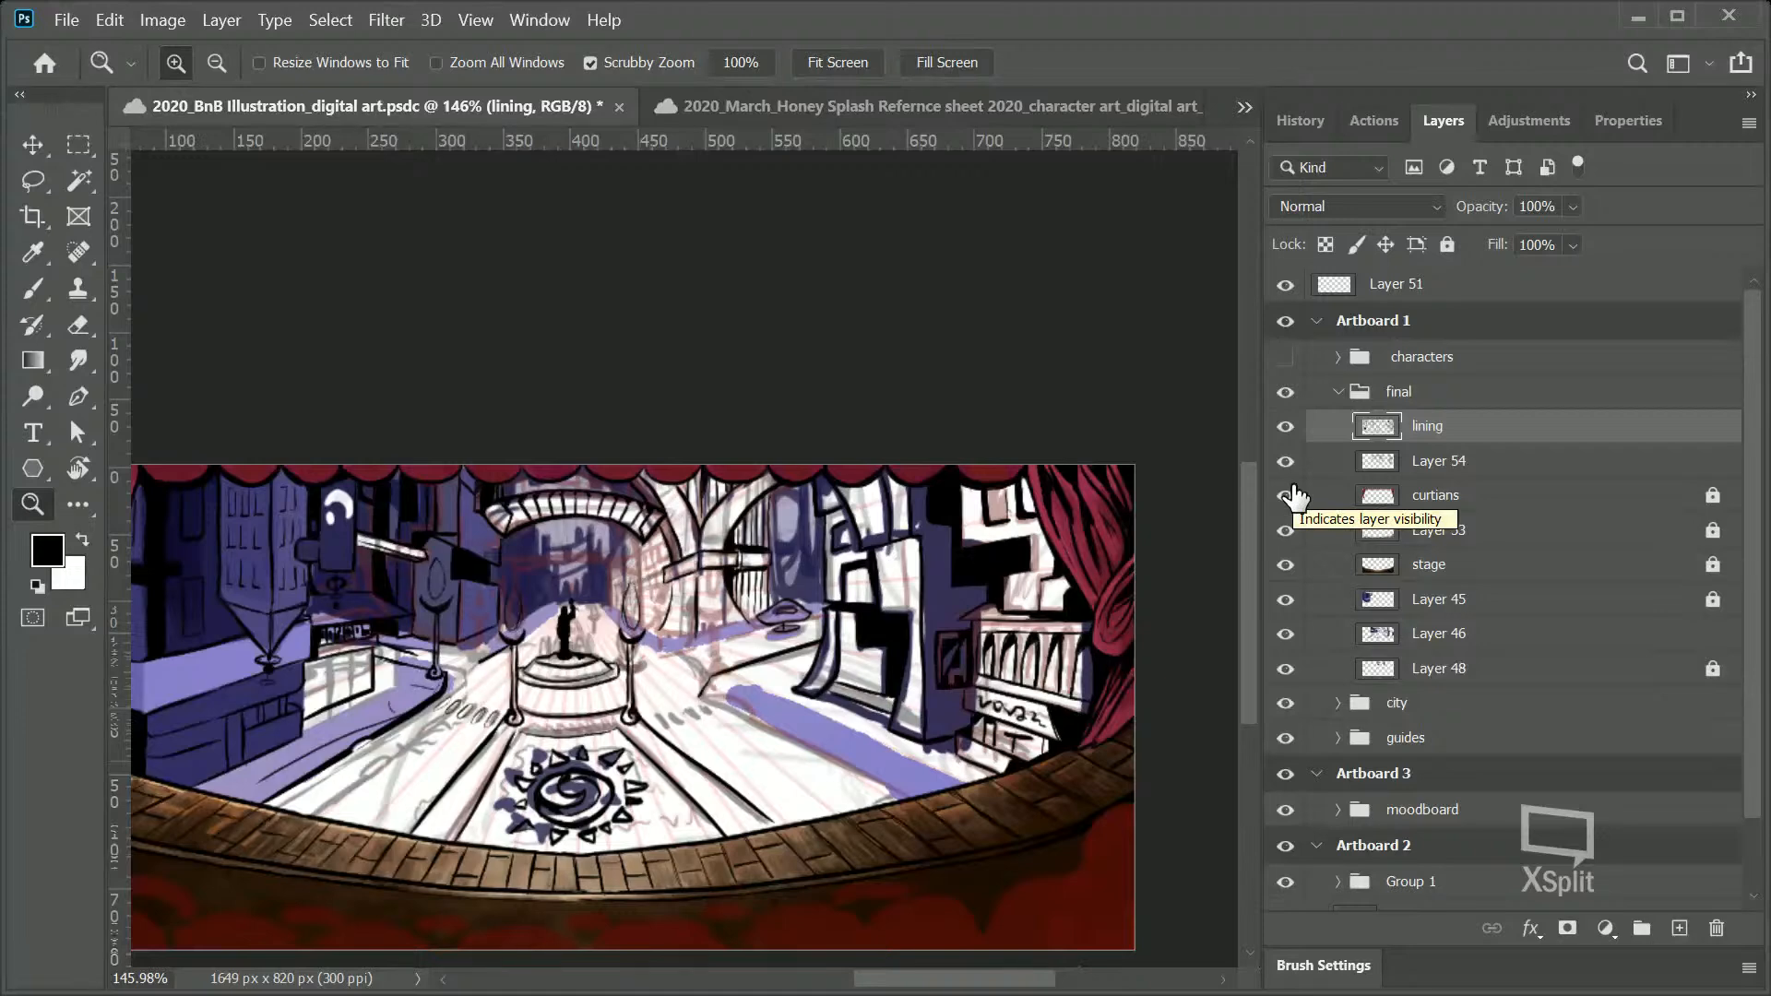
pyautogui.moveTo(505, 595)
pyautogui.mouseDown()
pyautogui.moveTo(541, 602)
pyautogui.moveTo(503, 612)
pyautogui.mouseUp()
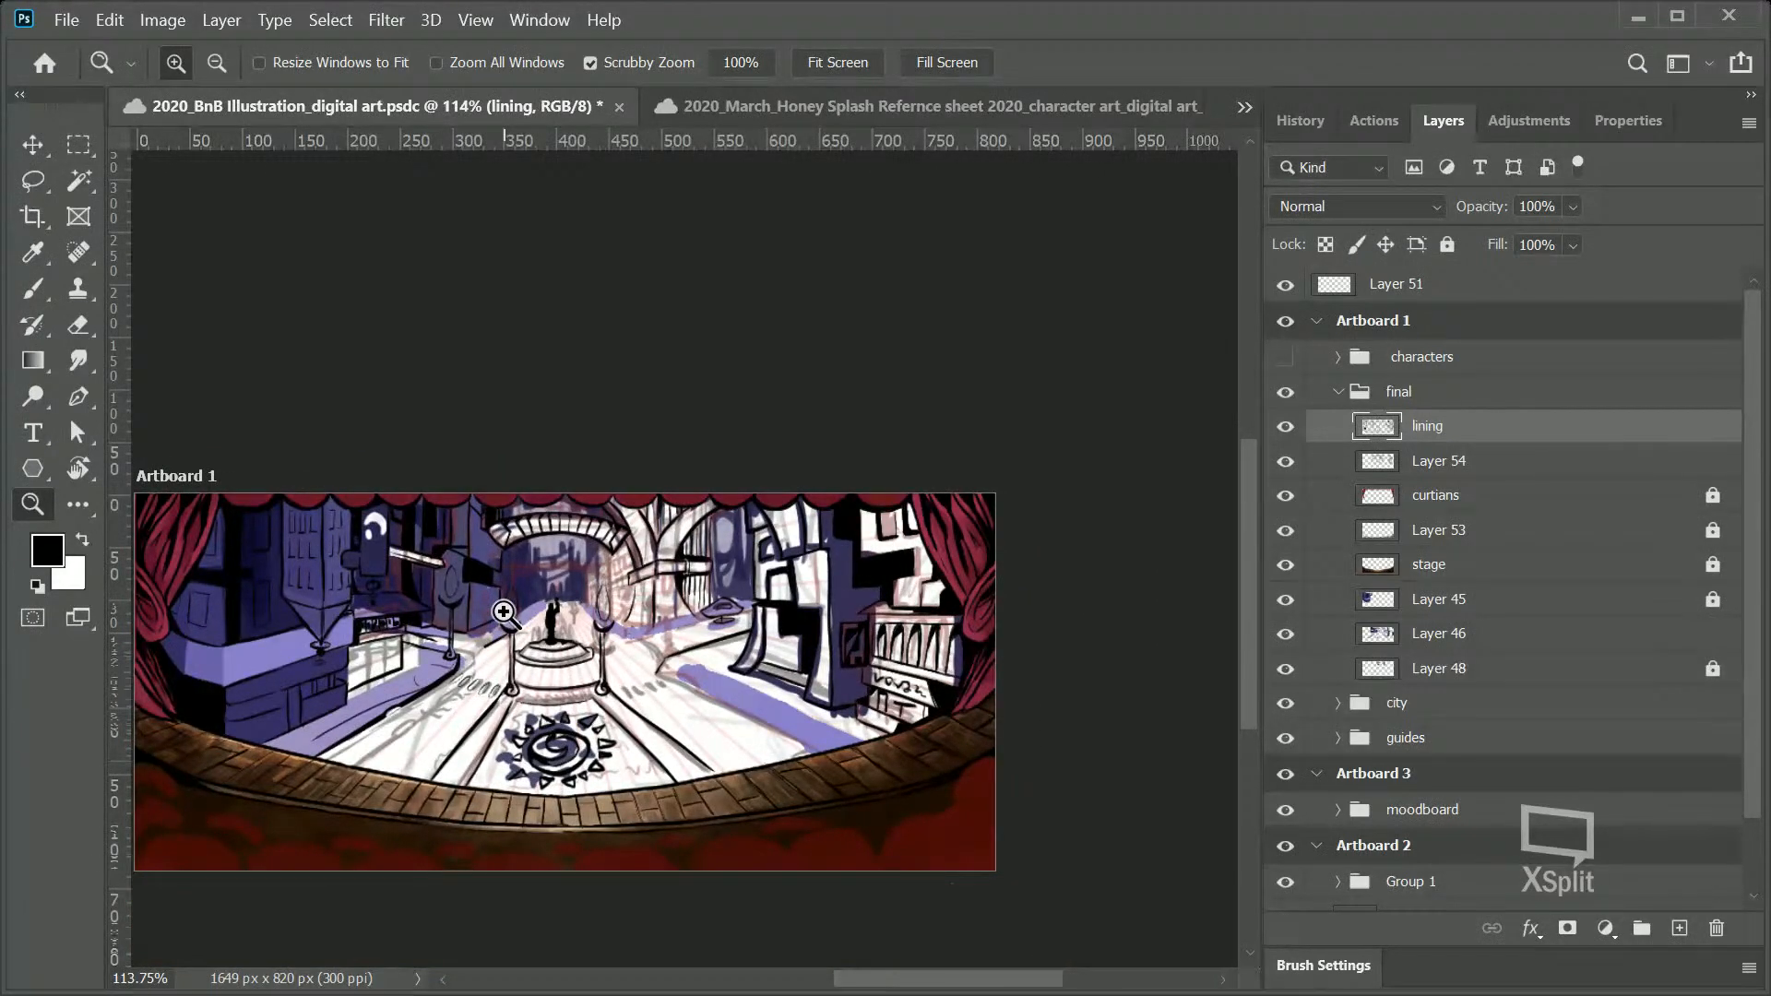
# Step: Ink a doorway in the pale building's lower part and a narrow window above it beside the black shadow
pyautogui.moveTo(852, 661); pyautogui.dragTo(937, 652)
pyautogui.press('b')
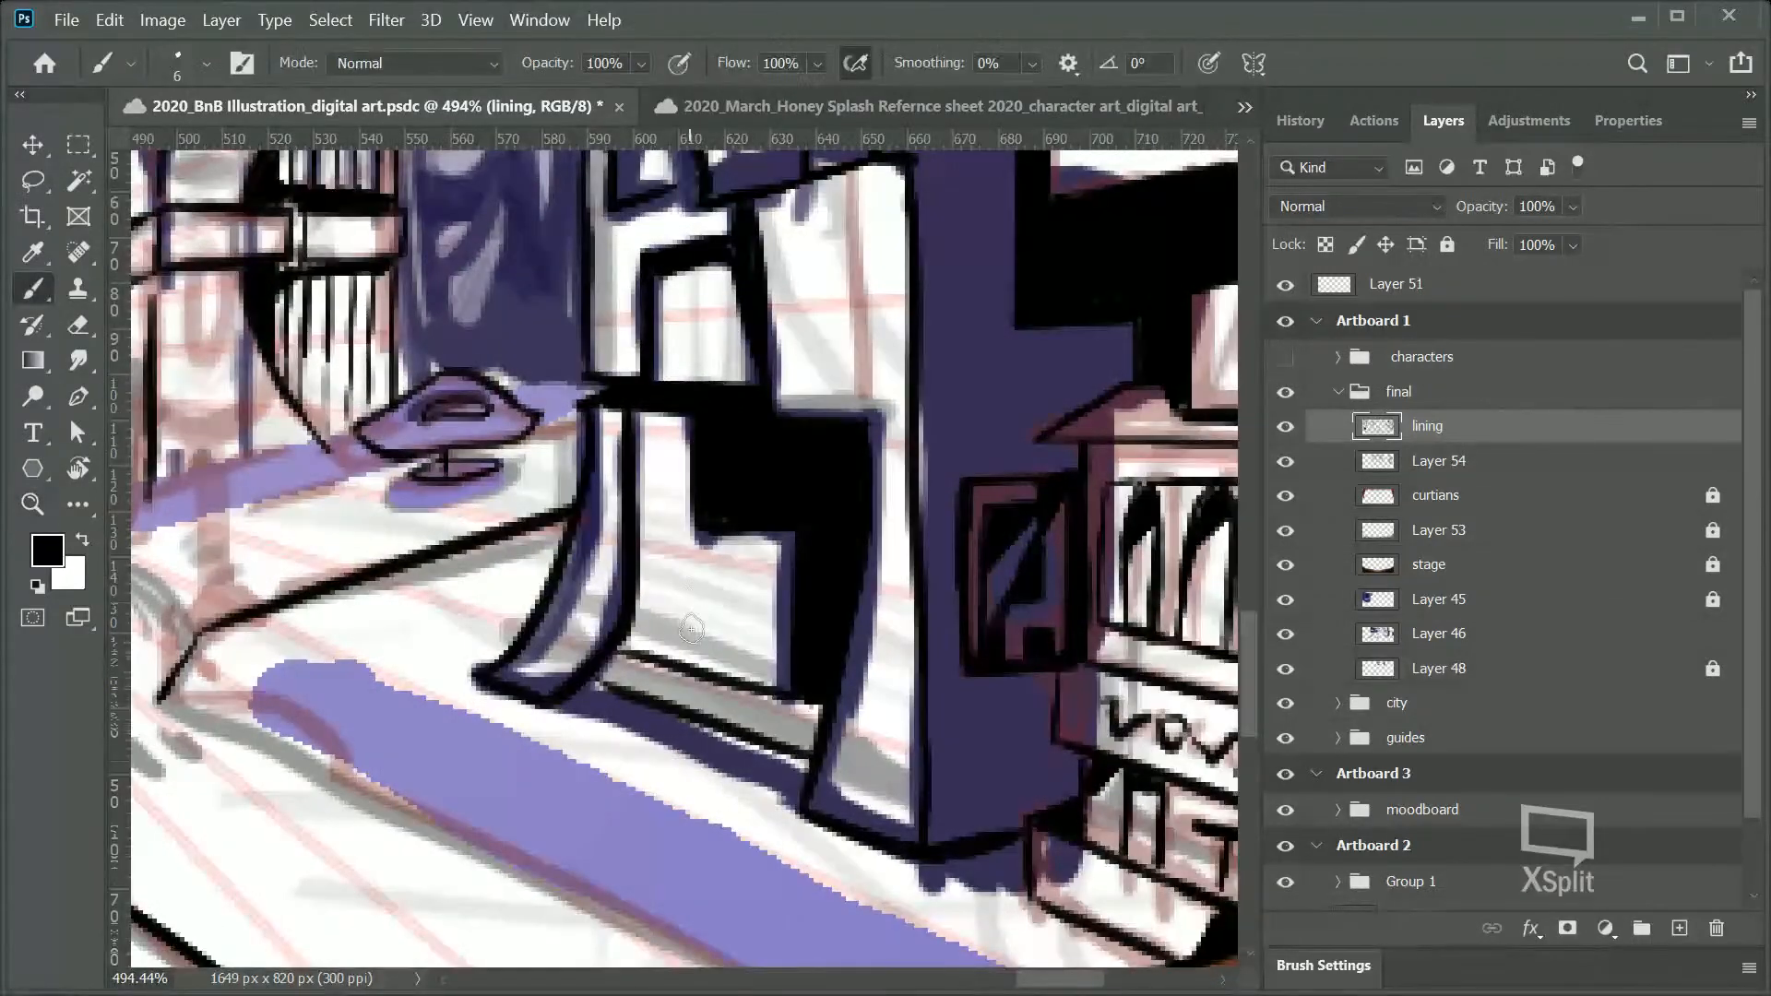
pyautogui.moveTo(705, 585)
pyautogui.mouseDown()
pyautogui.moveTo(706, 659)
pyautogui.moveTo(764, 604)
pyautogui.moveTo(764, 681)
pyautogui.mouseUp()
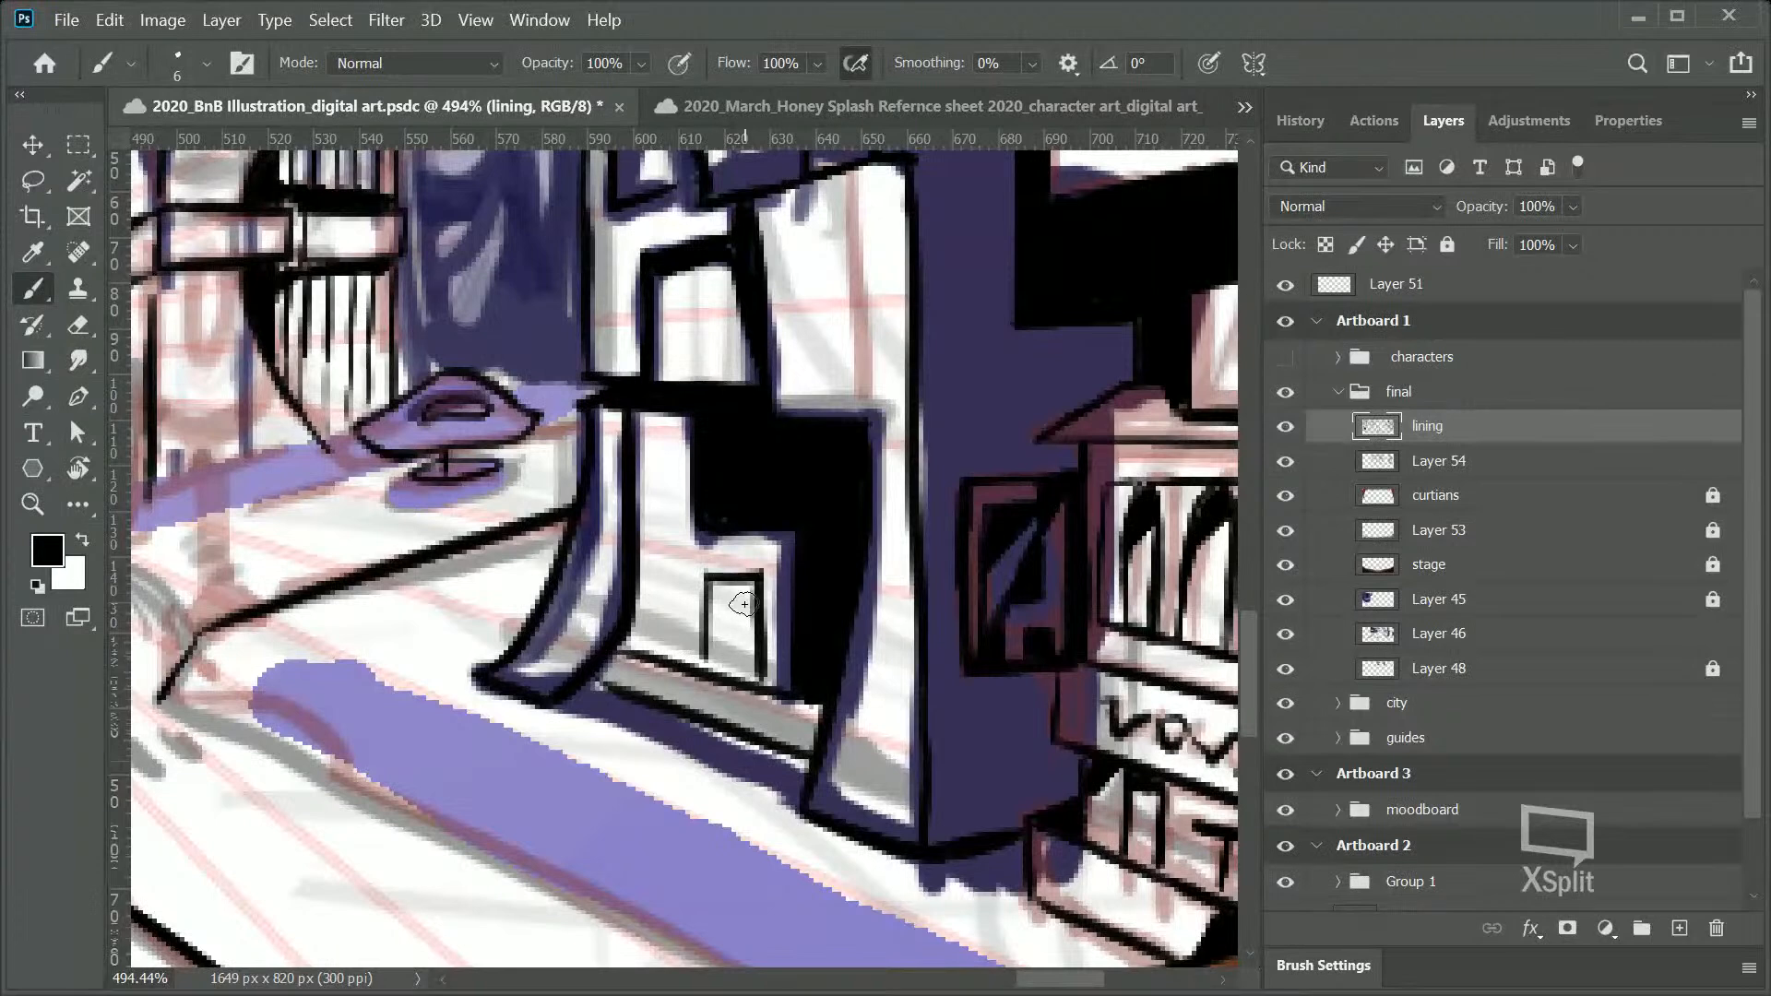
pyautogui.moveTo(651, 452)
pyautogui.mouseDown()
pyautogui.moveTo(660, 540)
pyautogui.moveTo(666, 439)
pyautogui.moveTo(654, 486)
pyautogui.mouseUp()
# Step: Ink a small rectangular window inside the raised block above the black band, undoing and redrawing the unsatisfactory strokes
pyautogui.moveTo(682, 360); pyautogui.dragTo(682, 372)
pyautogui.moveTo(684, 371)
pyautogui.mouseDown()
pyautogui.moveTo(715, 367)
pyautogui.moveTo(714, 297)
pyautogui.moveTo(682, 373)
pyautogui.mouseUp()
pyautogui.hotkey('ctrl', 'z')
pyautogui.hotkey('ctrl', 'z')
pyautogui.hotkey('ctrl', 'z')
pyautogui.moveTo(683, 372)
pyautogui.mouseDown()
pyautogui.moveTo(713, 370)
pyautogui.moveTo(713, 301)
pyautogui.moveTo(683, 300)
pyautogui.moveTo(683, 373)
pyautogui.mouseUp()
pyautogui.hotkey('ctrl', 'z')
pyautogui.hotkey('ctrl', 'z')
pyautogui.hotkey('ctrl', 'z')
pyautogui.hotkey('ctrl', 'z')
pyautogui.moveTo(684, 370); pyautogui.dragTo(727, 369)
pyautogui.moveTo(726, 368)
pyautogui.mouseDown()
pyautogui.moveTo(723, 295)
pyautogui.moveTo(670, 299)
pyautogui.mouseUp()
# Step: Ink a tall rectangular window on the pale building's outer section above the stepped shadow, redrawing its outline once
pyautogui.moveTo(799, 218)
pyautogui.mouseDown()
pyautogui.moveTo(806, 386)
pyautogui.moveTo(863, 387)
pyautogui.moveTo(830, 166)
pyautogui.moveTo(861, 206)
pyautogui.moveTo(856, 192)
pyautogui.moveTo(857, 395)
pyautogui.mouseUp()
pyautogui.hotkey('ctrl', 'z')
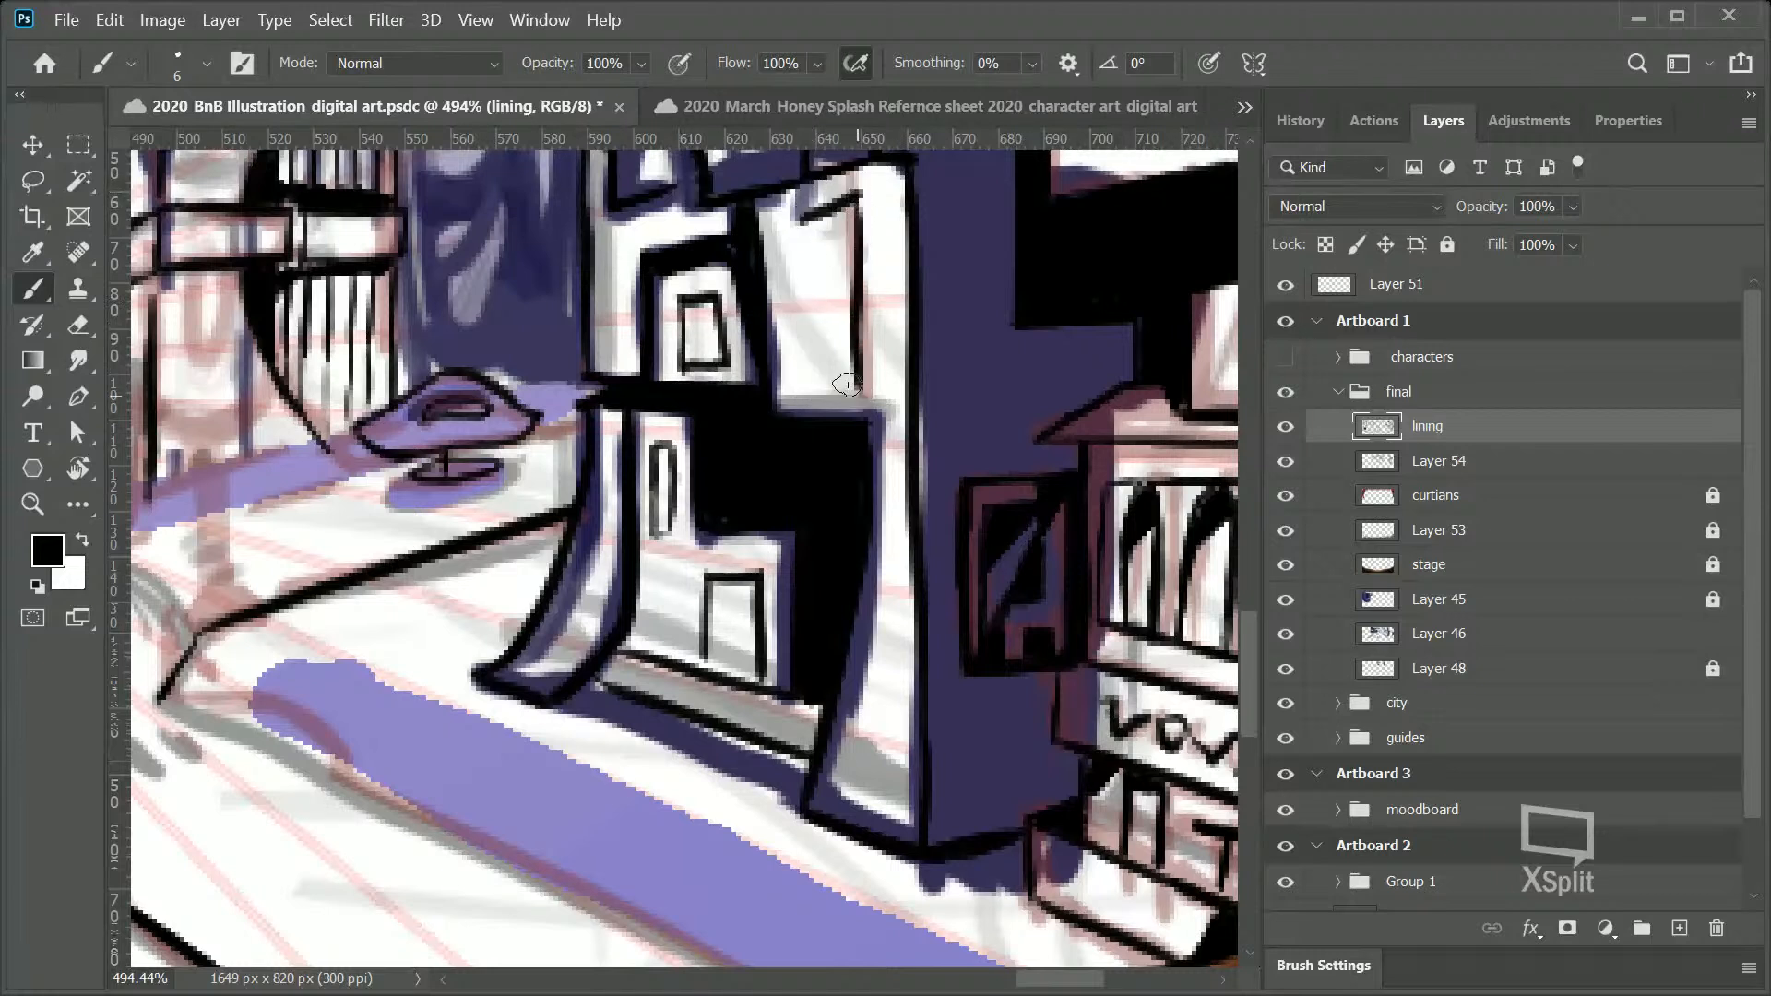
pyautogui.moveTo(811, 221)
pyautogui.mouseDown()
pyautogui.moveTo(814, 358)
pyautogui.moveTo(863, 349)
pyautogui.mouseUp()
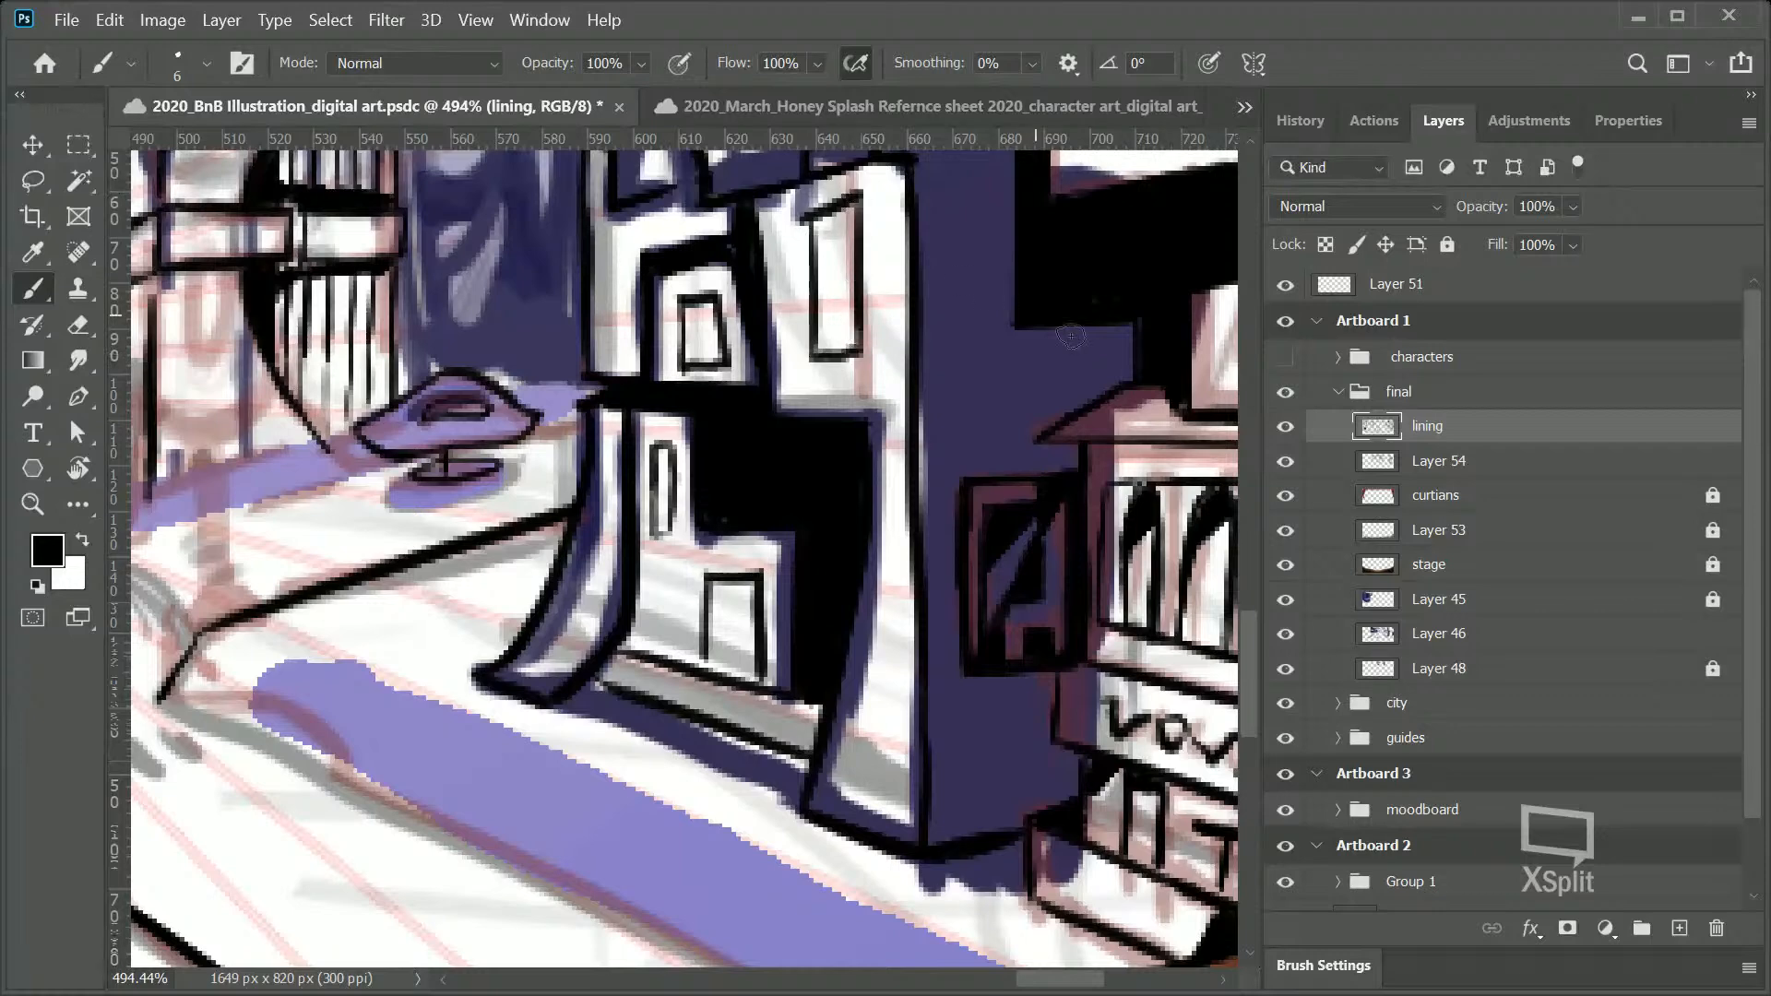
# Step: Ink a tilted rectangular window on the pale building's upper part just below the curtain and remove the stray diagonal stroke
pyautogui.moveTo(1252, 640); pyautogui.dragTo(1249, 550)
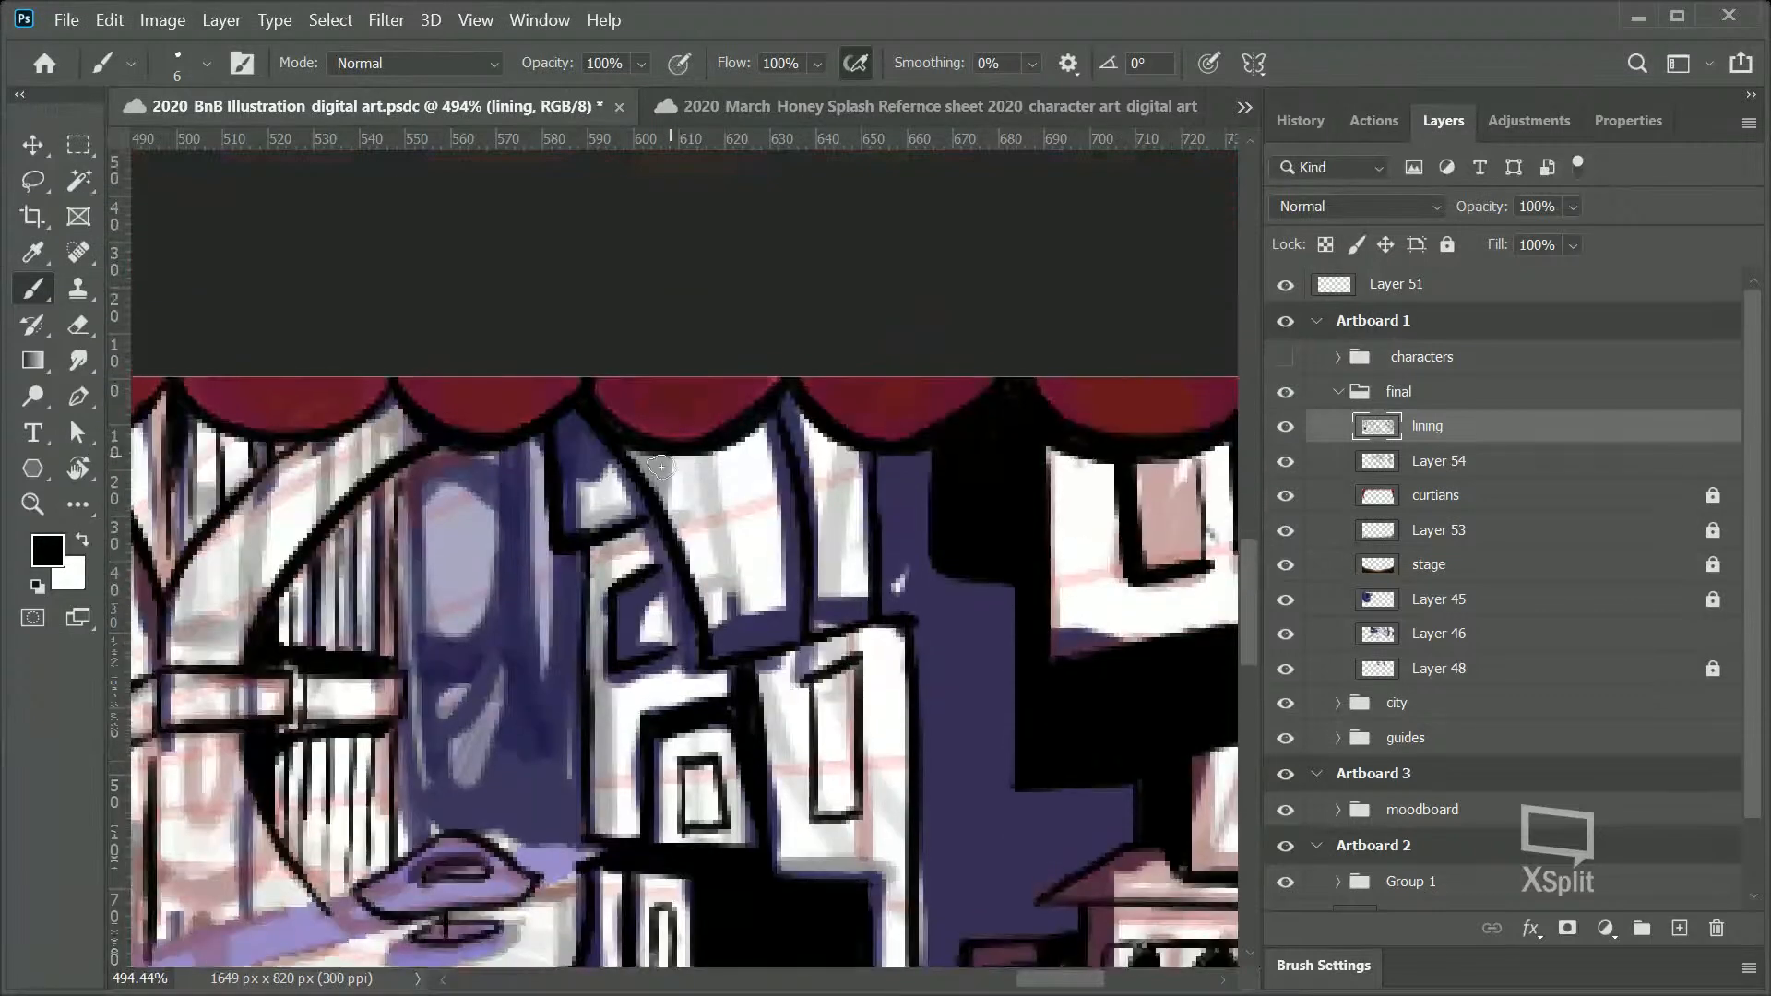
pyautogui.moveTo(692, 472); pyautogui.dragTo(723, 581)
pyautogui.moveTo(732, 452)
pyautogui.mouseDown()
pyautogui.moveTo(749, 580)
pyautogui.moveTo(723, 581)
pyautogui.mouseUp()
pyautogui.moveTo(741, 427); pyautogui.dragTo(872, 747)
pyautogui.press('z')
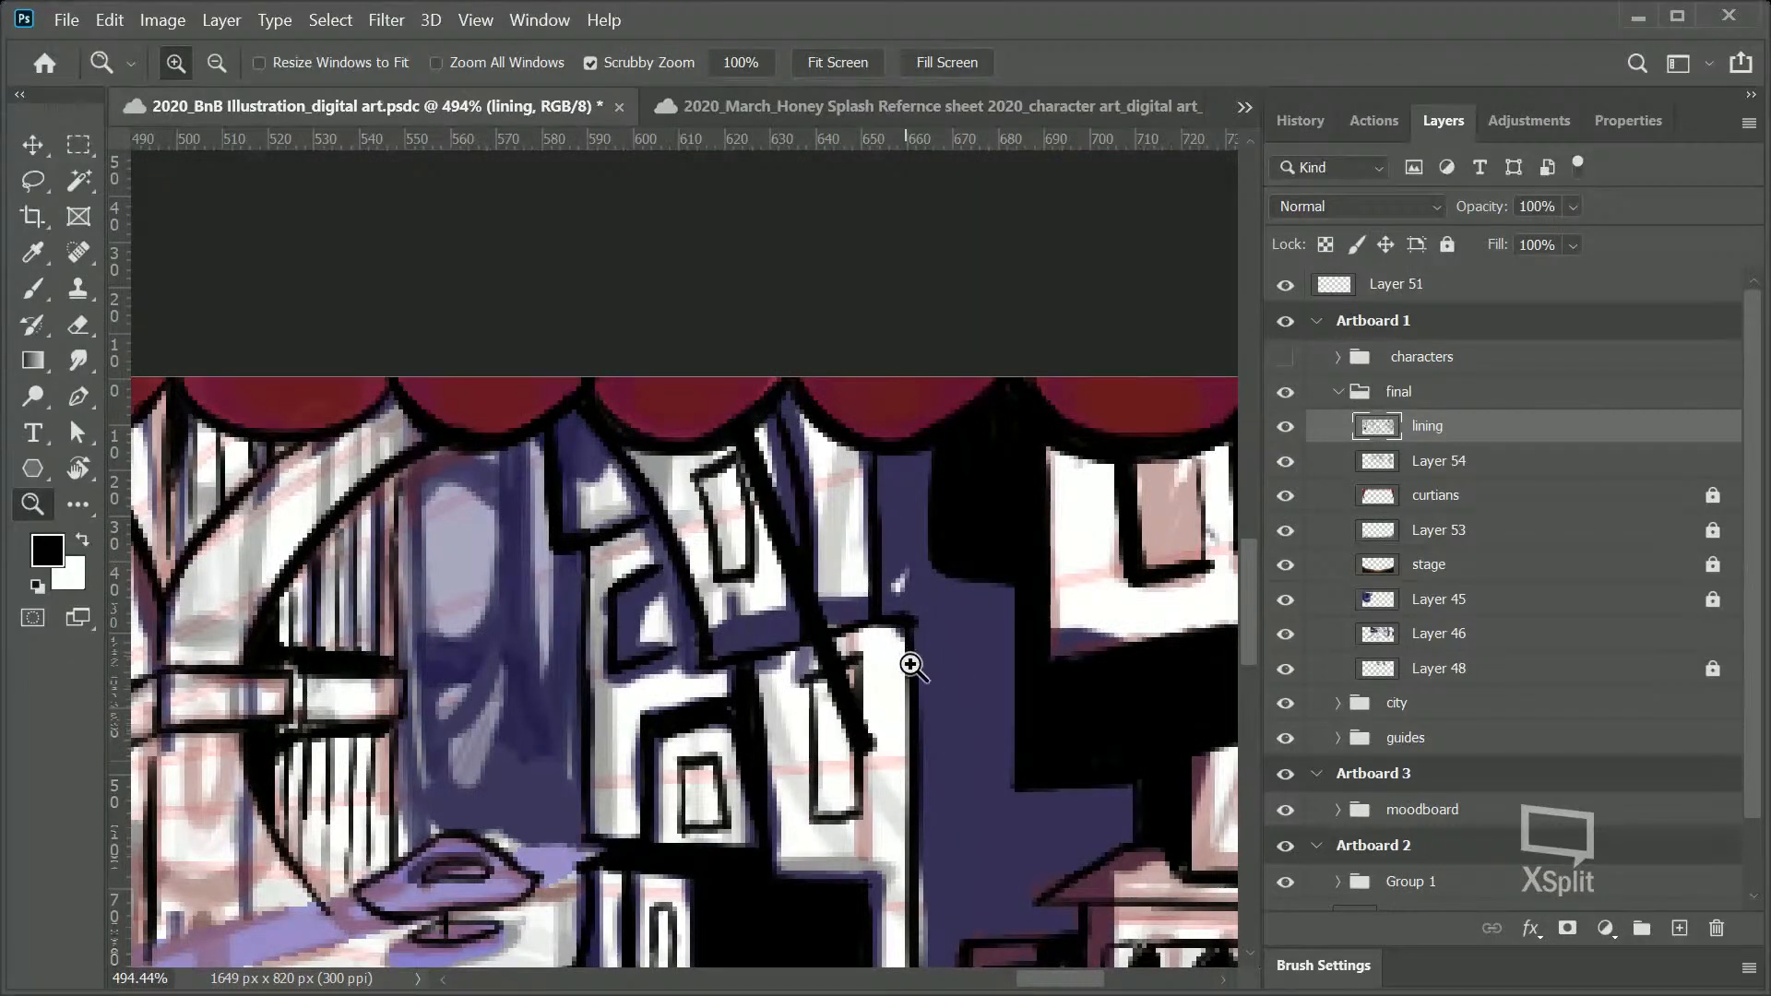
pyautogui.hotkey('ctrl', '+')
pyautogui.moveTo(905, 636); pyautogui.dragTo(889, 640)
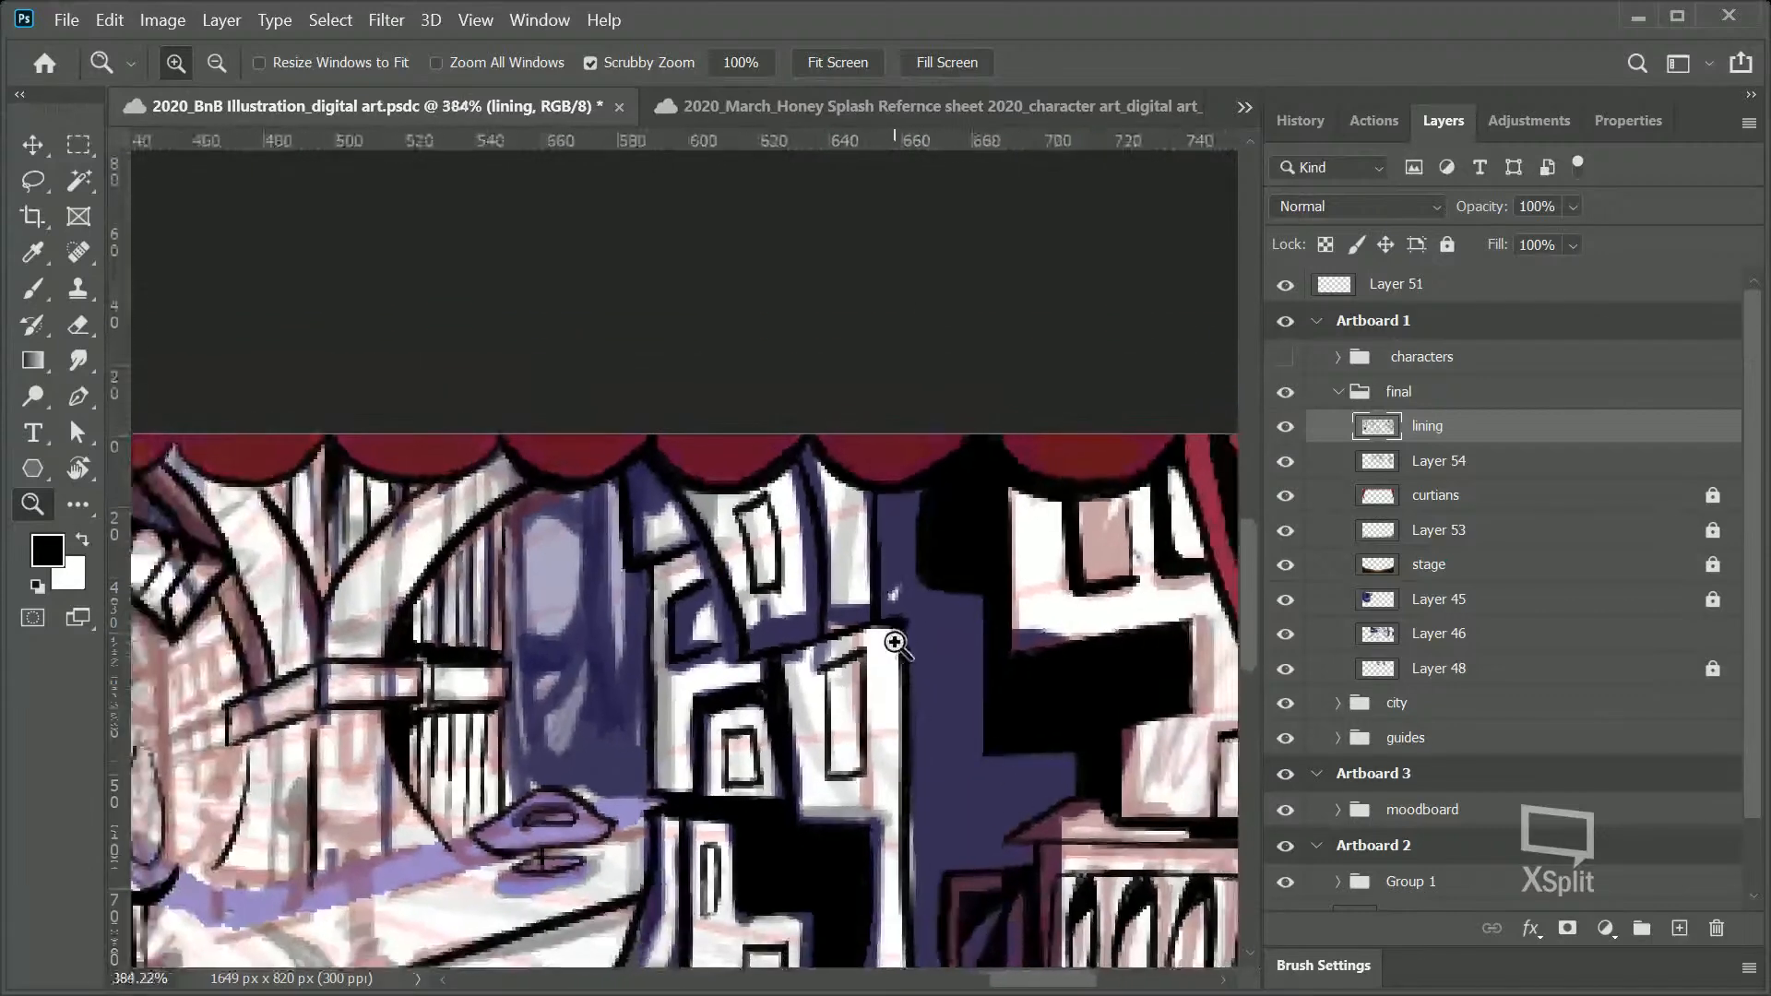
pyautogui.press('b')
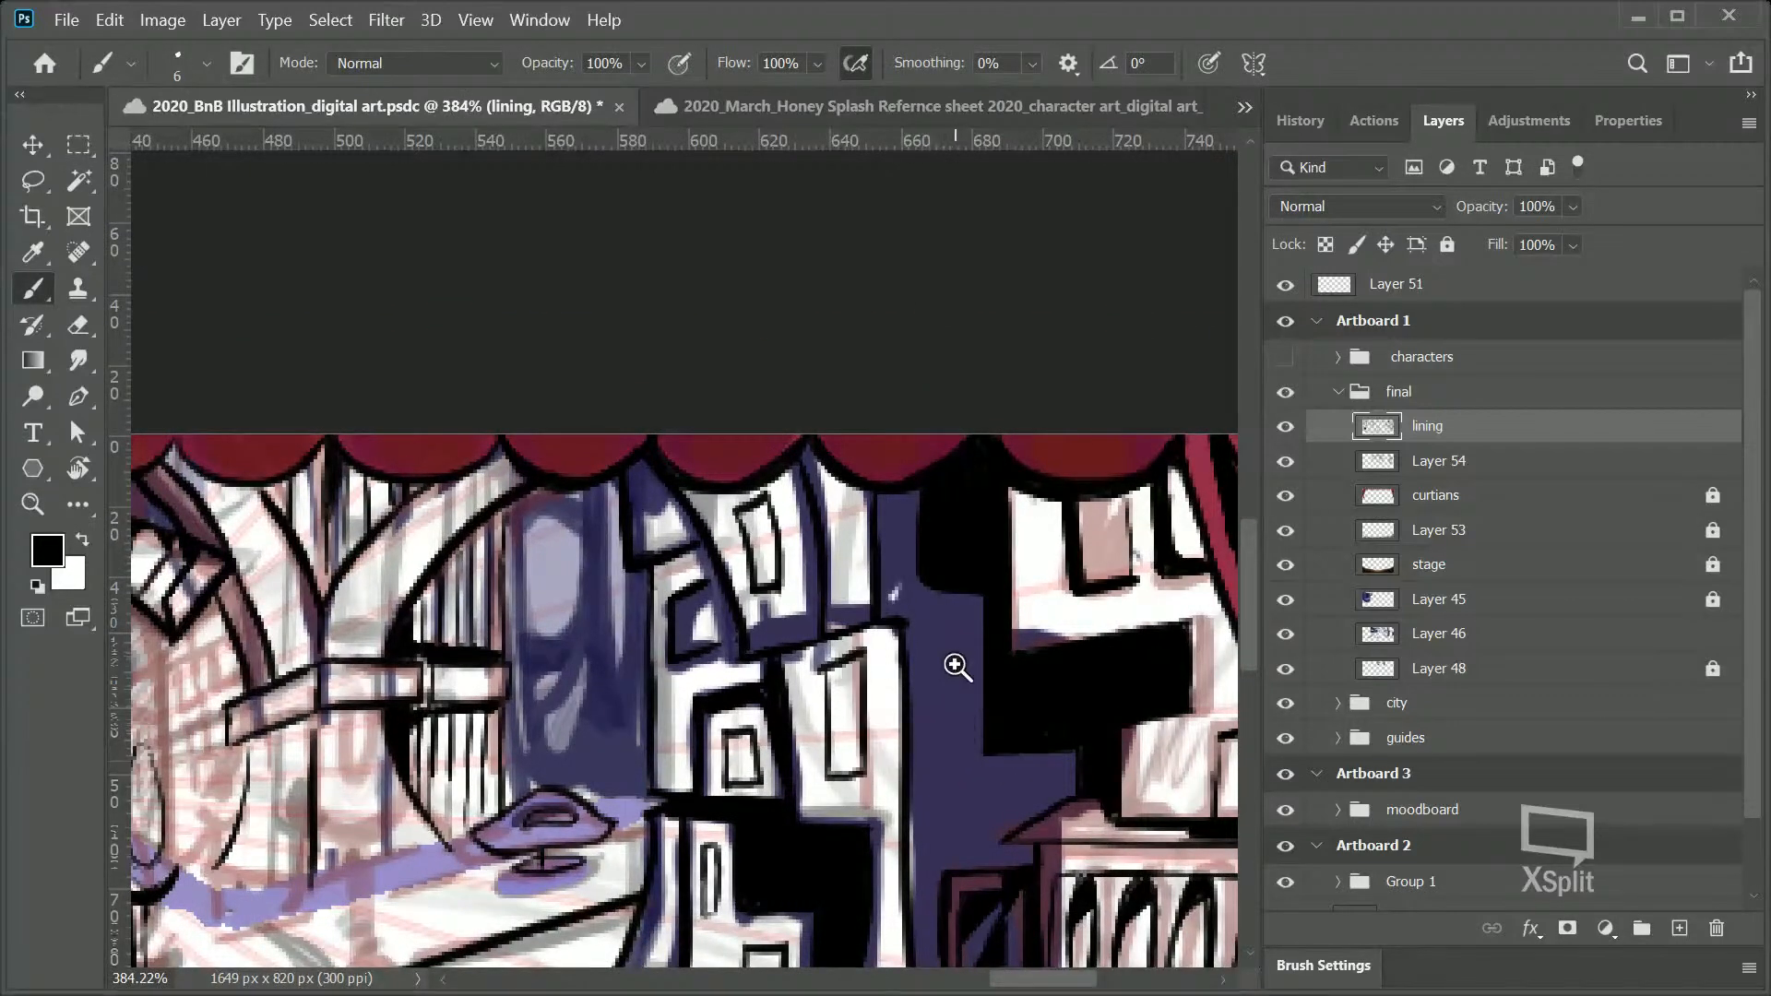
# Step: Close the upper corner of the tall window and thicken the side edges of the tilted window below the curtain
pyautogui.press('z')
pyautogui.moveTo(955, 665); pyautogui.dragTo(886, 667)
pyautogui.scroll(-3, 1243, 611)
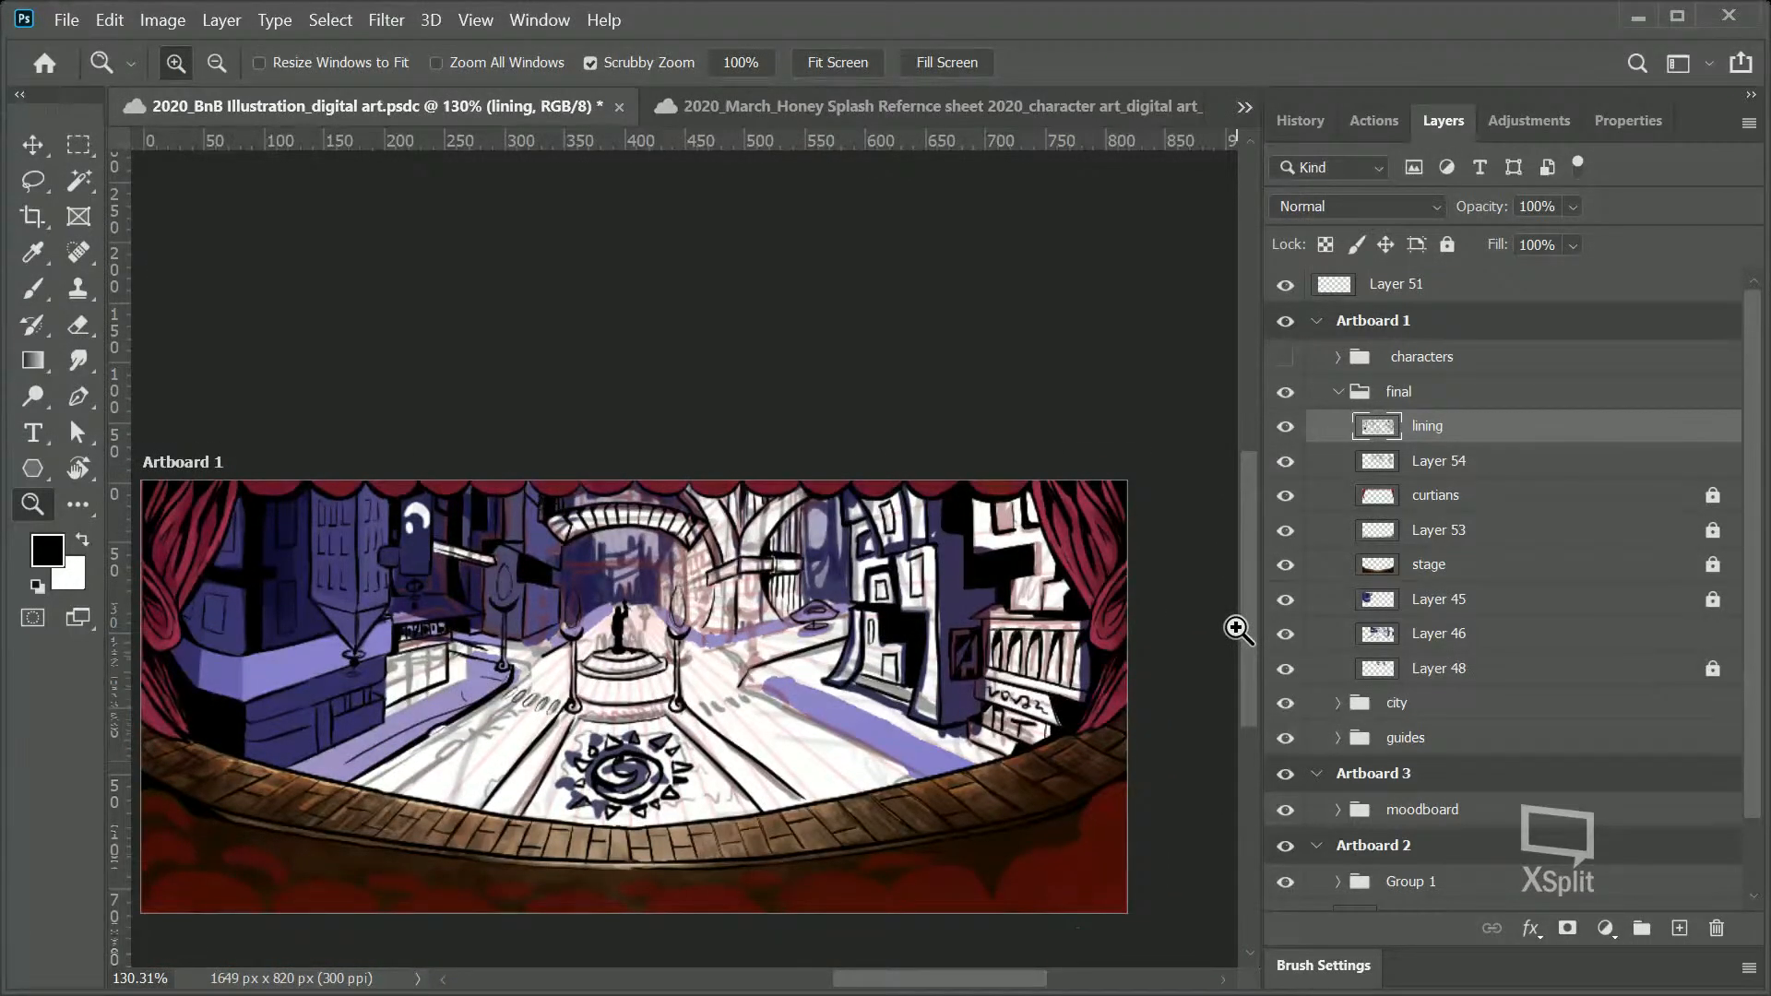
pyautogui.moveTo(1083, 565); pyautogui.dragTo(1123, 583)
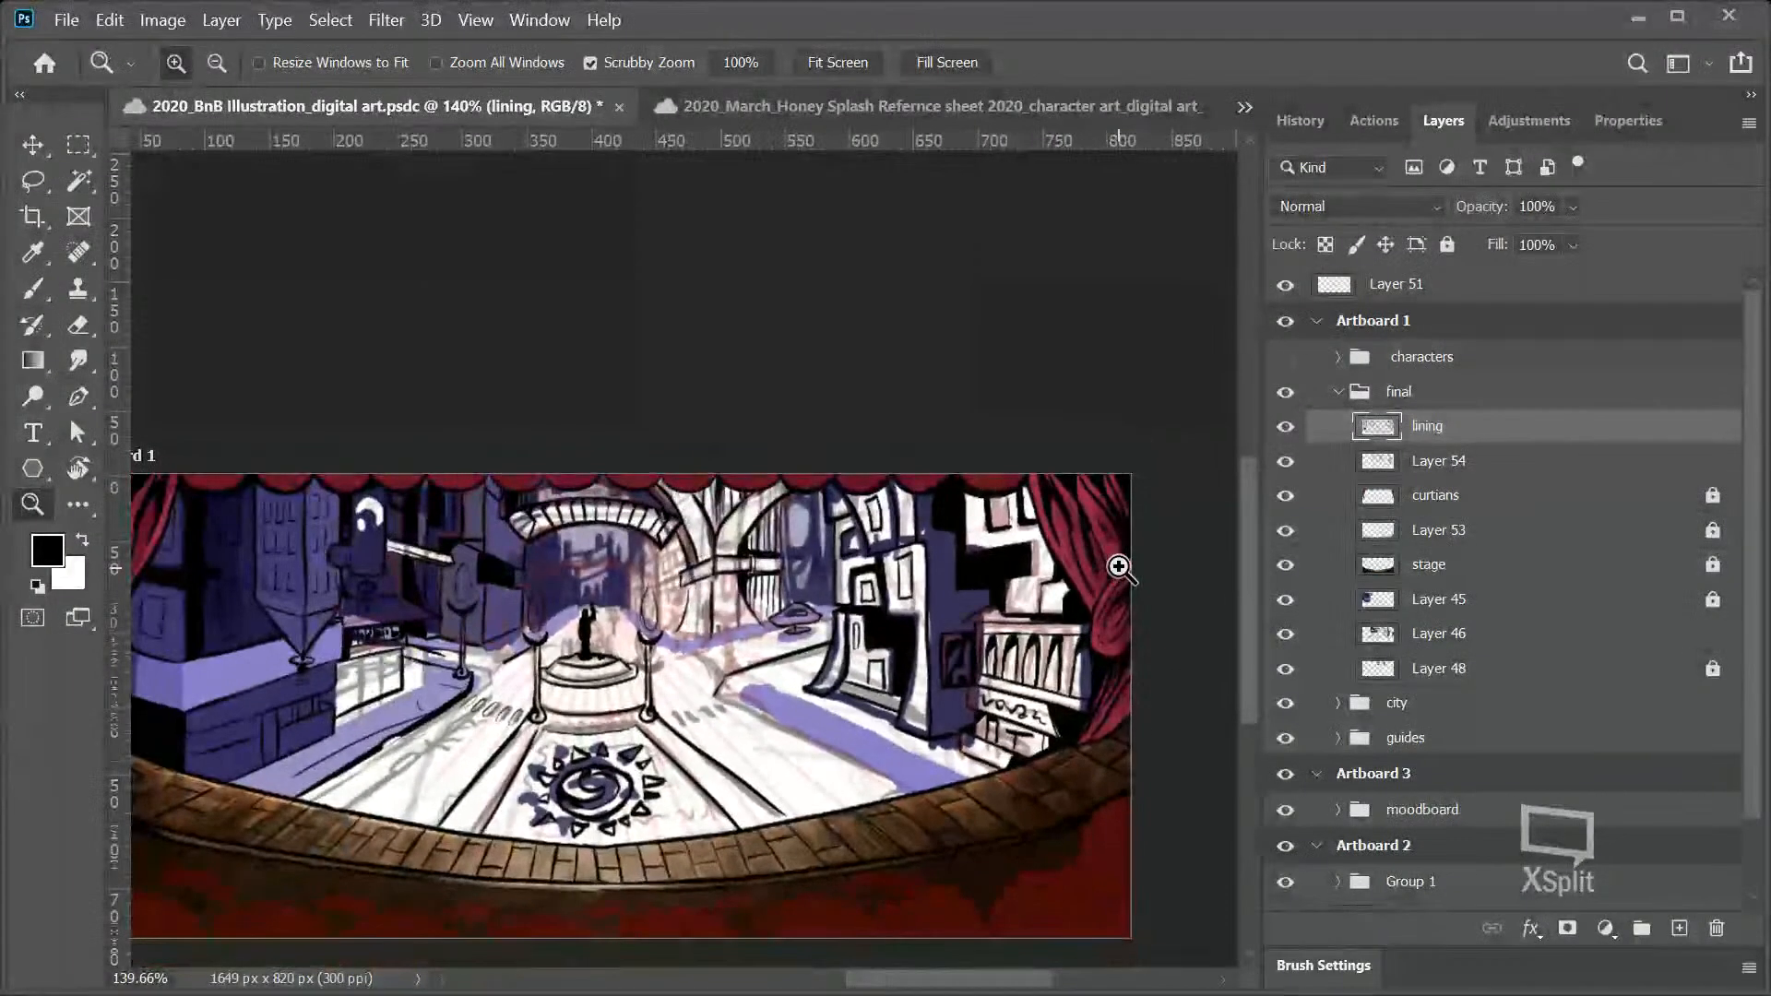
pyautogui.click(1070, 588)
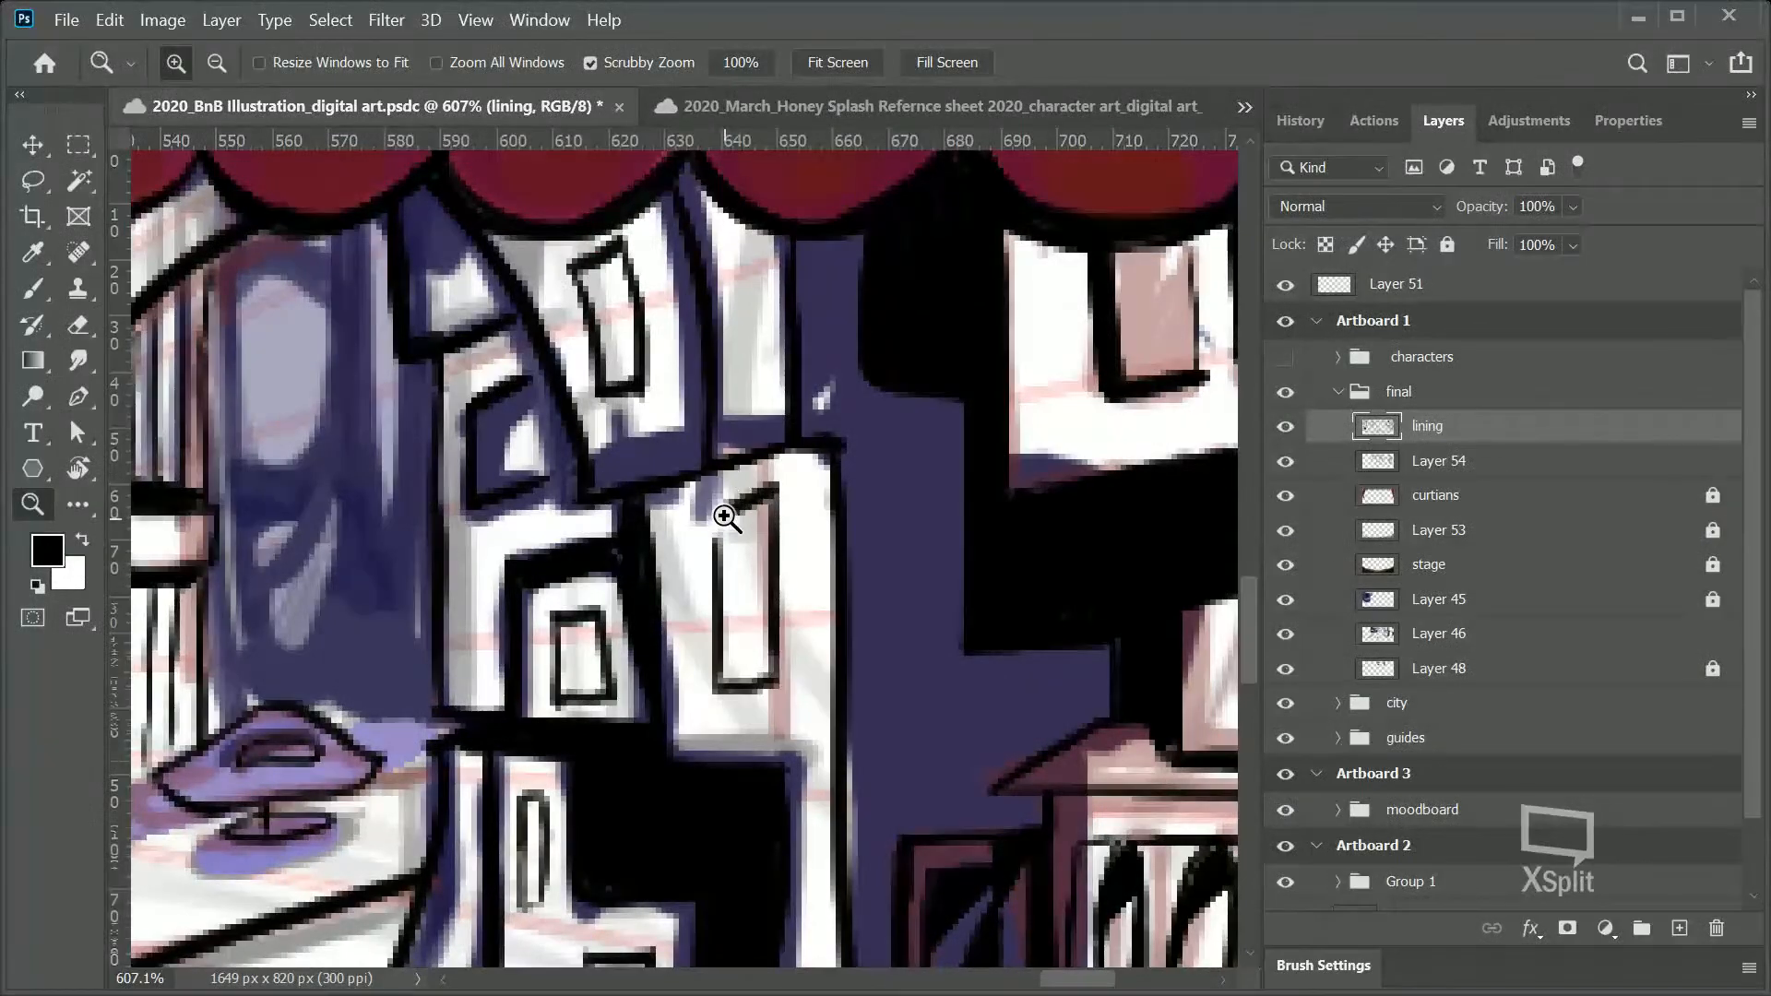
pyautogui.press('b')
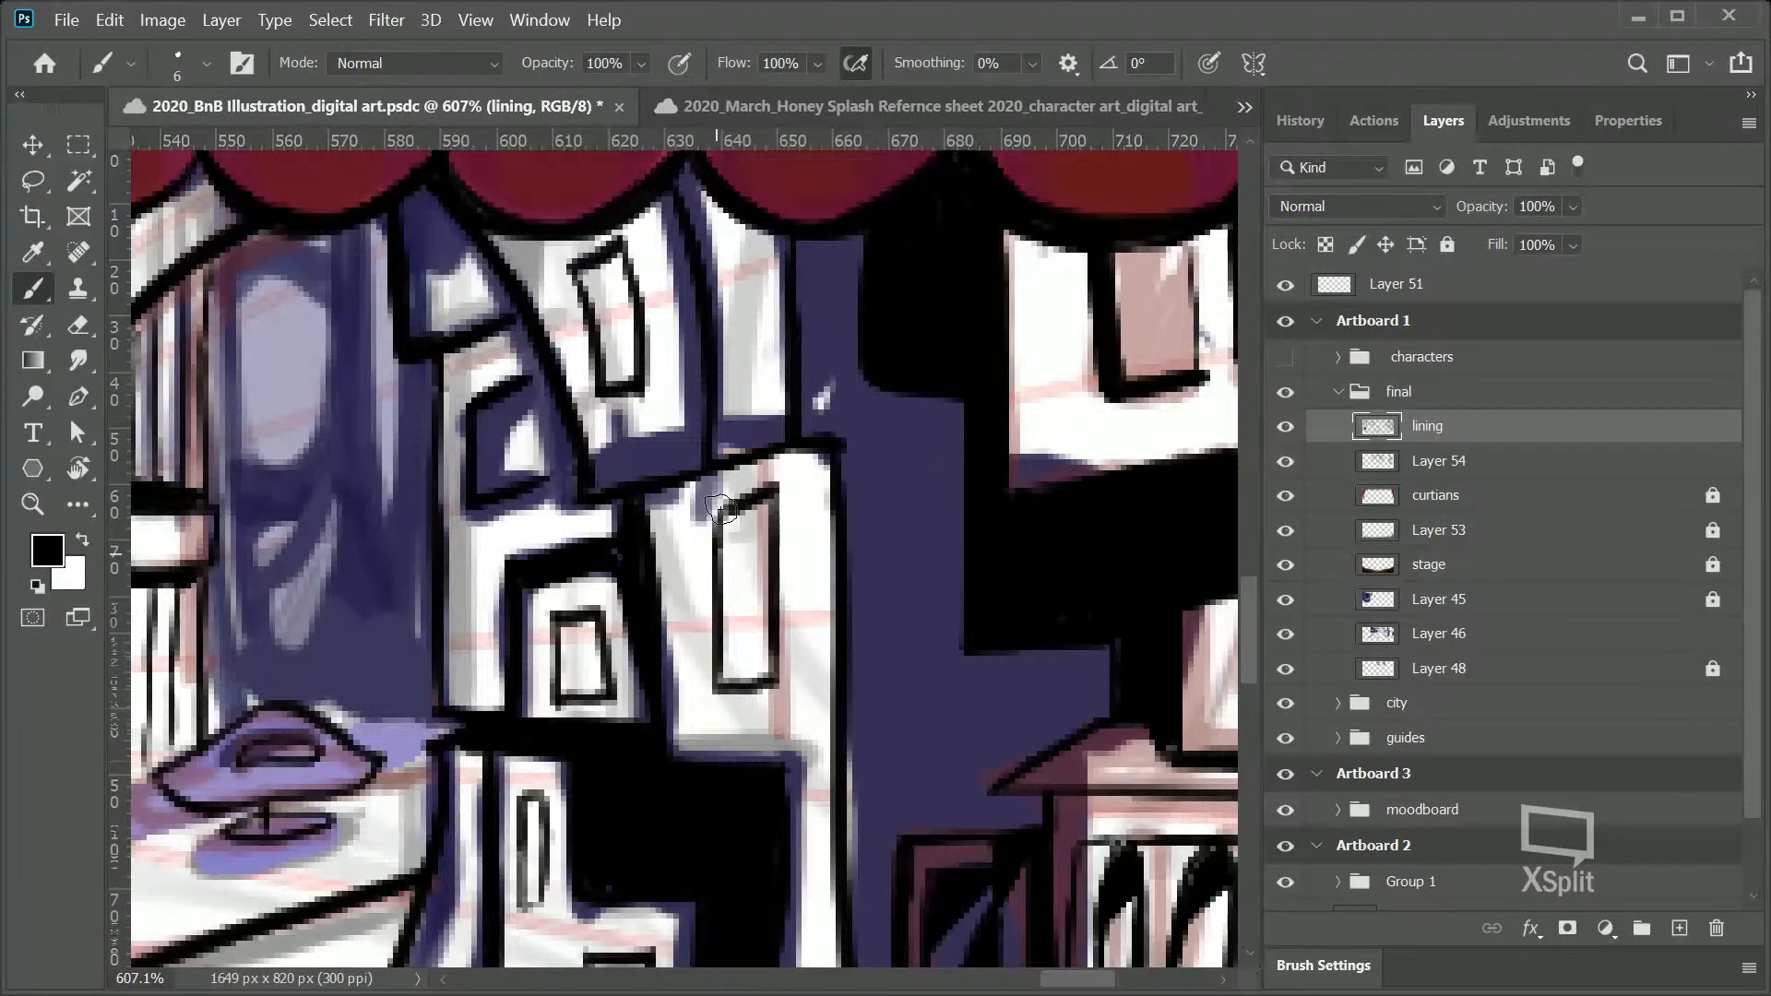
pyautogui.moveTo(766, 481); pyautogui.dragTo(712, 517)
pyautogui.moveTo(584, 353)
pyautogui.mouseDown()
pyautogui.moveTo(635, 306)
pyautogui.moveTo(585, 312)
pyautogui.moveTo(577, 282)
pyautogui.moveTo(601, 385)
pyautogui.mouseUp()
pyautogui.moveTo(629, 245)
pyautogui.mouseDown()
pyautogui.moveTo(643, 382)
pyautogui.moveTo(608, 396)
pyautogui.moveTo(639, 369)
pyautogui.mouseUp()
# Step: Thicken the vertical corner line between the pale building's front and its dark side, from the ledge down to the base
pyautogui.press('z')
pyautogui.moveTo(886, 624); pyautogui.dragTo(769, 699)
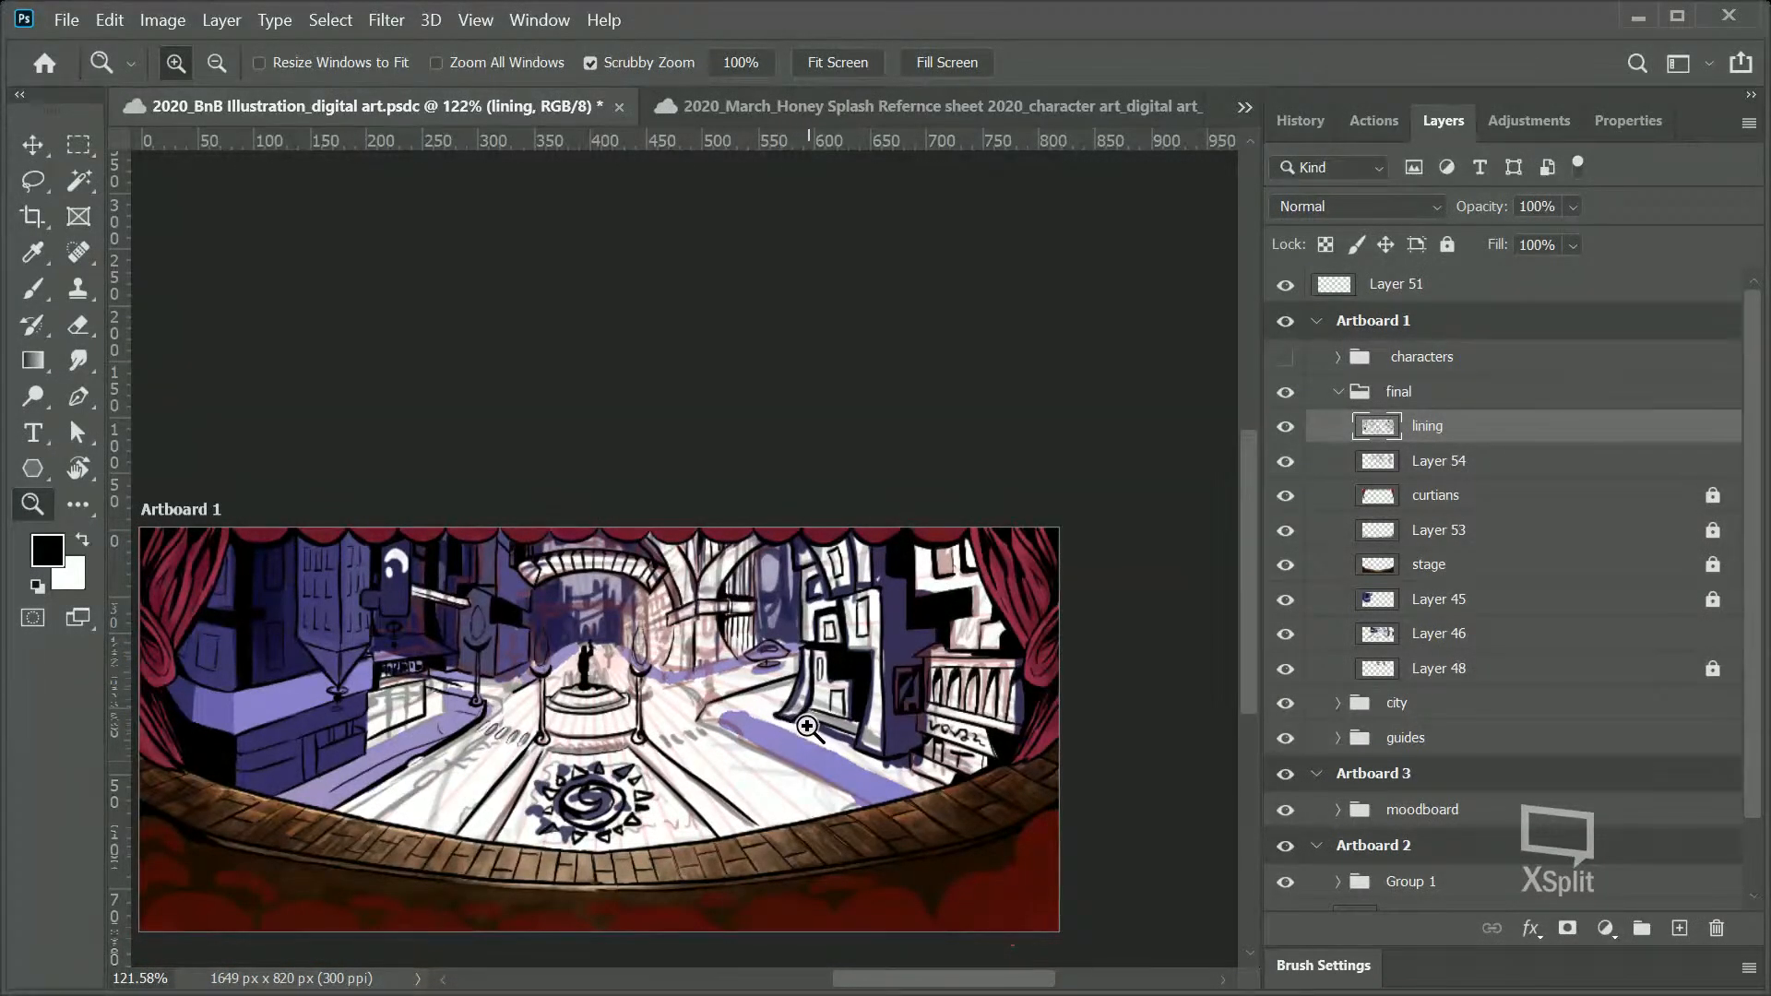
pyautogui.moveTo(805, 728); pyautogui.dragTo(1094, 636)
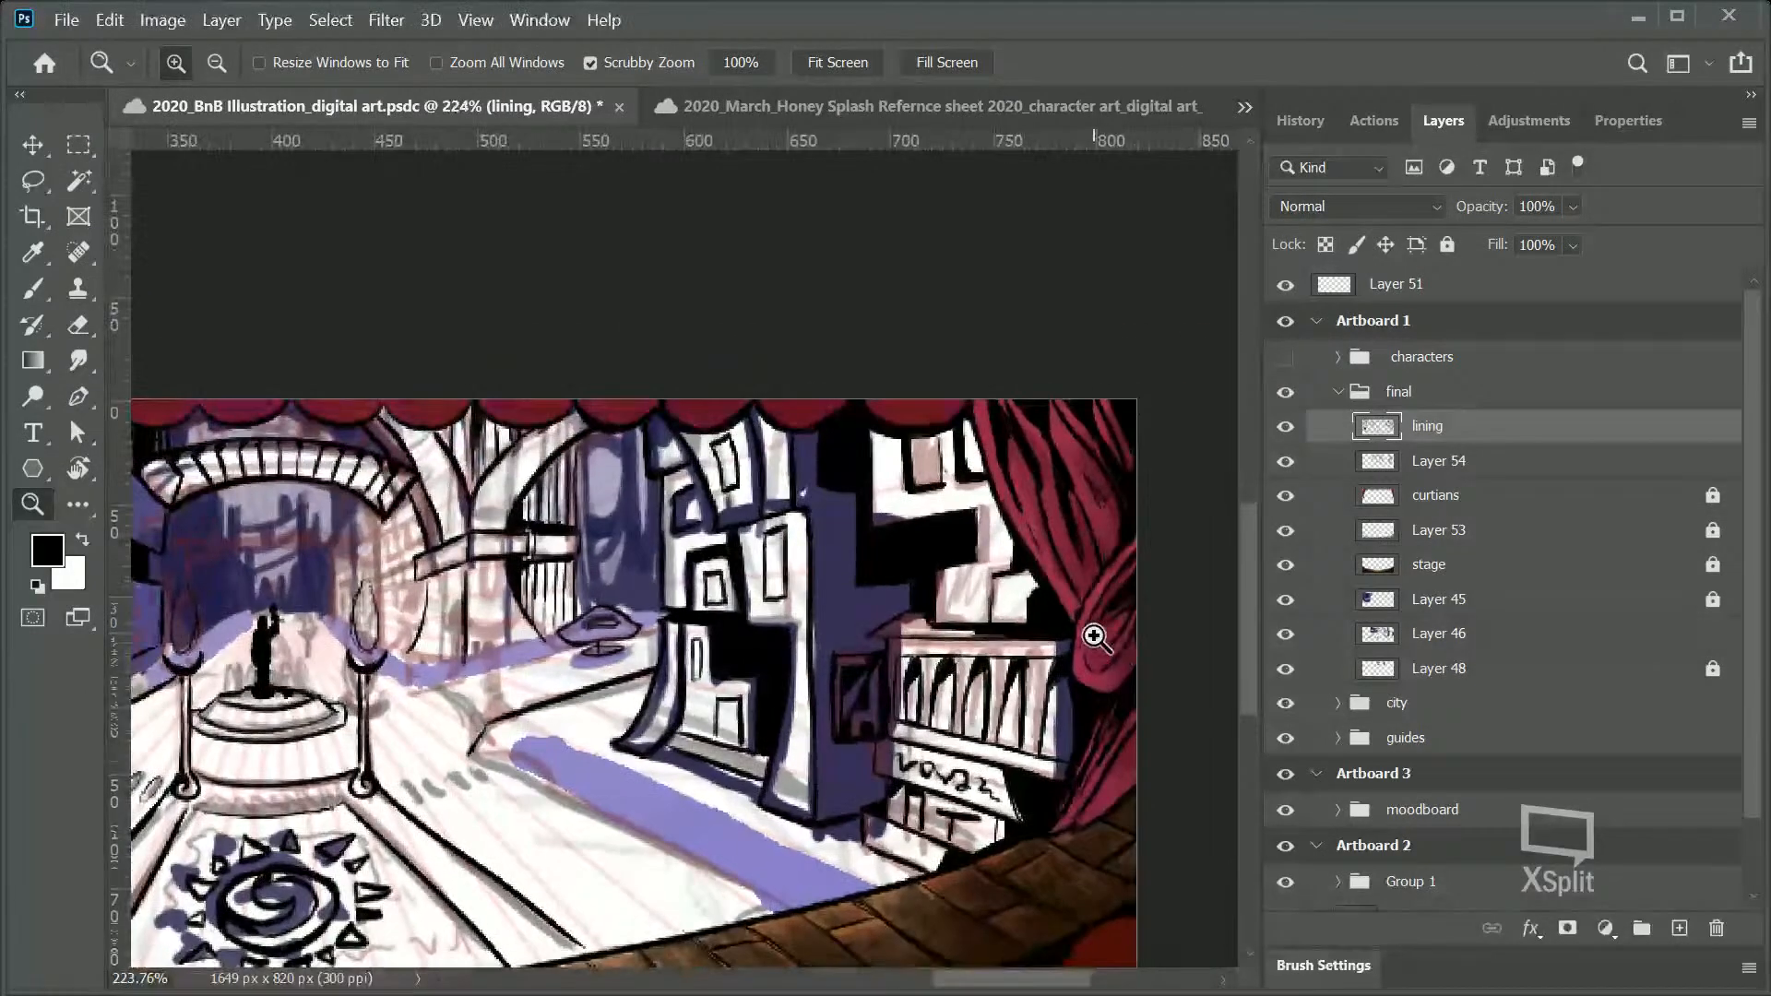
pyautogui.moveTo(1007, 741); pyautogui.dragTo(1095, 612)
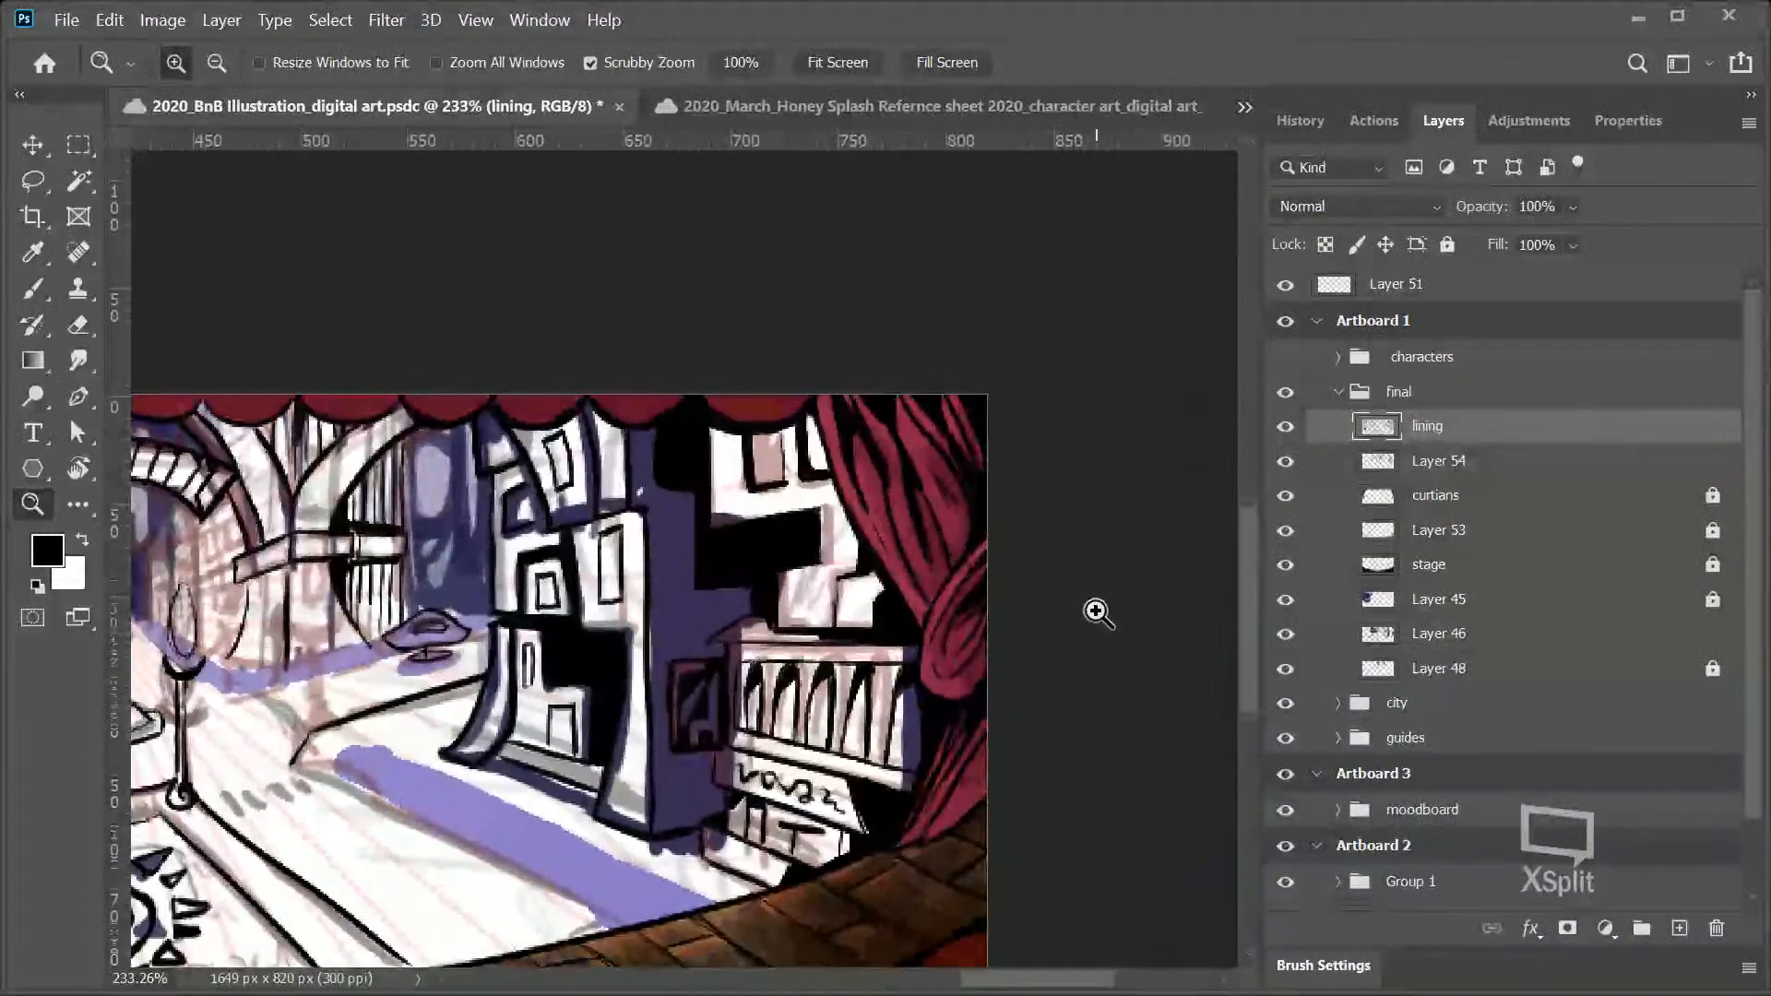
pyautogui.moveTo(734, 609); pyautogui.dragTo(713, 818)
pyautogui.press('b')
pyautogui.moveTo(635, 420)
pyautogui.mouseDown()
pyautogui.moveTo(630, 743)
pyautogui.moveTo(617, 735)
pyautogui.moveTo(634, 812)
pyautogui.mouseUp()
pyautogui.moveTo(631, 885); pyautogui.dragTo(634, 899)
pyautogui.moveTo(627, 738); pyautogui.dragTo(611, 764)
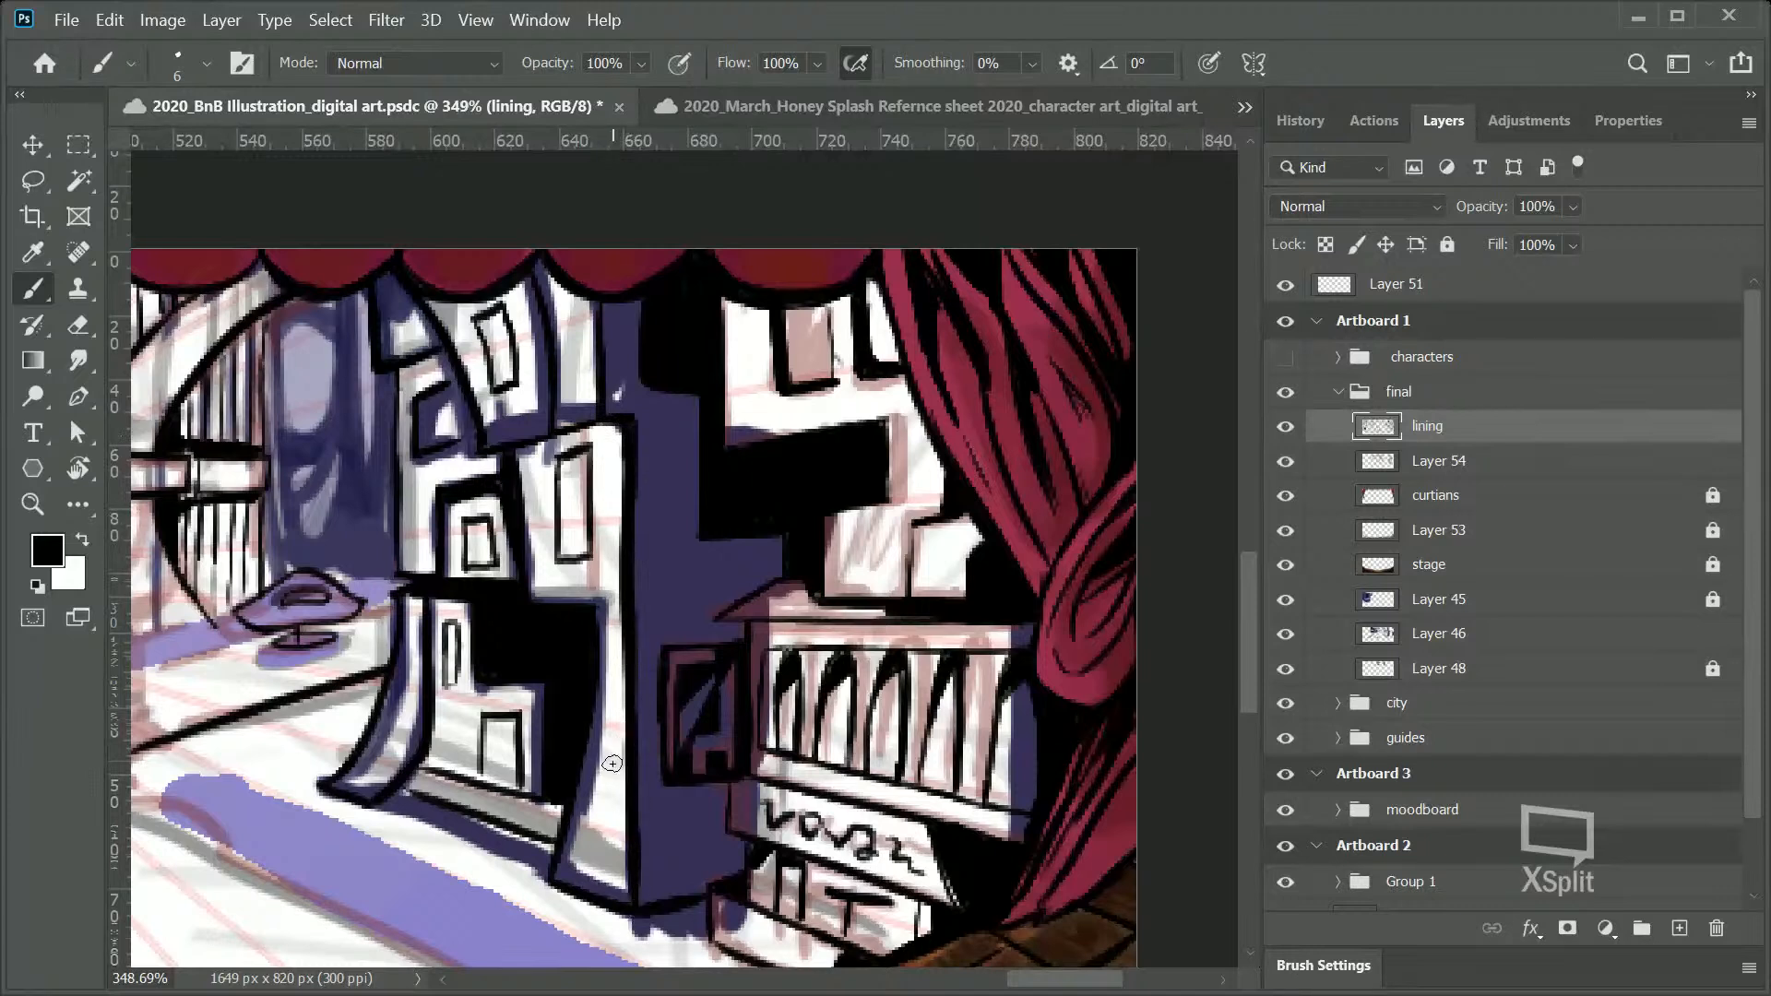
pyautogui.press('x')
pyautogui.moveTo(770, 653); pyautogui.dragTo(689, 678)
pyautogui.hotkey('ctrl', 'z')
pyautogui.press('x')
# Step: Compare the illustration with the lining layer and Layer 45 switched off and on, and hide Layer 46
pyautogui.press('z')
pyautogui.moveTo(623, 501)
pyautogui.mouseDown()
pyautogui.moveTo(479, 443)
pyautogui.moveTo(522, 415)
pyautogui.moveTo(650, 403)
pyautogui.mouseUp()
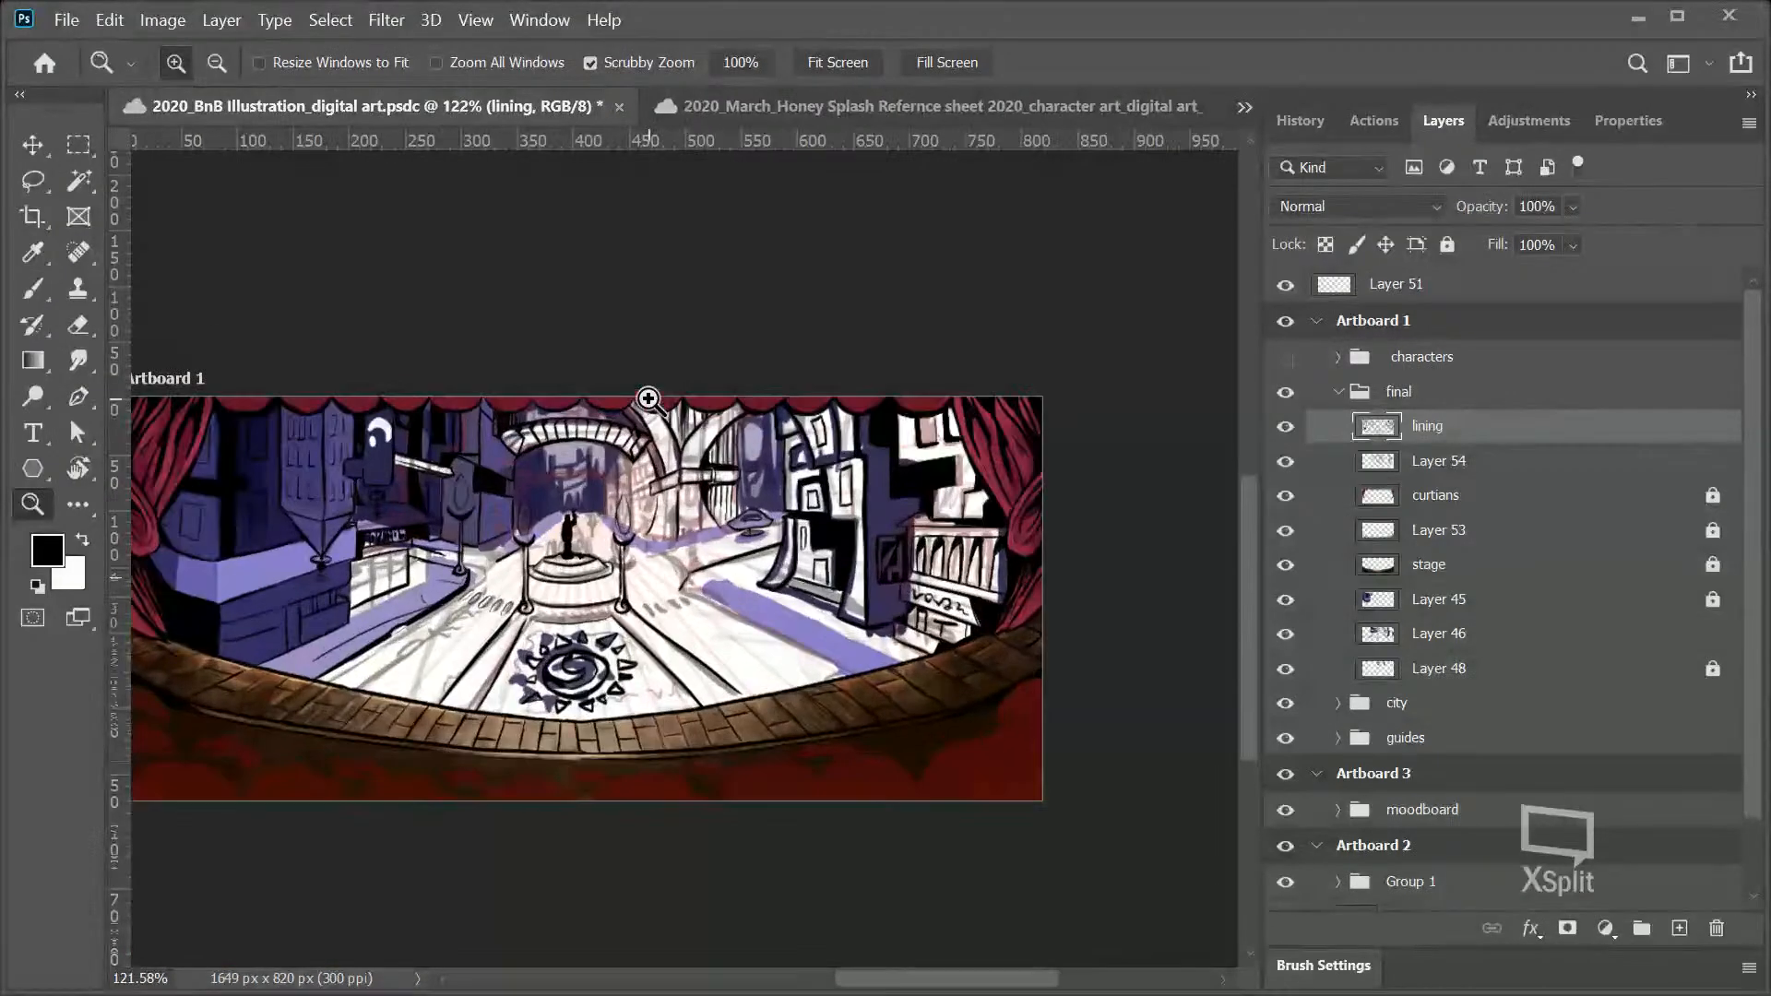
pyautogui.click(1286, 428)
pyautogui.click(1287, 432)
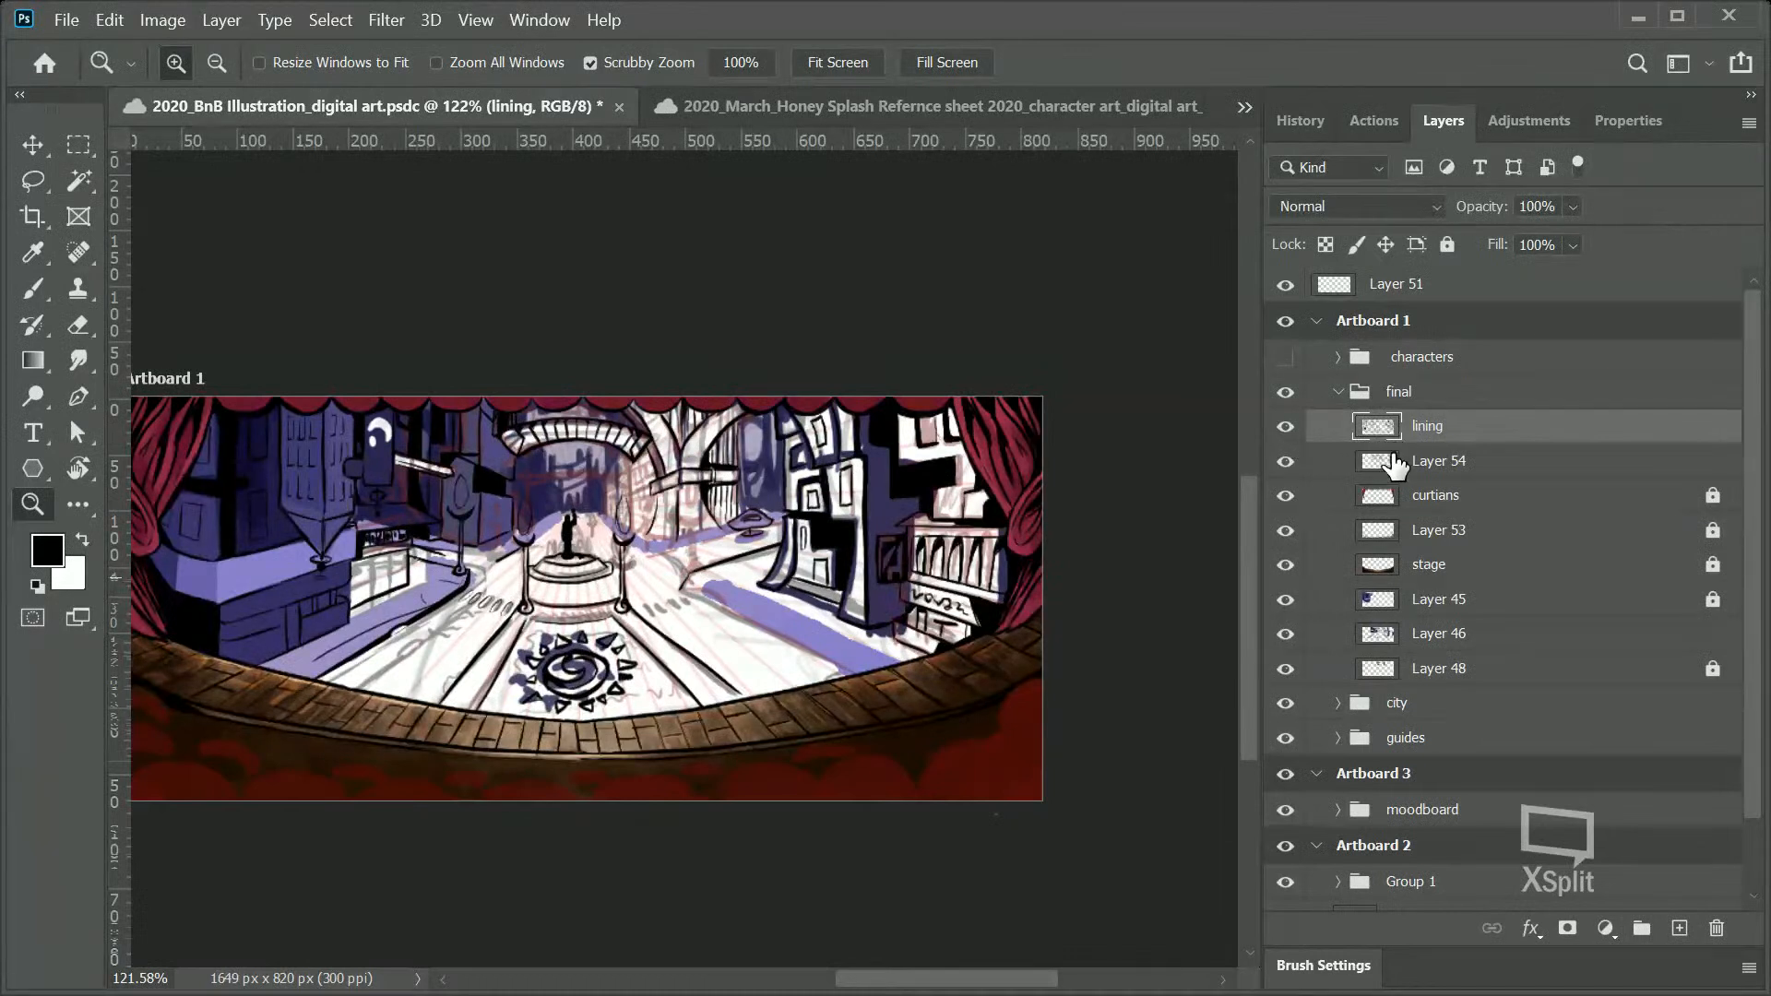
pyautogui.click(1285, 601)
pyautogui.click(1285, 602)
pyautogui.click(1285, 635)
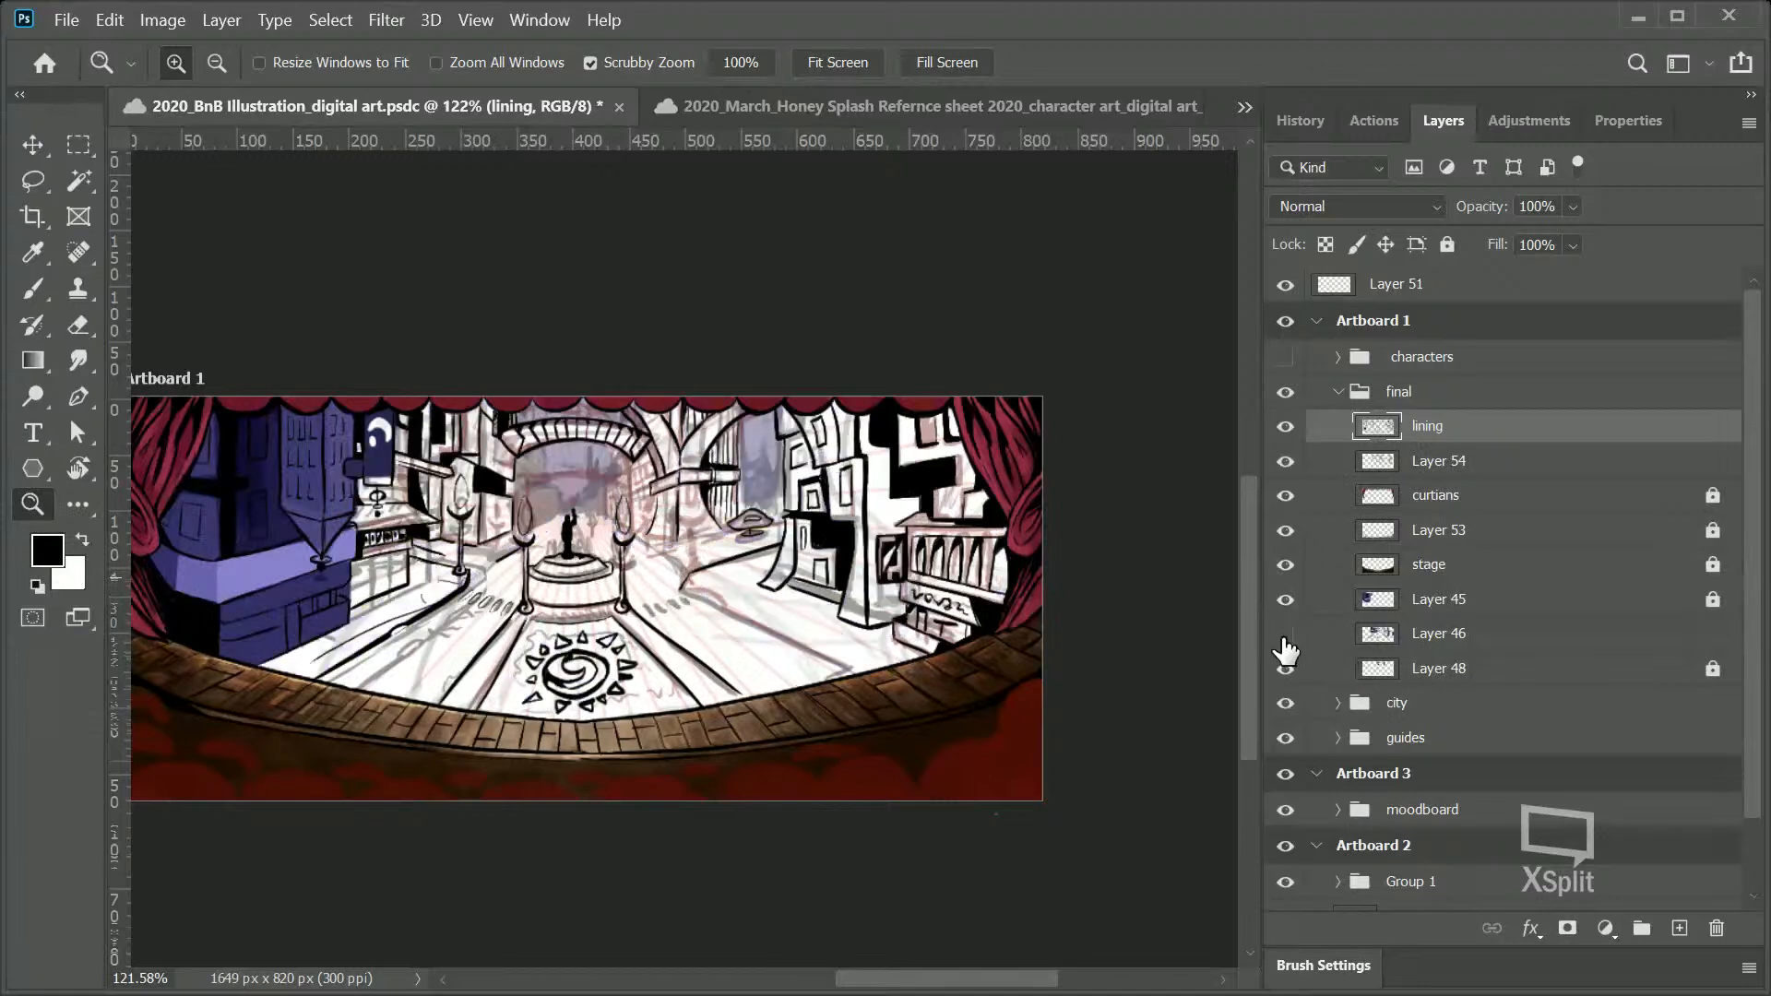
pyautogui.click(1285, 635)
# Step: Thicken the outer vertical edge of the pale building's upper step between the curtain and the ledge
pyautogui.moveTo(825, 548); pyautogui.dragTo(916, 526)
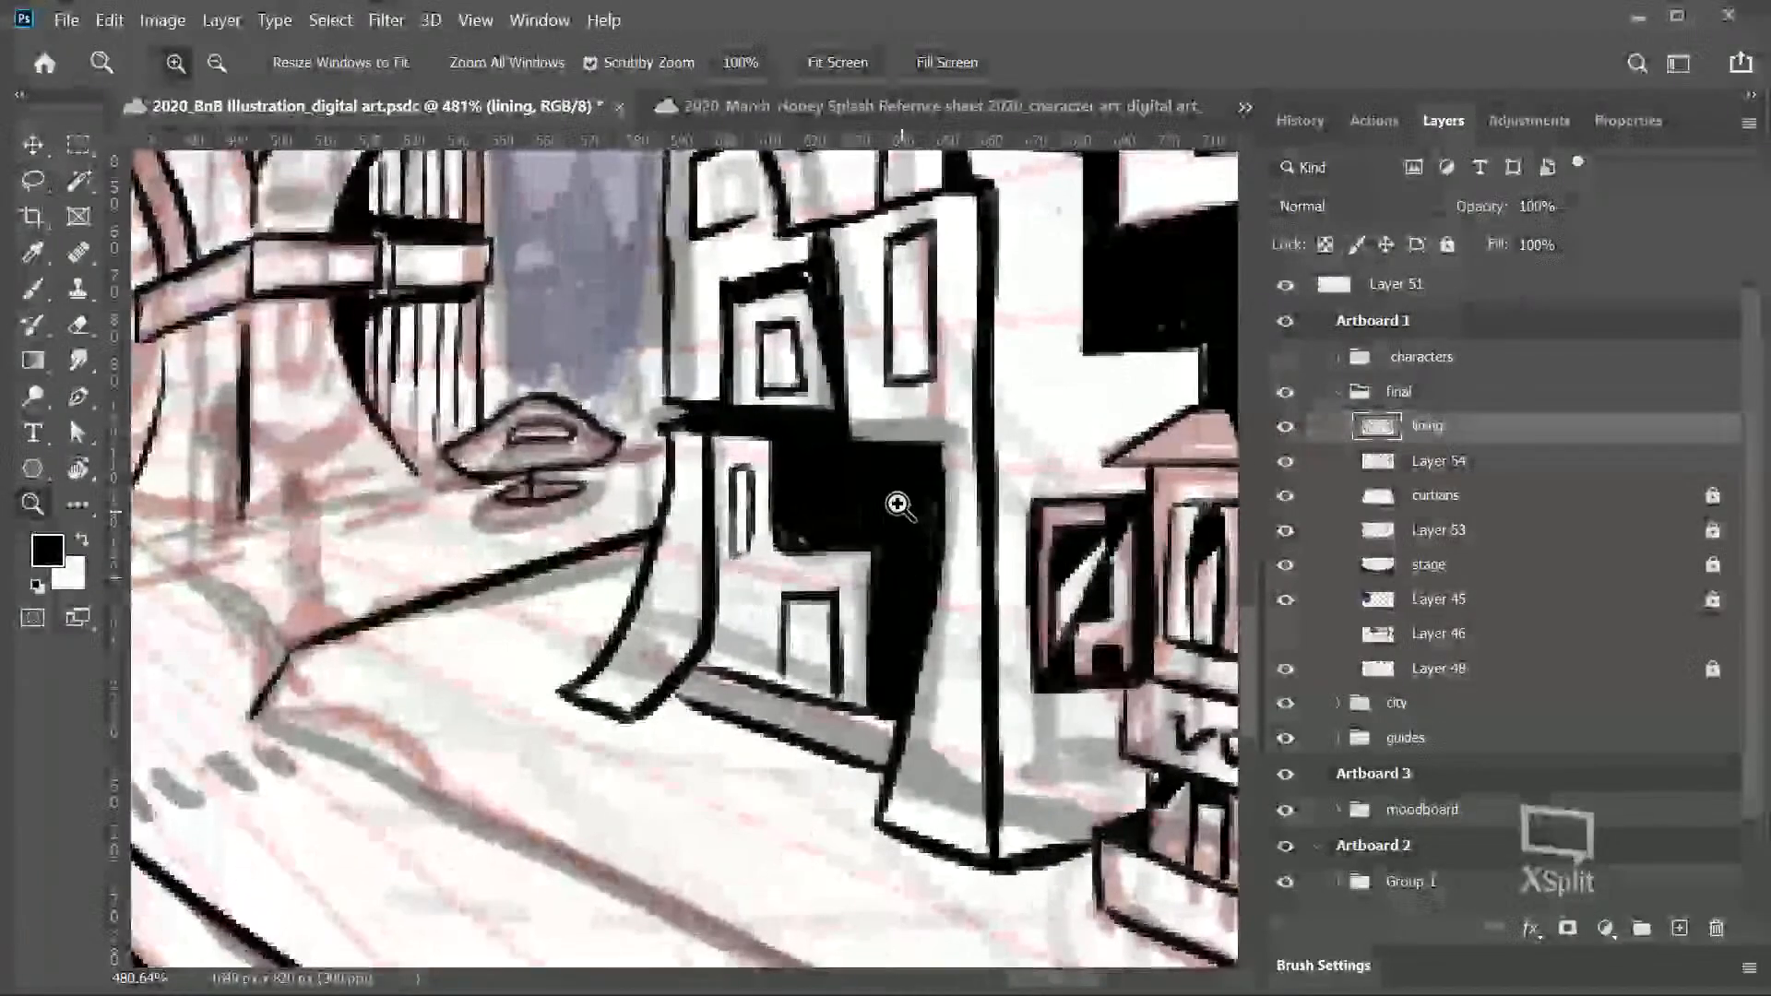
pyautogui.press('b')
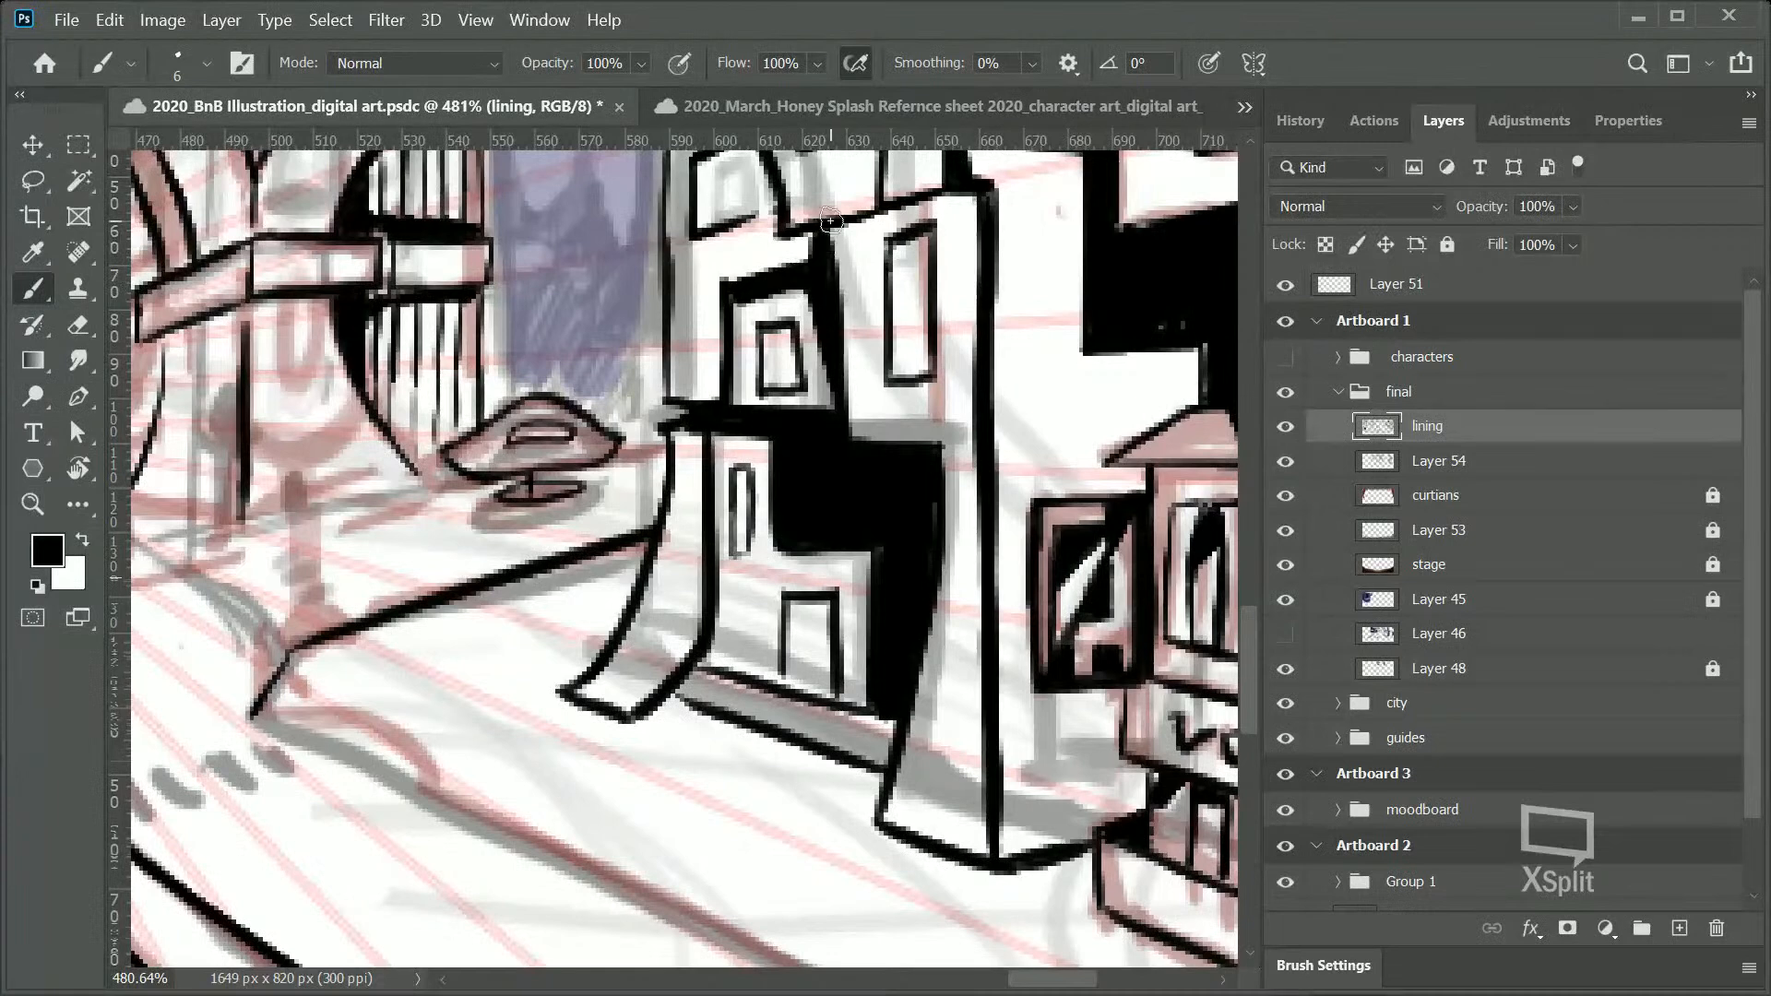
pyautogui.moveTo(1205, 358); pyautogui.dragTo(1205, 243)
pyautogui.press('z')
pyautogui.moveTo(861, 486)
pyautogui.mouseDown()
pyautogui.moveTo(713, 423)
pyautogui.moveTo(881, 452)
pyautogui.mouseUp()
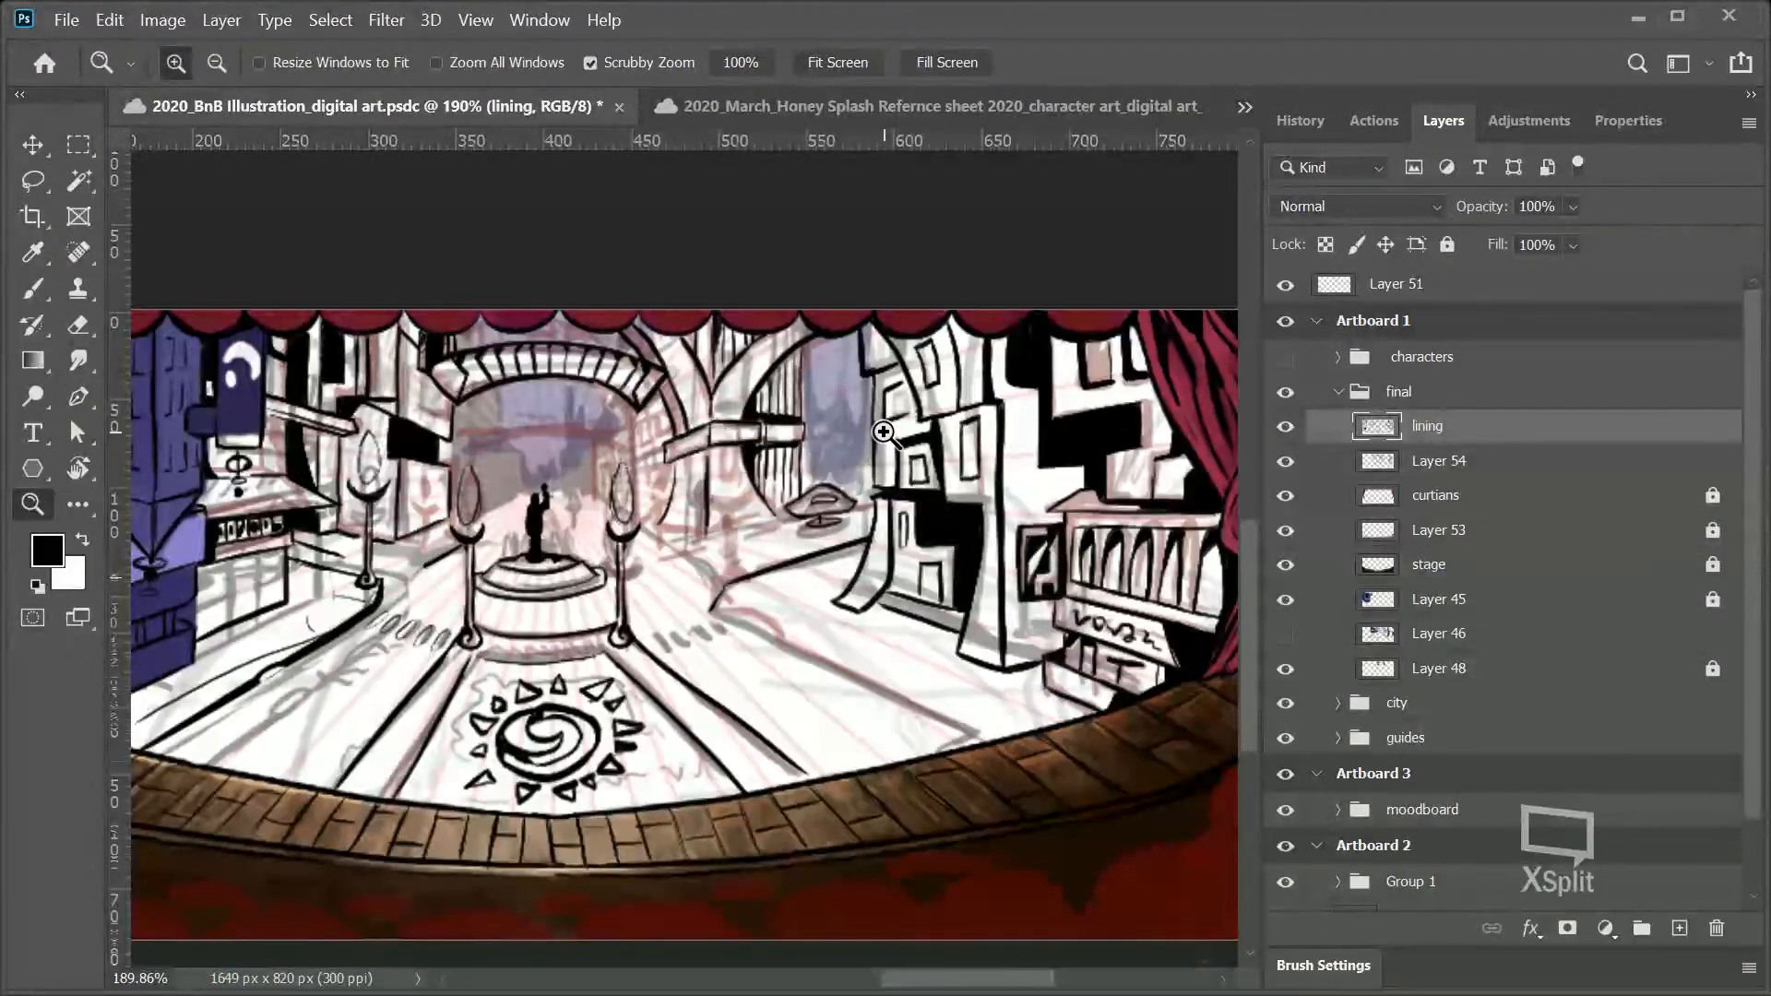
pyautogui.moveTo(884, 433); pyautogui.dragTo(1004, 268)
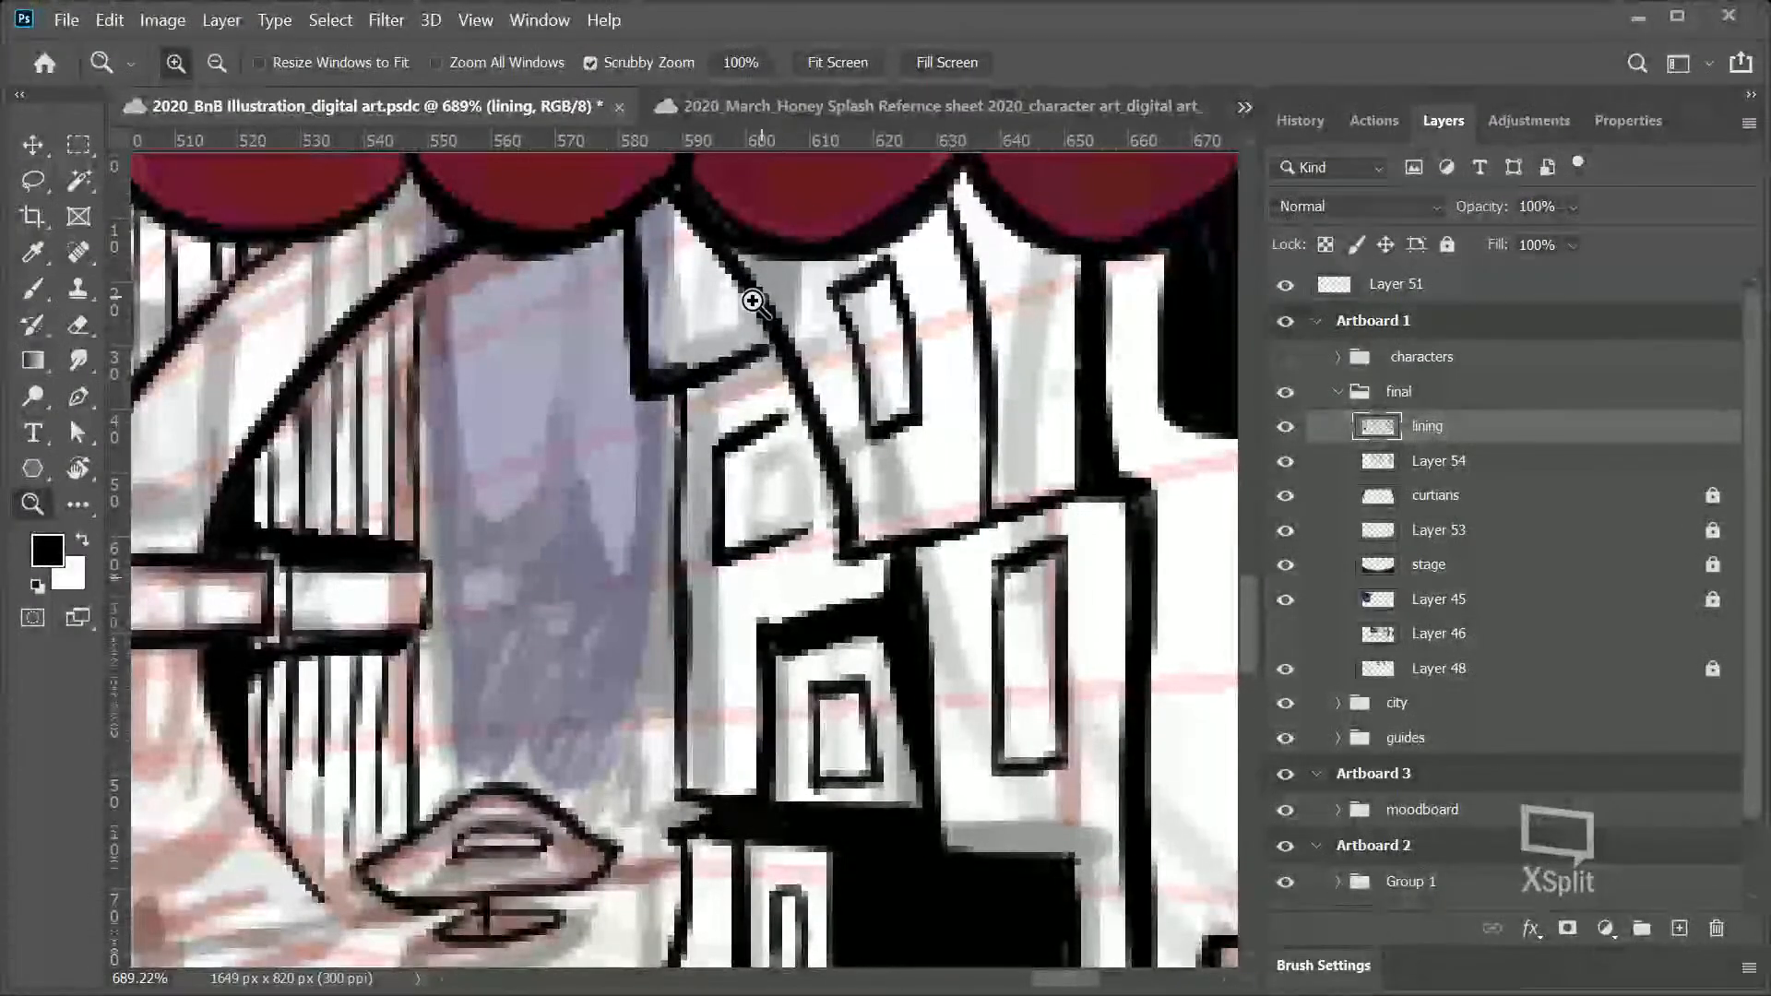
# Step: Close the open side of the pale building's window and ink a small window on the upper step beneath the curtain
pyautogui.press('b')
pyautogui.moveTo(790, 407); pyautogui.dragTo(795, 533)
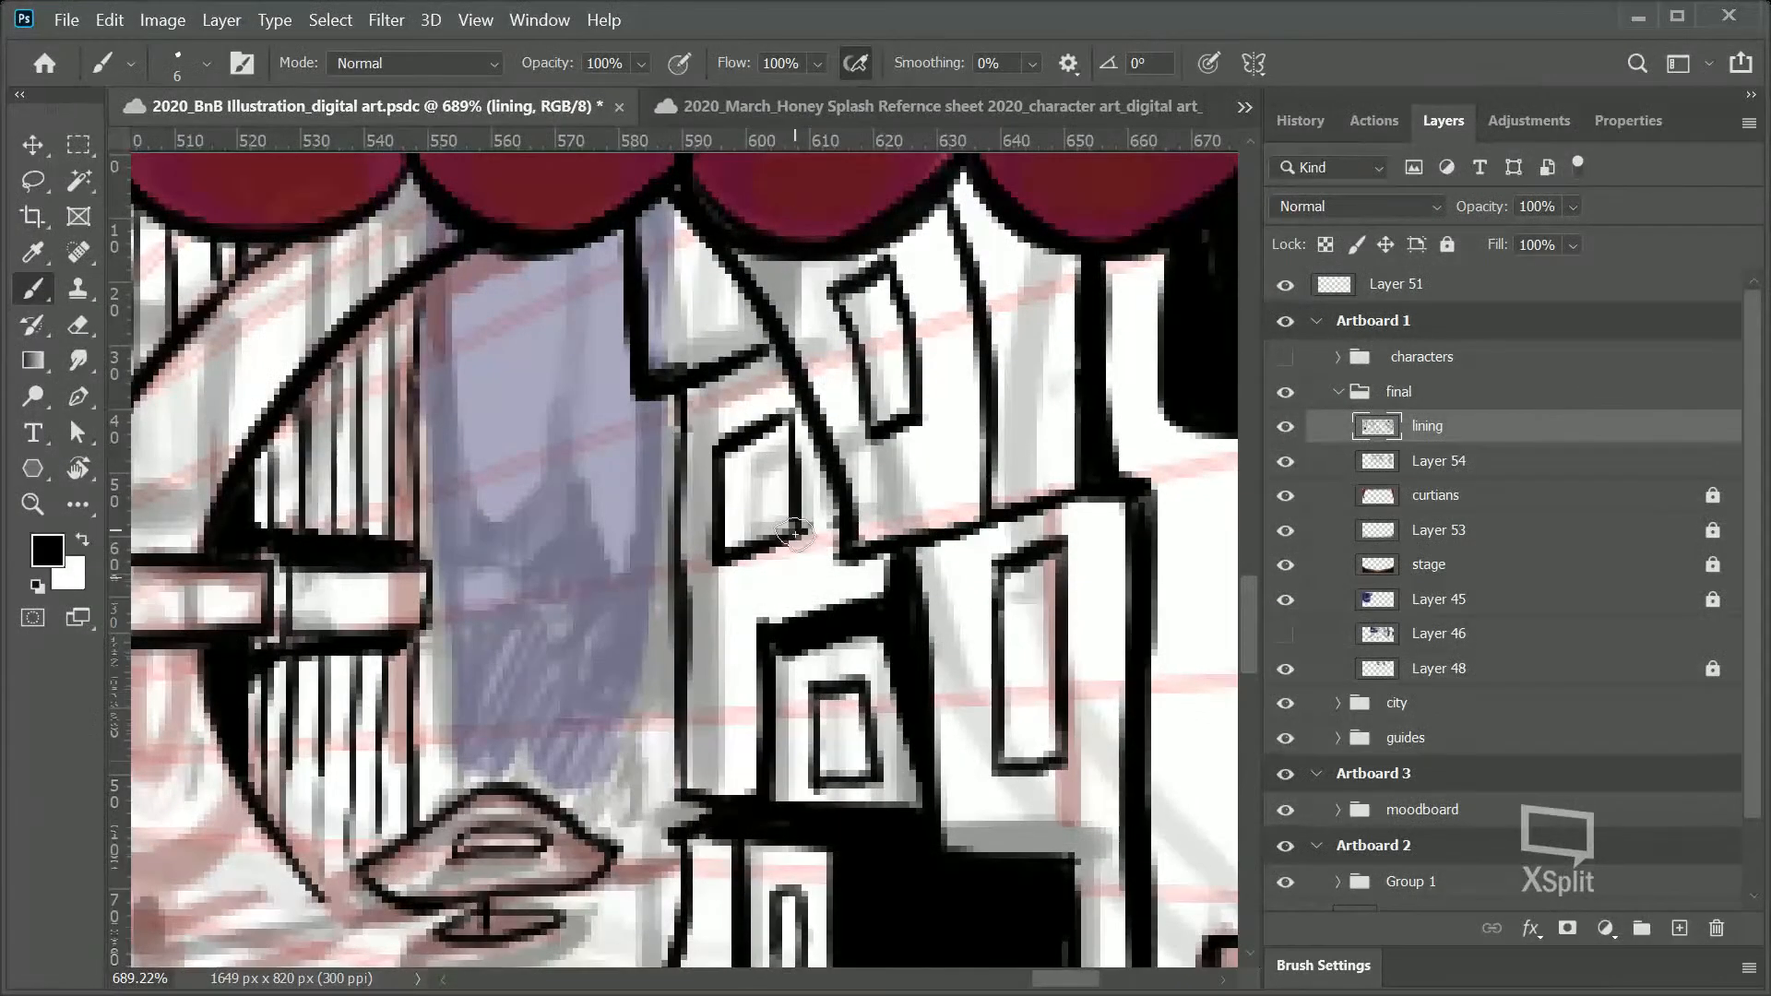
pyautogui.moveTo(676, 224)
pyautogui.mouseDown()
pyautogui.moveTo(673, 329)
pyautogui.moveTo(730, 319)
pyautogui.moveTo(674, 222)
pyautogui.moveTo(719, 312)
pyautogui.moveTo(704, 237)
pyautogui.moveTo(714, 319)
pyautogui.mouseUp()
pyautogui.hotkey('ctrl', 'z')
pyautogui.hotkey('ctrl', 'z')
pyautogui.hotkey('ctrl', 'z')
pyautogui.hotkey('ctrl', 'z')
pyautogui.hotkey('ctrl', 'z')
pyautogui.moveTo(673, 223)
pyautogui.mouseDown()
pyautogui.moveTo(676, 329)
pyautogui.moveTo(726, 318)
pyautogui.moveTo(731, 297)
pyautogui.moveTo(717, 249)
pyautogui.moveTo(724, 323)
pyautogui.moveTo(701, 209)
pyautogui.moveTo(675, 224)
pyautogui.moveTo(708, 248)
pyautogui.moveTo(717, 307)
pyautogui.moveTo(713, 253)
pyautogui.mouseUp()
# Step: Erase the tilted window below the curtain, between the curved edge and the neighbouring wall line
pyautogui.press('z')
pyautogui.moveTo(887, 620); pyautogui.dragTo(811, 658)
pyautogui.moveTo(986, 613); pyautogui.dragTo(955, 599)
pyautogui.press('e')
pyautogui.moveTo(800, 481)
pyautogui.mouseDown()
pyautogui.moveTo(787, 440)
pyautogui.moveTo(805, 439)
pyautogui.moveTo(813, 503)
pyautogui.mouseUp()
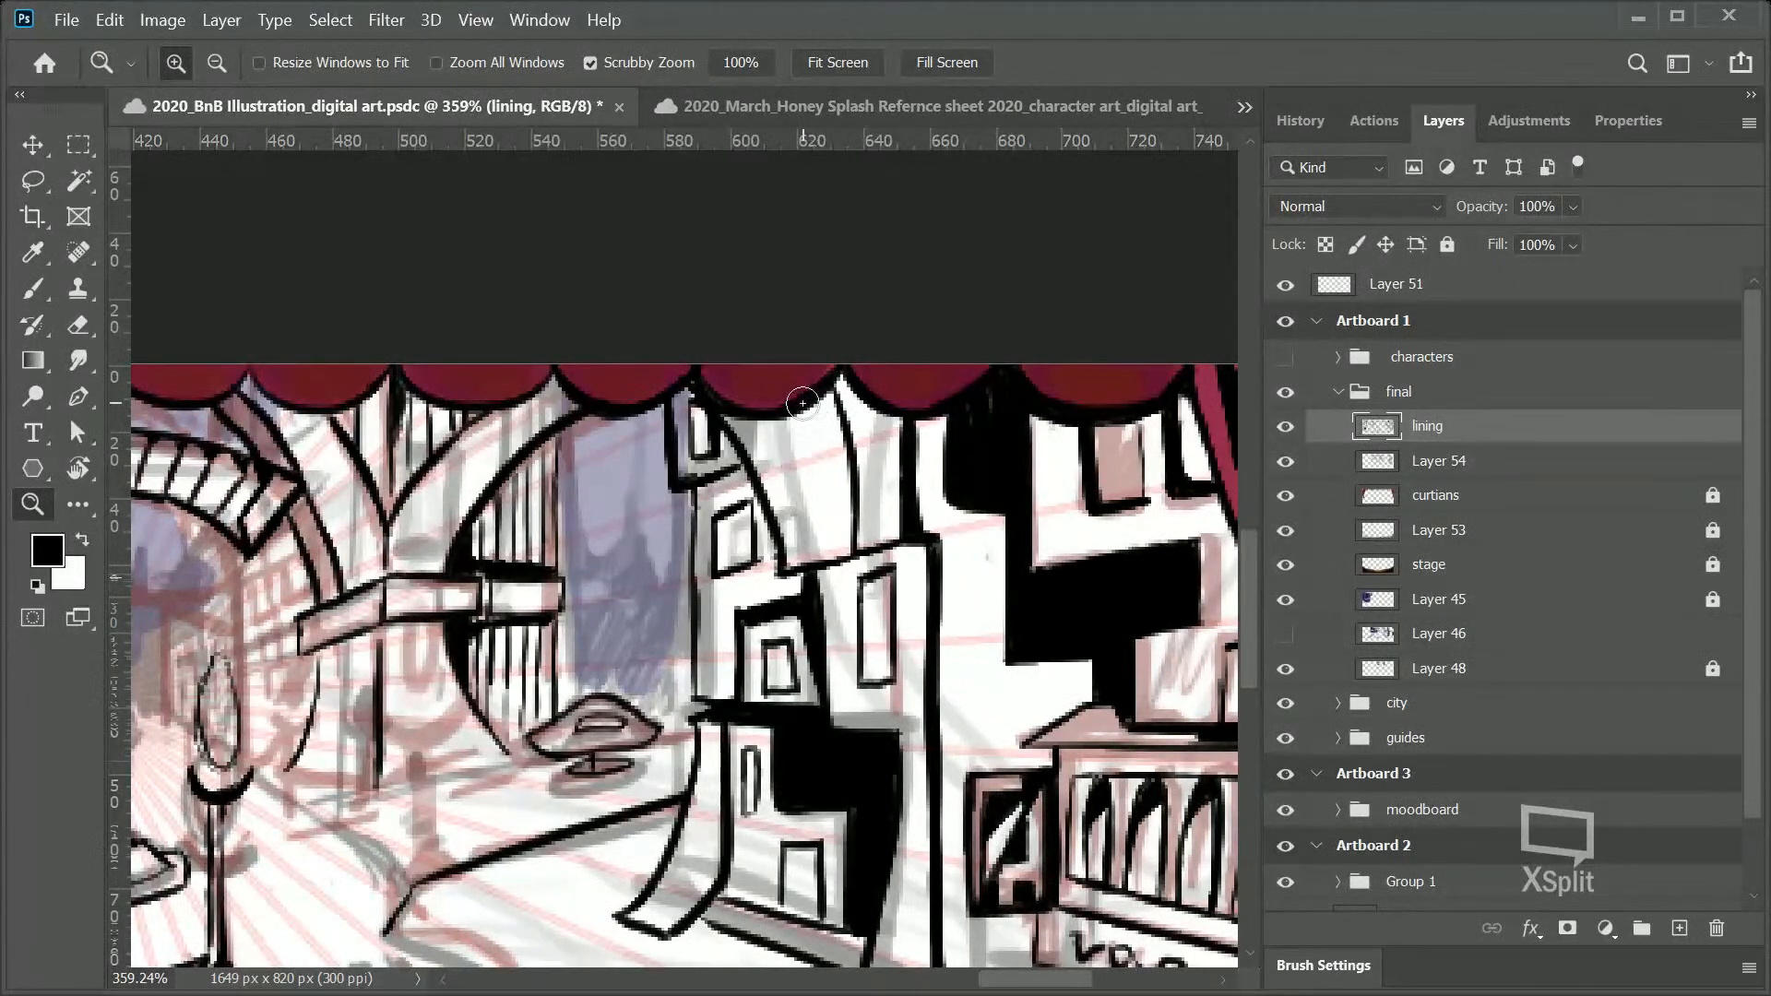
# Step: Fill the narrow gaps between the arch ribs below the curtain with solid black, down to where the ribs meet
pyautogui.moveTo(830, 616); pyautogui.dragTo(741, 646)
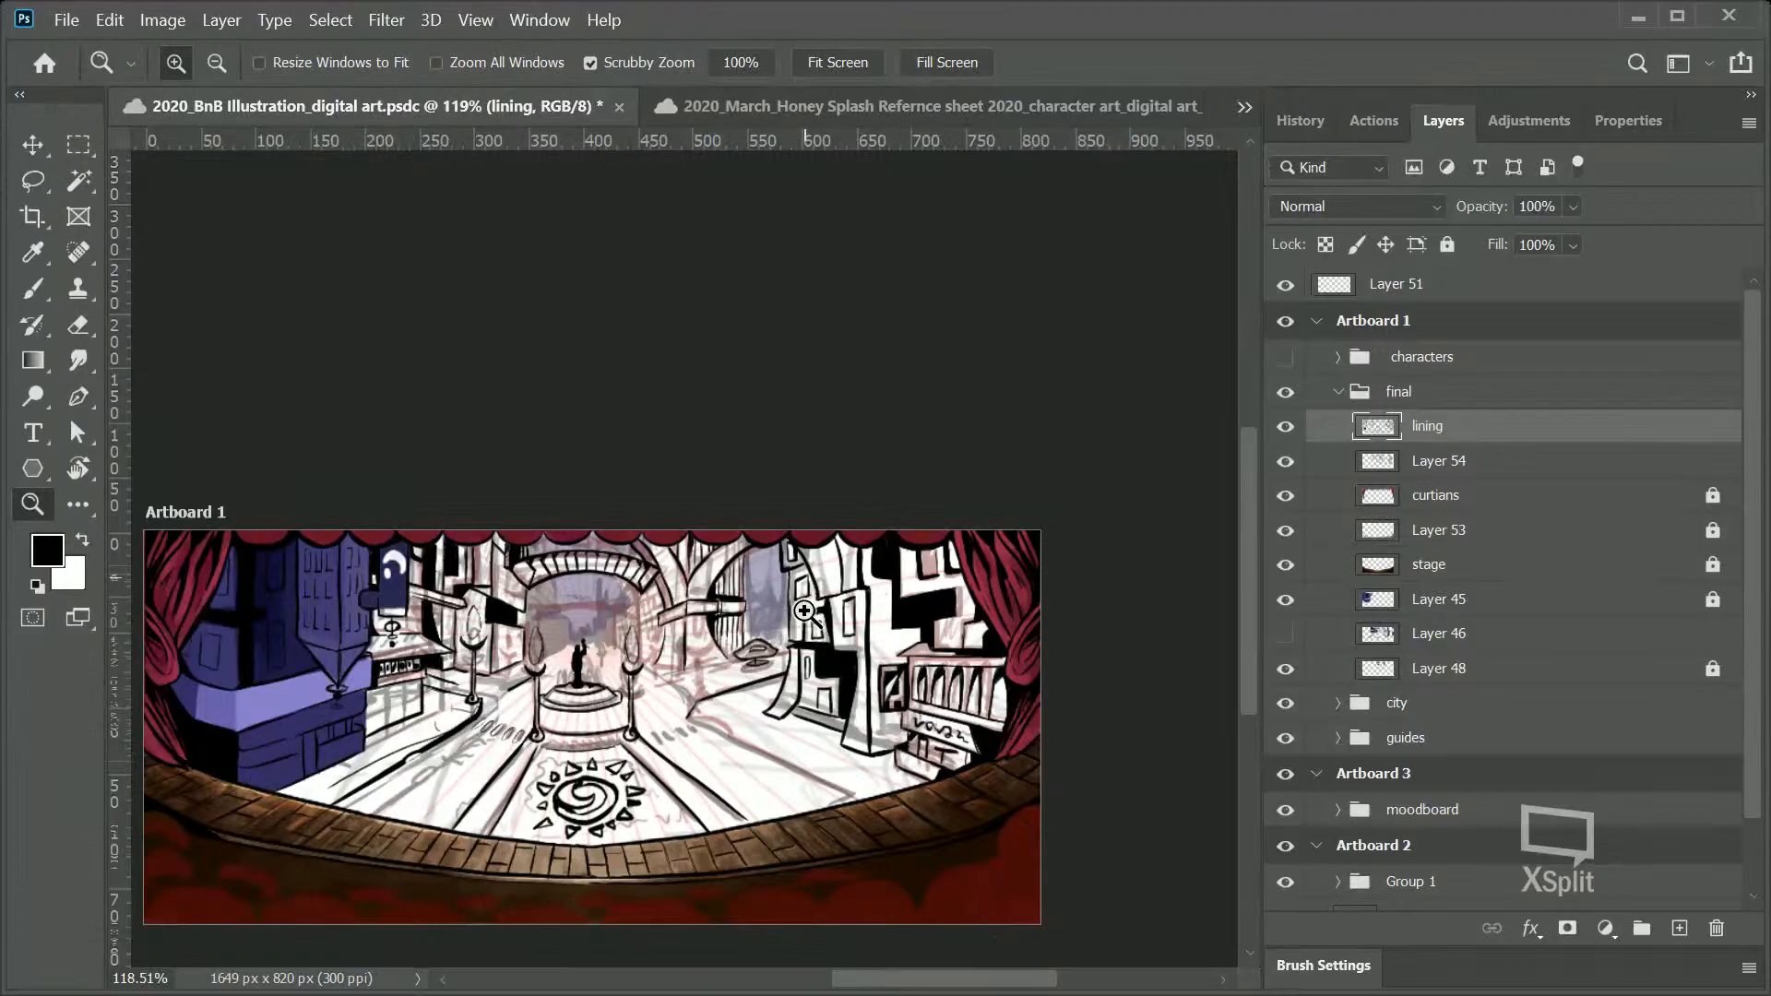
pyautogui.moveTo(730, 635); pyautogui.dragTo(773, 574)
pyautogui.moveTo(669, 397)
pyautogui.mouseDown()
pyautogui.moveTo(738, 399)
pyautogui.moveTo(759, 443)
pyautogui.mouseUp()
pyautogui.press('b')
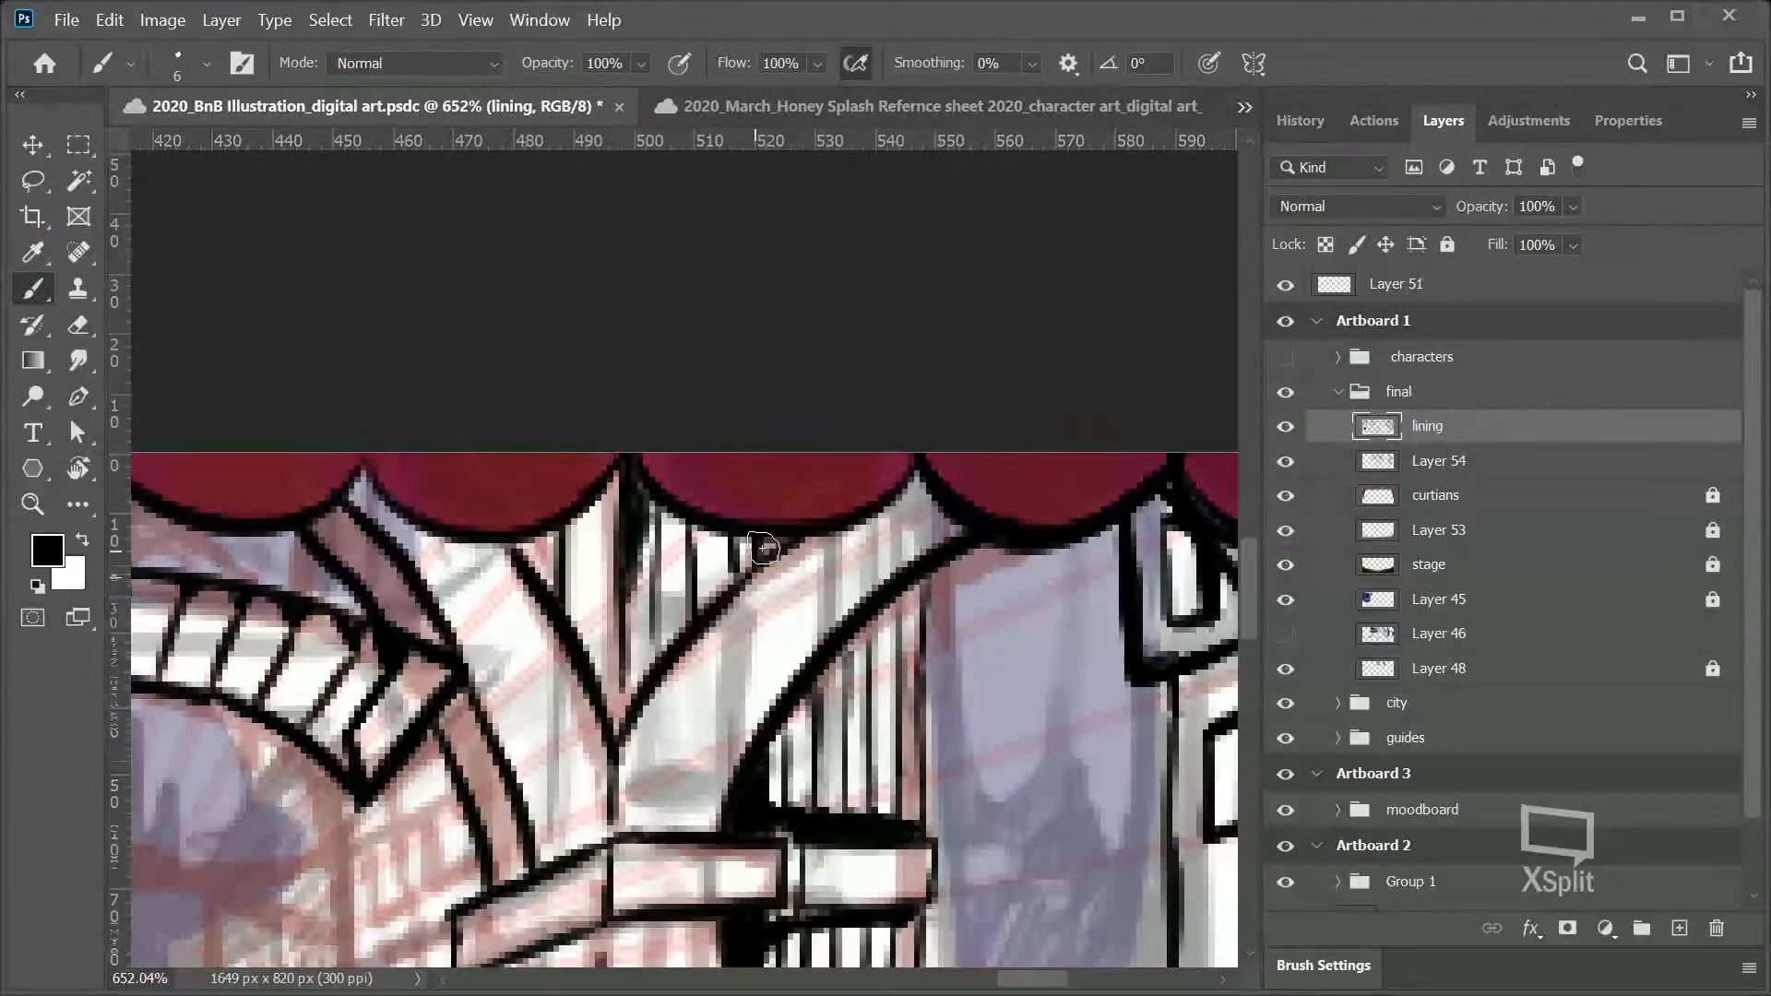
pyautogui.moveTo(749, 560)
pyautogui.mouseDown()
pyautogui.moveTo(697, 609)
pyautogui.moveTo(700, 530)
pyautogui.moveTo(717, 545)
pyautogui.moveTo(701, 527)
pyautogui.moveTo(674, 626)
pyautogui.moveTo(700, 605)
pyautogui.moveTo(609, 731)
pyautogui.moveTo(633, 642)
pyautogui.moveTo(638, 686)
pyautogui.moveTo(649, 664)
pyautogui.moveTo(659, 579)
pyautogui.moveTo(656, 641)
pyautogui.mouseUp()
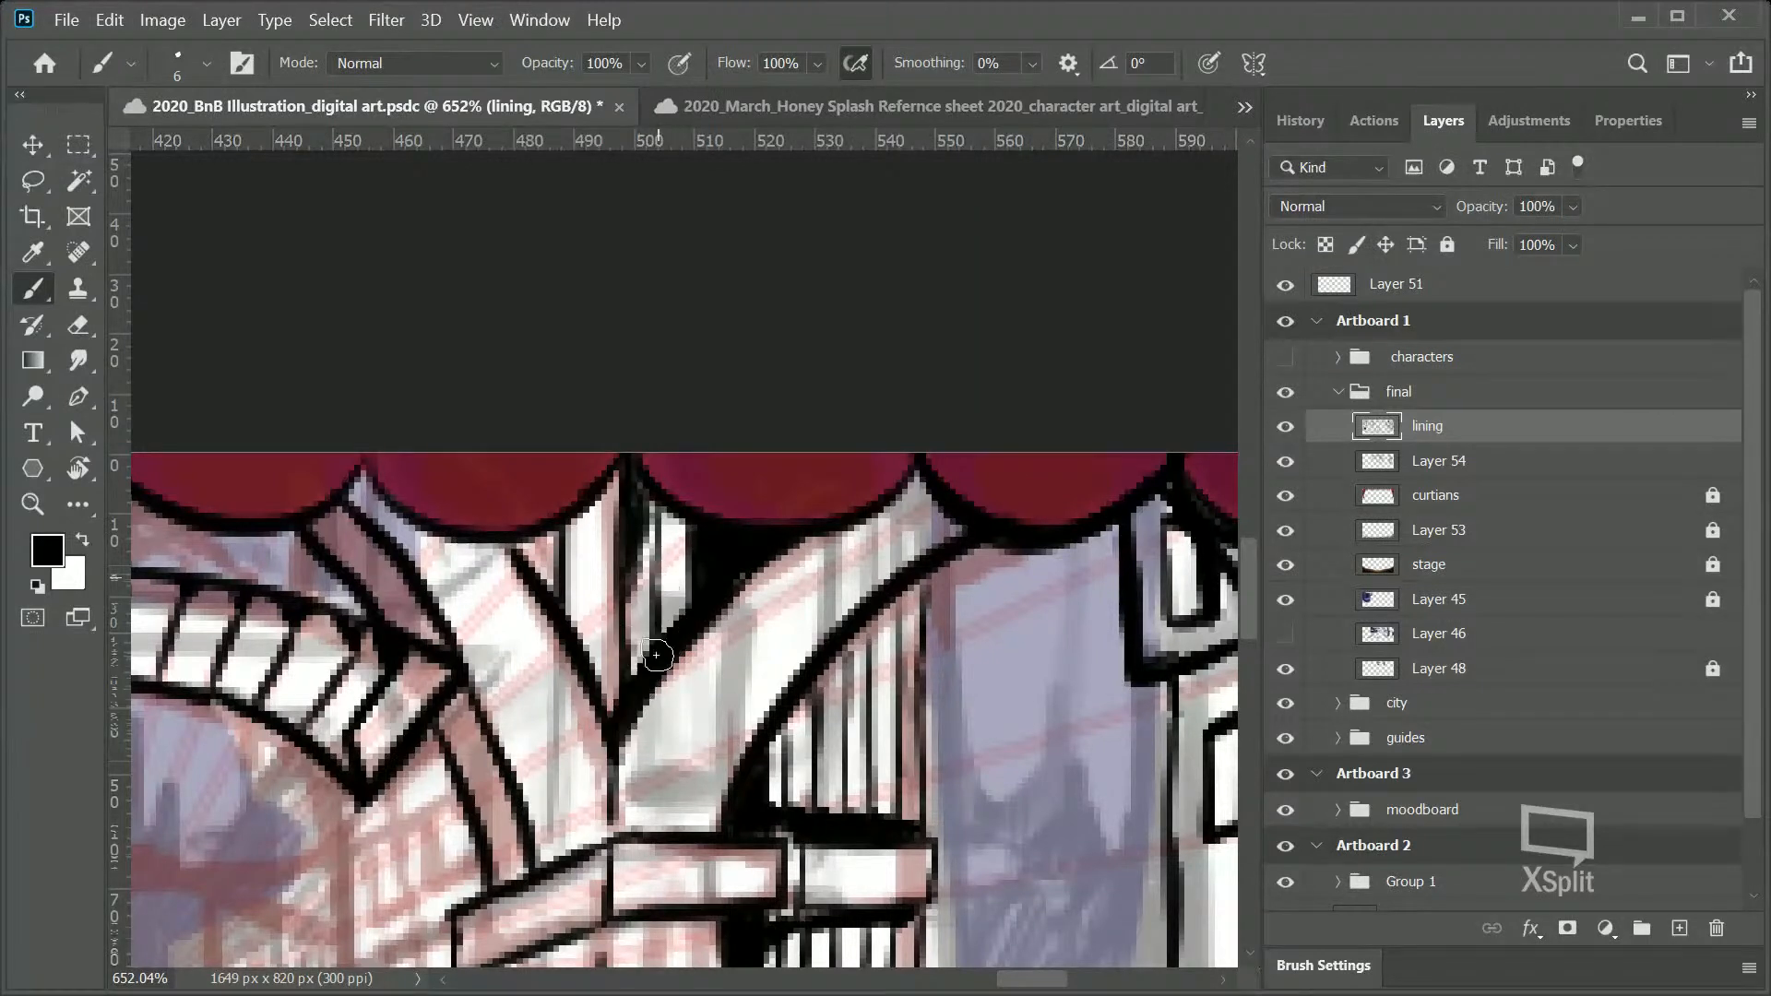
pyautogui.moveTo(623, 583); pyautogui.dragTo(654, 616)
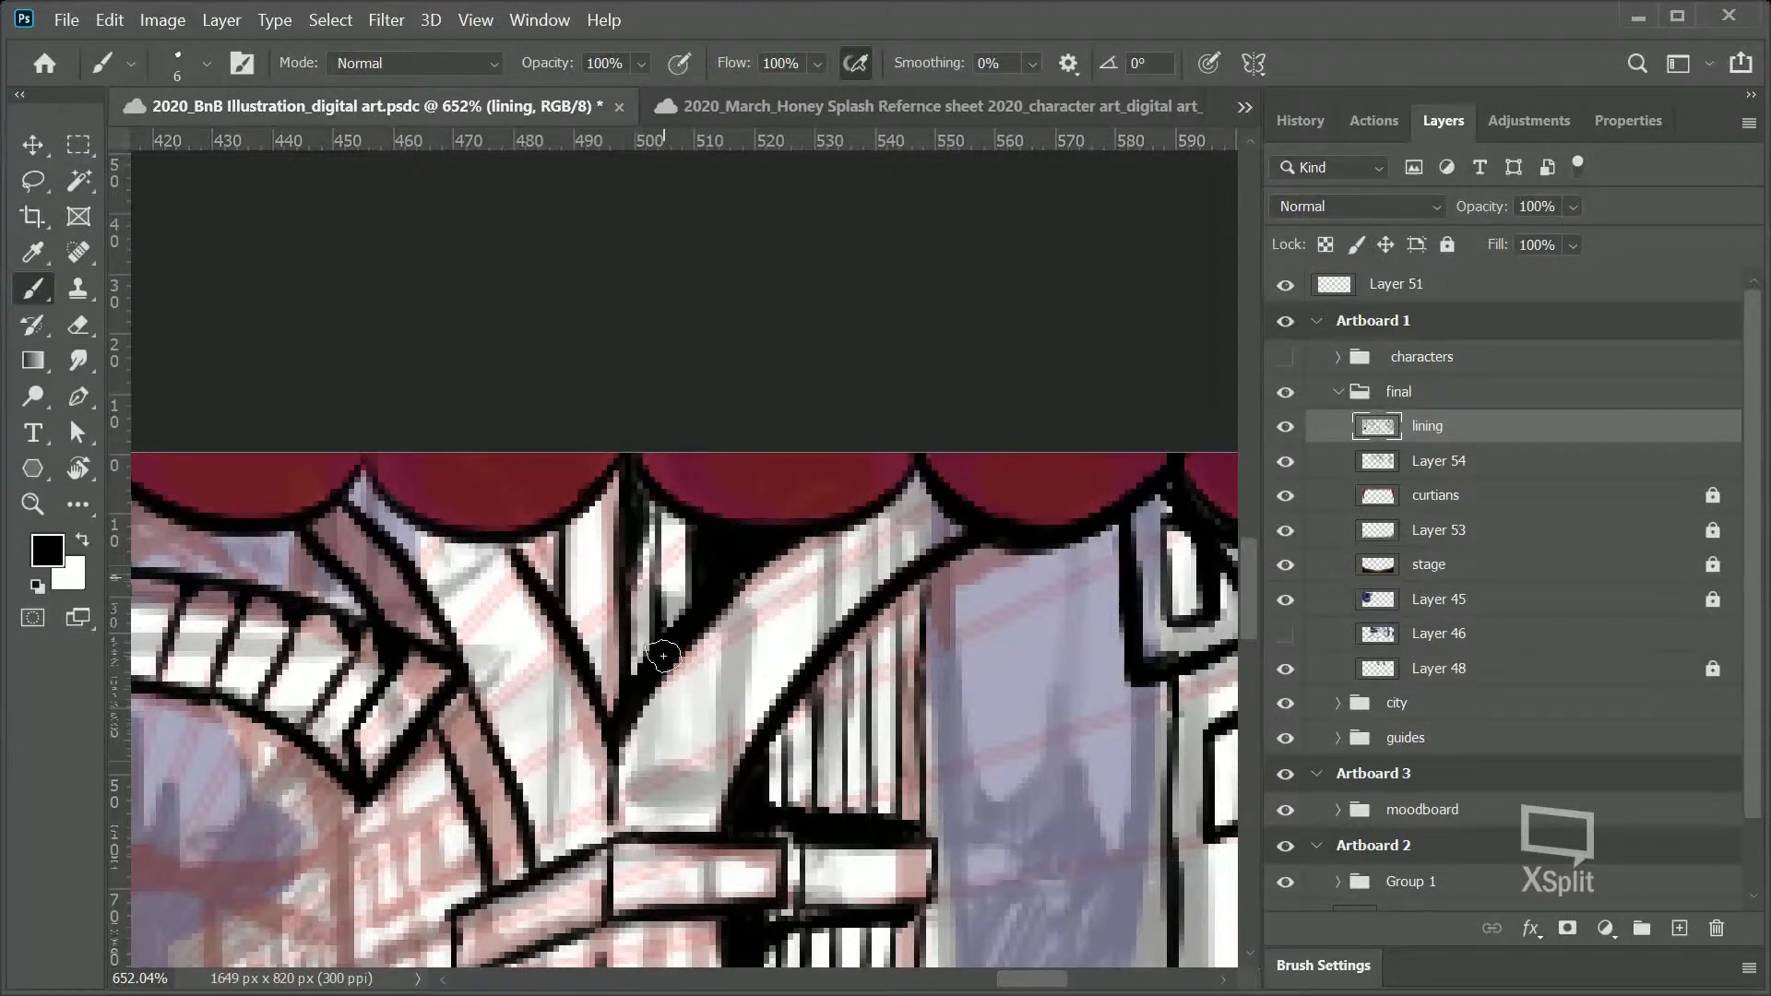
pyautogui.moveTo(566, 533)
pyautogui.mouseDown()
pyautogui.moveTo(570, 609)
pyautogui.moveTo(616, 716)
pyautogui.moveTo(609, 583)
pyautogui.mouseUp()
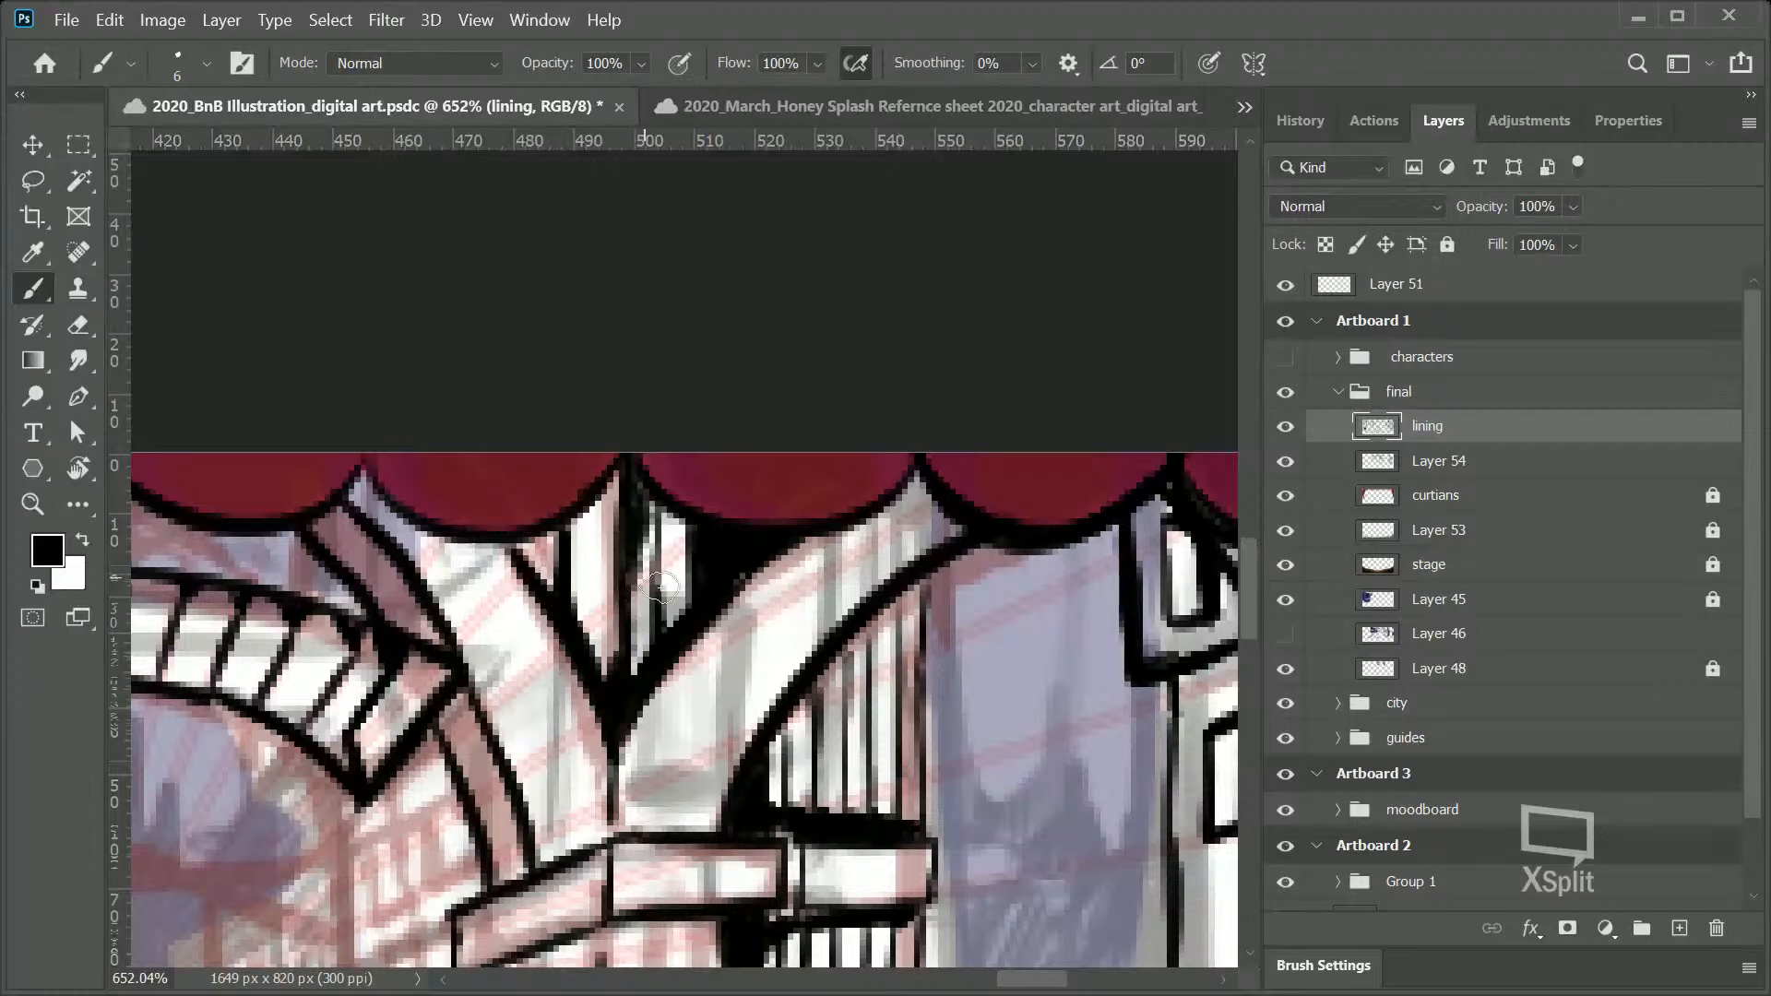
# Step: Try to ink the sloping line and vertical edge of the distant building beneath the brick arch's lower corner
pyautogui.moveTo(1249, 572); pyautogui.dragTo(1243, 620)
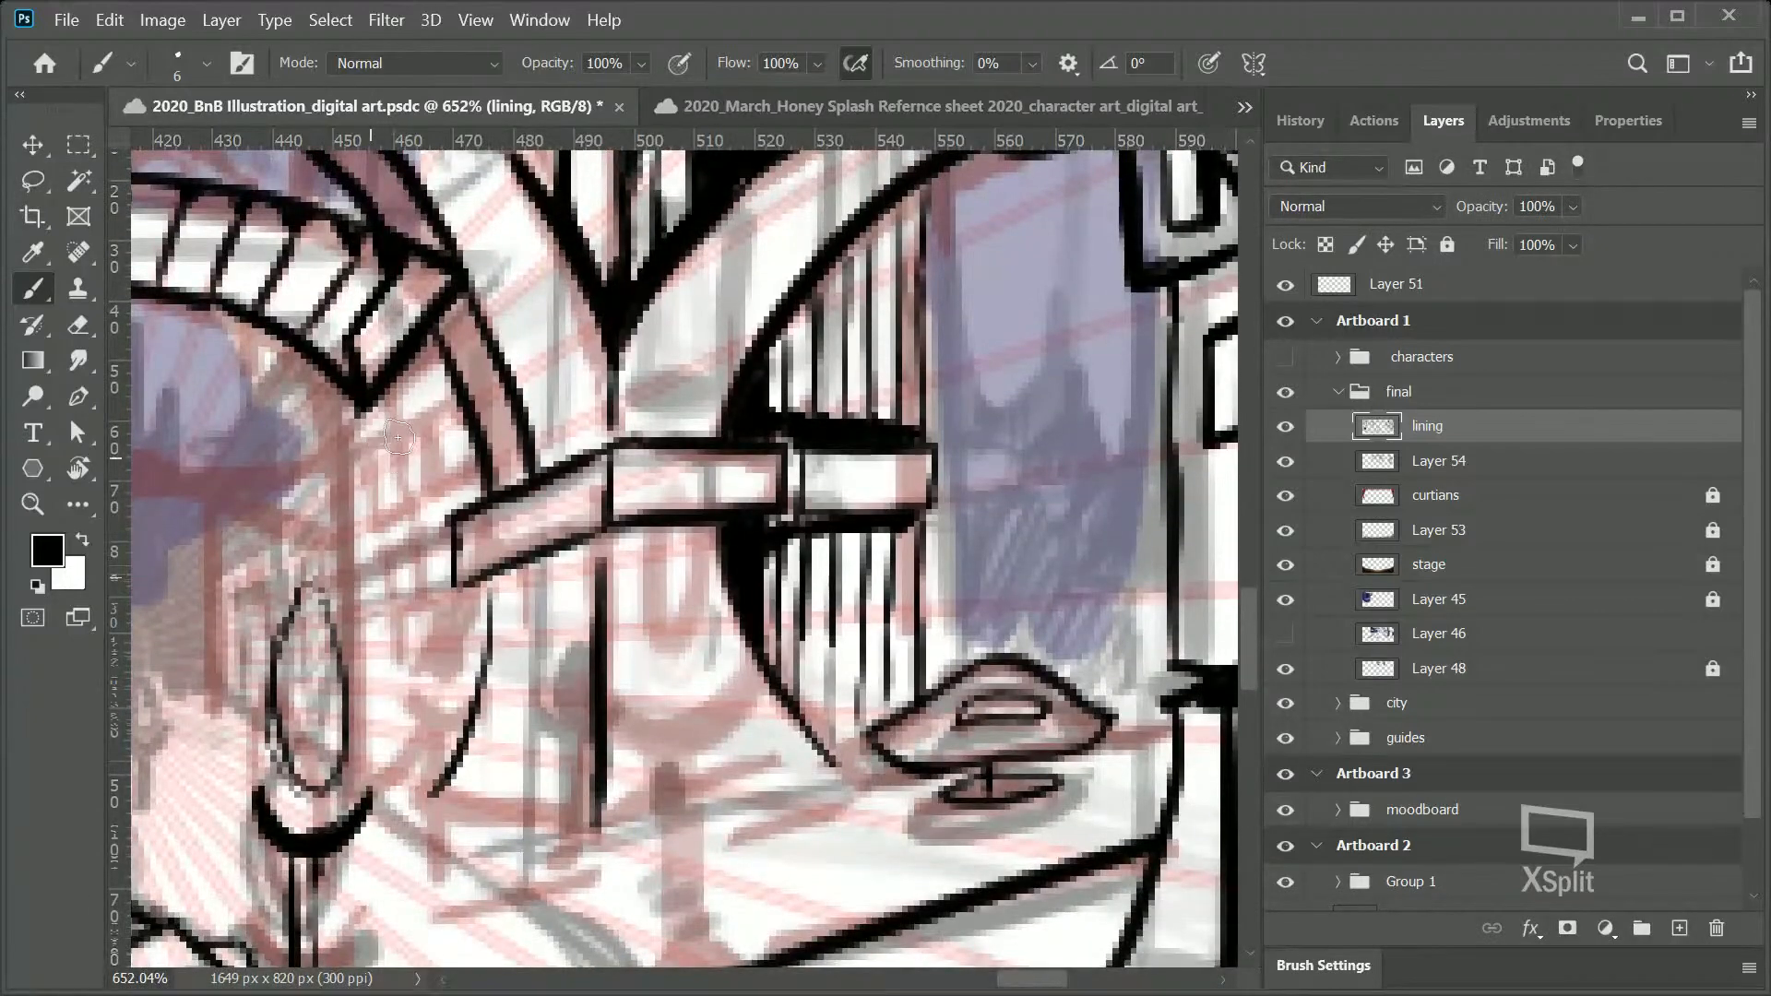
pyautogui.moveTo(336, 467); pyautogui.dragTo(452, 403)
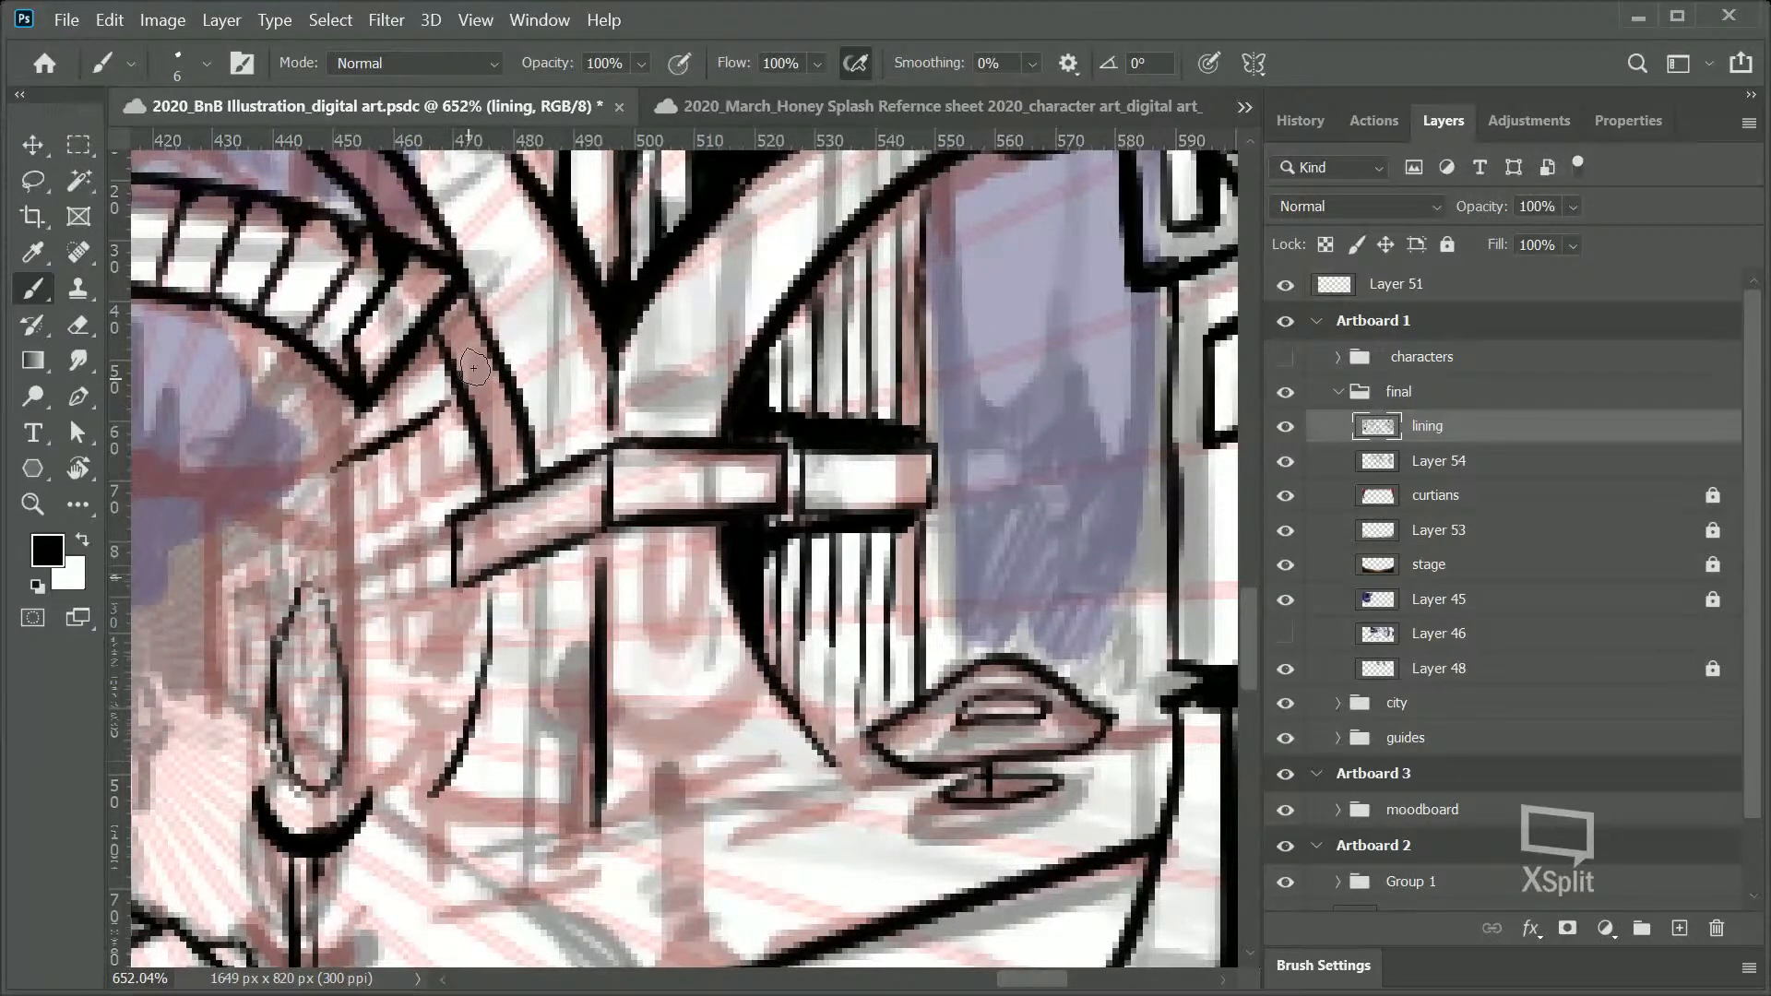
pyautogui.hotkey('ctrl', 'z')
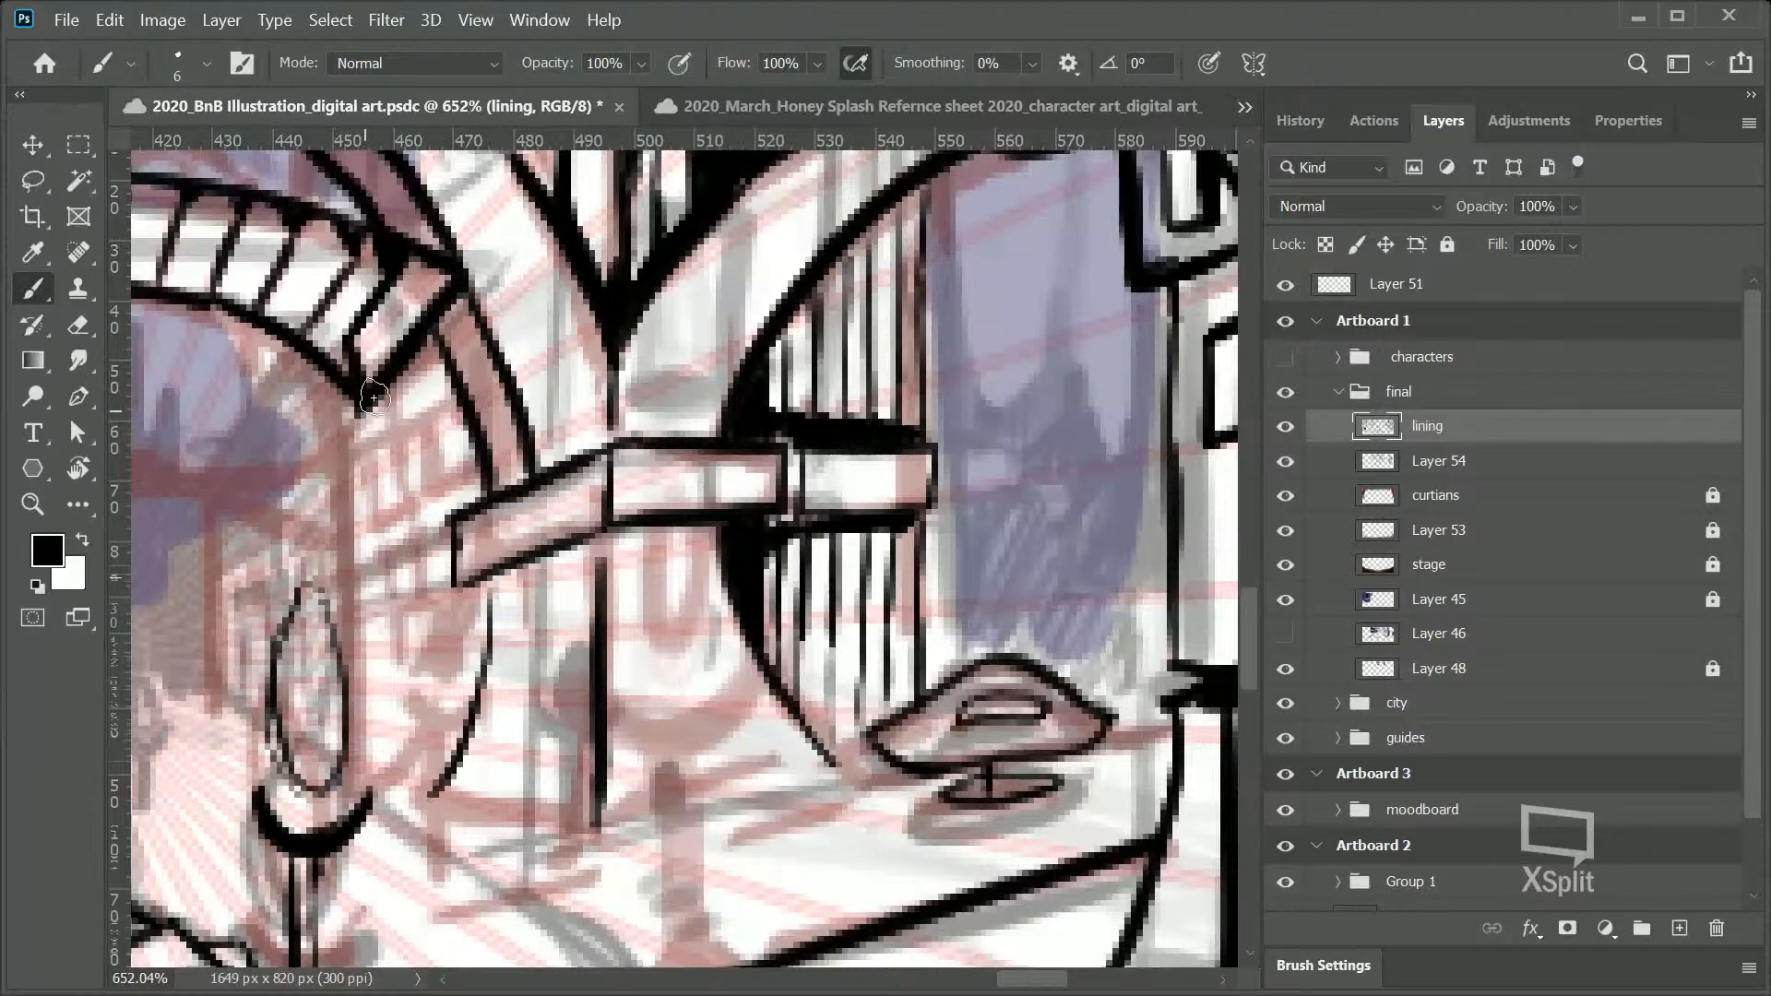
pyautogui.moveTo(1021, 975)
pyautogui.mouseDown()
pyautogui.moveTo(966, 956)
pyautogui.moveTo(1066, 964)
pyautogui.moveTo(1040, 964)
pyautogui.mouseUp()
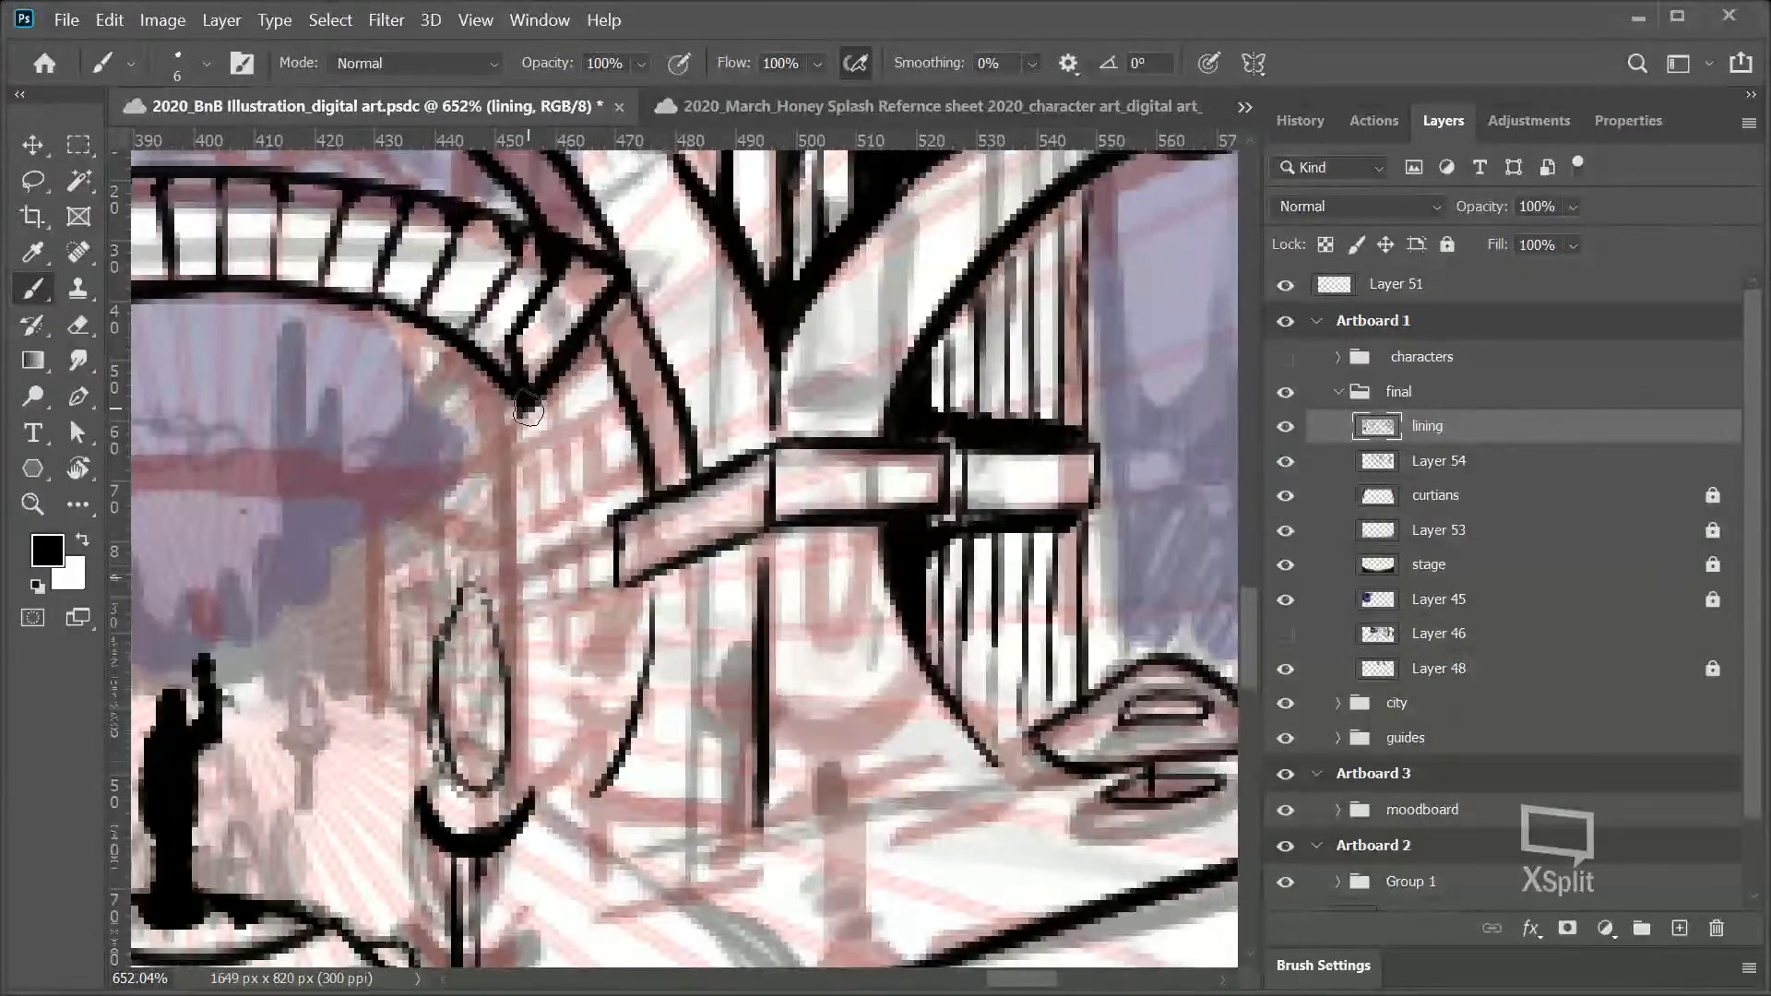
pyautogui.moveTo(499, 397); pyautogui.dragTo(508, 614)
pyautogui.hotkey('ctrl', 'z')
pyautogui.moveTo(508, 423); pyautogui.dragTo(498, 559)
pyautogui.hotkey('ctrl', 'z')
pyautogui.moveTo(499, 403); pyautogui.dragTo(498, 559)
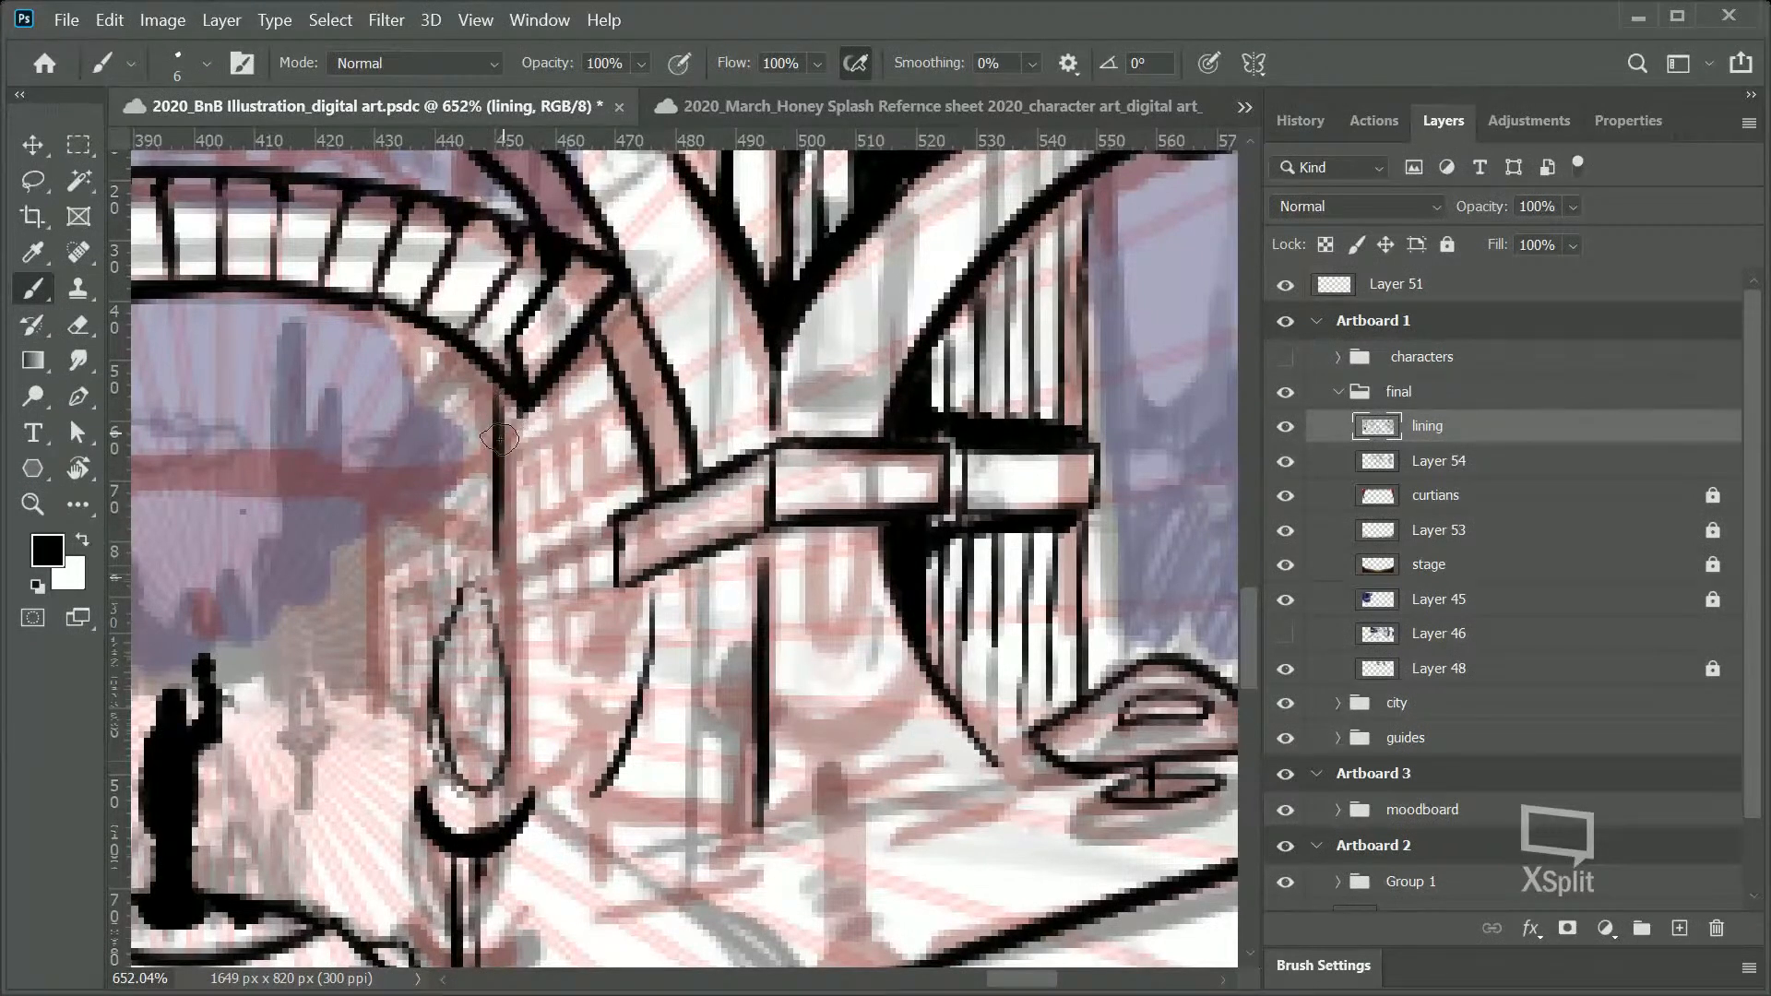
pyautogui.hotkey('ctrl', 'z')
pyautogui.moveTo(506, 394); pyautogui.dragTo(503, 572)
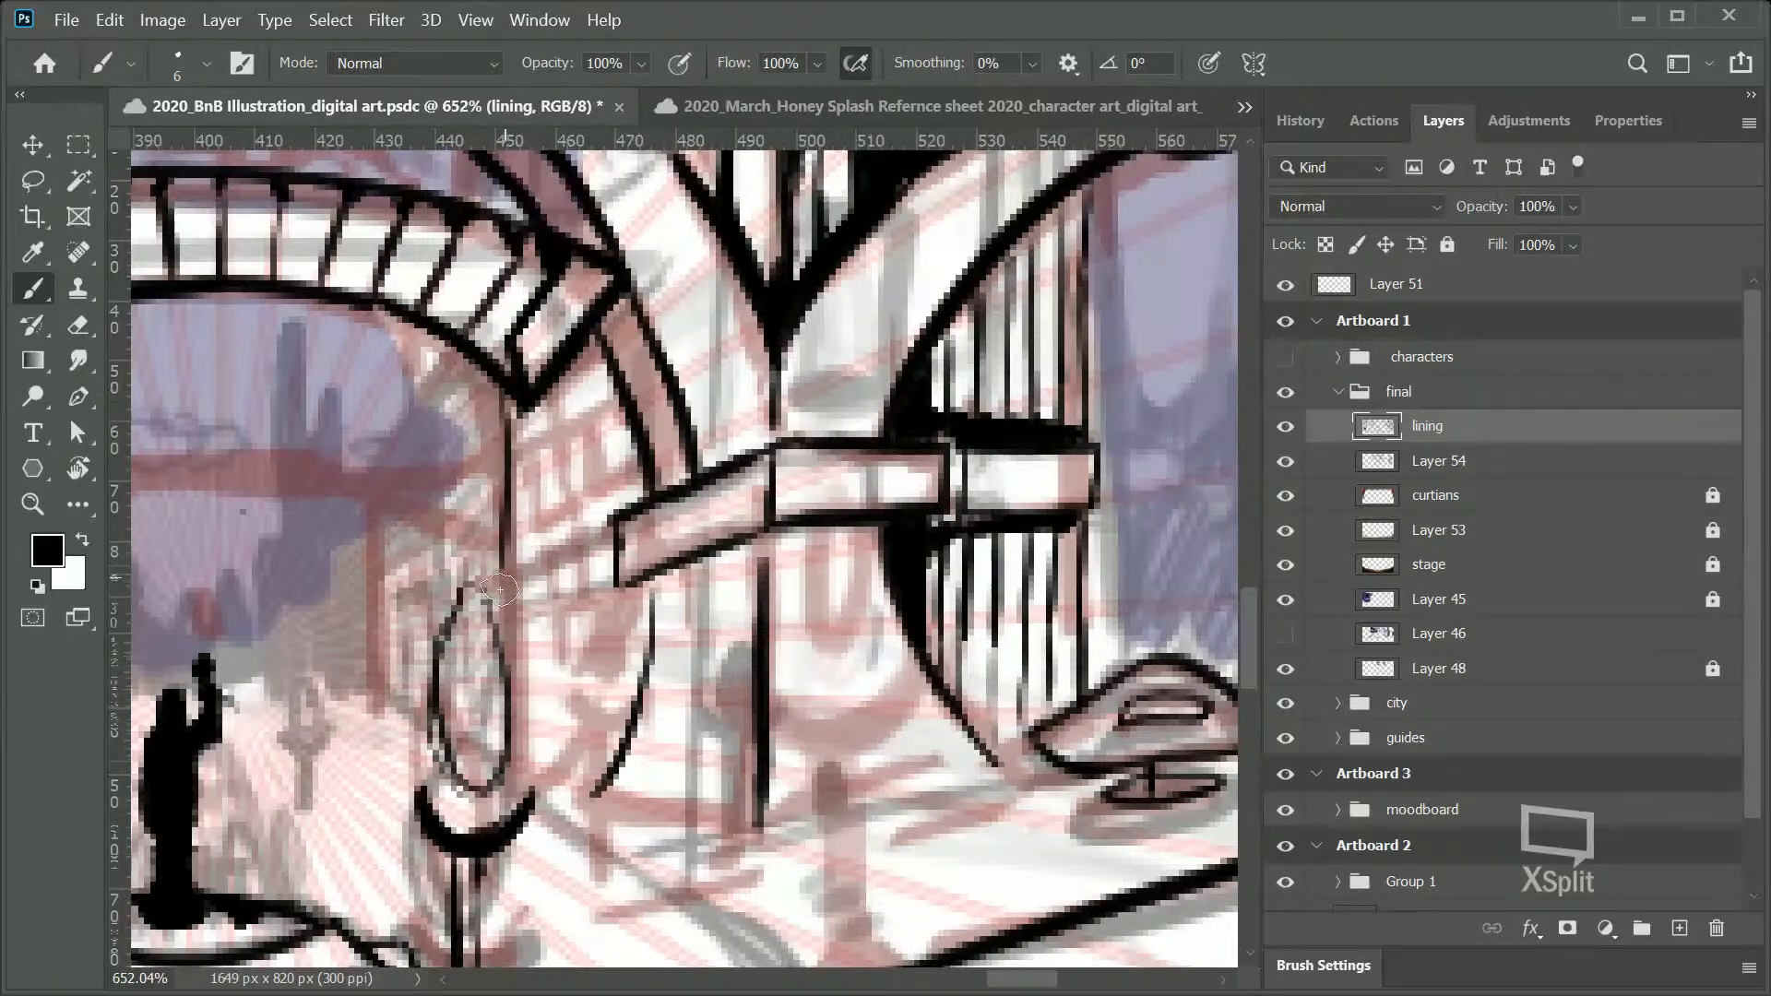
pyautogui.hotkey('ctrl', 'z')
pyautogui.moveTo(517, 408); pyautogui.dragTo(553, 387)
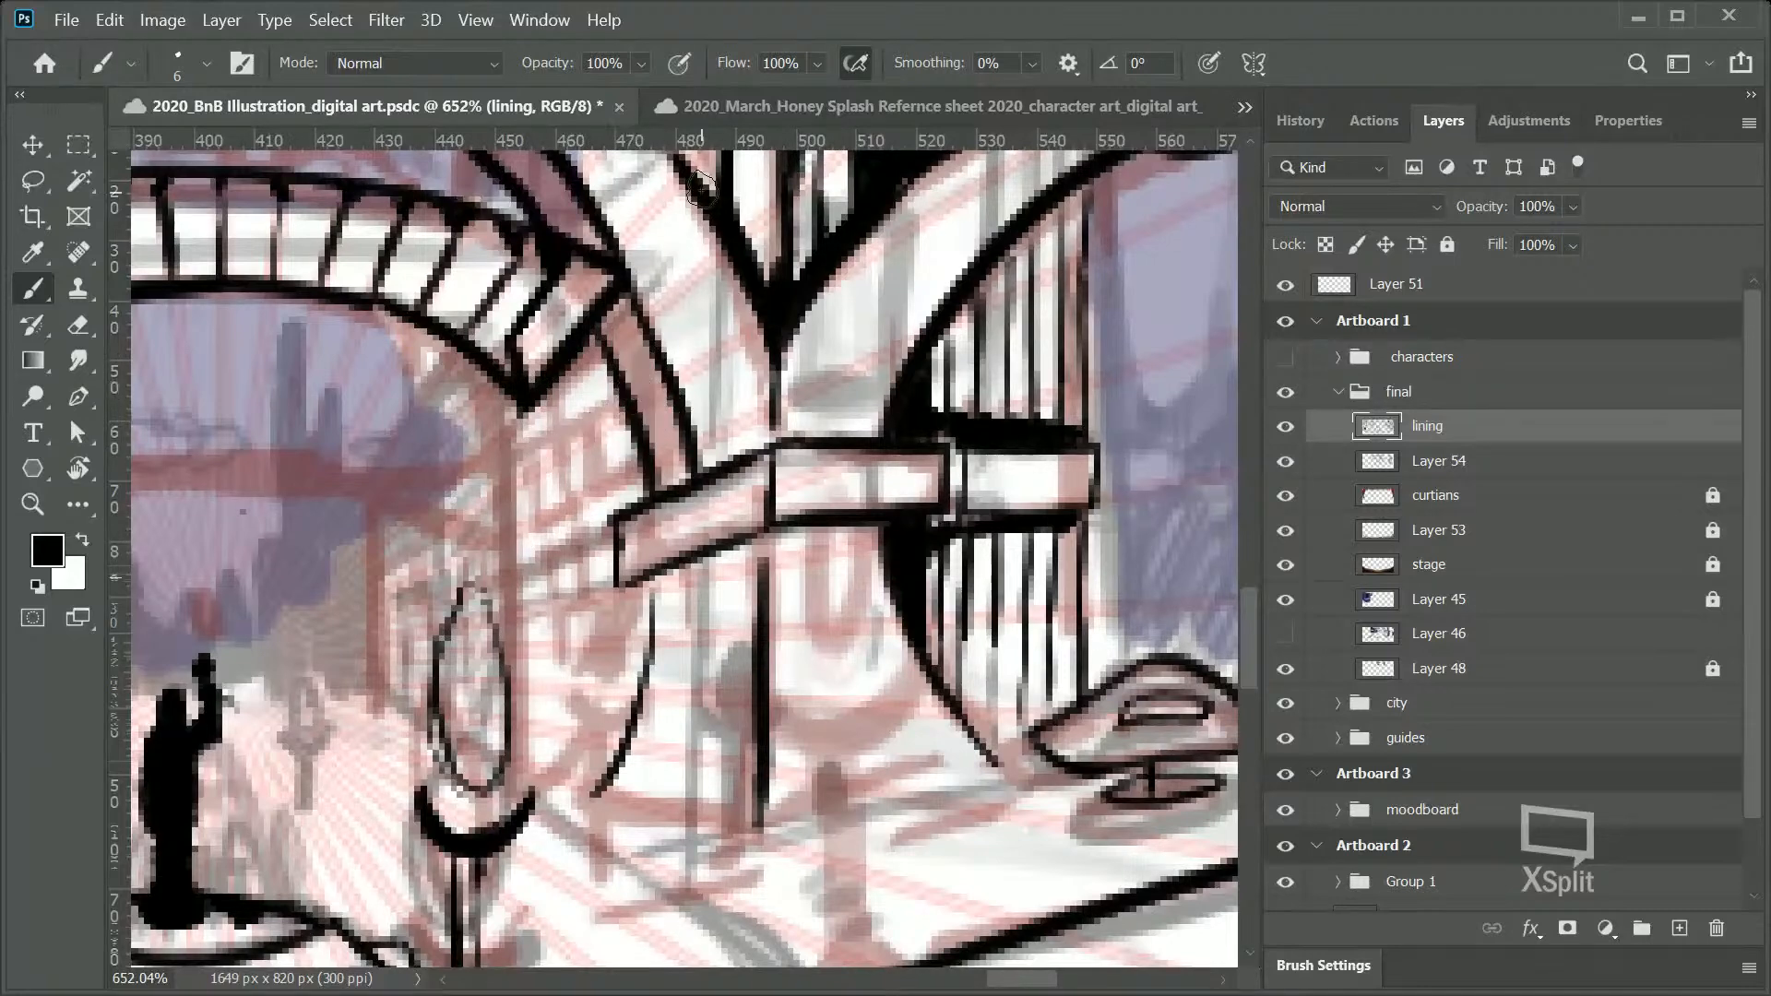
pyautogui.moveTo(1247, 649); pyautogui.dragTo(1245, 638)
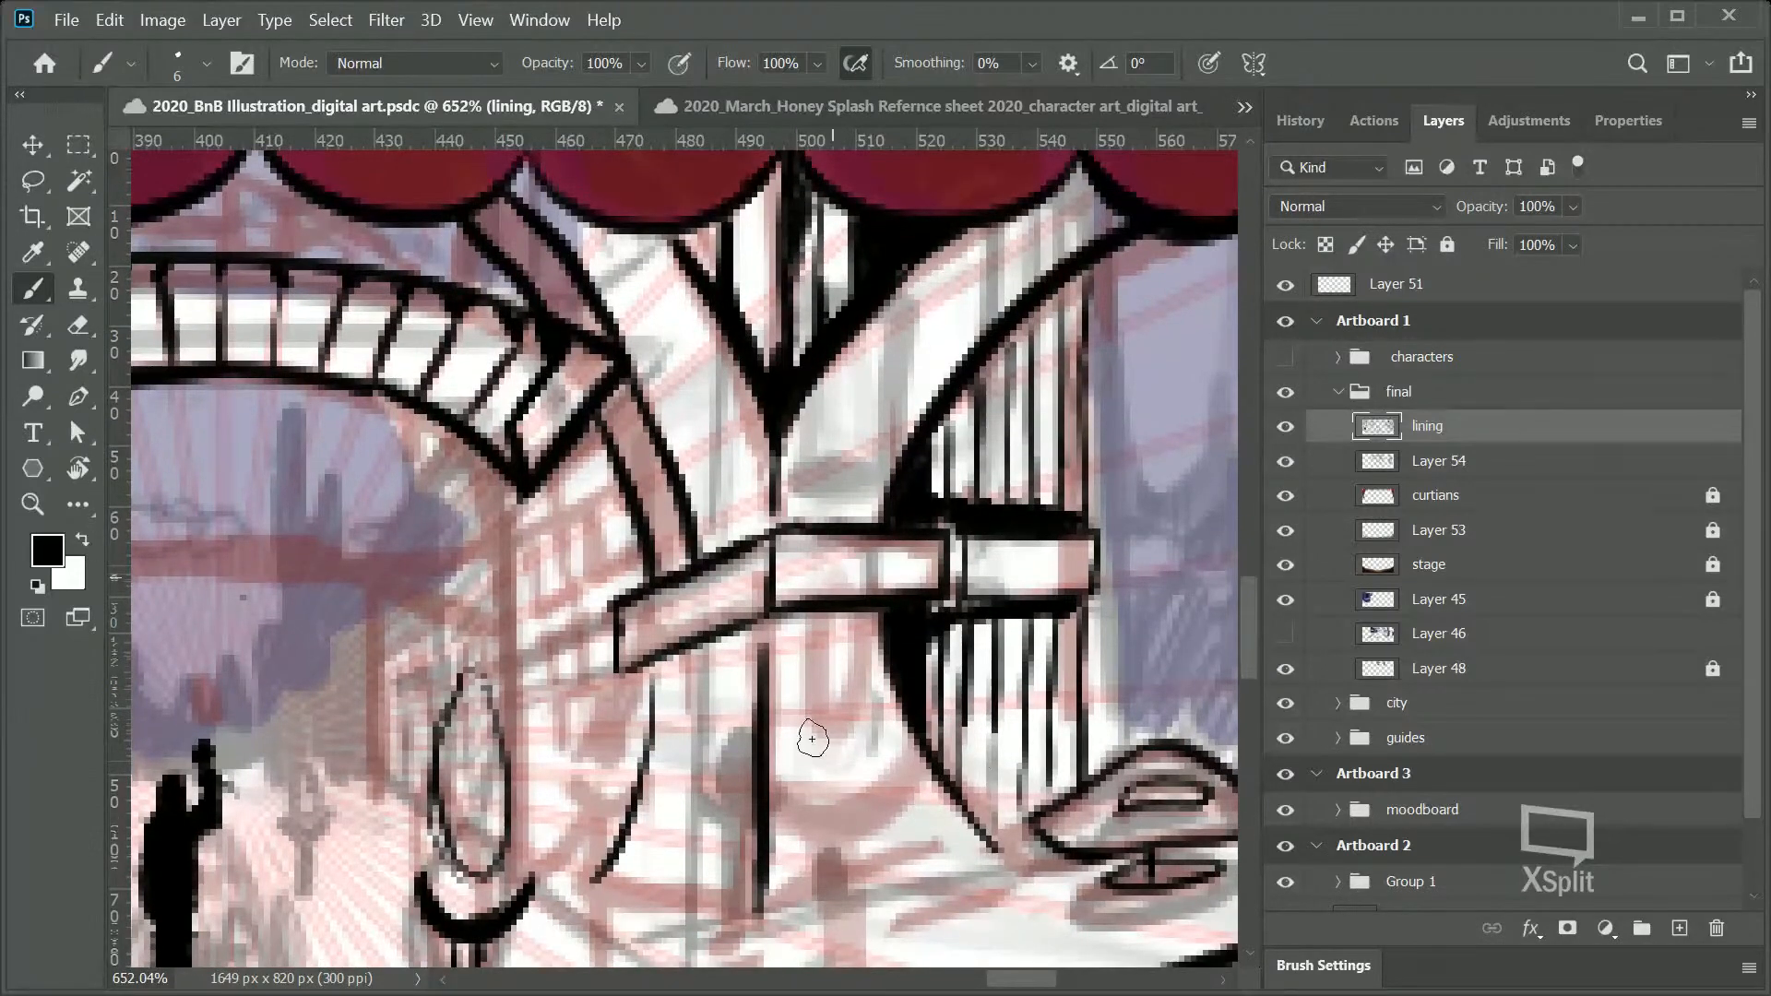
# Step: Try to ink a vertical edge running down from the arch's right end on the lining layer
pyautogui.press('z')
pyautogui.moveTo(853, 658); pyautogui.dragTo(778, 704)
pyautogui.moveTo(738, 504); pyautogui.dragTo(760, 810)
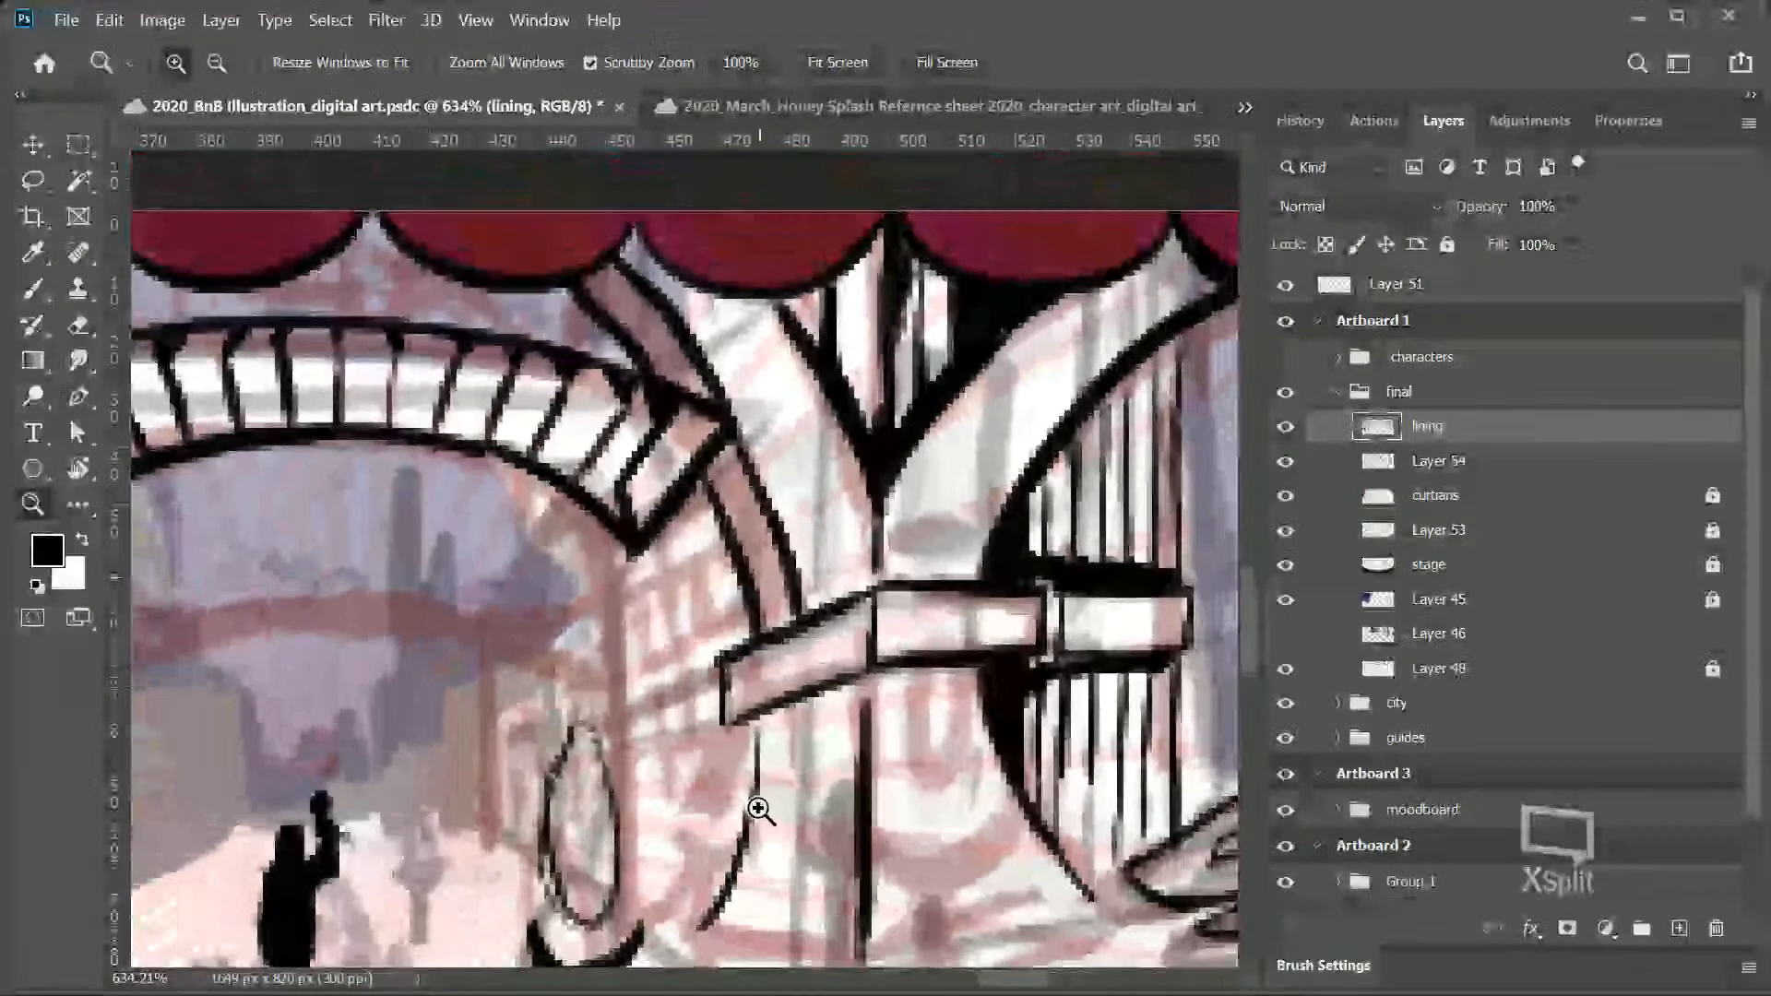
pyautogui.press('b')
pyautogui.moveTo(639, 543)
pyautogui.mouseDown()
pyautogui.moveTo(650, 662)
pyautogui.moveTo(640, 576)
pyautogui.moveTo(606, 753)
pyautogui.moveTo(646, 610)
pyautogui.moveTo(629, 750)
pyautogui.moveTo(638, 713)
pyautogui.moveTo(603, 784)
pyautogui.moveTo(637, 703)
pyautogui.moveTo(630, 744)
pyautogui.mouseUp()
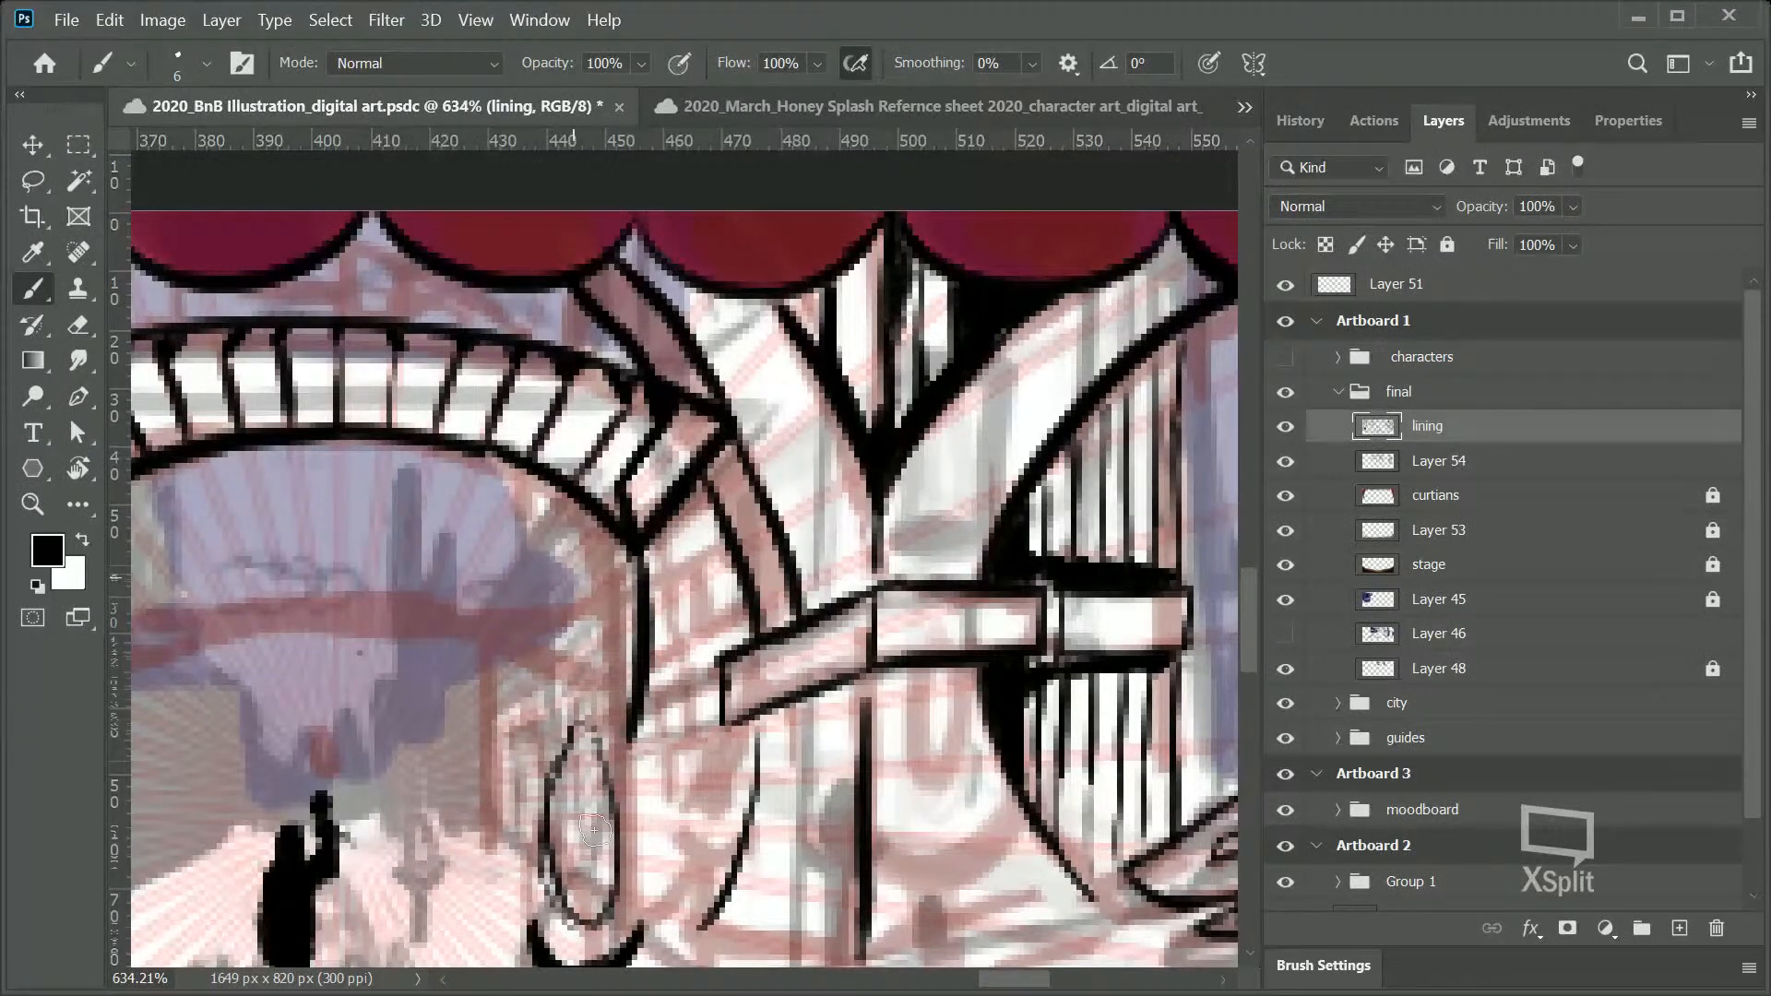
pyautogui.scroll(-3, 1243, 644)
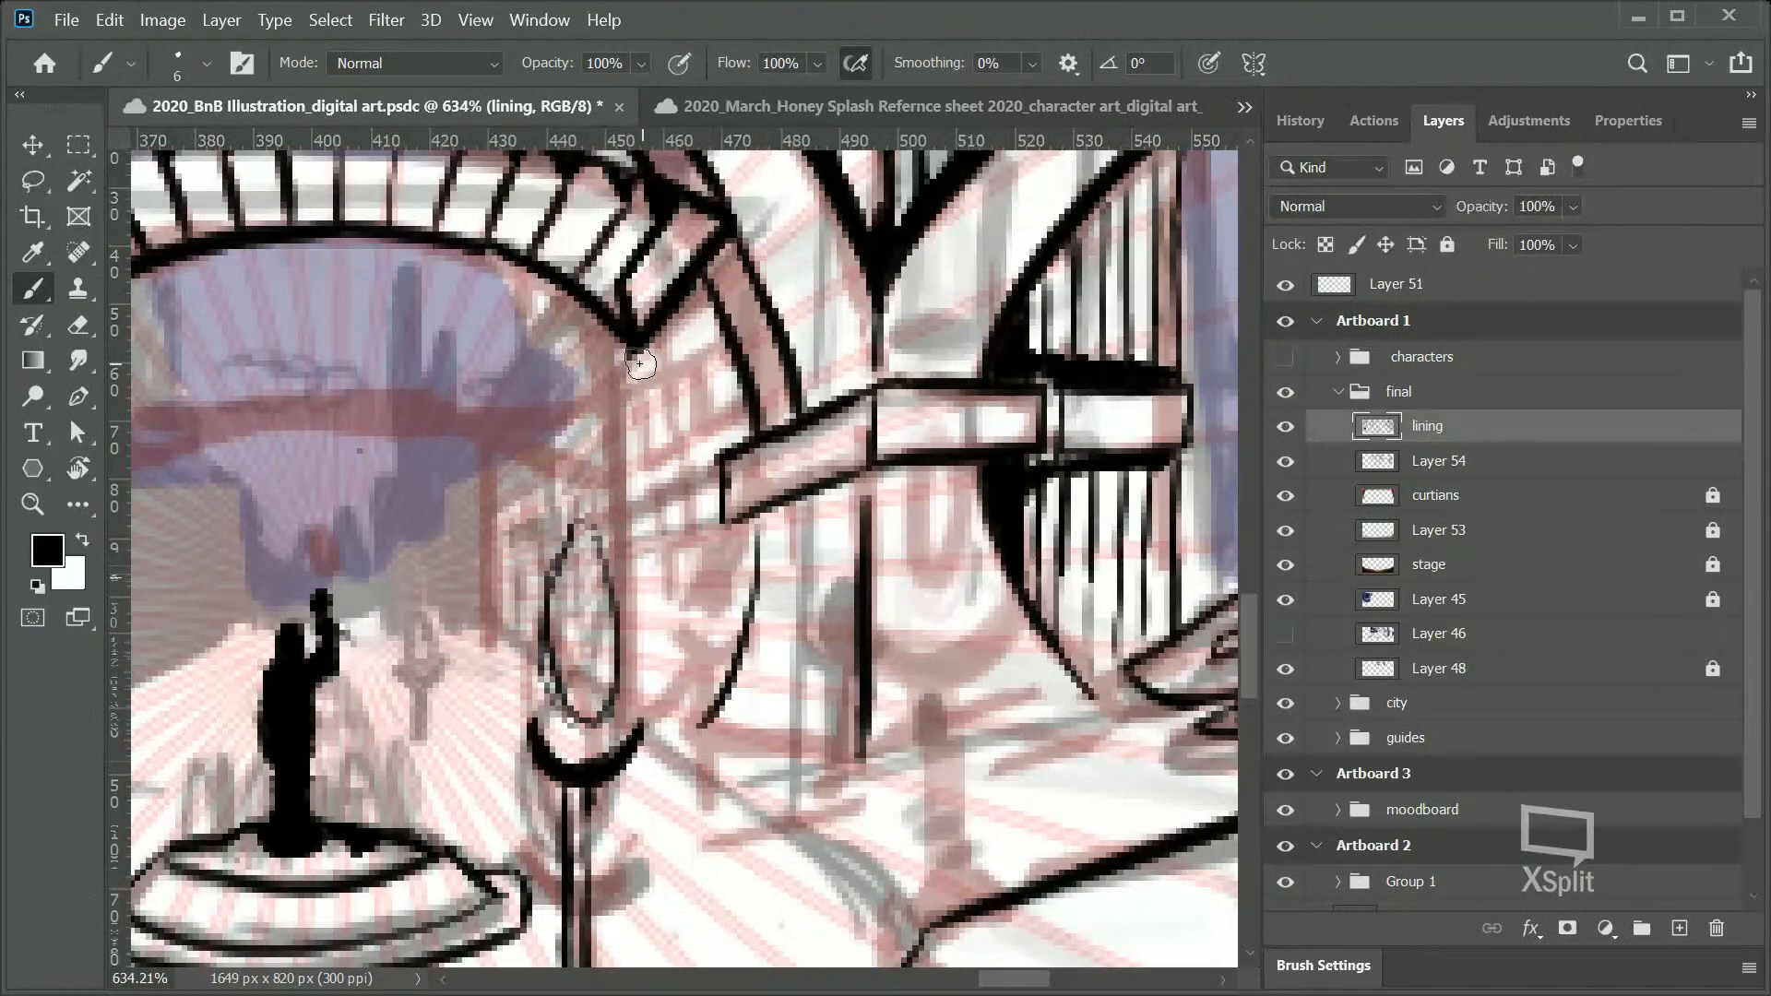
pyautogui.moveTo(635, 353)
pyautogui.mouseDown()
pyautogui.moveTo(641, 387)
pyautogui.moveTo(752, 266)
pyautogui.mouseUp()
pyautogui.hotkey('ctrl', 'z')
pyautogui.hotkey('ctrl', 'z')
# Step: Ink a horizontal line from the arch's right corner to the curved pillar and fill the gaps along the pillar black
pyautogui.moveTo(644, 357); pyautogui.dragTo(772, 353)
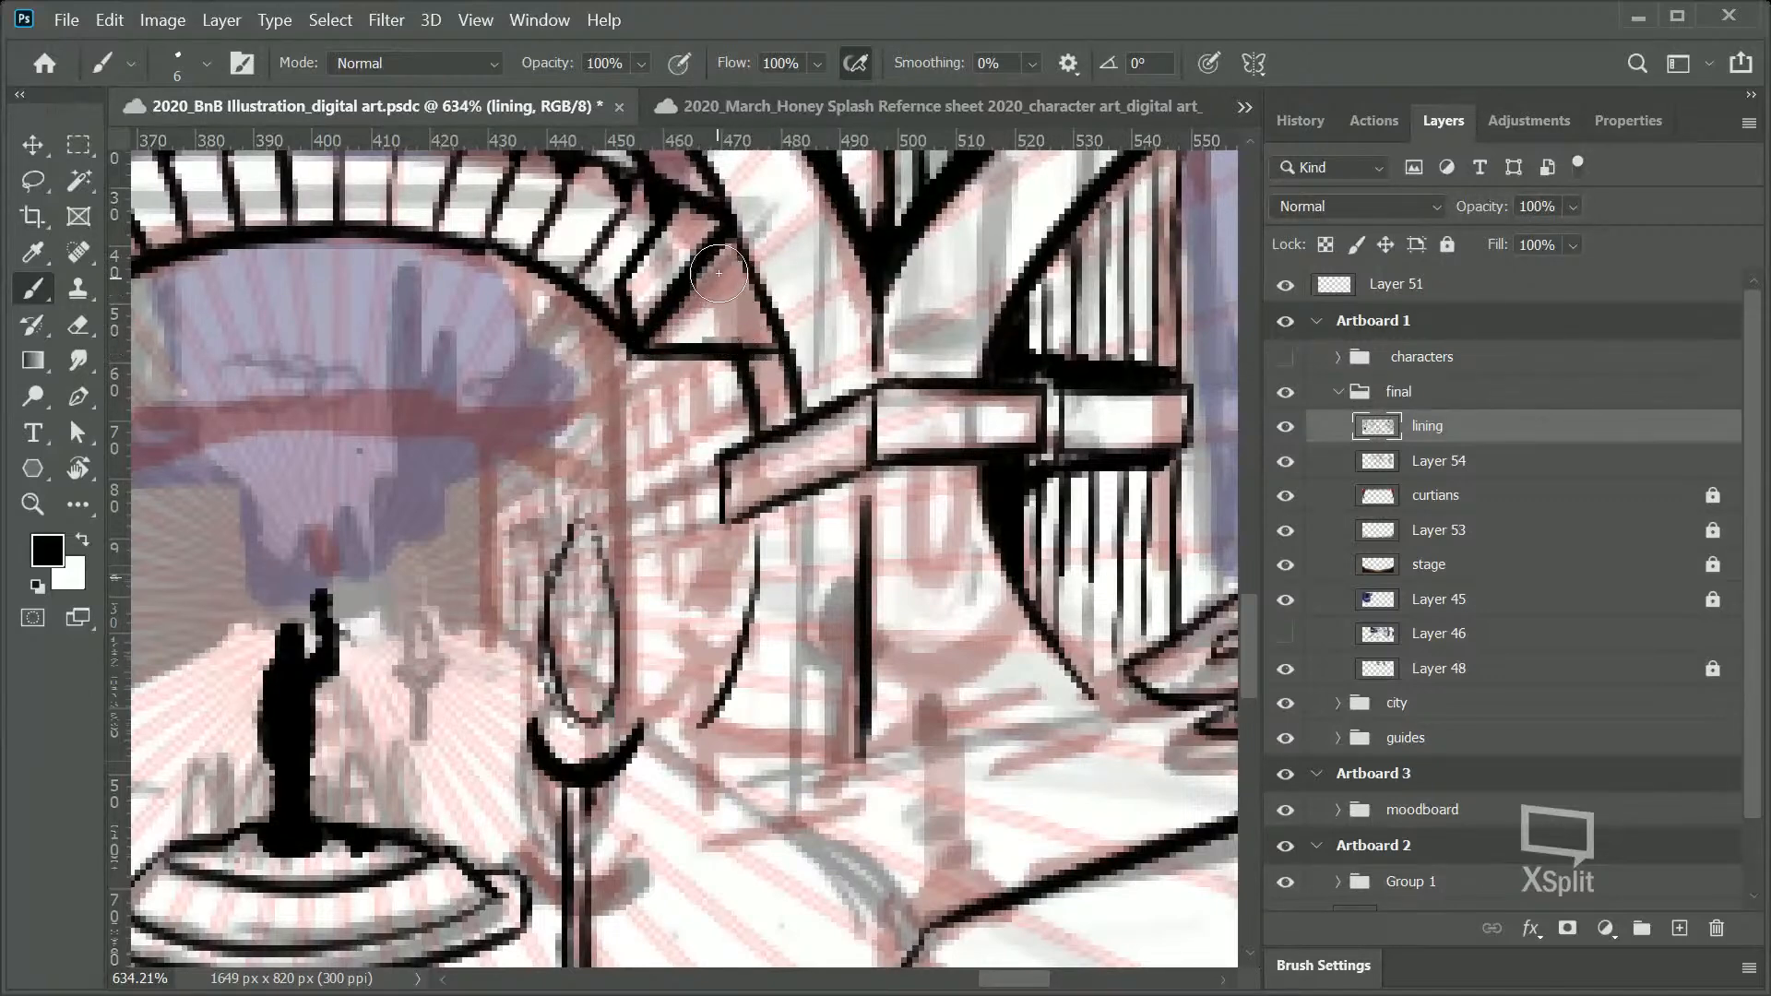
pyautogui.moveTo(1256, 644)
pyautogui.mouseDown()
pyautogui.moveTo(1259, 591)
pyautogui.moveTo(1260, 627)
pyautogui.mouseUp()
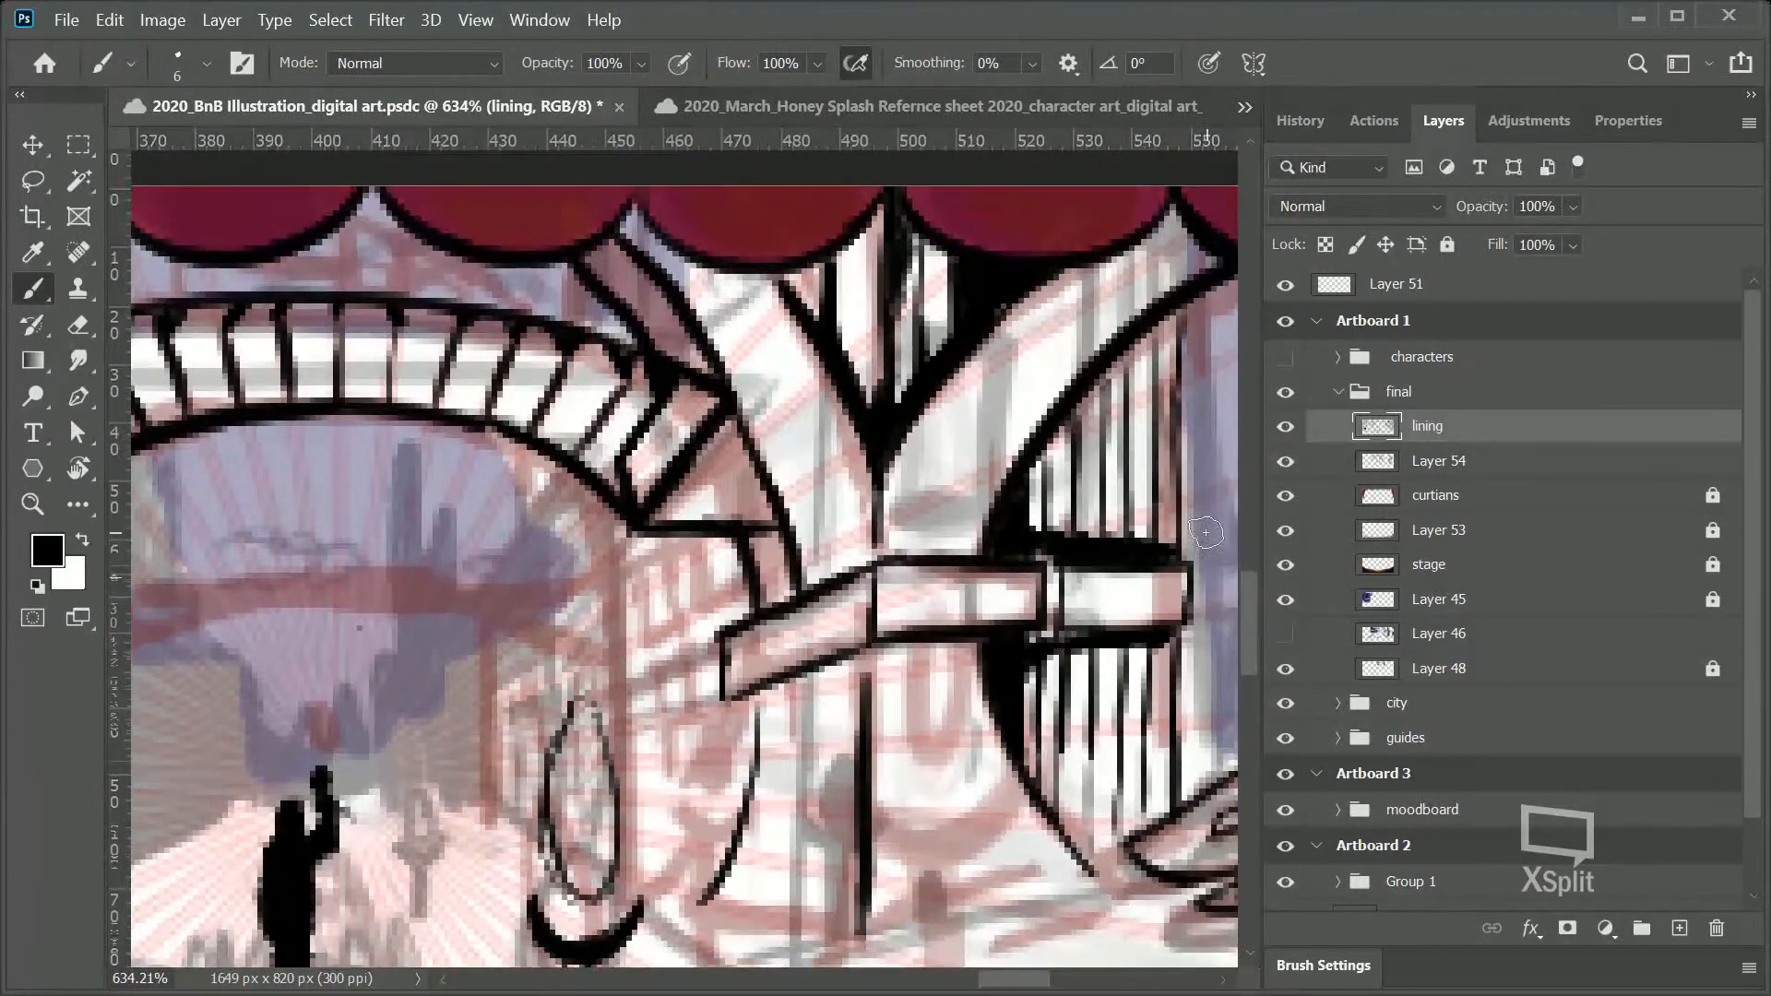
pyautogui.moveTo(673, 343)
pyautogui.mouseDown()
pyautogui.moveTo(663, 327)
pyautogui.moveTo(706, 373)
pyautogui.moveTo(653, 344)
pyautogui.moveTo(664, 309)
pyautogui.moveTo(650, 320)
pyautogui.mouseUp()
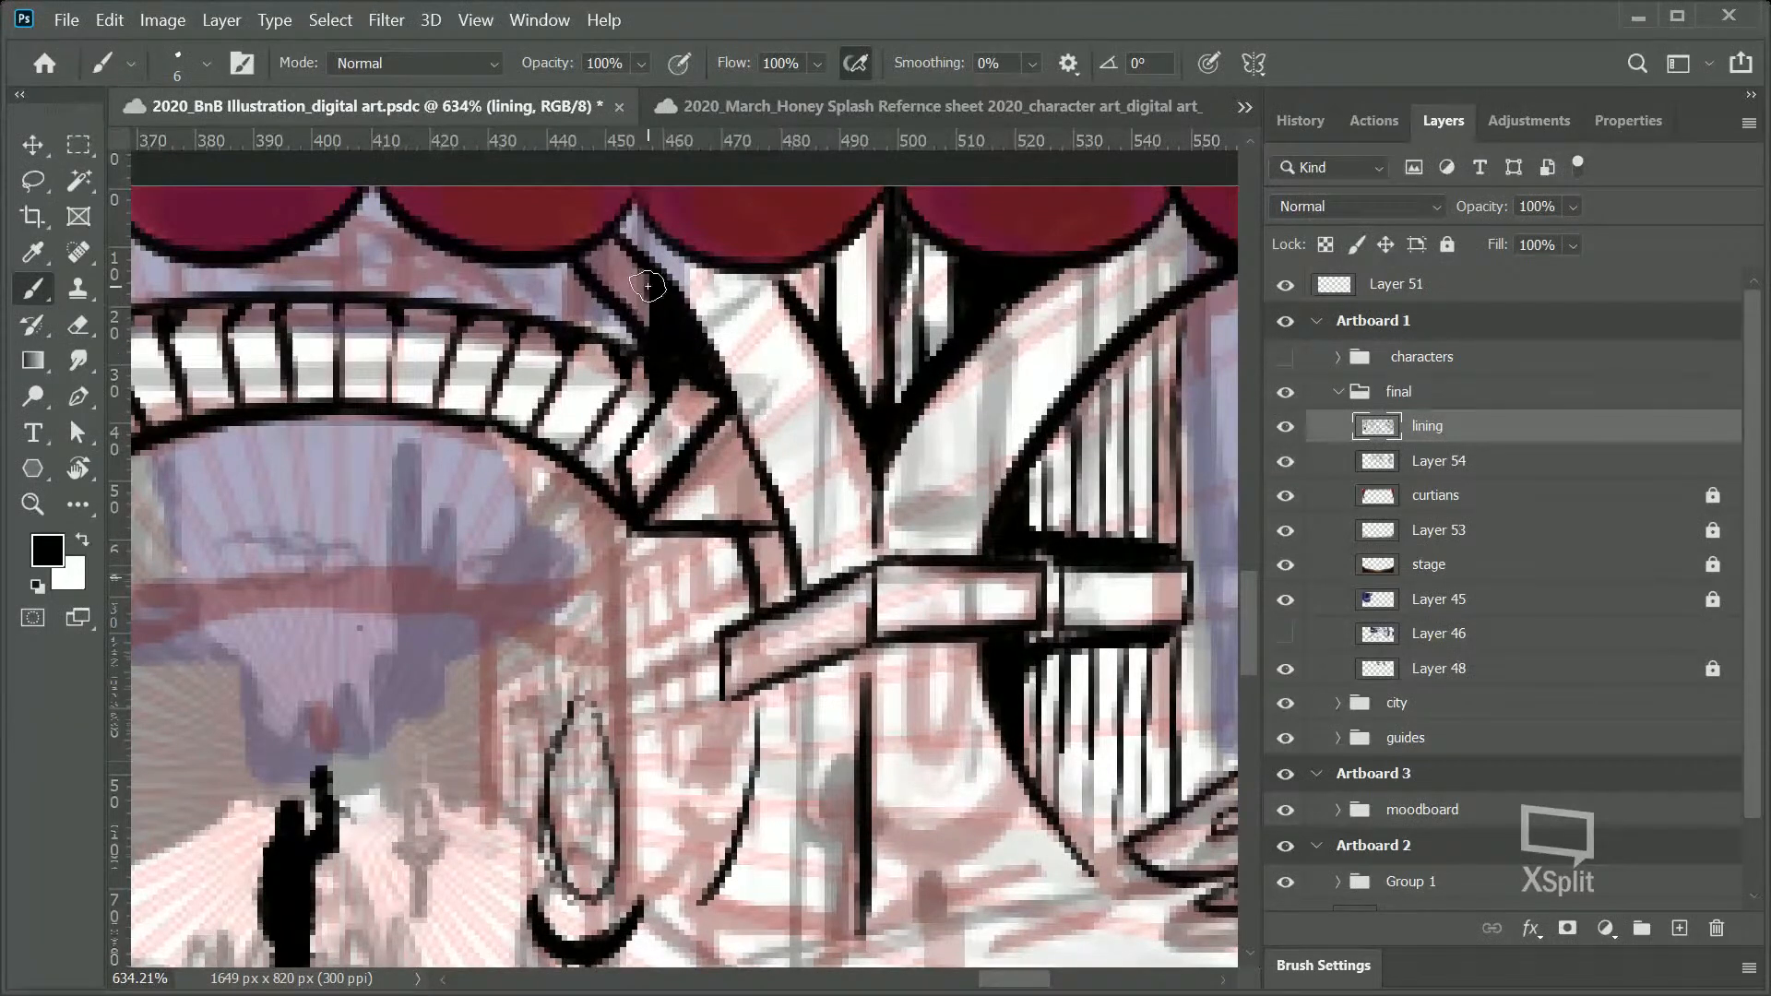
pyautogui.moveTo(749, 498)
pyautogui.mouseDown()
pyautogui.moveTo(755, 522)
pyautogui.moveTo(750, 418)
pyautogui.mouseUp()
# Step: Ink a triangular bracket with straight edges below the arch's left end and thicken its outer edge
pyautogui.hscroll(-6, 1040, 955)
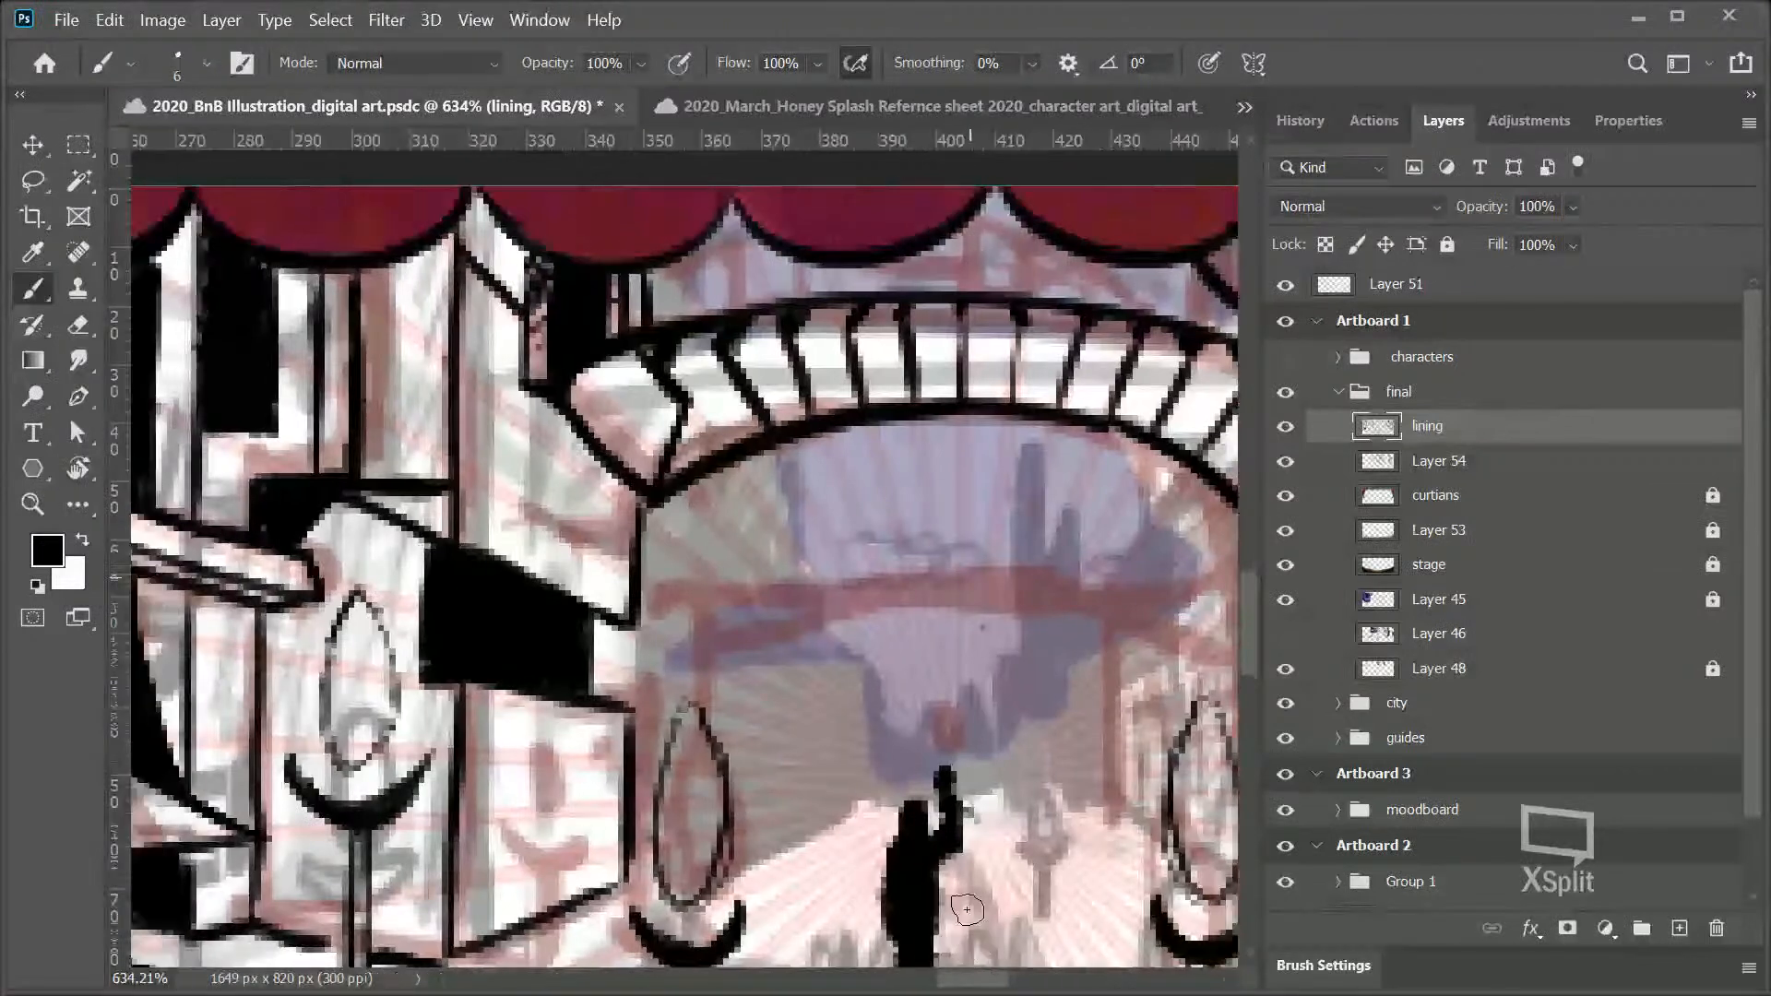
pyautogui.click(533, 394)
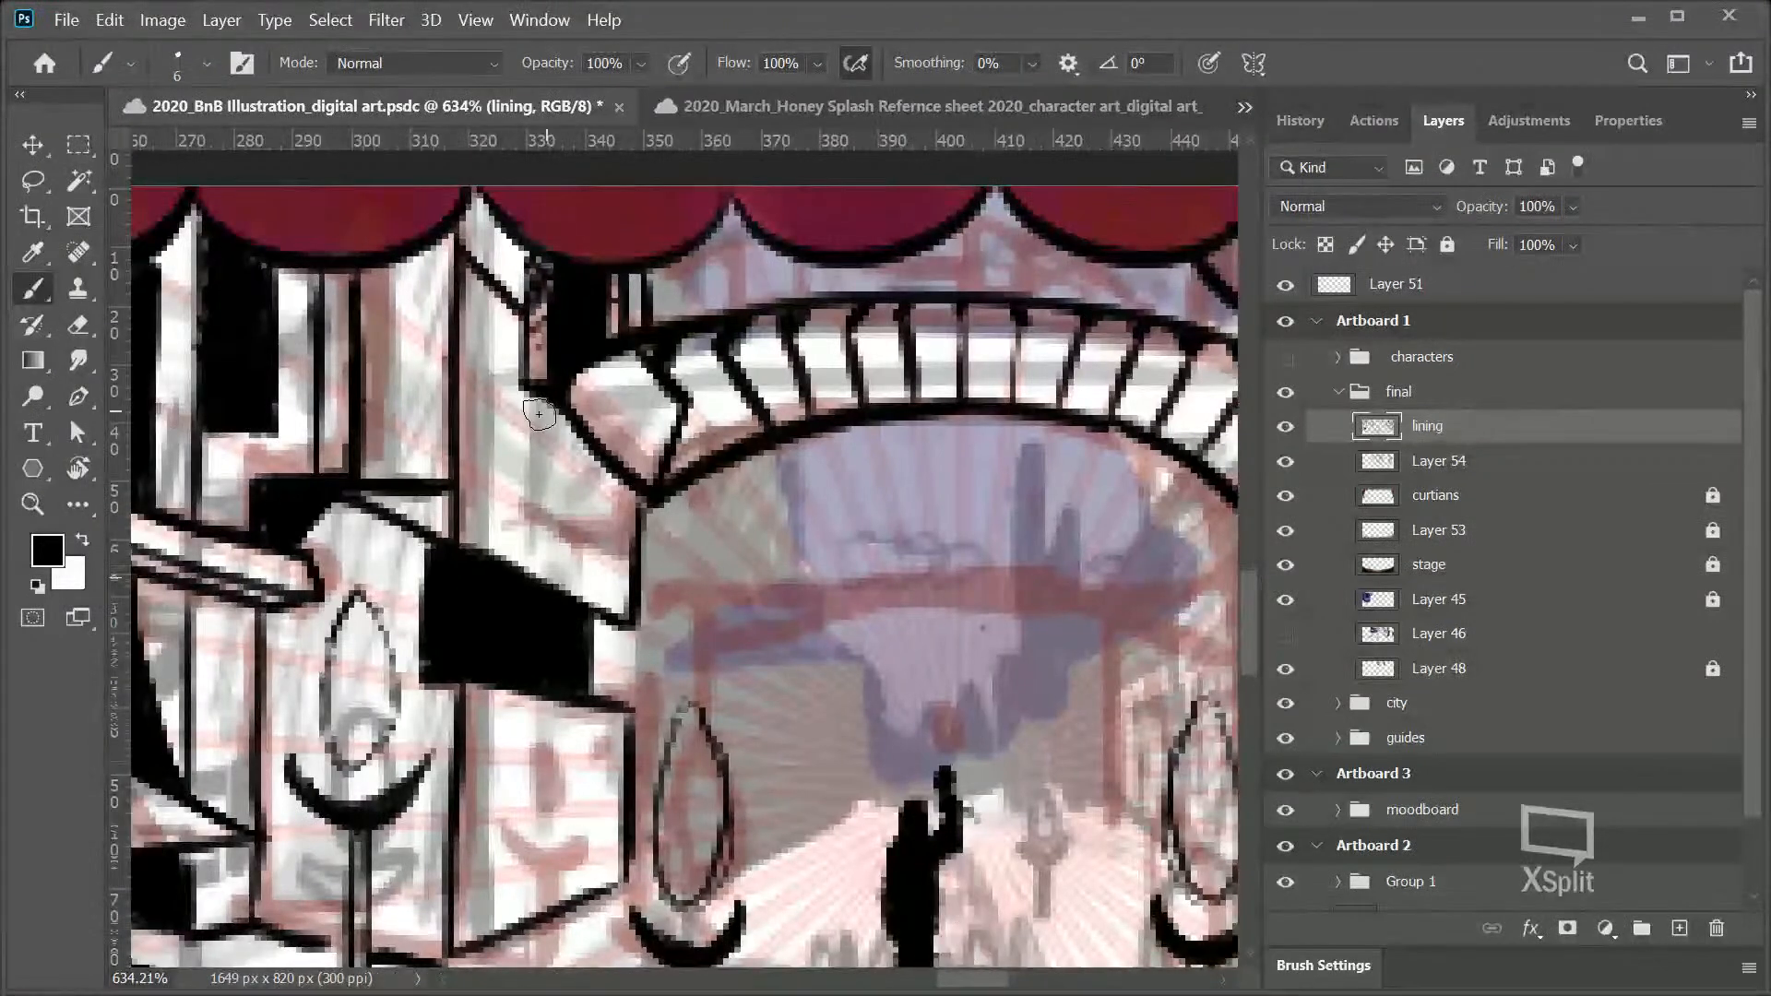
pyautogui.keyDown('shift'); pyautogui.click(571, 522); pyautogui.keyUp('shift')
pyautogui.hotkey('ctrl', 'z')
pyautogui.click(535, 396)
pyautogui.keyDown('shift'); pyautogui.click(556, 533); pyautogui.keyUp('shift')
pyautogui.keyDown('shift'); pyautogui.click(644, 499); pyautogui.keyUp('shift')
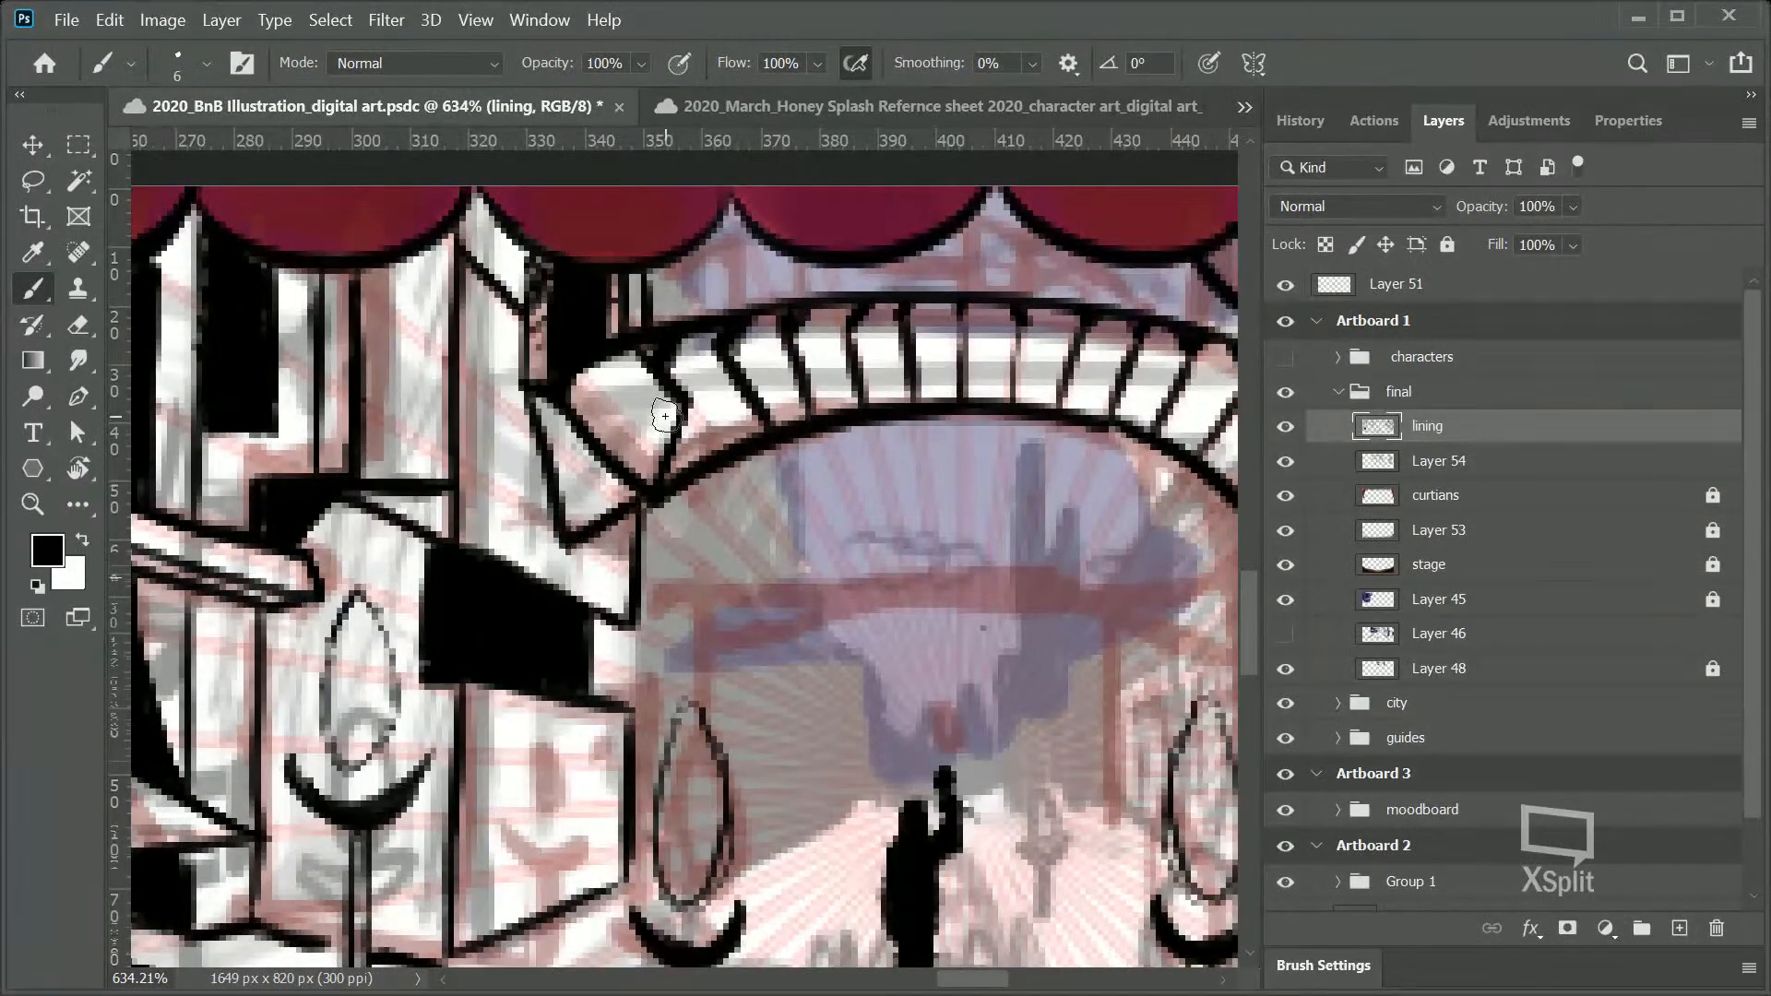
pyautogui.hscroll(5, 902, 976)
pyautogui.hscroll(-4, 950, 980)
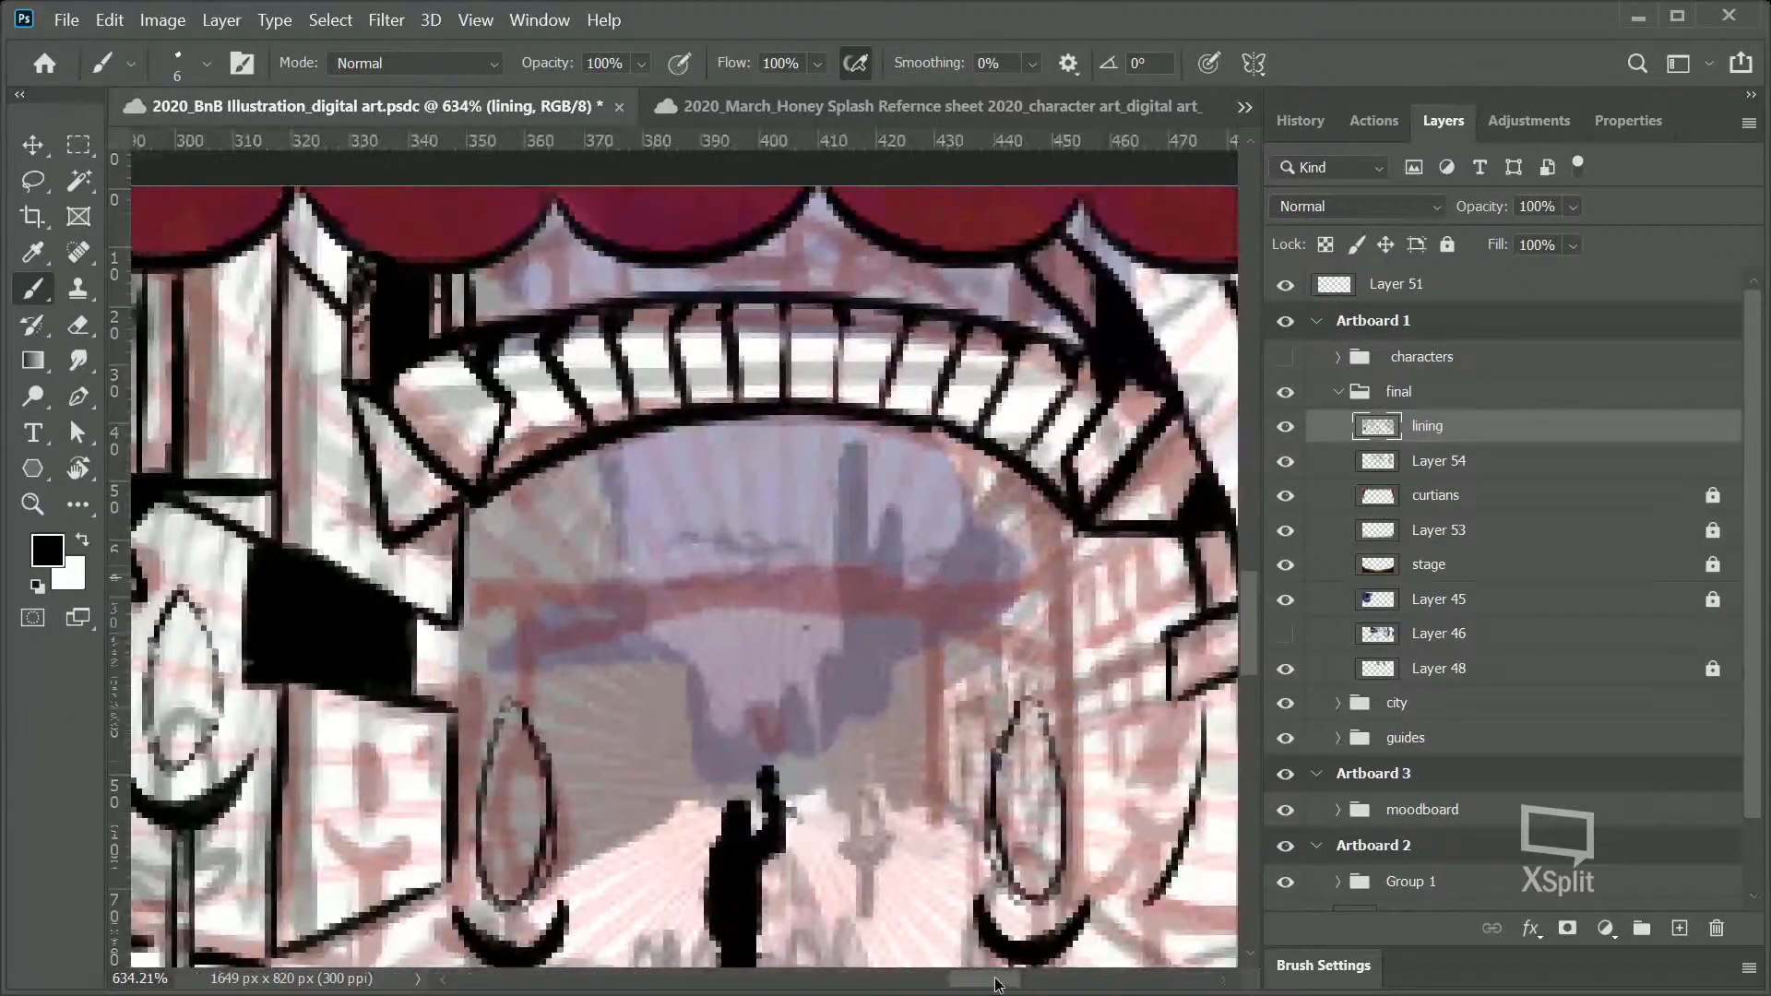
pyautogui.moveTo(996, 983); pyautogui.dragTo(980, 977)
pyautogui.moveTo(623, 477)
pyautogui.mouseDown()
pyautogui.moveTo(604, 516)
pyautogui.moveTo(591, 494)
pyautogui.moveTo(616, 533)
pyautogui.moveTo(611, 517)
pyautogui.mouseUp()
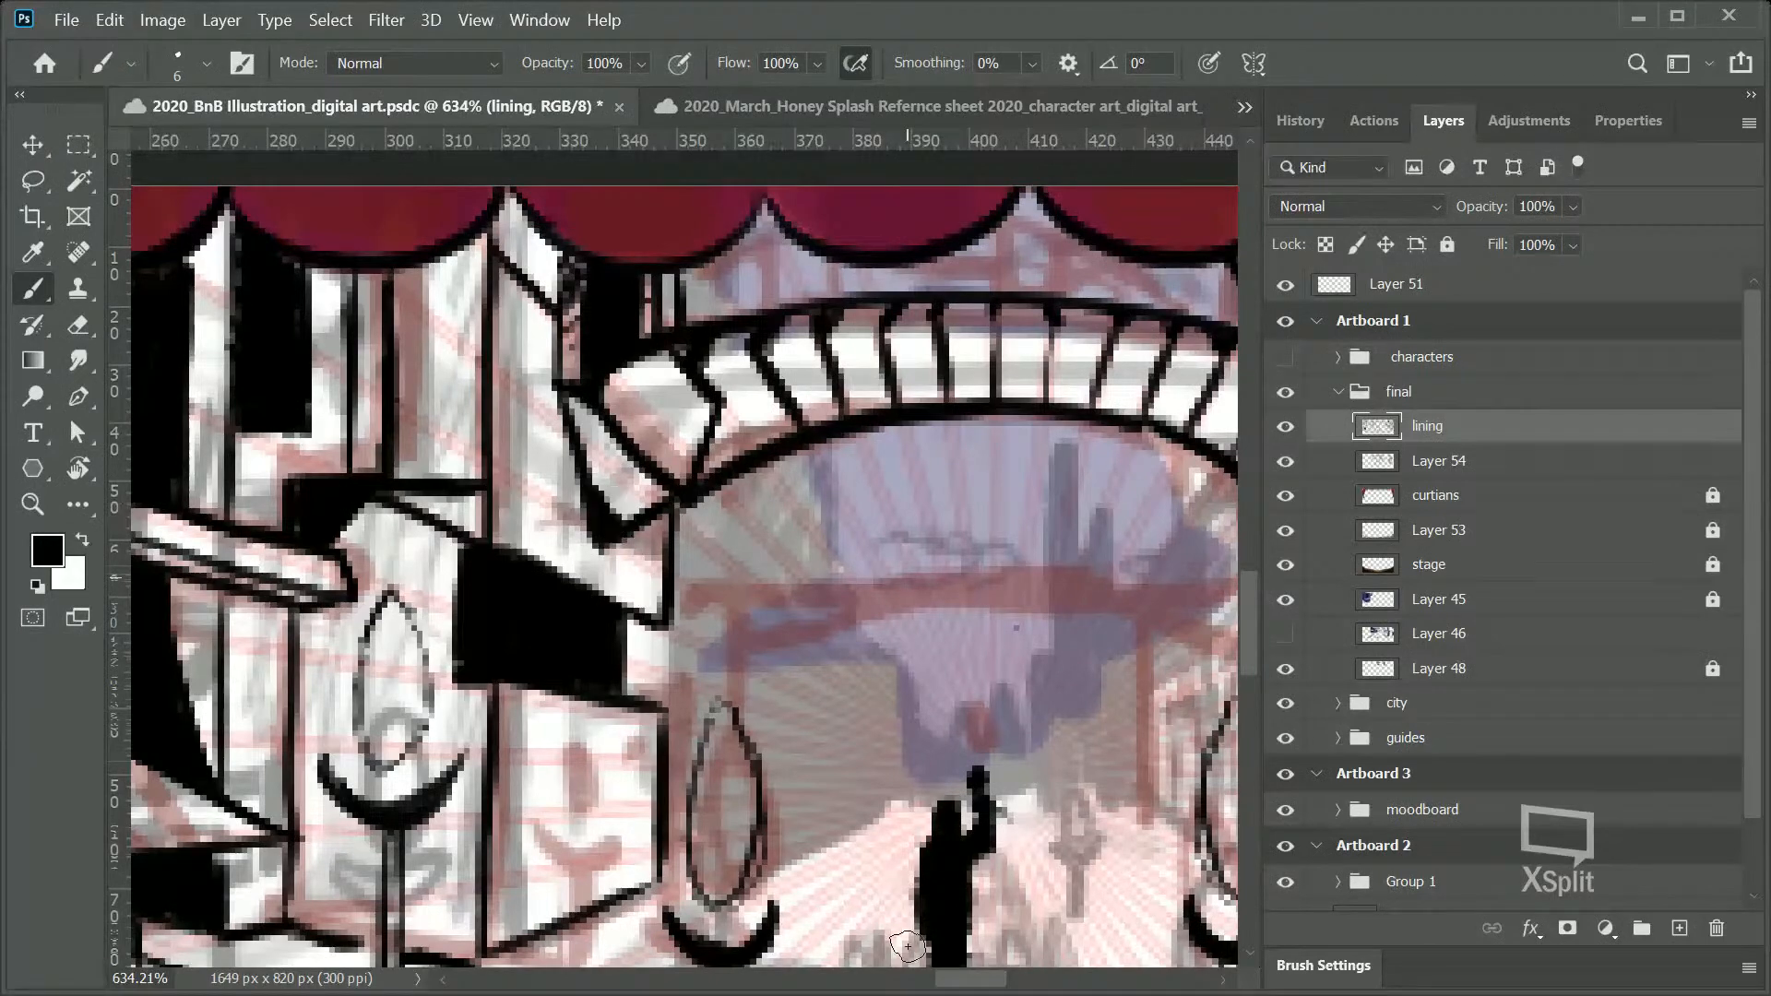
# Step: Fill the gap between the curtain scallops and the curved pillar above the arch's right end with black
pyautogui.hscroll(6, 975, 985)
pyautogui.hscroll(-3, 1001, 984)
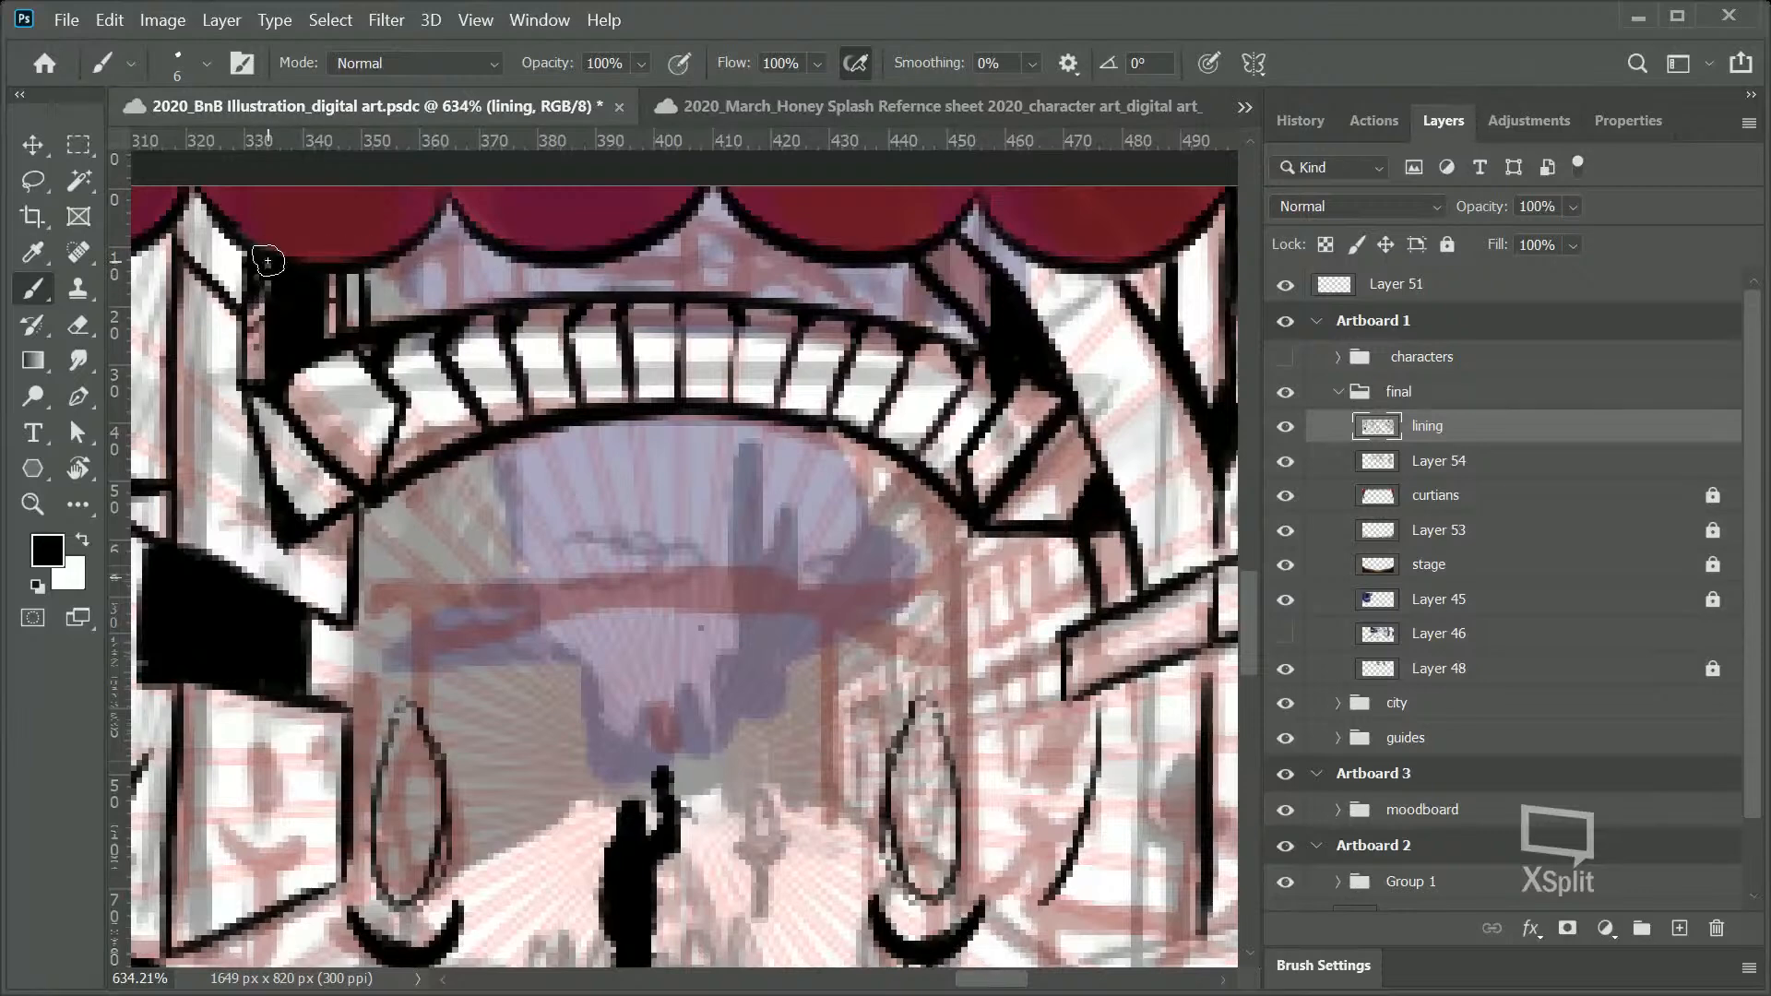
pyautogui.moveTo(947, 243)
pyautogui.mouseDown()
pyautogui.moveTo(1013, 277)
pyautogui.moveTo(986, 222)
pyautogui.moveTo(969, 234)
pyautogui.moveTo(974, 211)
pyautogui.moveTo(1005, 258)
pyautogui.mouseUp()
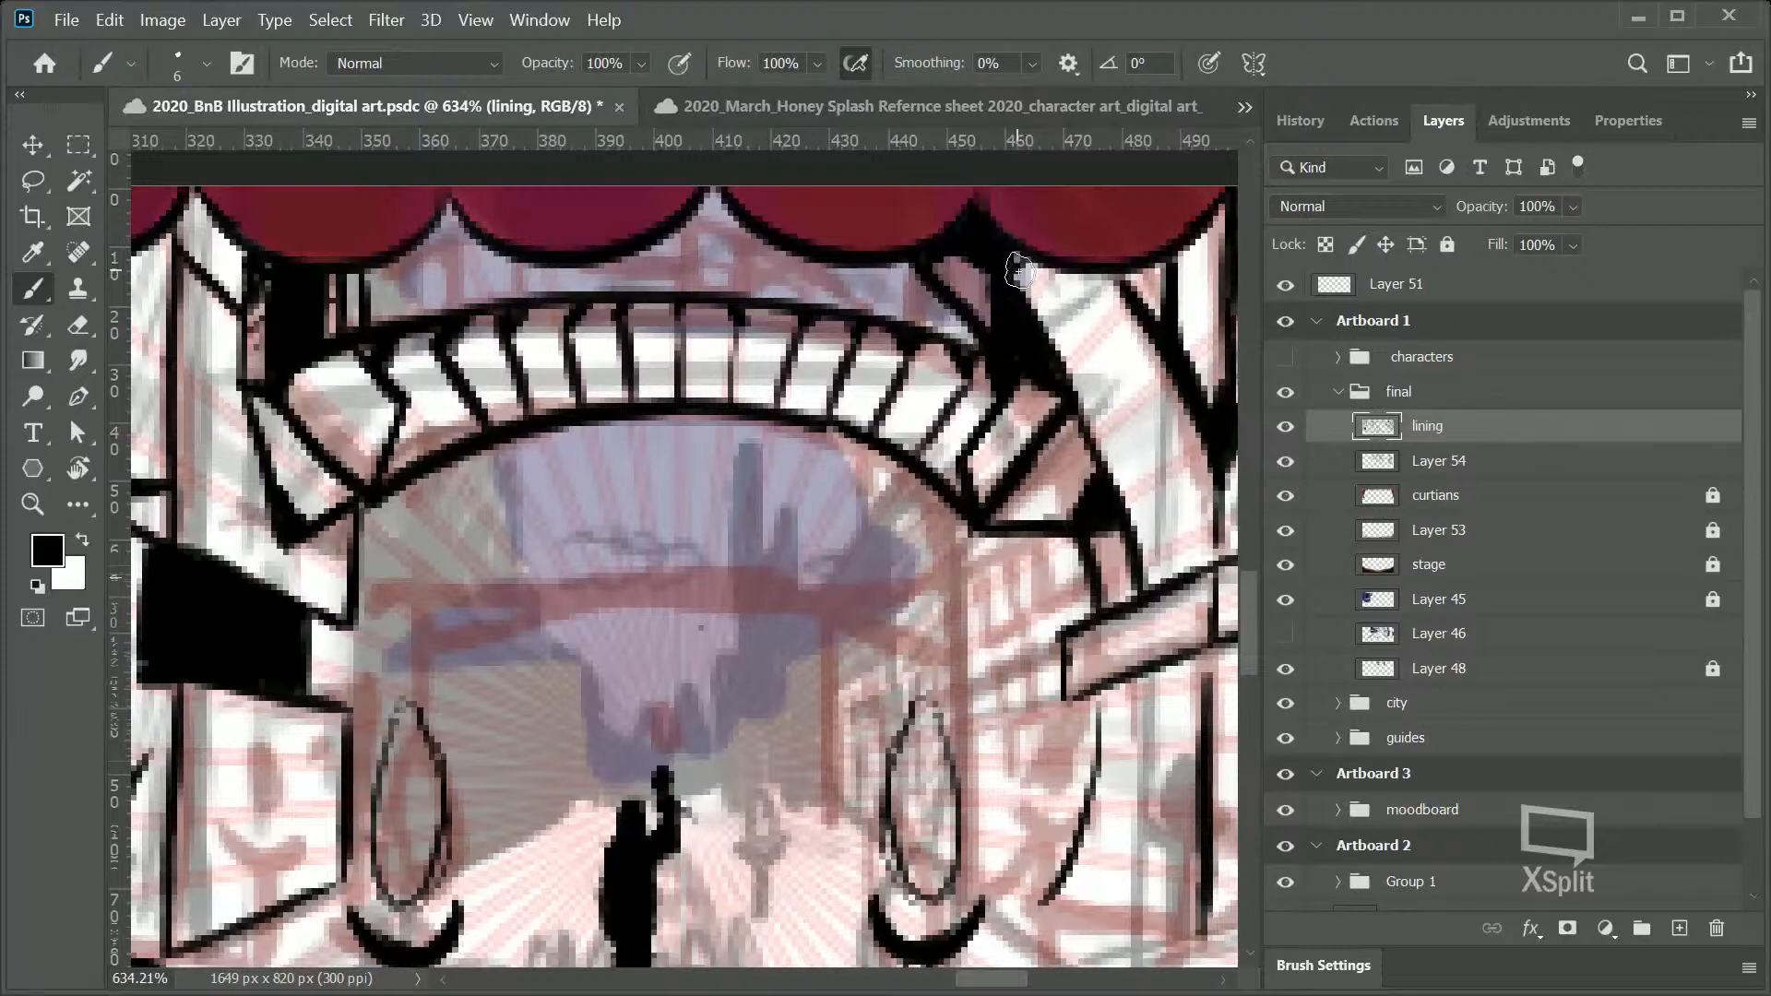
# Step: Ink the stepped outline of the distant buildings on the right side of the view through the arch
pyautogui.press('z')
pyautogui.moveTo(1051, 403); pyautogui.dragTo(969, 466)
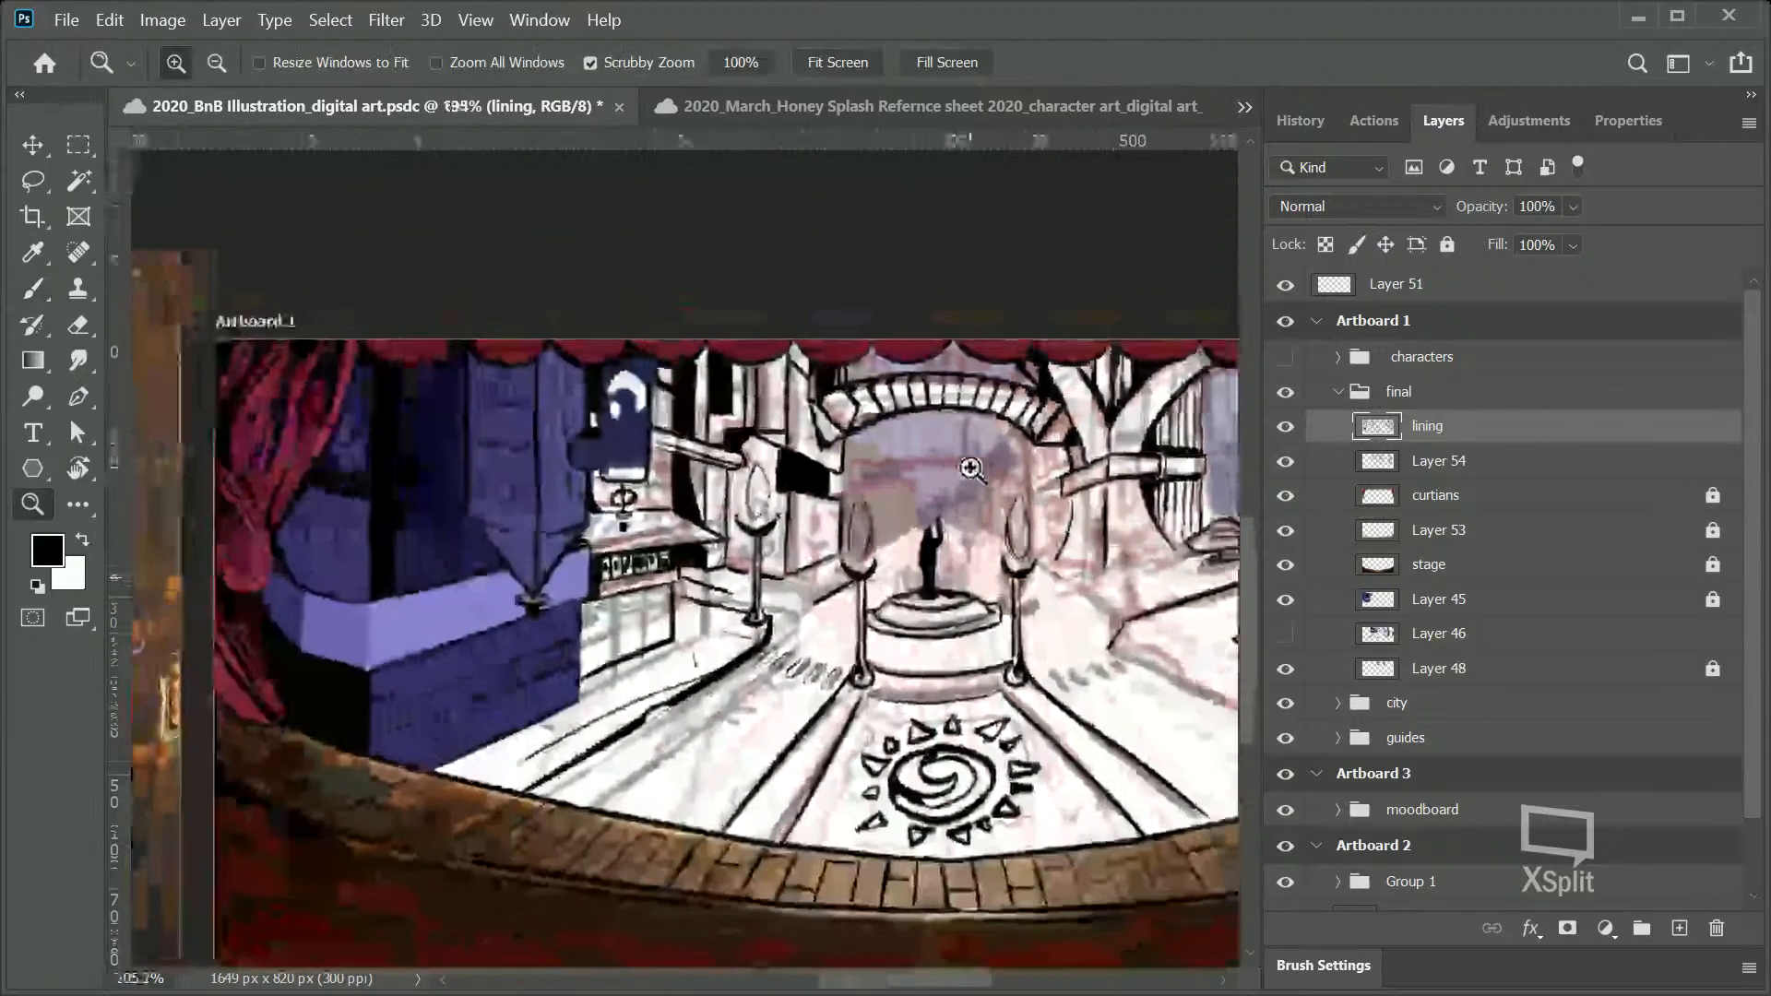
pyautogui.moveTo(977, 980); pyautogui.dragTo(1022, 979)
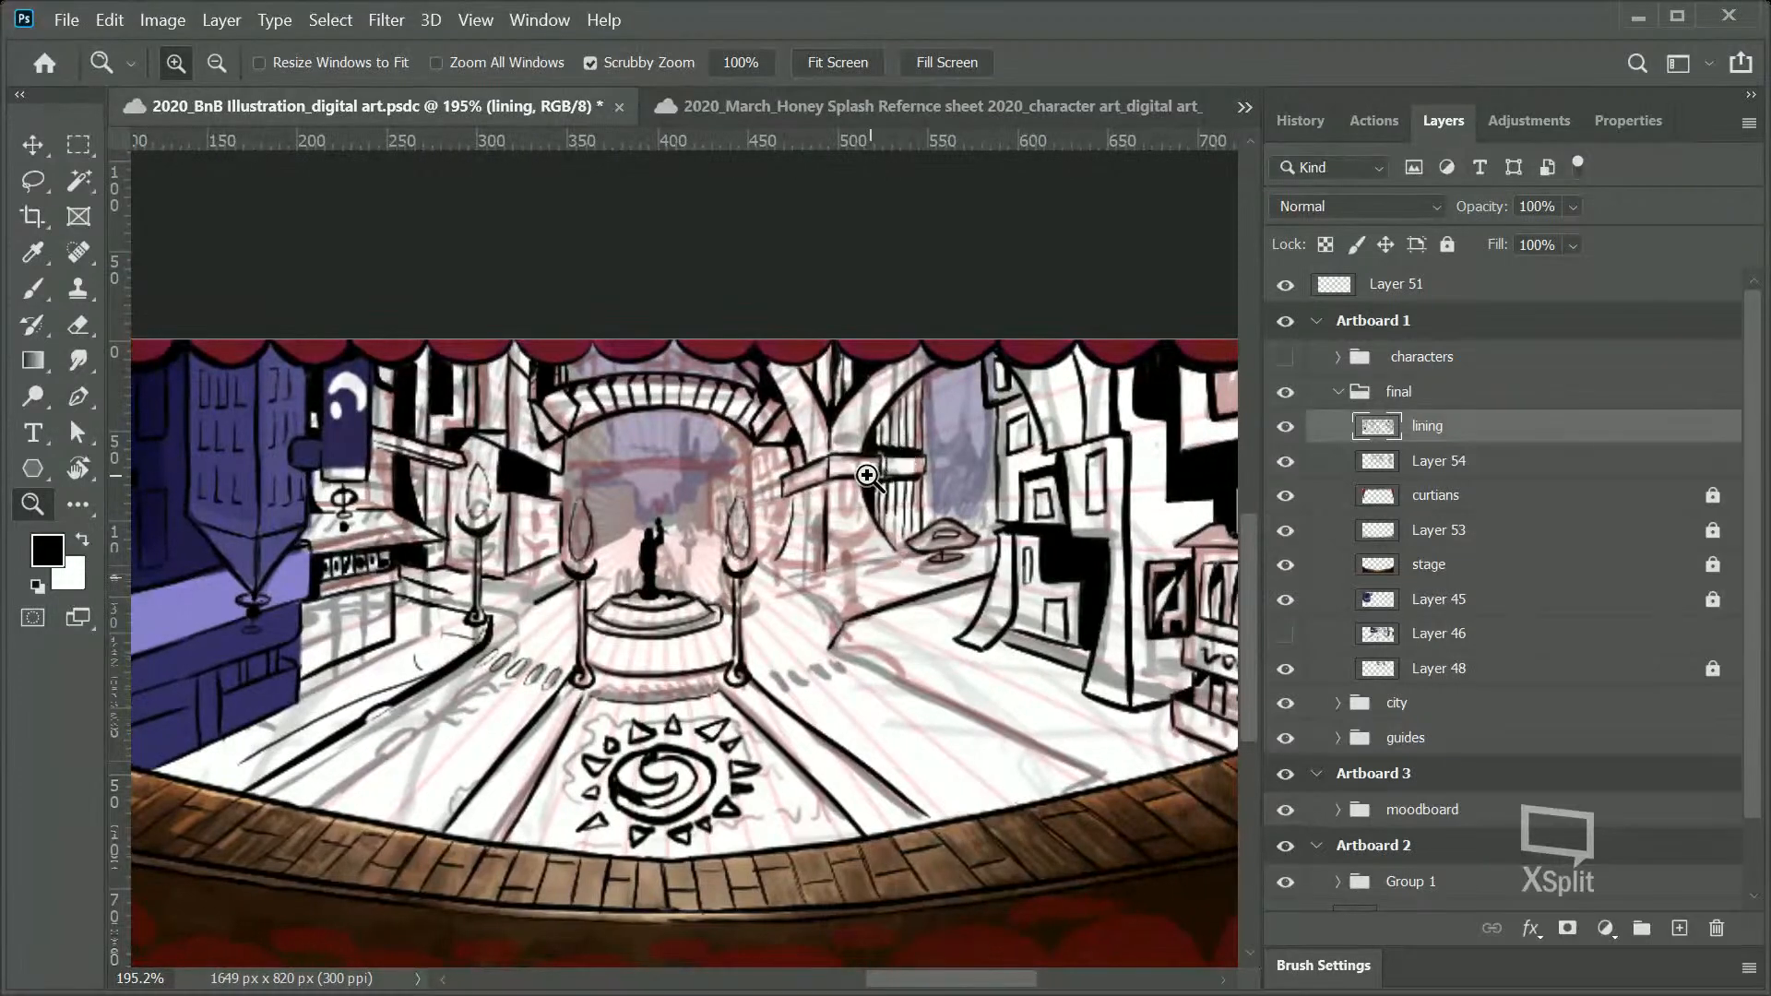
pyautogui.moveTo(826, 454); pyautogui.dragTo(803, 456)
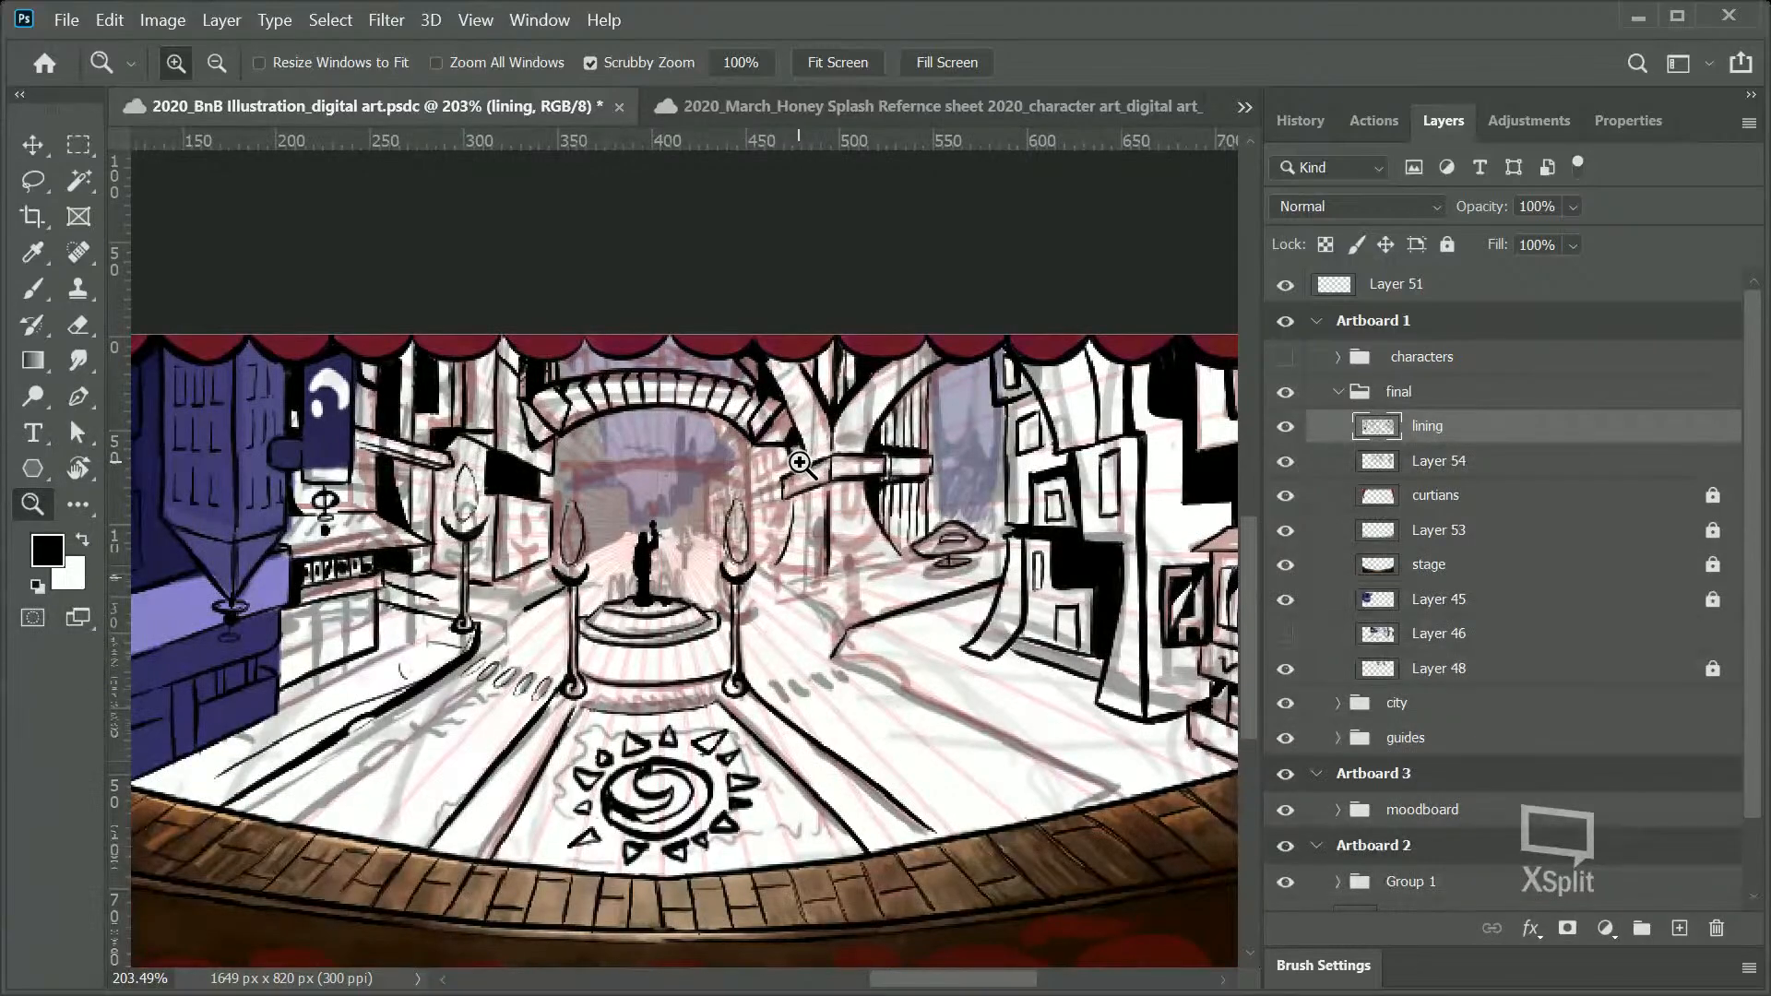
pyautogui.moveTo(799, 462); pyautogui.dragTo(893, 449)
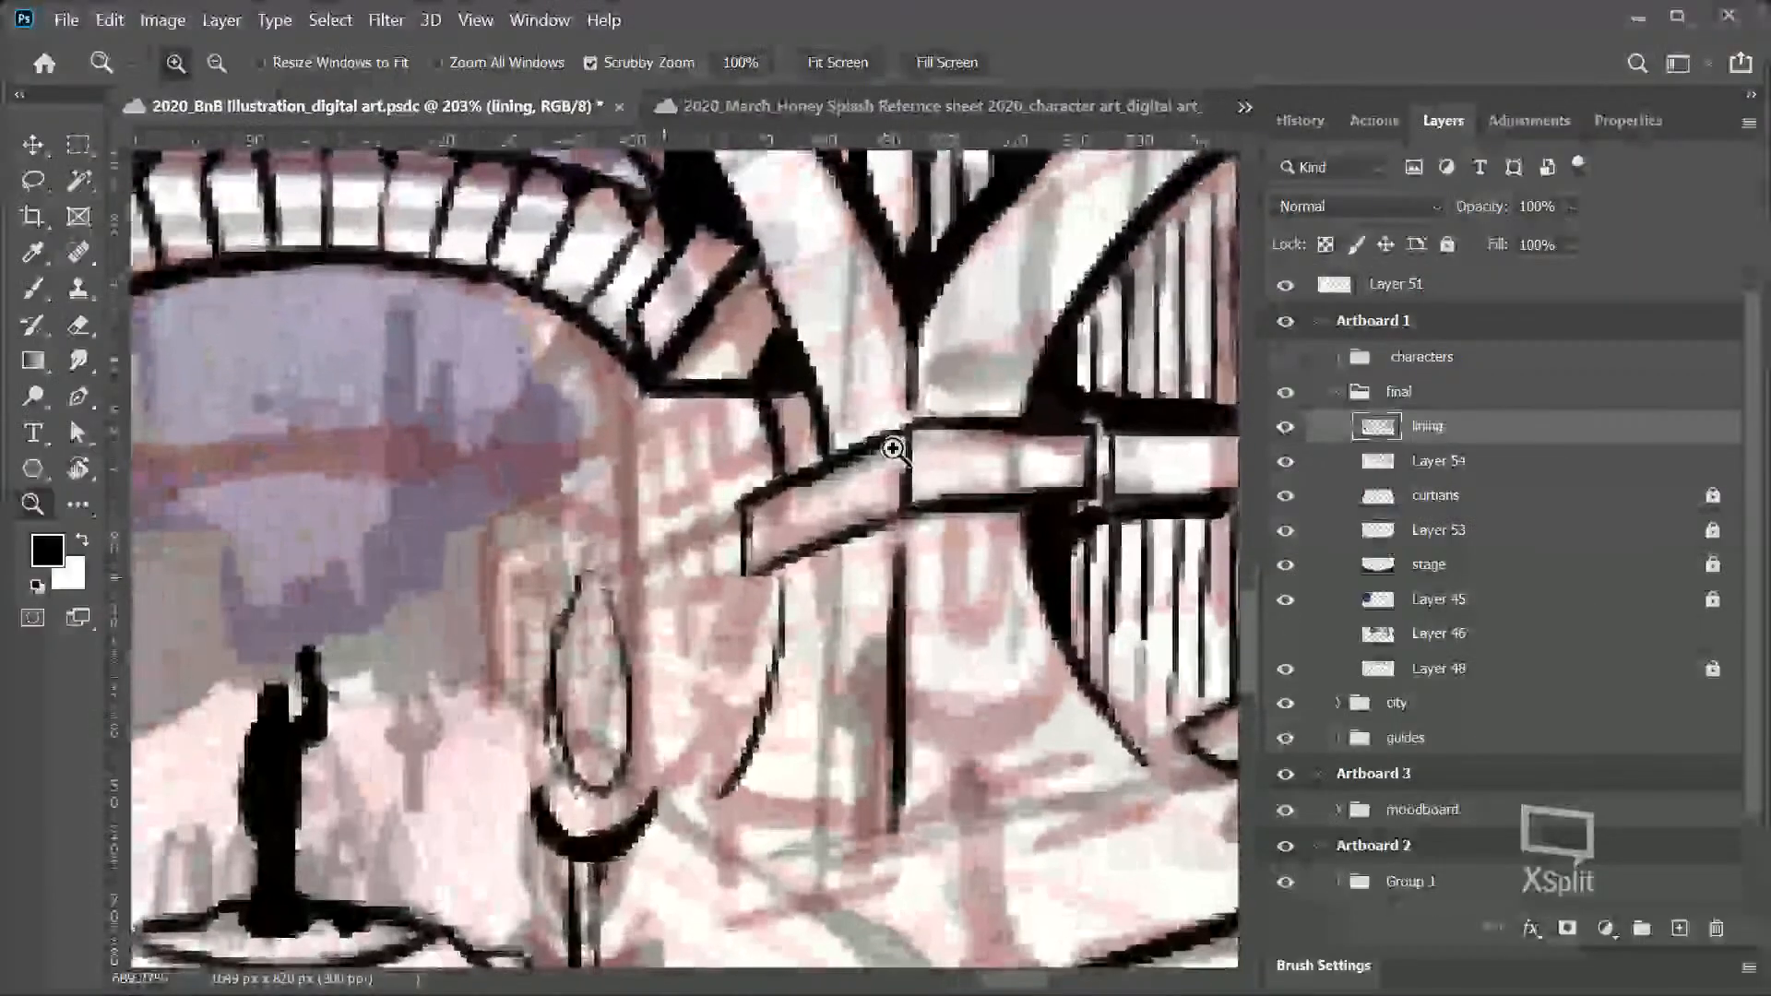
pyautogui.press('b')
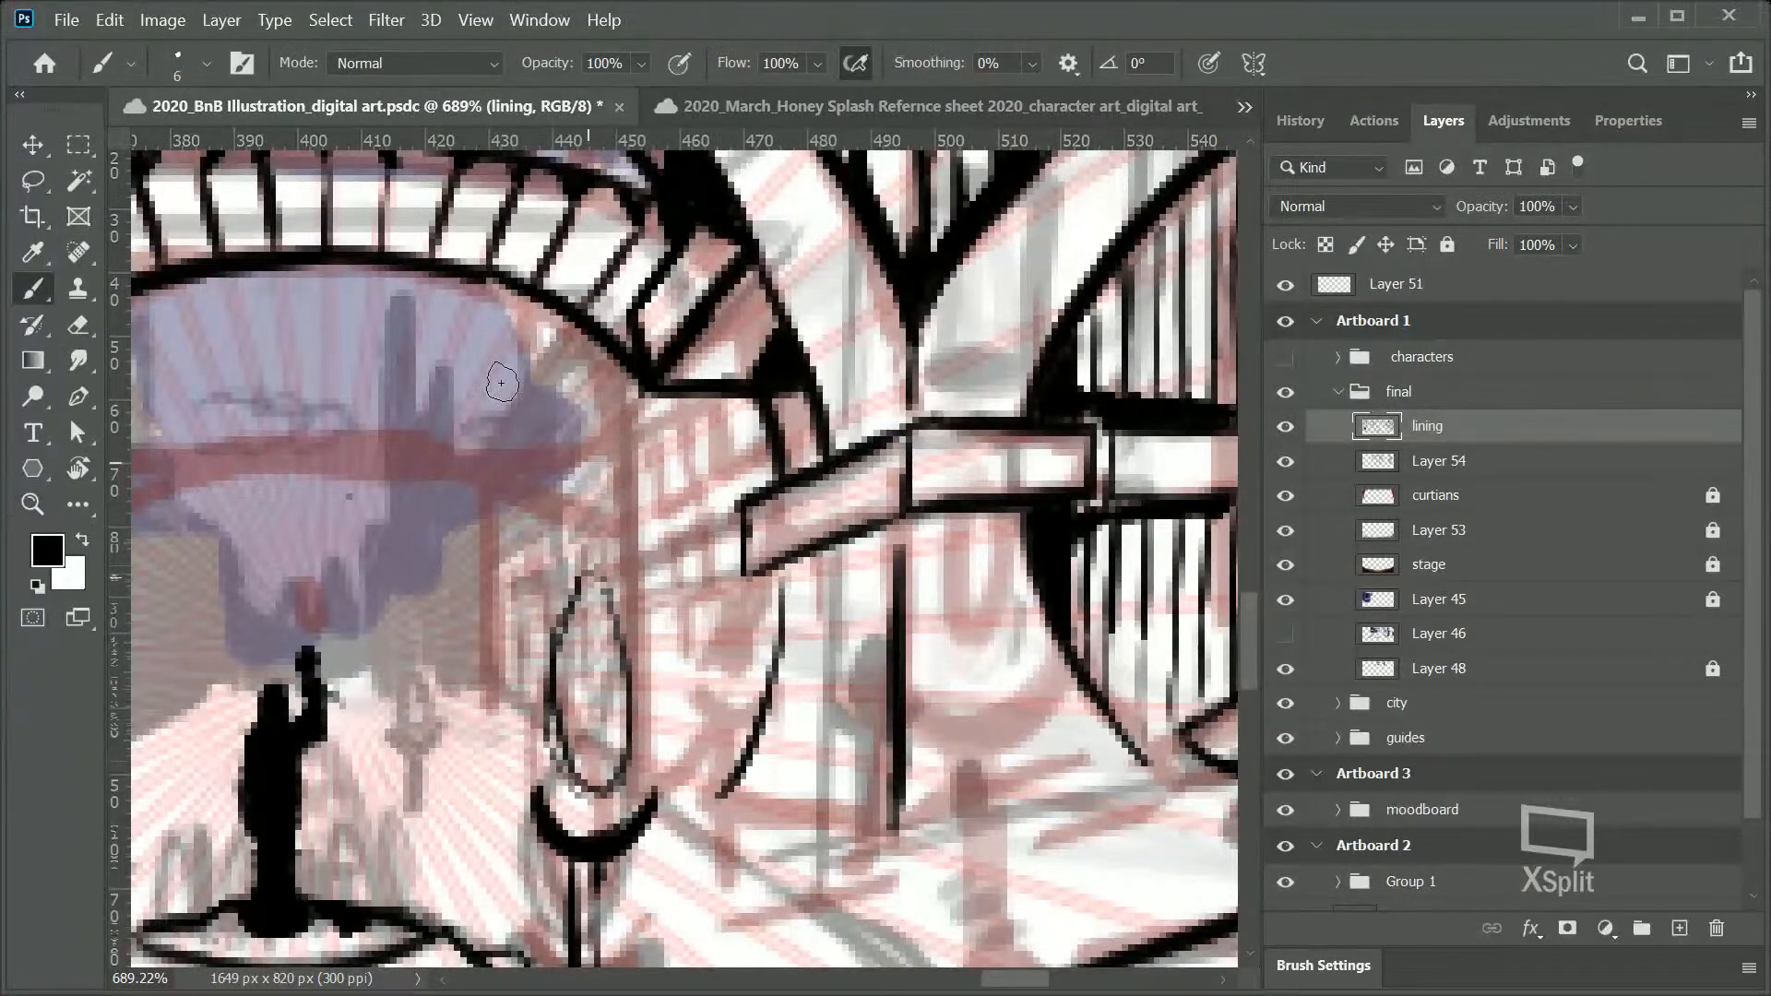
pyautogui.moveTo(1020, 980); pyautogui.dragTo(991, 980)
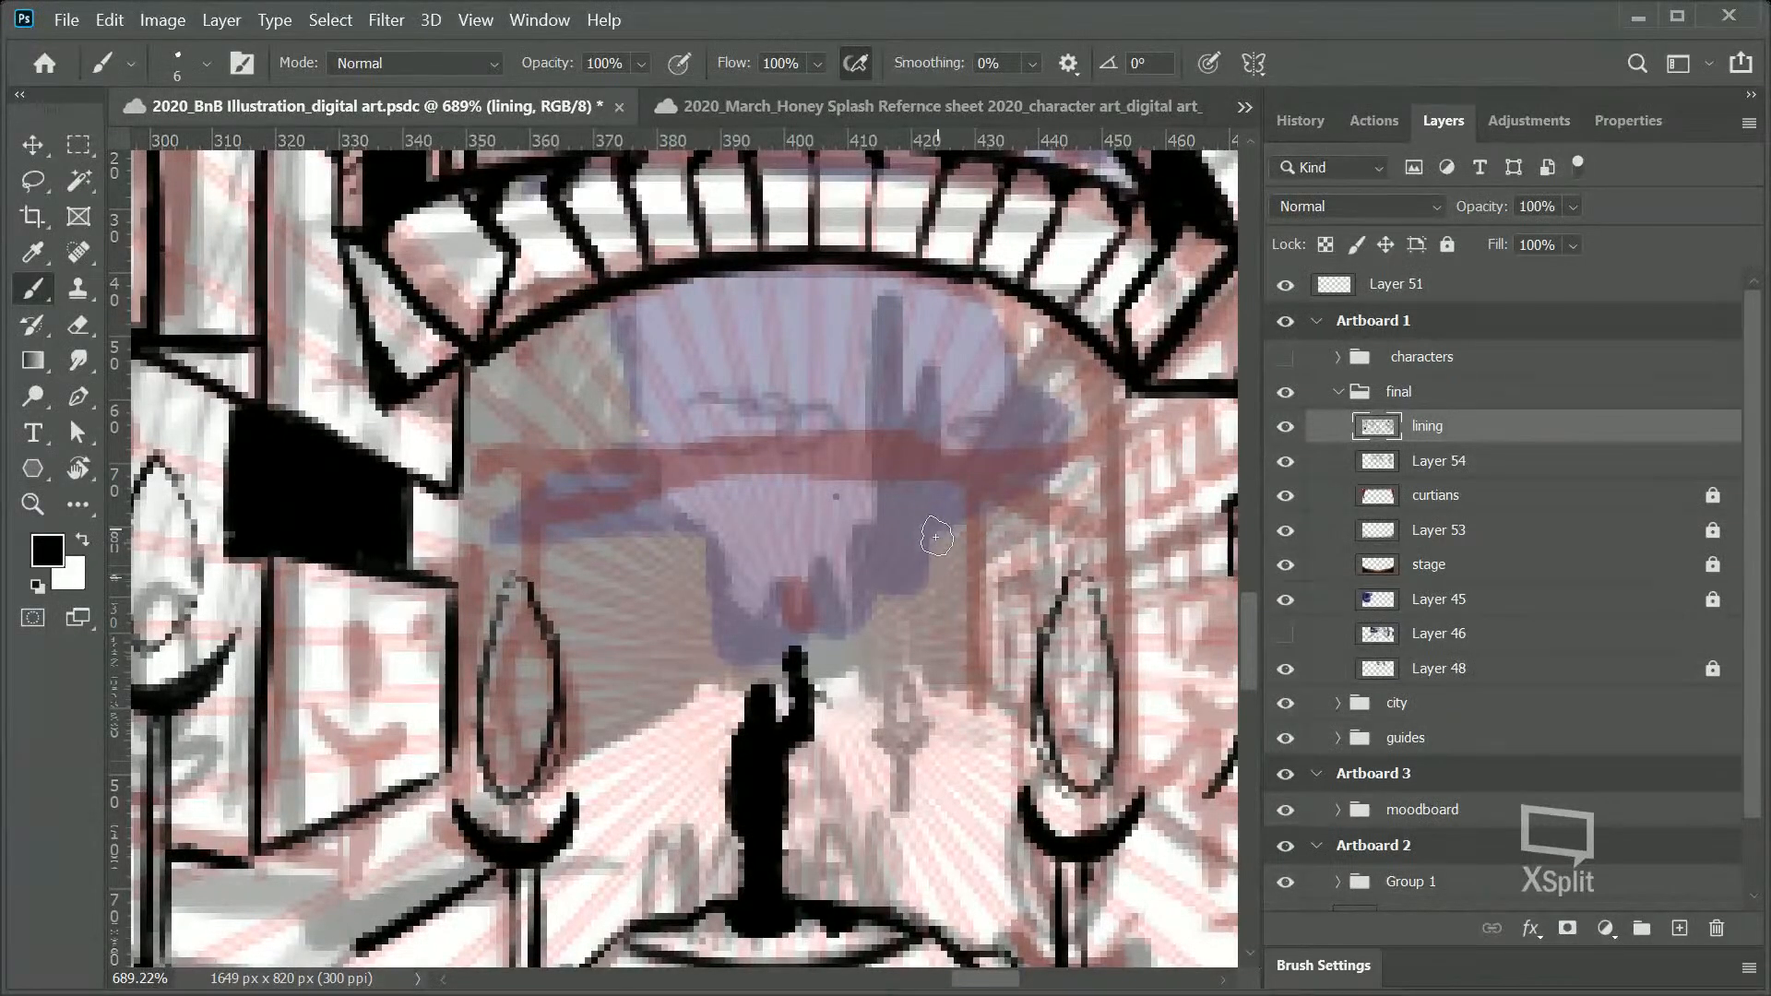
pyautogui.moveTo(964, 522)
pyautogui.mouseDown()
pyautogui.moveTo(927, 598)
pyautogui.moveTo(890, 600)
pyautogui.moveTo(879, 645)
pyautogui.moveTo(880, 611)
pyautogui.moveTo(876, 647)
pyautogui.moveTo(849, 675)
pyautogui.mouseUp()
pyautogui.moveTo(916, 609)
pyautogui.mouseDown()
pyautogui.moveTo(921, 646)
pyautogui.moveTo(957, 543)
pyautogui.moveTo(975, 666)
pyautogui.mouseUp()
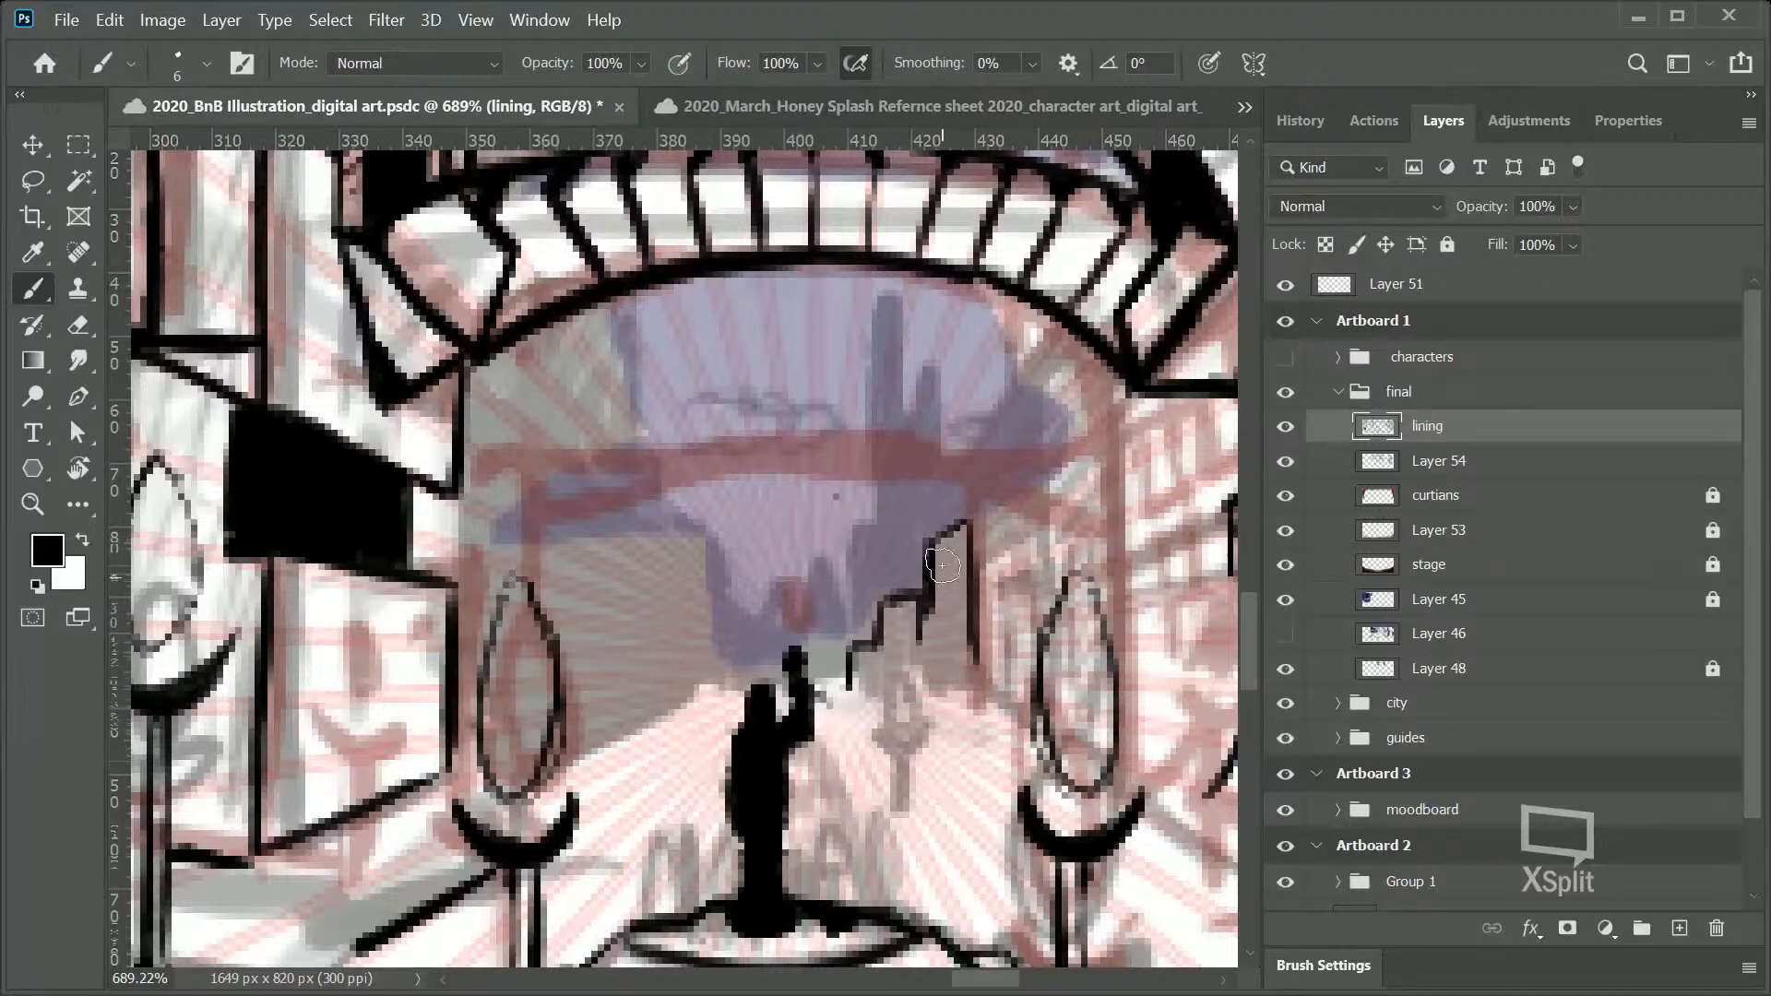
# Step: Add small windows, inner wall lines and roof details to the distant buildings inside the arch
pyautogui.moveTo(958, 559)
pyautogui.mouseDown()
pyautogui.moveTo(951, 581)
pyautogui.moveTo(945, 550)
pyautogui.moveTo(927, 554)
pyautogui.moveTo(964, 526)
pyautogui.moveTo(941, 551)
pyautogui.mouseUp()
pyautogui.moveTo(932, 612); pyautogui.dragTo(931, 678)
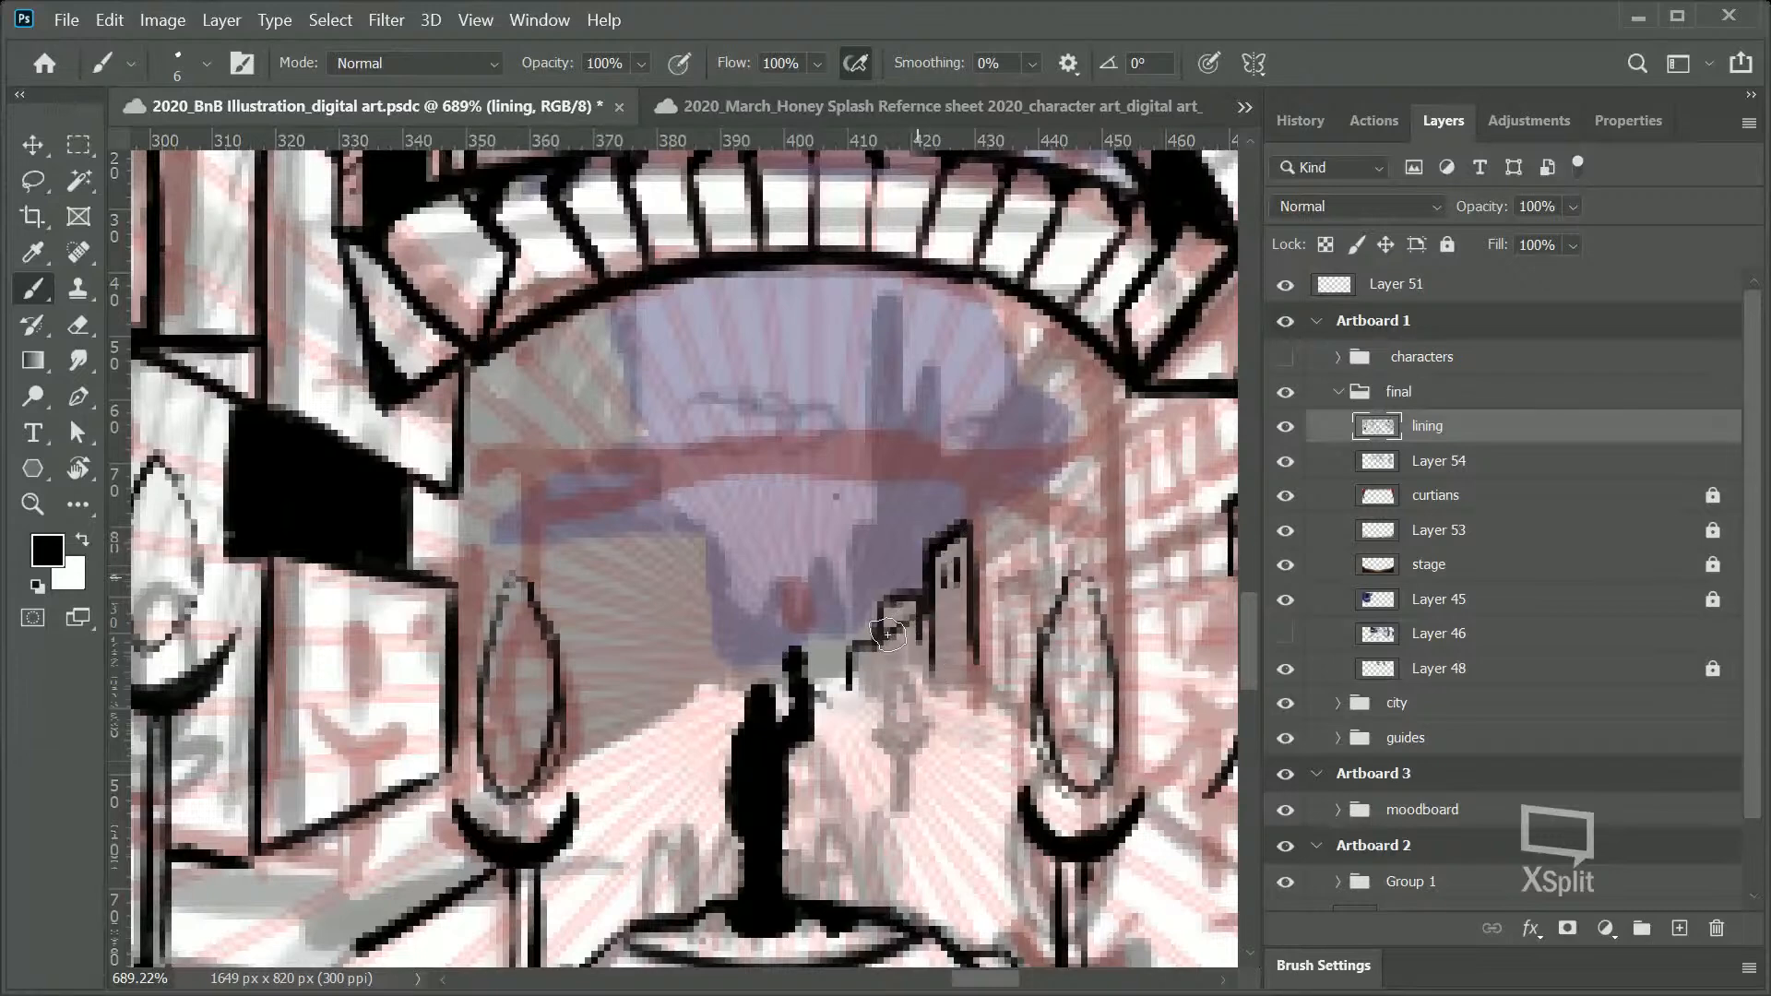
pyautogui.moveTo(873, 638); pyautogui.dragTo(922, 595)
pyautogui.moveTo(949, 535); pyautogui.dragTo(968, 521)
# Step: Show Layer 46 and erase the distant building lines inside the arch on the lining layer
pyautogui.click(1285, 635)
pyautogui.click(1286, 636)
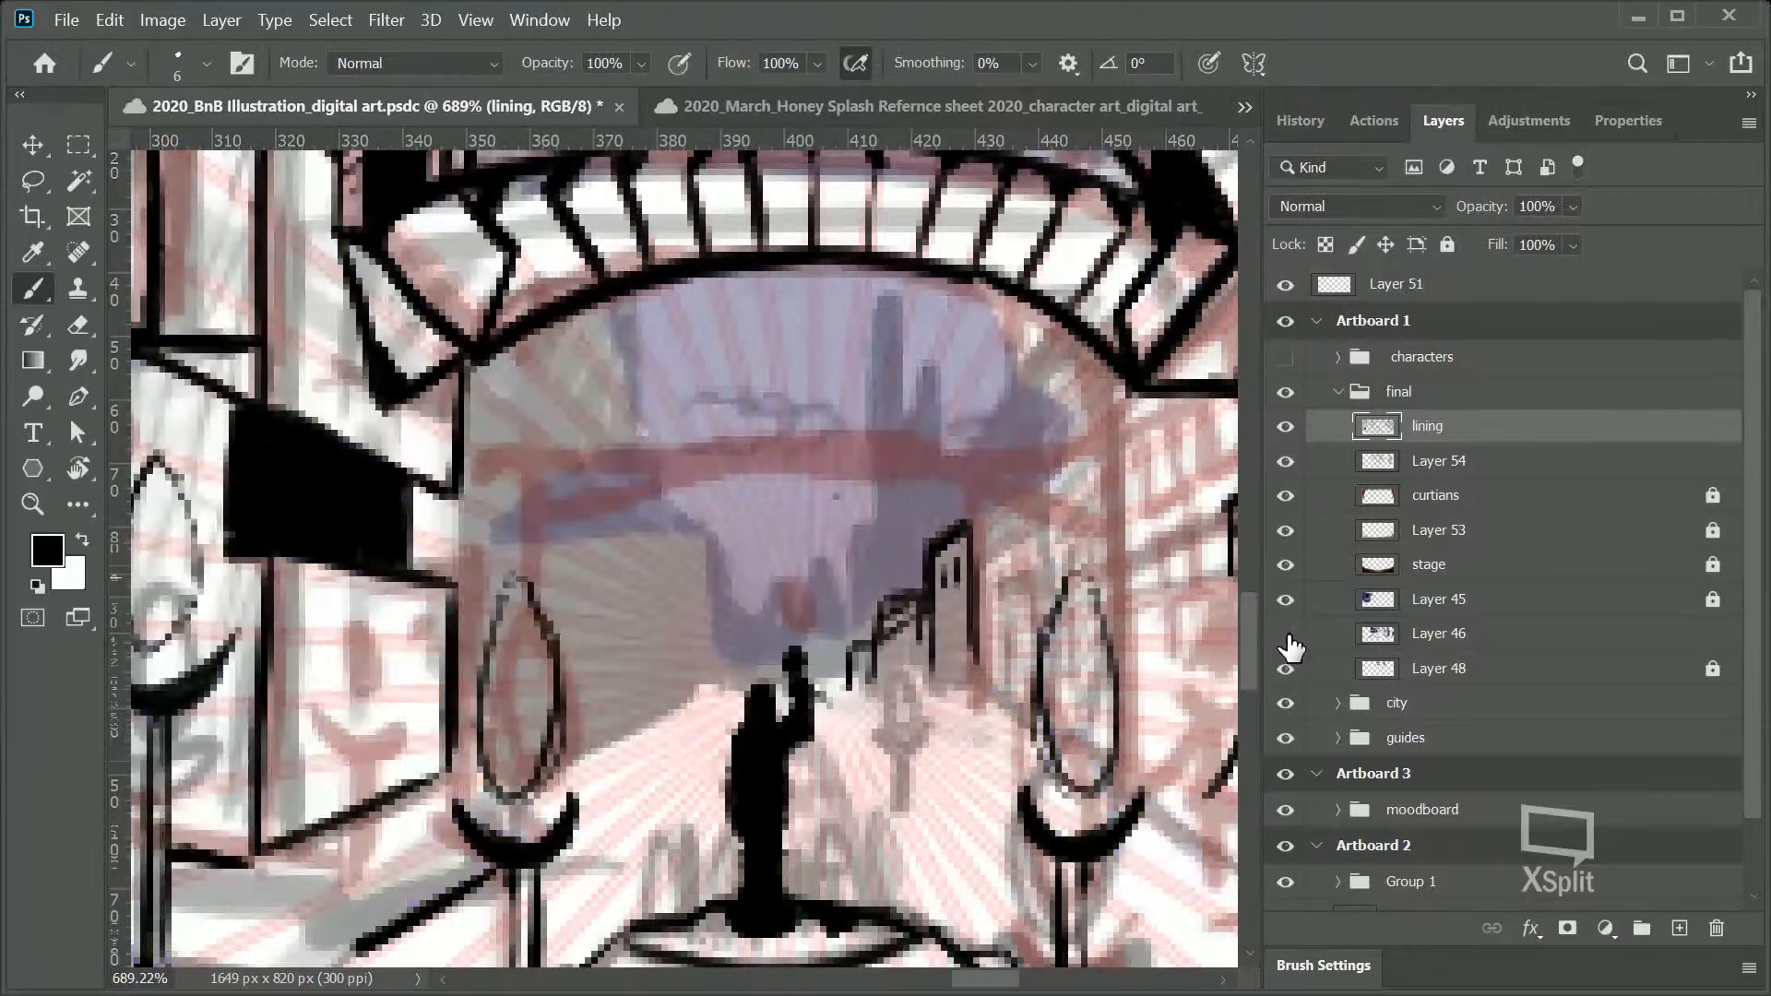
pyautogui.click(1286, 636)
pyautogui.moveTo(858, 655)
pyautogui.mouseDown()
pyautogui.moveTo(830, 620)
pyautogui.moveTo(901, 553)
pyautogui.moveTo(937, 585)
pyautogui.moveTo(963, 675)
pyautogui.mouseUp()
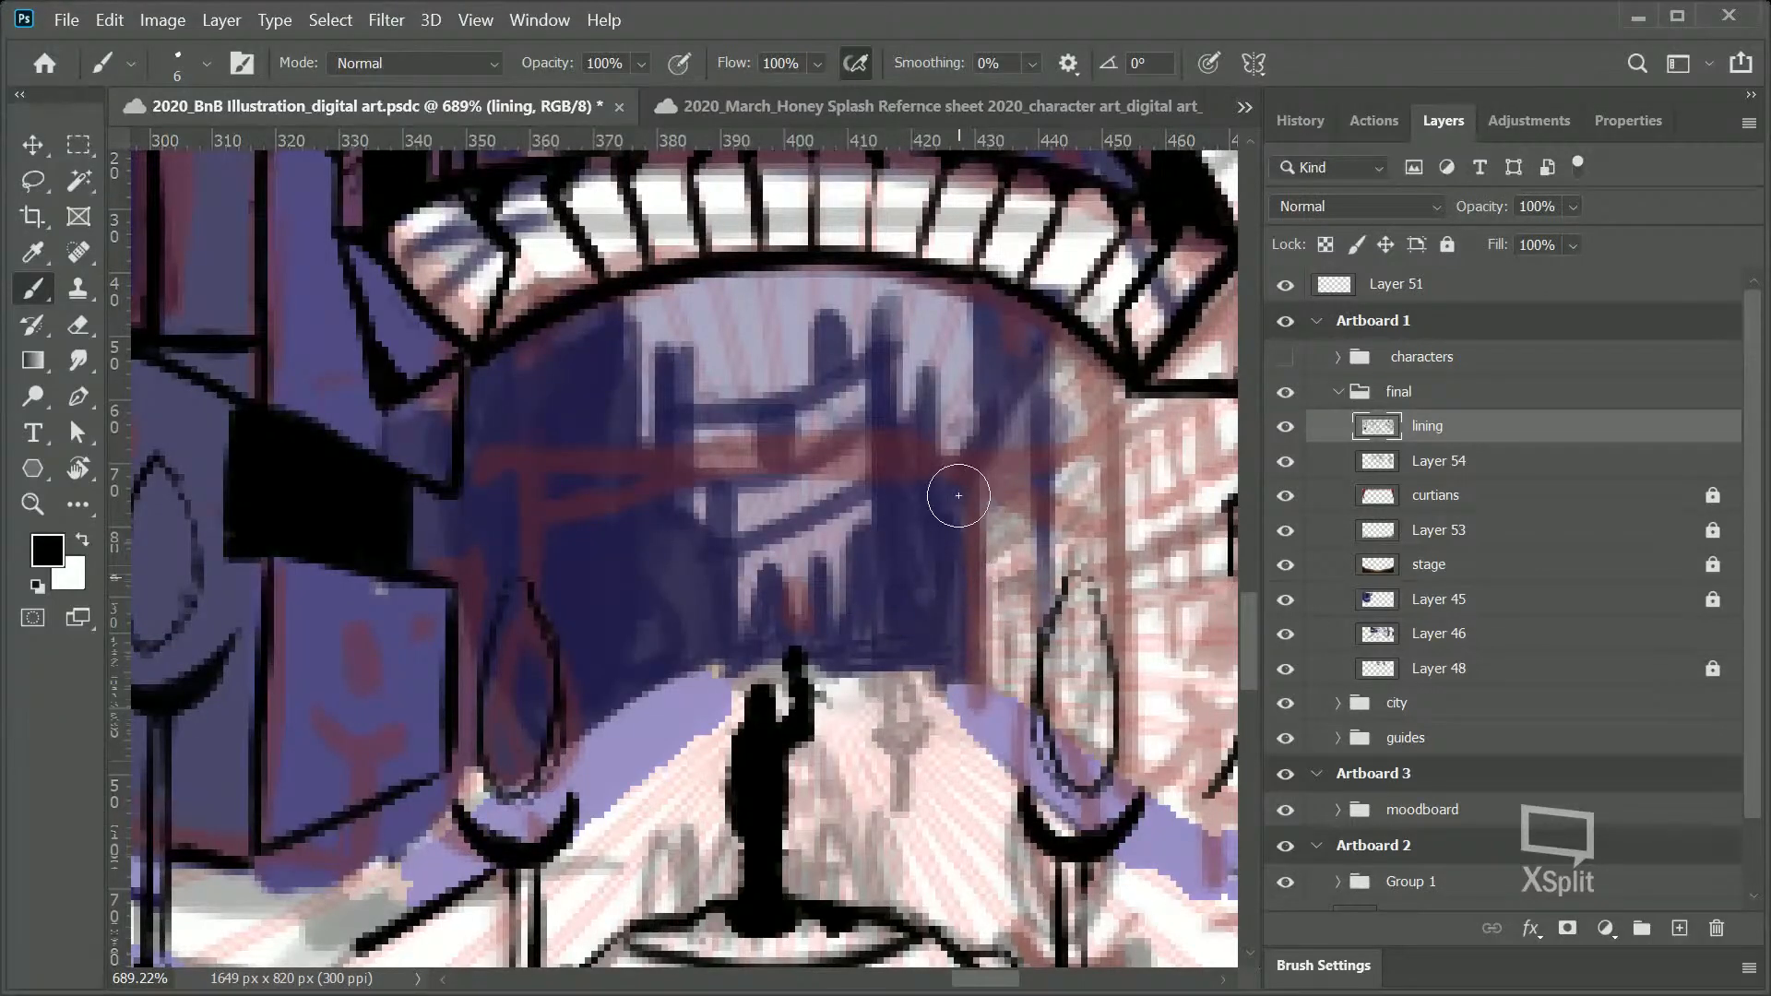
# Step: Thicken the curved outer edge of the pillar below the crossbeam, right of the lamp, with black strokes
pyautogui.moveTo(989, 982); pyautogui.dragTo(1026, 983)
pyautogui.click(35, 251)
pyautogui.click(41, 290)
pyautogui.moveTo(794, 573); pyautogui.dragTo(743, 738)
pyautogui.moveTo(801, 573)
pyautogui.mouseDown()
pyautogui.moveTo(738, 771)
pyautogui.moveTo(708, 795)
pyautogui.mouseUp()
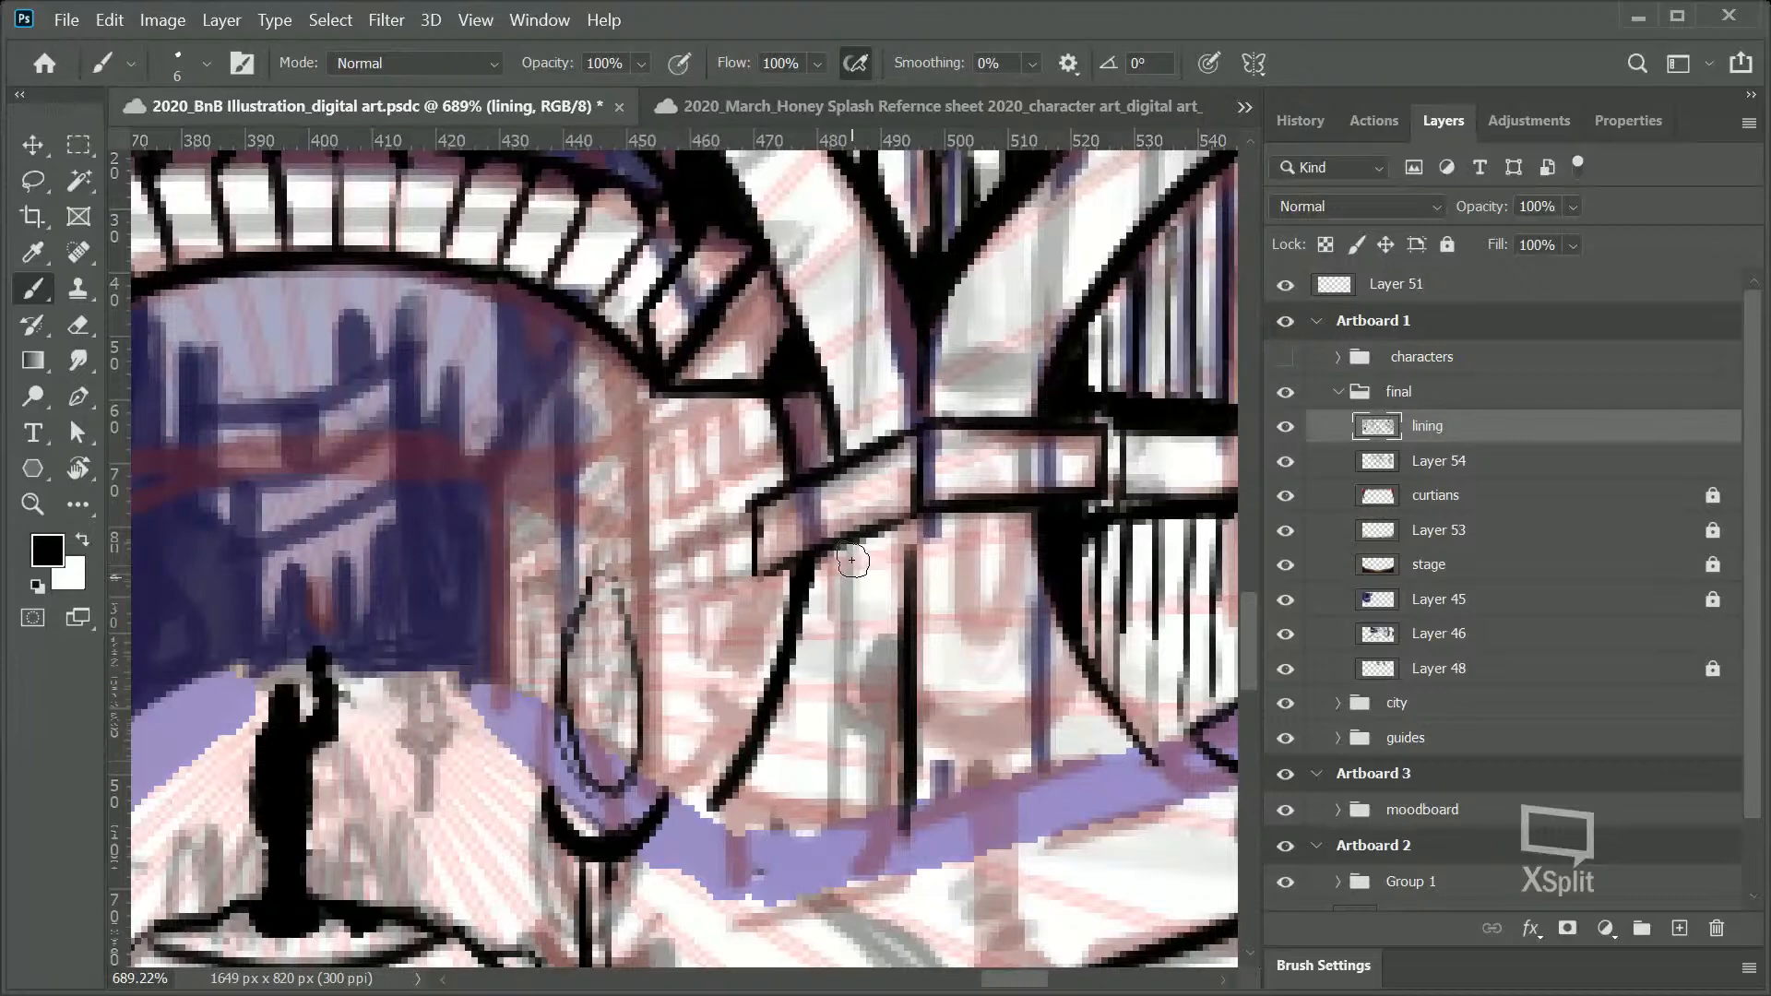
# Step: Ink a narrow vertical band wrapping around the angled part of the crossbeam, with short edges at both ends
pyautogui.scroll(5, 1234, 595)
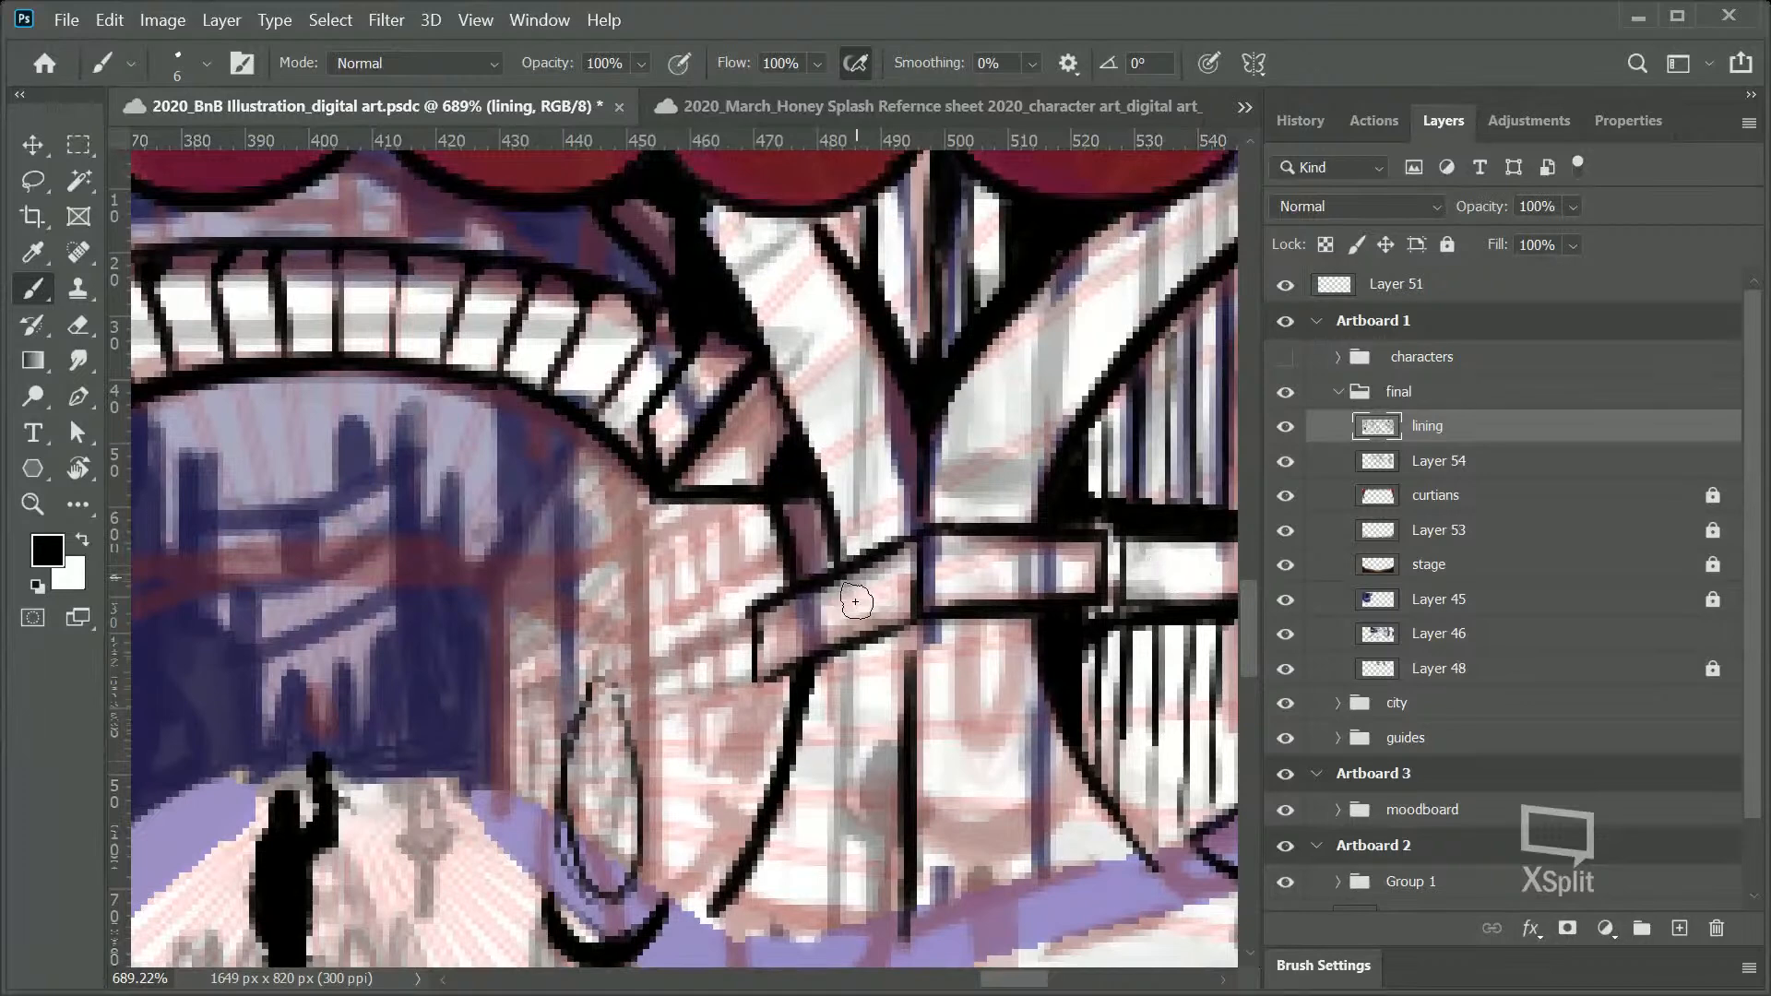
pyautogui.moveTo(868, 564); pyautogui.dragTo(857, 654)
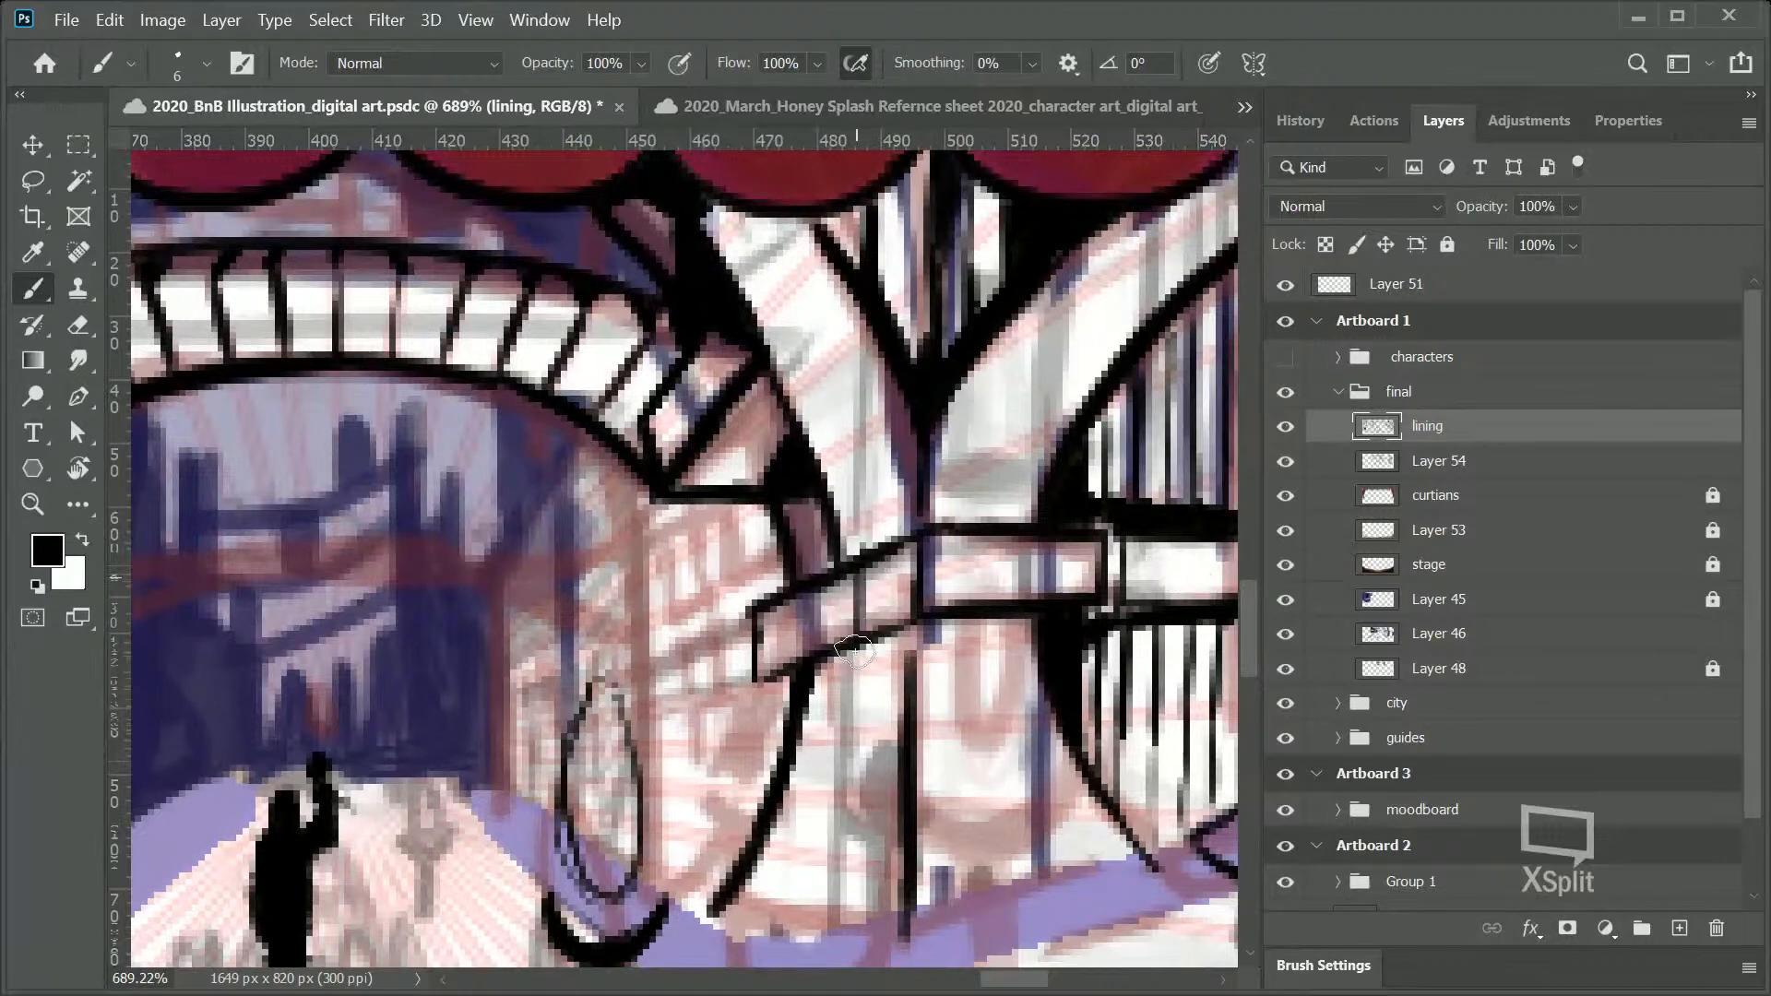
pyautogui.moveTo(833, 567)
pyautogui.mouseDown()
pyautogui.moveTo(831, 635)
pyautogui.moveTo(861, 653)
pyautogui.mouseUp()
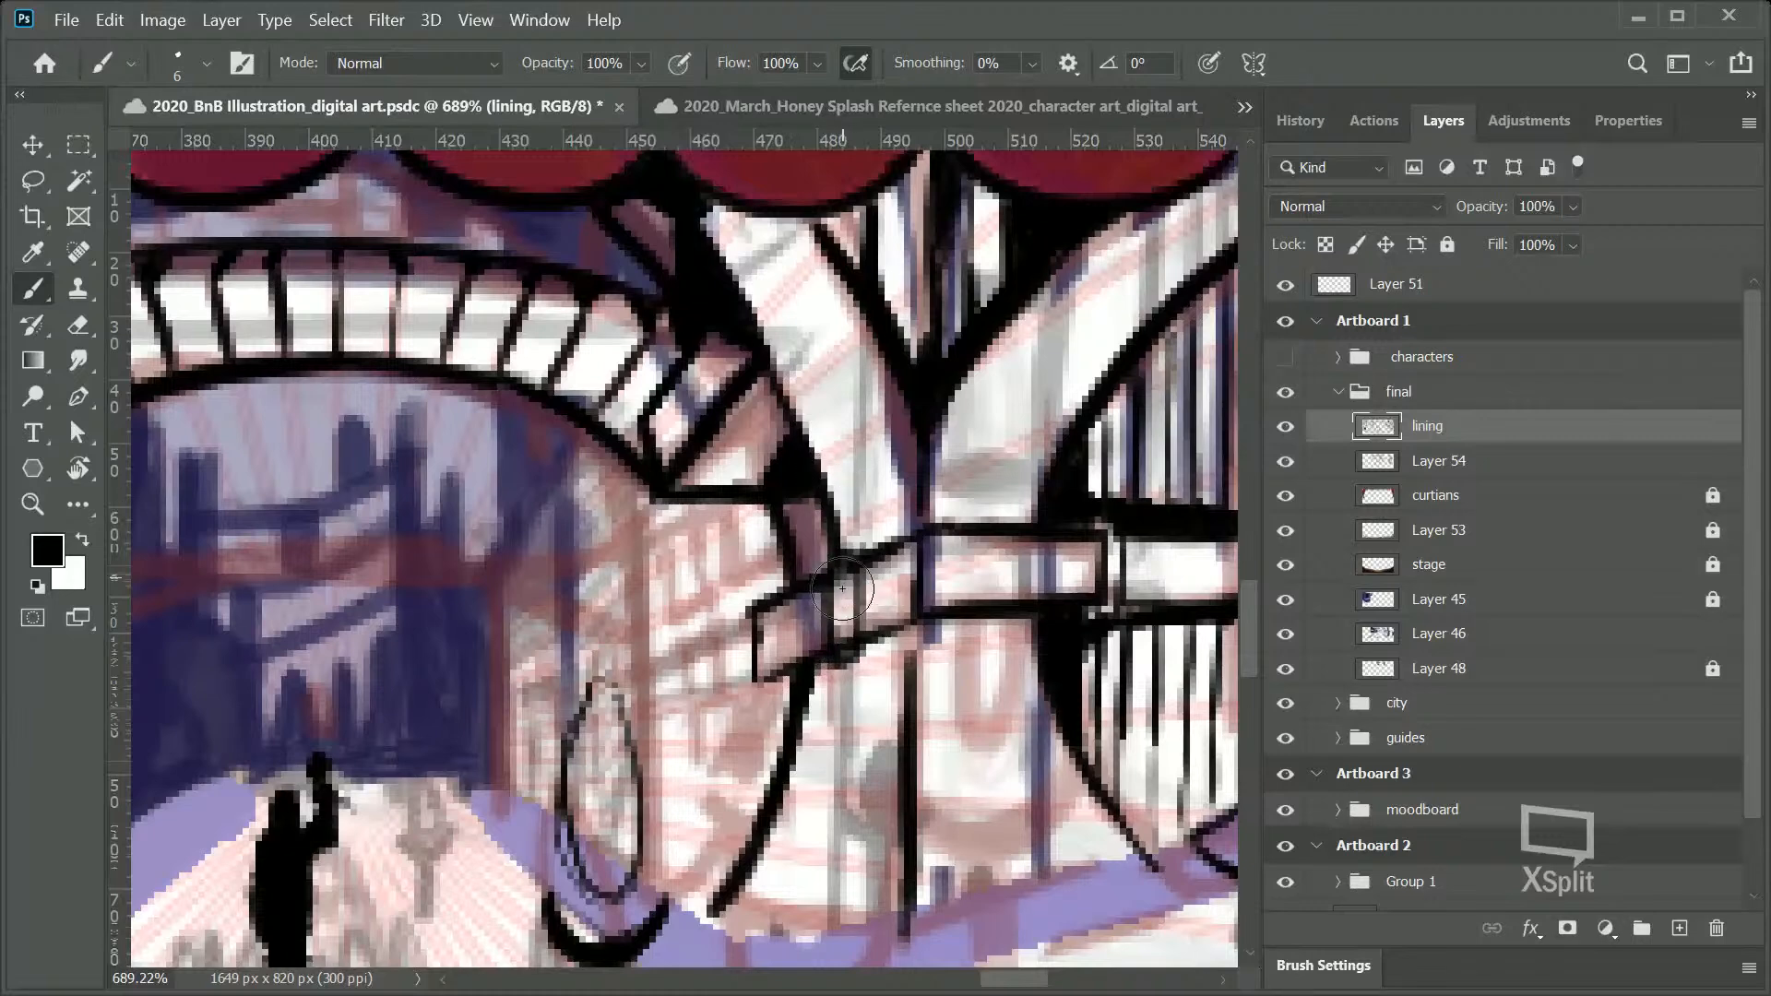
pyautogui.moveTo(841, 570); pyautogui.dragTo(843, 646)
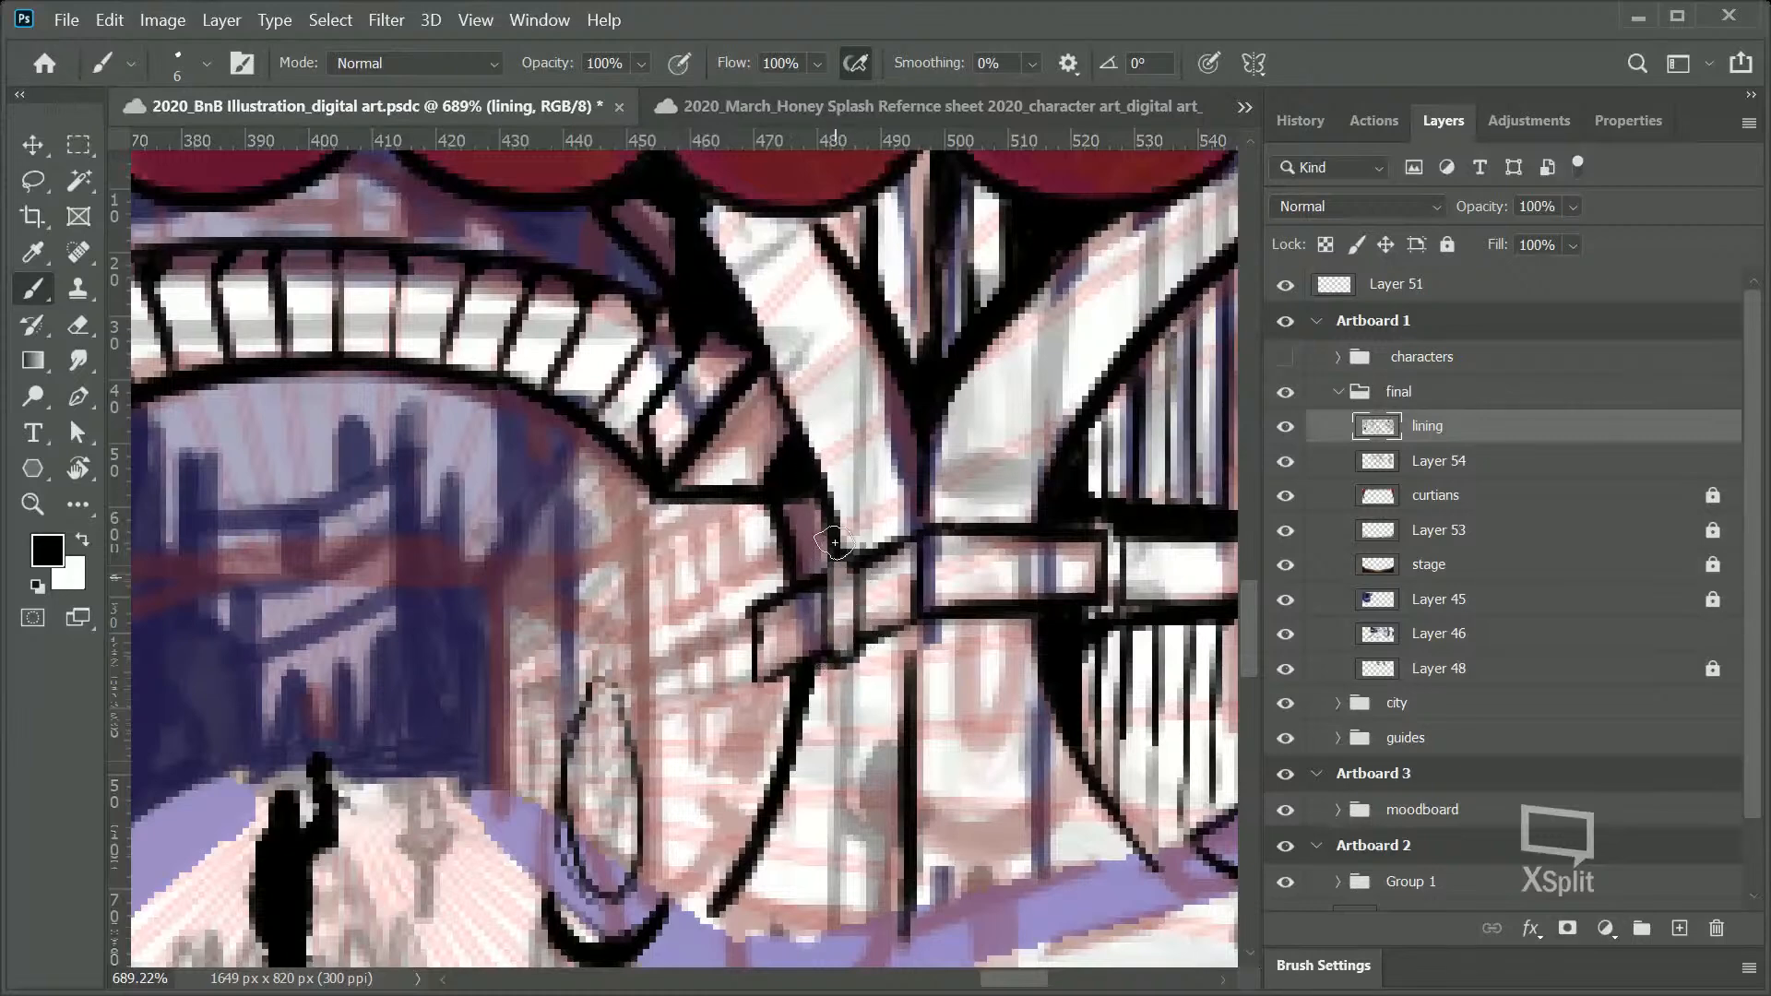
pyautogui.moveTo(842, 662); pyautogui.dragTo(879, 639)
pyautogui.hotkey('ctrl', 'z')
pyautogui.moveTo(833, 553); pyautogui.dragTo(871, 549)
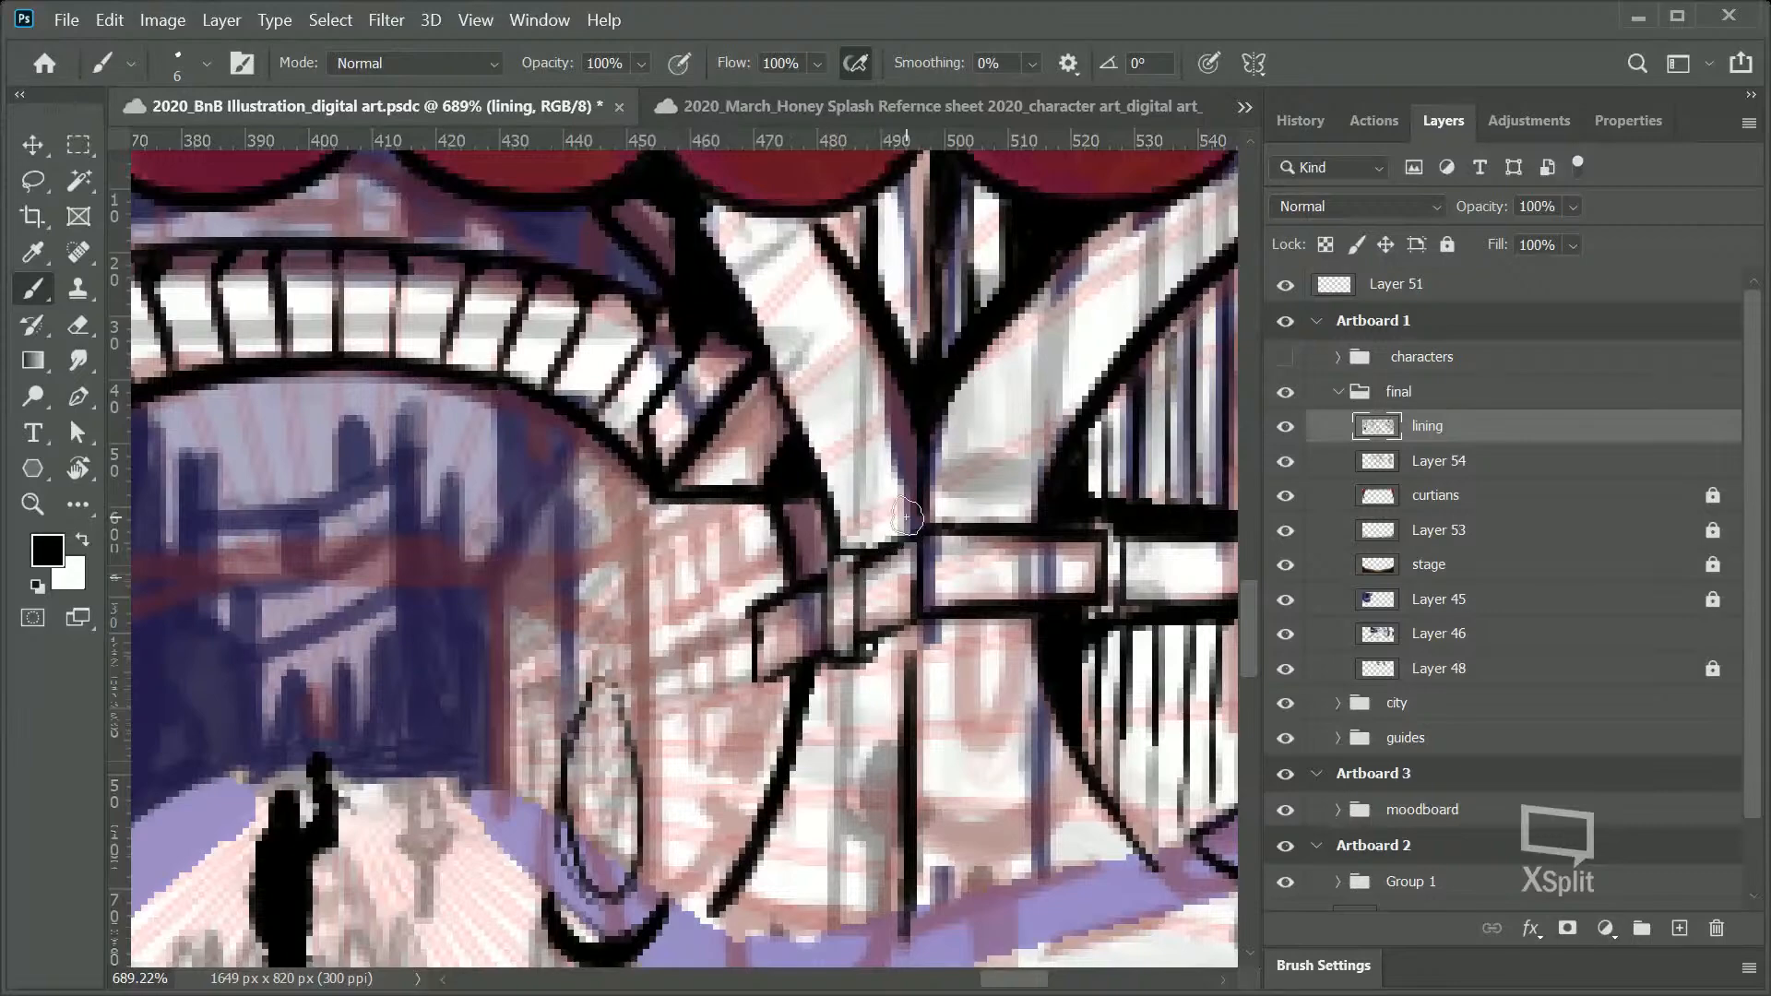
# Step: Try to sketch a small upright rounded shape at the base of the pillar below the crossbeam
pyautogui.moveTo(1046, 975)
pyautogui.mouseDown()
pyautogui.moveTo(1021, 975)
pyautogui.moveTo(1042, 978)
pyautogui.mouseUp()
pyautogui.moveTo(1248, 640); pyautogui.dragTo(1248, 657)
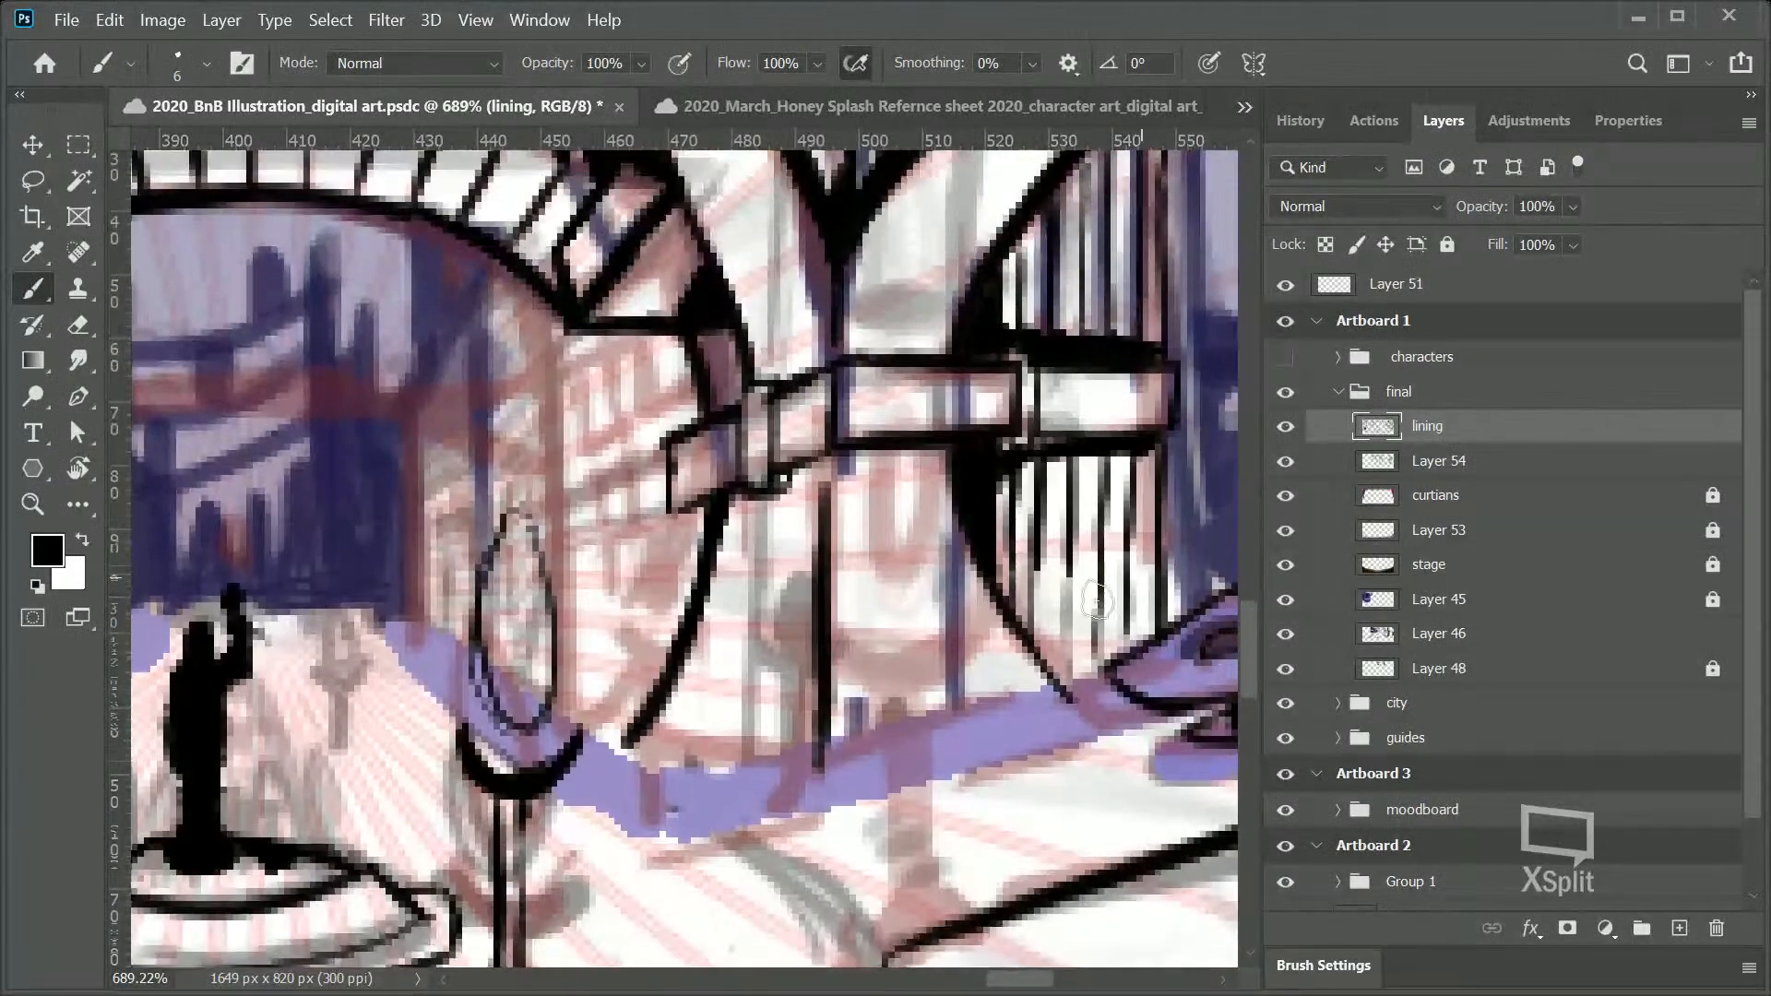
pyautogui.moveTo(885, 721); pyautogui.dragTo(911, 623)
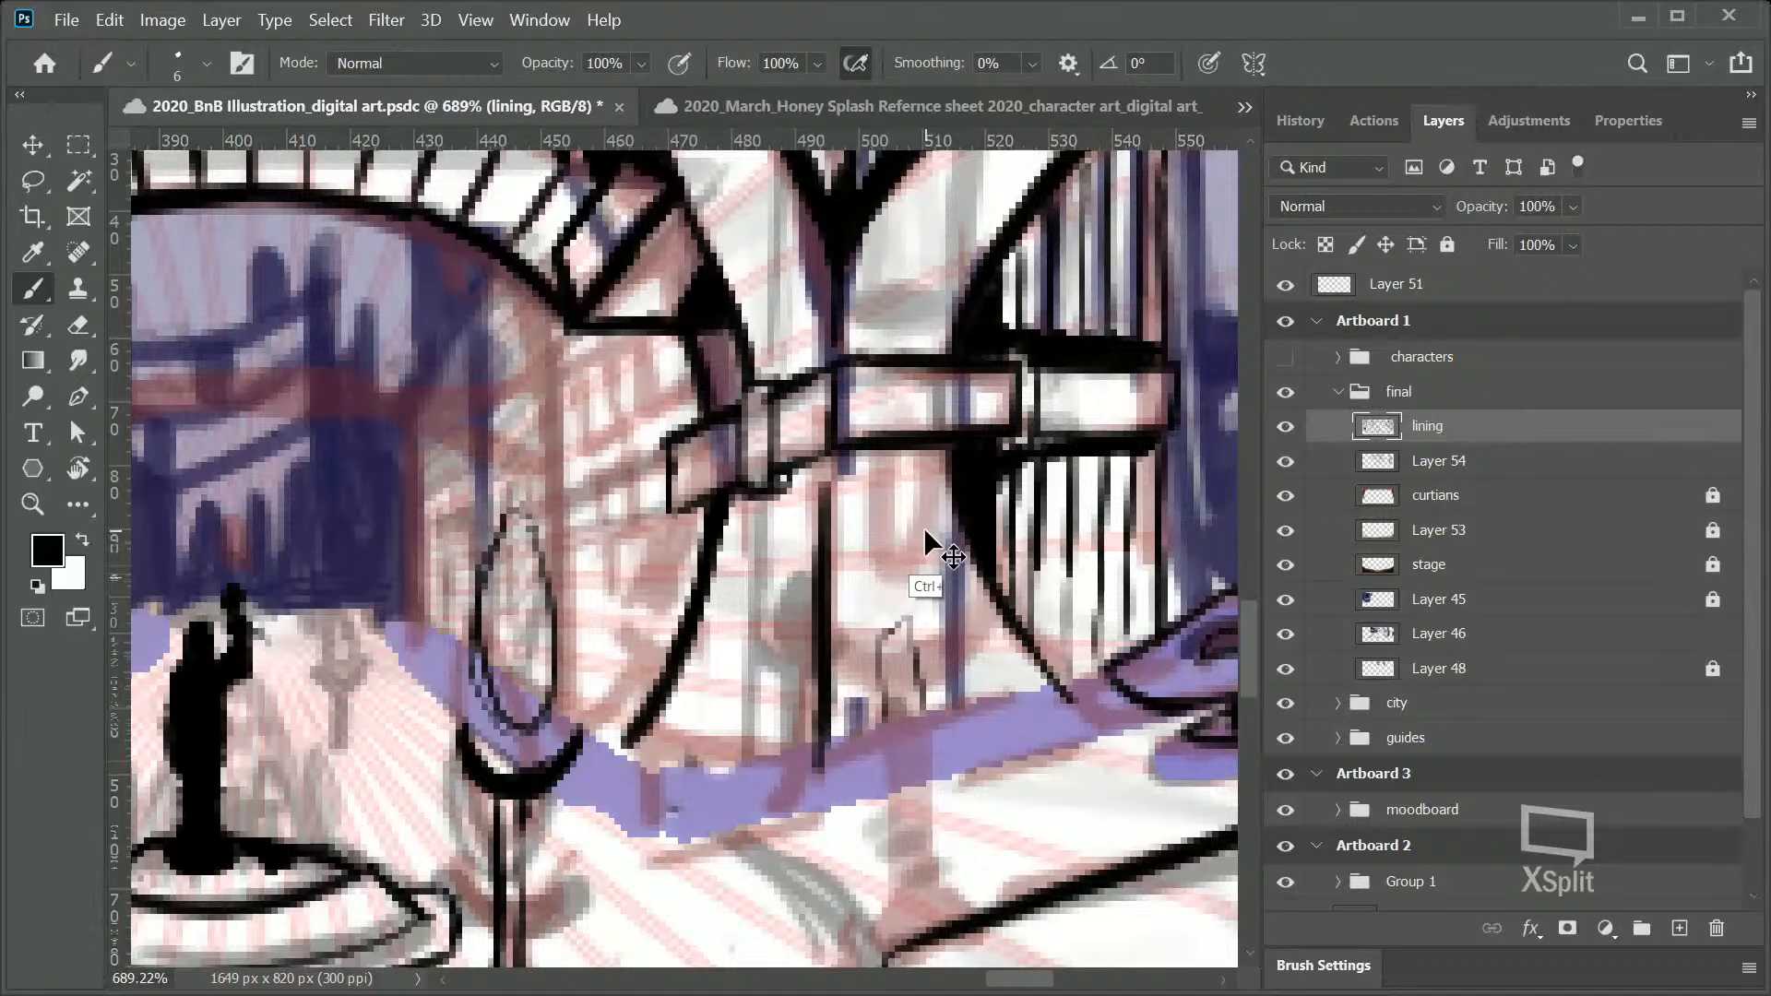
pyautogui.hotkey('ctrl', 'z')
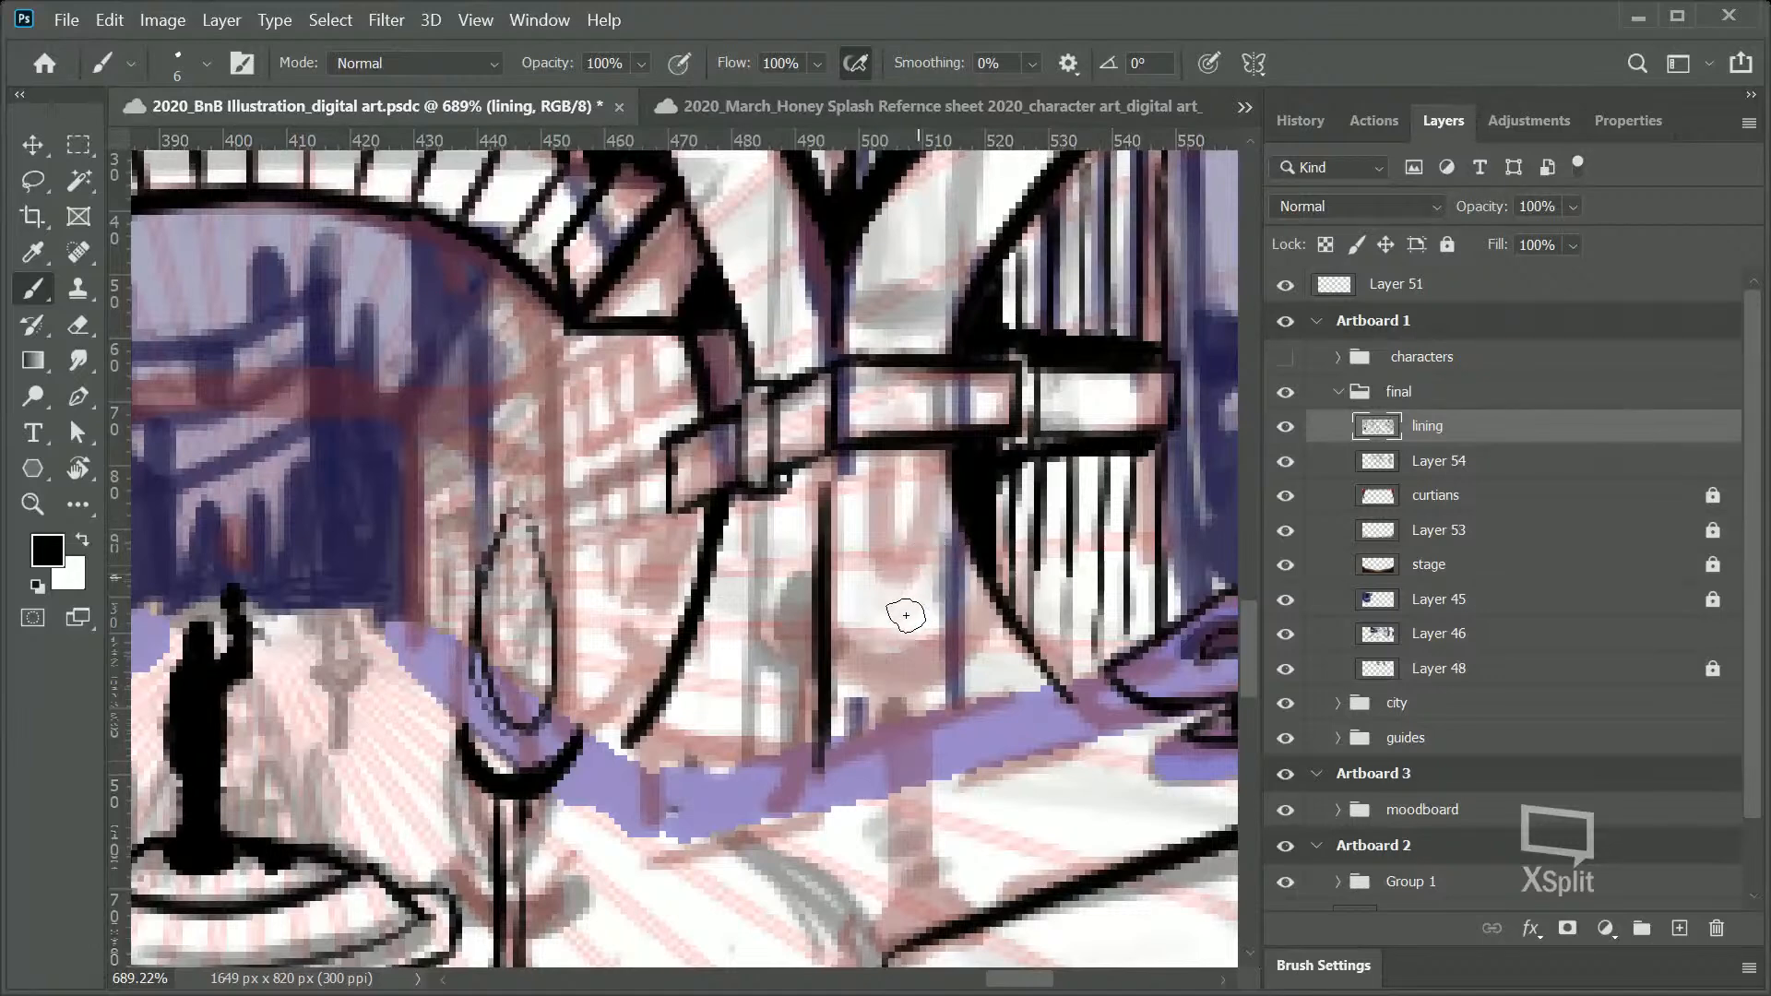
# Step: Extend the pillar's vertical center line up to the underside of the crossbeam and save the document
pyautogui.moveTo(825, 438); pyautogui.dragTo(826, 578)
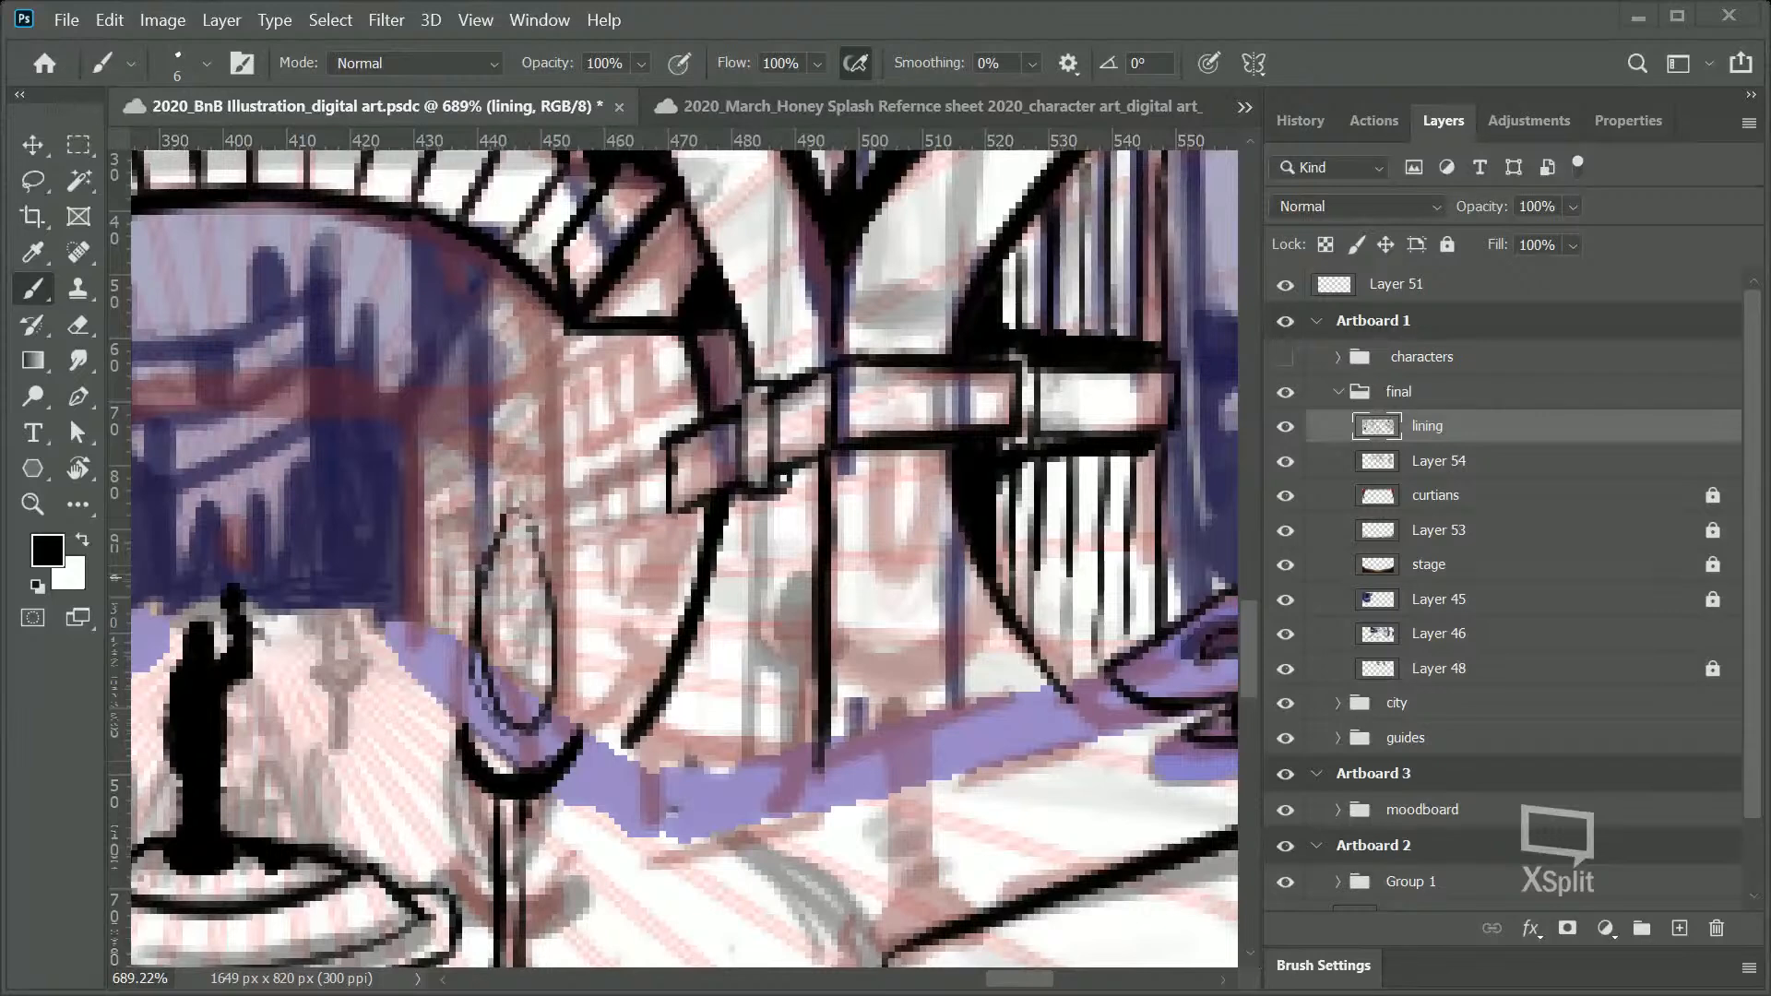
pyautogui.hotkey('ctrl', 's')
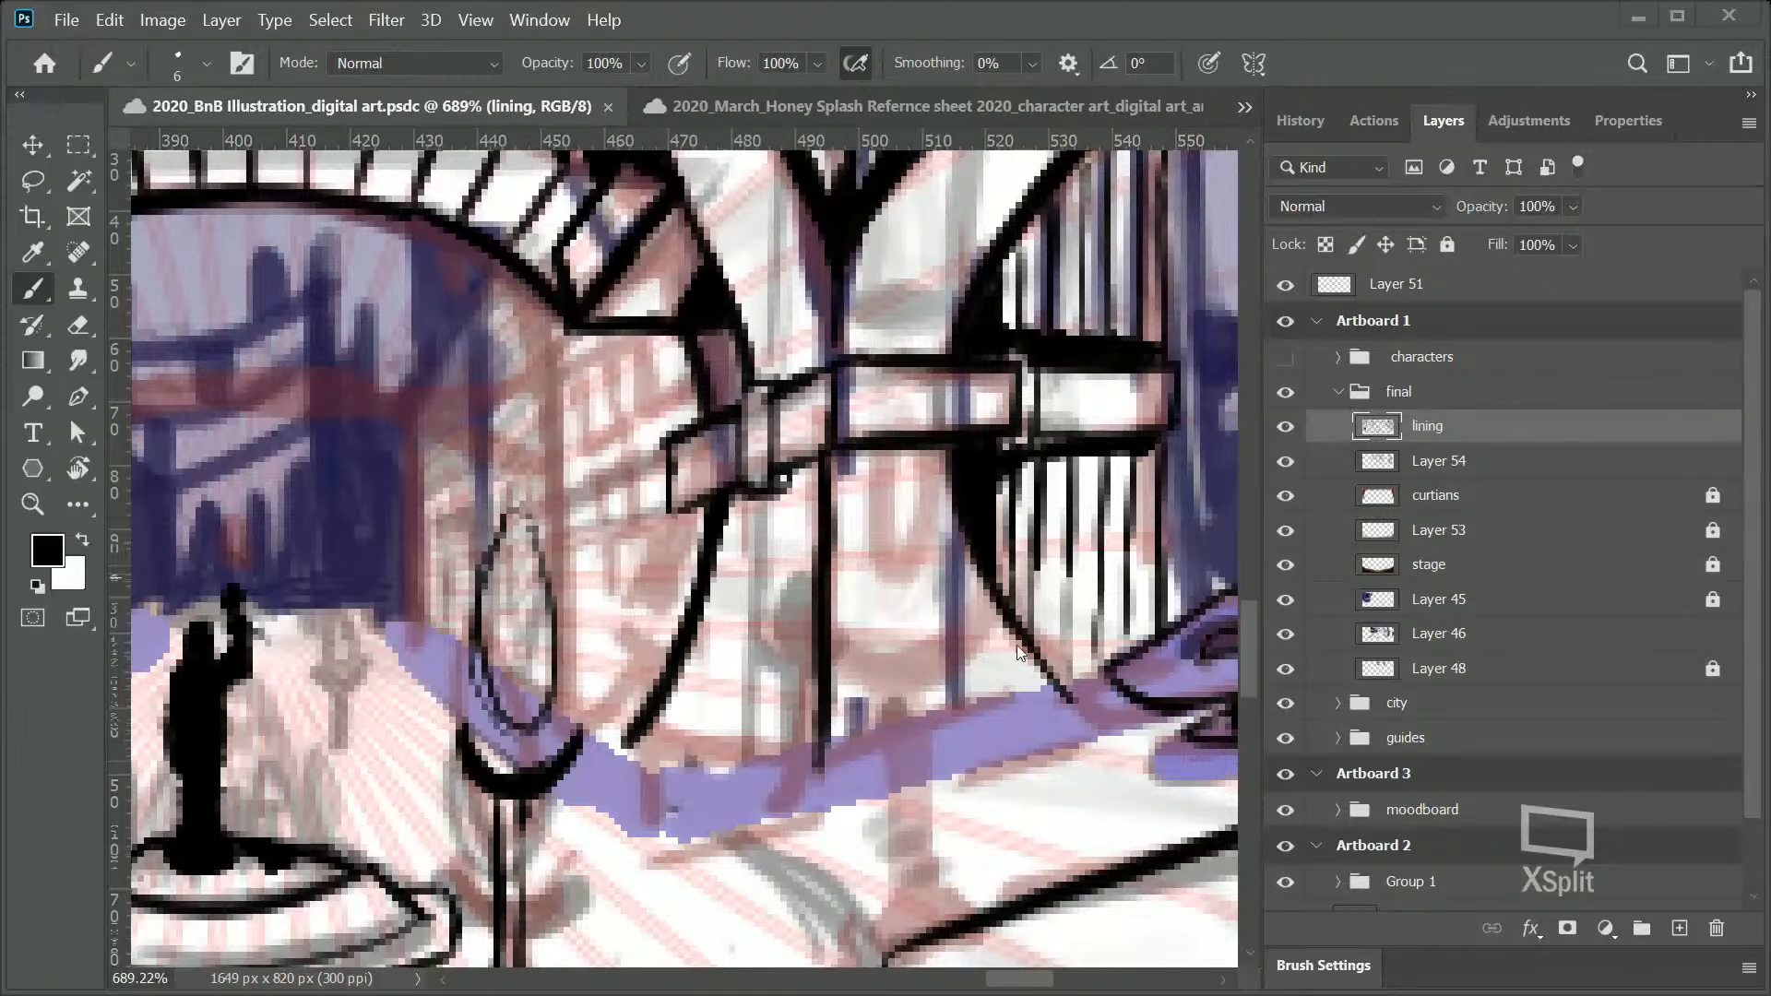
# Step: Look over the whole stage illustration on Artboard 1 to review the inked backdrop
pyautogui.click(35, 510)
pyautogui.moveTo(556, 507); pyautogui.dragTo(427, 596)
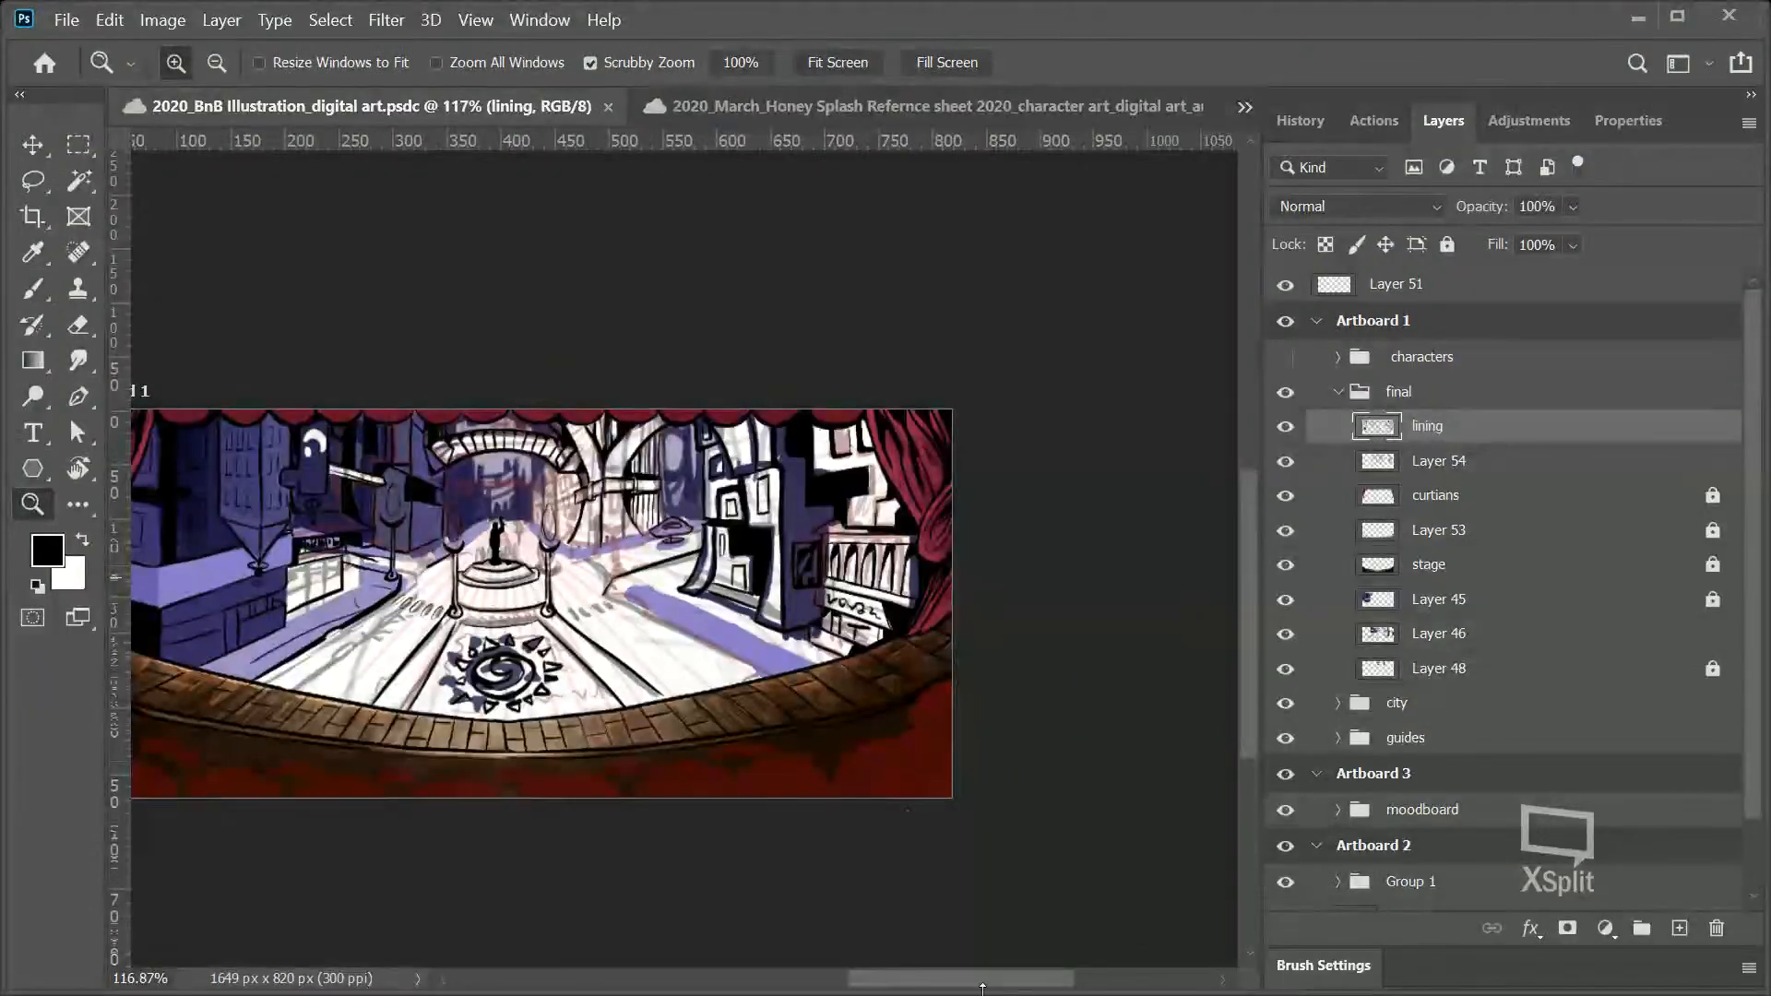
pyautogui.moveTo(990, 979); pyautogui.dragTo(972, 977)
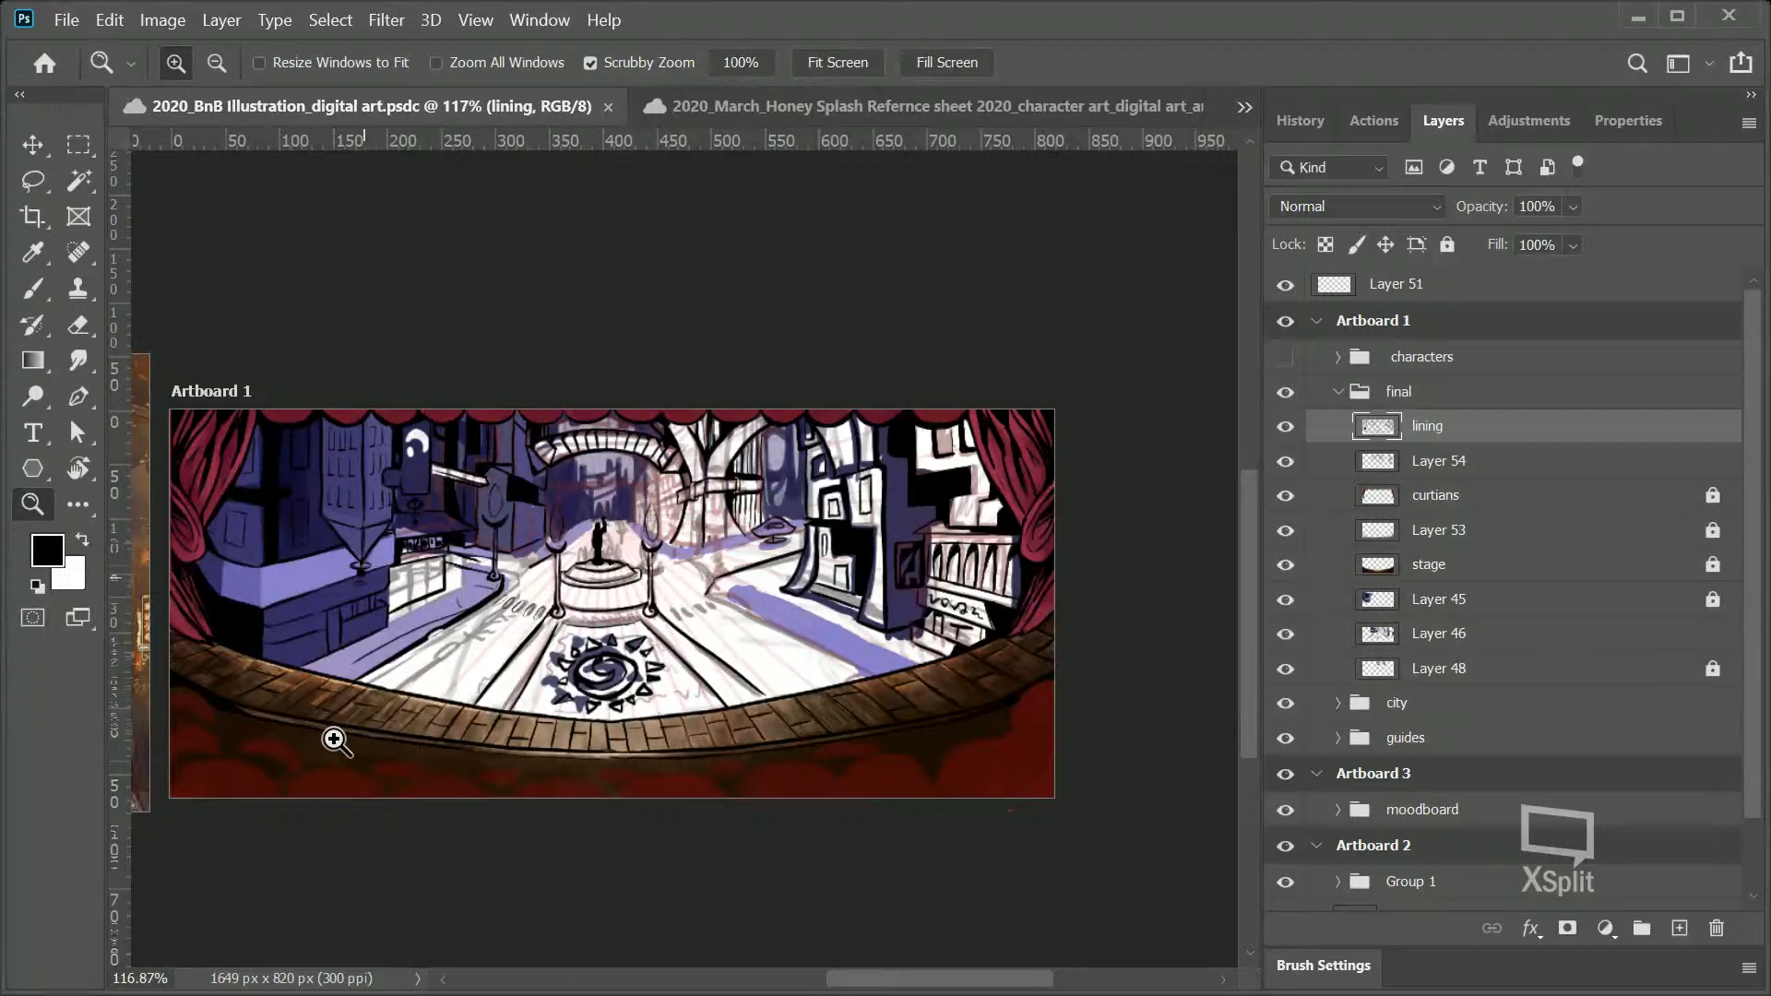
pyautogui.moveTo(620, 759); pyautogui.dragTo(632, 490)
pyautogui.moveTo(671, 597); pyautogui.dragTo(588, 637)
pyautogui.moveTo(939, 537); pyautogui.dragTo(978, 525)
pyautogui.moveTo(826, 980); pyautogui.dragTo(899, 980)
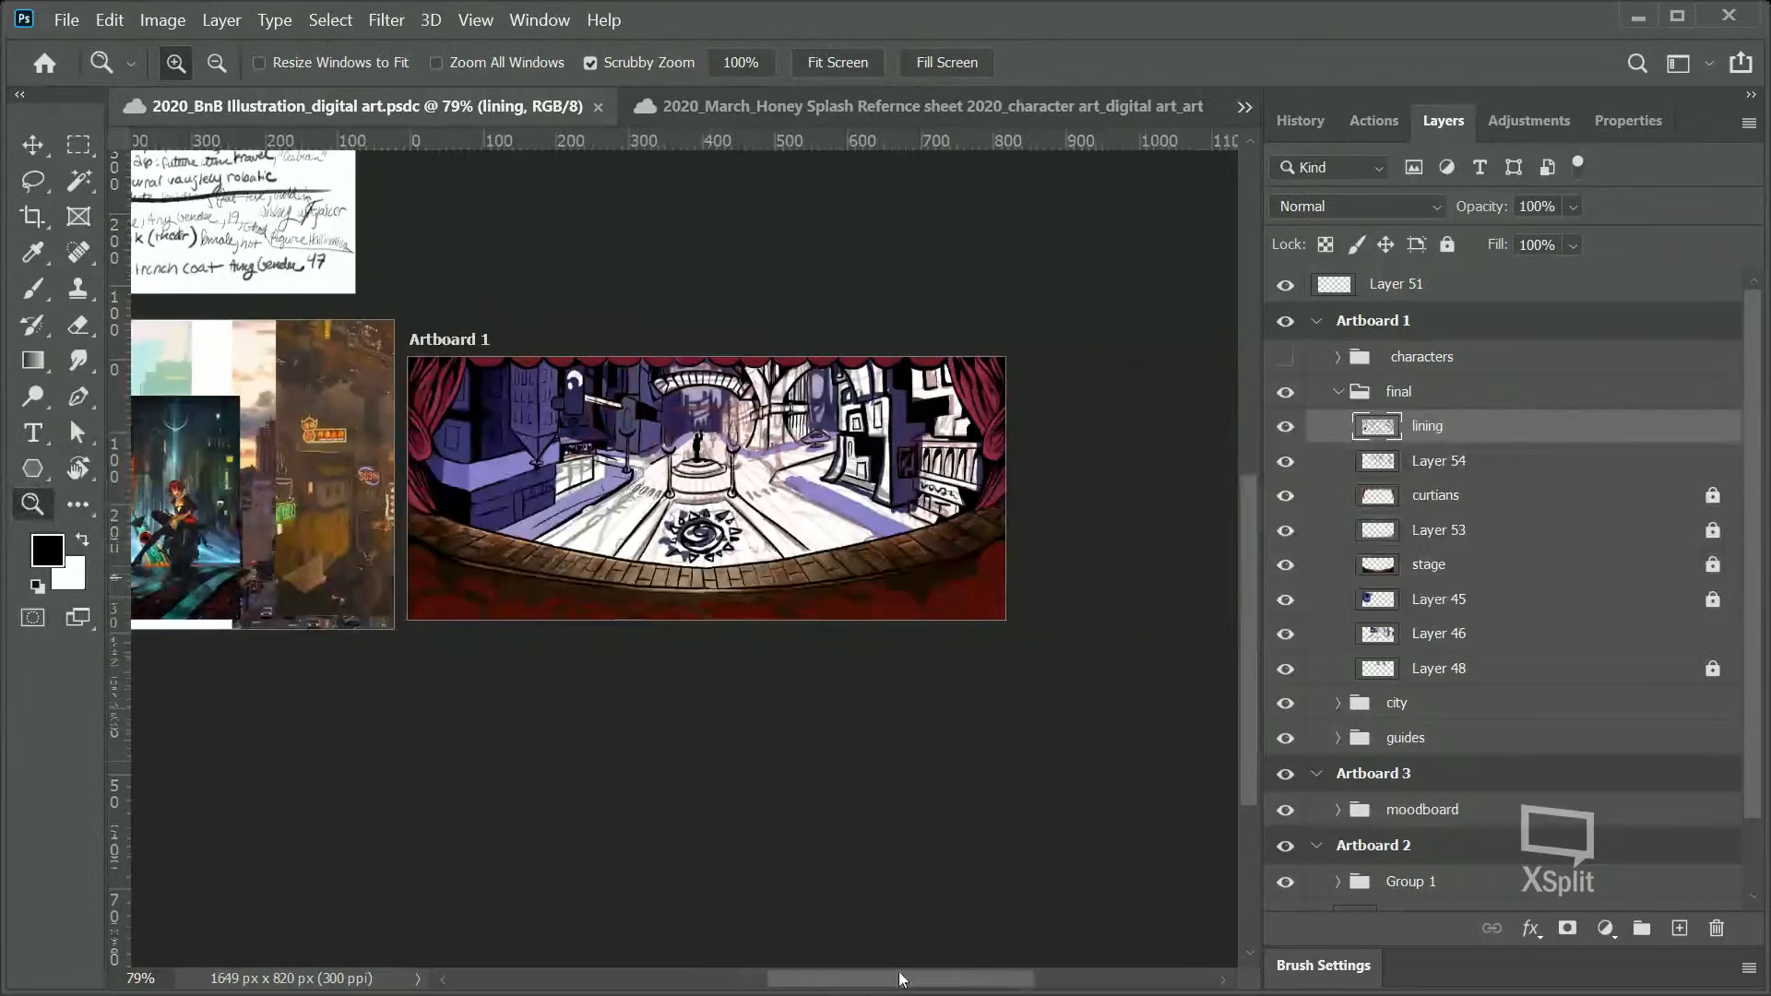
pyautogui.moveTo(800, 518); pyautogui.dragTo(841, 522)
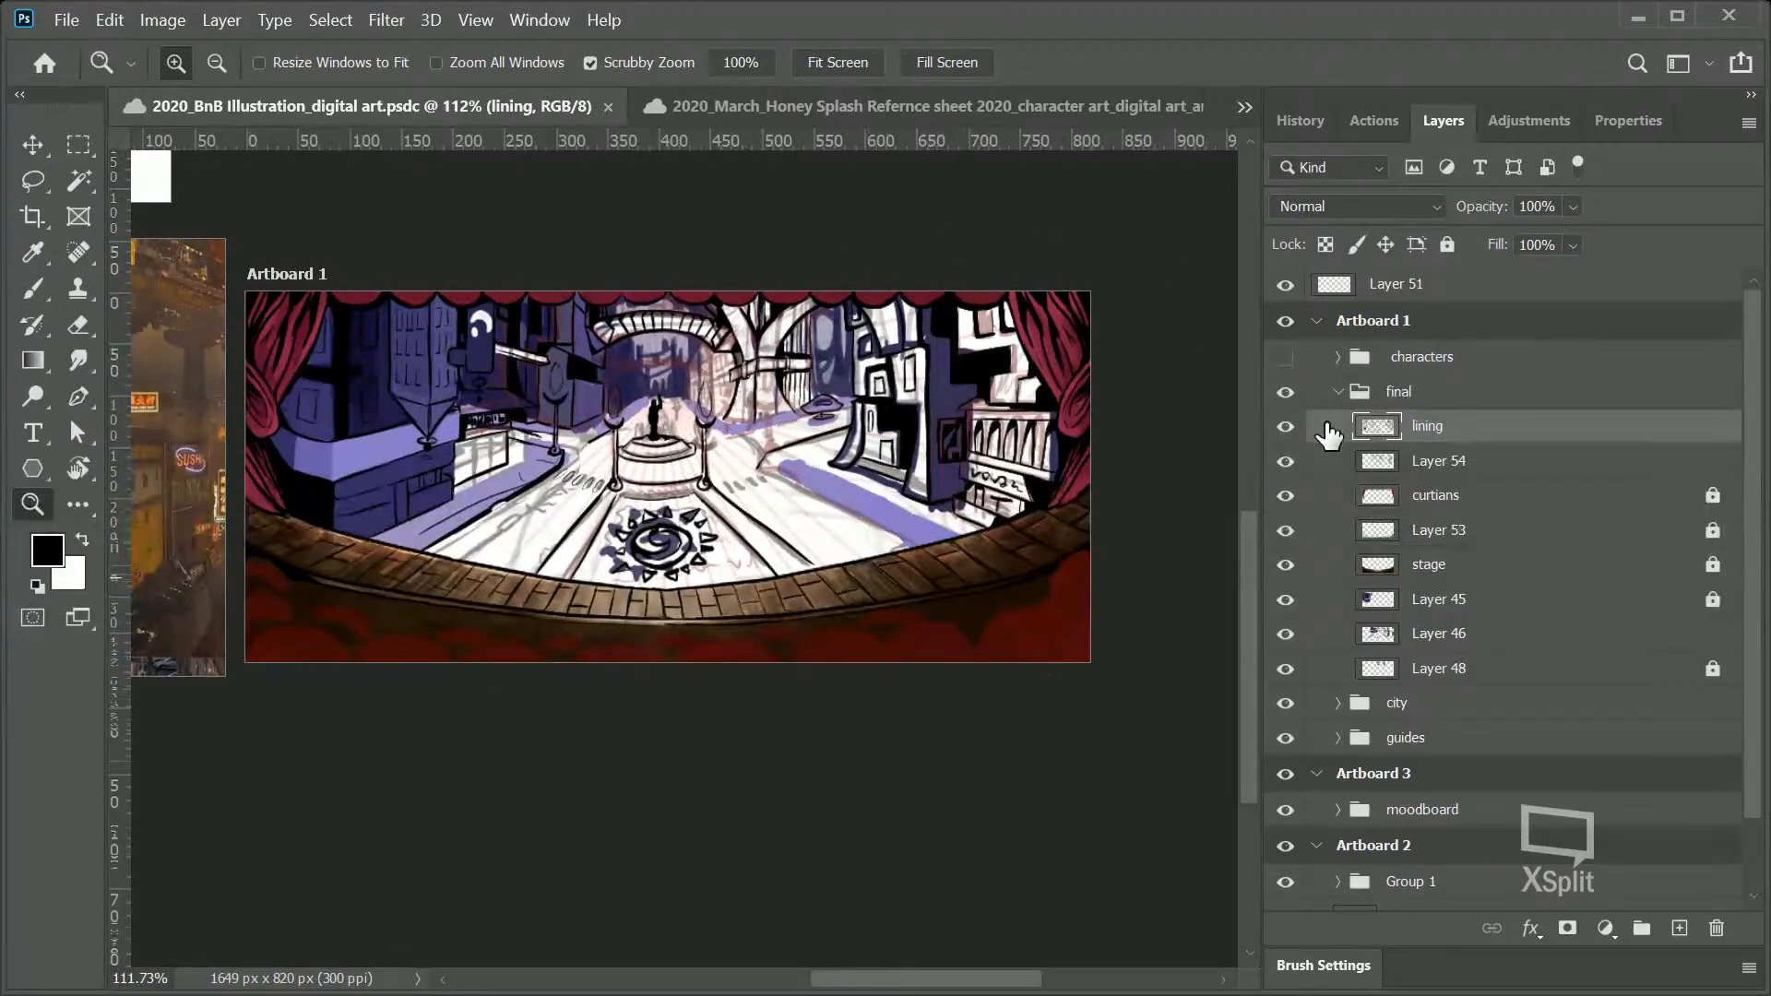
# Step: Show the characters group and examine the sketched figures against the street backdrop and the stage edge
pyautogui.click(1283, 358)
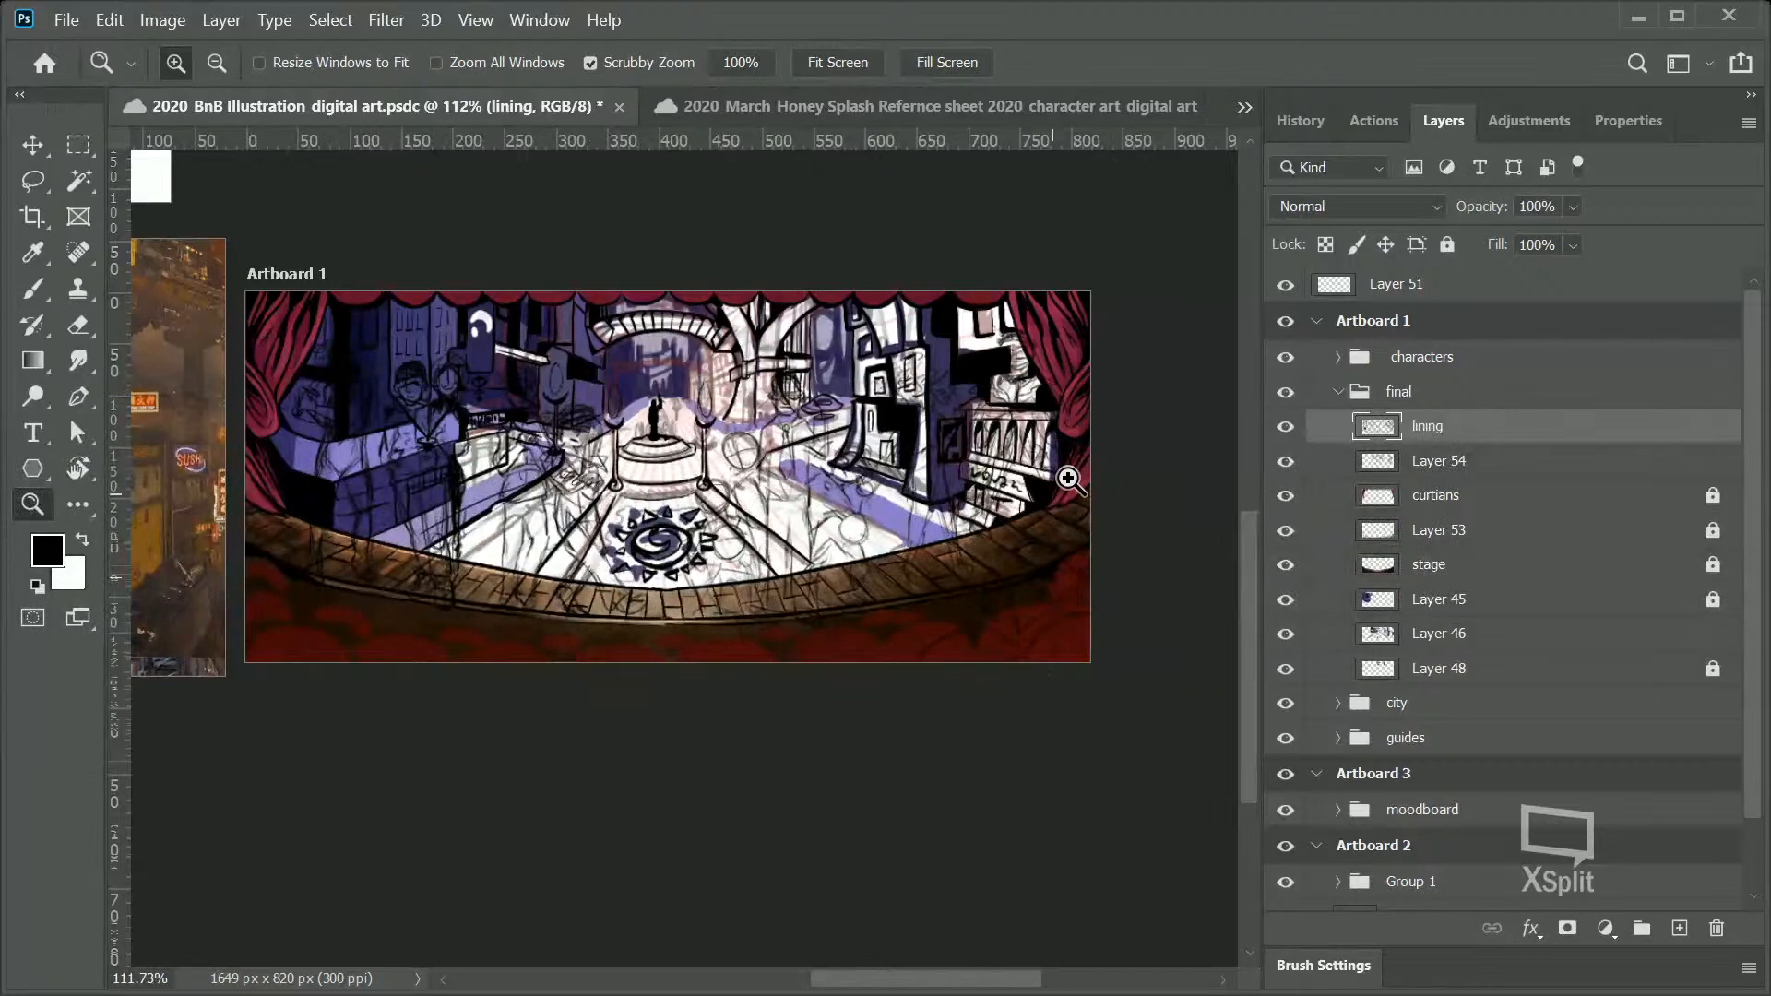
pyautogui.moveTo(1059, 529); pyautogui.dragTo(1158, 526)
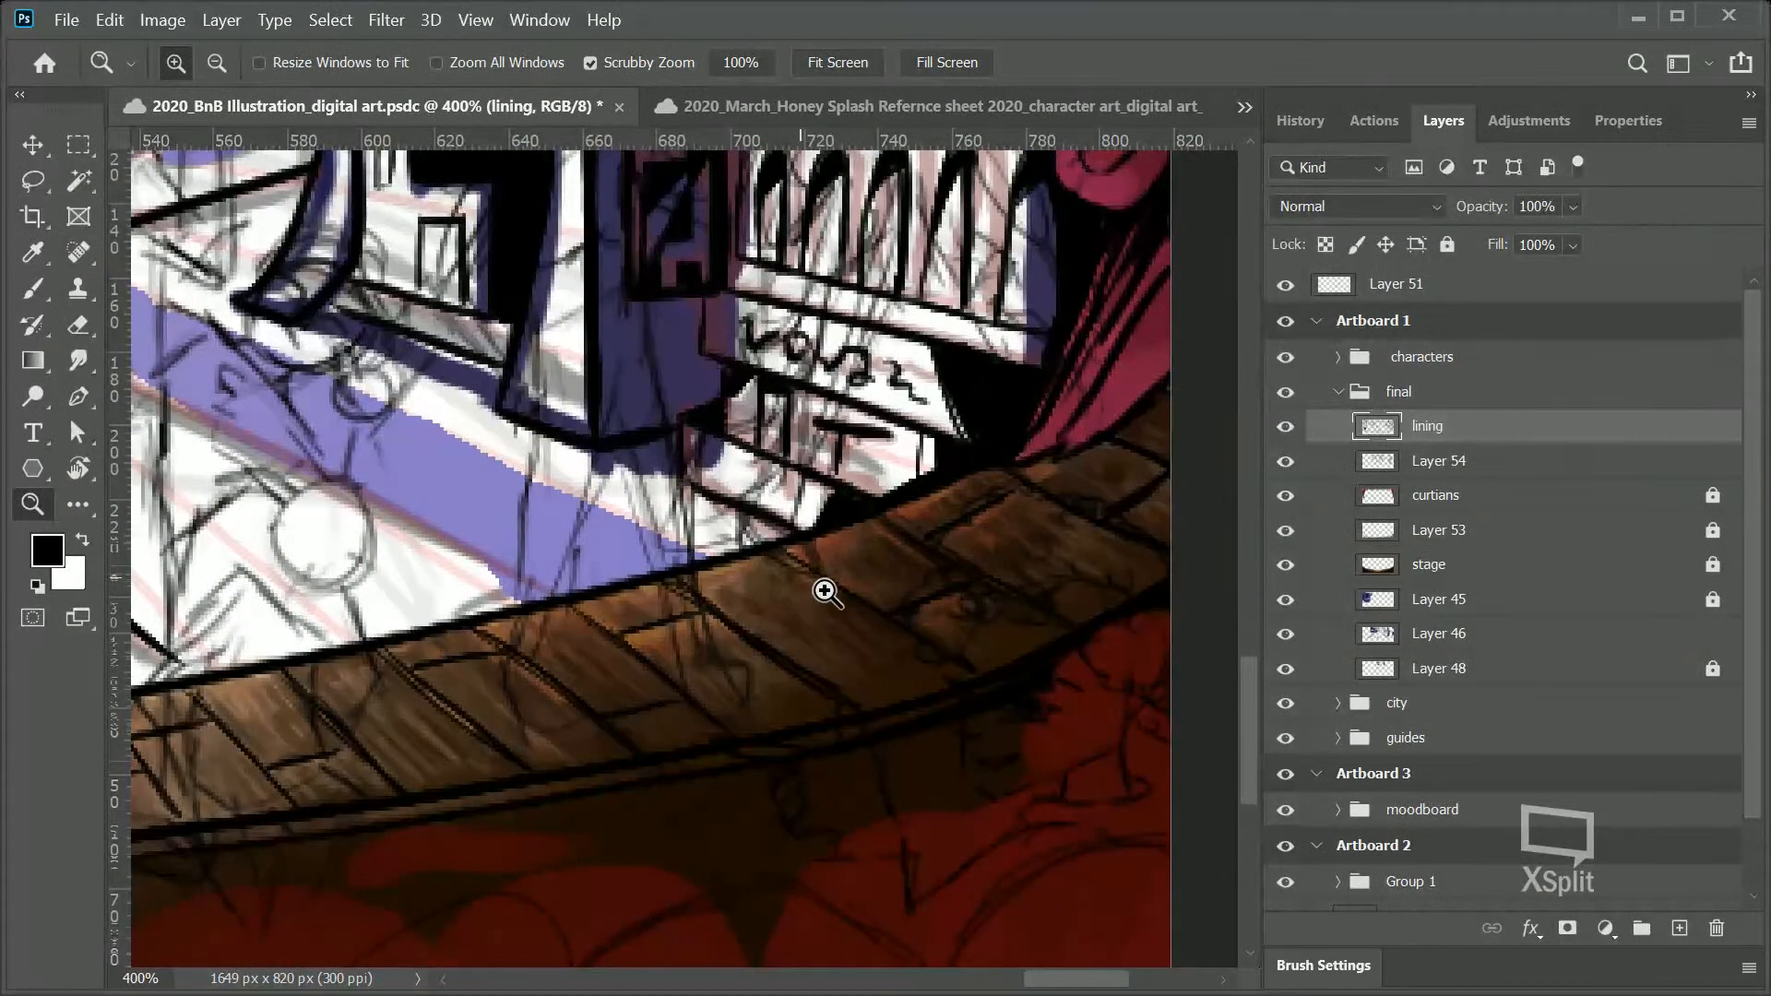
pyautogui.moveTo(885, 553); pyautogui.dragTo(750, 595)
pyautogui.moveTo(612, 494); pyautogui.dragTo(665, 496)
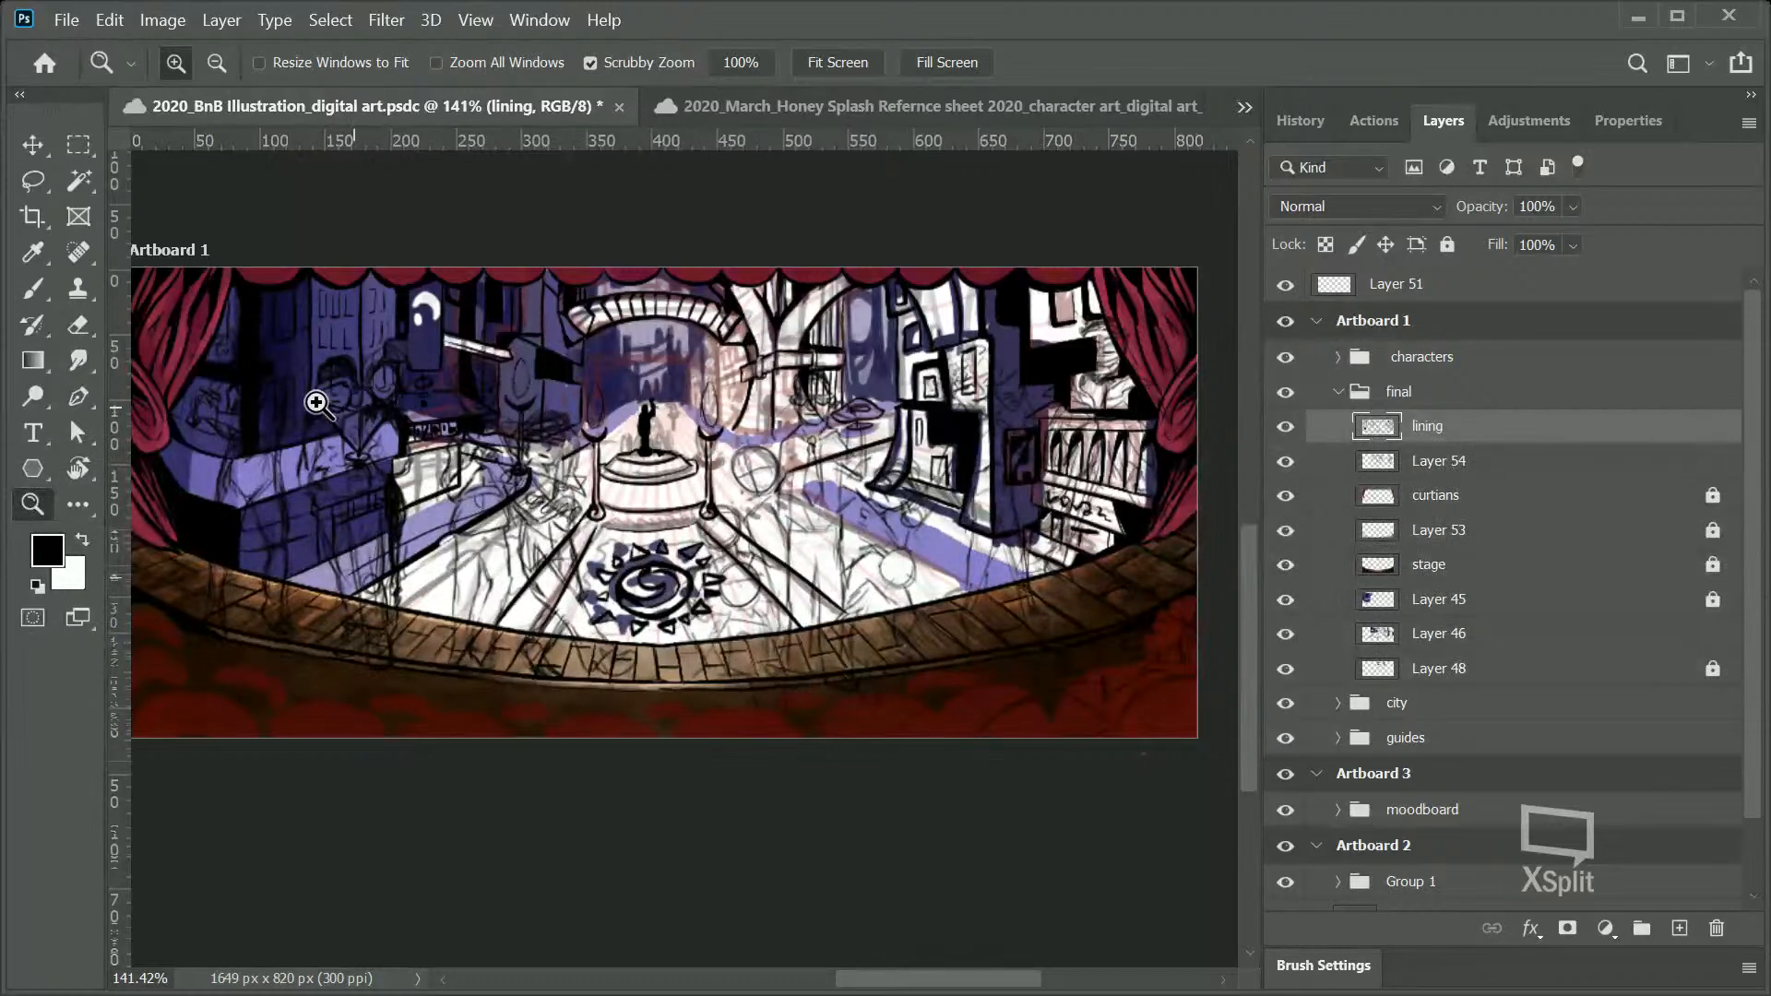
pyautogui.moveTo(232, 545); pyautogui.dragTo(296, 537)
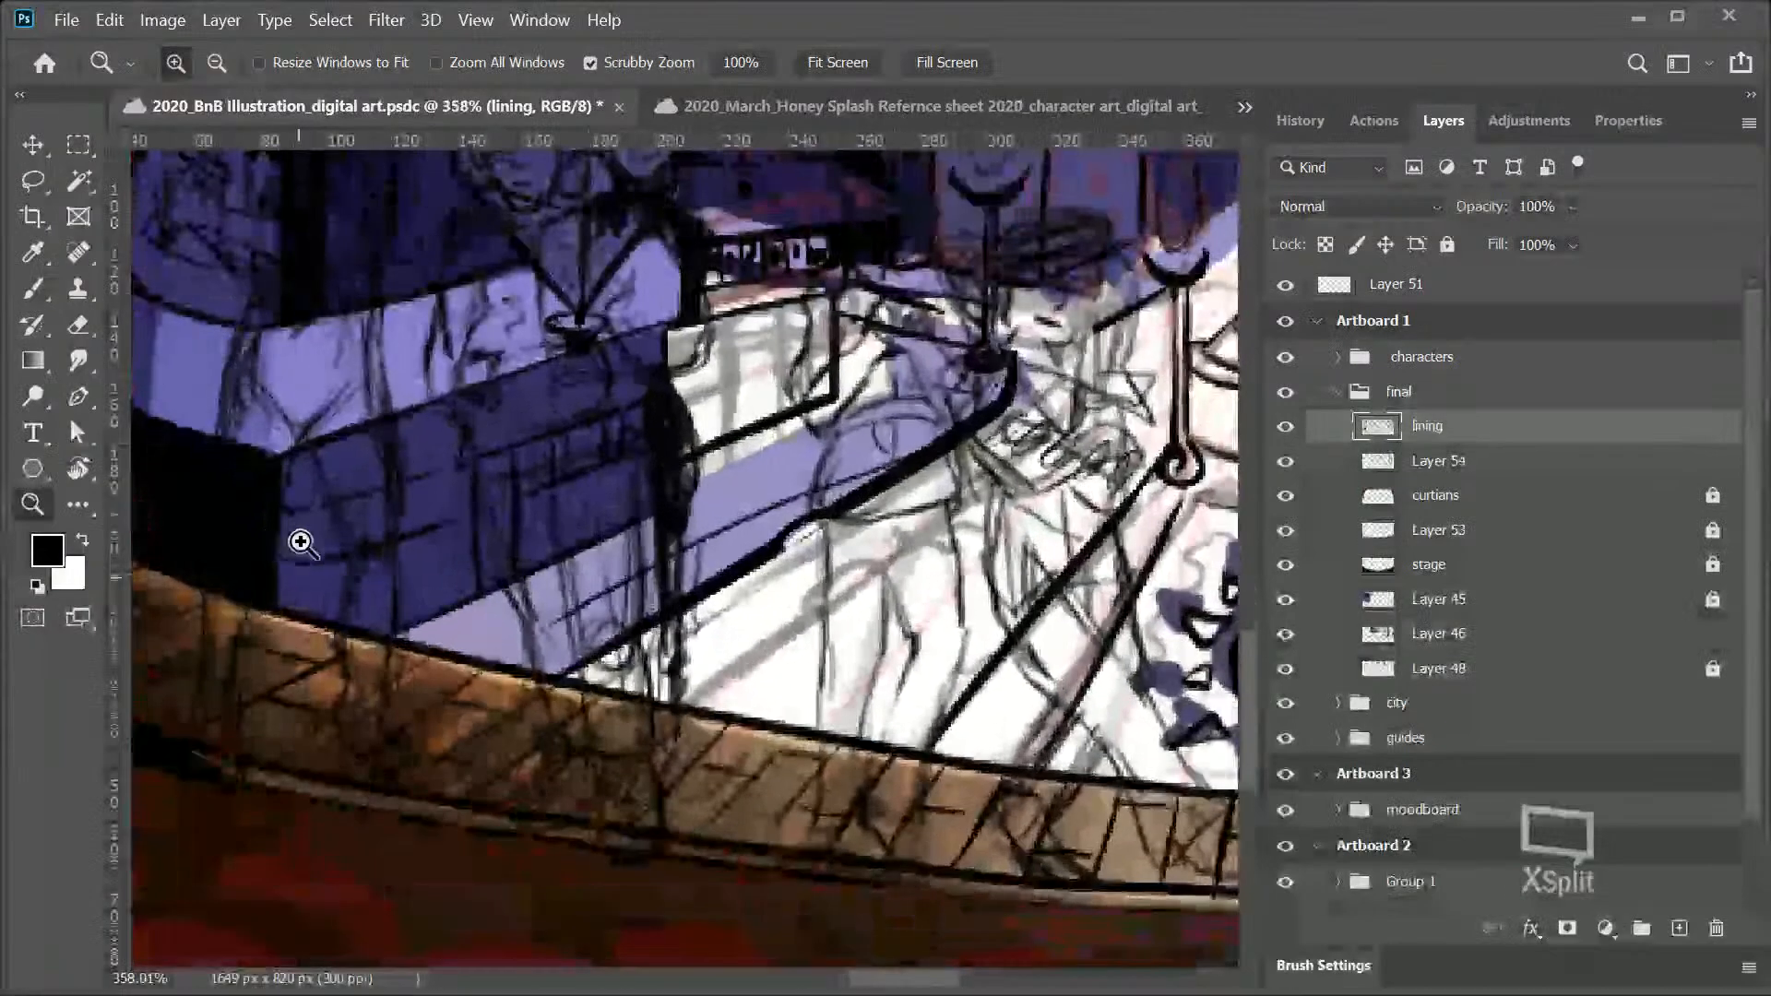
pyautogui.moveTo(590, 526); pyautogui.dragTo(561, 573)
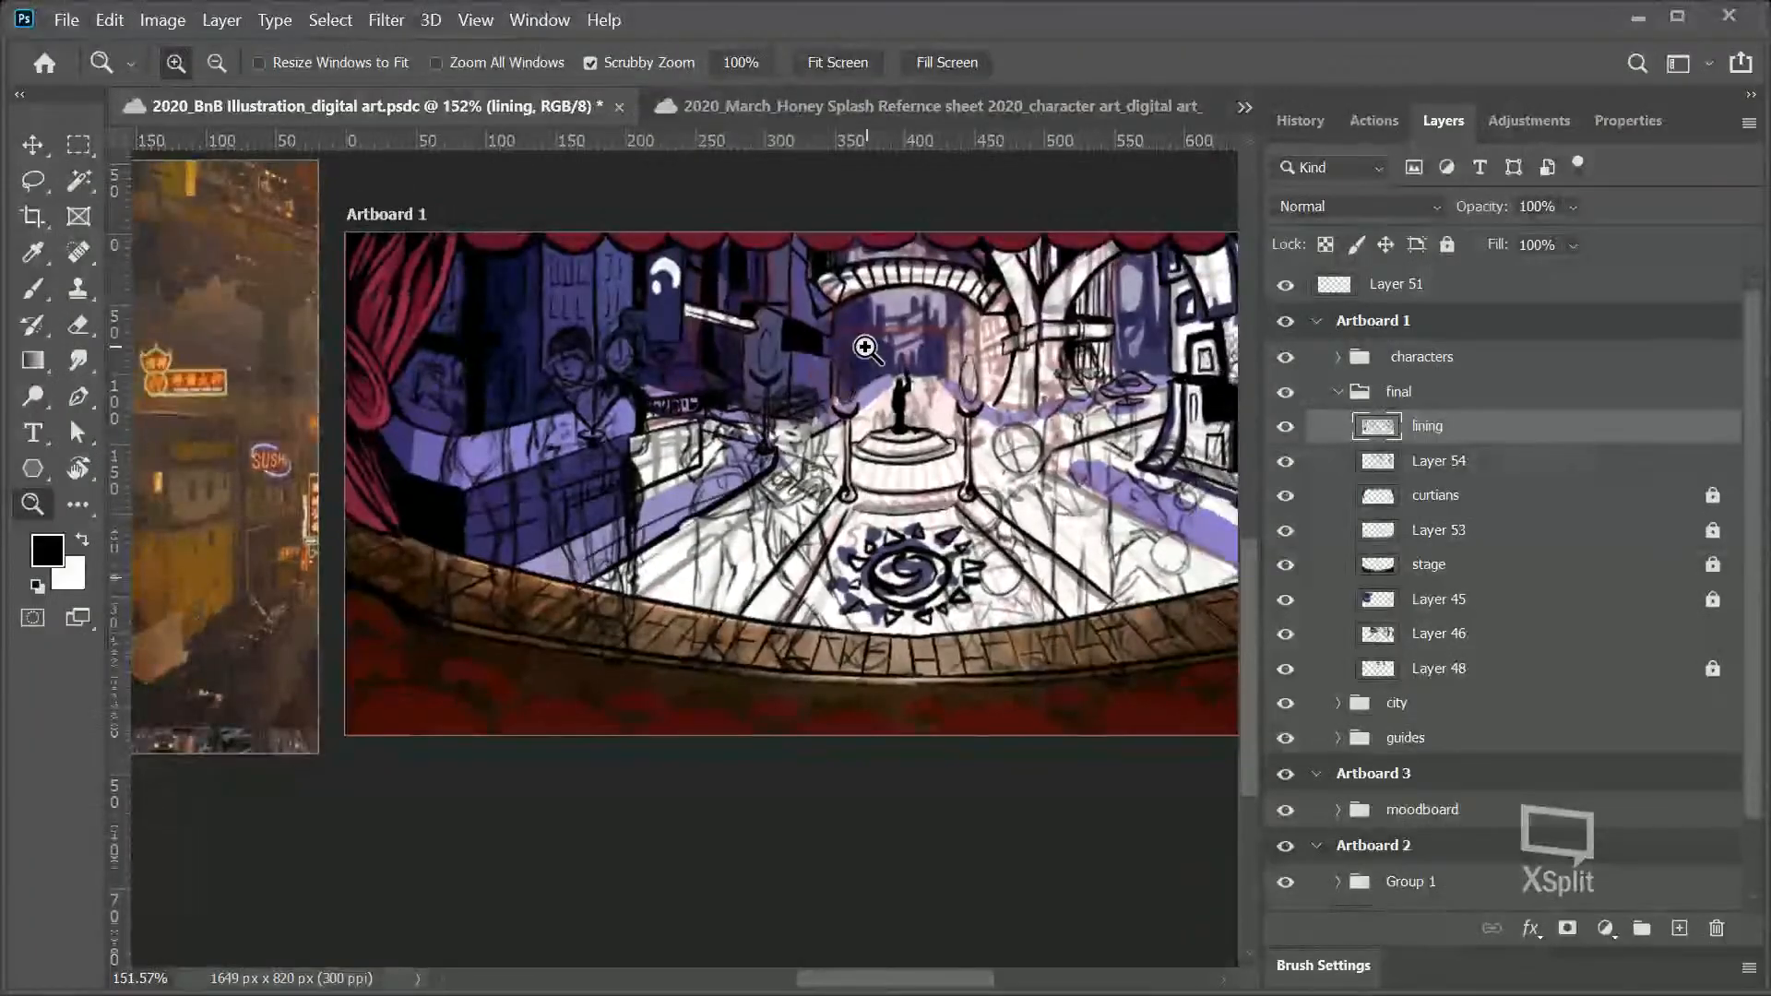
pyautogui.moveTo(867, 345); pyautogui.dragTo(844, 406)
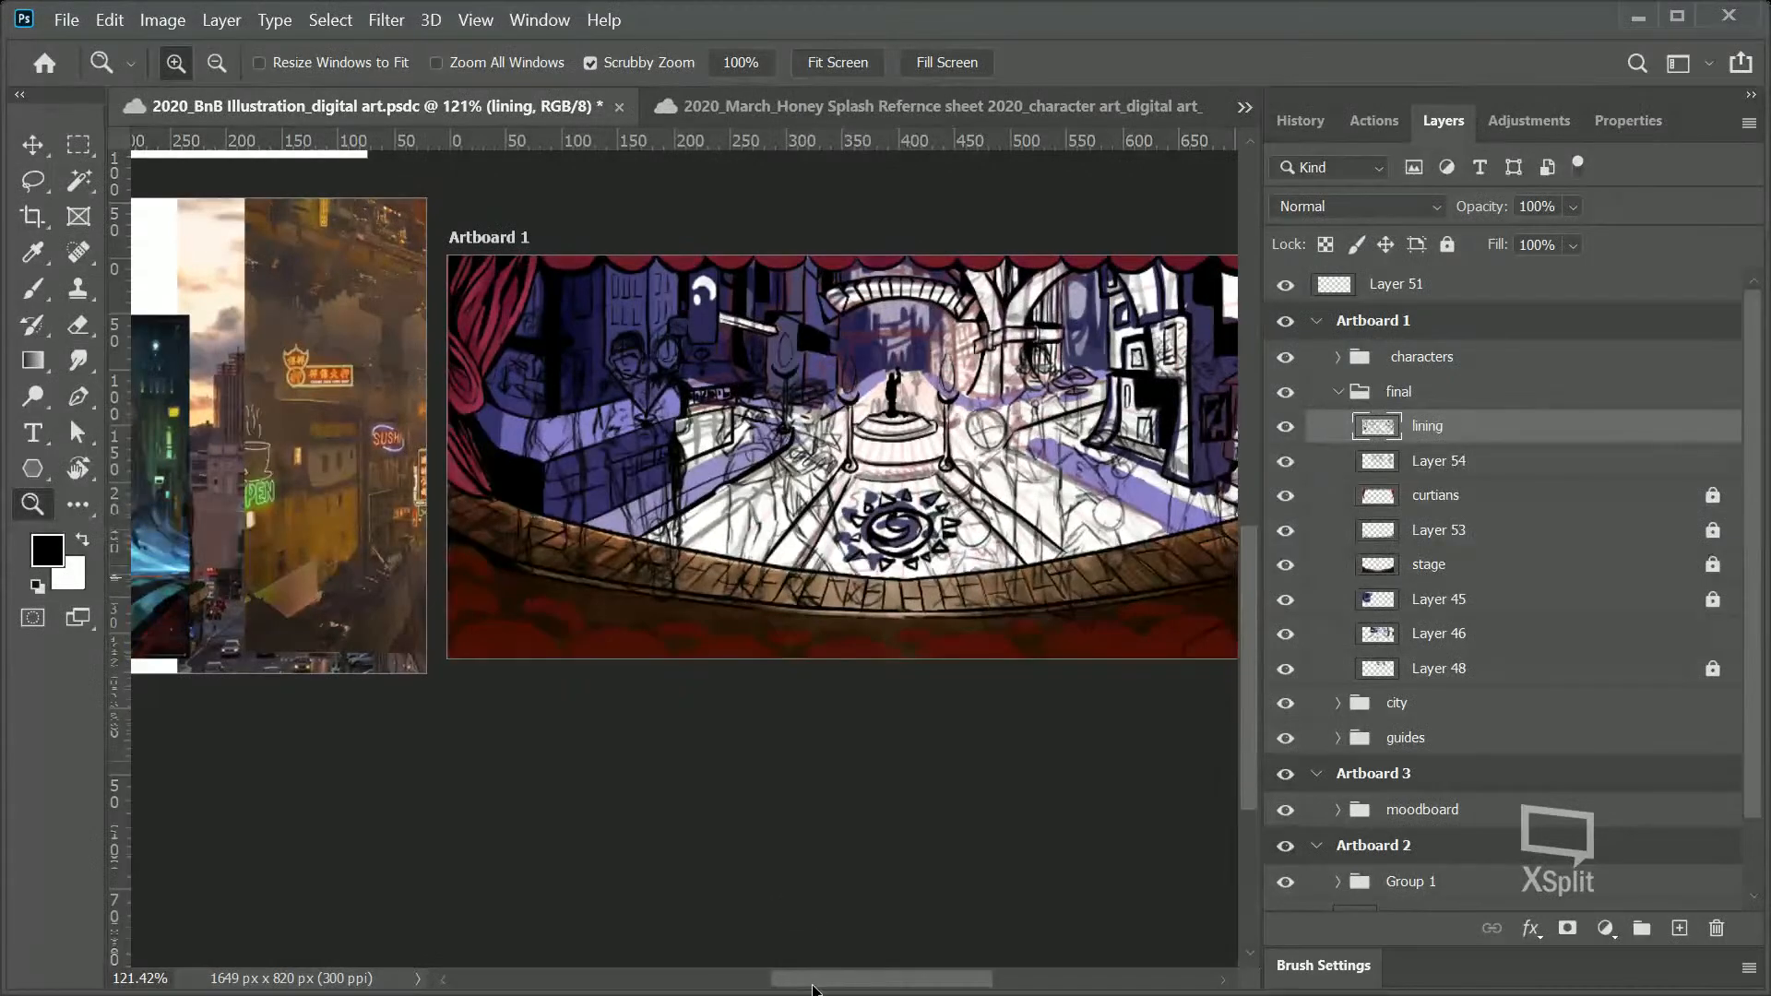
pyautogui.moveTo(812, 980); pyautogui.dragTo(862, 980)
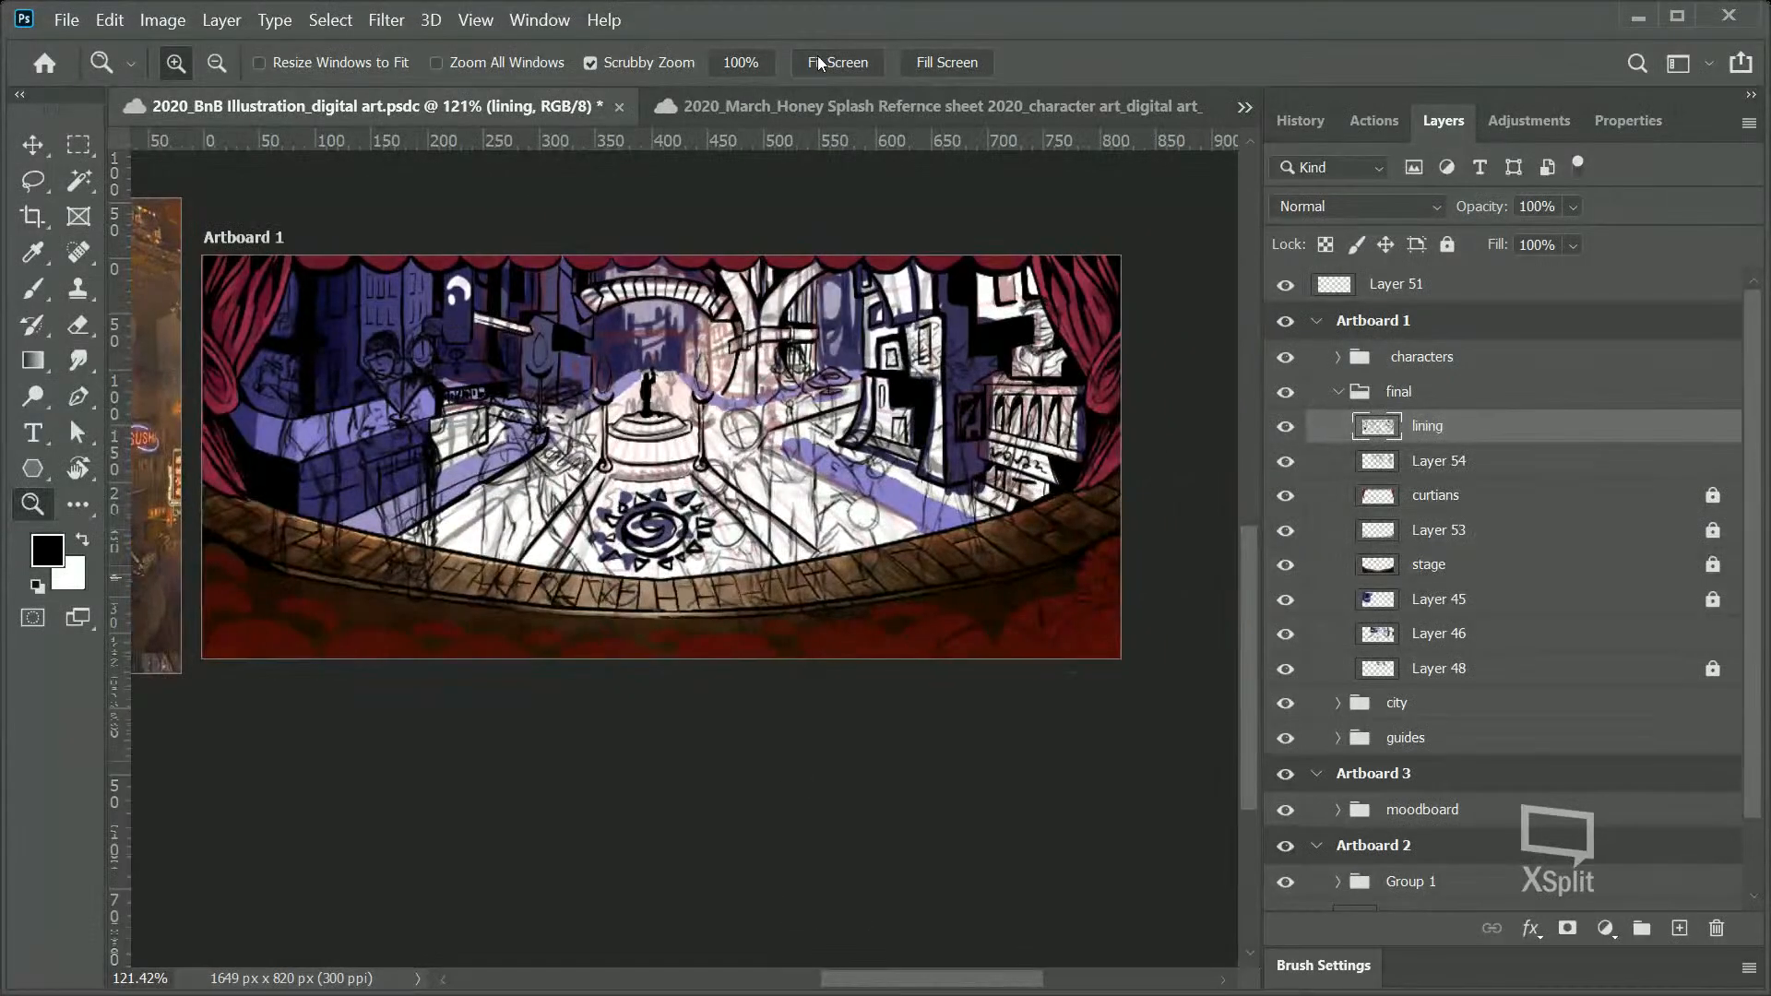
# Step: Open the Image Size settings and inspect the artwork preview both close up and as a whole
pyautogui.click(156, 20)
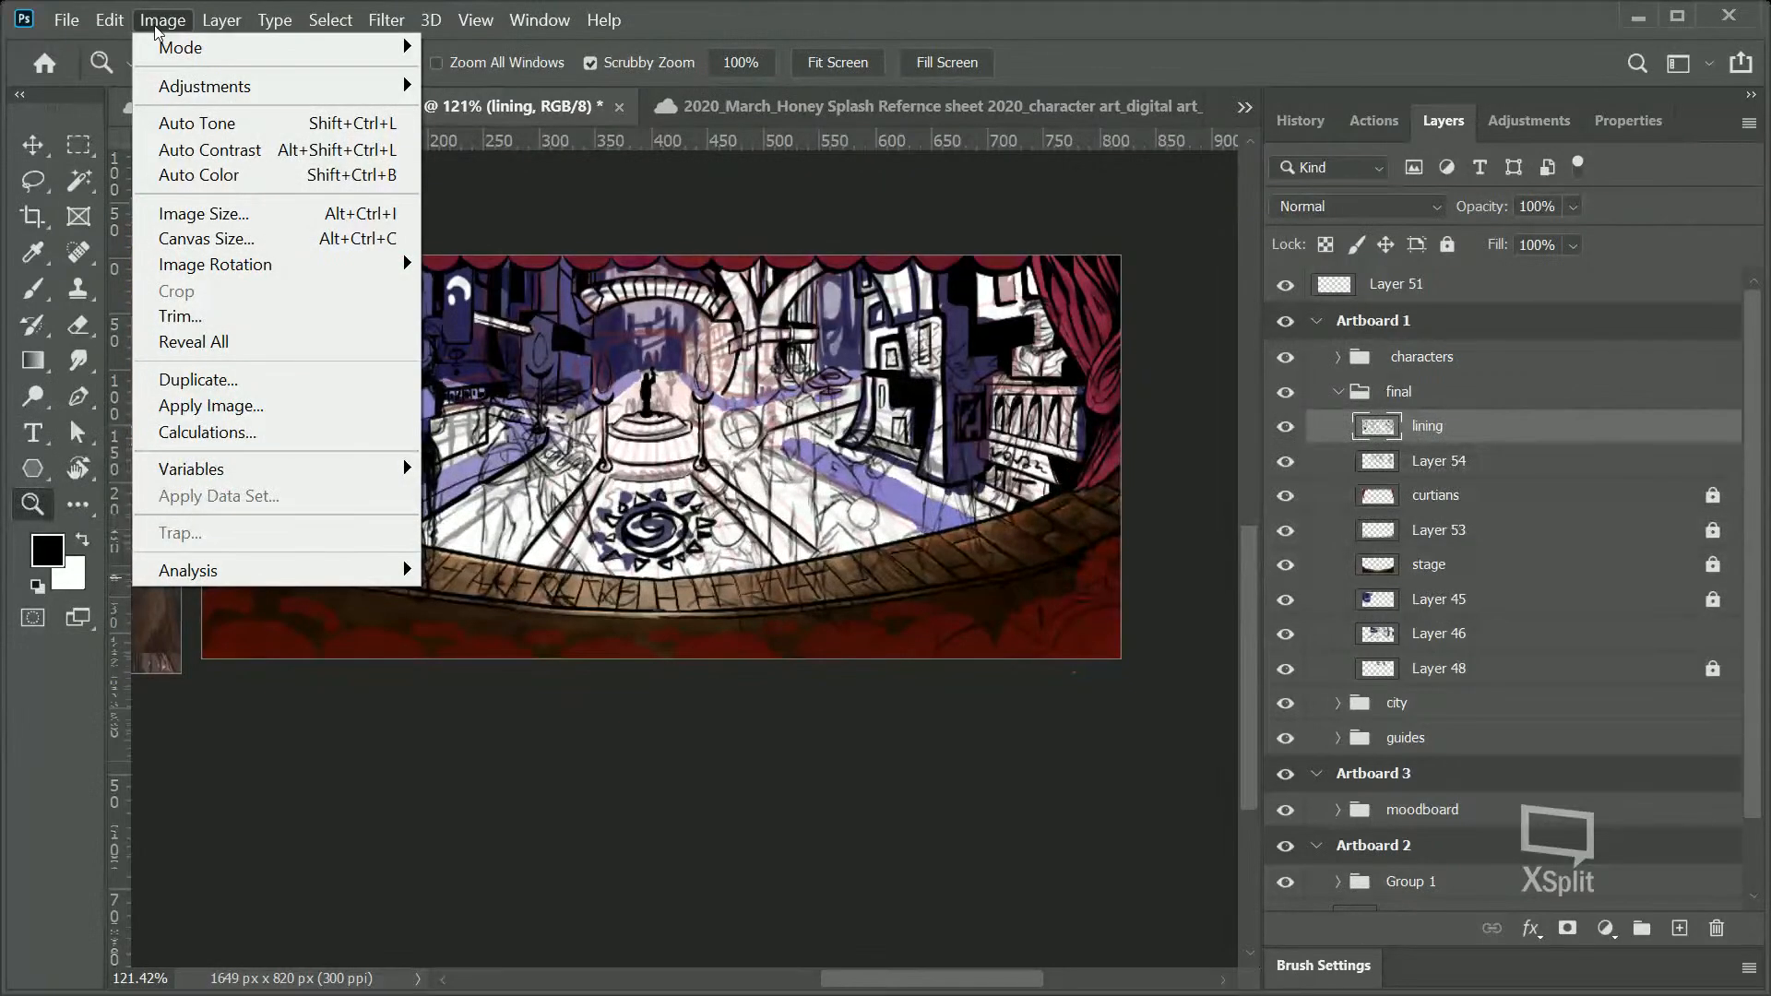
pyautogui.click(229, 220)
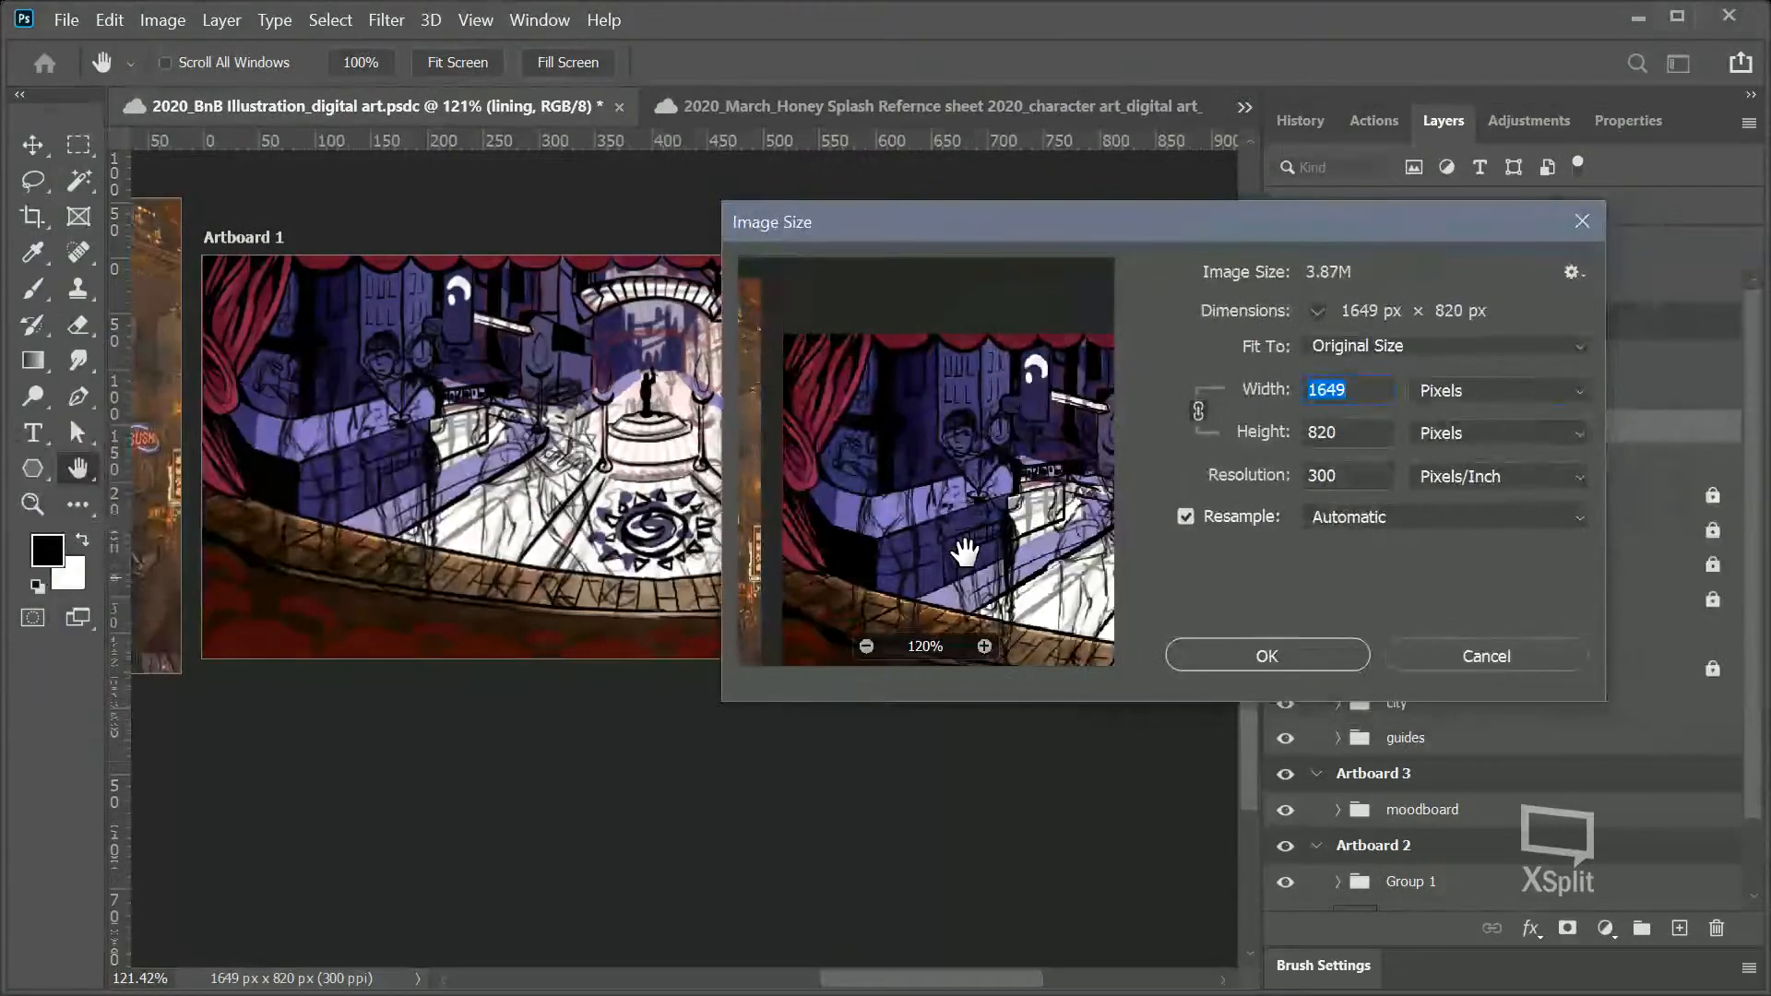
pyautogui.click(984, 645)
pyautogui.click(984, 646)
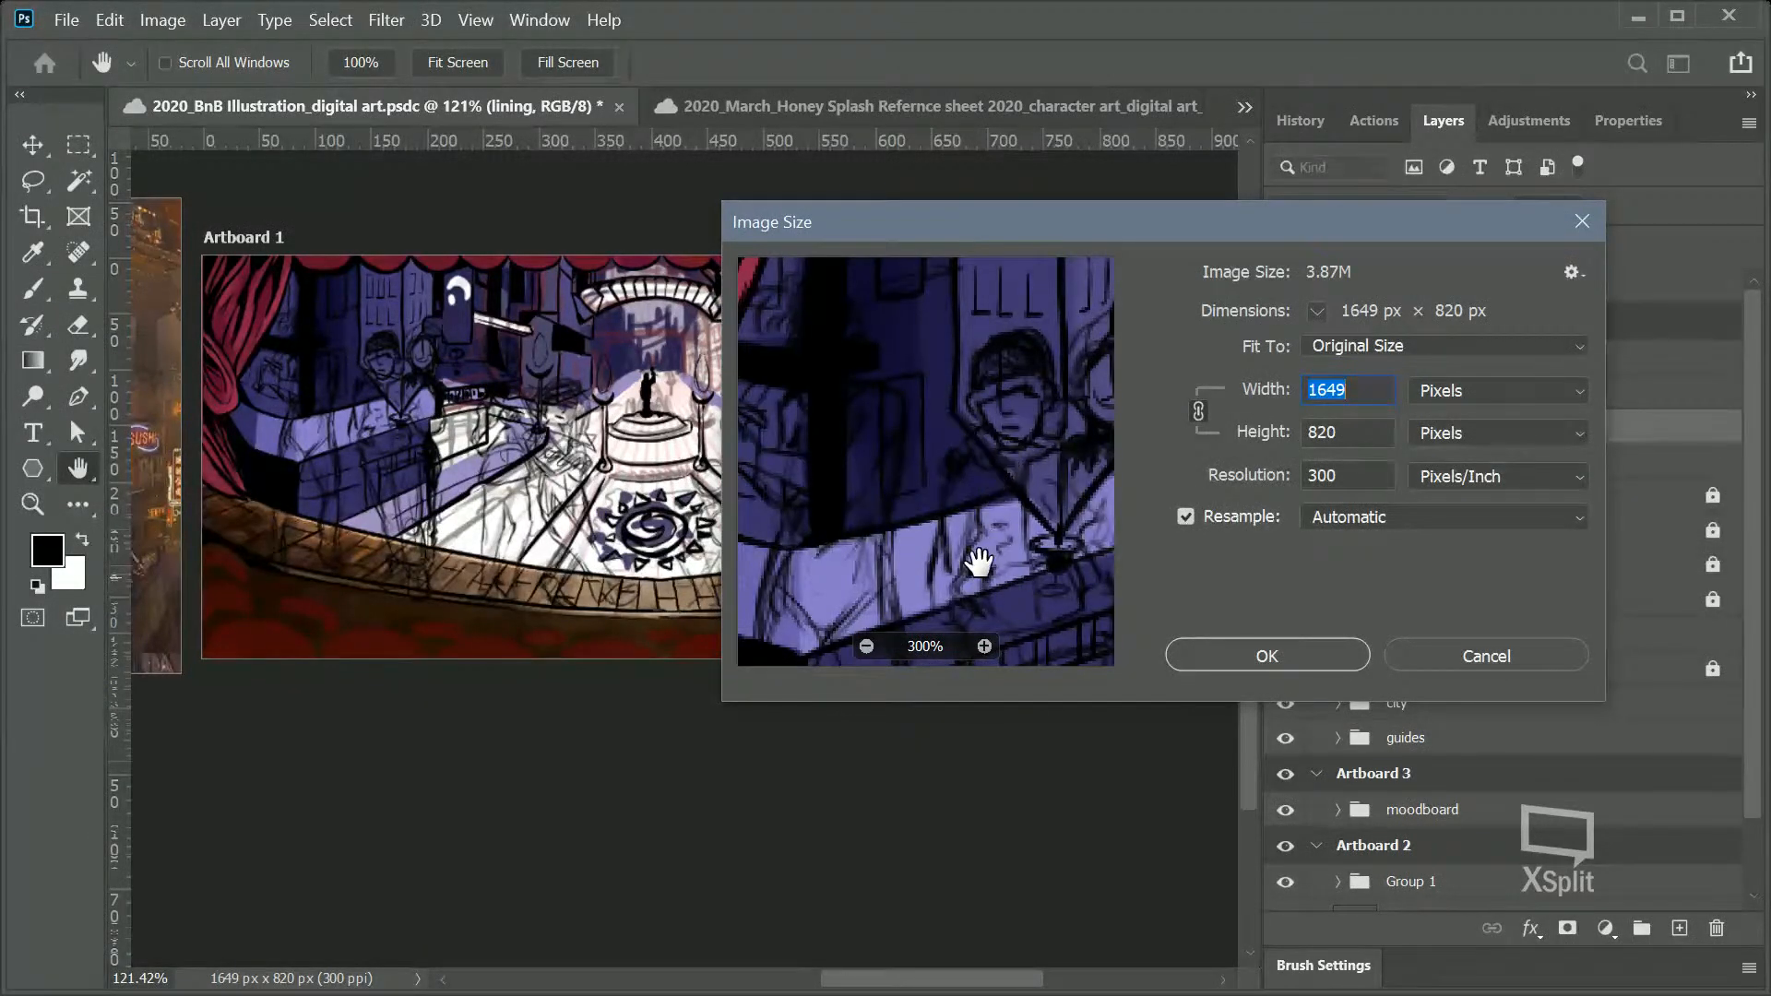
pyautogui.click(868, 646)
pyautogui.click(868, 645)
pyautogui.click(868, 646)
pyautogui.click(868, 645)
pyautogui.moveTo(979, 531); pyautogui.dragTo(811, 507)
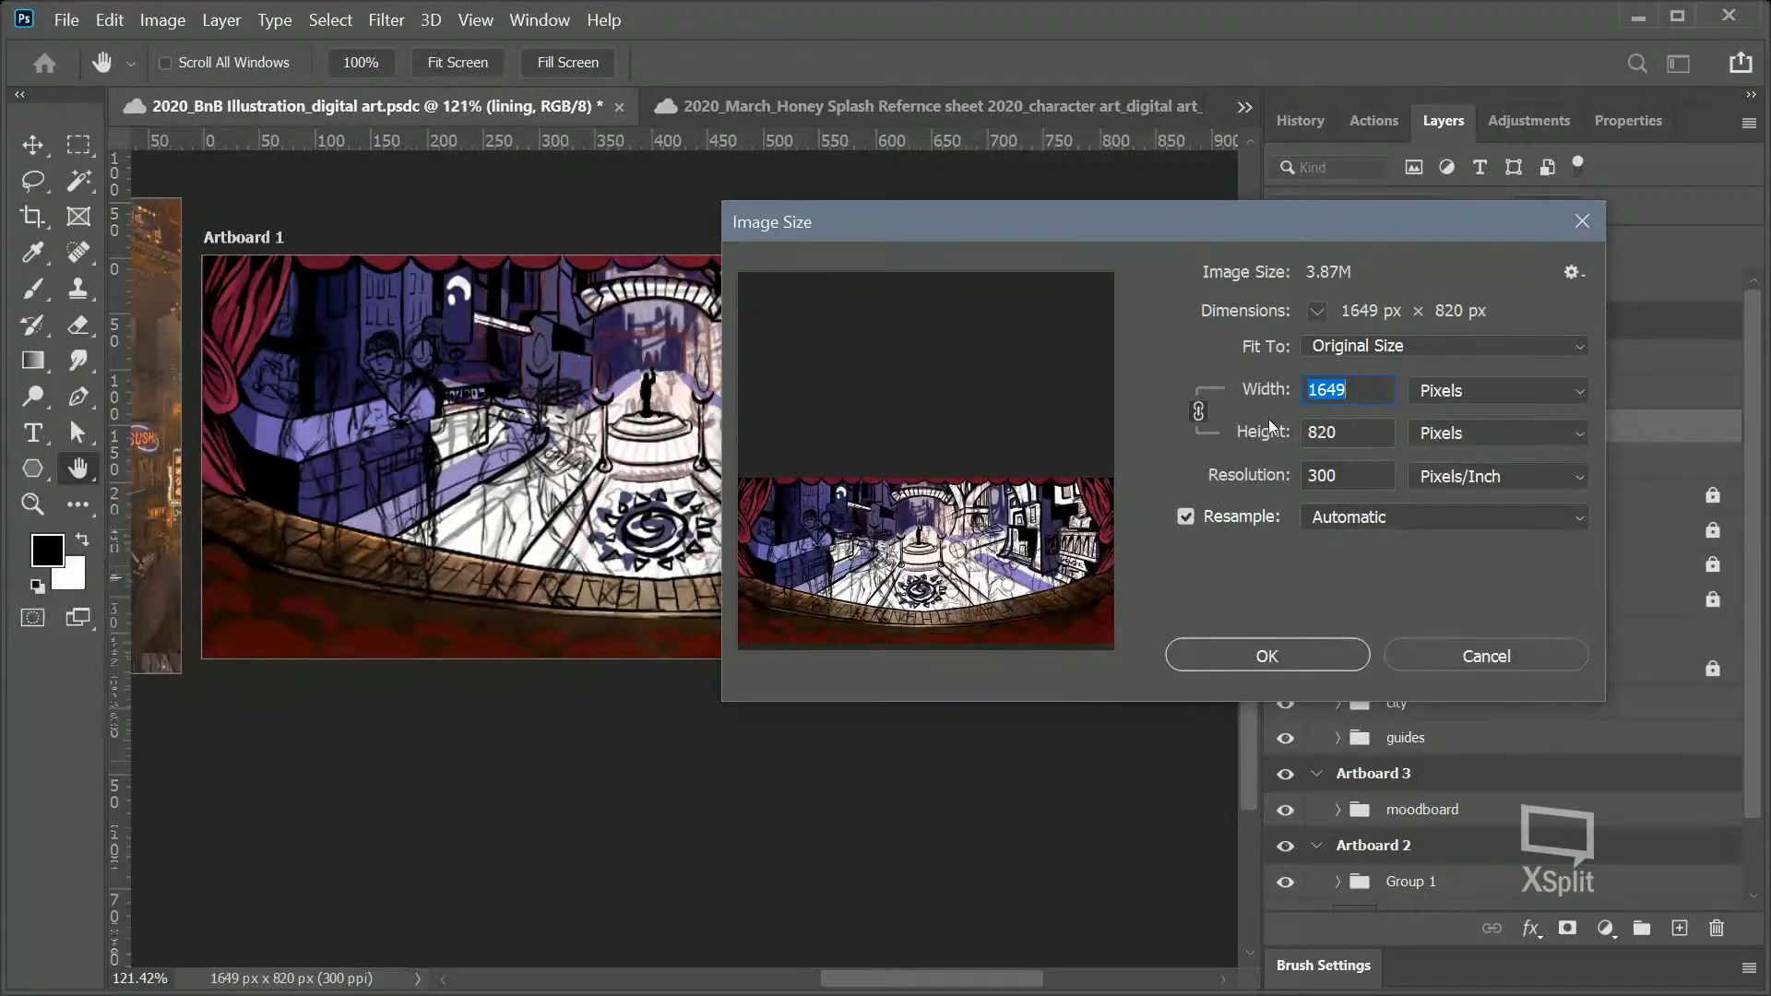
# Step: Check the Fit To presets, resolution units and arch preview in Image Size, and close the dialog without changing anything
pyautogui.click(1334, 346)
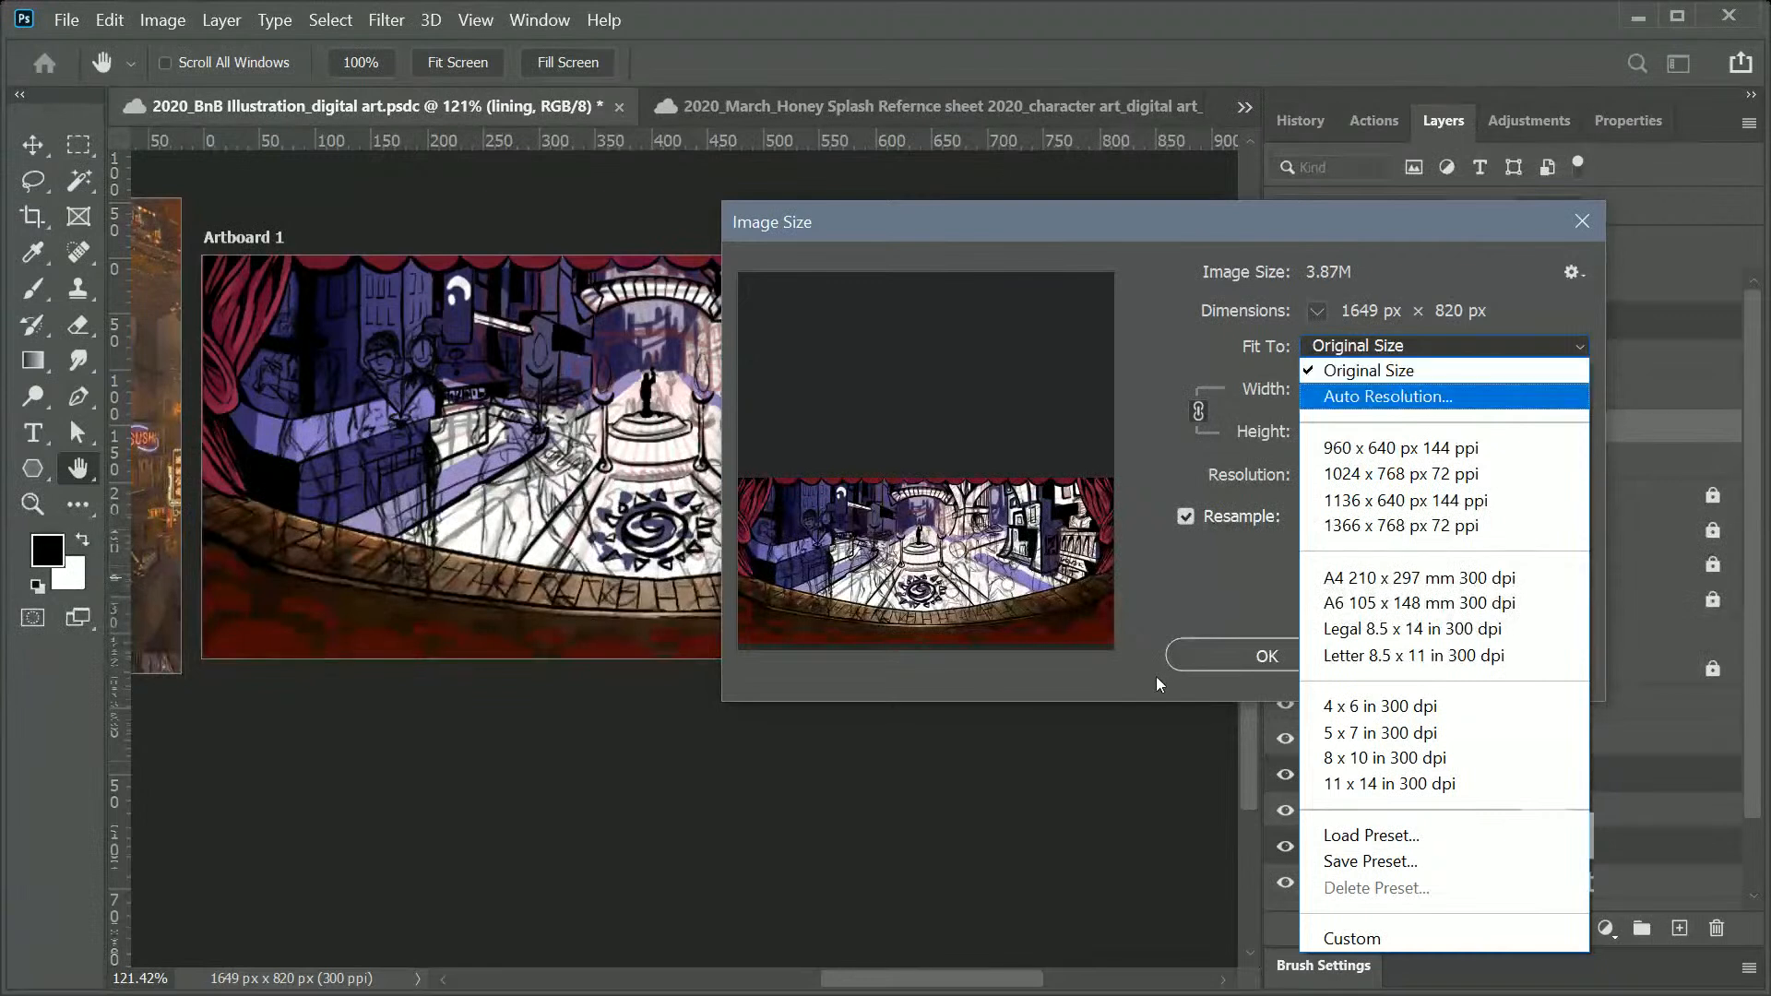
pyautogui.click(1138, 587)
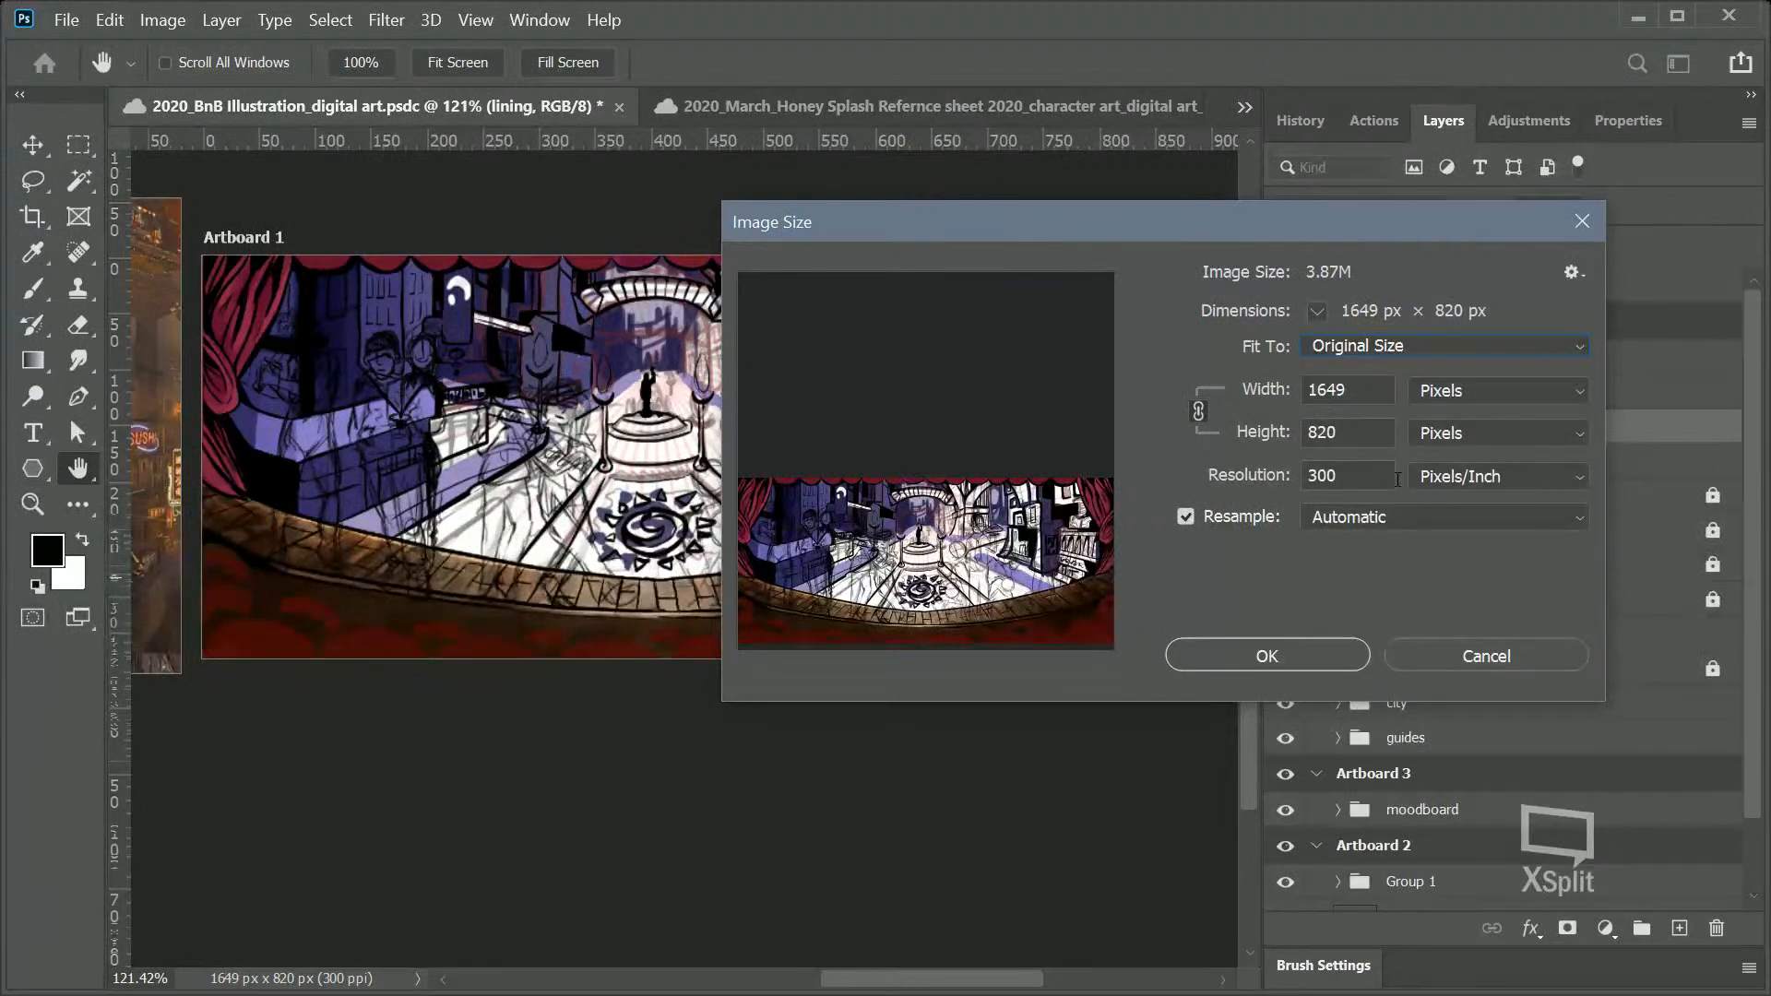
pyautogui.click(1434, 478)
pyautogui.click(1431, 476)
pyautogui.click(984, 646)
pyautogui.click(984, 646)
pyautogui.click(985, 646)
pyautogui.click(984, 646)
pyautogui.moveTo(1005, 343); pyautogui.dragTo(1009, 323)
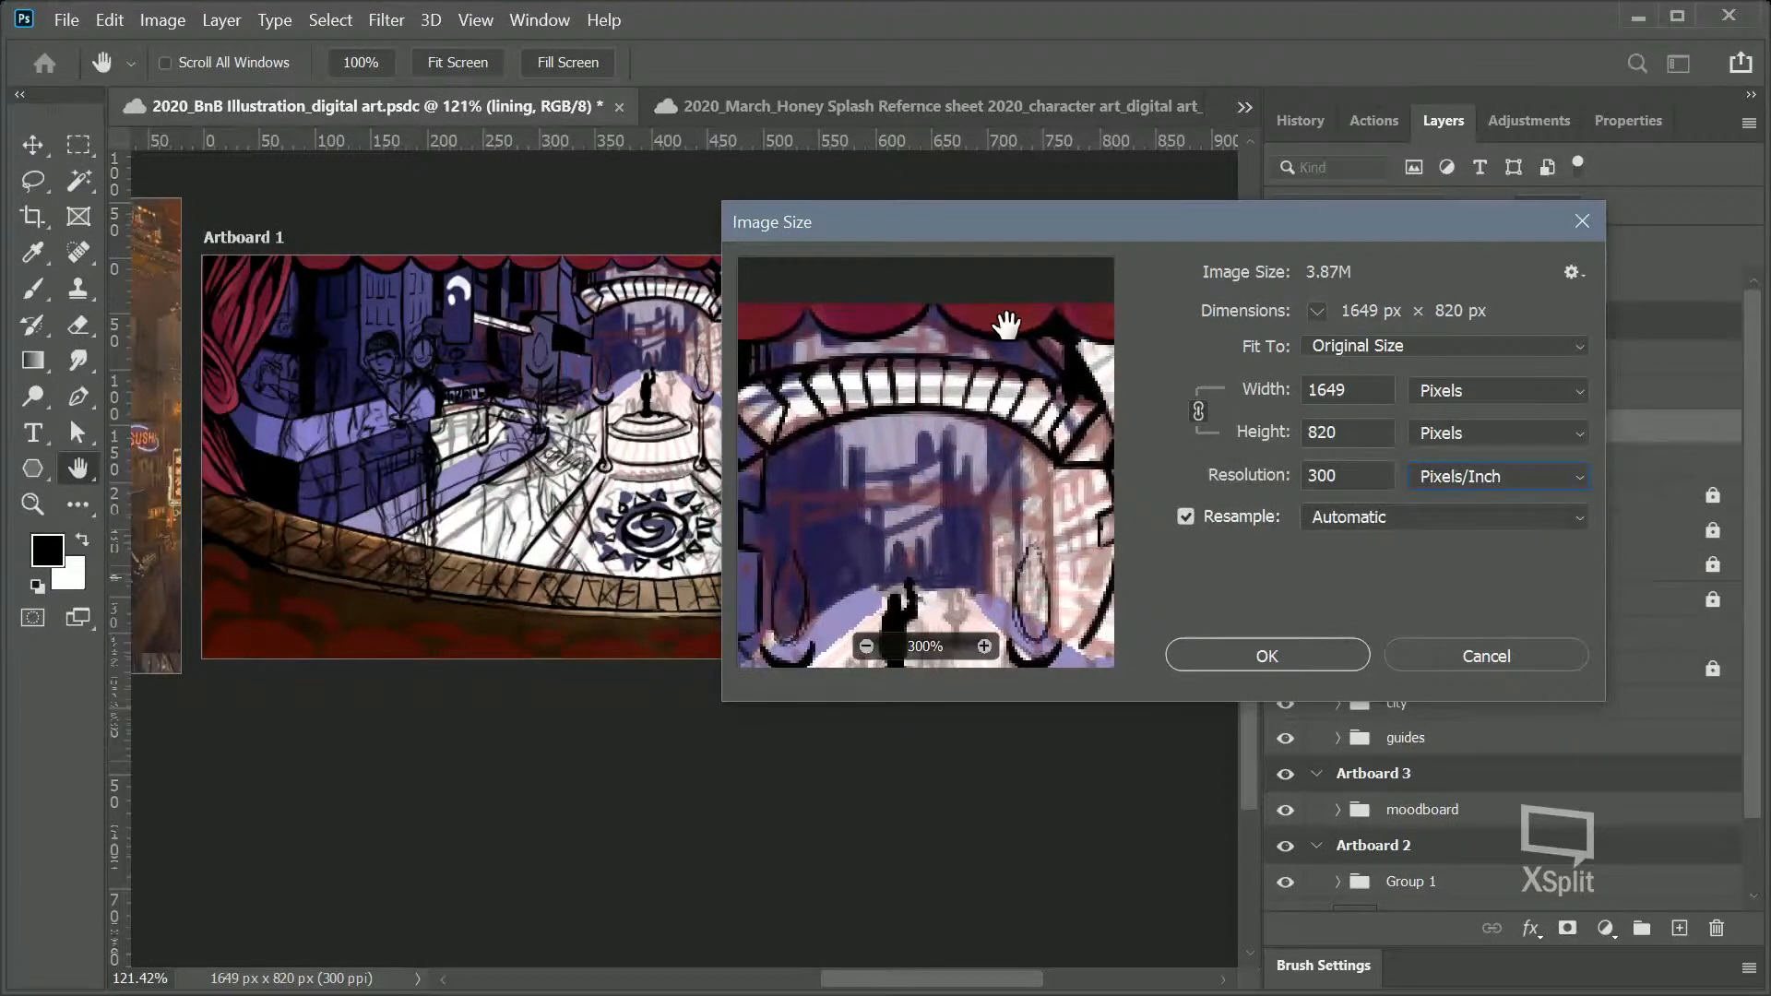
pyautogui.click(866, 646)
pyautogui.click(866, 646)
pyautogui.click(866, 646)
pyautogui.click(866, 646)
pyautogui.click(866, 646)
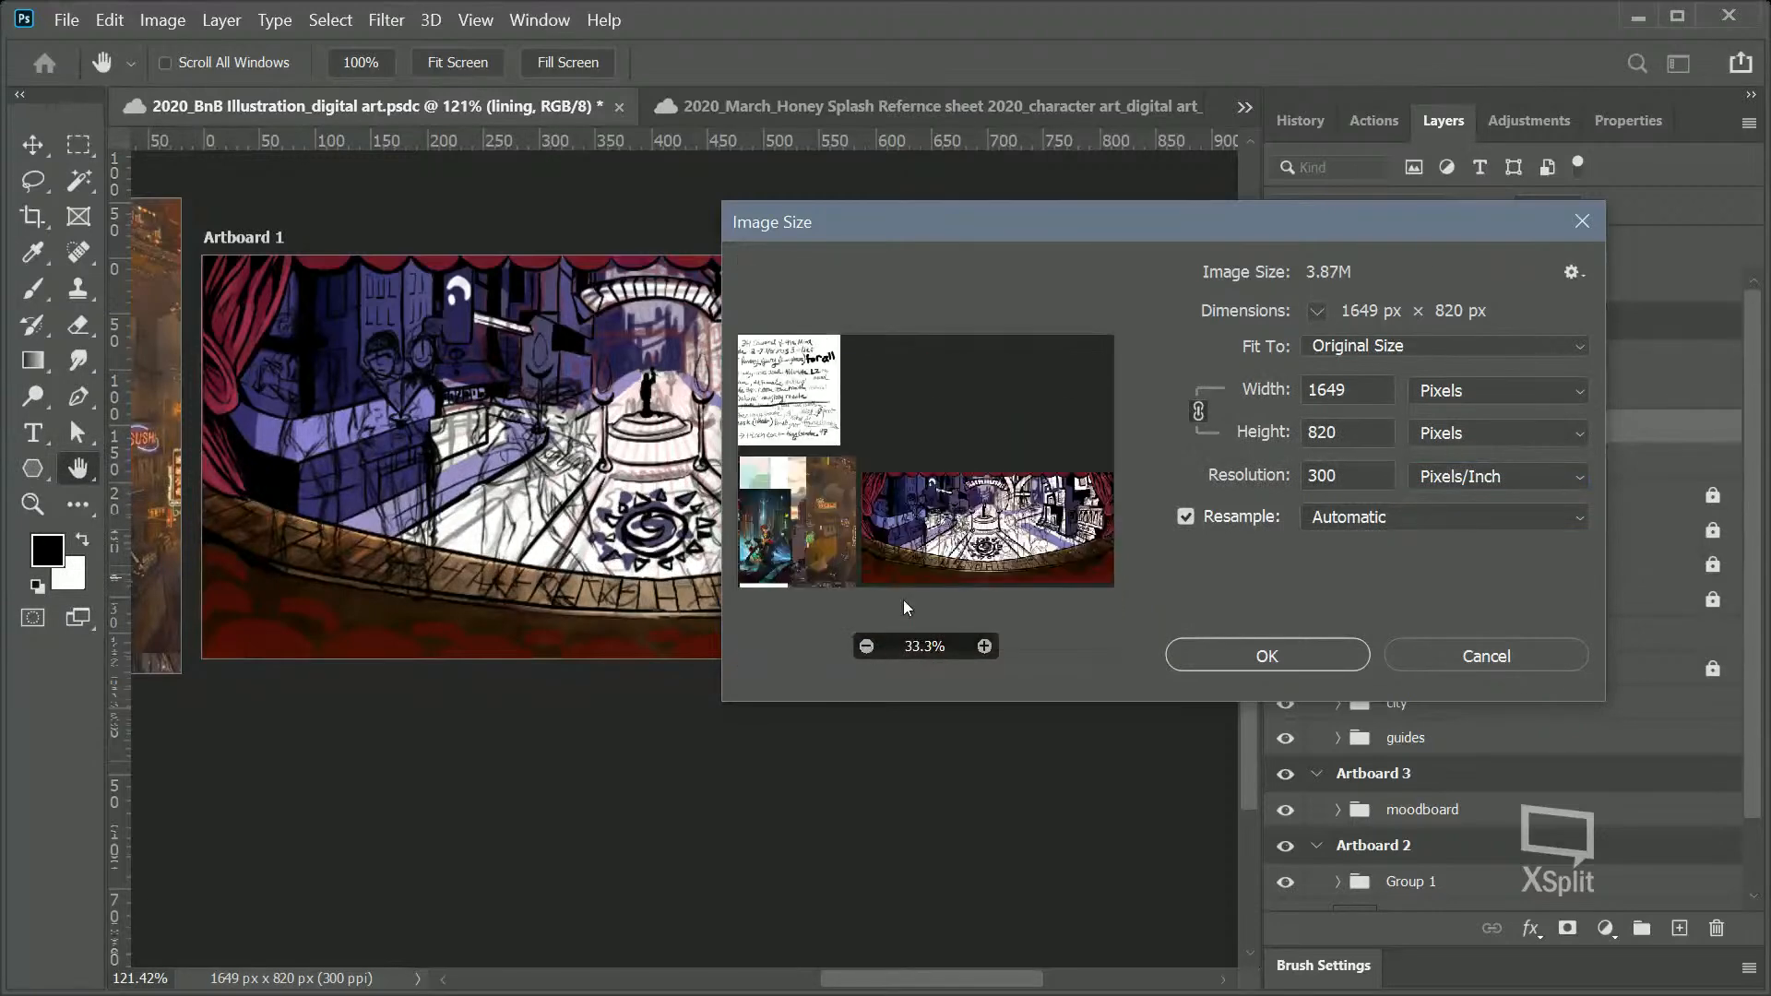
pyautogui.click(1582, 221)
# Step: Save the document with the characters group visible
pyautogui.press('z')
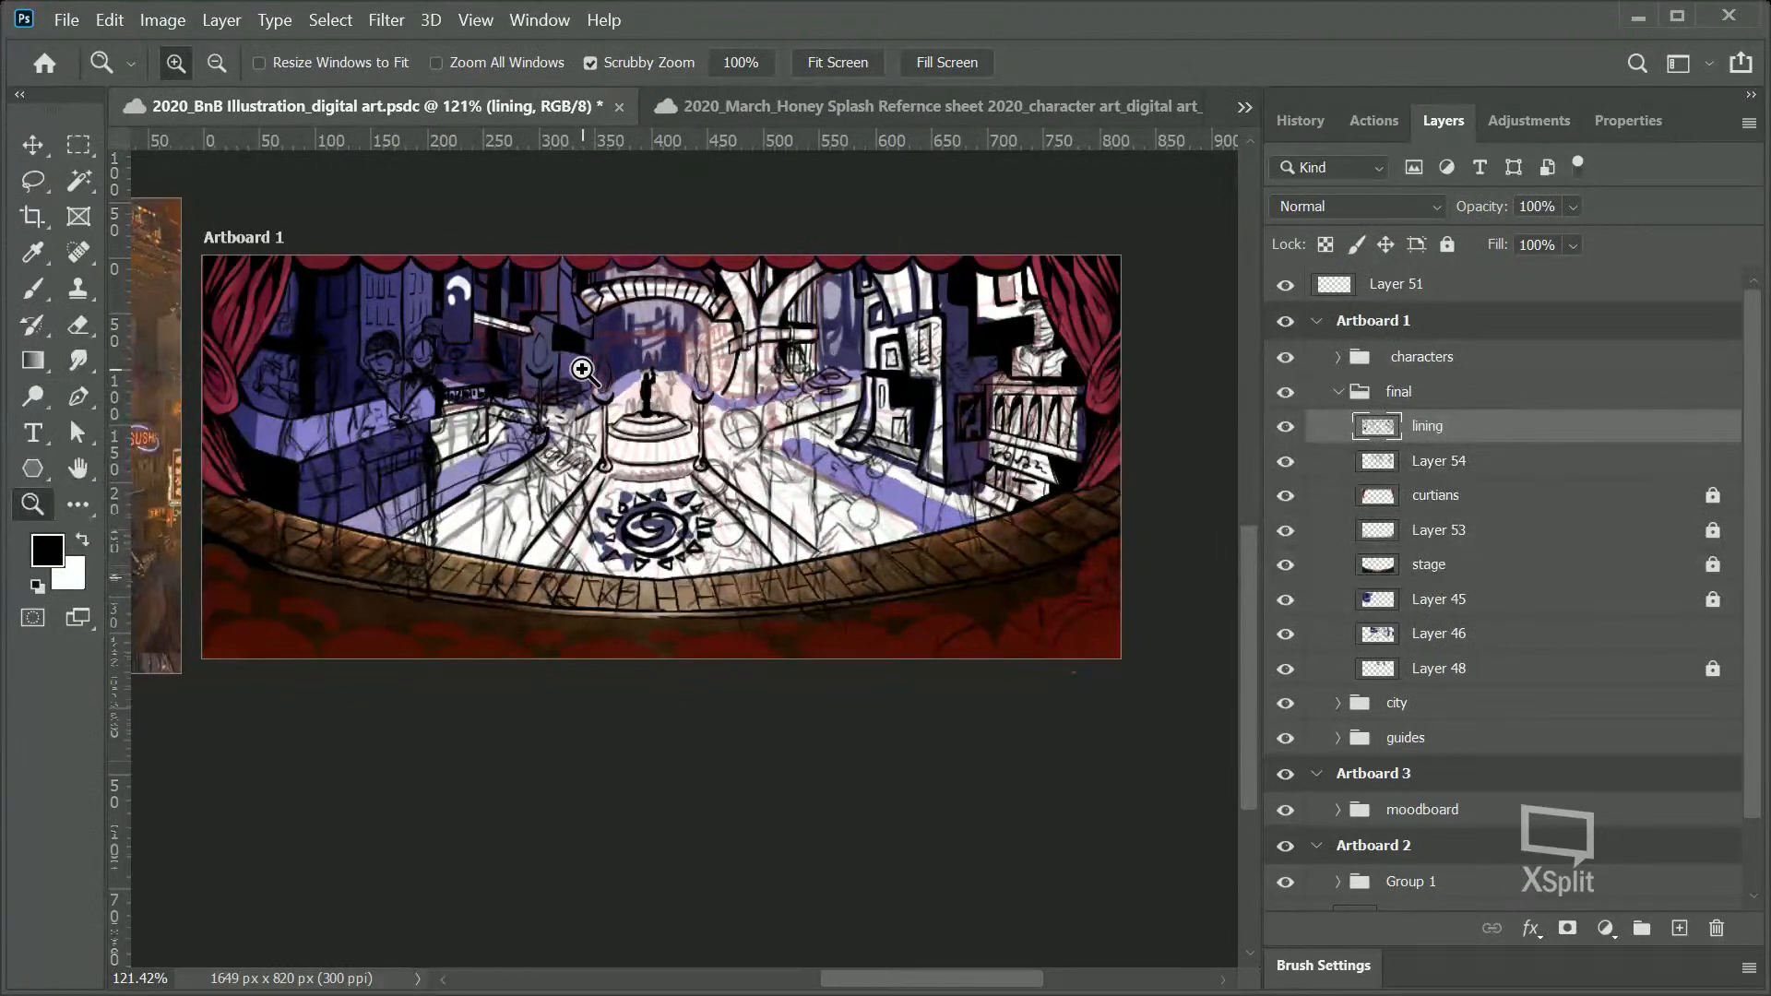
pyautogui.moveTo(237, 320)
pyautogui.mouseDown()
pyautogui.moveTo(289, 308)
pyautogui.moveTo(266, 326)
pyautogui.mouseUp()
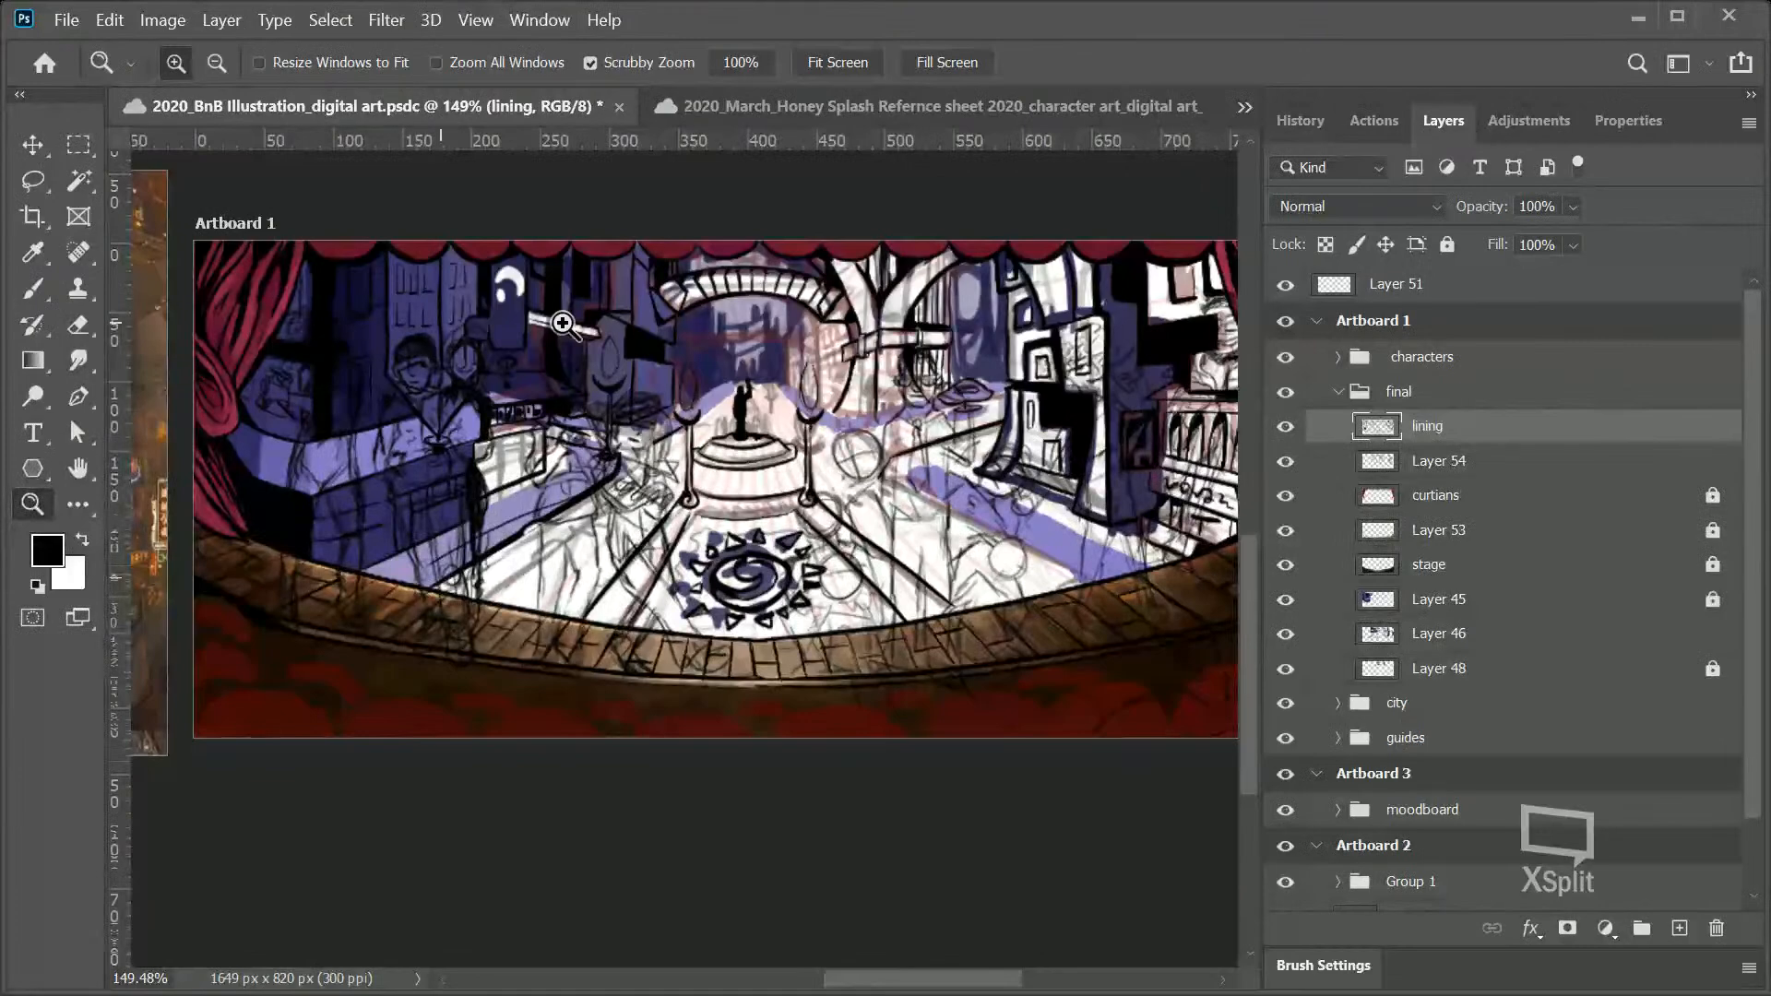
pyautogui.click(1234, 684)
pyautogui.moveTo(1241, 690); pyautogui.dragTo(1216, 601)
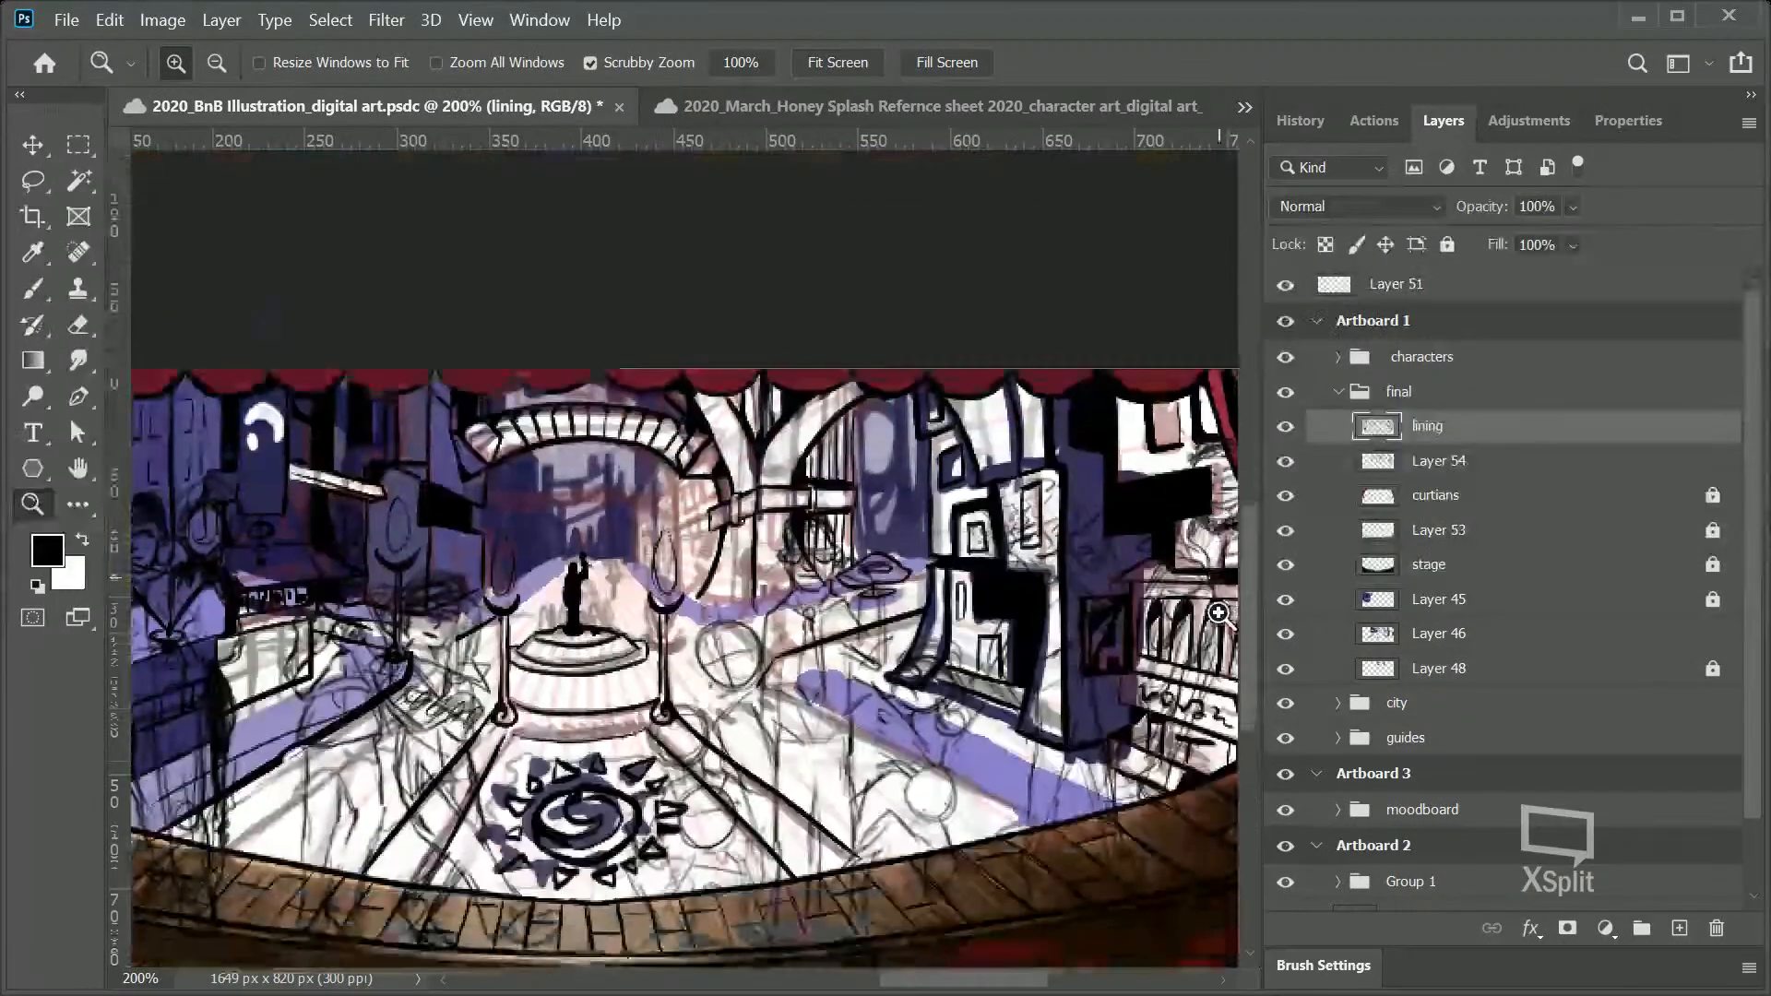
pyautogui.moveTo(1074, 609); pyautogui.dragTo(1001, 612)
pyautogui.moveTo(904, 977)
pyautogui.mouseDown()
pyautogui.moveTo(939, 976)
pyautogui.moveTo(868, 976)
pyautogui.moveTo(923, 966)
pyautogui.mouseUp()
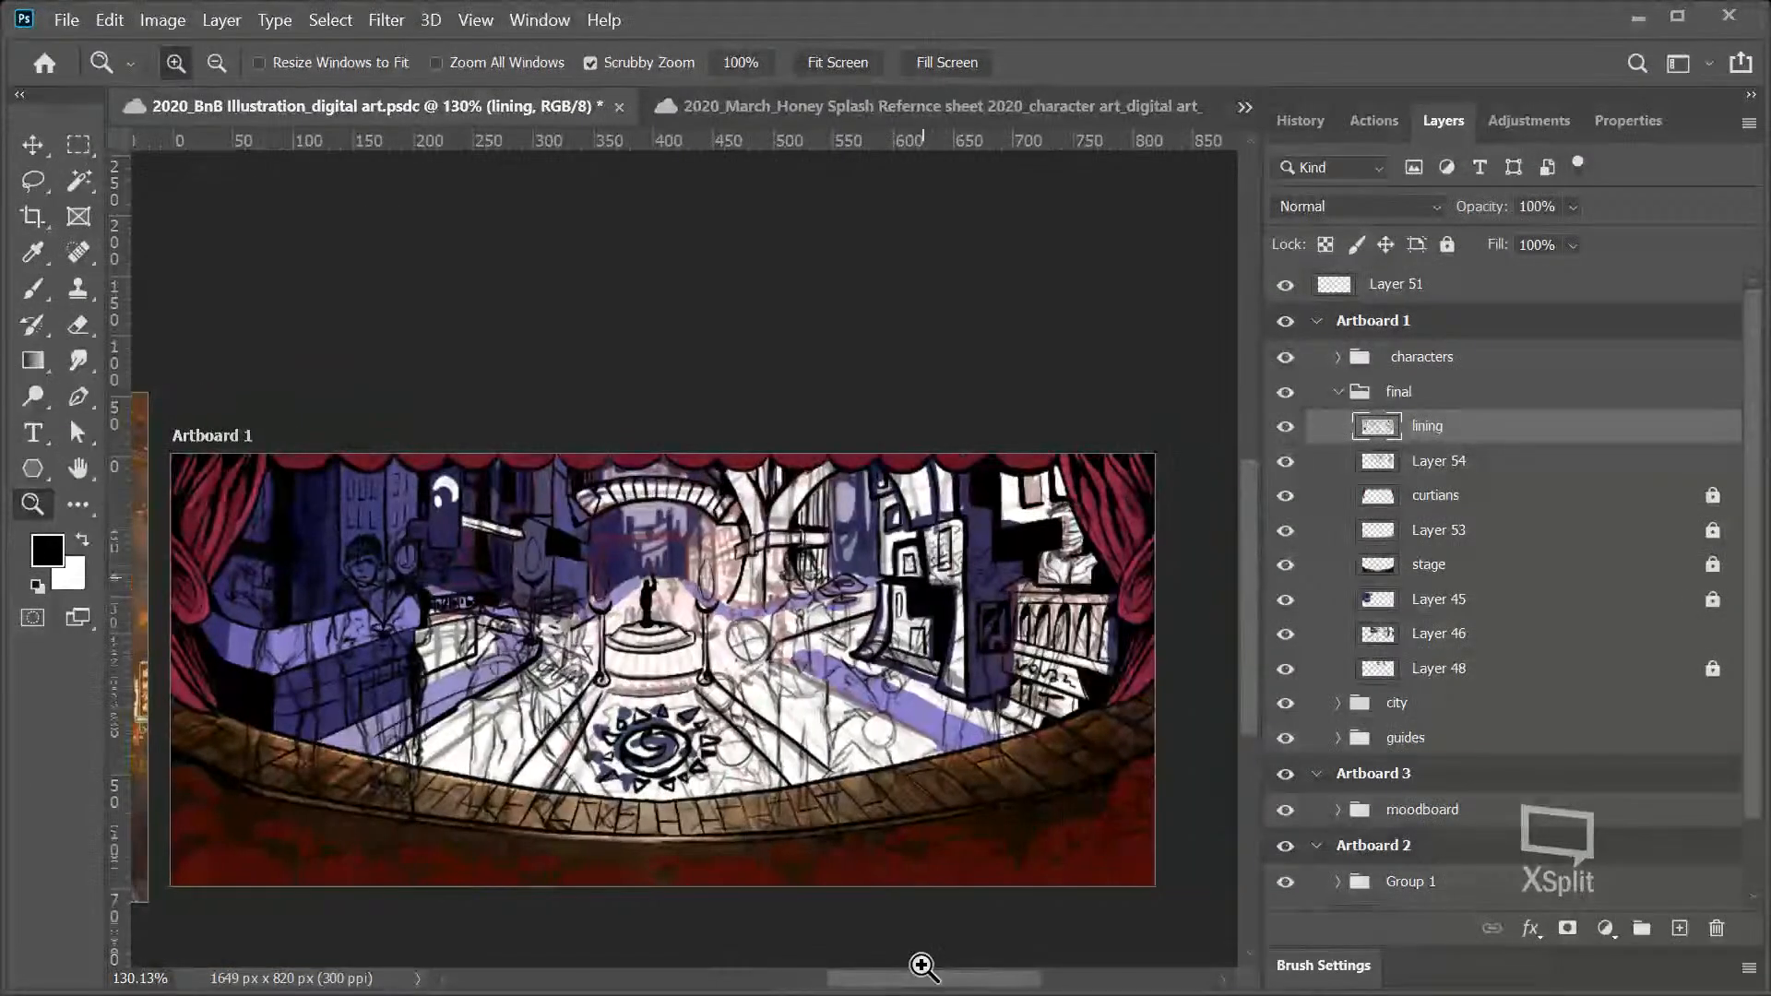
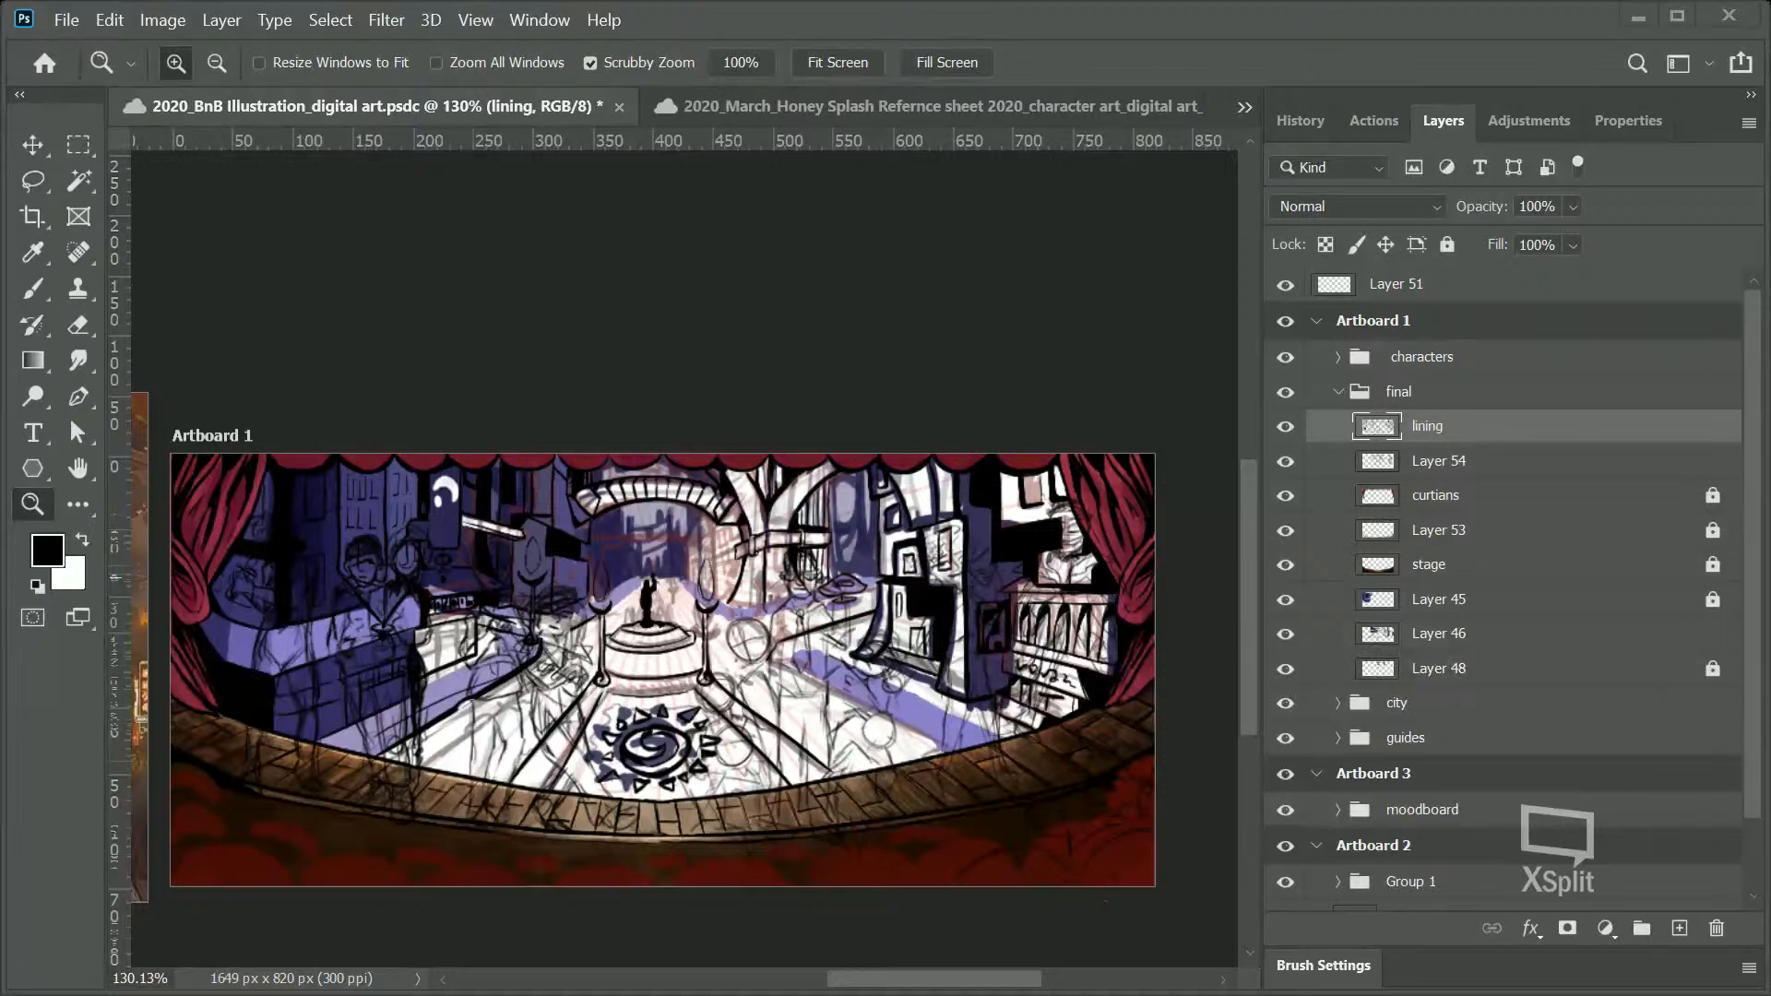
pyautogui.hotkey('ctrl', 's')
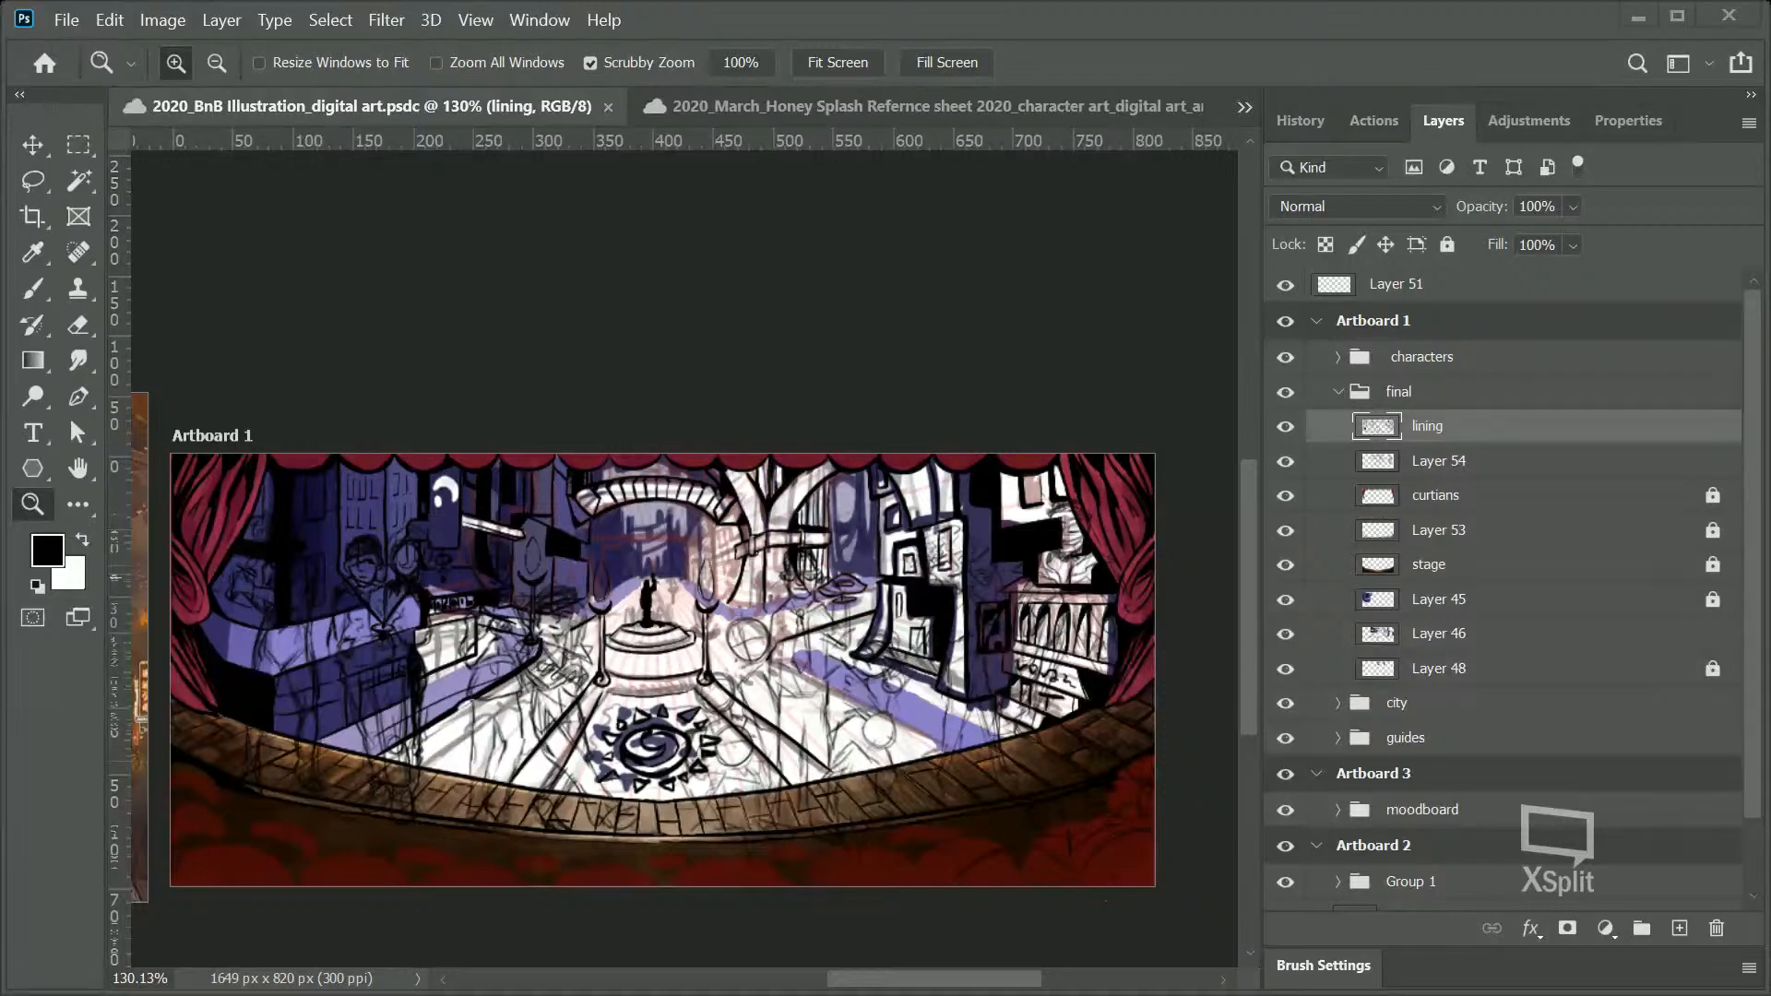
# Step: Toggle the lining, Layer 54 and curtians layers off and on to check their contents, and keep the lining layer selected
pyautogui.moveTo(994, 662); pyautogui.dragTo(1087, 550)
pyautogui.moveTo(923, 980); pyautogui.dragTo(978, 980)
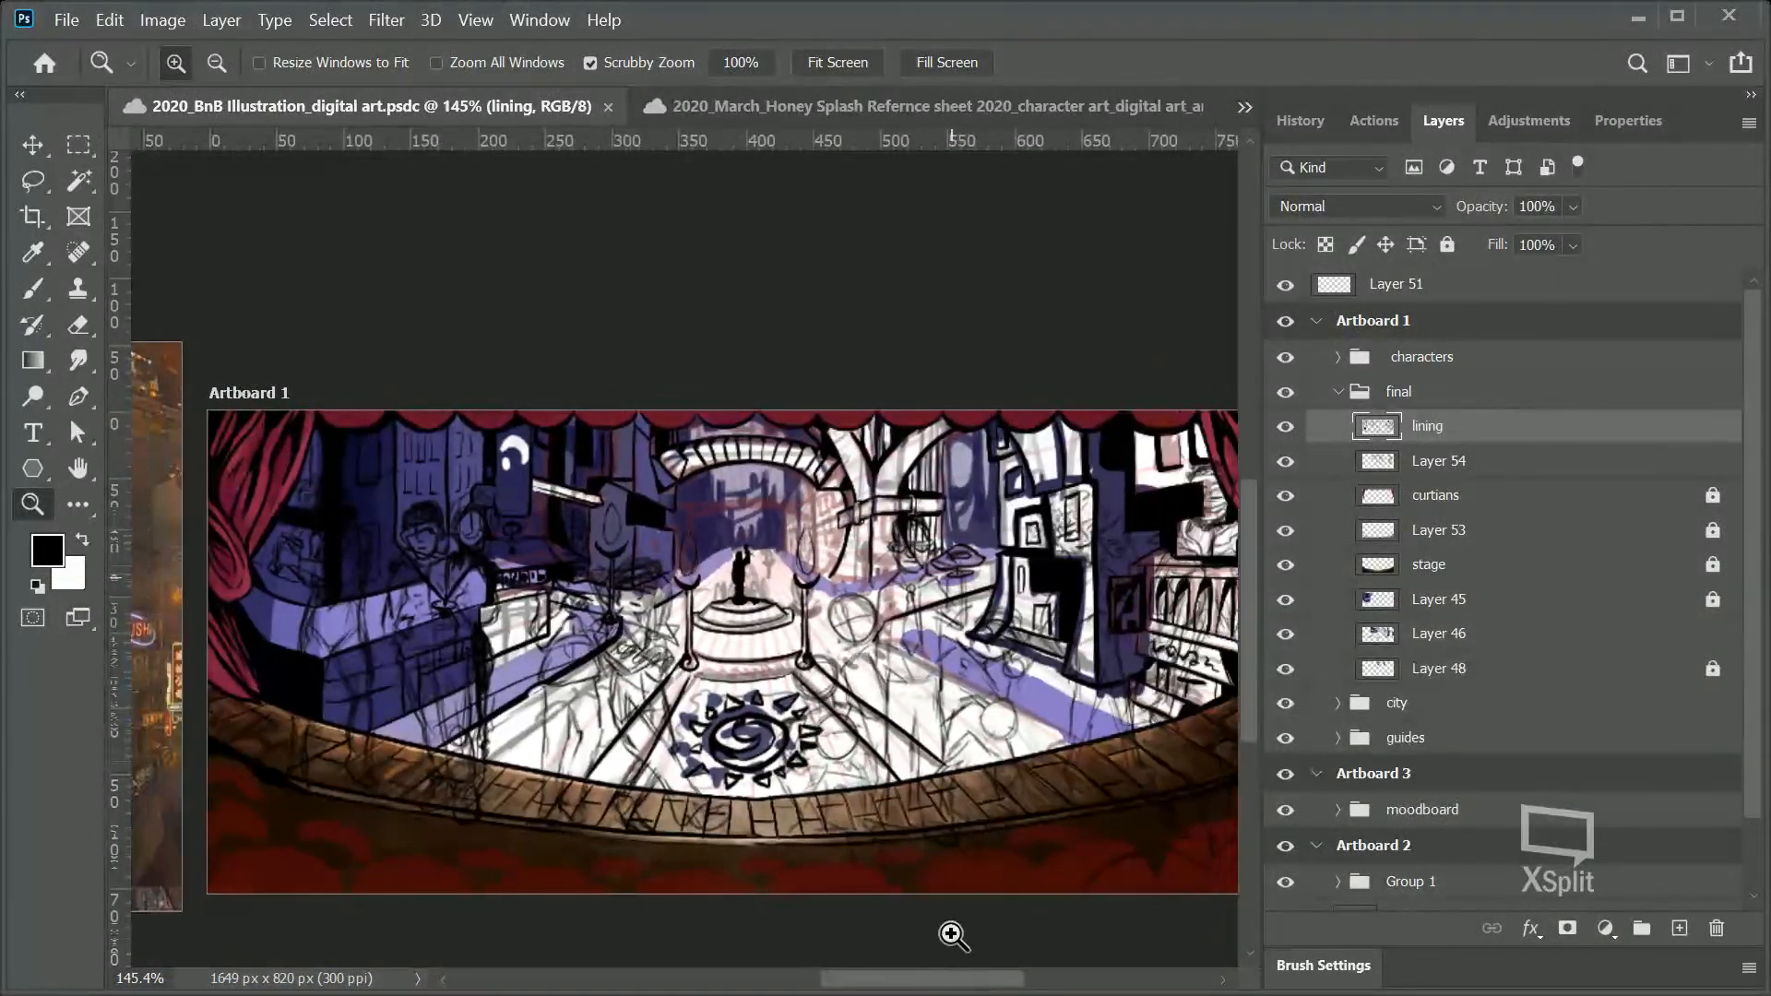
pyautogui.moveTo(910, 444); pyautogui.dragTo(996, 508)
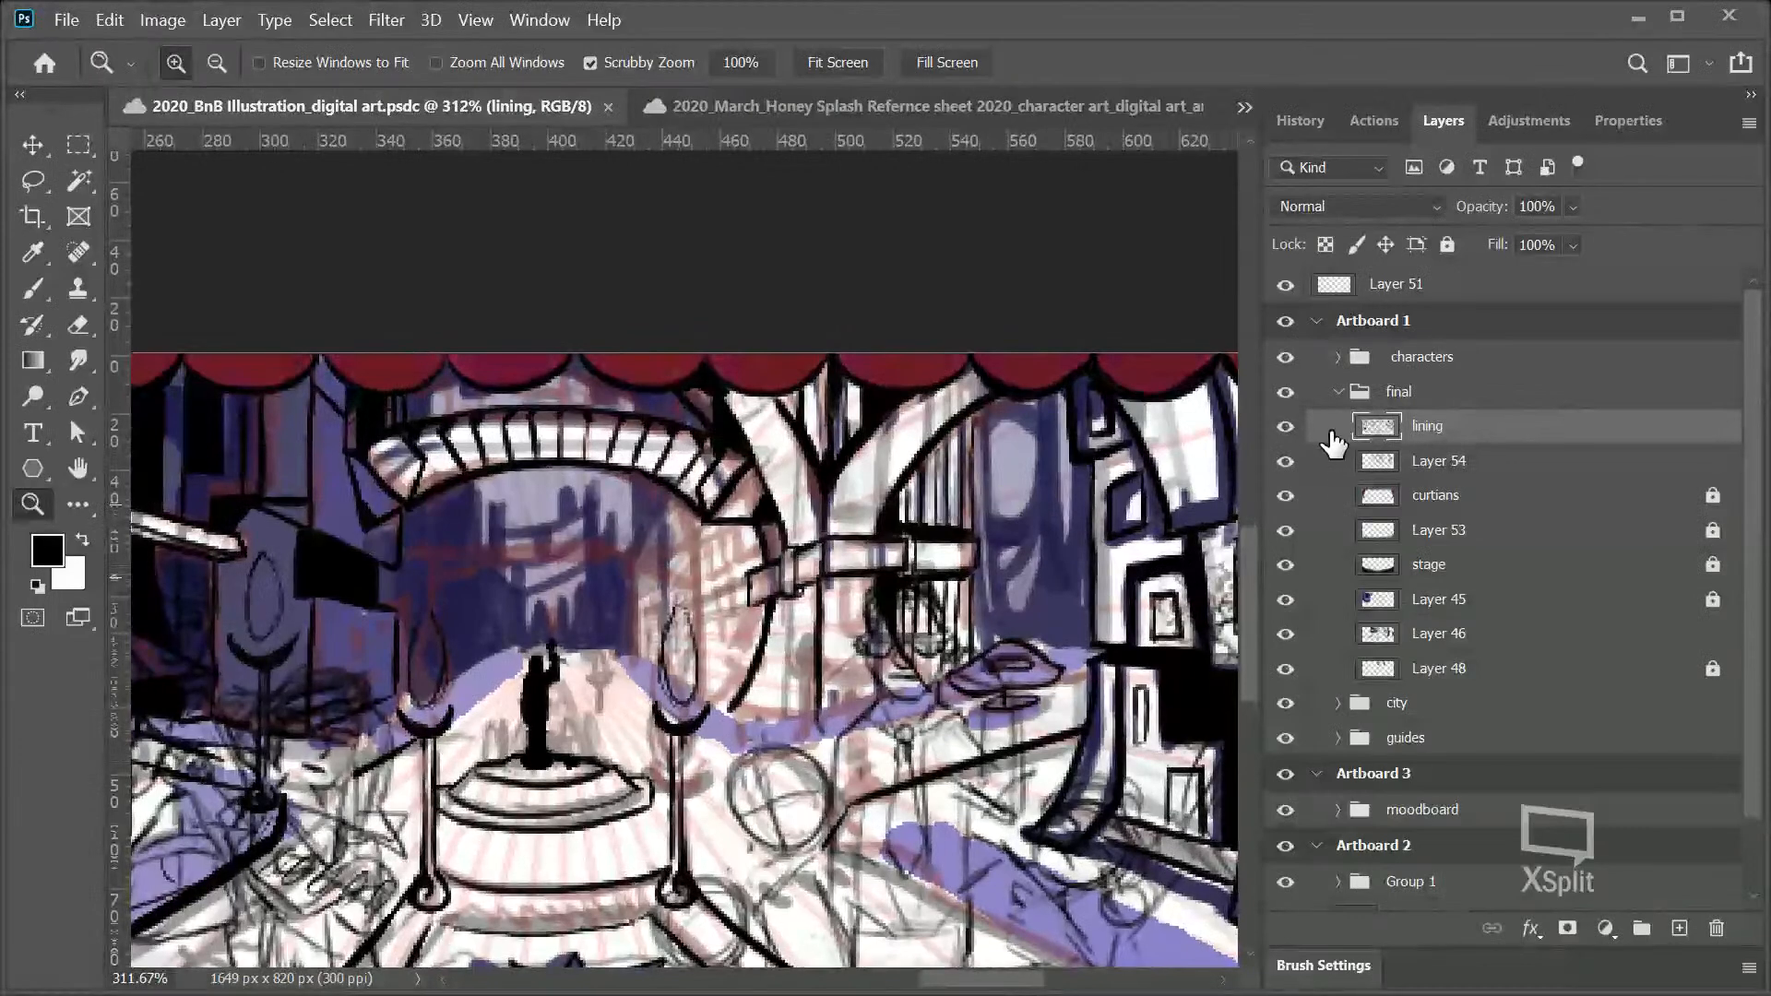
pyautogui.click(1283, 429)
pyautogui.click(1283, 431)
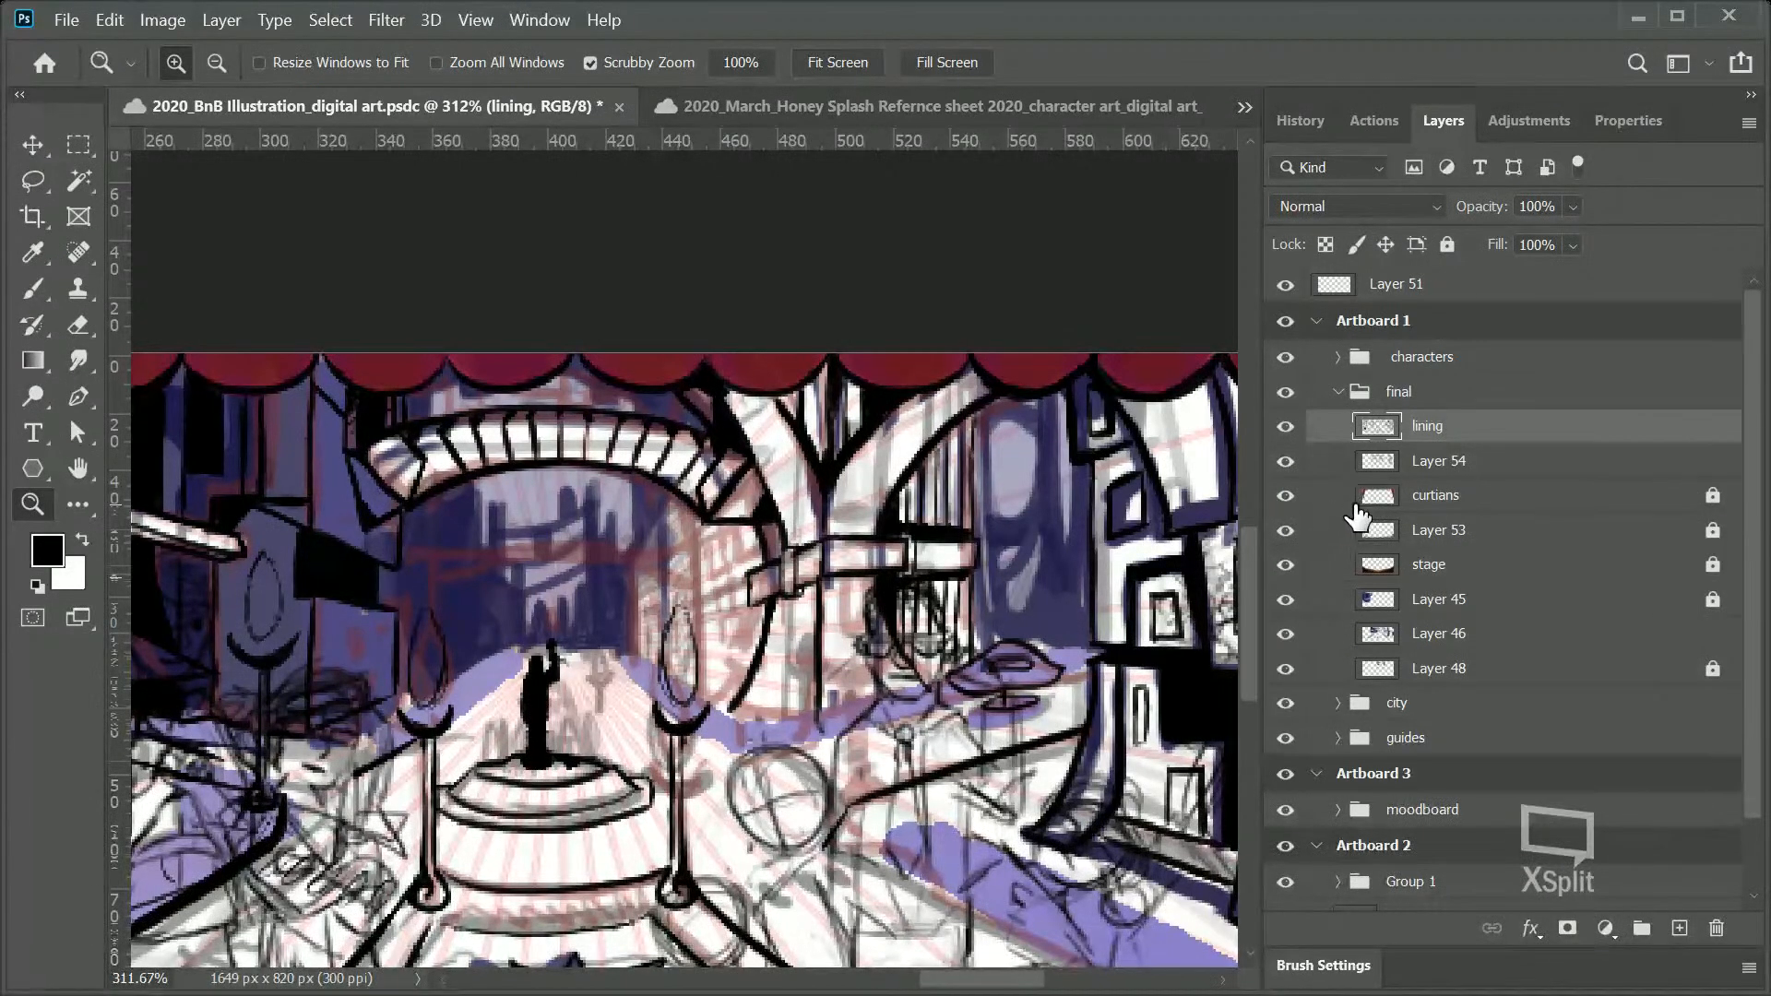
pyautogui.click(1286, 461)
pyautogui.click(1286, 461)
pyautogui.click(1285, 495)
pyautogui.click(1286, 496)
pyautogui.click(1420, 465)
pyautogui.click(1426, 427)
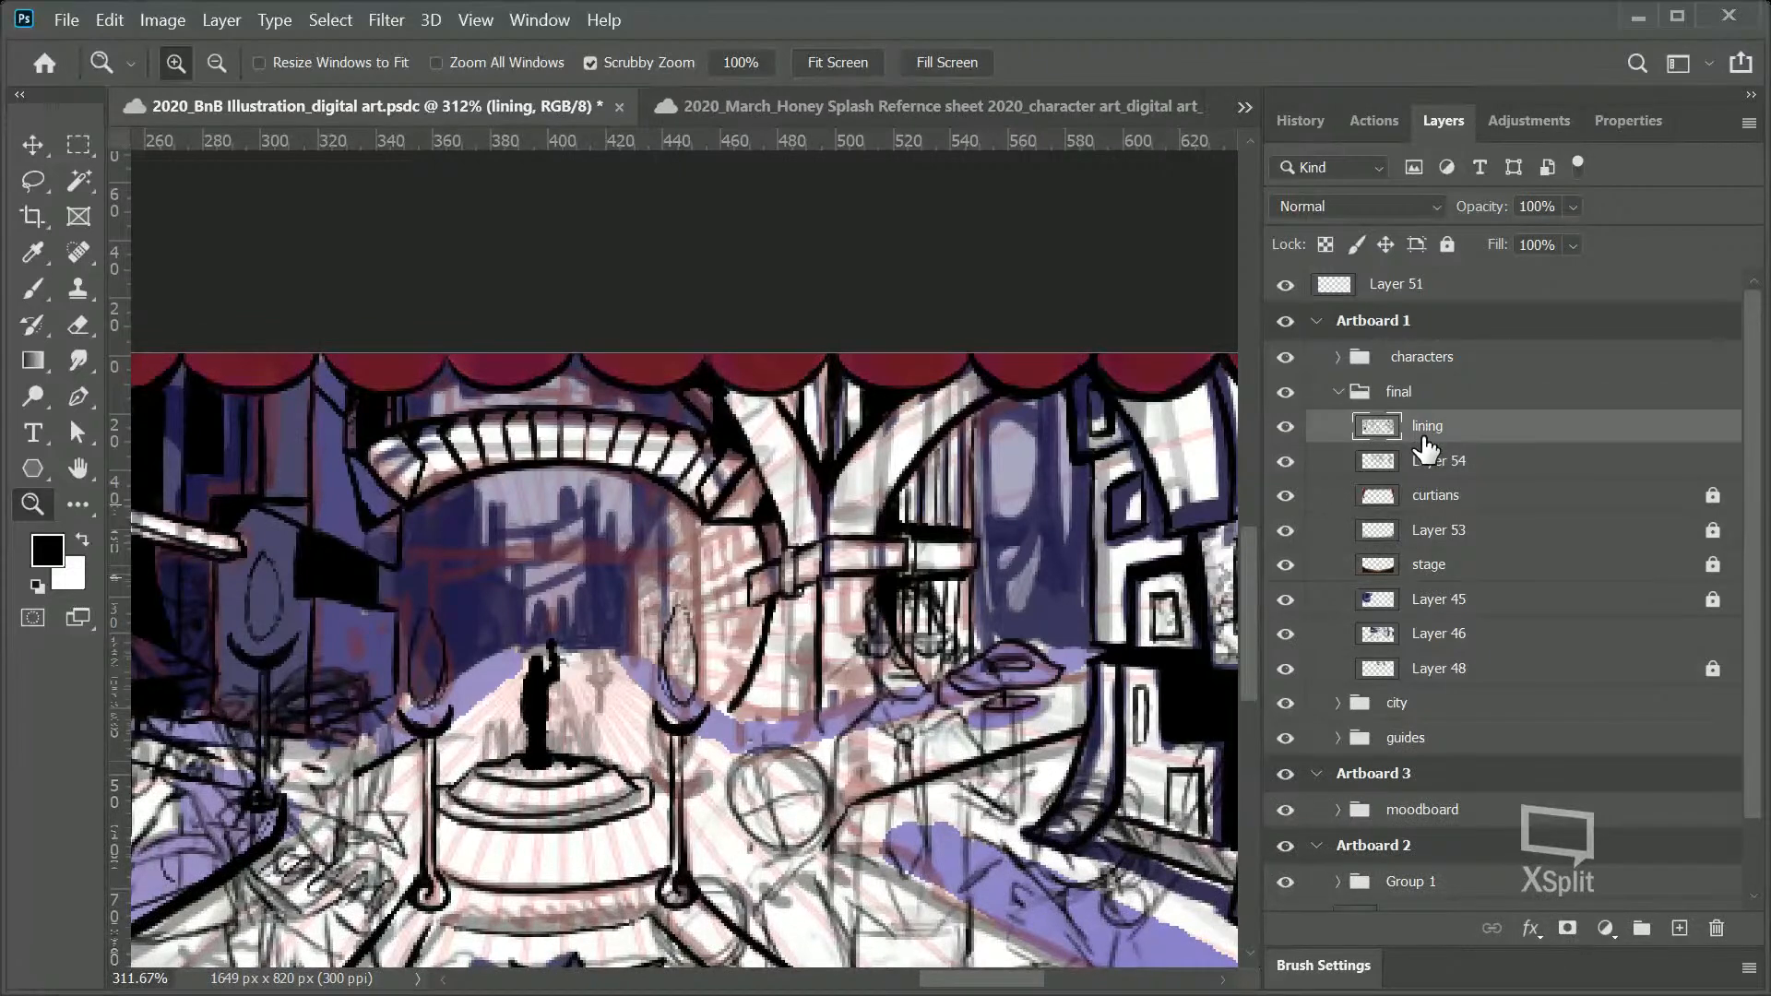
# Step: Hide the characters group to clear the figure sketches from the backdrop
pyautogui.click(1286, 357)
pyautogui.scroll(-3, 1236, 664)
pyautogui.scroll(1, 1047, 795)
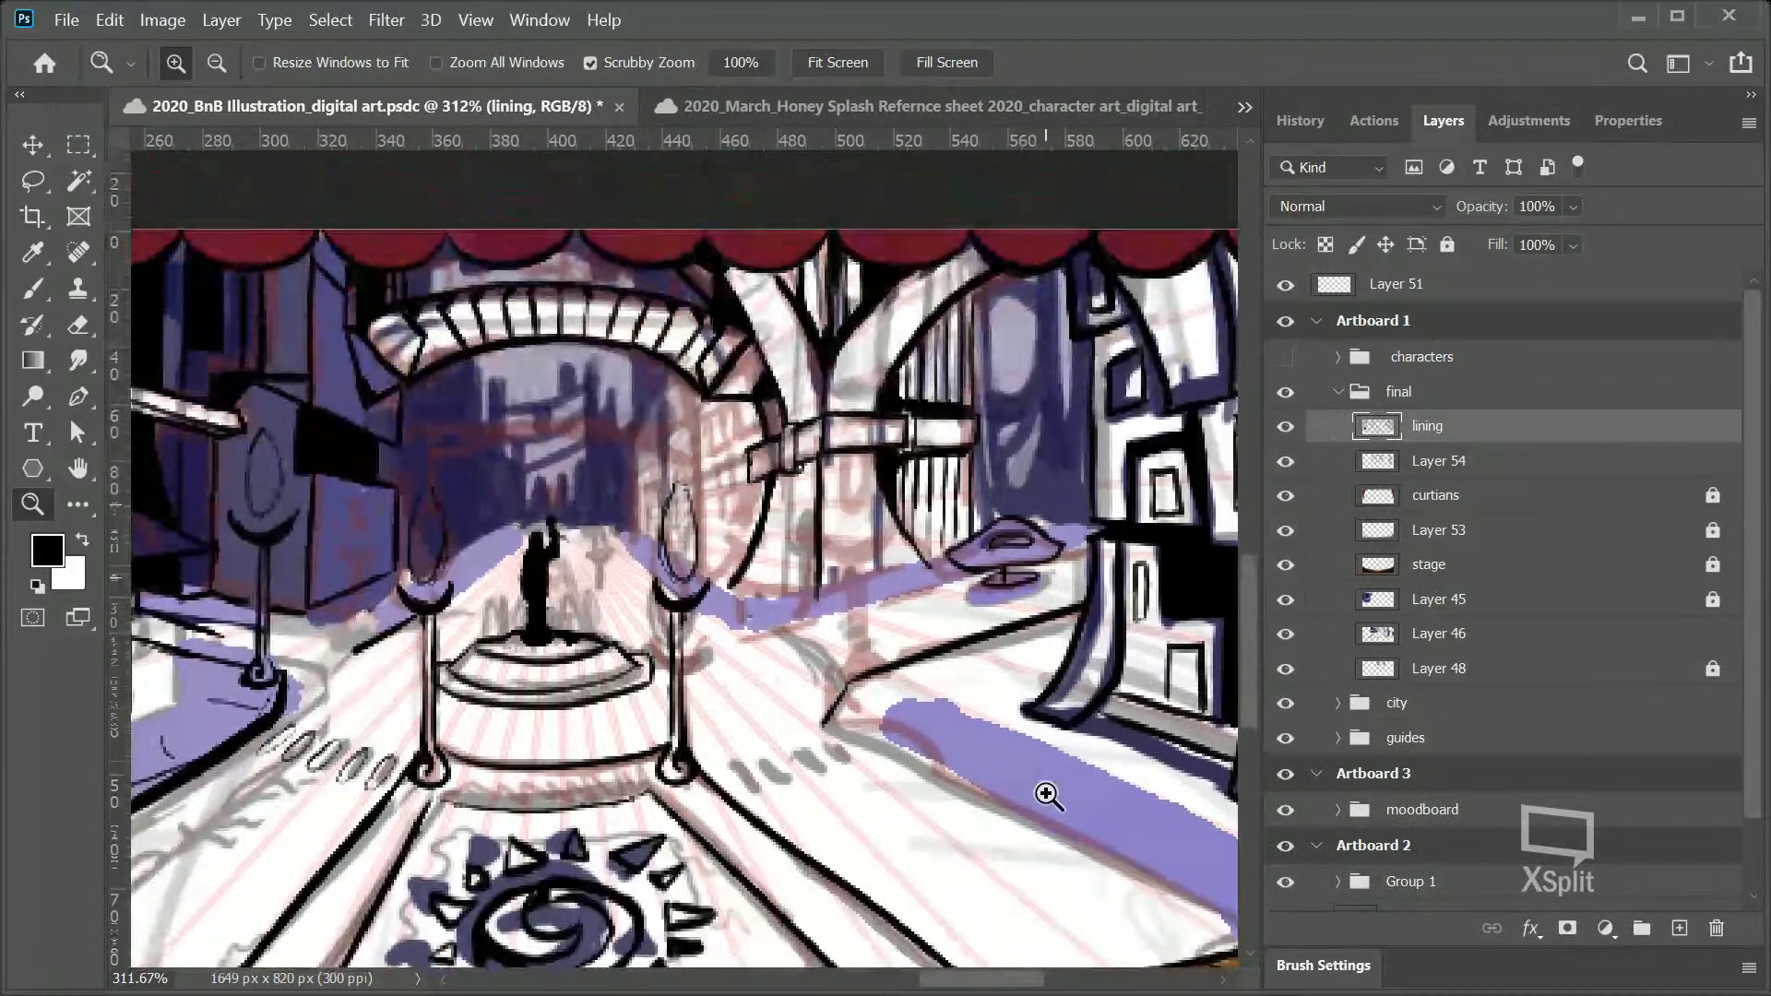
pyautogui.hscroll(-8, 1047, 795)
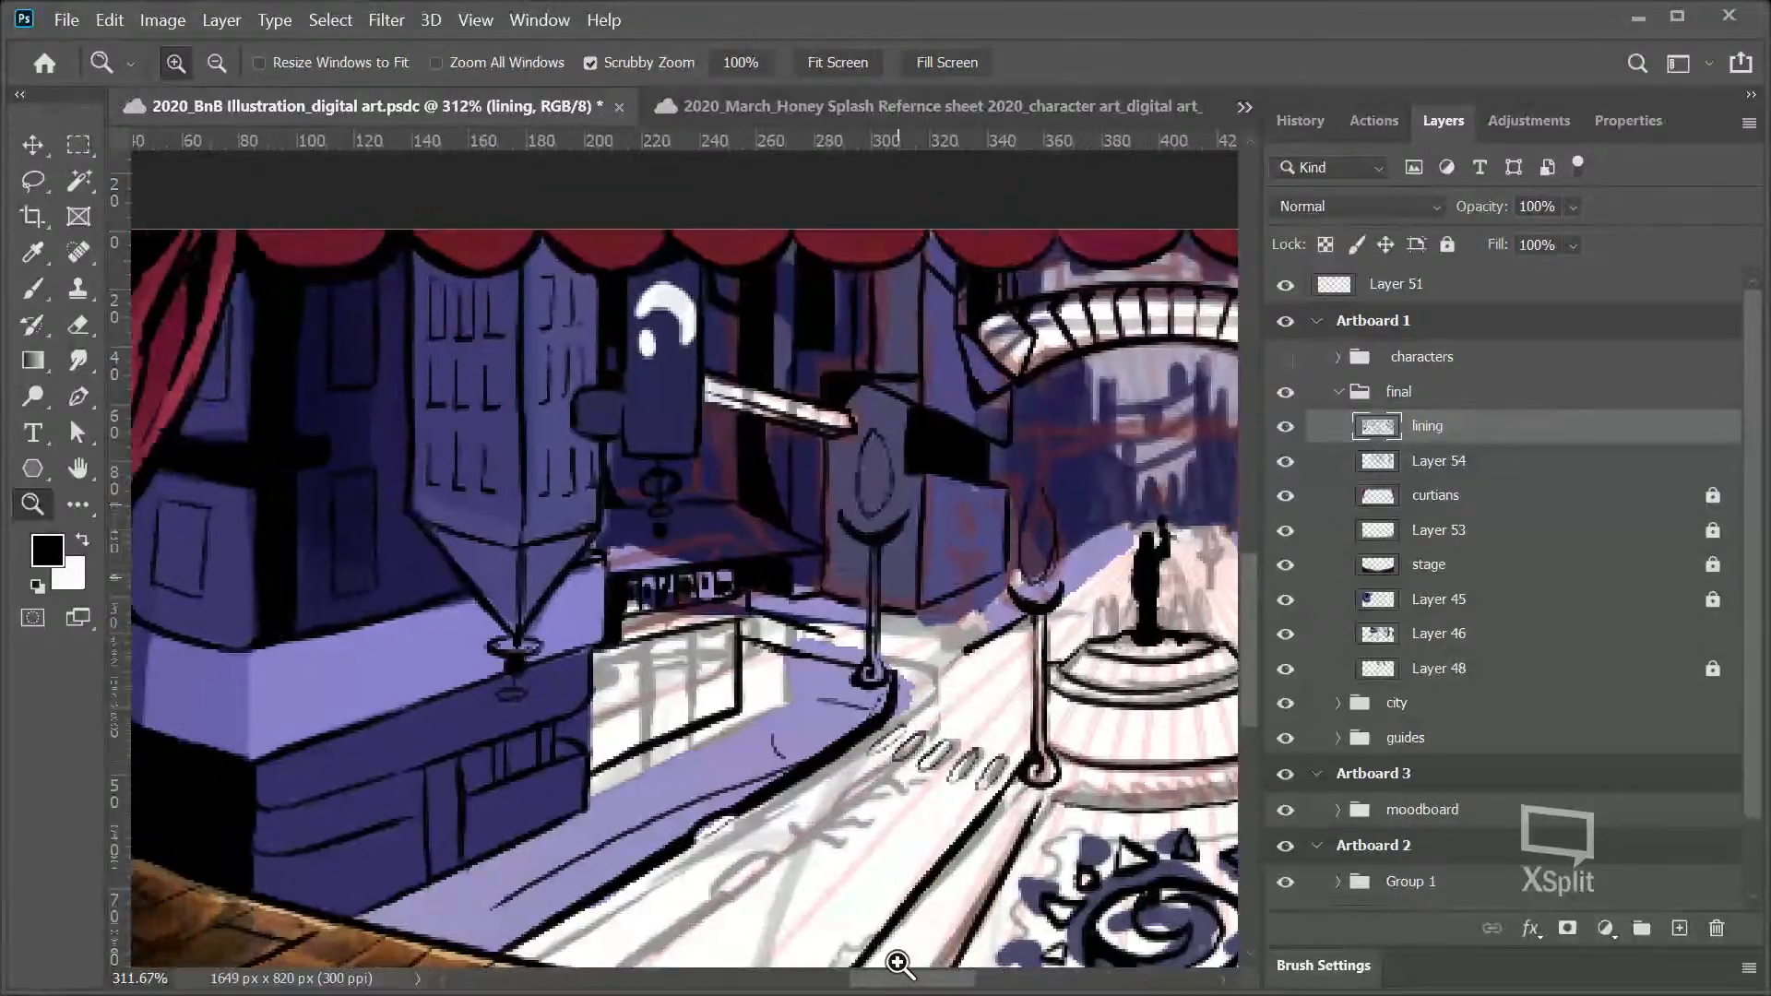
# Step: Ink short vertical black bars across the left panel of the dark purple counter front, undoing stray strokes
pyautogui.click(46, 283)
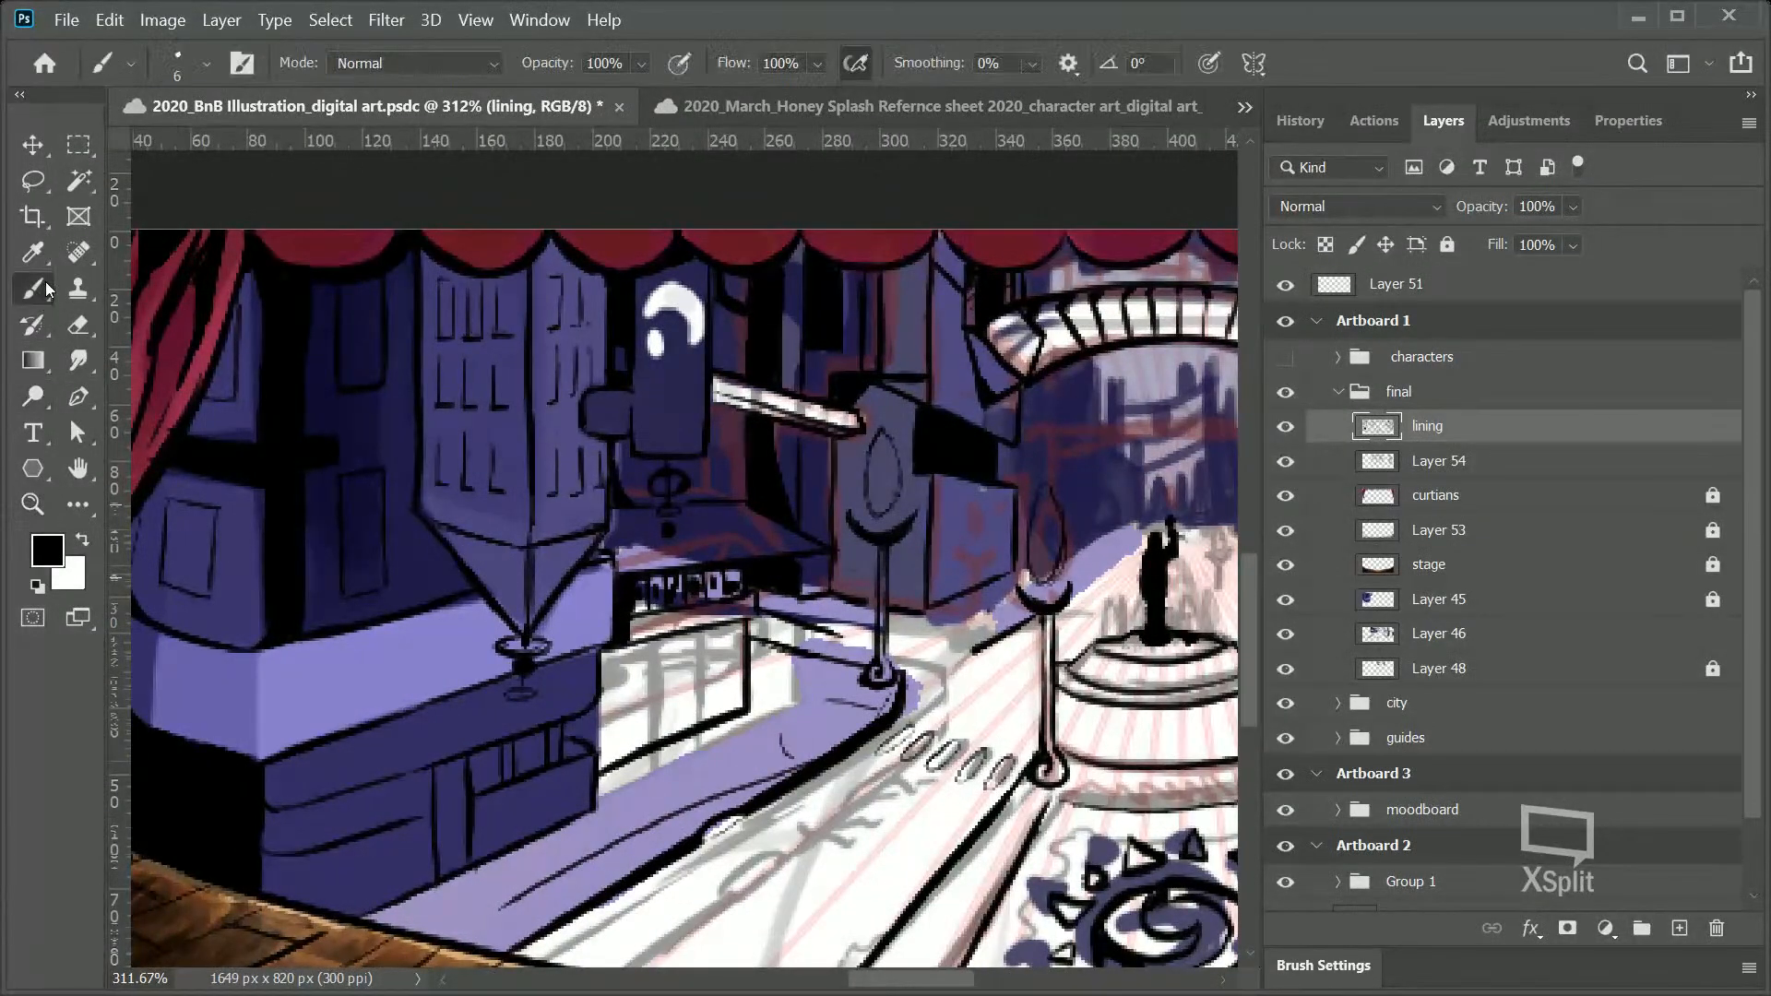
pyautogui.moveTo(374, 791); pyautogui.dragTo(385, 821)
pyautogui.hotkey('ctrl', 'z')
pyautogui.moveTo(387, 804); pyautogui.dragTo(385, 782)
pyautogui.moveTo(329, 842)
pyautogui.mouseDown()
pyautogui.moveTo(339, 785)
pyautogui.moveTo(311, 852)
pyautogui.mouseUp()
pyautogui.hotkey('ctrl', 'z')
pyautogui.hotkey('ctrl', 'z')
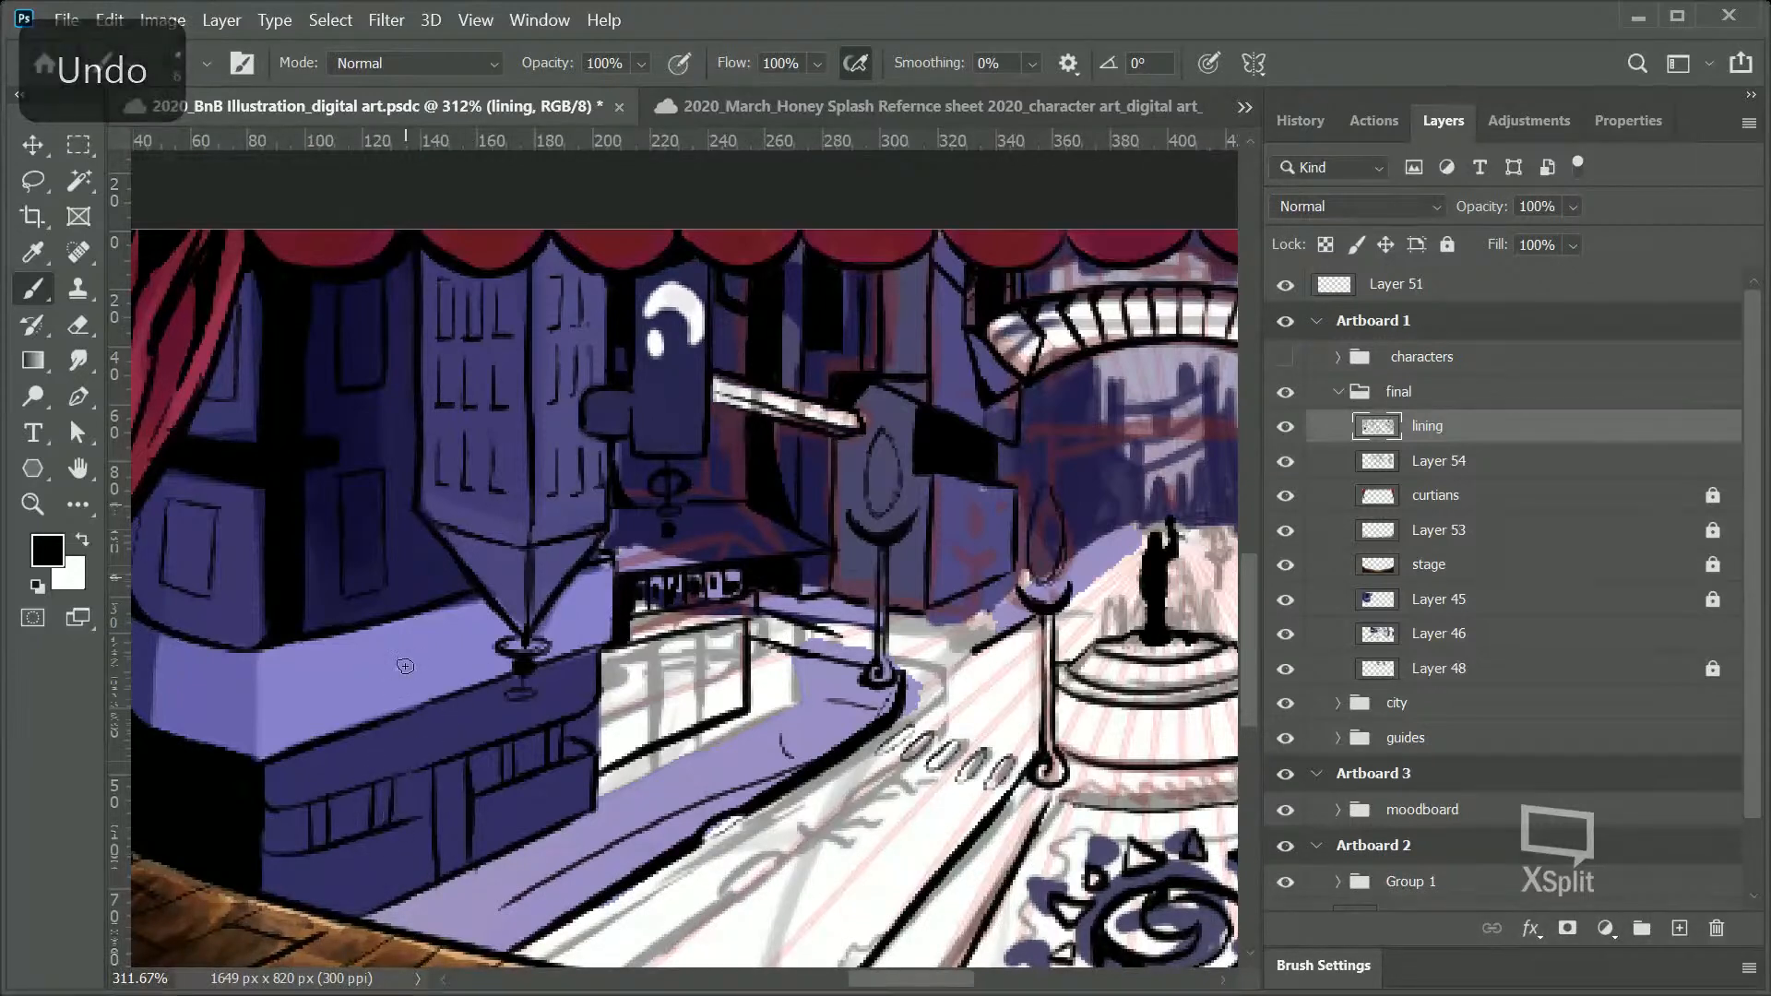
# Step: Ink a slanted black line across the white storefront window beside the dark purple counter, undoing stray strokes
pyautogui.moveTo(895, 978); pyautogui.dragTo(901, 917)
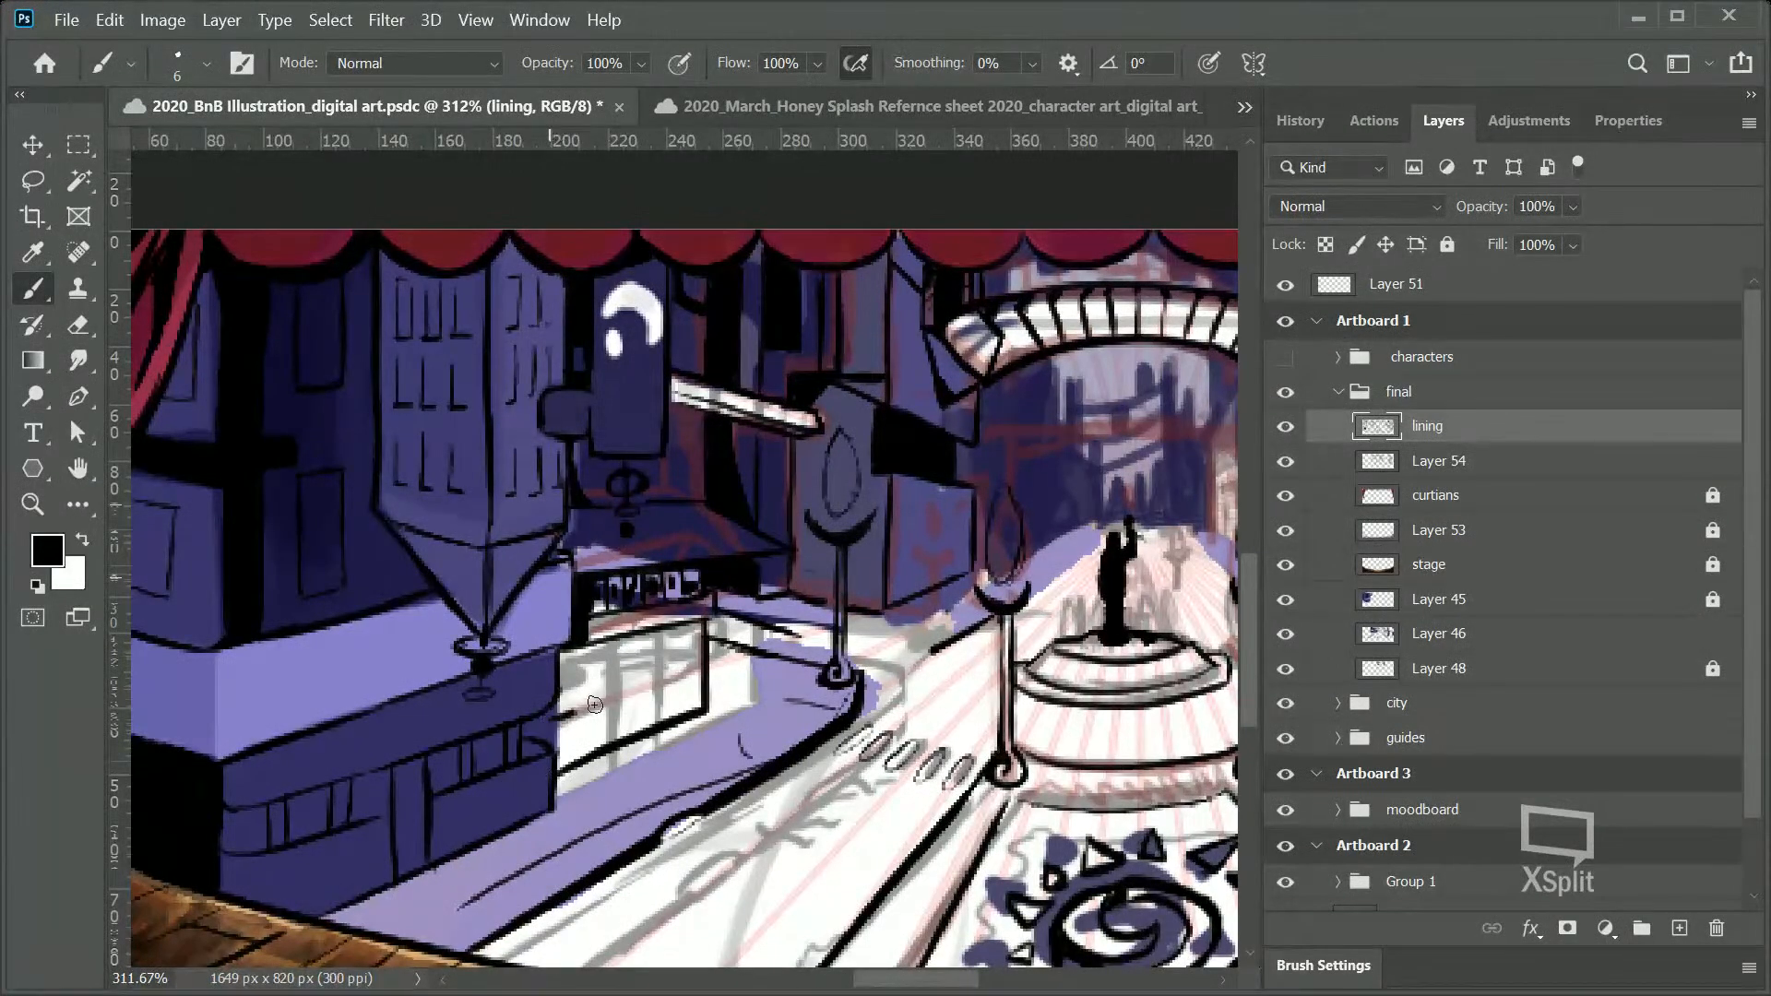
pyautogui.moveTo(561, 693); pyautogui.dragTo(706, 651)
pyautogui.hotkey('ctrl', 'z')
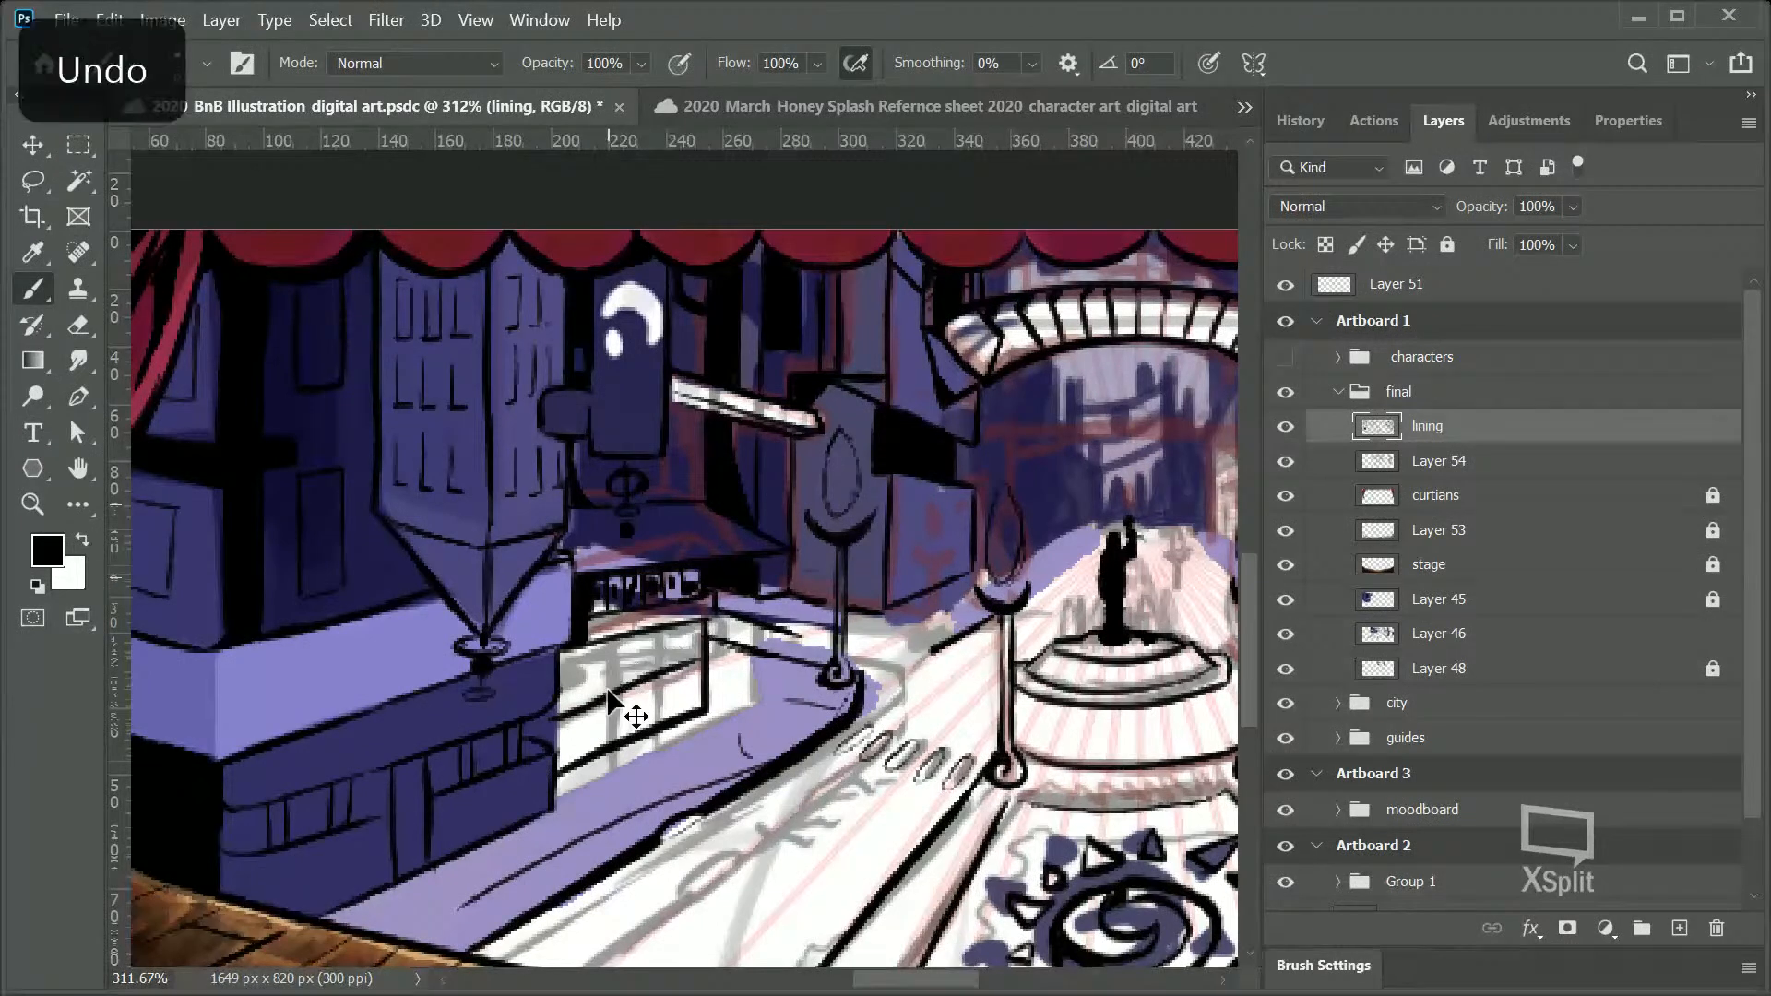
pyautogui.hotkey('ctrl', 'z')
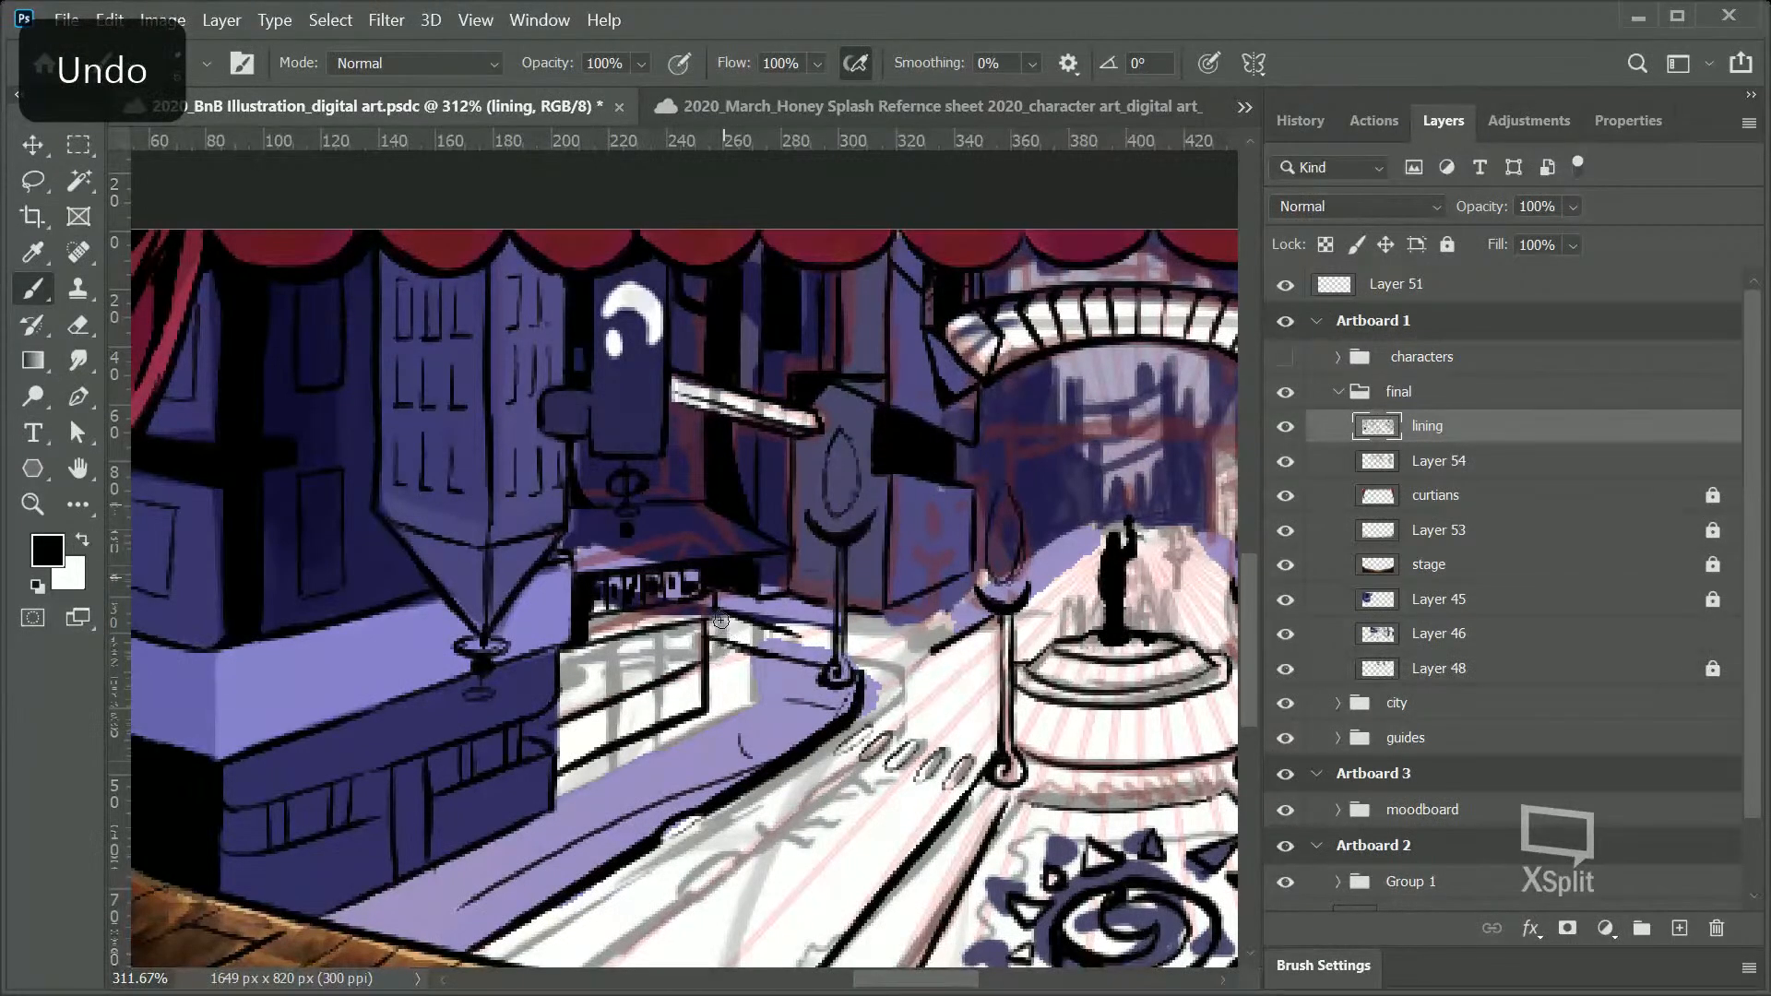
# Step: Ink a row of small hanging pennants along the upper edge of the white storefront window, undoing misplaced marks
pyautogui.click(680, 649)
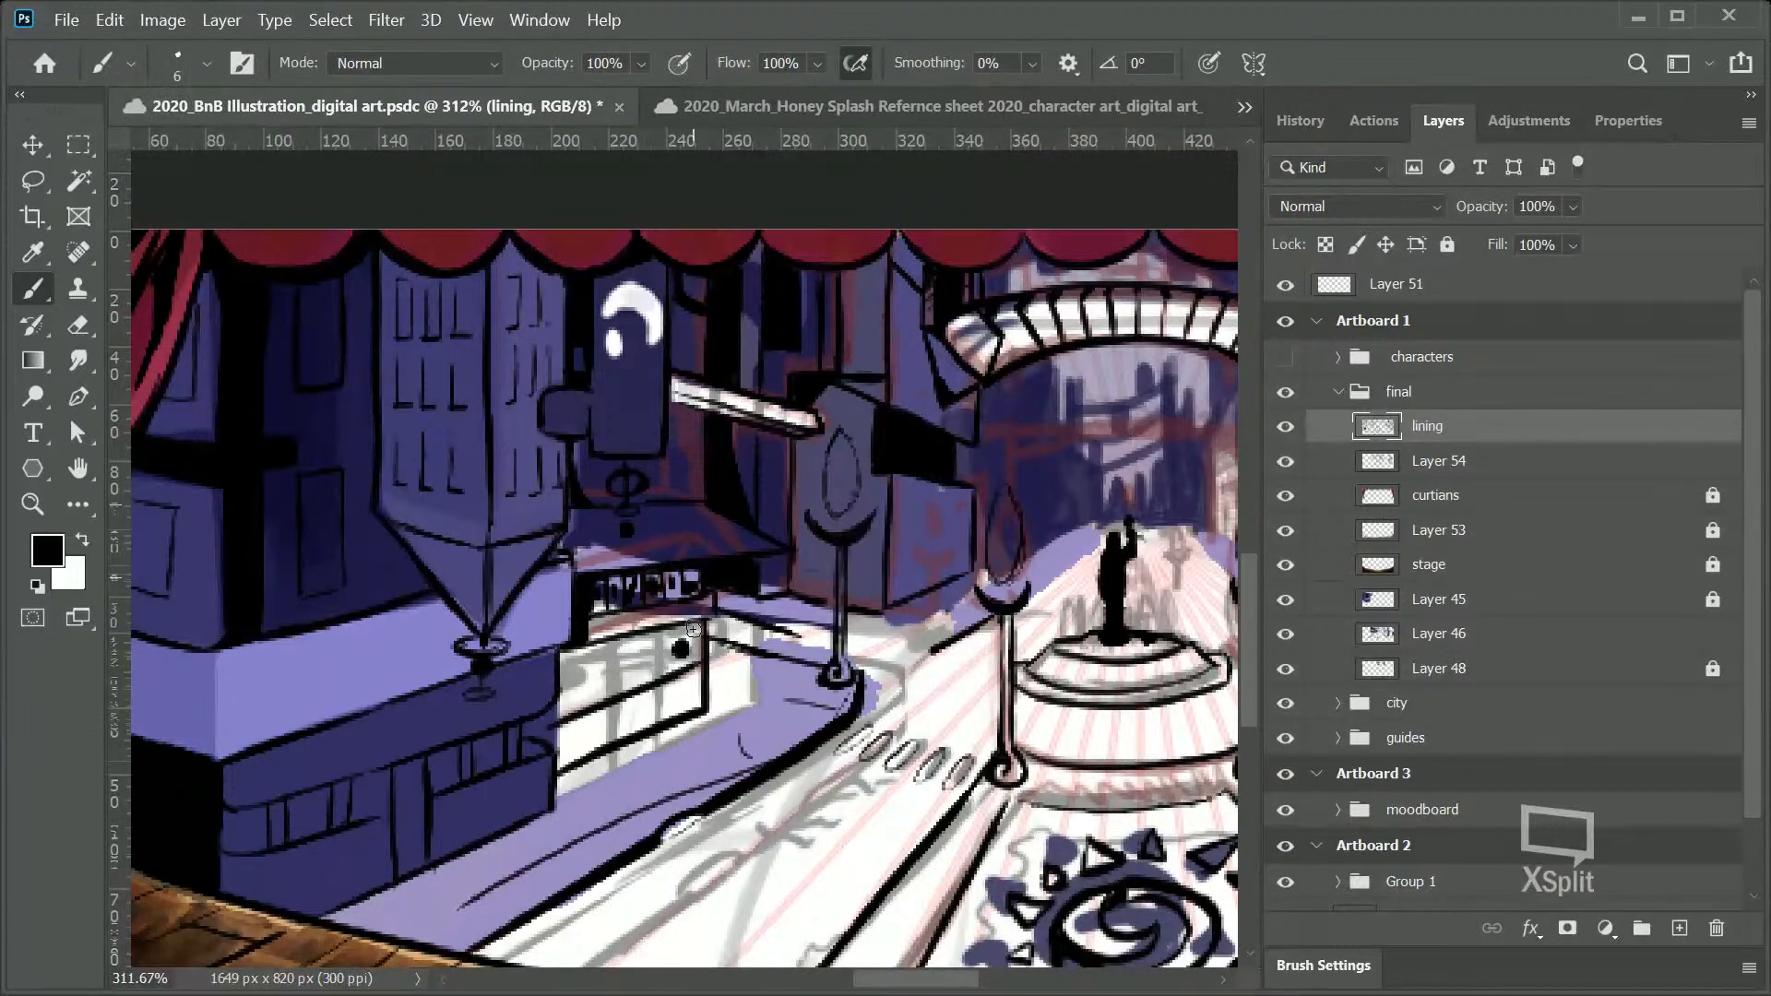
pyautogui.hotkey('ctrl', 'z')
pyautogui.moveTo(662, 679)
pyautogui.mouseDown()
pyautogui.moveTo(695, 623)
pyautogui.moveTo(660, 668)
pyautogui.mouseUp()
pyautogui.hotkey('ctrl', 'z')
pyautogui.moveTo(673, 633)
pyautogui.mouseDown()
pyautogui.moveTo(695, 633)
pyautogui.moveTo(579, 652)
pyautogui.moveTo(625, 652)
pyautogui.mouseUp()
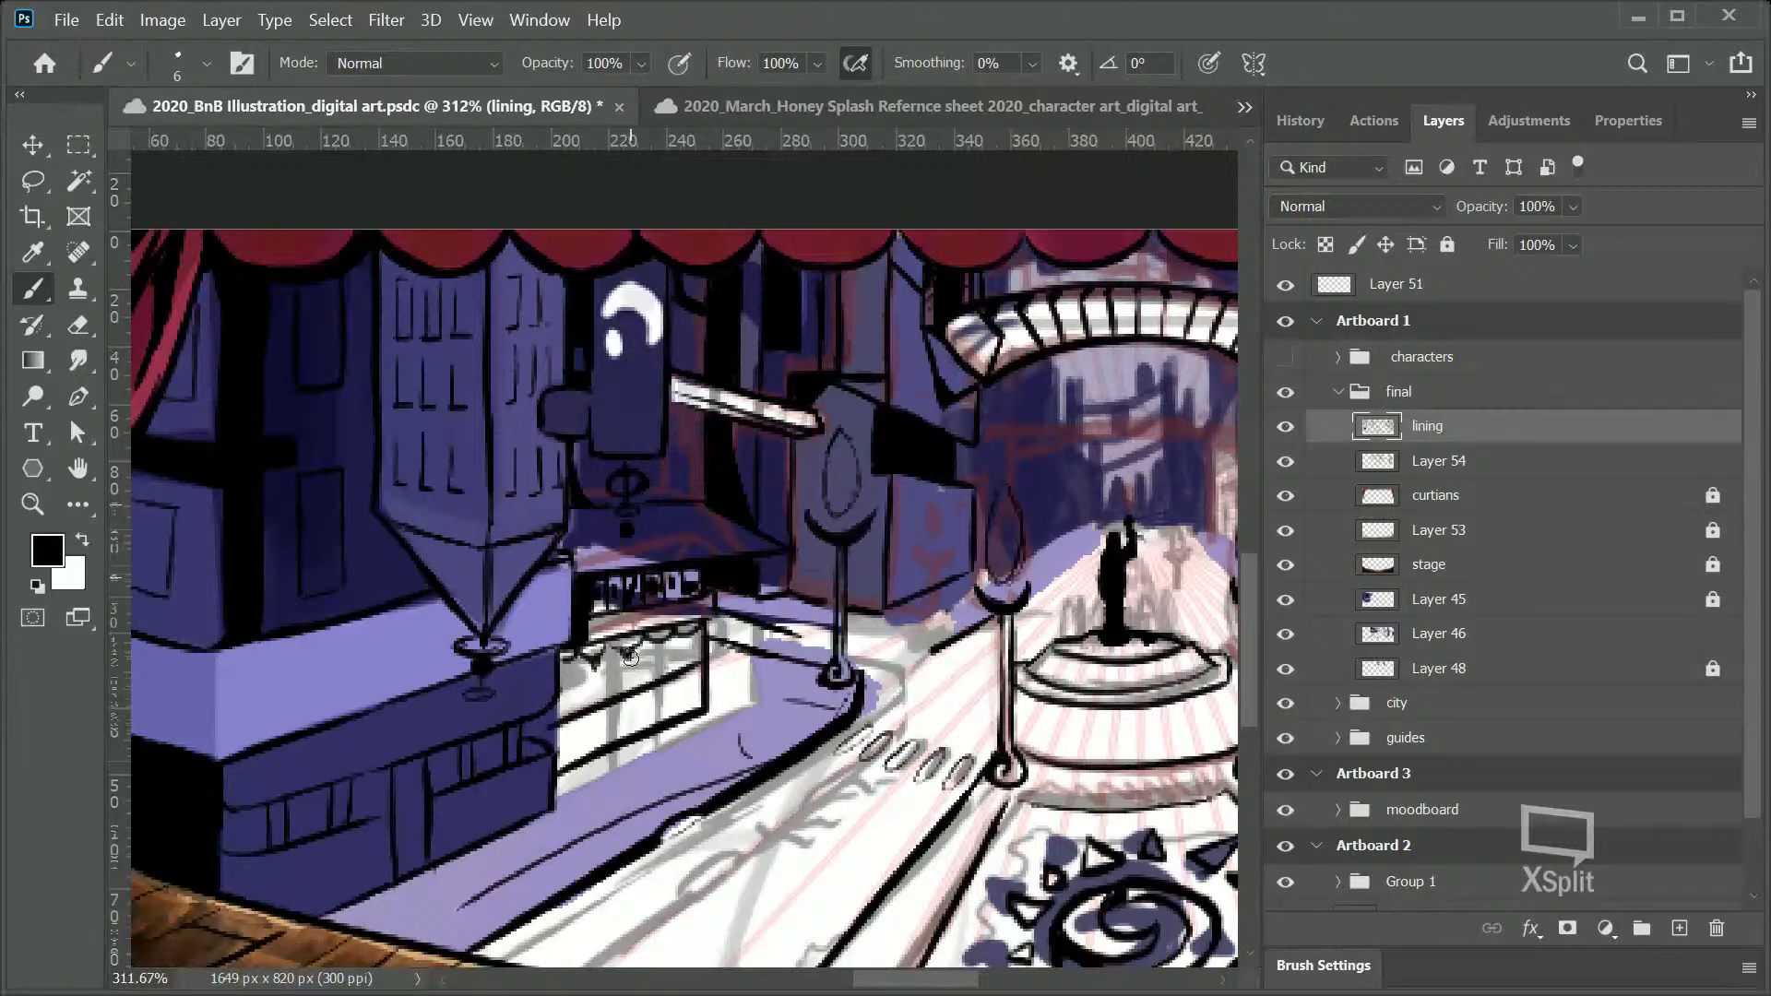
pyautogui.moveTo(615, 658); pyautogui.dragTo(685, 637)
pyautogui.moveTo(567, 663); pyautogui.dragTo(572, 656)
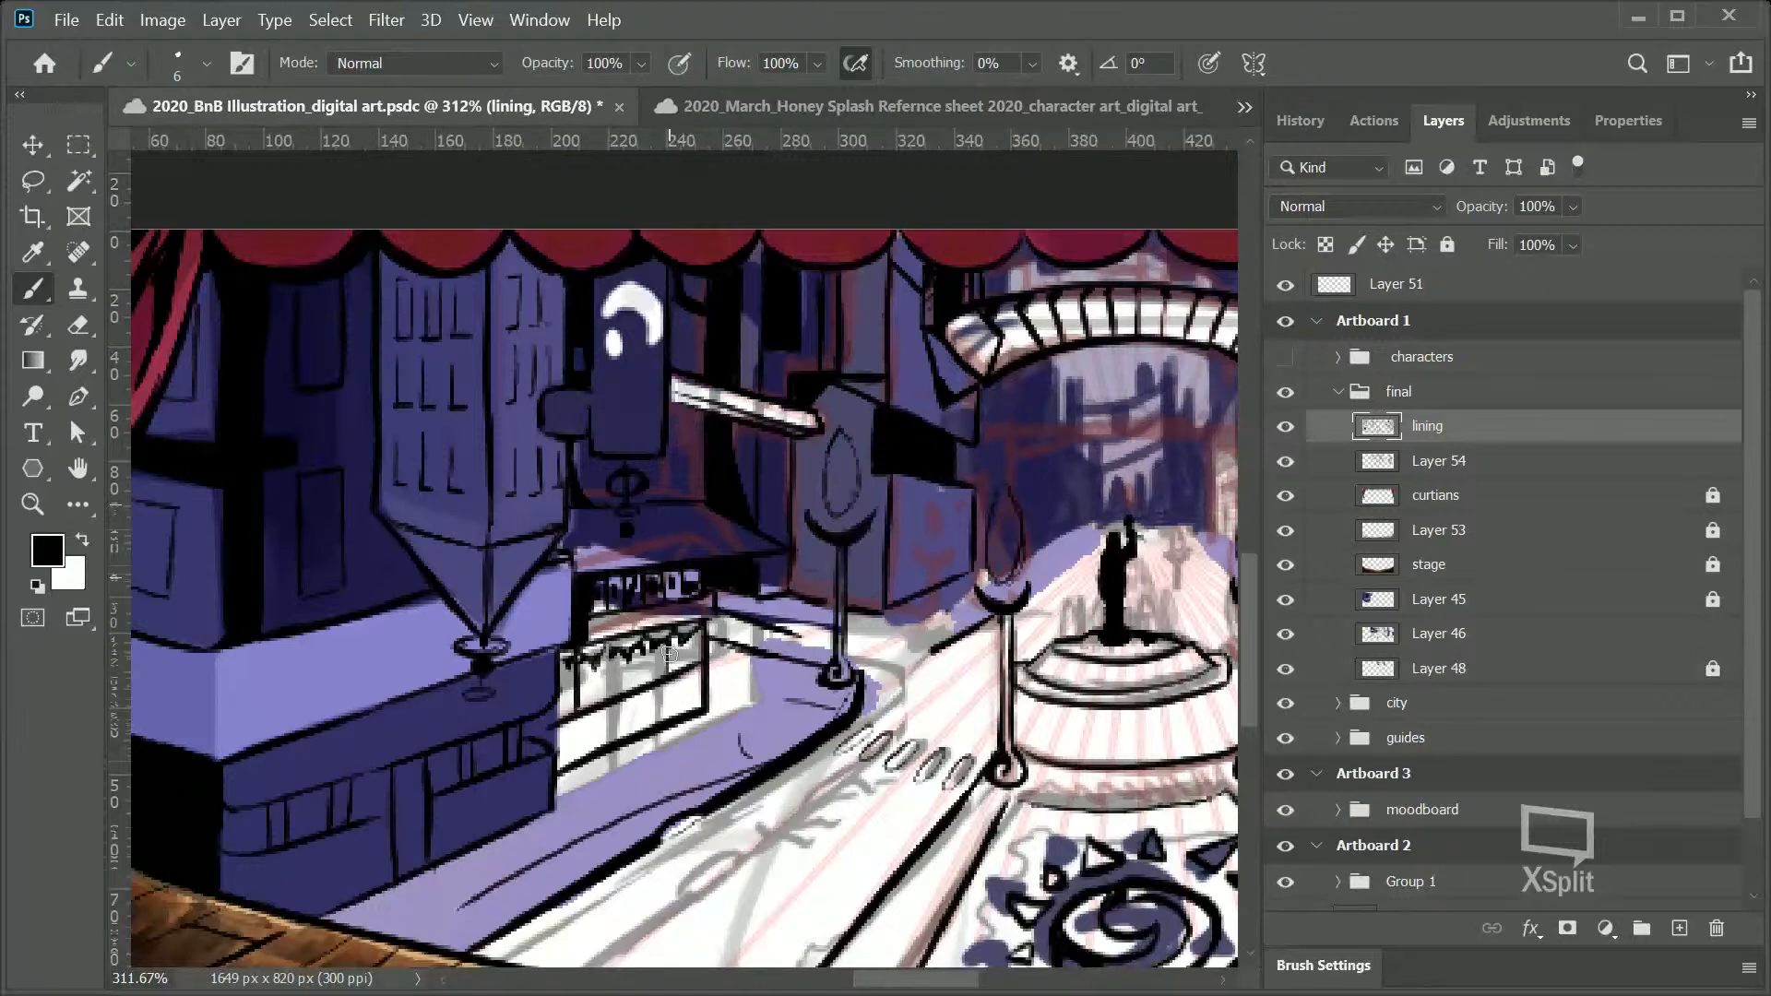
# Step: Ink curved black post shapes inside the white storefront window below the pennants, undoing the unwanted strokes
pyautogui.moveTo(620, 697)
pyautogui.mouseDown()
pyautogui.moveTo(623, 736)
pyautogui.moveTo(658, 689)
pyautogui.moveTo(648, 724)
pyautogui.moveTo(673, 632)
pyautogui.moveTo(611, 703)
pyautogui.mouseUp()
pyautogui.hotkey('ctrl', 'z')
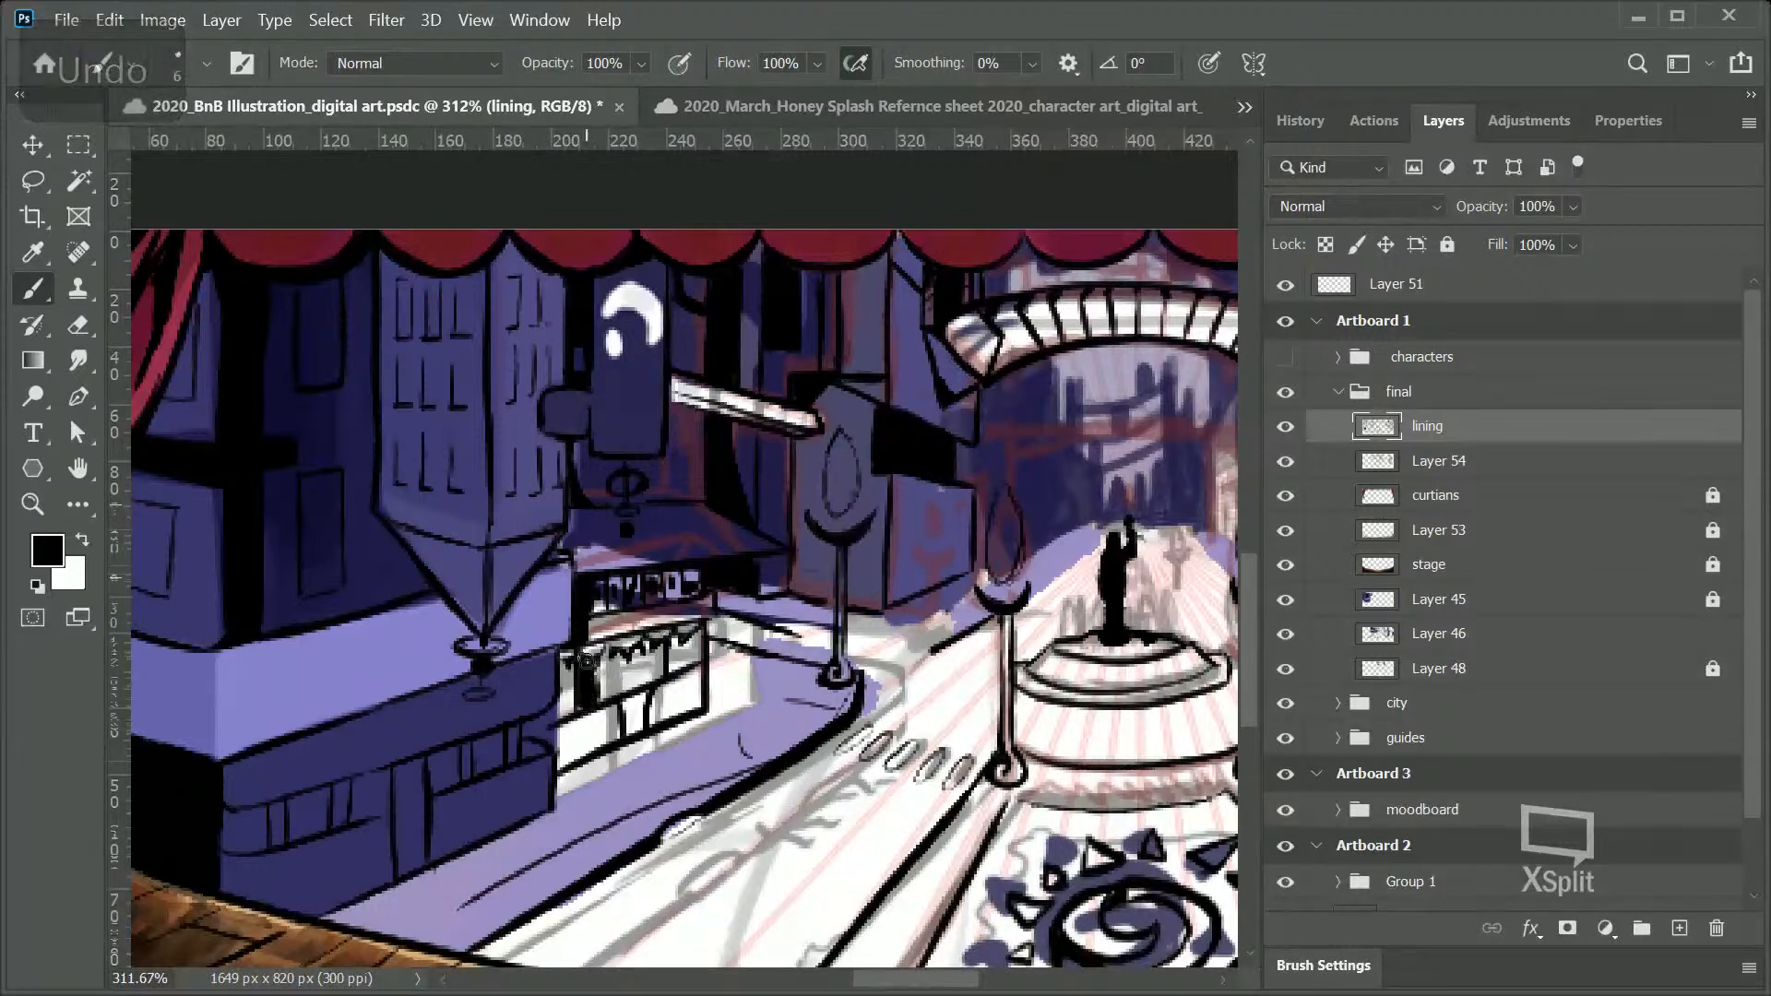
pyautogui.hotkey('ctrl', 'z')
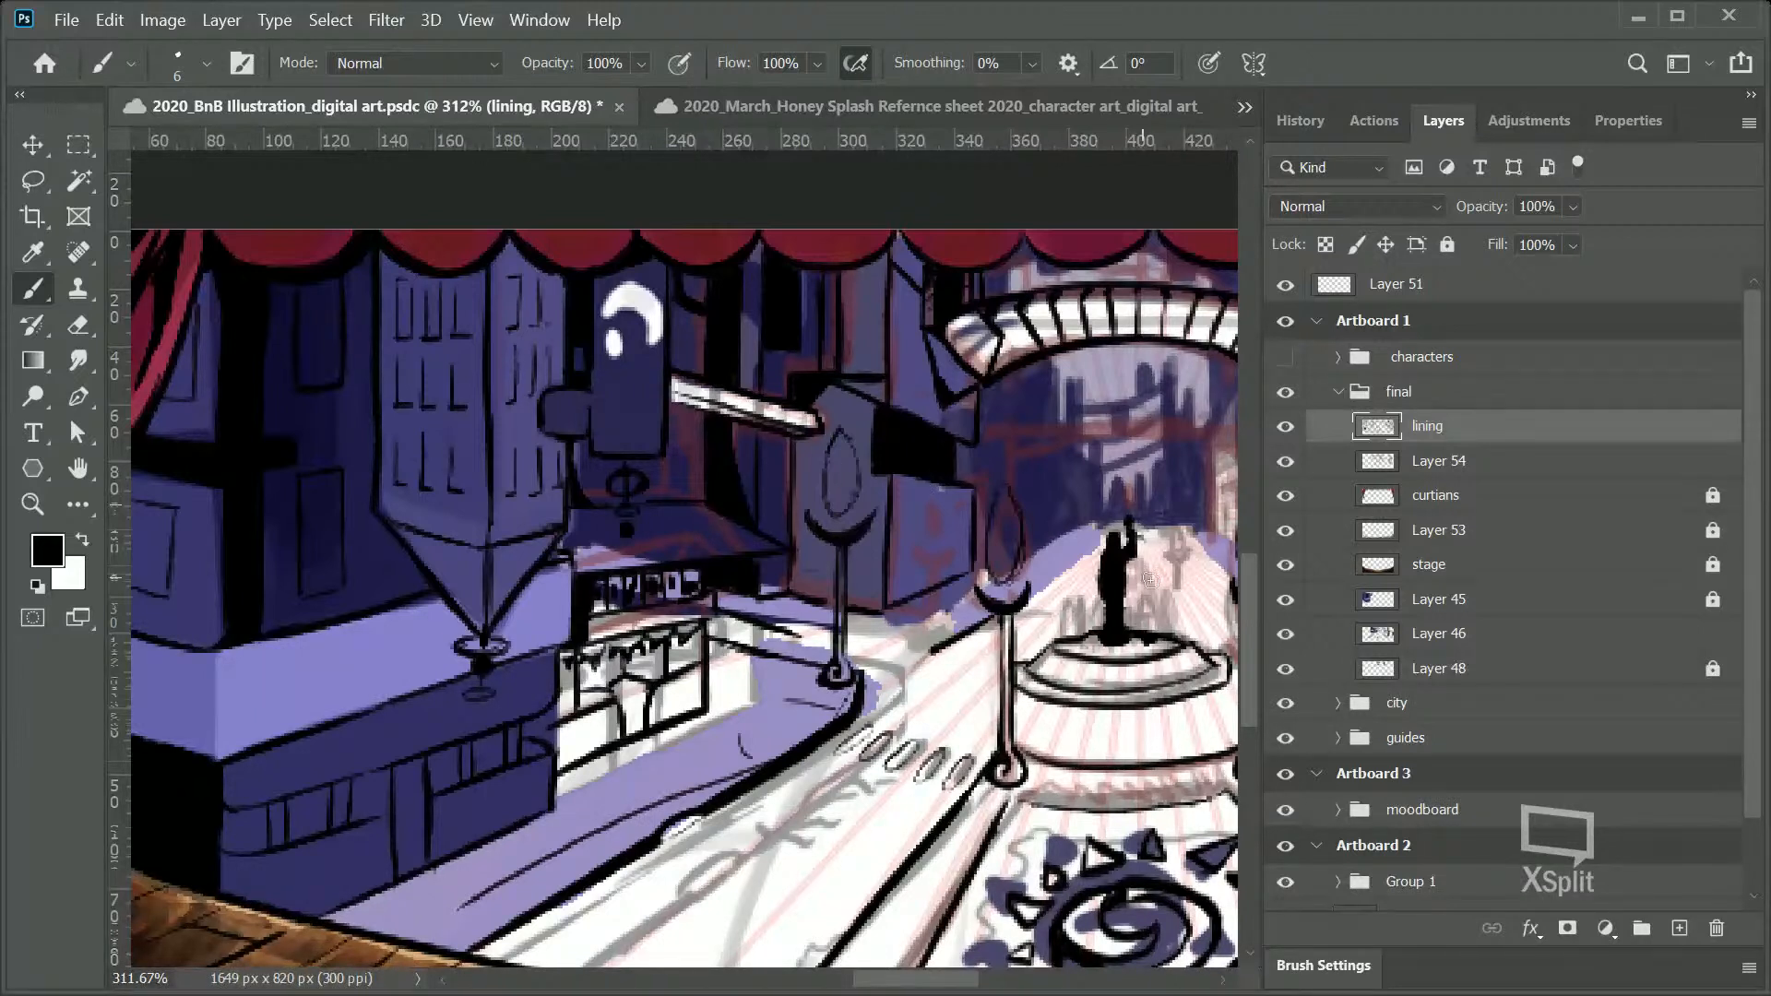
pyautogui.scroll(3, 1247, 639)
pyautogui.scroll(-2, 1236, 618)
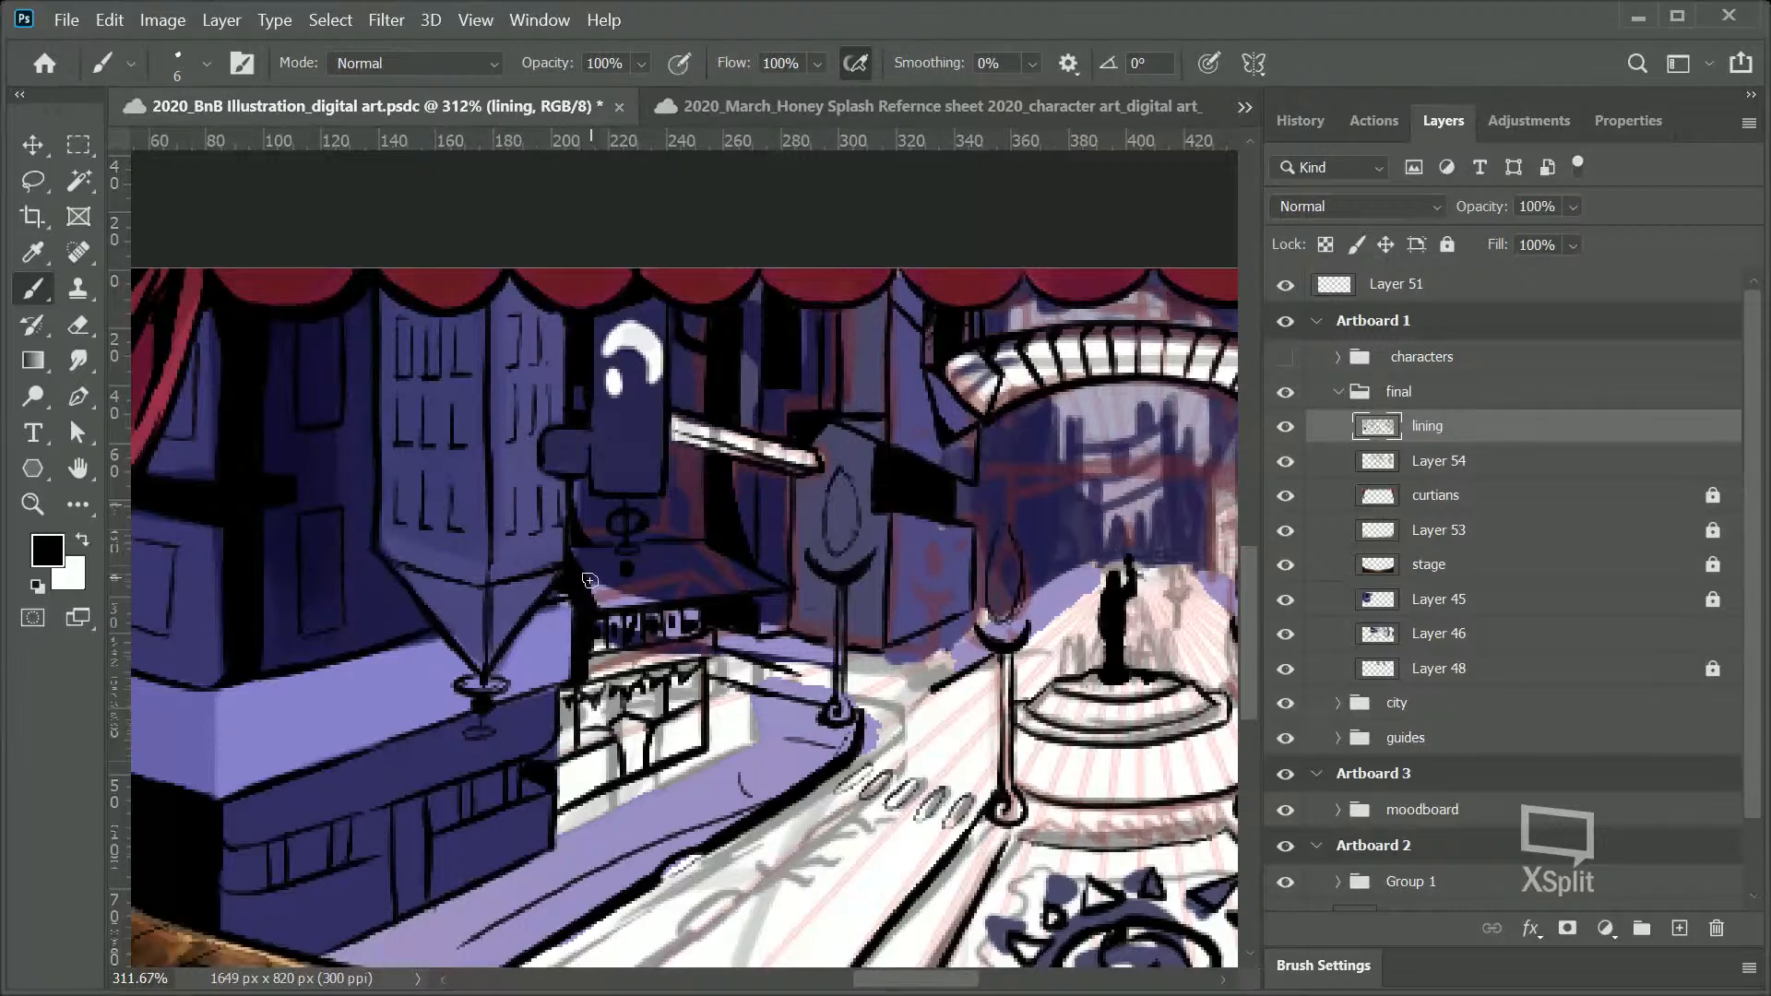
# Step: Ink thick black shadows along the inner edges of the corner building's windows near the curtain, undoing unwanted strokes
pyautogui.moveTo(1247, 653)
pyautogui.mouseDown()
pyautogui.moveTo(1244, 613)
pyautogui.moveTo(1242, 666)
pyautogui.mouseUp()
pyautogui.moveTo(911, 978)
pyautogui.mouseDown()
pyautogui.moveTo(996, 977)
pyautogui.moveTo(849, 950)
pyautogui.moveTo(881, 960)
pyautogui.mouseUp()
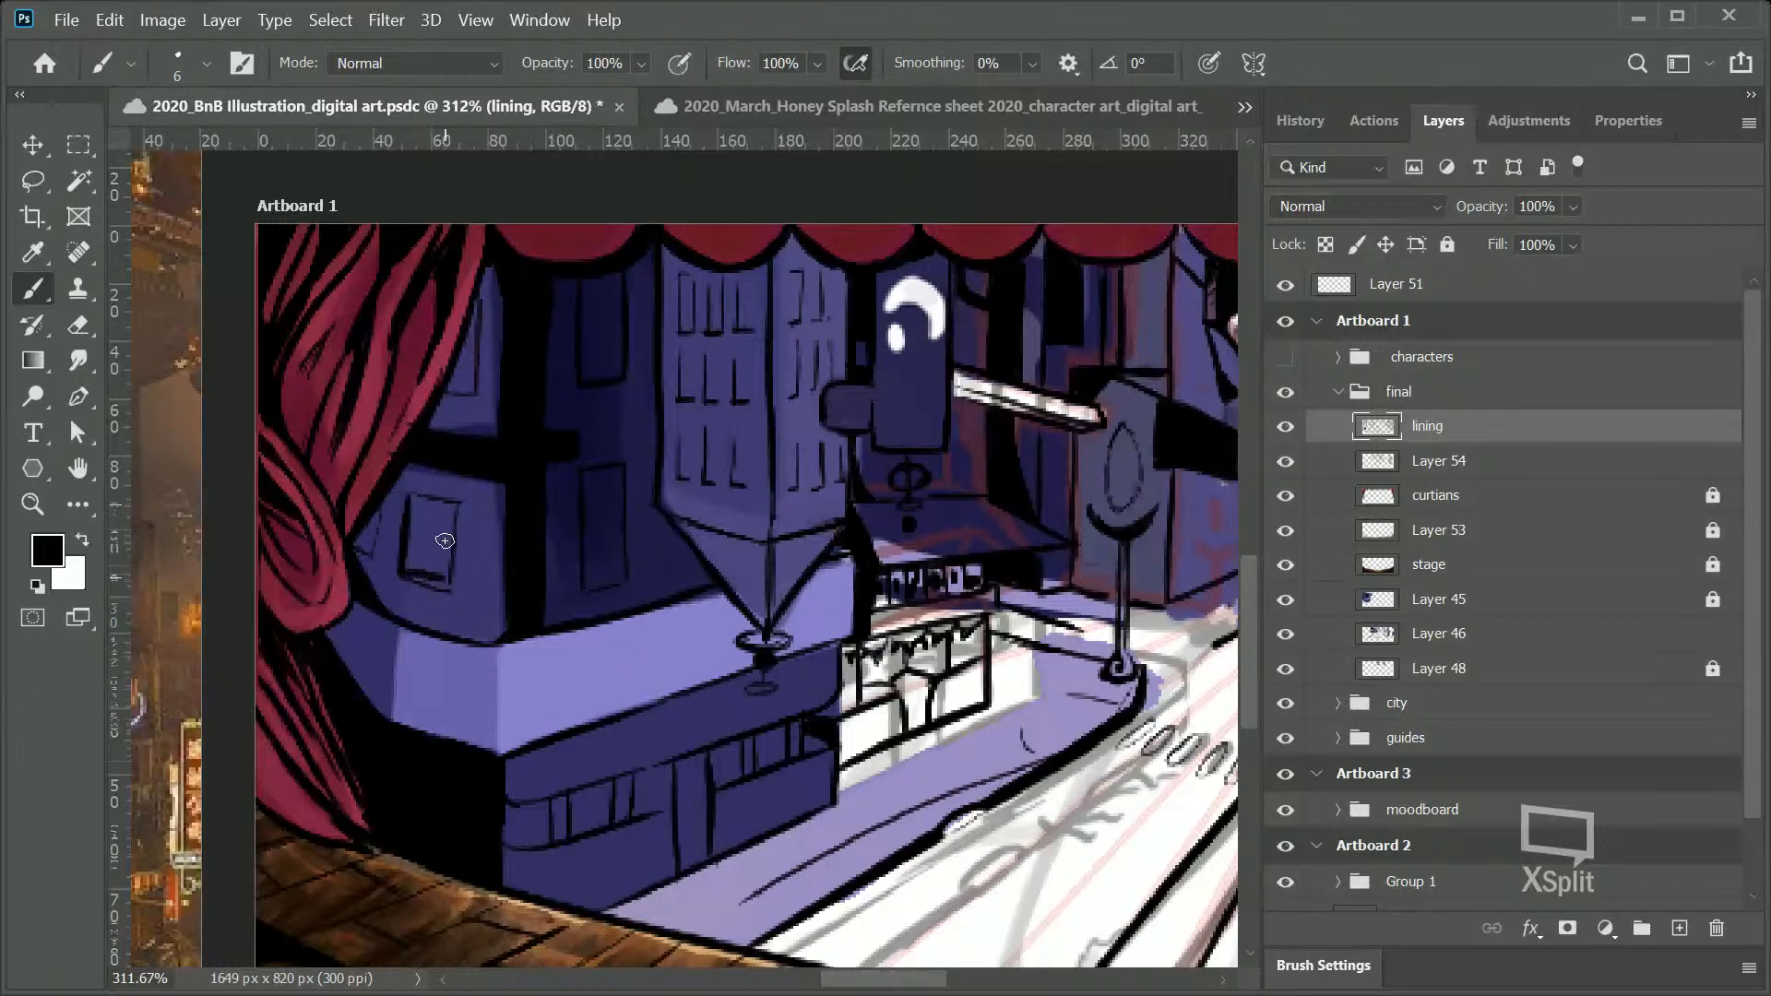
pyautogui.hotkey('ctrl', 'z')
pyautogui.hotkey('ctrl', 'z')
pyautogui.moveTo(450, 590); pyautogui.dragTo(426, 584)
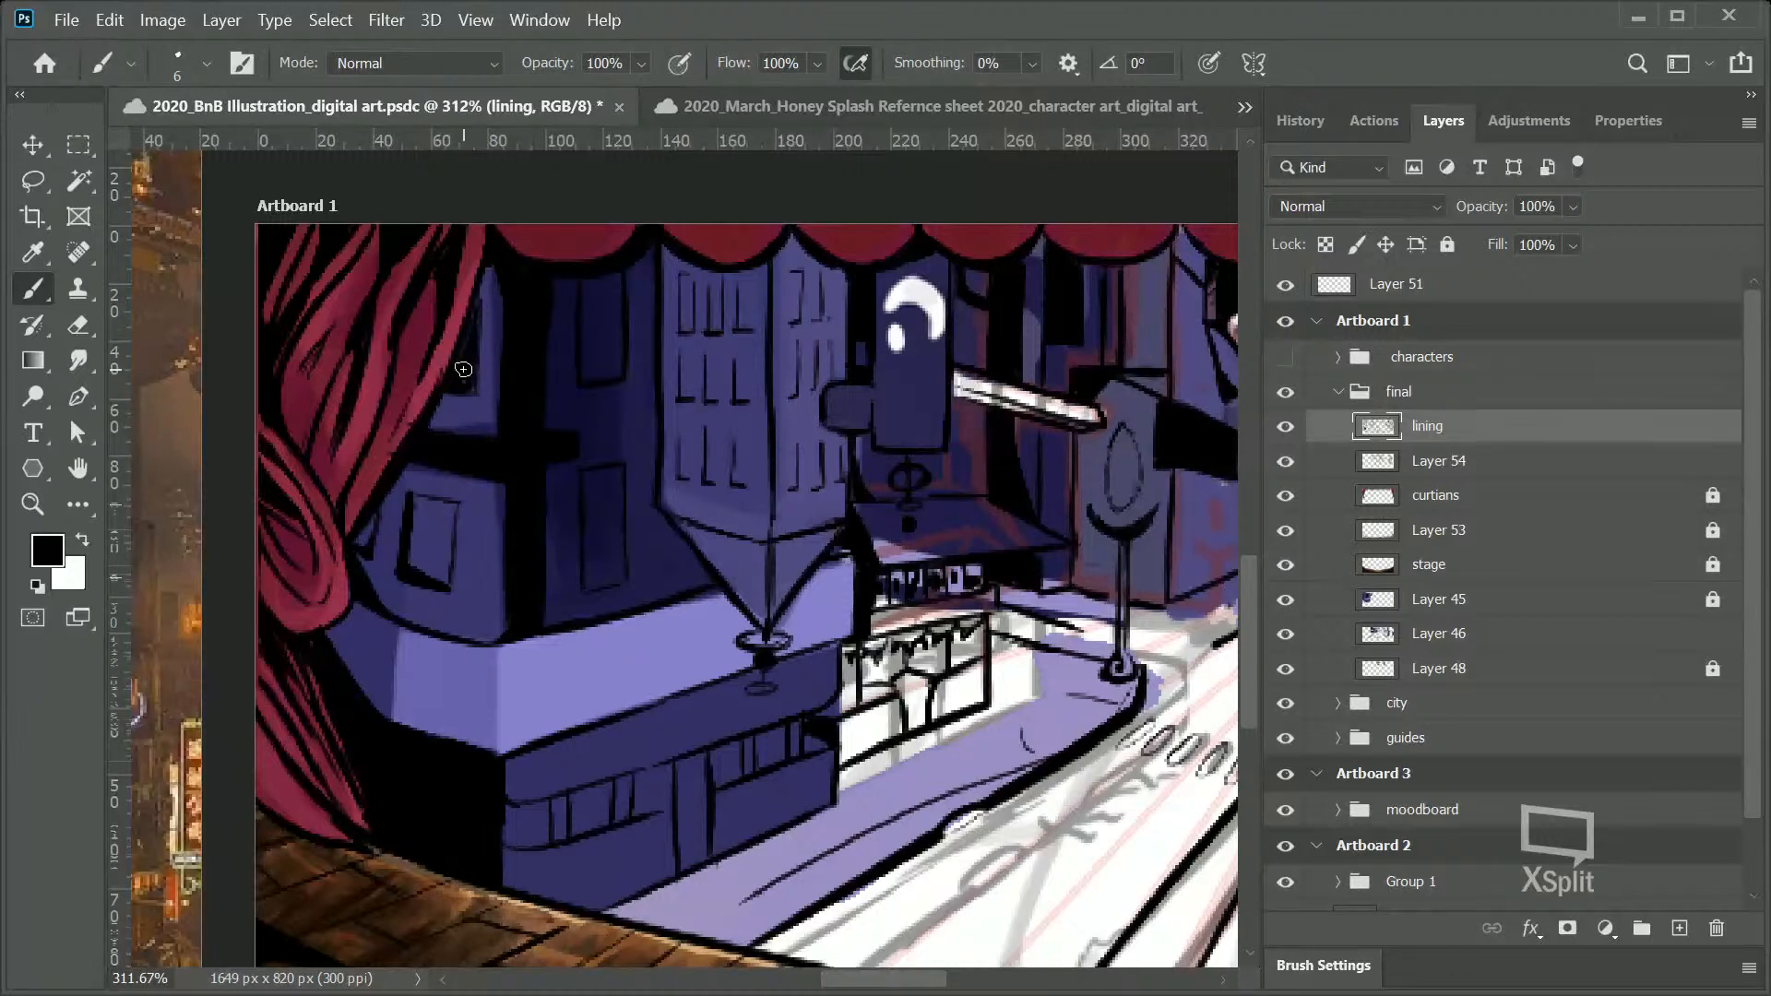
pyautogui.hotkey('ctrl', 'z')
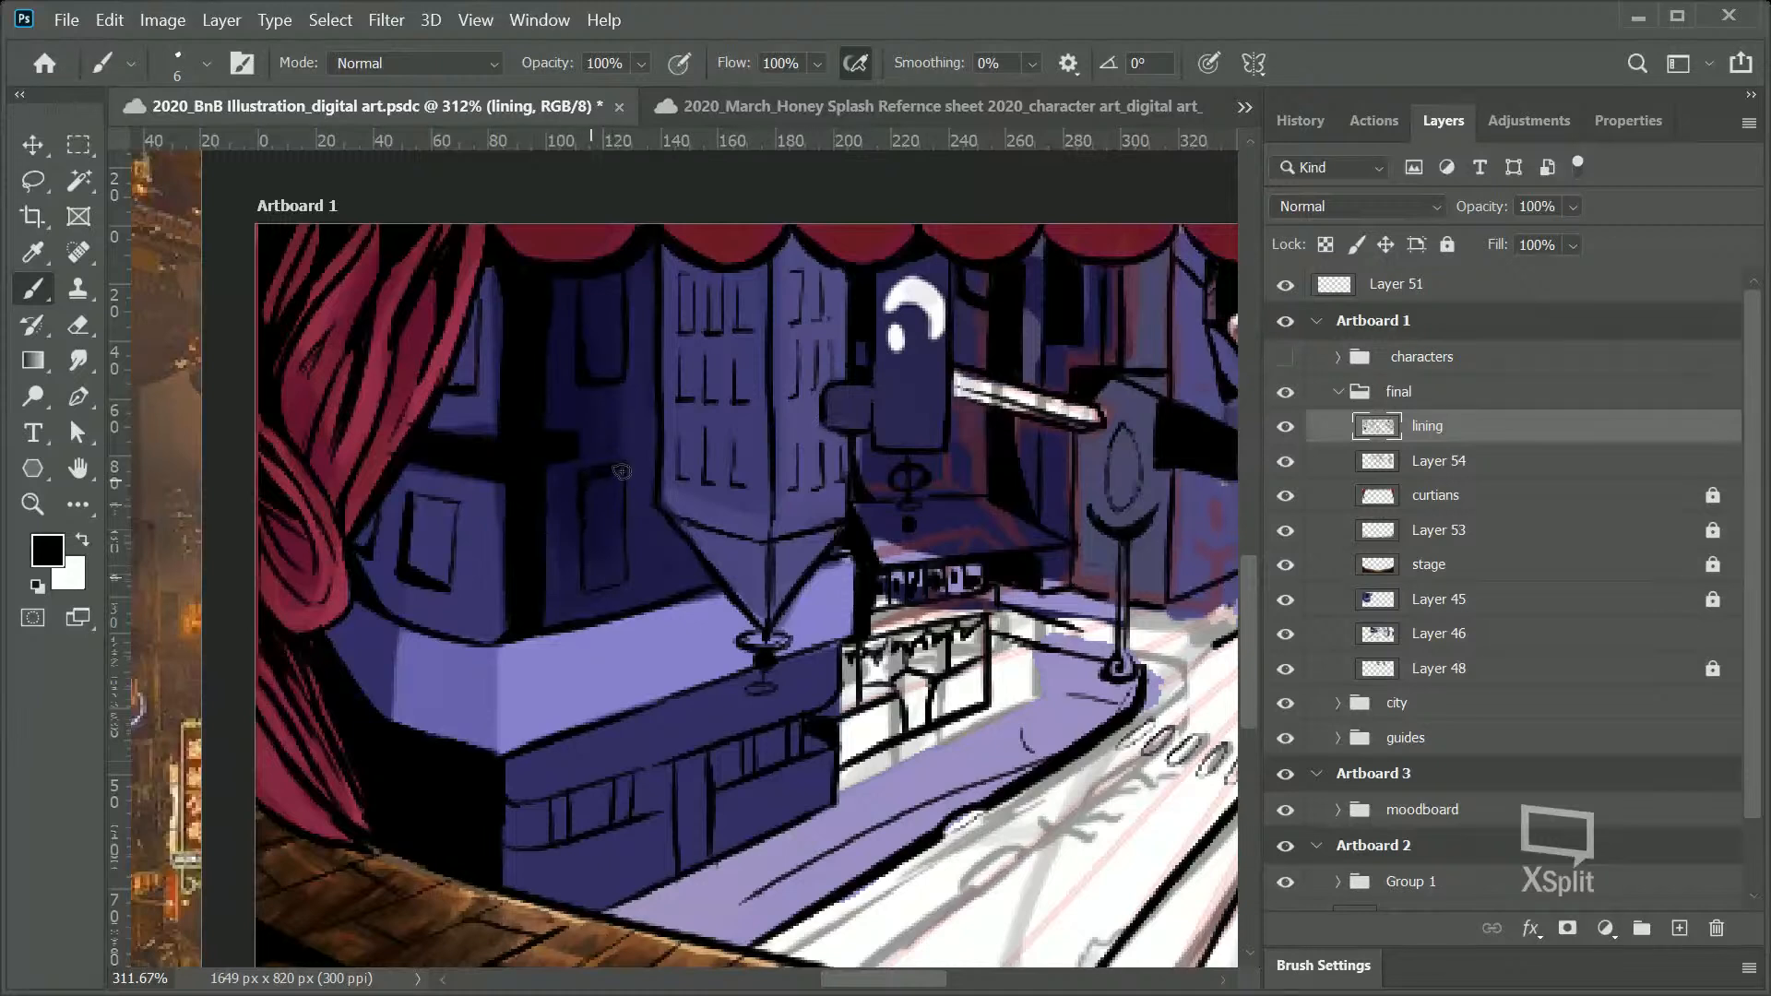
pyautogui.hotkey('ctrl', 'z')
# Step: Hand-letter "DINER" in black on the light purple sign band, with the R partly behind the hanging lamp
pyautogui.moveTo(1247, 607)
pyautogui.mouseDown()
pyautogui.moveTo(1249, 645)
pyautogui.moveTo(1244, 615)
pyautogui.mouseUp()
pyautogui.moveTo(904, 976); pyautogui.dragTo(896, 933)
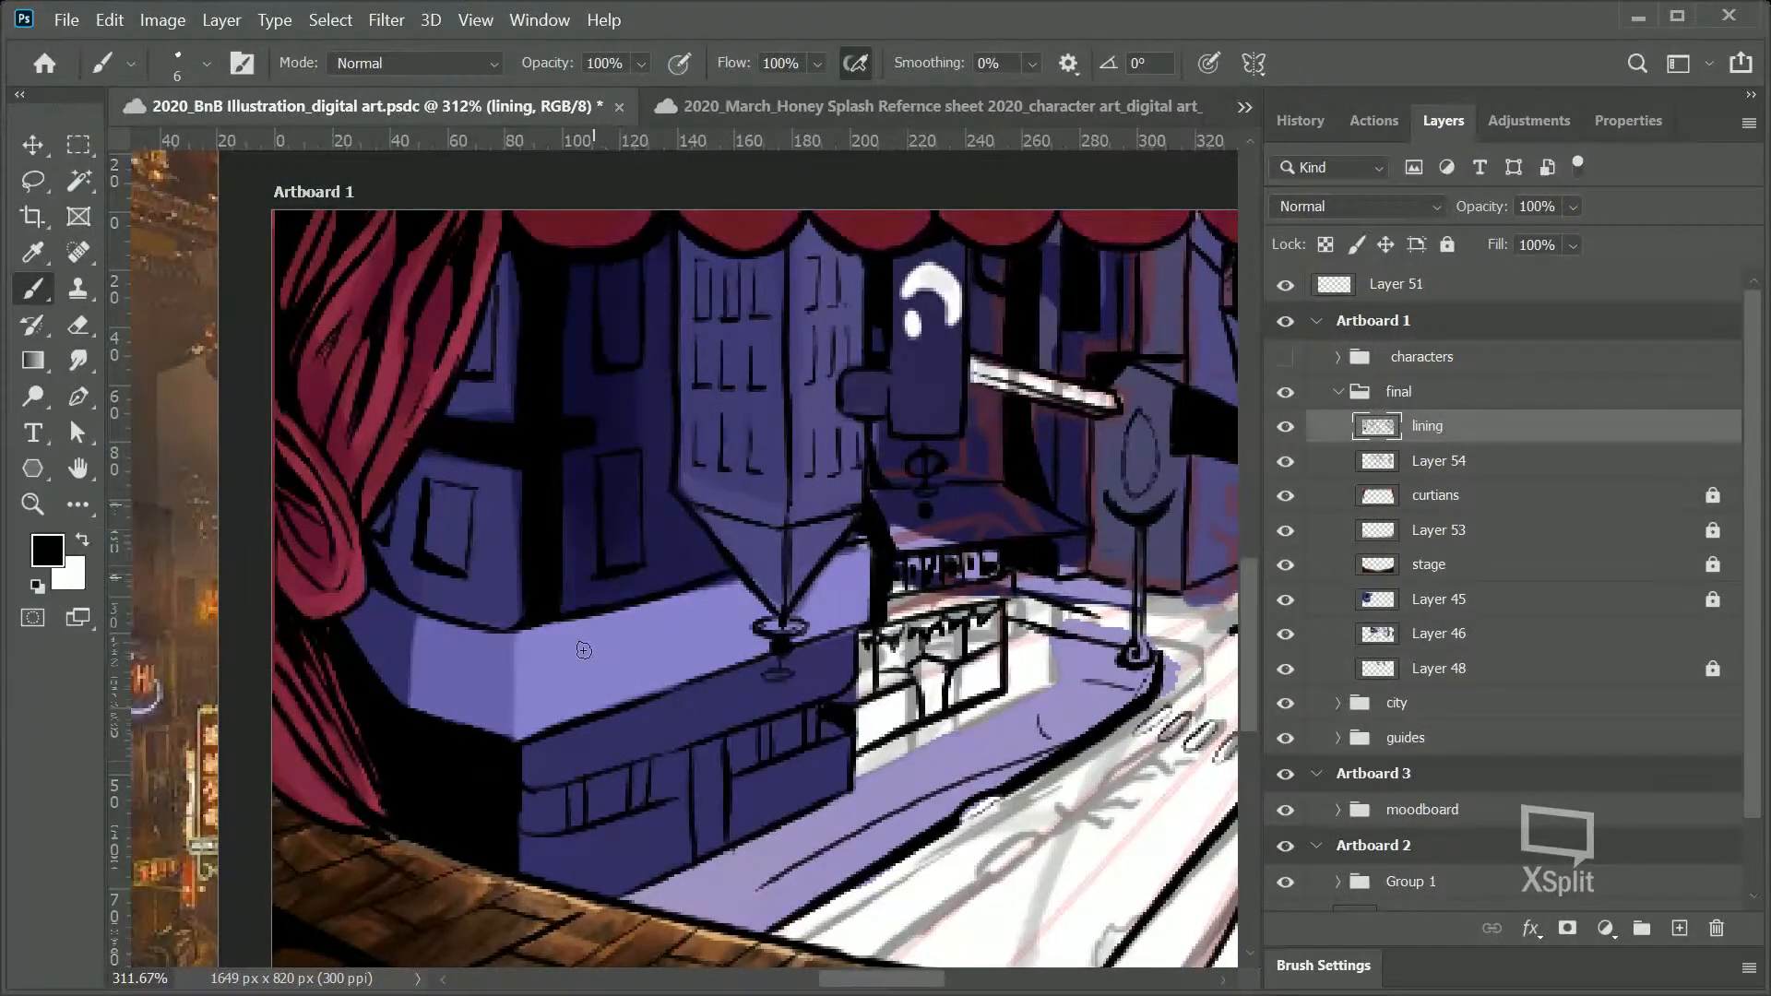
pyautogui.moveTo(589, 638)
pyautogui.mouseDown()
pyautogui.moveTo(595, 696)
pyautogui.moveTo(639, 656)
pyautogui.moveTo(593, 694)
pyautogui.mouseUp()
pyautogui.moveTo(650, 631)
pyautogui.mouseDown()
pyautogui.moveTo(653, 670)
pyautogui.moveTo(661, 634)
pyautogui.moveTo(644, 629)
pyautogui.moveTo(665, 622)
pyautogui.moveTo(650, 676)
pyautogui.moveTo(682, 622)
pyautogui.moveTo(703, 646)
pyautogui.moveTo(708, 605)
pyautogui.moveTo(732, 638)
pyautogui.moveTo(746, 593)
pyautogui.moveTo(736, 651)
pyautogui.moveTo(828, 617)
pyautogui.mouseUp()
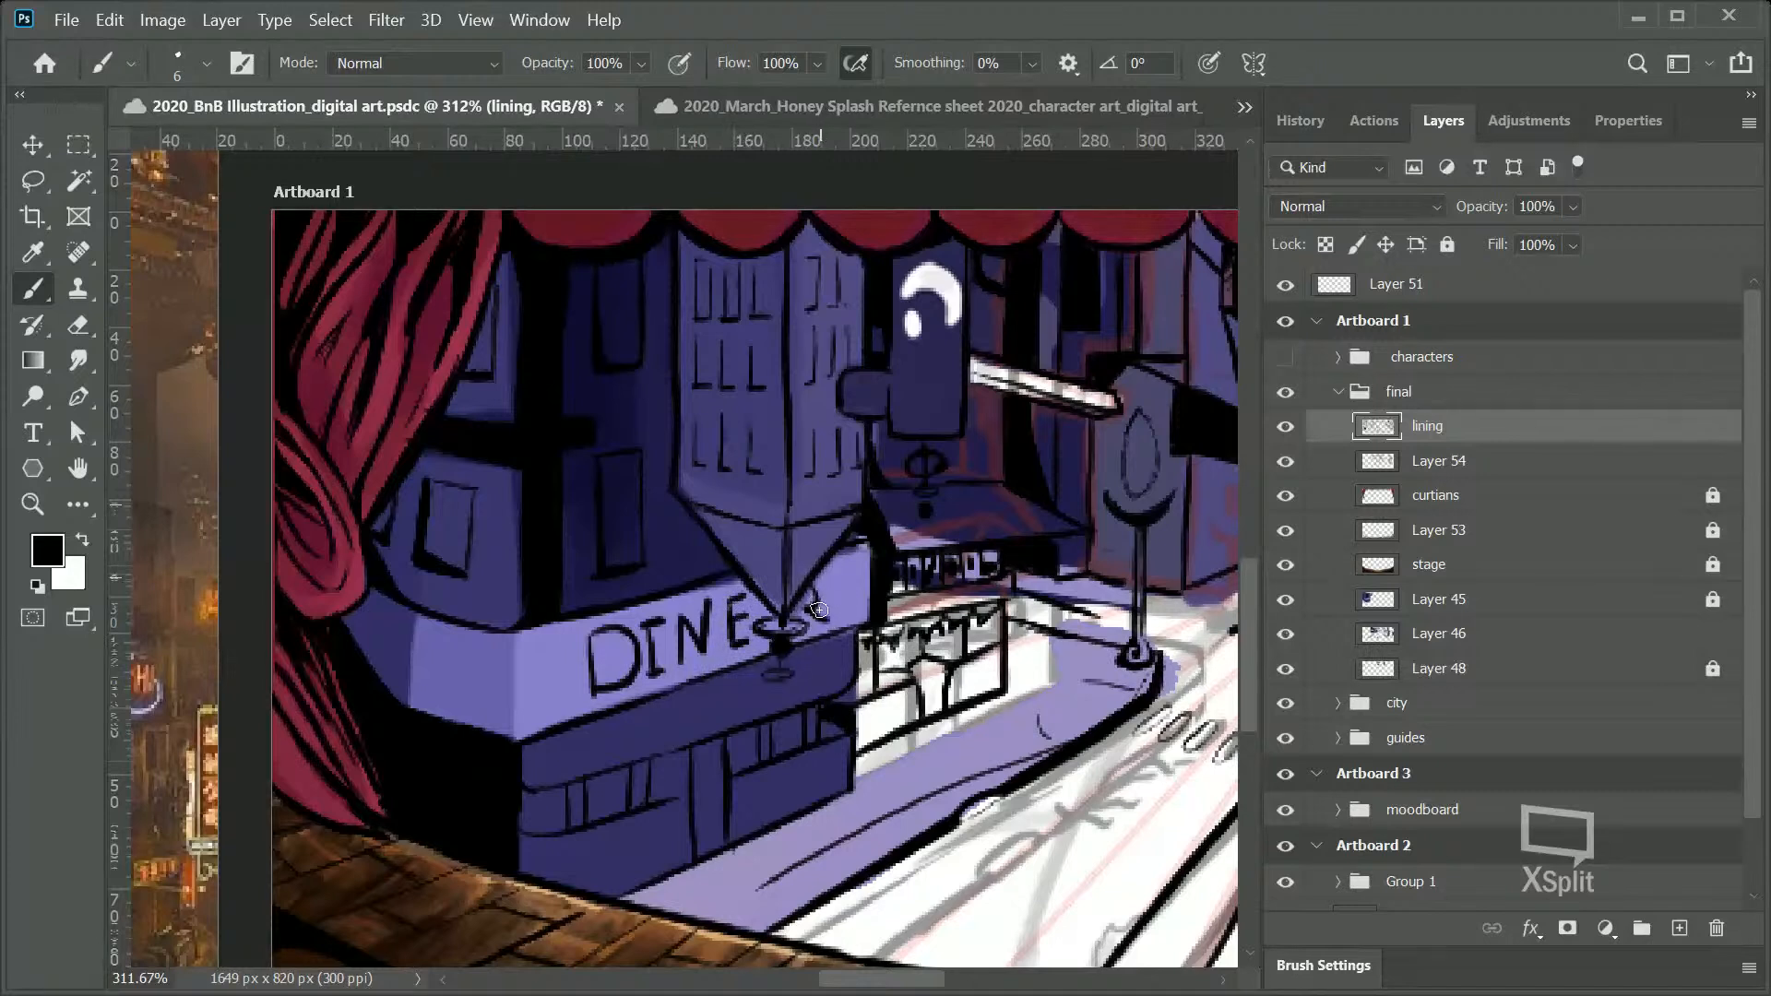
pyautogui.hotkey('ctrl', 'z')
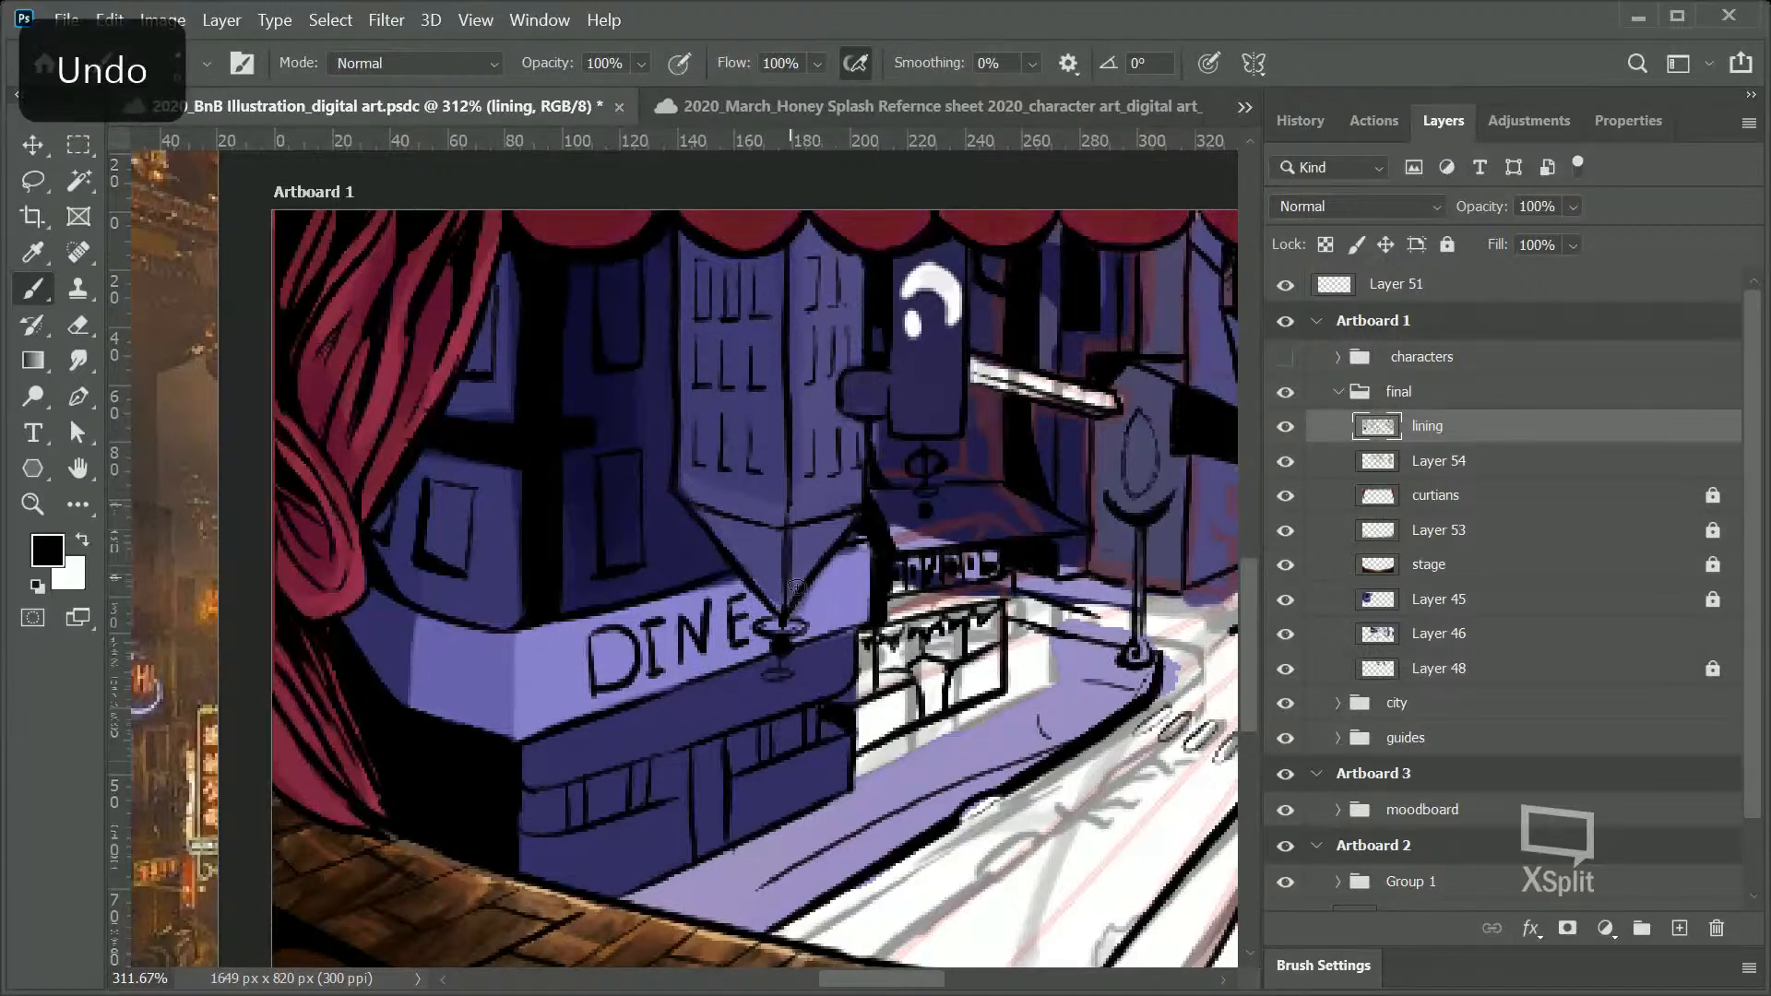
pyautogui.moveTo(804, 611)
pyautogui.mouseDown()
pyautogui.moveTo(815, 585)
pyautogui.moveTo(801, 609)
pyautogui.mouseUp()
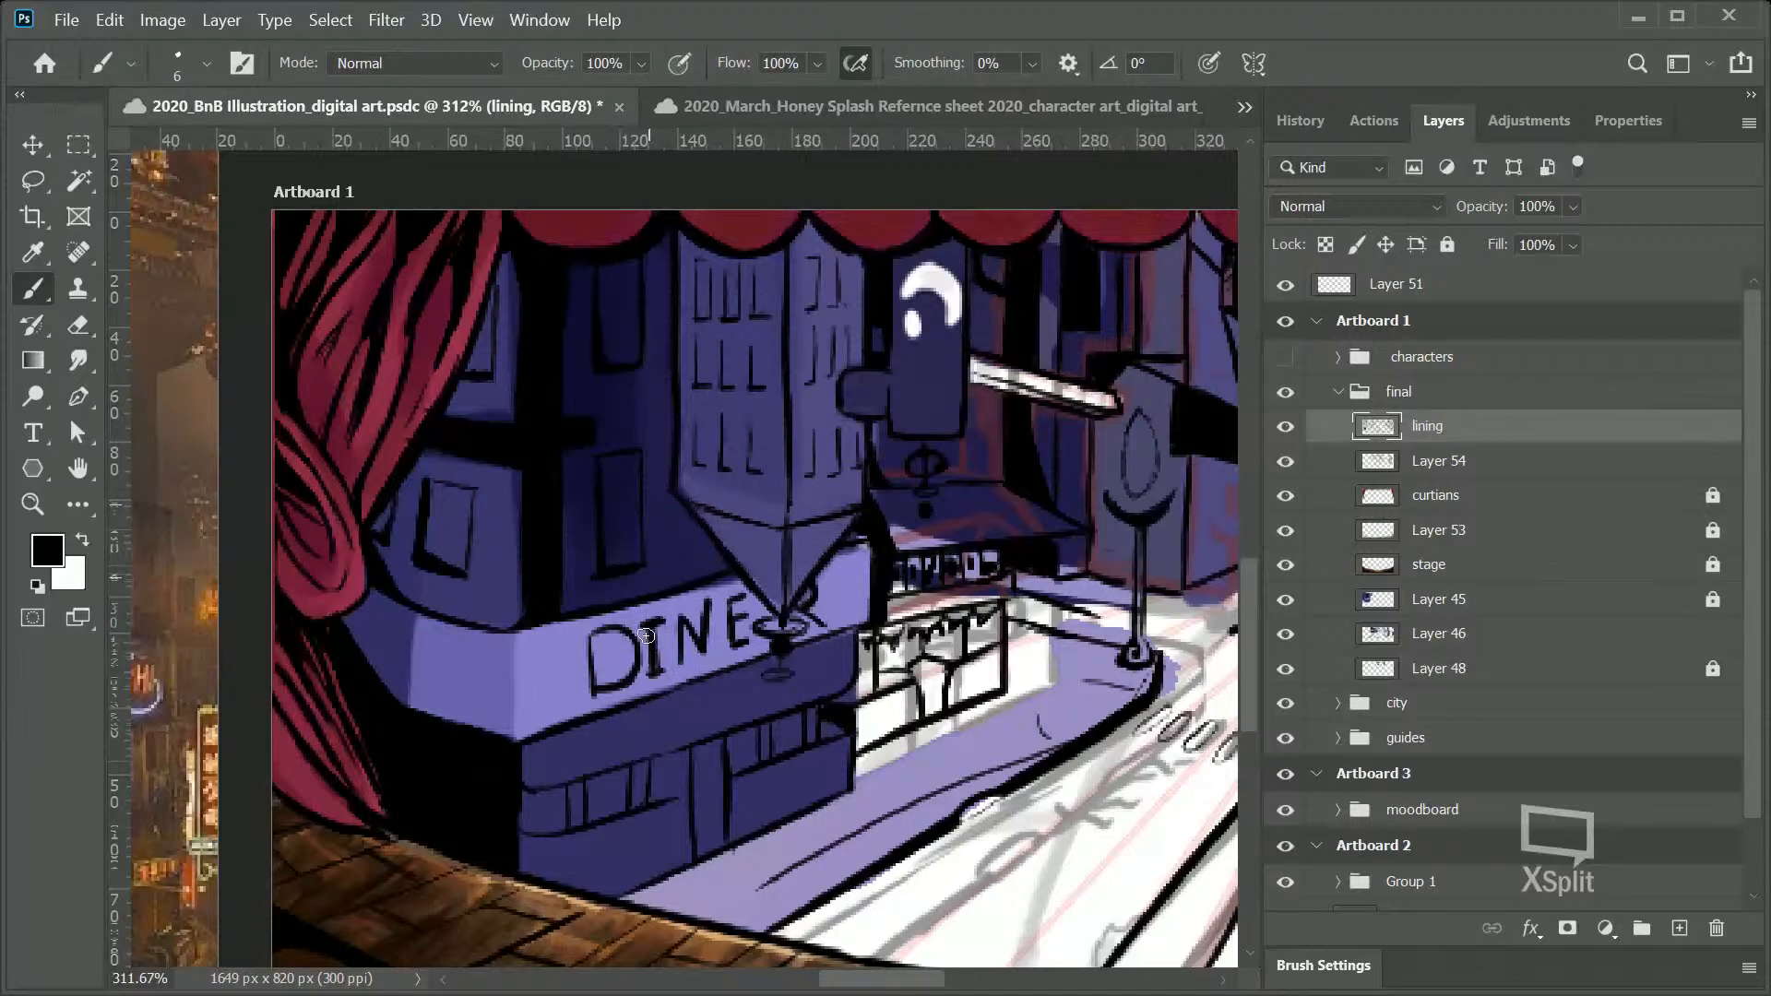
# Step: Outline the corner edge of the diner's sign band and fill a black triangular shadow on its curtain-side face
pyautogui.moveTo(513, 632)
pyautogui.mouseDown()
pyautogui.moveTo(517, 752)
pyautogui.moveTo(520, 625)
pyautogui.moveTo(459, 733)
pyautogui.moveTo(436, 708)
pyautogui.moveTo(487, 735)
pyautogui.mouseUp()
pyautogui.moveTo(435, 714)
pyautogui.mouseDown()
pyautogui.moveTo(399, 703)
pyautogui.moveTo(462, 723)
pyautogui.mouseUp()
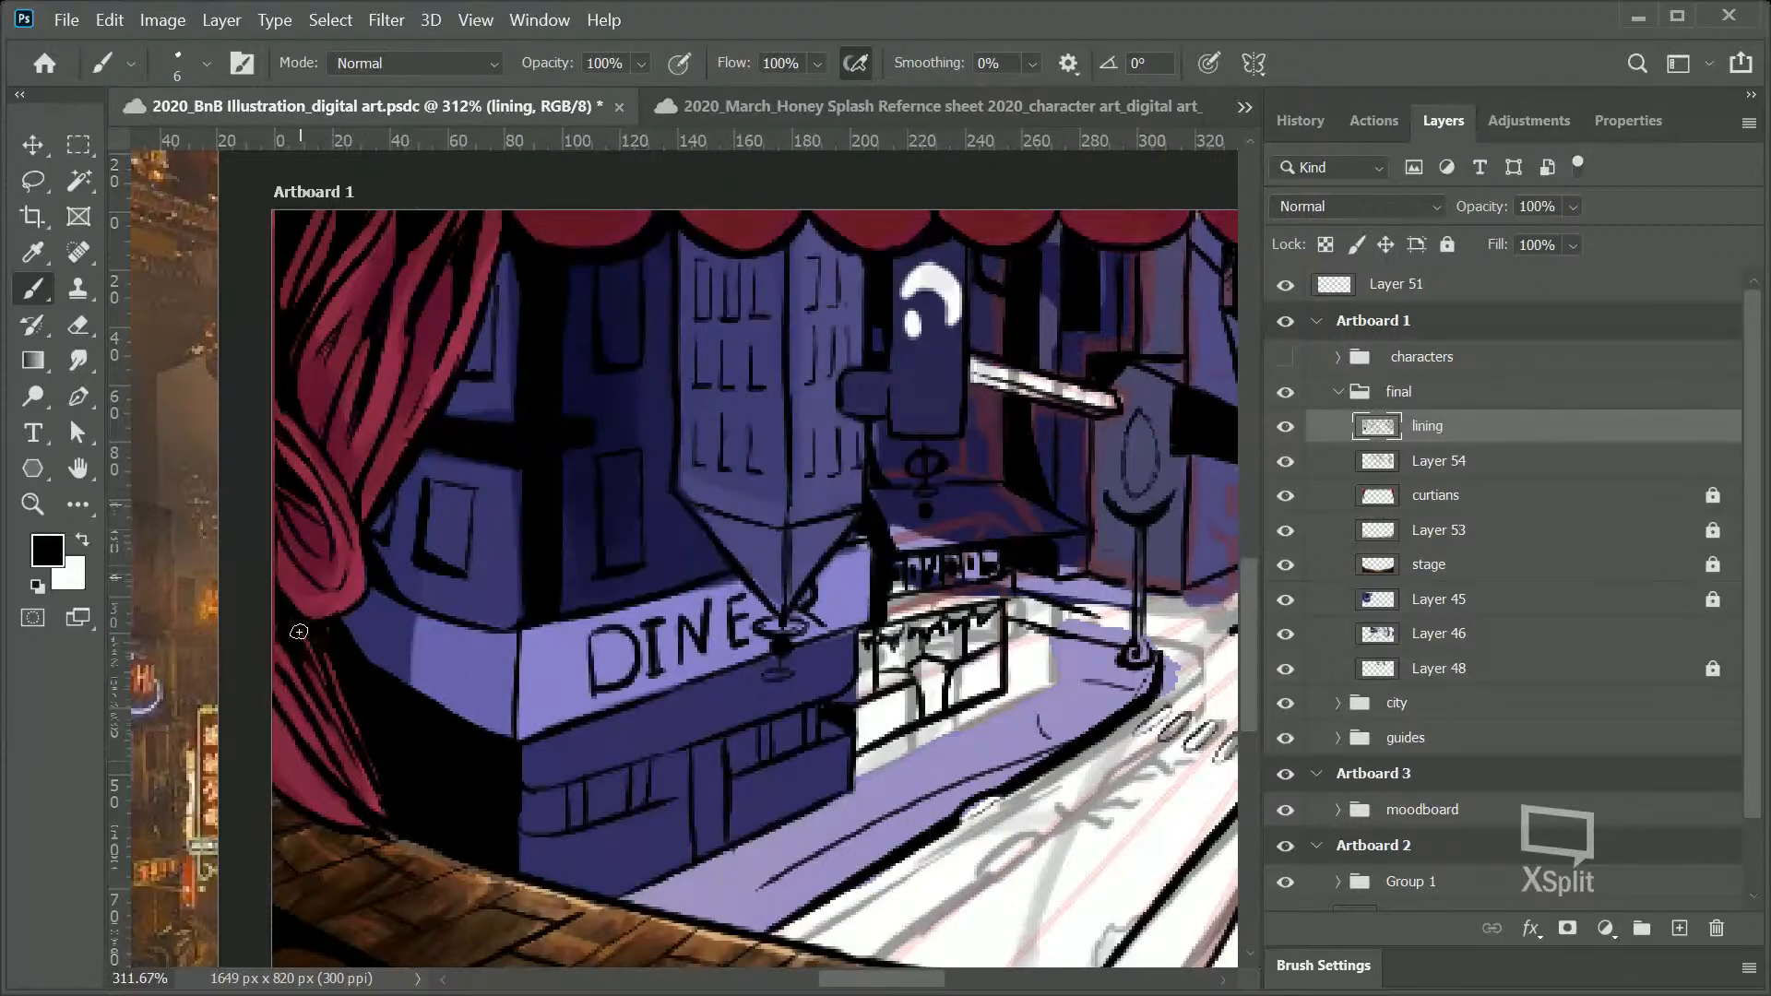
pyautogui.moveTo(516, 722)
pyautogui.mouseDown()
pyautogui.moveTo(513, 646)
pyautogui.moveTo(512, 748)
pyautogui.moveTo(507, 646)
pyautogui.moveTo(489, 635)
pyautogui.moveTo(480, 687)
pyautogui.moveTo(448, 629)
pyautogui.moveTo(480, 701)
pyautogui.moveTo(434, 637)
pyautogui.mouseUp()
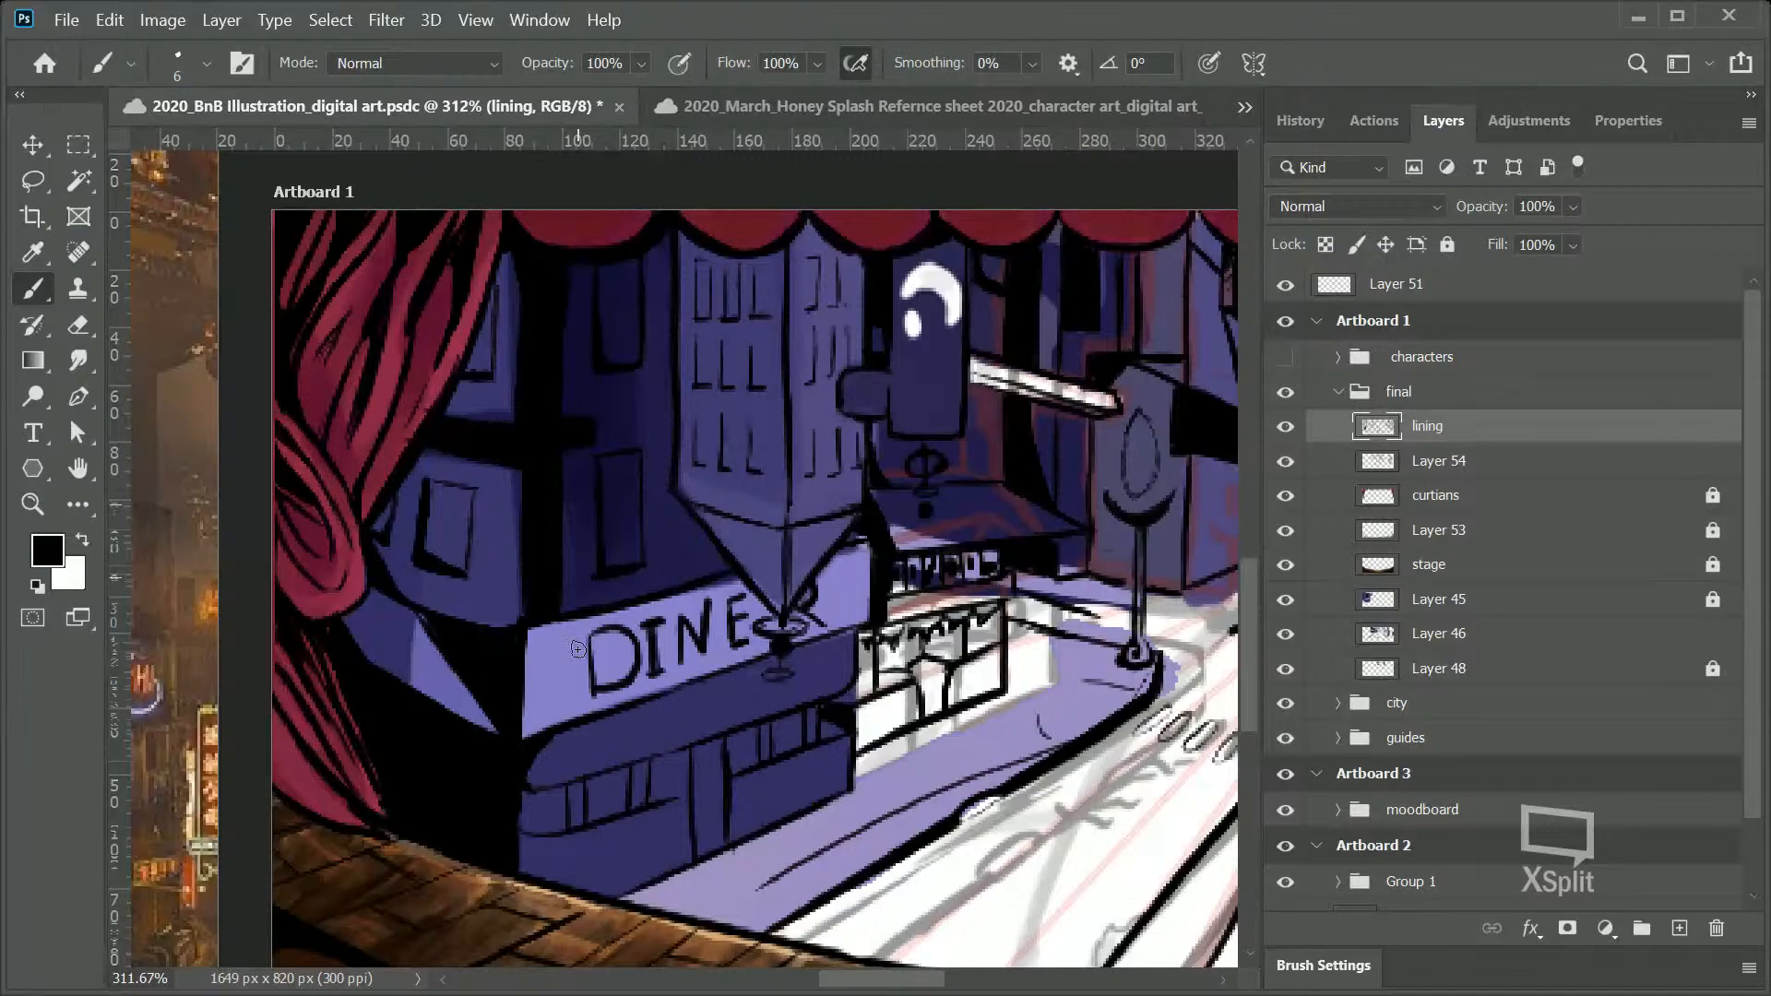
# Step: Examine the inked diner storefront and the neighbouring street across the left half of the artboard
pyautogui.moveTo(865, 985); pyautogui.dragTo(843, 913)
pyautogui.hscroll(2, 843, 913)
pyautogui.hscroll(-3, 865, 908)
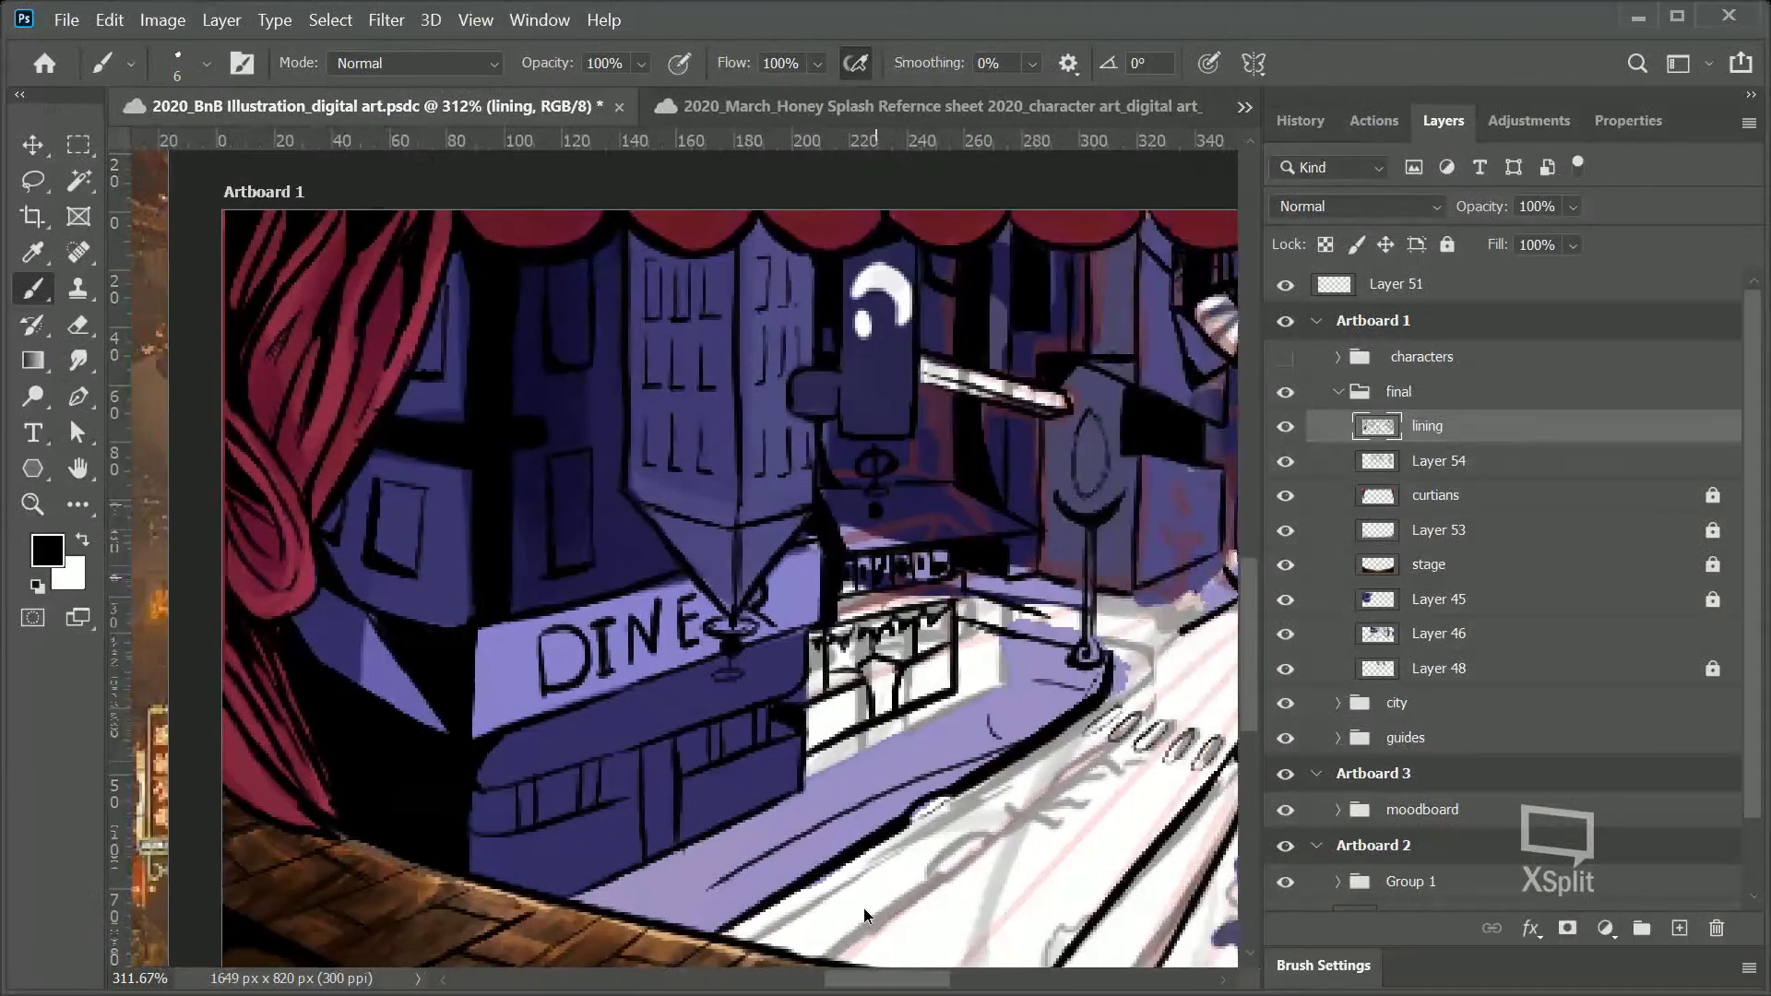
pyautogui.hscroll(5, 877, 906)
pyautogui.hscroll(8, 876, 906)
pyautogui.hscroll(-10, 948, 886)
pyautogui.hscroll(4, 834, 892)
pyautogui.hscroll(-4, 908, 917)
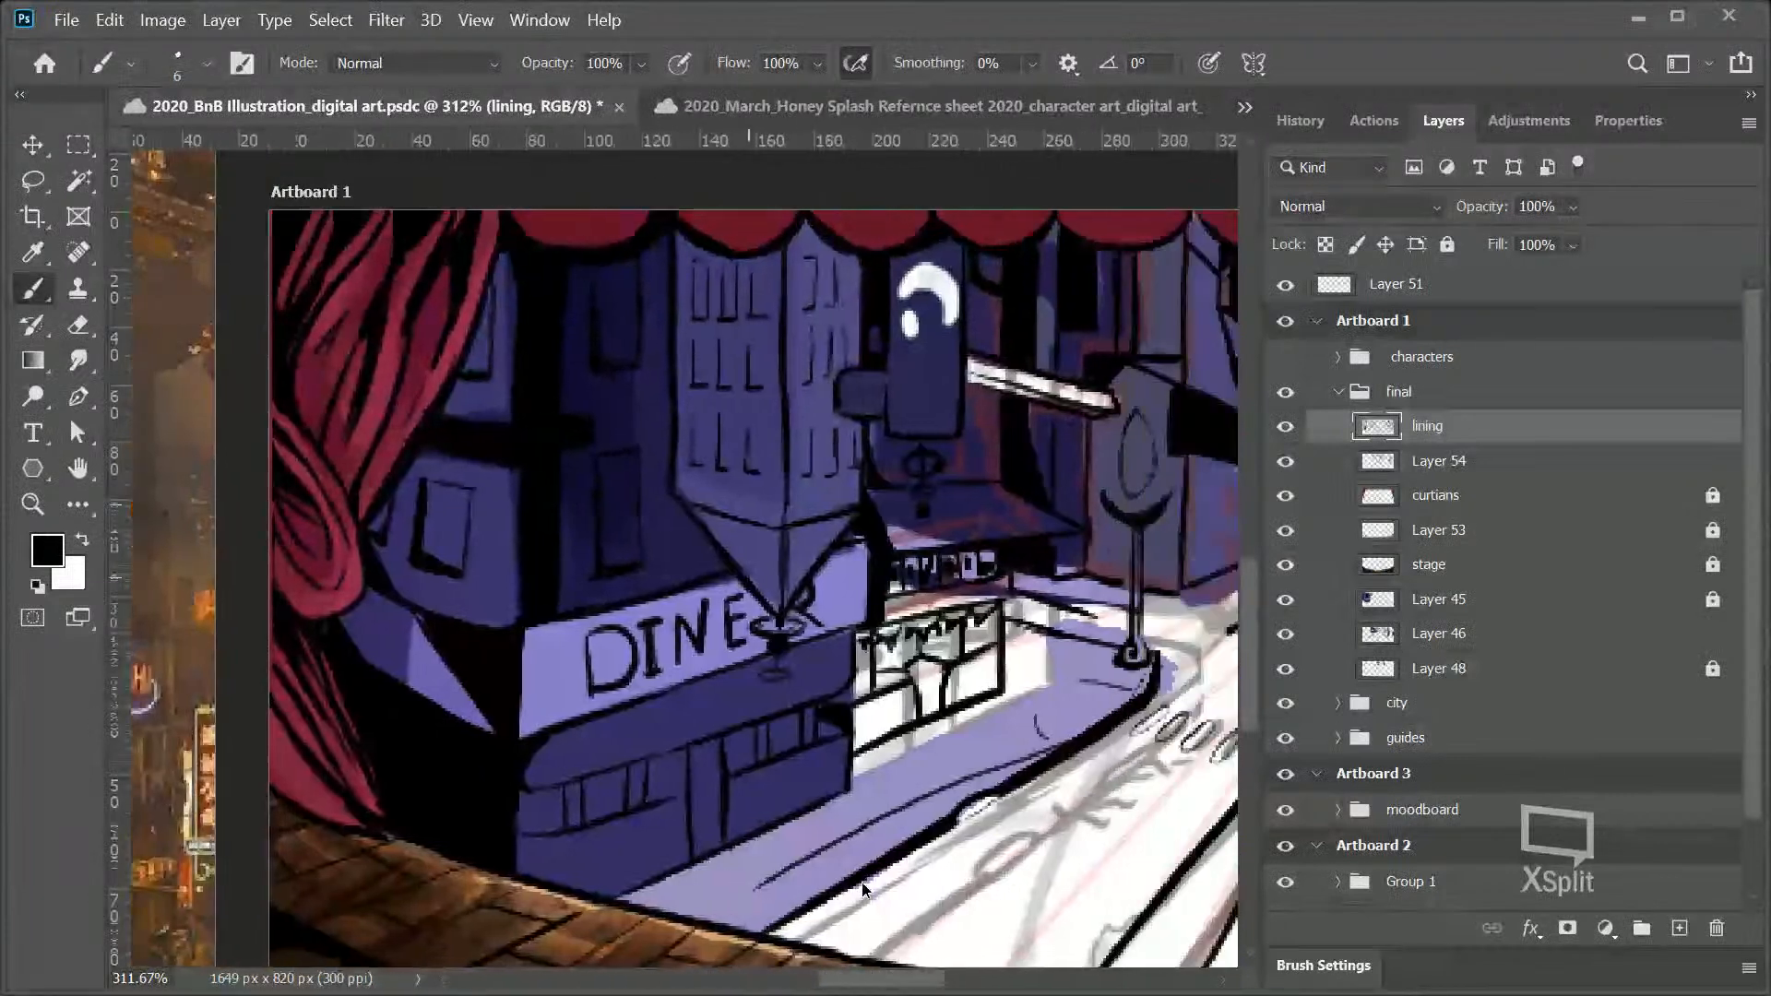
pyautogui.hscroll(-2, 851, 884)
pyautogui.hscroll(4, 836, 889)
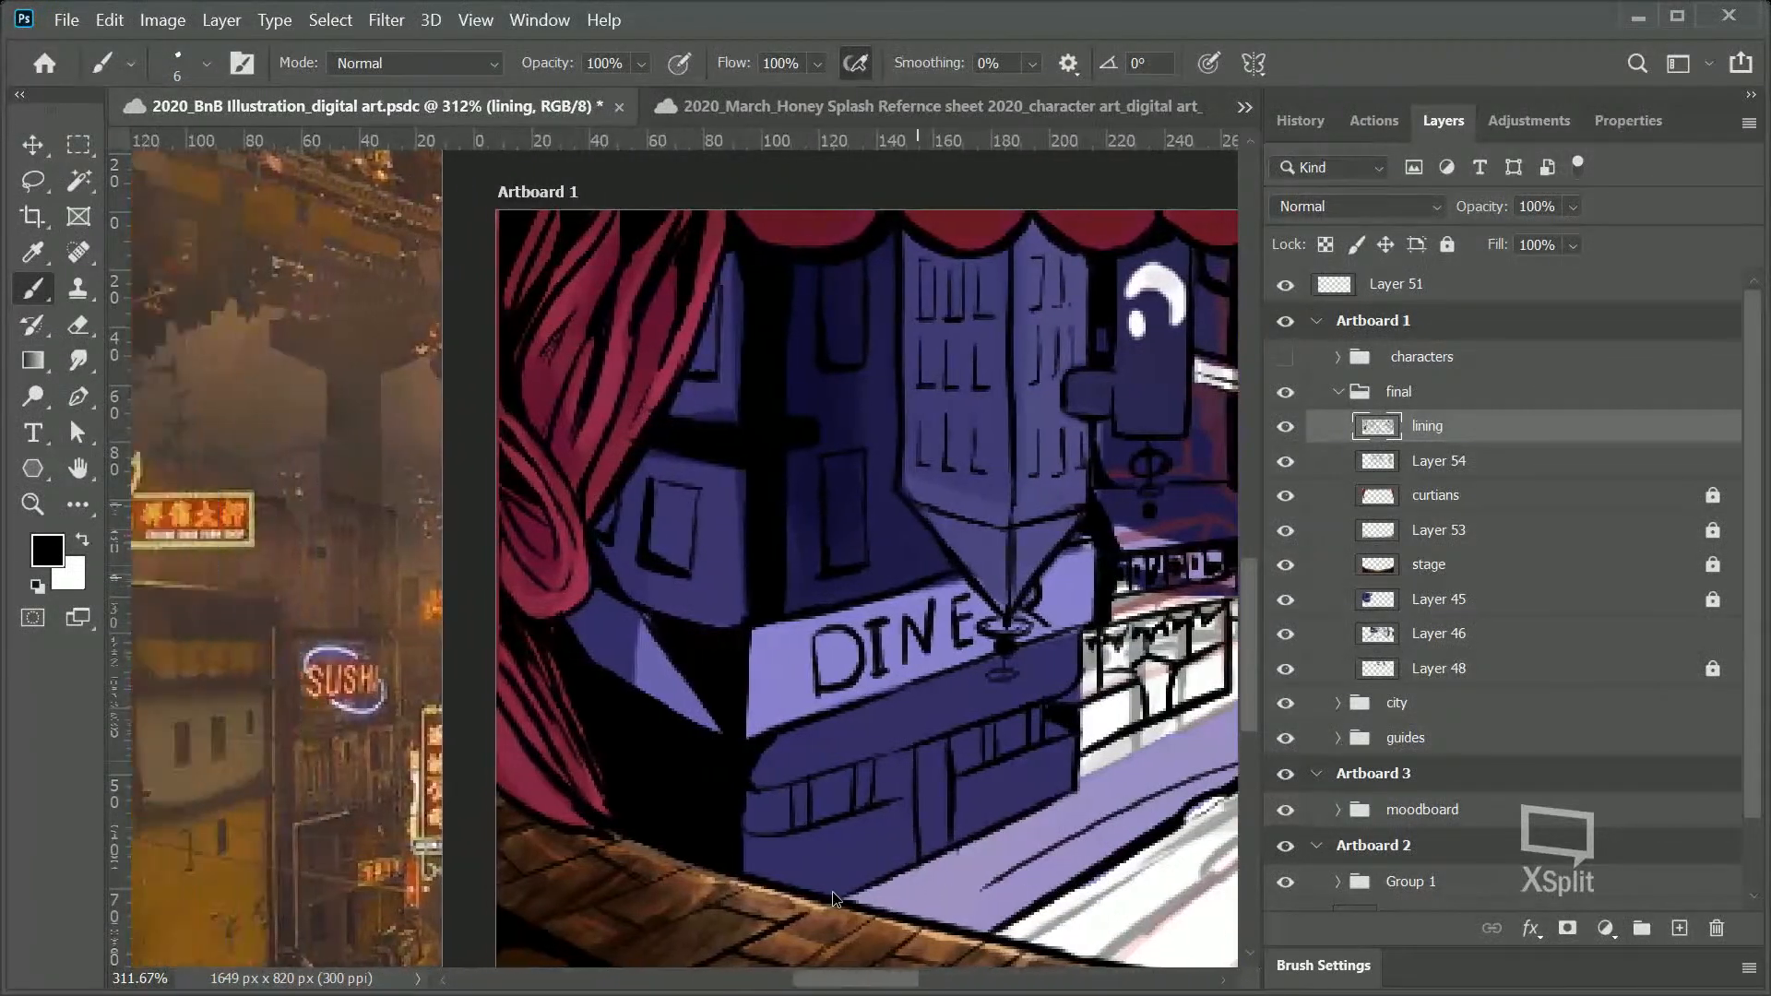
pyautogui.hscroll(-2, 867, 888)
pyautogui.hscroll(-2, 850, 891)
pyautogui.hscroll(3, 839, 893)
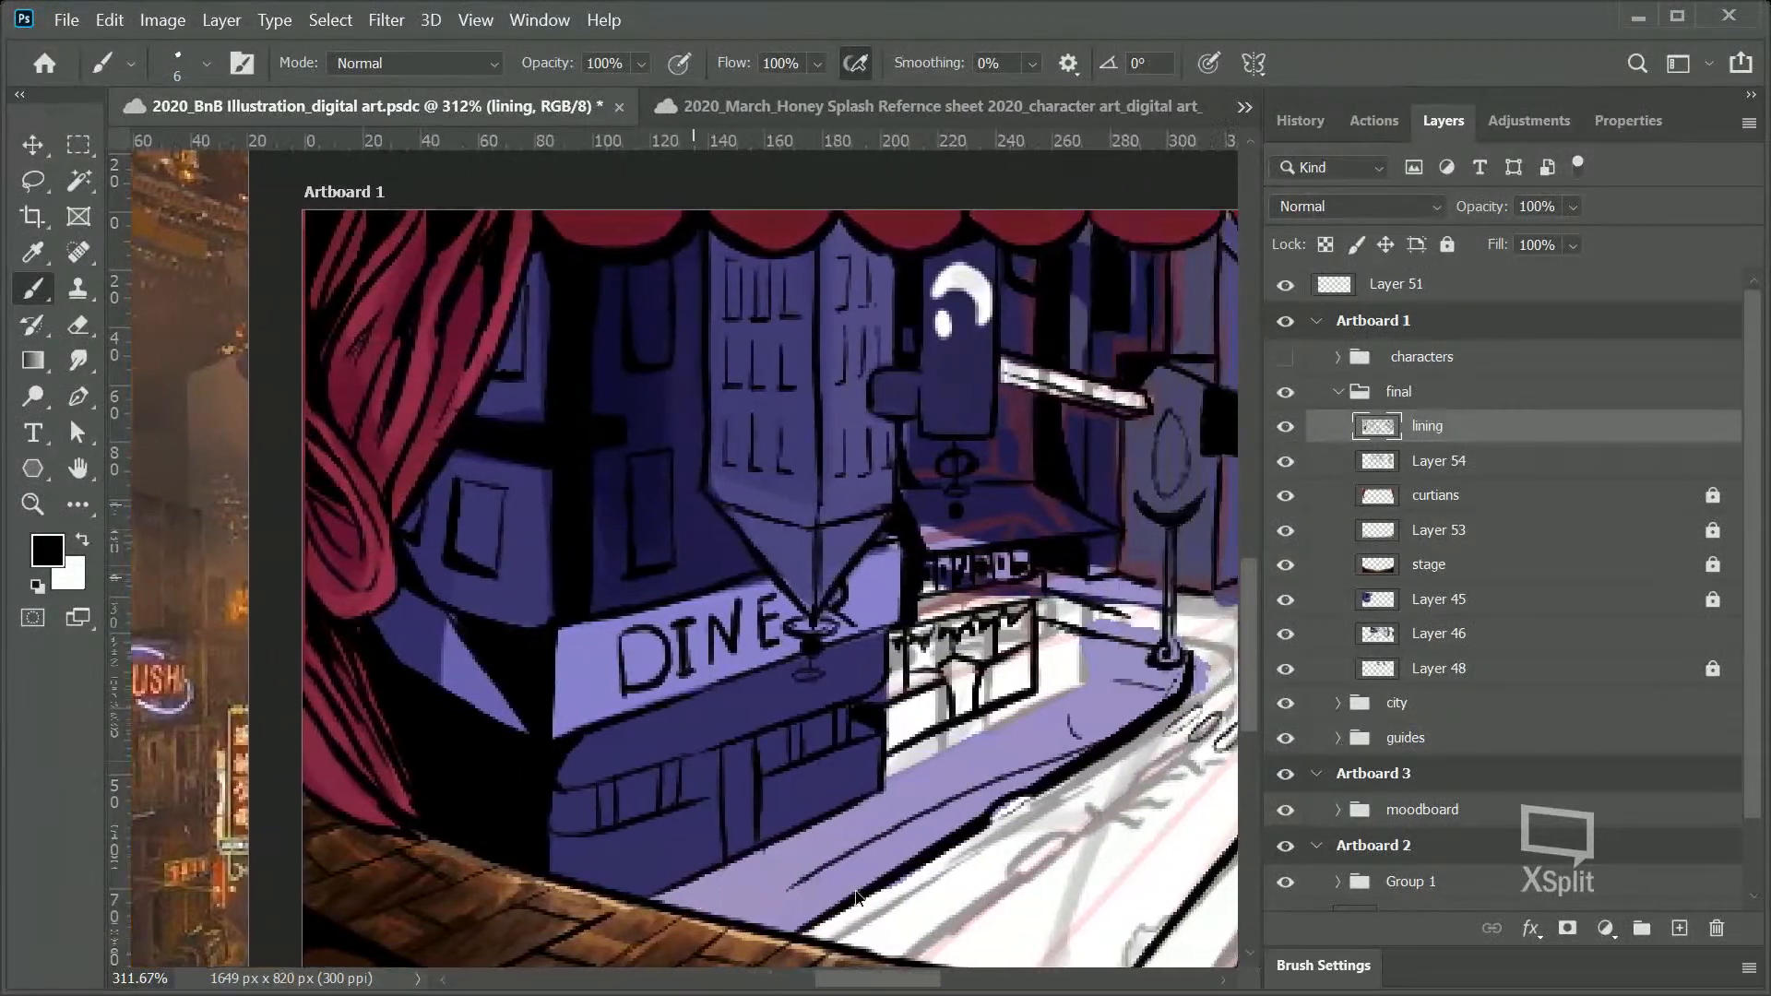
pyautogui.hscroll(-3, 859, 888)
pyautogui.hscroll(3, 838, 887)
pyautogui.hscroll(-3, 851, 887)
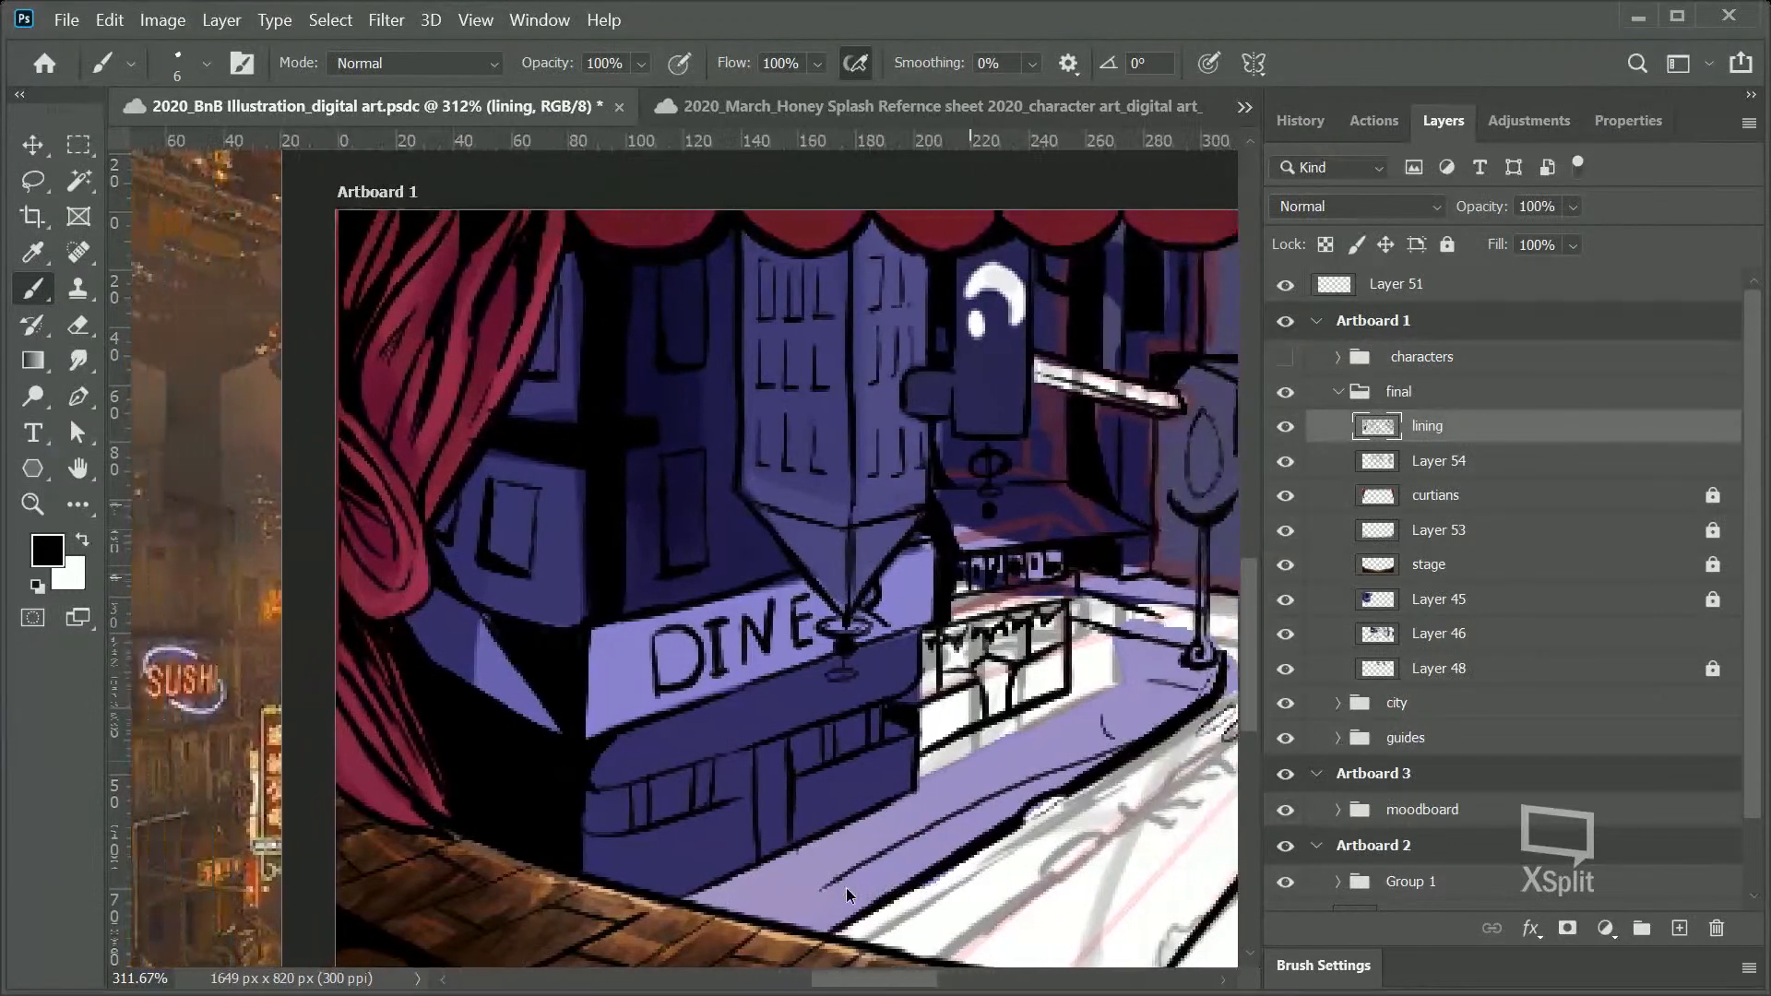
pyautogui.hscroll(3, 845, 890)
pyautogui.hscroll(-4, 859, 888)
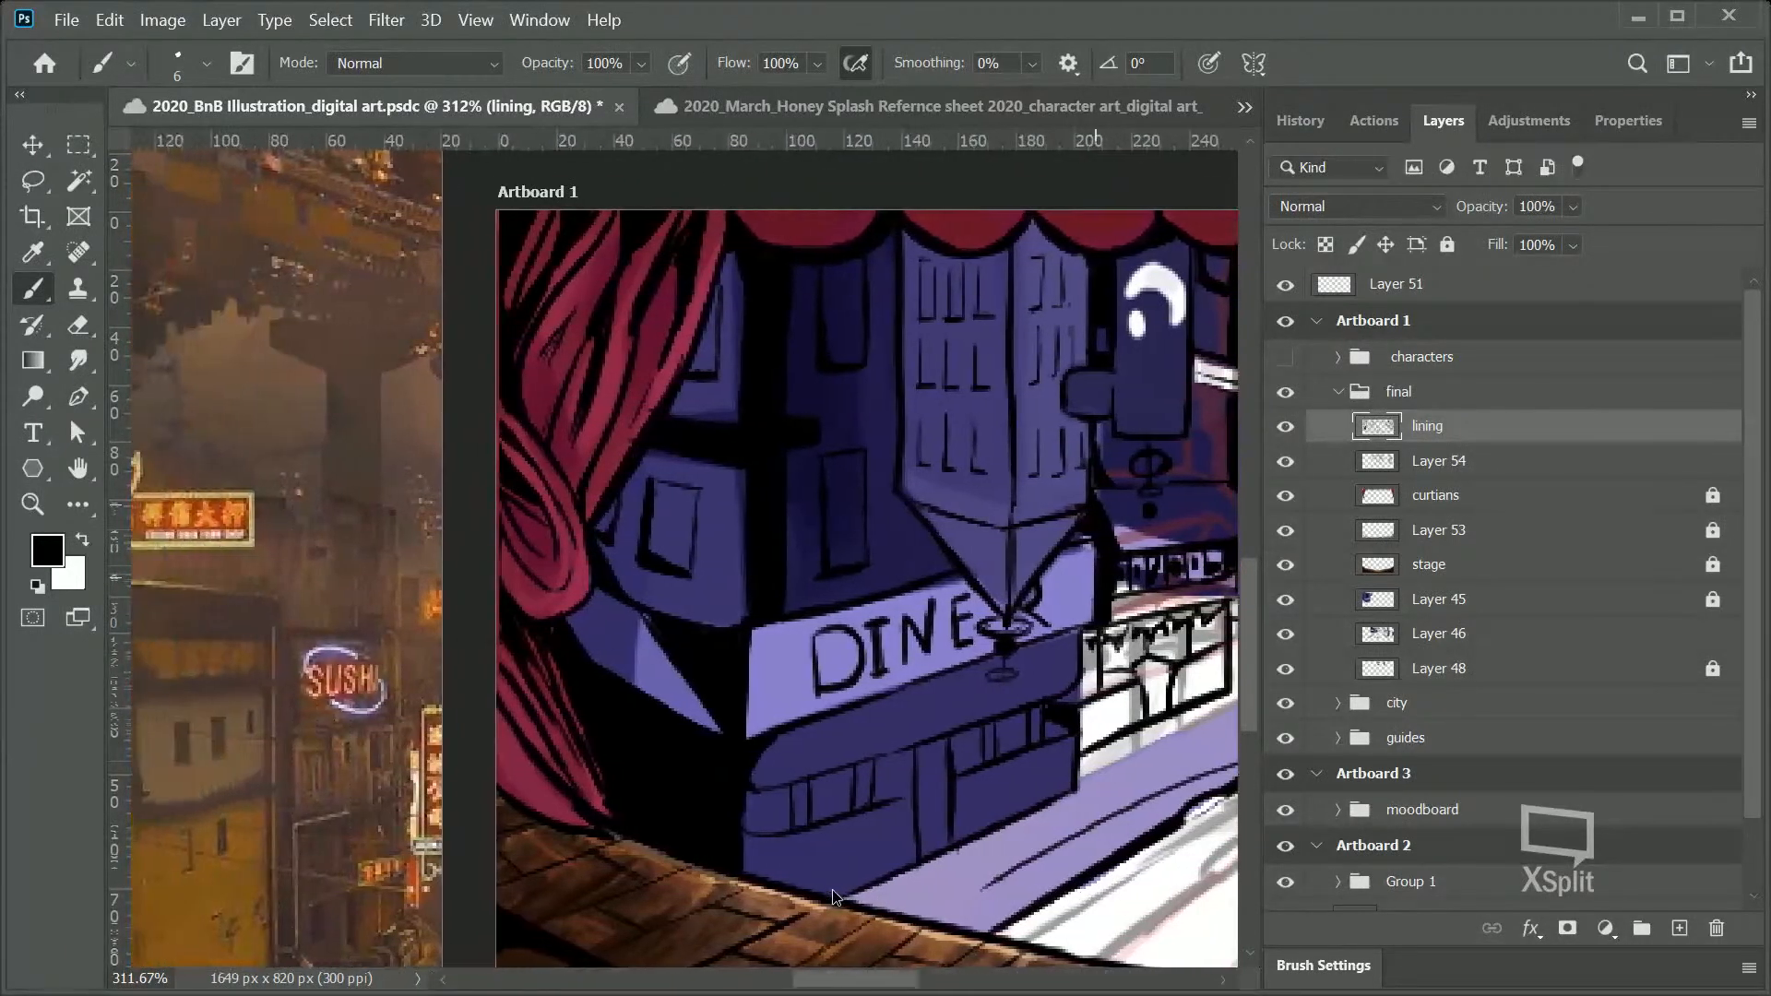
pyautogui.hscroll(4, 830, 889)
pyautogui.hscroll(4, 872, 876)
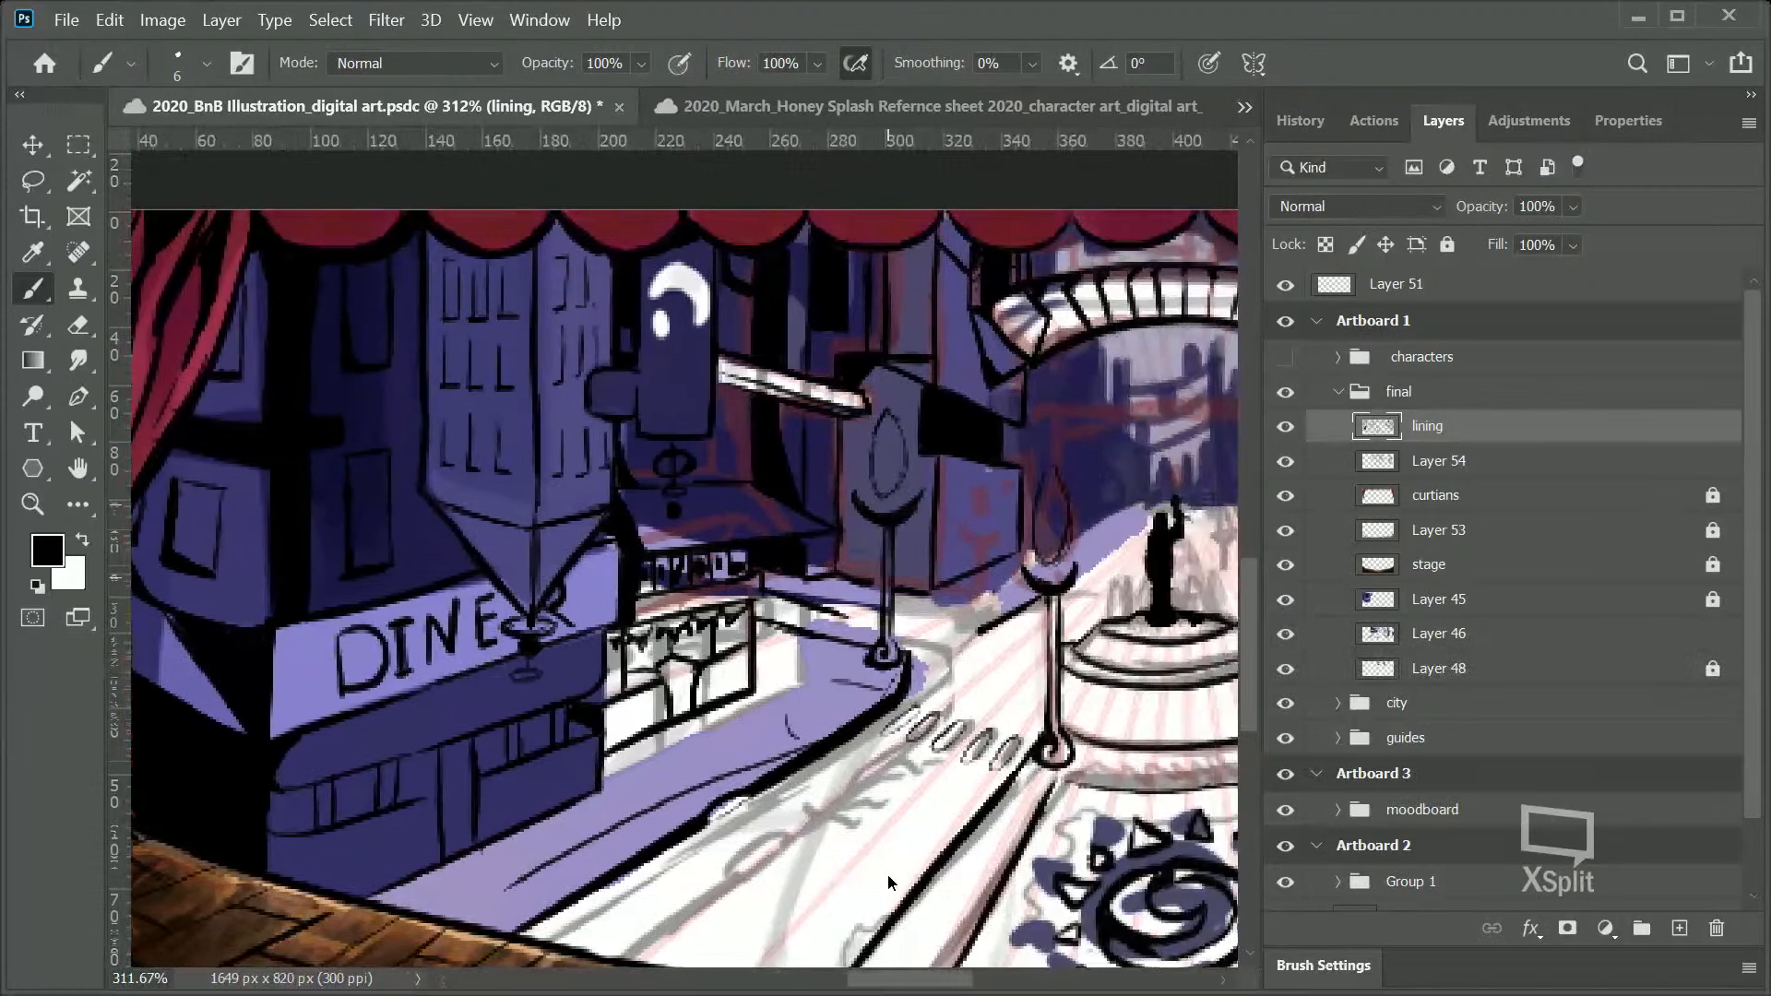
pyautogui.hscroll(-3, 884, 875)
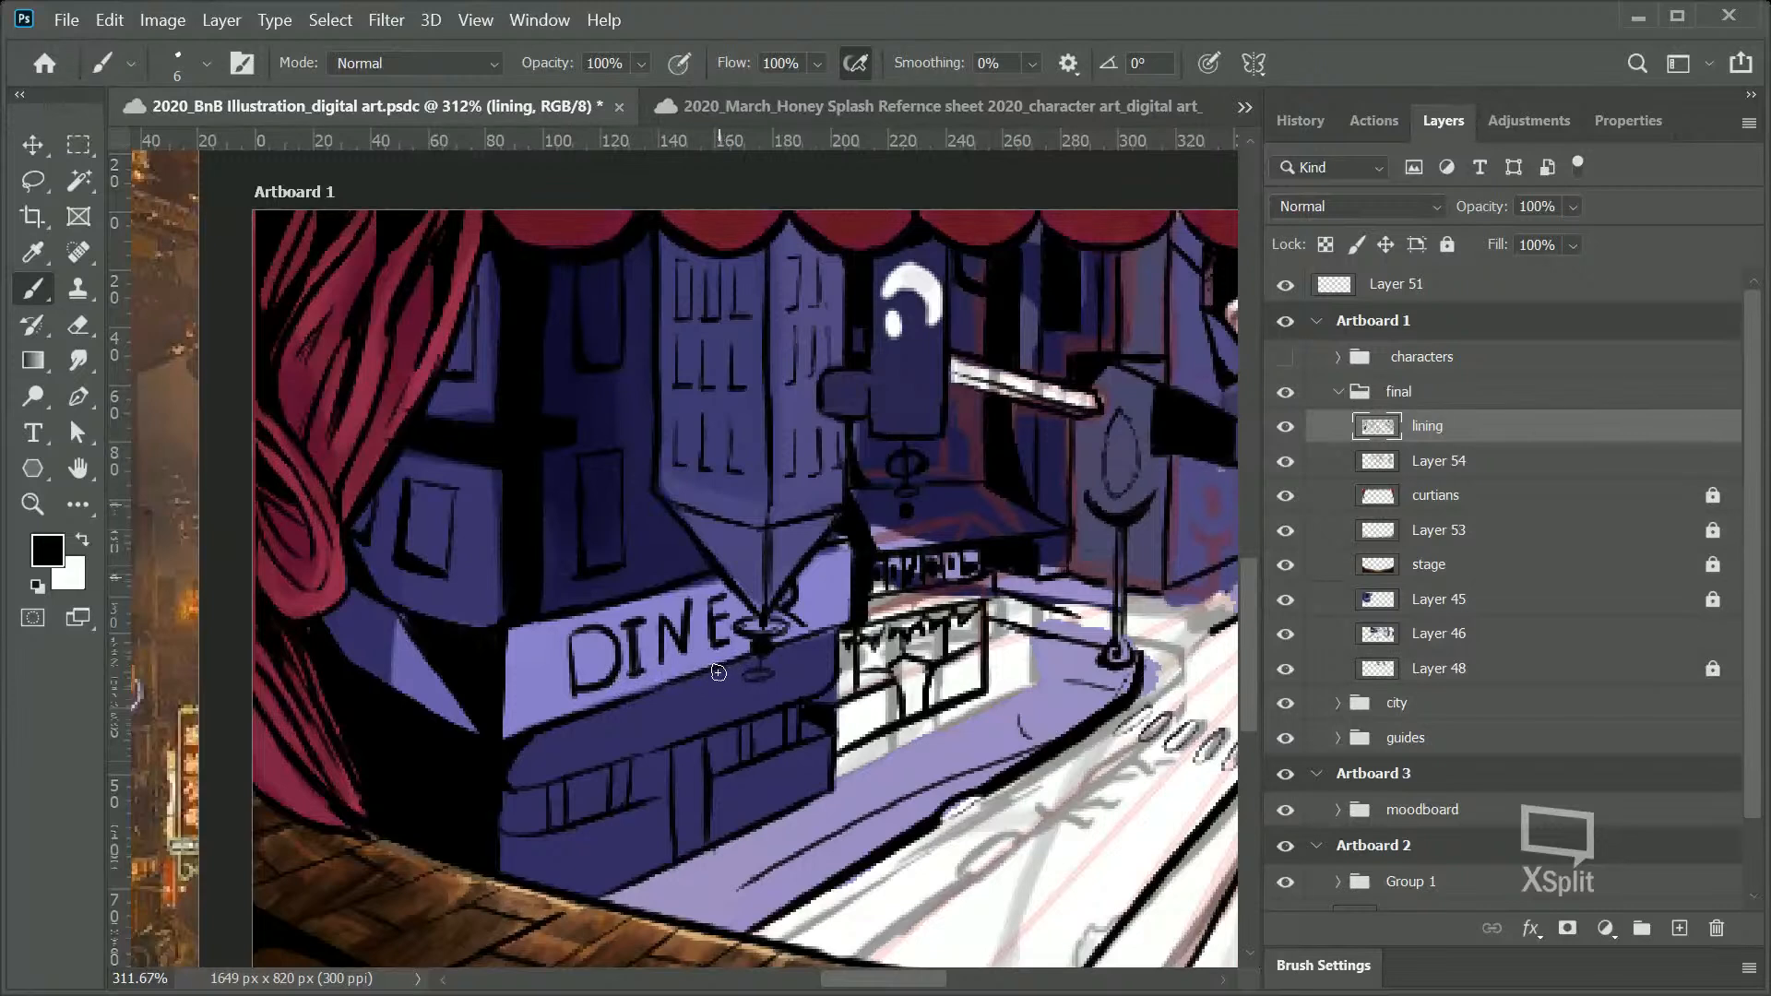
# Step: Lasso the street lamp at the end of the diner's sidewalk, redrawing the selection to enclose its flame, bowl, post and base
pyautogui.moveTo(1253, 677); pyautogui.dragTo(1249, 645)
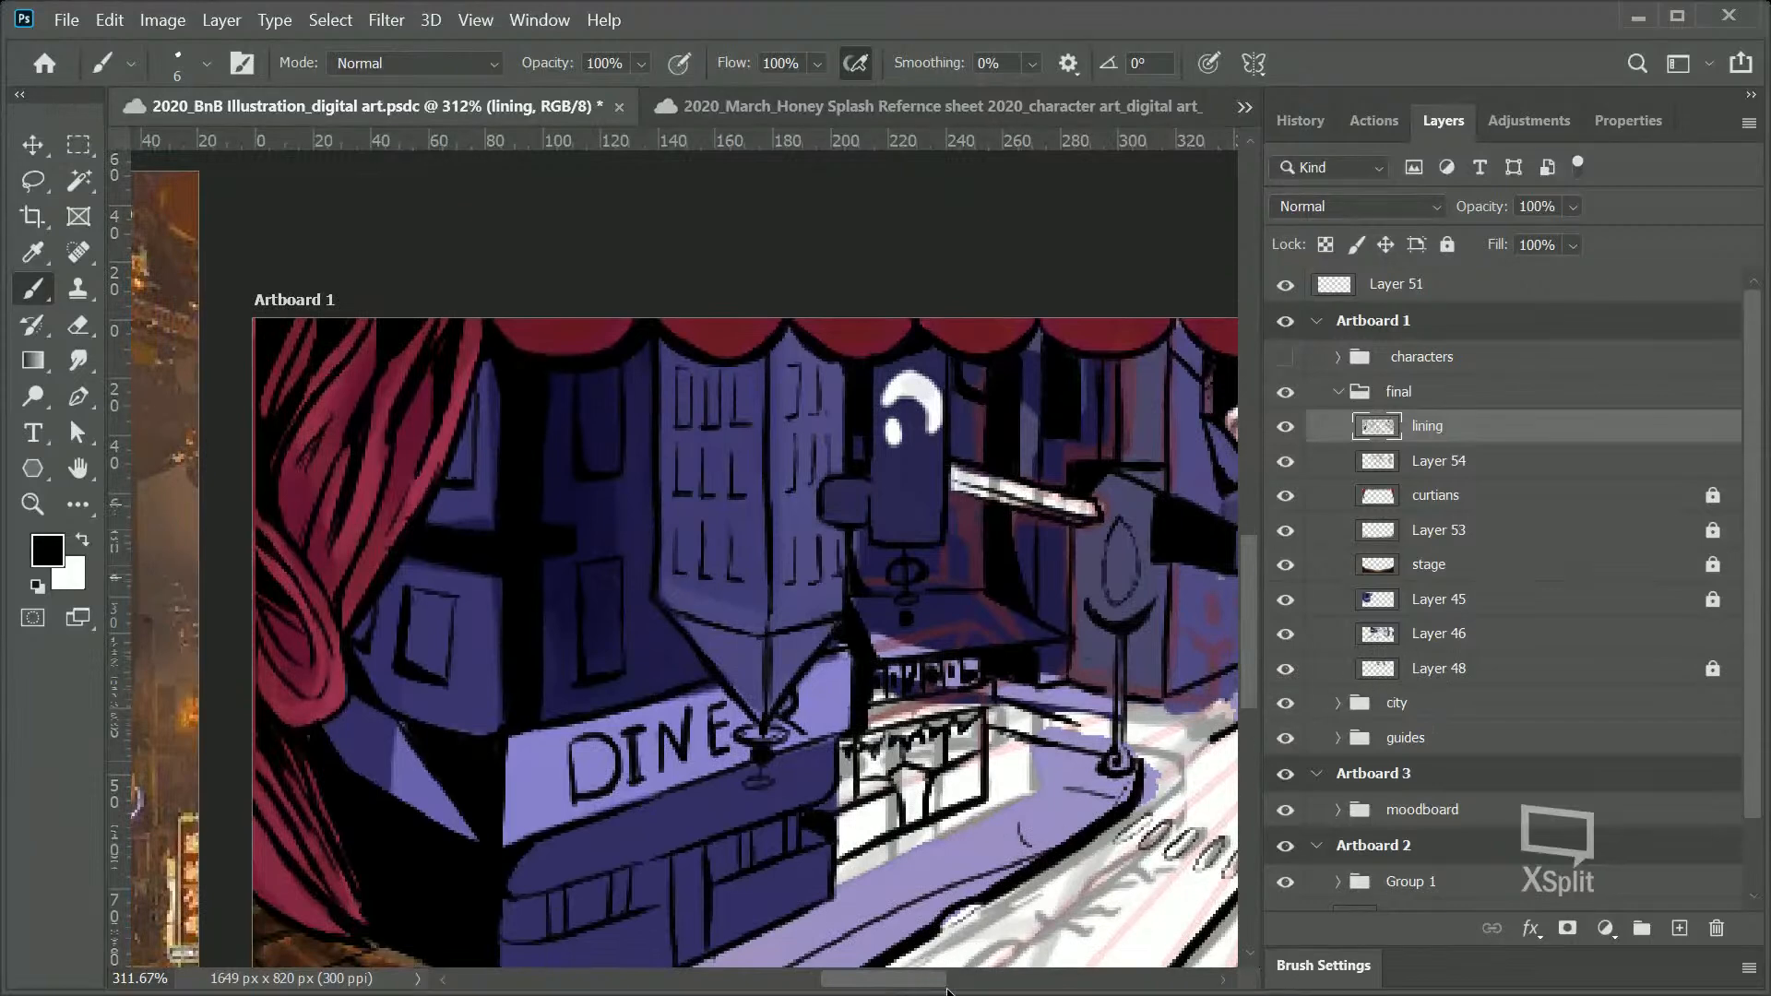
pyautogui.moveTo(922, 985); pyautogui.dragTo(982, 983)
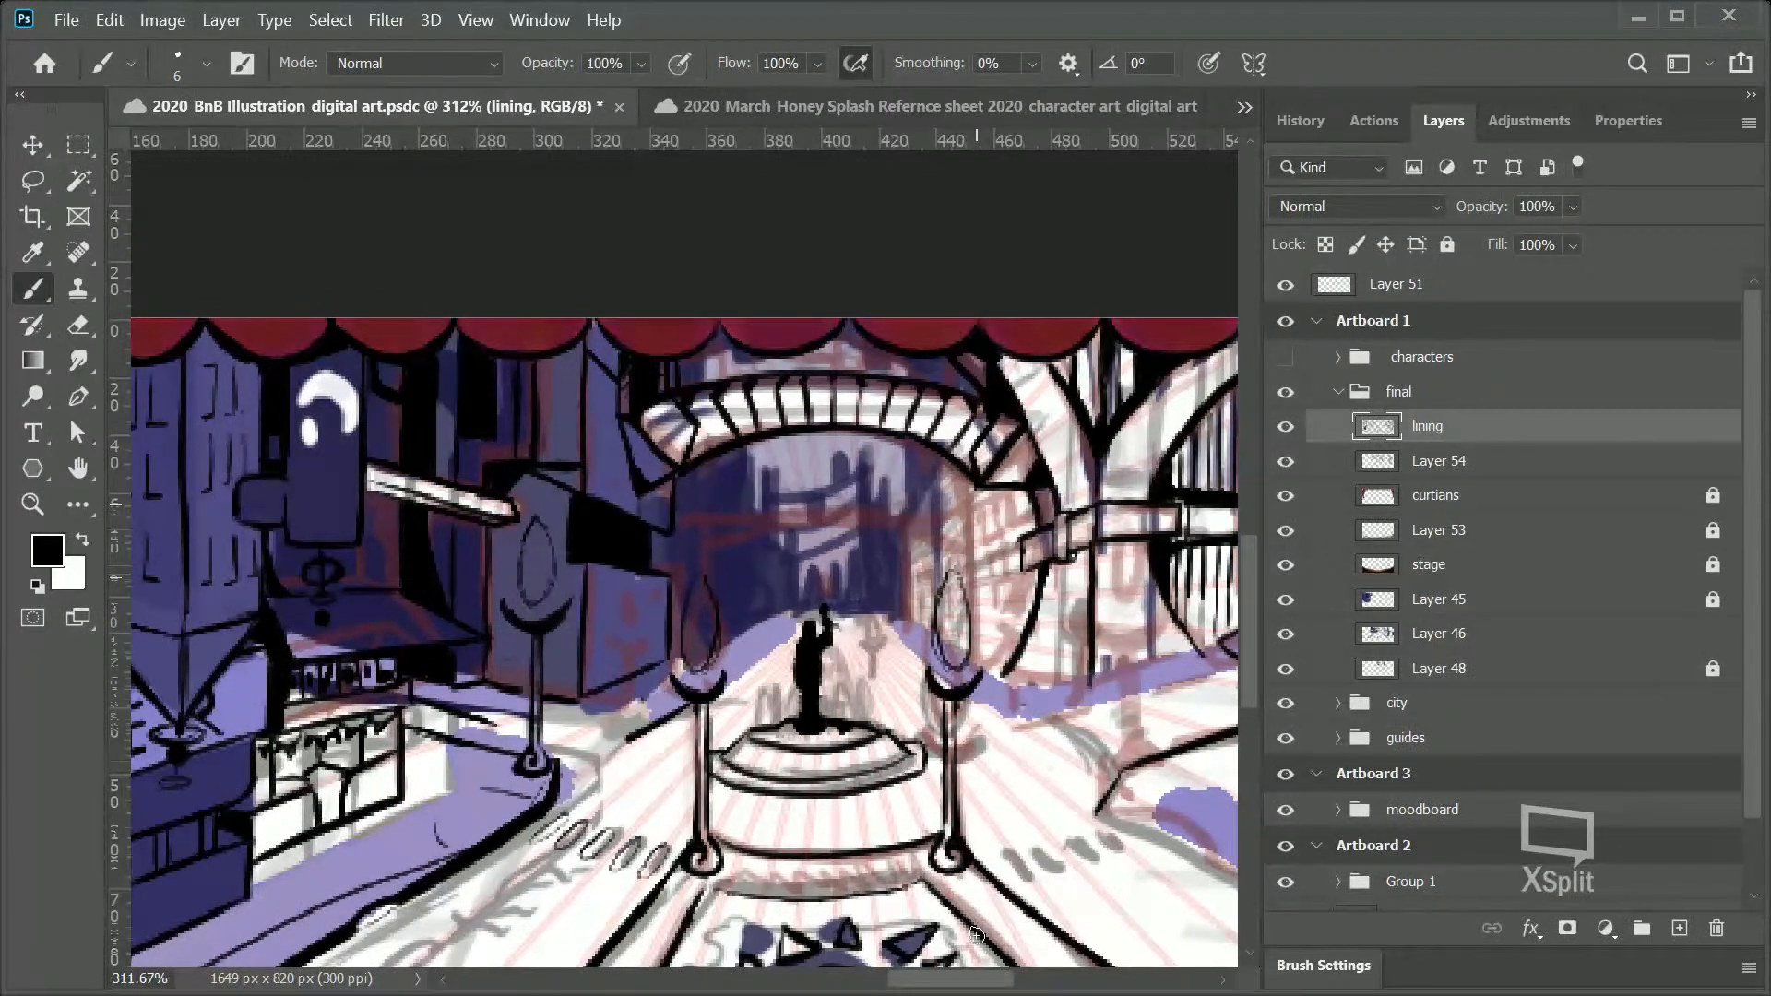
pyautogui.click(51, 181)
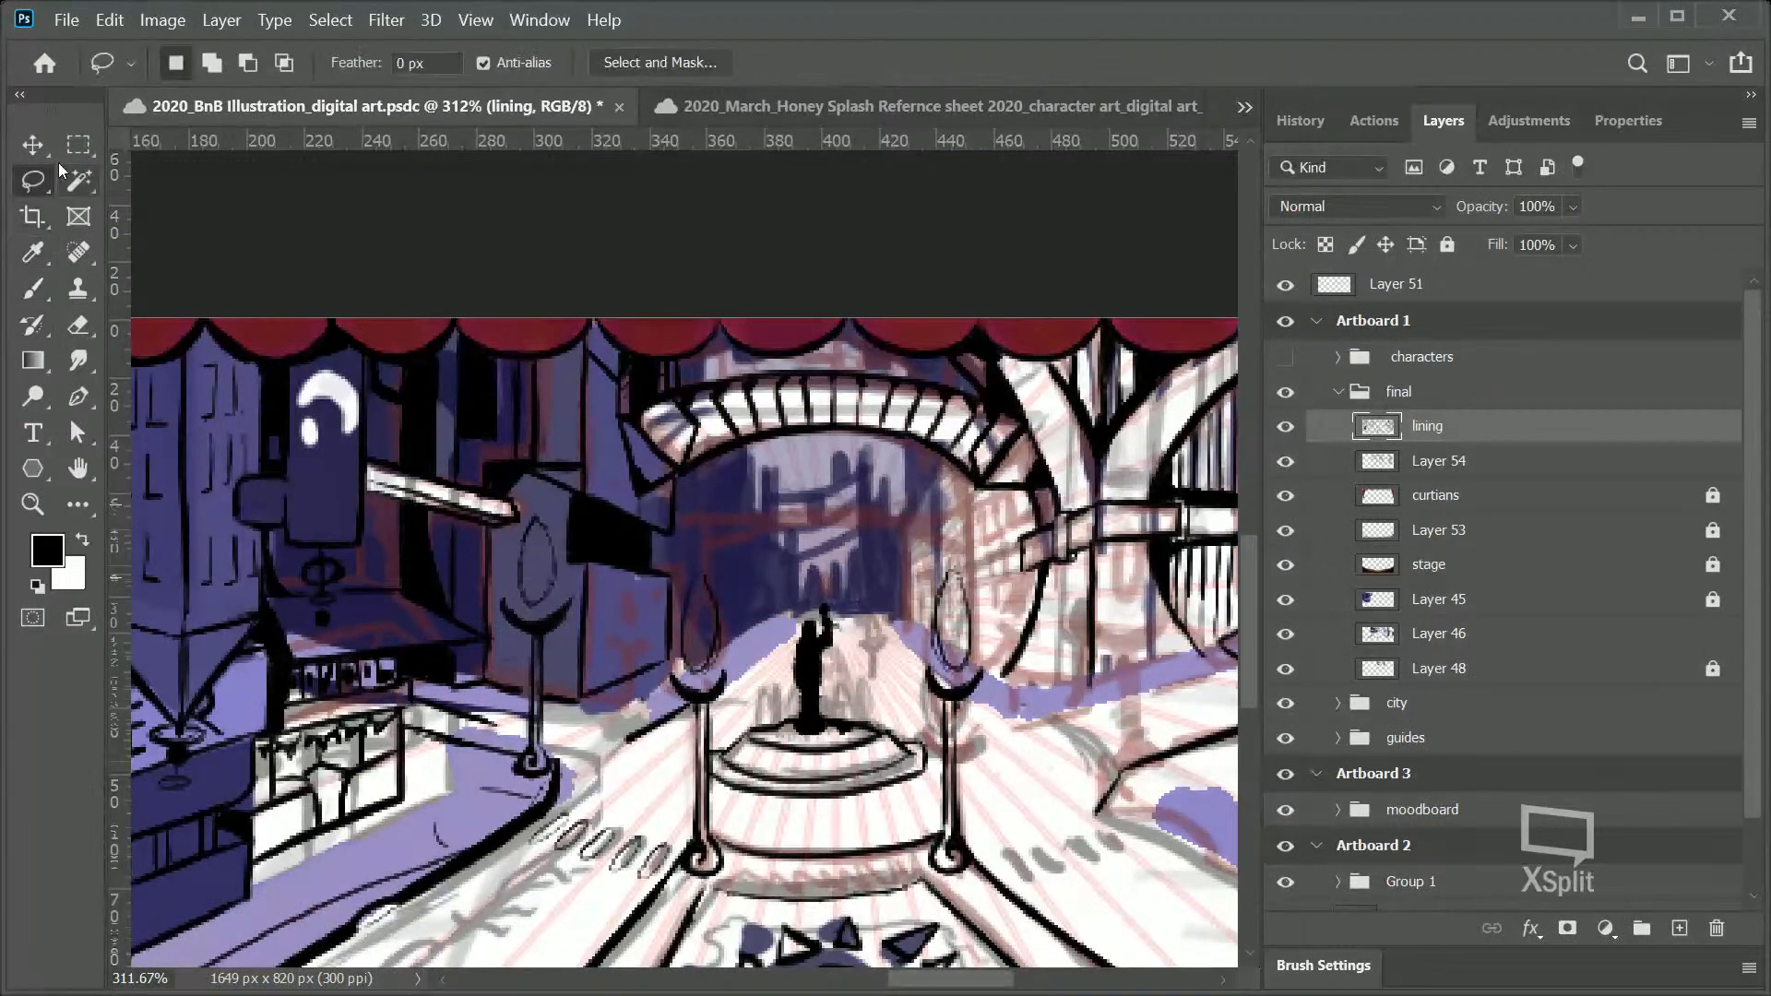
pyautogui.moveTo(535, 503)
pyautogui.mouseDown()
pyautogui.moveTo(495, 601)
pyautogui.moveTo(522, 706)
pyautogui.moveTo(507, 780)
pyautogui.moveTo(548, 774)
pyautogui.moveTo(560, 633)
pyautogui.moveTo(545, 783)
pyautogui.mouseUp()
pyautogui.hotkey('ctrl', 'd')
pyautogui.moveTo(551, 706)
pyautogui.mouseDown()
pyautogui.moveTo(551, 768)
pyautogui.moveTo(502, 788)
pyautogui.moveTo(519, 762)
pyautogui.mouseUp()
pyautogui.moveTo(527, 701)
pyautogui.mouseDown()
pyautogui.moveTo(497, 603)
pyautogui.moveTo(534, 512)
pyautogui.moveTo(579, 613)
pyautogui.moveTo(552, 743)
pyautogui.mouseUp()
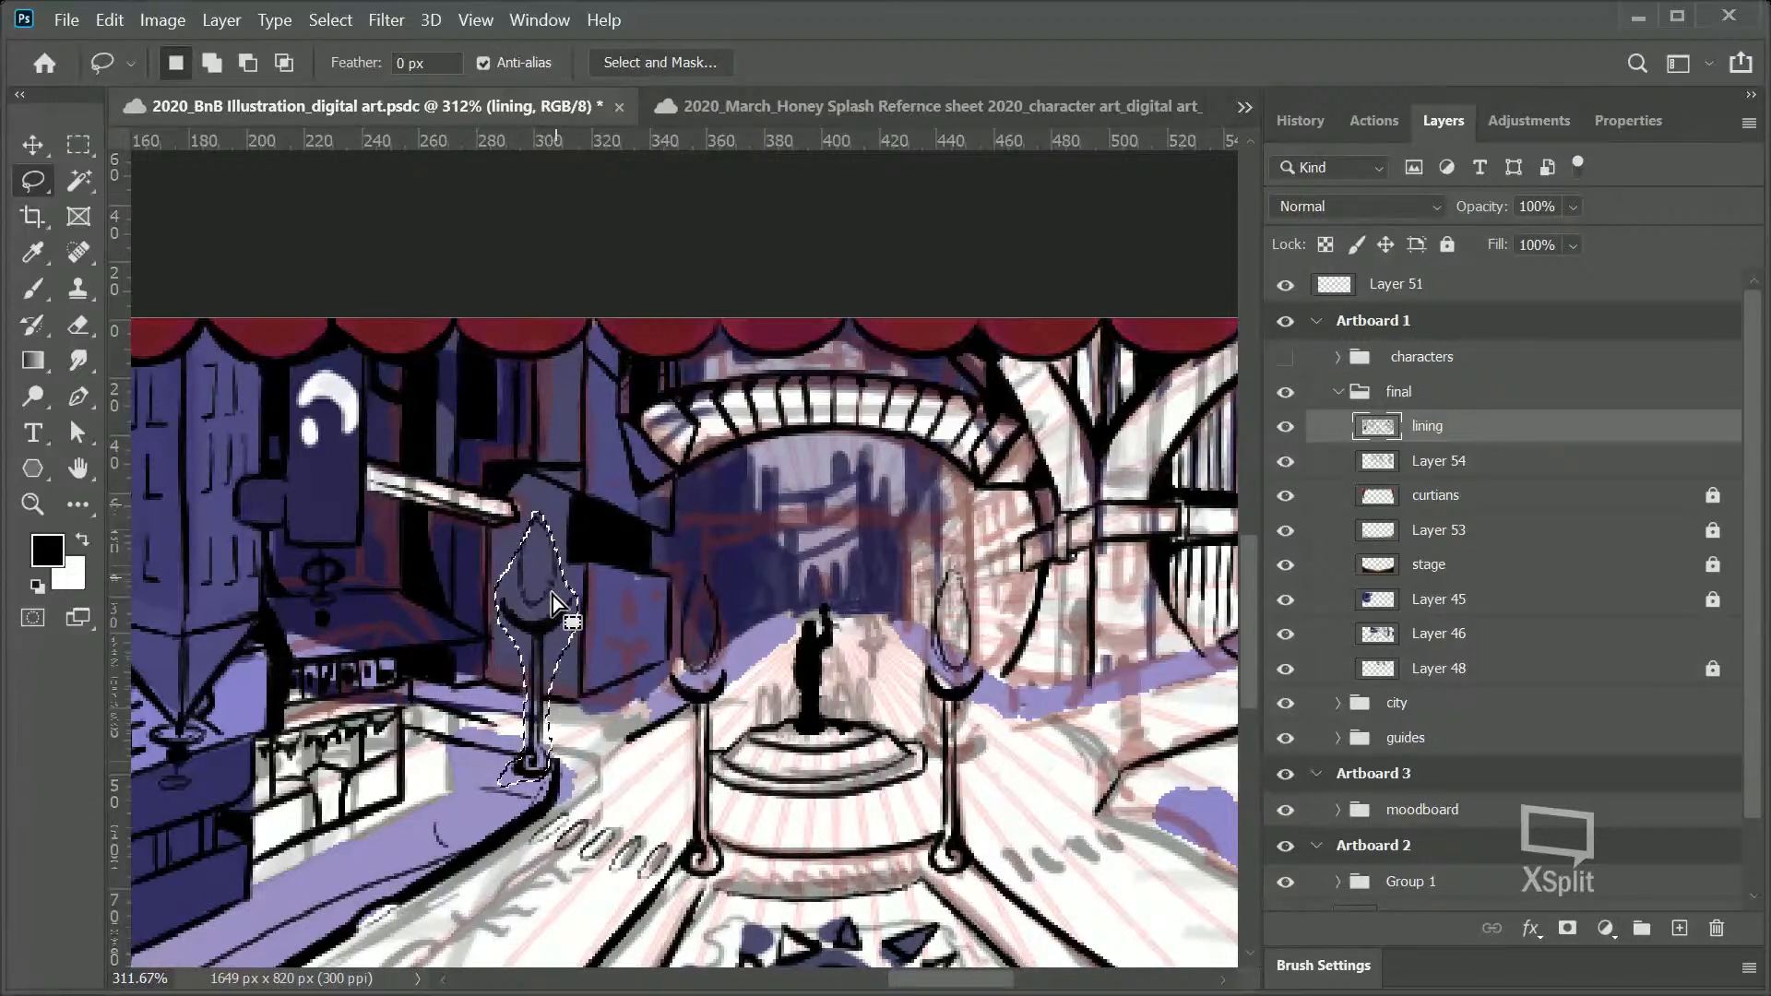
pyautogui.moveTo(537, 501); pyautogui.dragTo(515, 553)
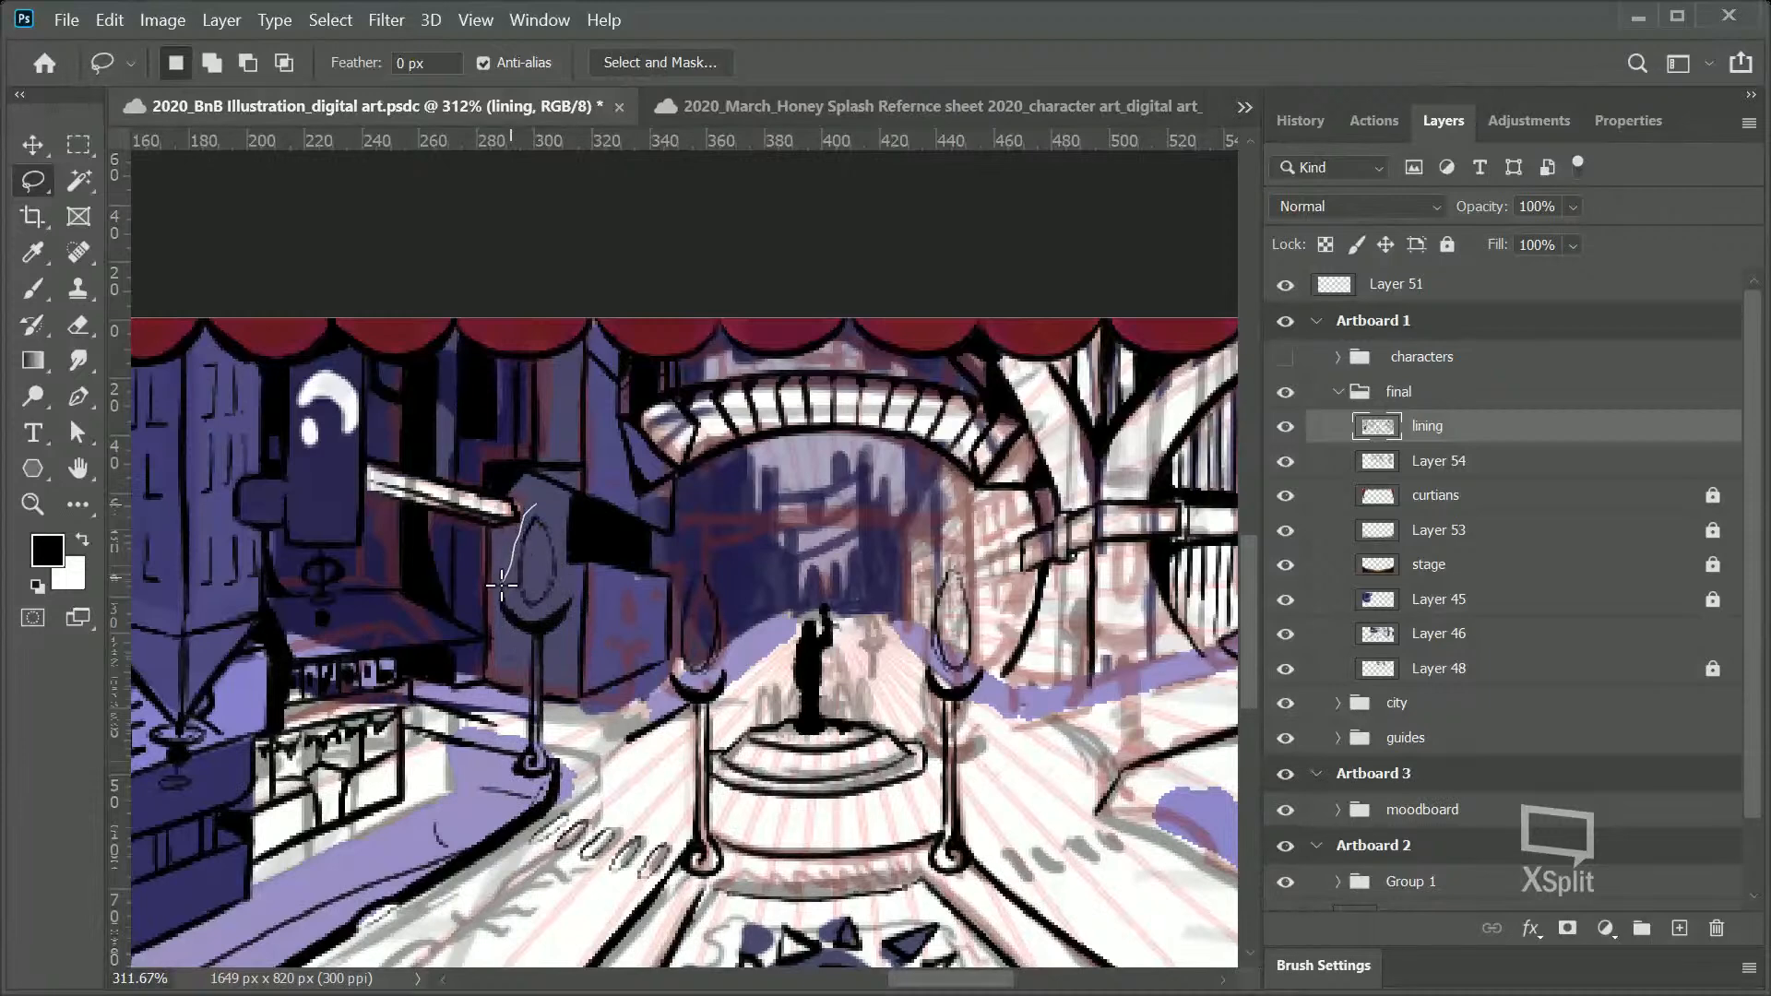
pyautogui.moveTo(513, 645)
pyautogui.mouseDown()
pyautogui.moveTo(533, 692)
pyautogui.moveTo(521, 786)
pyautogui.moveTo(557, 767)
pyautogui.moveTo(549, 666)
pyautogui.moveTo(580, 610)
pyautogui.moveTo(542, 489)
pyautogui.mouseUp()
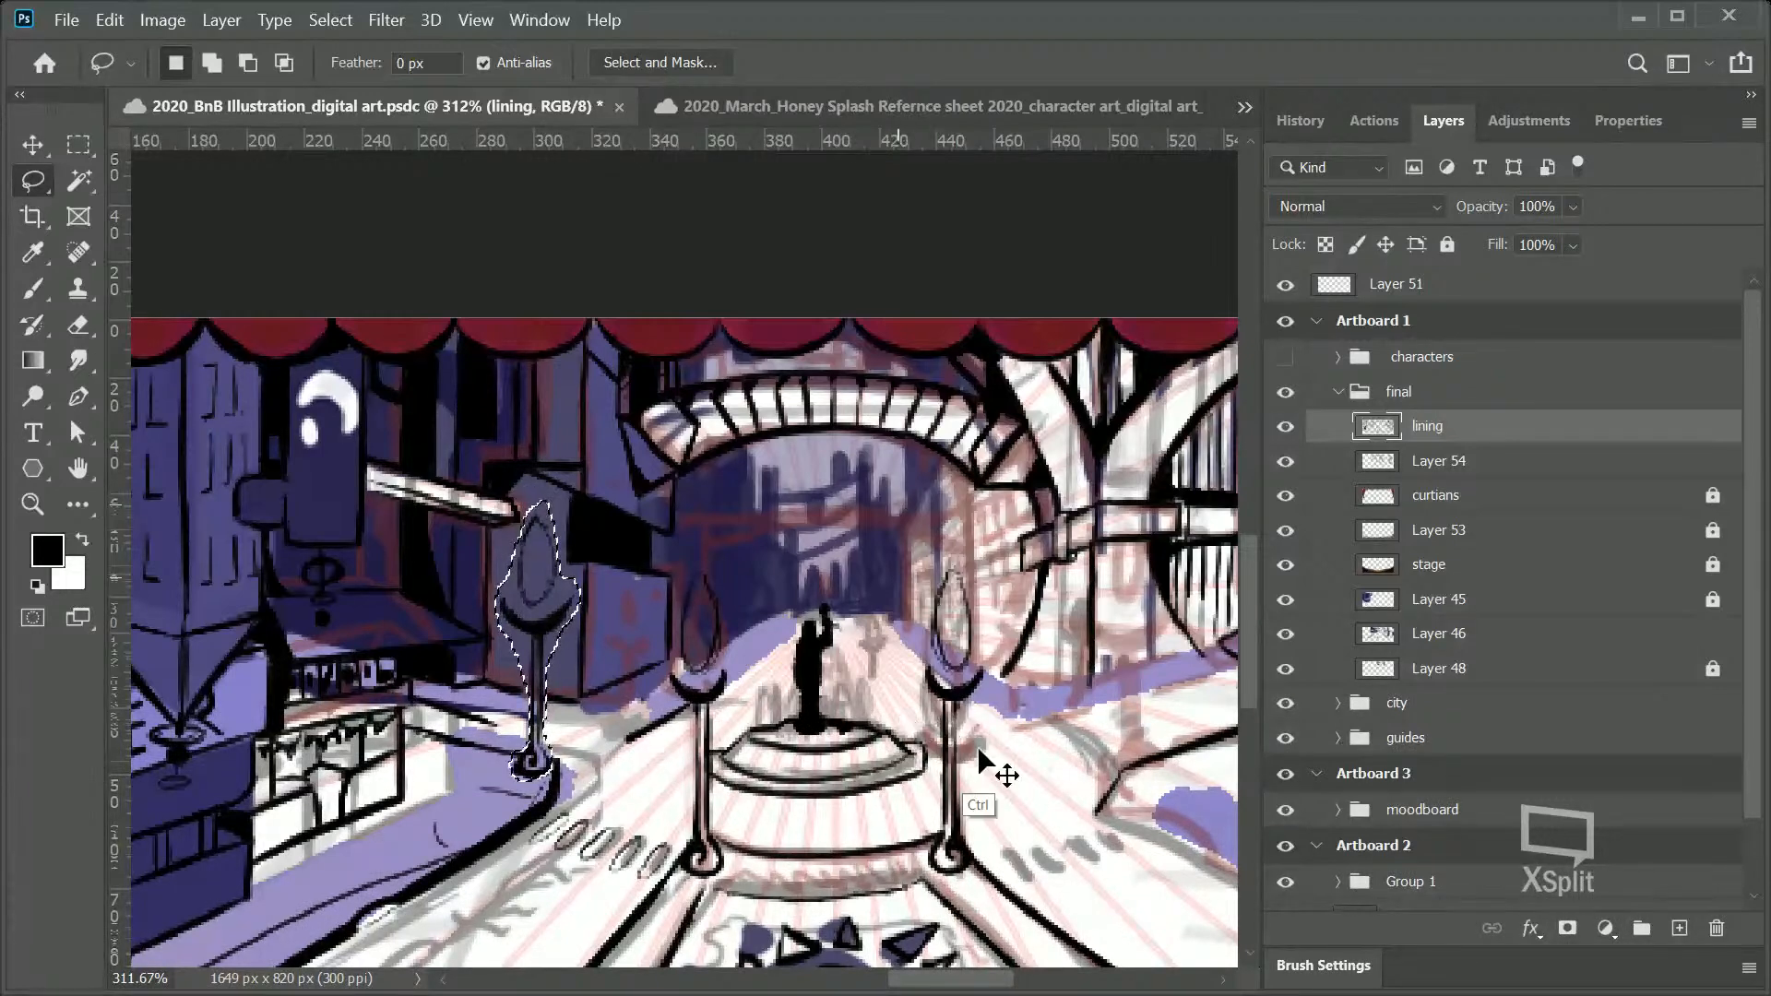
# Step: Copy the selected street lamp to a new layer and move the copy to the sidewalk corner right of the fountain
pyautogui.hotkey('ctrl', 'j')
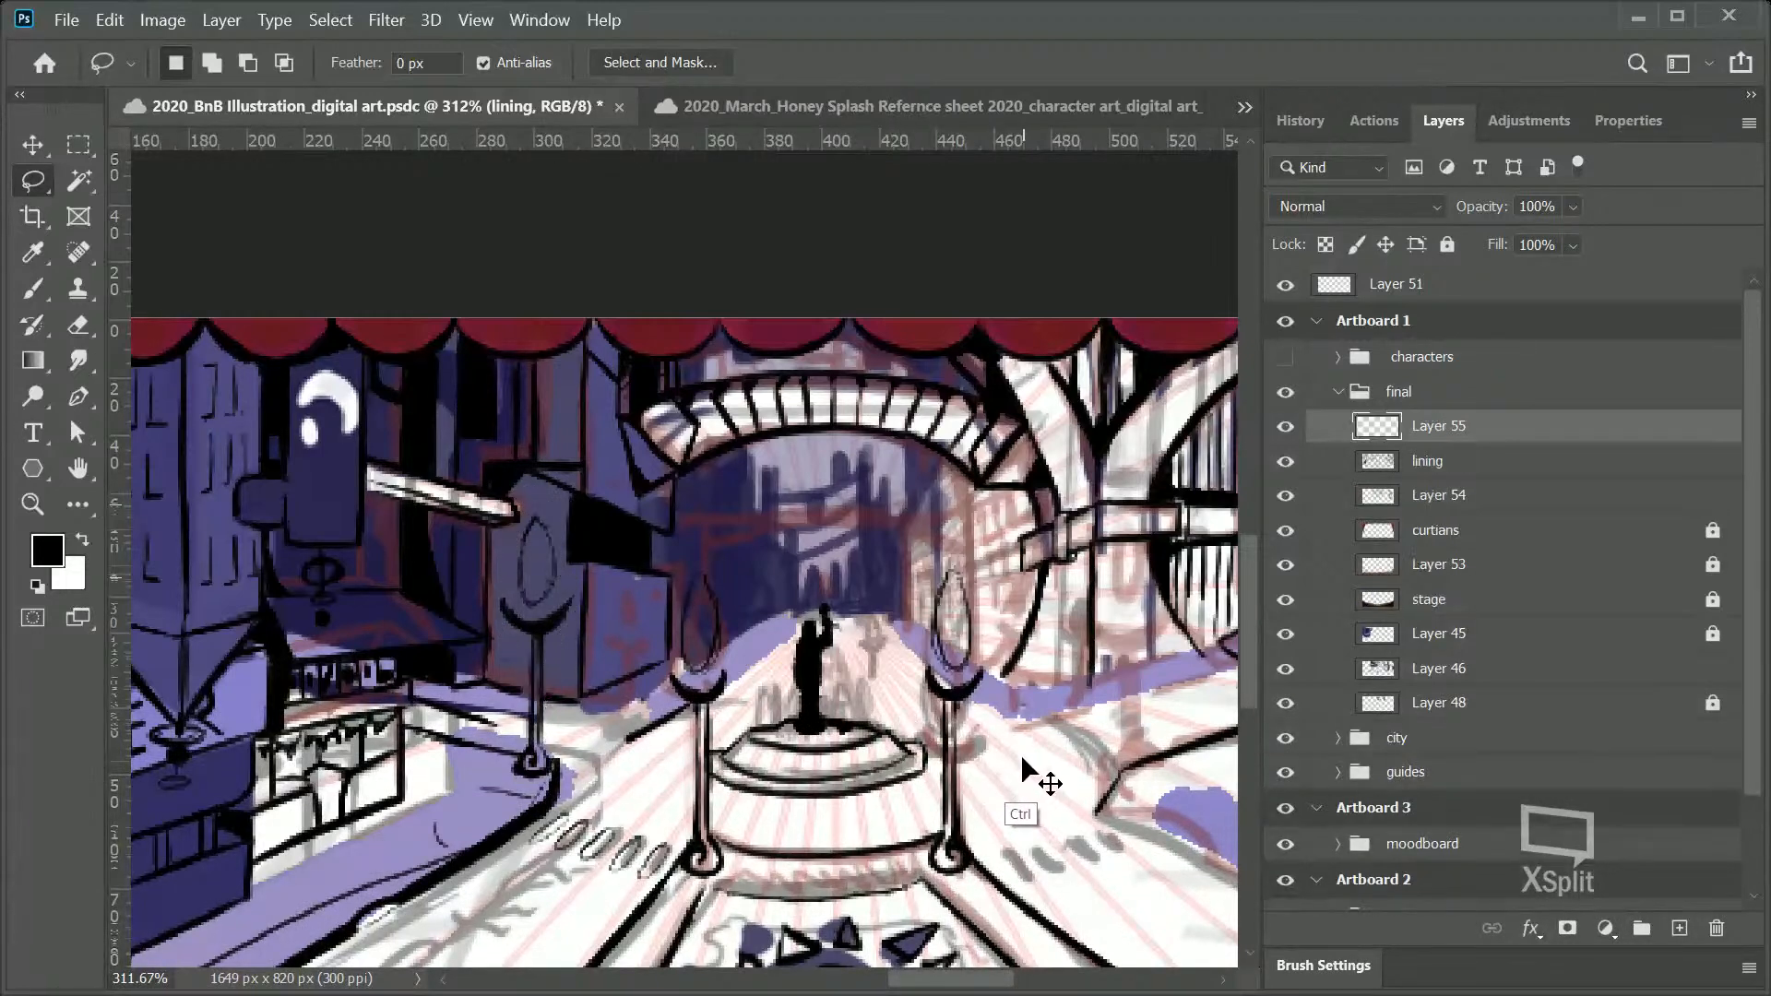
pyautogui.click(46, 141)
pyautogui.moveTo(551, 606); pyautogui.dragTo(1158, 620)
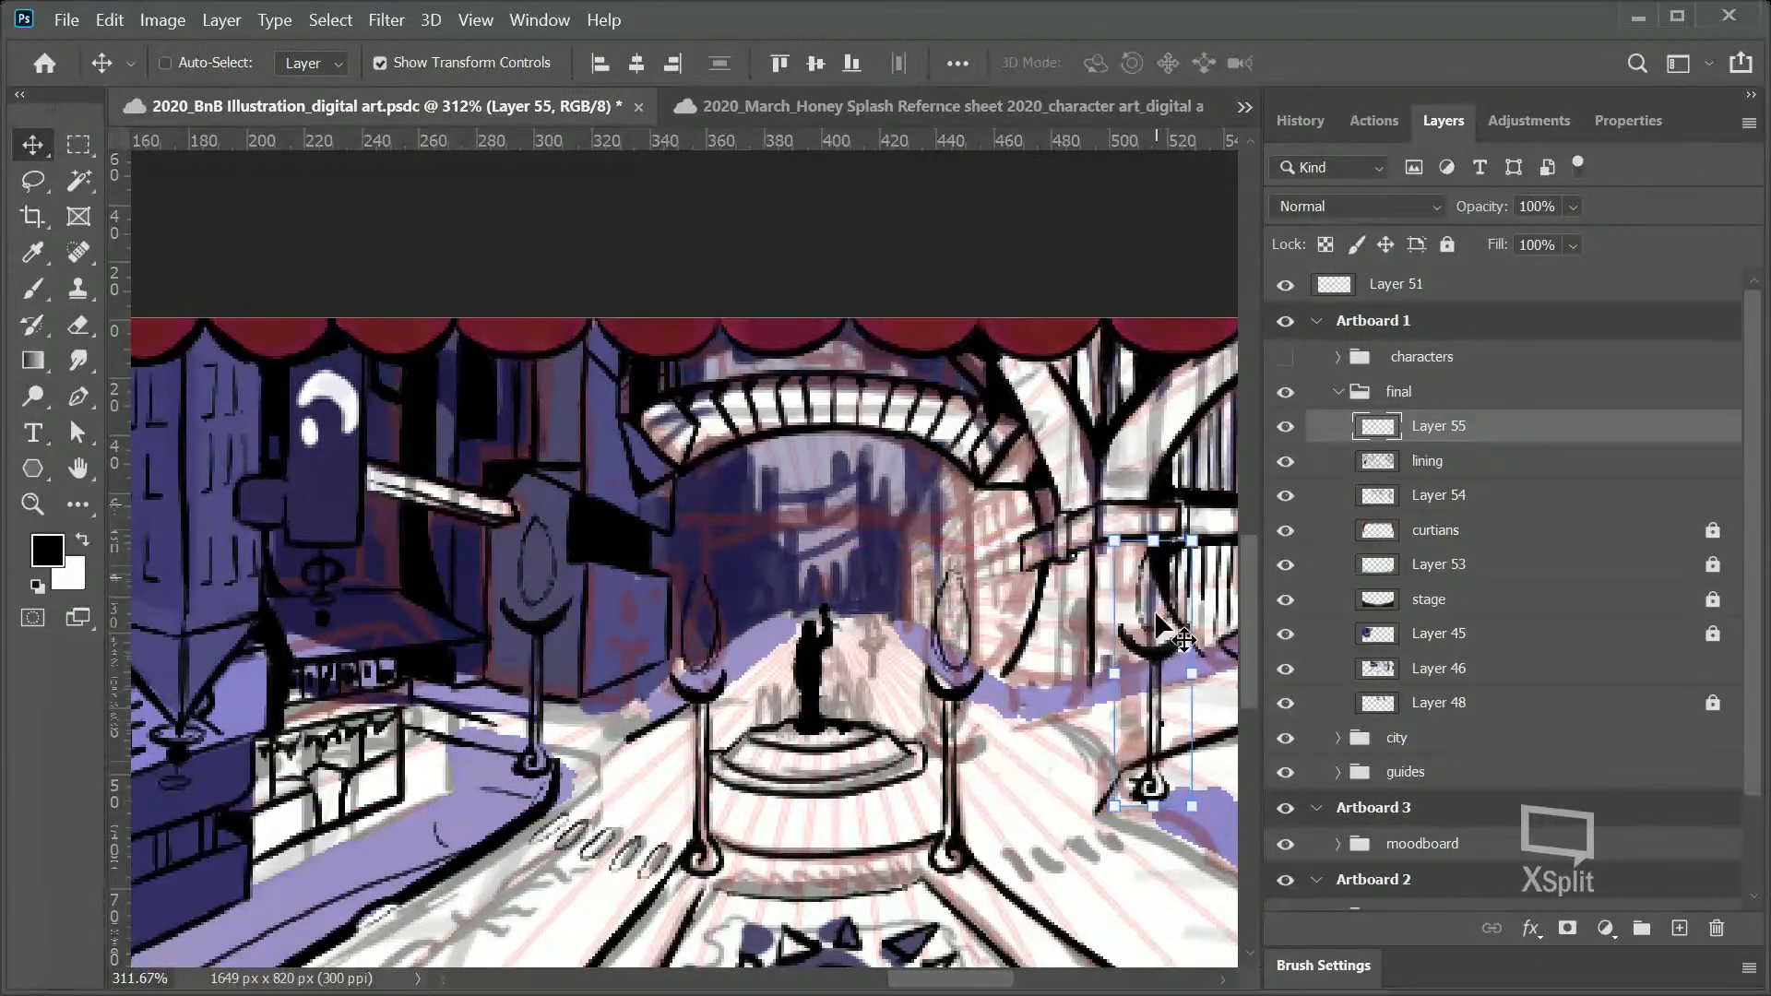
pyautogui.moveTo(953, 980); pyautogui.dragTo(1000, 981)
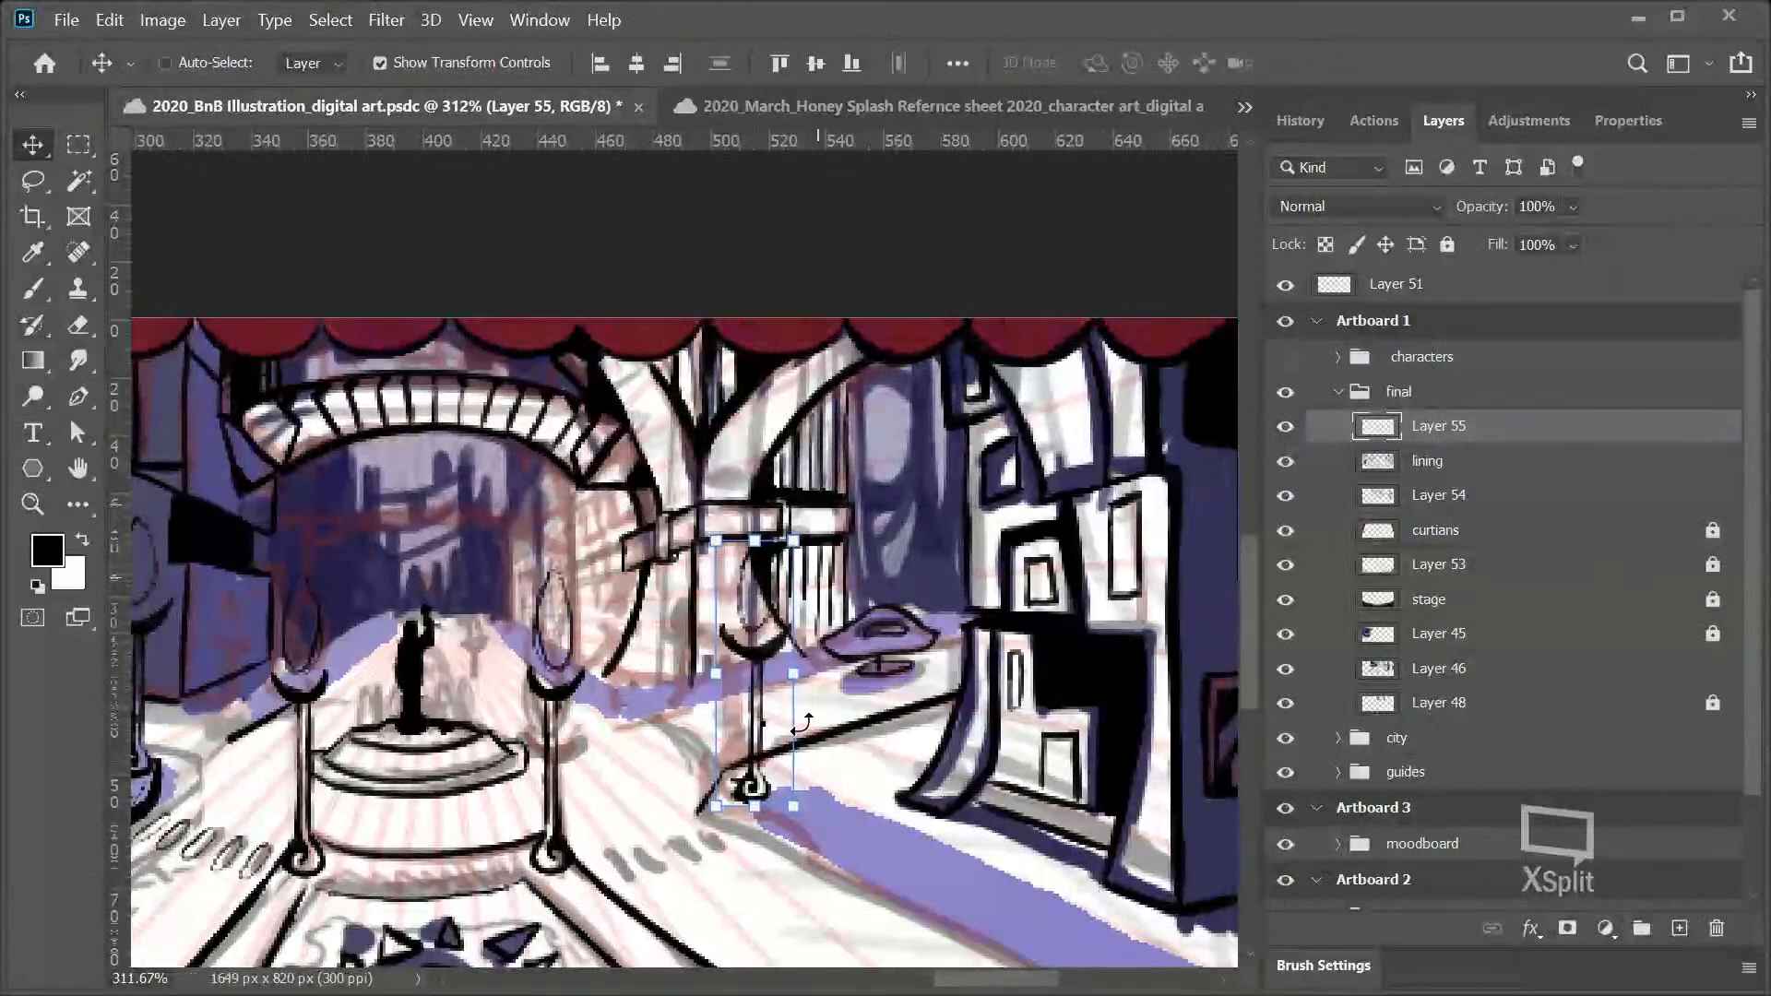
pyautogui.rightClick(764, 661)
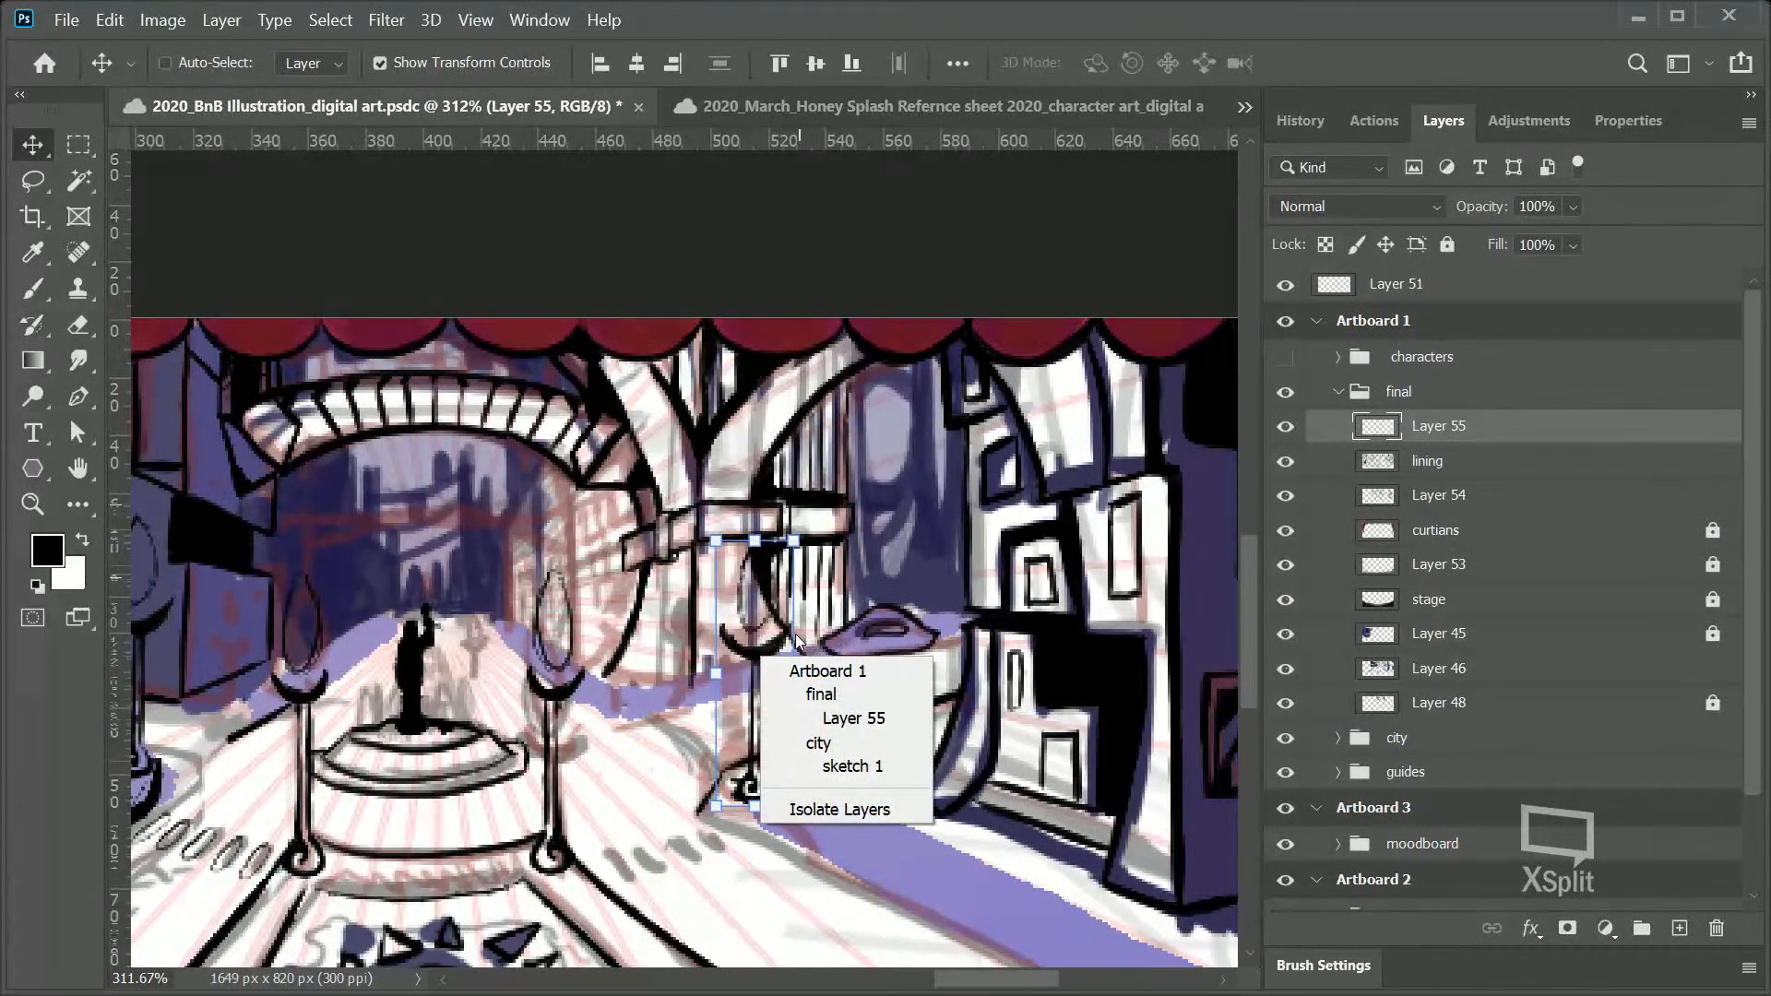
pyautogui.click(110, 19)
pyautogui.moveTo(182, 13)
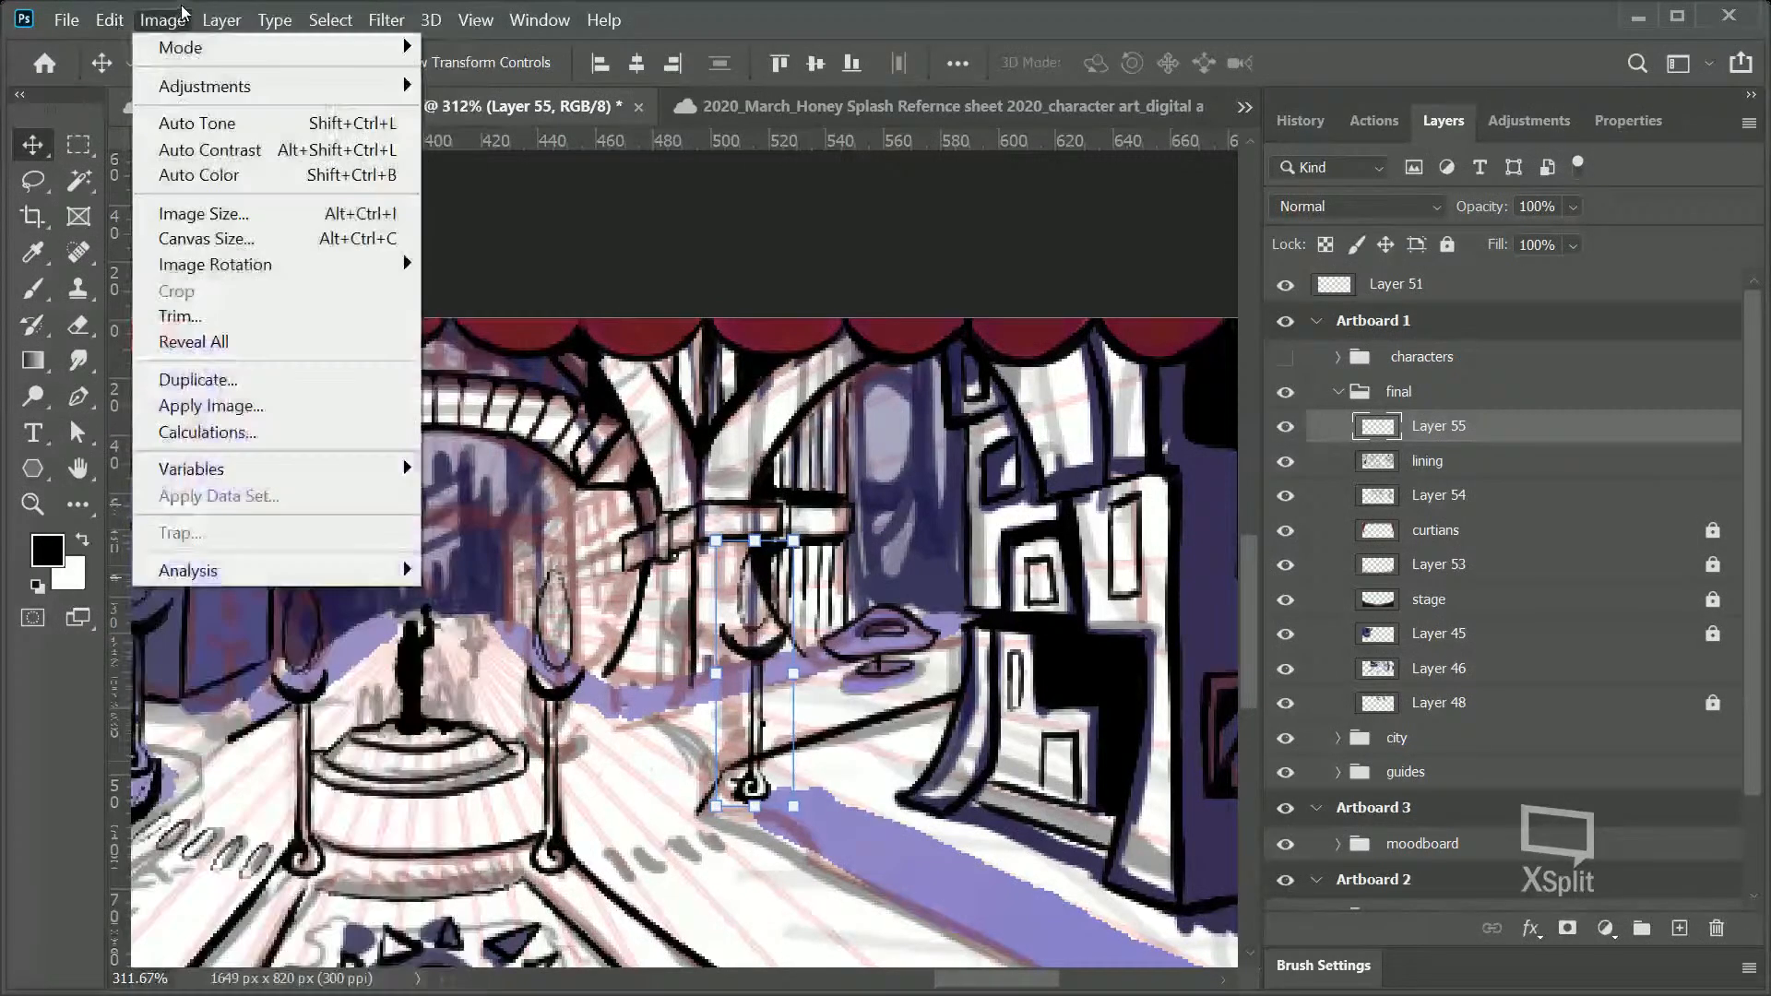
pyautogui.moveTo(110, 20)
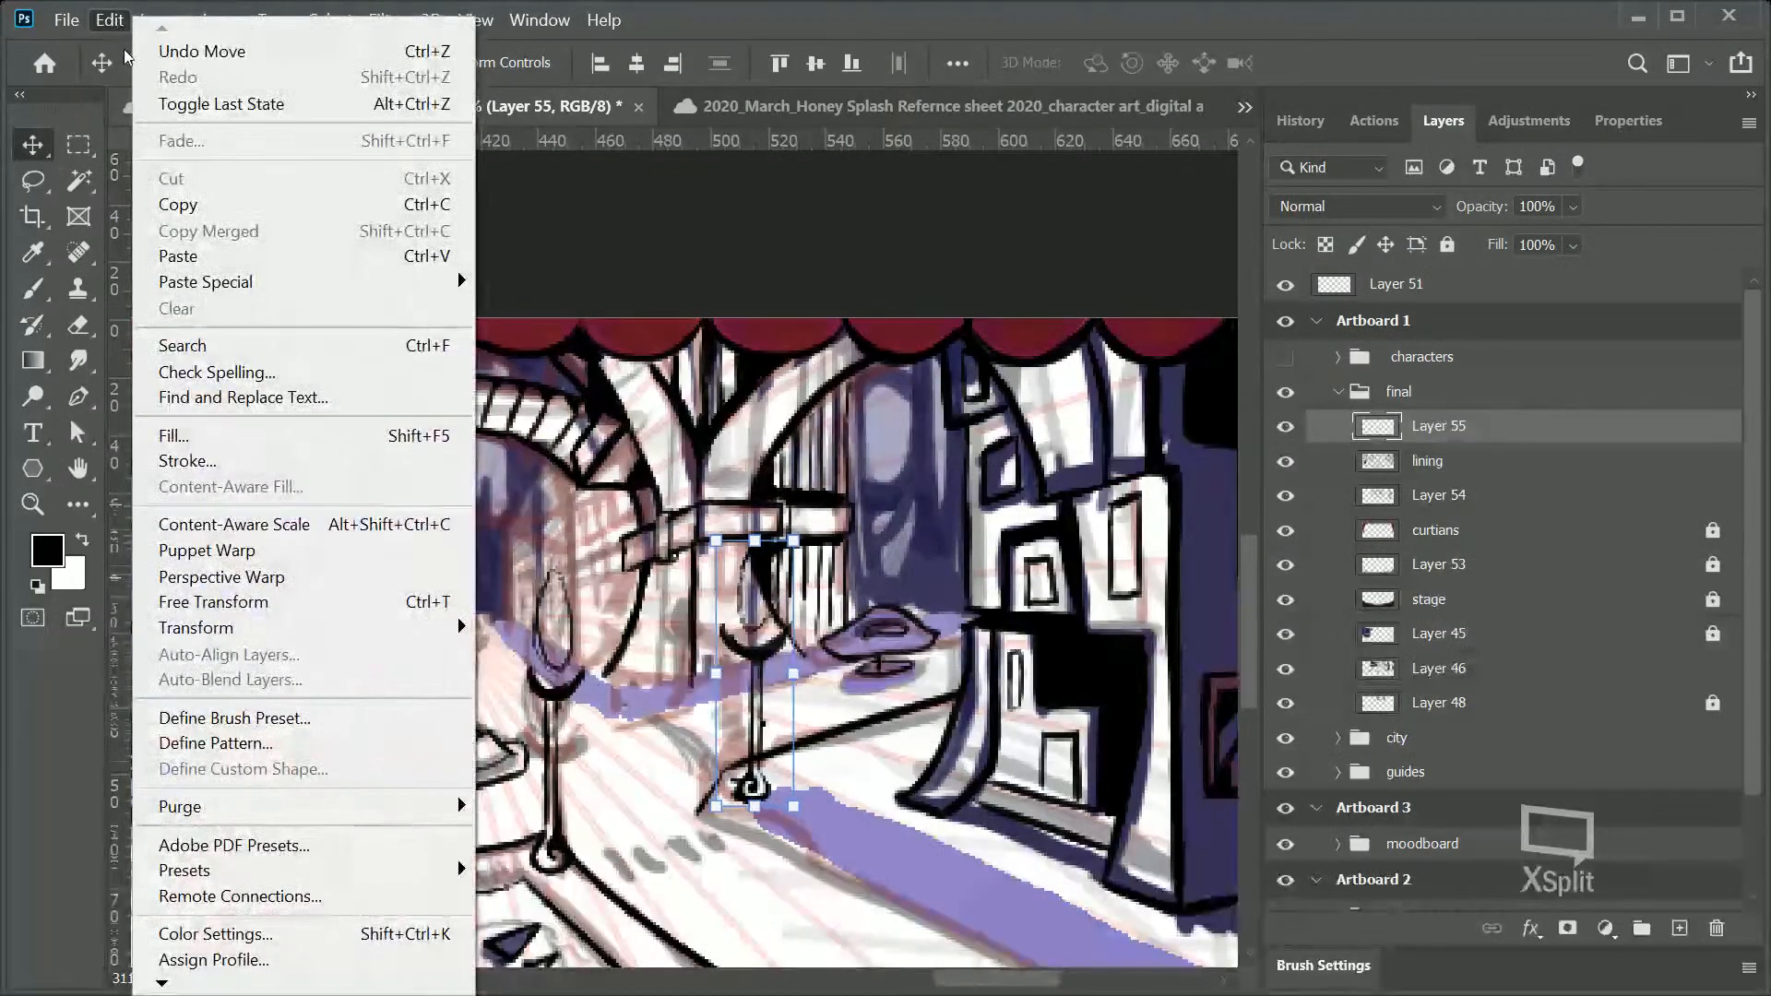
pyautogui.click(172, 11)
pyautogui.click(163, 19)
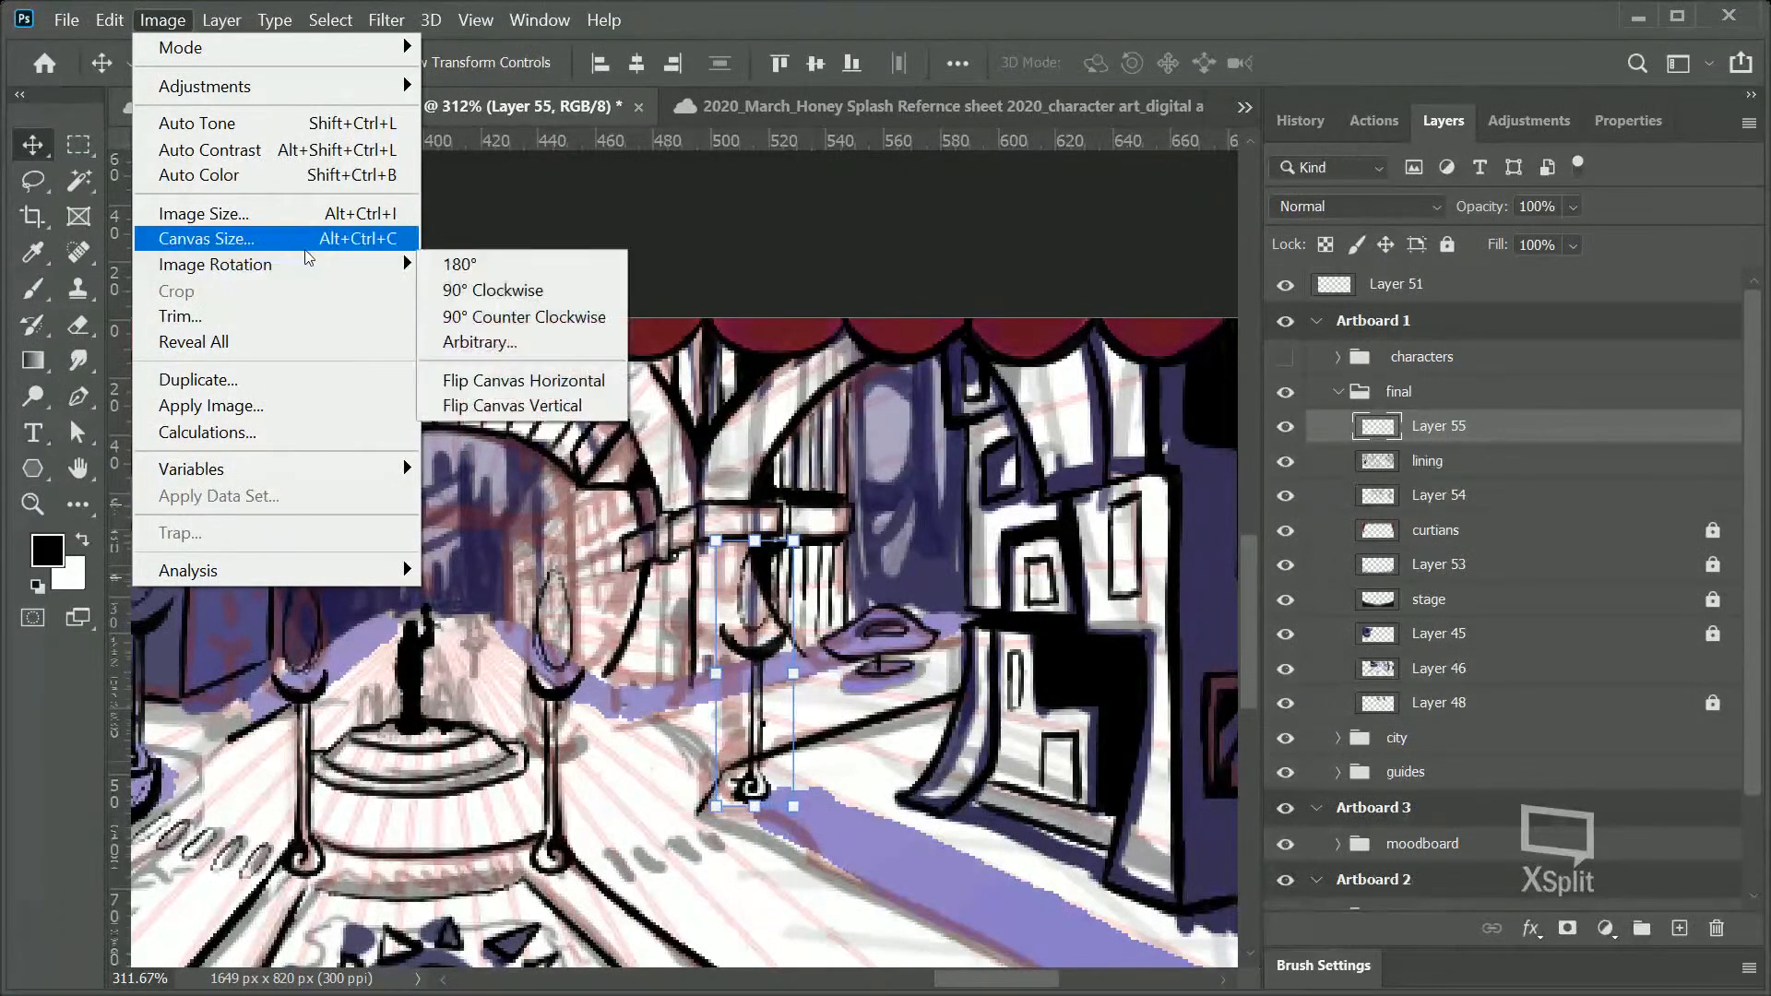
pyautogui.click(715, 37)
pyautogui.rightClick(790, 664)
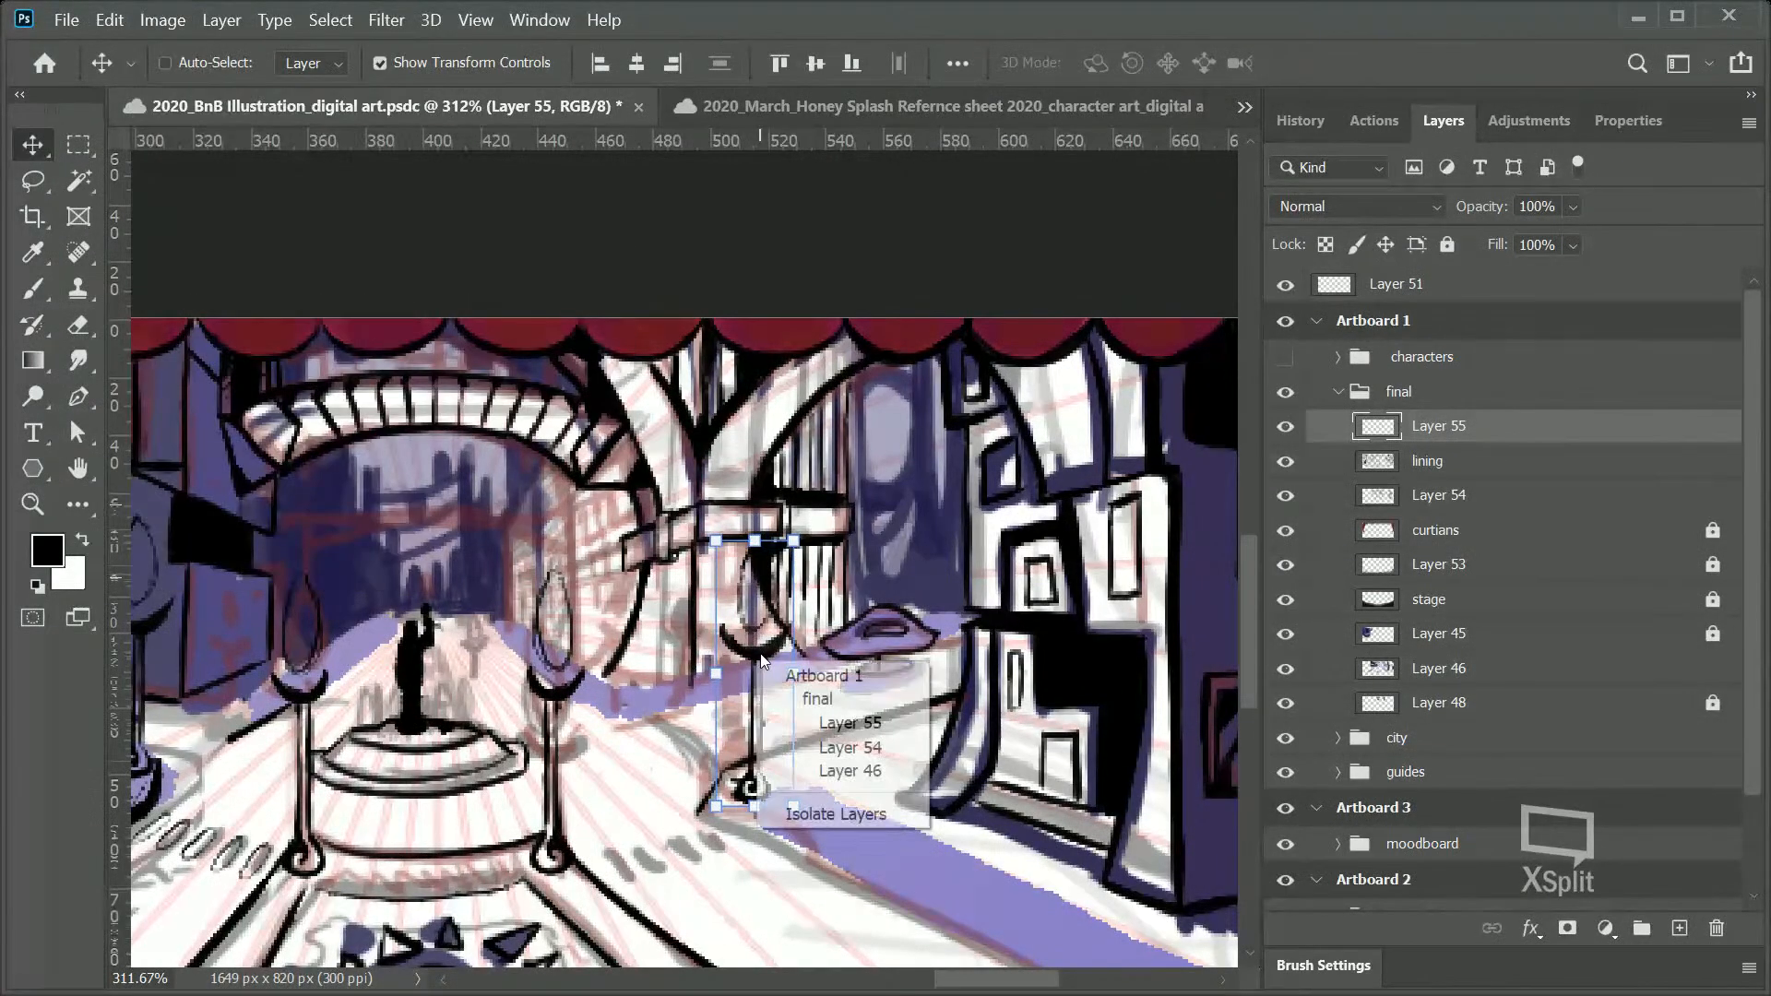
# Step: Flip the copied street lamp horizontally and raise it slightly so its base sits on the sidewalk corner
pyautogui.click(111, 22)
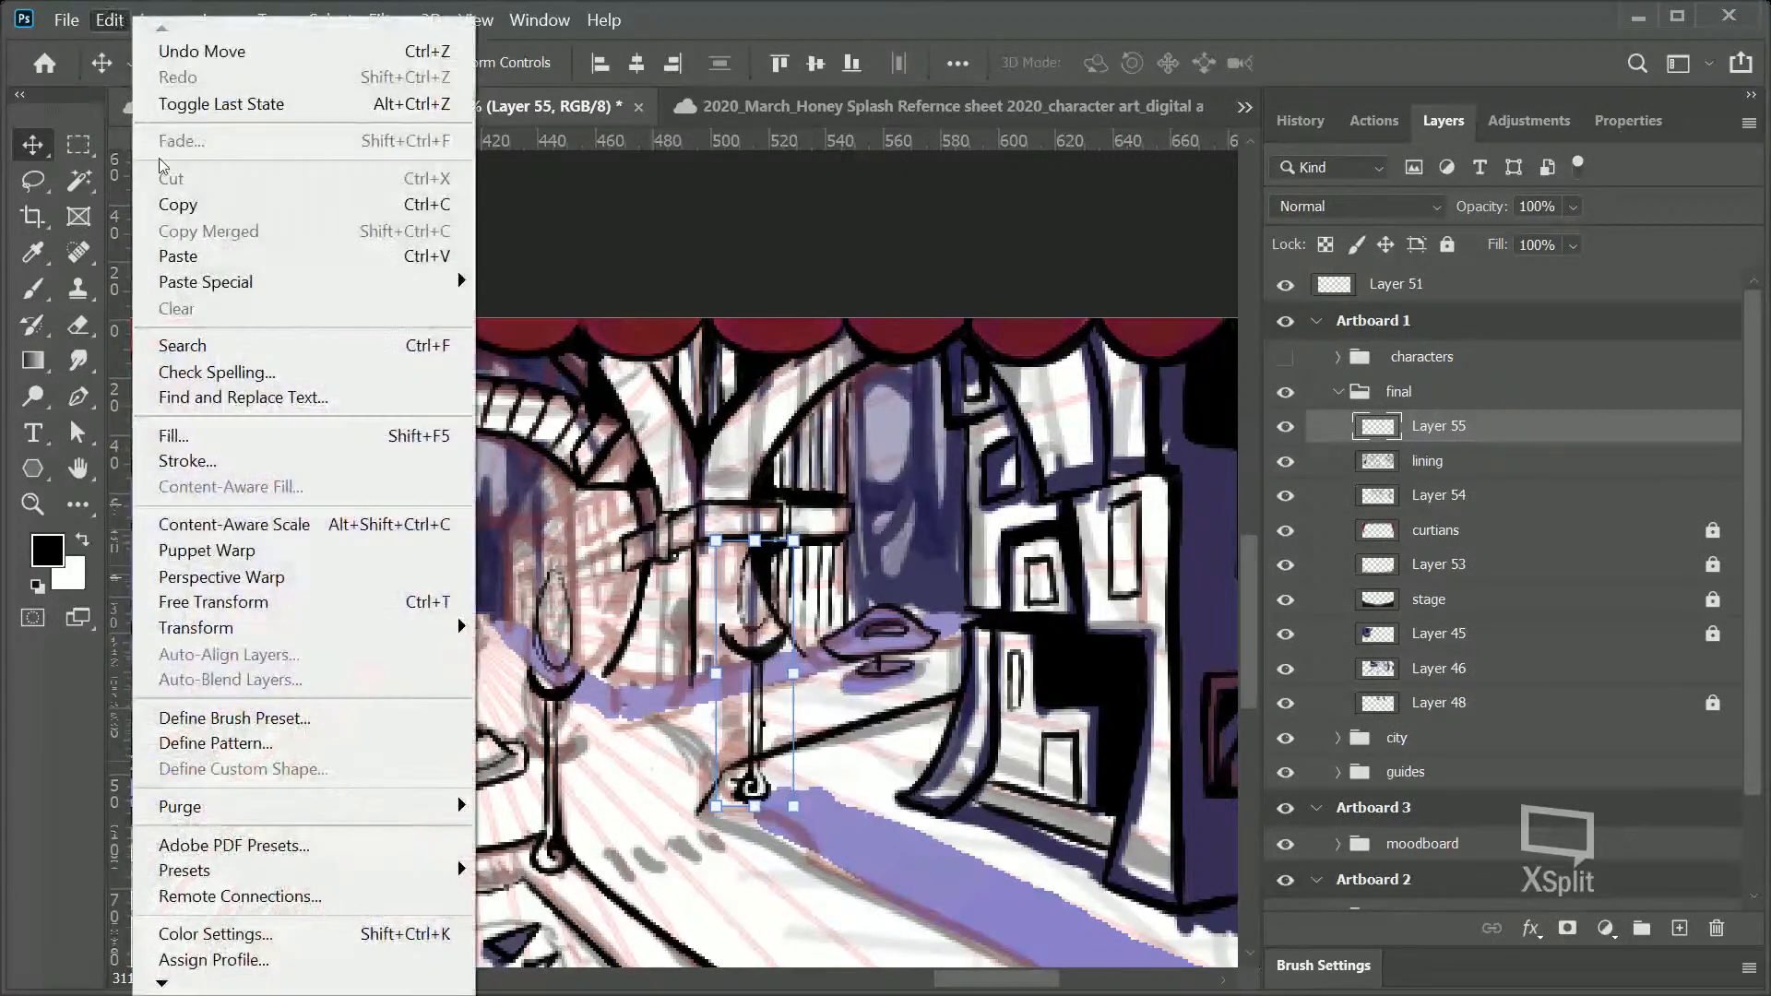
pyautogui.moveTo(295, 629)
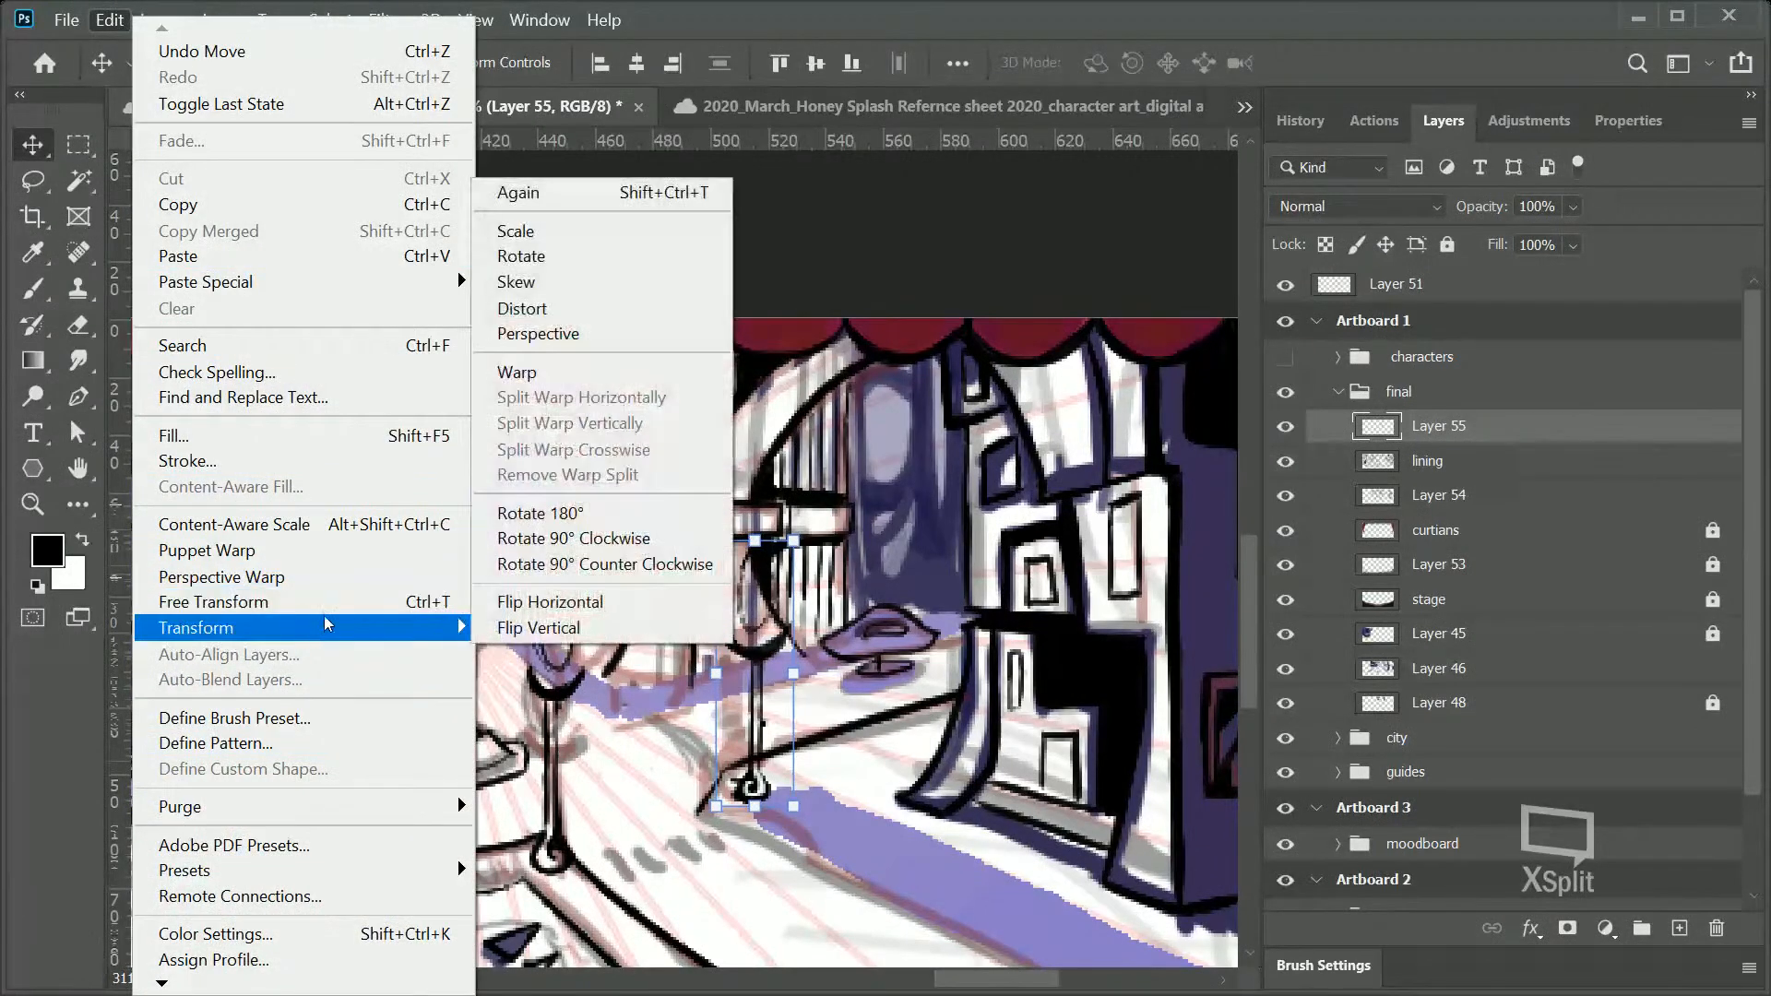
pyautogui.click(643, 614)
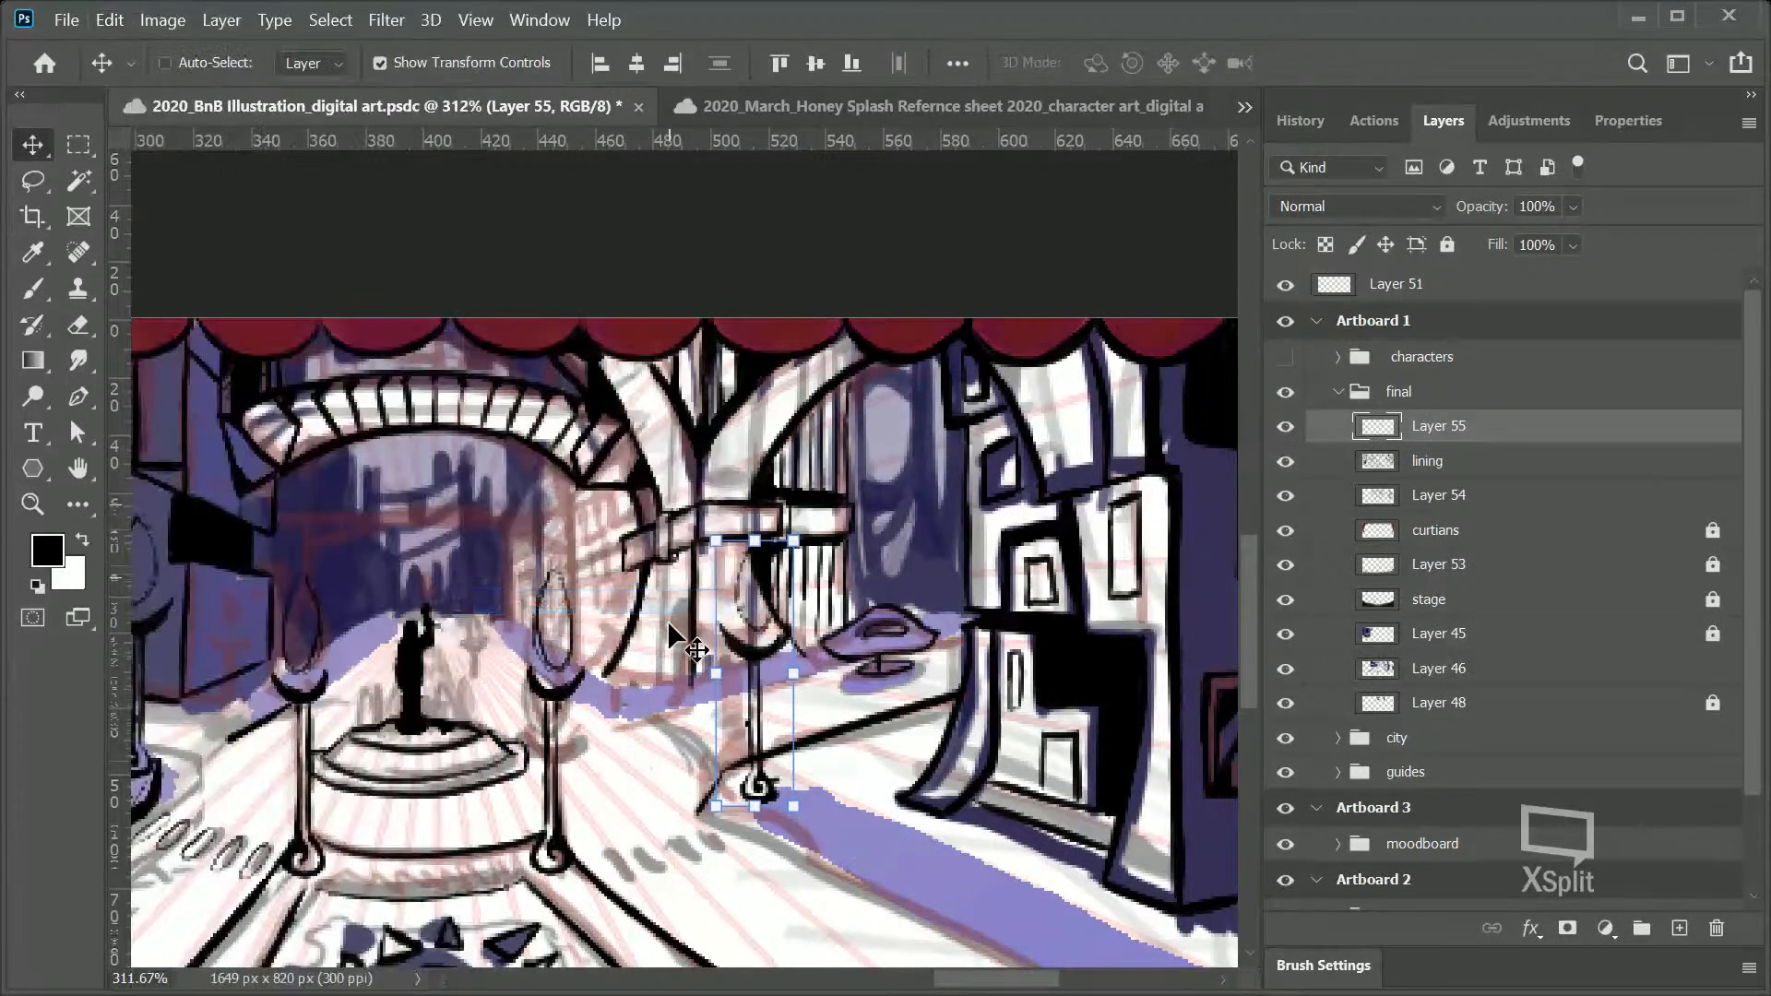
pyautogui.moveTo(790, 704); pyautogui.dragTo(761, 653)
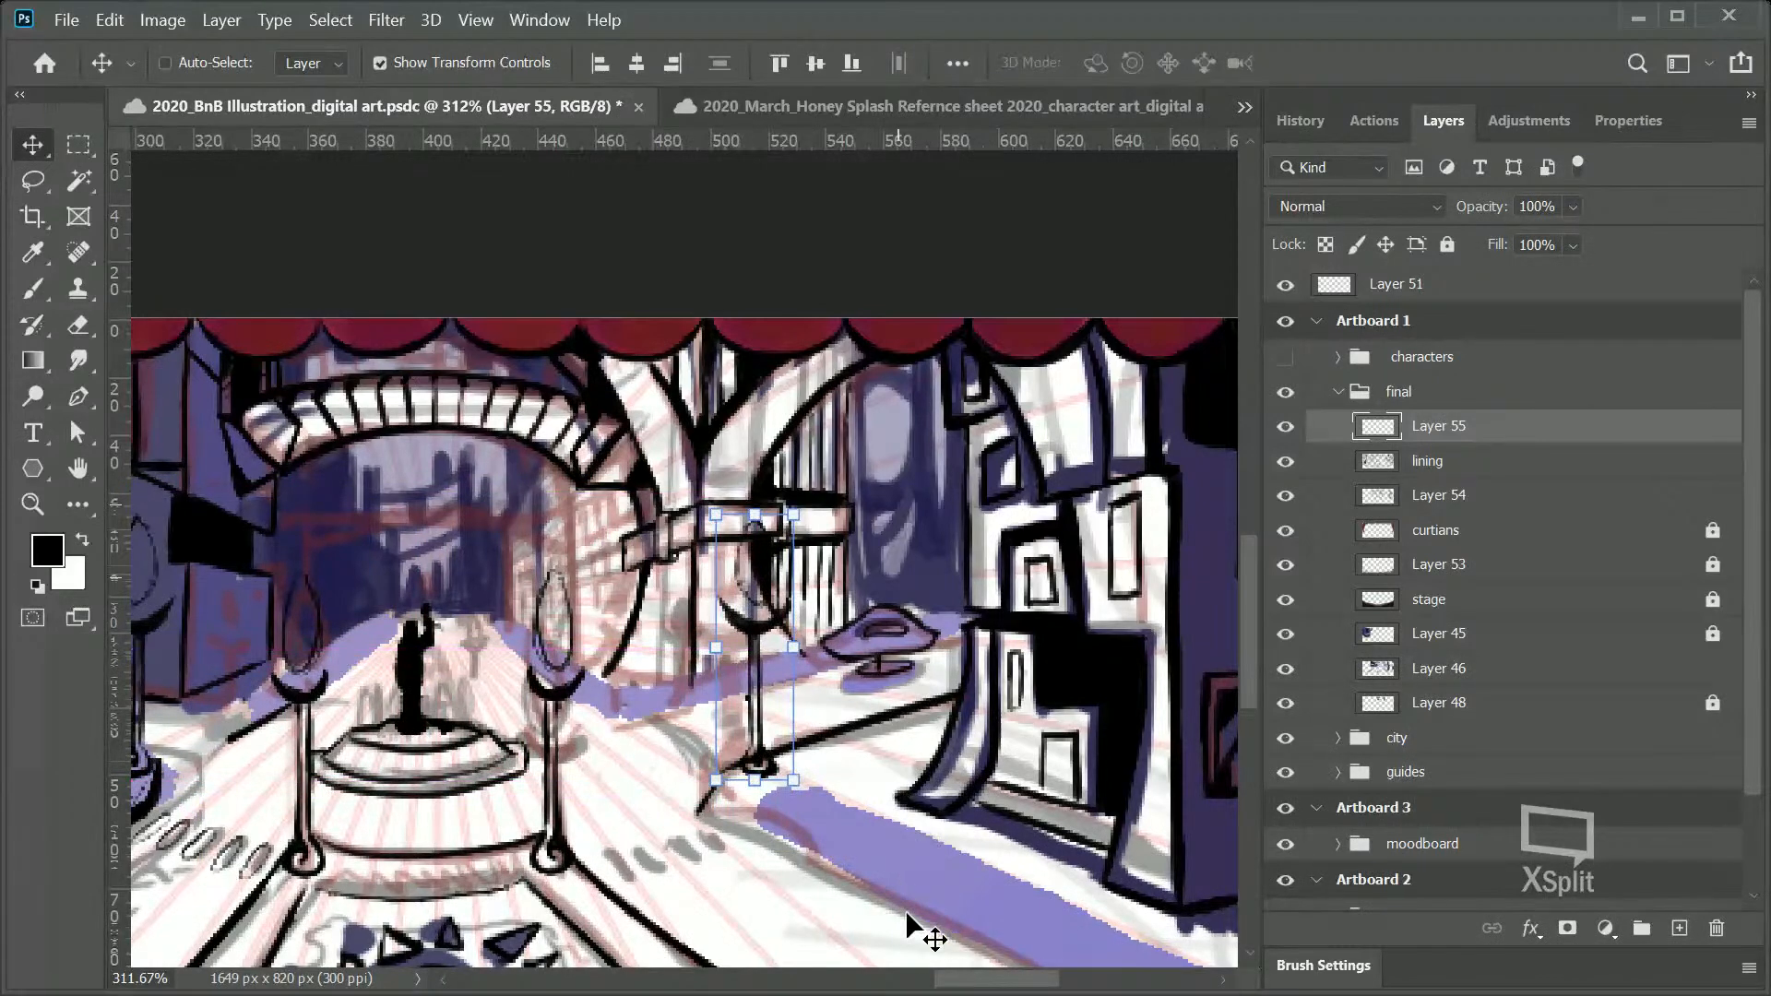
pyautogui.moveTo(1009, 978)
pyautogui.mouseDown()
pyautogui.moveTo(948, 979)
pyautogui.moveTo(987, 976)
pyautogui.mouseUp()
pyautogui.moveTo(954, 678)
pyautogui.mouseDown()
pyautogui.moveTo(442, 636)
pyautogui.moveTo(397, 659)
pyautogui.moveTo(961, 701)
pyautogui.moveTo(954, 683)
pyautogui.mouseUp()
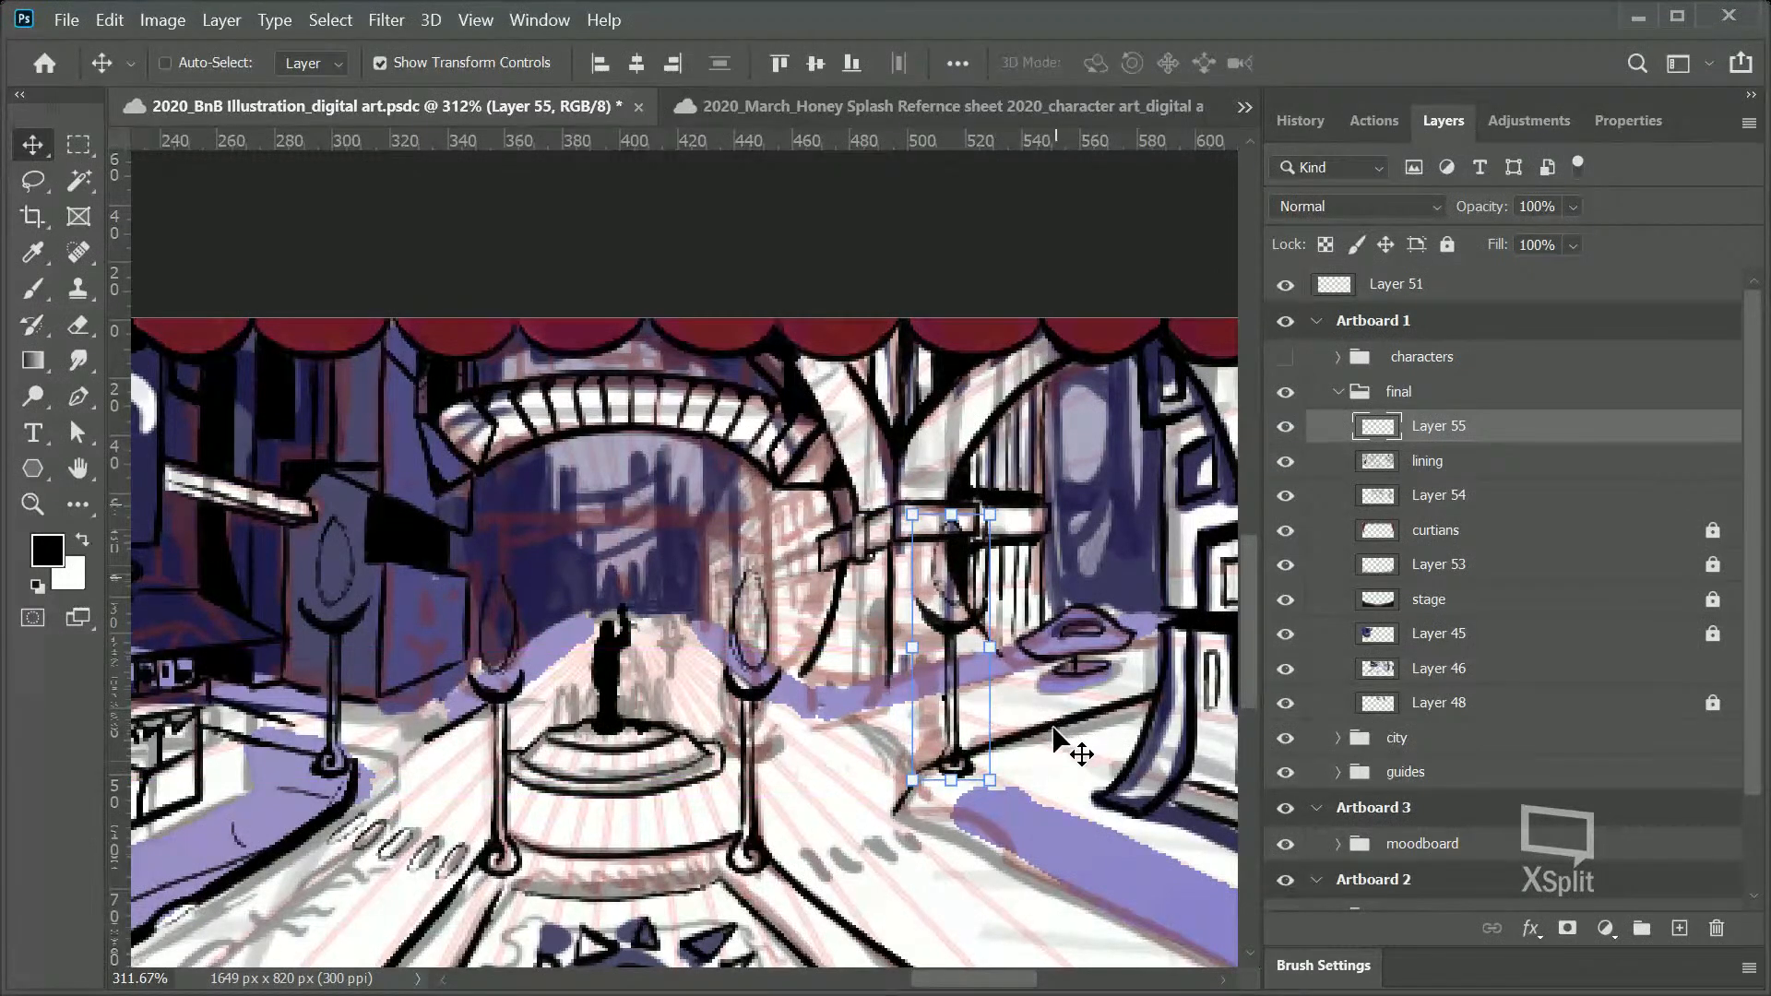
# Step: Set the Eraser to a 3 px tip for cleaning up the base of the copied street lamp
pyautogui.press('z')
pyautogui.moveTo(1006, 513); pyautogui.dragTo(1052, 524)
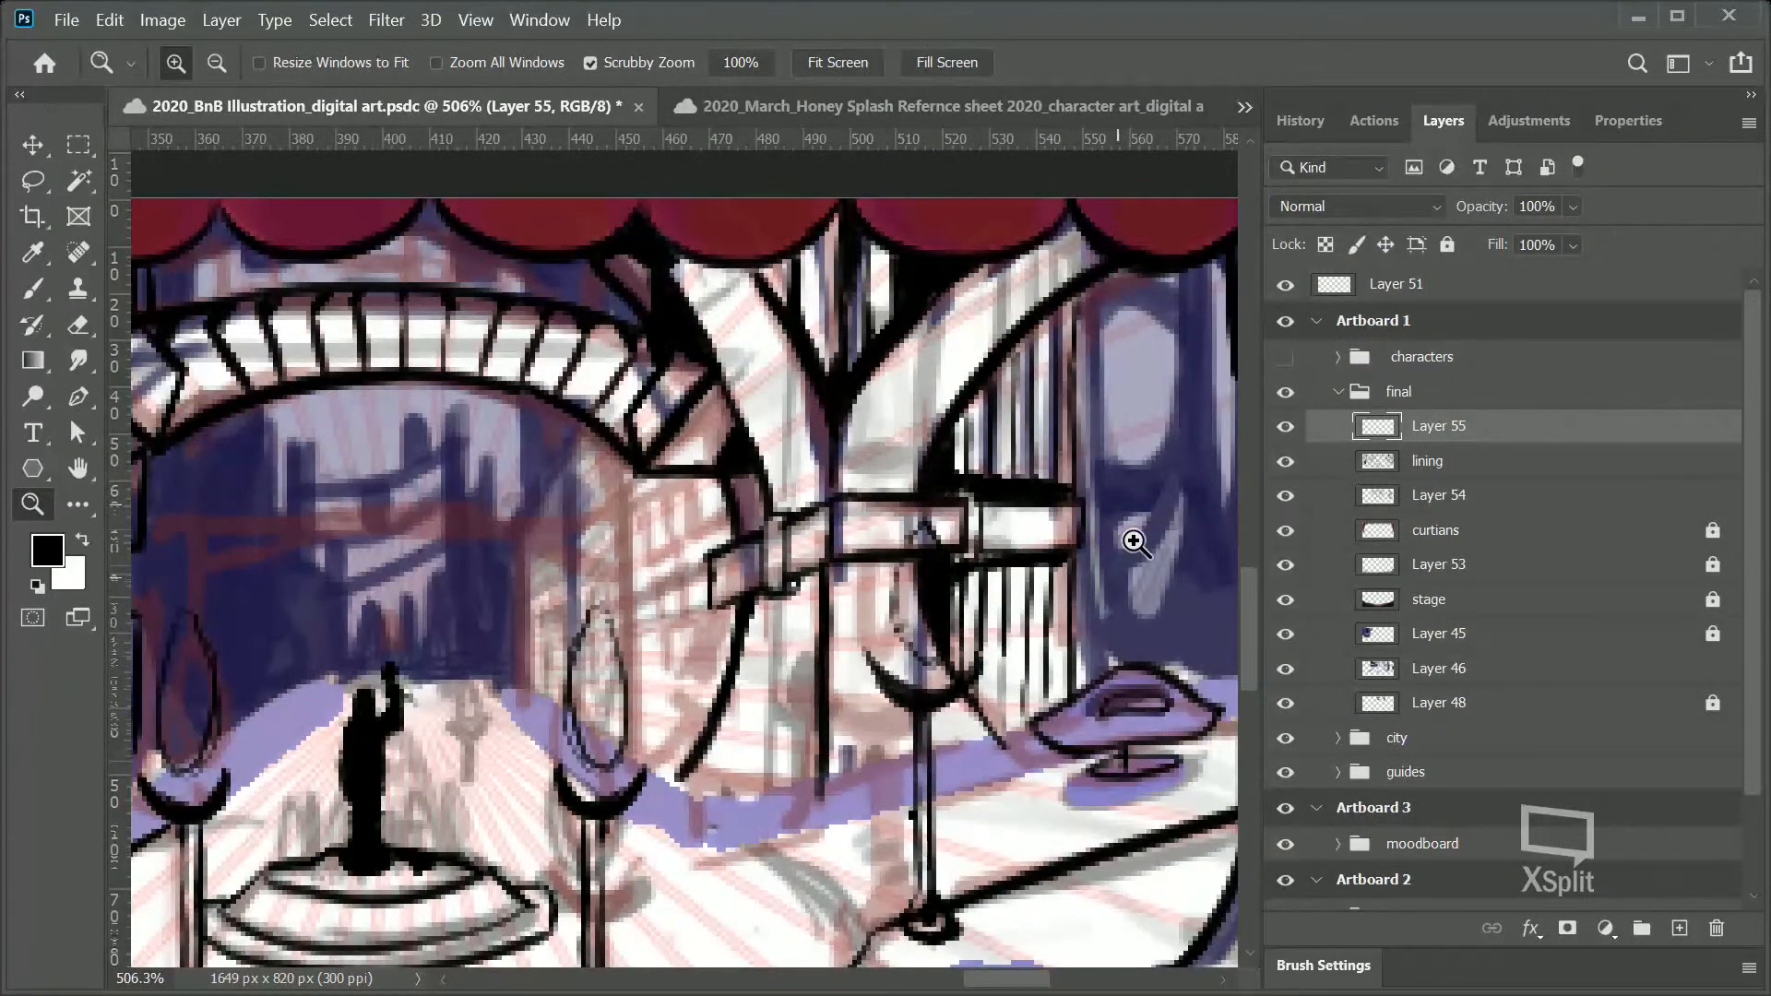
pyautogui.moveTo(1247, 585); pyautogui.dragTo(1237, 622)
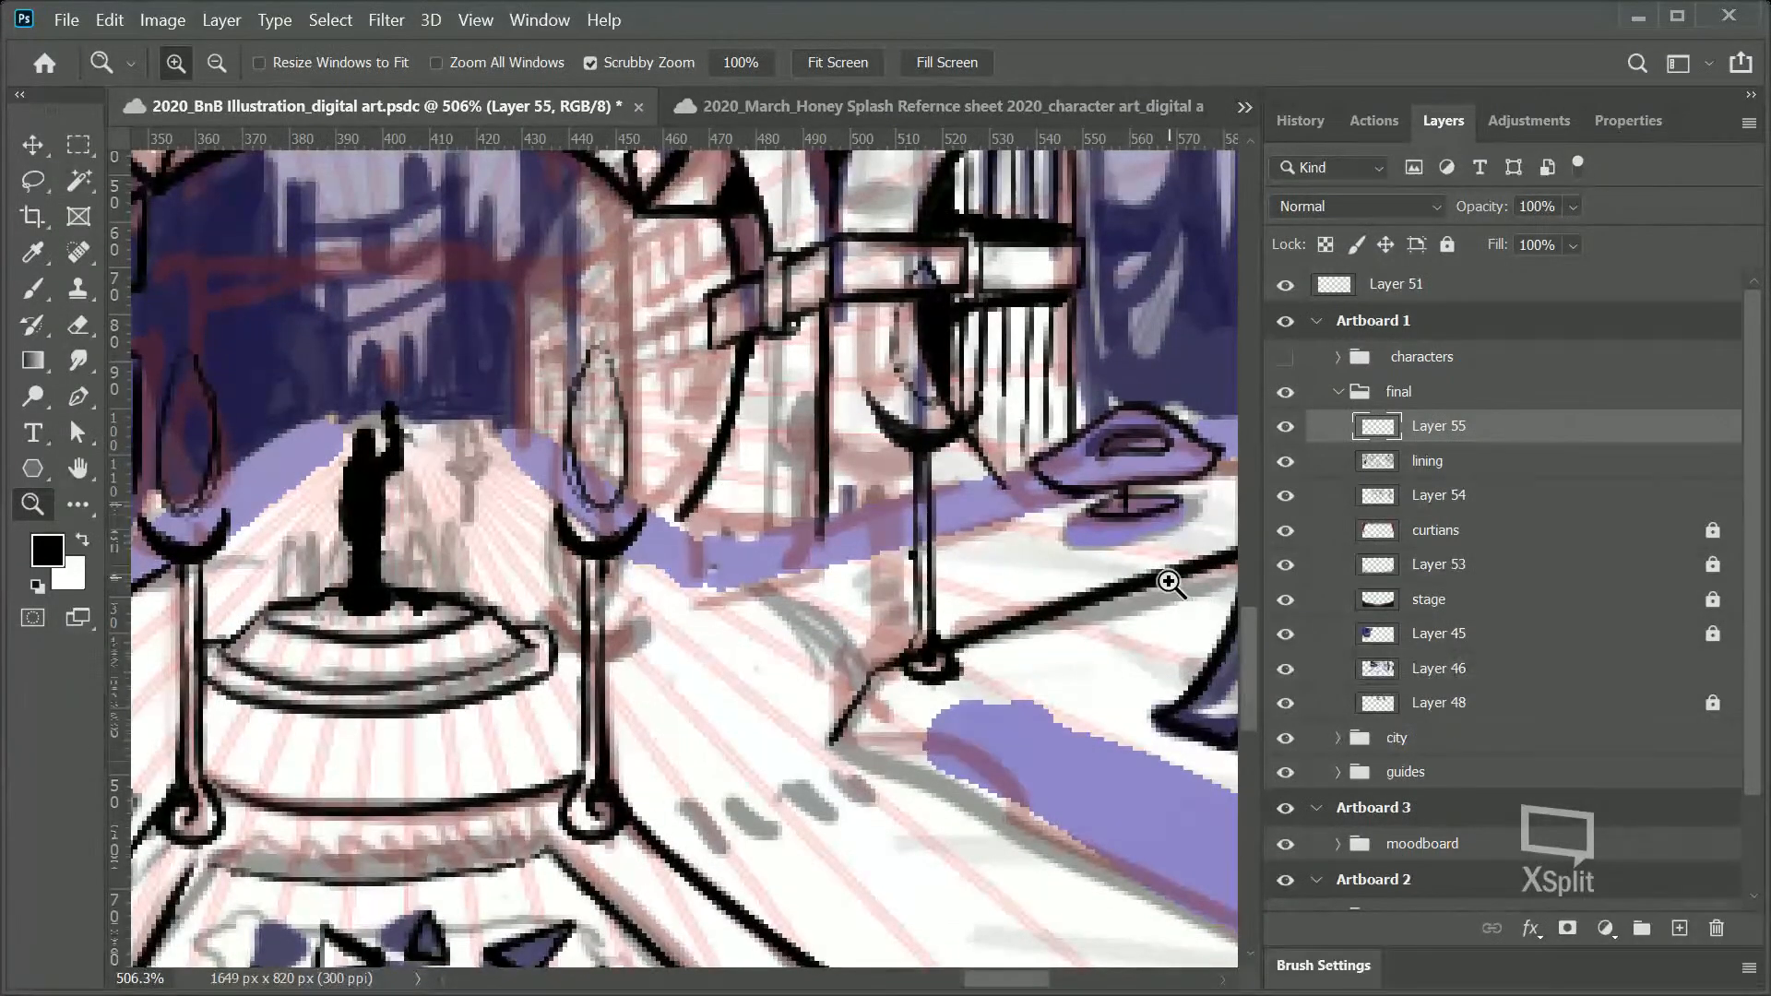
pyautogui.press('b')
pyautogui.click(96, 321)
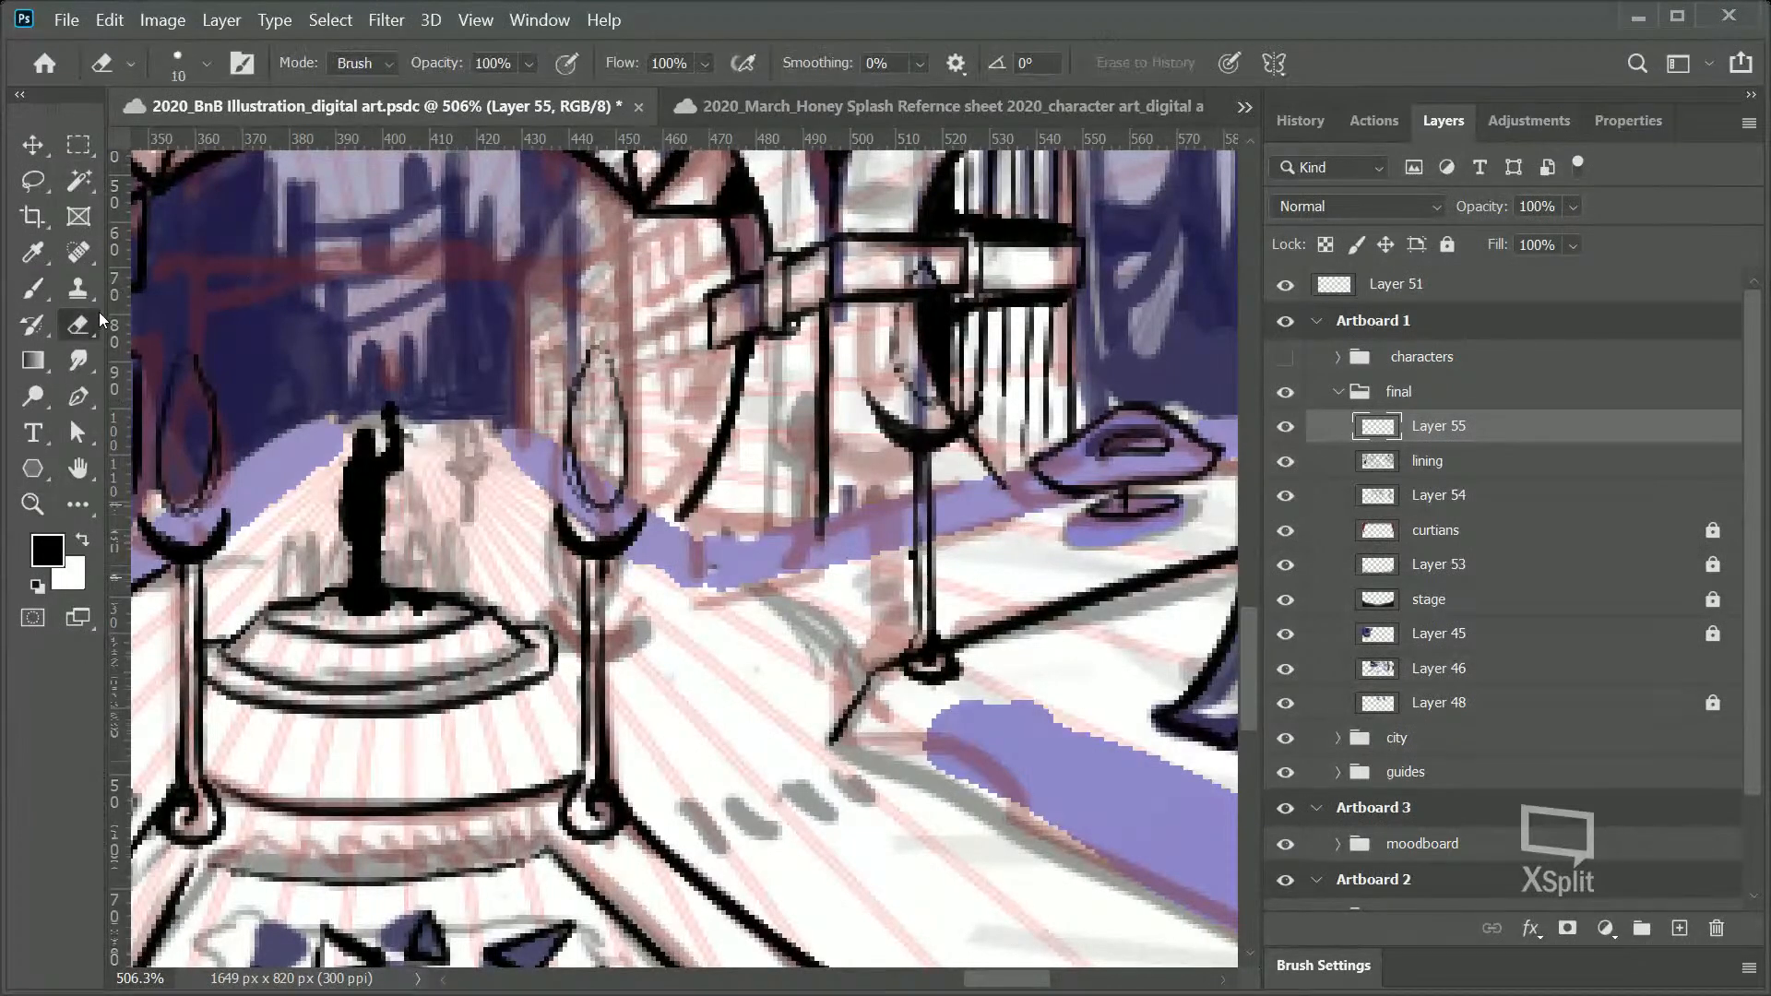
pyautogui.click(207, 64)
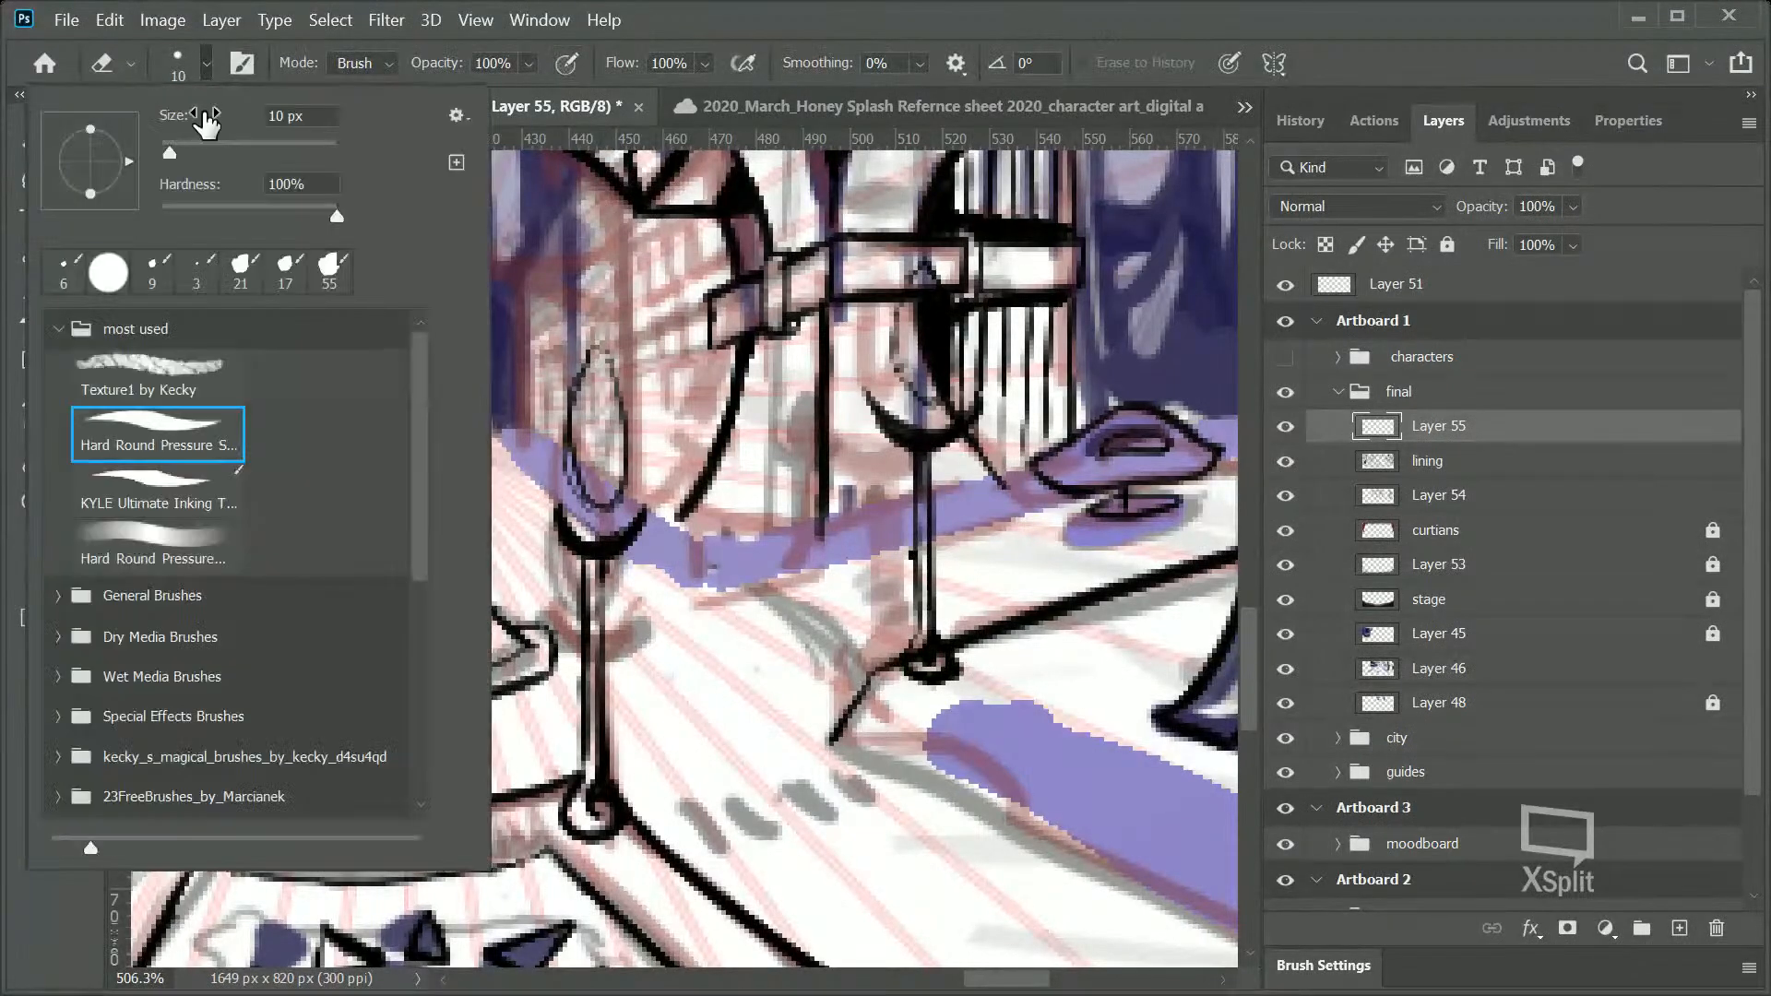
pyautogui.click(921, 648)
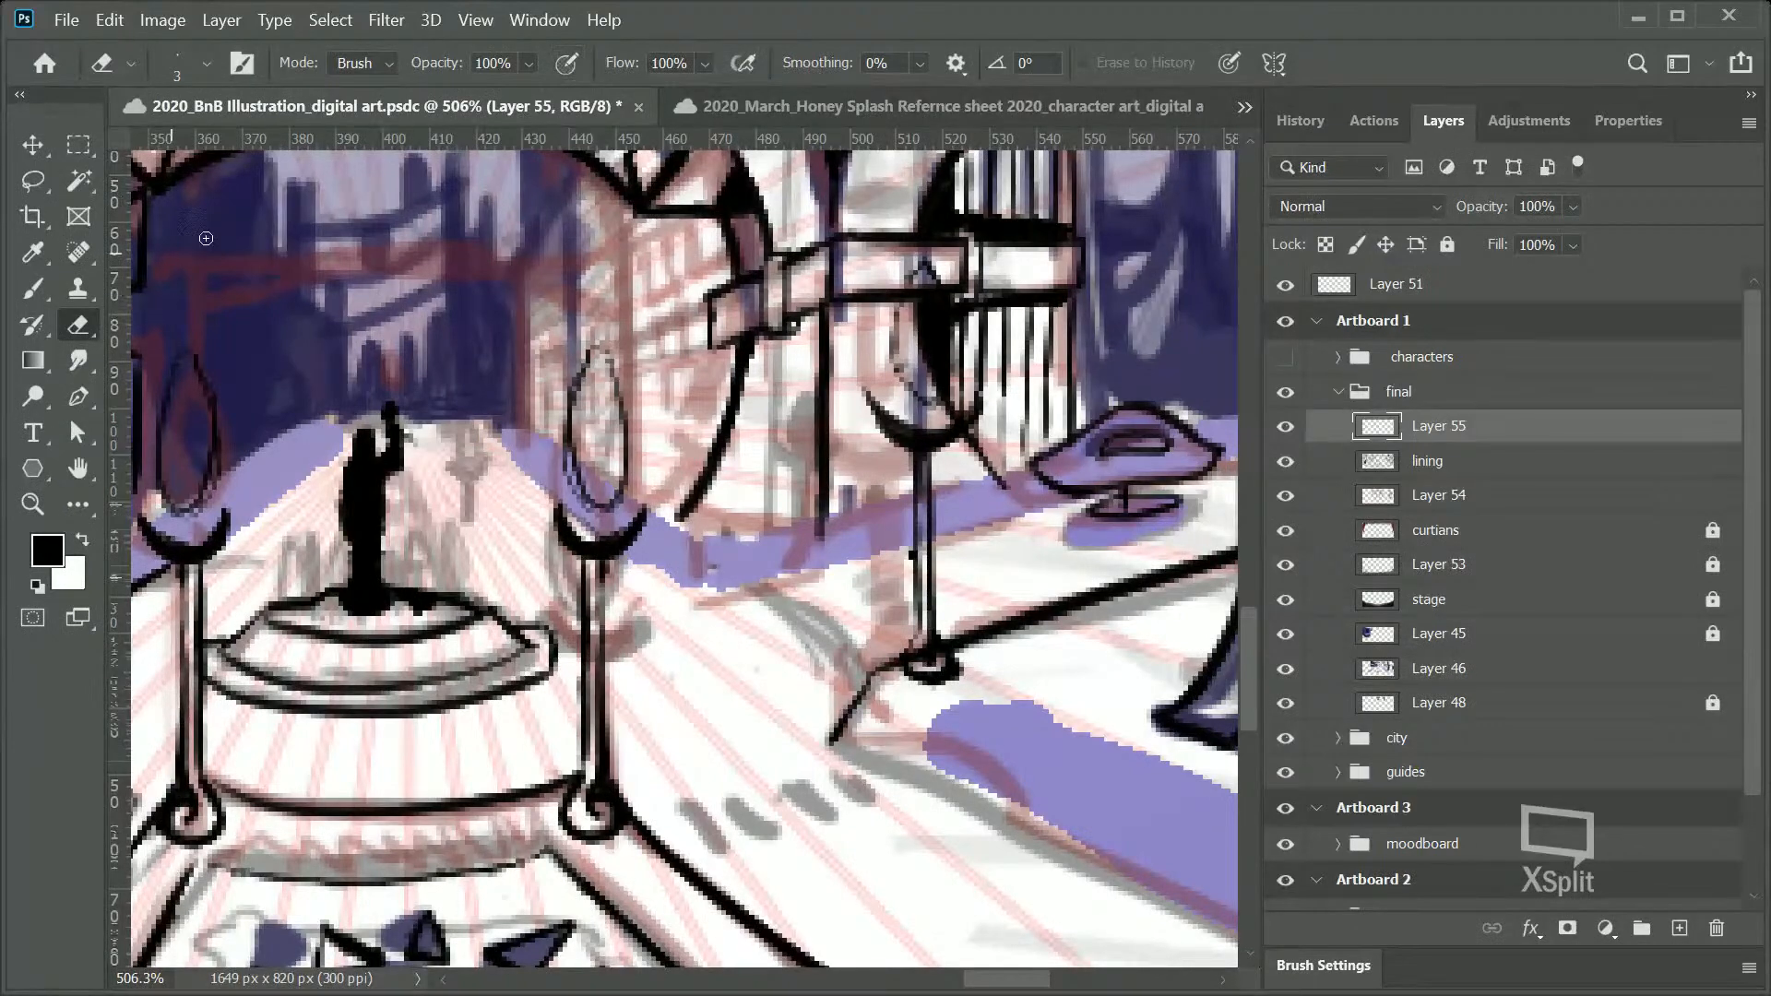
pyautogui.moveTo(992, 984)
pyautogui.mouseDown()
pyautogui.moveTo(937, 984)
pyautogui.moveTo(1009, 981)
pyautogui.mouseUp()
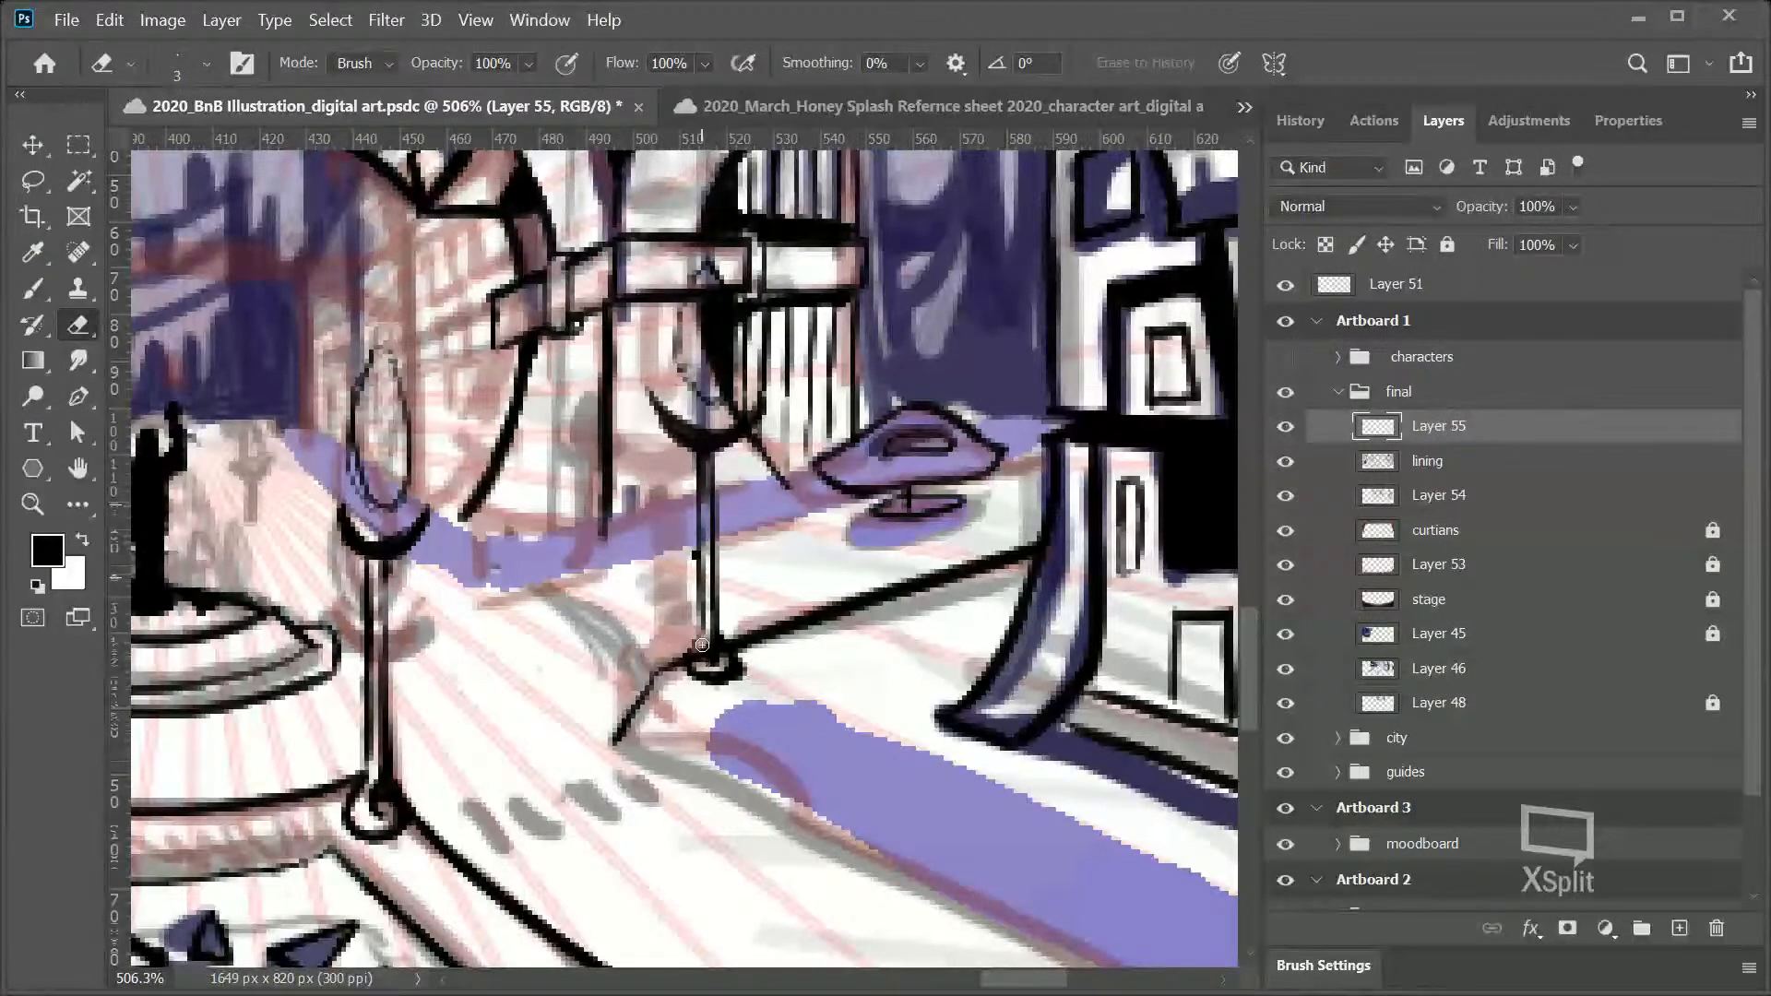
# Step: Check the copied lamp's layer by toggling its visibility, and merge Layer 55 with the lining layer
pyautogui.click(1287, 427)
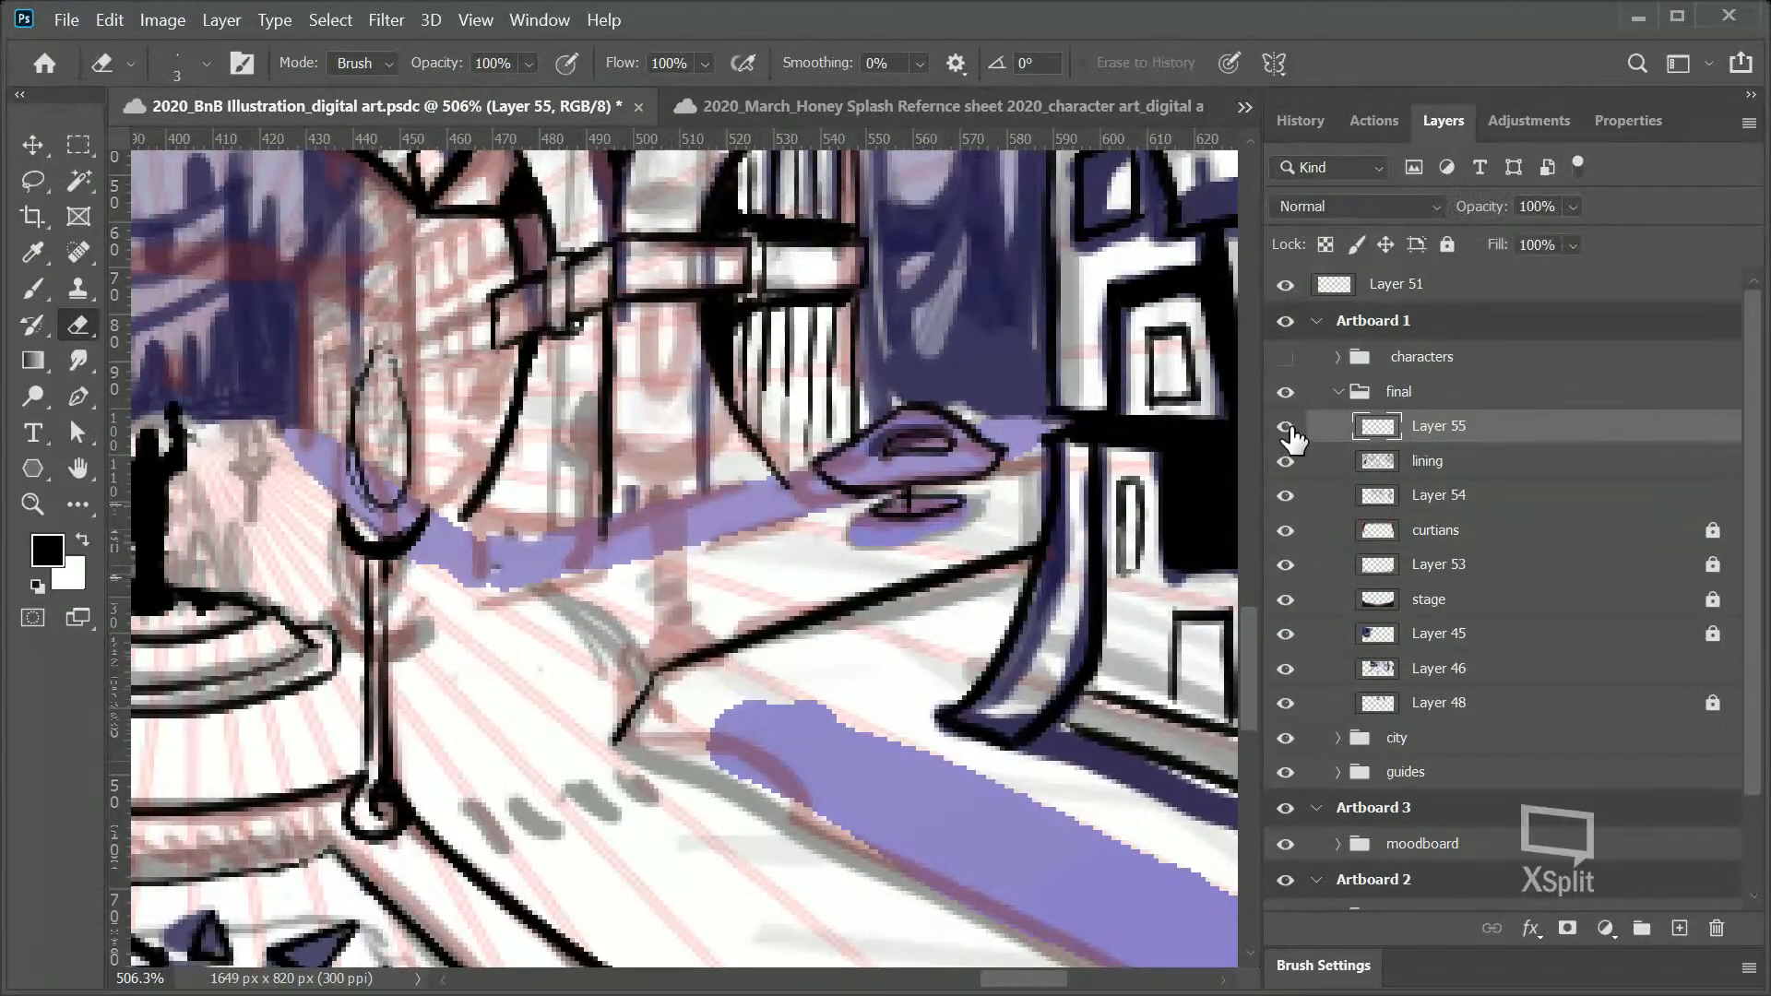
pyautogui.click(1286, 427)
pyautogui.click(1428, 461)
pyautogui.click(1435, 429)
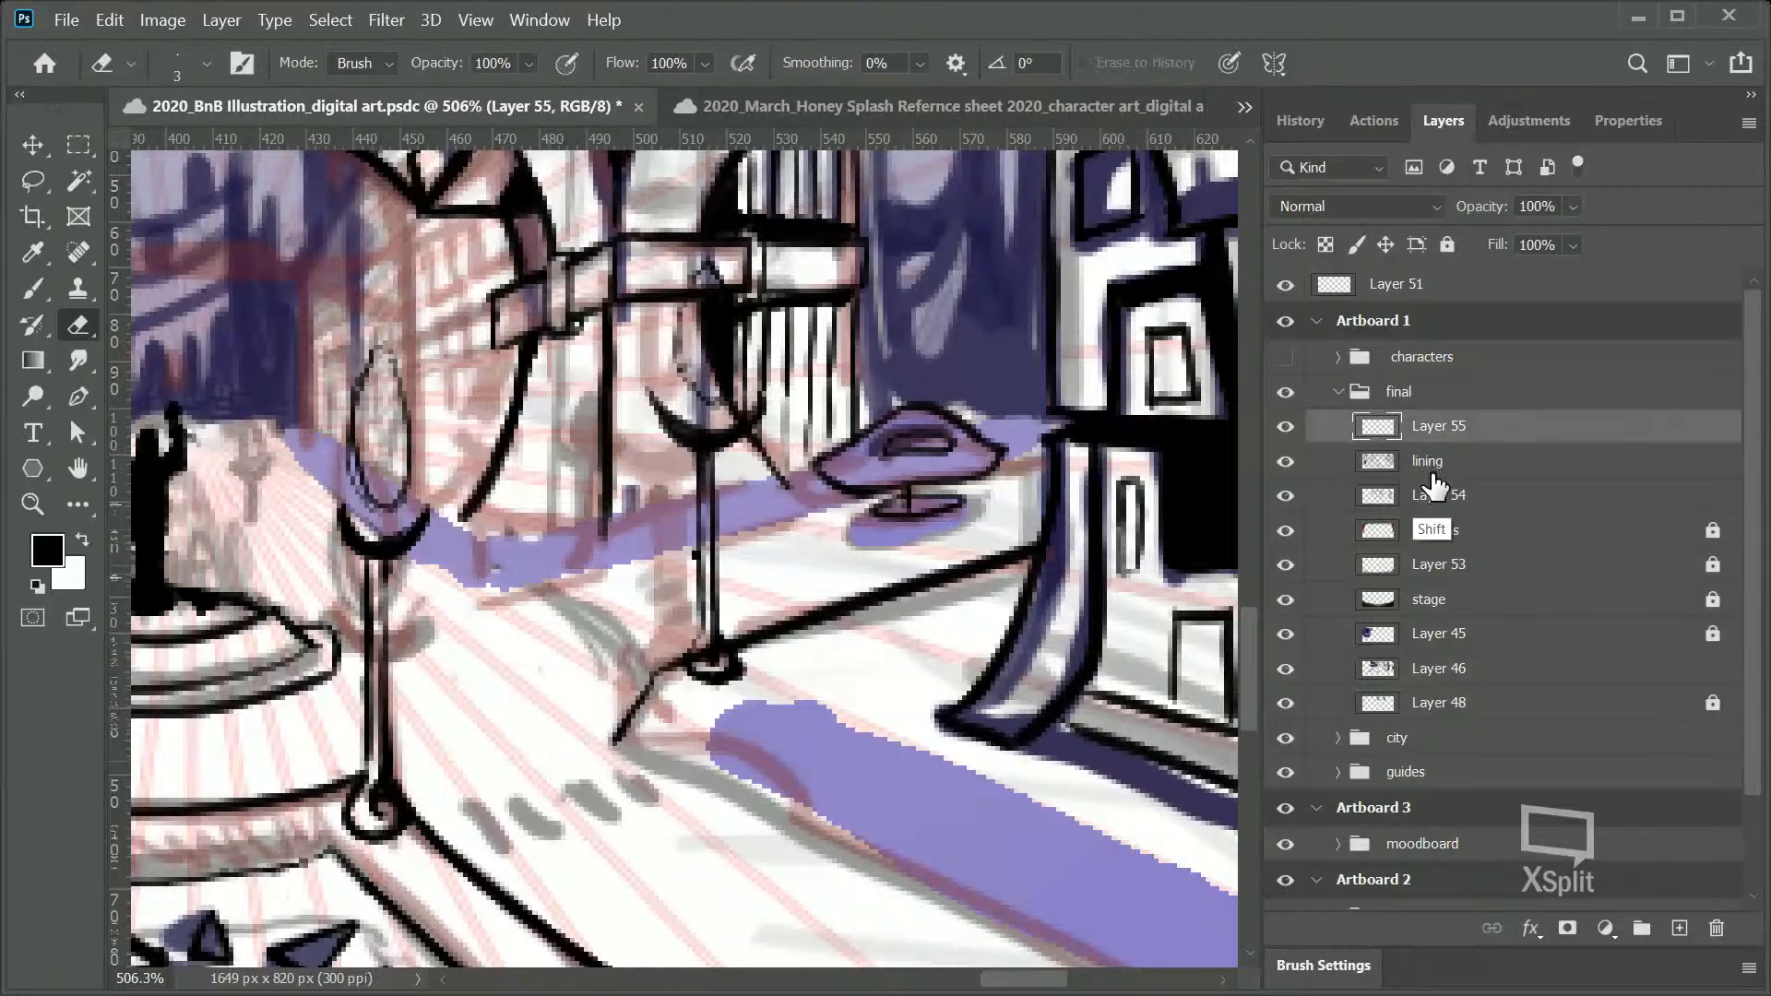
pyautogui.keyDown('shift'); pyautogui.click(1432, 466); pyautogui.keyUp('shift')
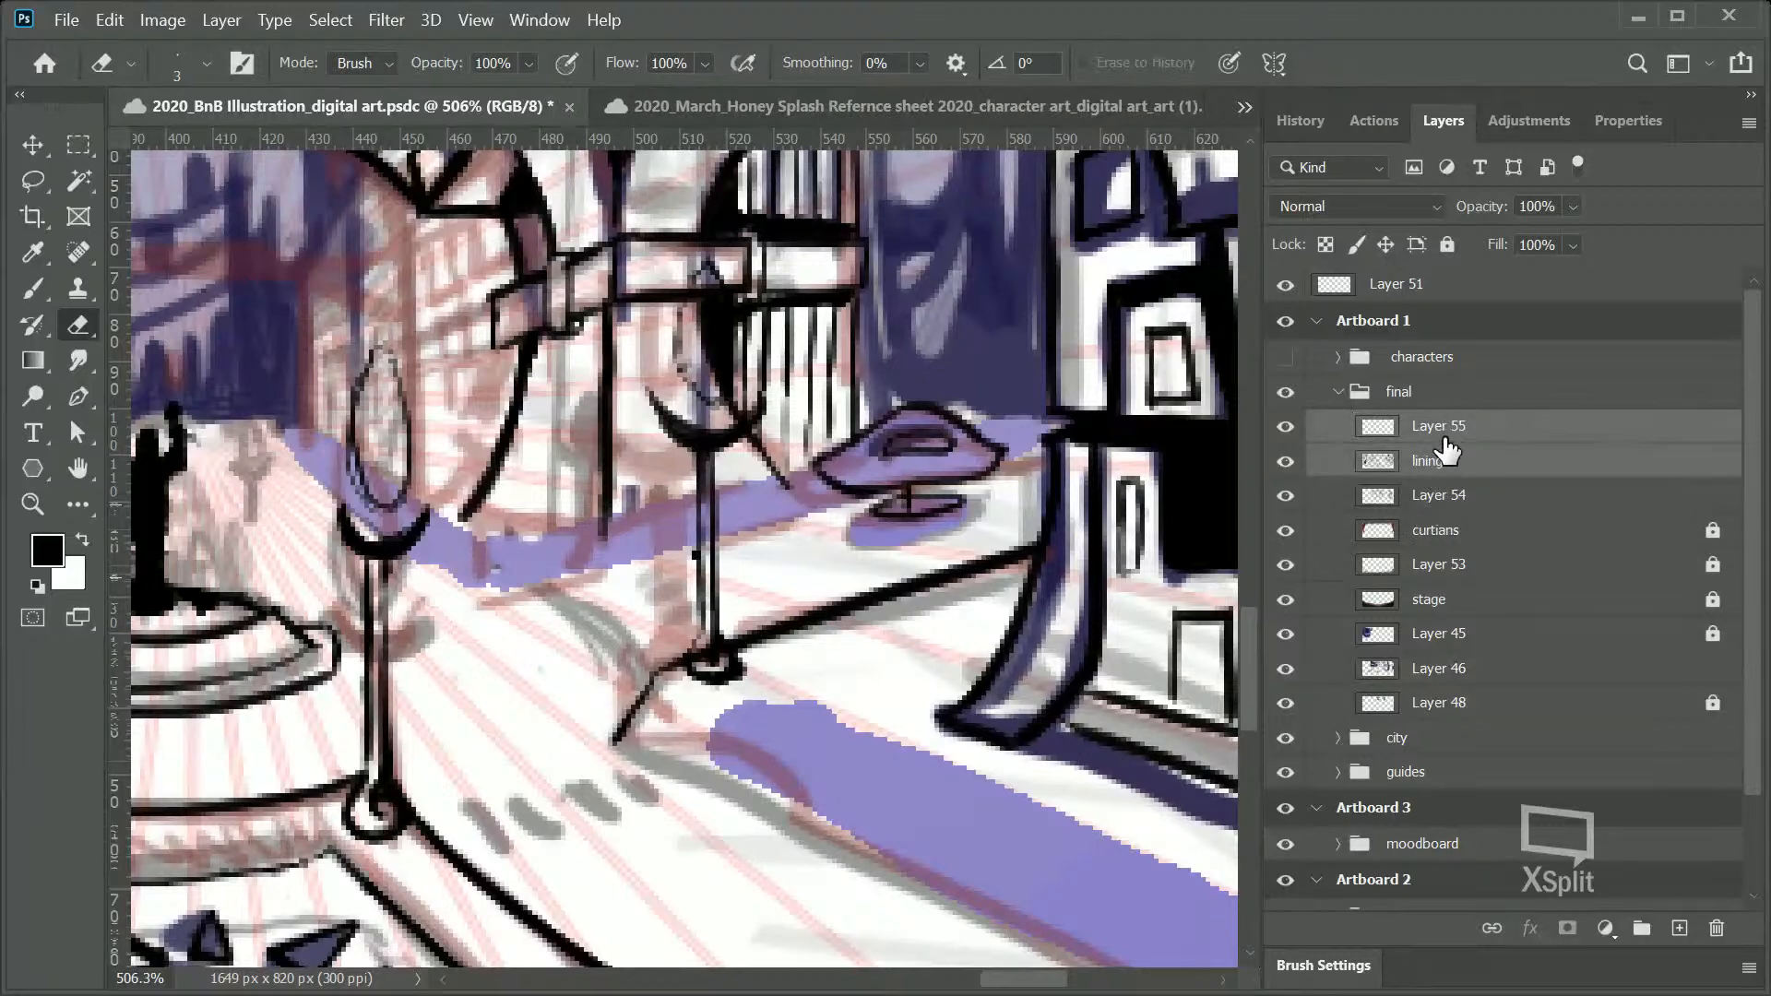
pyautogui.rightClick(1452, 434)
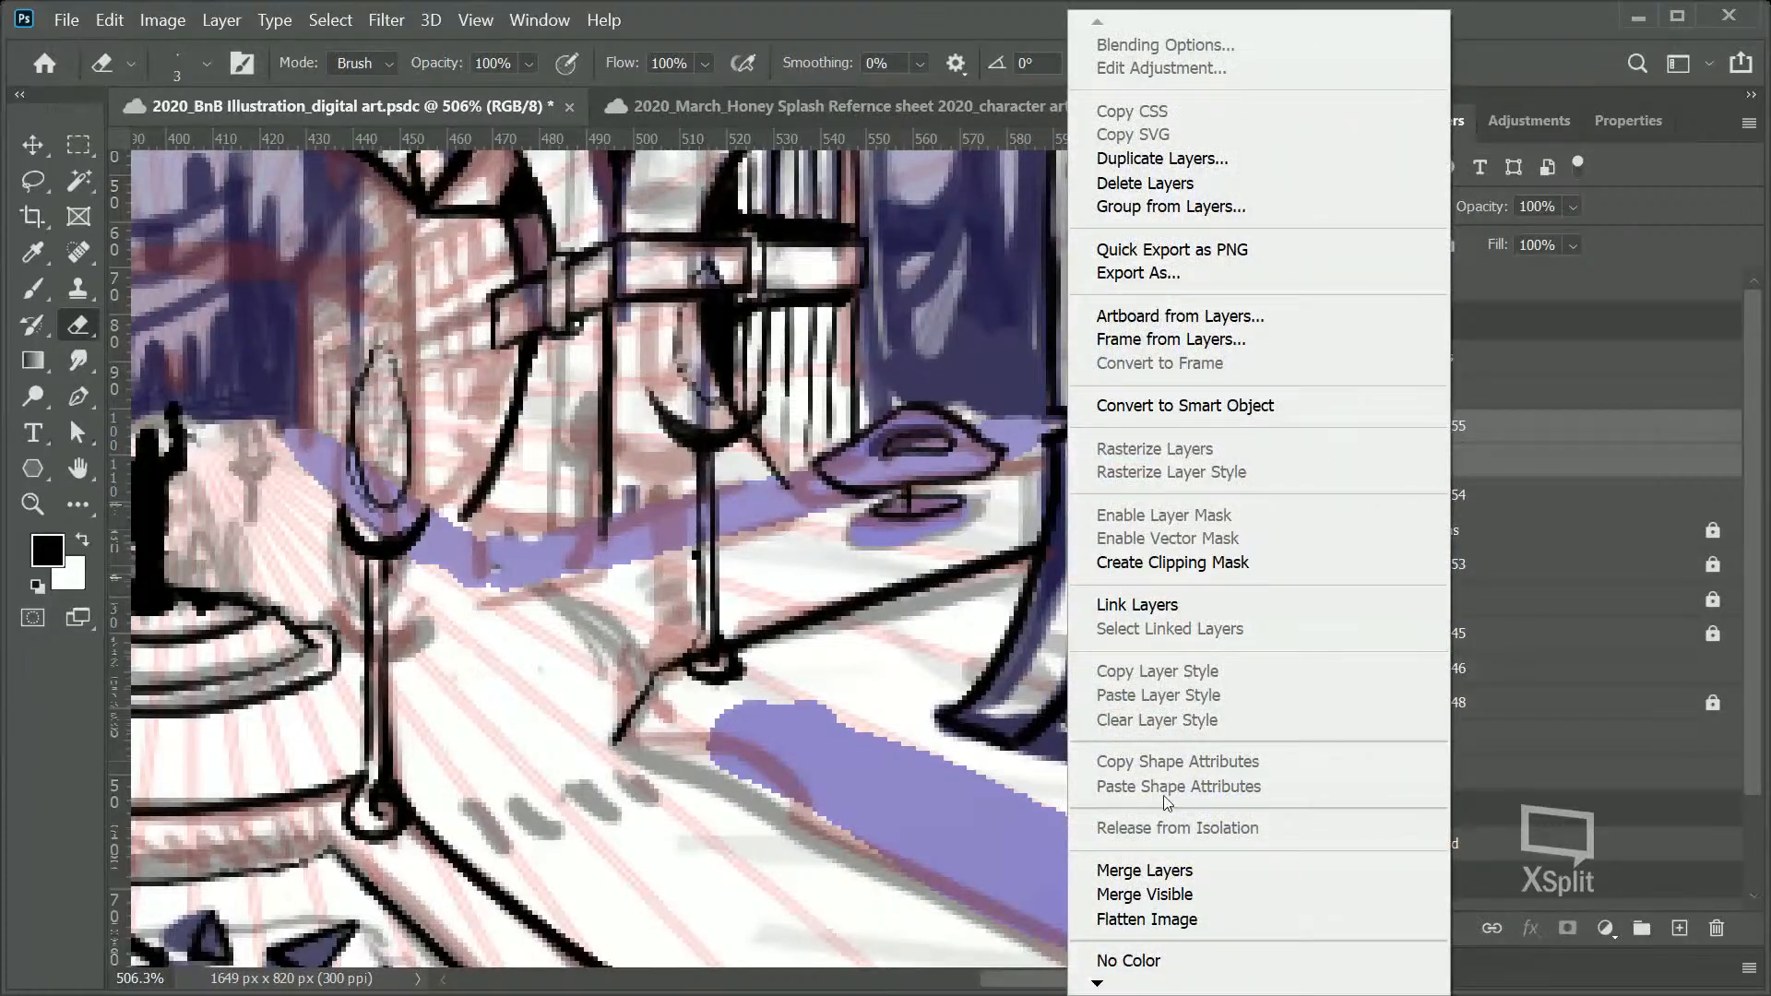
pyautogui.click(1144, 869)
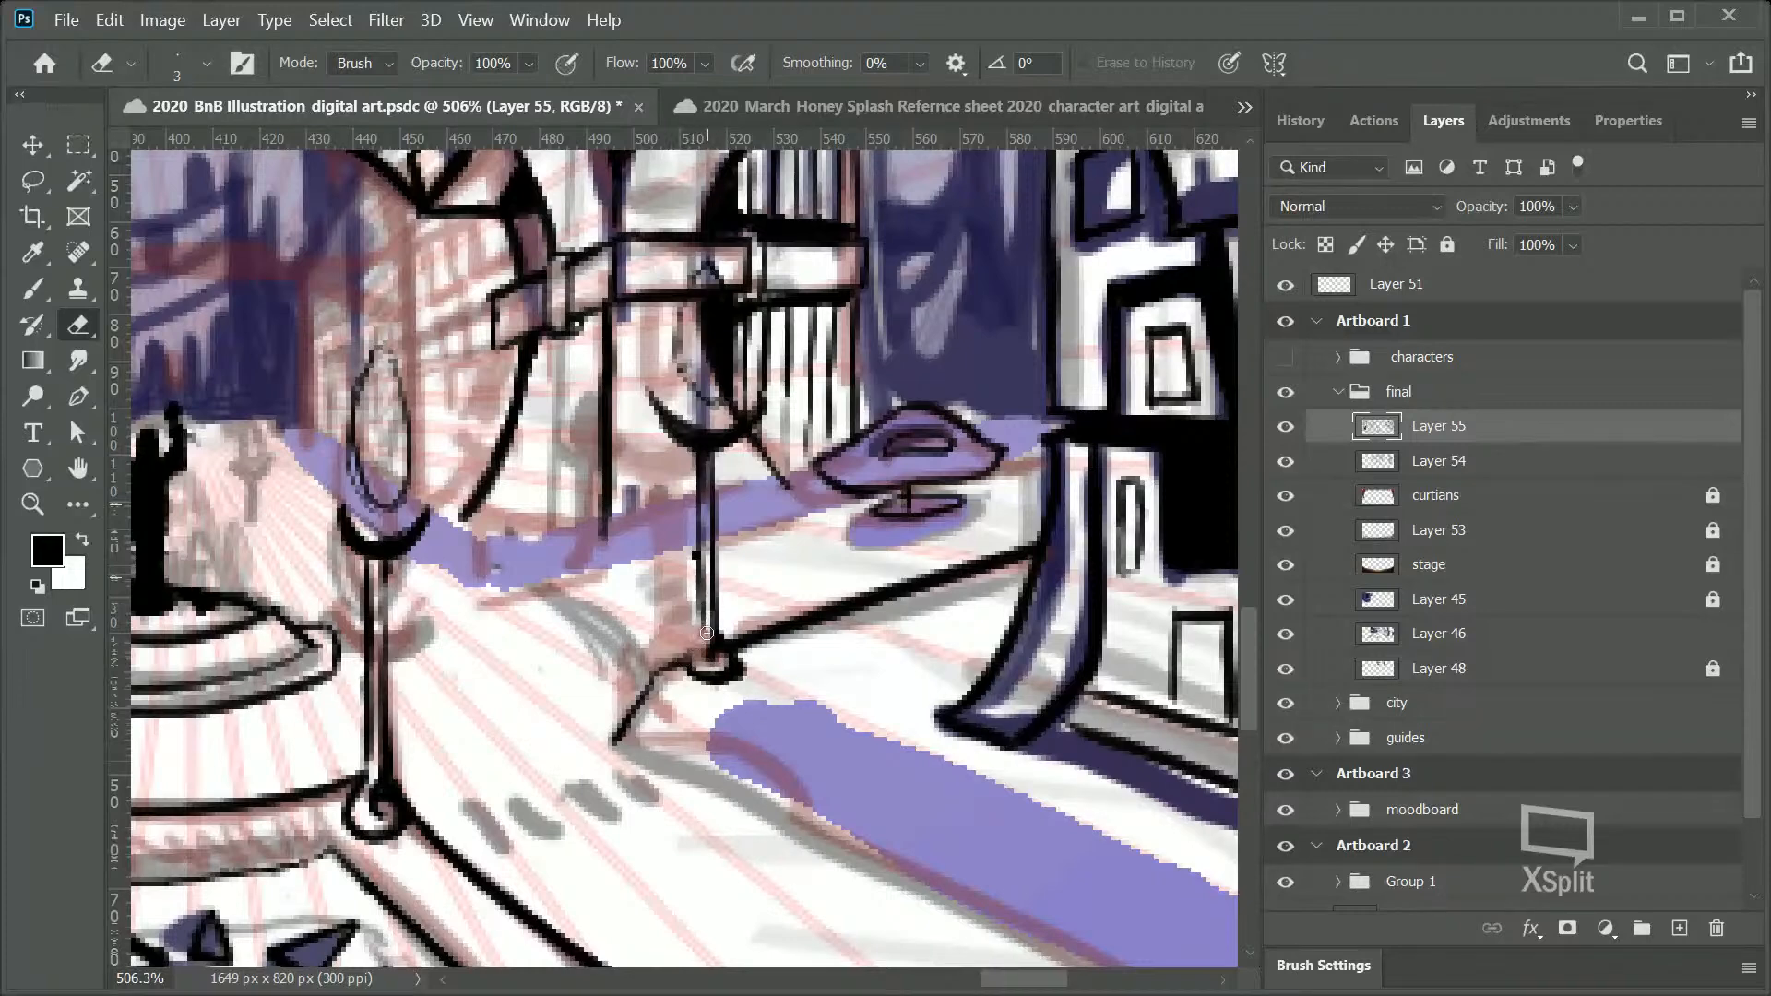
# Step: Ink over the fountain-side edge of the copied lamp's post in black with a 6 px brush
pyautogui.press('b')
pyautogui.moveTo(694, 637); pyautogui.dragTo(698, 564)
pyautogui.moveTo(689, 643); pyautogui.dragTo(689, 541)
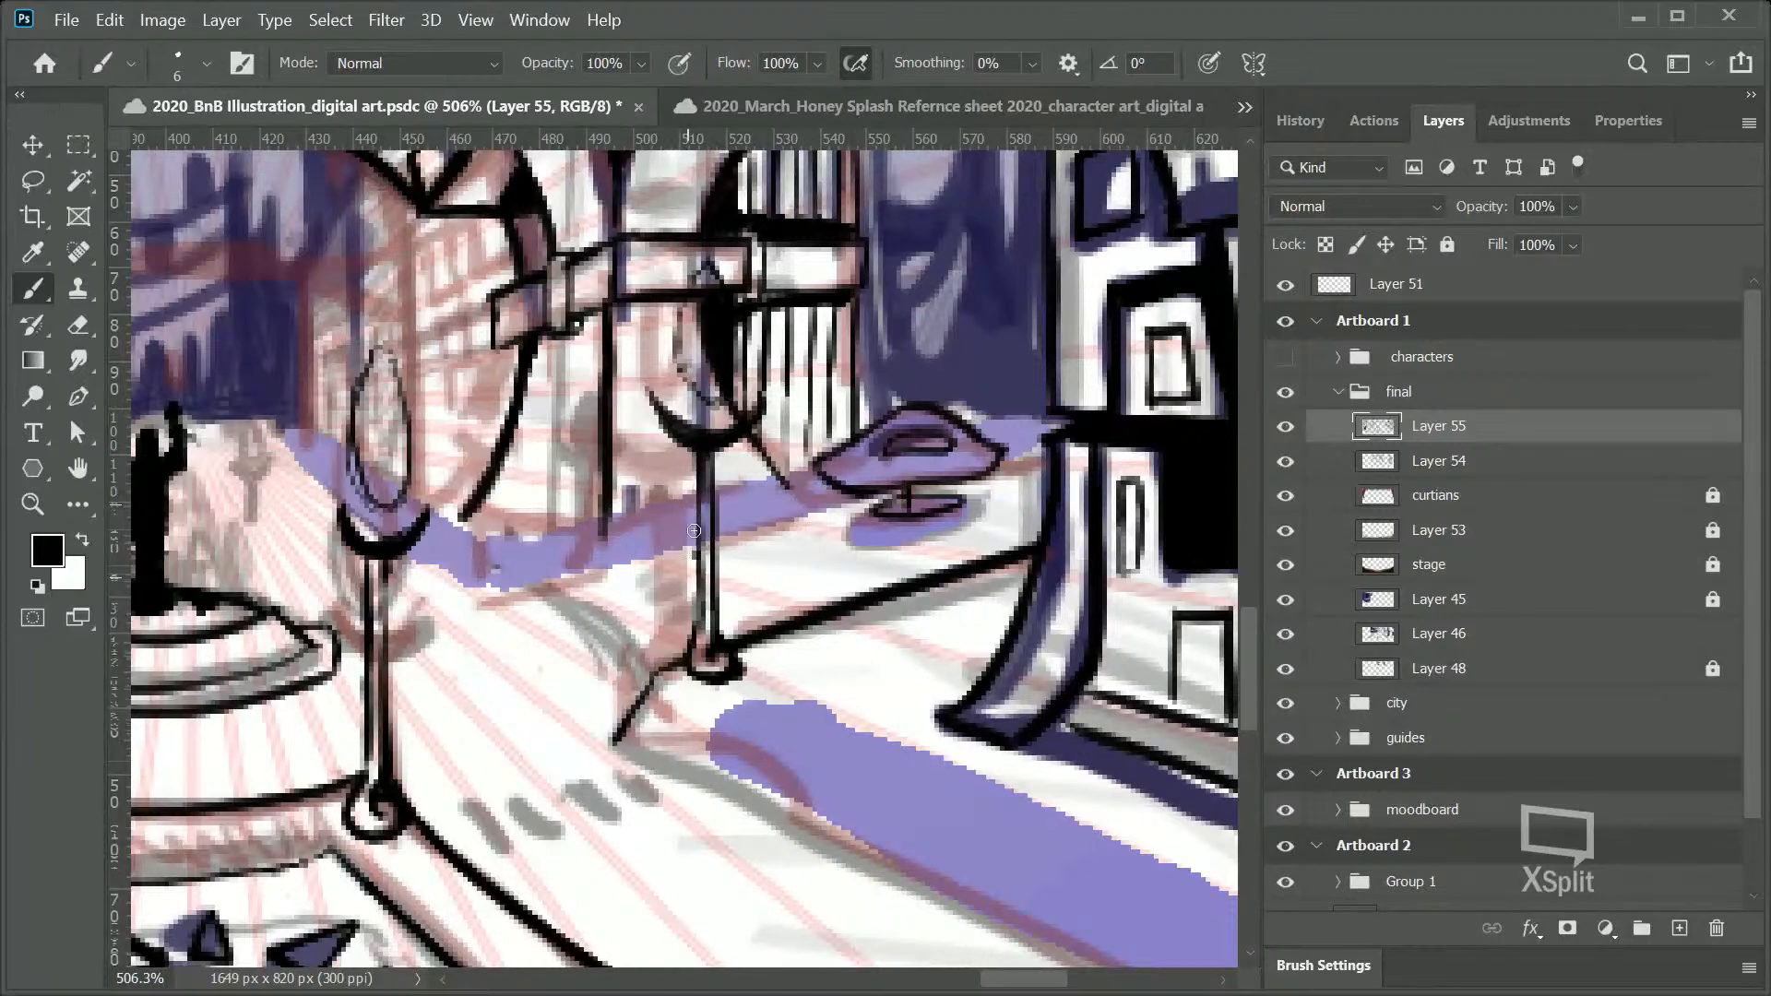
pyautogui.moveTo(698, 513); pyautogui.dragTo(696, 620)
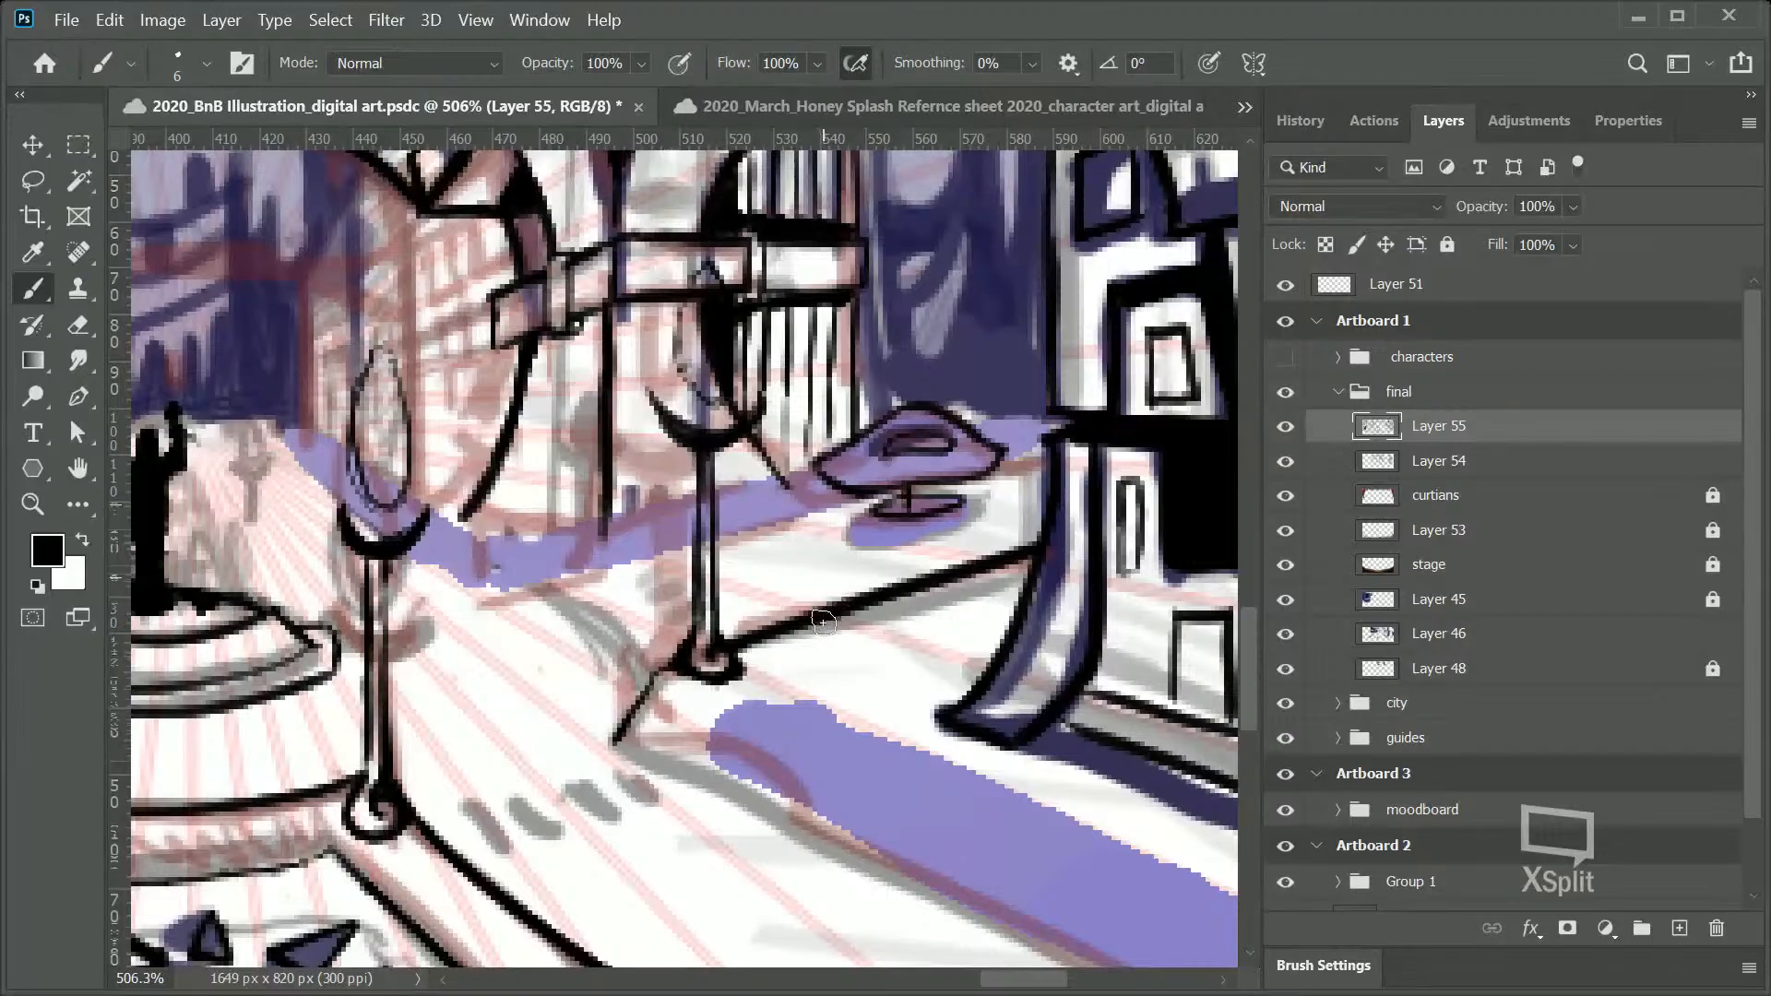
# Step: Copy a street lamp to a new layer, scale it to 58.41%, and place it farther back beside the tree trunk
pyautogui.press('z')
pyautogui.moveTo(821, 626); pyautogui.dragTo(768, 627)
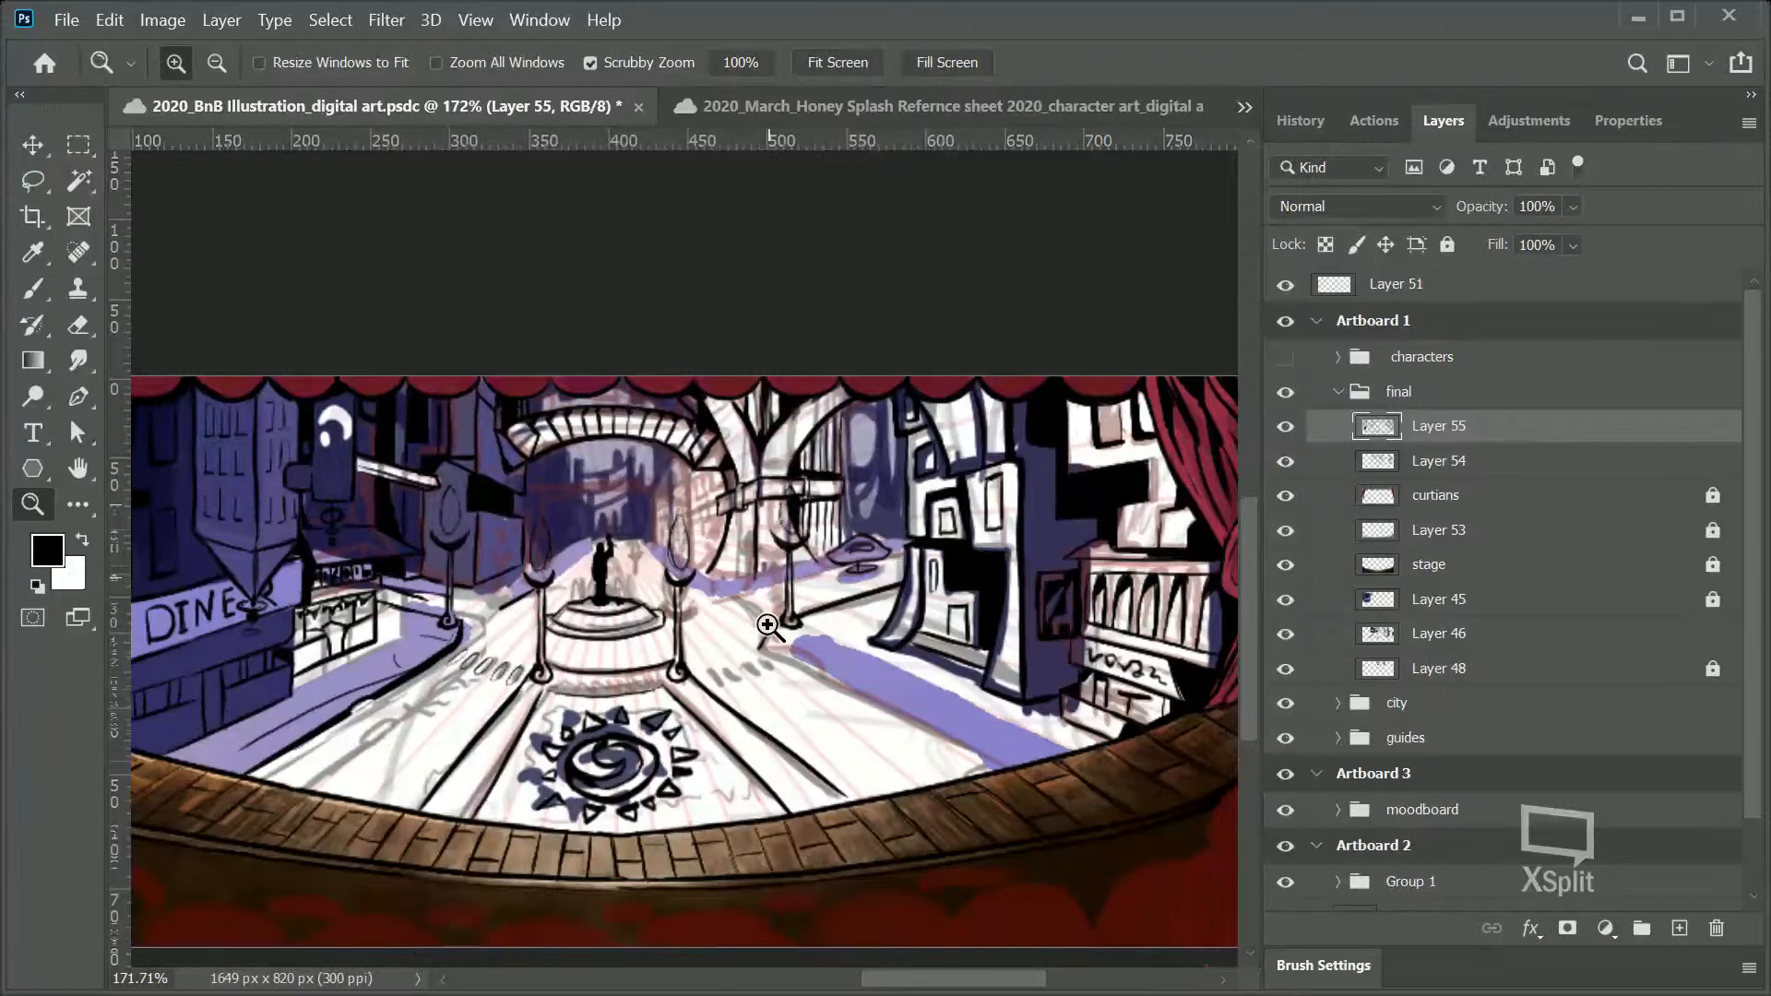
pyautogui.moveTo(706, 541); pyautogui.dragTo(872, 515)
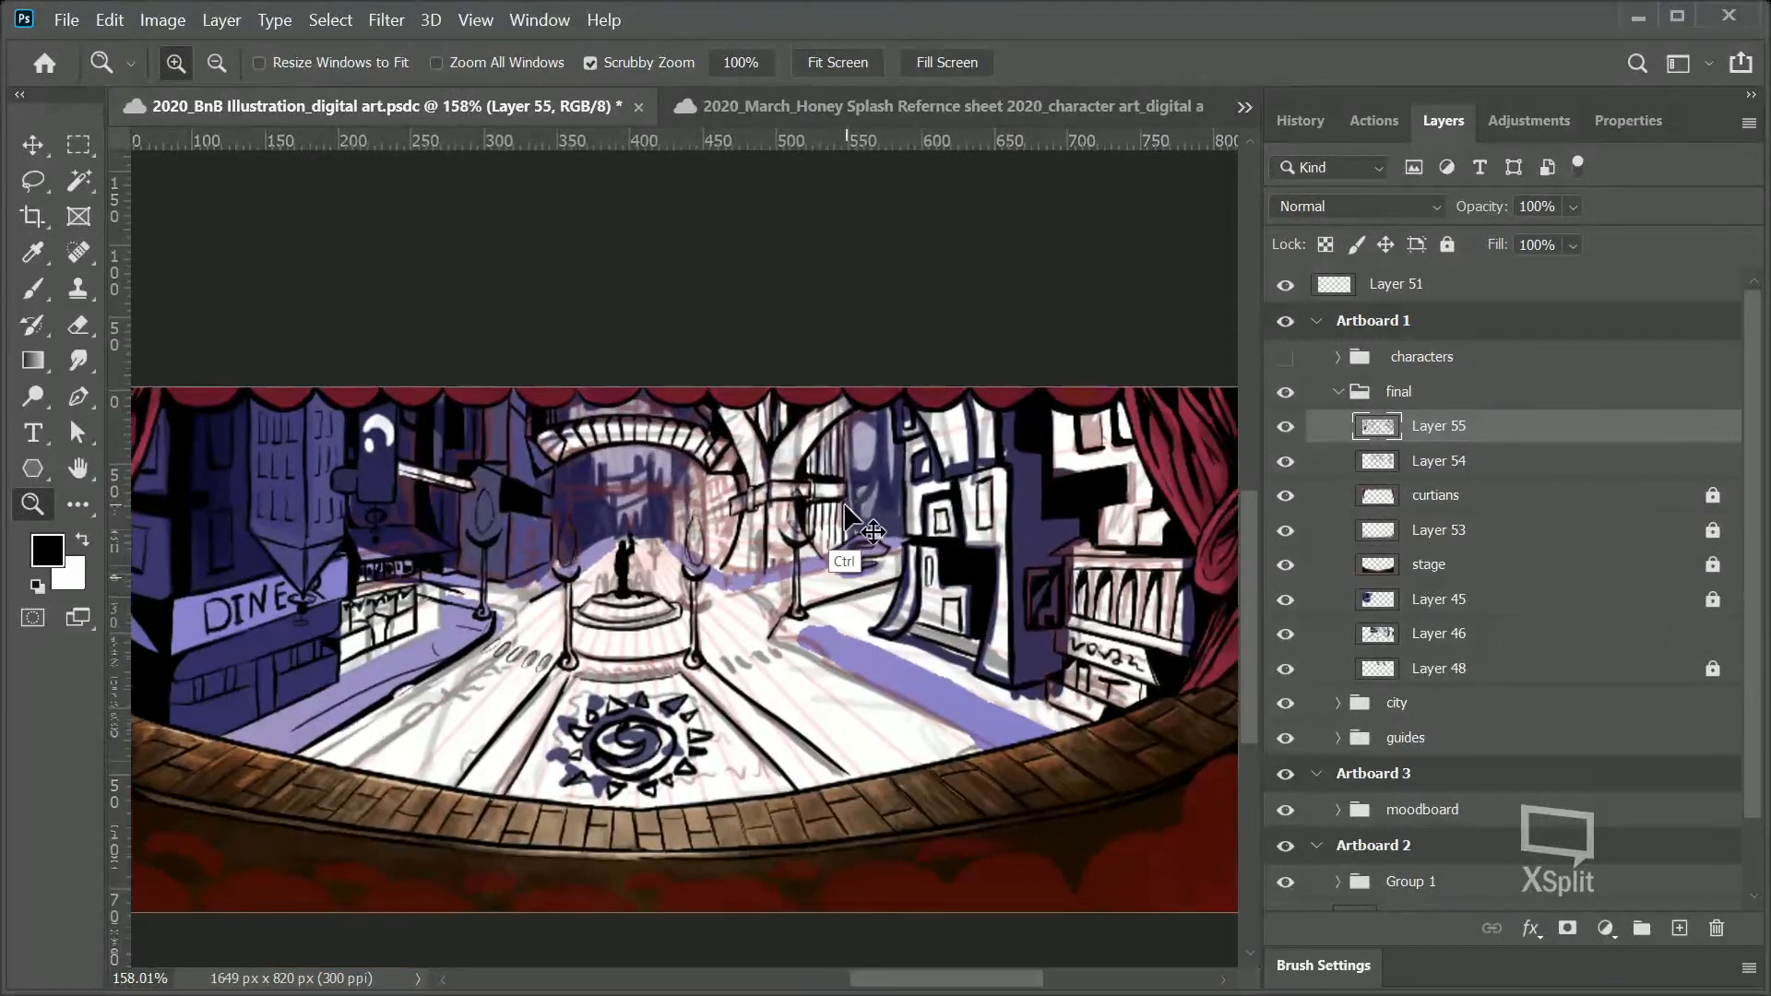
pyautogui.hotkey('ctrl', 'j')
pyautogui.click(35, 149)
pyautogui.moveTo(703, 604); pyautogui.dragTo(761, 556)
pyautogui.hotkey('ctrl', 't')
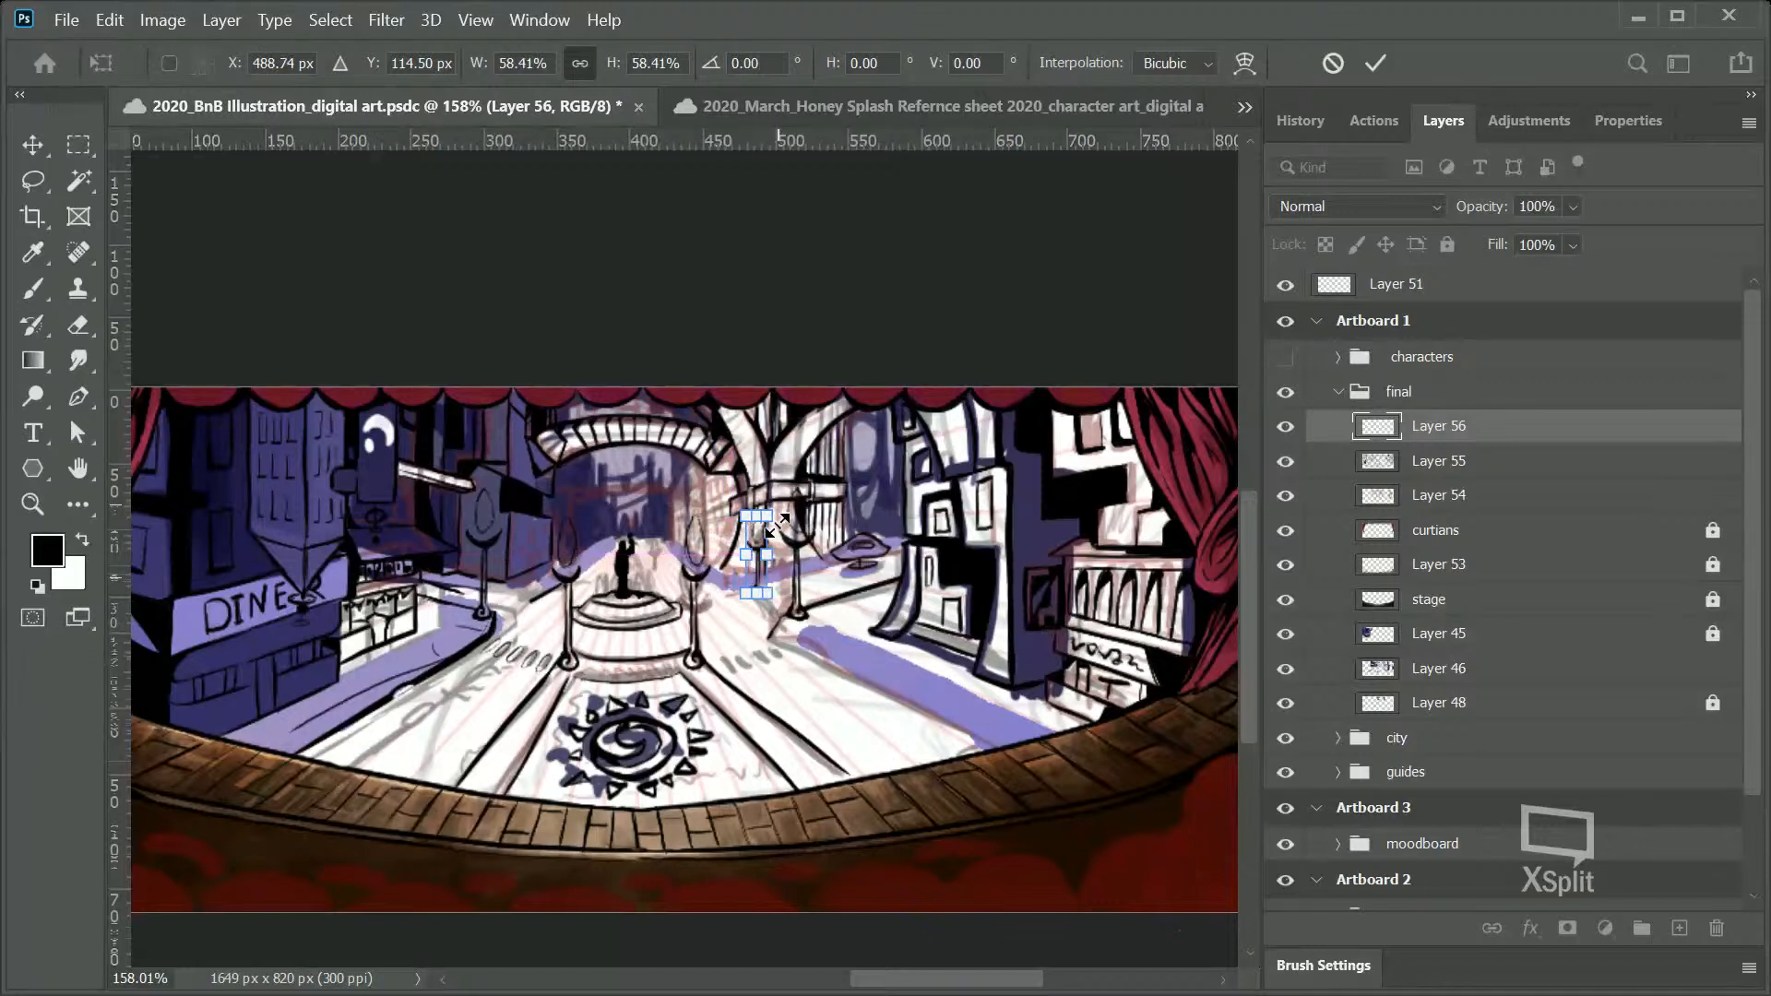
pyautogui.click(1376, 63)
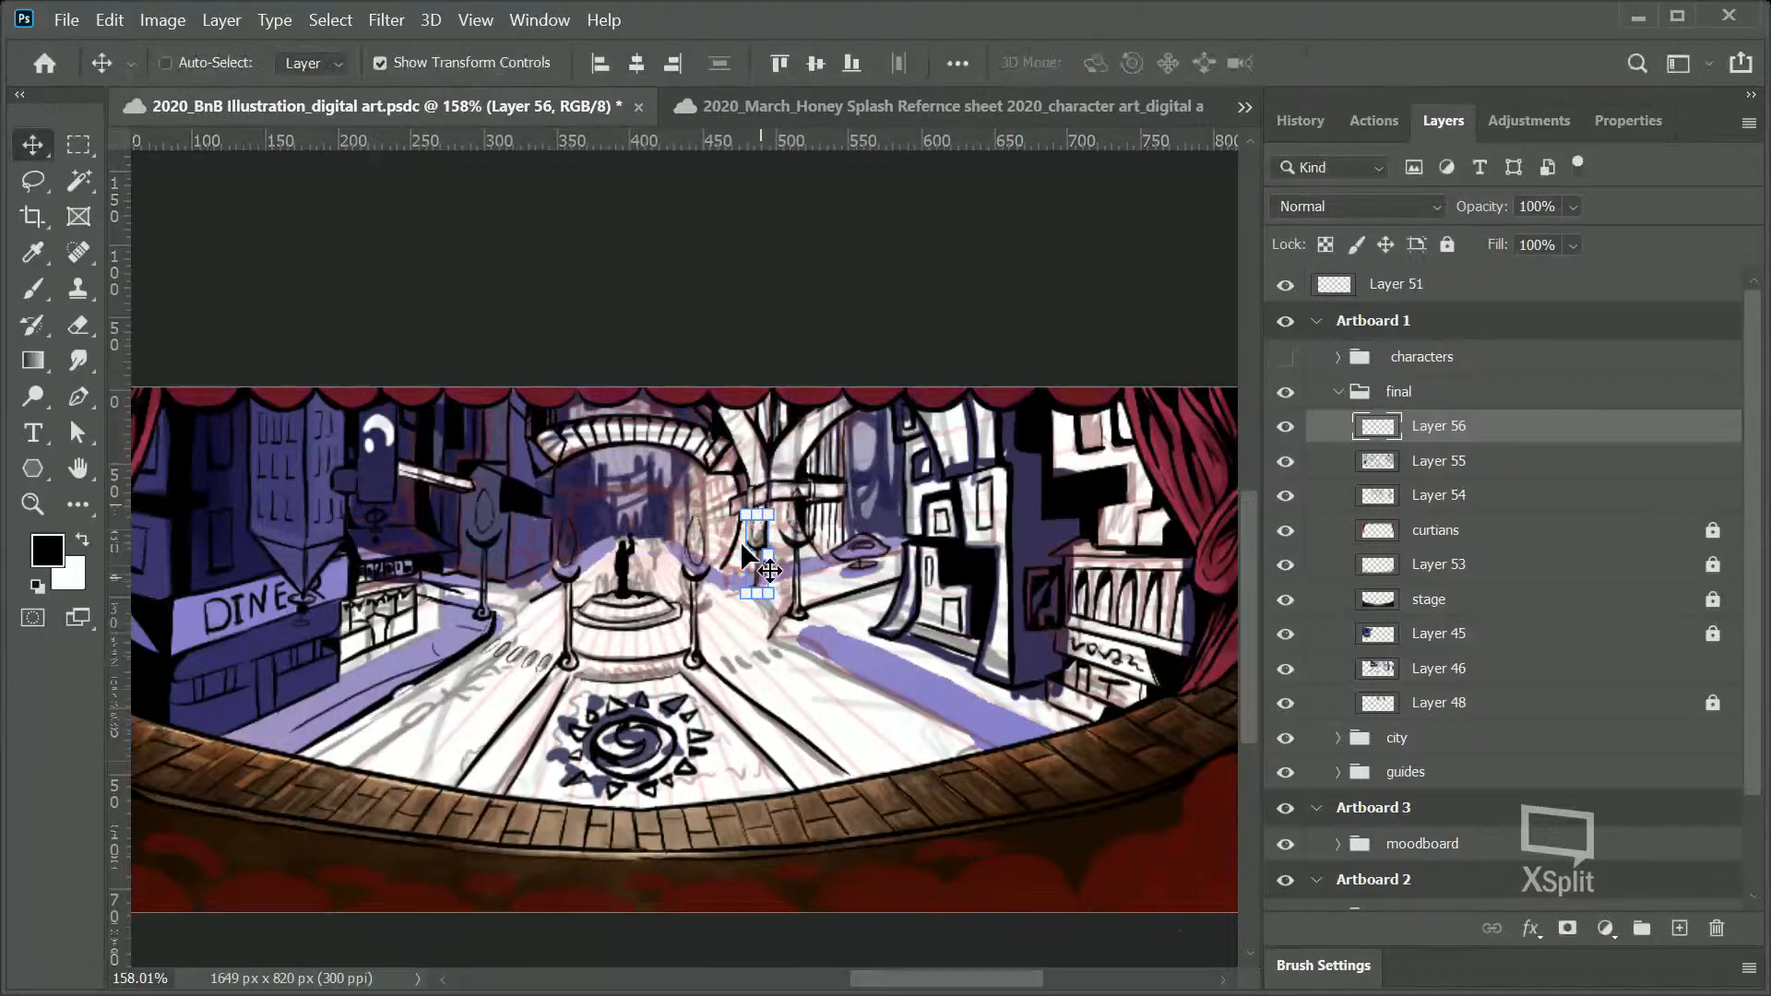
# Step: Duplicate the small background lamp and place the copy on the diner side of the fountain, beside the dark building
pyautogui.press('ctrl')
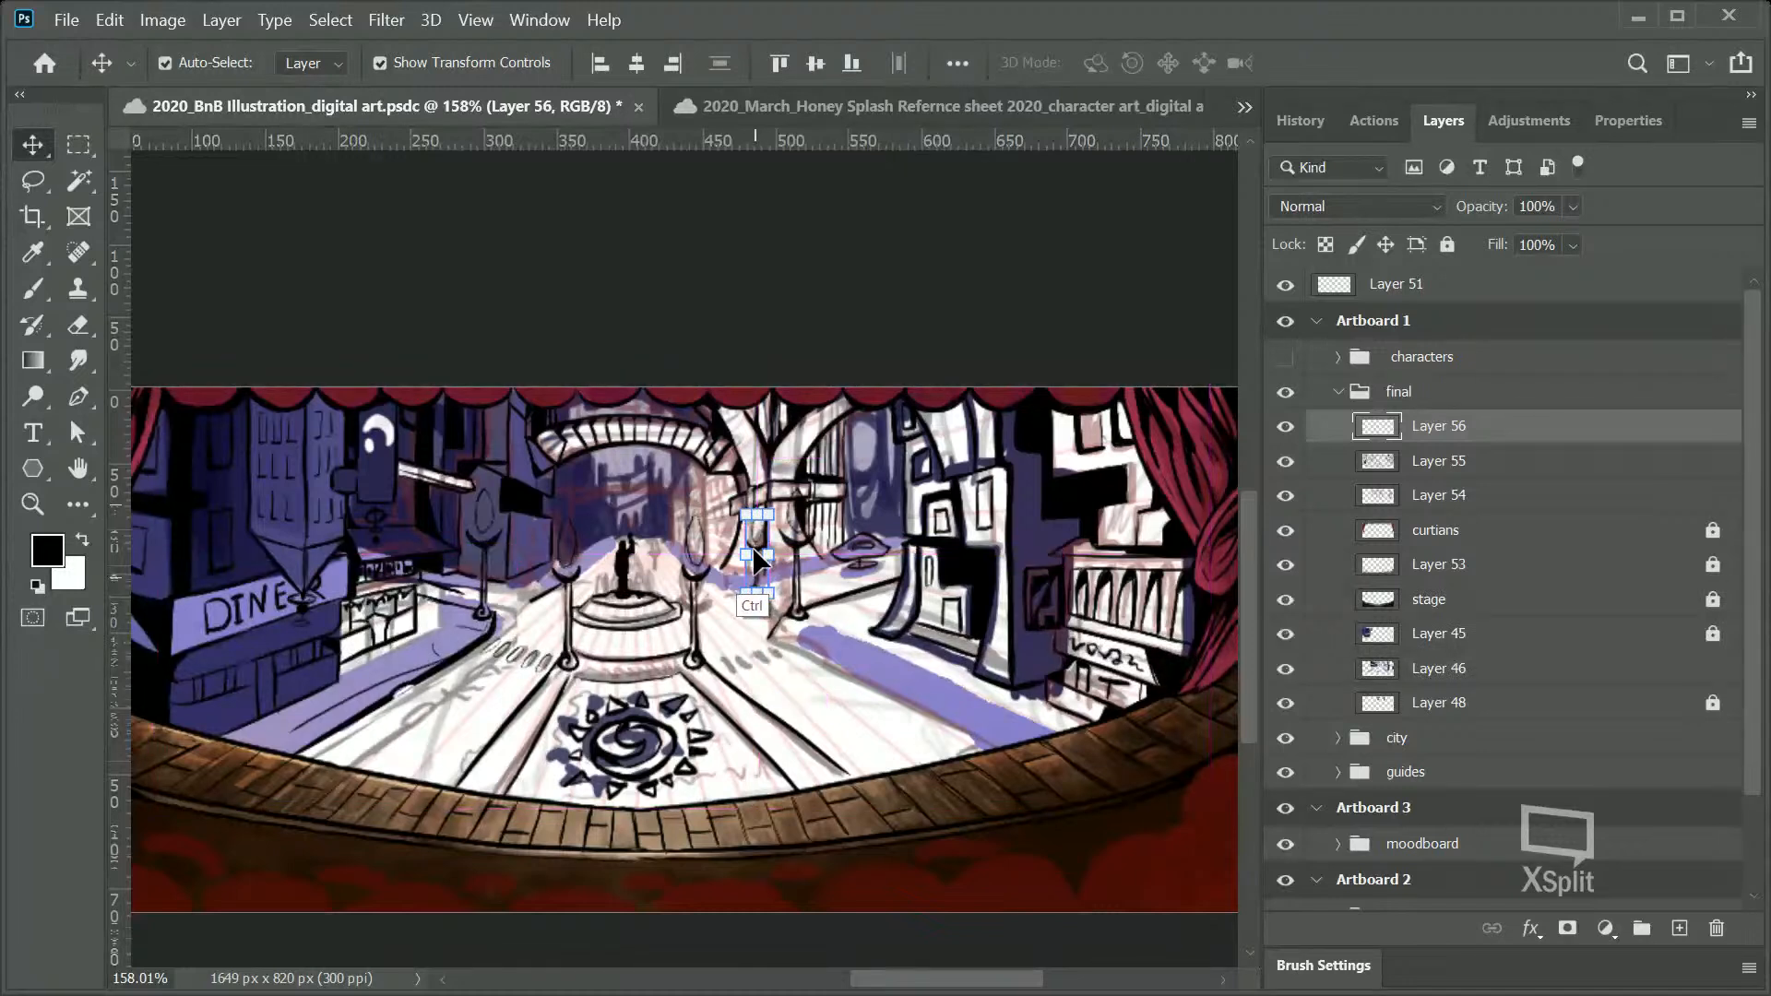
pyautogui.hotkey('ctrl', 'v')
pyautogui.moveTo(684, 643); pyautogui.dragTo(535, 544)
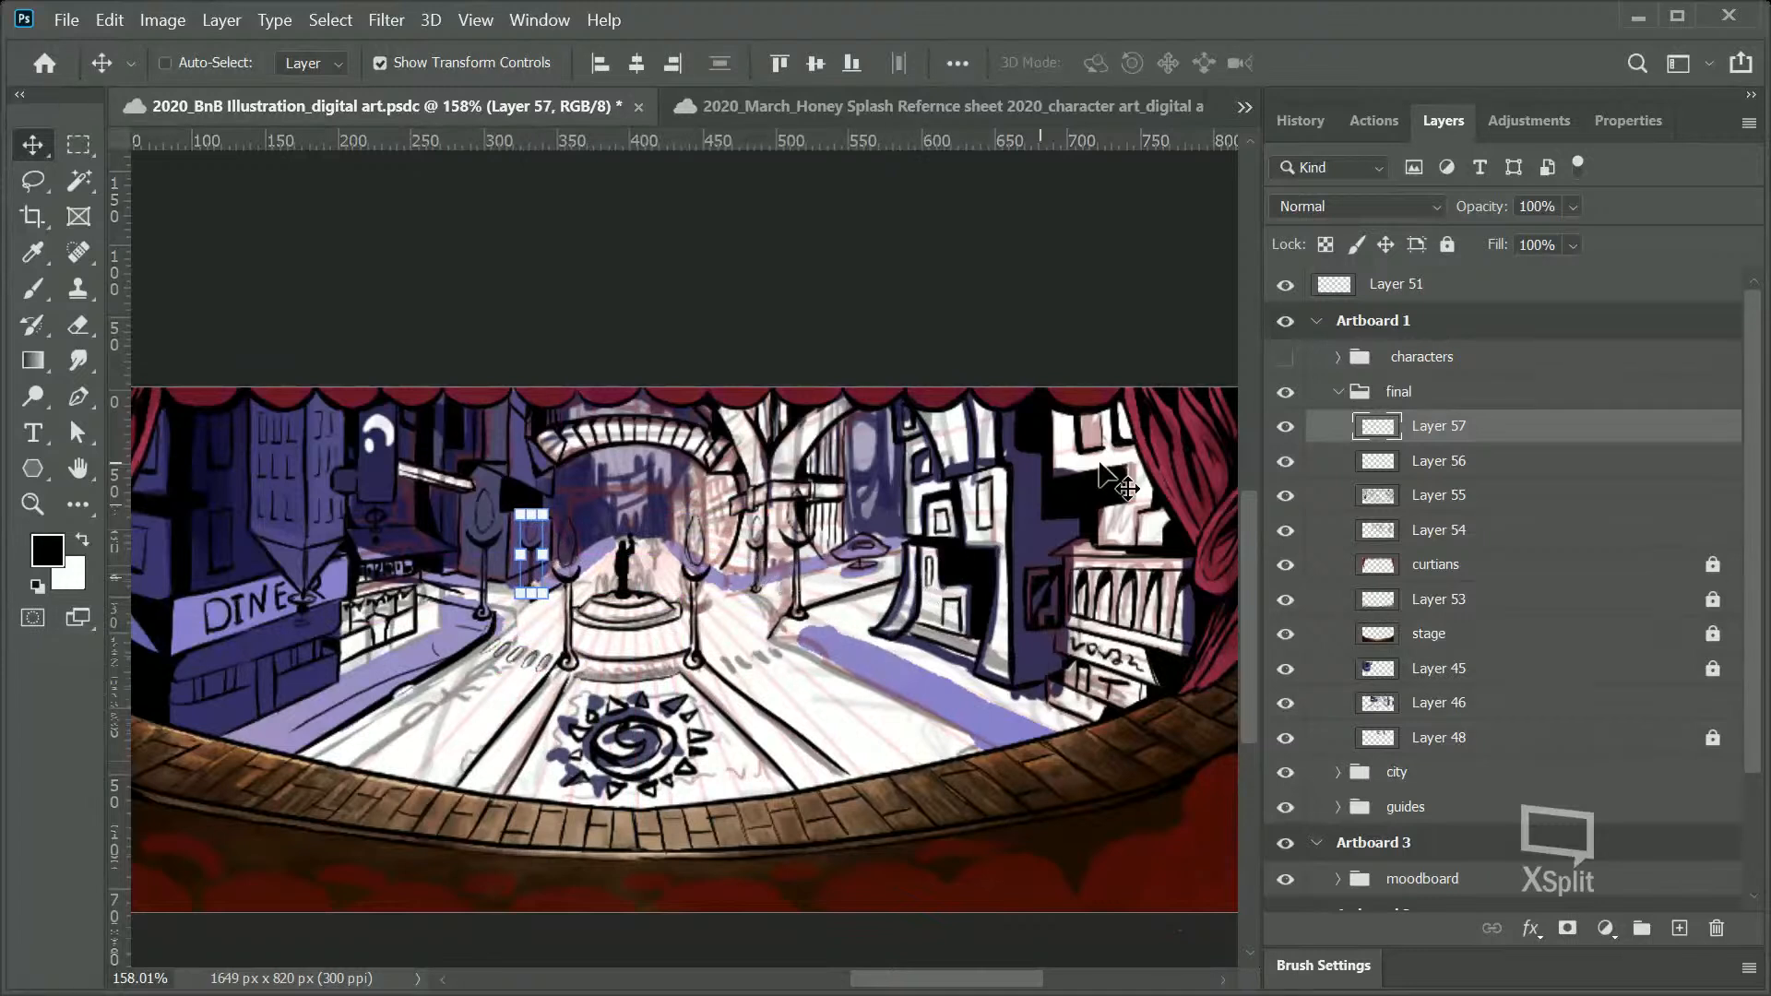
# Step: Move the small lamp on Layer 56 away from the tree trunk, closer to the fountain
pyautogui.click(1415, 396)
pyautogui.click(1434, 466)
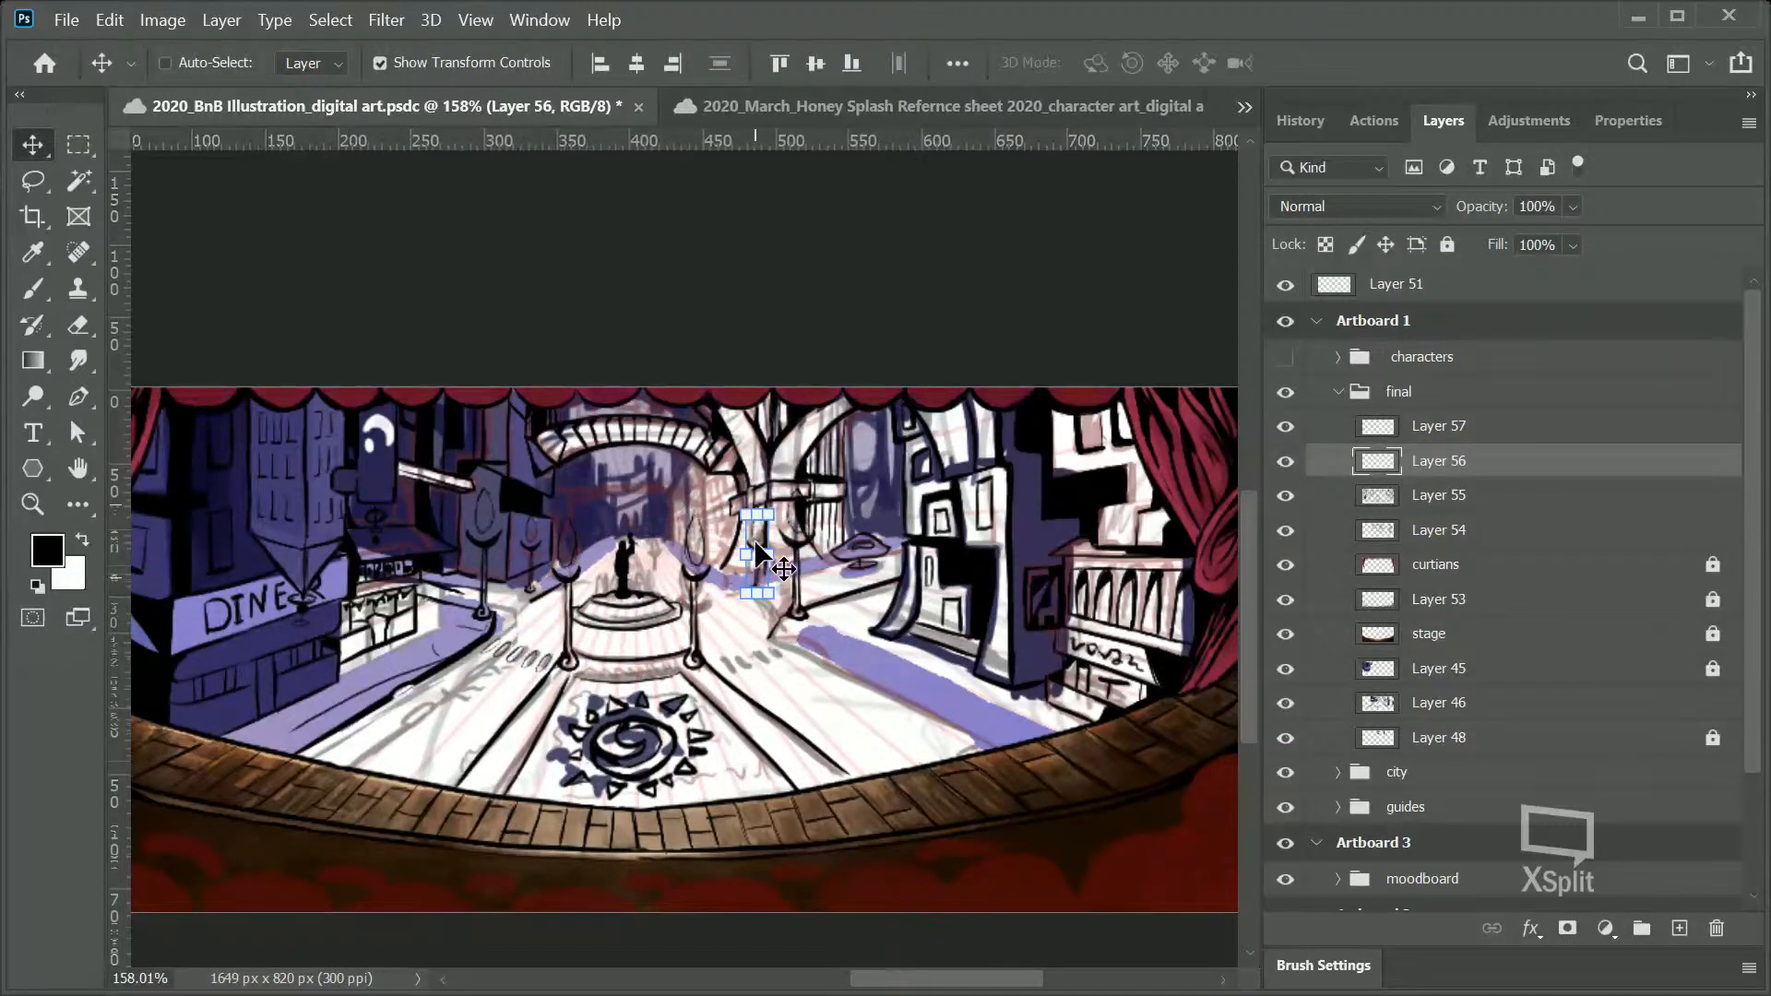
pyautogui.moveTo(752, 530); pyautogui.dragTo(740, 547)
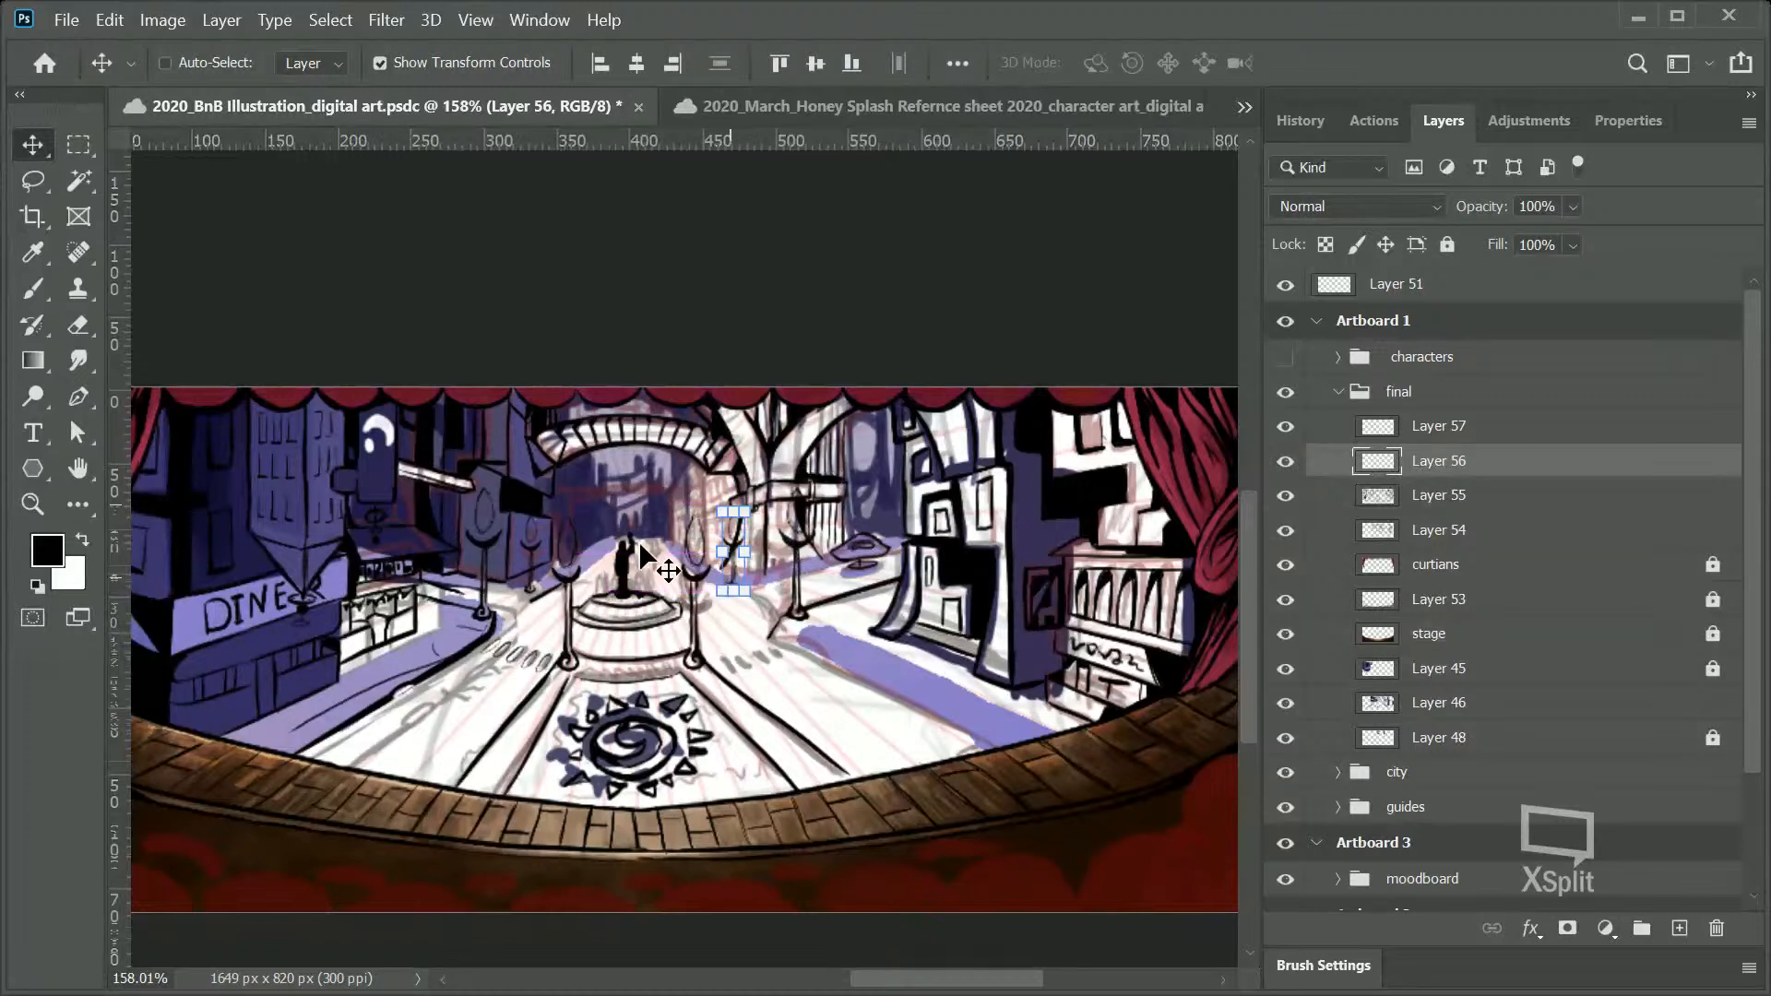
# Step: Shift the small diner-side lamp on Layer 57 slightly, fine-tune its horizontal position, and keep its layer selected
pyautogui.click(1462, 426)
pyautogui.moveTo(532, 536)
pyautogui.mouseDown()
pyautogui.moveTo(719, 538)
pyautogui.moveTo(527, 539)
pyautogui.mouseUp()
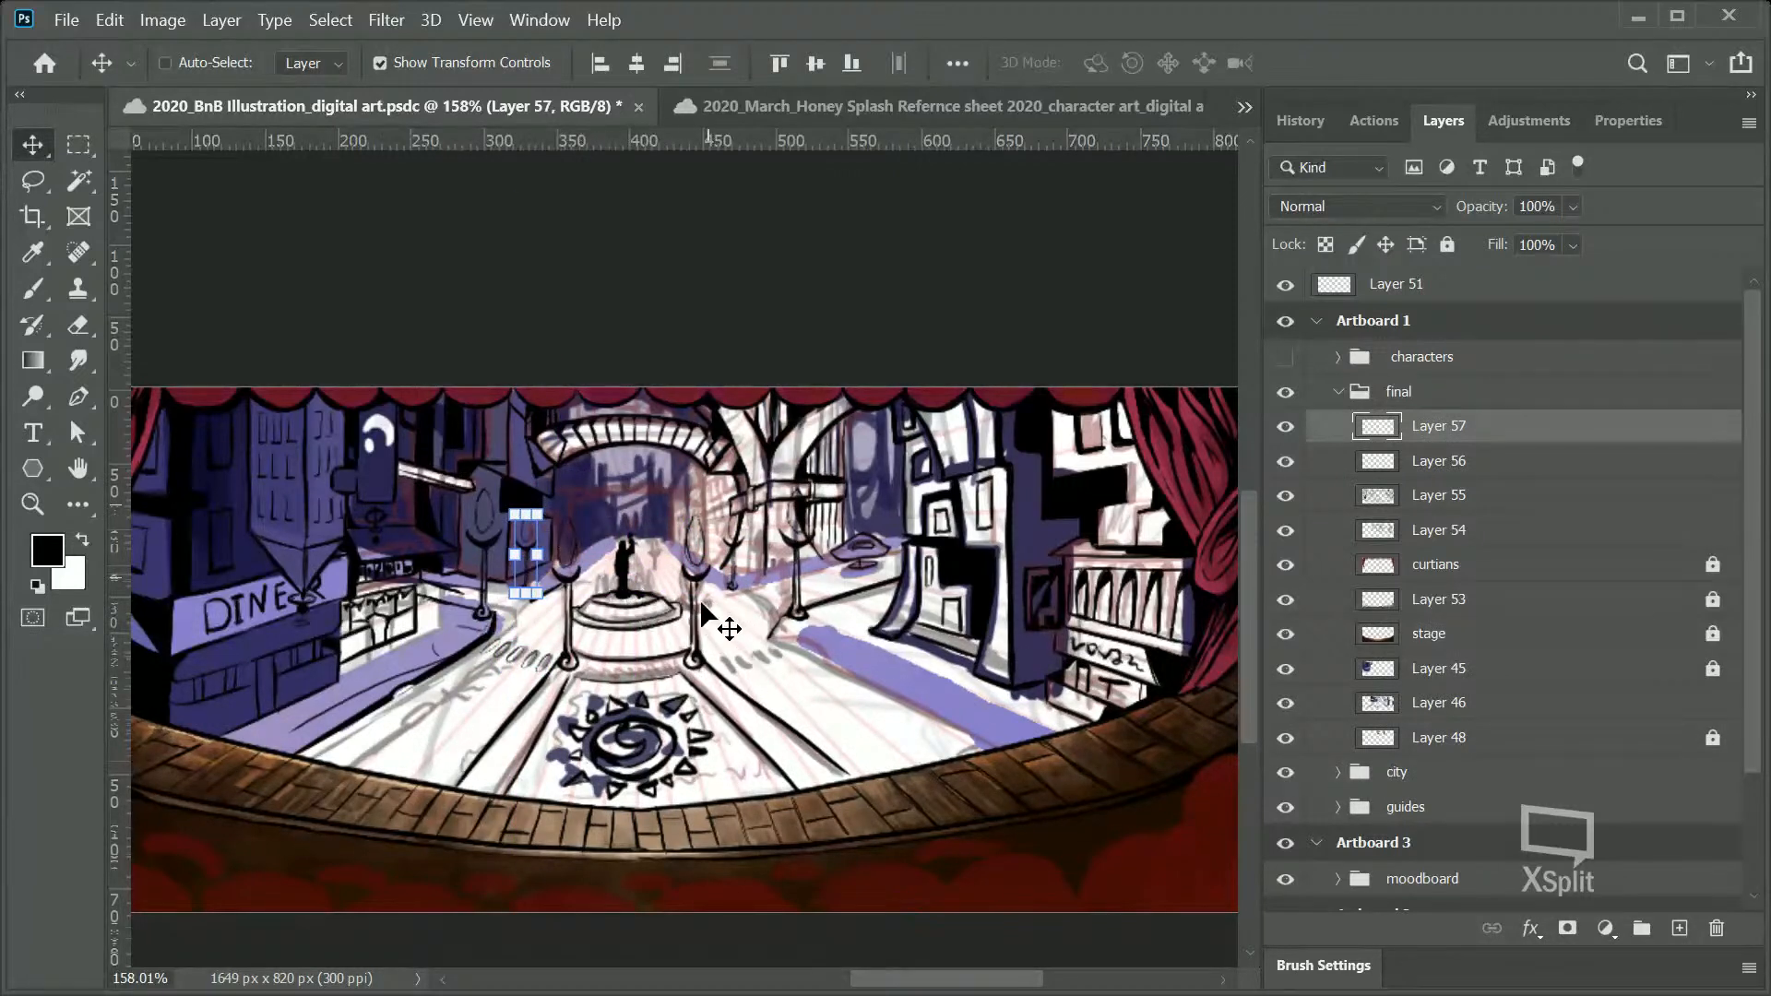
pyautogui.press('Right')
pyautogui.press('Right')
pyautogui.press('Right')
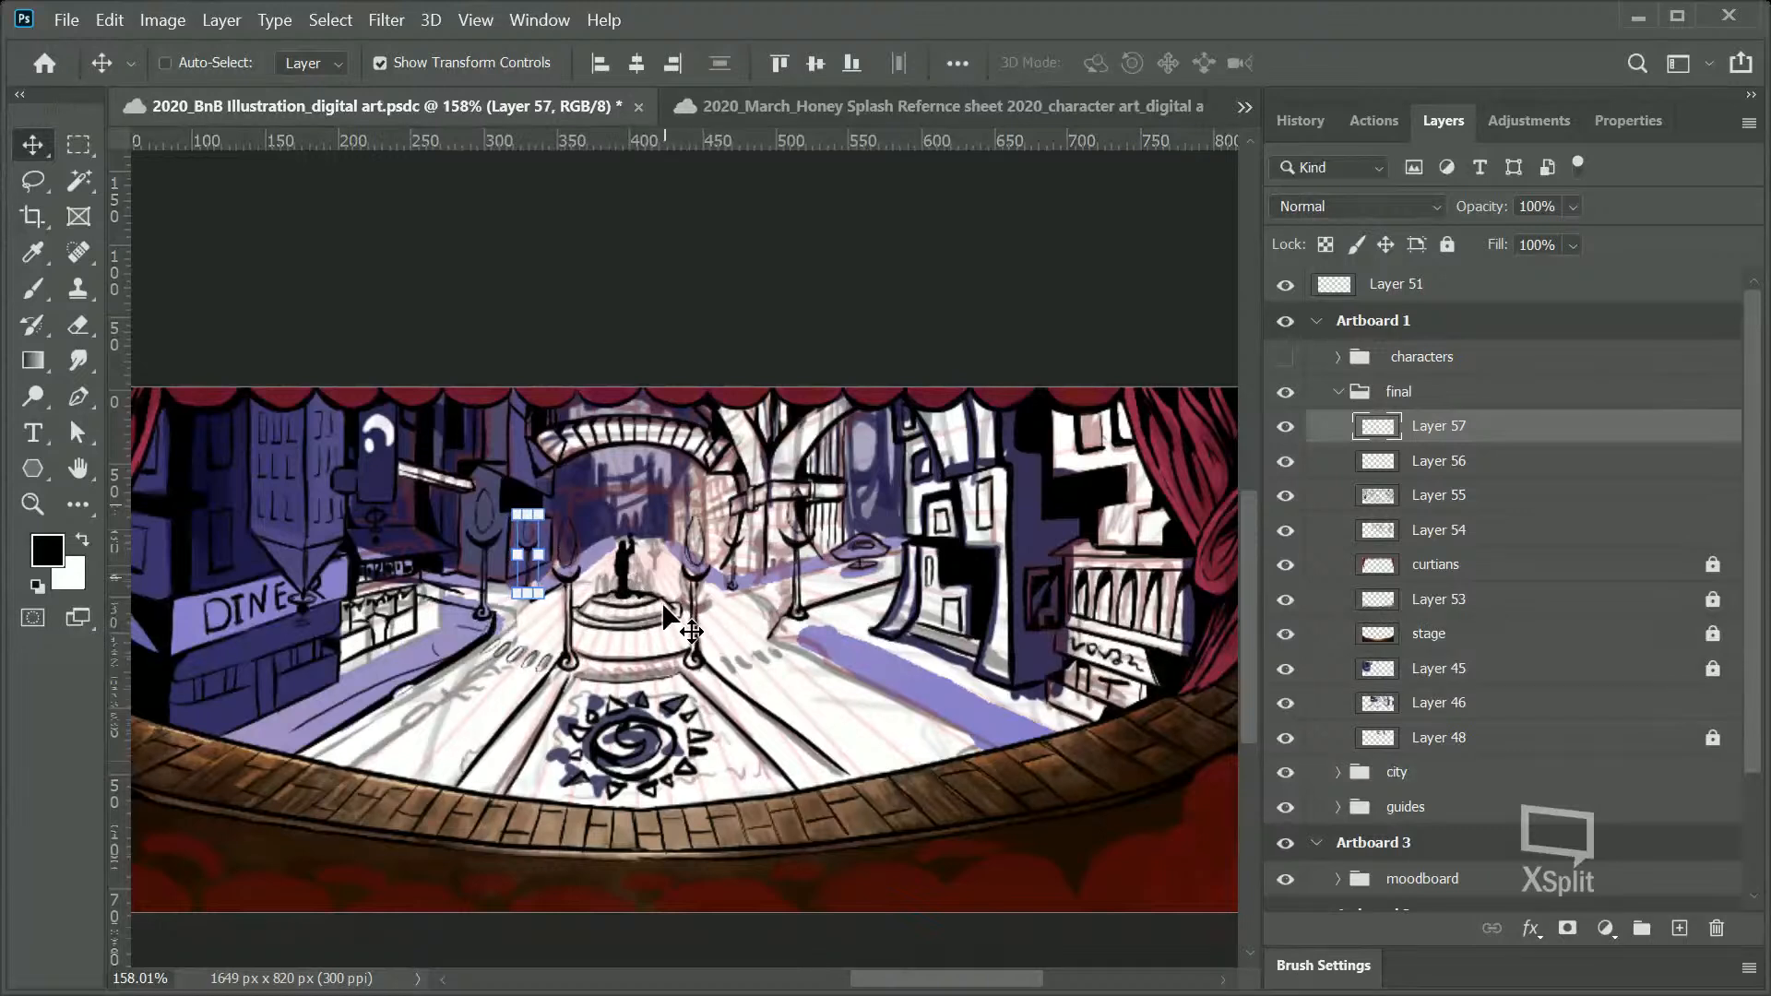
pyautogui.press('Left')
pyautogui.press('Left')
pyautogui.click(1410, 395)
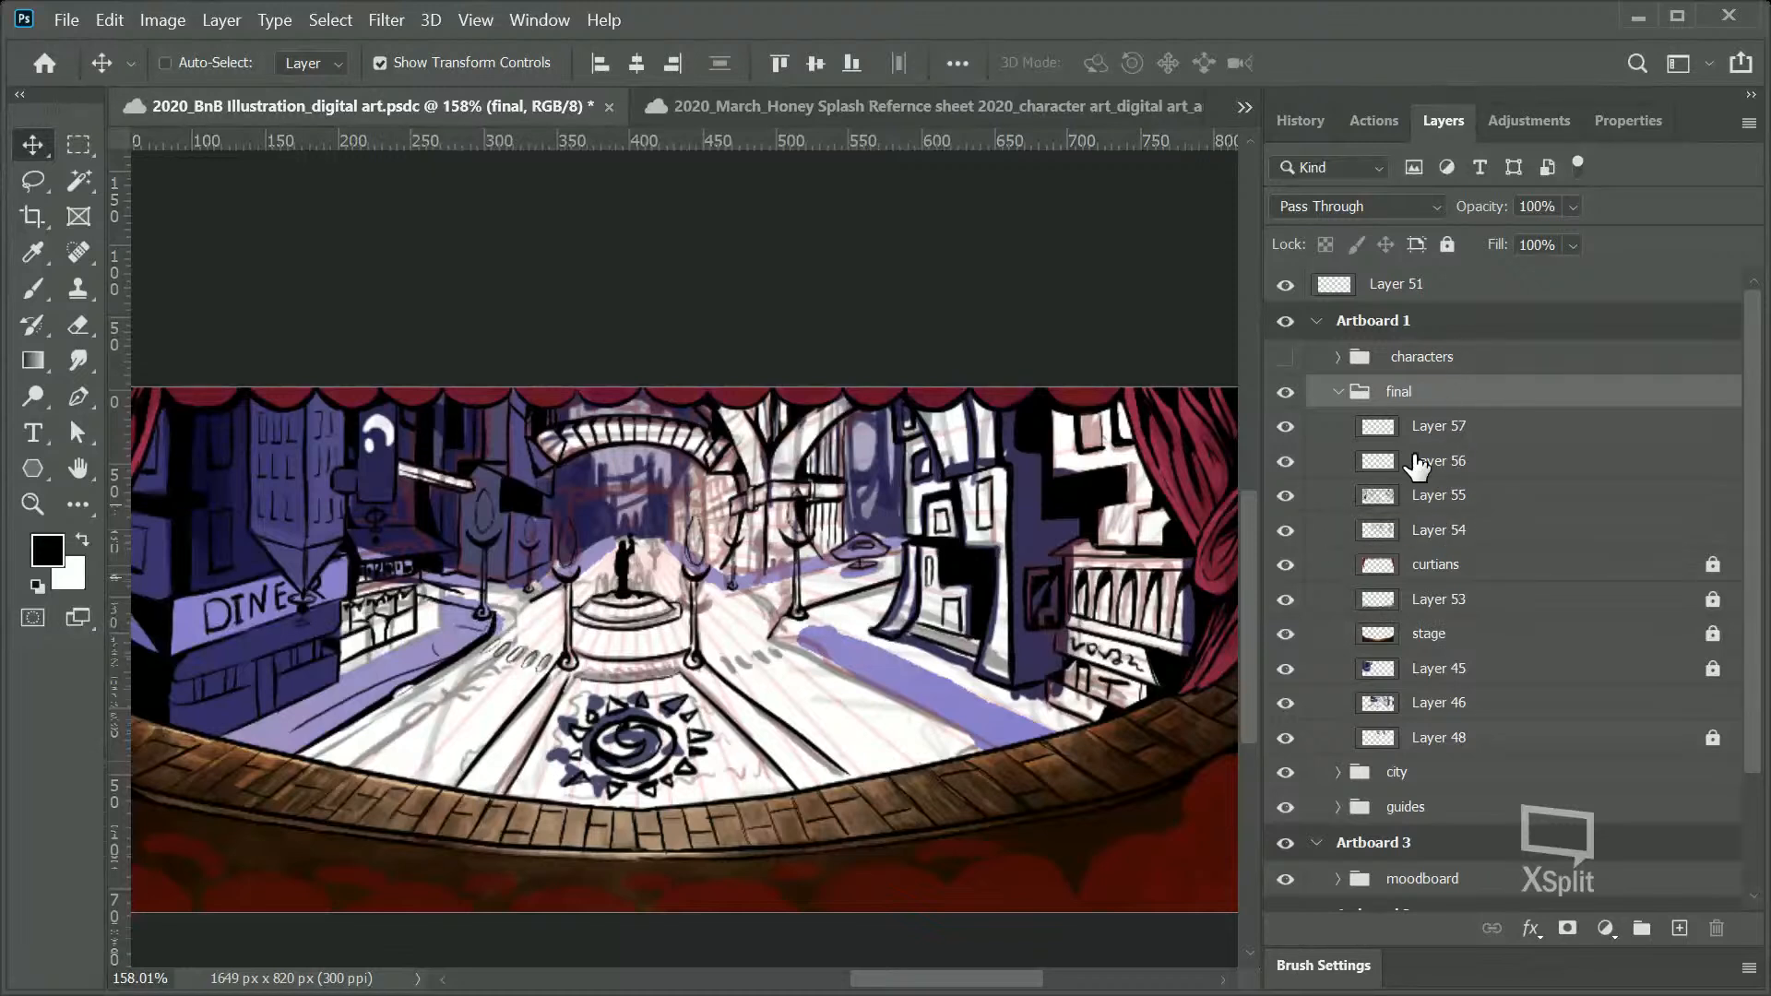
pyautogui.click(1453, 432)
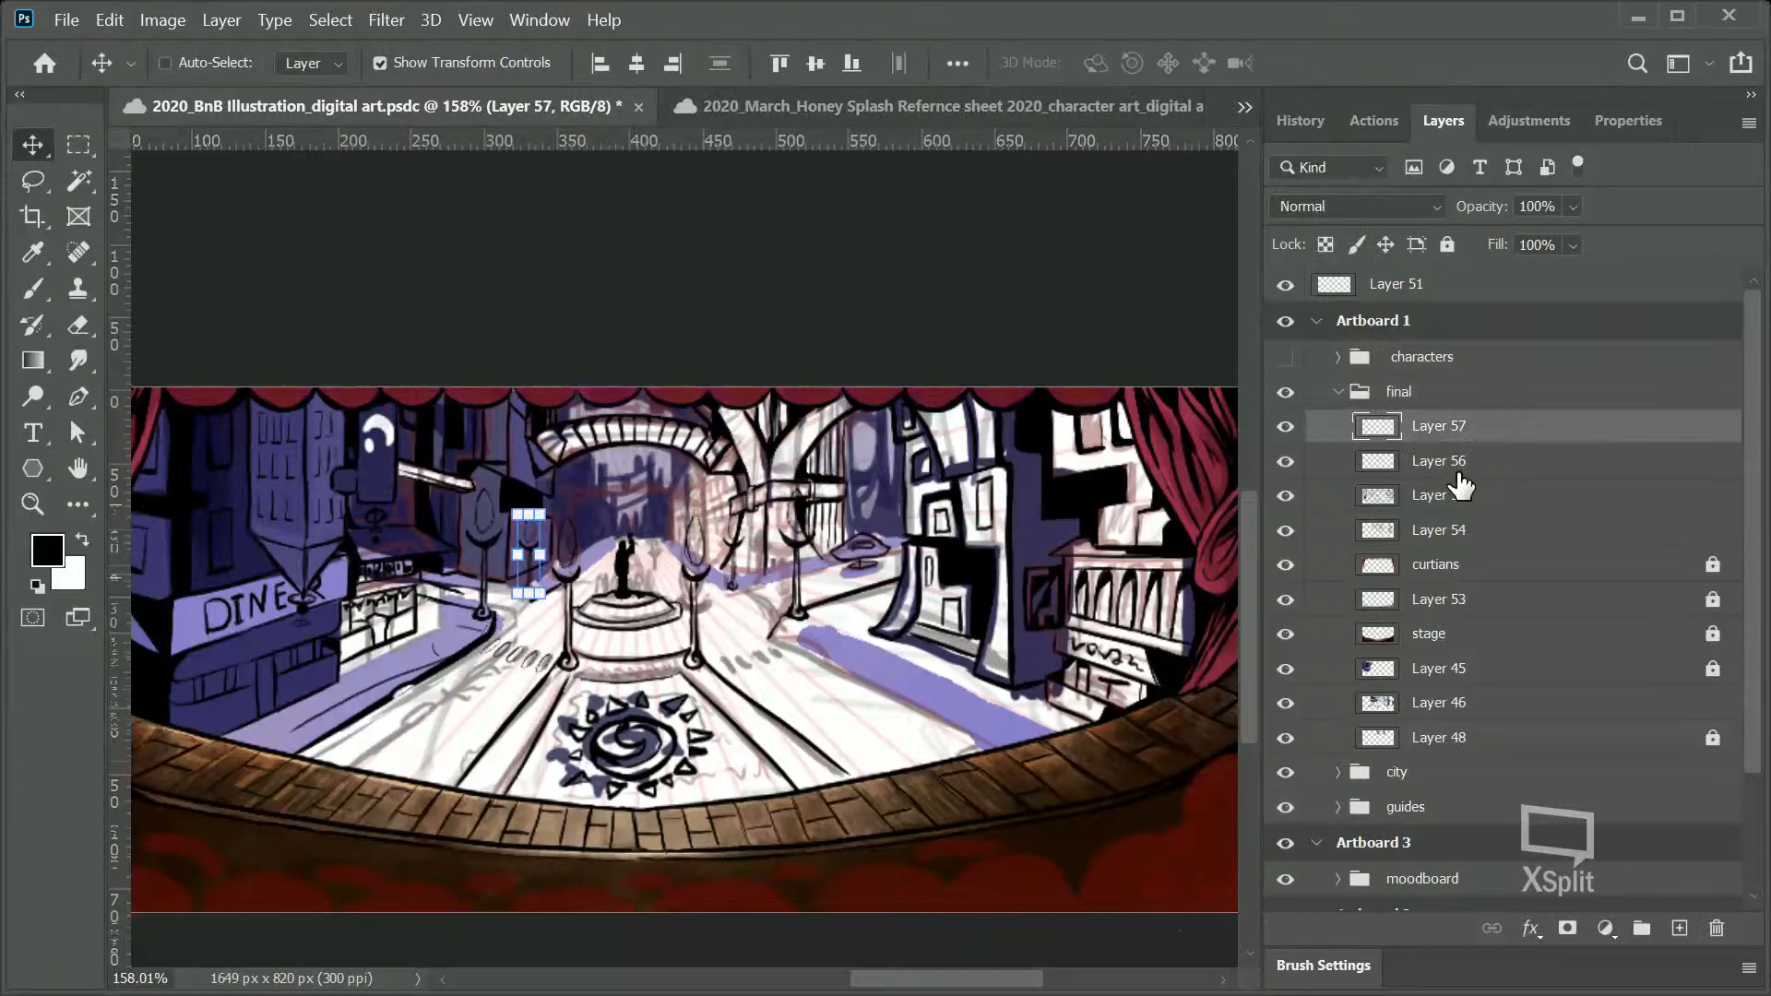
# Step: Merge Layers 55, 56 and 57 into one line-art layer and check its contents by toggling its visibility
pyautogui.keyDown('shift'); pyautogui.click(1452, 495); pyautogui.keyUp('shift')
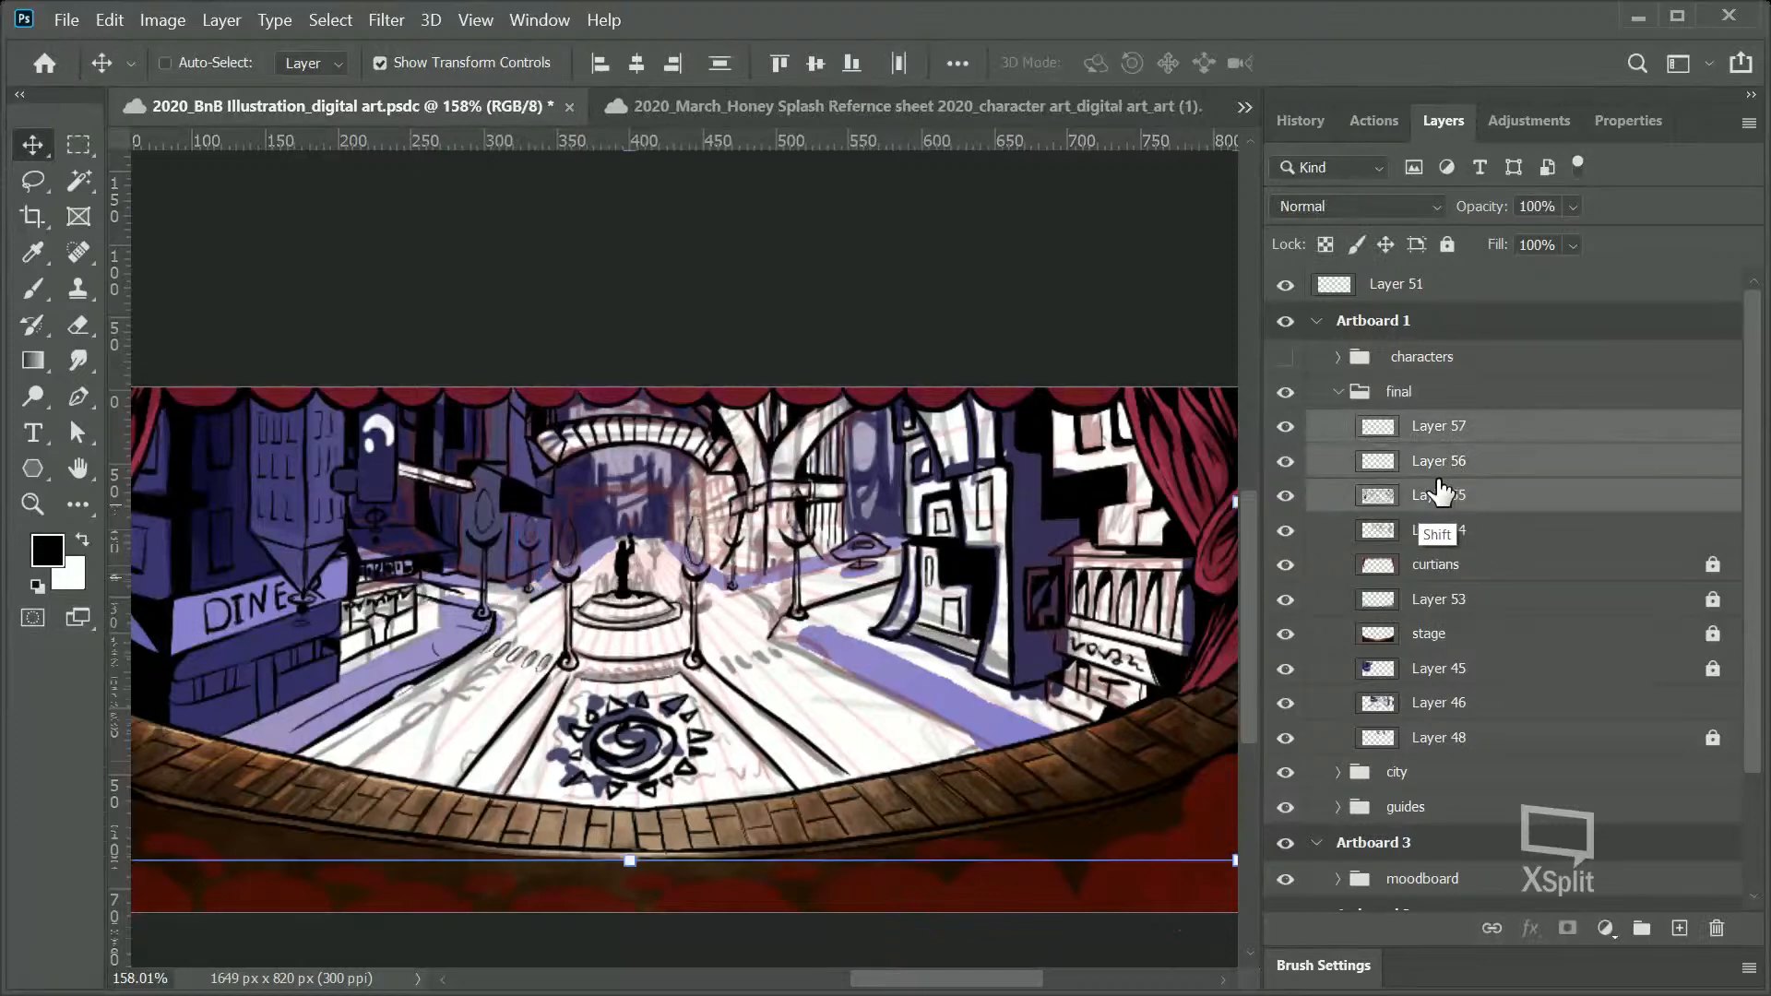
pyautogui.click(1284, 510)
pyautogui.click(1284, 510)
pyautogui.rightClick(1446, 444)
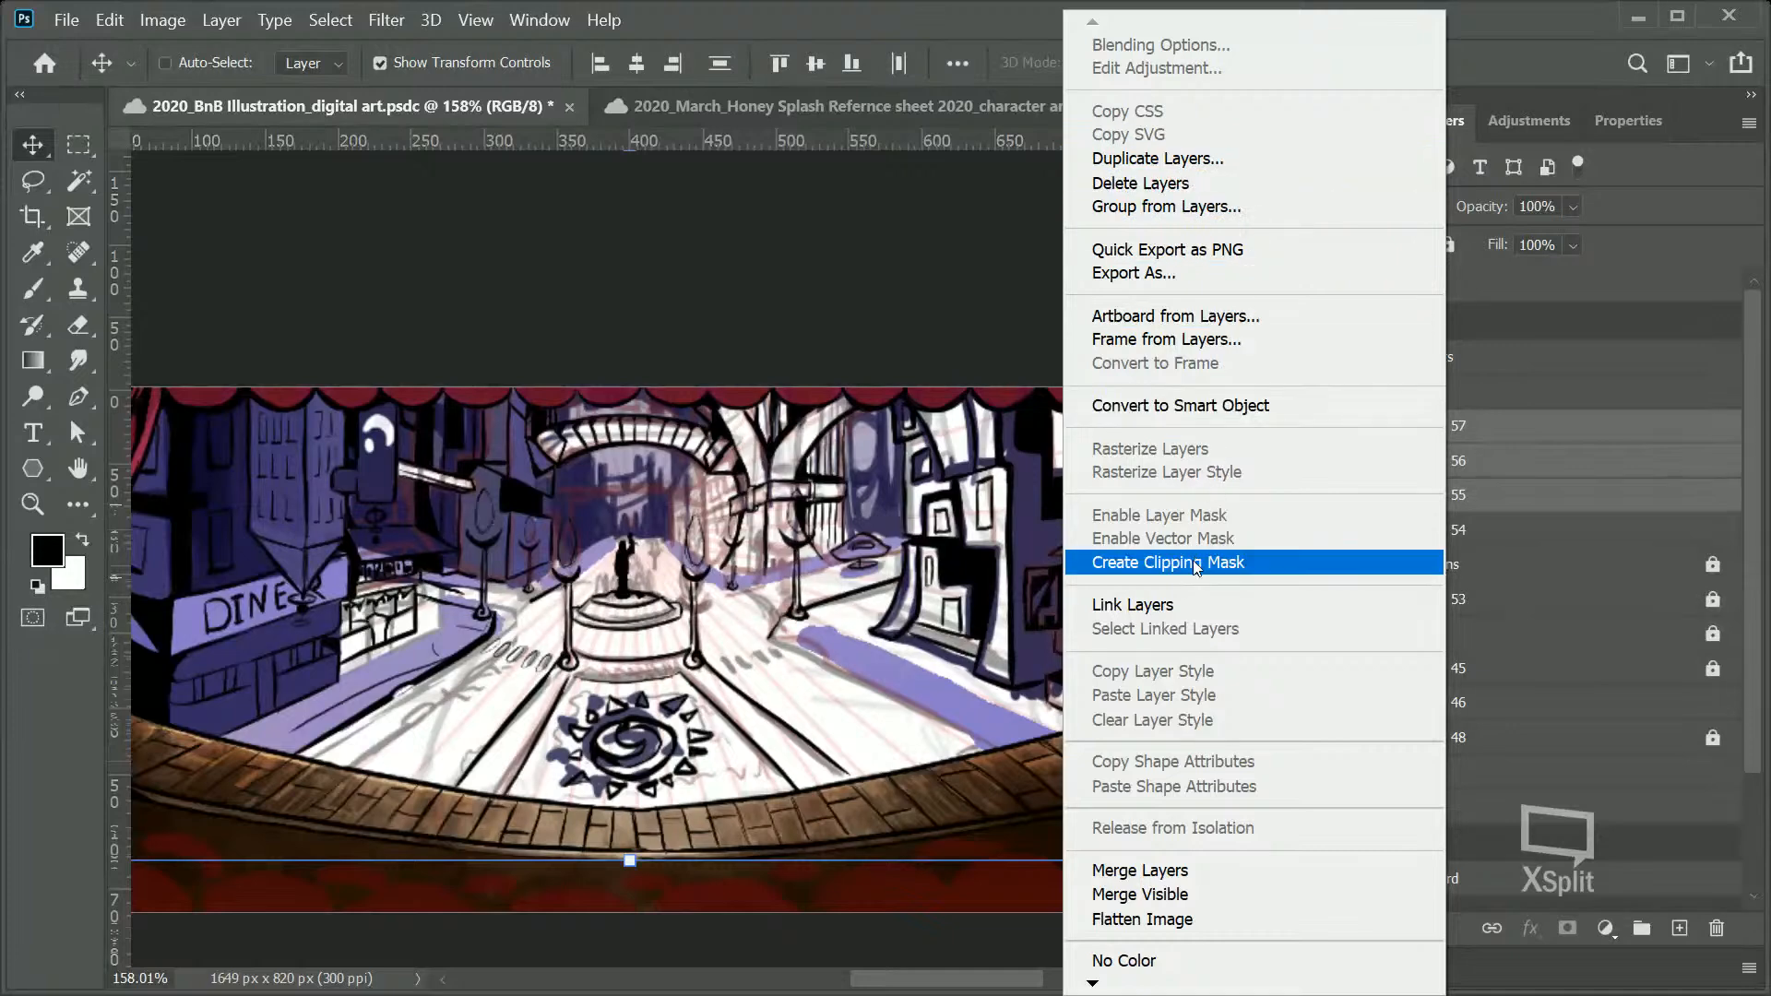
pyautogui.click(1133, 872)
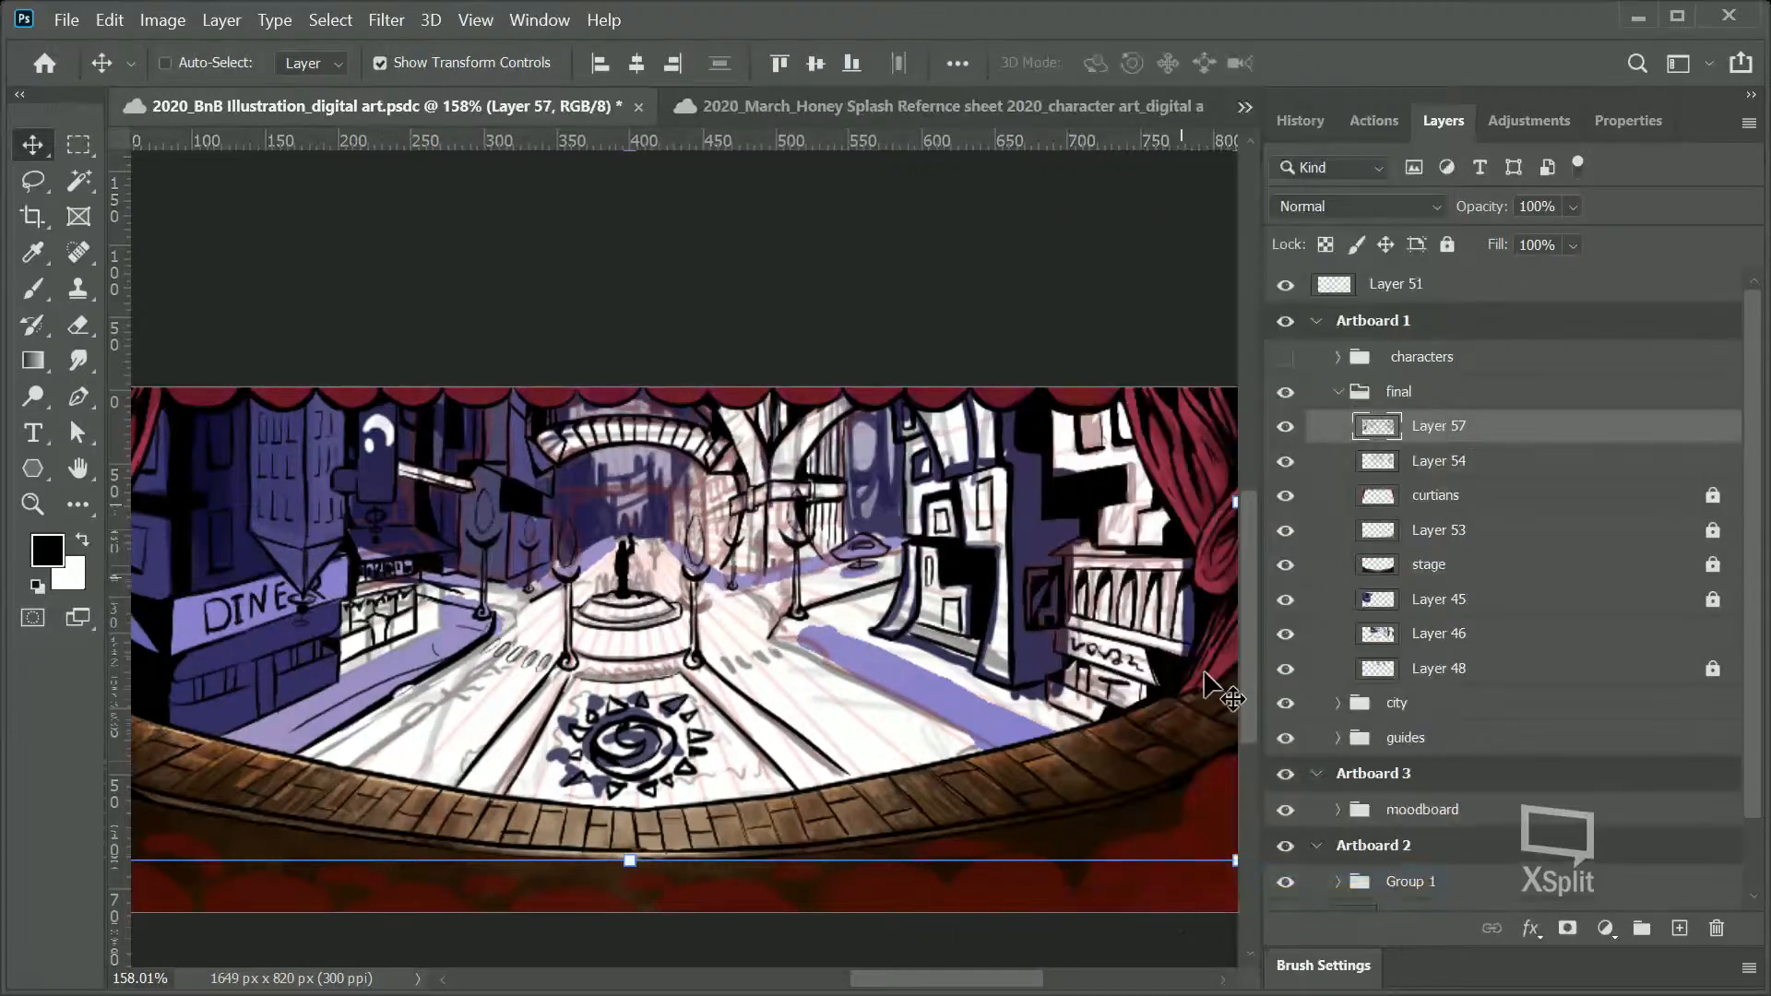
pyautogui.click(1290, 428)
pyautogui.click(1287, 428)
pyautogui.moveTo(932, 979)
pyautogui.mouseDown()
pyautogui.moveTo(838, 978)
pyautogui.moveTo(912, 978)
pyautogui.moveTo(905, 952)
pyautogui.moveTo(1010, 979)
pyautogui.moveTo(922, 994)
pyautogui.moveTo(955, 993)
pyautogui.moveTo(937, 962)
pyautogui.mouseUp()
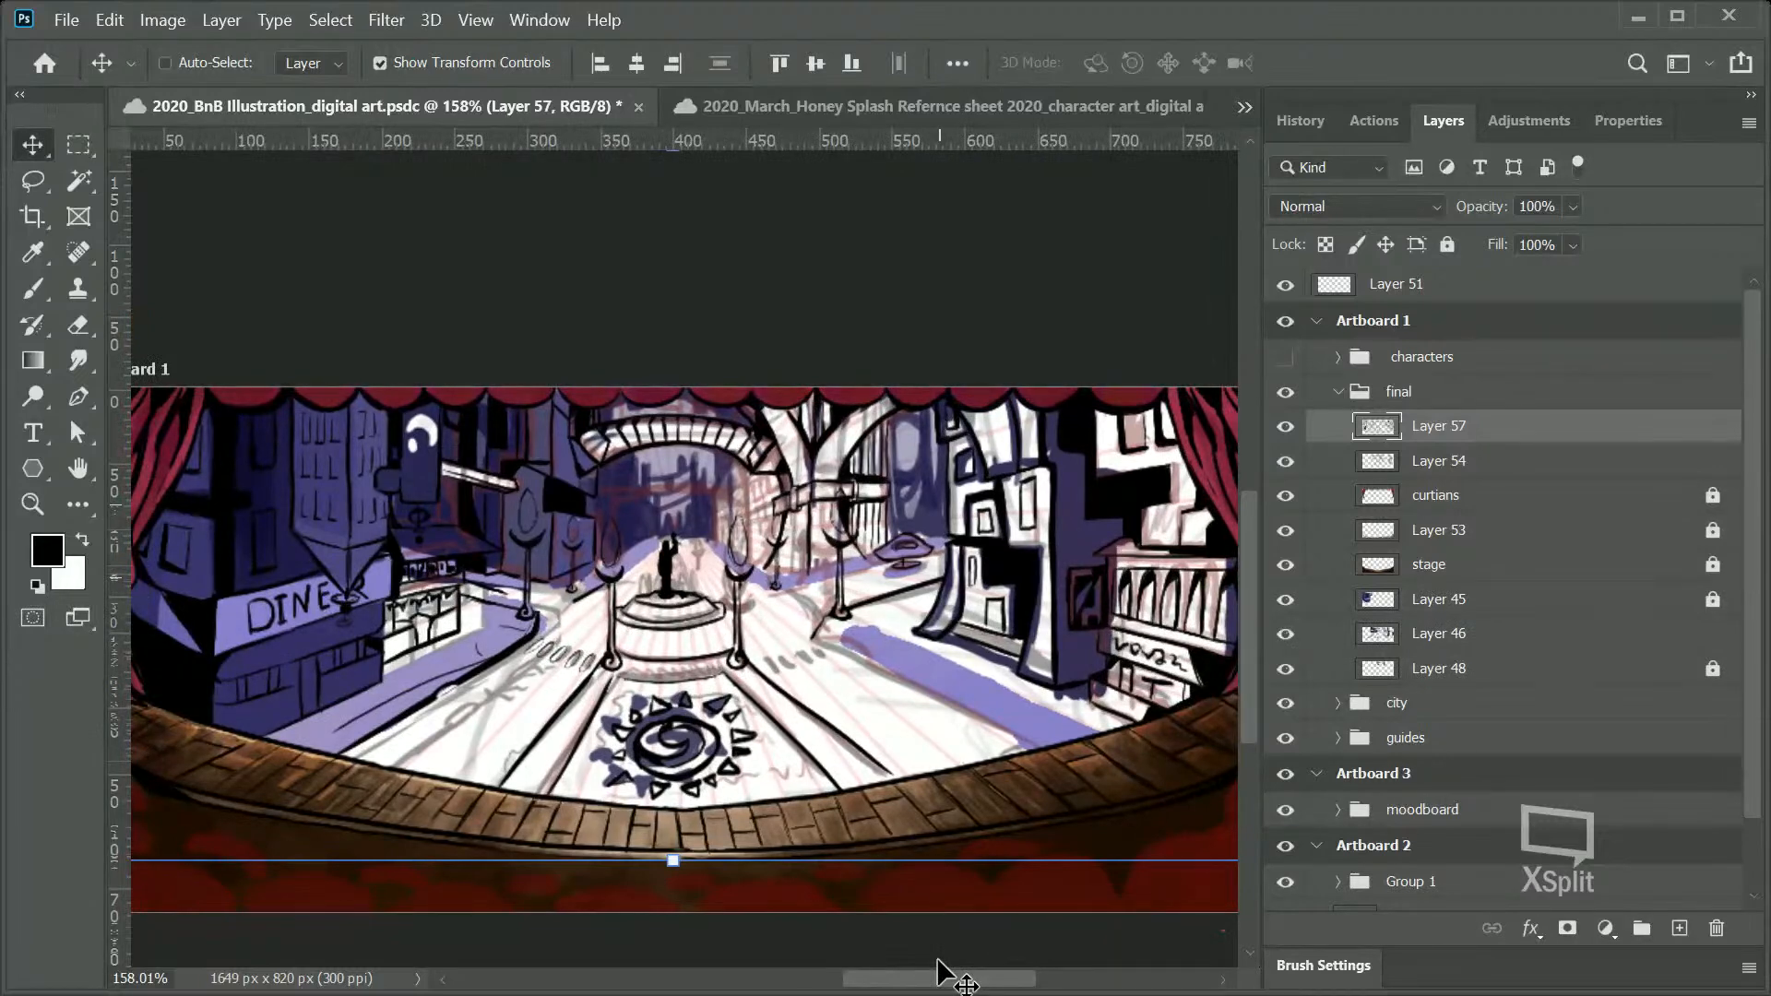
pyautogui.moveTo(768, 446); pyautogui.dragTo(807, 427)
pyautogui.press('ctrl')
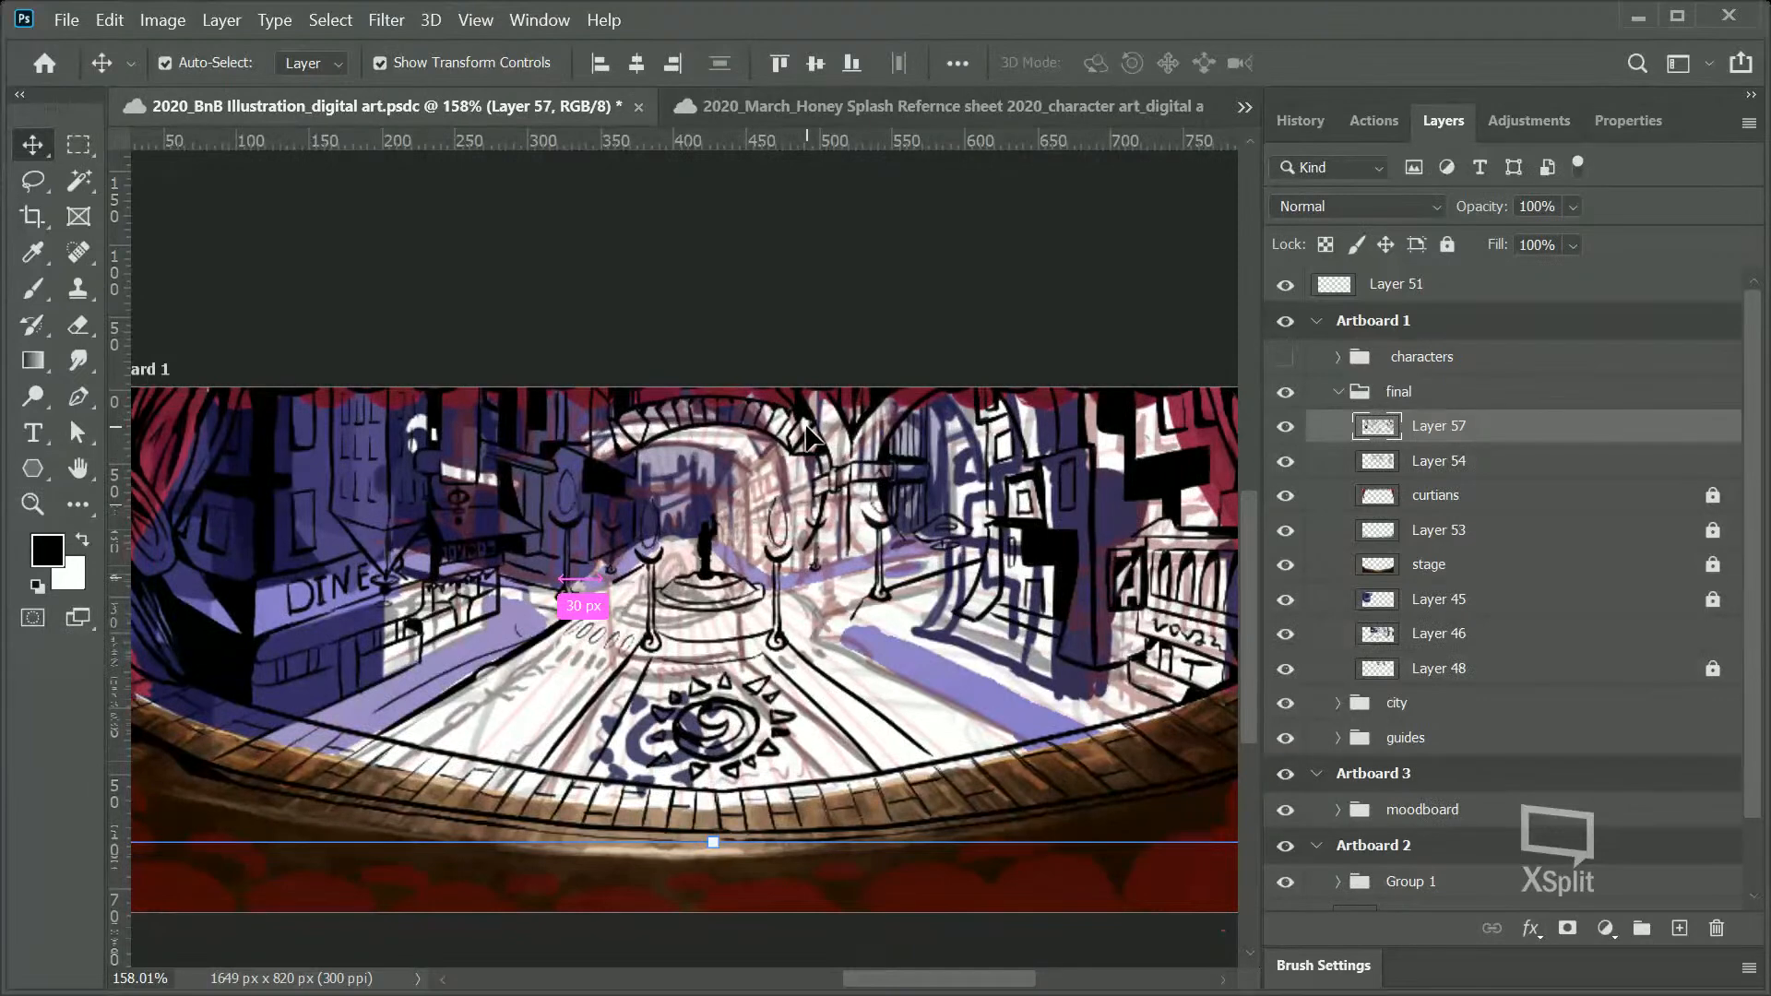
pyautogui.hotkey('ctrl', 'z')
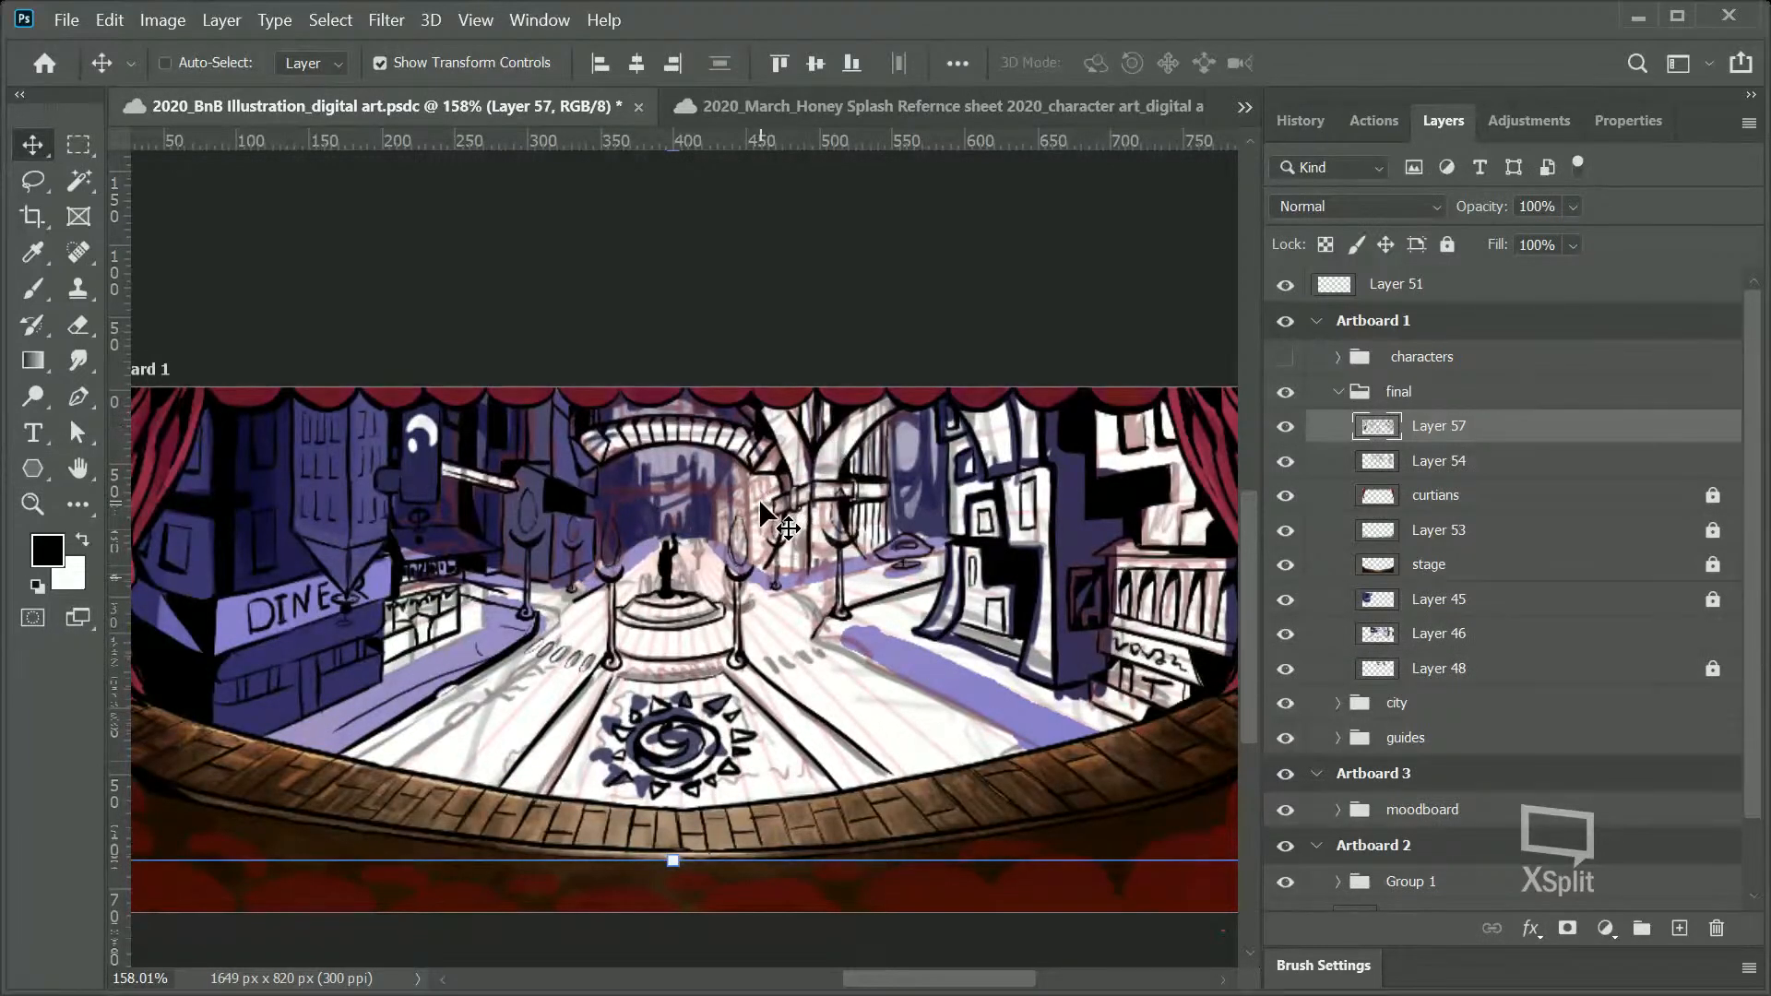
# Step: With the Brush, ink the vertical edge of the building under the tree-side end of the stone arch
pyautogui.press('z')
pyautogui.moveTo(768, 489); pyautogui.dragTo(827, 446)
pyautogui.click(35, 290)
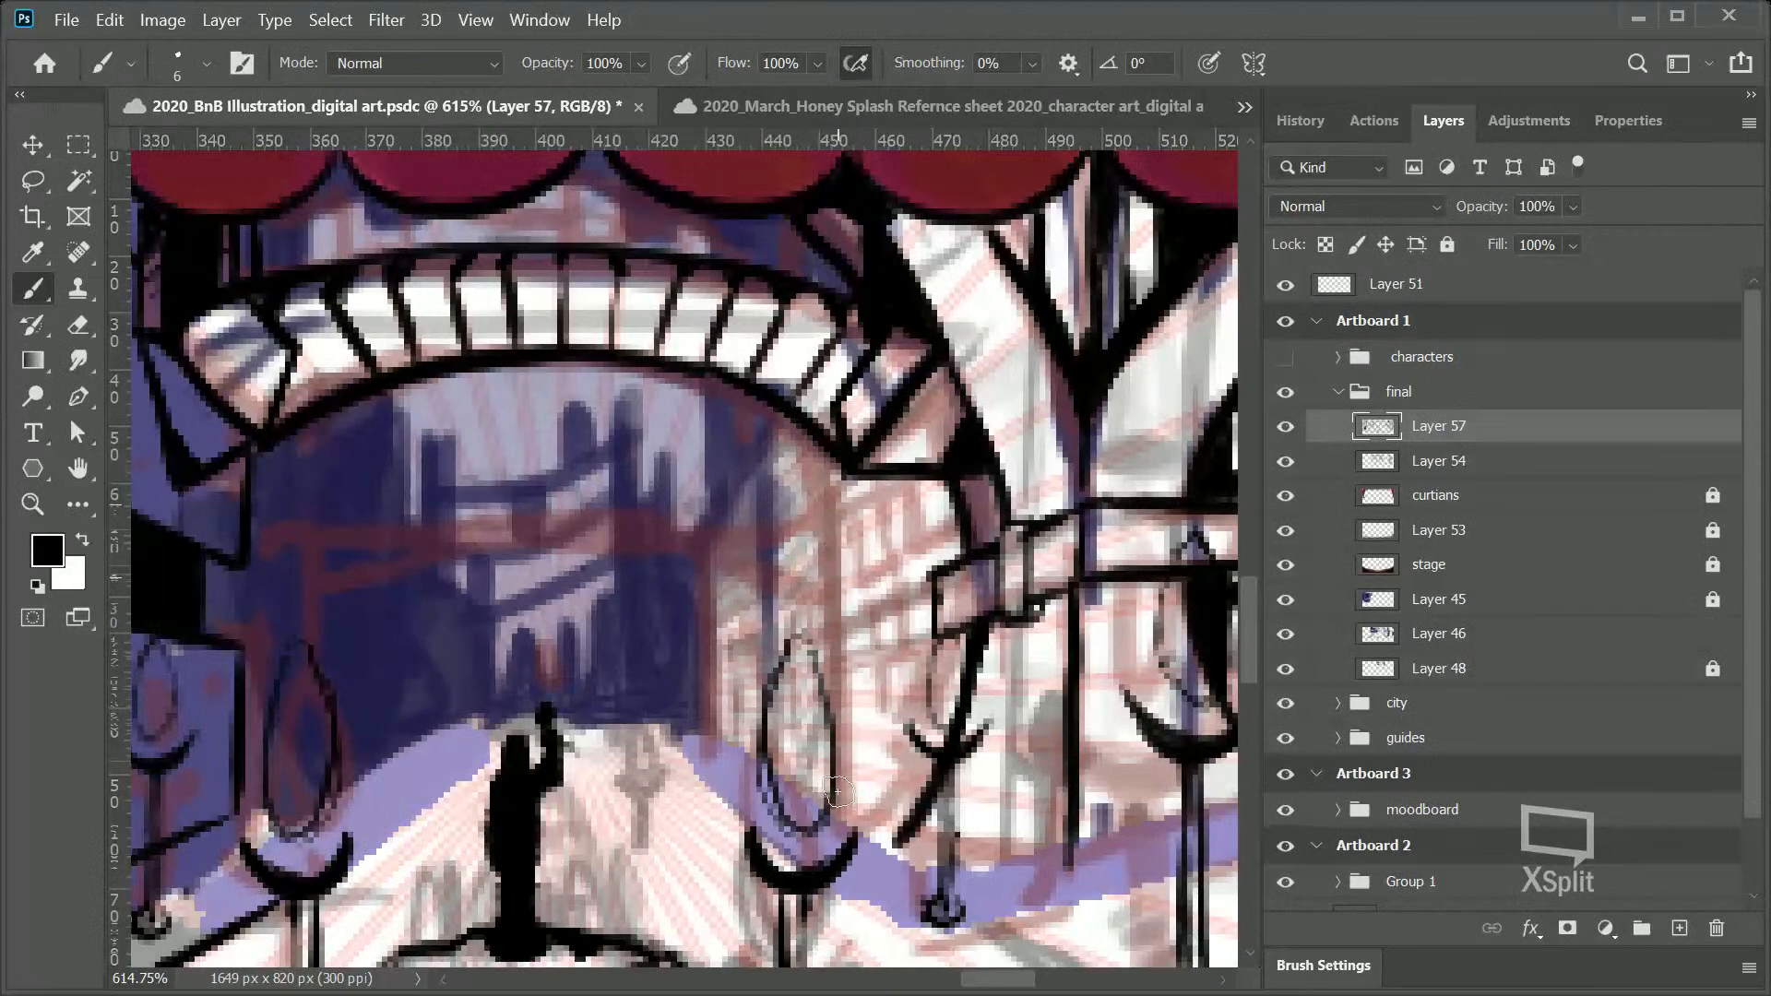
pyautogui.moveTo(836, 811); pyautogui.dragTo(837, 462)
pyautogui.moveTo(860, 575); pyautogui.dragTo(964, 515)
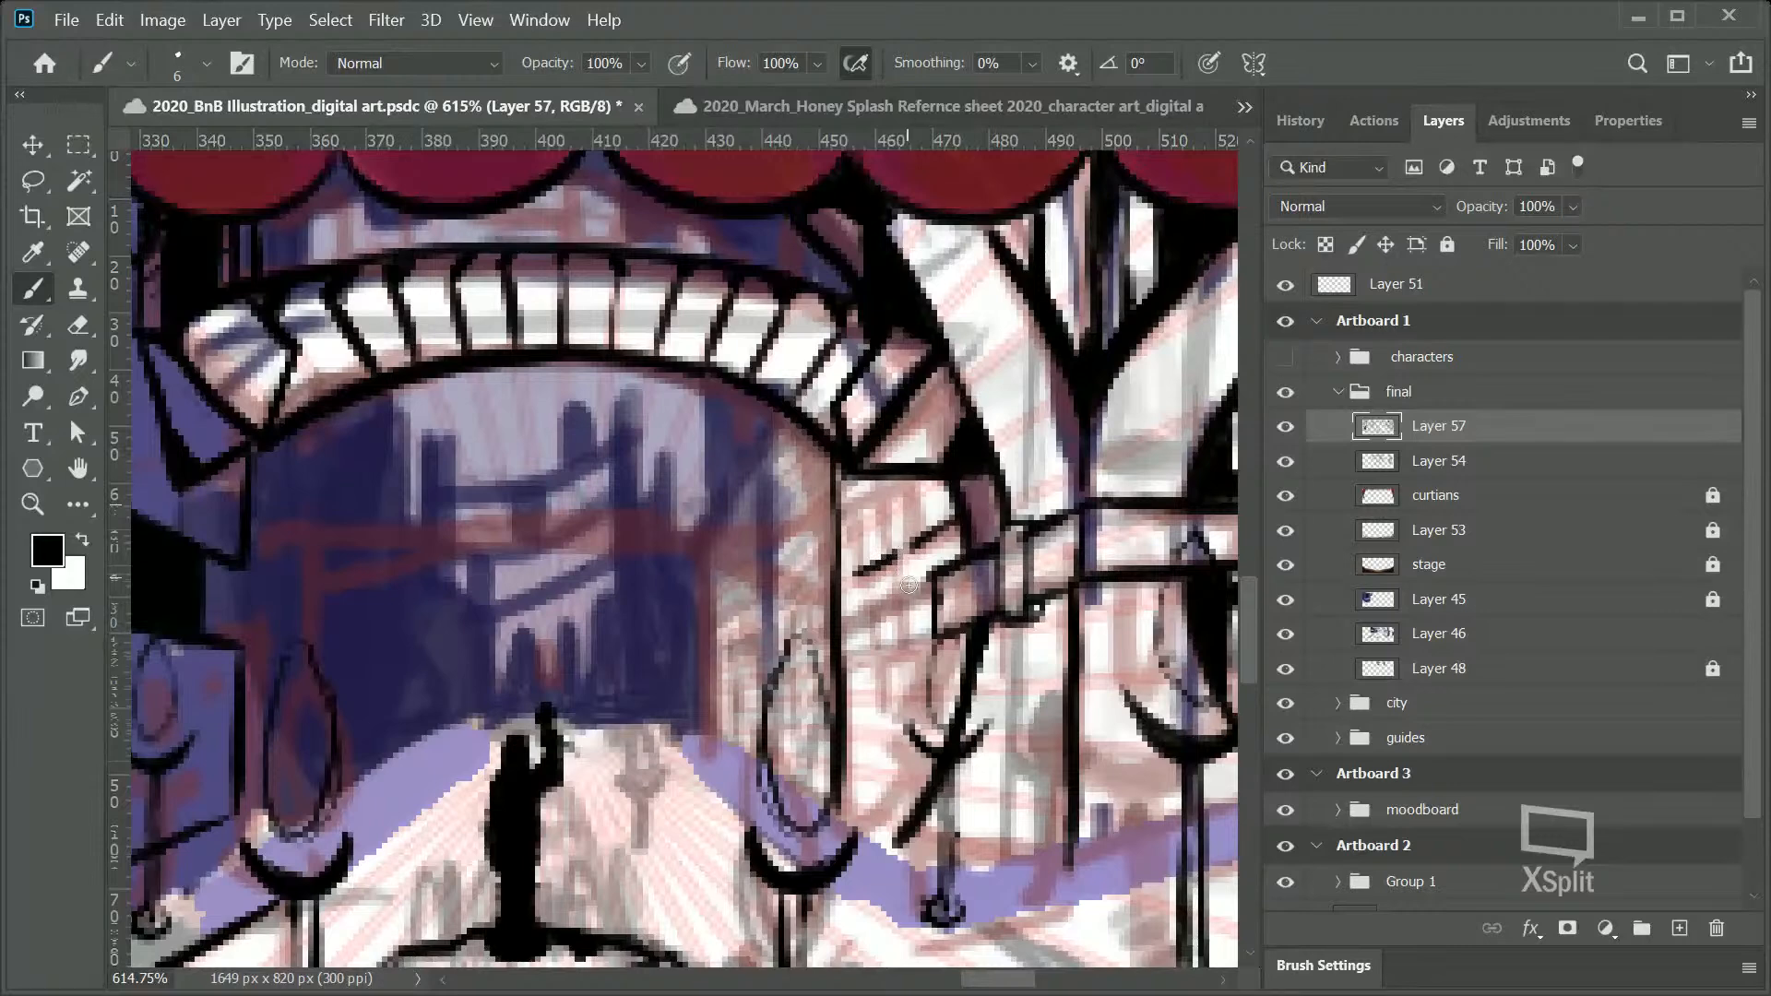
# Step: Ink the two upper window frames on the building between the stone arch and the tree trunk
pyautogui.moveTo(919, 498)
pyautogui.mouseDown()
pyautogui.moveTo(914, 548)
pyautogui.moveTo(896, 446)
pyautogui.moveTo(886, 528)
pyautogui.moveTo(891, 560)
pyautogui.mouseUp()
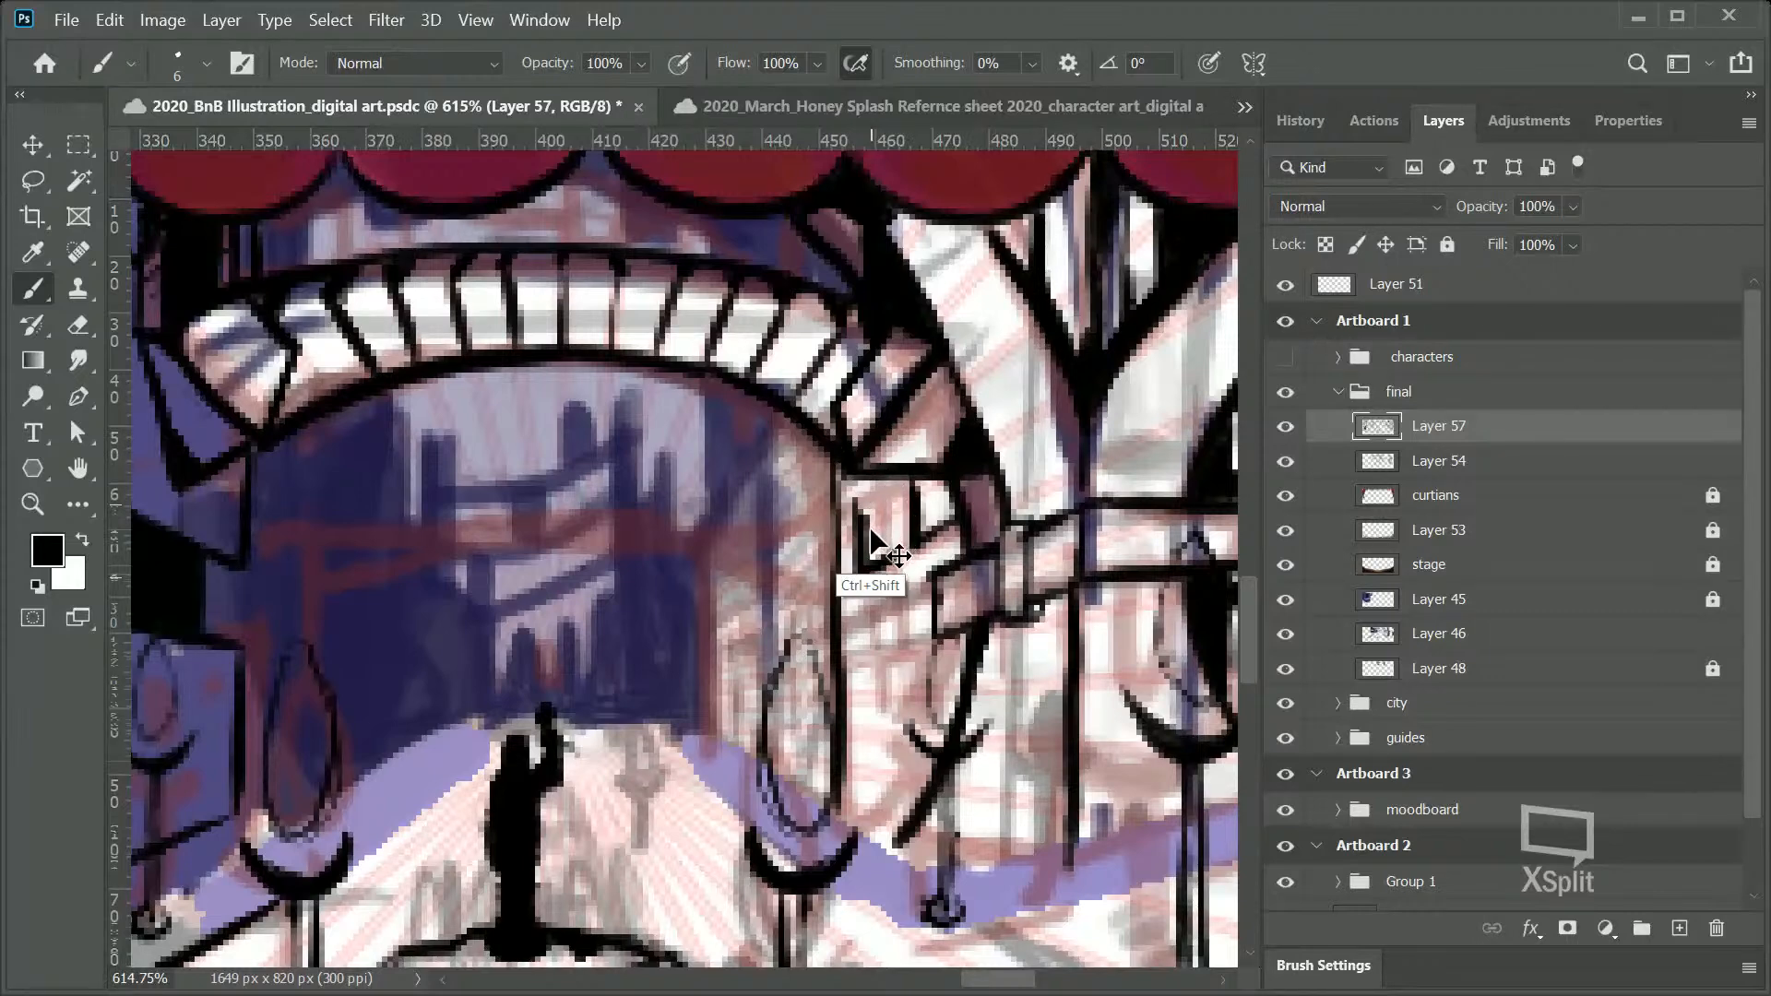
pyautogui.hotkey('ctrl', 'z')
pyautogui.hotkey('ctrl', 'z')
pyautogui.moveTo(858, 515); pyautogui.dragTo(858, 571)
pyautogui.moveTo(856, 509); pyautogui.dragTo(884, 489)
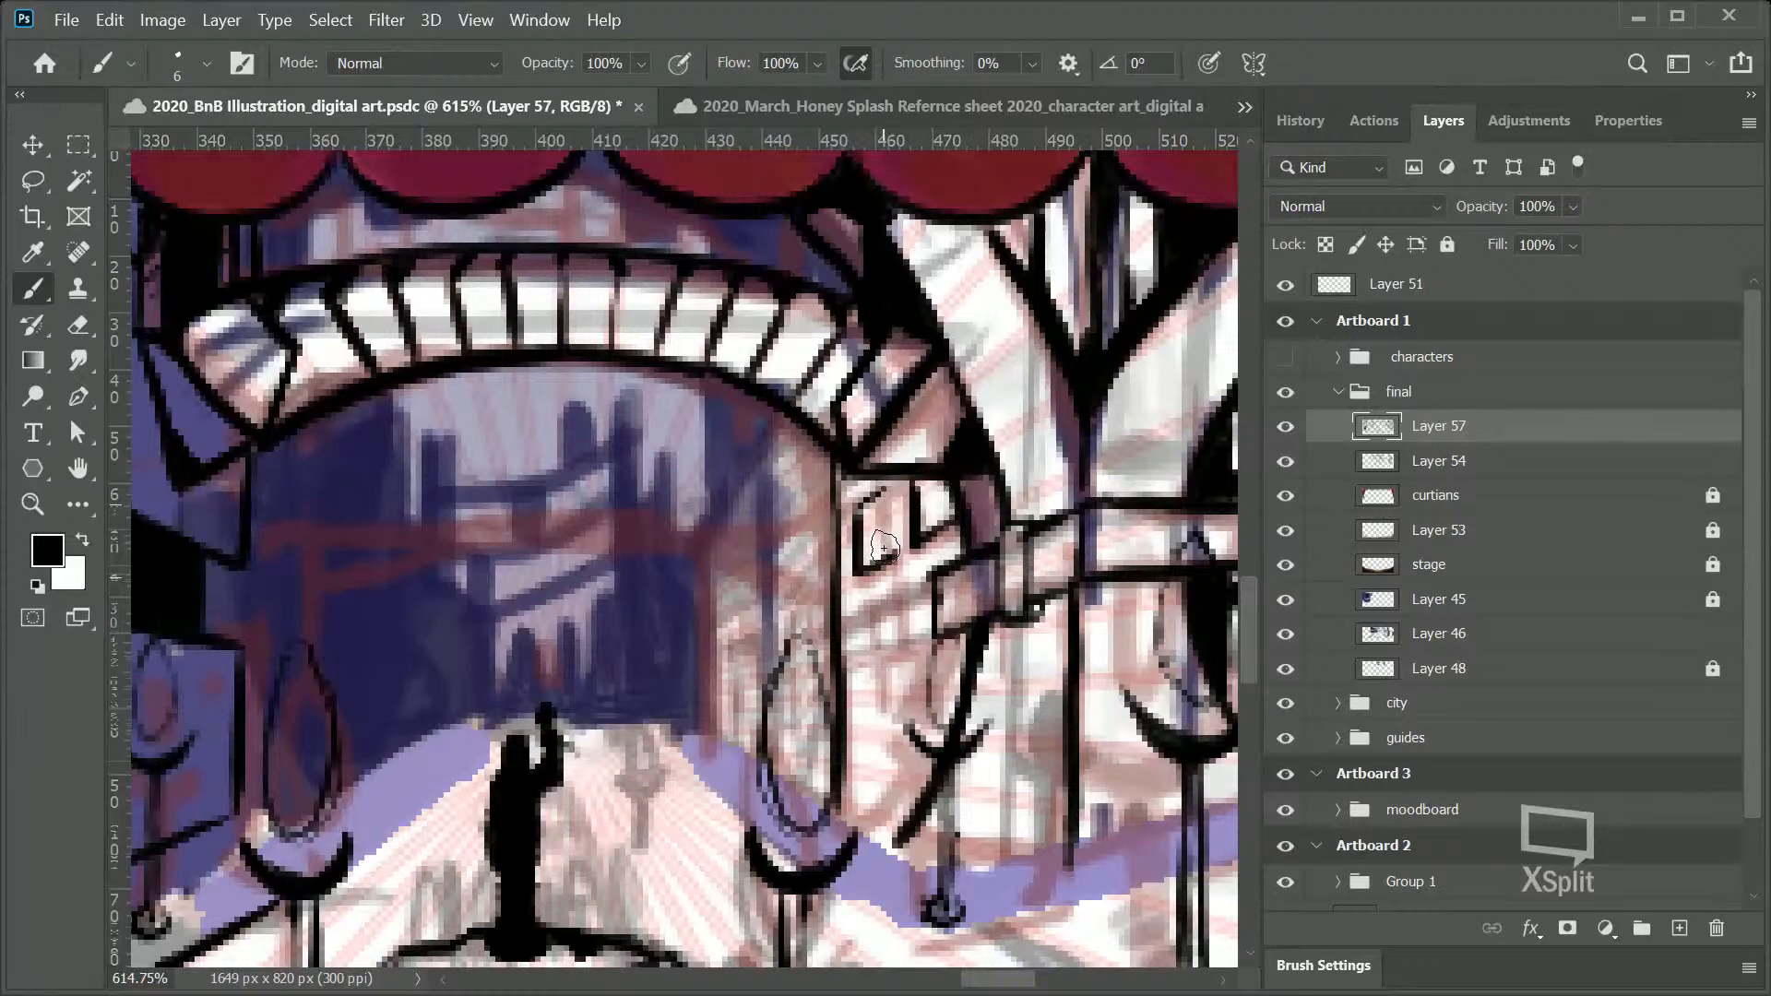
pyautogui.moveTo(887, 492); pyautogui.dragTo(888, 565)
# Step: Ink the tall middle window and the lower ledge and opening on the building beside the tree trunk
pyautogui.moveTo(858, 614)
pyautogui.mouseDown()
pyautogui.moveTo(902, 594)
pyautogui.moveTo(879, 704)
pyautogui.moveTo(893, 607)
pyautogui.mouseUp()
pyautogui.moveTo(876, 707); pyautogui.dragTo(901, 705)
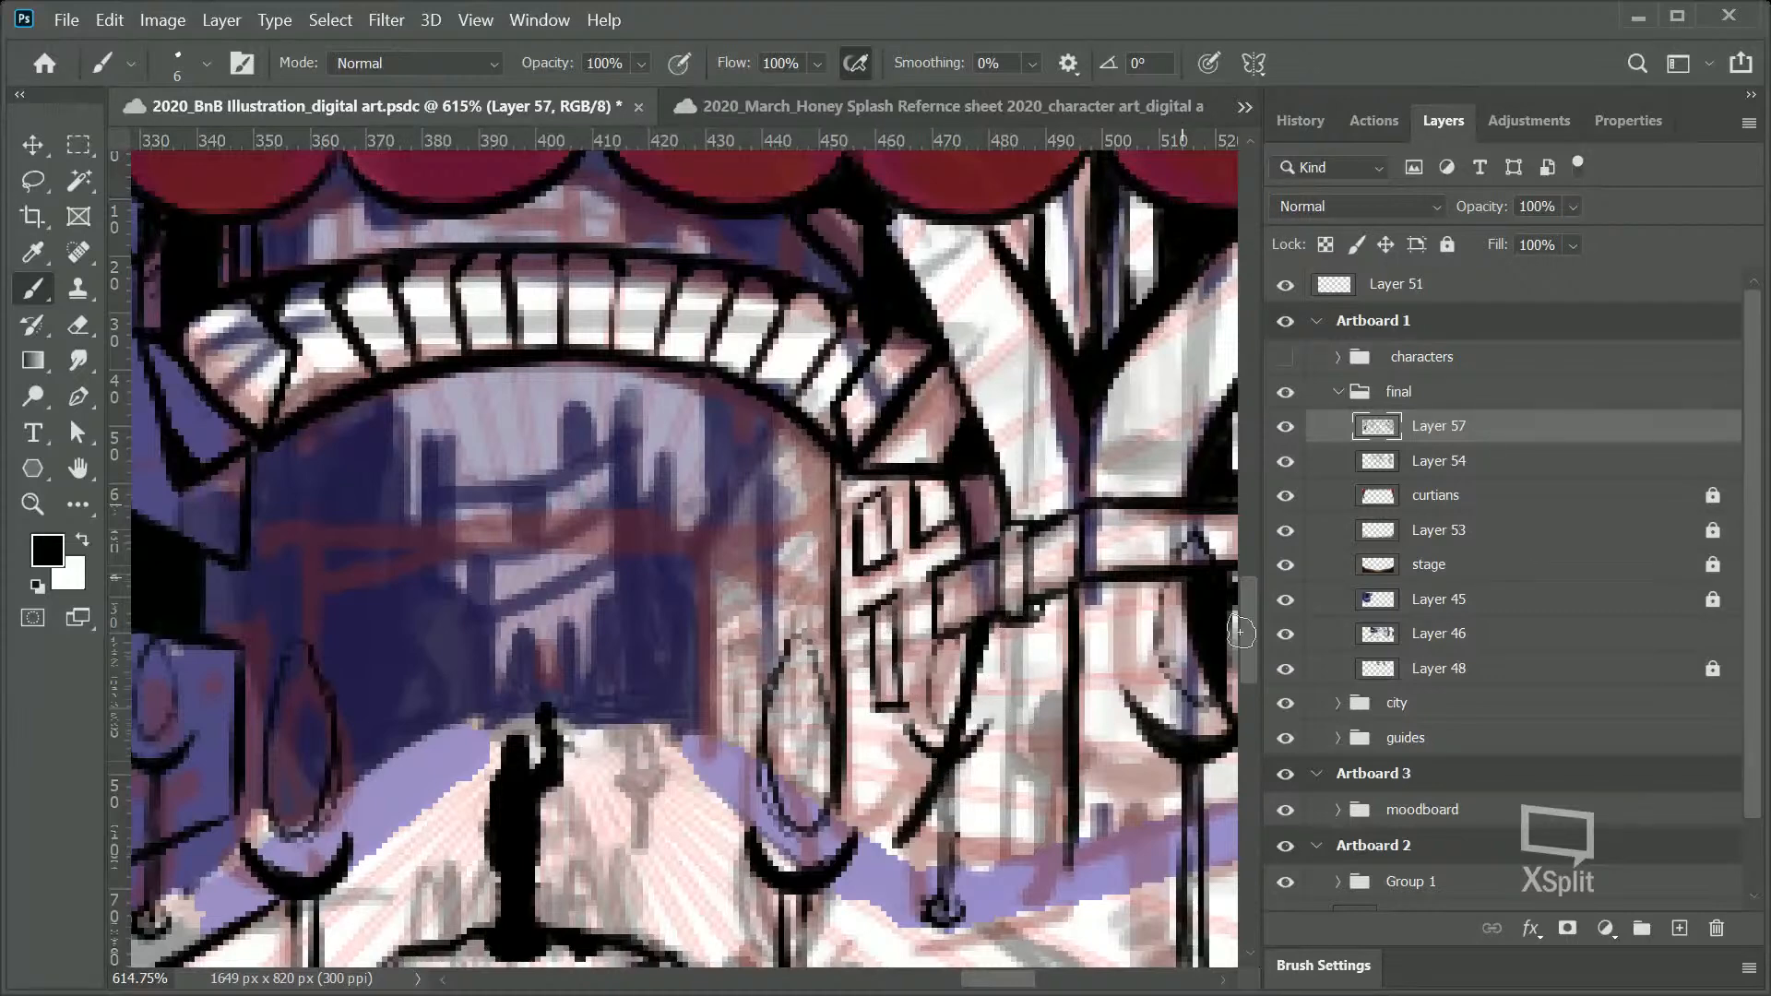
pyautogui.moveTo(1253, 618); pyautogui.dragTo(1251, 636)
pyautogui.moveTo(893, 719); pyautogui.dragTo(877, 732)
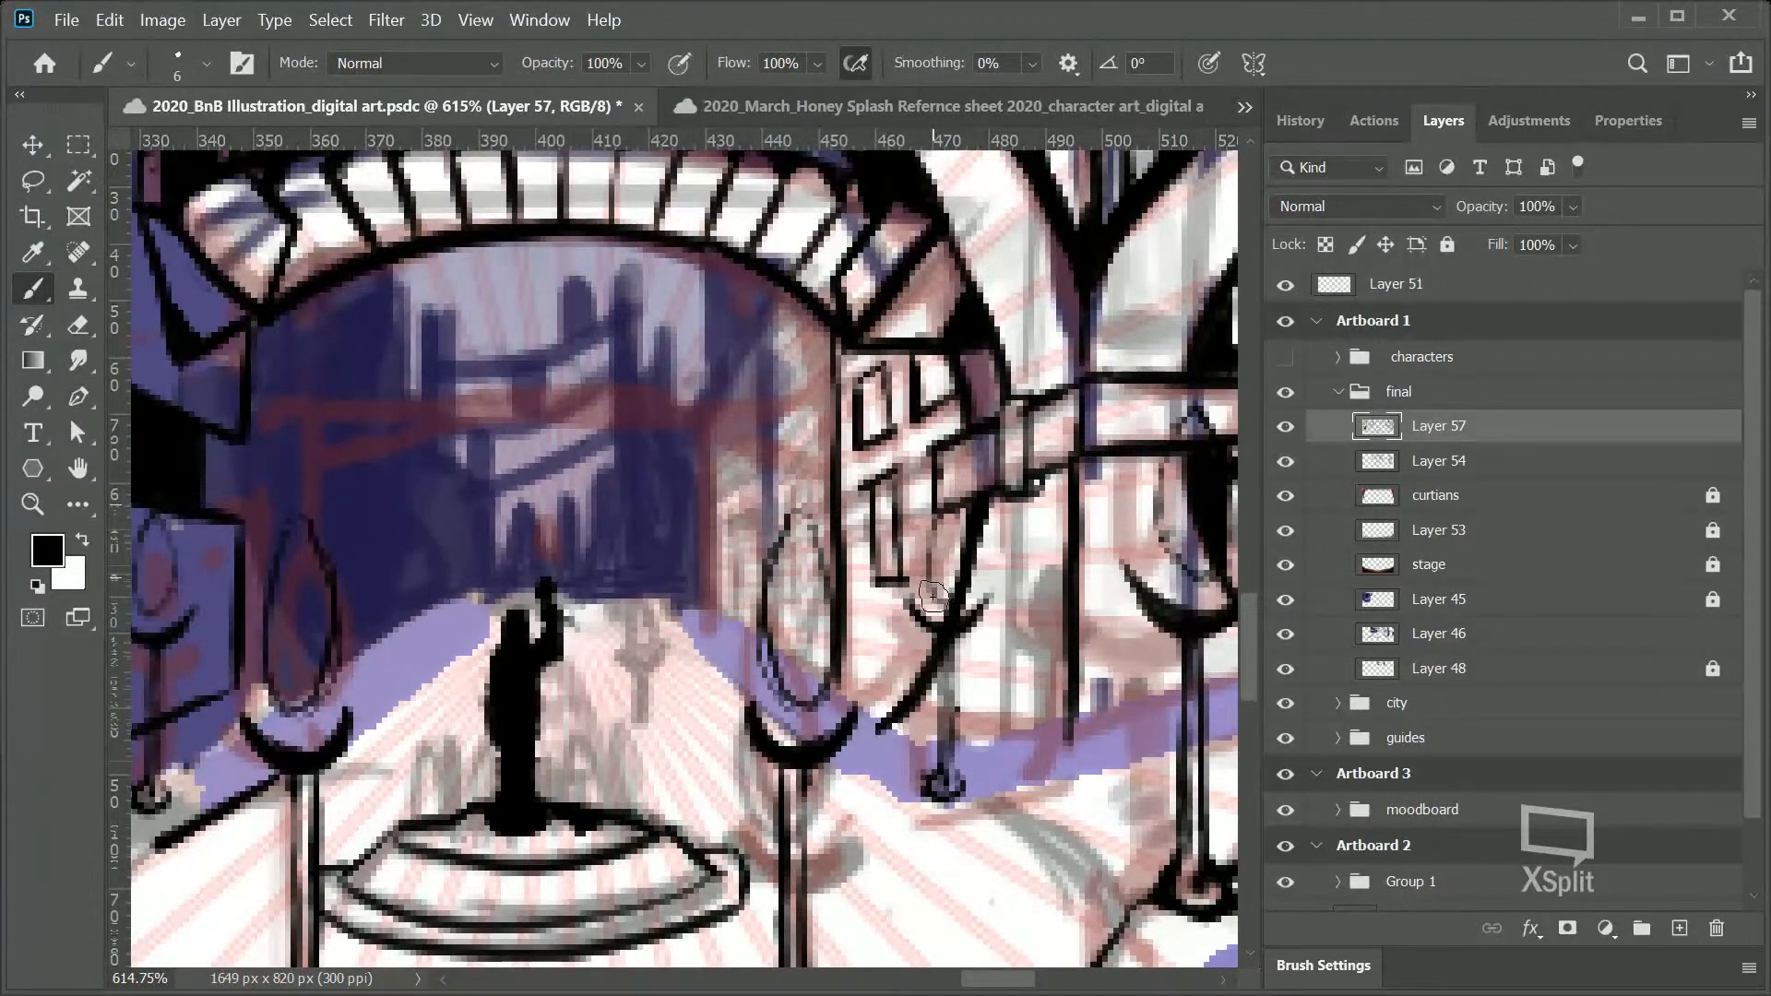
pyautogui.moveTo(850, 638)
pyautogui.mouseDown()
pyautogui.moveTo(879, 705)
pyautogui.moveTo(888, 642)
pyautogui.moveTo(899, 697)
pyautogui.moveTo(896, 635)
pyautogui.moveTo(902, 698)
pyautogui.moveTo(886, 645)
pyautogui.moveTo(880, 713)
pyautogui.moveTo(884, 647)
pyautogui.moveTo(884, 717)
pyautogui.mouseUp()
pyautogui.moveTo(897, 638)
pyautogui.mouseDown()
pyautogui.moveTo(933, 636)
pyautogui.moveTo(886, 638)
pyautogui.mouseUp()
pyautogui.moveTo(872, 522); pyautogui.dragTo(874, 591)
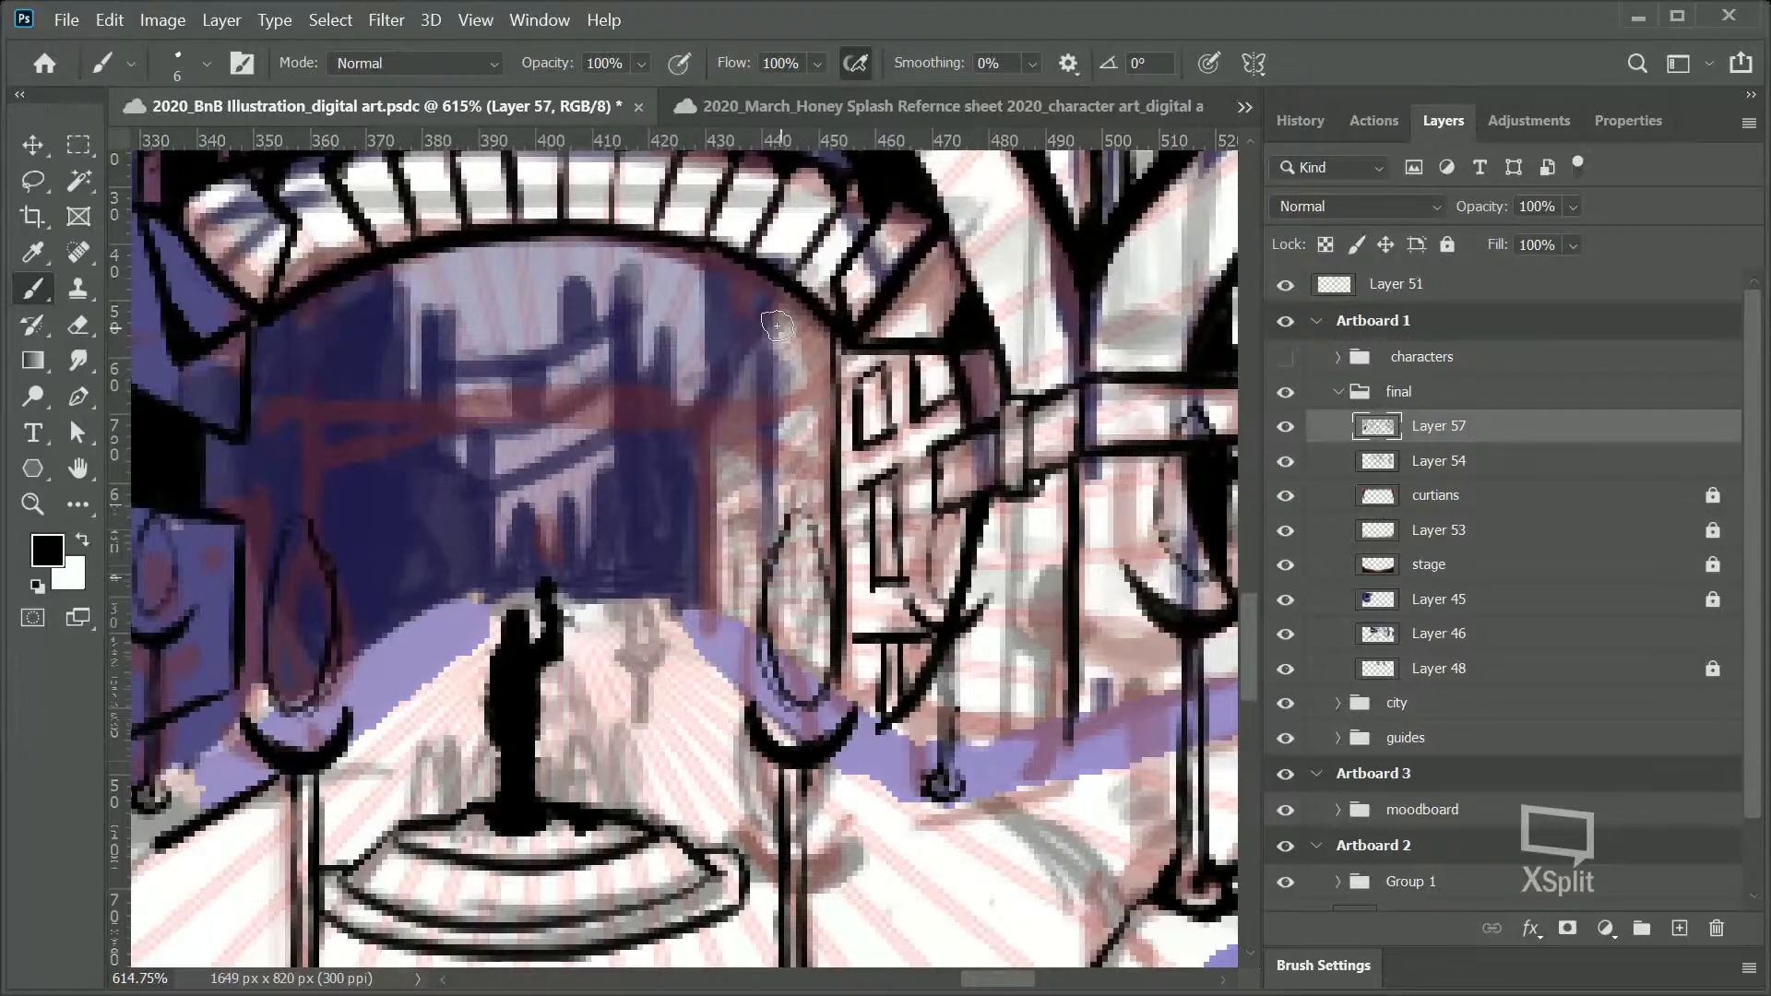
# Step: Ink a vertical wall line inside the archway, dropping from the tree-side underside of the stone arch
pyautogui.moveTo(759, 335)
pyautogui.mouseDown()
pyautogui.moveTo(740, 353)
pyautogui.moveTo(771, 360)
pyautogui.moveTo(759, 342)
pyautogui.moveTo(793, 294)
pyautogui.moveTo(758, 360)
pyautogui.moveTo(766, 565)
pyautogui.moveTo(761, 472)
pyautogui.mouseUp()
pyautogui.hotkey('ctrl', 'z')
pyautogui.hotkey('ctrl', 'z')
pyautogui.hotkey('ctrl', 'z')
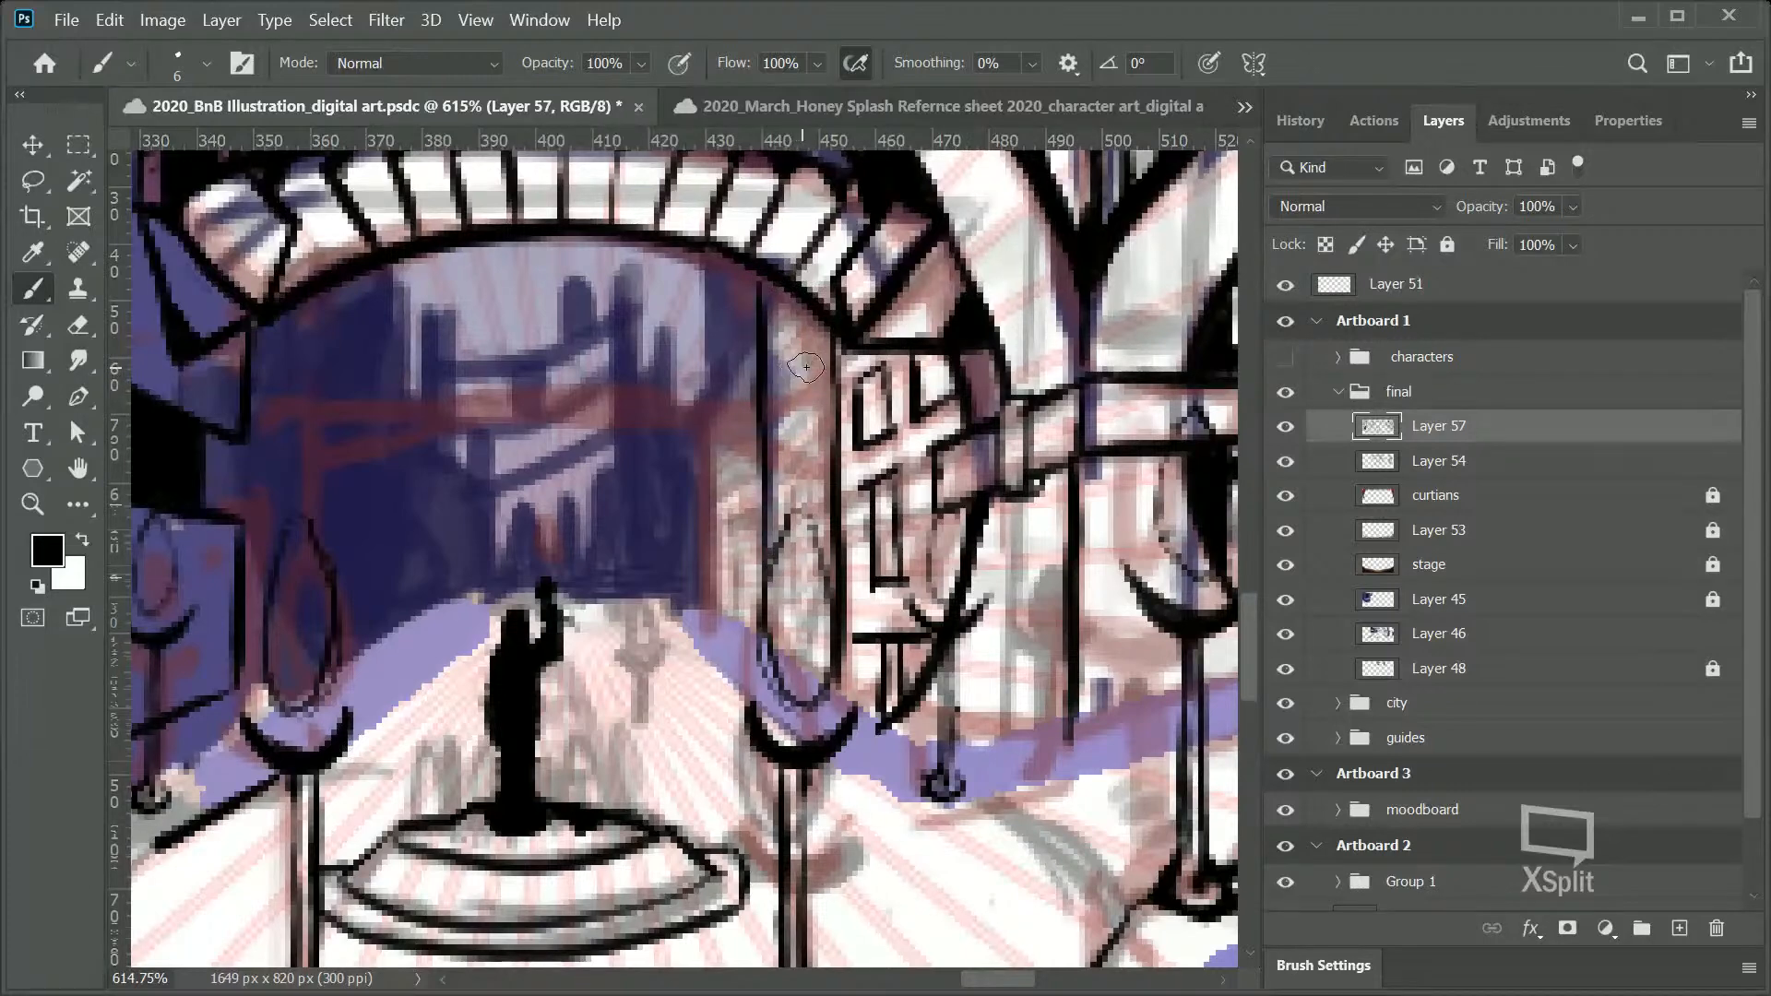
# Step: Ink a peaked beam across the archway opening behind the statue and the upright post lines on its diner side
pyautogui.moveTo(819, 394); pyautogui.dragTo(495, 403)
pyautogui.hotkey('ctrl', 'z')
pyautogui.moveTo(314, 458)
pyautogui.mouseDown()
pyautogui.moveTo(472, 397)
pyautogui.moveTo(636, 394)
pyautogui.moveTo(810, 437)
pyautogui.moveTo(643, 405)
pyautogui.moveTo(396, 407)
pyautogui.mouseUp()
pyautogui.hotkey('ctrl', 'z')
pyautogui.hotkey('ctrl', 'z')
pyautogui.moveTo(318, 459)
pyautogui.mouseDown()
pyautogui.moveTo(617, 387)
pyautogui.moveTo(699, 397)
pyautogui.mouseUp()
pyautogui.hotkey('ctrl', 'z')
pyautogui.moveTo(823, 468)
pyautogui.mouseDown()
pyautogui.moveTo(770, 430)
pyautogui.moveTo(396, 433)
pyautogui.moveTo(637, 349)
pyautogui.mouseUp()
pyautogui.hotkey('ctrl', 'z')
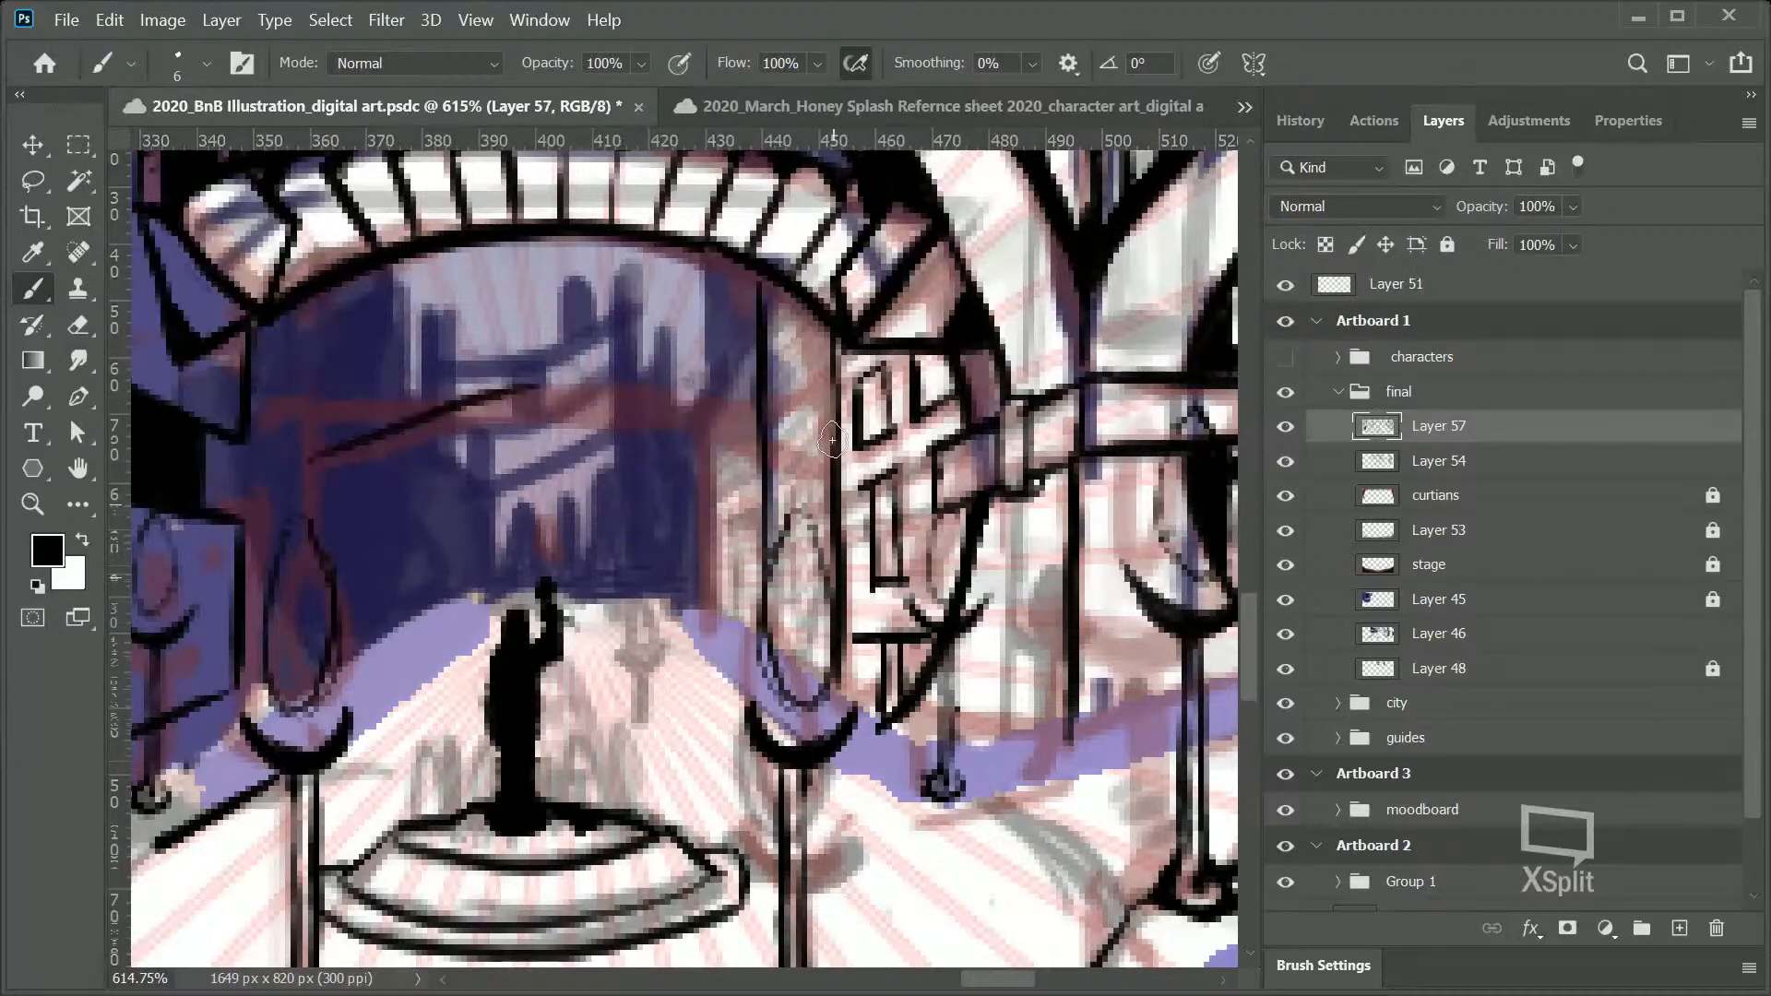
pyautogui.moveTo(838, 478)
pyautogui.mouseDown()
pyautogui.moveTo(618, 388)
pyautogui.moveTo(648, 393)
pyautogui.mouseUp()
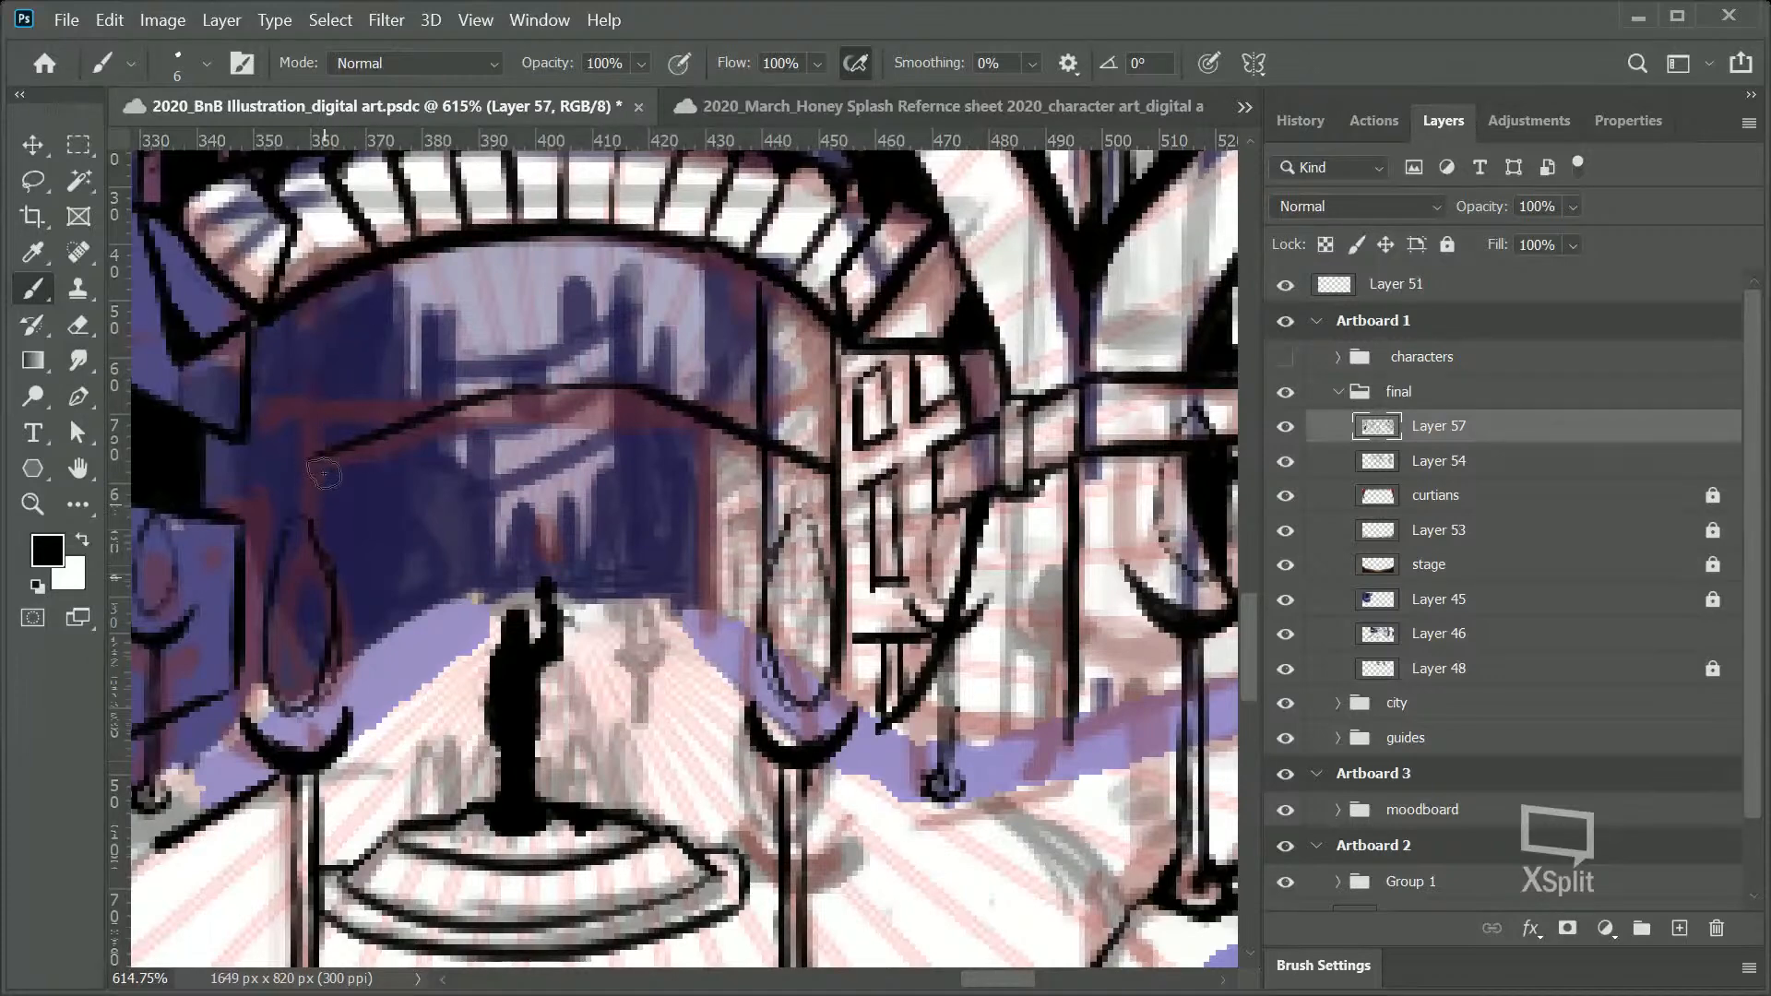
pyautogui.moveTo(307, 436); pyautogui.dragTo(303, 657)
pyautogui.moveTo(296, 513)
pyautogui.mouseDown()
pyautogui.moveTo(316, 697)
pyautogui.moveTo(326, 452)
pyautogui.mouseUp()
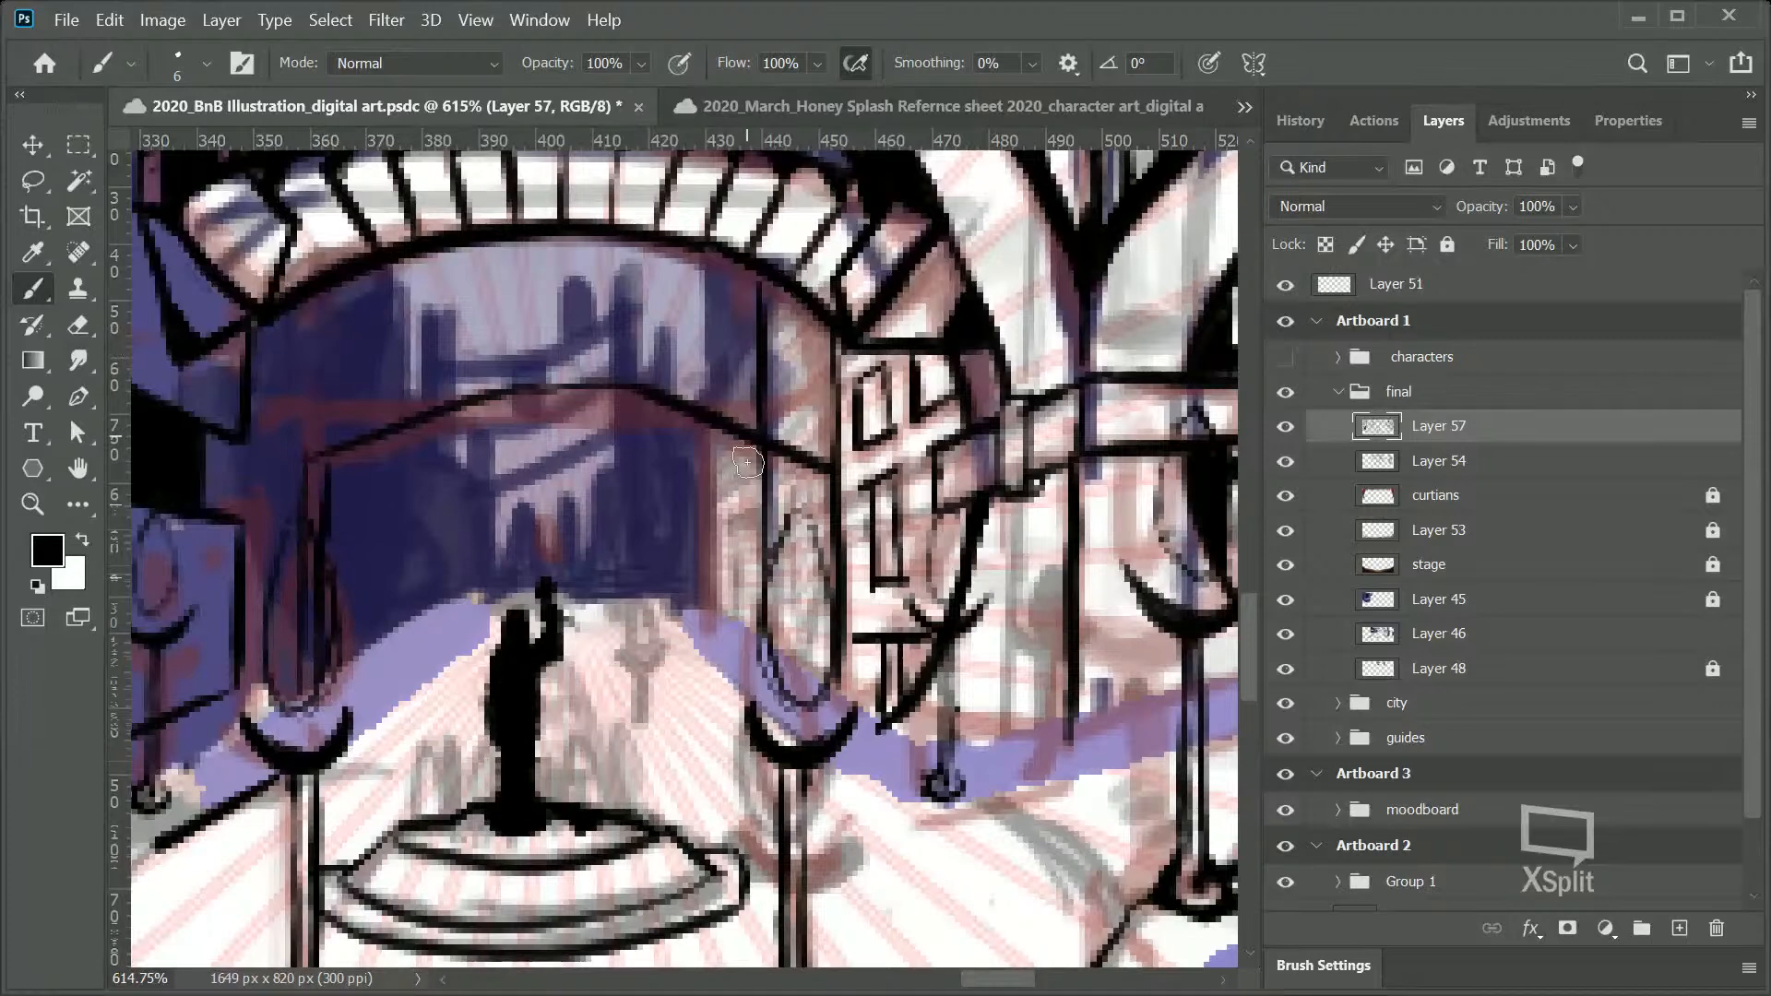
# Step: Ink the horizontal crossbeam above the peaked beam, with a sloping inner line and a curved bracket on the tree side
pyautogui.moveTo(296, 467)
pyautogui.mouseDown()
pyautogui.moveTo(307, 417)
pyautogui.moveTo(248, 444)
pyautogui.moveTo(262, 392)
pyautogui.moveTo(519, 383)
pyautogui.mouseUp()
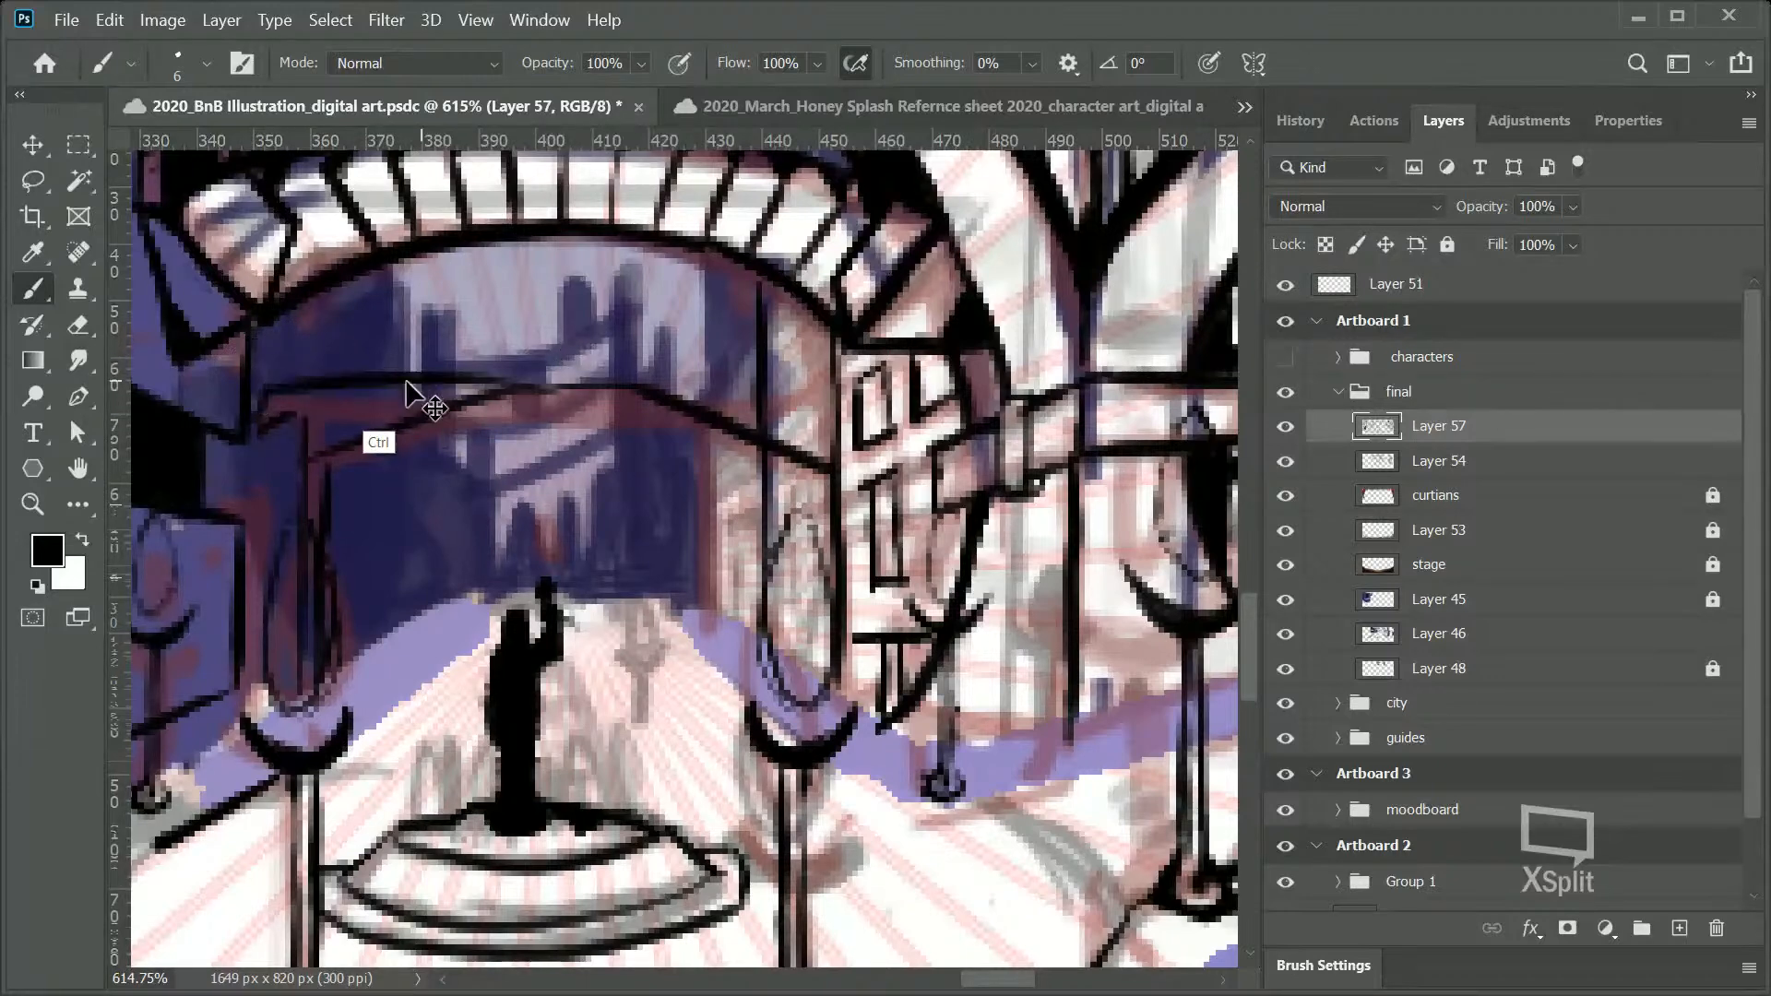
pyautogui.hotkey('ctrl', 'z')
pyautogui.moveTo(254, 404)
pyautogui.mouseDown()
pyautogui.moveTo(600, 373)
pyautogui.moveTo(799, 387)
pyautogui.mouseUp()
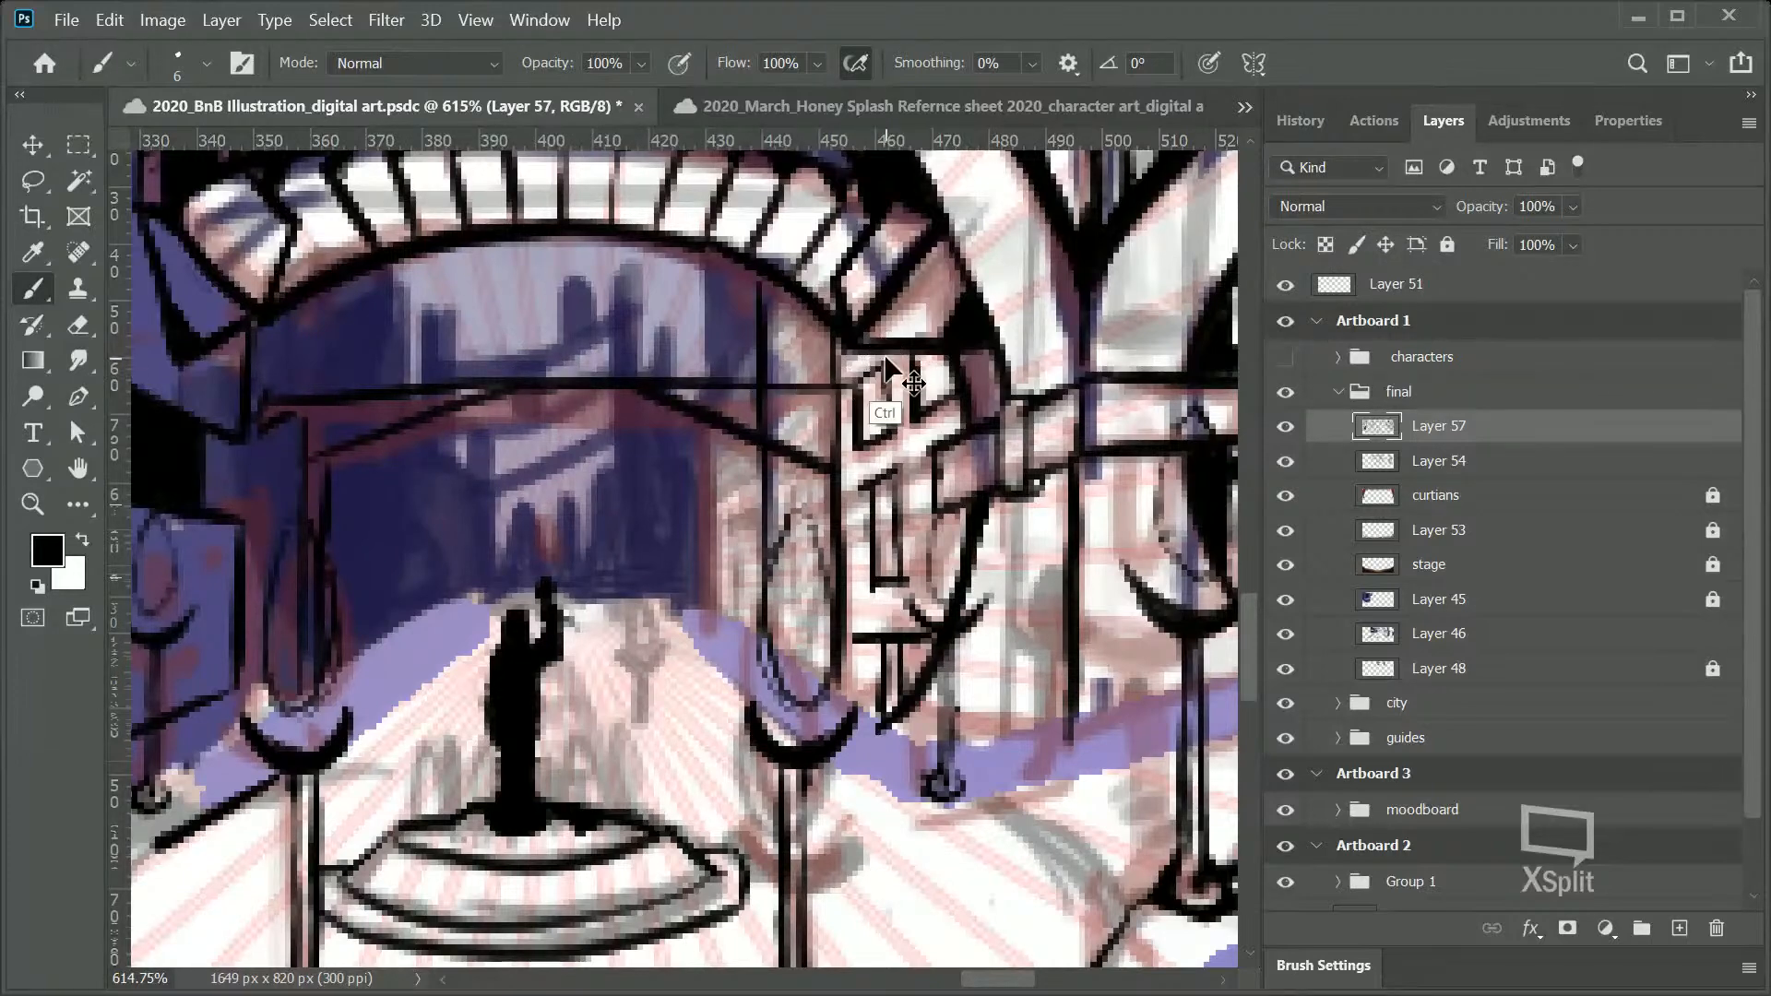
pyautogui.moveTo(803, 389); pyautogui.dragTo(830, 386)
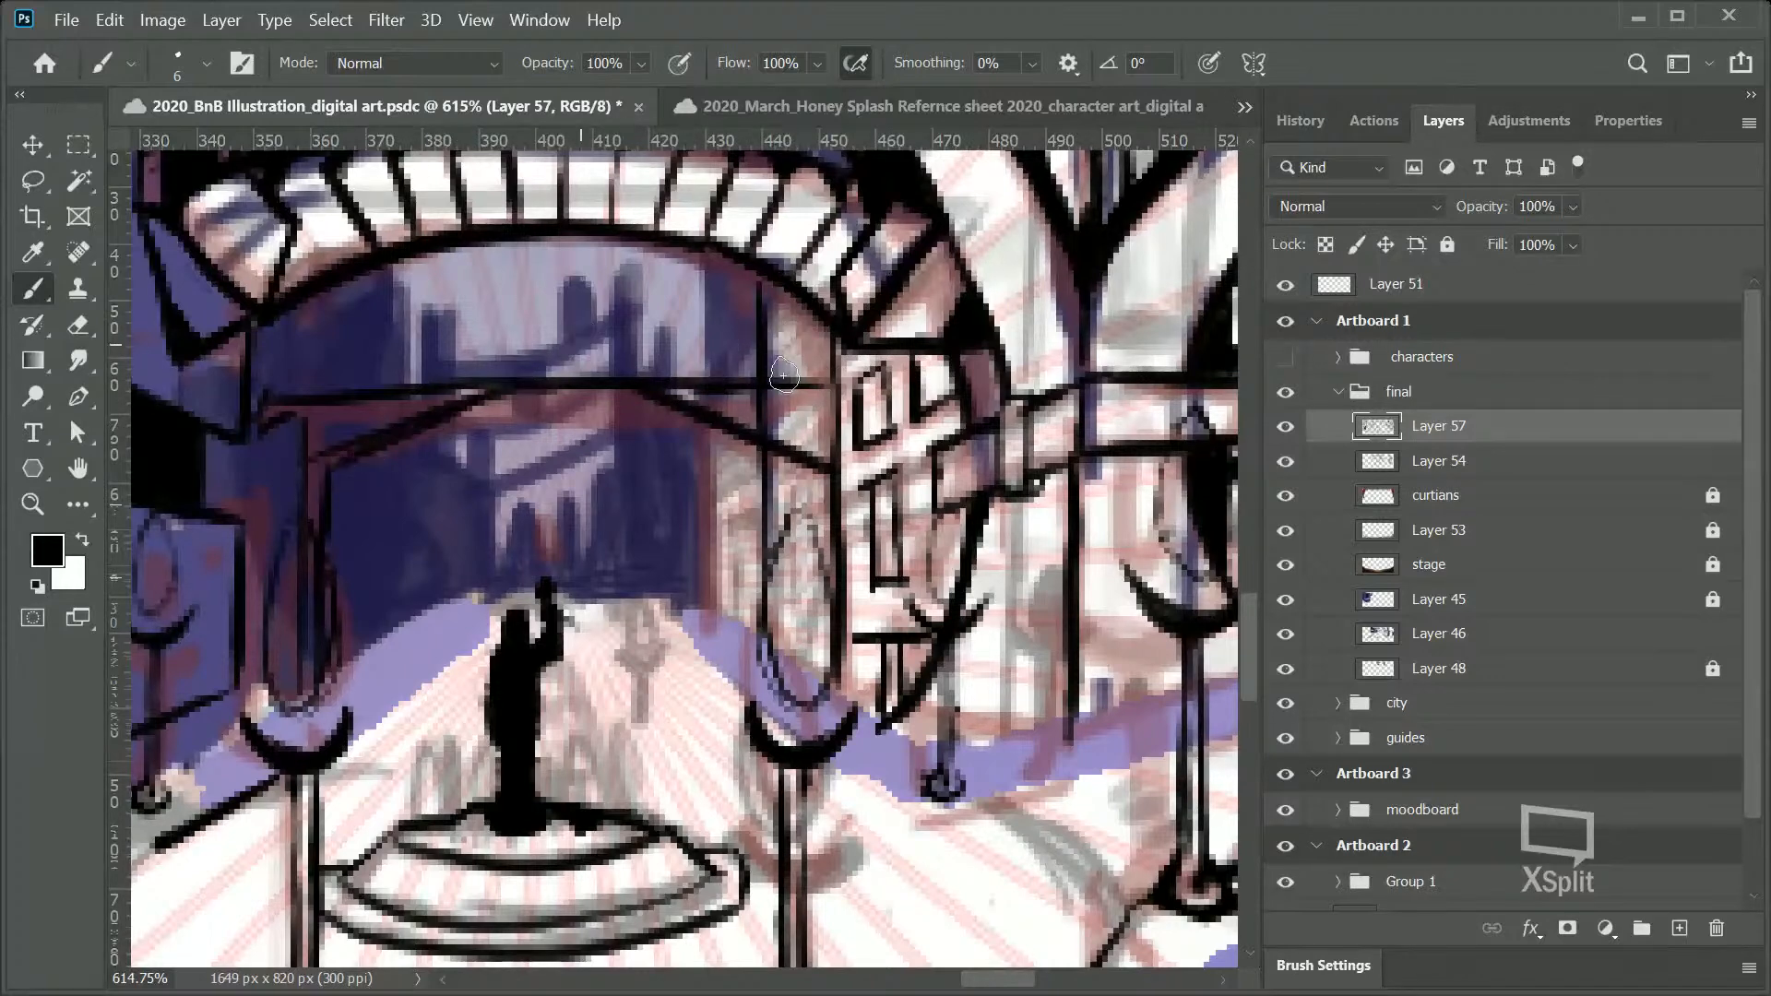
pyautogui.moveTo(609, 391); pyautogui.dragTo(761, 470)
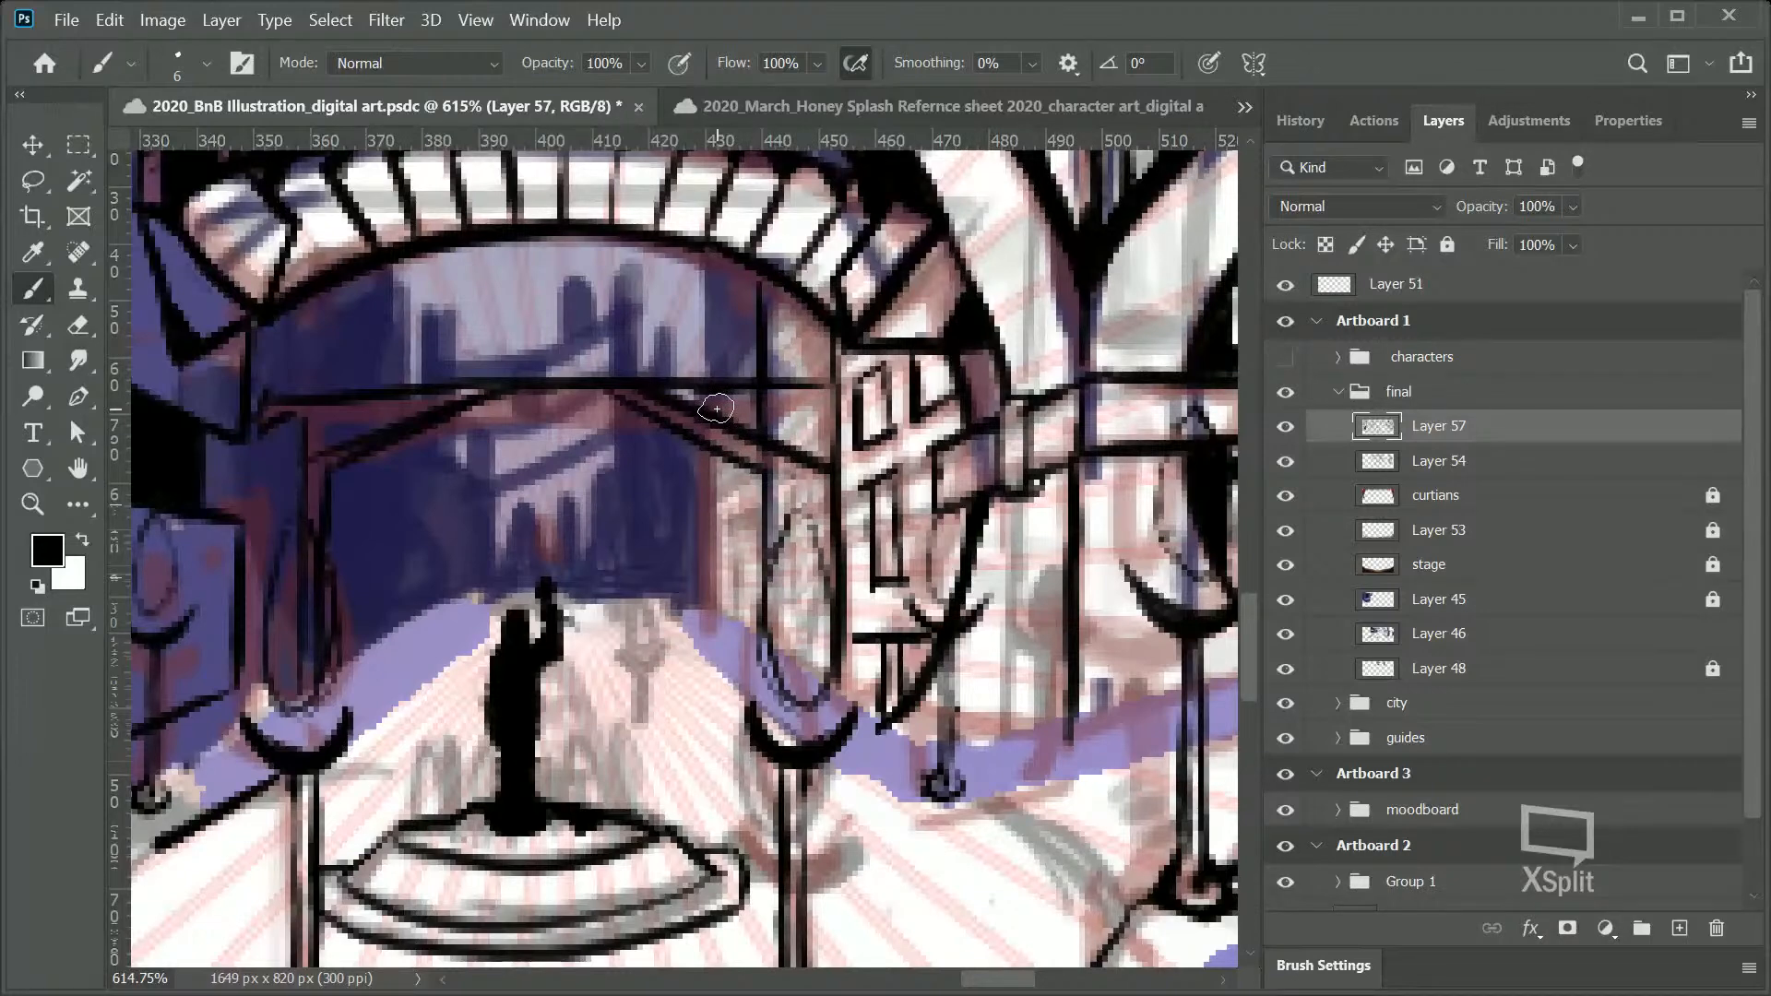
pyautogui.moveTo(802, 397); pyautogui.dragTo(830, 466)
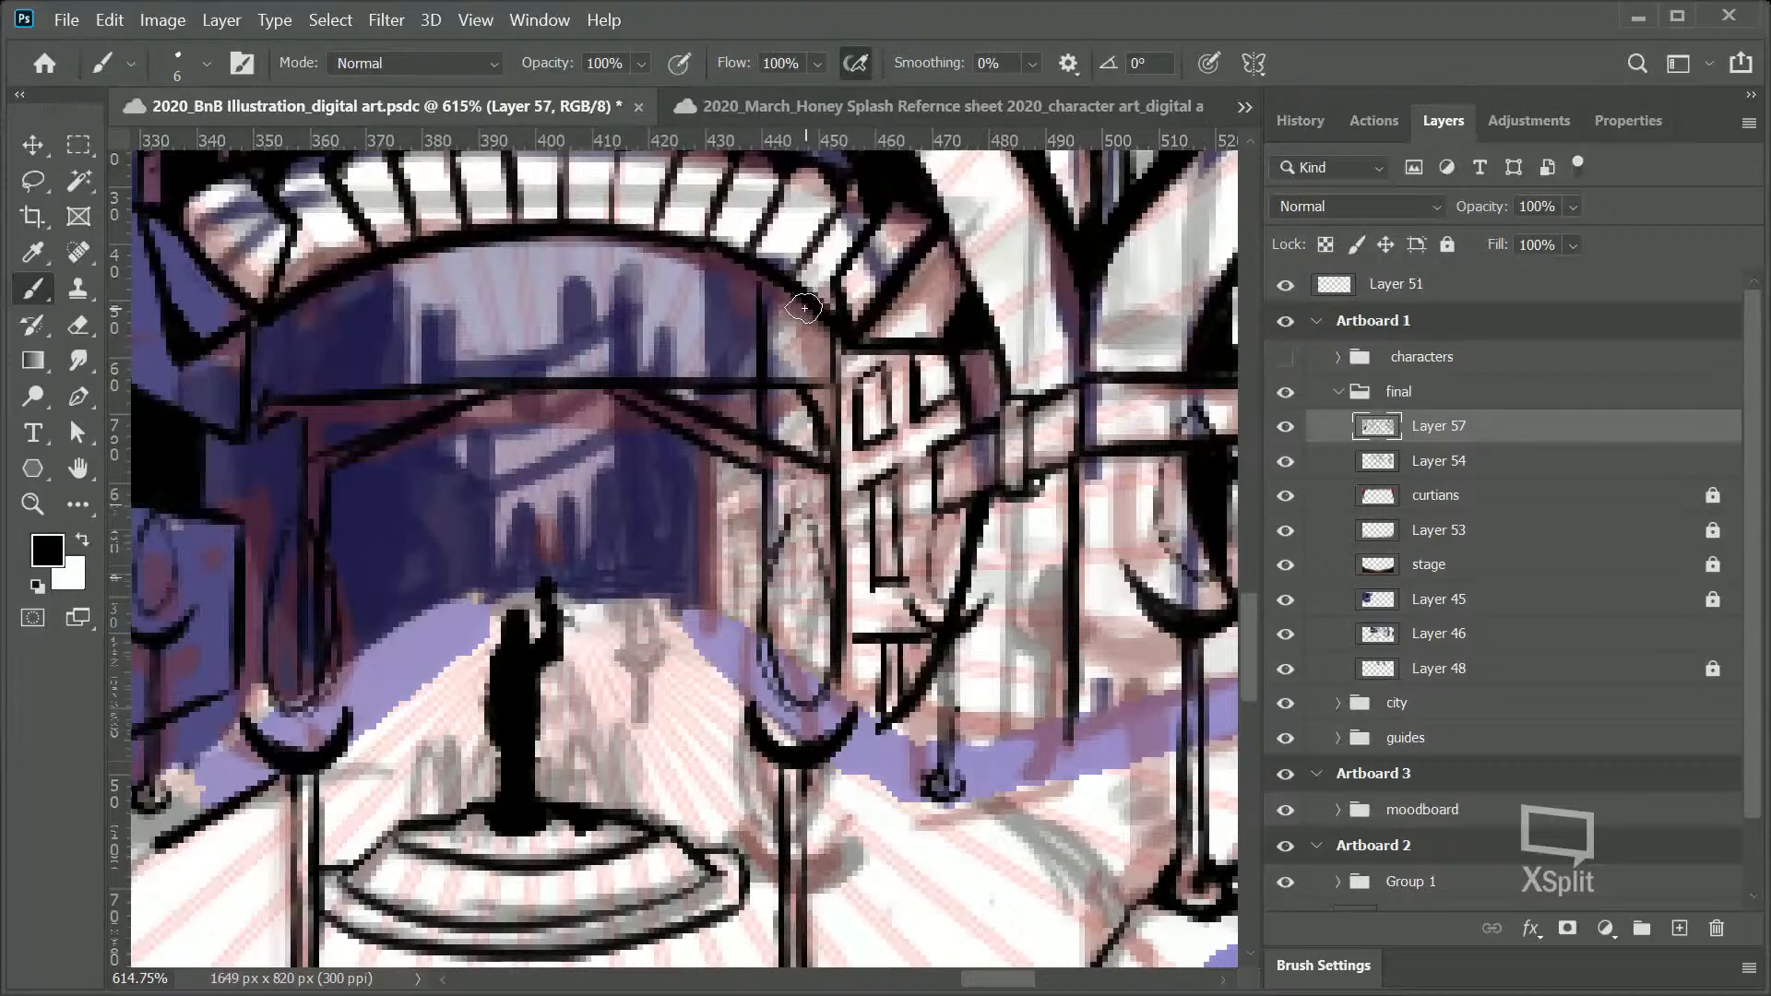
# Step: Try to ink small dark windows on the narrow wall strip inside the tree-side end of the archway
pyautogui.moveTo(775, 351)
pyautogui.mouseDown()
pyautogui.moveTo(817, 323)
pyautogui.moveTo(806, 309)
pyautogui.moveTo(771, 325)
pyautogui.moveTo(820, 259)
pyautogui.moveTo(818, 362)
pyautogui.moveTo(819, 336)
pyautogui.moveTo(781, 359)
pyautogui.moveTo(788, 314)
pyautogui.mouseUp()
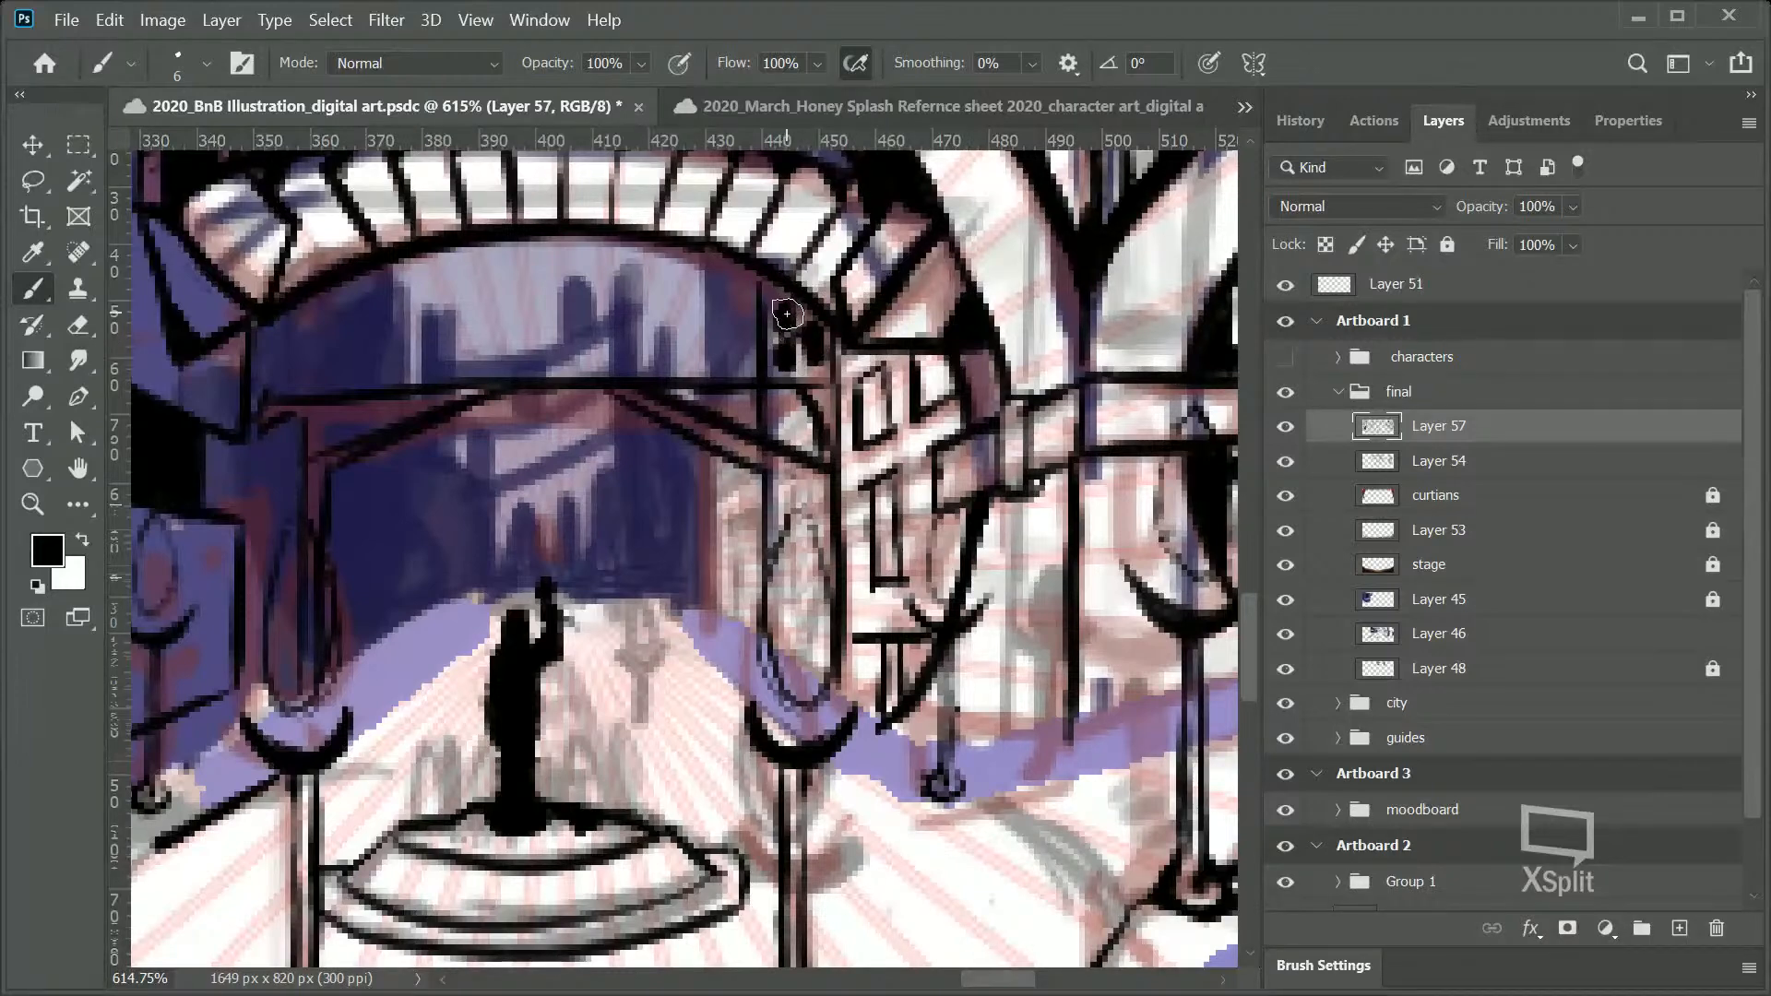
pyautogui.moveTo(812, 388); pyautogui.dragTo(787, 425)
pyautogui.hotkey('ctrl', 'z')
pyautogui.hotkey('ctrl', 'z')
pyautogui.hotkey('ctrl', 'z')
pyautogui.hotkey('ctrl', 'z')
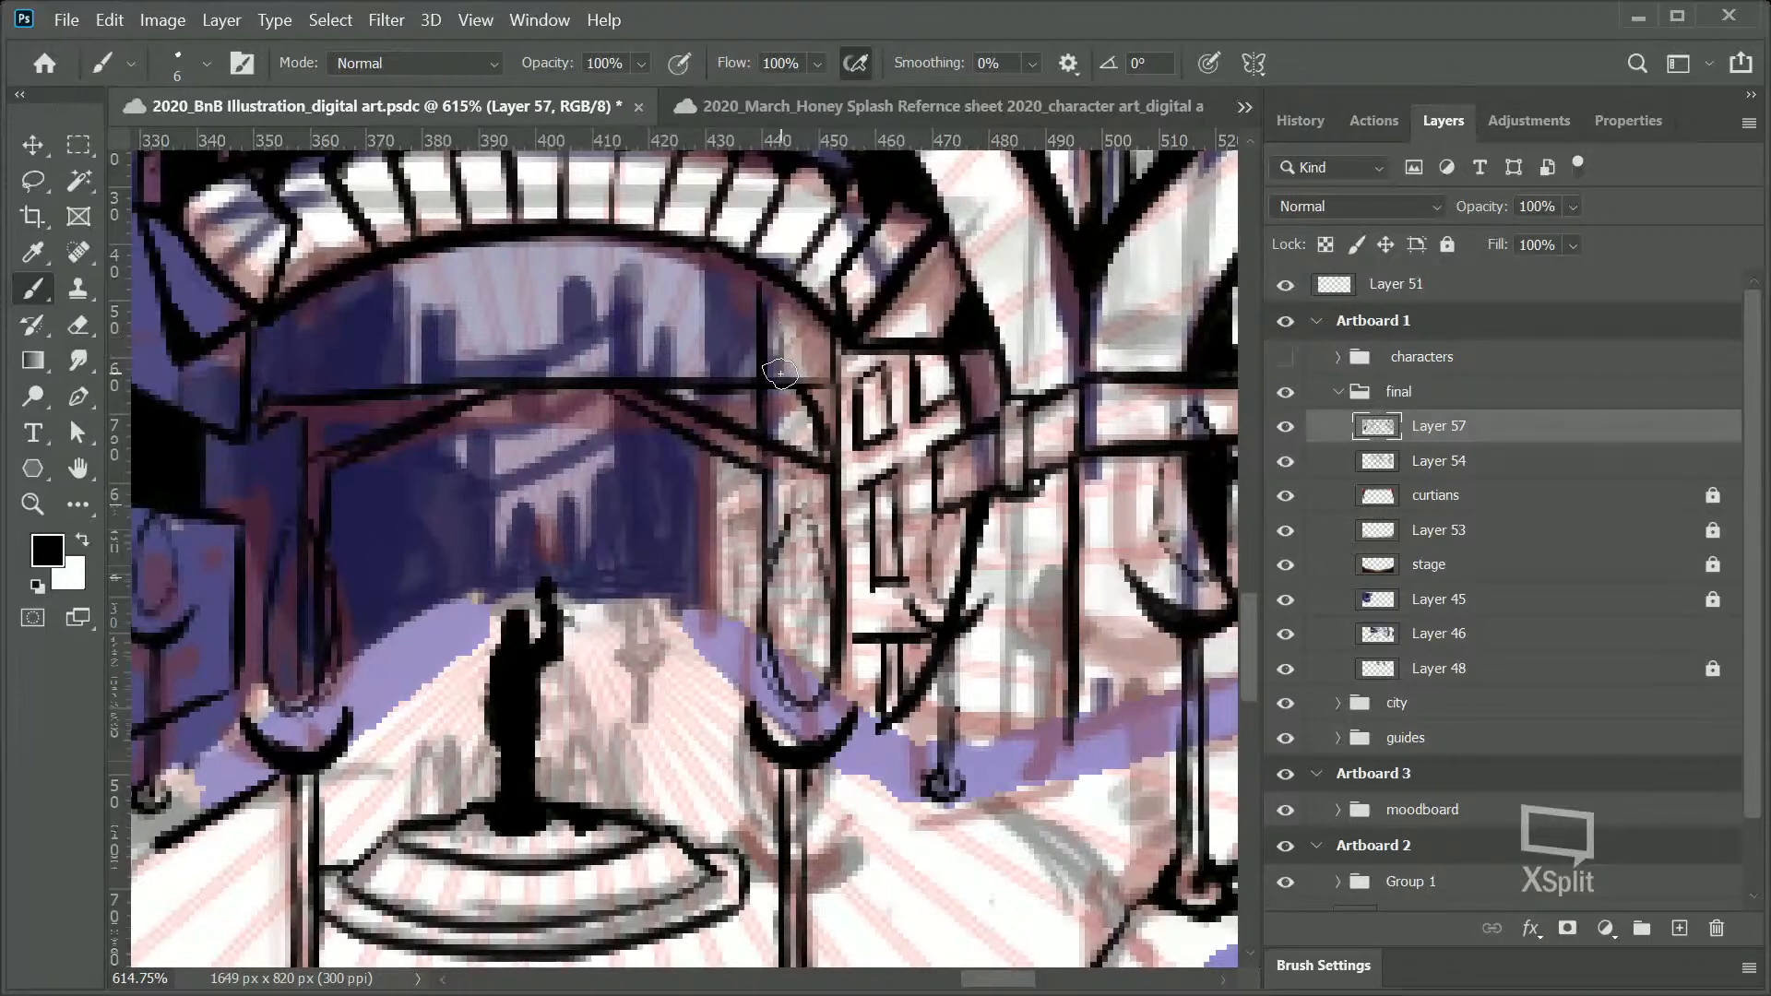
pyautogui.moveTo(788, 337)
pyautogui.mouseDown()
pyautogui.moveTo(820, 366)
pyautogui.moveTo(815, 329)
pyautogui.moveTo(818, 362)
pyautogui.moveTo(815, 330)
pyautogui.moveTo(810, 364)
pyautogui.moveTo(781, 362)
pyautogui.moveTo(787, 307)
pyautogui.mouseUp()
pyautogui.hotkey('ctrl', 'z')
pyautogui.hotkey('ctrl', 'z')
pyautogui.hotkey('ctrl', 'z')
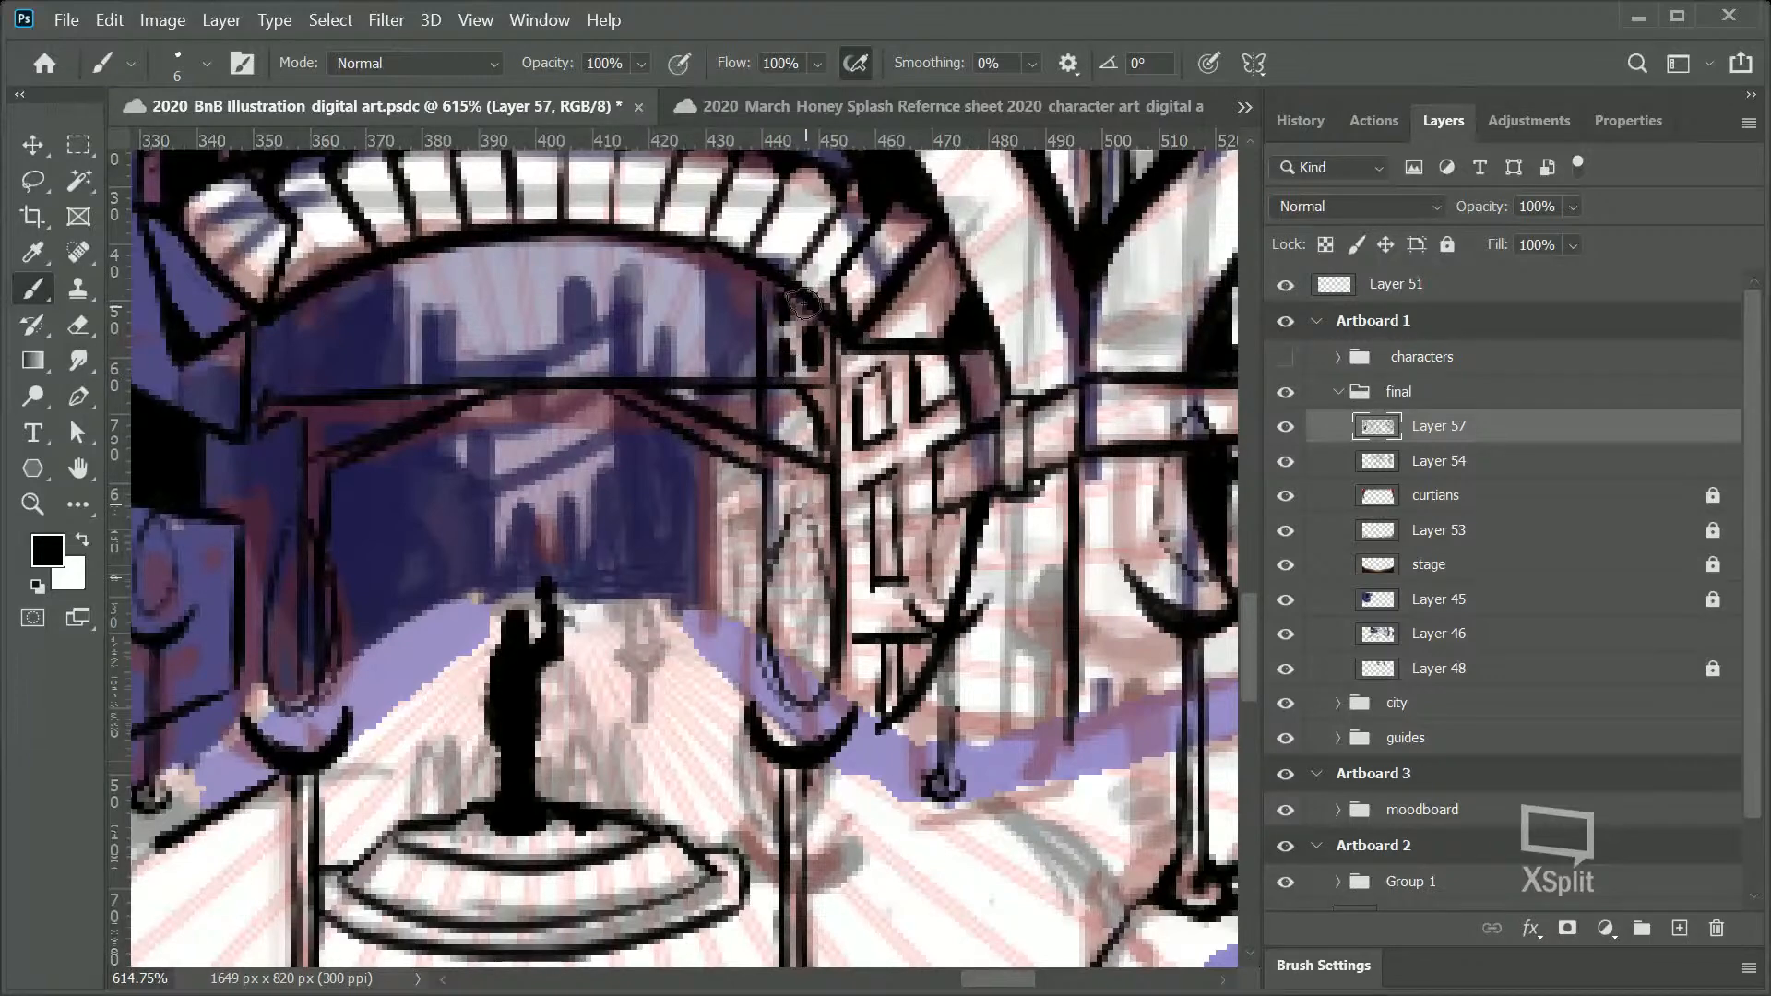
pyautogui.moveTo(799, 440); pyautogui.dragTo(793, 427)
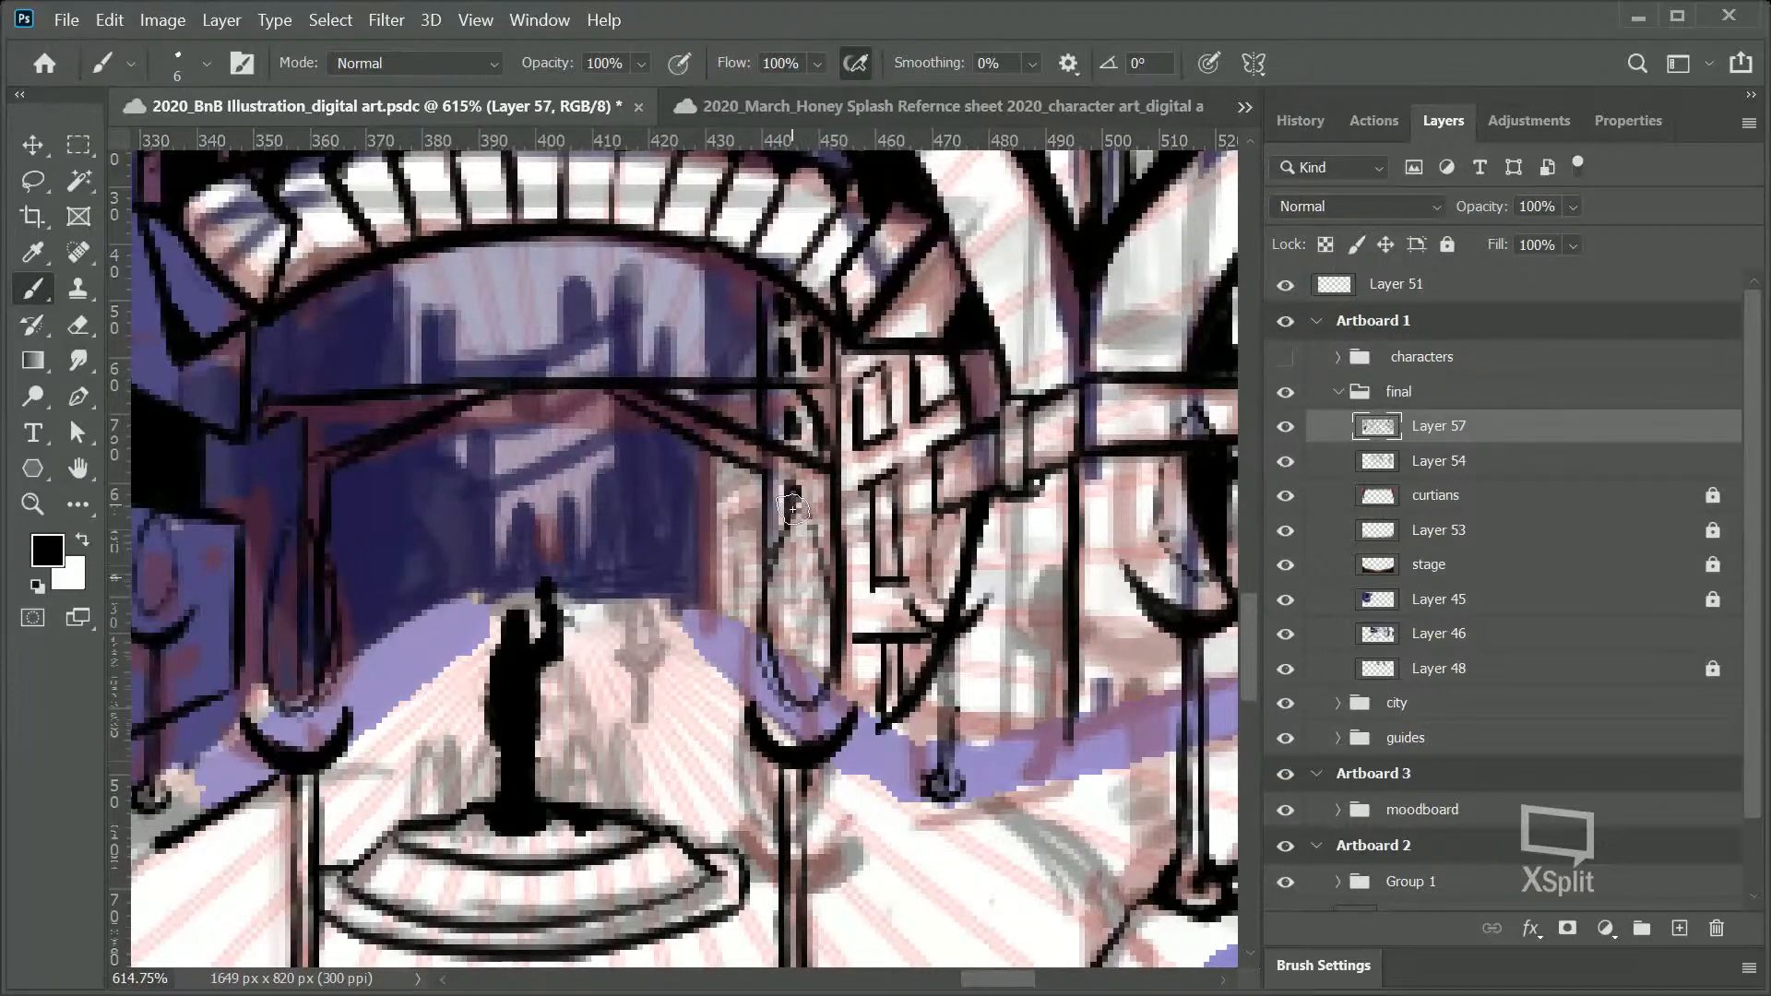
pyautogui.hotkey('ctrl', 'z')
pyautogui.hotkey('ctrl', 'z')
pyautogui.hotkey('ctrl', 'z')
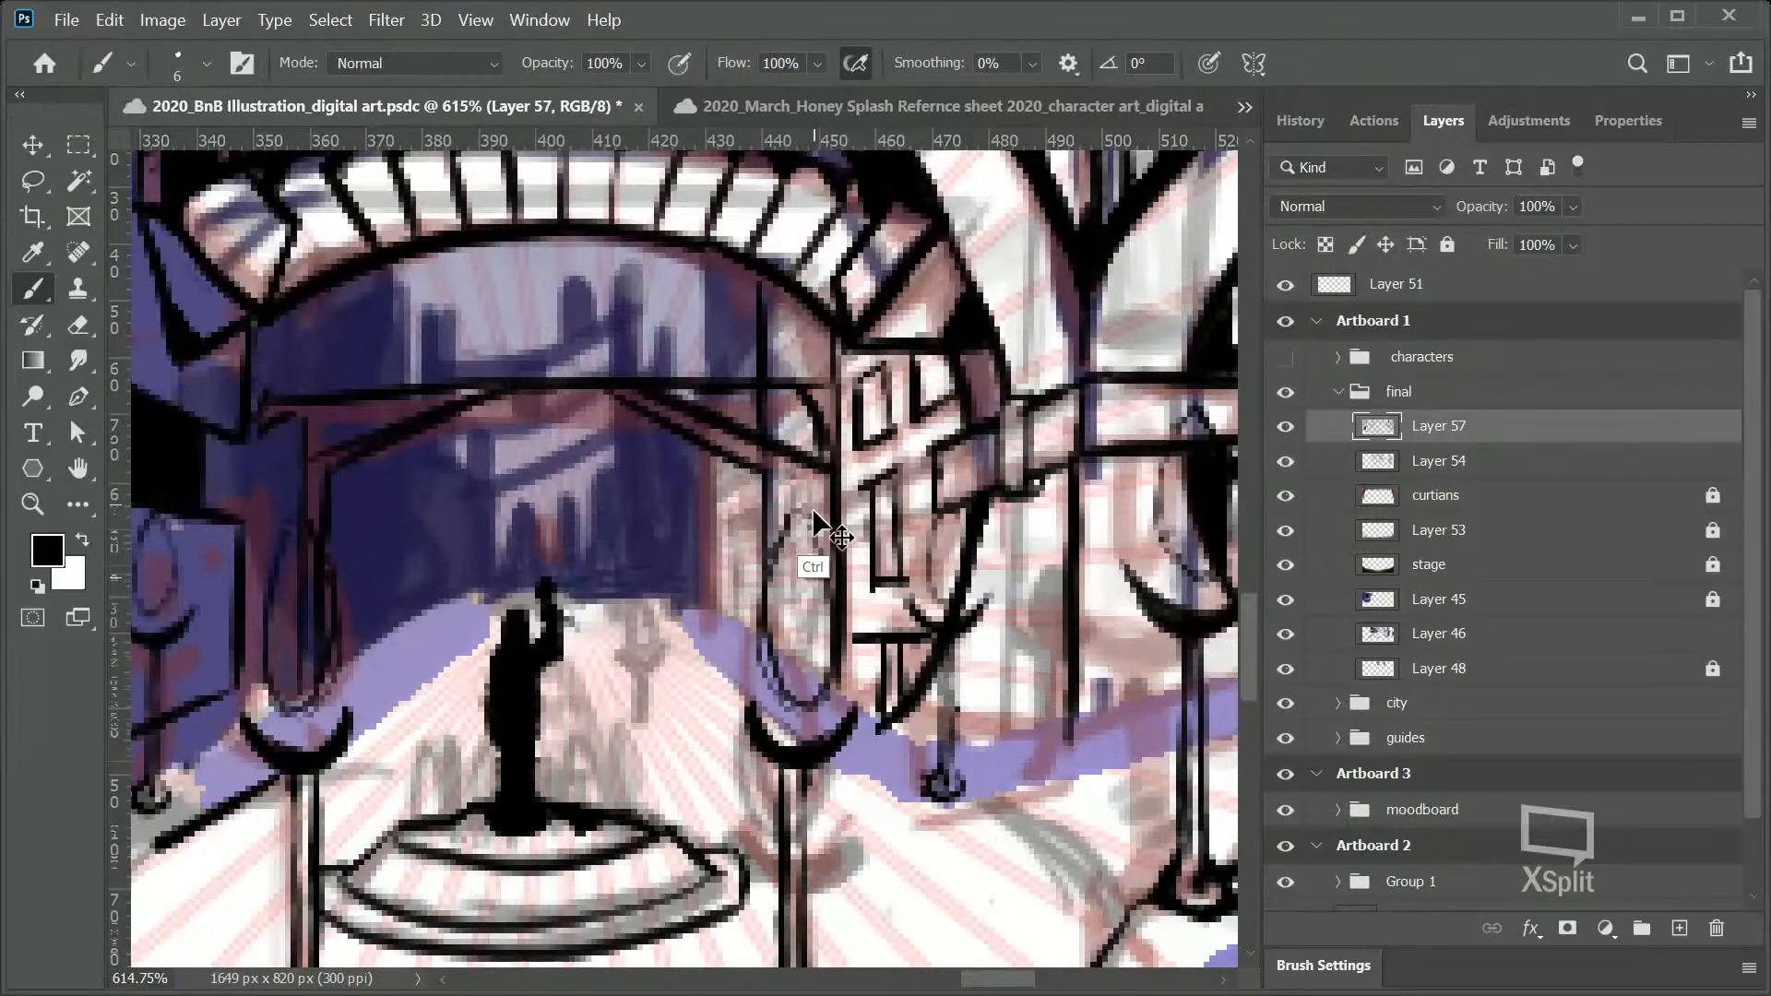
pyautogui.moveTo(771, 362); pyautogui.dragTo(809, 323)
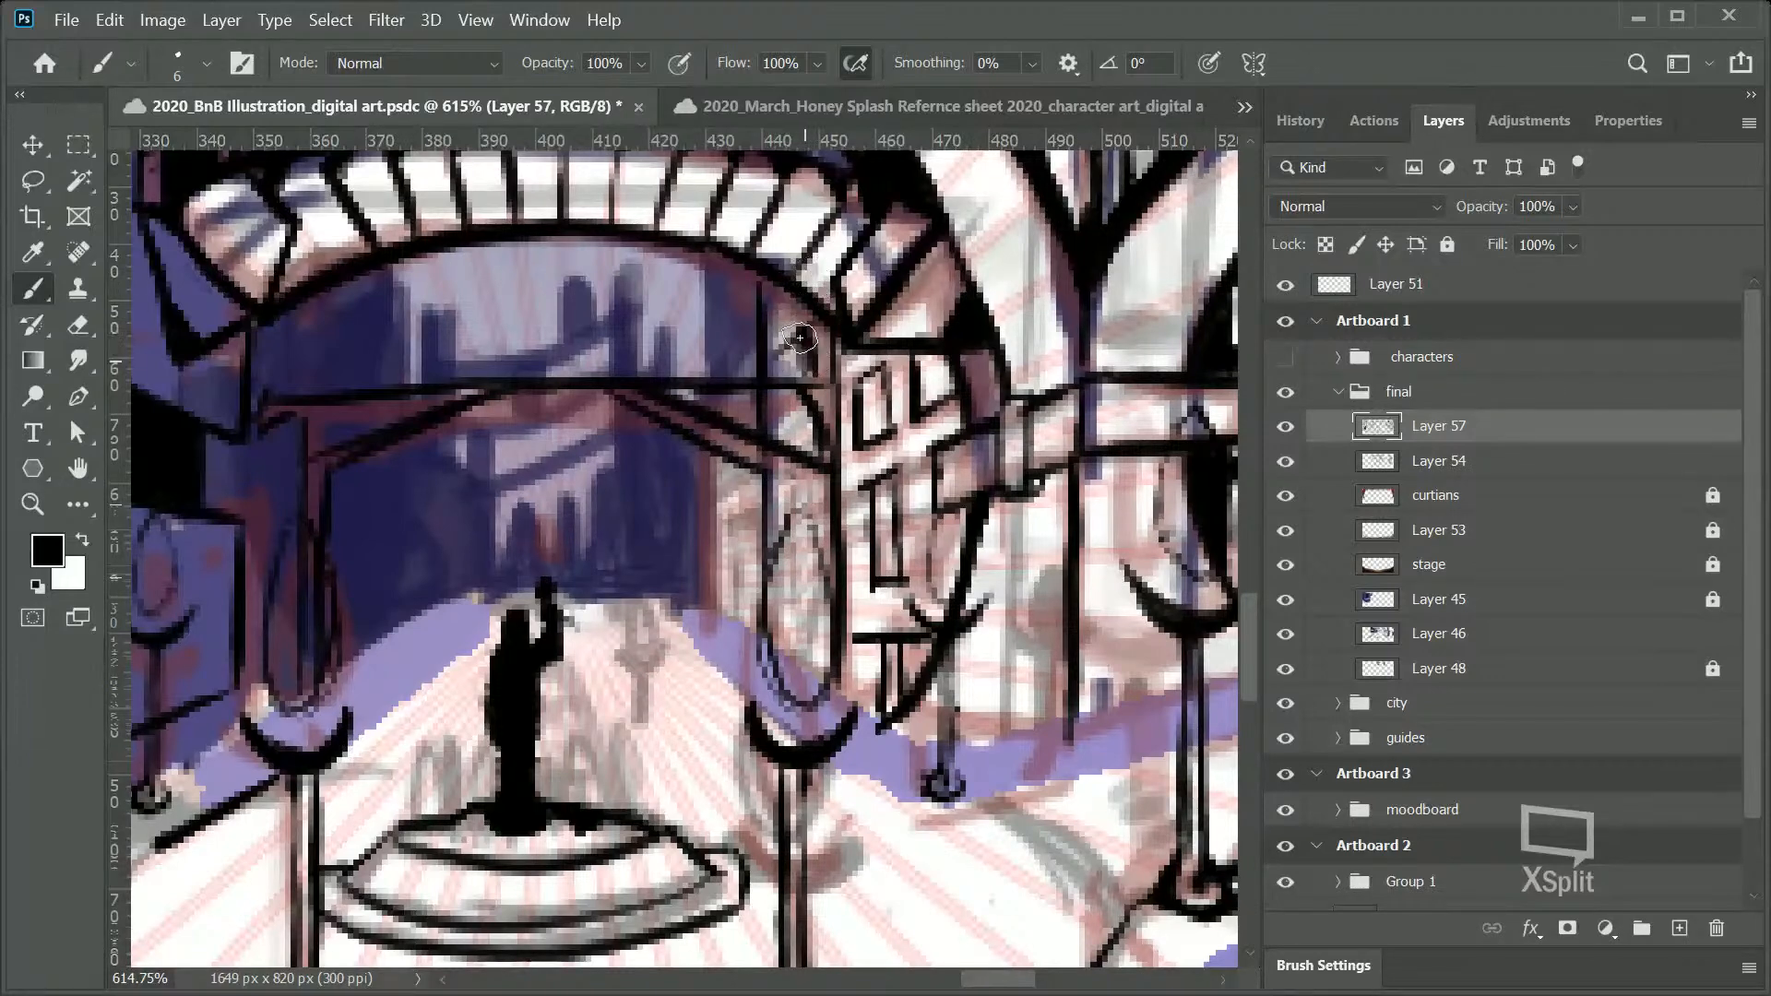
pyautogui.hotkey('ctrl', 'z')
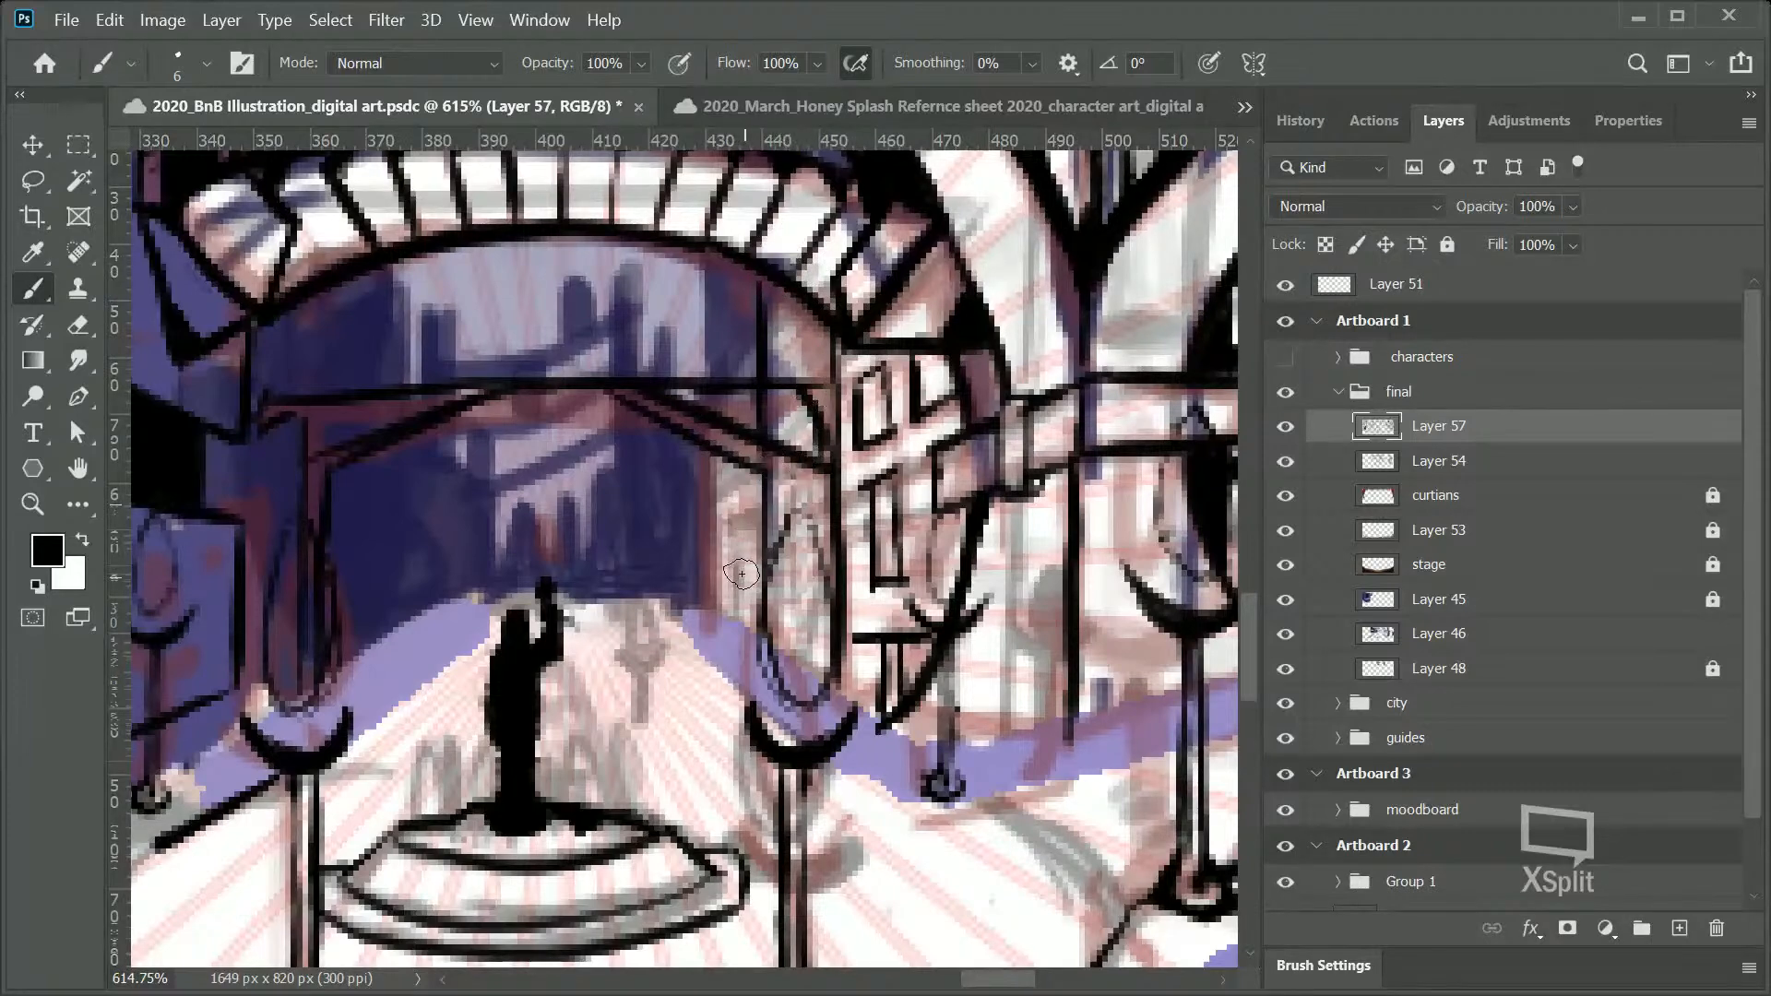
# Step: Ink narrow wall details and a diagonal brace on the archway's tree side, plus vertical wall lines on its diner side
pyautogui.moveTo(756, 517)
pyautogui.mouseDown()
pyautogui.moveTo(732, 552)
pyautogui.moveTo(716, 470)
pyautogui.mouseUp()
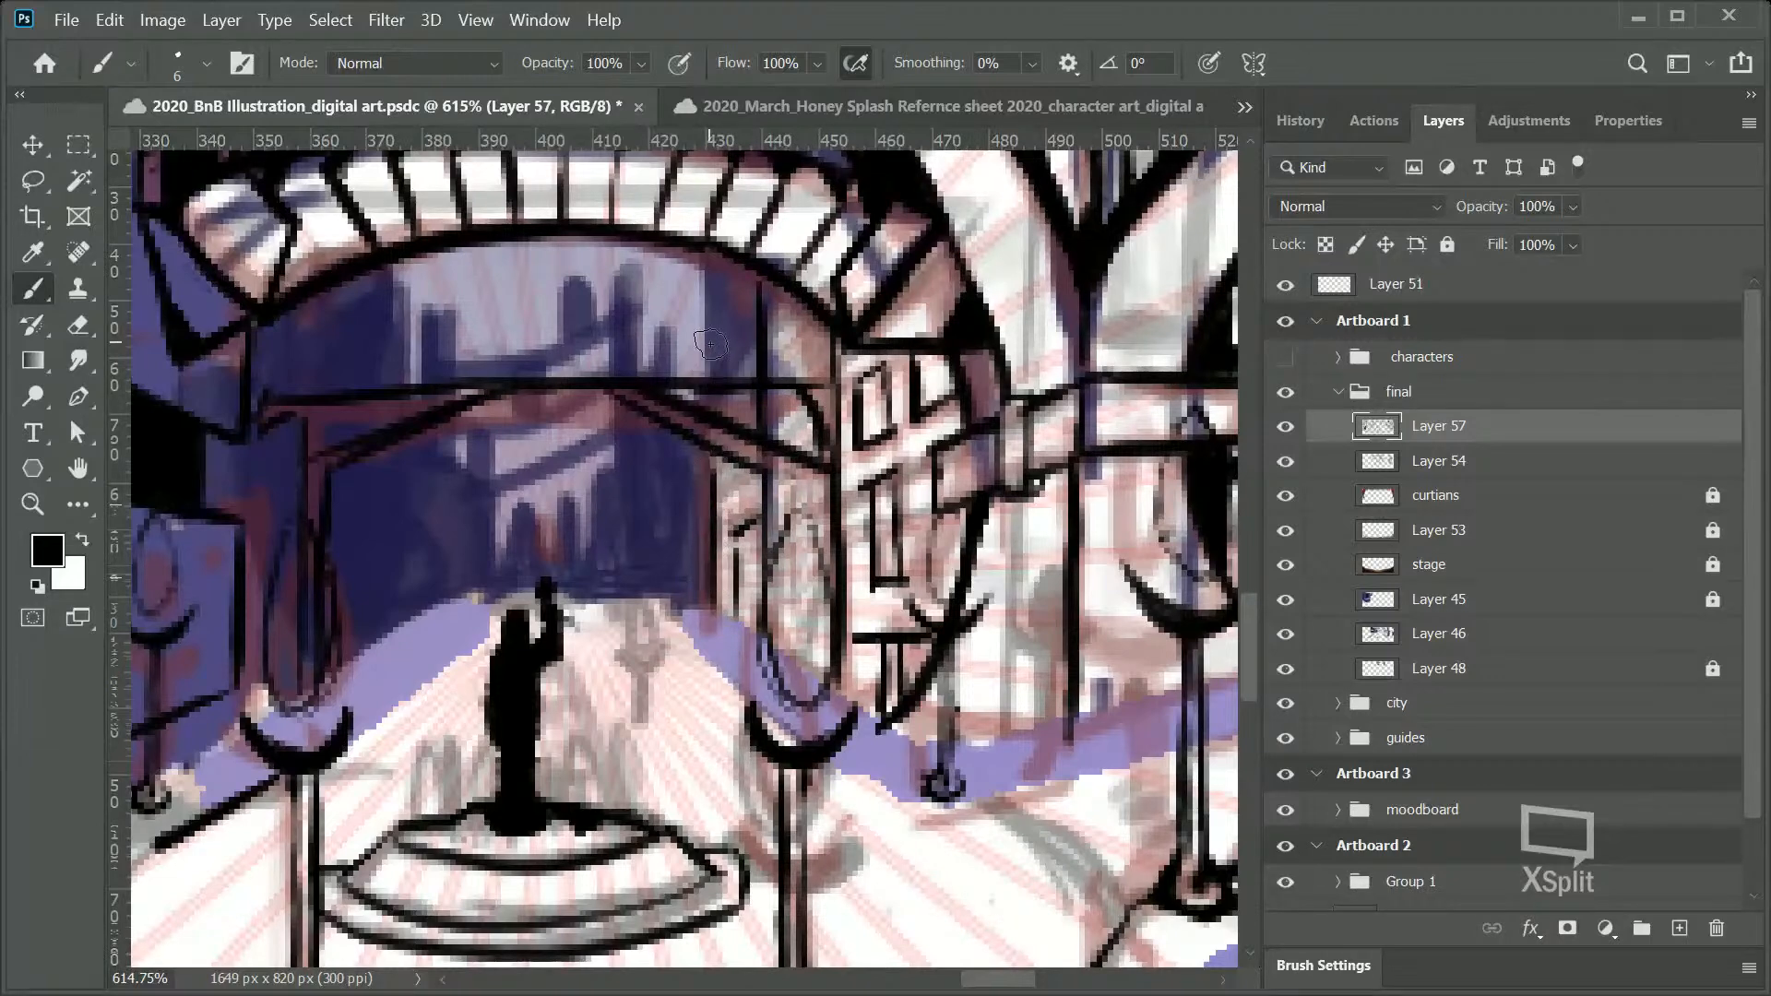
pyautogui.moveTo(764, 332); pyautogui.dragTo(714, 376)
pyautogui.moveTo(995, 979); pyautogui.dragTo(976, 979)
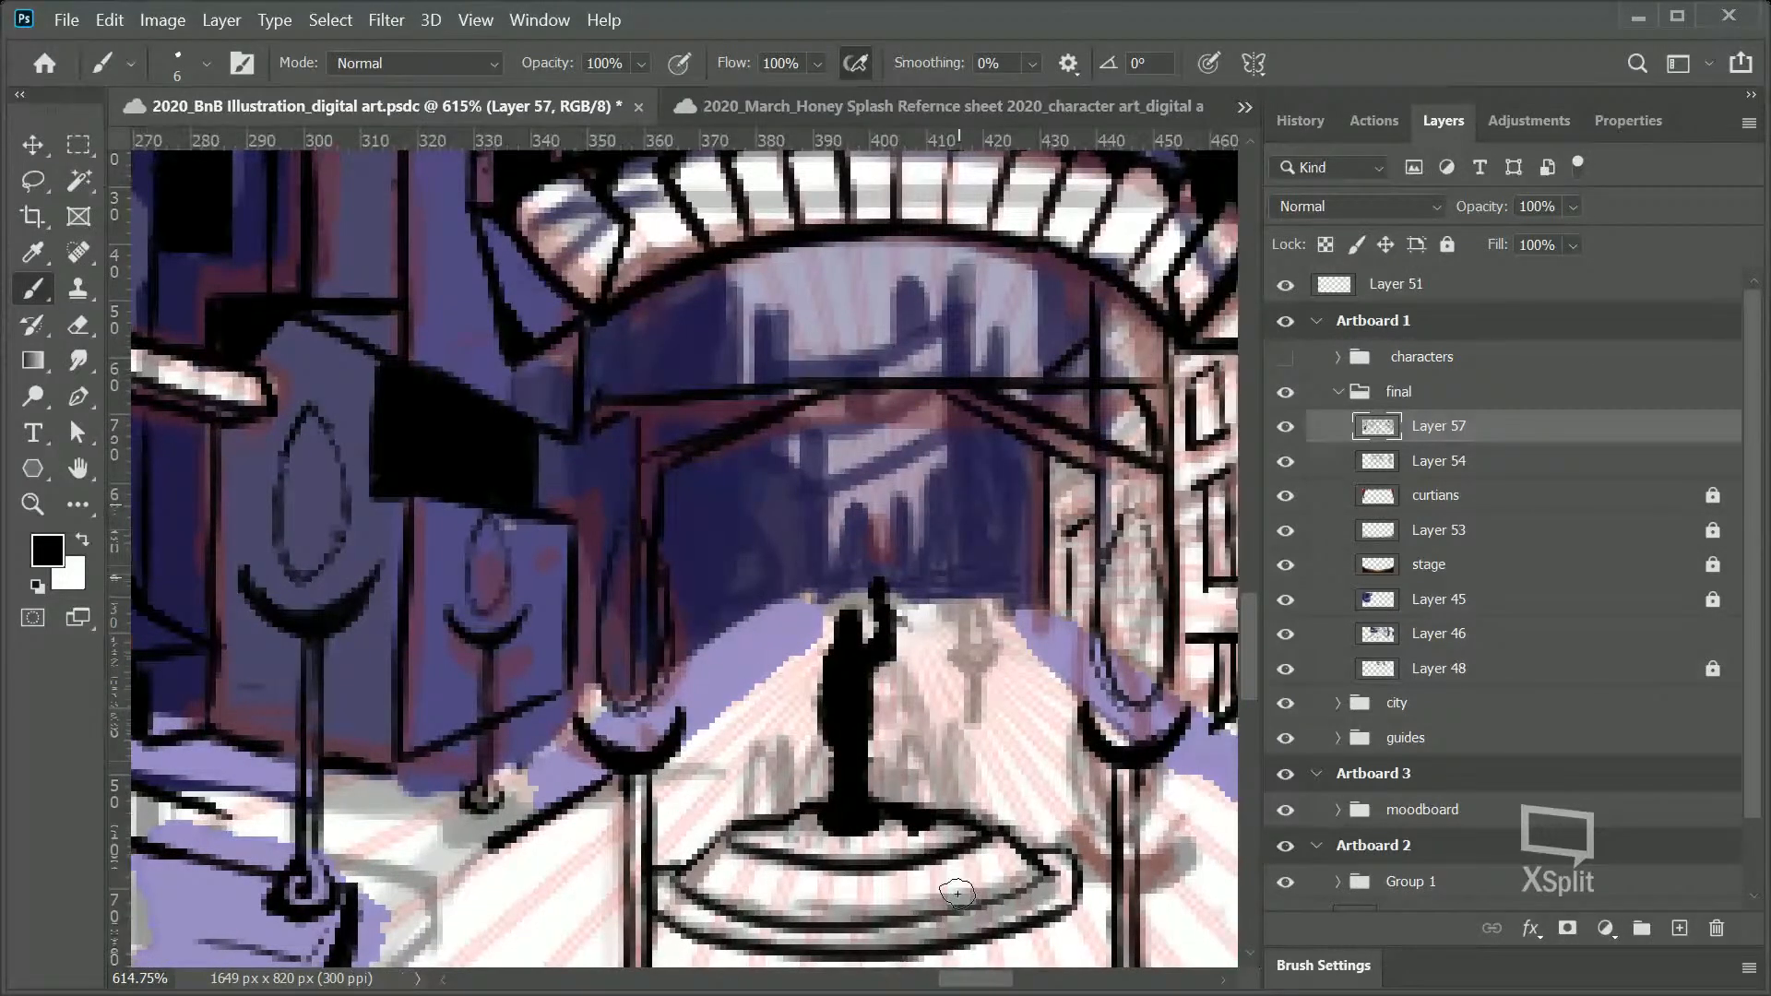
pyautogui.moveTo(636, 371)
pyautogui.mouseDown()
pyautogui.moveTo(639, 300)
pyautogui.moveTo(636, 392)
pyautogui.moveTo(585, 528)
pyautogui.mouseUp()
pyautogui.moveTo(585, 400); pyautogui.dragTo(584, 601)
pyautogui.moveTo(585, 438)
pyautogui.mouseDown()
pyautogui.moveTo(575, 685)
pyautogui.moveTo(579, 609)
pyautogui.mouseUp()
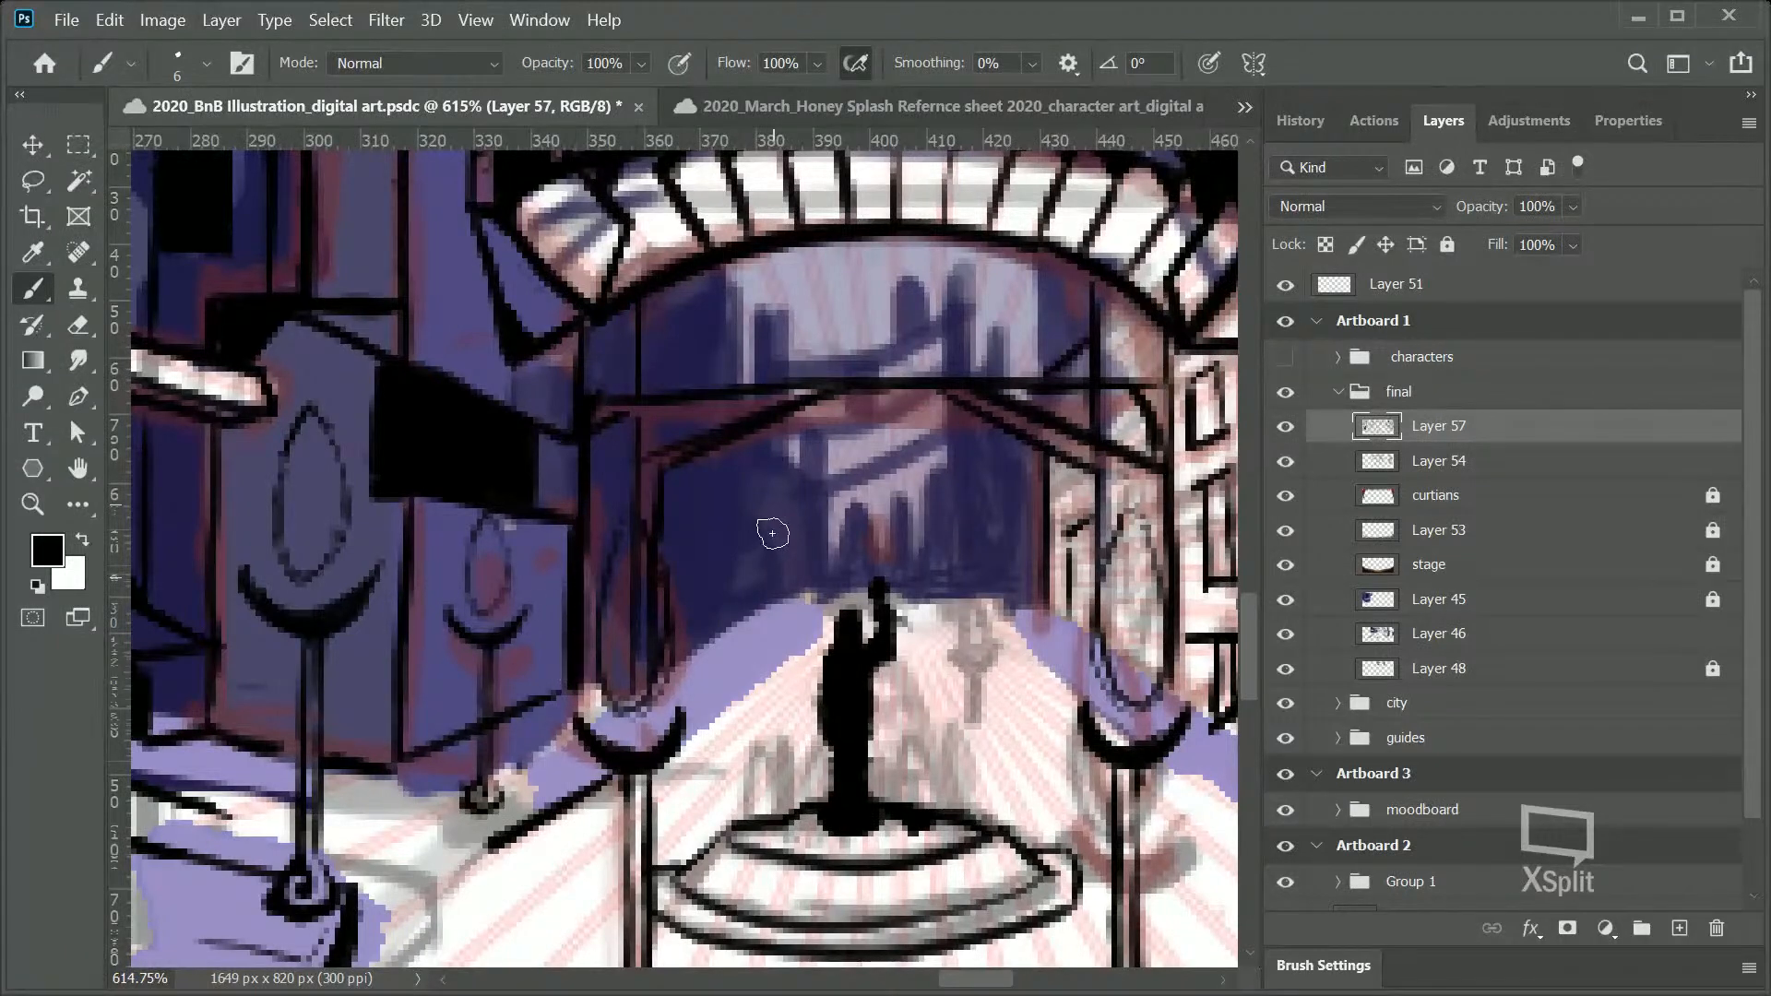
pyautogui.press('z')
pyautogui.moveTo(920, 482); pyautogui.dragTo(695, 564)
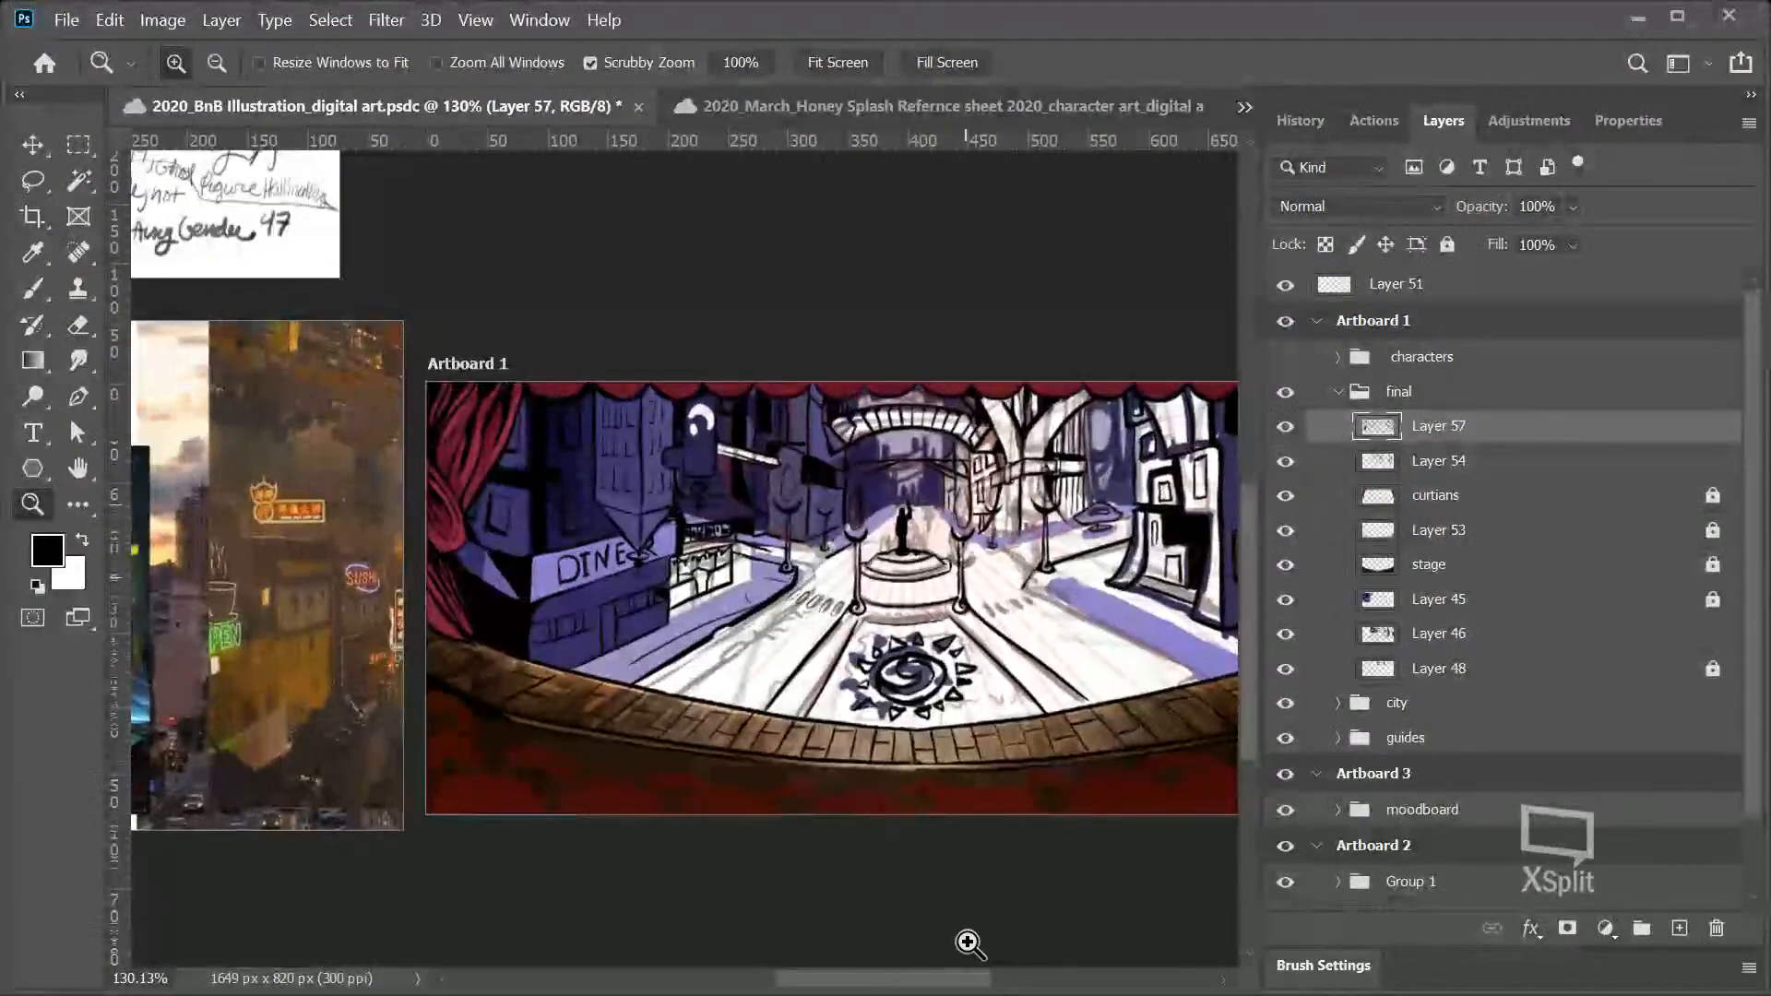
pyautogui.moveTo(944, 984); pyautogui.dragTo(988, 925)
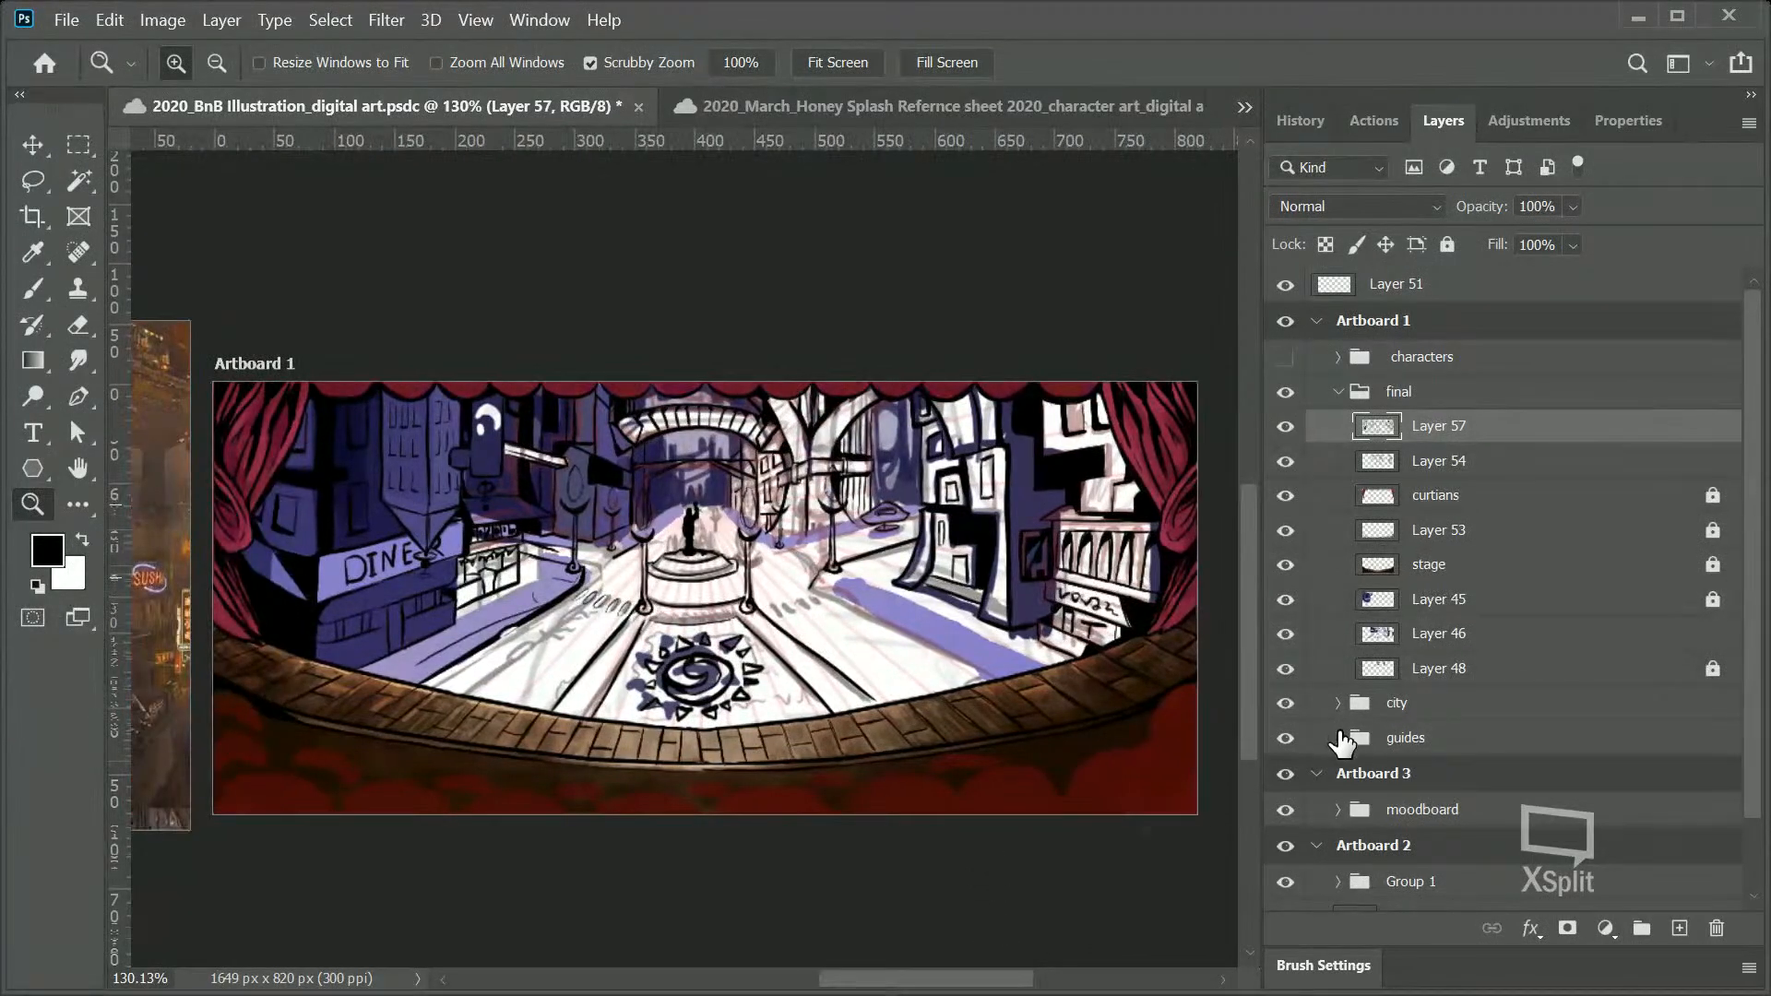
pyautogui.moveTo(780, 650); pyautogui.dragTo(1059, 561)
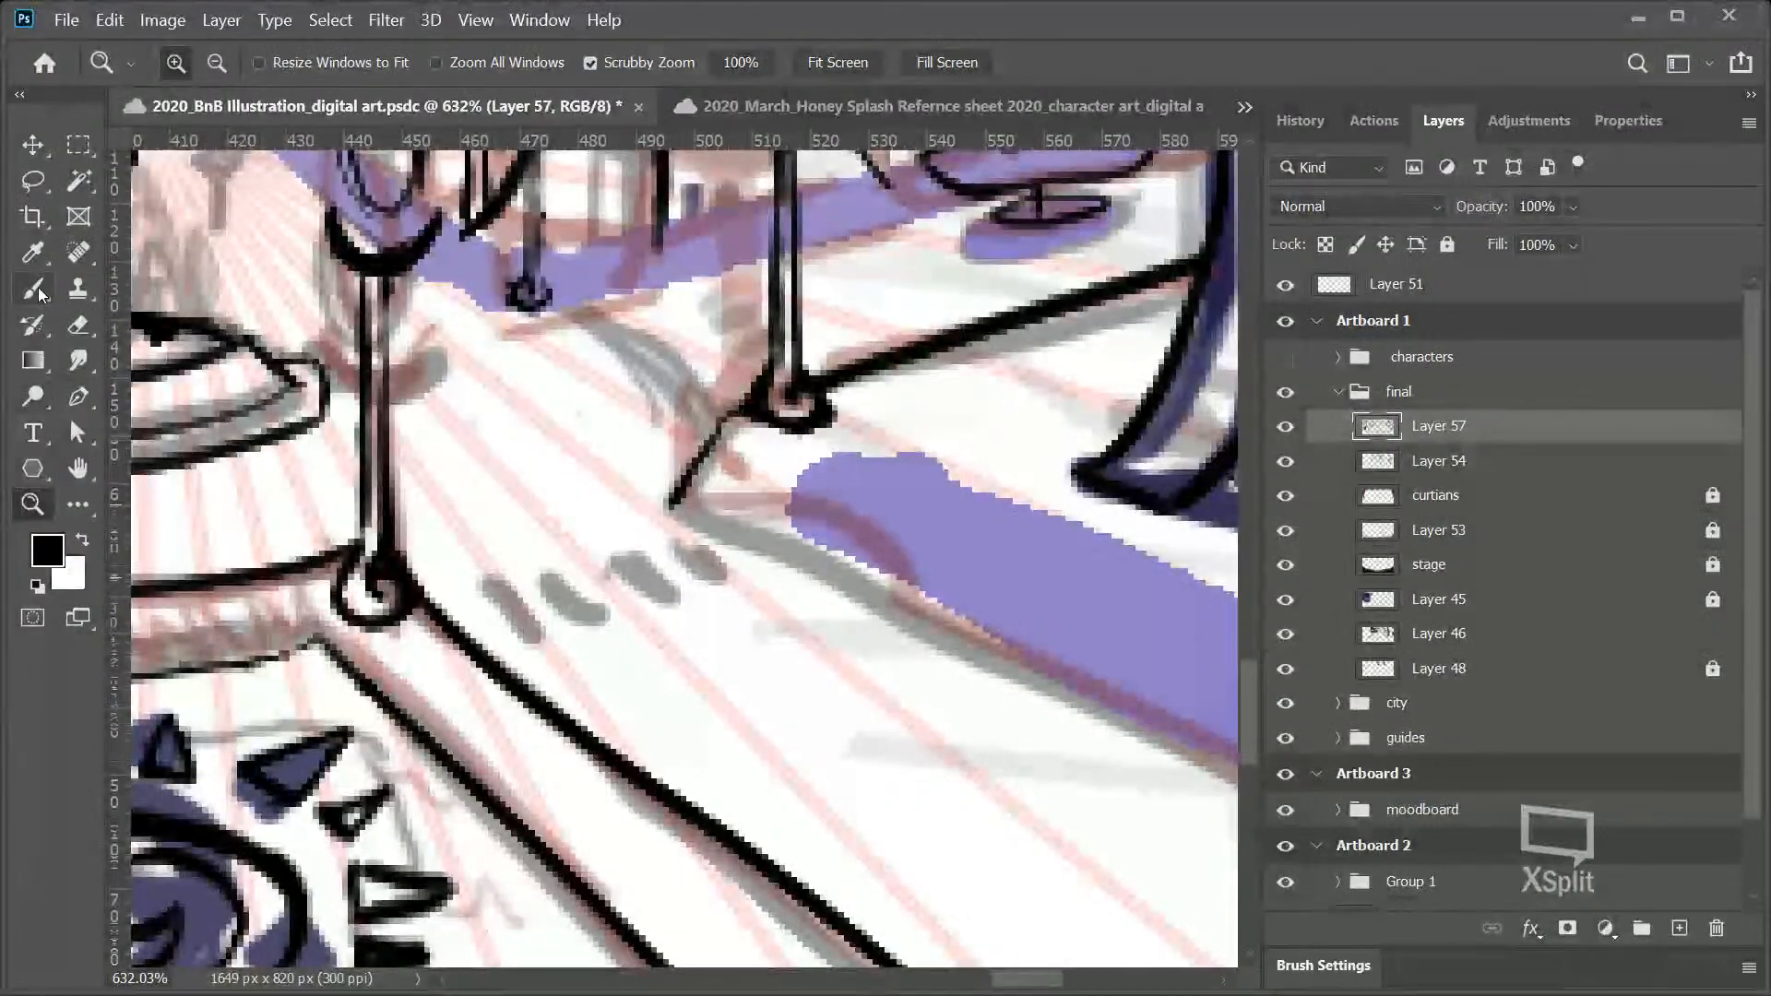
# Step: Ink outlines around the small oval marks on the tree-side pavement and a few short scribbles beside the lamp post
pyautogui.press('b')
pyautogui.moveTo(498, 586)
pyautogui.mouseDown()
pyautogui.moveTo(508, 632)
pyautogui.moveTo(521, 594)
pyautogui.moveTo(475, 560)
pyautogui.moveTo(565, 575)
pyautogui.moveTo(540, 667)
pyautogui.moveTo(491, 547)
pyautogui.moveTo(603, 618)
pyautogui.moveTo(548, 559)
pyautogui.moveTo(643, 567)
pyautogui.moveTo(663, 600)
pyautogui.moveTo(600, 529)
pyautogui.moveTo(732, 587)
pyautogui.mouseUp()
pyautogui.hotkey('ctrl', 'z')
pyautogui.hotkey('ctrl', 'z')
pyautogui.hotkey('ctrl', 'z')
pyautogui.moveTo(731, 587); pyautogui.dragTo(673, 540)
pyautogui.moveTo(717, 293)
pyautogui.mouseDown()
pyautogui.moveTo(718, 330)
pyautogui.moveTo(754, 324)
pyautogui.mouseUp()
# Step: Try to ink a row of small ovals near the curb corner on the diner side of the street
pyautogui.moveTo(999, 979); pyautogui.dragTo(939, 978)
pyautogui.moveTo(527, 391)
pyautogui.mouseDown()
pyautogui.moveTo(567, 423)
pyautogui.moveTo(510, 356)
pyautogui.moveTo(593, 404)
pyautogui.moveTo(558, 368)
pyautogui.moveTo(570, 390)
pyautogui.moveTo(584, 365)
pyautogui.moveTo(620, 367)
pyautogui.mouseUp()
pyautogui.hotkey('ctrl', 'z')
pyautogui.hotkey('ctrl', 'z')
pyautogui.hotkey('ctrl', 'z')
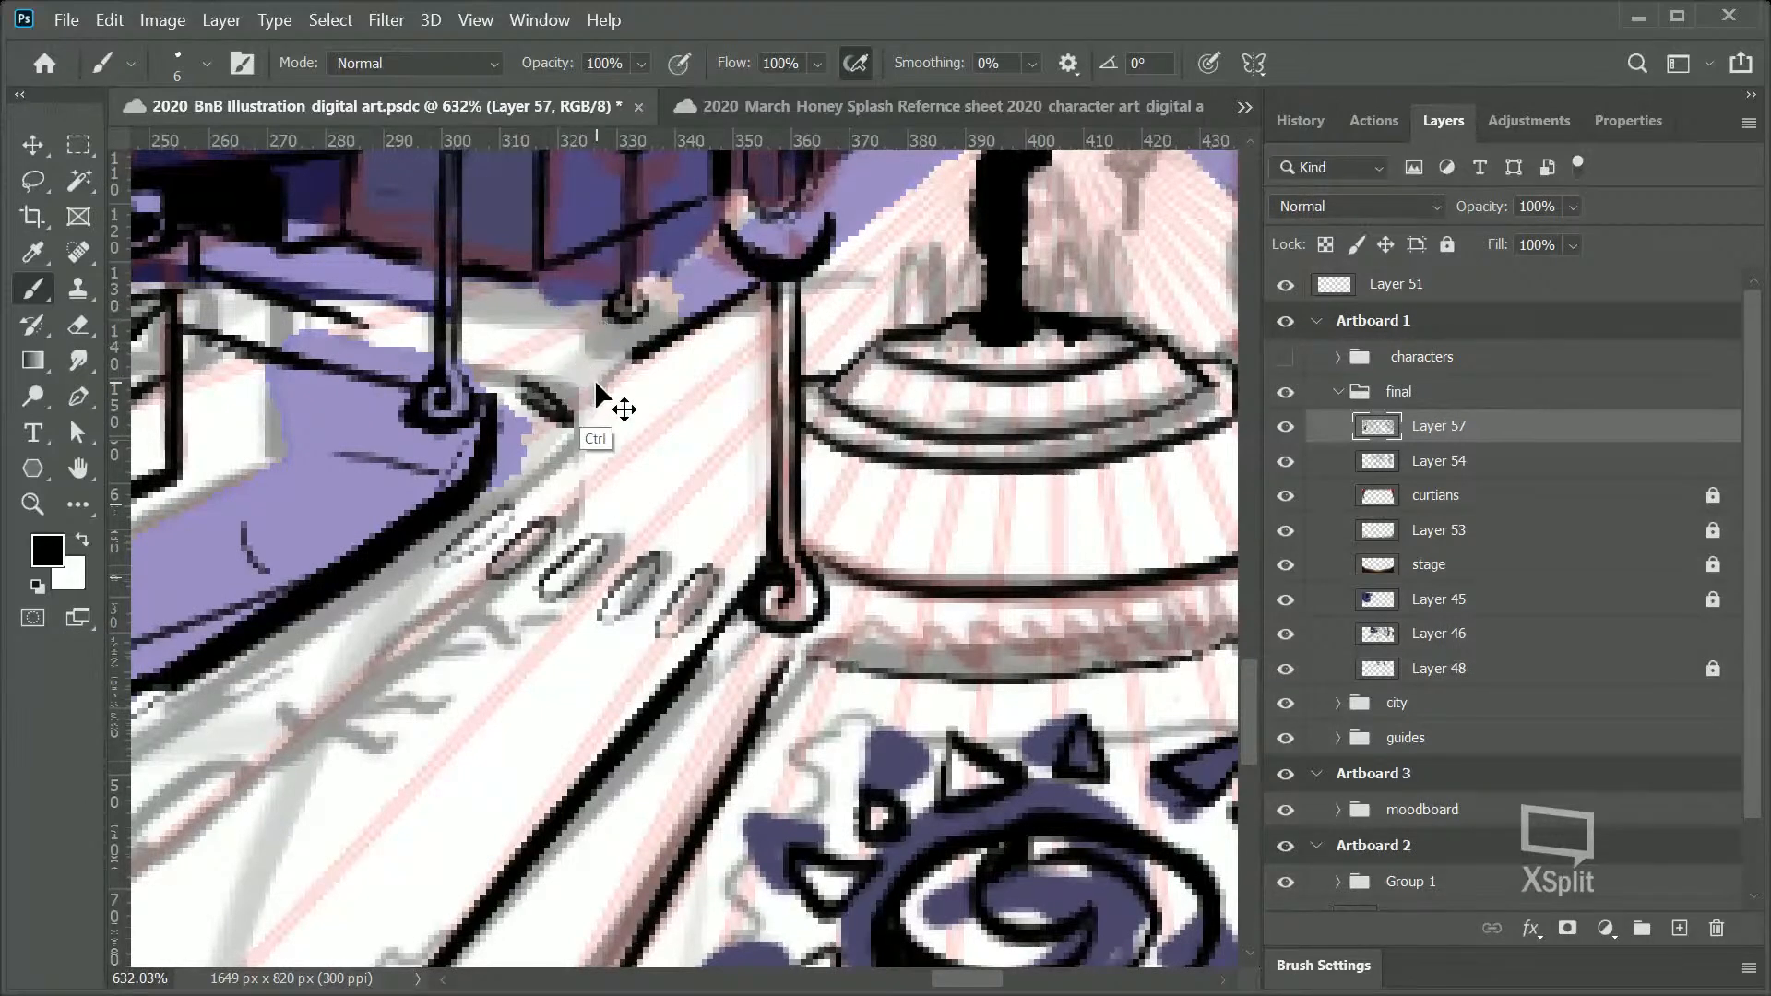
pyautogui.moveTo(550, 361)
pyautogui.mouseDown()
pyautogui.moveTo(607, 392)
pyautogui.moveTo(563, 349)
pyautogui.moveTo(609, 353)
pyautogui.mouseUp()
pyautogui.hotkey('ctrl', 'z')
pyautogui.hotkey('ctrl', 'z')
pyautogui.hotkey('ctrl', 'z')
pyautogui.hotkey('ctrl', 'z')
pyautogui.hotkey('ctrl', 'z')
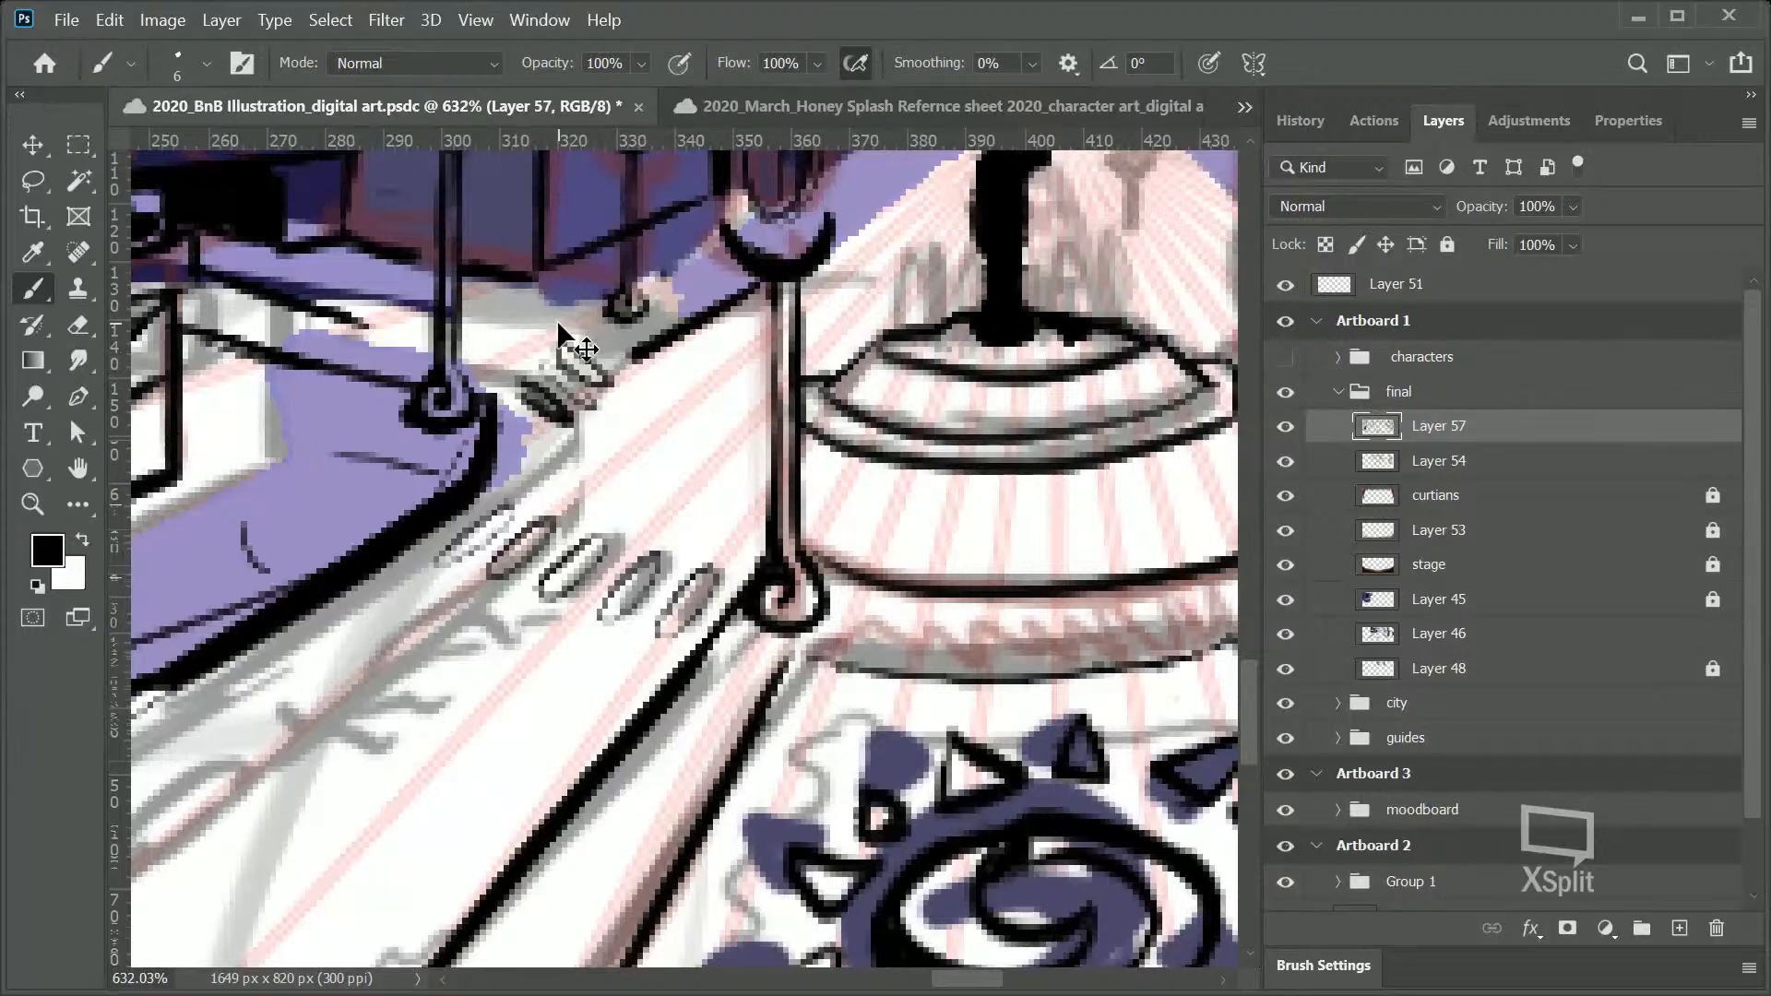
# Step: Ink the diner-side curb line behind the lamp post and small loose marks on the pavement just below it
pyautogui.moveTo(335, 313)
pyautogui.mouseDown()
pyautogui.moveTo(404, 343)
pyautogui.moveTo(538, 343)
pyautogui.moveTo(451, 331)
pyautogui.moveTo(561, 364)
pyautogui.moveTo(462, 335)
pyautogui.moveTo(648, 357)
pyautogui.moveTo(599, 357)
pyautogui.moveTo(667, 344)
pyautogui.moveTo(465, 338)
pyautogui.mouseUp()
pyautogui.hotkey('ctrl', 'z')
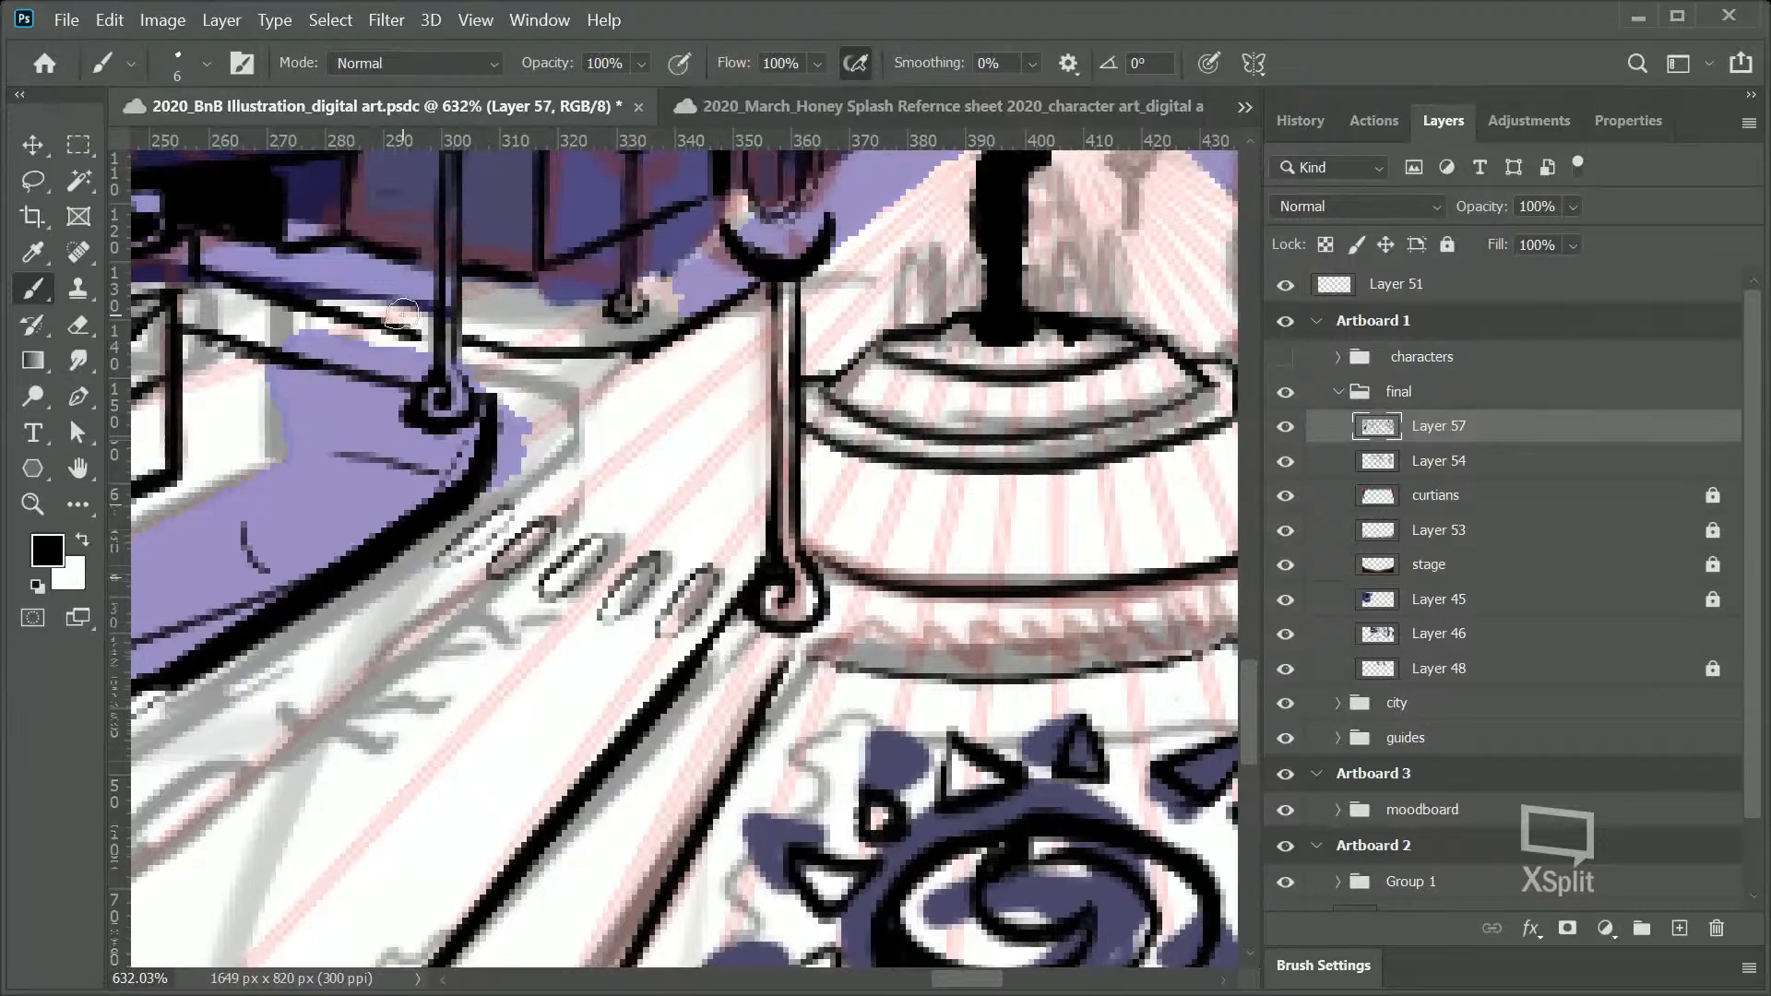
pyautogui.moveTo(544, 373)
pyautogui.mouseDown()
pyautogui.moveTo(594, 388)
pyautogui.moveTo(480, 346)
pyautogui.moveTo(480, 413)
pyautogui.moveTo(571, 404)
pyautogui.moveTo(483, 381)
pyautogui.moveTo(519, 418)
pyautogui.moveTo(557, 402)
pyautogui.moveTo(515, 387)
pyautogui.moveTo(565, 407)
pyautogui.moveTo(483, 378)
pyautogui.moveTo(507, 410)
pyautogui.mouseUp()
pyautogui.hotkey('ctrl', 'z')
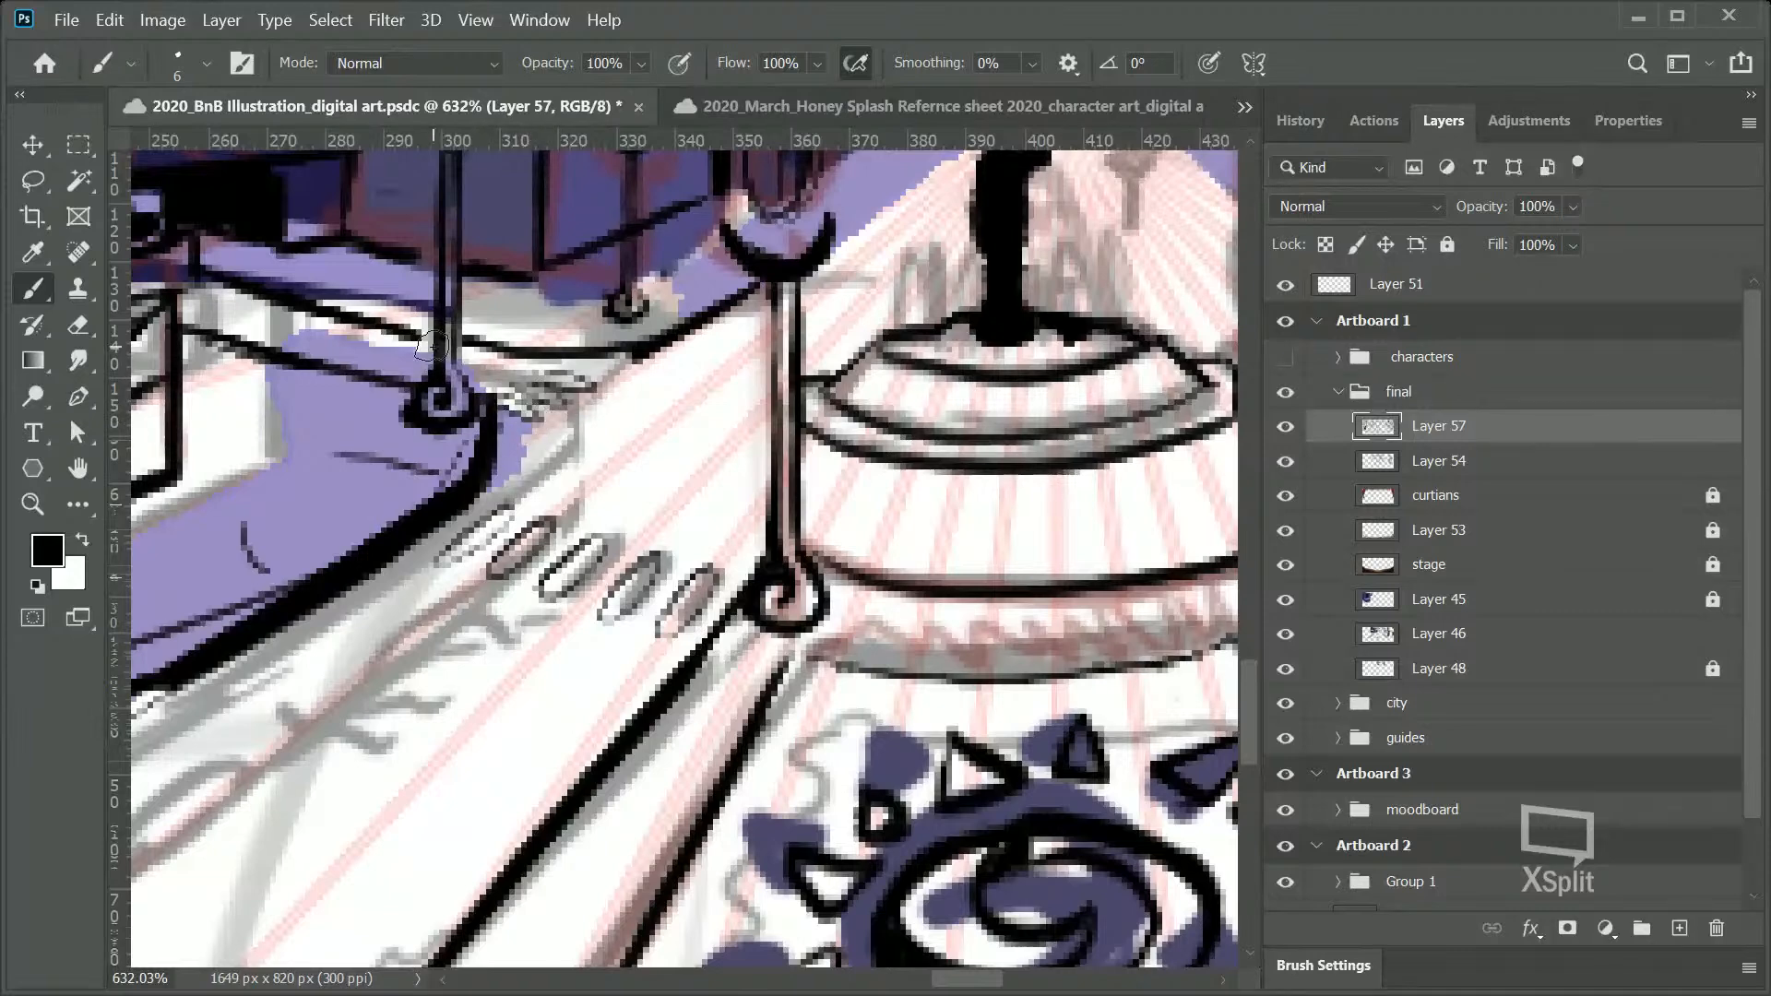
# Step: Ink the two street edge lines receding toward the archway on either side of the statue
pyautogui.moveTo(1242, 738); pyautogui.dragTo(1245, 701)
pyautogui.moveTo(961, 987)
pyautogui.mouseDown()
pyautogui.moveTo(1016, 987)
pyautogui.moveTo(979, 987)
pyautogui.mouseUp()
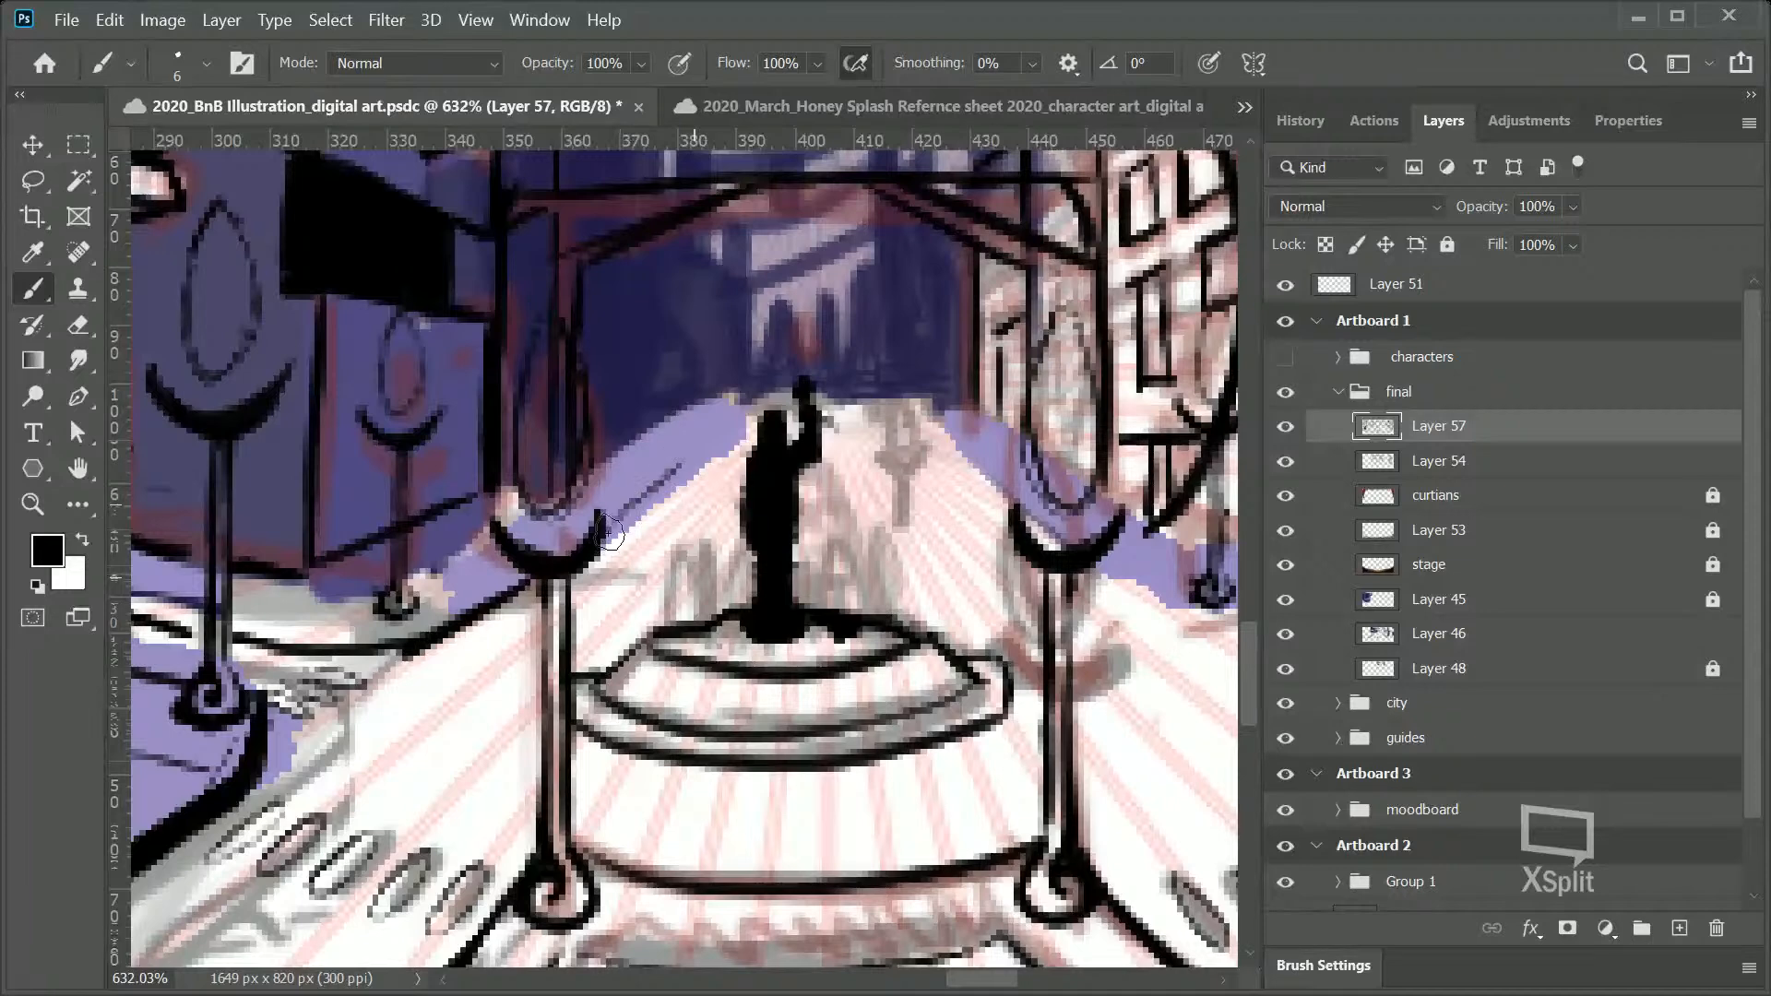
pyautogui.moveTo(608, 527); pyautogui.dragTo(733, 428)
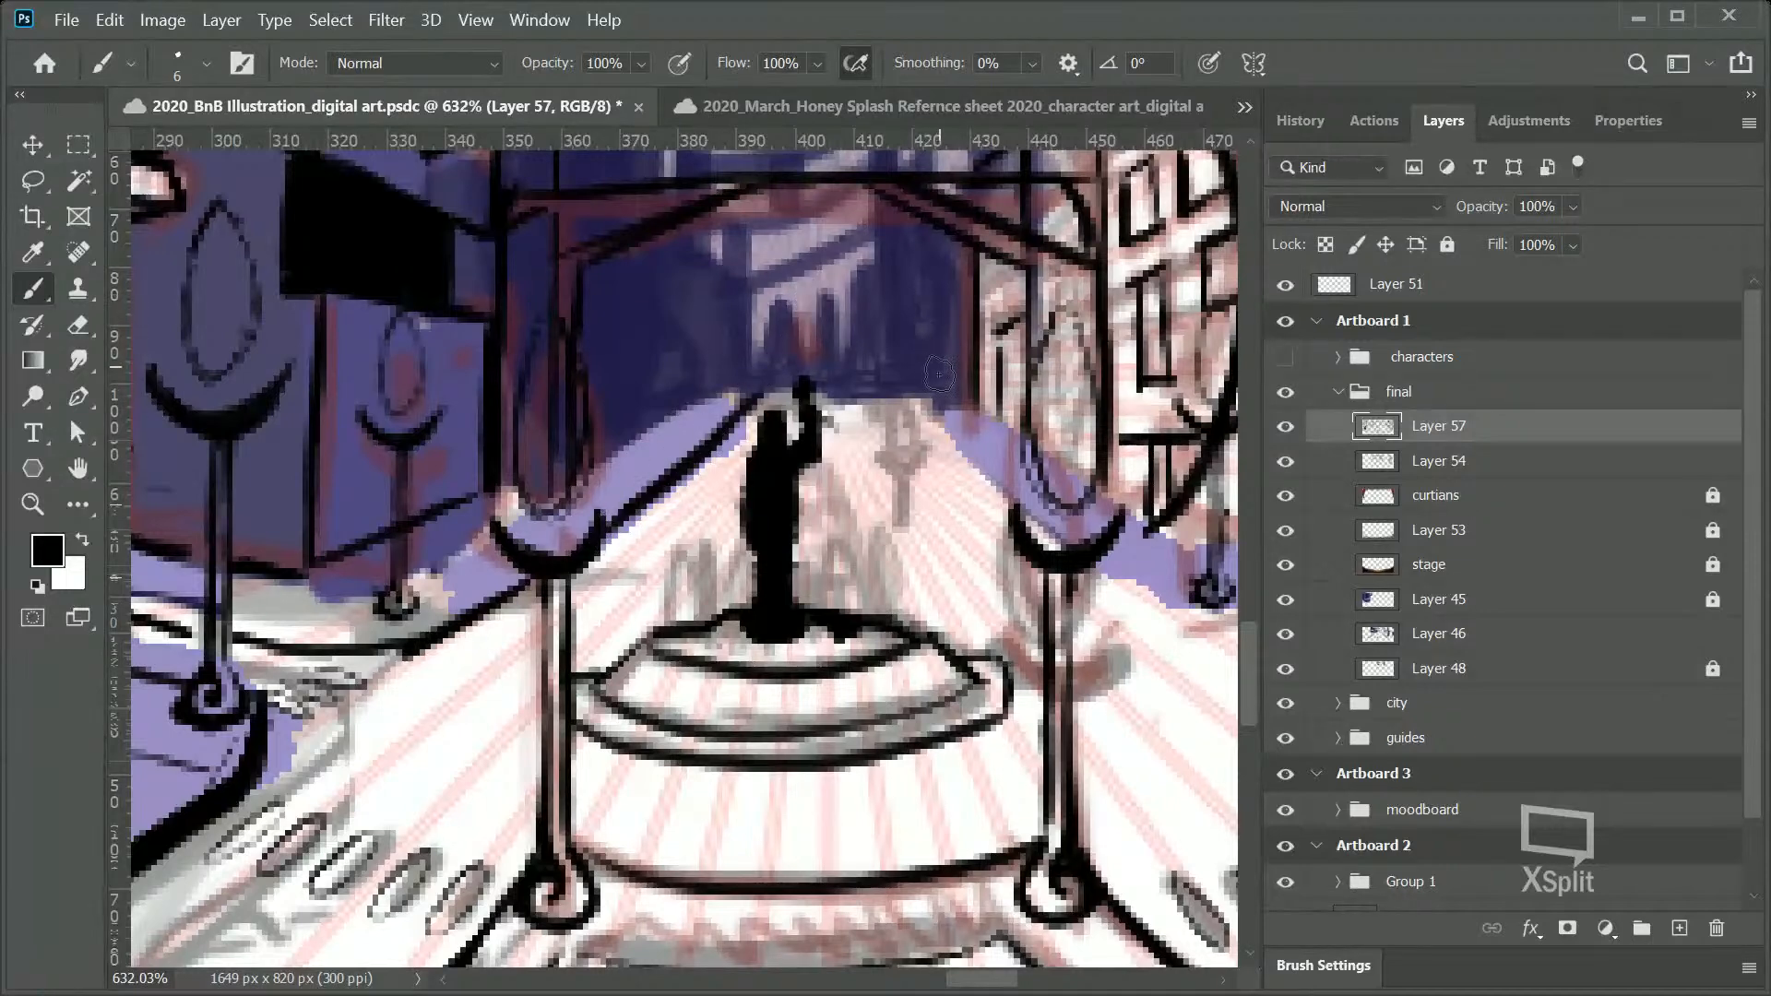
pyautogui.moveTo(1007, 499); pyautogui.dragTo(921, 405)
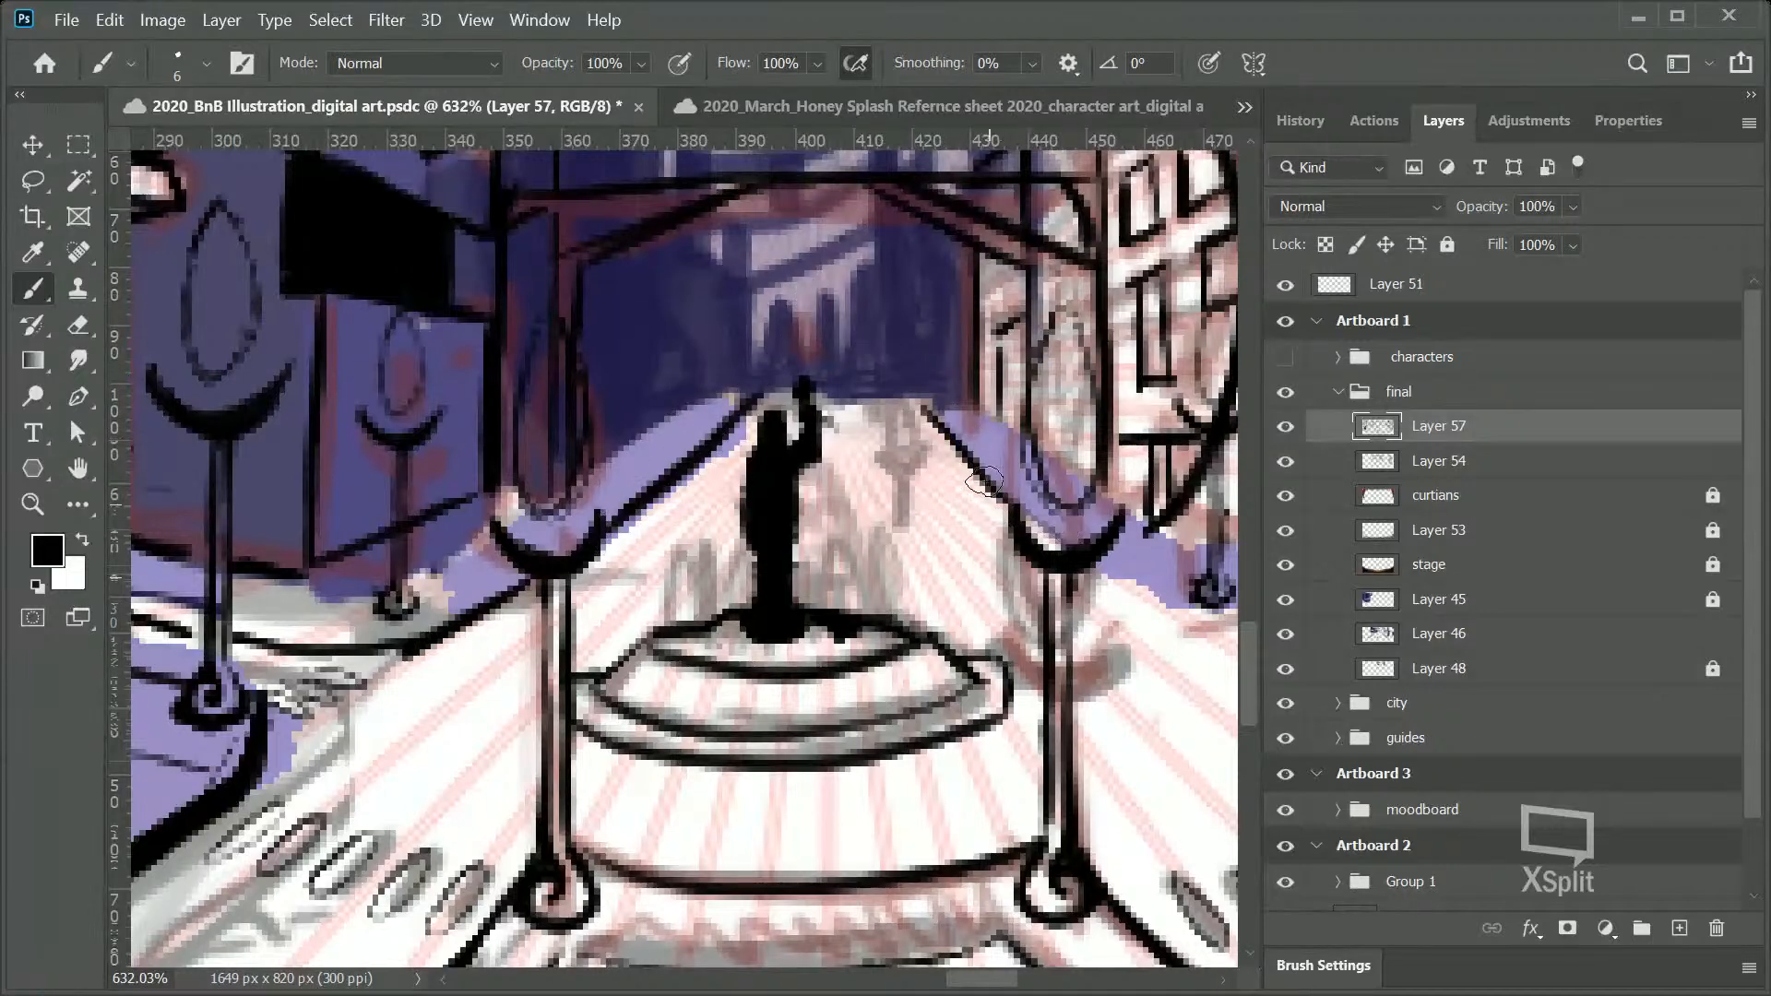
# Step: Ink the tree-side curb line from the fountain lamp post past the saucer-shaped object, and the distant small lamp's post
pyautogui.moveTo(1153, 609); pyautogui.dragTo(1094, 564)
pyautogui.moveTo(969, 980); pyautogui.dragTo(1017, 981)
pyautogui.moveTo(438, 603)
pyautogui.mouseDown()
pyautogui.moveTo(502, 616)
pyautogui.moveTo(917, 499)
pyautogui.mouseUp()
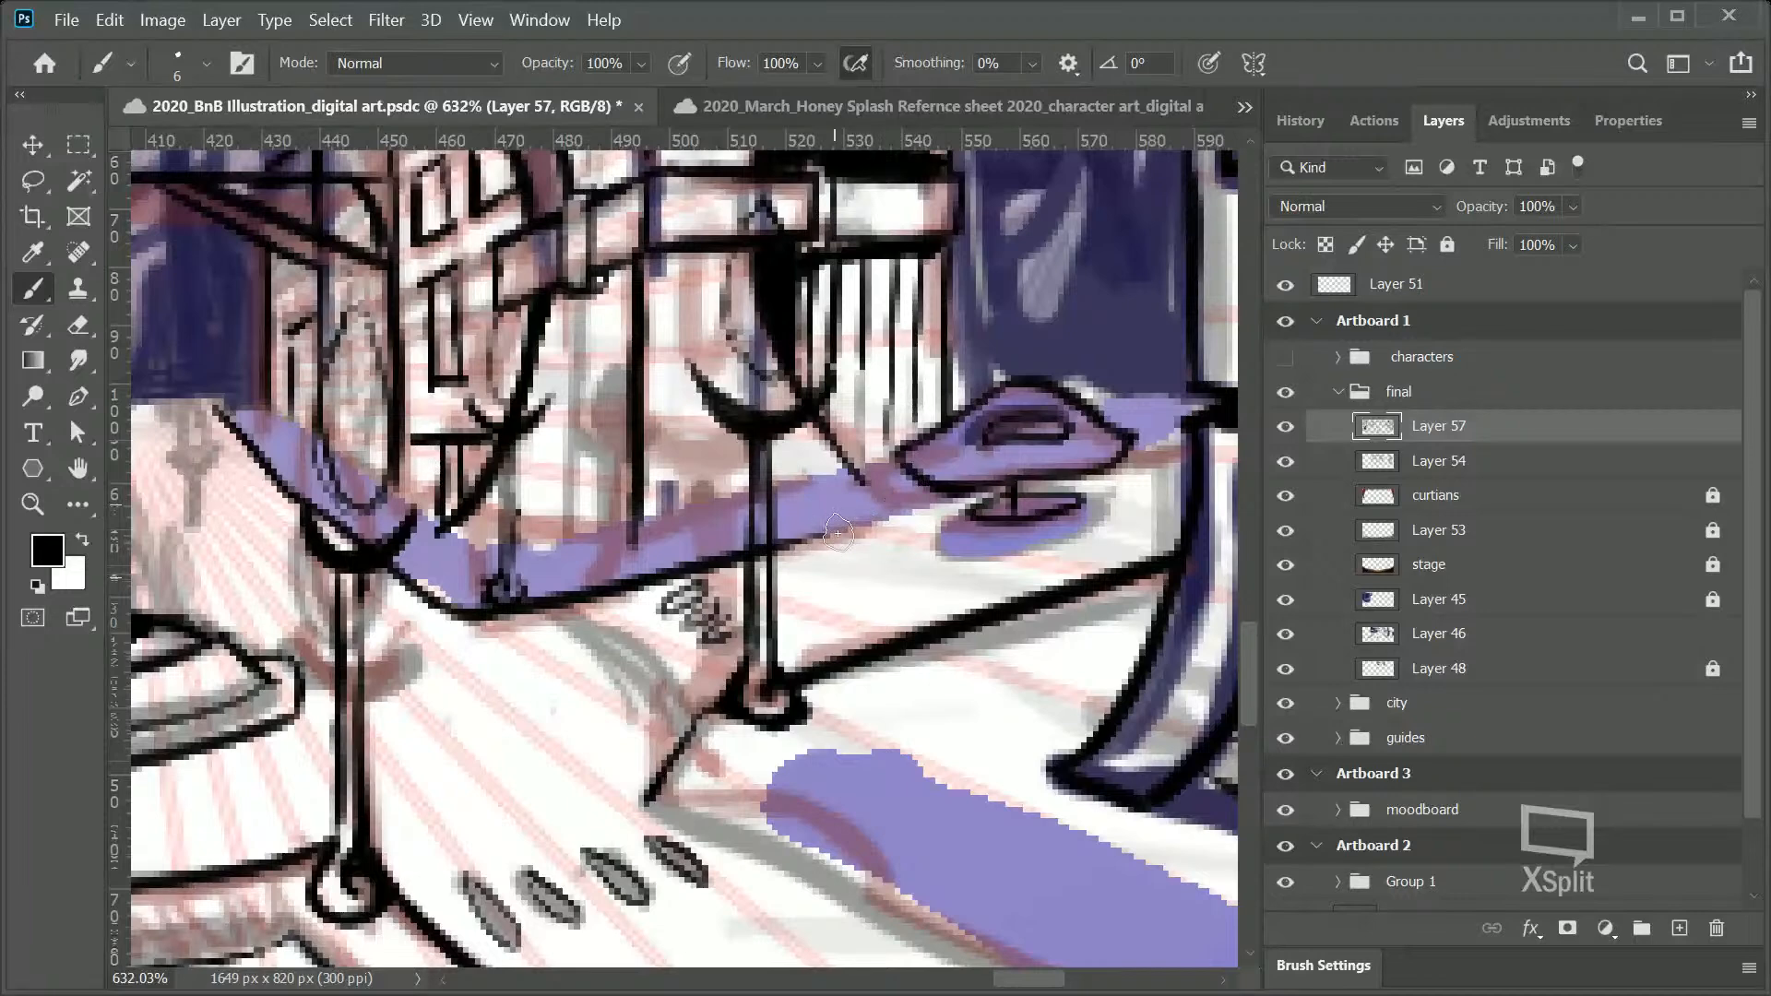
pyautogui.moveTo(794, 546); pyautogui.dragTo(995, 492)
pyautogui.moveTo(1131, 446); pyautogui.dragTo(1222, 391)
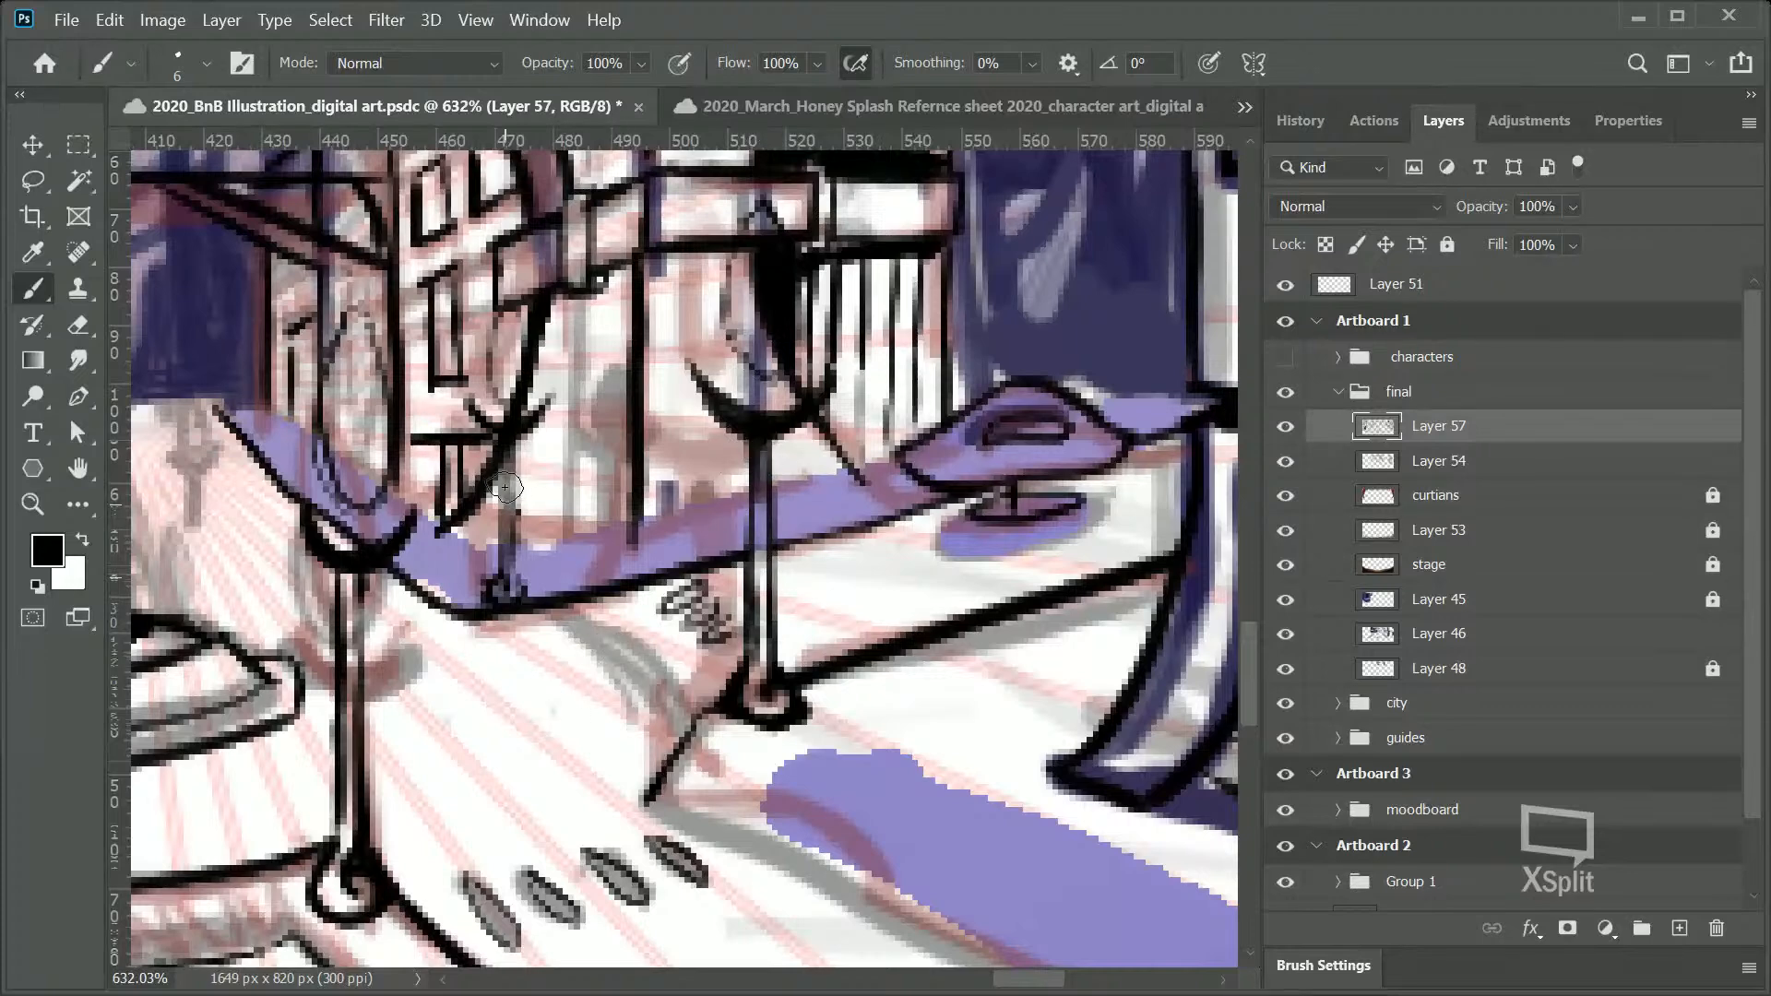
pyautogui.moveTo(508, 463); pyautogui.dragTo(506, 565)
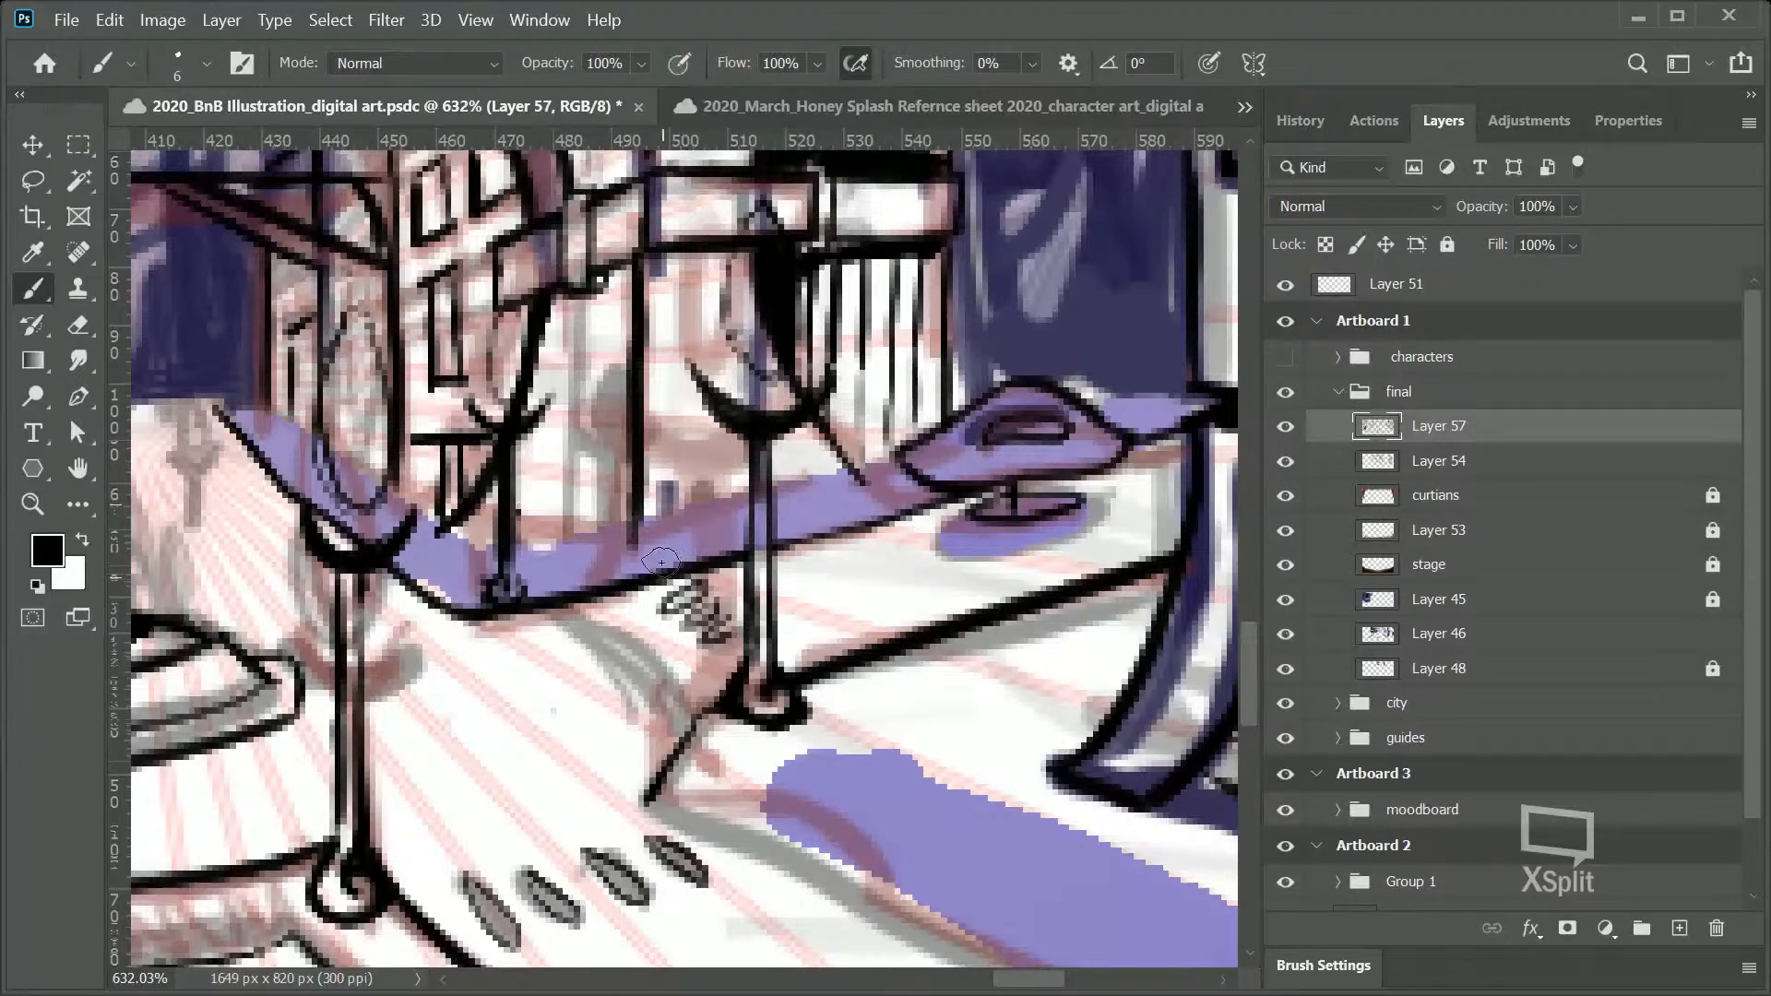
# Step: Redraw the tree-side curb corner slightly lower on the street, joining it back to the fountain lamp post
pyautogui.moveTo(1047, 986); pyautogui.dragTo(1026, 950)
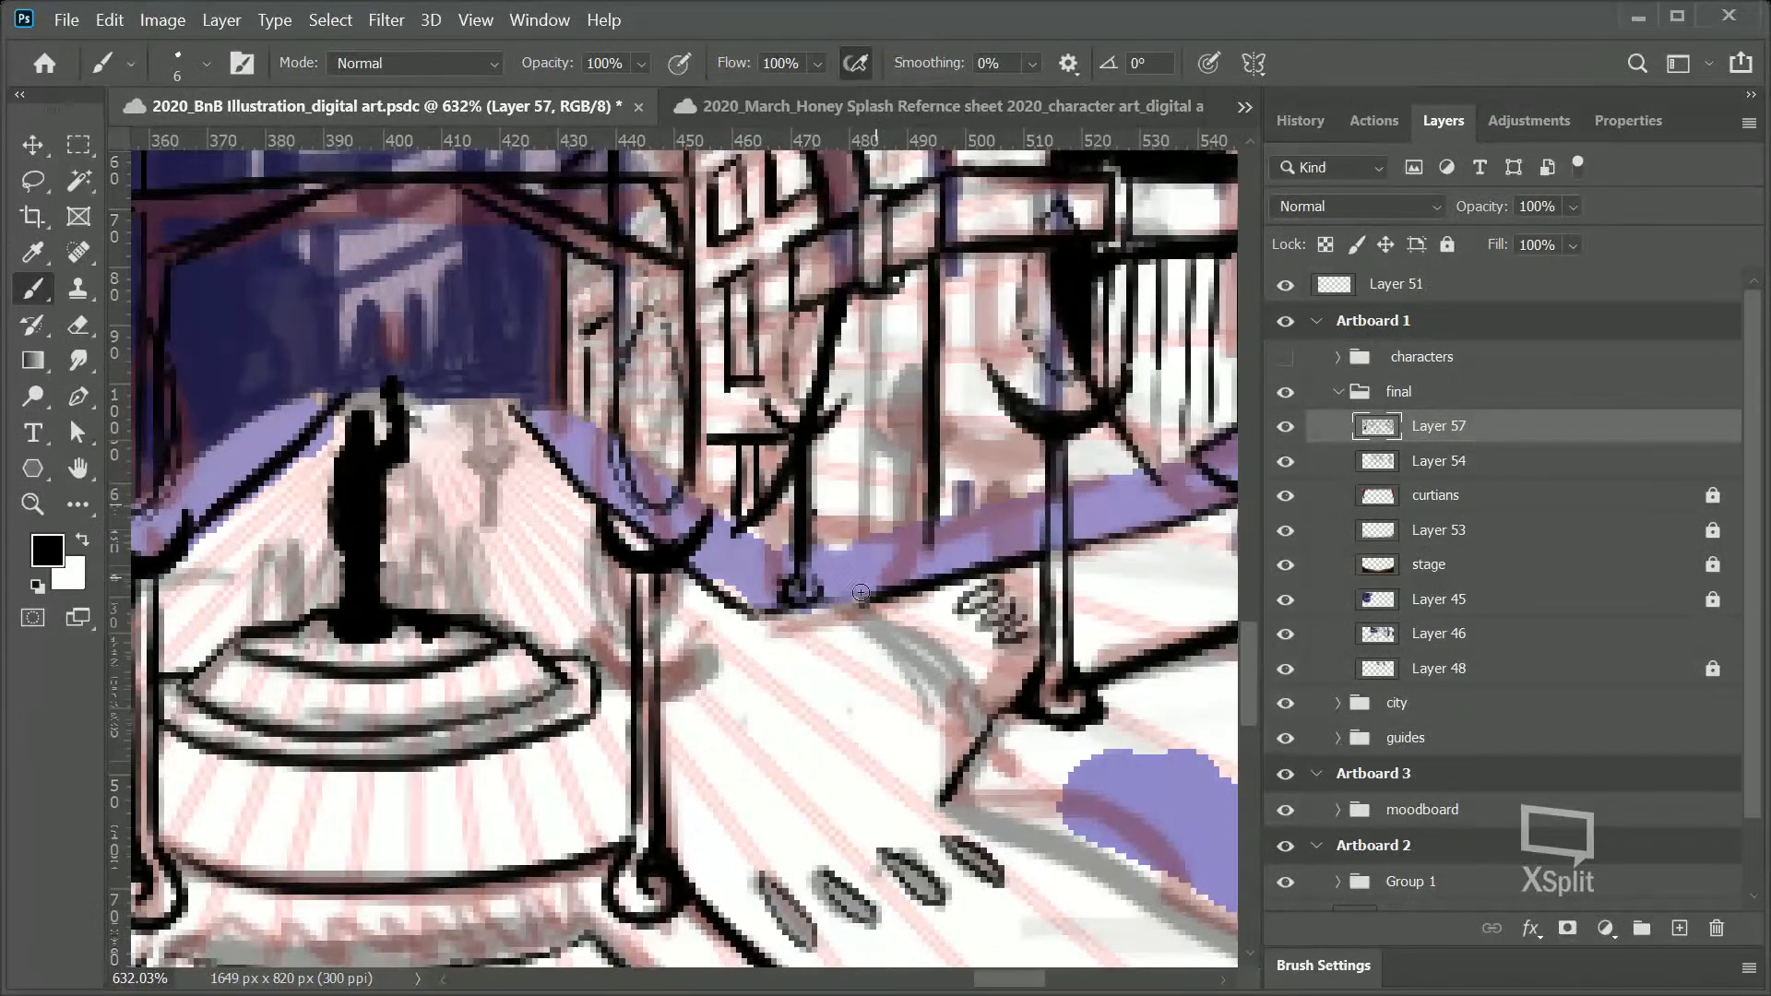
pyautogui.hotkey('ctrl', 'z')
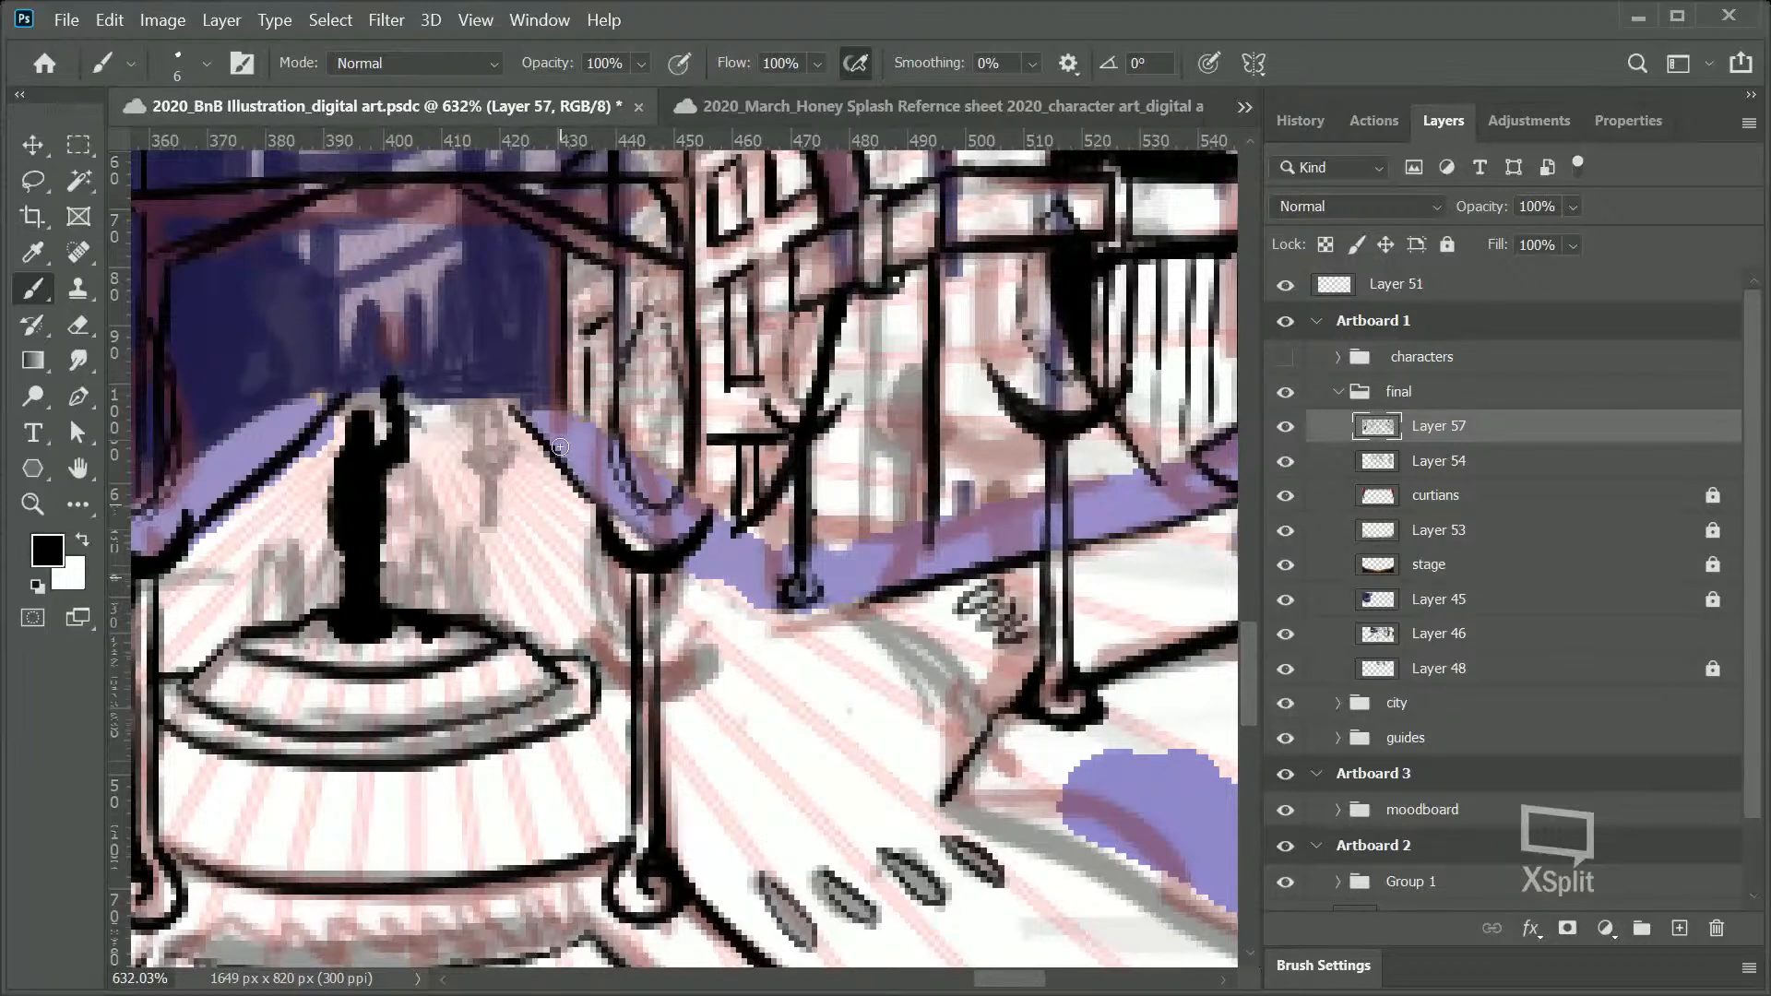
pyautogui.moveTo(674, 585)
pyautogui.mouseDown()
pyautogui.moveTo(771, 640)
pyautogui.moveTo(773, 587)
pyautogui.moveTo(742, 636)
pyautogui.moveTo(979, 557)
pyautogui.mouseUp()
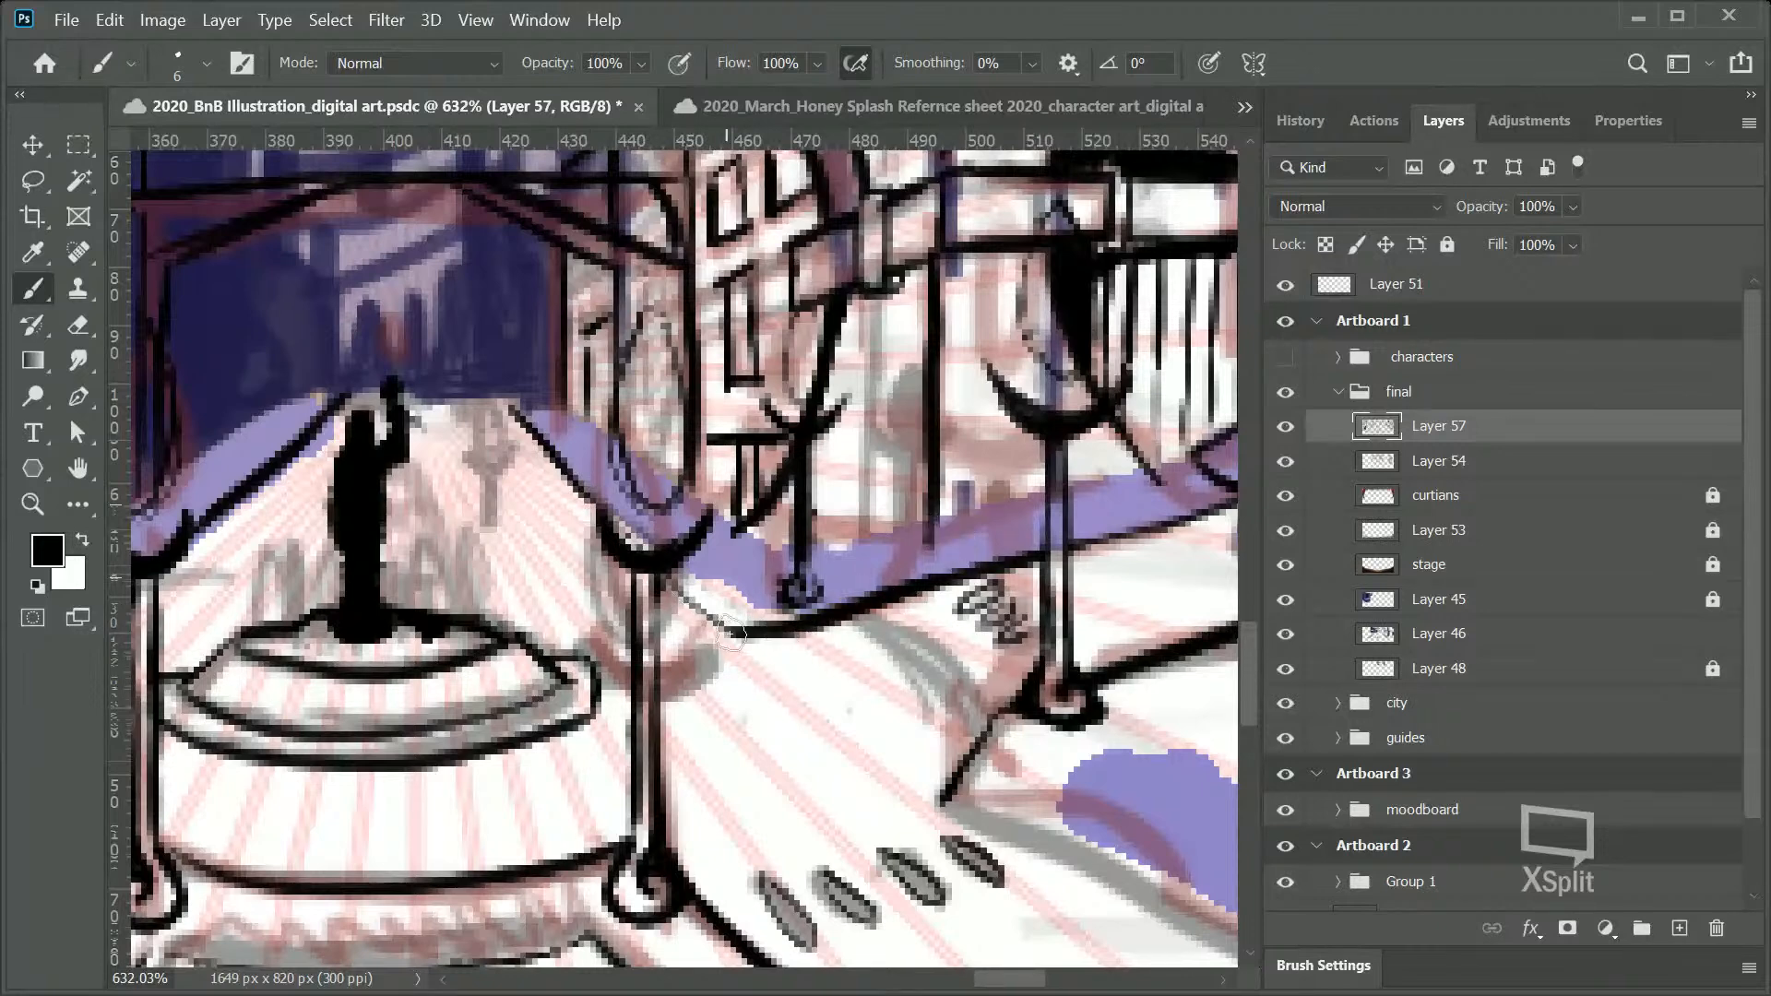
pyautogui.moveTo(727, 634); pyautogui.dragTo(664, 579)
# Step: Hide Layer 45, Layer 46, Layer 48 and the city and guides groups, and toggle Layer 54 to check the line art
pyautogui.press('z')
pyautogui.scroll(-5, 923, 701)
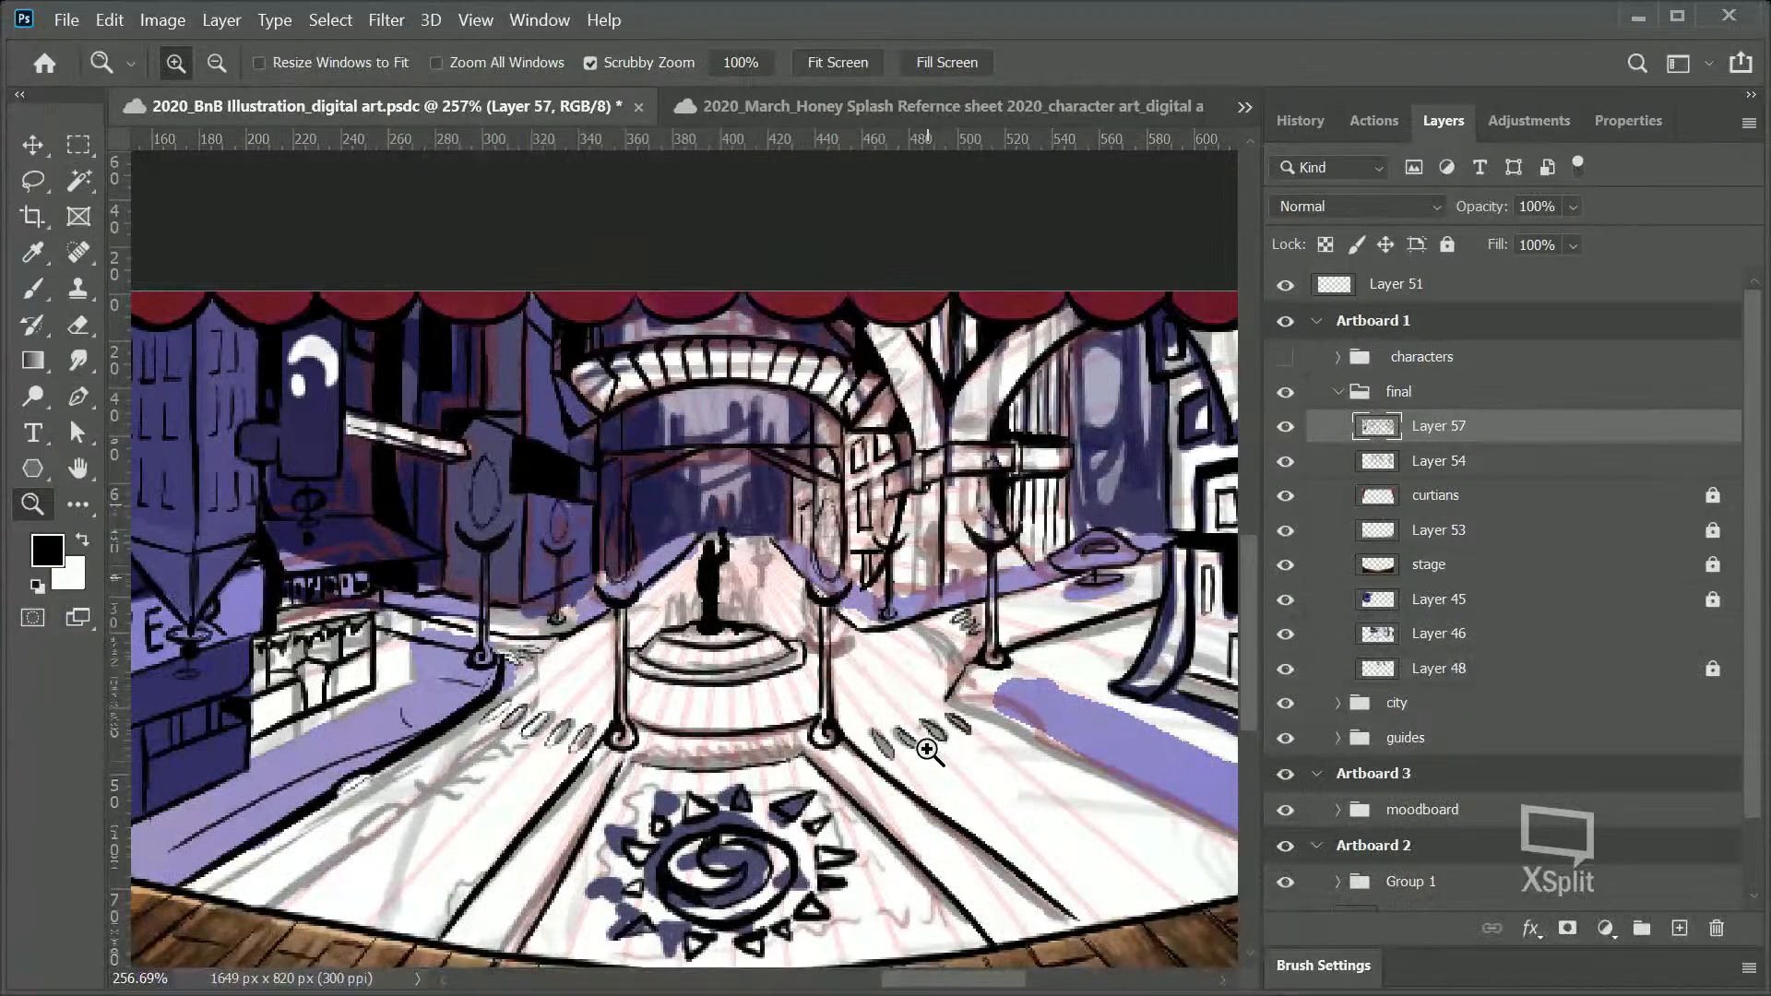
pyautogui.moveTo(737, 627)
pyautogui.mouseDown()
pyautogui.moveTo(818, 605)
pyautogui.moveTo(771, 641)
pyautogui.mouseUp()
pyautogui.scroll(-4, 770, 641)
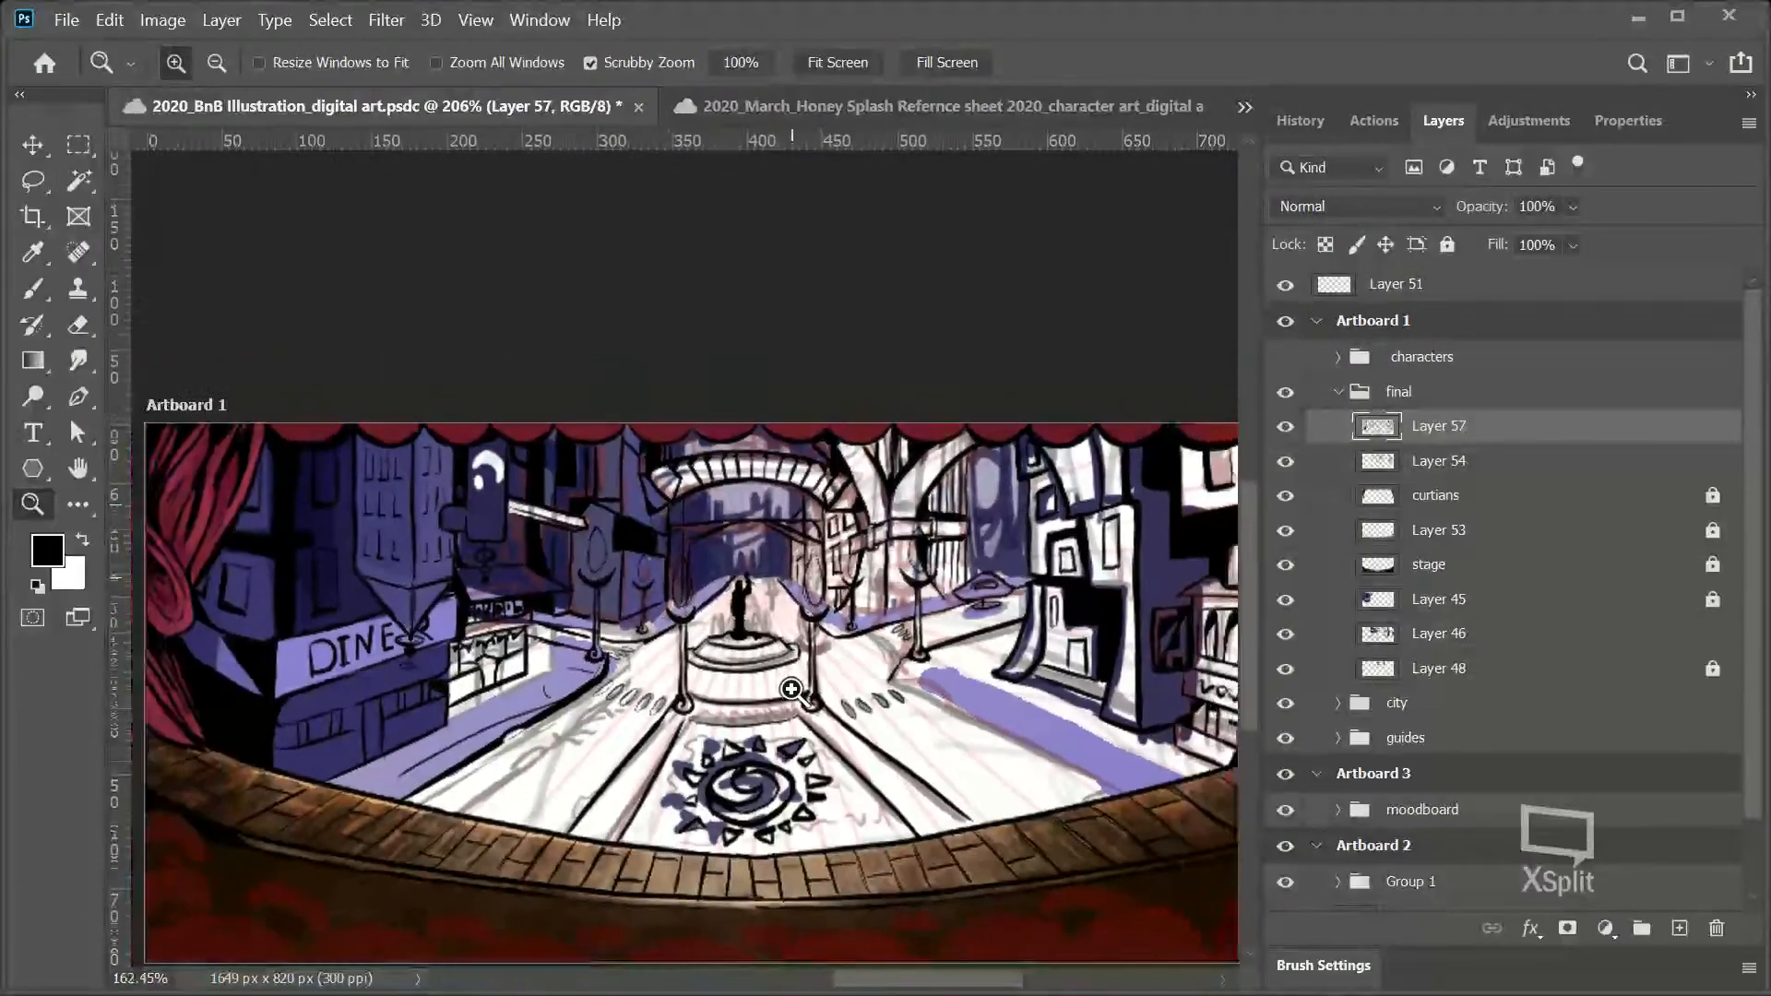
pyautogui.scroll(-3, 792, 690)
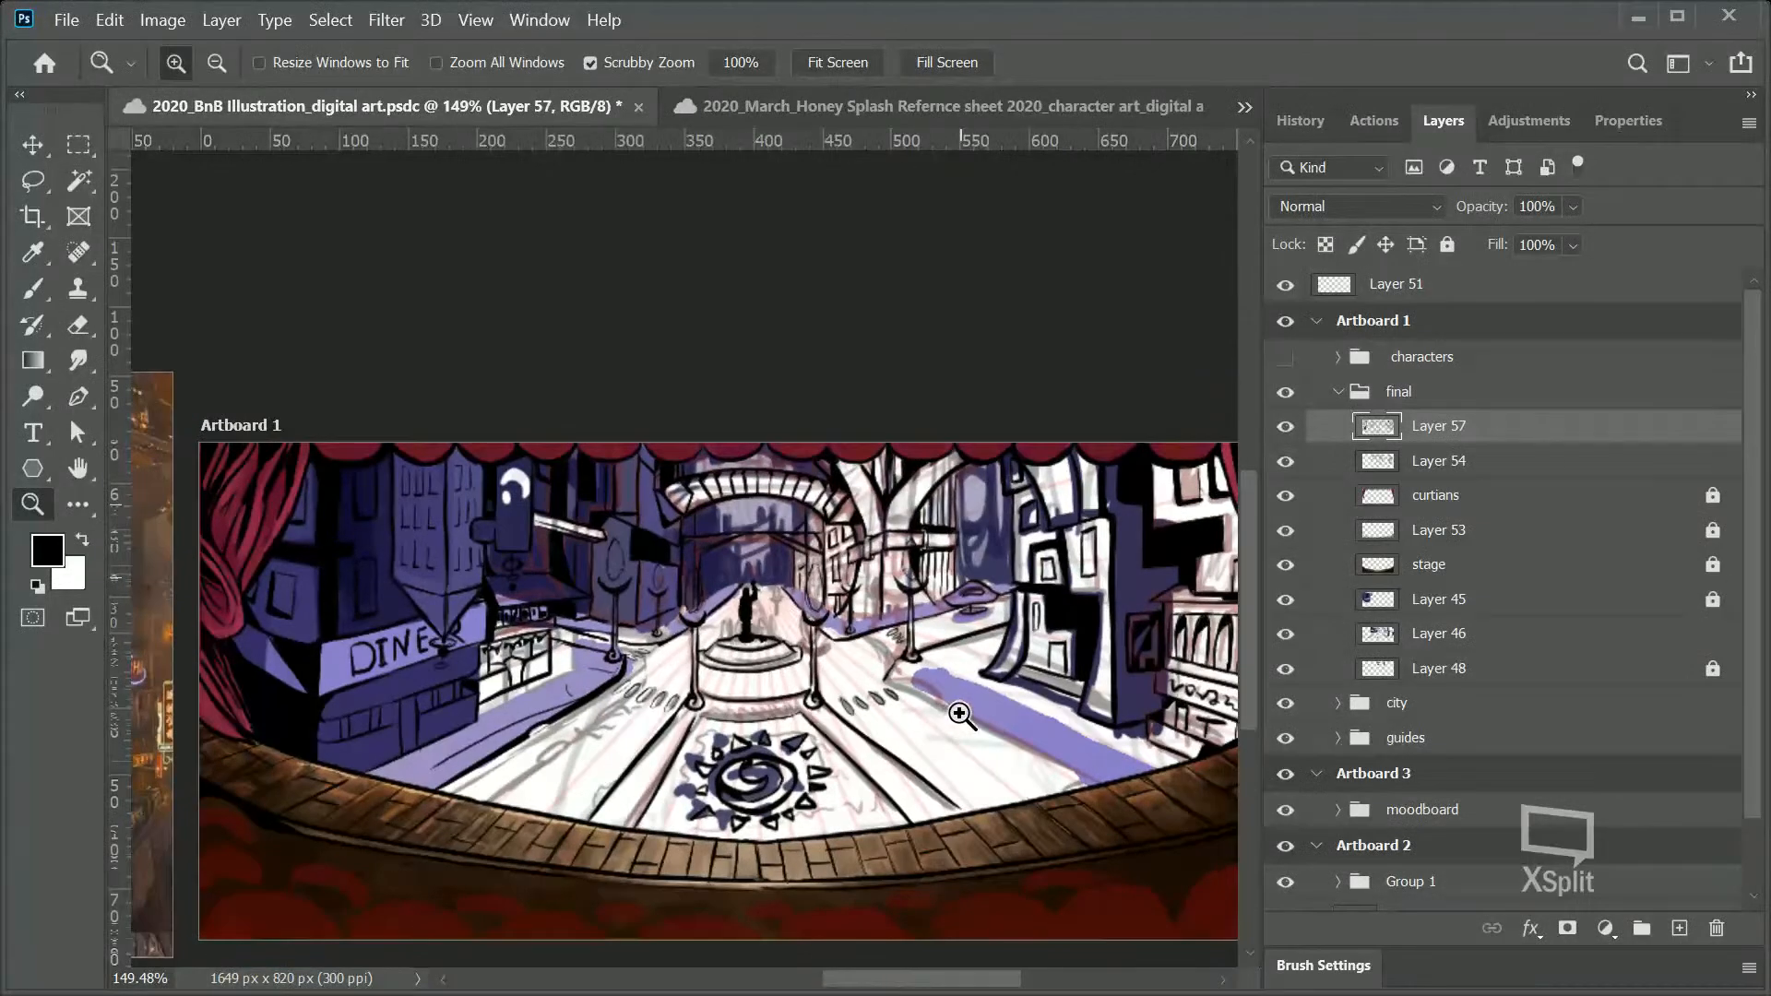
pyautogui.moveTo(950, 987); pyautogui.dragTo(960, 980)
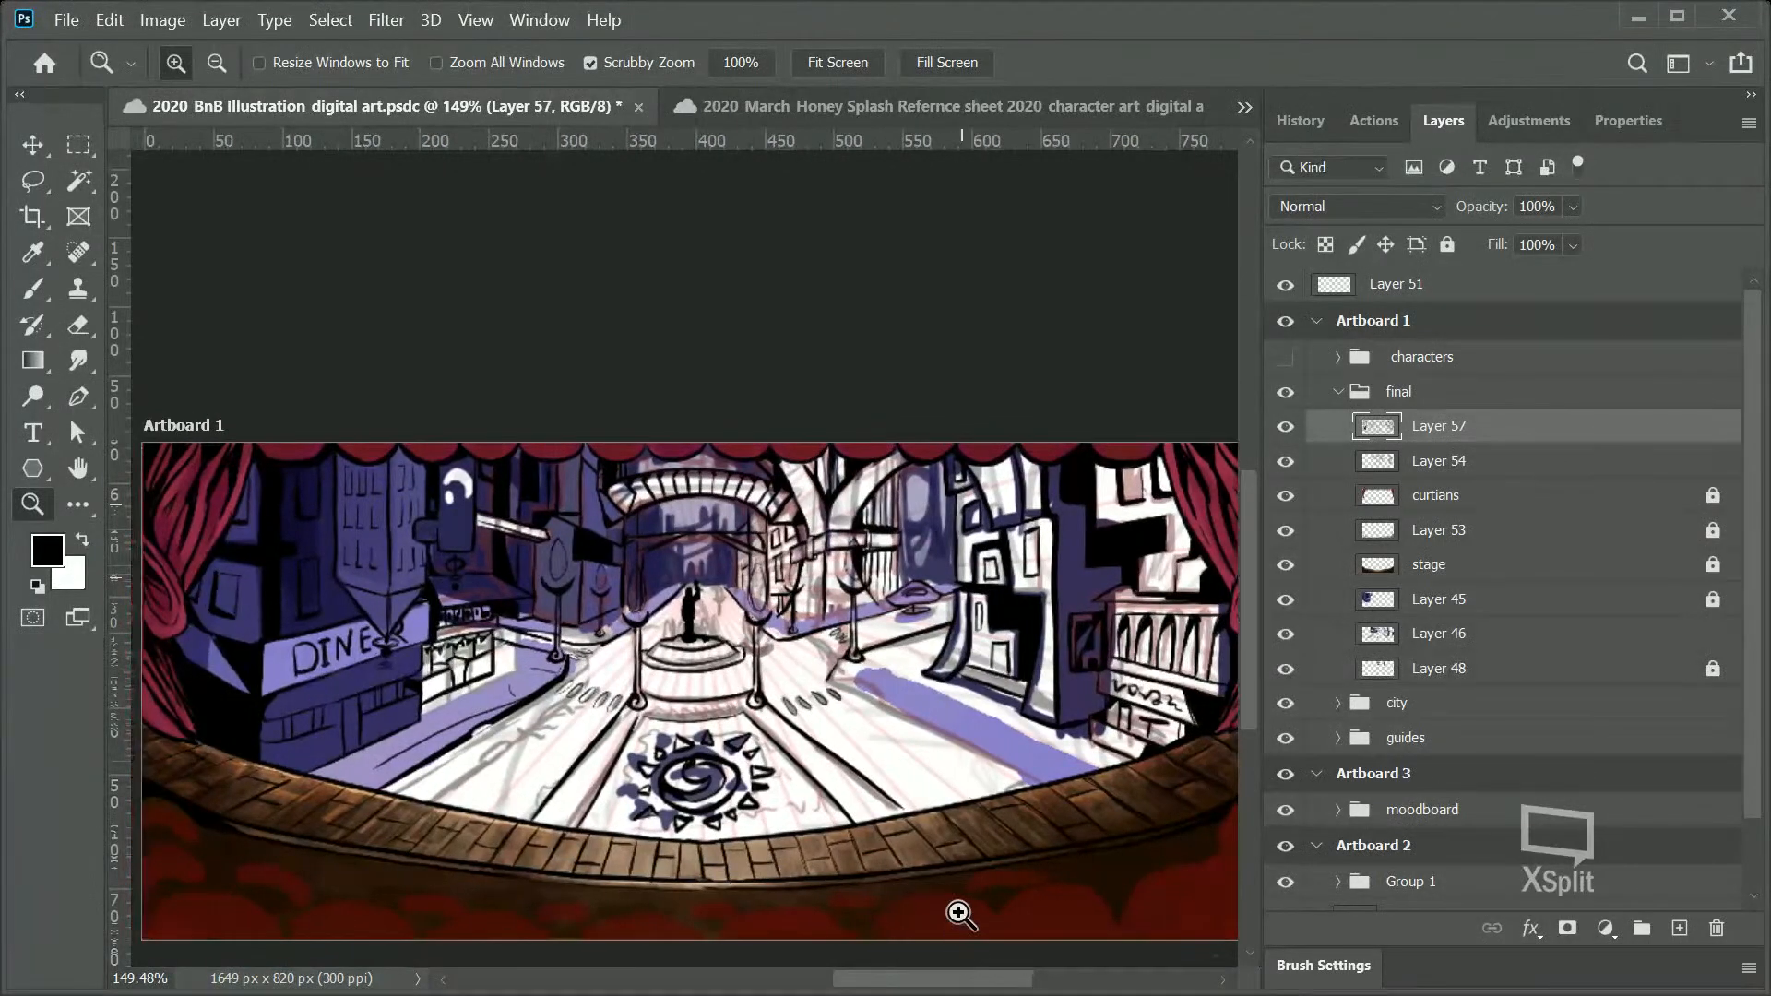
pyautogui.click(1285, 600)
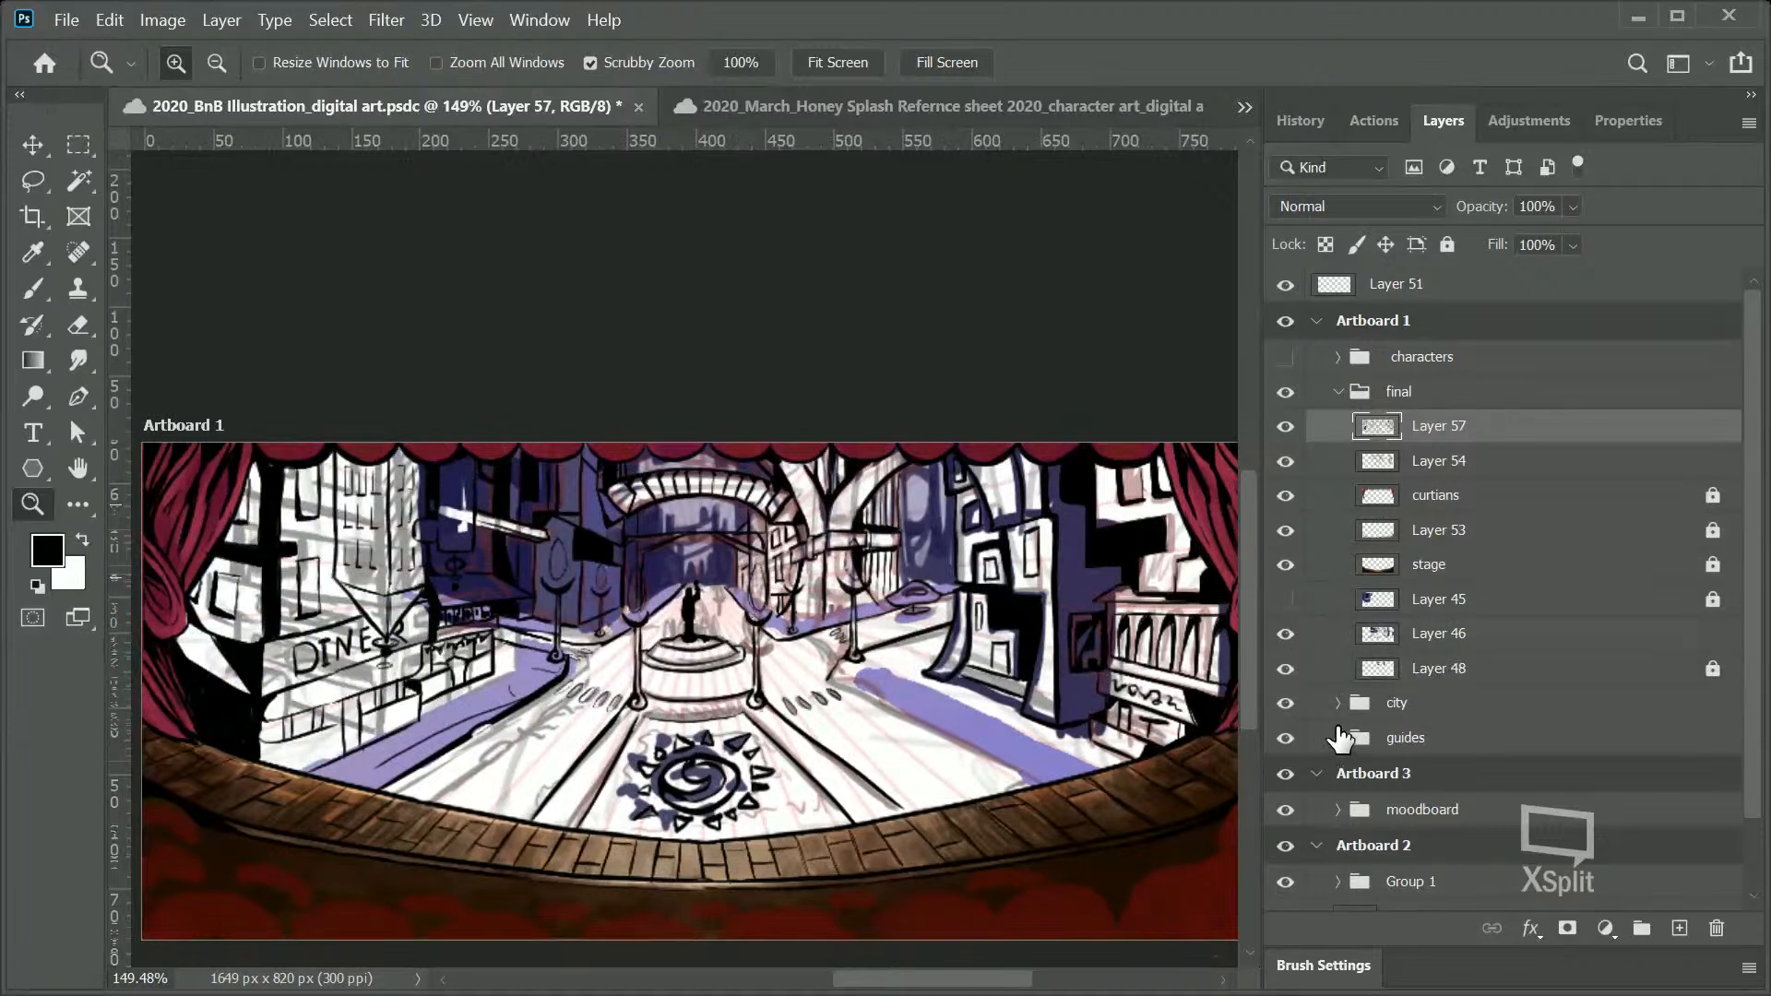
pyautogui.click(1284, 670)
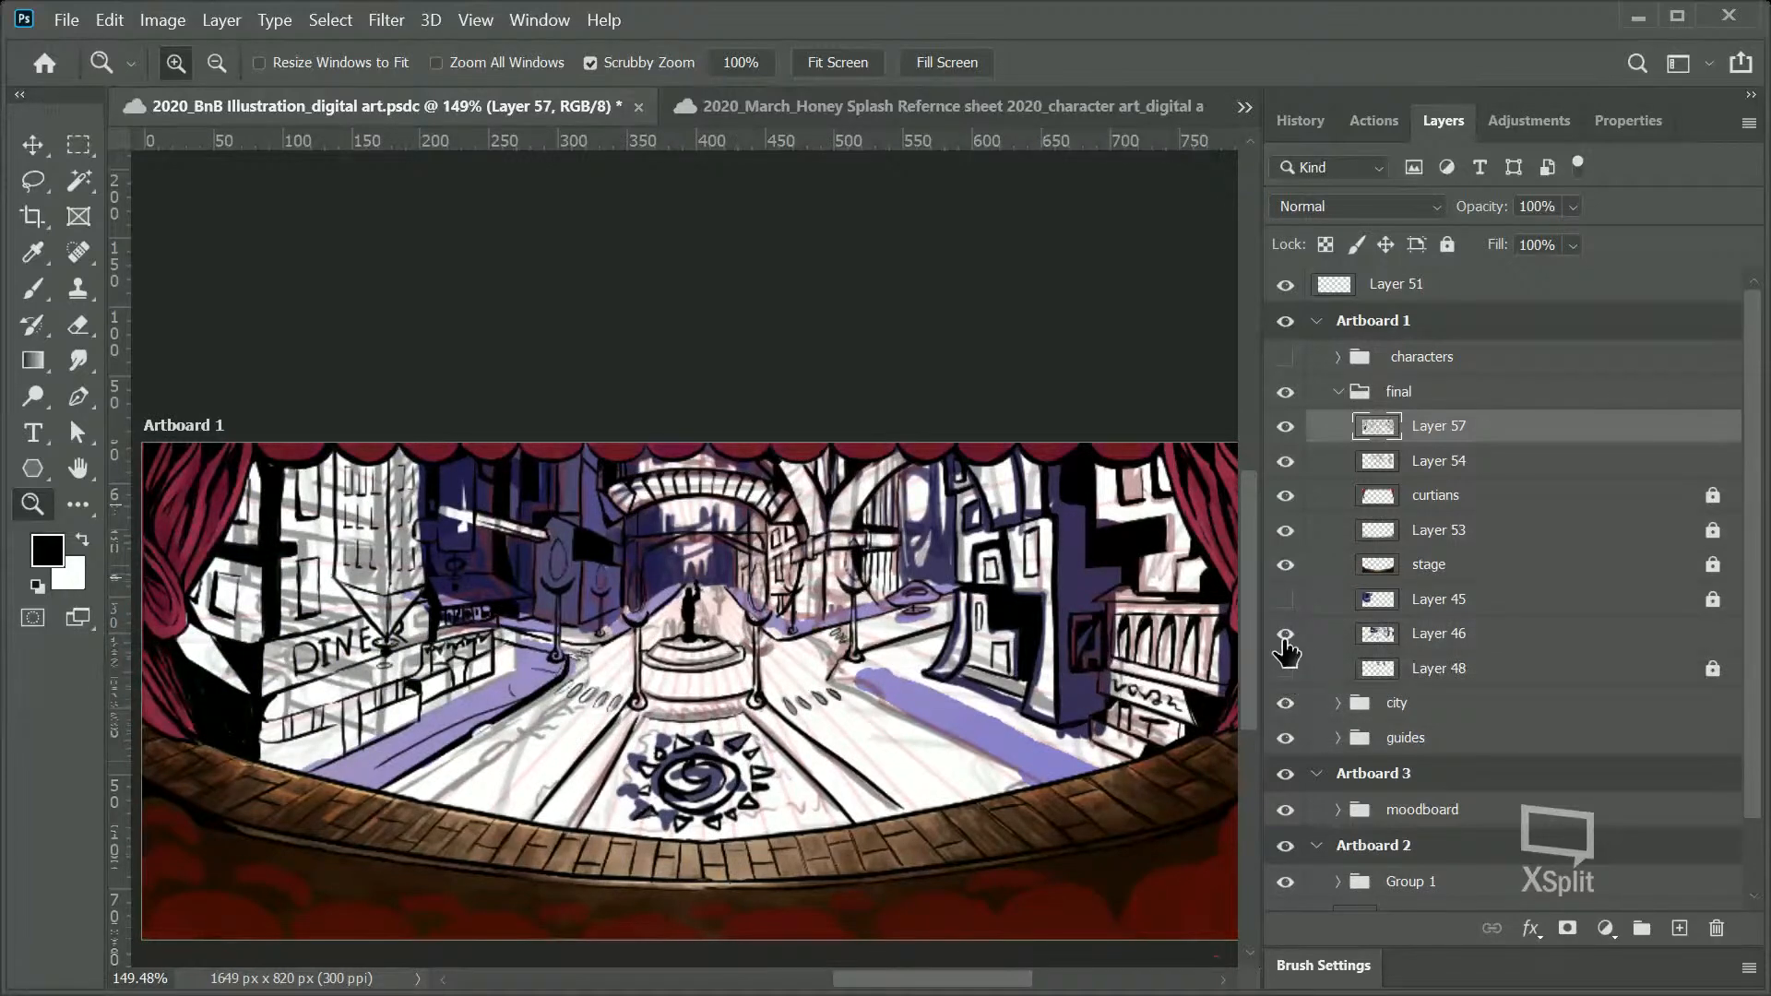
pyautogui.click(1285, 635)
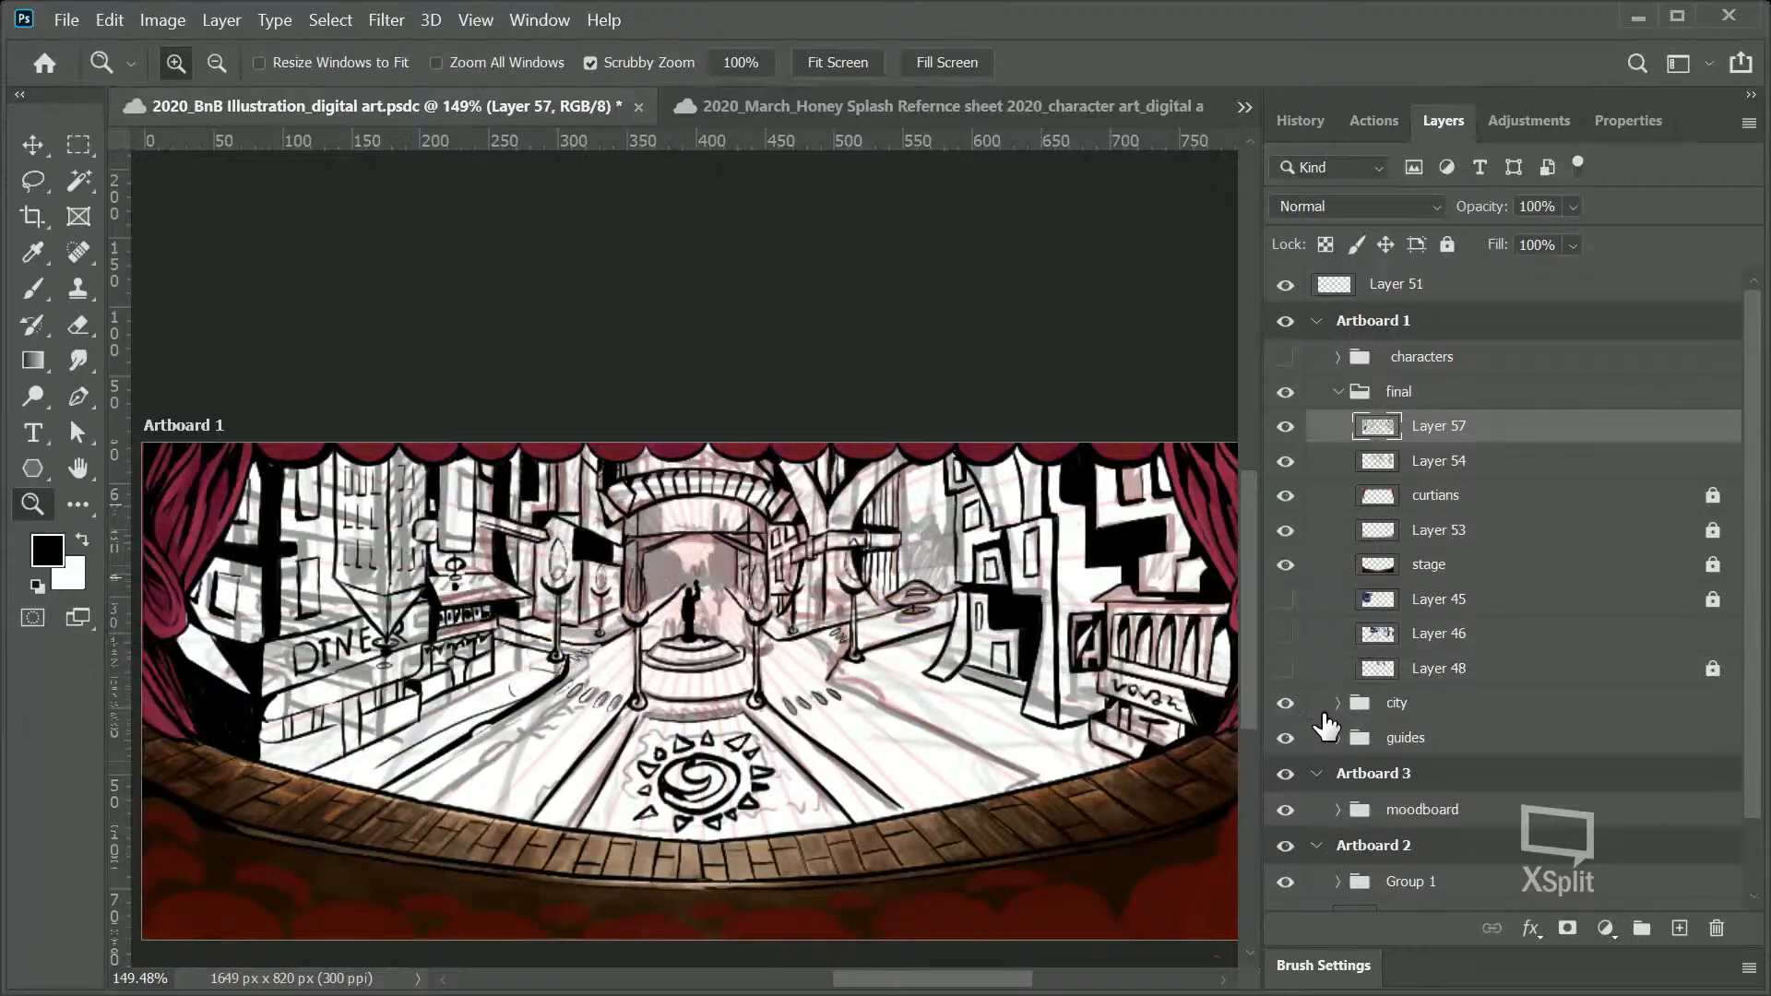
pyautogui.click(1286, 705)
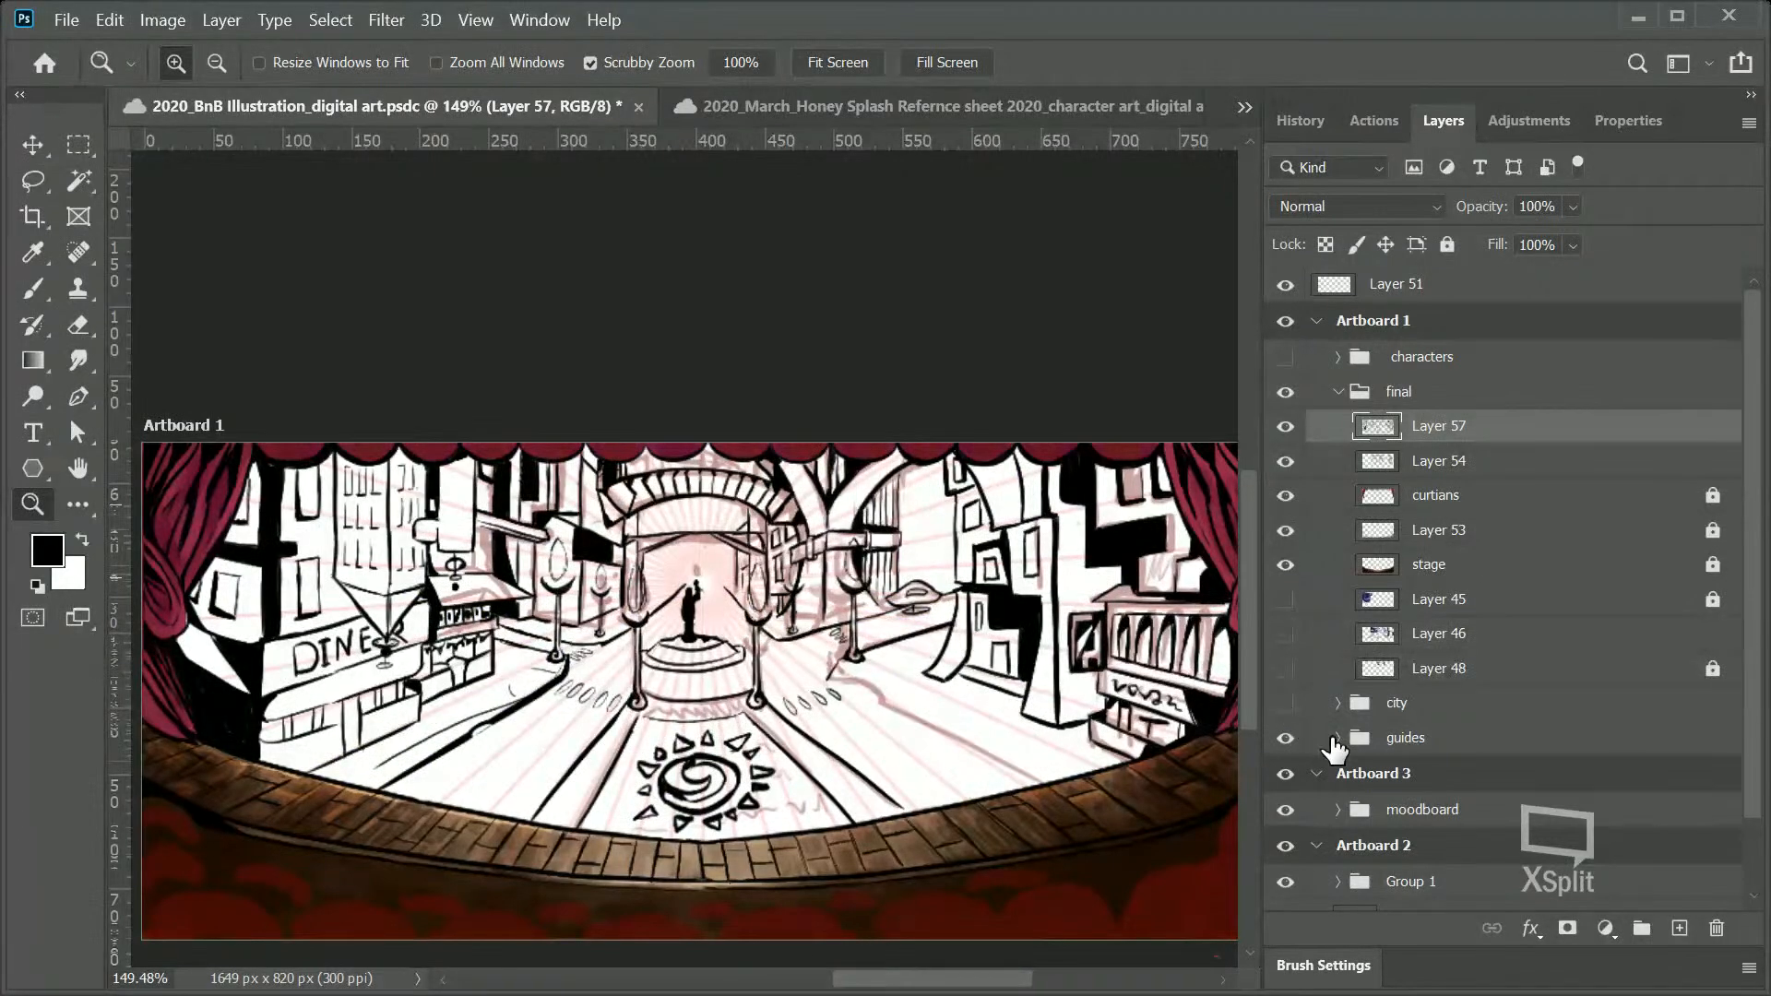
pyautogui.click(1287, 737)
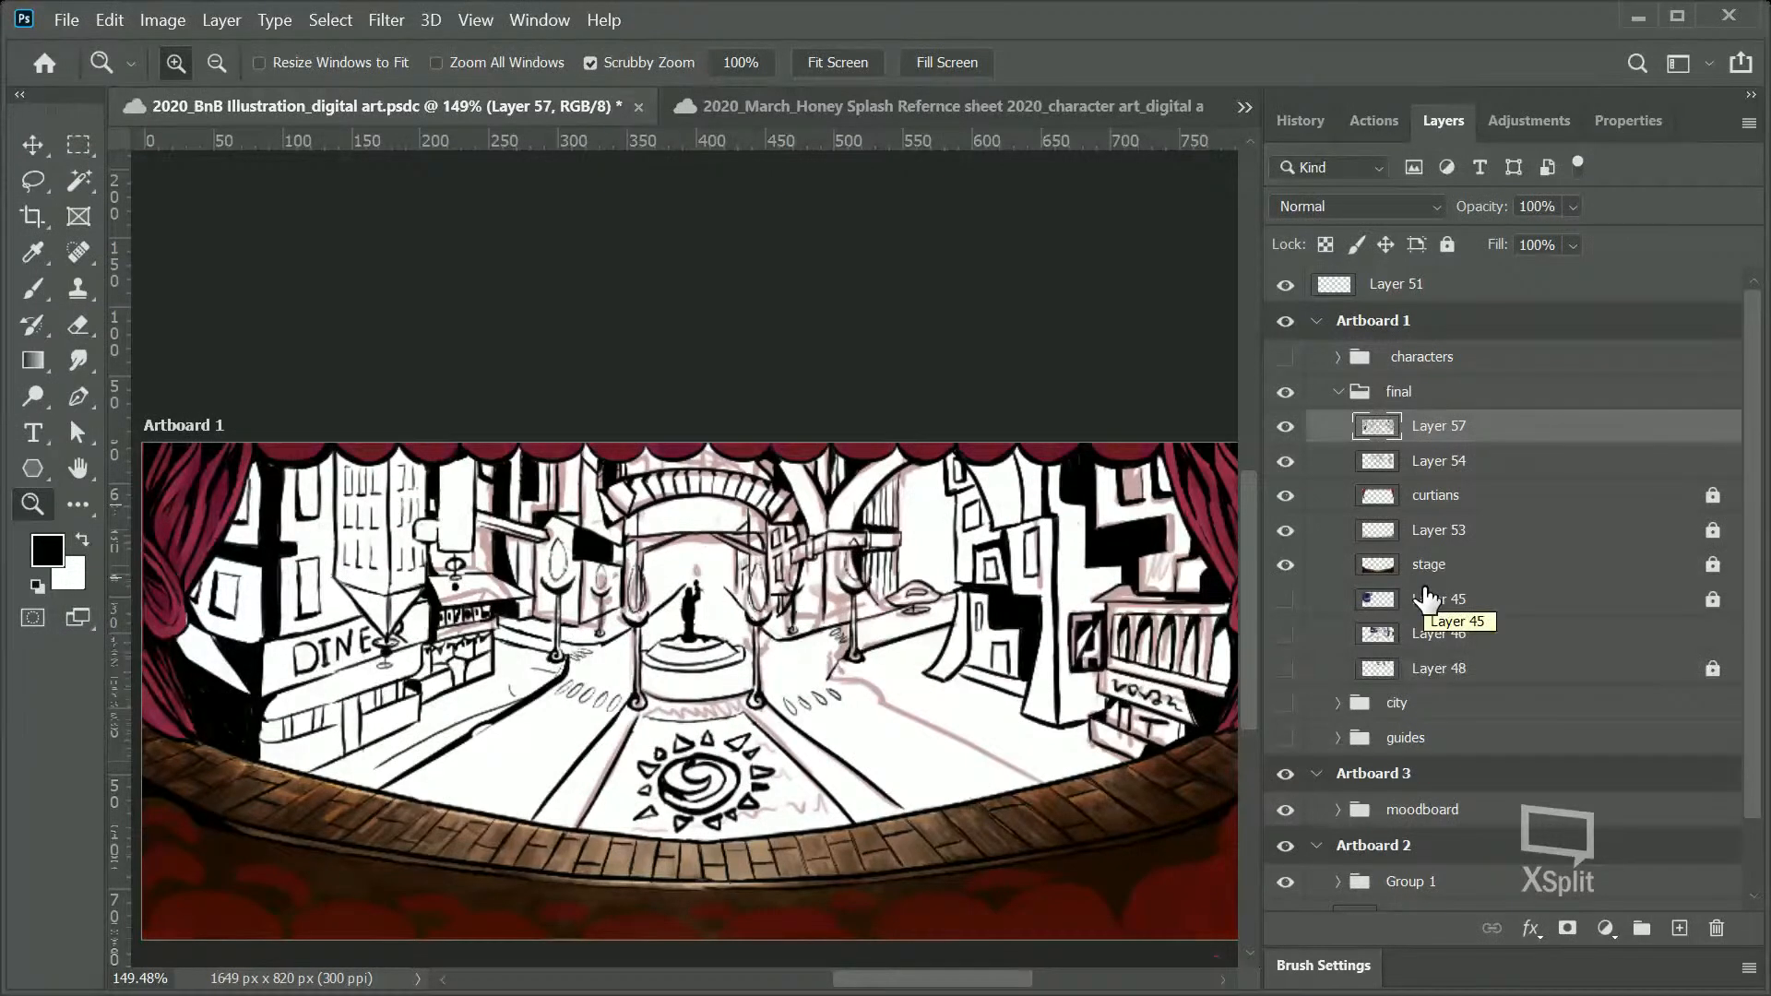
pyautogui.click(1286, 462)
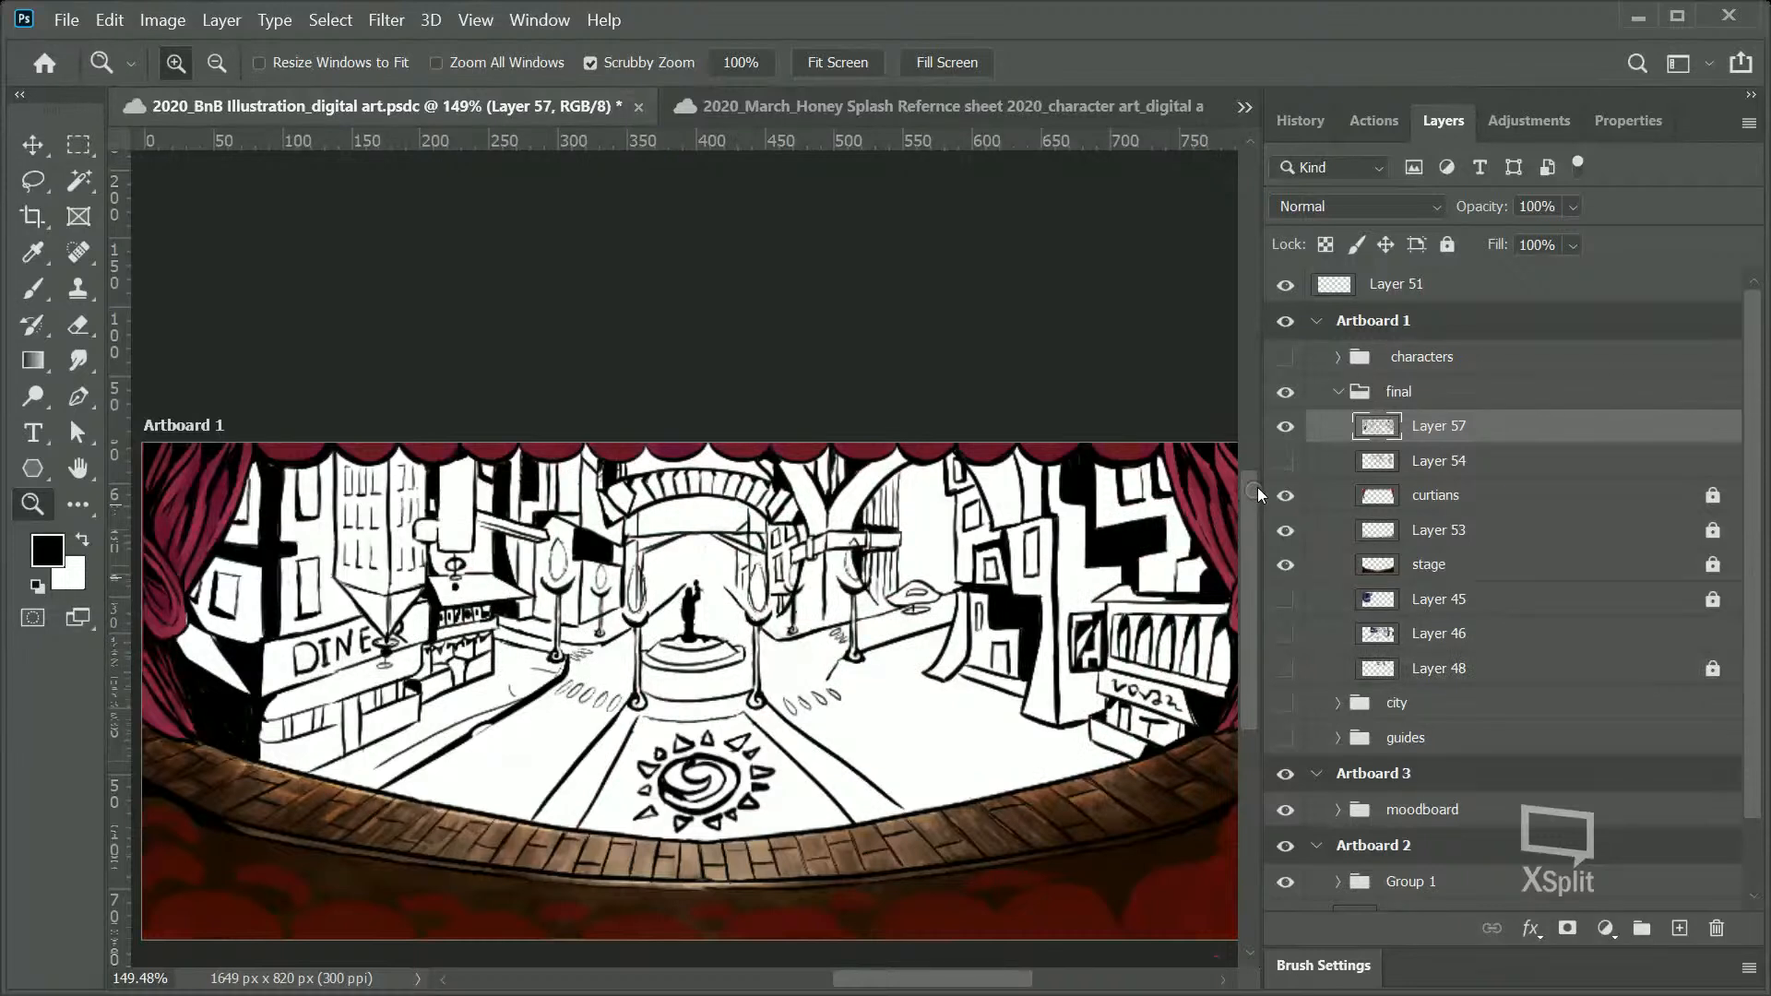
pyautogui.click(1286, 461)
# Step: Ink the tree-side sidewalk edge from the corner by the lamp post down to the stage's brick rim
pyautogui.moveTo(985, 738)
pyautogui.mouseDown()
pyautogui.moveTo(1050, 726)
pyautogui.moveTo(1027, 785)
pyautogui.mouseUp()
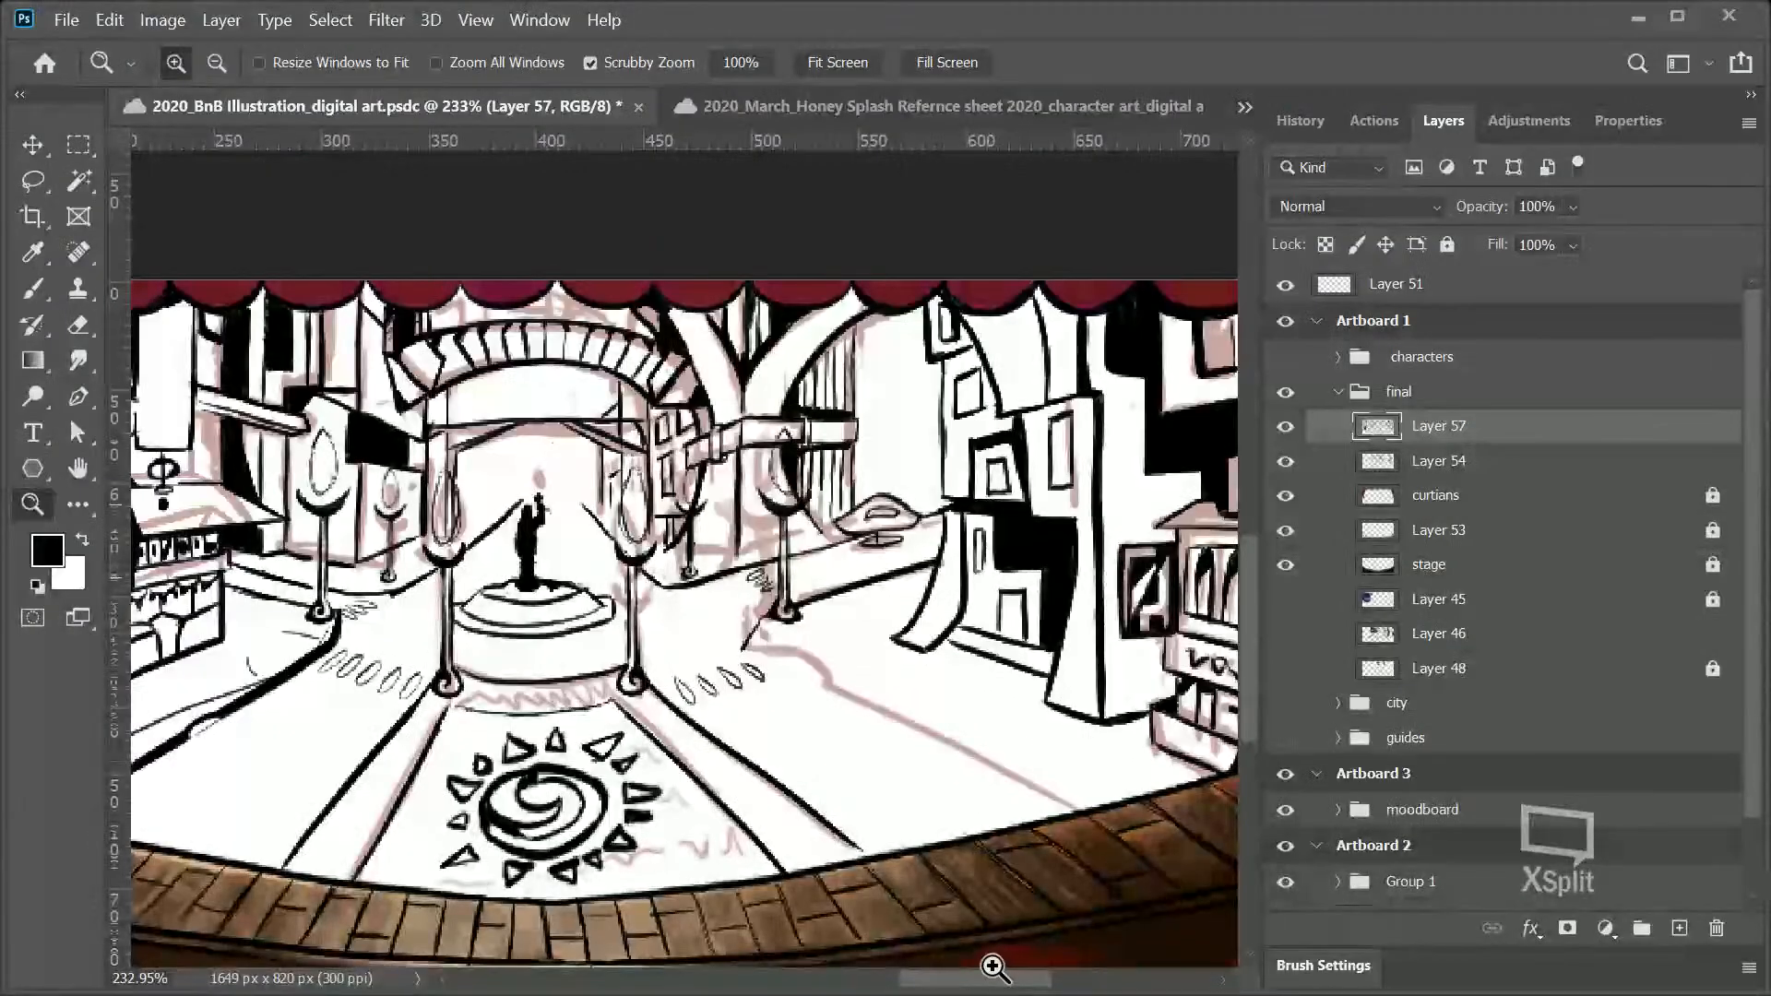
pyautogui.moveTo(1001, 979); pyautogui.dragTo(1021, 983)
pyautogui.moveTo(831, 818); pyautogui.dragTo(901, 818)
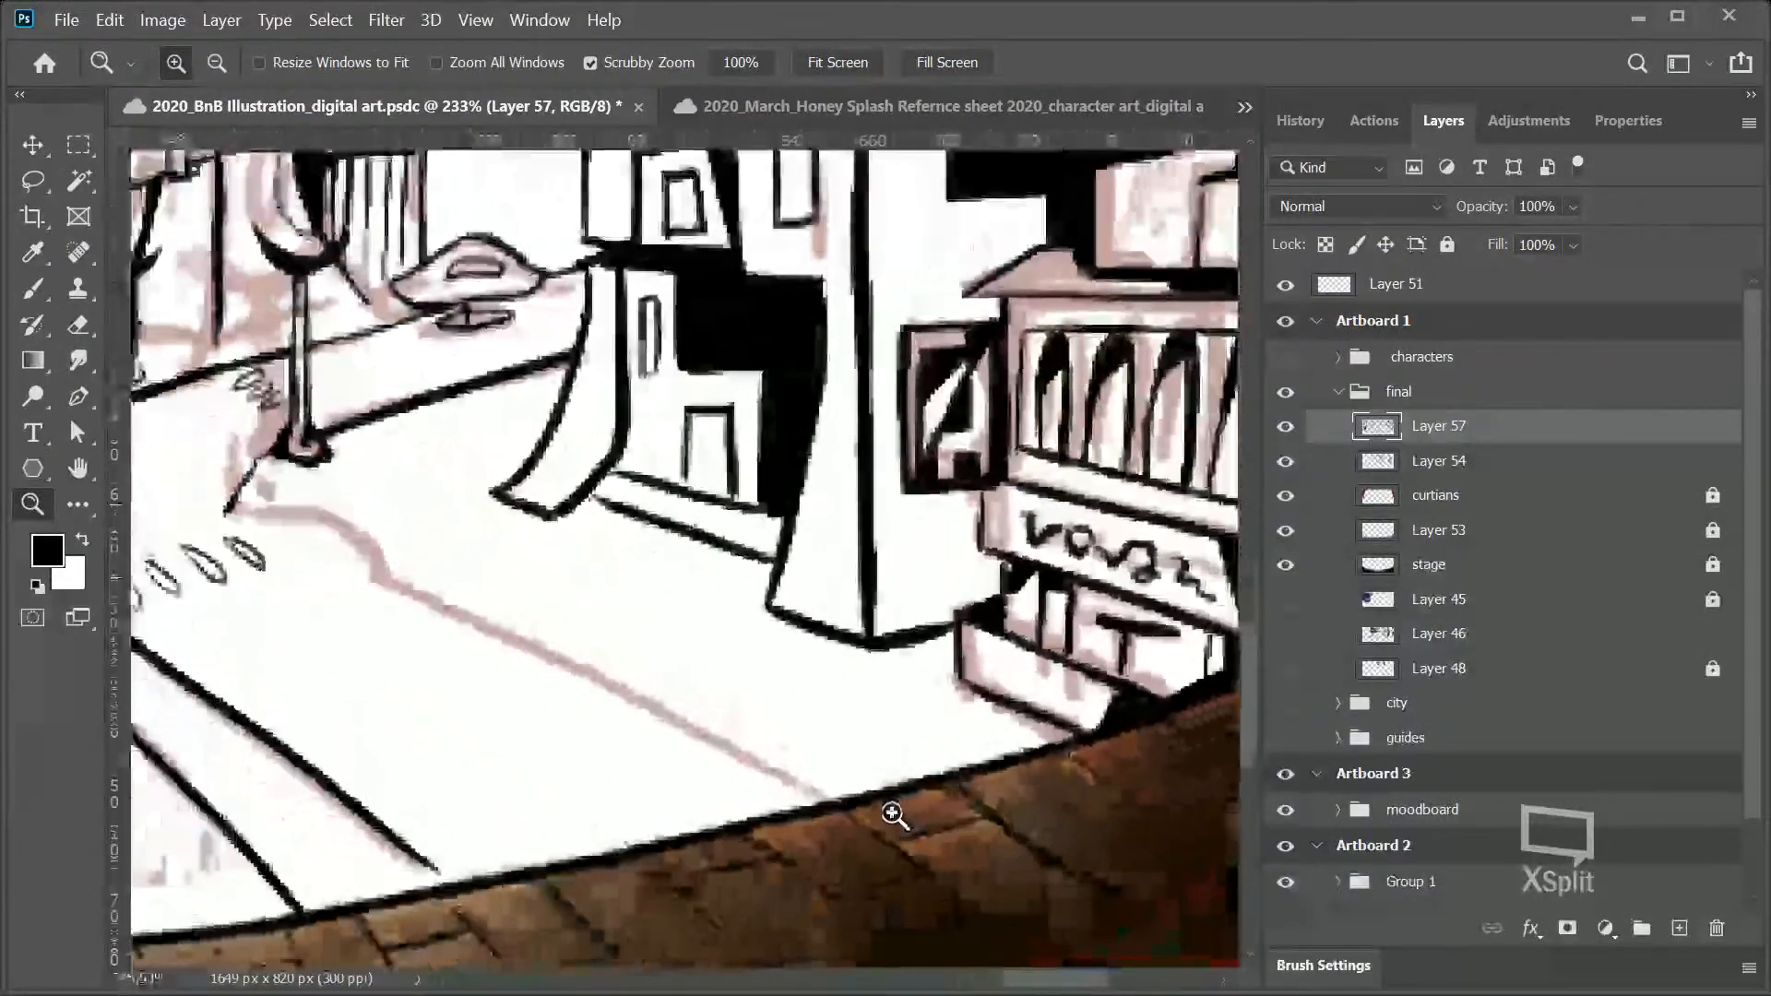
pyautogui.click(34, 288)
pyautogui.moveTo(328, 557)
pyautogui.mouseDown()
pyautogui.moveTo(852, 803)
pyautogui.moveTo(477, 591)
pyautogui.moveTo(663, 723)
pyautogui.moveTo(760, 747)
pyautogui.mouseUp()
pyautogui.hotkey('ctrl', 'z')
pyautogui.hotkey('ctrl', 'z')
pyautogui.moveTo(829, 801)
pyautogui.mouseDown()
pyautogui.moveTo(698, 736)
pyautogui.moveTo(830, 803)
pyautogui.moveTo(679, 703)
pyautogui.mouseUp()
# Step: Ink a thin inner line parallel to the tree-side sidewalk edge, running down to the brick rim
pyautogui.moveTo(429, 559); pyautogui.dragTo(880, 792)
pyautogui.hotkey('ctrl', 'z')
pyautogui.moveTo(728, 719); pyautogui.dragTo(855, 789)
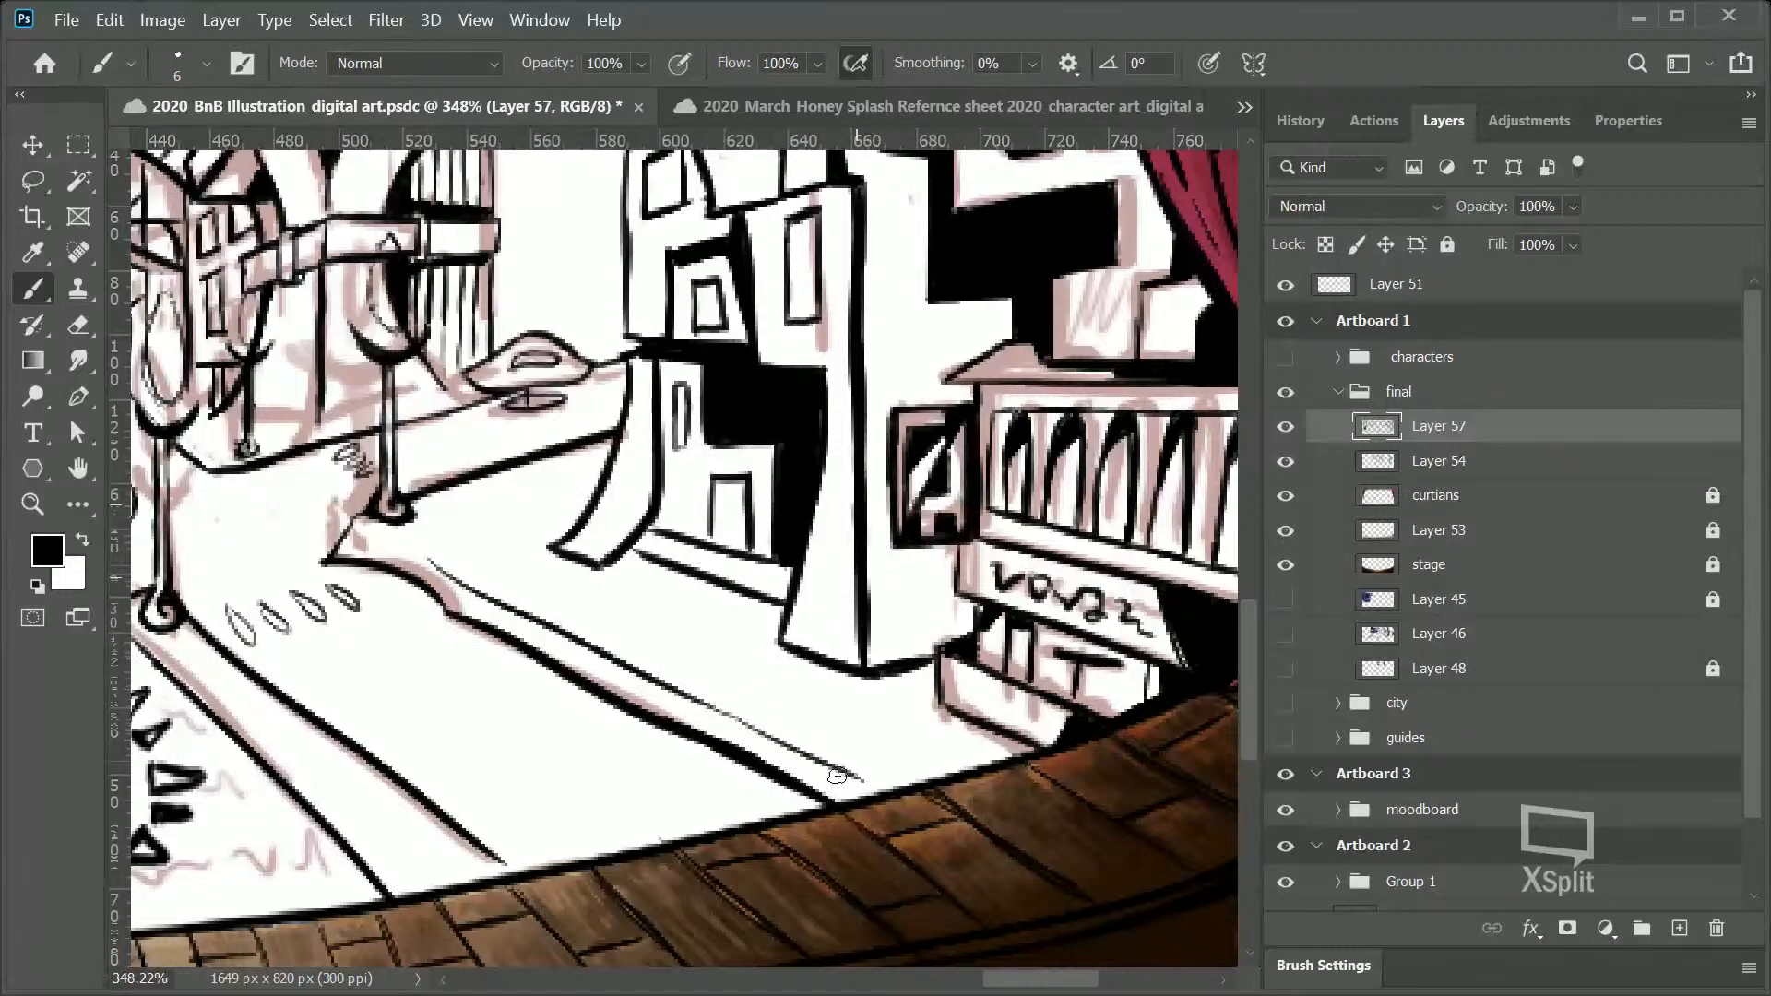
# Step: Toggle Layer 57 and Layer 54 off and on to compare the inked lines with the sketch
pyautogui.press('z')
pyautogui.moveTo(581, 553); pyautogui.dragTo(1196, 247)
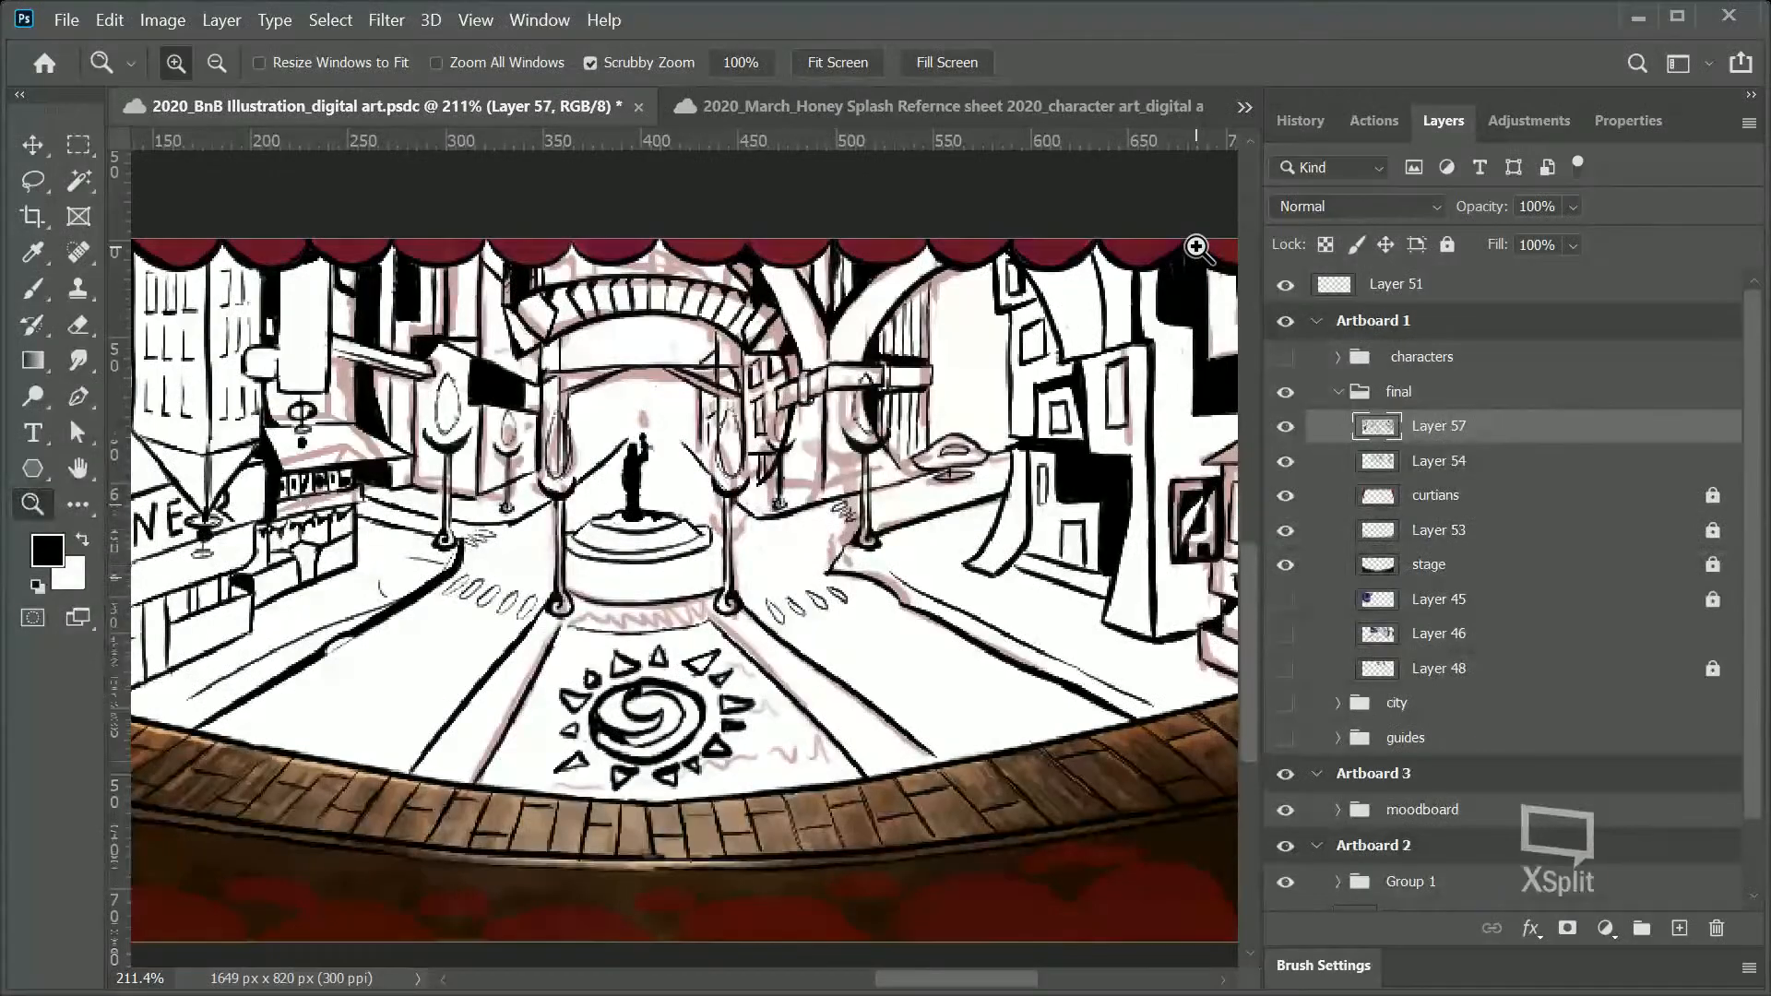
pyautogui.click(1285, 428)
pyautogui.click(1285, 428)
pyautogui.click(1286, 462)
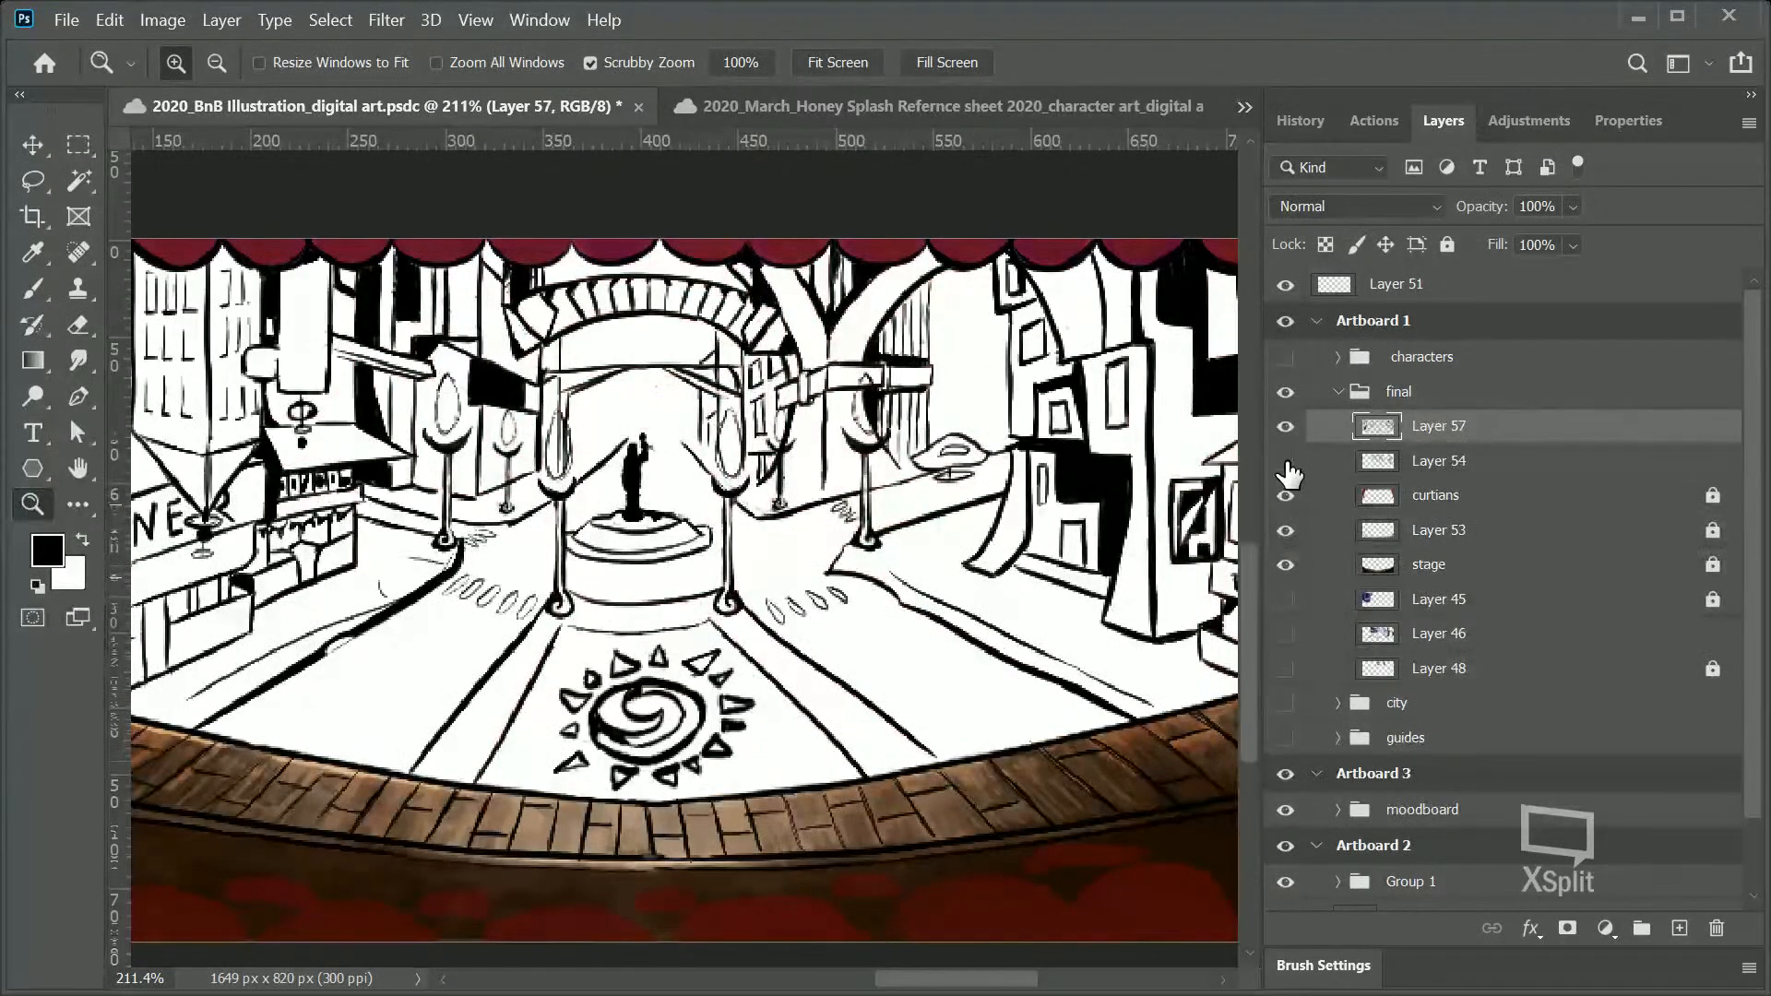
pyautogui.click(1286, 460)
# Step: Ink the ground line at the base of the buildings behind the tree-side lamp posts
pyautogui.moveTo(855, 468)
pyautogui.mouseDown()
pyautogui.moveTo(930, 454)
pyautogui.moveTo(857, 480)
pyautogui.mouseUp()
pyautogui.press('b')
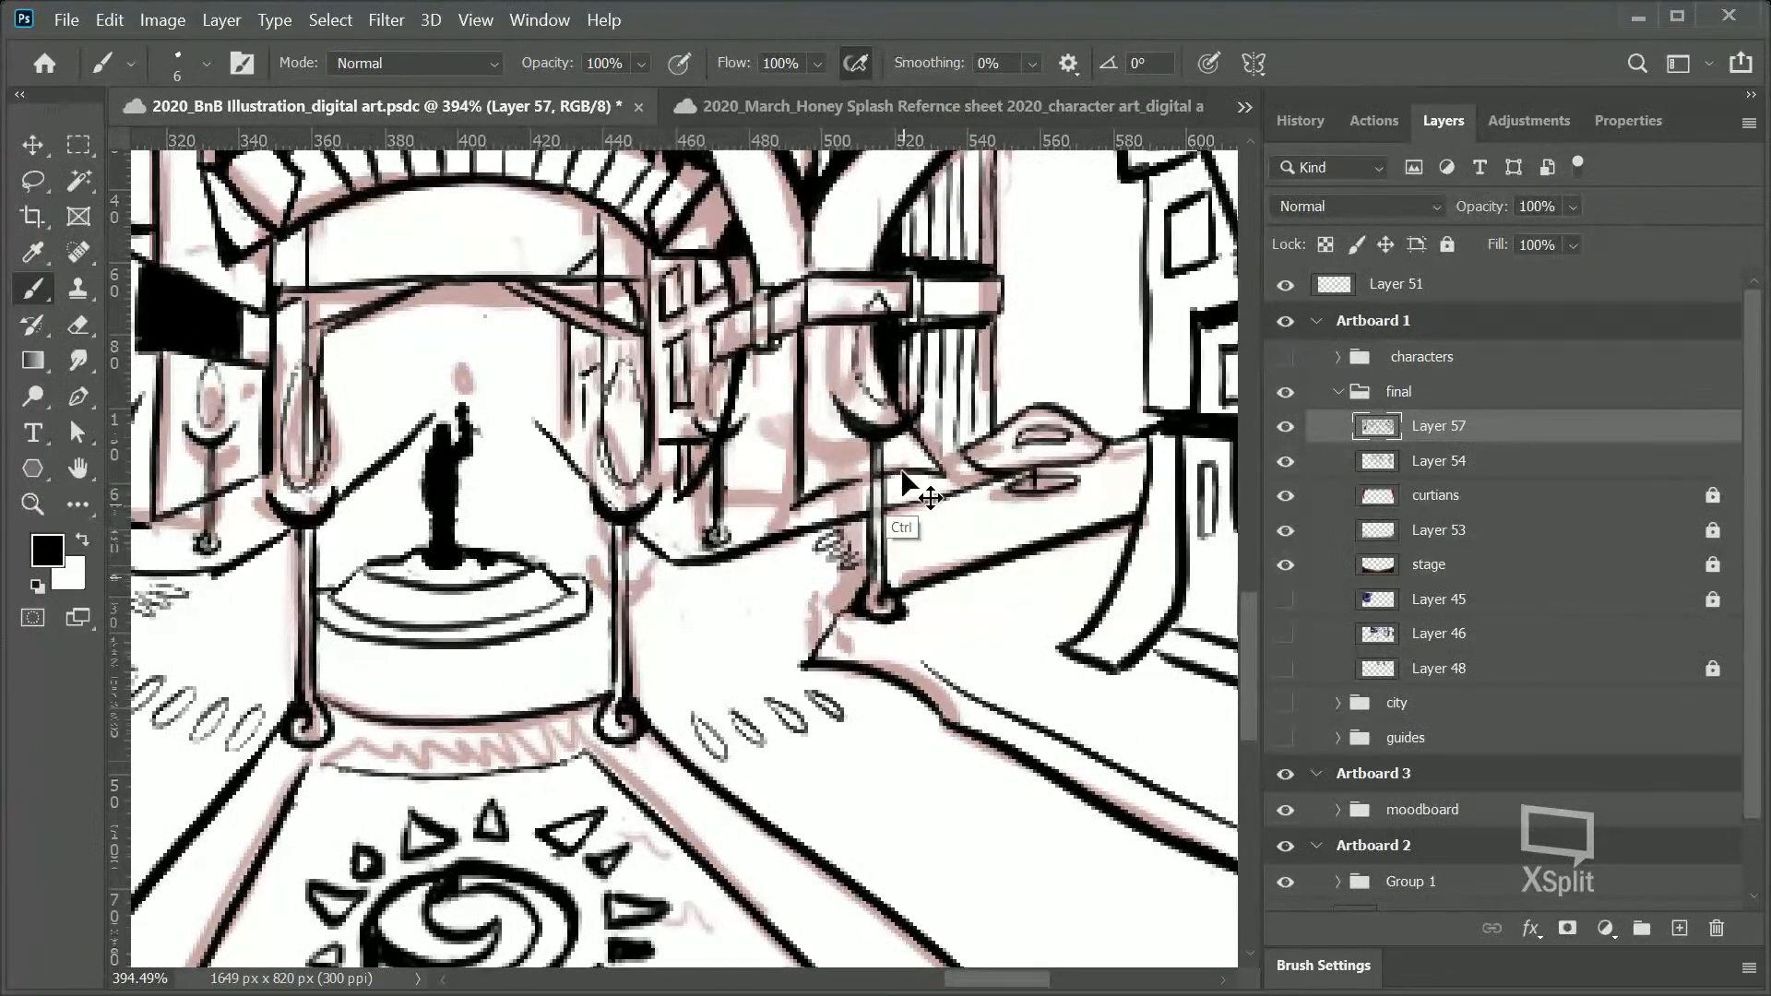
pyautogui.moveTo(877, 474); pyautogui.dragTo(988, 452)
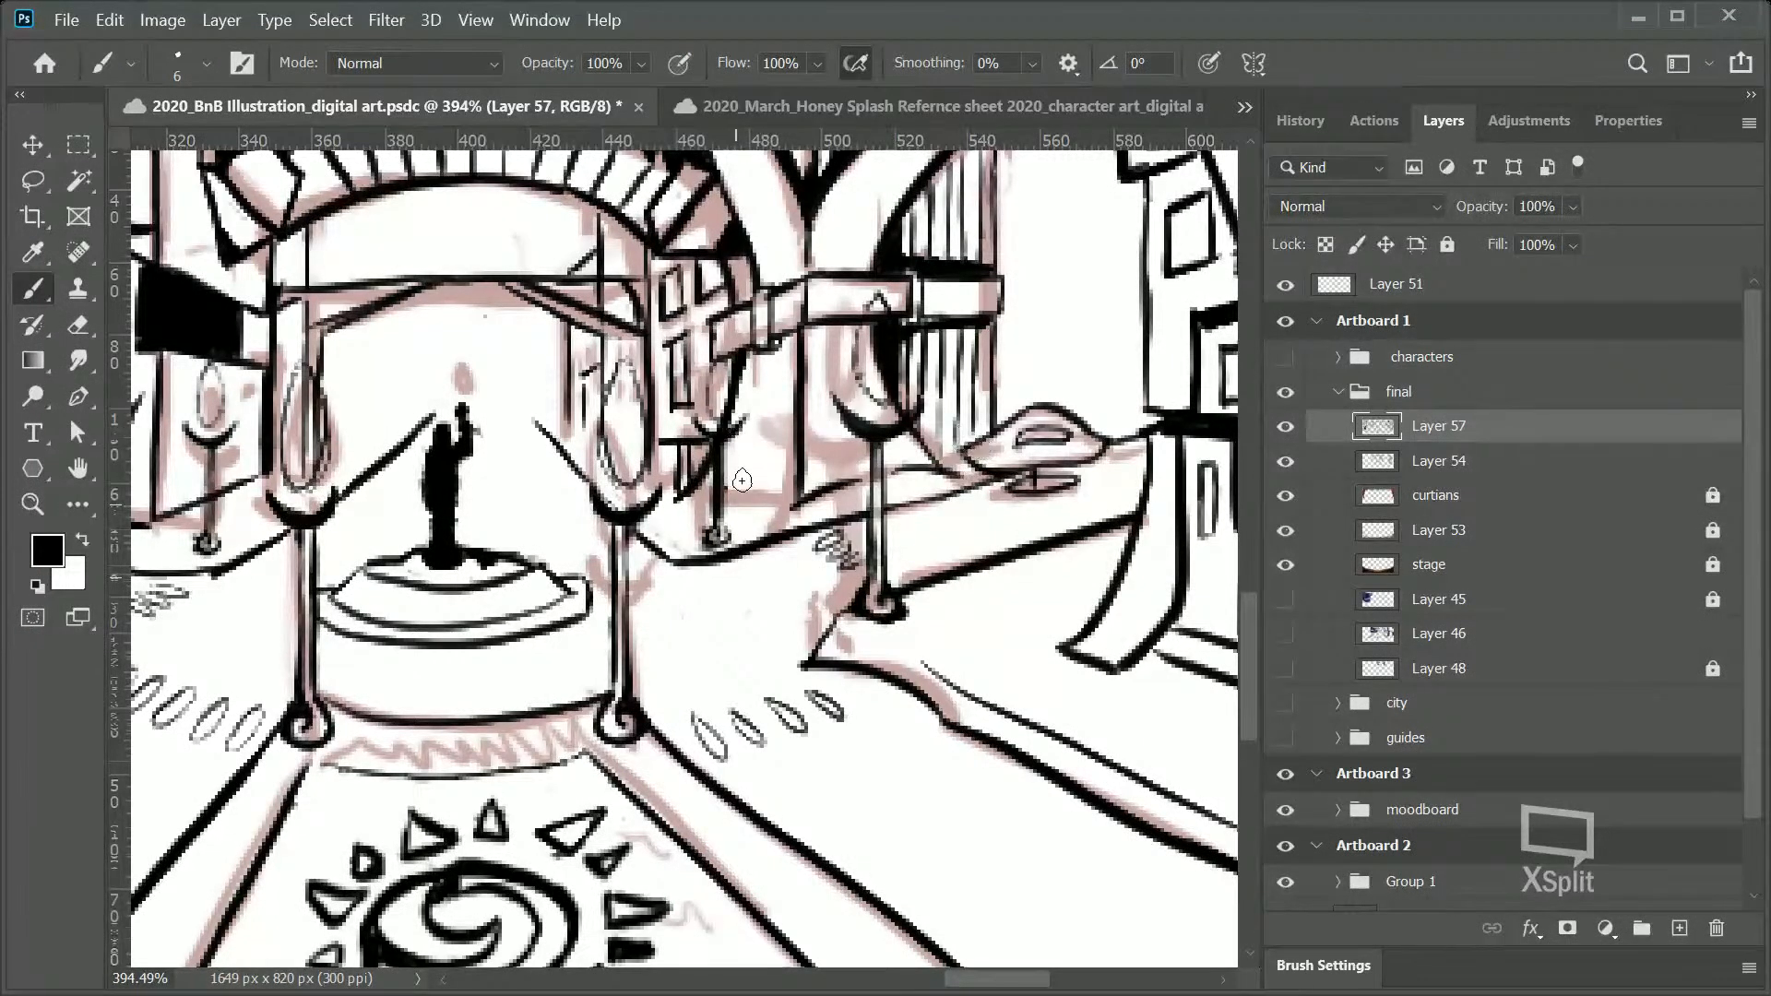
pyautogui.moveTo(720, 480); pyautogui.dragTo(792, 503)
# Step: Show Layer 46 again to bring back the backdrop colours between the tree and the leaning tower
pyautogui.scroll(5, 1218, 543)
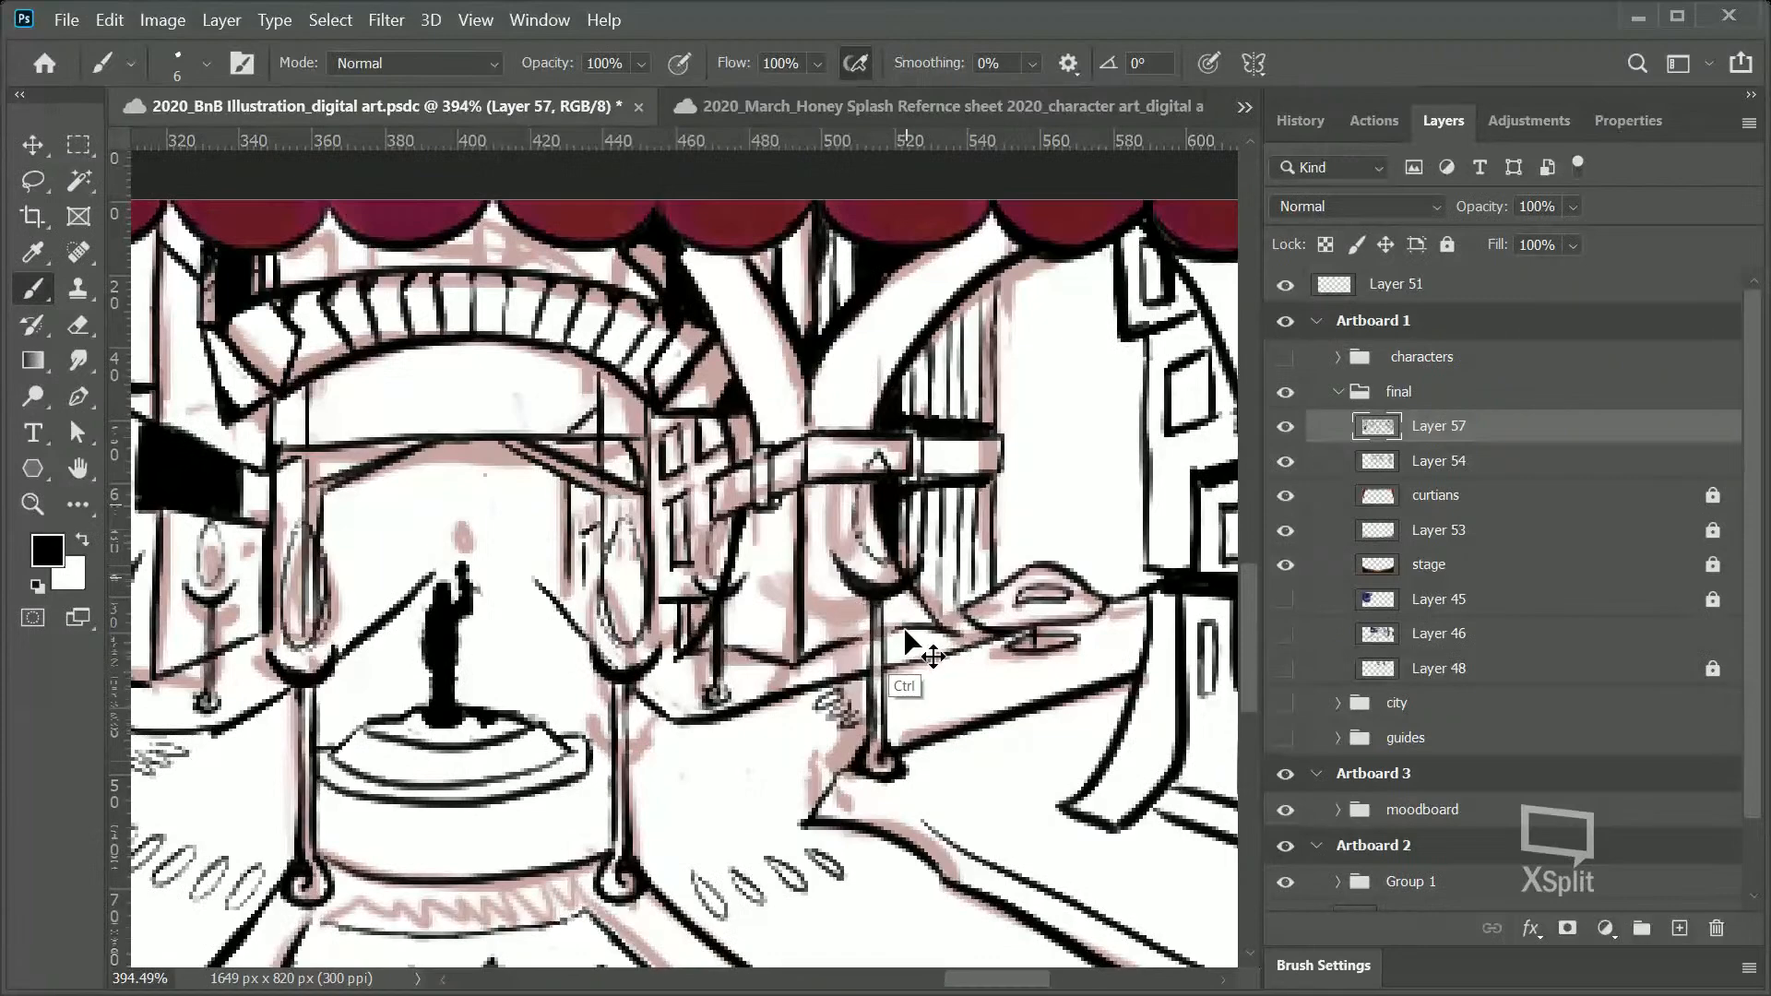
pyautogui.moveTo(937, 580); pyautogui.dragTo(955, 641)
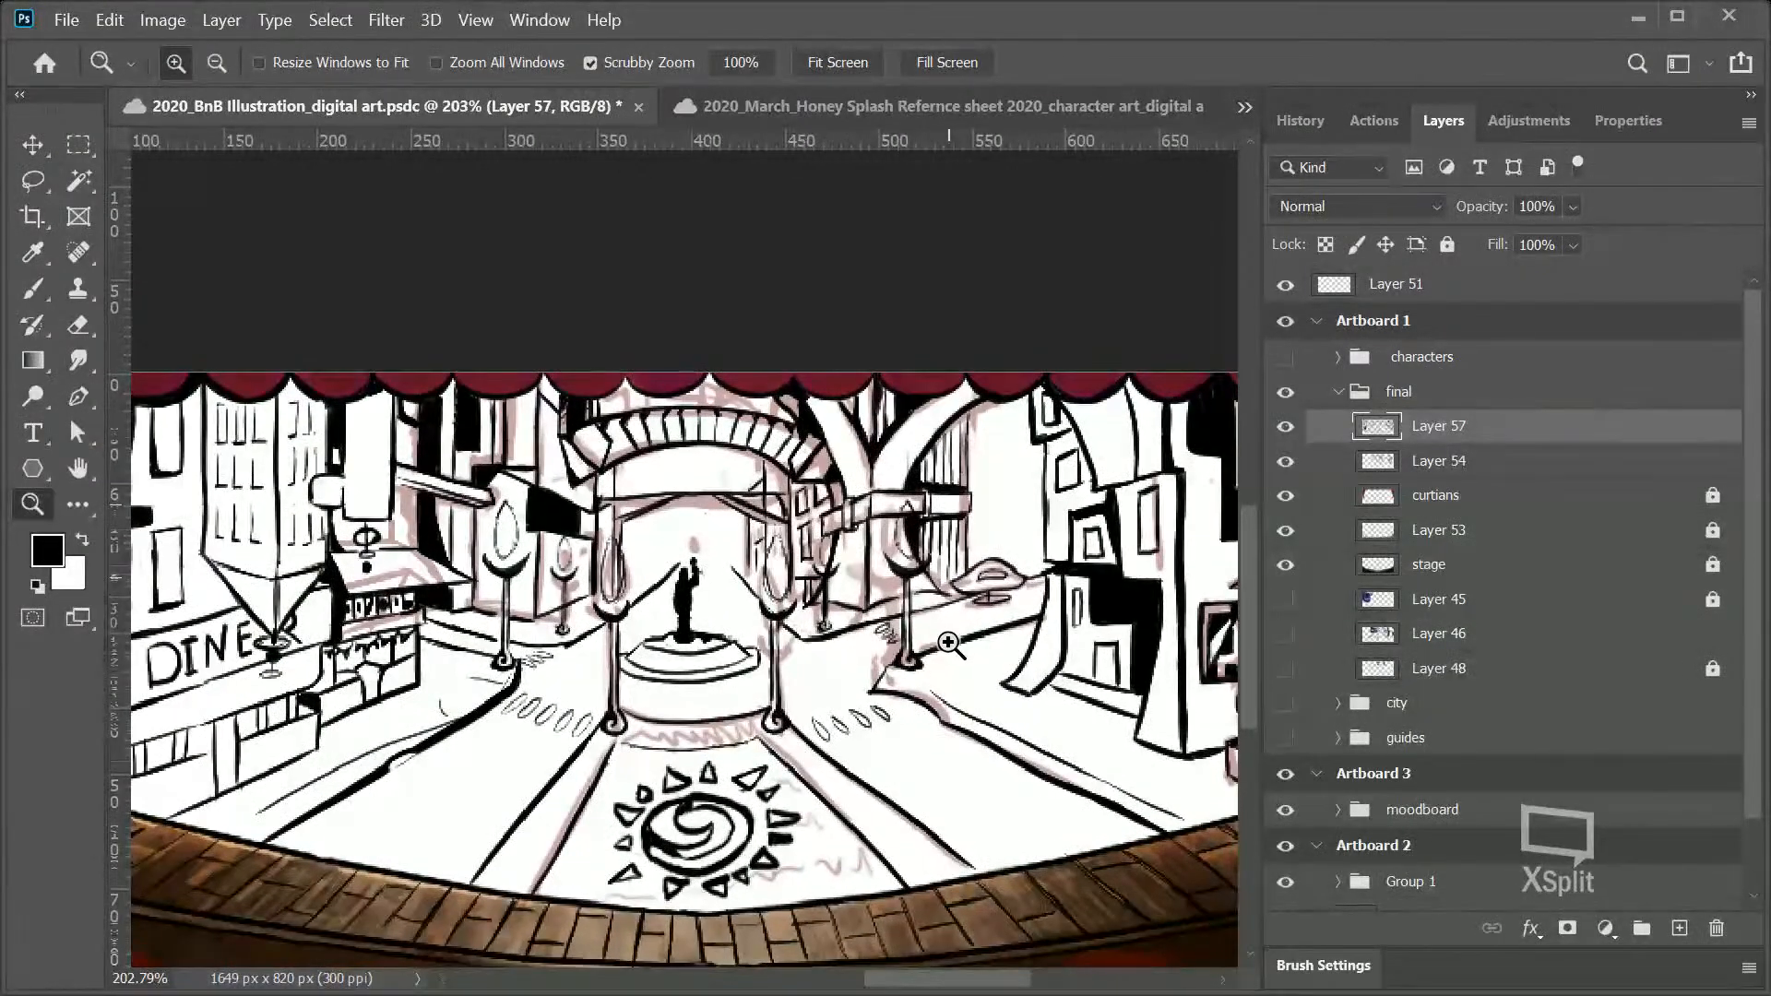
pyautogui.moveTo(1153, 446); pyautogui.dragTo(1241, 429)
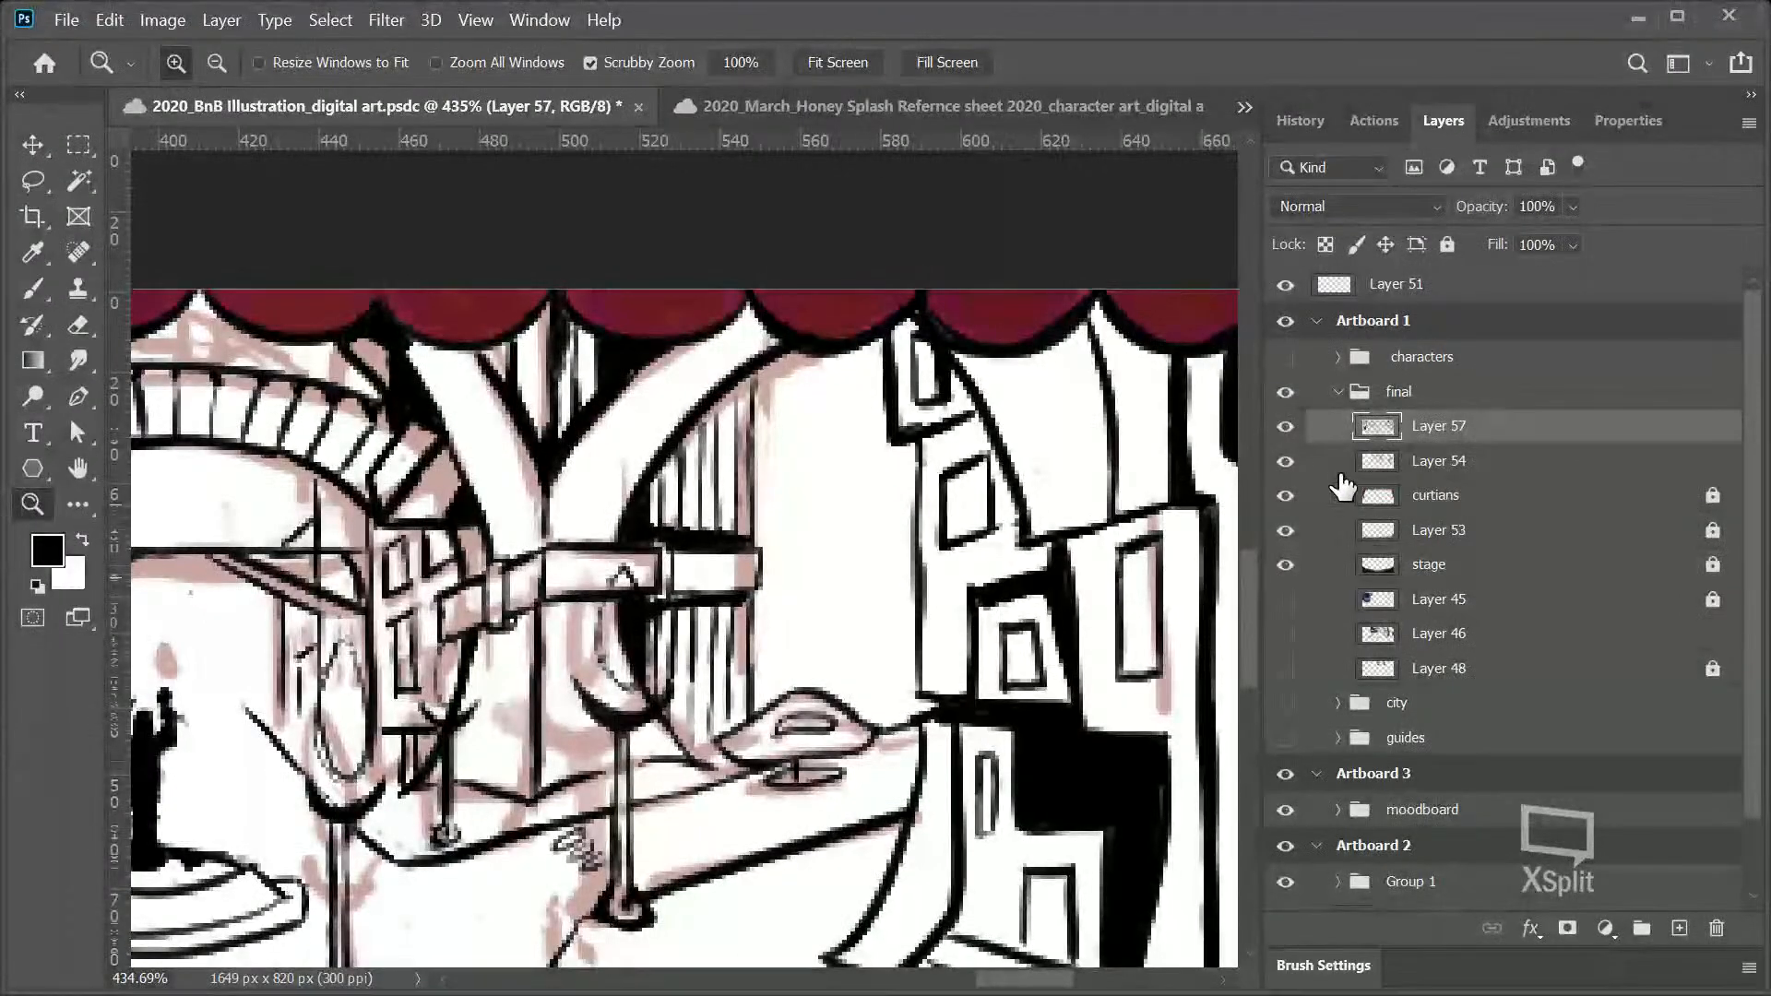
pyautogui.click(1287, 461)
pyautogui.click(1285, 600)
pyautogui.click(1285, 601)
pyautogui.click(1285, 634)
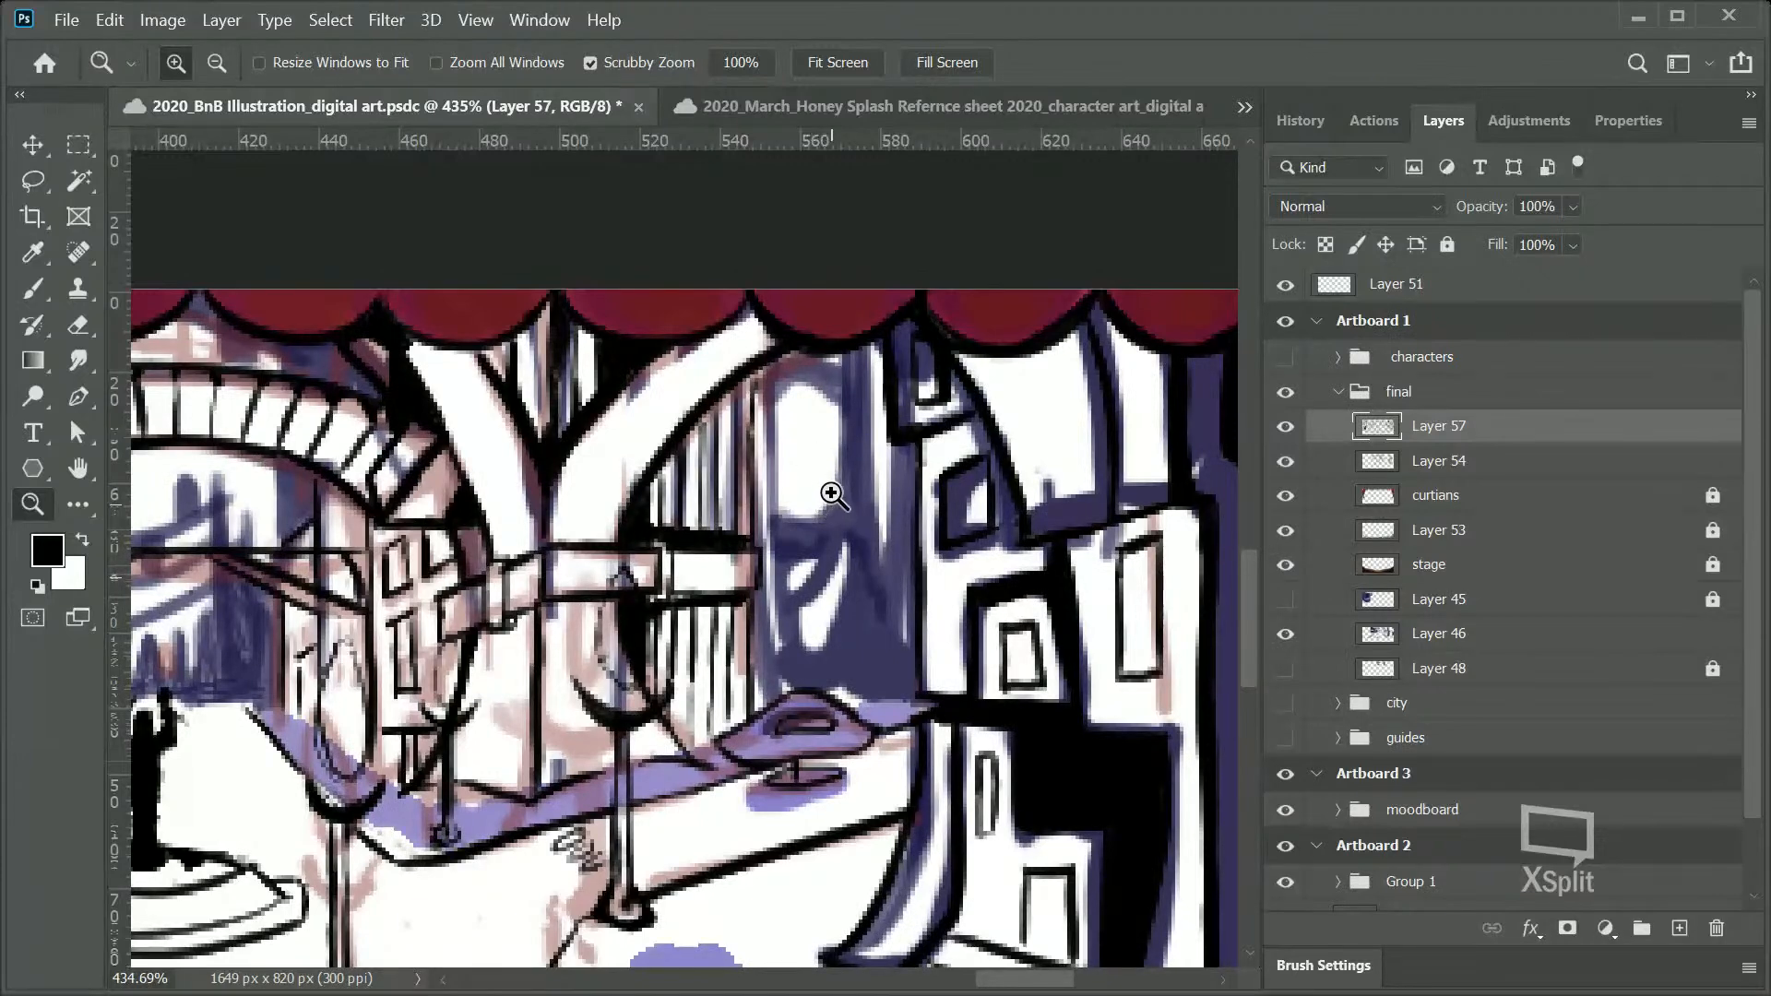
pyautogui.press('b')
pyautogui.moveTo(771, 513)
pyautogui.mouseDown()
pyautogui.moveTo(809, 527)
pyautogui.moveTo(841, 464)
pyautogui.moveTo(835, 396)
pyautogui.moveTo(831, 515)
pyautogui.moveTo(842, 350)
pyautogui.mouseUp()
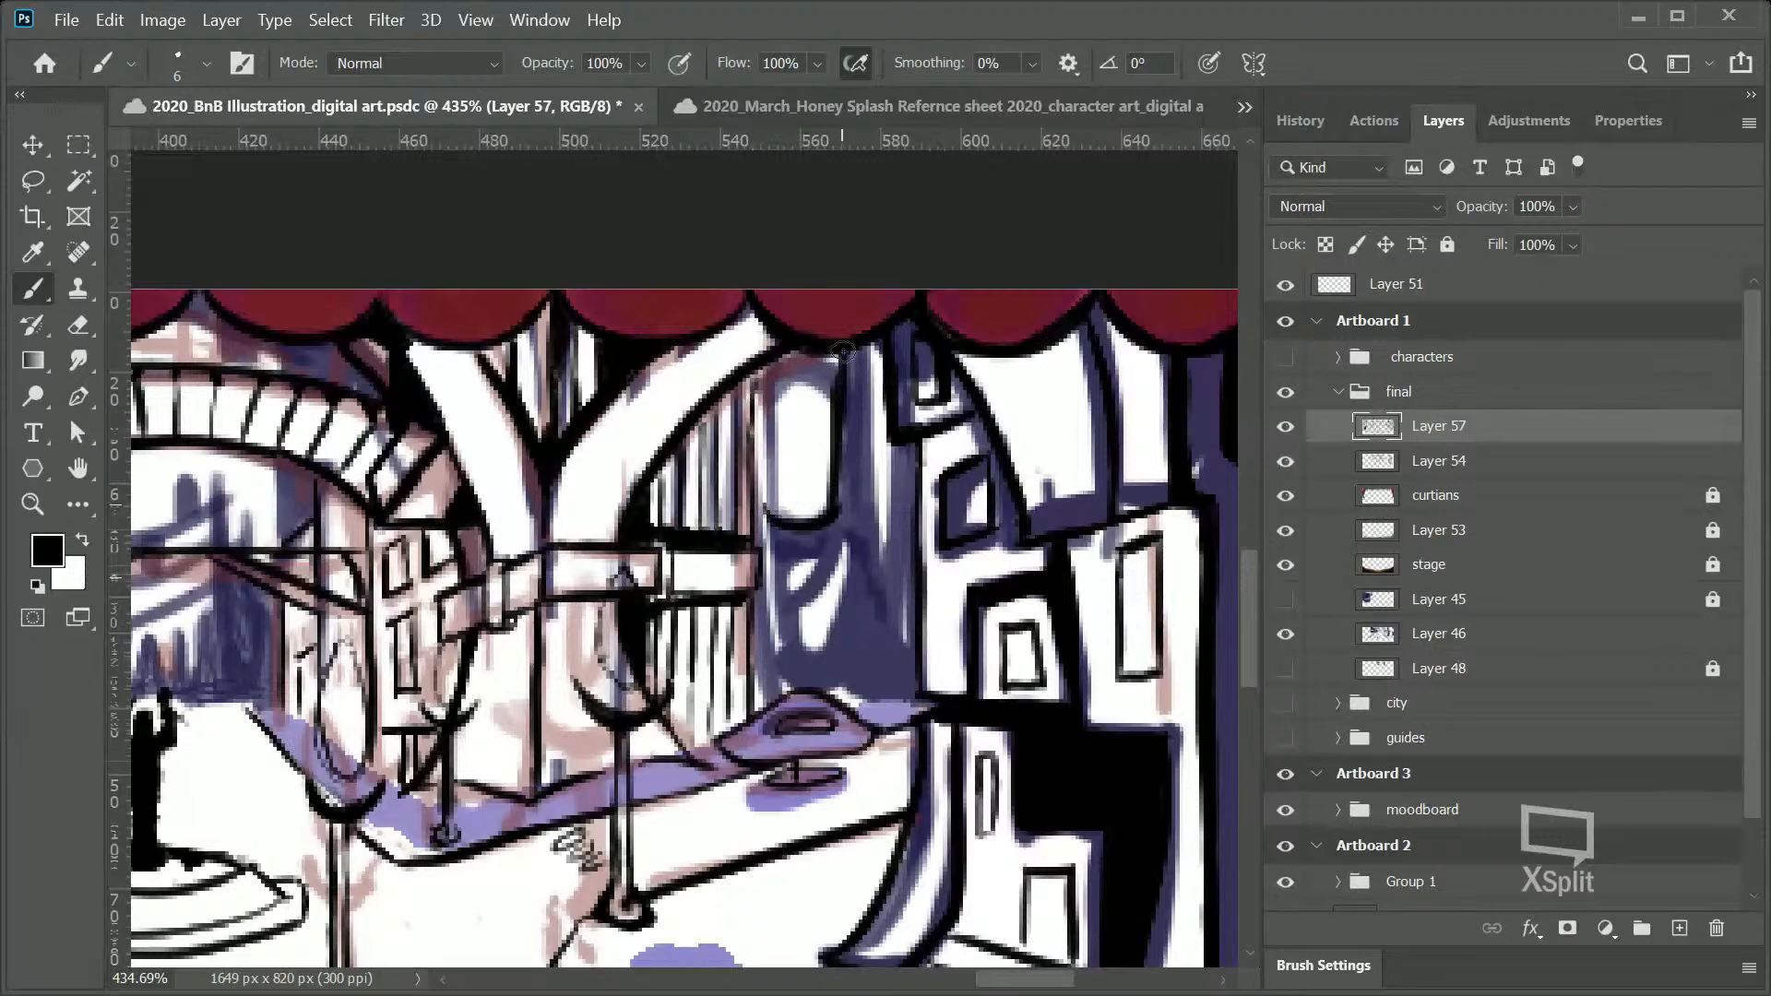
pyautogui.hotkey('ctrl', 'z')
pyautogui.hotkey('ctrl', 'z')
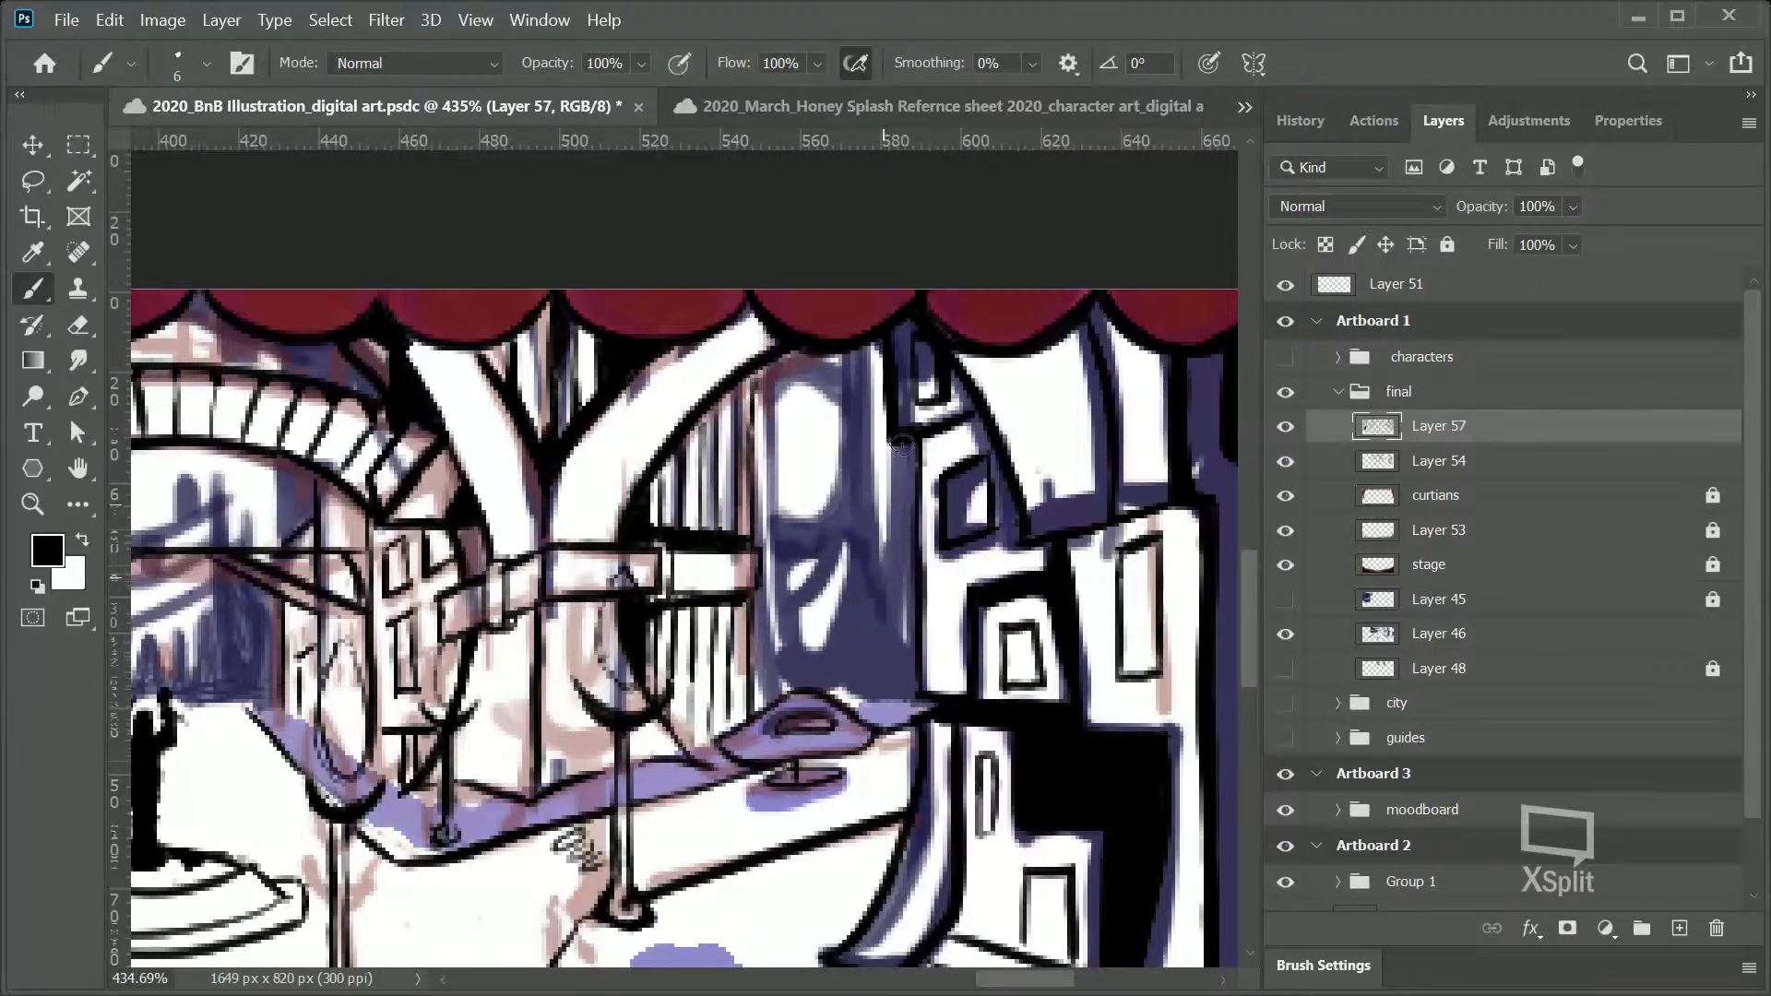
# Step: Toggle Layer 57 and Layer 54 to compare the inked lines with the sketch, leaving Layer 54 hidden
pyautogui.press('z')
pyautogui.moveTo(782, 616)
pyautogui.mouseDown()
pyautogui.moveTo(554, 664)
pyautogui.moveTo(409, 752)
pyautogui.moveTo(406, 734)
pyautogui.moveTo(369, 738)
pyautogui.mouseUp()
pyautogui.click(1290, 427)
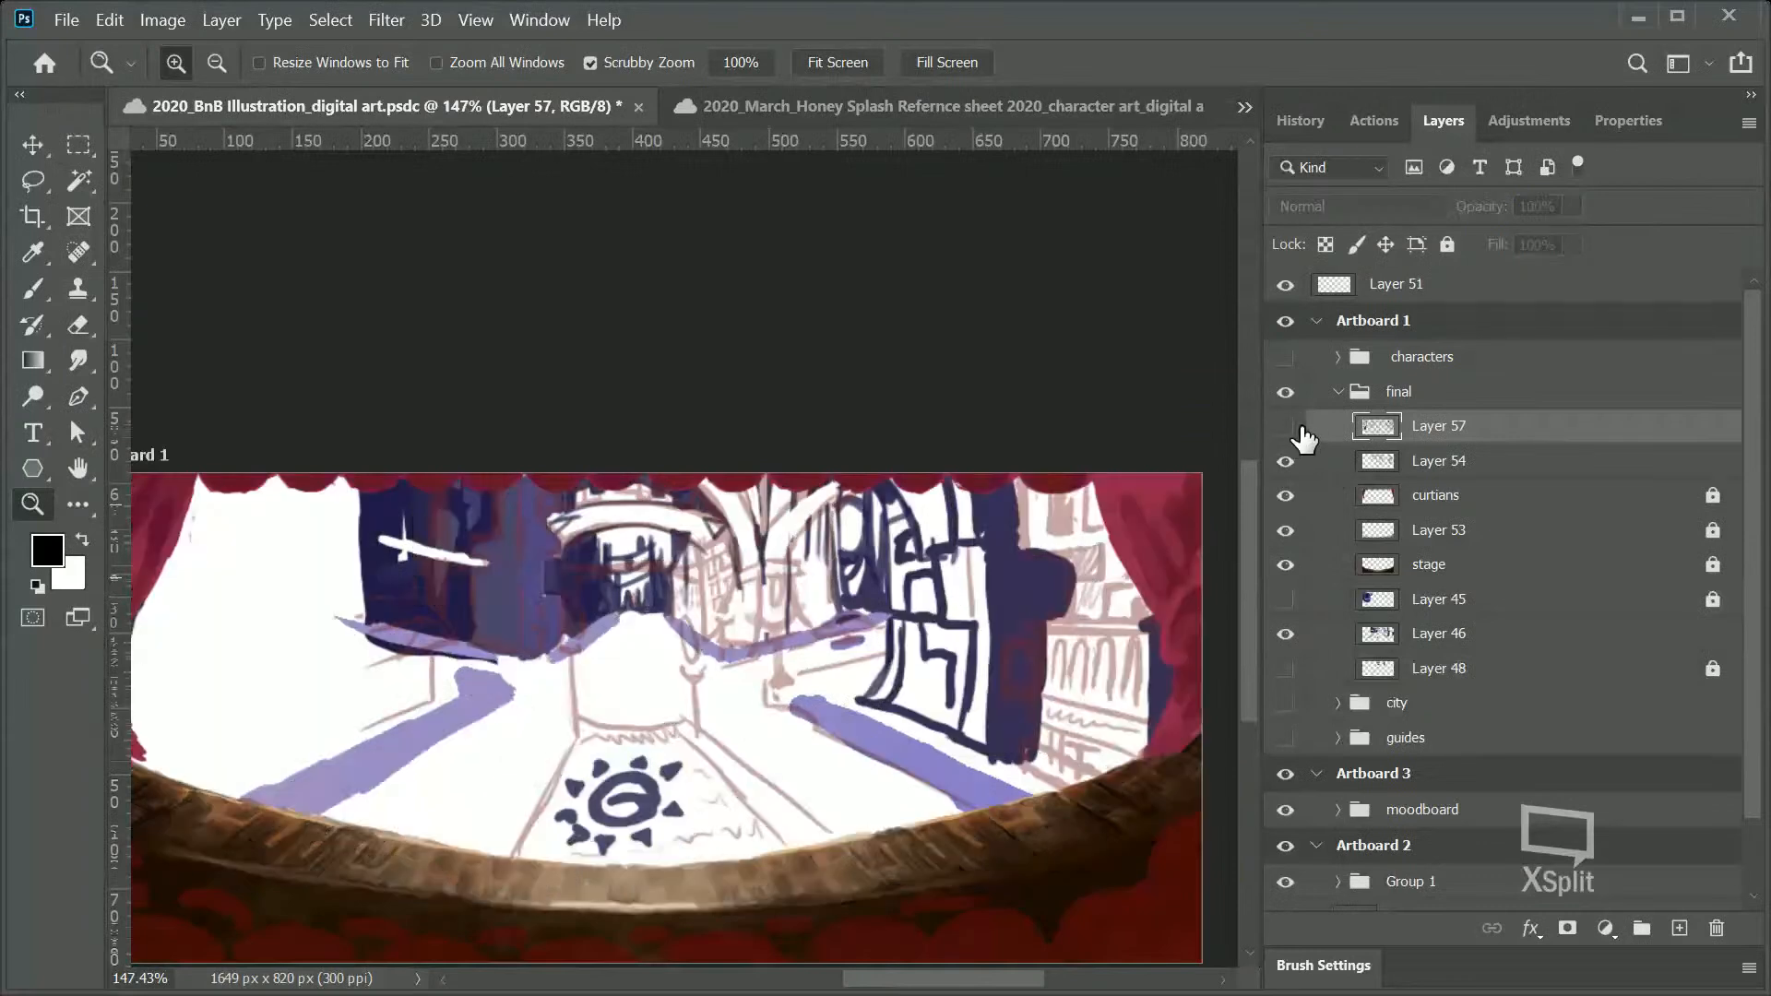
pyautogui.click(1290, 430)
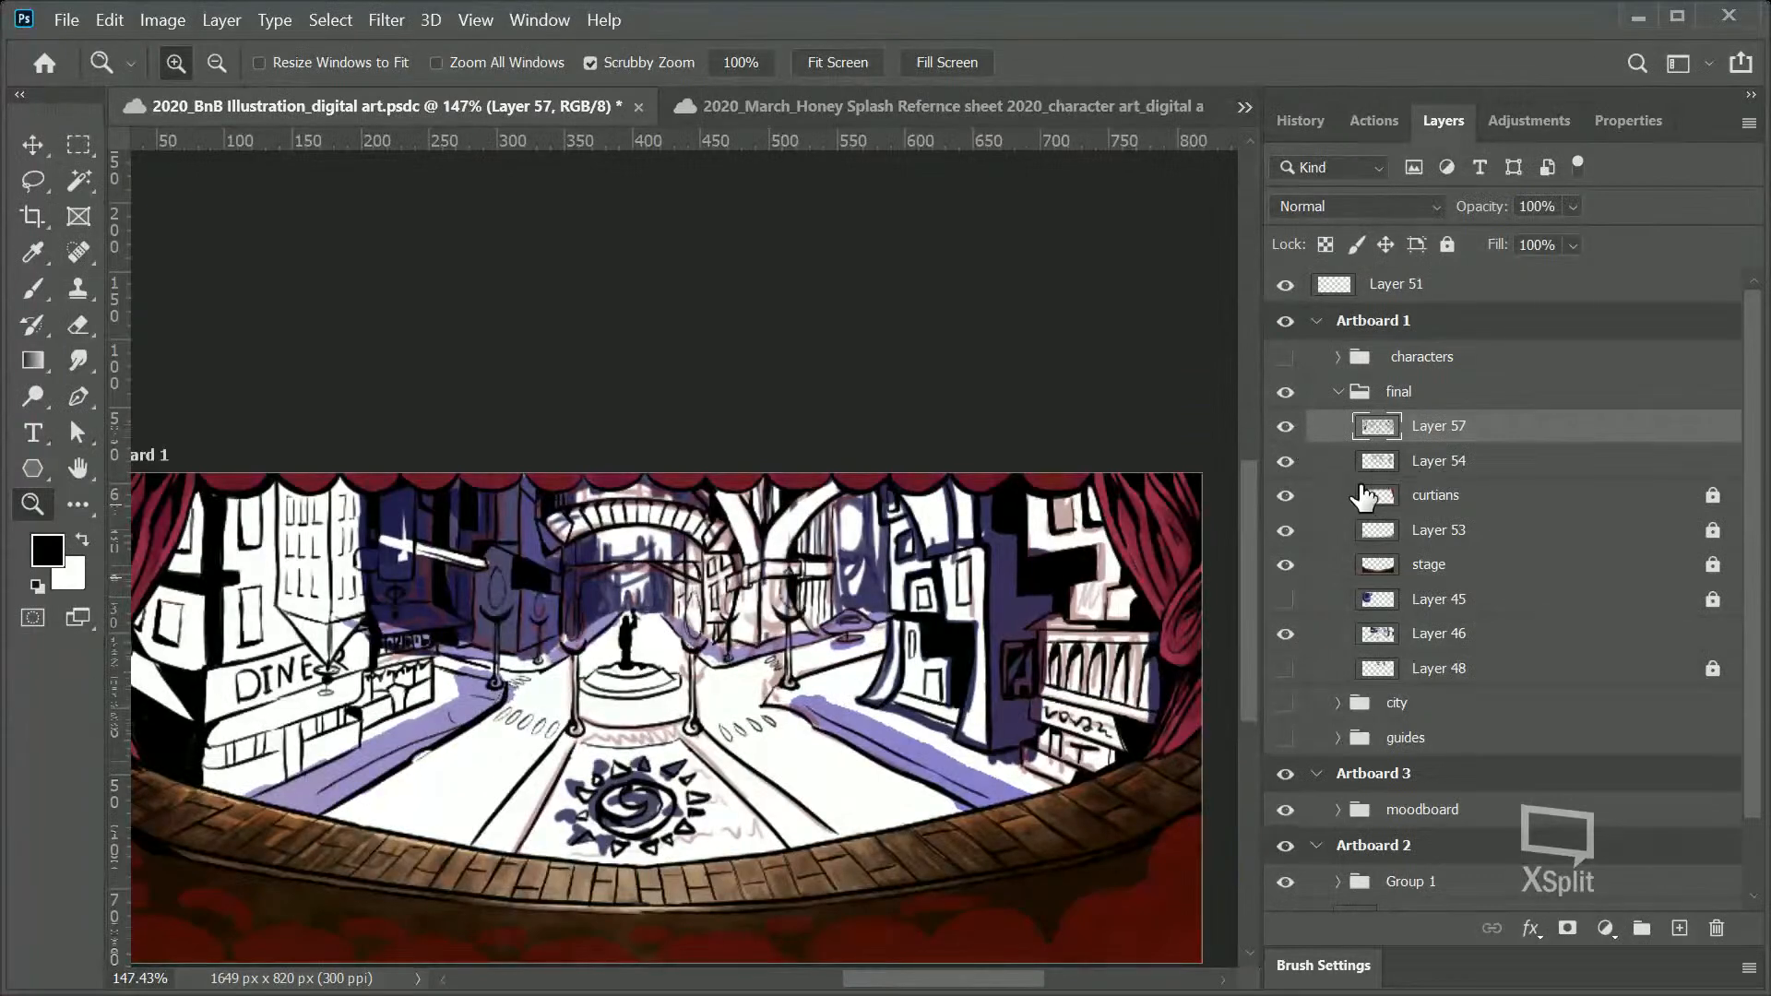
pyautogui.click(1288, 464)
pyautogui.click(1290, 466)
pyautogui.click(1291, 466)
pyautogui.click(1293, 468)
pyautogui.click(1295, 470)
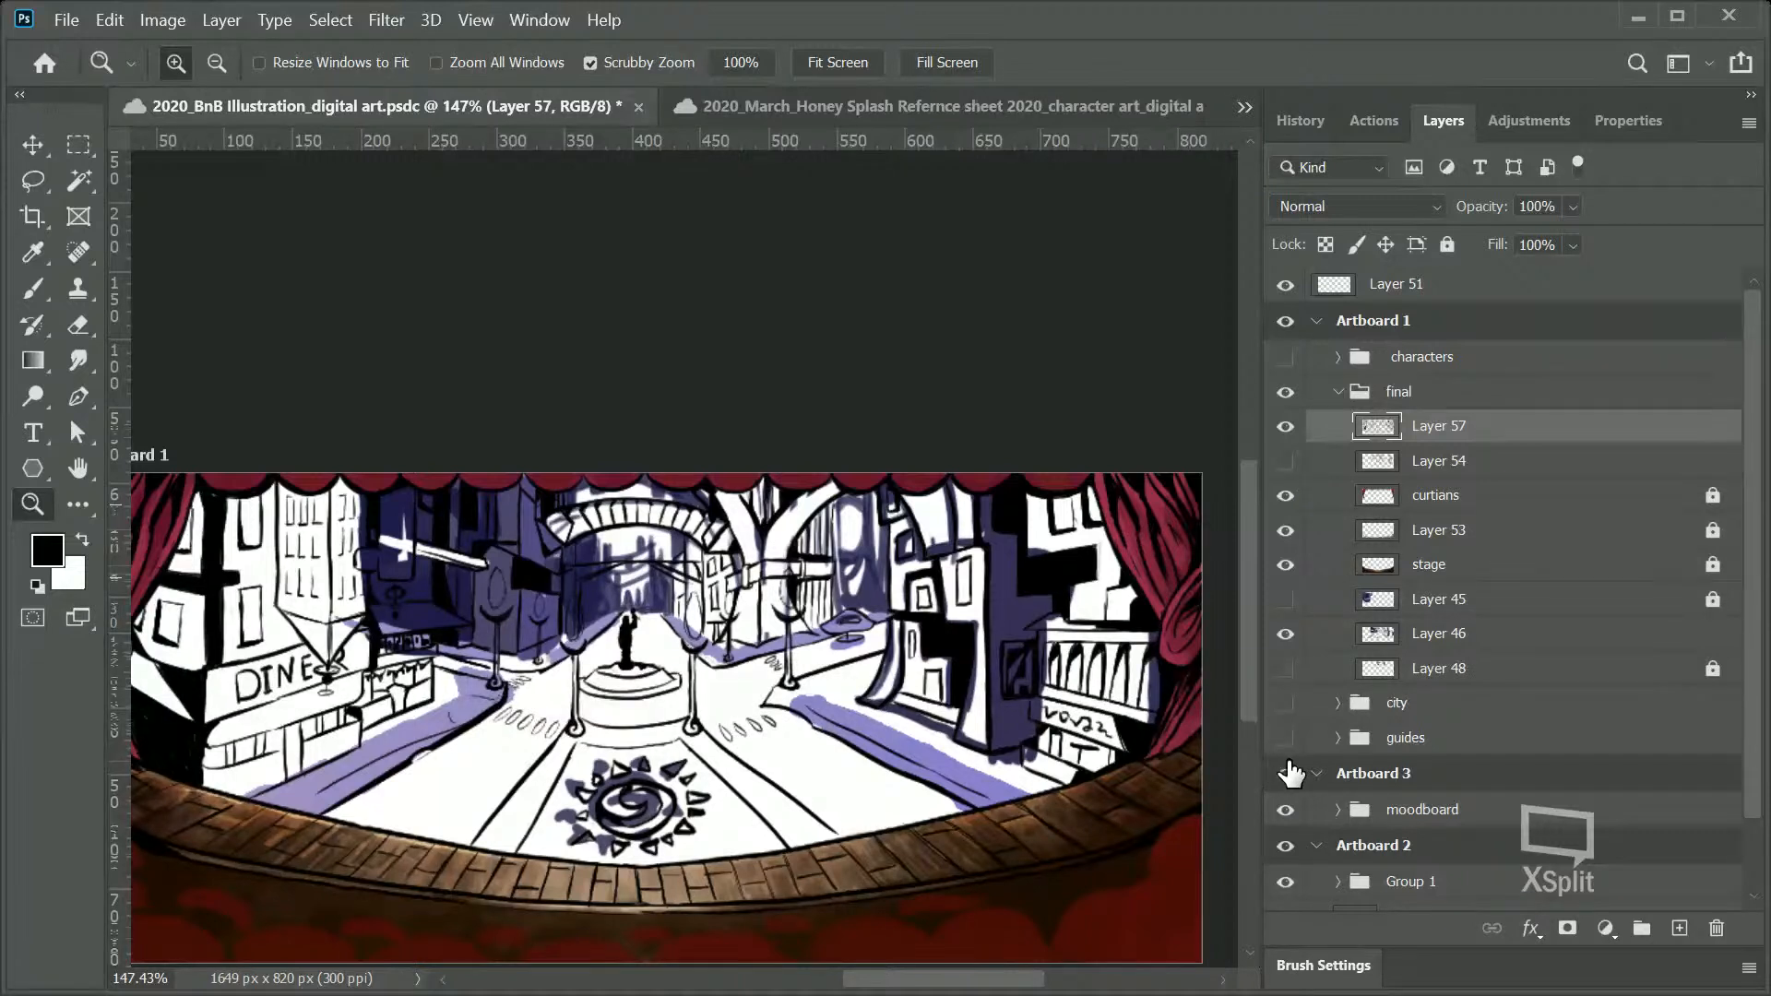
# Step: Show Layer 45 to bring in the dark colours of the diner-side buildings, toggling Layer 46 off and on to compare
pyautogui.click(1286, 604)
pyautogui.click(1286, 602)
pyautogui.click(1285, 602)
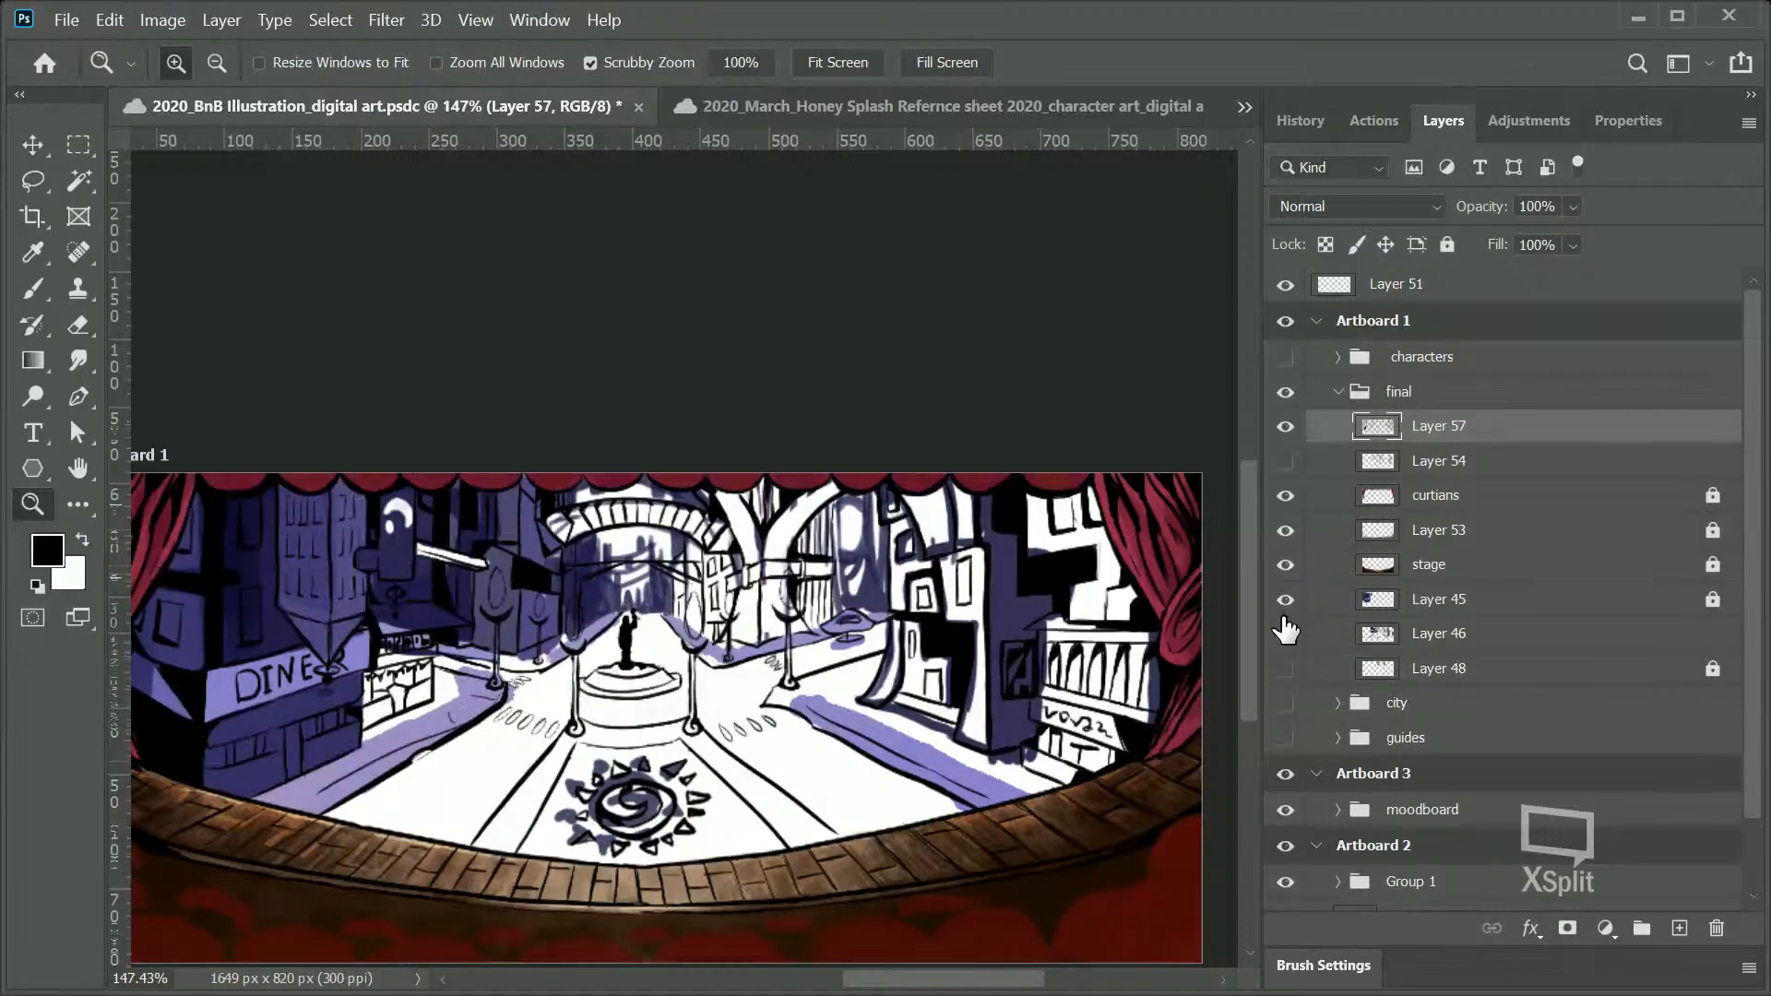
pyautogui.click(1286, 632)
# Step: Toggle Layer 54, stage, Layer 45 and Layer 46 in turn to check what each contributes to the scene
pyautogui.moveTo(201, 749); pyautogui.dragTo(217, 830)
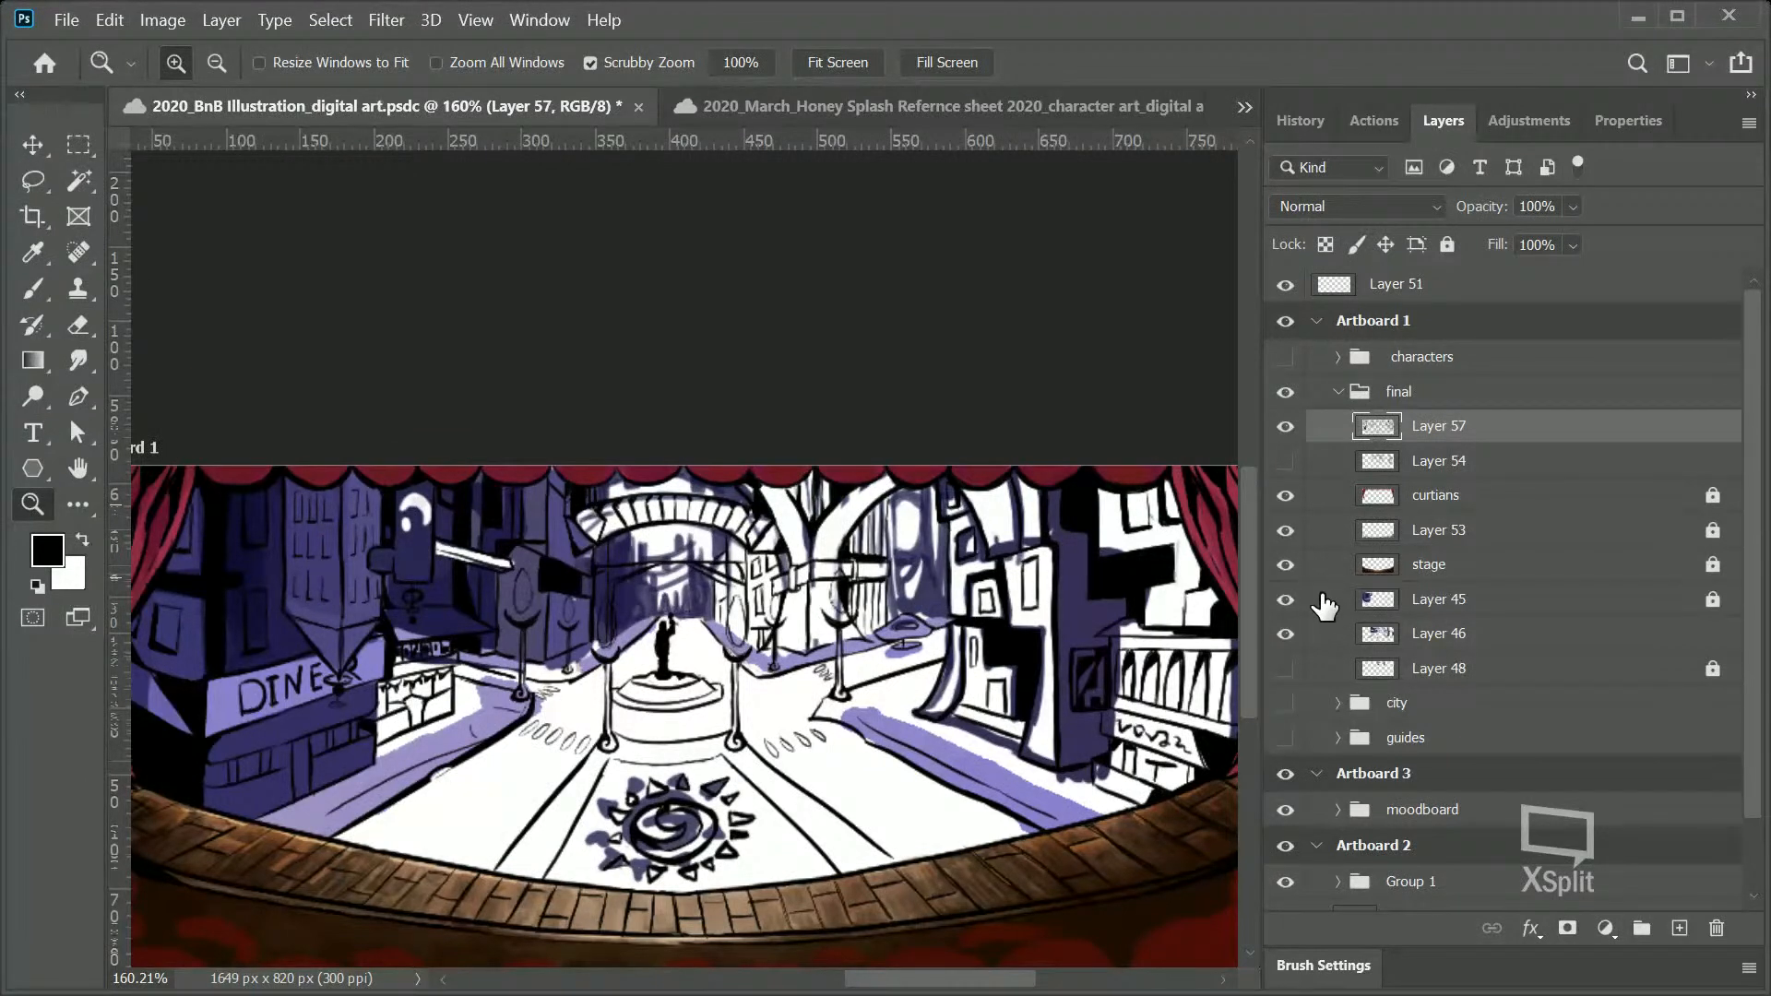
pyautogui.click(1287, 463)
pyautogui.click(1289, 464)
pyautogui.click(1287, 566)
pyautogui.click(1290, 567)
pyautogui.hotkey('ctrl', 's')
pyautogui.click(1286, 600)
pyautogui.click(1286, 600)
pyautogui.click(1286, 633)
pyautogui.click(1285, 634)
# Step: Toggle Layer 48 to compare its effect on the backdrop and leave it shown
pyautogui.click(1286, 668)
pyautogui.click(1287, 669)
pyautogui.click(1286, 668)
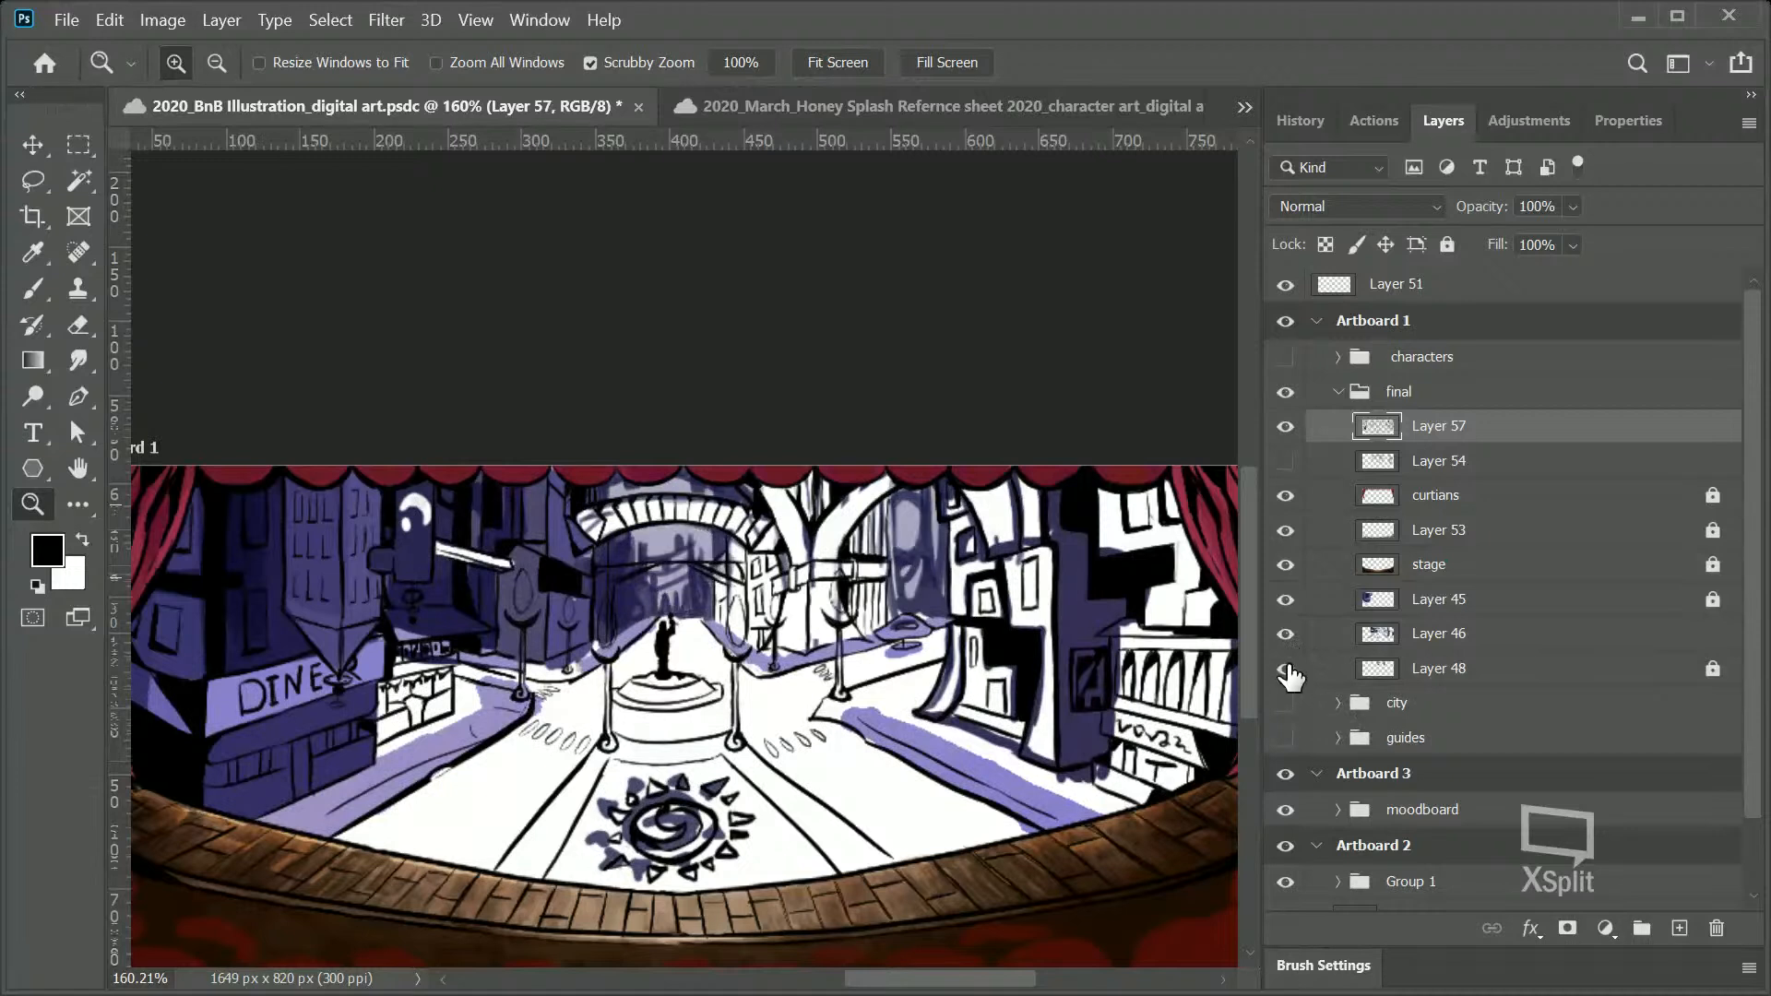
pyautogui.click(1286, 669)
pyautogui.click(1286, 669)
# Step: Toggle Layer 57 off and on to compare the archway's line art with the colours beneath it
pyautogui.moveTo(654, 522); pyautogui.dragTo(777, 513)
pyautogui.moveTo(658, 767); pyautogui.dragTo(640, 736)
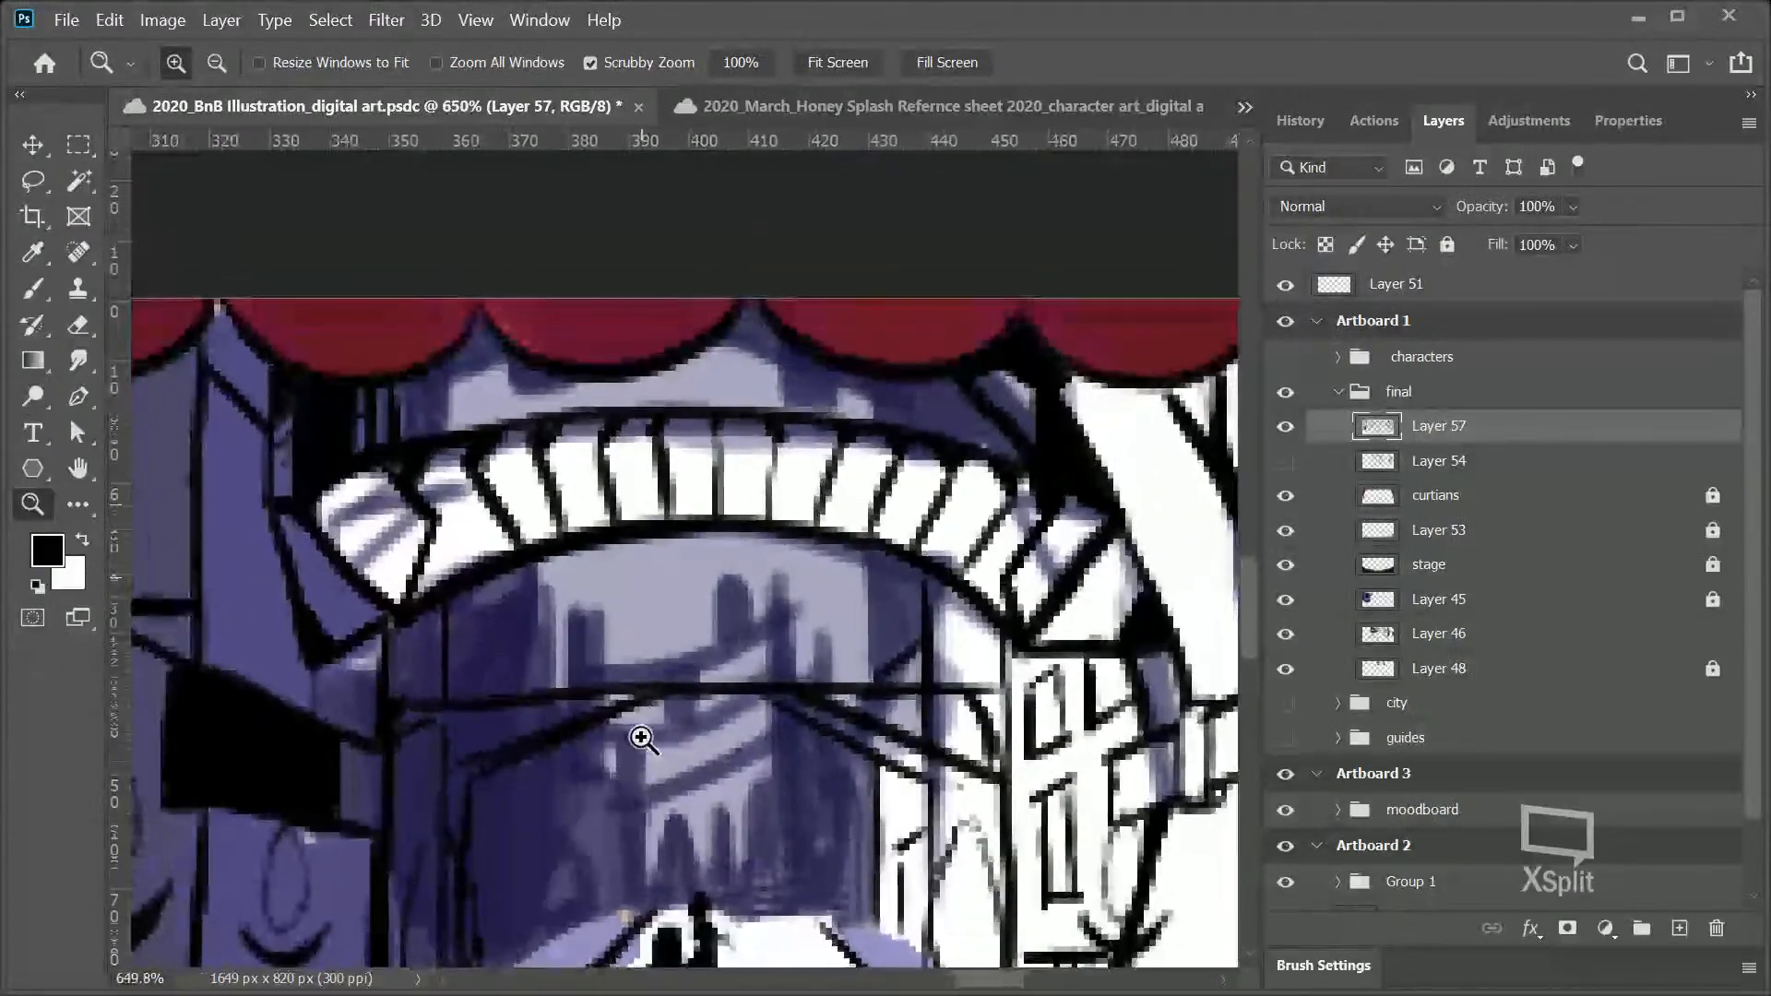
pyautogui.click(1448, 464)
pyautogui.click(1453, 430)
pyautogui.click(1285, 426)
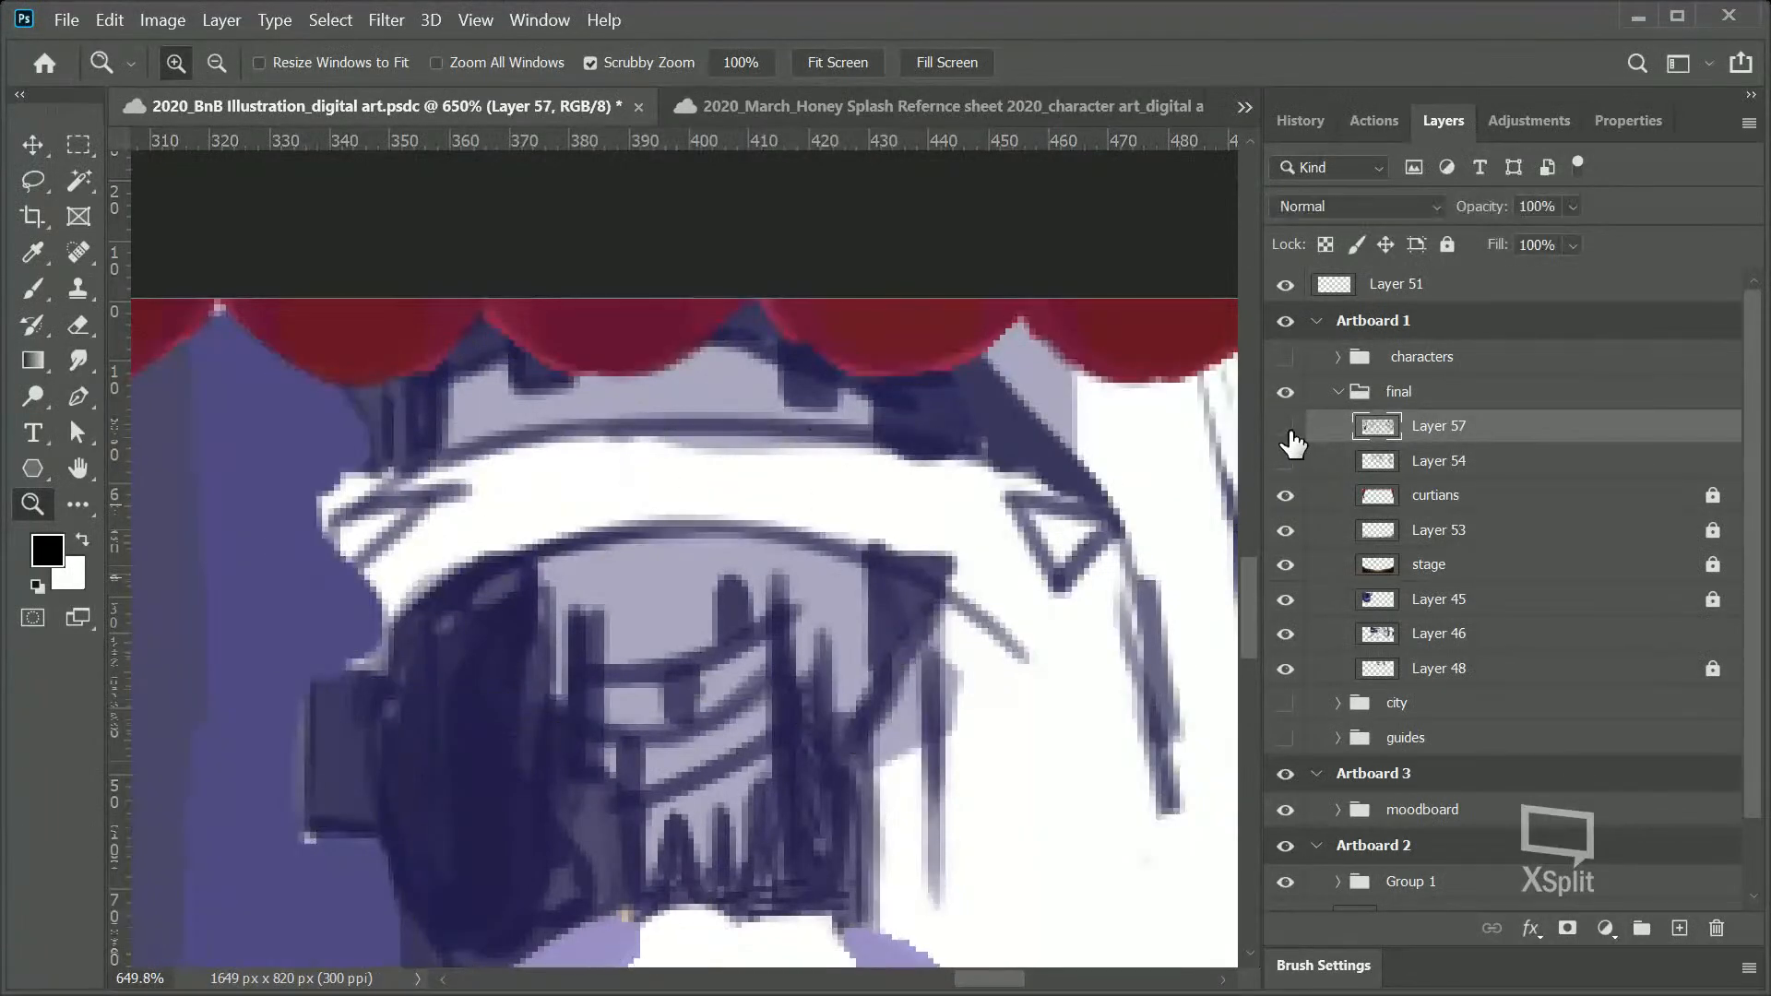
pyautogui.click(1284, 426)
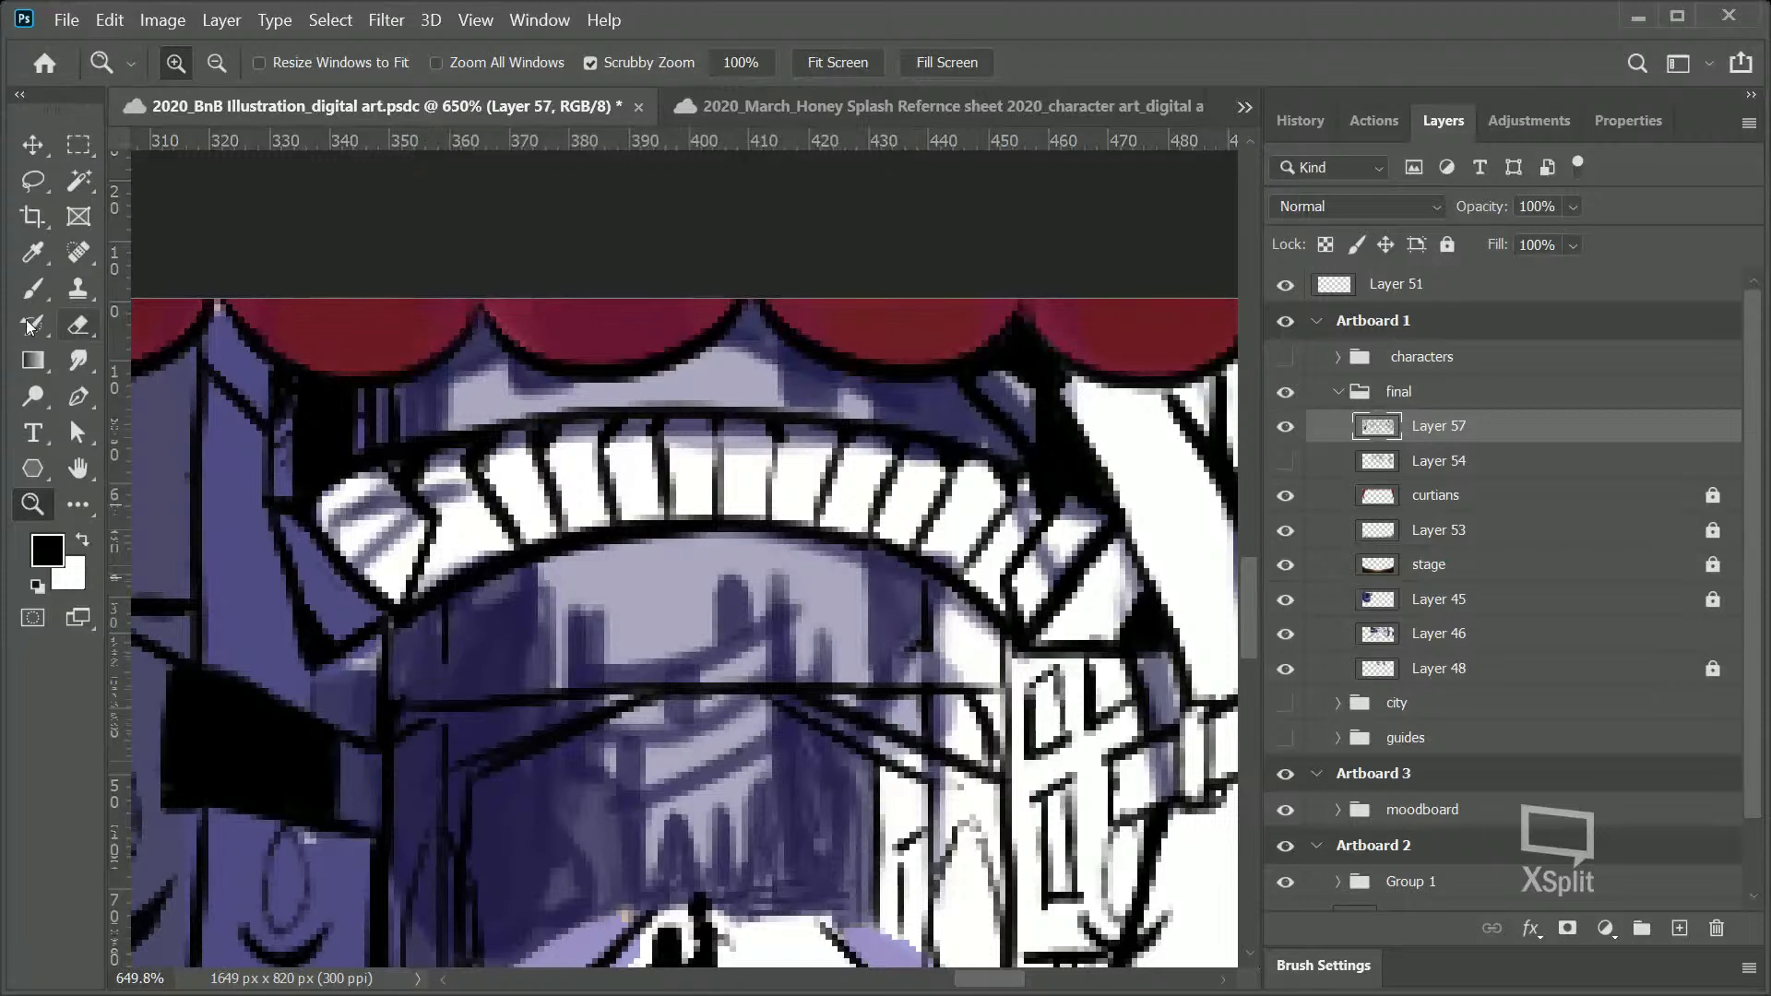
# Step: Ink a straight horizontal line across the archway opening, just above the existing crossbar, with the Brush on Layer 57
pyautogui.click(42, 292)
pyautogui.click(406, 668)
pyautogui.keyDown('shift'); pyautogui.click(877, 641); pyautogui.keyUp('shift')
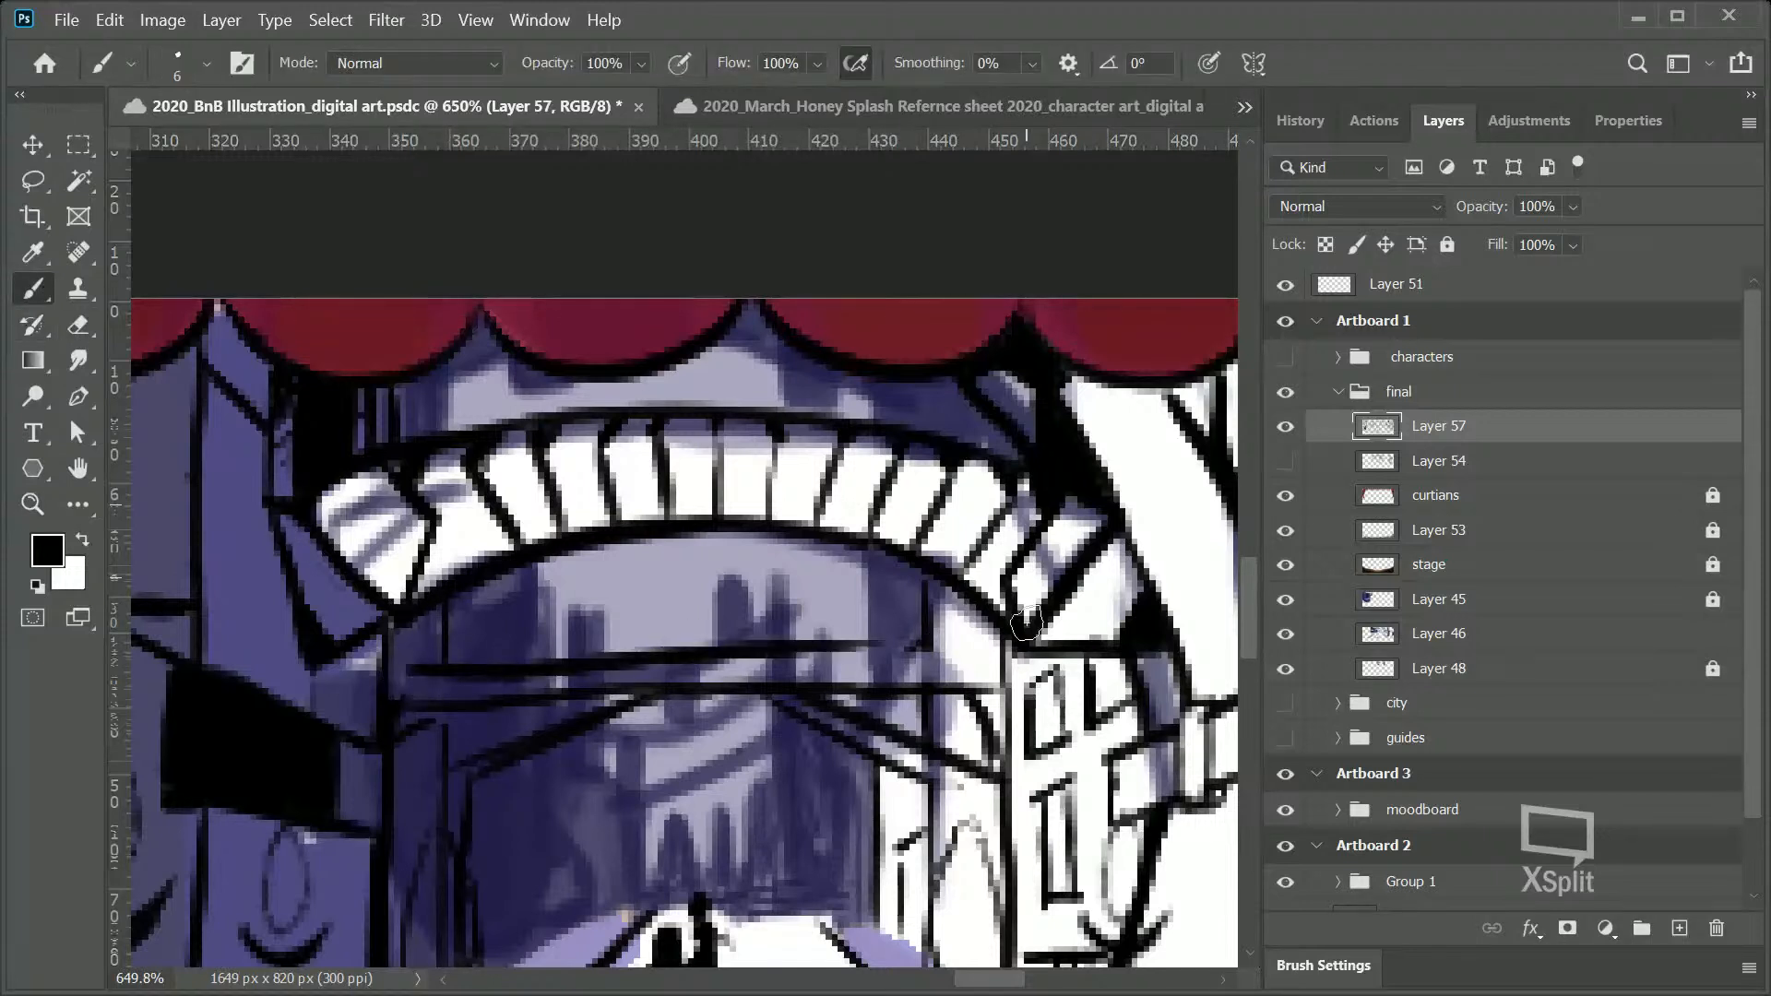
pyautogui.hotkey('ctrl', 'z')
pyautogui.click(392, 665)
pyautogui.keyDown('shift'); pyautogui.click(928, 646); pyautogui.keyUp('shift')
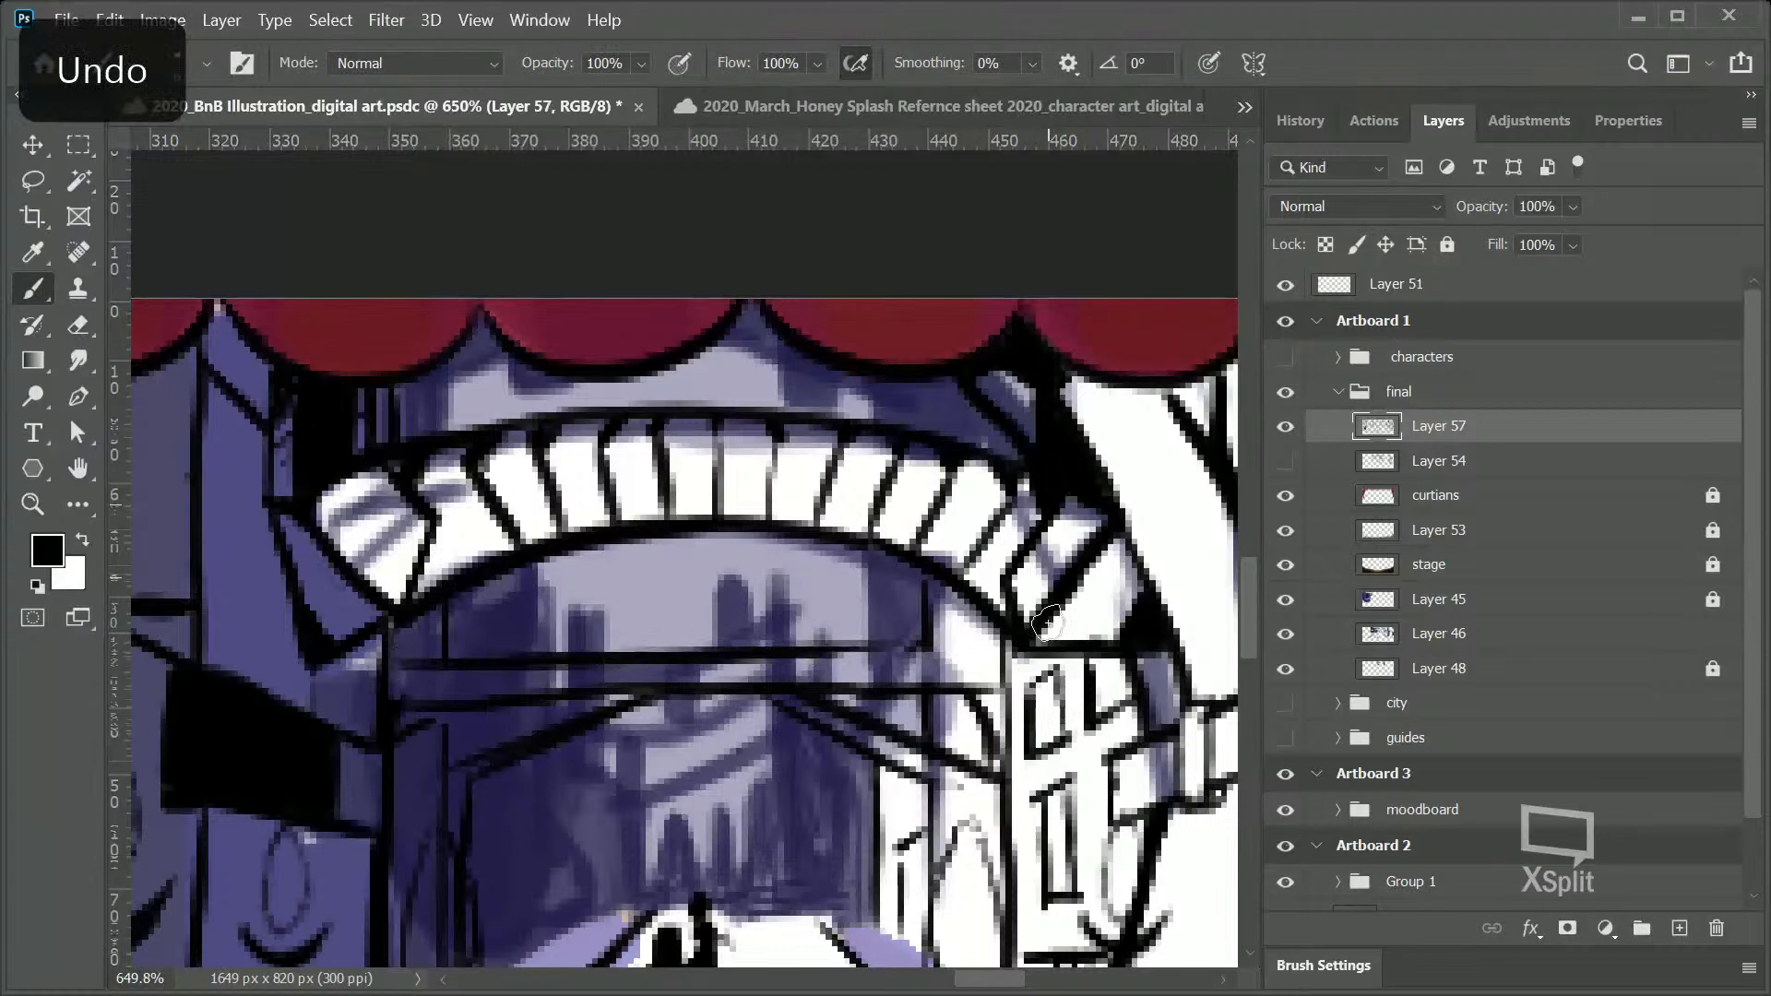
pyautogui.keyDown('shift'); pyautogui.click(1004, 649); pyautogui.keyUp('shift')
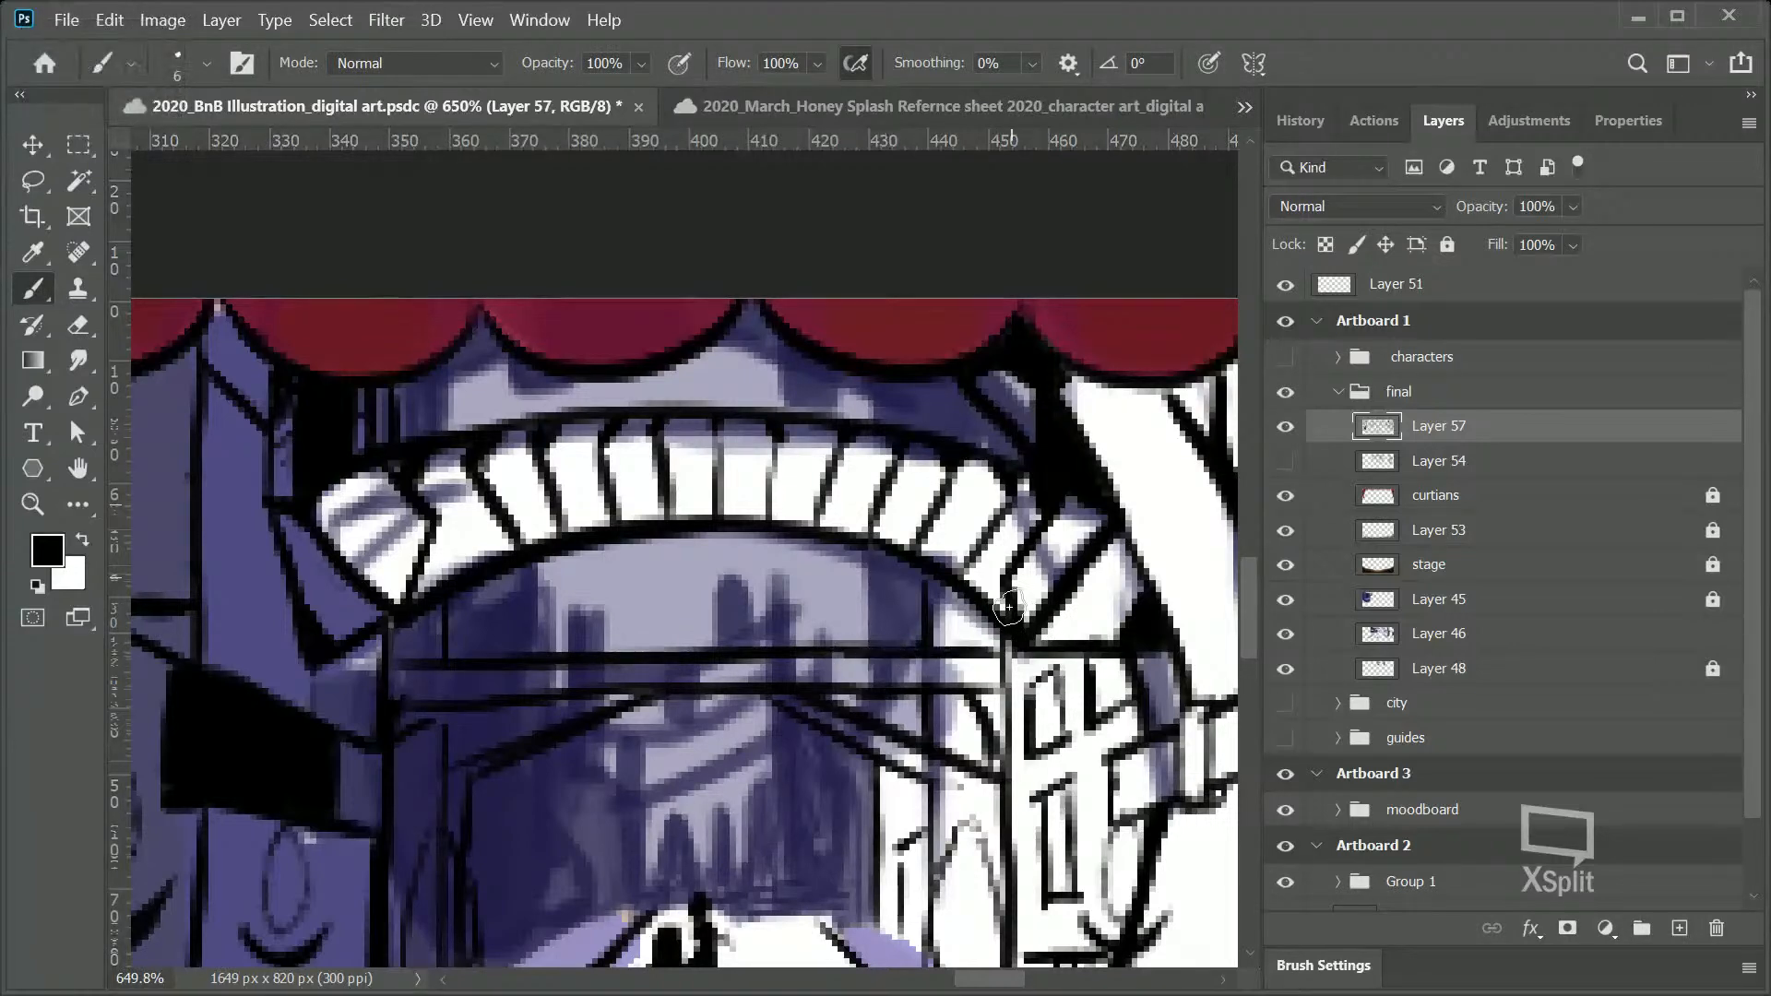
pyautogui.click(32, 505)
pyautogui.moveTo(895, 471); pyautogui.dragTo(766, 484)
pyautogui.moveTo(930, 981); pyautogui.dragTo(945, 978)
pyautogui.moveTo(996, 676); pyautogui.dragTo(955, 706)
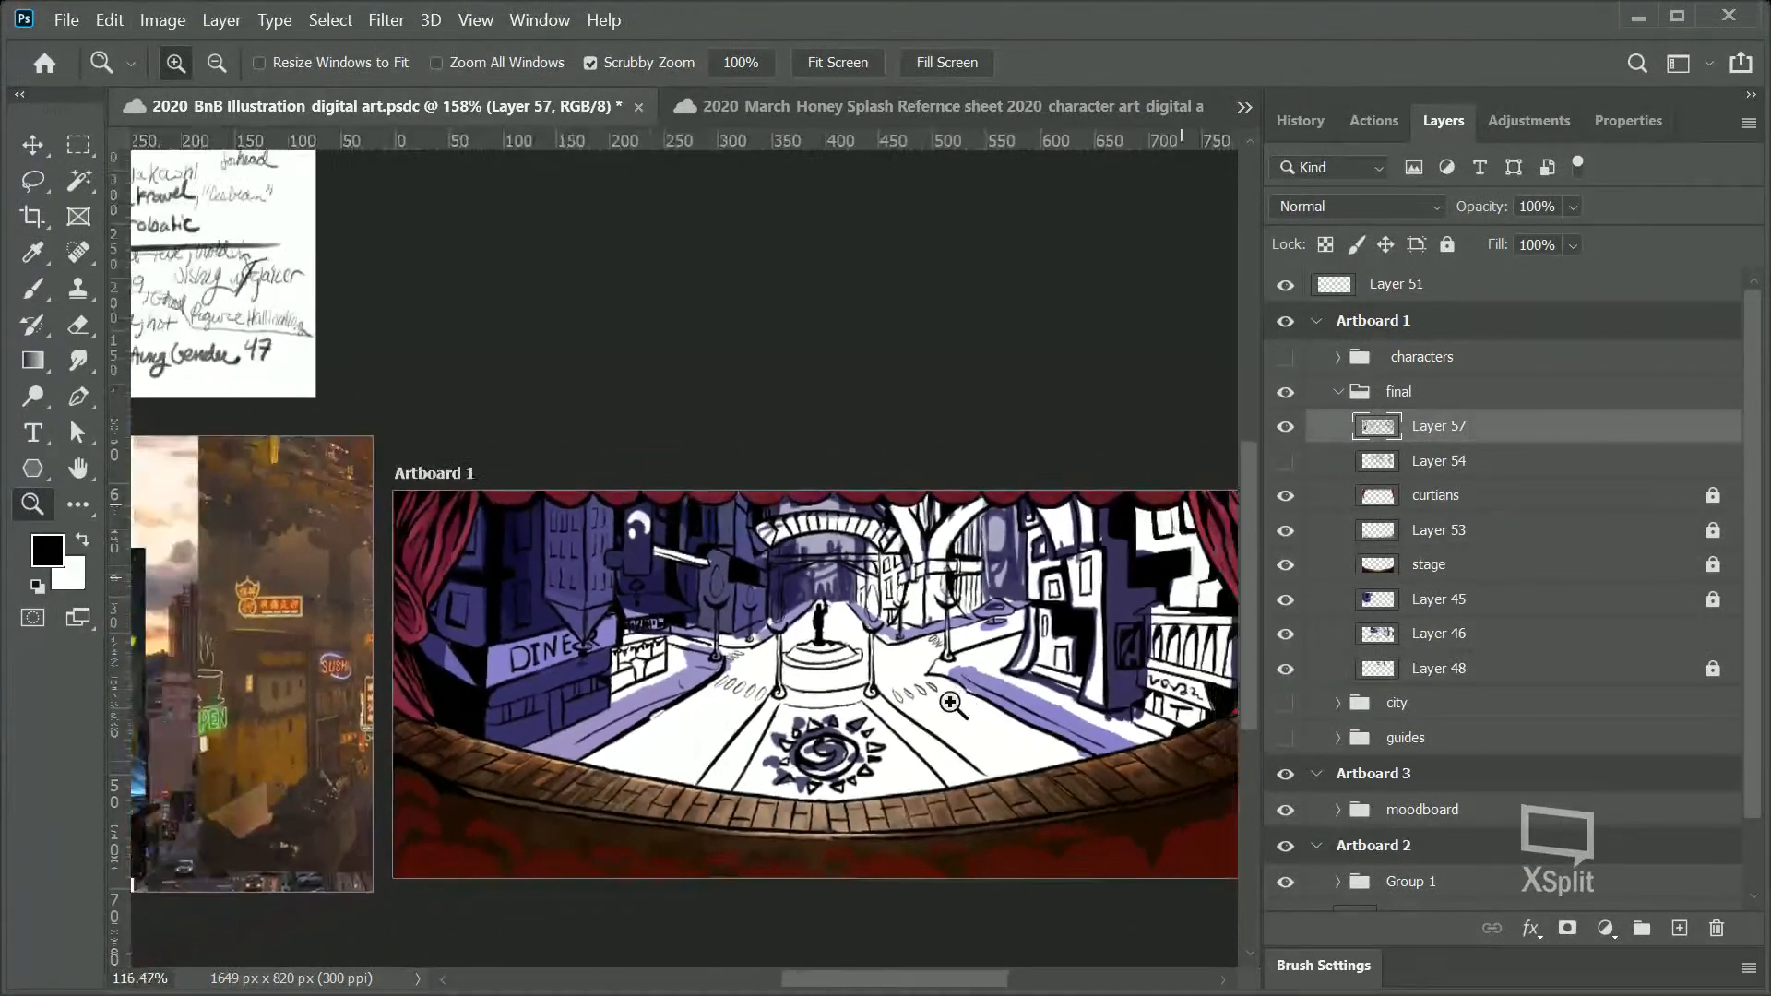
pyautogui.moveTo(906, 973)
pyautogui.mouseDown()
pyautogui.moveTo(932, 974)
pyautogui.moveTo(914, 964)
pyautogui.mouseUp()
pyautogui.moveTo(923, 823)
pyautogui.mouseDown()
pyautogui.moveTo(952, 825)
pyautogui.moveTo(949, 806)
pyautogui.mouseUp()
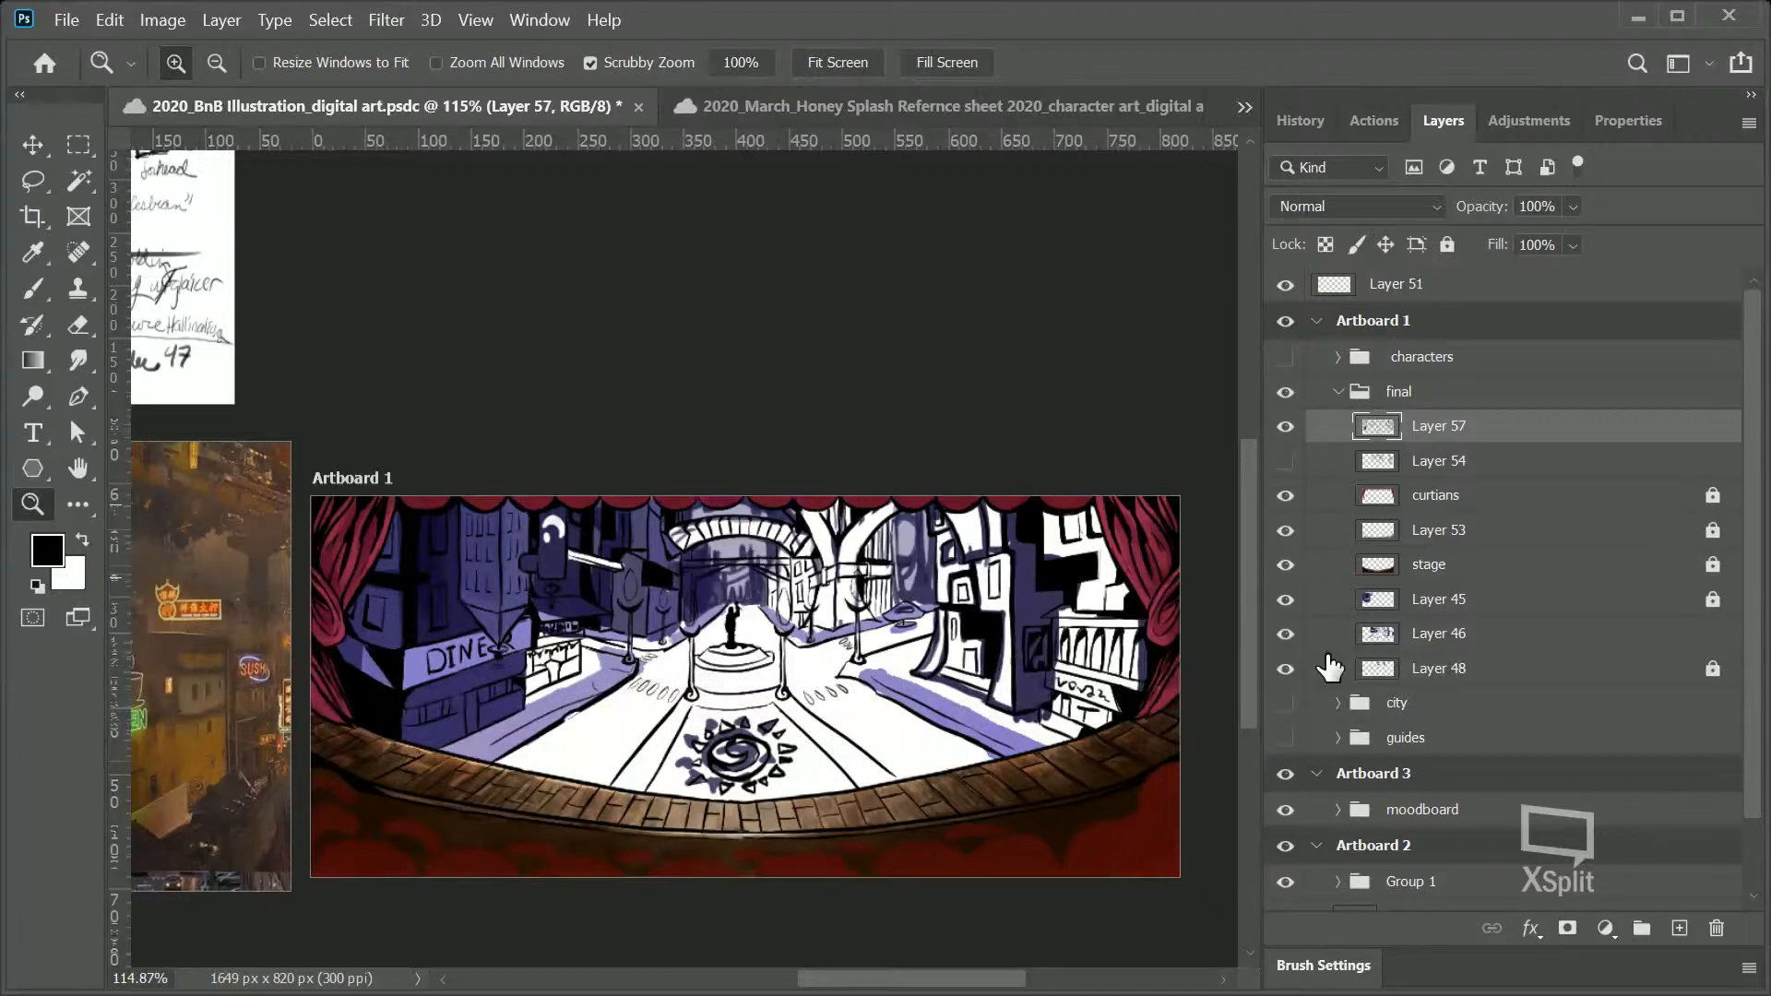
pyautogui.moveTo(474, 506); pyautogui.dragTo(609, 475)
pyautogui.click(37, 291)
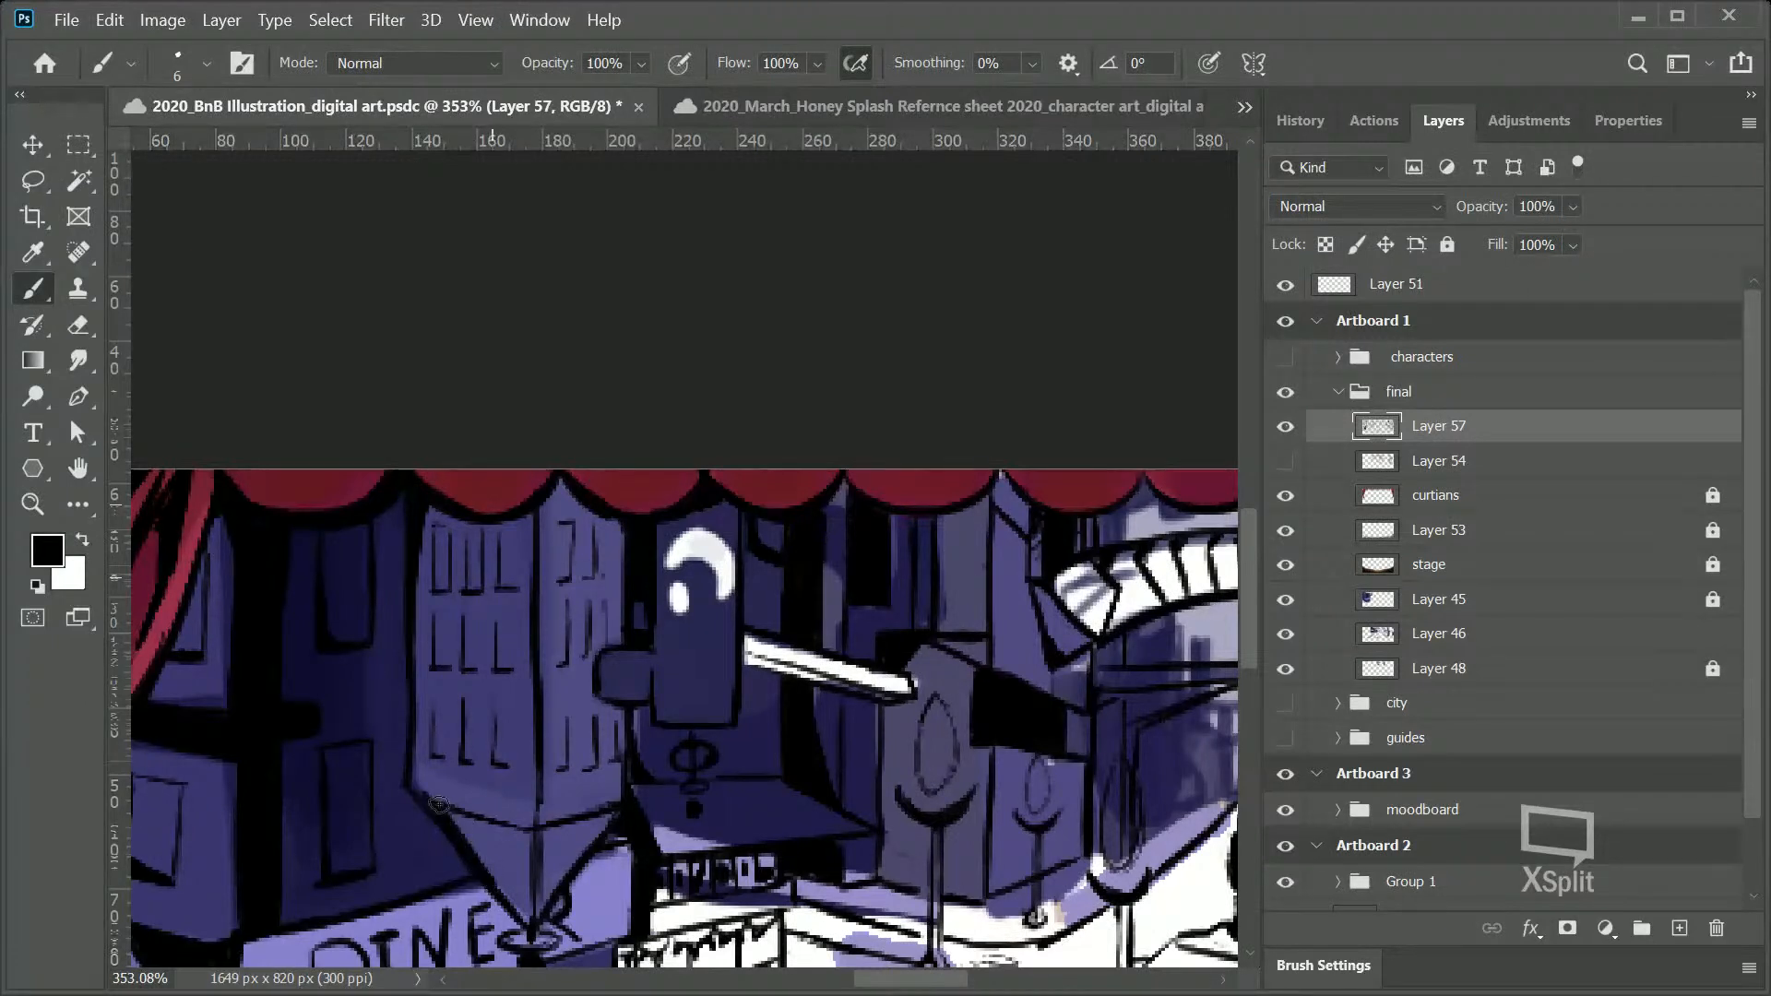
pyautogui.hotkey('ctrl', 'z')
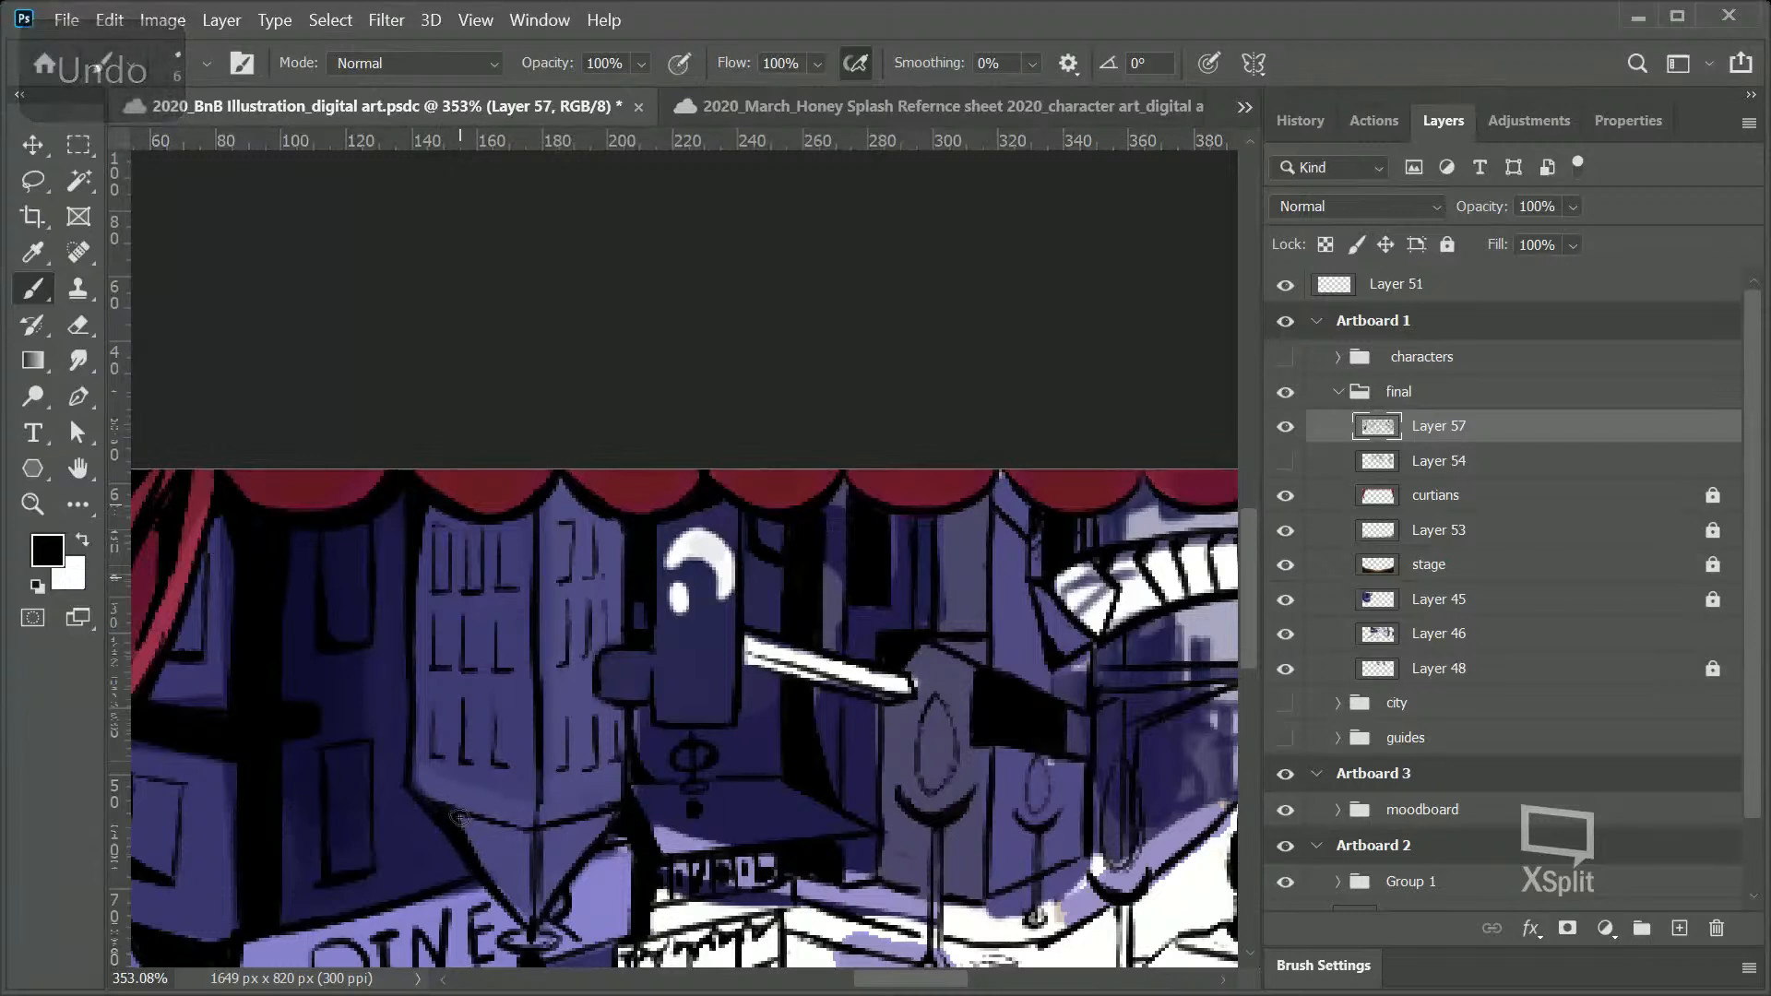
pyautogui.moveTo(475, 853); pyautogui.dragTo(523, 918)
pyautogui.moveTo(540, 831); pyautogui.dragTo(542, 918)
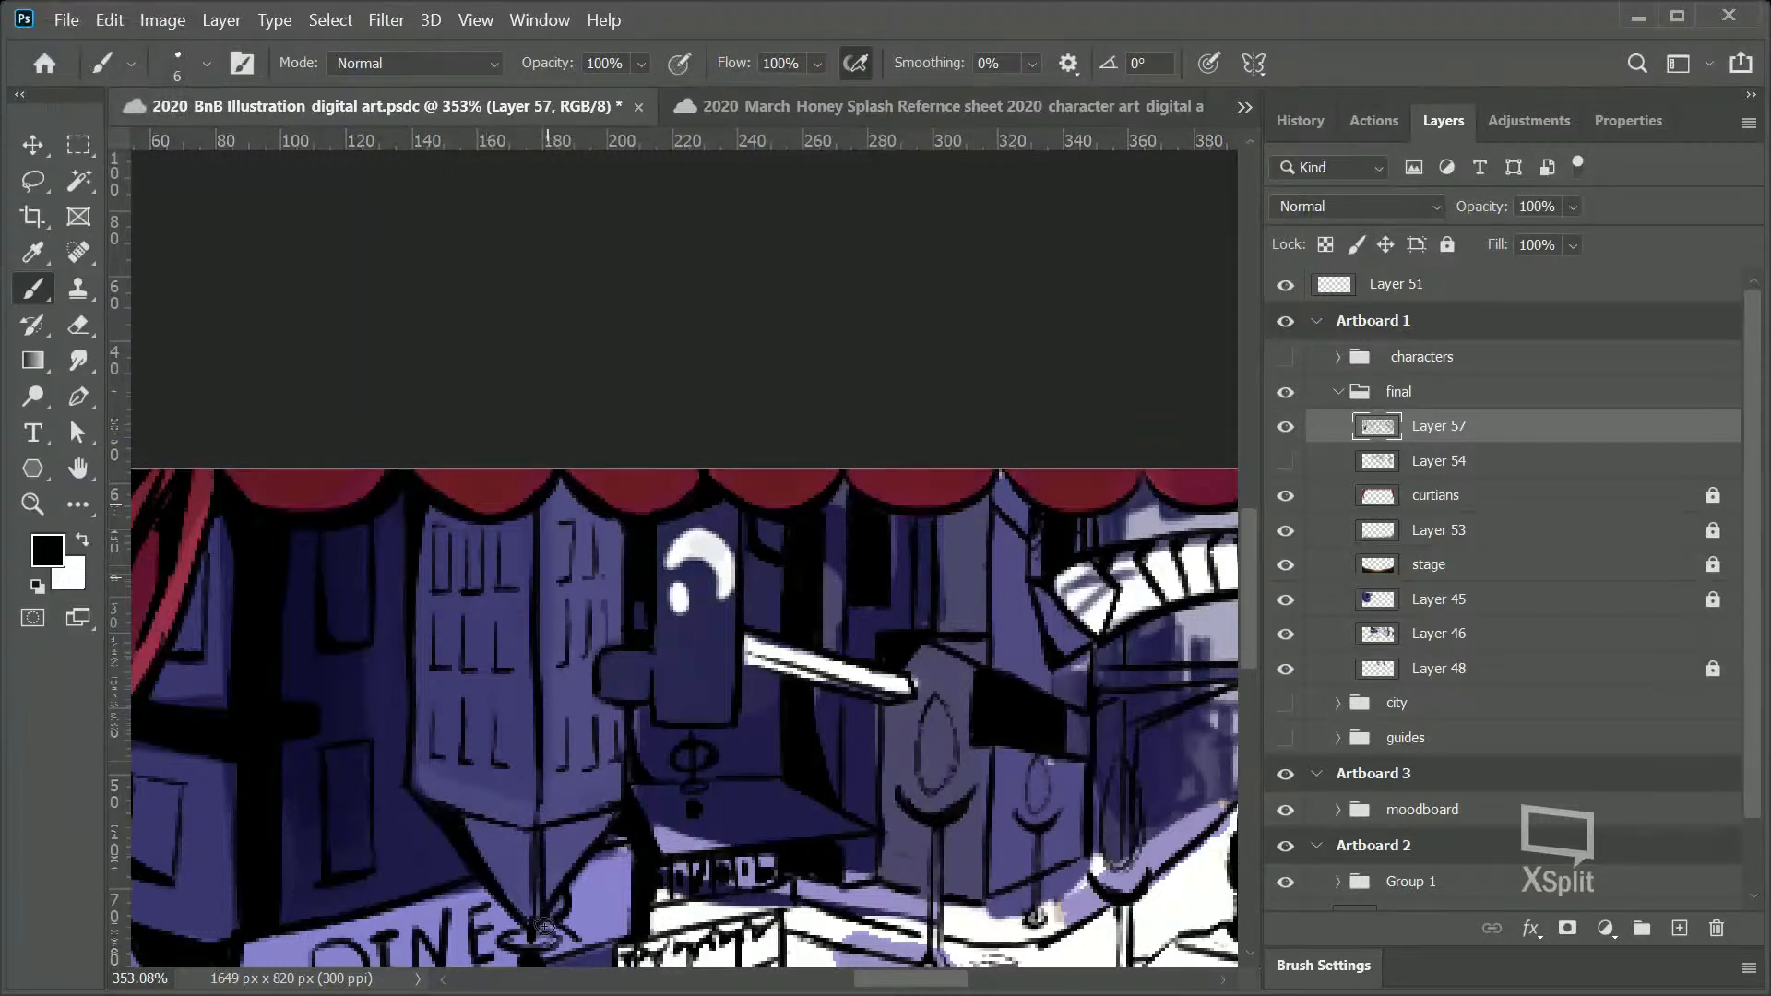
pyautogui.hotkey('ctrl', 'z')
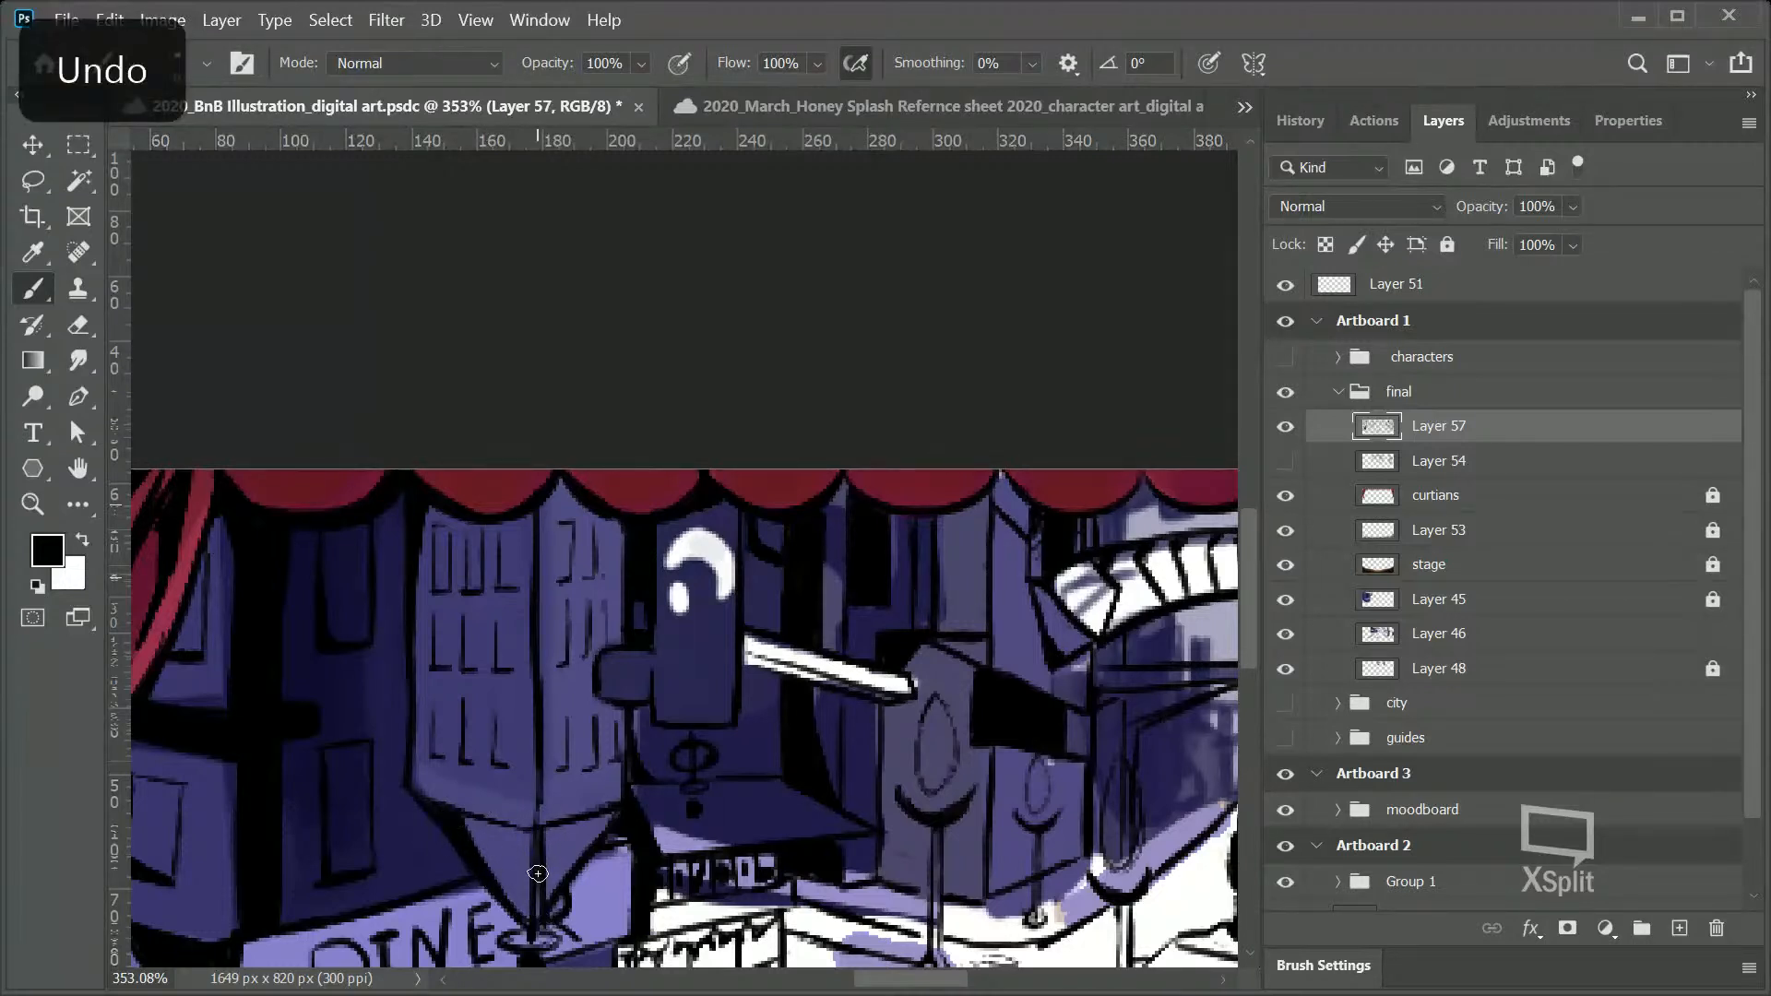
pyautogui.hotkey('ctrl', 'z')
pyautogui.hotkey('ctrl', 'z')
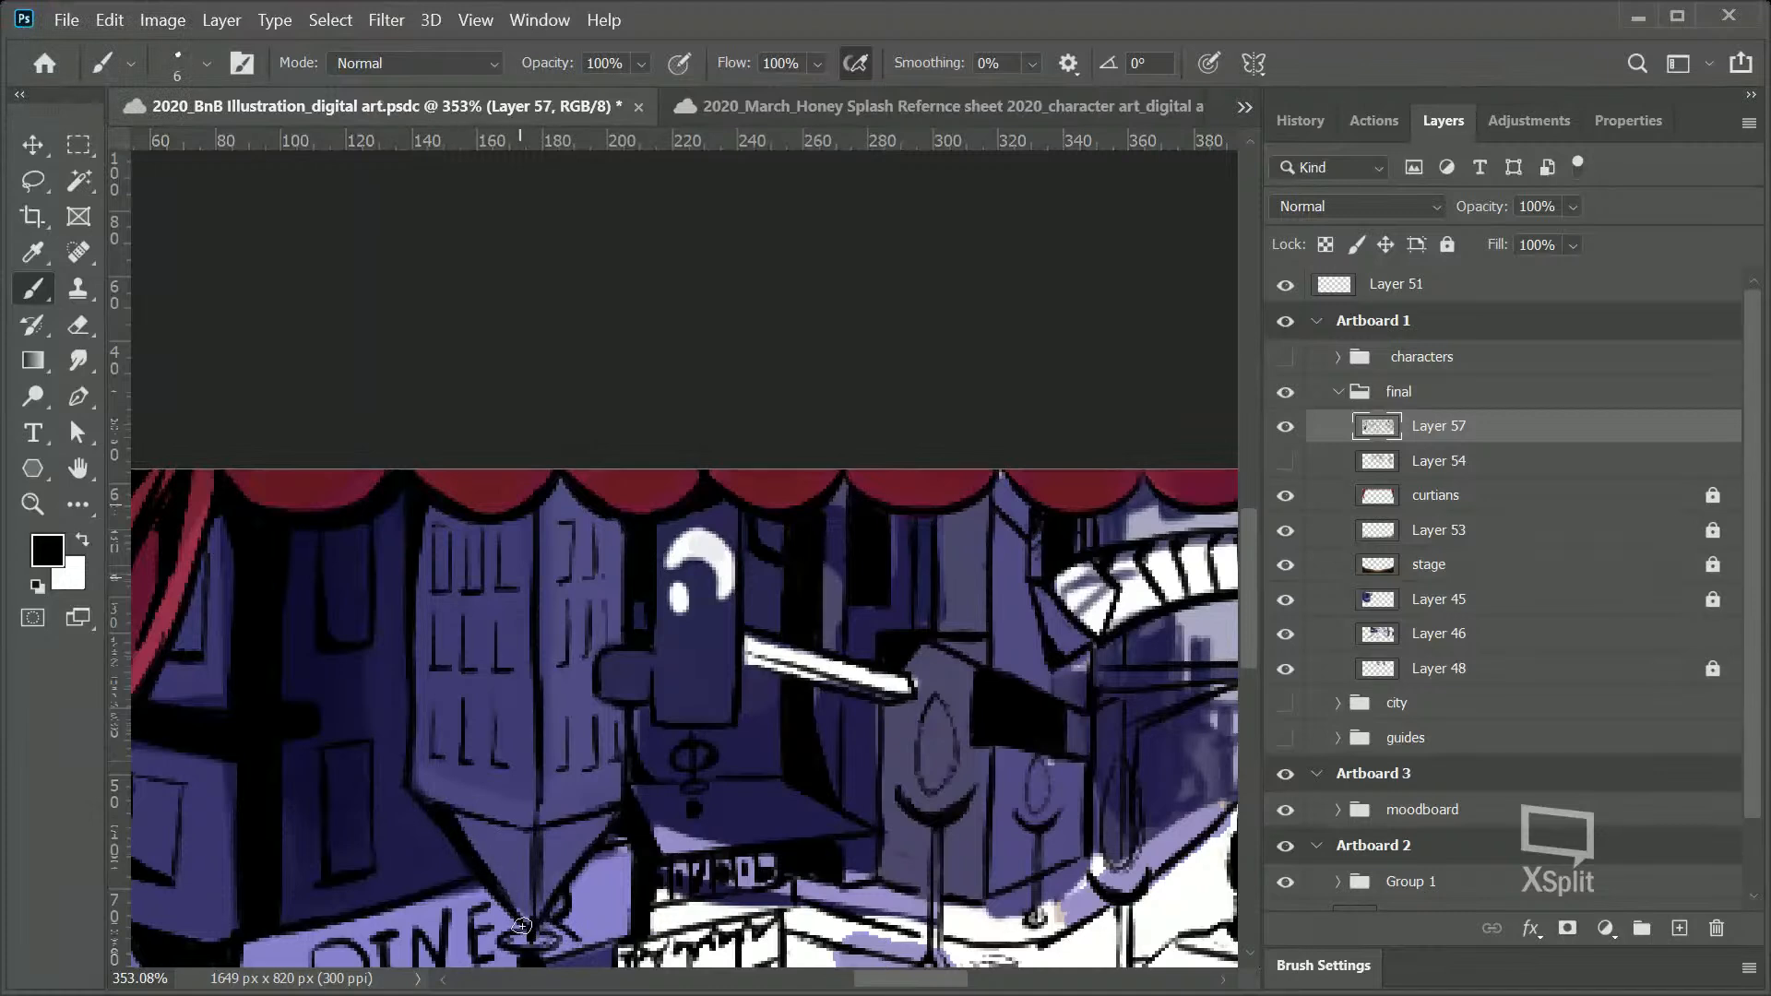
# Step: Thicken the black outlines of the corner tower's pointed base above the diner sign and its lower outer edge
pyautogui.moveTo(534, 928)
pyautogui.mouseDown()
pyautogui.moveTo(541, 842)
pyautogui.moveTo(544, 833)
pyautogui.mouseUp()
pyautogui.moveTo(542, 908); pyautogui.dragTo(550, 836)
pyautogui.moveTo(543, 911); pyautogui.dragTo(545, 834)
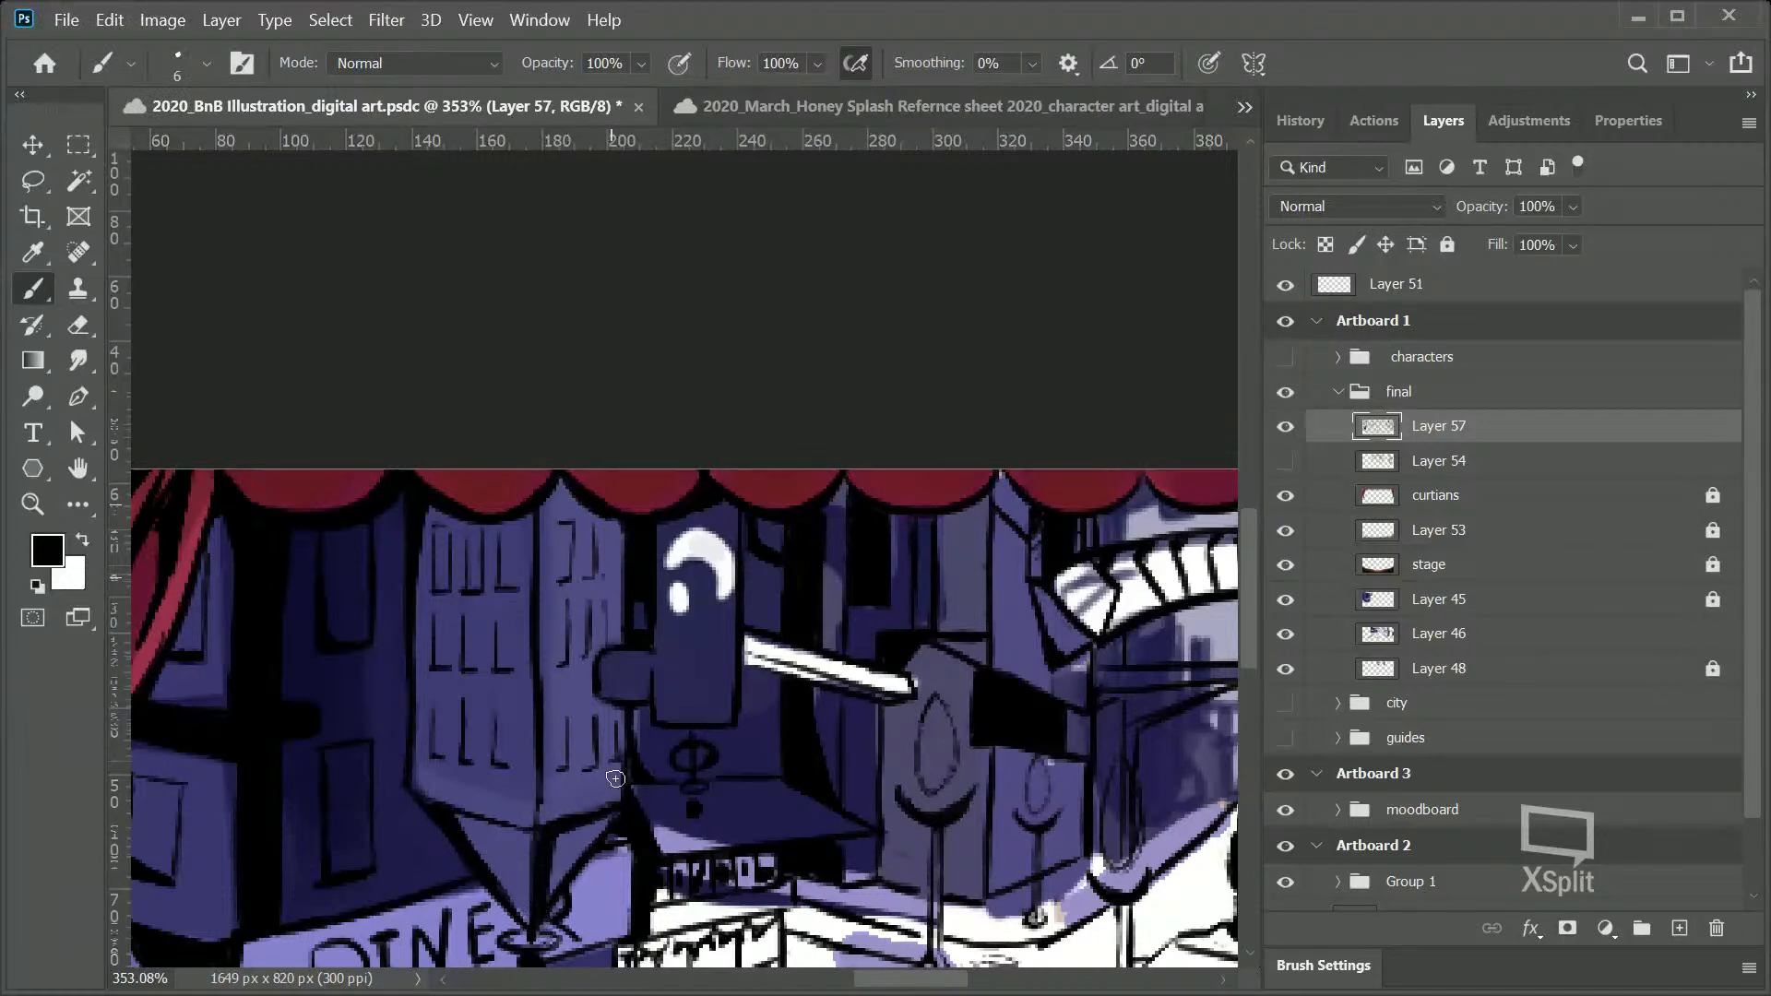
pyautogui.moveTo(471, 837); pyautogui.dragTo(528, 919)
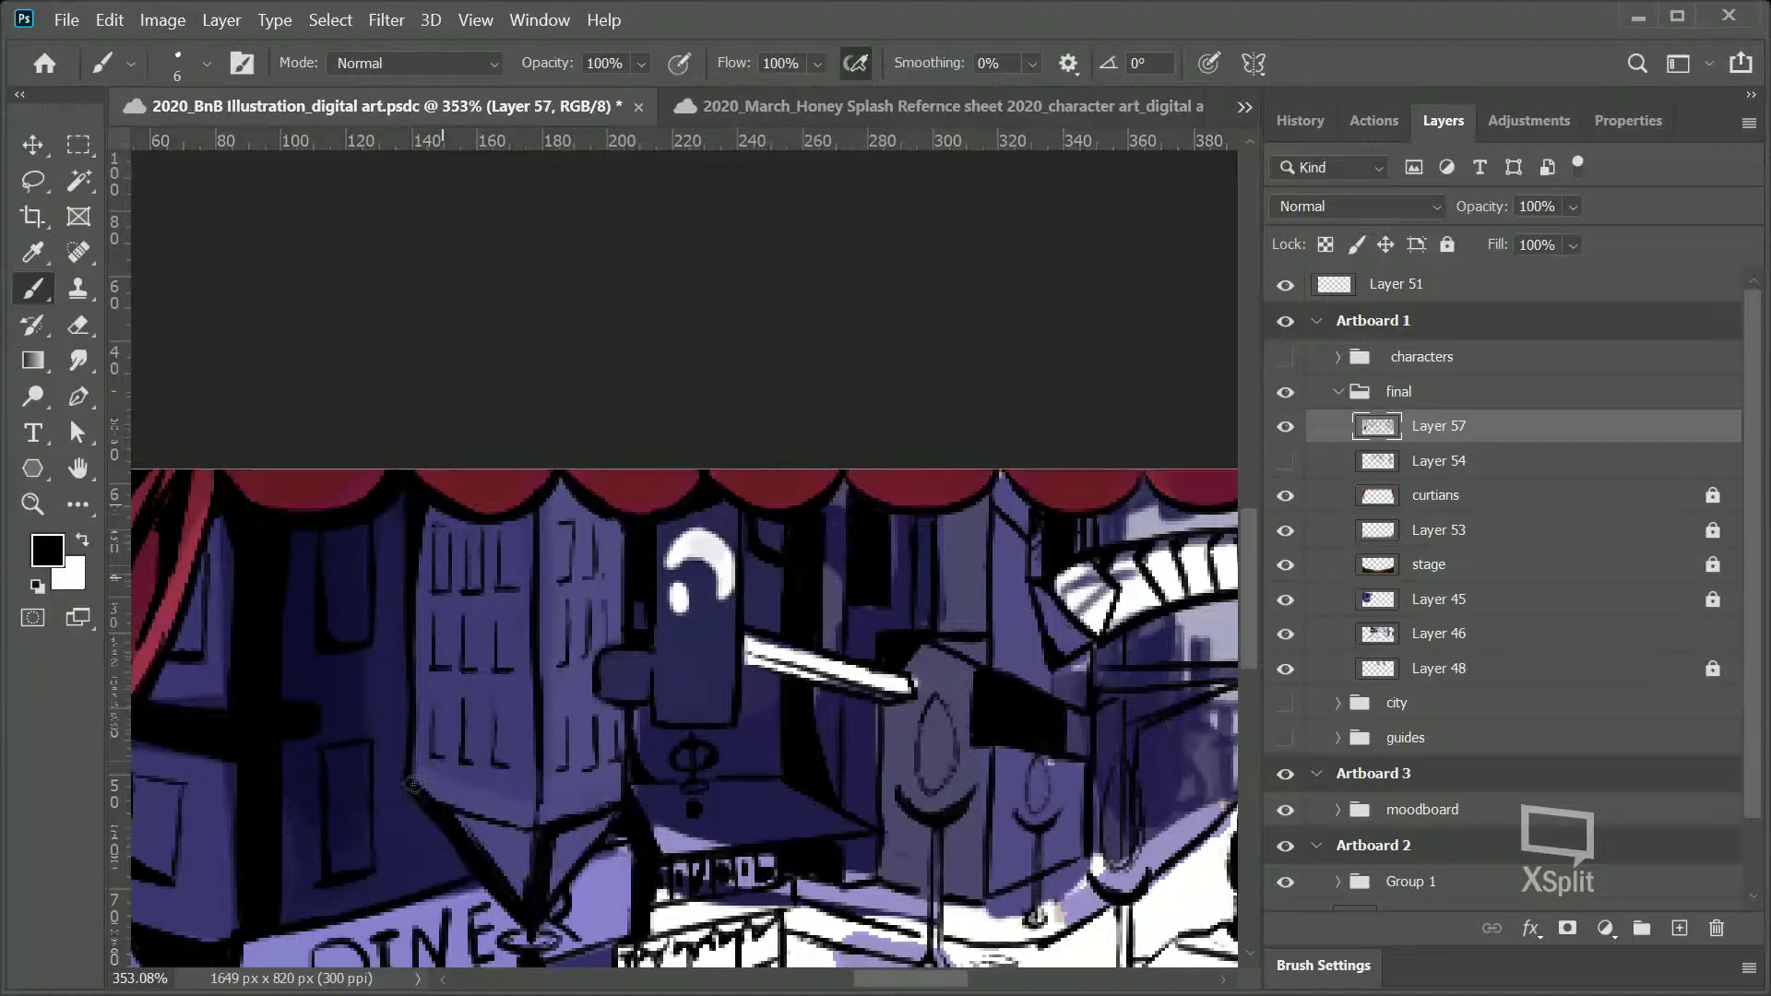
pyautogui.moveTo(424, 786); pyautogui.dragTo(414, 679)
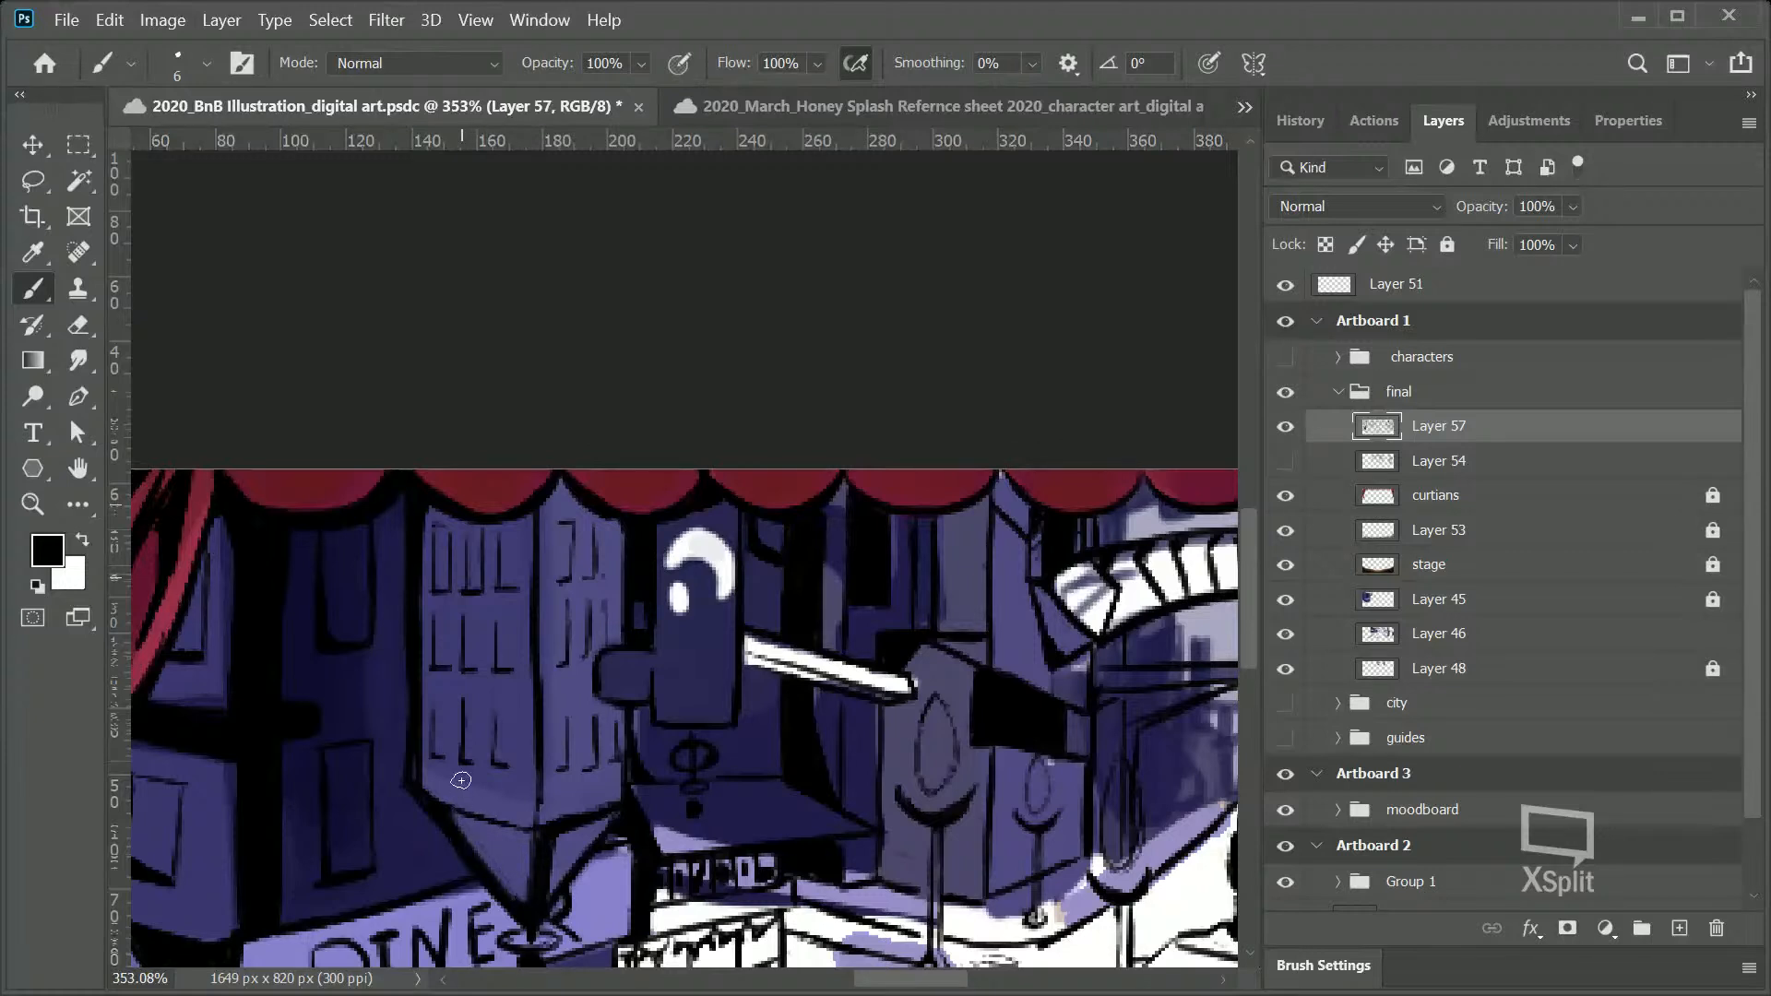
pyautogui.click(80, 325)
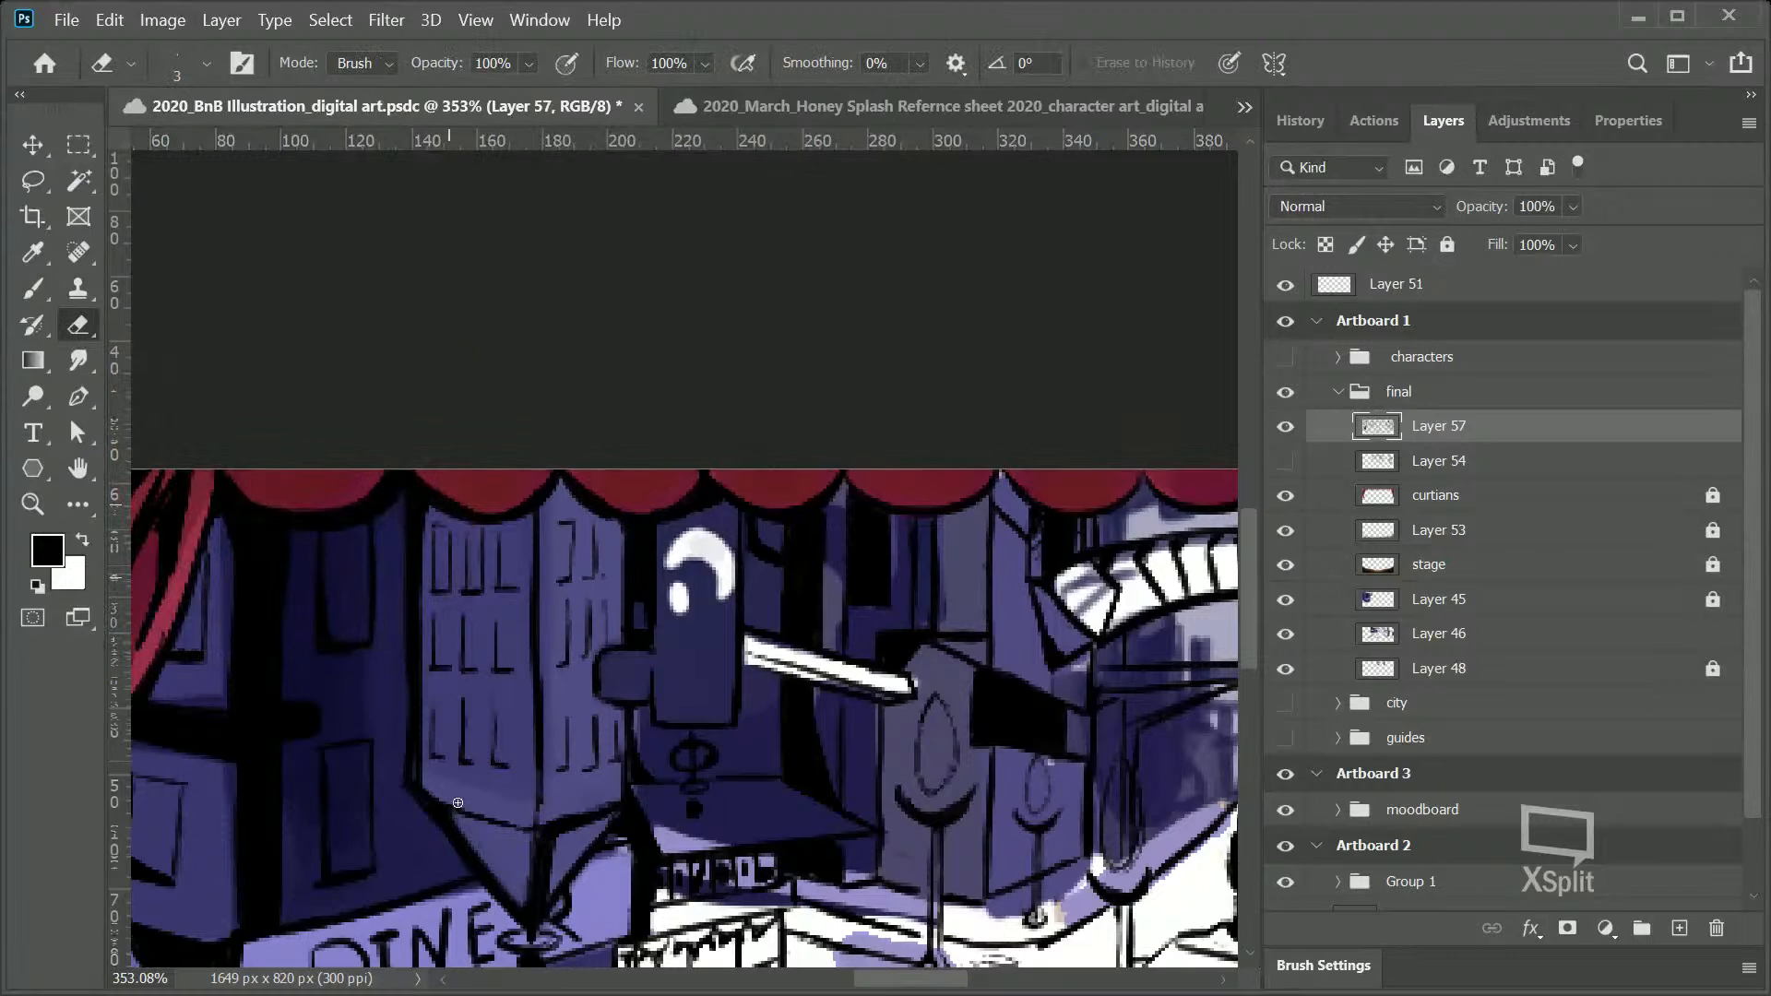
pyautogui.click(35, 287)
pyautogui.moveTo(457, 824)
pyautogui.mouseDown()
pyautogui.moveTo(525, 911)
pyautogui.moveTo(520, 894)
pyautogui.mouseUp()
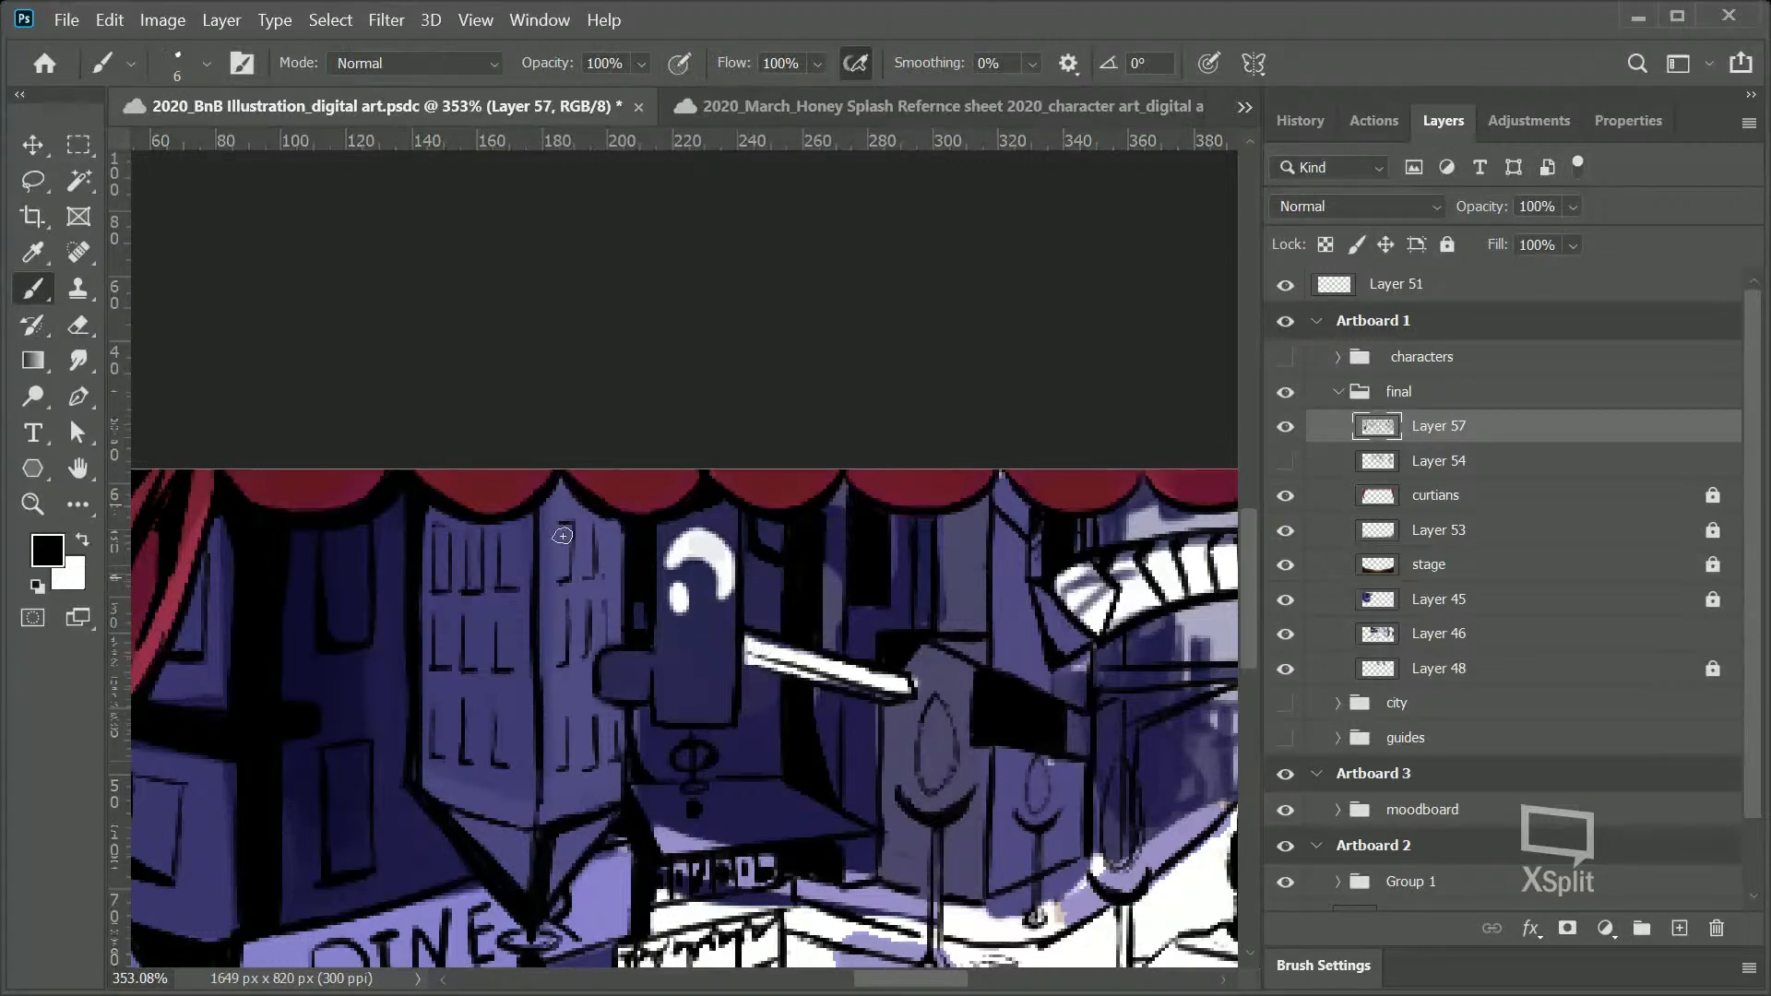
pyautogui.moveTo(529, 499); pyautogui.dragTo(527, 664)
pyautogui.hotkey('ctrl', 'z')
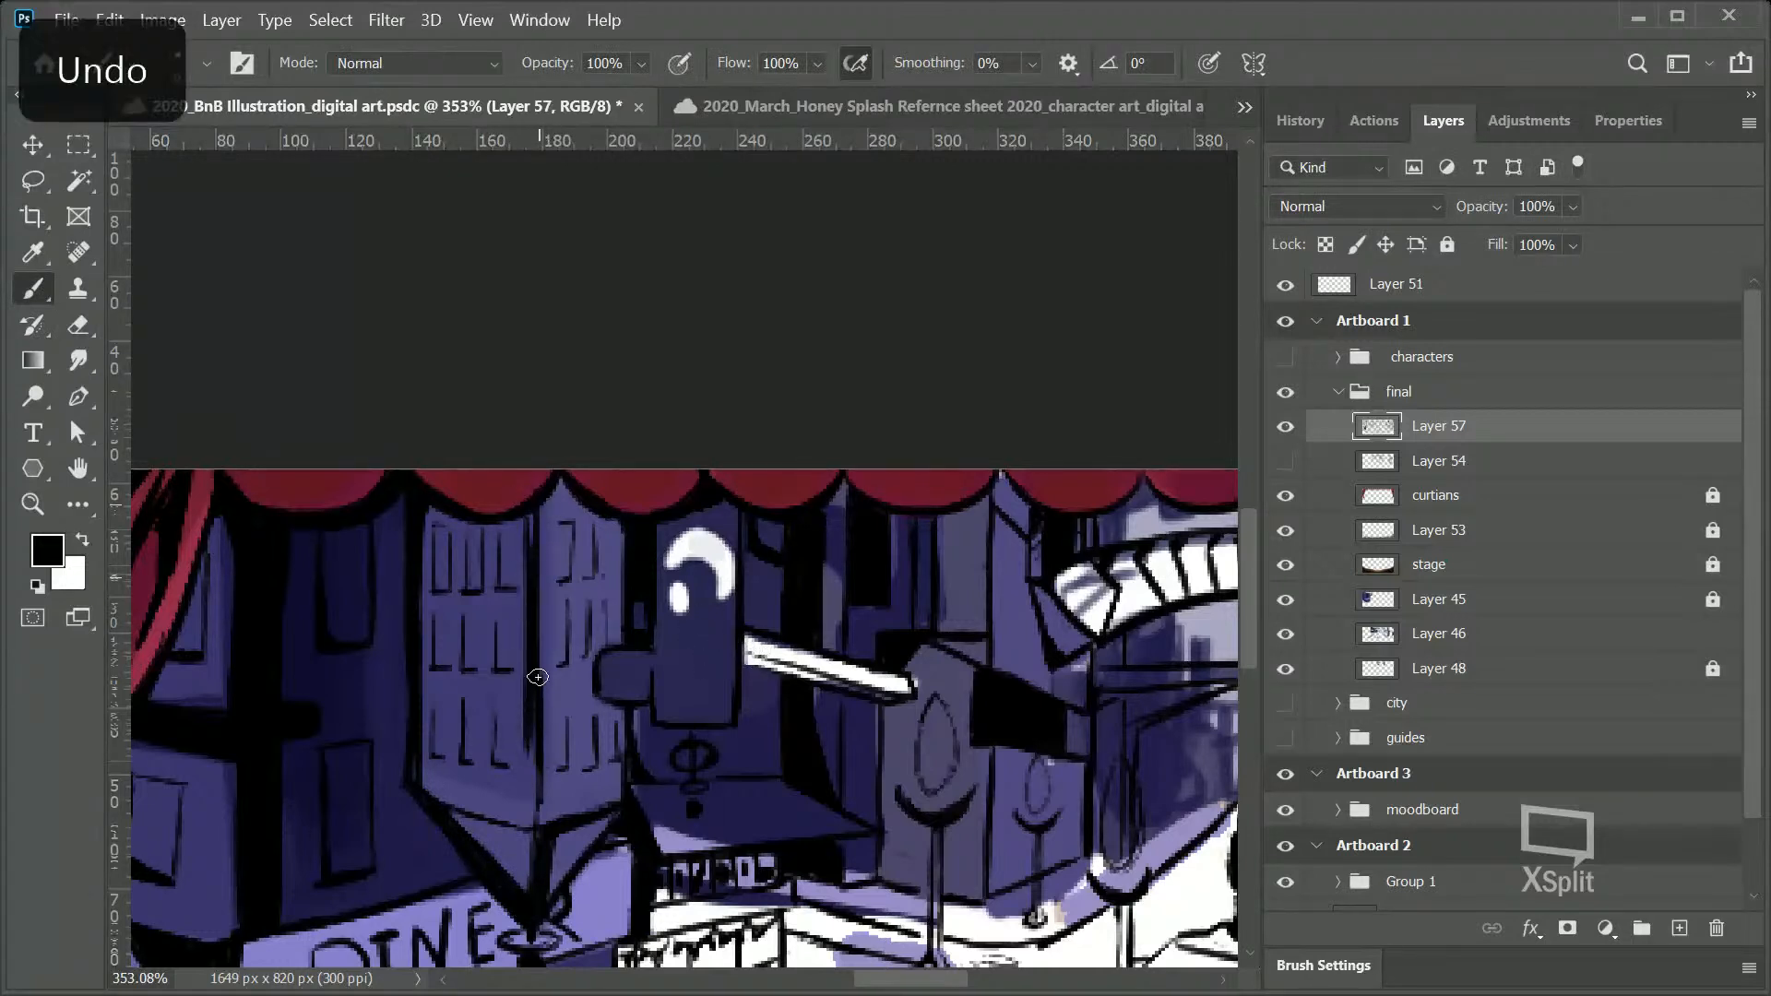
# Step: Examine the whole stage illustration, then check the line art closely from the diner side across to the opposite curtain
pyautogui.press('z')
pyautogui.moveTo(678, 646); pyautogui.dragTo(498, 693)
pyautogui.moveTo(951, 703); pyautogui.dragTo(1033, 689)
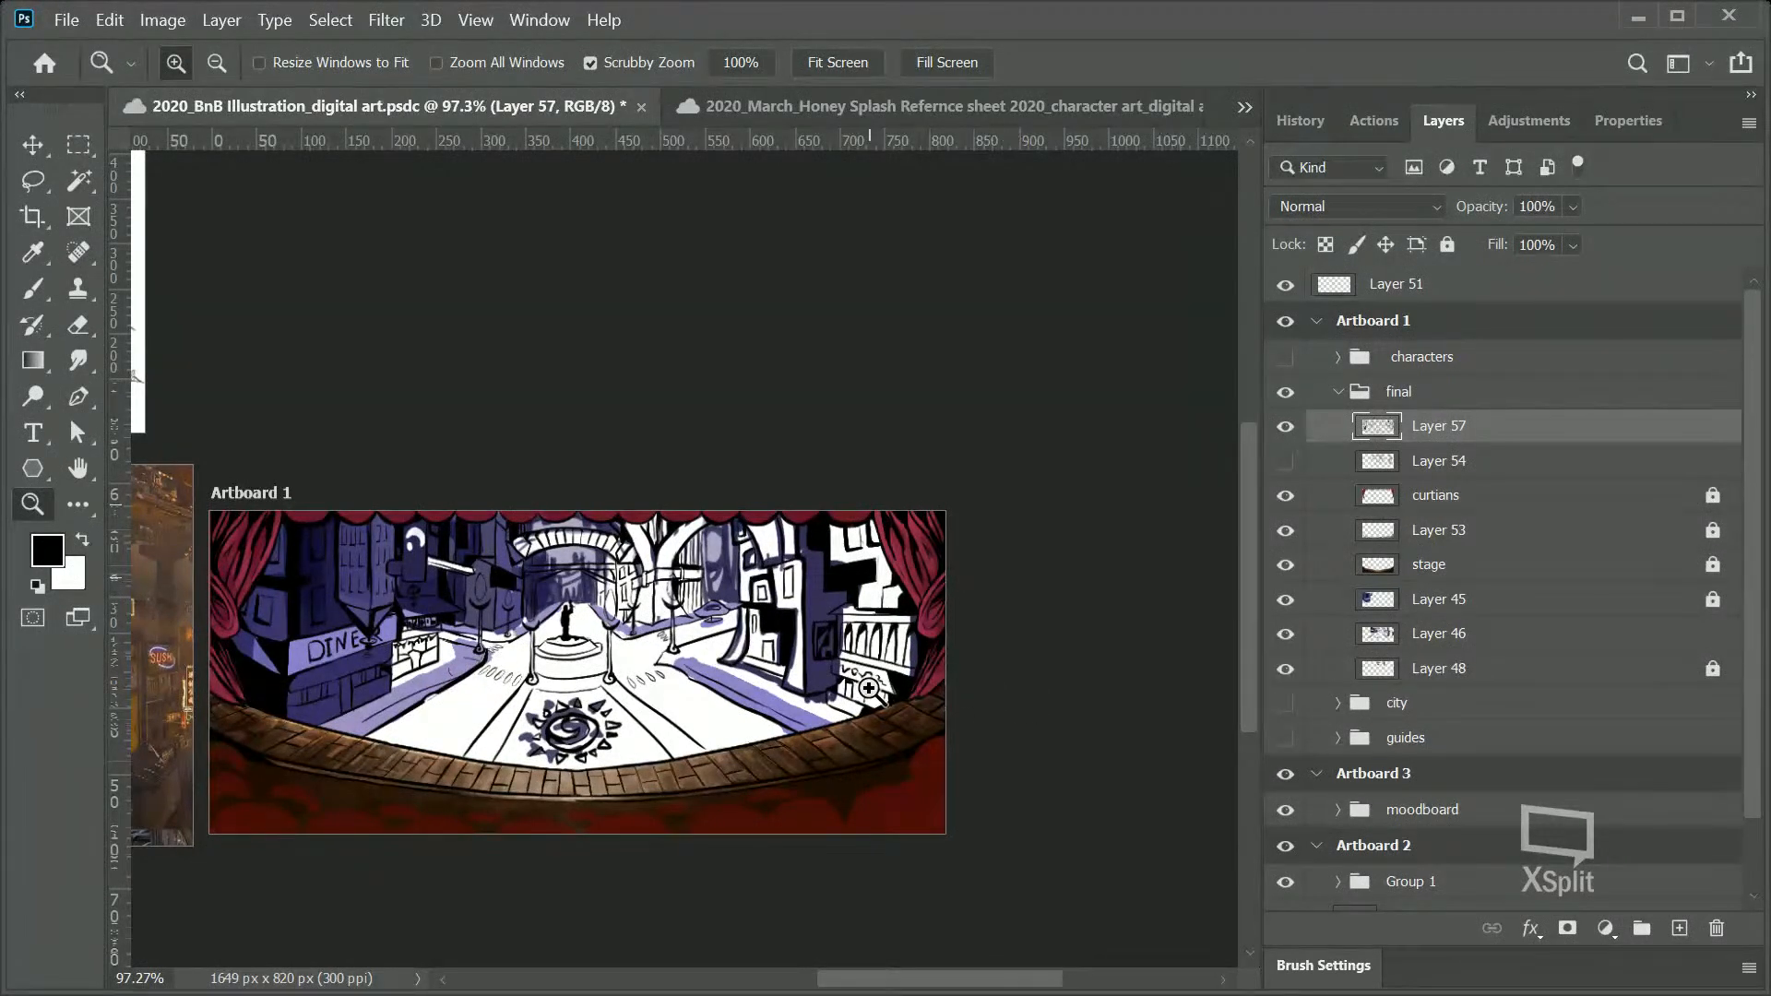
pyautogui.click(922, 687)
pyautogui.moveTo(976, 661)
pyautogui.mouseDown()
pyautogui.moveTo(1057, 634)
pyautogui.moveTo(973, 666)
pyautogui.mouseUp()
pyautogui.moveTo(746, 735); pyautogui.dragTo(803, 725)
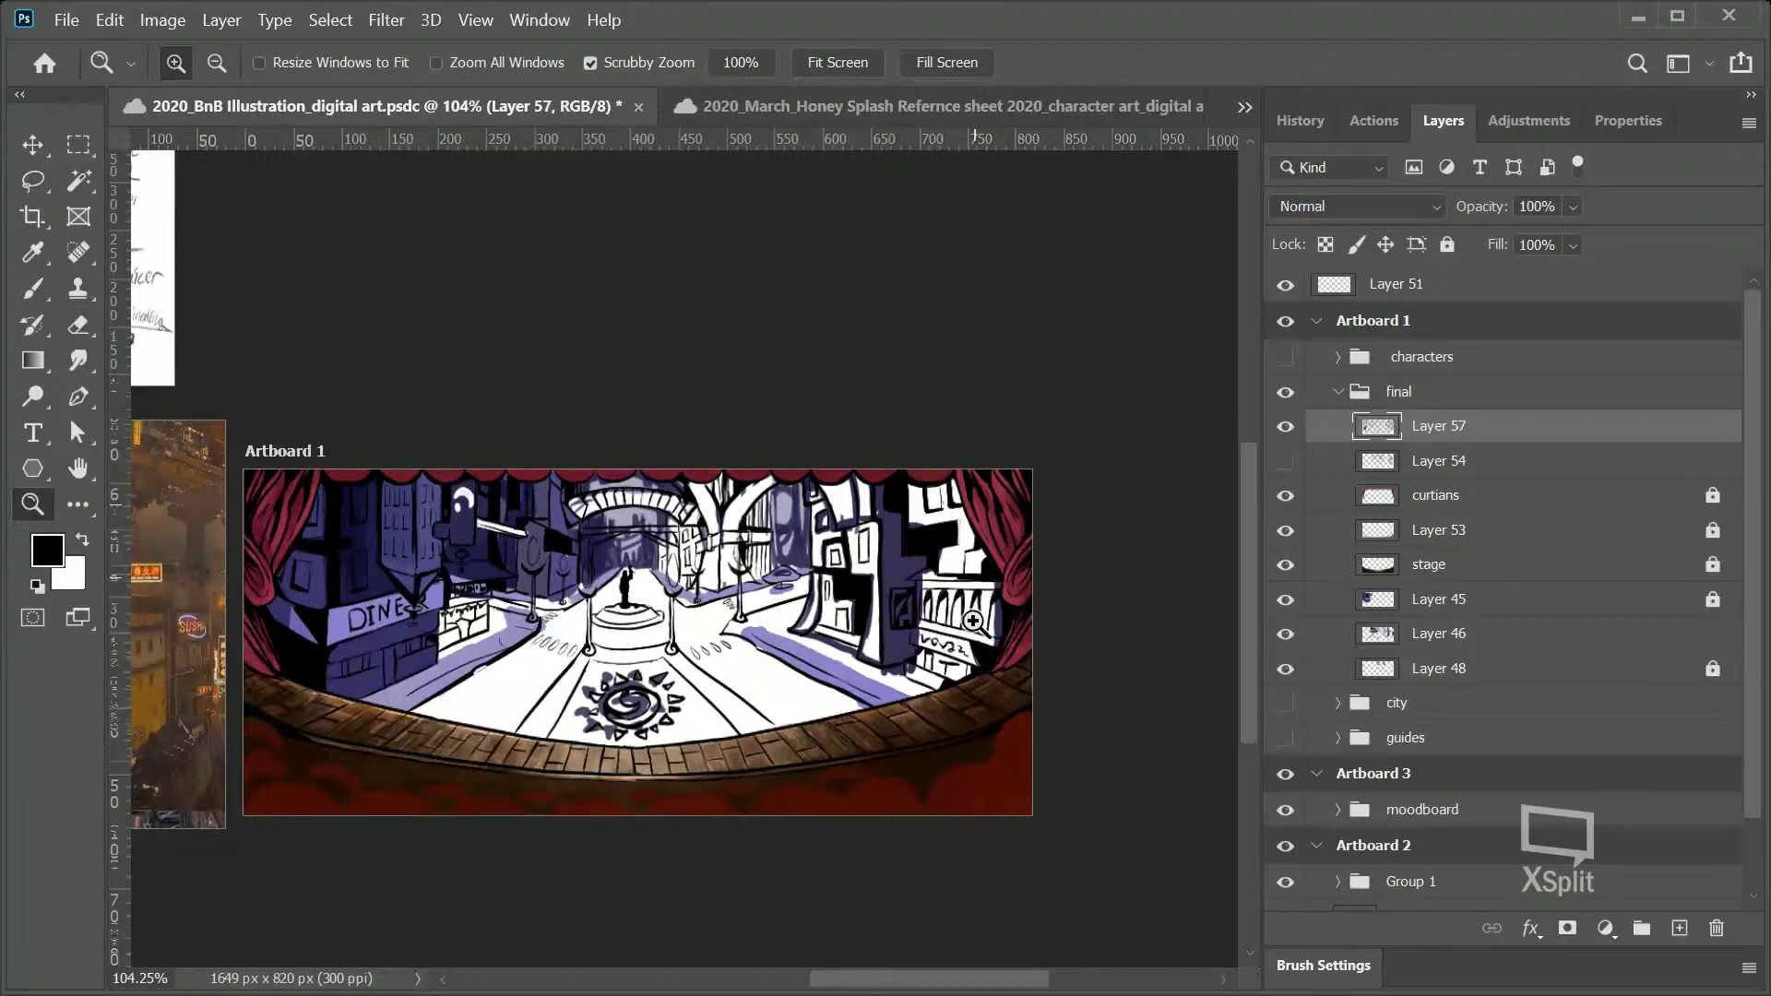
pyautogui.moveTo(968, 755); pyautogui.dragTo(954, 723)
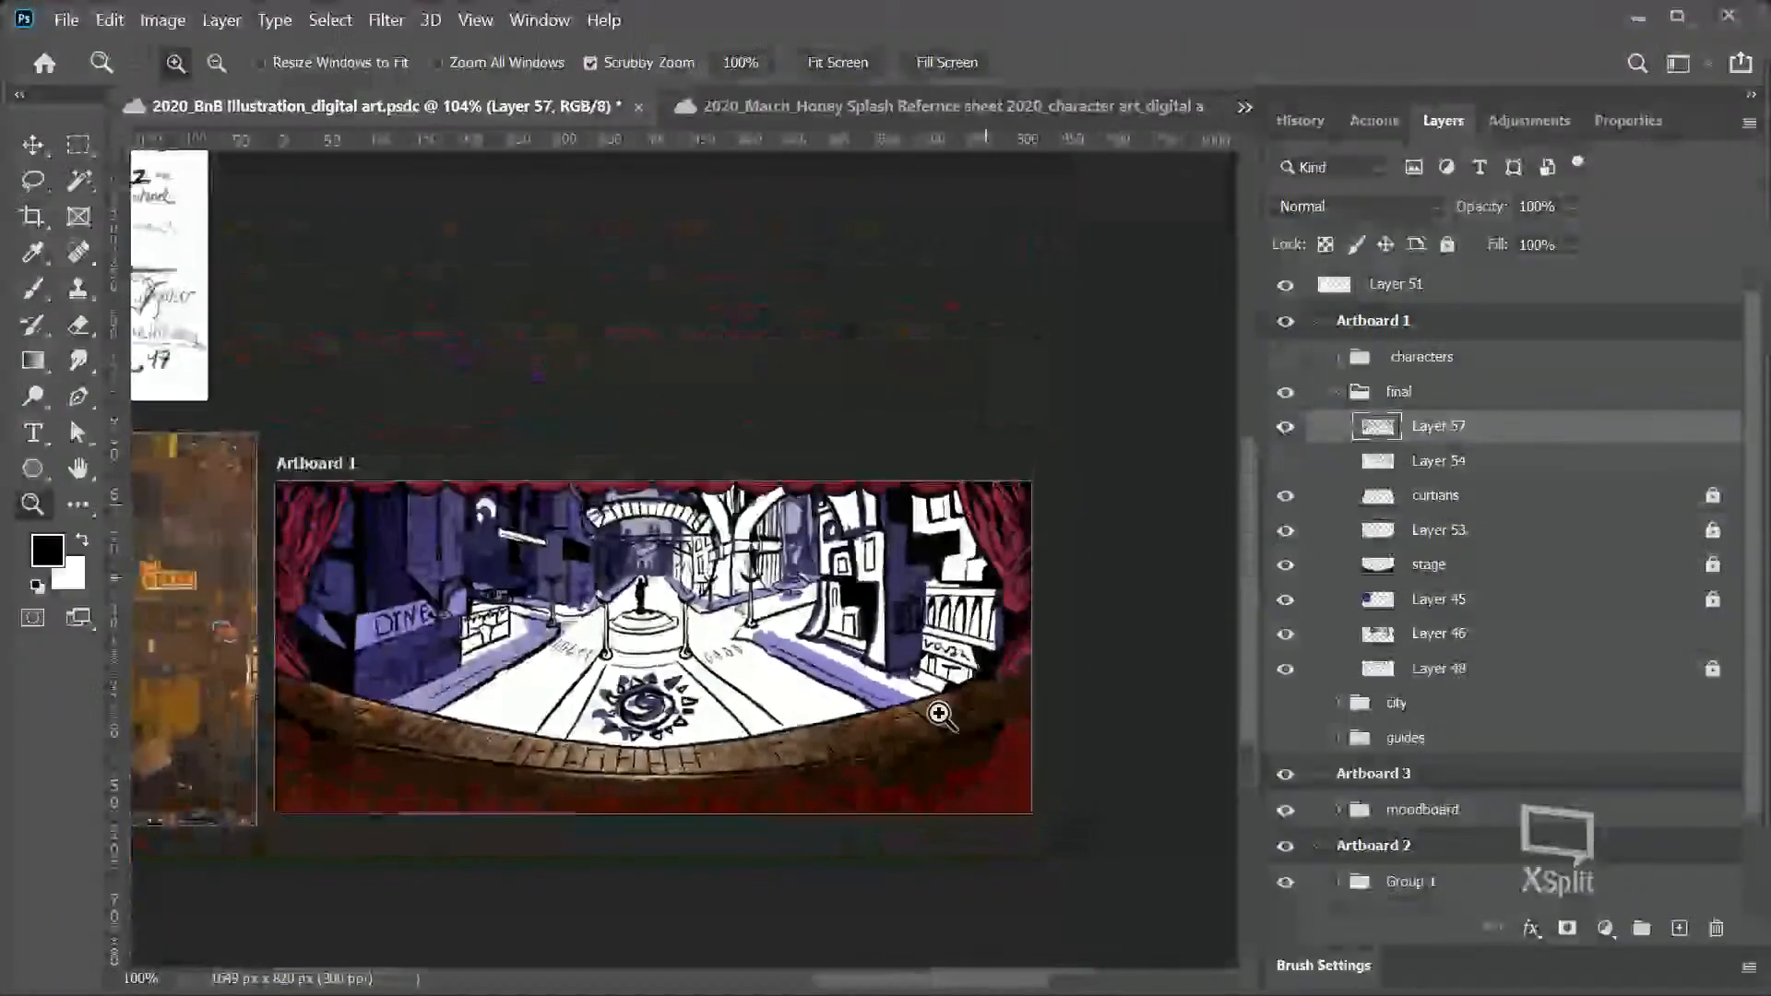
pyautogui.click(593, 601)
pyautogui.moveTo(610, 607)
pyautogui.mouseDown()
pyautogui.moveTo(588, 620)
pyautogui.moveTo(604, 622)
pyautogui.mouseUp()
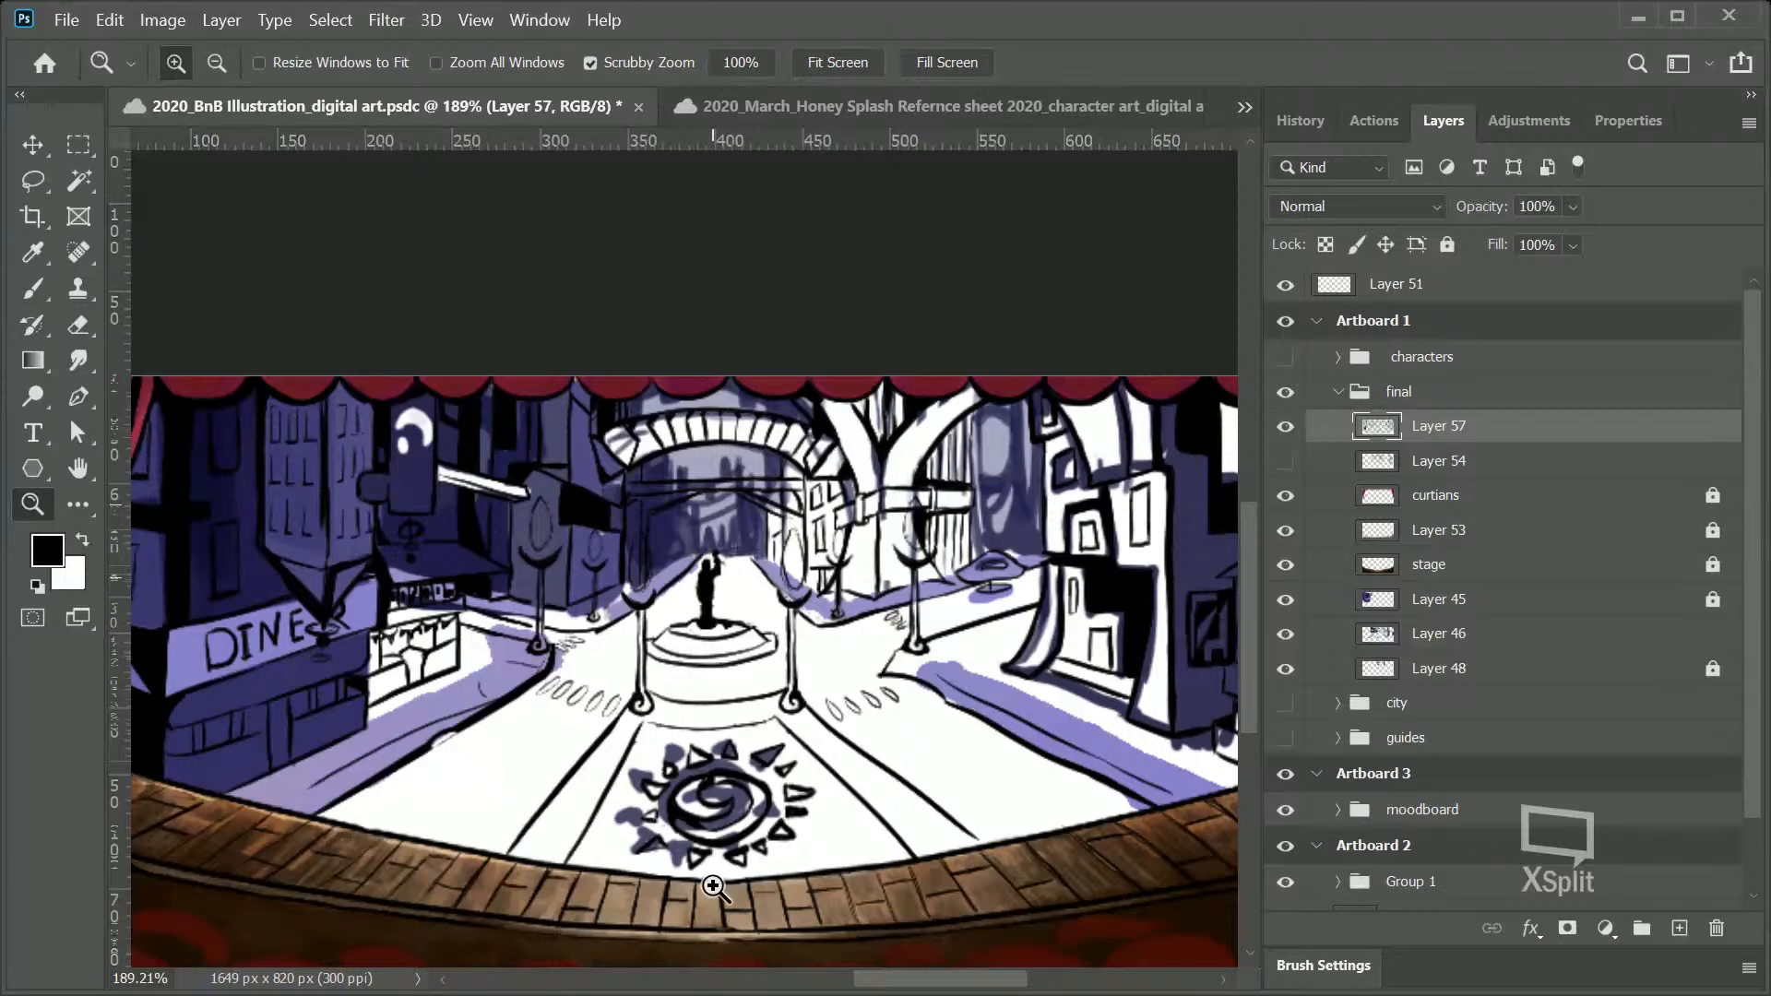
pyautogui.moveTo(913, 987); pyautogui.dragTo(953, 870)
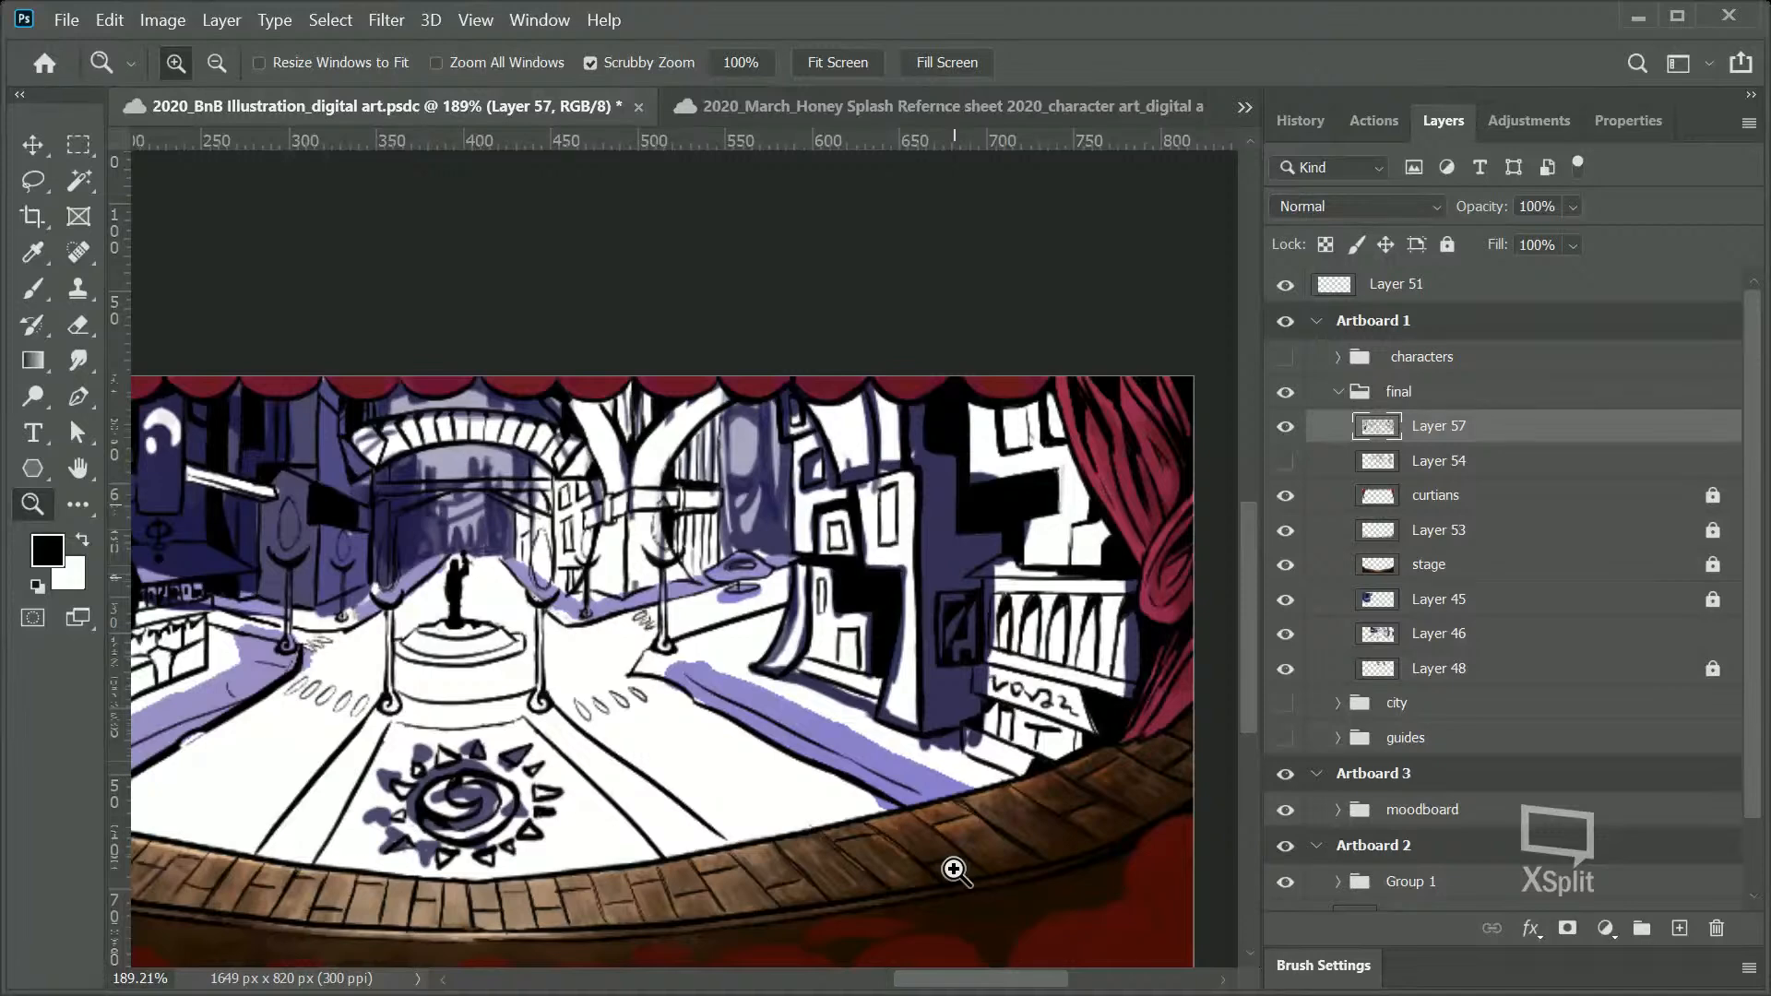
# Step: Save the illustration document and bring the full city backdrop back into view
pyautogui.click(67, 20)
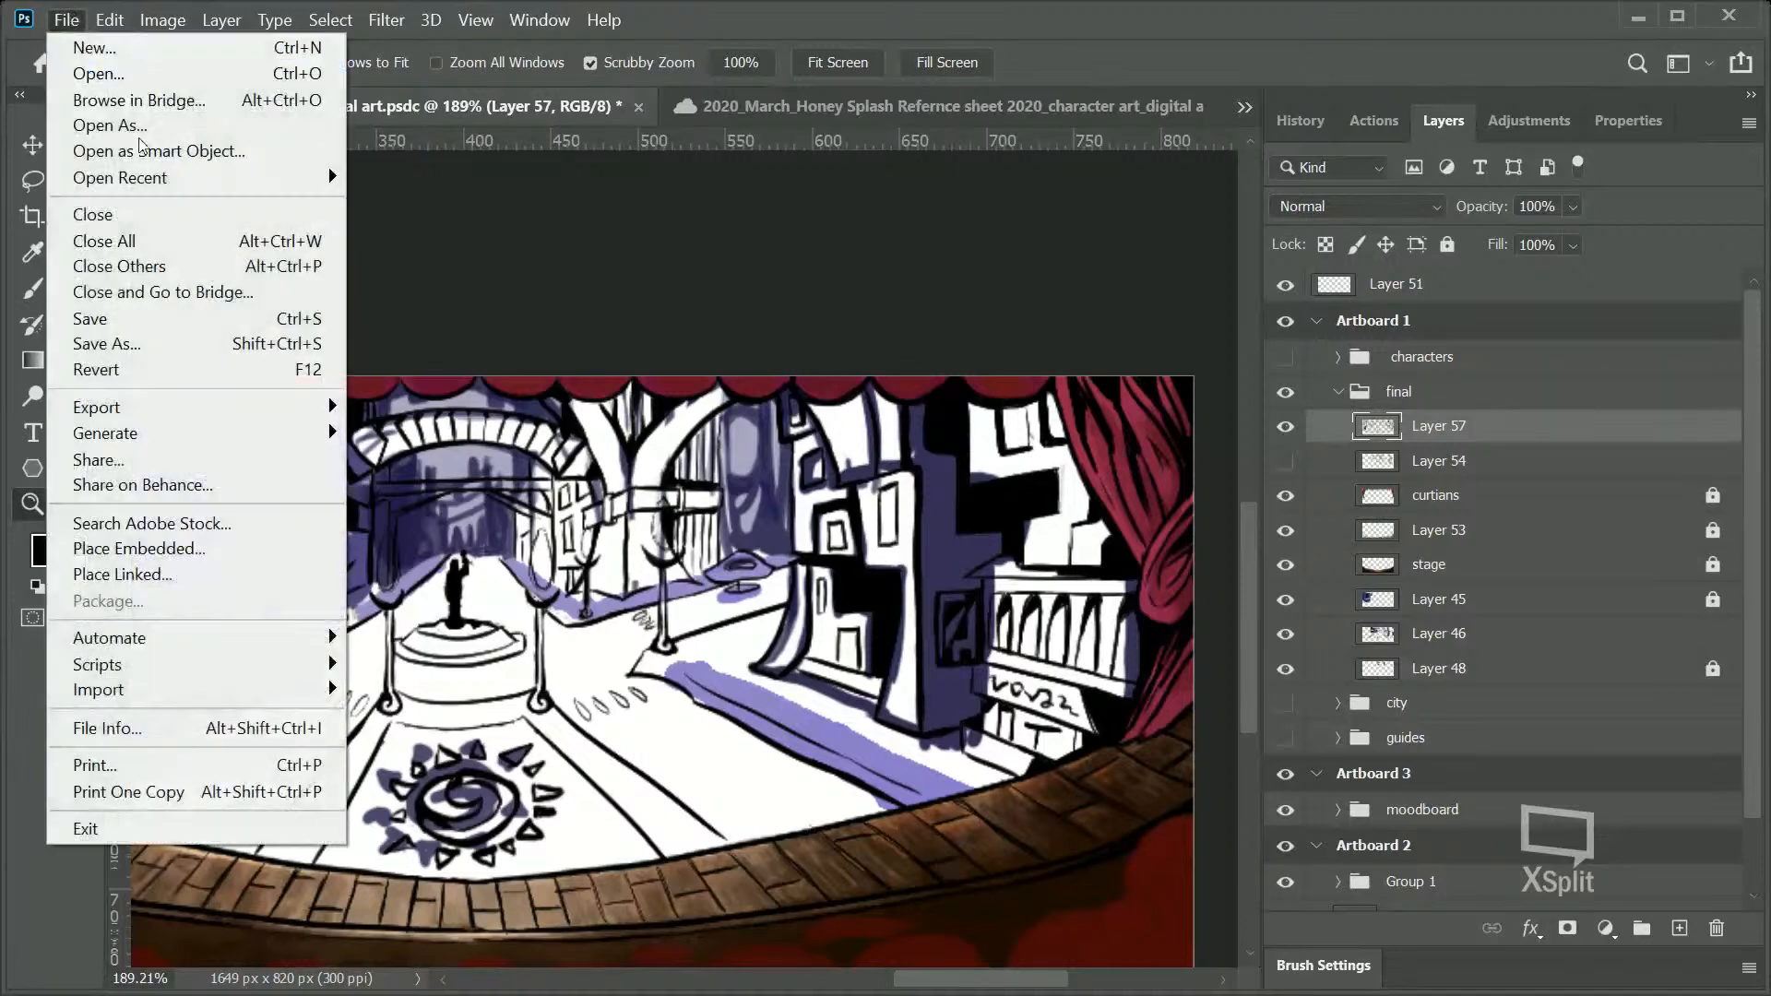
pyautogui.click(120, 317)
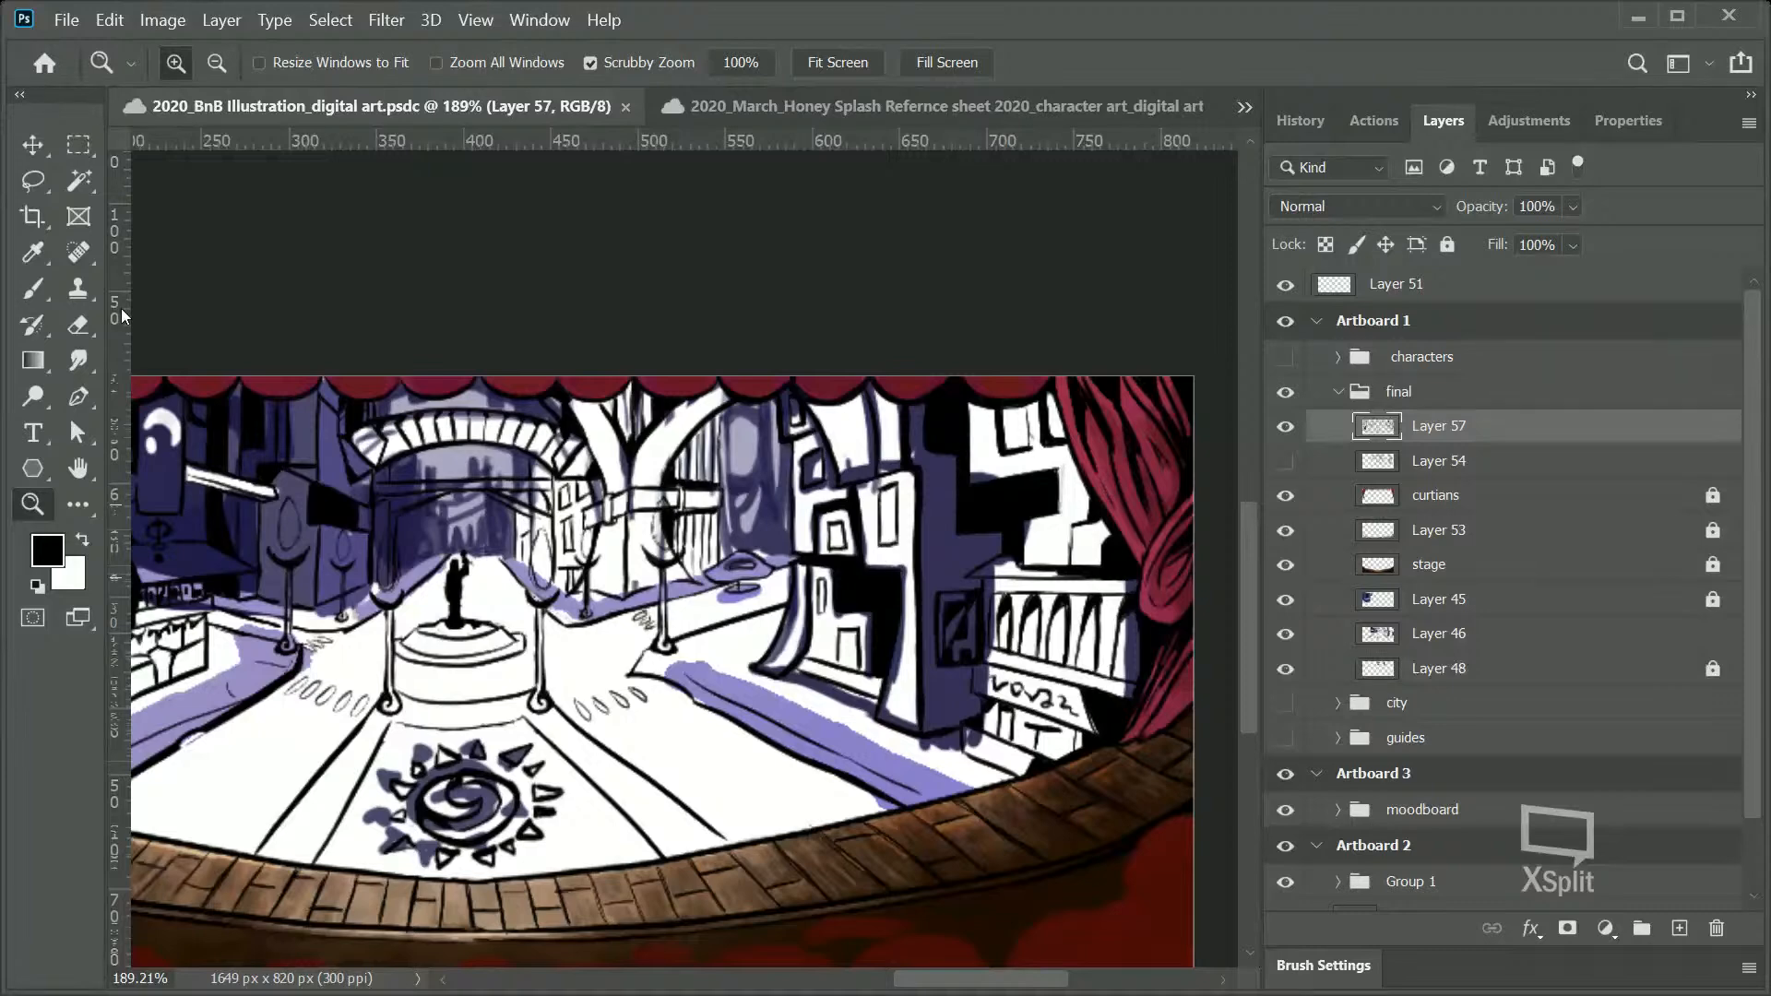
pyautogui.moveTo(927, 979); pyautogui.dragTo(886, 959)
pyautogui.moveTo(947, 706); pyautogui.dragTo(917, 731)
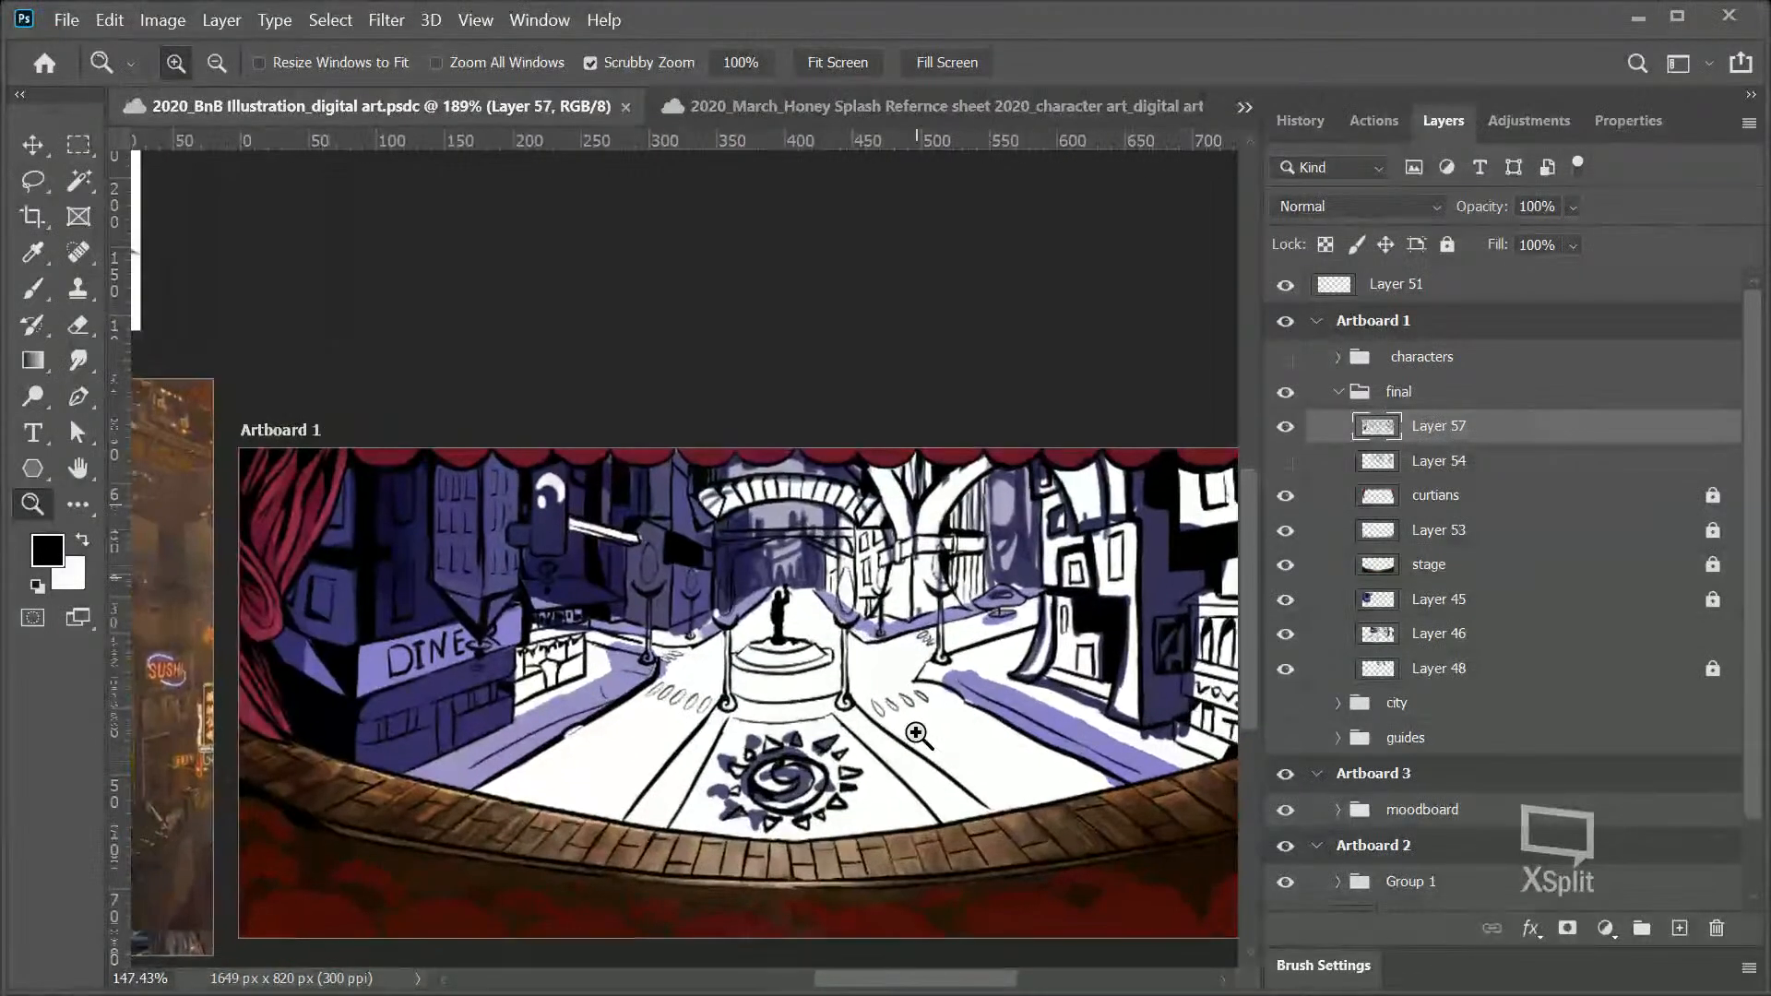
# Step: Compare the backdrop with Layer 46, Layer 54 and the city group shown and hidden
pyautogui.moveTo(947, 980); pyautogui.dragTo(980, 981)
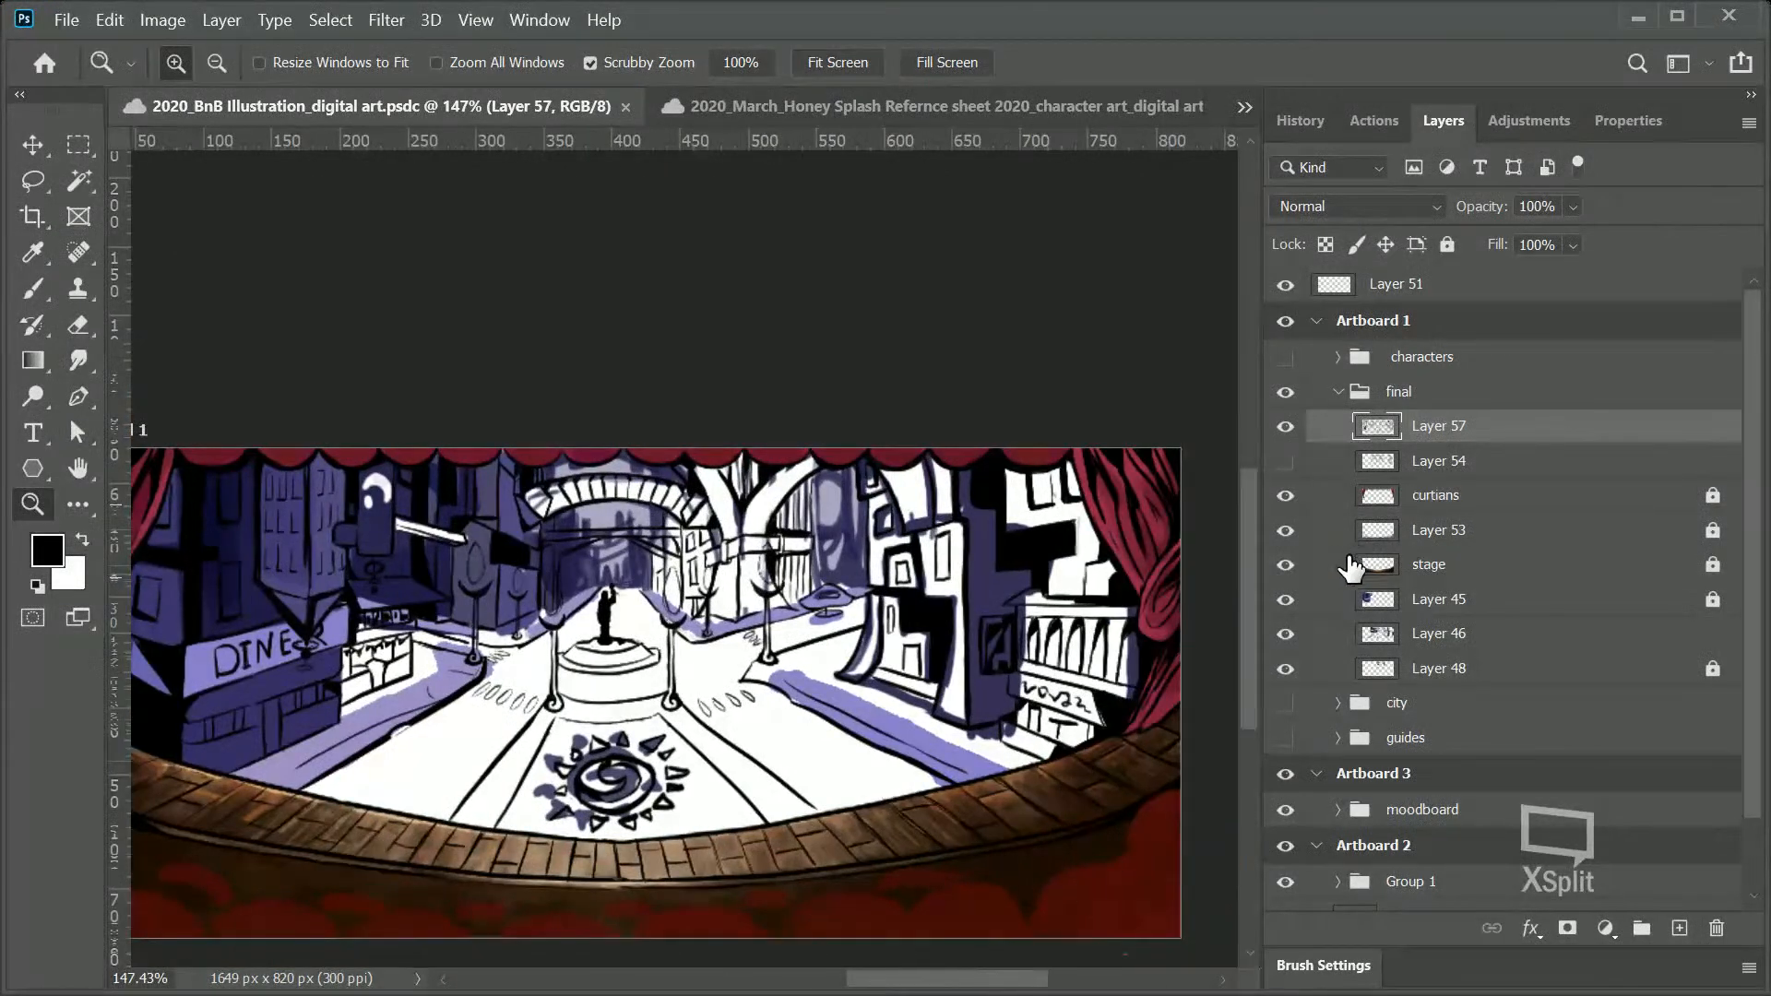
pyautogui.click(1286, 635)
pyautogui.click(1286, 634)
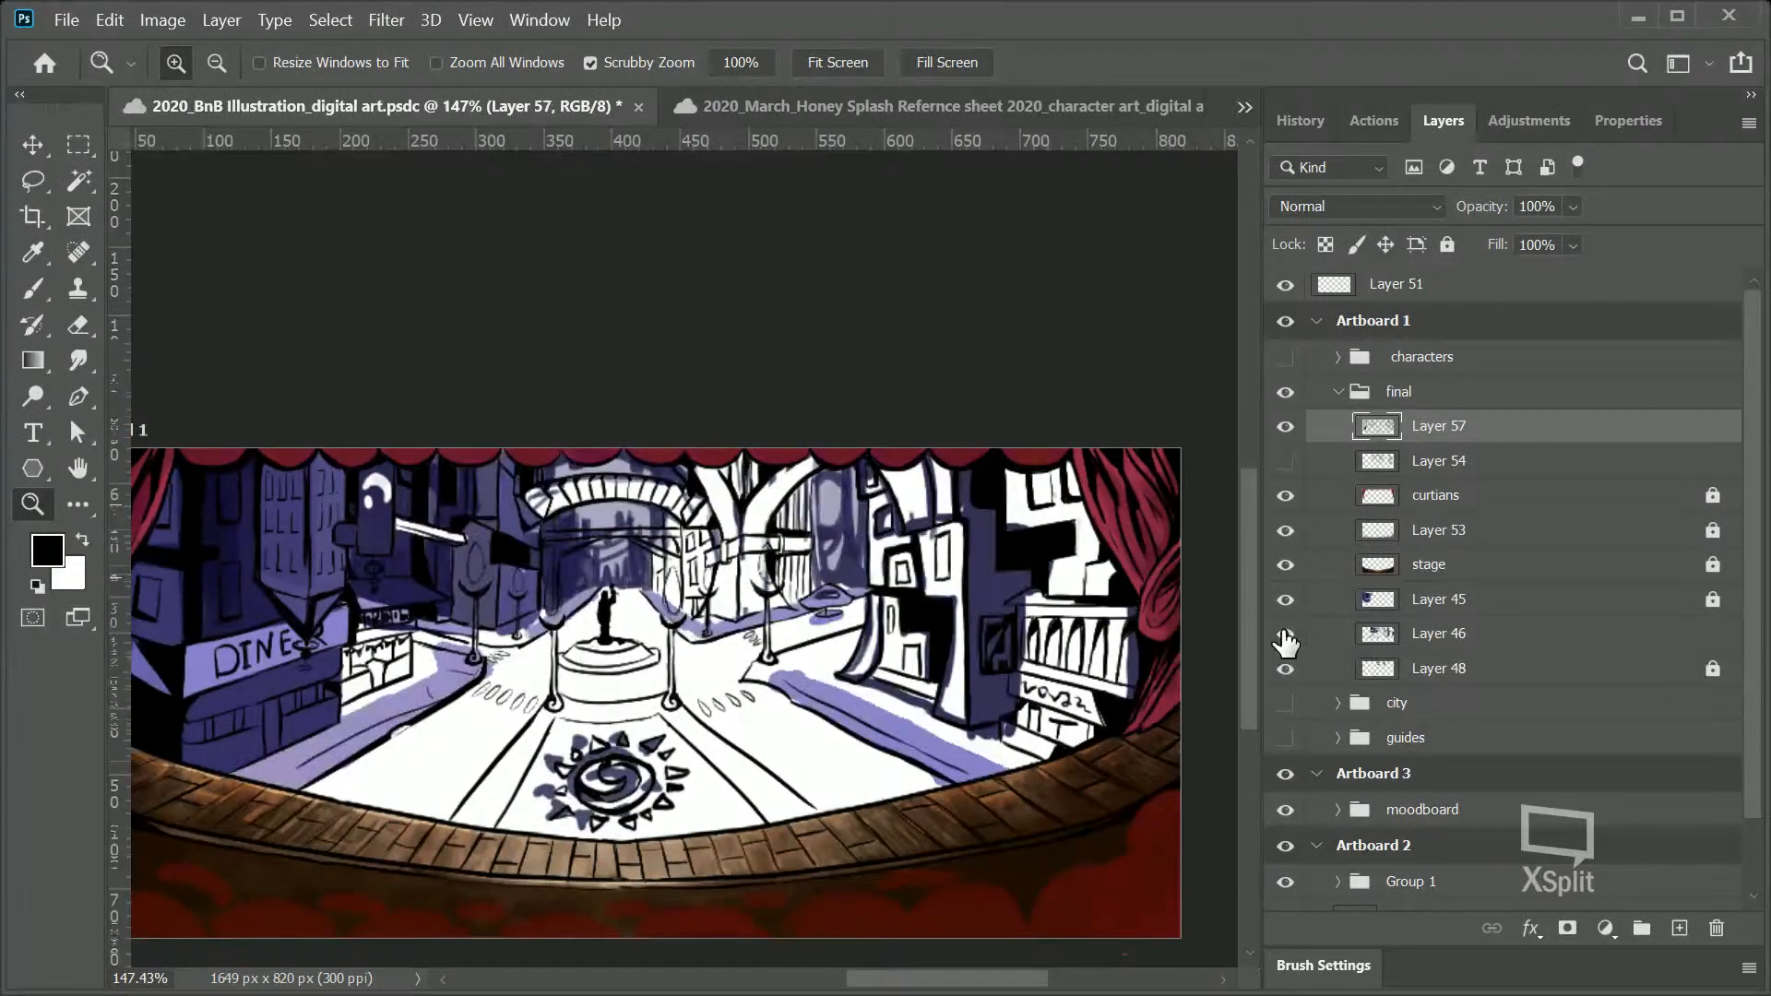
pyautogui.click(1285, 463)
pyautogui.click(1285, 463)
pyautogui.click(1285, 704)
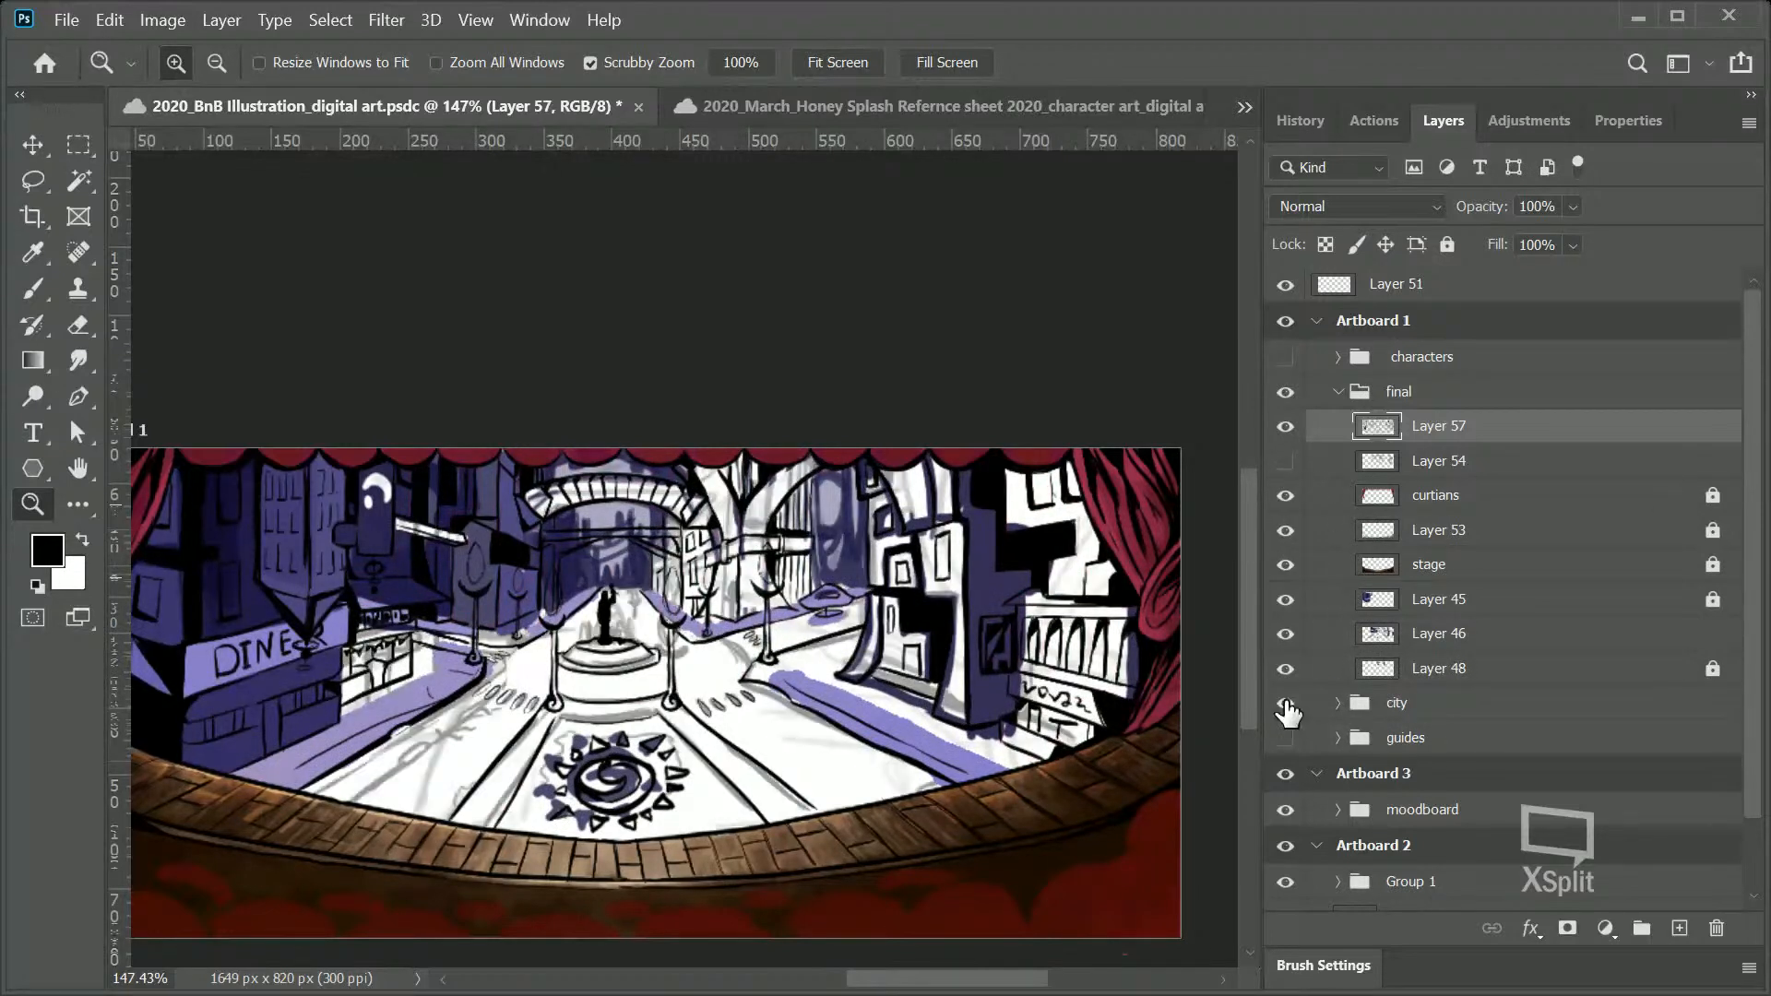
pyautogui.click(1285, 704)
pyautogui.click(1285, 704)
pyautogui.click(1285, 704)
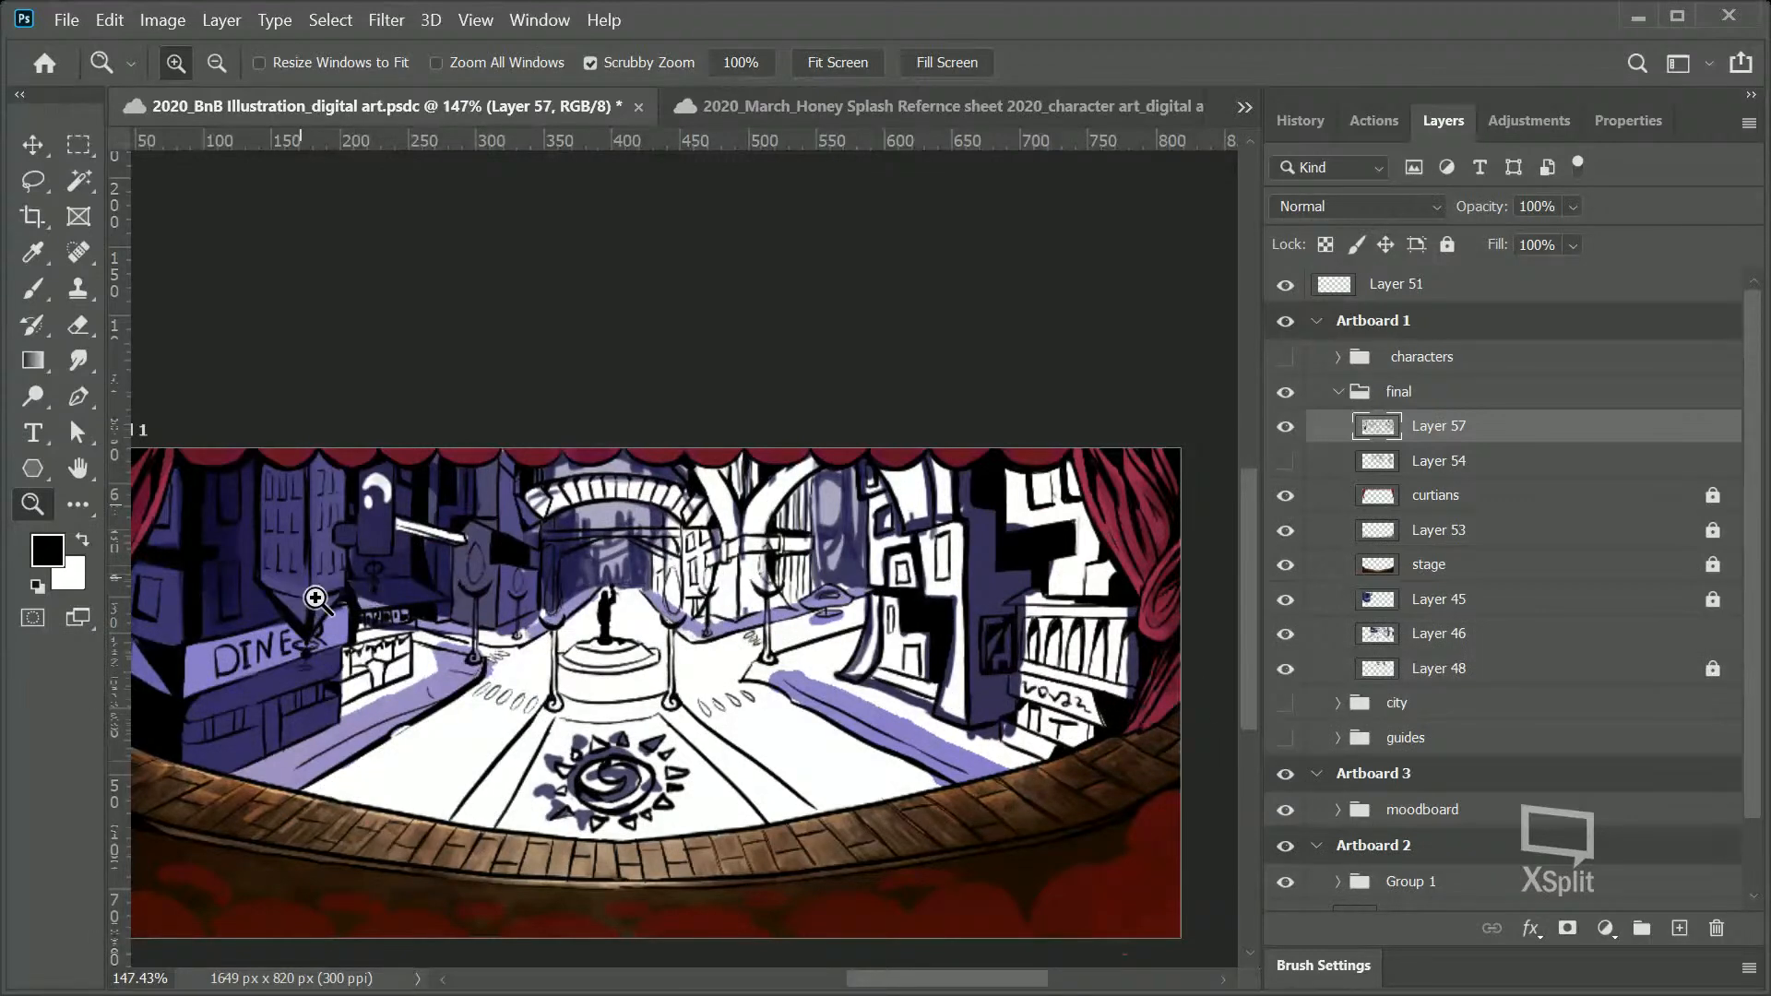
# Step: Make Layer 46 active and check which building and street colours sit on Layer 45 and on Layer 46
pyautogui.moveTo(1028, 554); pyautogui.dragTo(913, 565)
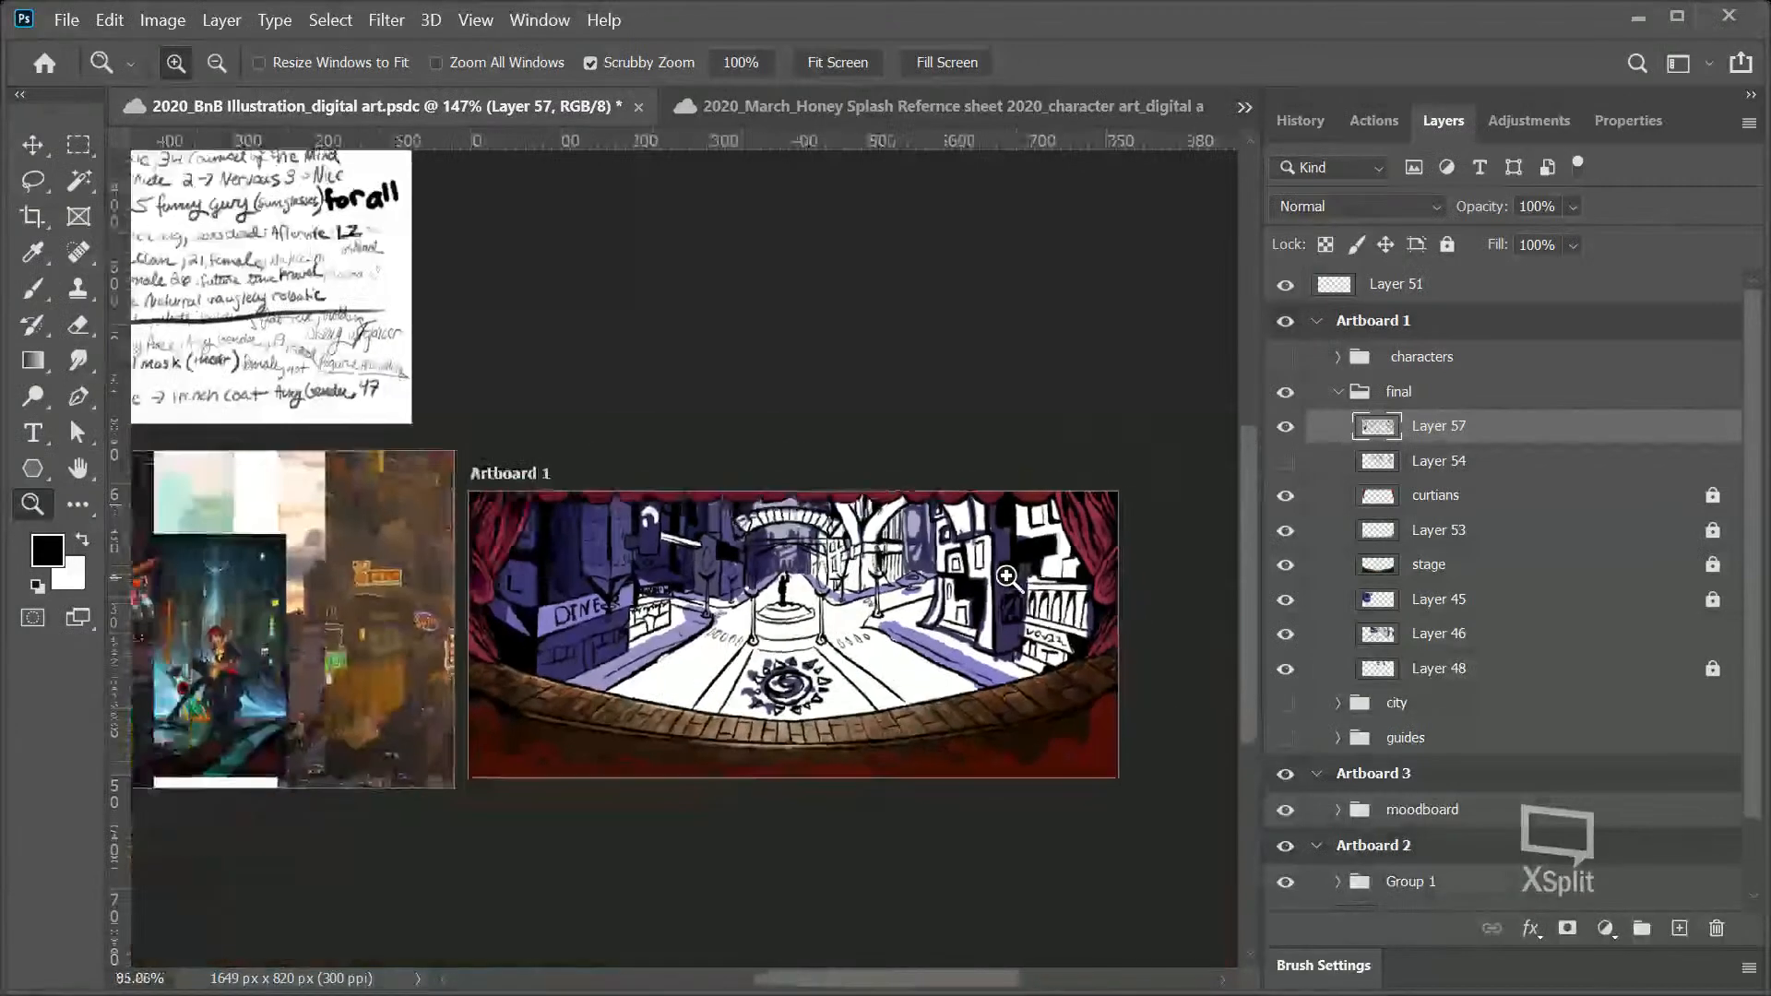
pyautogui.moveTo(833, 634); pyautogui.dragTo(920, 618)
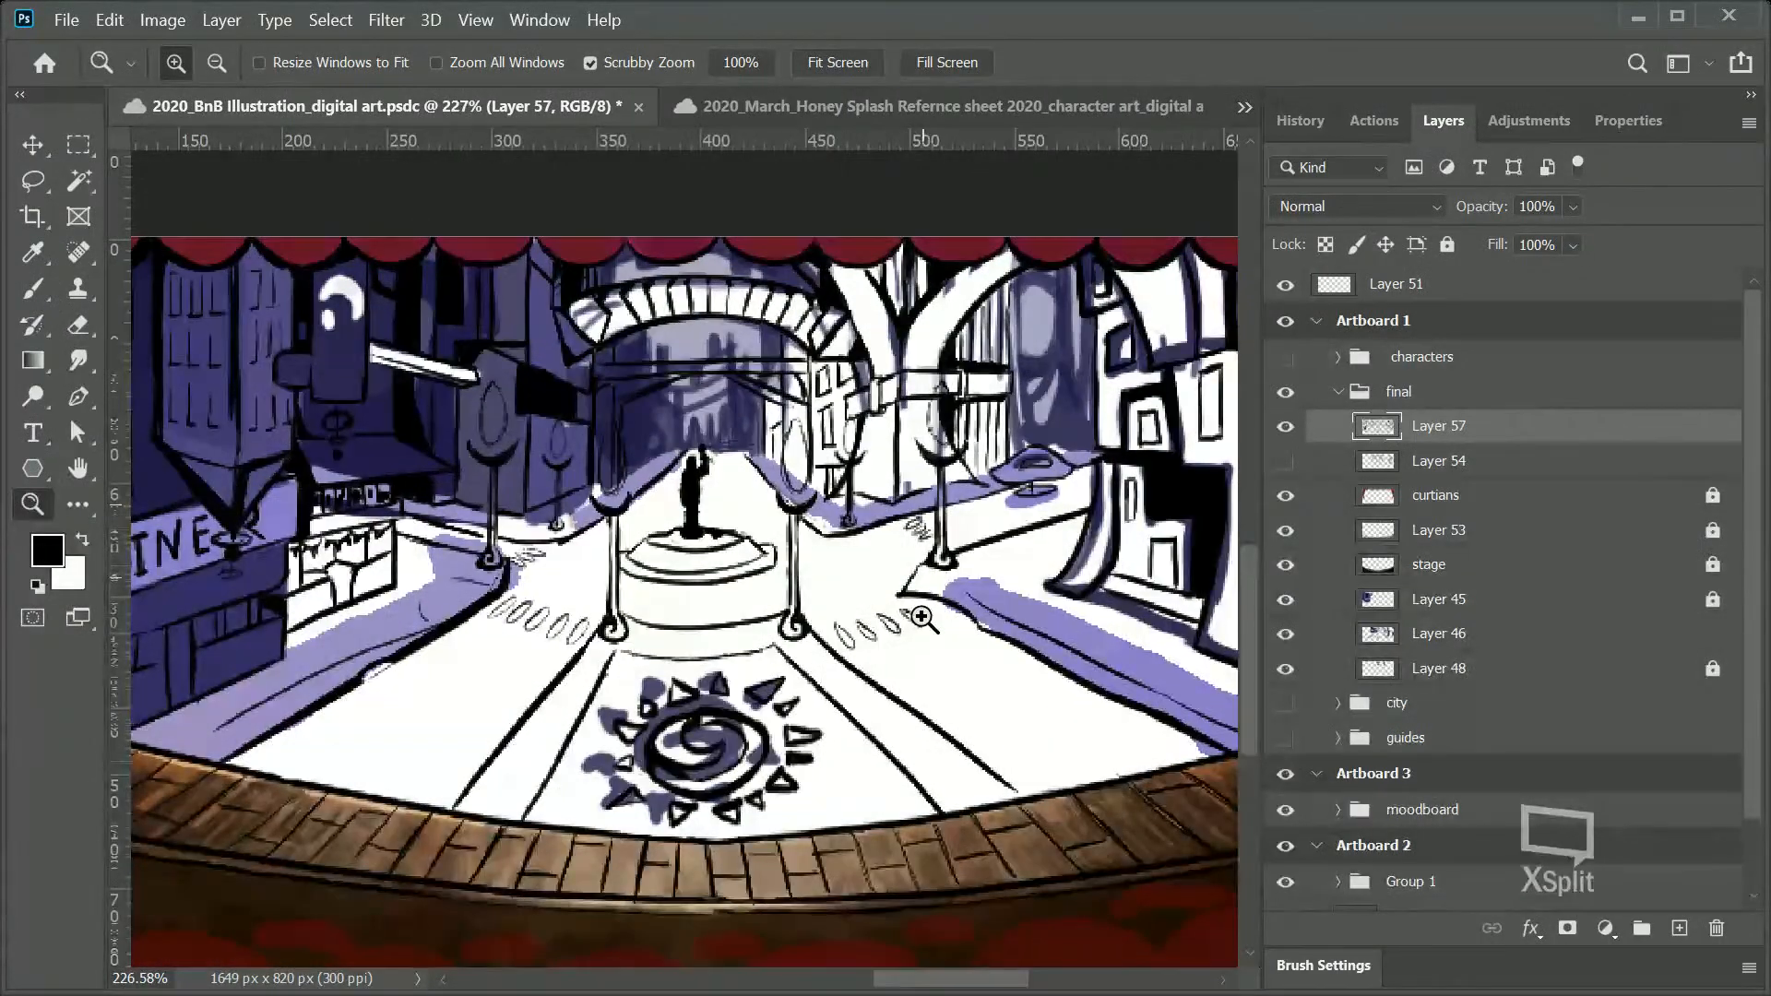
pyautogui.click(1425, 633)
pyautogui.click(1286, 599)
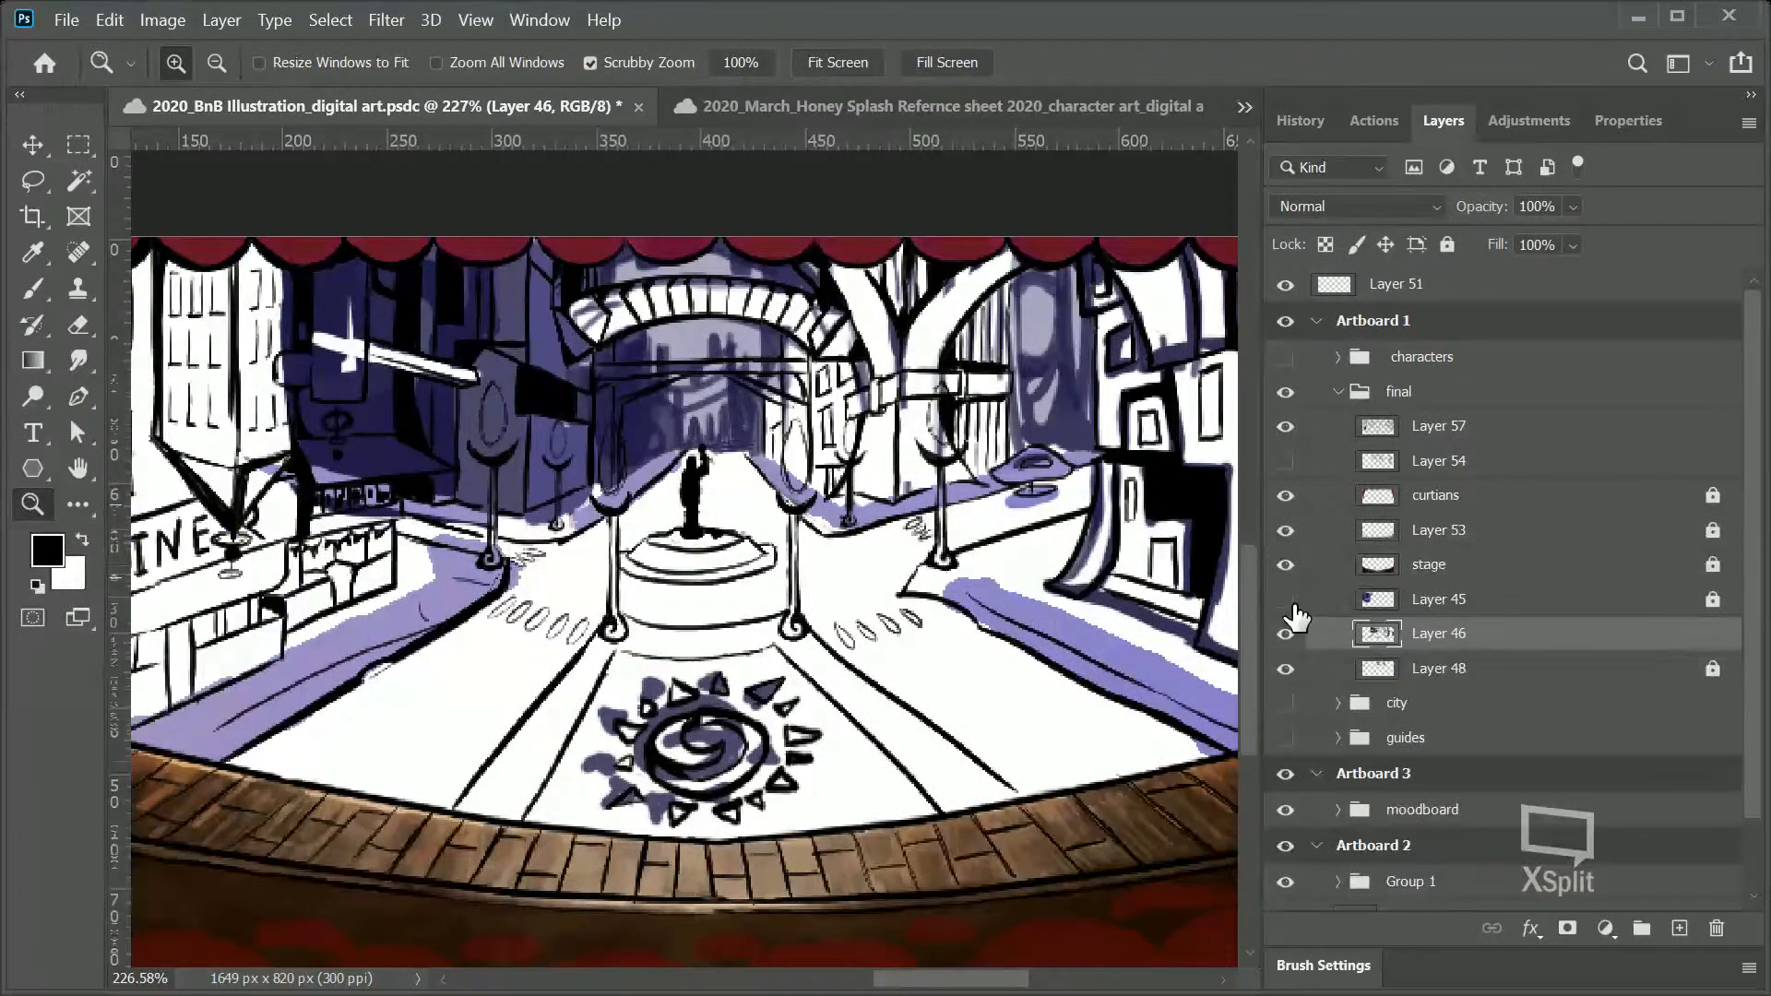
pyautogui.click(1286, 600)
pyautogui.click(1286, 633)
pyautogui.click(1286, 634)
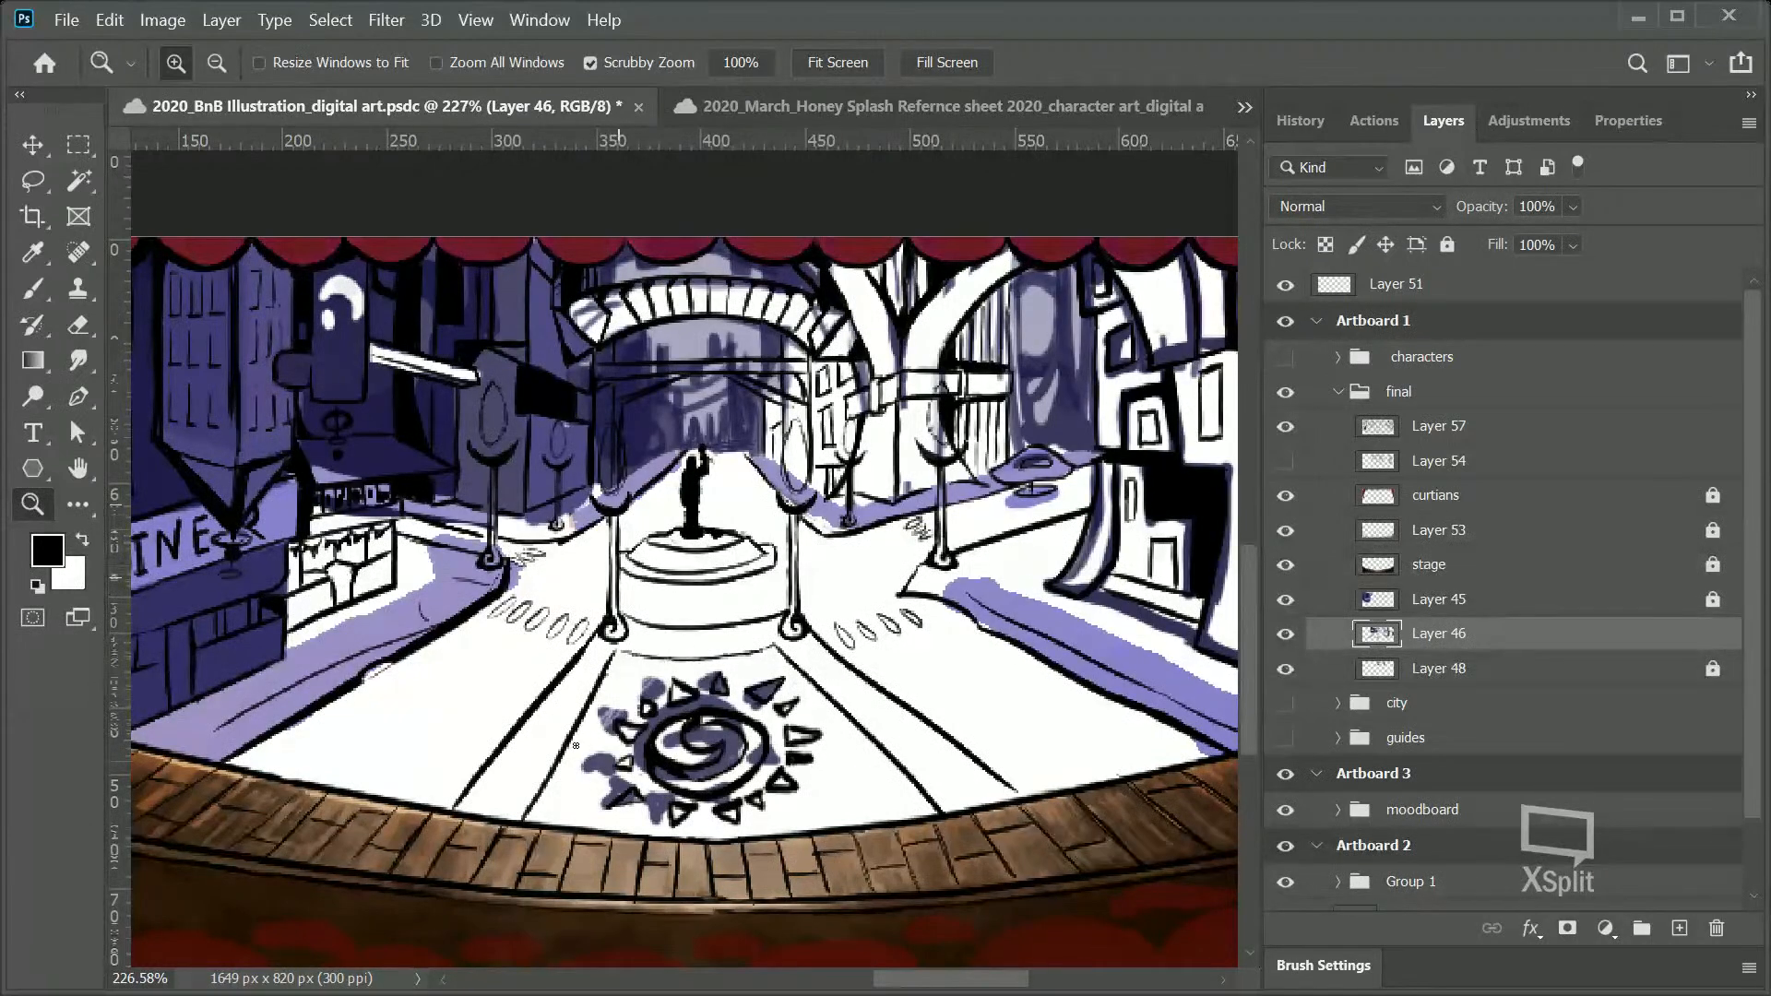
# Step: Erase the purple spill around the sun emblem and at the far sidewalk's end on Layer 46 with a 17 px Eraser
pyautogui.click(81, 327)
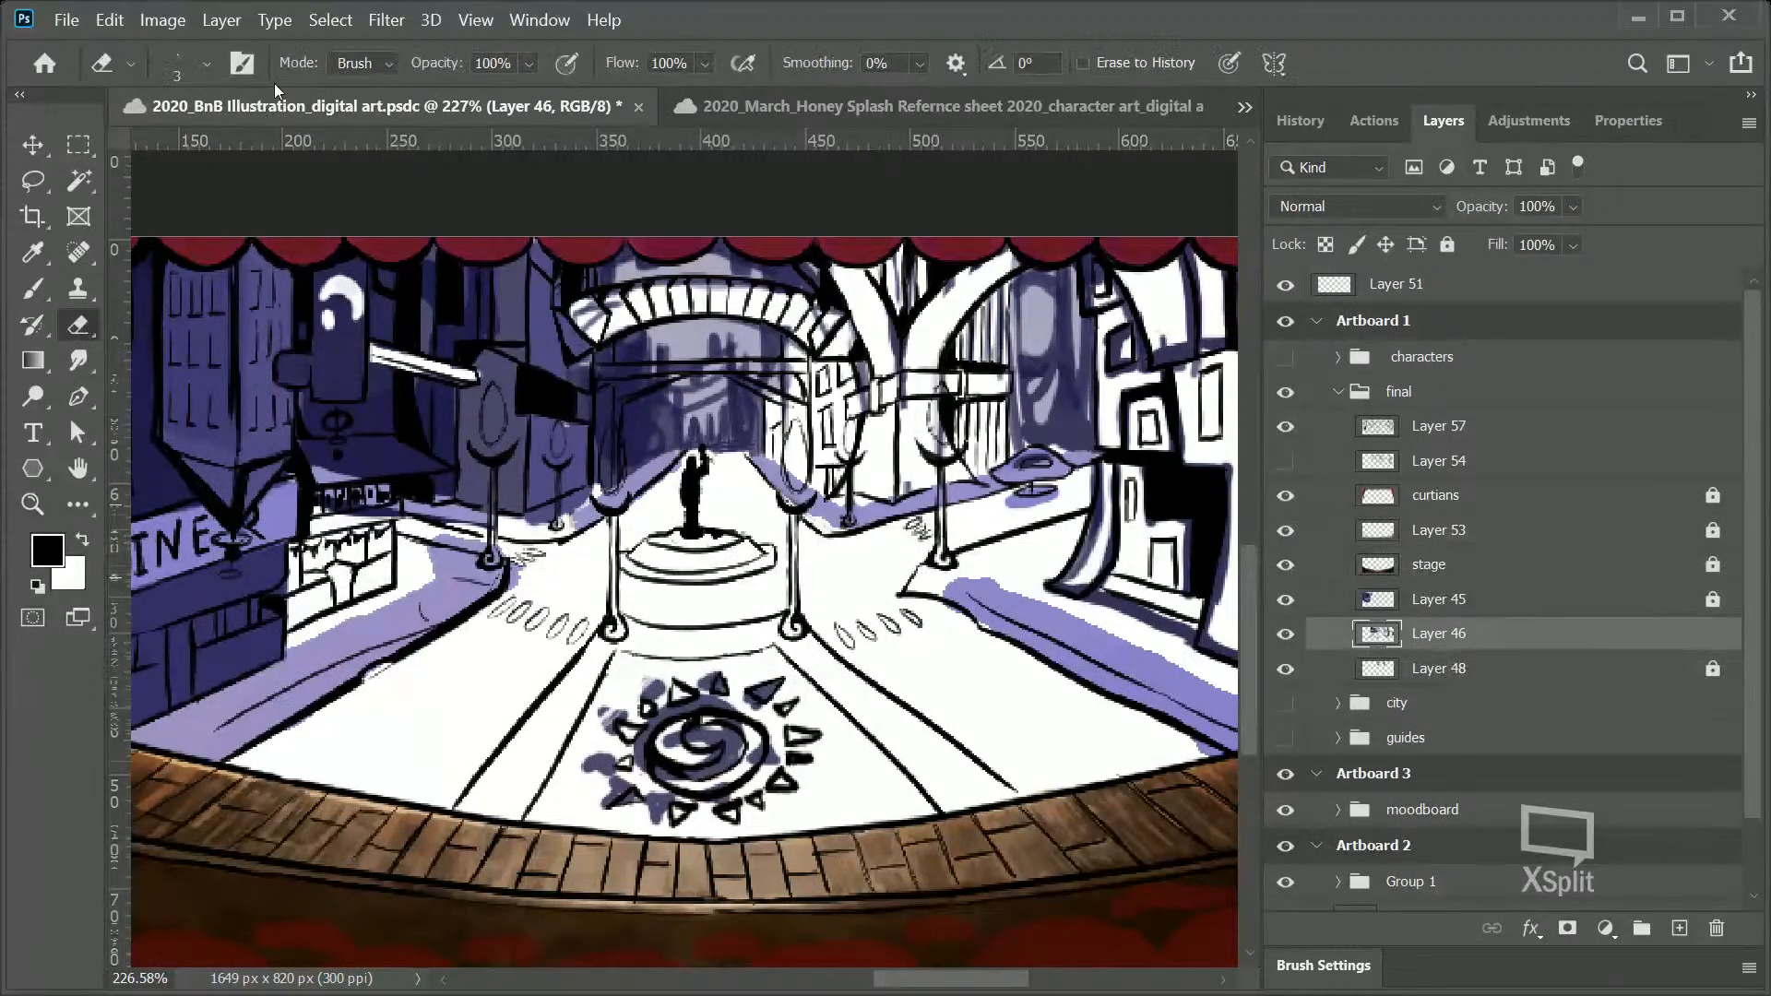
pyautogui.click(206, 63)
pyautogui.moveTo(179, 129); pyautogui.dragTo(195, 129)
pyautogui.click(646, 719)
pyautogui.moveTo(657, 732)
pyautogui.mouseDown()
pyautogui.moveTo(696, 737)
pyautogui.moveTo(694, 815)
pyautogui.moveTo(733, 820)
pyautogui.moveTo(724, 802)
pyautogui.moveTo(648, 814)
pyautogui.moveTo(770, 779)
pyautogui.moveTo(766, 686)
pyautogui.moveTo(804, 715)
pyautogui.mouseUp()
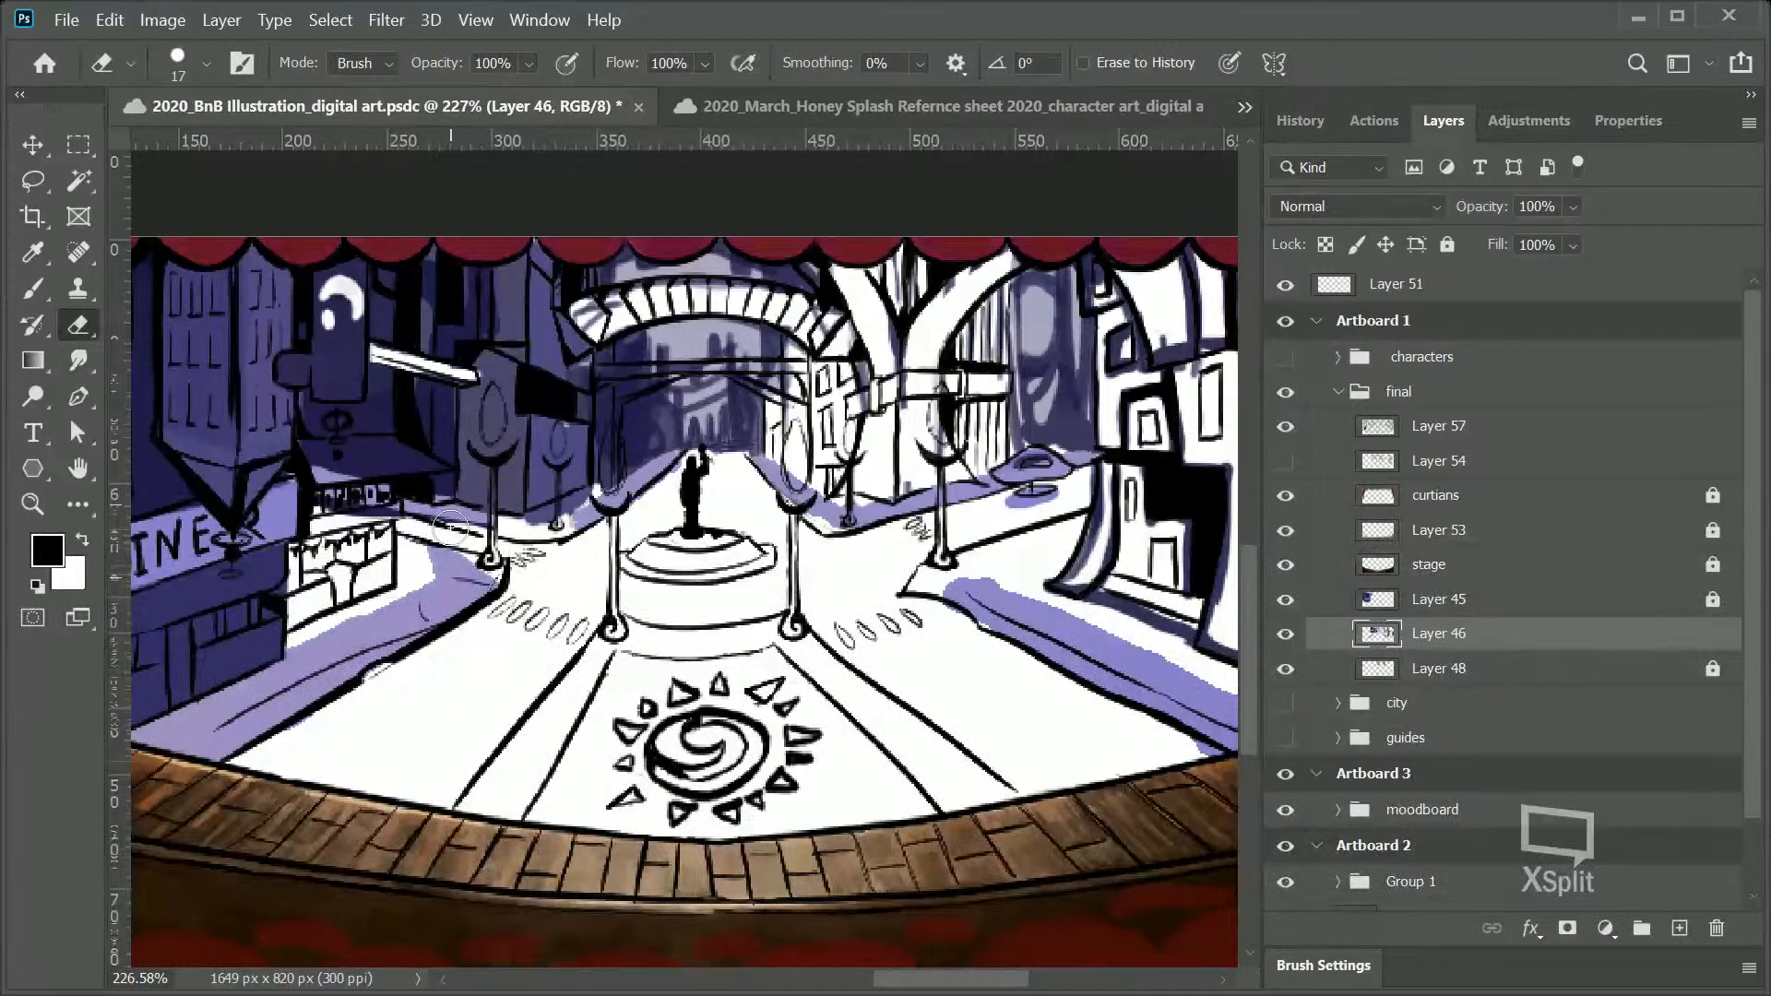
pyautogui.moveTo(1199, 750); pyautogui.dragTo(1218, 756)
# Step: Fill the rest of the sidewalk in front of the white corner building with its sampled light purple on Layer 46, undoing the last stroke
pyautogui.click(46, 286)
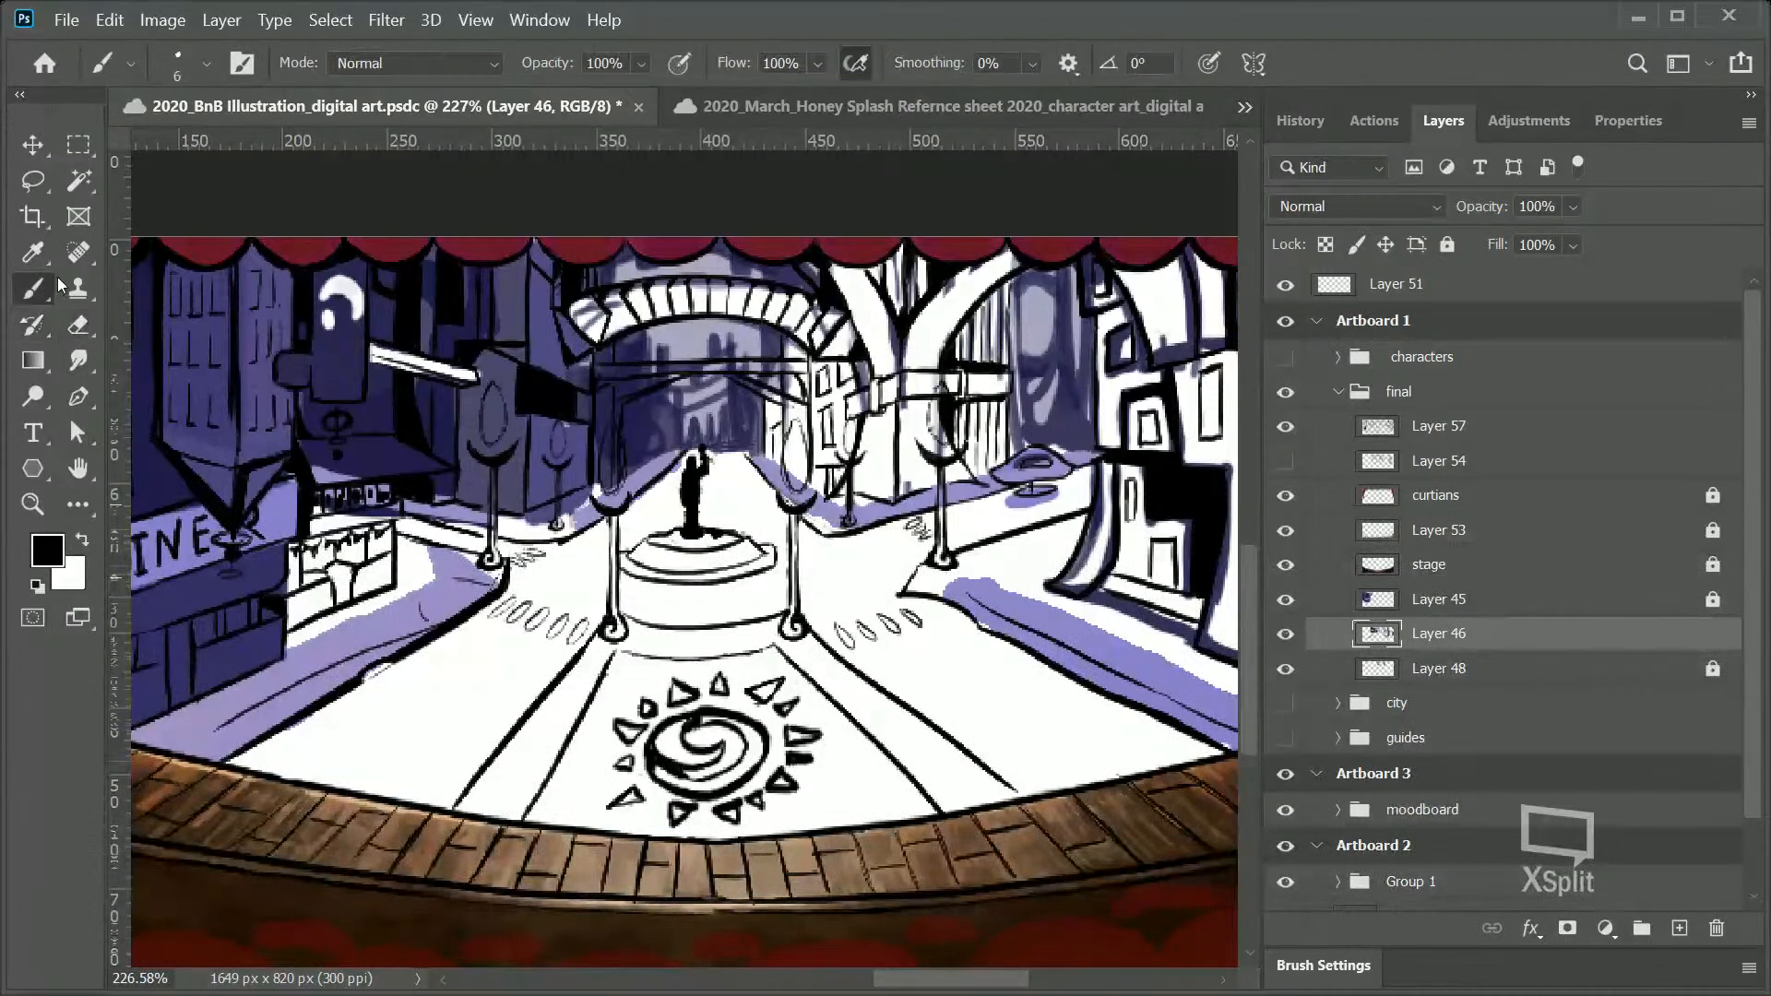
pyautogui.hscroll(5, 871, 716)
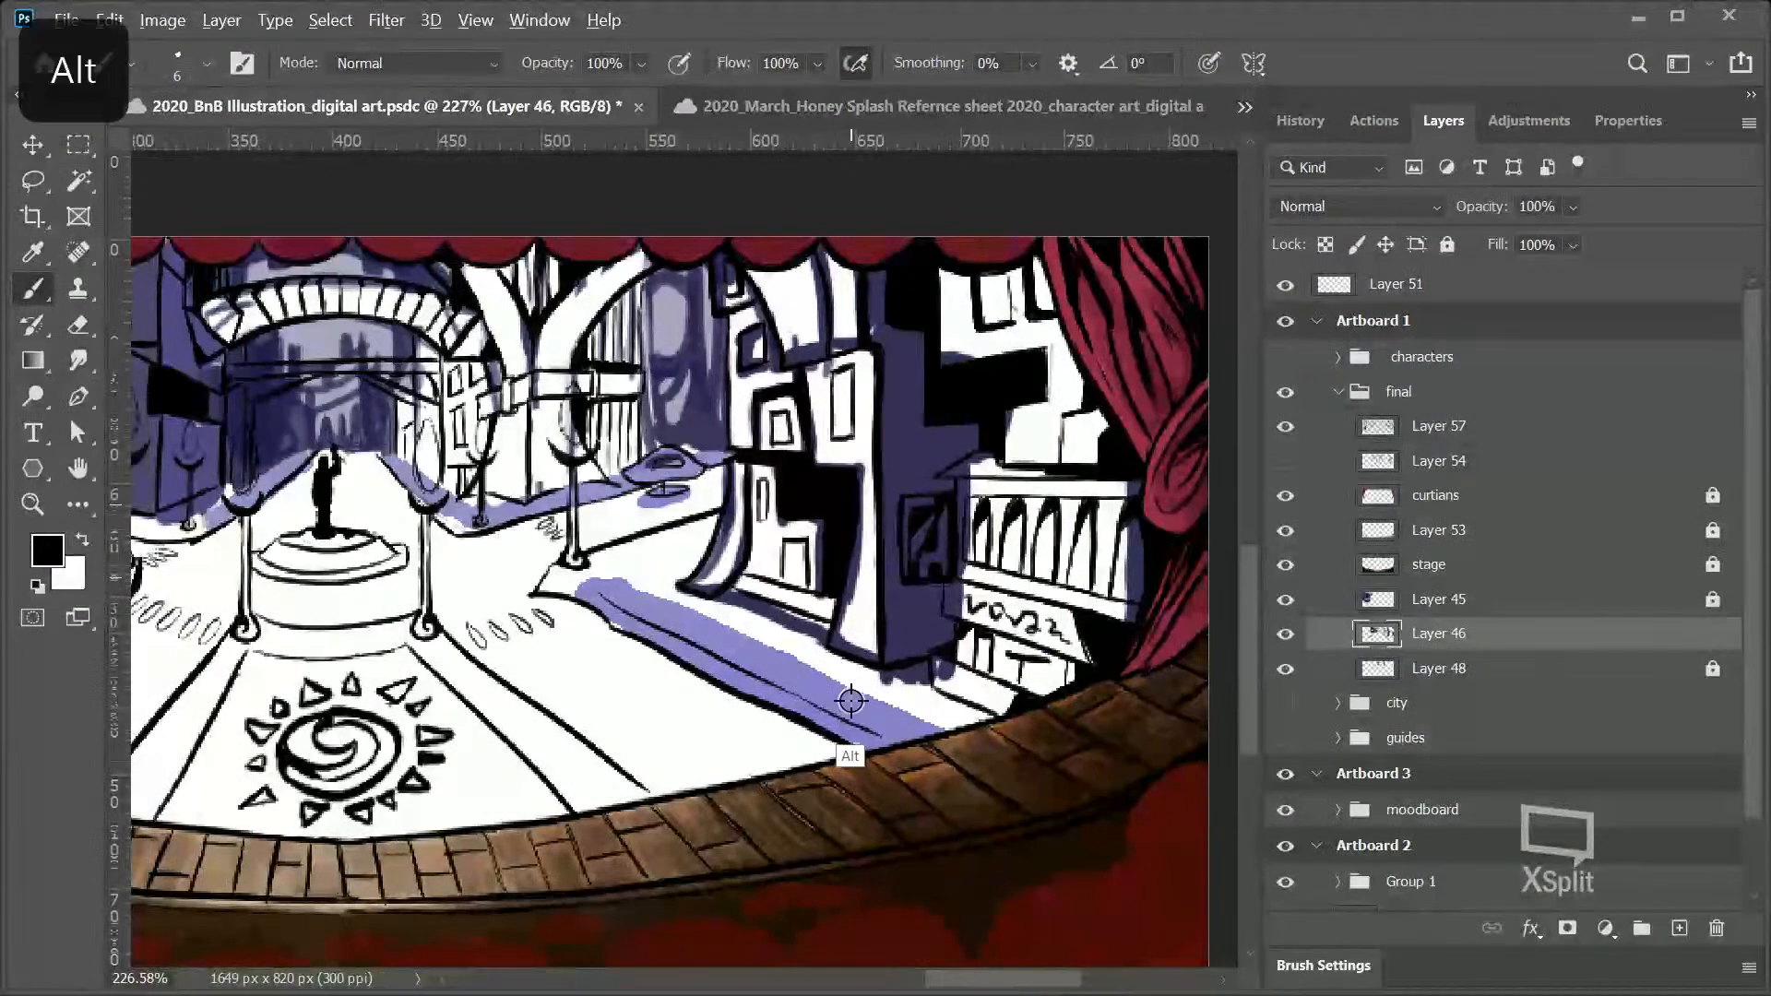
pyautogui.keyDown('alt'); pyautogui.click(844, 703); pyautogui.keyUp('alt')
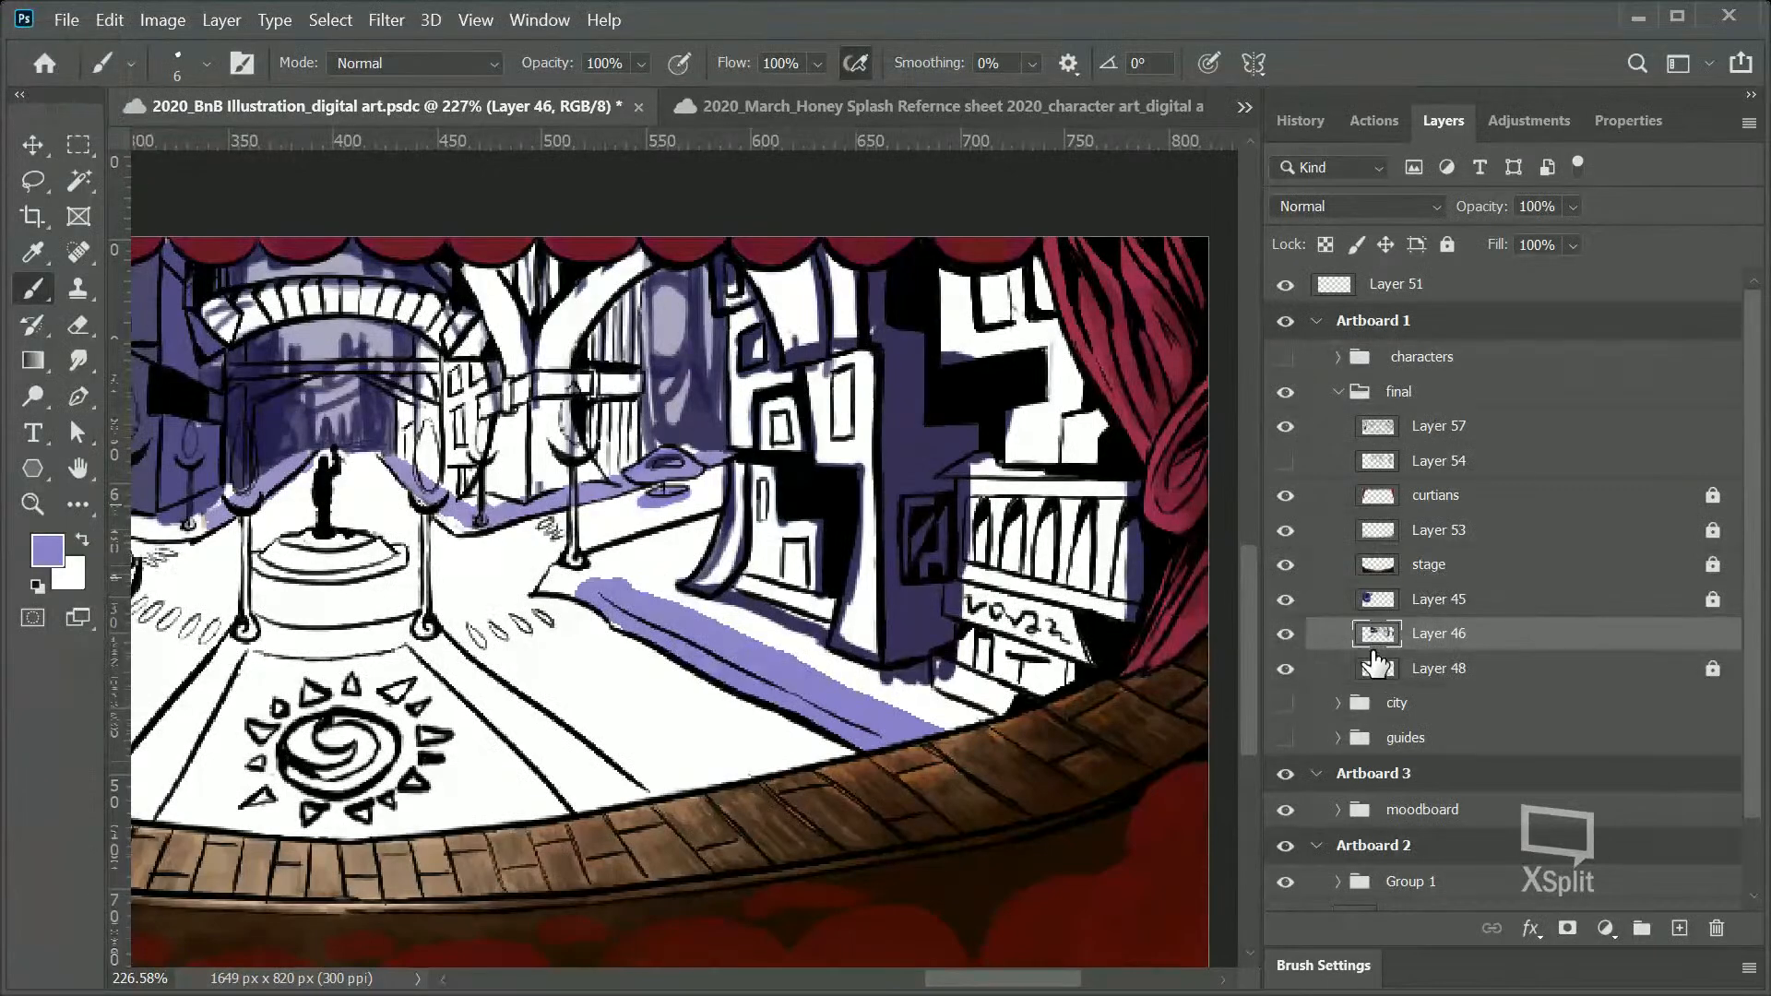
pyautogui.click(1290, 634)
pyautogui.click(1290, 634)
pyautogui.moveTo(894, 679)
pyautogui.mouseDown()
pyautogui.moveTo(976, 716)
pyautogui.moveTo(946, 733)
pyautogui.moveTo(985, 717)
pyautogui.moveTo(862, 685)
pyautogui.moveTo(891, 647)
pyautogui.moveTo(748, 462)
pyautogui.moveTo(800, 642)
pyautogui.moveTo(849, 692)
pyautogui.moveTo(901, 695)
pyautogui.moveTo(643, 578)
pyautogui.moveTo(633, 640)
pyautogui.moveTo(593, 592)
pyautogui.moveTo(622, 625)
pyautogui.moveTo(549, 579)
pyautogui.moveTo(586, 595)
pyautogui.moveTo(623, 558)
pyautogui.moveTo(597, 559)
pyautogui.moveTo(666, 536)
pyautogui.moveTo(637, 563)
pyautogui.moveTo(673, 556)
pyautogui.moveTo(637, 599)
pyautogui.moveTo(665, 600)
pyautogui.moveTo(605, 564)
pyautogui.moveTo(712, 527)
pyautogui.moveTo(669, 548)
pyautogui.mouseUp()
pyautogui.hotkey('ctrl', 'z')
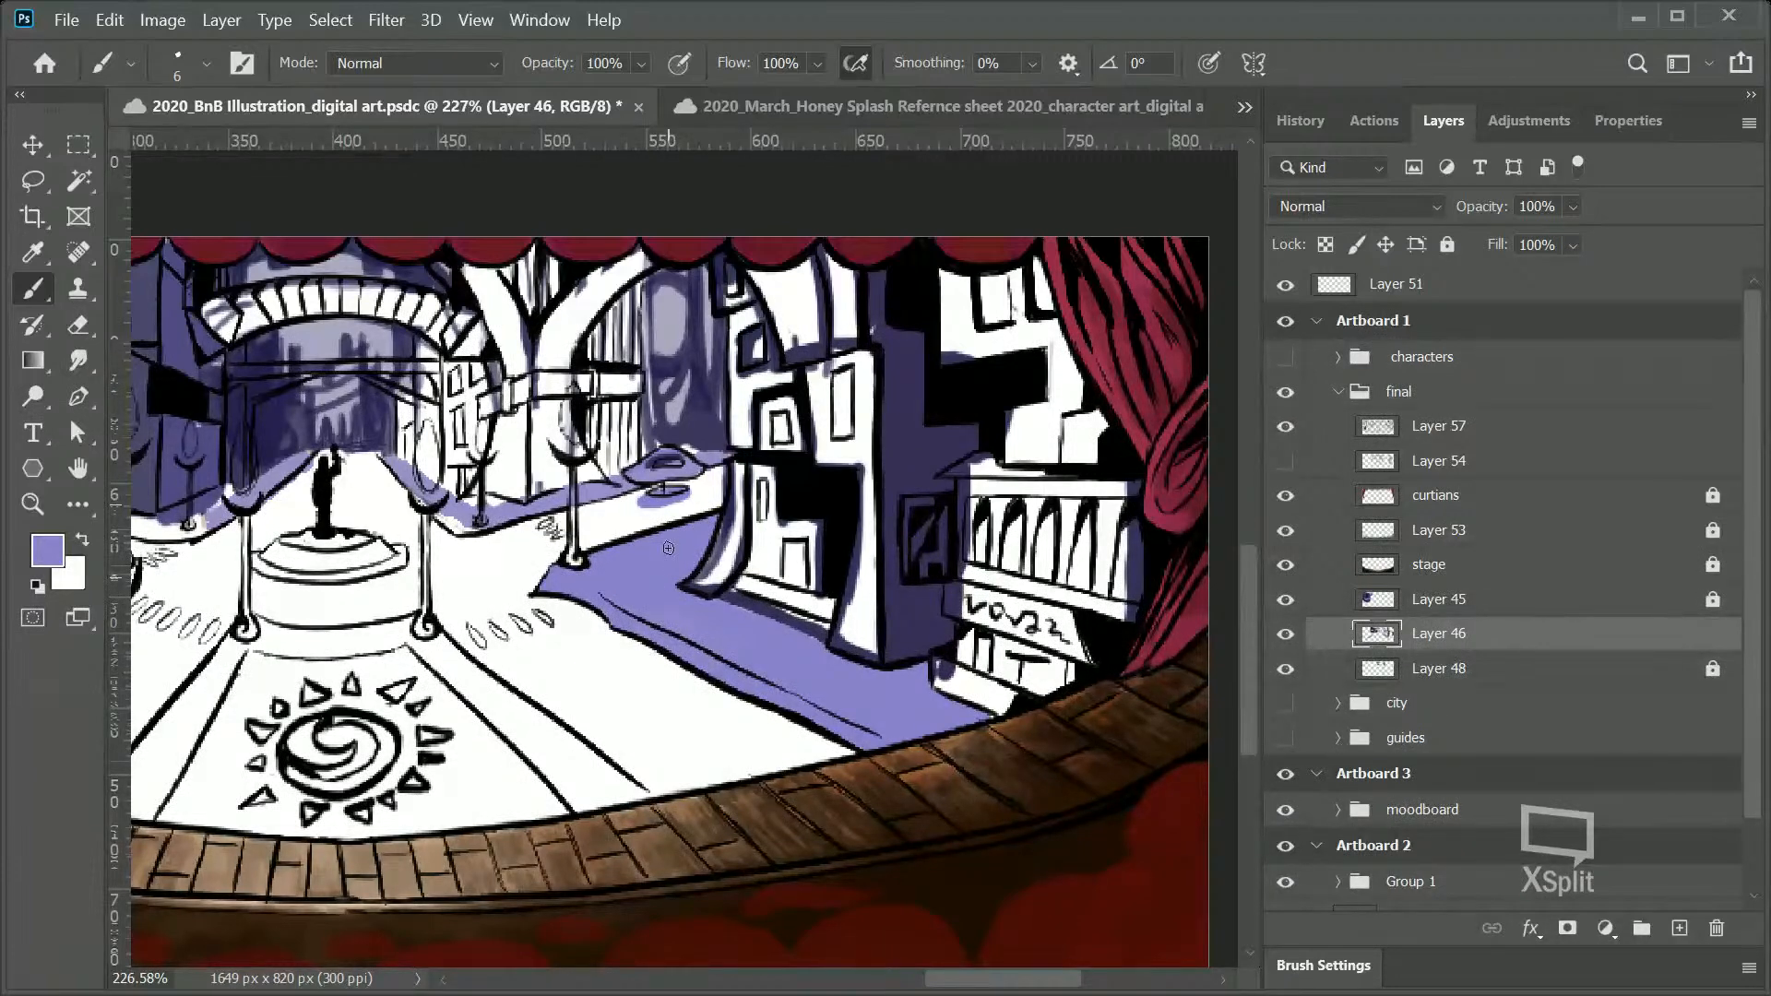
# Step: Paint the low base below the small shop beside the stage edge with the sampled dark purple
pyautogui.keyDown('alt'); pyautogui.click(937, 669); pyautogui.keyUp('alt')
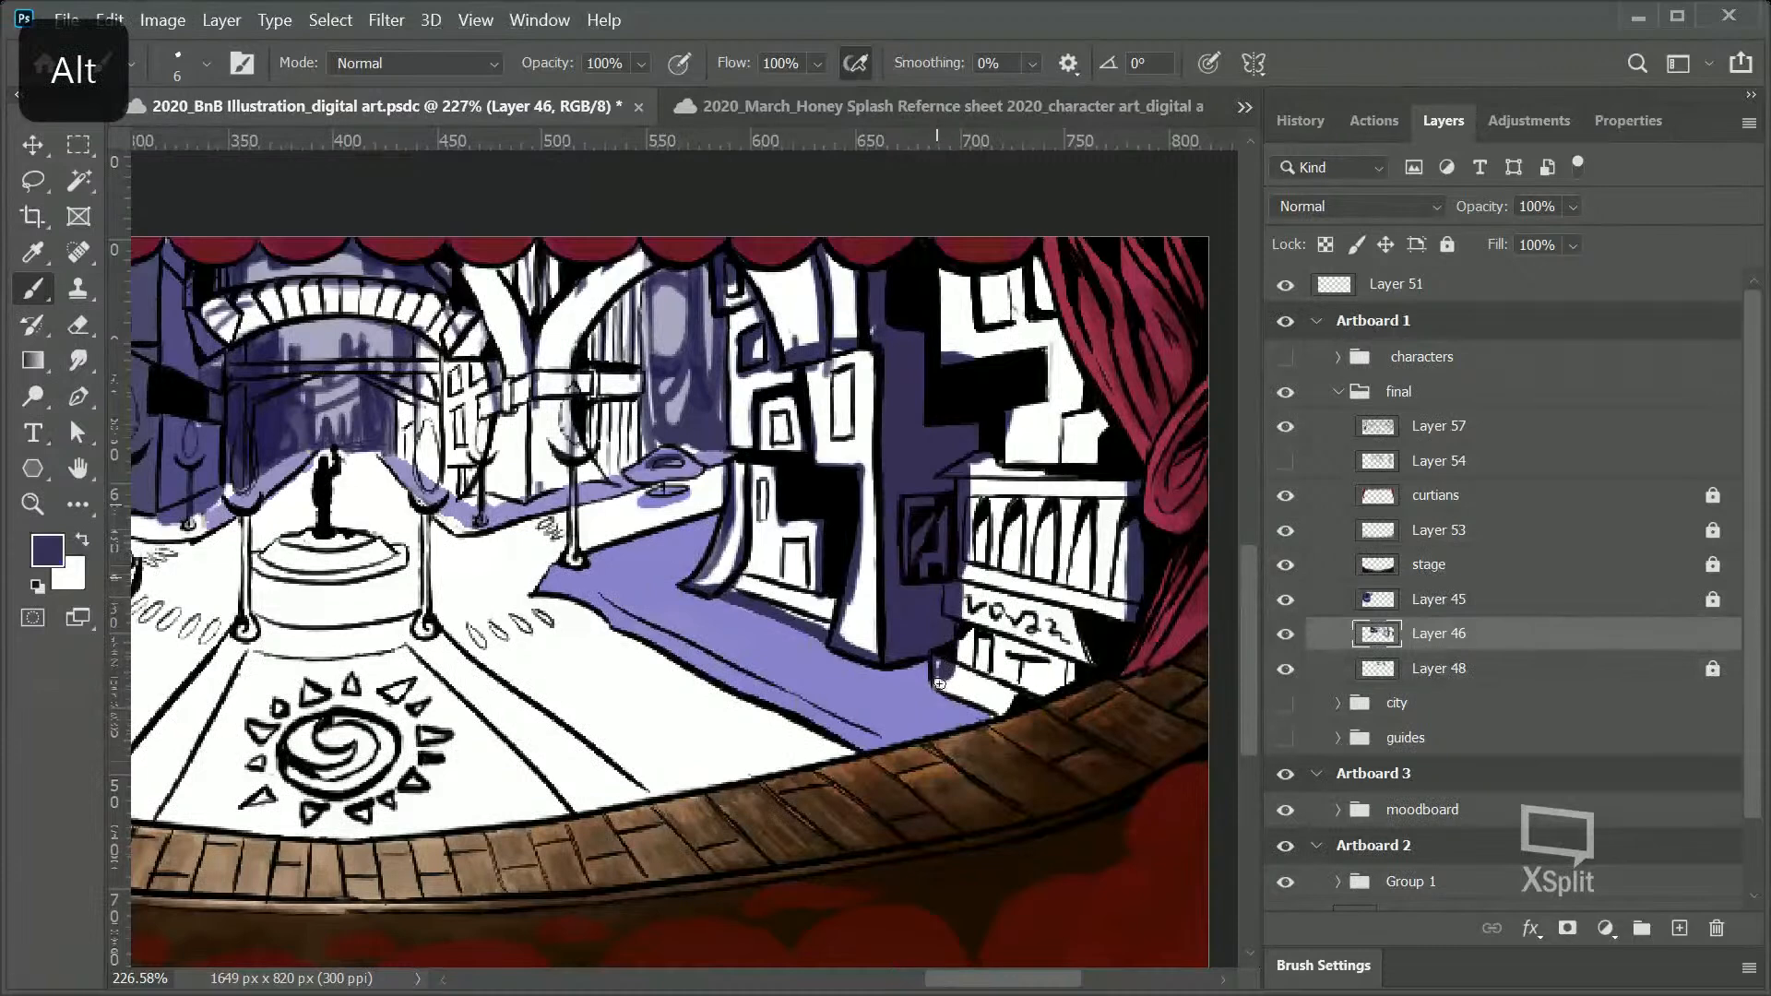
pyautogui.moveTo(939, 660)
pyautogui.mouseDown()
pyautogui.moveTo(946, 684)
pyautogui.moveTo(1011, 693)
pyautogui.moveTo(989, 709)
pyautogui.mouseUp()
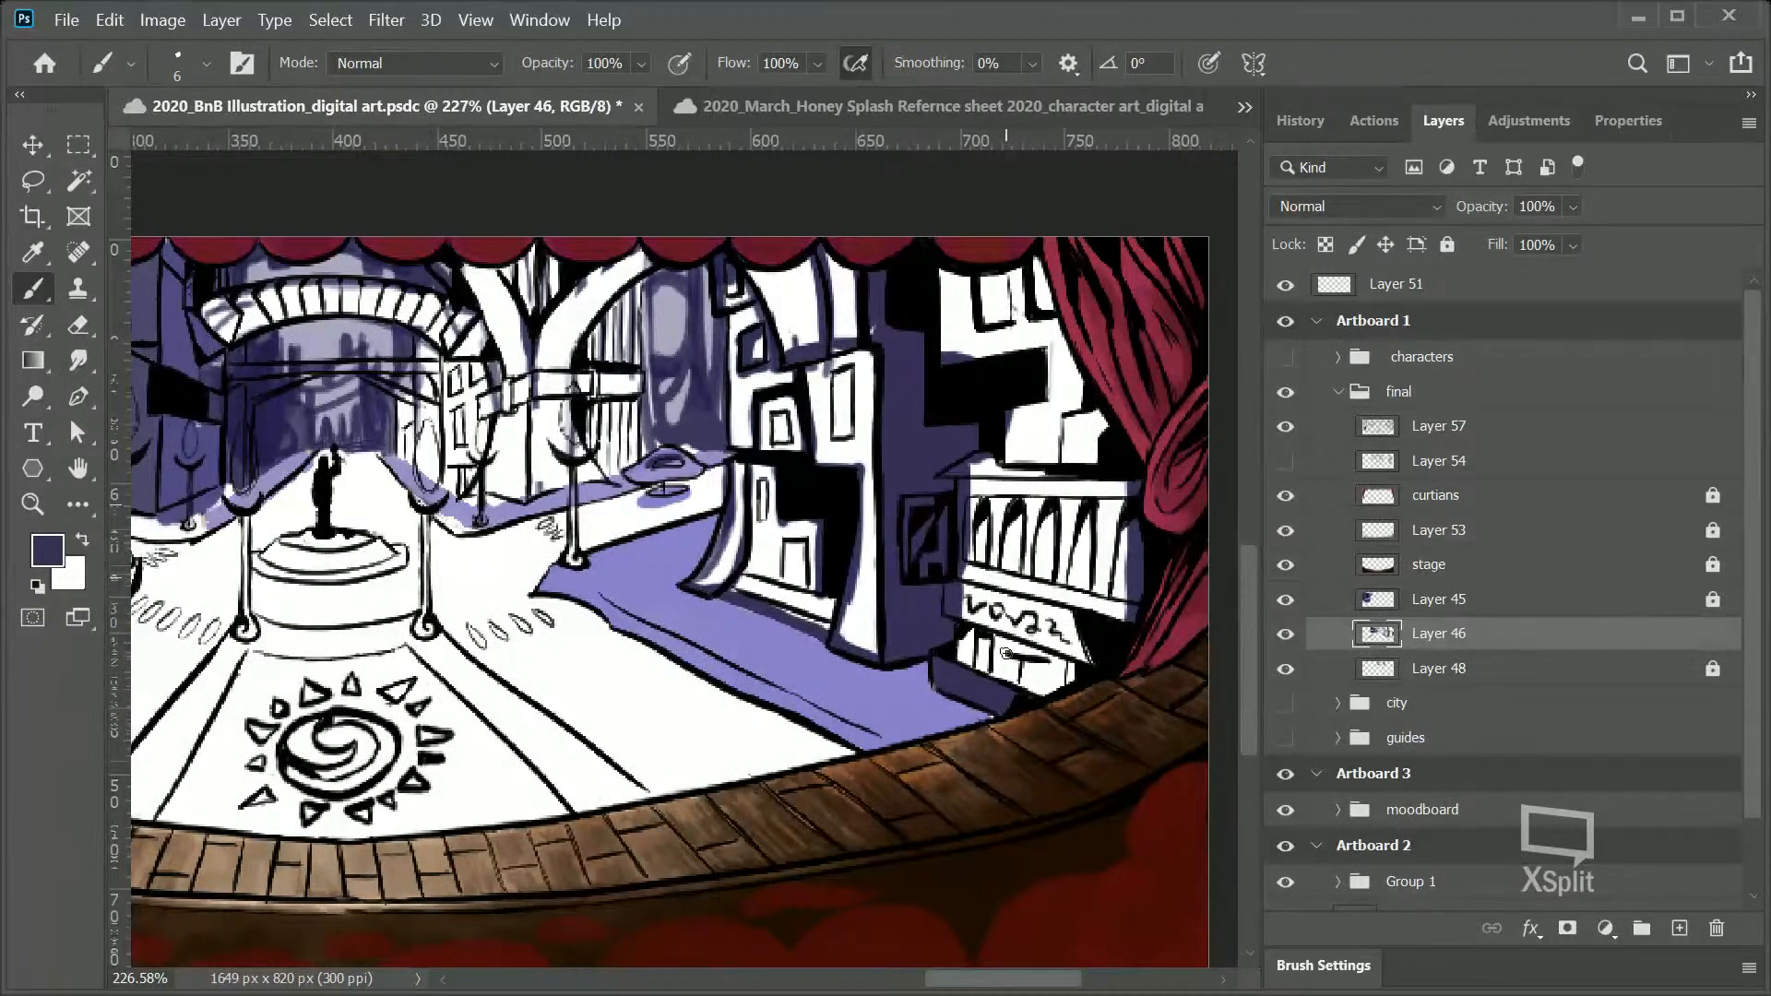
pyautogui.press('alt')
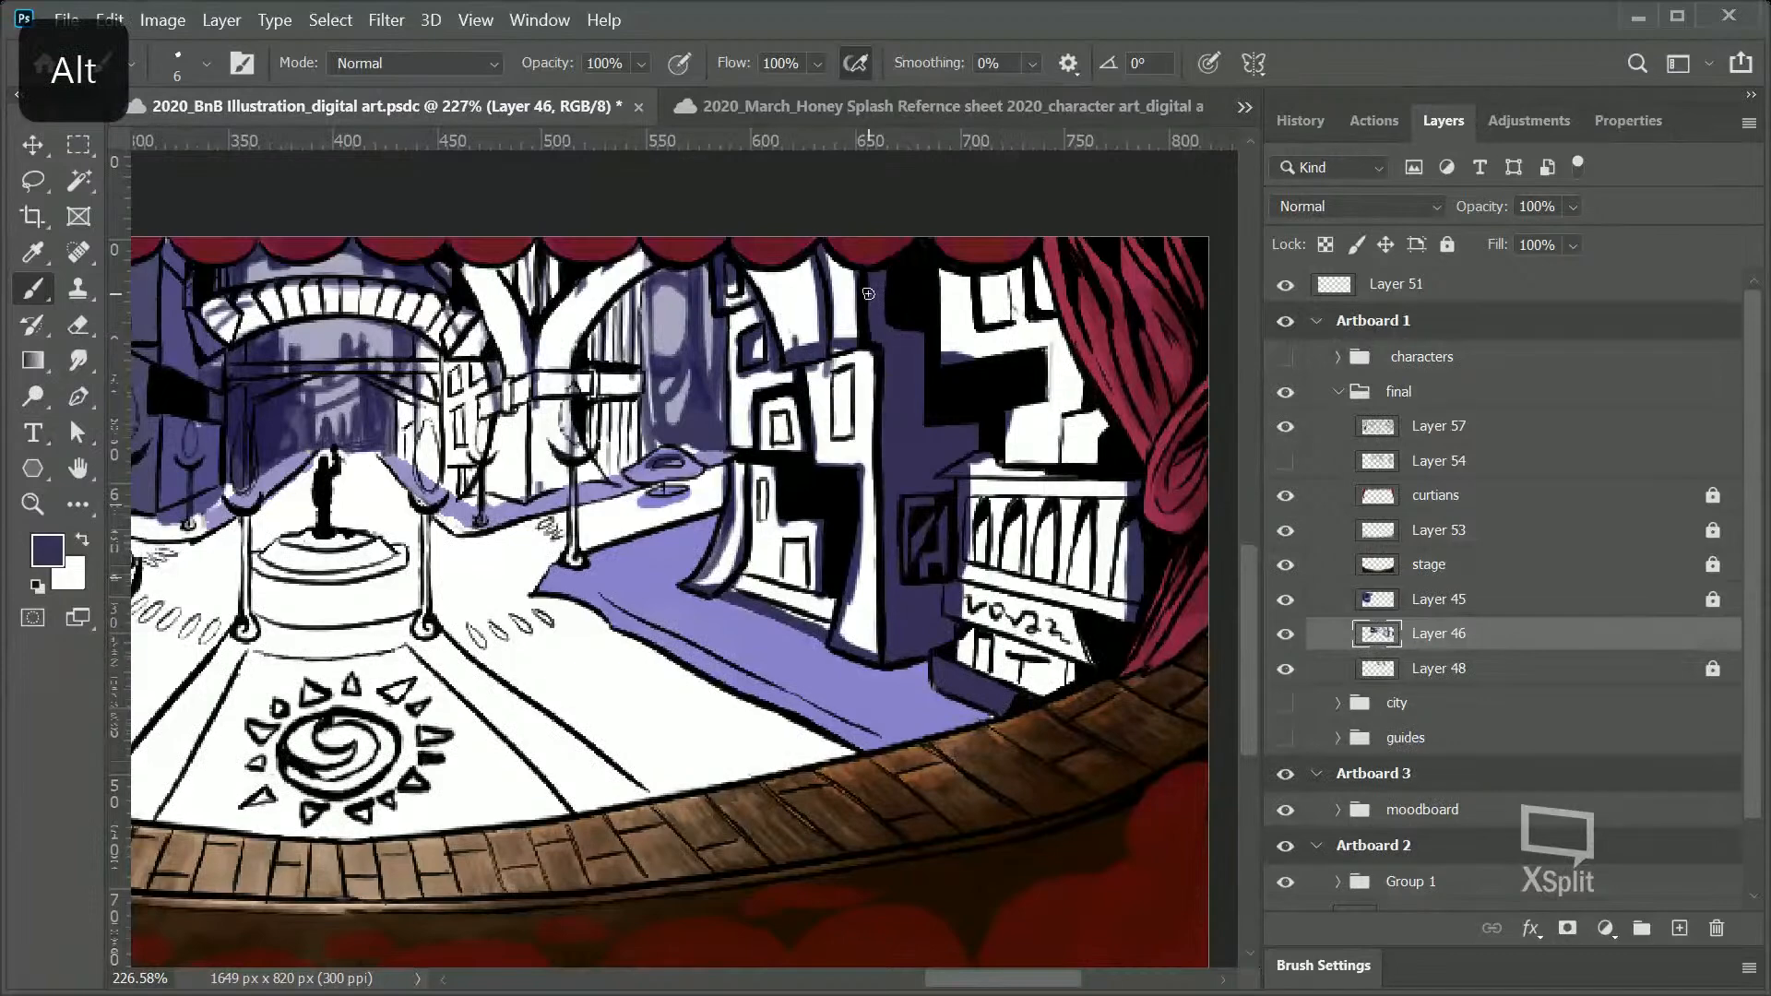
# Step: Unlock Layer 45 and brush a sampled dark blue down the corner edge of the diner building's side wall near the curtain
pyautogui.moveTo(1046, 977); pyautogui.dragTo(927, 961)
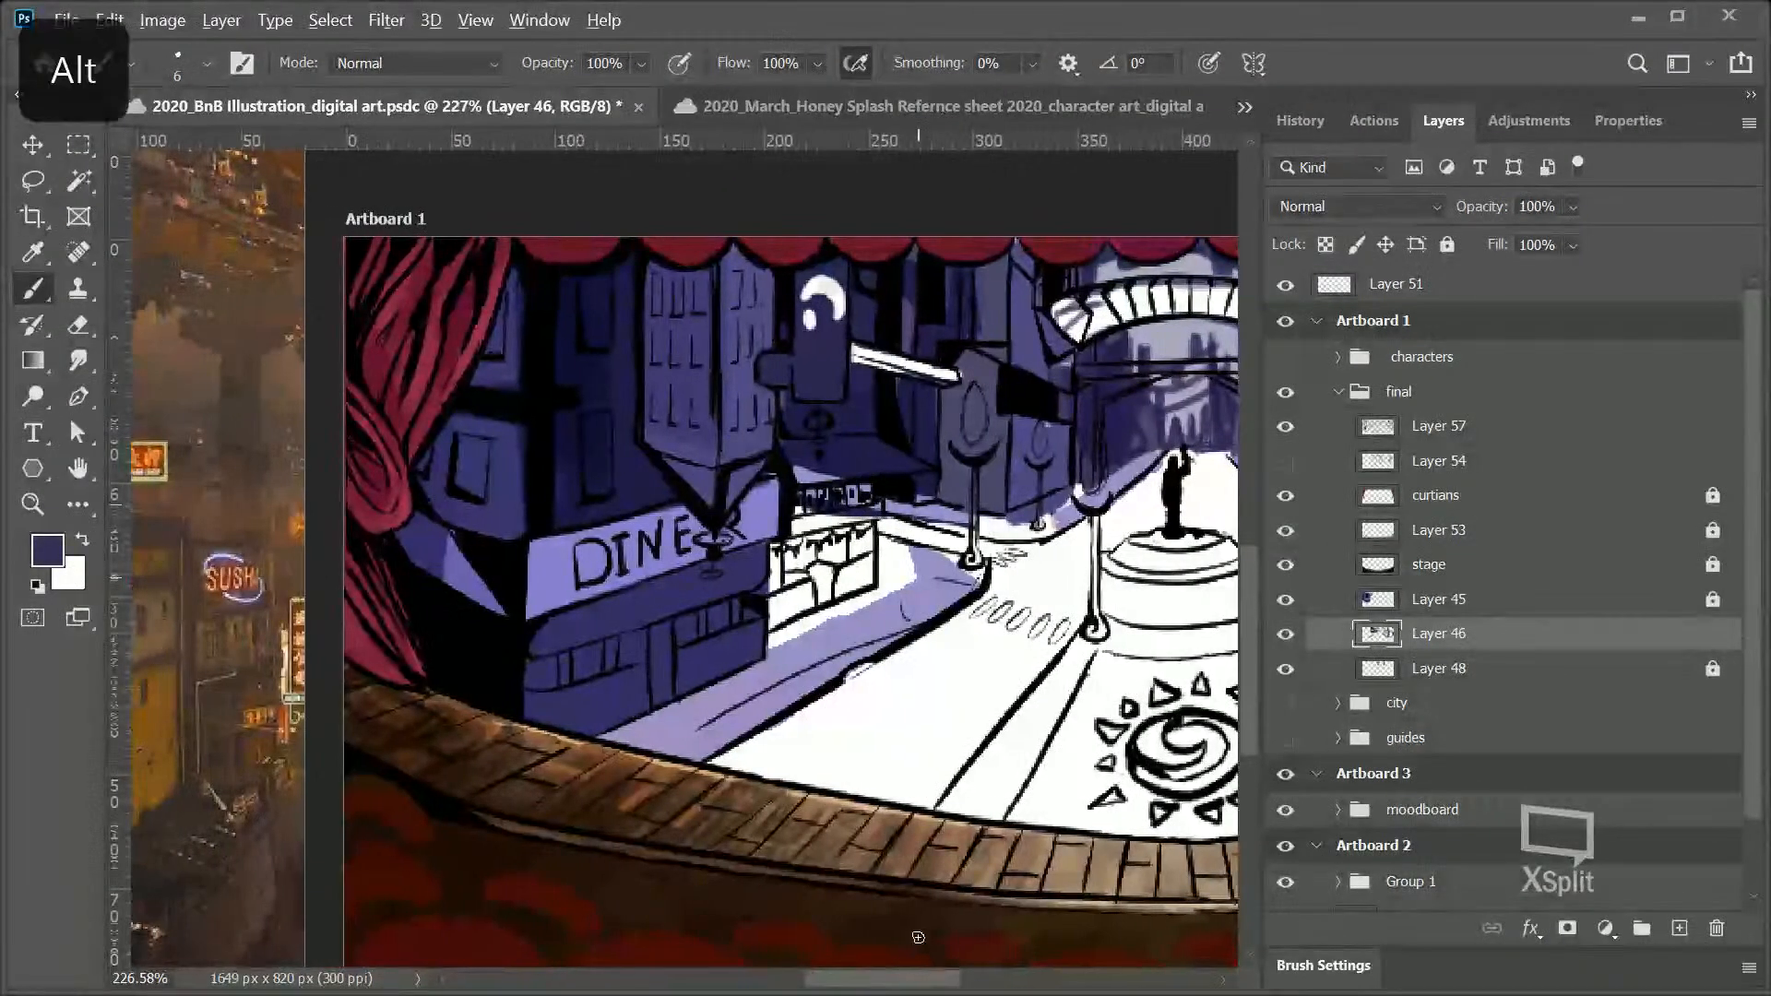
pyautogui.keyDown('alt'); pyautogui.click(517, 434); pyautogui.keyUp('alt')
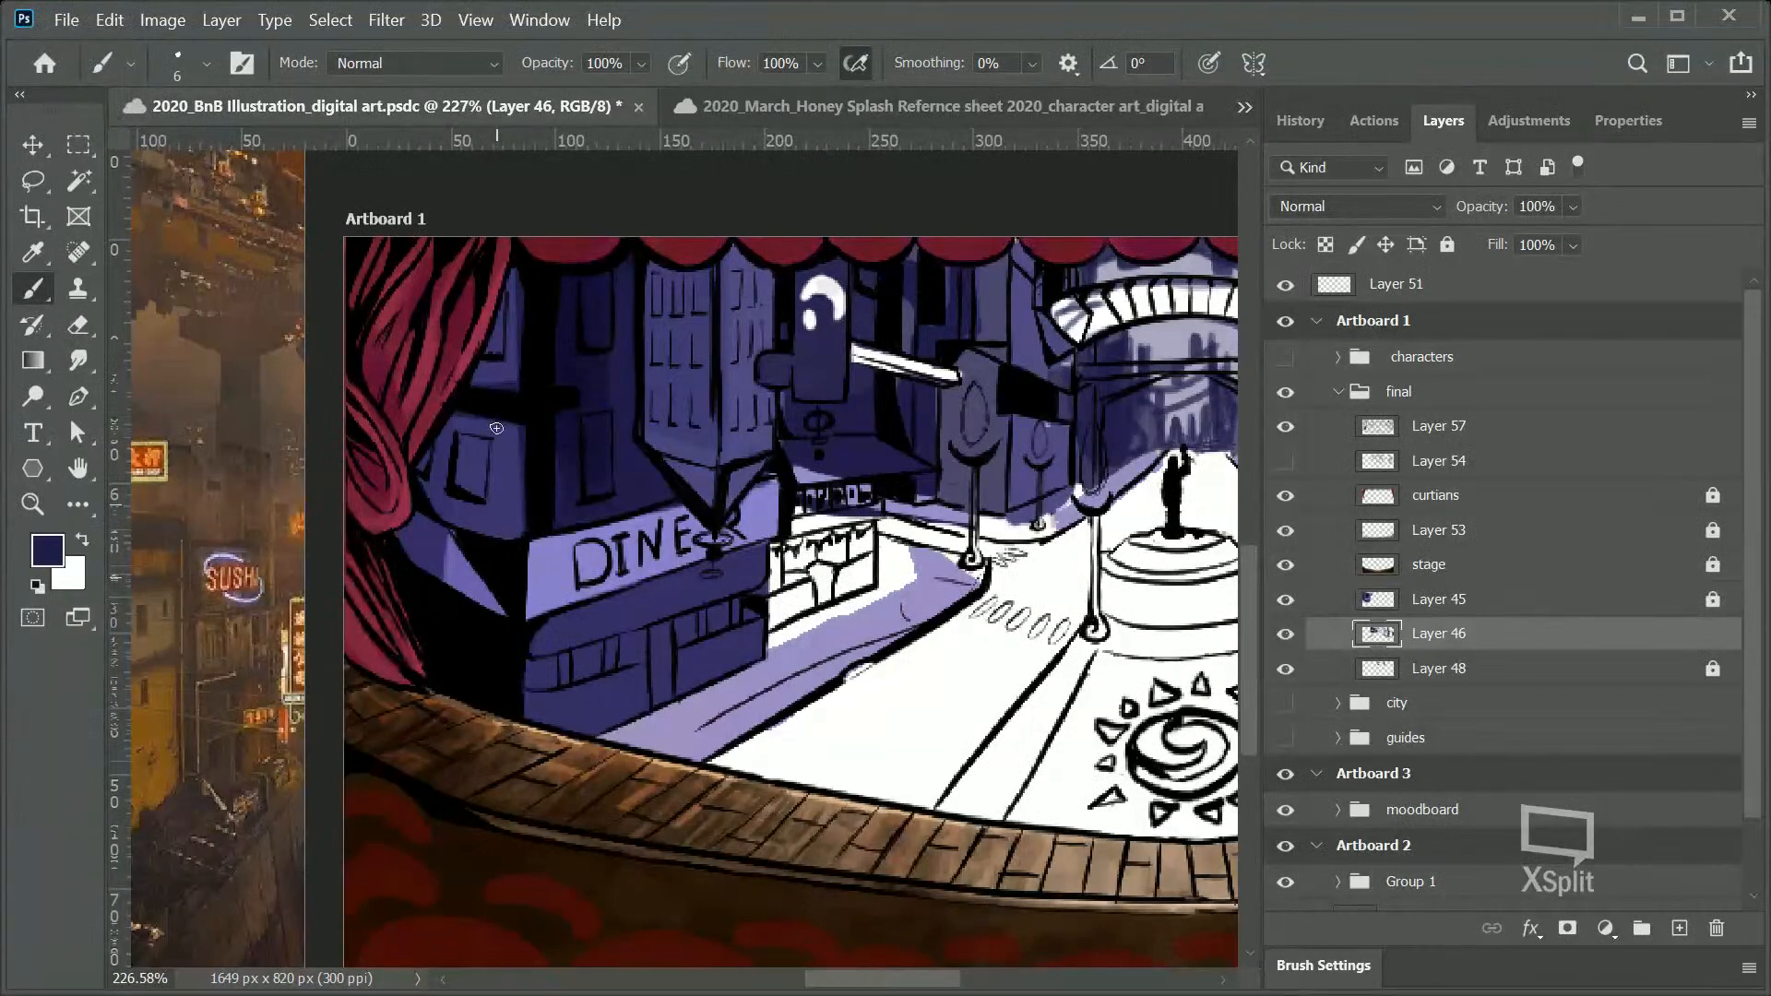
pyautogui.click(1428, 600)
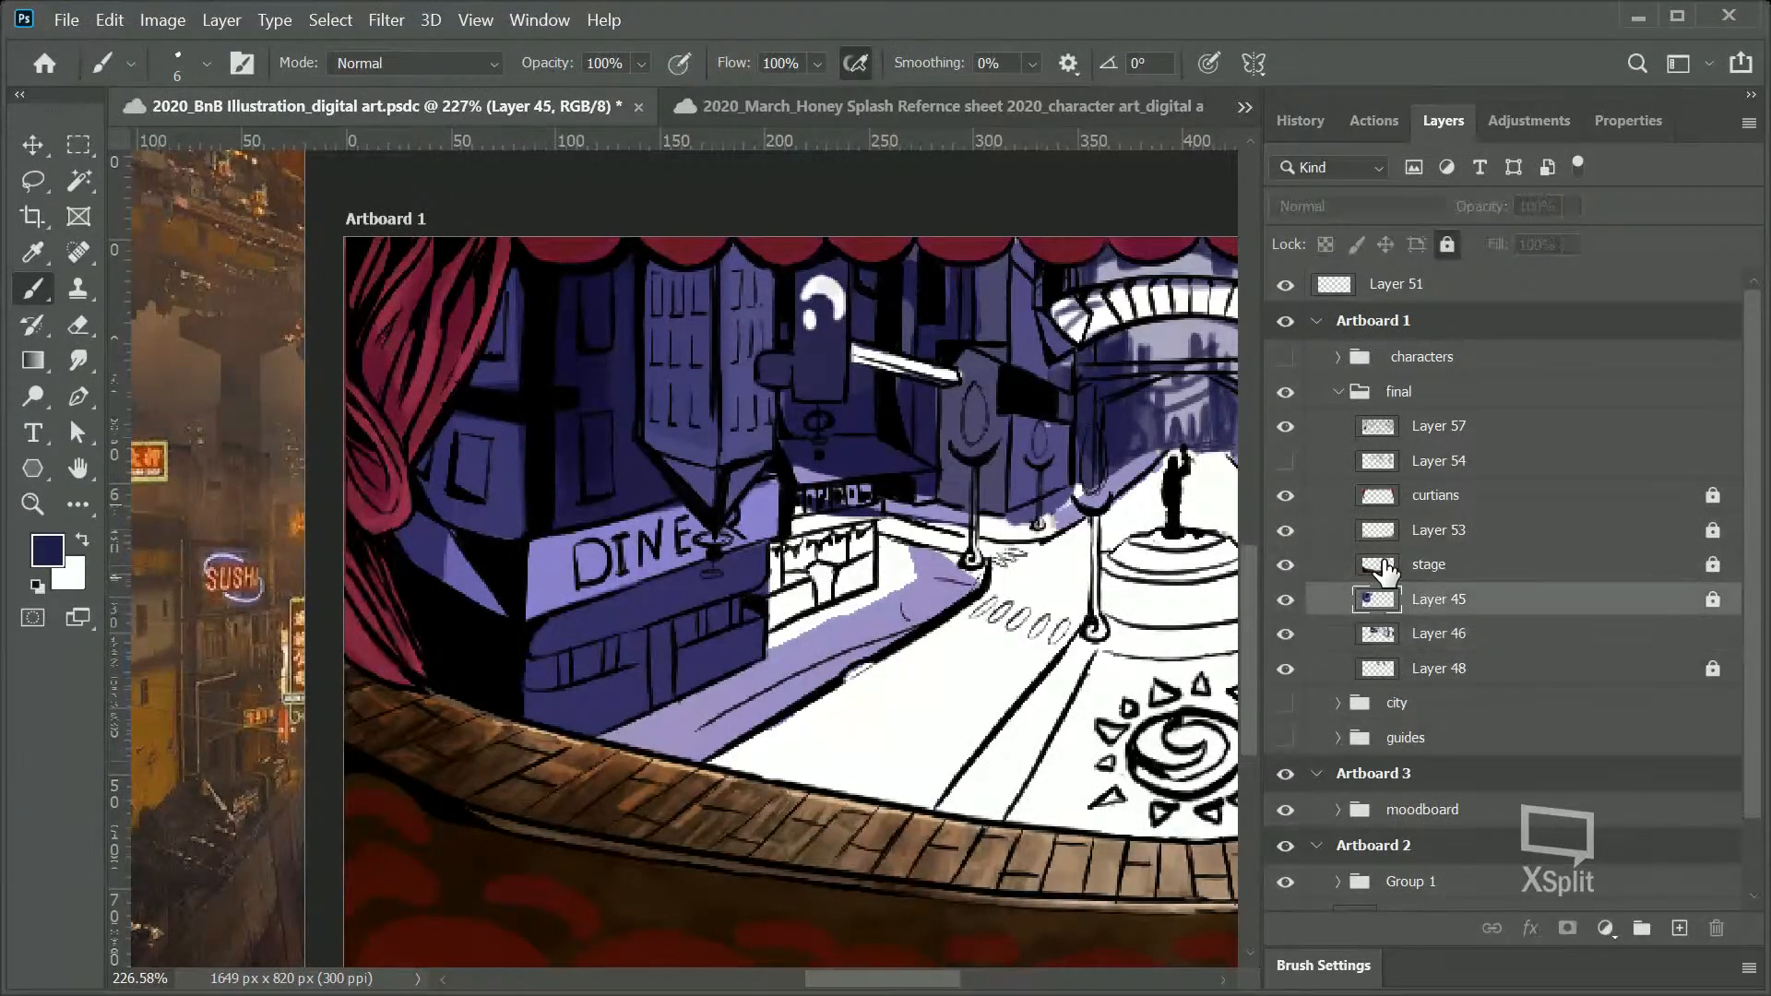
pyautogui.click(520, 433)
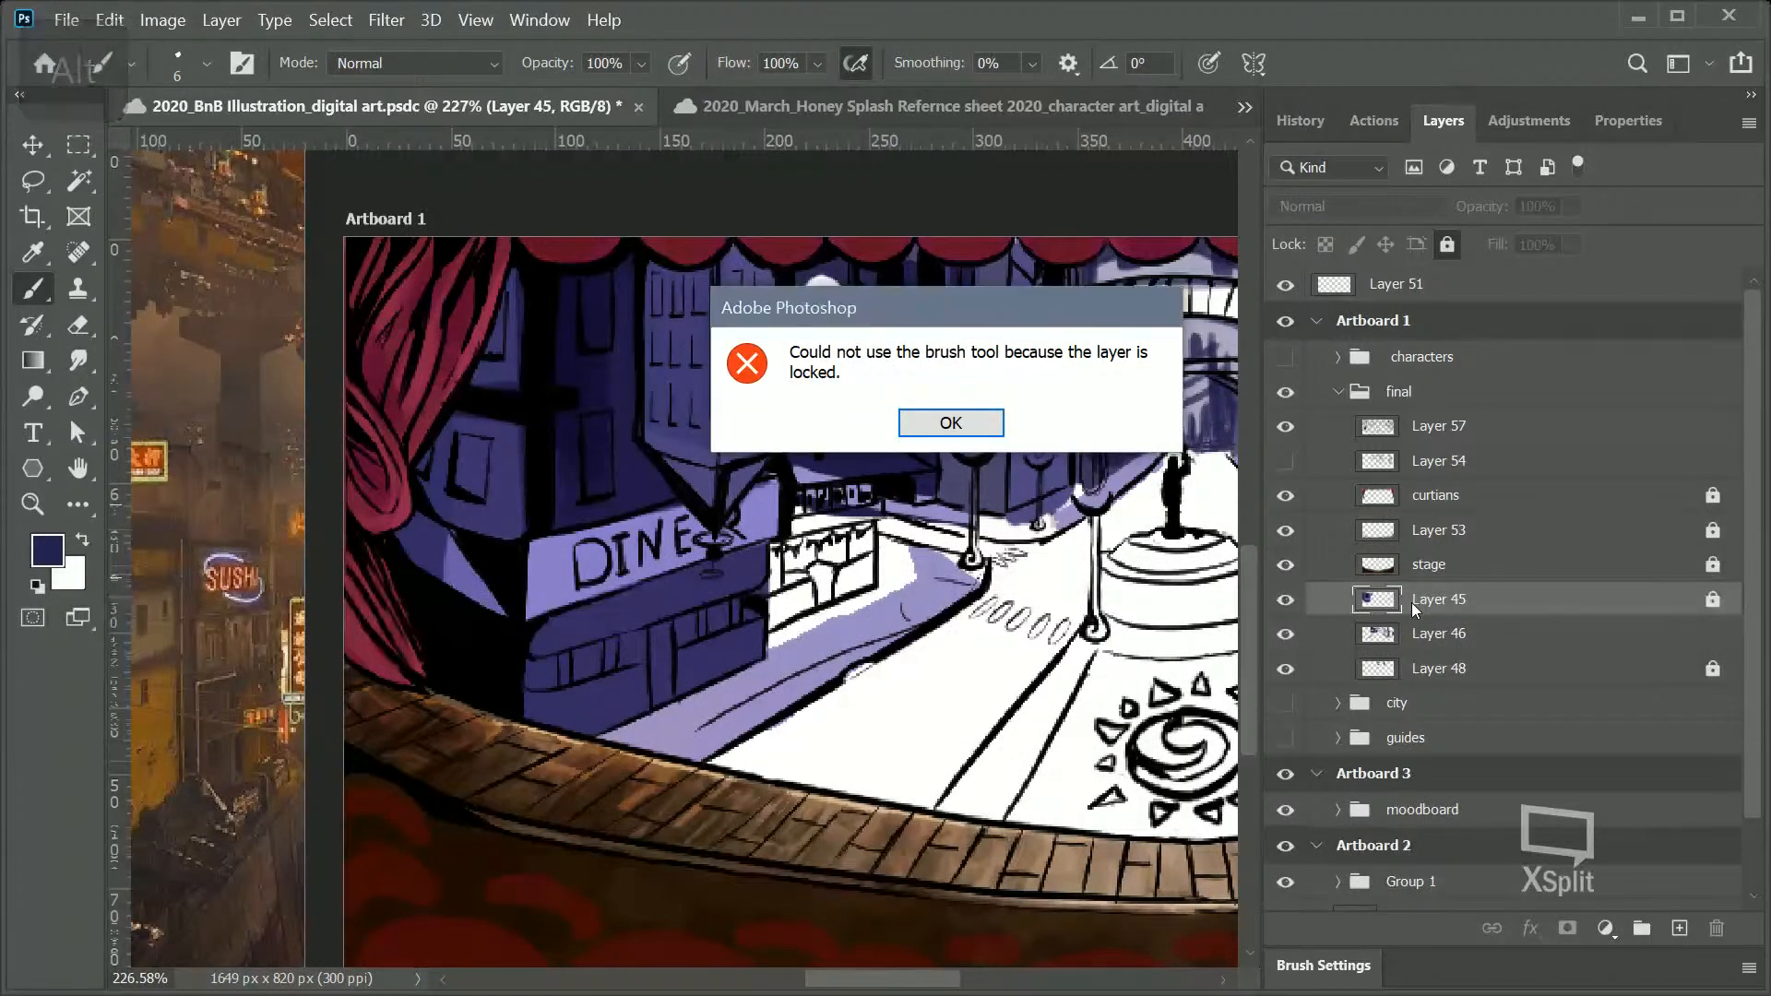
pyautogui.click(963, 423)
pyautogui.click(1712, 600)
pyautogui.moveTo(518, 422); pyautogui.dragTo(516, 522)
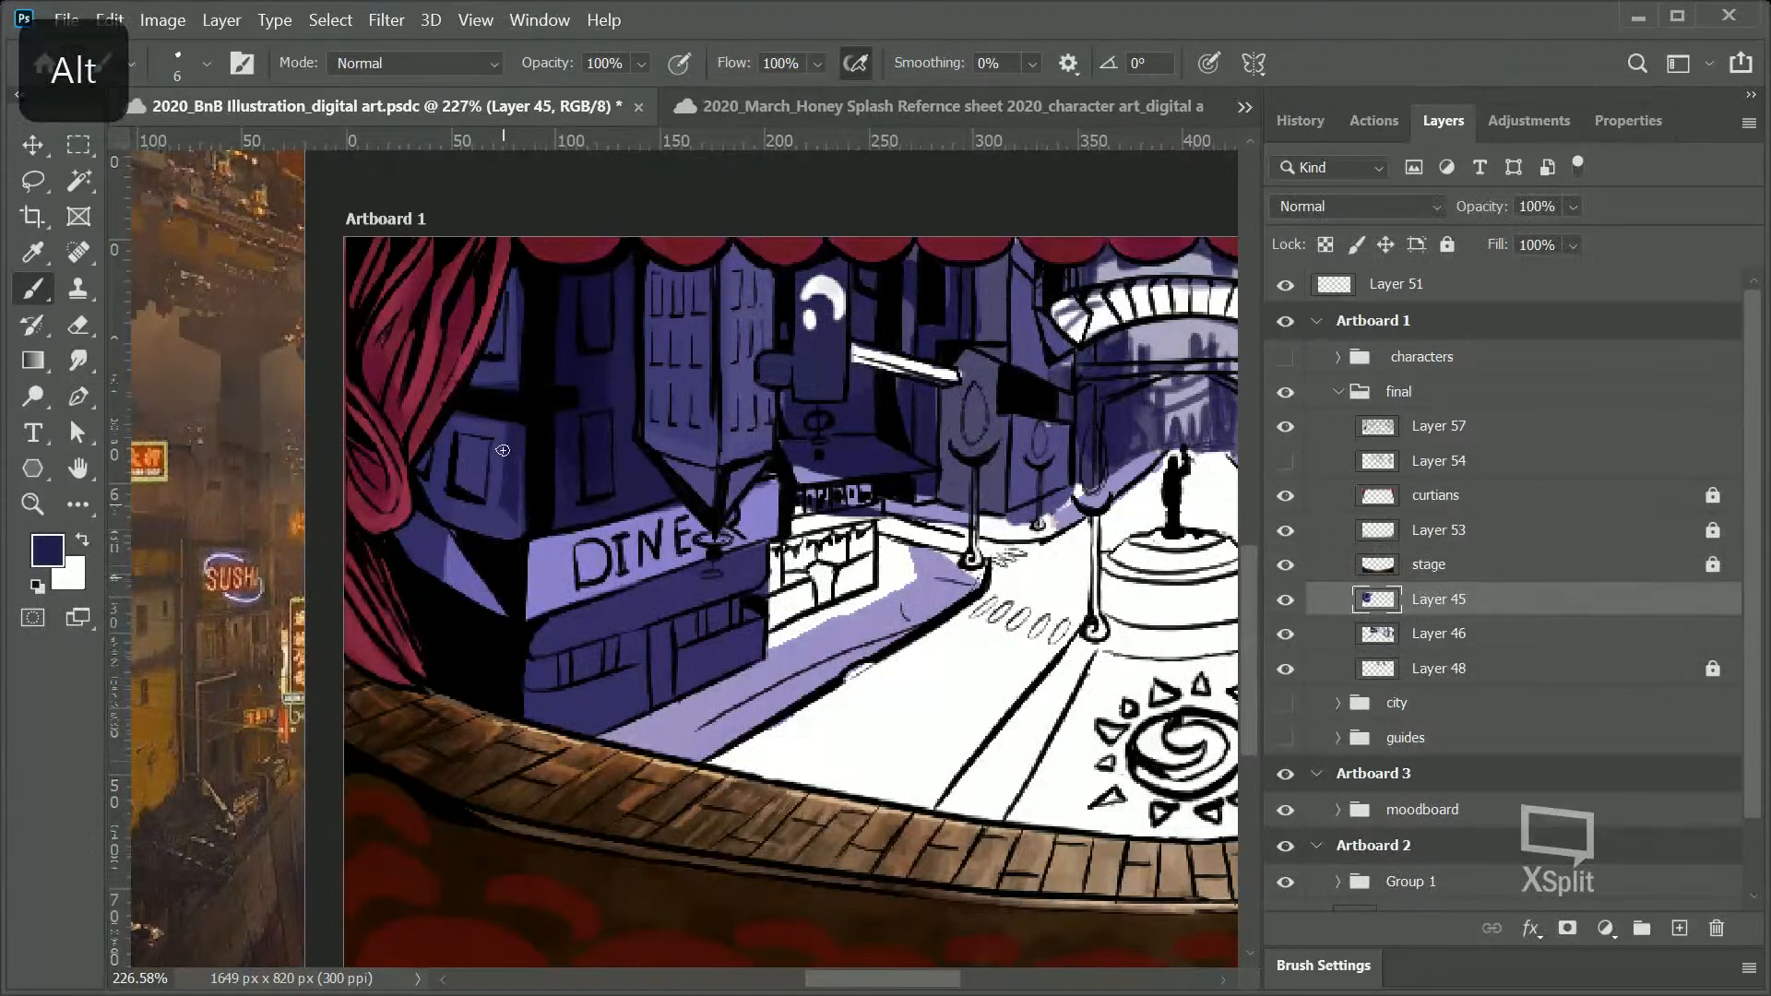
# Step: Enlarge the brush to 42 px and cover the diner building's side wall around its window in dark blue
pyautogui.click(191, 70)
pyautogui.moveTo(175, 129); pyautogui.dragTo(202, 133)
pyautogui.press('Return')
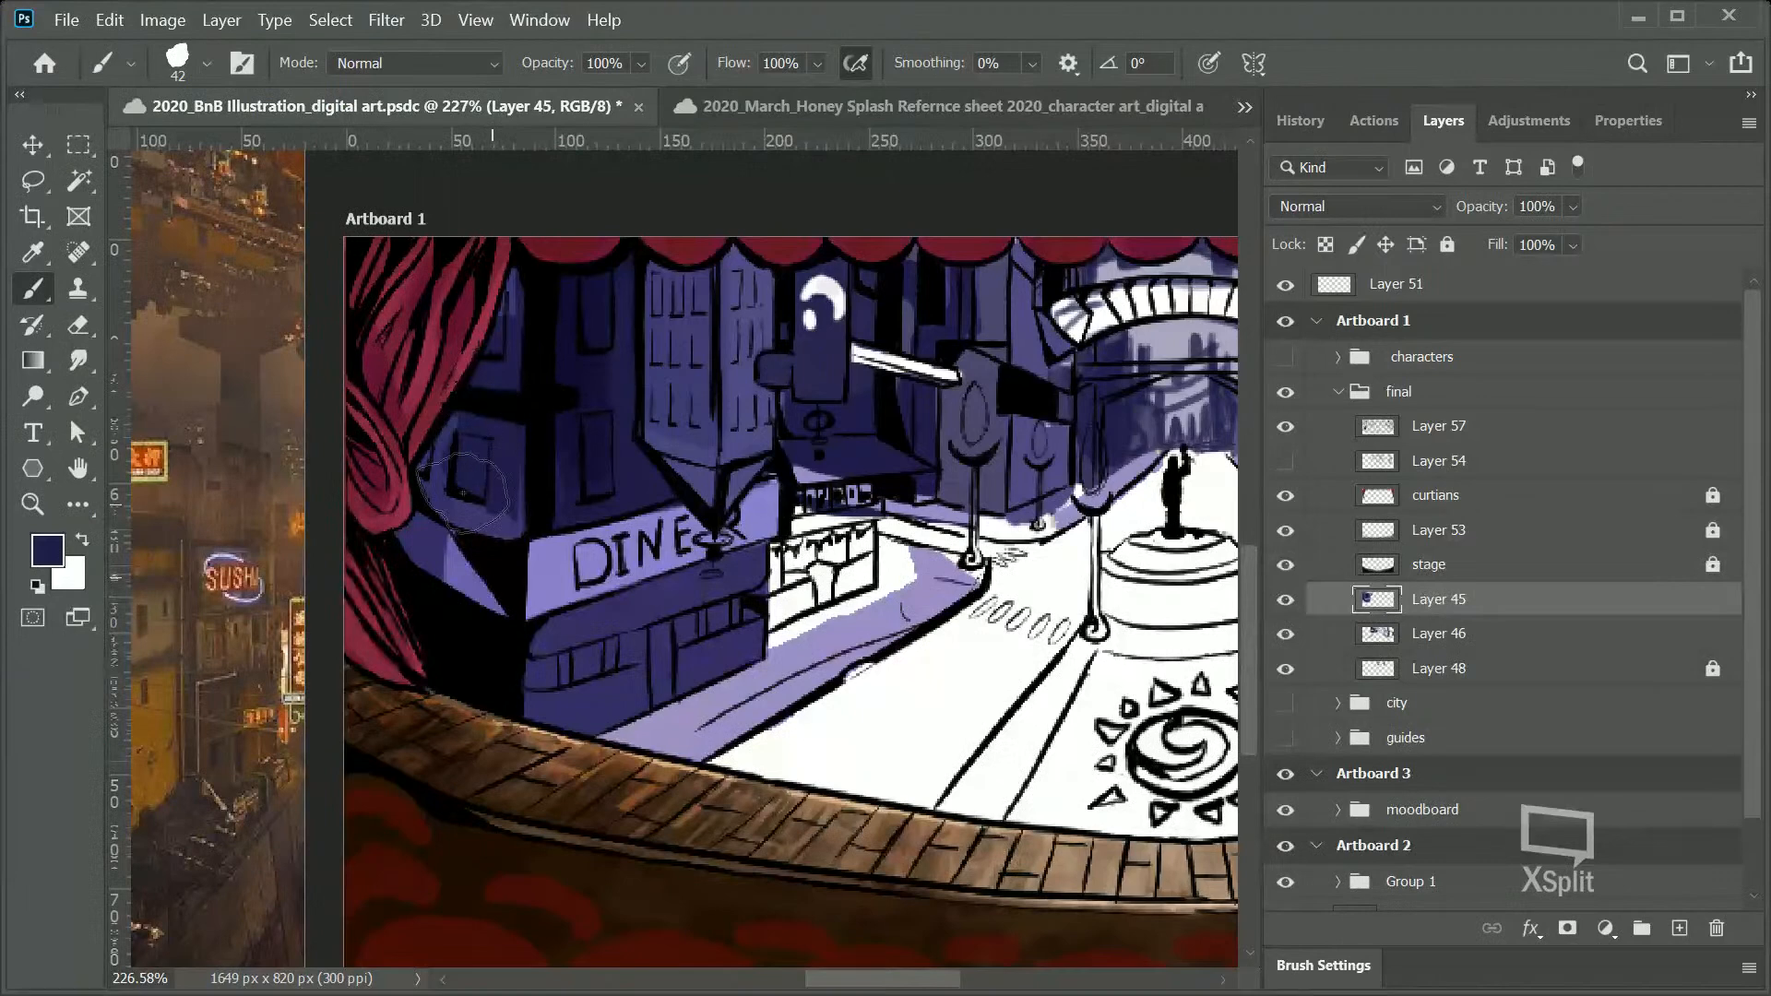
pyautogui.moveTo(494, 461)
pyautogui.mouseDown()
pyautogui.moveTo(511, 520)
pyautogui.moveTo(470, 498)
pyautogui.mouseUp()
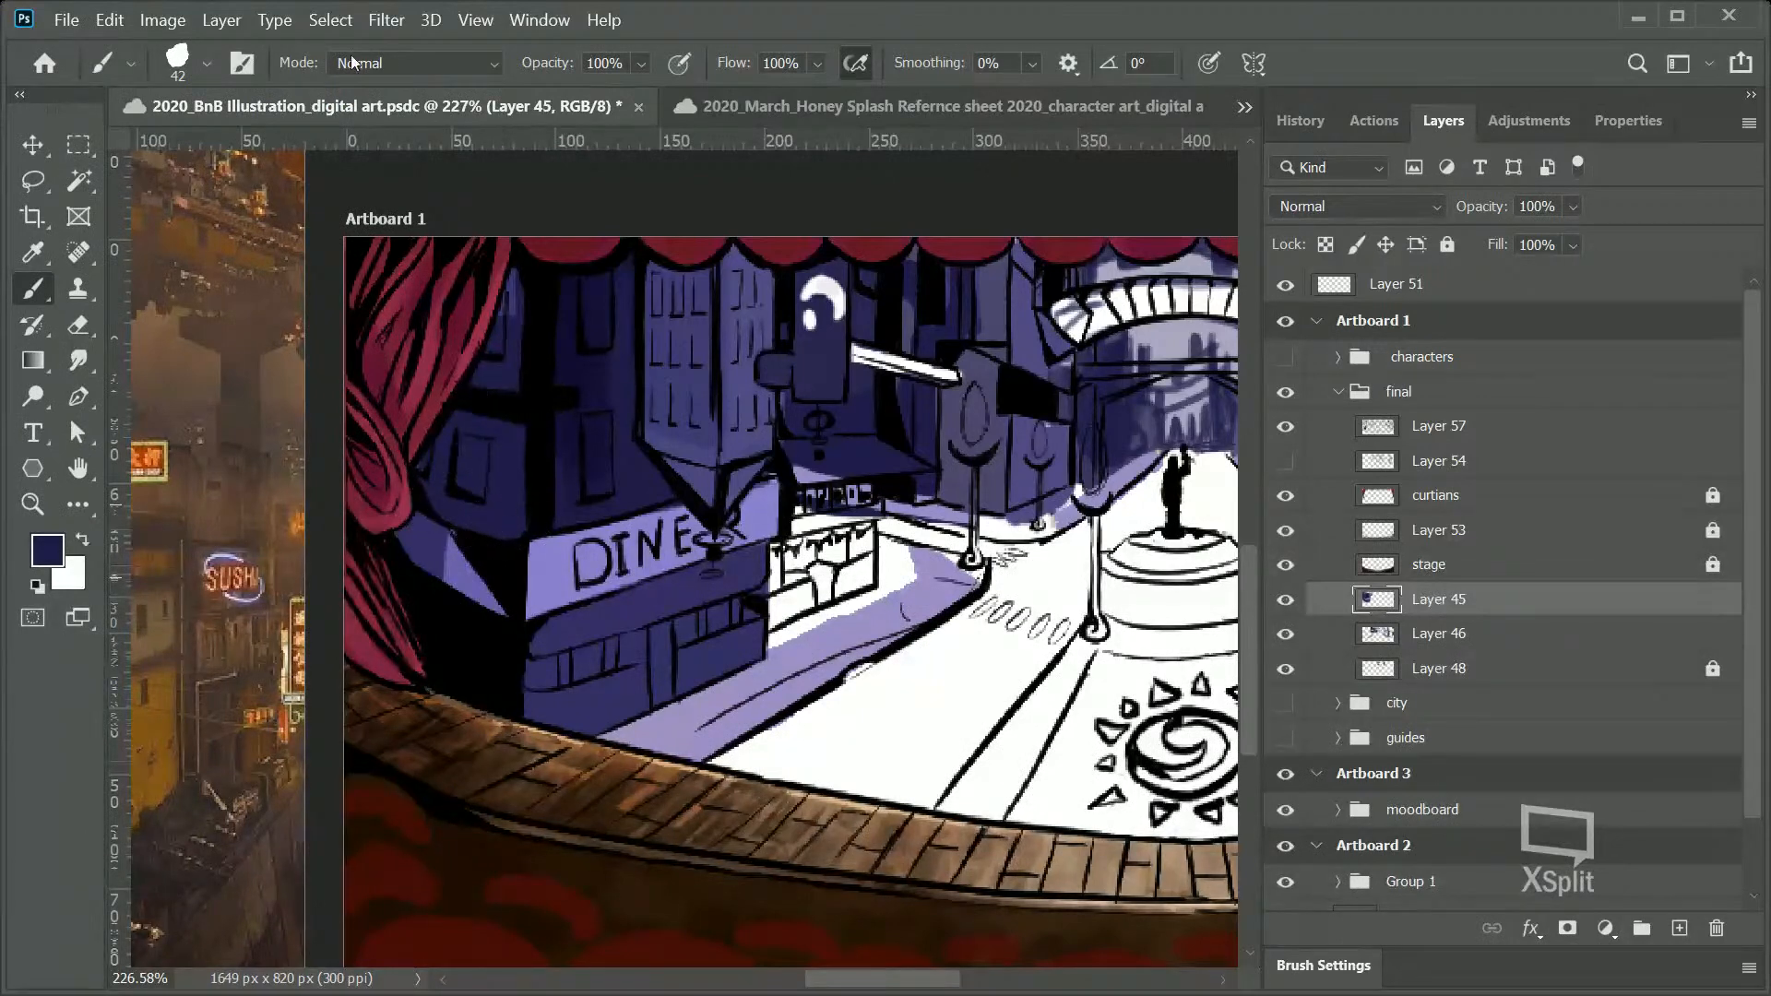
# Step: Fill the diner building's side window with near-white sampled from the moon sign using a 15 px brush, undoing strokes on the neighbouring window
pyautogui.click(185, 61)
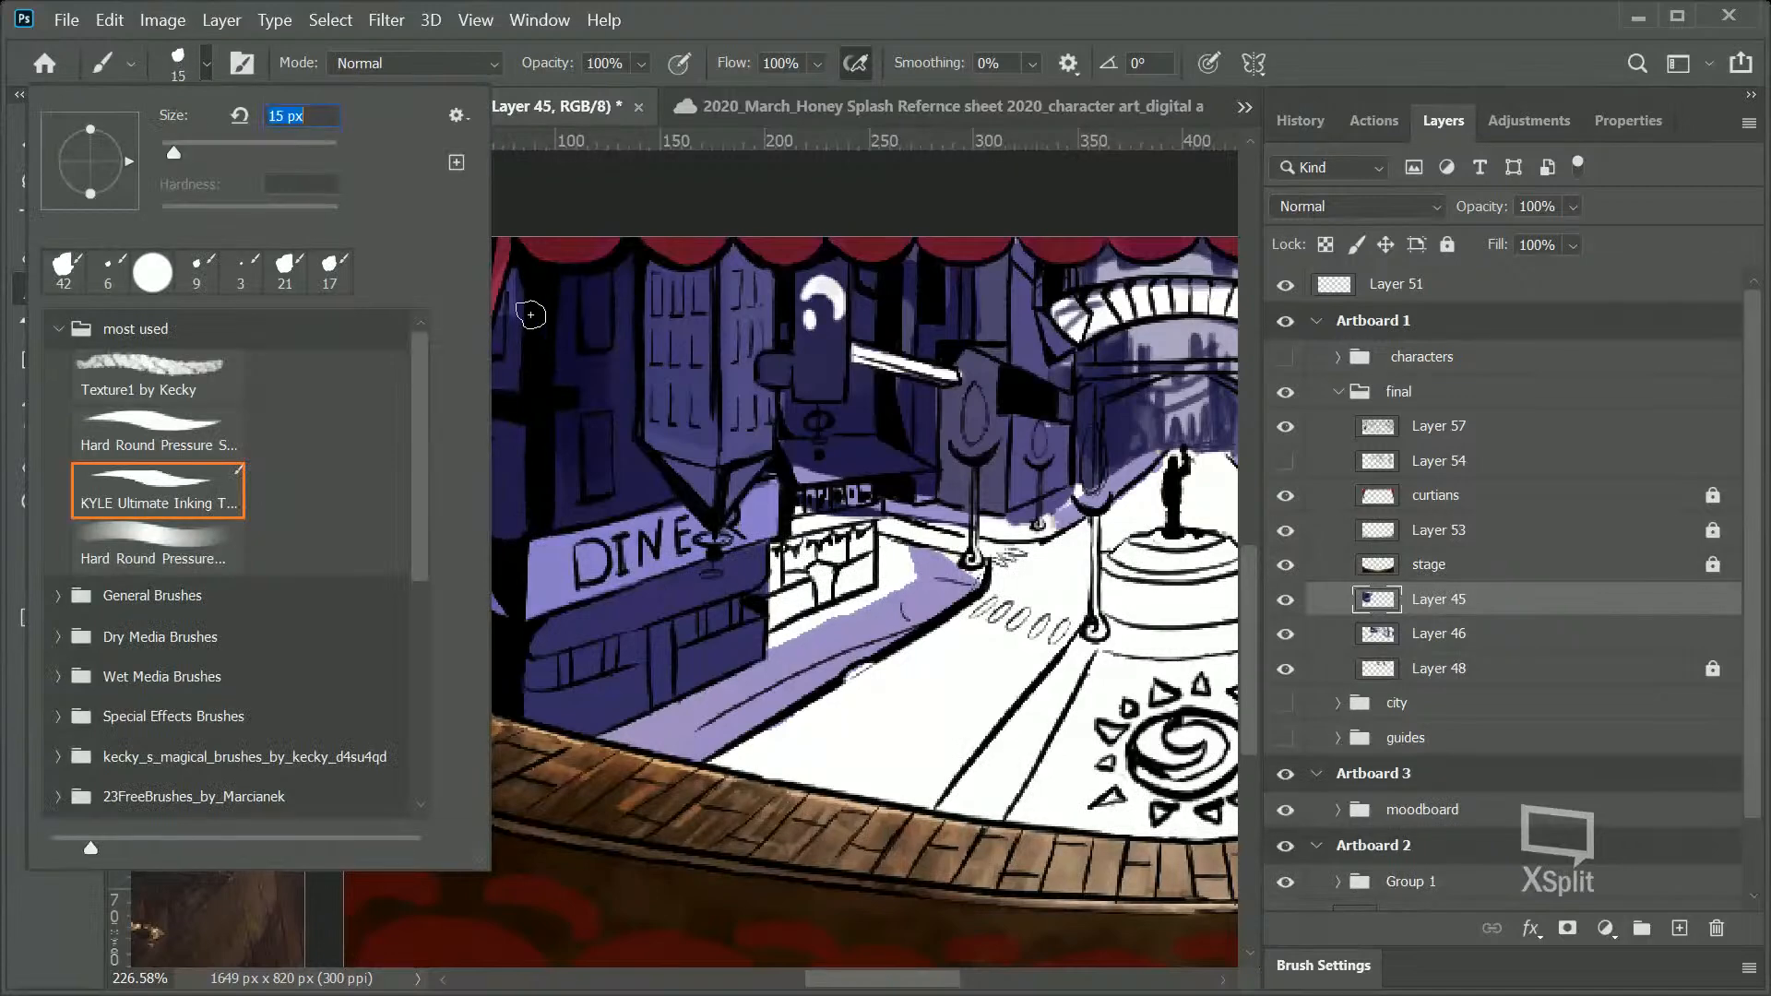
pyautogui.click(542, 305)
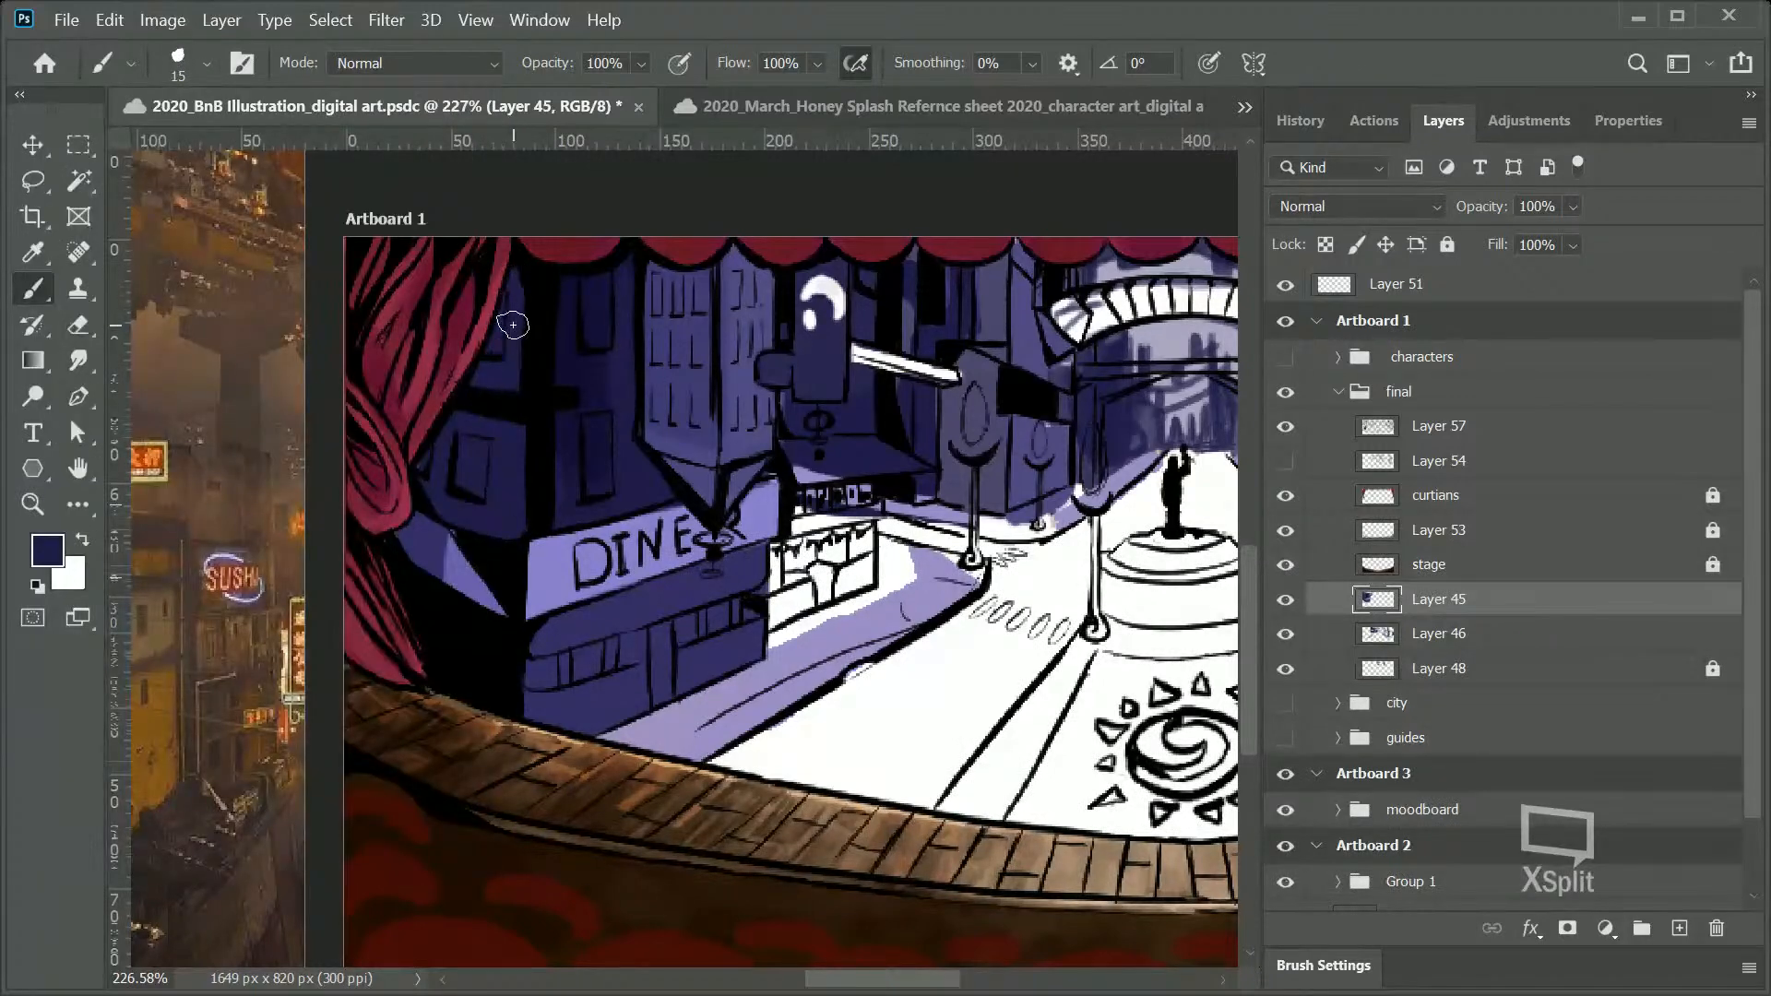
pyautogui.keyDown('alt'); pyautogui.click(830, 309); pyautogui.keyUp('alt')
pyautogui.moveTo(461, 461)
pyautogui.mouseDown()
pyautogui.moveTo(476, 478)
pyautogui.moveTo(485, 448)
pyautogui.mouseUp()
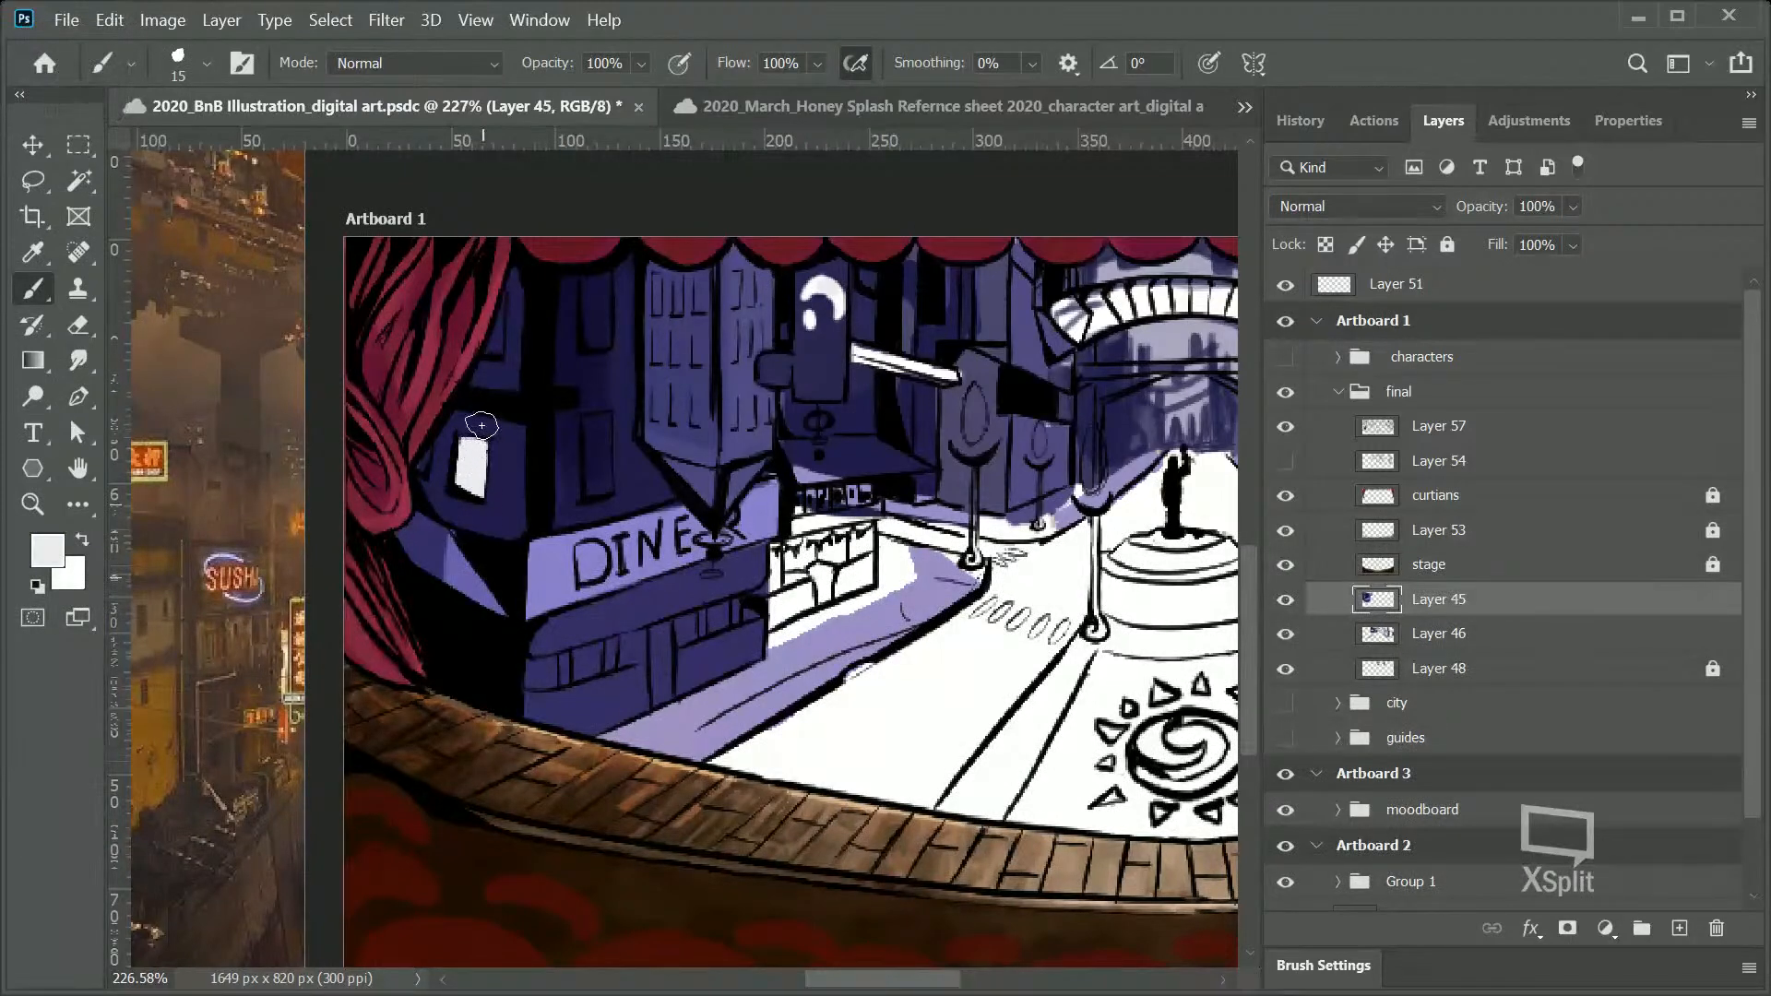
pyautogui.moveTo(595, 430)
pyautogui.mouseDown()
pyautogui.moveTo(592, 482)
pyautogui.moveTo(605, 424)
pyautogui.mouseUp()
pyautogui.hotkey('ctrl', 'z')
pyautogui.hotkey('ctrl', 'z')
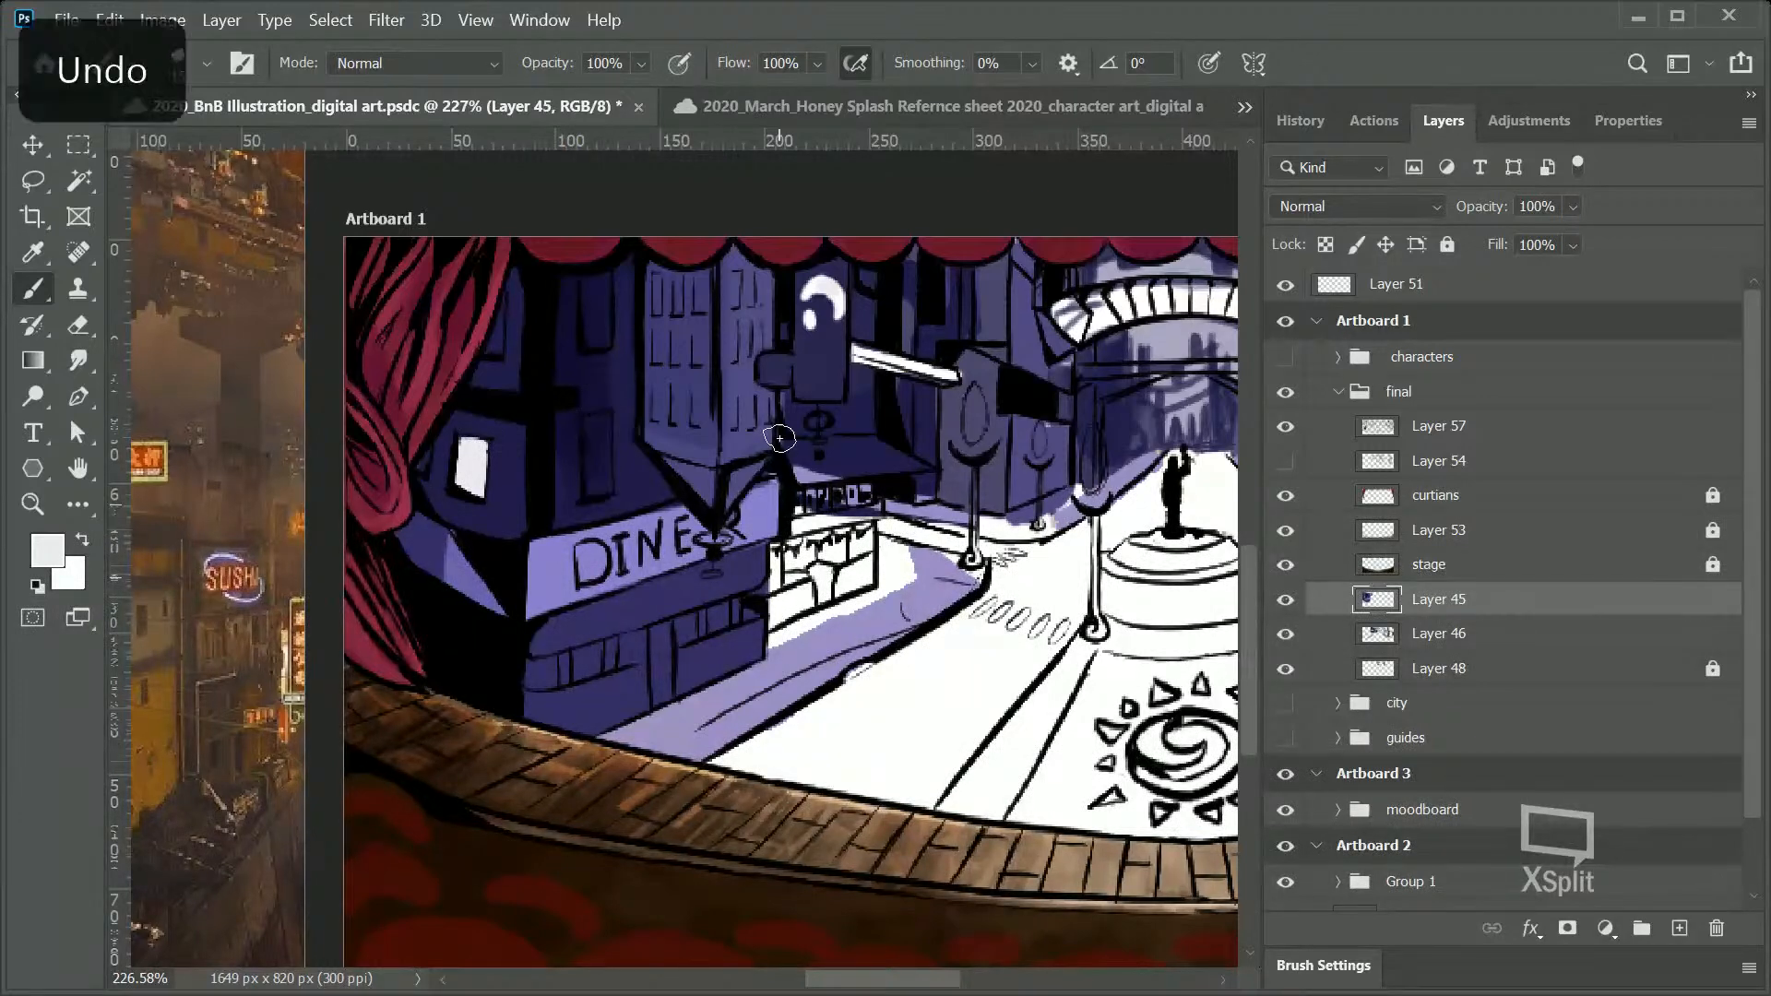
# Step: Paint several upper windows of the corner tower near-white, redoing the first window stroke
pyautogui.moveTo(737, 278); pyautogui.dragTo(738, 308)
pyautogui.hotkey('ctrl', 'z')
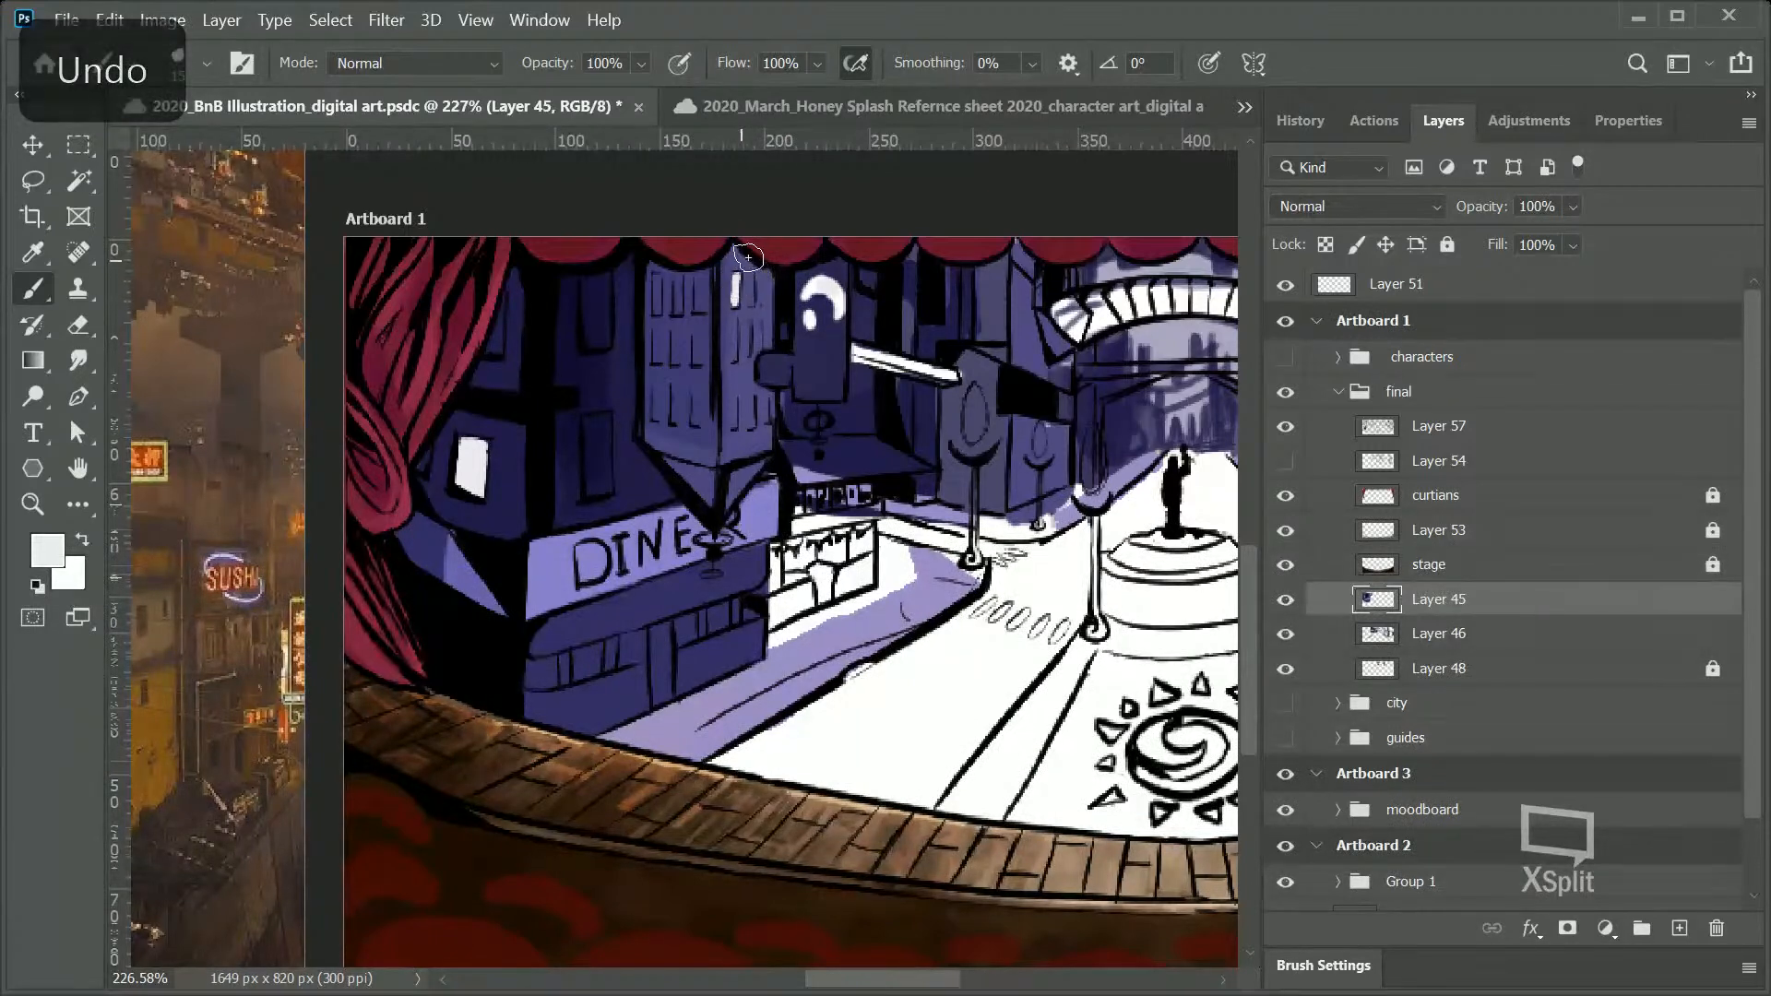
pyautogui.moveTo(738, 275); pyautogui.dragTo(738, 306)
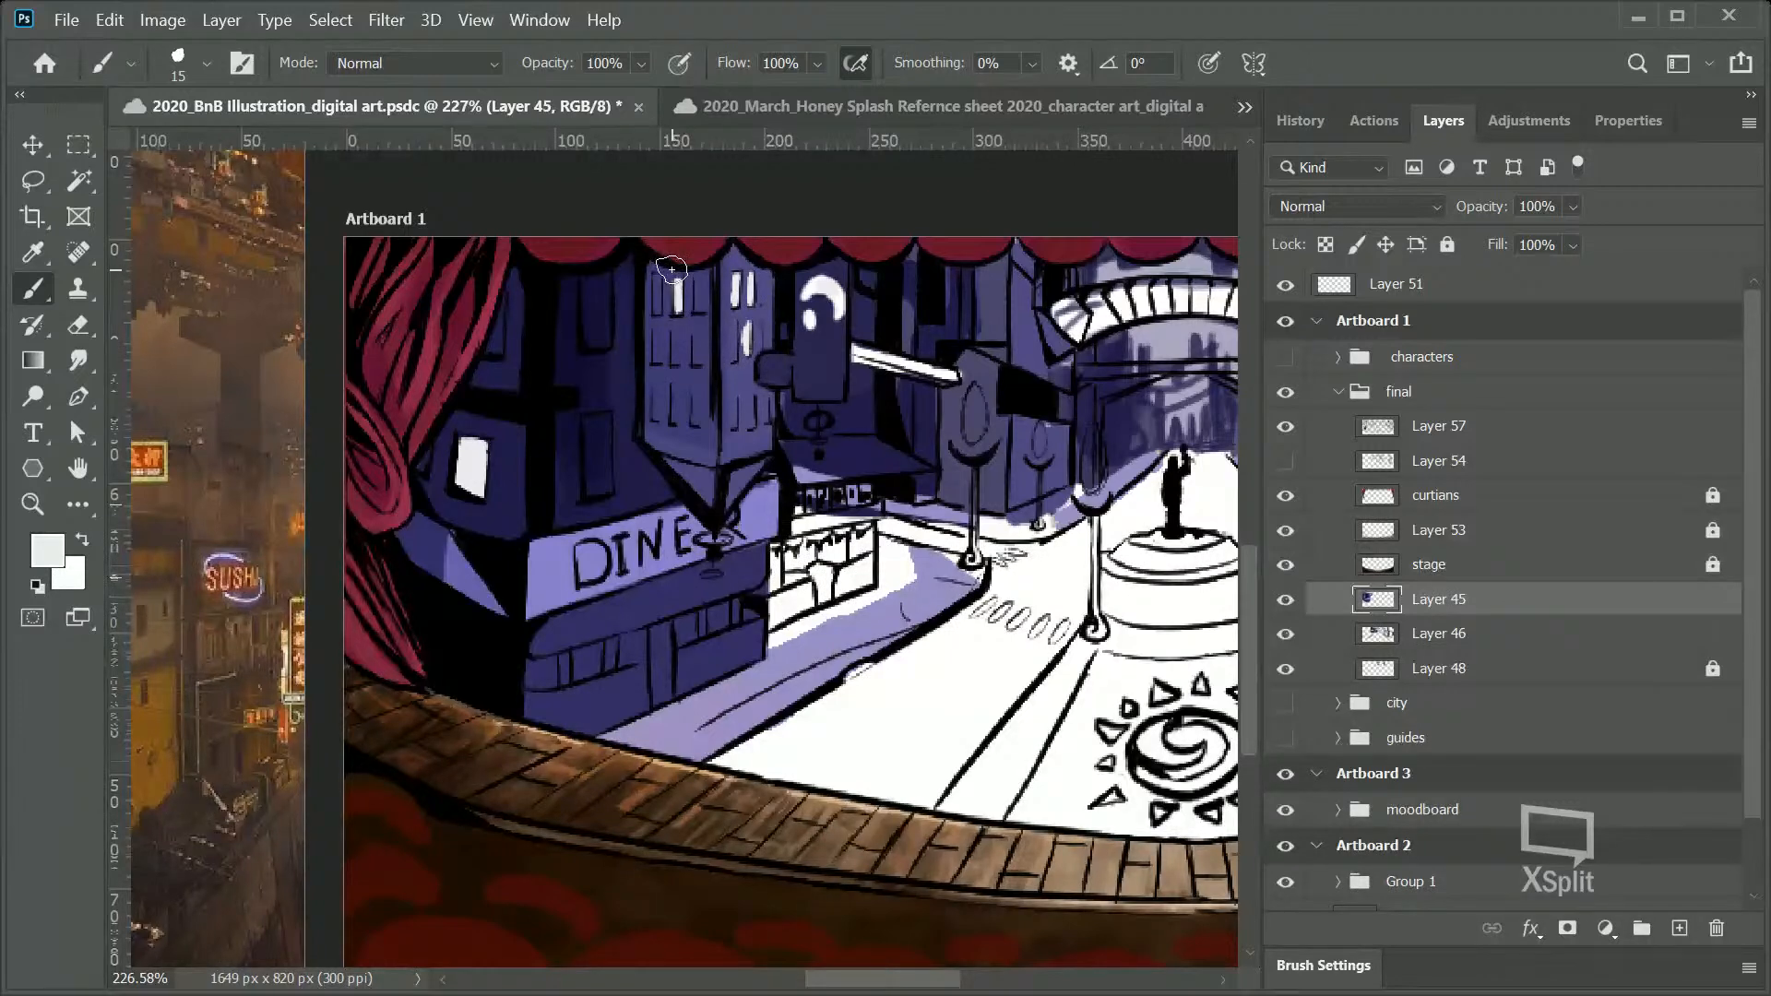
# Step: Try grey-lavender #b3aec2 as the painting colour, and replace it with dark purple-grey #3f3a4f
pyautogui.press('i')
pyautogui.click(48, 554)
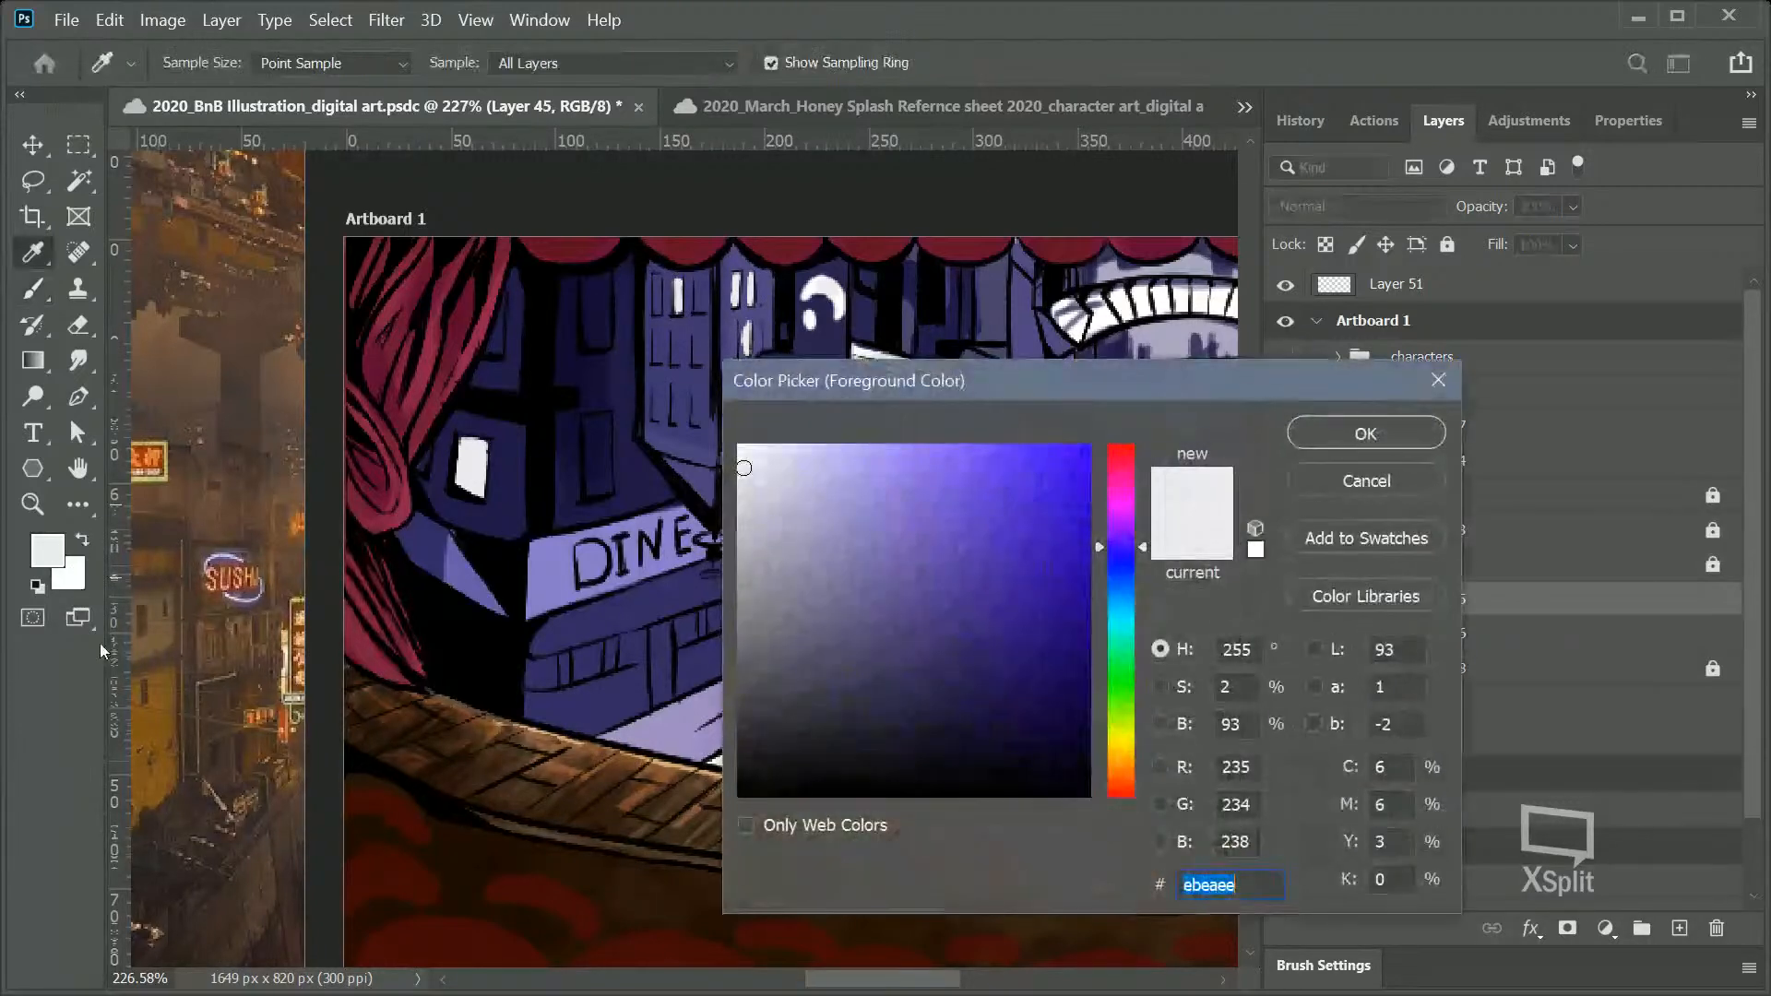
pyautogui.moveTo(785, 508); pyautogui.dragTo(775, 526)
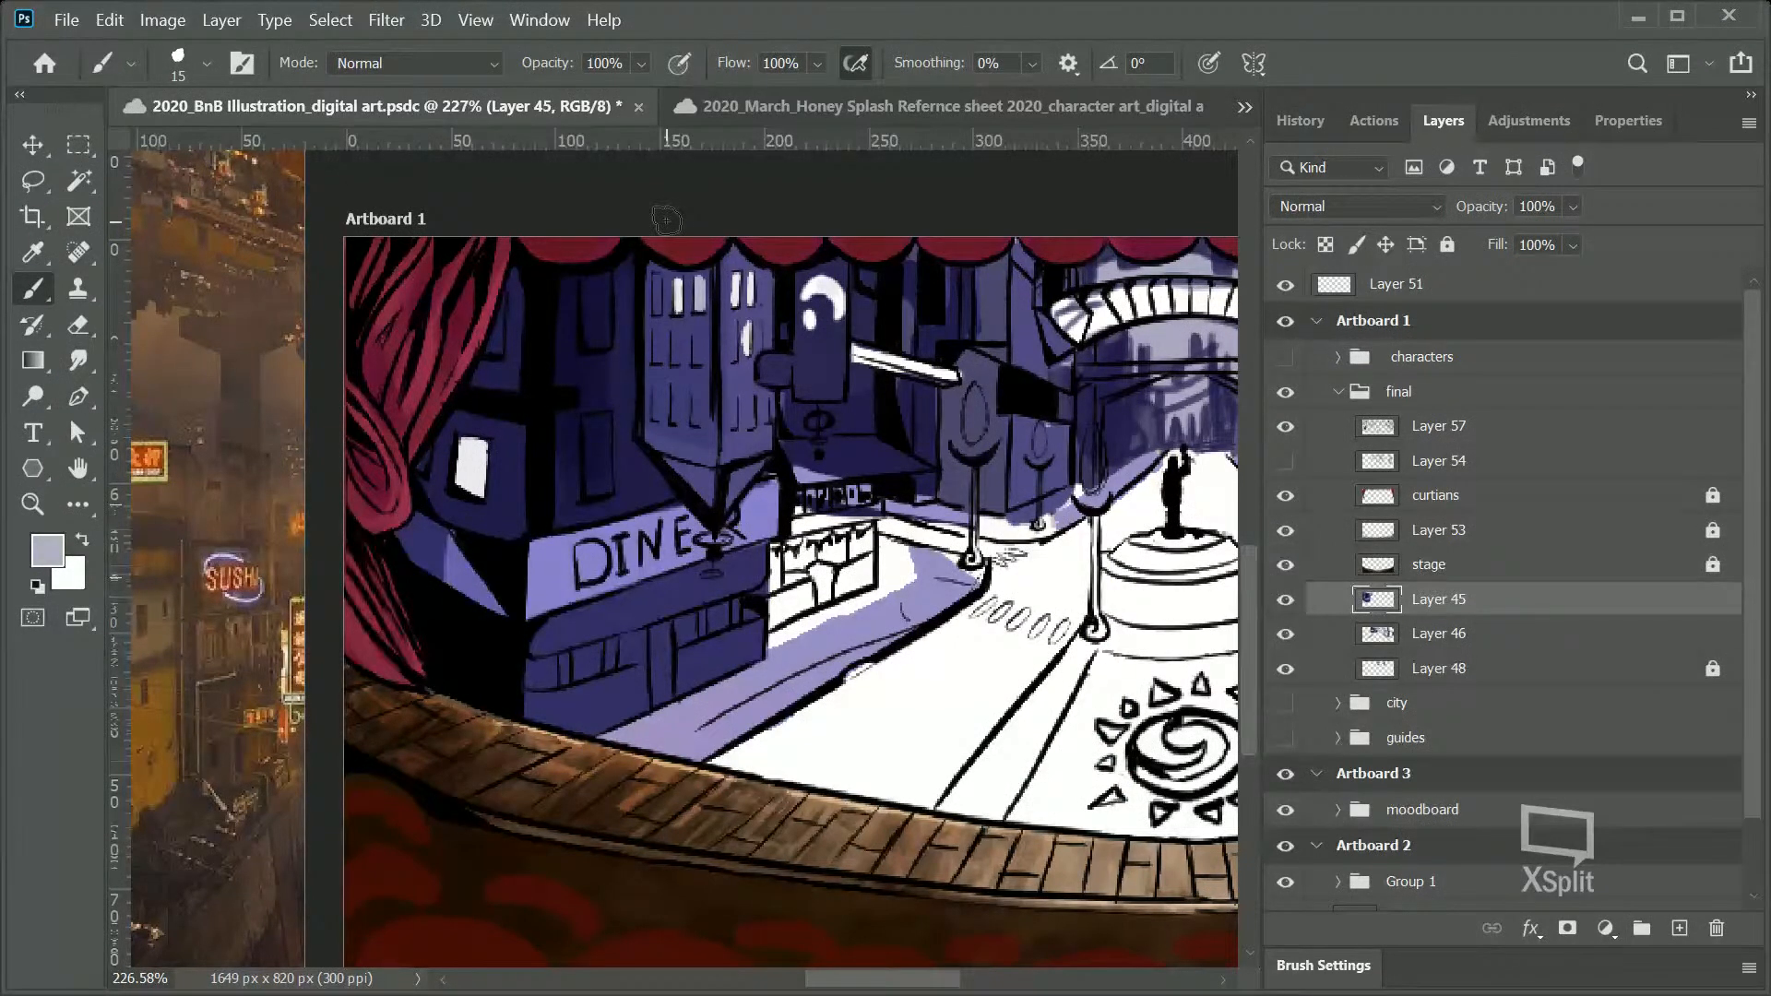
pyautogui.click(57, 561)
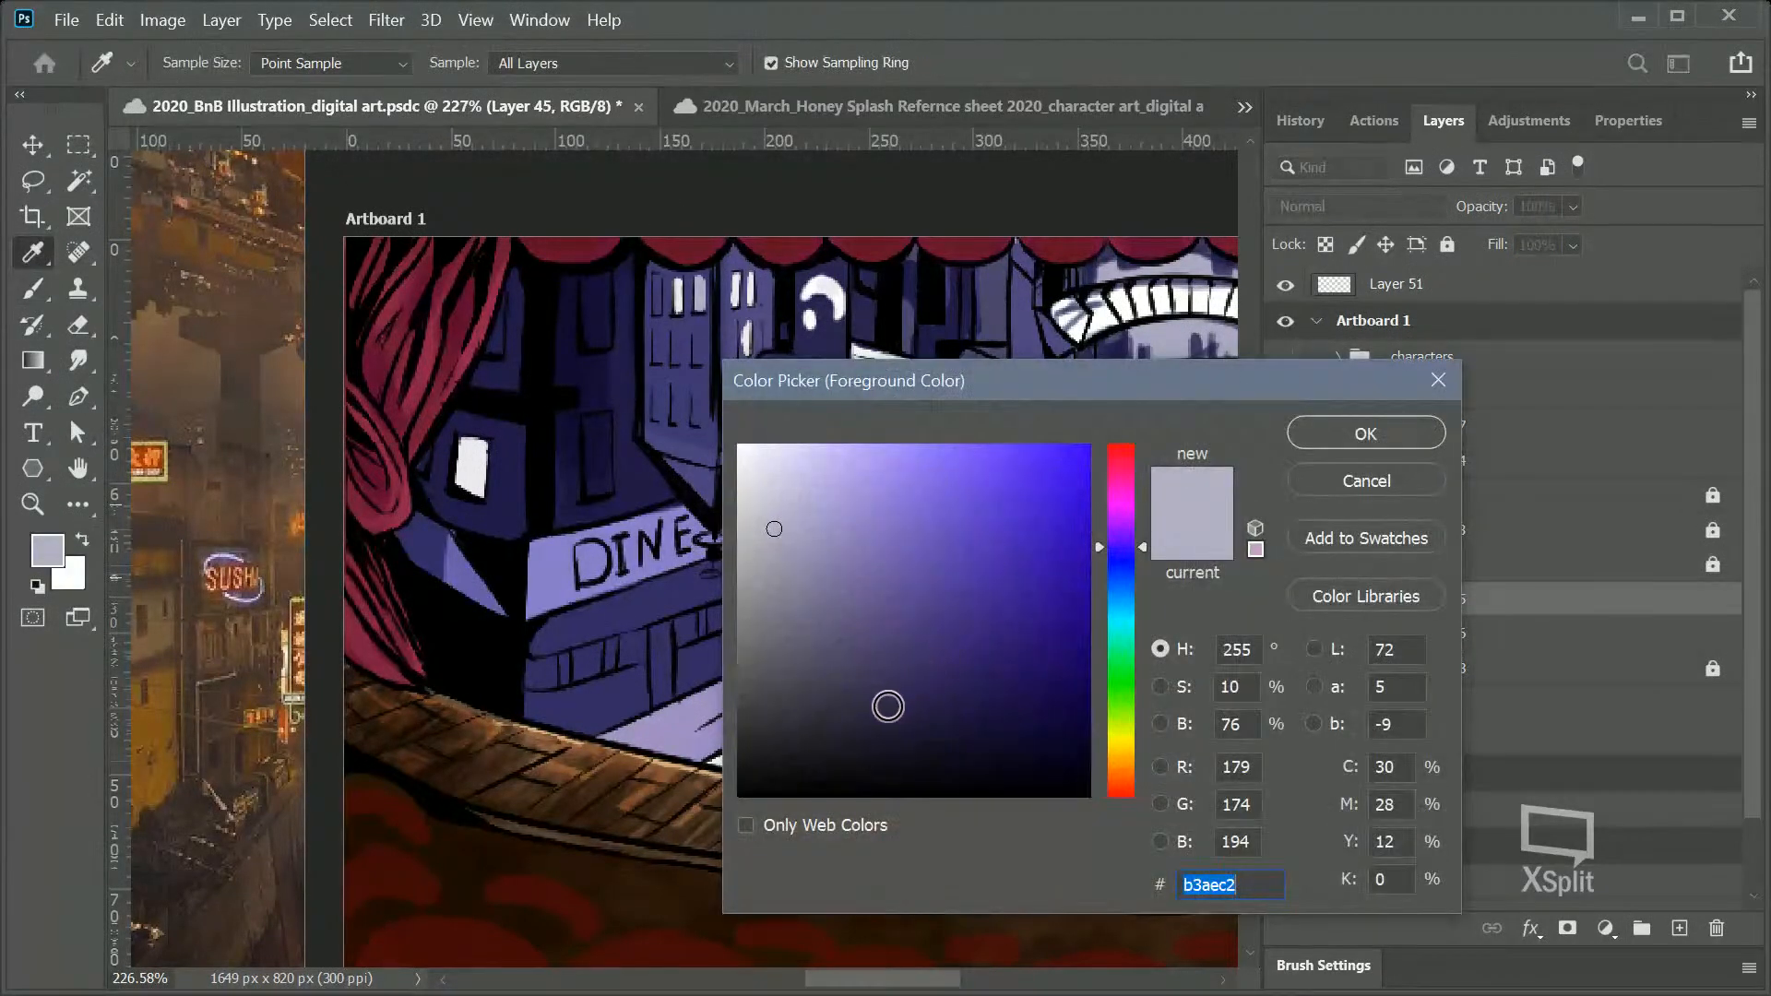
pyautogui.click(833, 682)
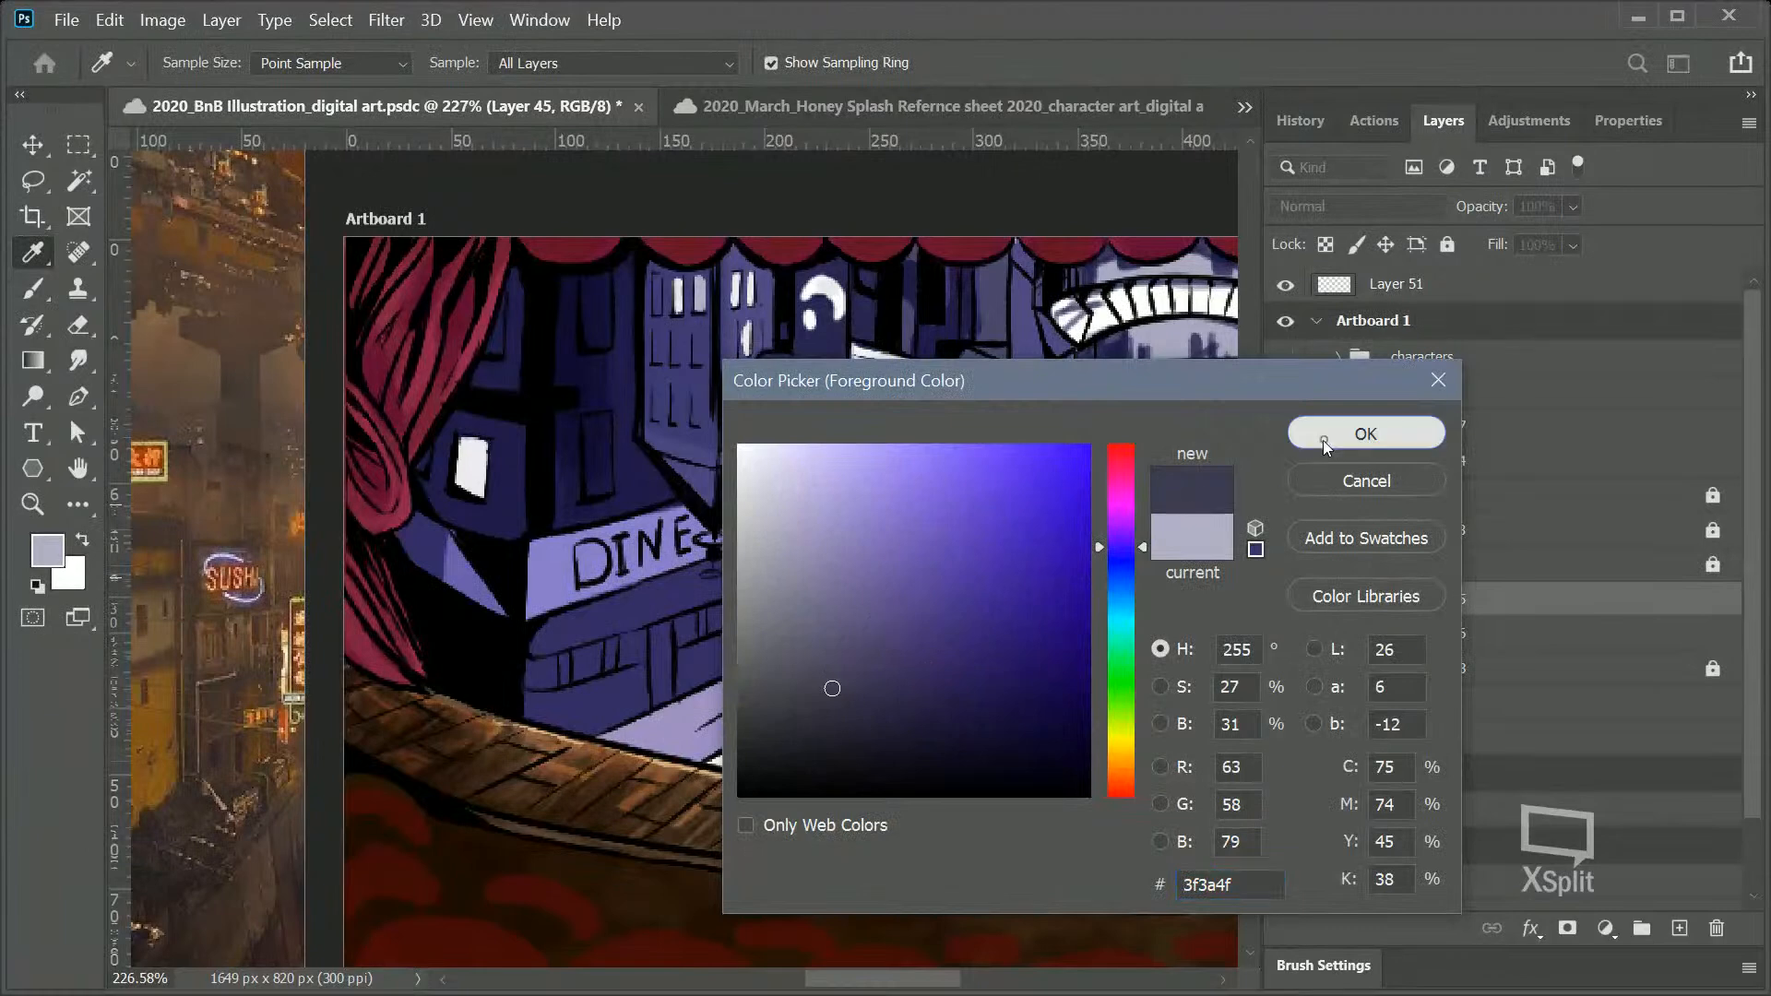
pyautogui.click(1323, 437)
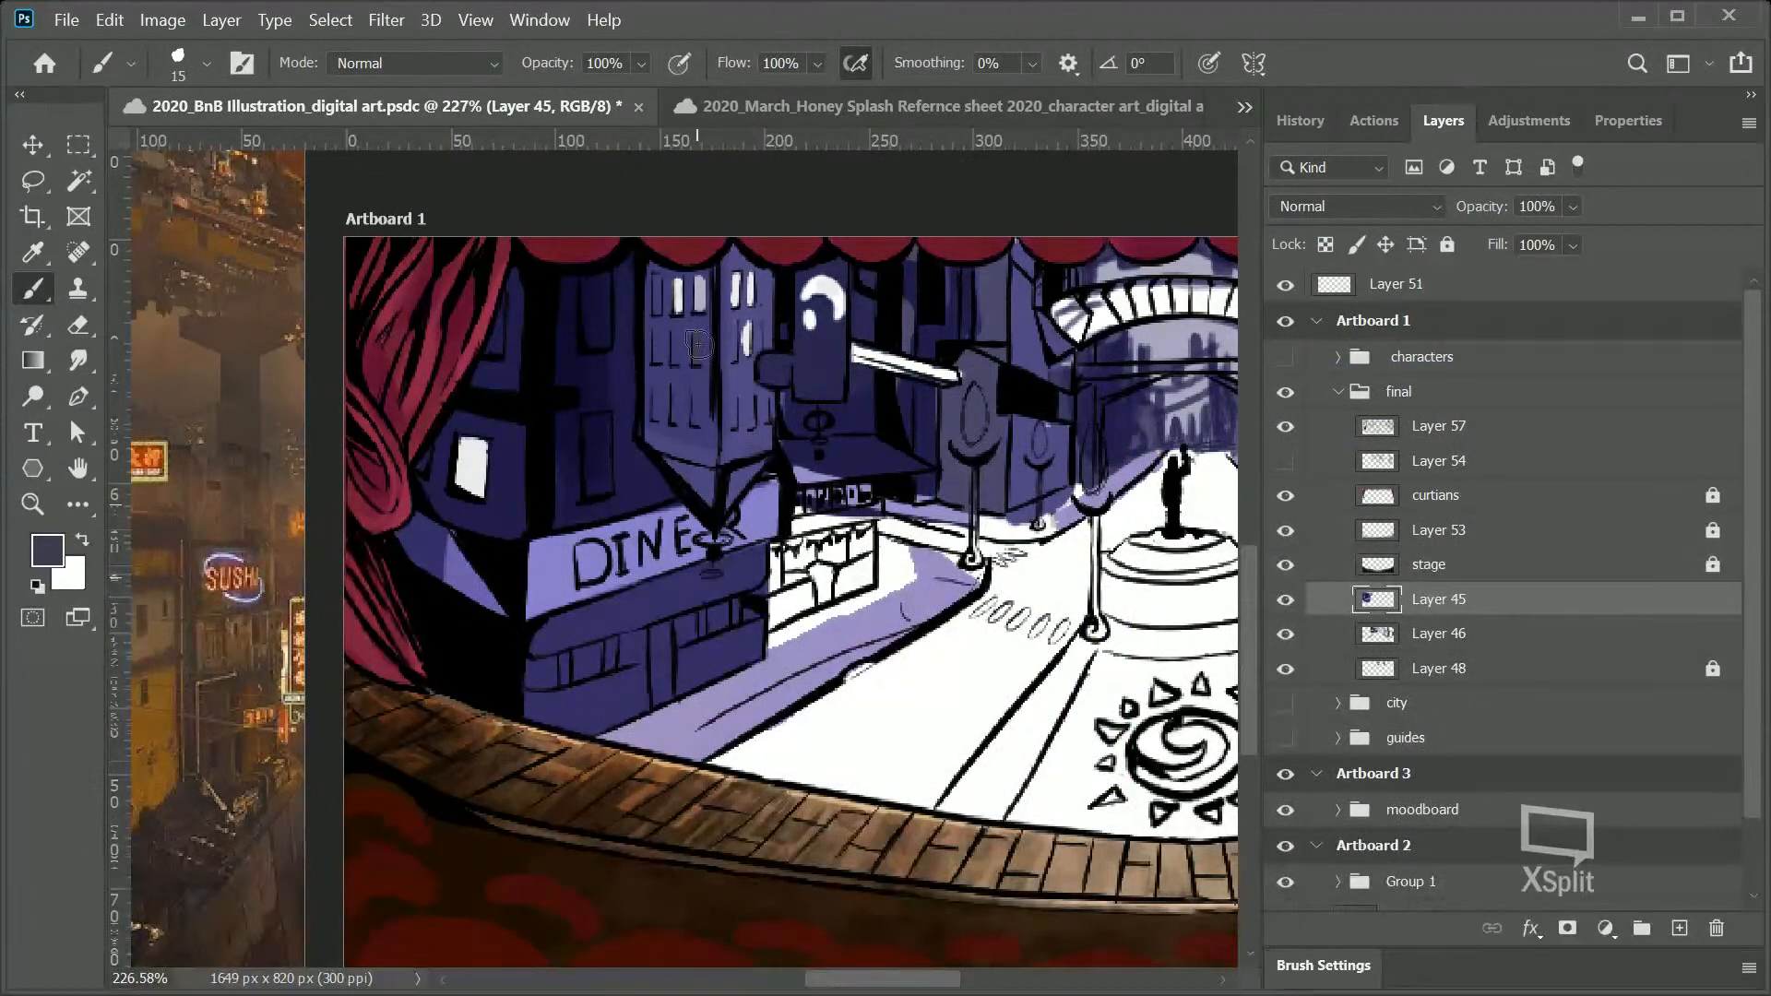
# Step: Set the painting colour to a very dark navy and undo the trial strokes on the corner tower's windows
pyautogui.click(52, 559)
pyautogui.moveTo(1026, 738)
pyautogui.mouseDown()
pyautogui.moveTo(1060, 743)
pyautogui.moveTo(1035, 755)
pyautogui.moveTo(985, 714)
pyautogui.moveTo(935, 747)
pyautogui.mouseUp()
pyautogui.click(1308, 432)
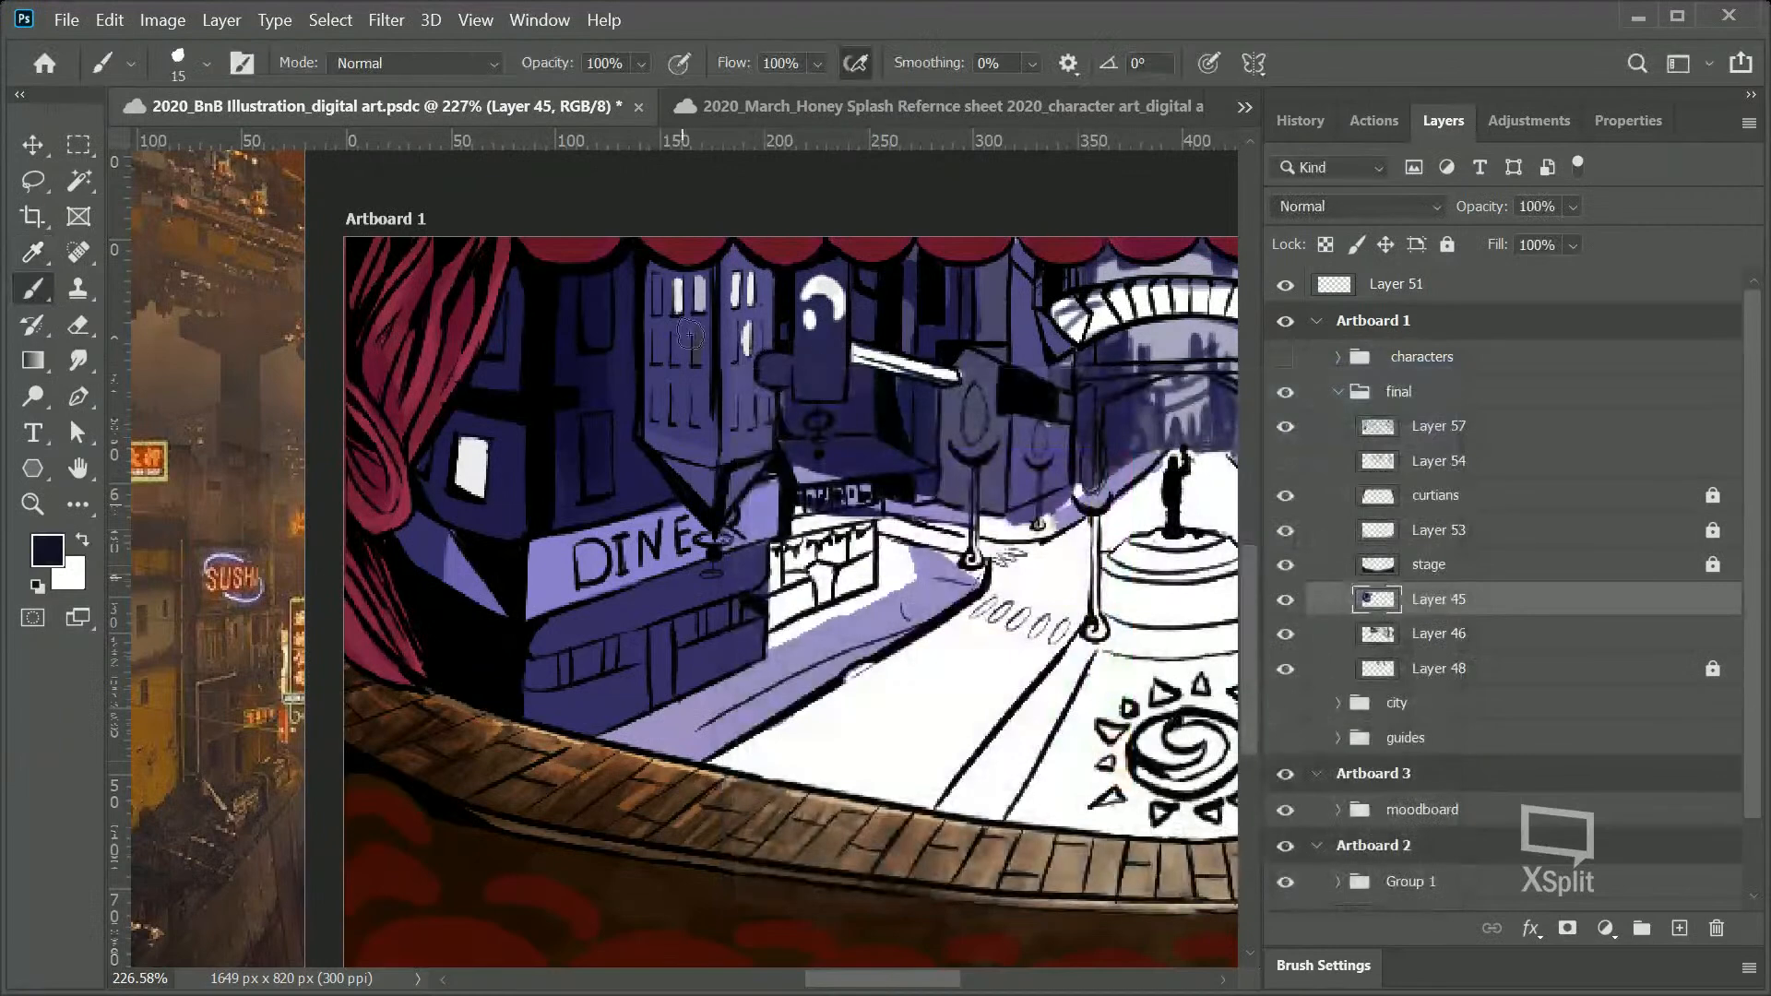
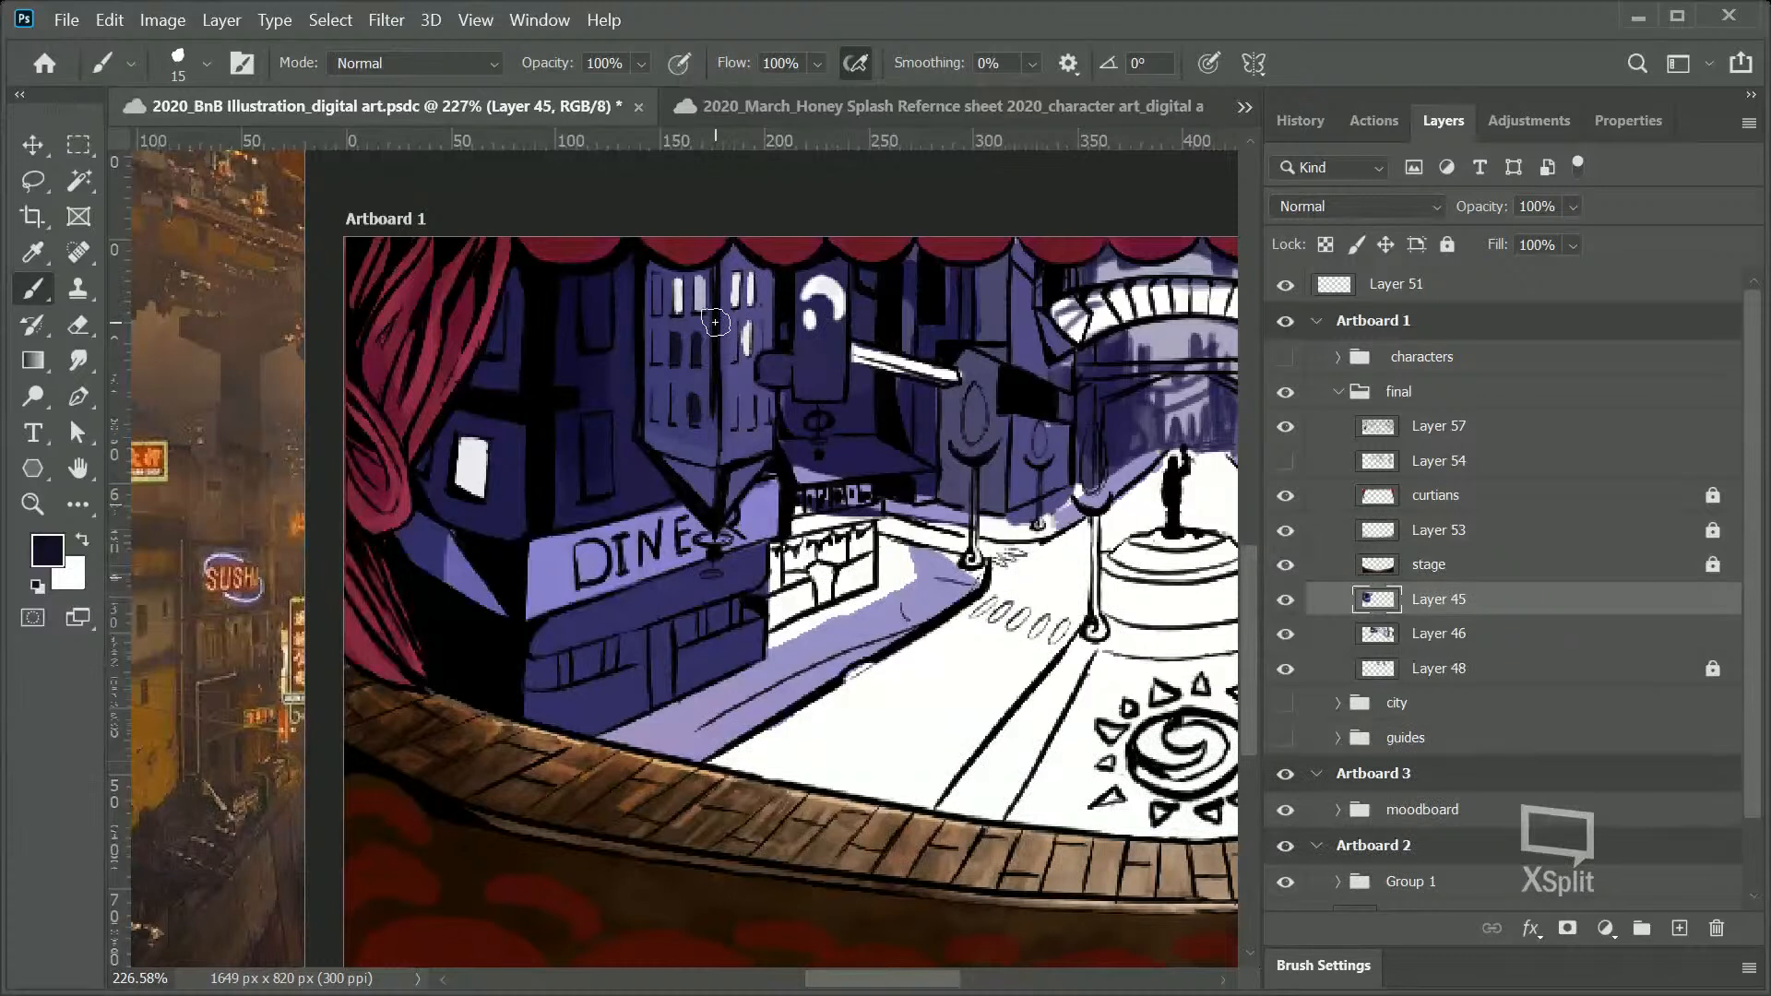
pyautogui.hotkey('ctrl', 'z')
pyautogui.hotkey('ctrl', 'z')
pyautogui.hotkey('ctrl', 'z')
pyautogui.hotkey('ctrl', 'z')
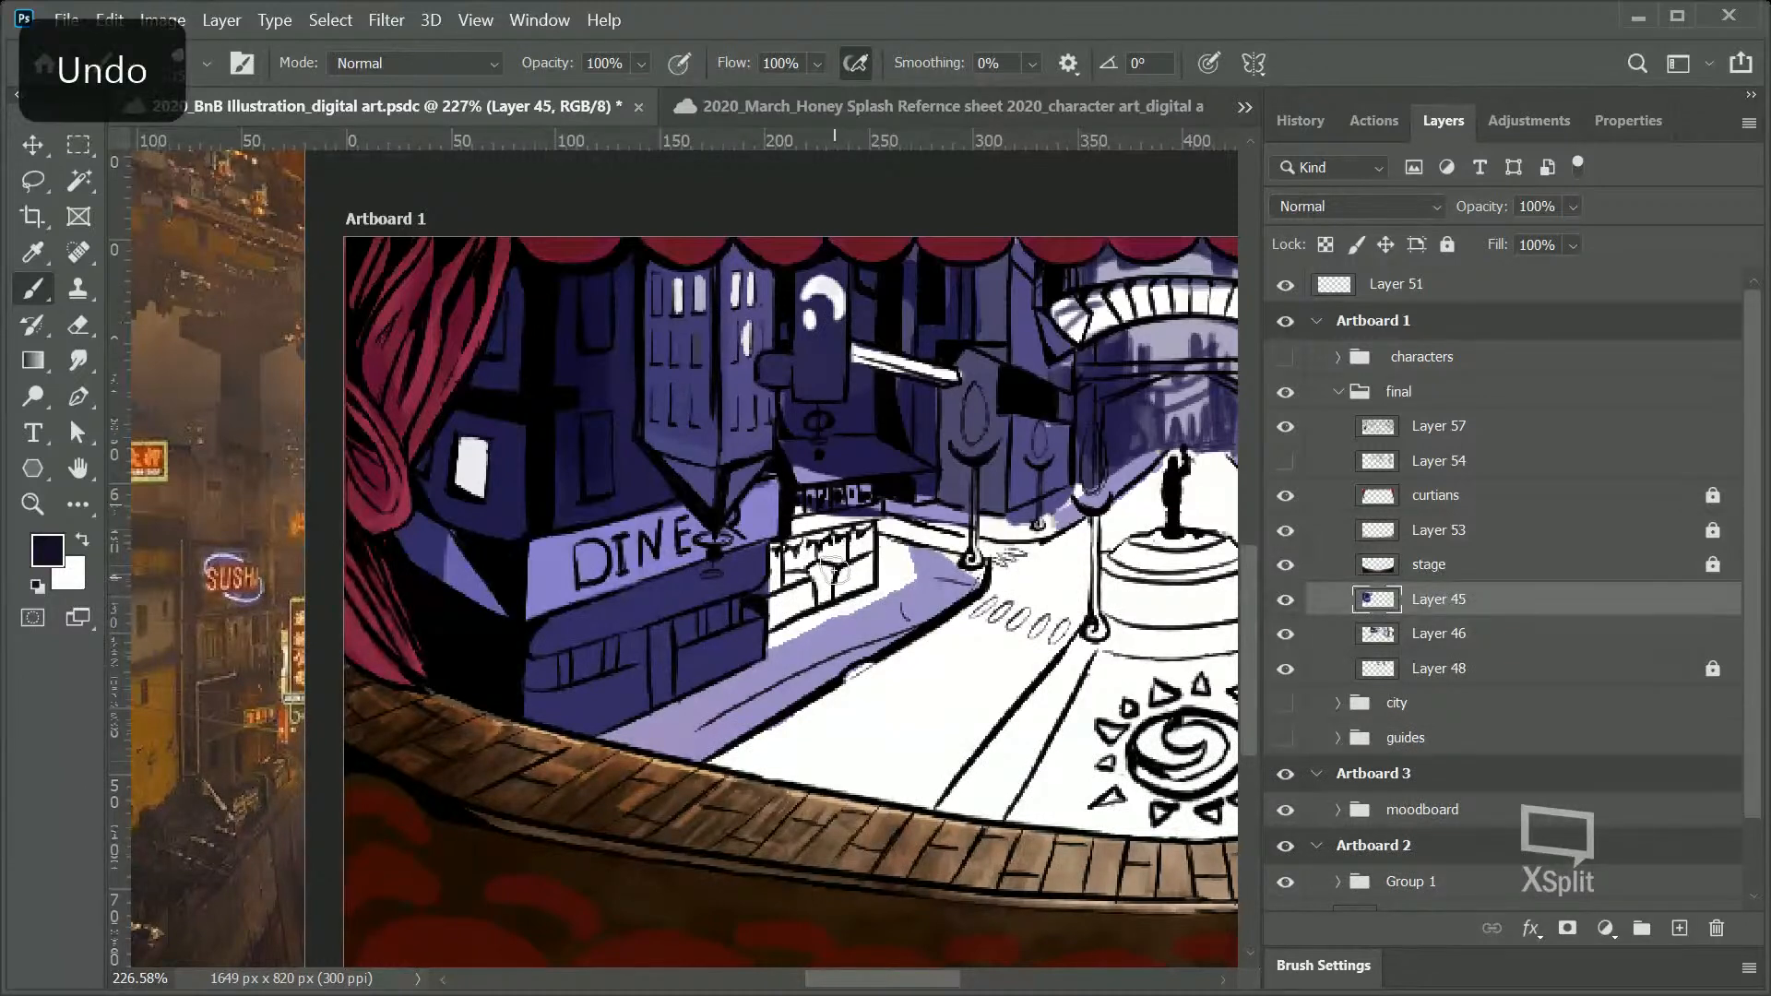
pyautogui.hotkey('ctrl', 'z')
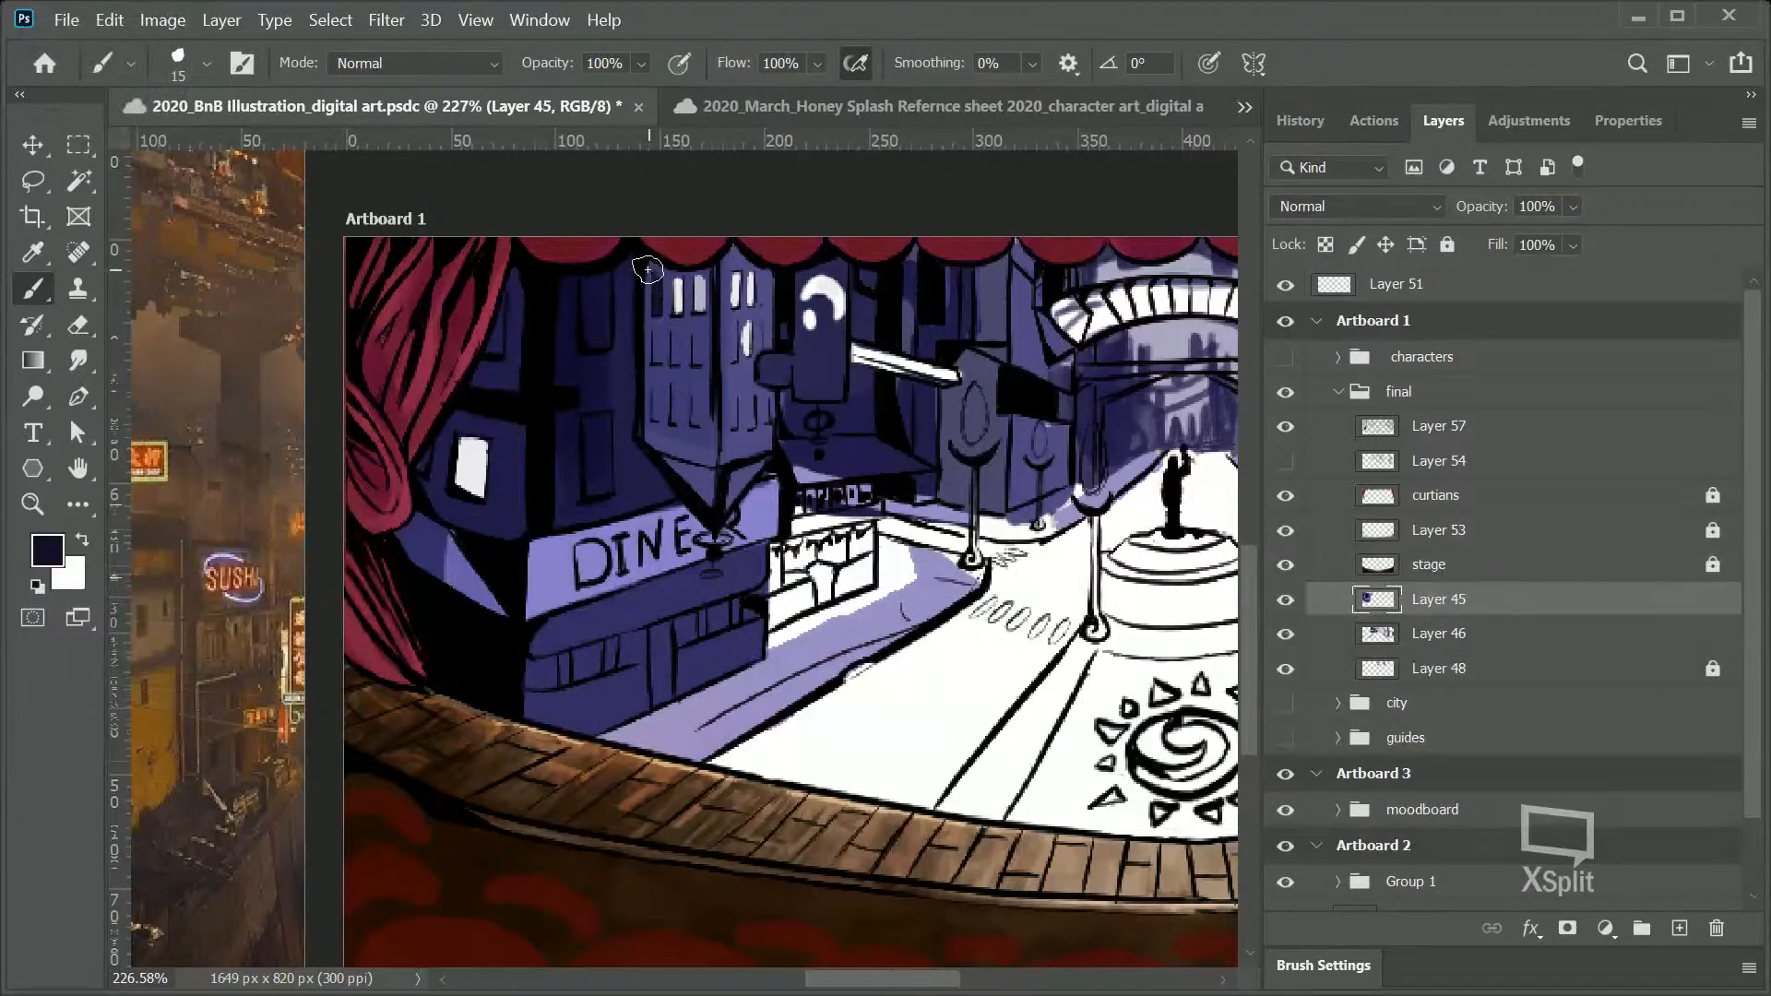
# Step: Repaint the top window row on the corner tower's front with sampled colours, leaving one near-white window between very dark navy ones
pyautogui.keyDown('alt'); pyautogui.click(743, 327); pyautogui.keyUp('alt')
pyautogui.keyDown('alt'); pyautogui.click(678, 298); pyautogui.keyUp('alt')
pyautogui.keyDown('alt'); pyautogui.click(699, 298); pyautogui.keyUp('alt')
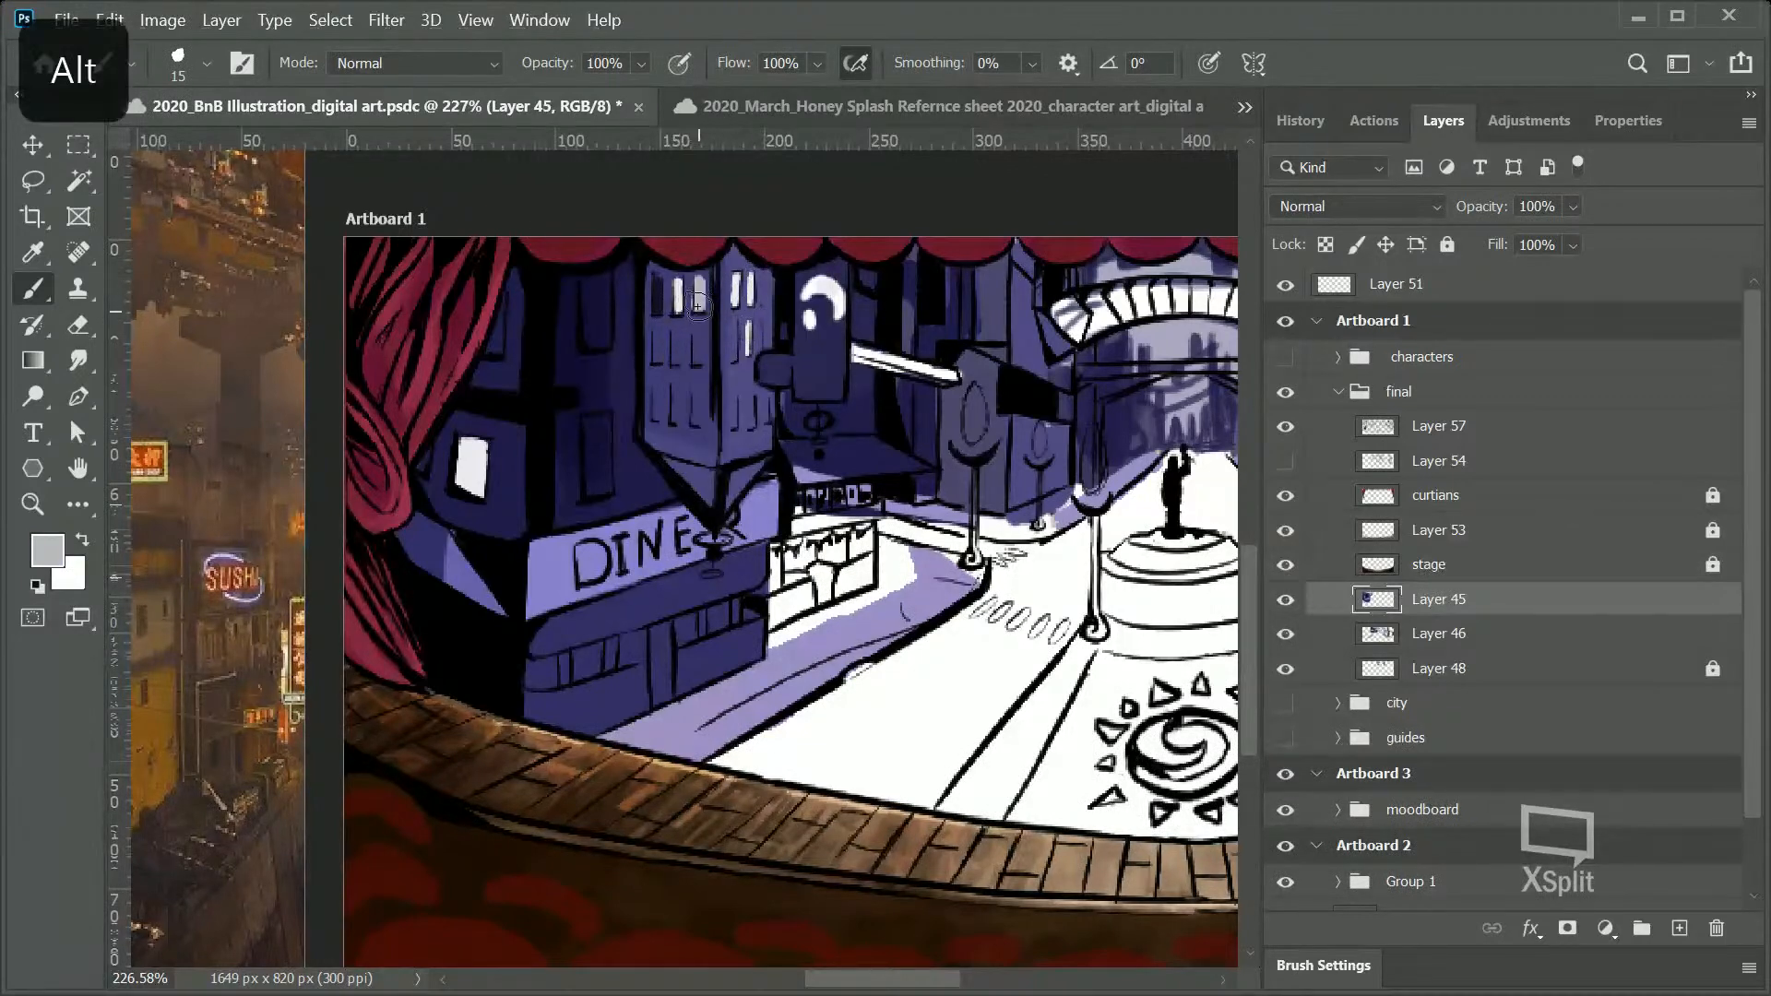
pyautogui.keyDown('alt'); pyautogui.click(691, 337); pyautogui.keyUp('alt')
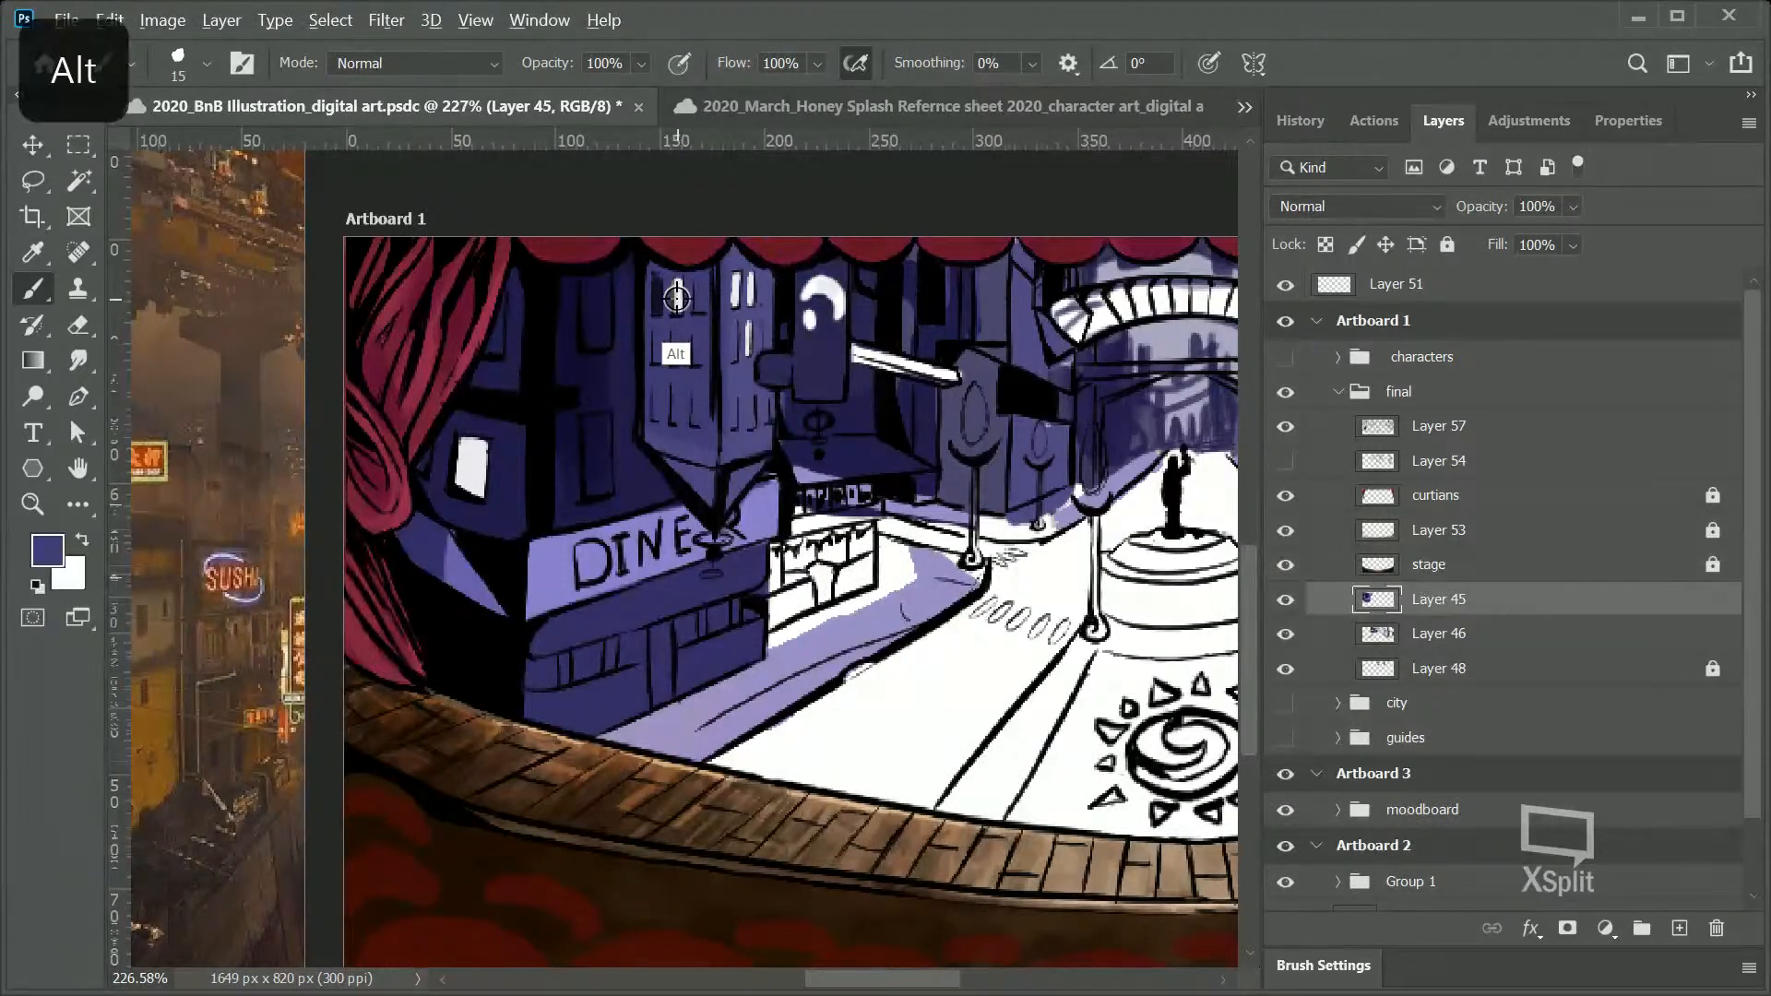
pyautogui.keyDown('alt'); pyautogui.click(659, 348); pyautogui.keyUp('alt')
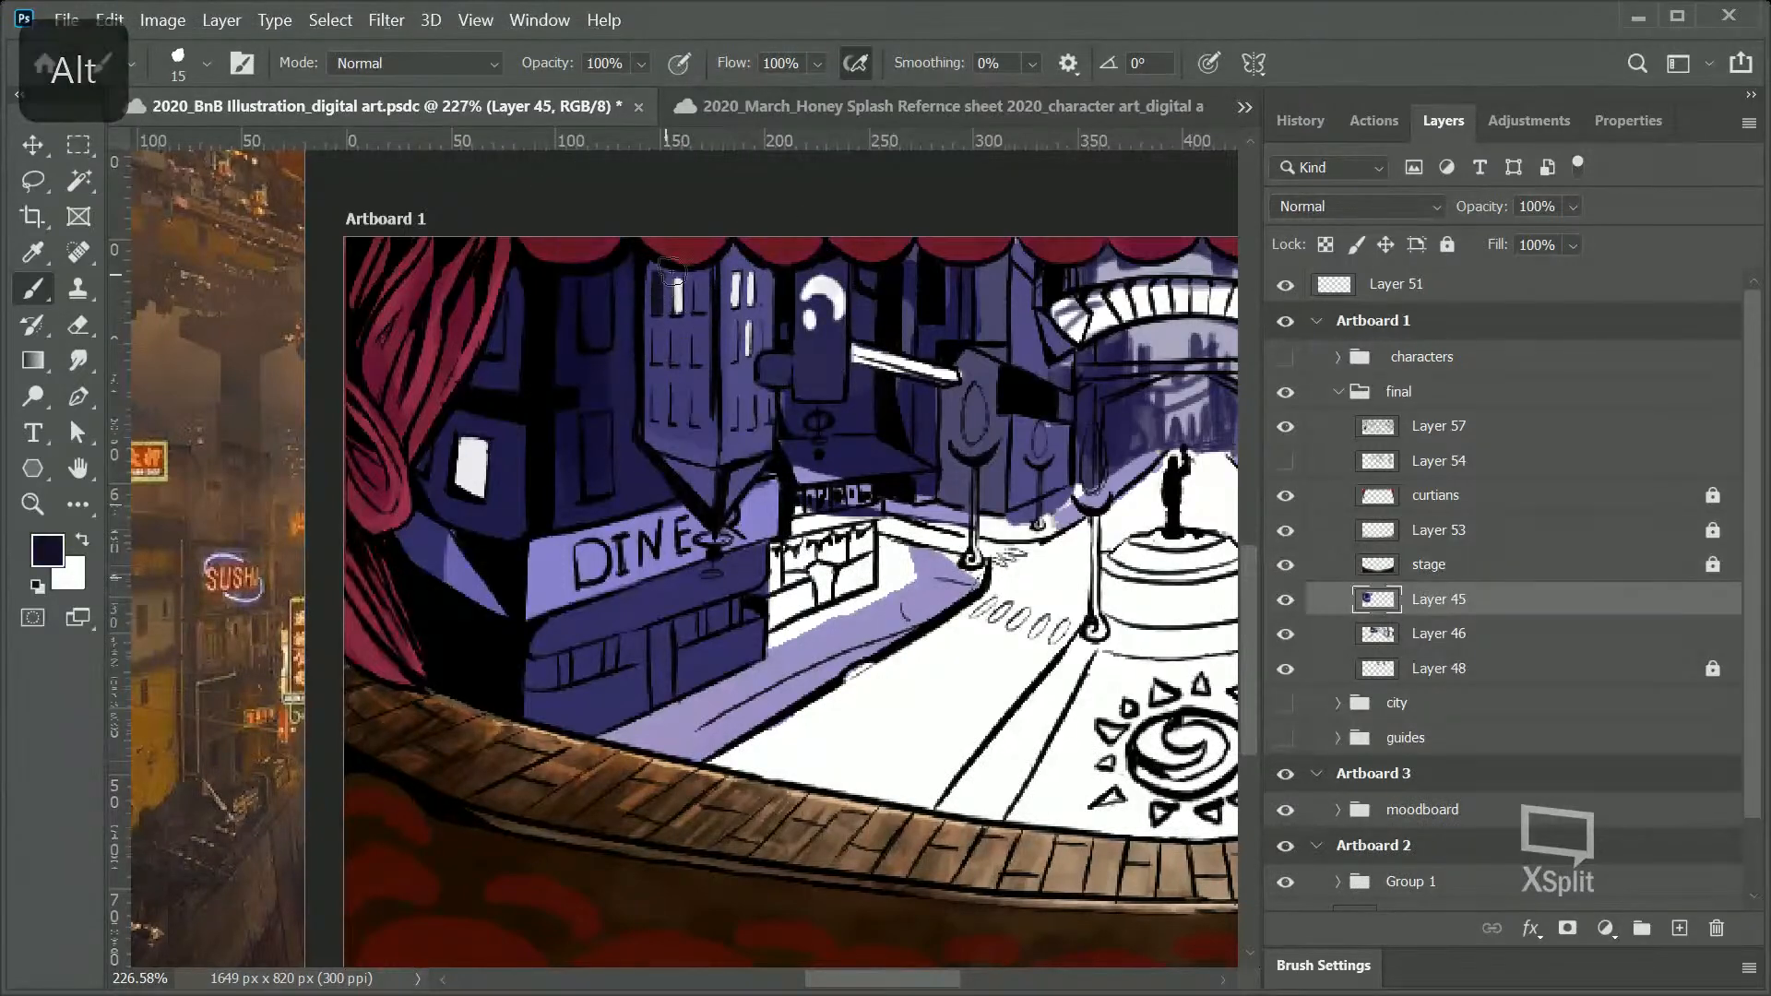
pyautogui.keyDown('alt'); pyautogui.click(668, 295); pyautogui.keyUp('alt')
pyautogui.keyDown('alt'); pyautogui.click(687, 302); pyautogui.keyUp('alt')
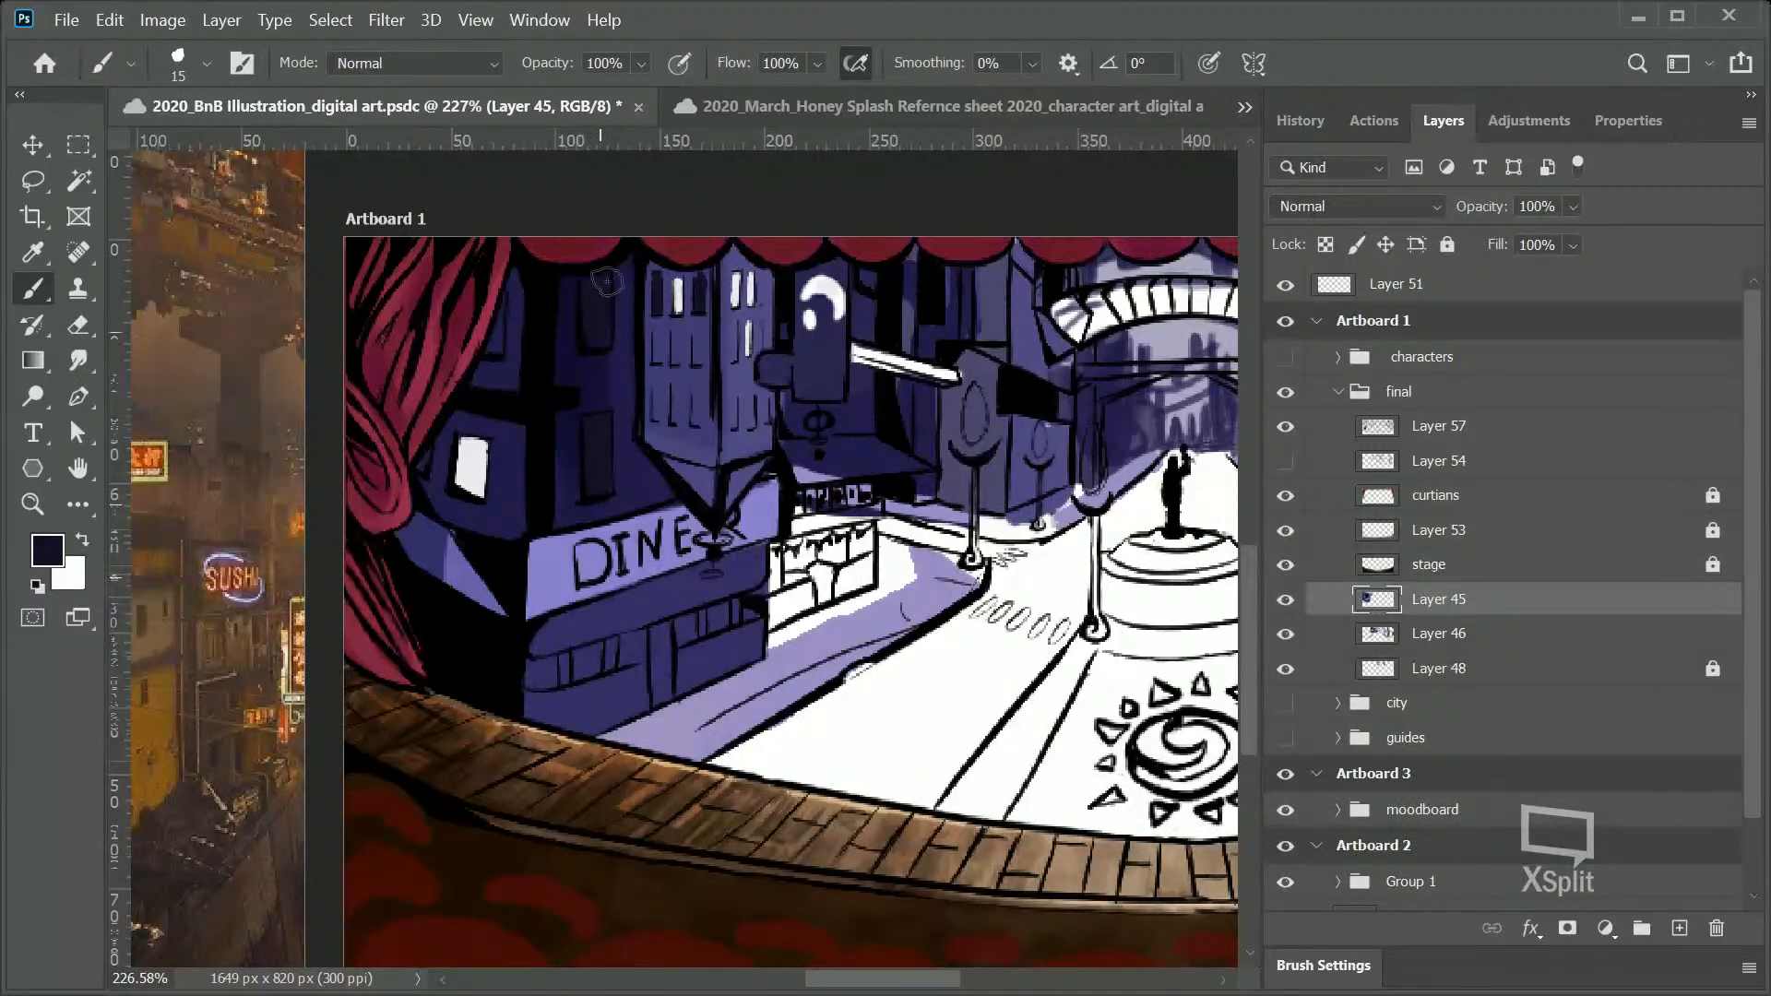
# Step: Darken the diner building's narrow upper windows in very dark navy, and undo a near-white fill on the tower's lower front window
pyautogui.moveTo(601, 319); pyautogui.dragTo(596, 285)
pyautogui.keyDown('alt'); pyautogui.click(513, 319); pyautogui.keyUp('alt')
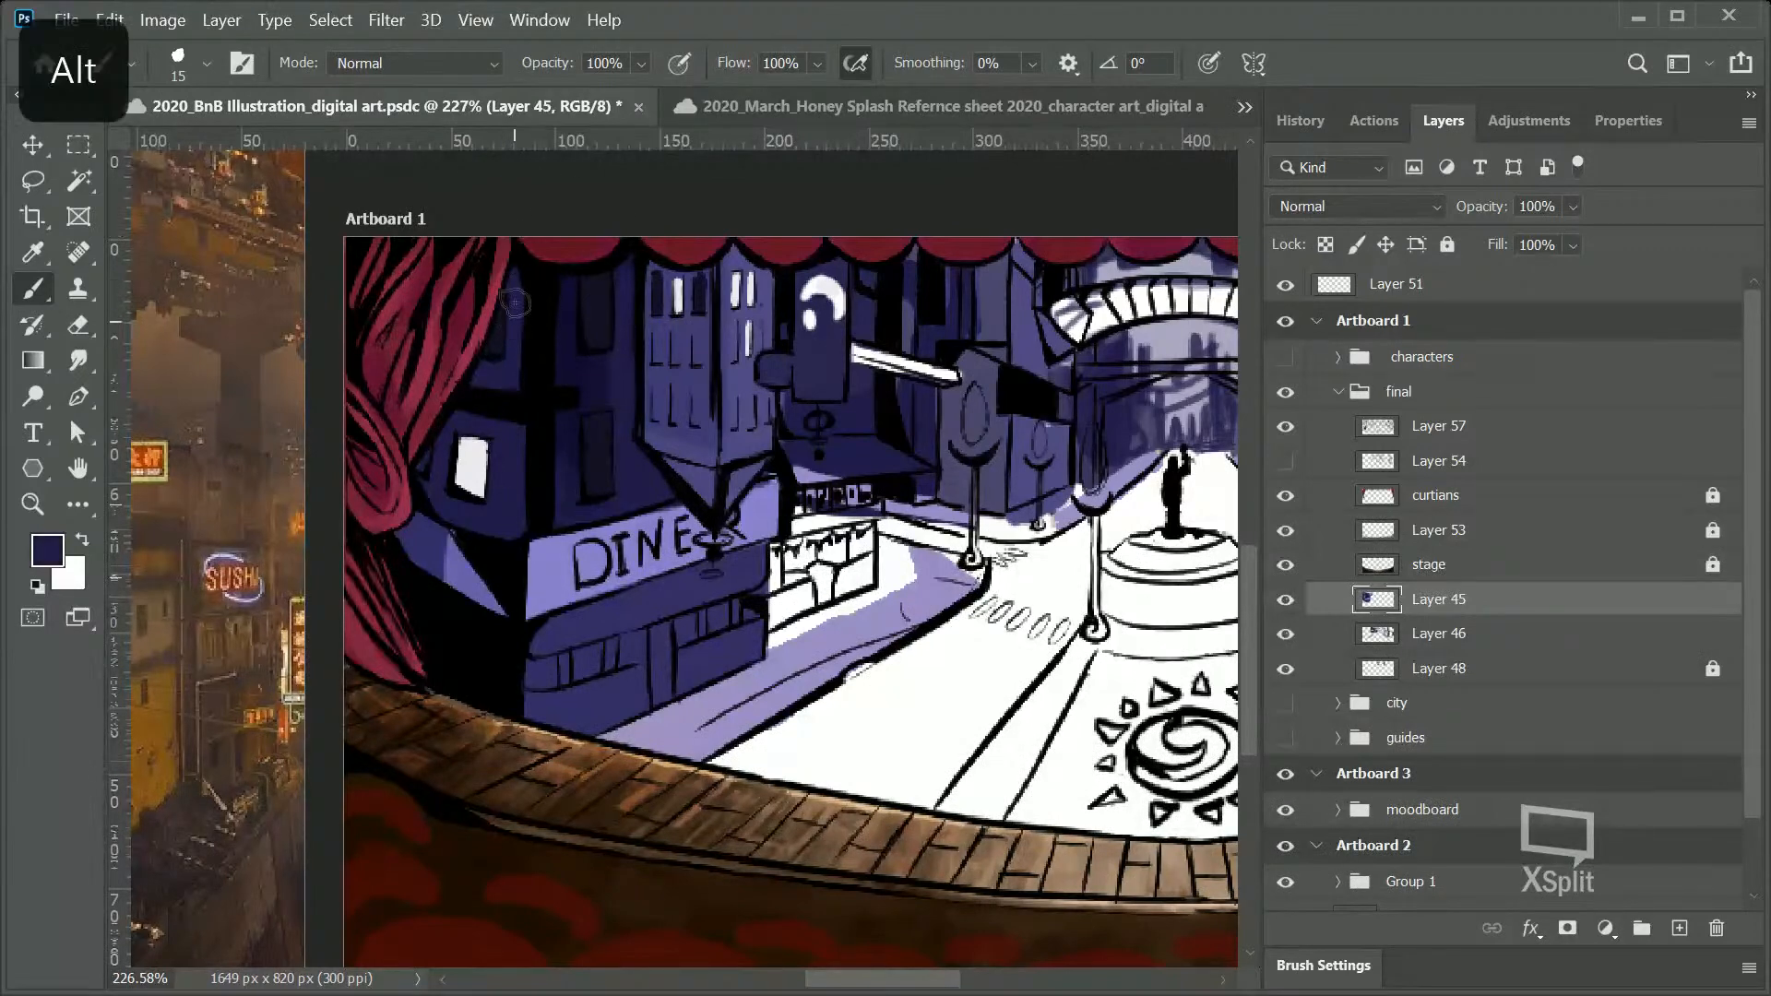
pyautogui.keyDown('alt'); pyautogui.click(472, 466); pyautogui.keyUp('alt')
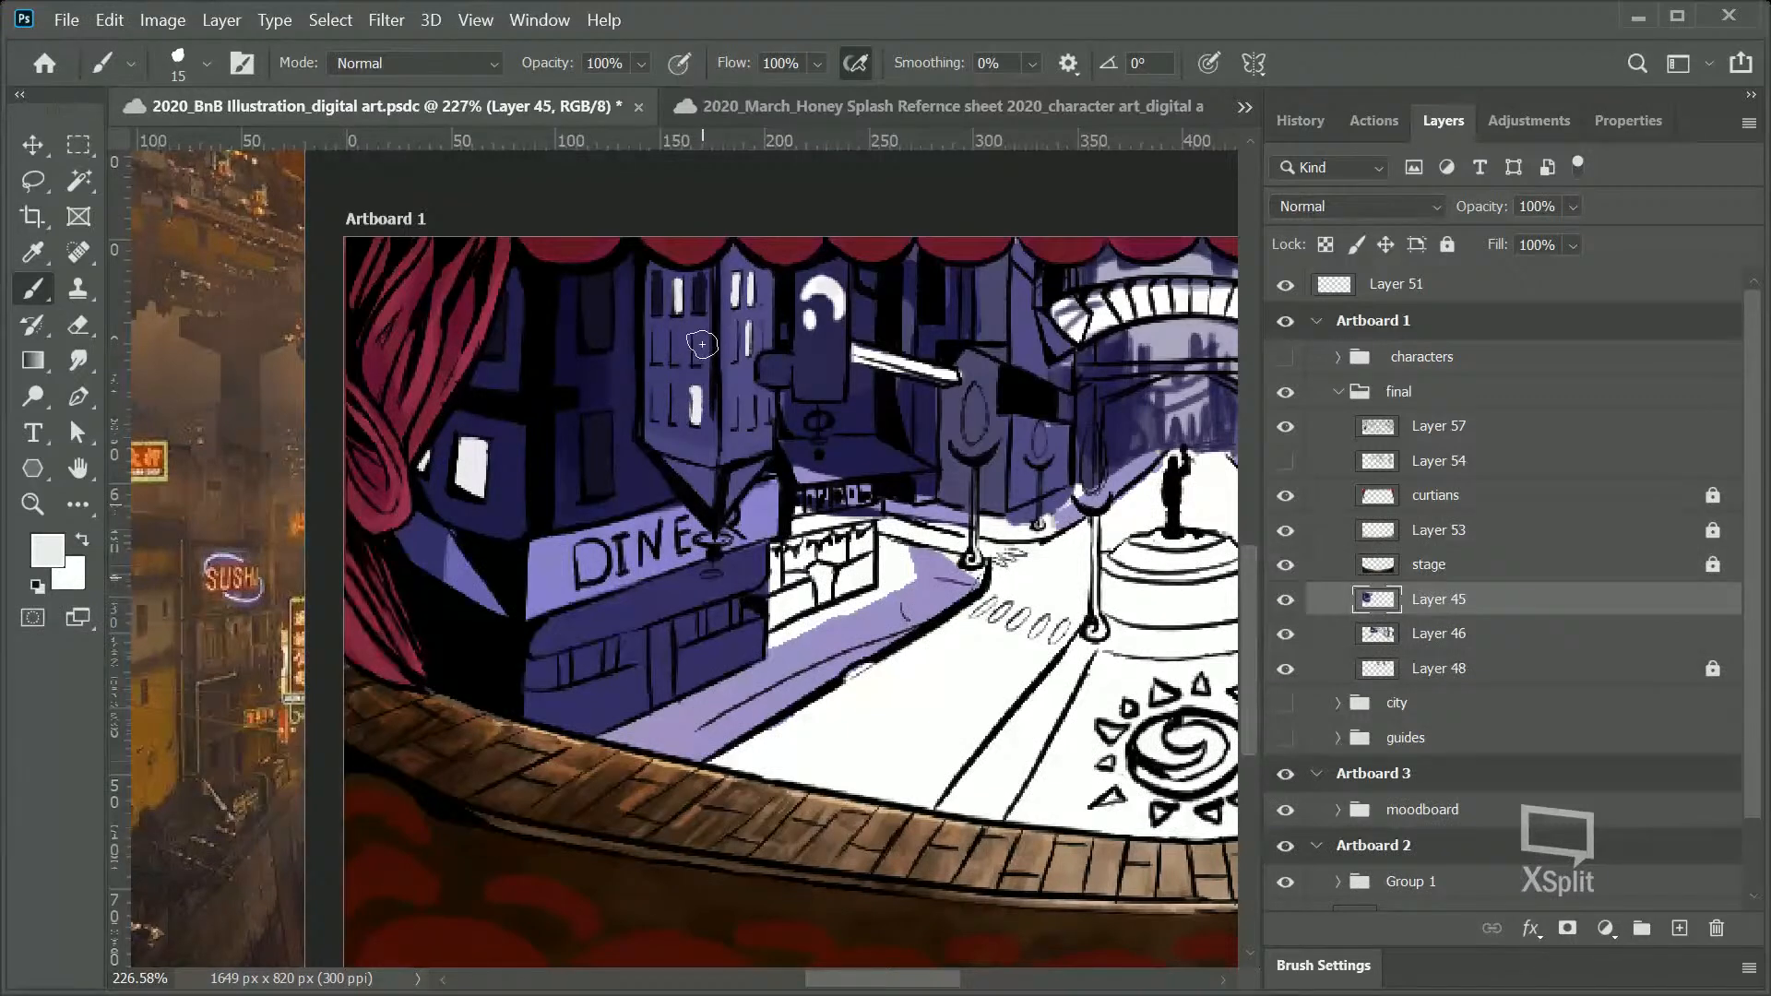
pyautogui.hotkey('ctrl', 'z')
pyautogui.keyDown('alt'); pyautogui.click(687, 295); pyautogui.keyUp('alt')
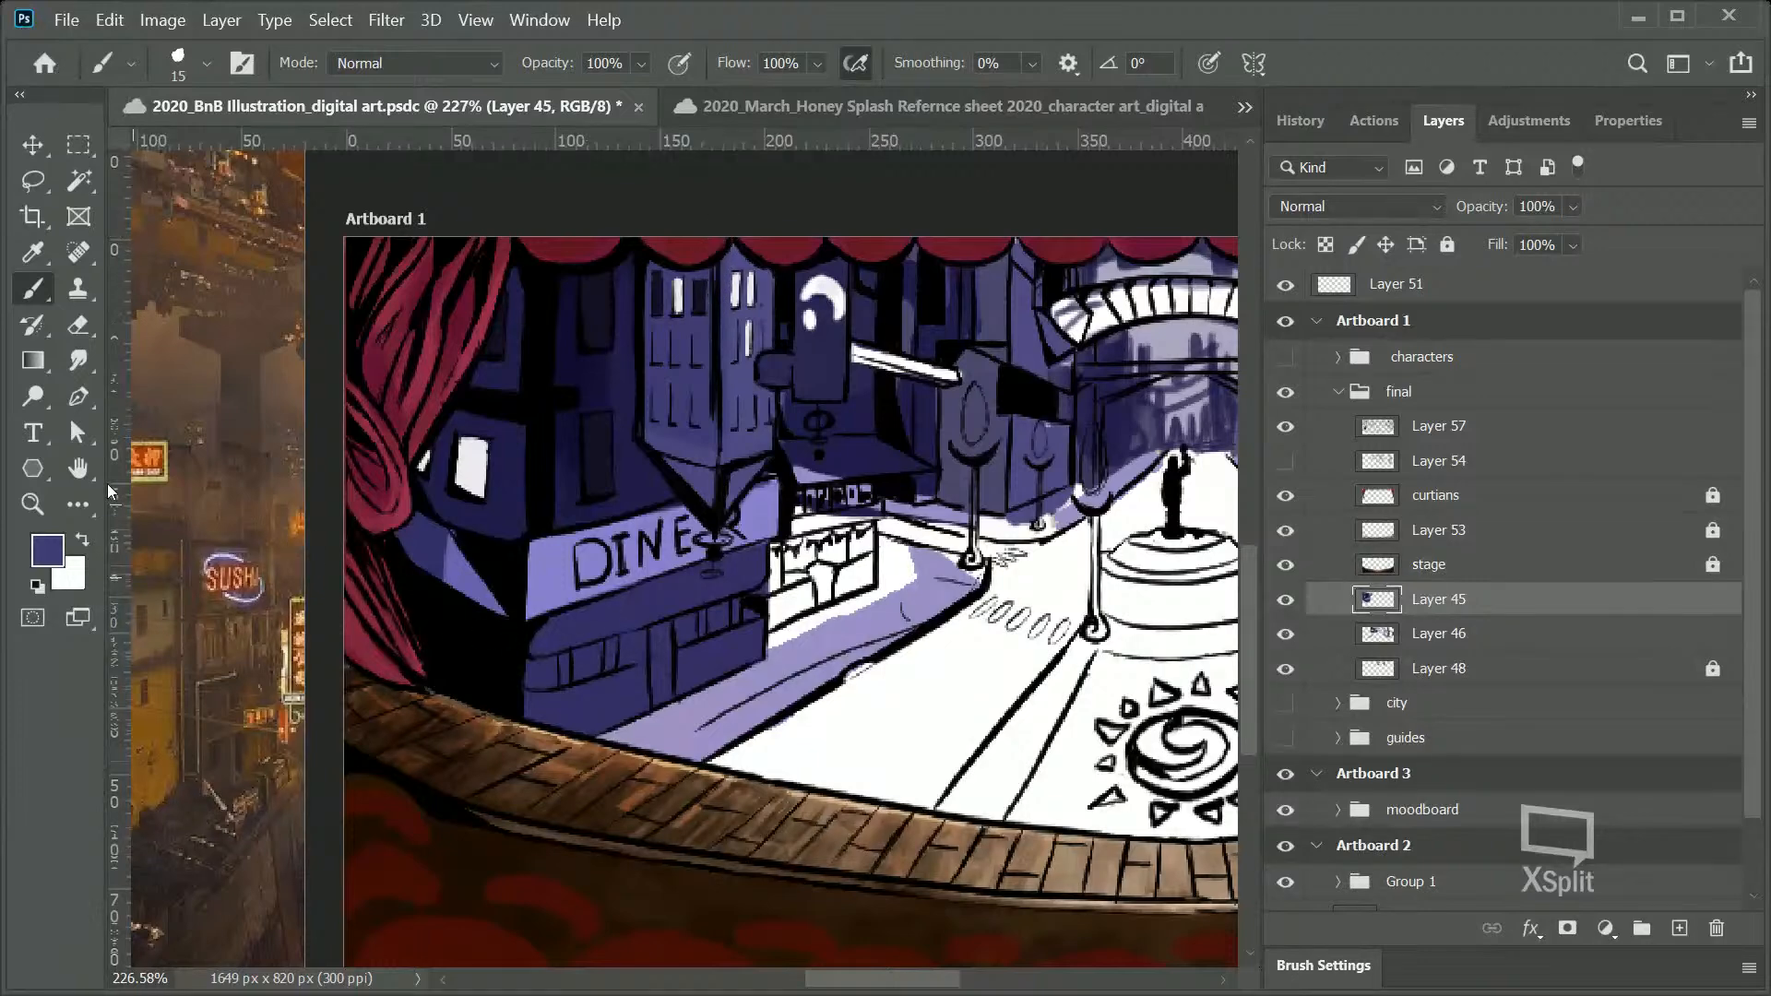
# Step: Touch up the dark window beside the lit one on the tower's front using very dark navy sampled from it
pyautogui.click(33, 504)
pyautogui.moveTo(902, 456); pyautogui.dragTo(822, 477)
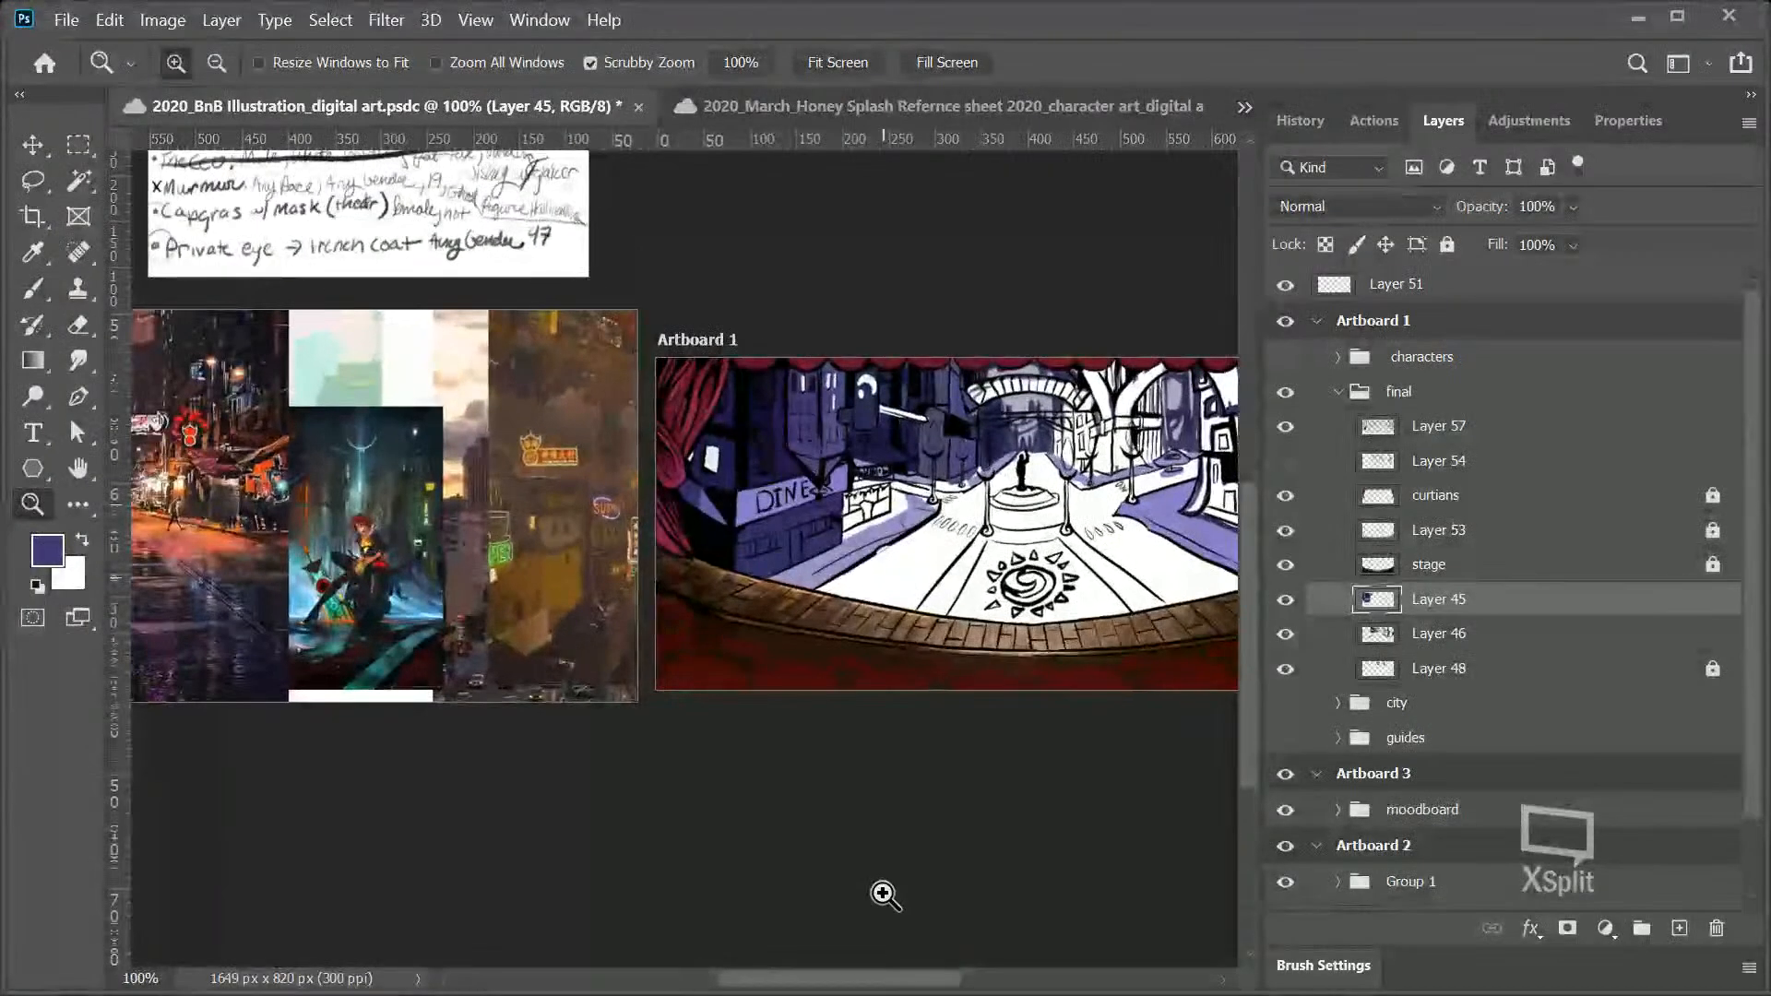
pyautogui.hscroll(5, 812, 957)
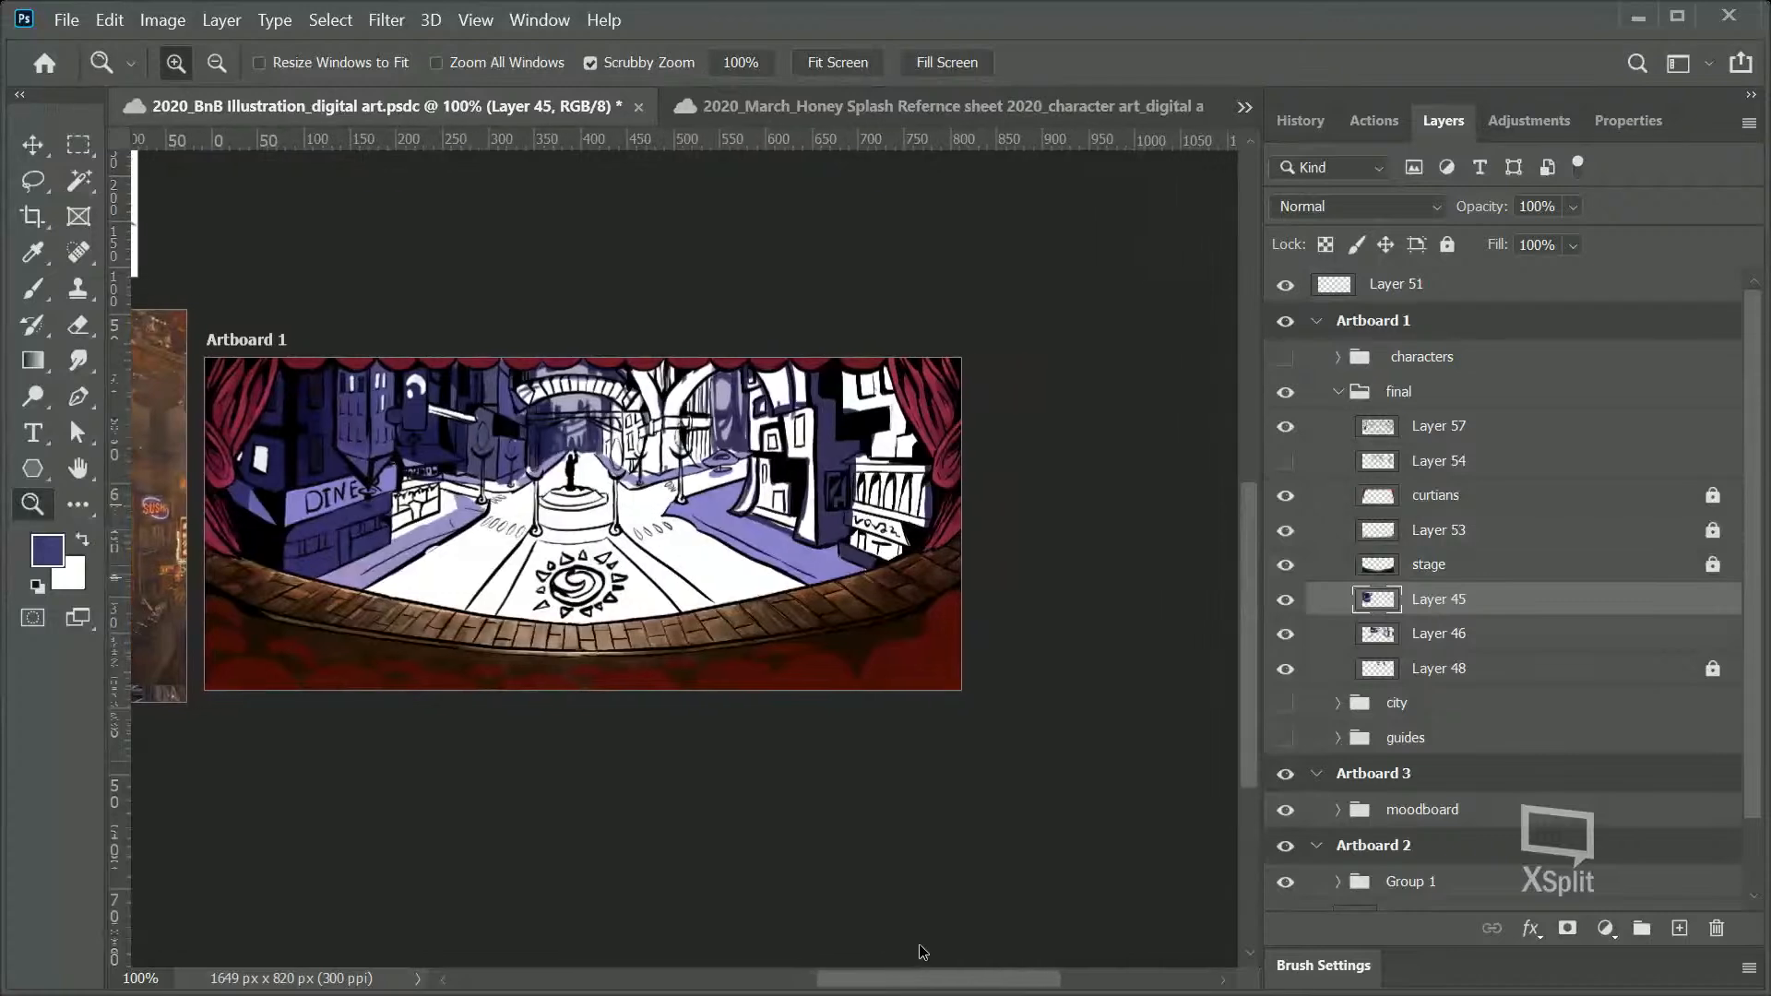
pyautogui.hscroll(-3, 920, 953)
pyautogui.moveTo(551, 373); pyautogui.dragTo(707, 379)
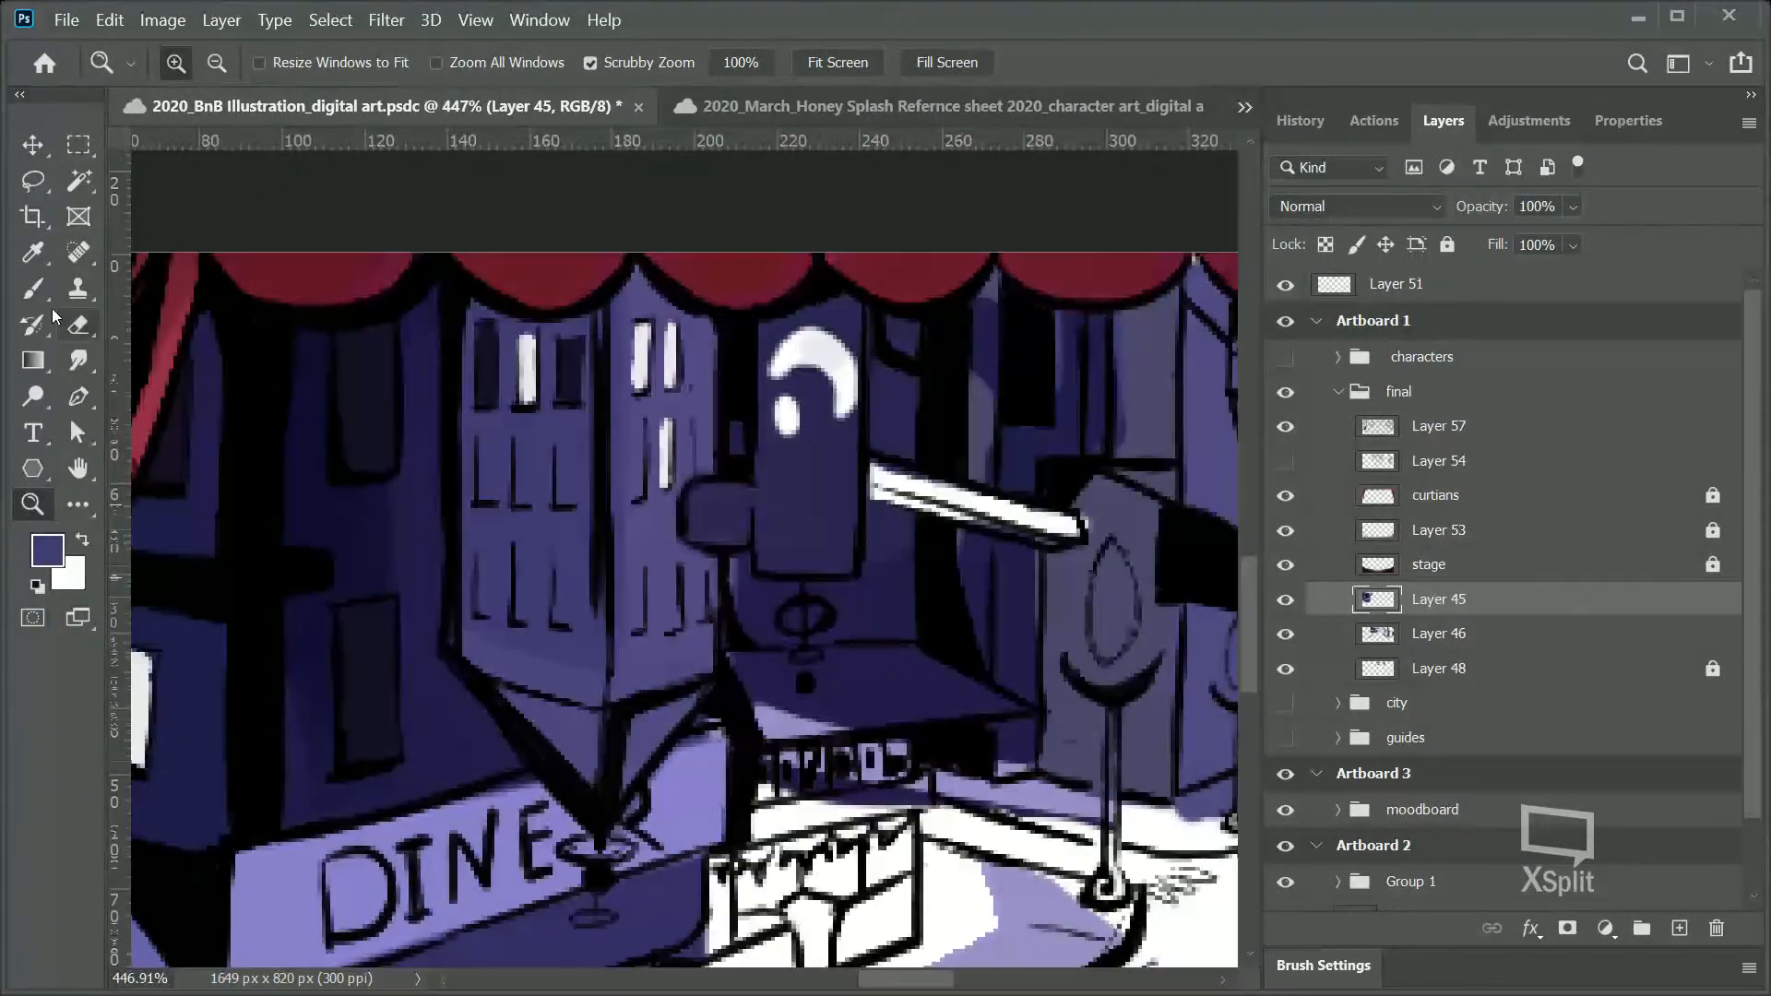
pyautogui.click(33, 289)
pyautogui.press('alt')
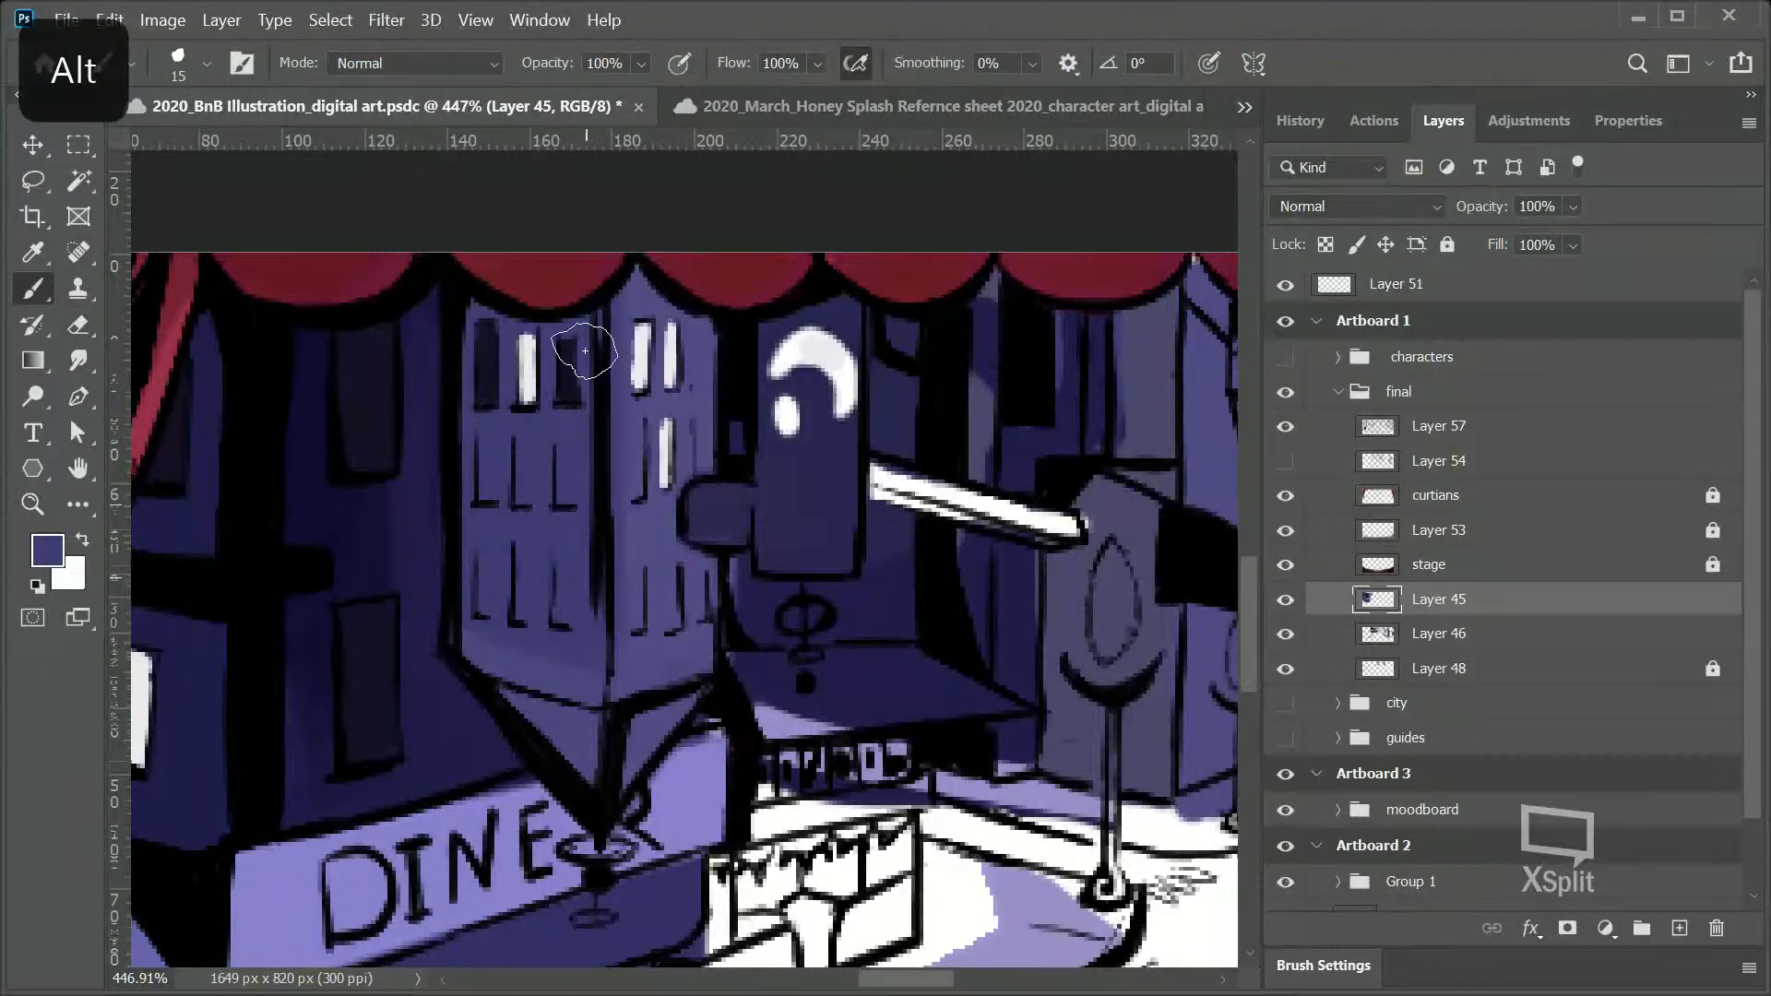
pyautogui.keyDown('alt'); pyautogui.click(573, 369); pyautogui.keyUp('alt')
pyautogui.moveTo(567, 343); pyautogui.dragTo(573, 326)
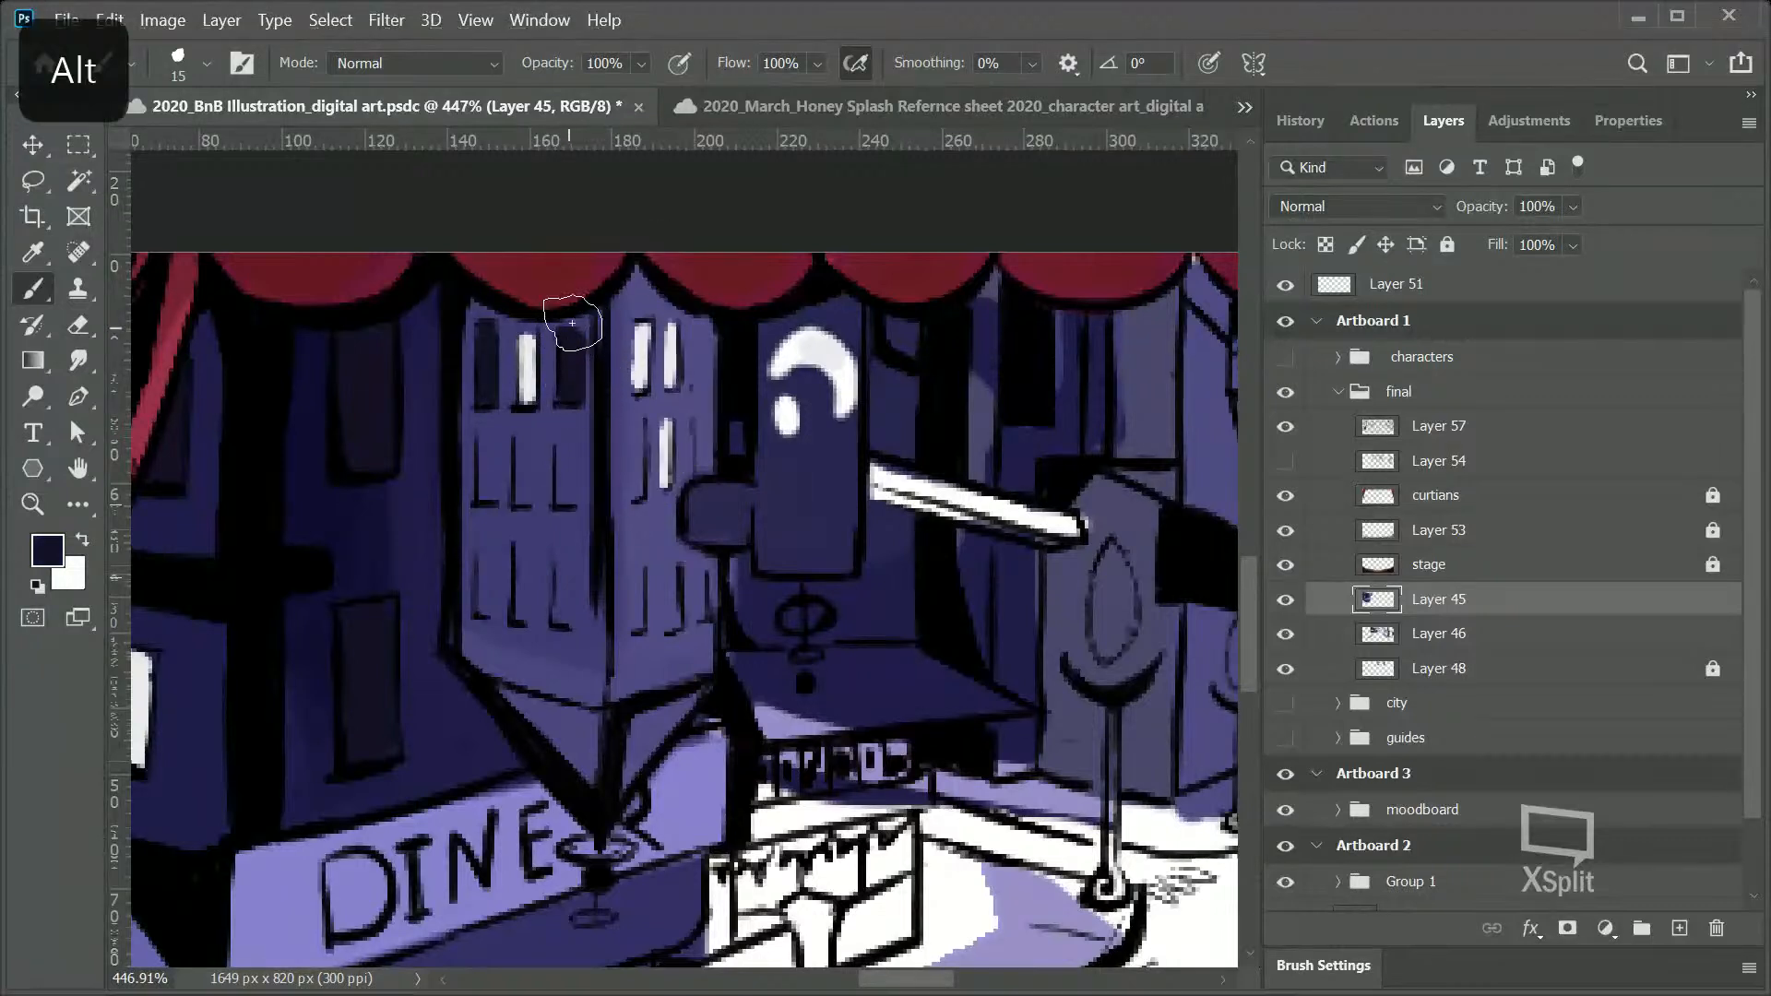
# Step: Try near-white fills on the tower's lower front windows and a second-row side window, undoing each one
pyautogui.keyDown('alt'); pyautogui.click(534, 363); pyautogui.keyUp('alt')
pyautogui.moveTo(523, 546)
pyautogui.mouseDown()
pyautogui.moveTo(523, 600)
pyautogui.moveTo(525, 549)
pyautogui.moveTo(565, 560)
pyautogui.mouseUp()
pyautogui.hotkey('ctrl', 'z')
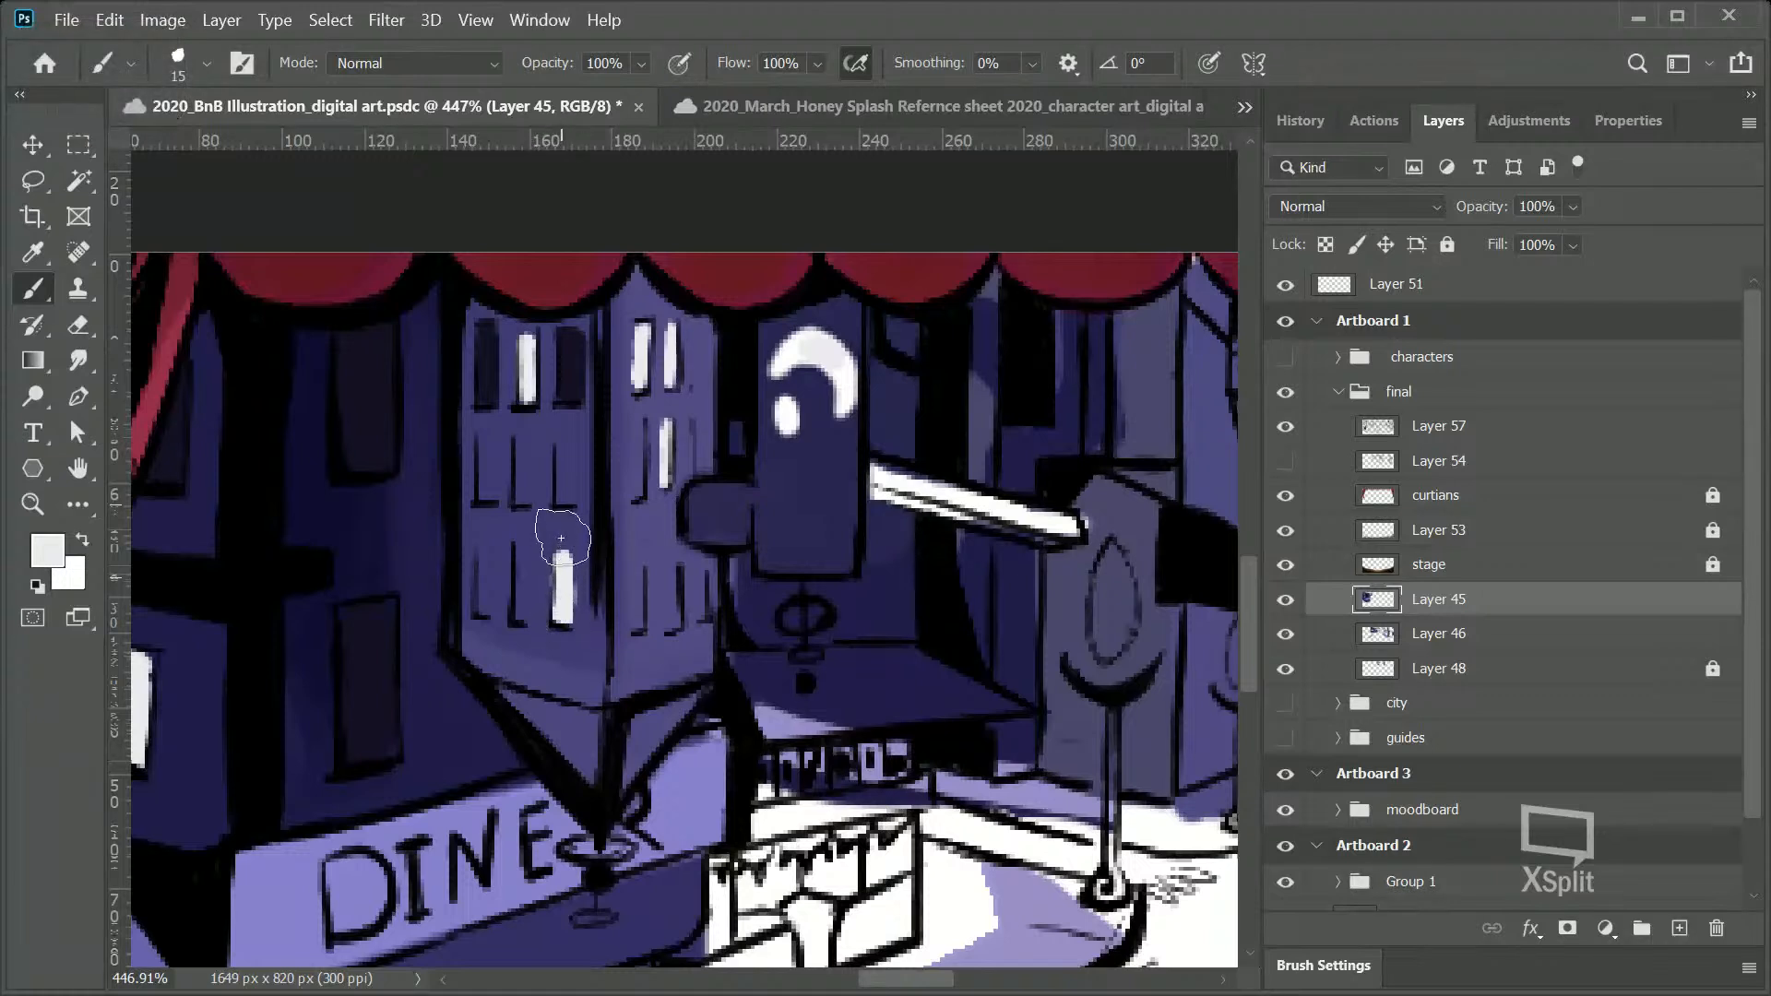
pyautogui.hotkey('ctrl', 'z')
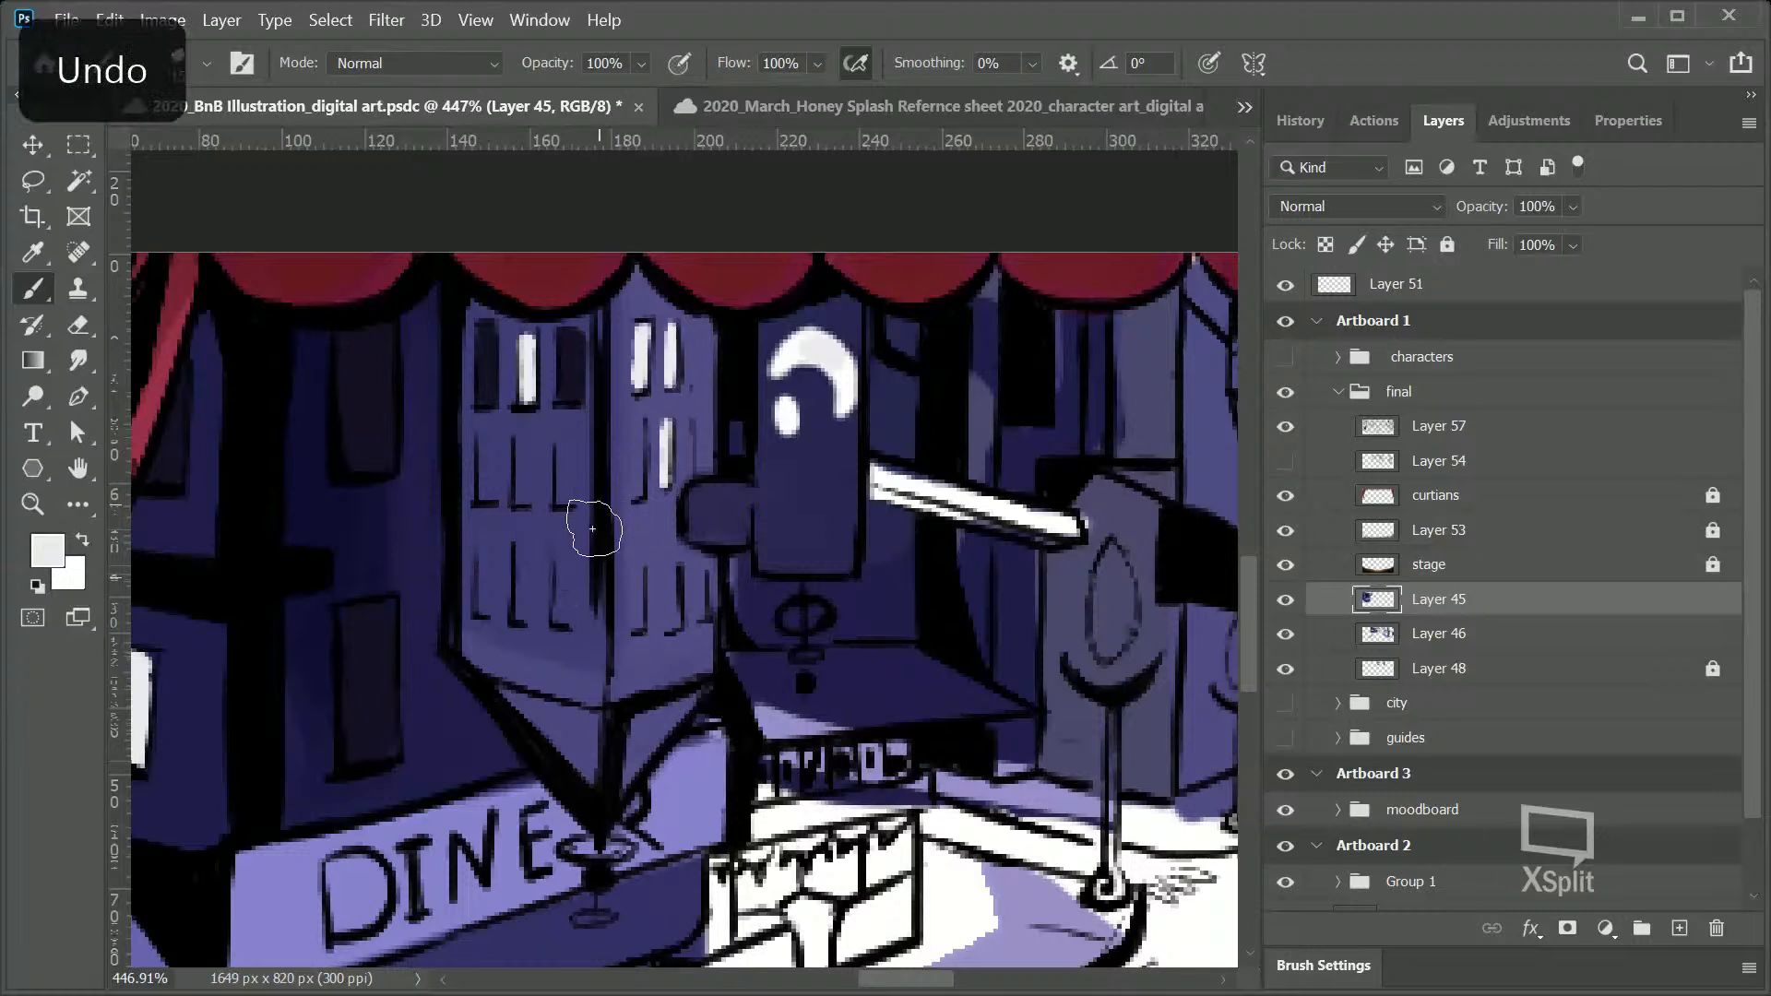
pyautogui.moveTo(526, 545)
pyautogui.mouseDown()
pyautogui.moveTo(523, 602)
pyautogui.moveTo(528, 551)
pyautogui.moveTo(523, 598)
pyautogui.moveTo(532, 562)
pyautogui.moveTo(484, 587)
pyautogui.moveTo(486, 557)
pyautogui.moveTo(485, 611)
pyautogui.moveTo(485, 556)
pyautogui.moveTo(492, 592)
pyautogui.mouseUp()
pyautogui.hotkey('ctrl', 'z')
pyautogui.hotkey('ctrl', 'z')
pyautogui.hotkey('ctrl', 'z')
pyautogui.moveTo(640, 424); pyautogui.dragTo(640, 487)
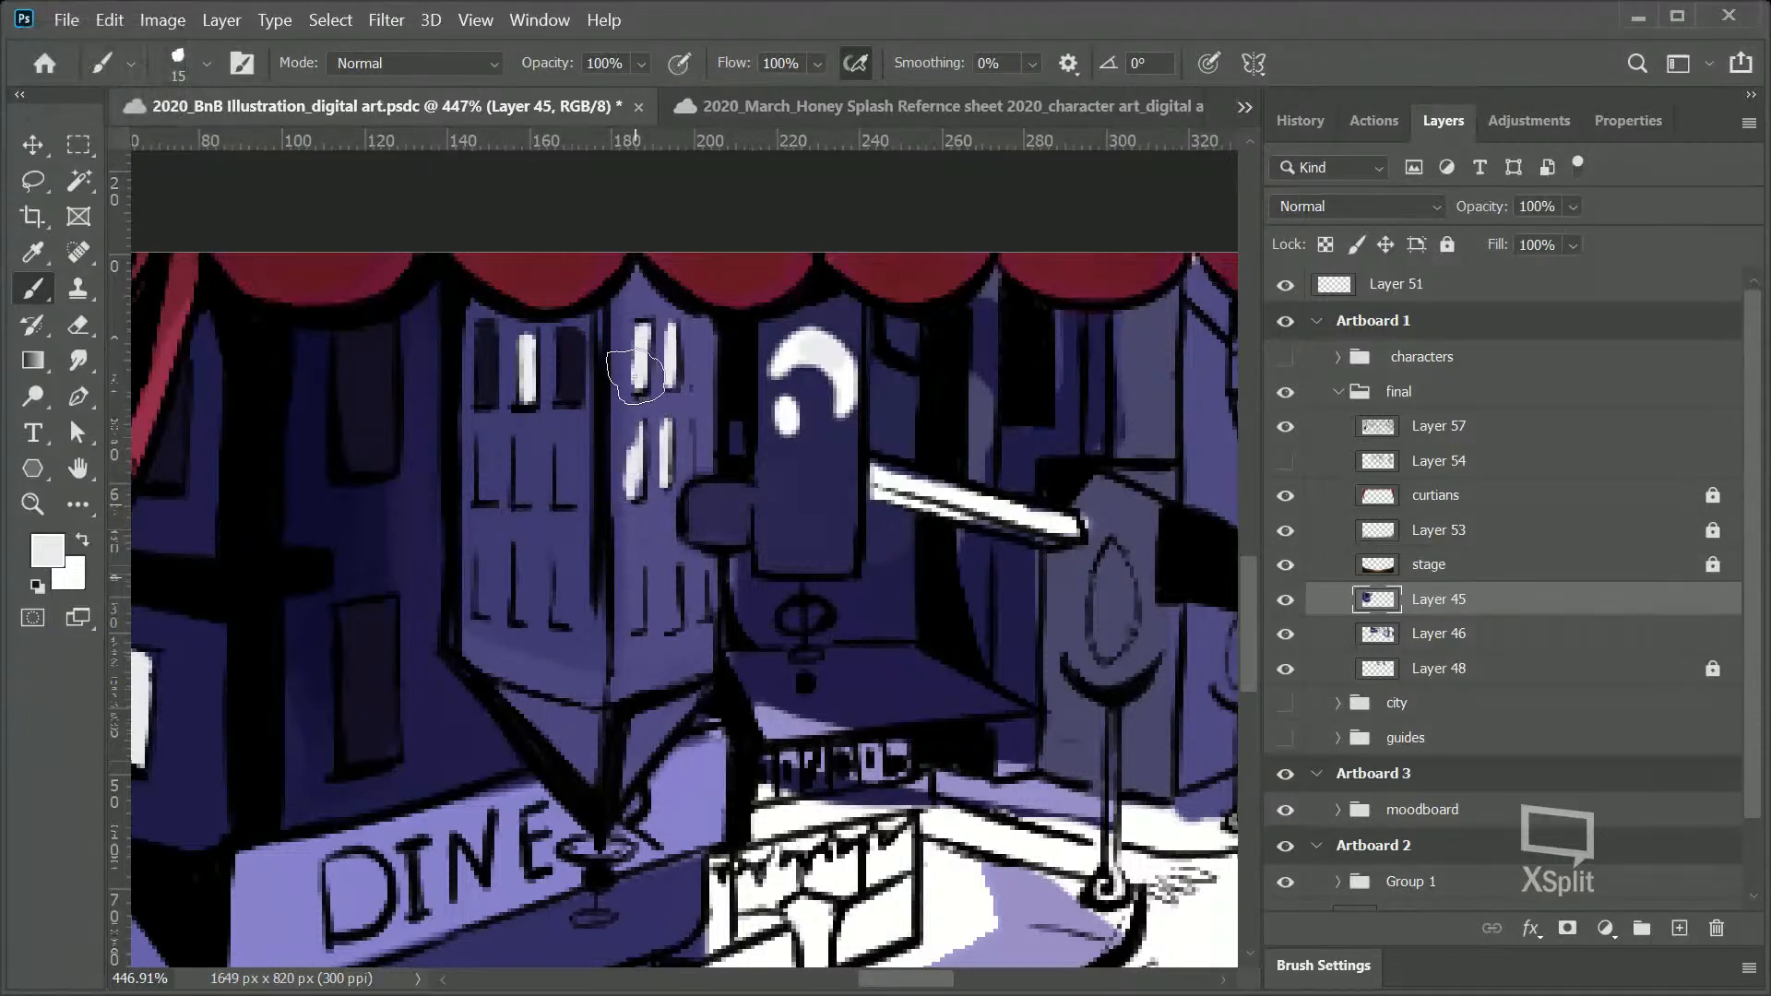
pyautogui.hotkey('ctrl', 'z')
# Step: Save the document and paint the unlit upper windows on the tower's side face very dark navy
pyautogui.hotkey('ctrl', 's')
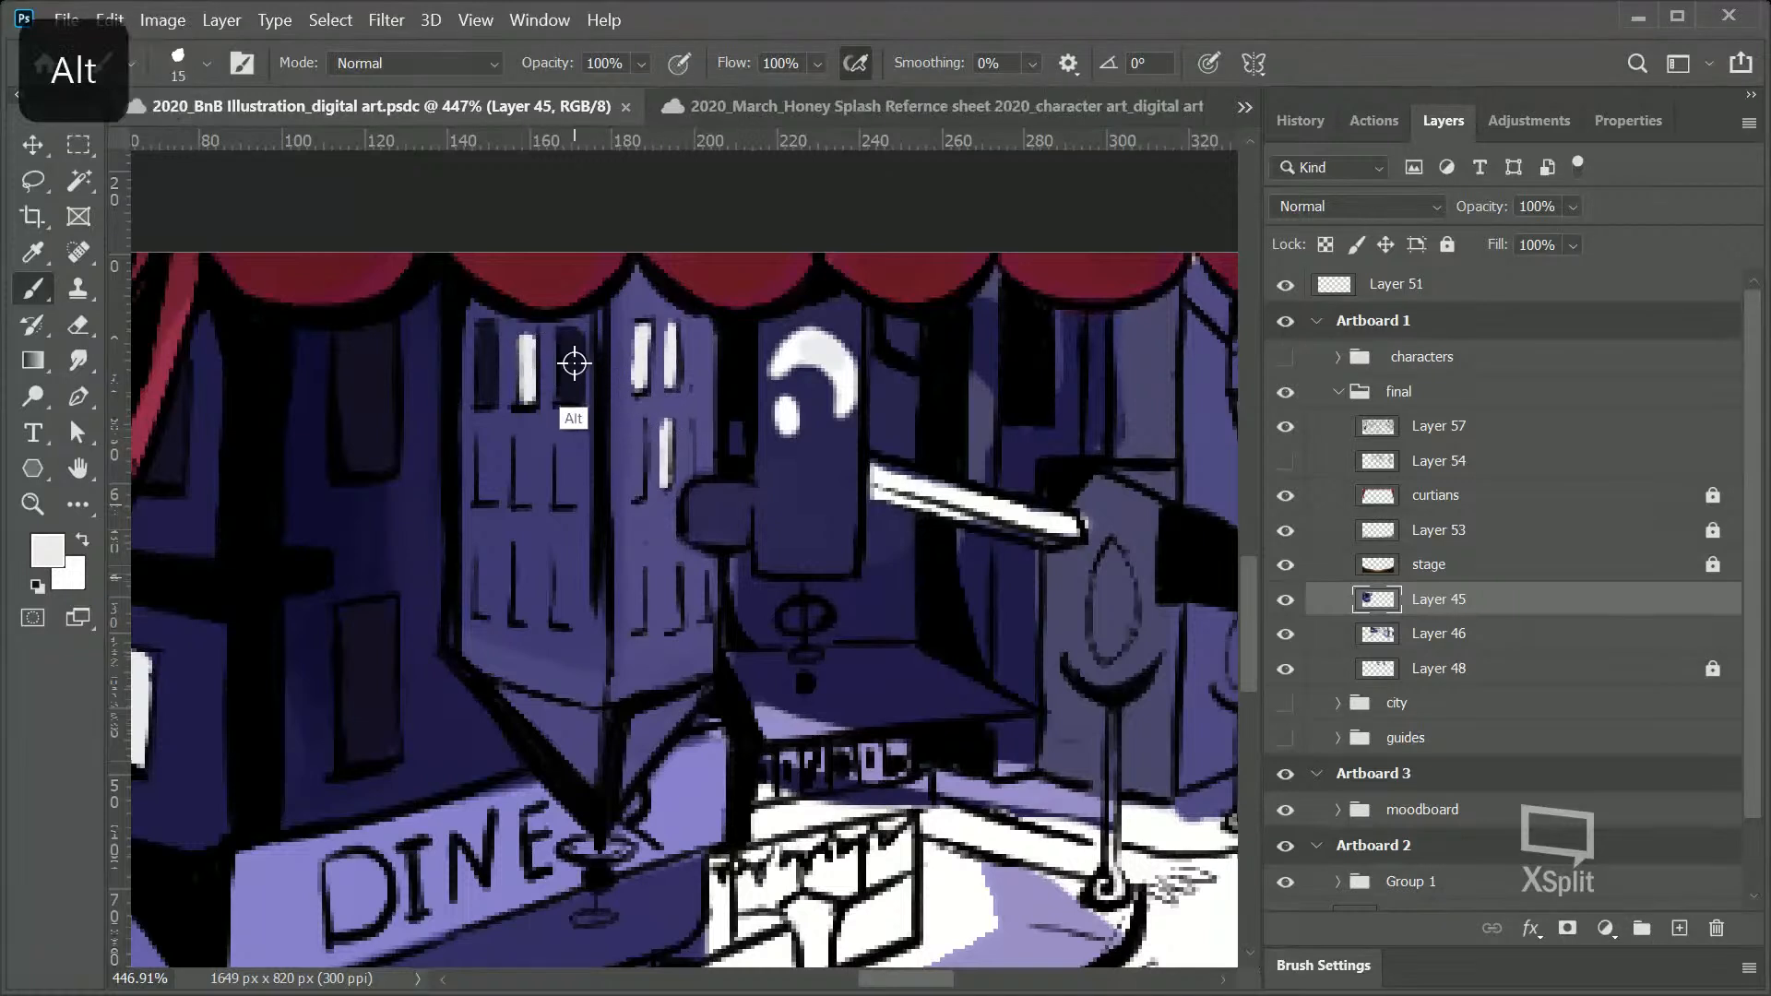
pyautogui.keyDown('alt'); pyautogui.click(572, 415); pyautogui.keyUp('alt')
pyautogui.moveTo(639, 424); pyautogui.dragTo(639, 479)
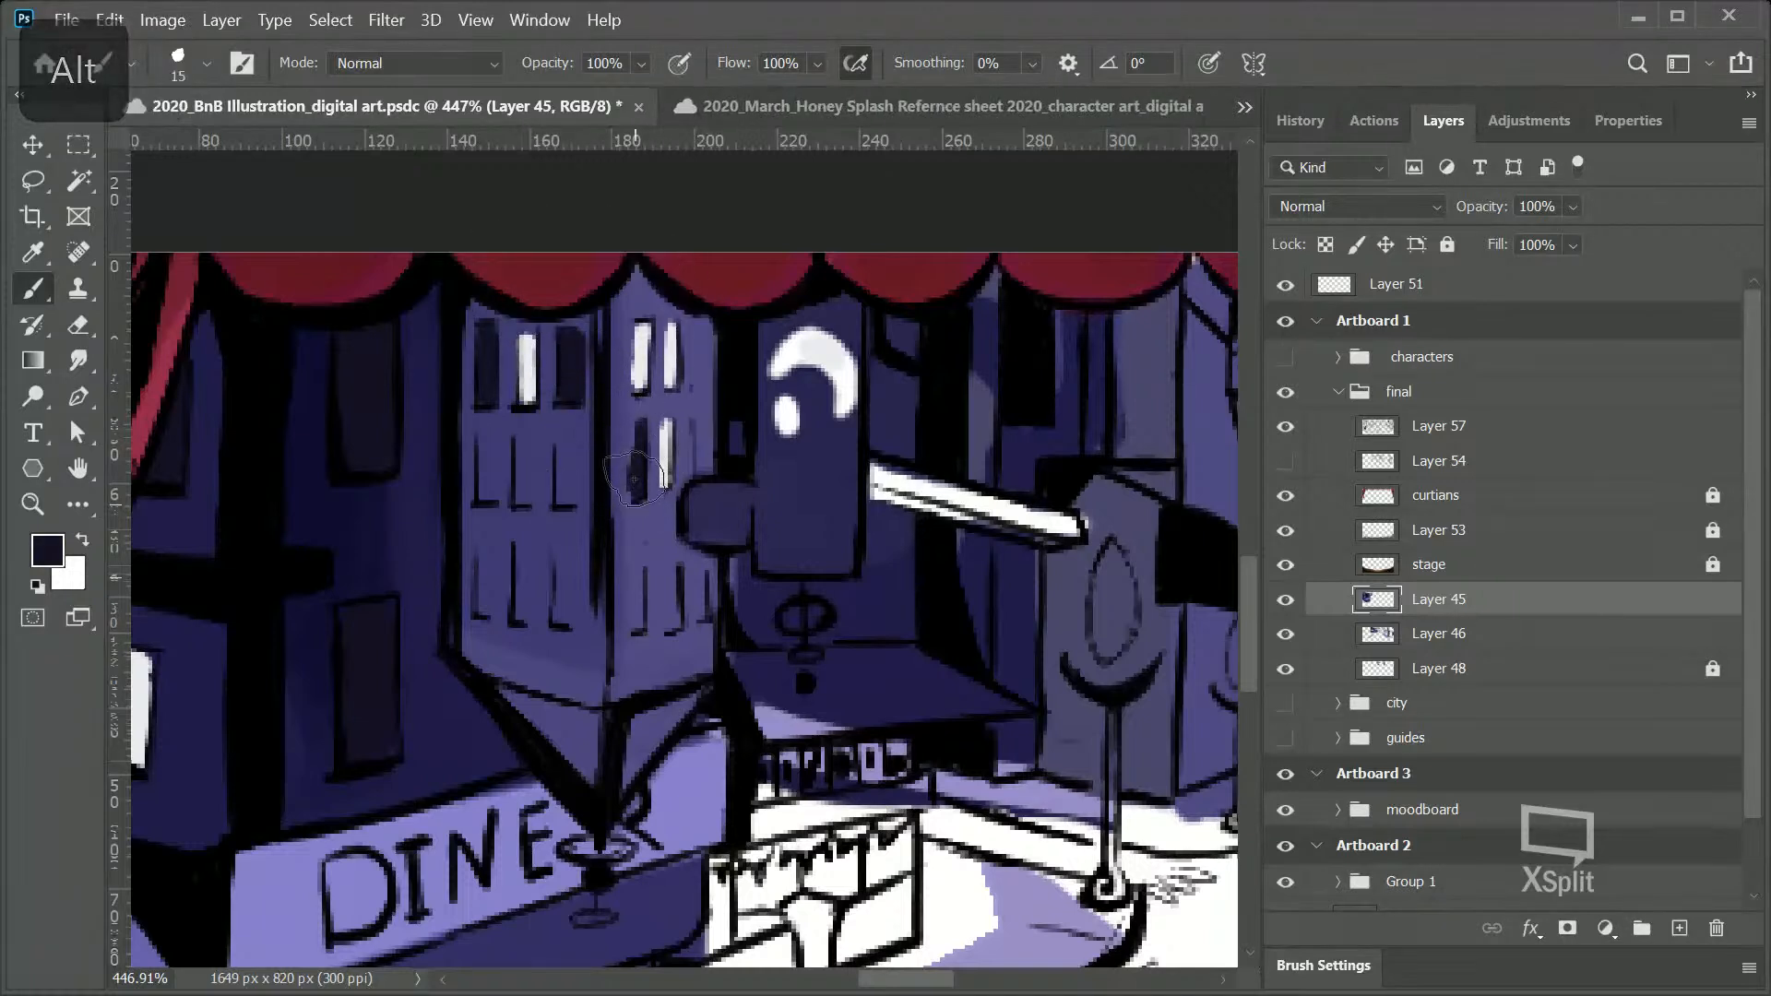
pyautogui.moveTo(694, 425); pyautogui.dragTo(693, 466)
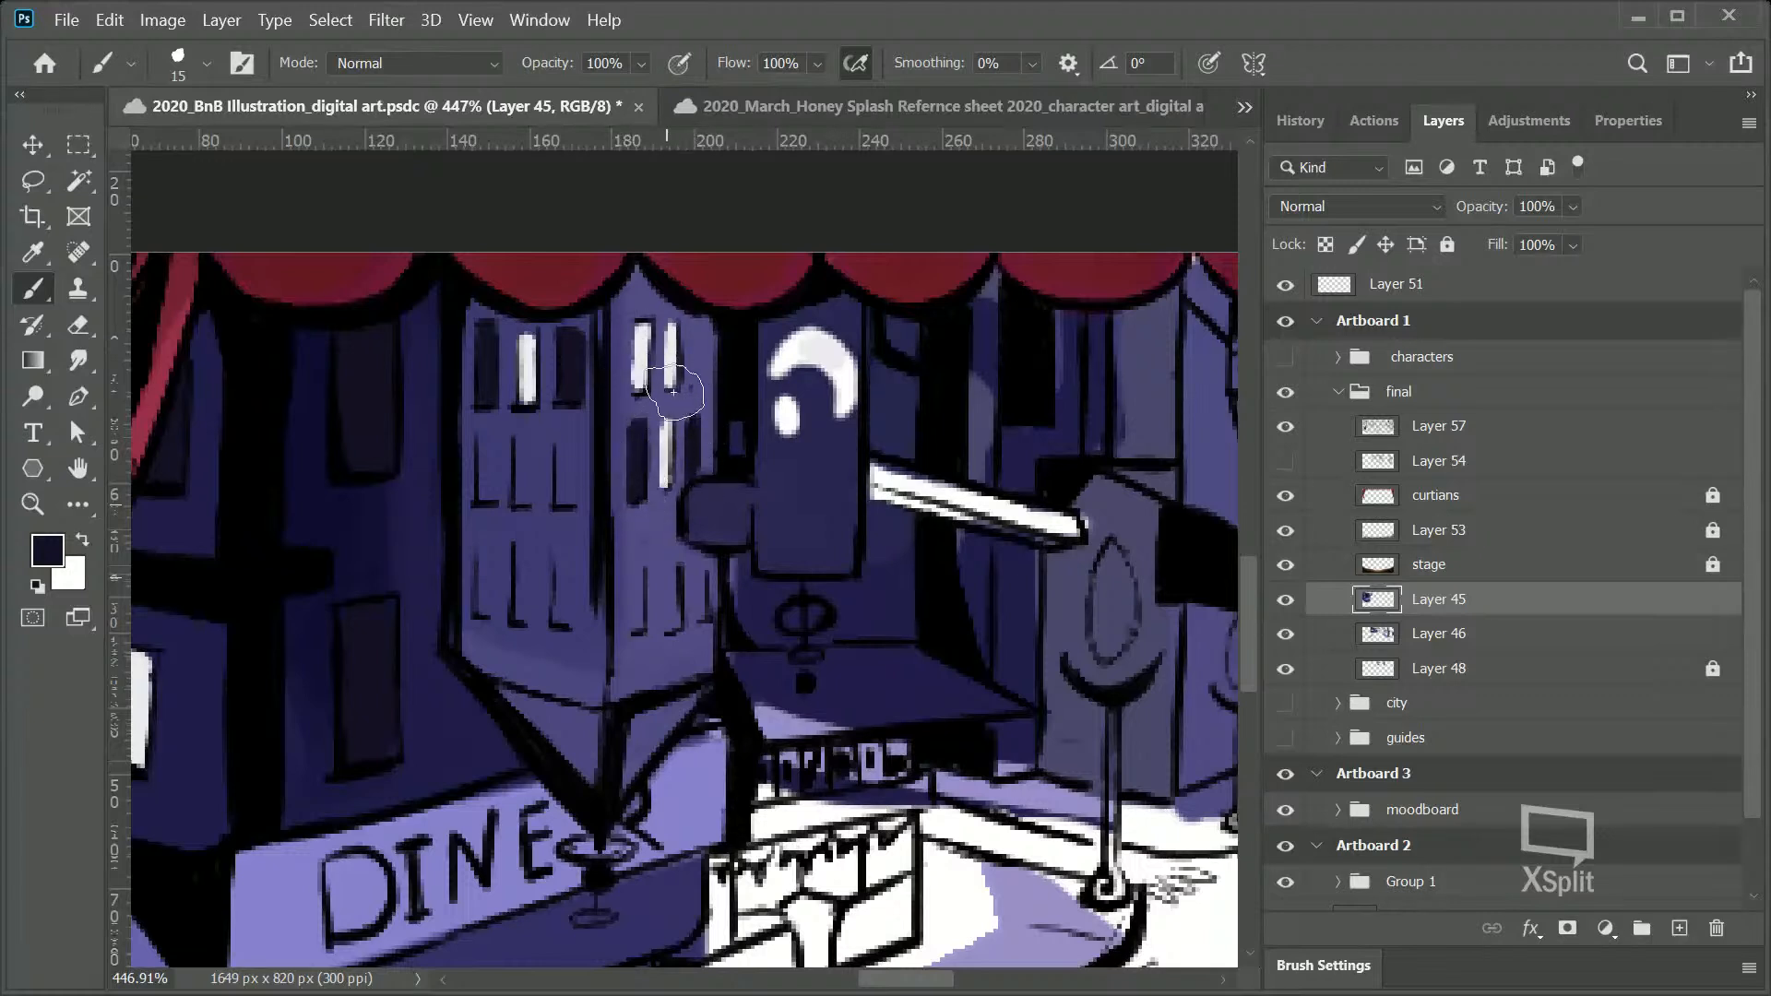
pyautogui.moveTo(699, 367); pyautogui.dragTo(698, 346)
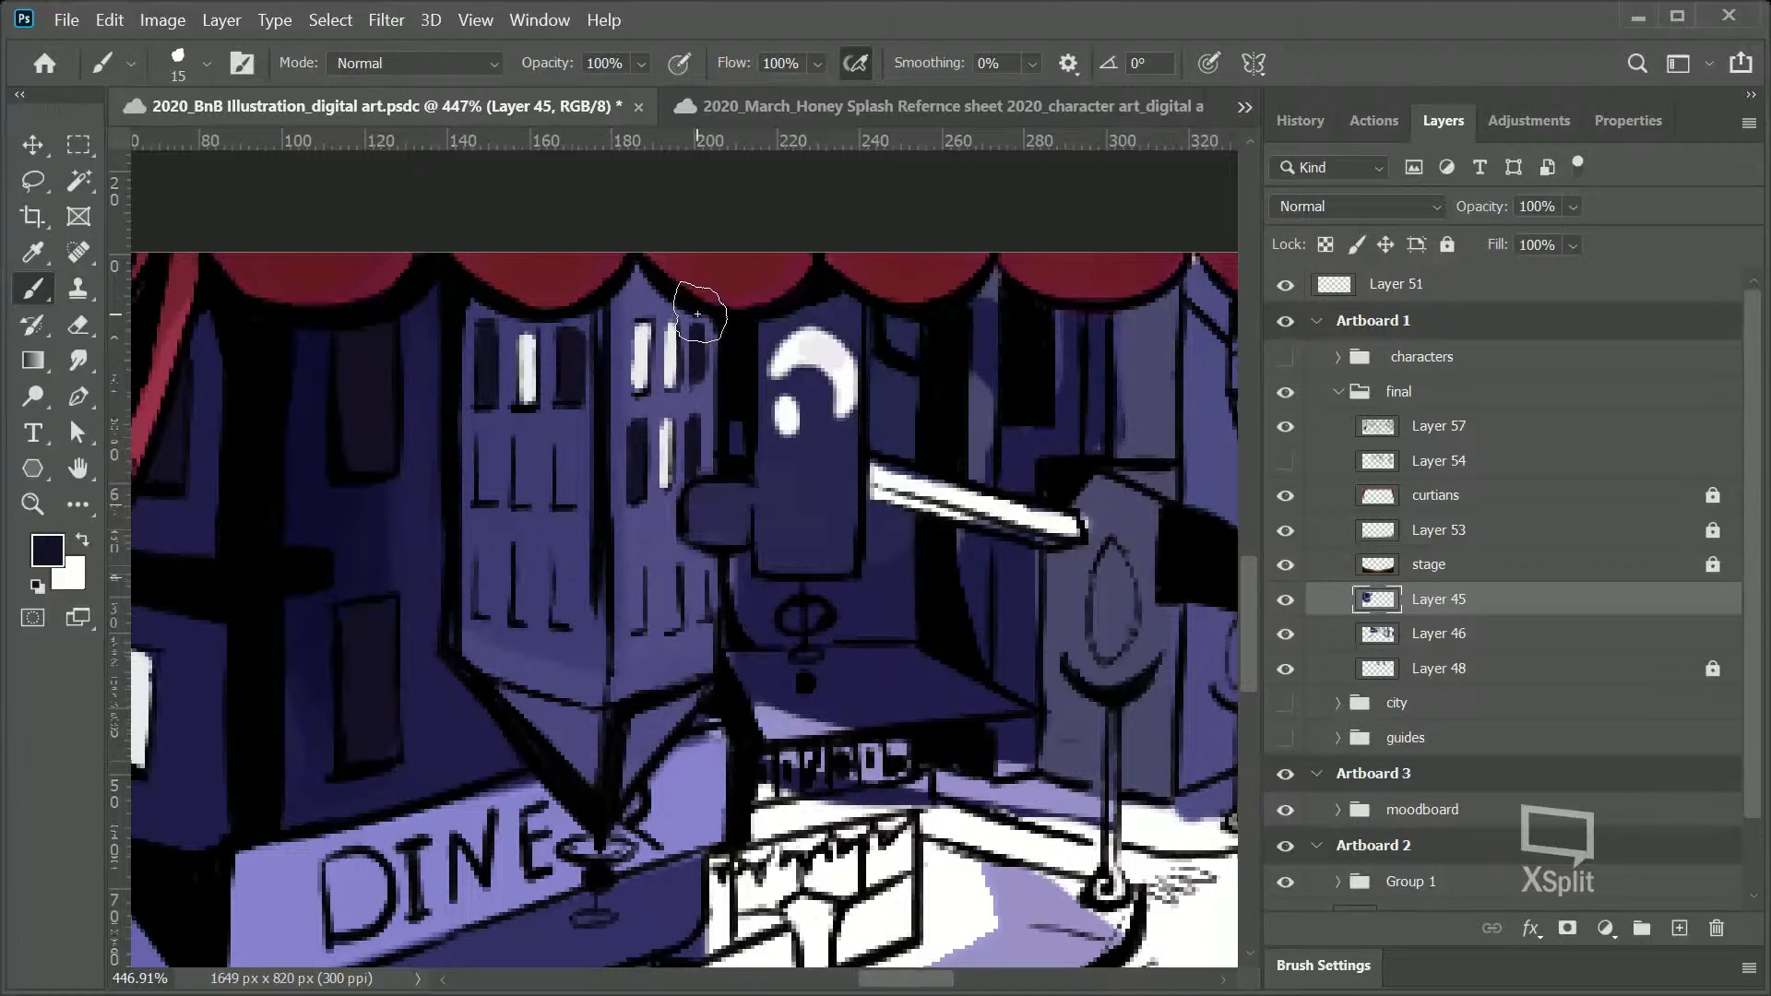
# Step: Refine the edges of the tower's upper side windows with sampled wall purple and dark navy, undoing a near-white stroke
pyautogui.keyDown('alt'); pyautogui.click(664, 471); pyautogui.keyUp('alt')
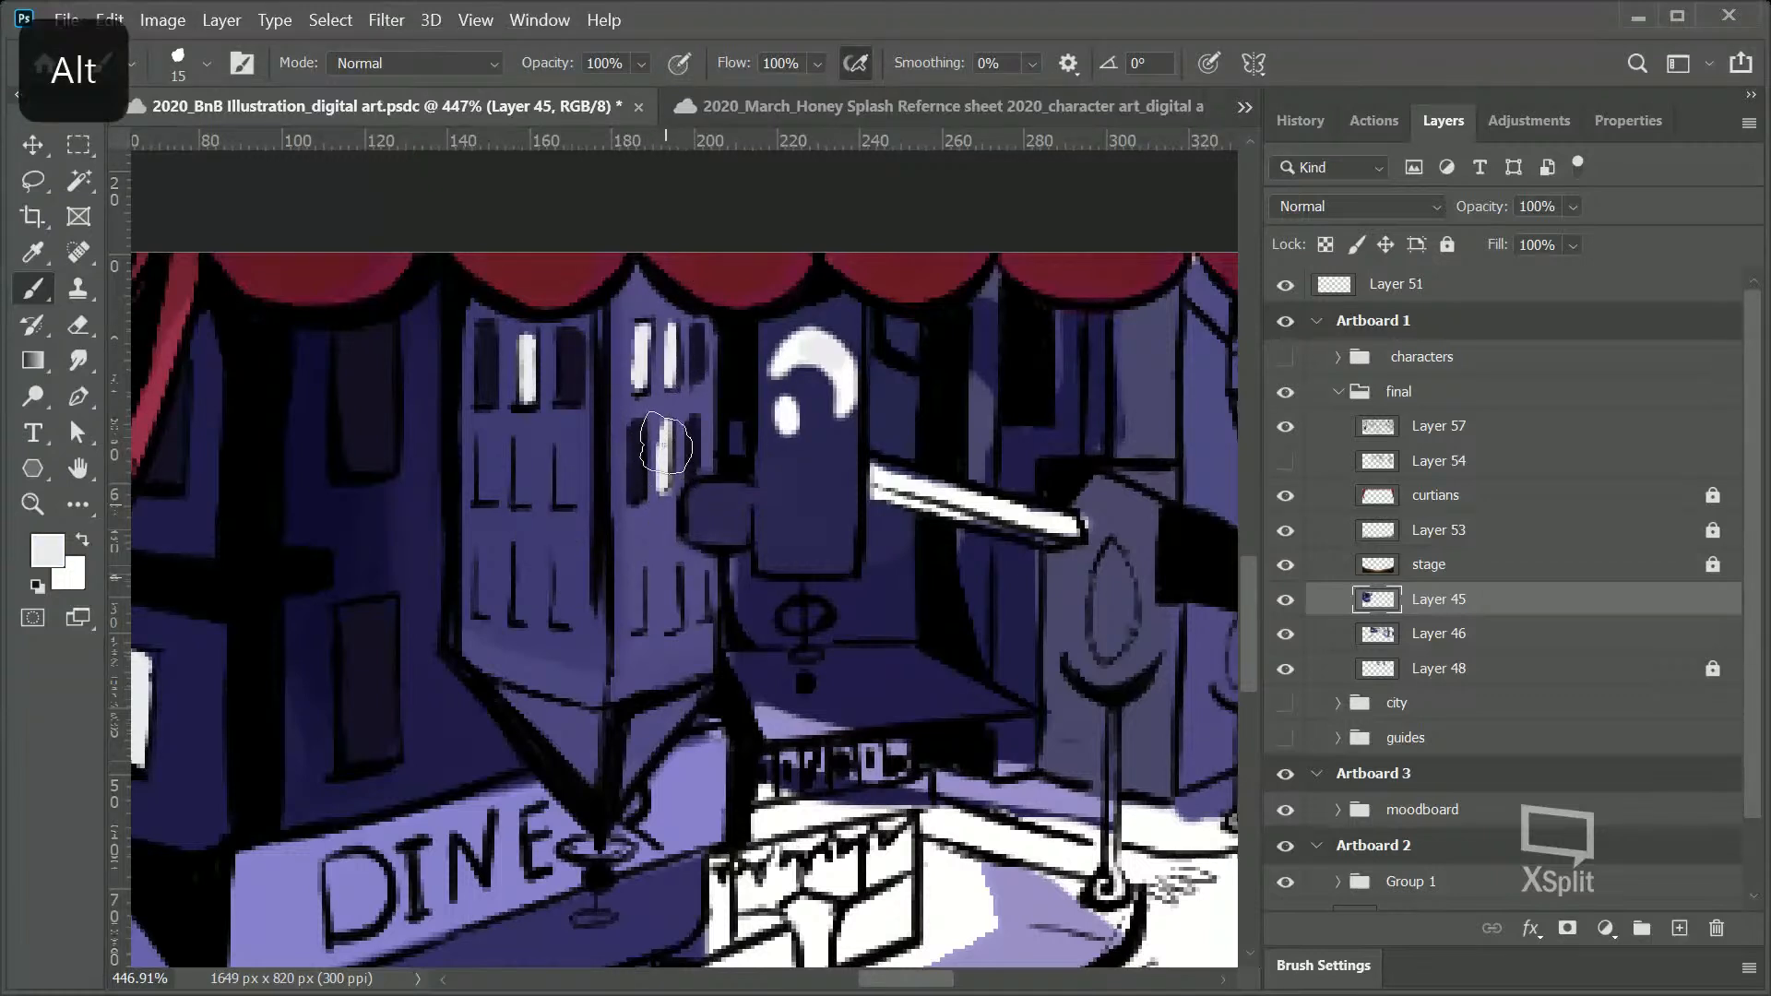
pyautogui.hotkey('ctrl', 'z')
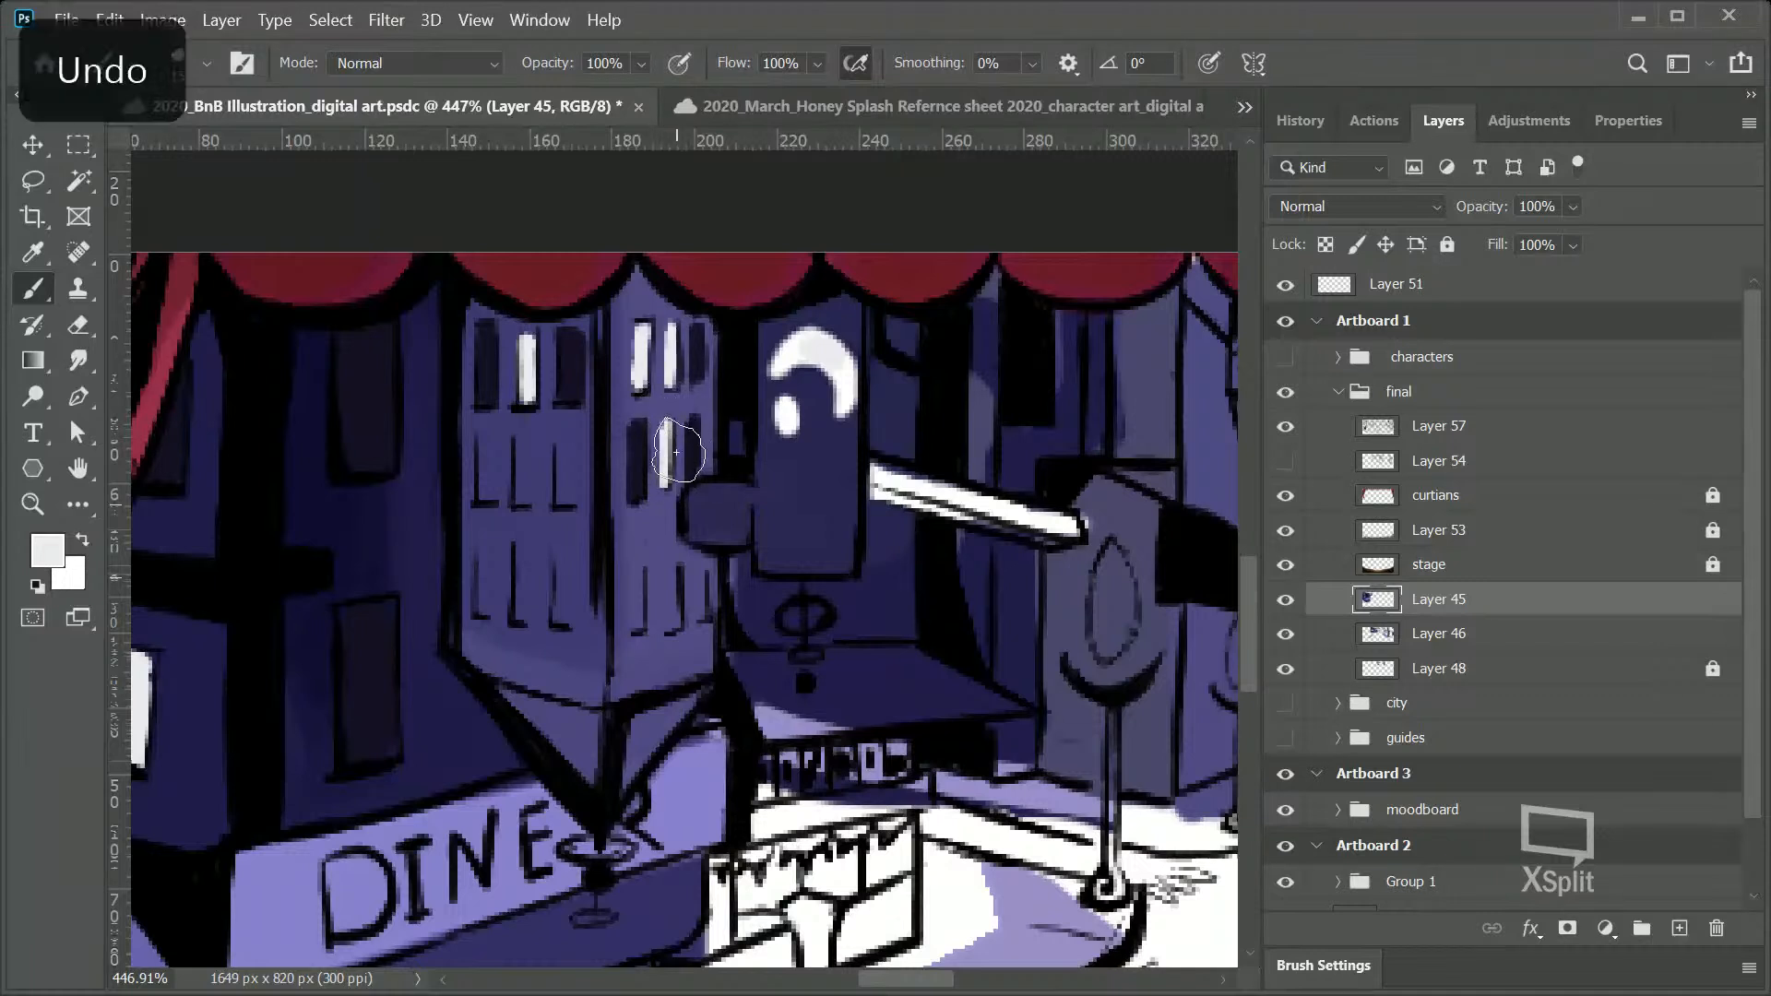
pyautogui.keyDown('alt'); pyautogui.click(698, 392); pyautogui.keyUp('alt')
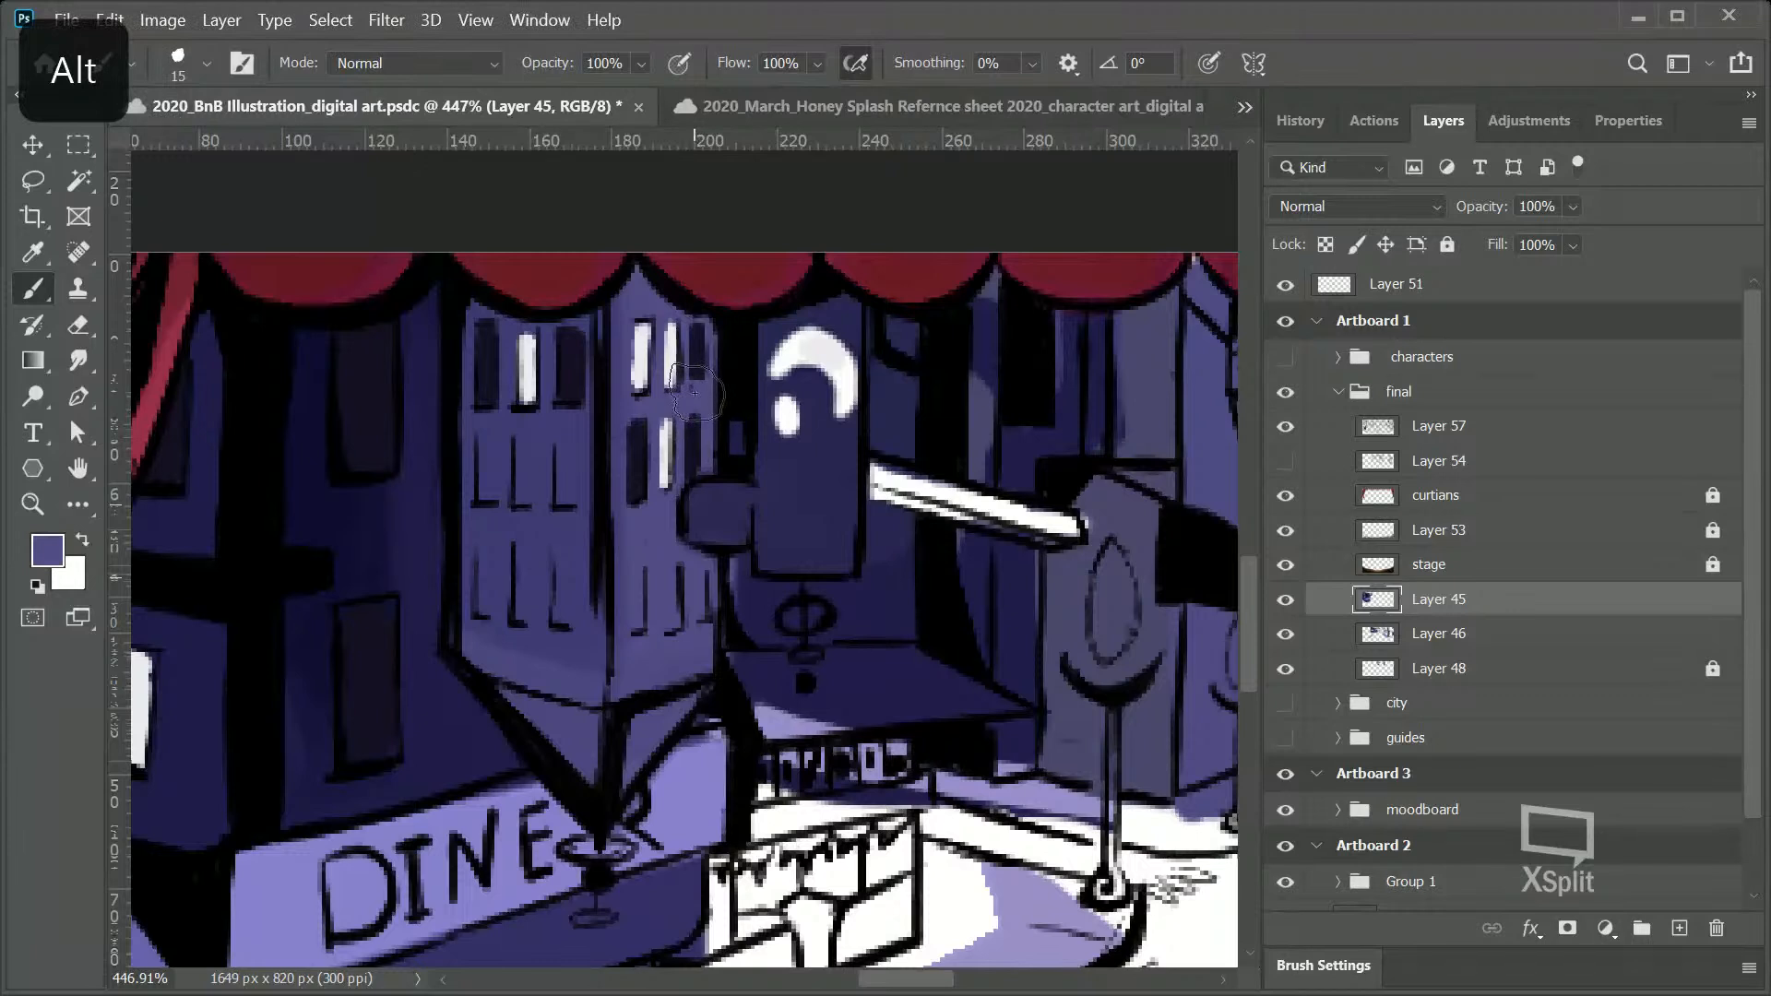
pyautogui.keyDown('alt'); pyautogui.click(694, 380); pyautogui.keyUp('alt')
pyautogui.keyDown('alt'); pyautogui.click(687, 380); pyautogui.keyUp('alt')
pyautogui.keyDown('alt'); pyautogui.click(692, 340); pyautogui.keyUp('alt')
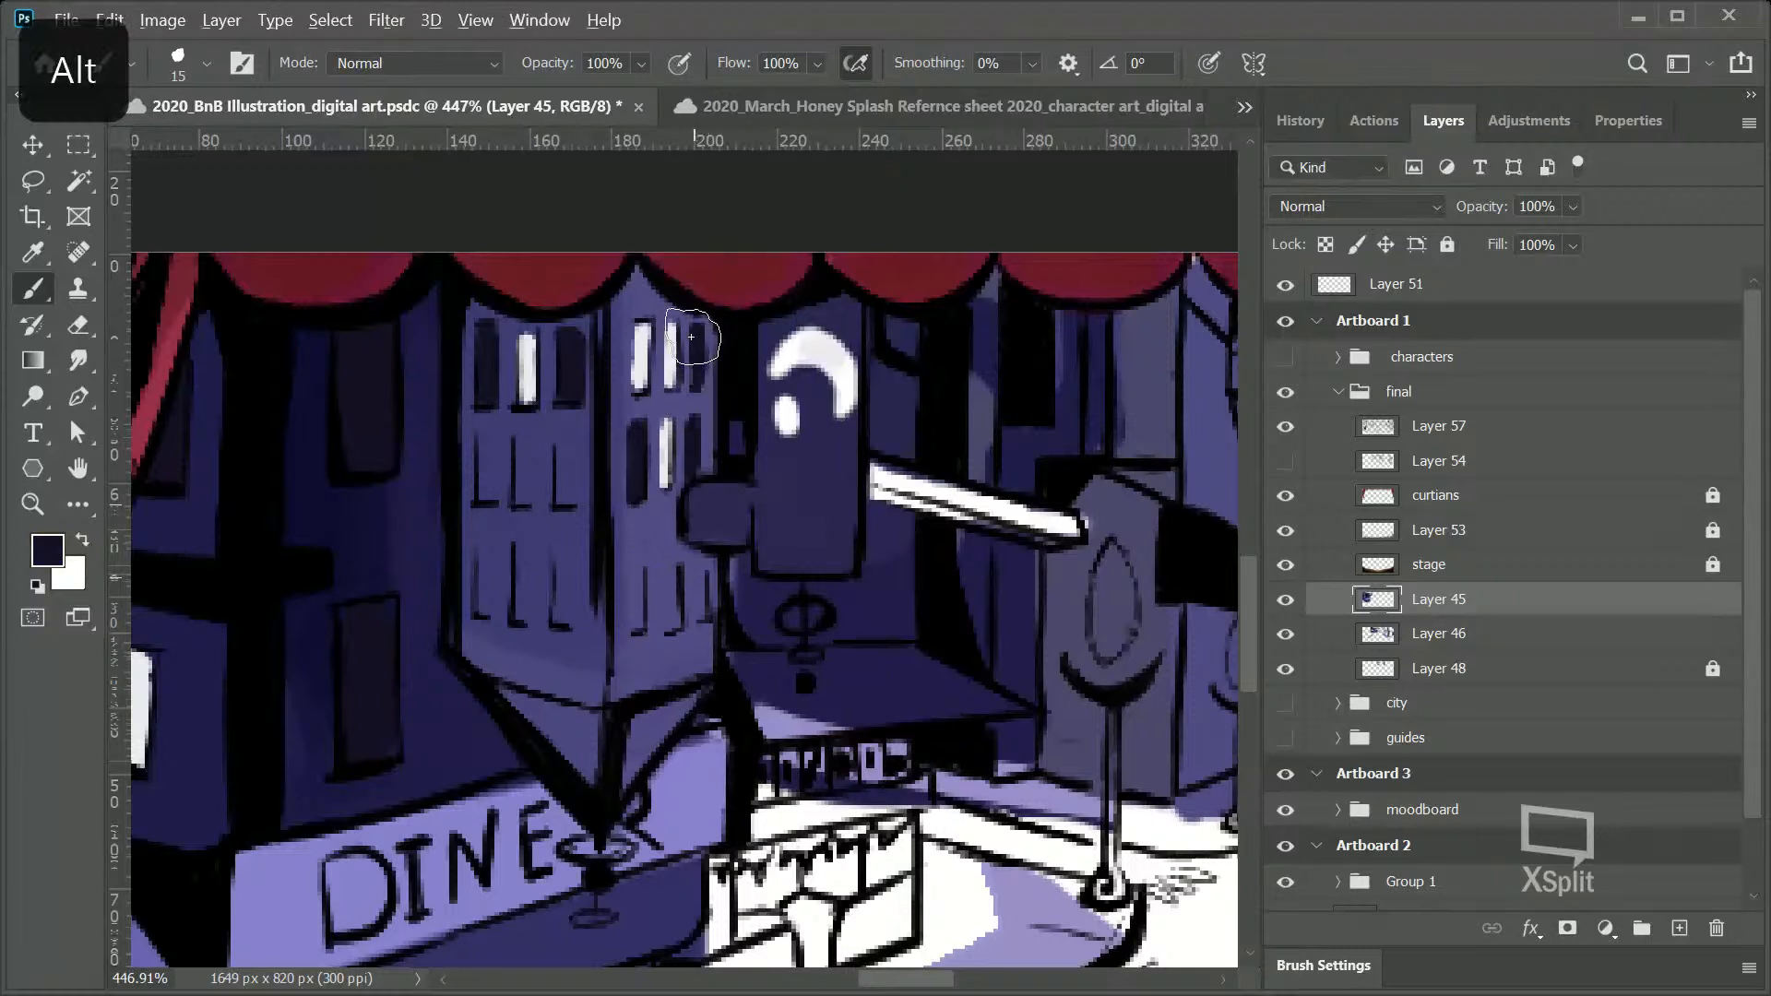
pyautogui.keyDown('alt'); pyautogui.click(699, 323); pyautogui.keyUp('alt')
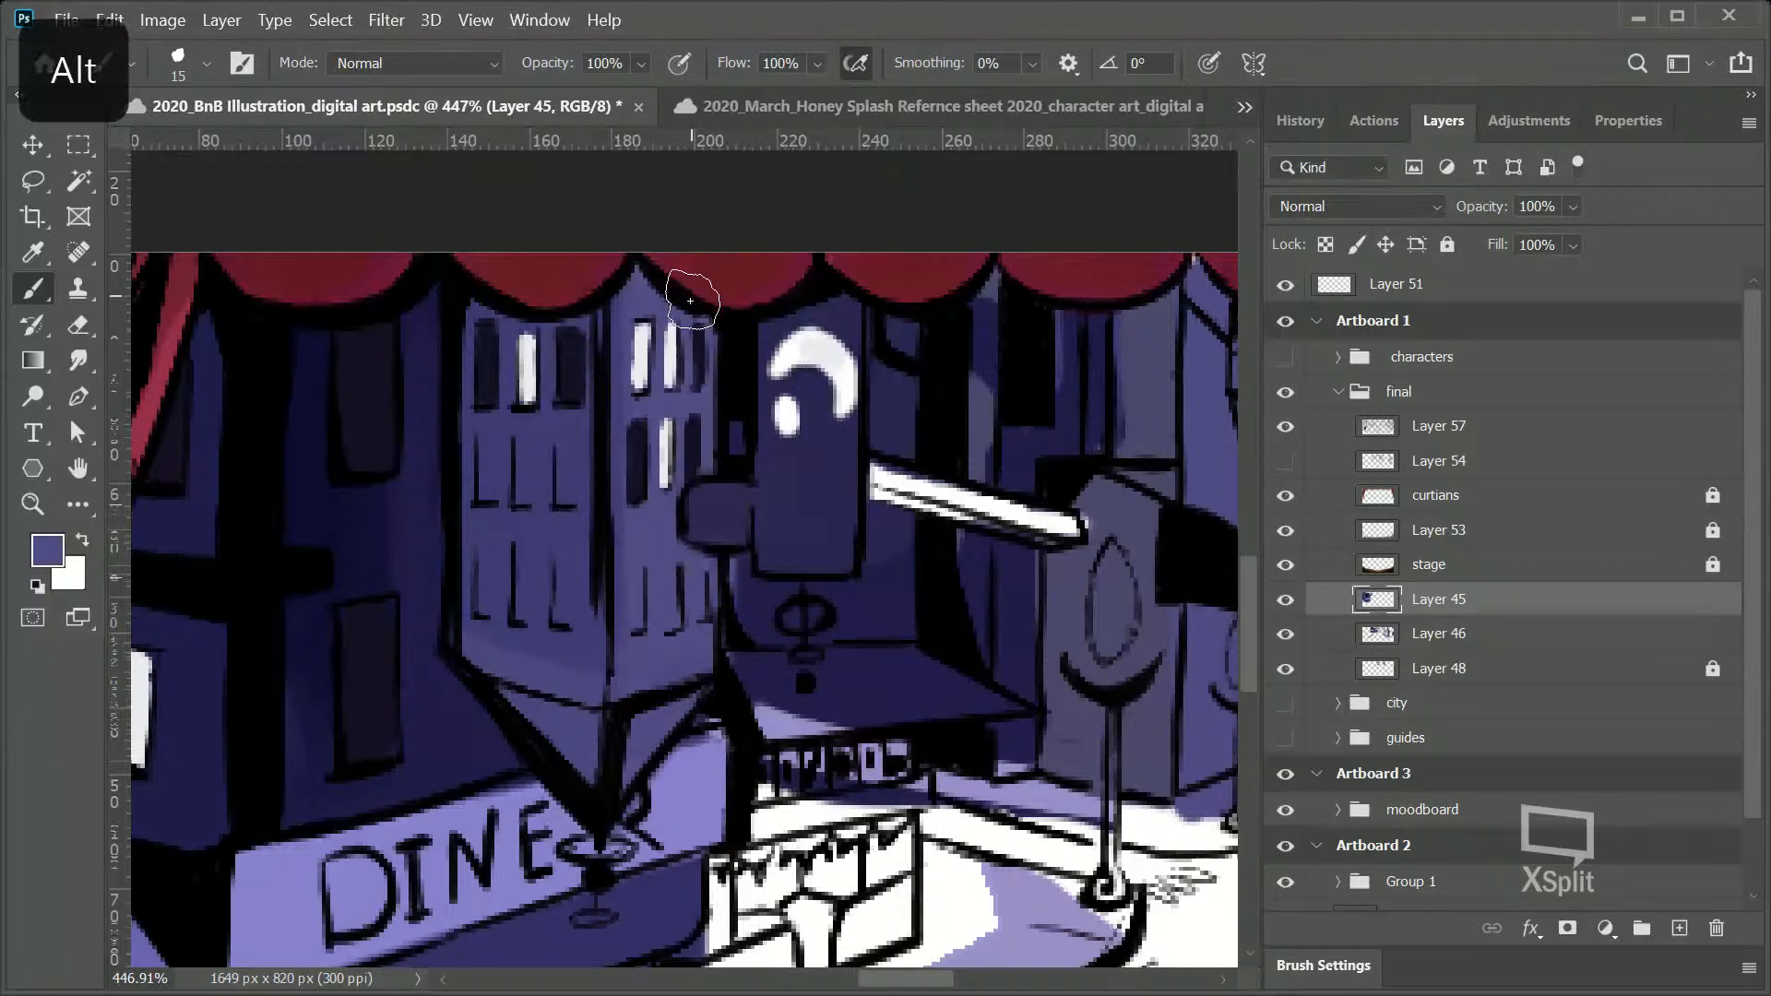
pyautogui.keyDown('alt'); pyautogui.click(703, 348); pyautogui.keyUp('alt')
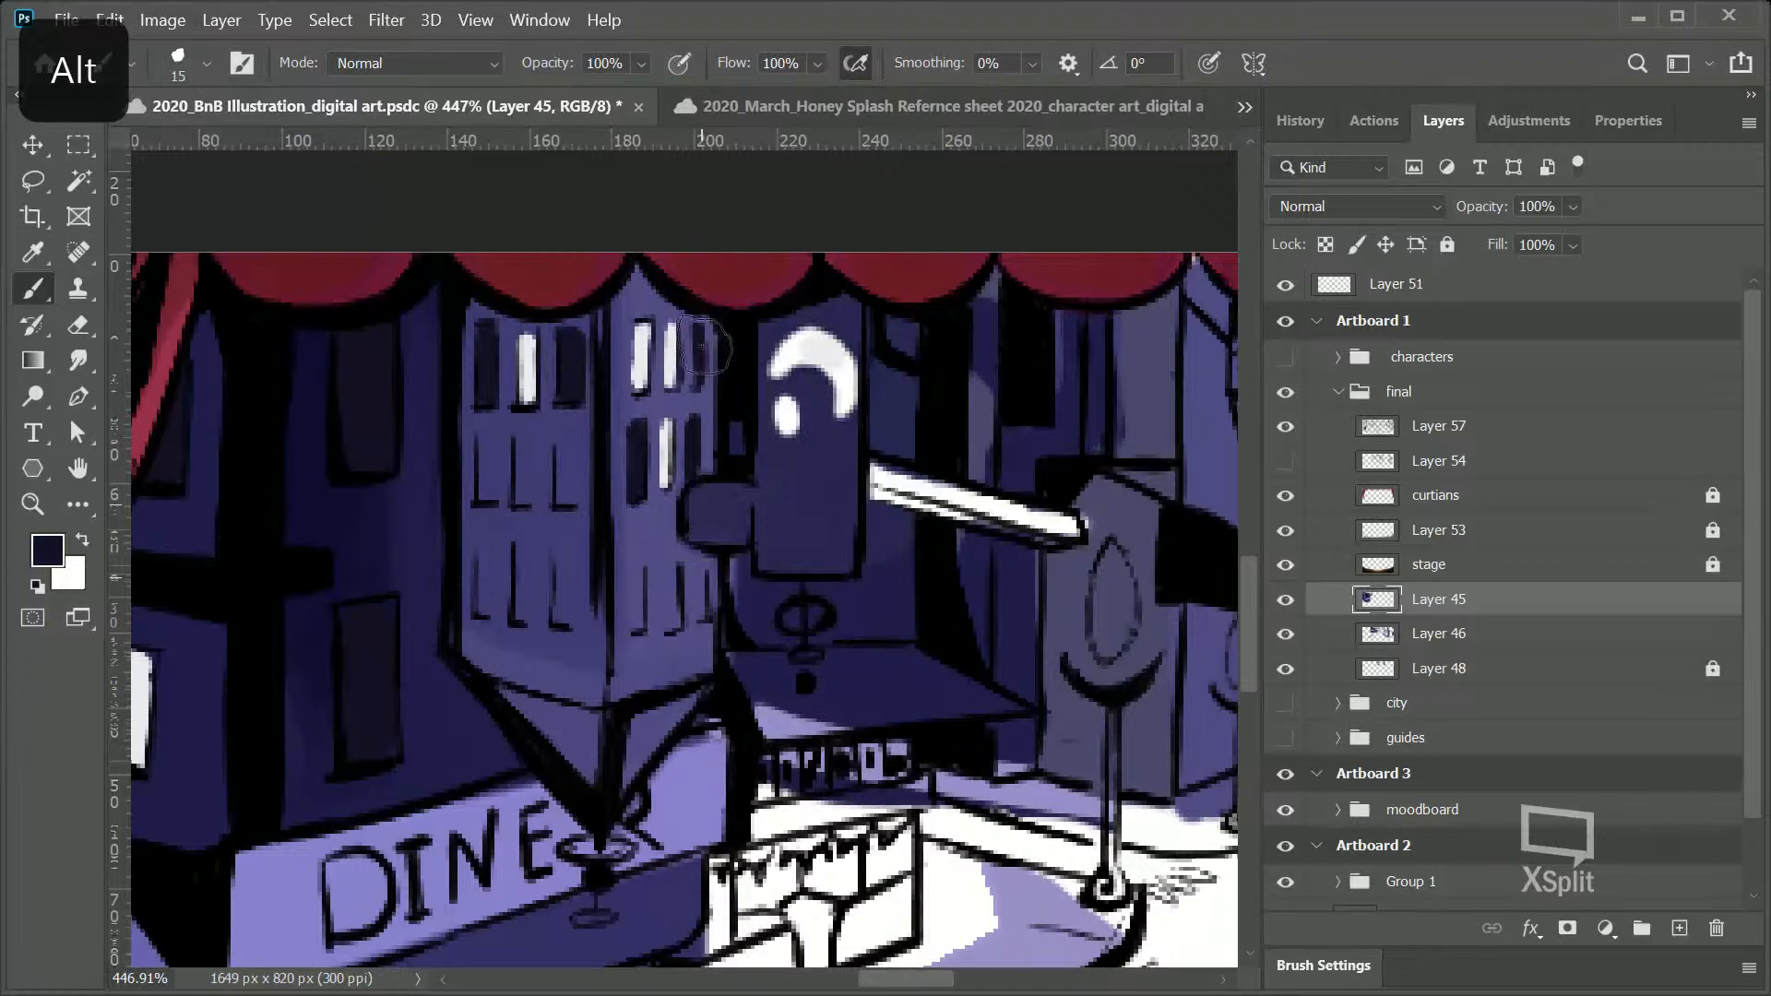
pyautogui.keyDown('alt'); pyautogui.click(690, 400); pyautogui.keyUp('alt')
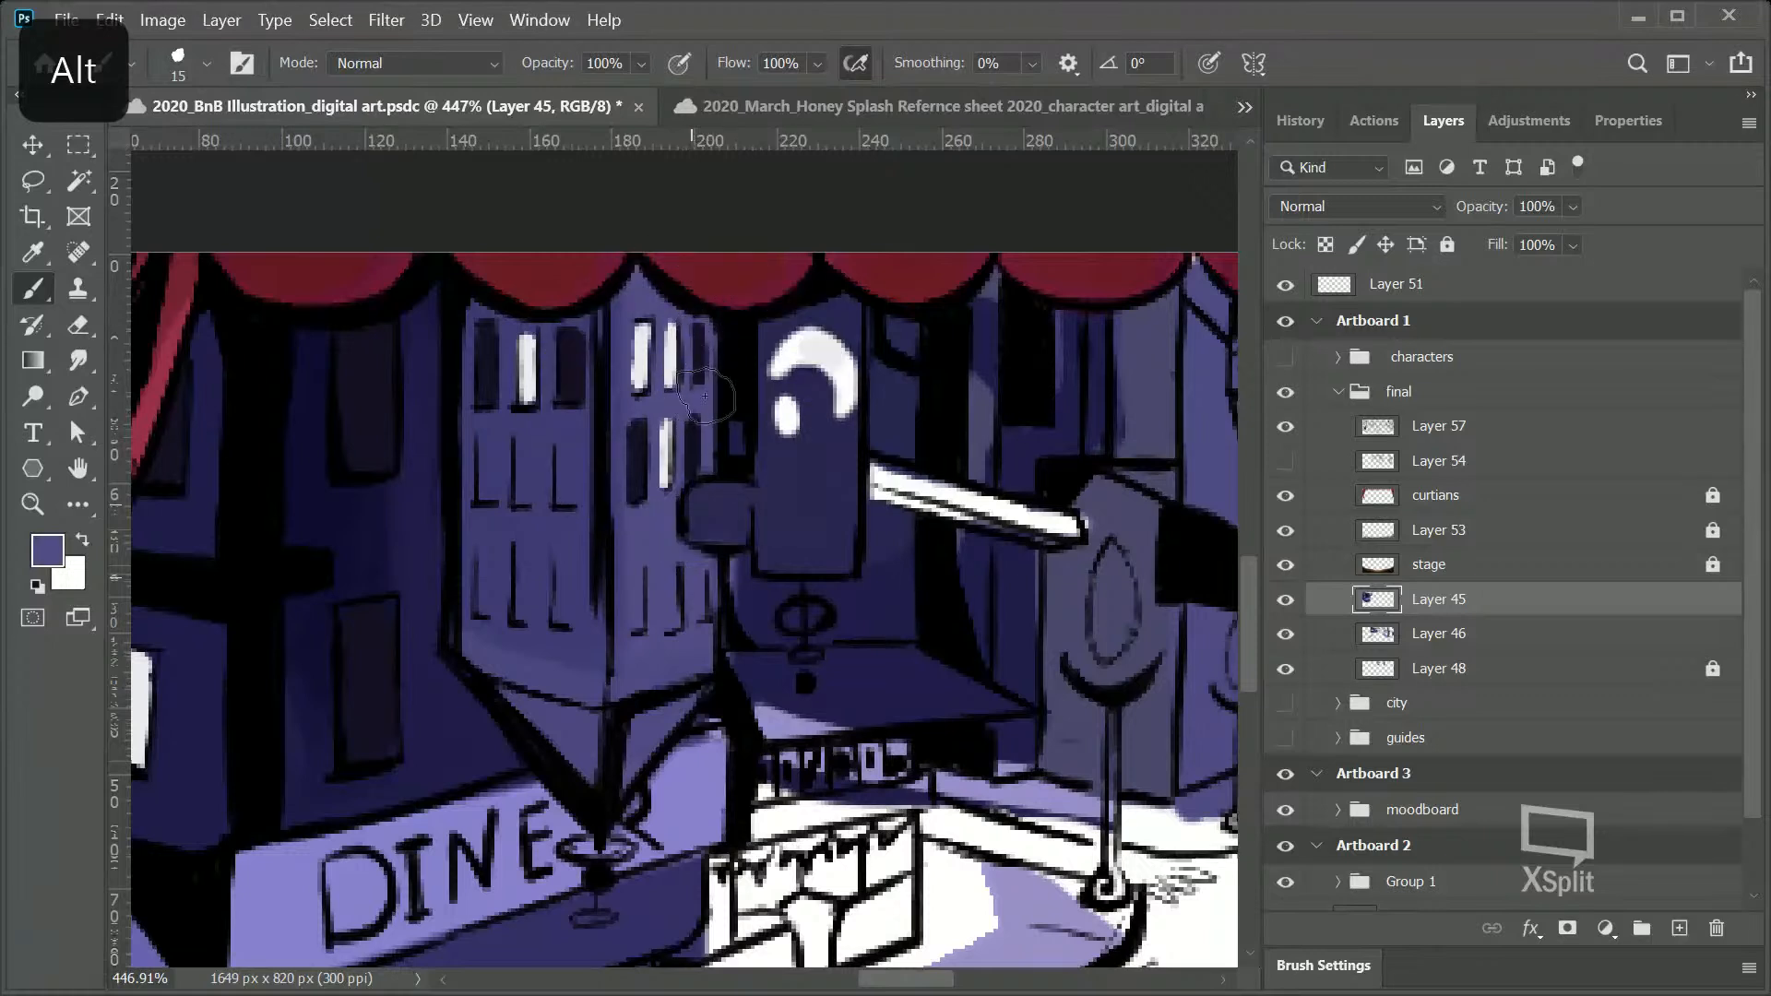
pyautogui.keyDown('alt'); pyautogui.click(692, 395); pyautogui.keyUp('alt')
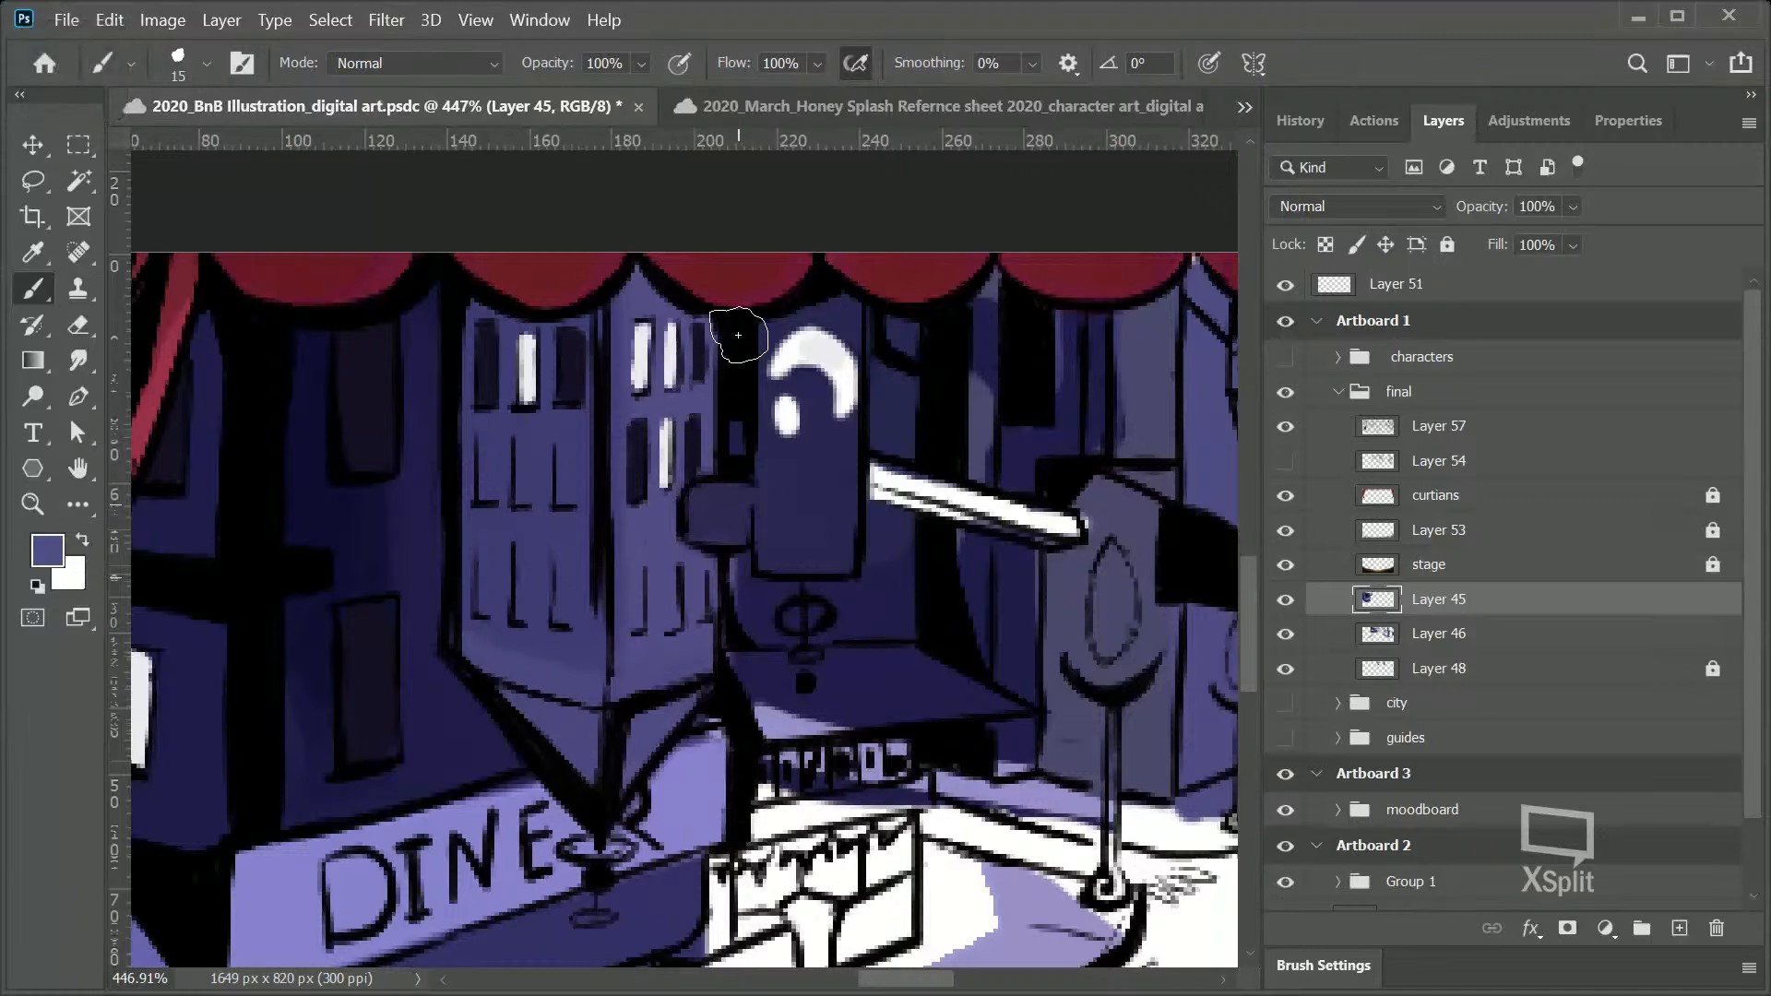
# Step: Try a purple-to-transparent gradient over the lit window left of the diner's corner without a selection, and undo it
pyautogui.press('z')
pyautogui.moveTo(1070, 540); pyautogui.dragTo(978, 580)
pyautogui.moveTo(892, 979); pyautogui.dragTo(952, 978)
pyautogui.scroll(1, 979, 854)
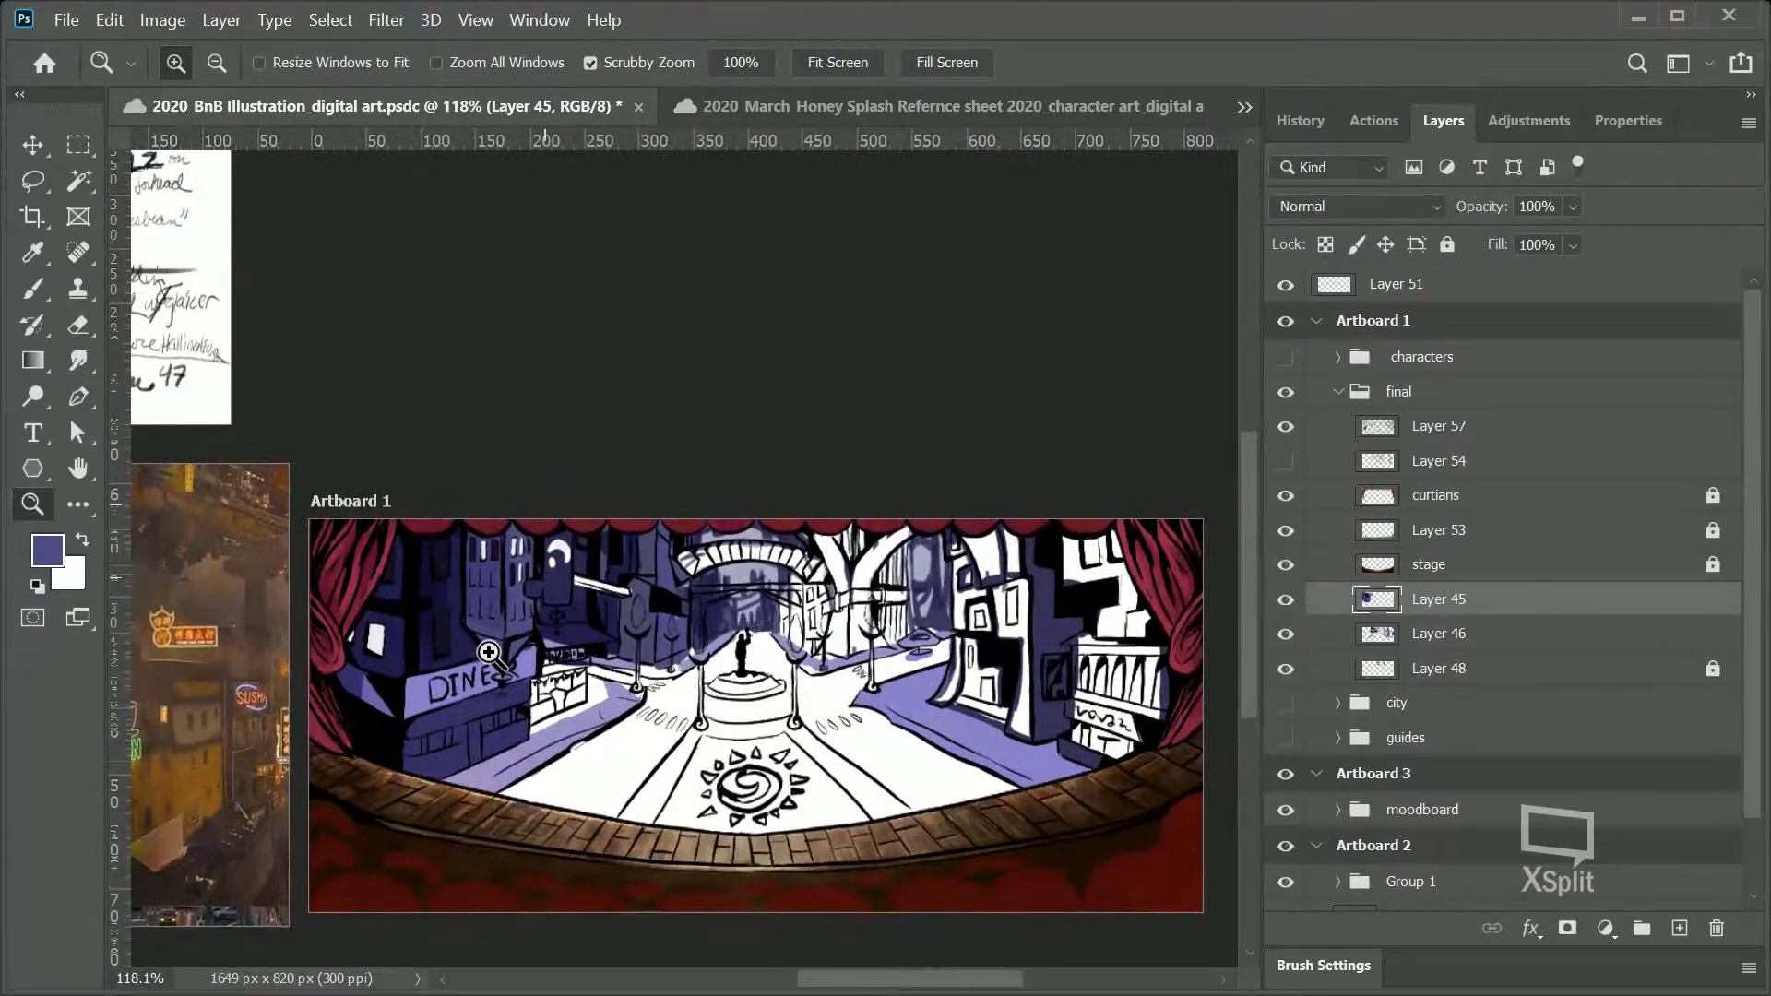
pyautogui.moveTo(441, 615)
pyautogui.mouseDown()
pyautogui.moveTo(513, 593)
pyautogui.moveTo(439, 621)
pyautogui.mouseUp()
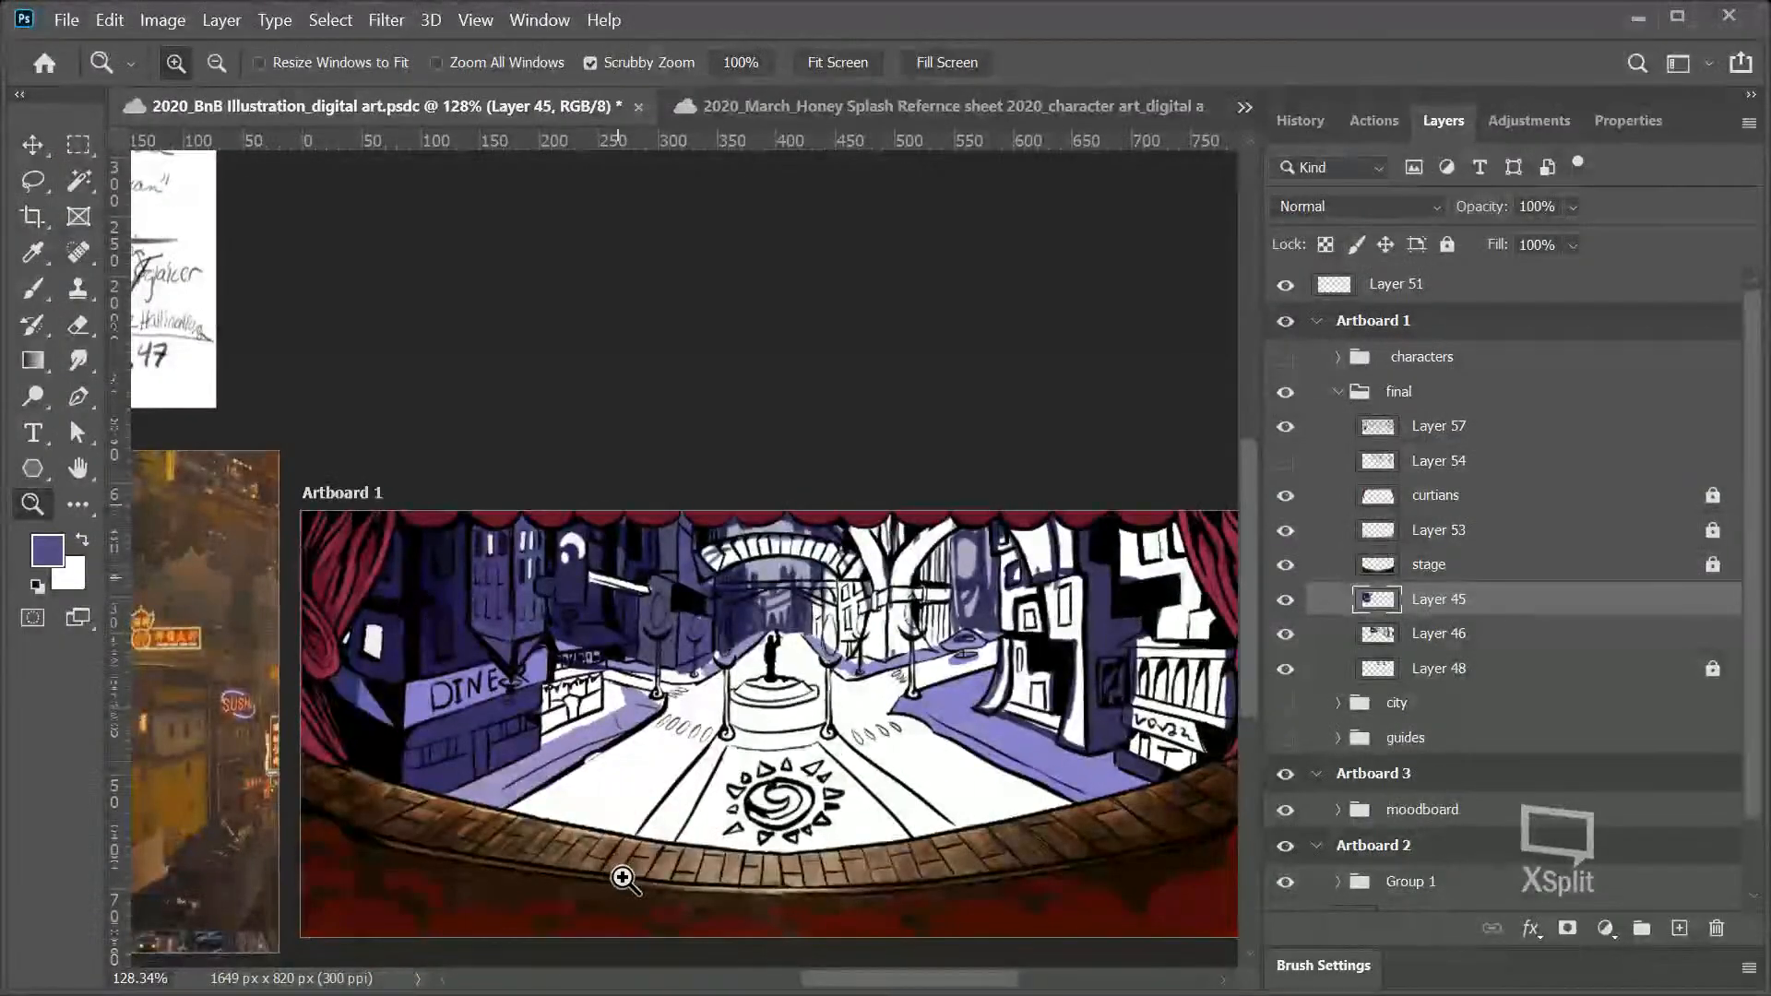
pyautogui.moveTo(454, 630)
pyautogui.mouseDown()
pyautogui.moveTo(534, 620)
pyautogui.moveTo(487, 633)
pyautogui.mouseUp()
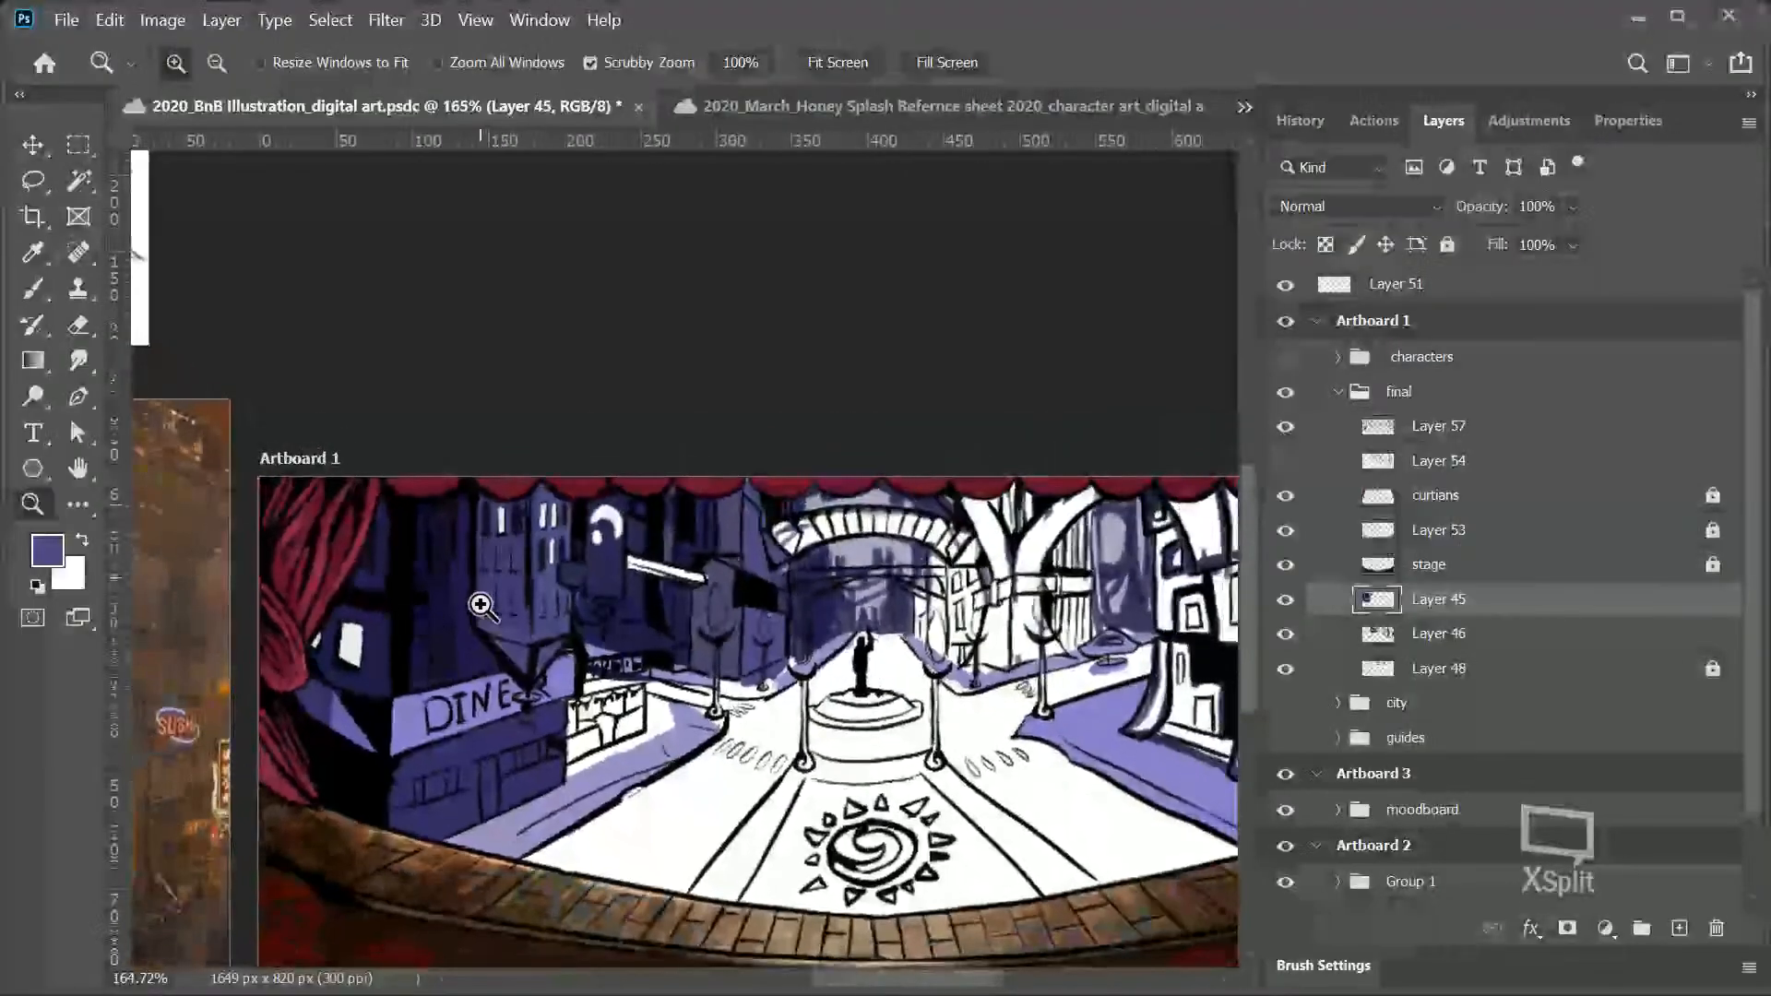
pyautogui.click(52, 361)
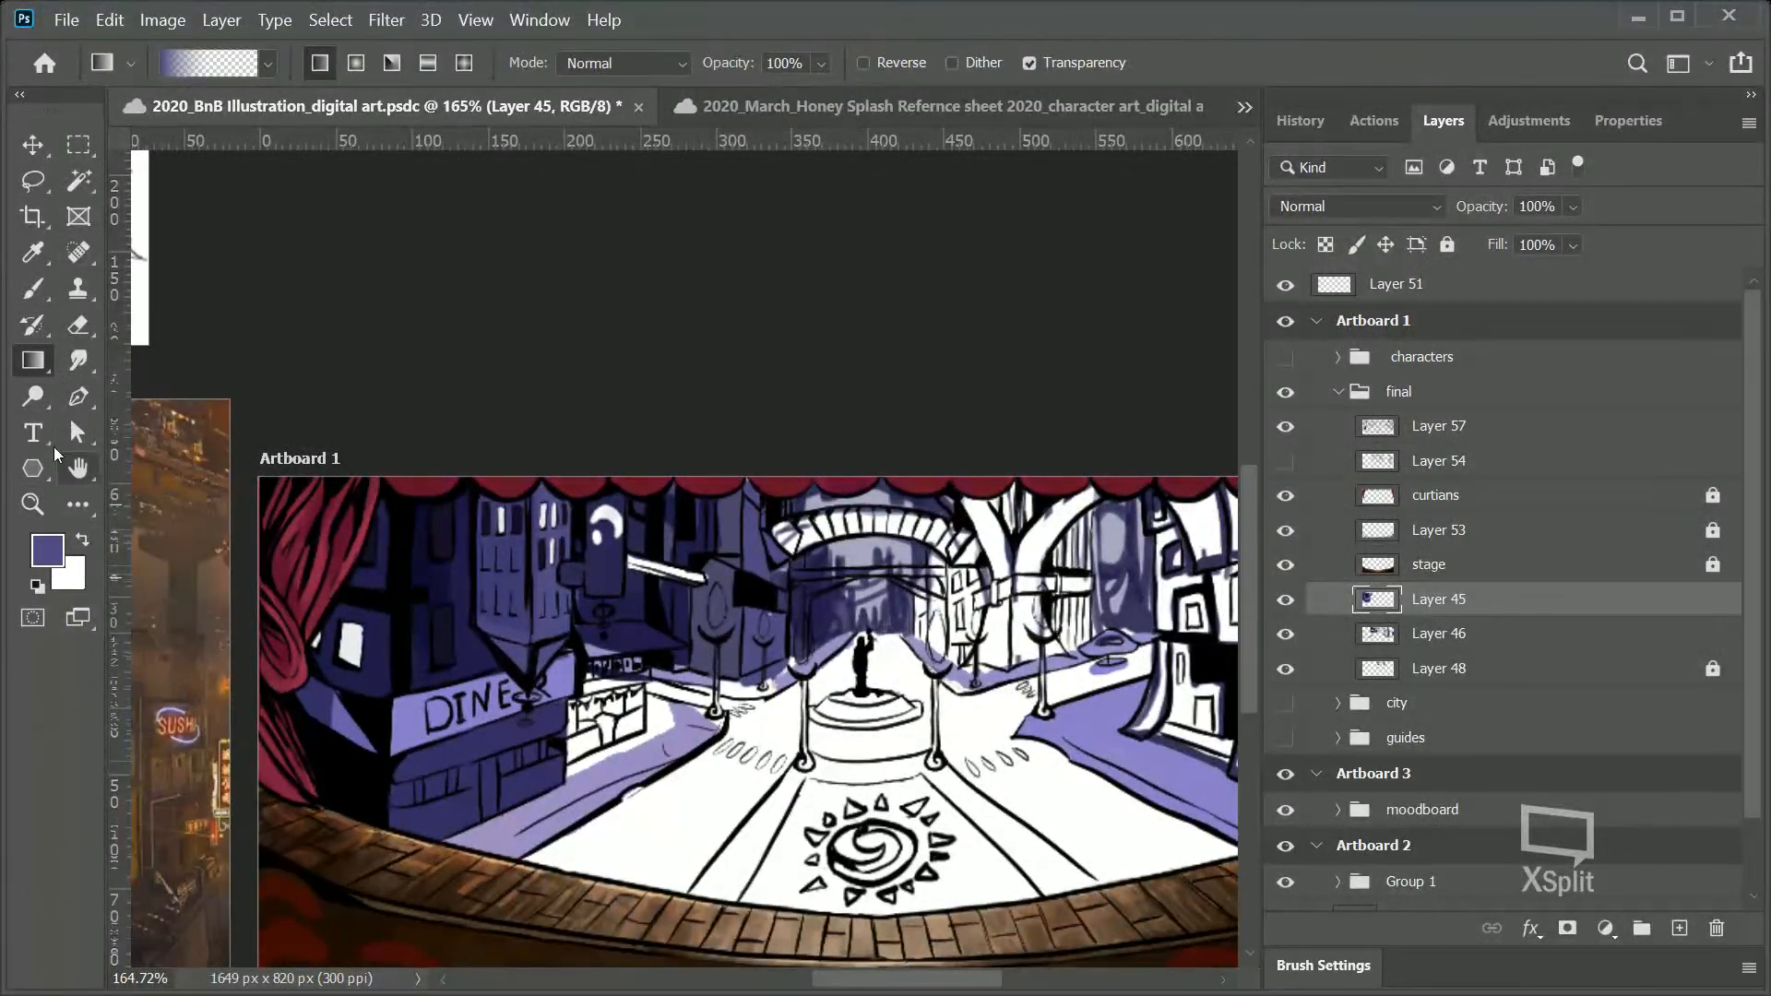
pyautogui.click(41, 503)
pyautogui.moveTo(334, 592); pyautogui.dragTo(411, 576)
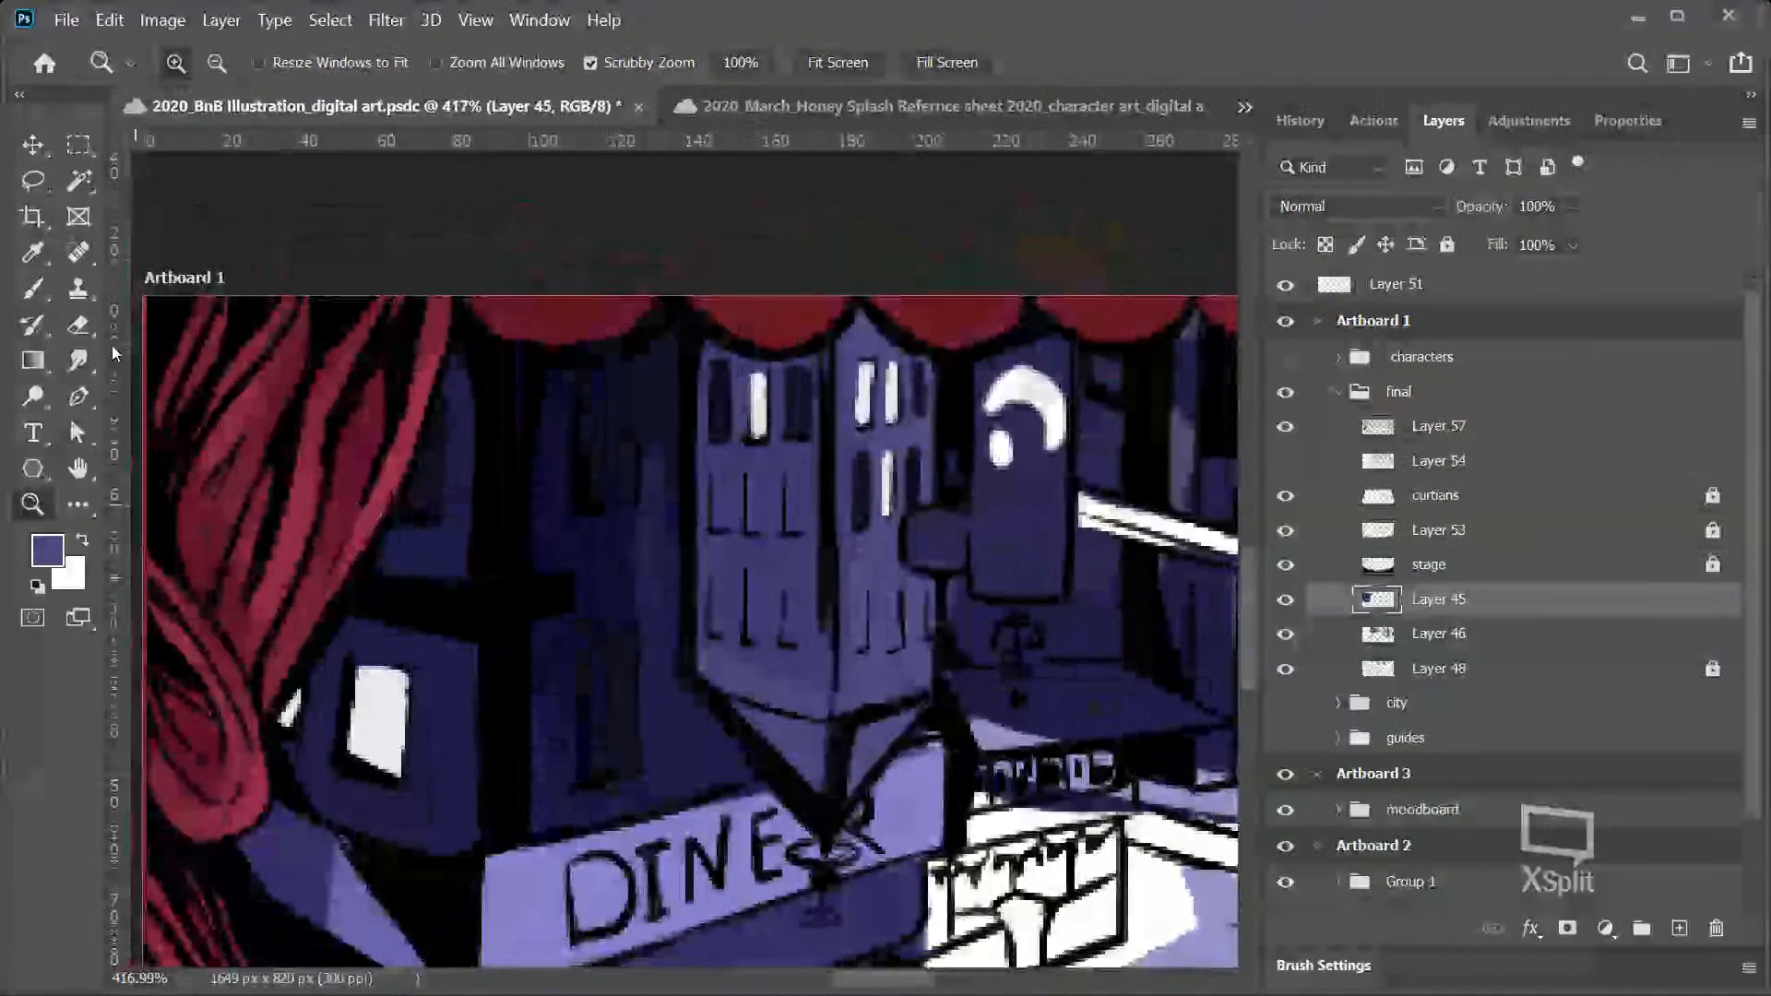
pyautogui.click(42, 360)
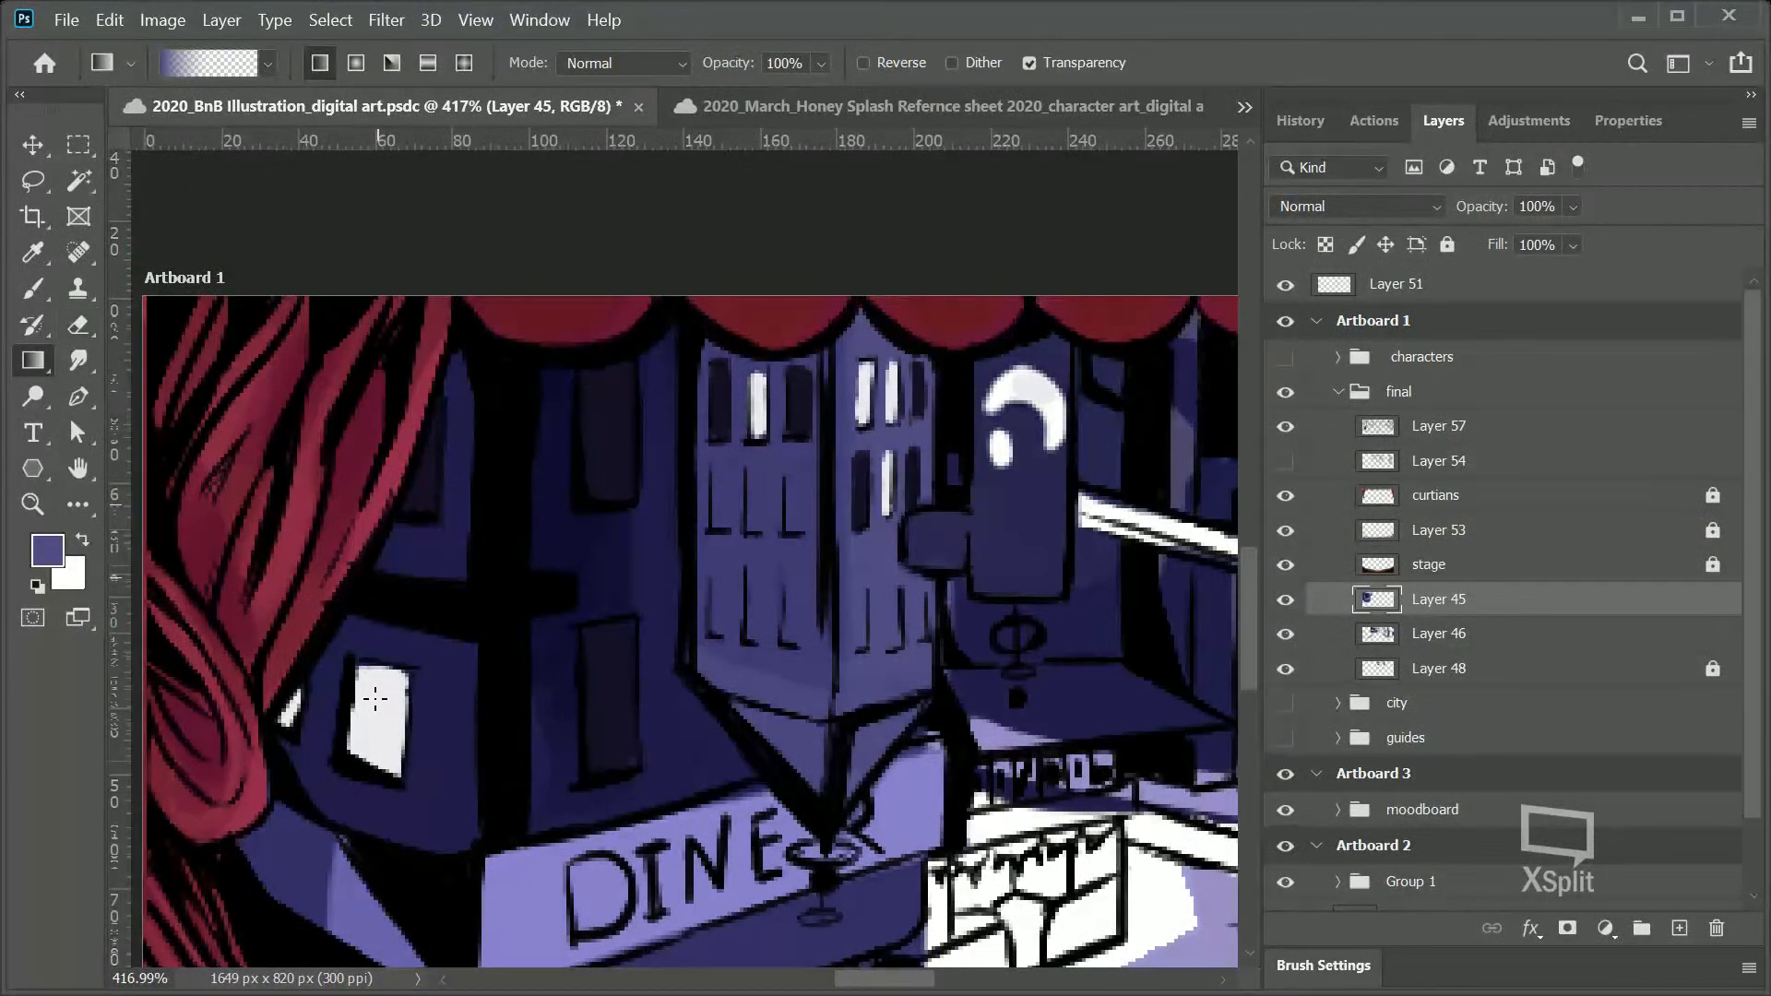
pyautogui.moveTo(380, 631); pyautogui.dragTo(386, 702)
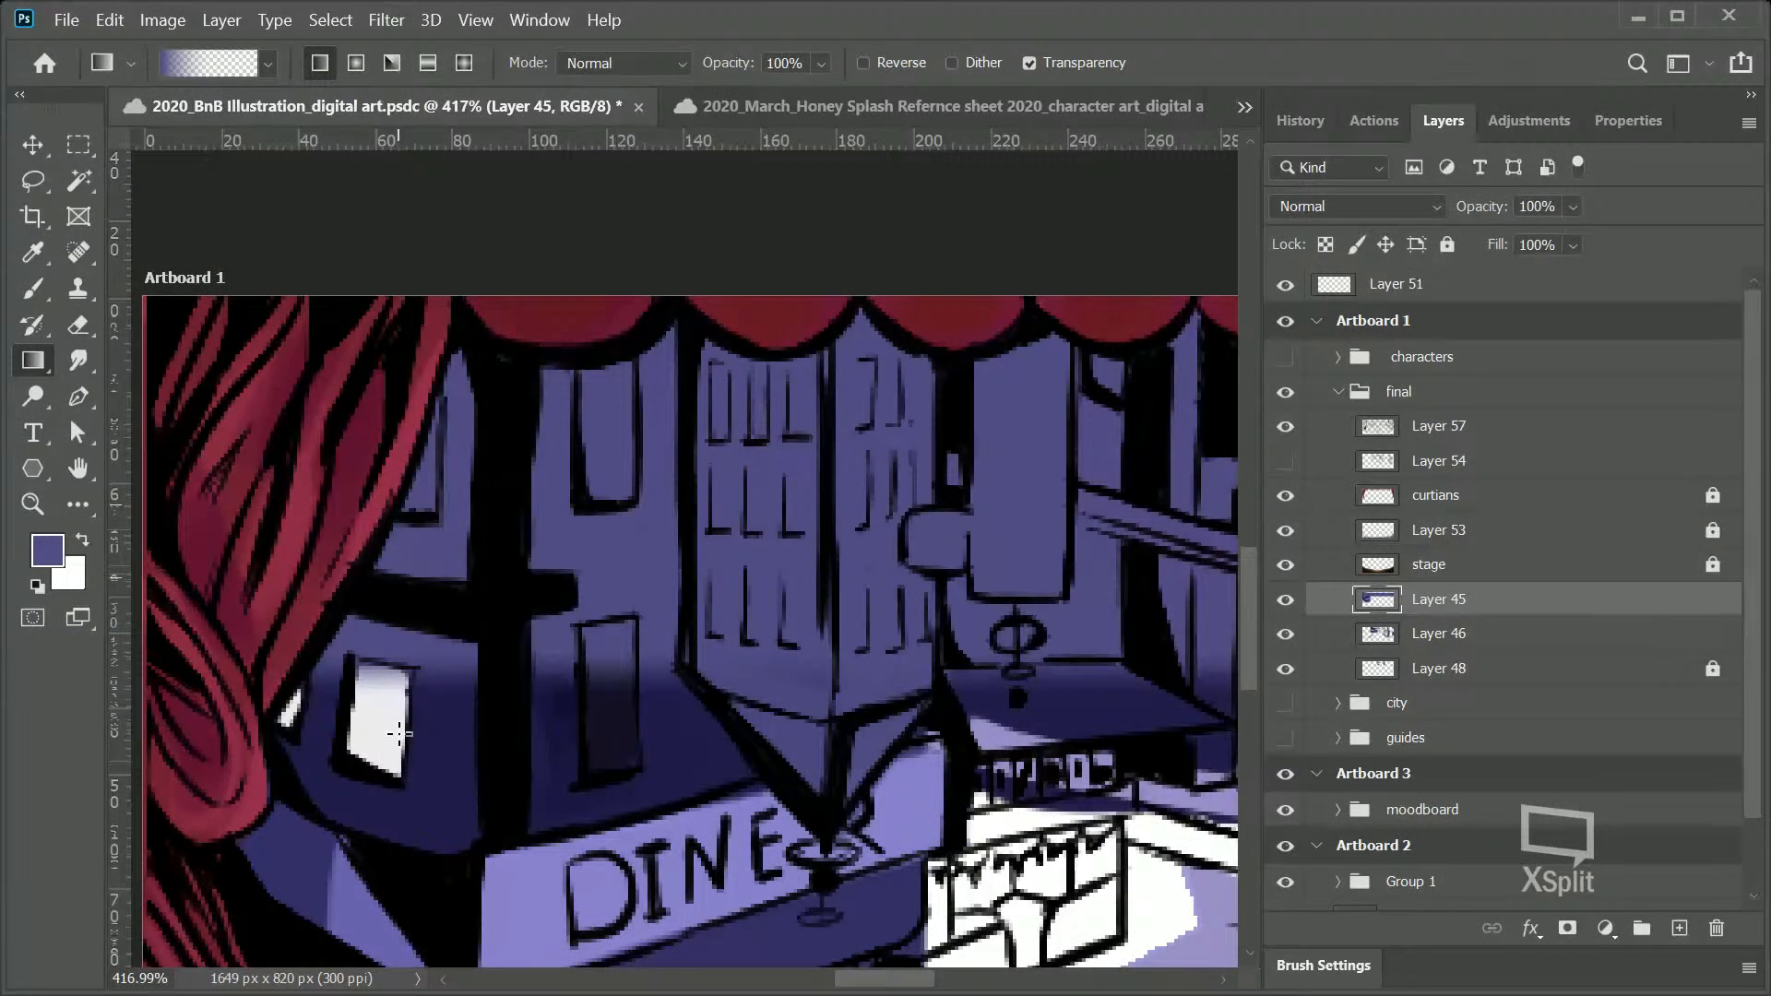
pyautogui.hotkey('ctrl', 'z')
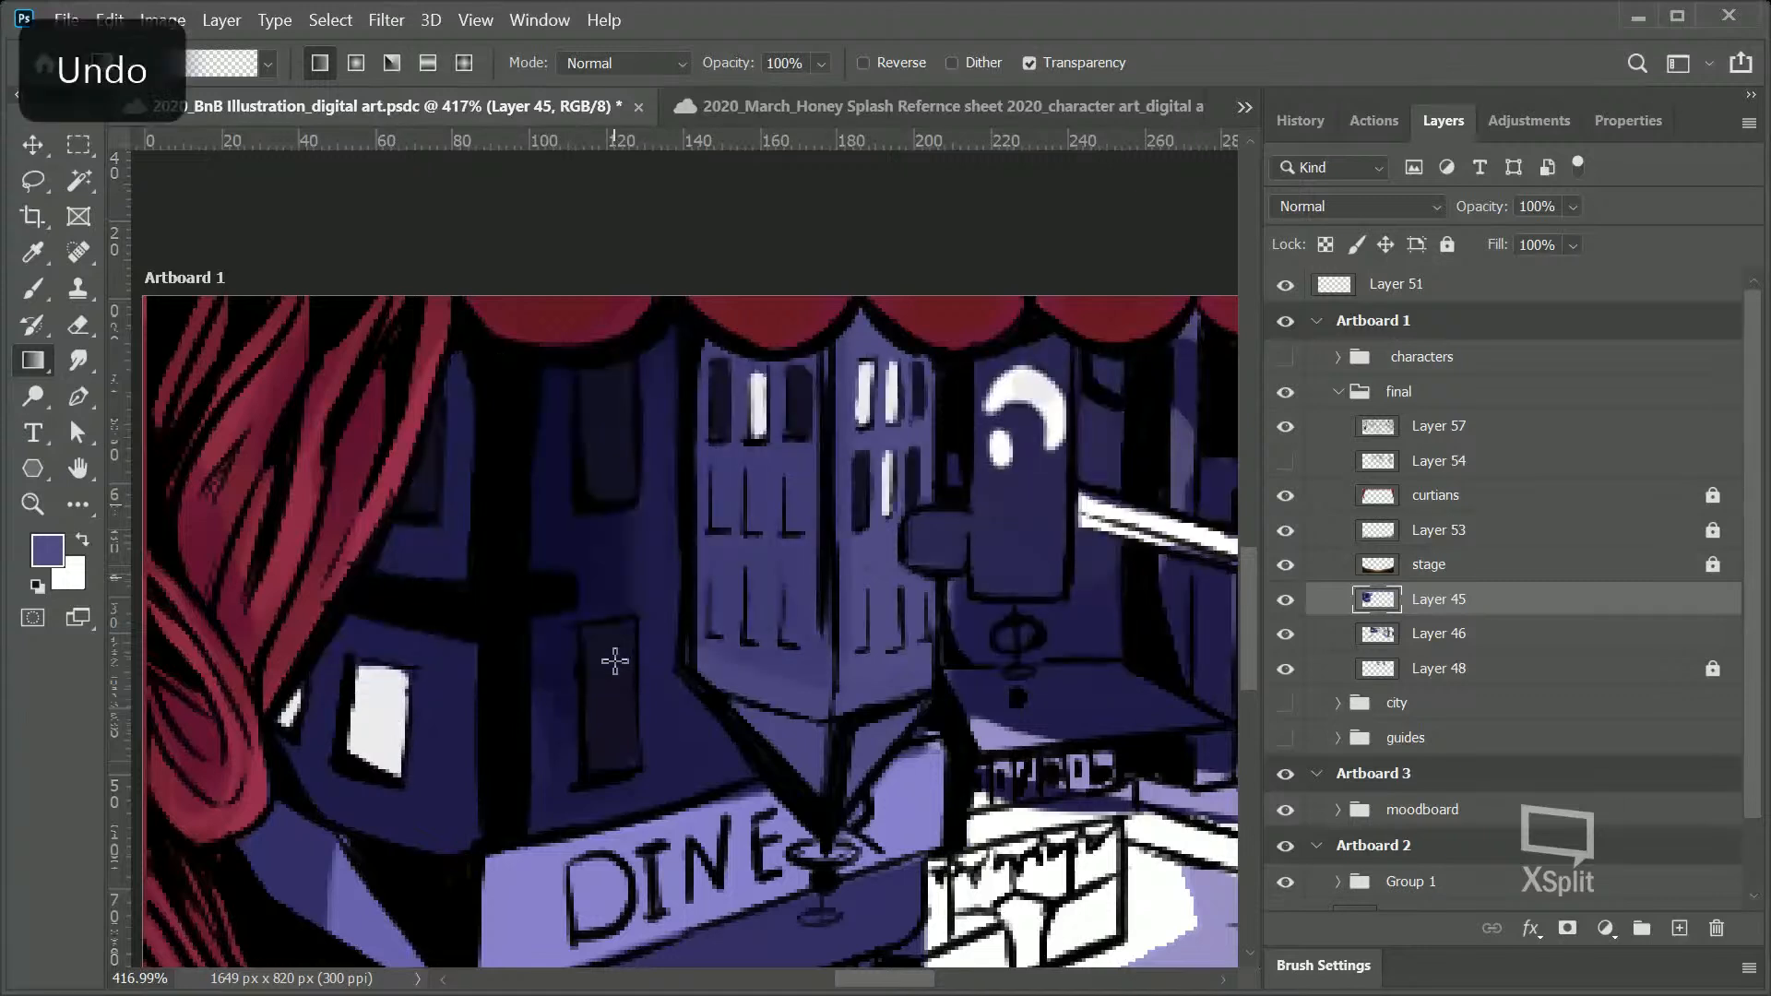
# Step: Select the white area of the lit window above the diner, try a downward purple-to-transparent gradient inside it, and deselect
pyautogui.click(39, 148)
pyautogui.click(38, 254)
pyautogui.click(39, 322)
pyautogui.click(81, 180)
pyautogui.click(359, 692)
pyautogui.click(33, 252)
pyautogui.click(33, 325)
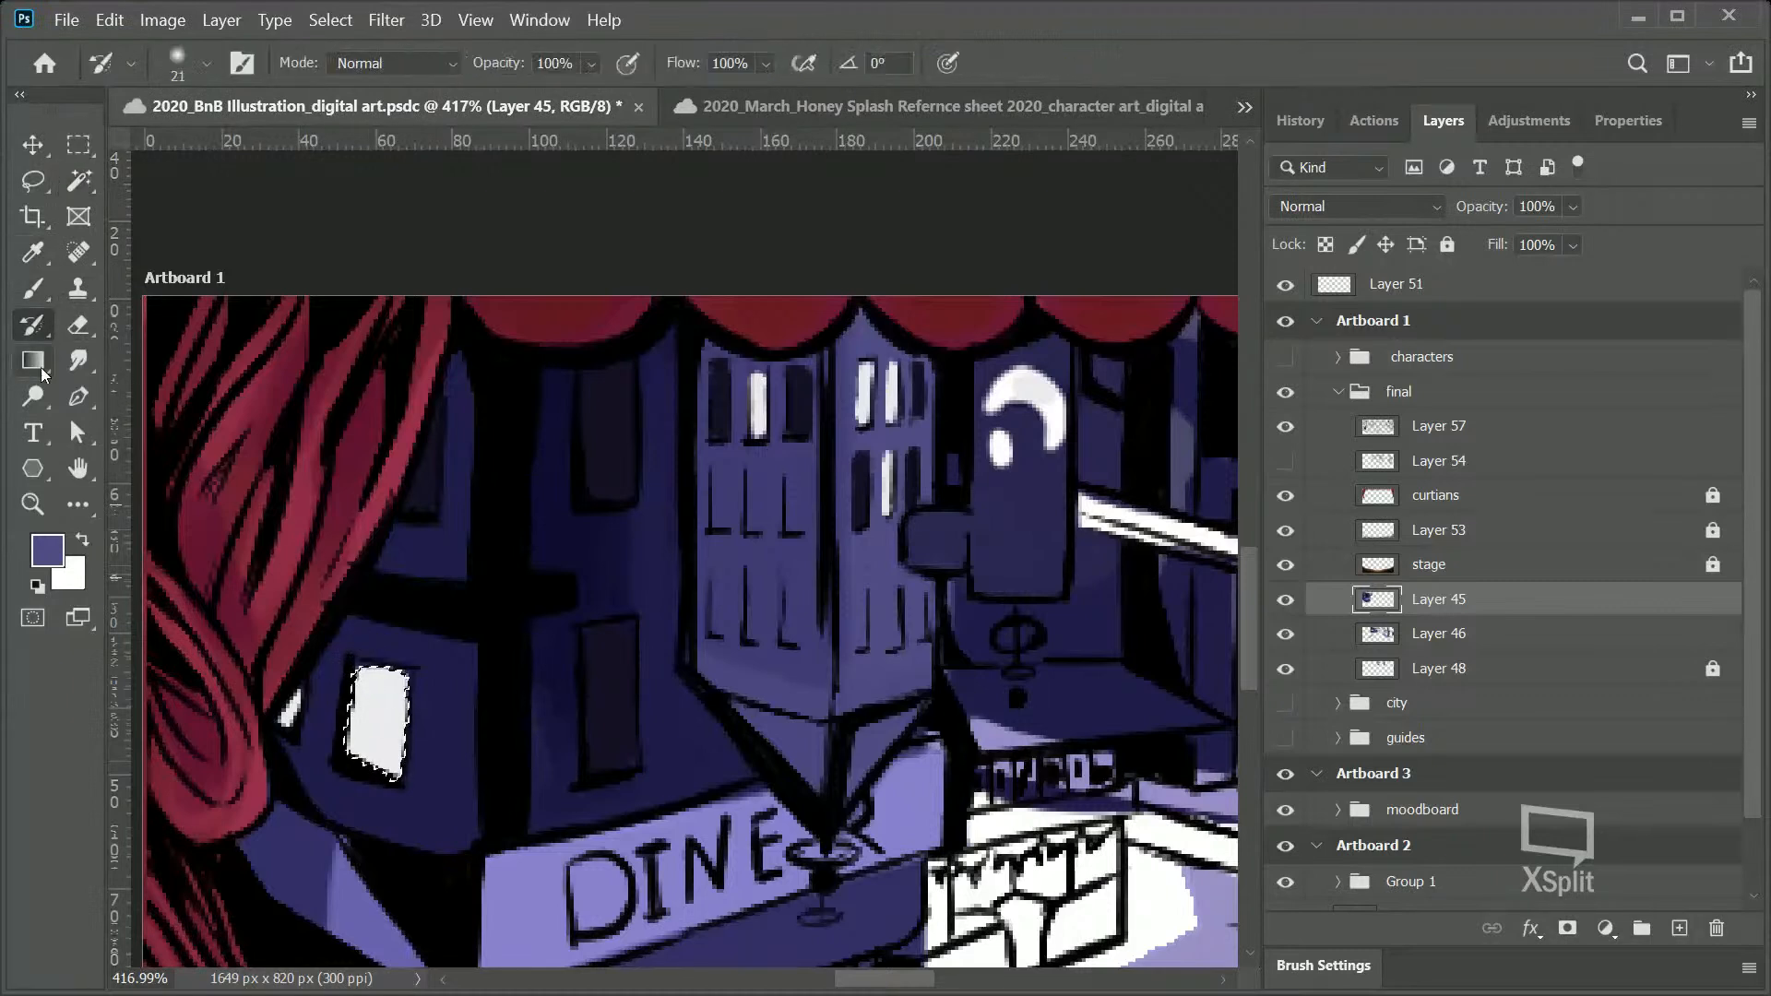
pyautogui.click(37, 361)
pyautogui.moveTo(368, 662); pyautogui.dragTo(379, 730)
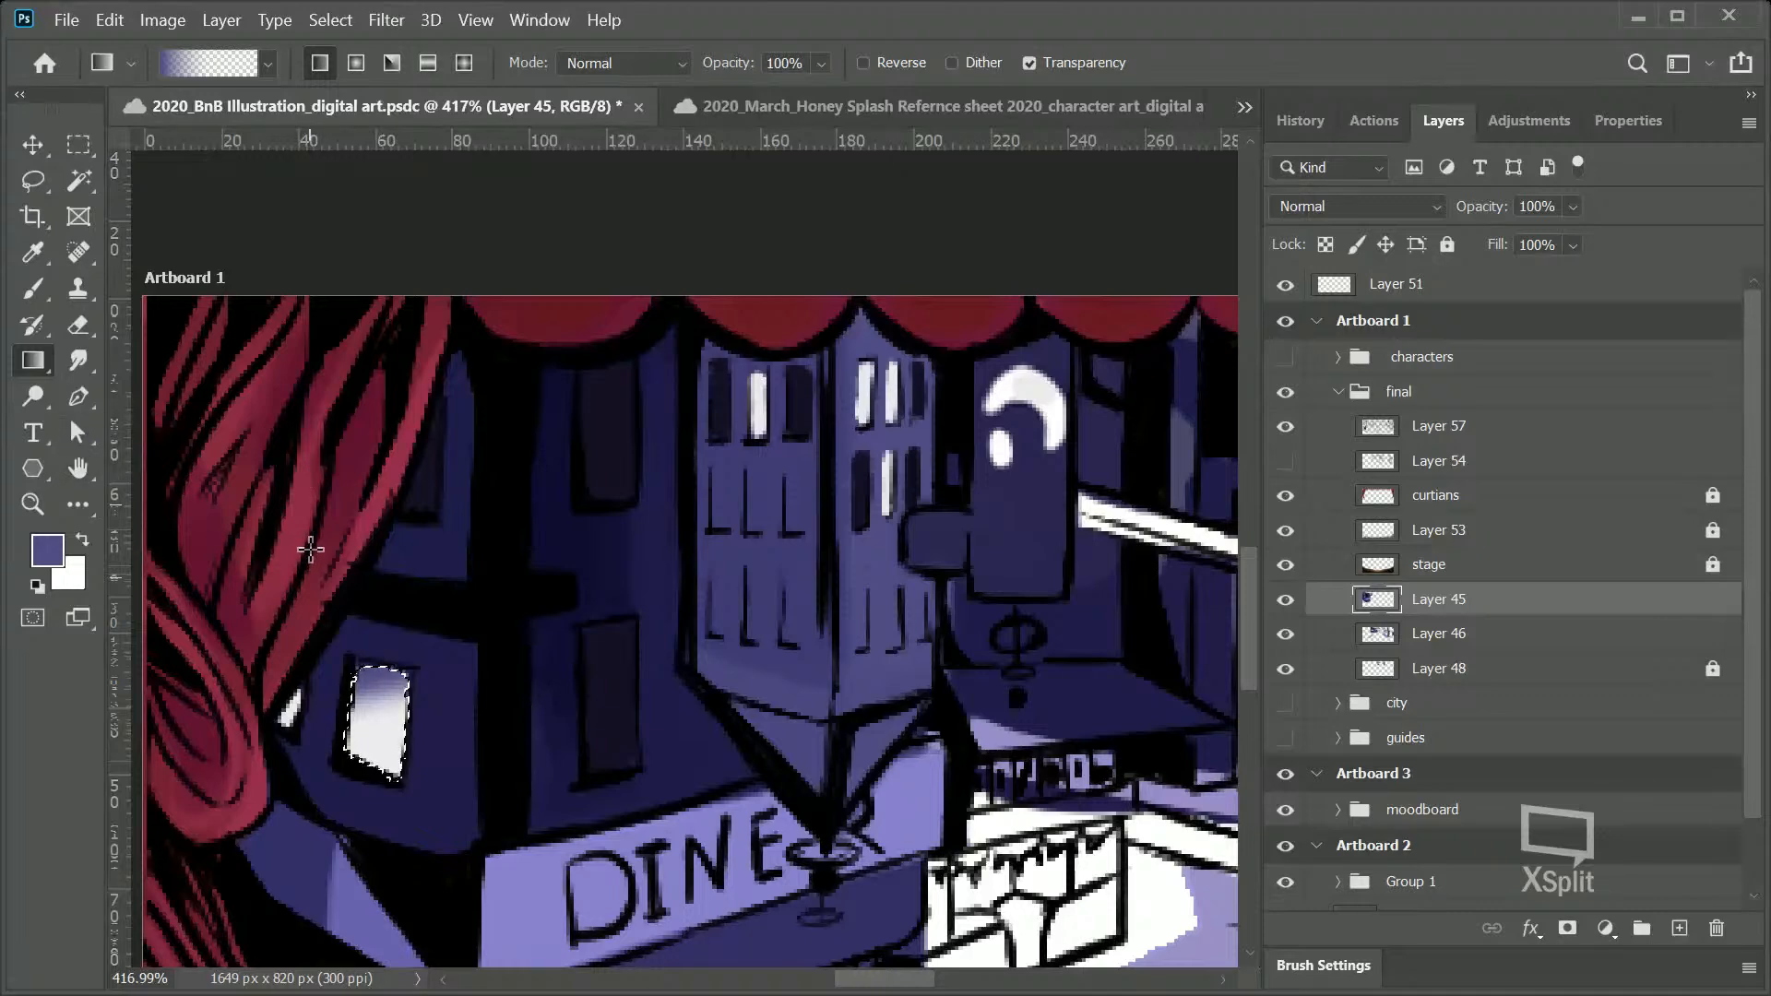
pyautogui.hotkey('ctrl', 'd')
# Step: Save the stage illustration document
pyautogui.click(33, 504)
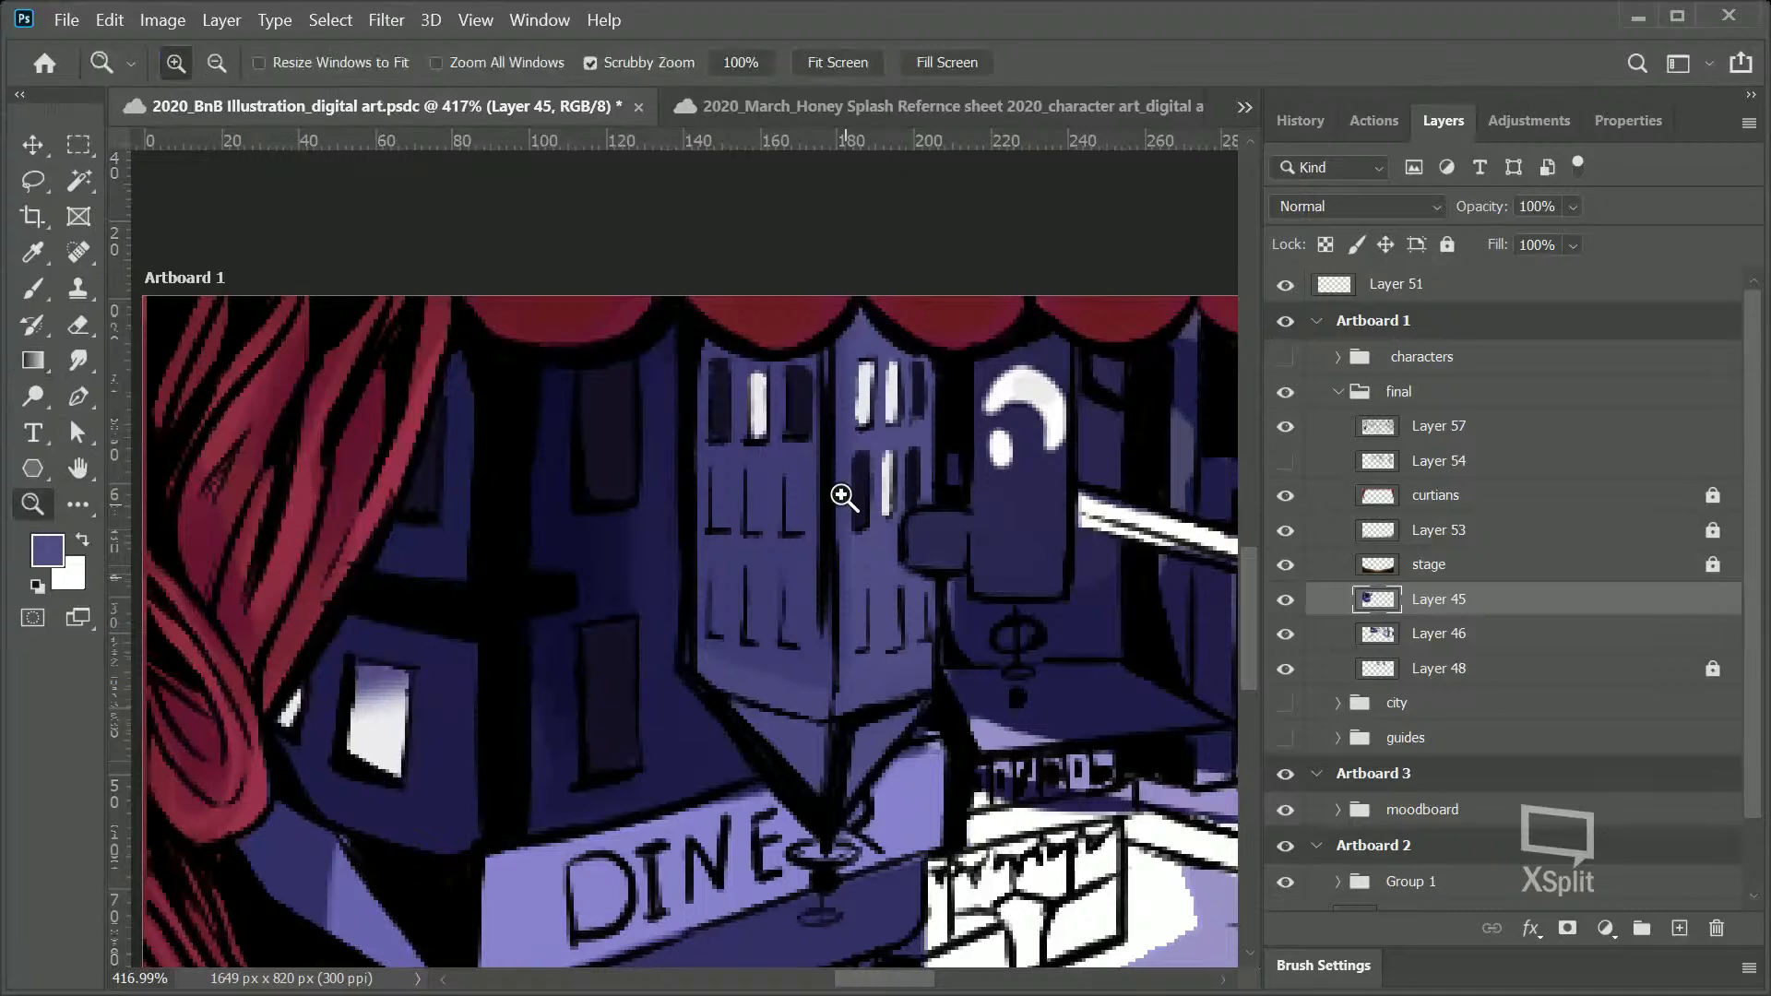
pyautogui.moveTo(842, 490); pyautogui.dragTo(751, 545)
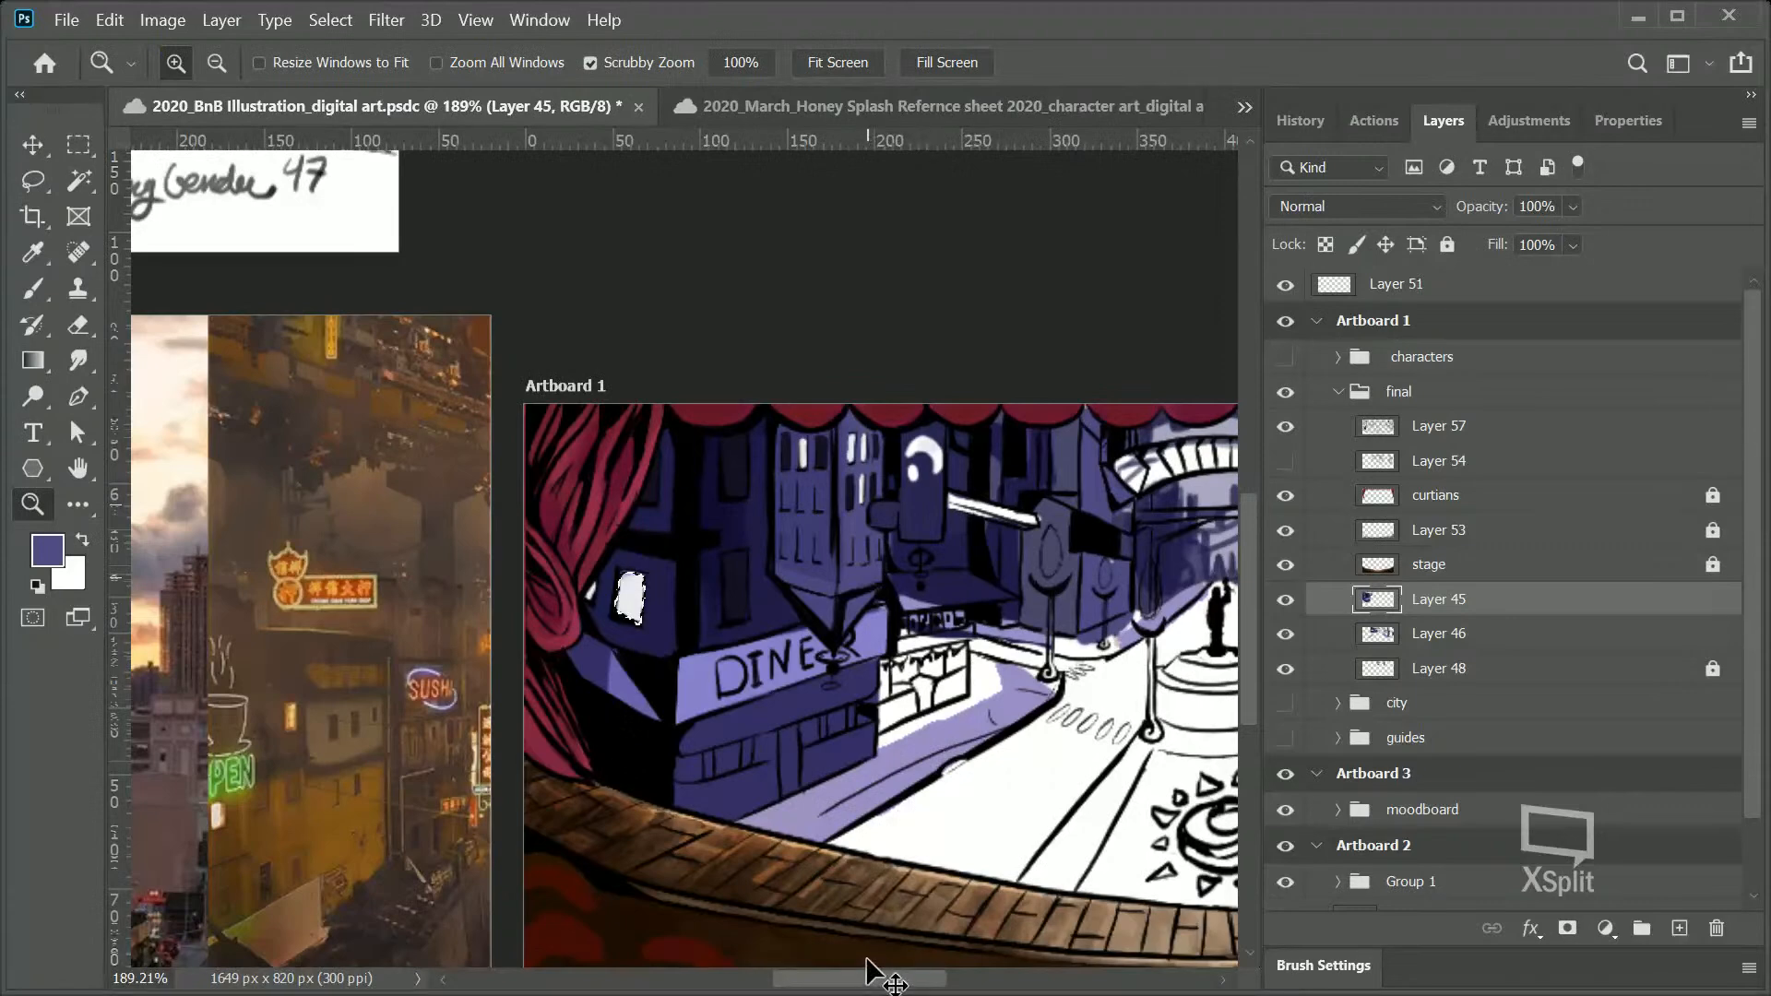
pyautogui.moveTo(856, 982); pyautogui.dragTo(917, 977)
pyautogui.moveTo(964, 793); pyautogui.dragTo(899, 836)
pyautogui.moveTo(1252, 626); pyautogui.dragTo(1249, 669)
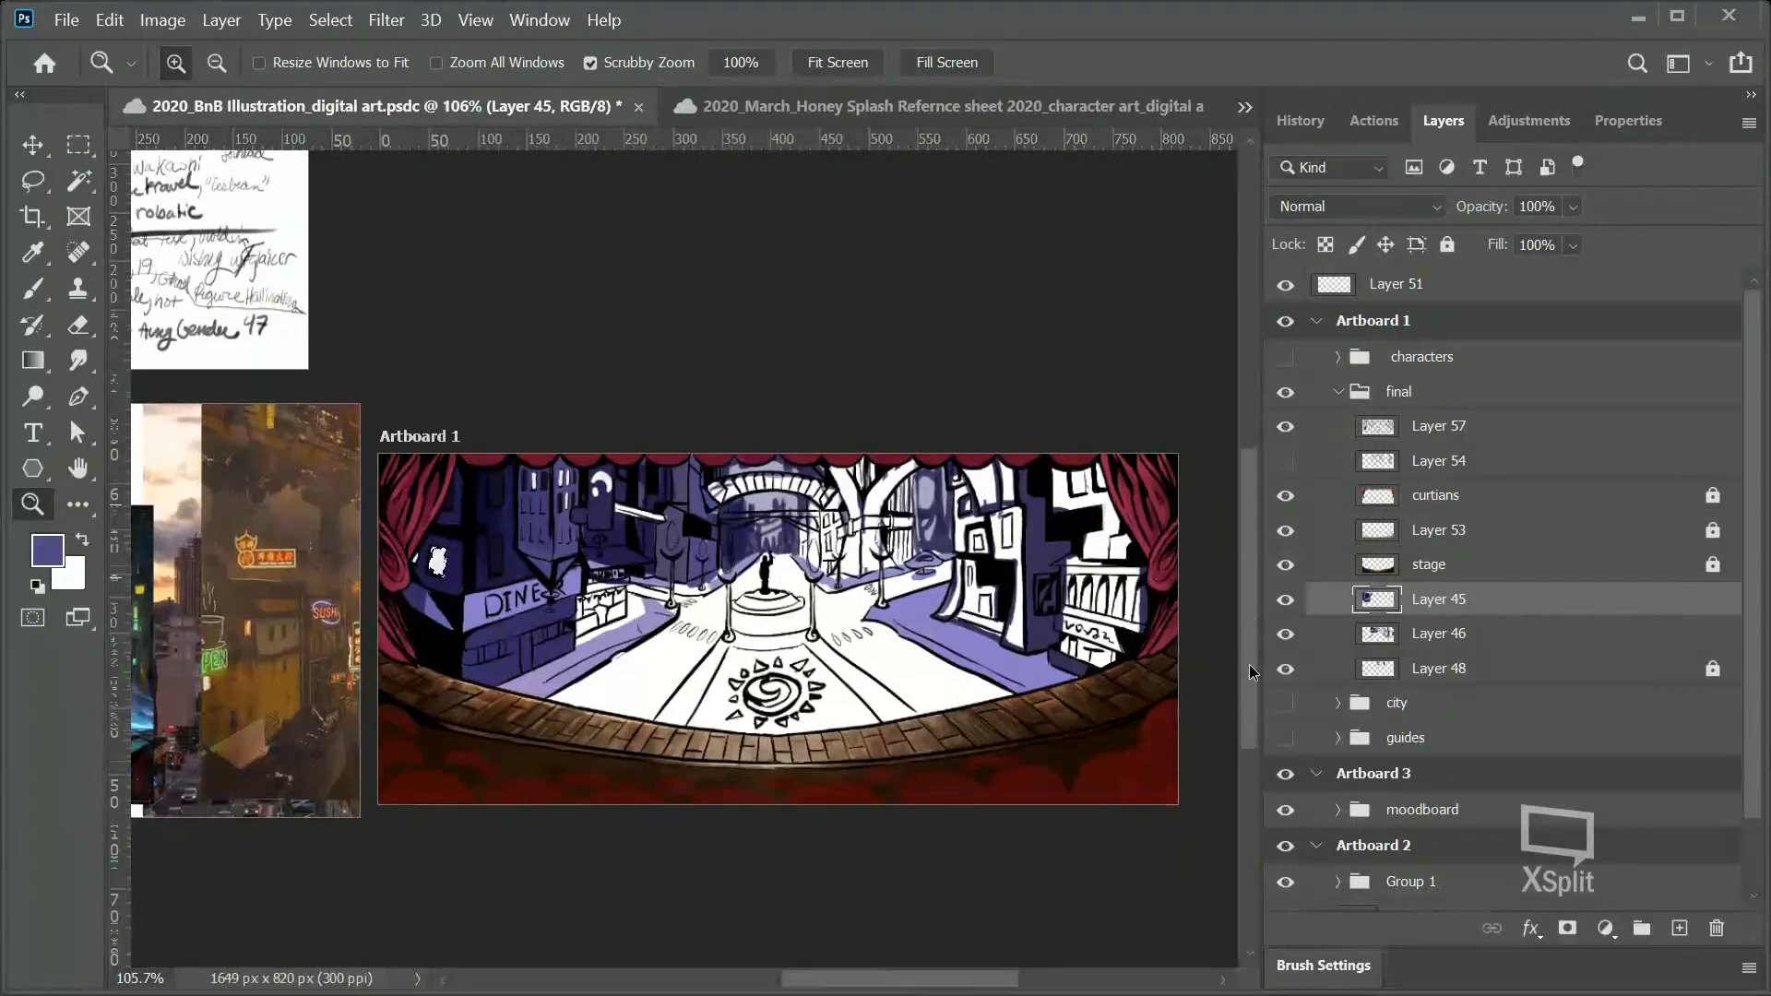
pyautogui.hotkey('ctrl', 's')
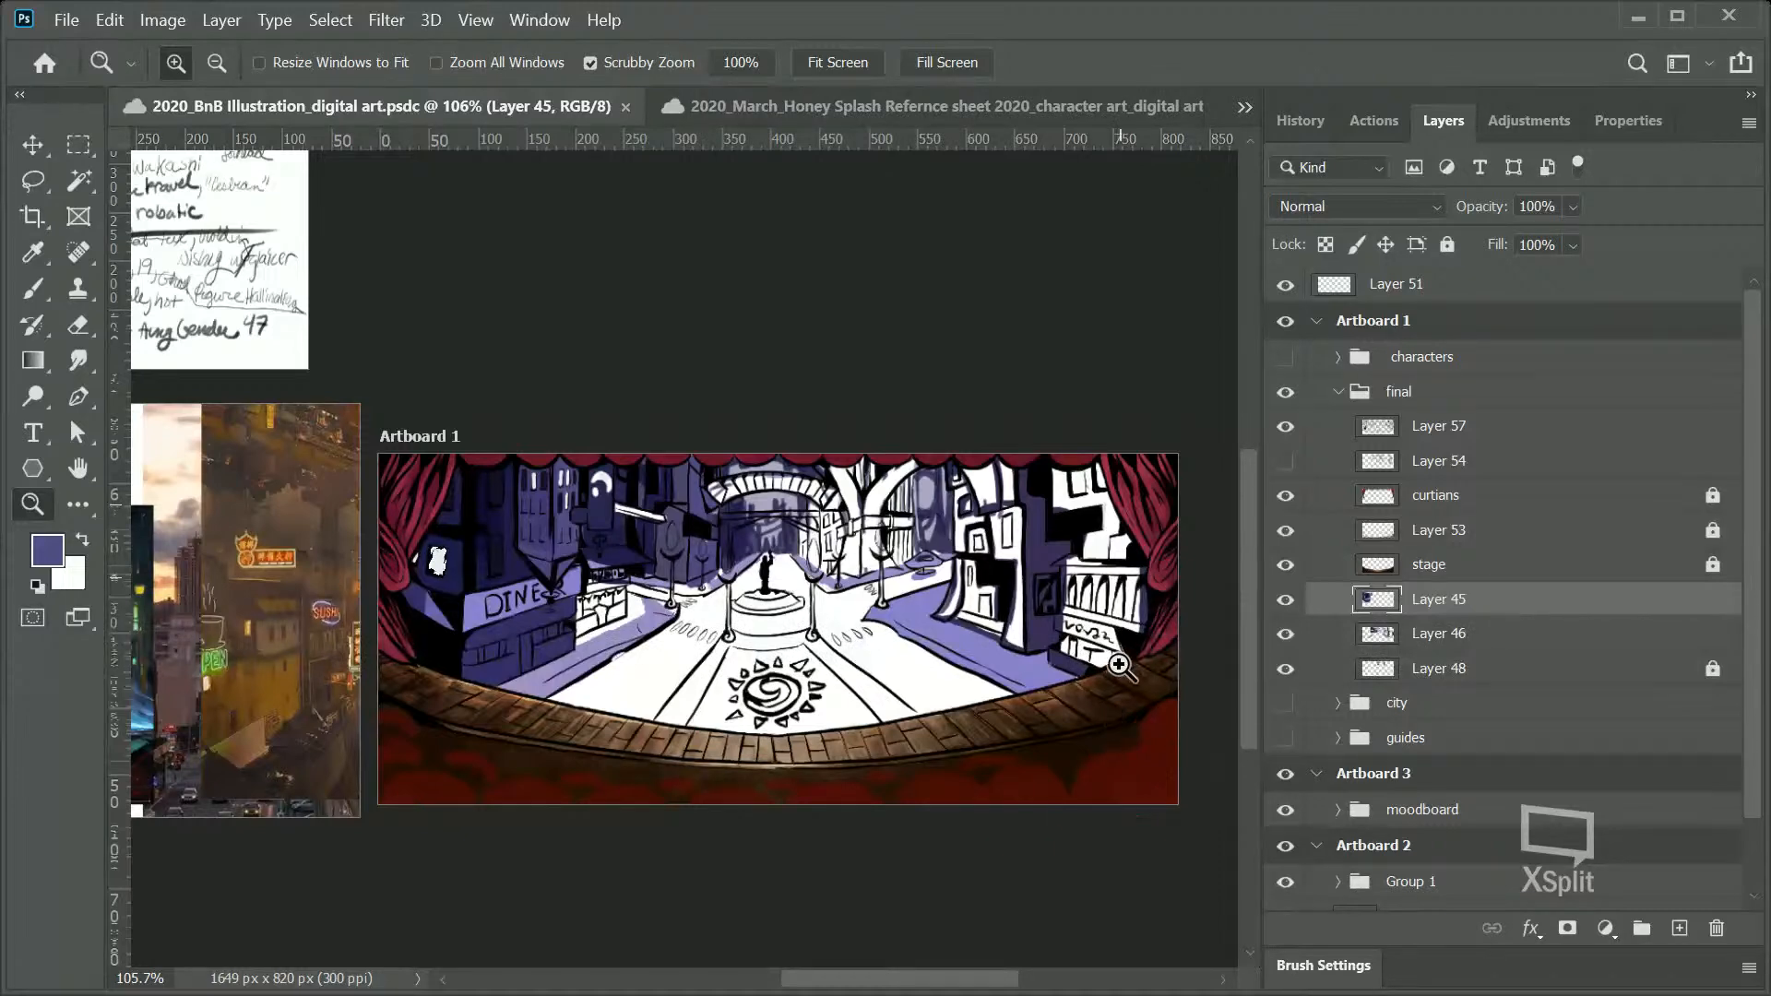
pyautogui.click(66, 21)
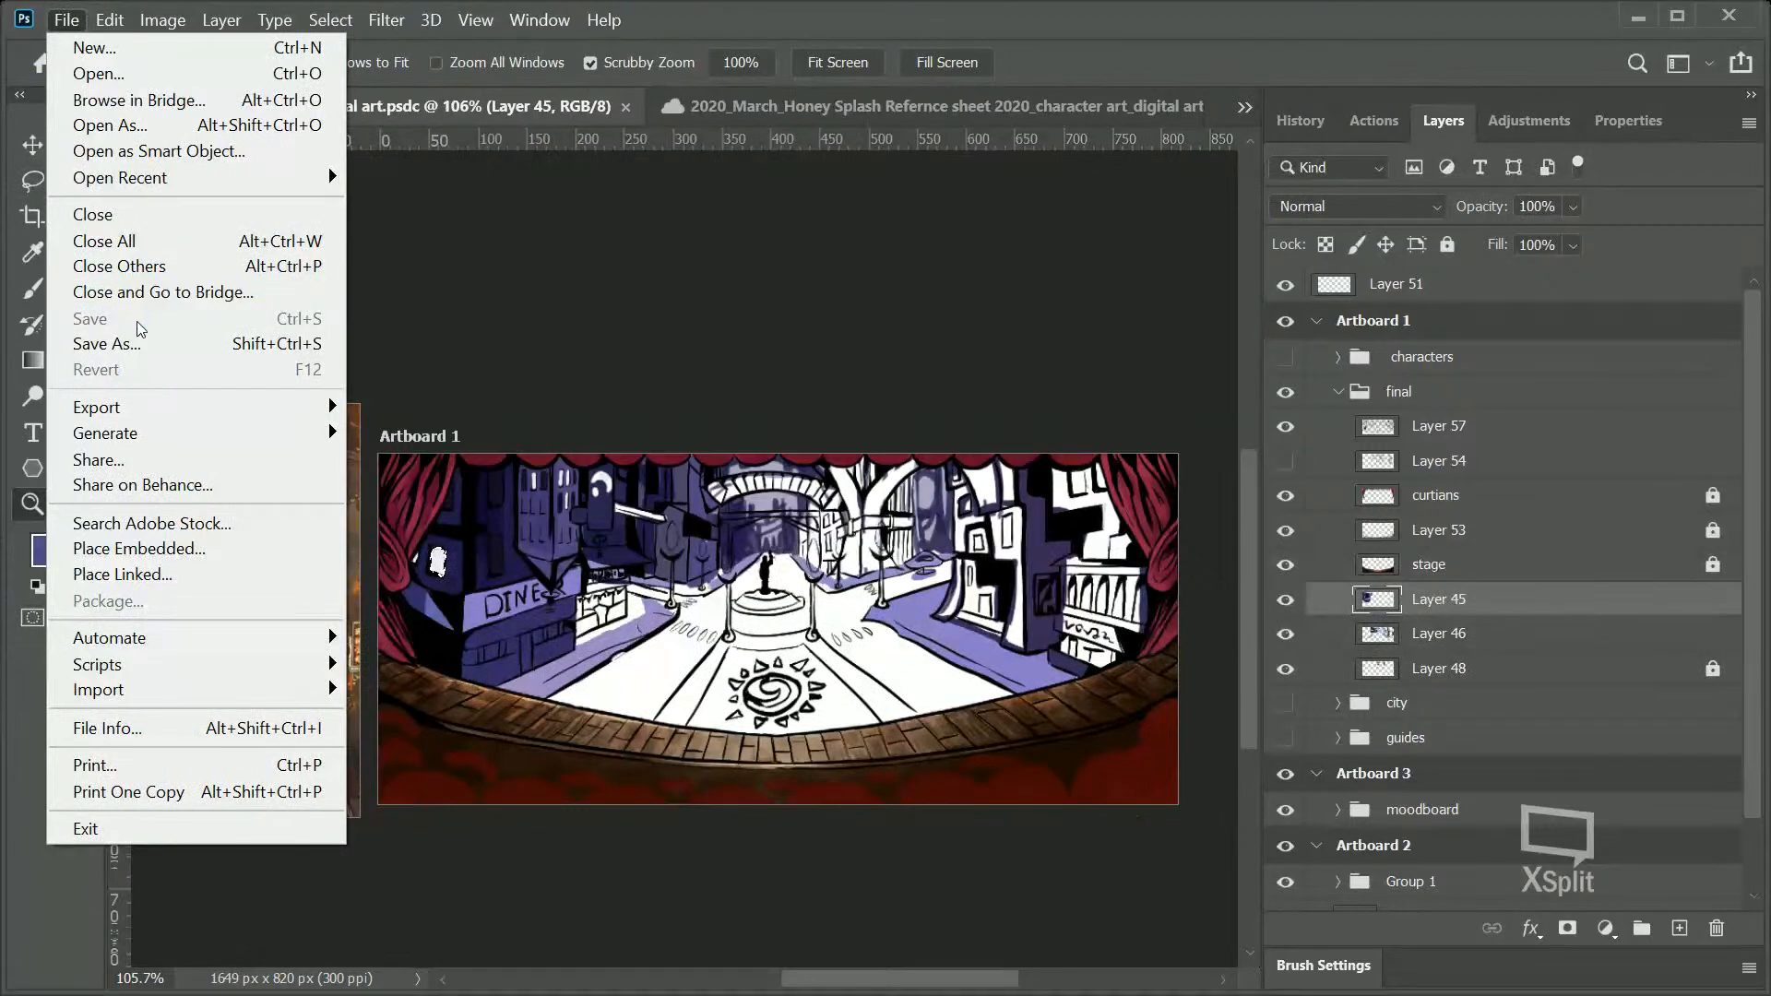
pyautogui.moveTo(742, 720)
pyautogui.mouseDown()
pyautogui.moveTo(796, 699)
pyautogui.moveTo(735, 716)
pyautogui.mouseUp()
pyautogui.hotkey('ctrl', '1')
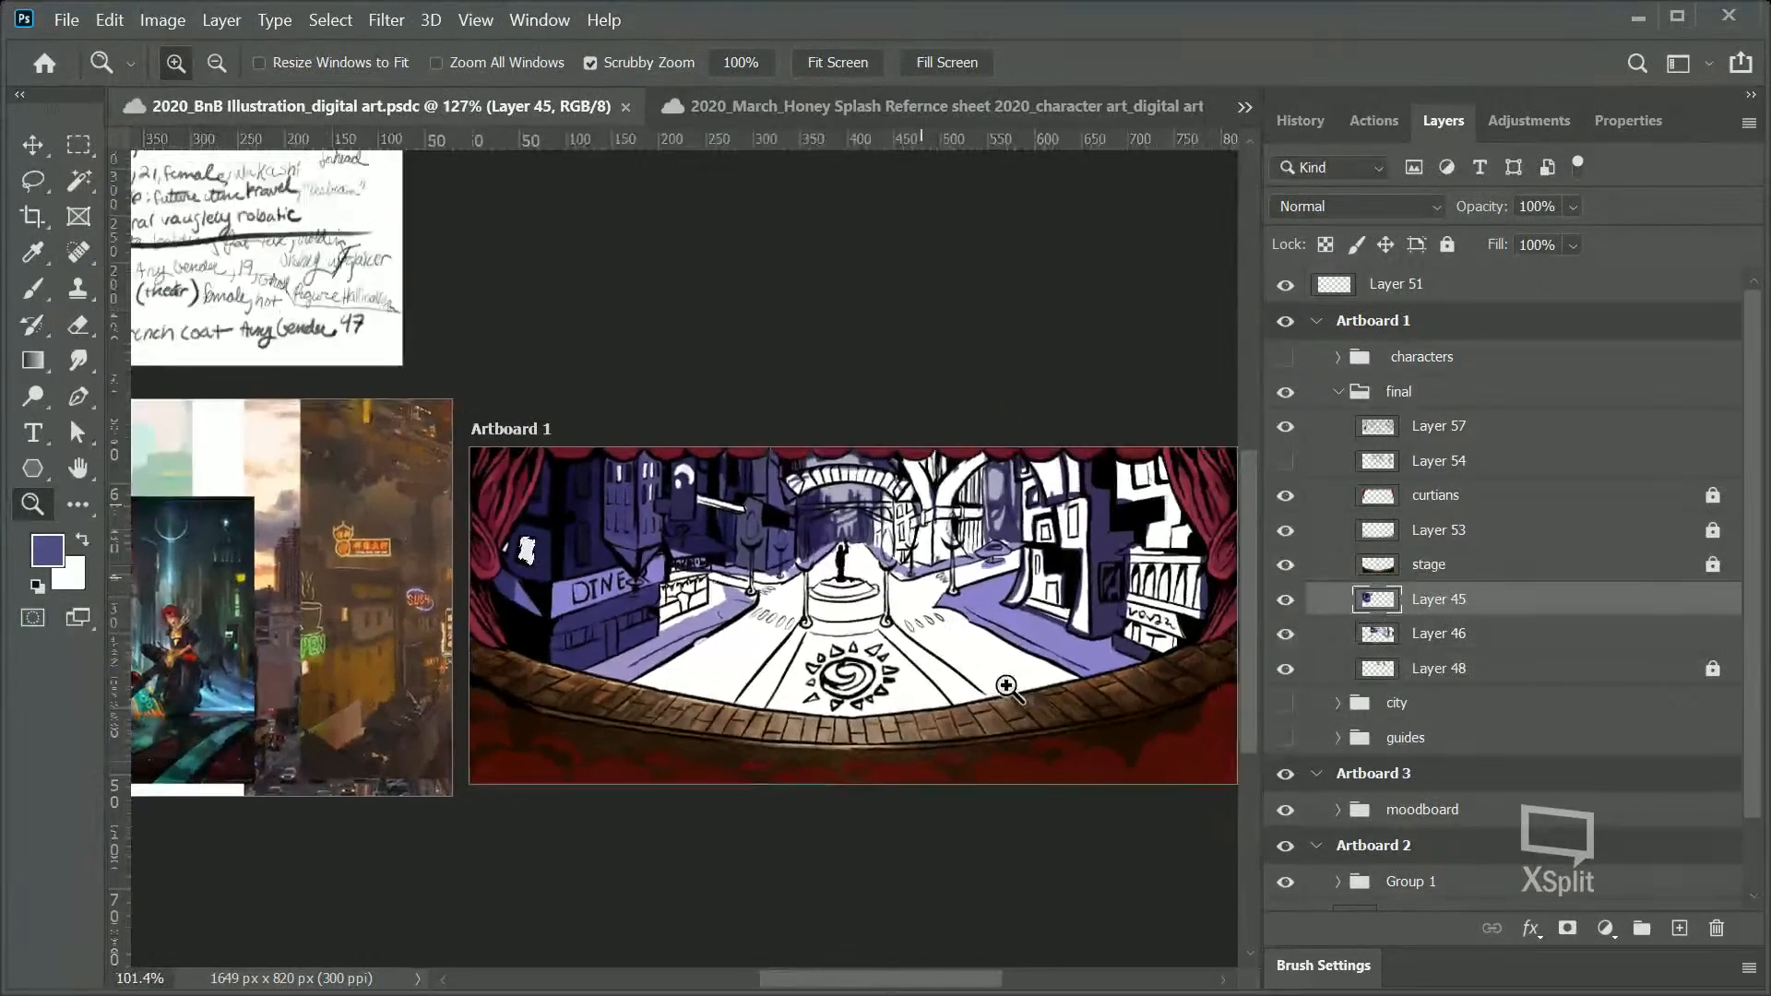
pyautogui.moveTo(938, 982); pyautogui.dragTo(962, 981)
pyautogui.moveTo(1010, 736); pyautogui.dragTo(949, 715)
pyautogui.moveTo(914, 971); pyautogui.dragTo(897, 892)
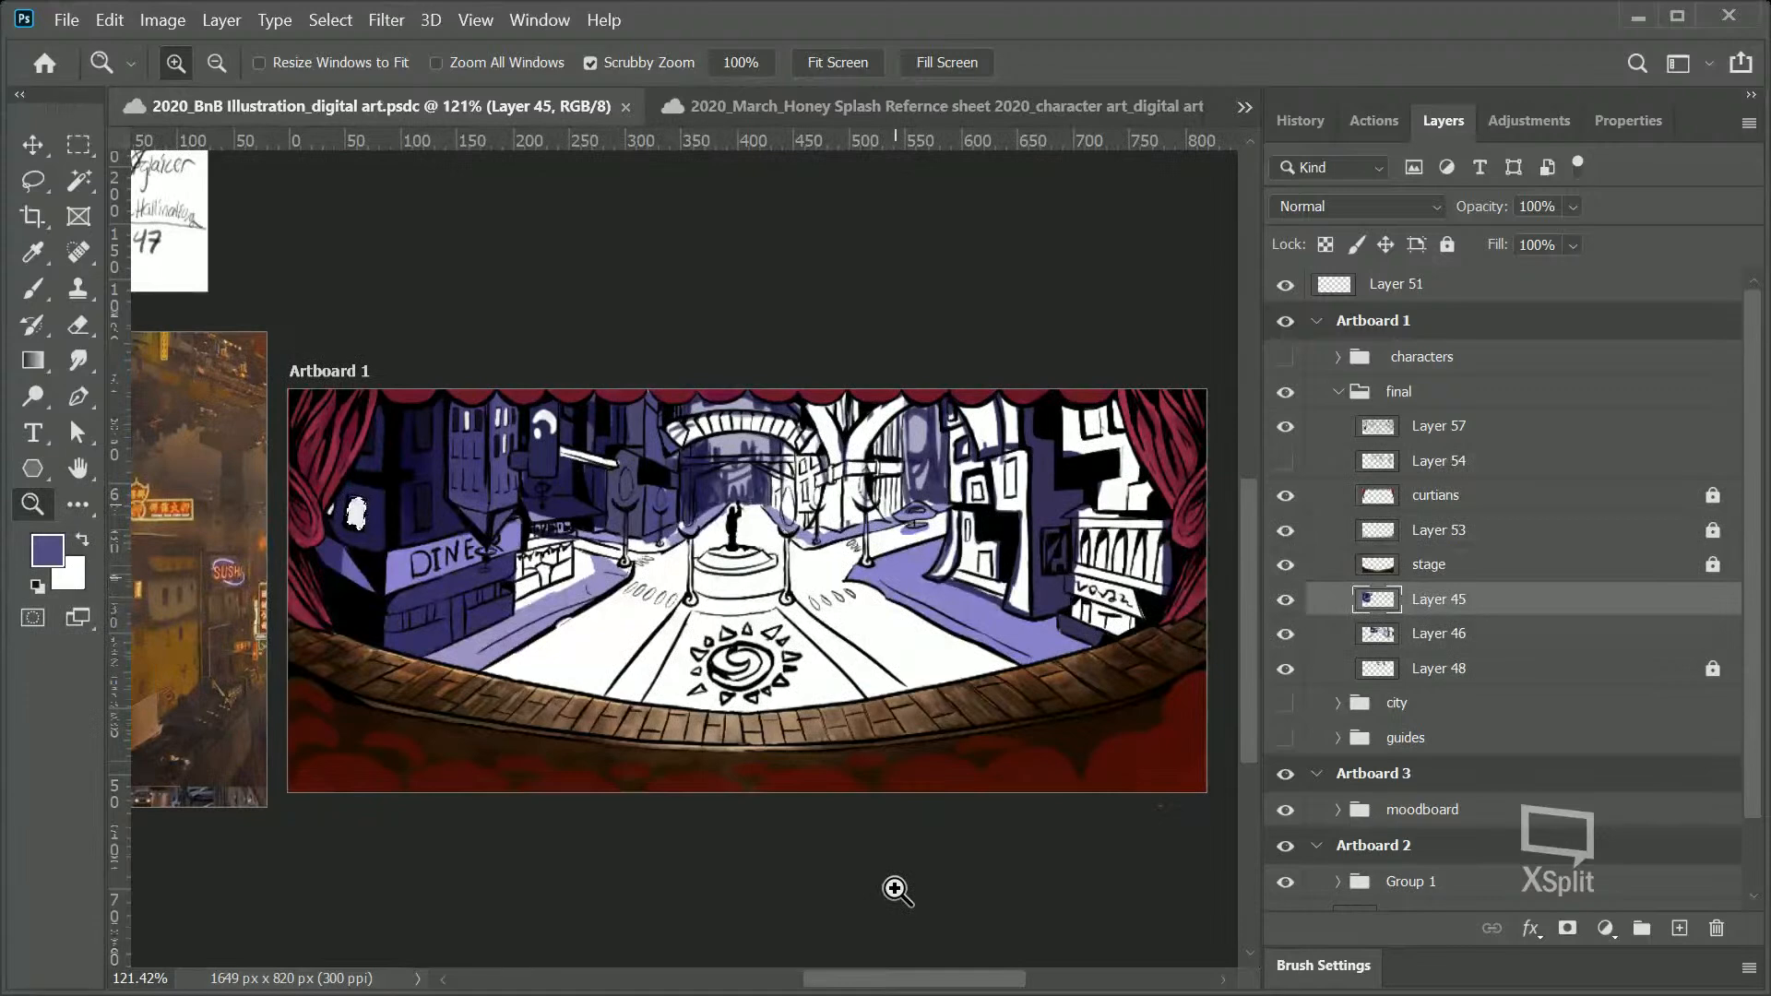